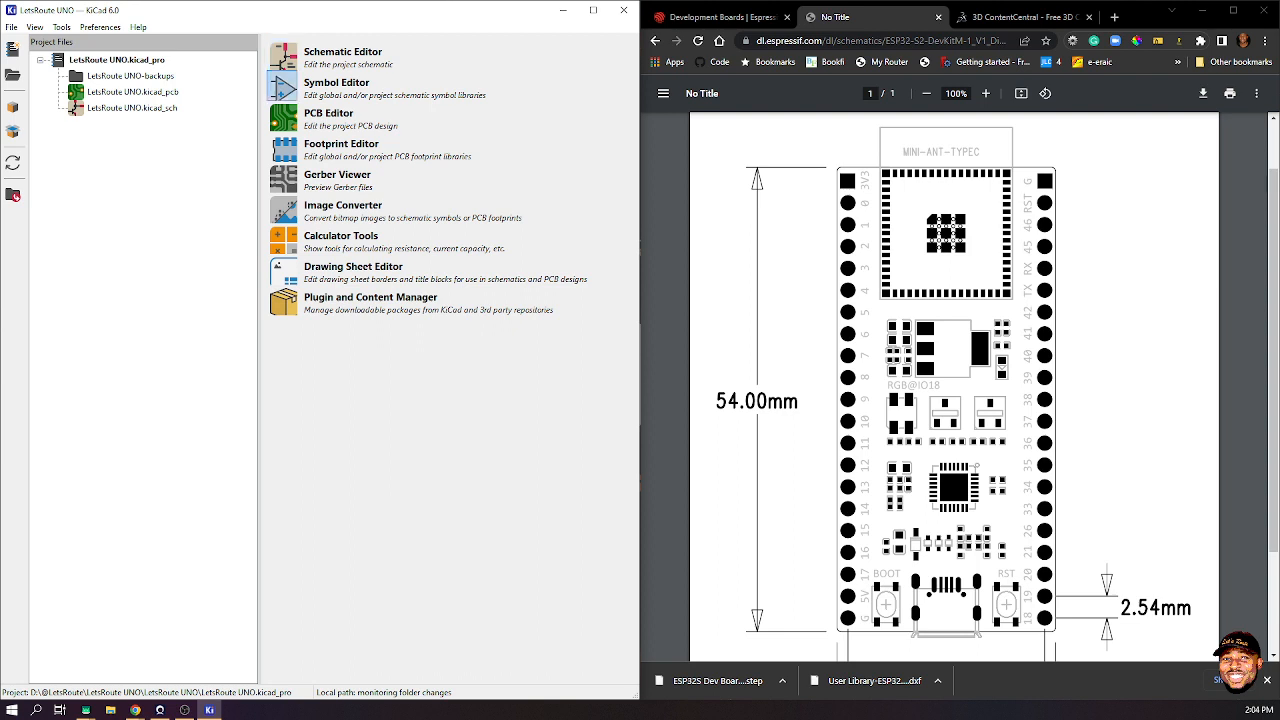
- Open the Symbol Editor, filter libraries by 'lets', and load the ESP32S-DEV1 symbol
left_click(285, 88)
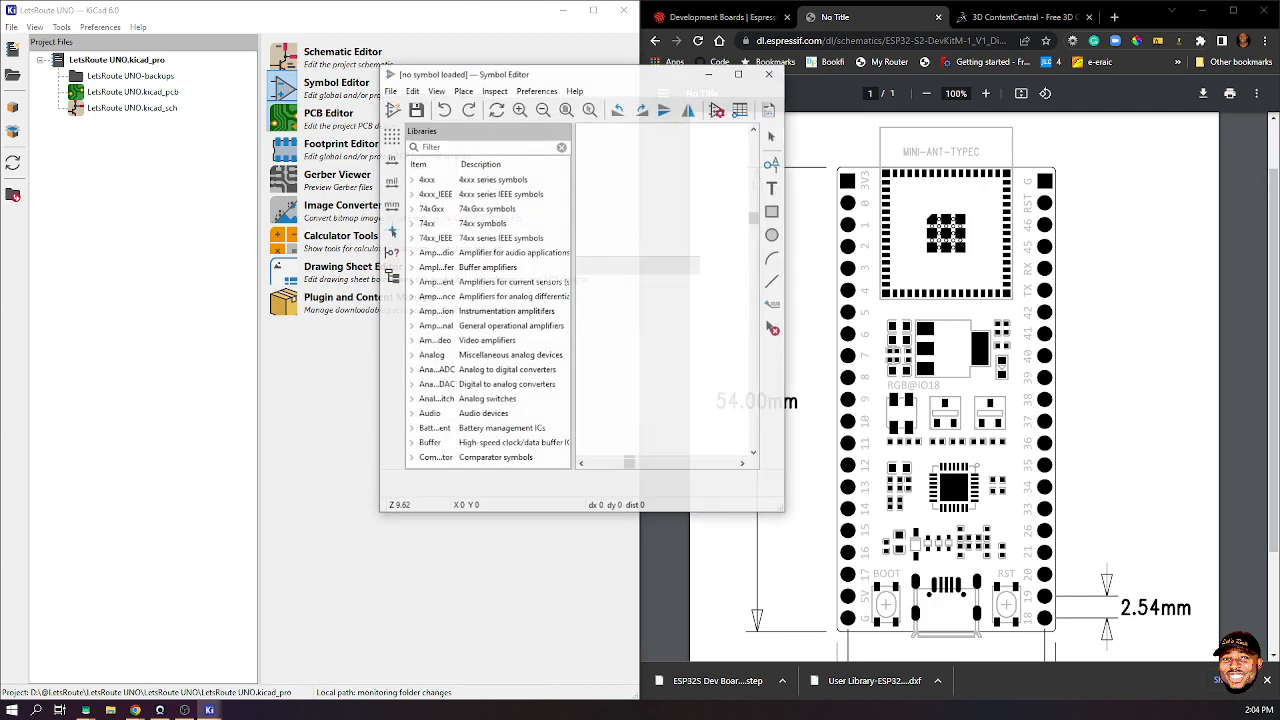
type("letsr")
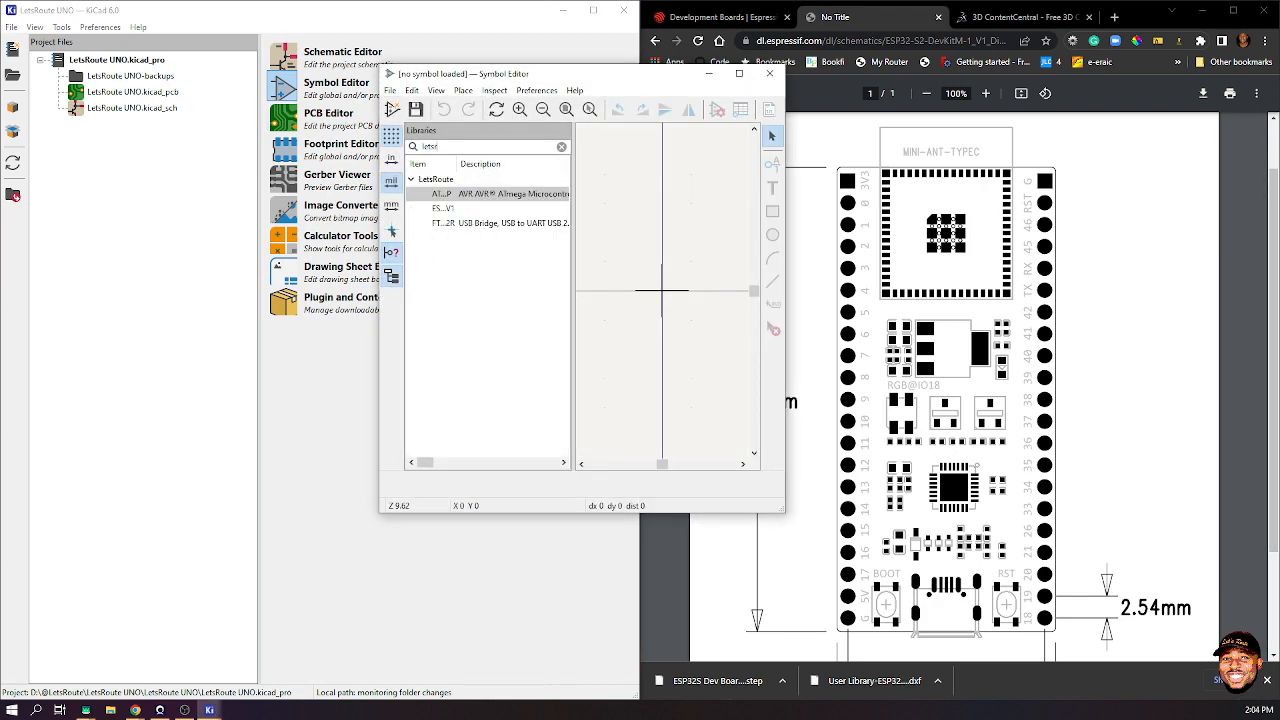
double_click(443, 208)
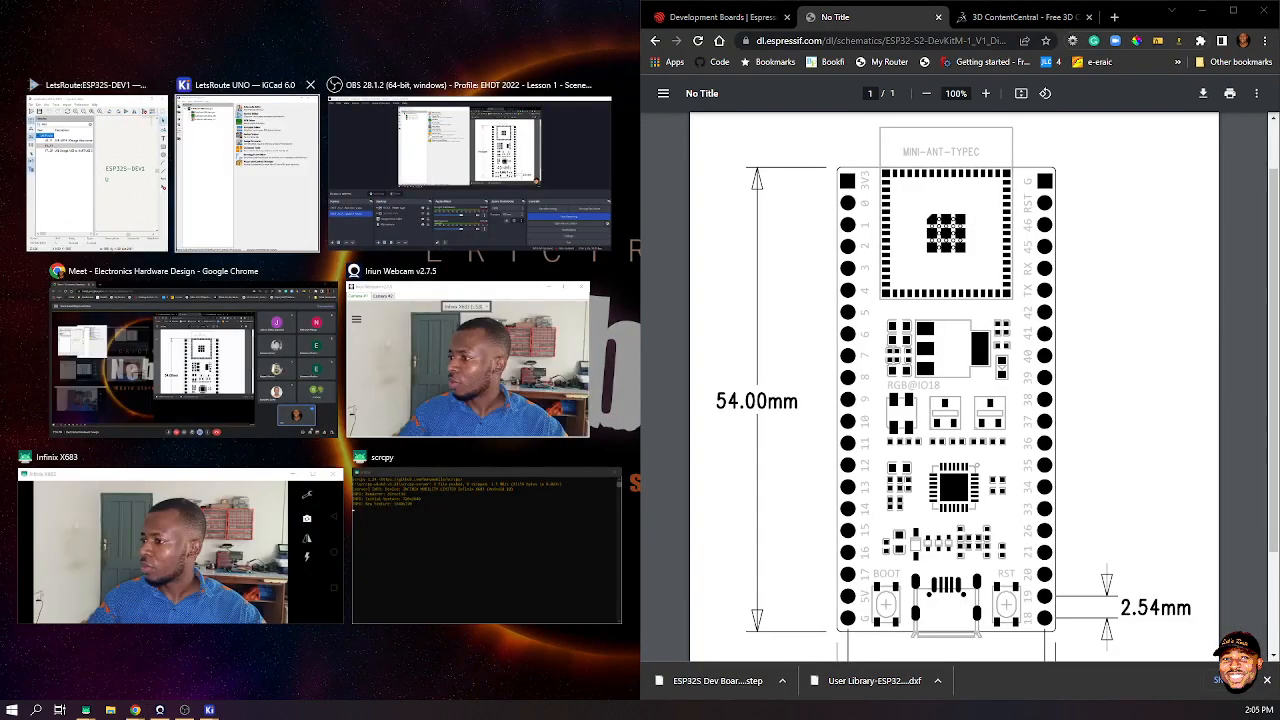
- Snap the Symbol Editor to the left half of the screen beside the pinout PDF
left_click(97, 172)
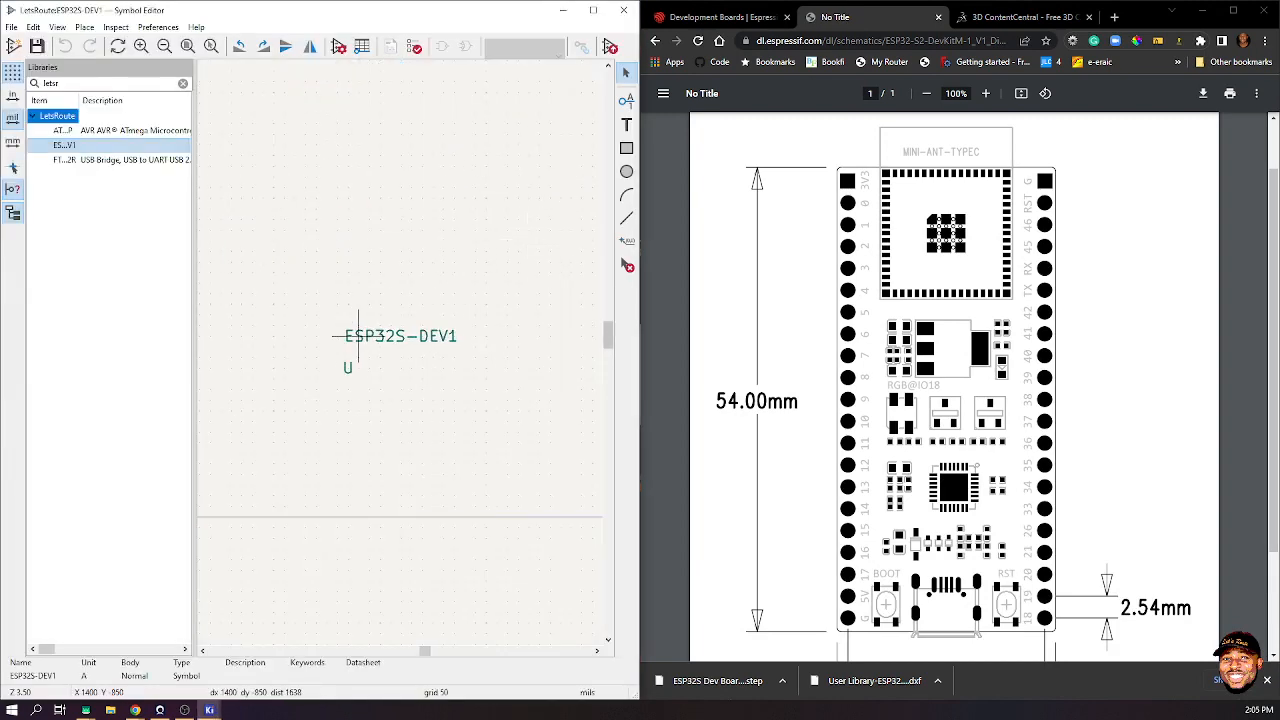
scroll(405, 350, "down", 8)
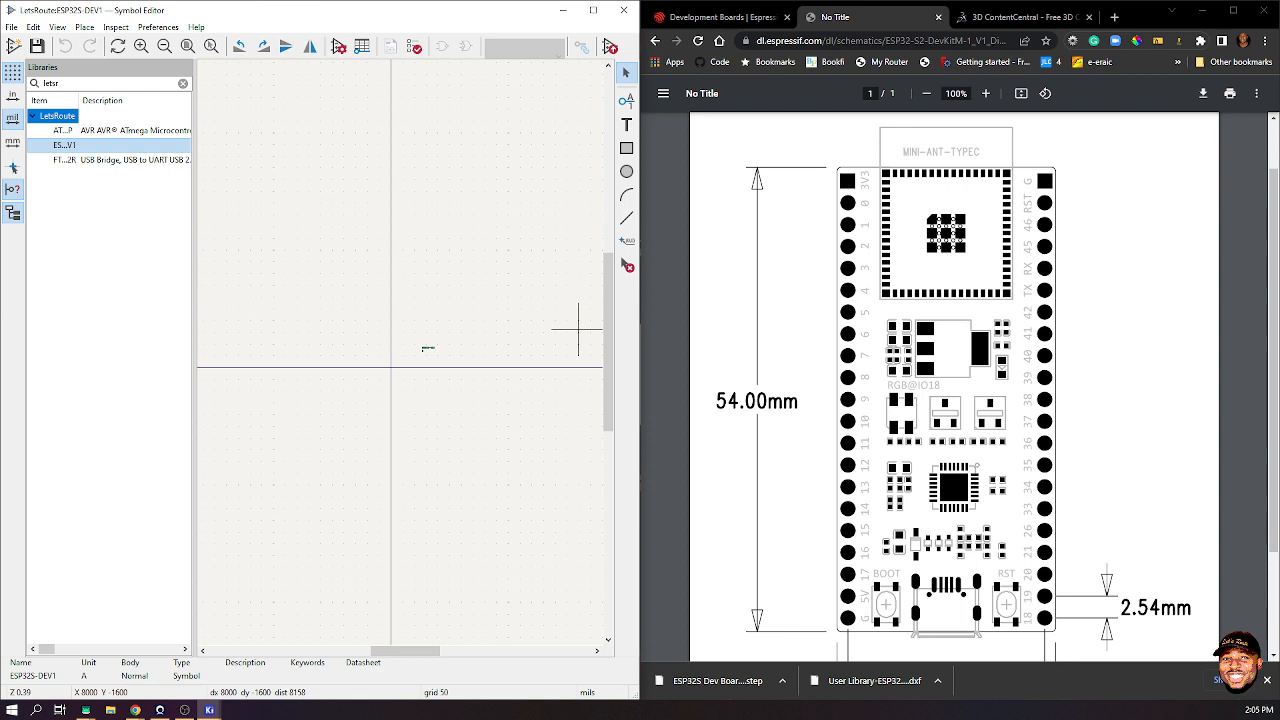
scroll(955, 400, "down", 3)
scroll(955, 400, "up", 4)
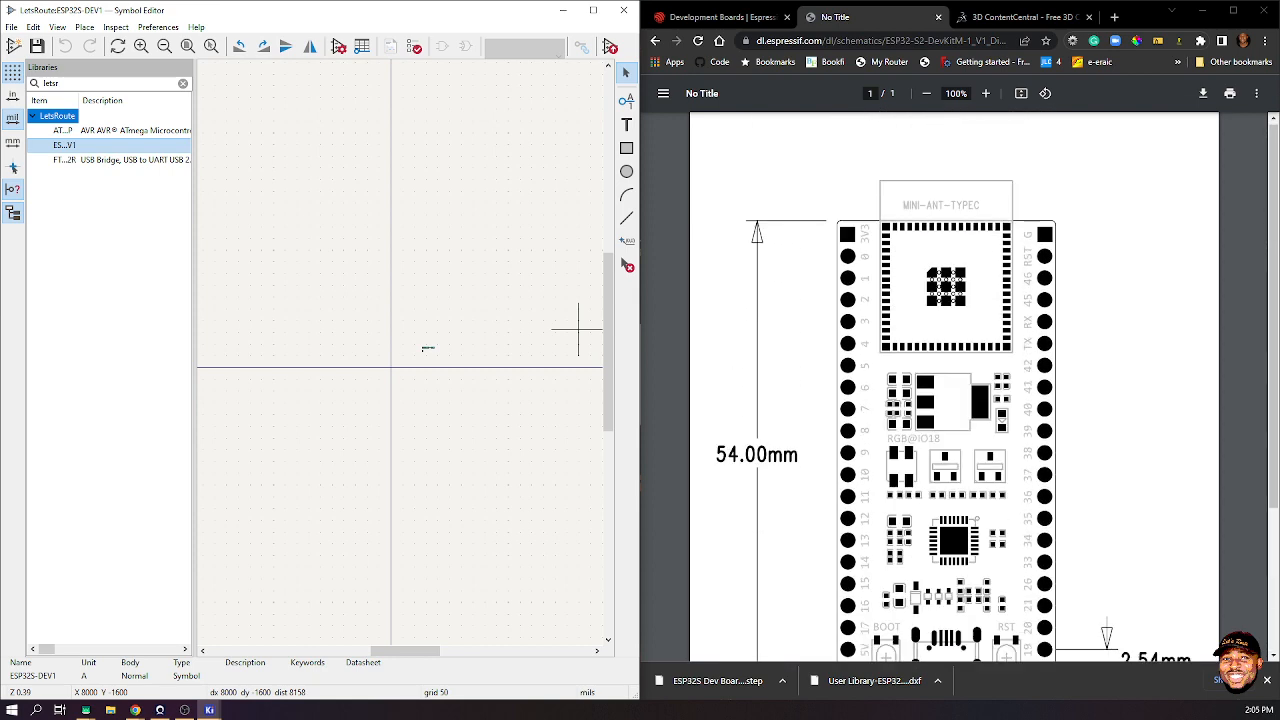
scroll(955, 400, "down", 2)
scroll(955, 400, "up", 2)
scroll(955, 400, "down", 1)
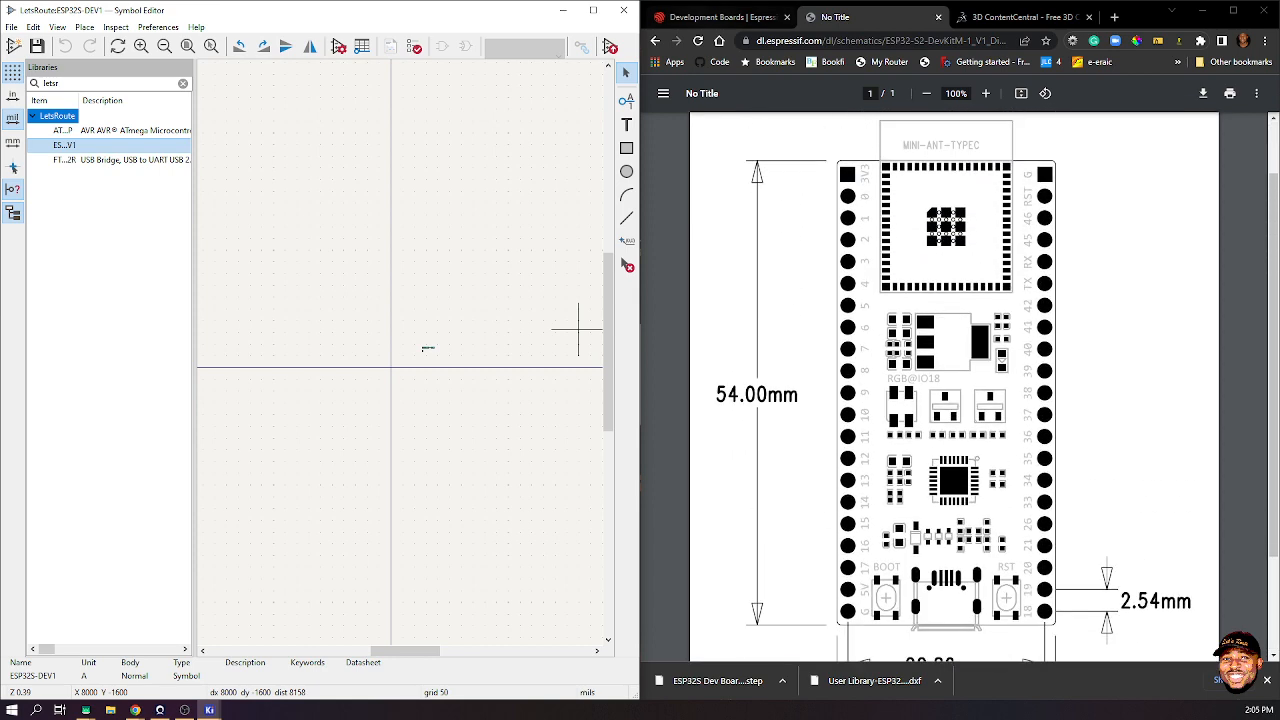
left_click(718, 17)
scroll(955, 400, "down", 4)
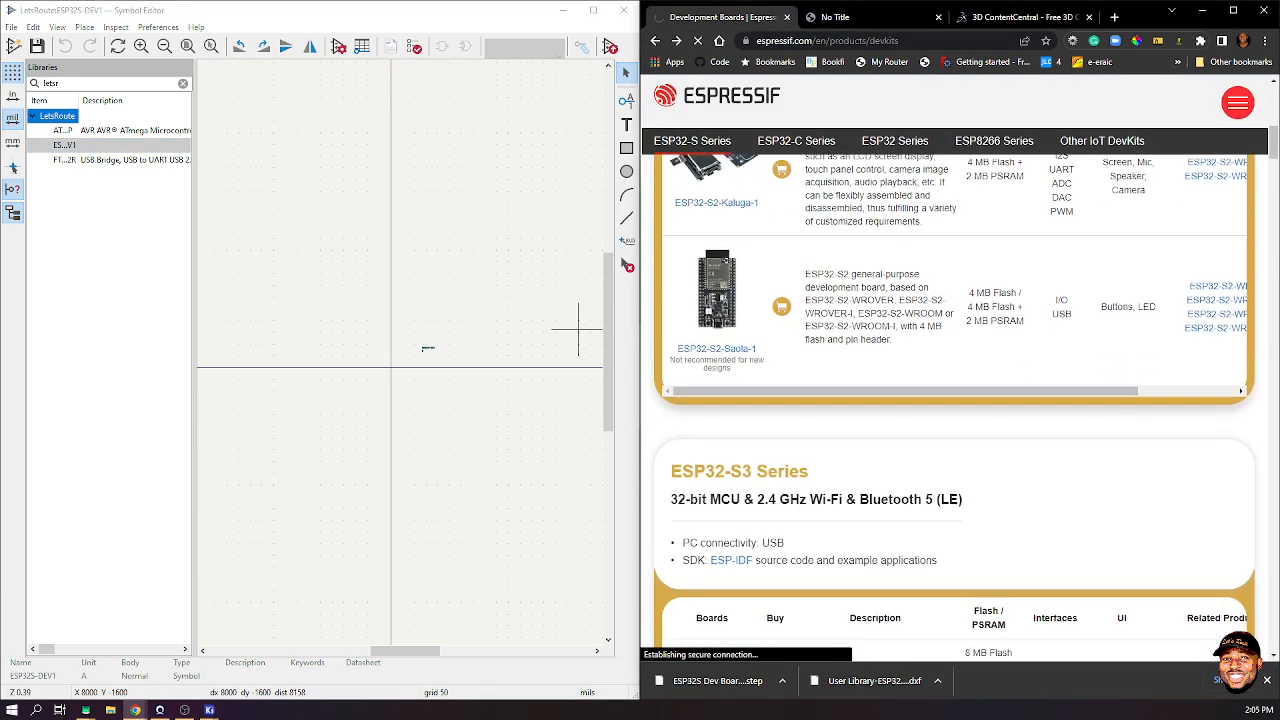
scroll(955, 400, "down", 7)
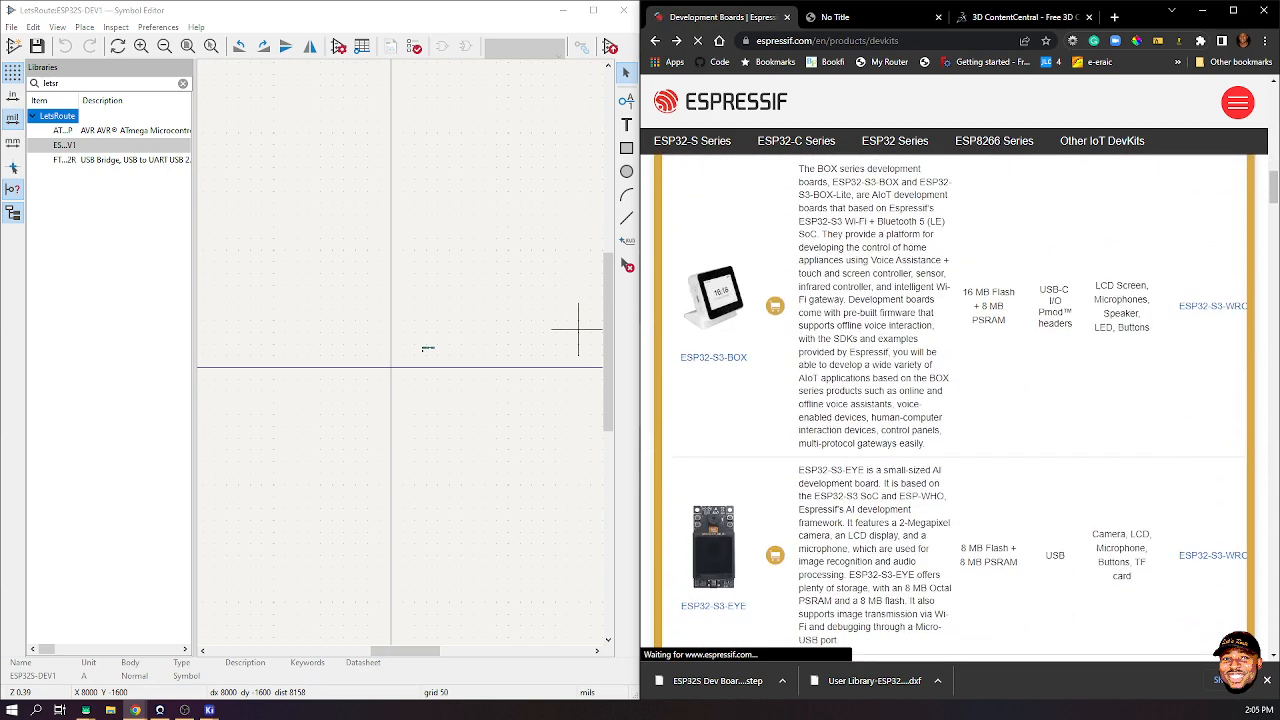
scroll(955, 400, "up", 14)
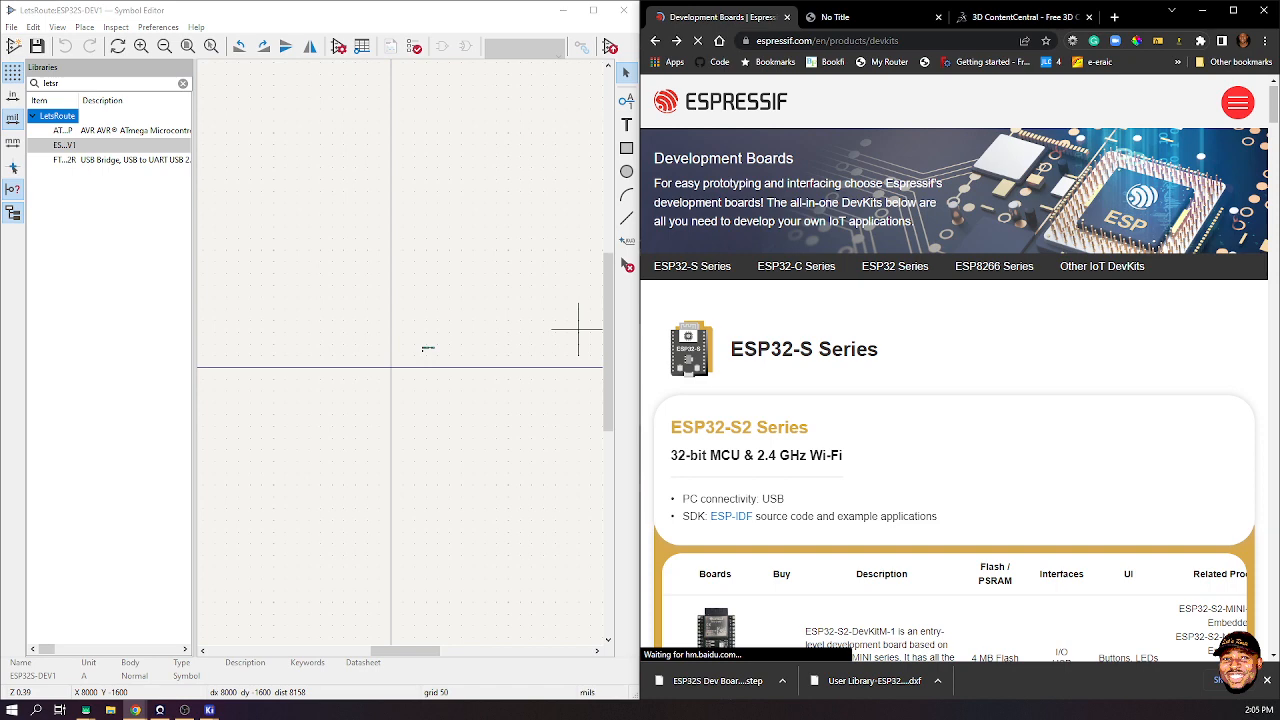
scroll(955, 400, "down", 6)
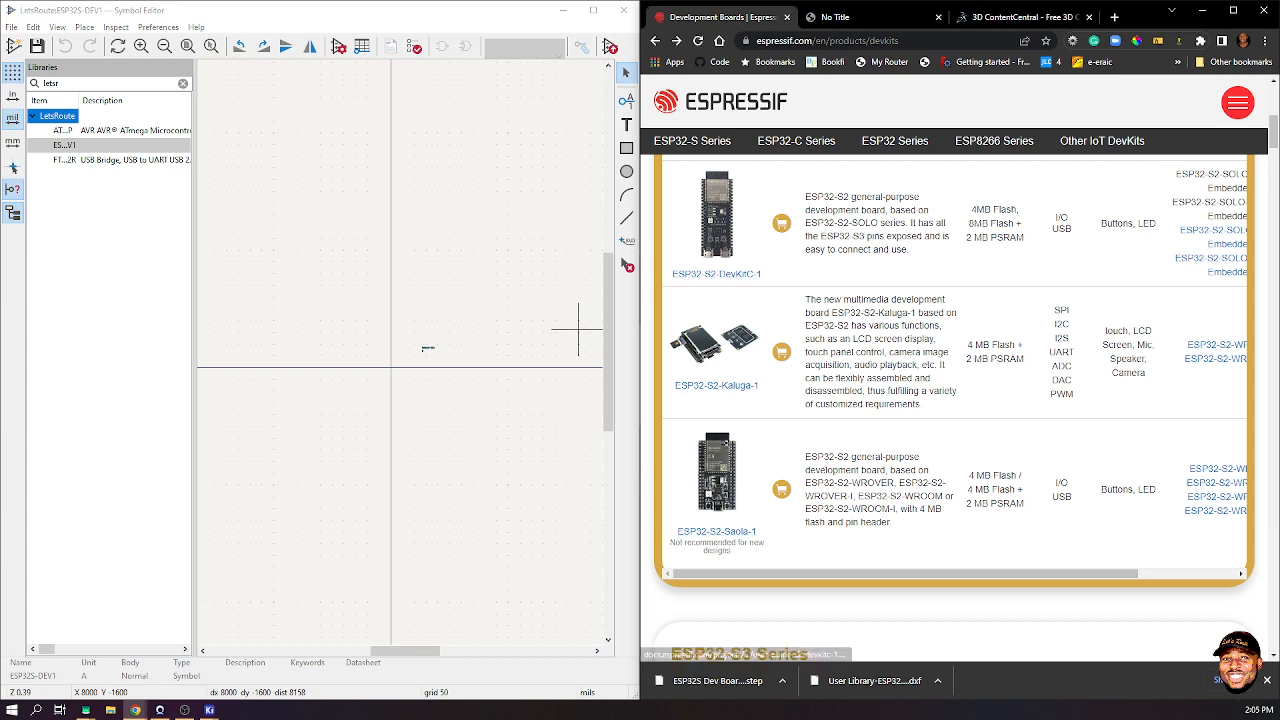
left_click(1020, 17)
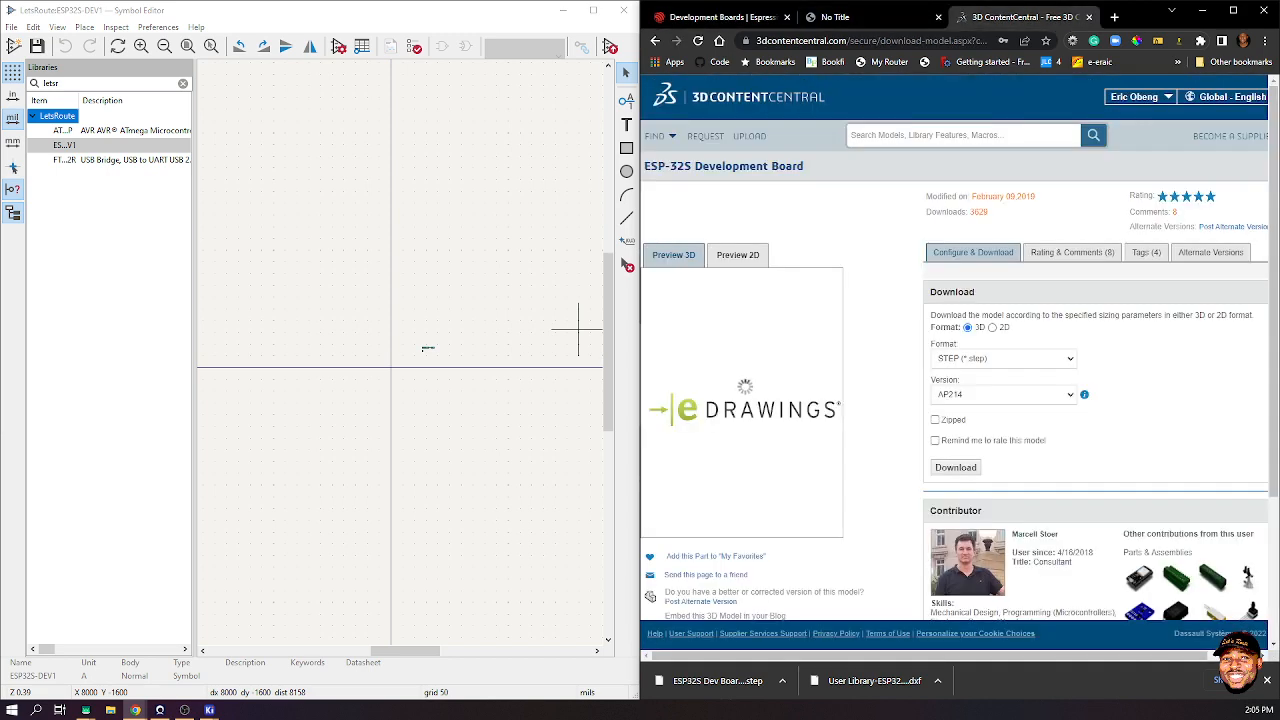
left_click(835, 17)
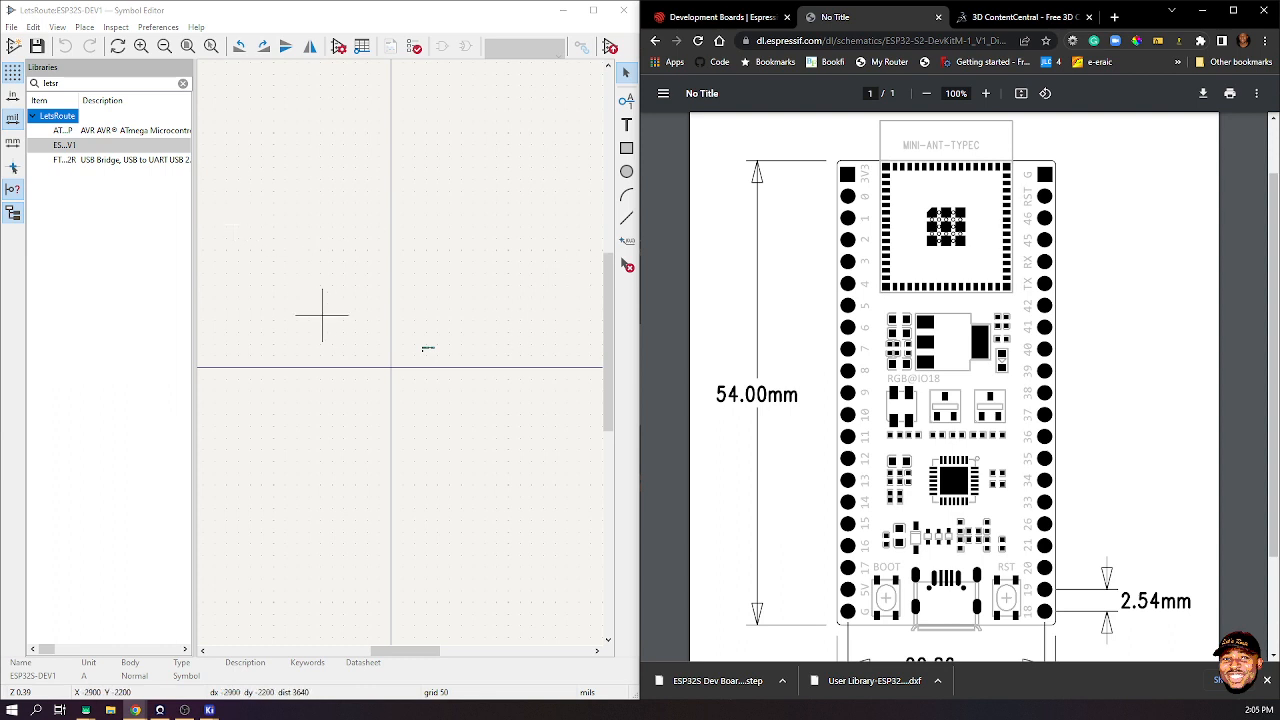
scroll(370, 370, "up", 3)
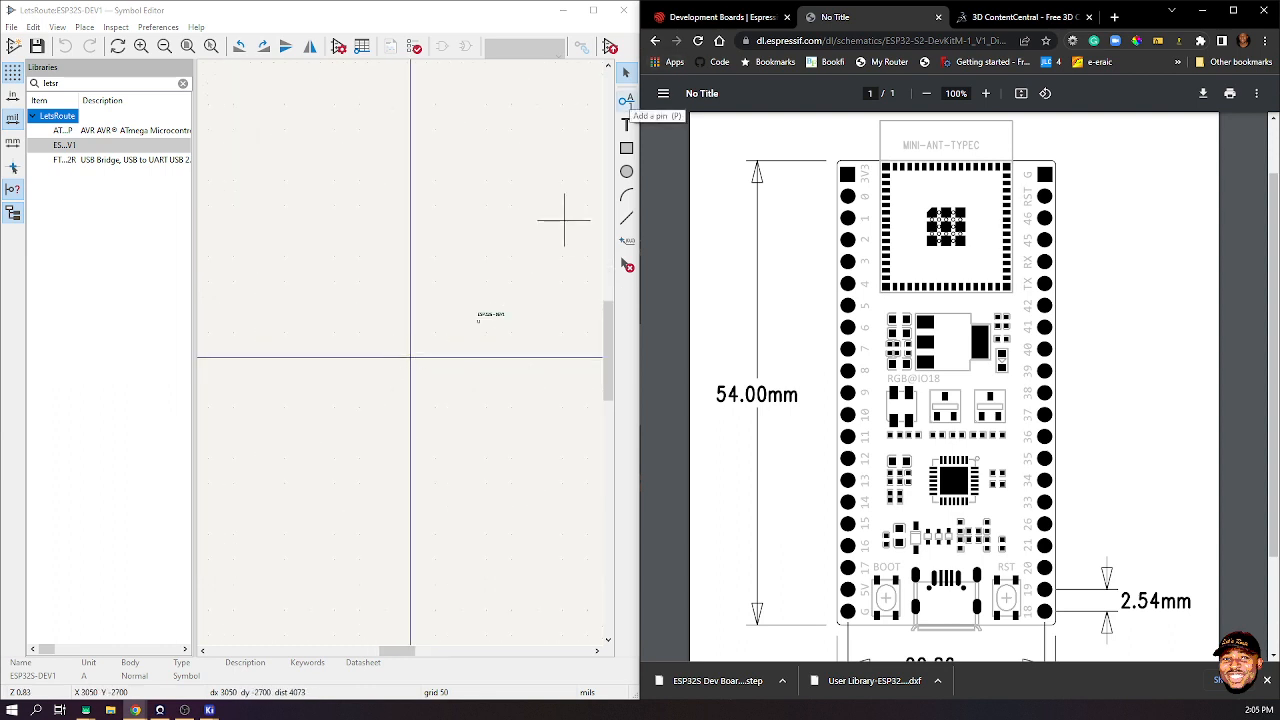
- Add pin number 1 named 3V3 with electrical type Power input
left_click(626, 100)
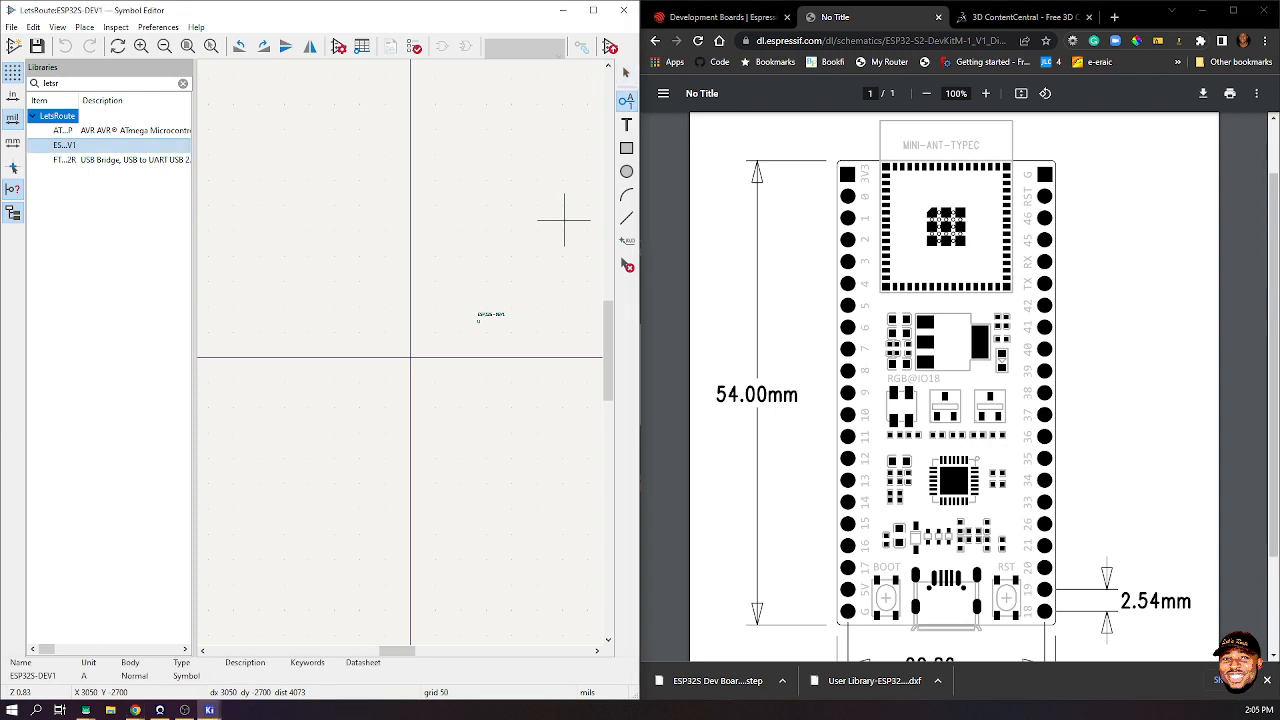
left_click(276, 210)
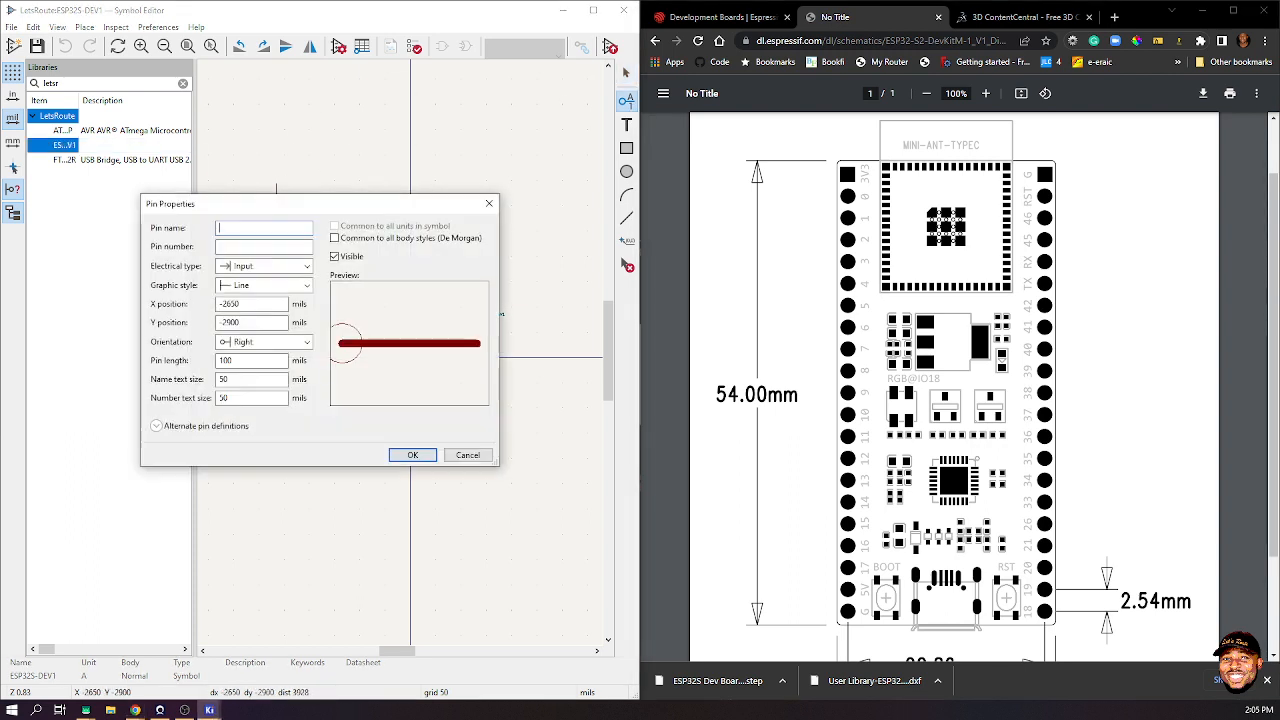
type("3v3")
key("BackSpace")
key("BackSpace")
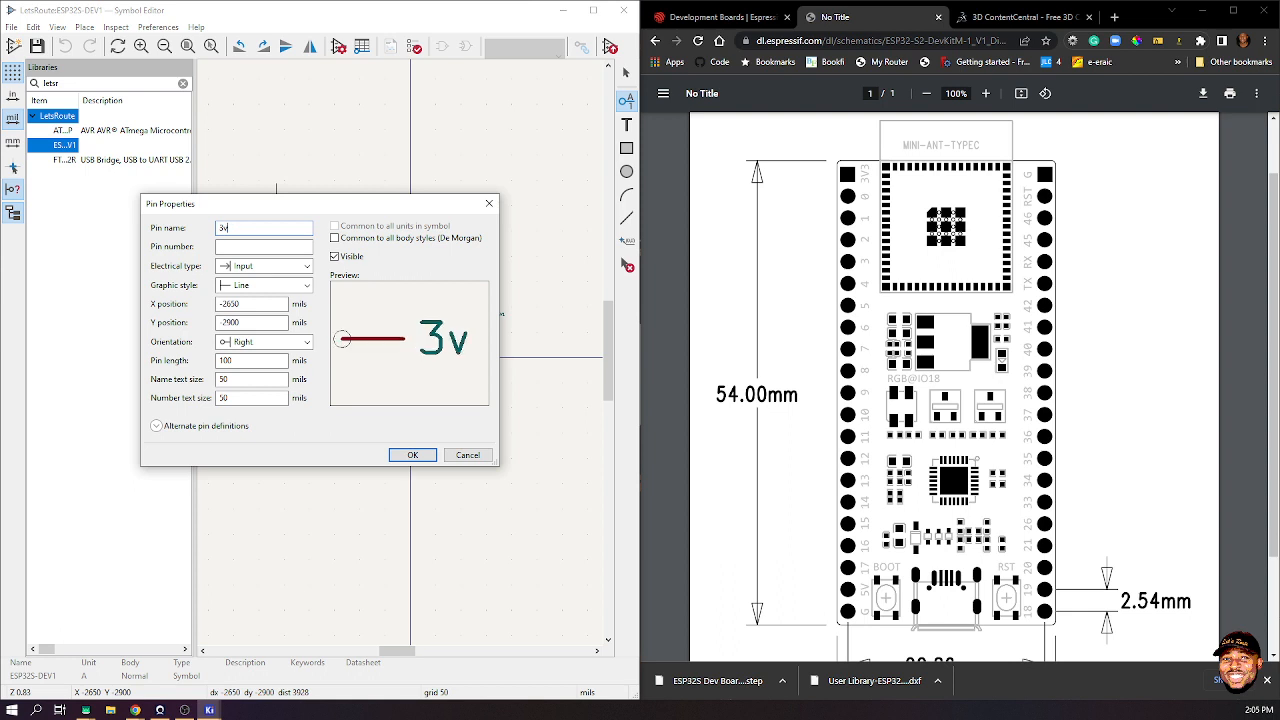
type("V3")
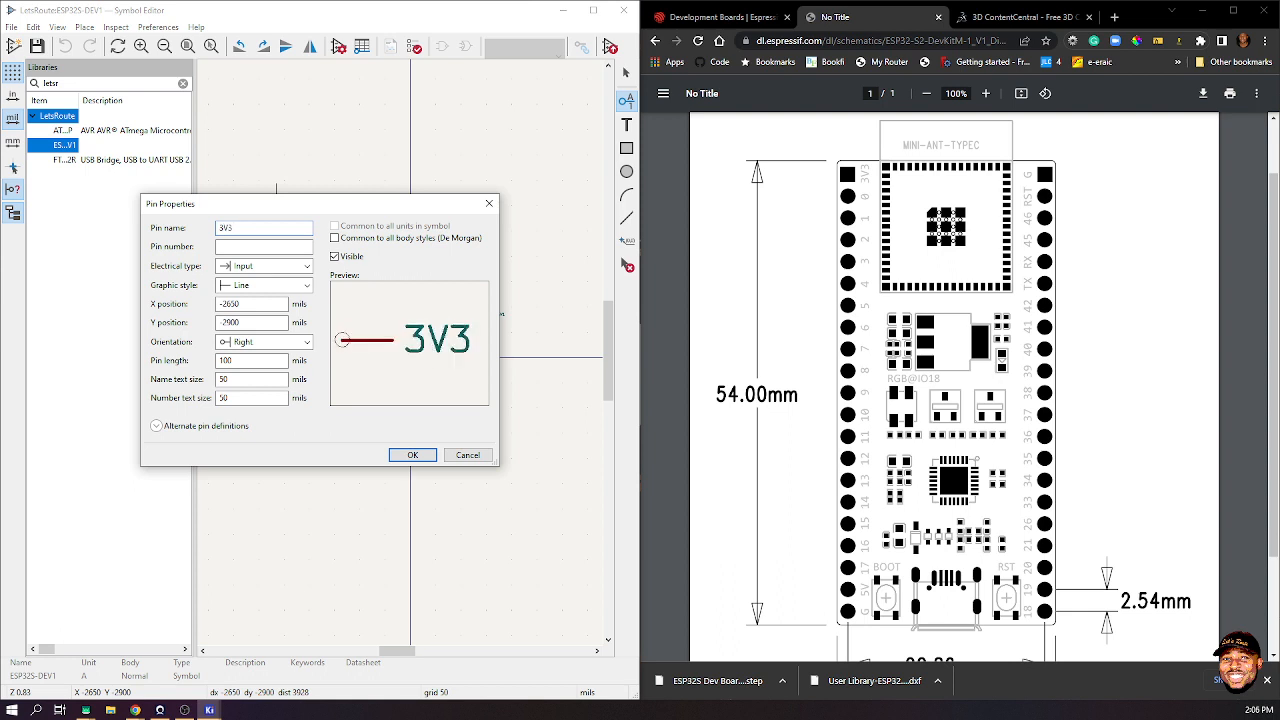
key("Tab")
type("1")
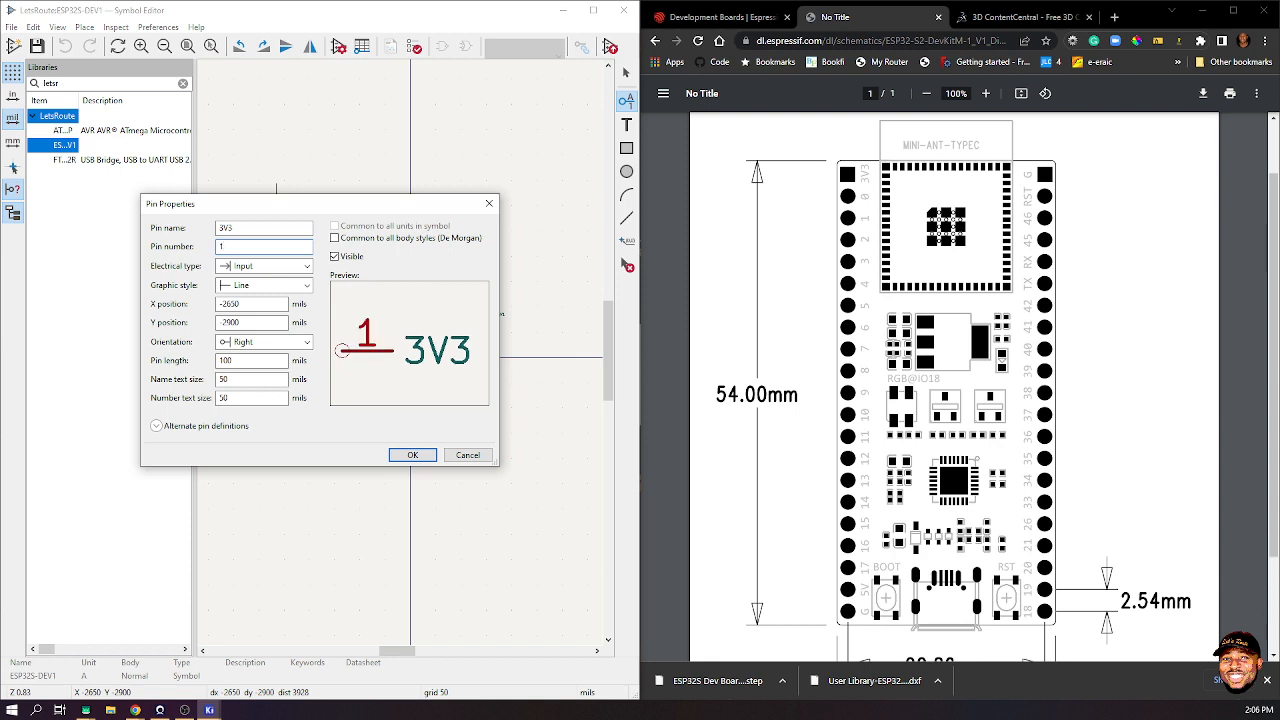
left_click(283, 266)
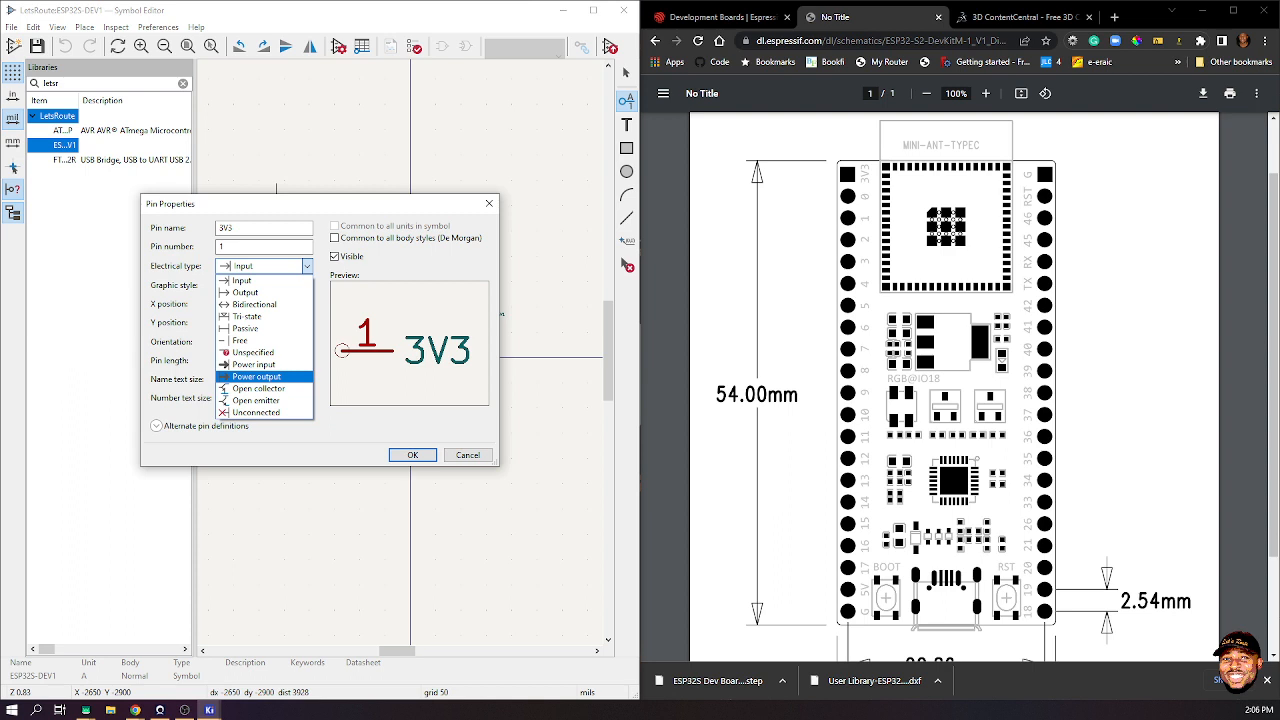
left_click(254, 365)
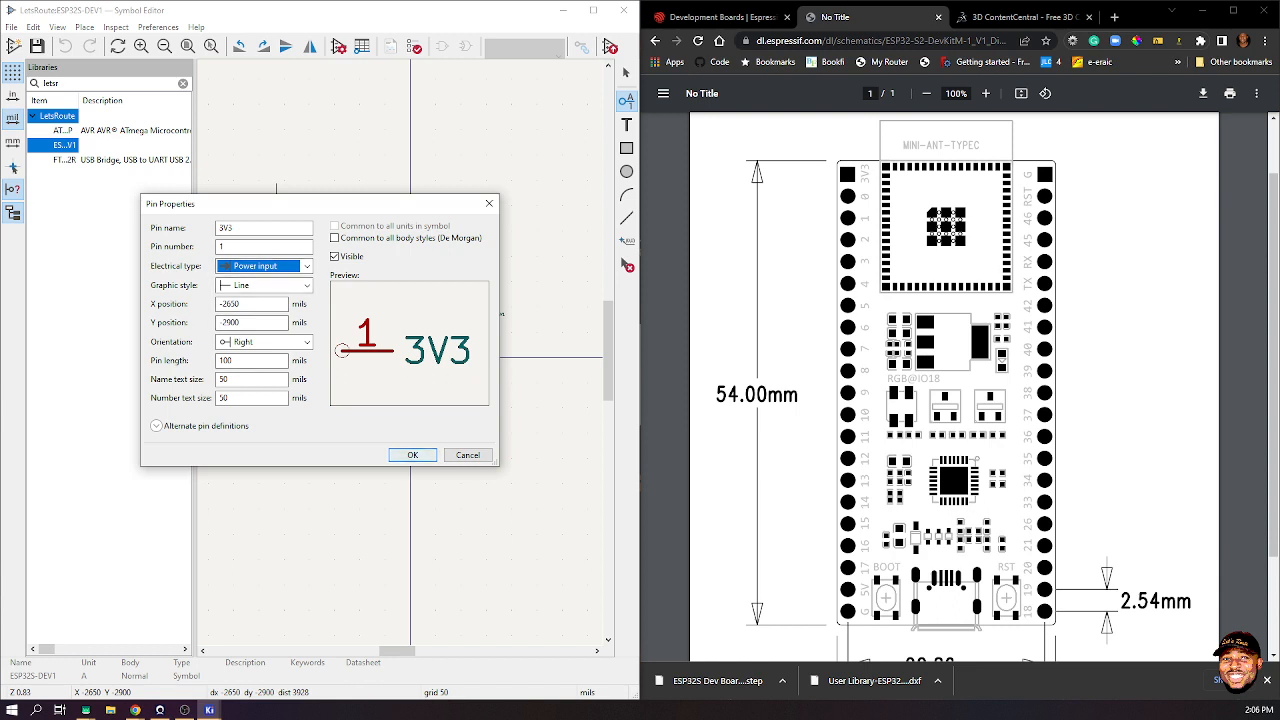
left_click(412, 455)
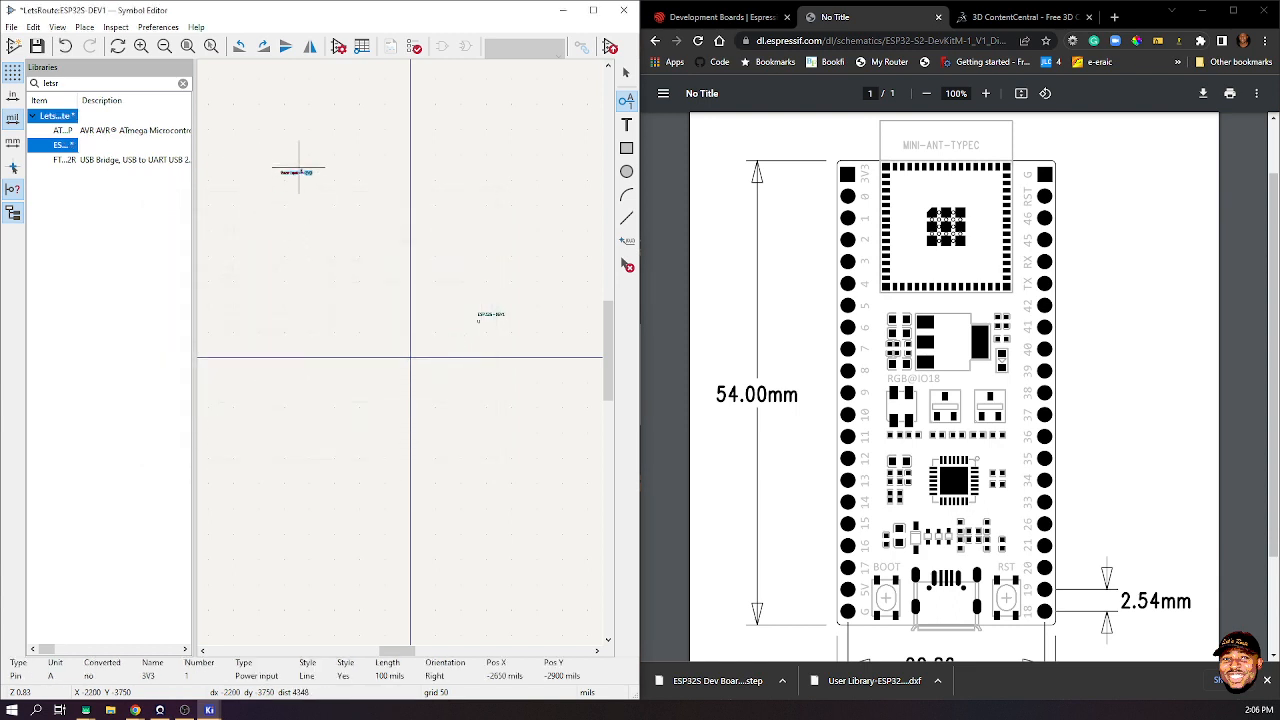
- Zoom in, keep the 50-mil grid settings unchanged, and reselect the Add Pin tool
scroll(301, 203, "up", 3)
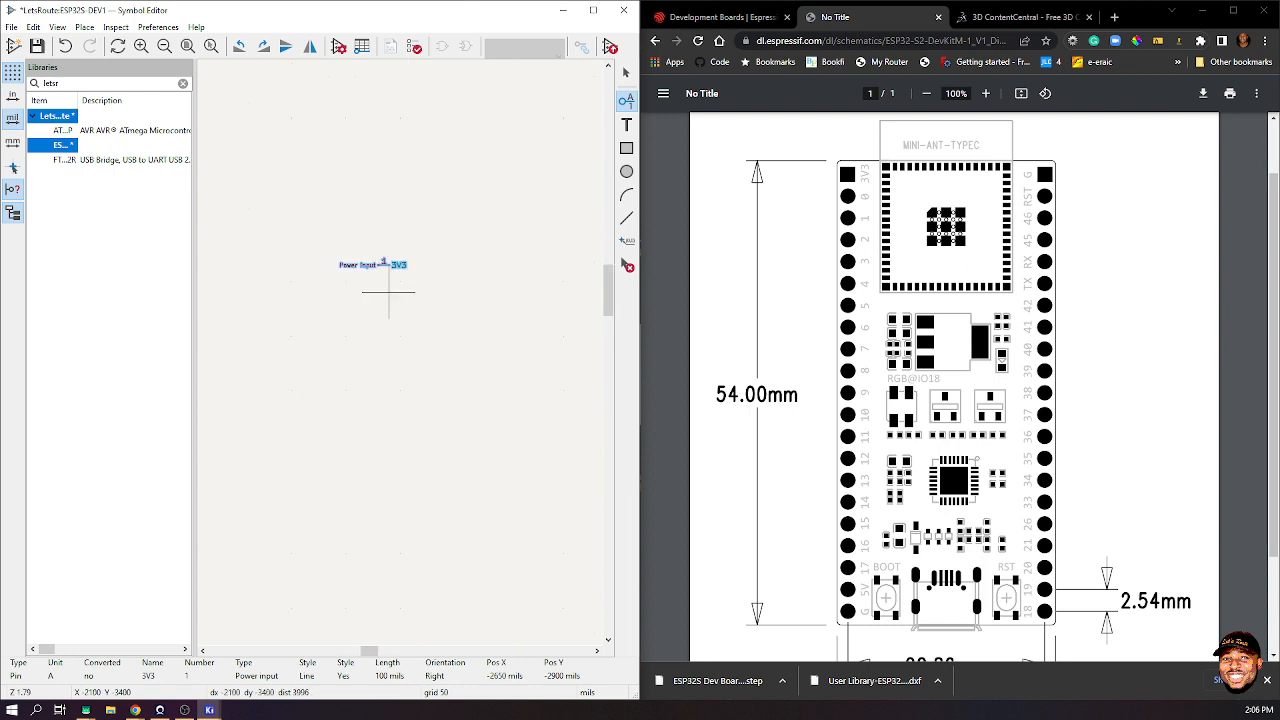
scroll(386, 288, "up", 5)
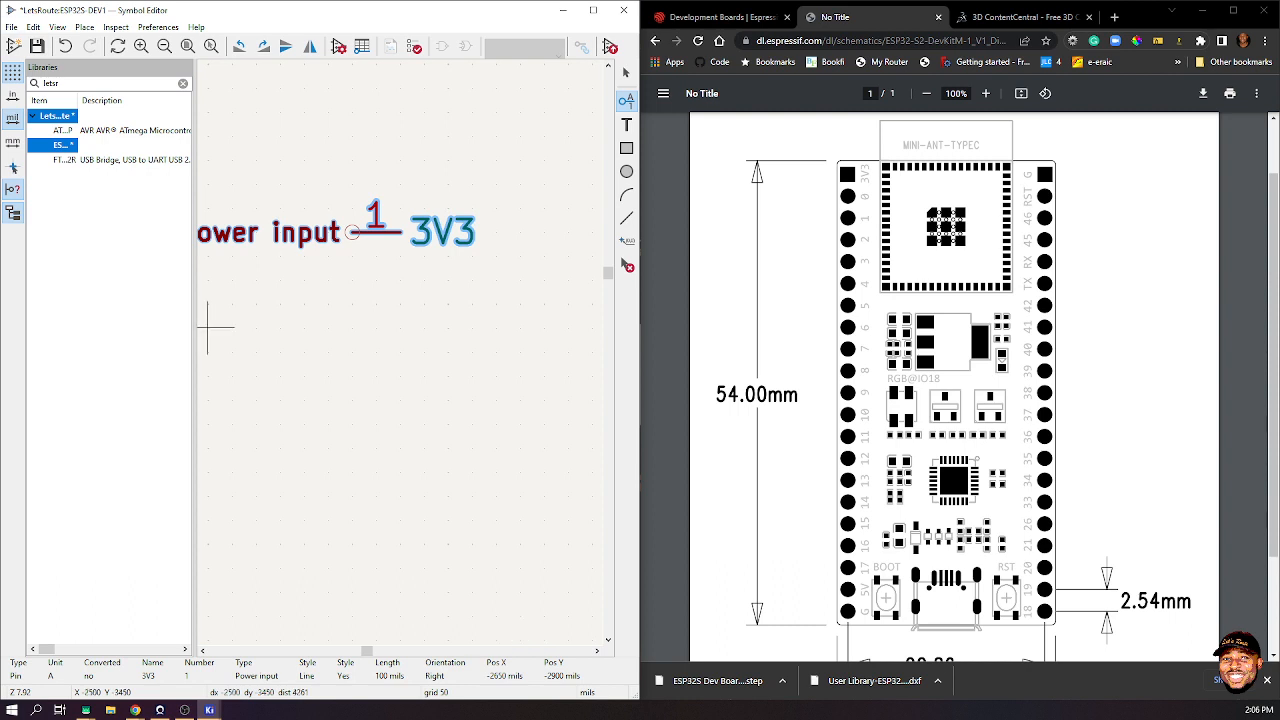
right_click(12, 72)
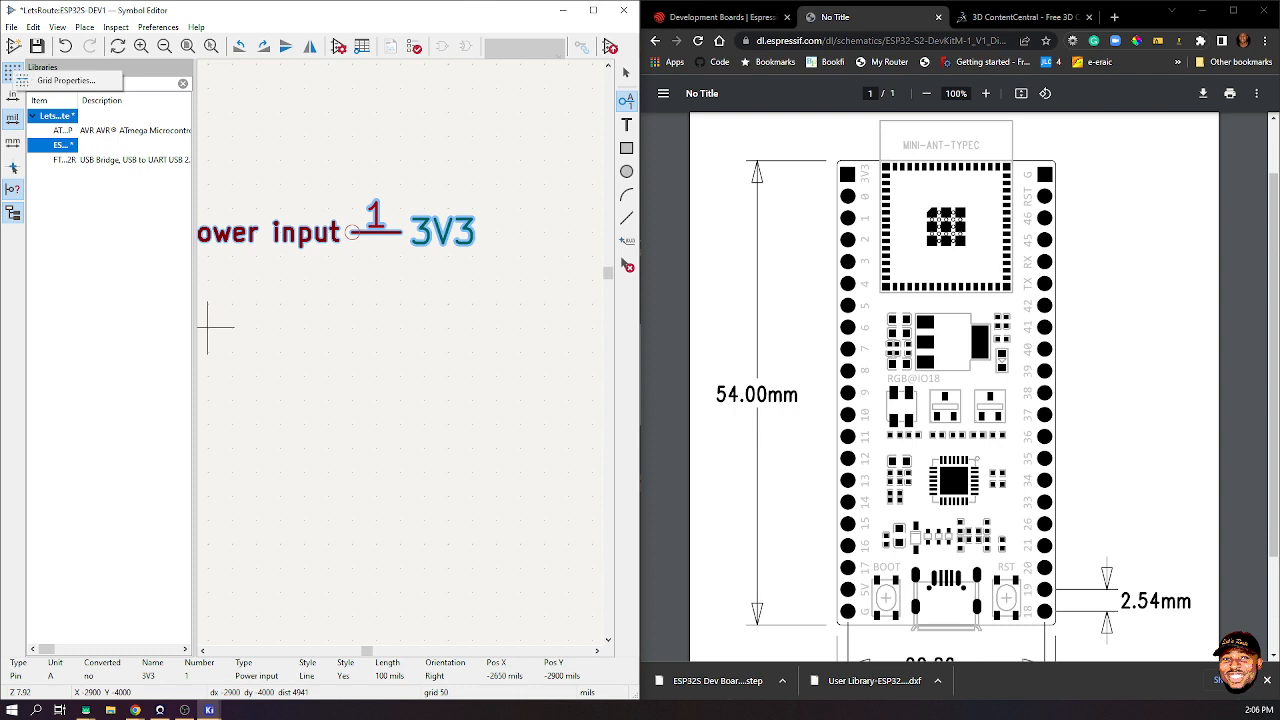
left_click(66, 80)
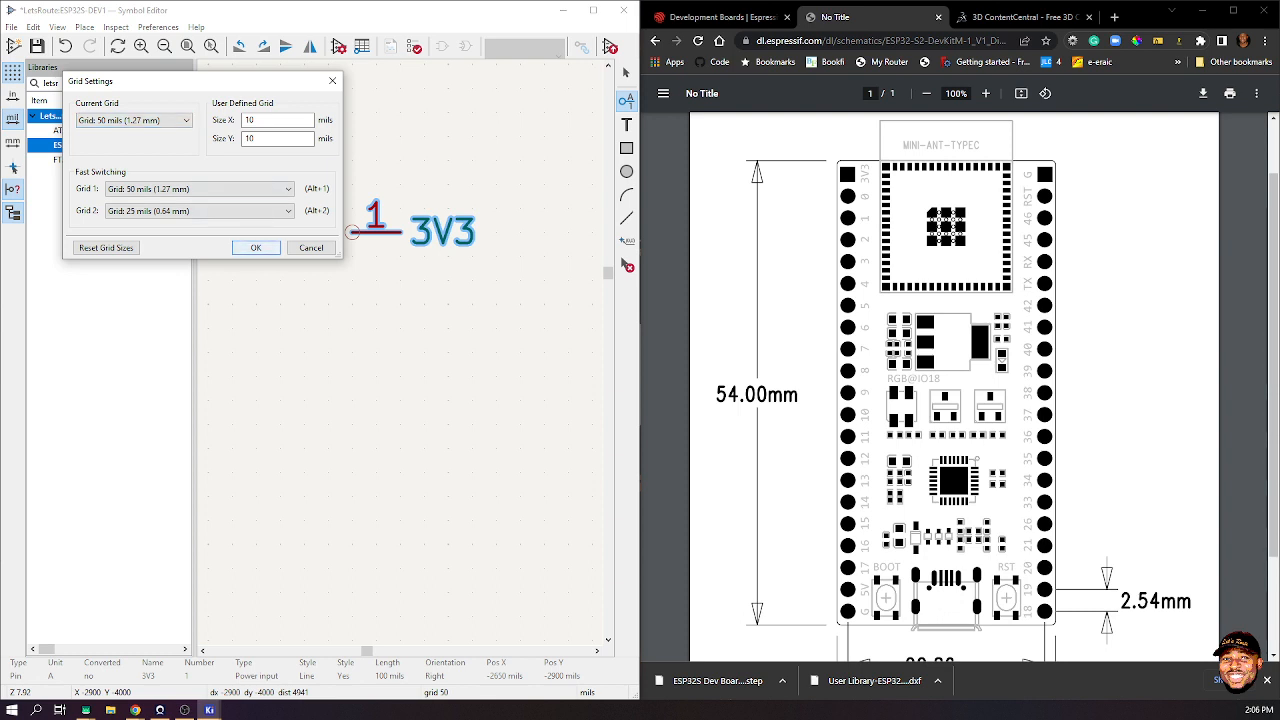
left_click(256, 247)
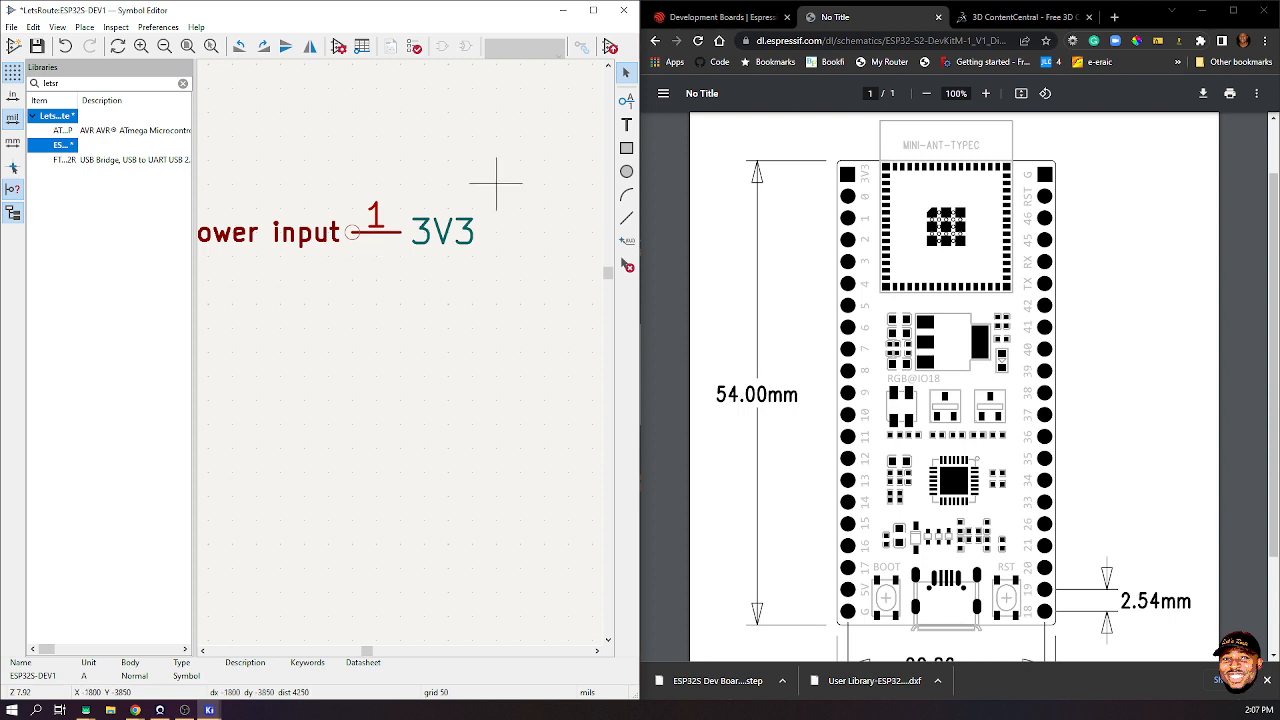
left_click(626, 100)
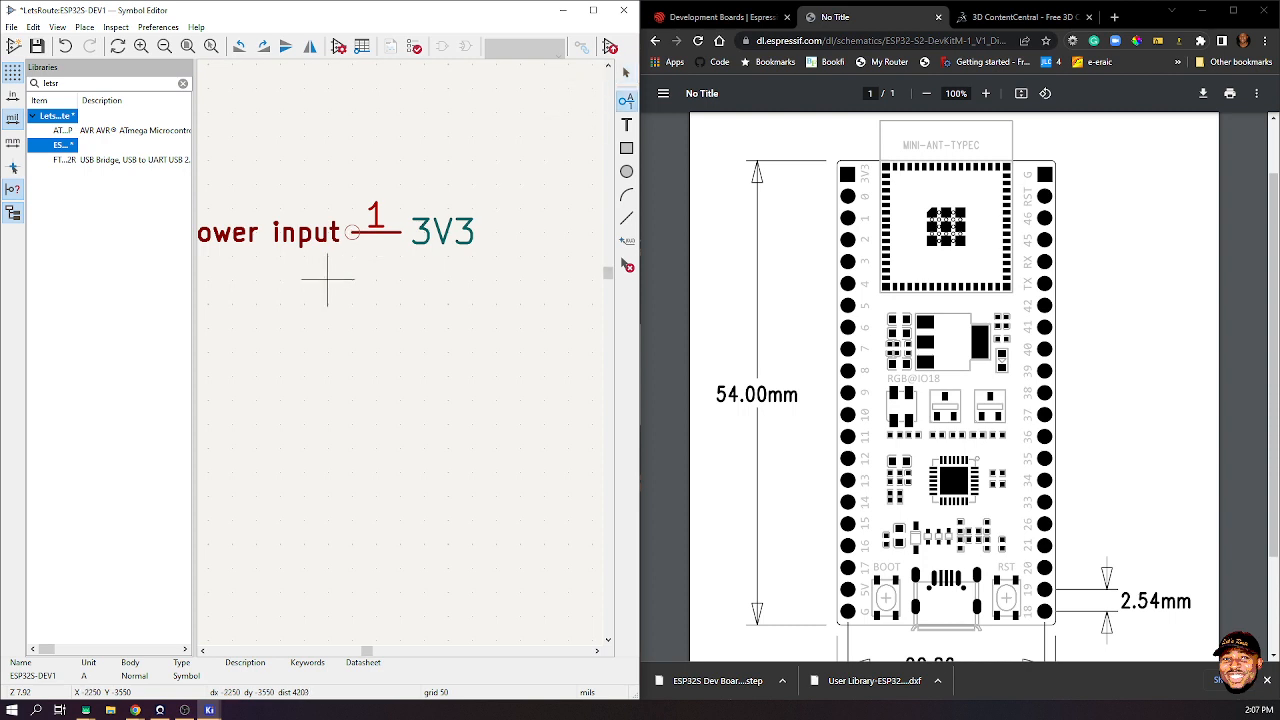
- Add bidirectional pin 2 named 0 below the 3V3 pin, then start another pin beneath it
left_click(327, 280)
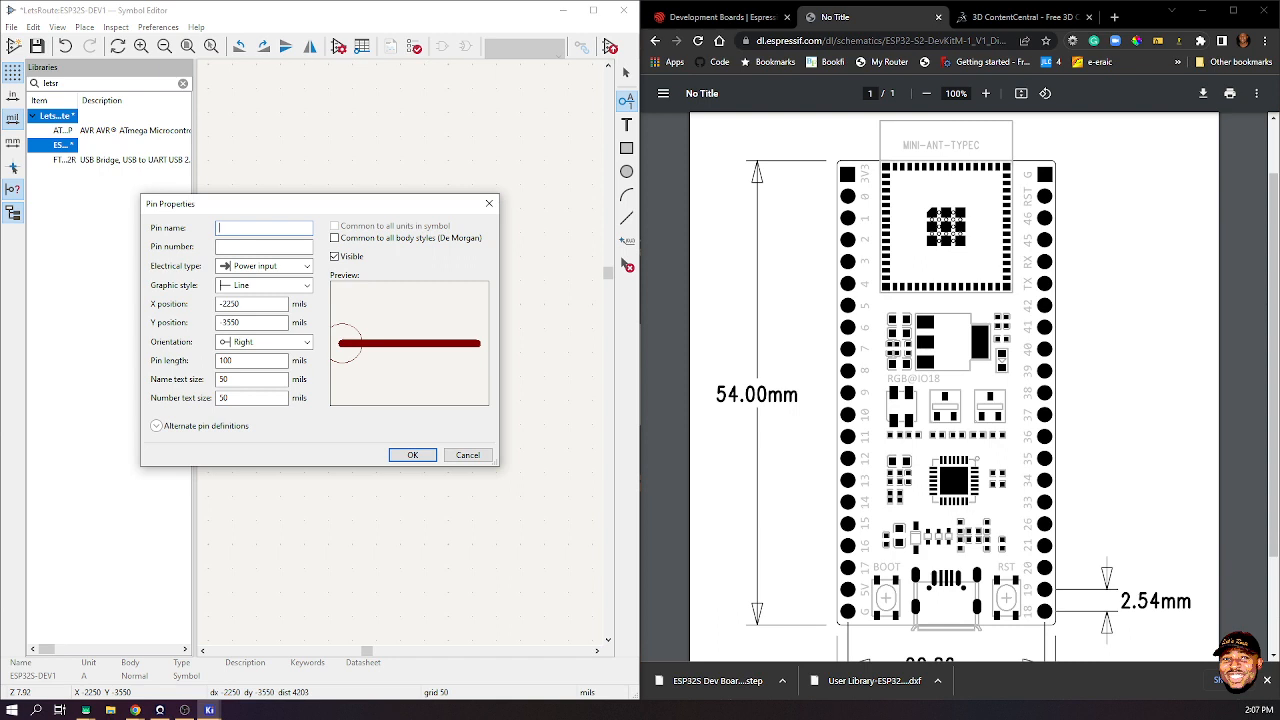
left_click(264, 247)
type("0")
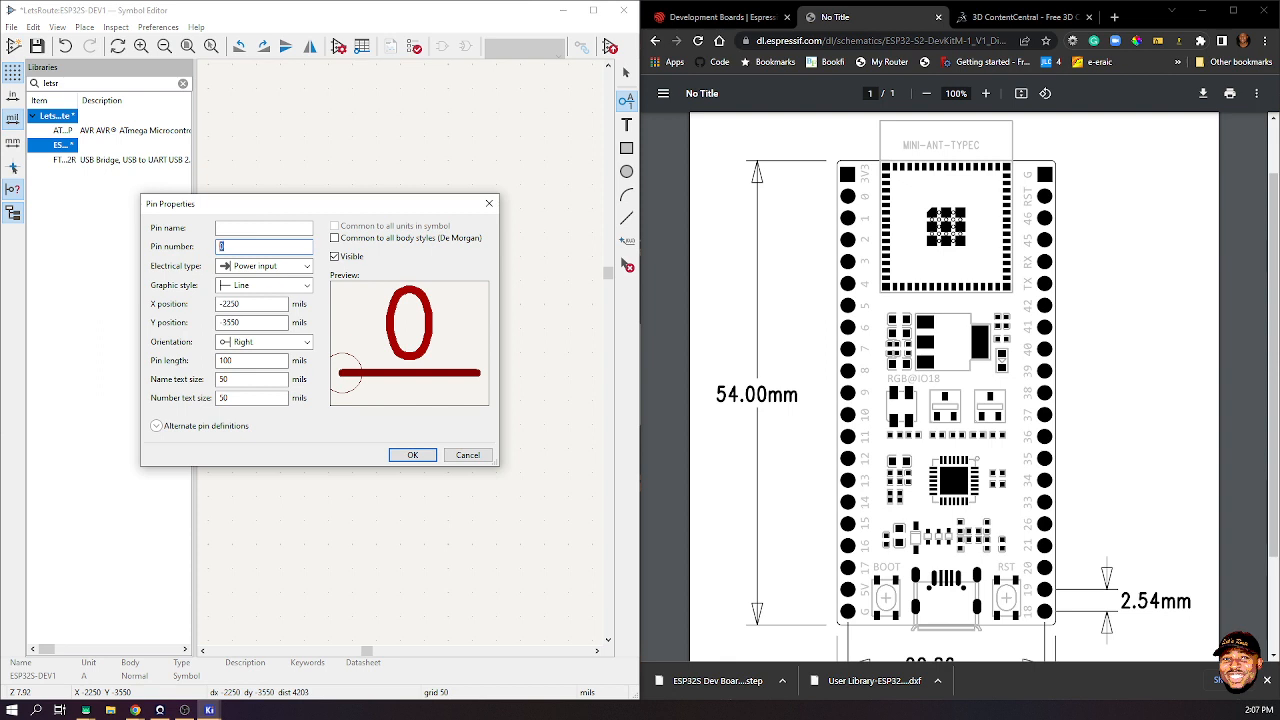
left_click(256, 228)
type("0")
key("Tab")
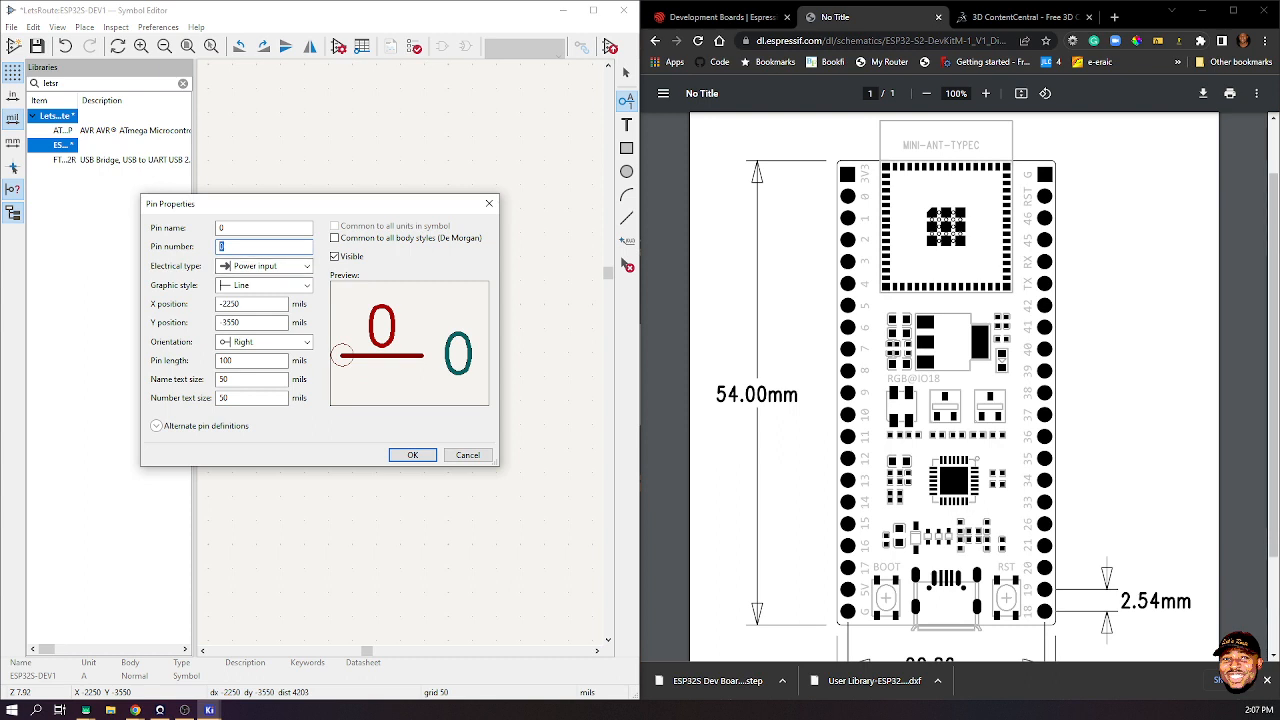
type("2")
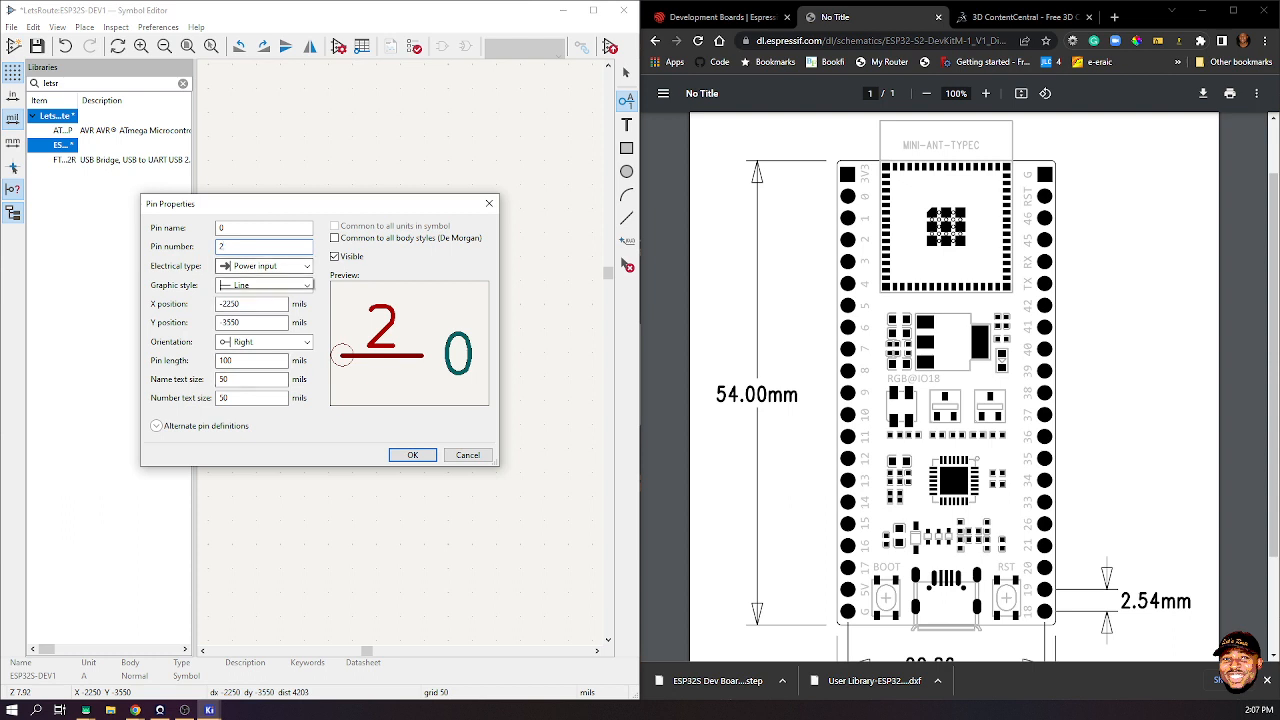
left_click(263, 265)
left_click(254, 304)
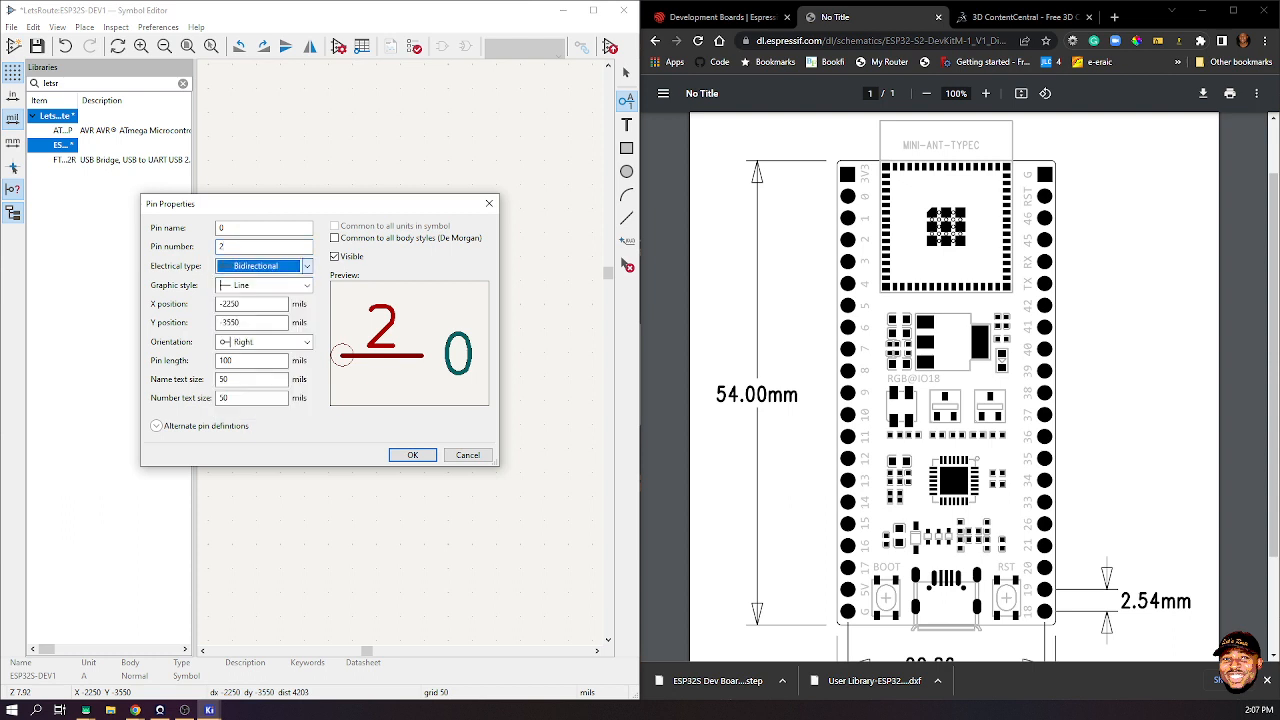
left_click(412, 455)
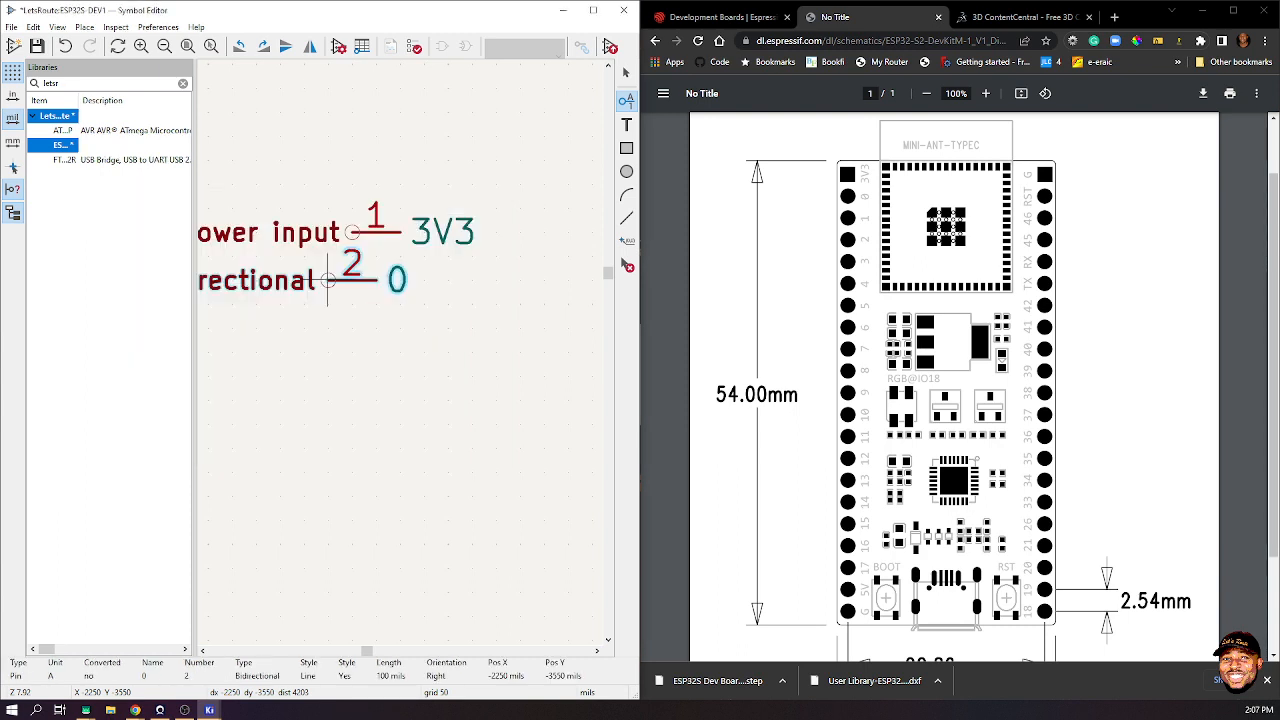
left_click(351, 327)
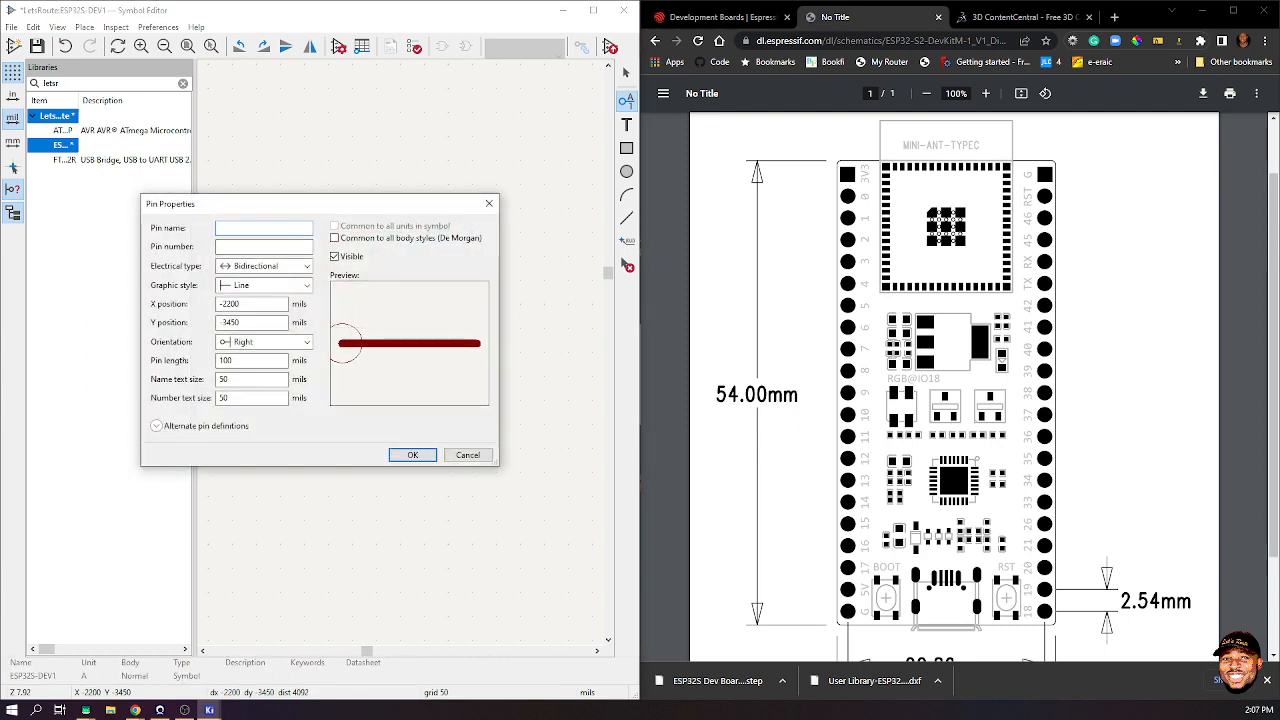
- Create pin 3 named 1 and place it below pin 2
type("1")
key("Tab")
type("2")
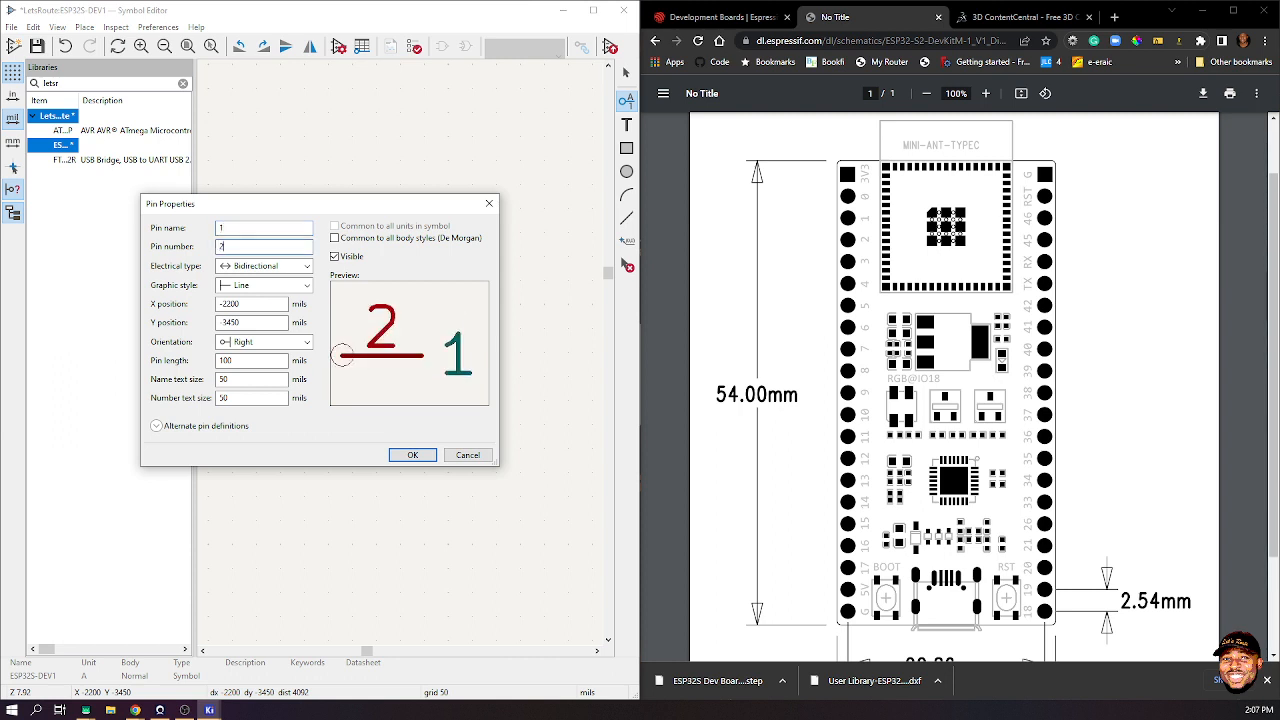
key("BackSpace")
type("3")
key("Return")
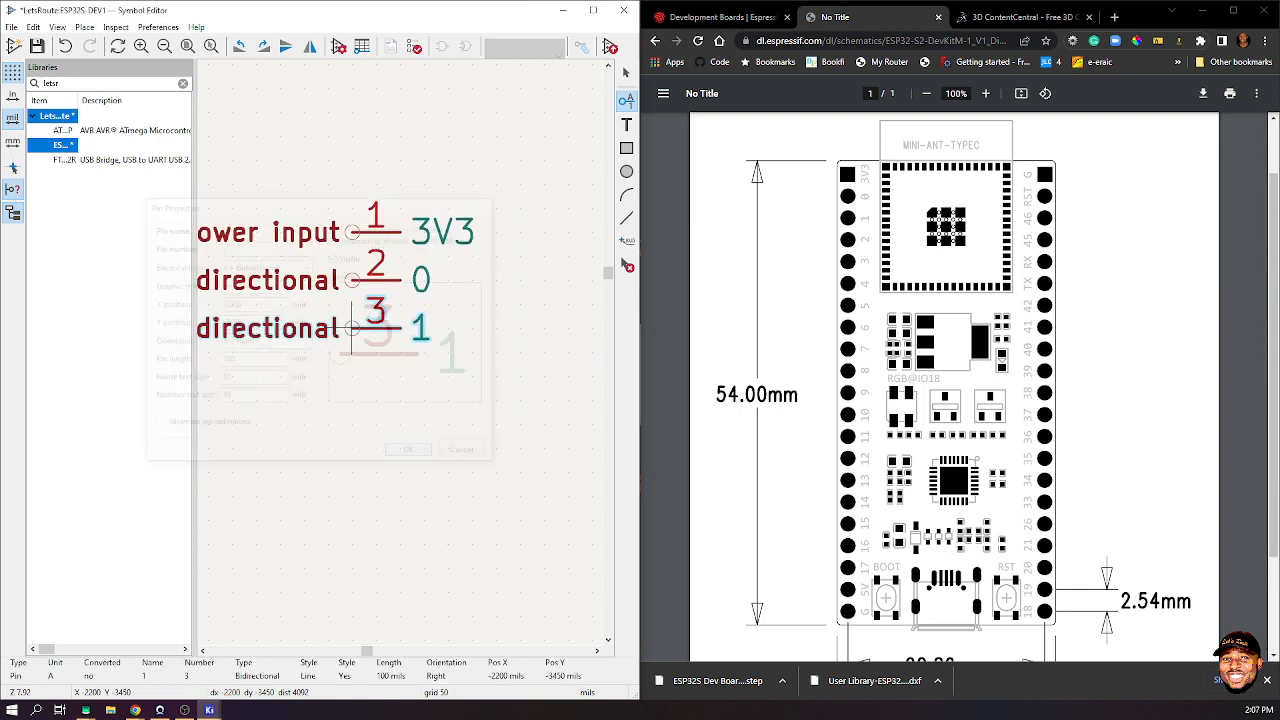
left_click(351, 352)
- Add a pin named 2, numbered 3, below pin 3
left_click(351, 364)
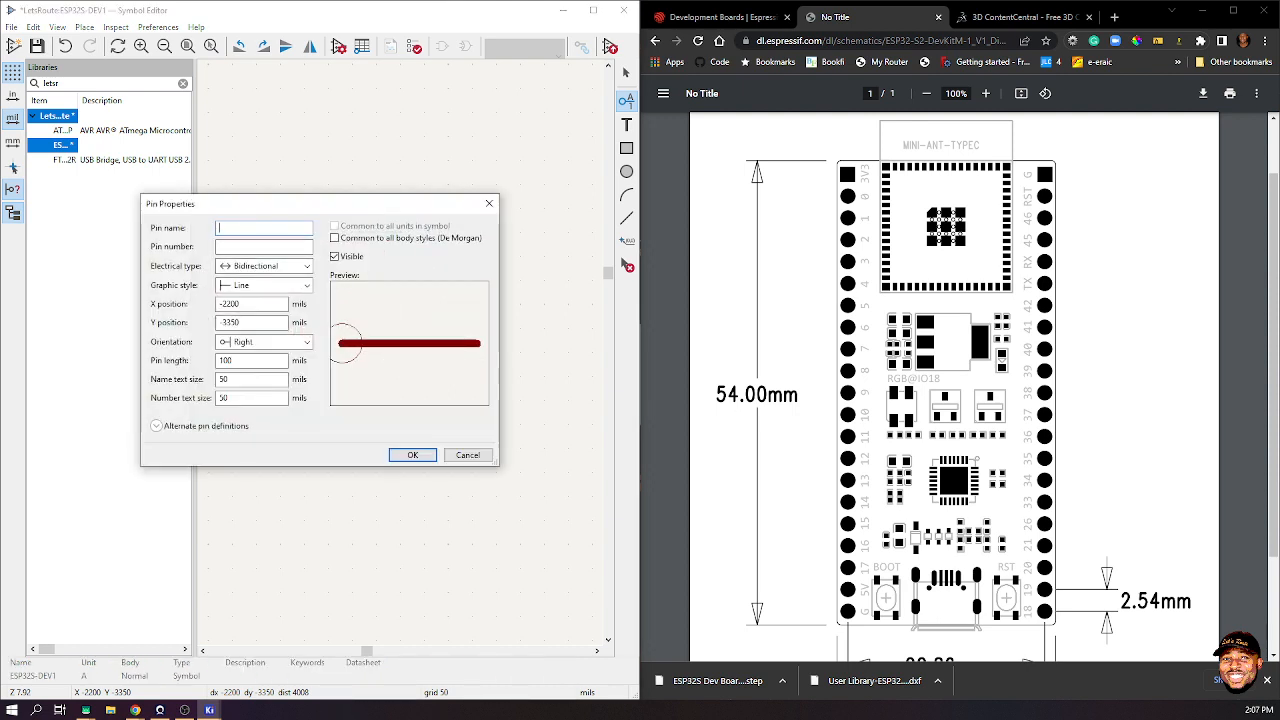
left_click_drag(250, 203, 290, 196)
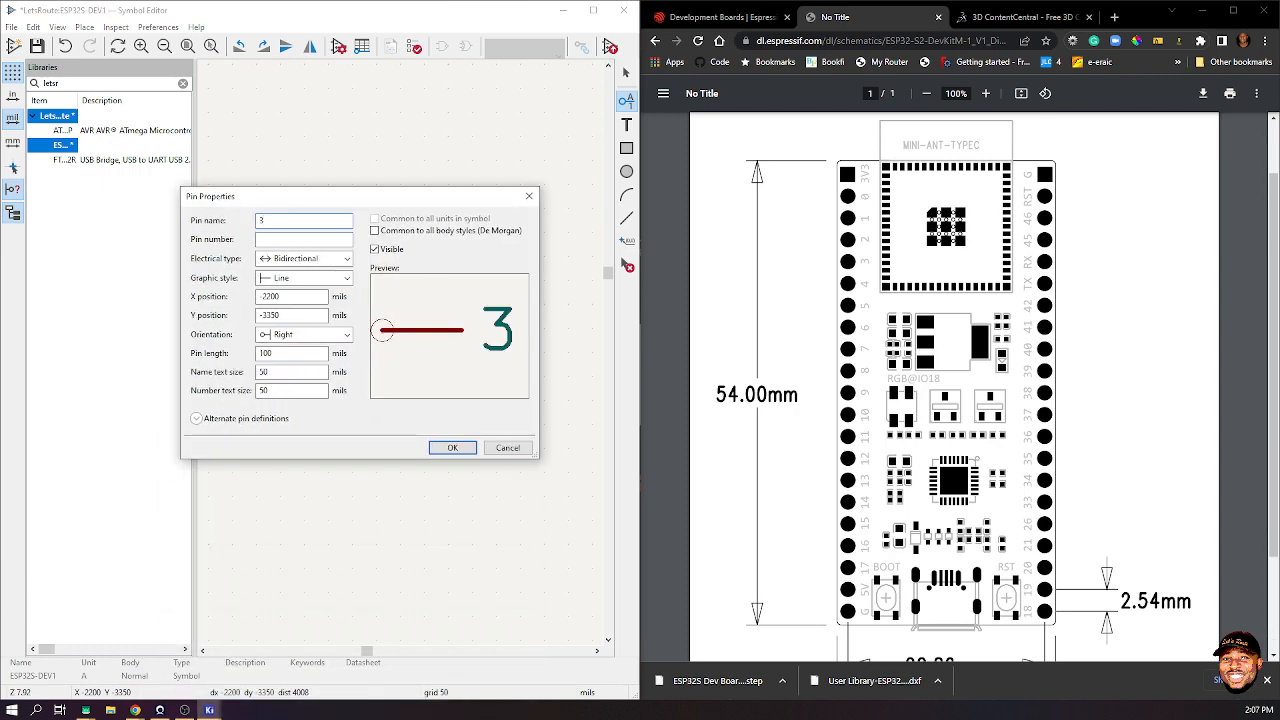
key("BackSpace")
type("2")
key("Tab")
left_click_drag(300, 196, 300, 384)
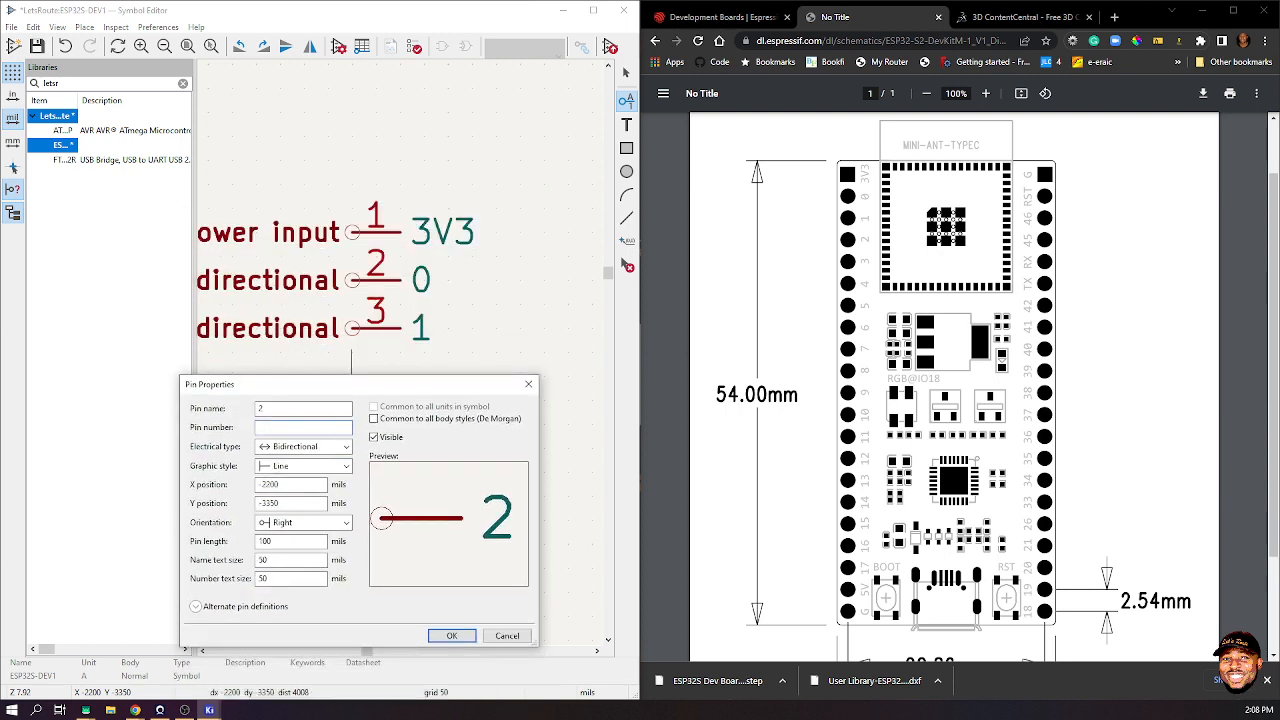
type("3")
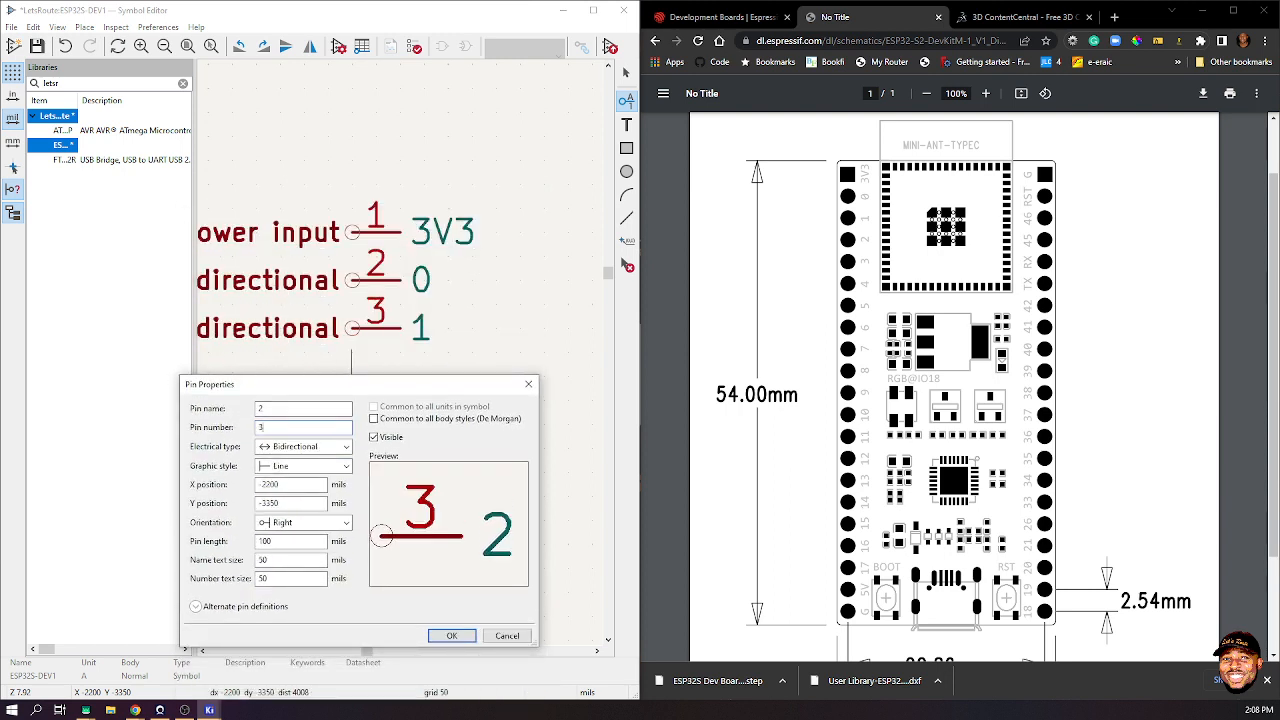
left_click(451, 635)
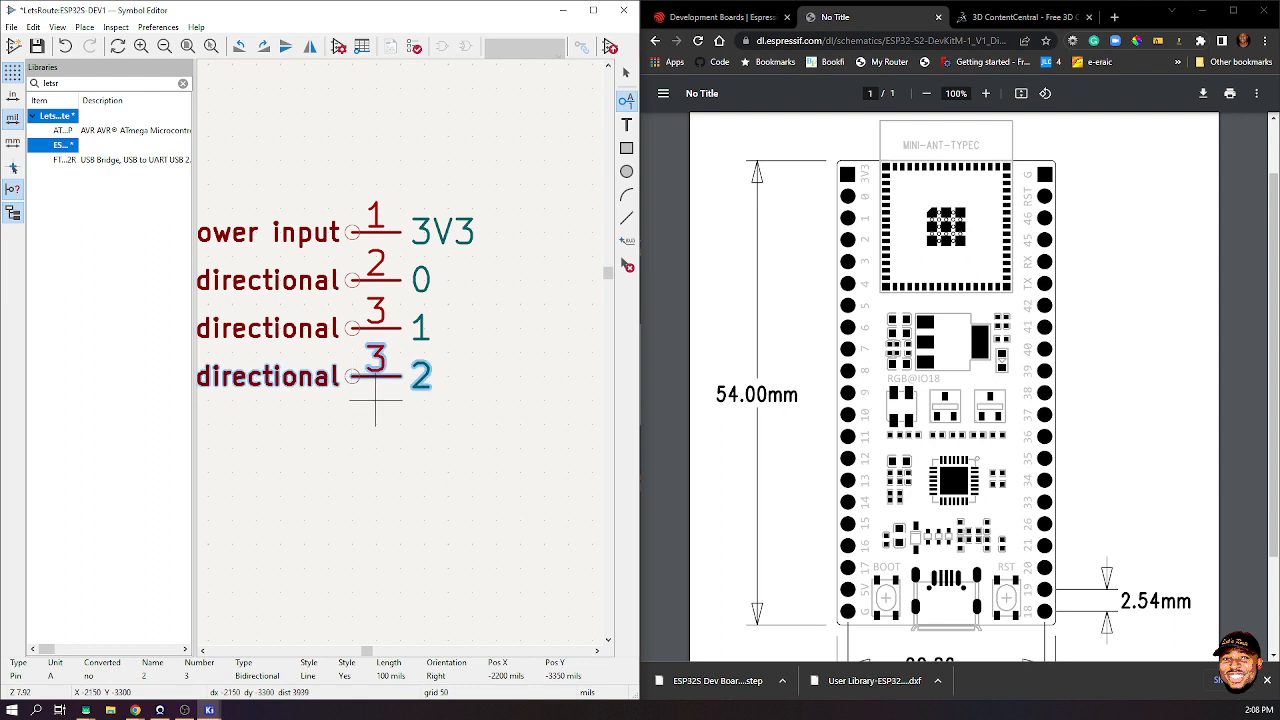
- Cancel the extra pin and renumber the pin named 2 to 4
left_click(351, 424)
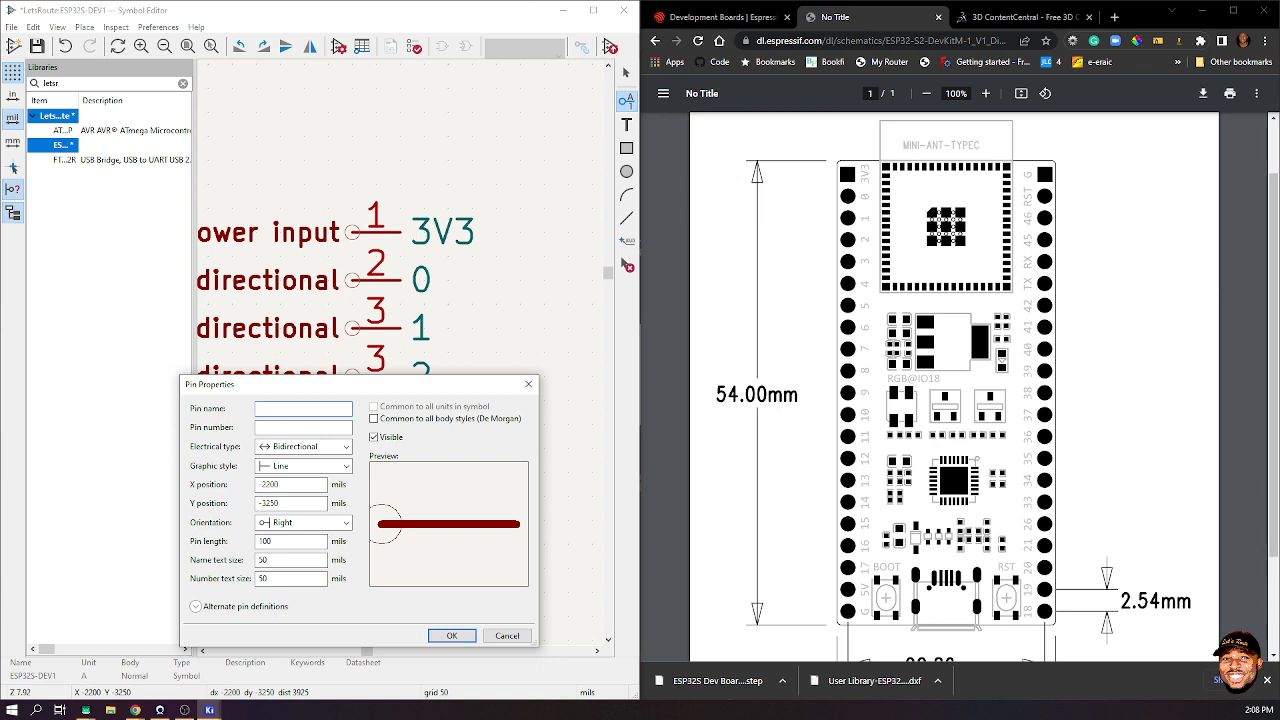
left_click_drag(300, 384, 302, 407)
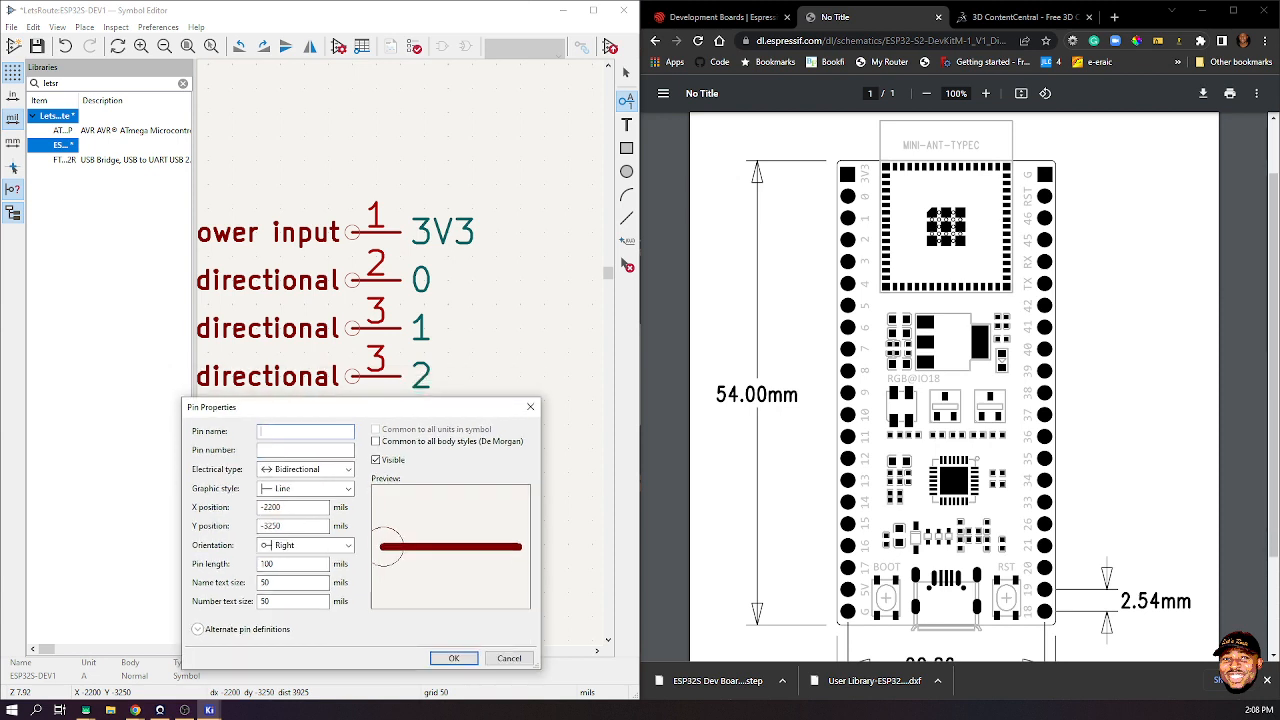
left_click(530, 406)
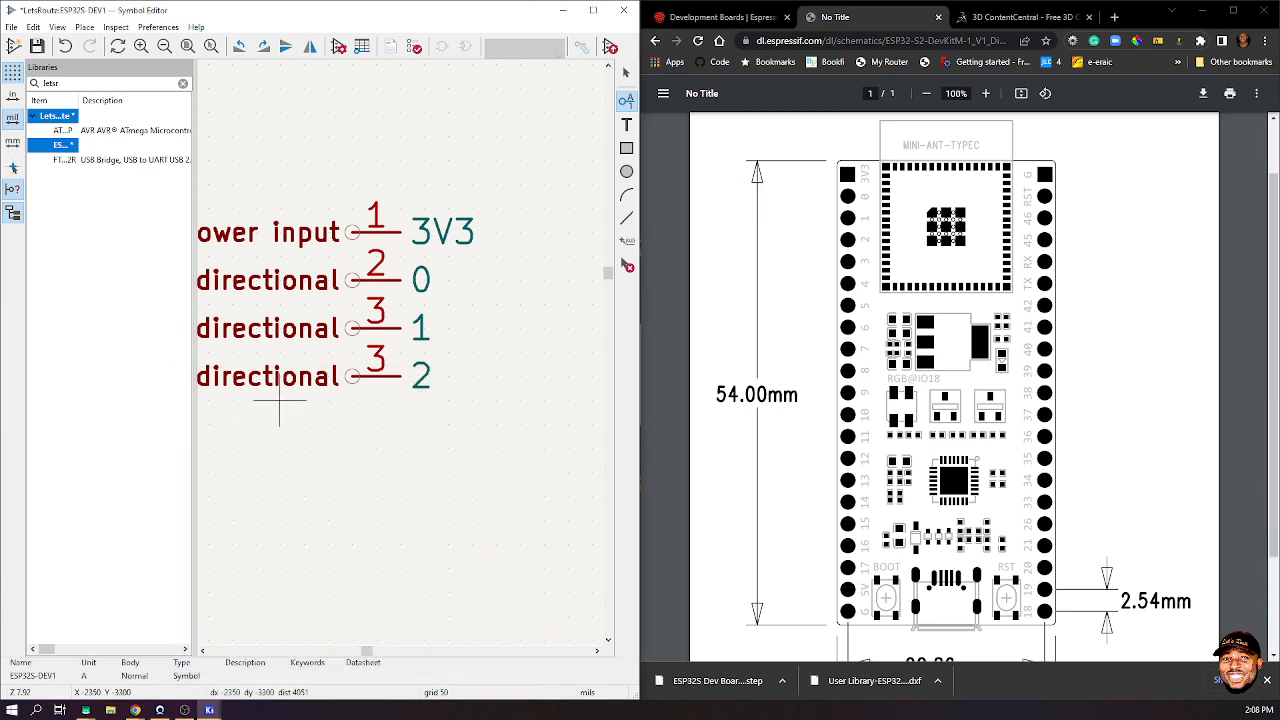
double_click(375, 378)
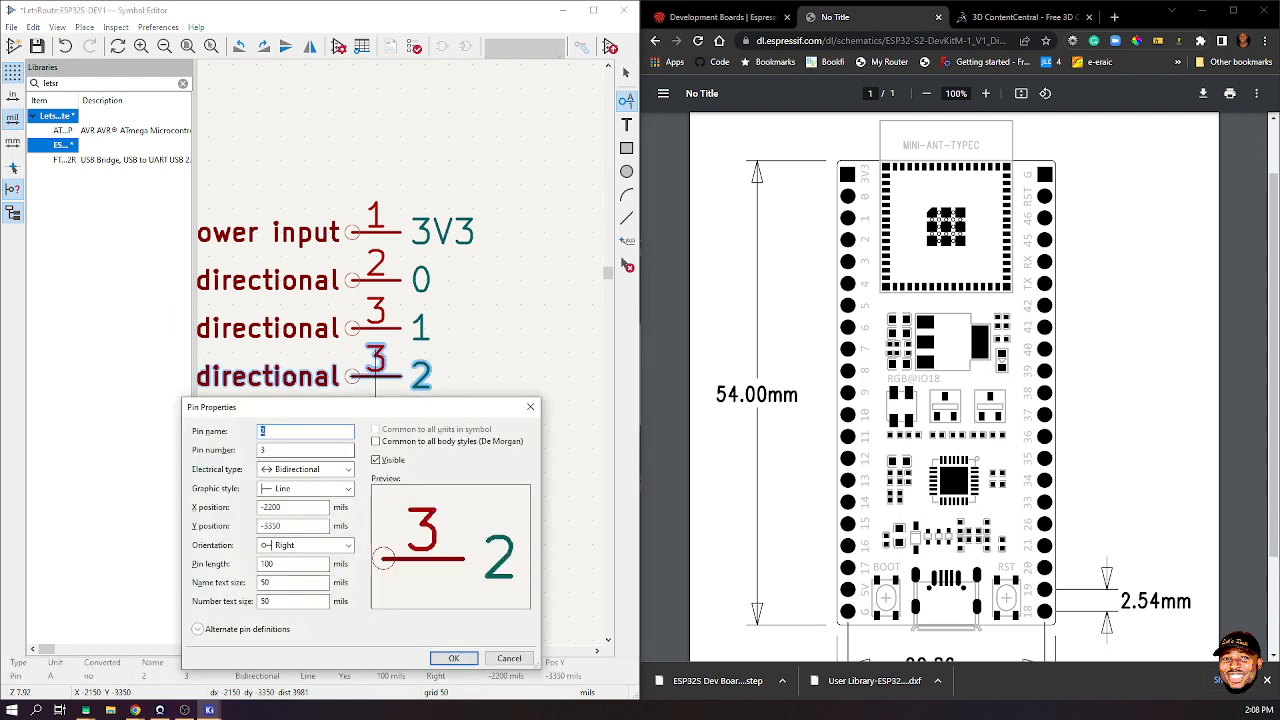
key("Tab")
type("4")
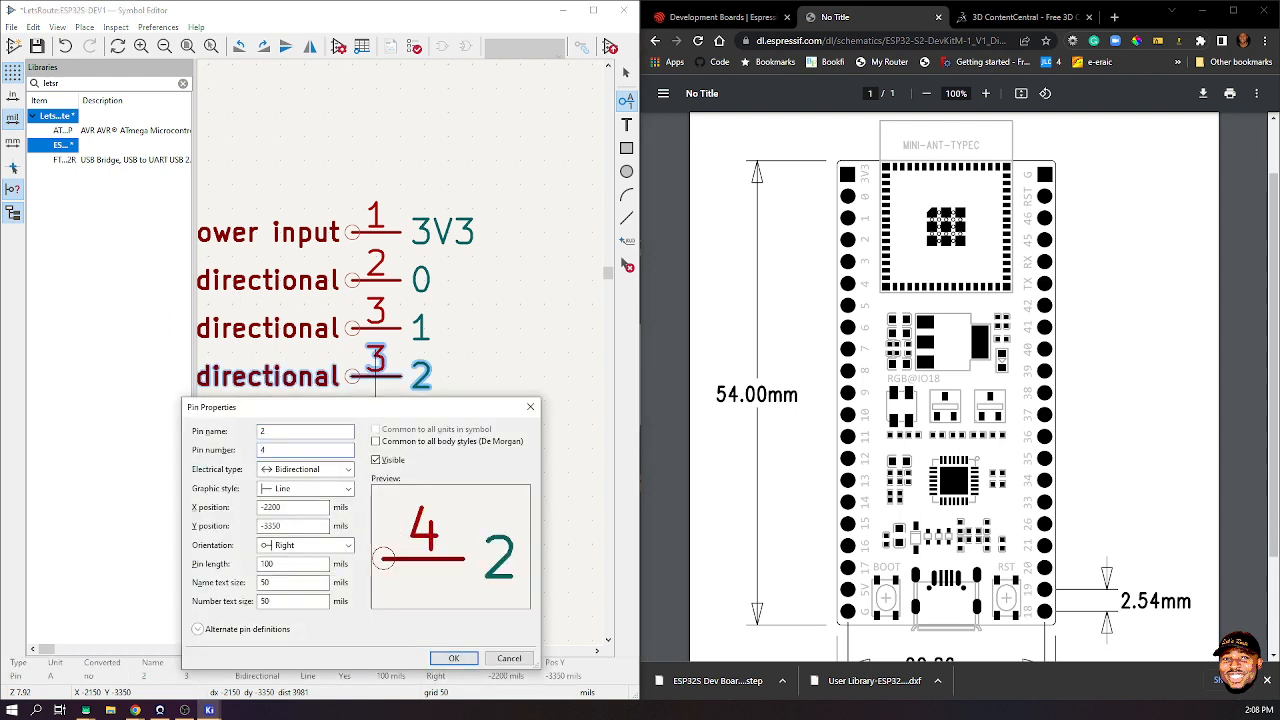
left_click(453, 657)
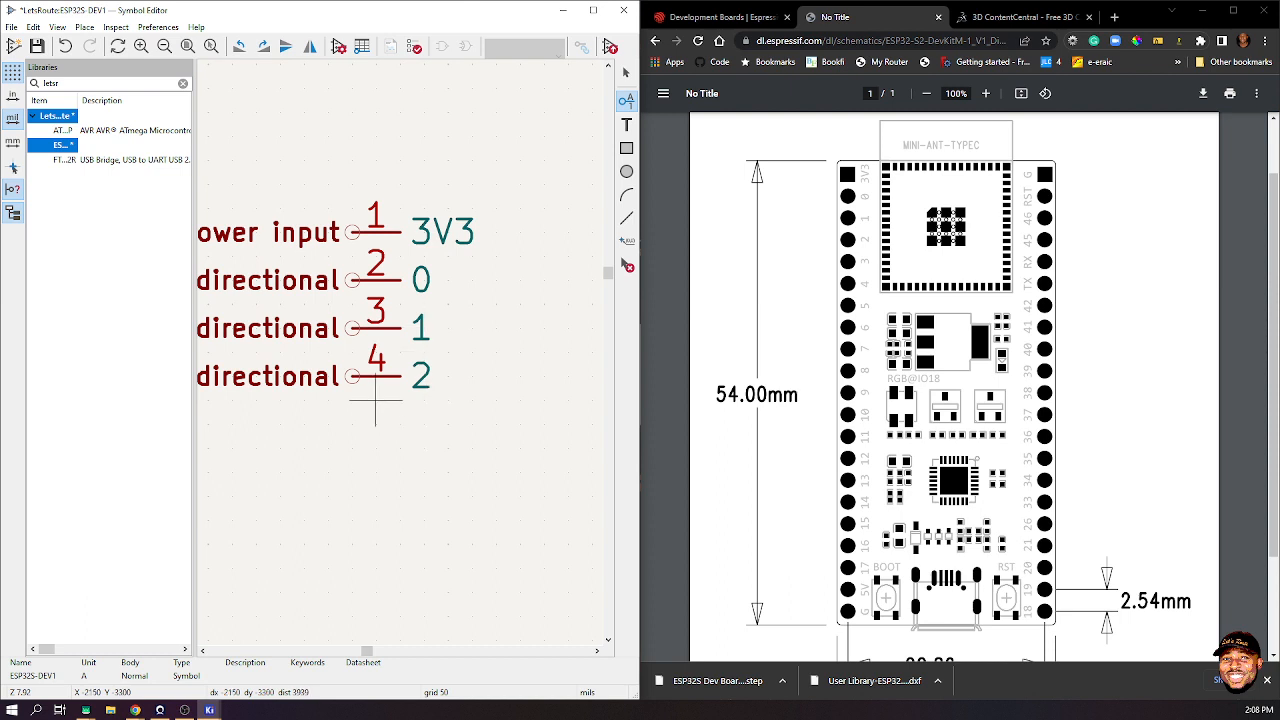
- Add pin 5 named 3 below pin 4
left_click(375, 400)
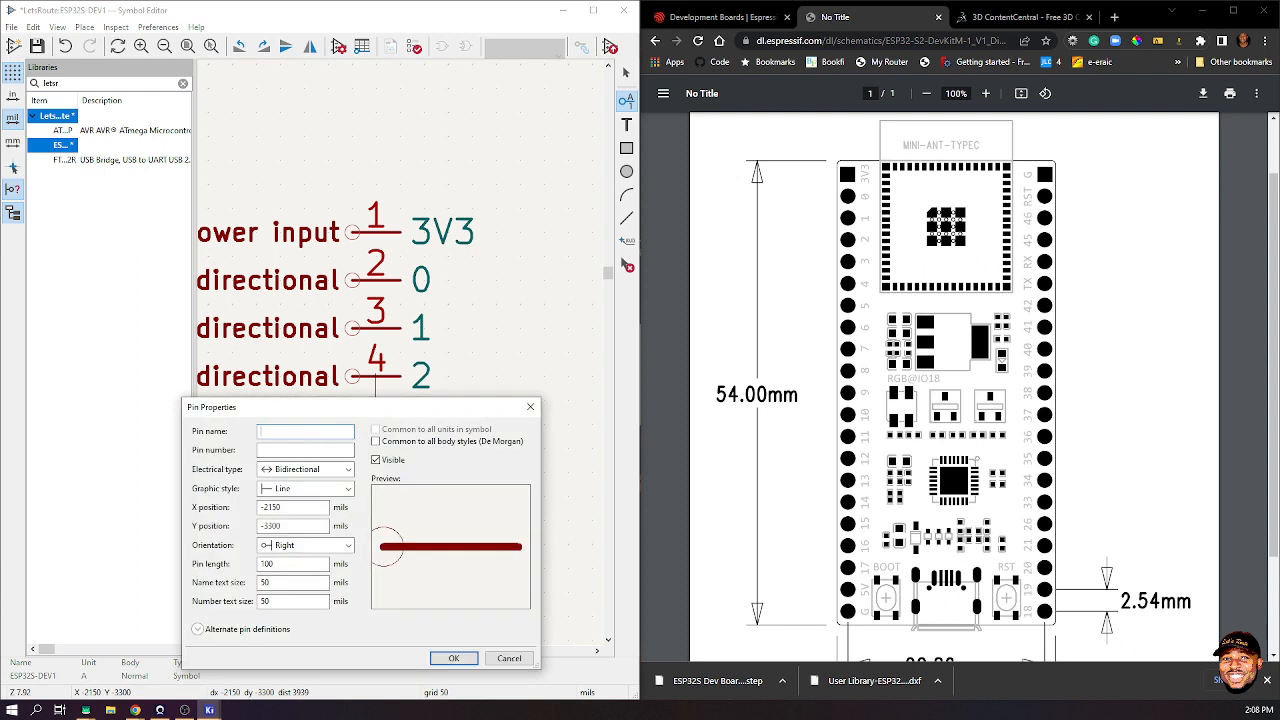
type("3")
key("Tab")
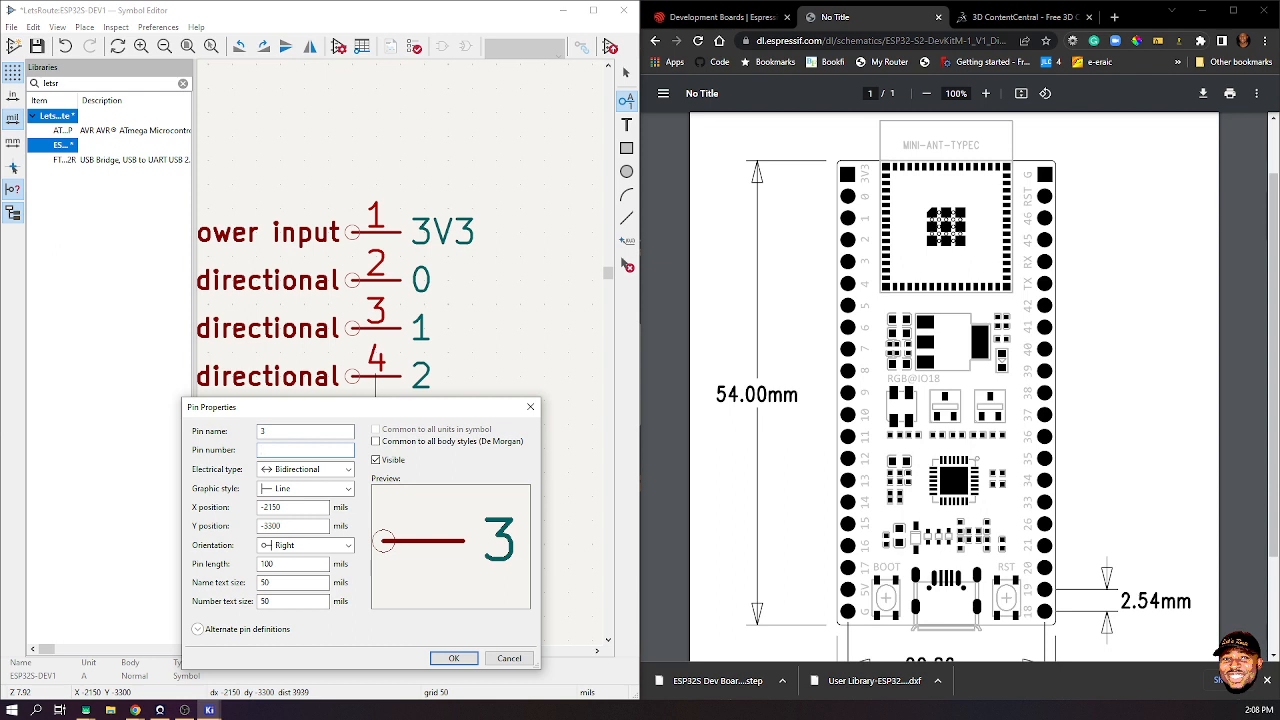
type("5")
left_click(453, 658)
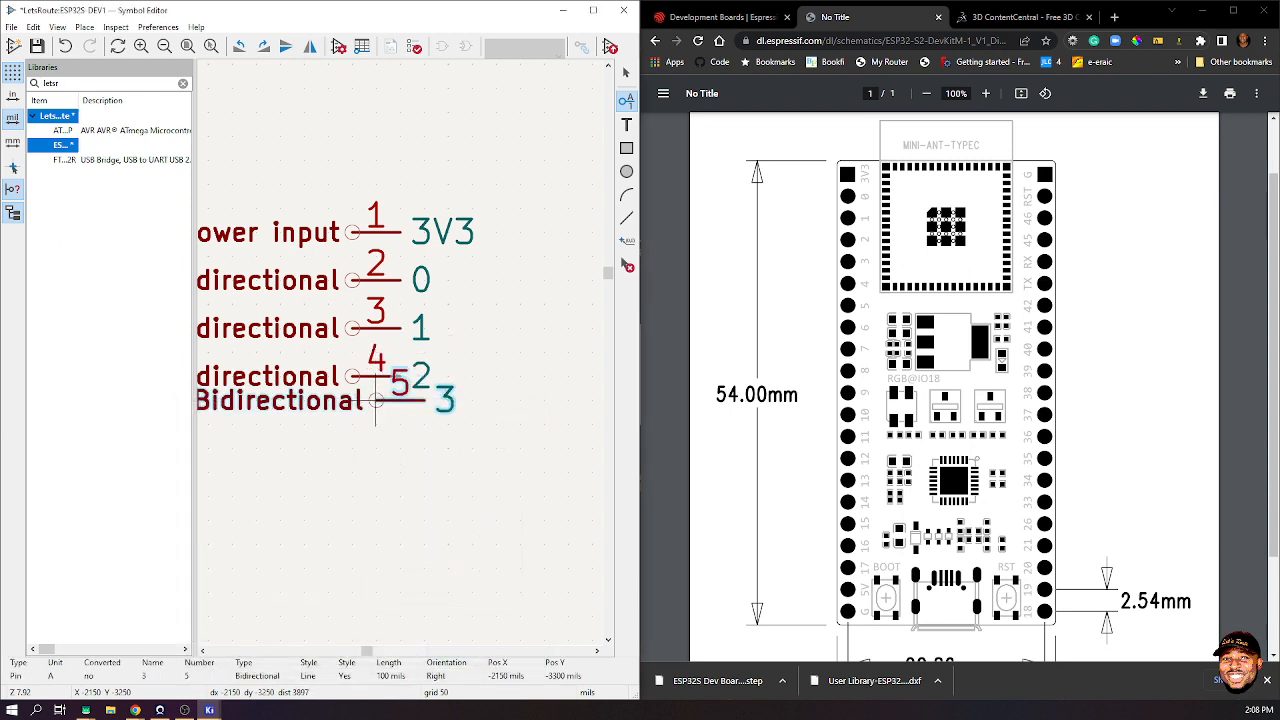
left_click(351, 424)
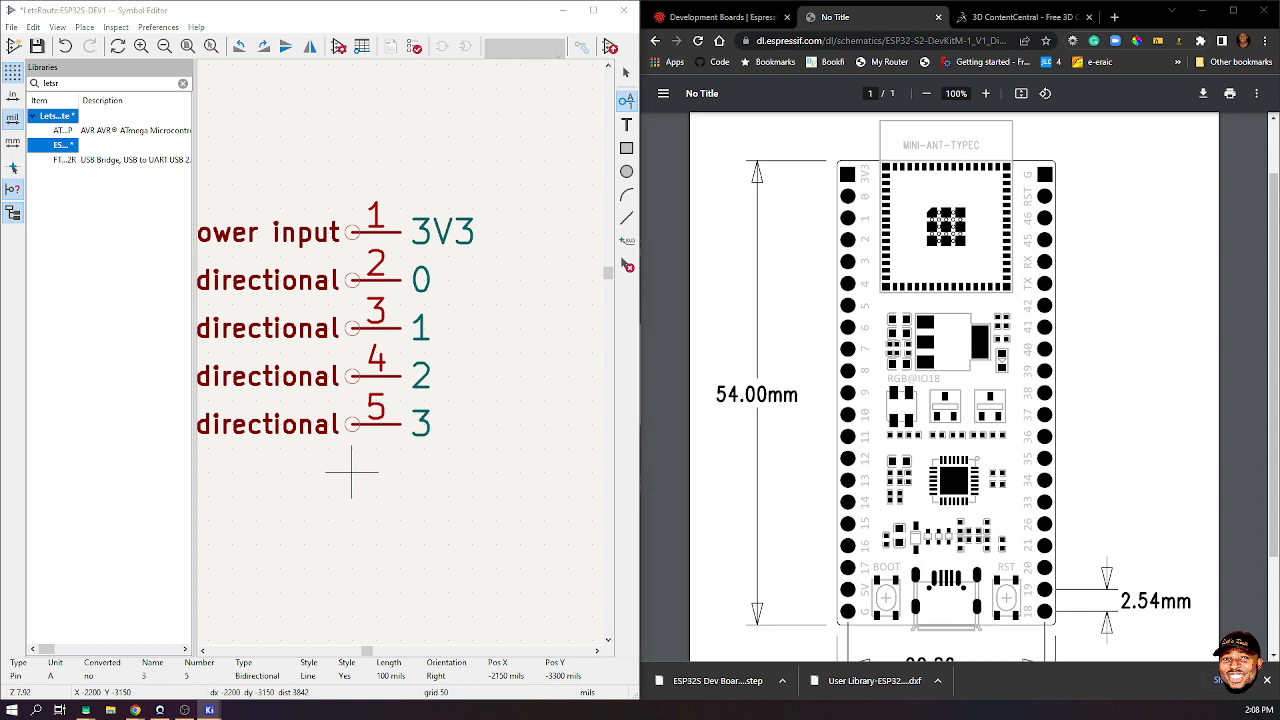
- Add pin 6 named 4 below pin 5
left_click(351, 471)
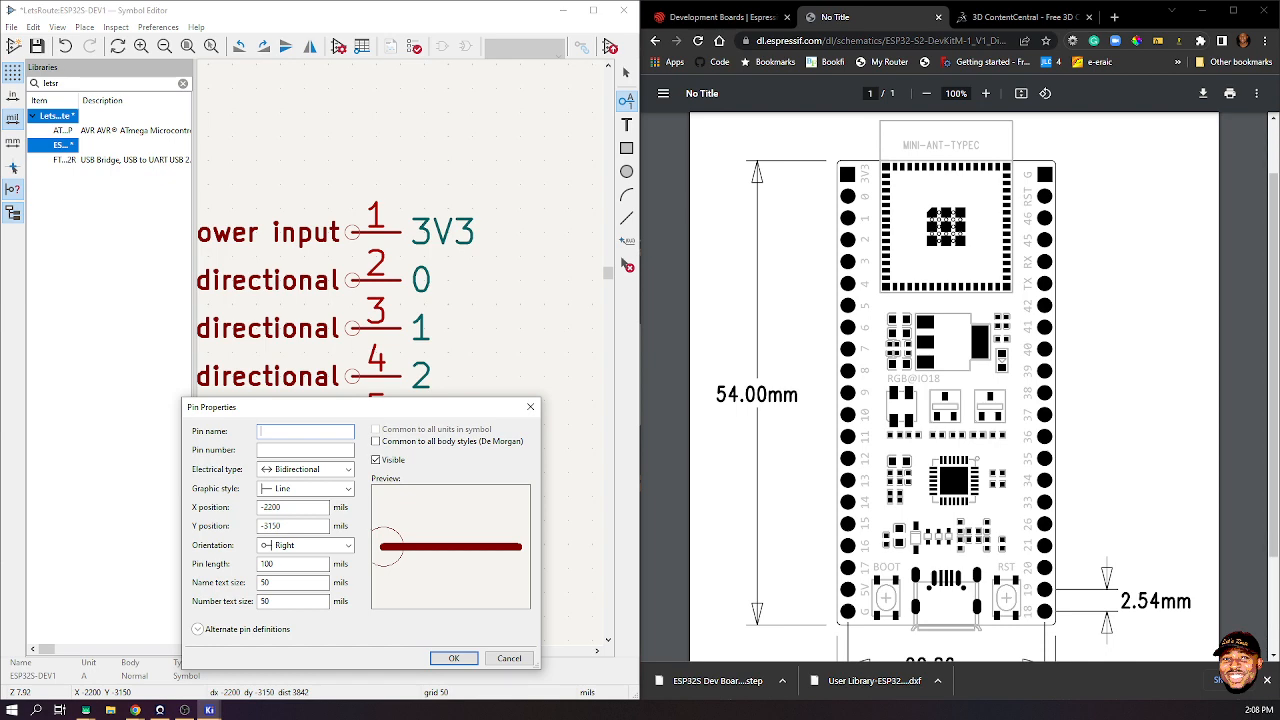
left_click_drag(330, 407, 445, 72)
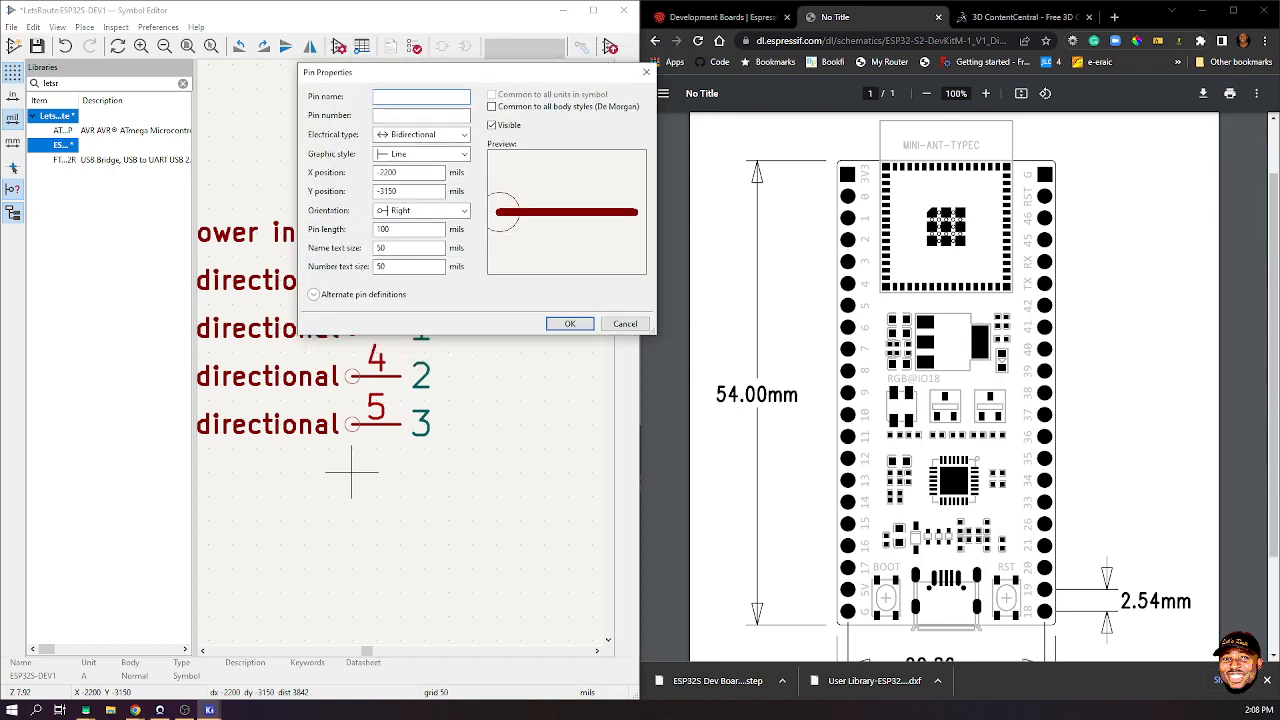
type("3")
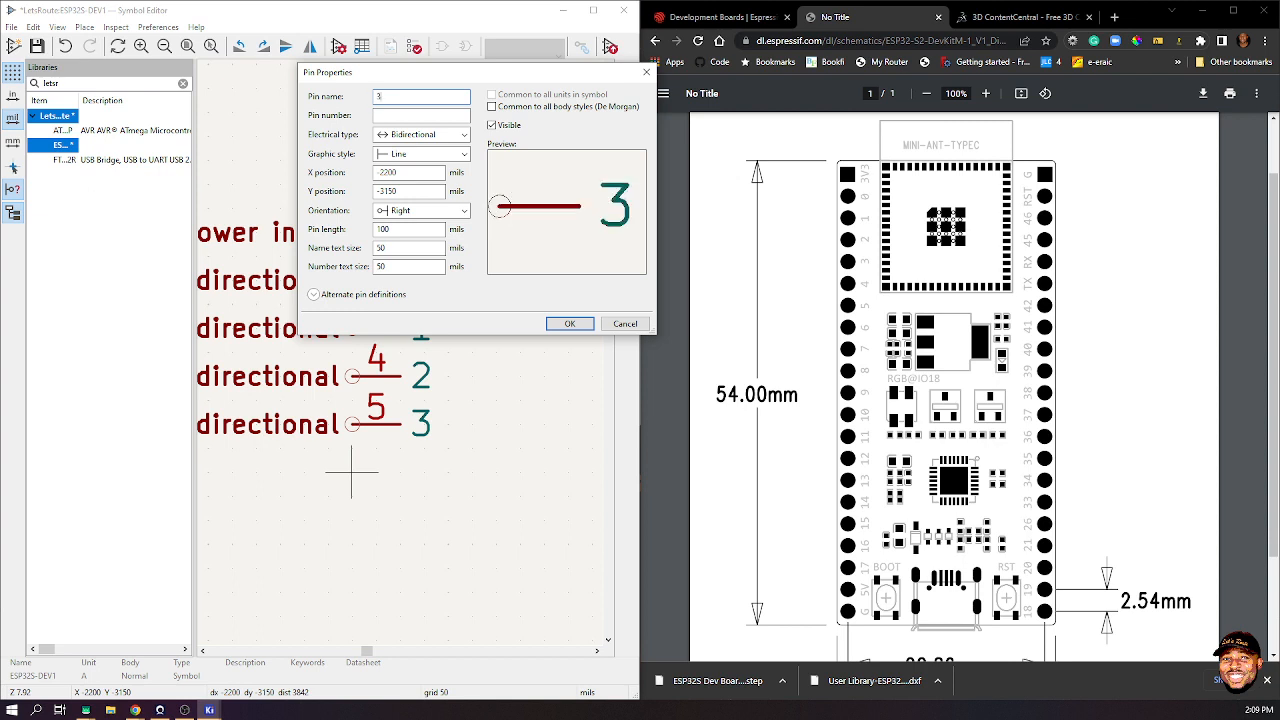
key("BackSpace")
type("4")
key("Tab")
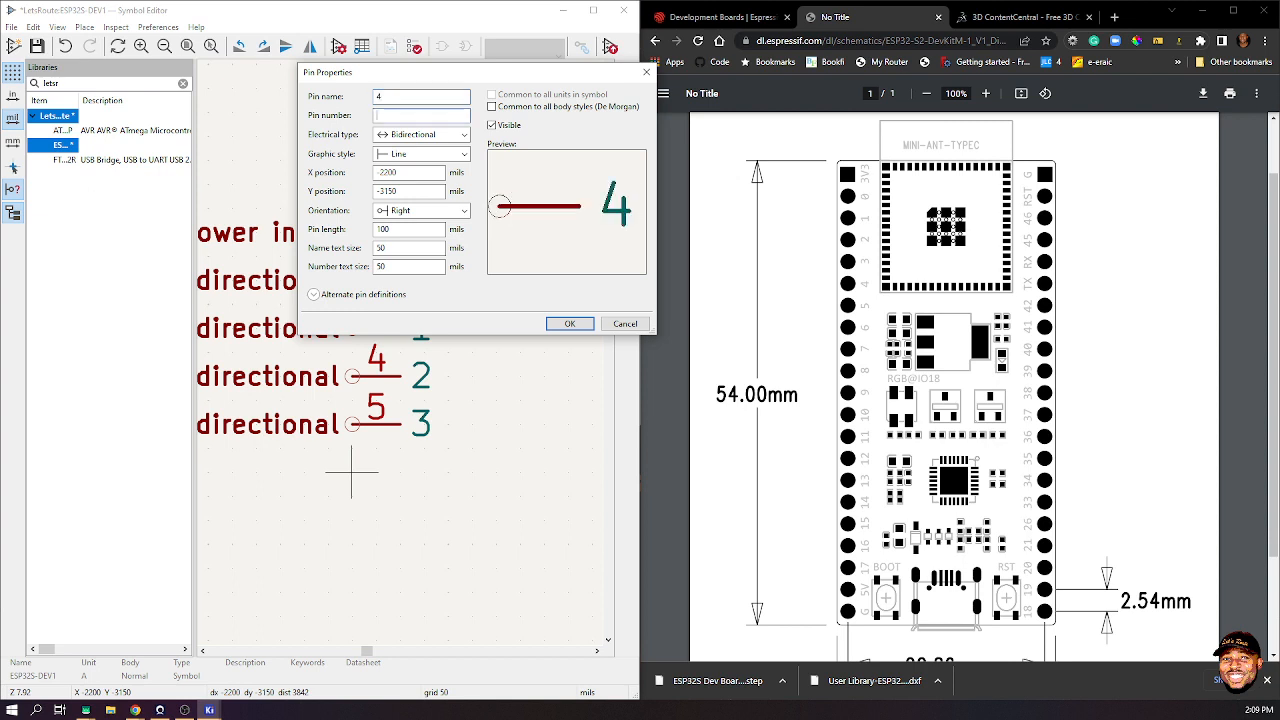
type("6")
key("Return")
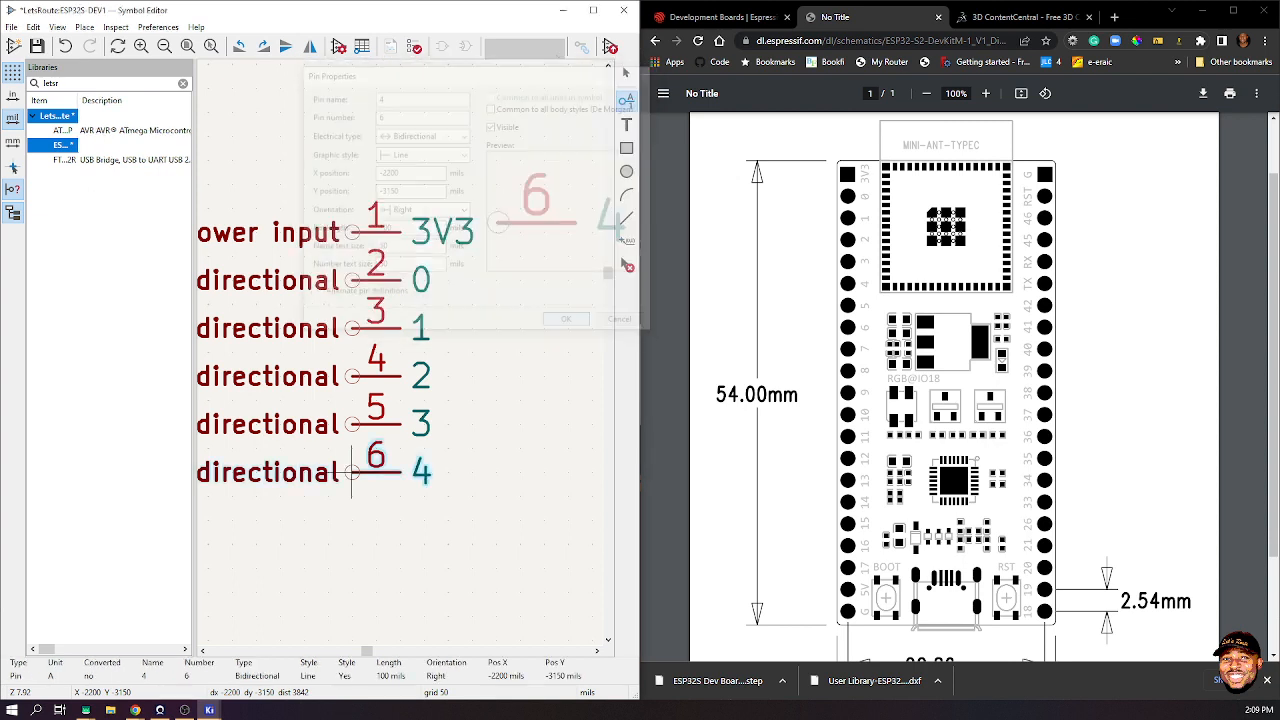
left_click(351, 471)
- Add pin 7 named 5 below pin 6, then define pin 8 named 6
left_click(351, 520)
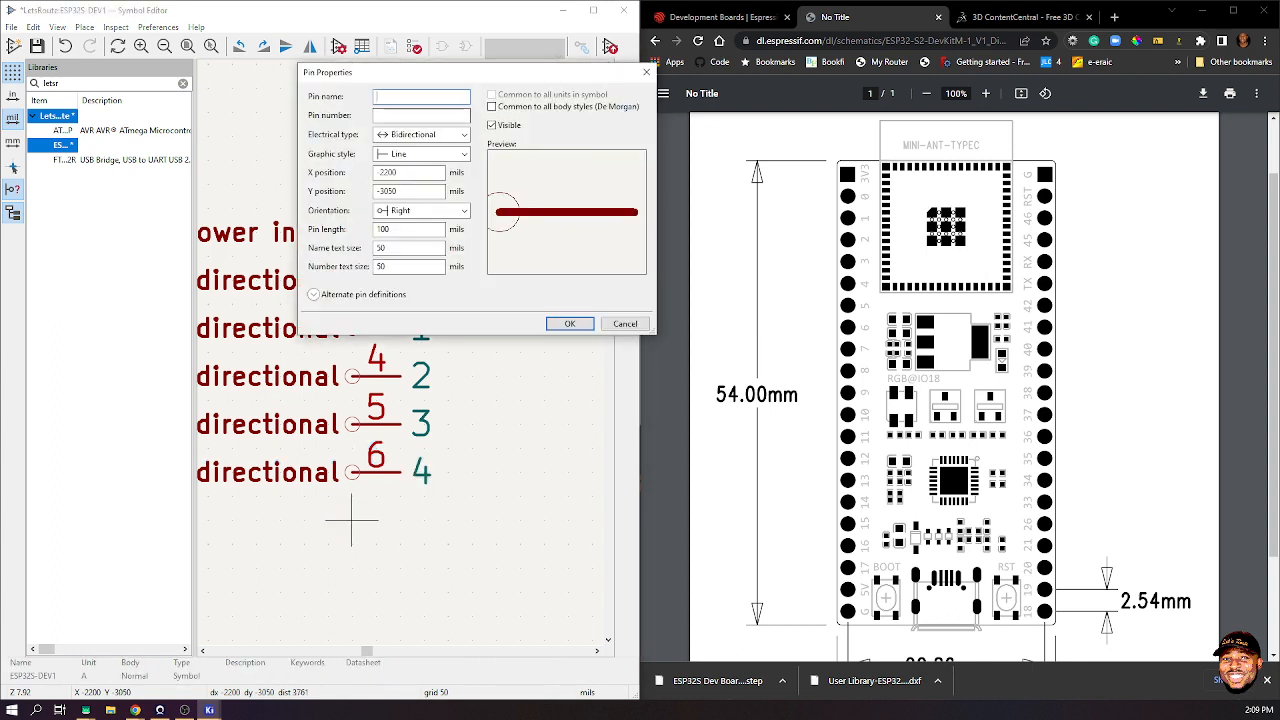
type("5")
key("Tab")
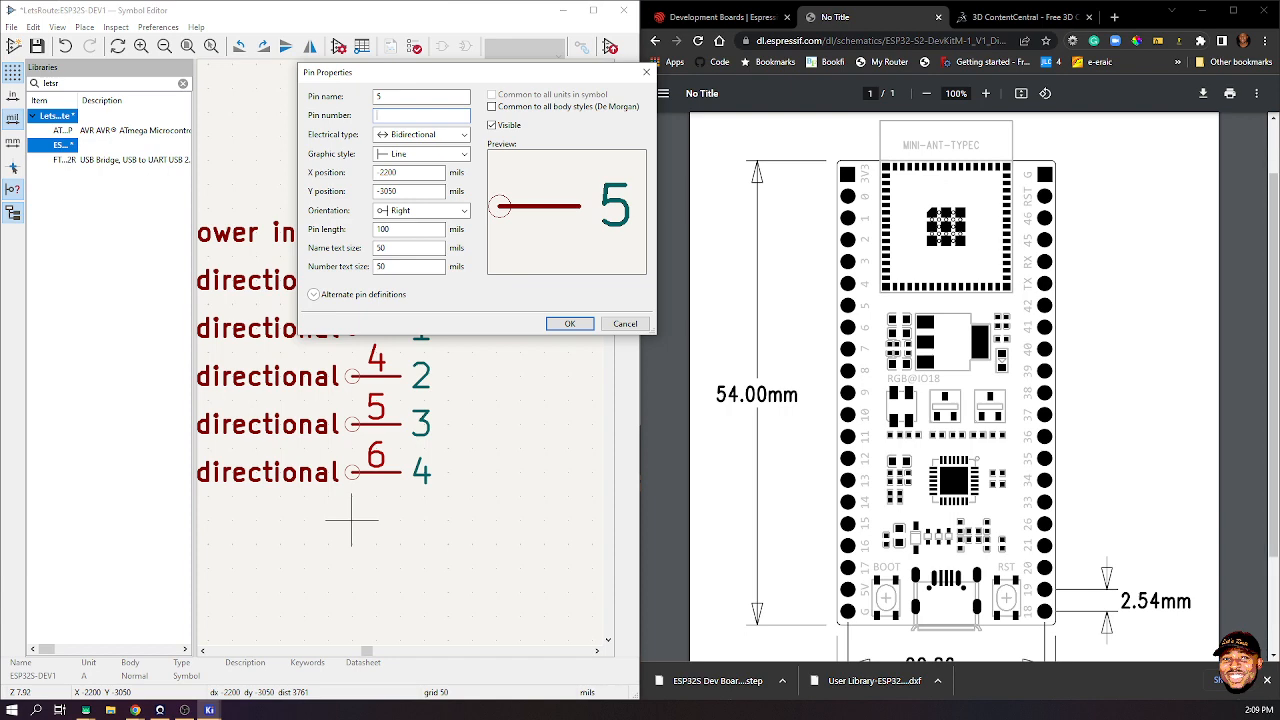
type("7")
key("Return")
left_click(351, 520)
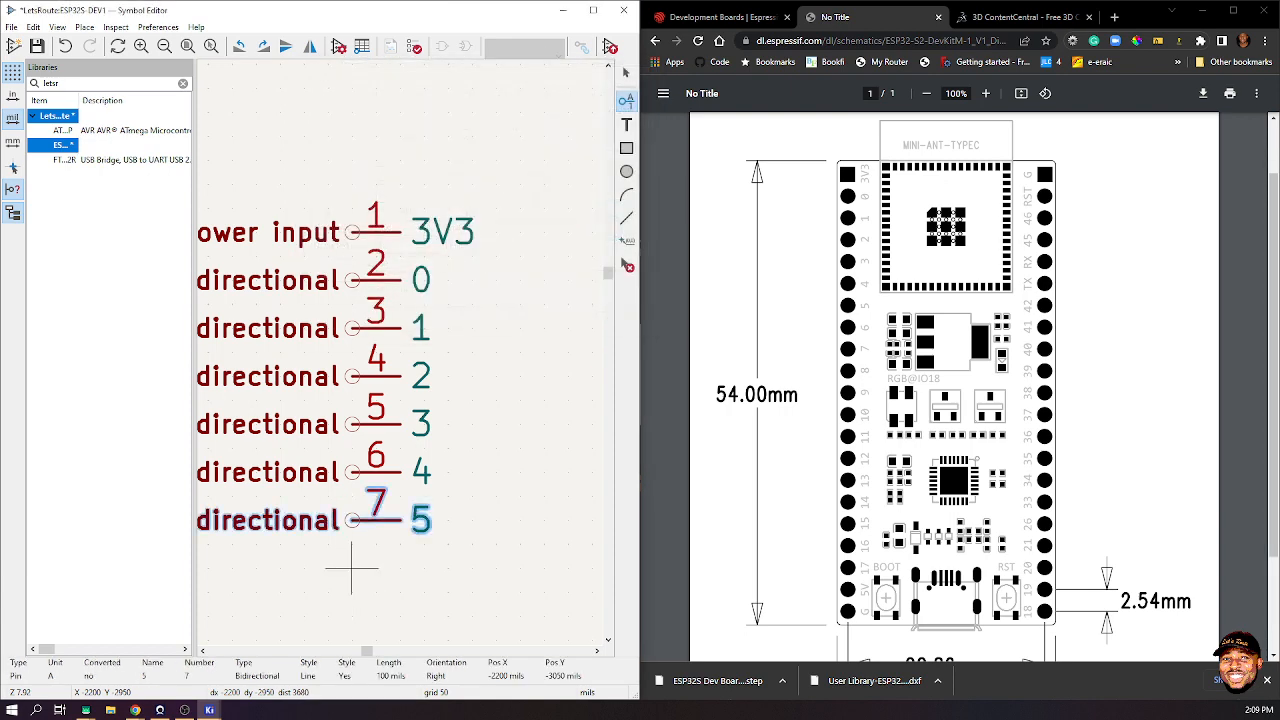
left_click(351, 568)
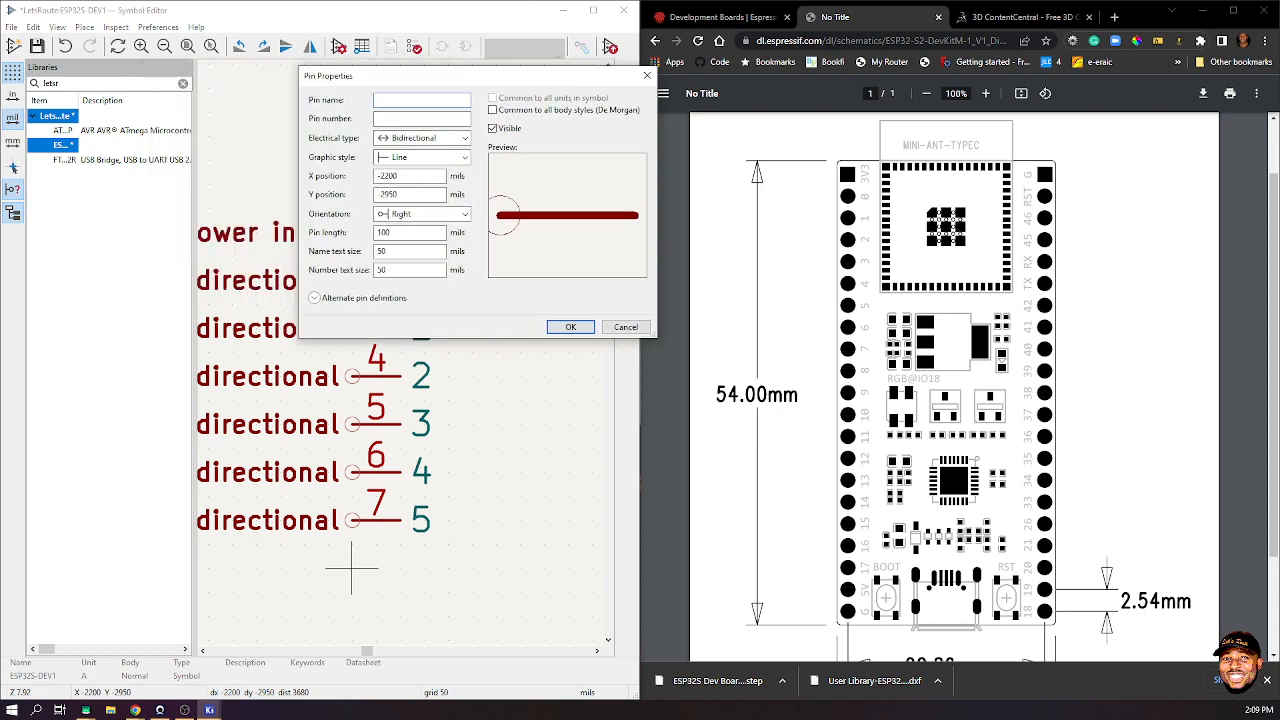
type("6")
key("Tab")
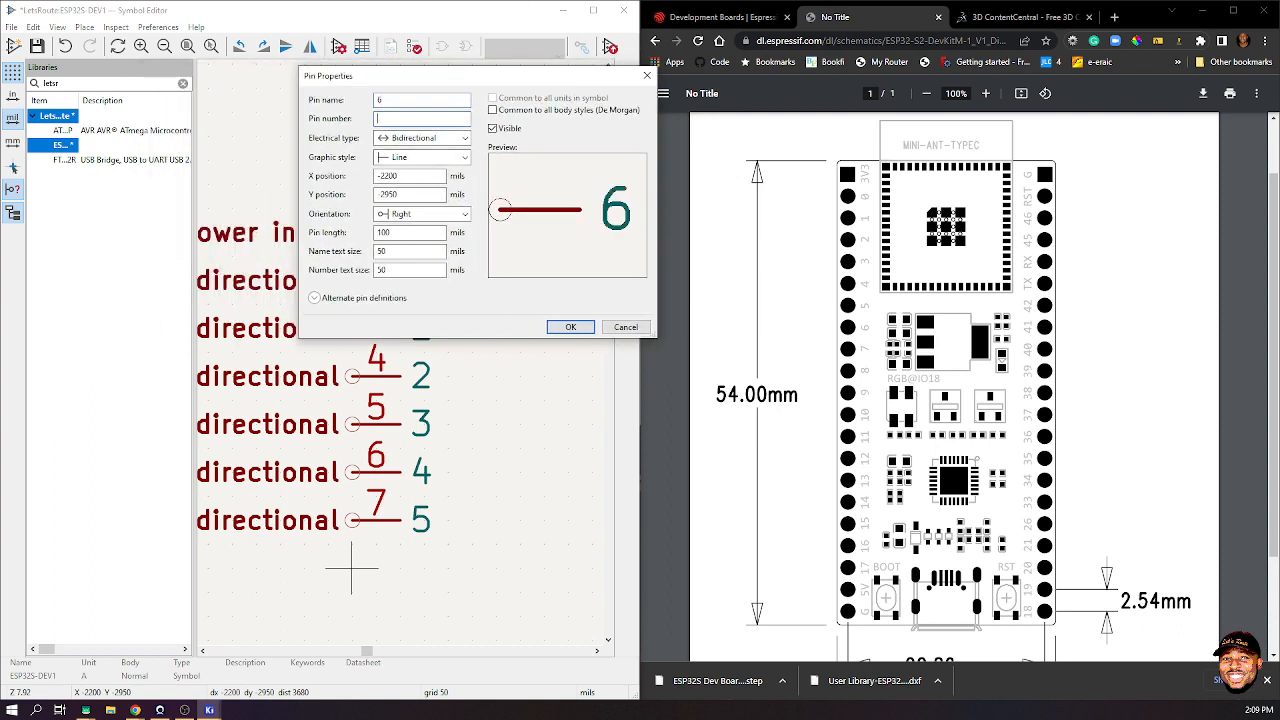
type("8")
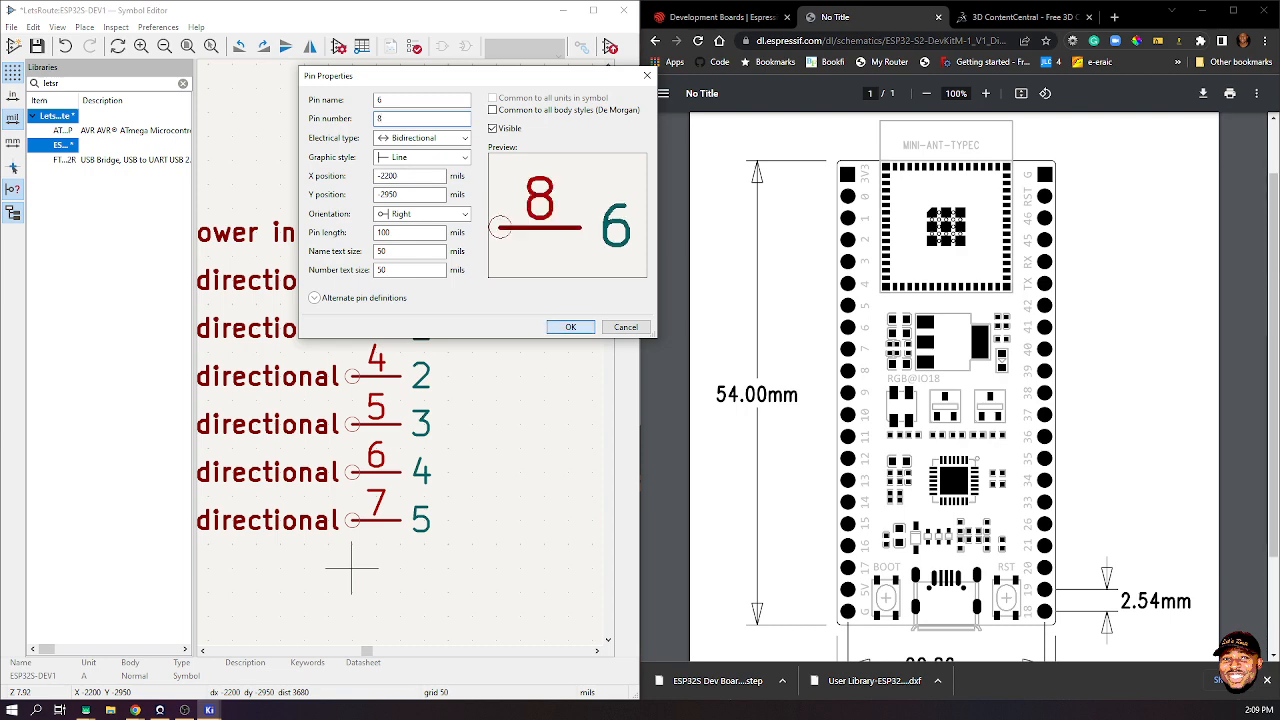
key("Return")
- Add pin 9 named 7 just below pin 8
scroll(351, 560, "down", 3)
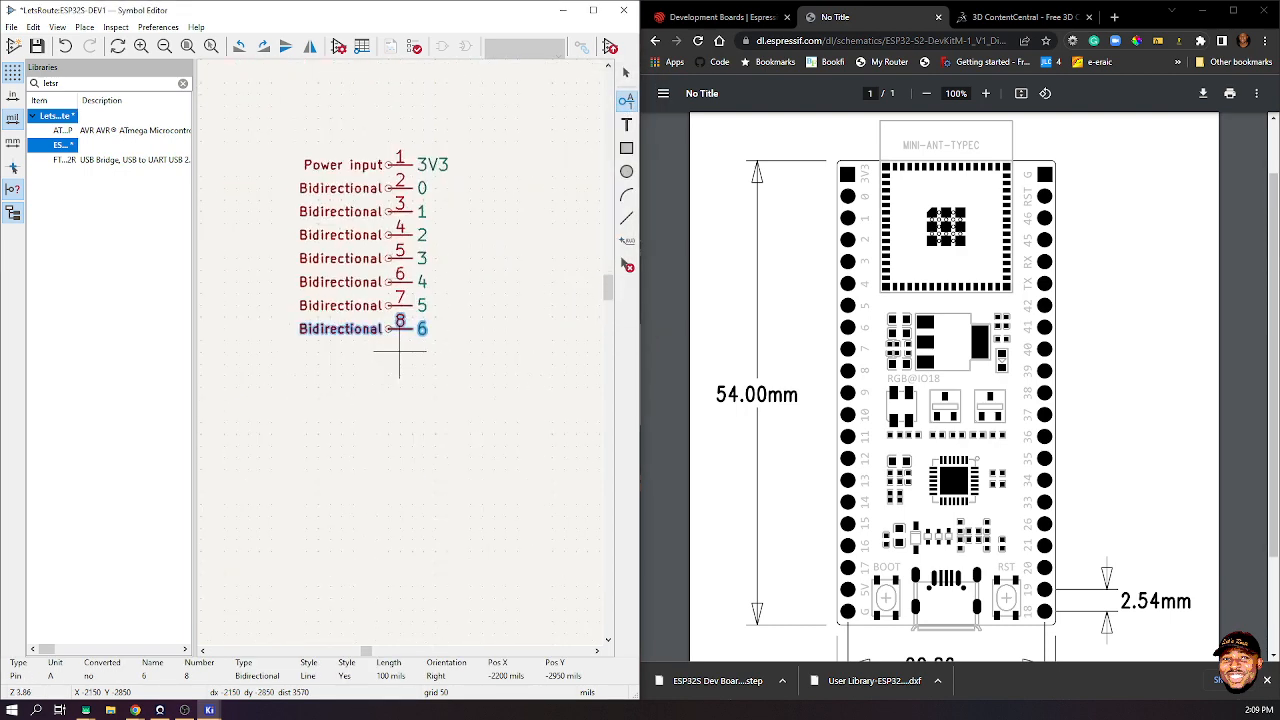
scroll(375, 352, "up", 2)
left_click(375, 352)
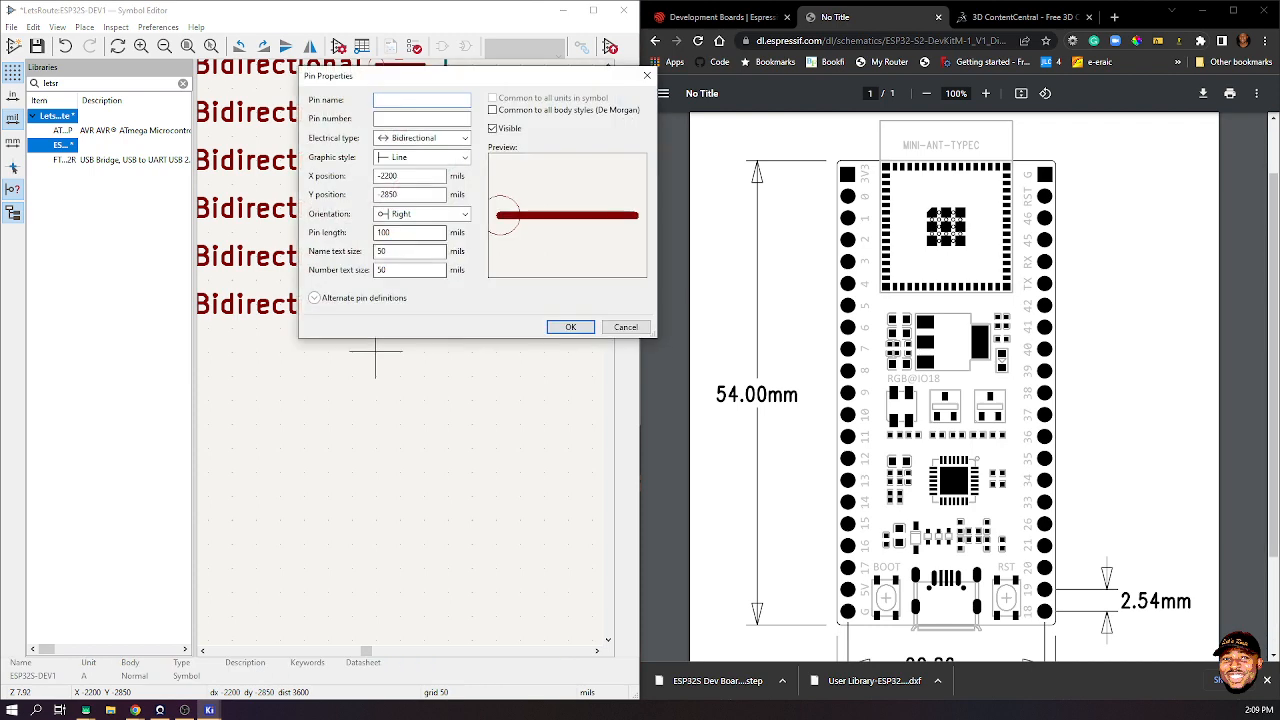
type("7")
key("Tab")
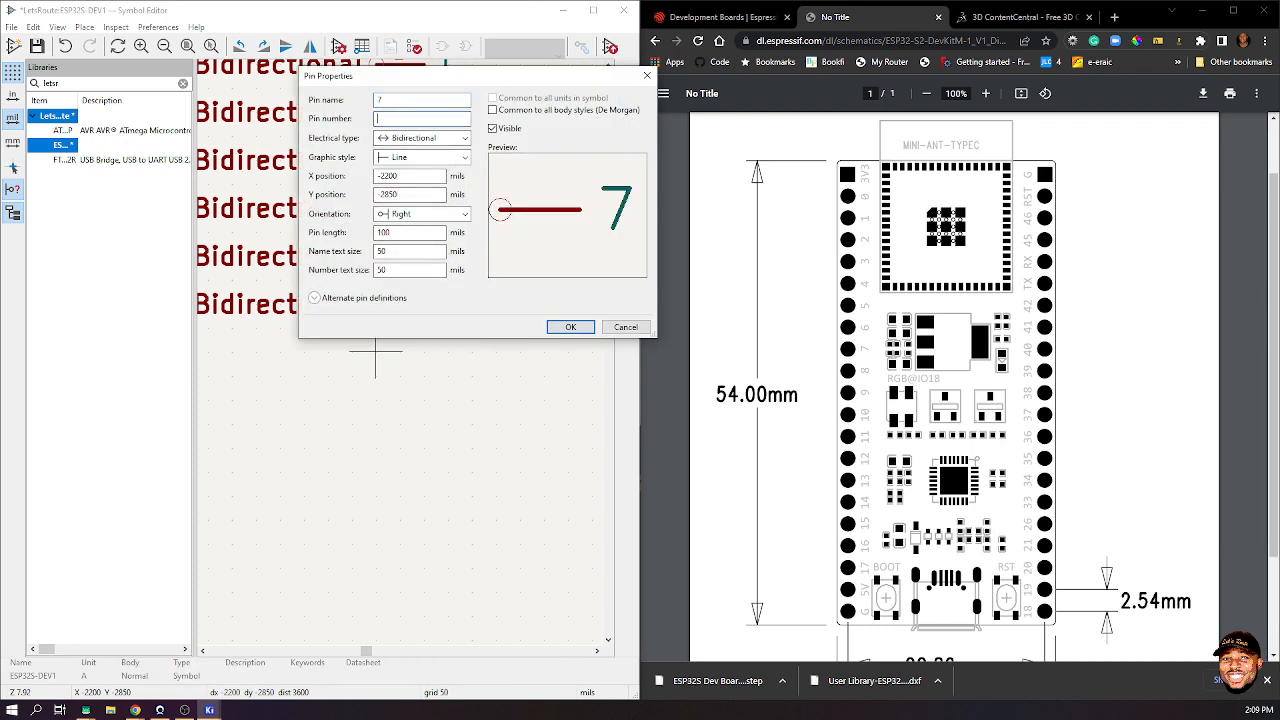
type("9")
key("Return")
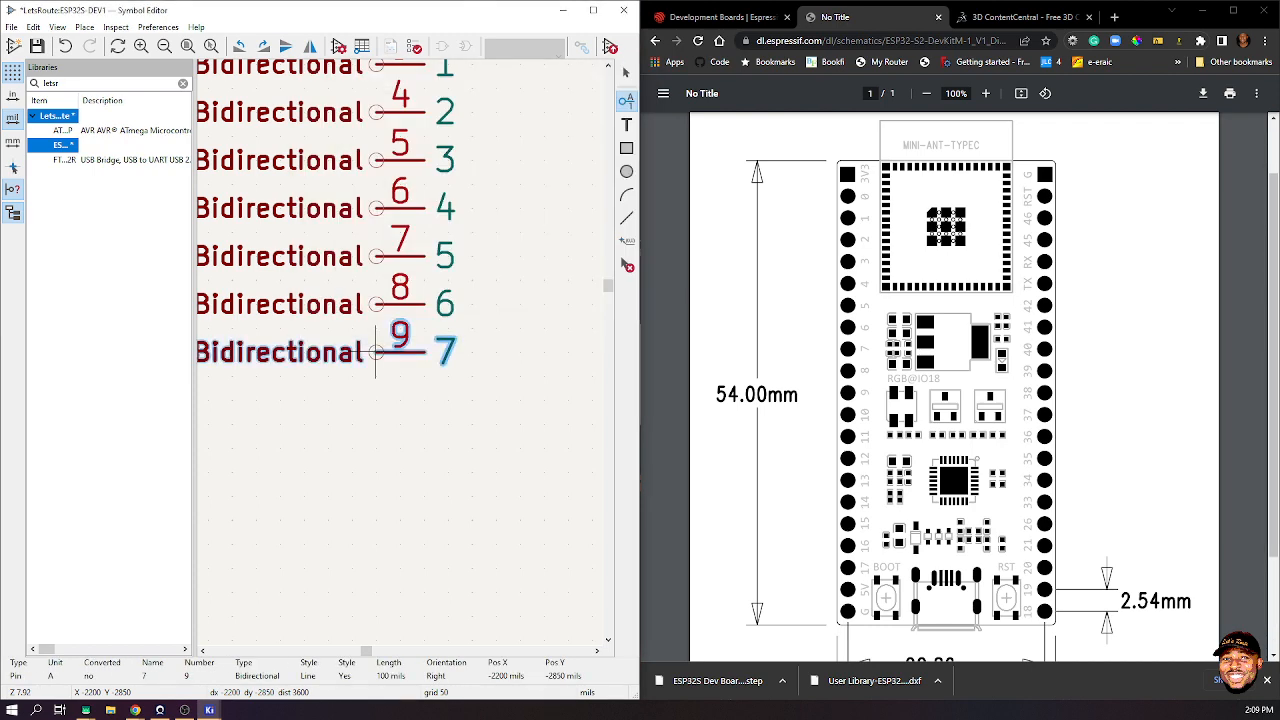
left_click(375, 352)
- Add pin 10 named 8 below pin 9
scroll(375, 352, "down", 2)
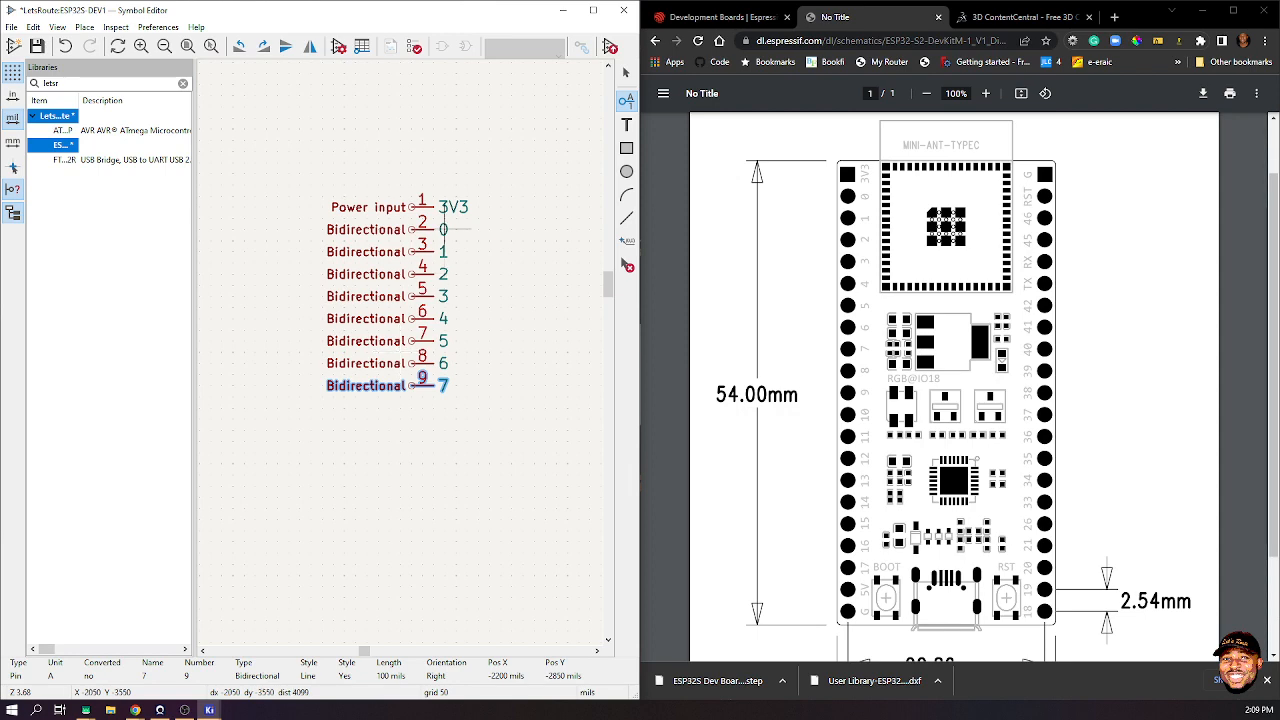
scroll(410, 396, "up", 5)
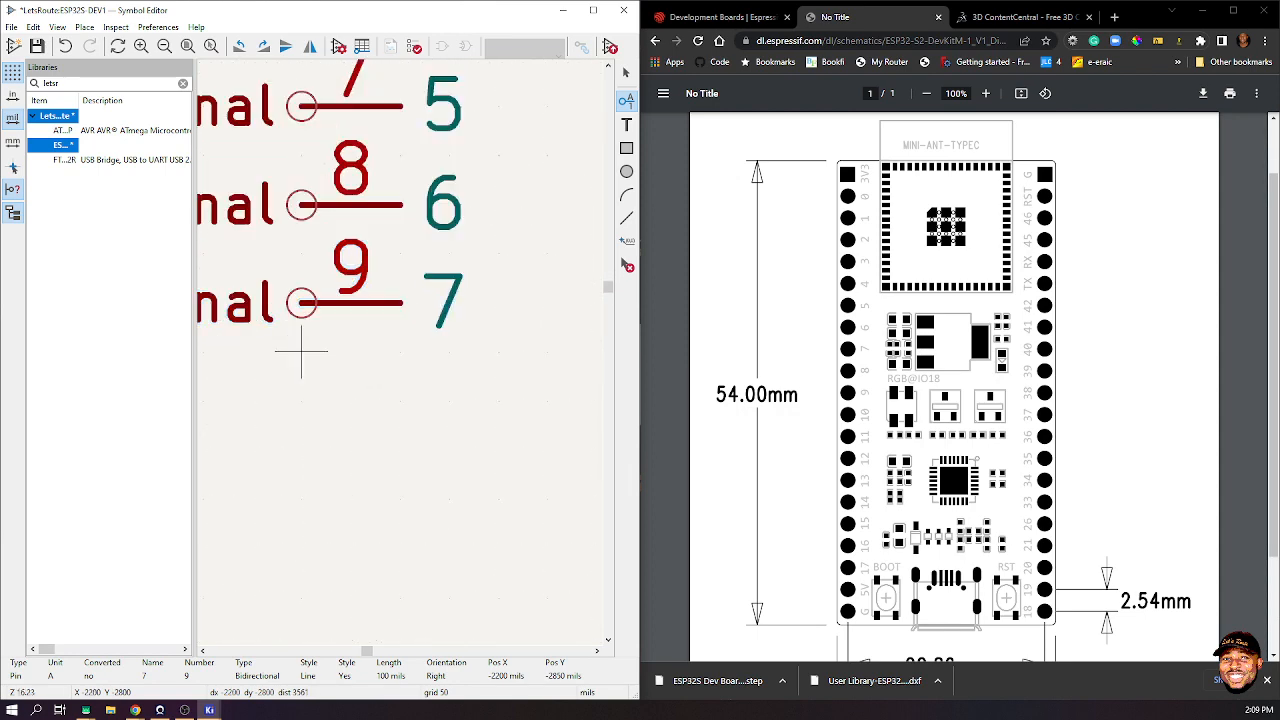
key("p")
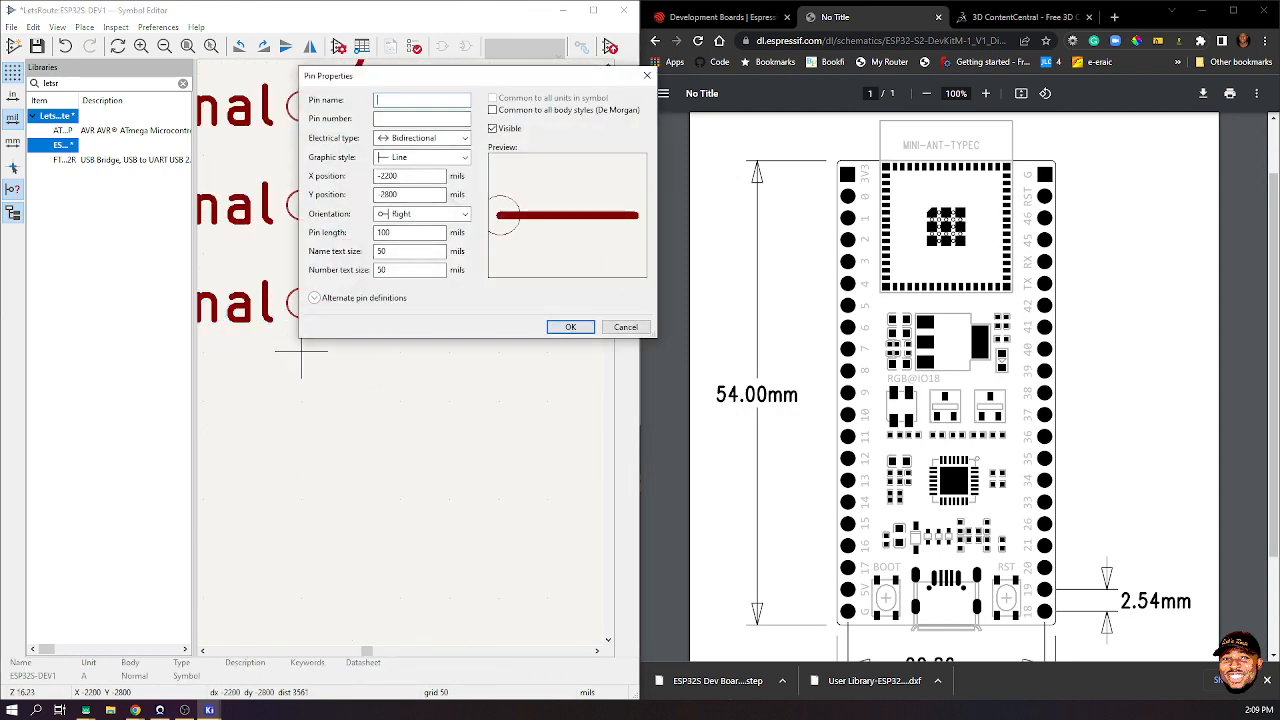
type("8")
key("Tab")
type("10")
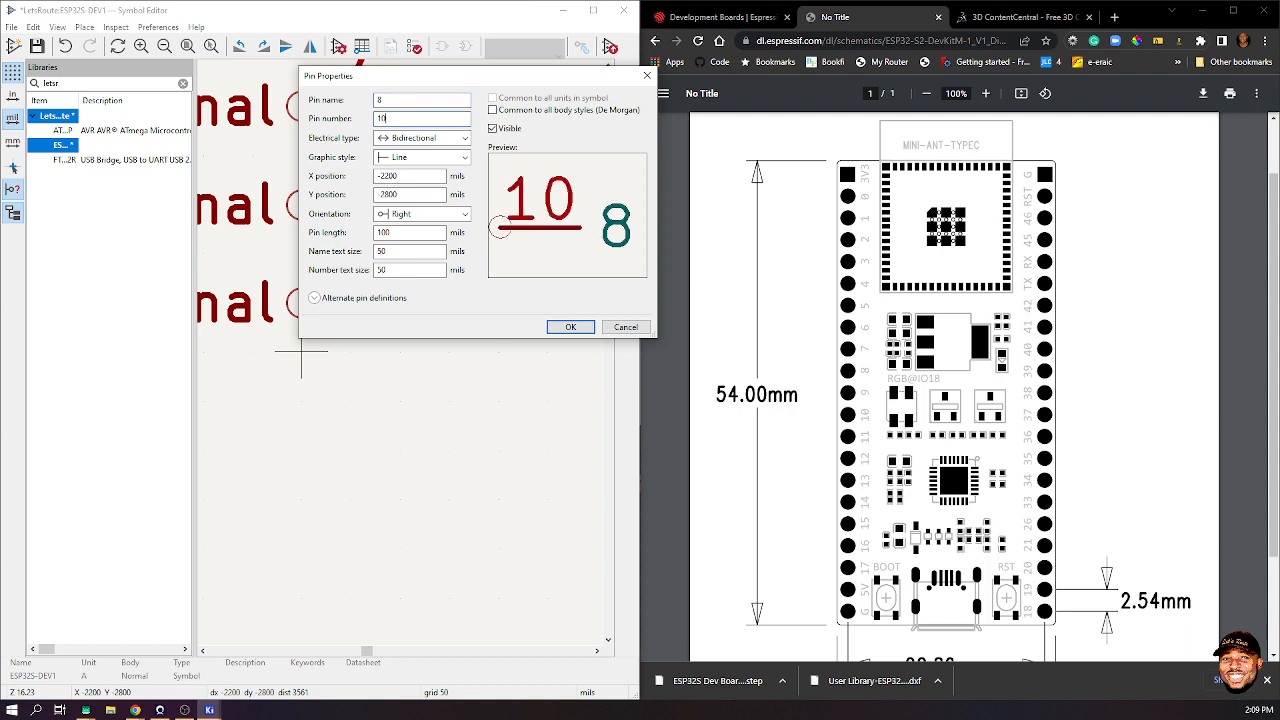
key("Return")
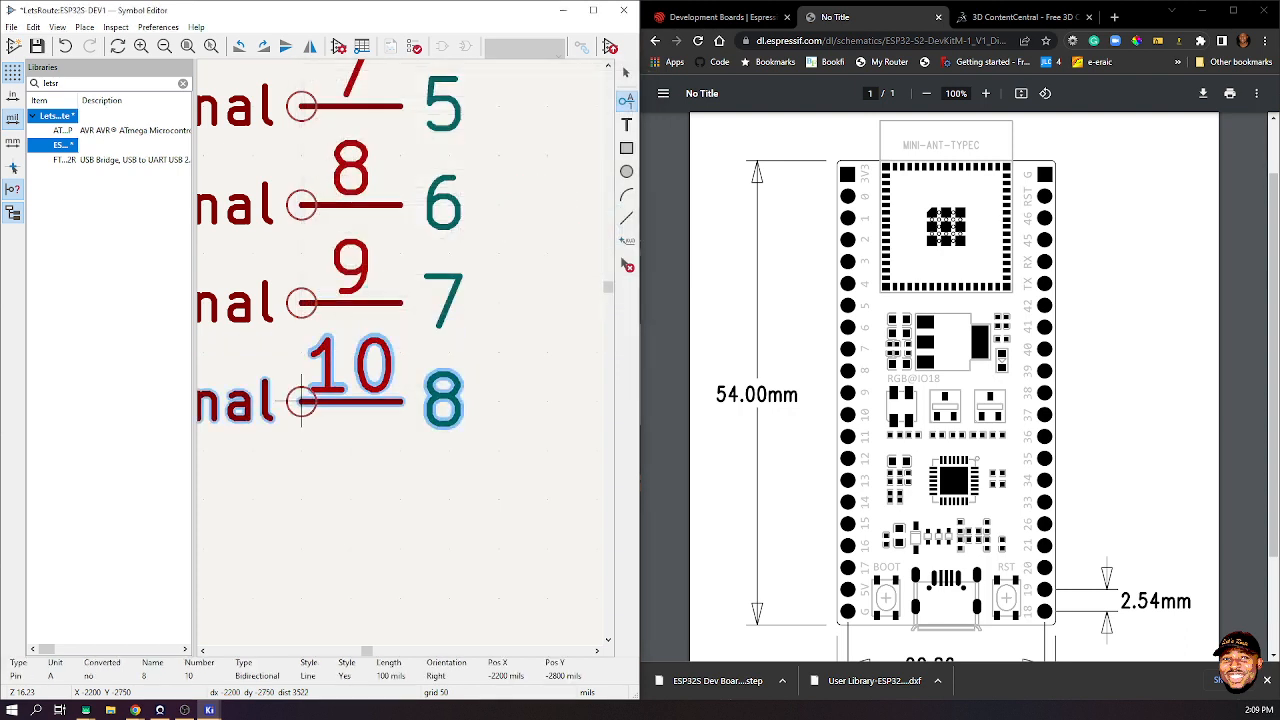
left_click(300, 445)
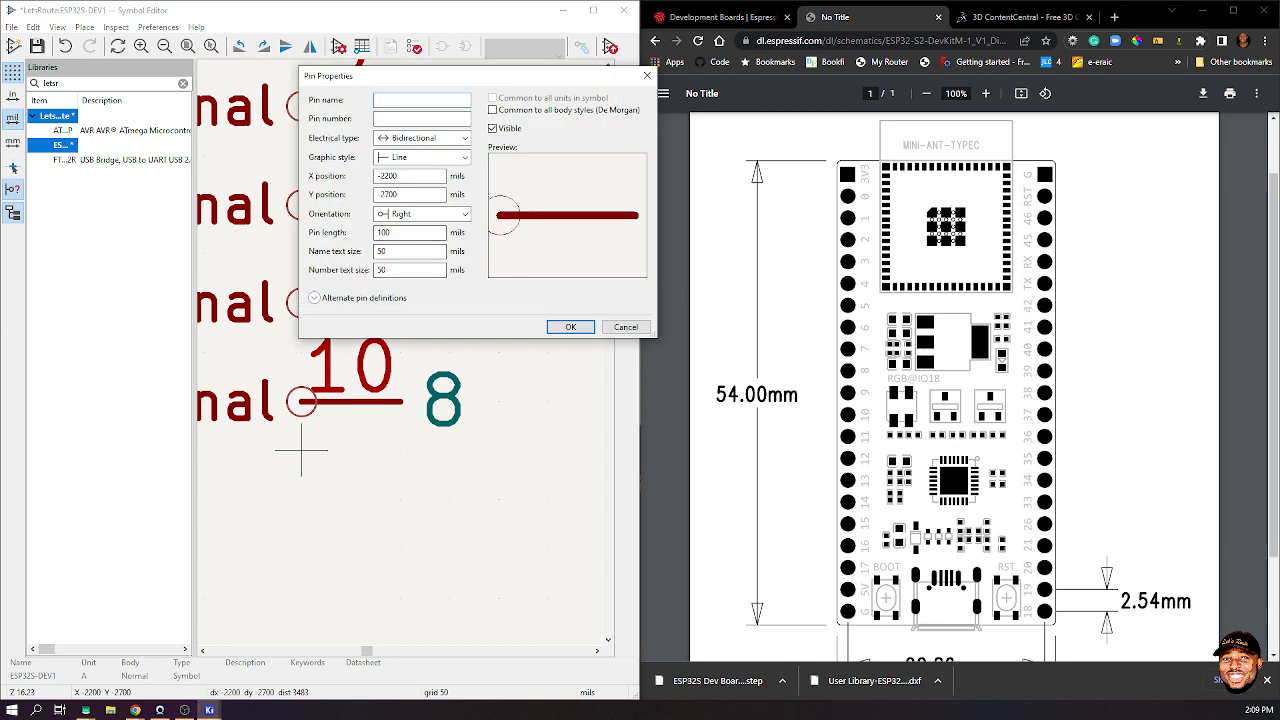
- Add pin 11 named 9 below pin 10
type("9")
key("Tab")
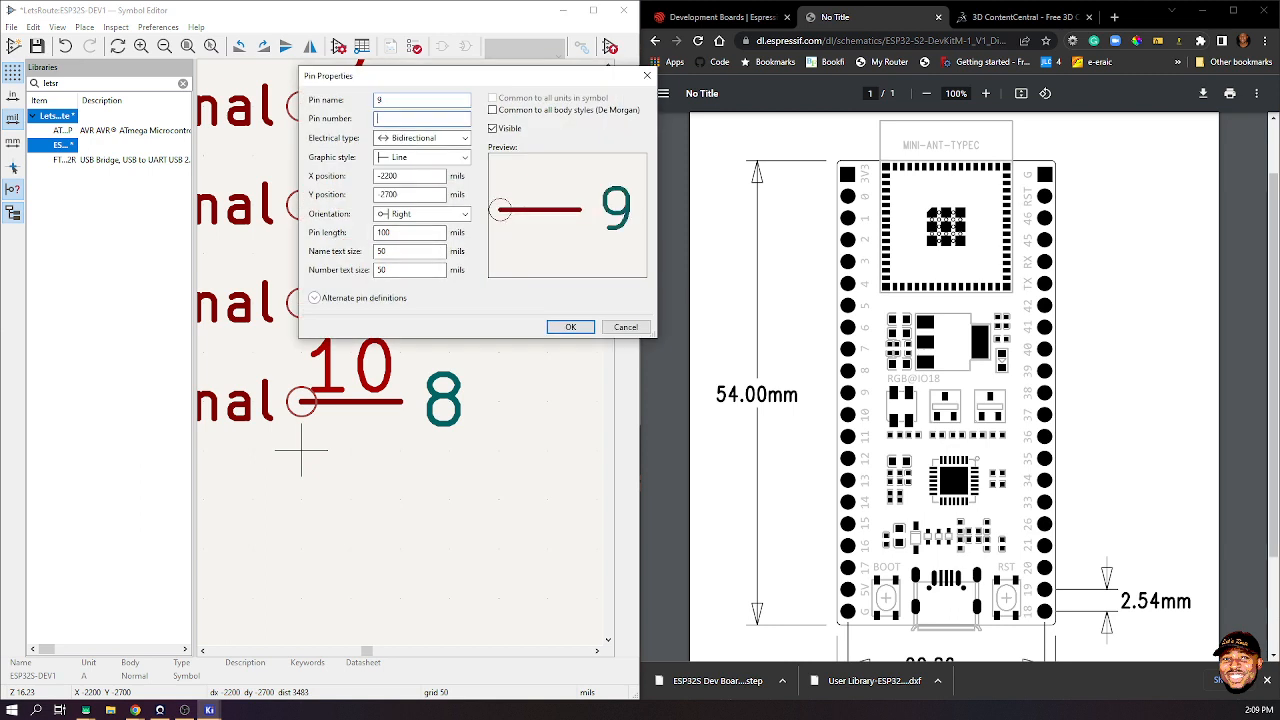
type("11")
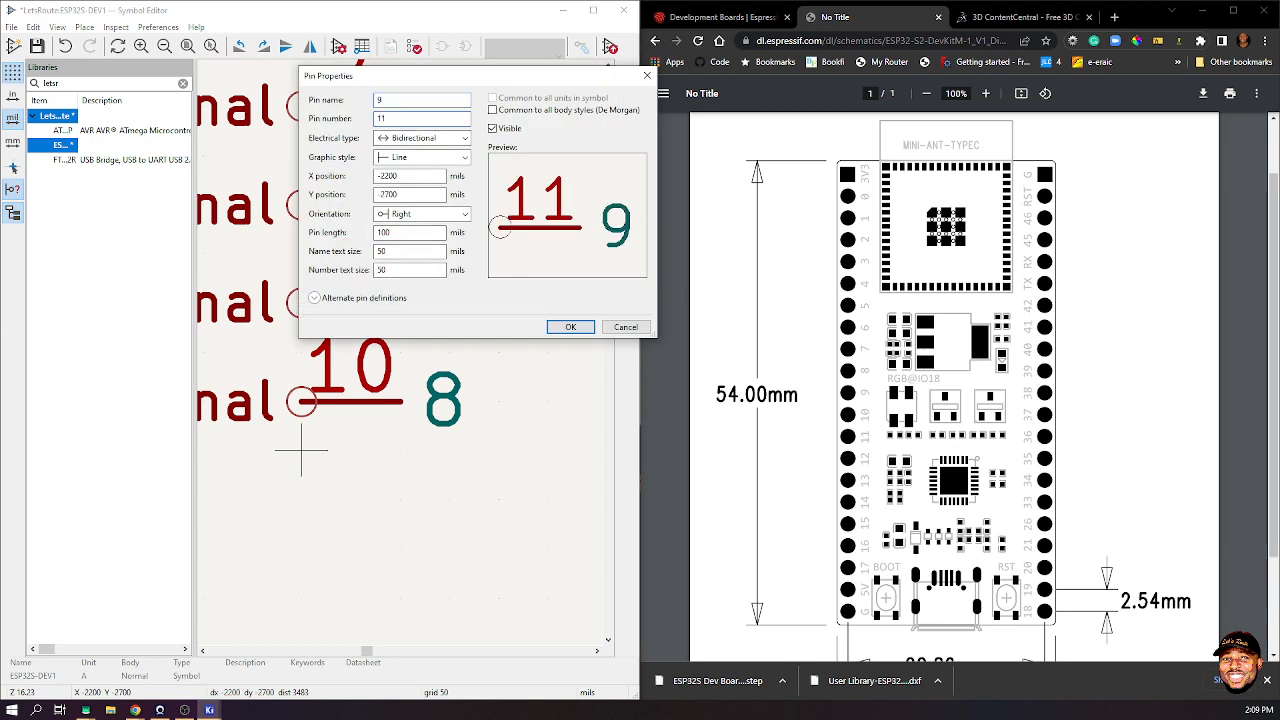
key("Return")
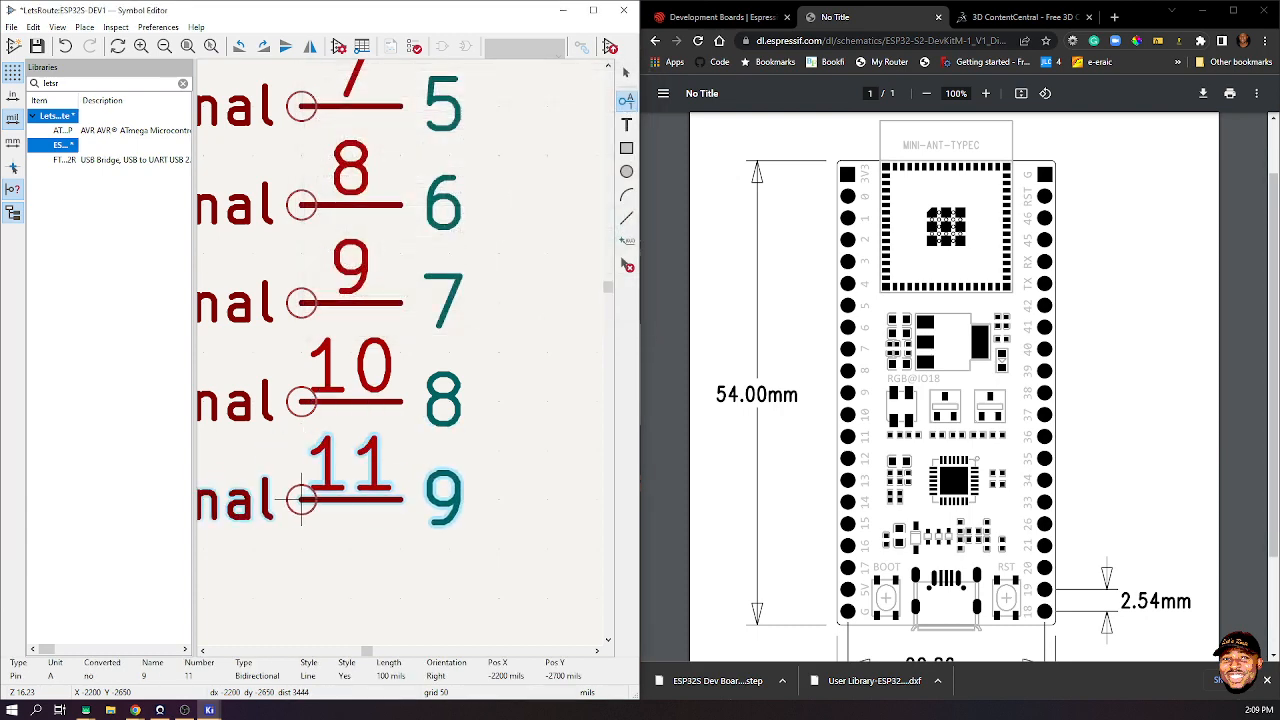
left_click(301, 500)
scroll(301, 502, "down", 1)
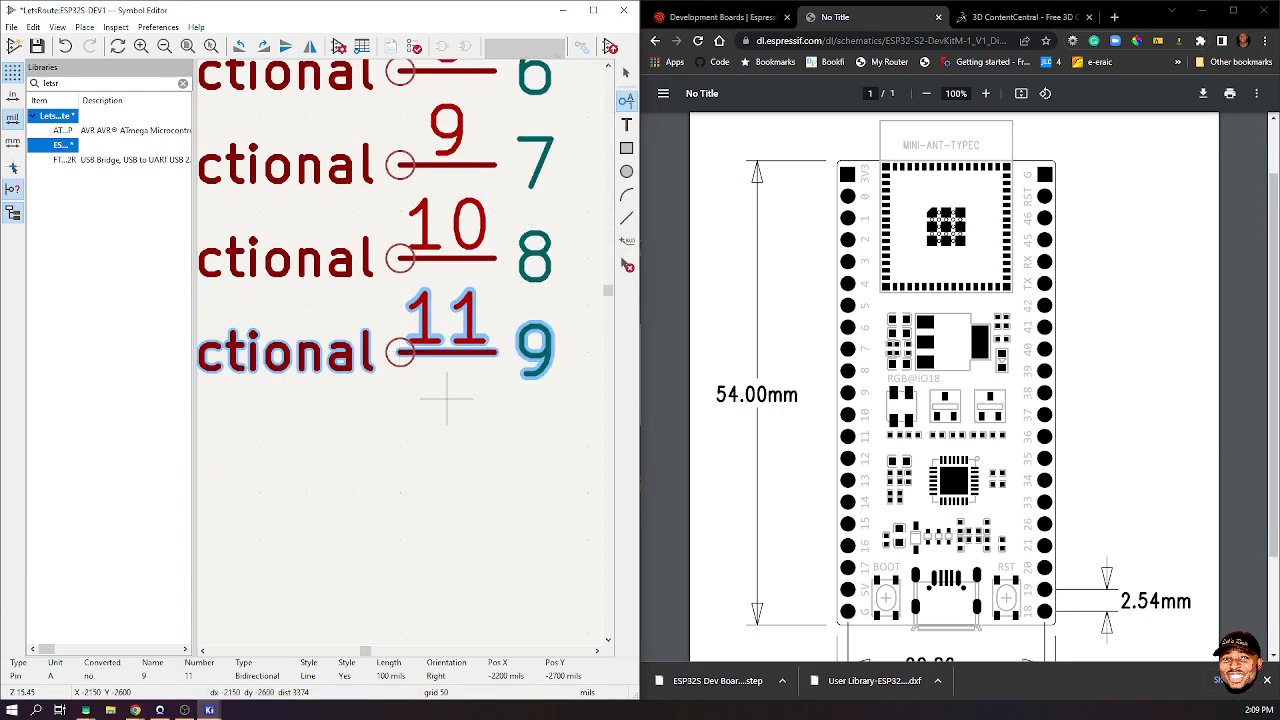
- Add pins 12 and 13, named 10 and 11, below pin 11
left_click(400, 398)
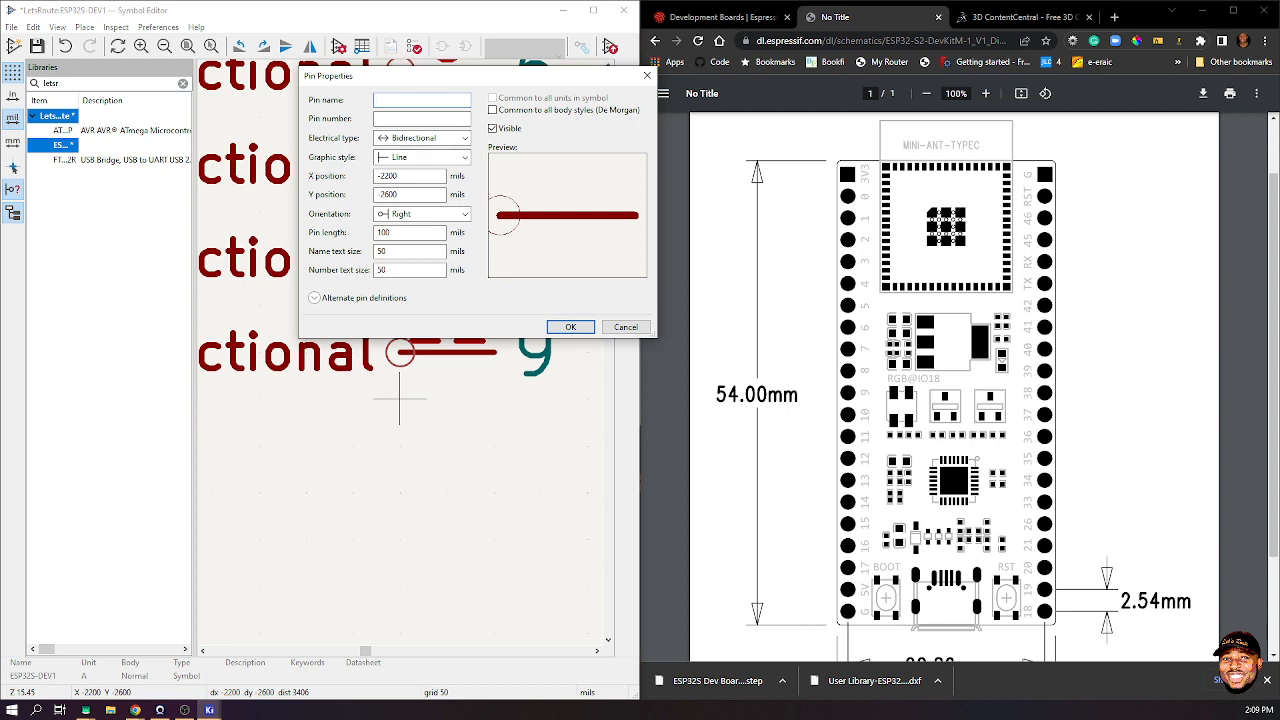
type("10")
key("Tab")
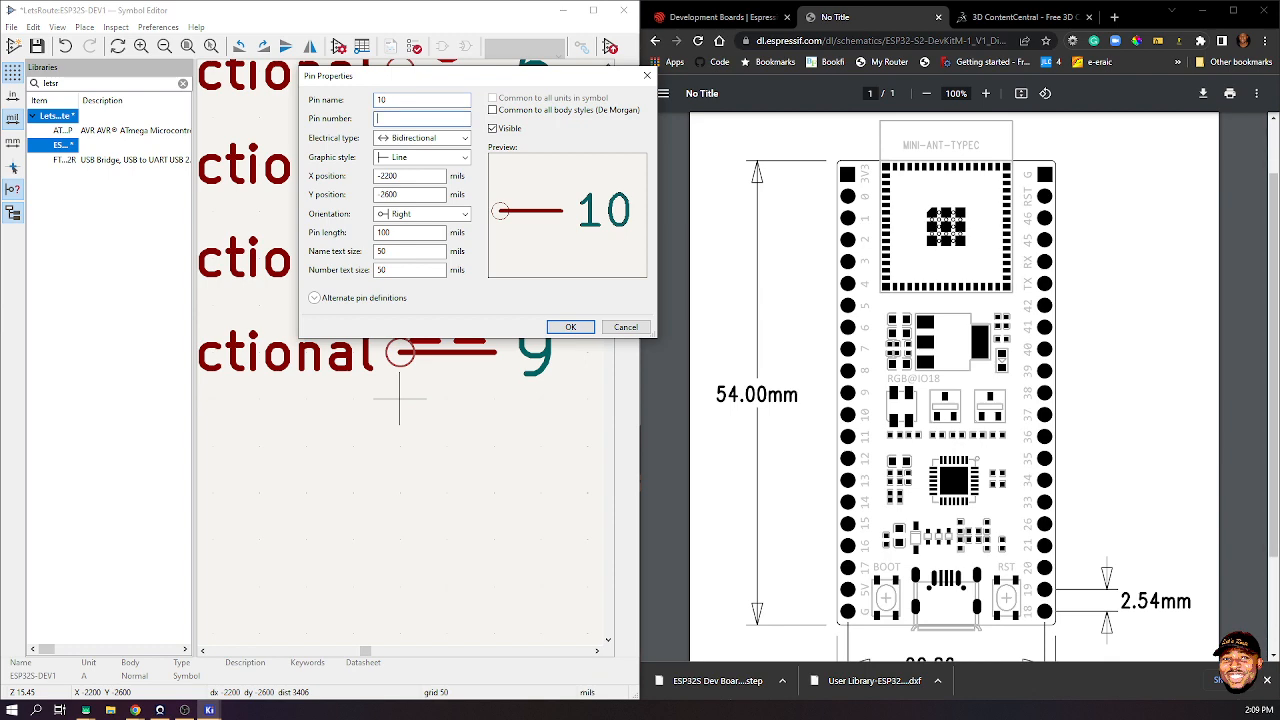
type("12")
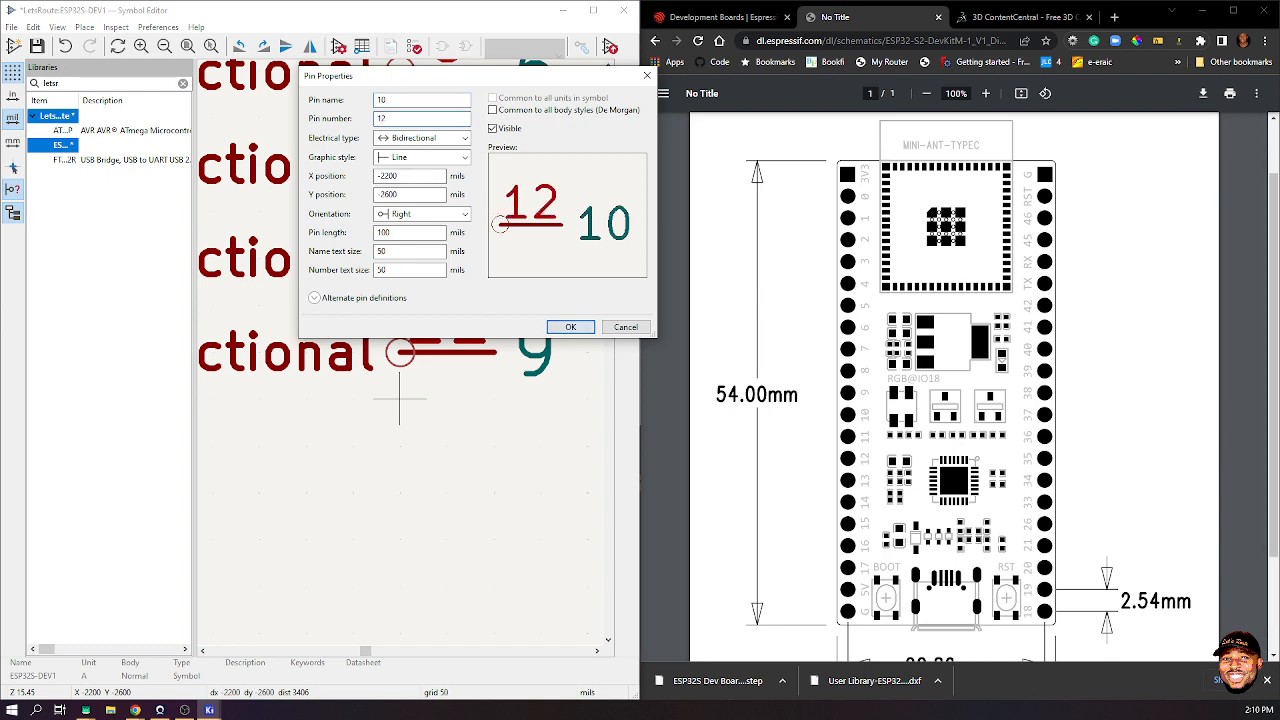
key("Return")
left_click(400, 444)
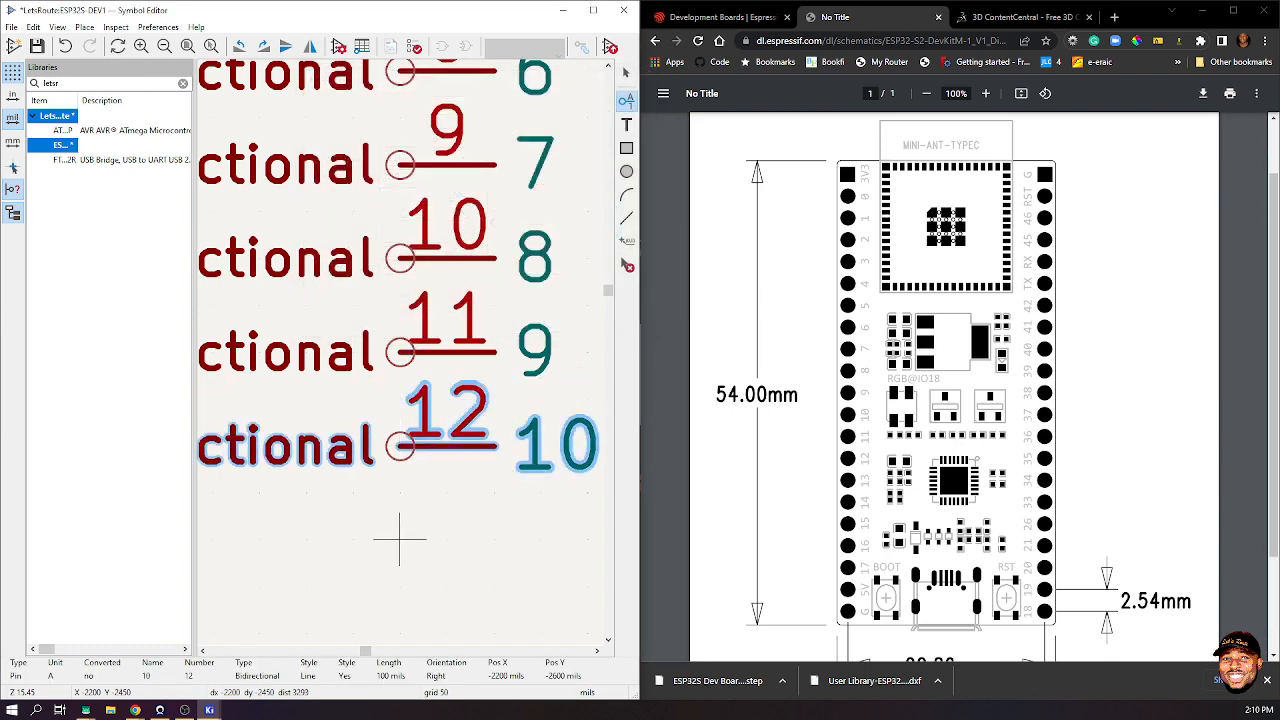
left_click(400, 540)
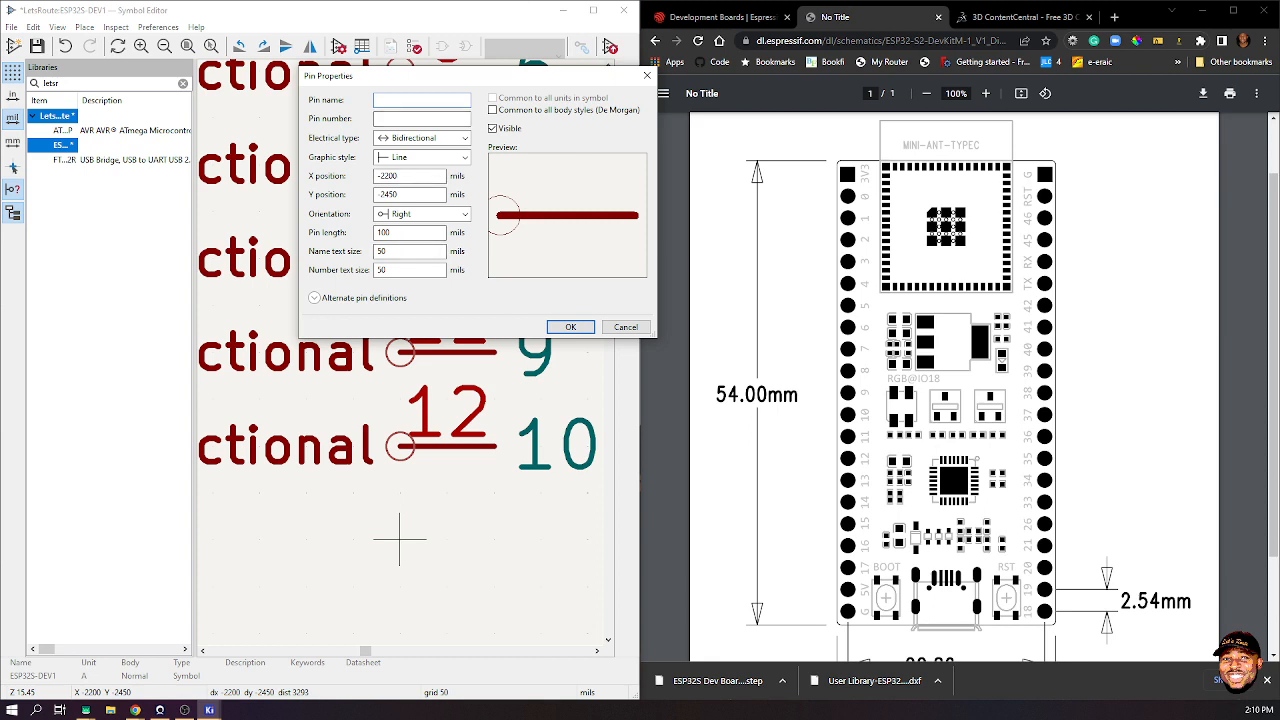
type("11")
key("Tab")
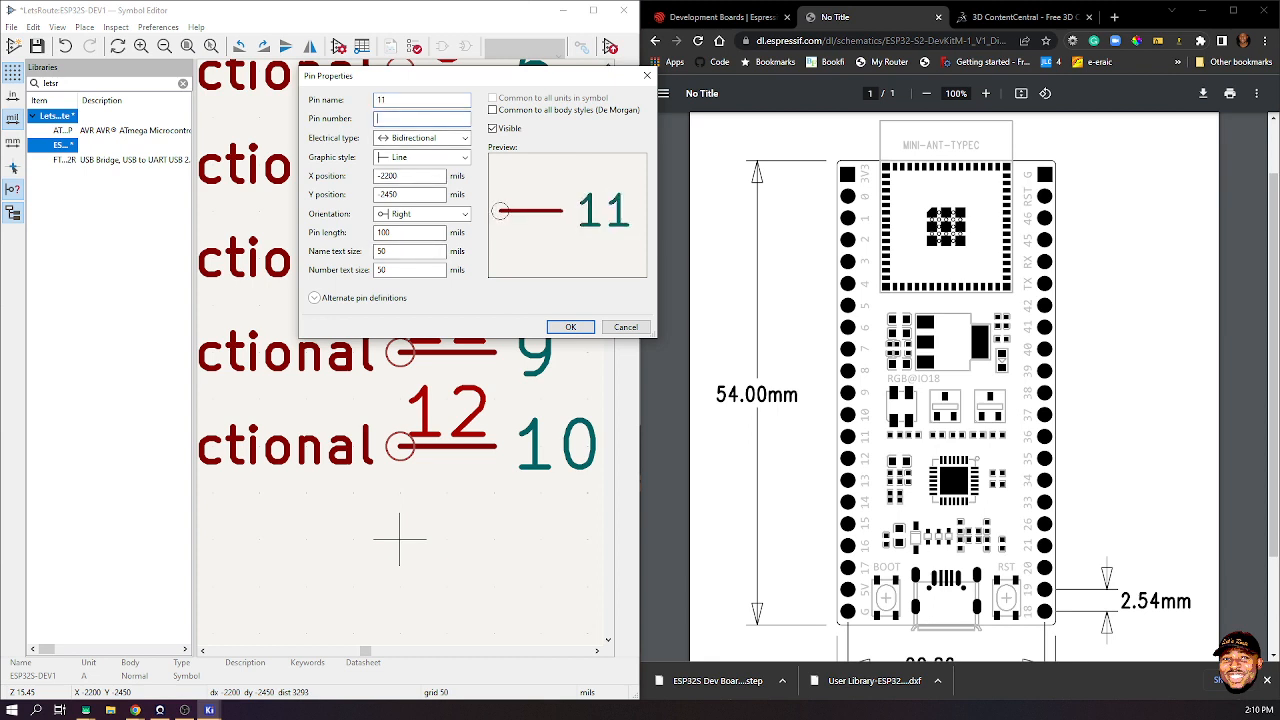
type("13")
key("Return")
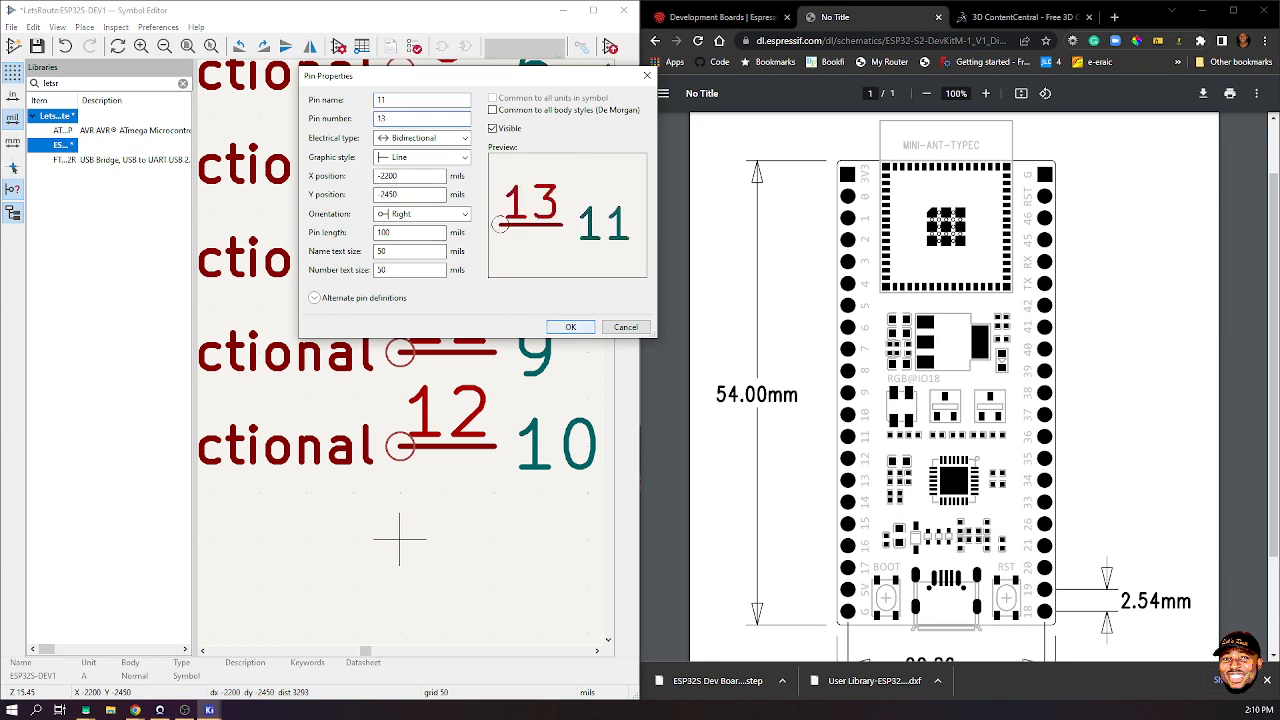
left_click(400, 540)
scroll(400, 540, "down", 5)
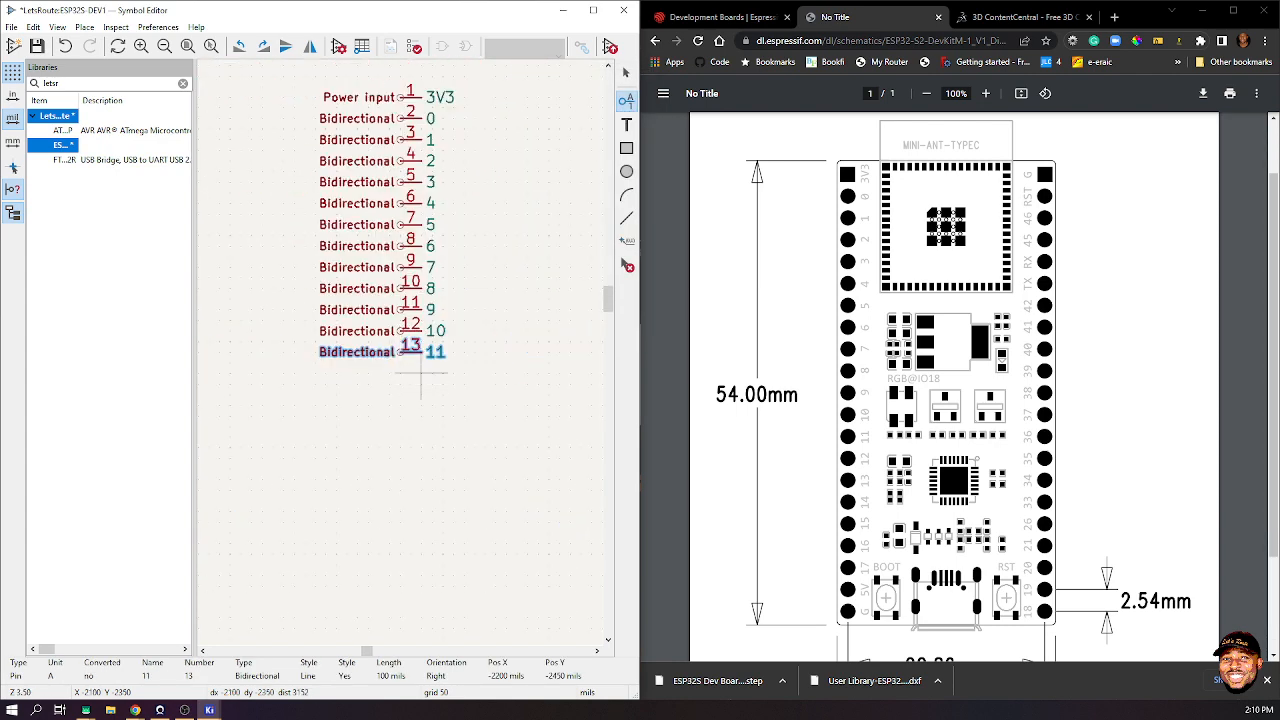
scroll(331, 374, "up", 3)
- Add pins 14 and 15, named 12 and 13, below pin 13
left_click(354, 350)
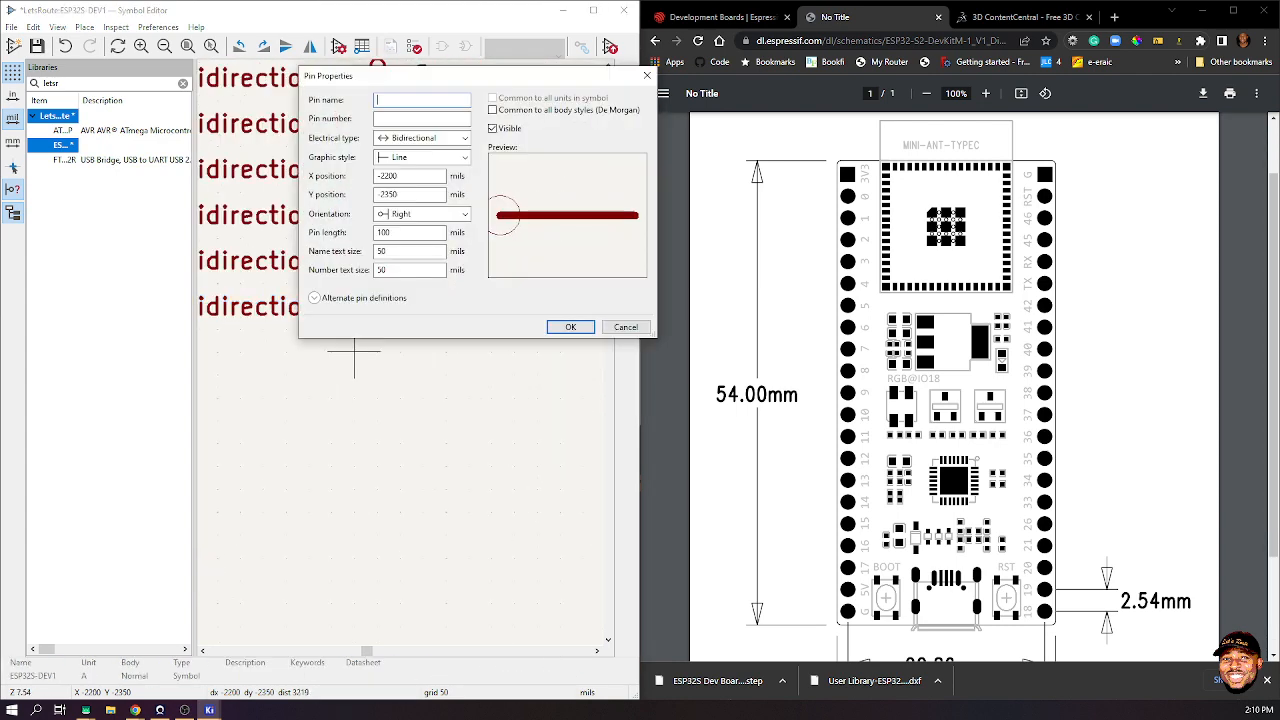
type("12")
key("Tab")
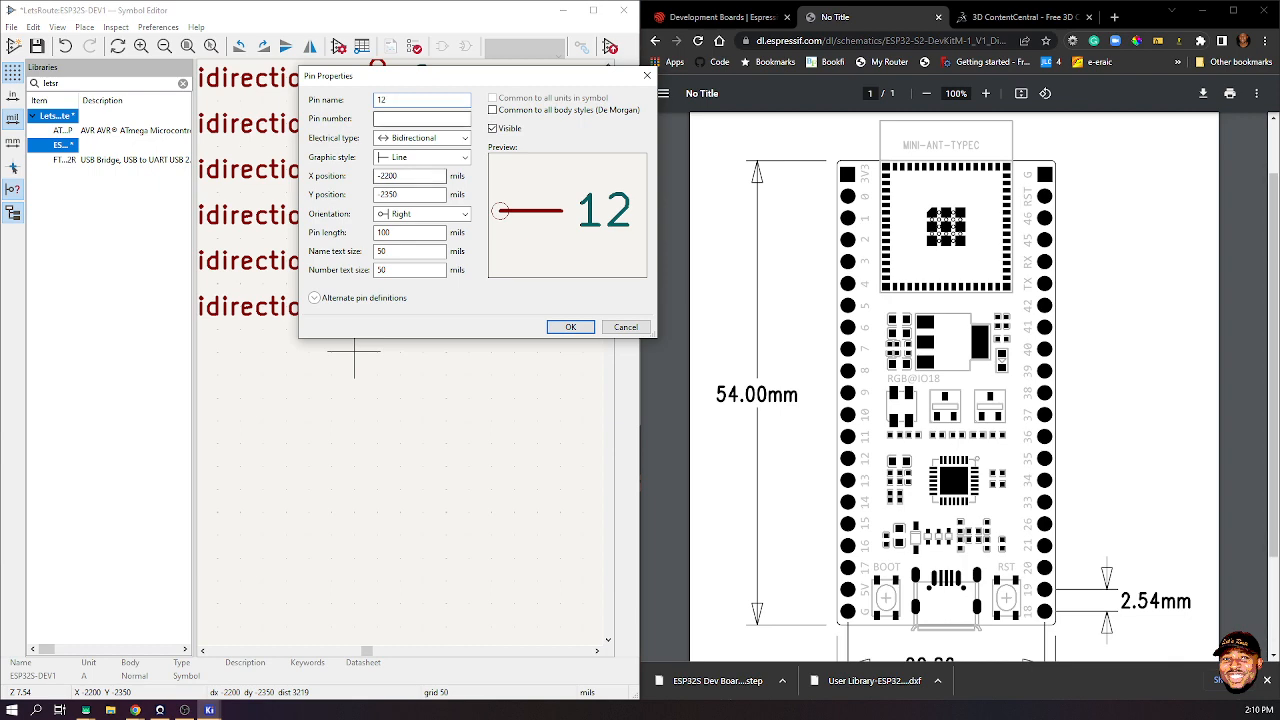
type("14")
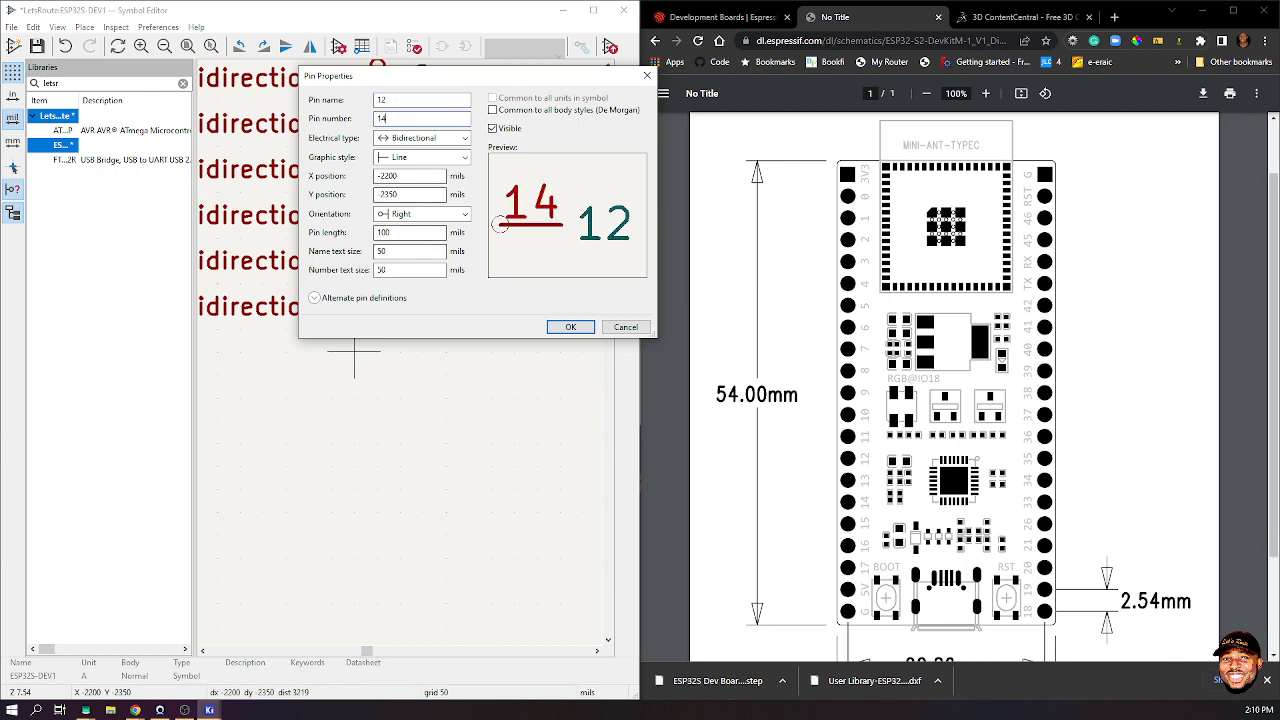
key("Return")
left_click(354, 352)
left_click(354, 397)
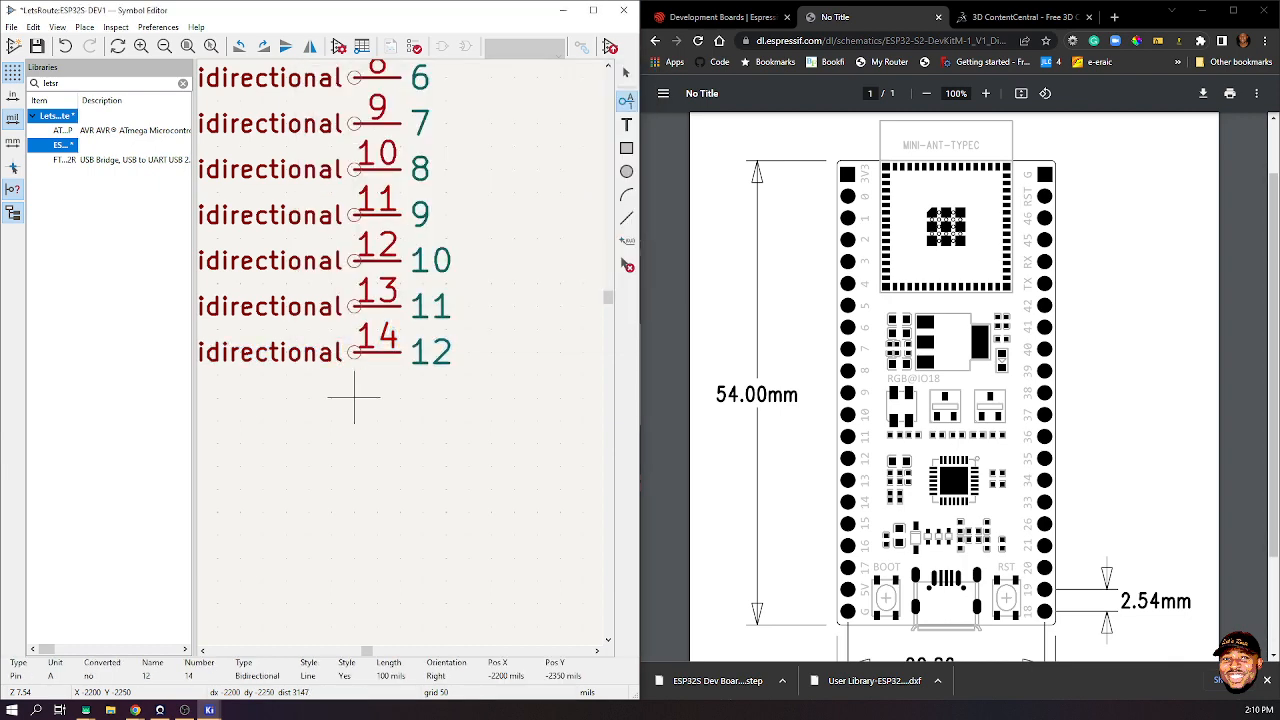
type("1")
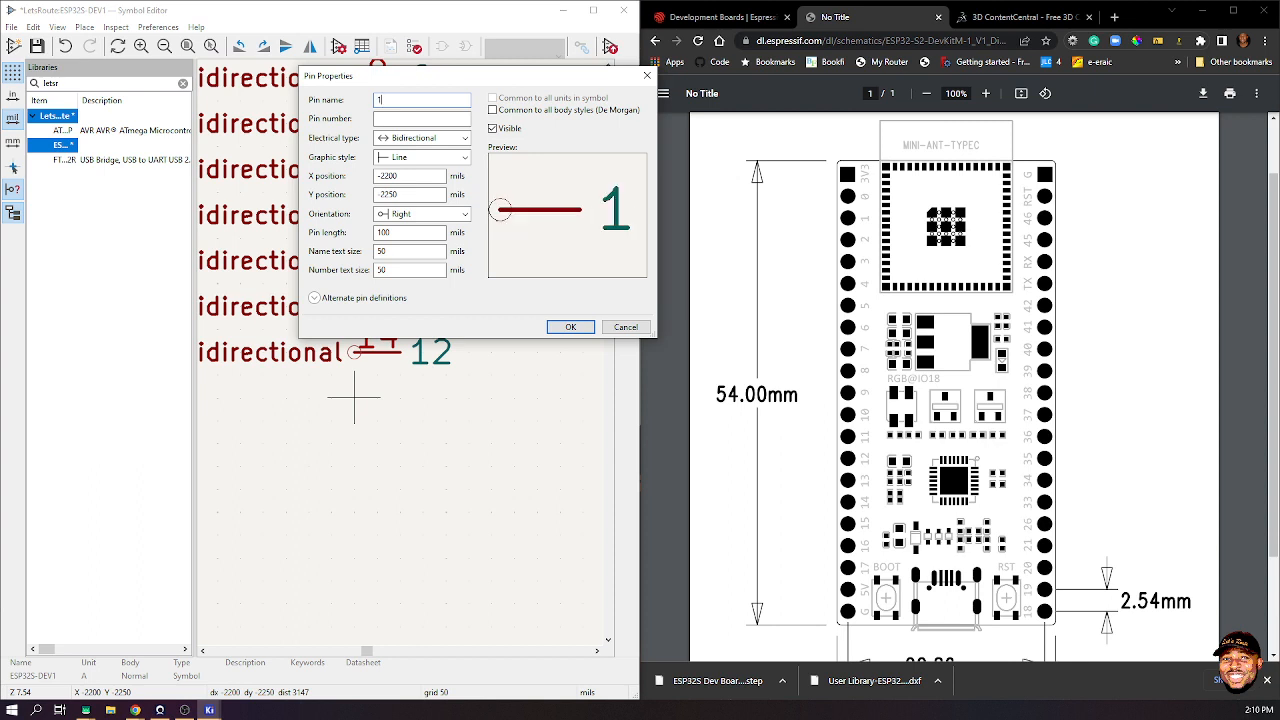
type("3")
key("Tab")
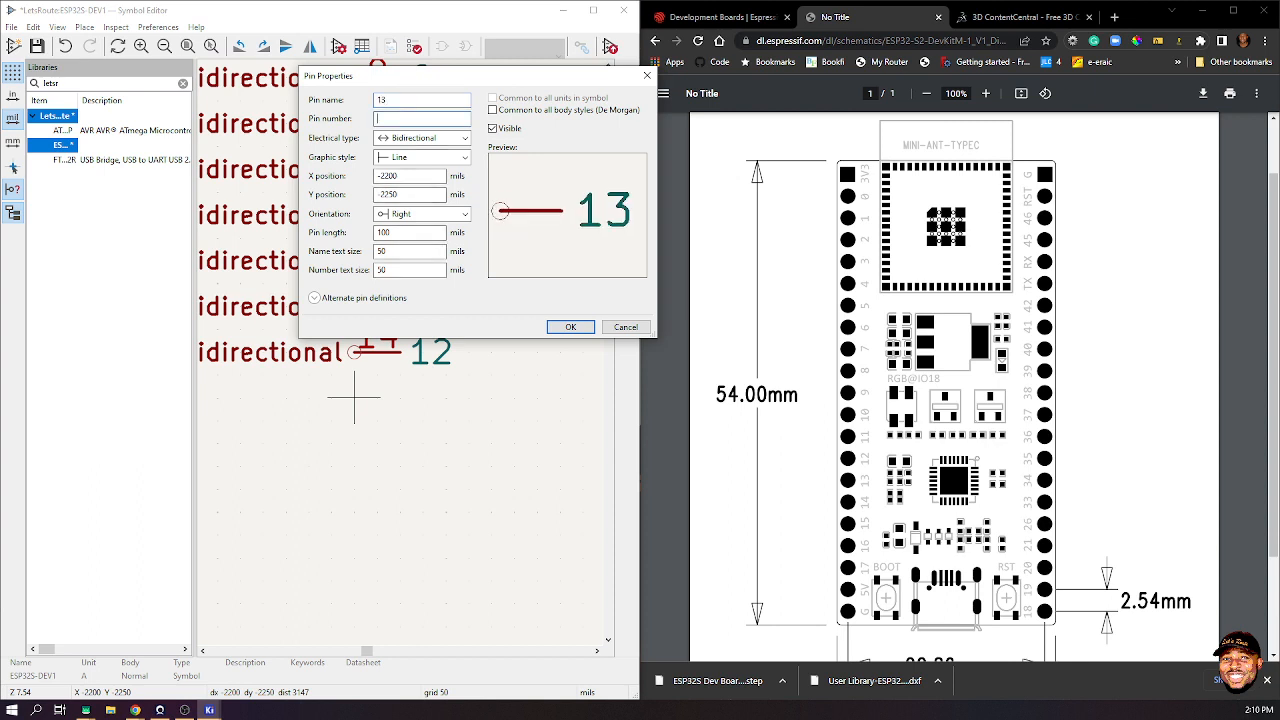
type("15")
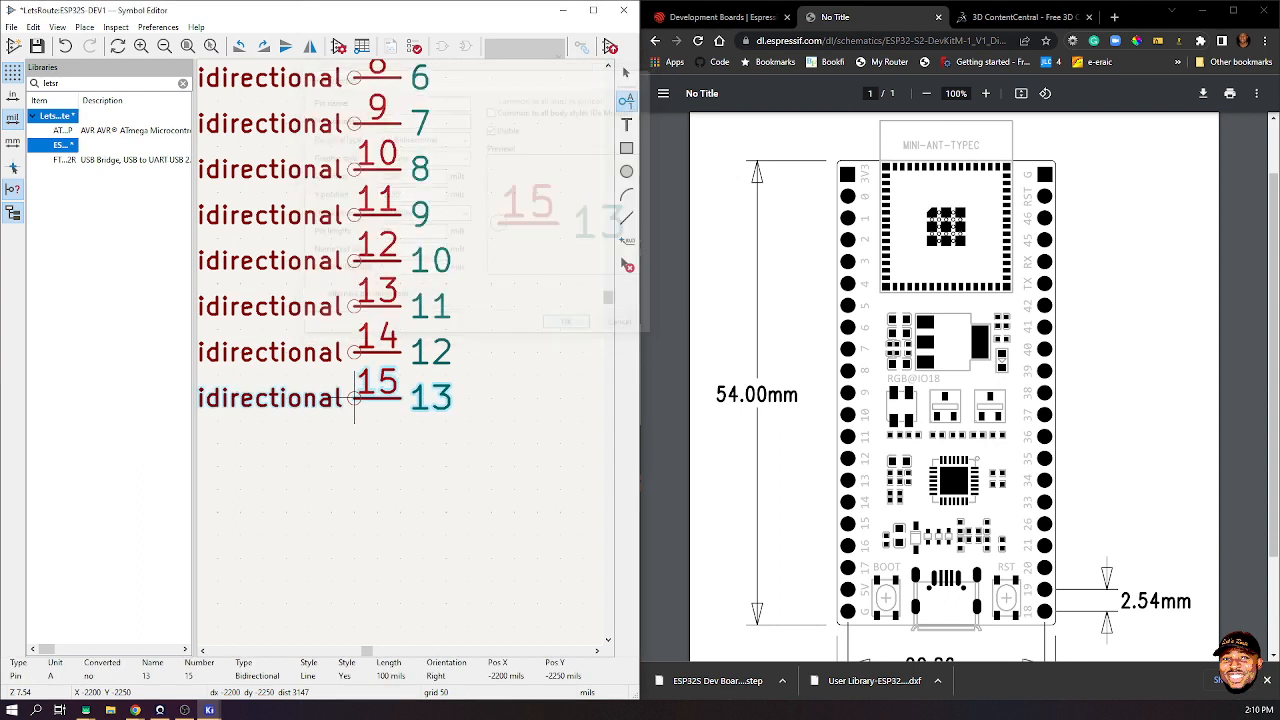
key("Return")
- Add pins 16 and 17, named 14 and 15, below pin 15
left_click(353, 443)
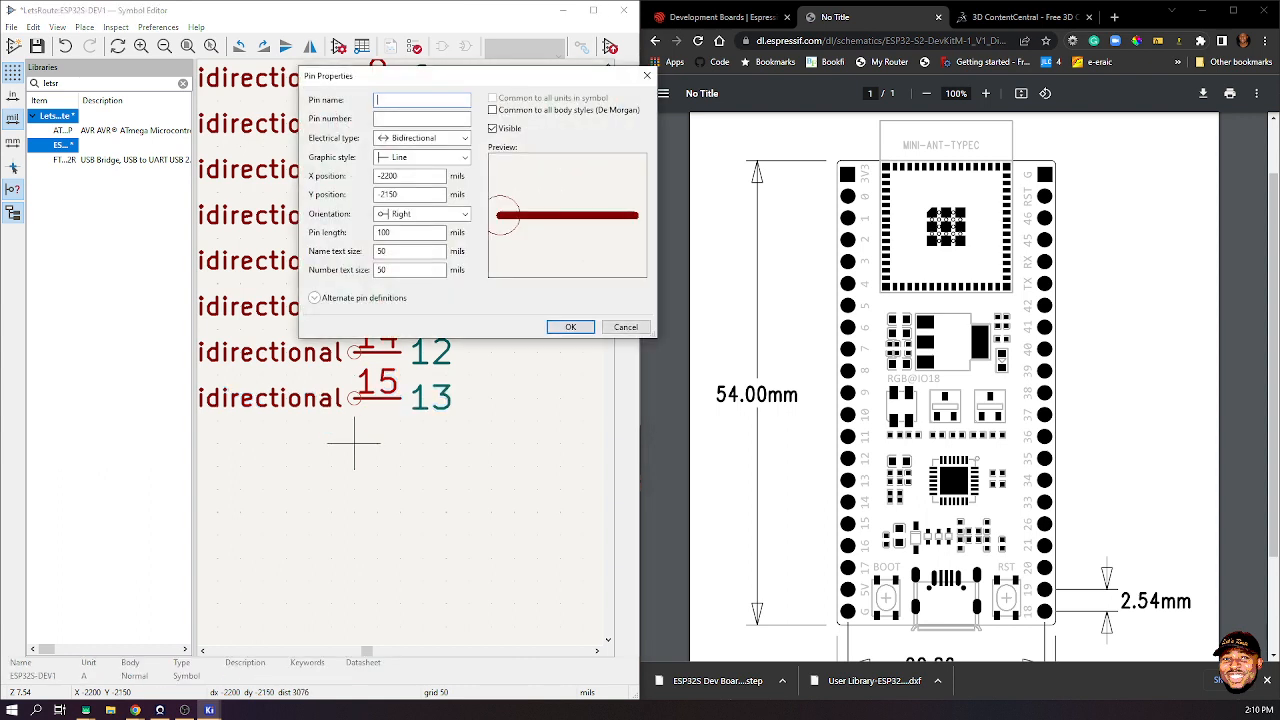
type("1")
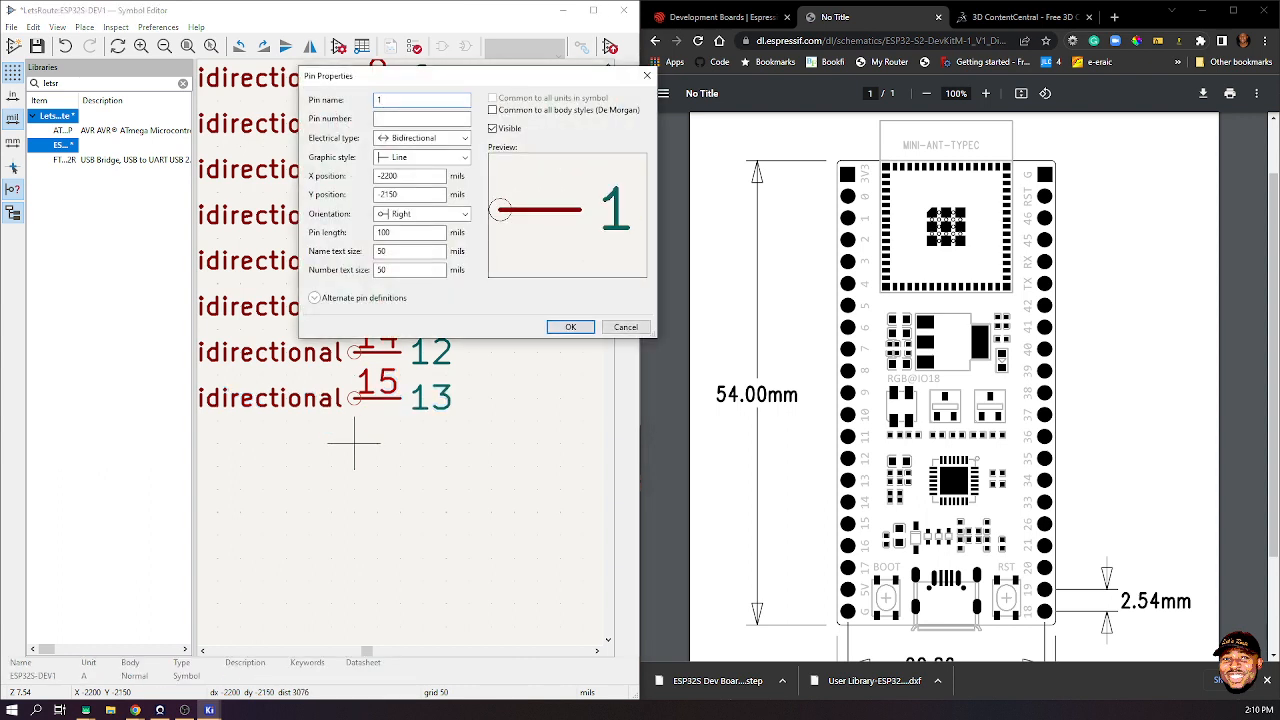
type("4")
key("Tab")
type("1")
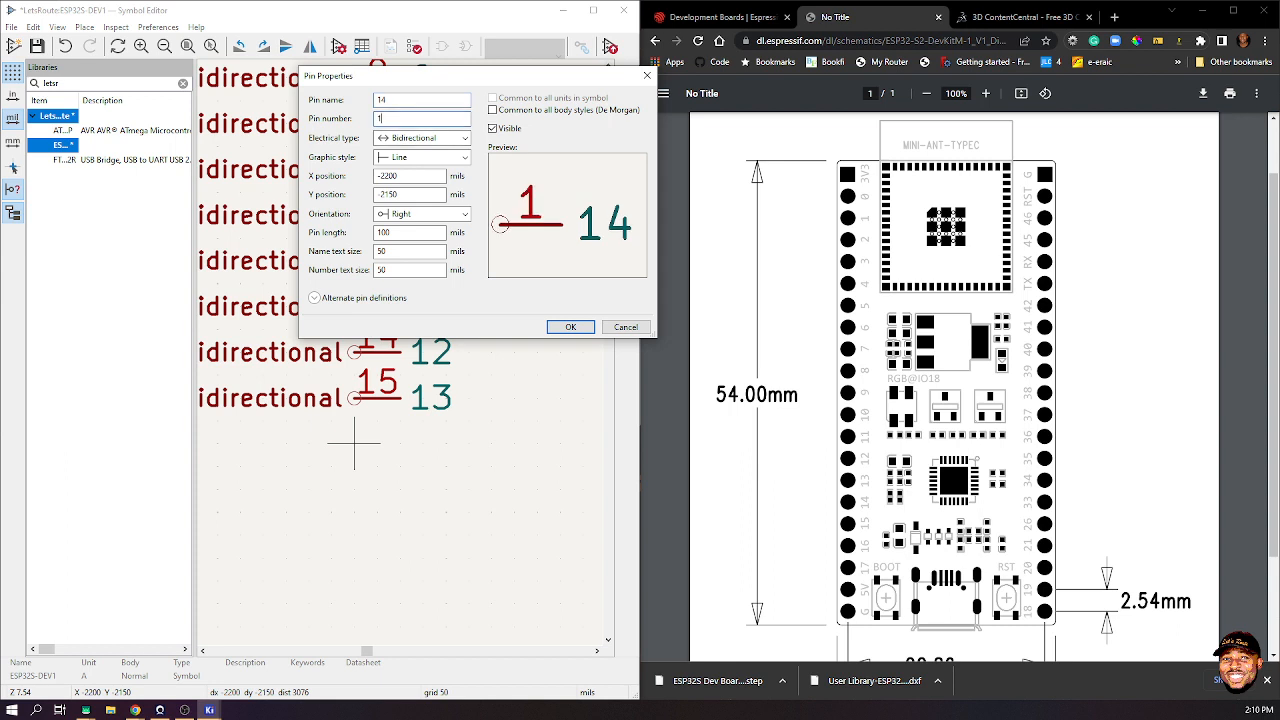
type("6")
key("Return")
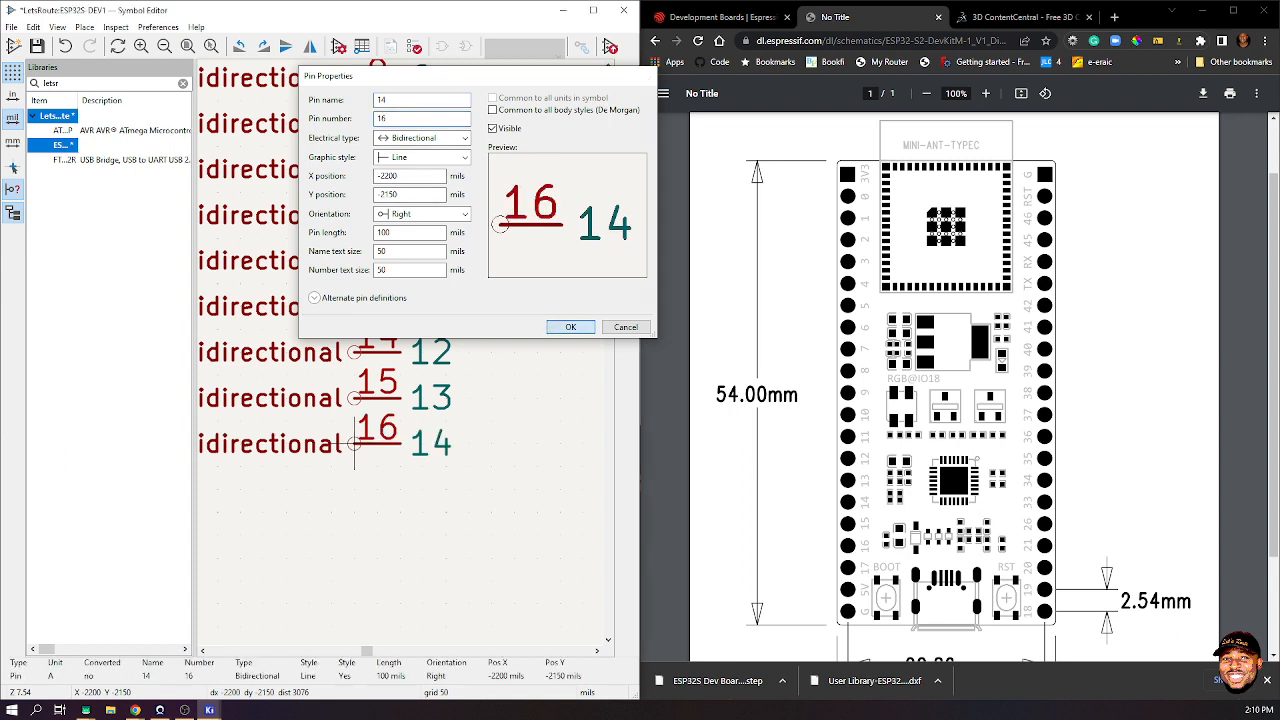
left_click(354, 444)
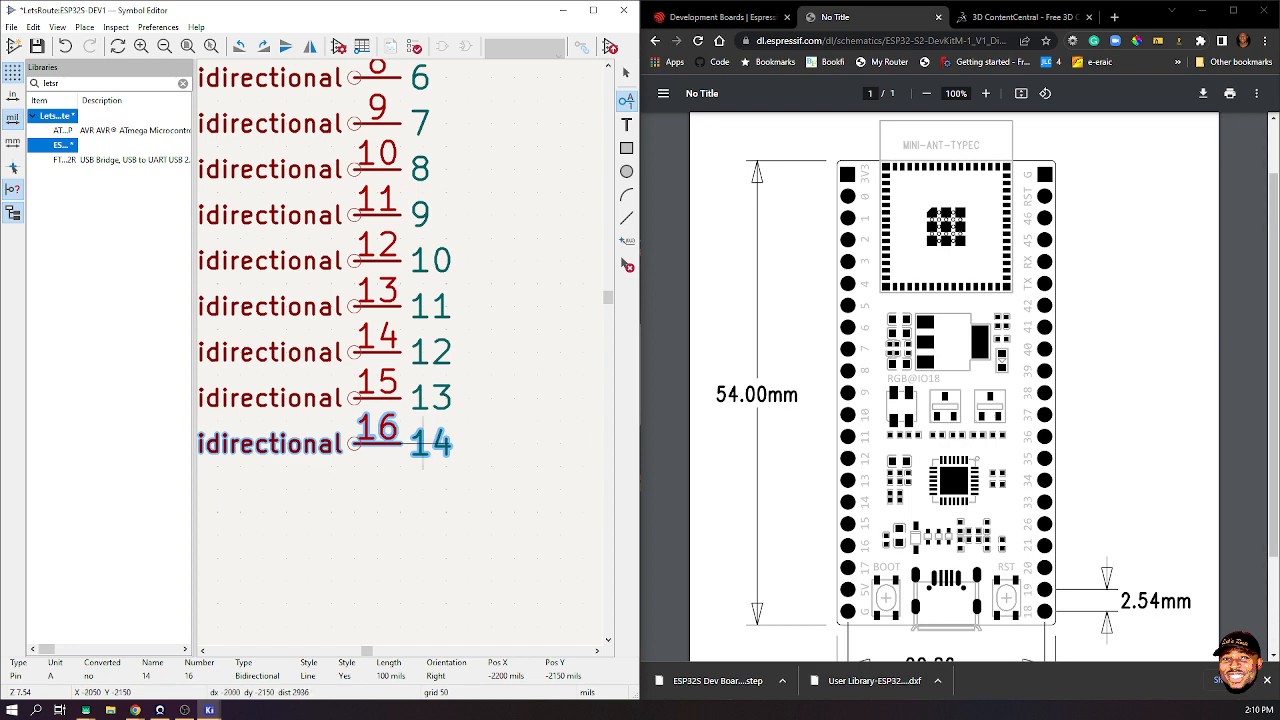
left_click(354, 490)
left_click(354, 490)
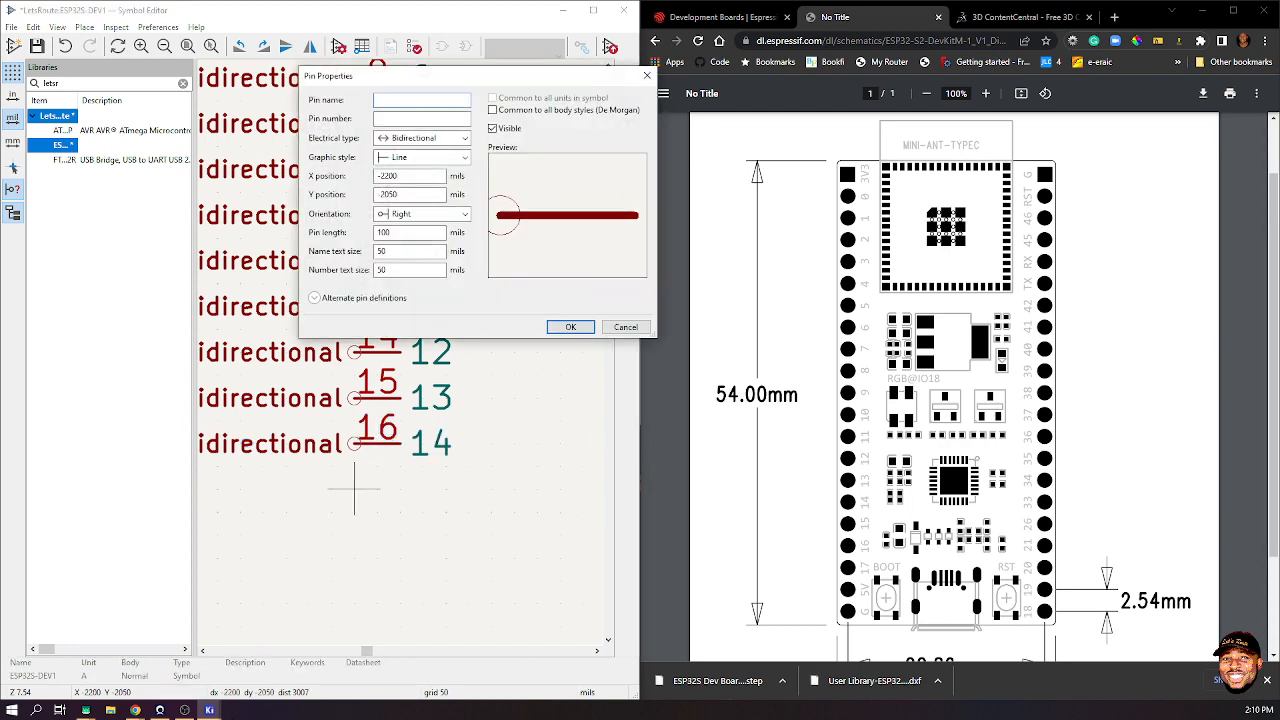
type("15")
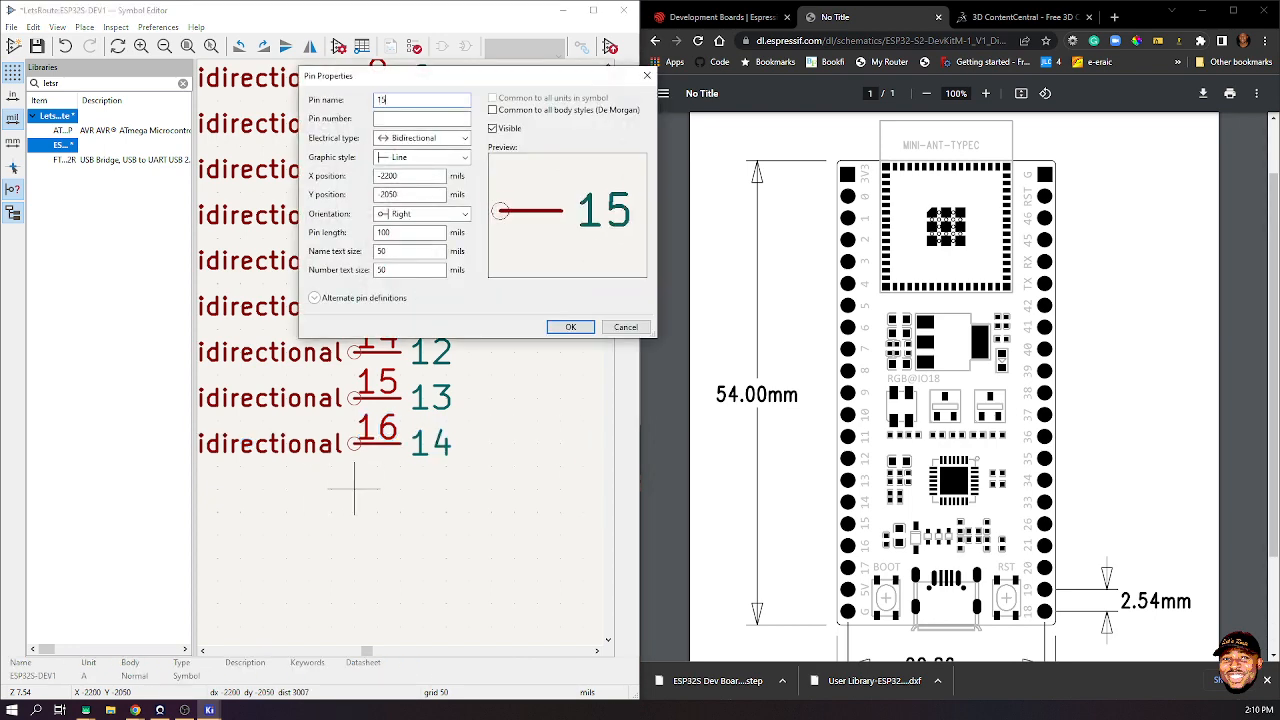
key("Tab")
type("17")
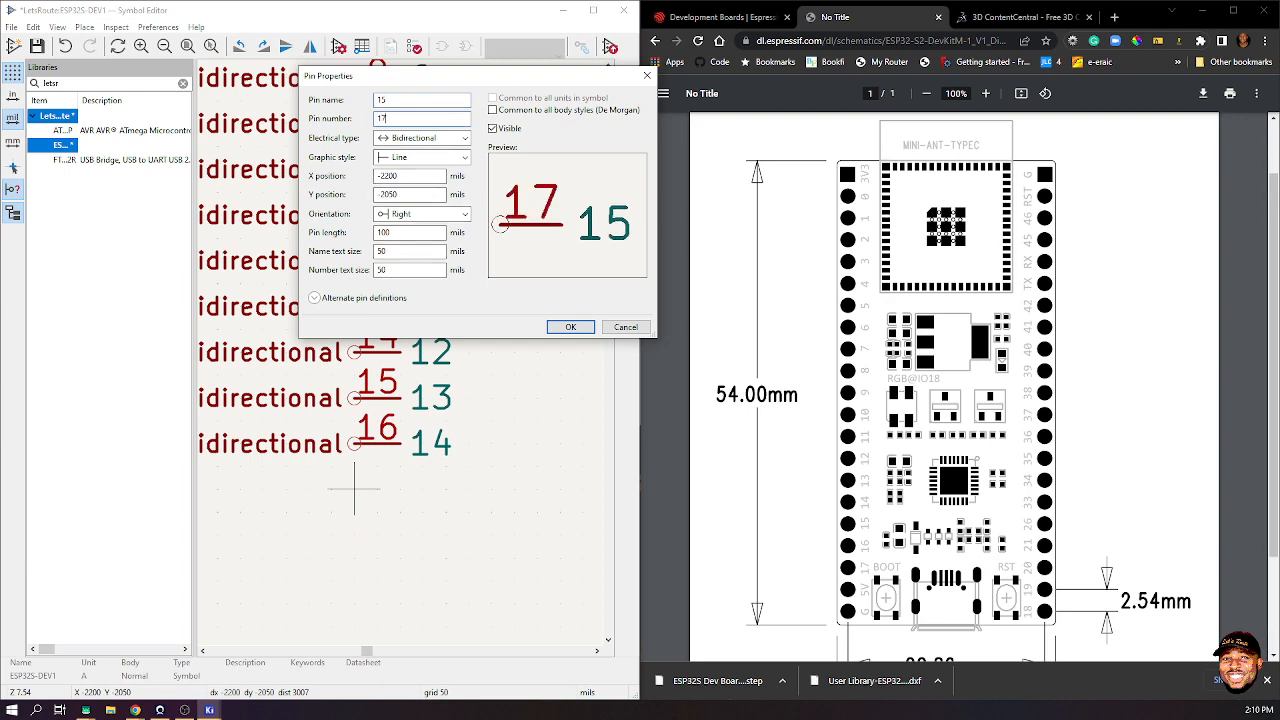
key("Return")
- Add pins 18 and 19, named 16 and 17, at the bottom of the column
left_click(354, 535)
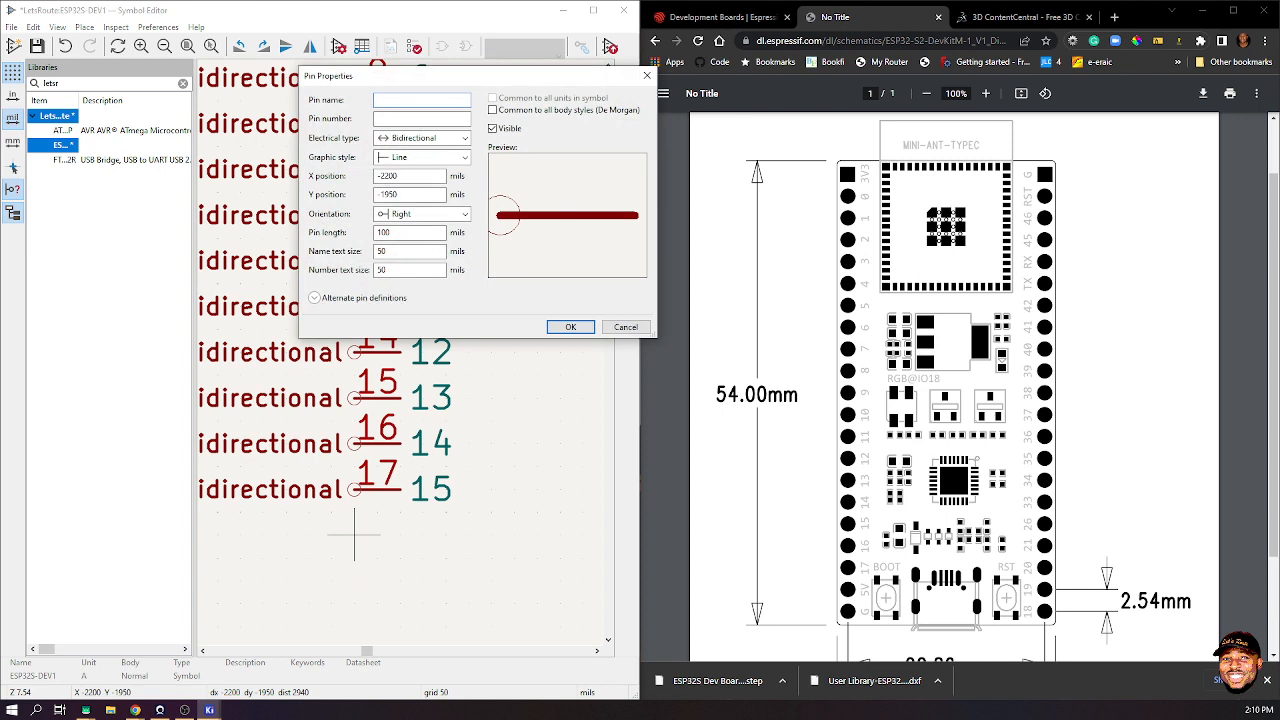
type("16")
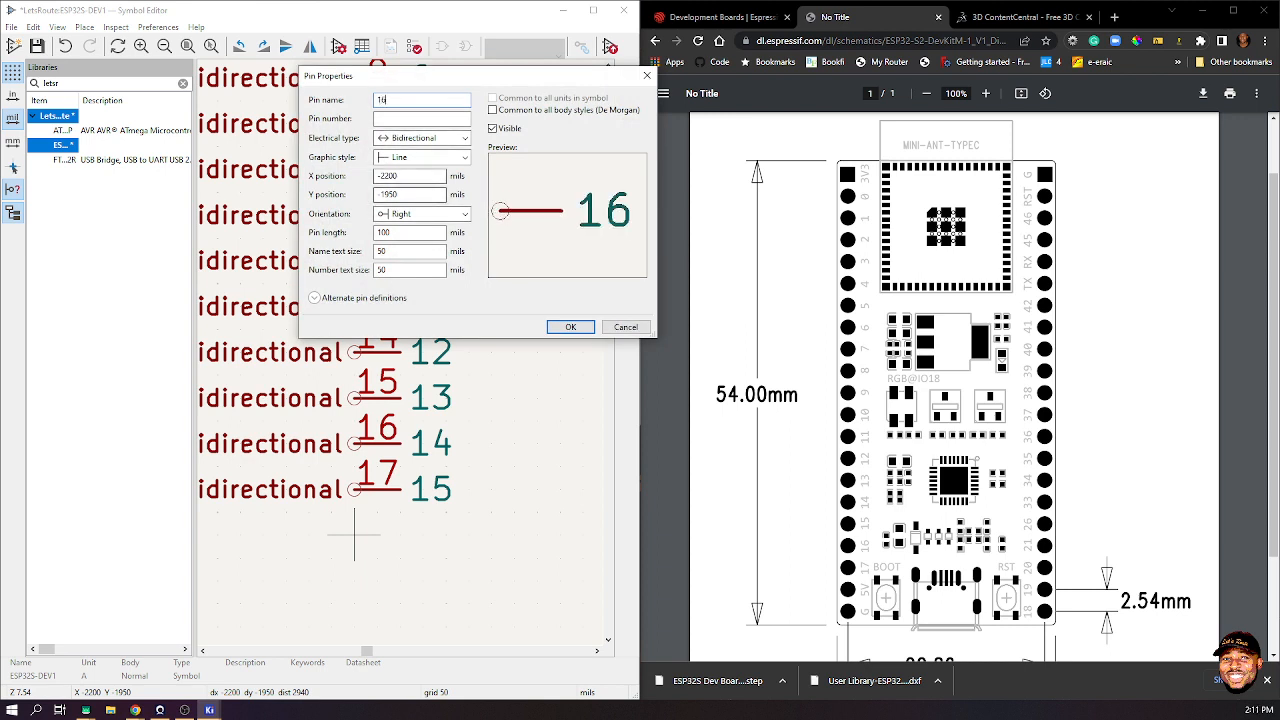
key("Tab")
type("18")
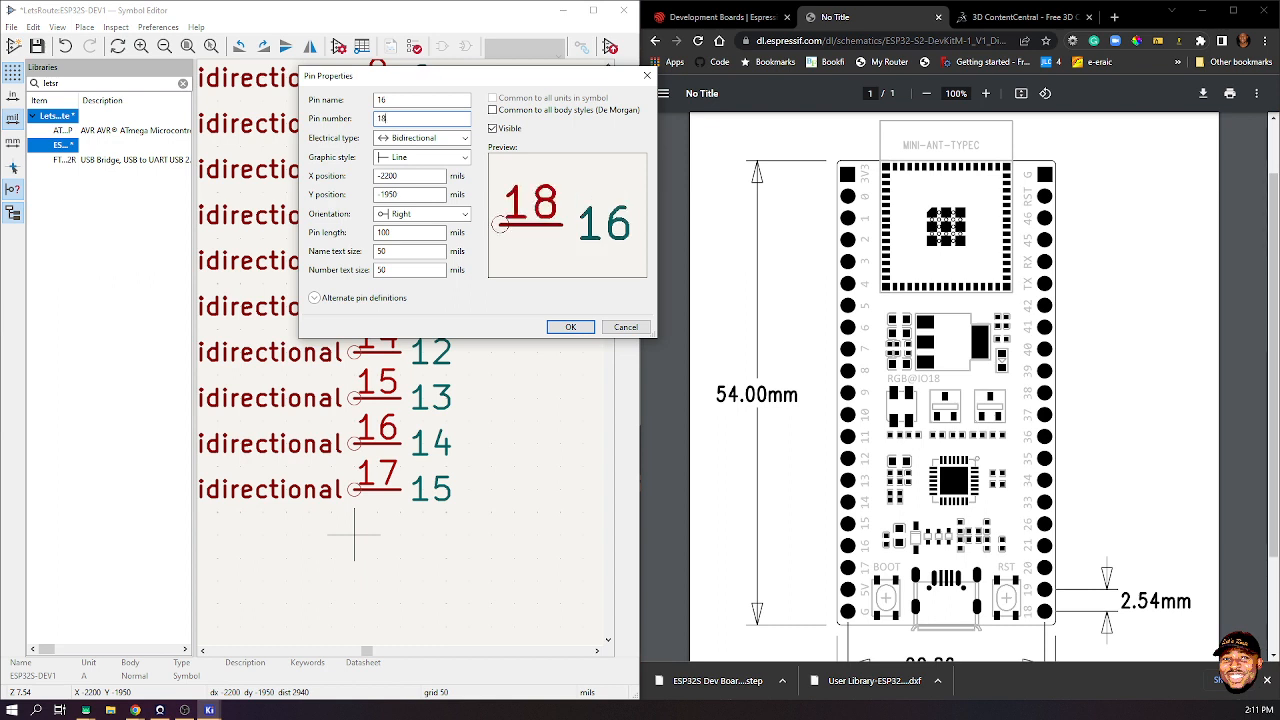
key("Return")
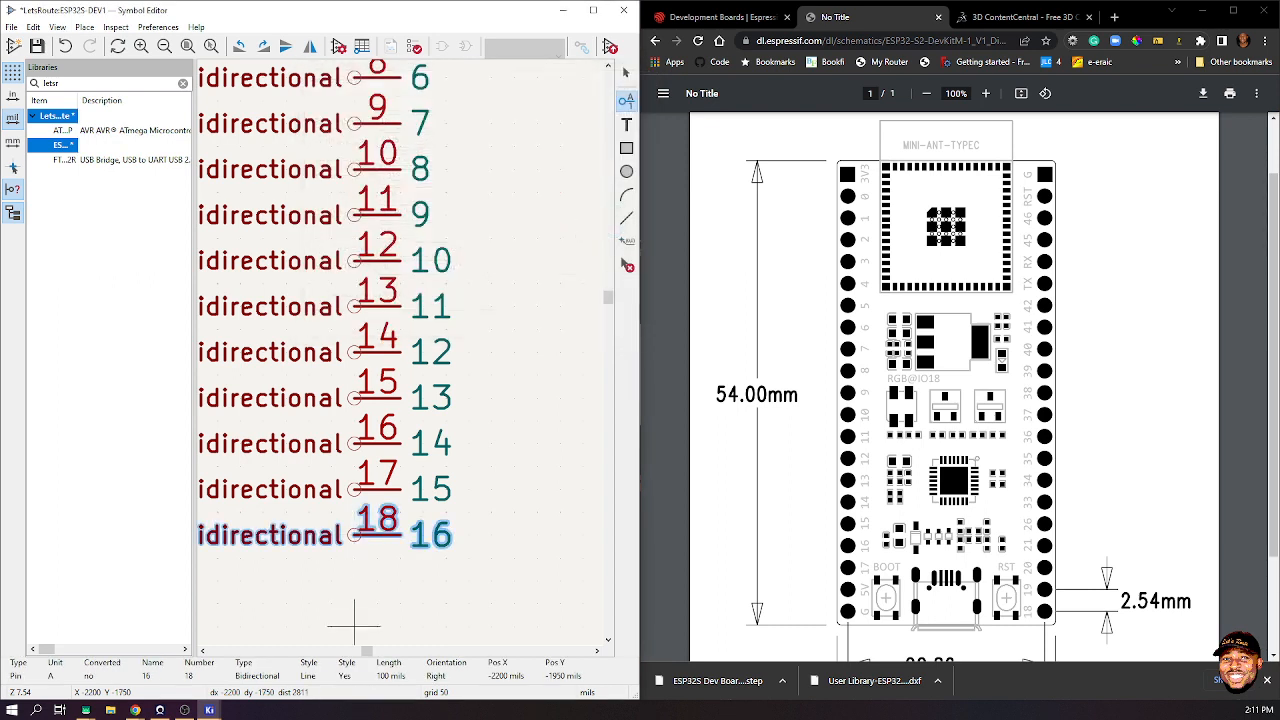
left_click(354, 579)
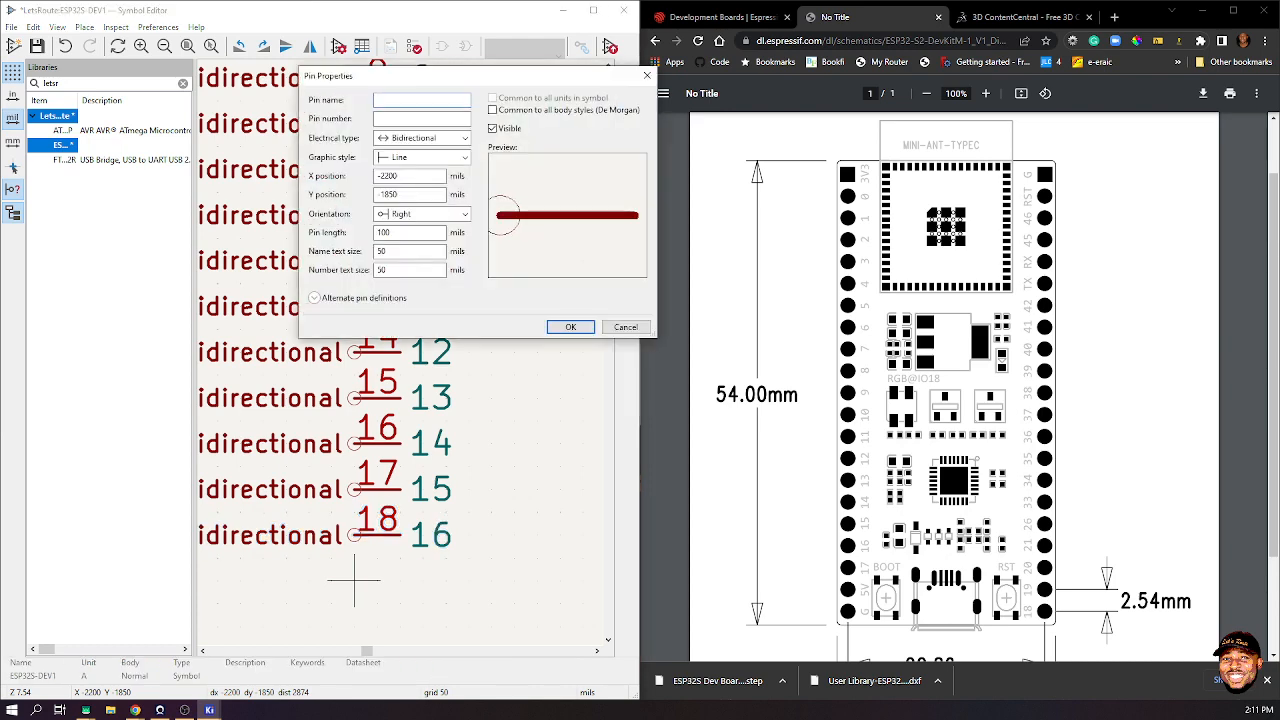
type("17")
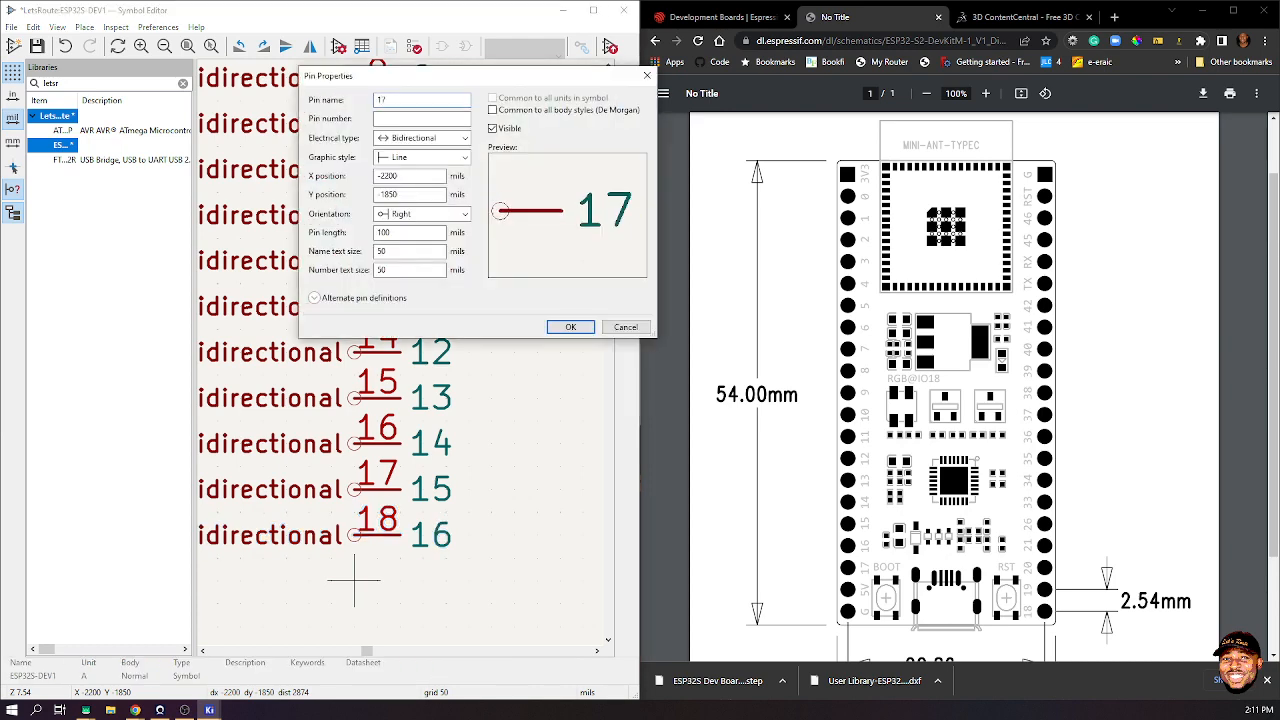
key("Tab")
type("1")
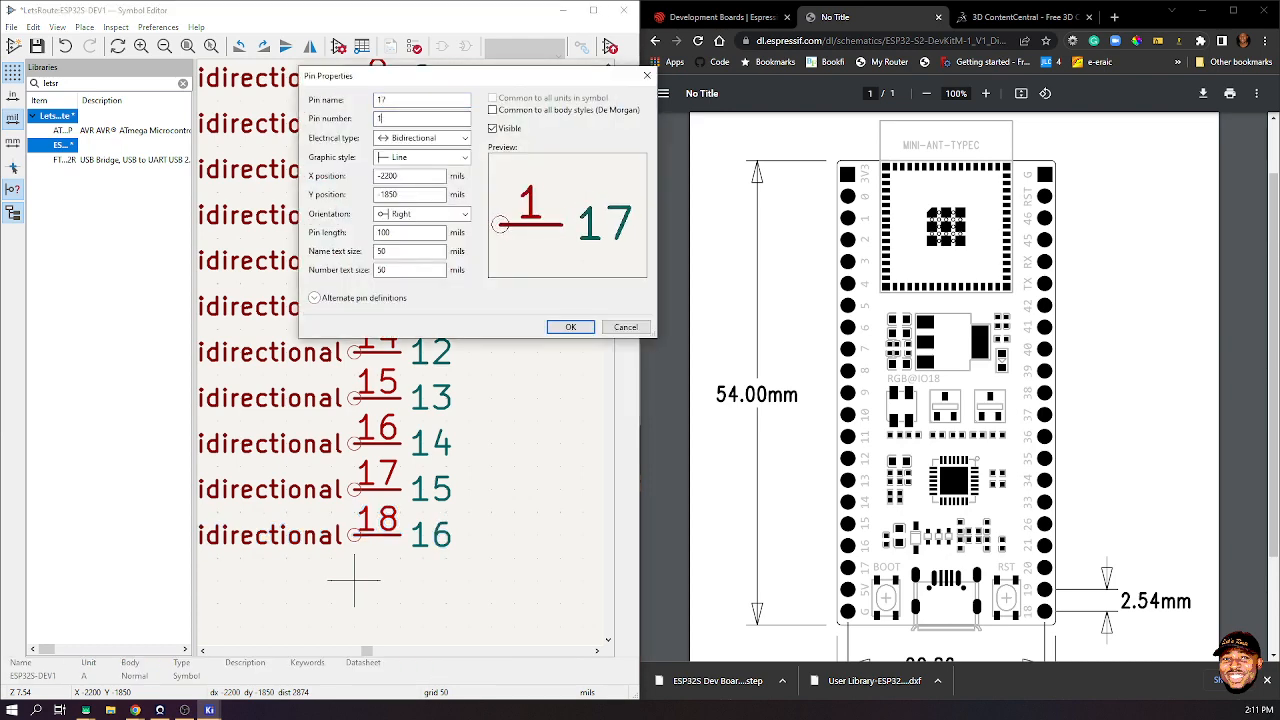
type("9")
key("Return")
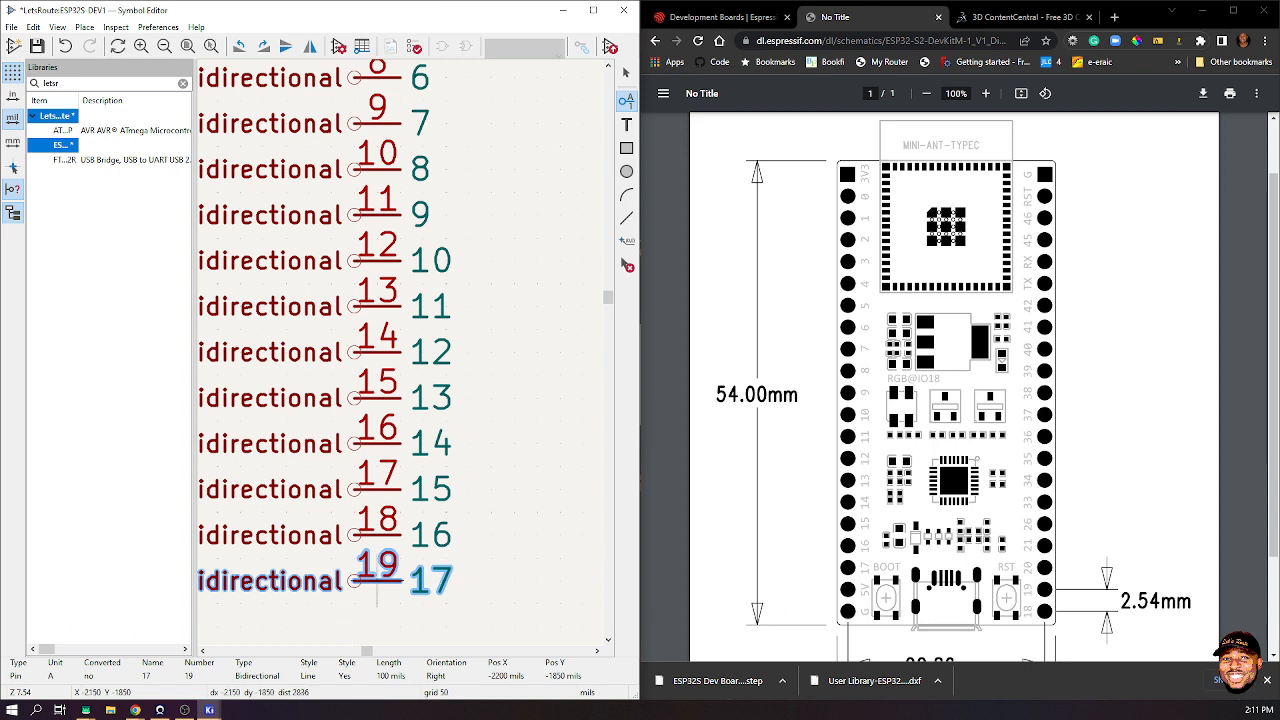
scroll(400, 534, "down", 1)
- Place pin 20, named 5V with electrical type Power input, below pin 19
left_click(356, 438)
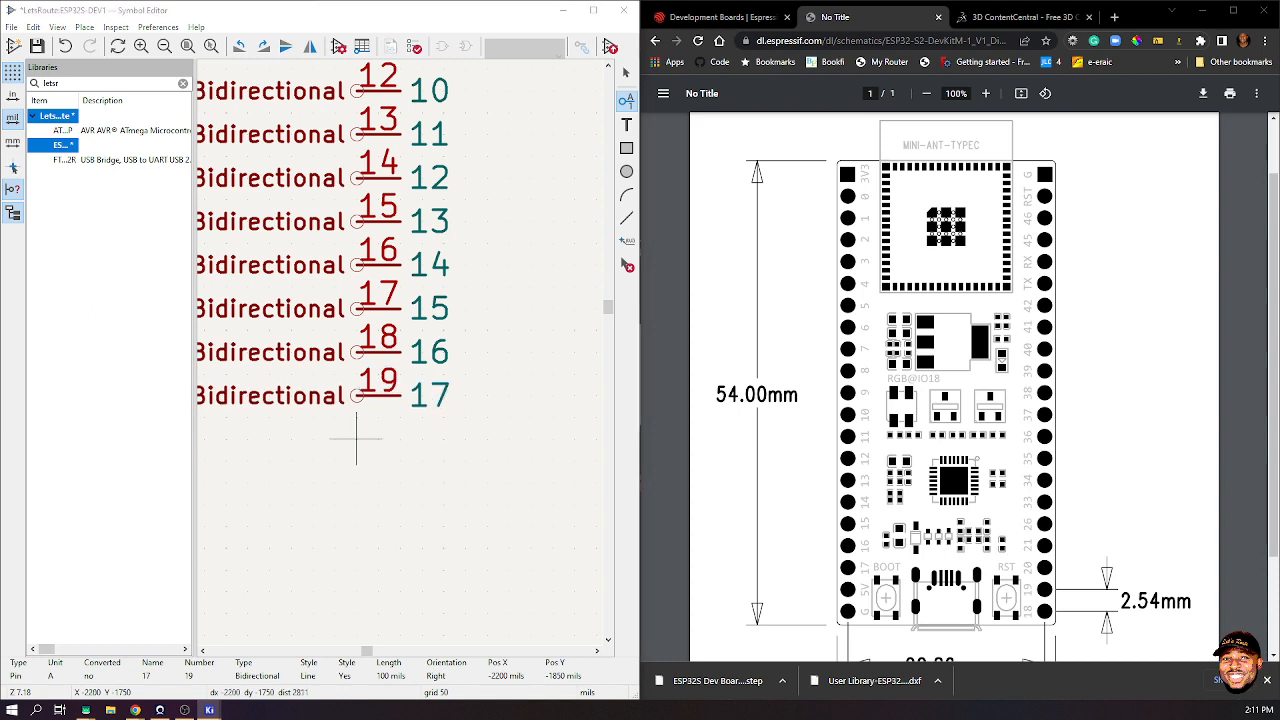
type("5V")
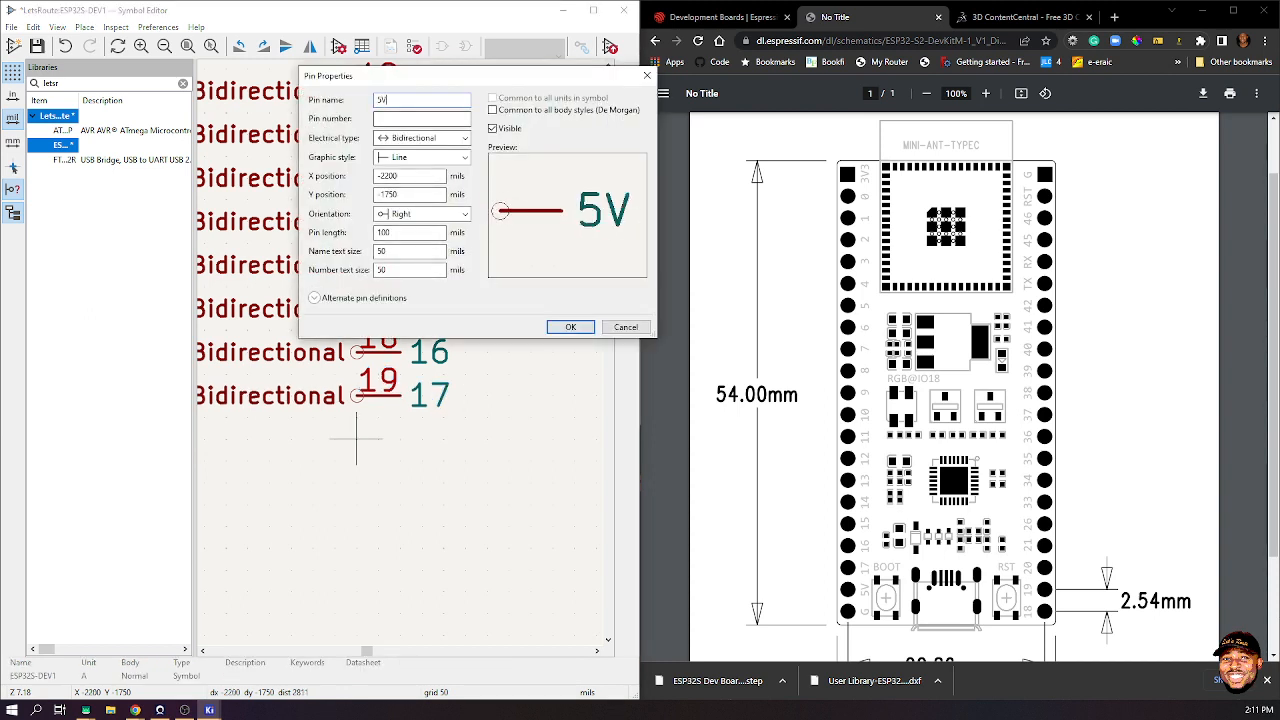
key("Tab")
type("1")
key("BackSpace")
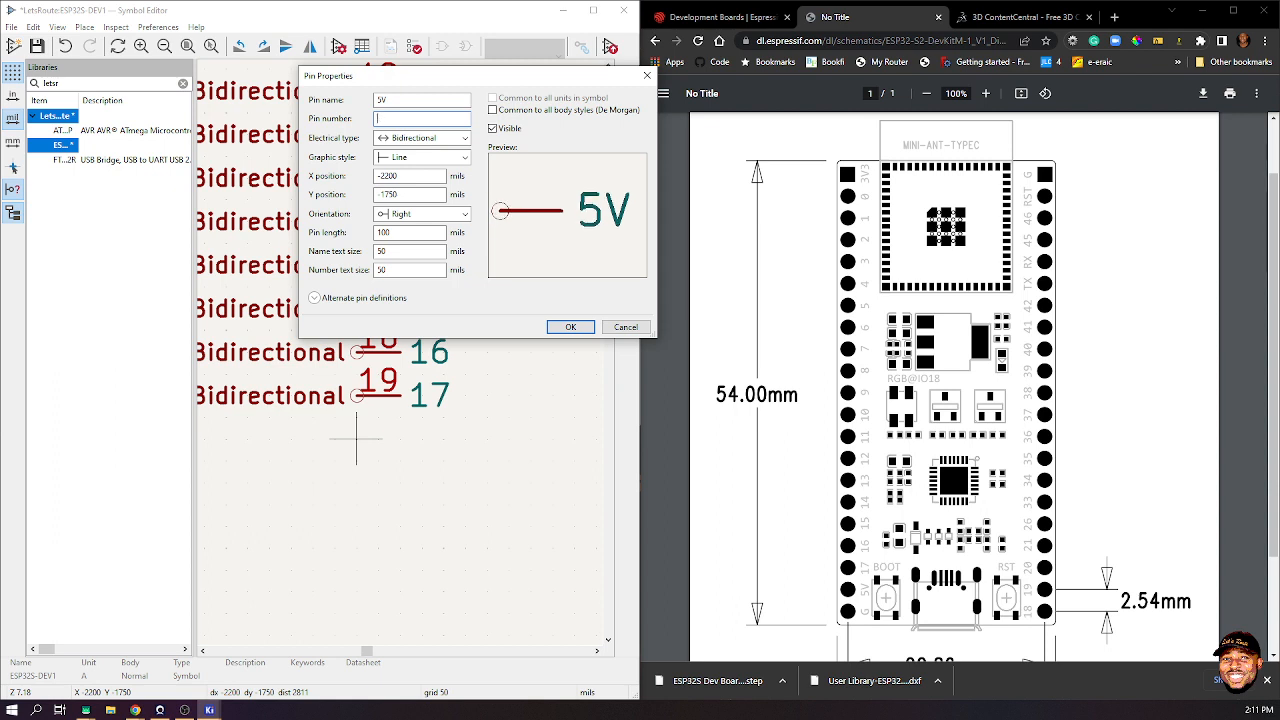
type("20")
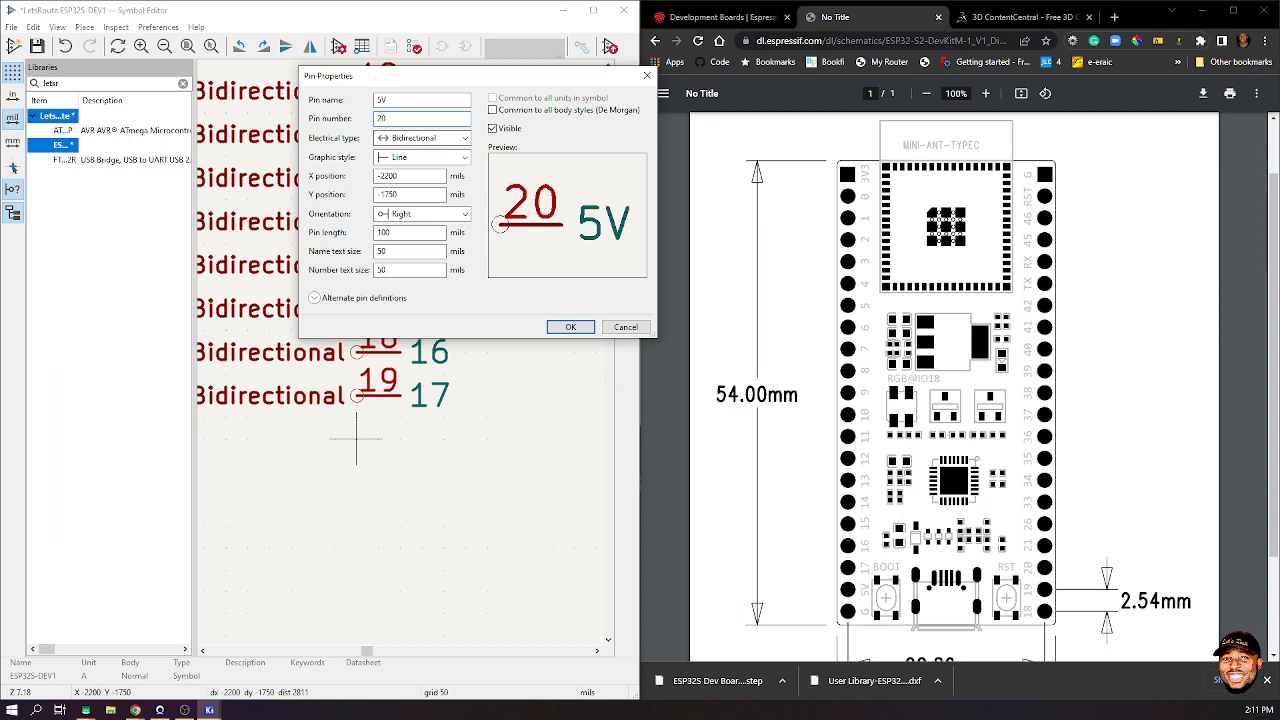
left_click(422, 138)
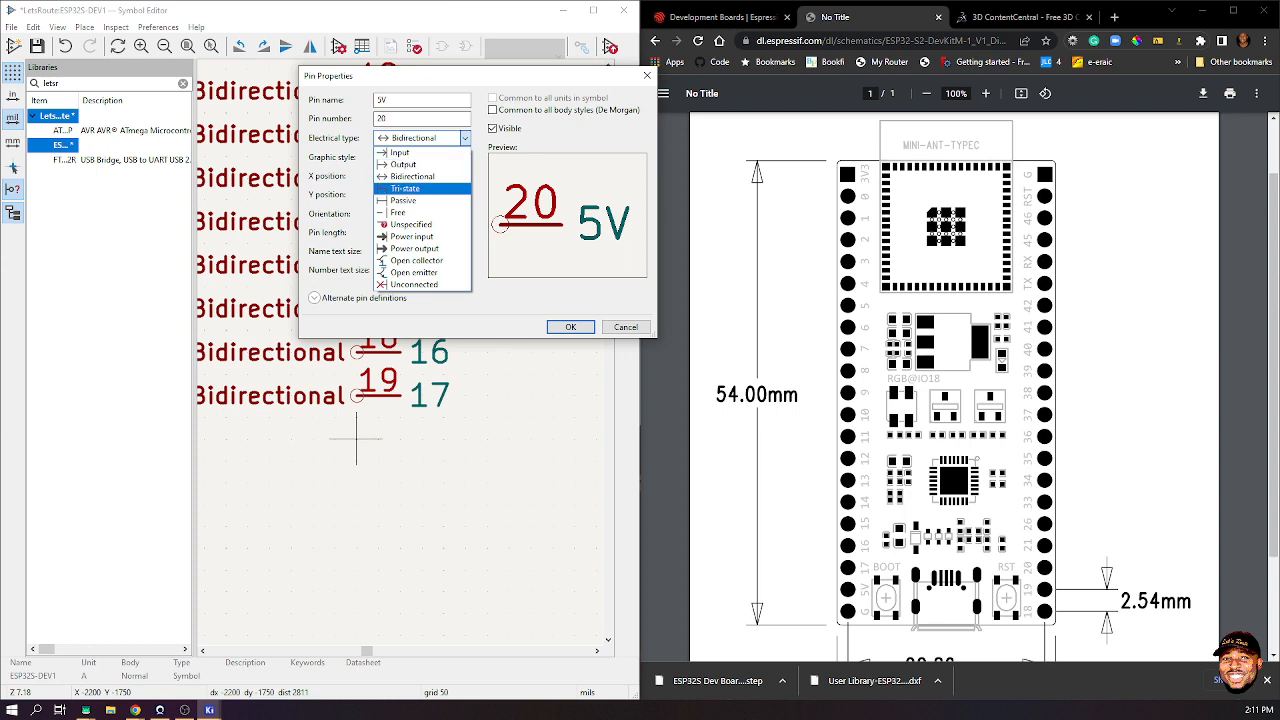
left_click(411, 236)
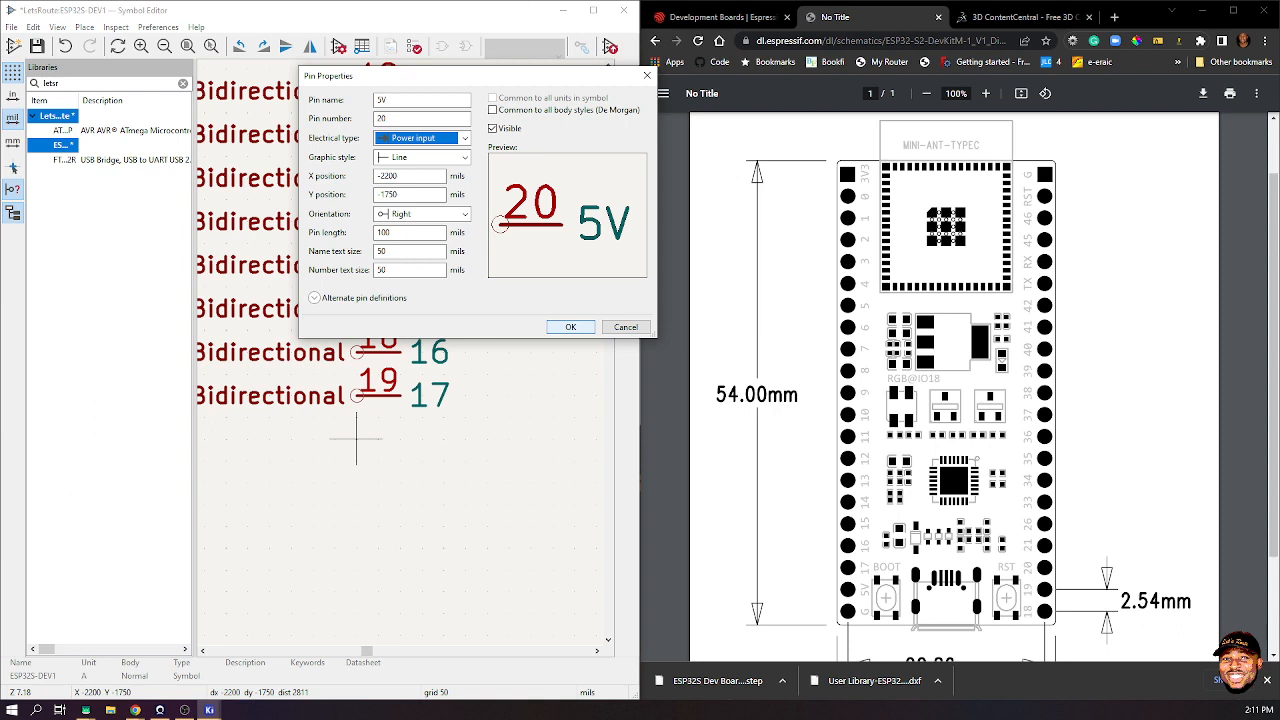
left_click(570, 327)
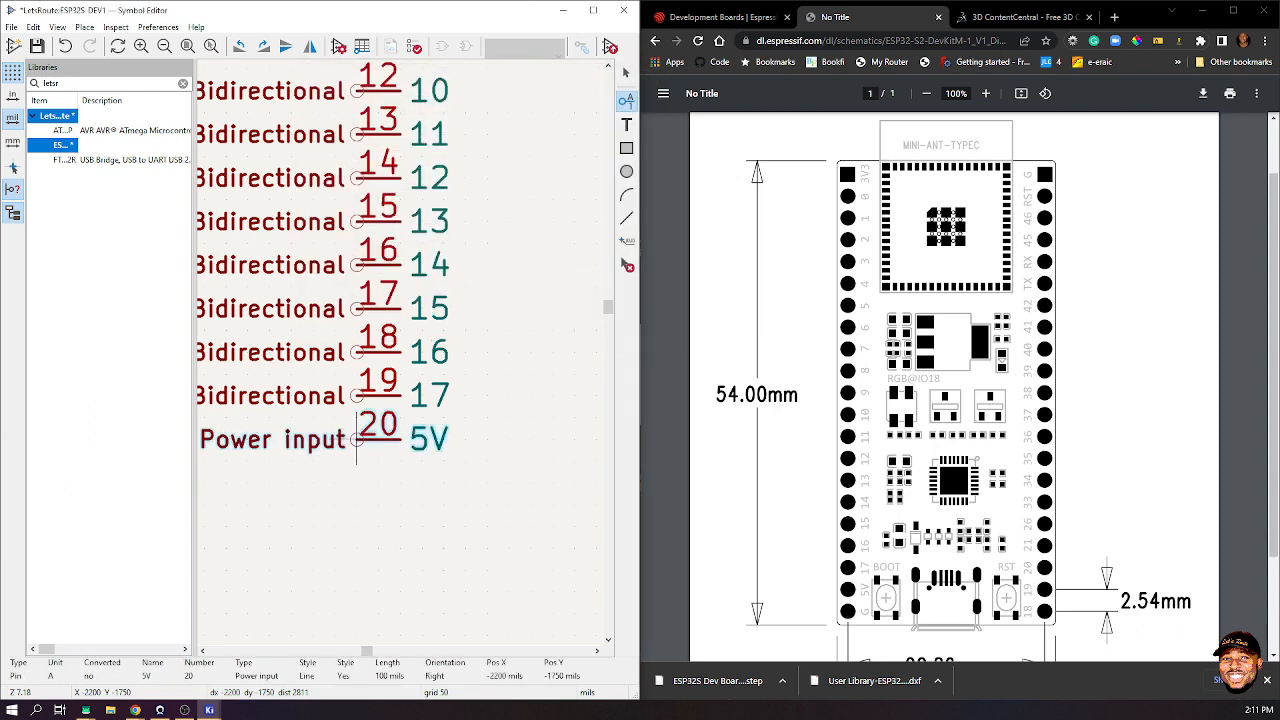
left_click(356, 438)
scroll(402, 409, "down", 3)
scroll(402, 409, "down", 2)
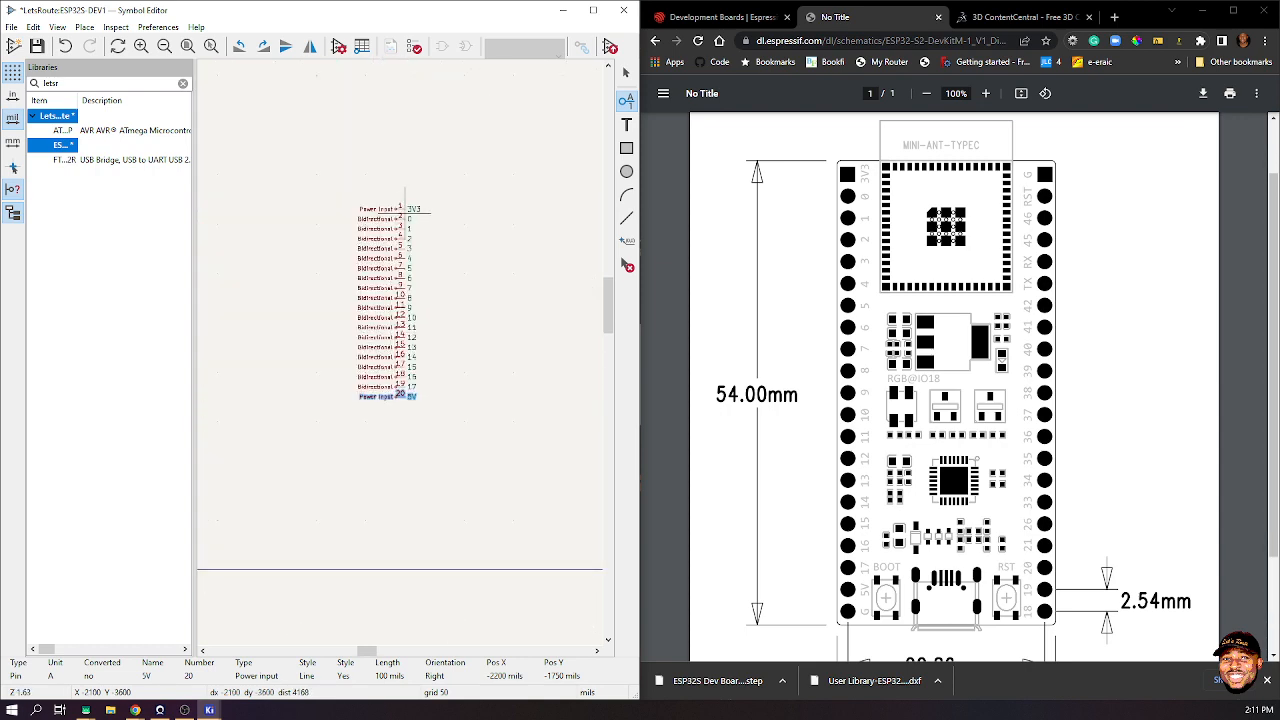
scroll(402, 212, "up", 6)
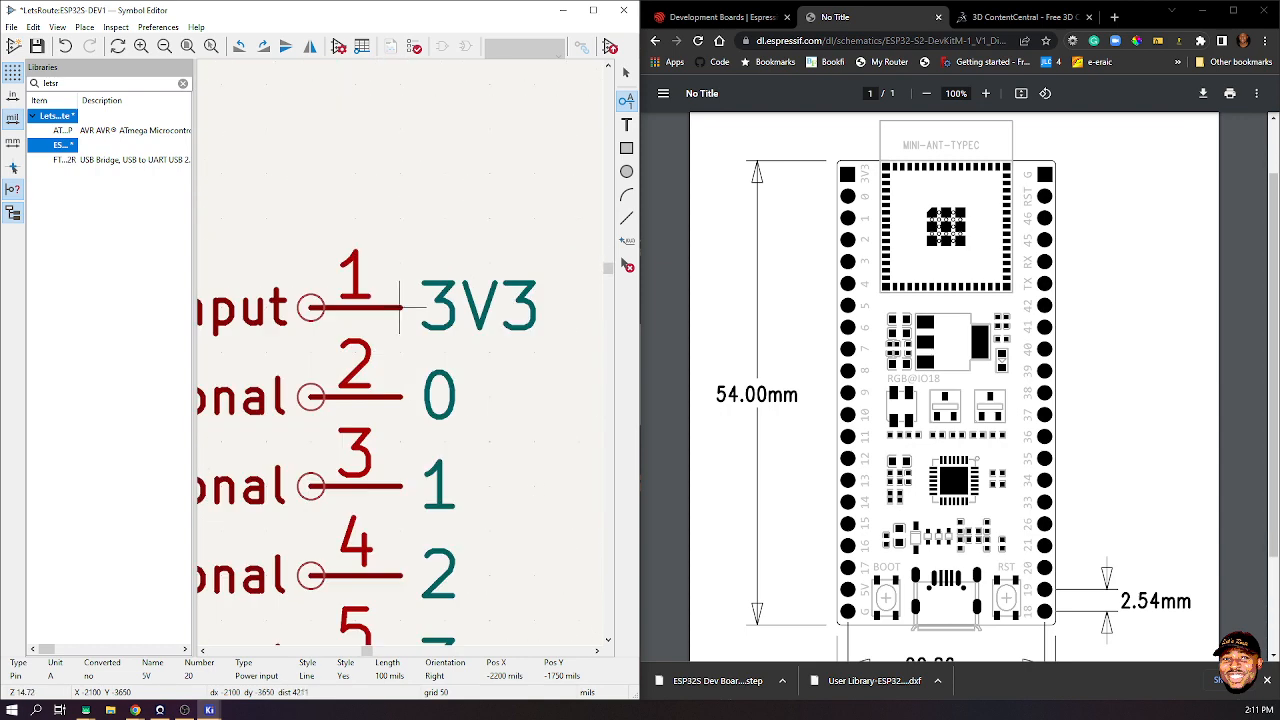
- Change the 3V3 pin's electrical type to Power output
left_click(401, 307)
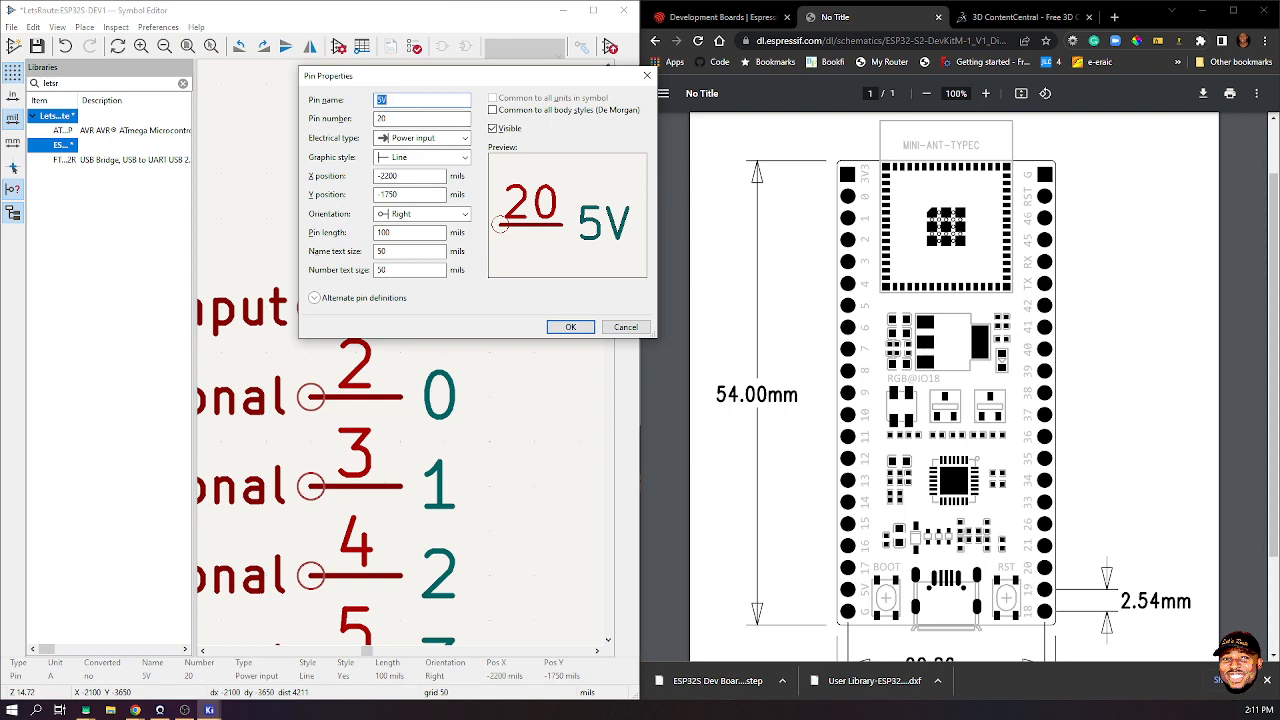
key("Escape")
left_click(401, 307)
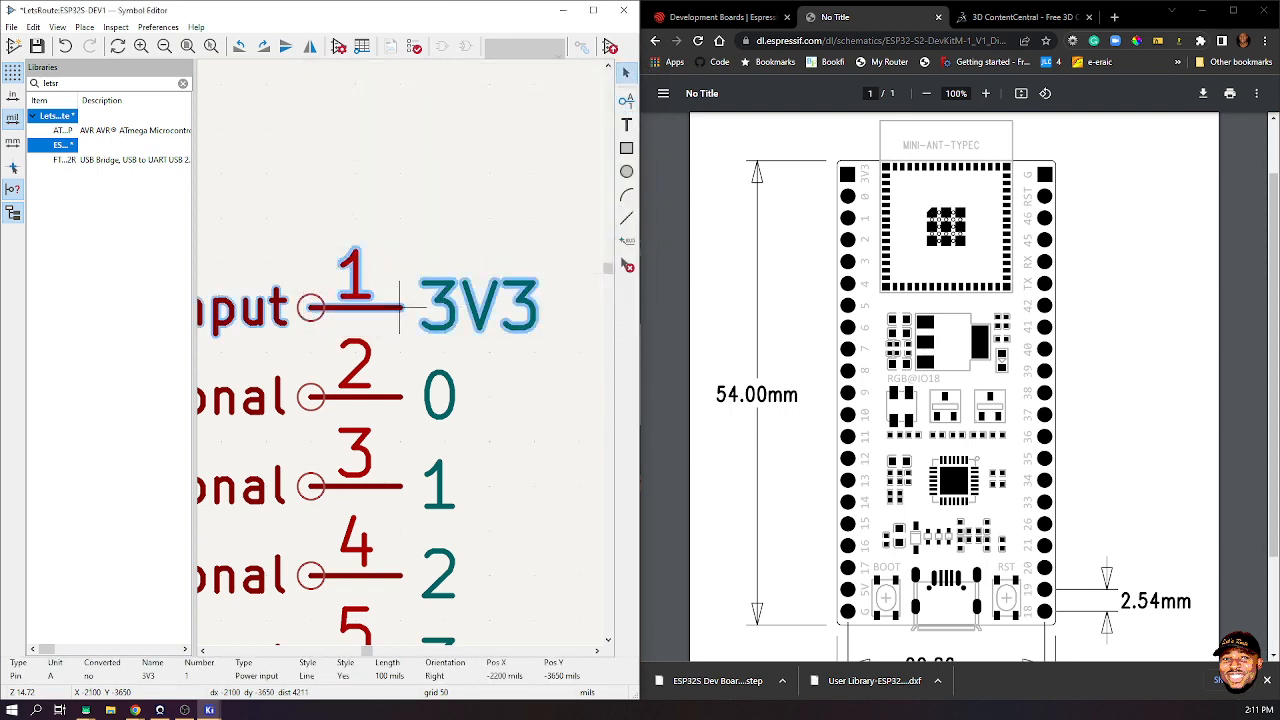
double_click(401, 307)
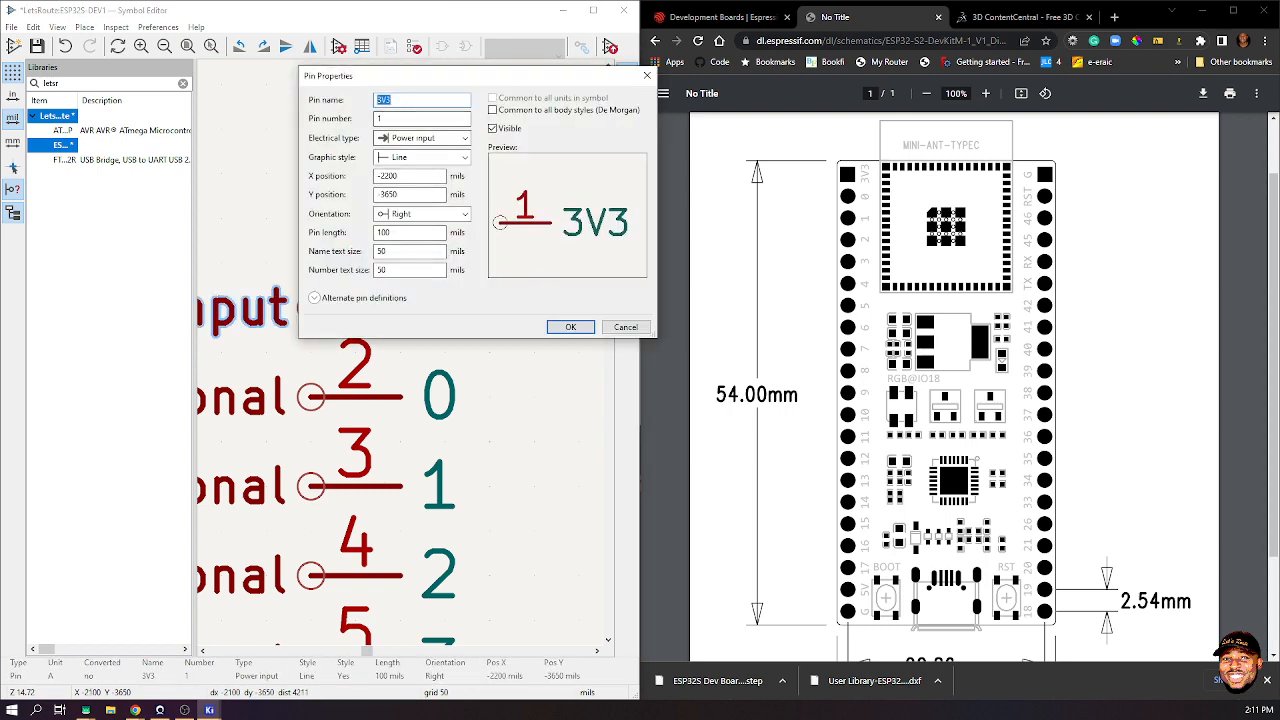
left_click(424, 138)
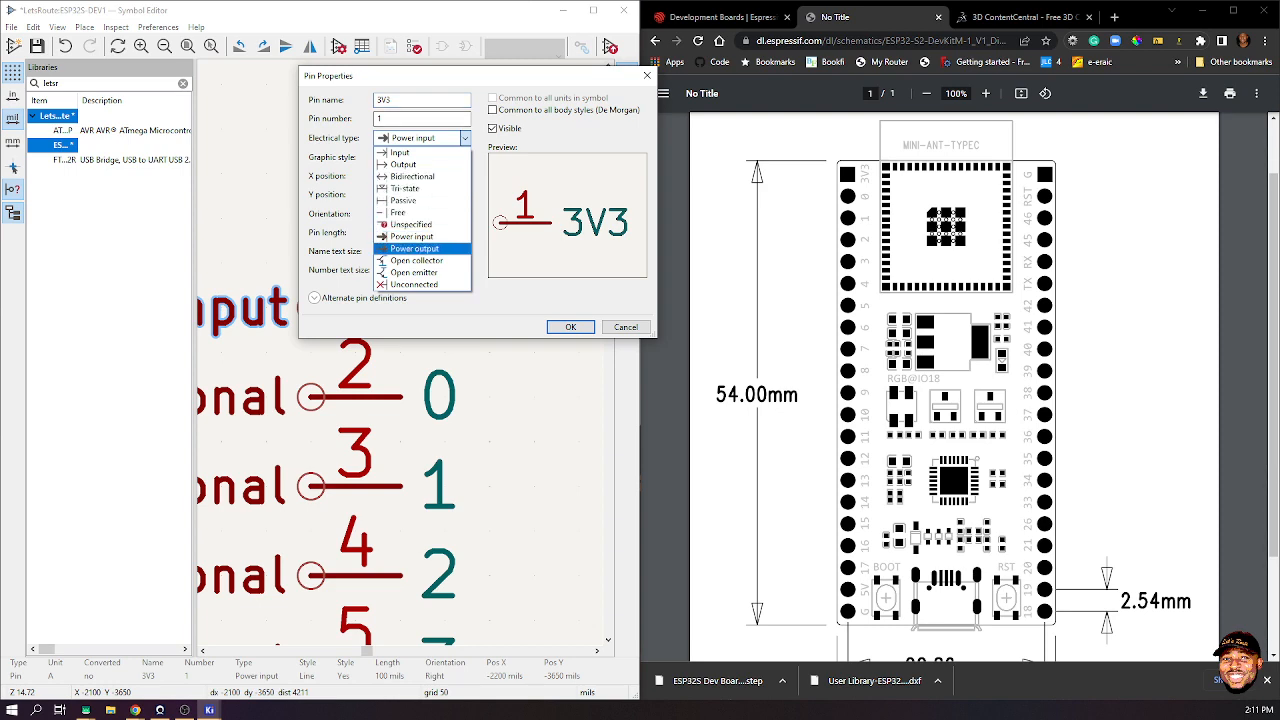
left_click(415, 249)
left_click(571, 327)
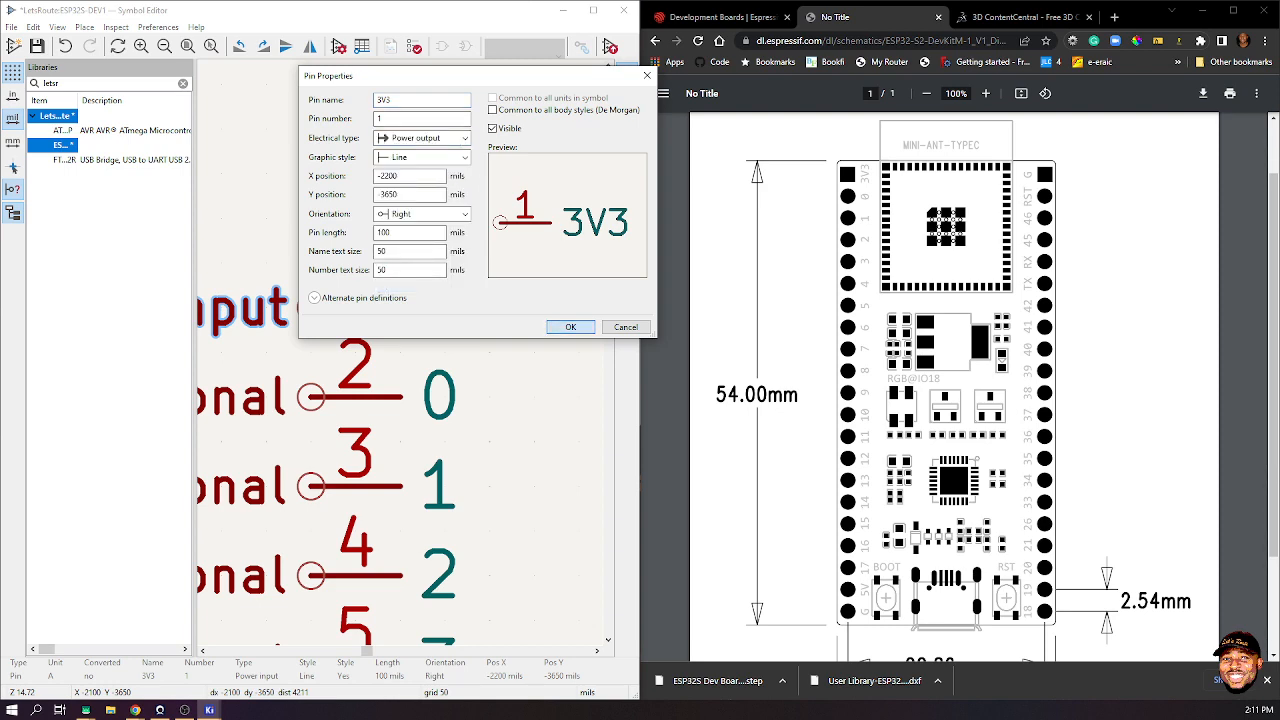
scroll(491, 354, "down", 10)
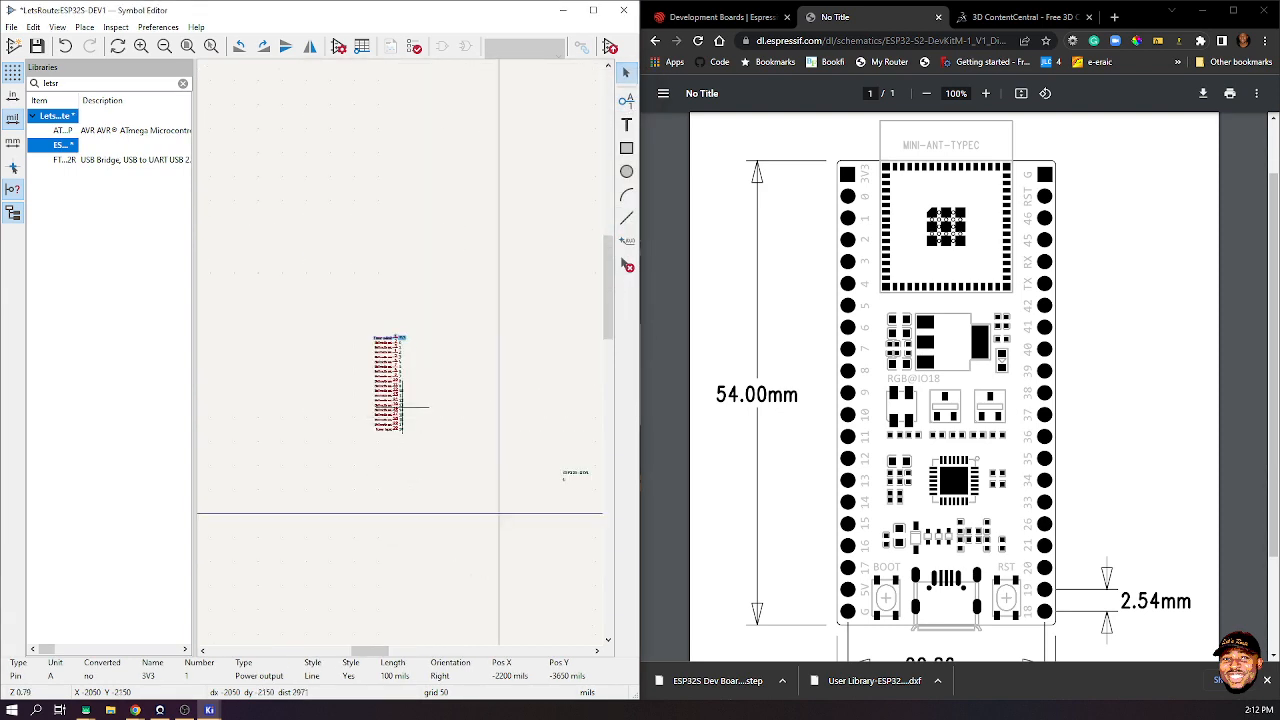
scroll(404, 407, "up", 8)
- Duplicate the 5V pin below it, renaming the copy GND with number 21
left_click(399, 460)
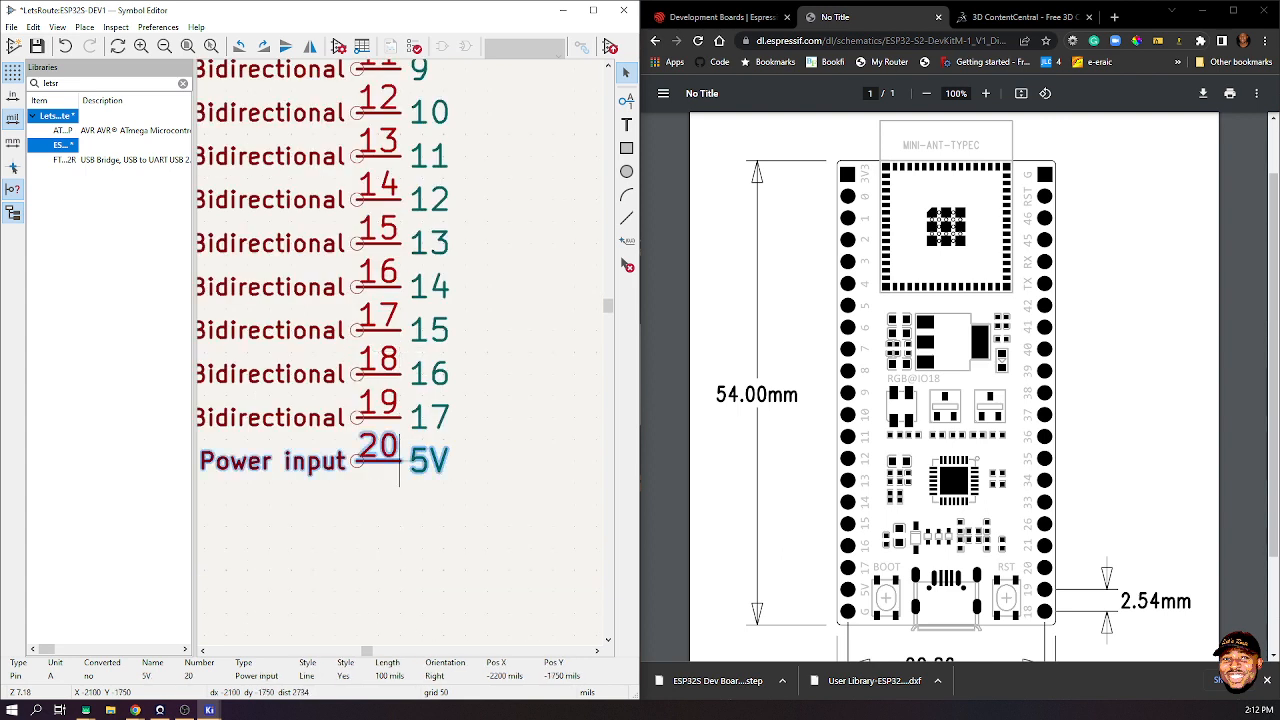
key("ctrl+d")
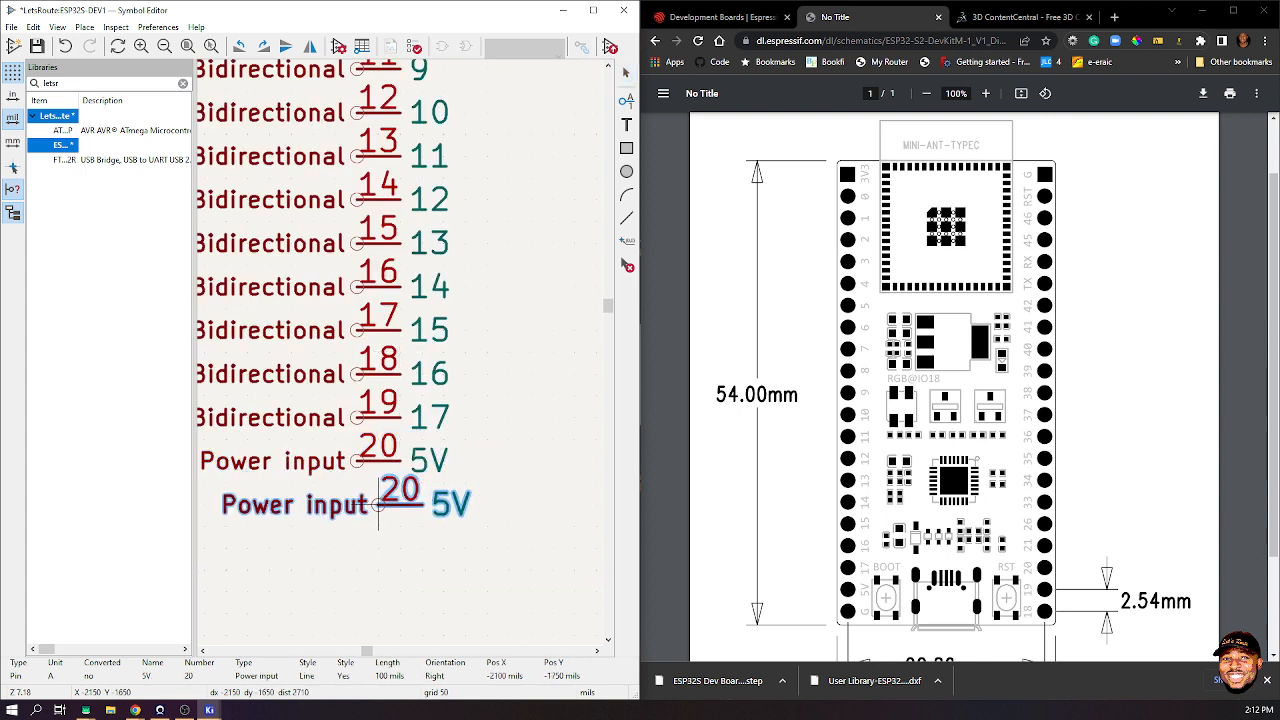
double_click(378, 490)
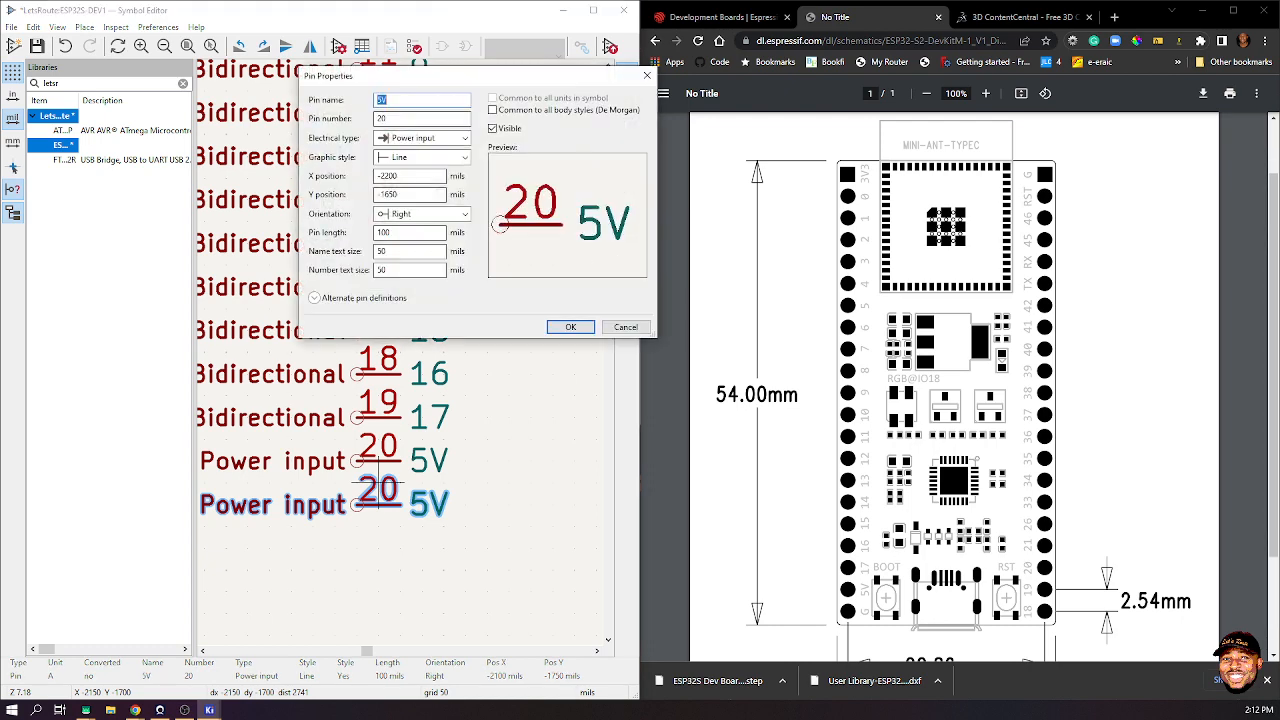
type("GND")
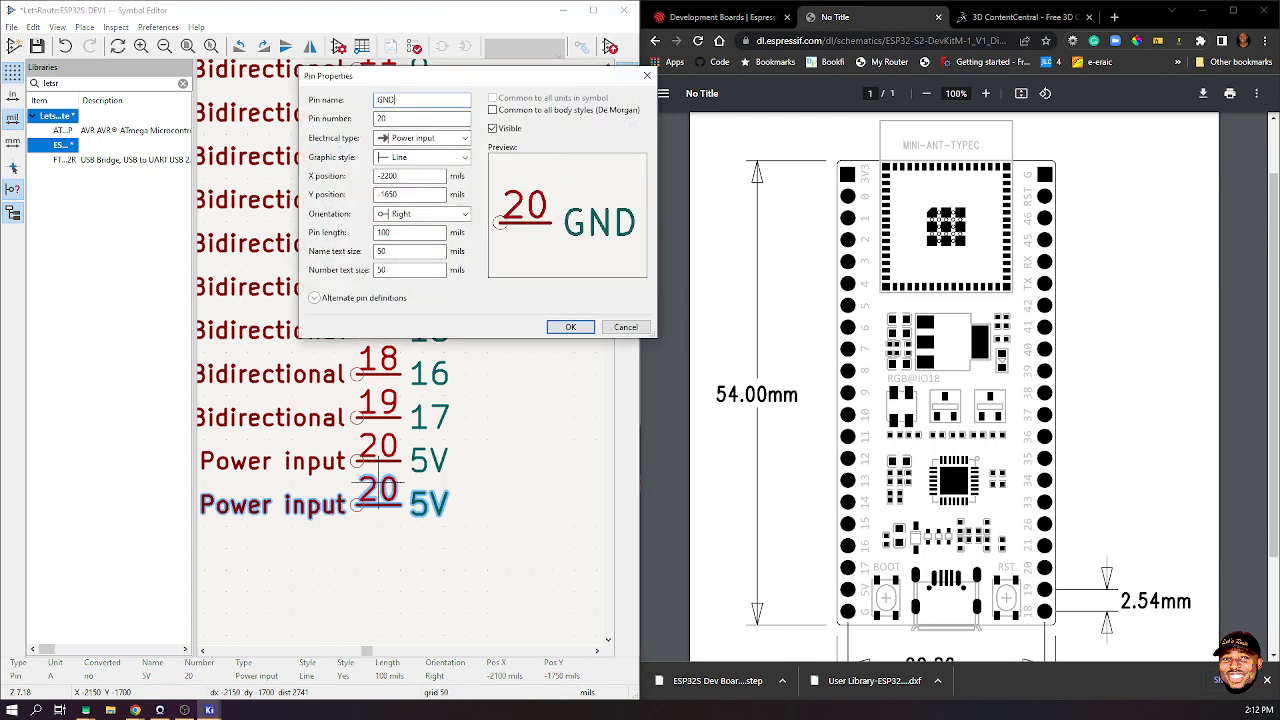
key("Tab")
type("21")
left_click(570, 327)
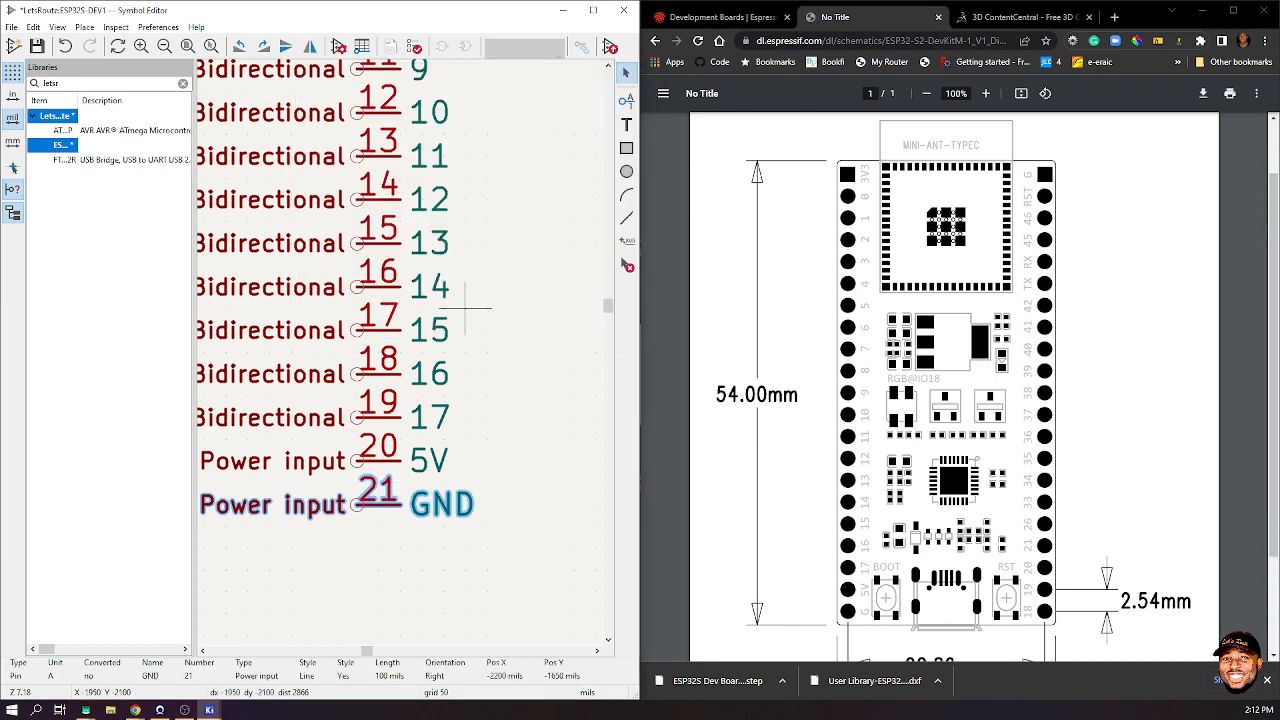
scroll(464, 310, "down", 5)
- Add pin 22 named 18, rotated, to the right of the GND pin
middle_click_drag(511, 297, 397, 349)
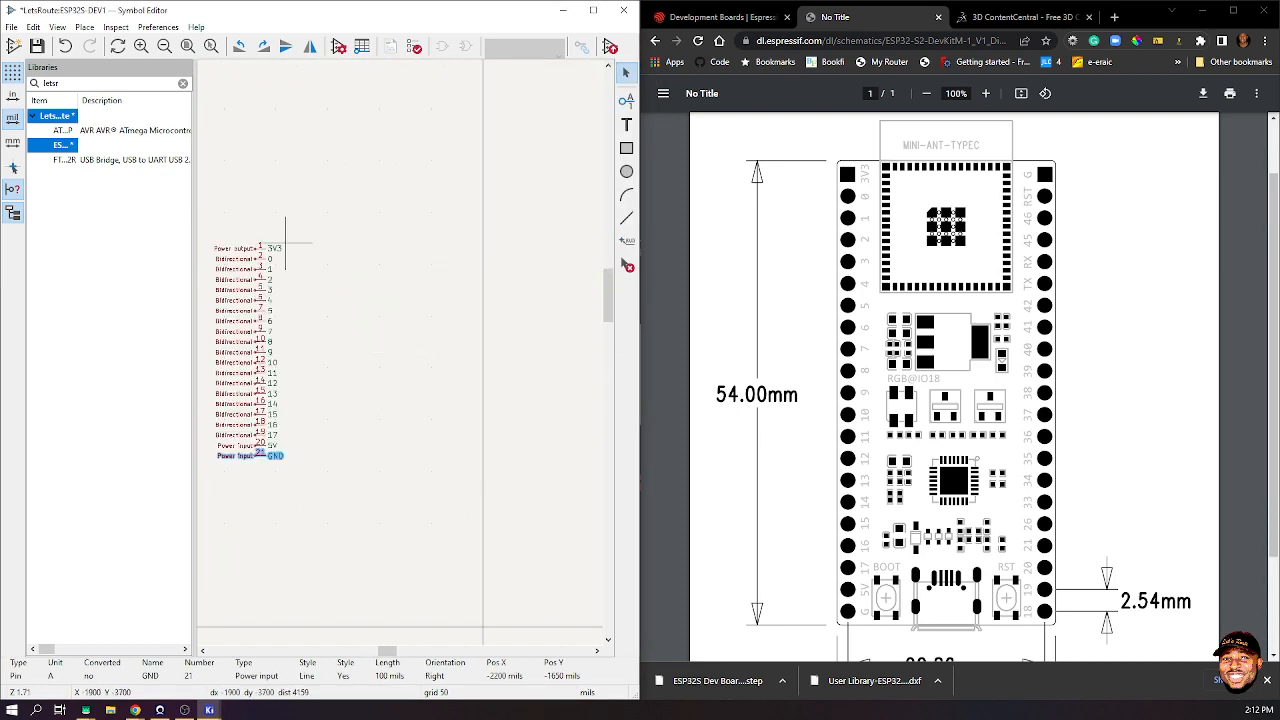
left_click(379, 393)
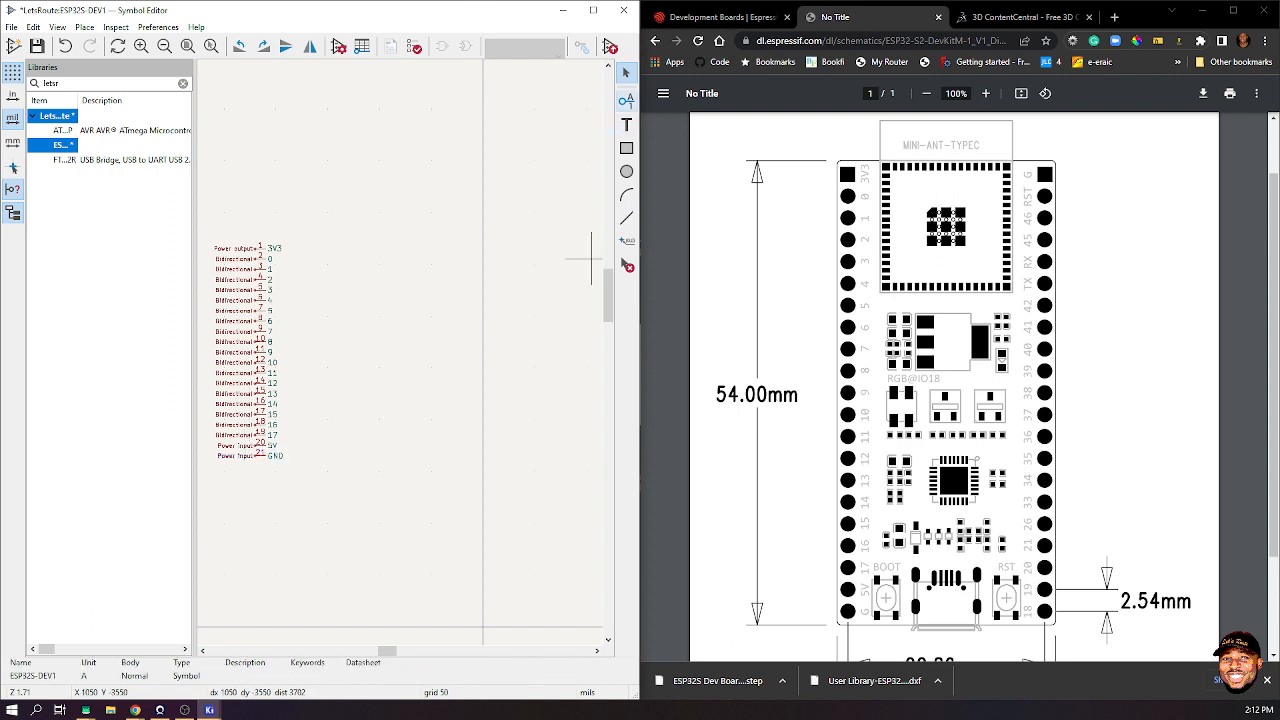
left_click(626, 101)
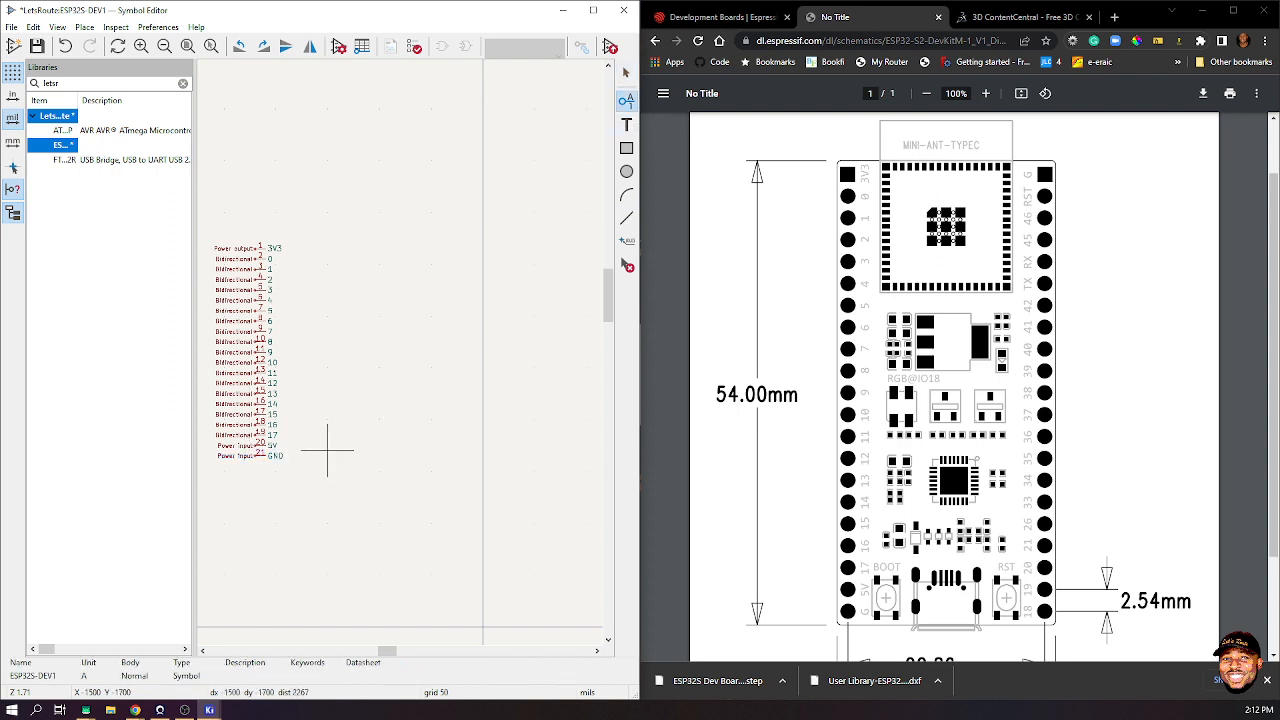
scroll(400, 351, "up", 3)
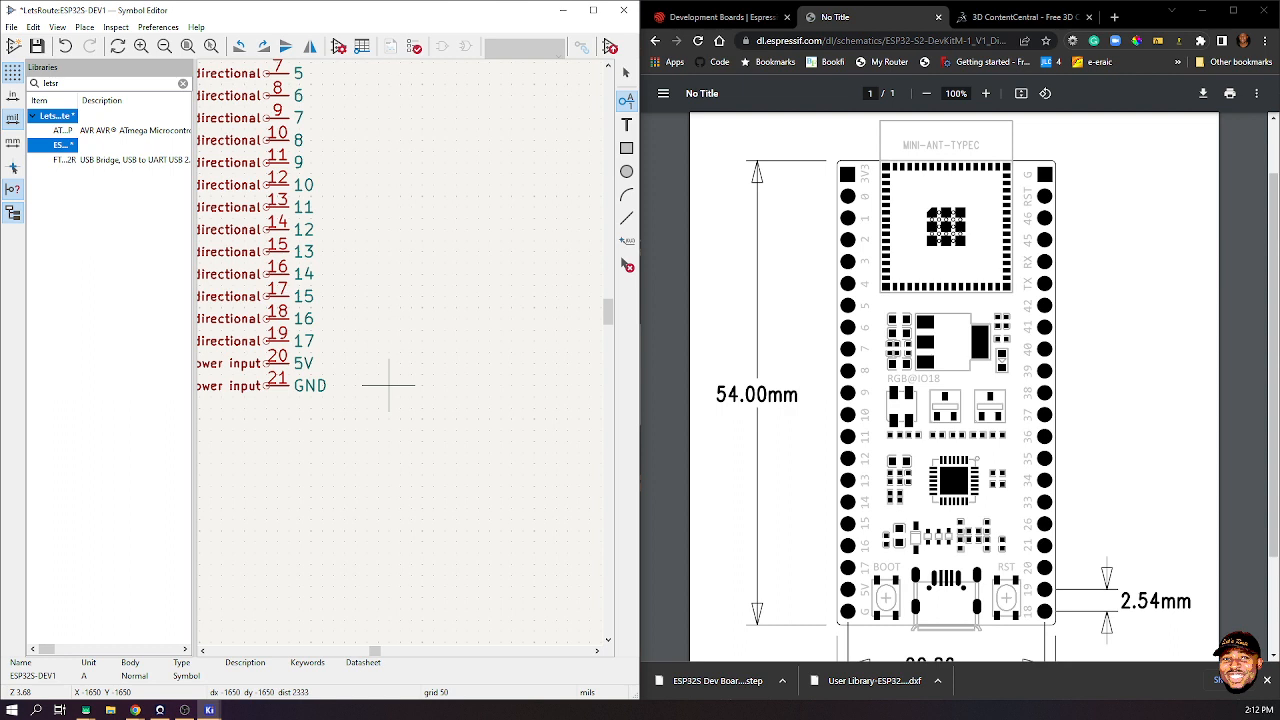
left_click(388, 384)
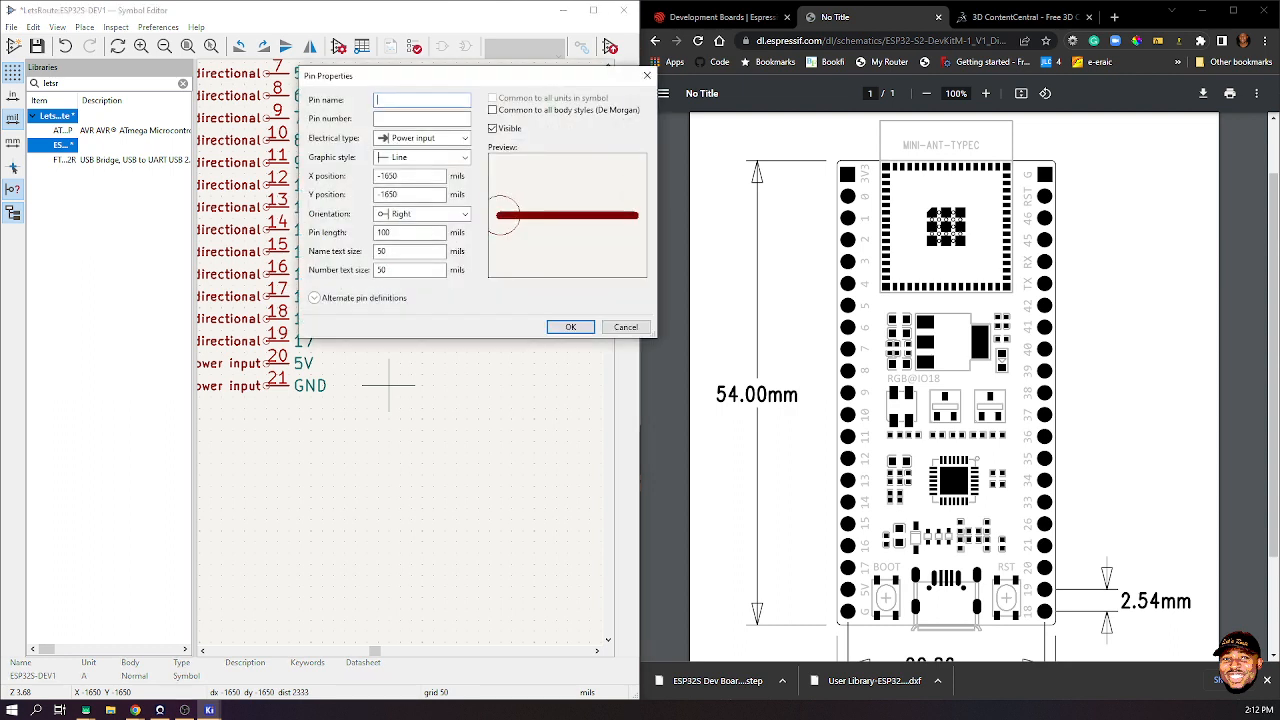
type("18")
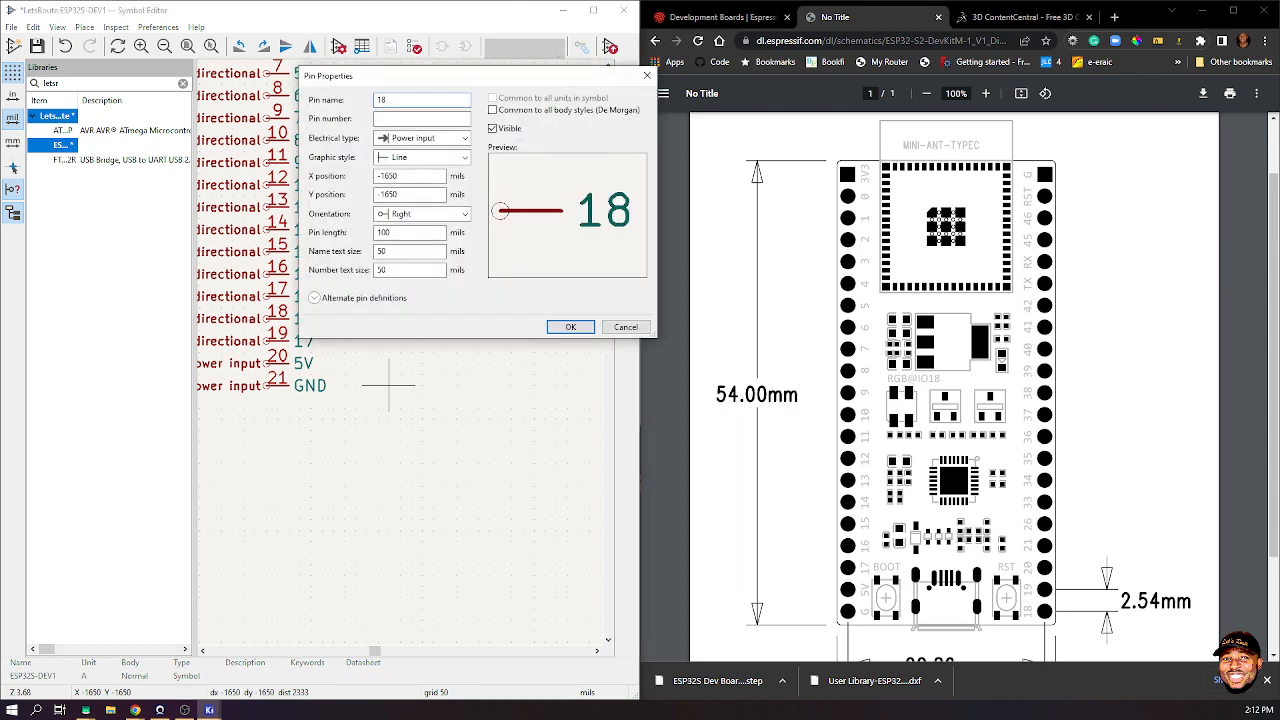
key("Tab")
type("22")
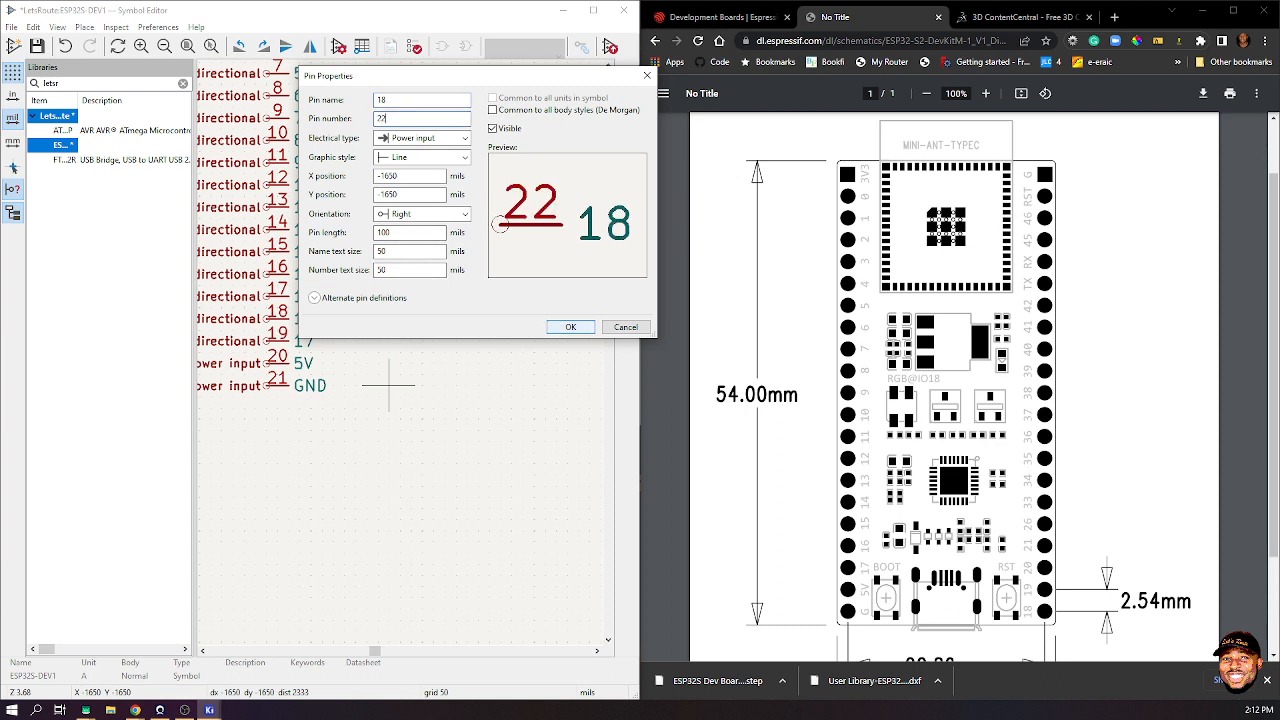
left_click(570, 327)
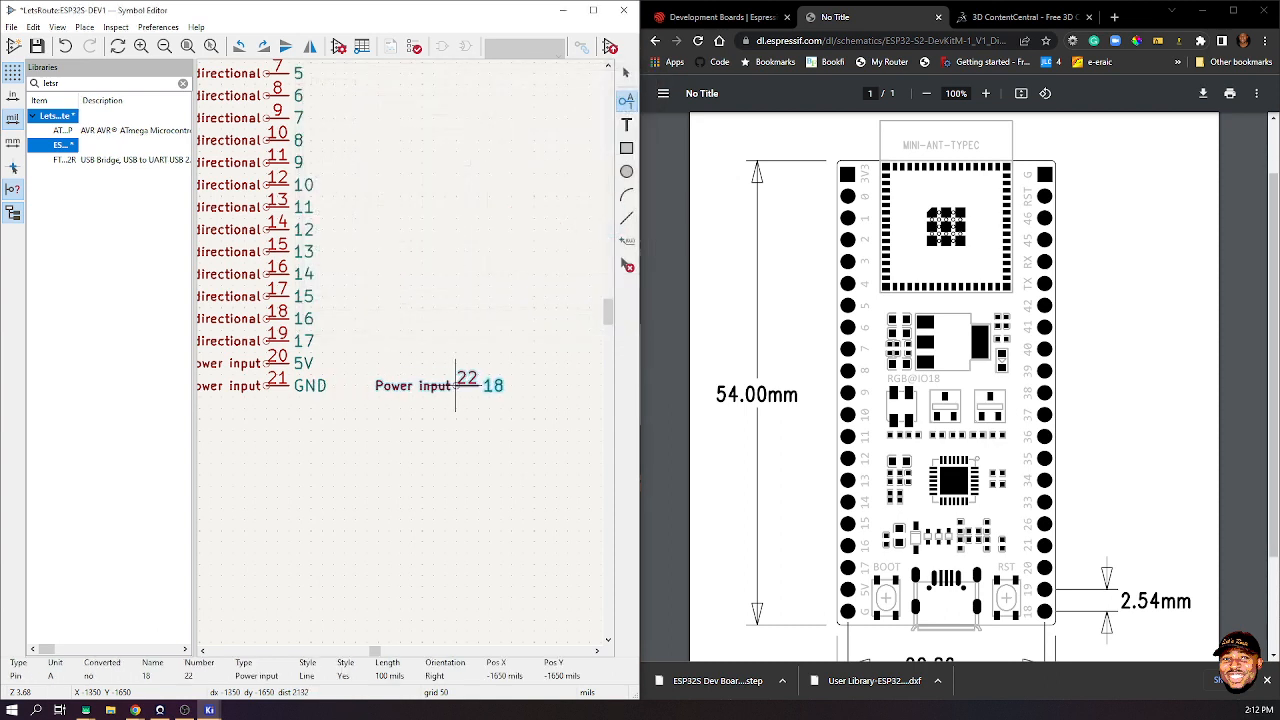
key("r")
key("r")
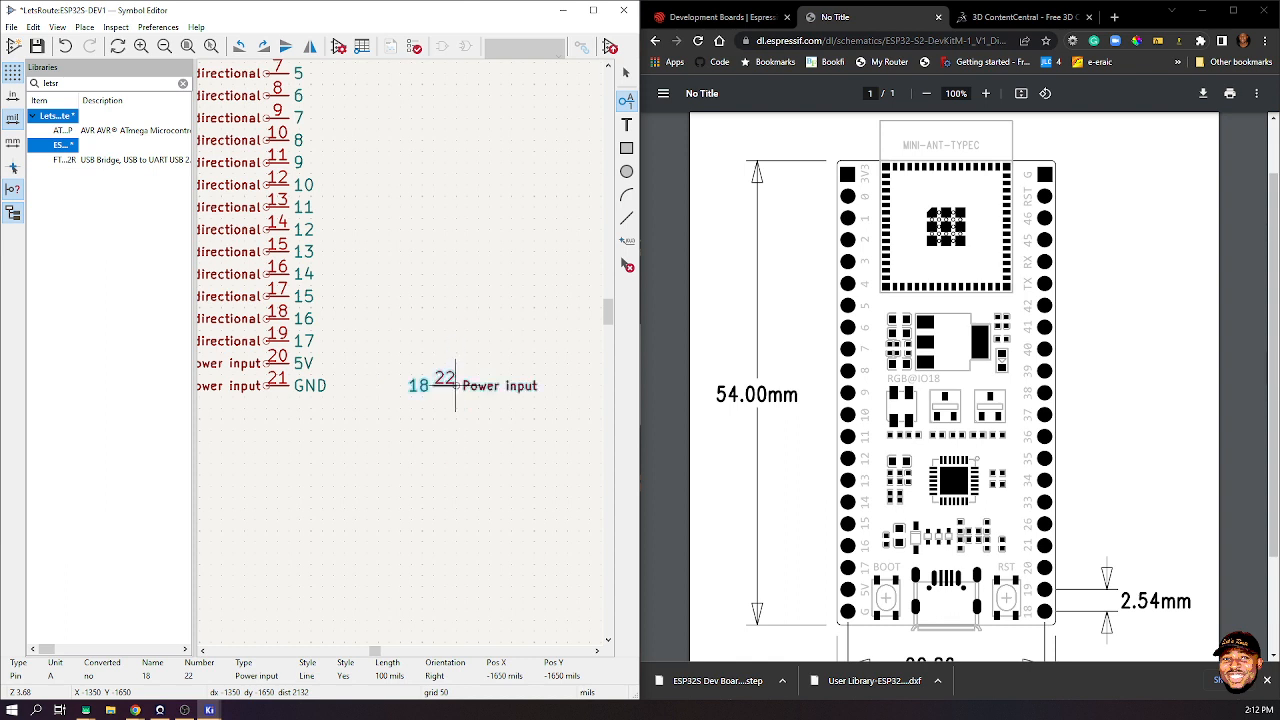
left_click(455, 363)
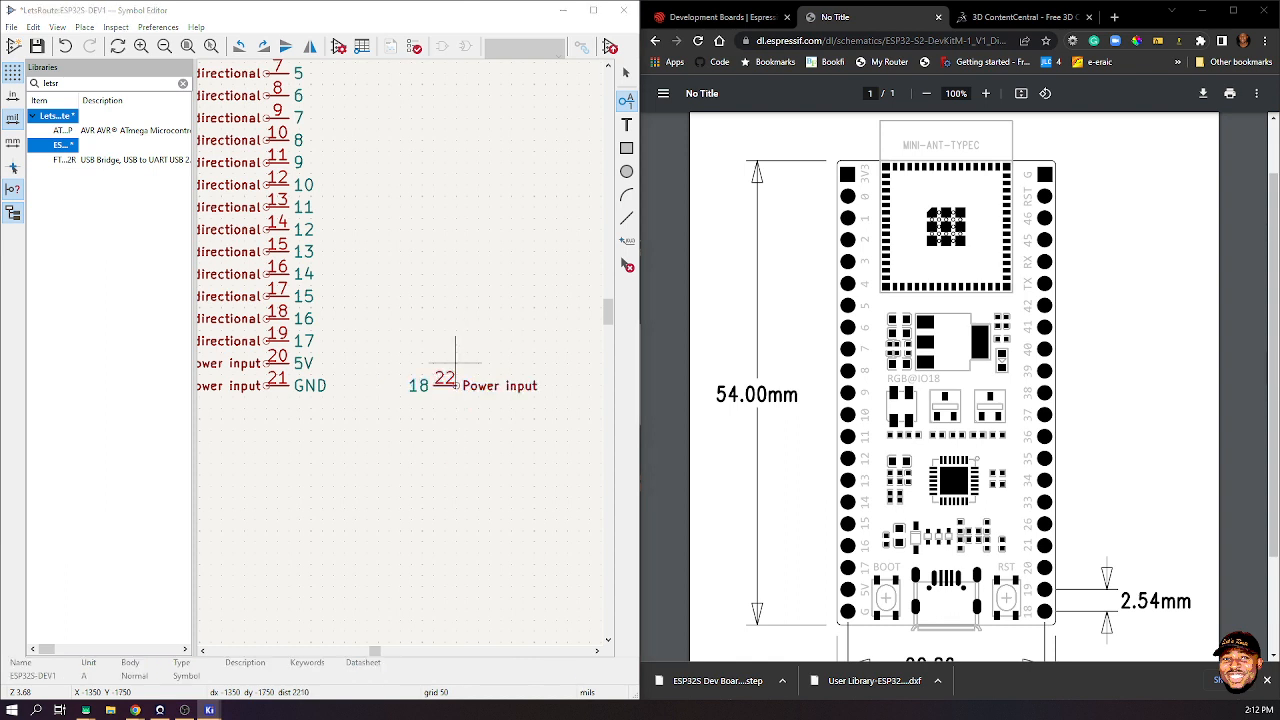
- Create pin 23 named 19 with Right orientation and Bidirectional electrical type
left_click(455, 363)
left_click(430, 214)
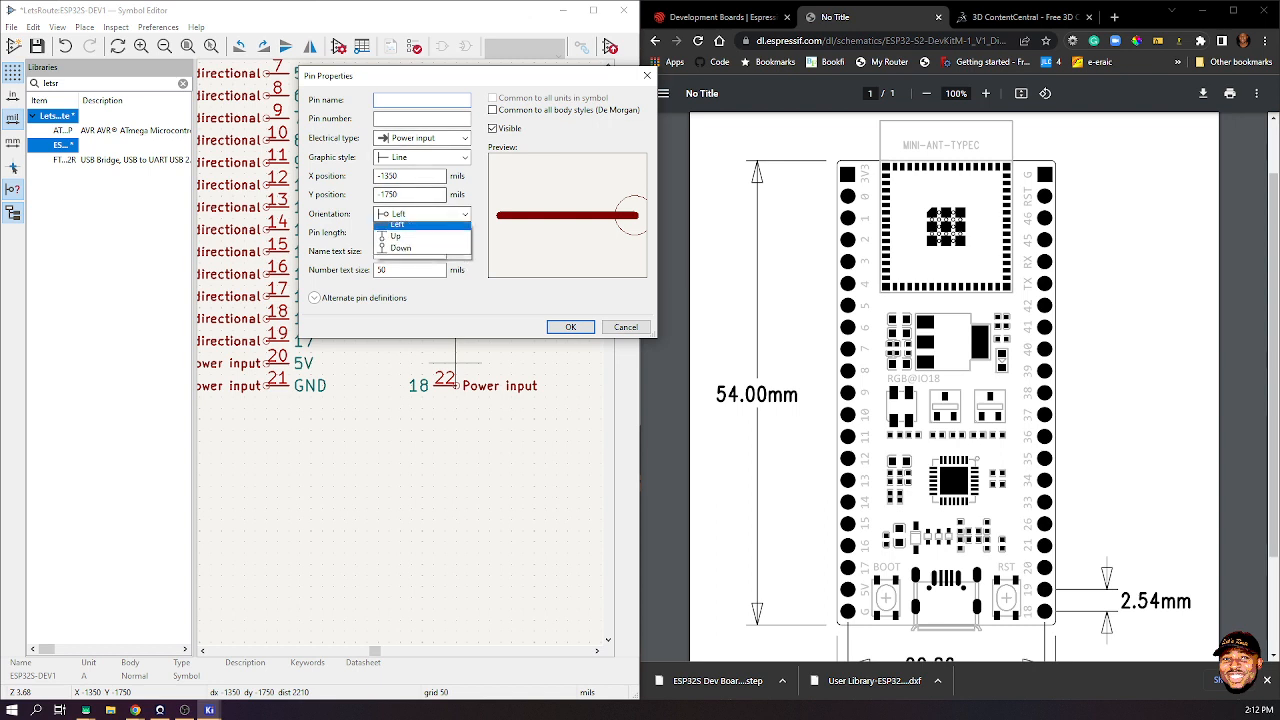
left_click(402, 228)
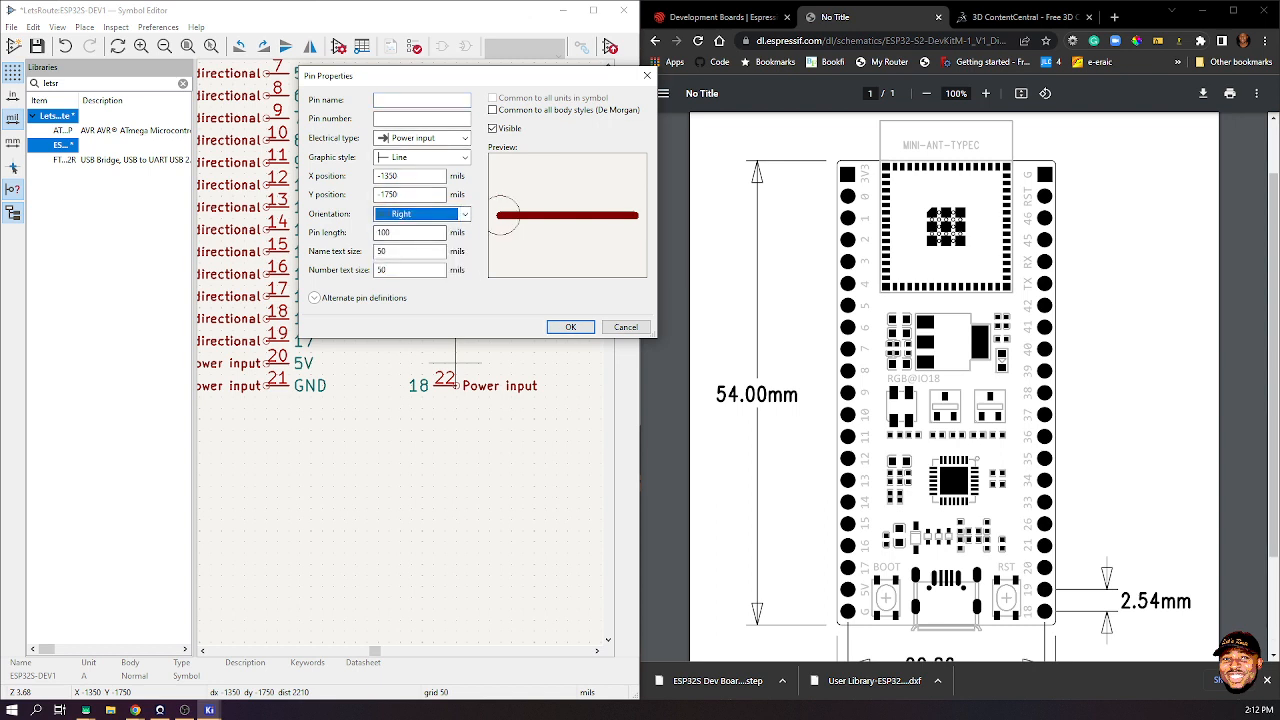
left_click(415, 100)
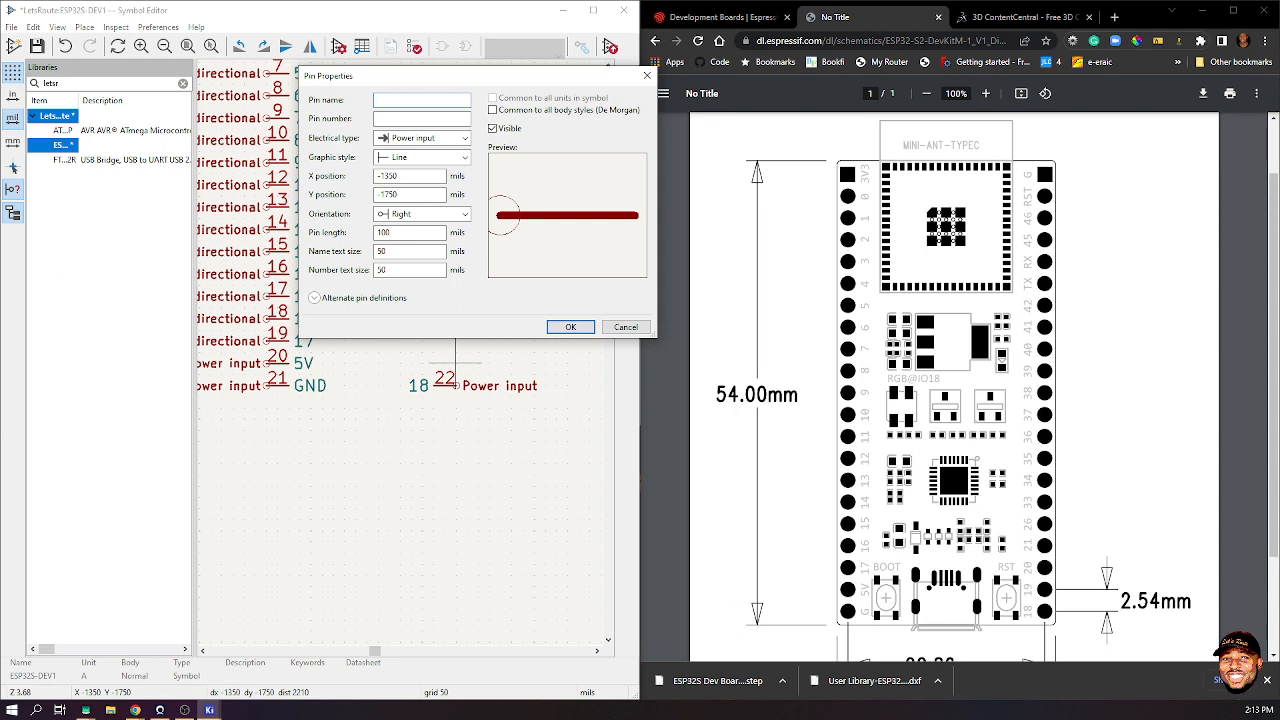
type("19")
key("Tab")
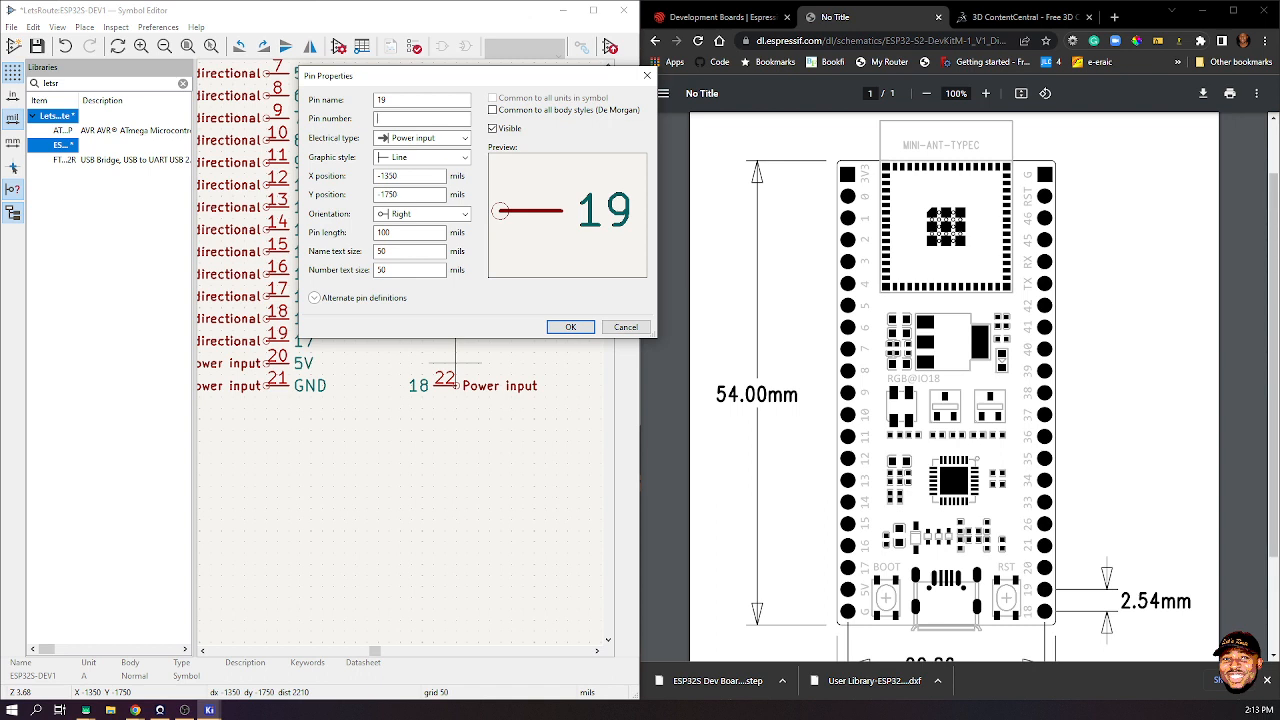
type("23")
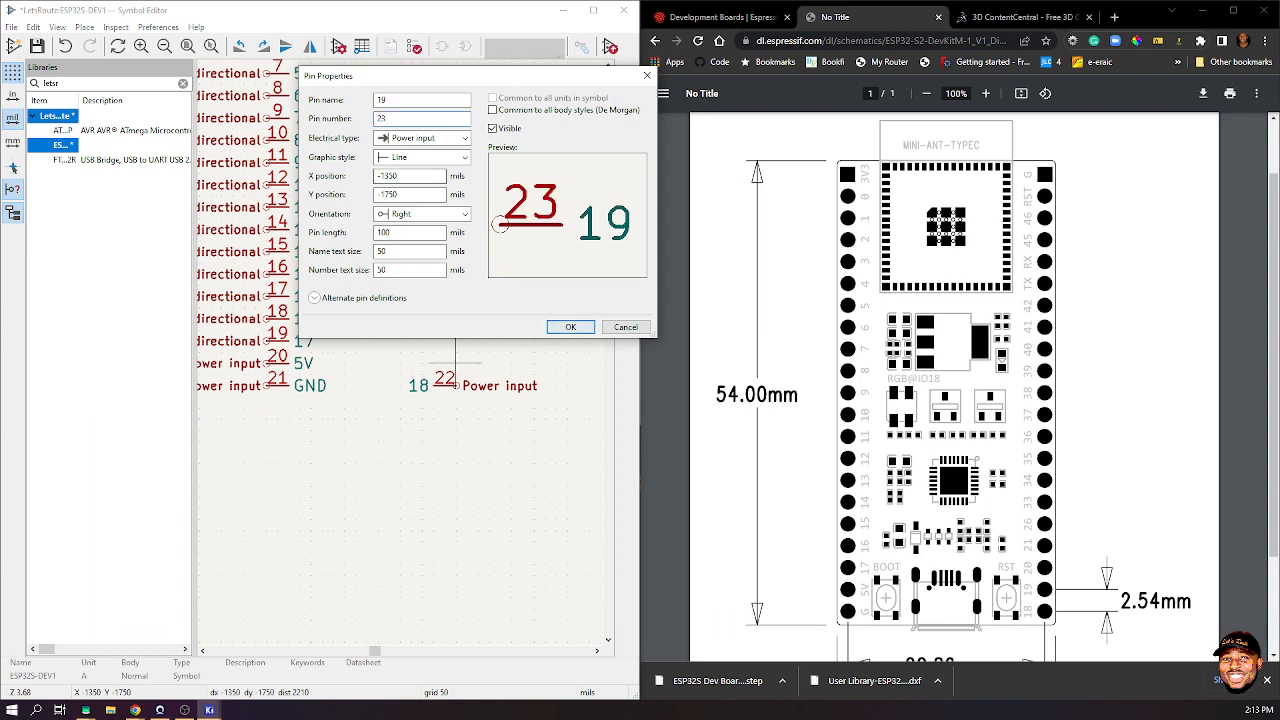
left_click(424, 138)
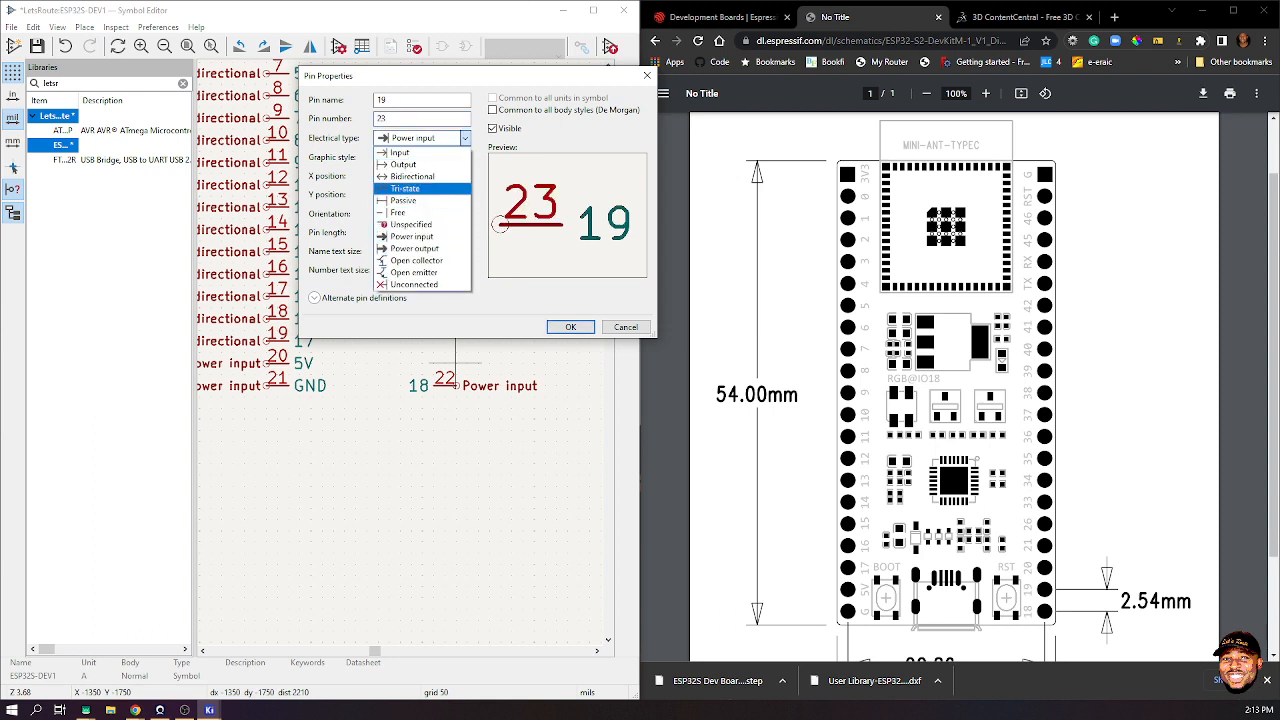
left_click(412, 177)
left_click(571, 327)
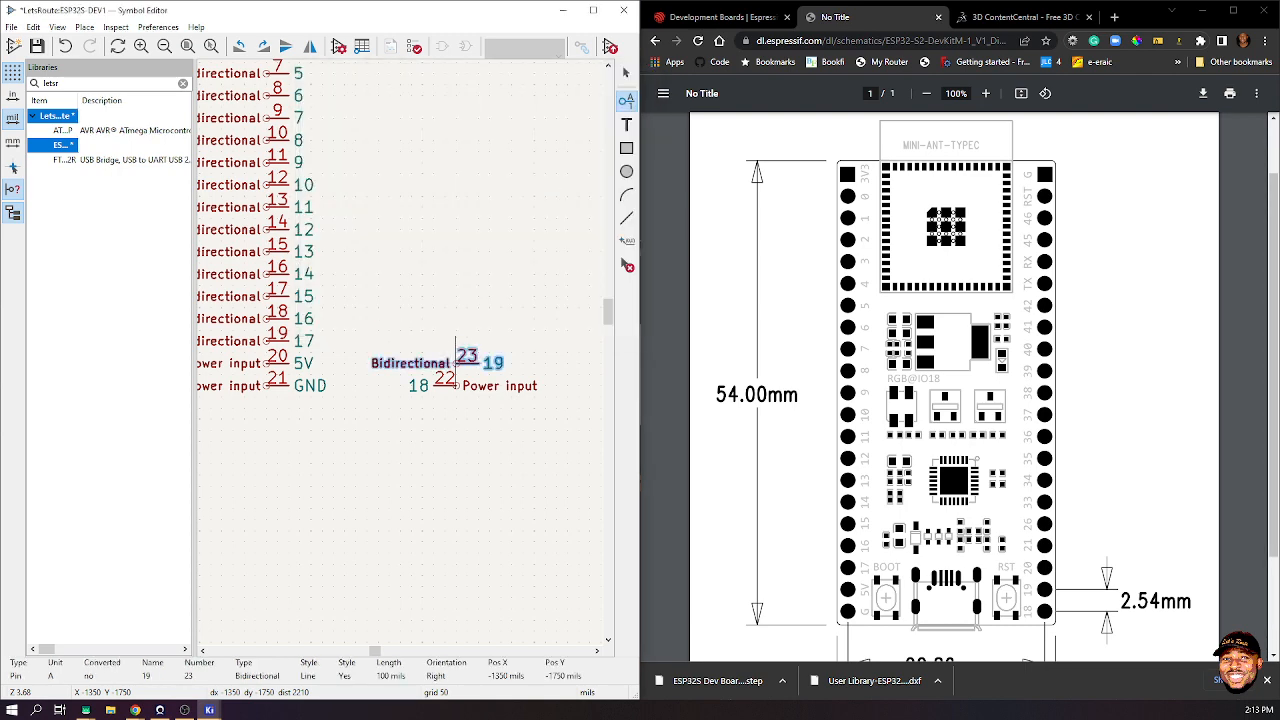
- Make pin 22 Bidirectional and rotate pin 23 to match it
left_click(456, 374)
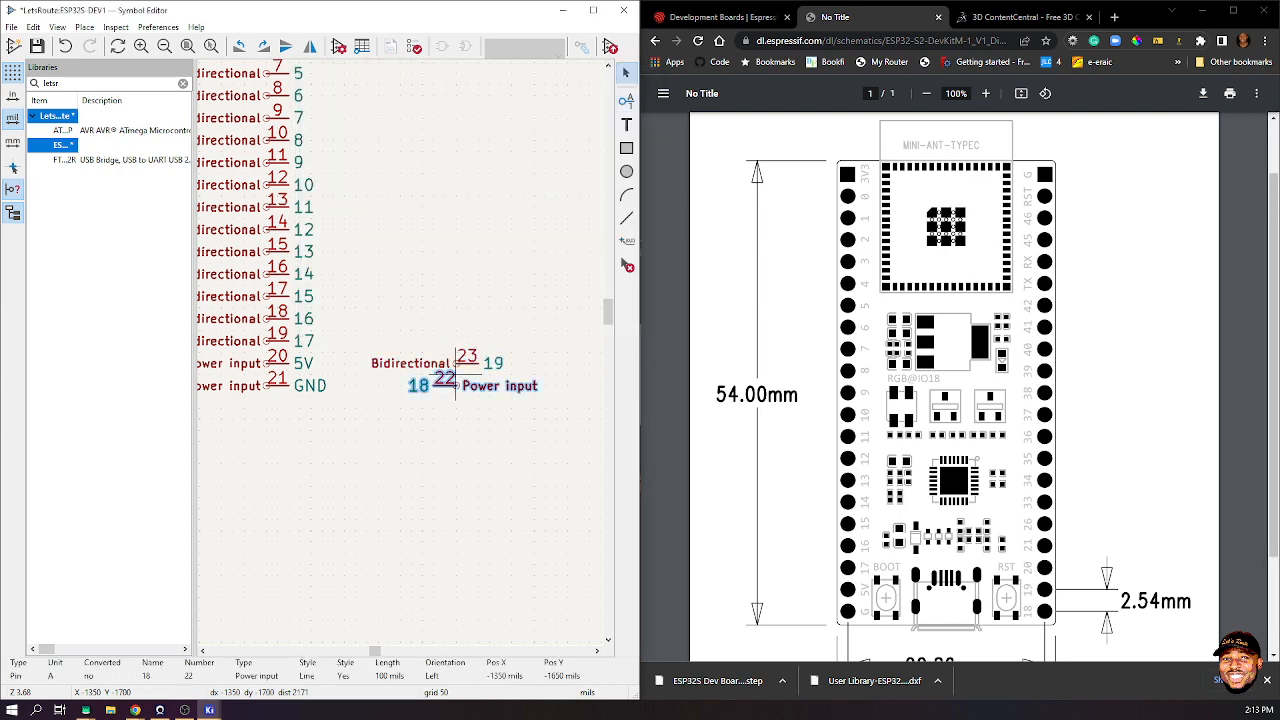
key("e")
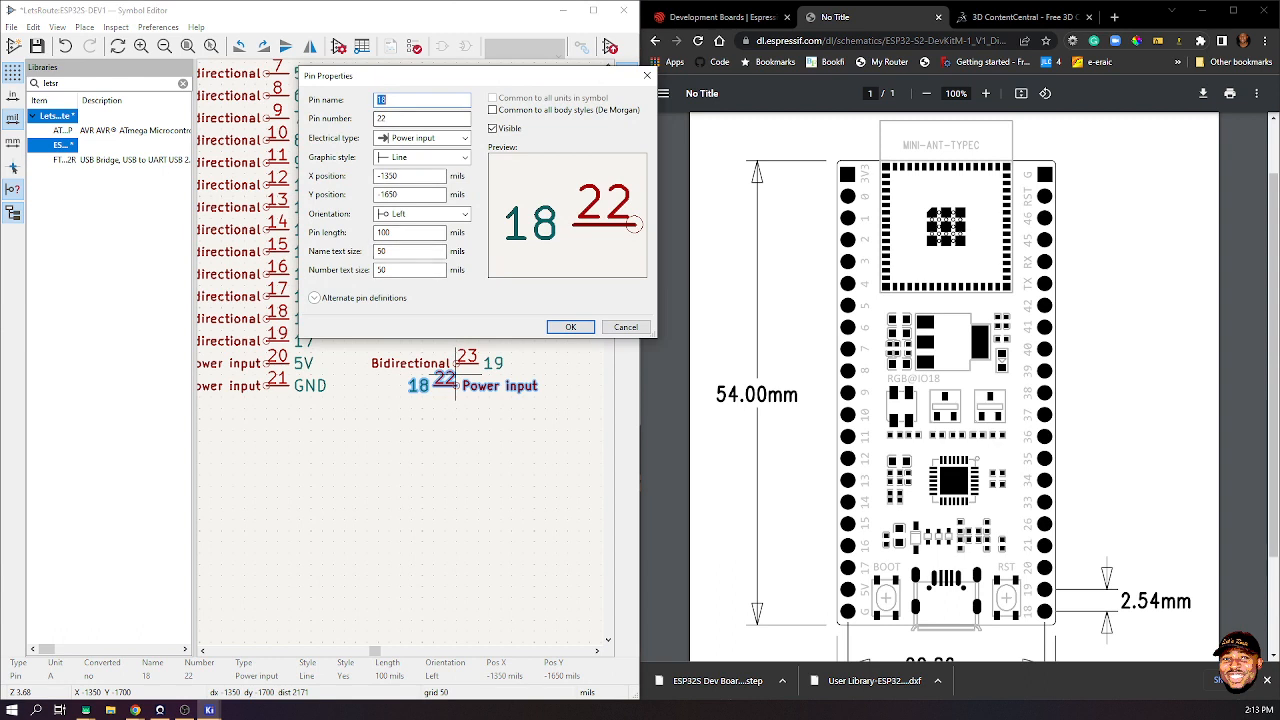
left_click(410, 119)
left_click(420, 138)
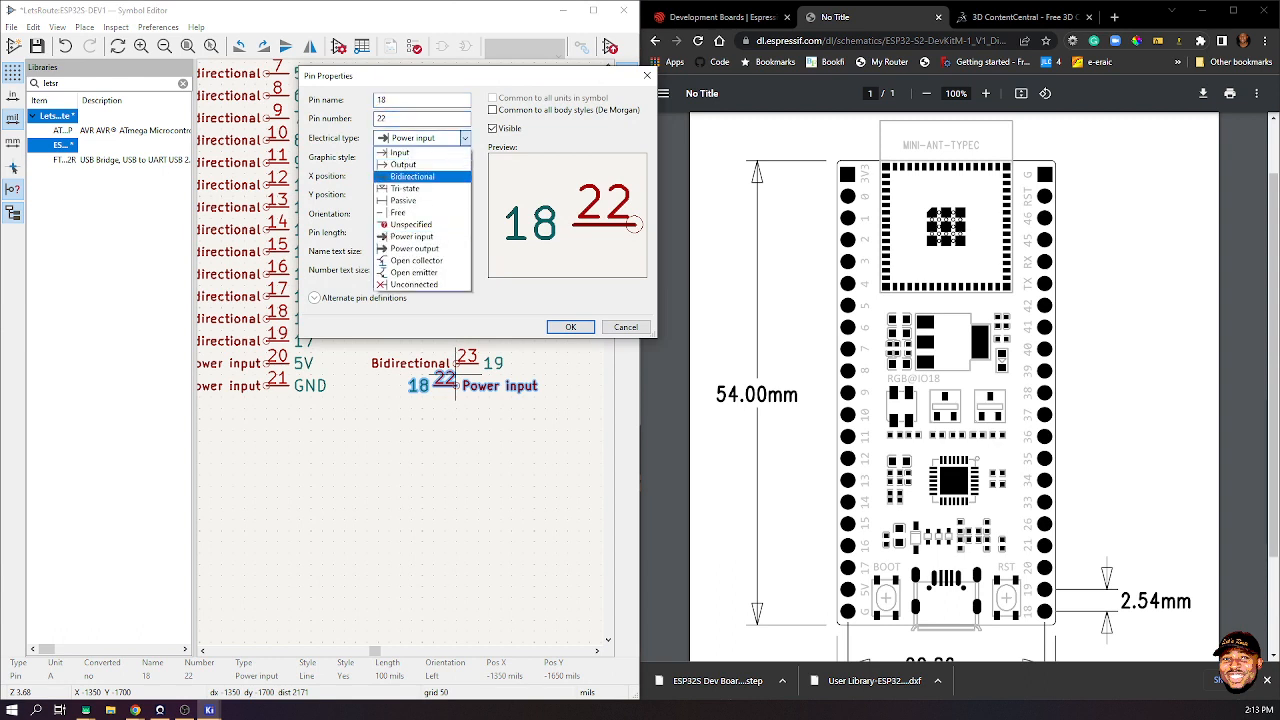
left_click(412, 177)
key("Return")
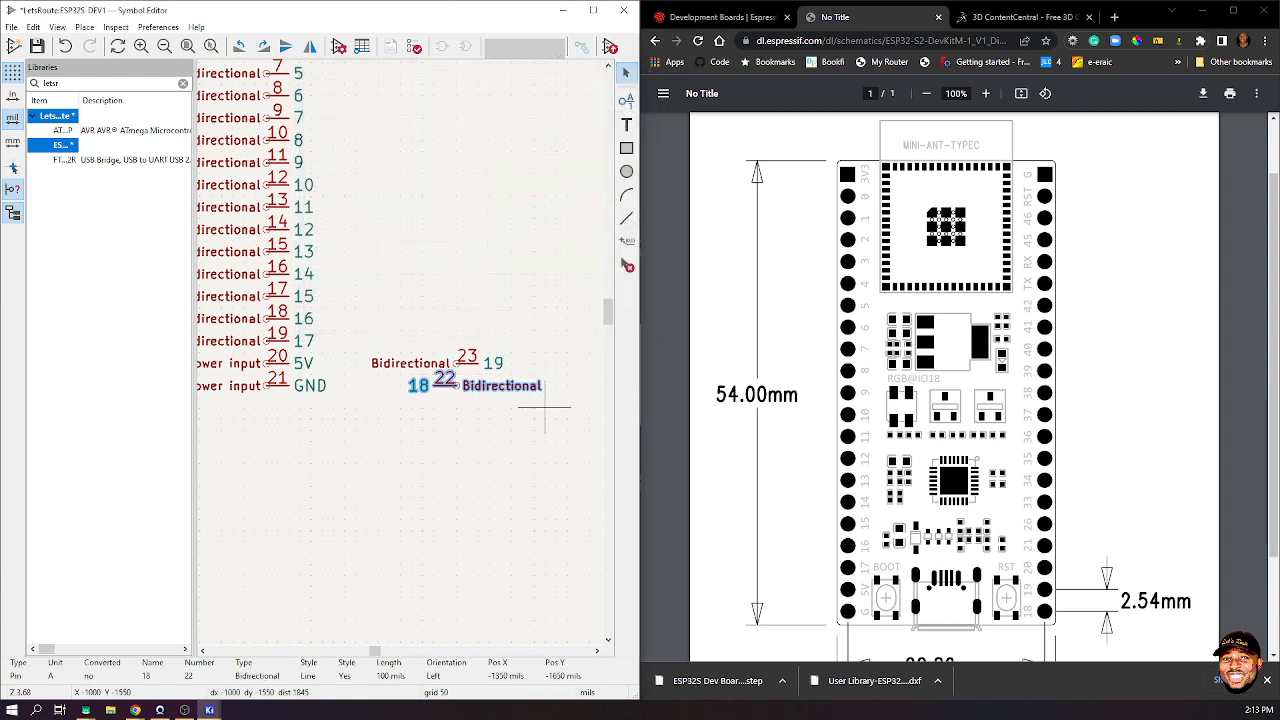
left_click(467, 347)
key("r")
key("r")
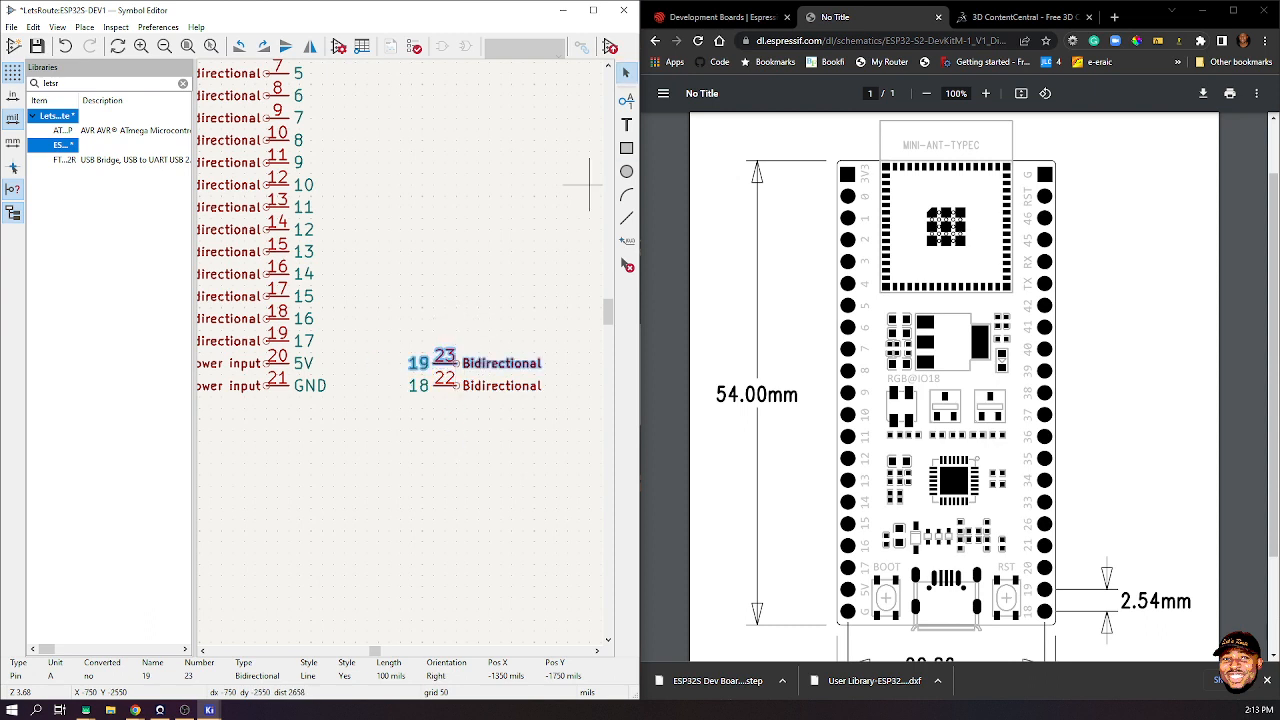
- Add pin 24 named 20, facing right, above pin 23
key("p")
left_click(433, 341)
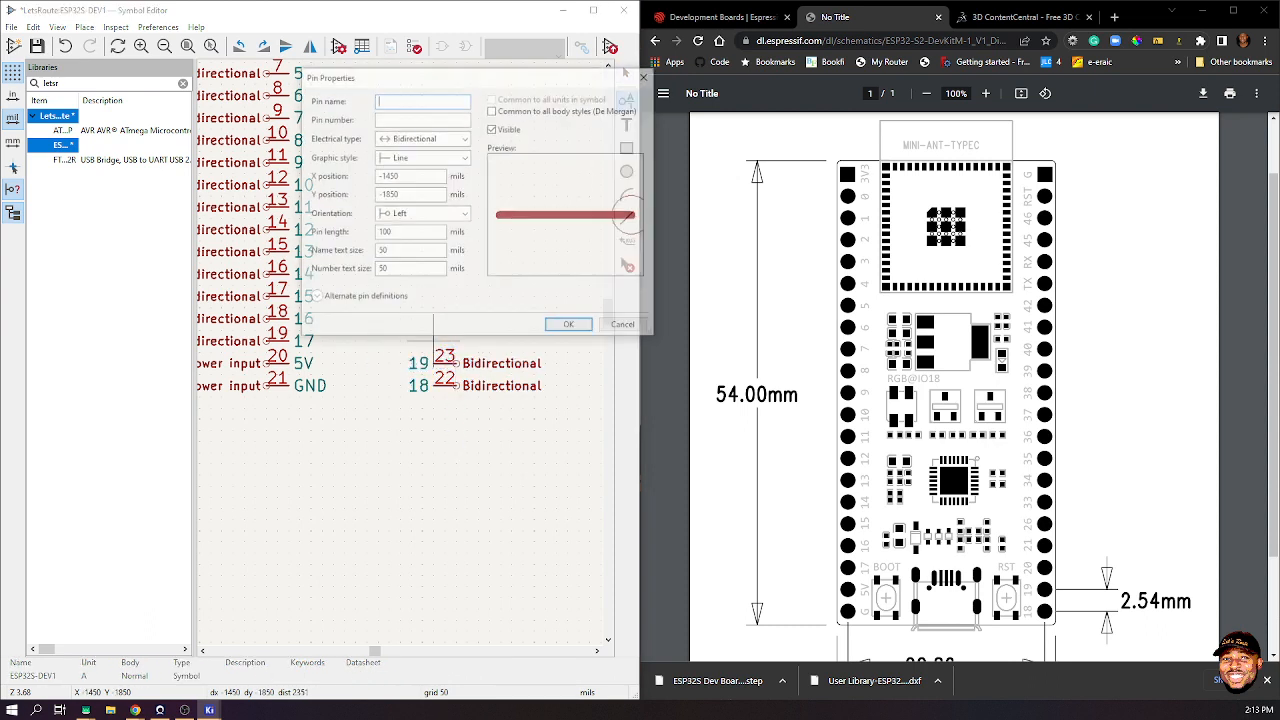
key("Tab")
key("Tab")
key("Tab")
key("Tab")
key("Tab")
key("Tab")
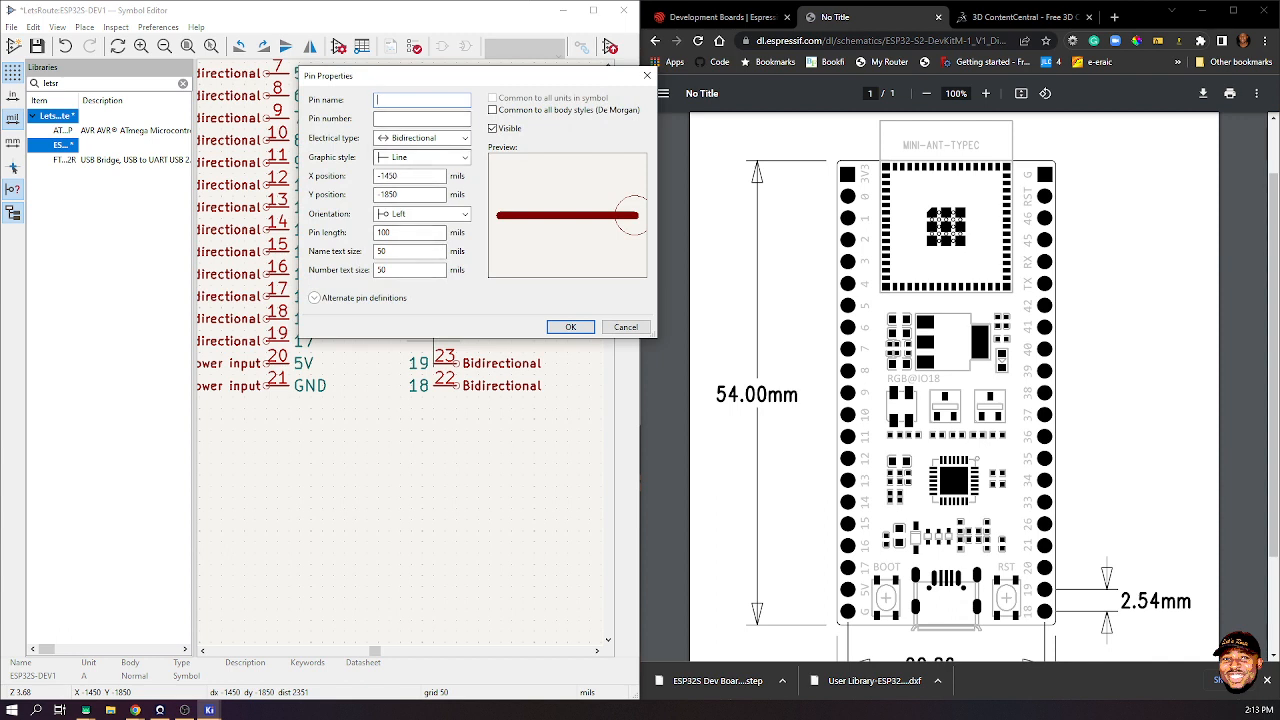
key("alt+Down")
key("Return")
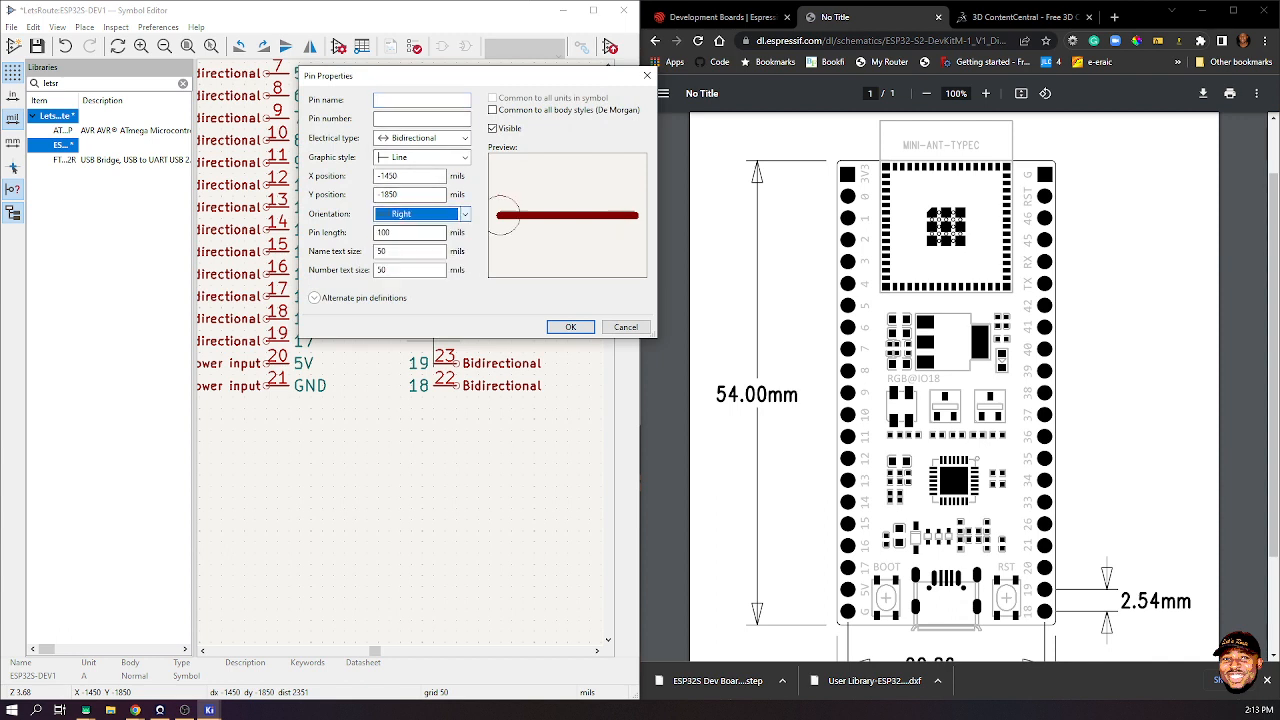
key("shift+Tab")
key("shift+Tab")
key("shift+Tab")
key("shift+Tab")
key("shift+Tab")
key("shift+Tab")
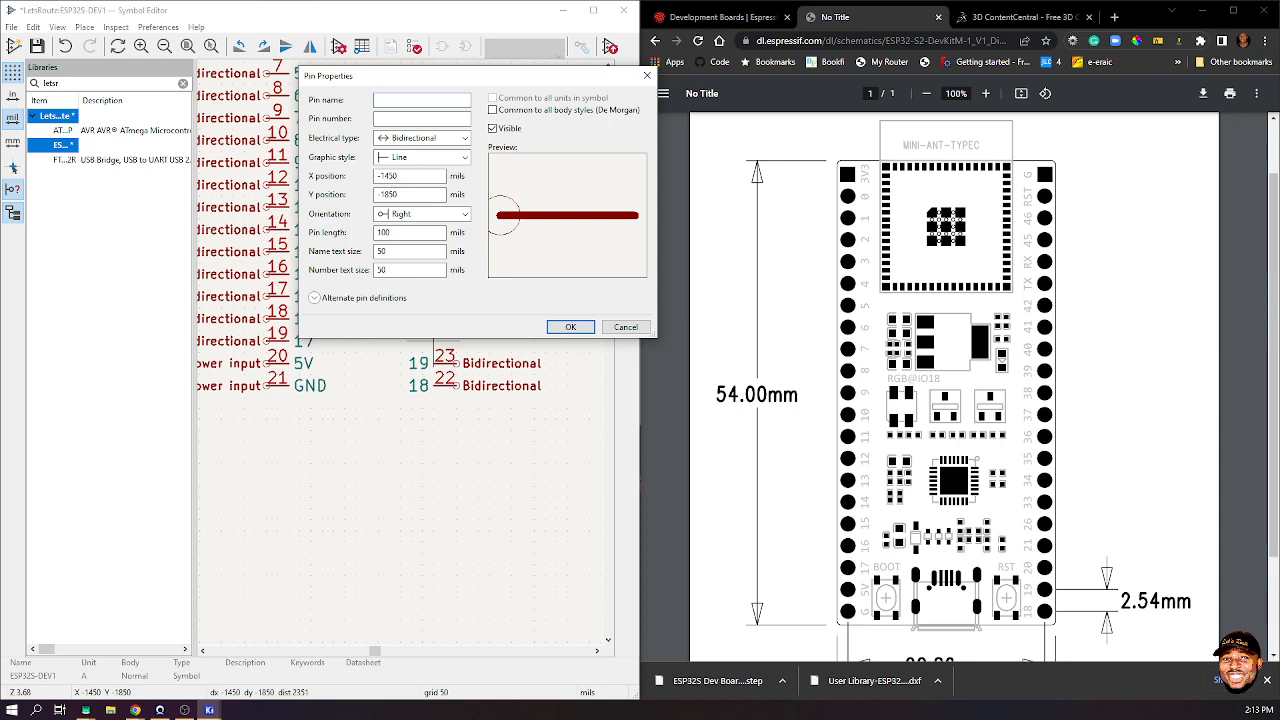
type("20")
key("Tab")
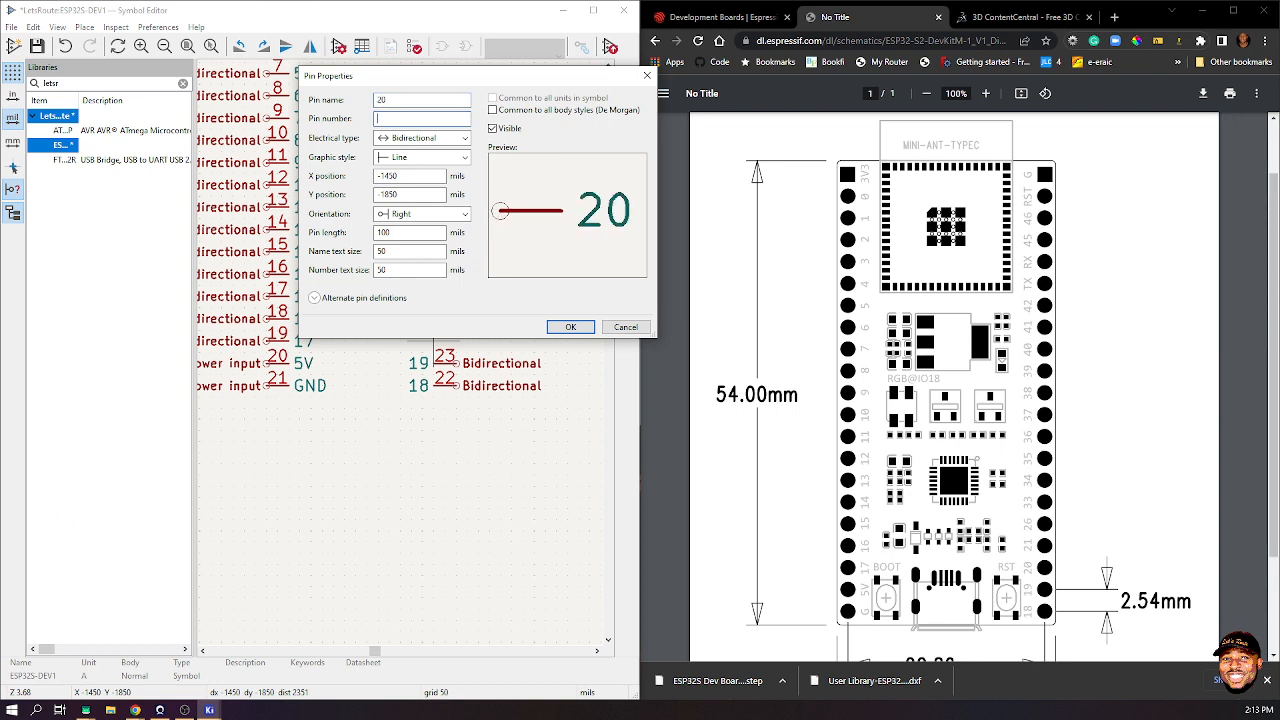
type("24")
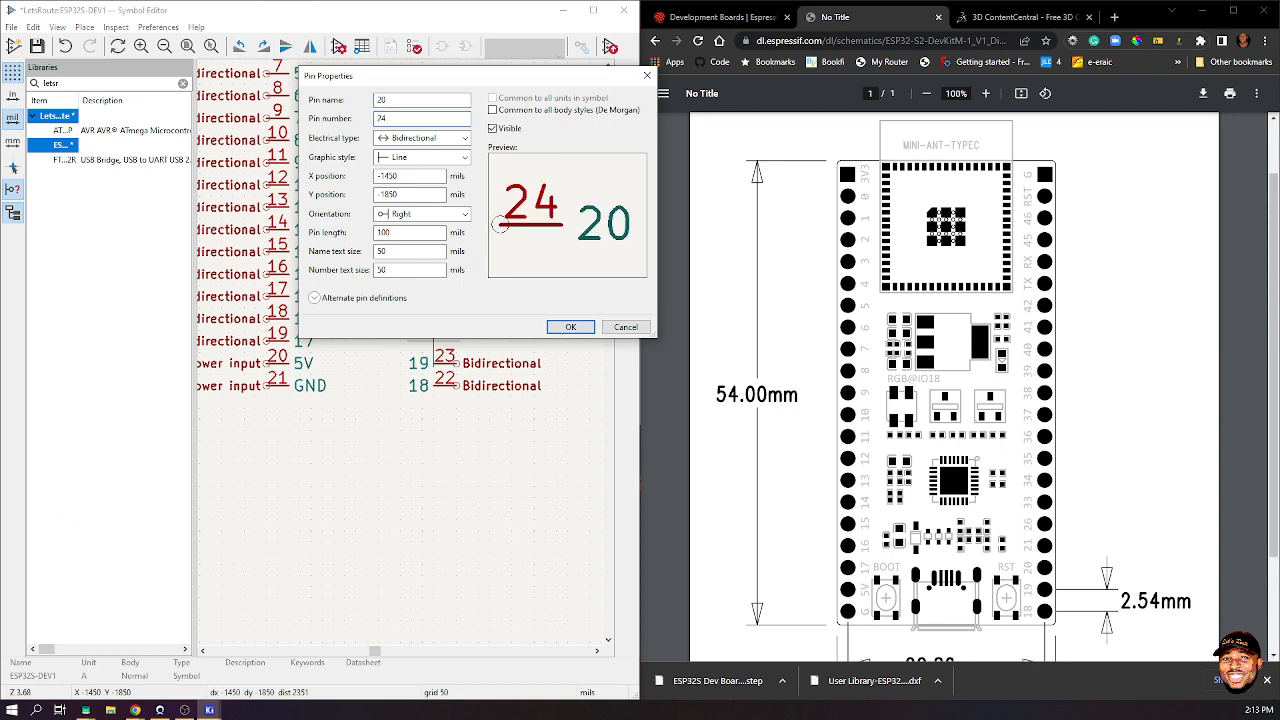
key("Return")
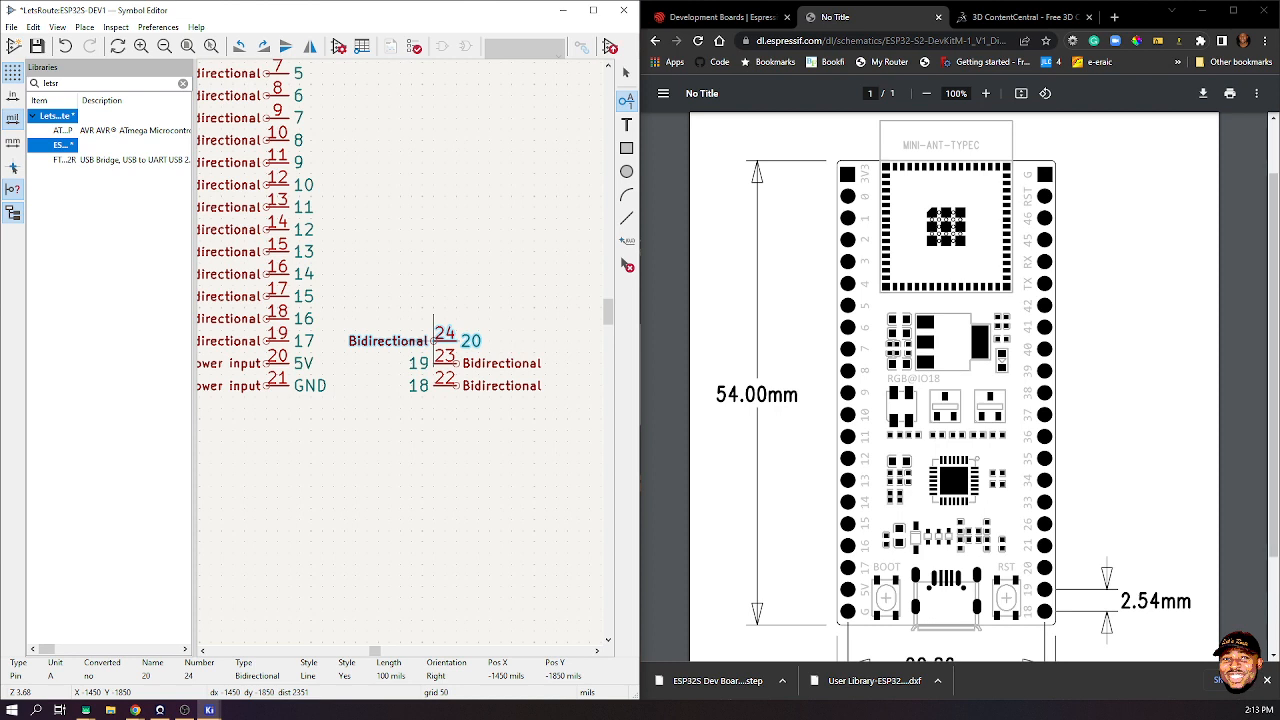
- Rename pin 24 to R, set its orientation to Left, and place it above pin 23
double_click(433, 340)
type("R")
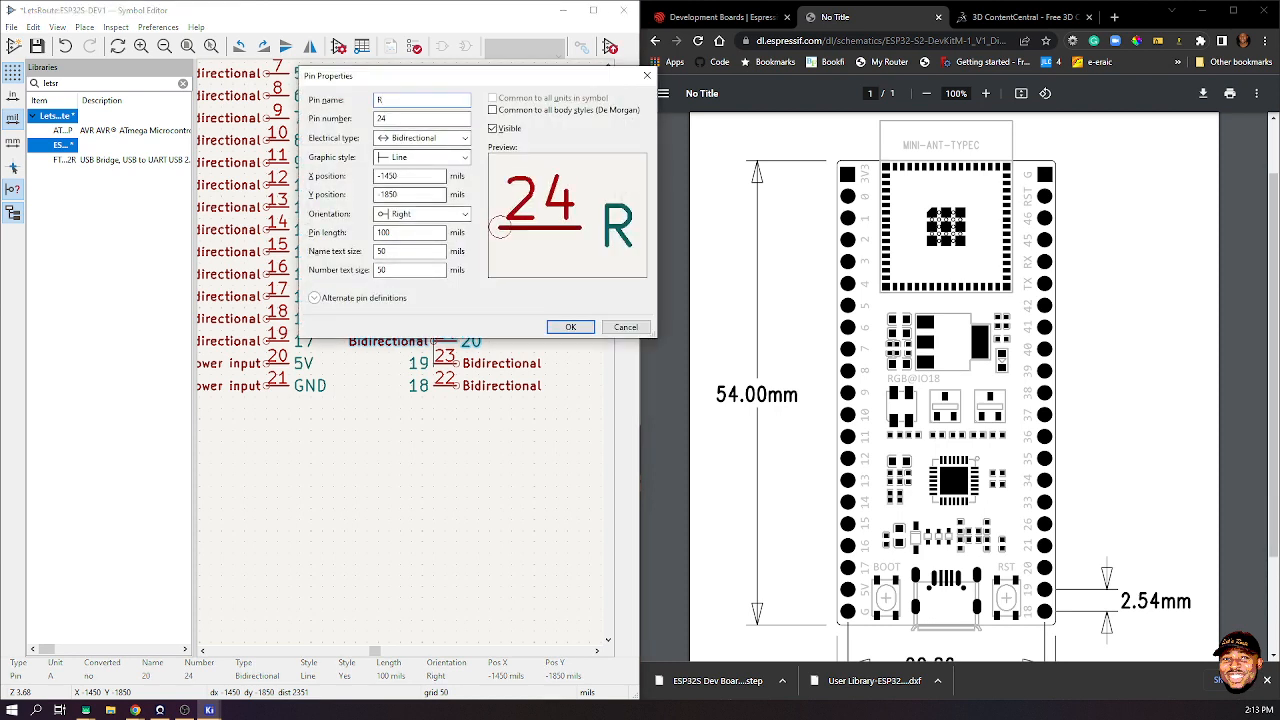
left_click(422, 214)
left_click(400, 240)
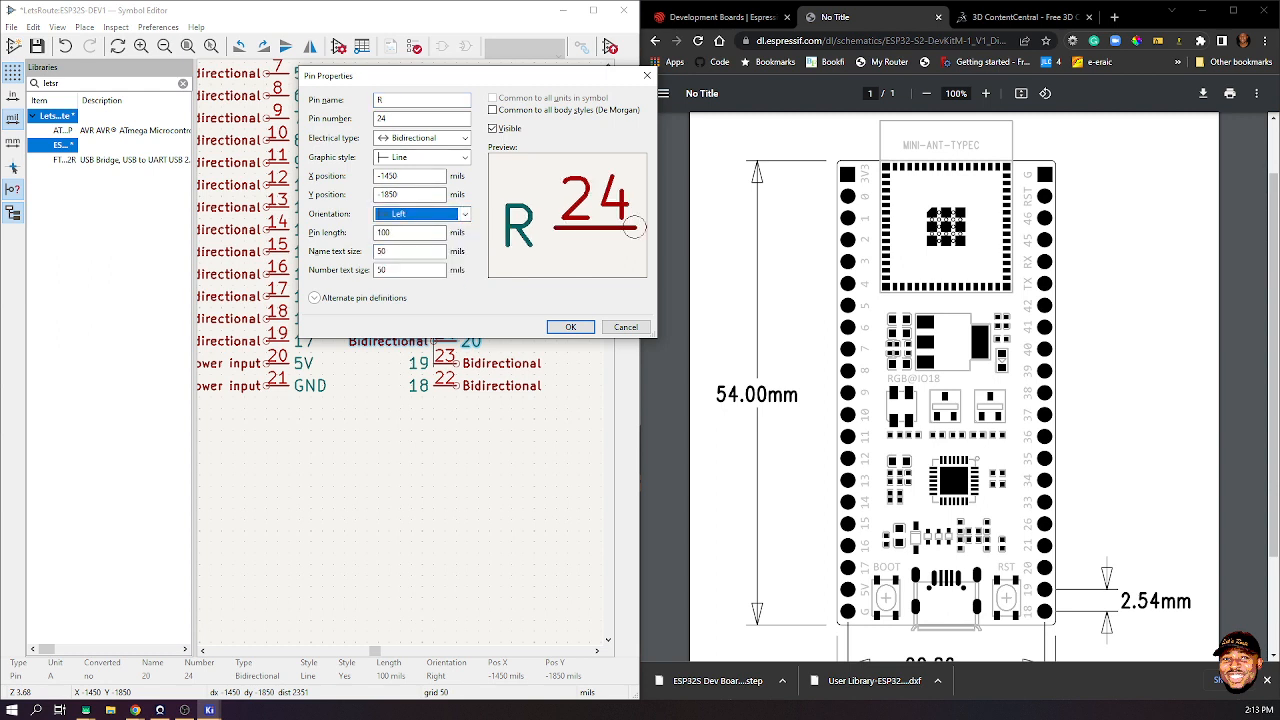
left_click(570, 327)
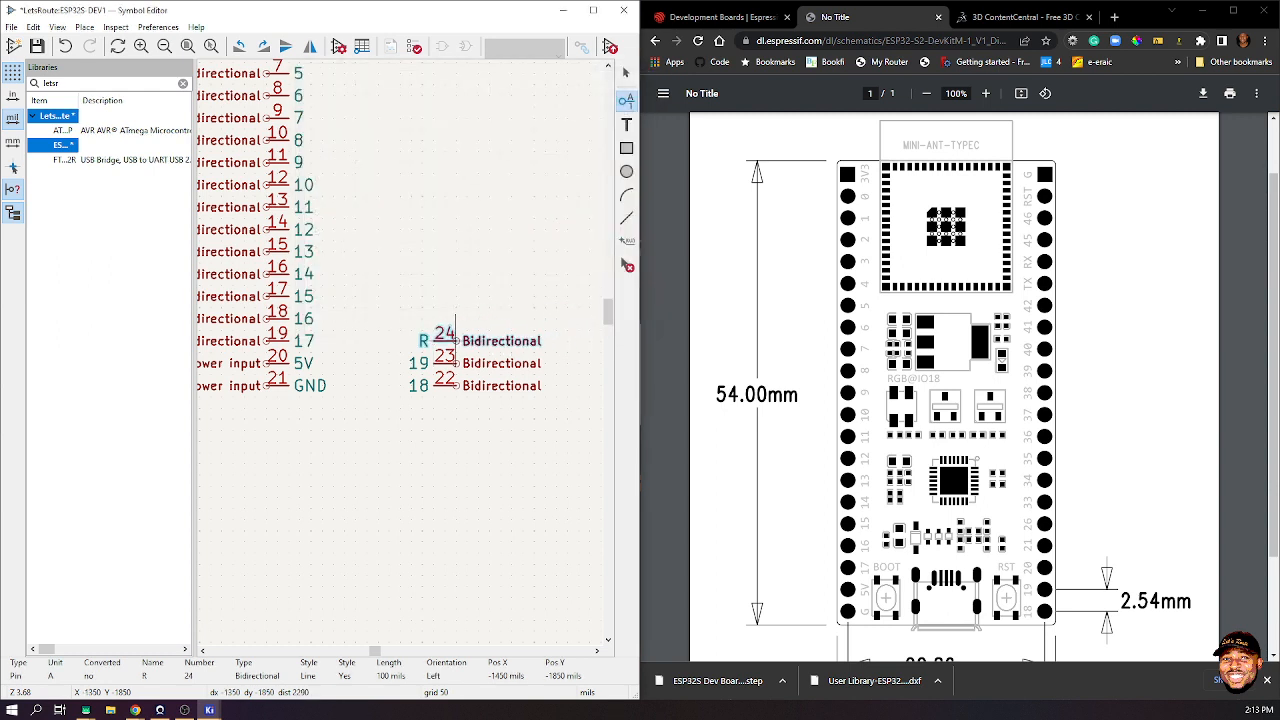
left_click(456, 323)
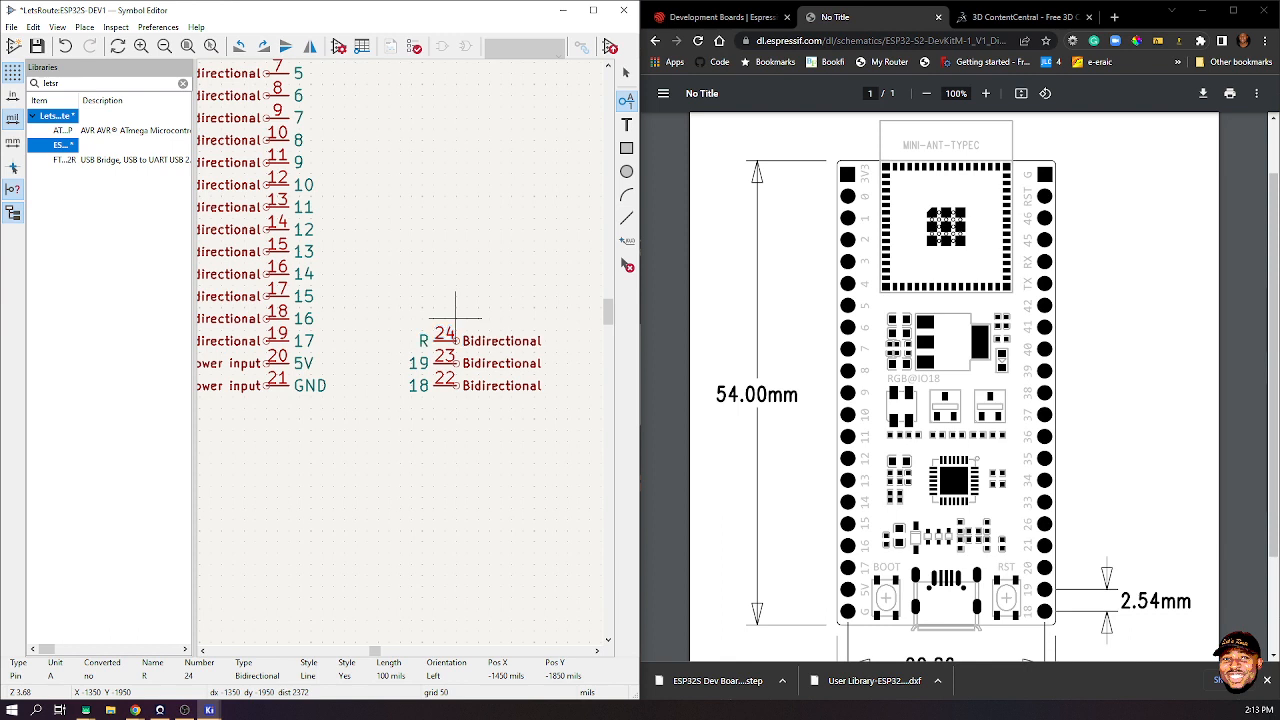
left_click(456, 320)
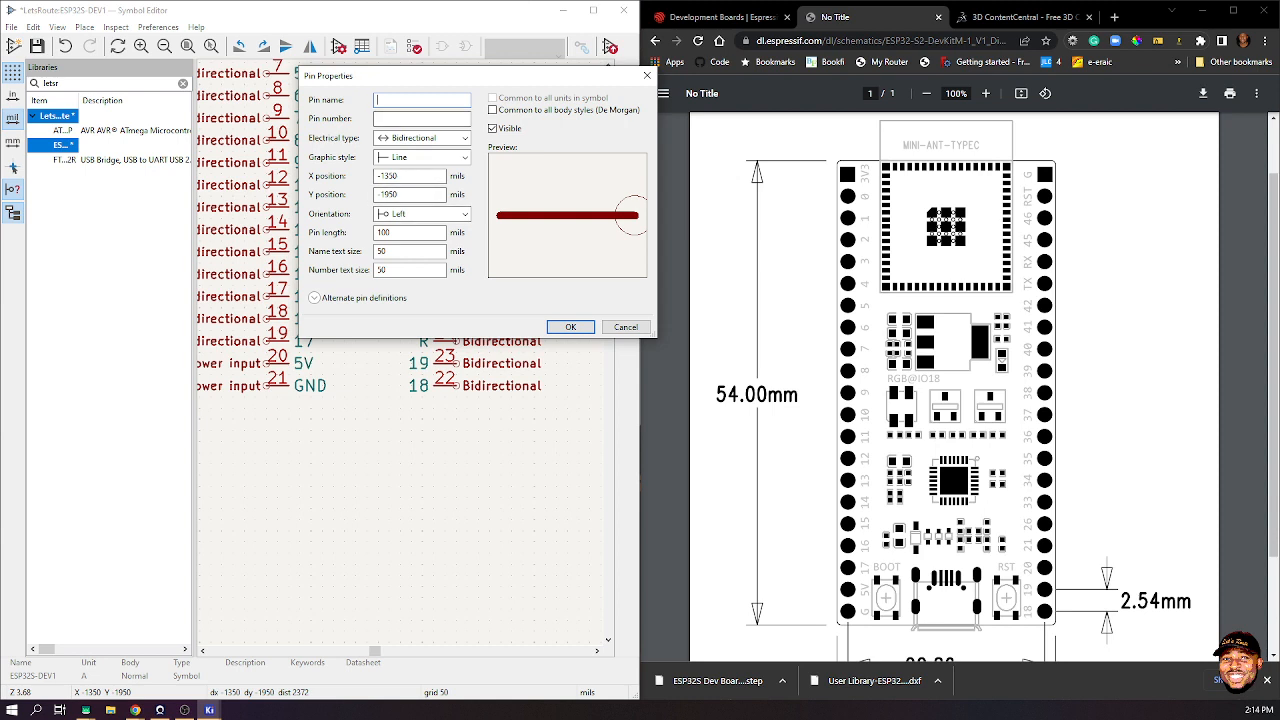
- Fix the pin name to 21, number it 25, and place it just above pin 24
type("221")
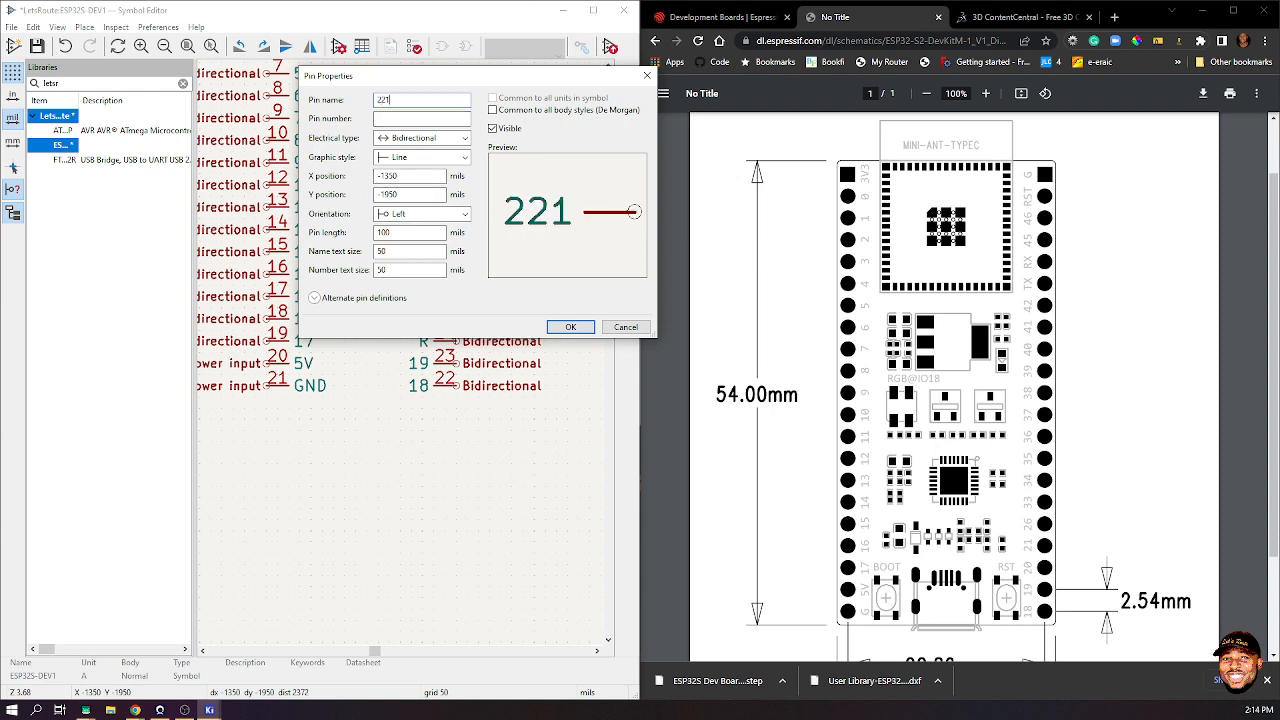
key("Tab")
key("shift+Tab")
type("21")
key("Tab")
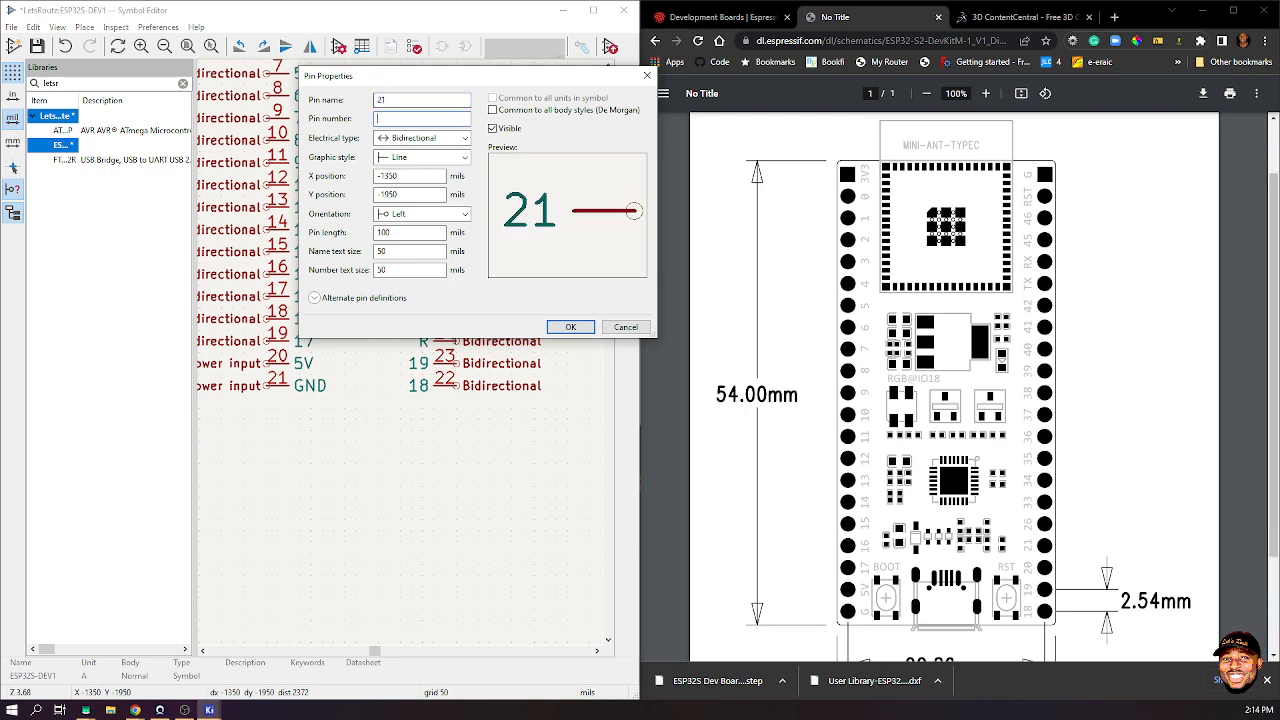
left_click_drag(430, 77, 419, 203)
type("25")
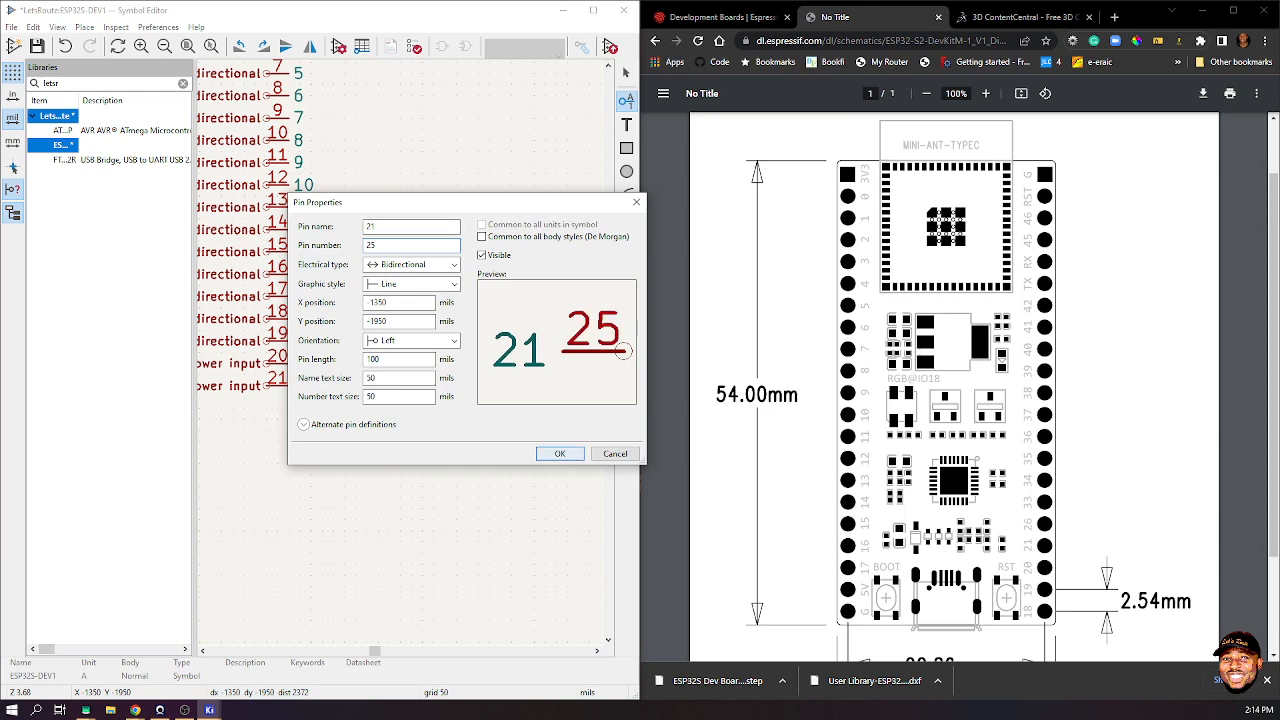
key("Return")
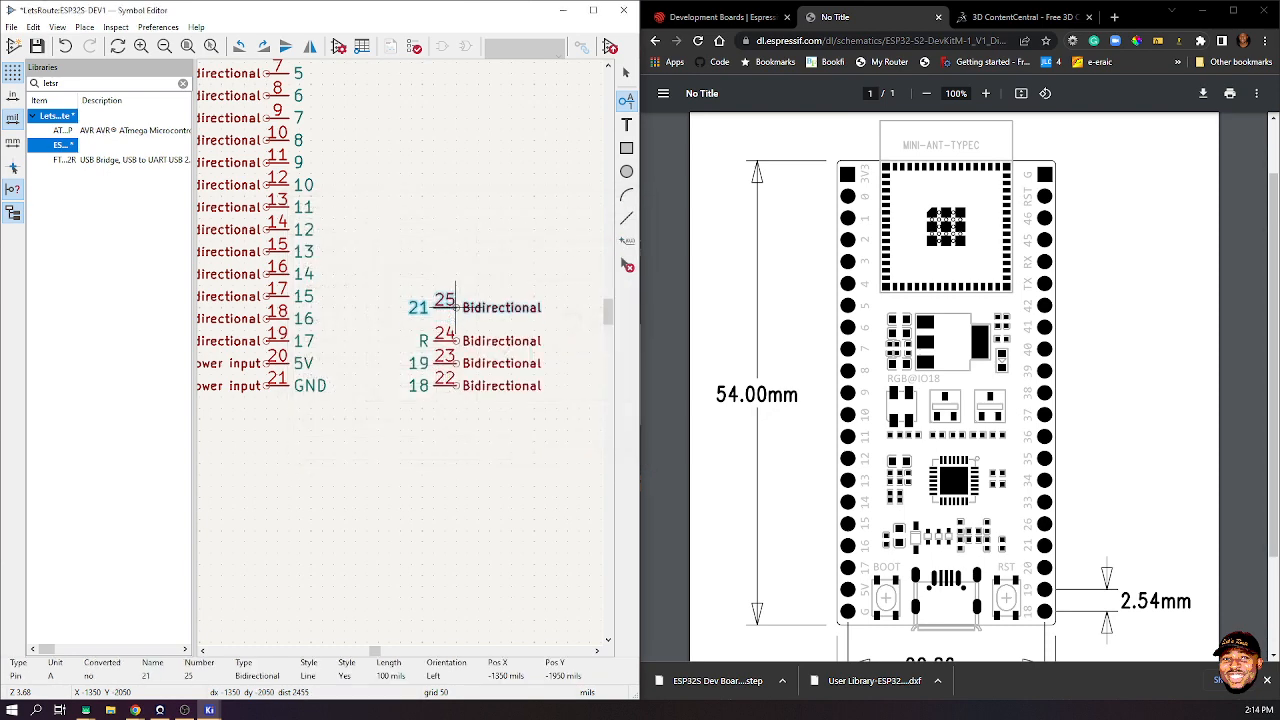
left_click(455, 285)
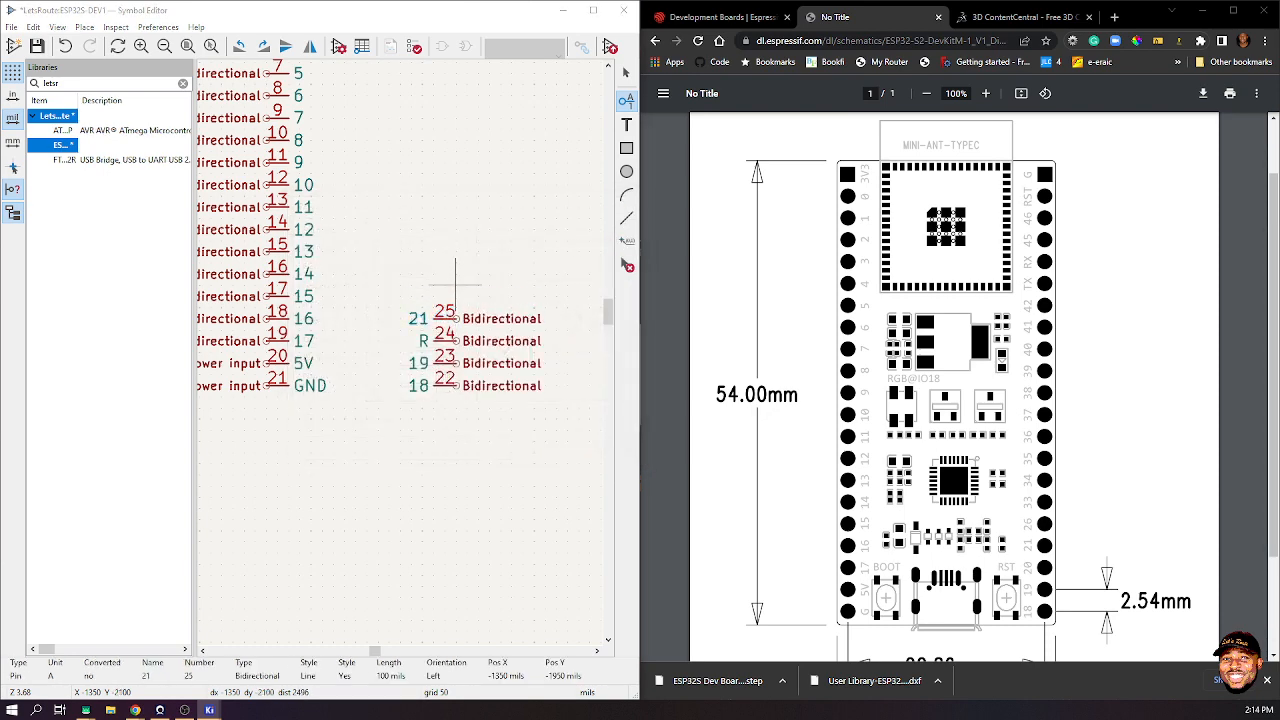
- Add a new pin named 26 with number 26 above pin 25
left_click(455, 285)
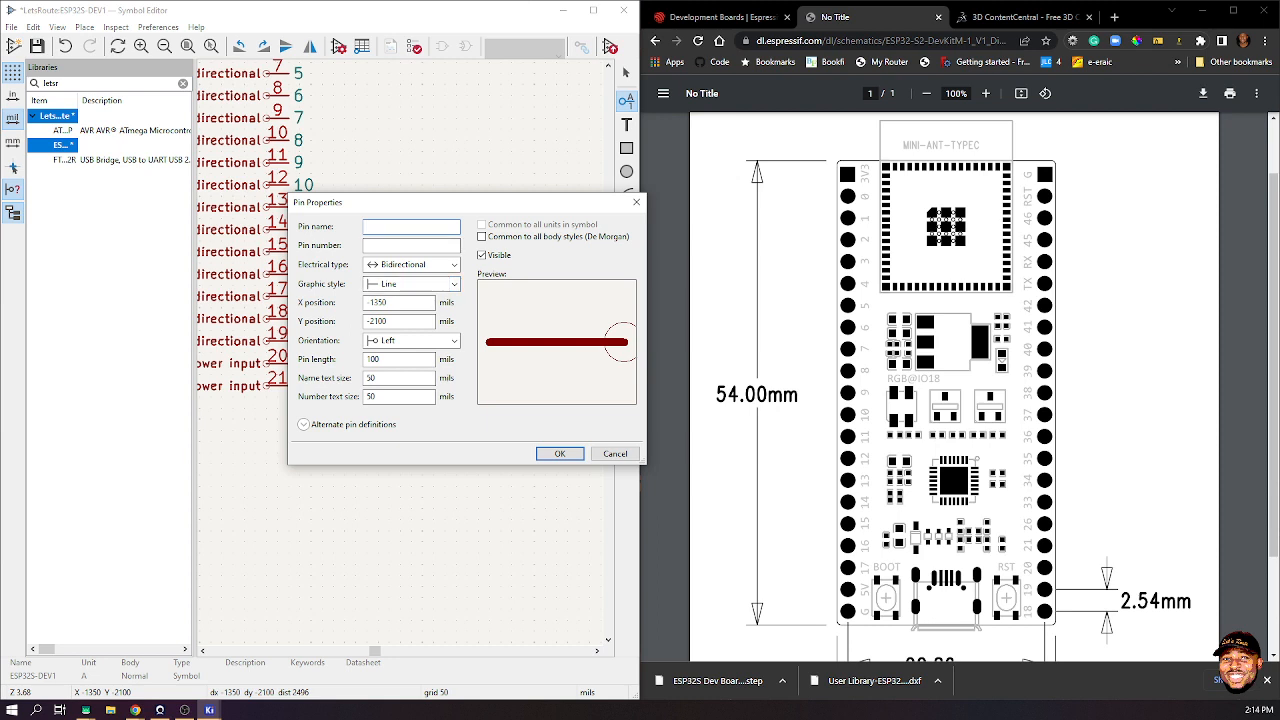
type("26")
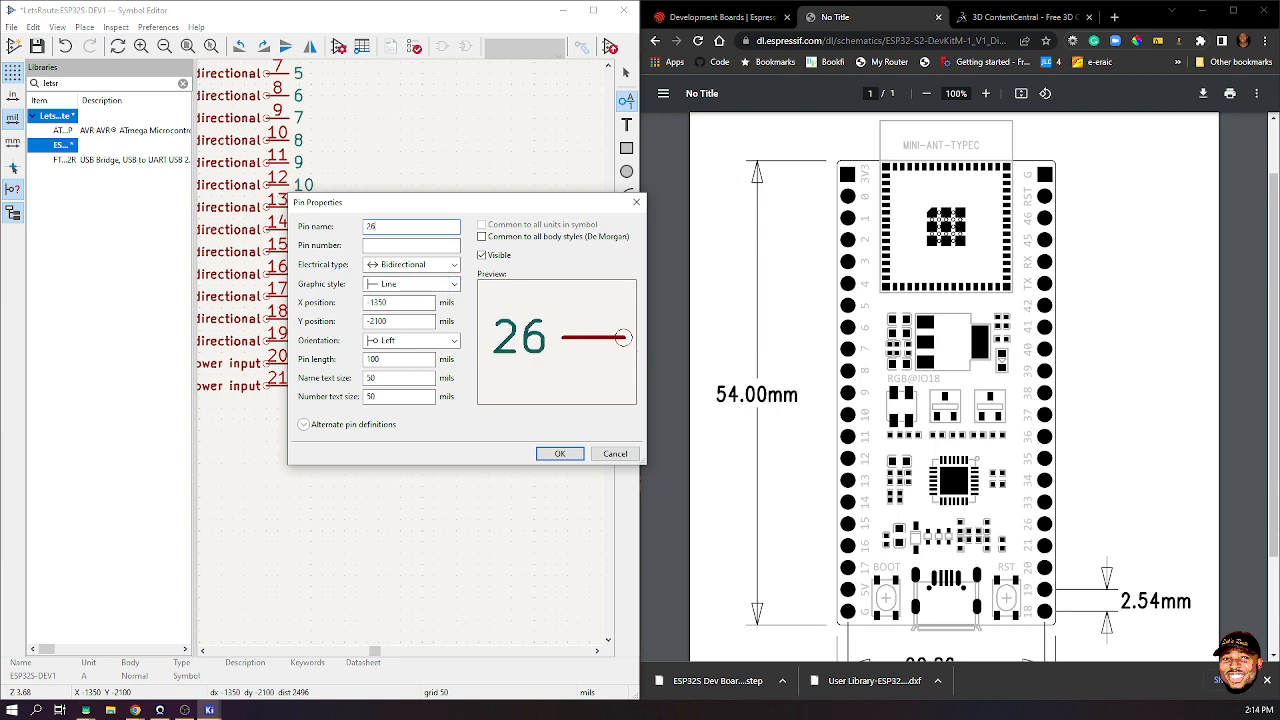
key("Tab")
type("26")
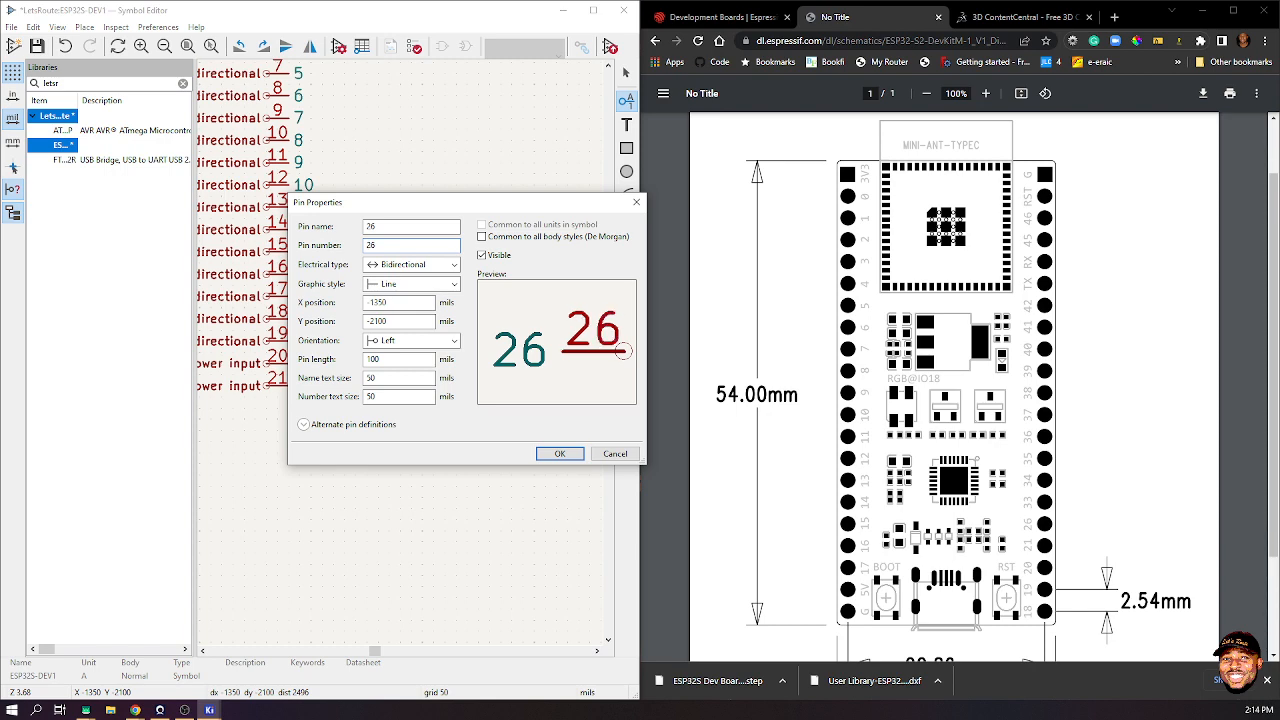
left_click_drag(330, 202, 328, 276)
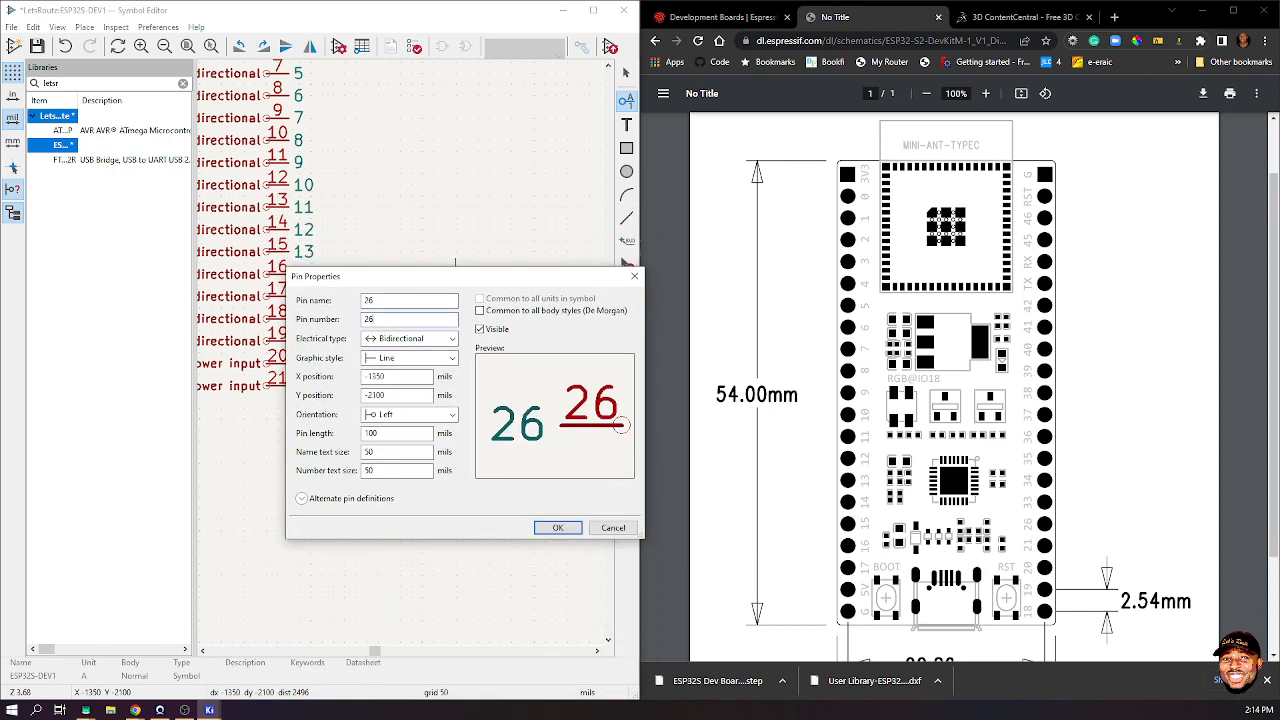
left_click(558, 527)
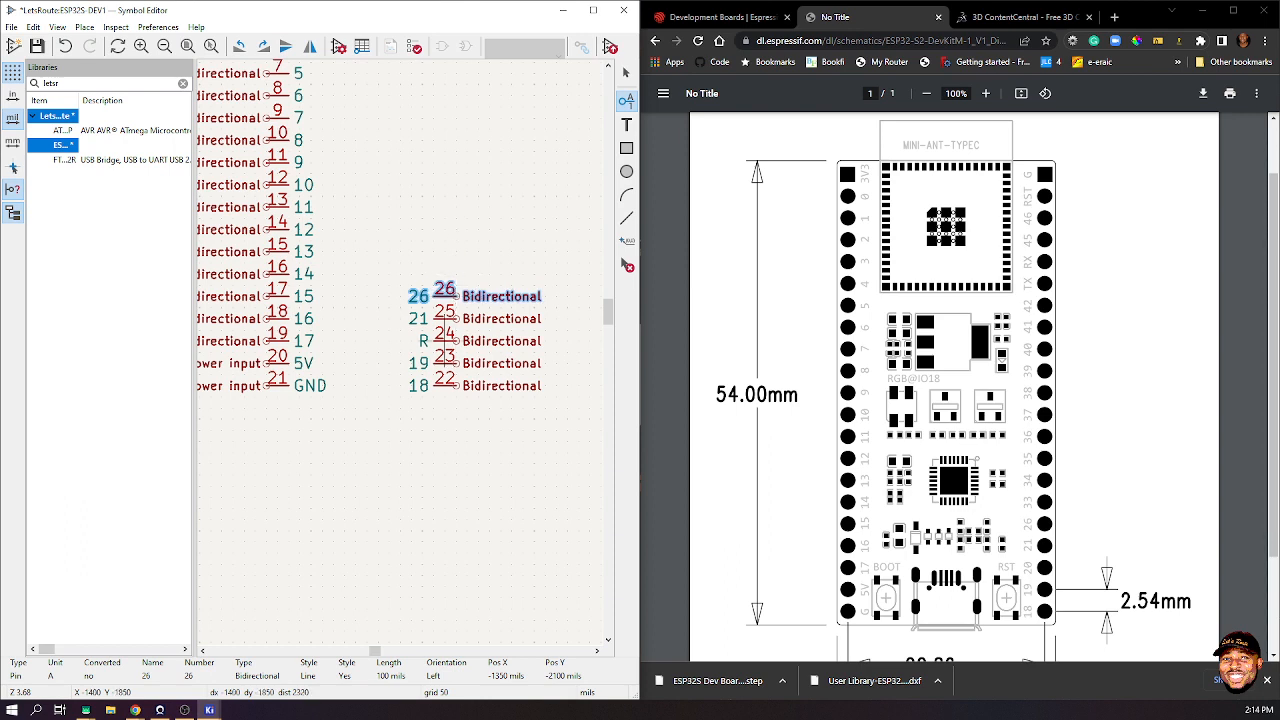
- Rename pin 24 from R to 20
left_click(444, 335)
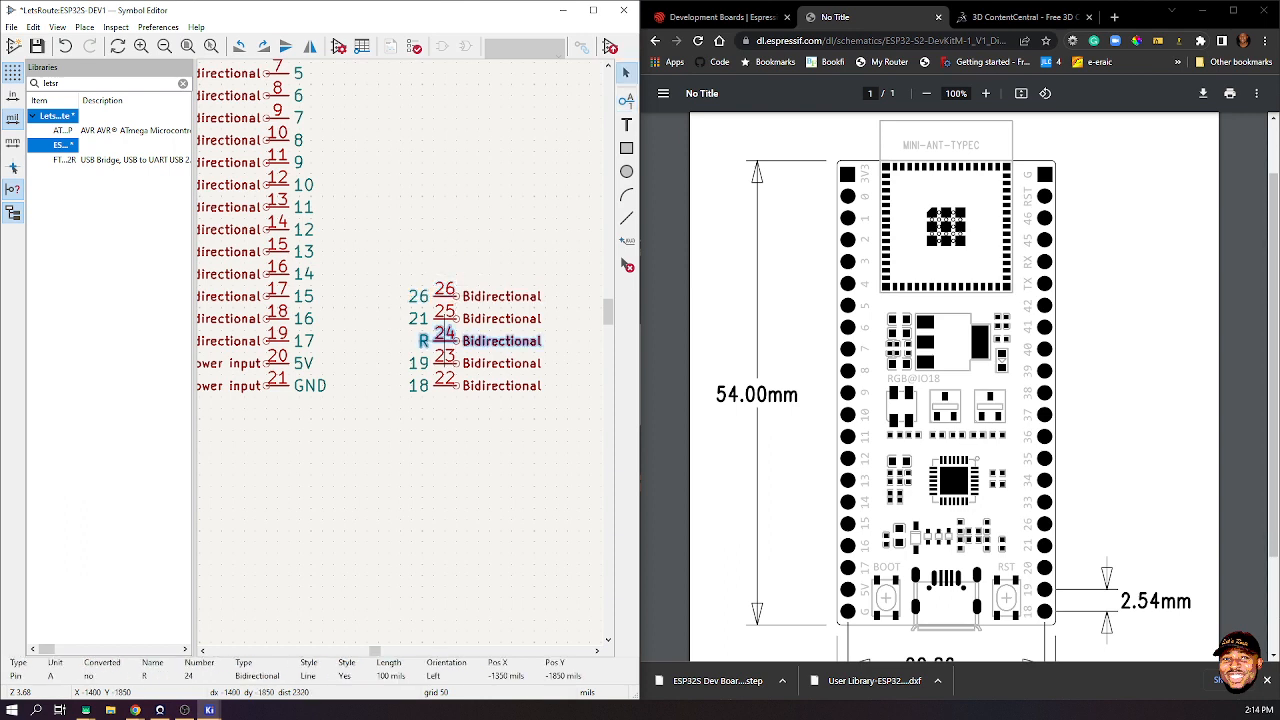
double_click(444, 335)
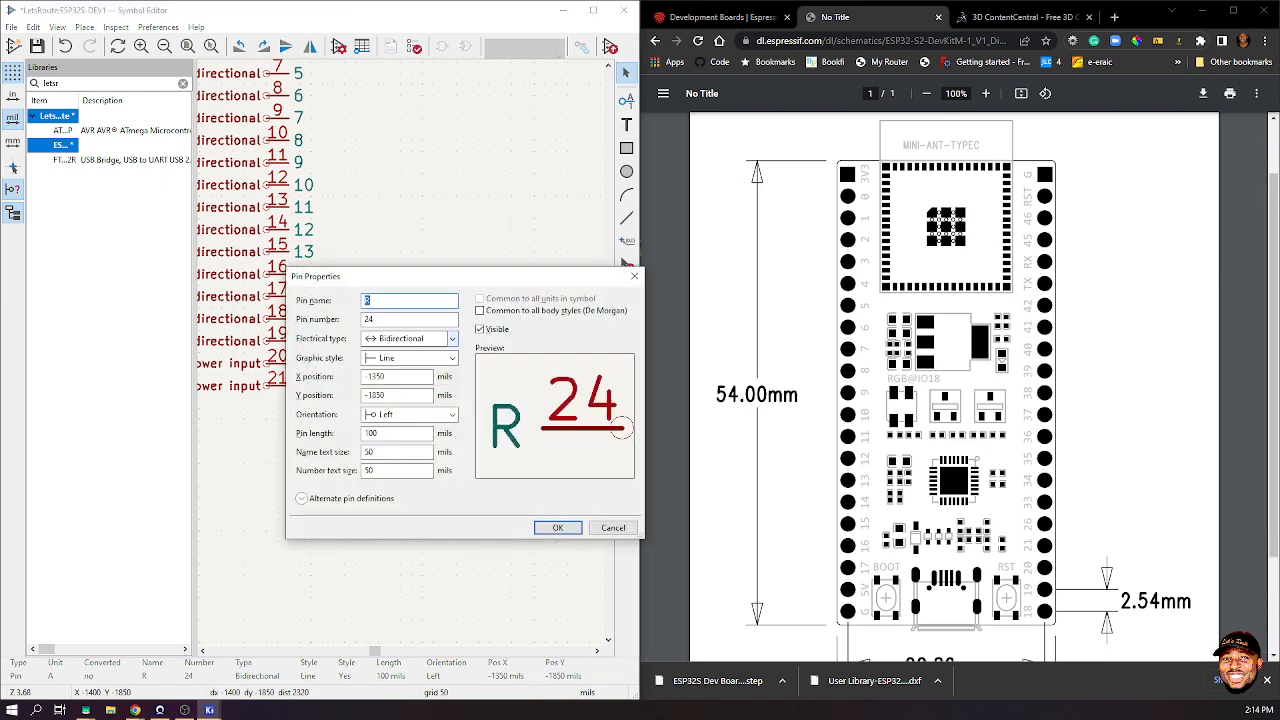
left_click_drag(444, 276, 428, 432)
left_click_drag(445, 435, 451, 264)
type("20")
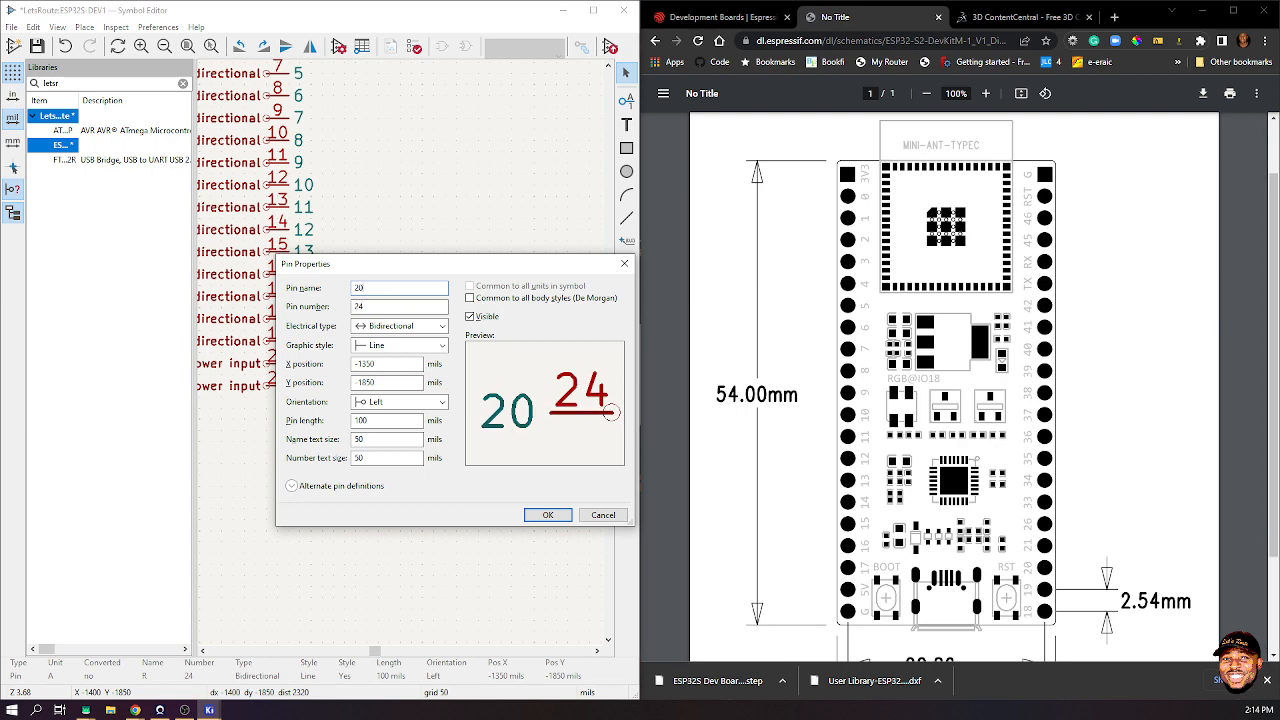
key("Return")
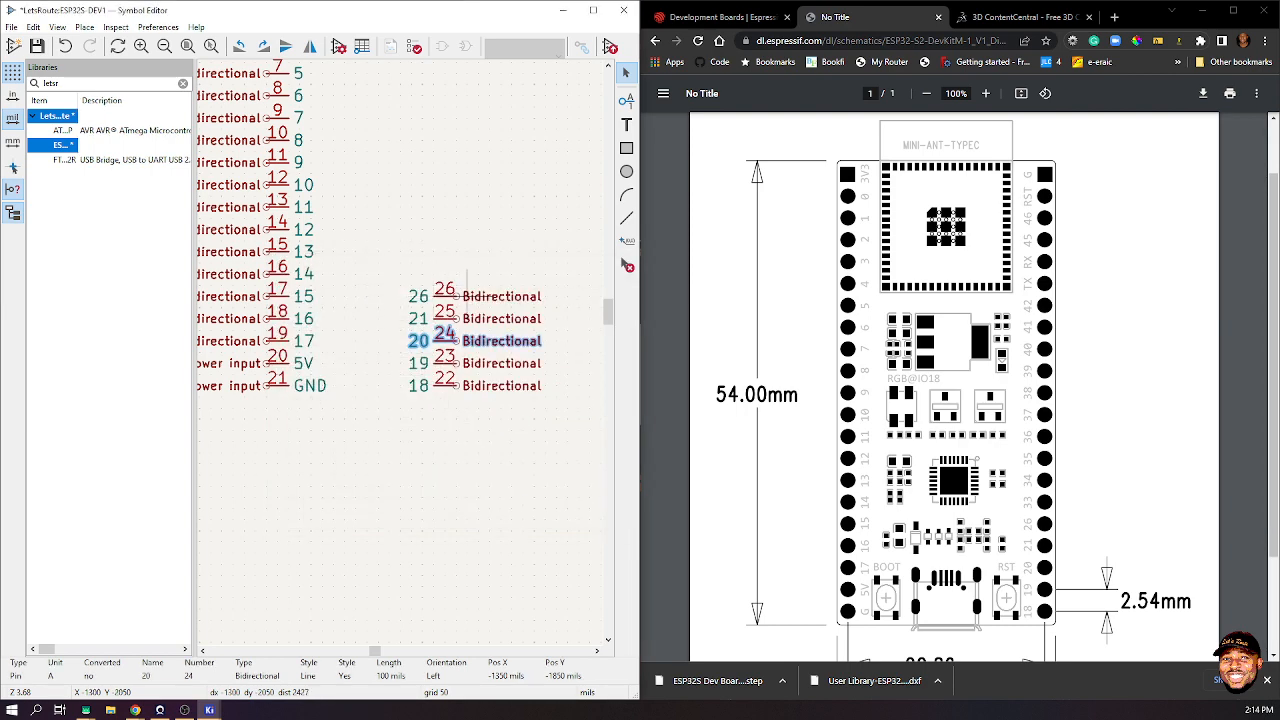
- Add pins 33/27 and 34/28 stacked above the right column
key("p")
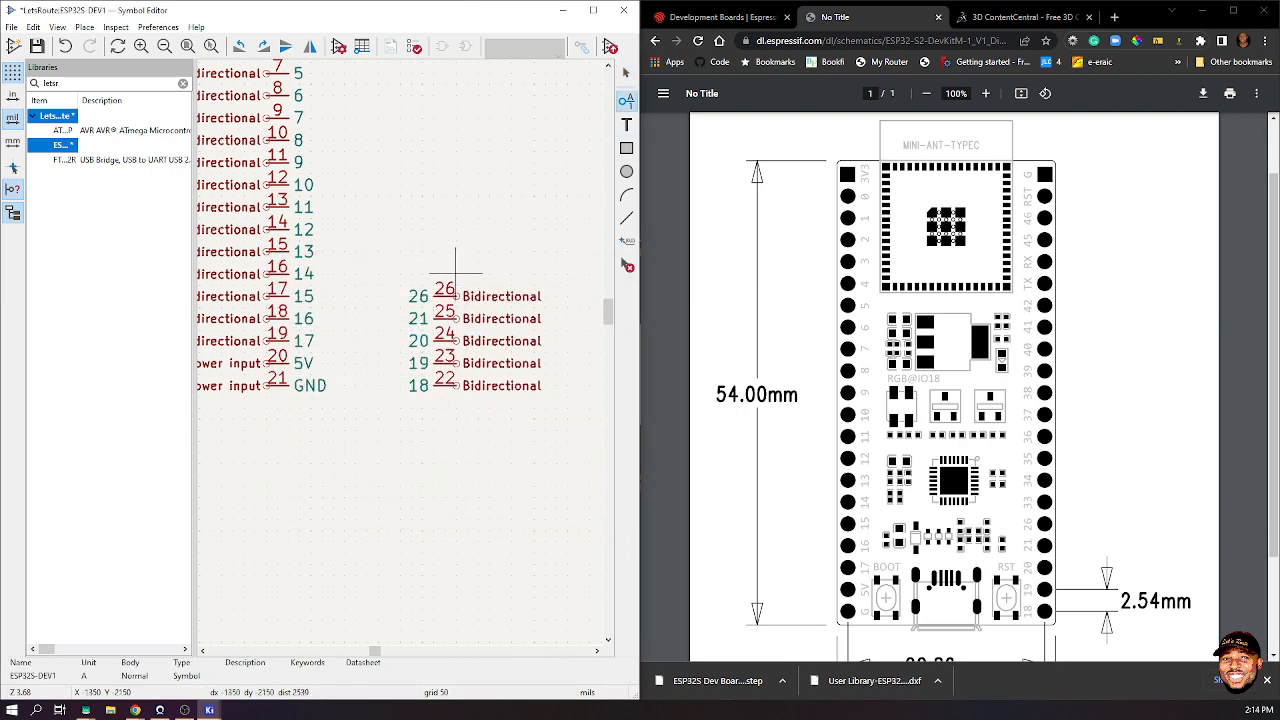
left_click(455, 272)
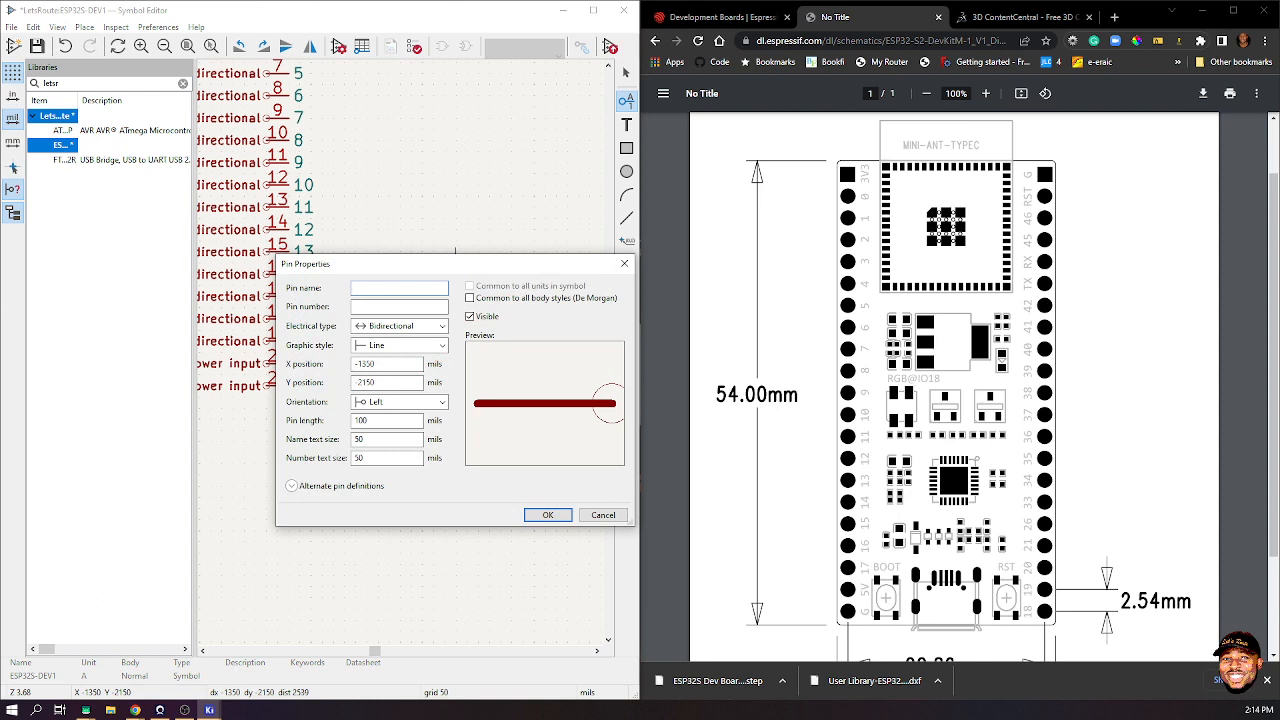
type("33")
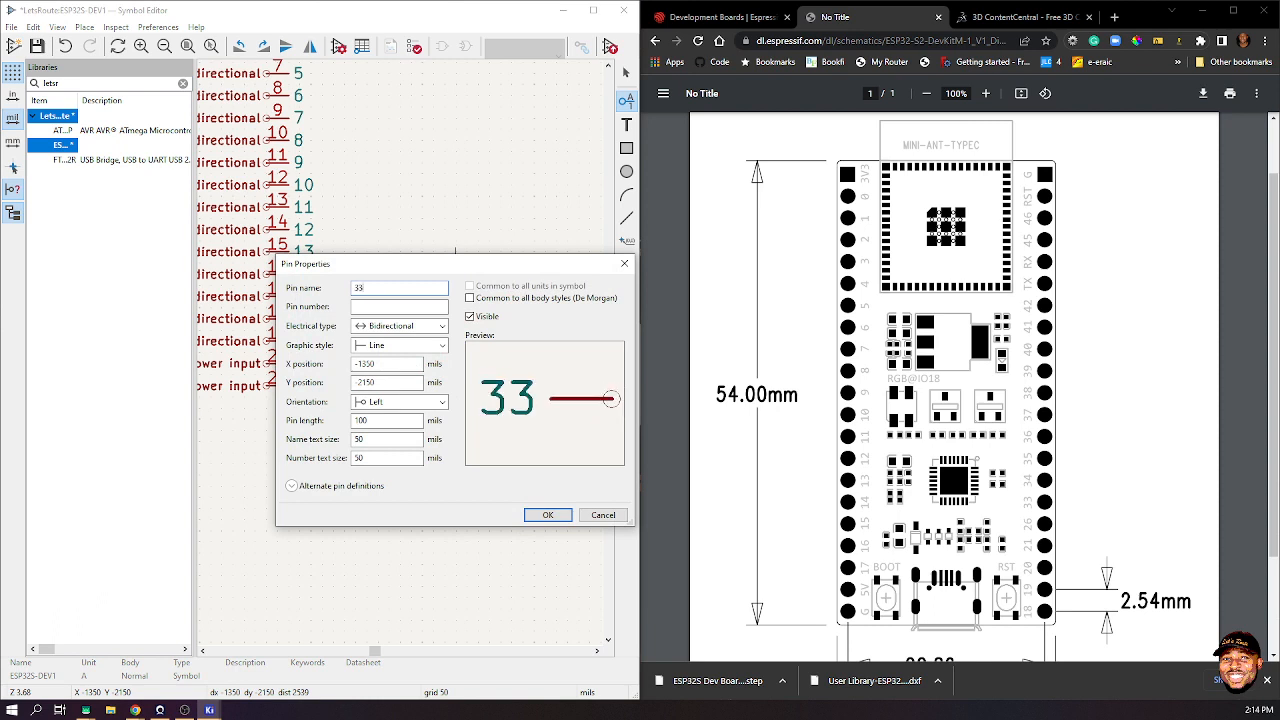
key("Tab")
type("27")
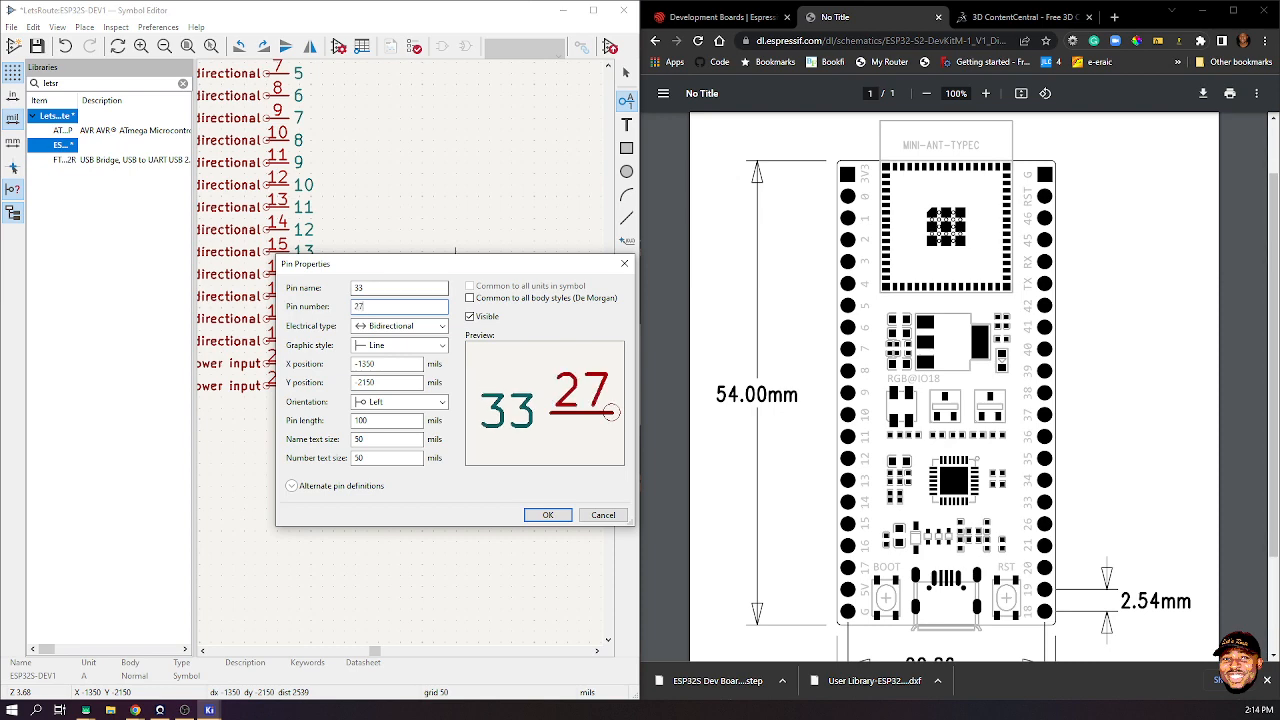
key("Return")
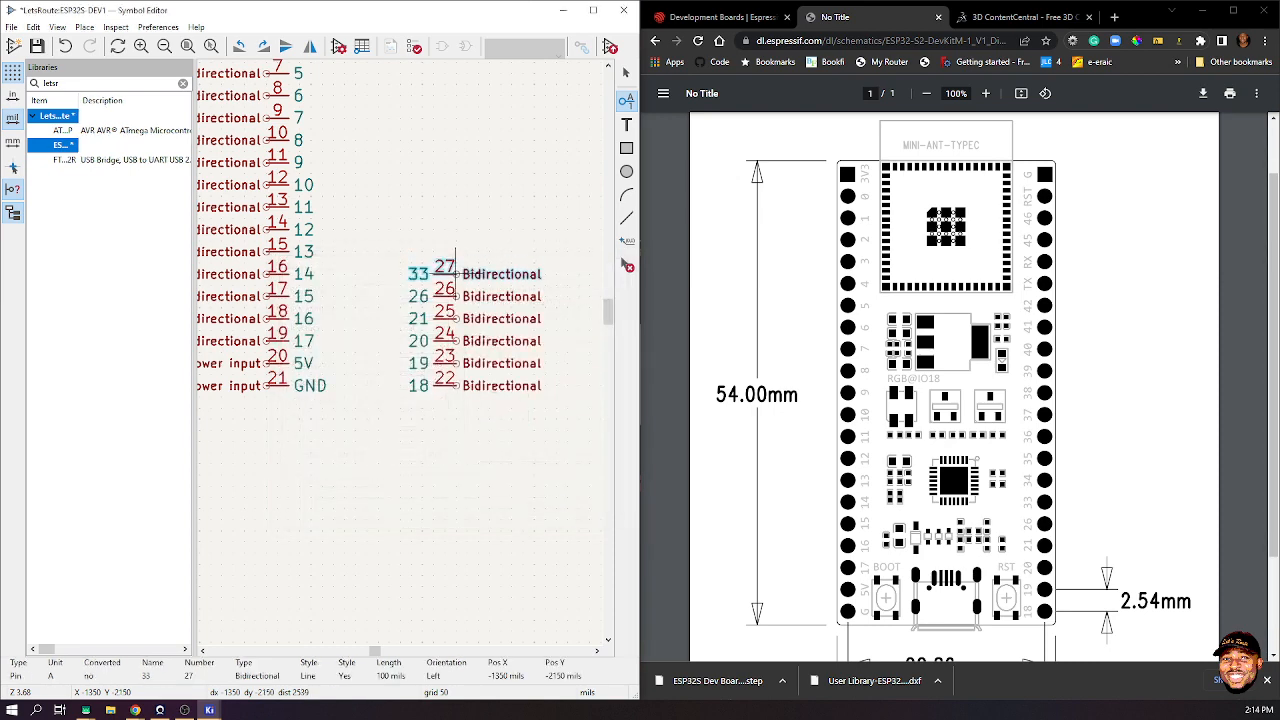
left_click(455, 253)
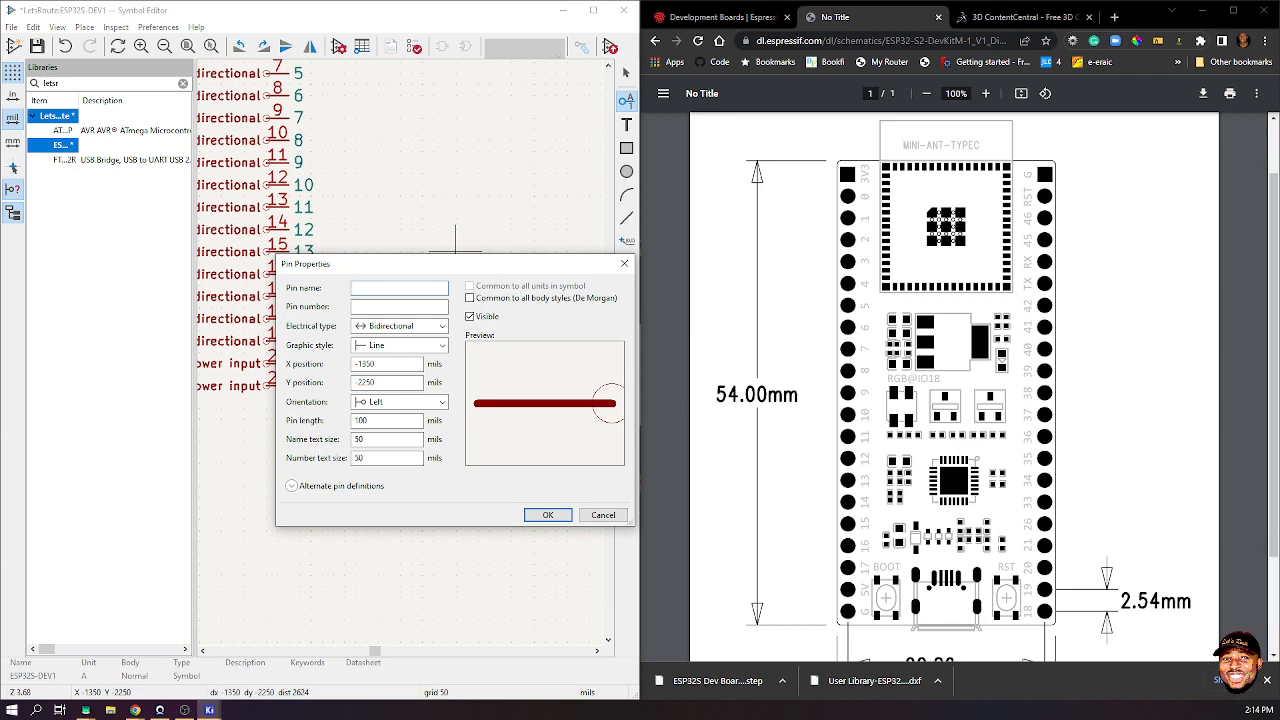
left_click_drag(400, 263, 386, 291)
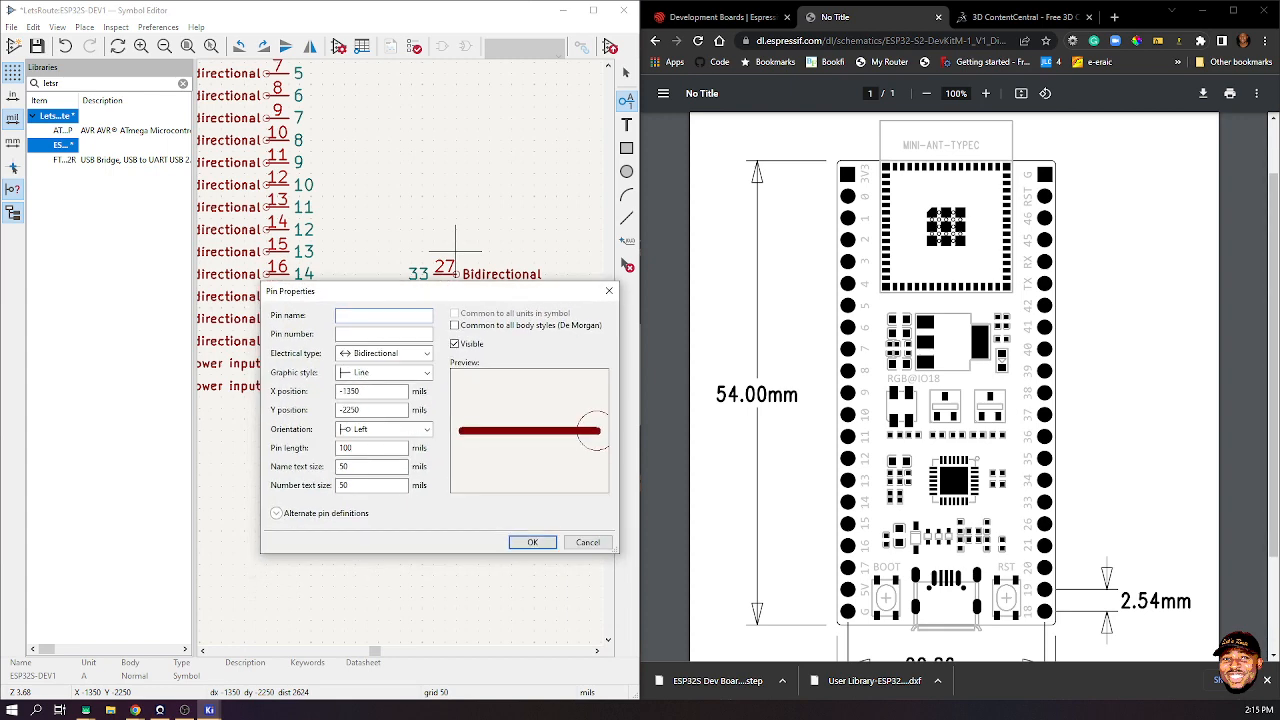
type("34")
key("Tab")
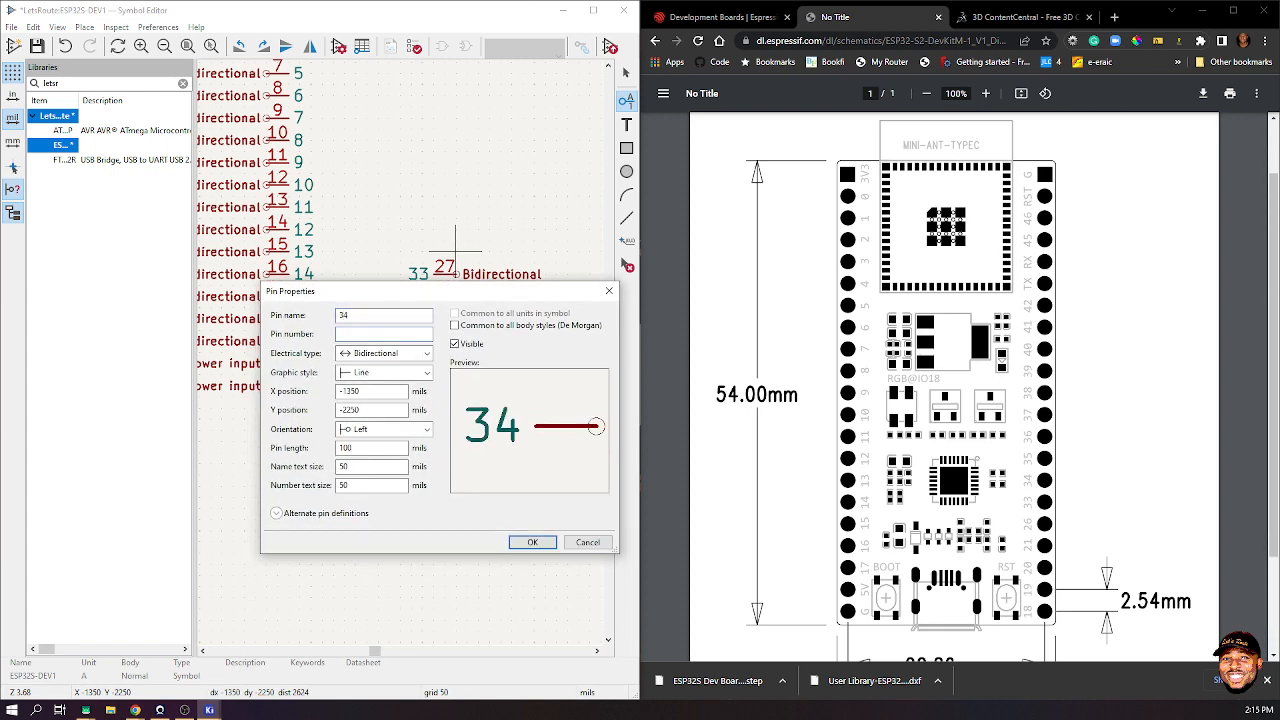
type("28")
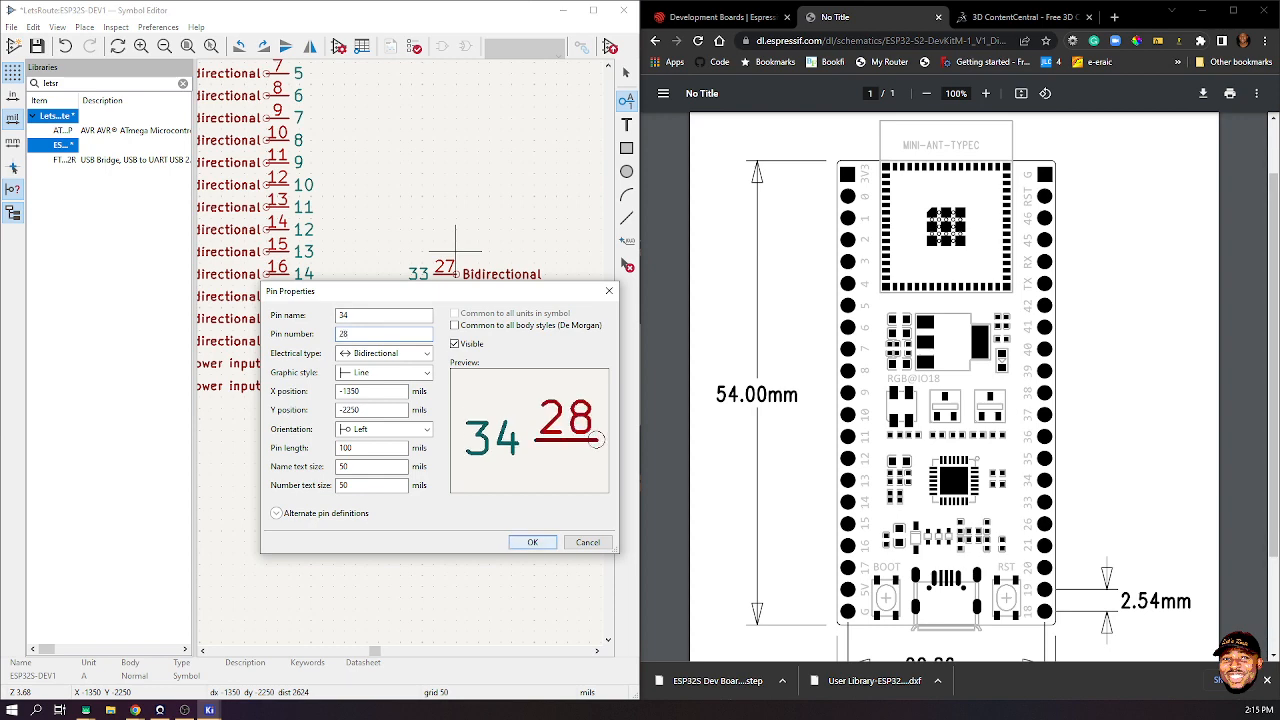
left_click(532, 542)
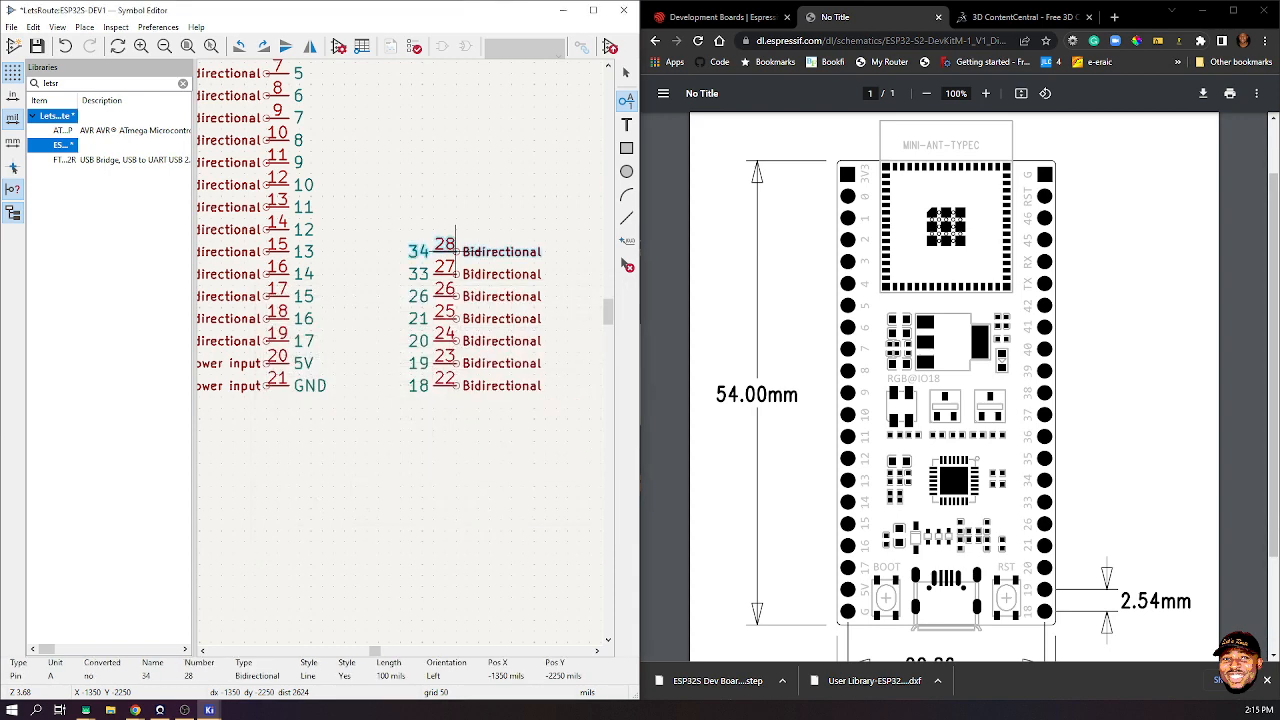
left_click(455, 240)
- Add pins 35/29 and 36/30, each one row higher
left_click(455, 228)
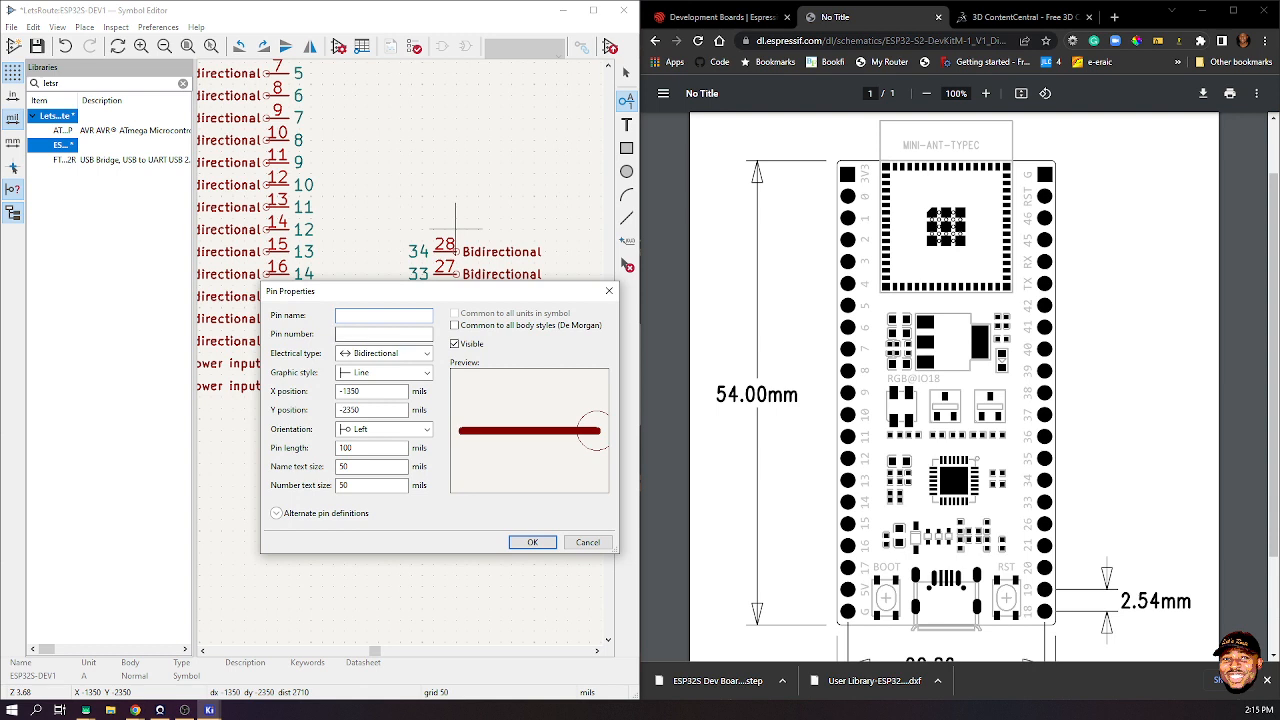
type("35")
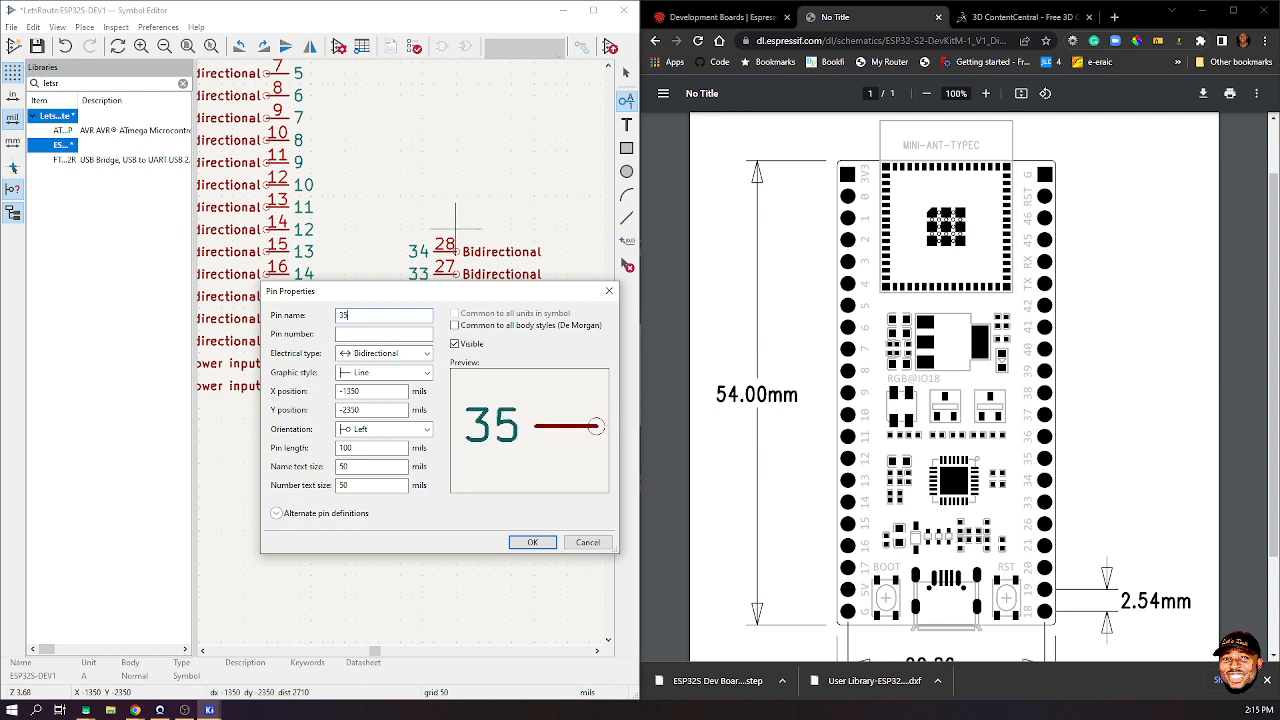
type("29")
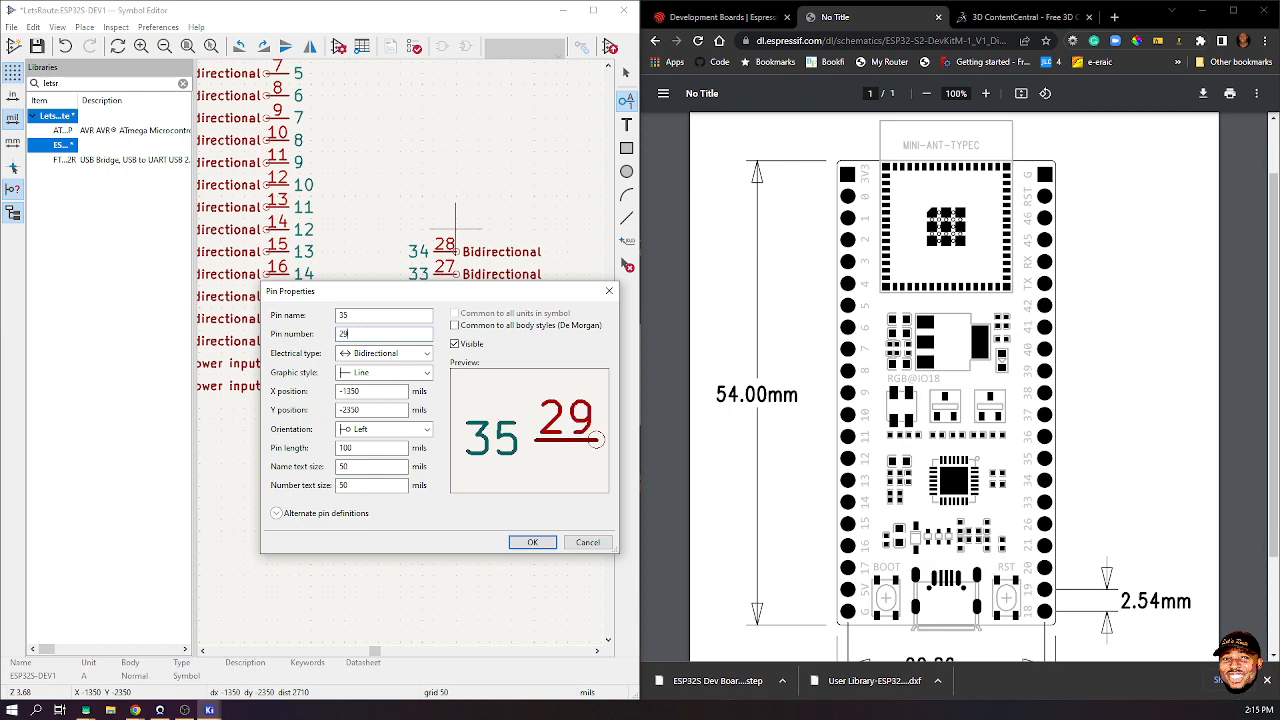
left_click(532, 542)
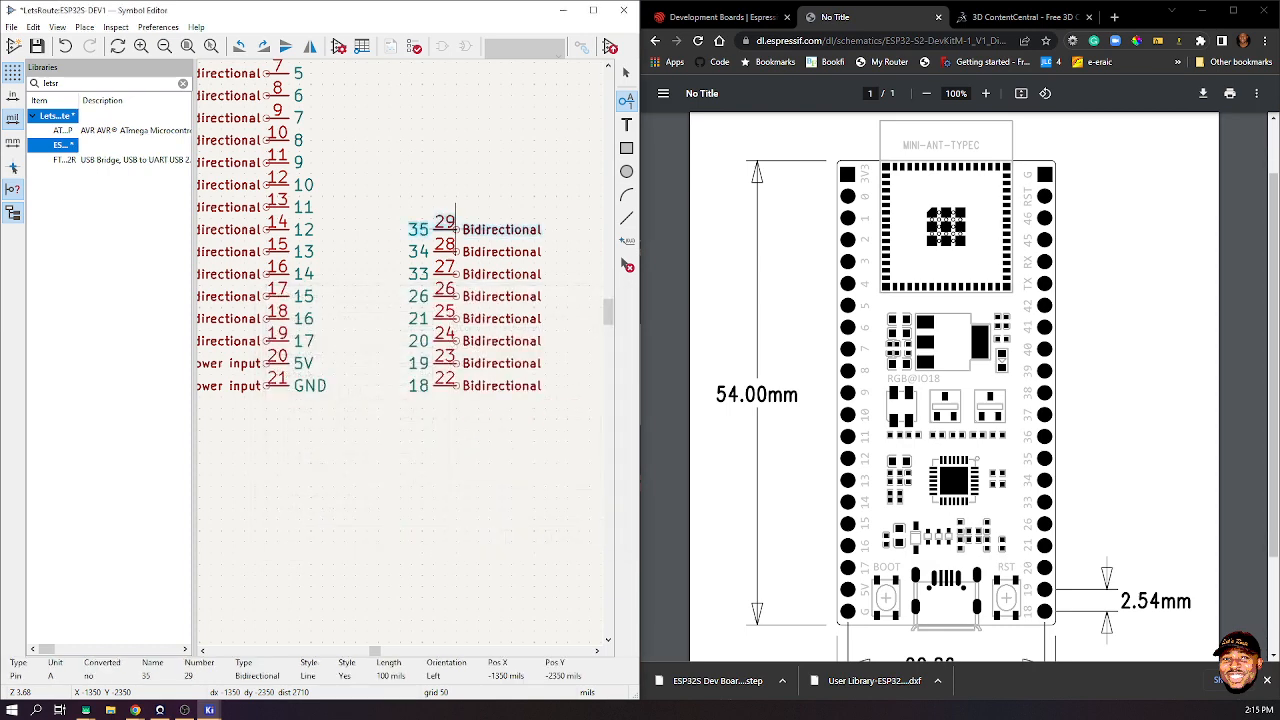
left_click(455, 229)
left_click(455, 207)
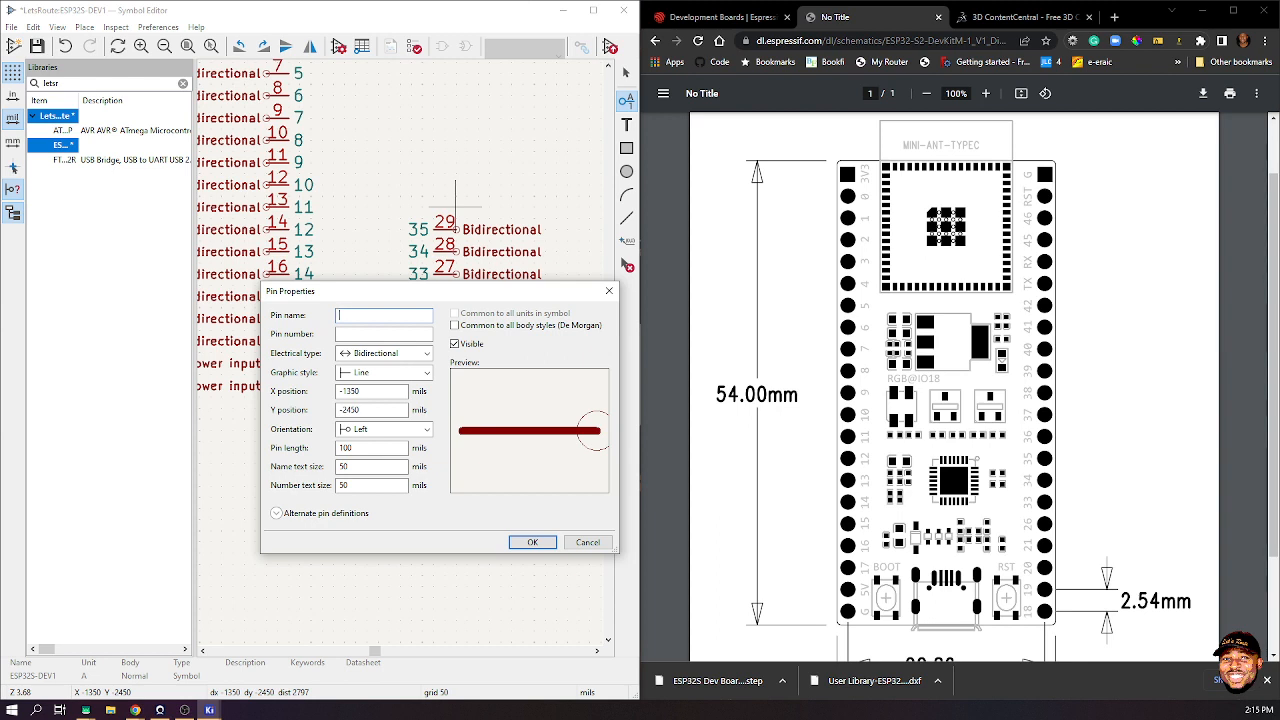
type("36")
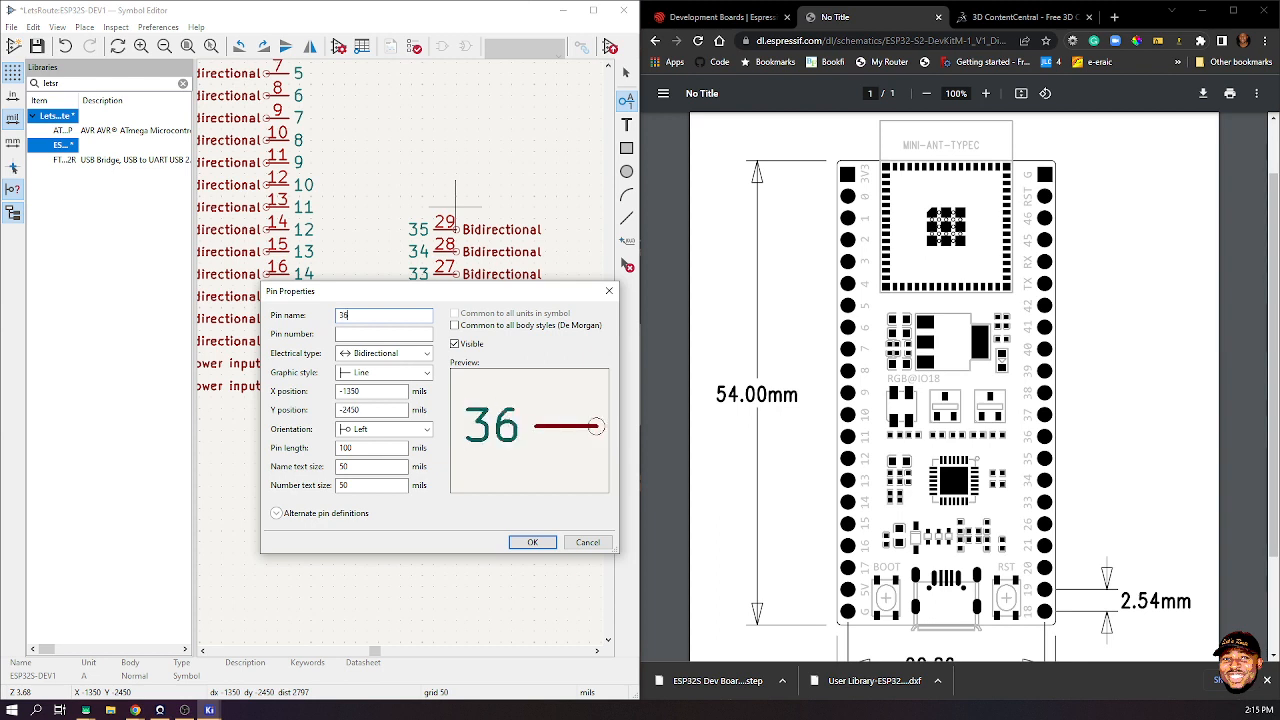
key("Tab")
type("30")
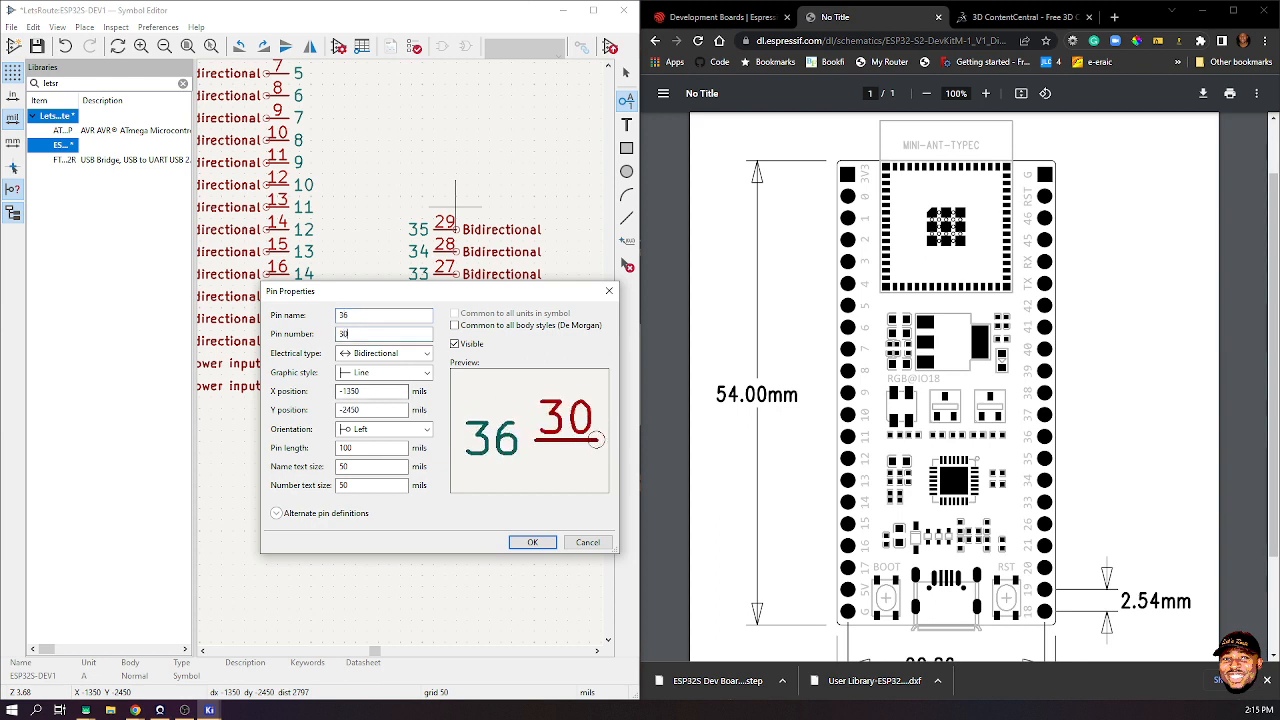
key("Return")
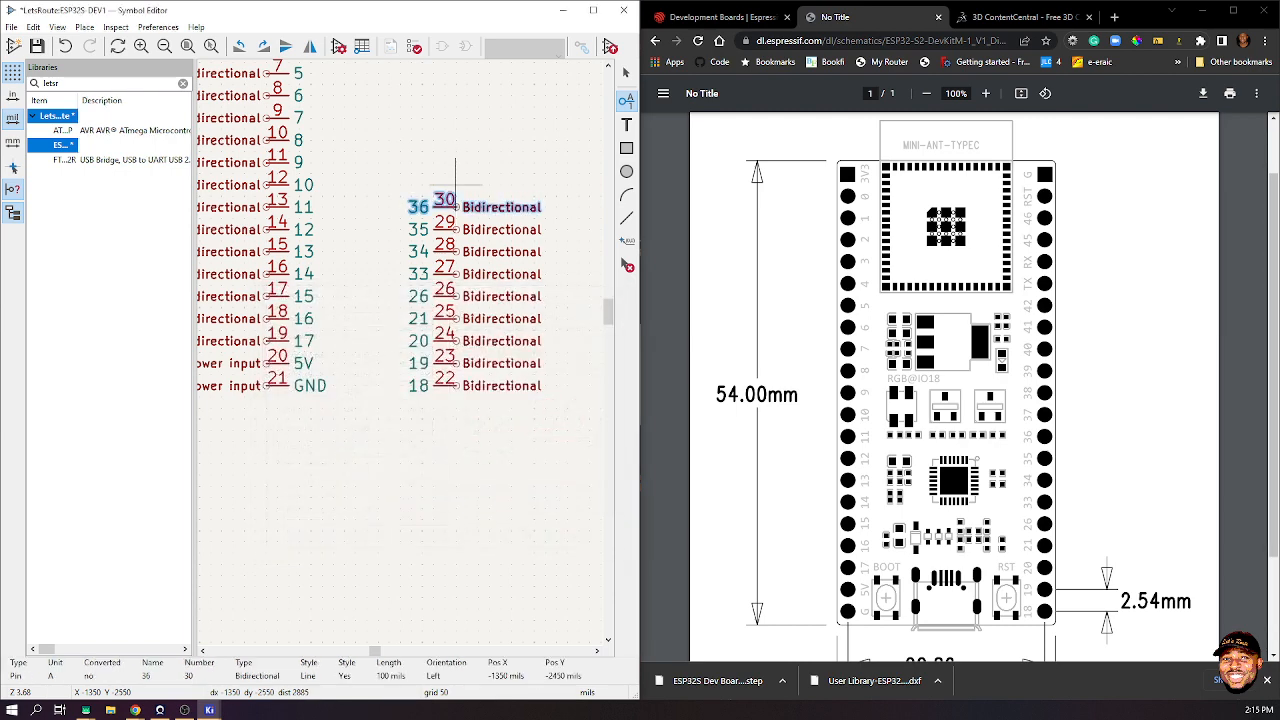
- Place pin 36/30, then stack pins 37/31 and 38/32 atop the right column
left_click(455, 183)
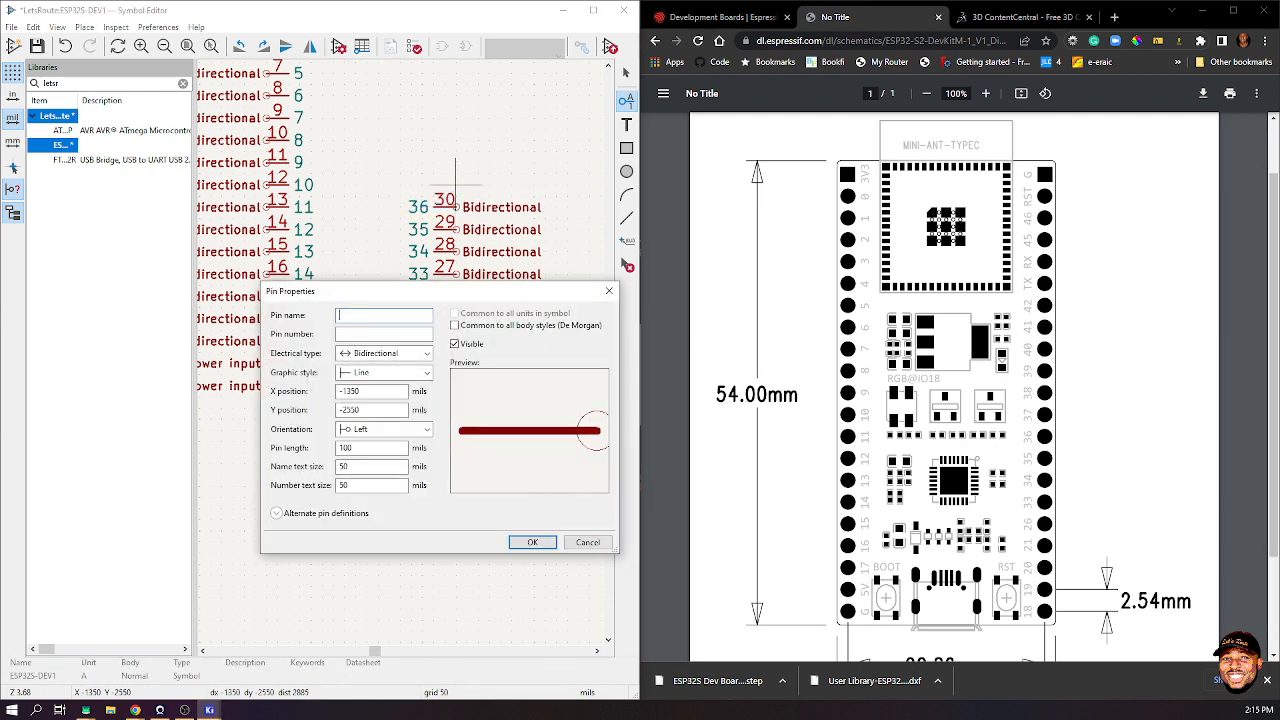
type("37")
key("Tab")
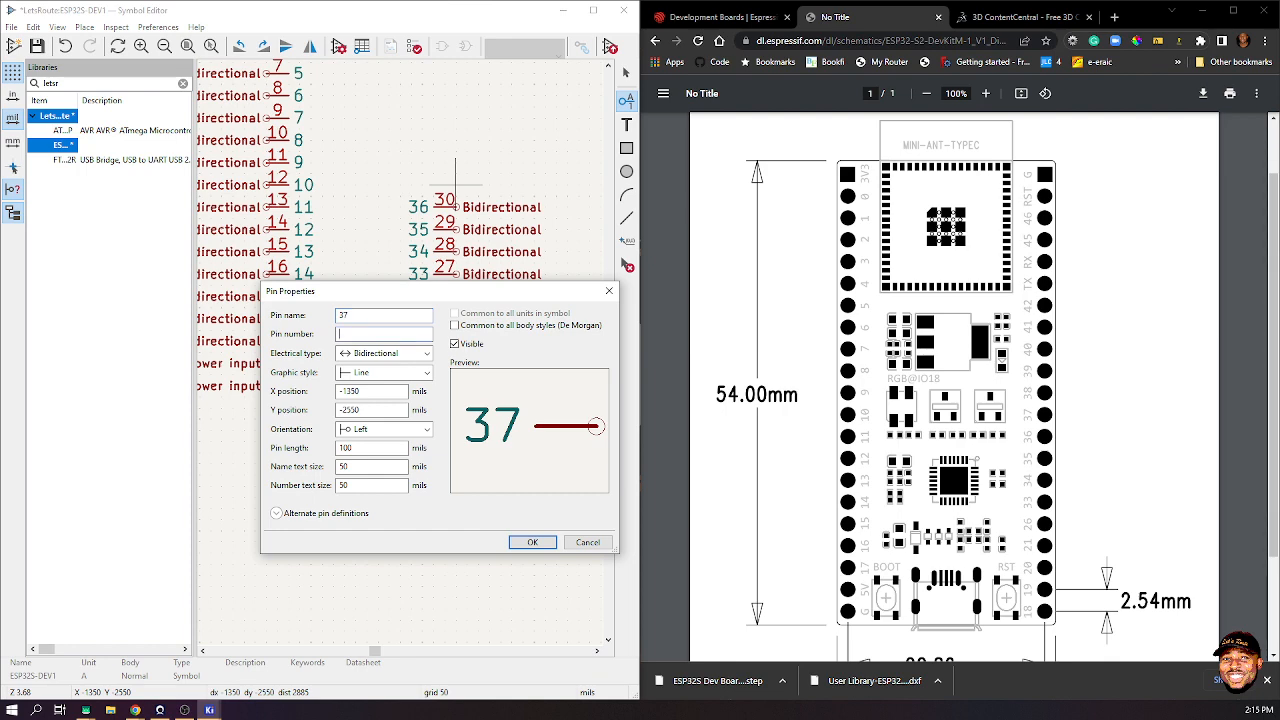
type("31")
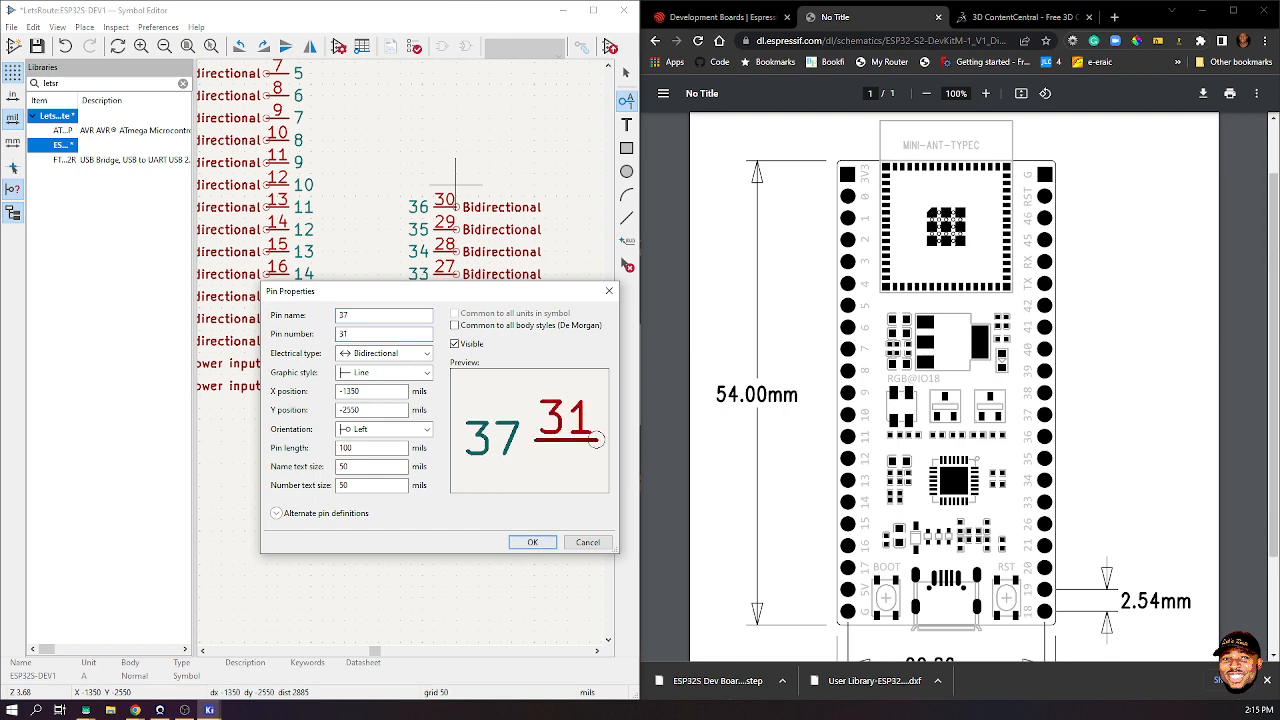
left_click(532, 542)
left_click(455, 160)
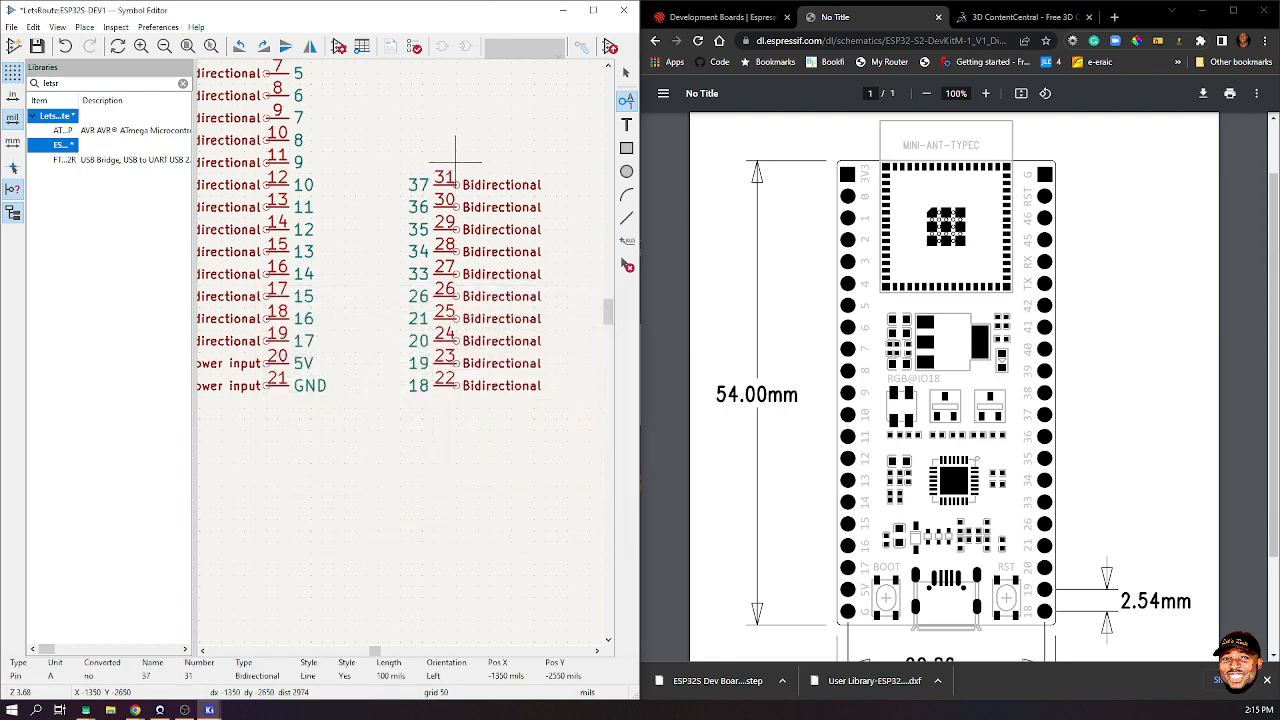
left_click(455, 160)
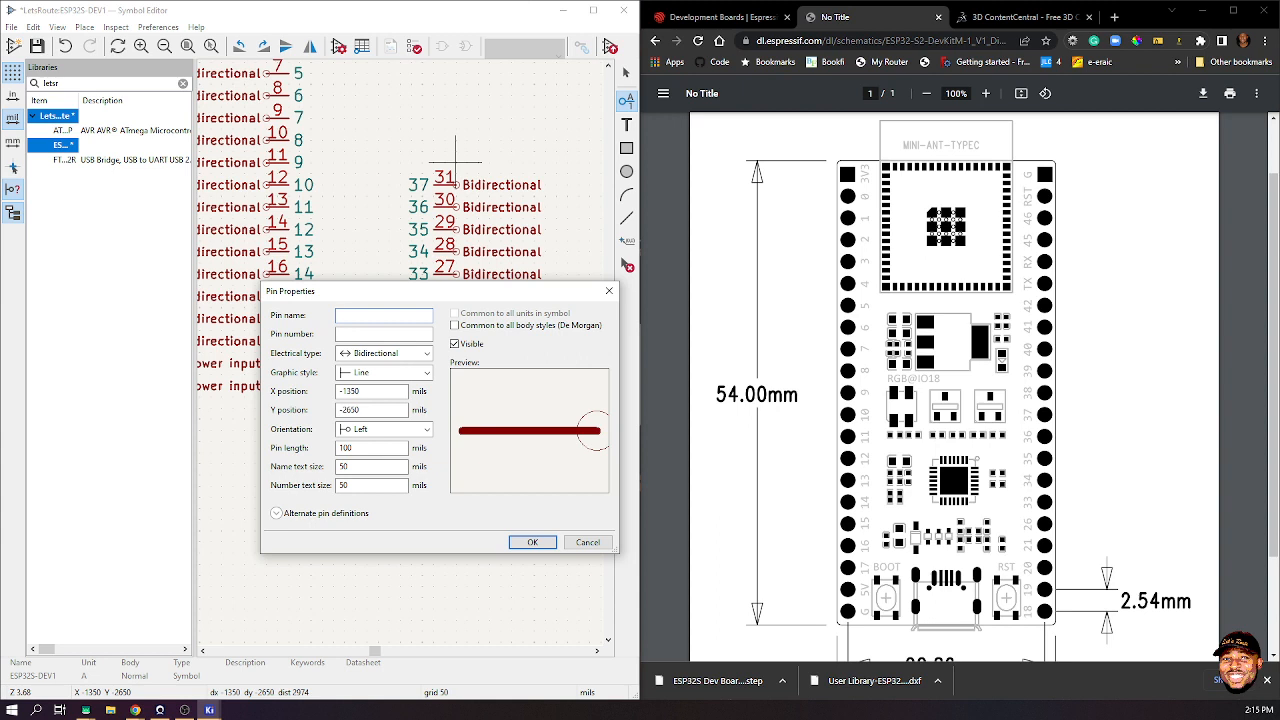
type("38")
key("Tab")
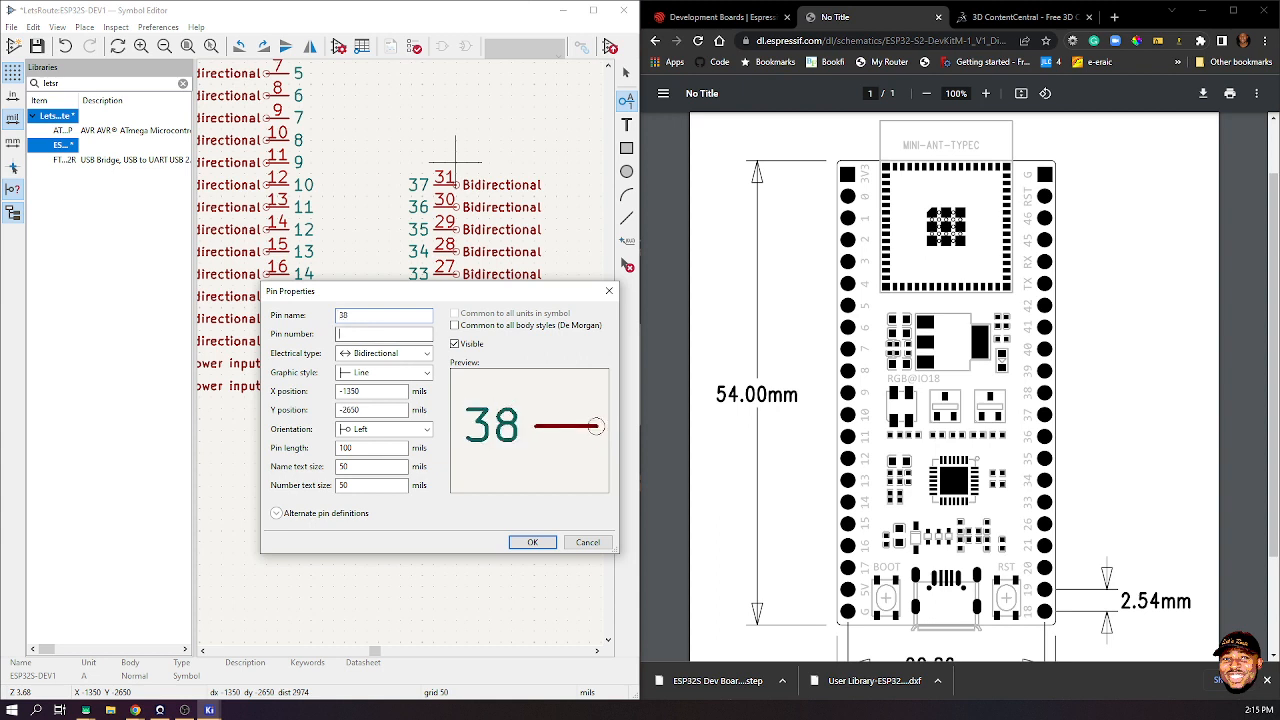
type("32")
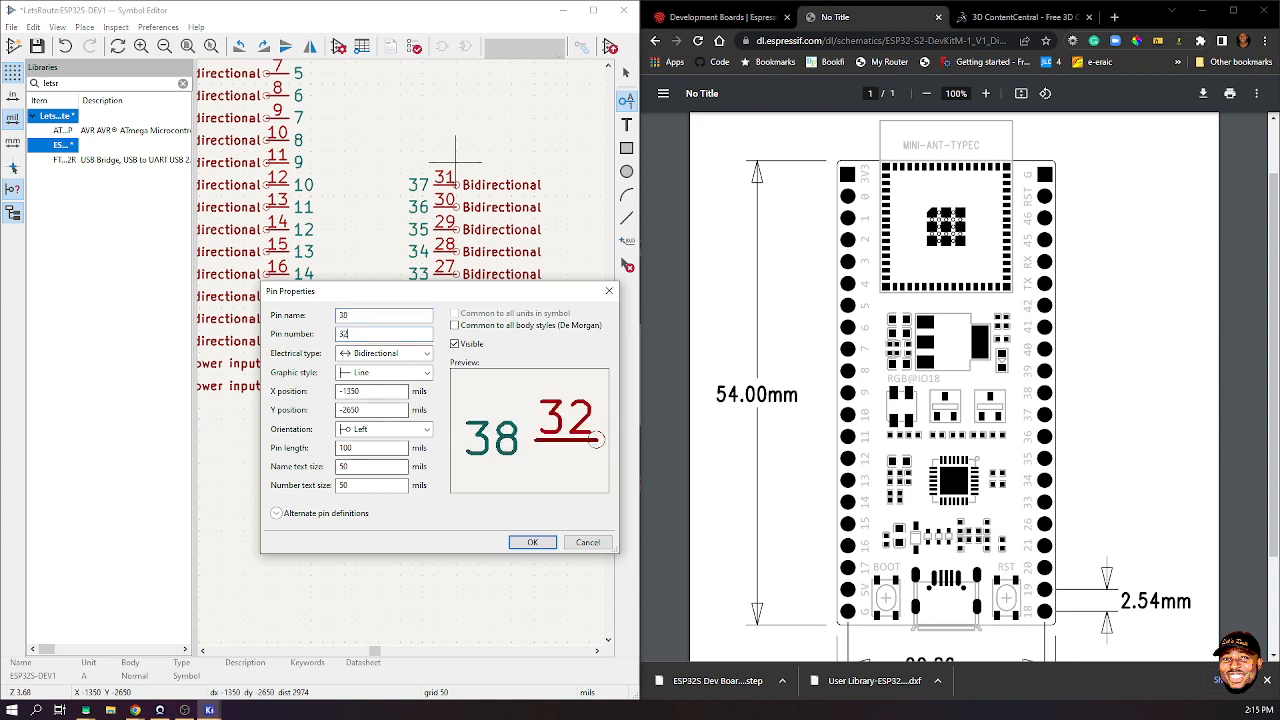
key("Return")
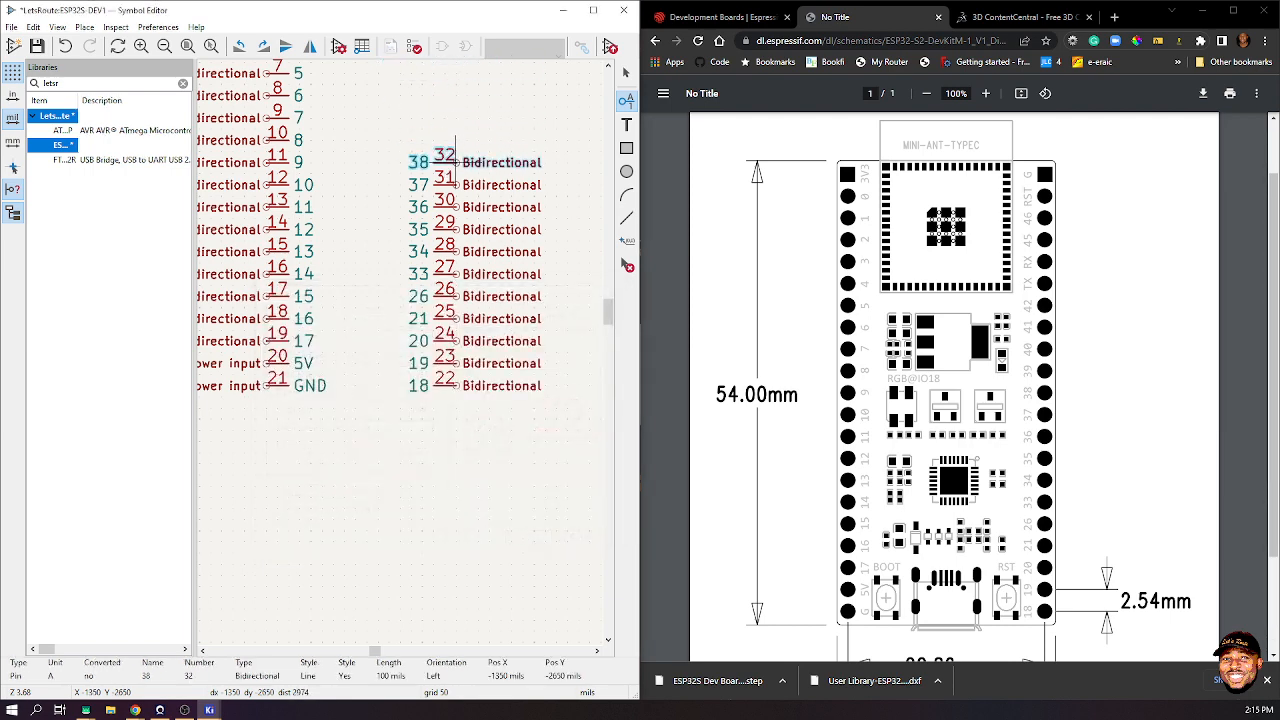
left_click(455, 140)
- Stack pins 39/33, 40/34 and 41/35 at the column top
left_click(455, 140)
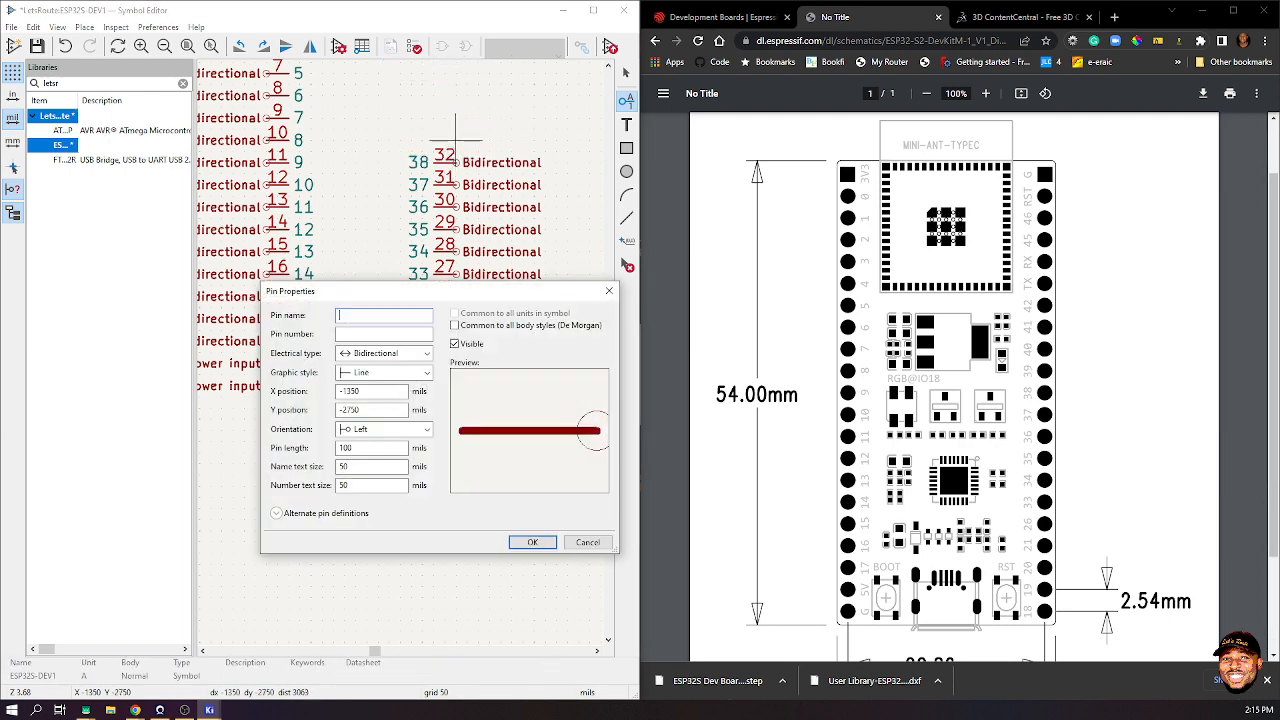
type("39")
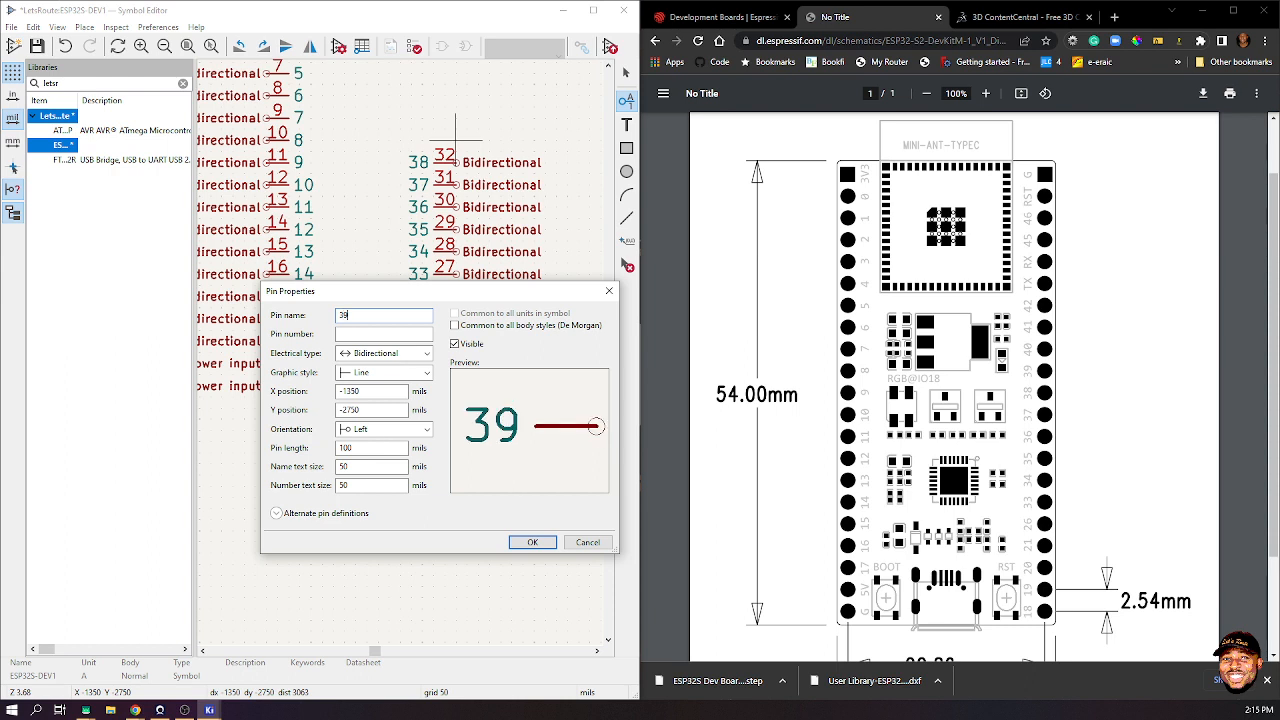
key("Tab")
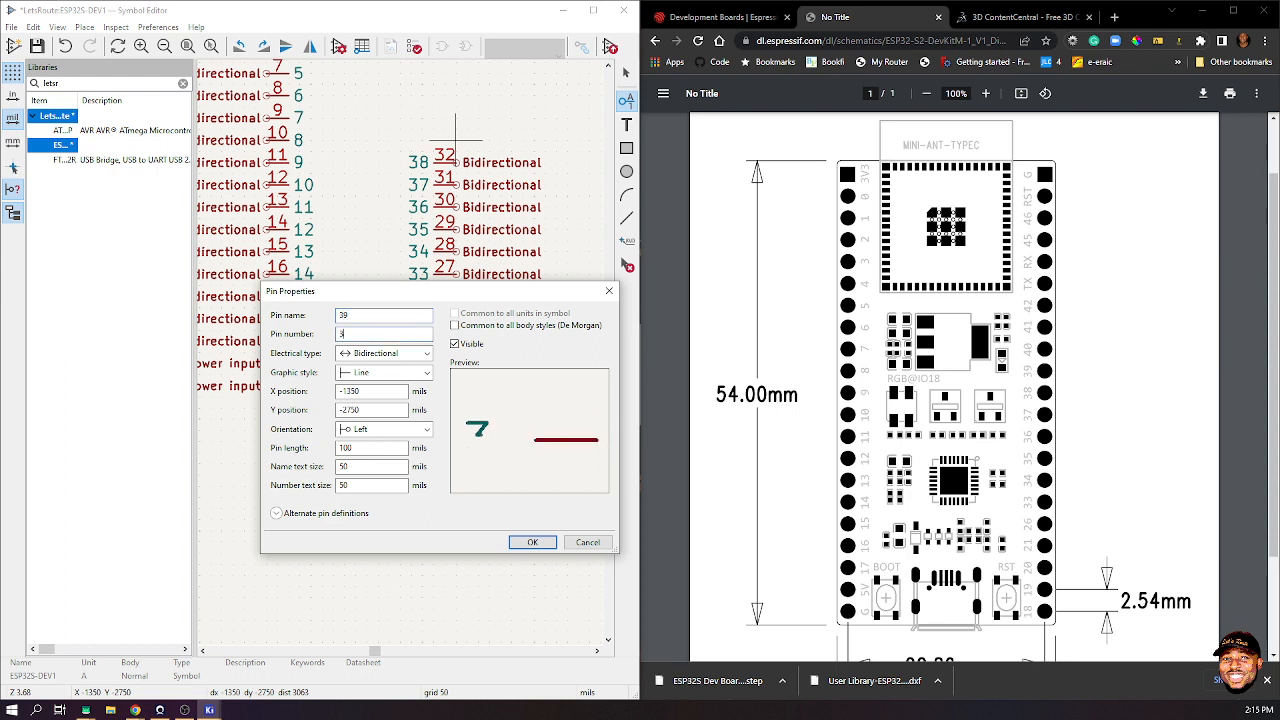
type("33")
left_click(532, 542)
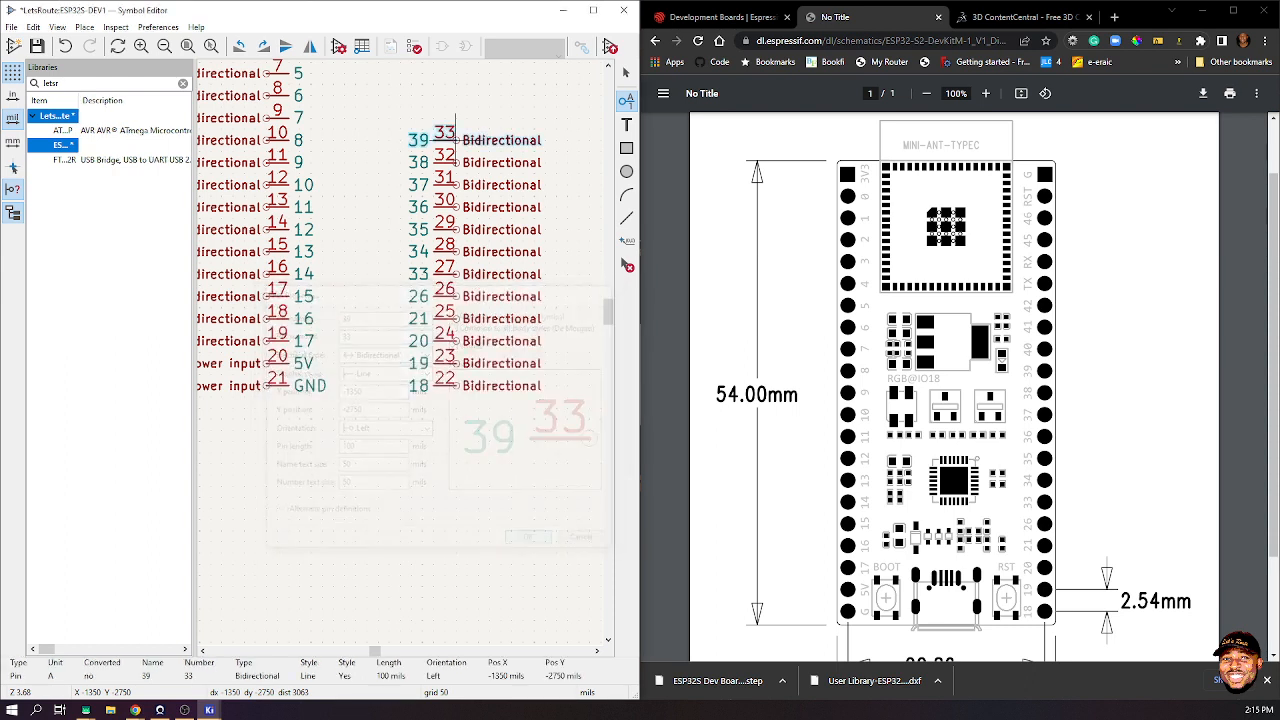
left_click(455, 117)
left_click(455, 117)
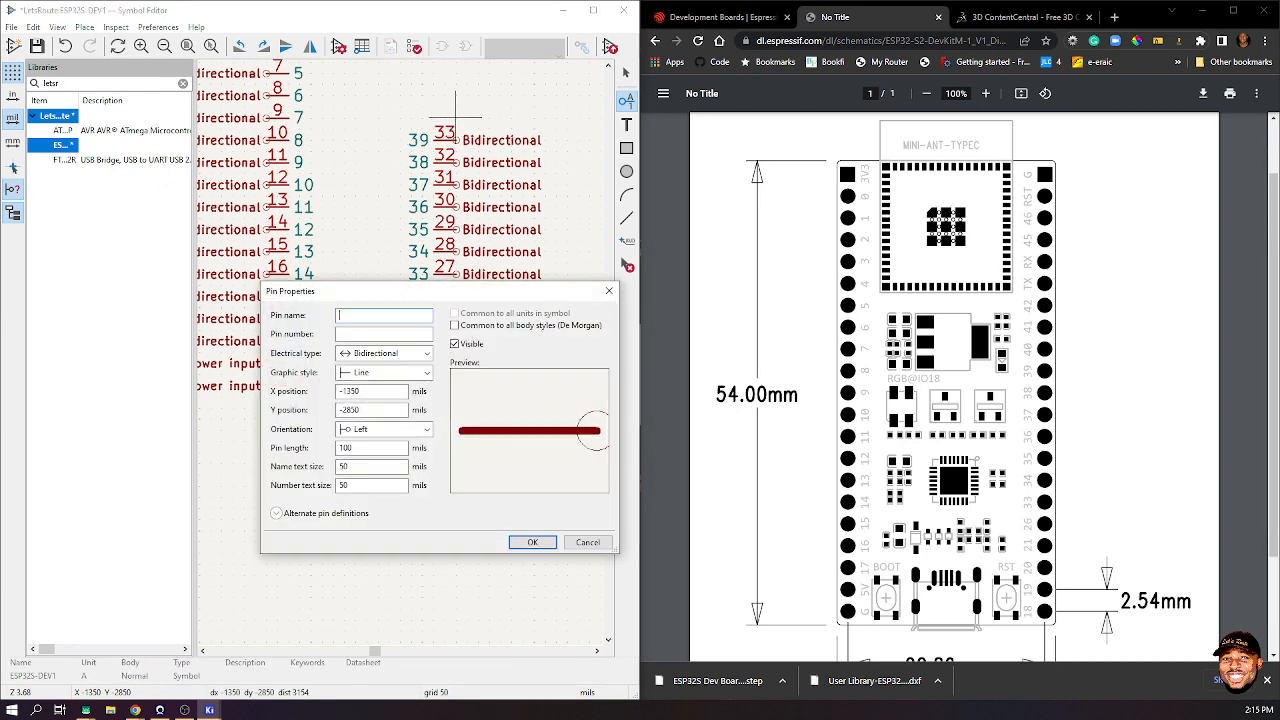
type("40")
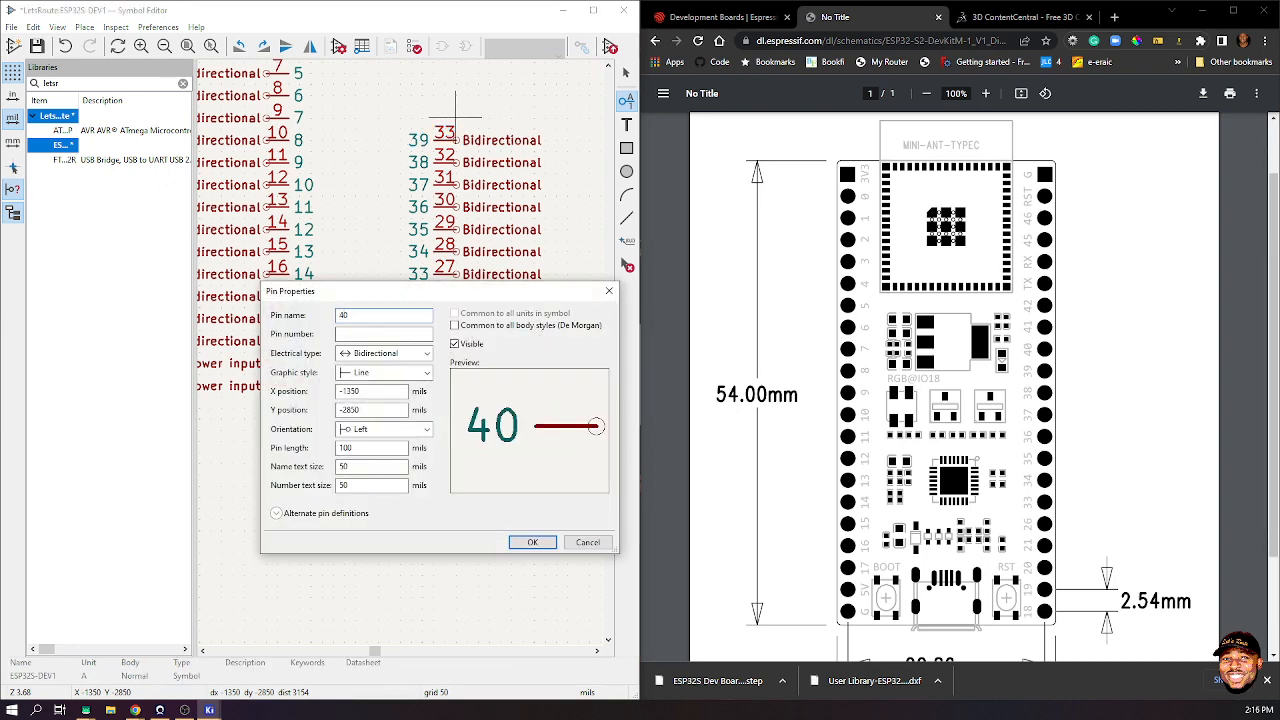
type("34")
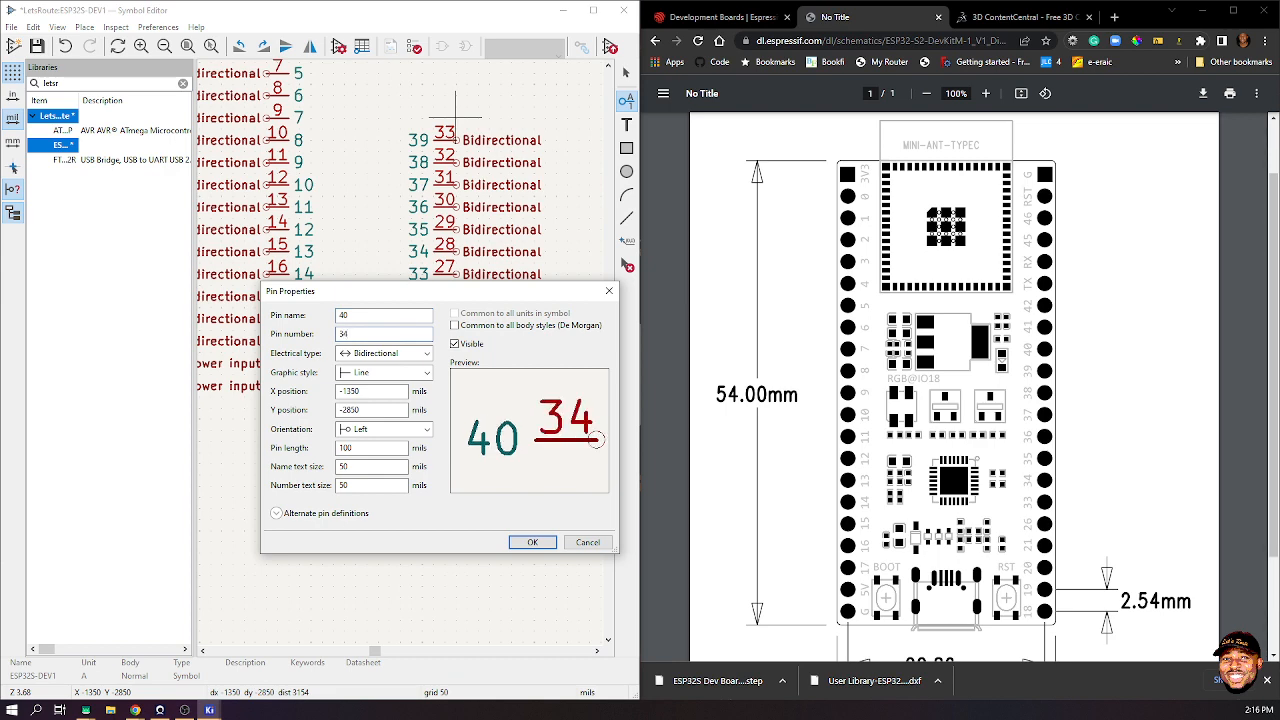
key("Return")
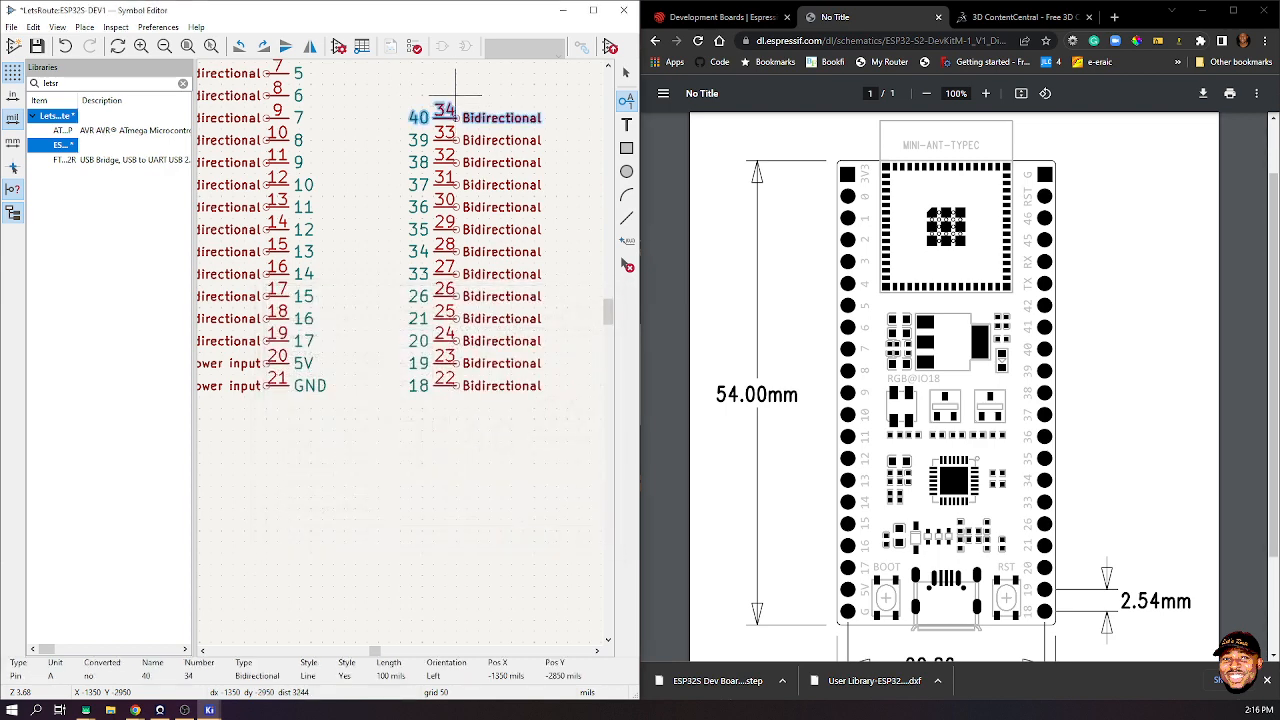
left_click(455, 95)
left_click(455, 95)
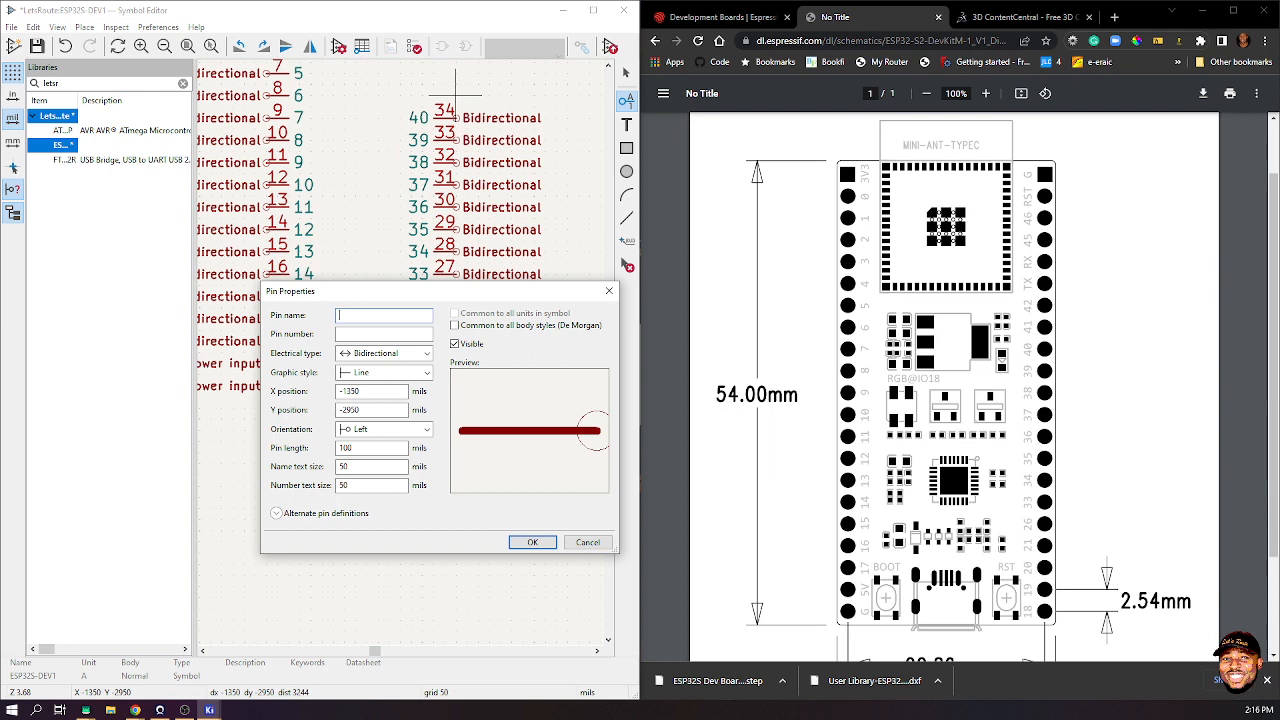
type("41")
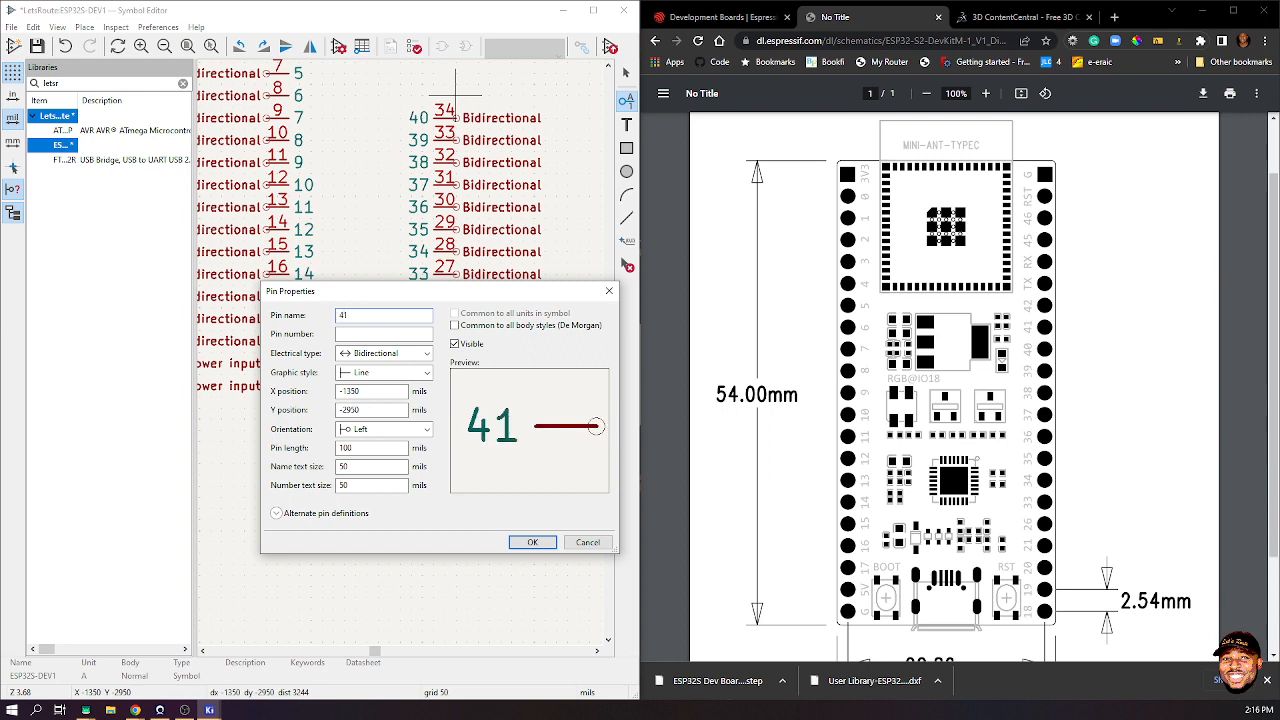
key("Tab")
type("35")
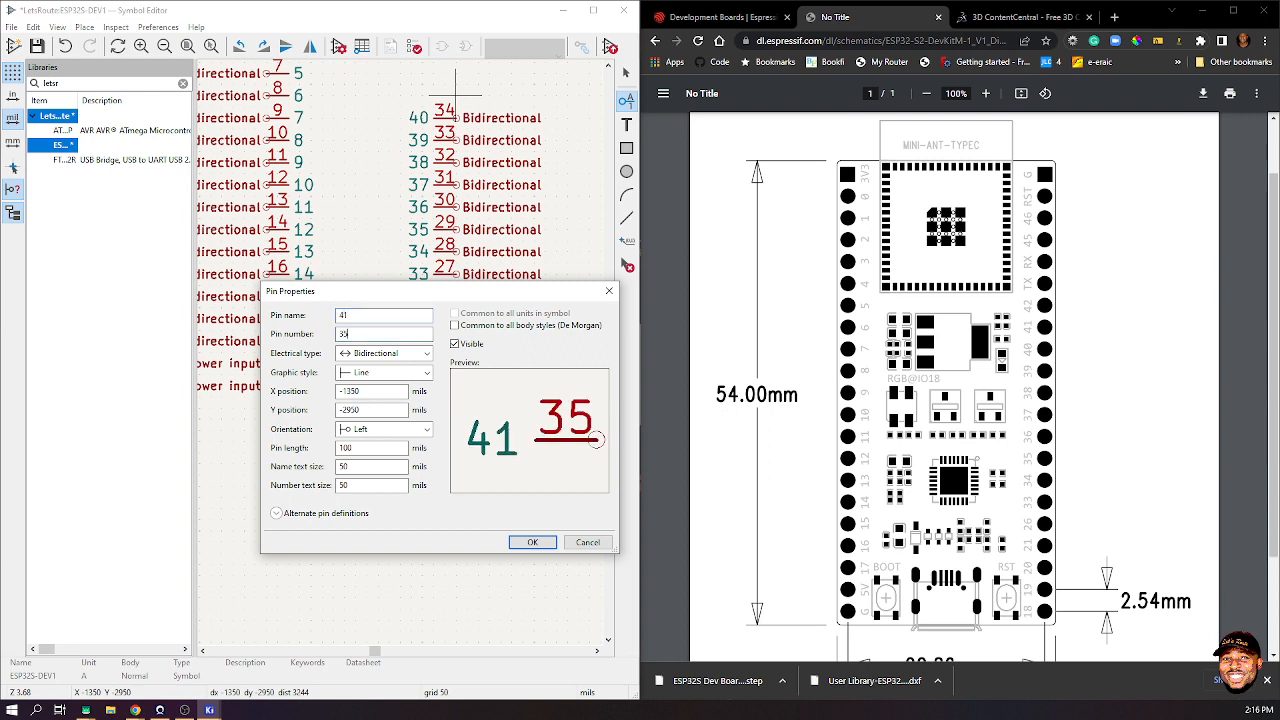
key("Return")
scroll(432, 62, "up", 1)
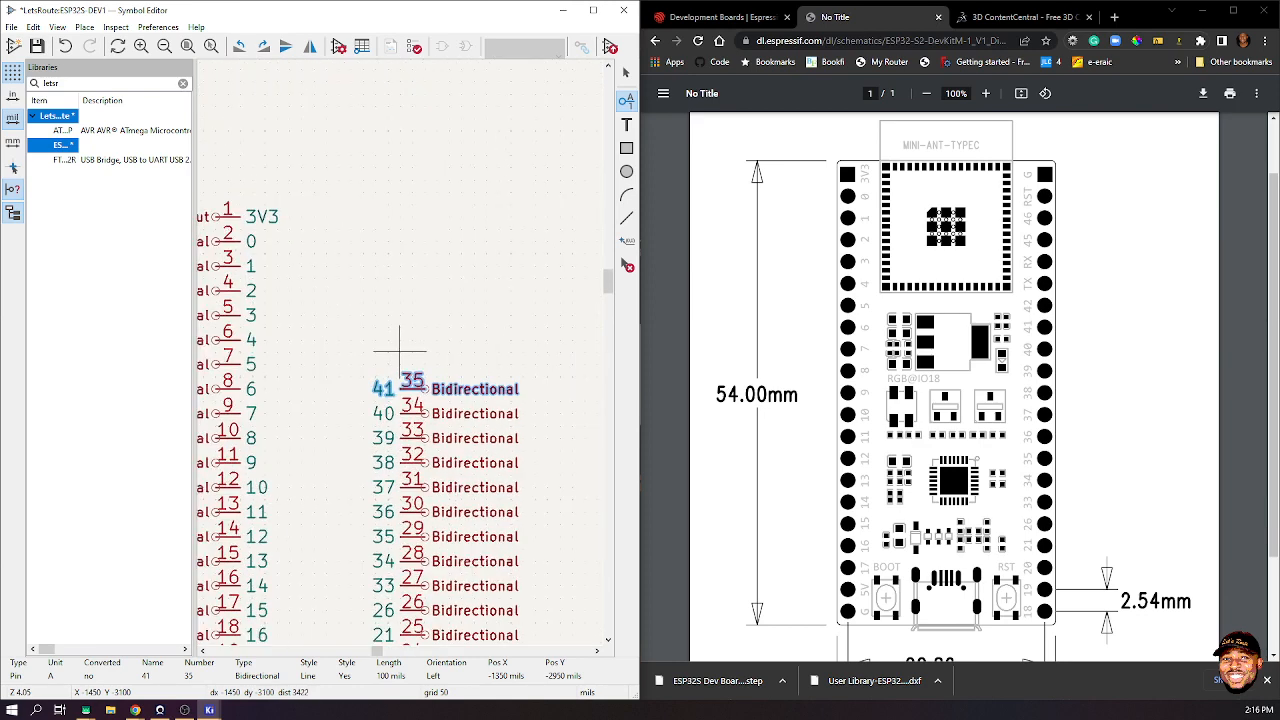
- Place pin 41/35, then add pin 42 numbered 36 at the column top
left_click(403, 349)
left_click(405, 355)
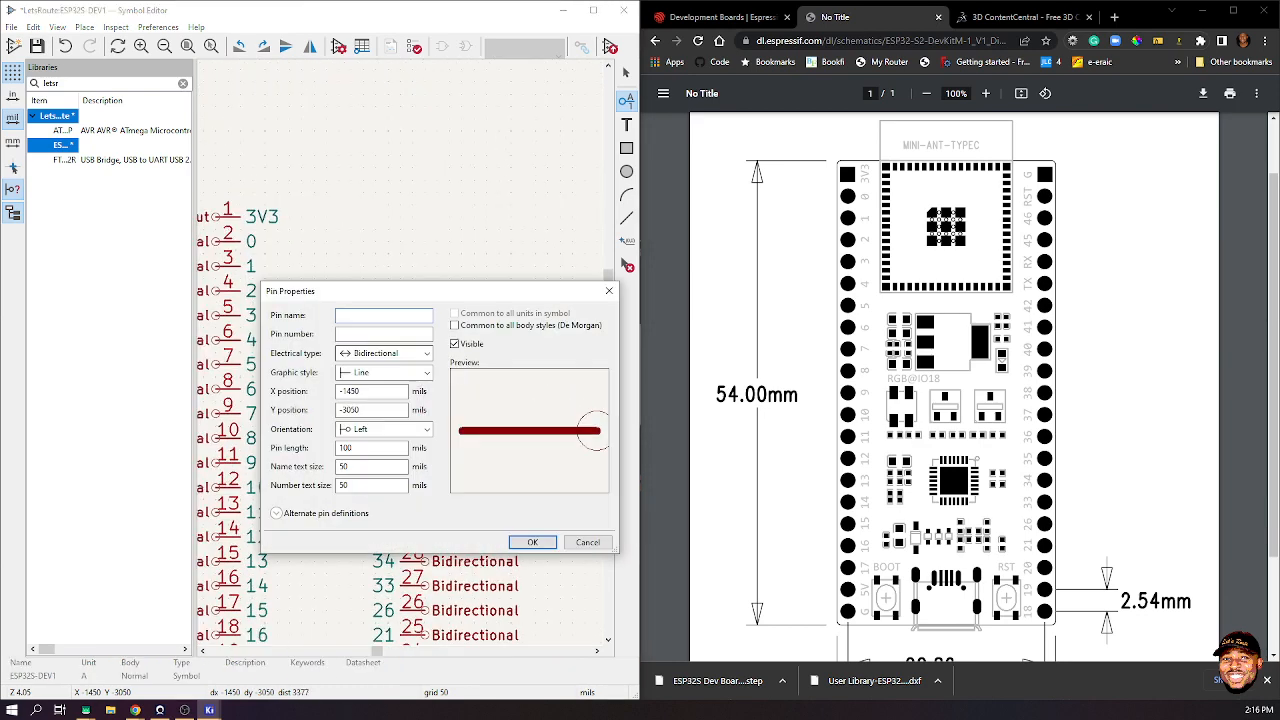
type("42")
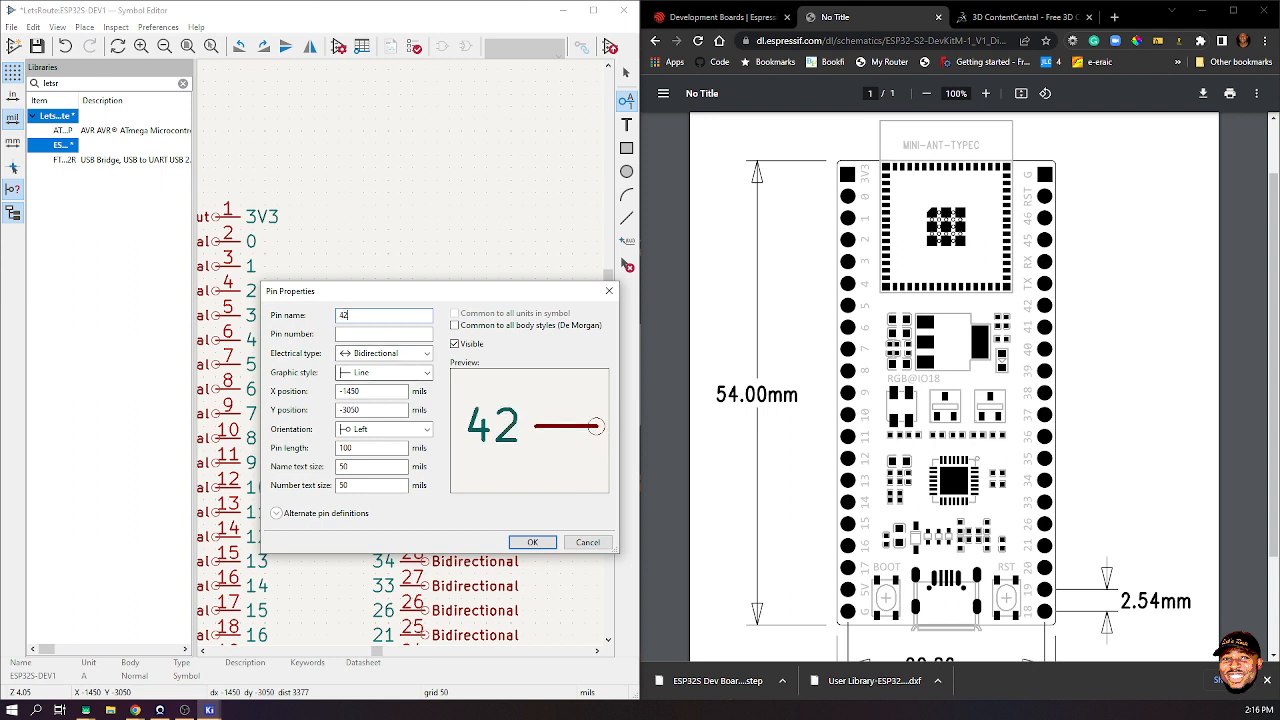
key("Tab")
type("36")
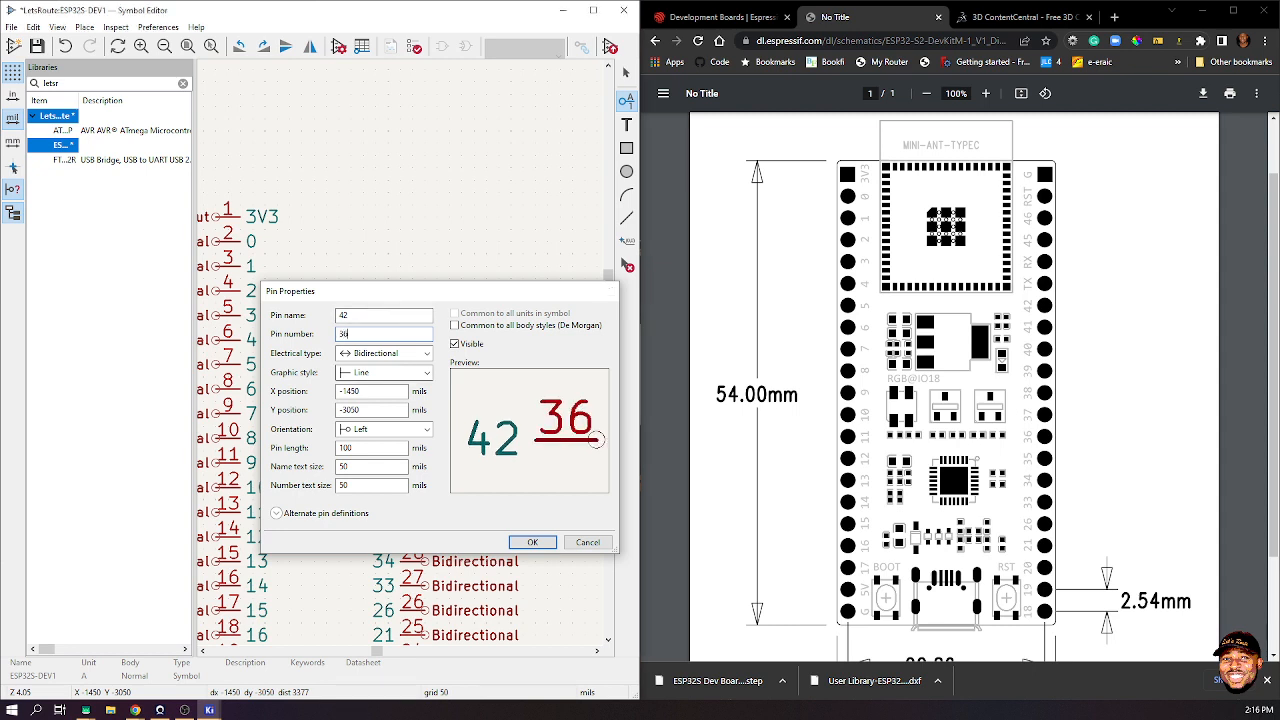
key("Return")
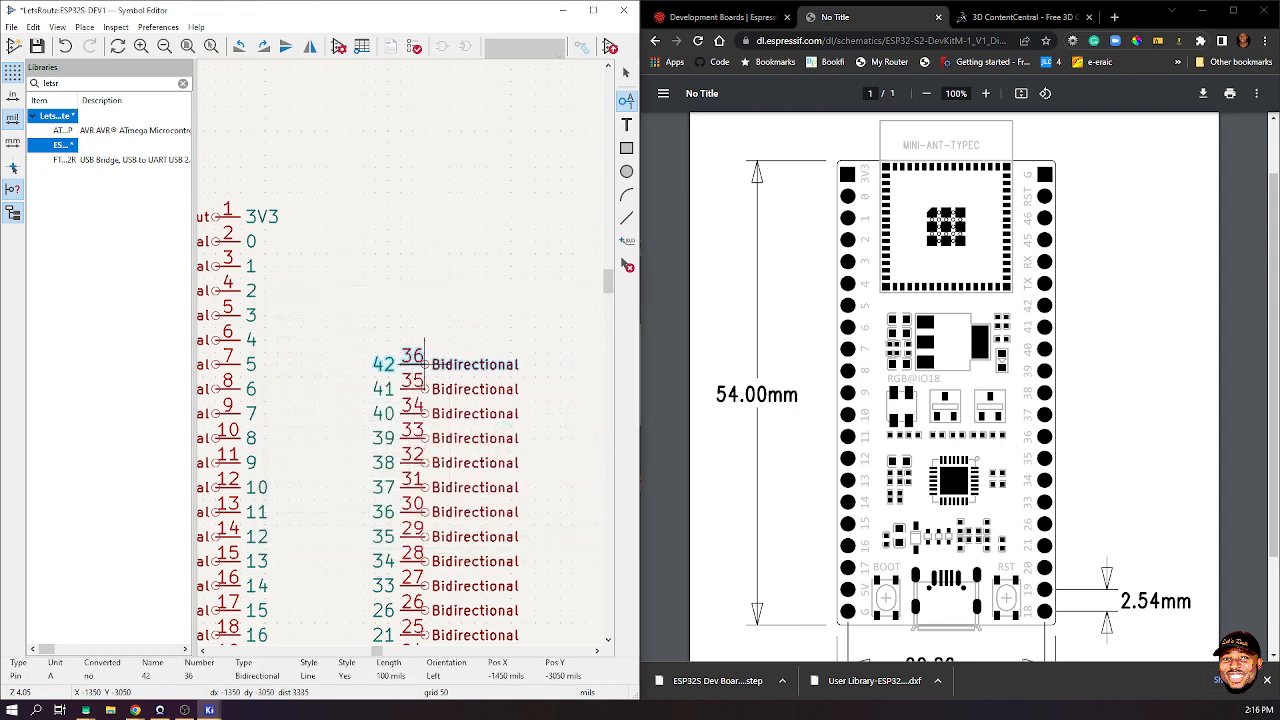
left_click(425, 352)
- Add a TX pin numbered 37 at the top of the right column
left_click(425, 364)
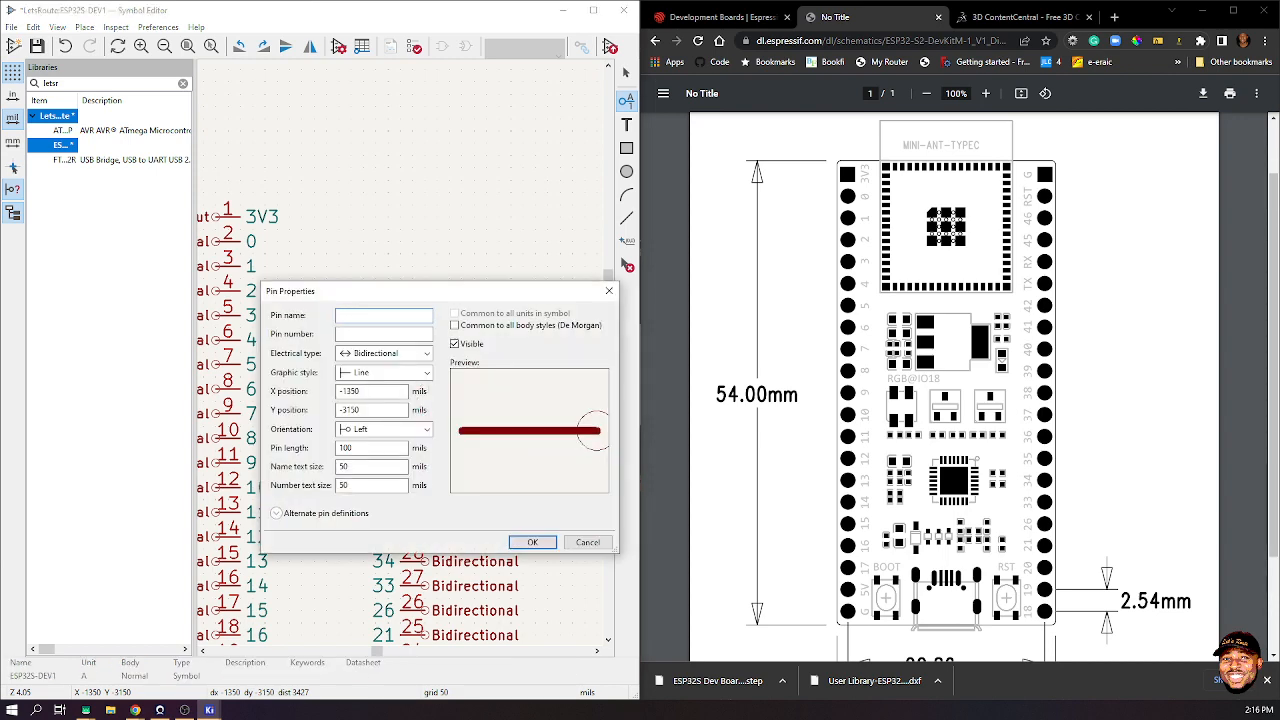
type("TX")
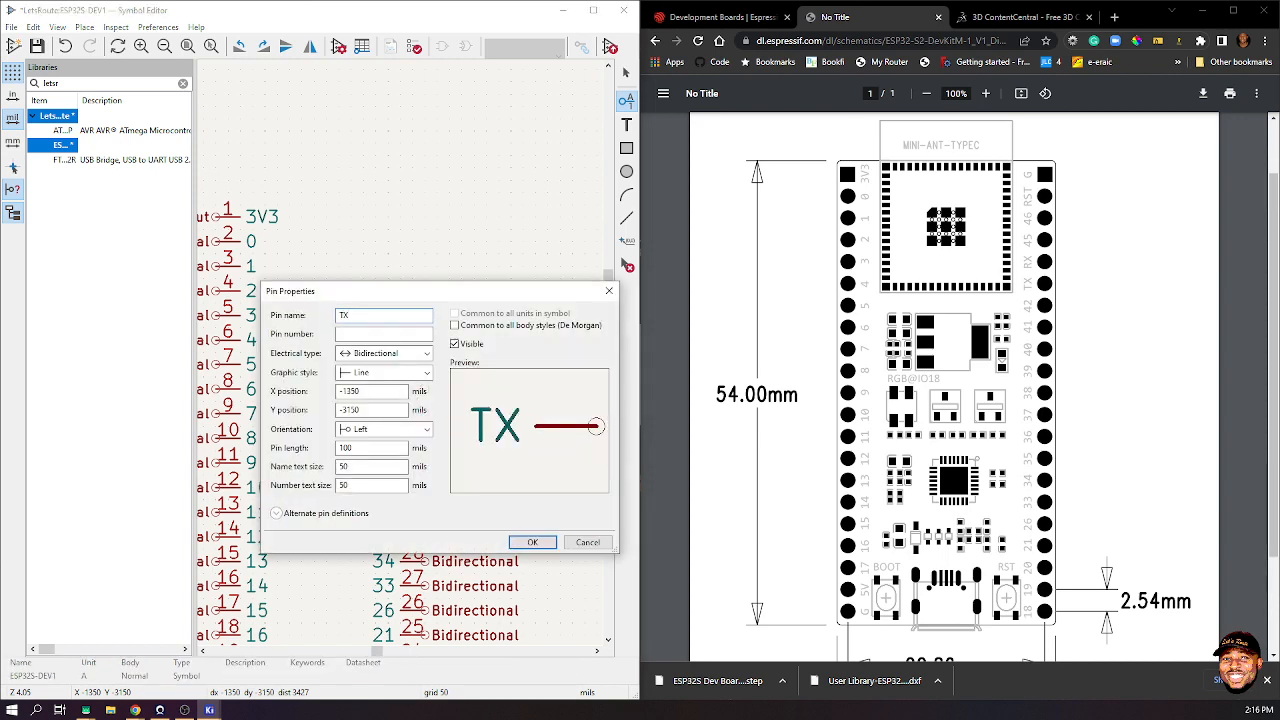
key("Tab")
mouse_move(440, 291)
left_mouse_down()
mouse_move(440, 454)
mouse_move(450, 273)
left_mouse_up()
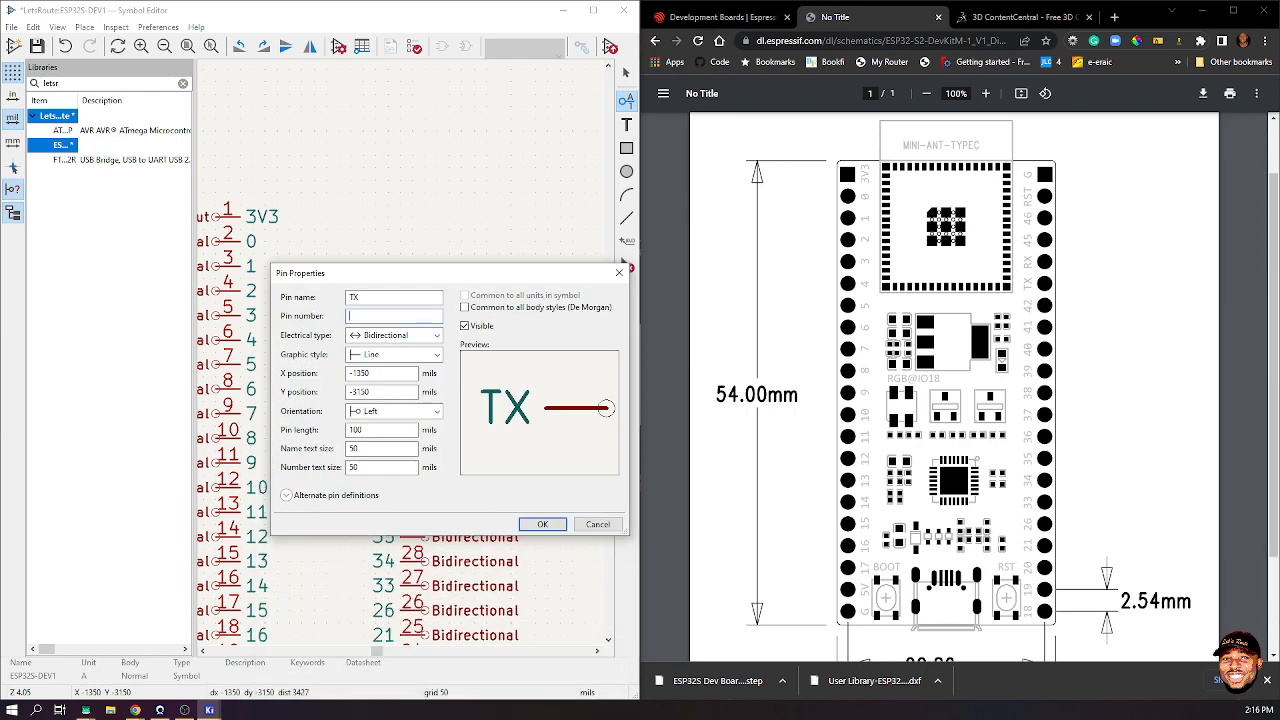
type("37")
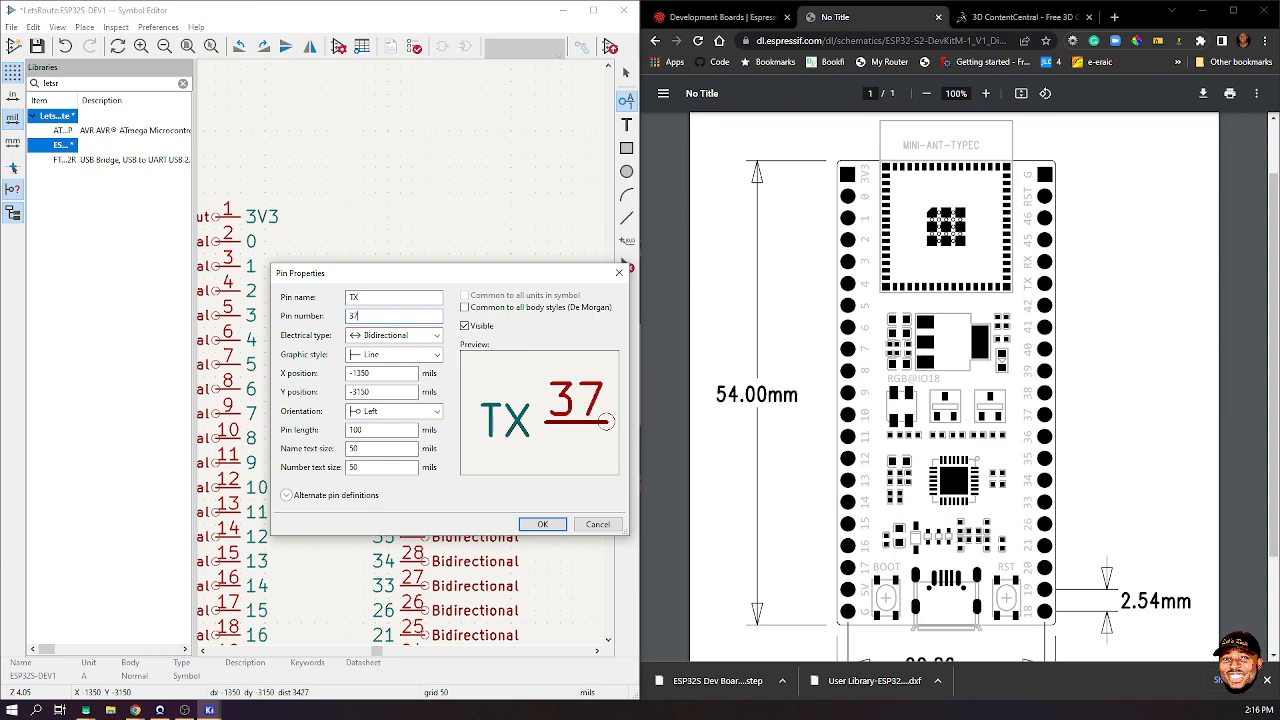
left_click(542, 524)
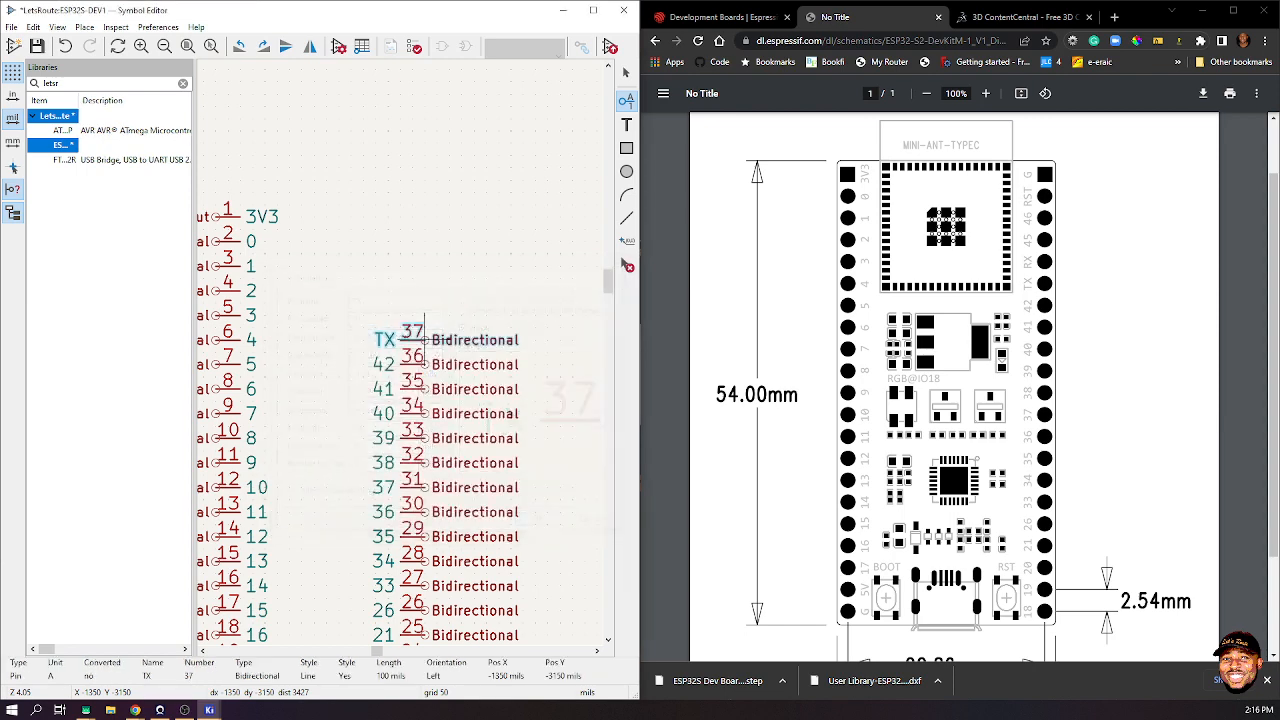
left_click(424, 325)
- Begin an RX pin, entering name RX and number 38
left_click(424, 337)
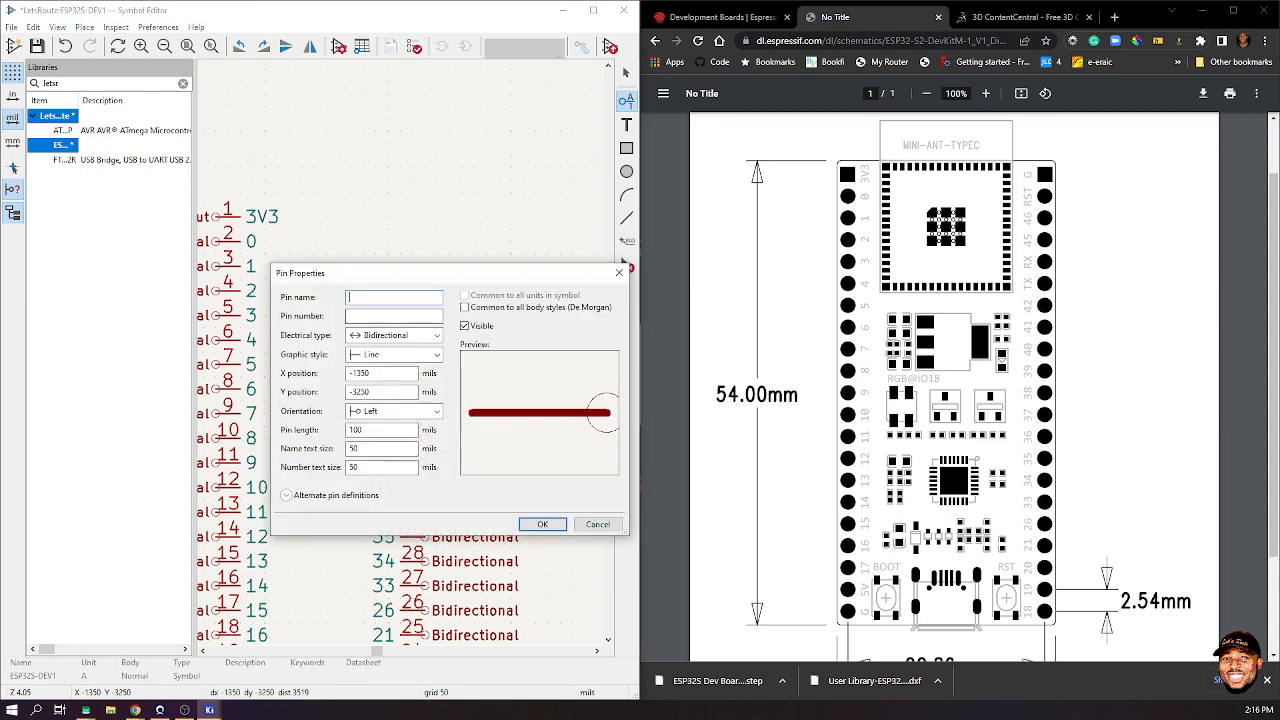
type("RX")
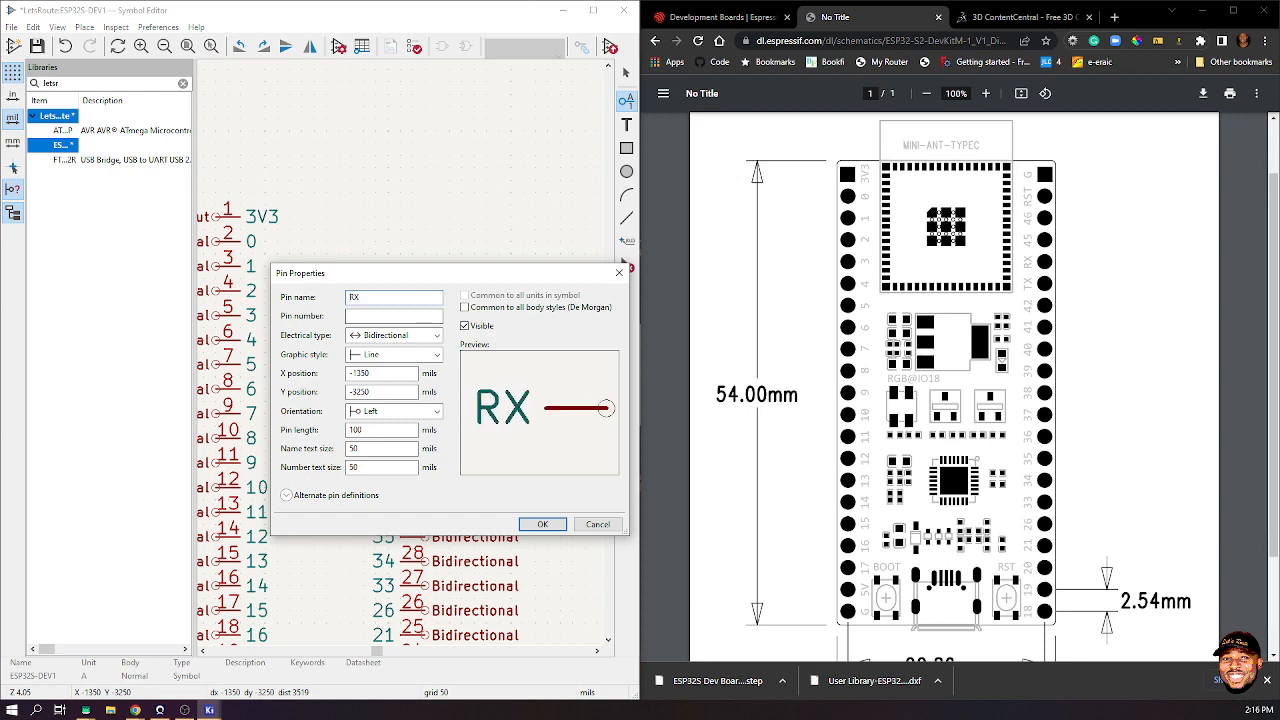
key("Tab")
left_click_drag(424, 273, 415, 317)
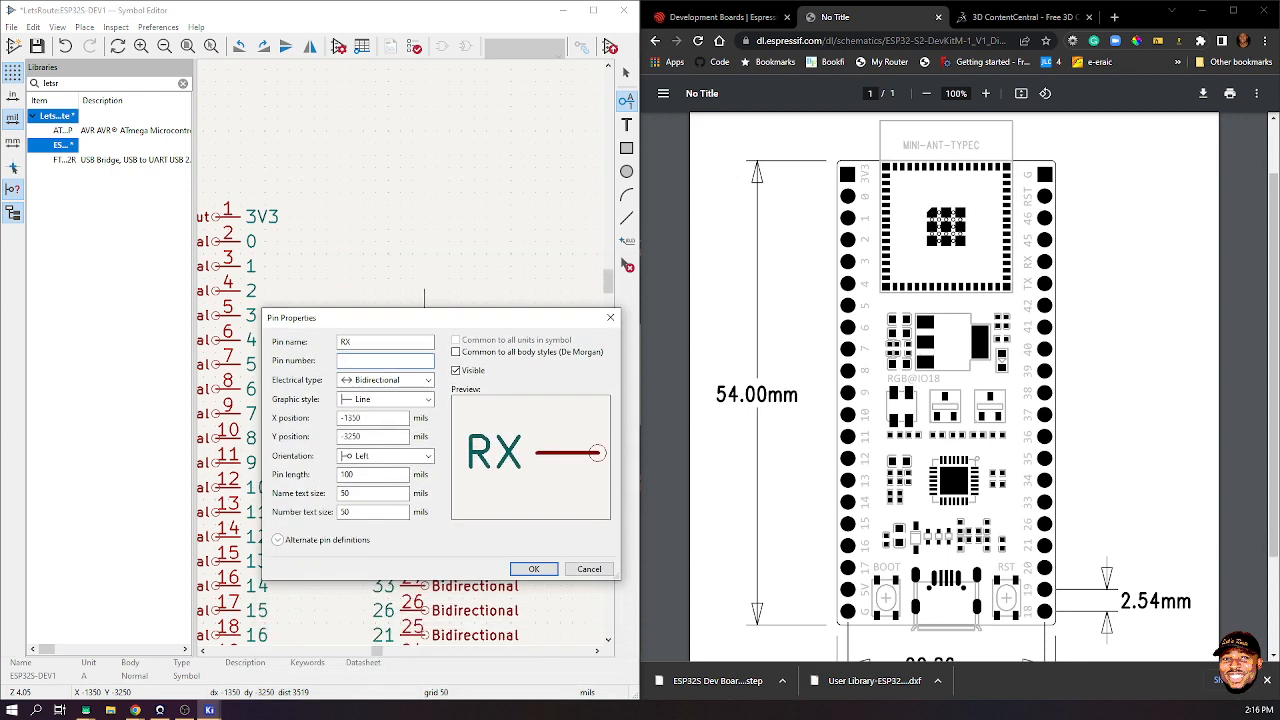
type("38")
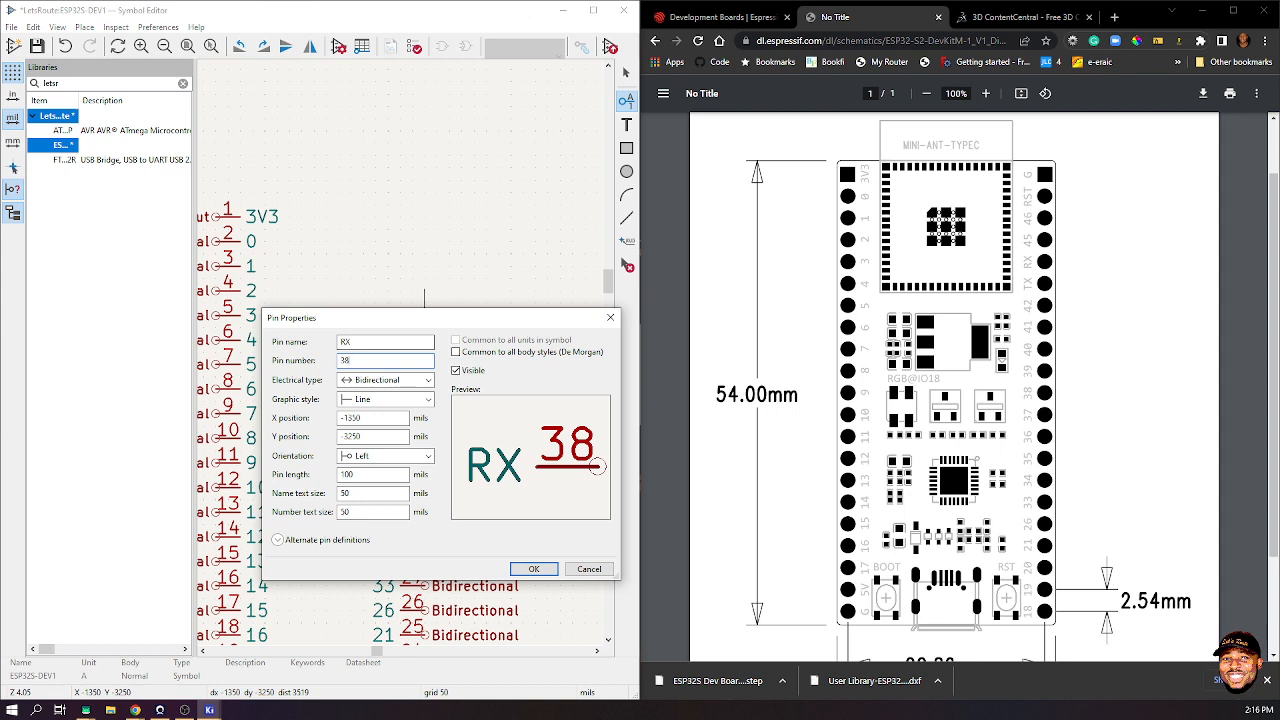
- Place the RX pin 38, then add pin 45 numbered 39 above it
key("Return")
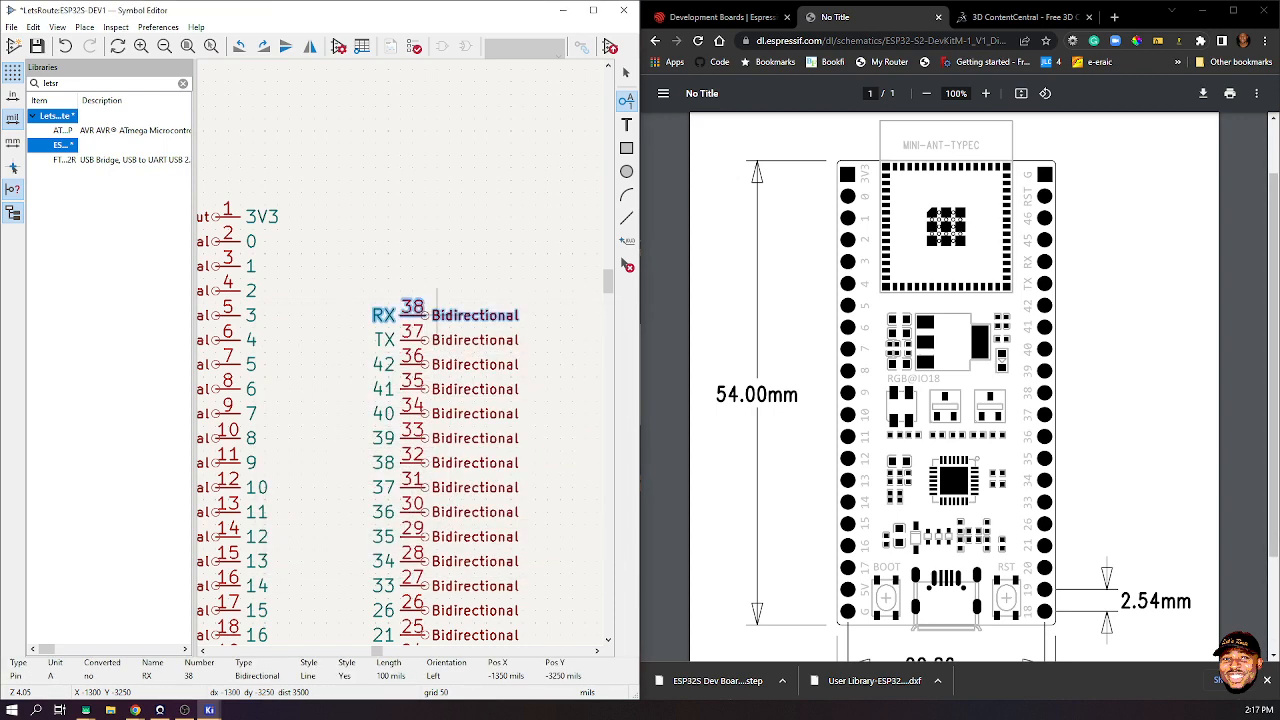
left_click(424, 311)
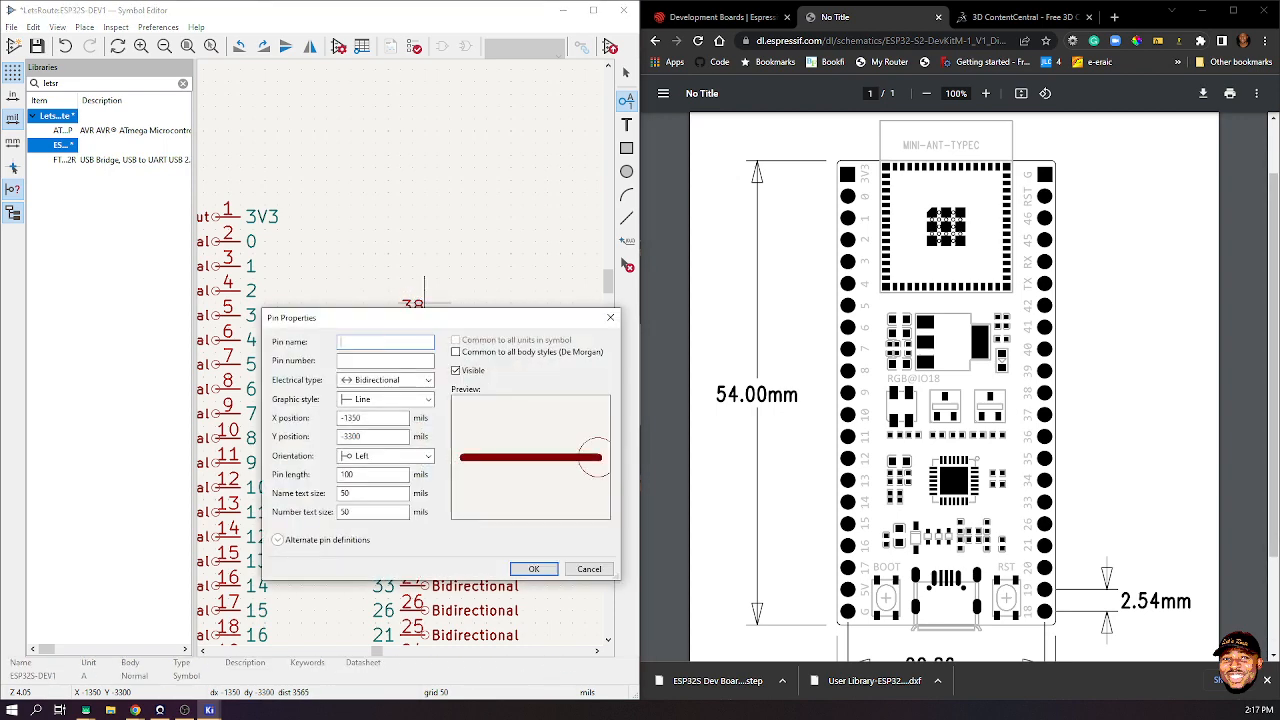
type("45")
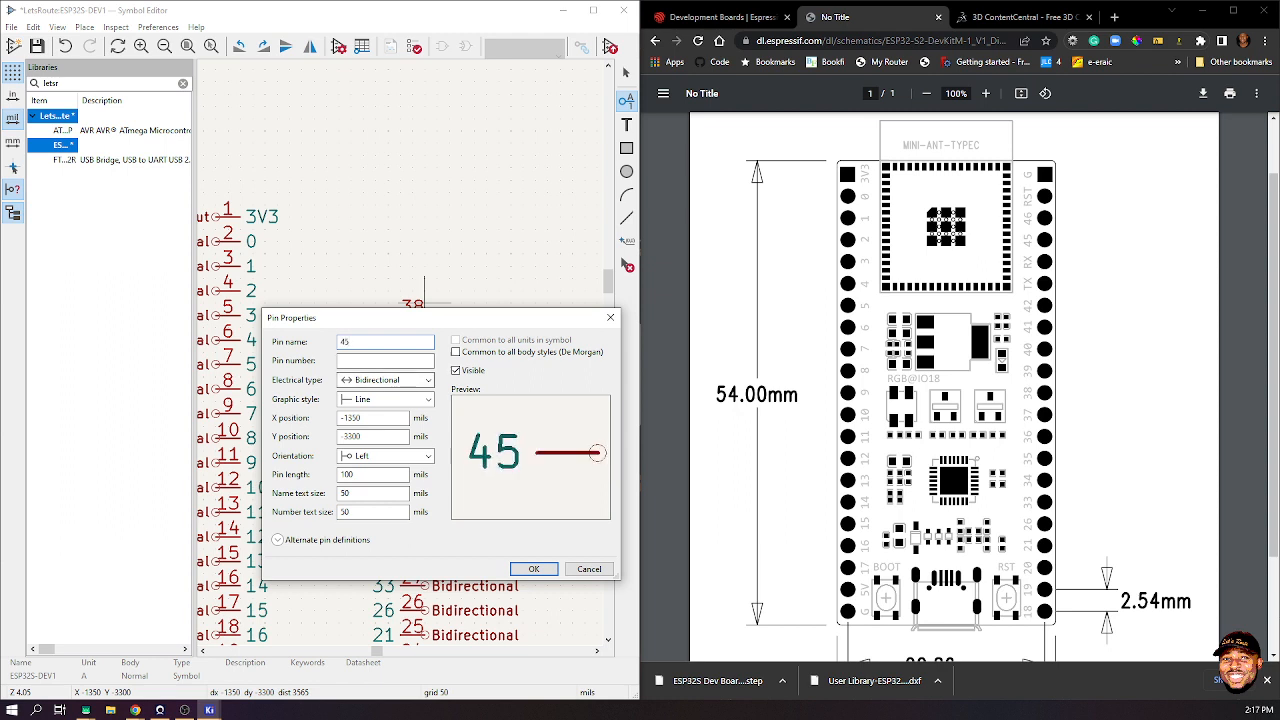
key("Tab")
type("39")
key("Return")
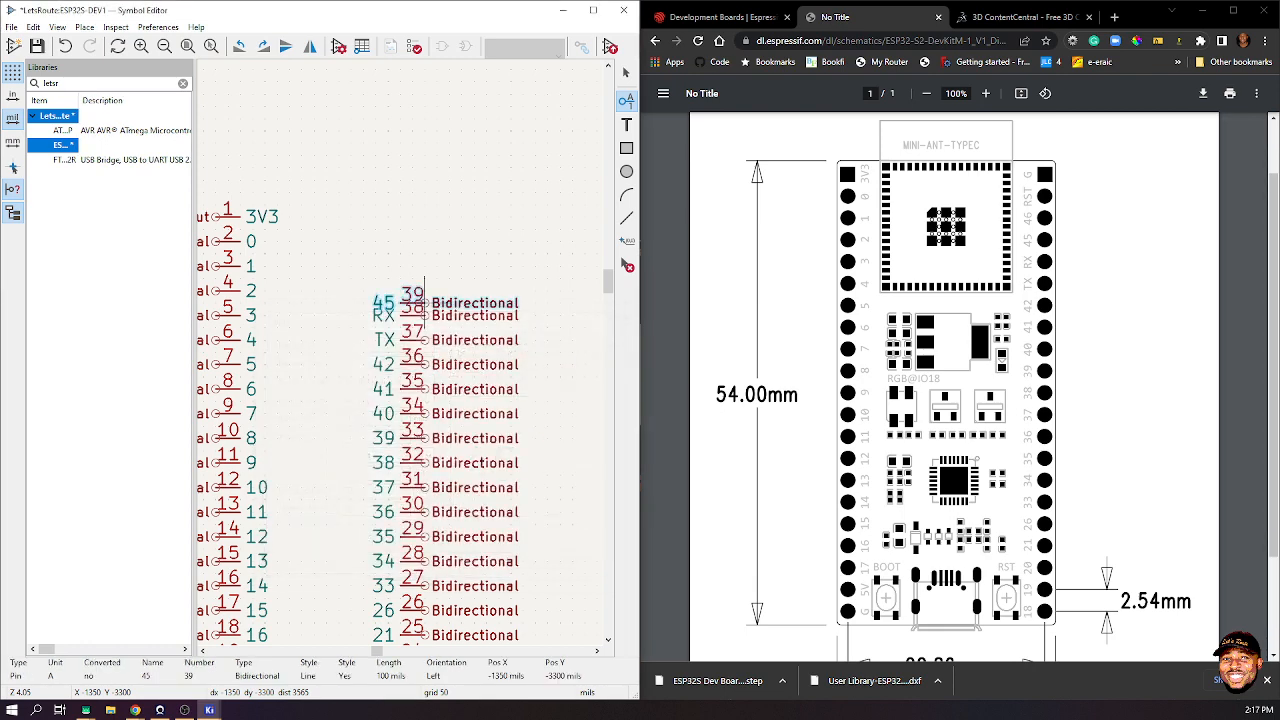
- Add pin 46 numbered 40 above pin 39
key("p")
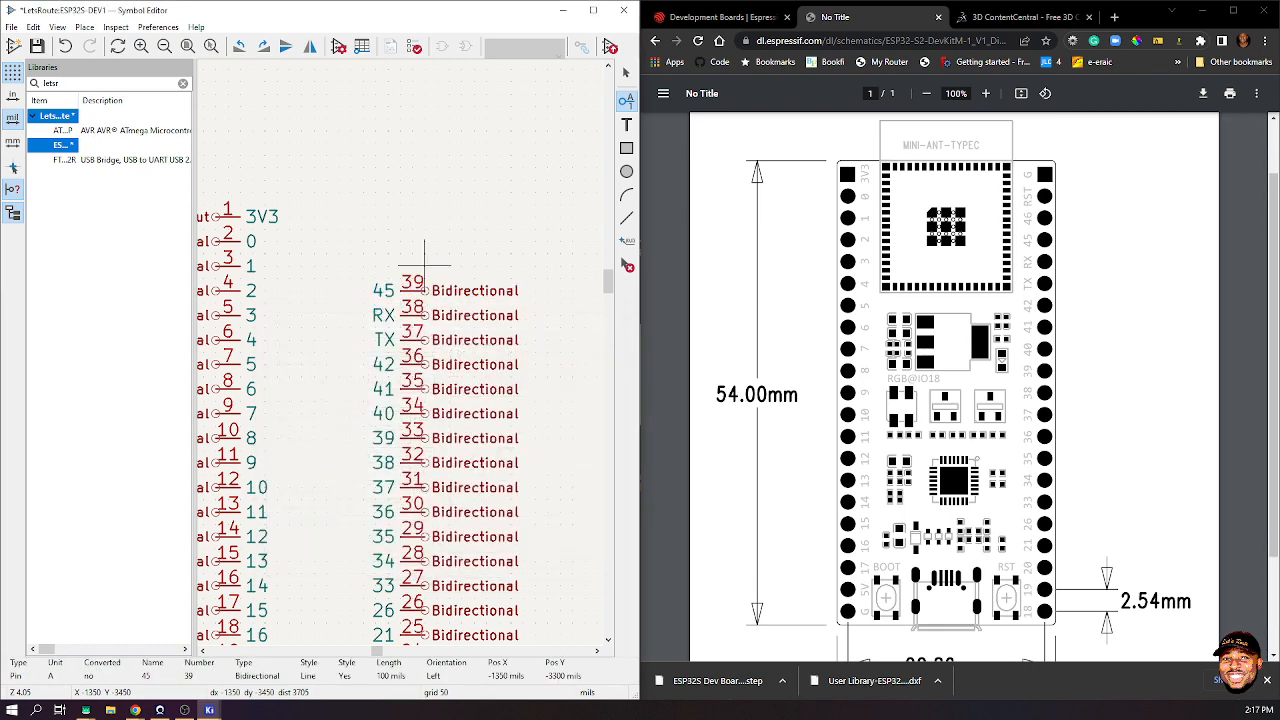
type("46")
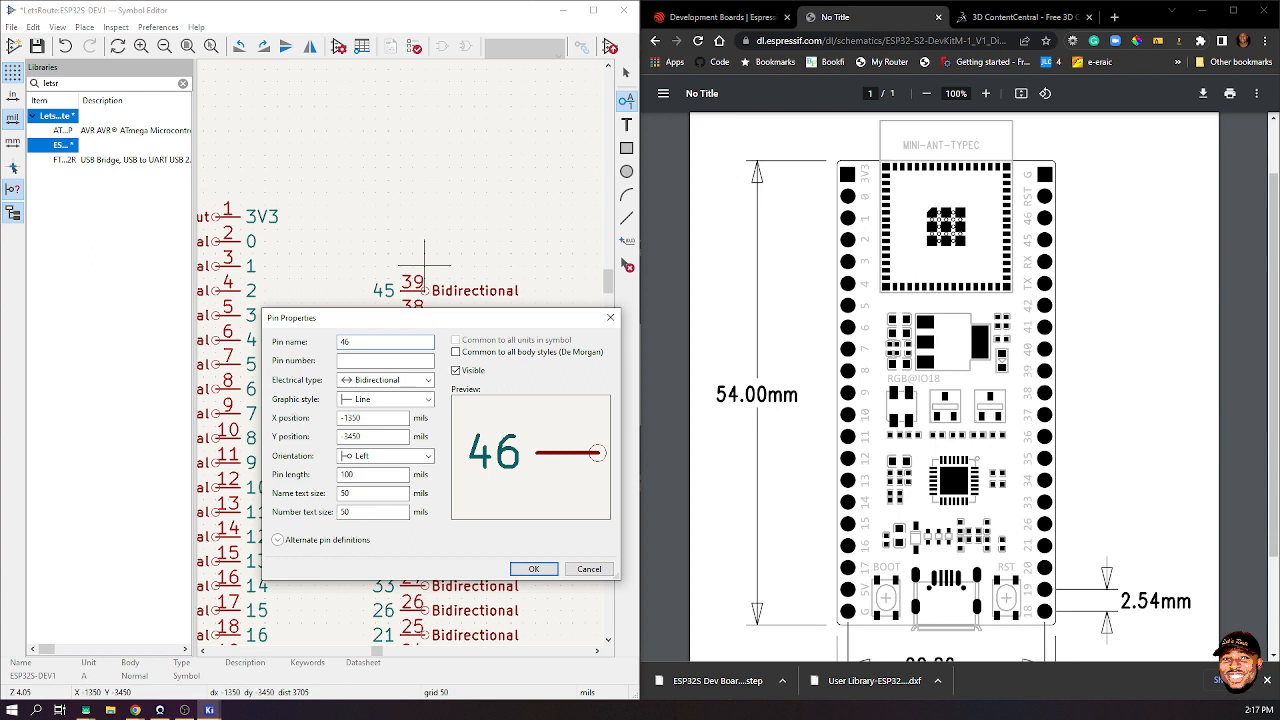
key("Tab")
type("40")
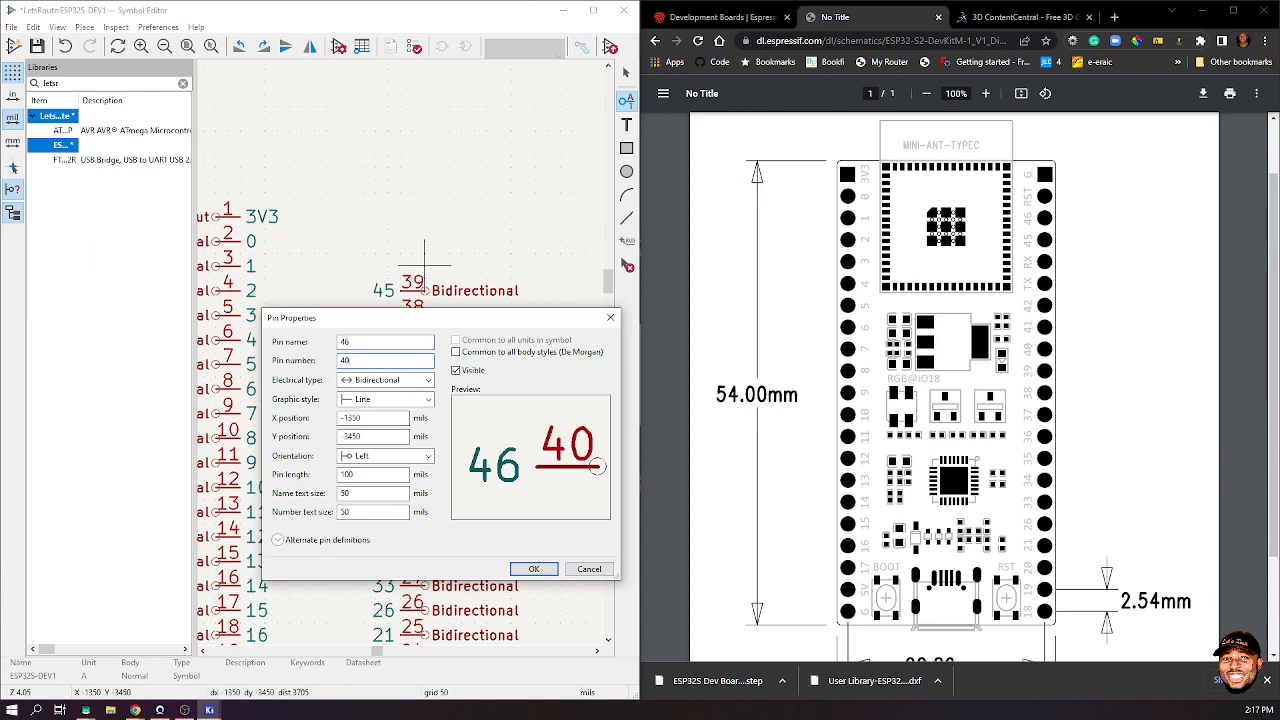
key("Return")
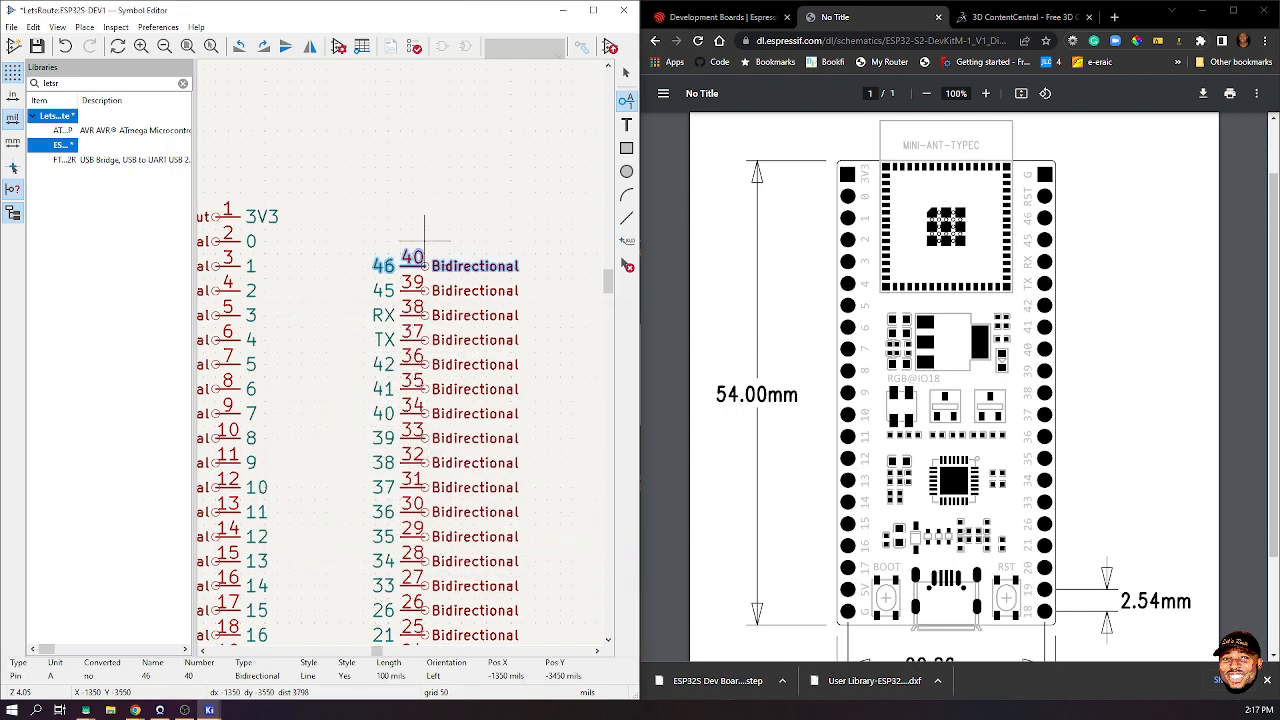
- Add an RST pin numbered 41 above pin 40
left_click(424, 240)
type("RST")
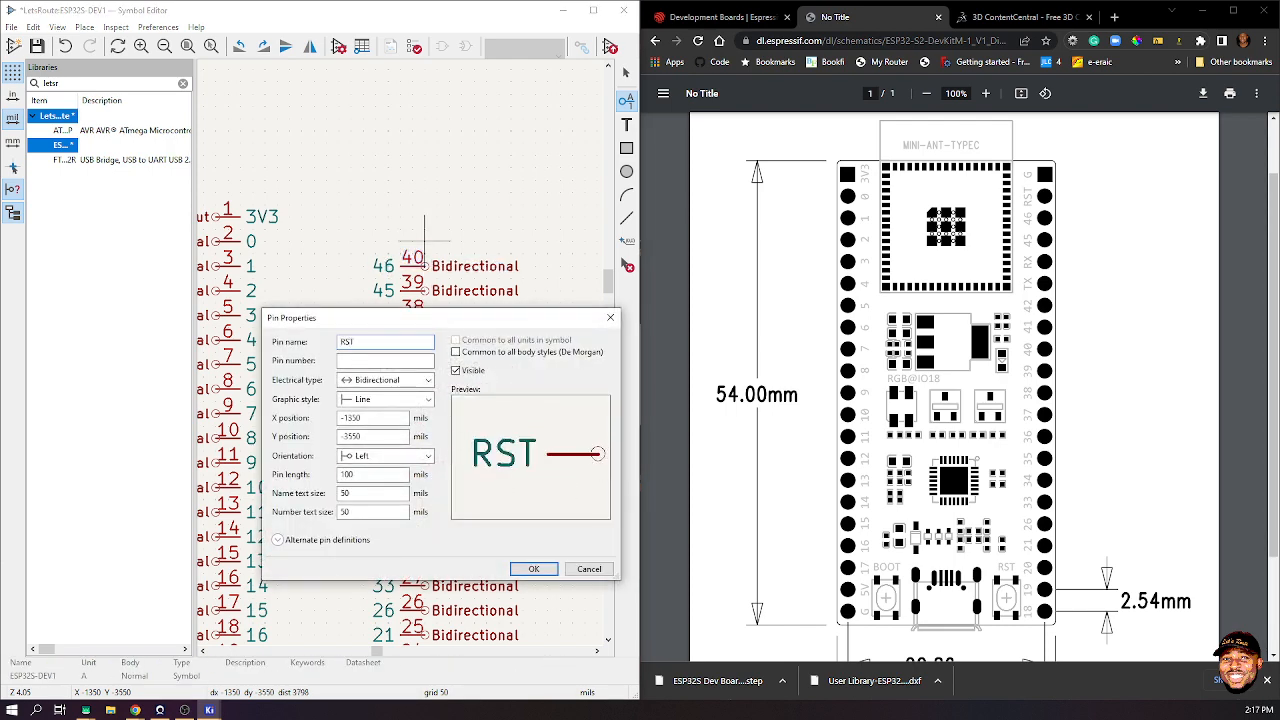
key("Tab")
type("41")
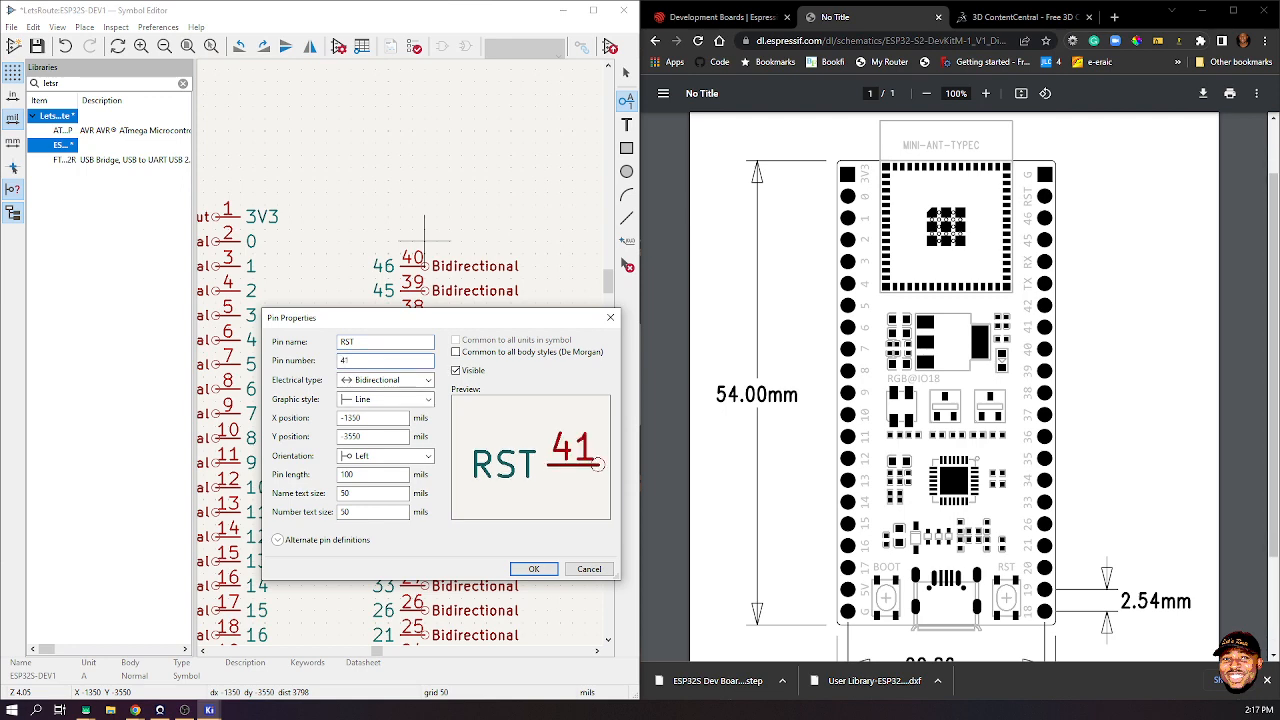
key("Return")
- Add a GND pin numbered 42 at the top of the right column
left_click(425, 216)
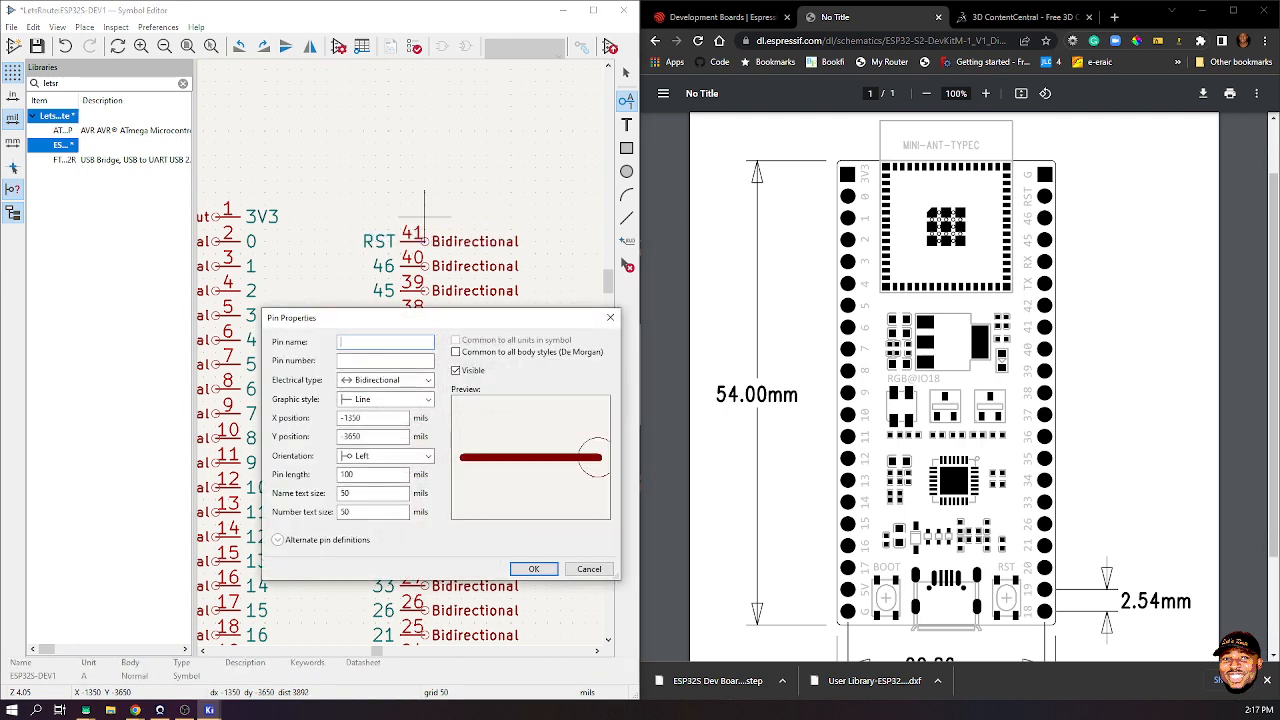
type("GND")
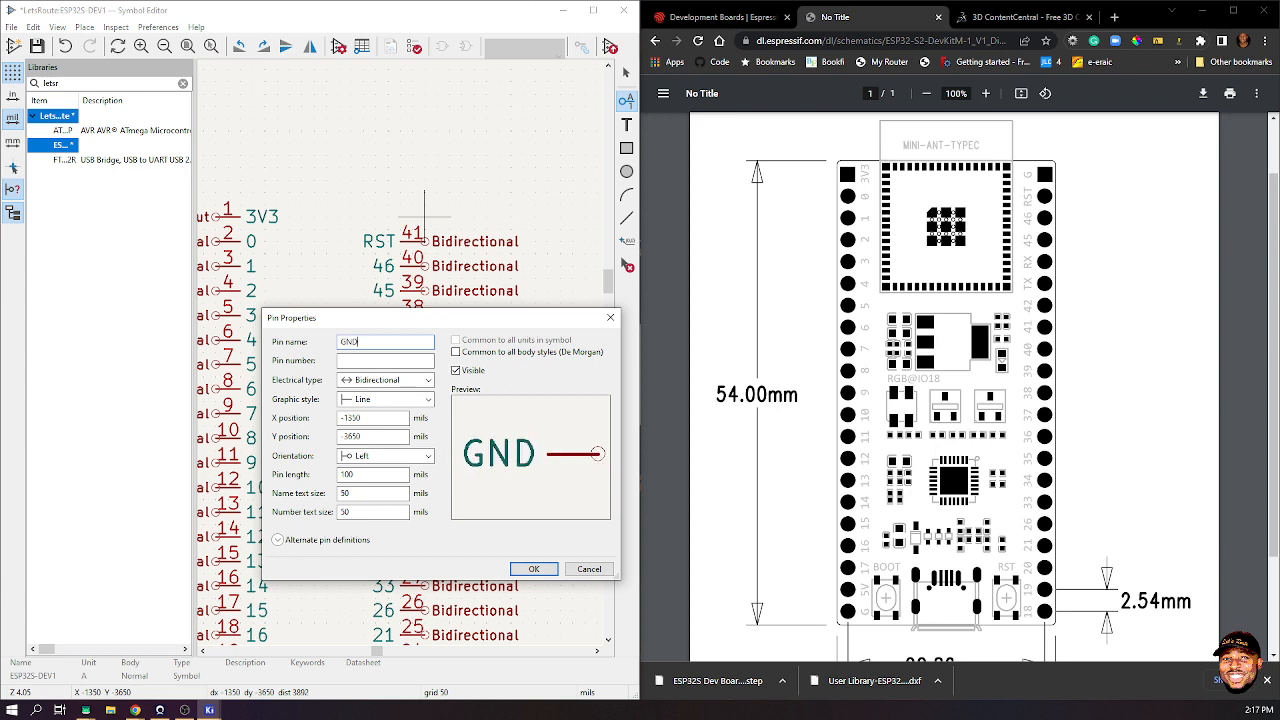
key("Tab")
type("2")
key("BackSpace")
type("4")
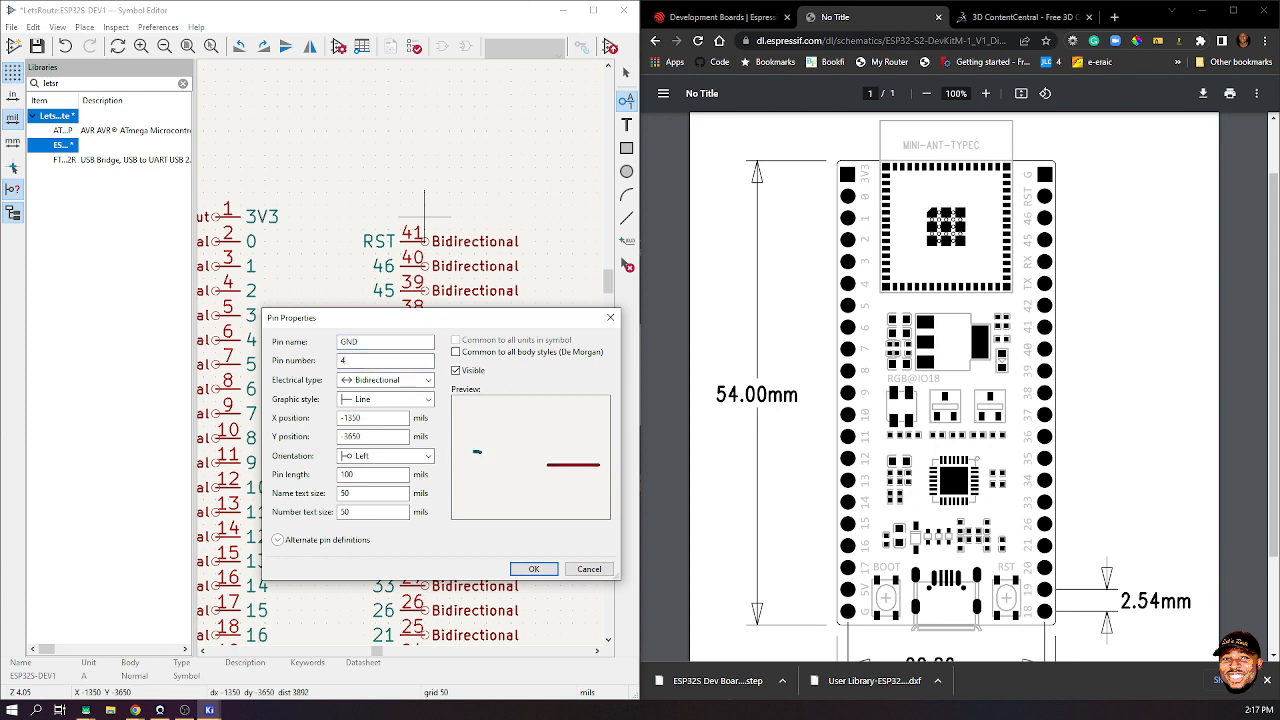
type("2")
key("Return")
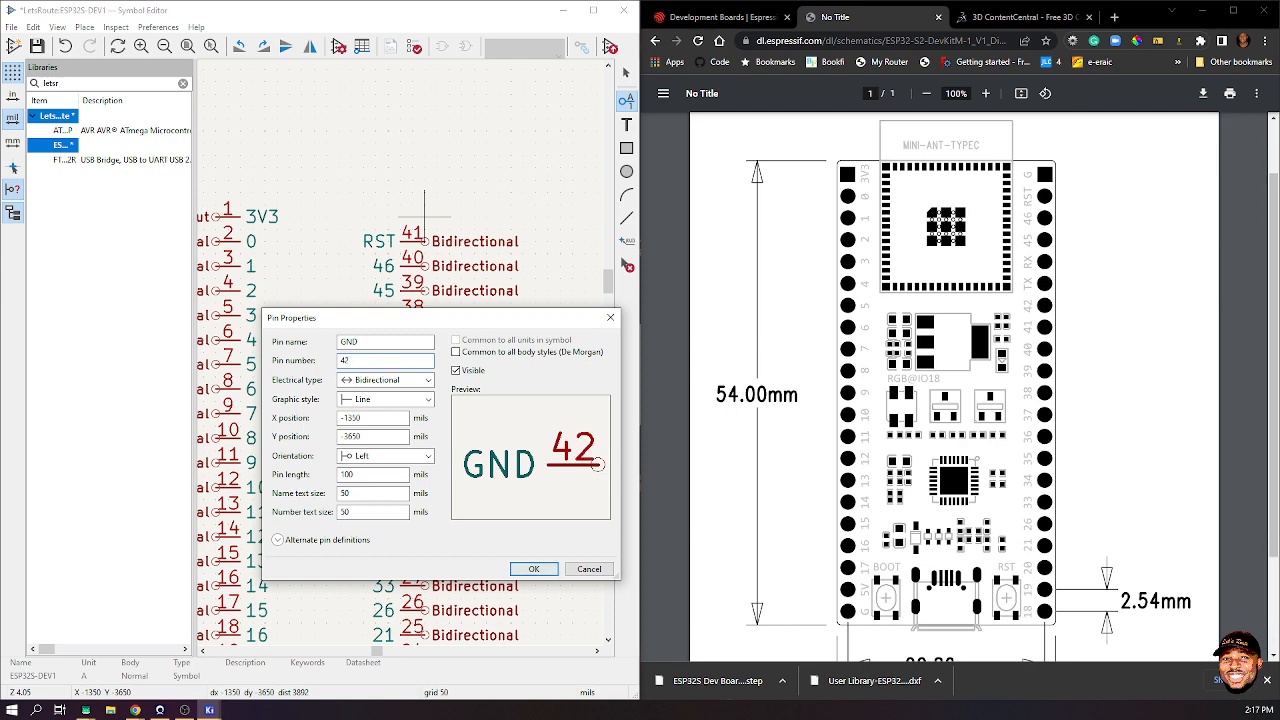
left_click(424, 217)
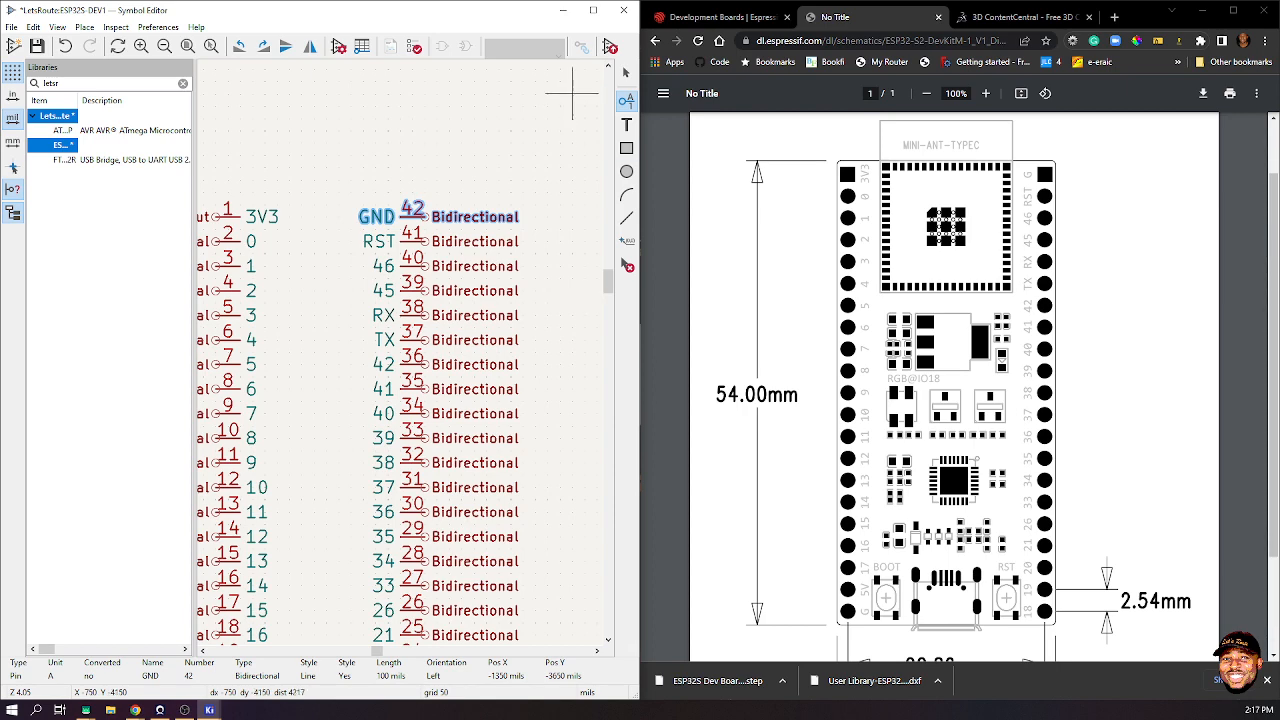
- Maximize the editor and shift all the symbol's pins to the left
left_click(593, 10)
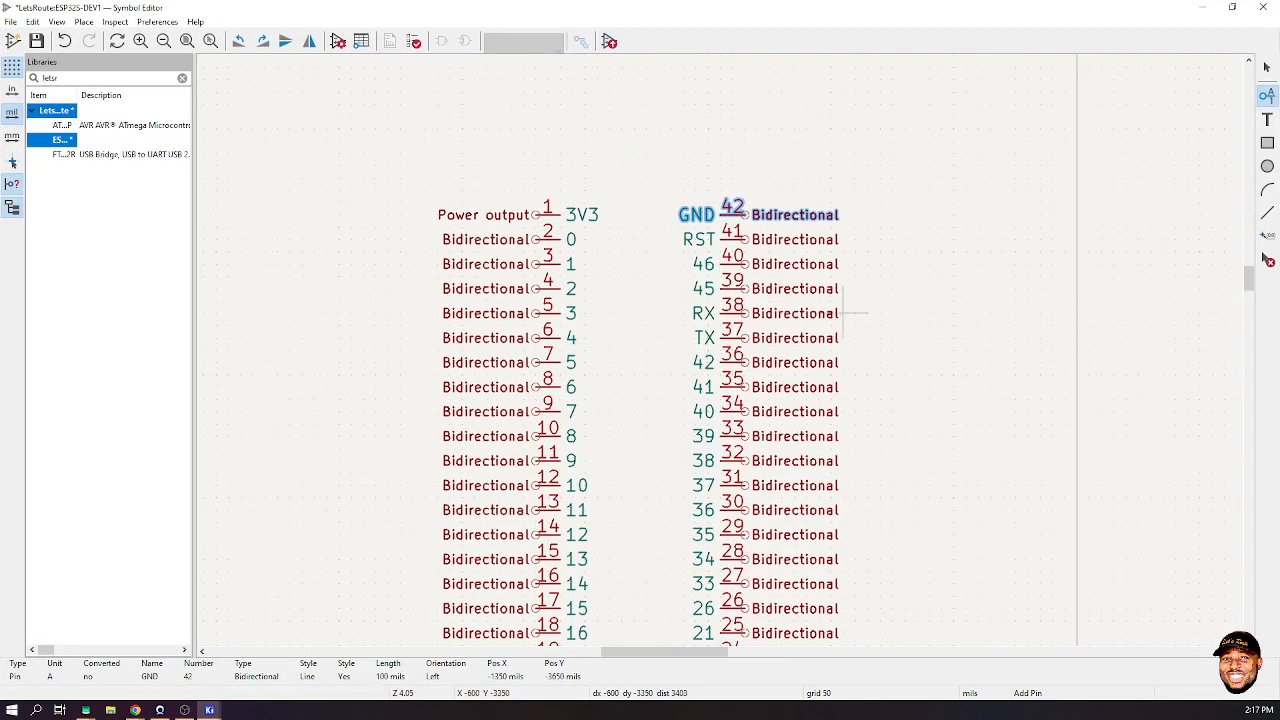
left_click(1267, 67)
scroll(686, 520, "down", 3)
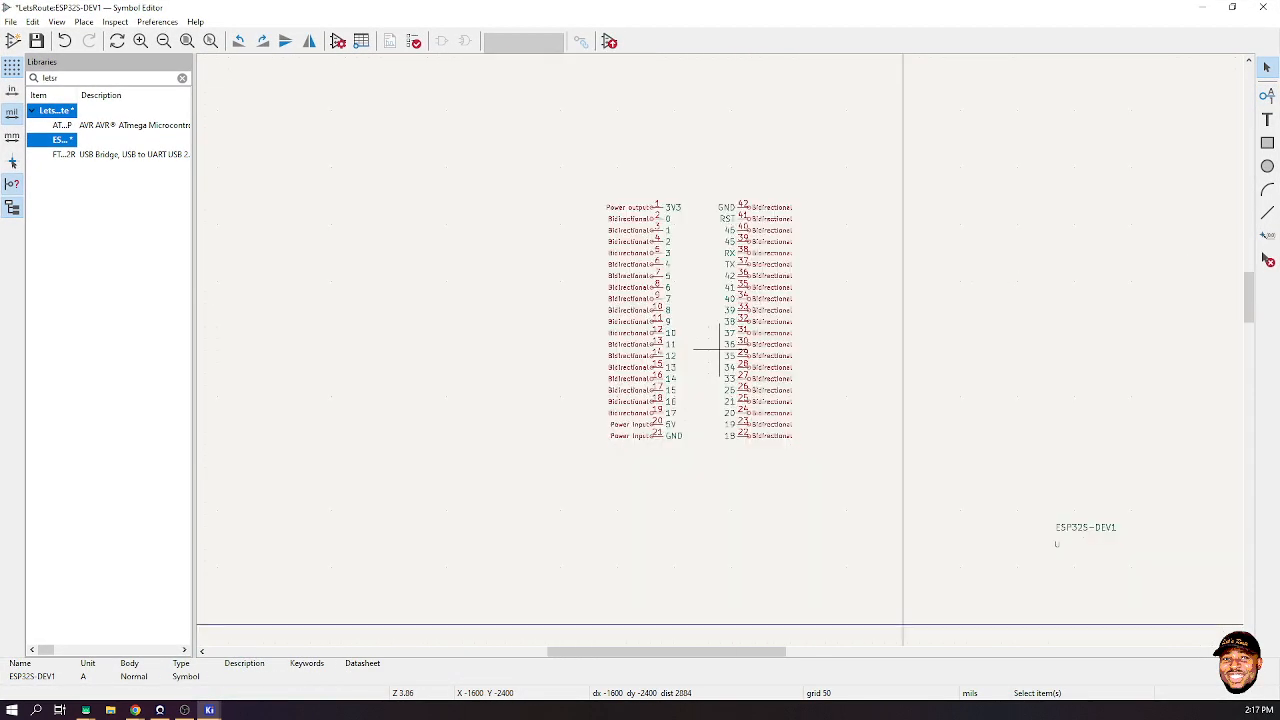
left_click_drag(549, 162, 848, 552)
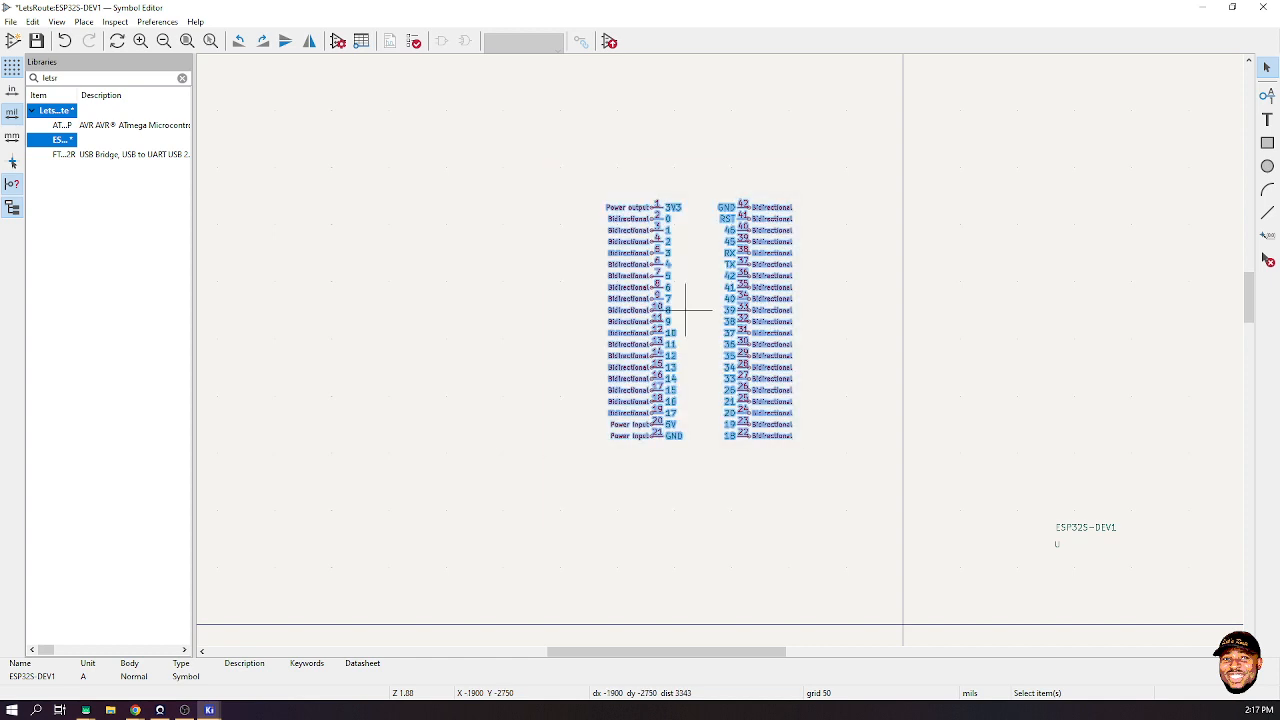
left_click_drag(686, 310, 429, 310)
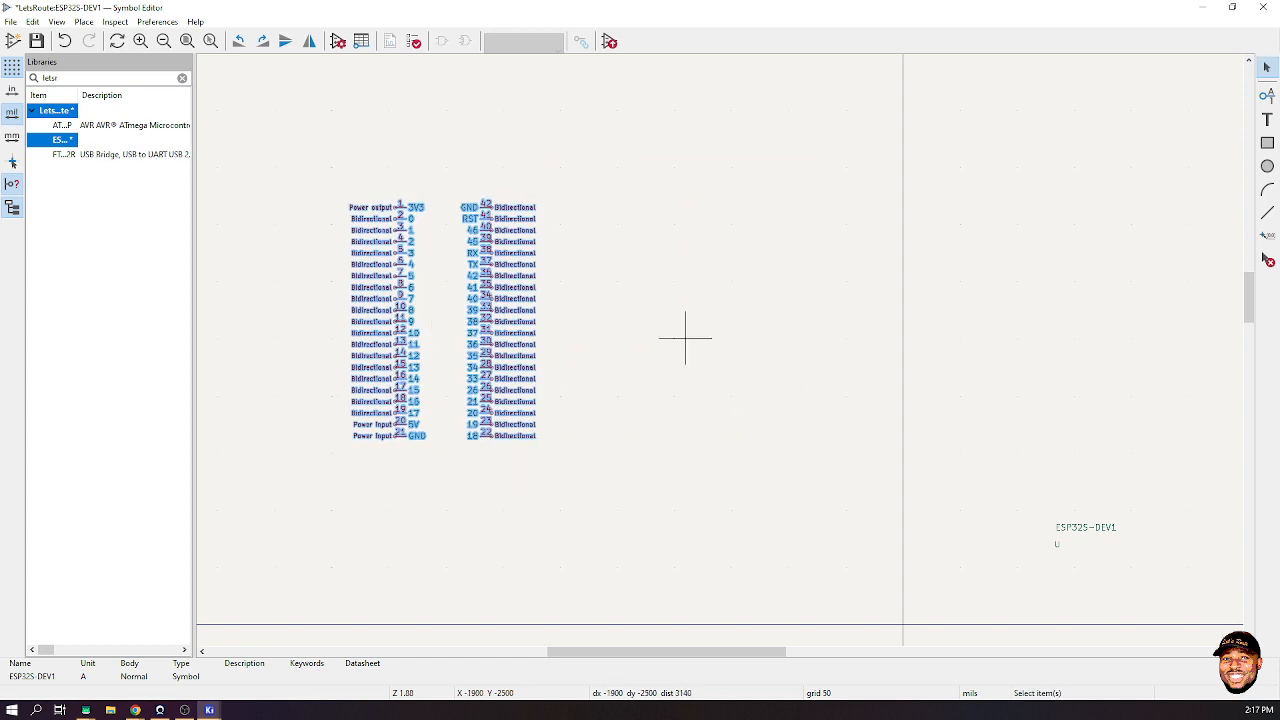
left_click(959, 316)
- Draw the tall 1300 × 2800 mil body rectangle
left_click(1267, 143)
scroll(952, 337, "down", 3)
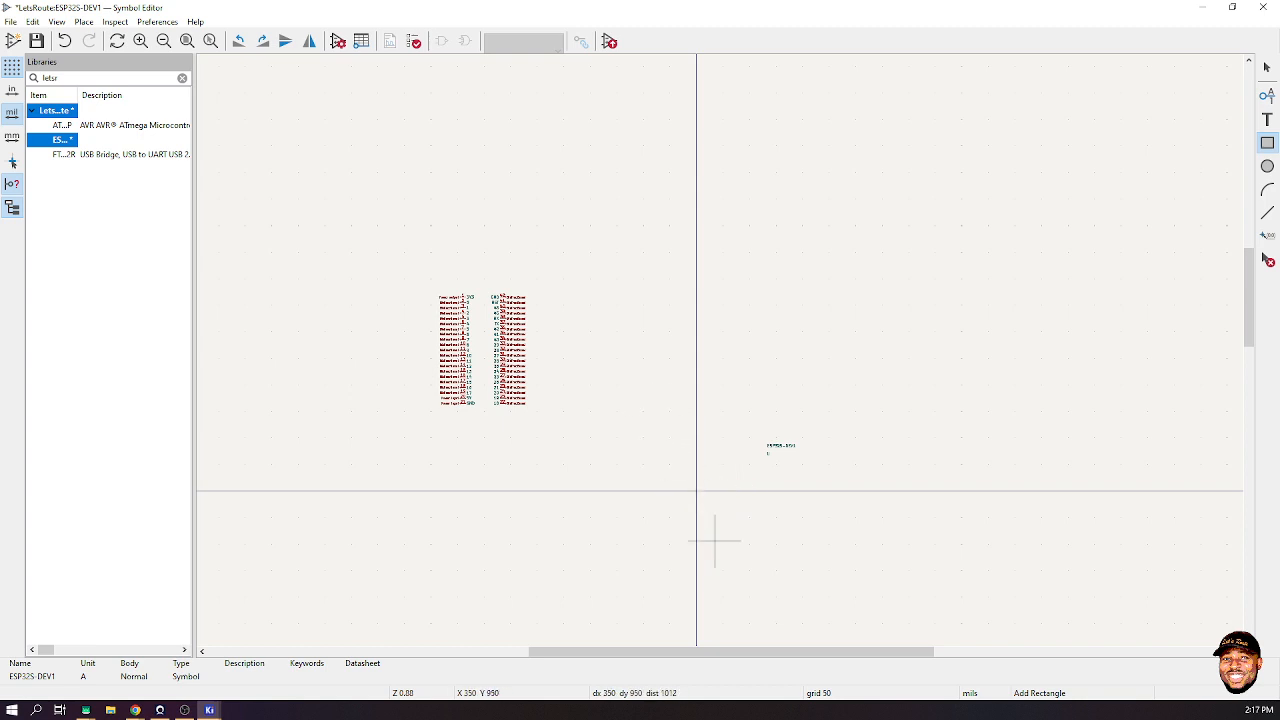
left_click(661, 416)
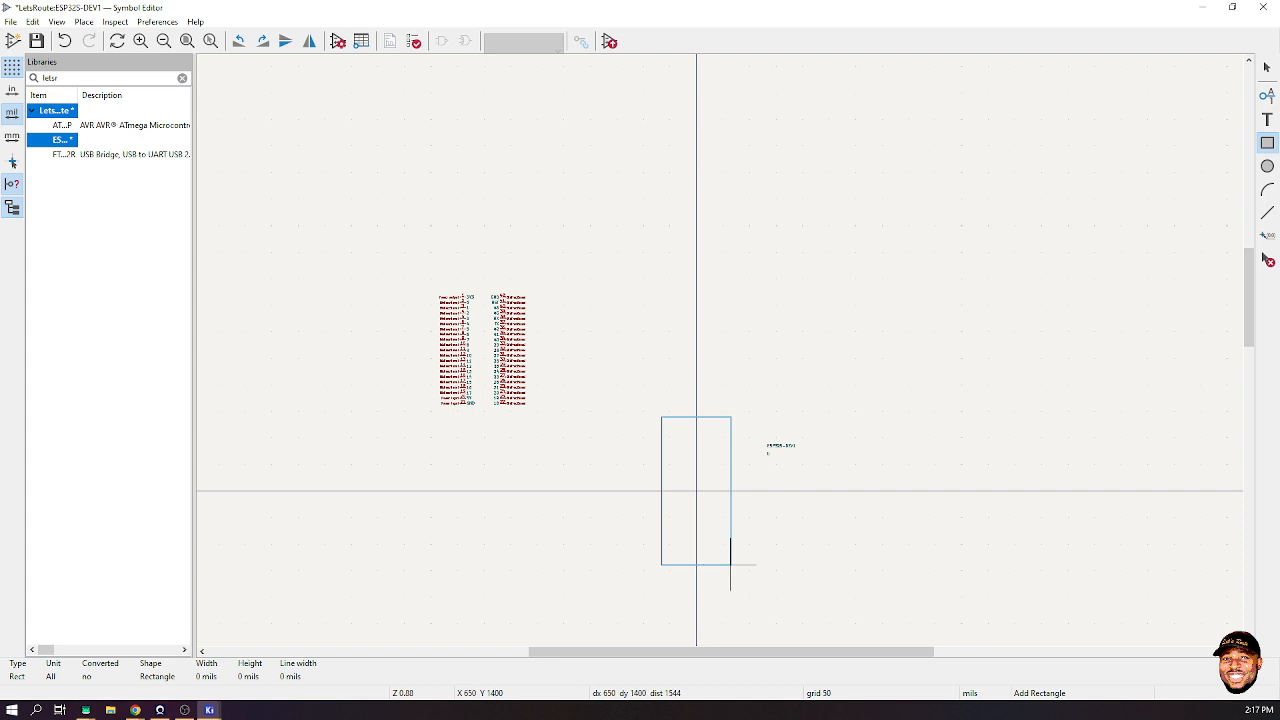
left_click(731, 564)
key("Escape")
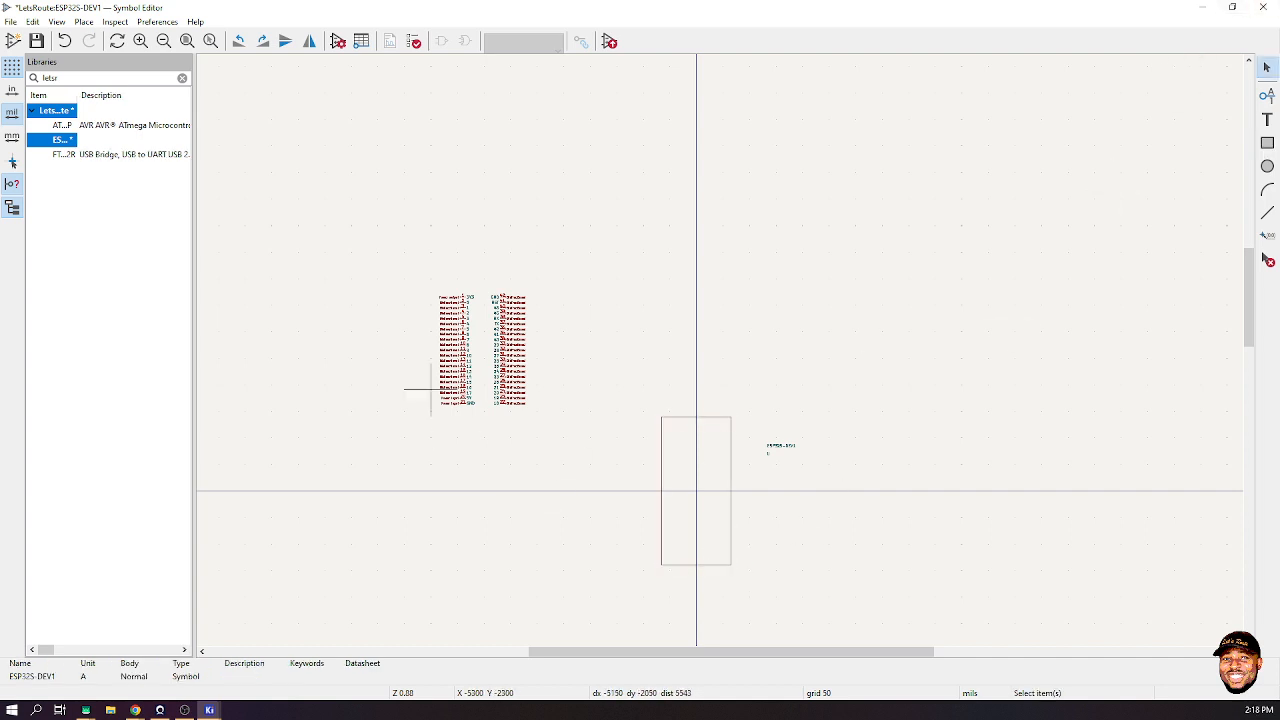
- Move both pin columns beside the rectangle and fit the symbol in view
left_click_drag(380, 232, 580, 457)
key("m")
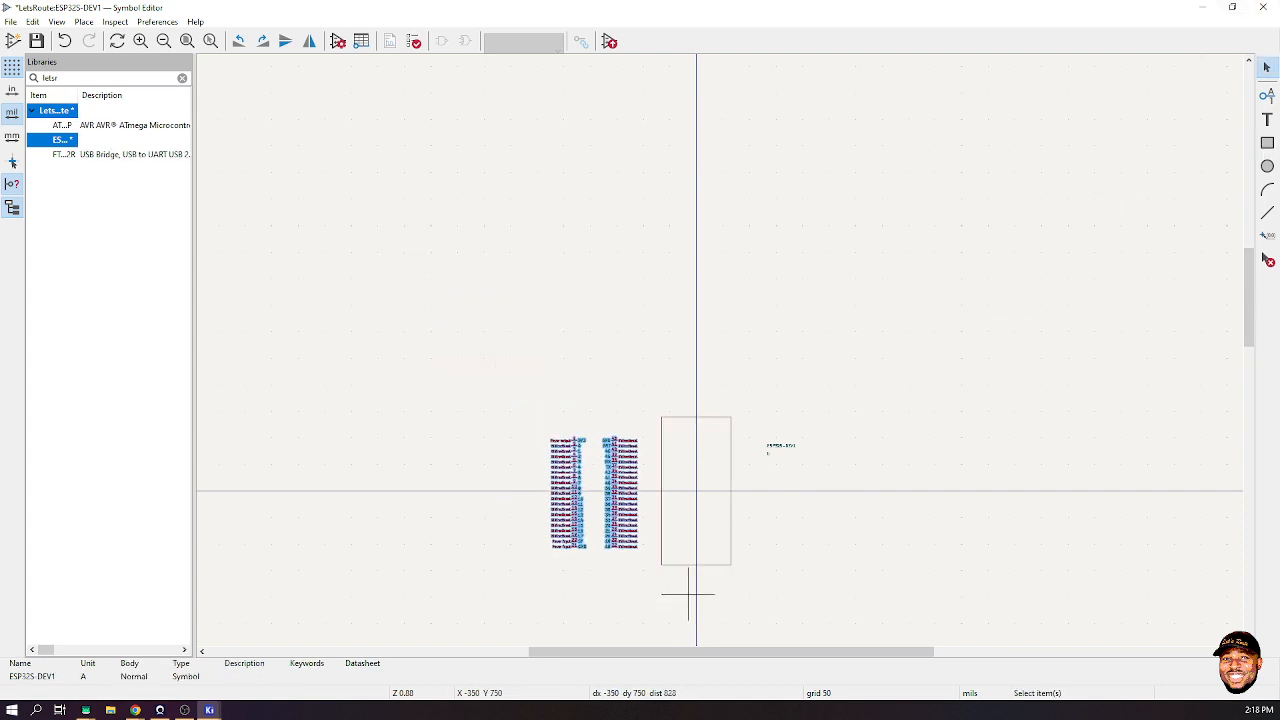
left_click(691, 591)
left_click(187, 40)
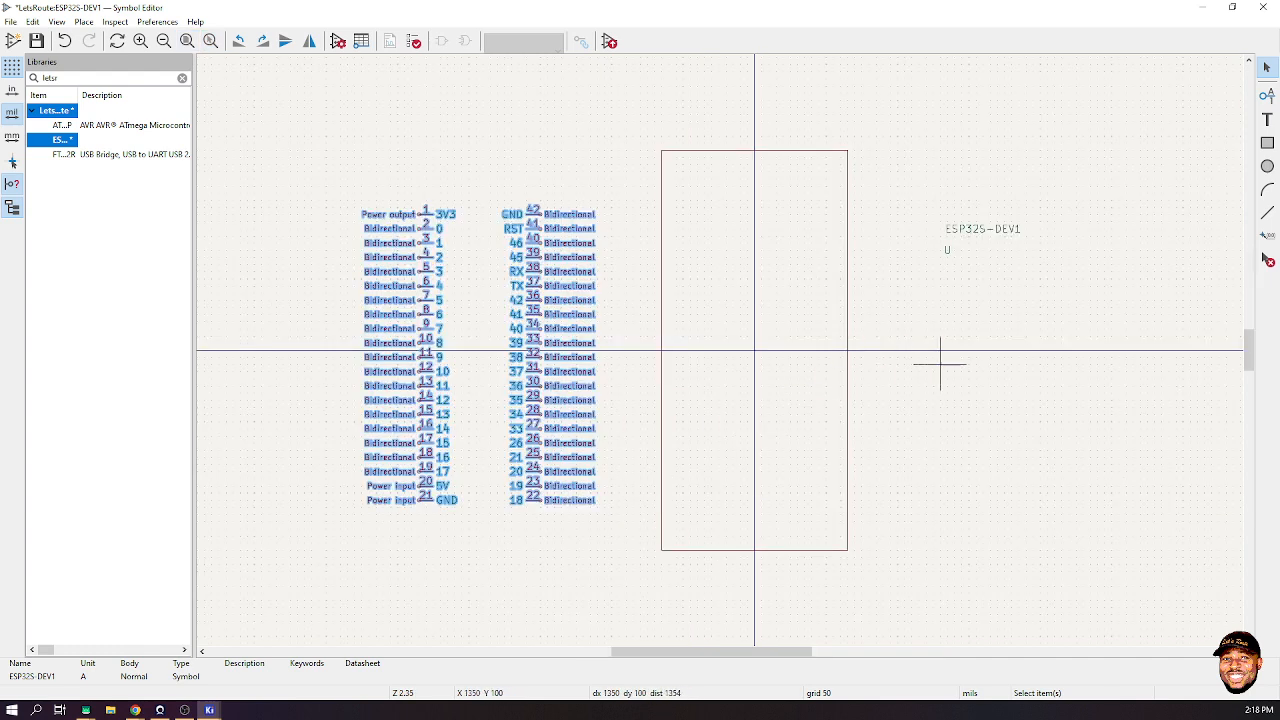
key("Escape")
left_click(733, 150)
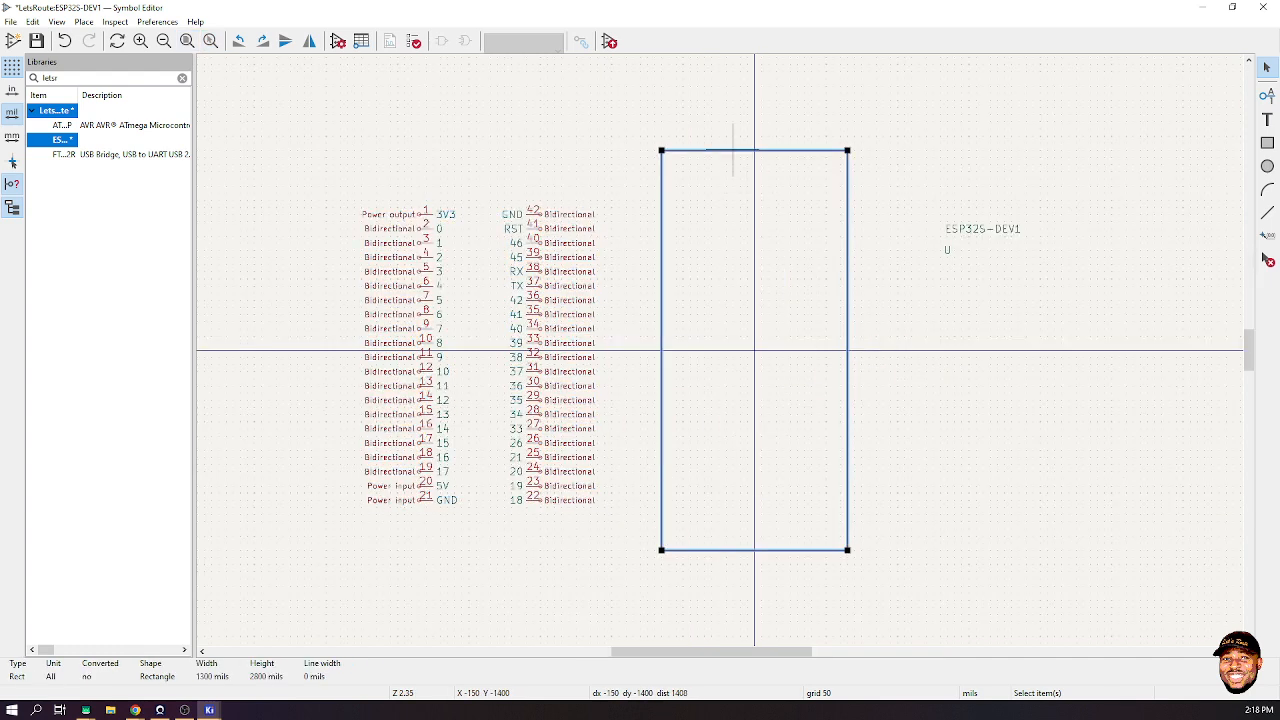
- Set the body rectangle's line width to 0.3 mm
double_click(733, 150)
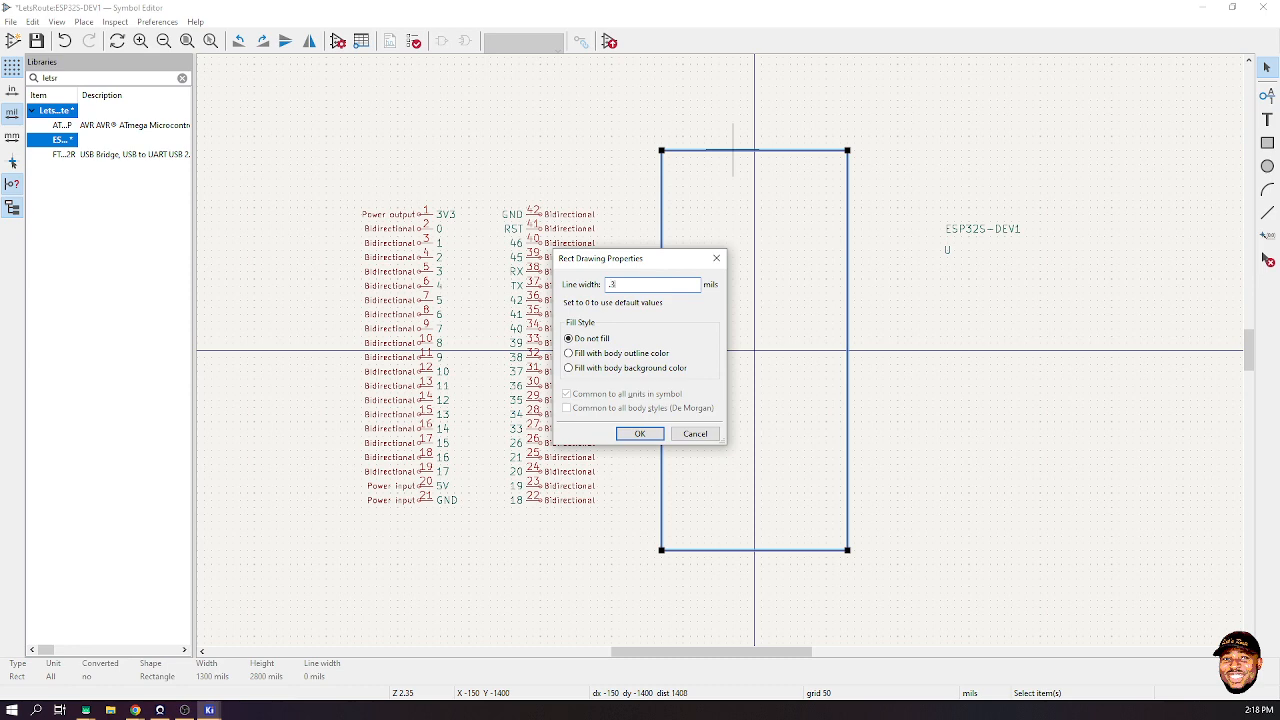
type(".3mm")
key("Return")
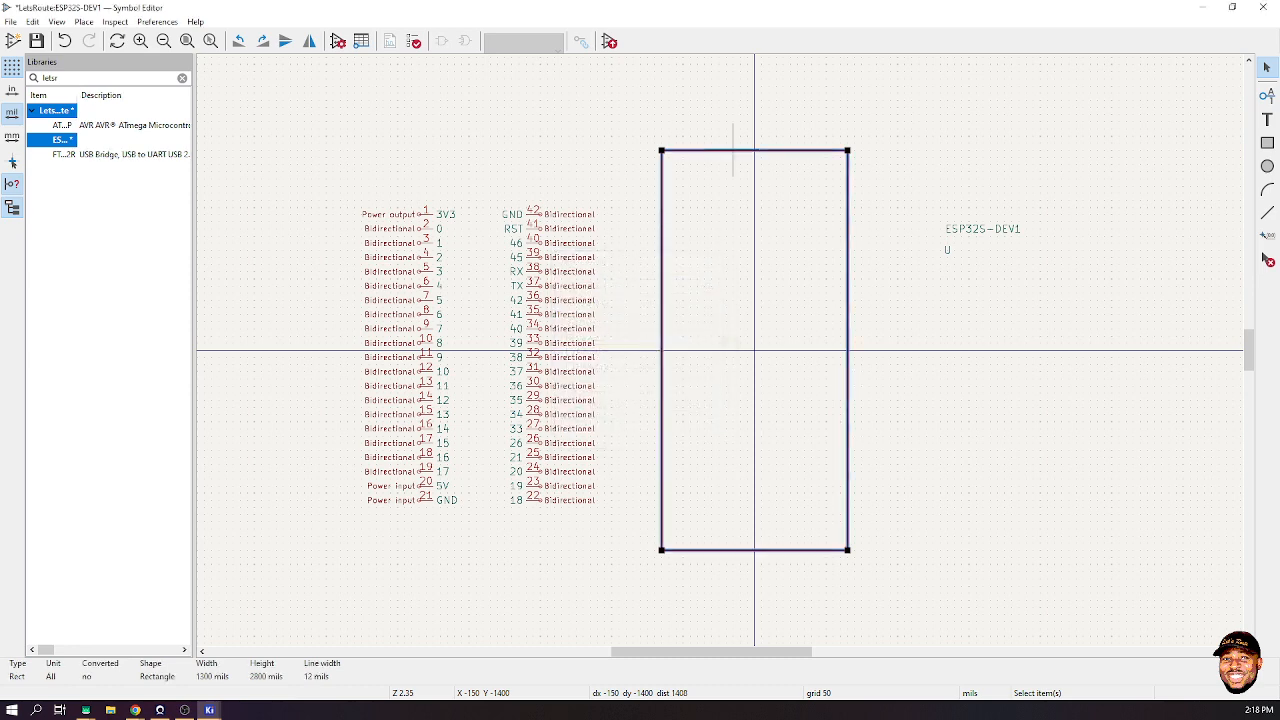
- Fill the body rectangle with the body background colour
right_click(733, 150)
left_click(780, 249)
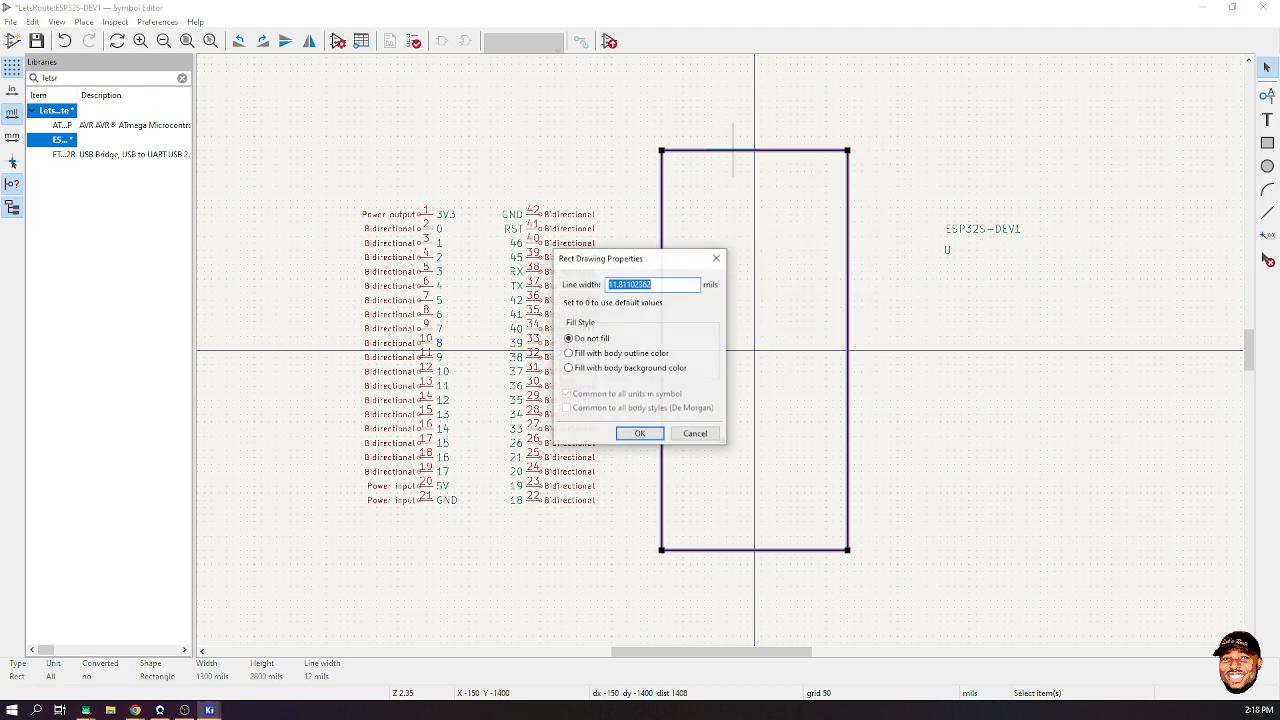
left_click(569, 367)
left_click(630, 433)
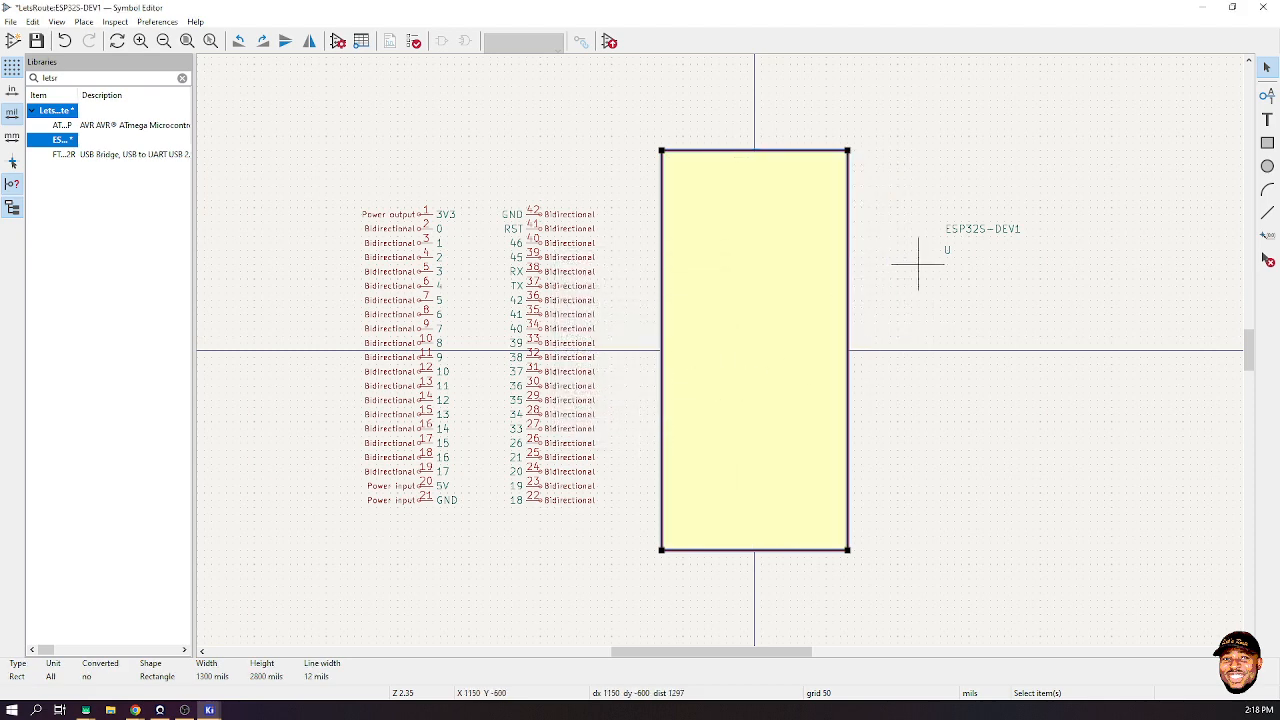
key("Escape")
left_click(433, 500)
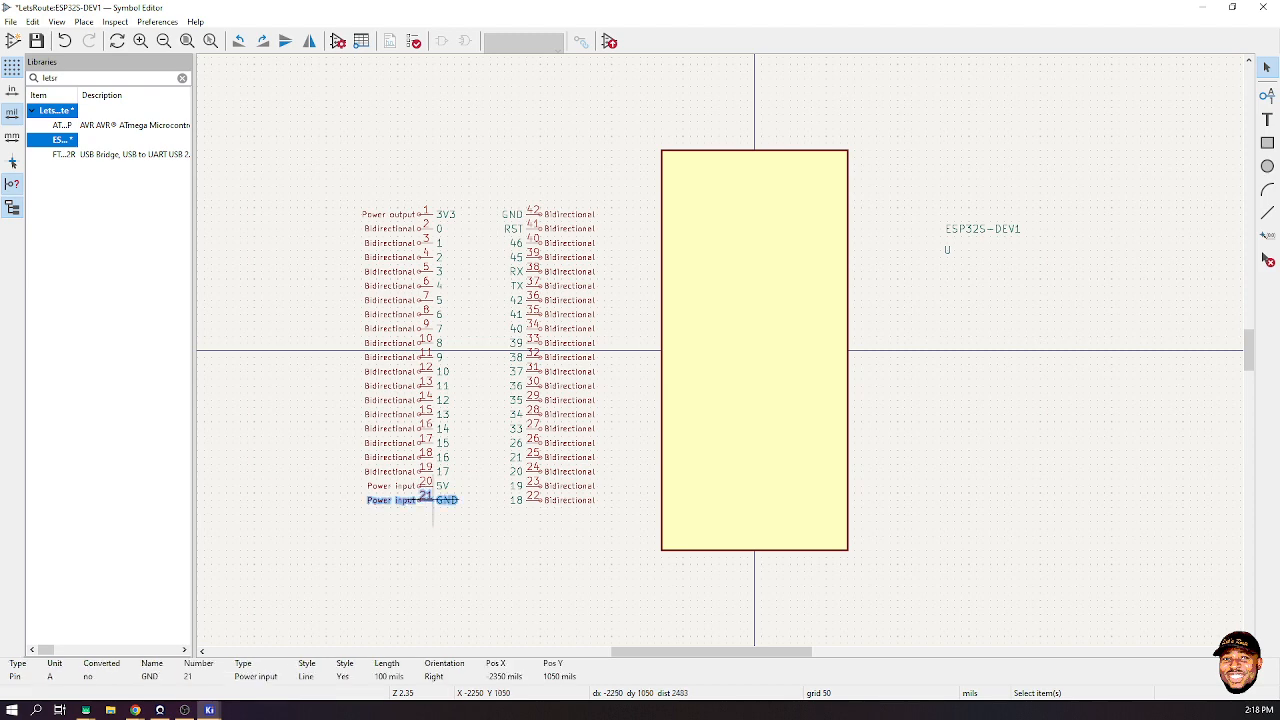
- Attach GND pin 21 to the body's lower left edge and rotate GND pin 42 just above it
left_click_drag(433, 500, 647, 535)
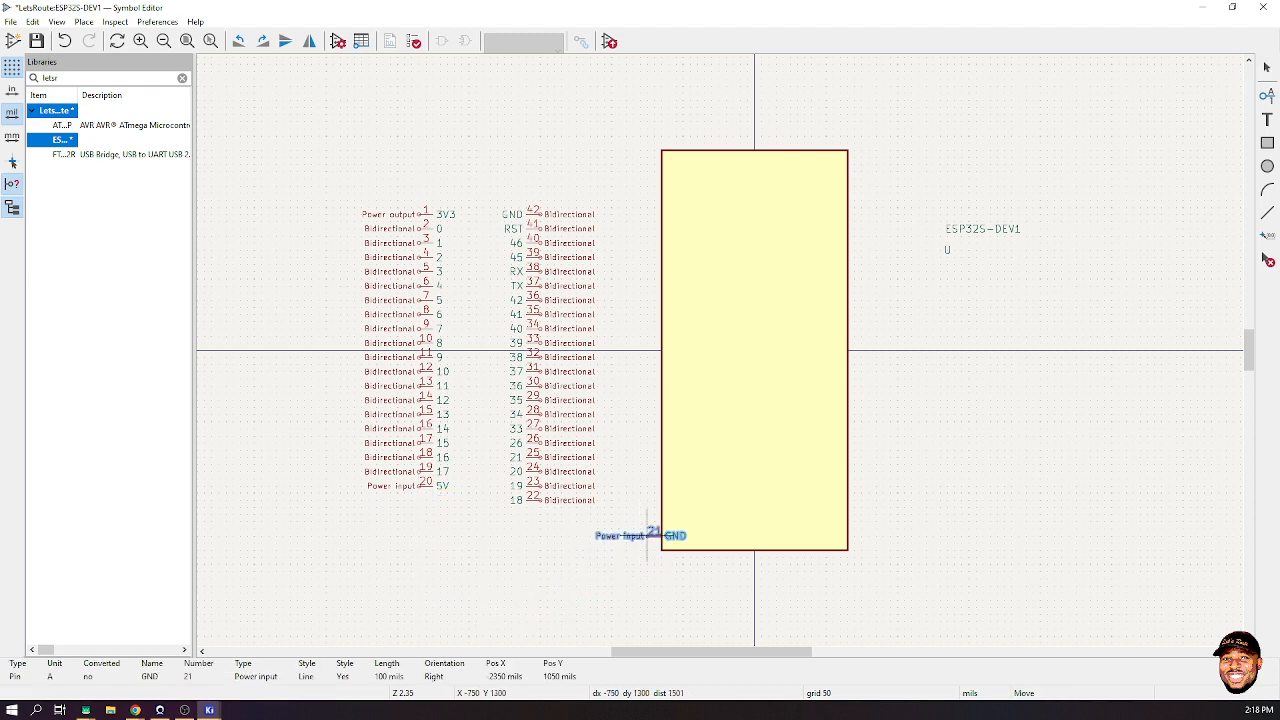
key("Escape")
left_click(533, 210)
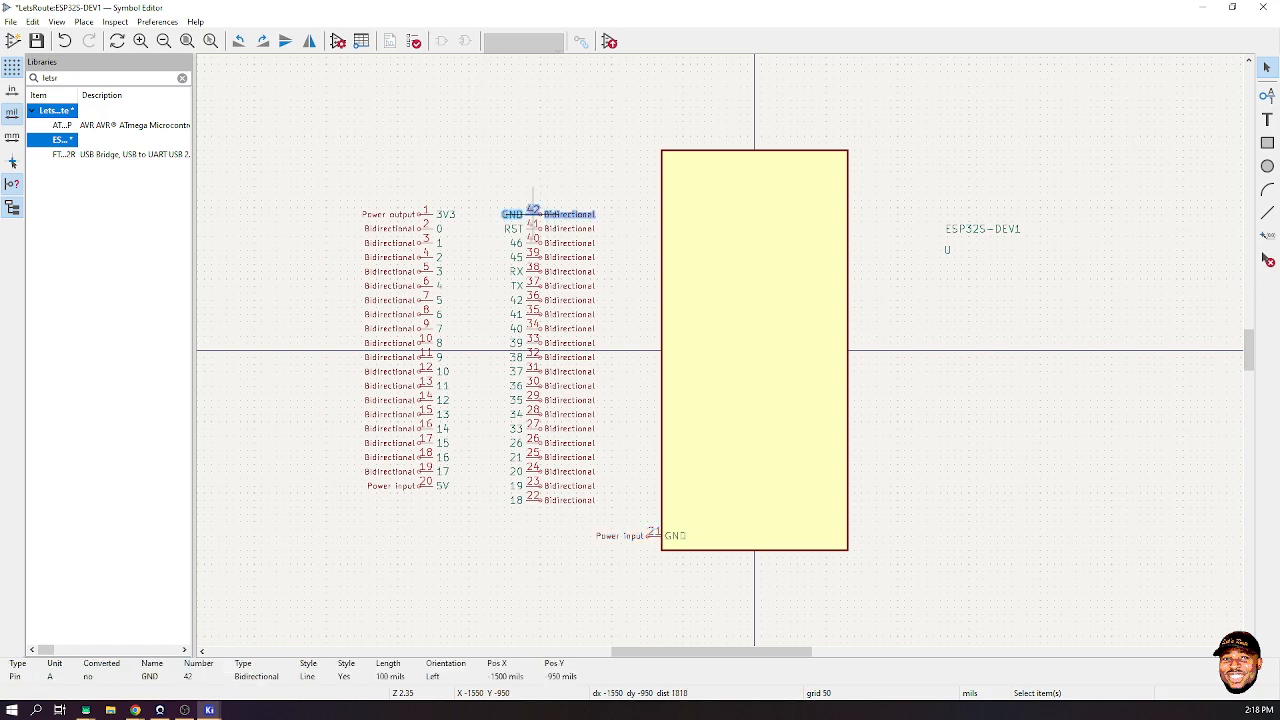
key("m")
key("r")
key("r")
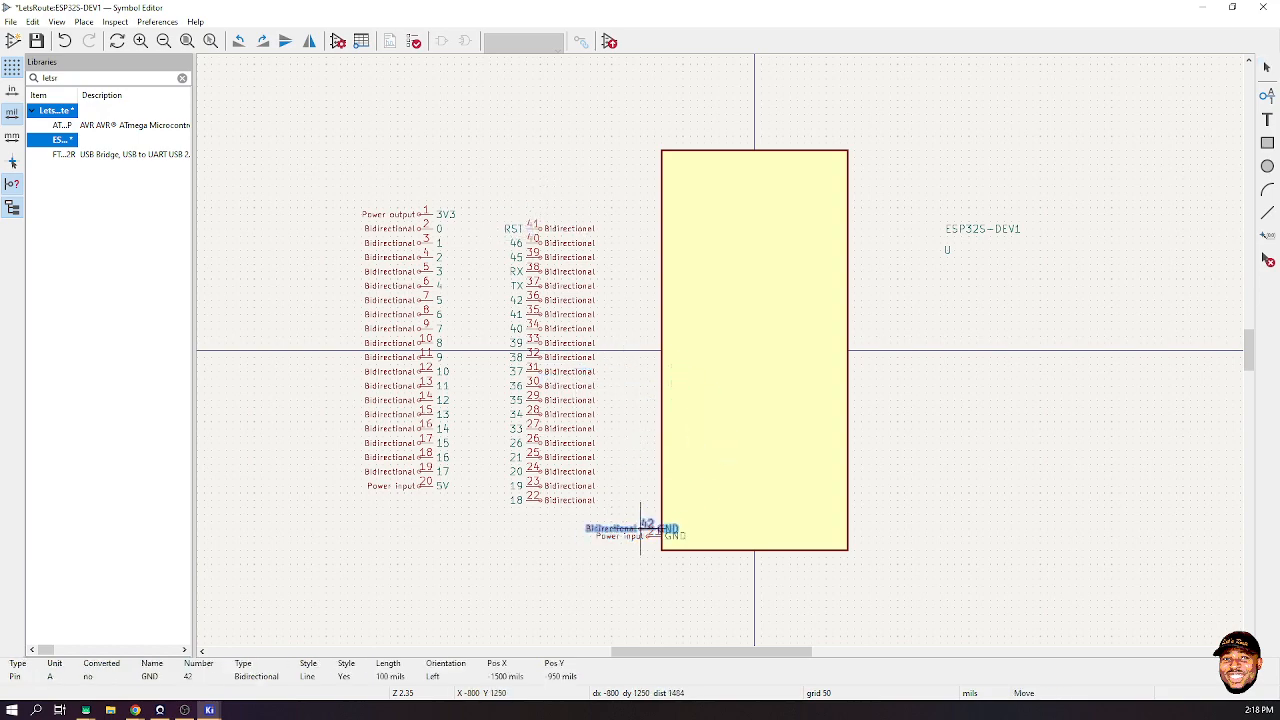
scroll(641, 529, "up", 5)
left_click(749, 317)
- Move the 5V pin 20 to the body's top-left corner
scroll(720, 350, "down", 5)
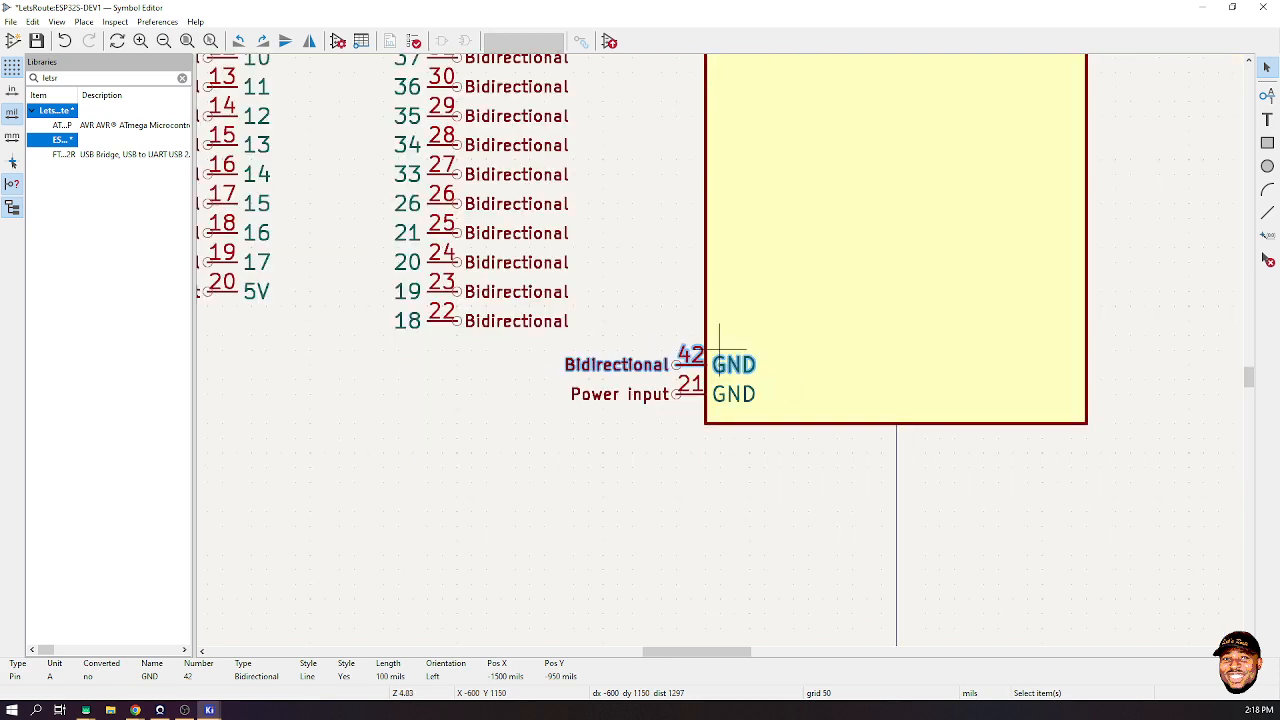
scroll(649, 179, "down", 1)
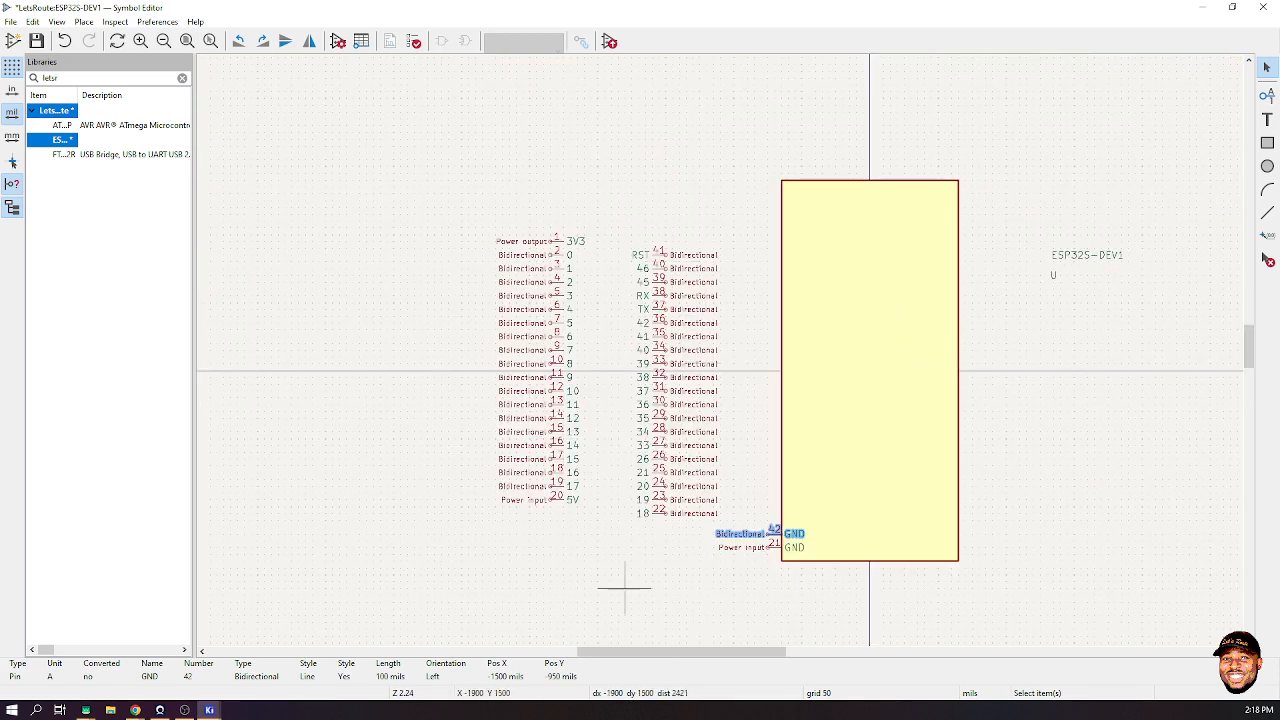
left_click(560, 500)
key("m")
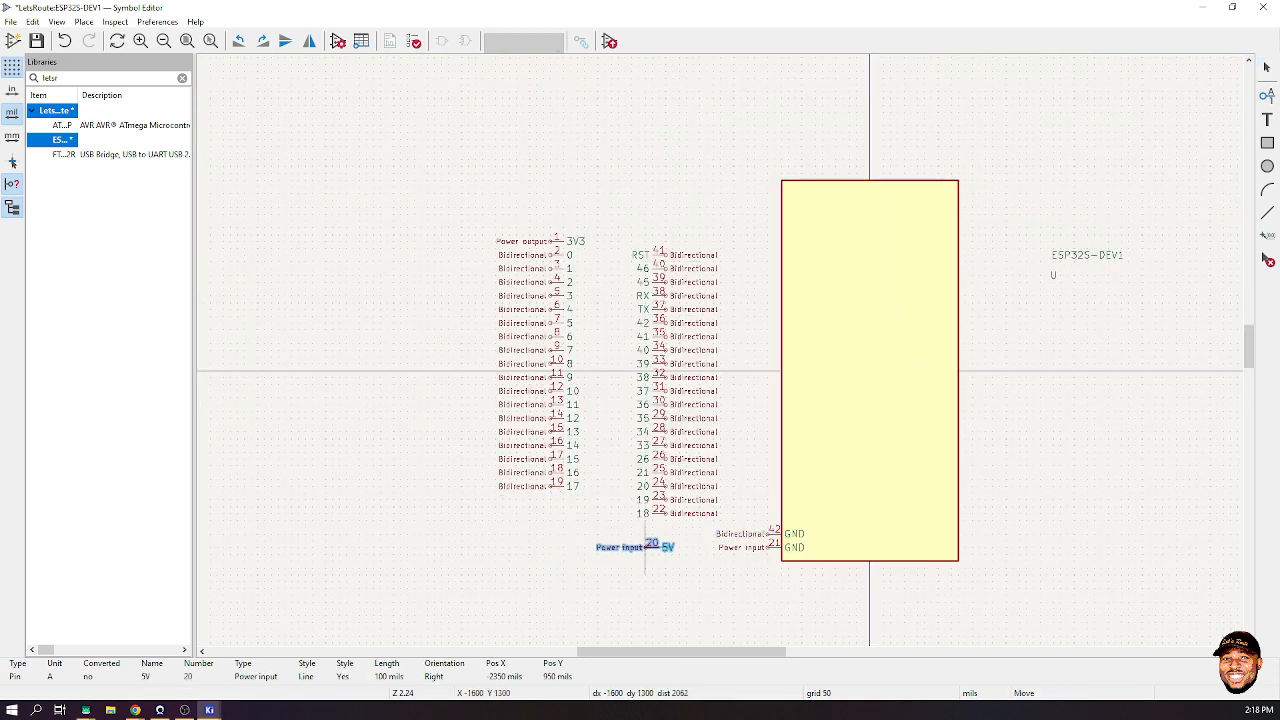
scroll(614, 543, "down", 5)
scroll(771, 180, "up", 10)
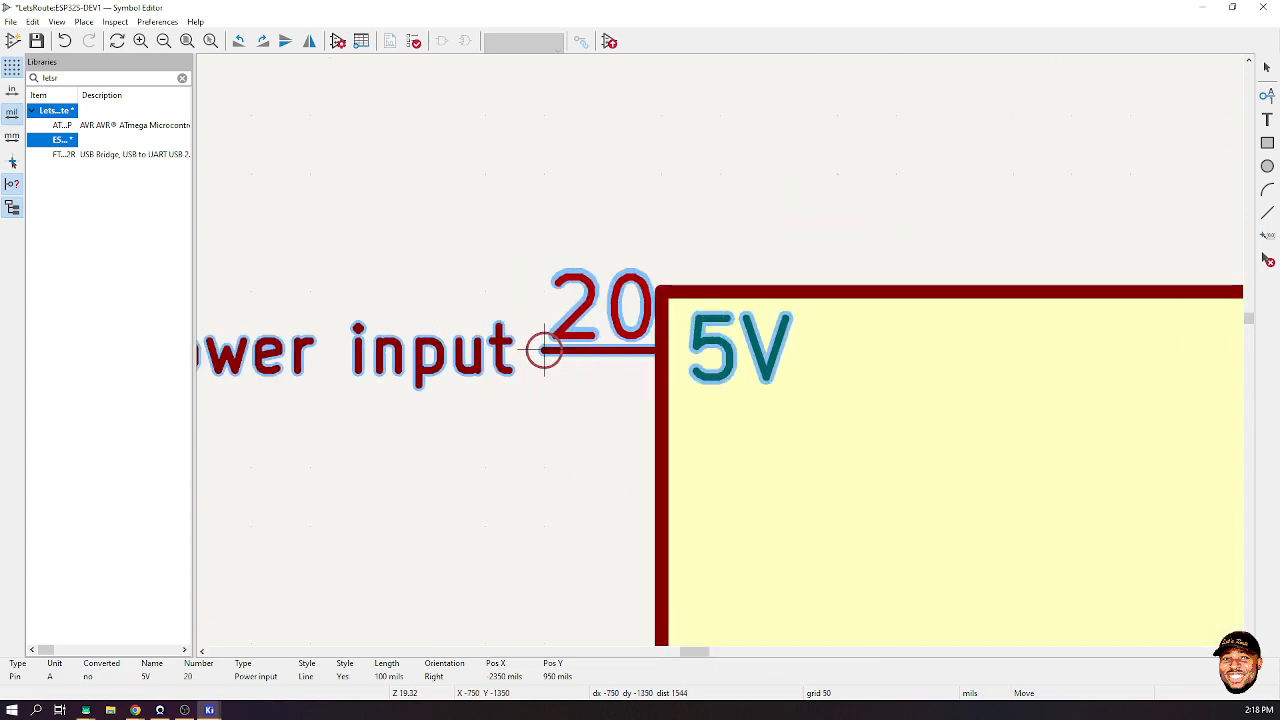
left_click(546, 408)
- Place the 3V3 pin 1 on the left edge just below 5V
scroll(577, 494, "down", 10)
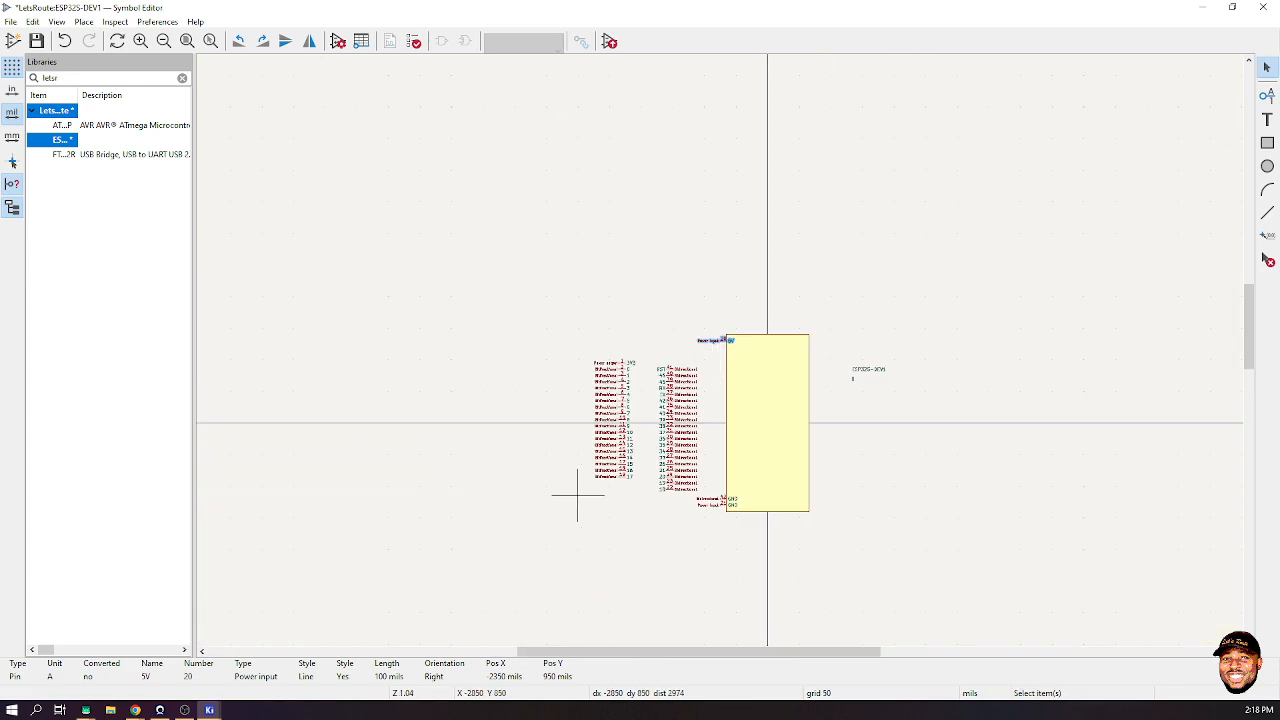
scroll(615, 409, "up", 3)
left_click(728, 254)
key("m")
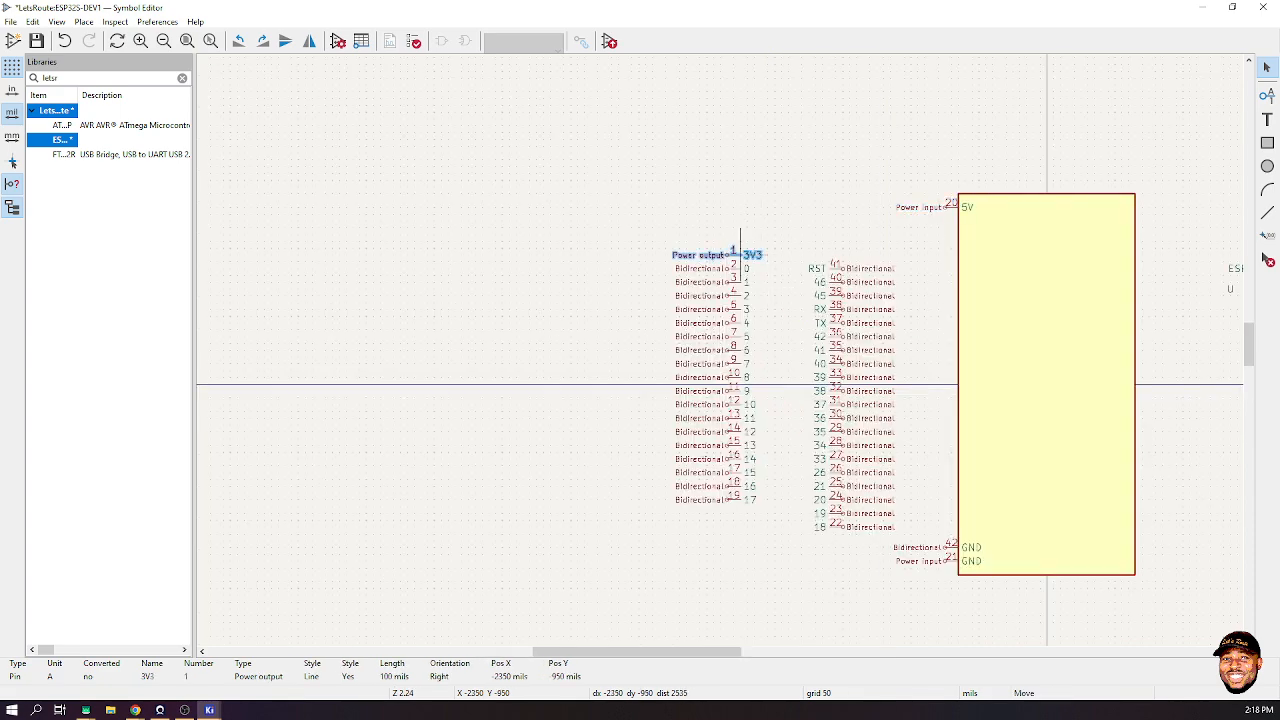
scroll(650, 312, "down", 3)
scroll(795, 248, "up", 10)
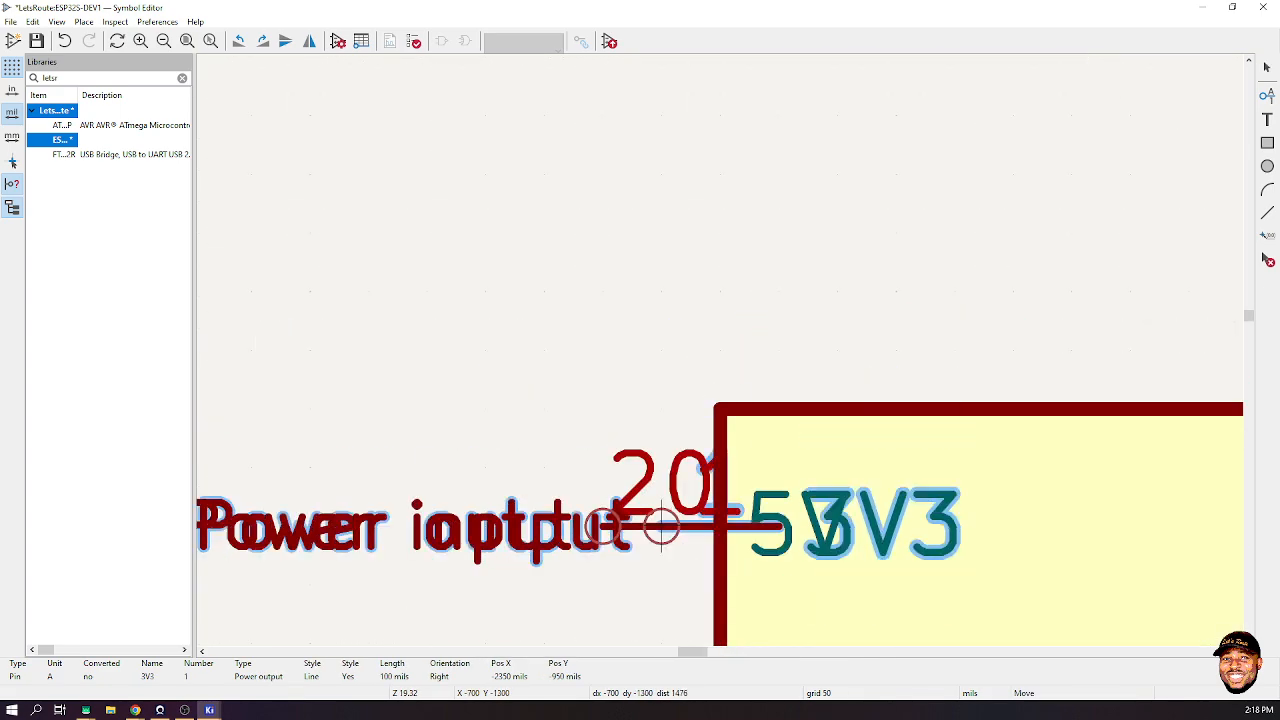
scroll(660, 530, "down", 1)
left_click(663, 458)
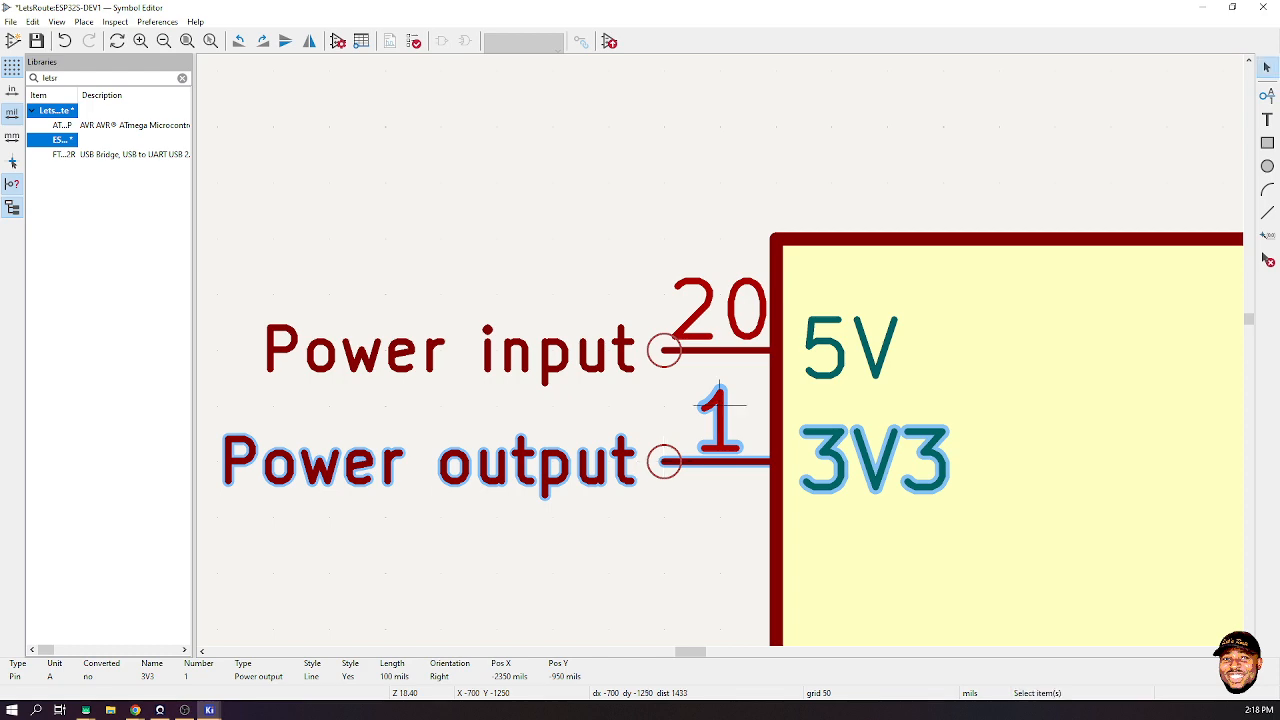
- Mirror the RST pin 41 and place it below 3V3
scroll(720, 405, "down", 8)
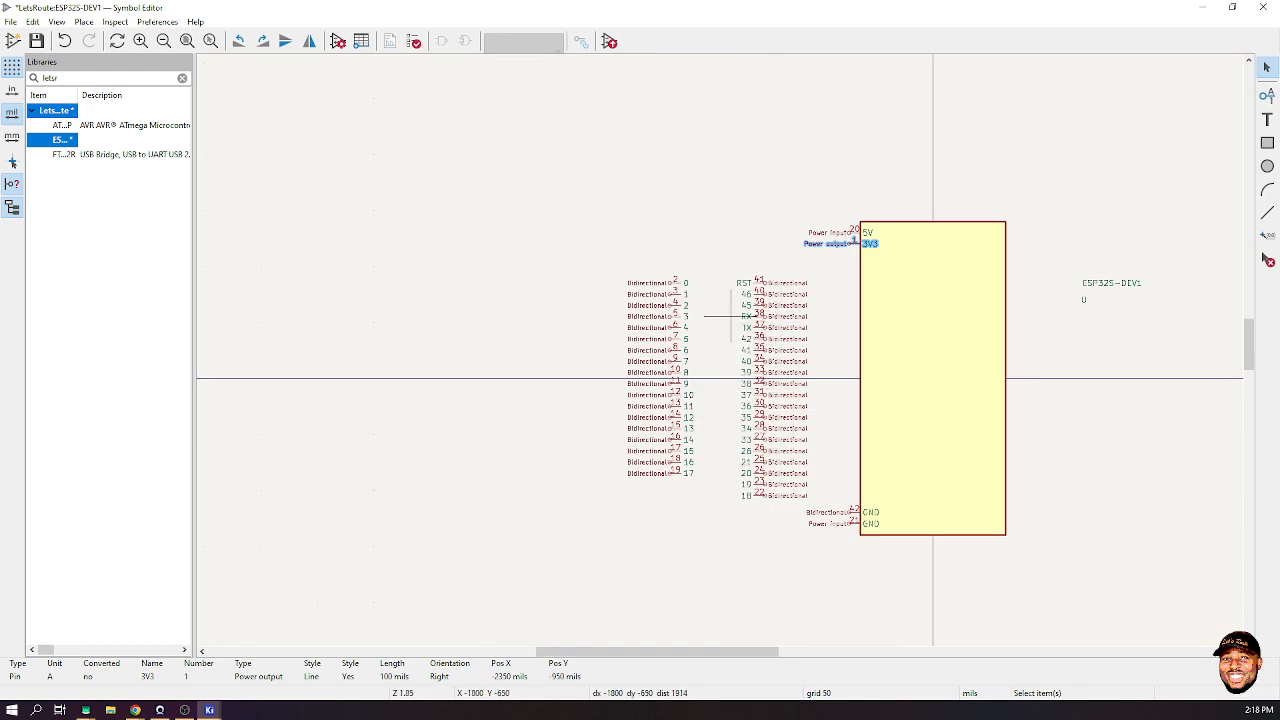
scroll(800, 286, "up", 3)
left_click(636, 338)
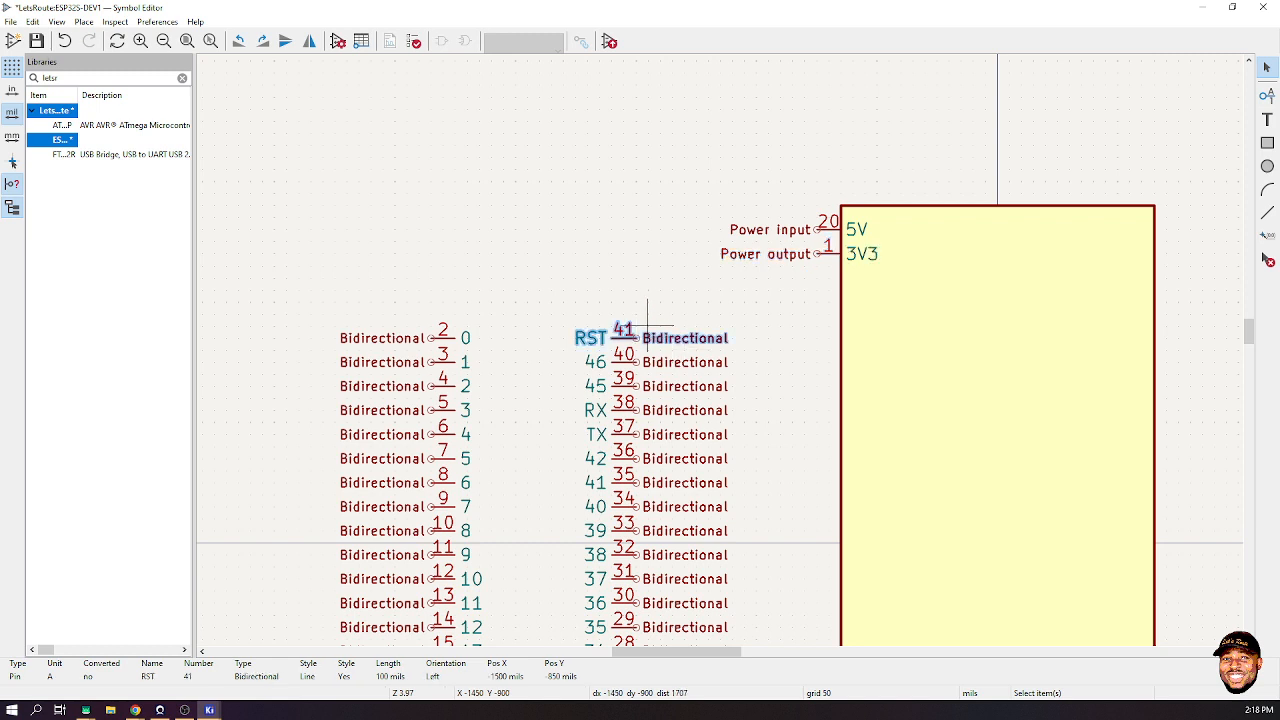
key("m")
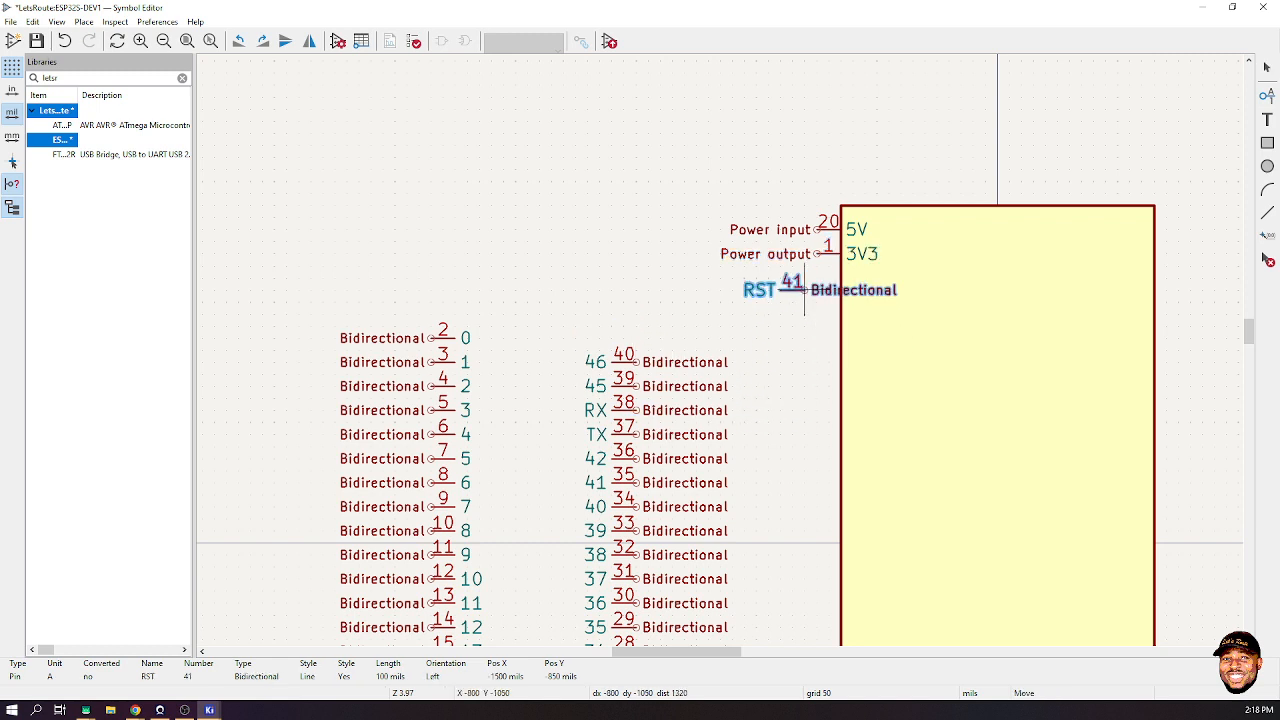
key("y")
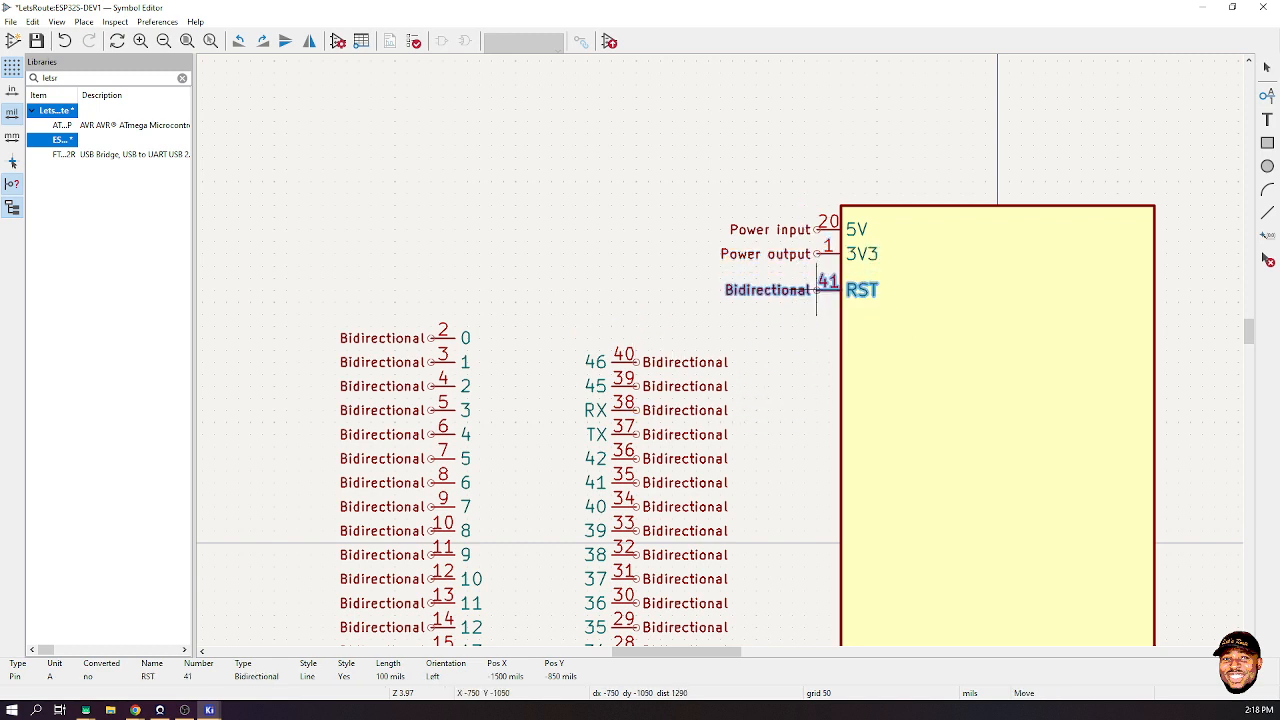
left_click(816, 290)
left_click(816, 374)
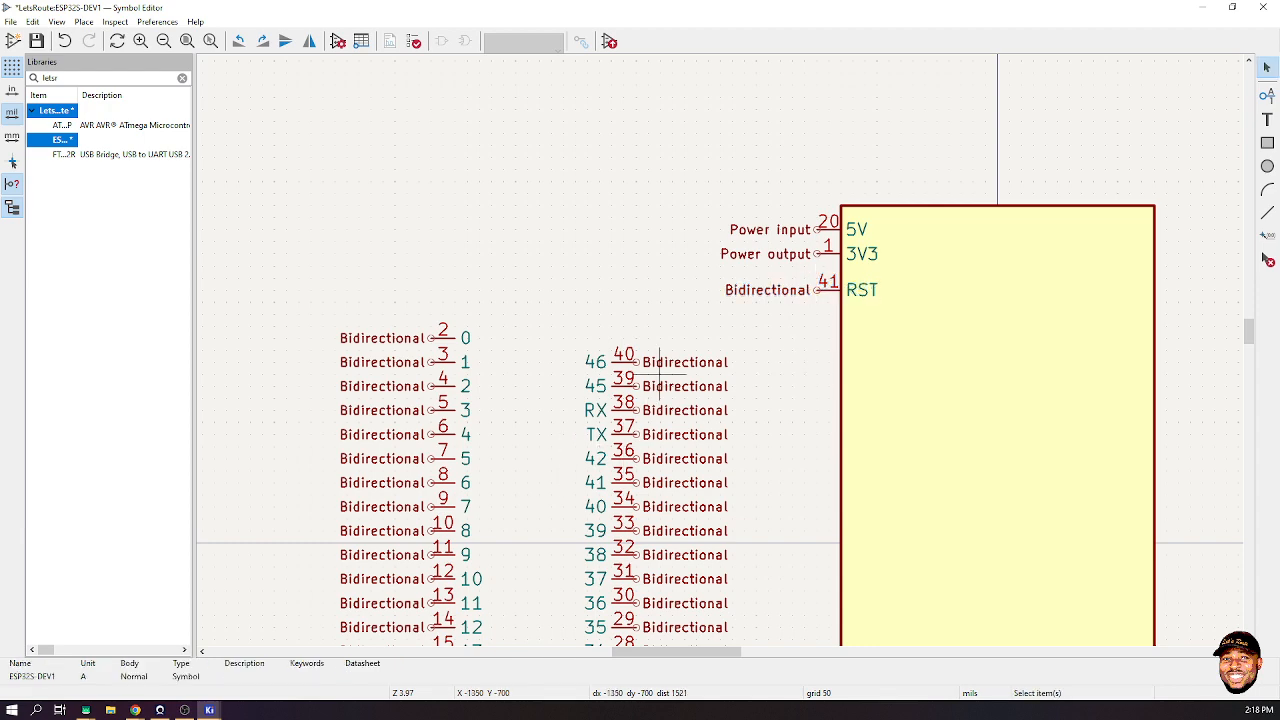
- Mirror the TX pin 37 to face the body and place it below RST
scroll(612, 420, "down", 3)
scroll(712, 360, "up", 3)
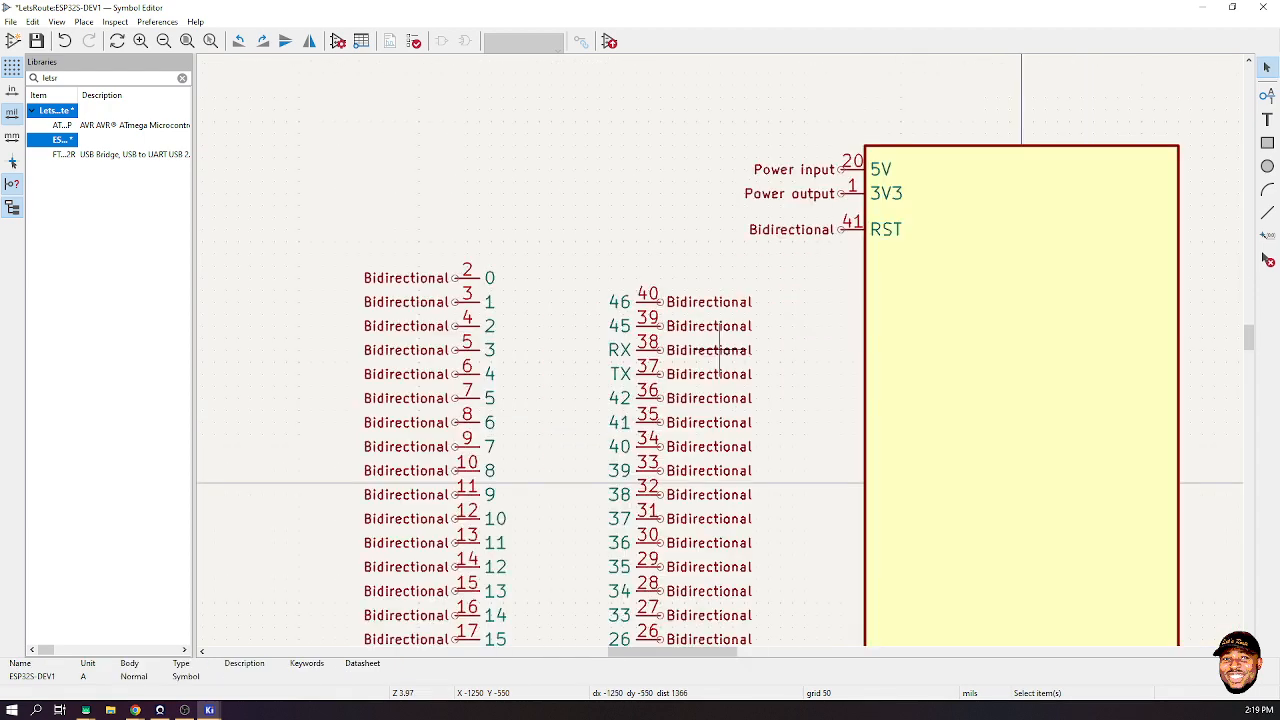
left_click(663, 352)
left_click(647, 374)
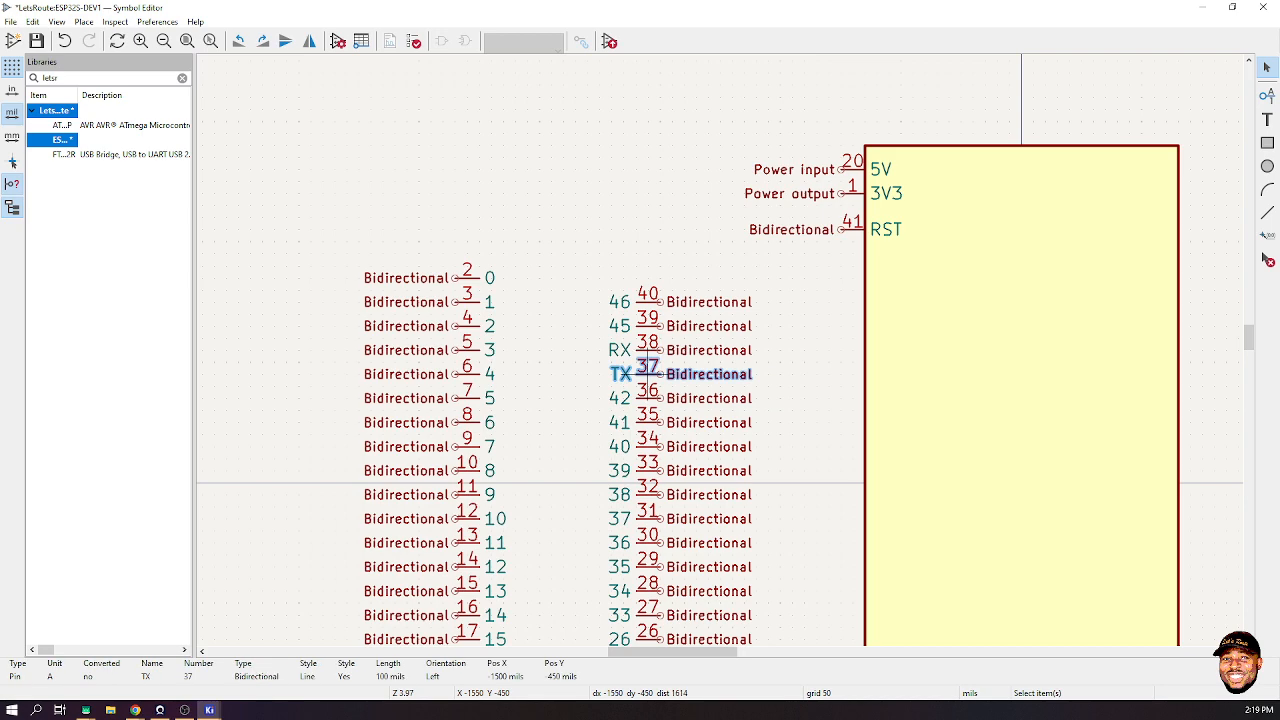
key("m")
scroll(674, 472, "down", 4)
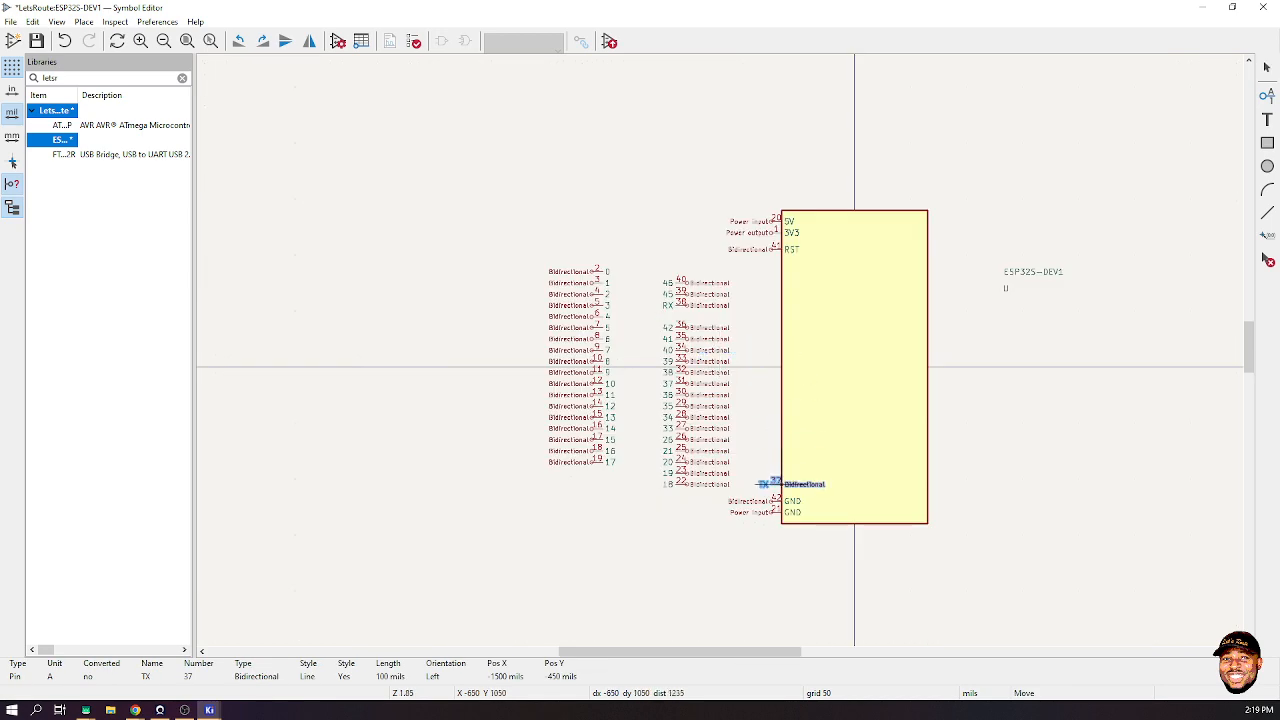
scroll(776, 462, "up", 1)
scroll(718, 349, "up", 4)
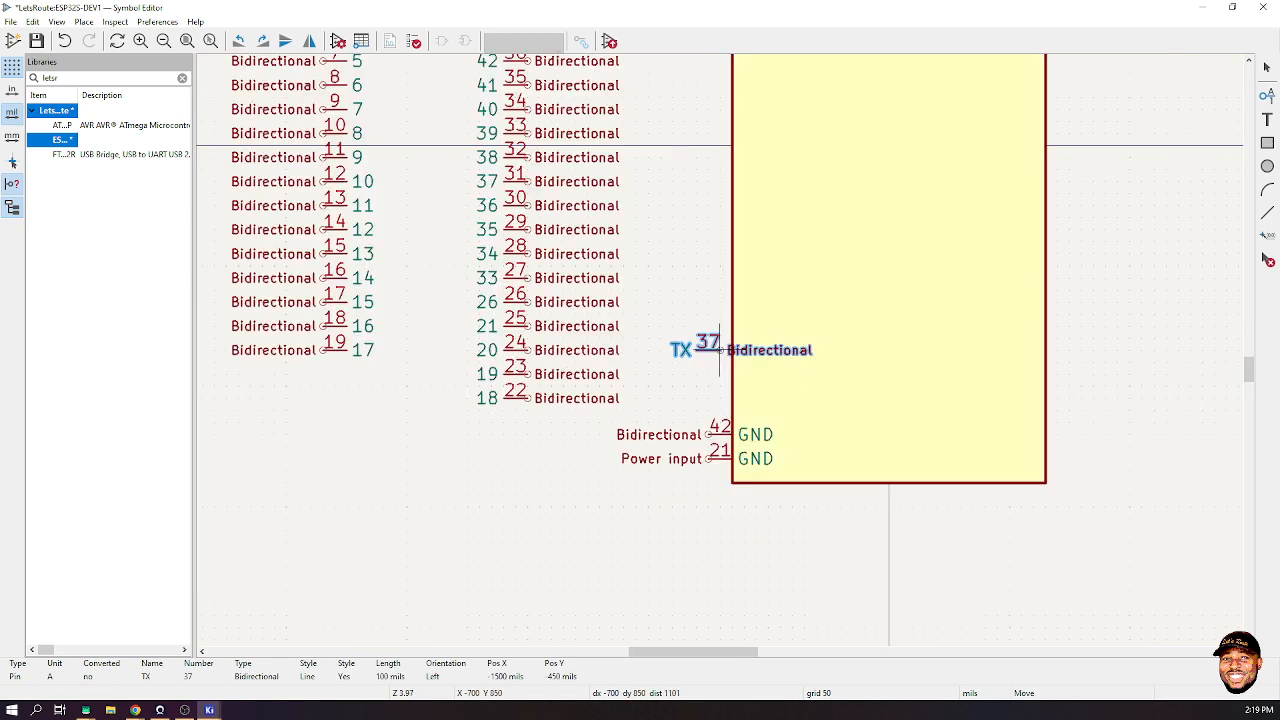
key("x")
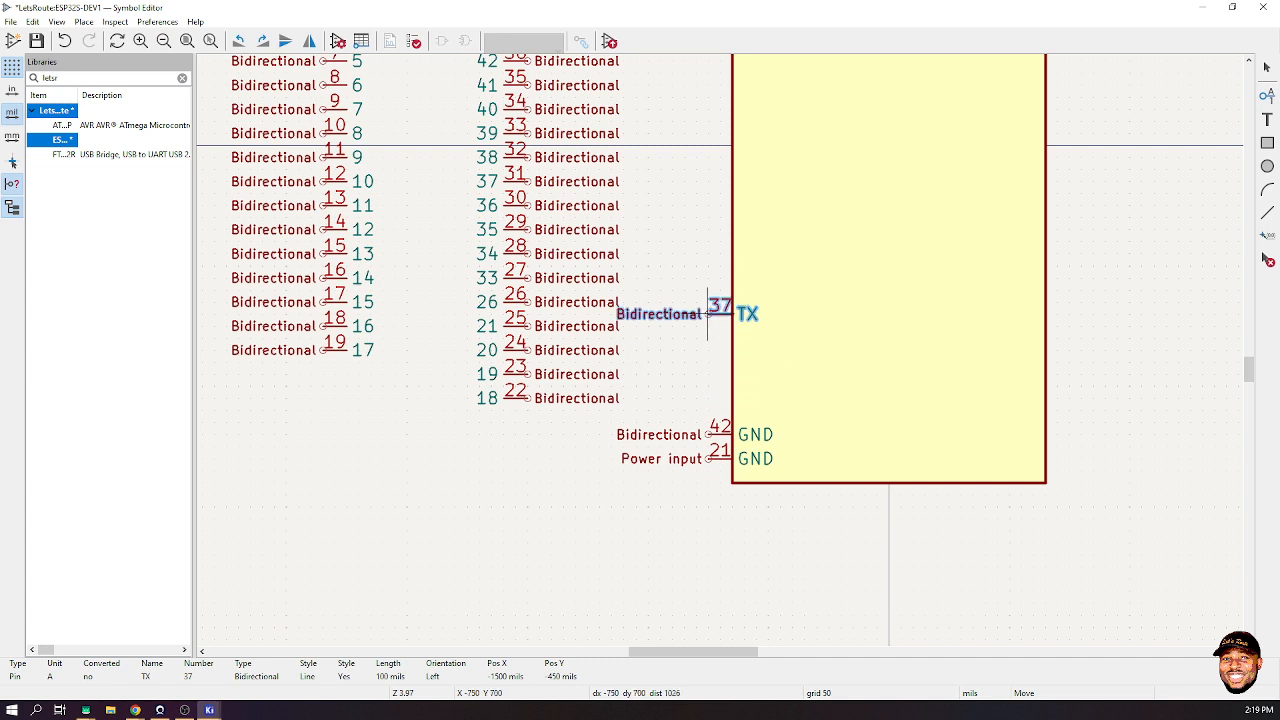
left_click(708, 338)
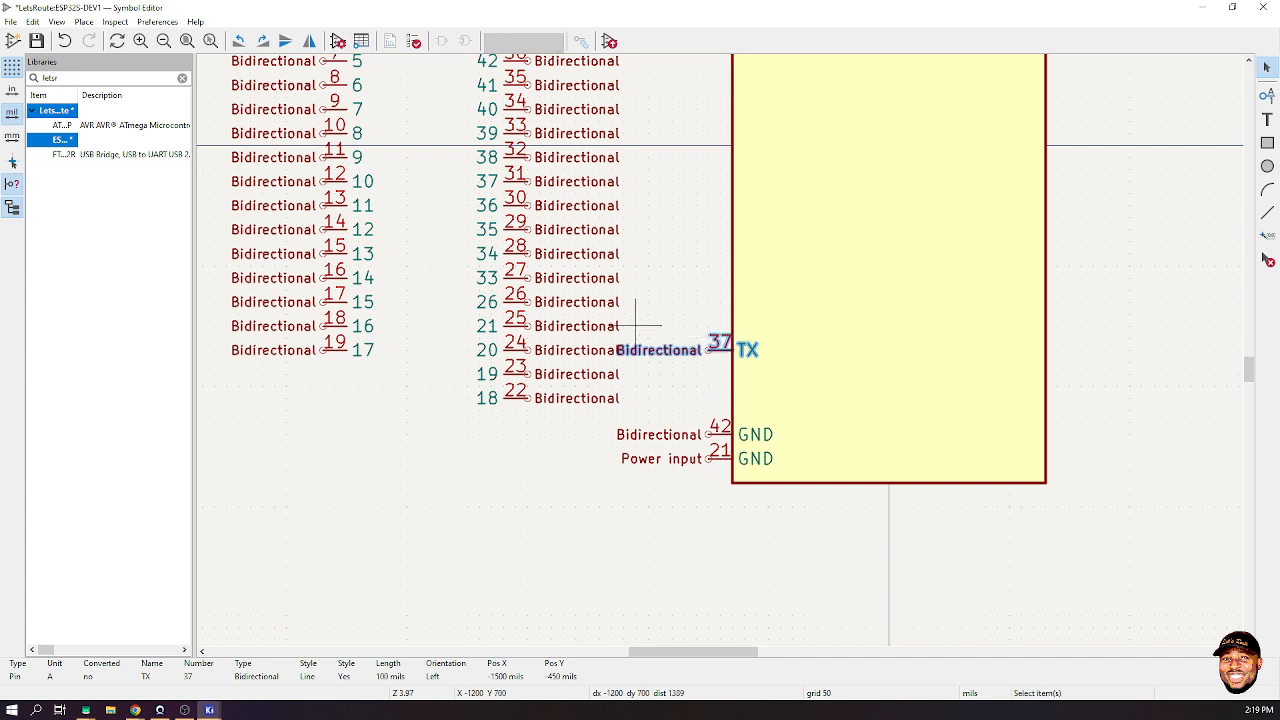
scroll(712, 342, "down", 4)
key("m")
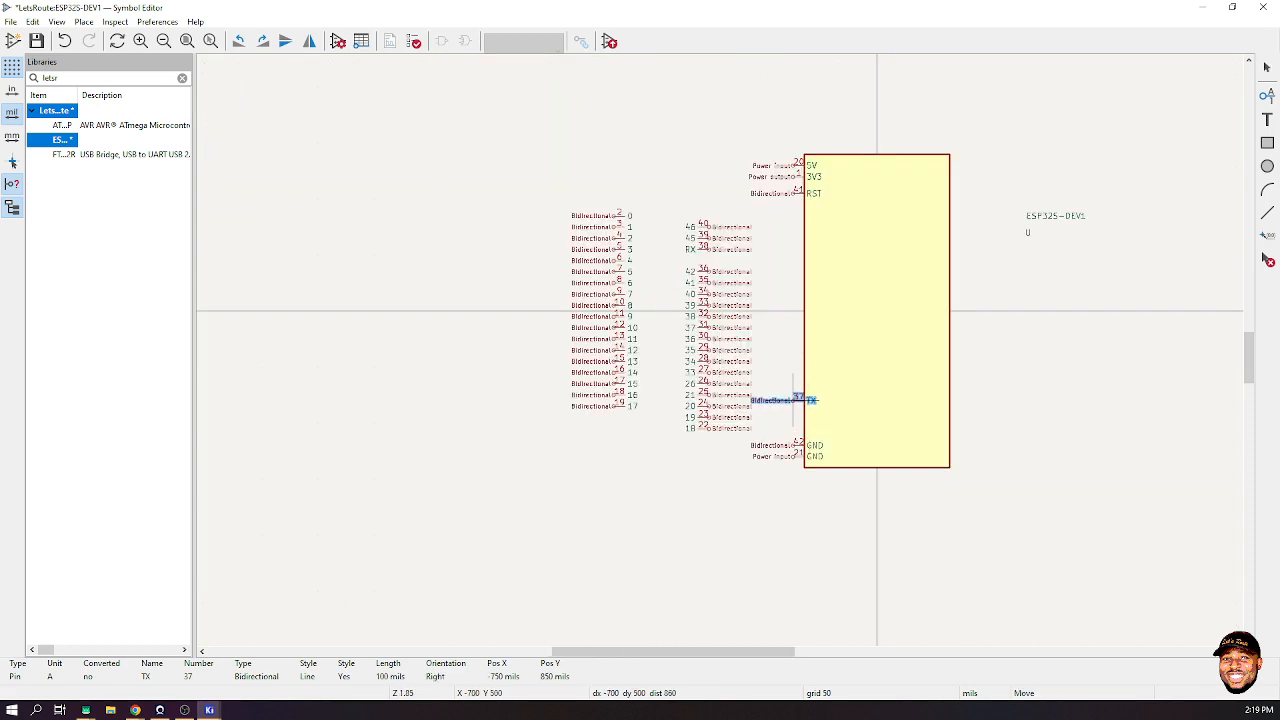
scroll(777, 186, "up", 4)
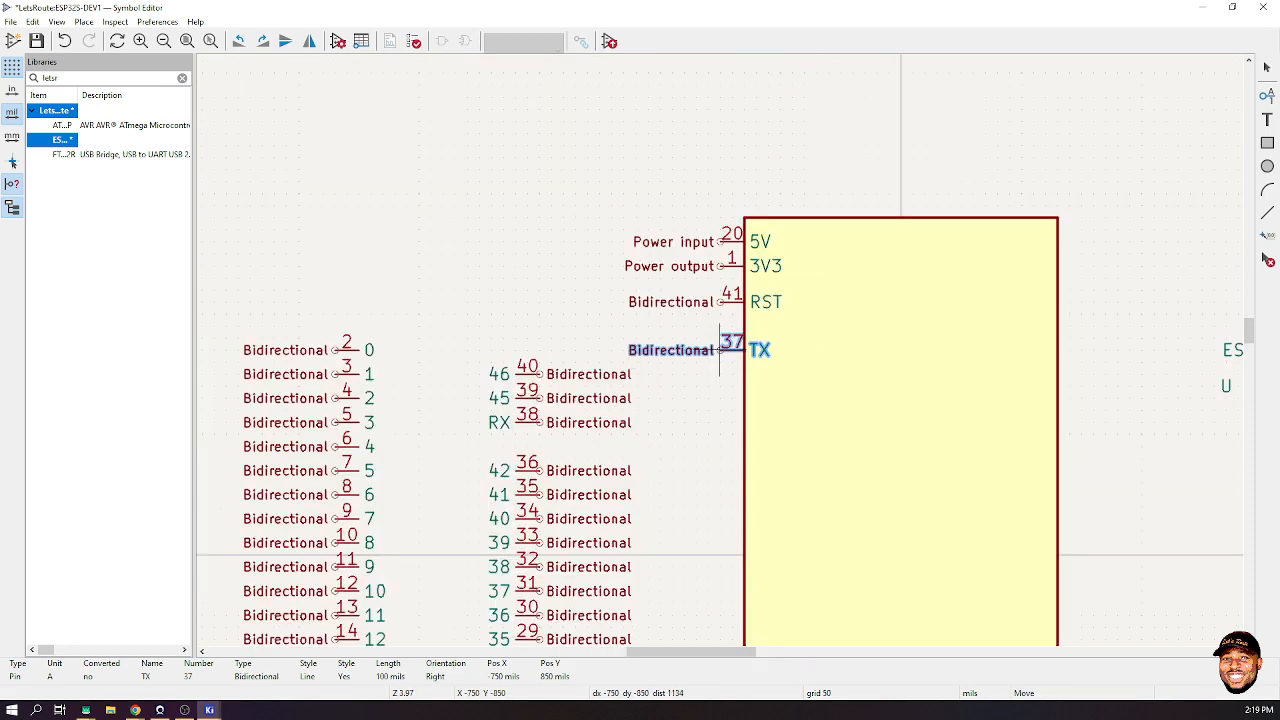
left_click(719, 350)
- Move the RX pin 38 onto the left edge below TX
left_click(527, 430)
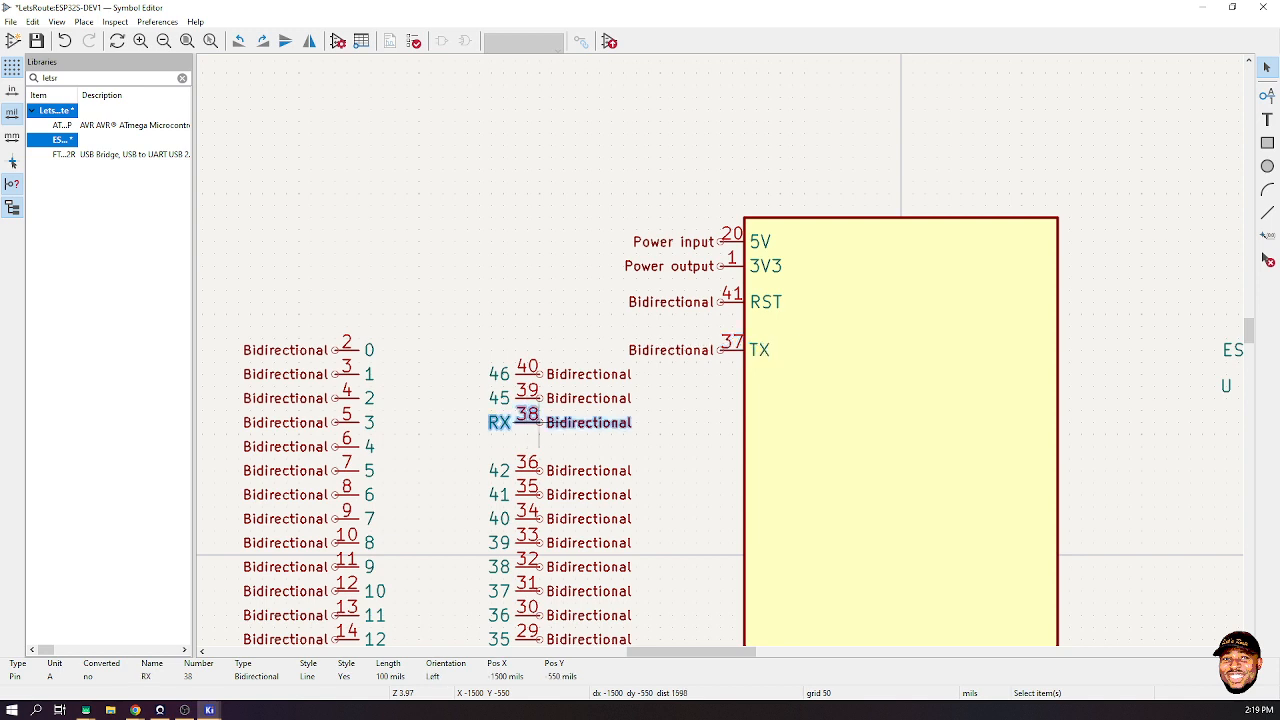
key("m")
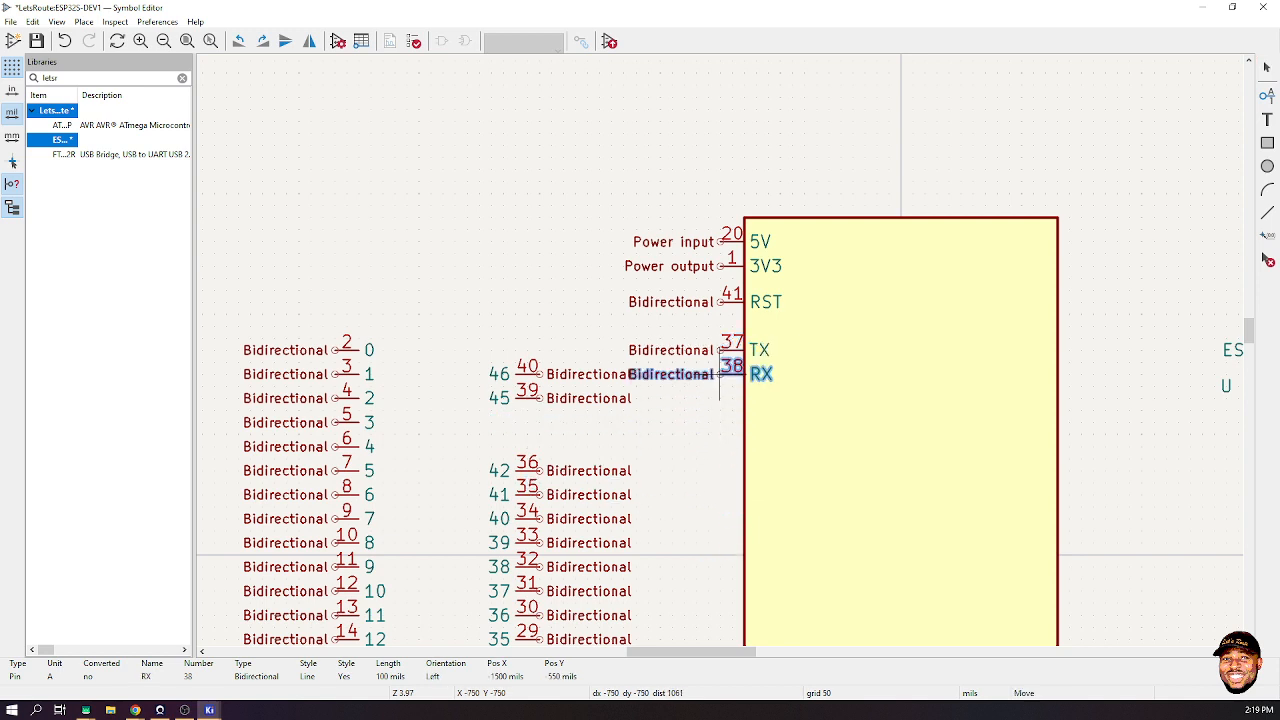
left_click(719, 374)
left_click(719, 421)
scroll(660, 494, "down", 3)
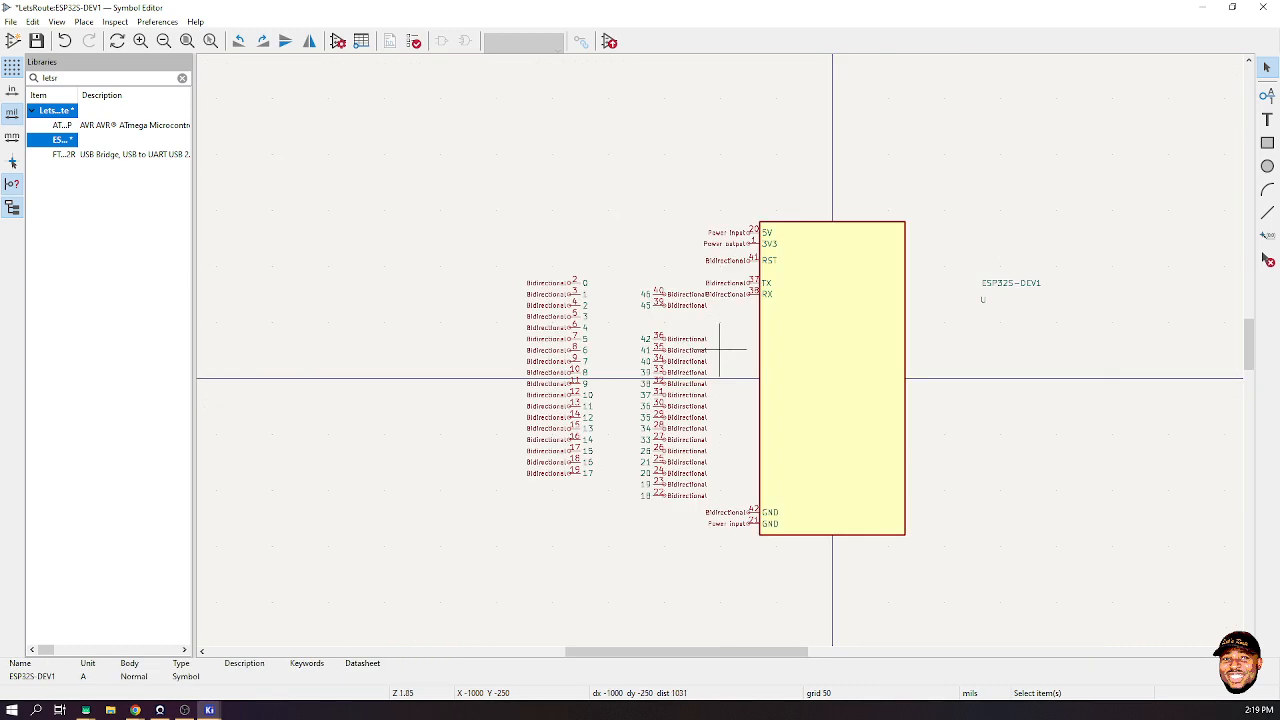
- Move the inner pin column to the body's right side and pins 0–17 onto its left edge
left_click_drag(638, 284, 709, 501)
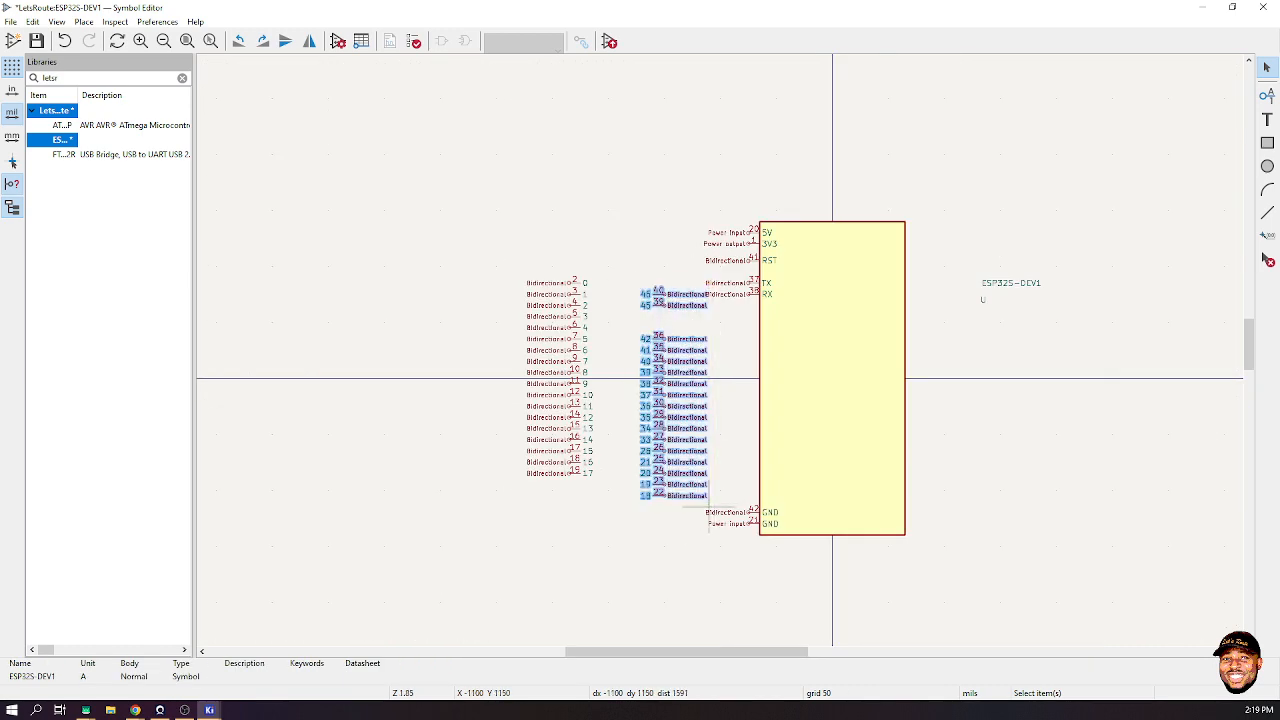
left_click_drag(679, 361, 1044, 378)
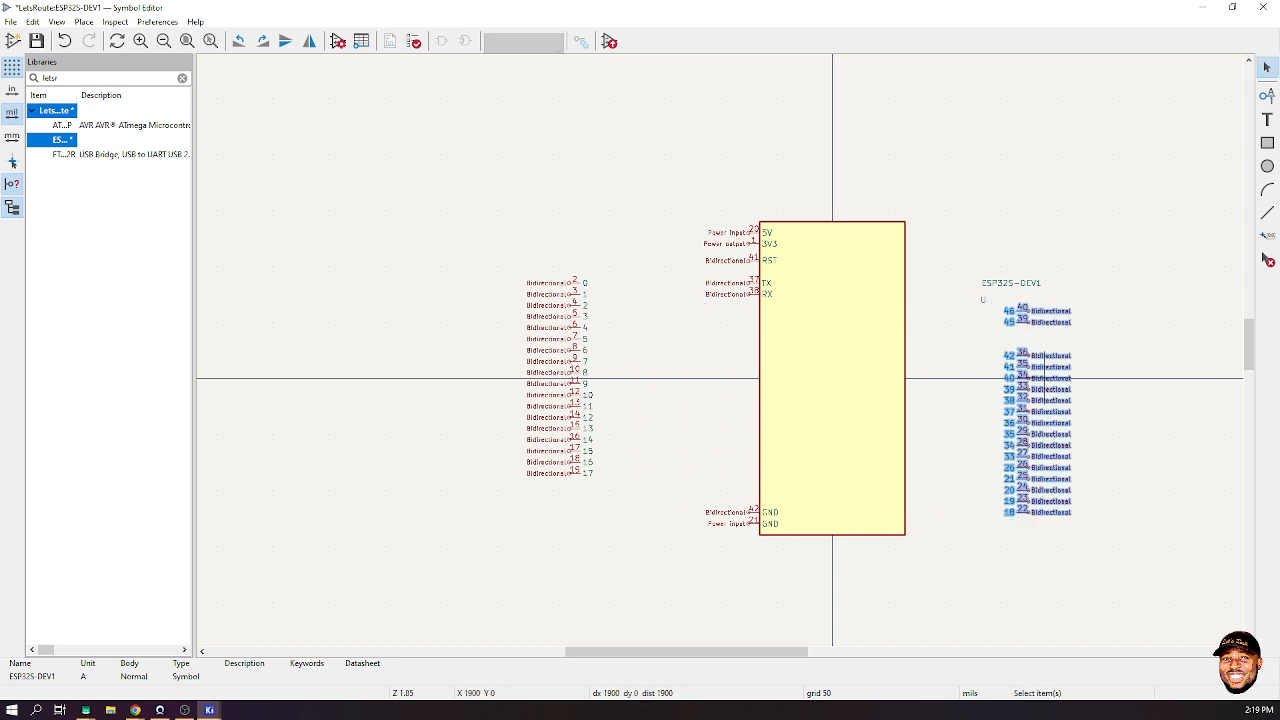
left_click_drag(501, 255, 636, 506)
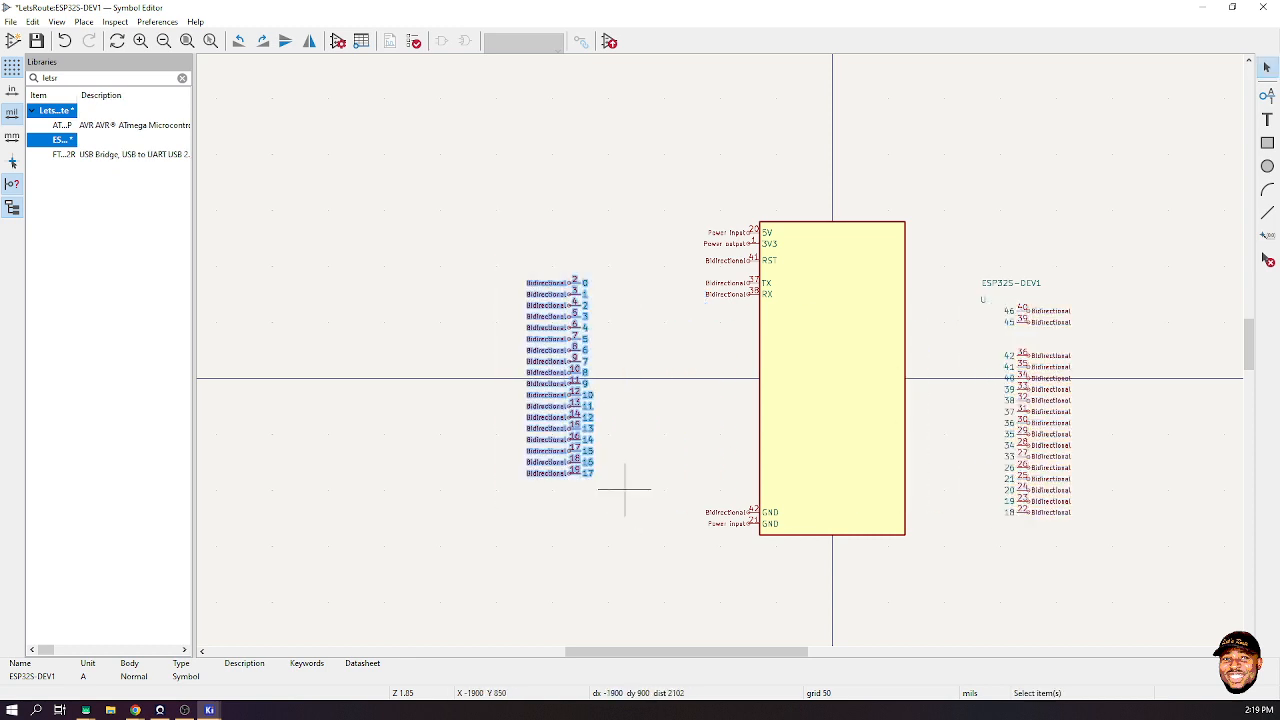
left_click_drag(579, 406, 766, 434)
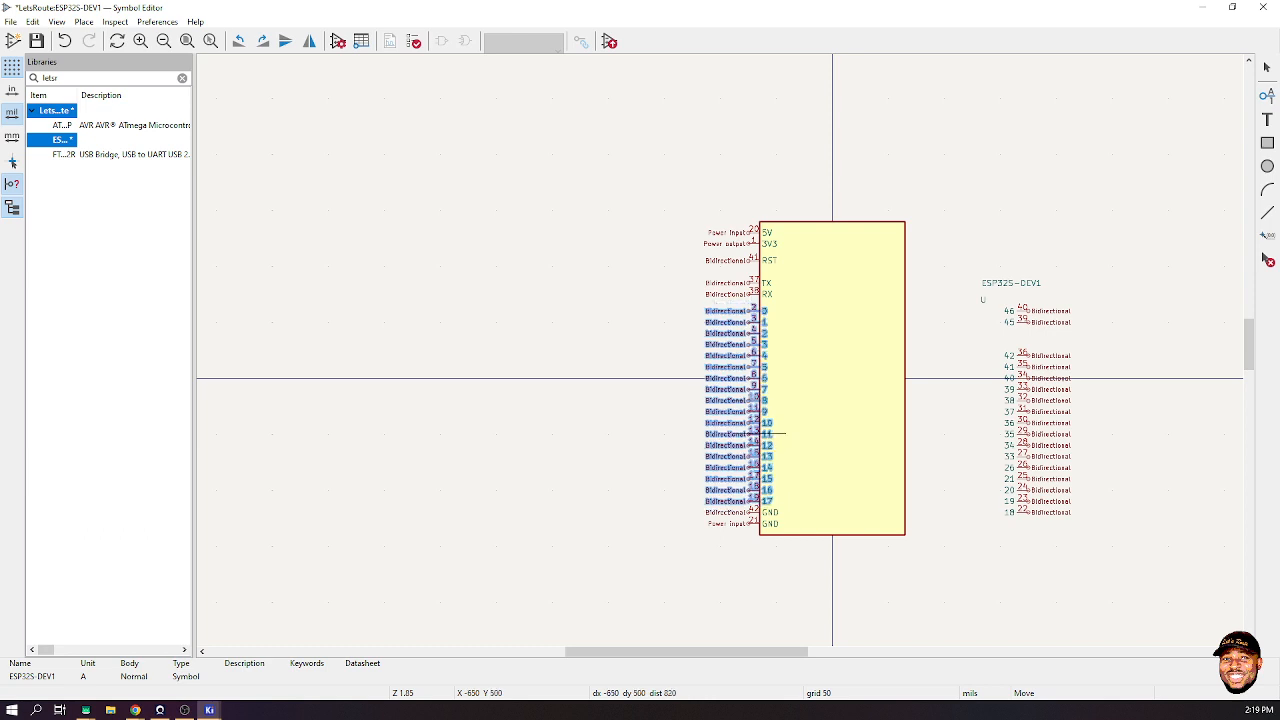
left_click(766, 434)
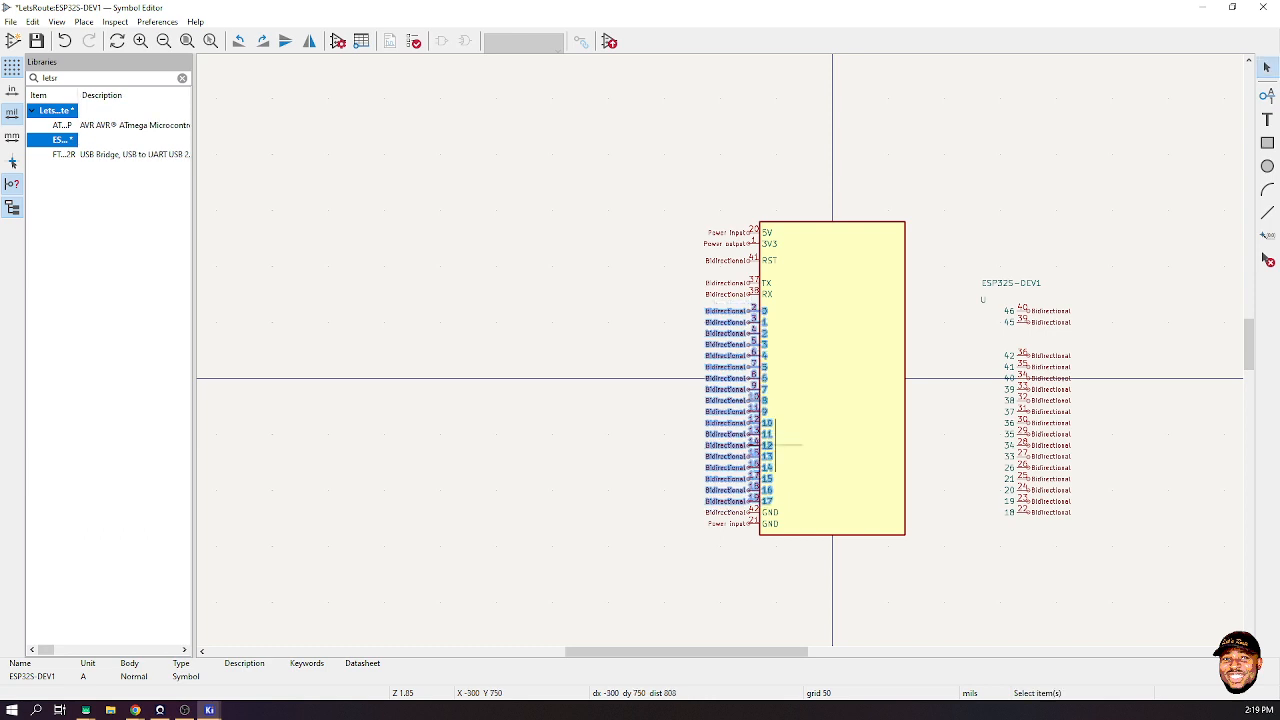
left_click(927, 596)
- Enlarge the body rectangle to 1350 × 2950 mils
scroll(787, 518, "up", 3)
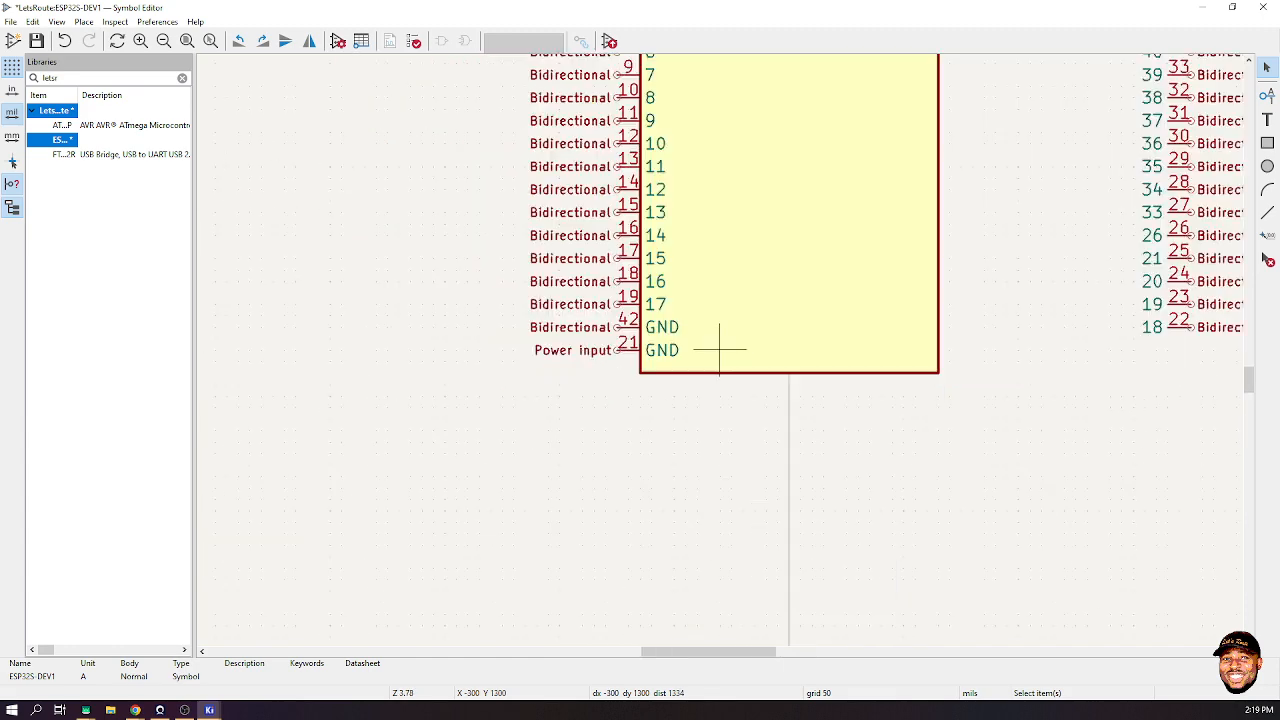
scroll(719, 350, "down", 3)
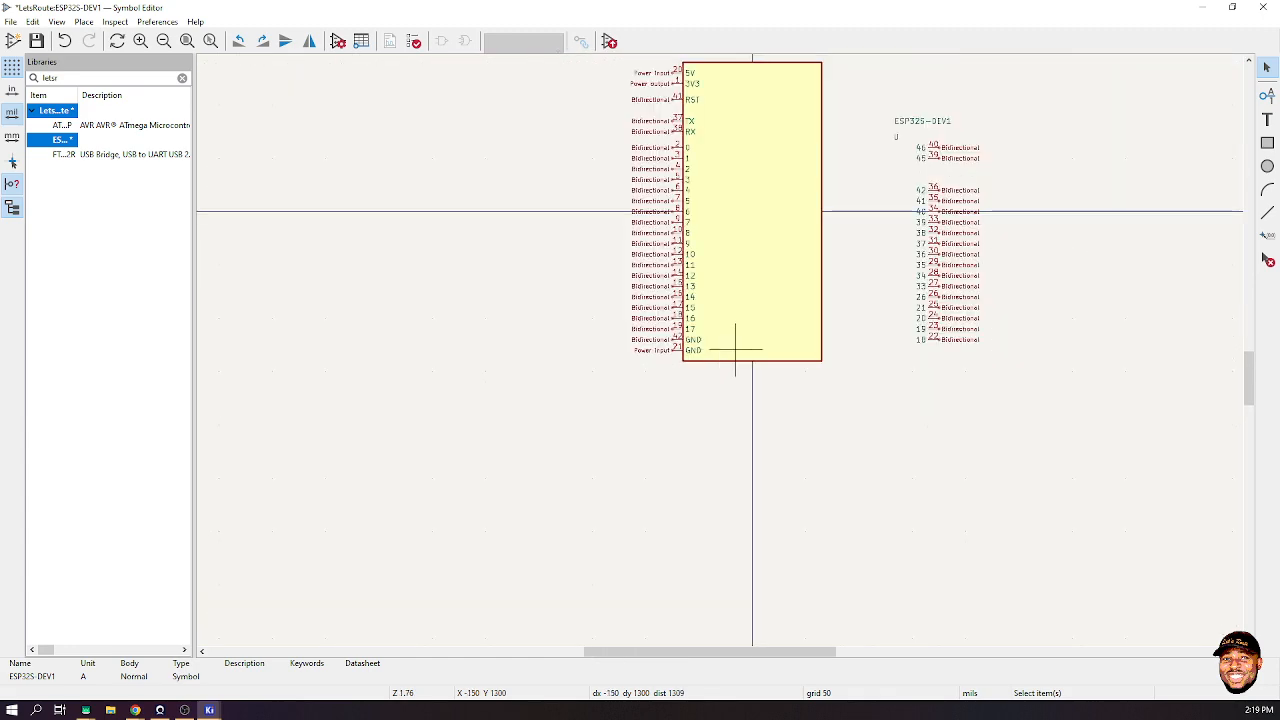
left_click(735, 350)
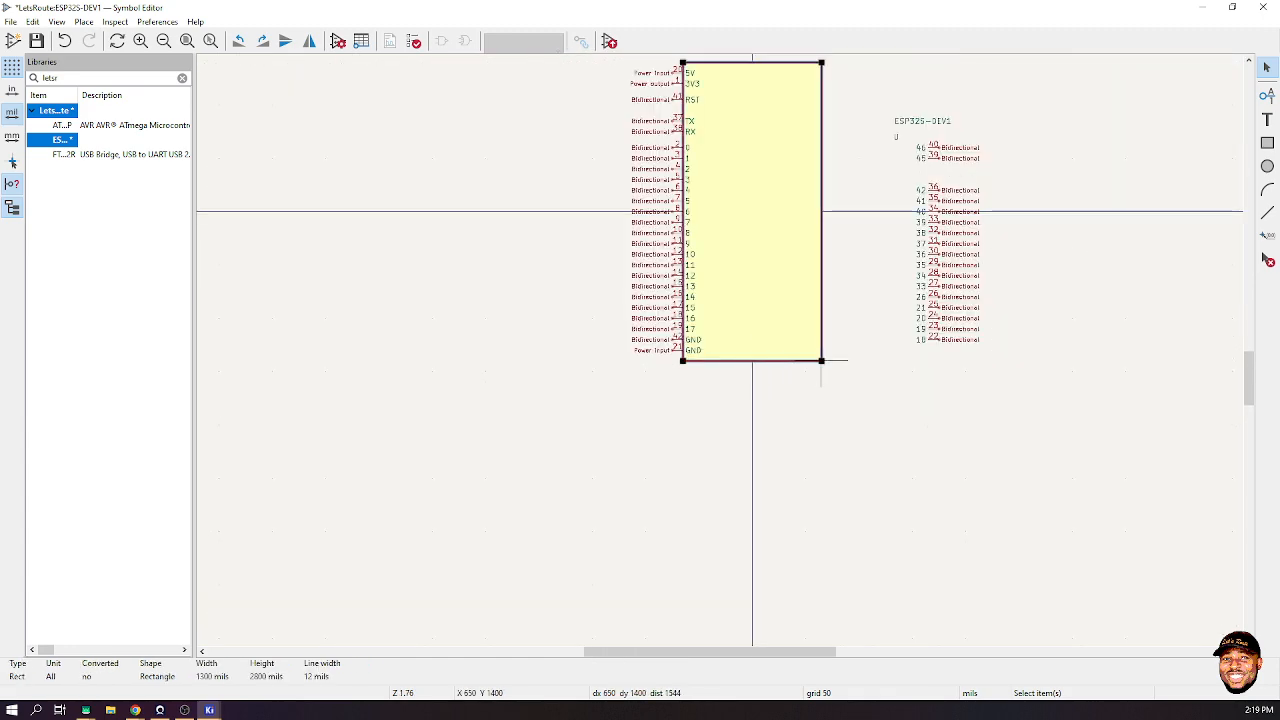
left_click_drag(821, 361, 826, 371)
left_click(624, 360)
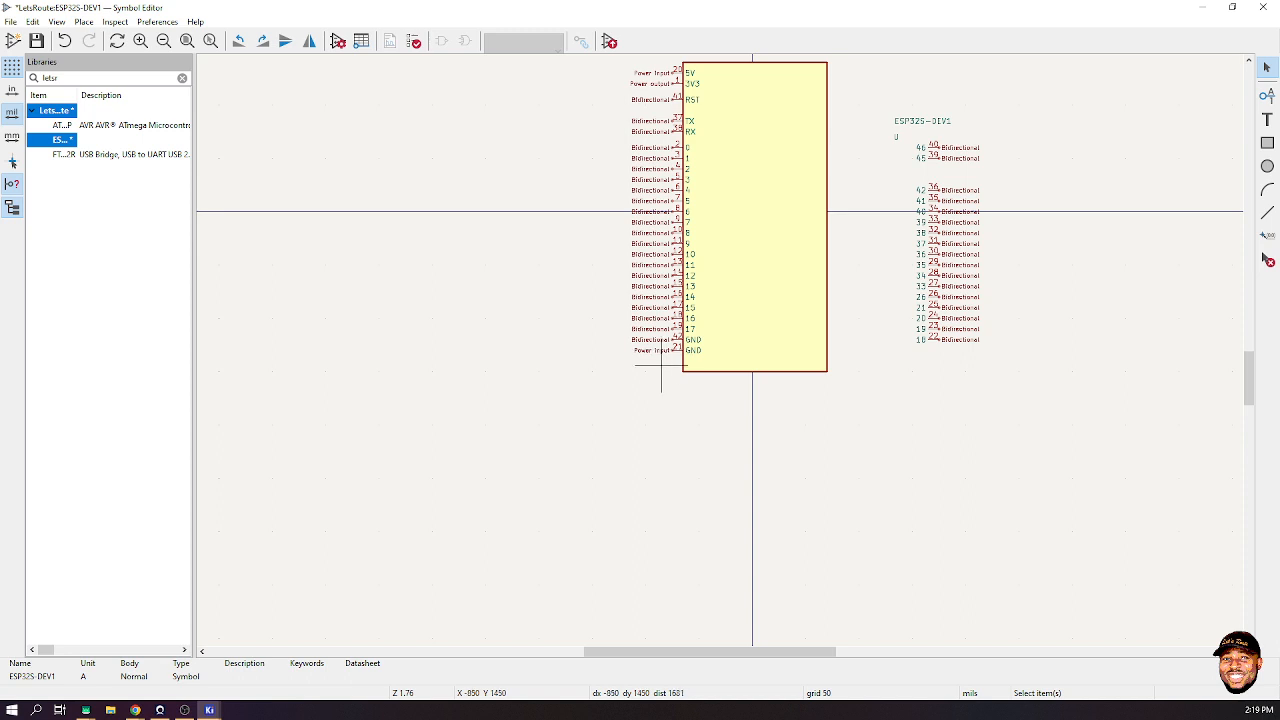
- Lower both GND pins 21 and 42 to the body's bottom edge
left_click_drag(661, 364, 672, 340)
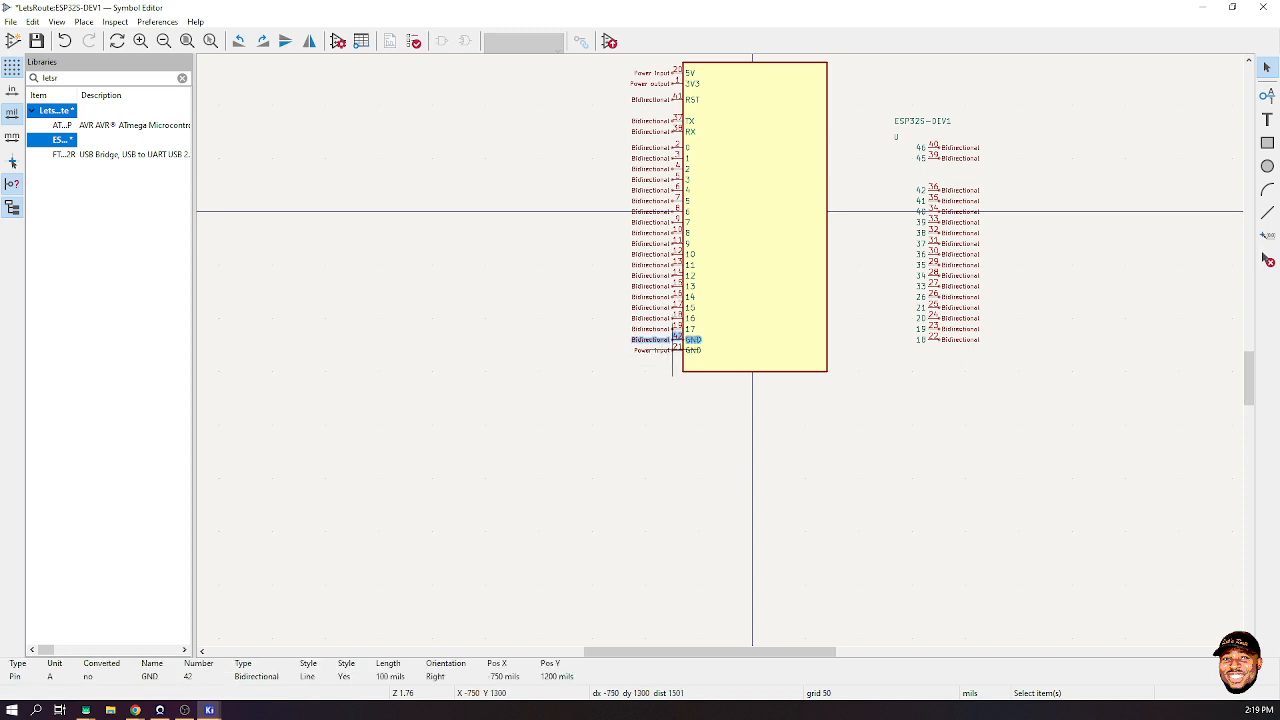
left_click(672, 350, "shift")
key("m")
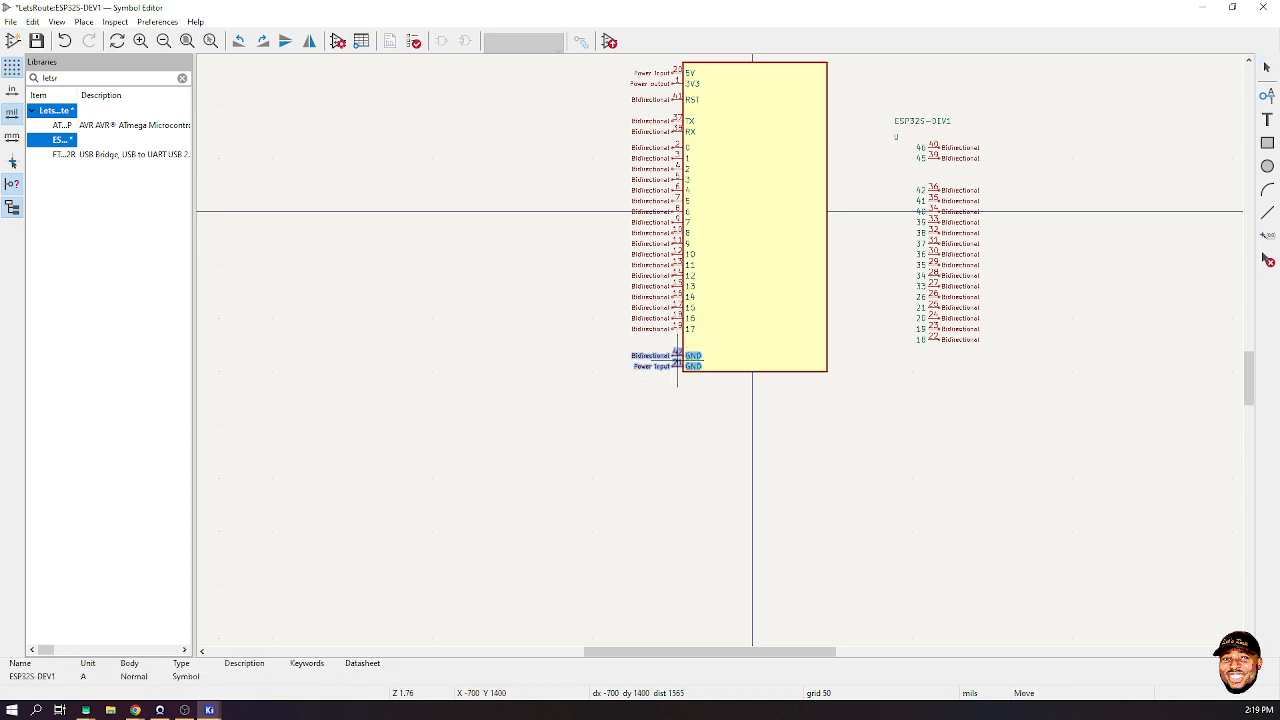
left_click(683, 356)
scroll(720, 346, "up", 10)
scroll(720, 346, "down", 3)
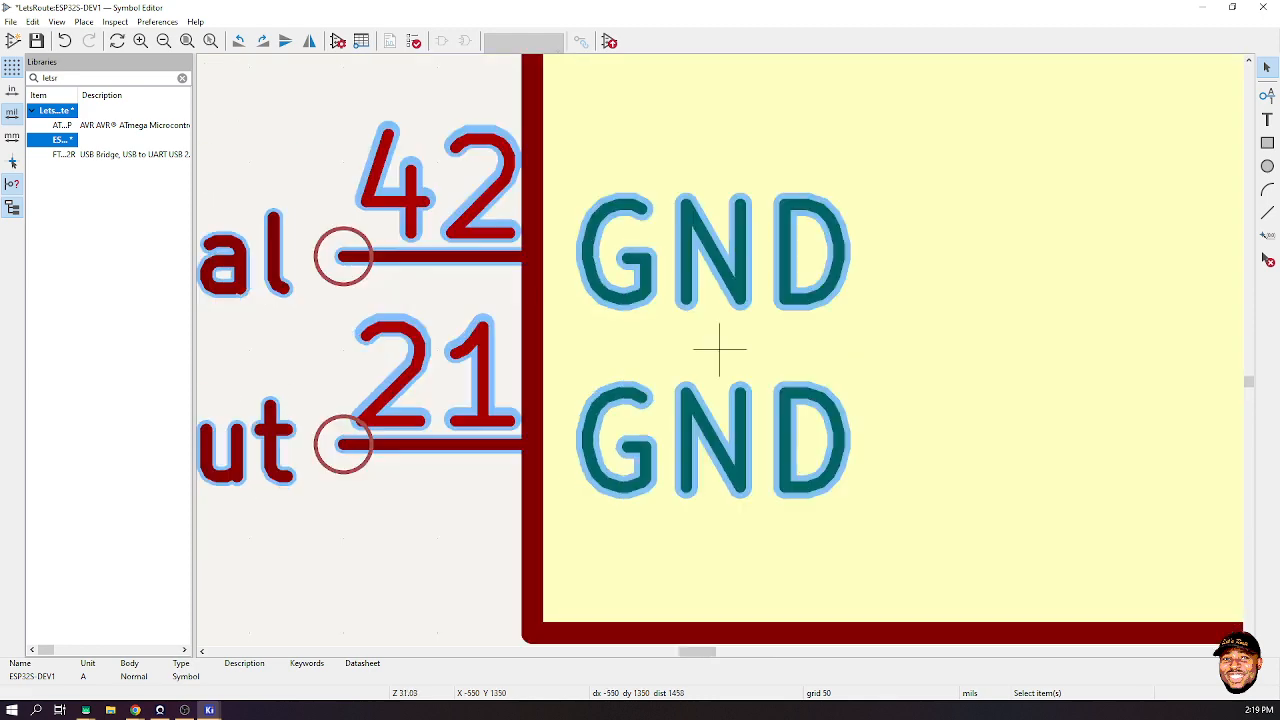
- Change GND pin 42's electrical type from Bidirectional to Power input
left_click(536, 440)
left_click(583, 303)
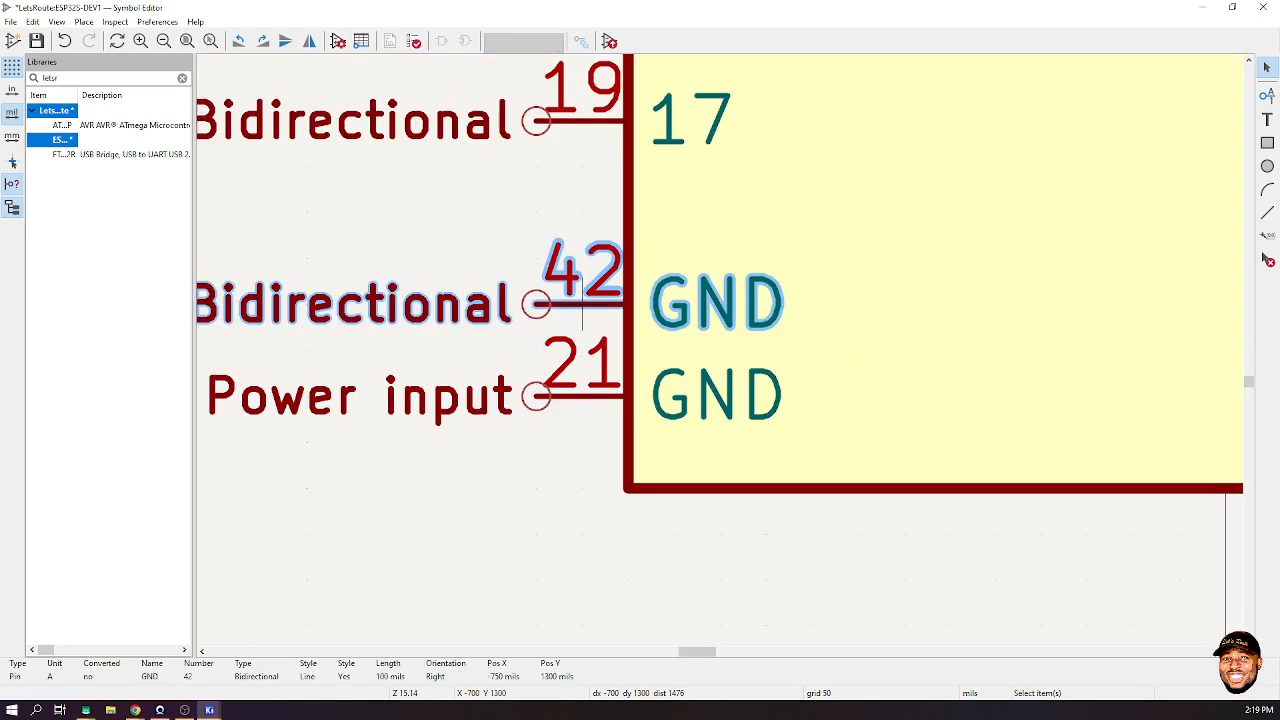
double_click(583, 303)
left_click(385, 380)
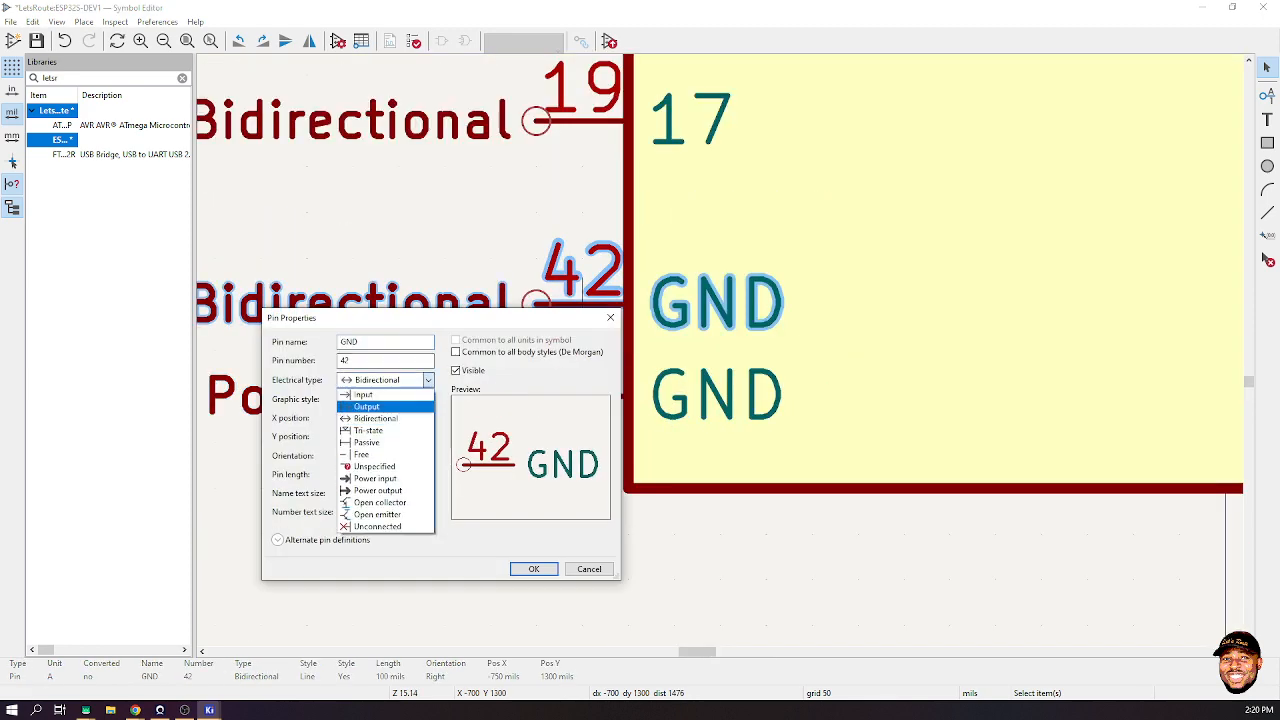
left_click(375, 478)
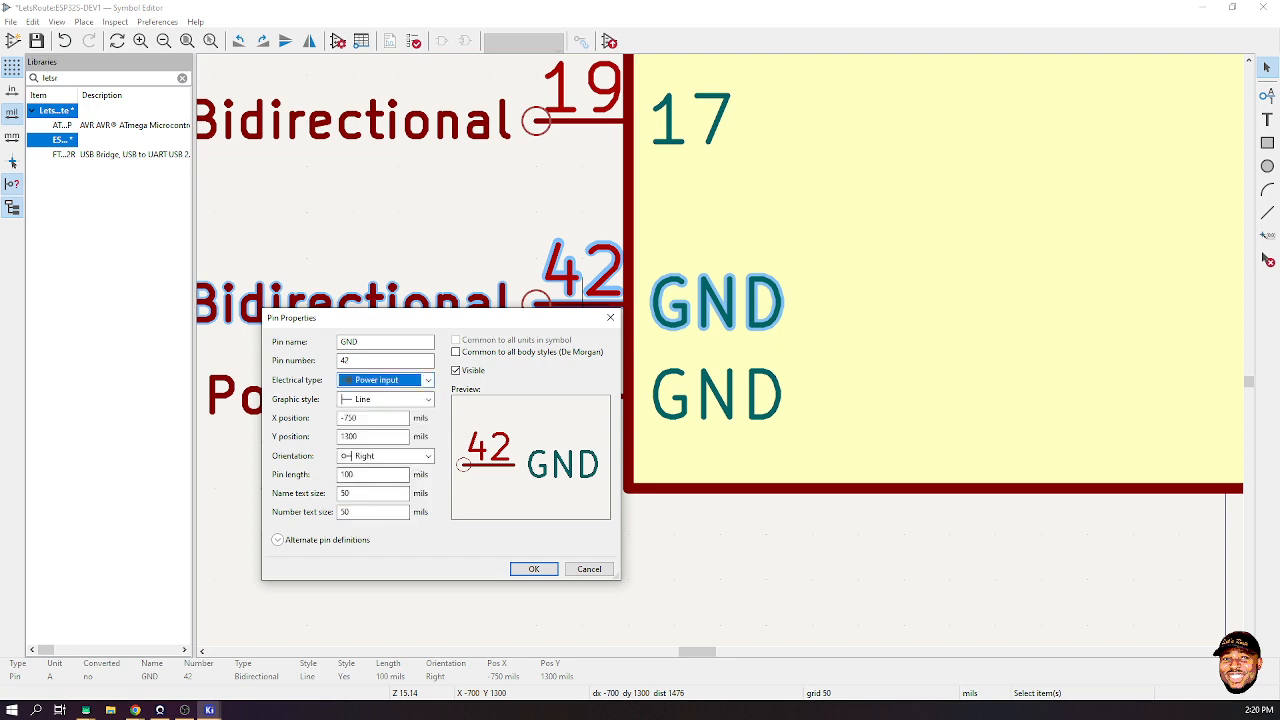
left_click(534, 568)
scroll(782, 309, "down", 5)
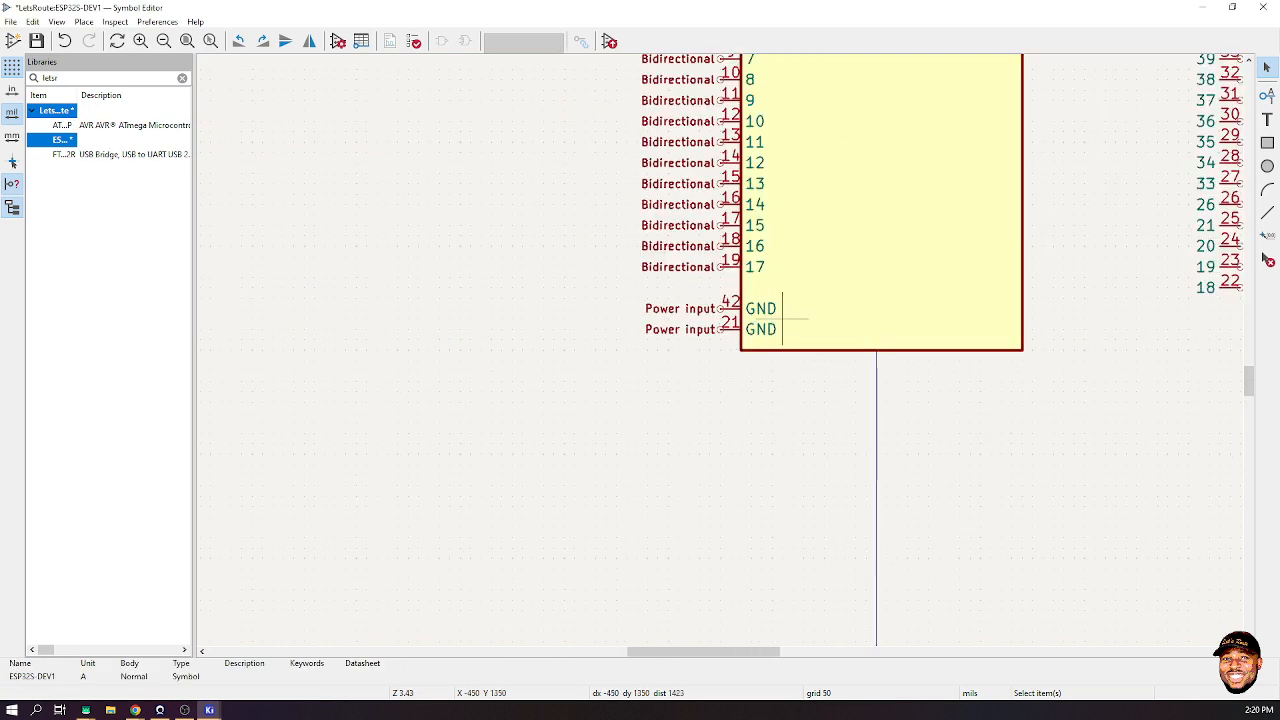
- Move the right-hand pin column up against the body
scroll(782, 319, "down", 3)
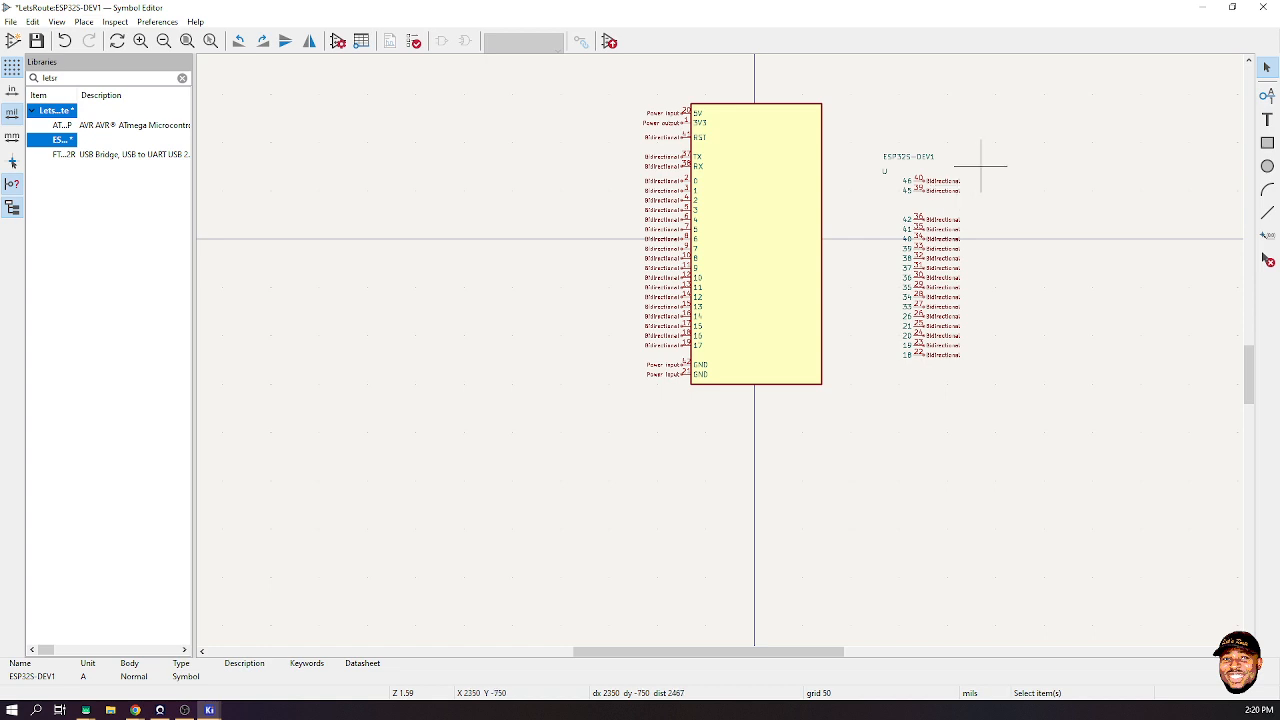
left_click_drag(980, 165, 884, 405)
key("m")
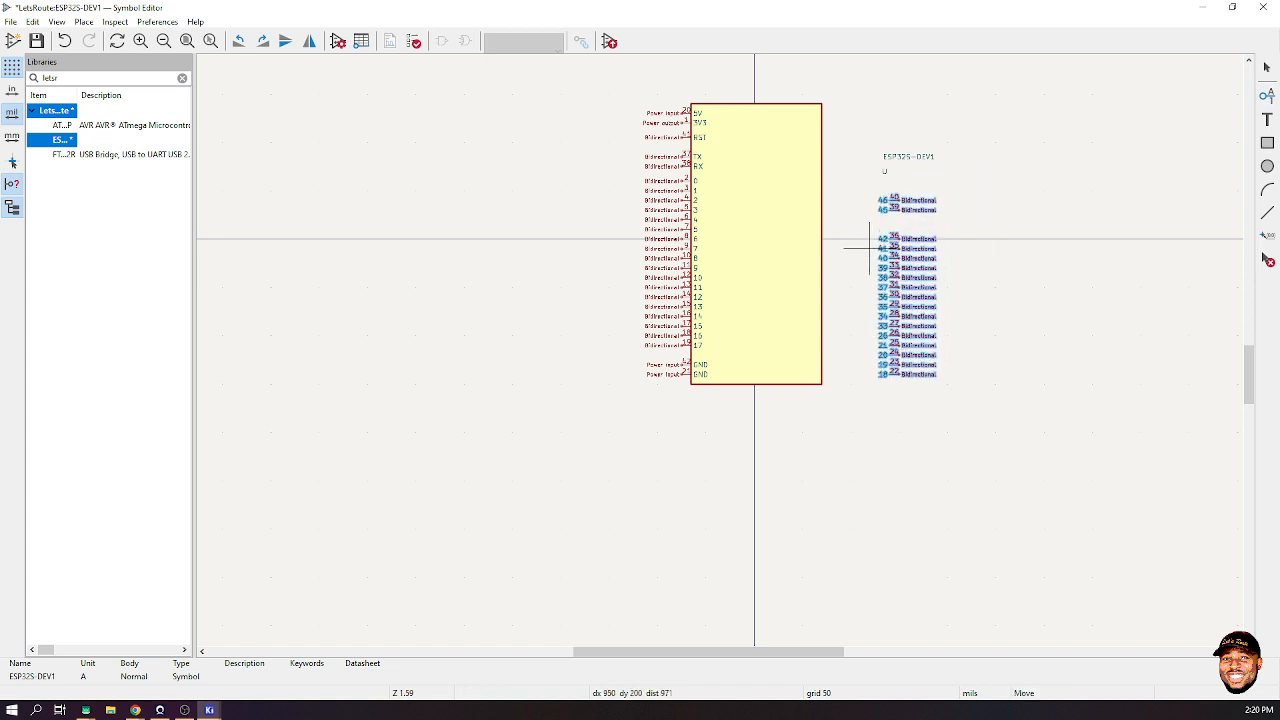
left_click(802, 204)
left_click(942, 262)
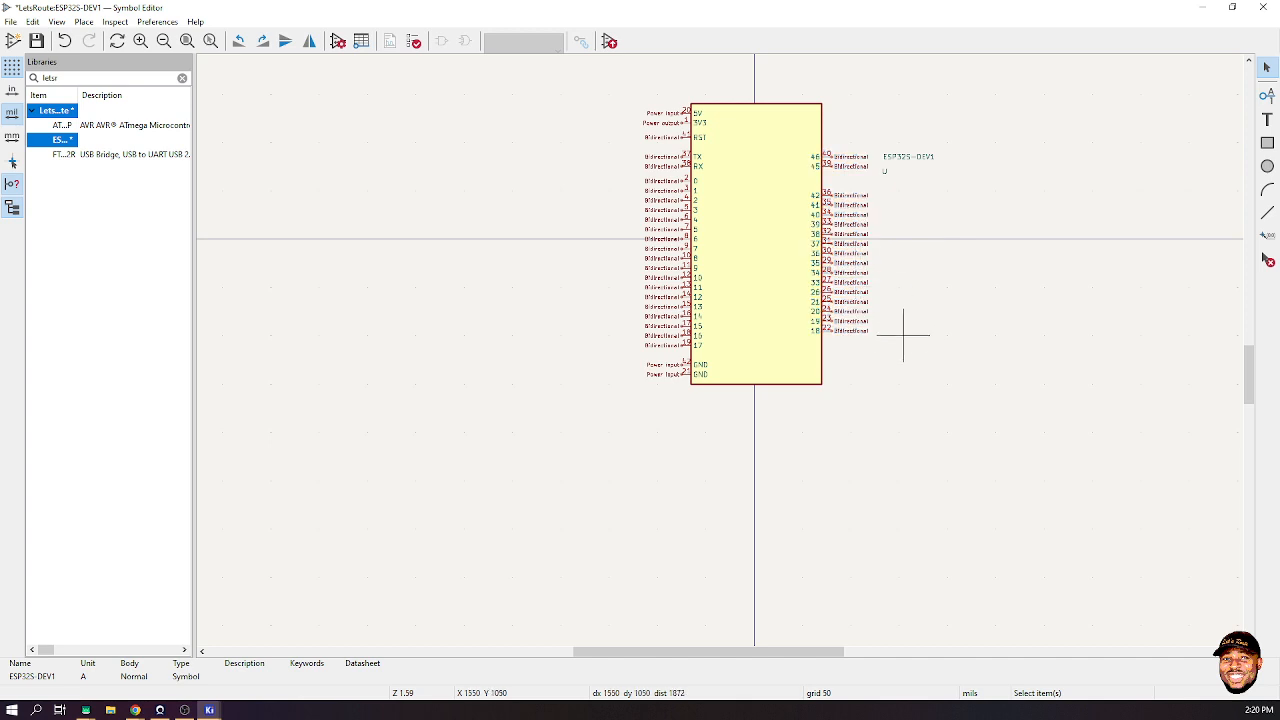
- Narrow the body rectangle to 1100 mils wide
left_click(739, 326)
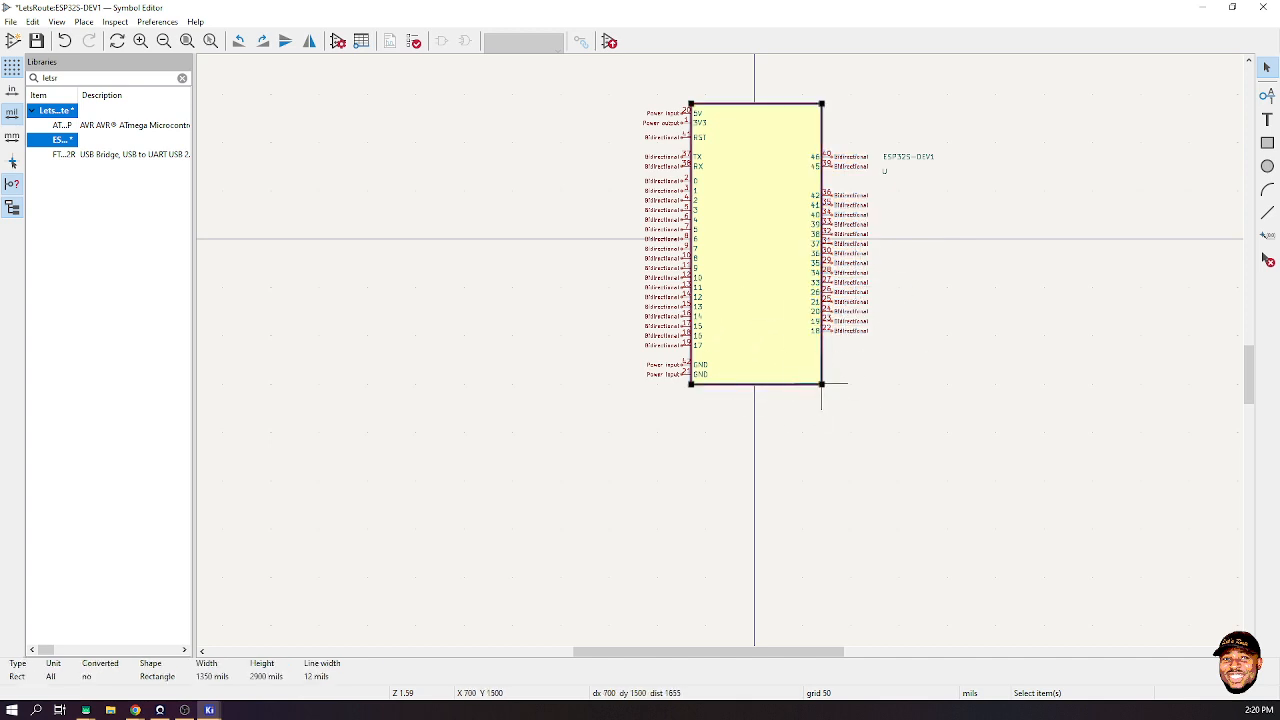
left_click_drag(822, 383, 808, 383)
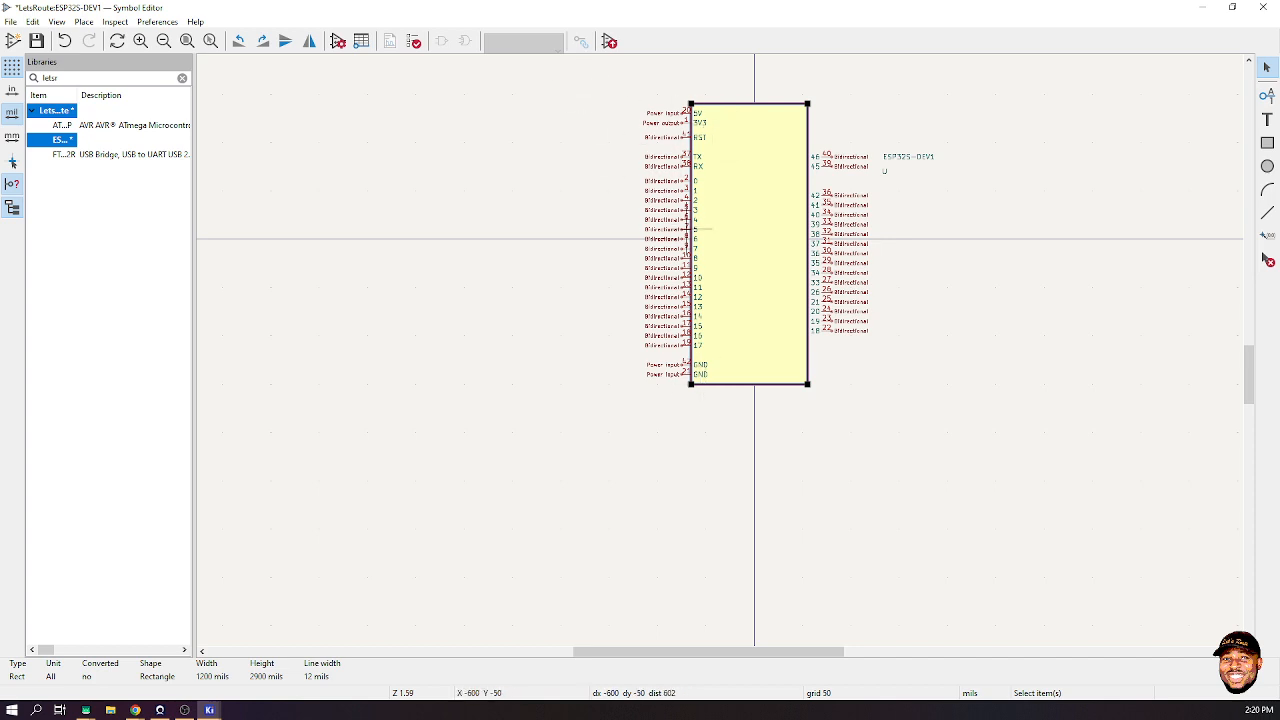
left_click_drag(808, 383, 797, 383)
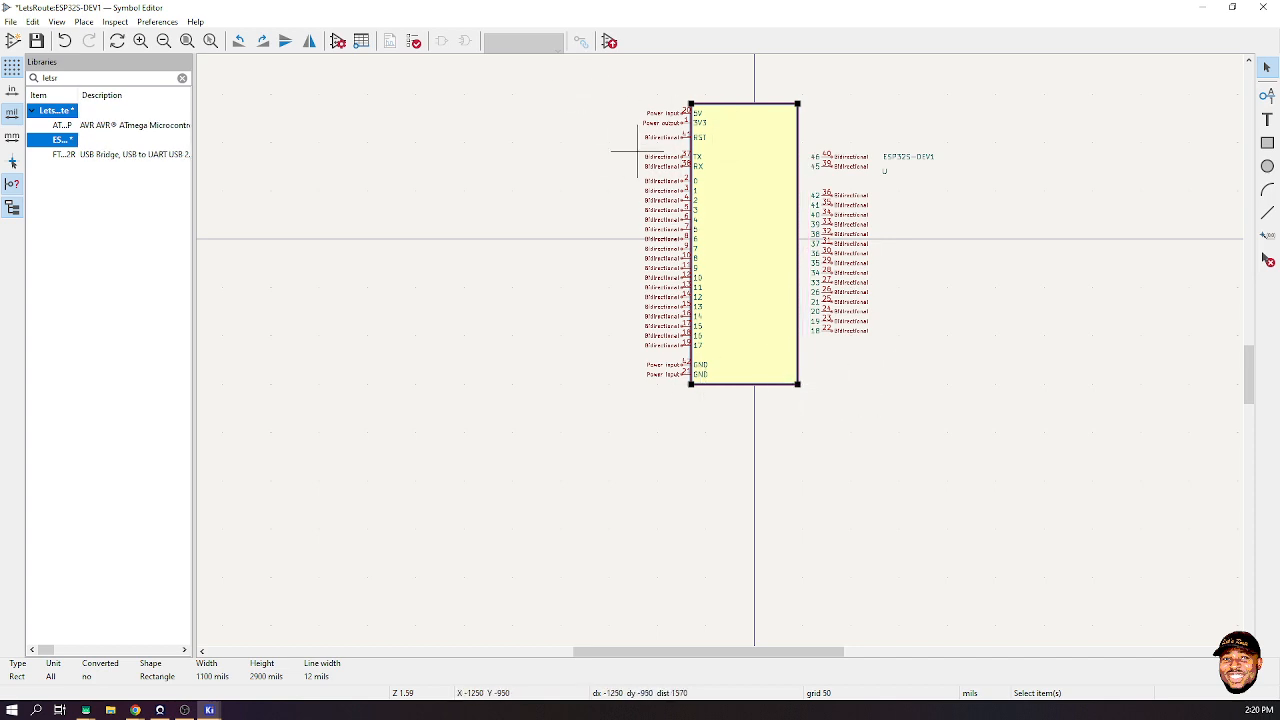
- Move the left-hand pin column up against the narrowed body
left_click_drag(598, 92, 832, 440)
key("m")
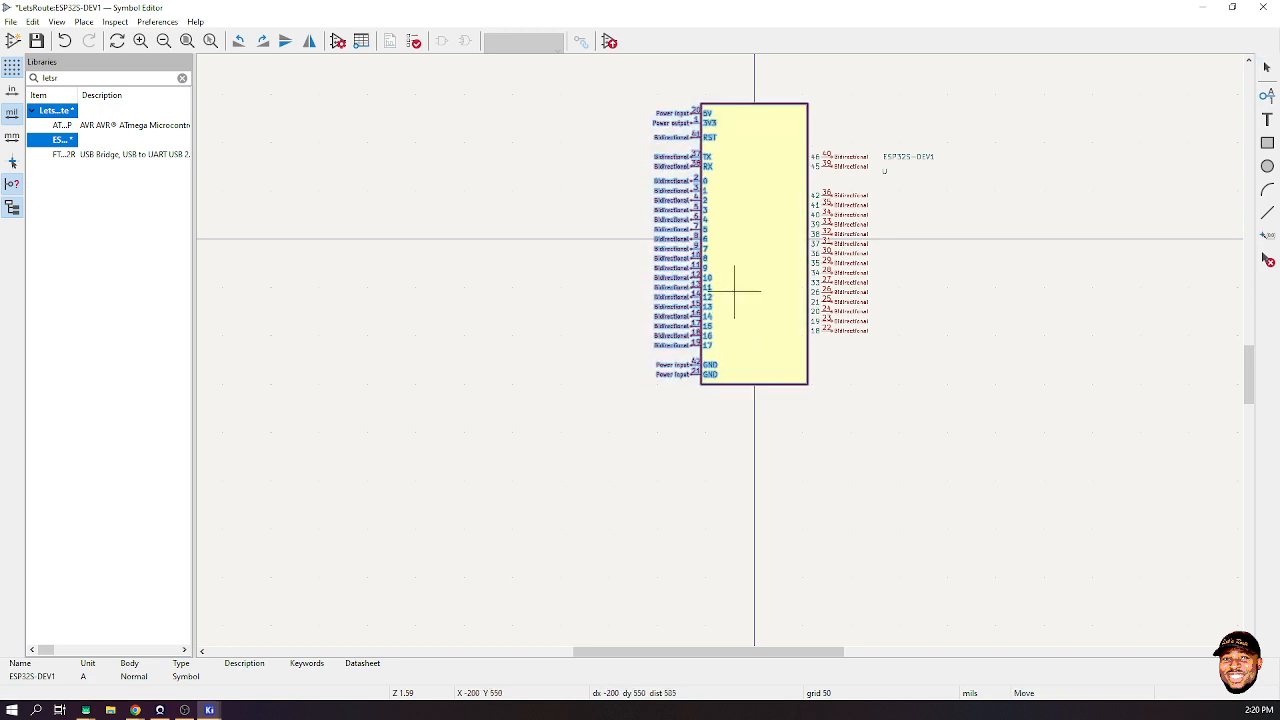
left_click(734, 290)
left_click(898, 358)
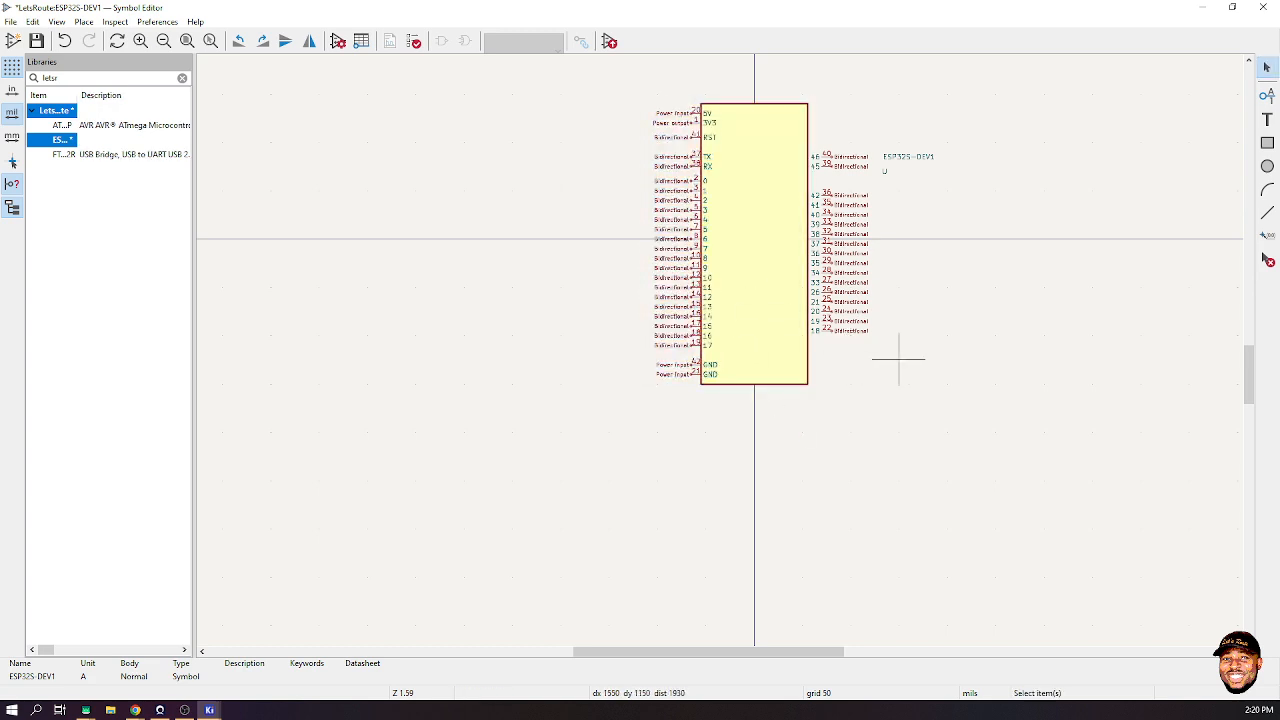
- Reselect the right-hand pin column, then select pins 46 and 45
left_click_drag(872, 117, 826, 368)
key("m")
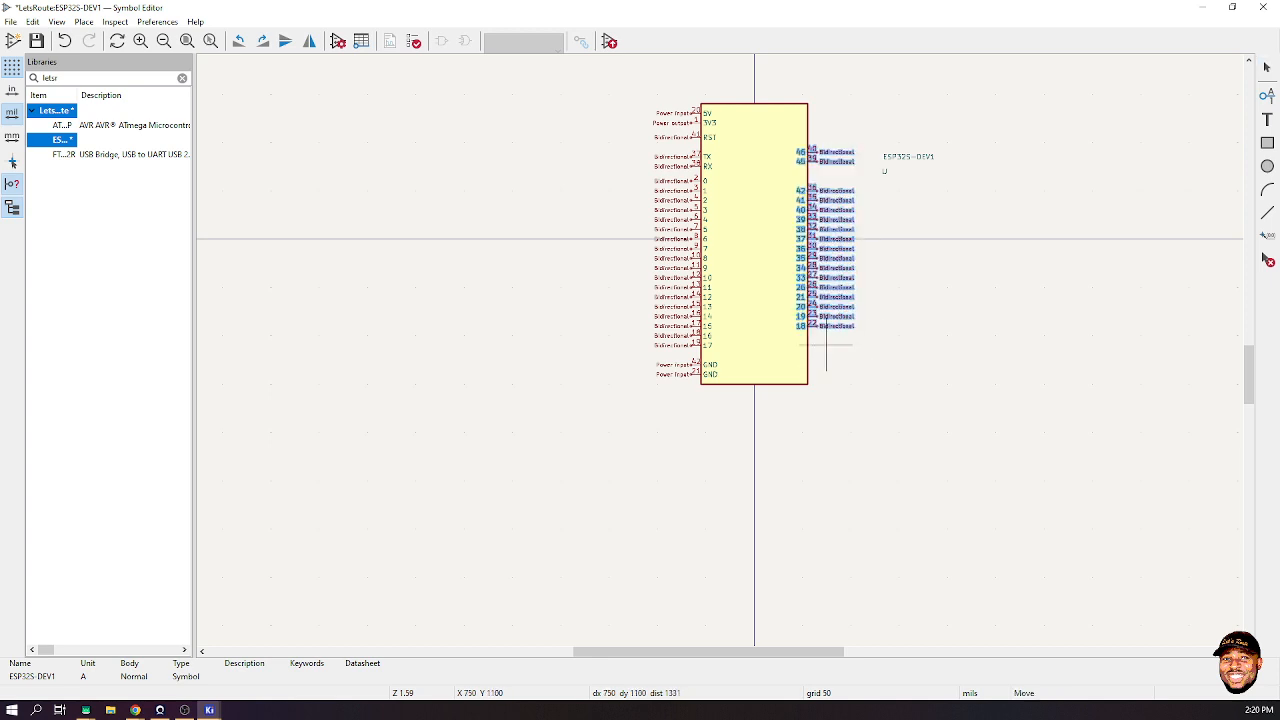
key("Escape")
key("Escape")
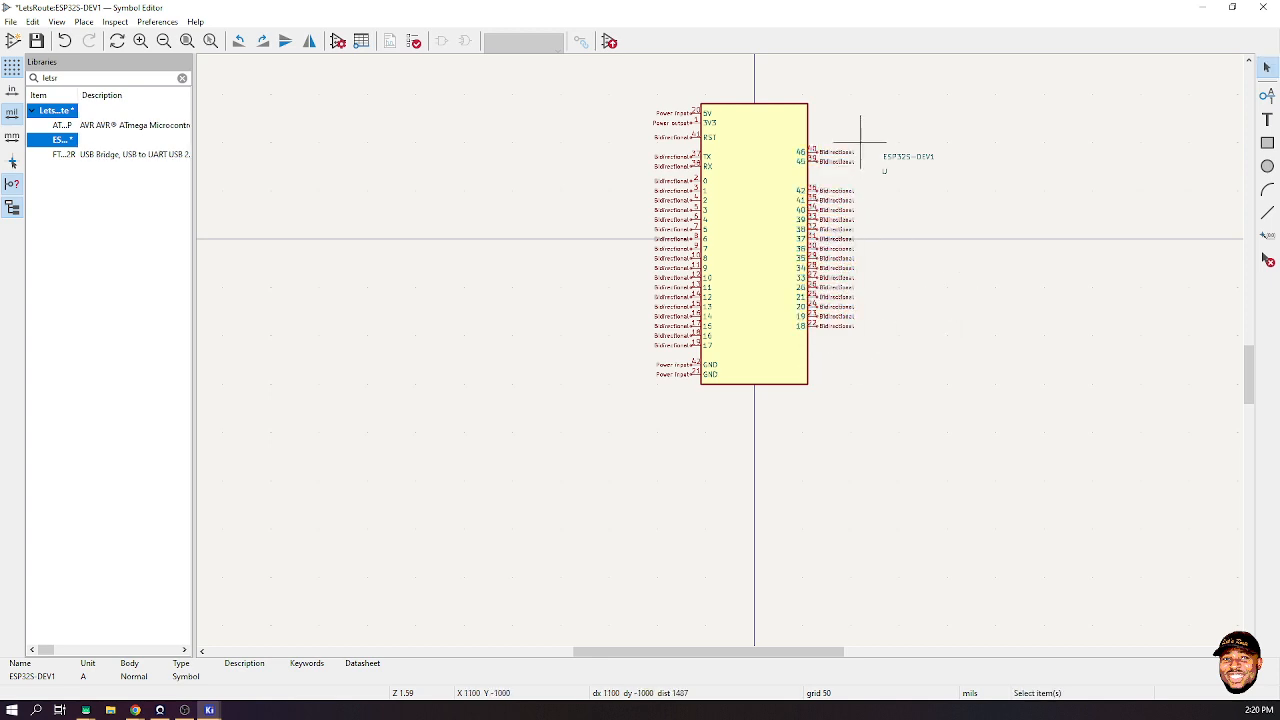
left_click_drag(858, 142, 812, 175)
- Move pins 46 and 45 down one grid step so they sit directly above pin 42
key("m")
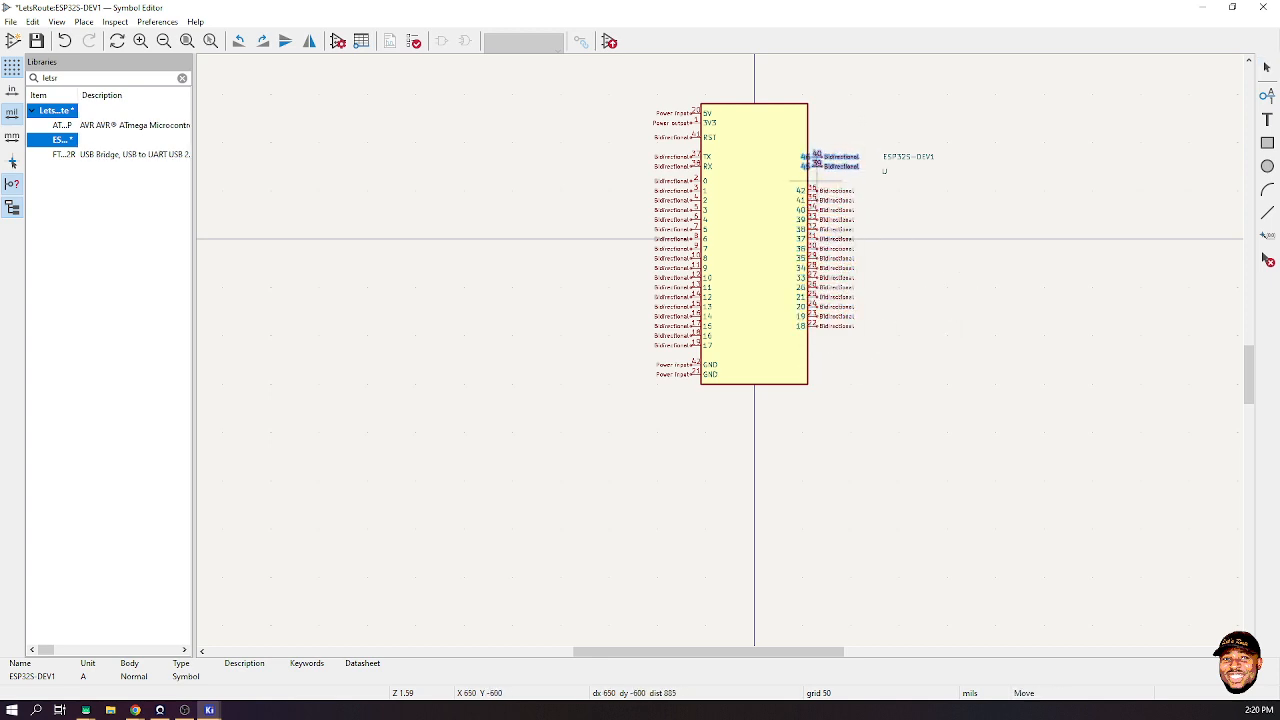
left_click(812, 190)
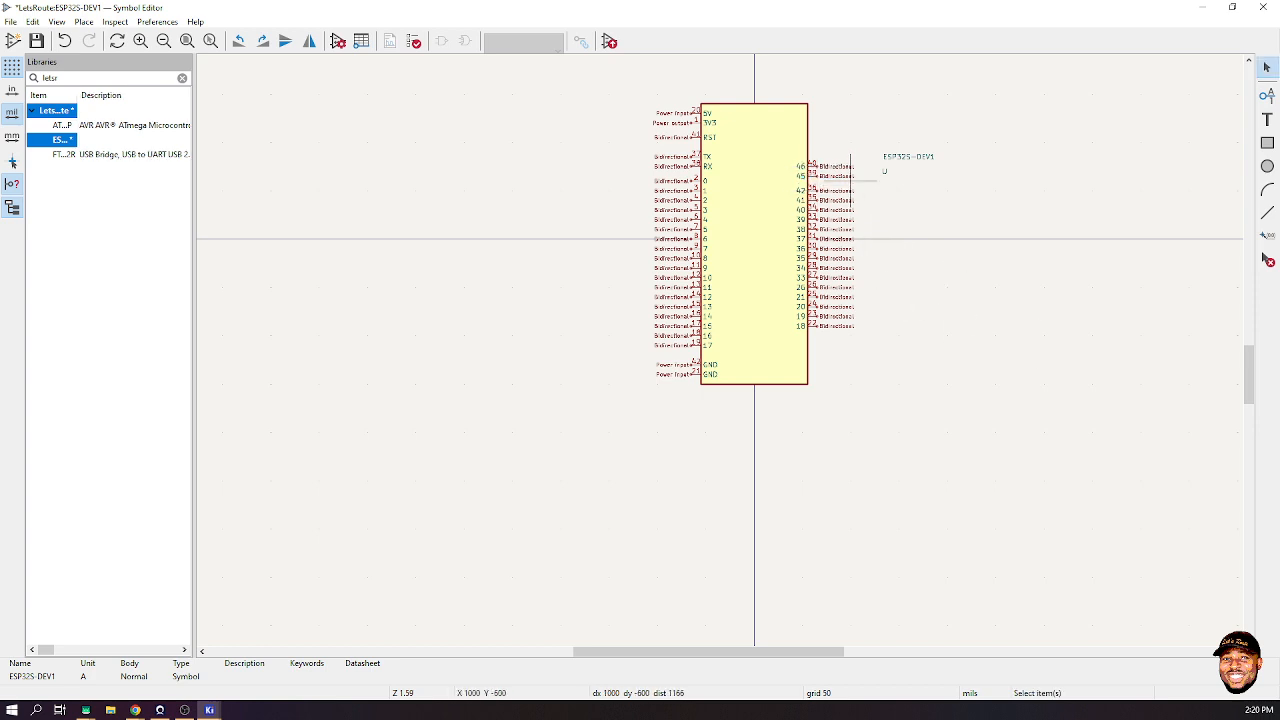
left_click_drag(843, 150, 816, 181)
key("m")
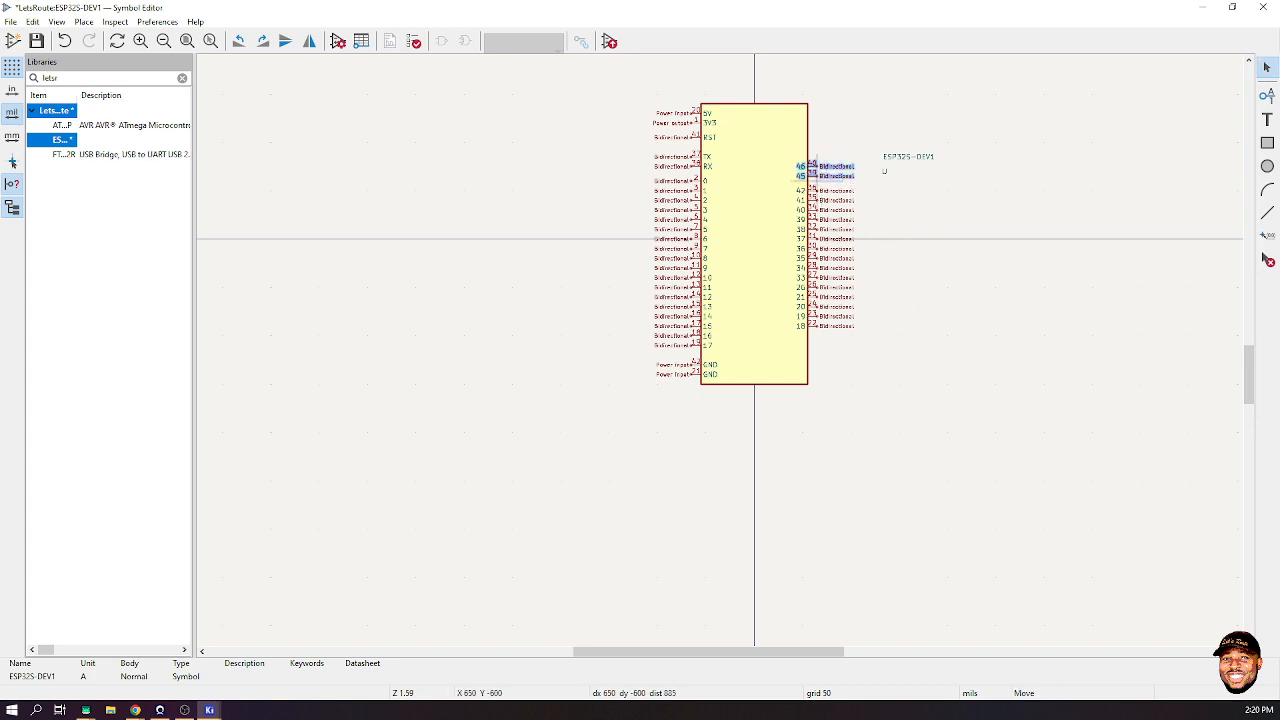
left_click(816, 182)
left_click(961, 316)
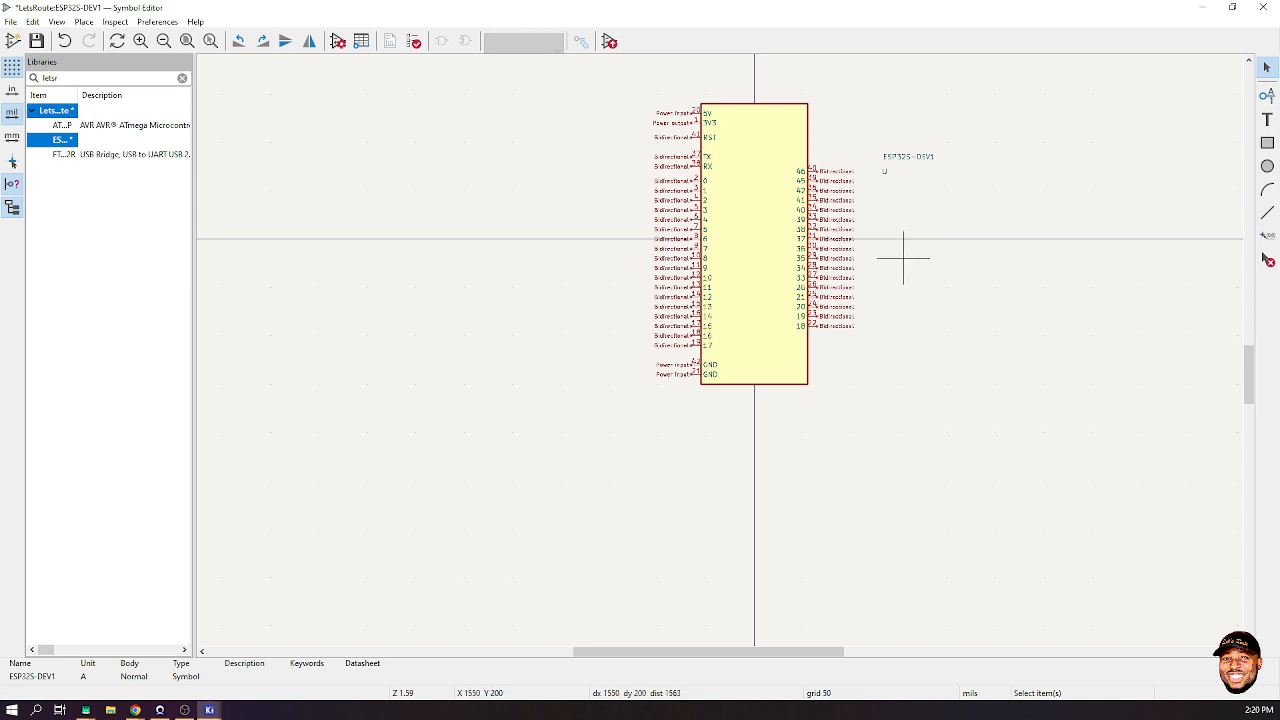
left_click(908, 156)
- Move the ESP32S-DEV1 value above the body's top left and reference U above its top right, then fit the view
key("m")
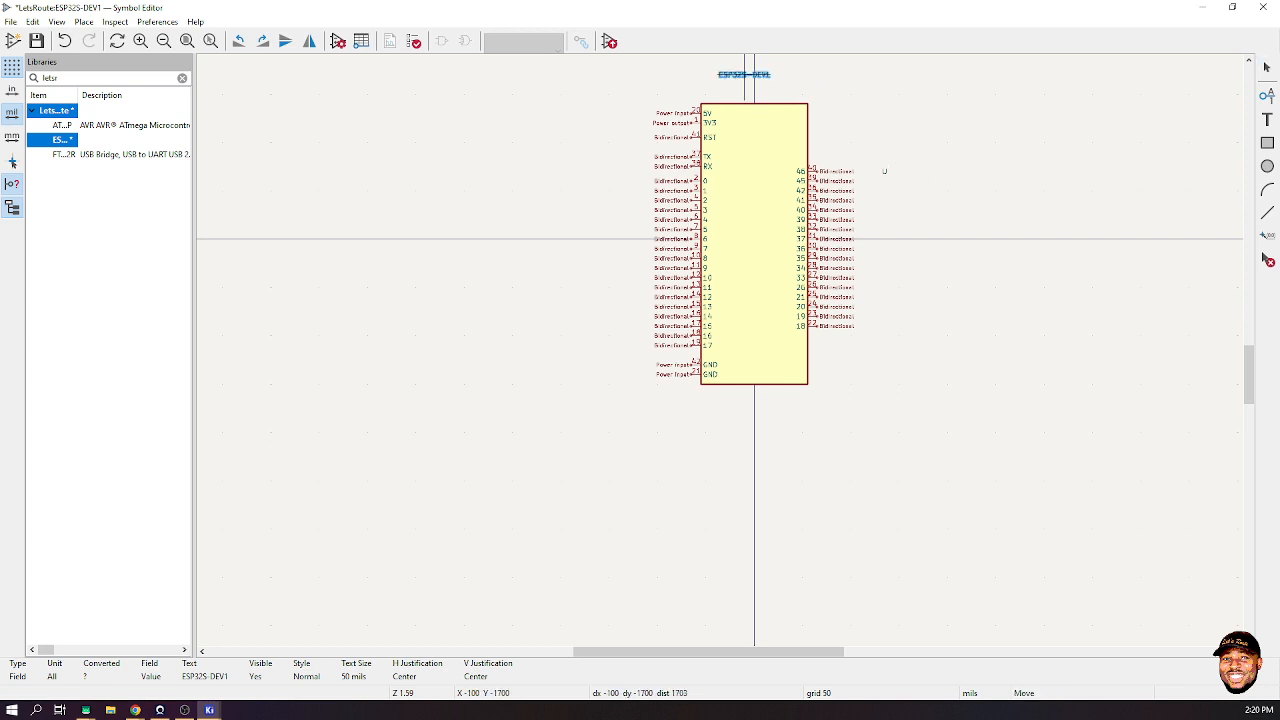
left_click(884, 171)
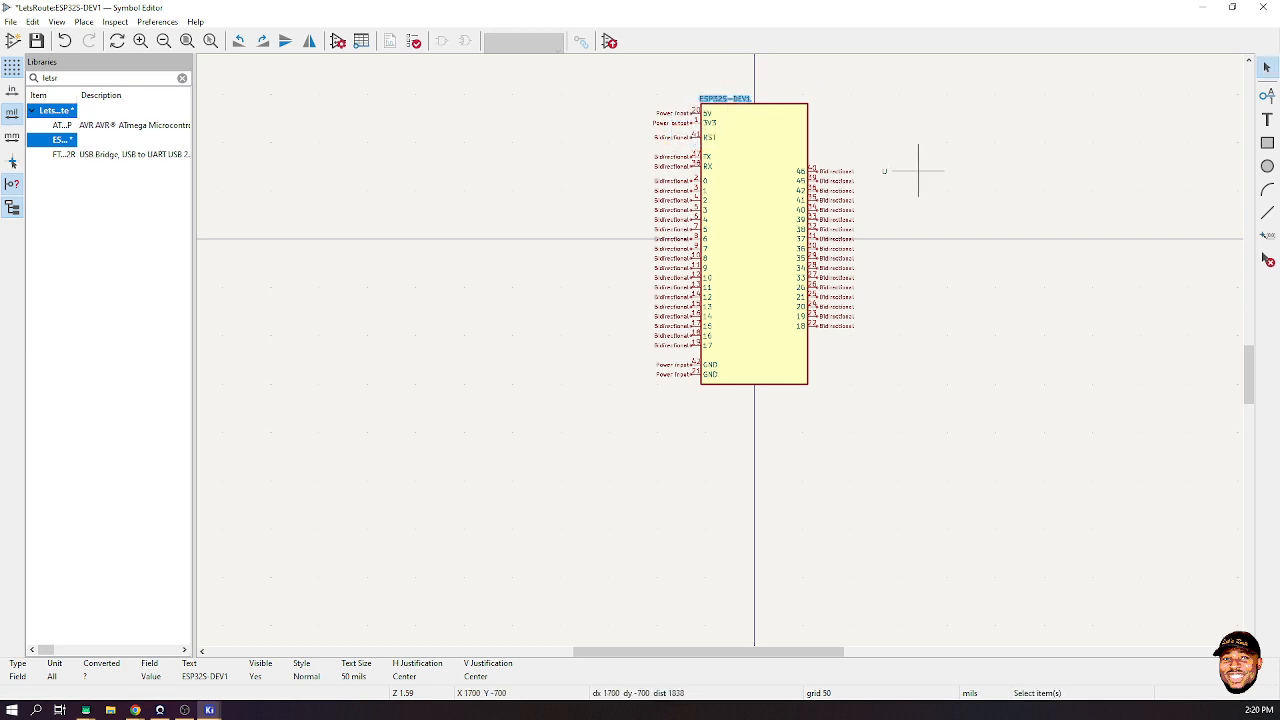
left_click(883, 171)
key("m")
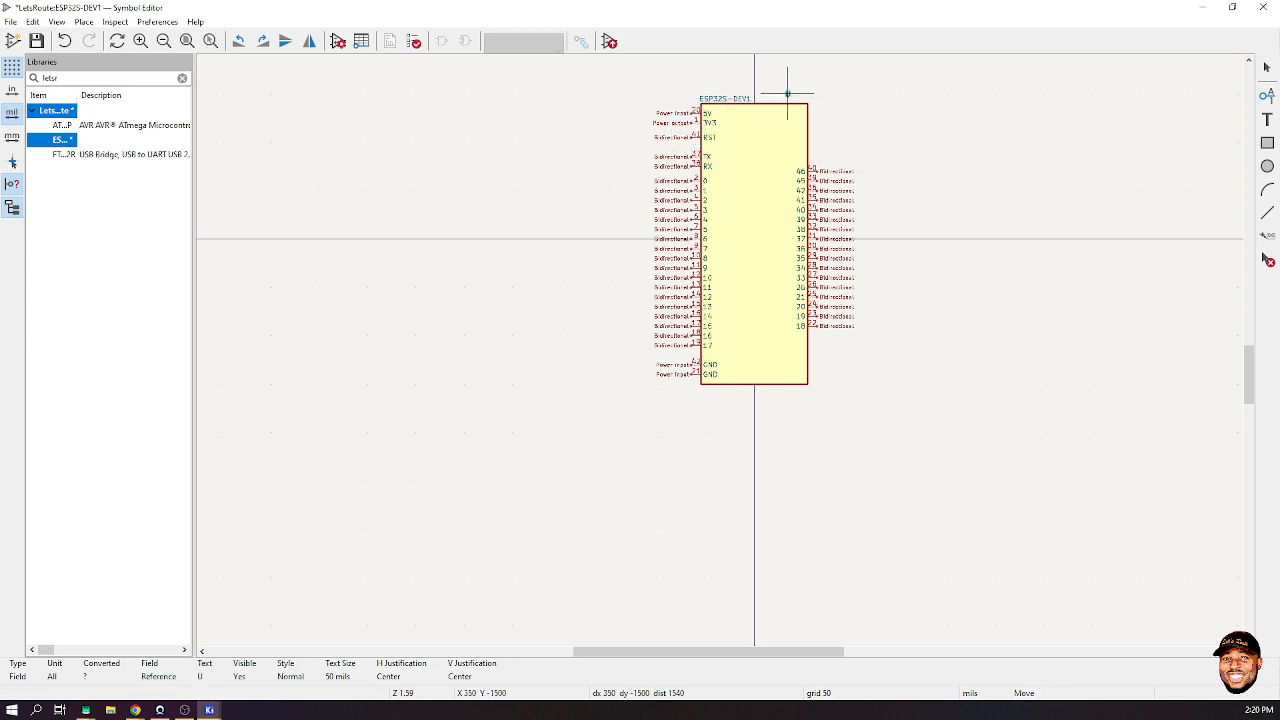
left_click(797, 98)
left_click(904, 126)
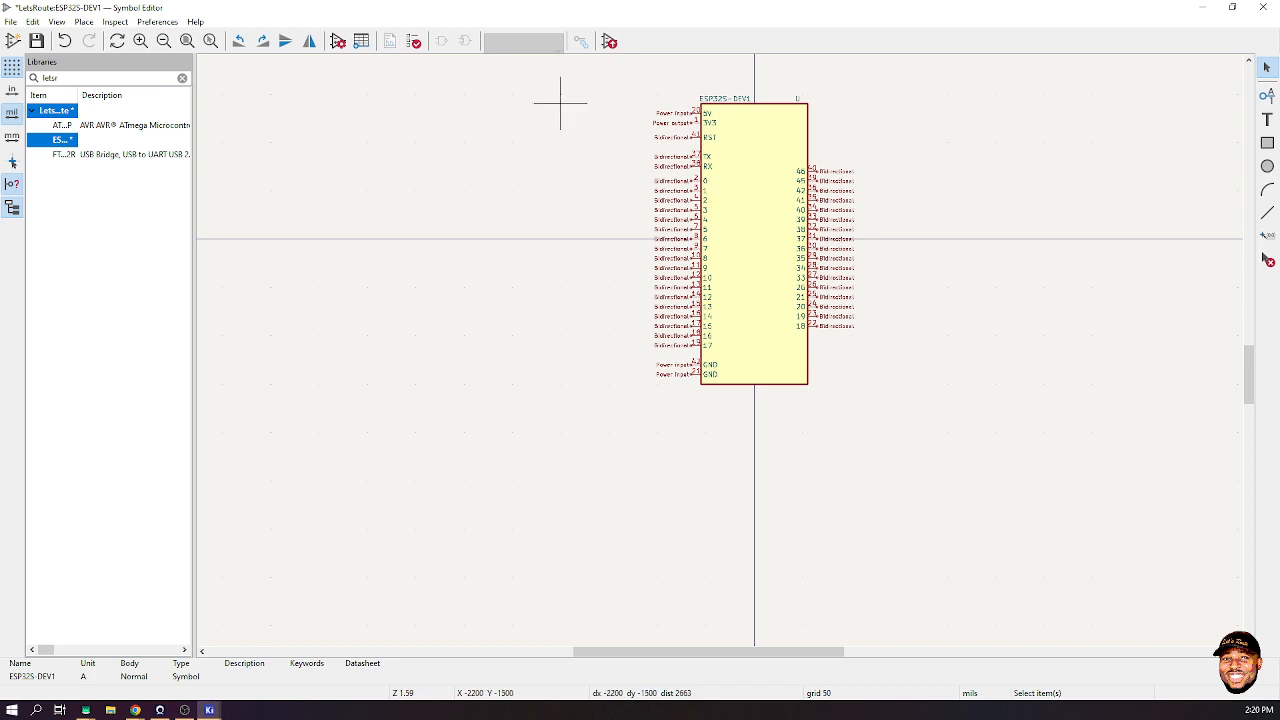
left_click(186, 40)
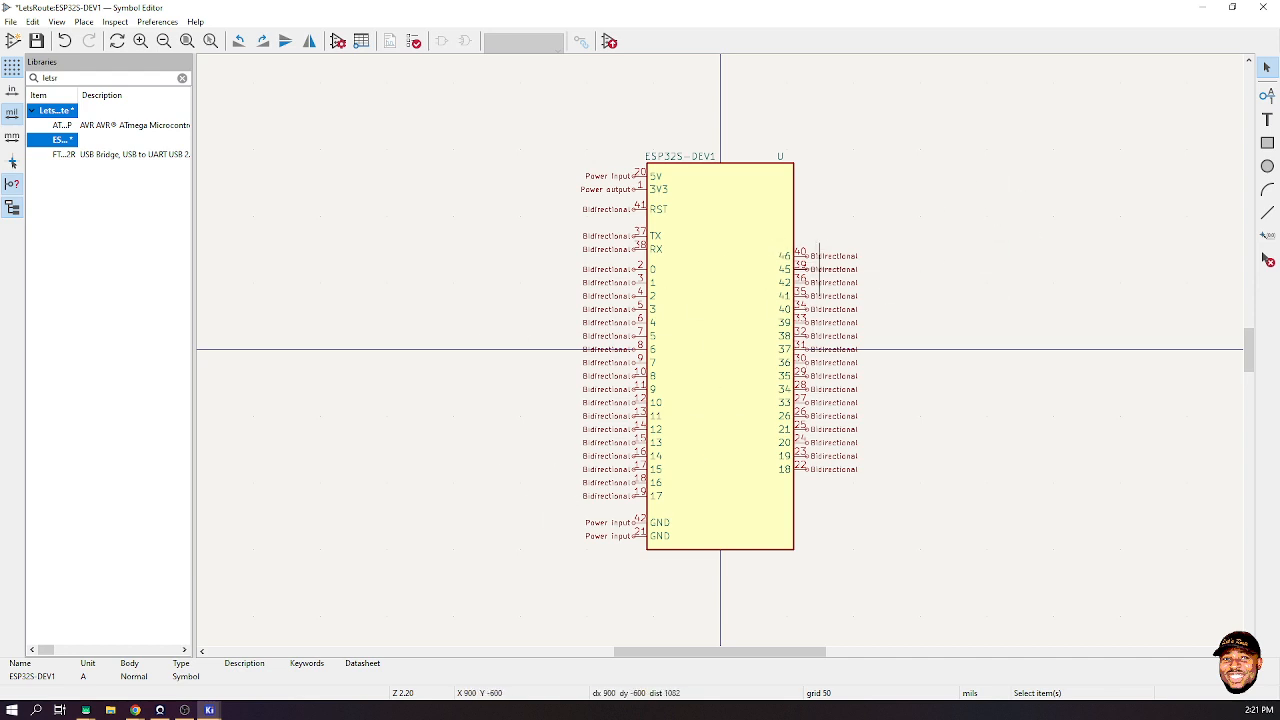
left_click(1267, 119)
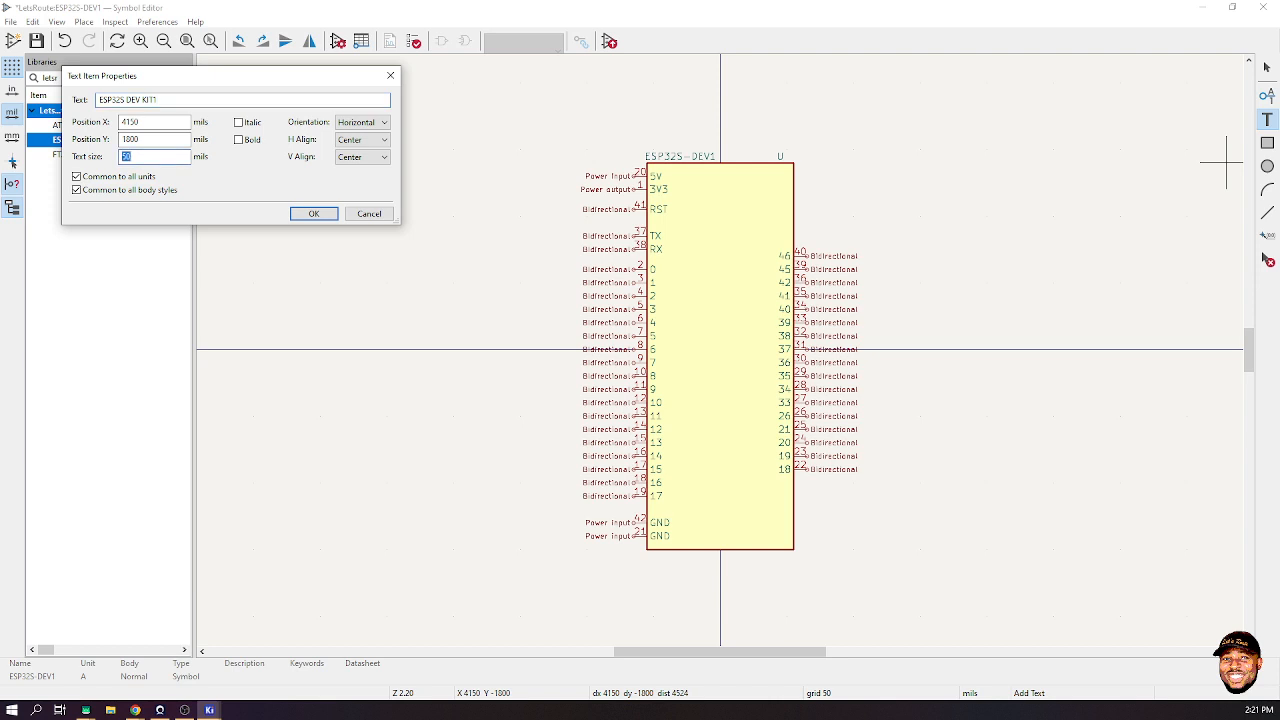
- Place the ESP32S DEV KIT1 text, rotated vertical, at the centre of the symbol body
key("Return")
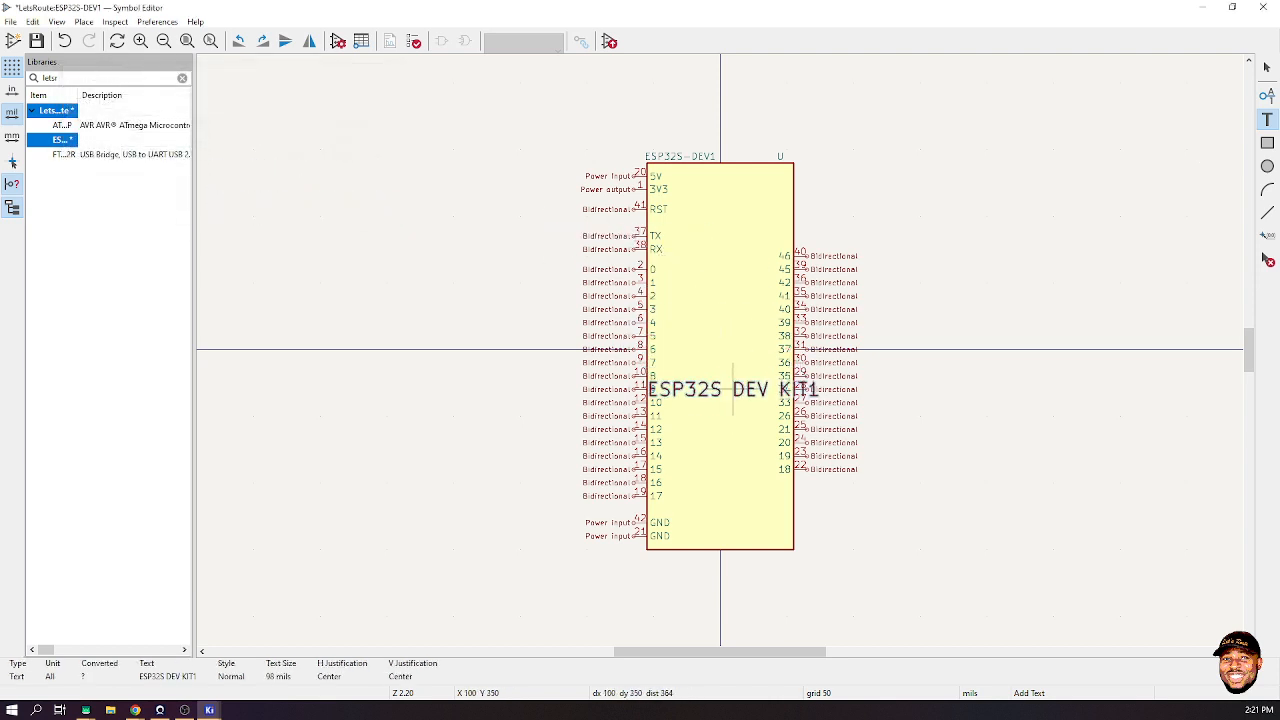
key("r")
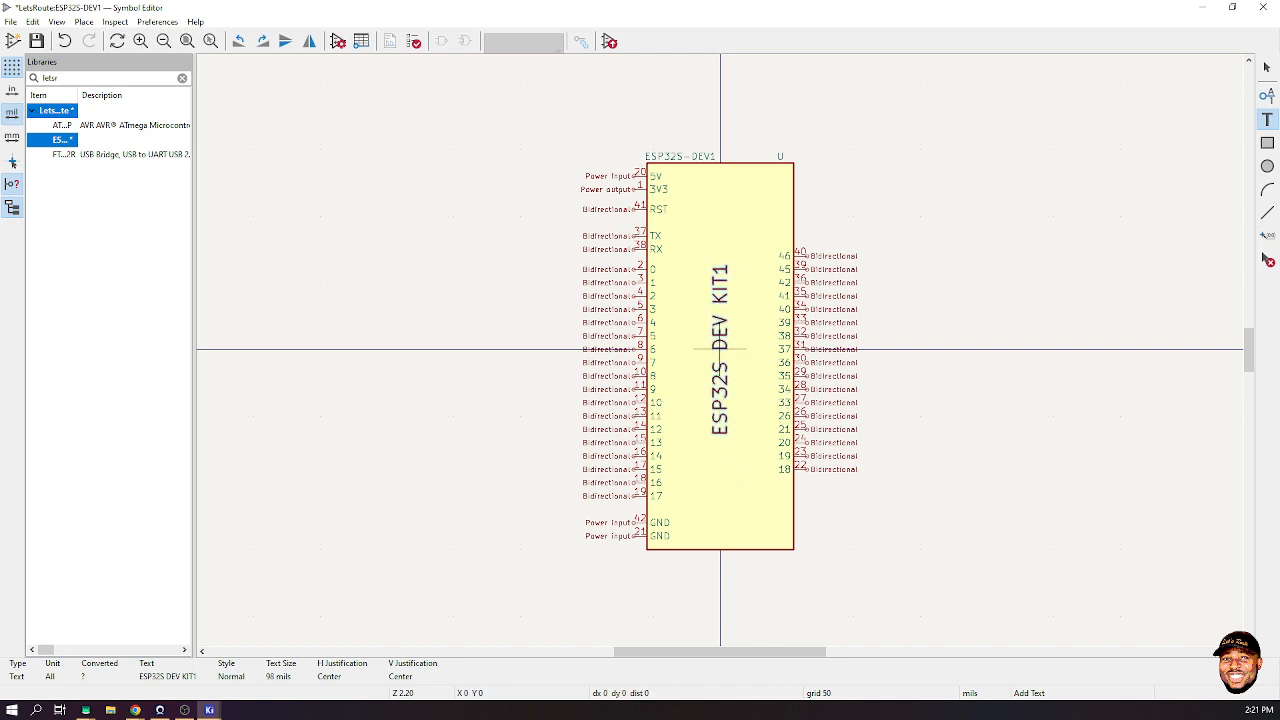
left_click(720, 350)
key("Escape")
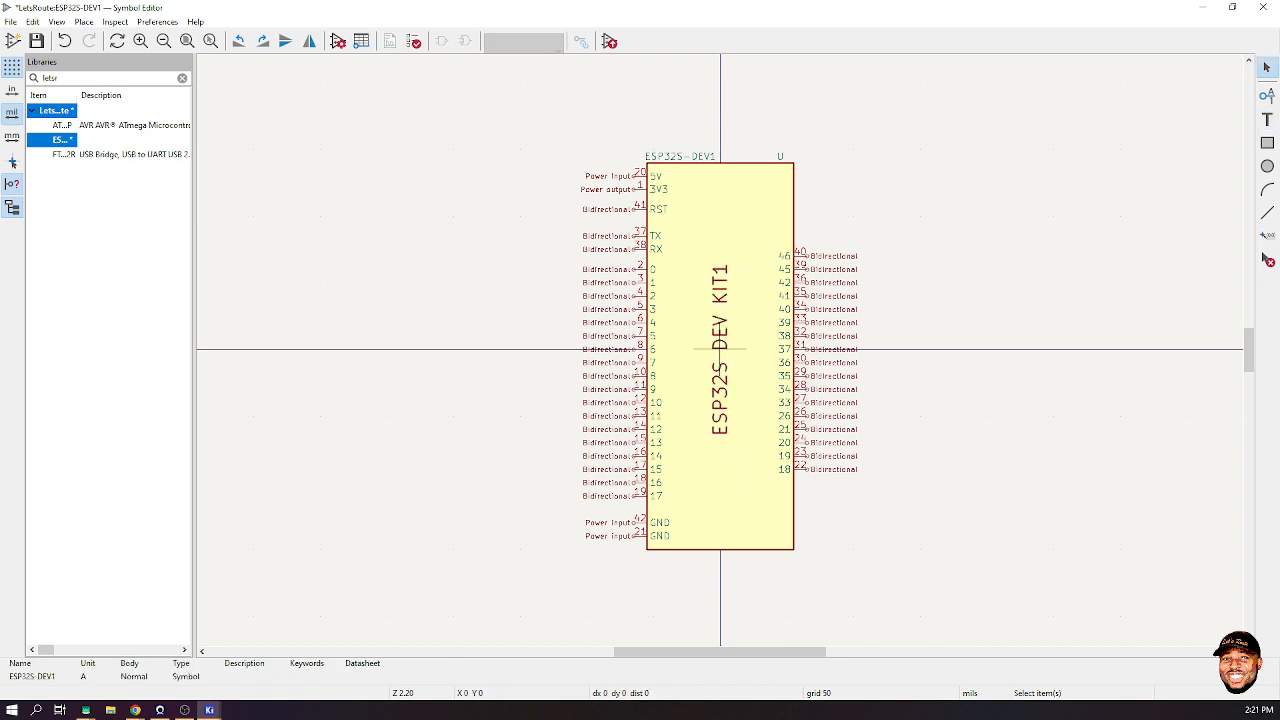
- Make the ESP32S DEV KIT1 label bold and save the symbol
left_click(720, 349)
double_click(720, 350)
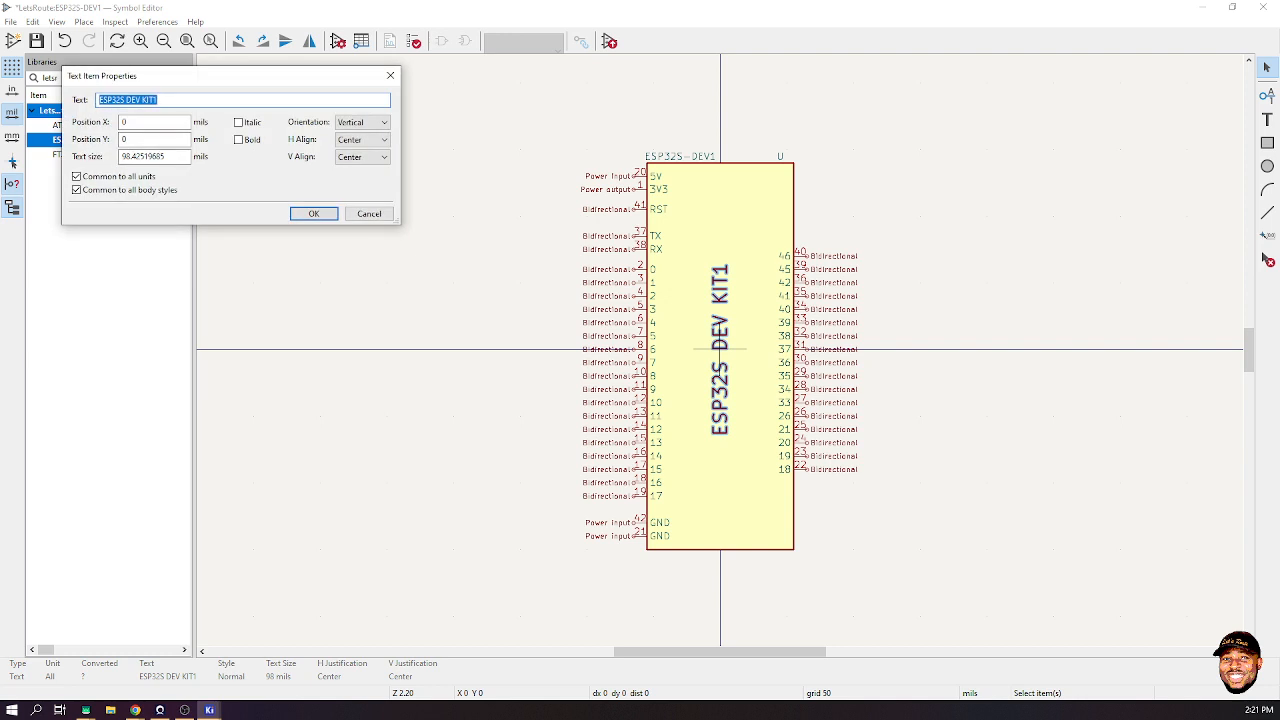
left_click(313, 213)
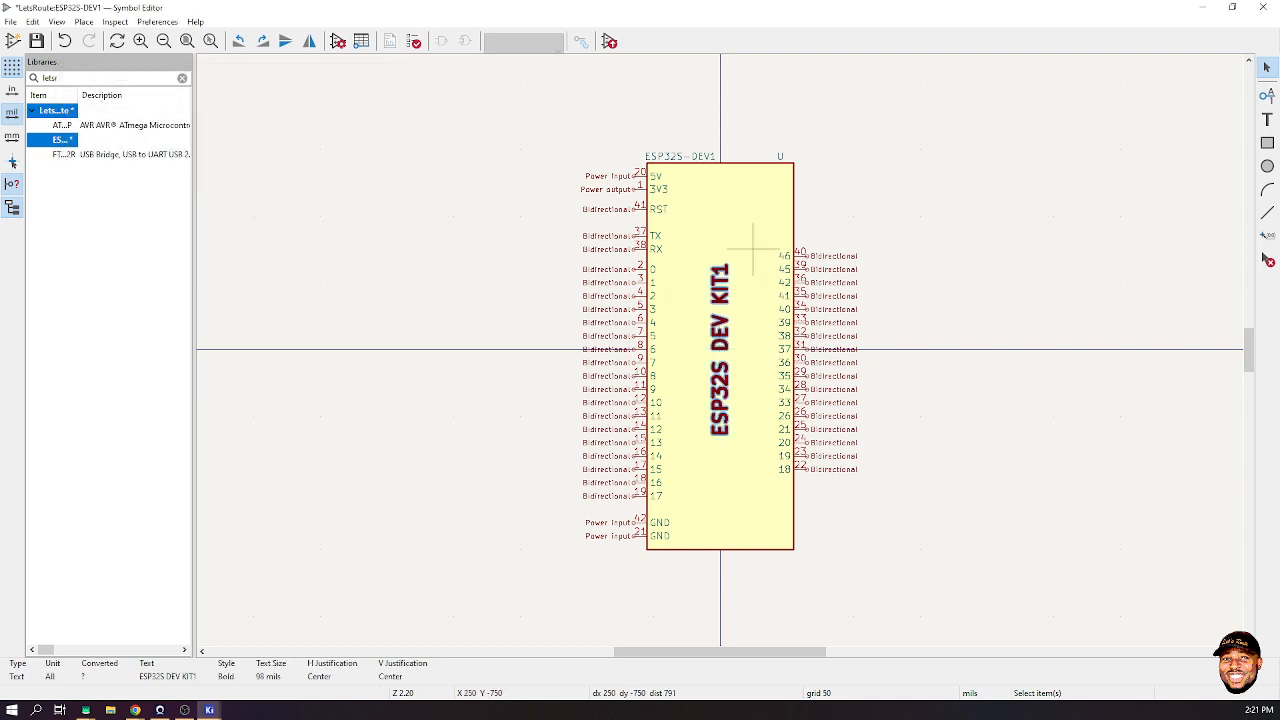
key("Escape")
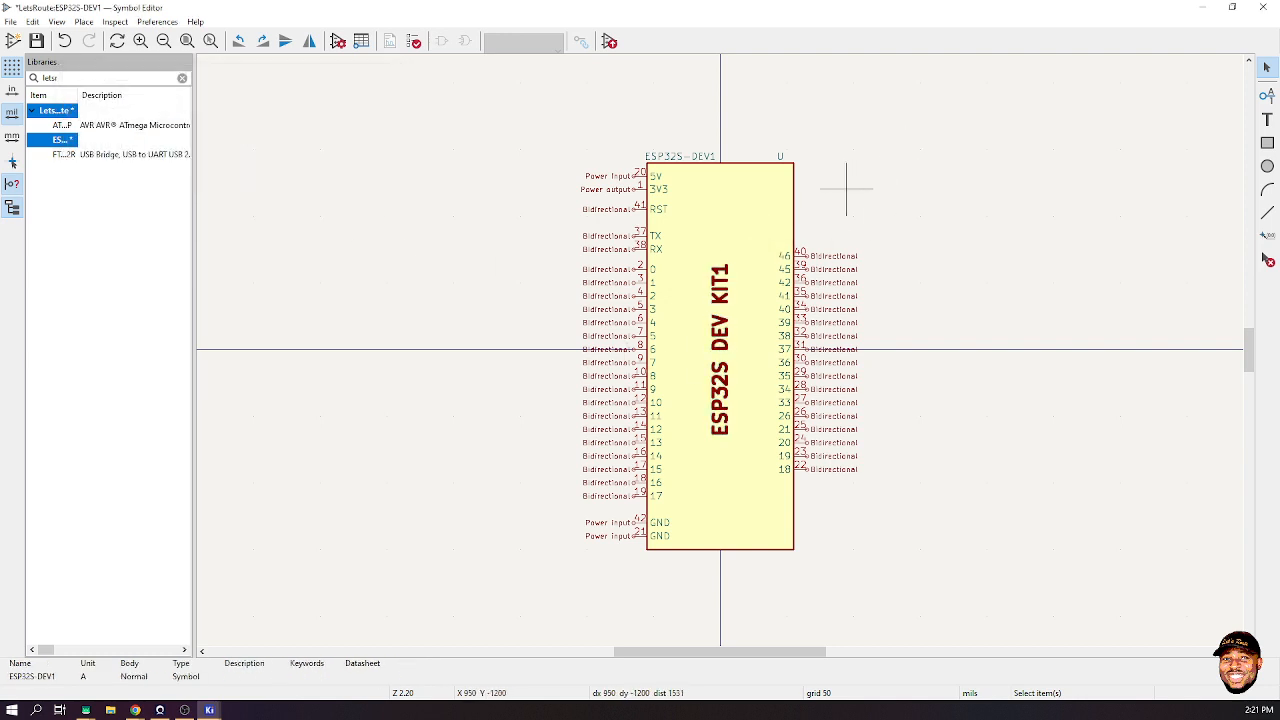
key("ctrl+s")
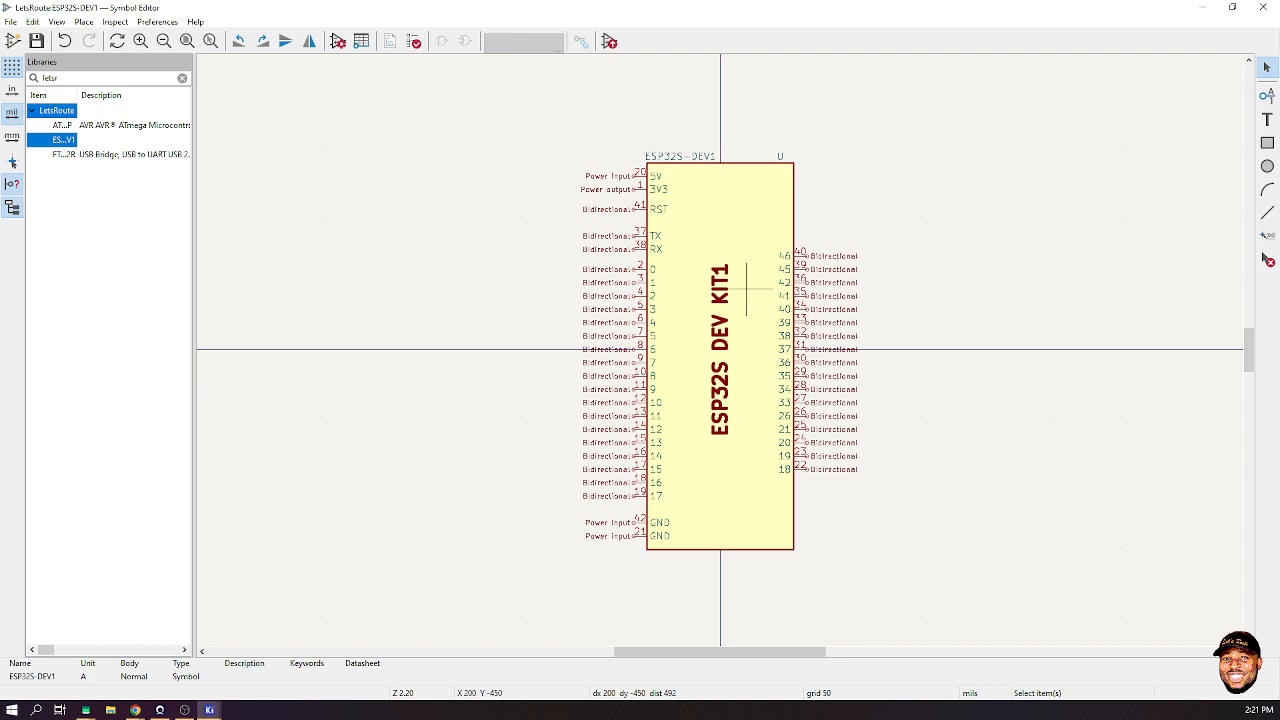
- Bring the Chrome window with the board drawing forward, on the 3D ContentCentral tab
left_click(135, 710)
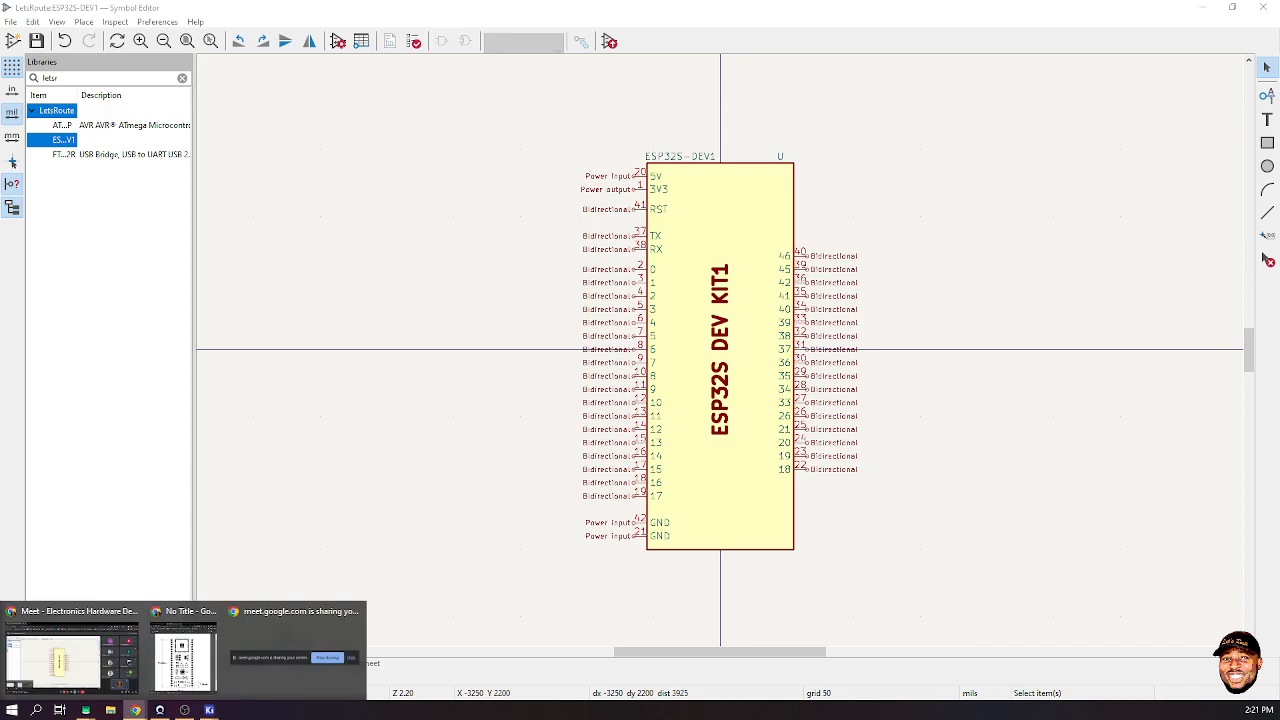
mouse_move(70, 650)
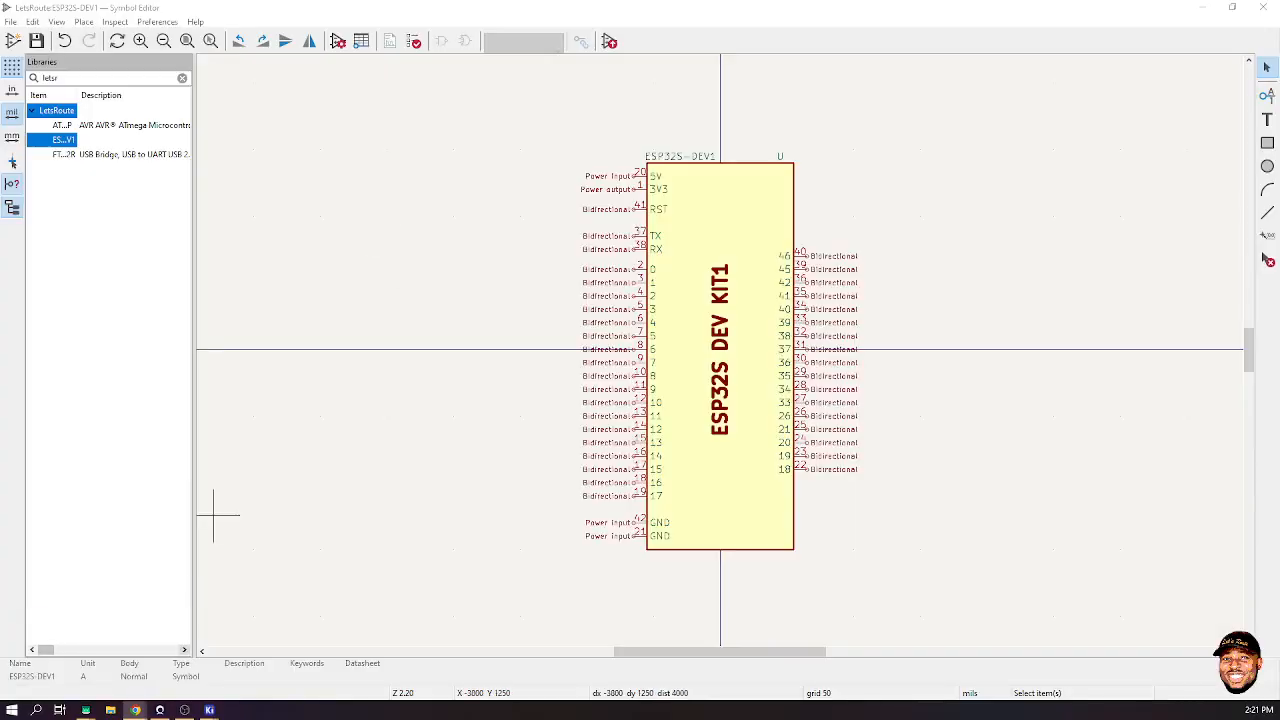
mouse_move(135, 710)
left_click(290, 638)
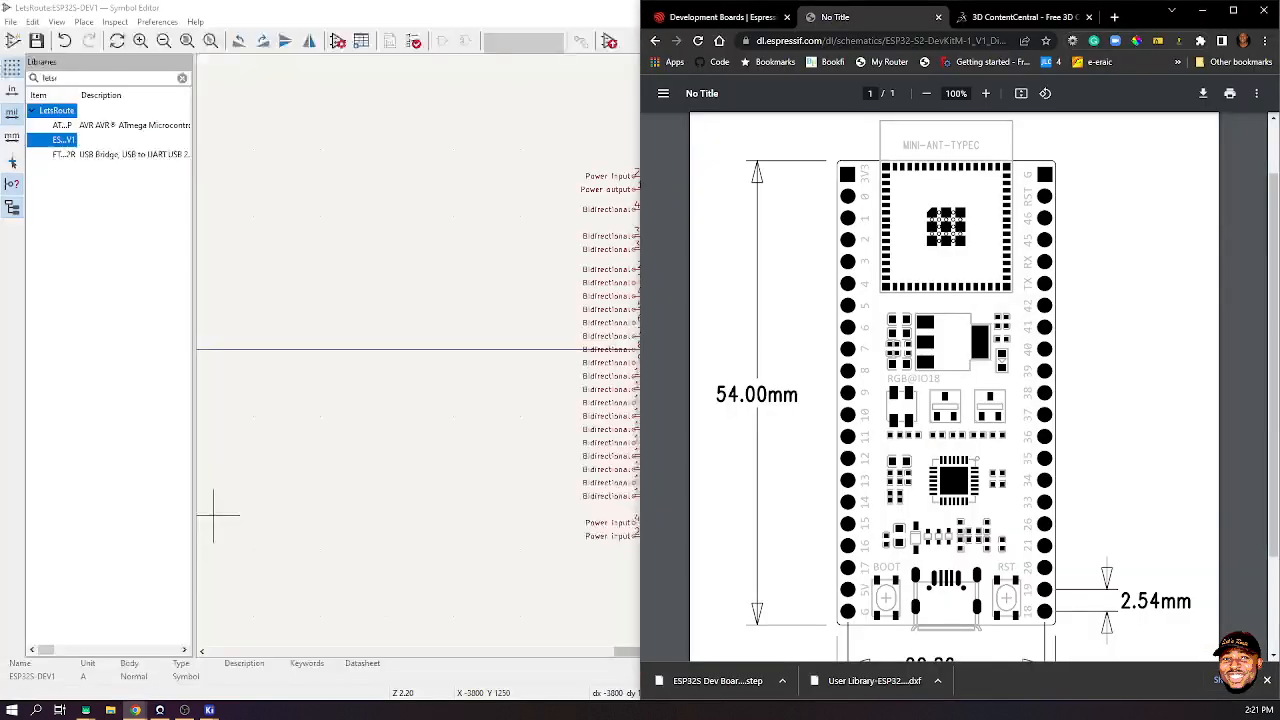
left_click(1020, 17)
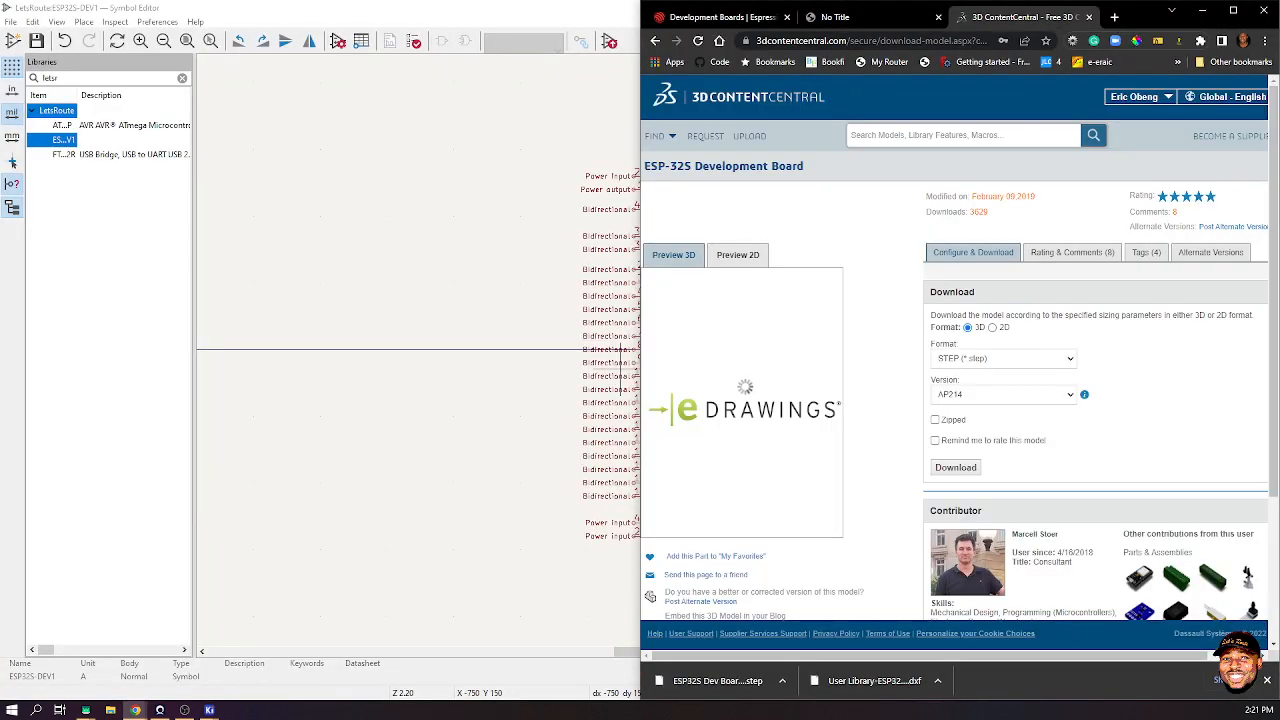
- In a new tab, go to DigiKey via the 'digi' address-bar suggestion
left_click(1114, 17)
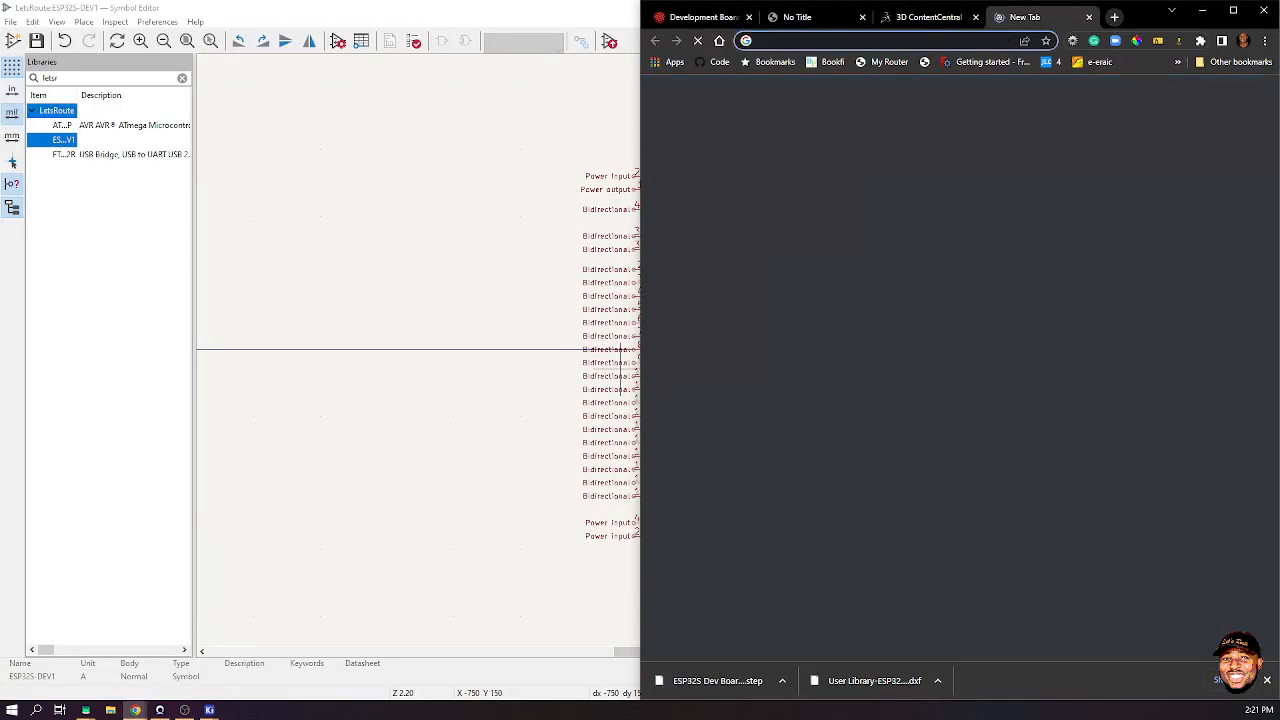
type("DIGIT")
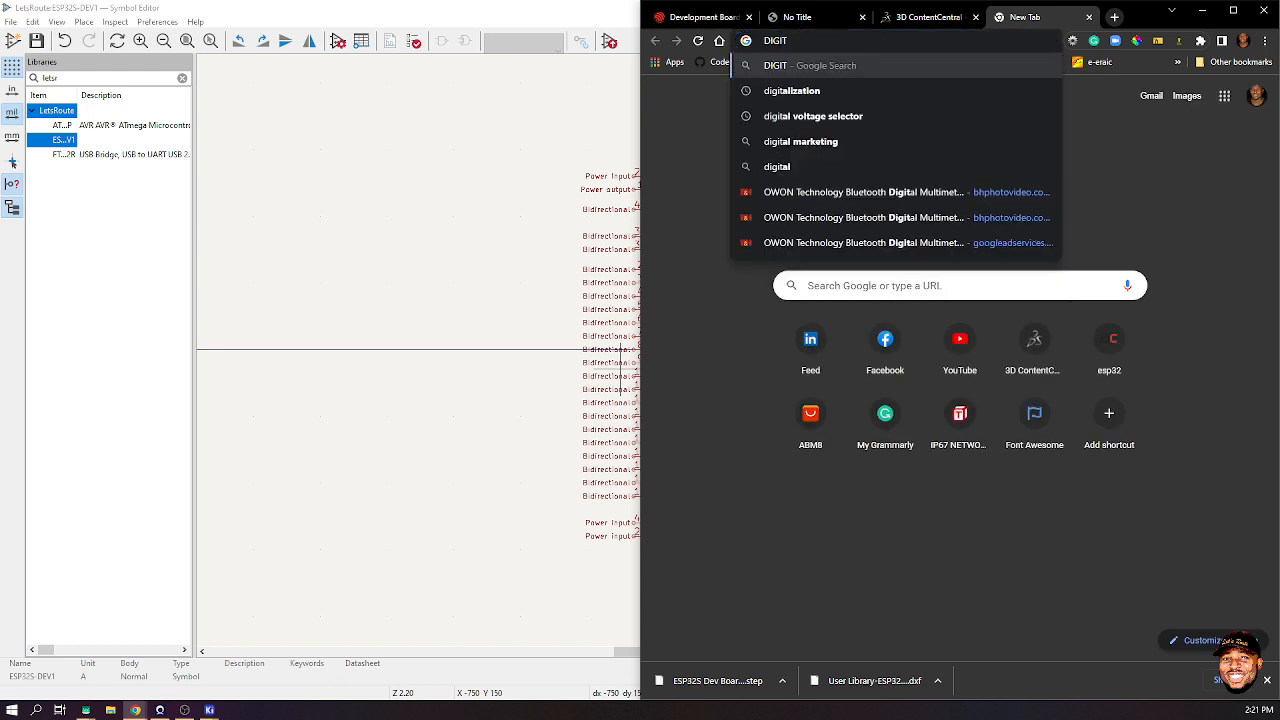
key("BackSpace")
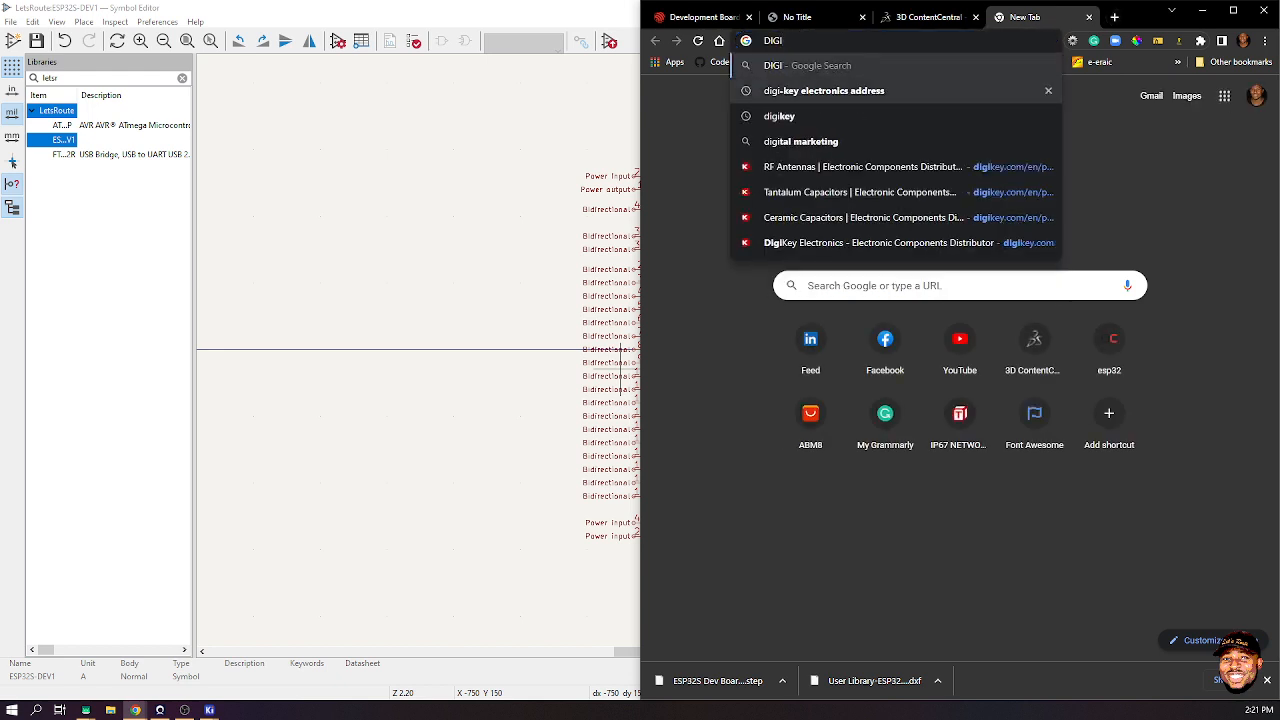
key("Down")
key("Return")
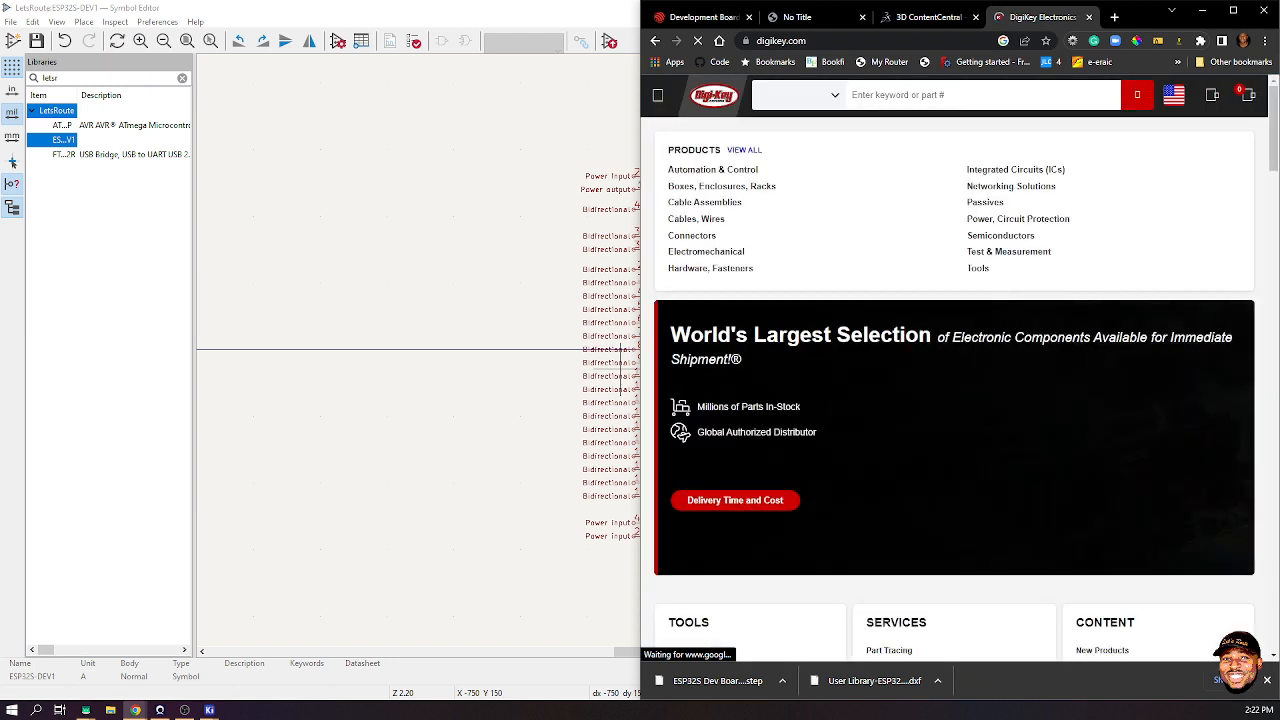
- Search DigiKey for 'esp32s devkit' and scroll through the ESP32-DEVKITC product page
type("esp32")
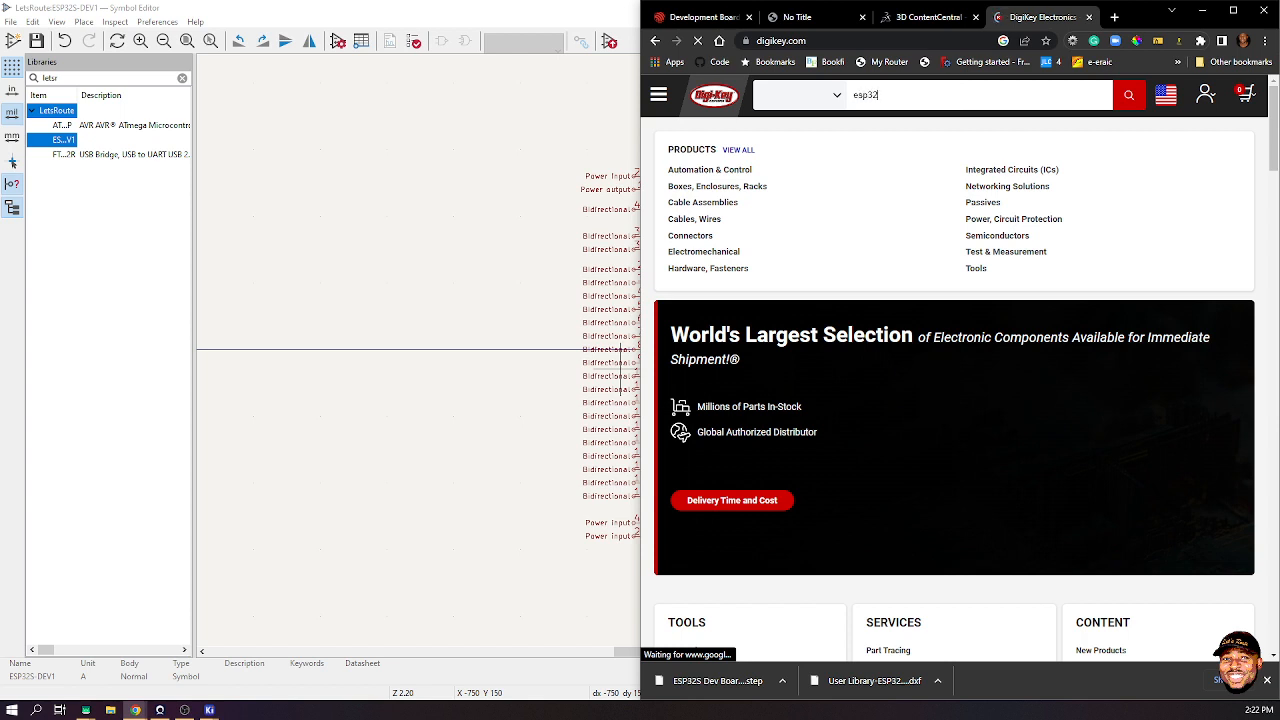
type("s devkit")
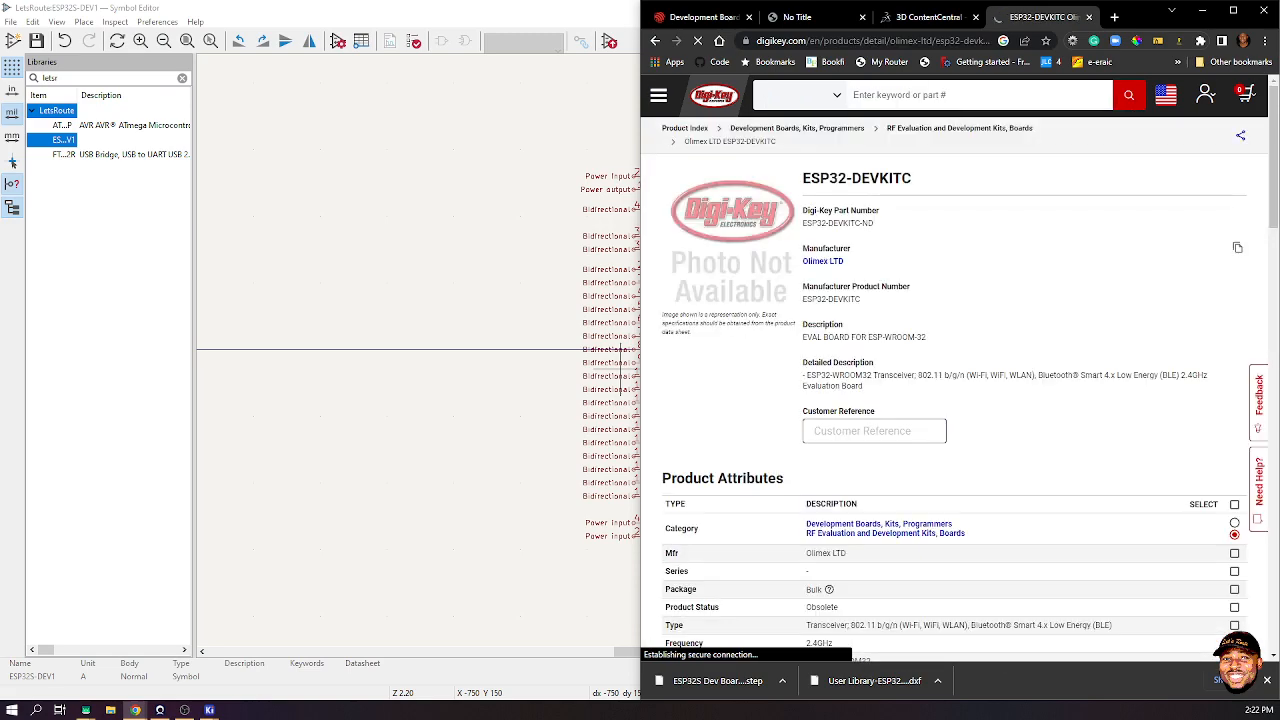
scroll(955, 400, "down", 5)
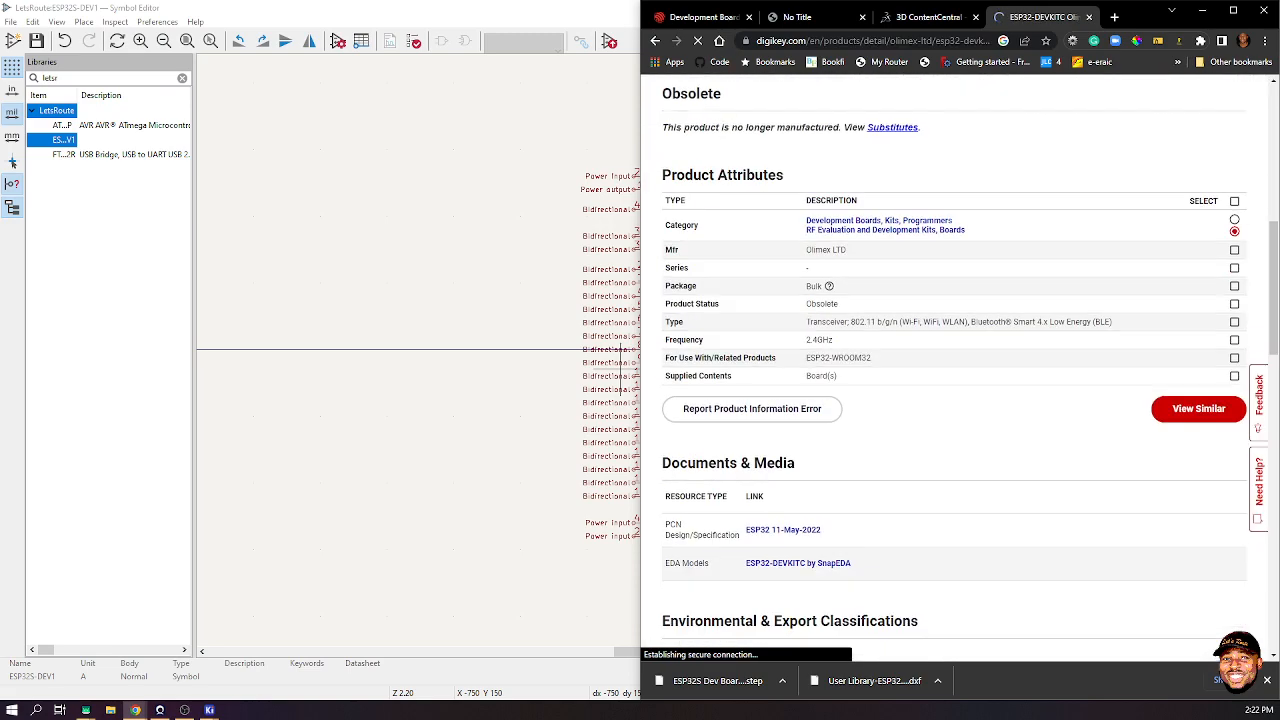
scroll(775, 370, "down", 5)
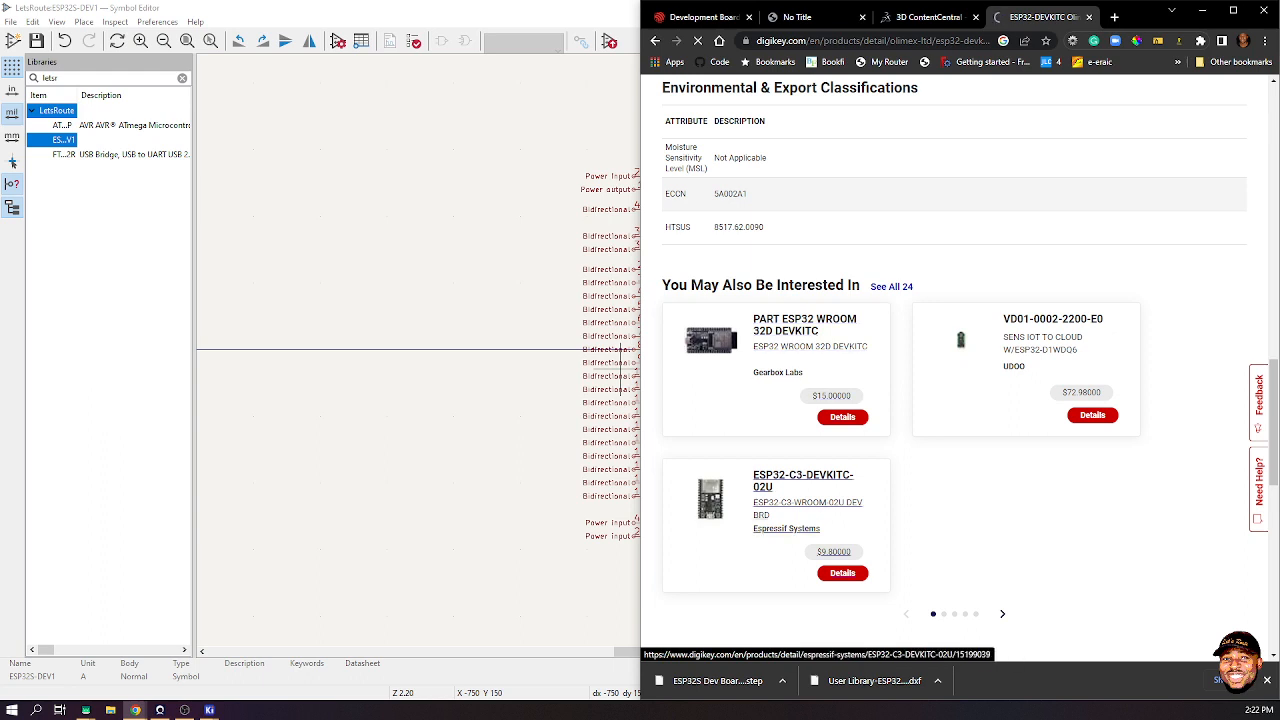
scroll(800, 480, "down", 3)
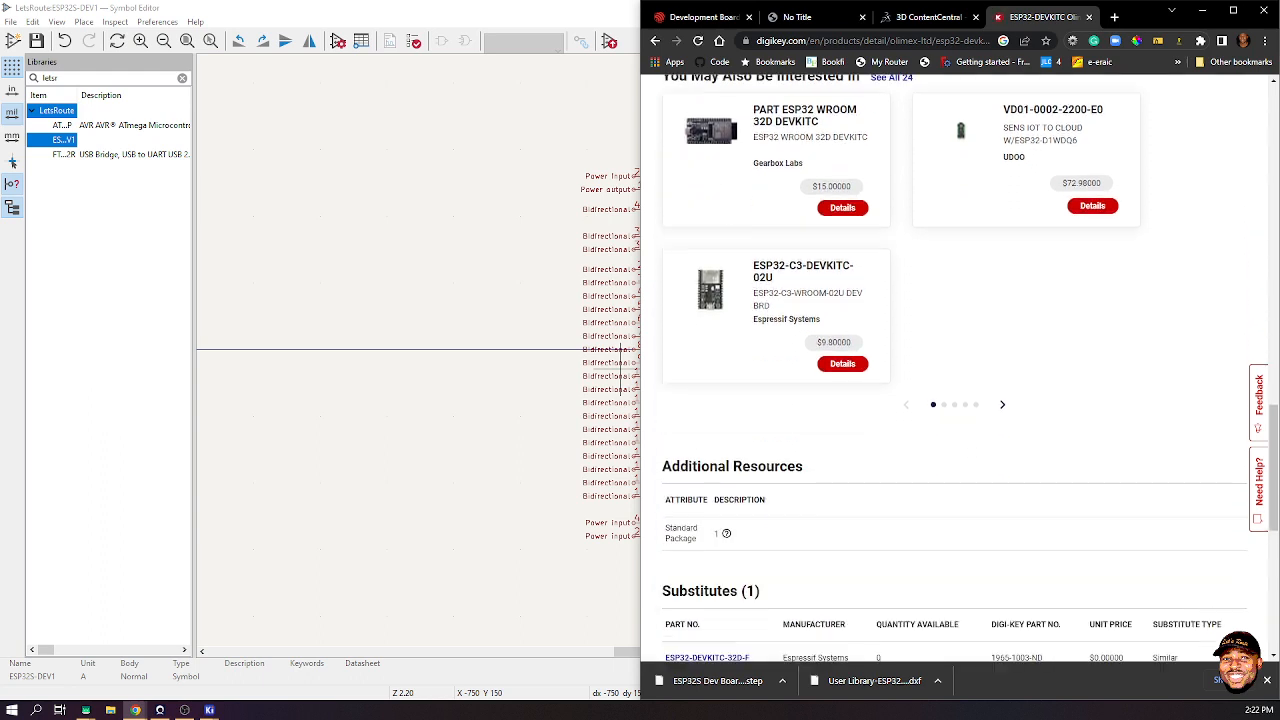
scroll(800, 480, "up", 5)
scroll(955, 400, "down", 4)
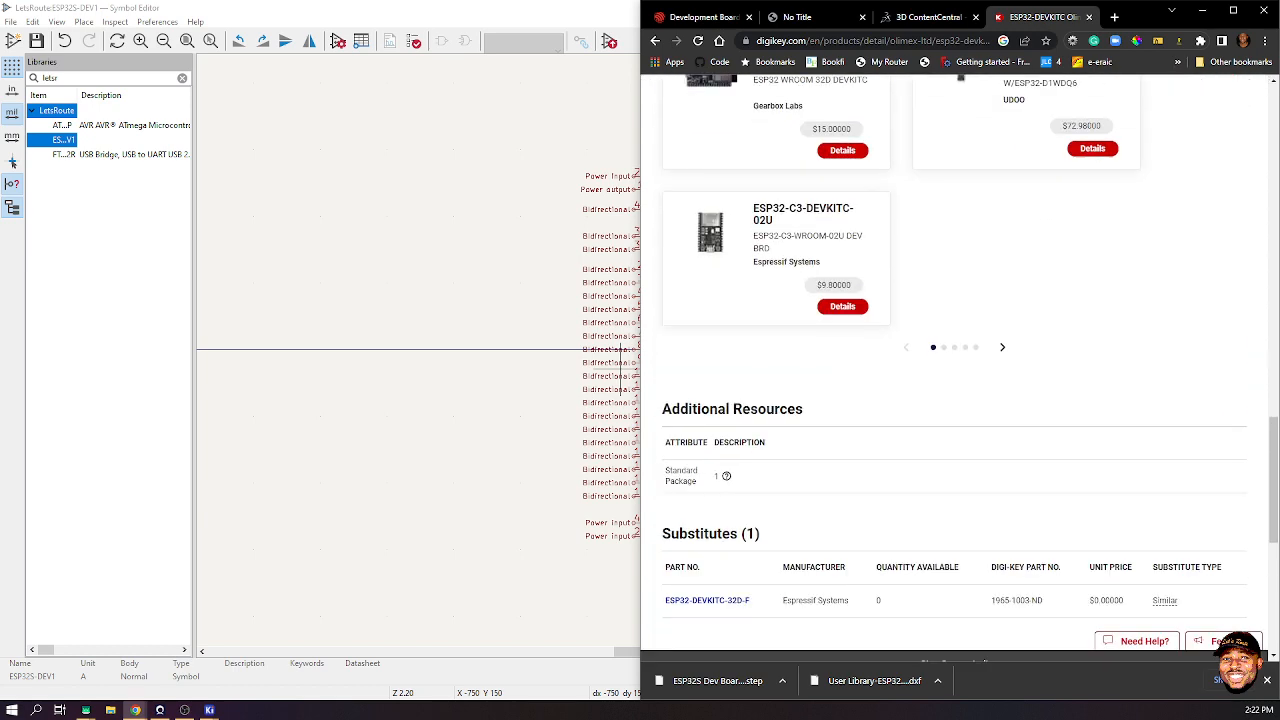
- Page through the suggested-products carousel, then return to the board dimension drawing tab
left_click(1002, 347)
scroll(955, 400, "up", 3)
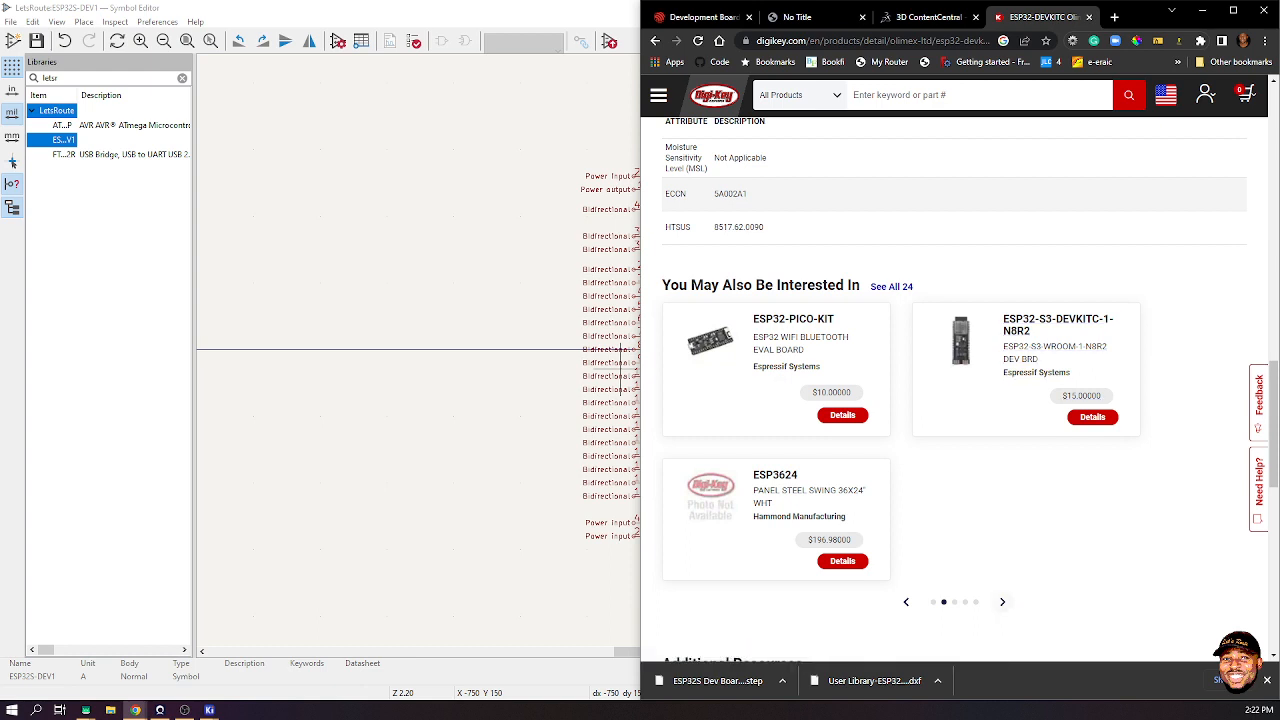
left_click(1002, 601)
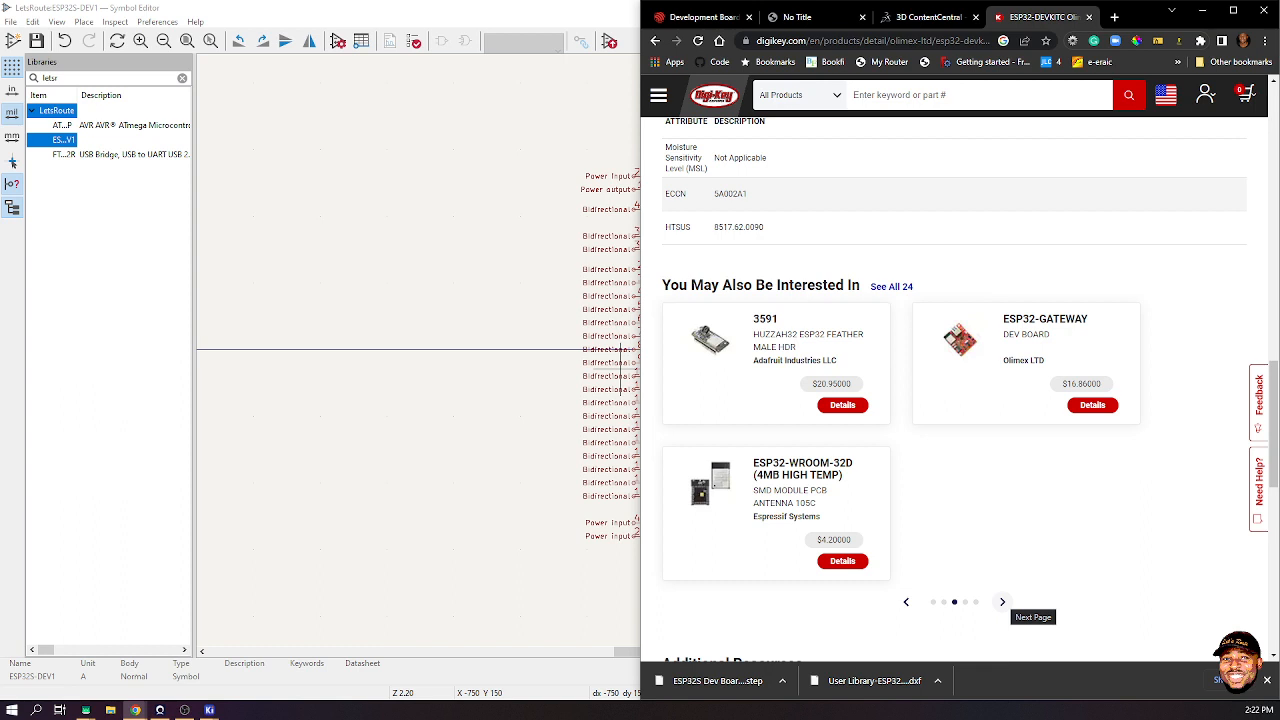
left_click(1002, 601)
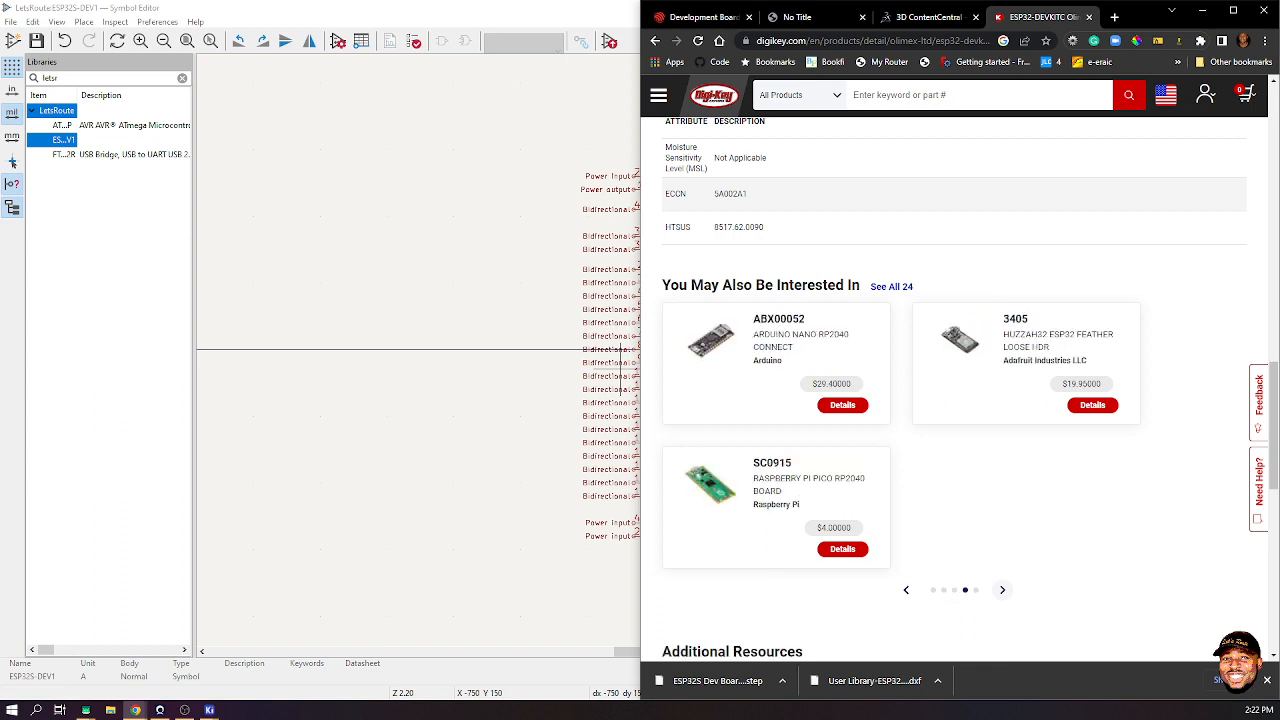
left_click(1002, 589)
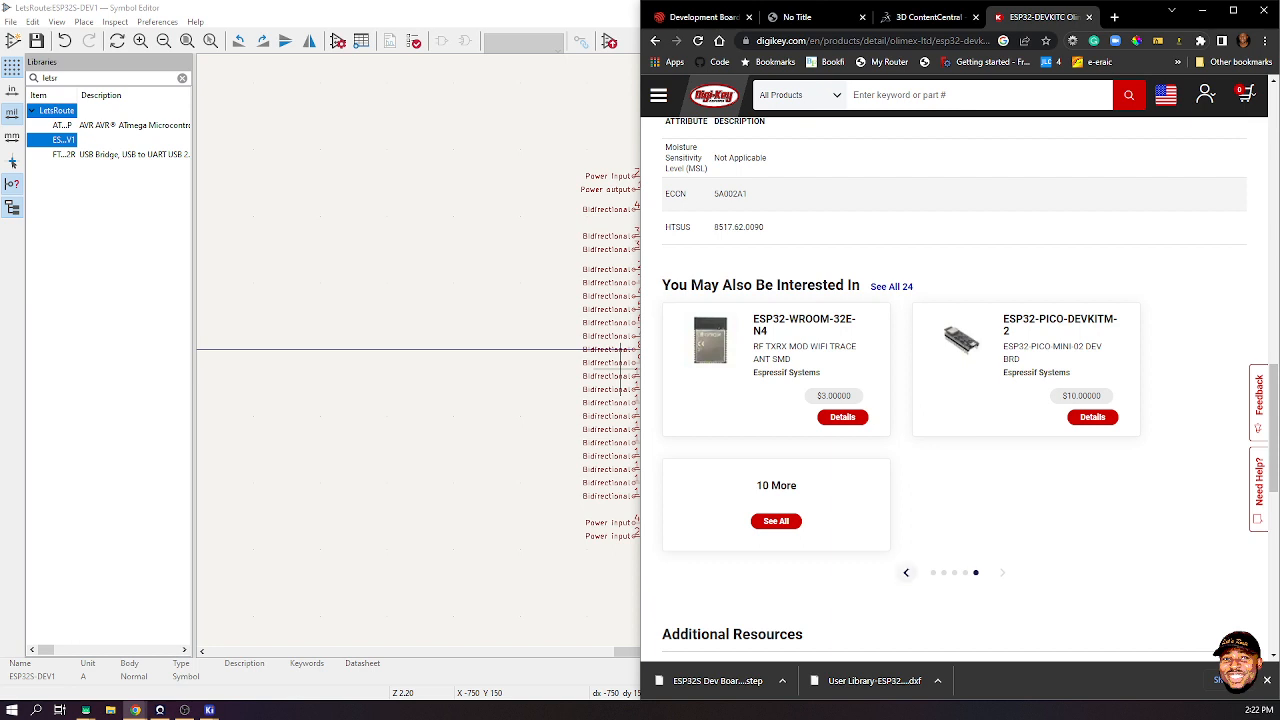
left_click(906, 572)
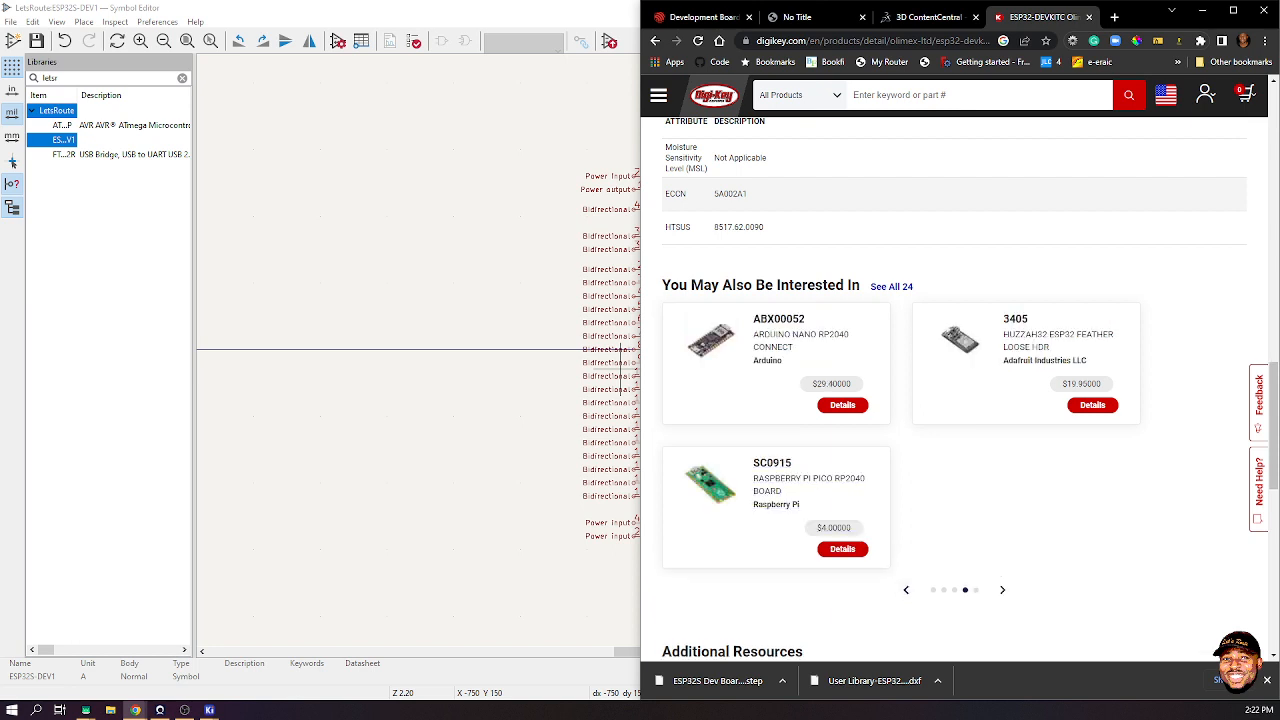
left_click(808, 17)
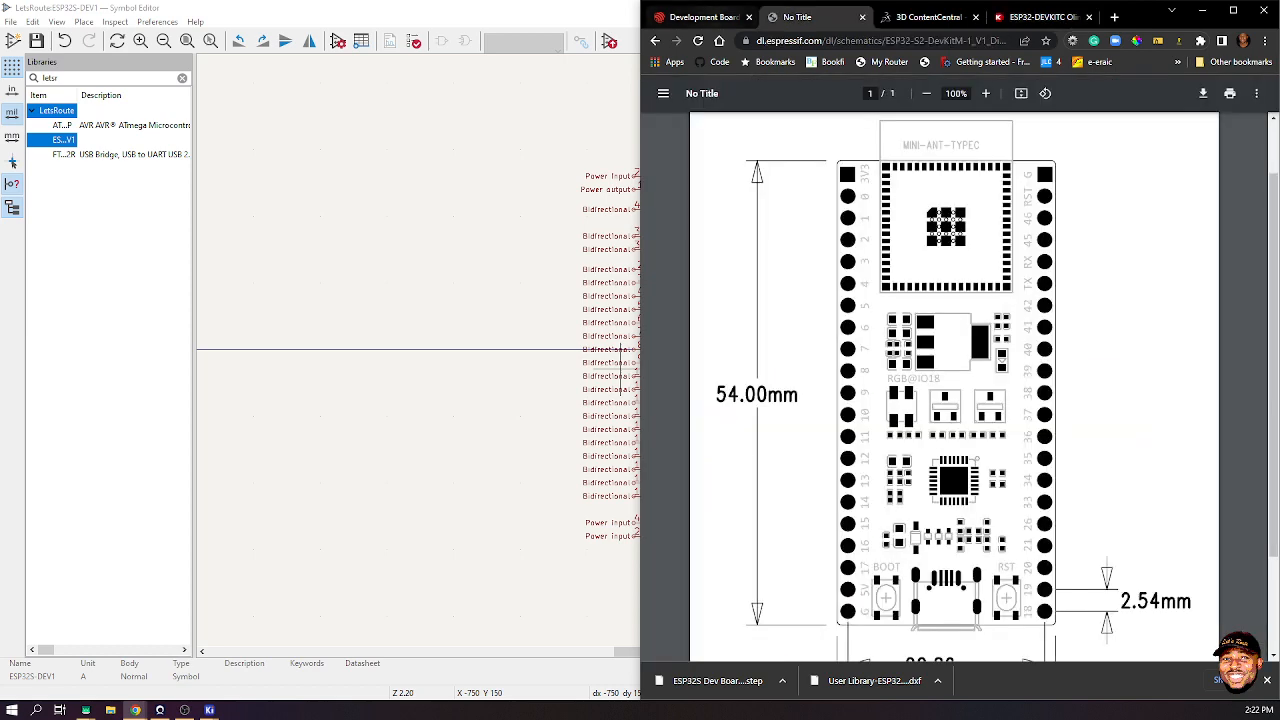
- Duplicate the board dimension drawing tab and go back to the Espressif documentation page
left_click(703, 17)
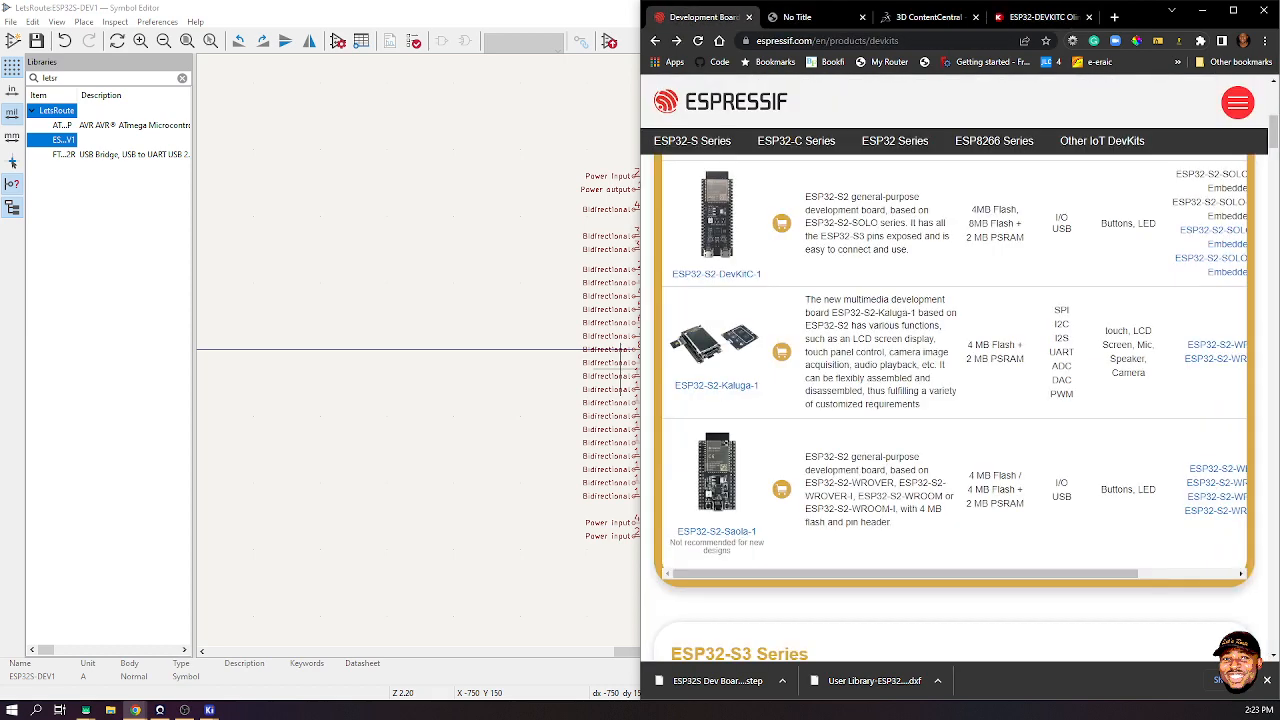
left_click(808, 17)
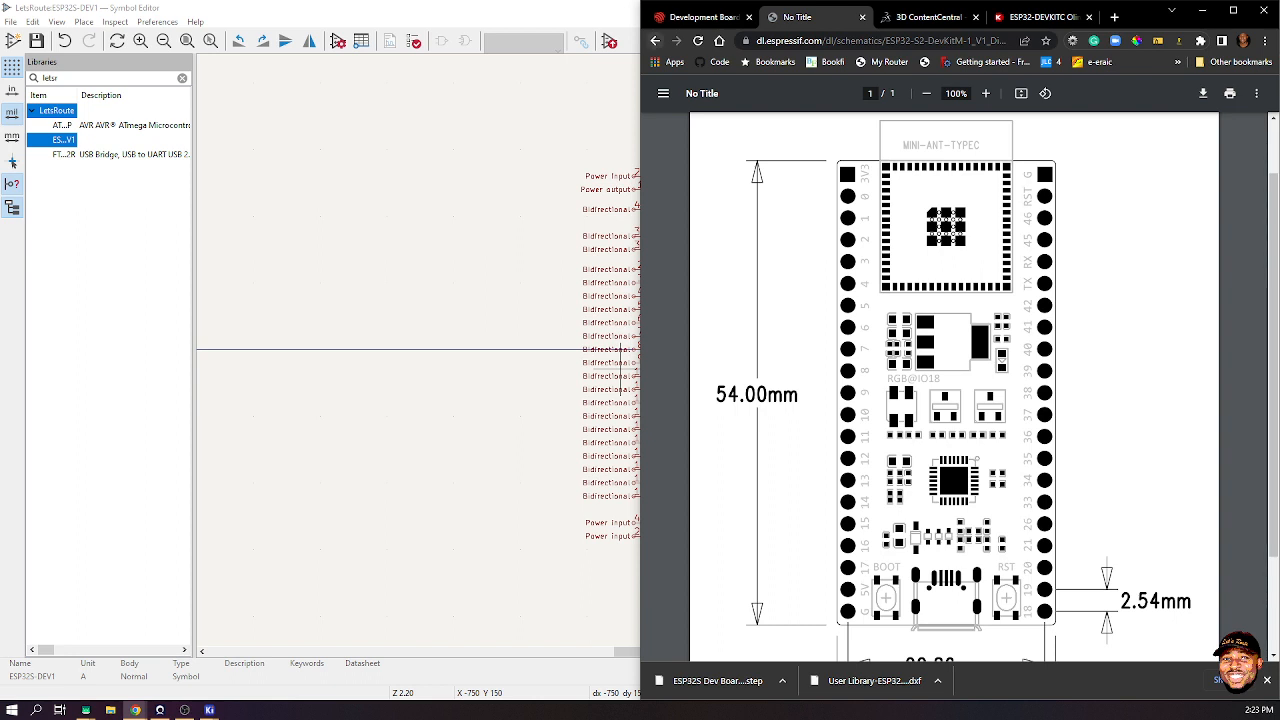
right_click(800, 18)
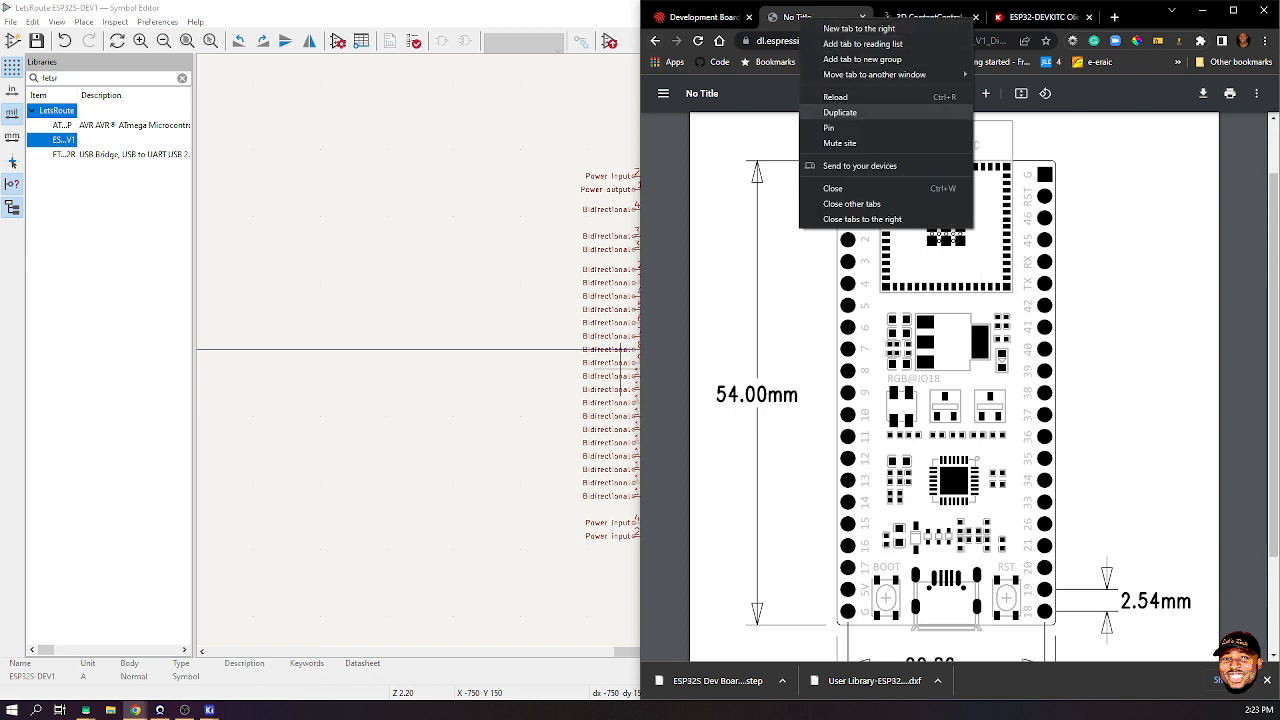
left_click(840, 111)
left_click(775, 17)
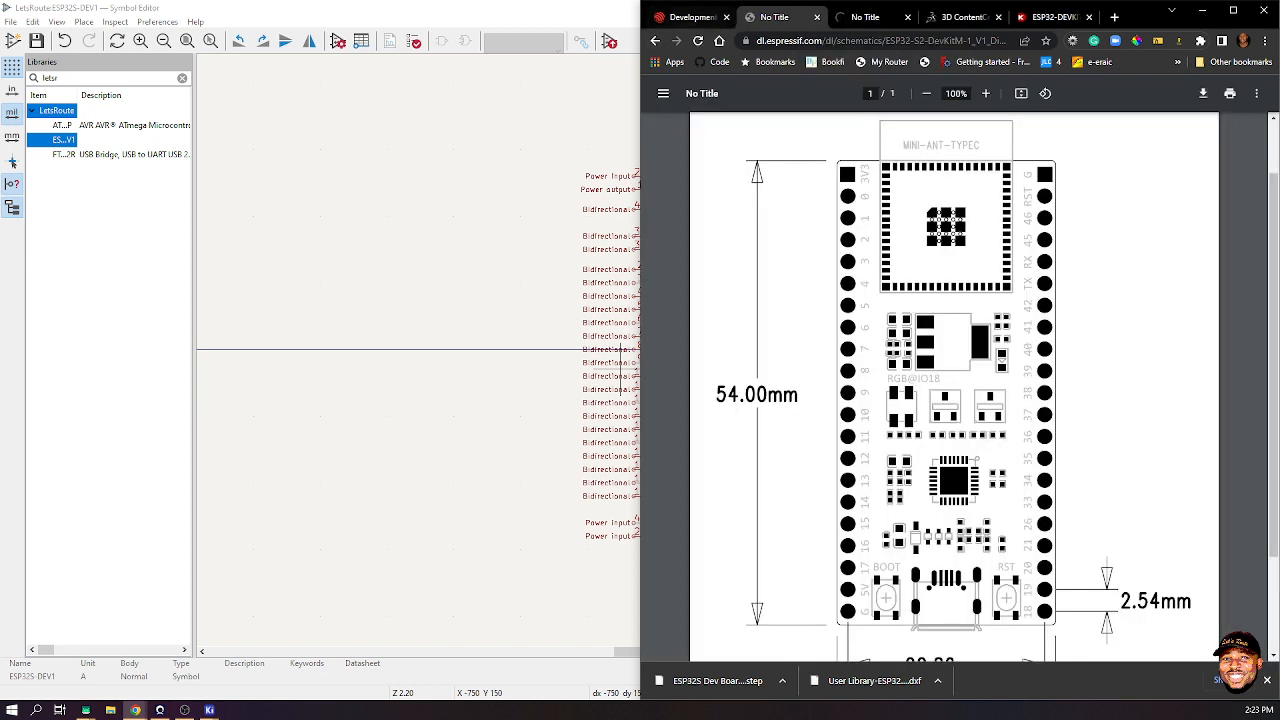
left_click(656, 41)
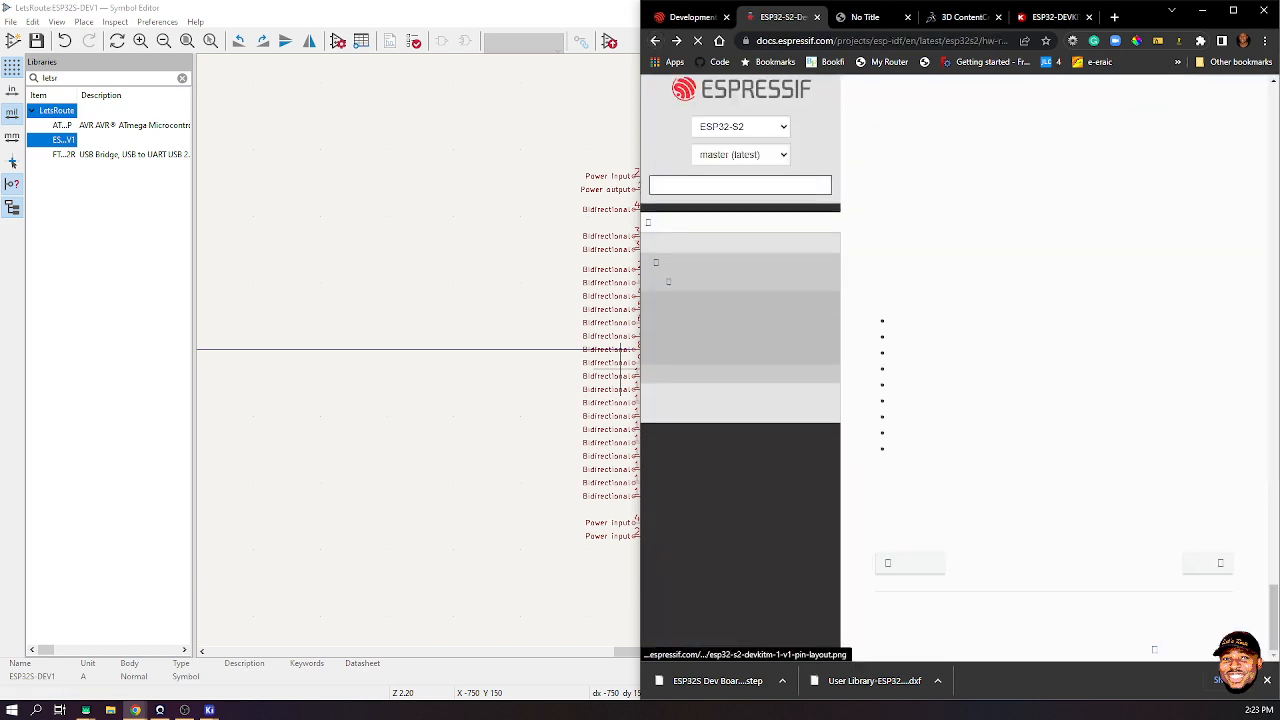
- Select the ESP32-S2-DevKitM-1 caption under the Block Diagram, then bring the KiCad Symbol Editor back
scroll(970, 431, "down", 3)
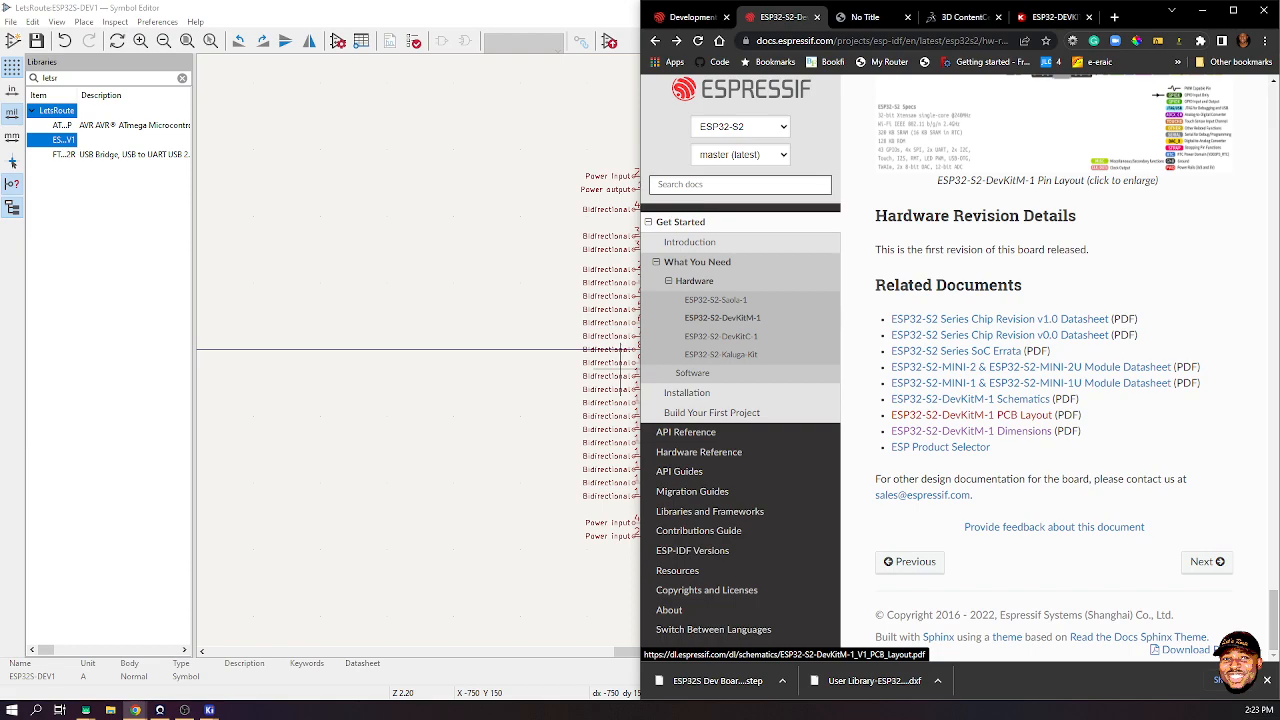
scroll(985, 414, "up", 3)
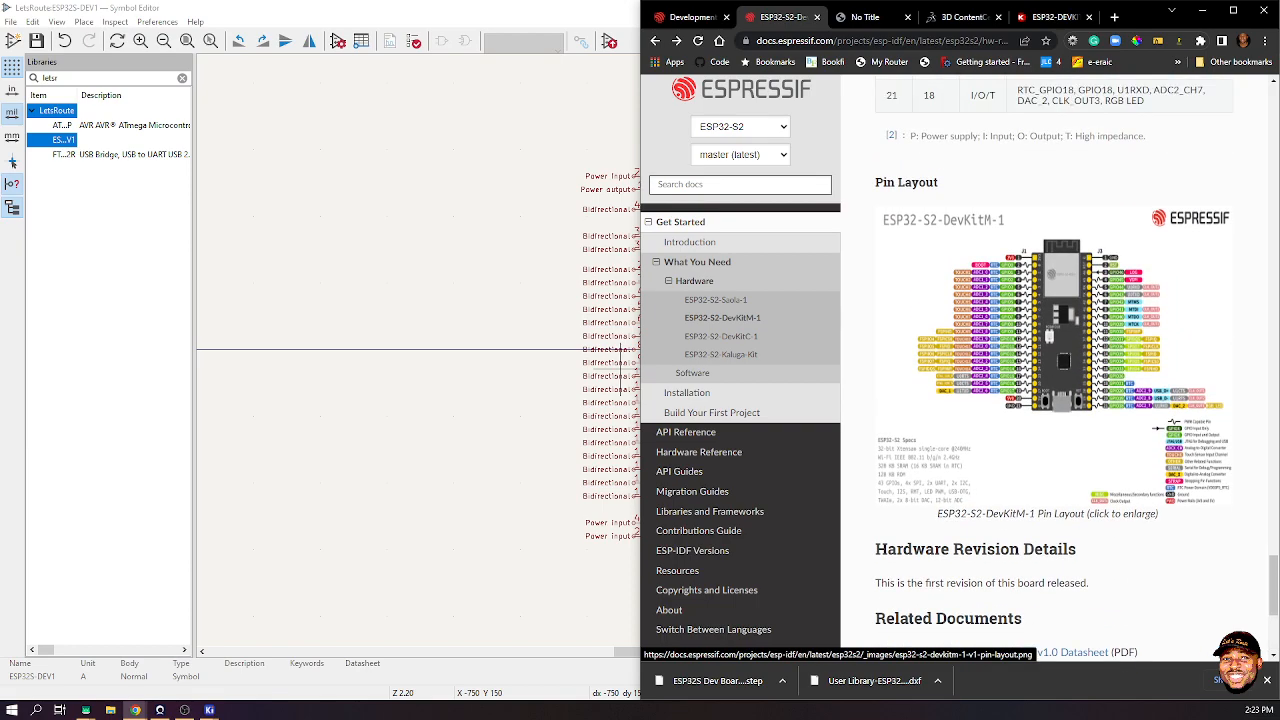
scroll(1055, 370, "up", 8)
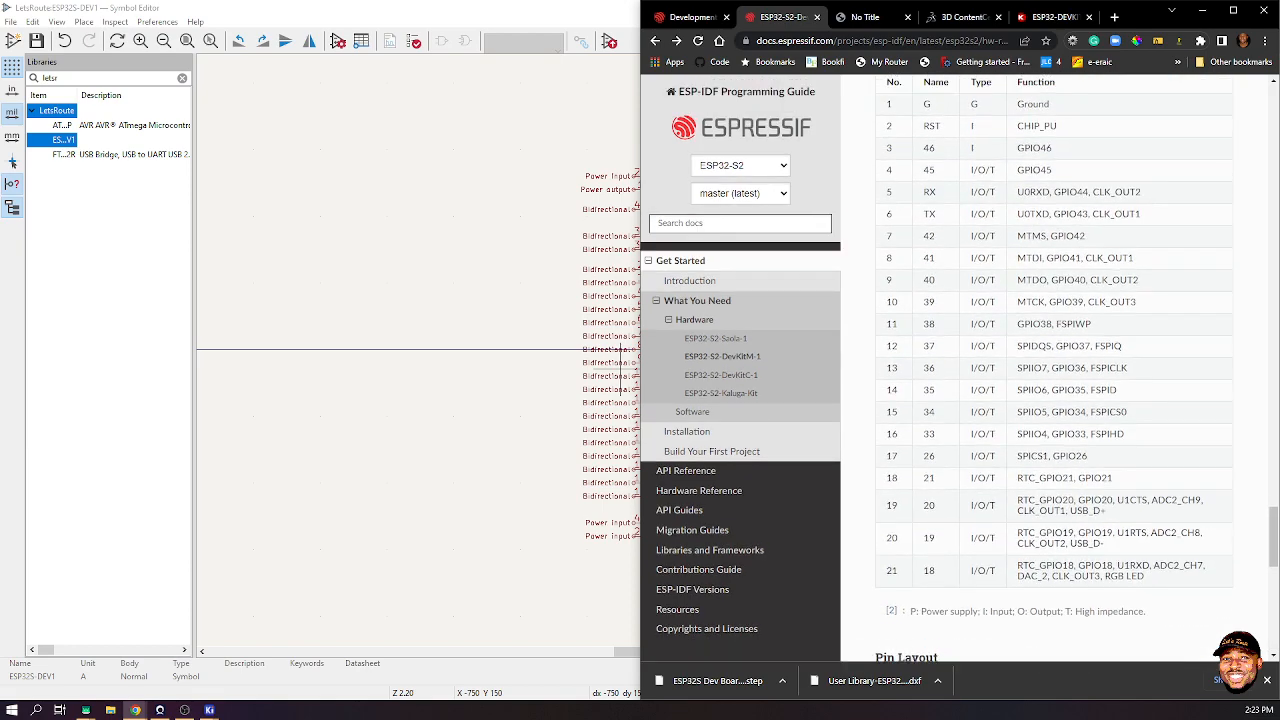
scroll(1055, 370, "up", 8)
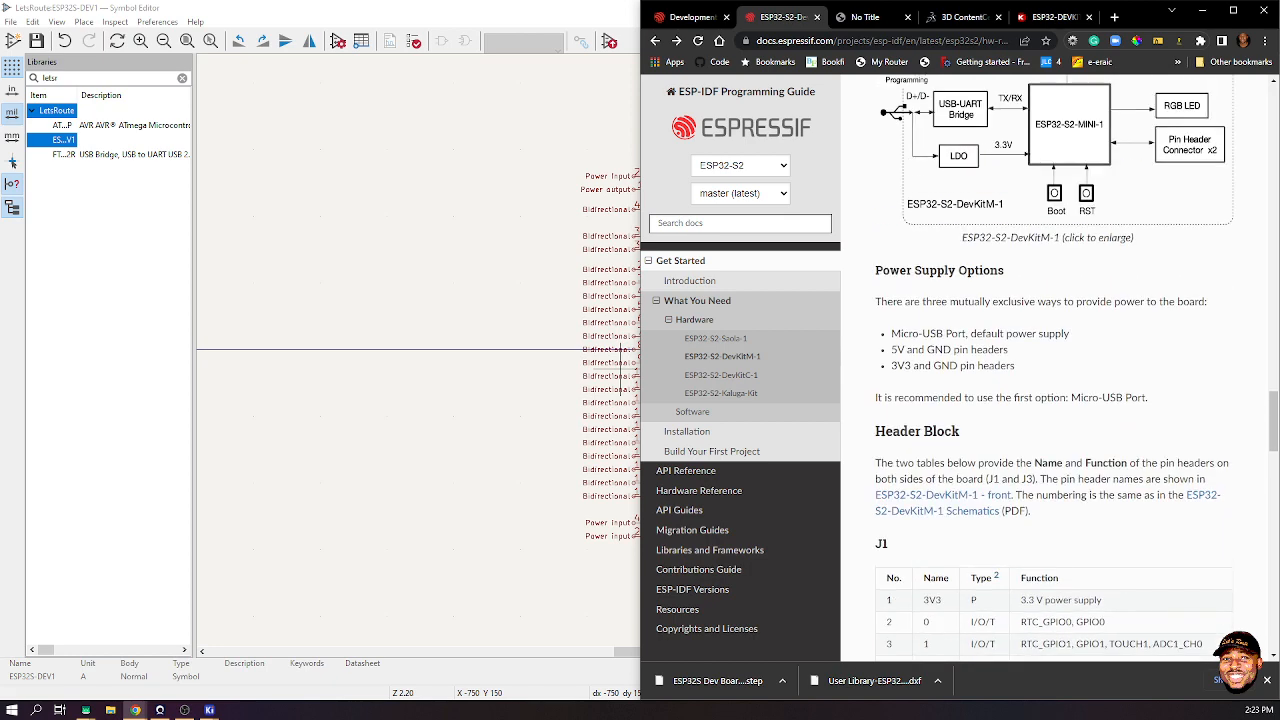
scroll(1055, 370, "up", 2)
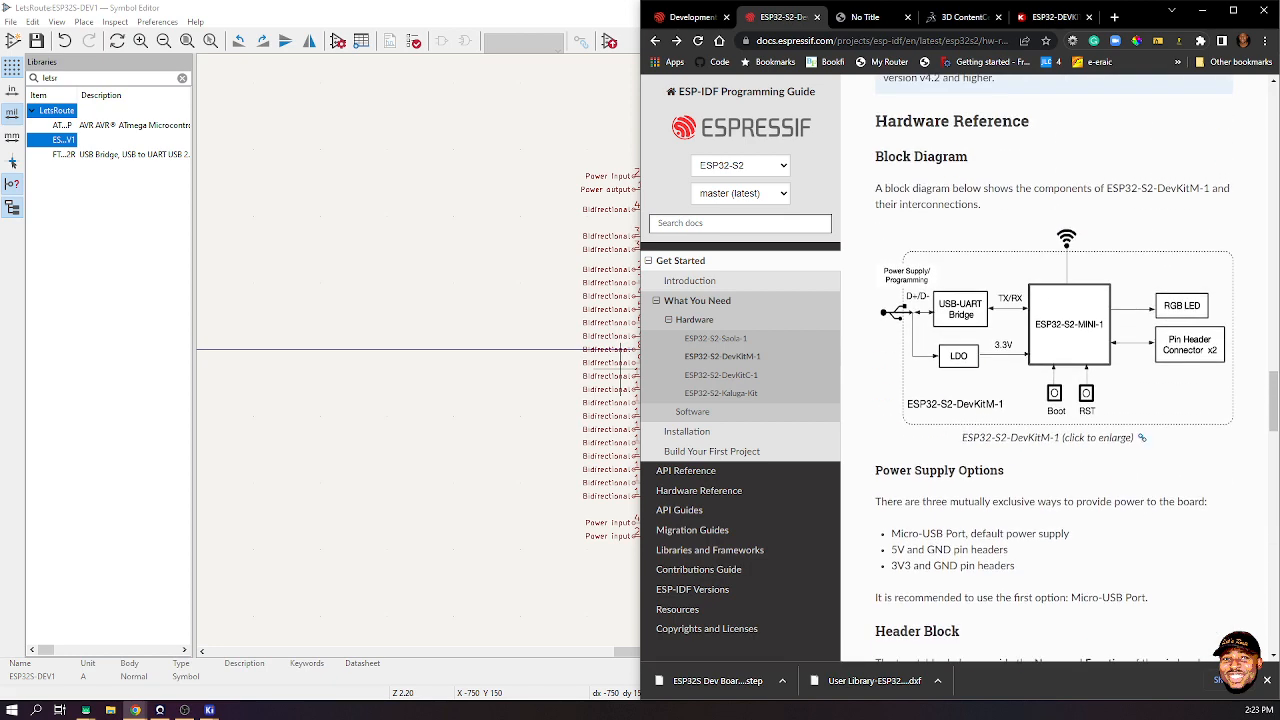
left_click_drag(962, 437, 1060, 437)
key("ctrl+c")
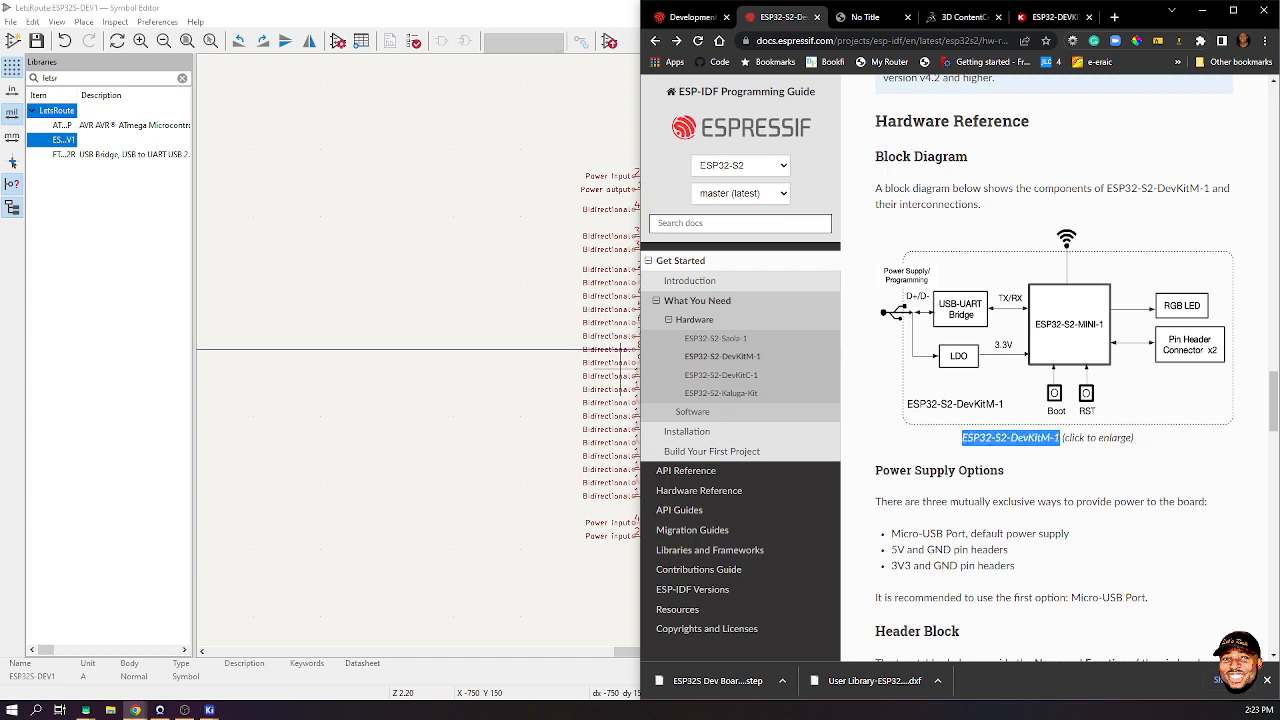
left_click(209, 710)
left_click(250, 655)
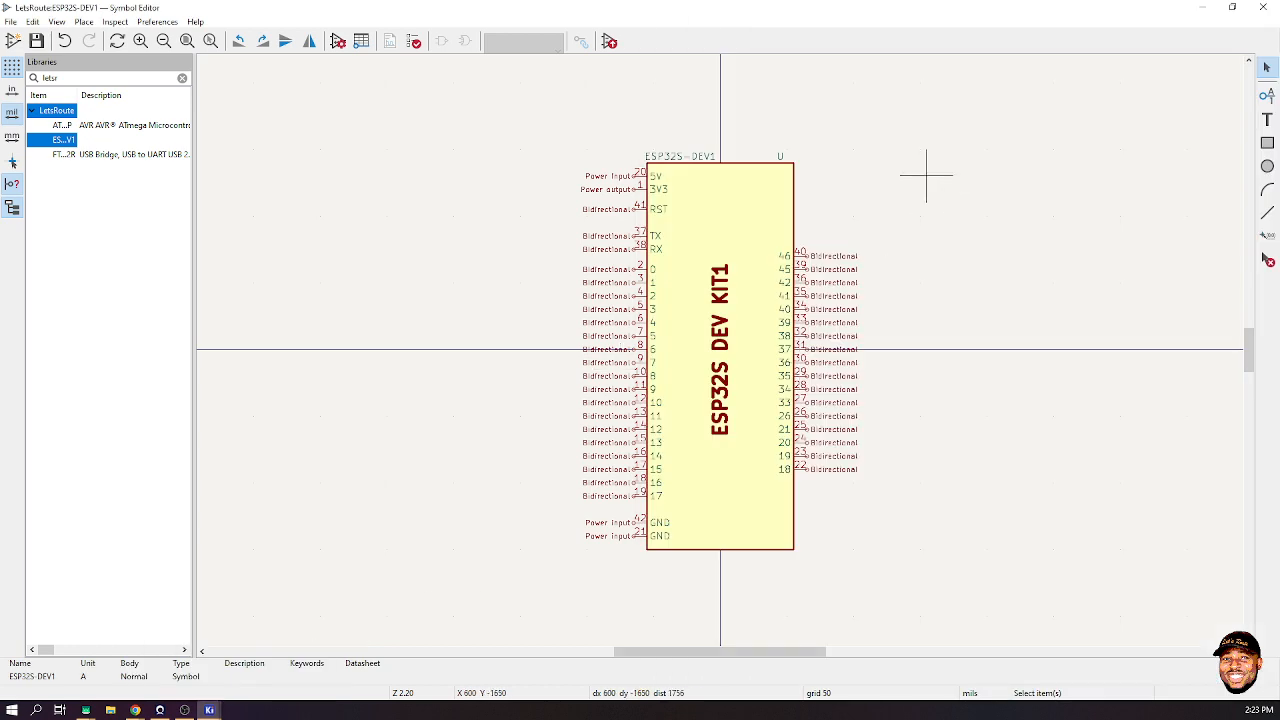
- Paste ESP32-S2-DevKitM-1 as the ESP32S-DEV1 description, save the library, and minimize the editor
left_click(338, 40)
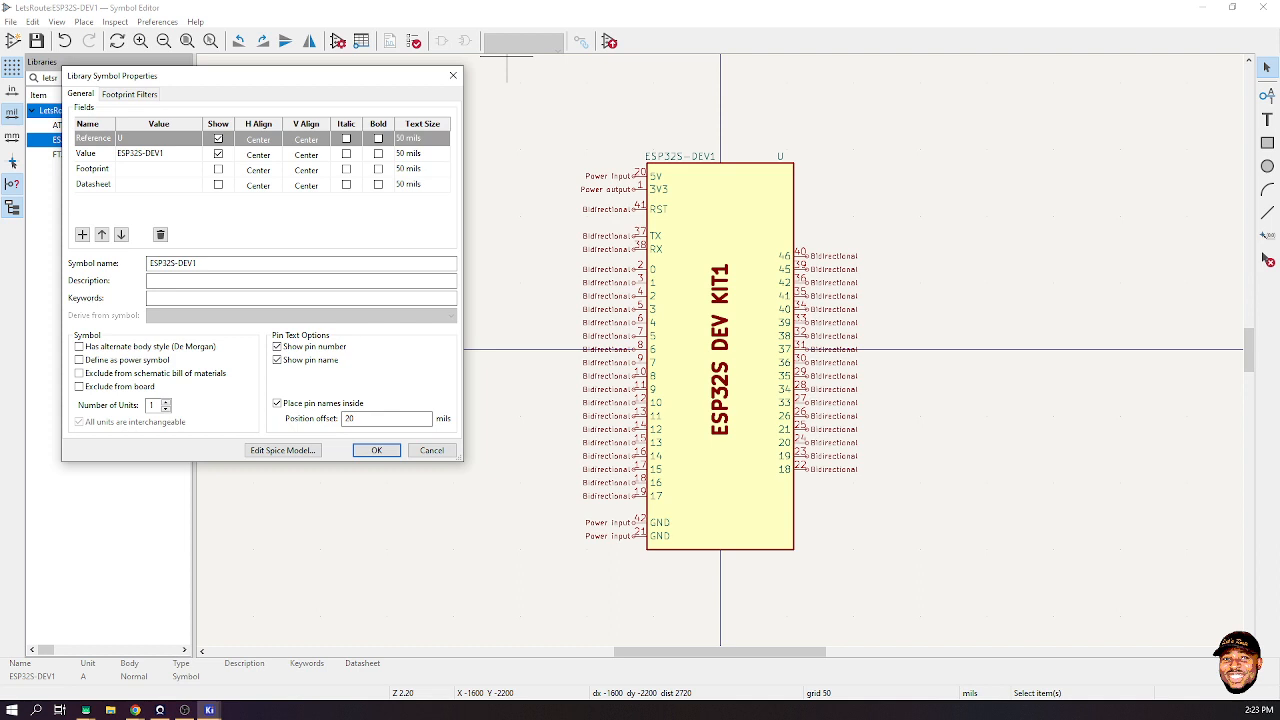
left_click(300, 280)
key("ctrl+v")
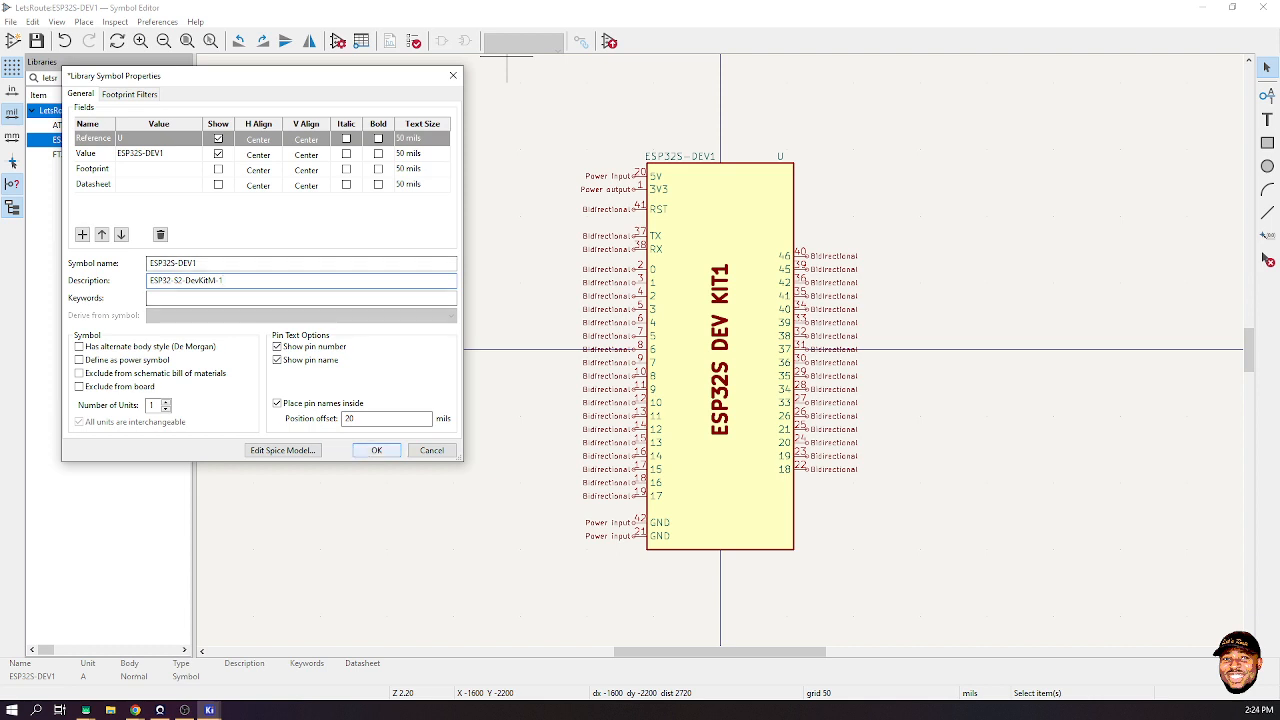
left_click(376, 450)
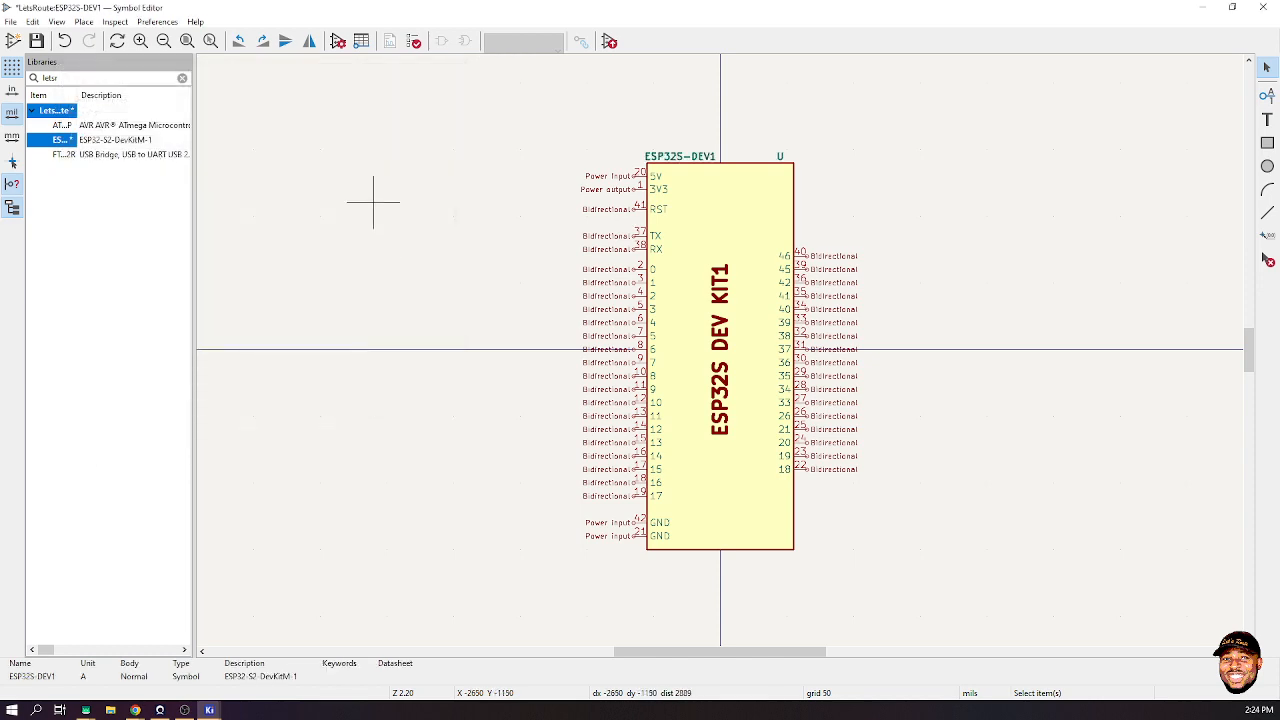
key("ctrl+s")
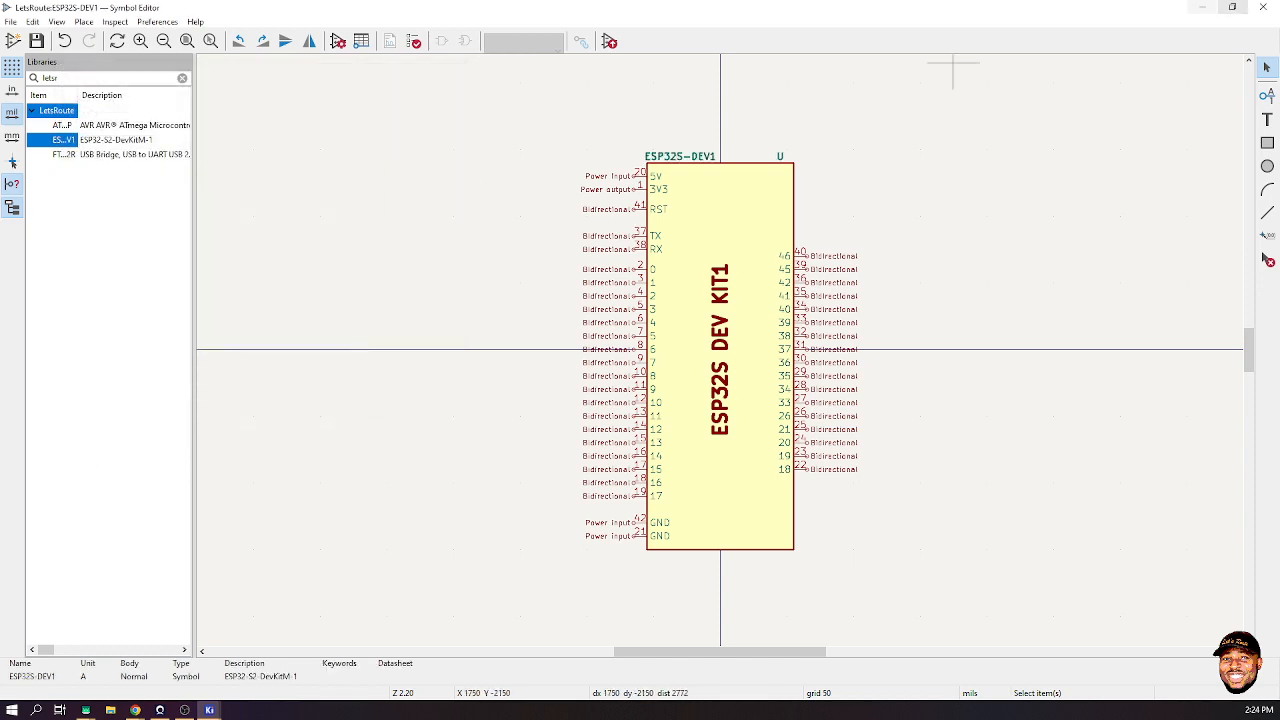
left_click(1203, 7)
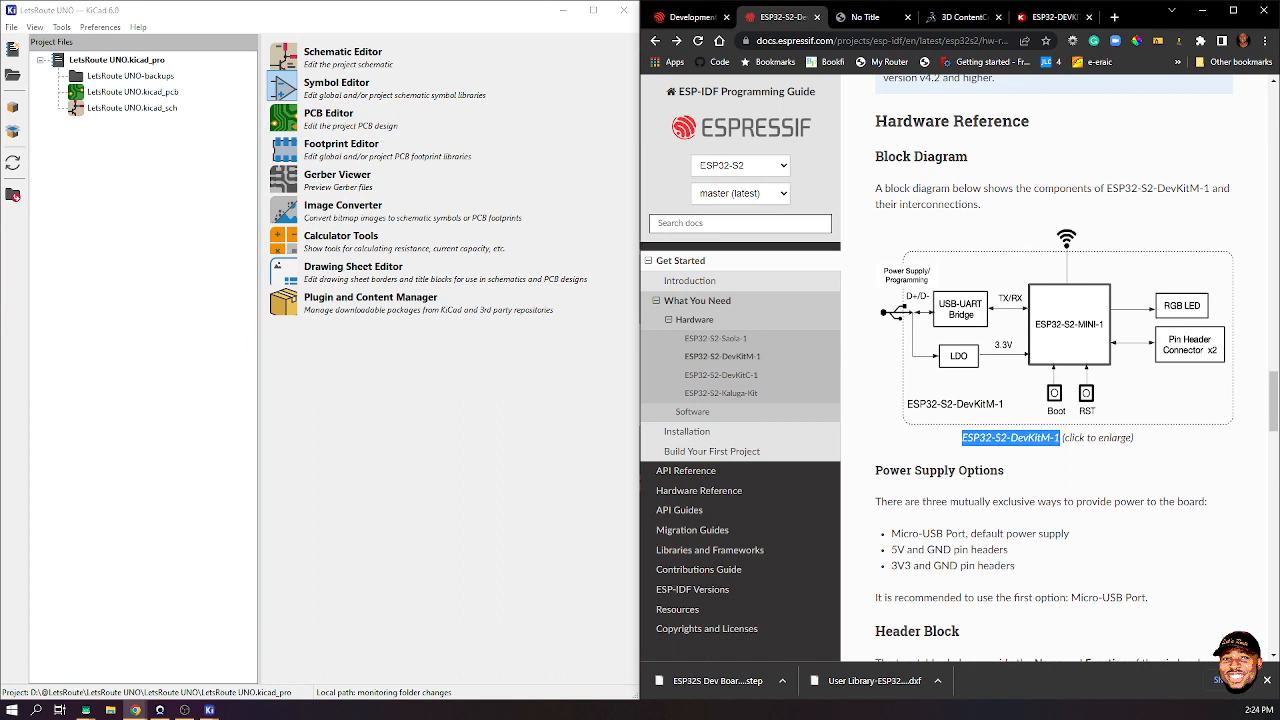
- Bring the LetsRoute UNO project manager forward and launch the Footprint Editor
left_click(282, 148)
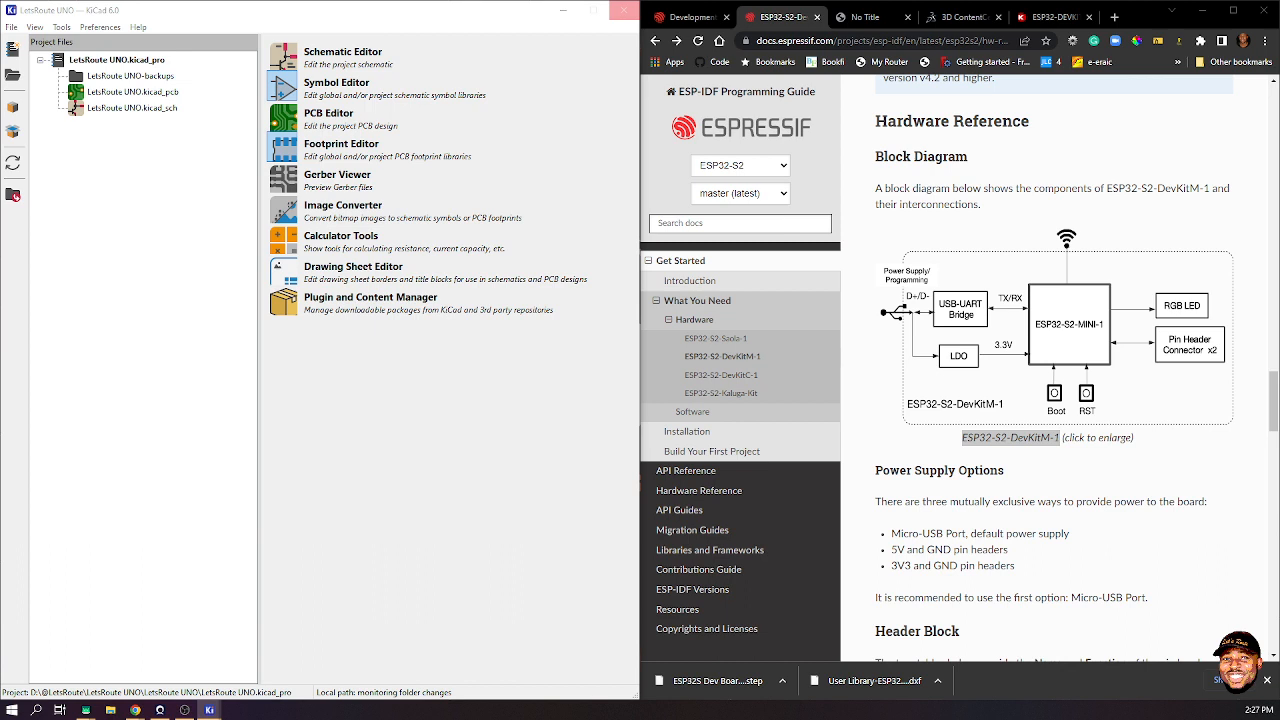
left_click(624, 10)
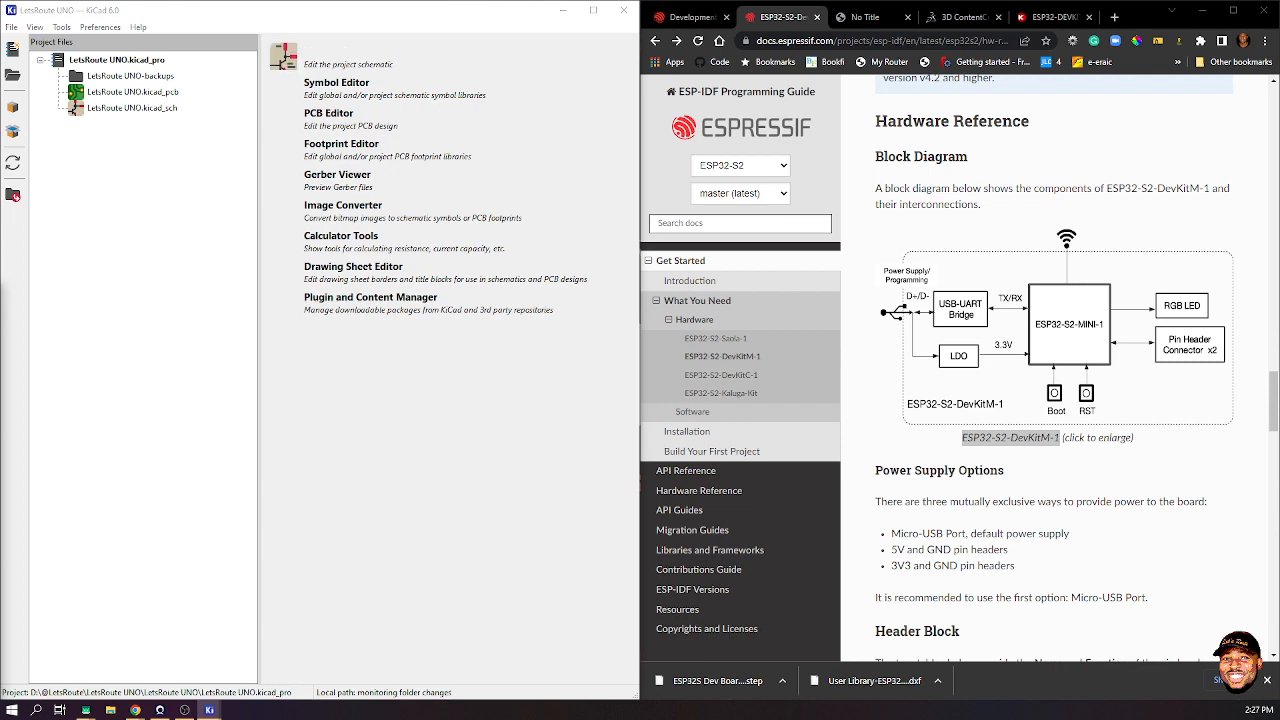
- Tile the Footprint Editor left of Chrome, narrow its Libraries panel, and open the DevKitM-1 dimensions drawing
left_click(284, 149)
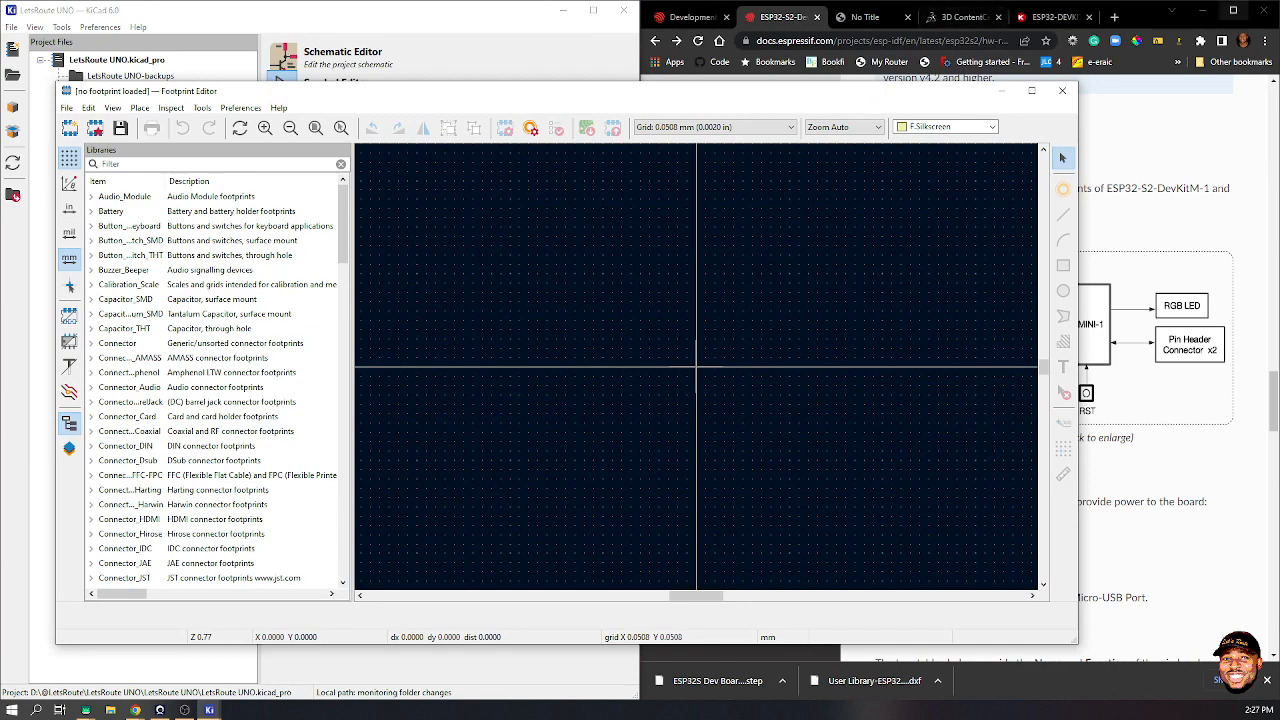
left_click_drag(1143, 16, 1279, 80)
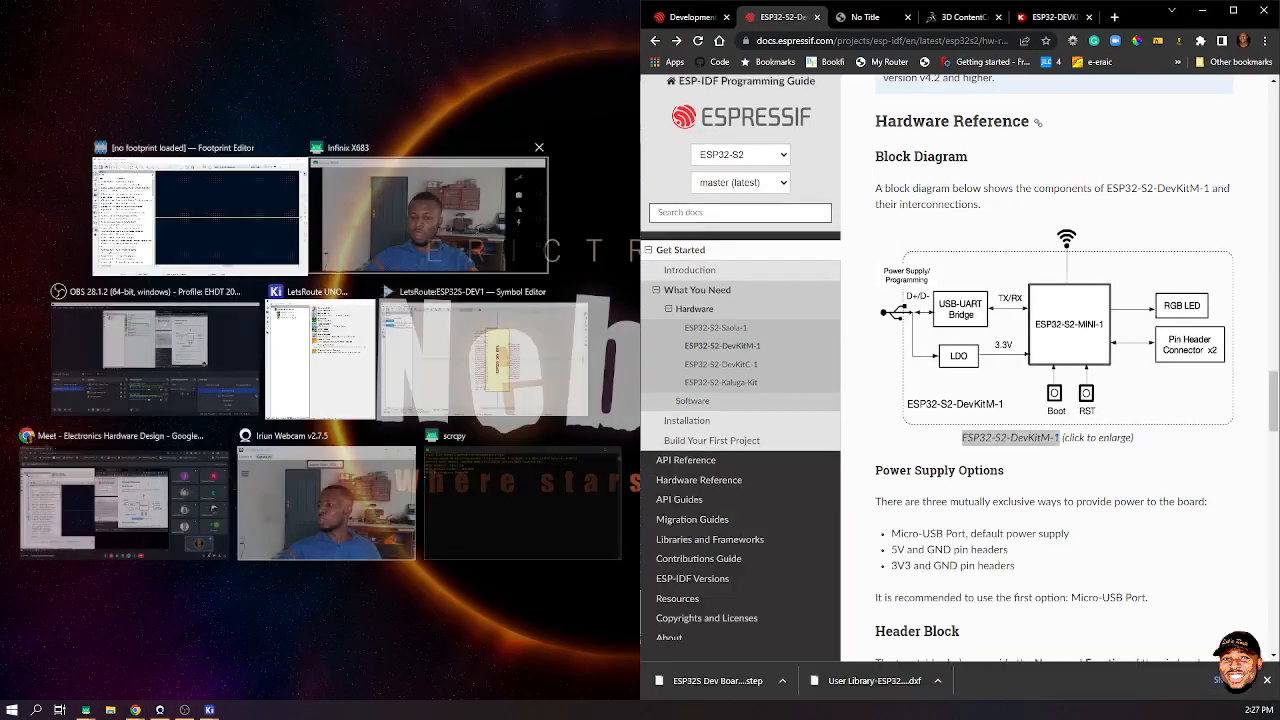
left_click(196, 215)
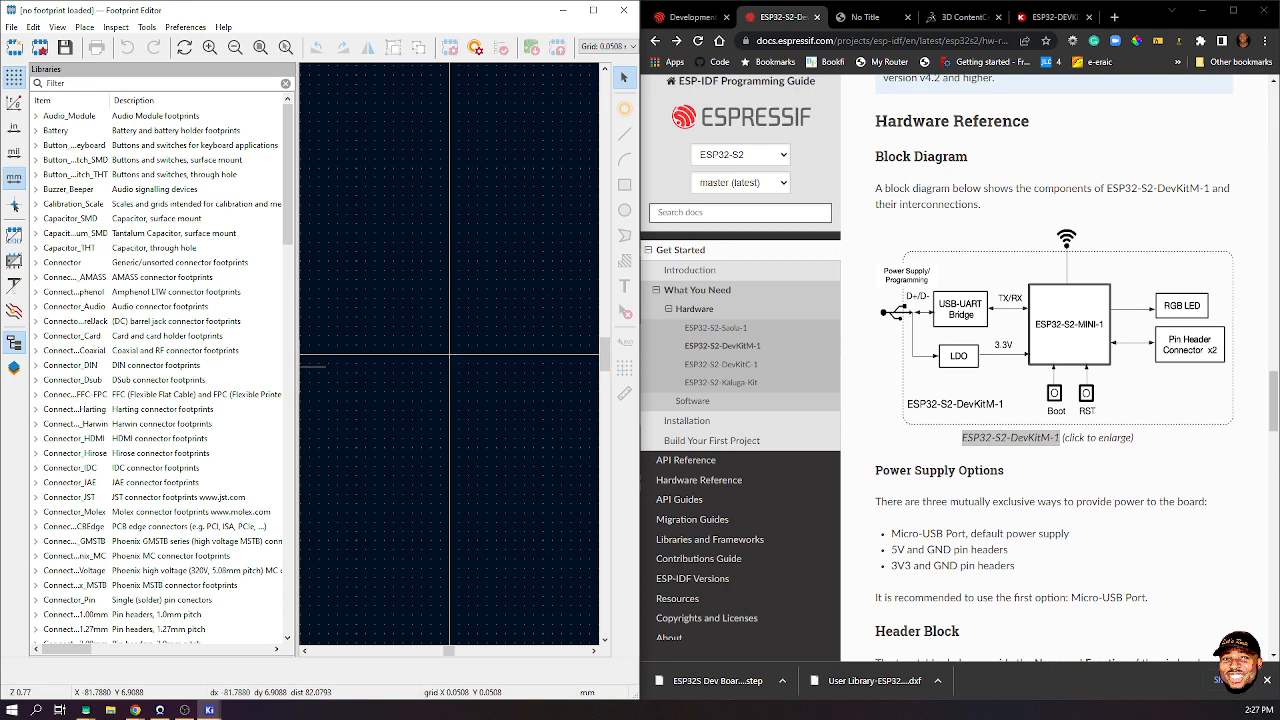
left_click_drag(297, 366, 200, 368)
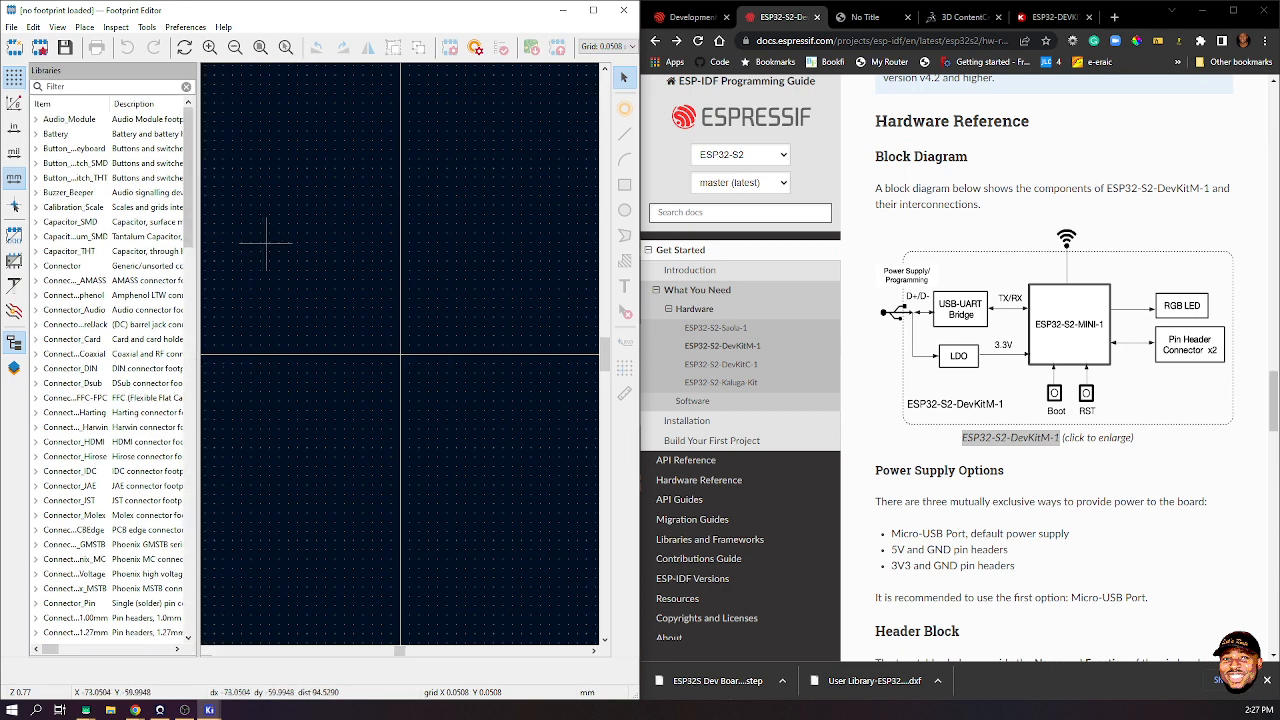
left_click(47, 86)
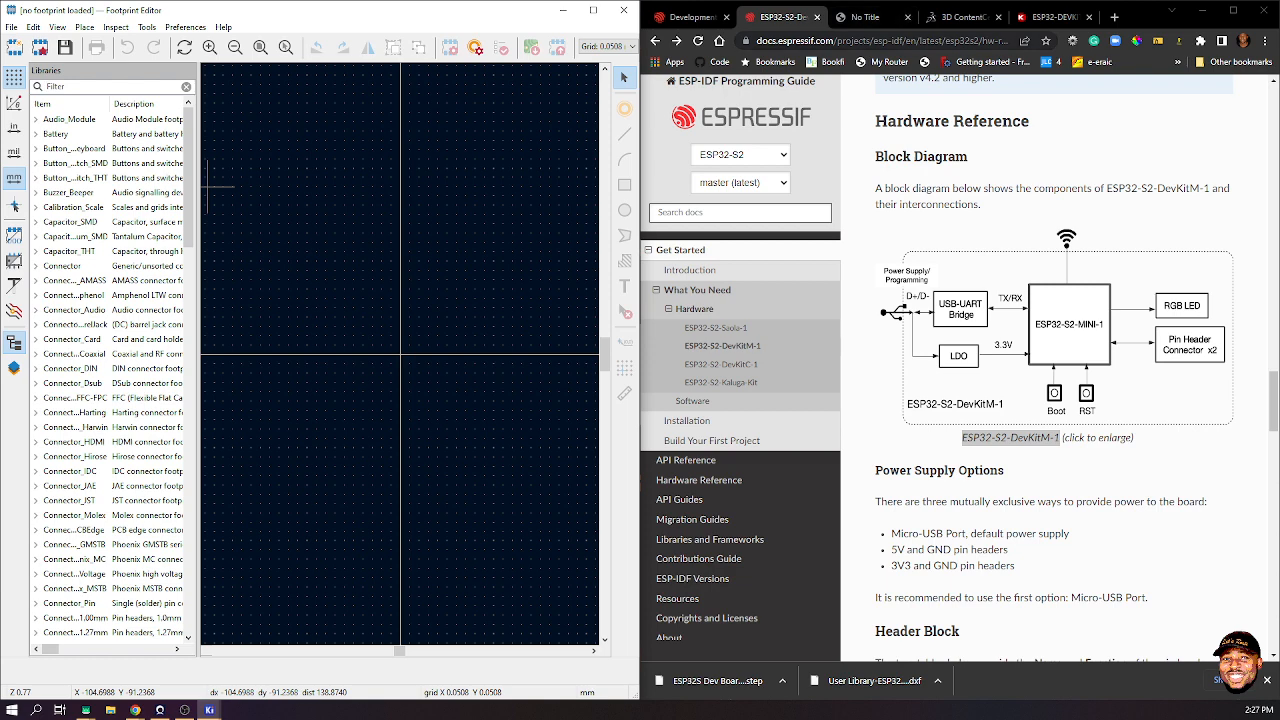
left_click(1010, 437)
scroll(955, 390, "down", 1)
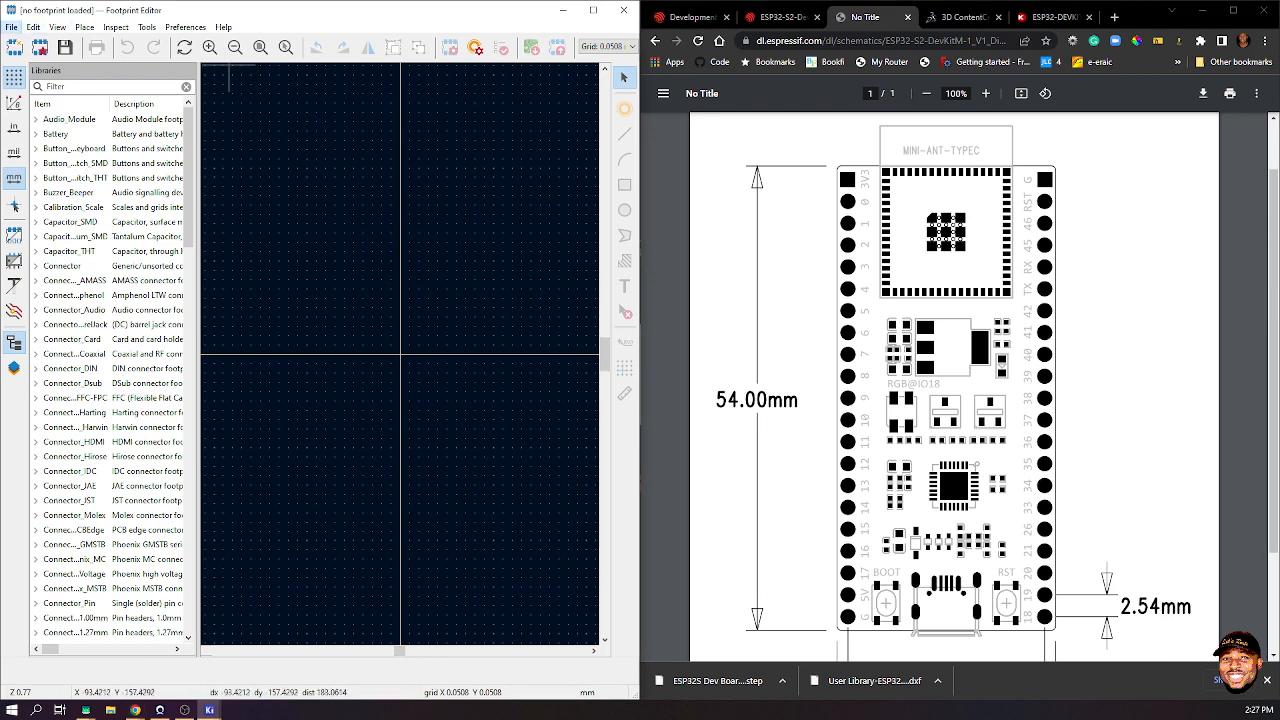
- Check the File menu and filter the Libraries list for 'lets', finding no LetsRoute library
left_click(11, 27)
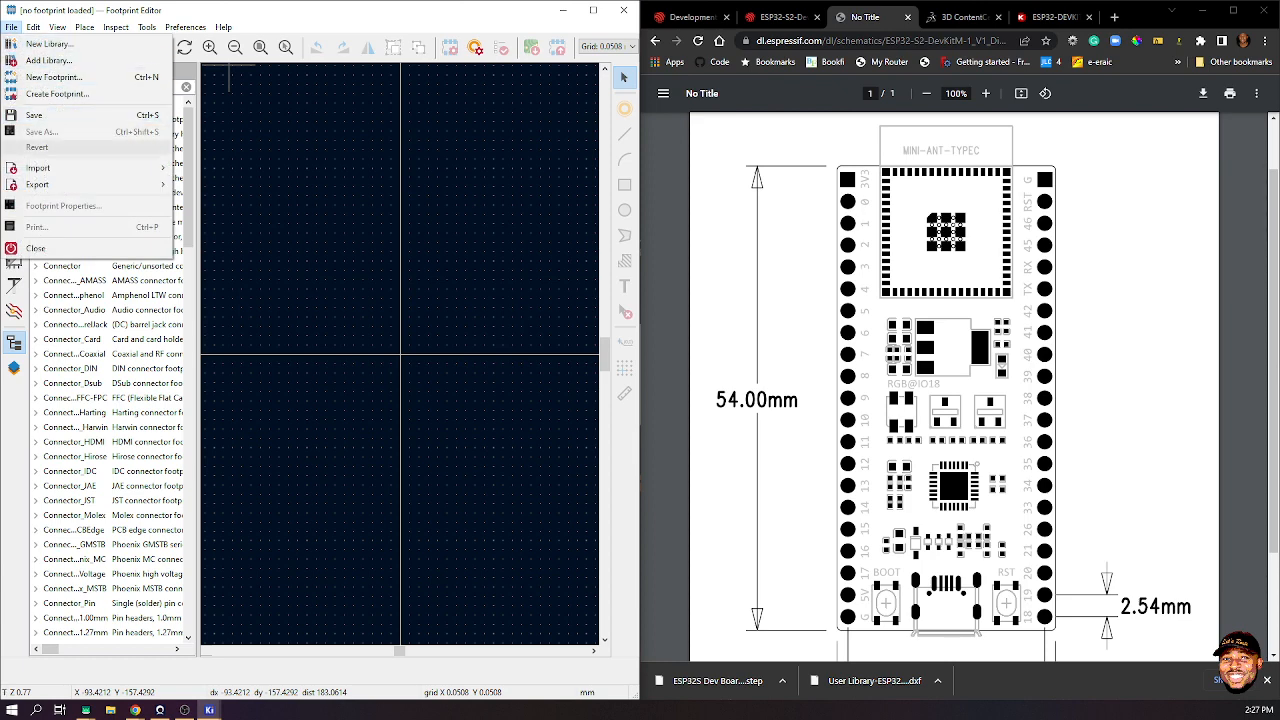
mouse_move(60, 168)
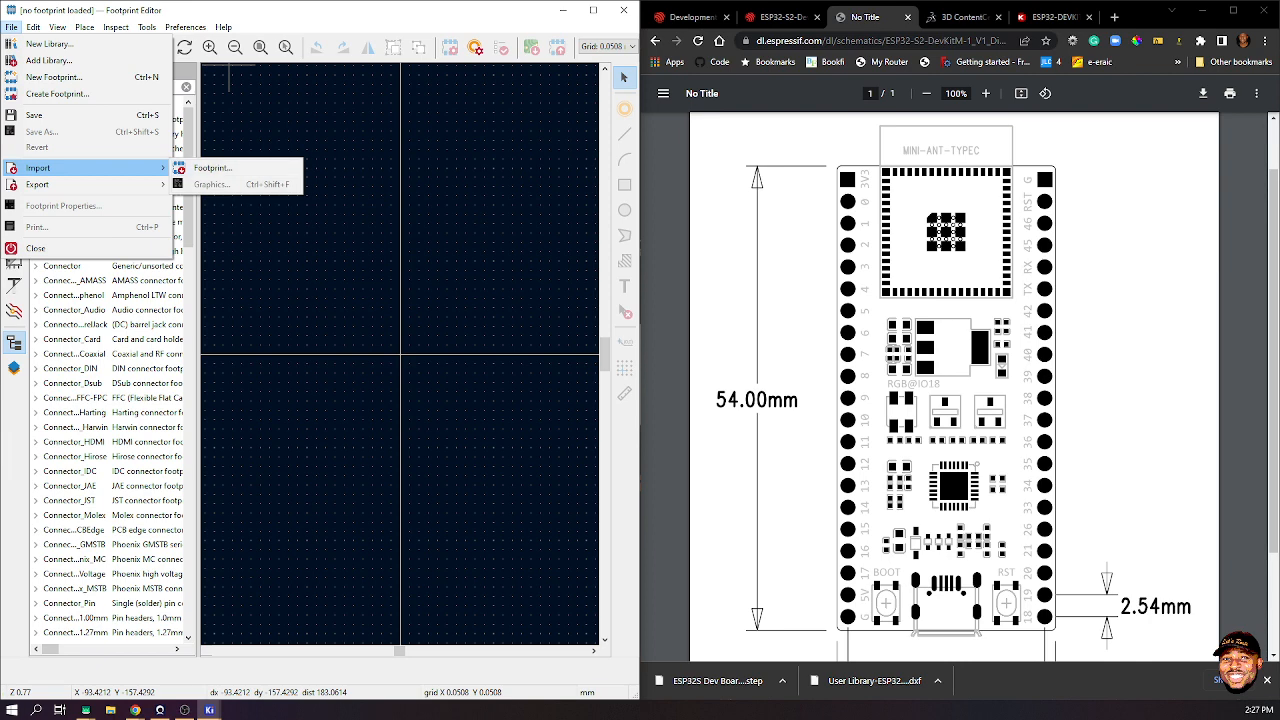
left_click(335, 284)
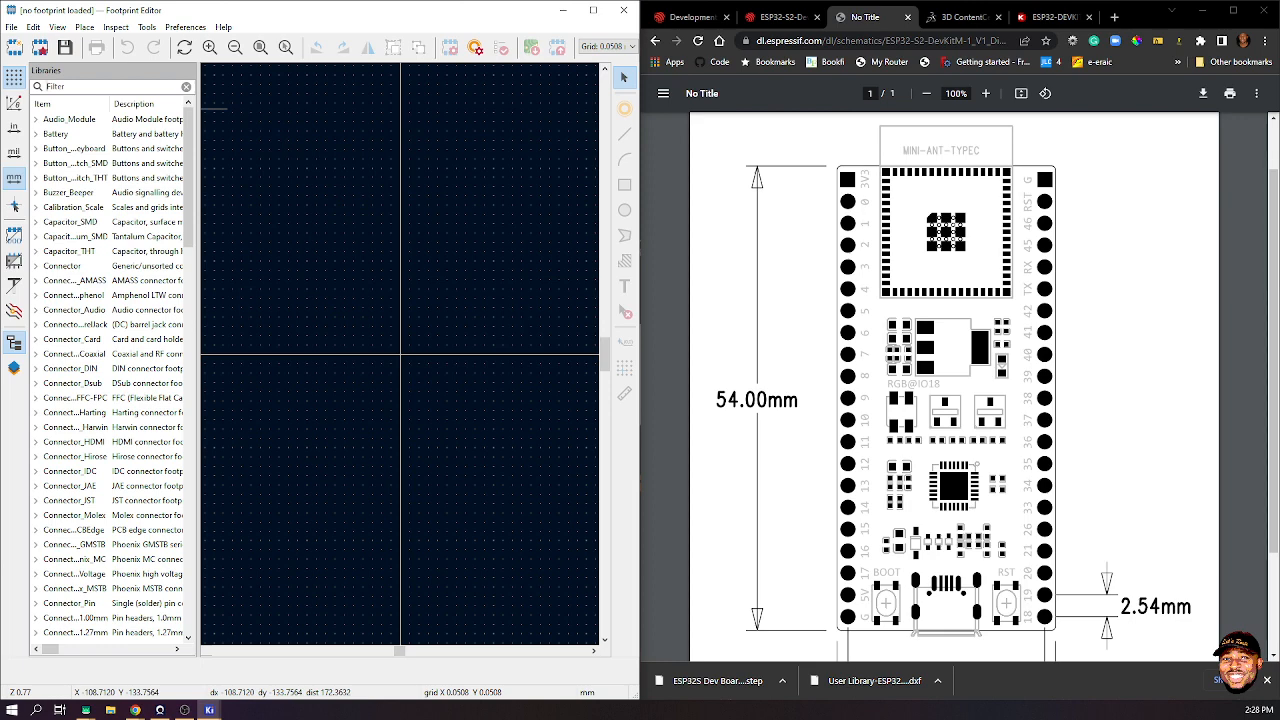
type("lets")
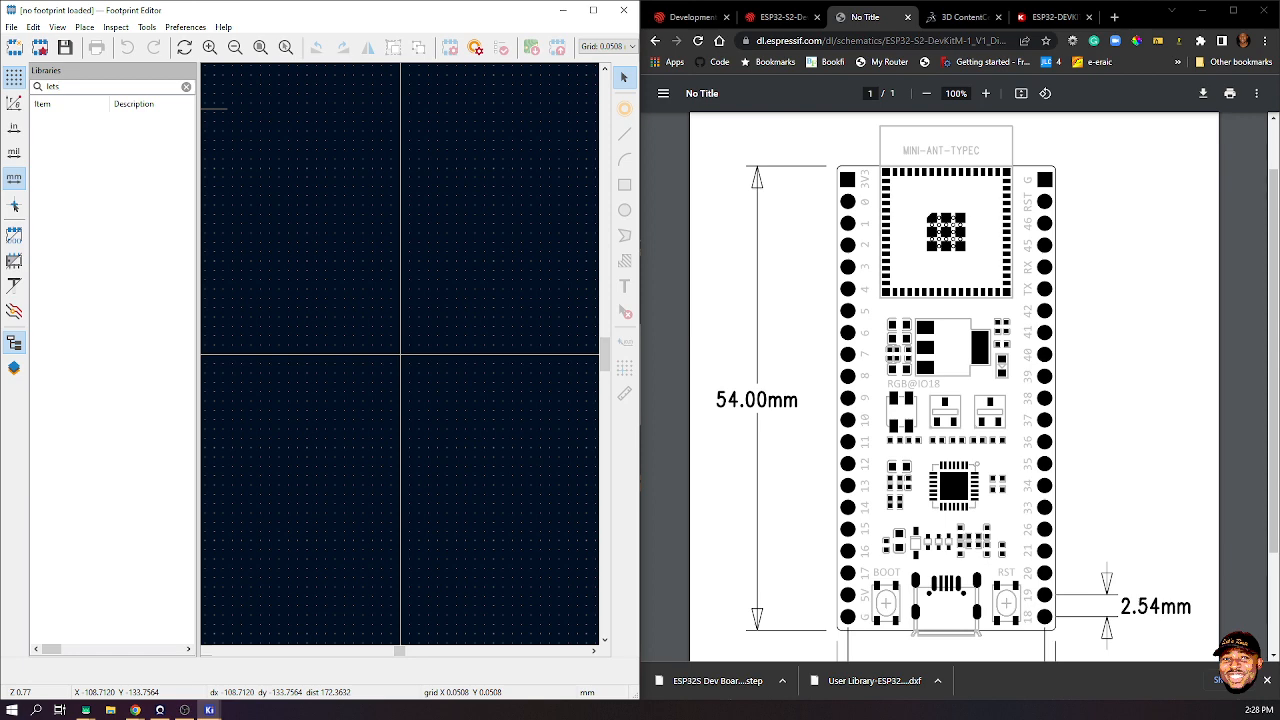
key("BackSpace")
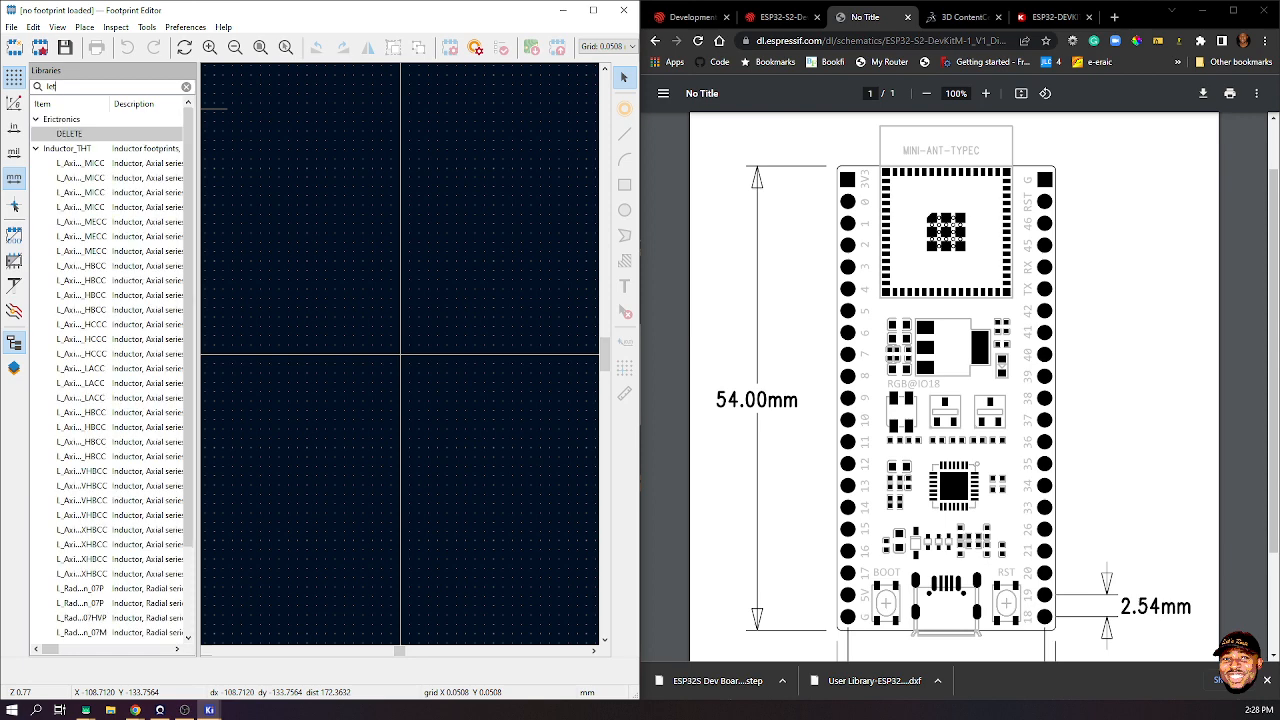
key("BackSpace")
key("BackSpace")
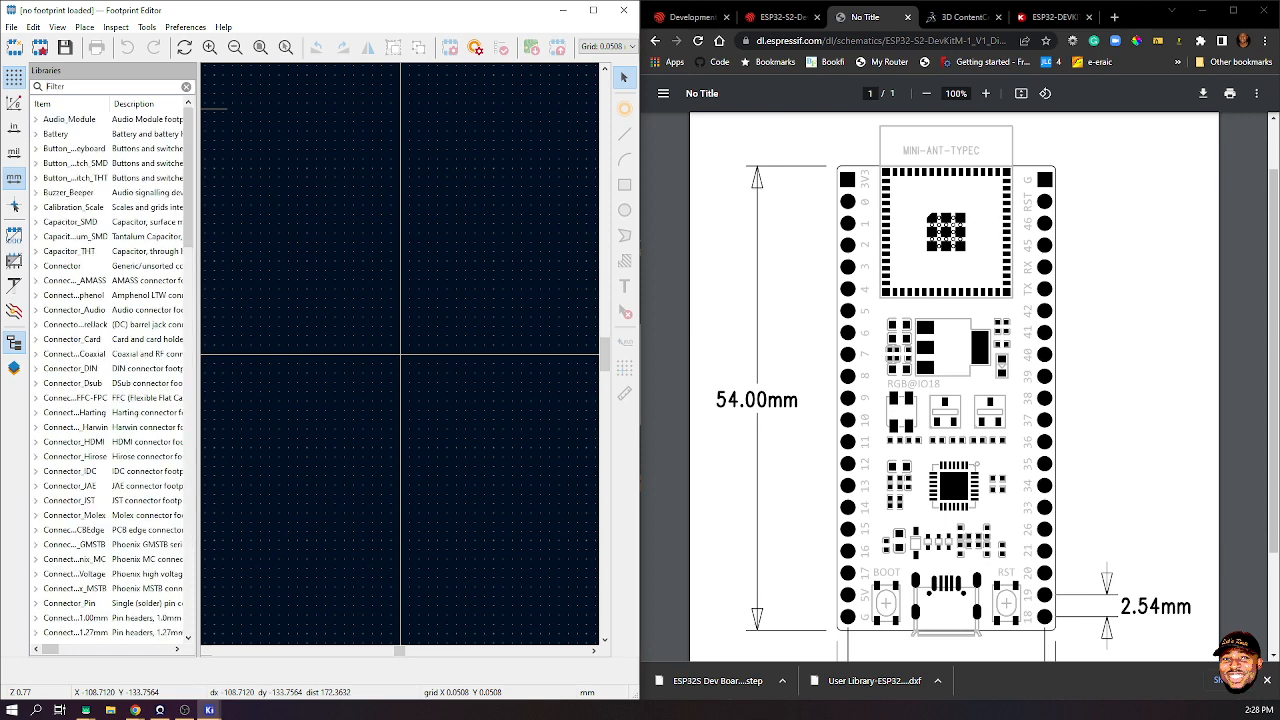
left_click(60, 87)
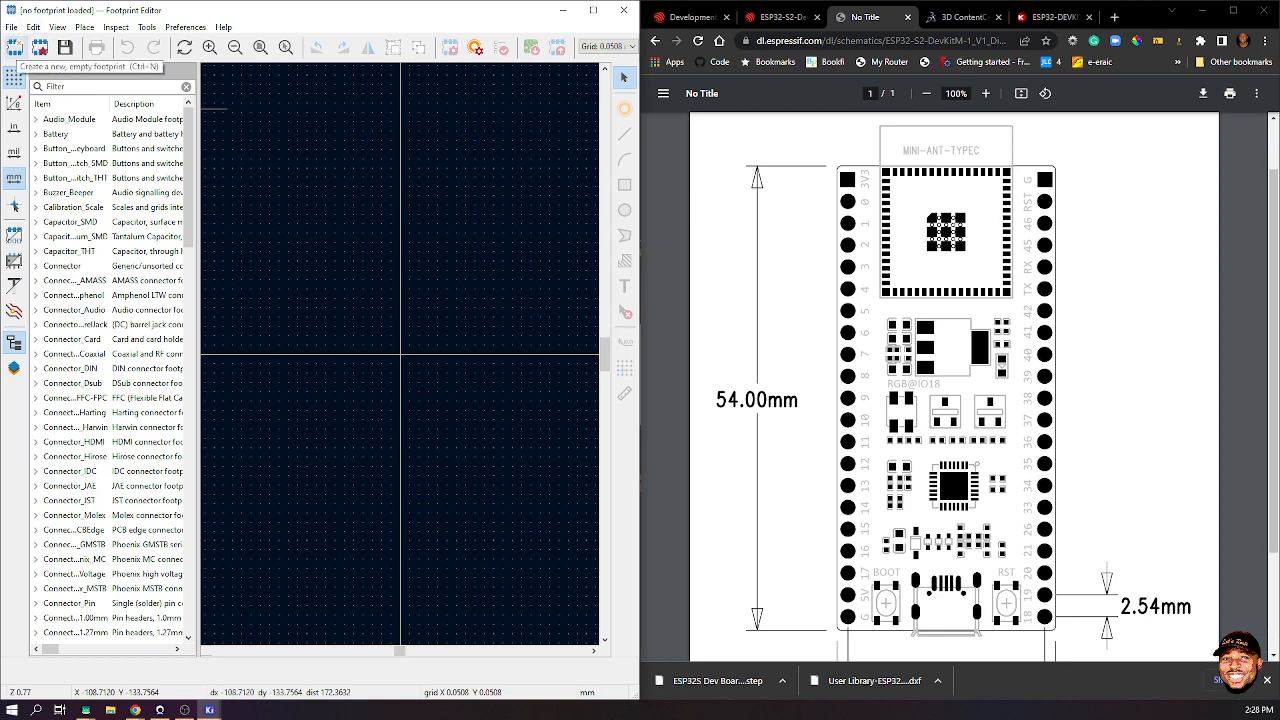
- Cancel a new footprint and close the Footprint Editor
left_click(14, 48)
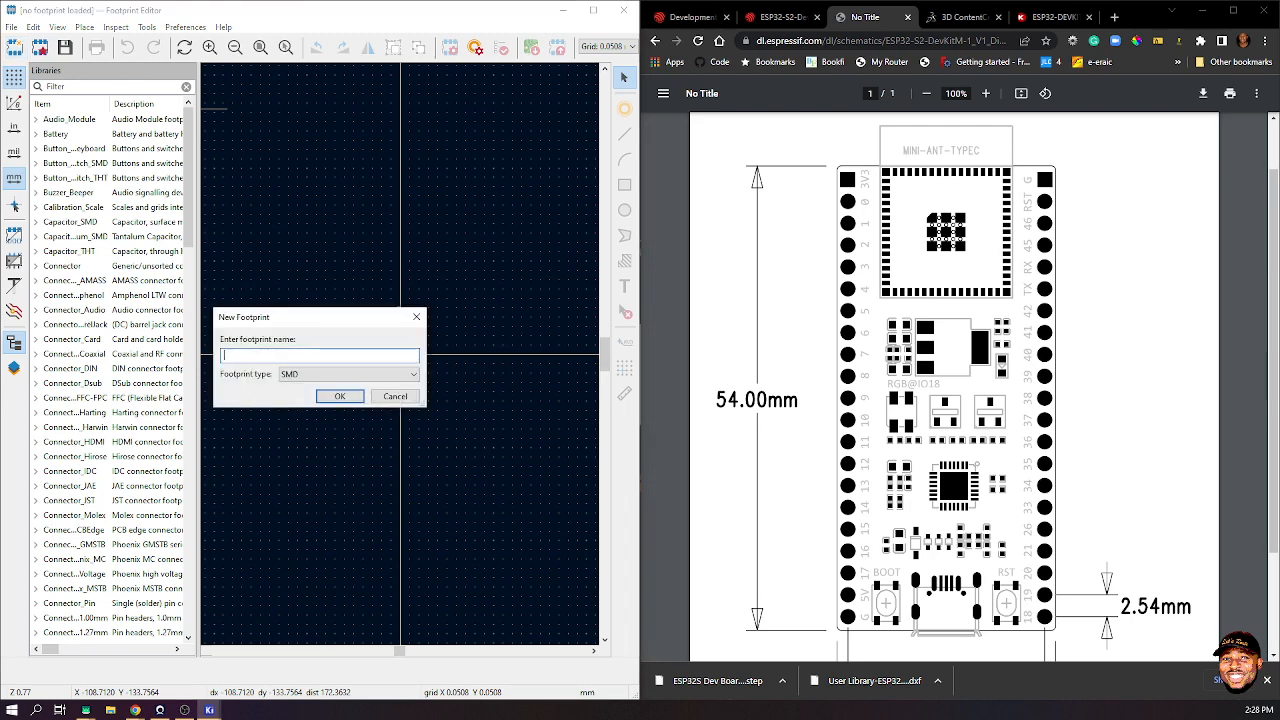
left_click(416, 317)
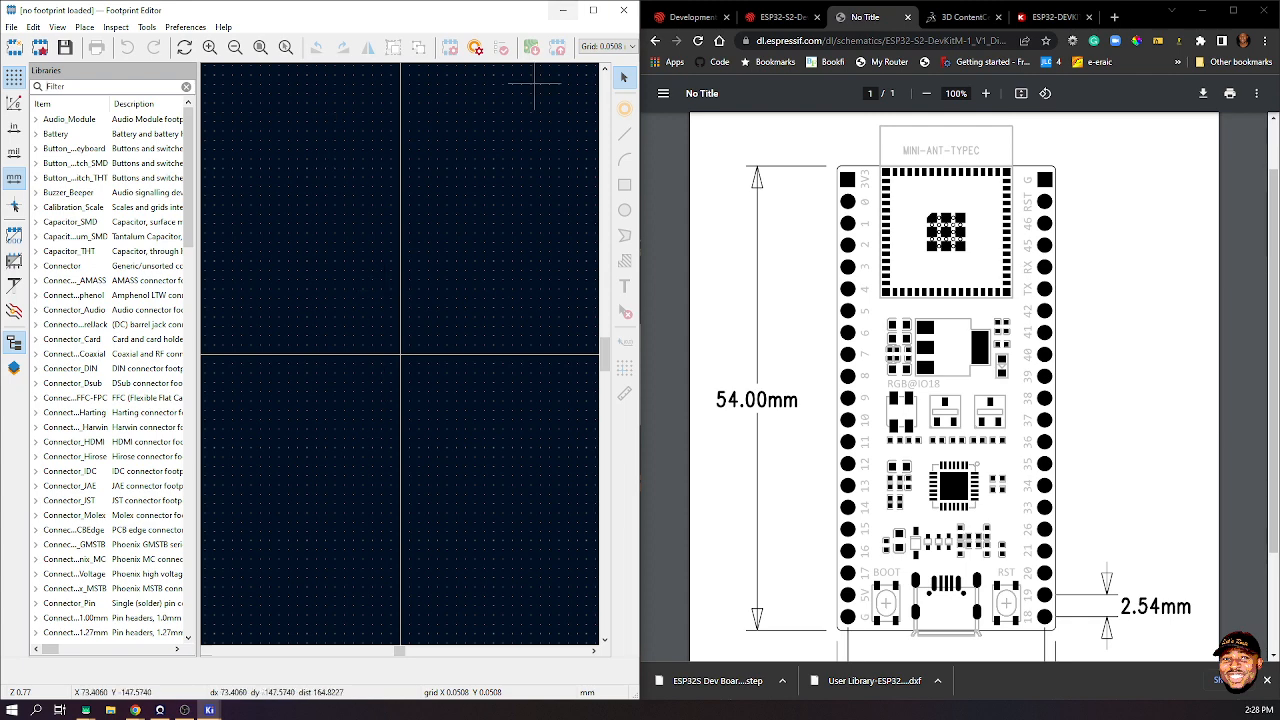
left_click(624, 10)
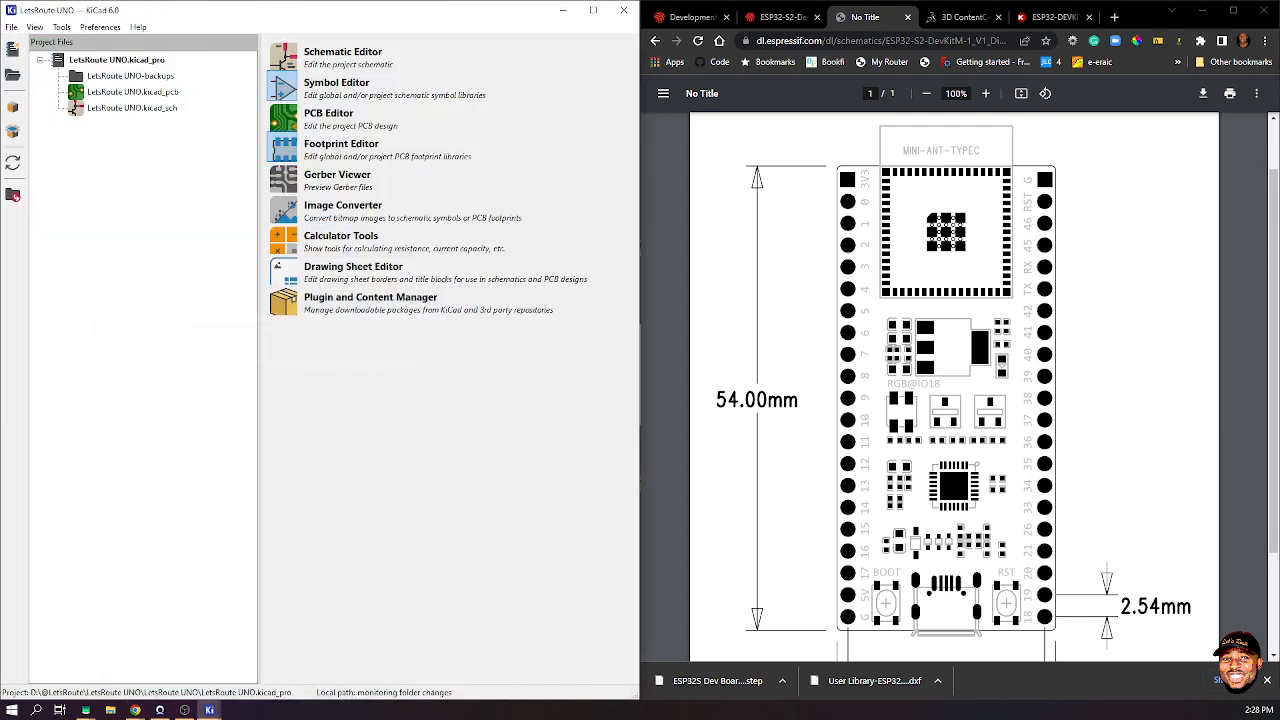
- Review the full Global Libraries list in the footprint library table, then close it with OK
left_click(100, 27)
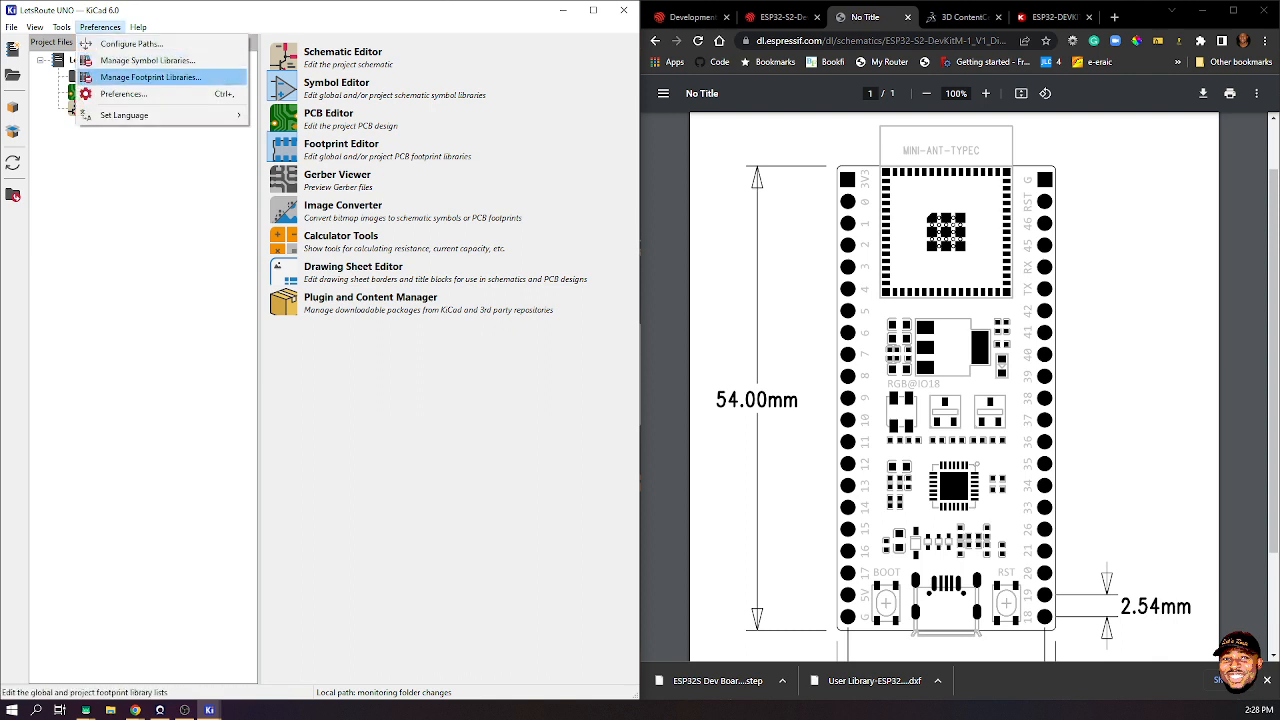
left_click(150, 77)
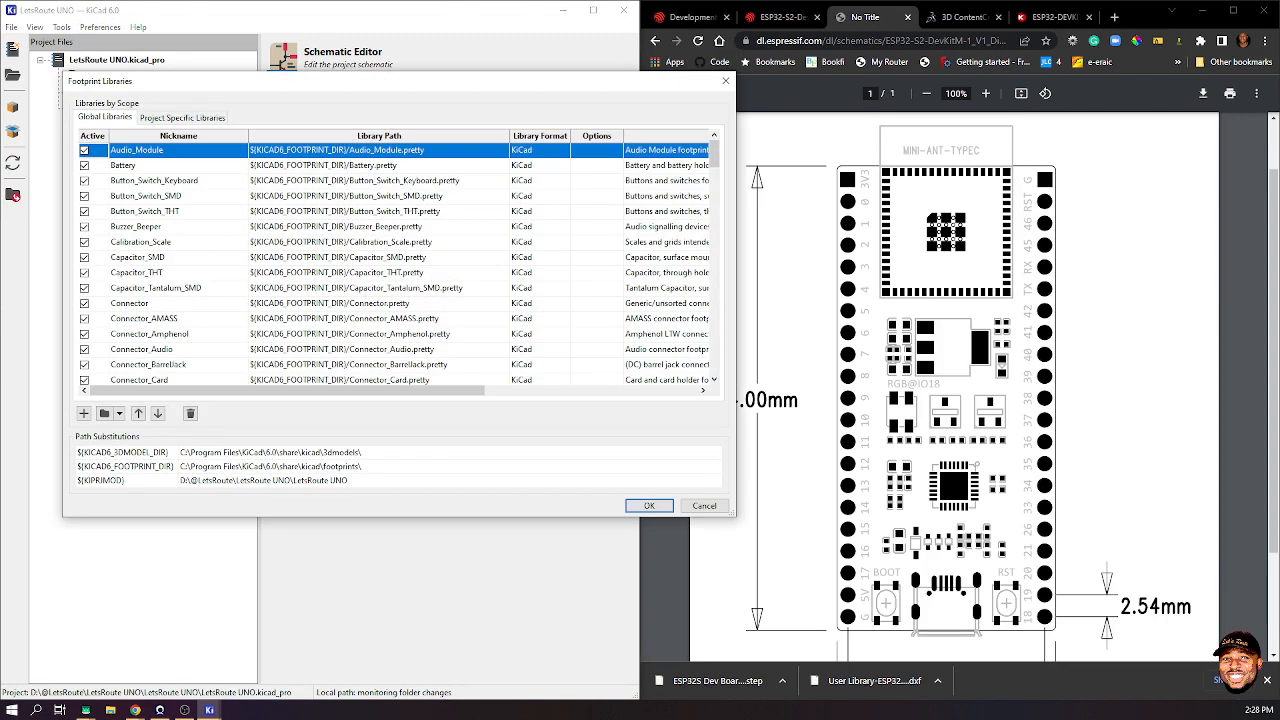
scroll(400, 264, "down", 20)
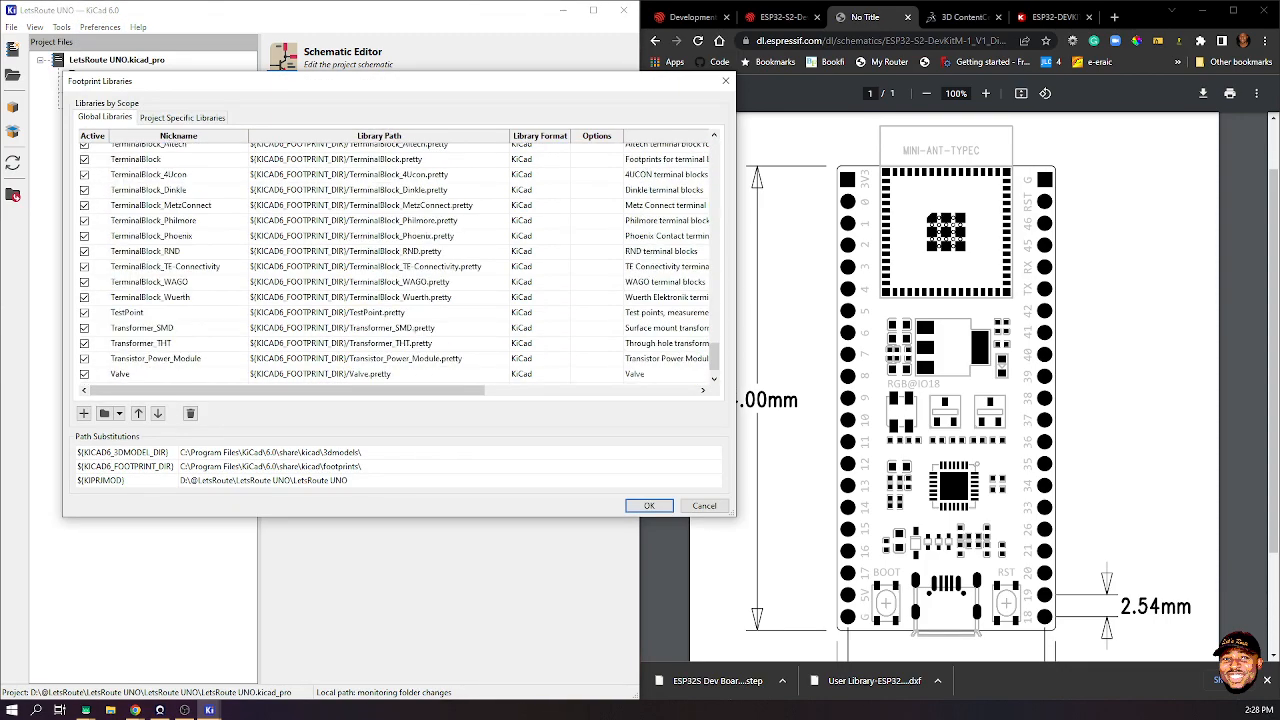
scroll(400, 264, "down", 1)
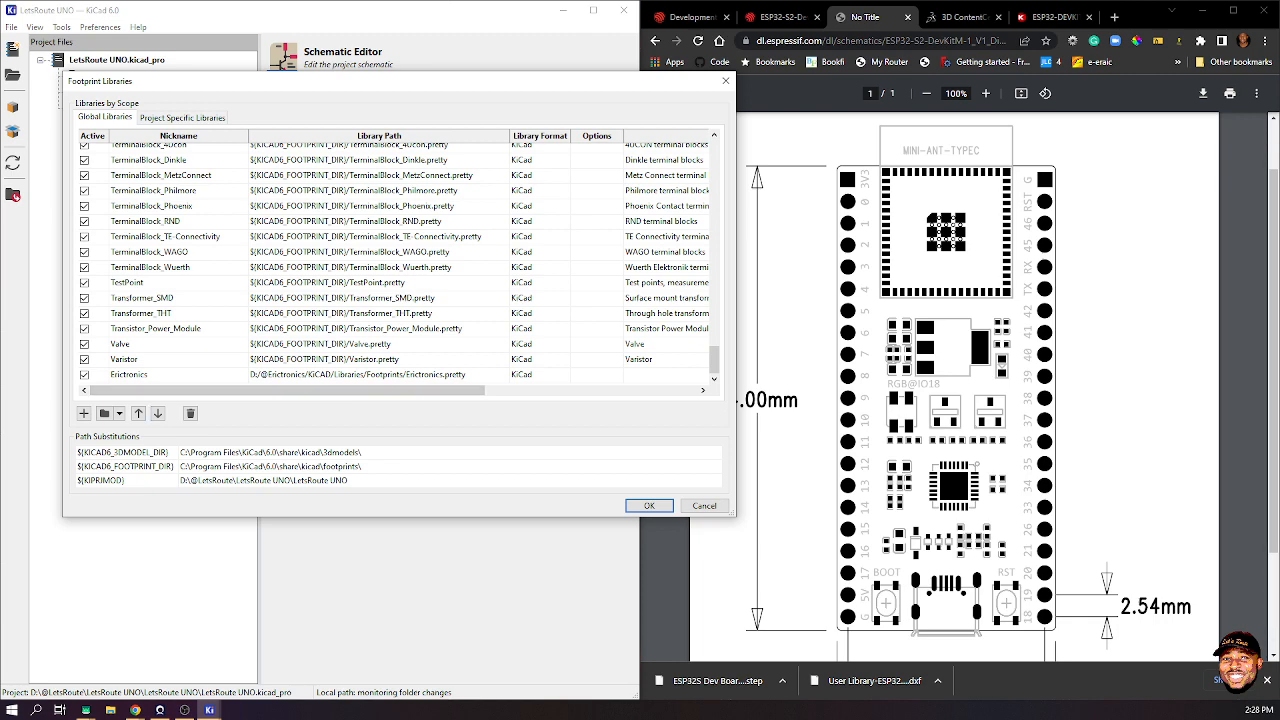
left_click(726, 80)
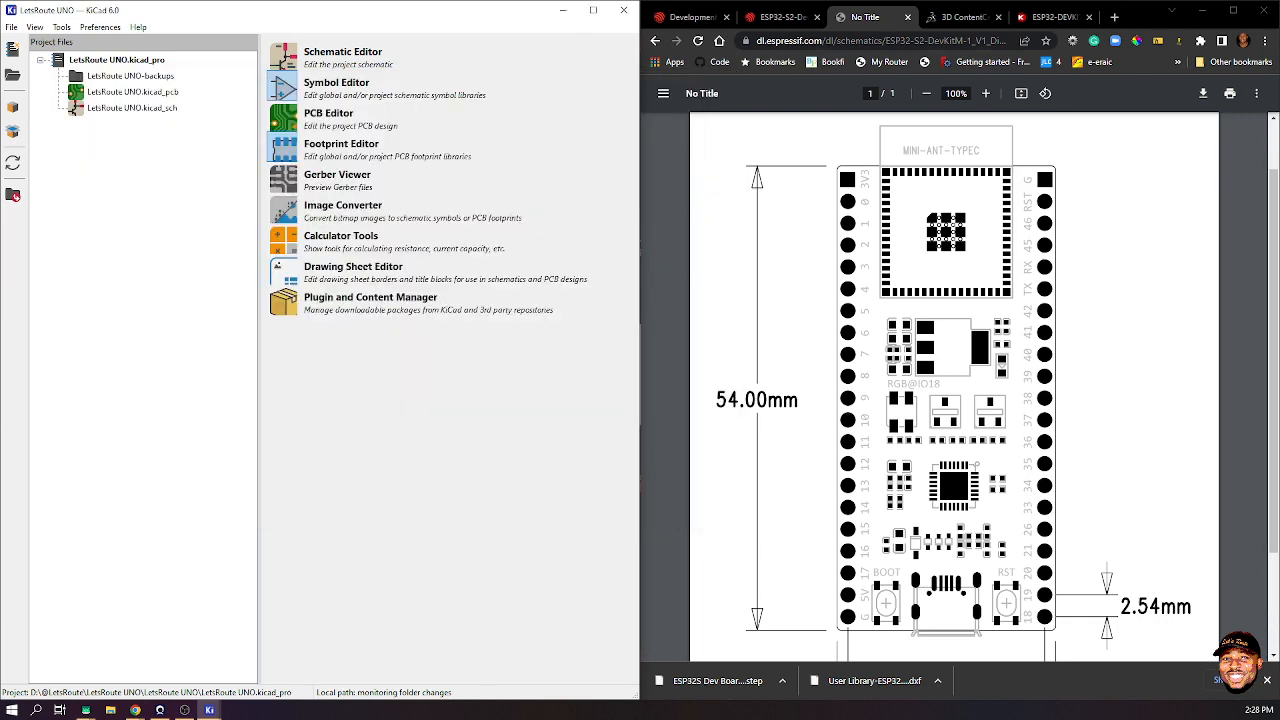
- In the Footprint Editor, start a new footprint library and add it to the Global table
mouse_move(209, 710)
left_click(321, 657)
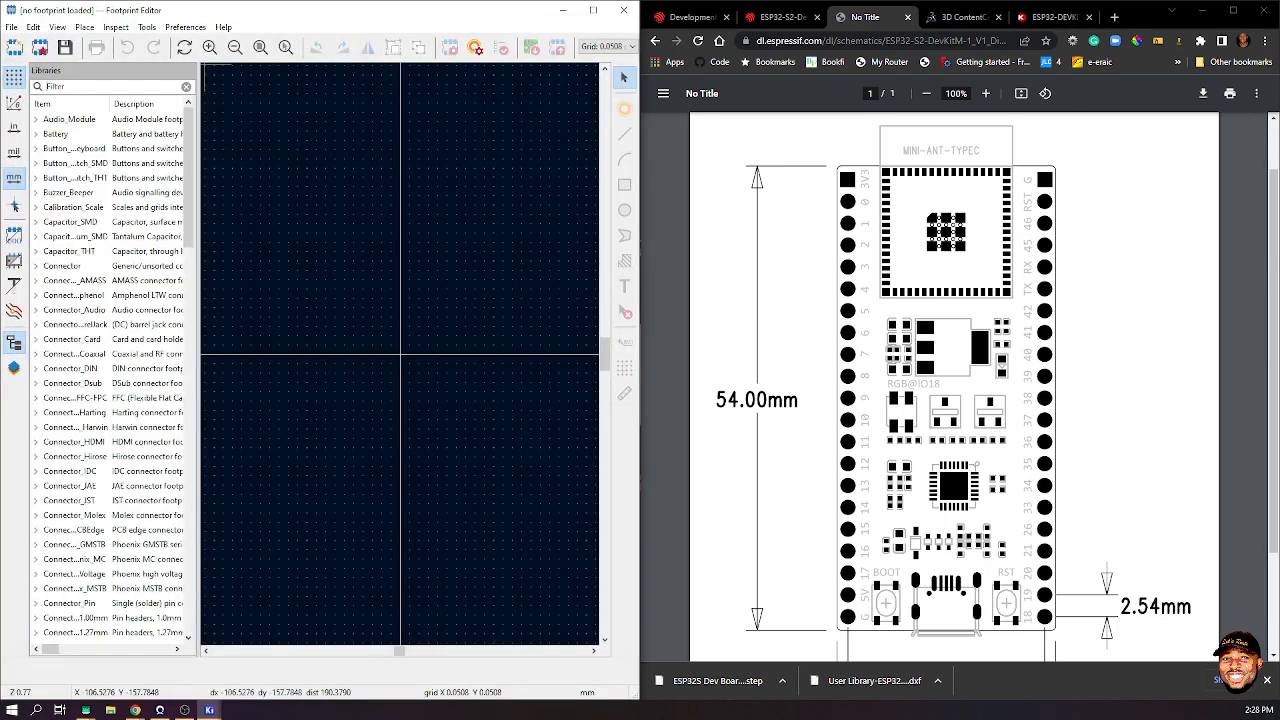
left_click(11, 27)
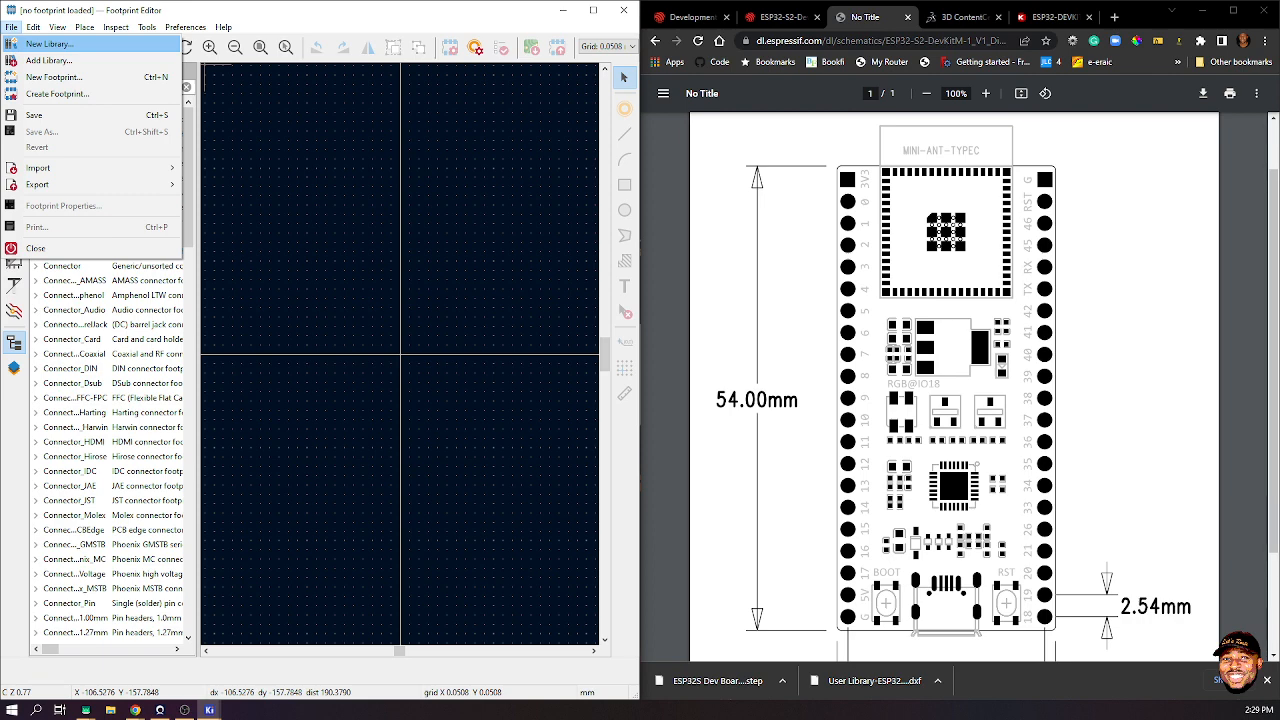
mouse_move(40, 168)
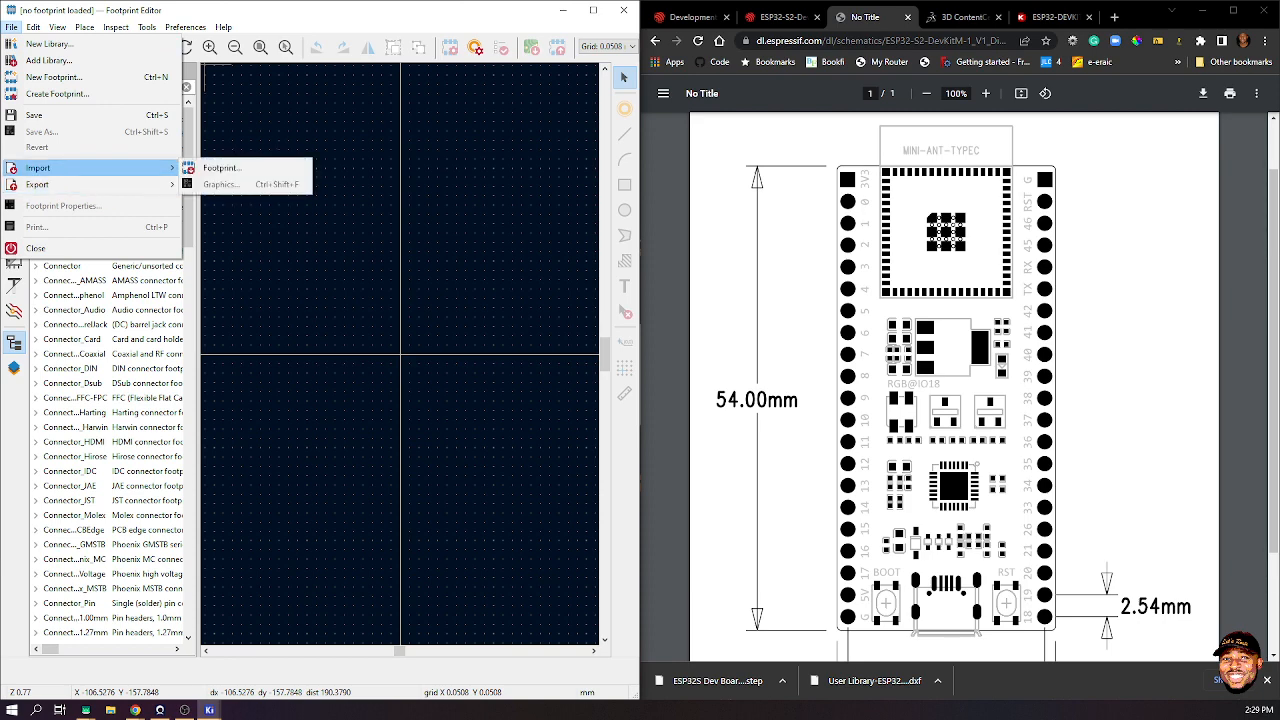
left_click(48, 44)
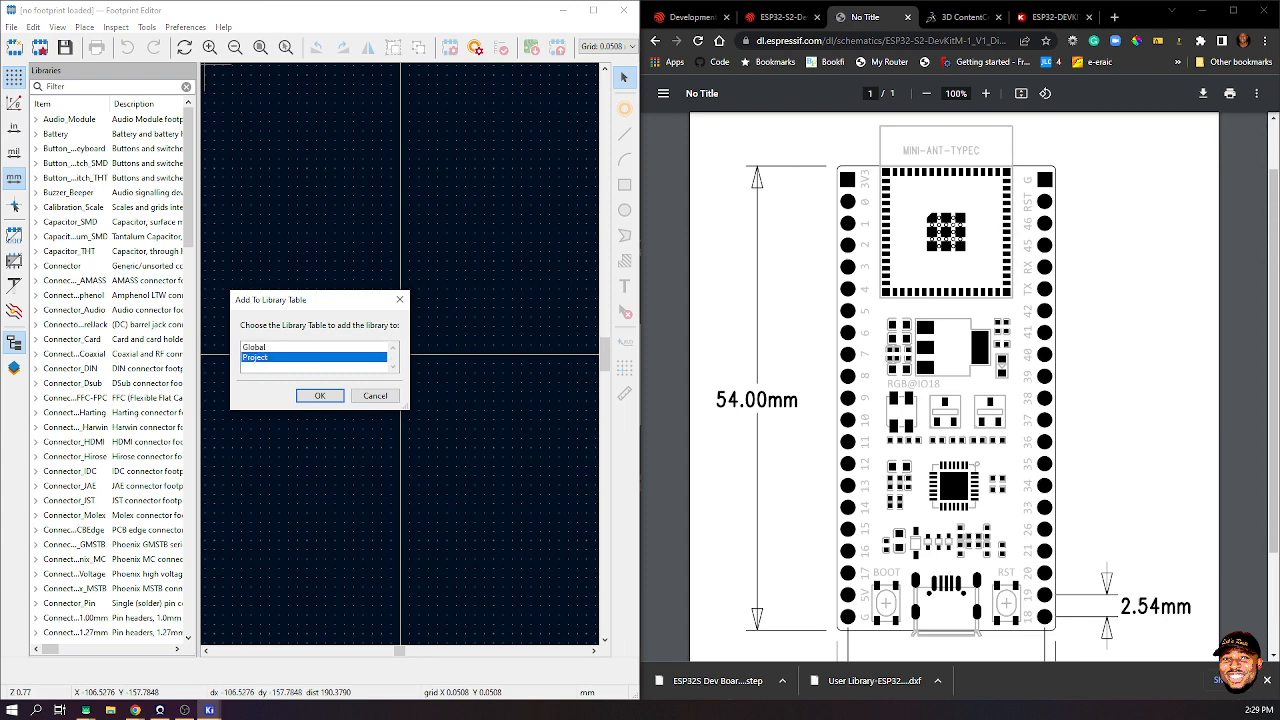
left_click(319, 395)
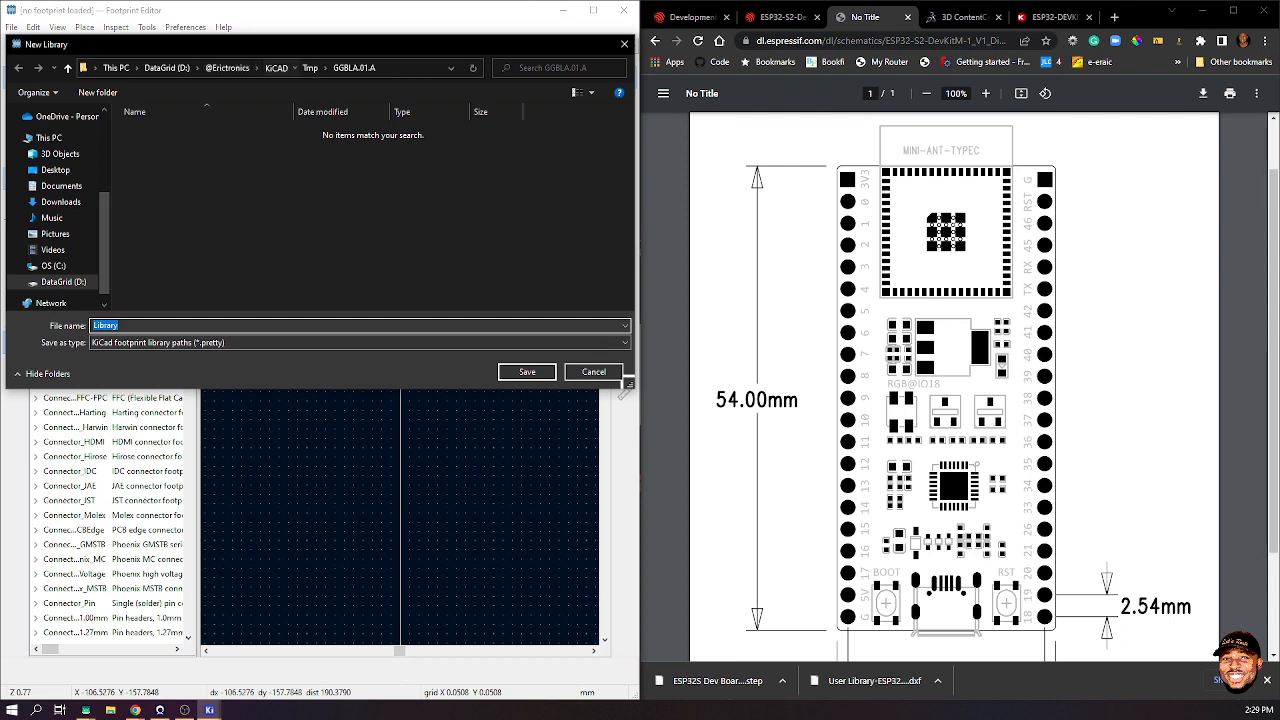
left_click(276, 68)
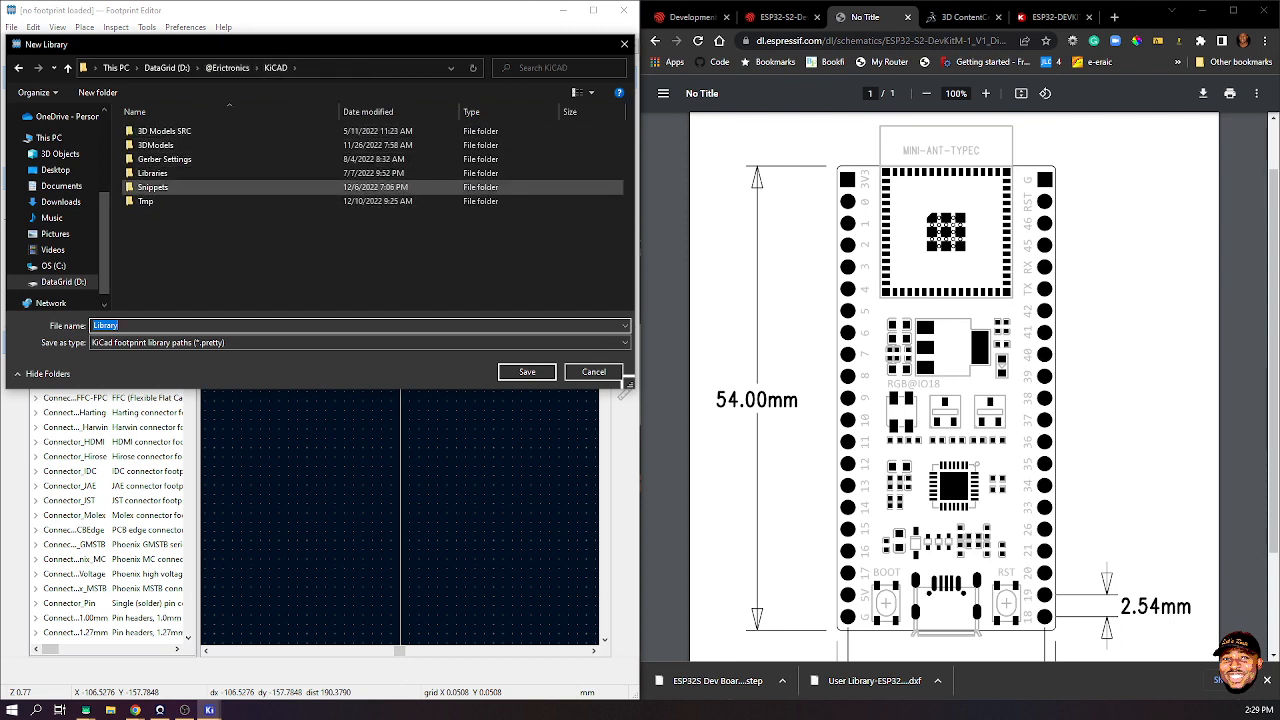
left_click(166, 68)
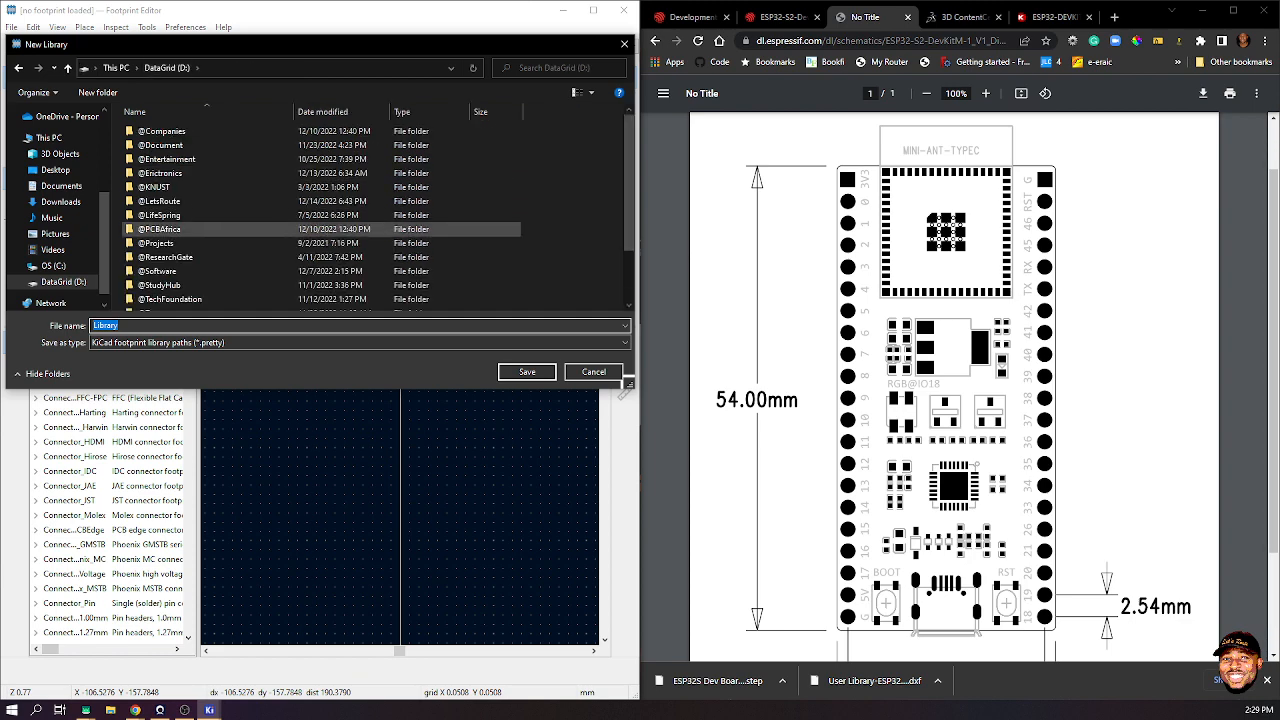
left_click(160, 201)
key("Return")
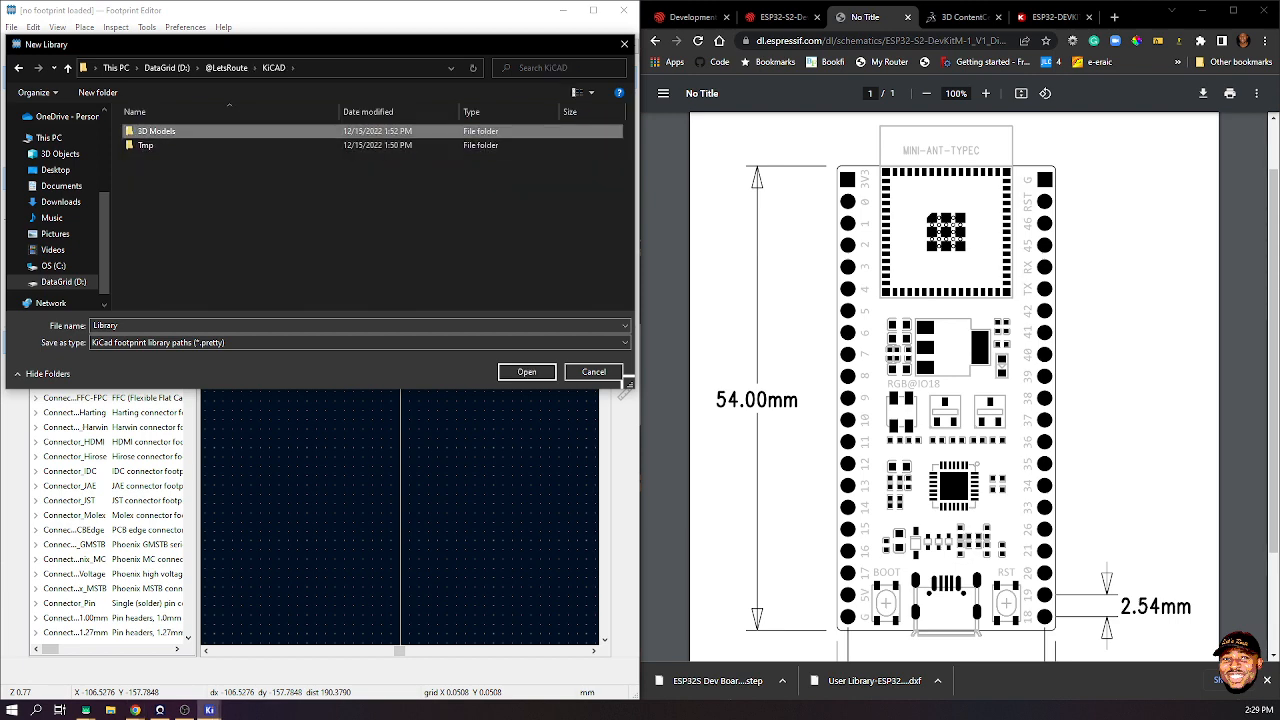
left_click(370, 210)
- Name the library LetsRoute and save it
left_click(106, 326)
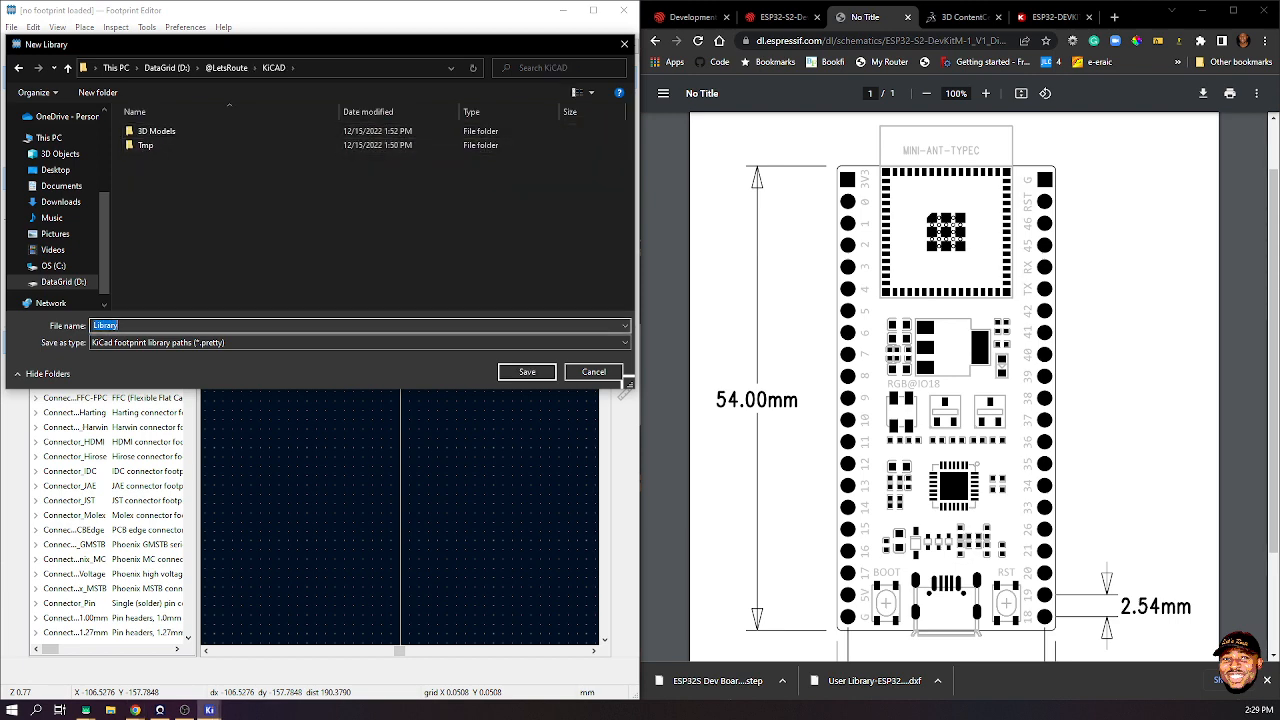
type("Lets")
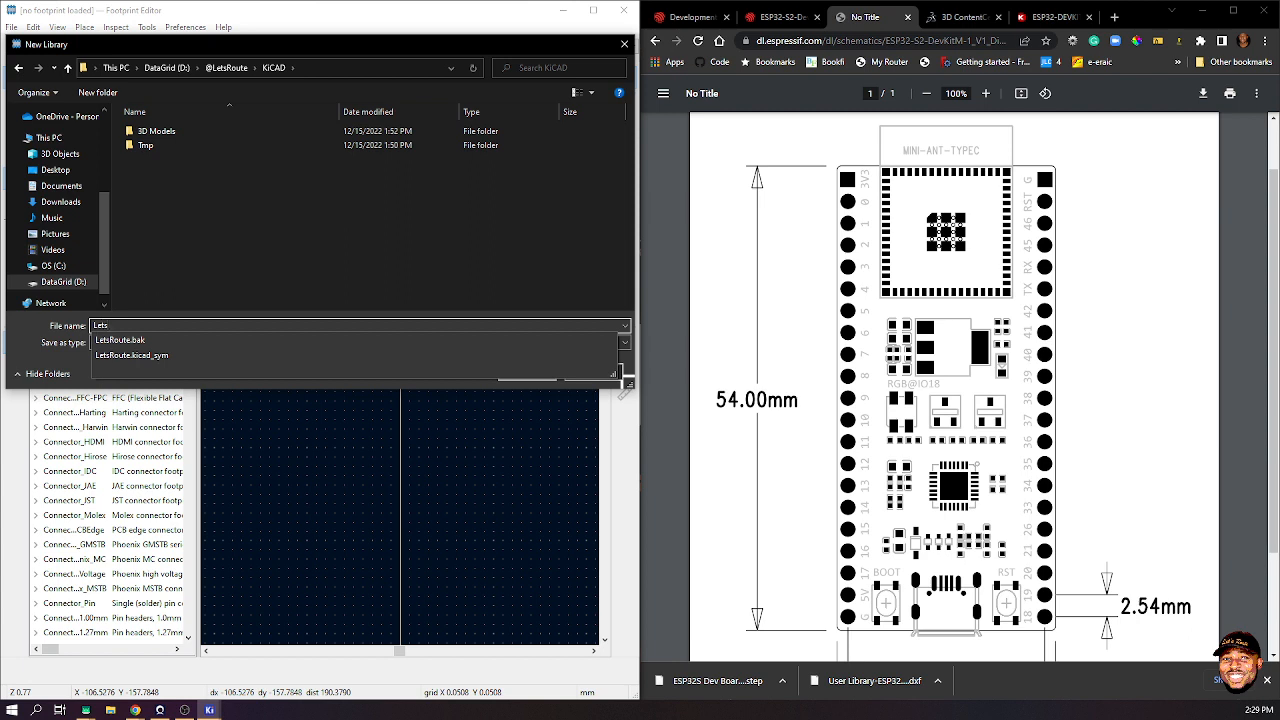
key("Return")
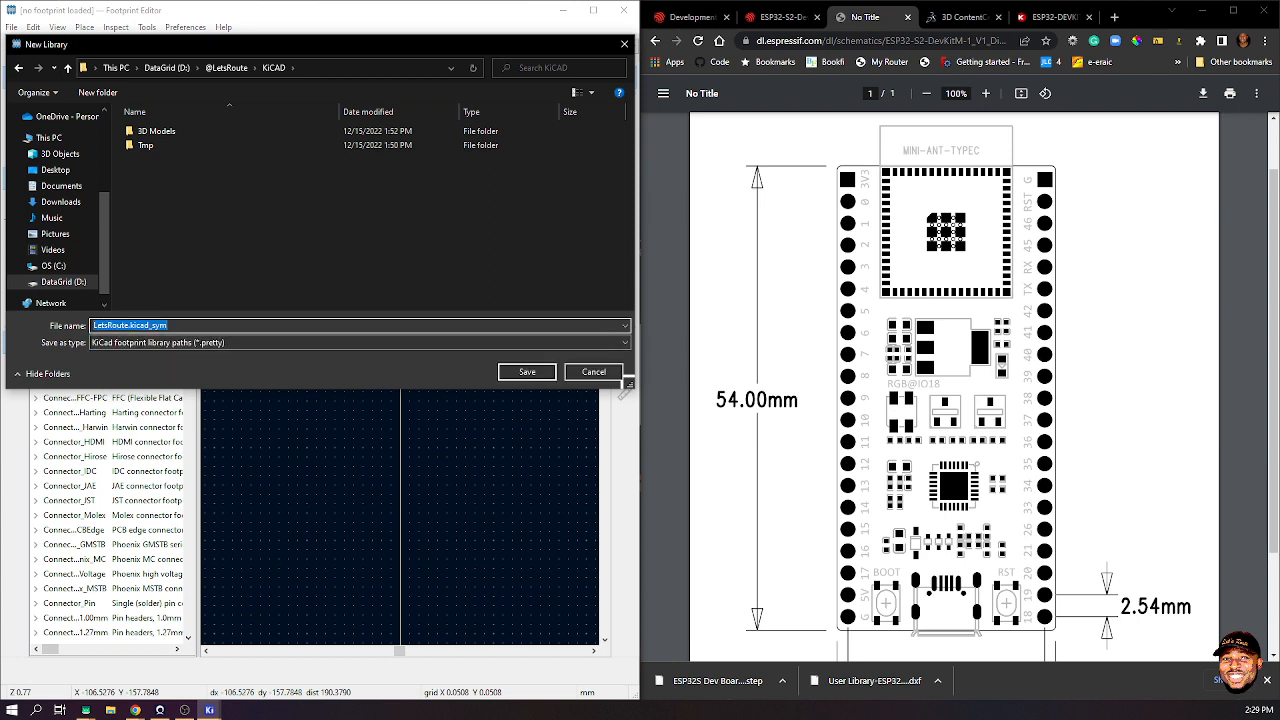
key("End")
key("BackSpace")
key("BackSpace")
key("BackSpace")
key("BackSpace")
key("BackSpace")
key("BackSpace")
key("BackSpace")
key("BackSpace")
key("BackSpace")
key("BackSpace")
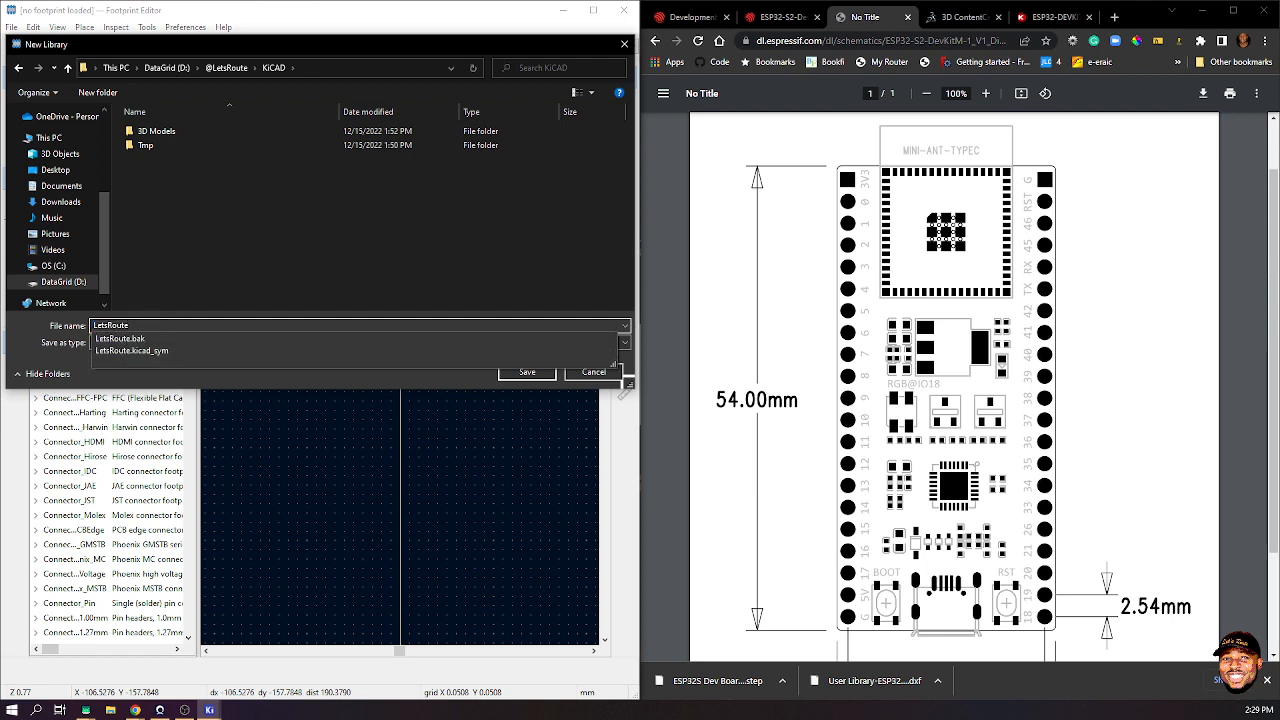
key("Escape")
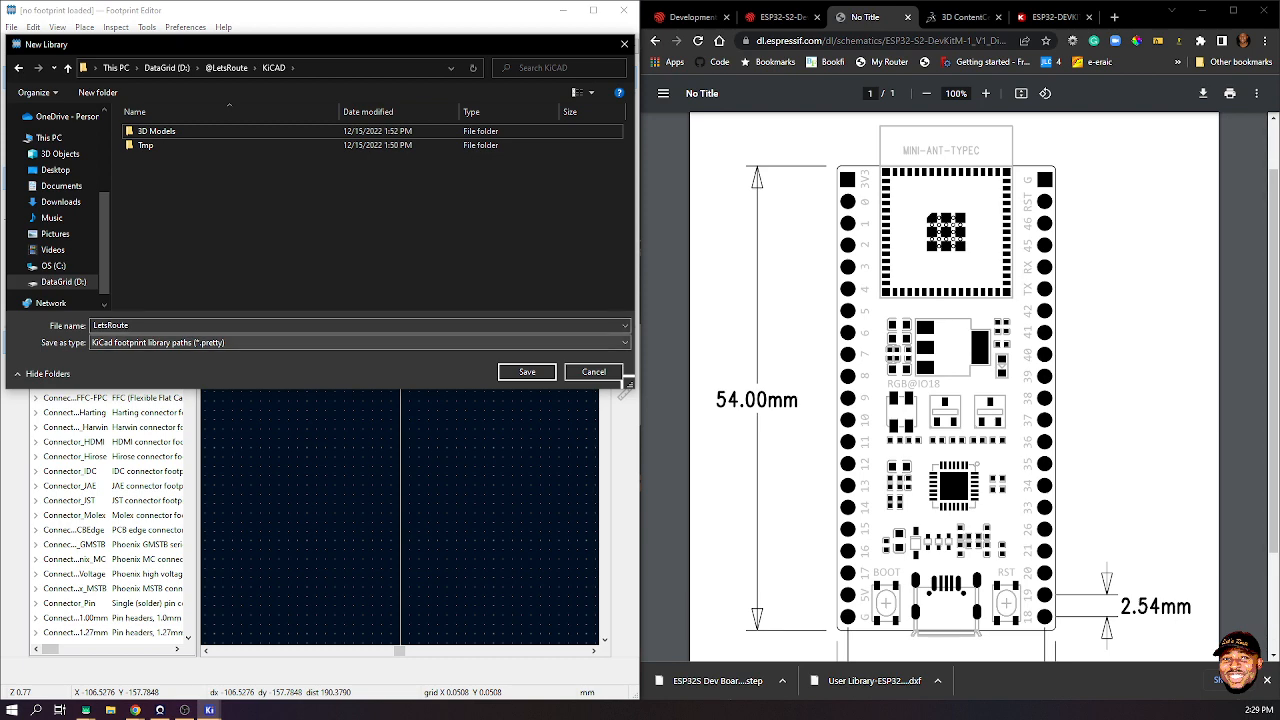
key("Return")
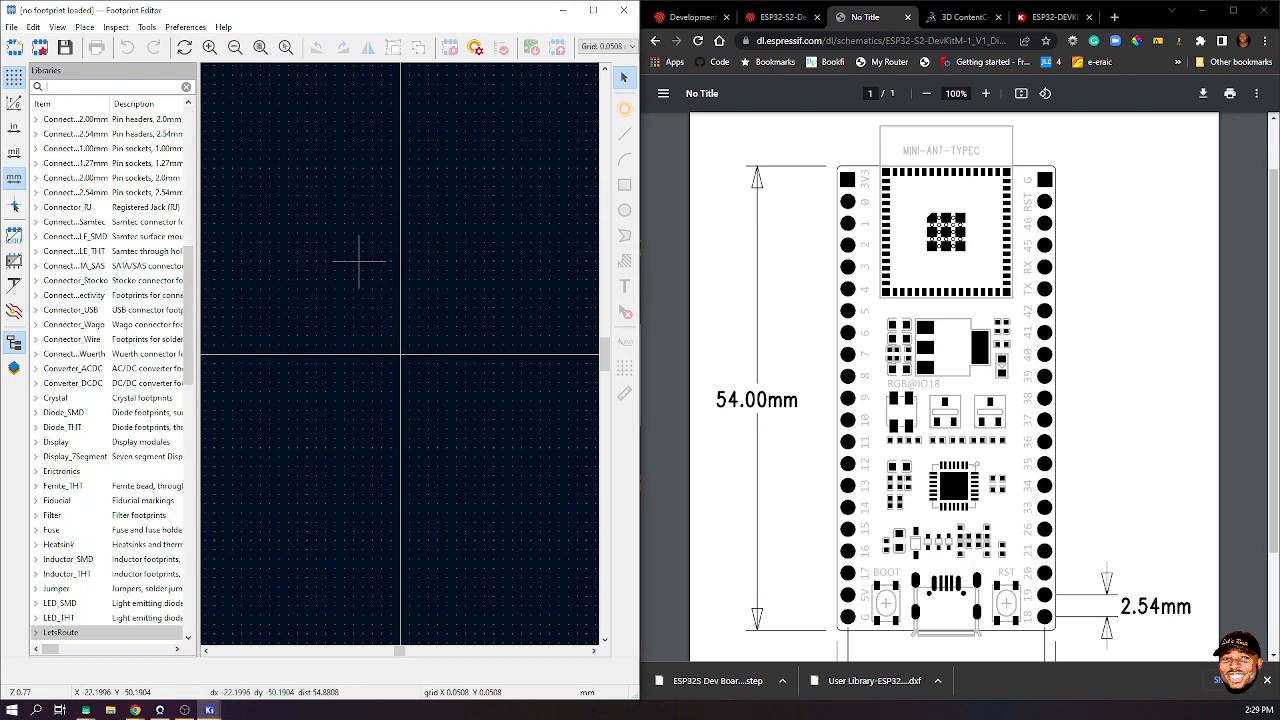
- Filter to the LetsRoute library and add a new footprint named ESP32-S2-DevKitM-1
type("ets")
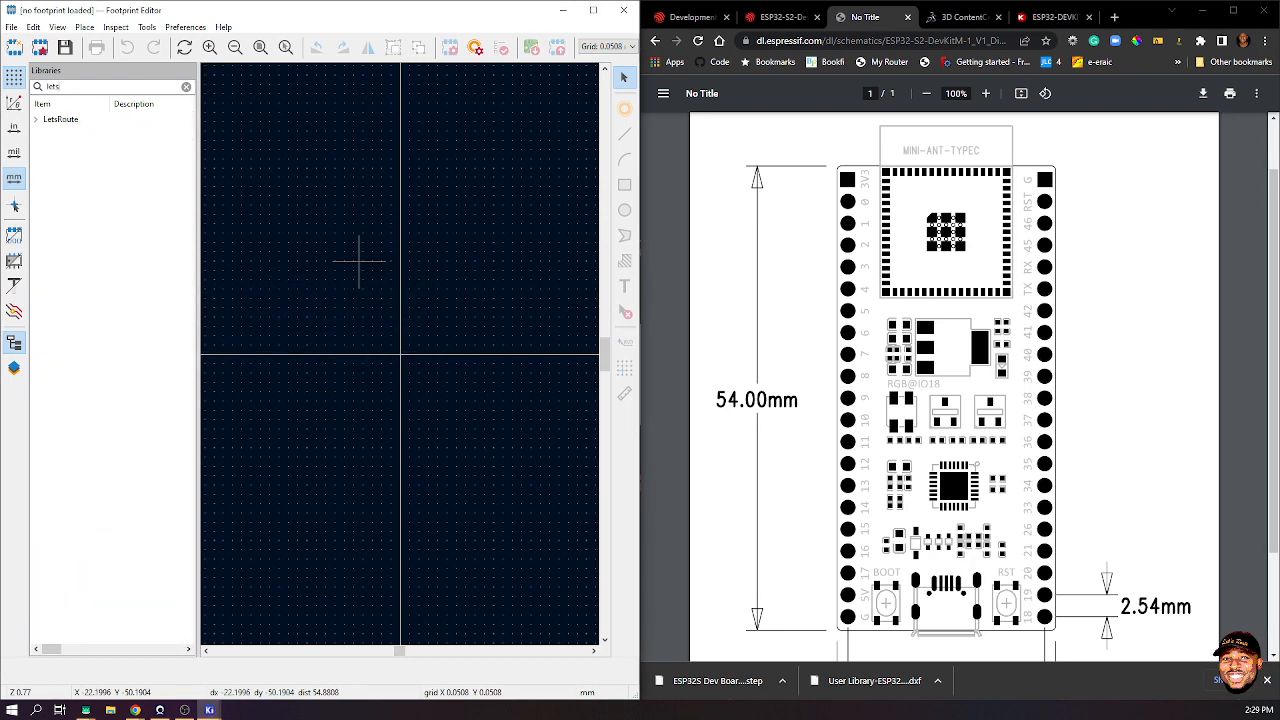
left_click(60, 119)
right_click(38, 118)
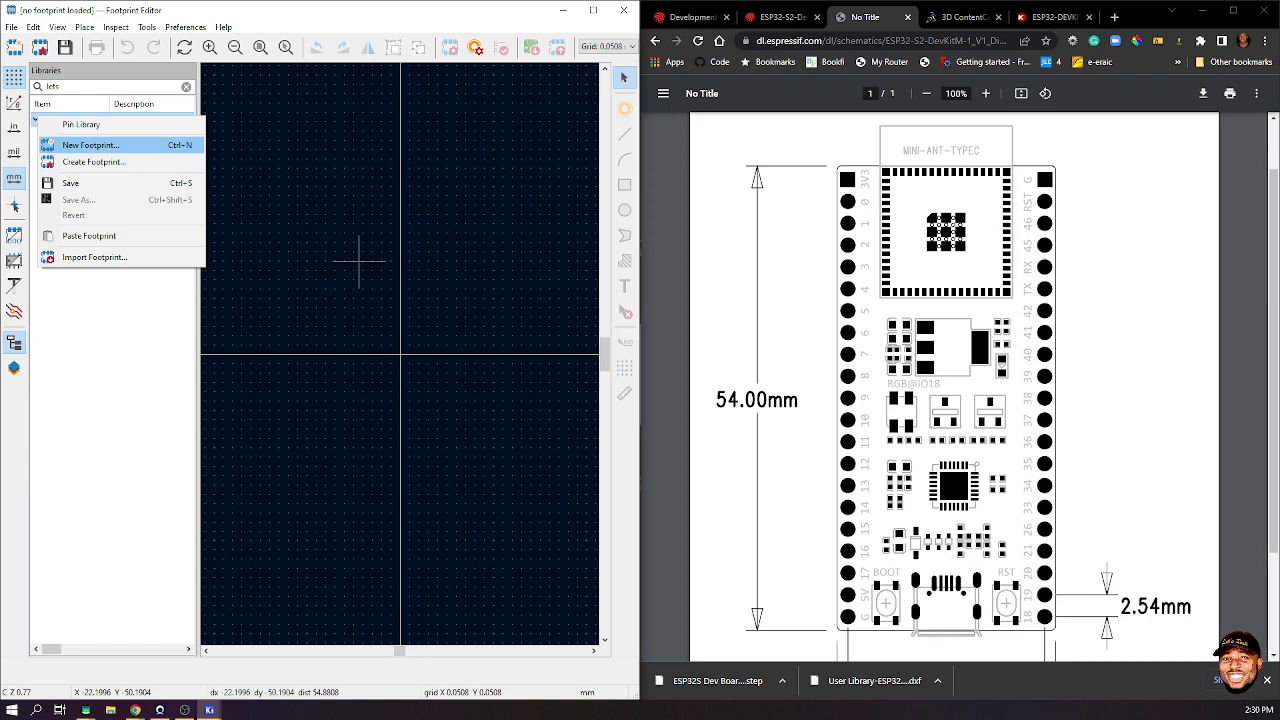
left_click(90, 145)
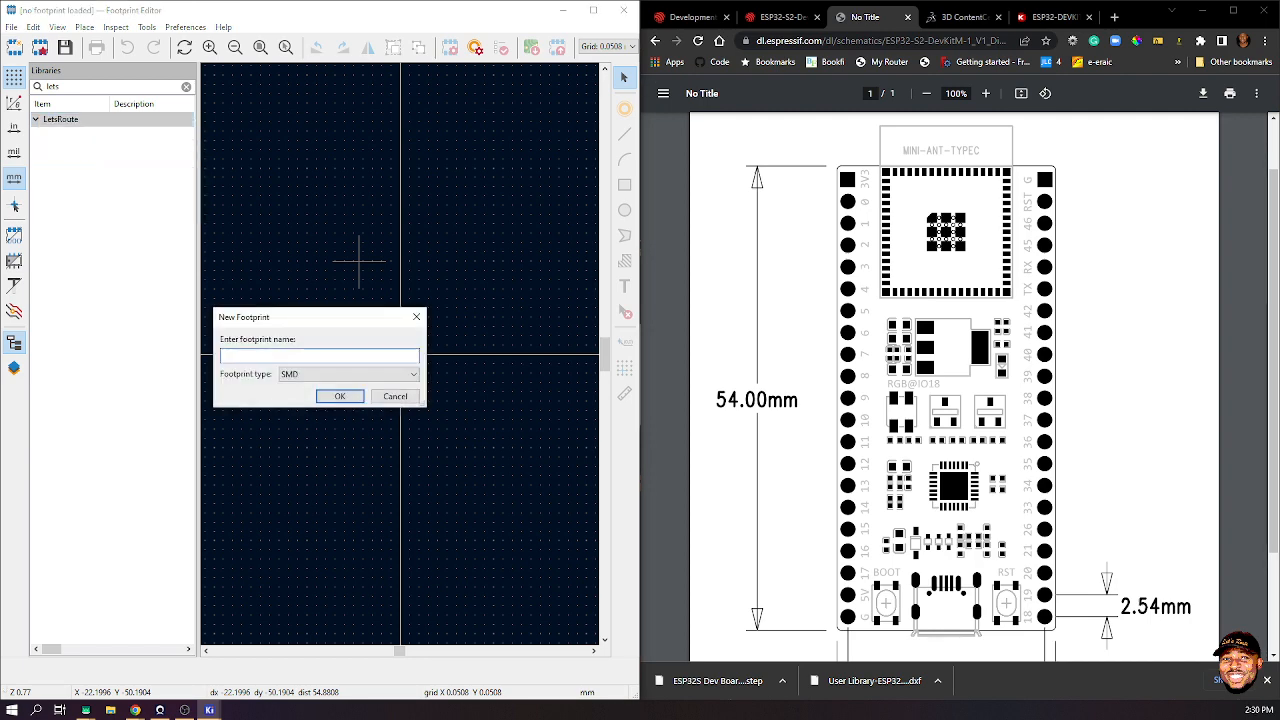
type("ESP32-S2-DevKitM-1")
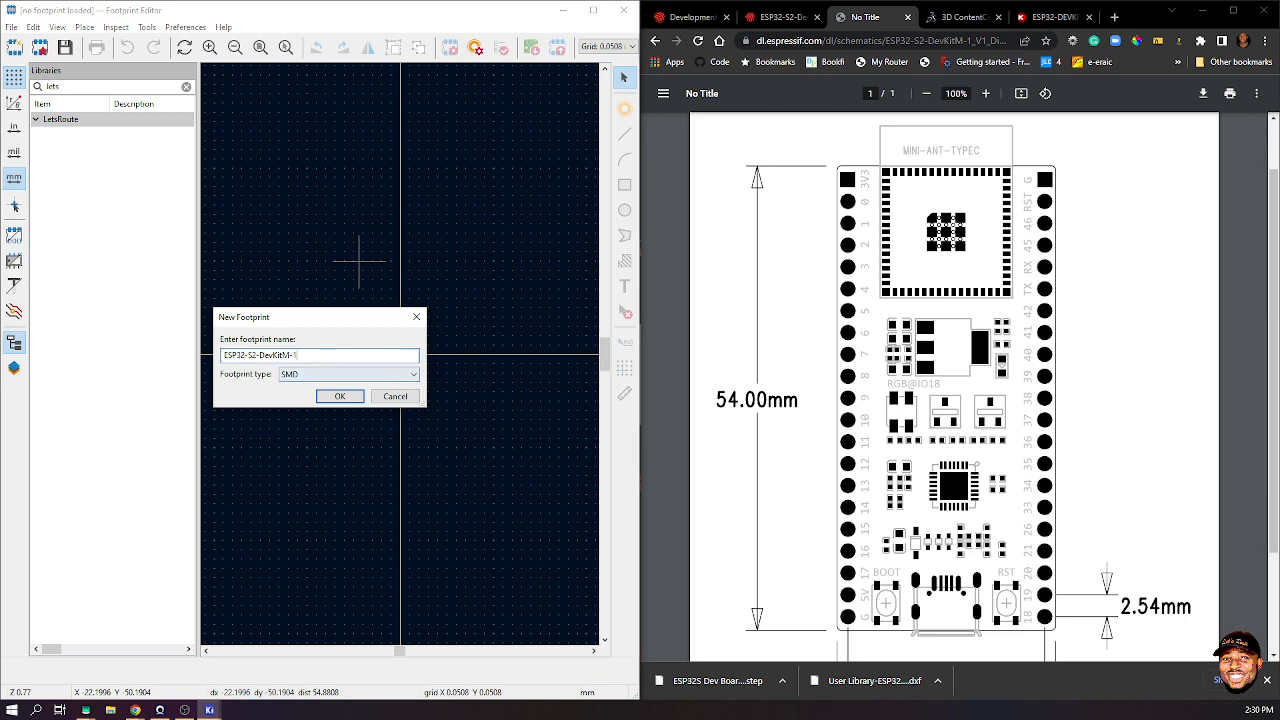
key("Return")
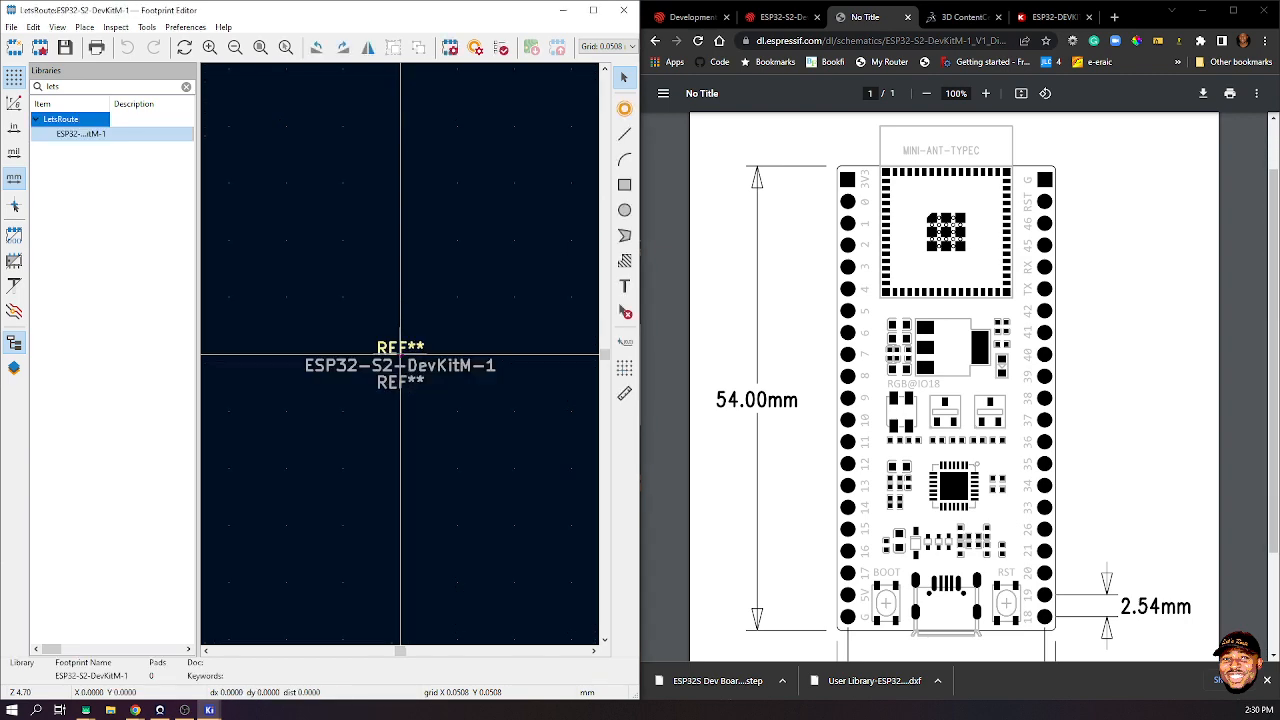
- Import the ESP32S Dev Board ASSY DXF from Tmp onto the User.Drawings layer at scale 1.0
scroll(400, 354, "down", 10)
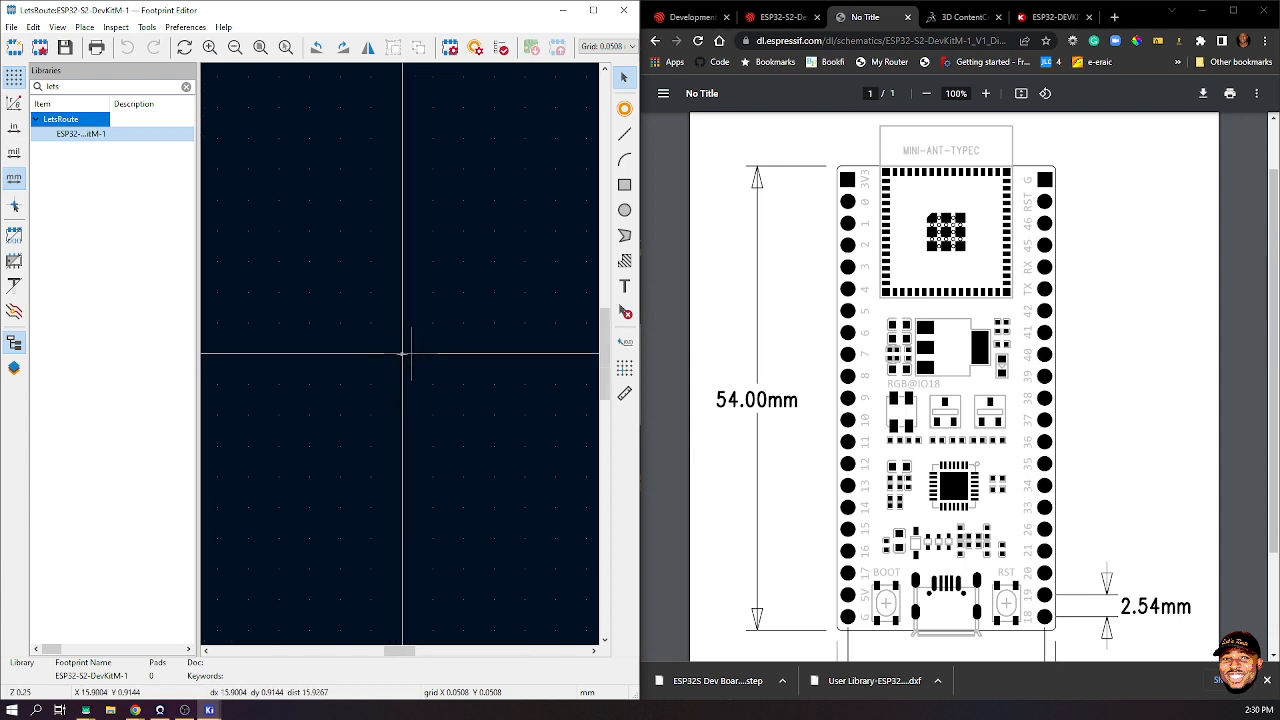
left_click(11, 27)
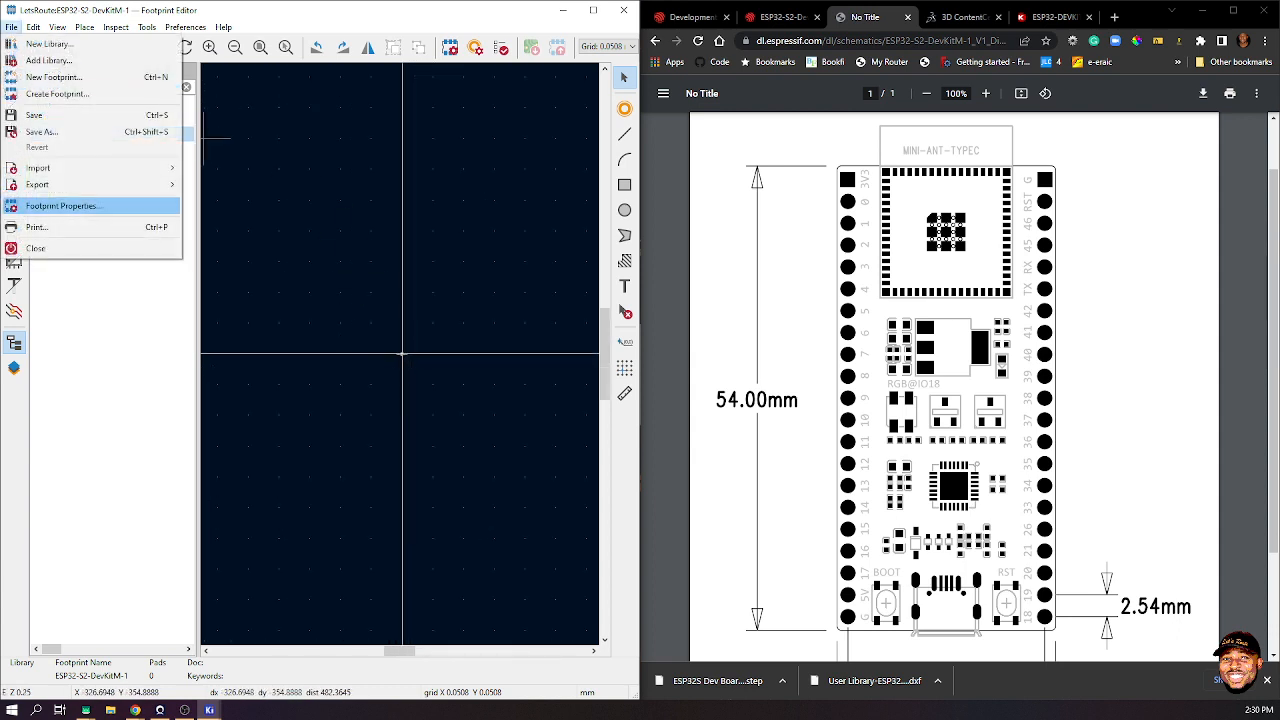
mouse_move(60, 184)
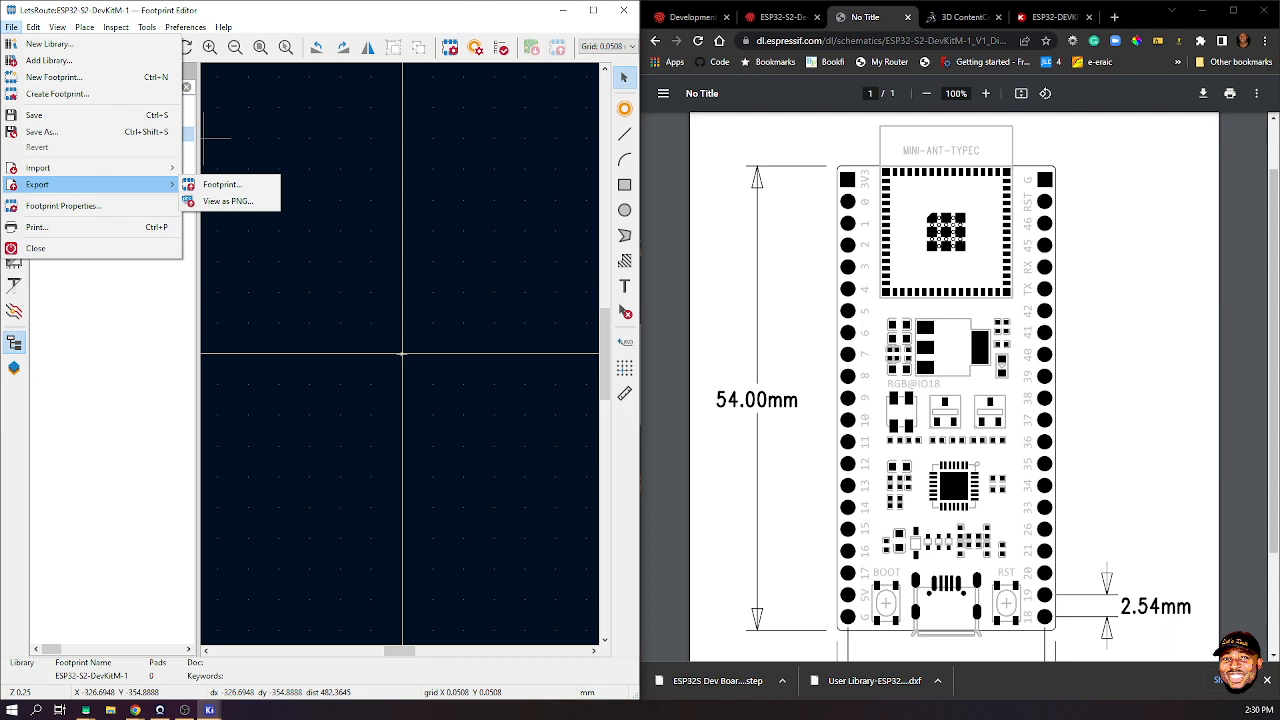
left_click(225, 184)
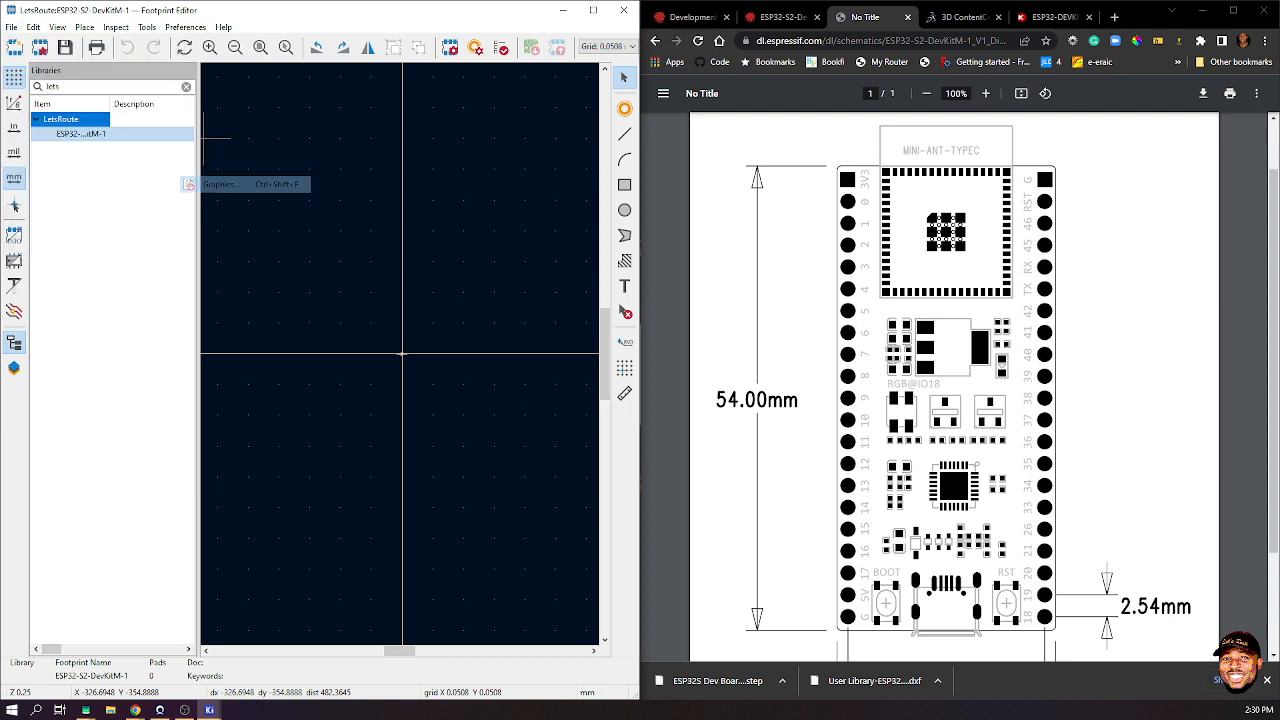
left_click(443, 252)
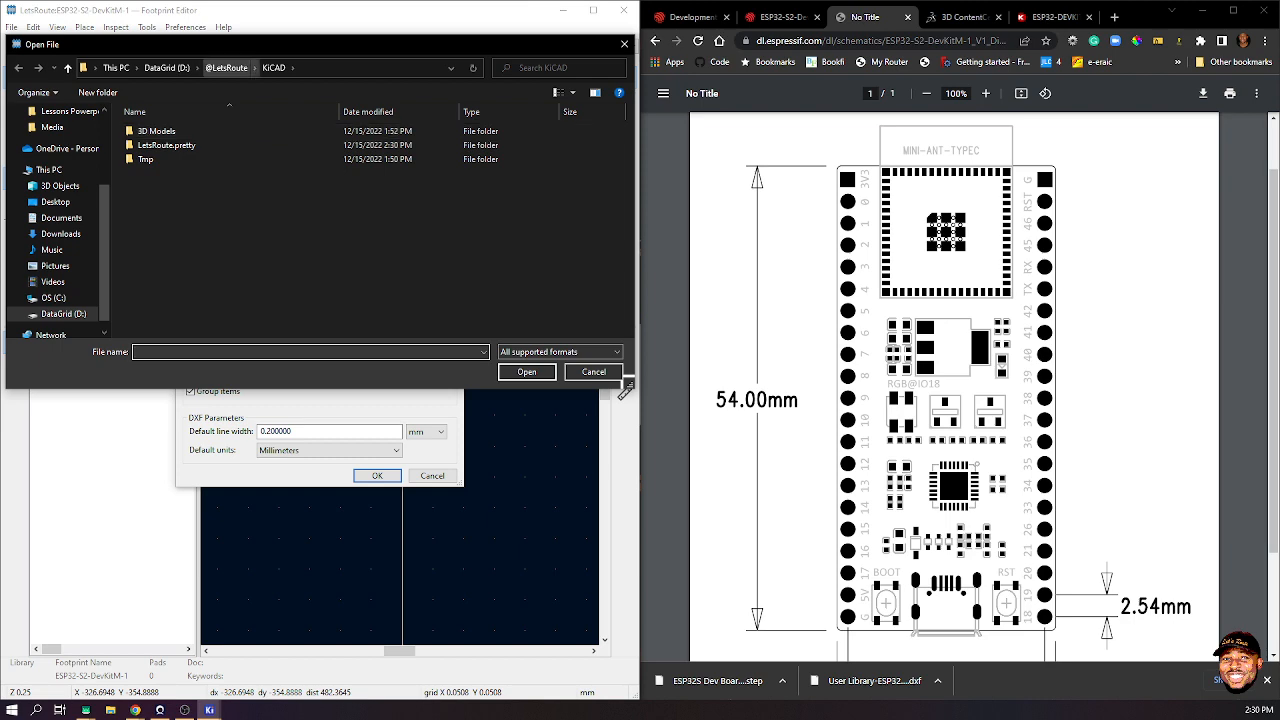
key("Down")
key("Down")
key("Return")
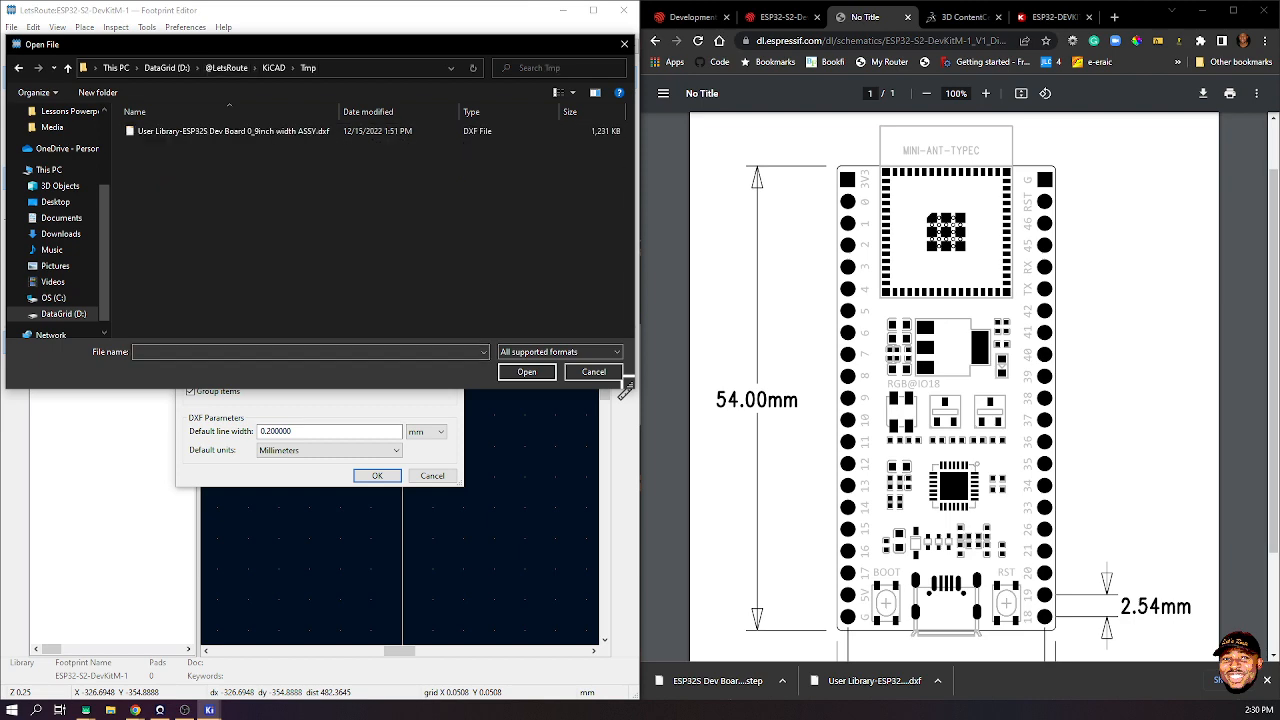
key("Down")
key("Return")
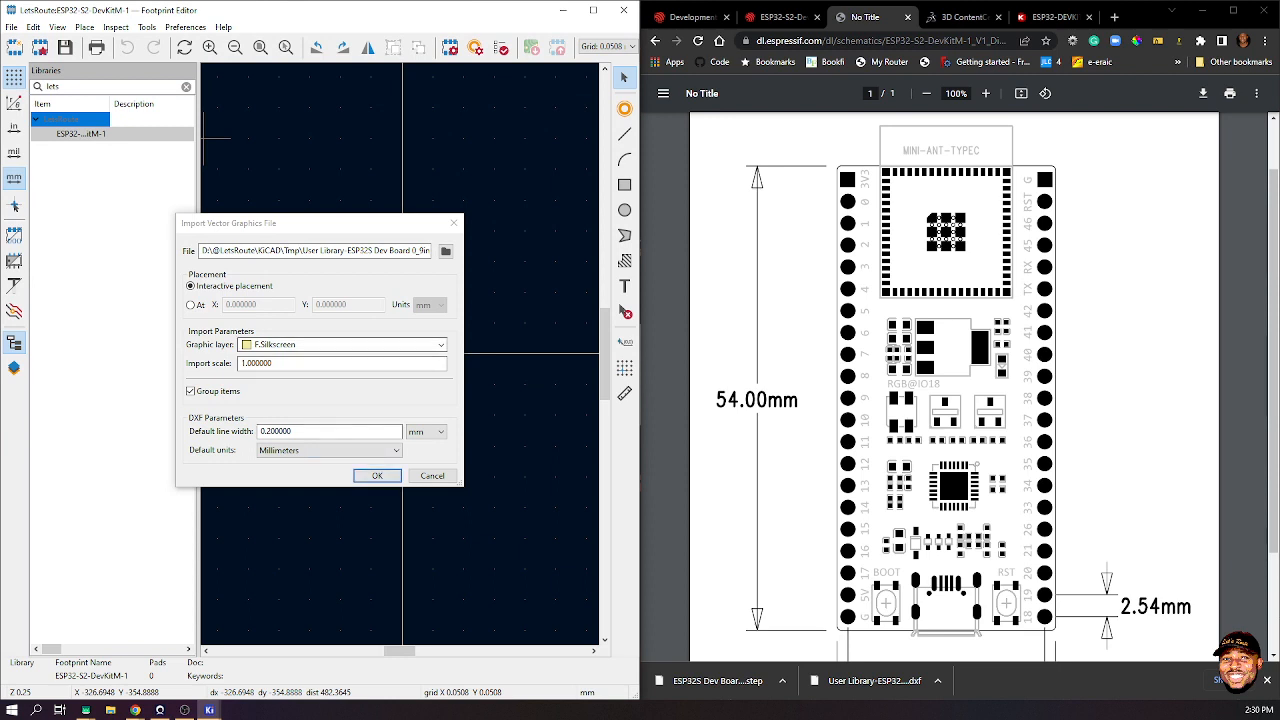
left_click(440, 345)
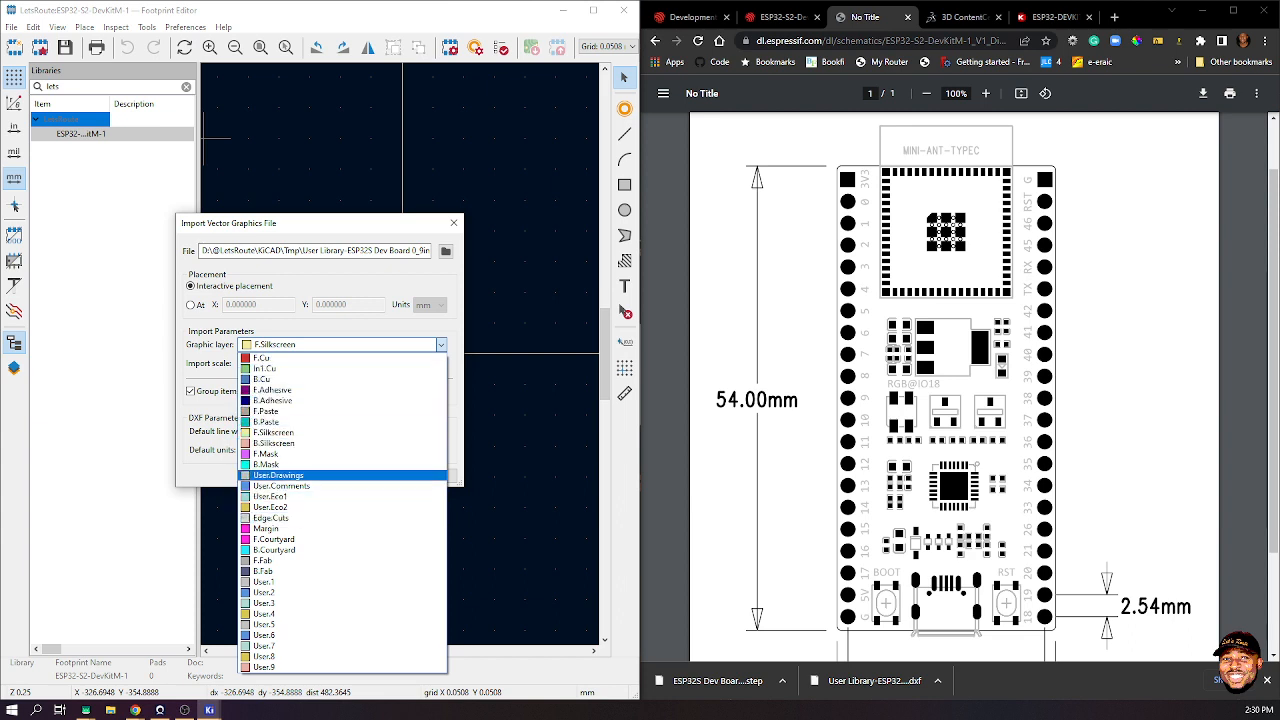
left_click(278, 475)
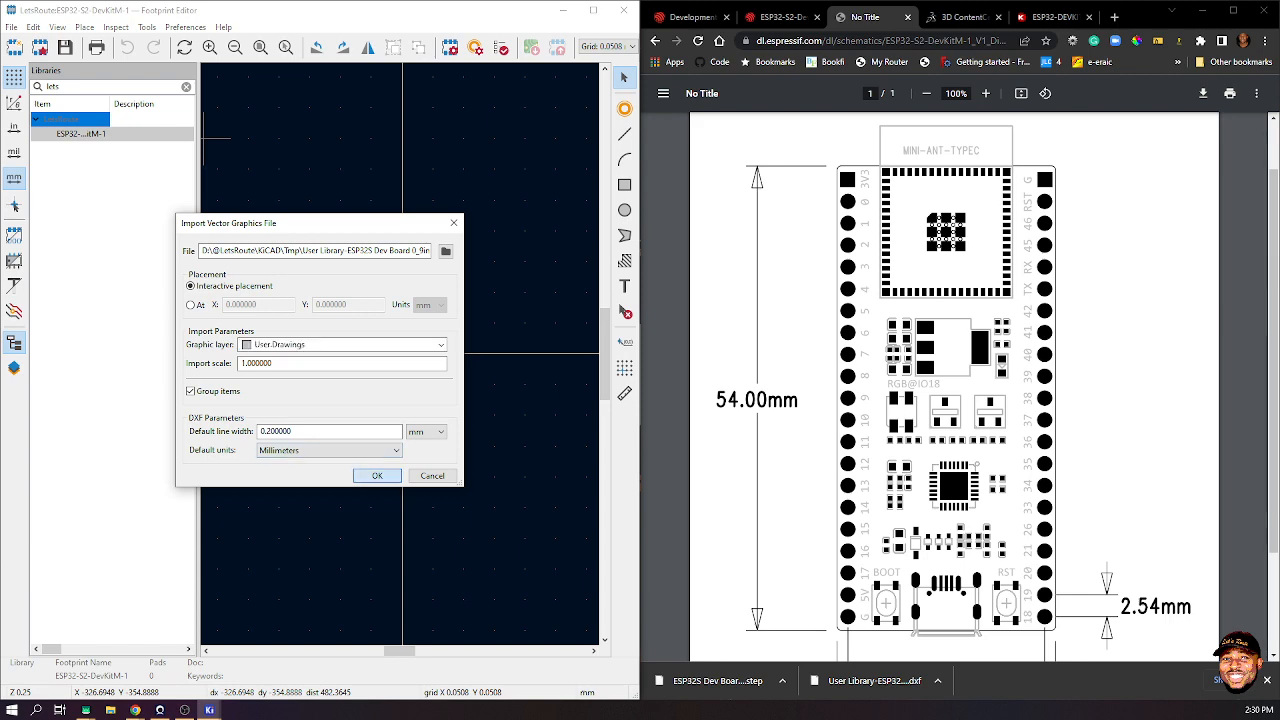
left_click(377, 475)
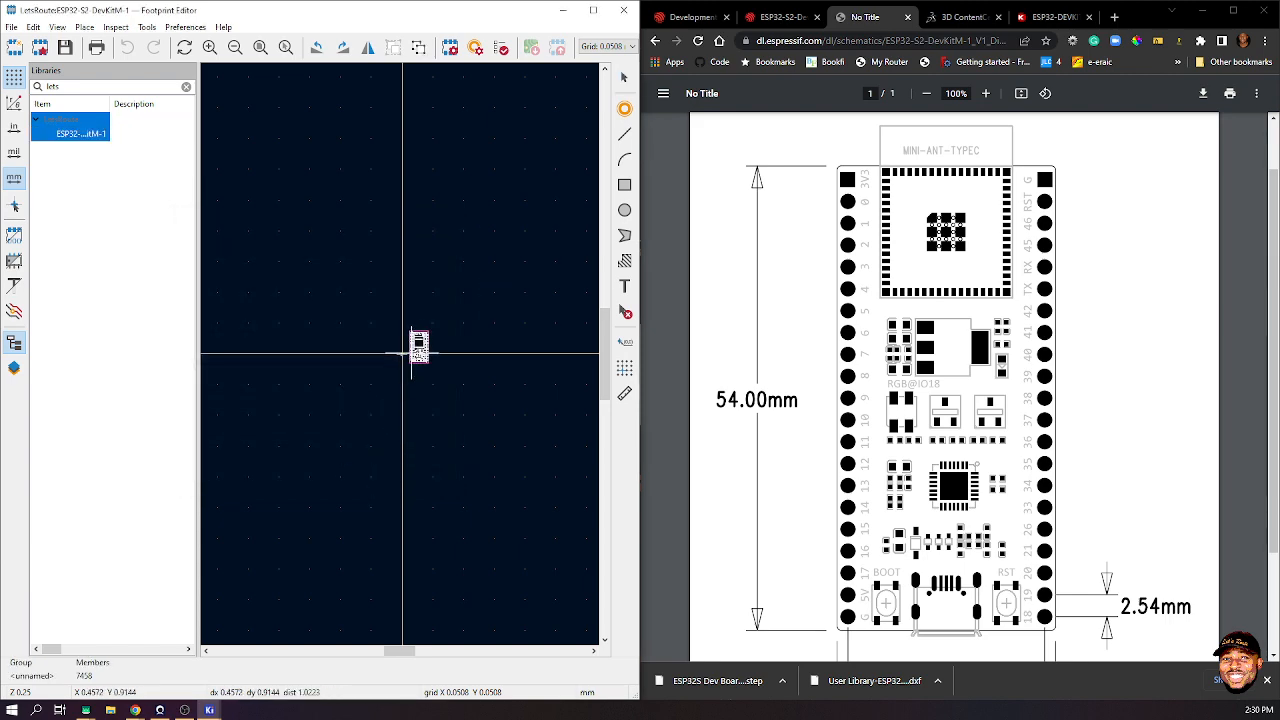
- Place the imported board drawing on the canvas near the origin
scroll(402, 353, "up", 10)
scroll(431, 258, "down", 8)
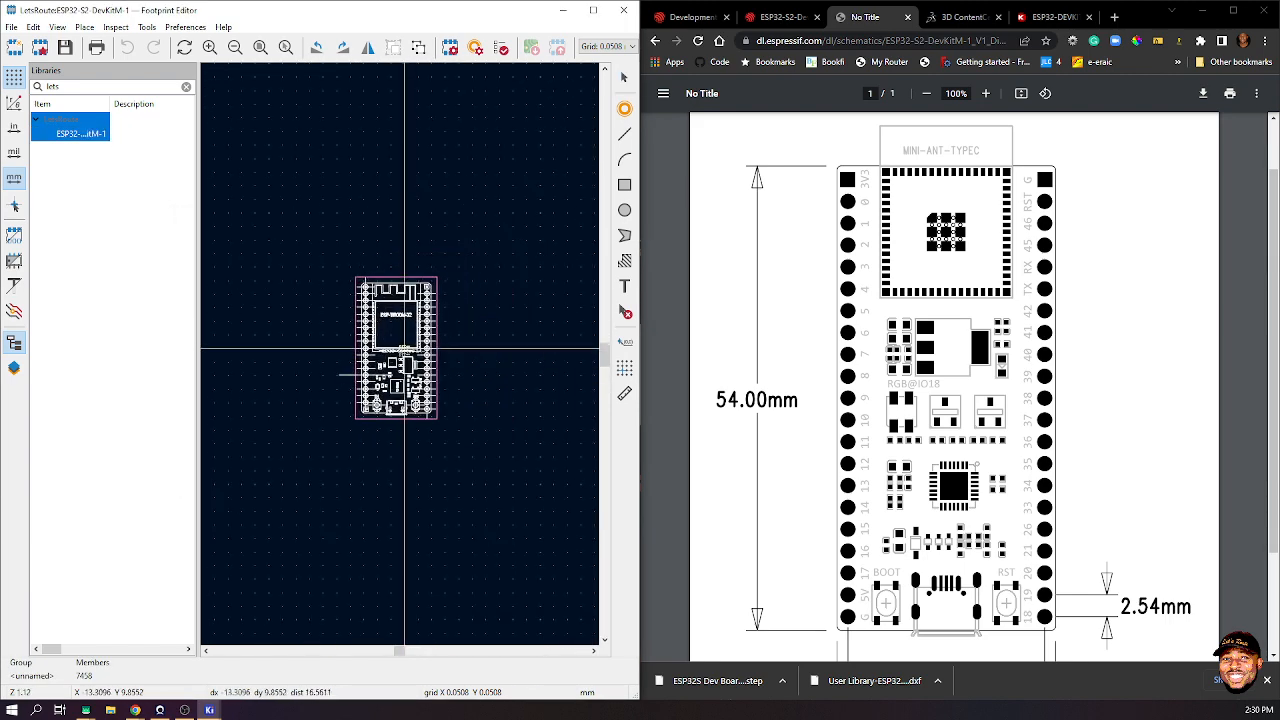
scroll(458, 297, "up", 3)
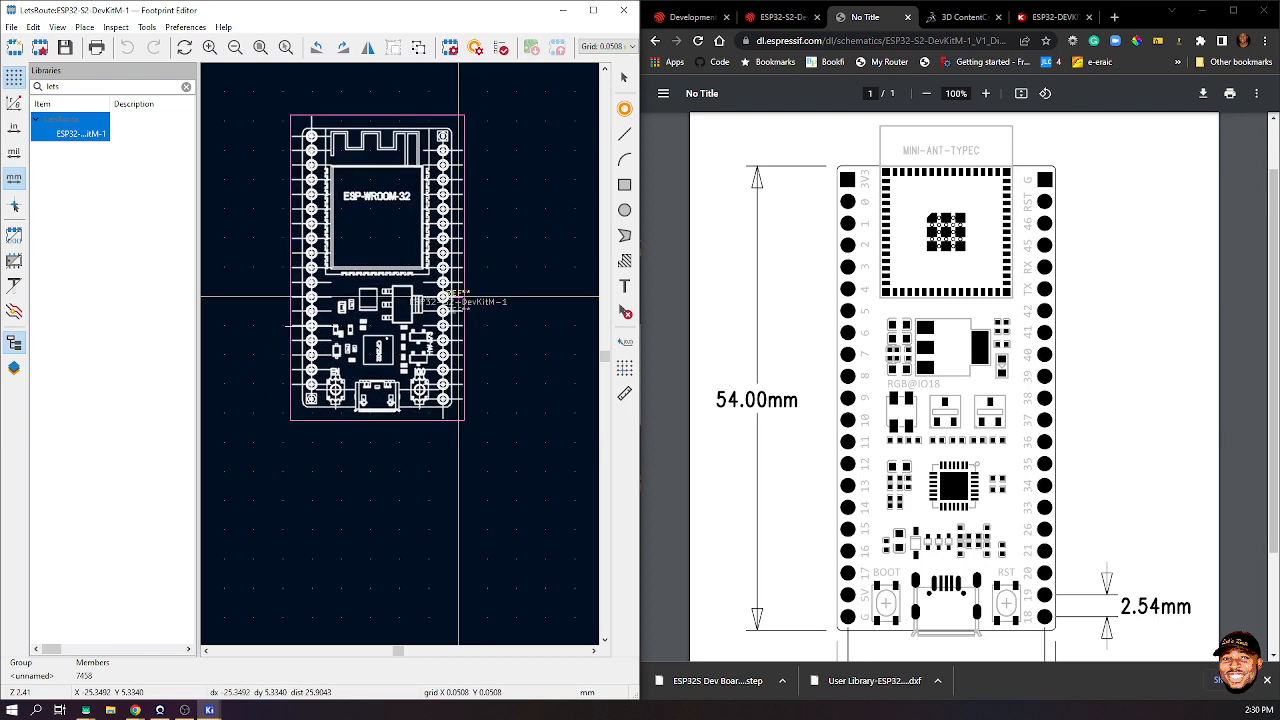
left_click(291, 326)
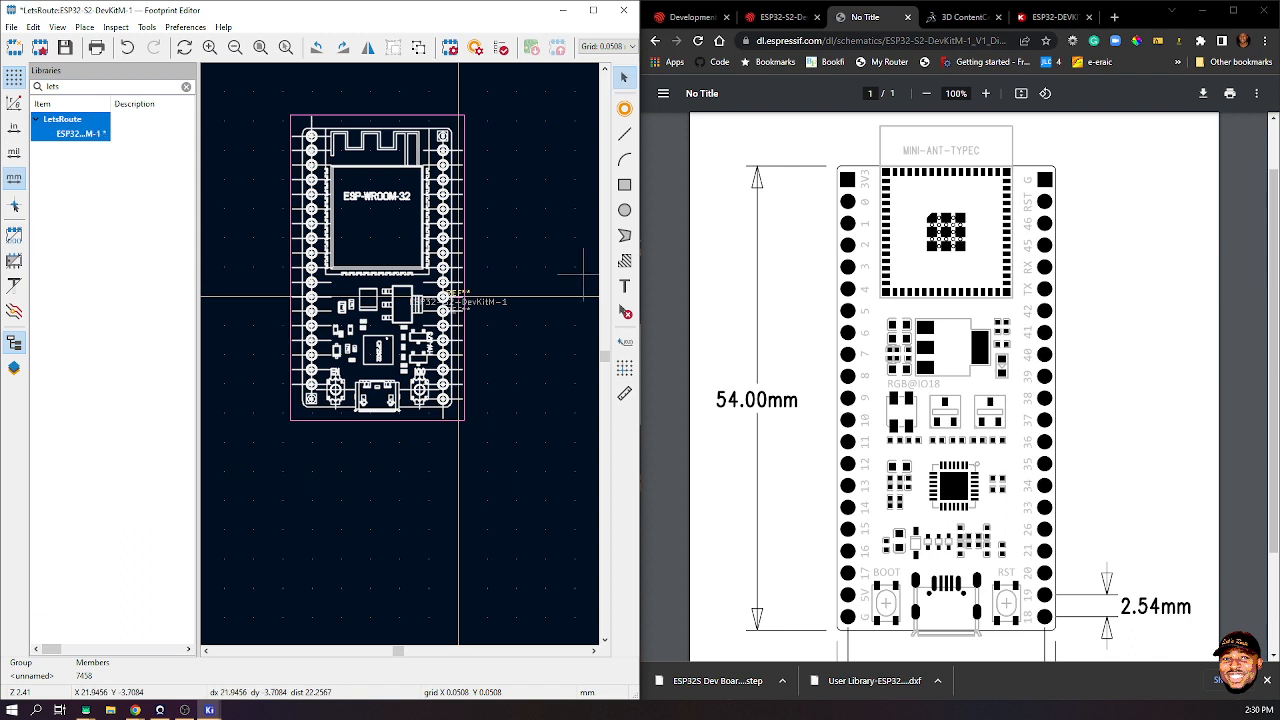
- Measure the pin row at about 48.46 mm, then box-select the whole board drawing
left_click(624, 393)
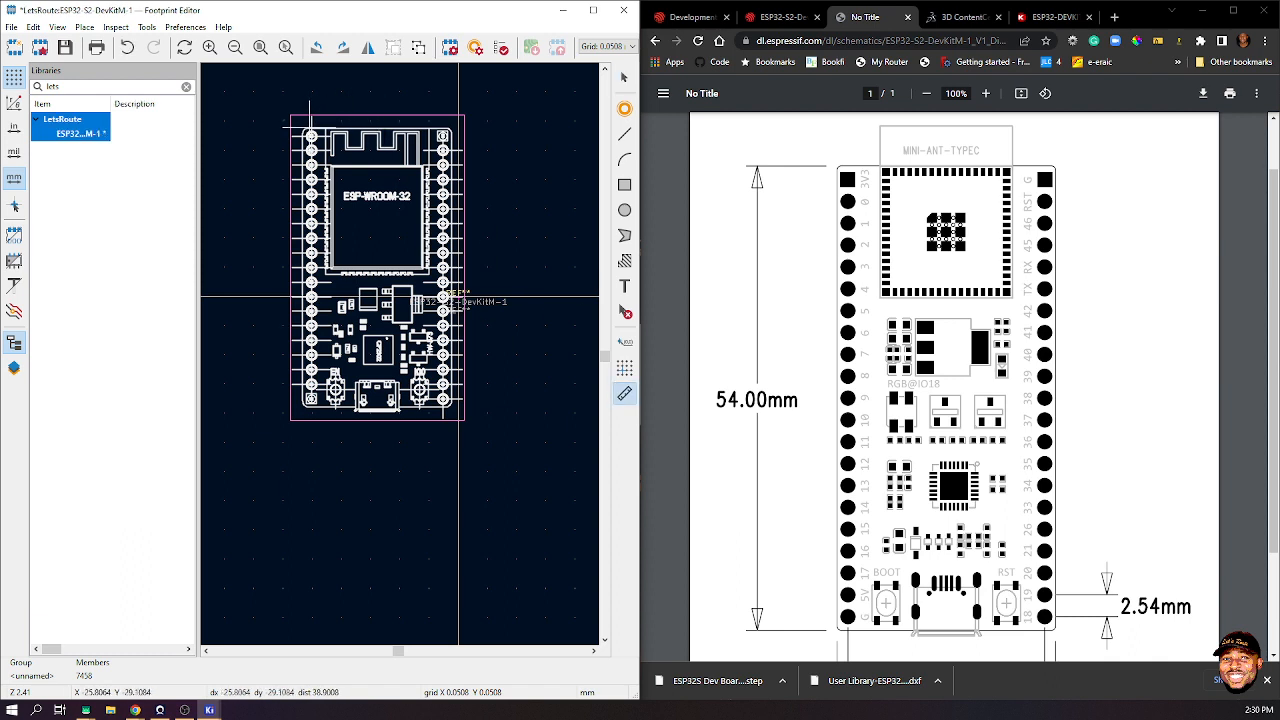
left_click_drag(310, 127, 310, 406)
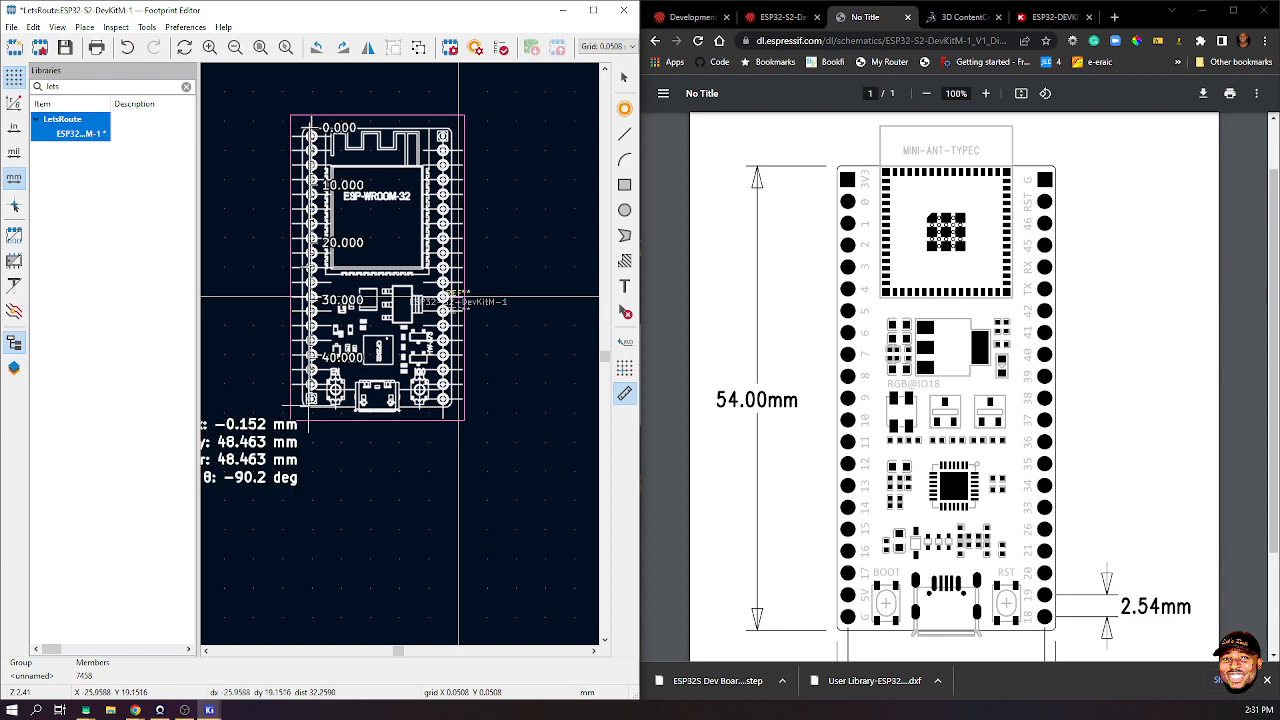
key("Escape")
left_click(624, 77)
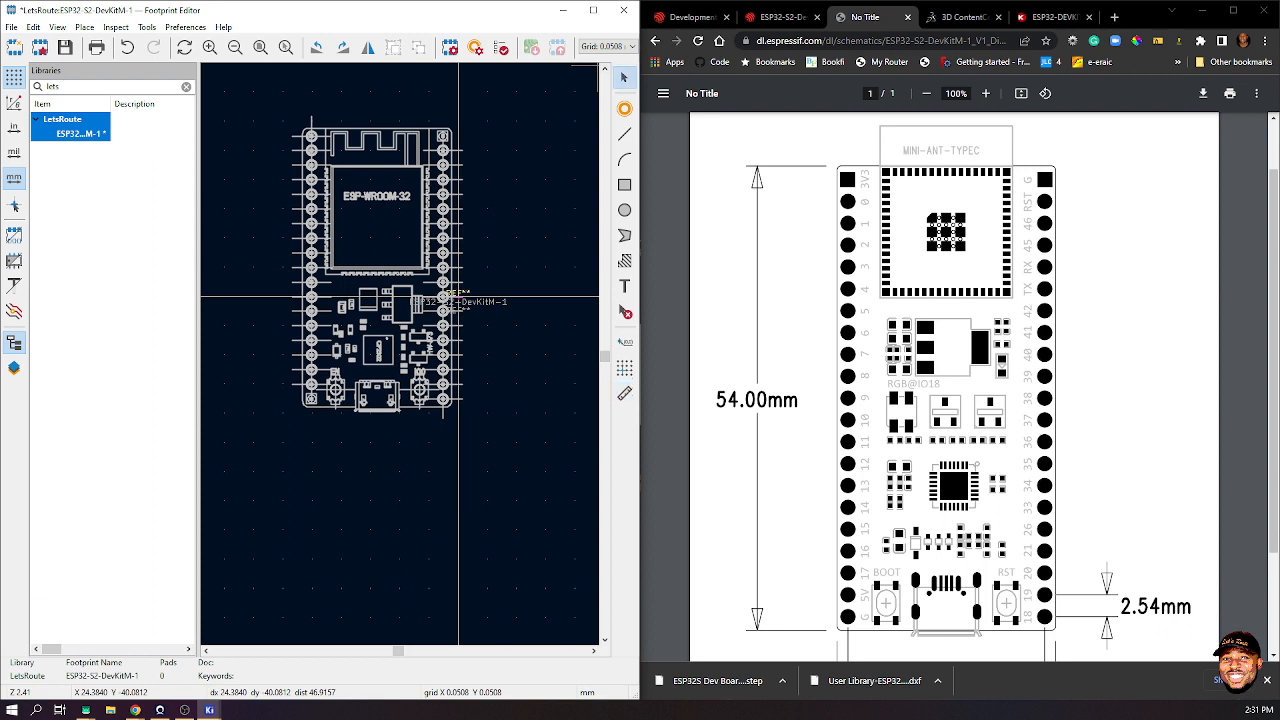
scroll(315, 505, "down", 6)
left_click_drag(327, 287, 433, 439)
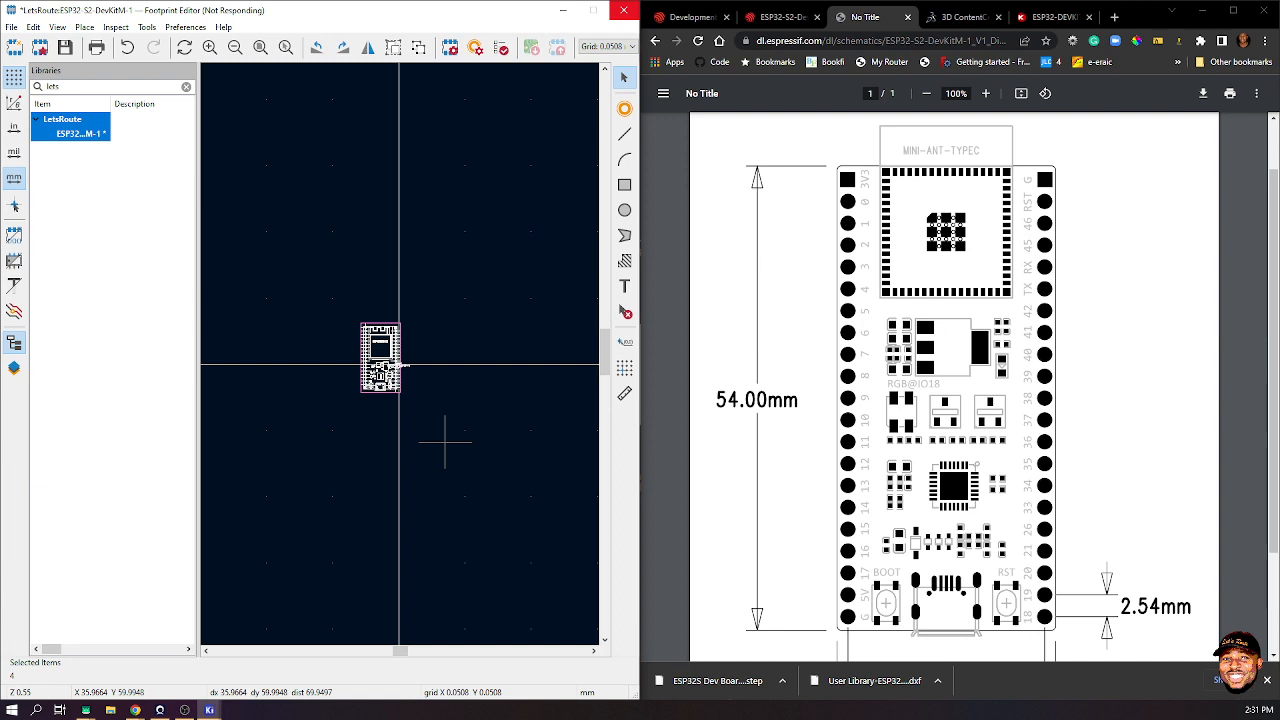
- Dismiss Chrome's downloads bar, minimize it, refresh the desktop twice, and restore the board PDF
left_click(1266, 680)
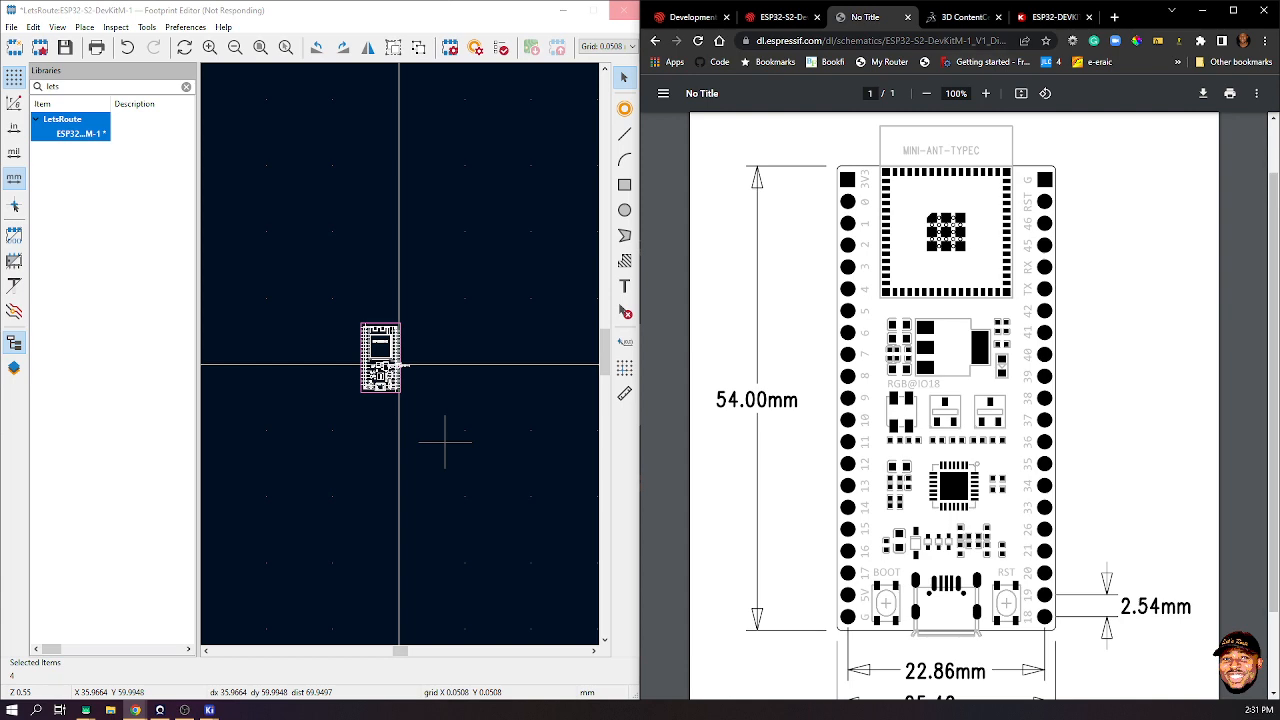
left_click(1201, 10)
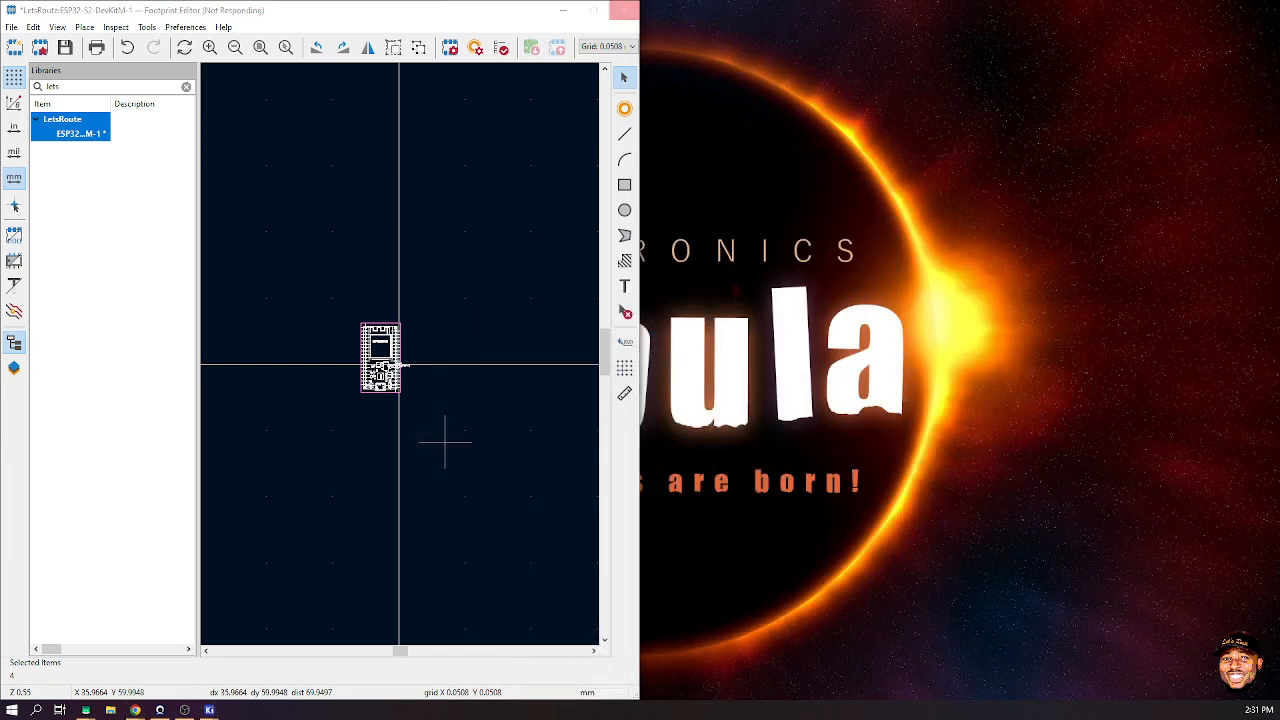
right_click(1098, 91)
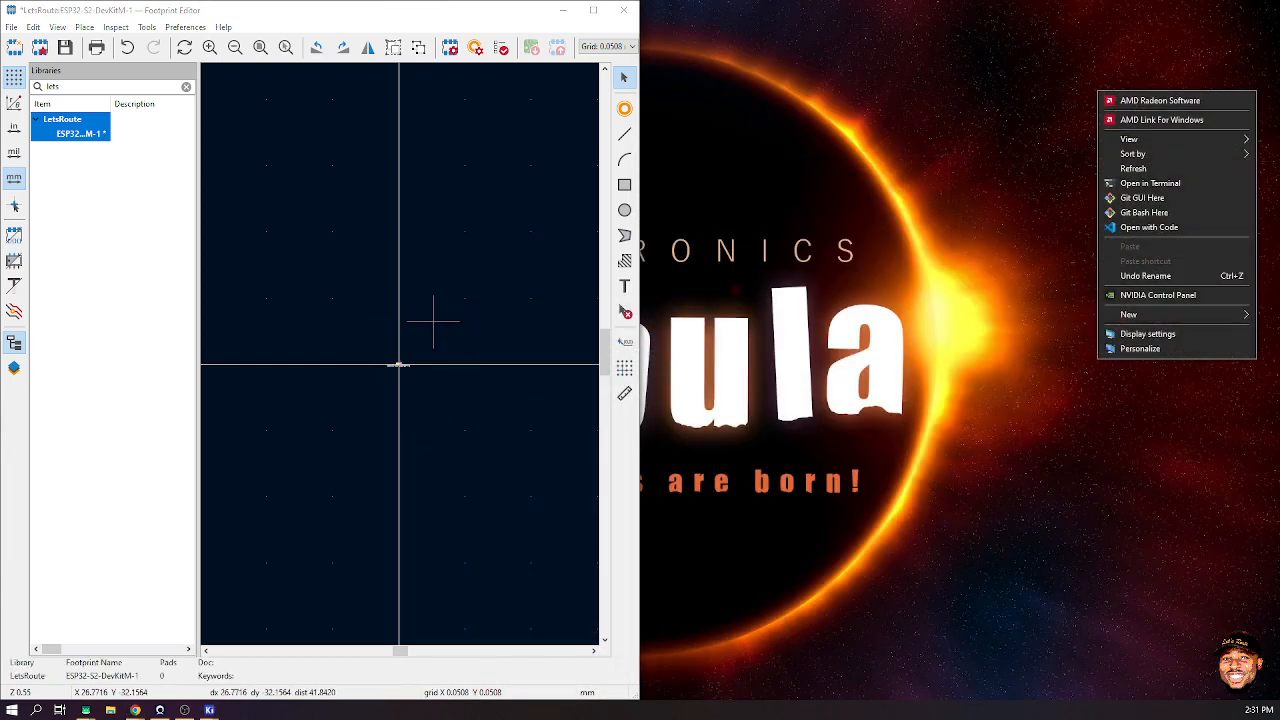
left_click(1133, 168)
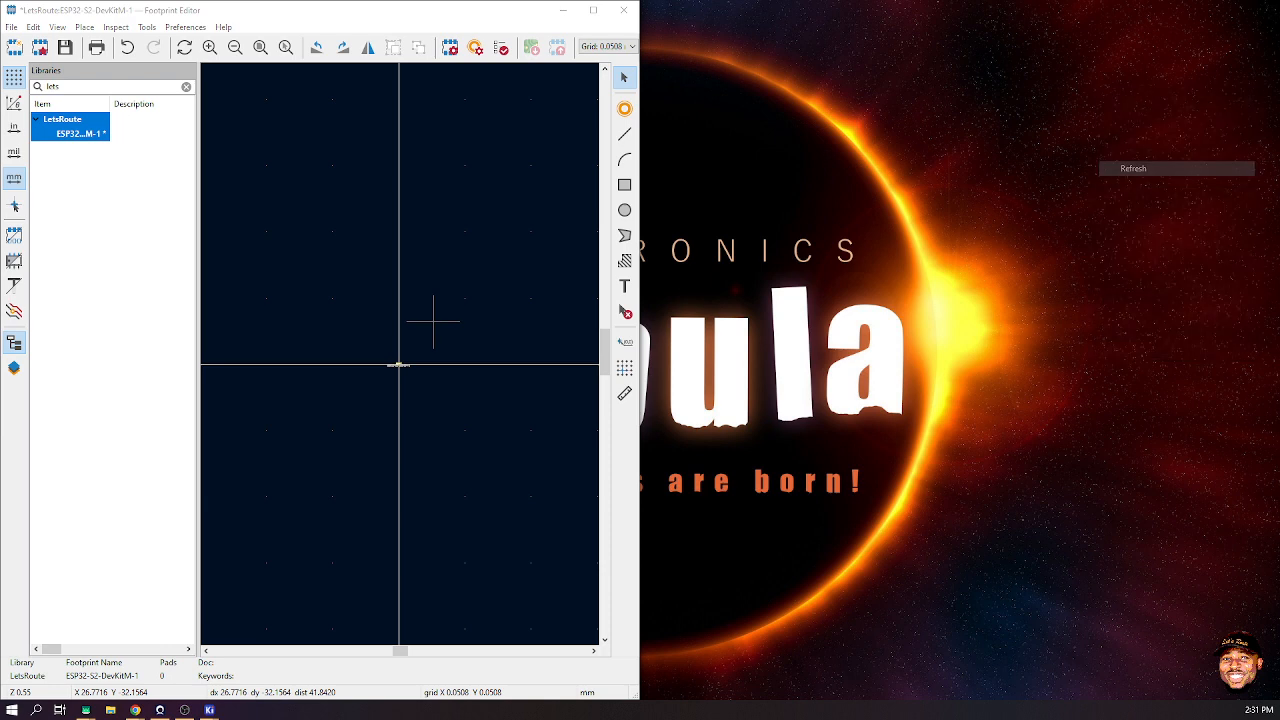
right_click(975, 153)
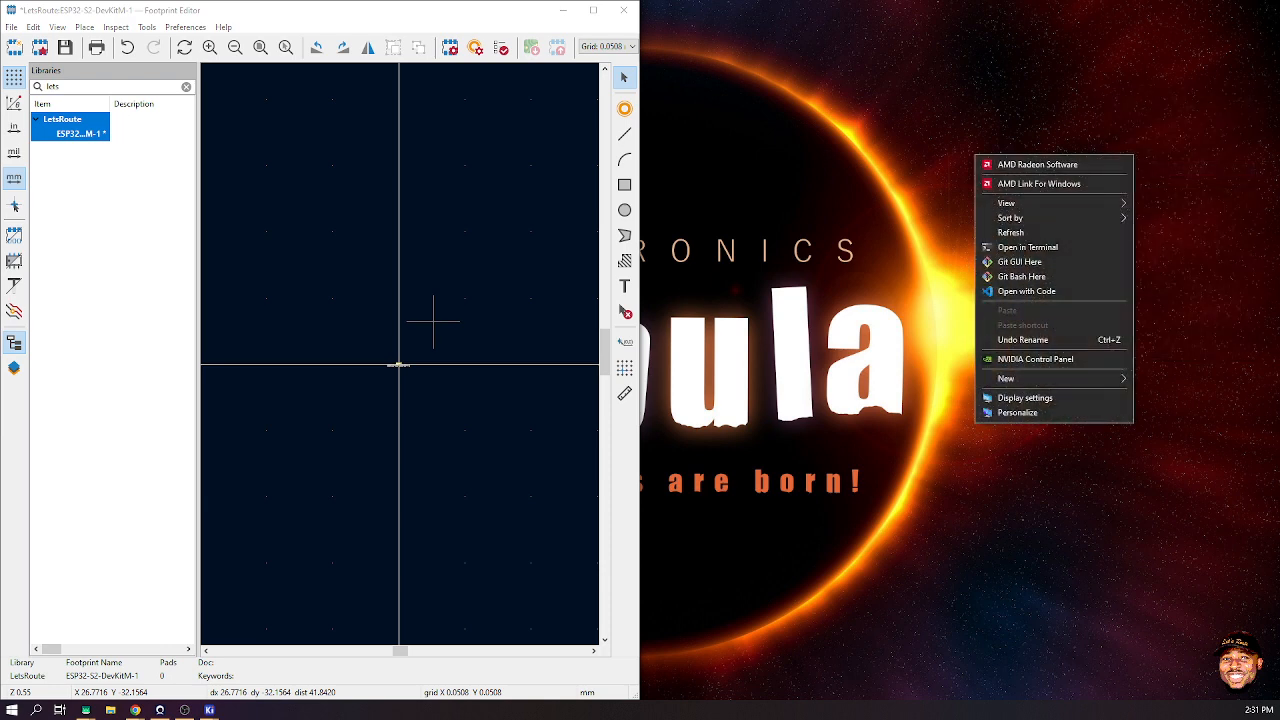
left_click(1010, 233)
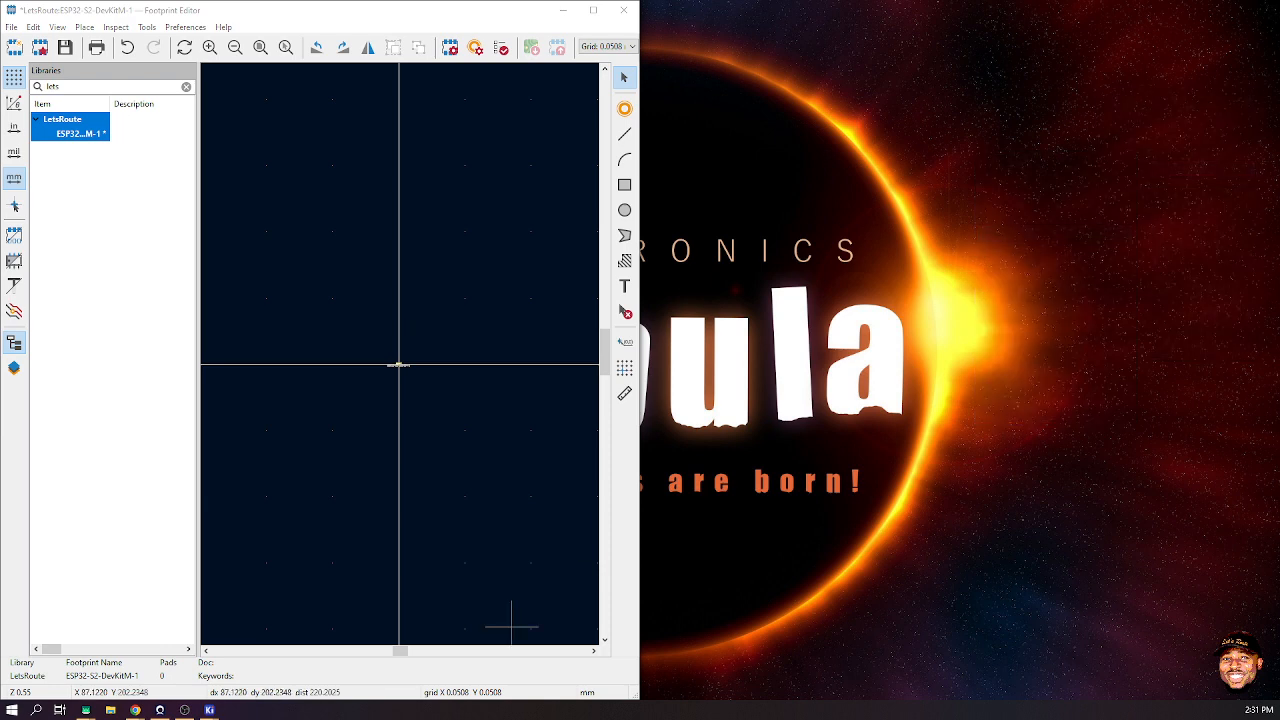
mouse_move(135, 710)
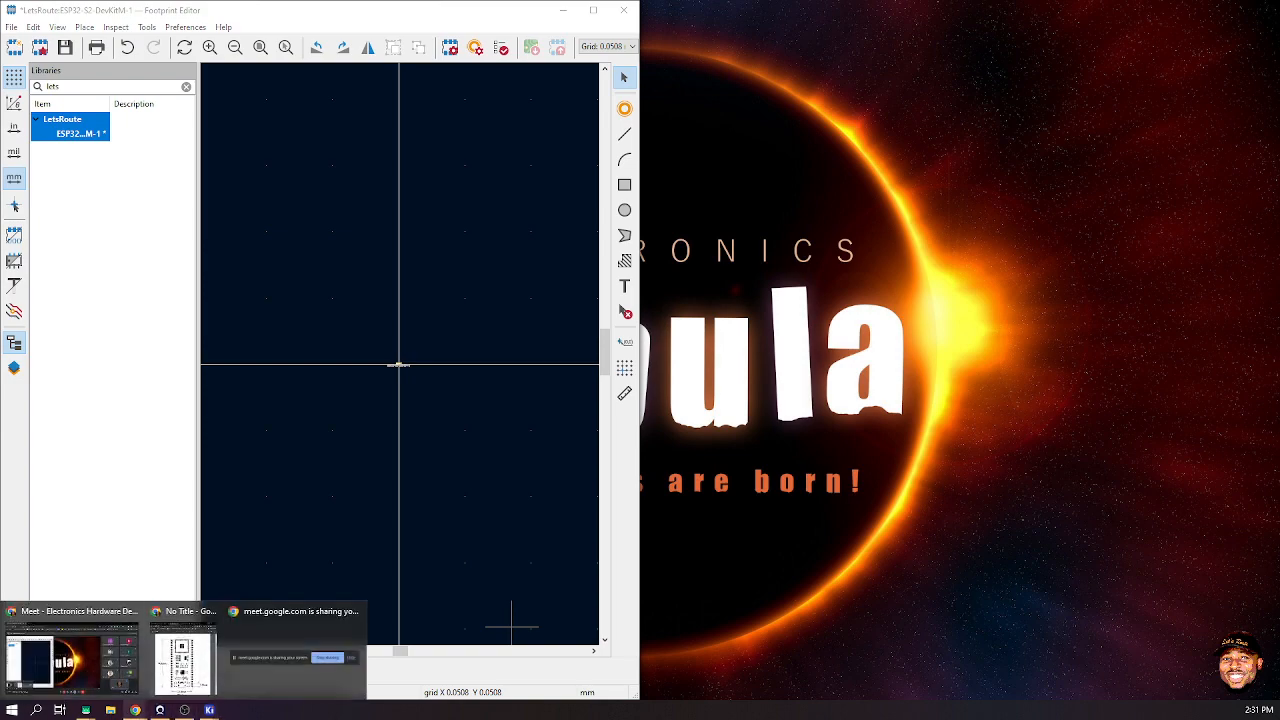
left_click(183, 658)
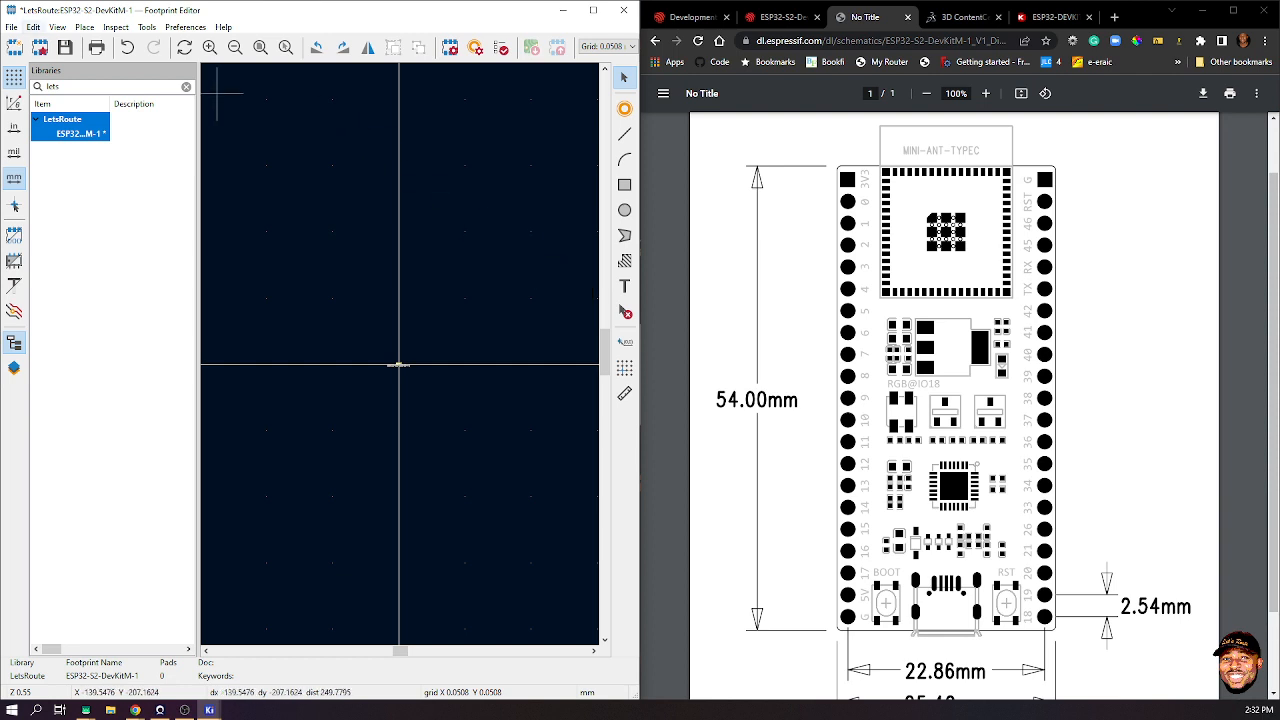
- Re-import the board DXF via Import Graphics and place it on the canvas
left_click(11, 26)
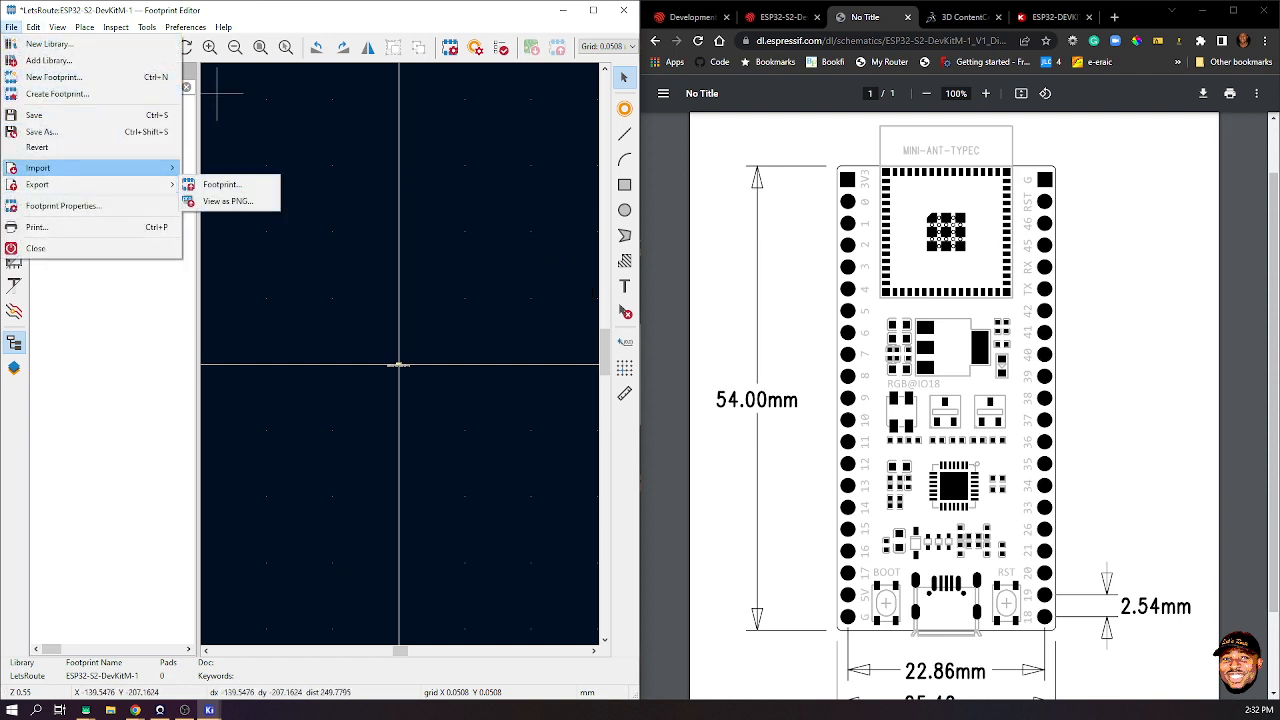
mouse_move(60, 168)
left_click(221, 184)
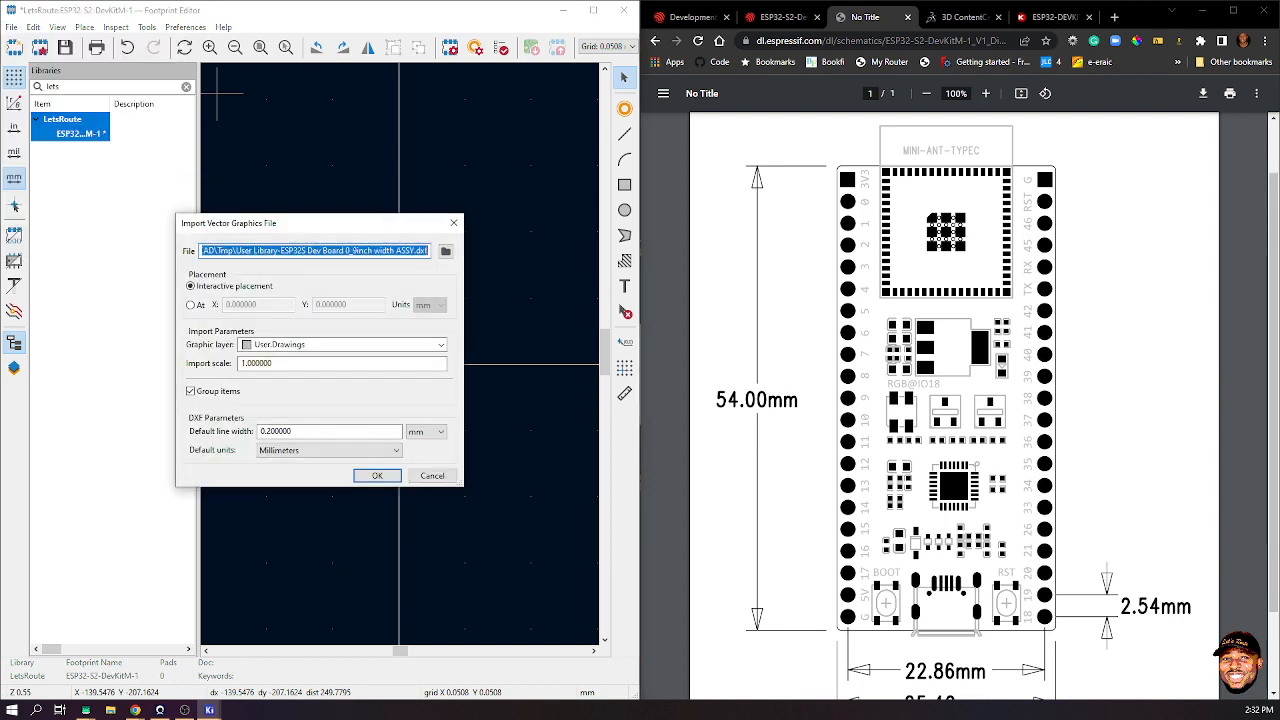
left_click(377, 475)
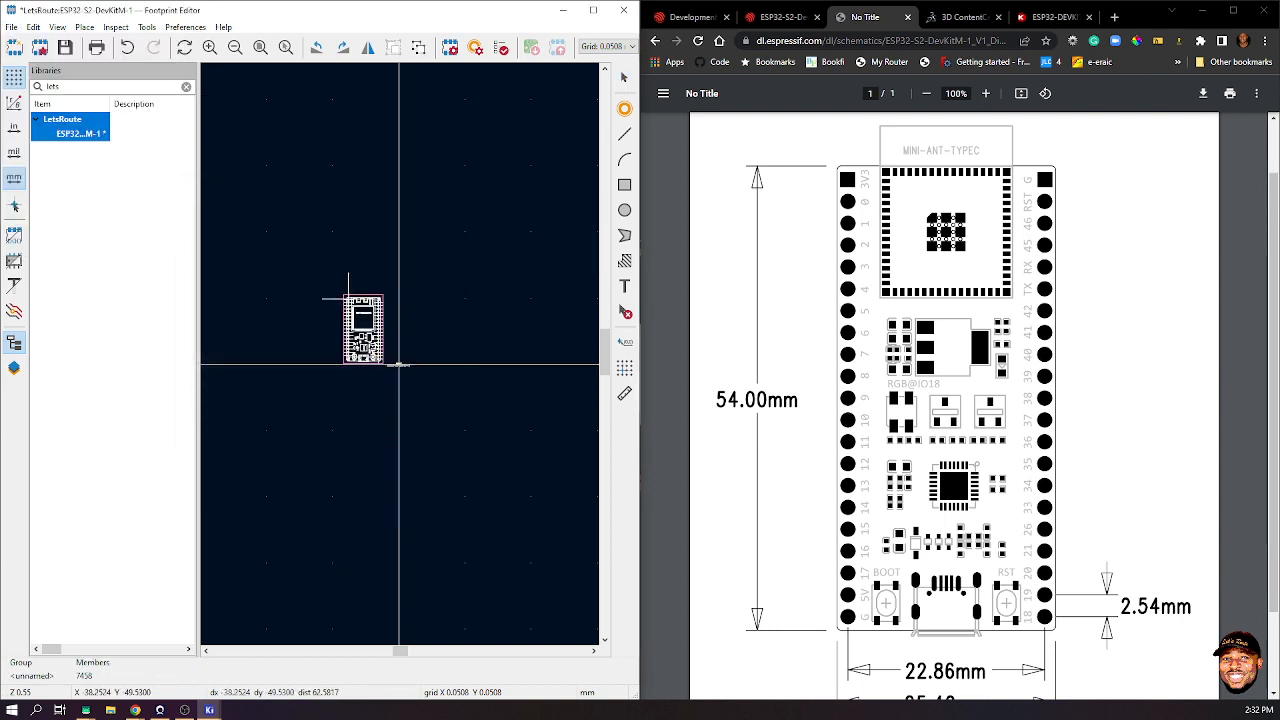
left_click(327, 248)
left_click(365, 283)
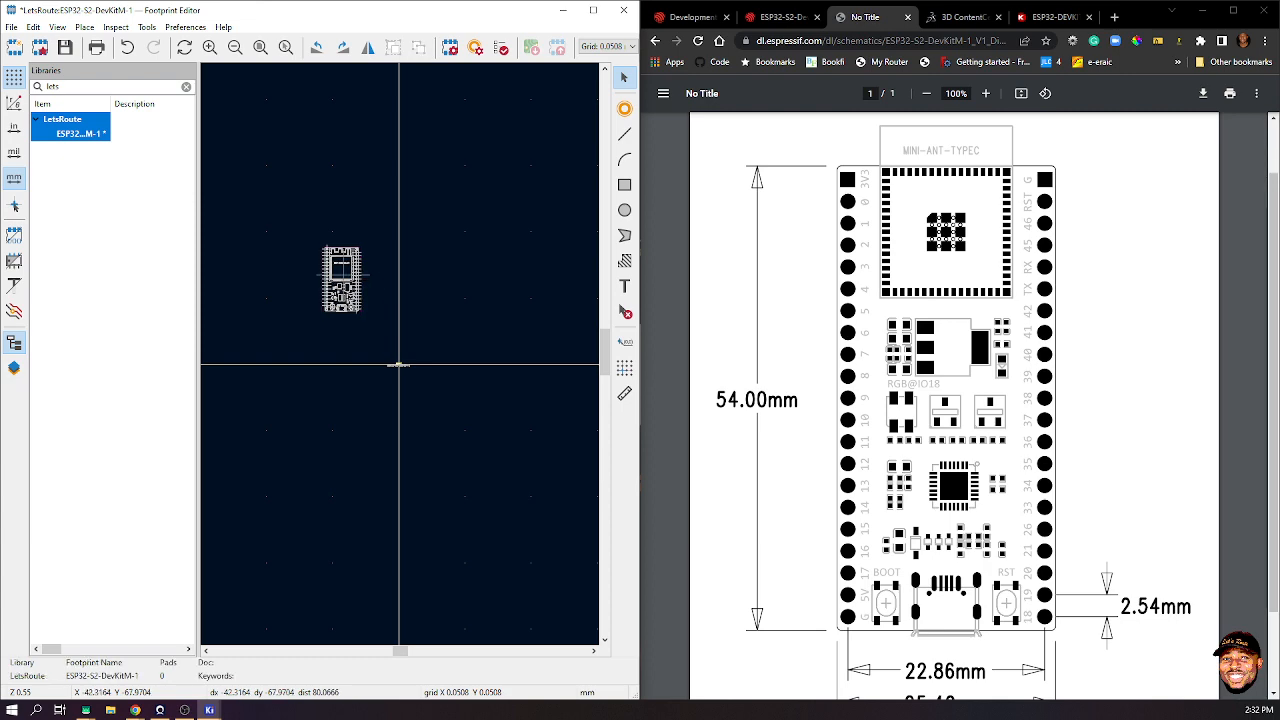
- Measure down the pin row to confirm it spans about 48.46 mm
scroll(345, 286, "up", 3)
scroll(399, 354, "down", 1)
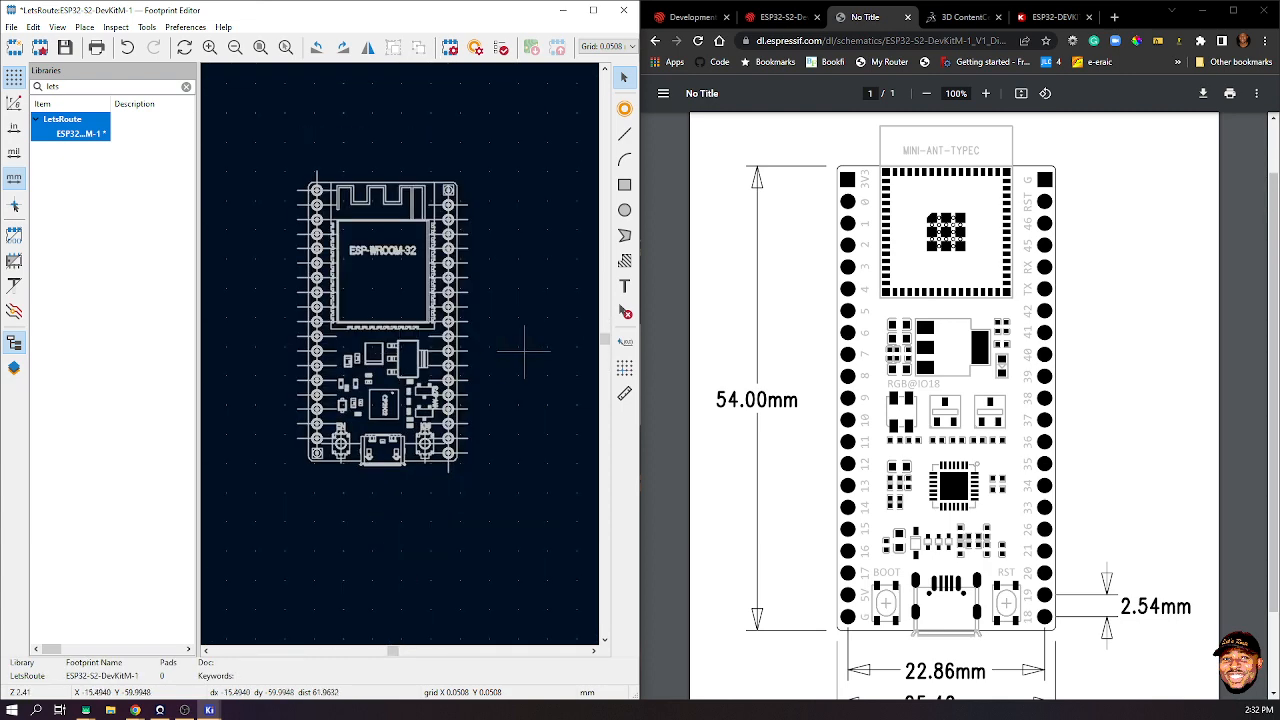
left_click(624, 393)
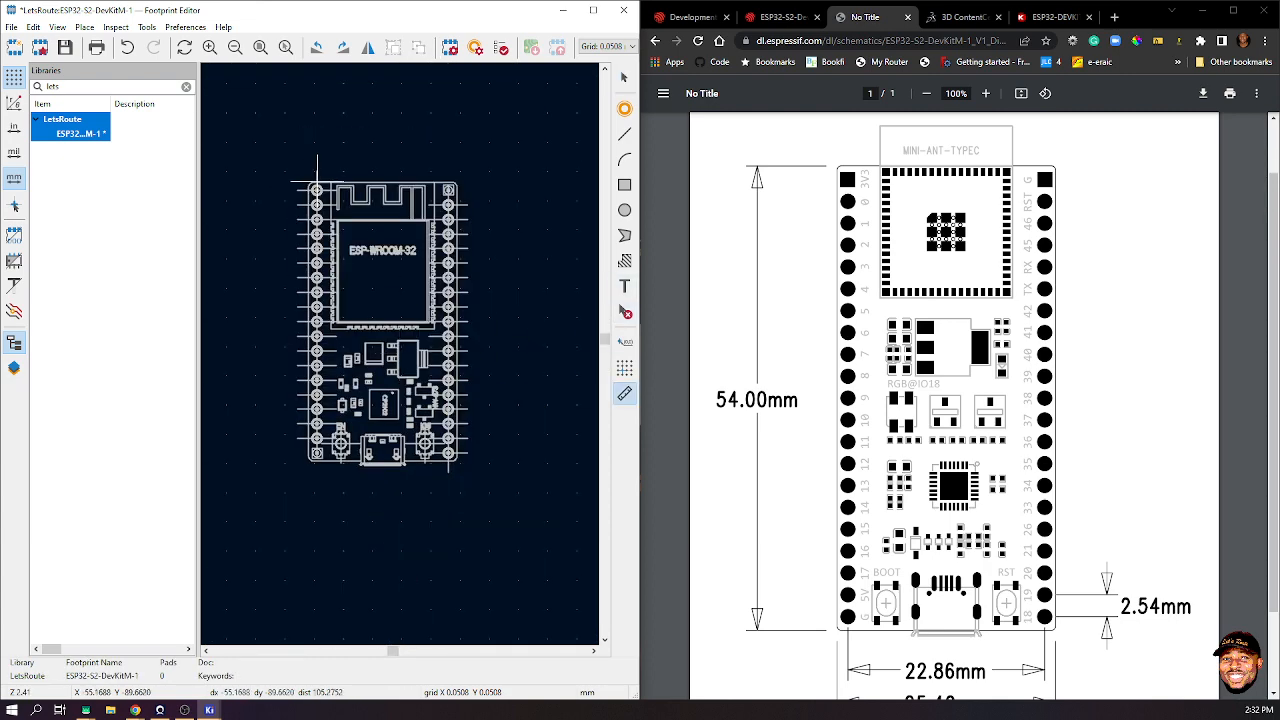
left_click(316, 181)
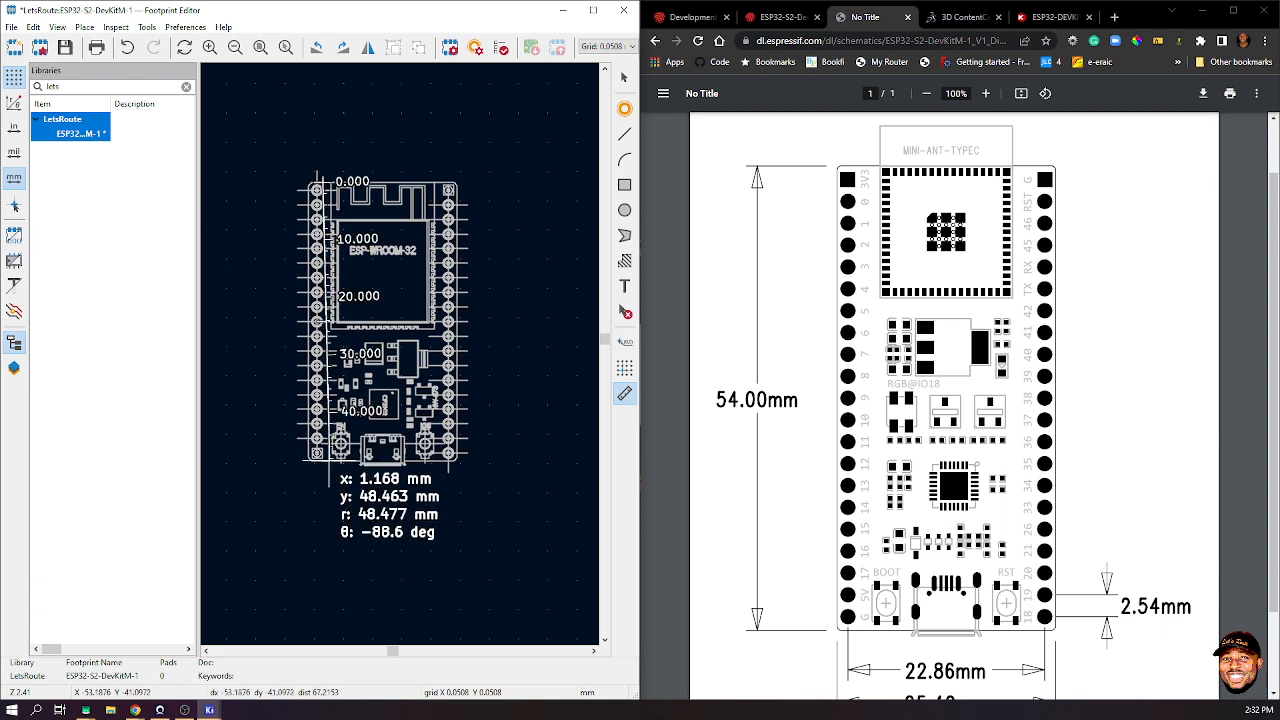
key("Escape")
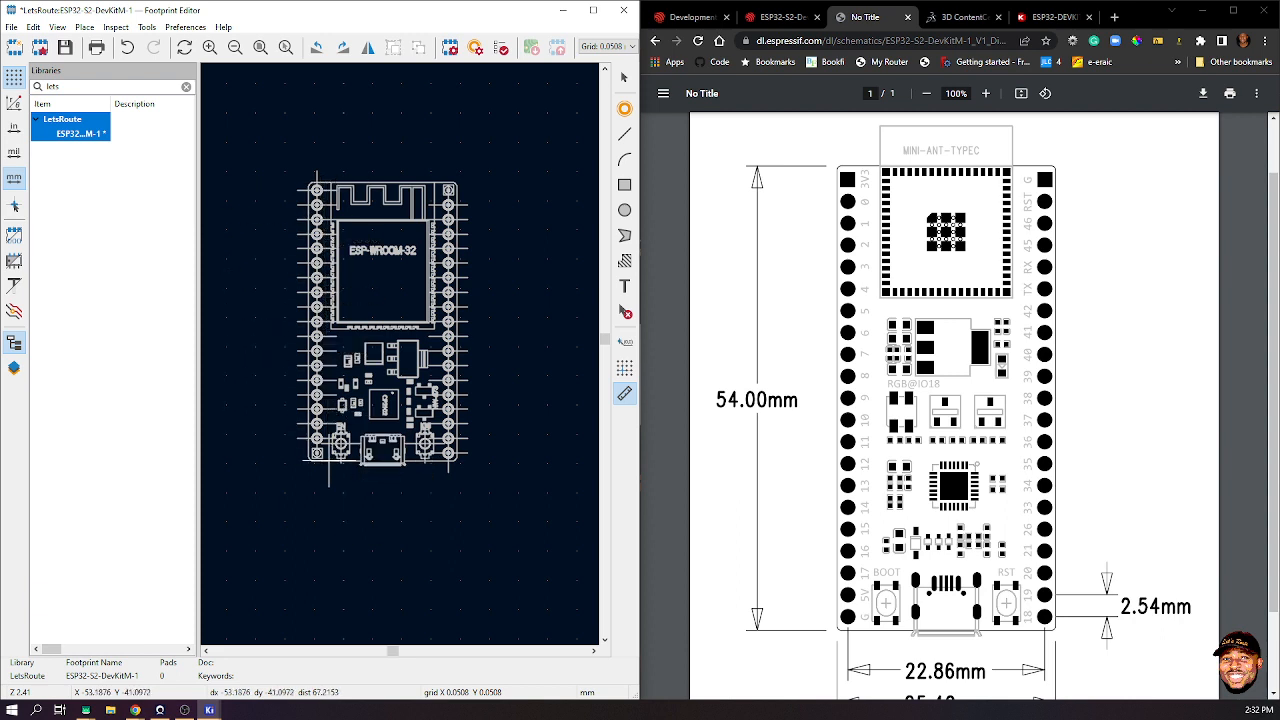
- Undo the imported board drawing and scroll to show the PDF's 22.86 mm and 25.40 mm widths
key("Escape")
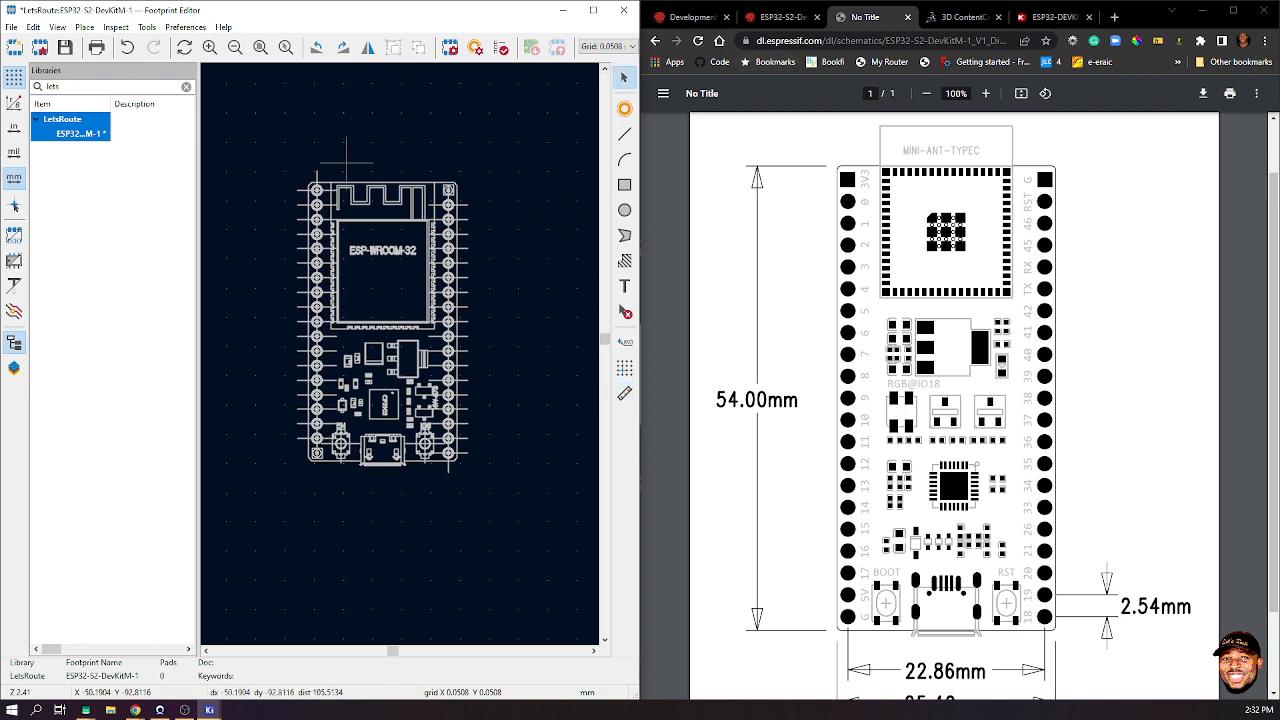
key("ctrl+z")
scroll(400, 358, "down", 5)
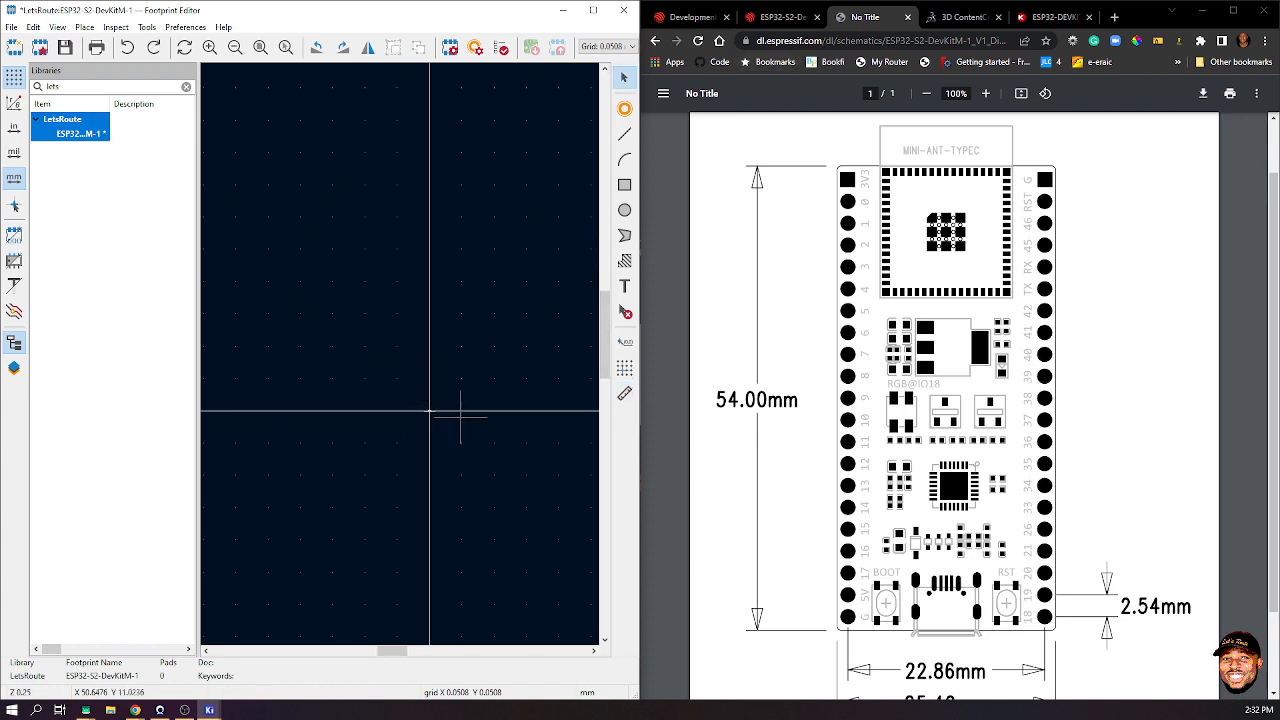
scroll(460, 417, "down", 1)
scroll(378, 354, "down", 1)
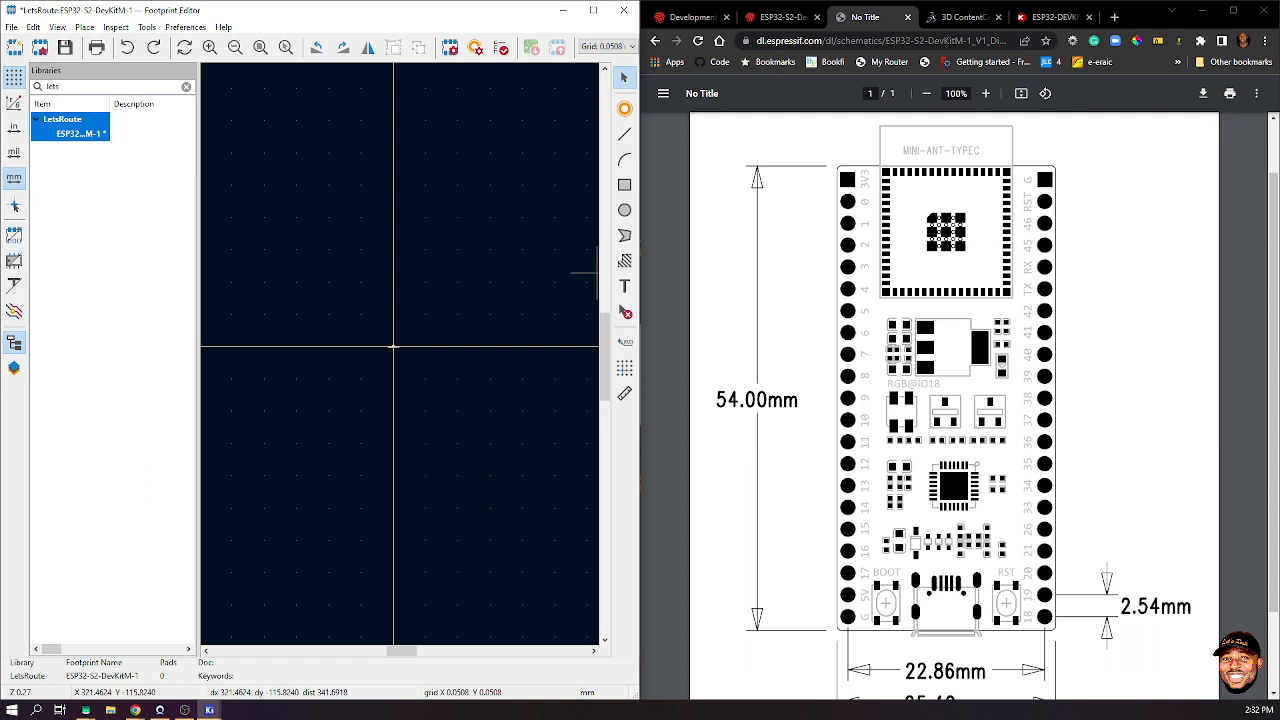
scroll(955, 400, "down", 1)
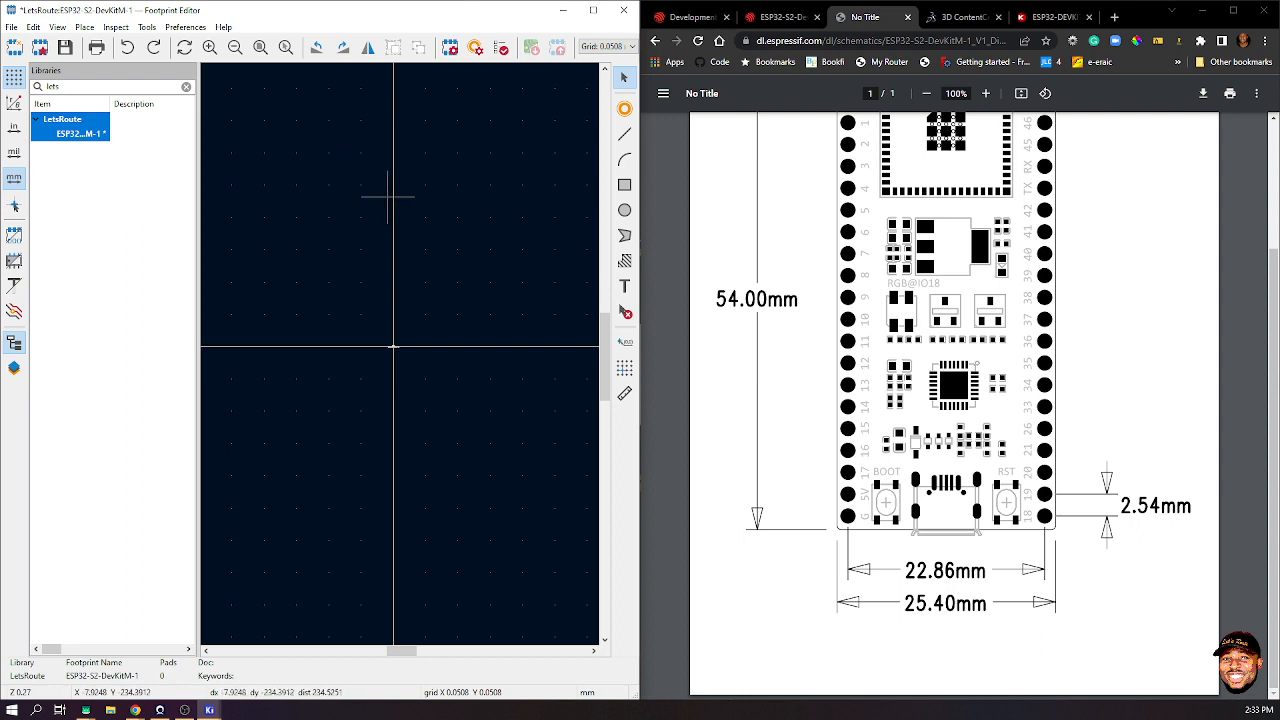
- Try placing a first pad in the footprint with the Add Pad tool
right_click(281, 134)
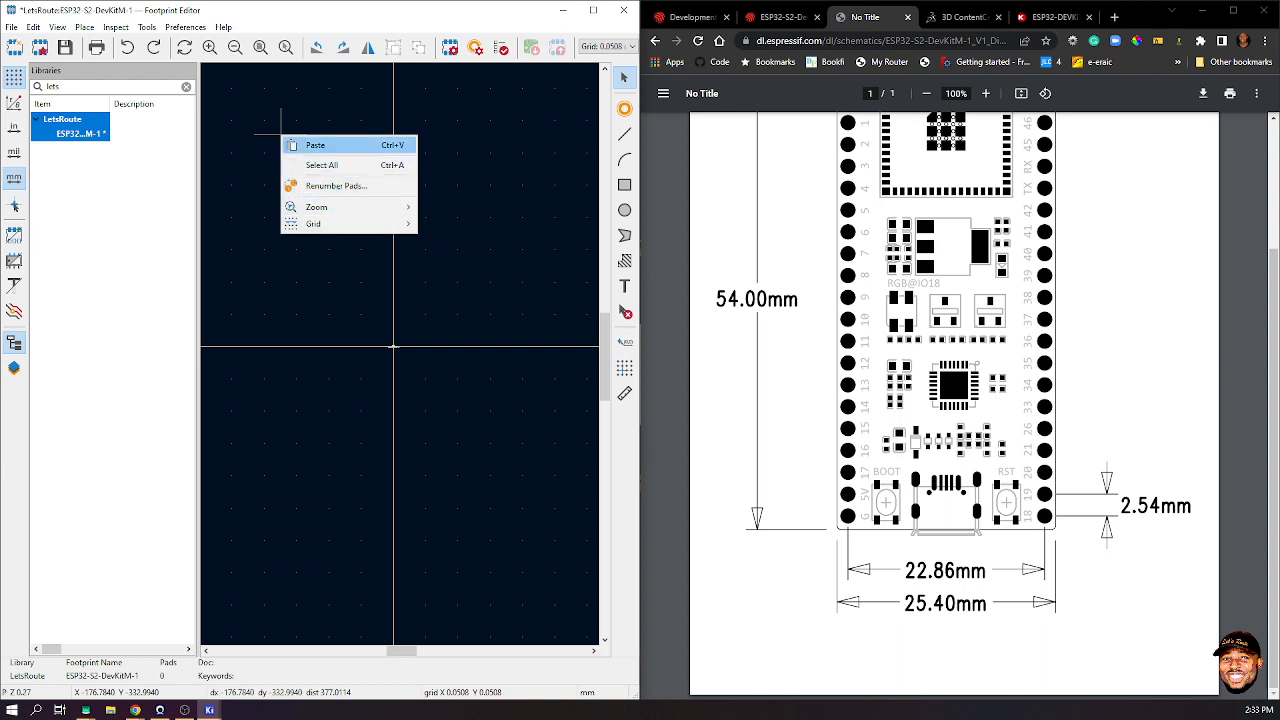
left_click(480, 285)
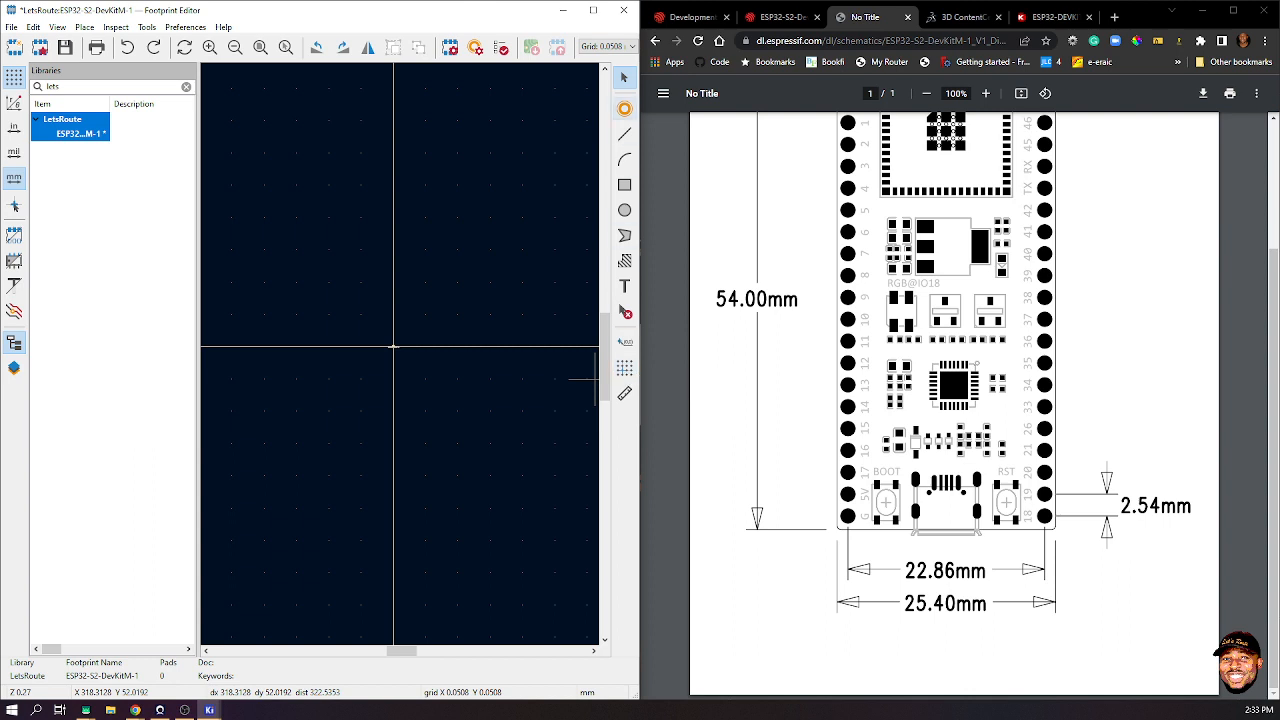
left_click(624, 108)
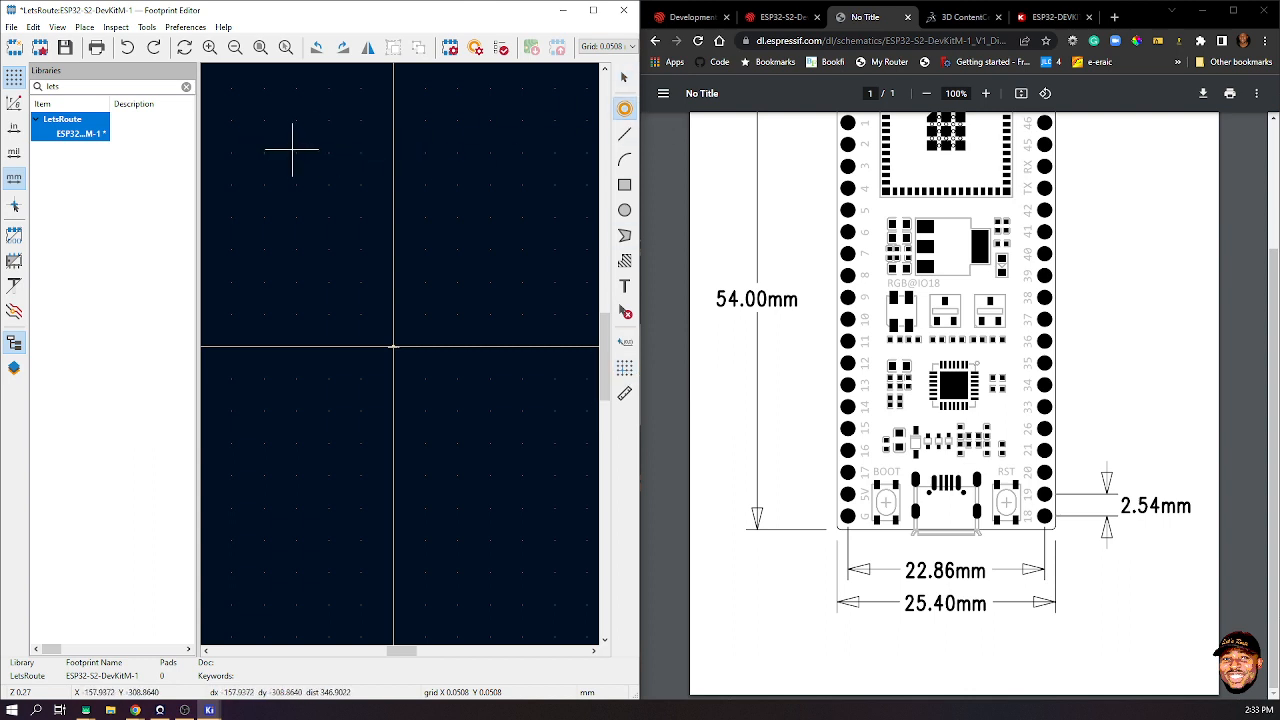
left_click(297, 124)
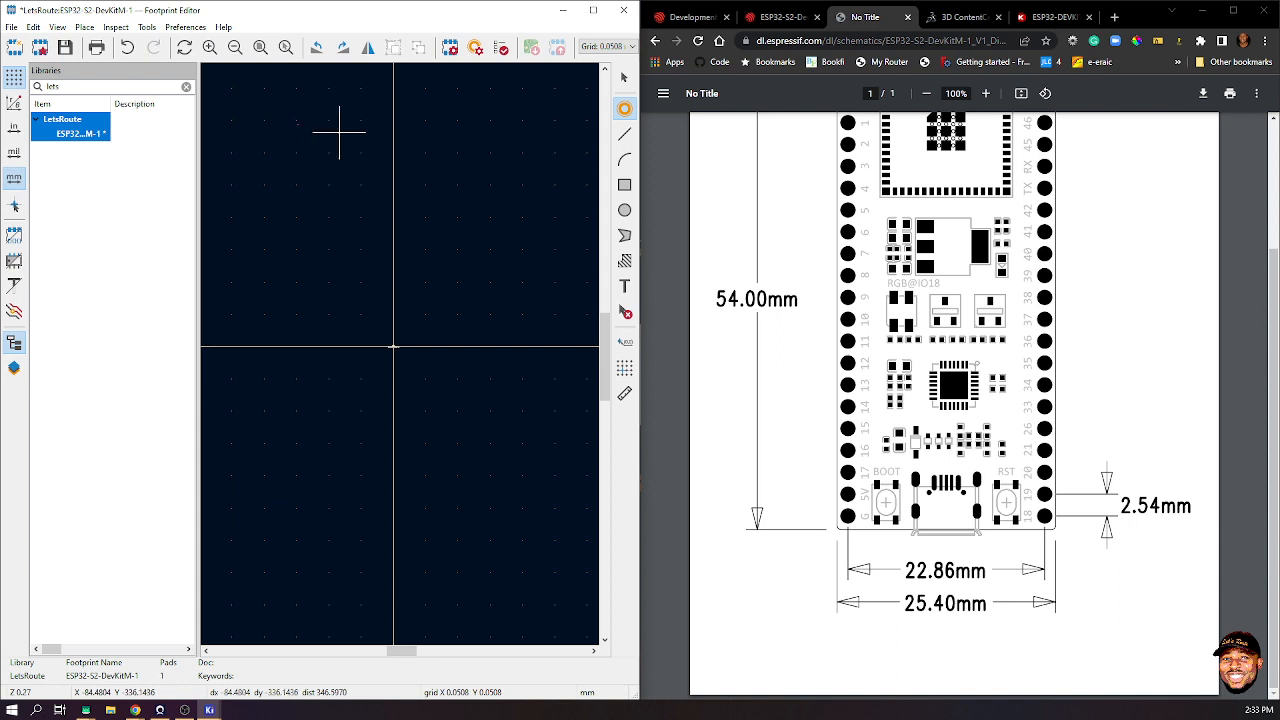
key("Escape")
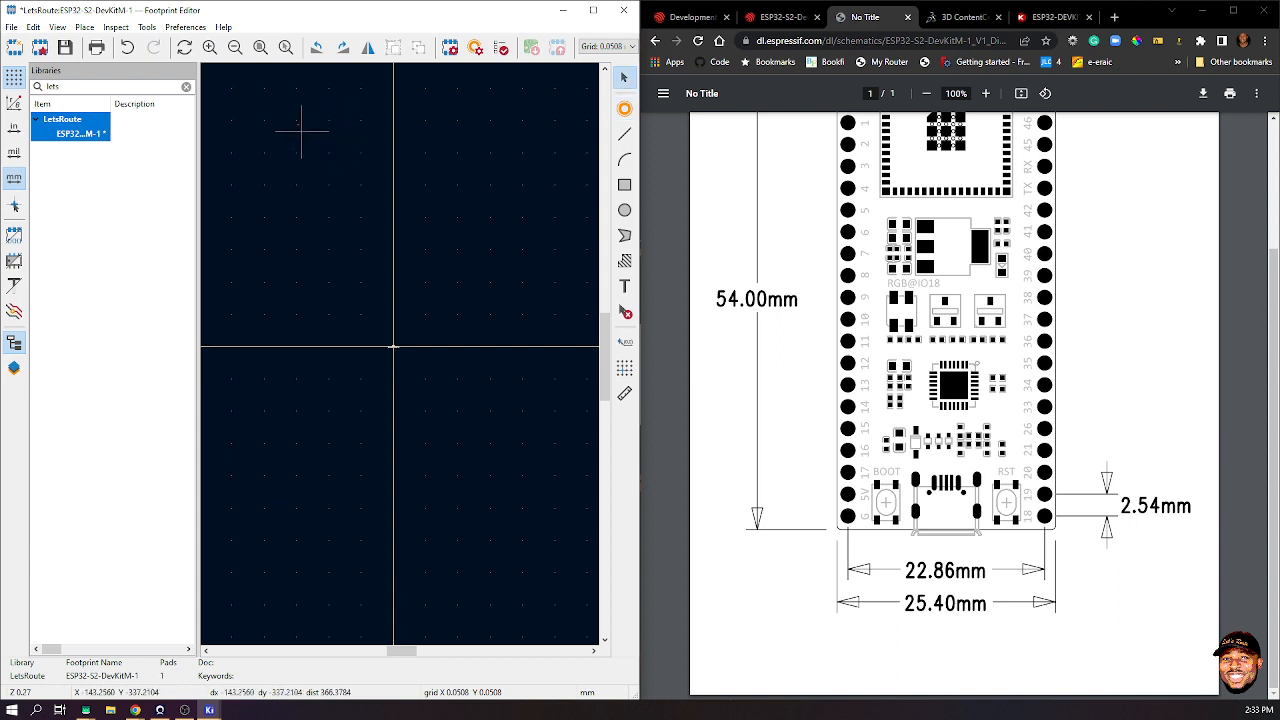
- Delete the existing SMD pad and place a fresh pad on the footprint
scroll(300, 129, "up", 10)
left_click(326, 229)
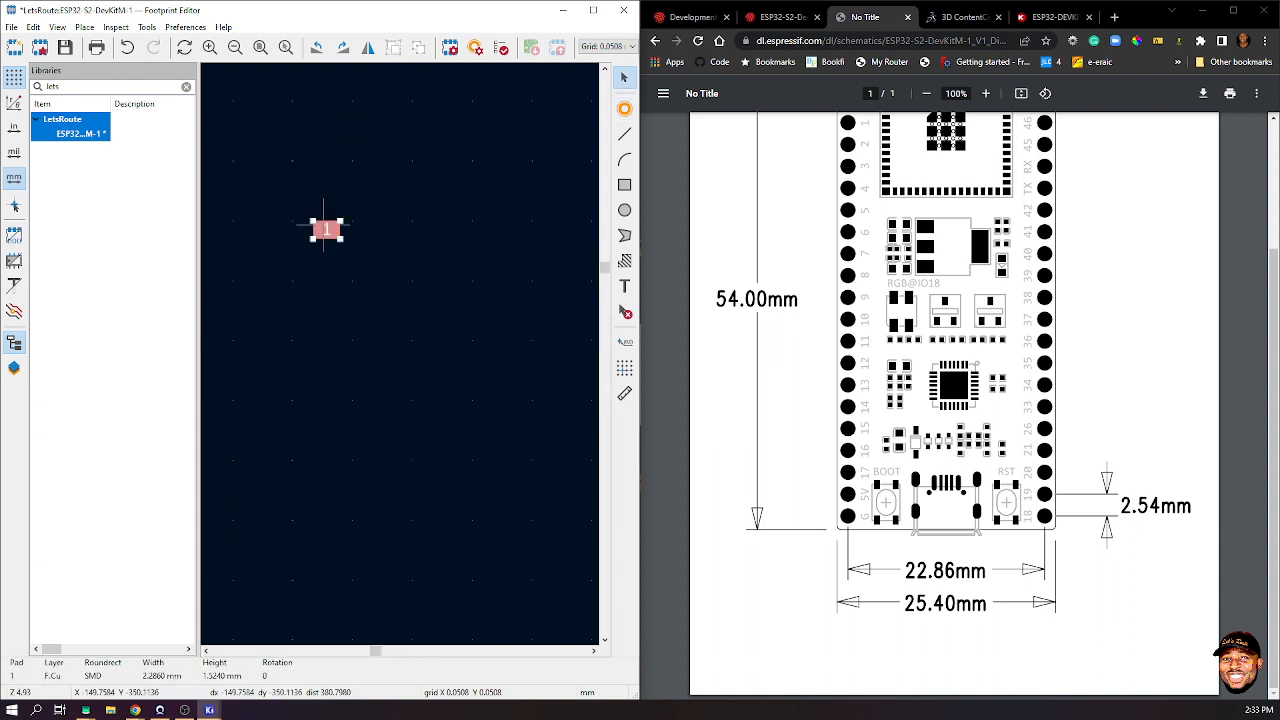
key("Delete")
scroll(386, 296, "down", 15)
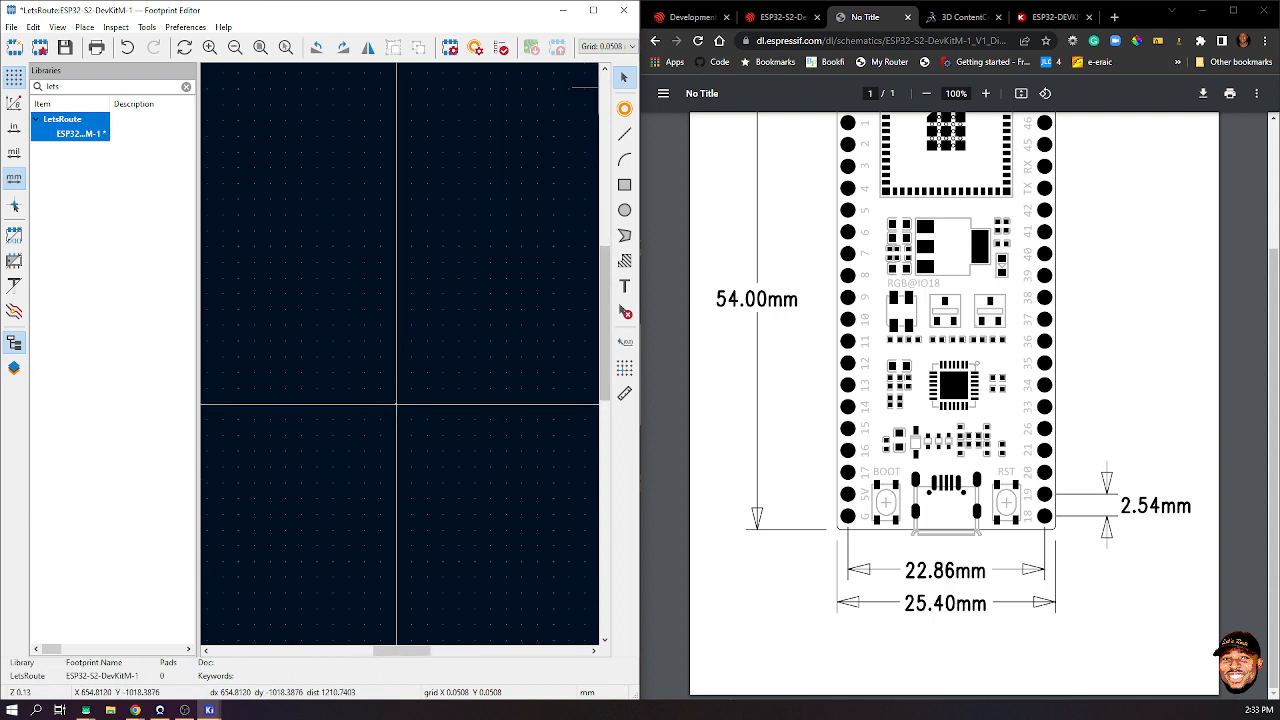
left_click(624, 108)
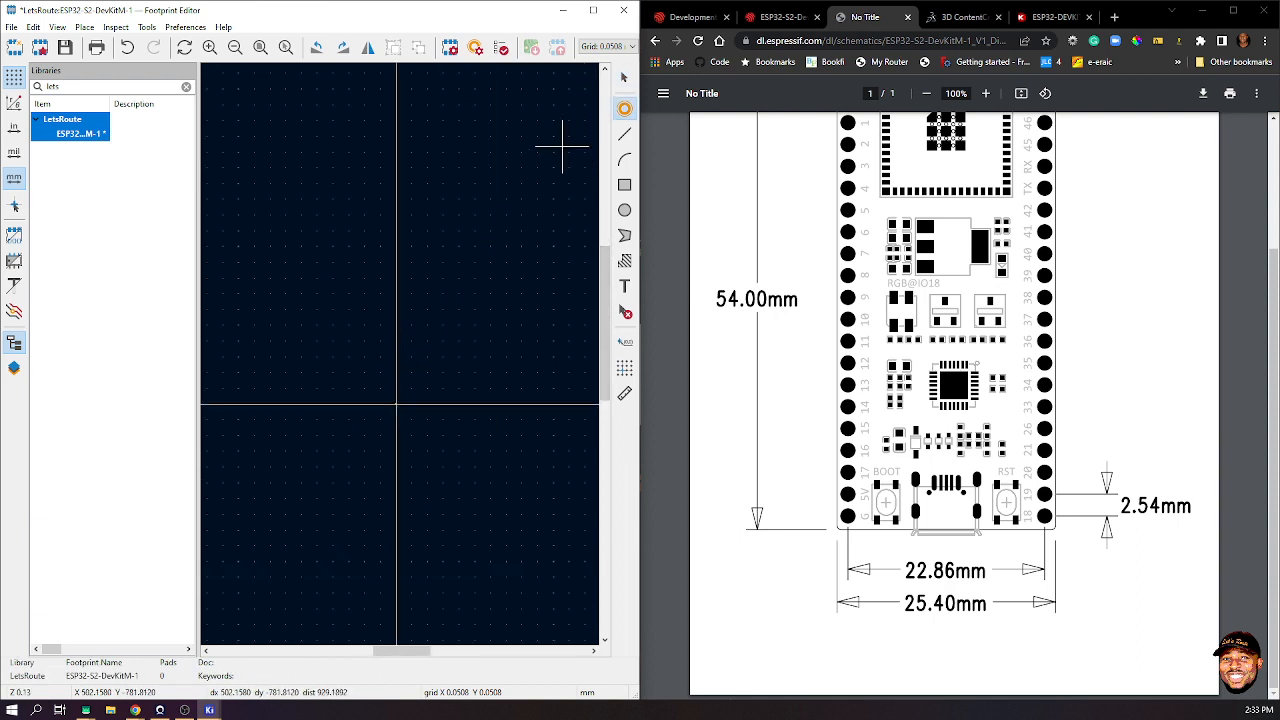
left_click(409, 181)
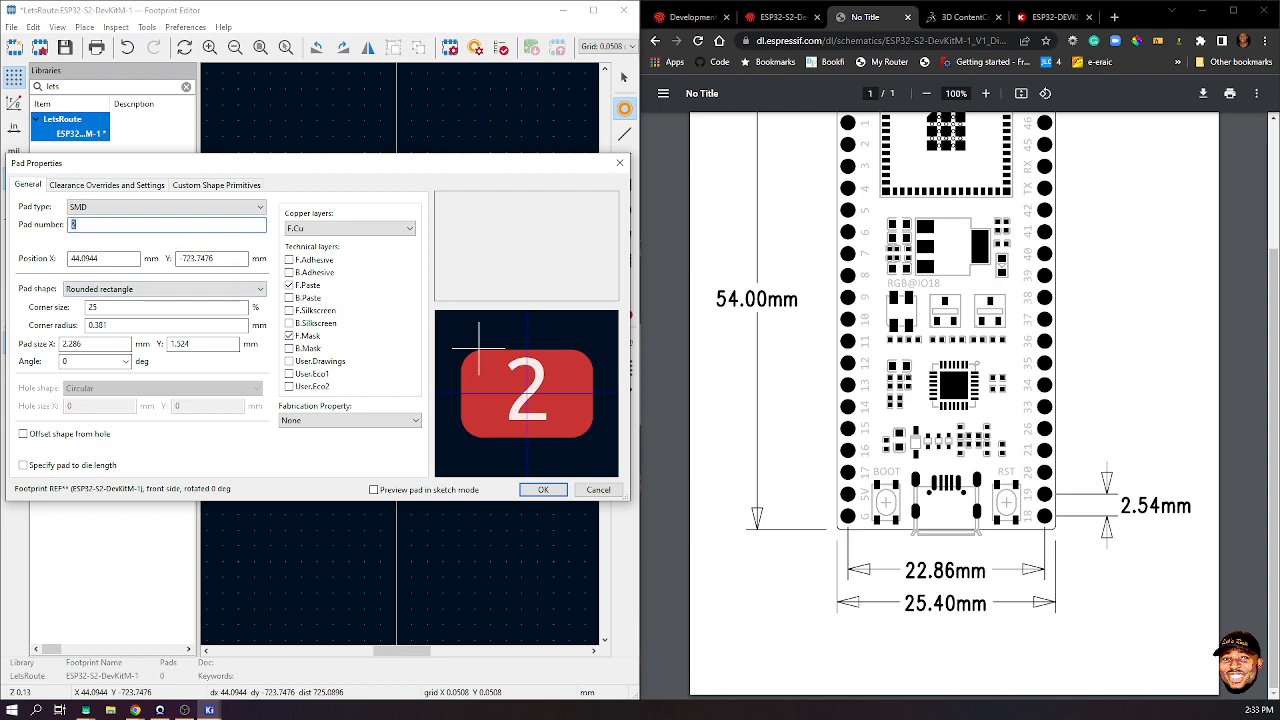
- Number the pad 1 and make it a circular Through-hole pad
type("1")
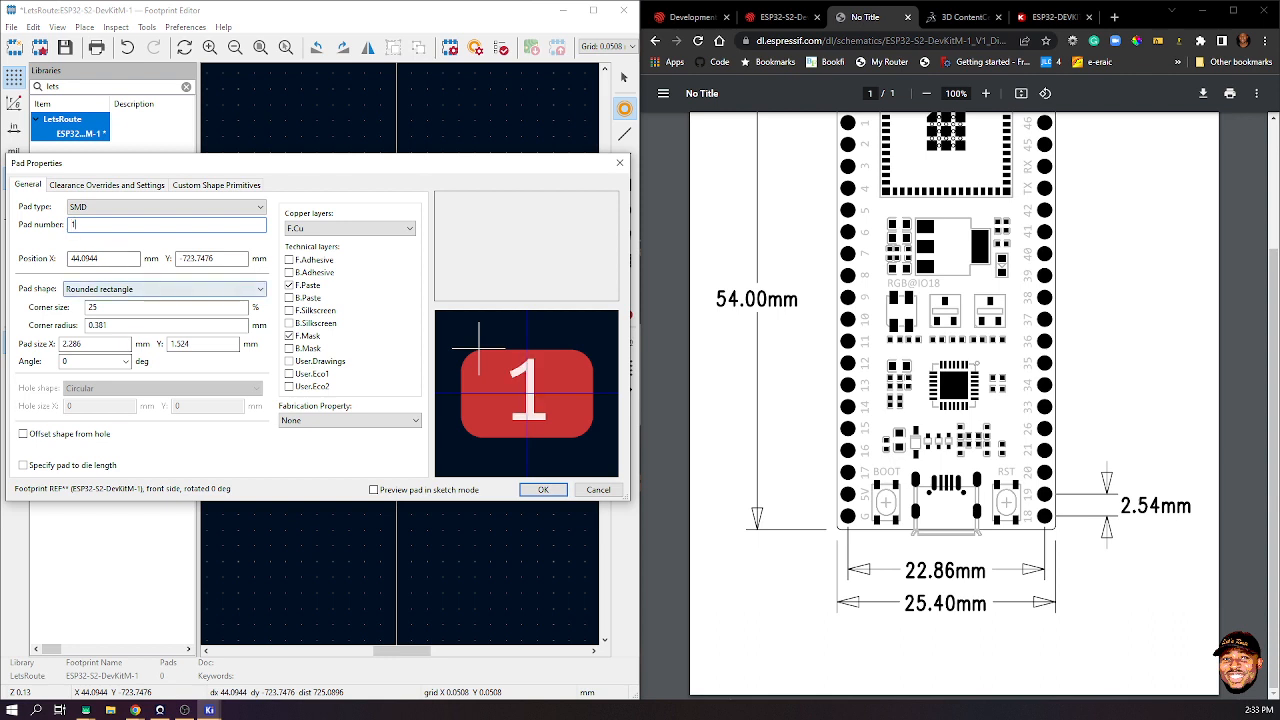
left_click(165, 289)
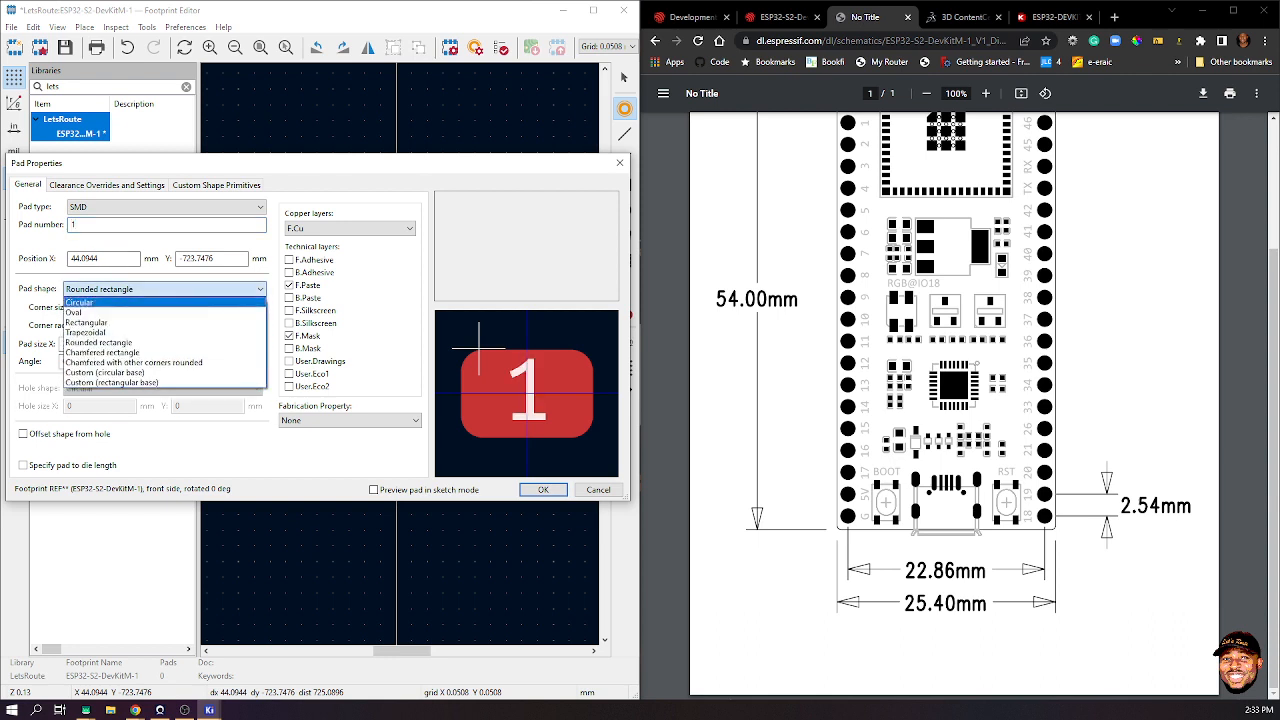
left_click(100, 303)
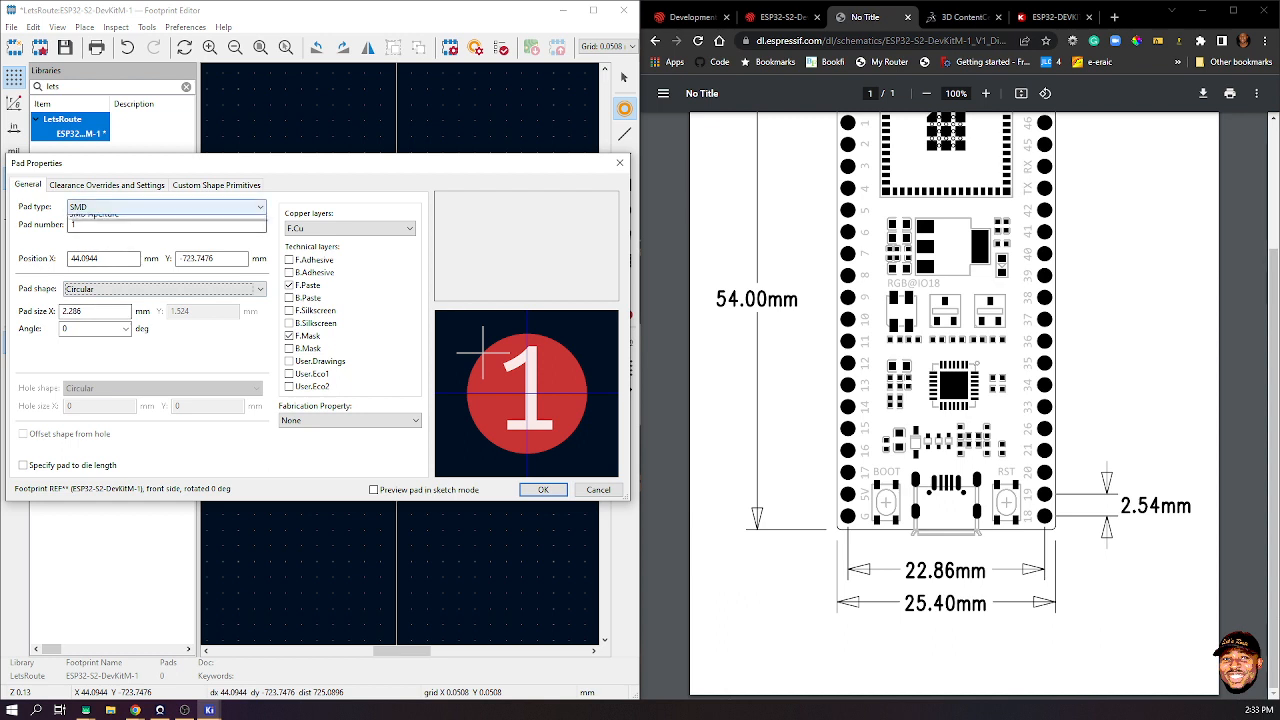
left_click(165, 207)
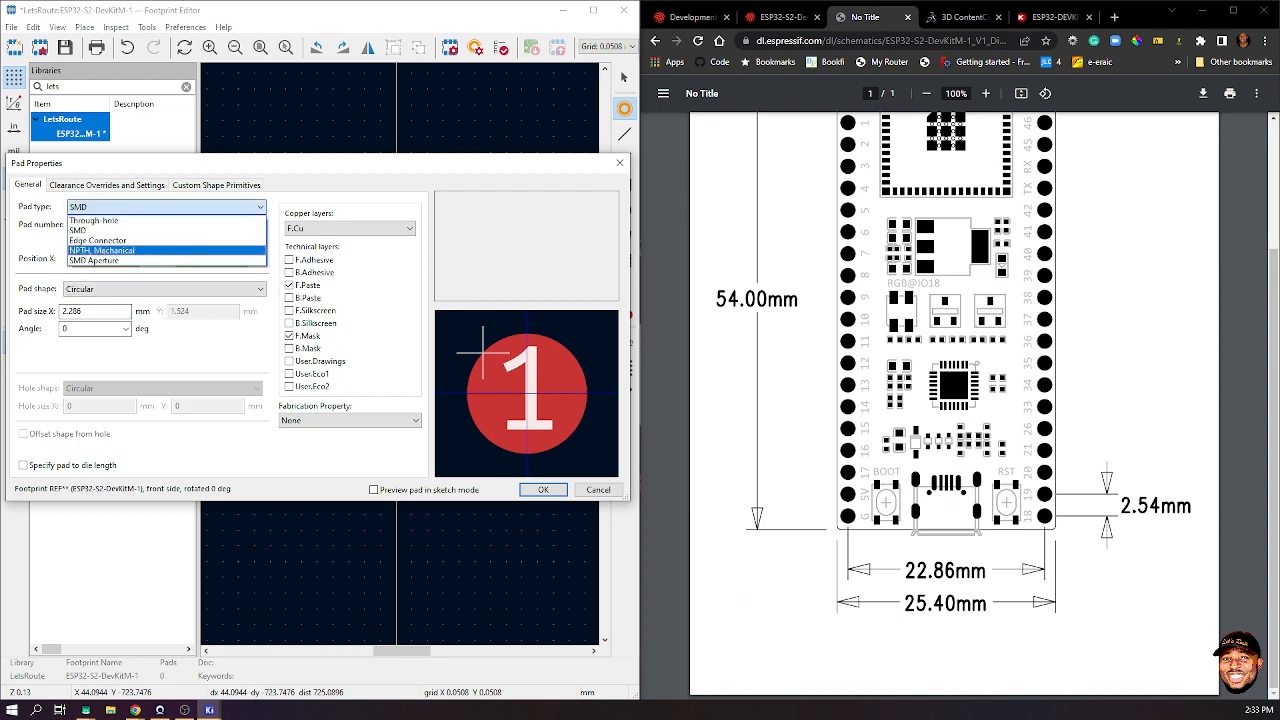
key("Up")
key("Up")
key("Up")
key("Return")
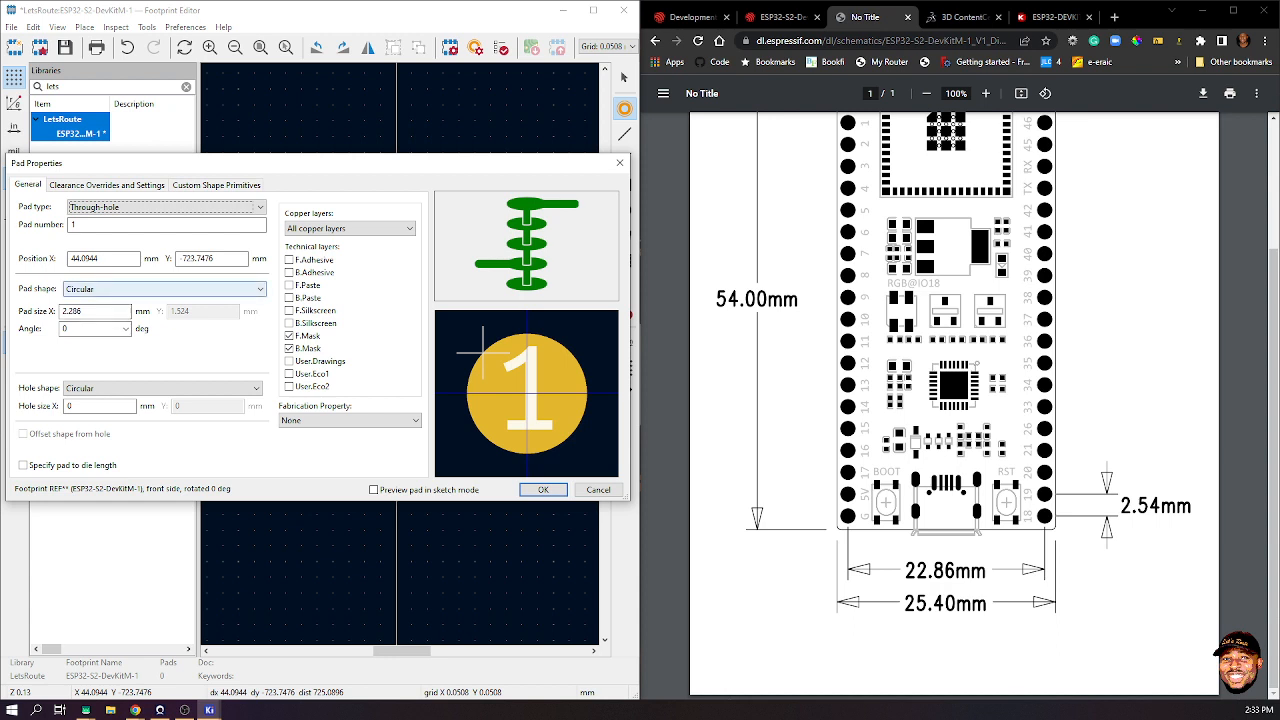
- Keep the Through-hole type, enter a 0.82 mm hole size, and open a new Chrome tab
left_click(108, 225)
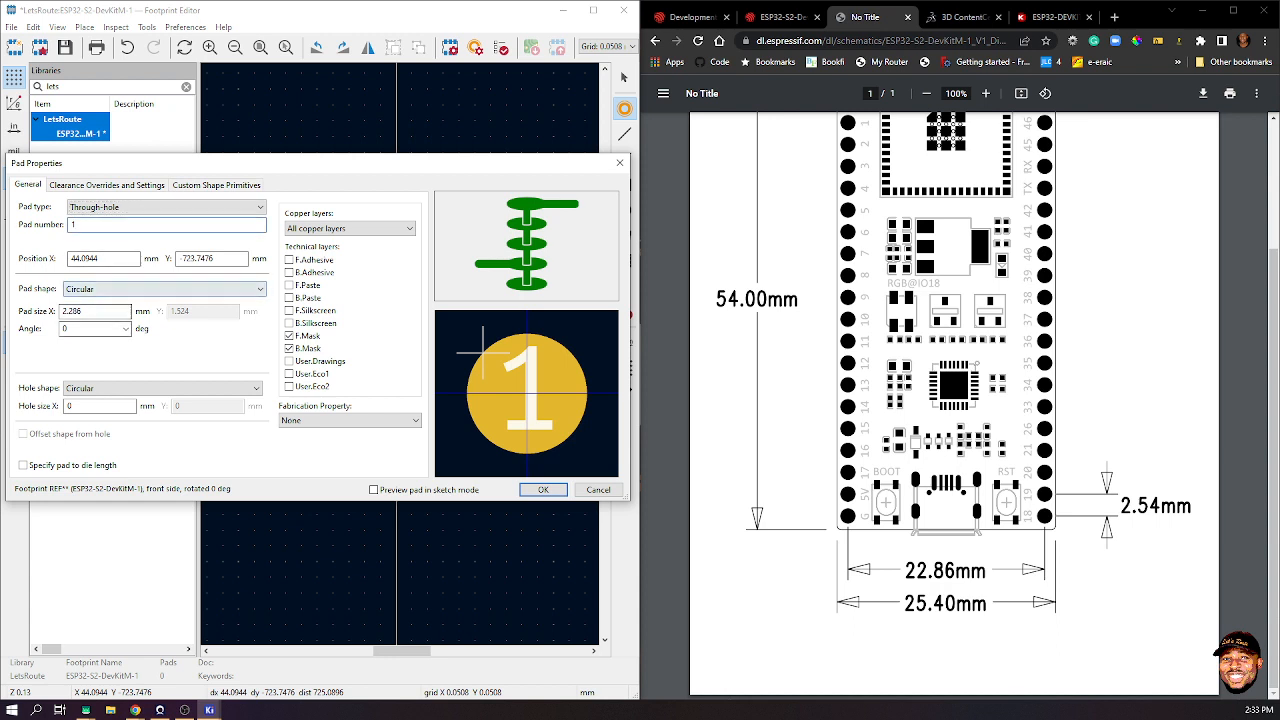
left_click(166, 207)
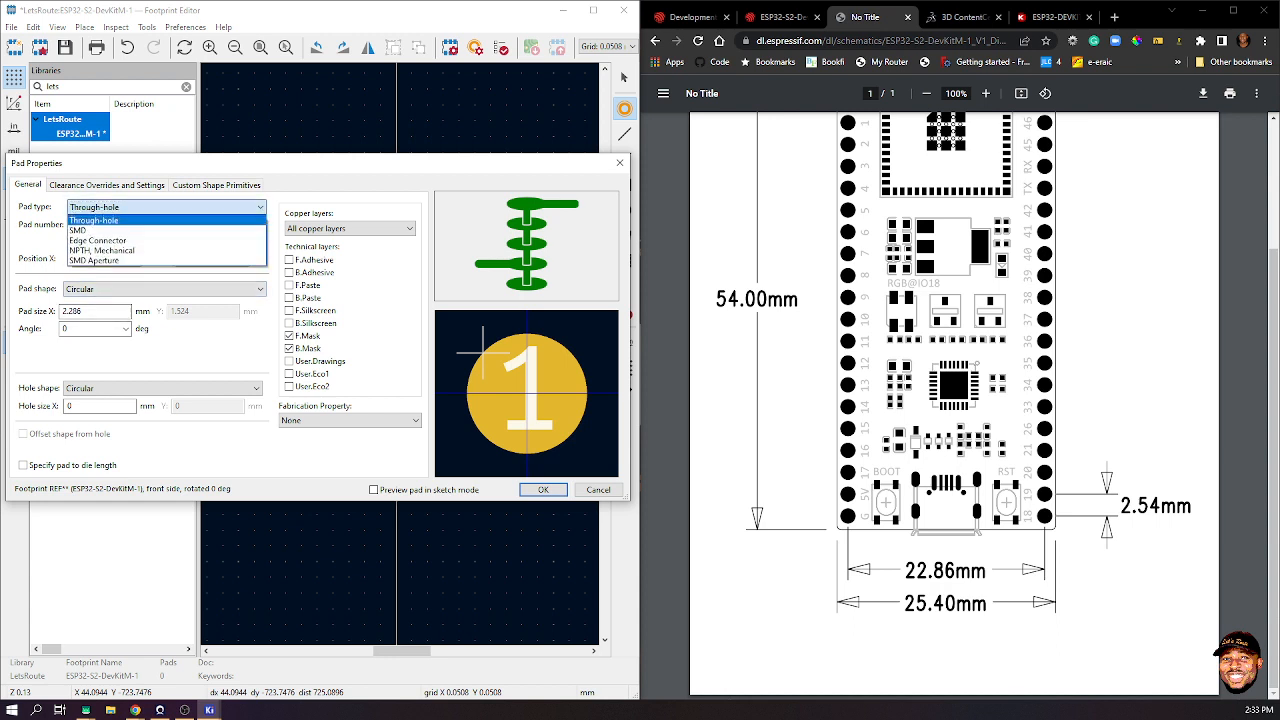
left_click(110, 220)
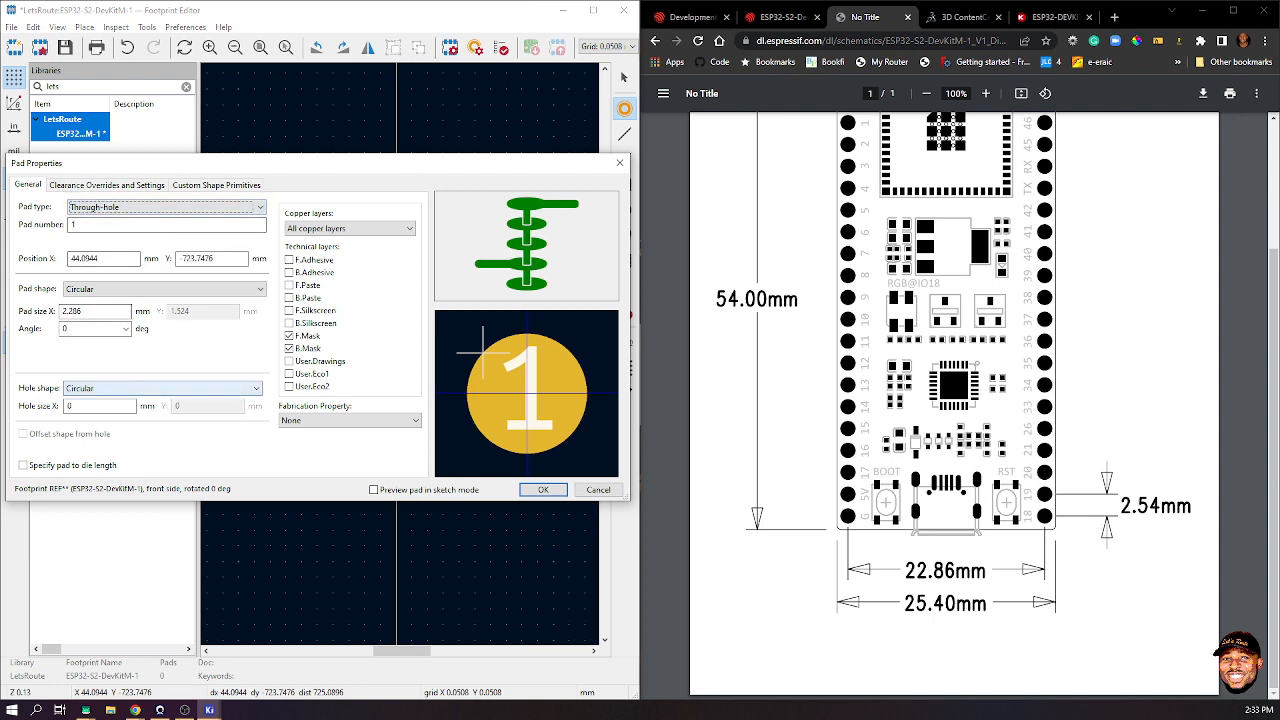
double_click(86, 406)
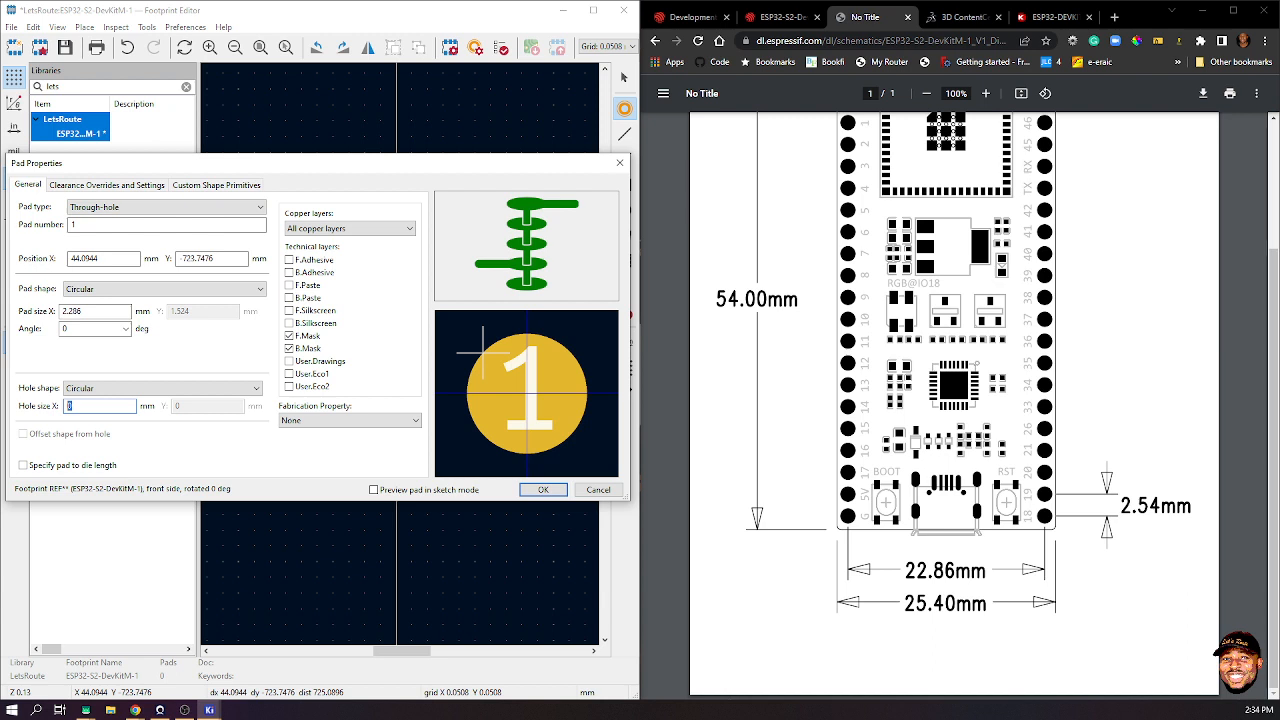
type("0.82")
left_click(1114, 17)
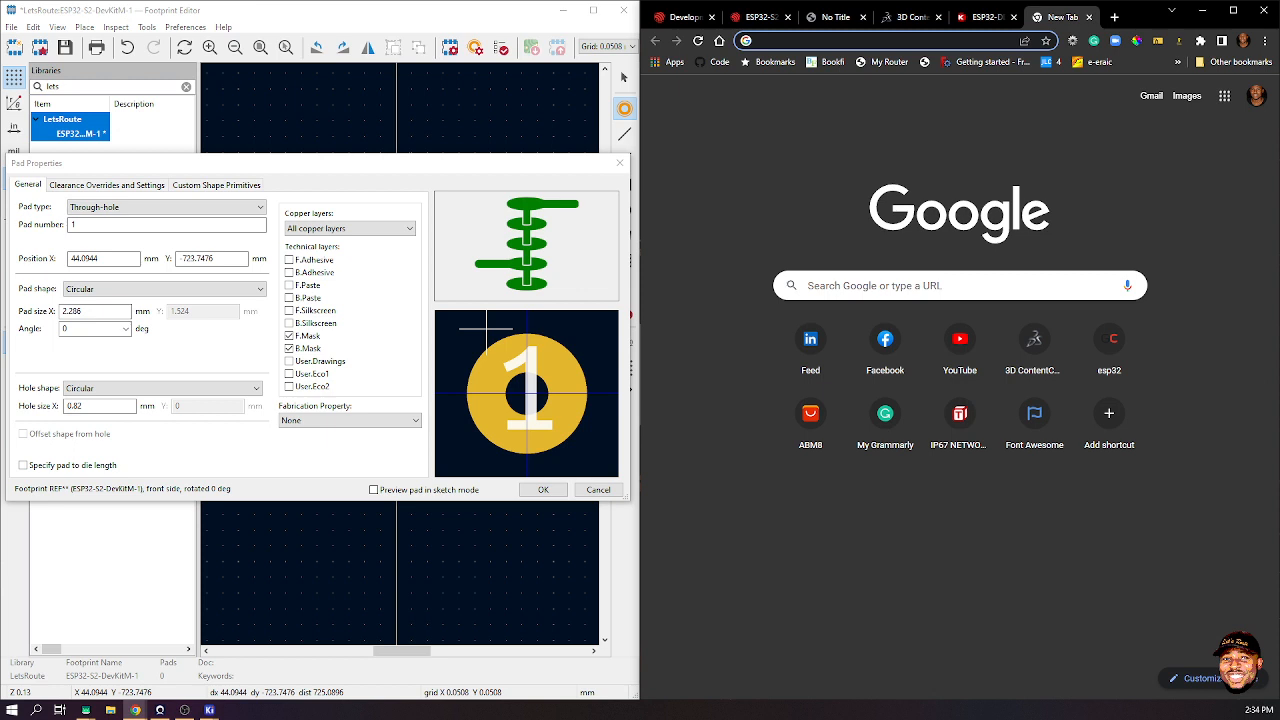
- Search Google for 'header socket hole size'
type("header pin ")
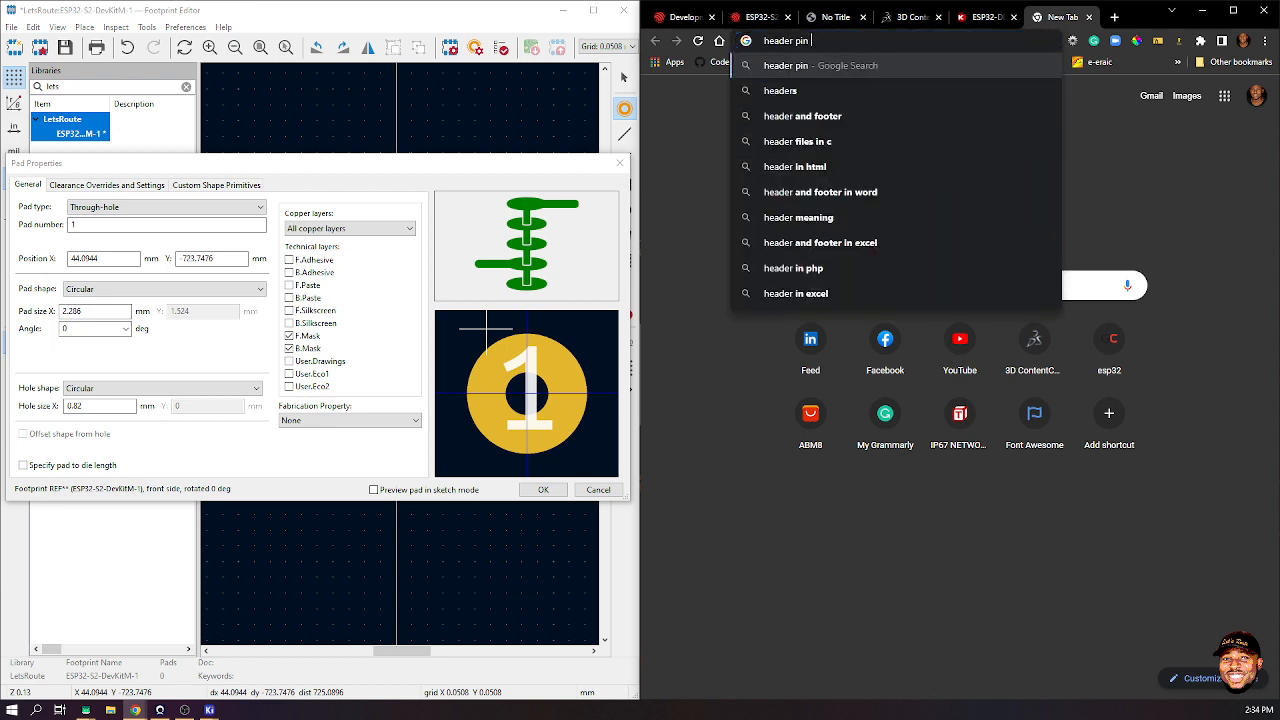
type("ho")
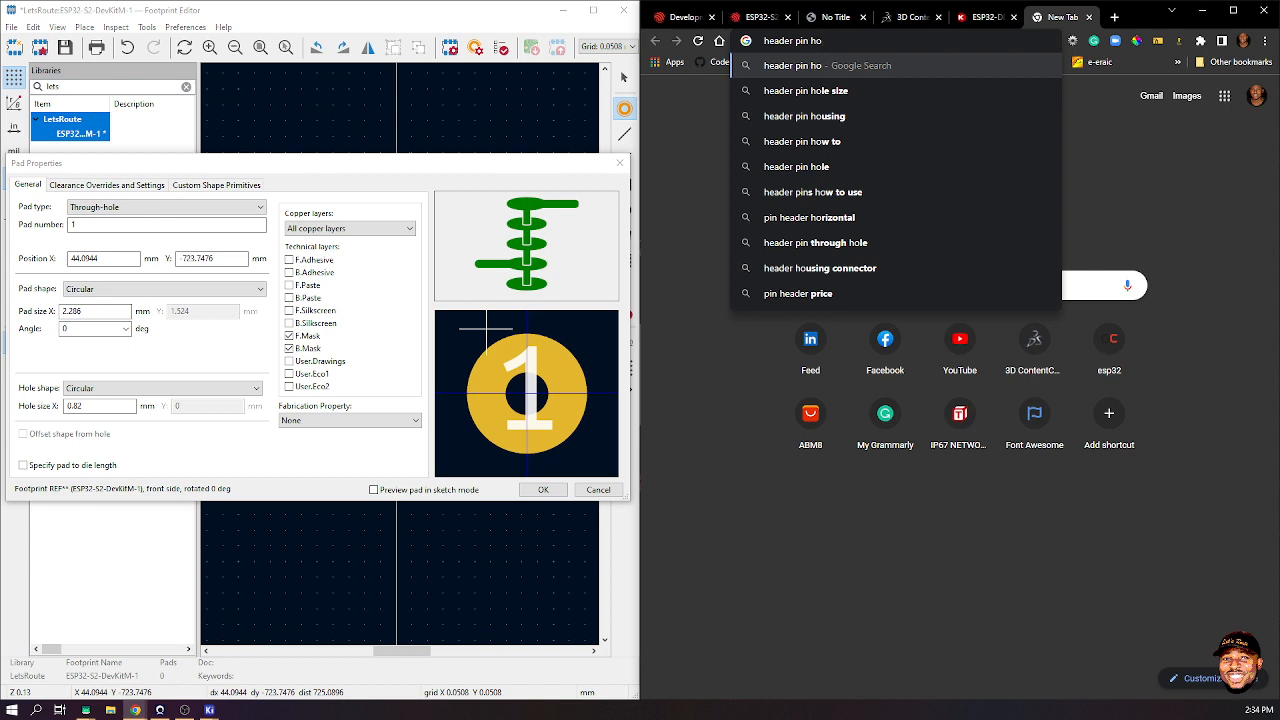
key("BackSpace")
key("BackSpace")
key("BackSpace")
key("BackSpace")
key("BackSpace")
key("BackSpace")
type("socke")
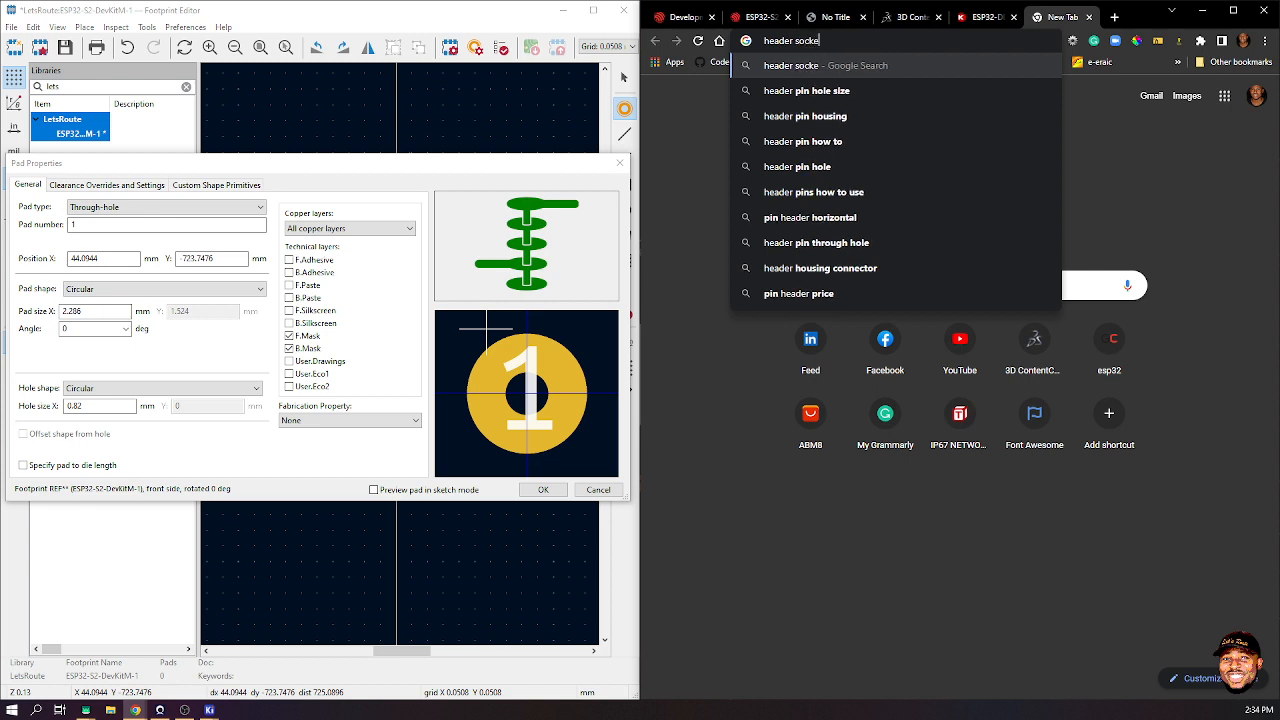
type("t how")
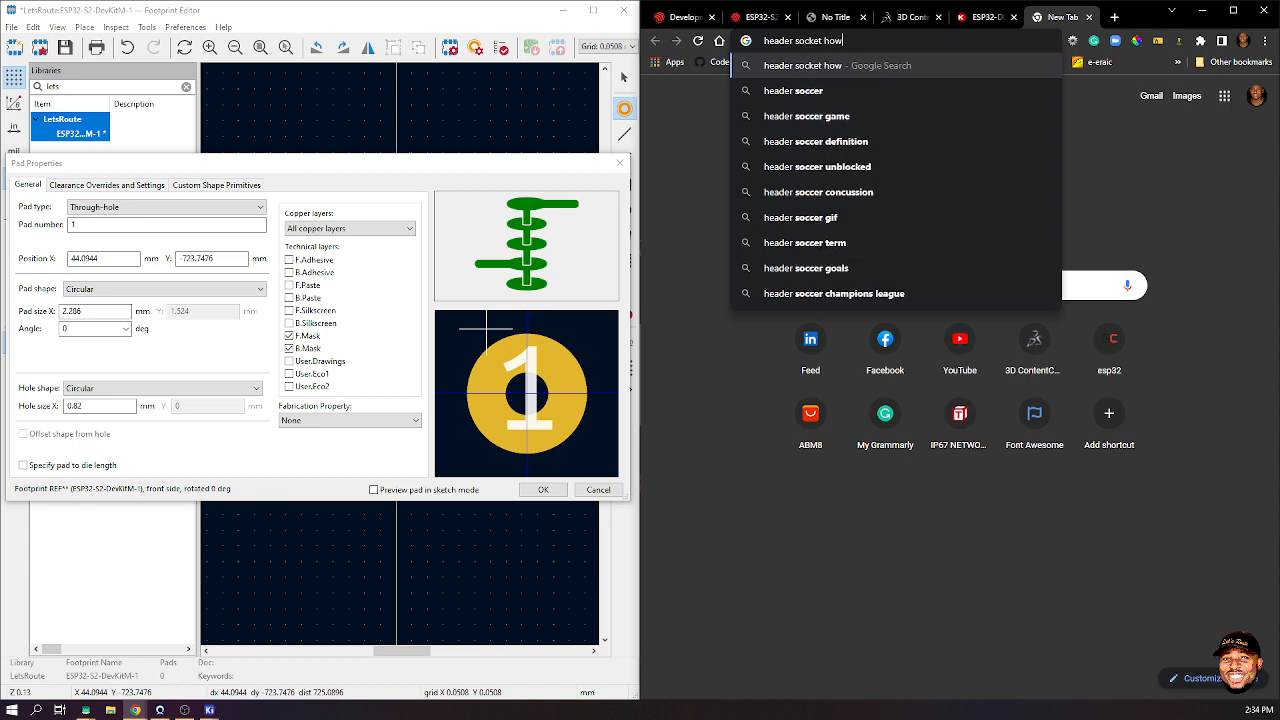
key("BackSpace")
type("le s")
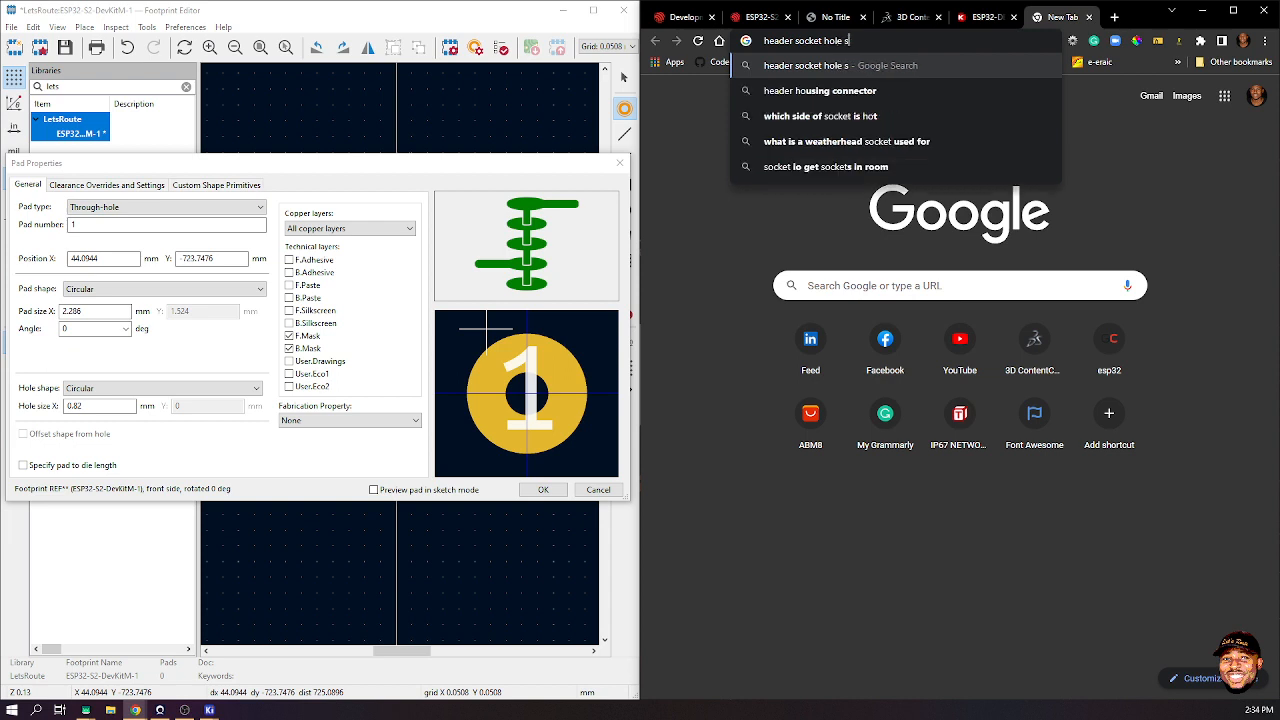
type("ize")
key("Return")
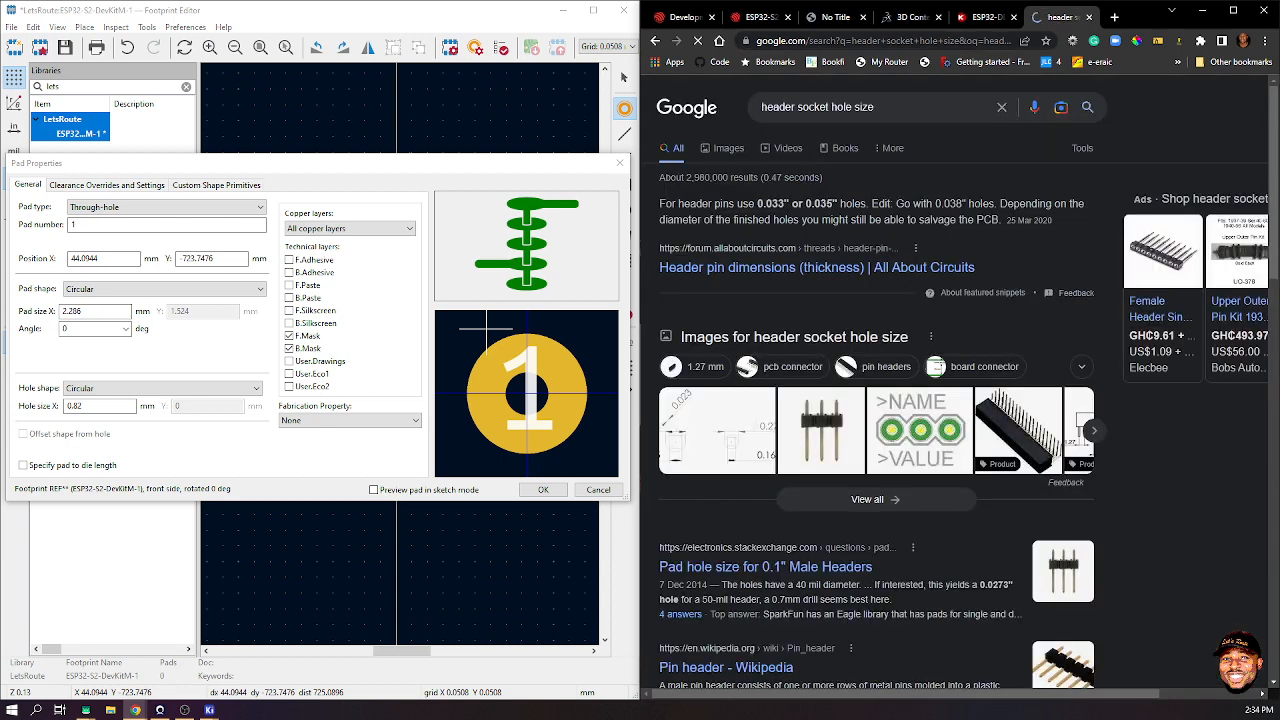
- Preview the pad hole size, through-hole footprint and connector hole diameter drawings in the results
left_click(718, 431)
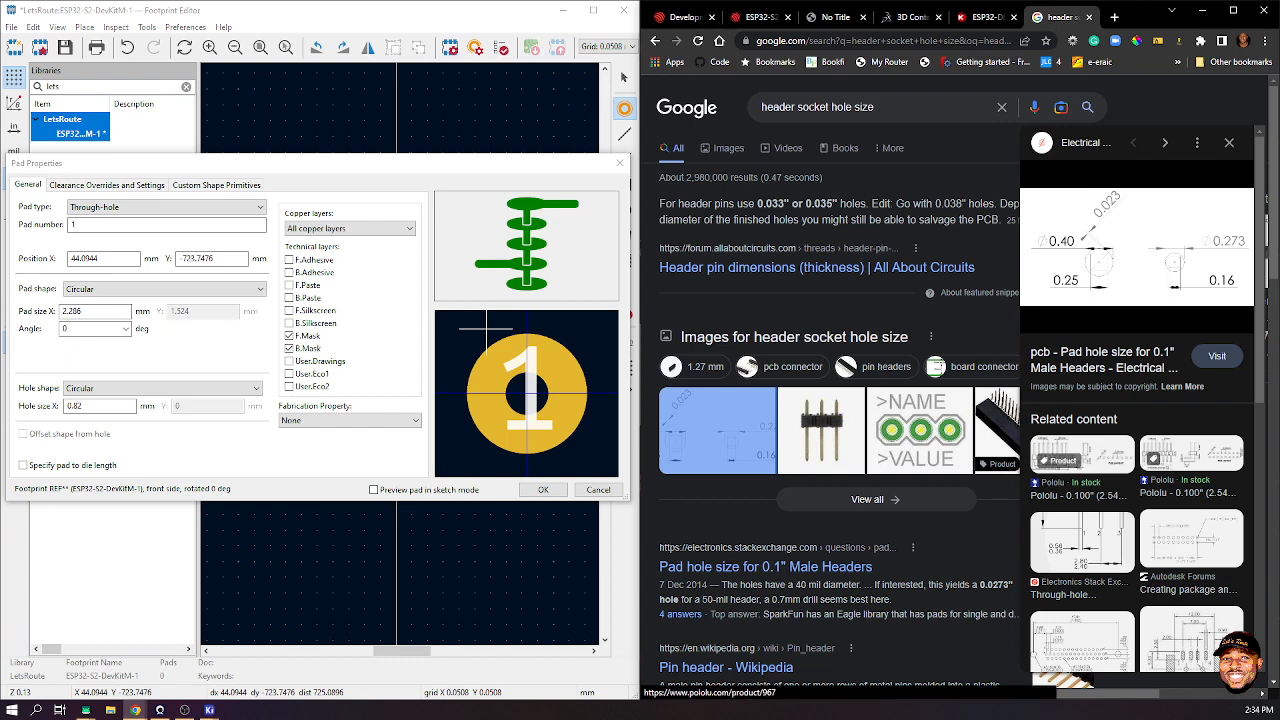
left_click(1082, 542)
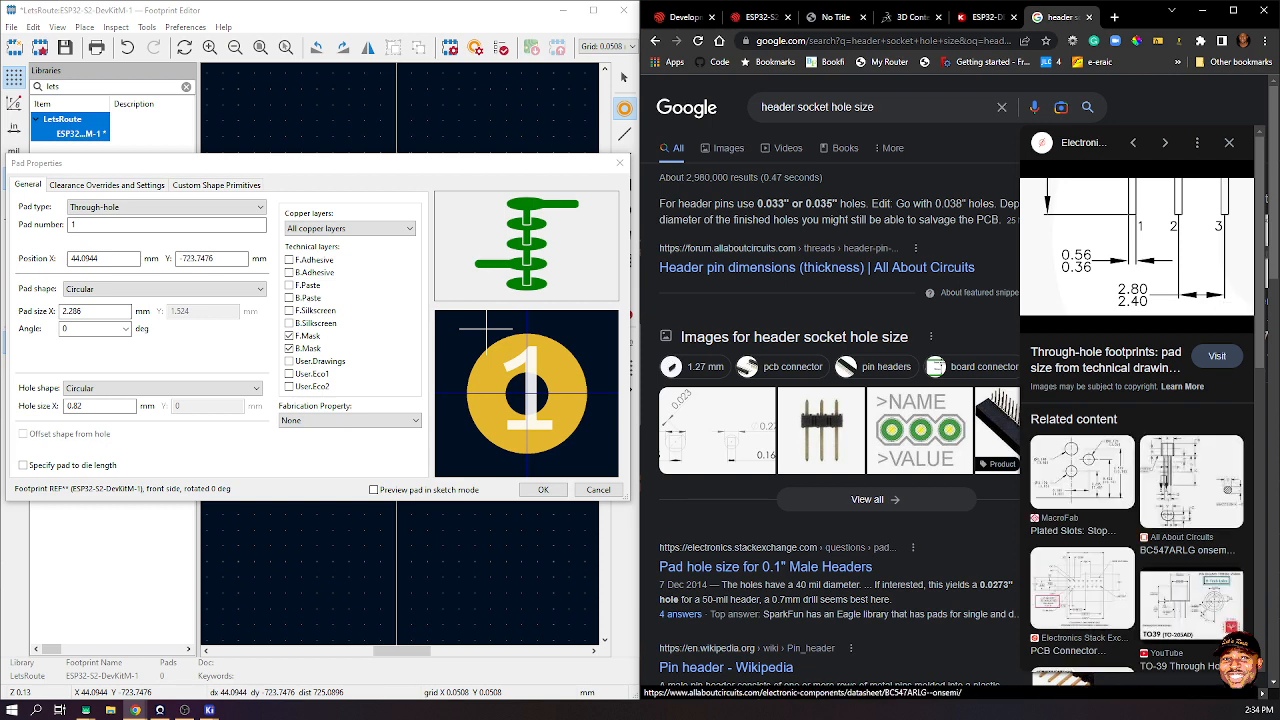
left_click(1082, 588)
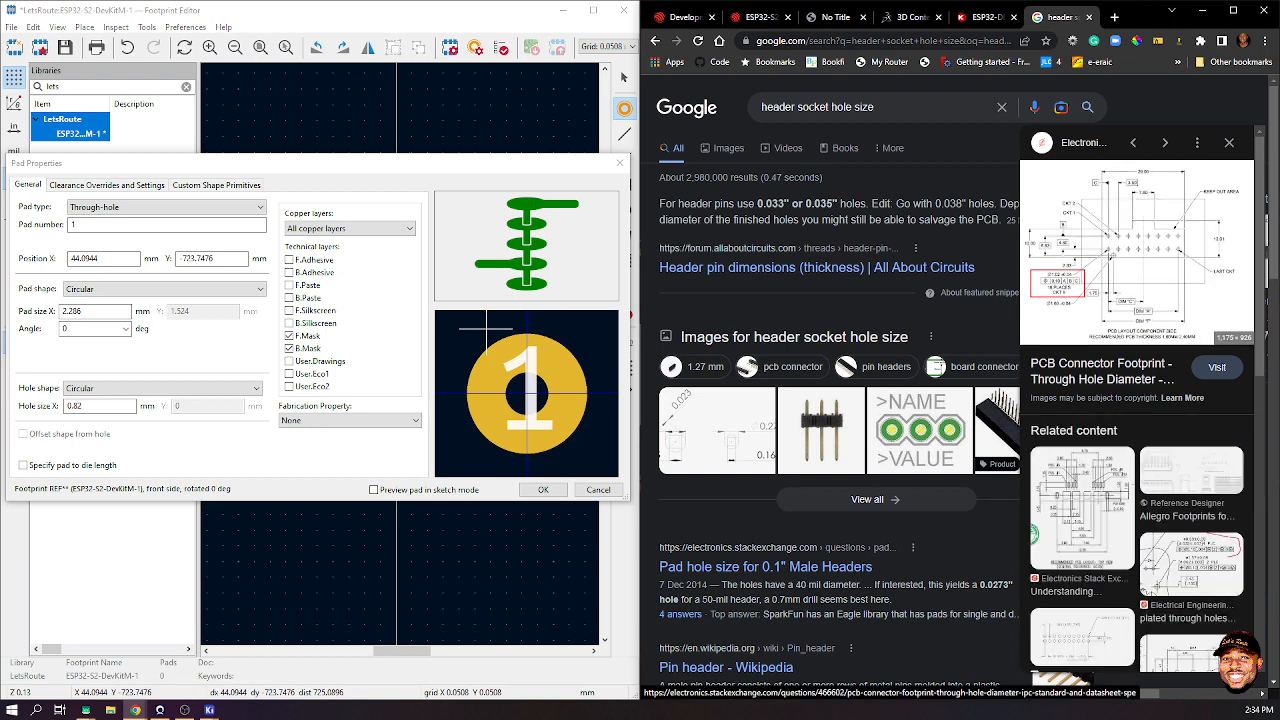
scroll(1137, 400, "down", 3)
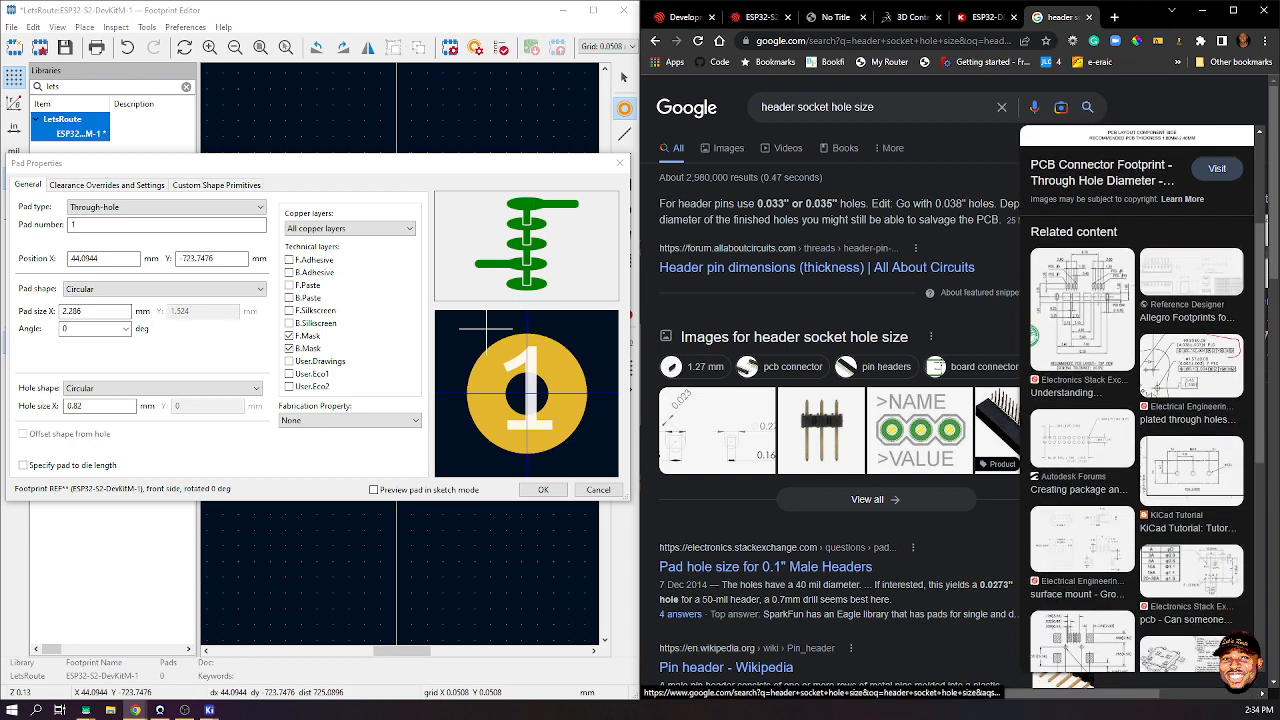
scroll(840, 400, "down", 9)
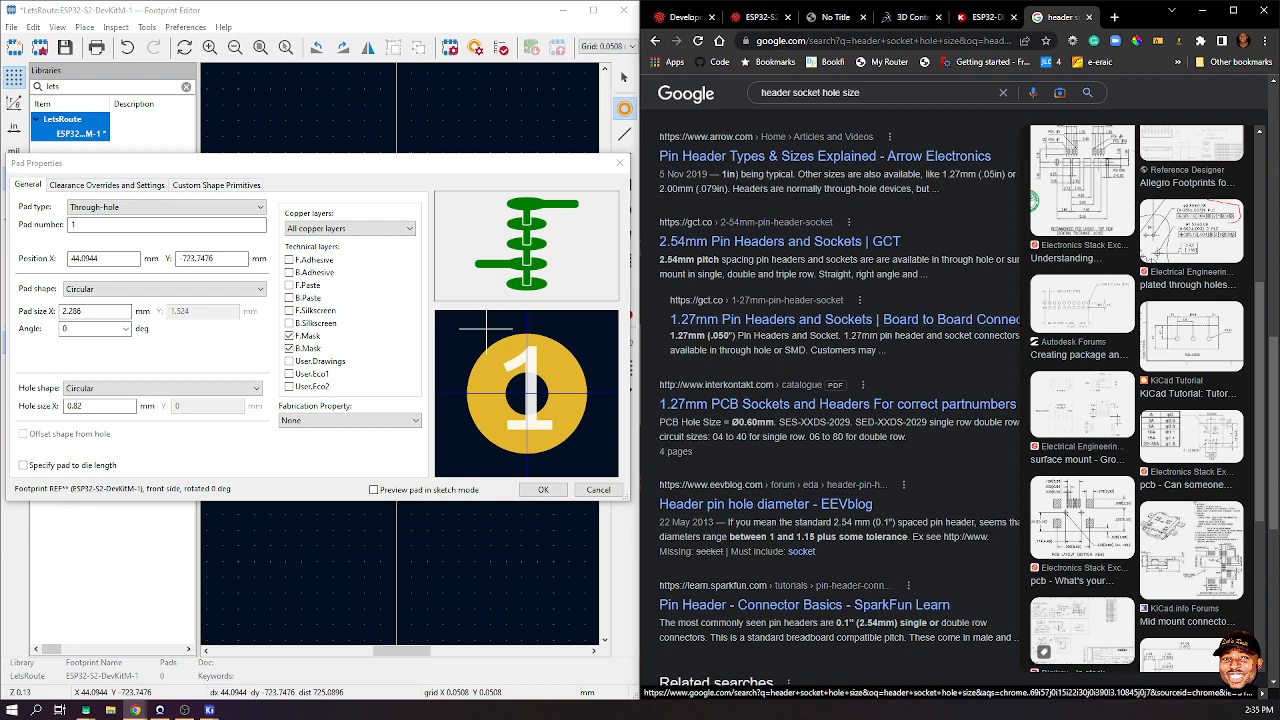
left_click(1082, 180)
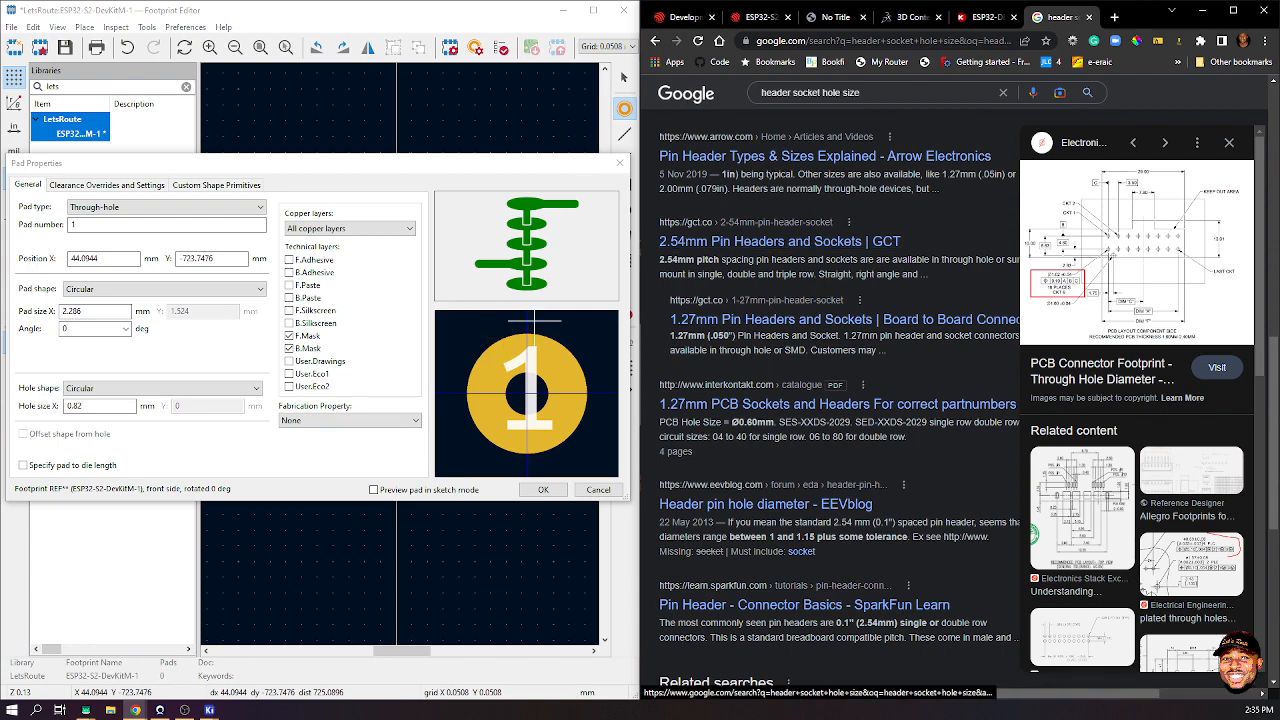
scroll(840, 400, "up", 5)
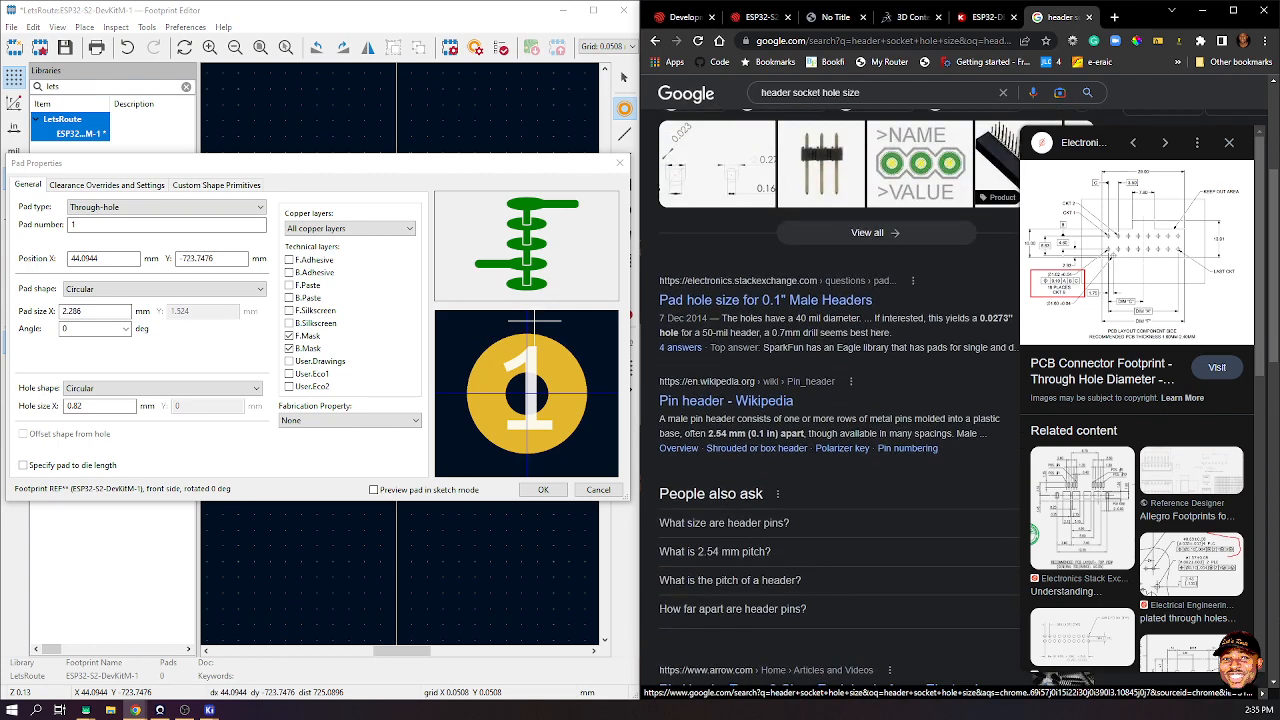
scroll(840, 400, "up", 4)
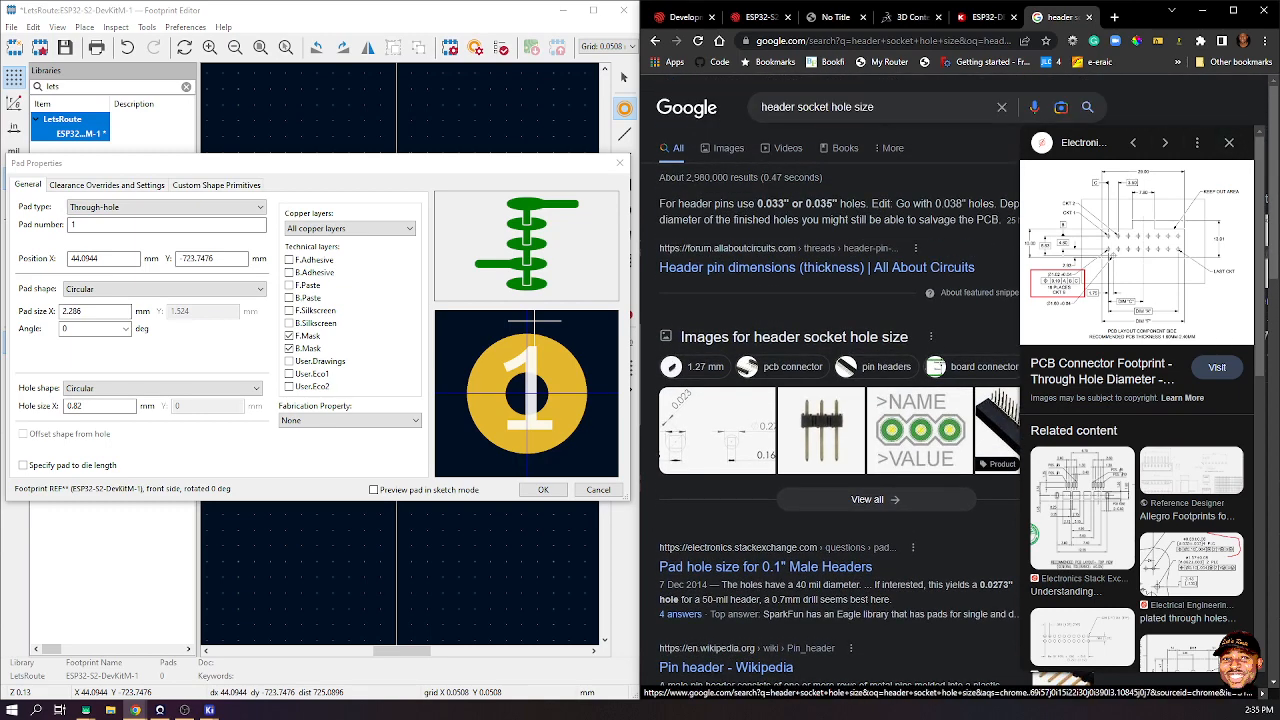
- Switch to image results and preview Pololu's 0.100" (2.54 mm) breakaway male header drawing
left_click_drag(876, 107, 845, 107)
left_click(930, 178)
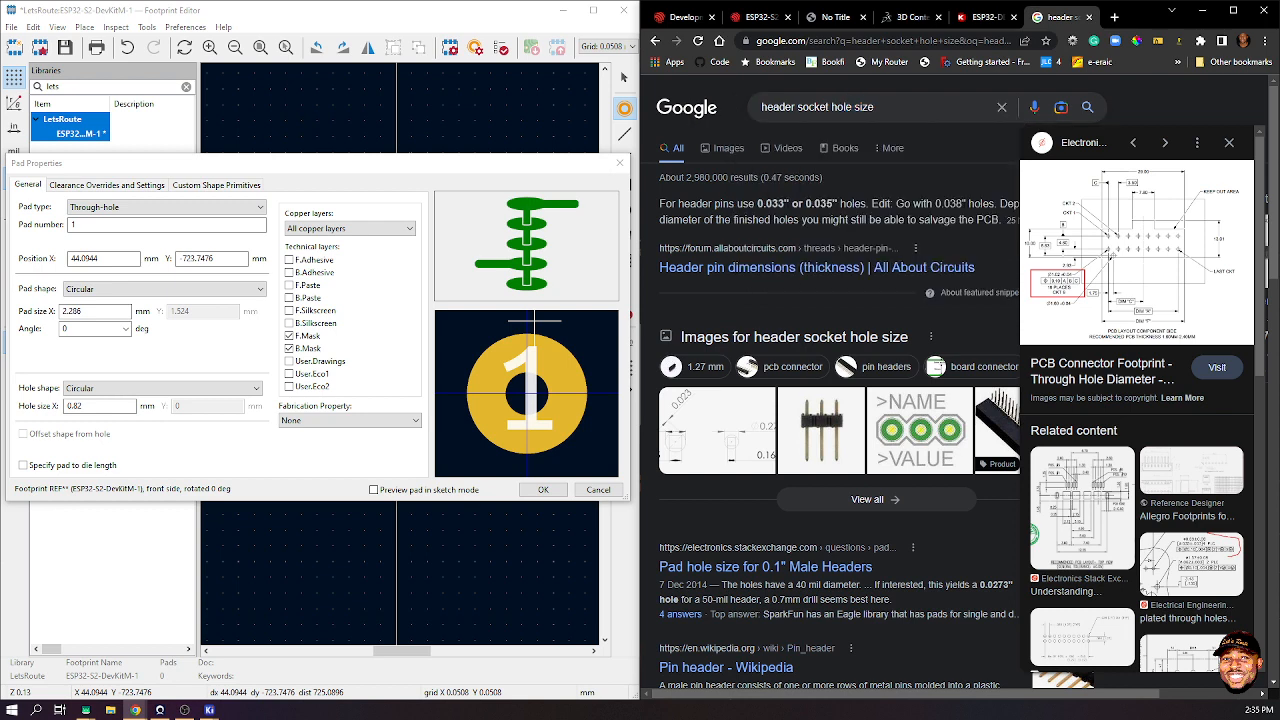
left_click(728, 148)
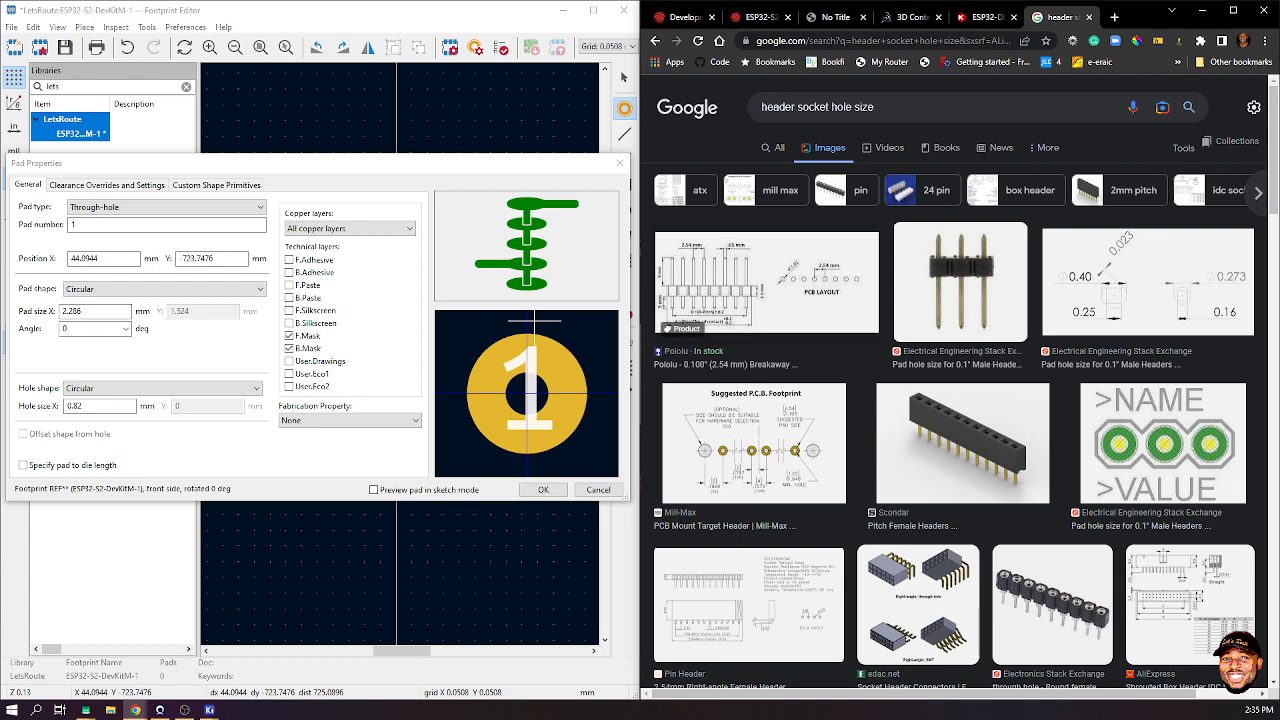
left_click(766, 280)
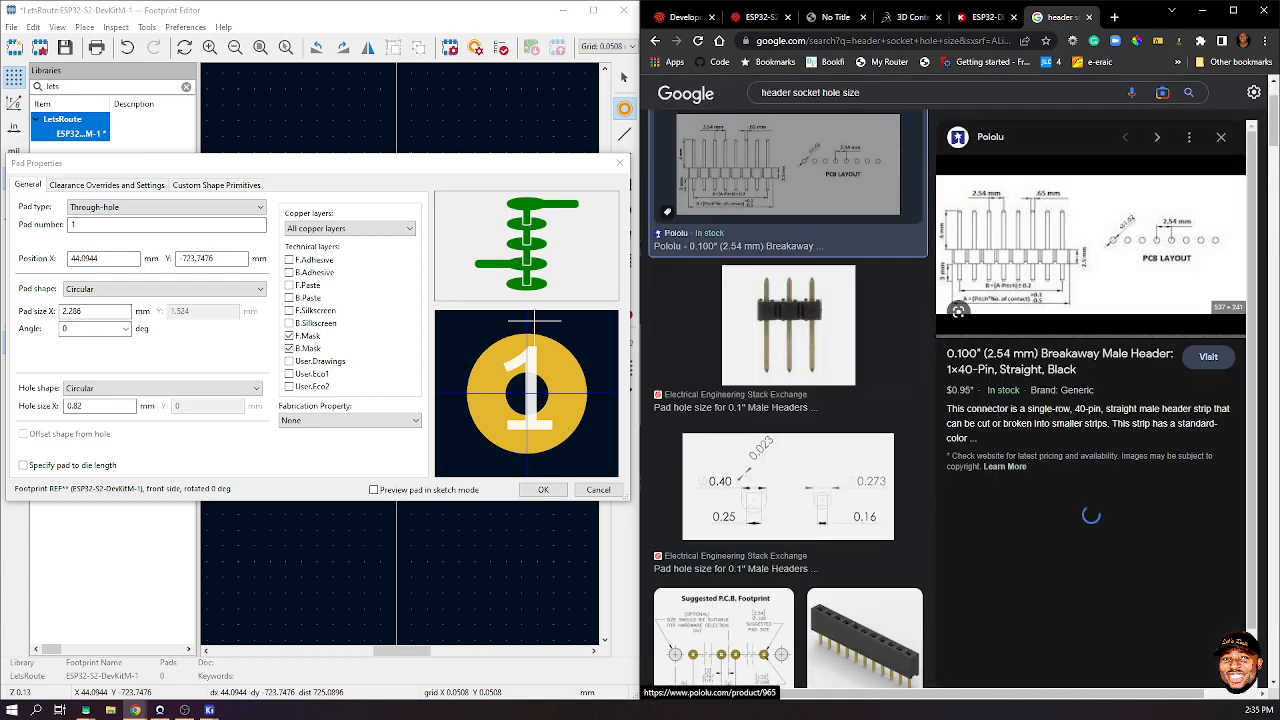
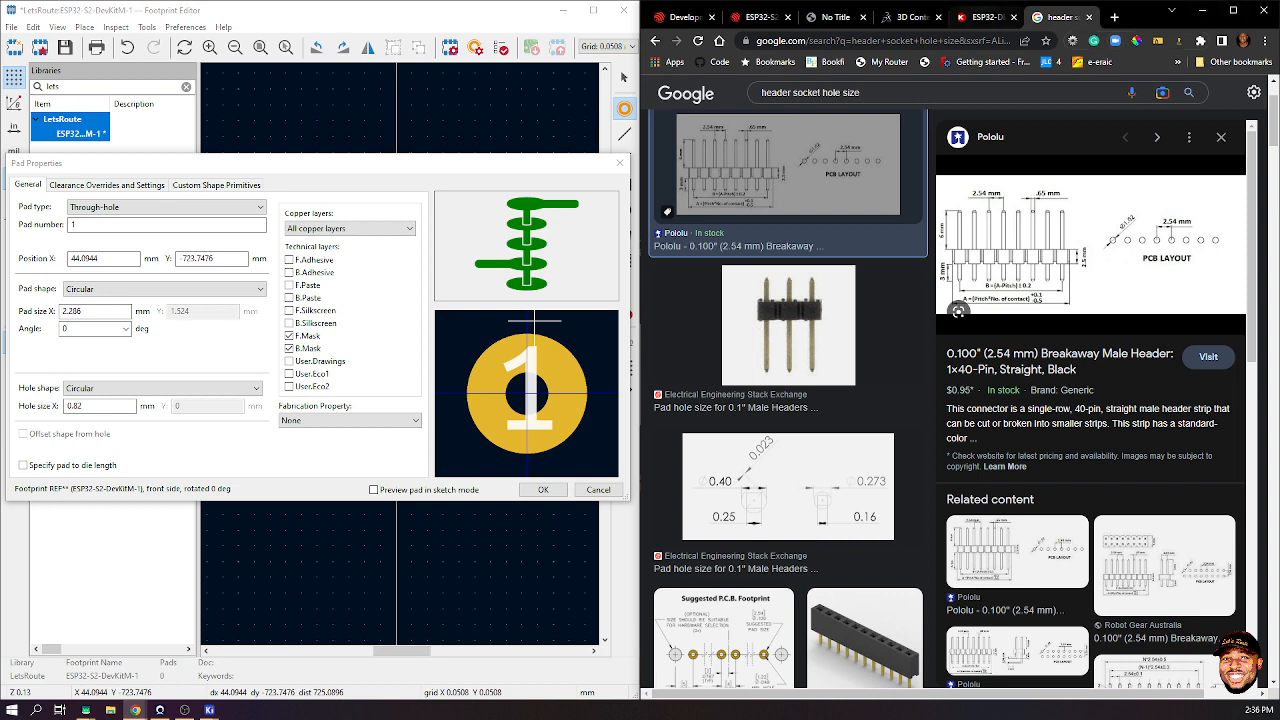
- Compare the board drawing, try 1.52 in place of the 2.286 pad size, then discard the pad settings
left_click(835, 17)
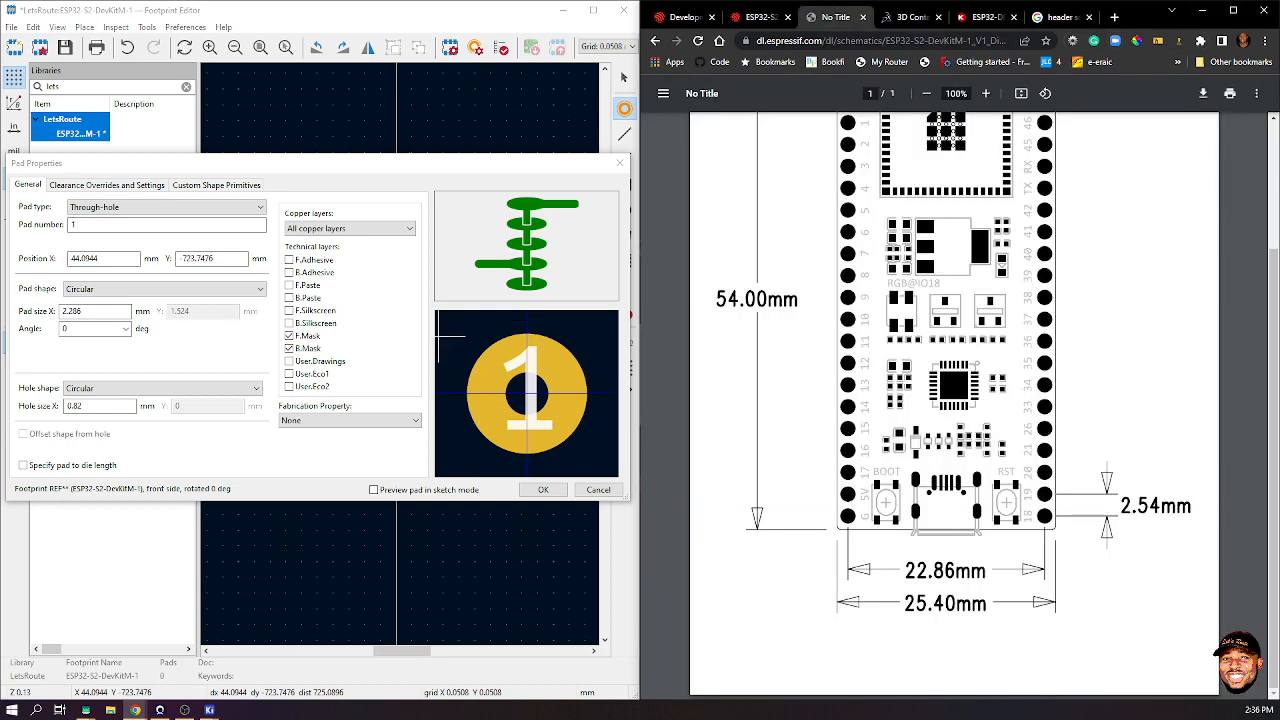
left_click(86, 406)
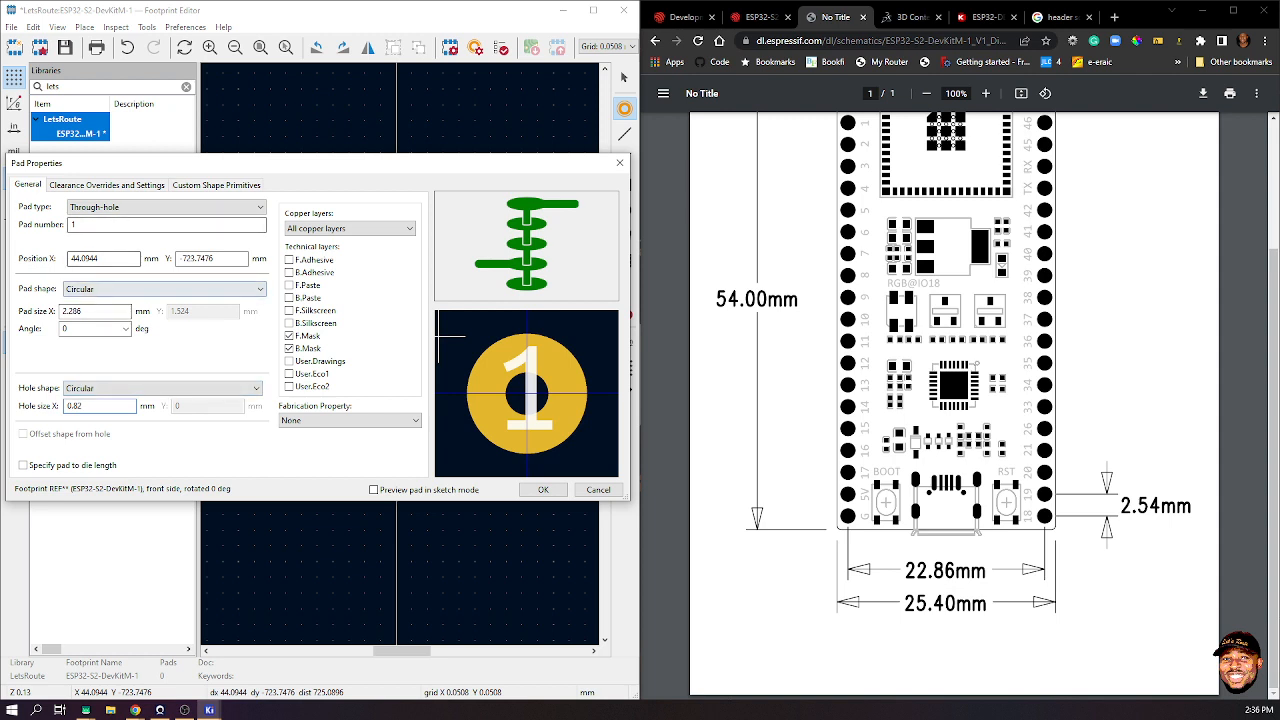
left_click_drag(85, 311, 62, 311)
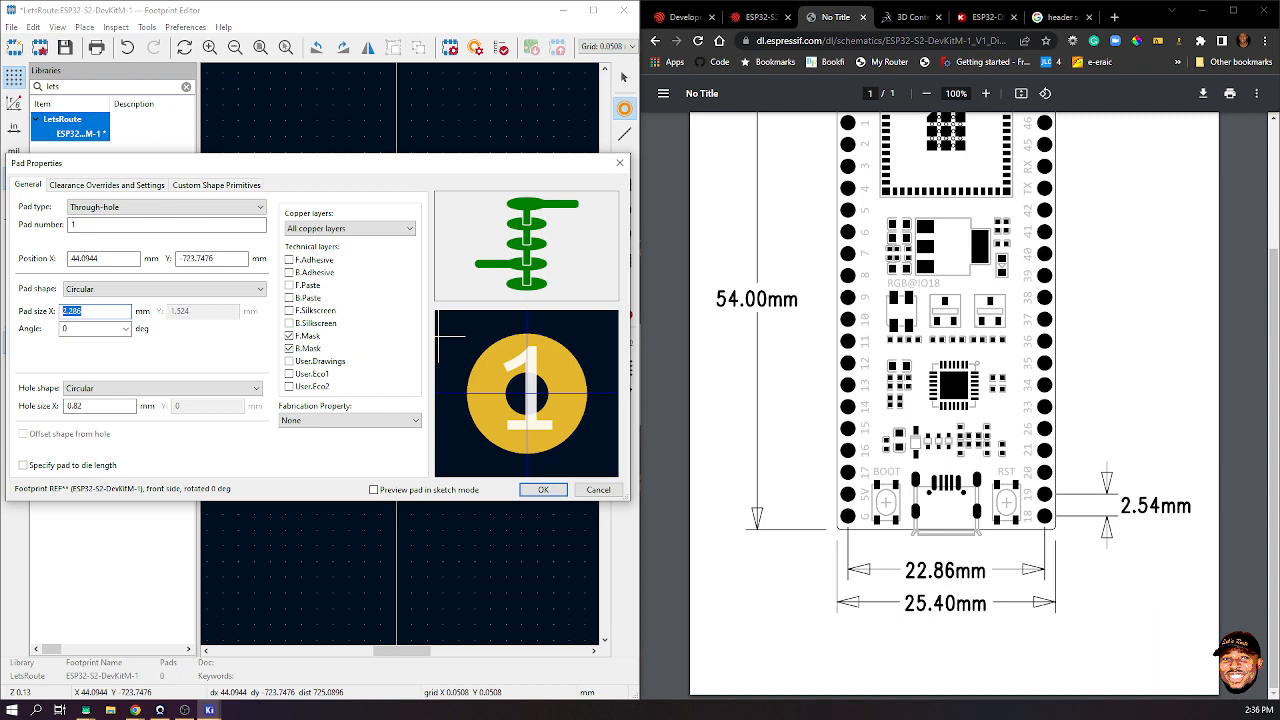
type("1.")
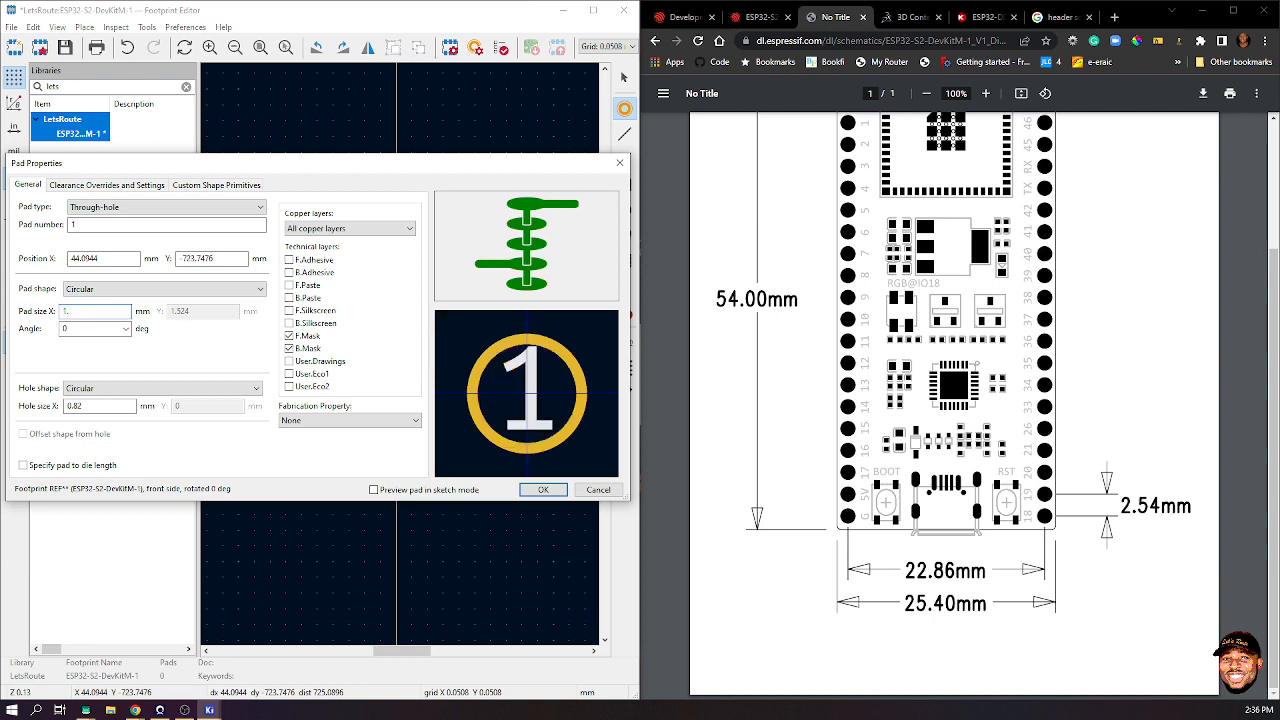
type("52")
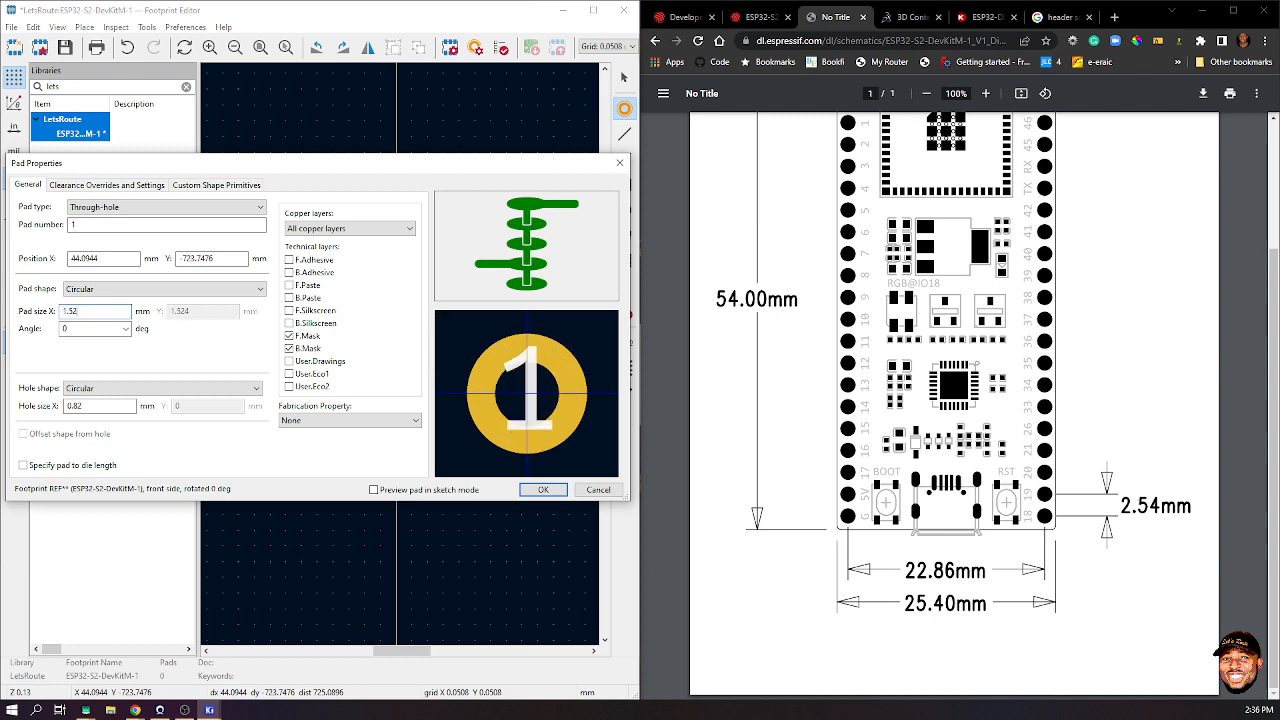
left_click(1062, 17)
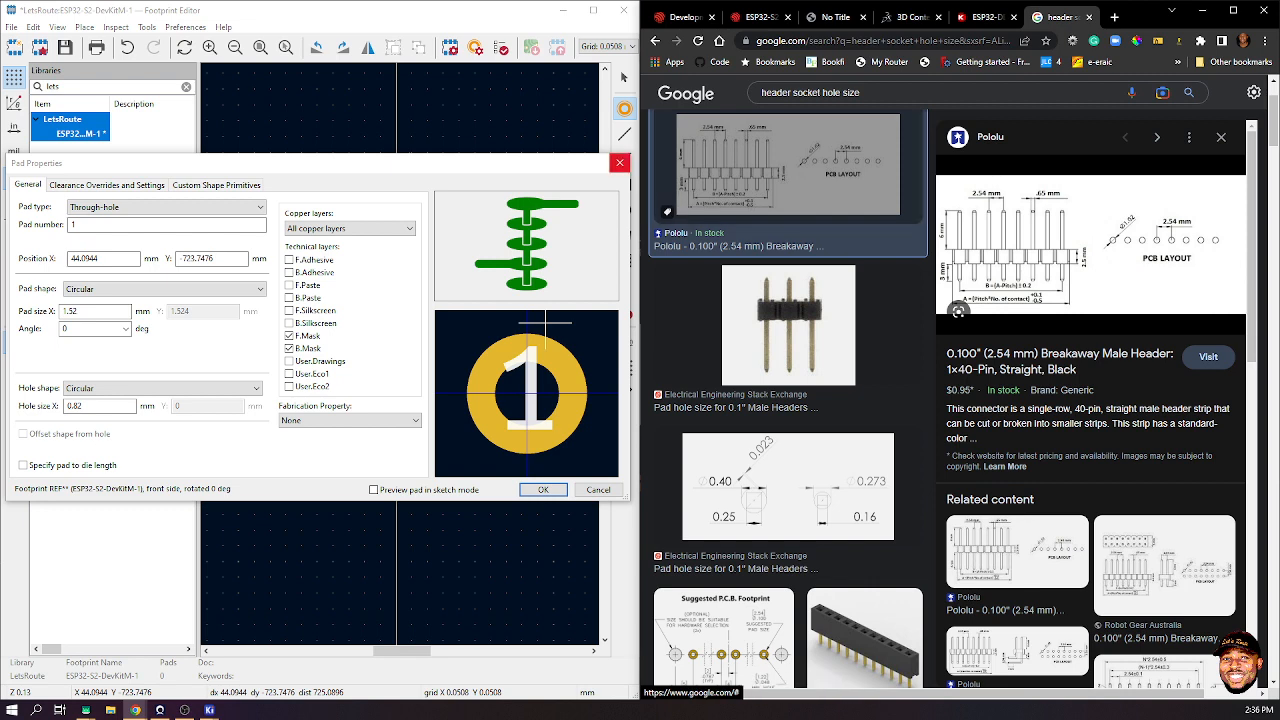
left_click(620, 162)
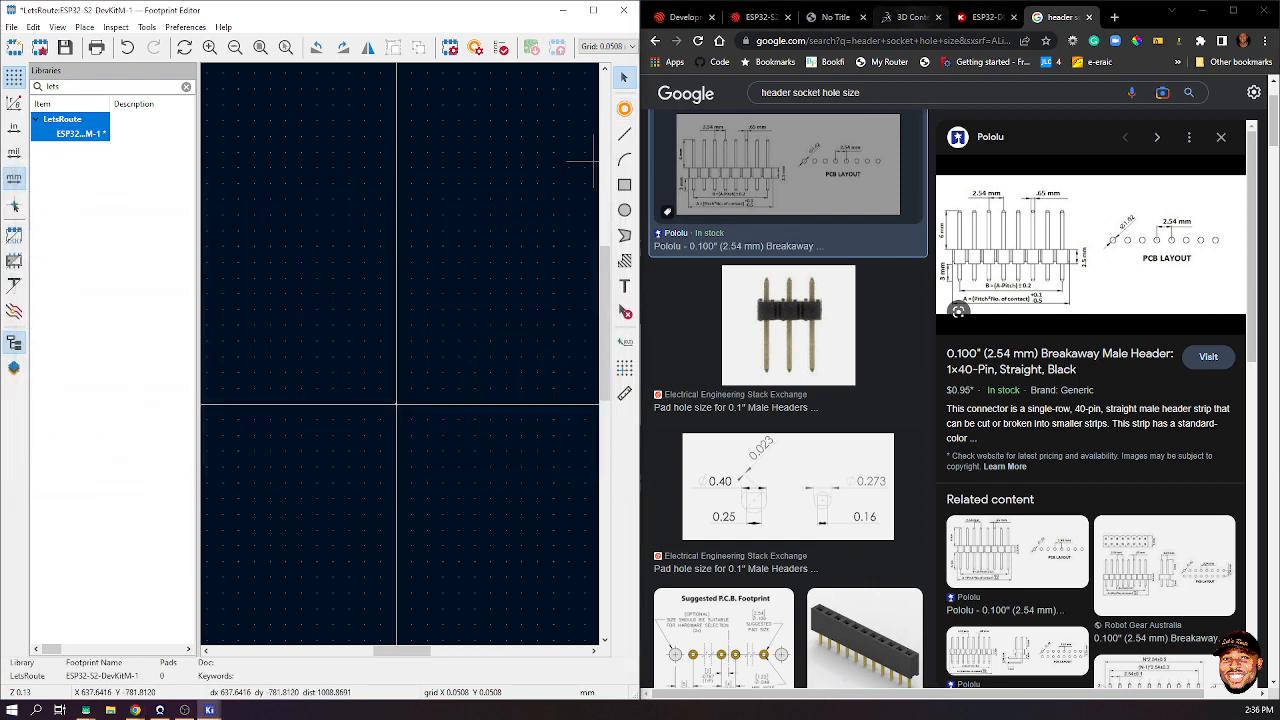
- Glance at the ESP-32S board model page, then save the ESP32-S2 footprint
left_click(910, 17)
left_click(423, 229)
key("ctrl+s")
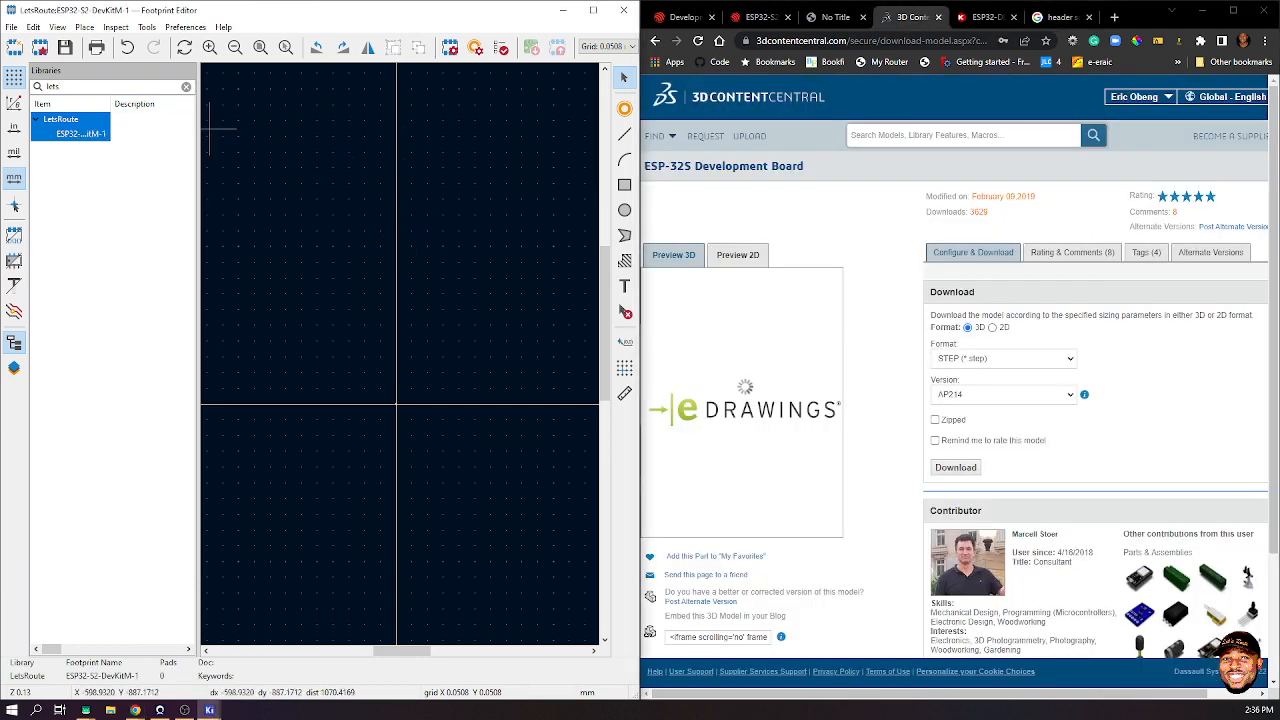
- Filter the footprint libraries by 'header' and widen the panel and name column
key("BackSpace")
key("BackSpace")
key("BackSpace")
key("BackSpace")
type("he")
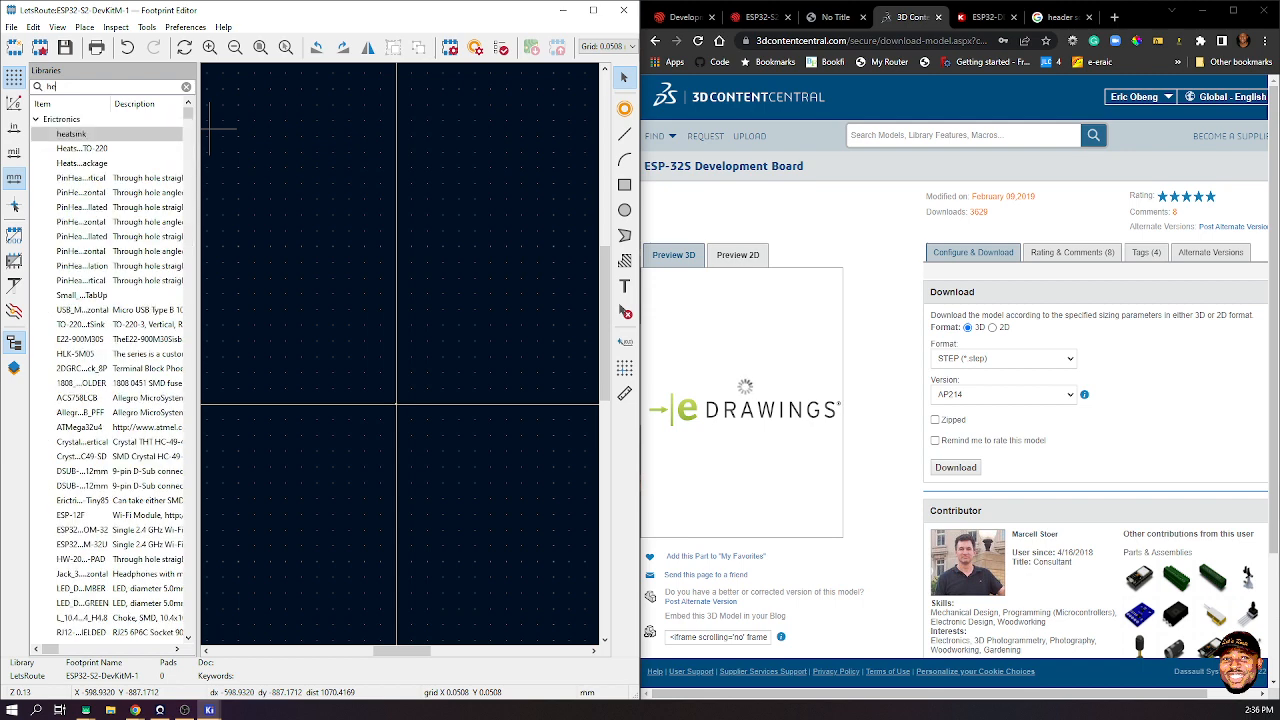
type("ader sock")
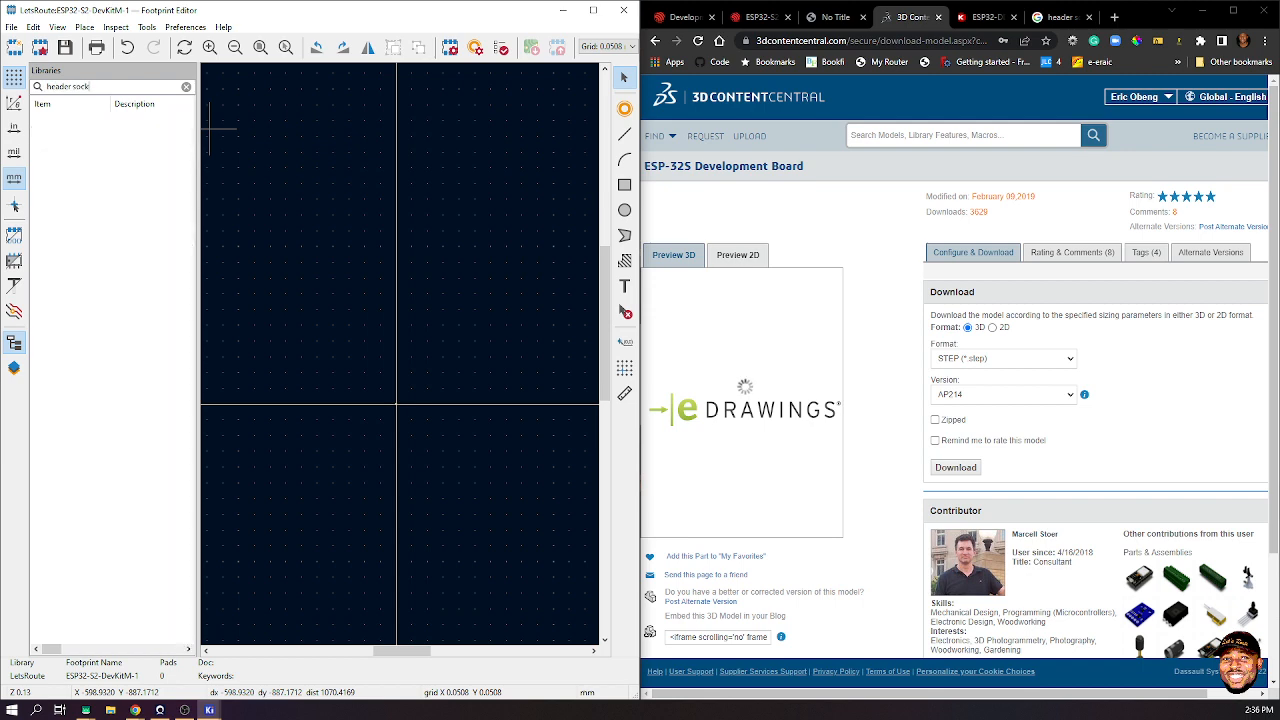
key("BackSpace")
key("BackSpace")
key("BackSpace")
key("BackSpace")
key("BackSpace")
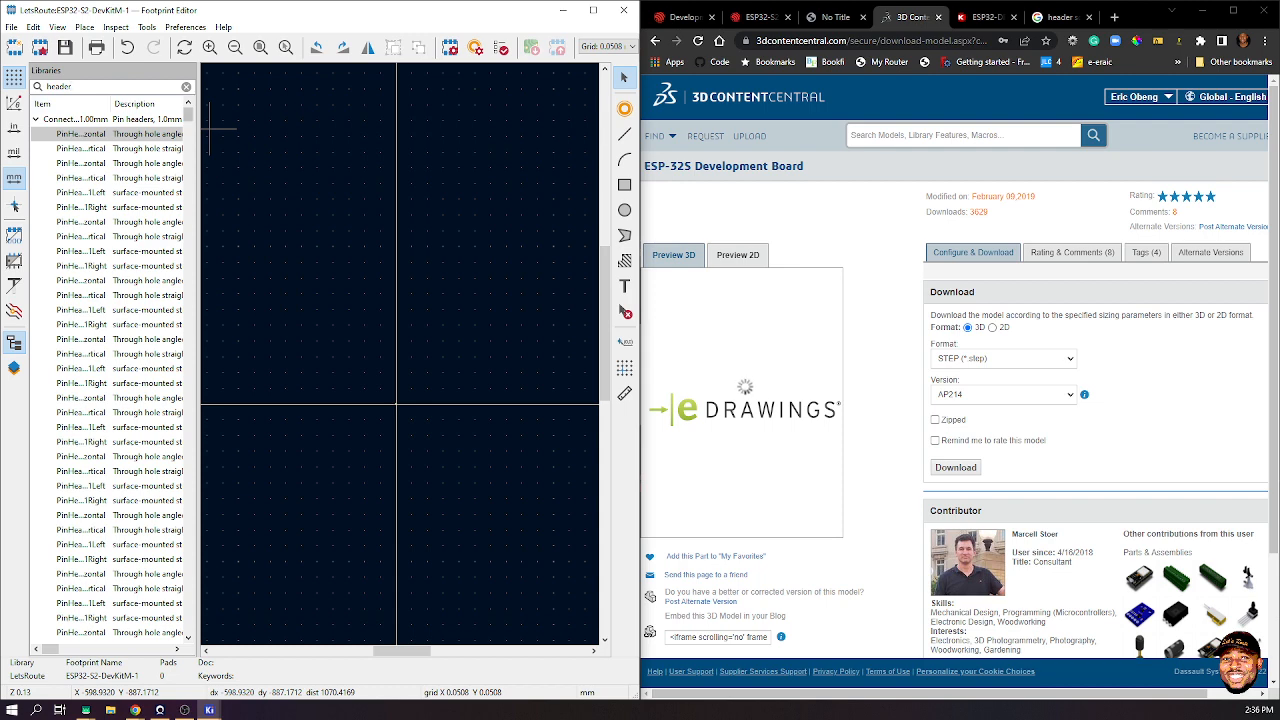
left_click_drag(199, 350, 340, 350)
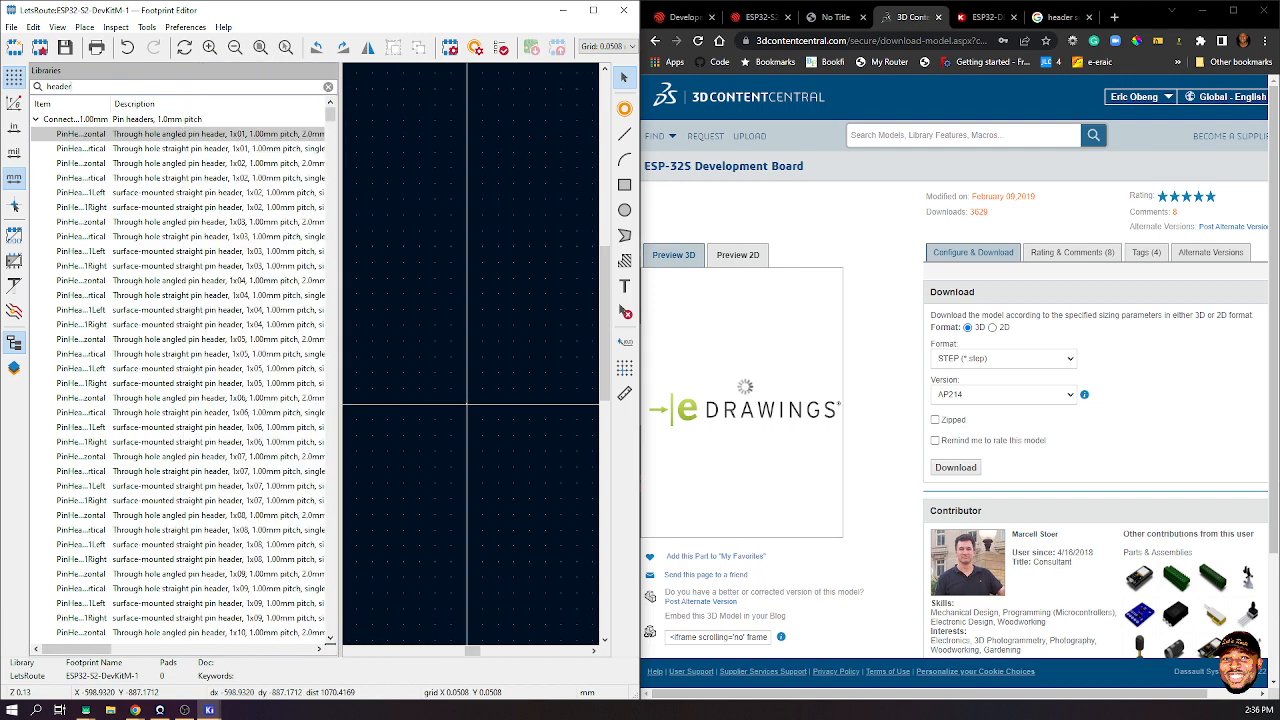
left_click_drag(110, 103, 219, 103)
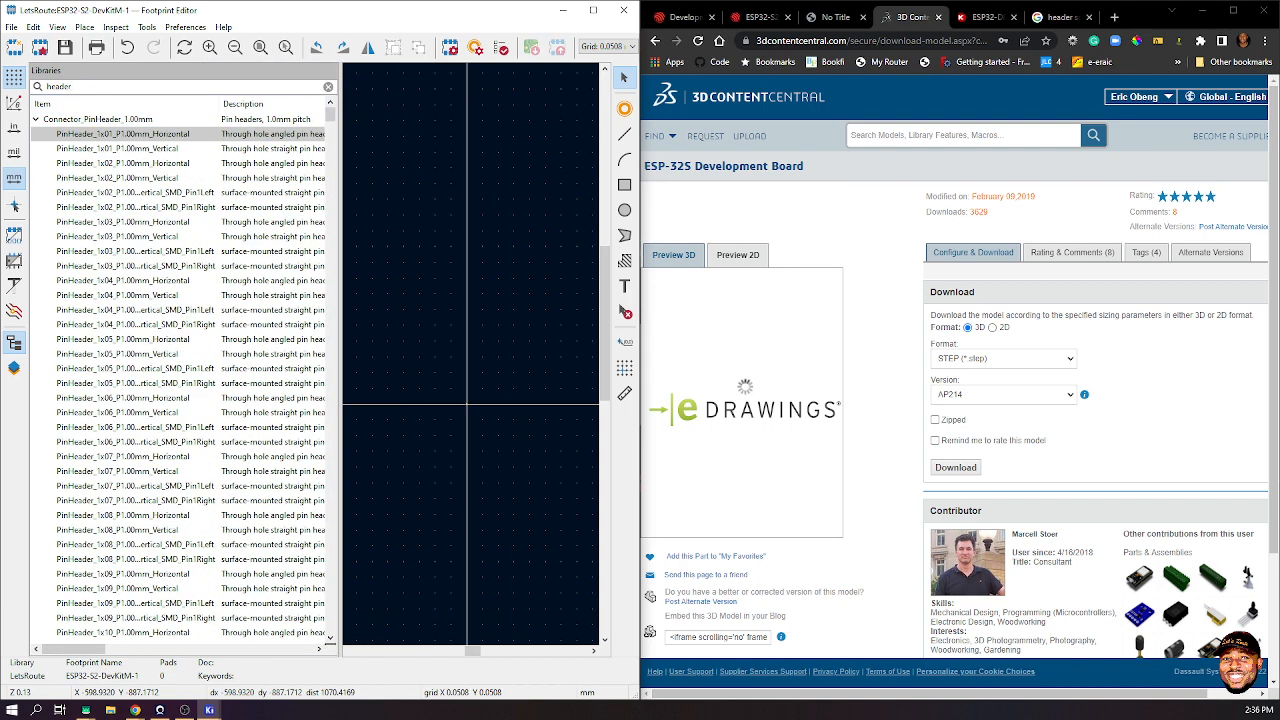
- Open the stock PinHeader_1x12_P2.54mm_Vertical footprint for reference
scroll(180, 380, "down", 19)
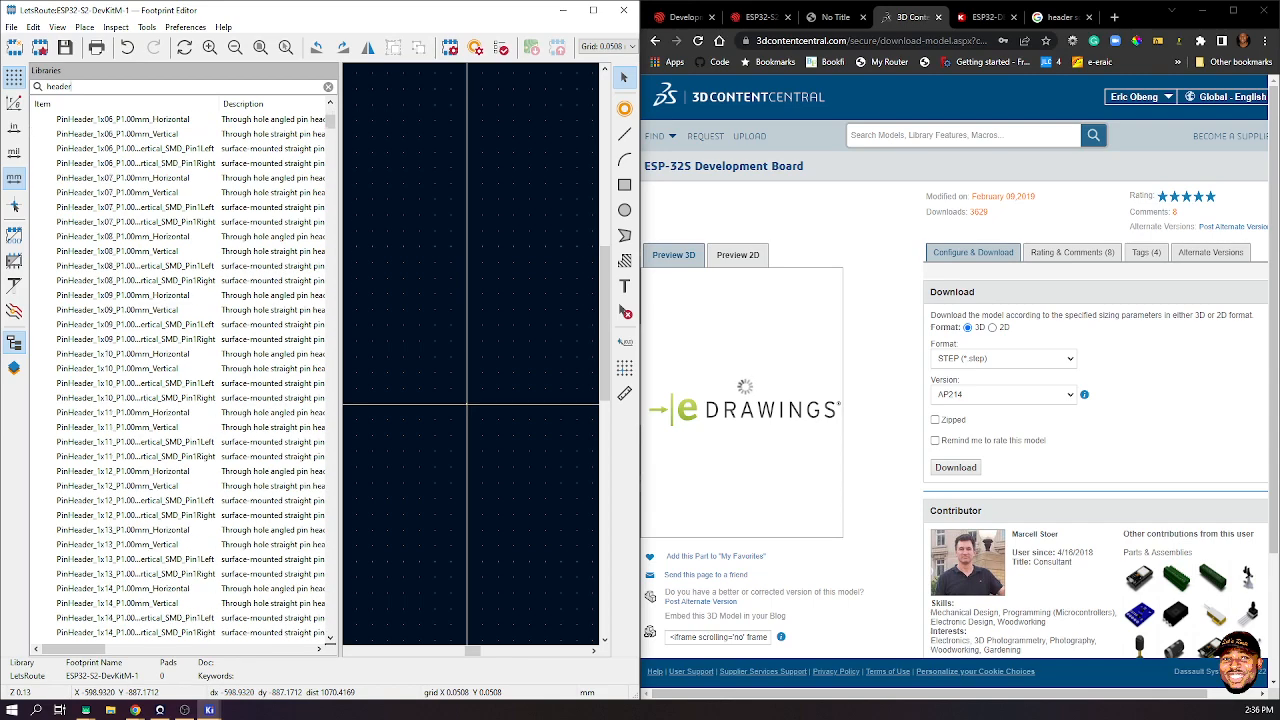
scroll(180, 380, "down", 20)
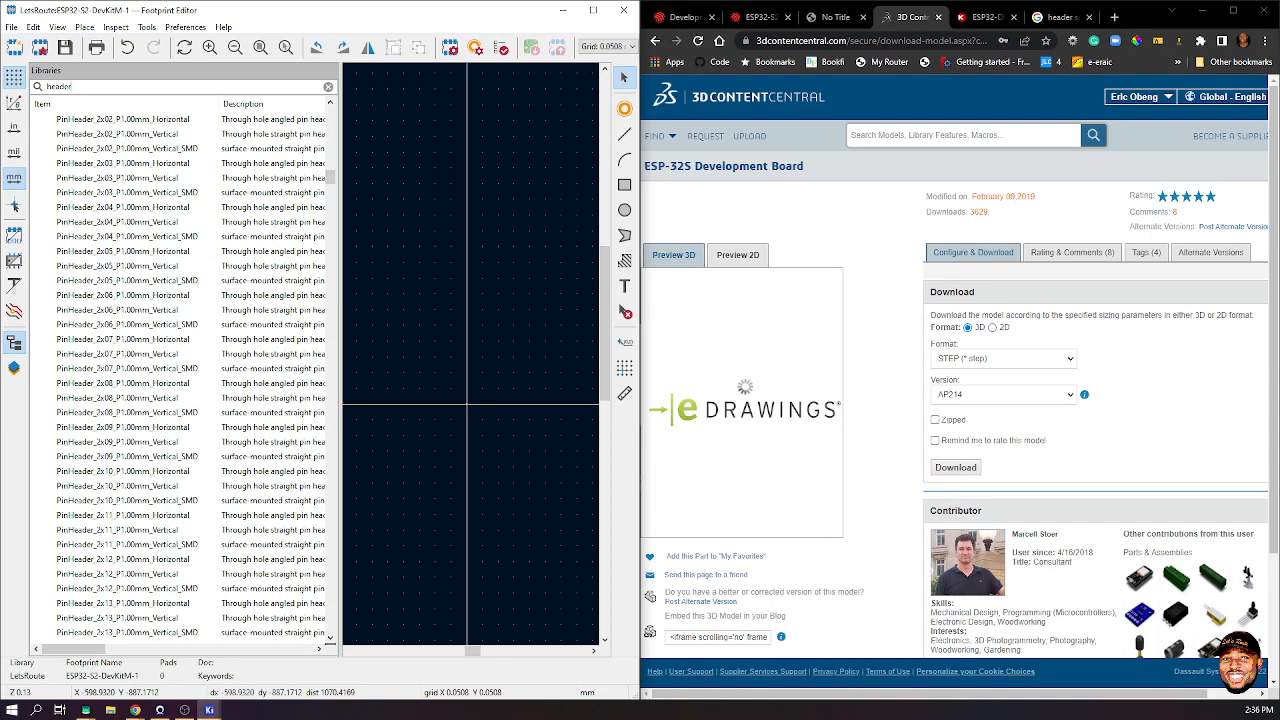
scroll(180, 380, "down", 20)
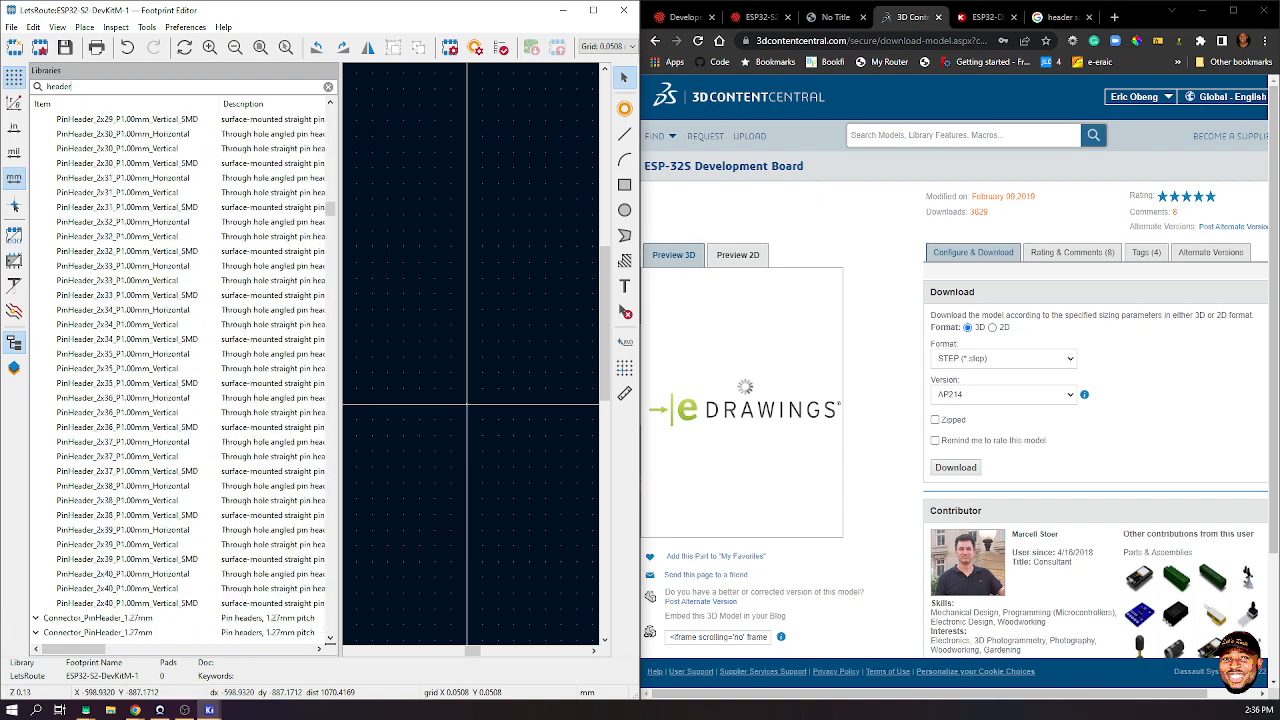
scroll(180, 380, "down", 20)
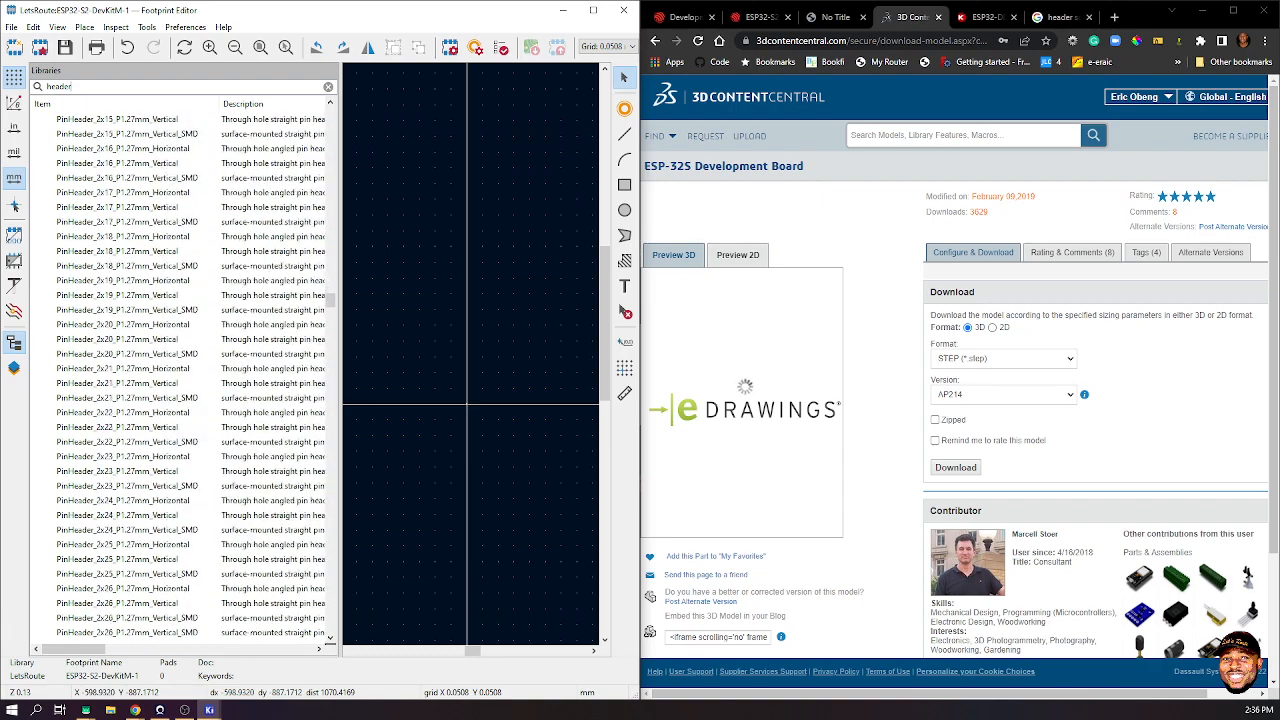
scroll(180, 380, "down", 20)
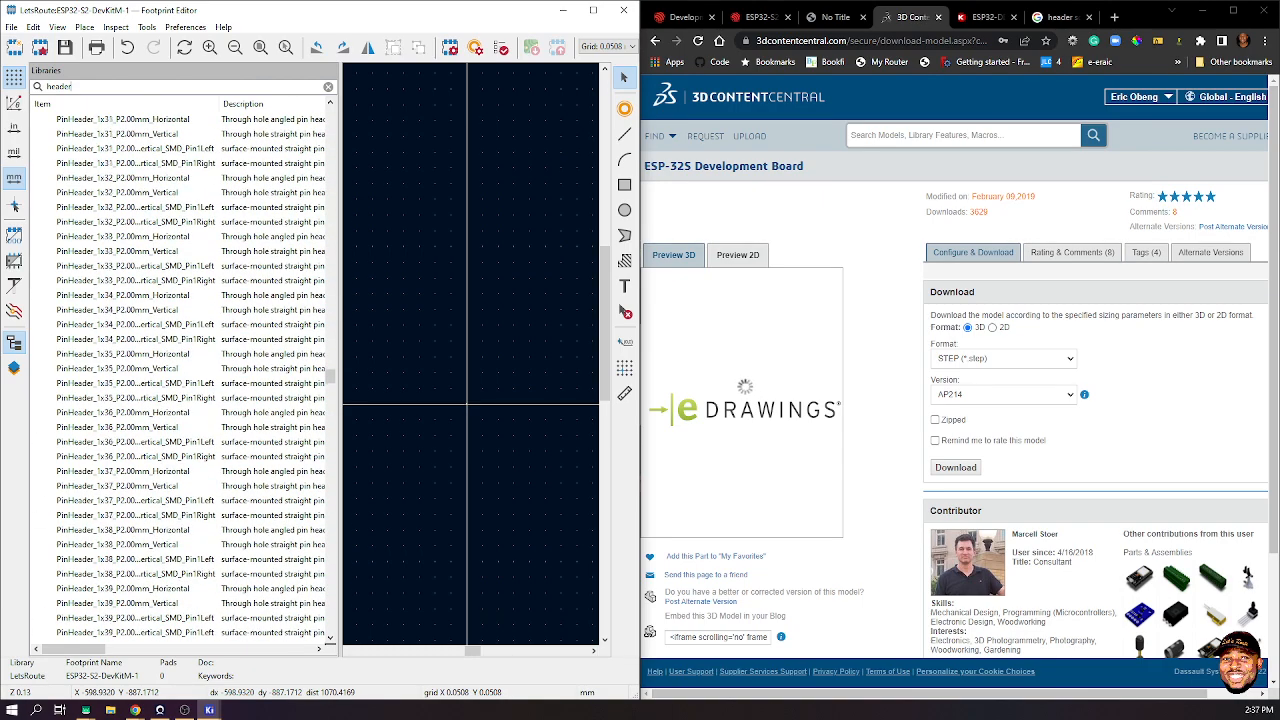
scroll(180, 380, "down", 20)
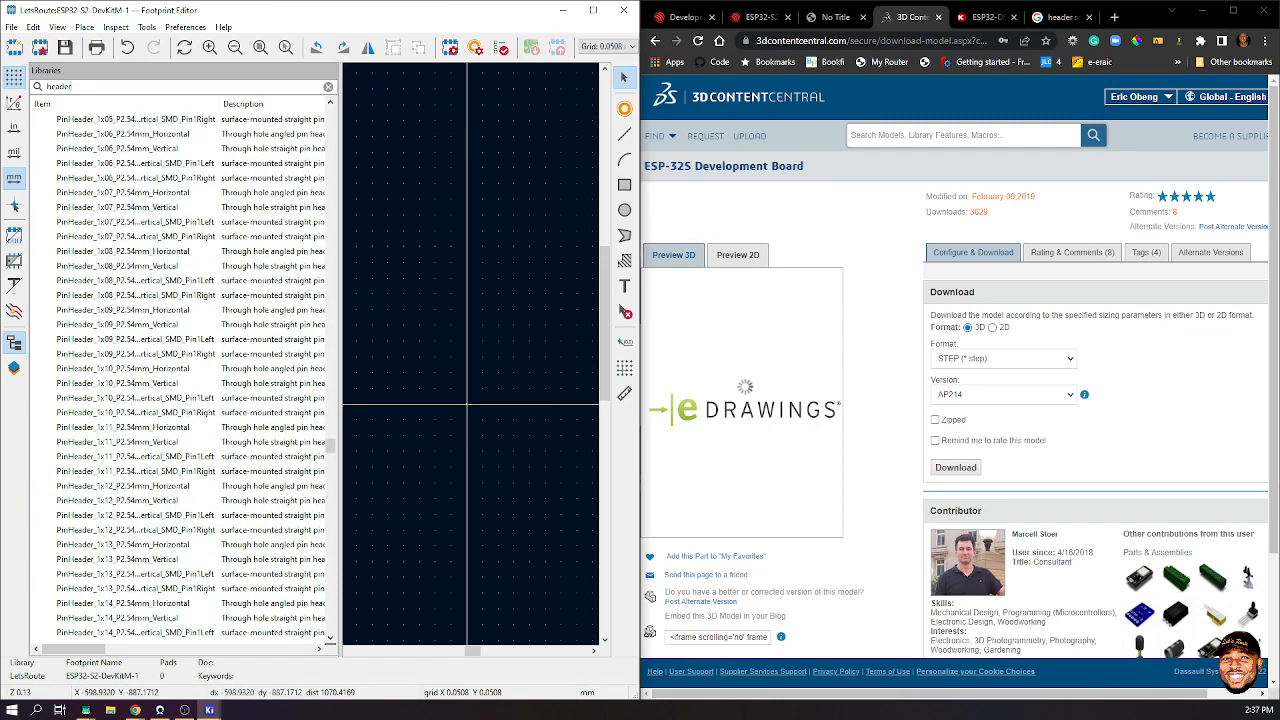
double_click(117, 500)
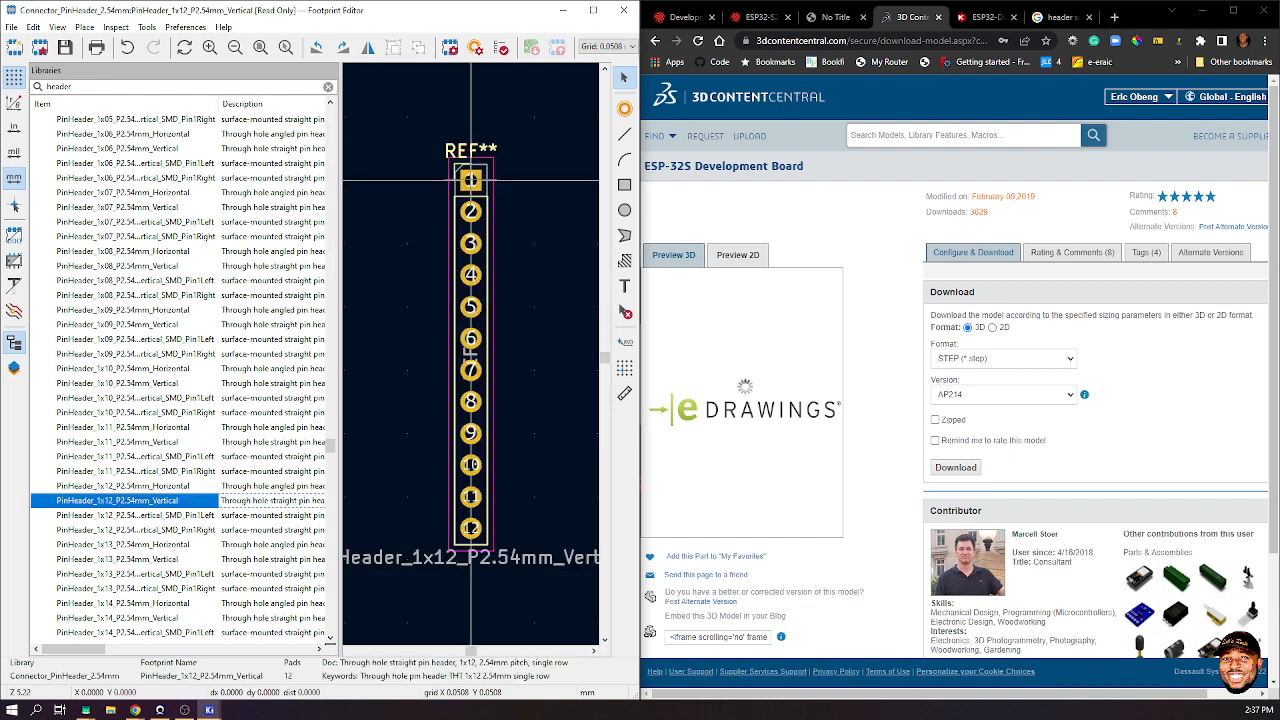
- Measure the pin header's pad 3 drill hole (about 1.0 mm) and select the old library filter text
scroll(476, 365, "up", 5)
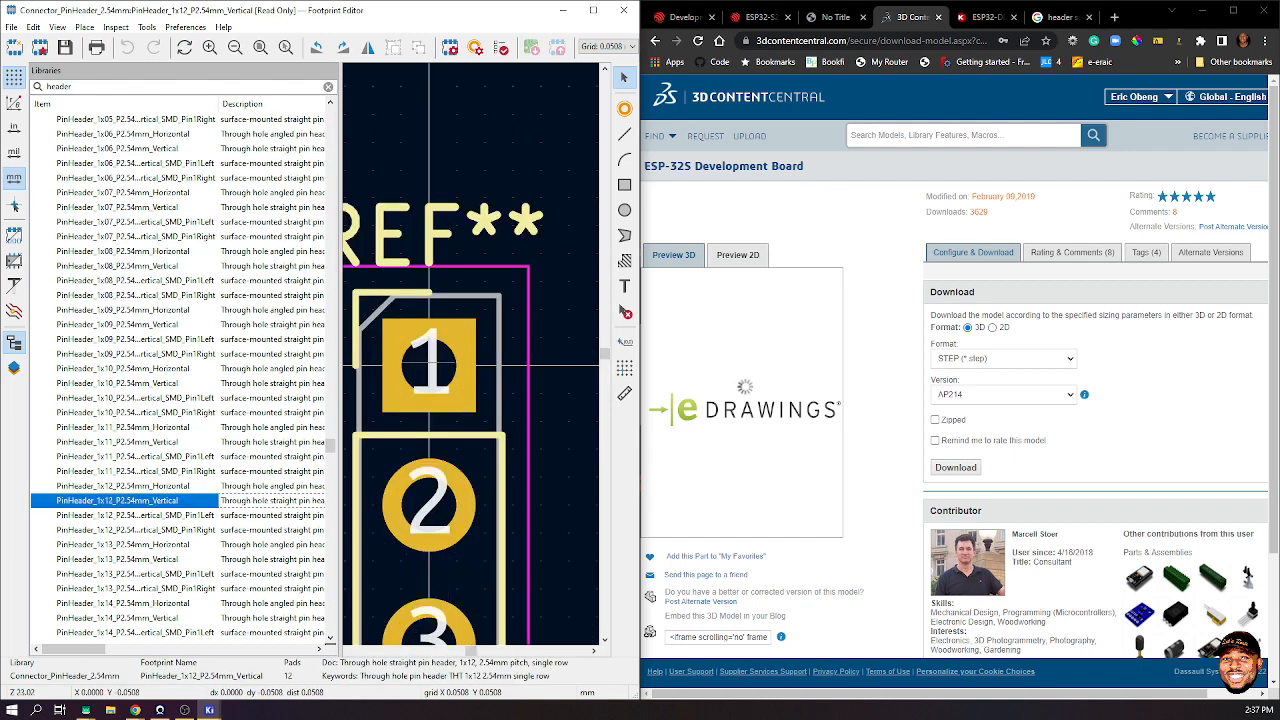
scroll(430, 362, "up", 1)
scroll(470, 490, "up", 1)
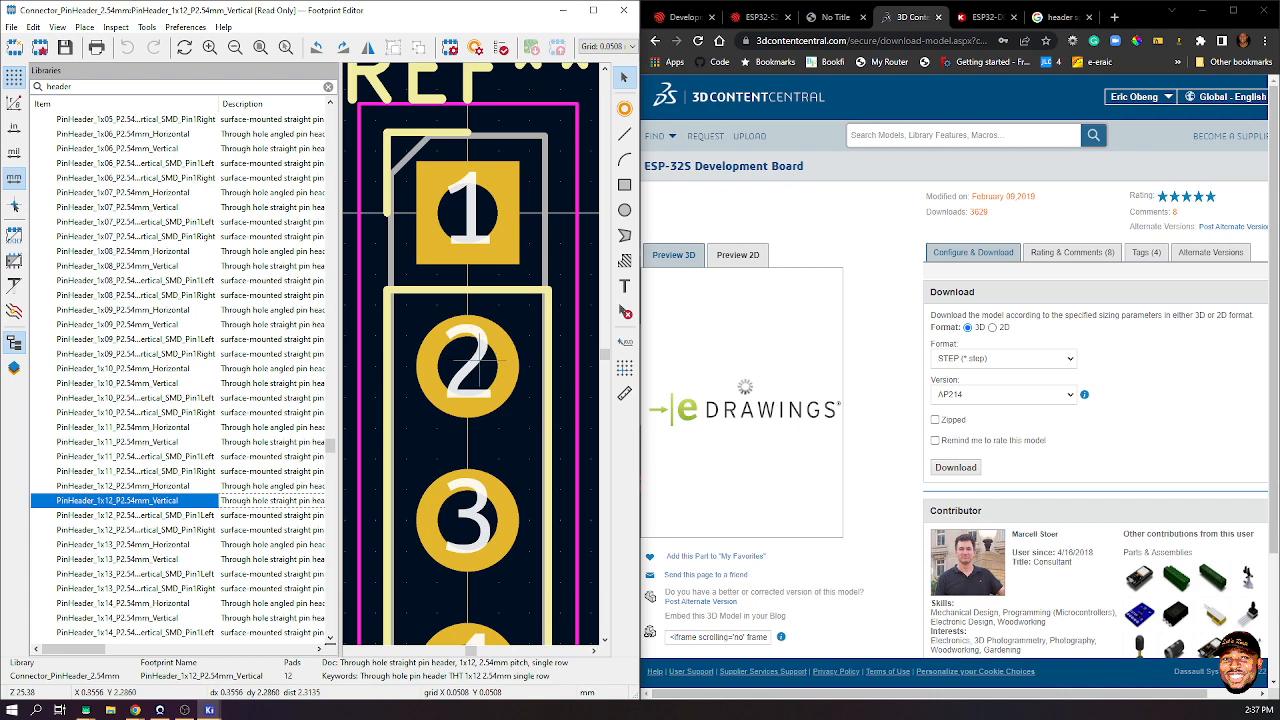
left_click(625, 393)
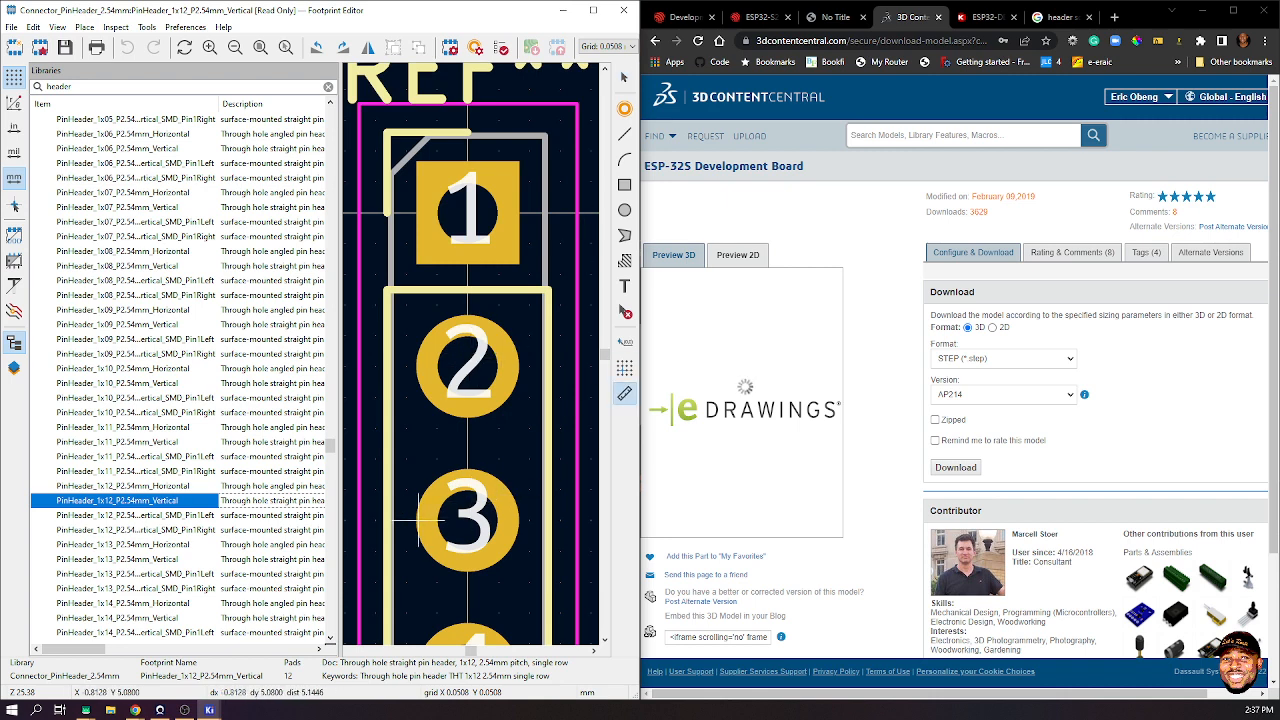
left_click(417, 518)
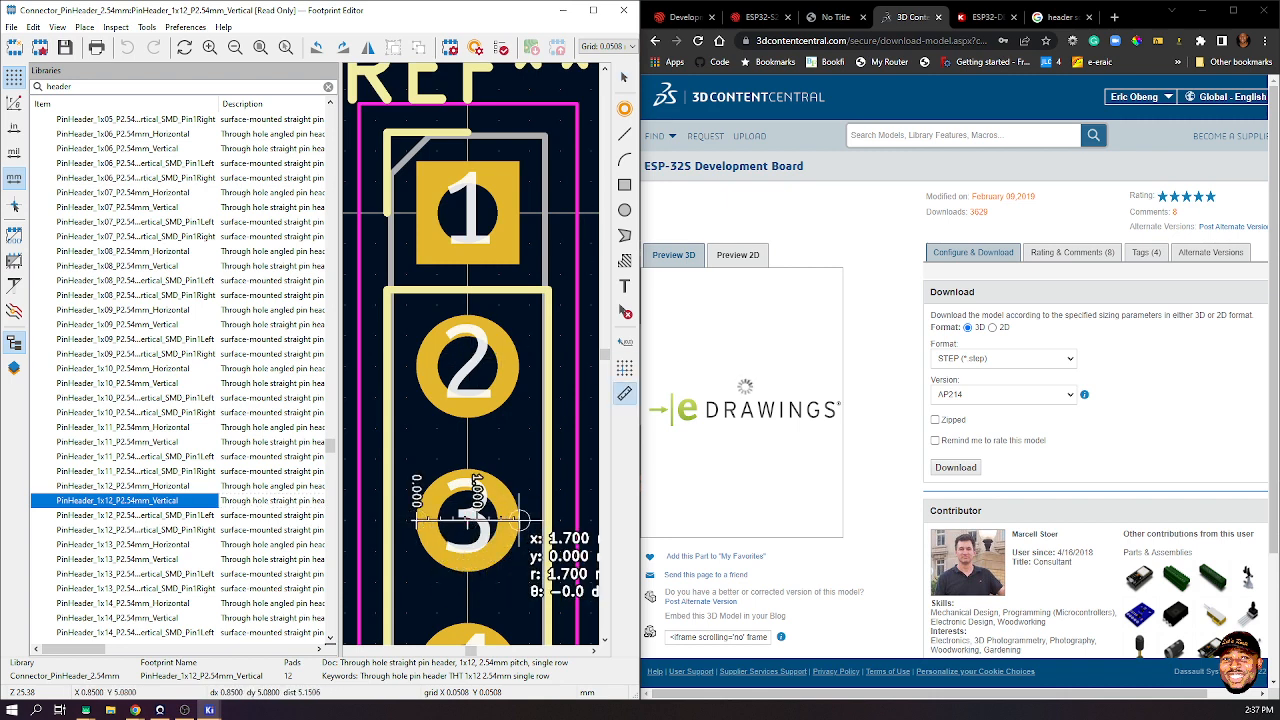
left_click(472, 488)
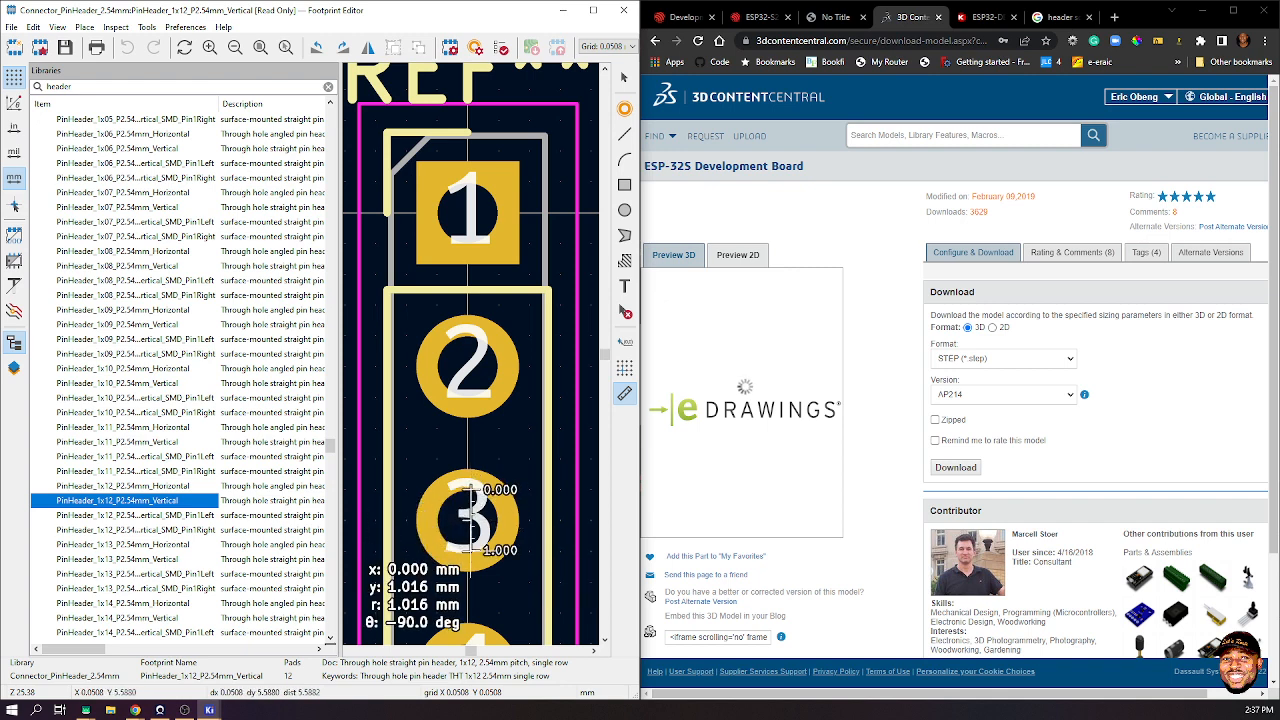
scroll(471, 548, "up", 3)
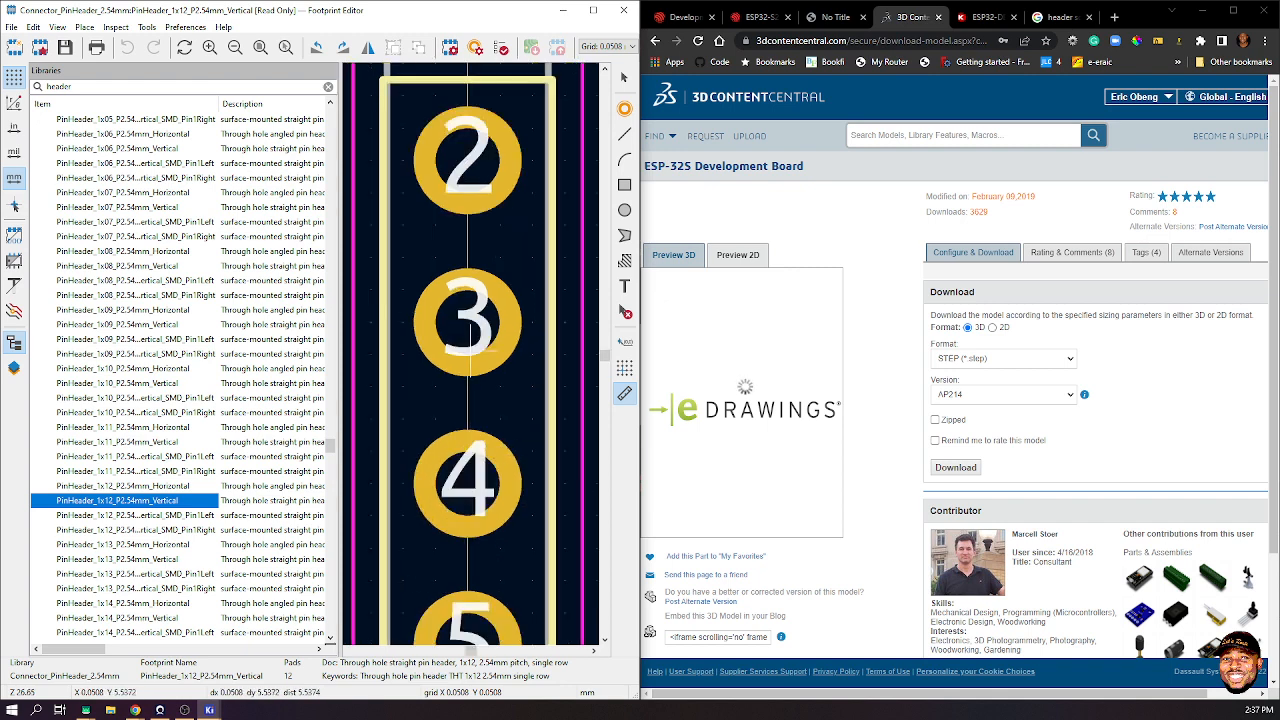
scroll(477, 355, "down", 2)
scroll(477, 355, "up", 1)
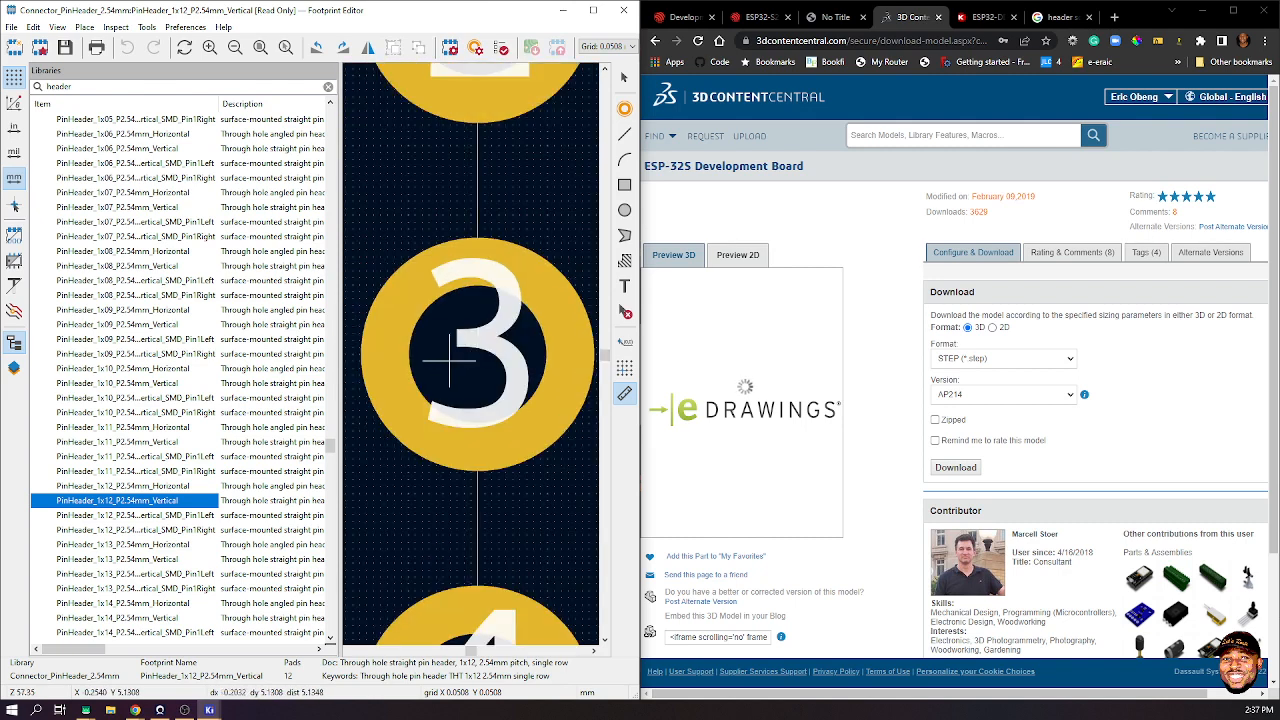
left_click(407, 353)
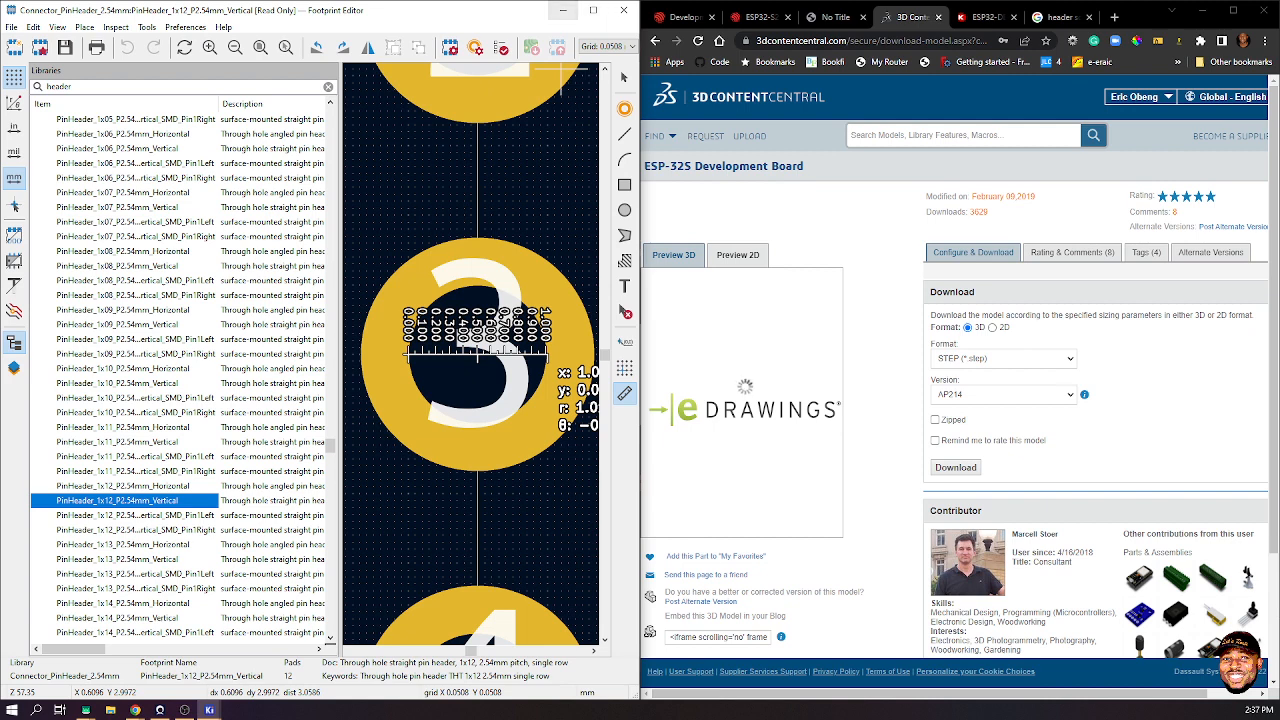
double_click(60, 87)
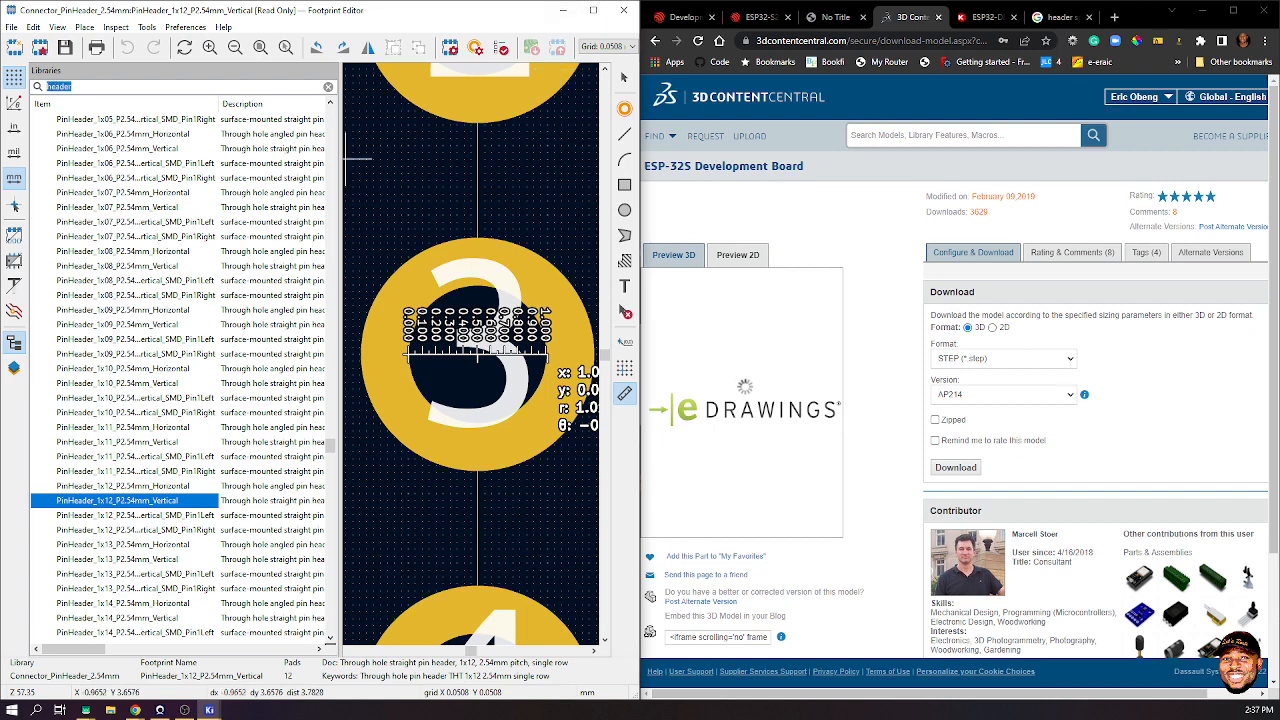
- Filter to 'lets', open LetsRoute's ESP32-S2-DevKitM-1 footprint and place a first pad
type("lets")
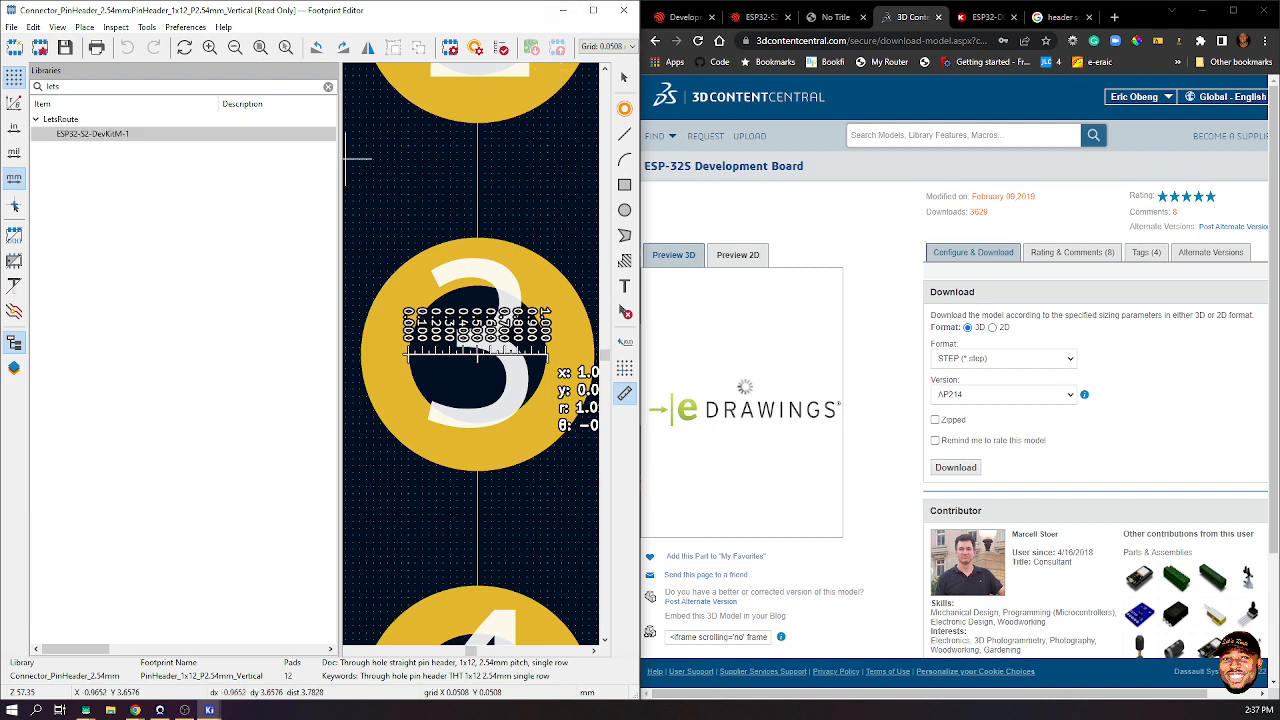
double_click(92, 133)
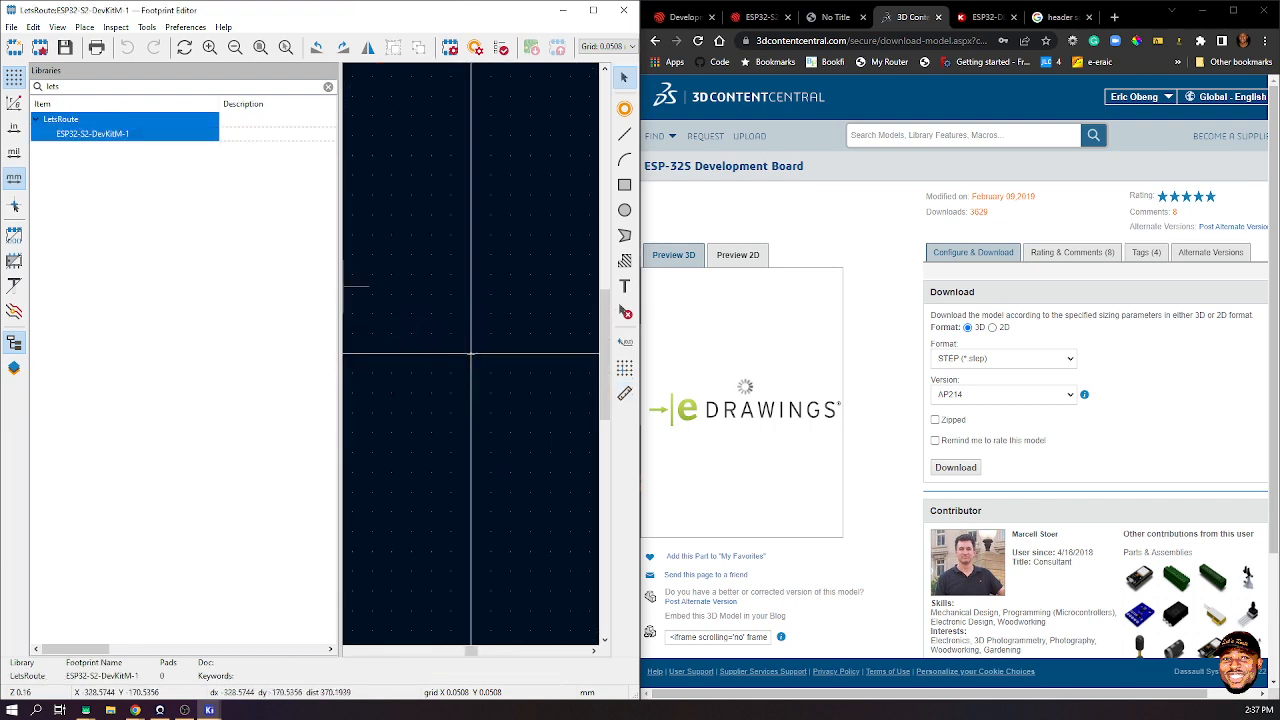
left_click_drag(341, 287, 197, 287)
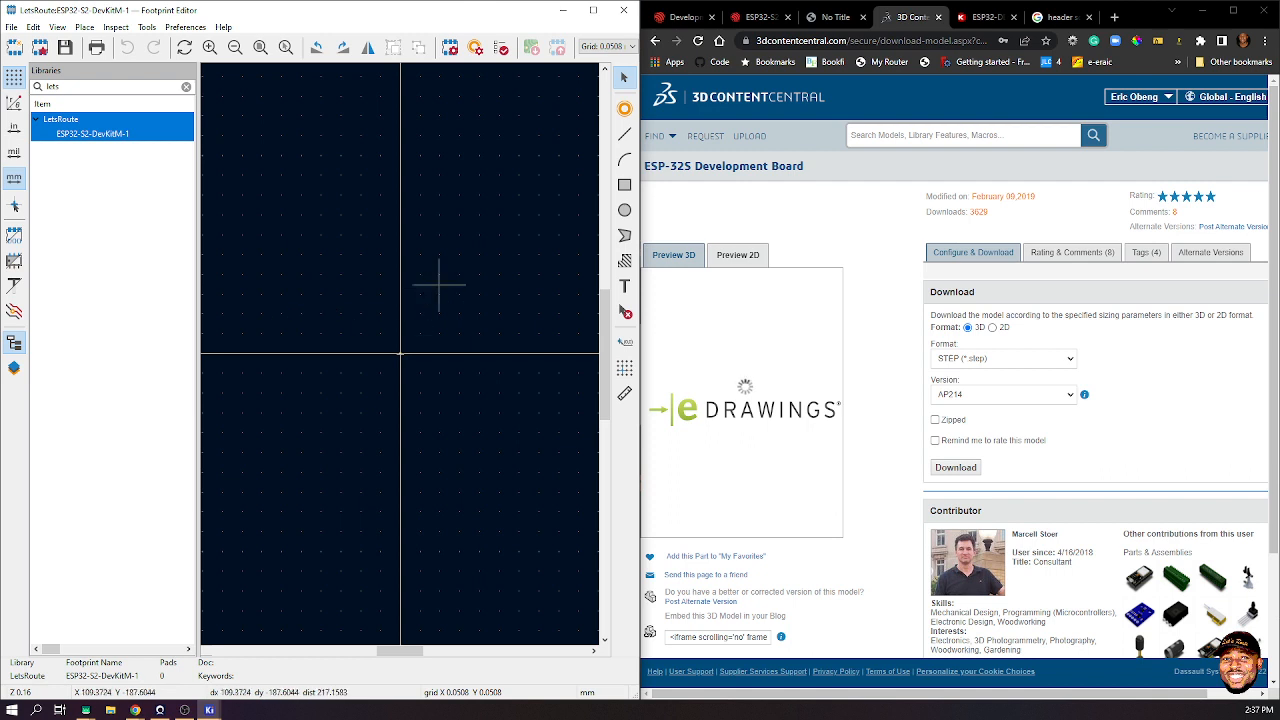
left_click(346, 266)
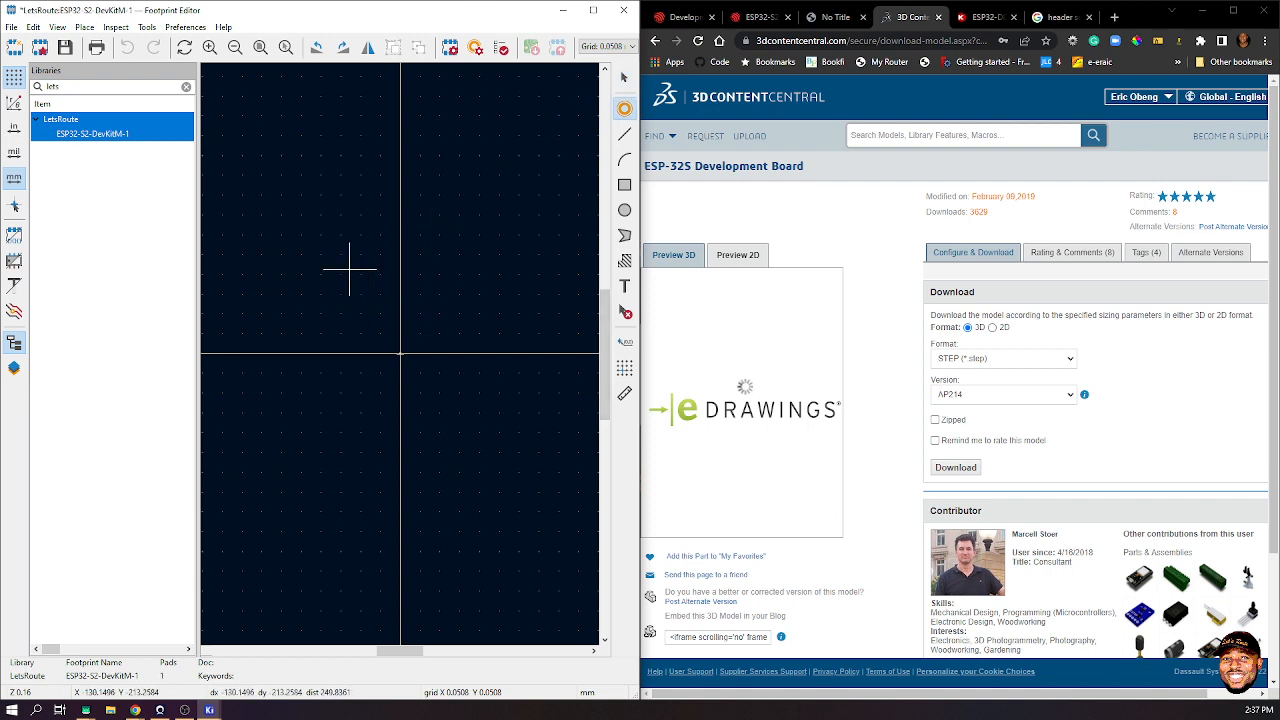
scroll(347, 265, "up", 5)
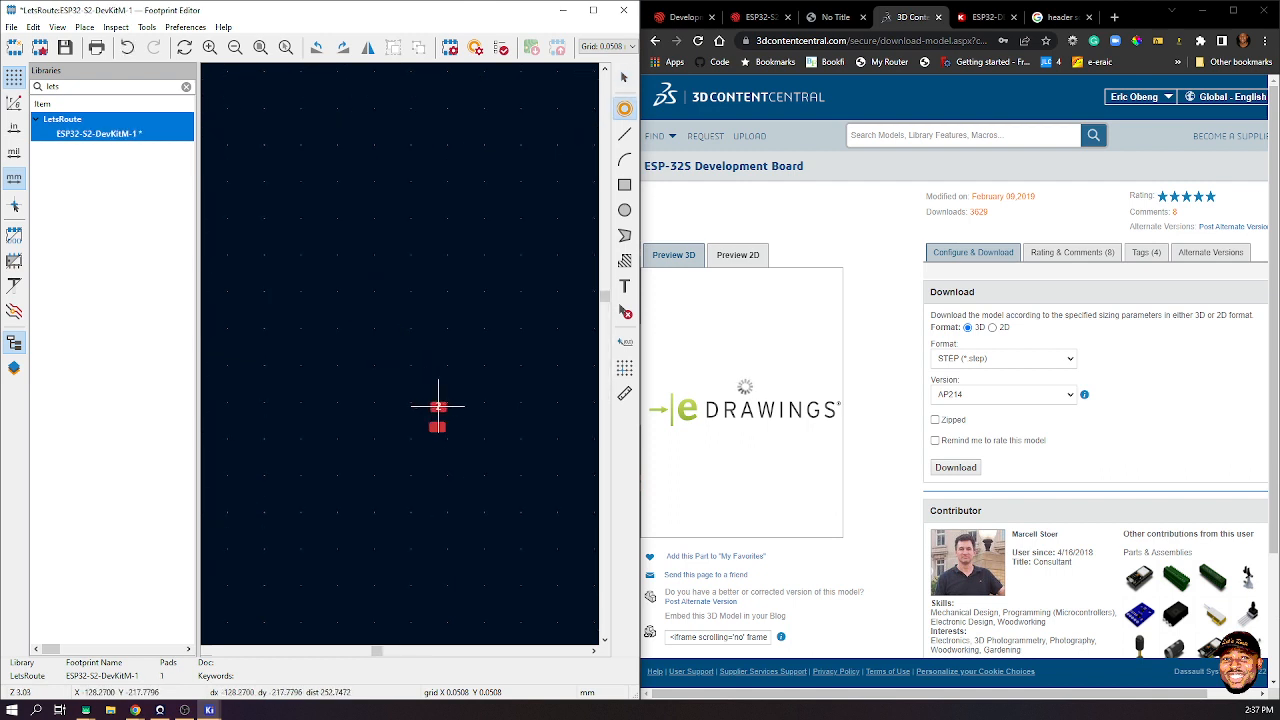
key("Escape")
- Make pad 1 a circular through-hole pad, 1.7 mm across with a 1 mm hole
left_click(443, 430)
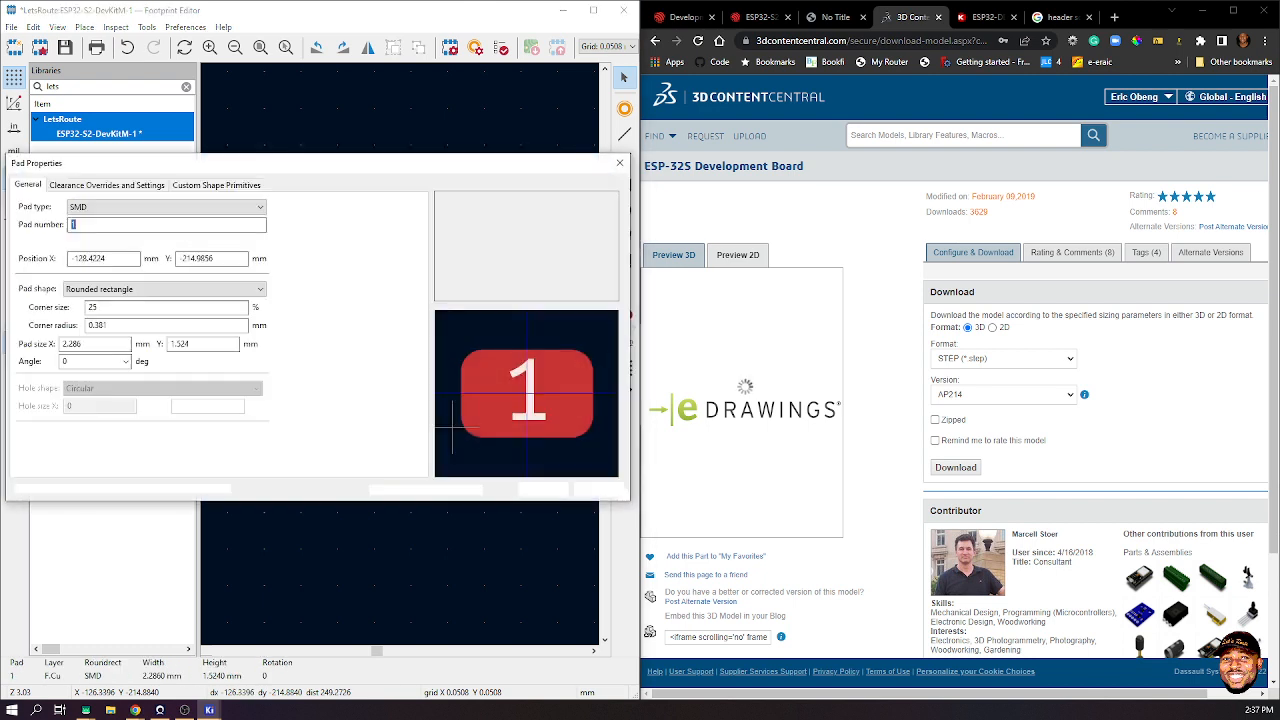
key("e")
left_click(165, 207)
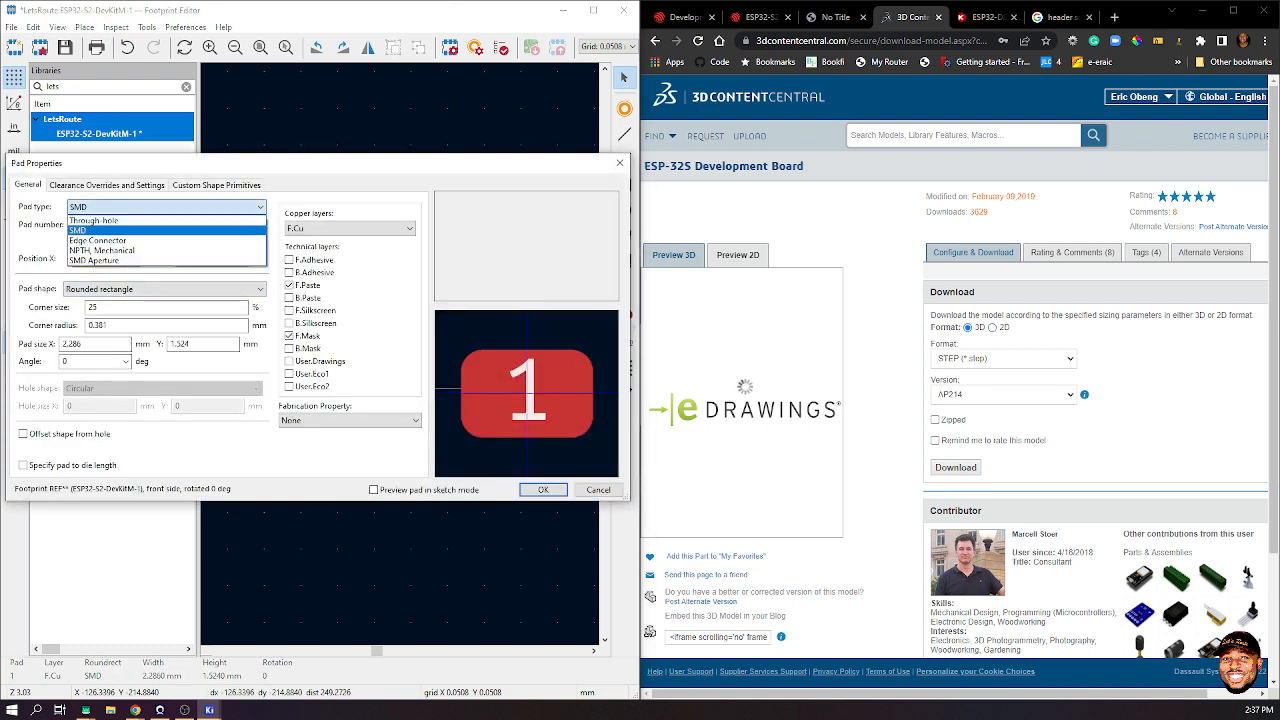
left_click(120, 219)
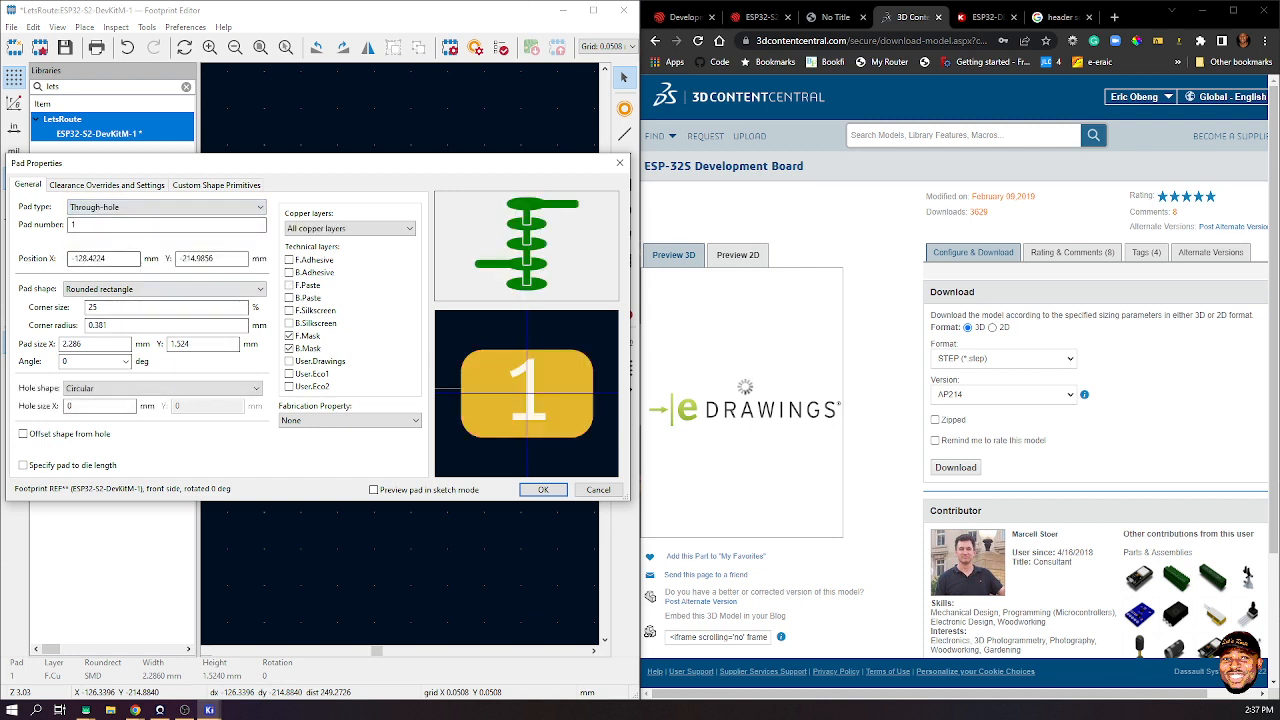
left_click(165, 289)
key("Up")
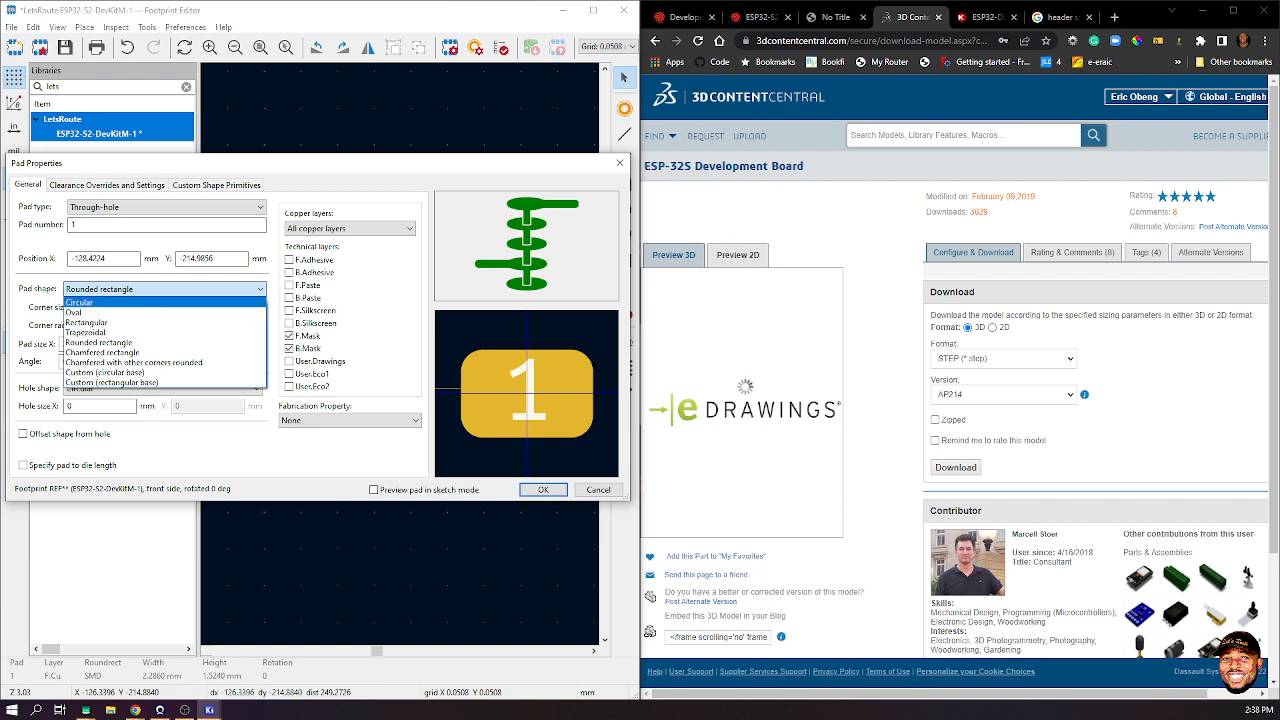
key("Return")
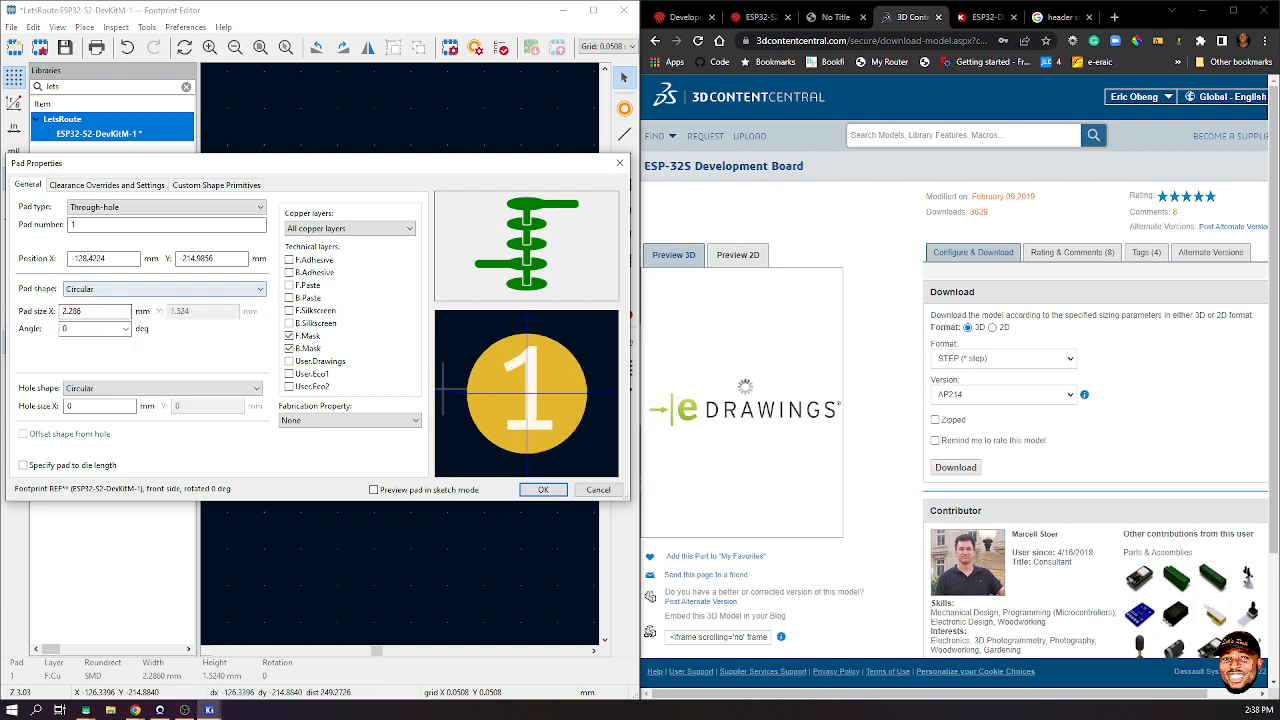
key("Tab")
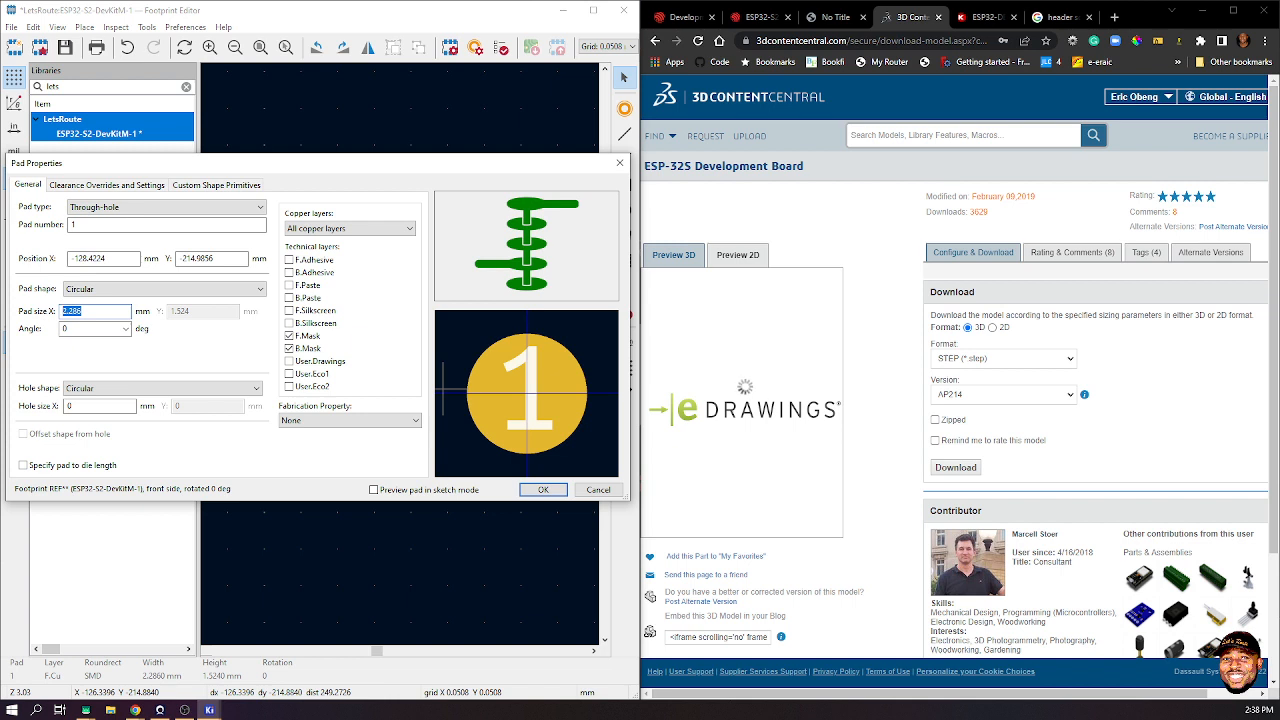
type("11")
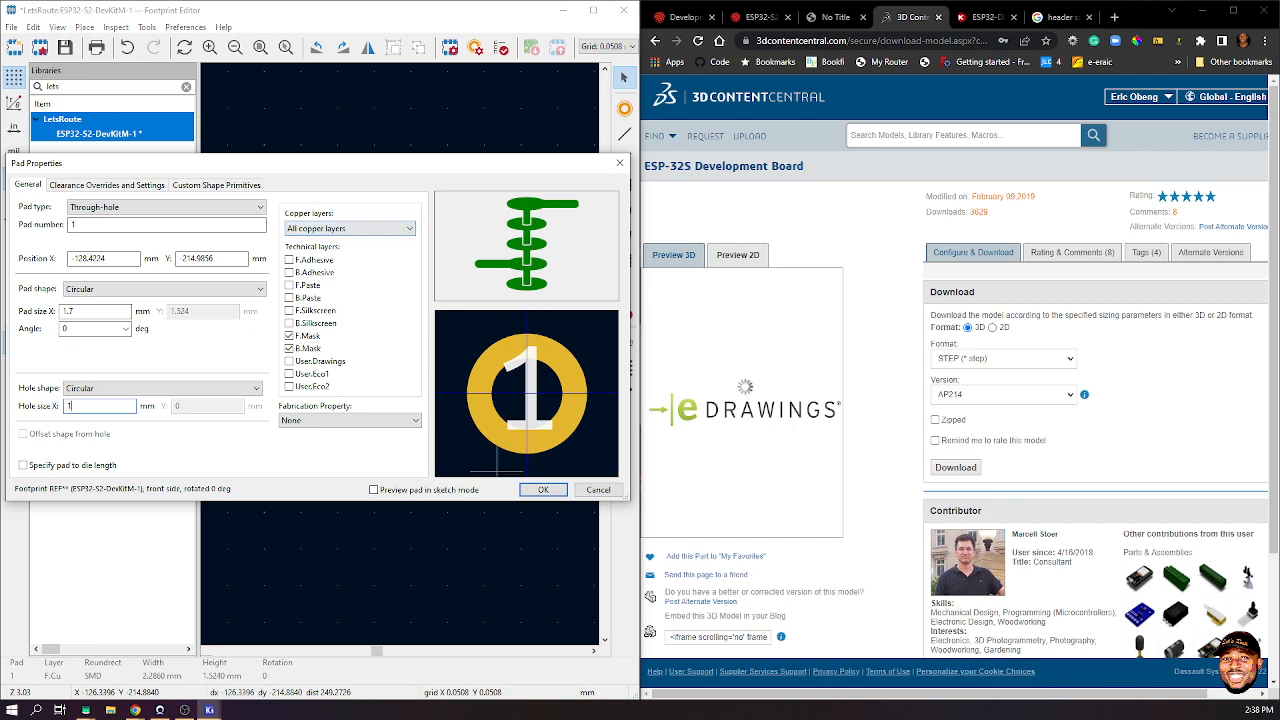
left_click(541, 489)
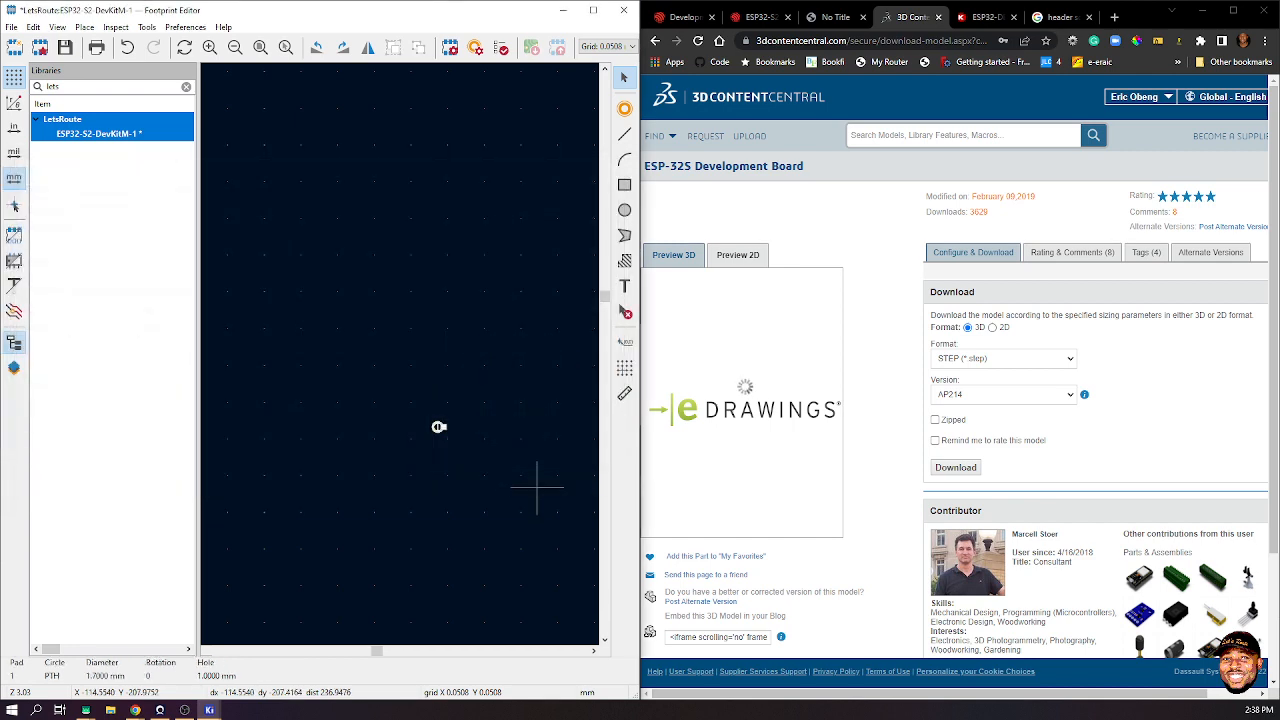
- Reopen pad 1's properties to verify them and close without changes
left_click(460, 432)
scroll(463, 437, "down", 3)
scroll(400, 350, "up", 2)
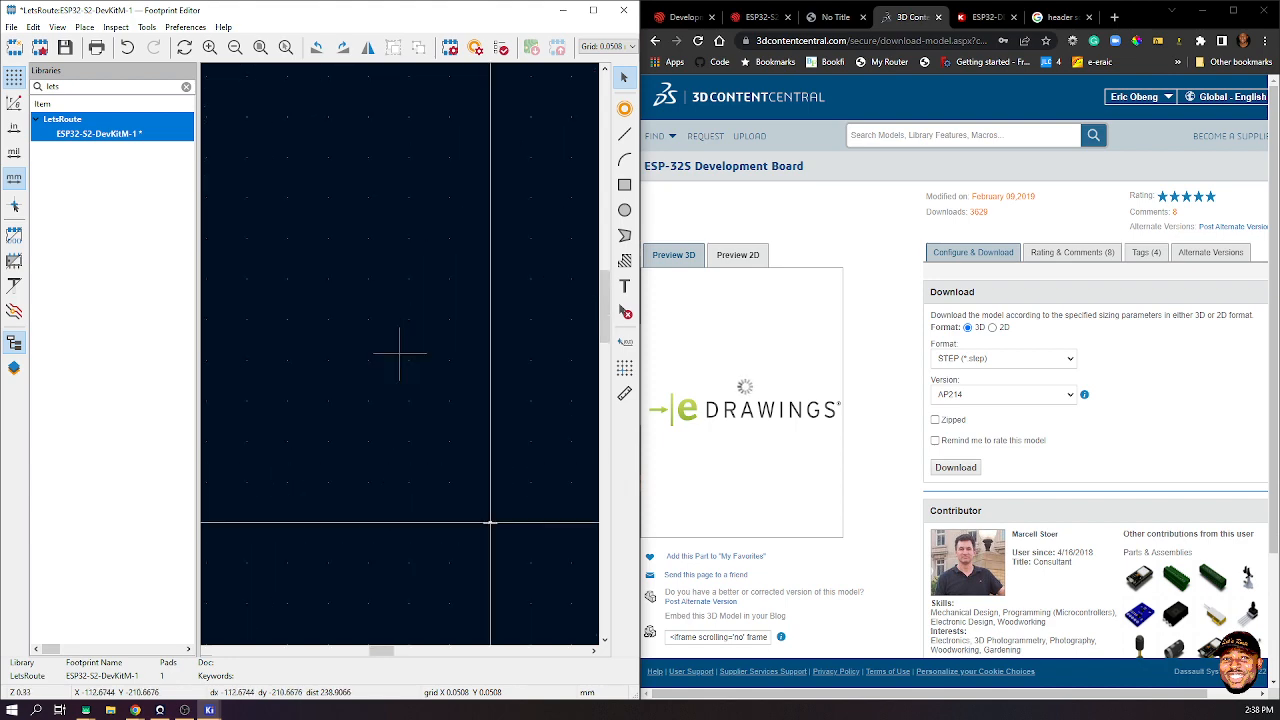
scroll(400, 350, "up", 5)
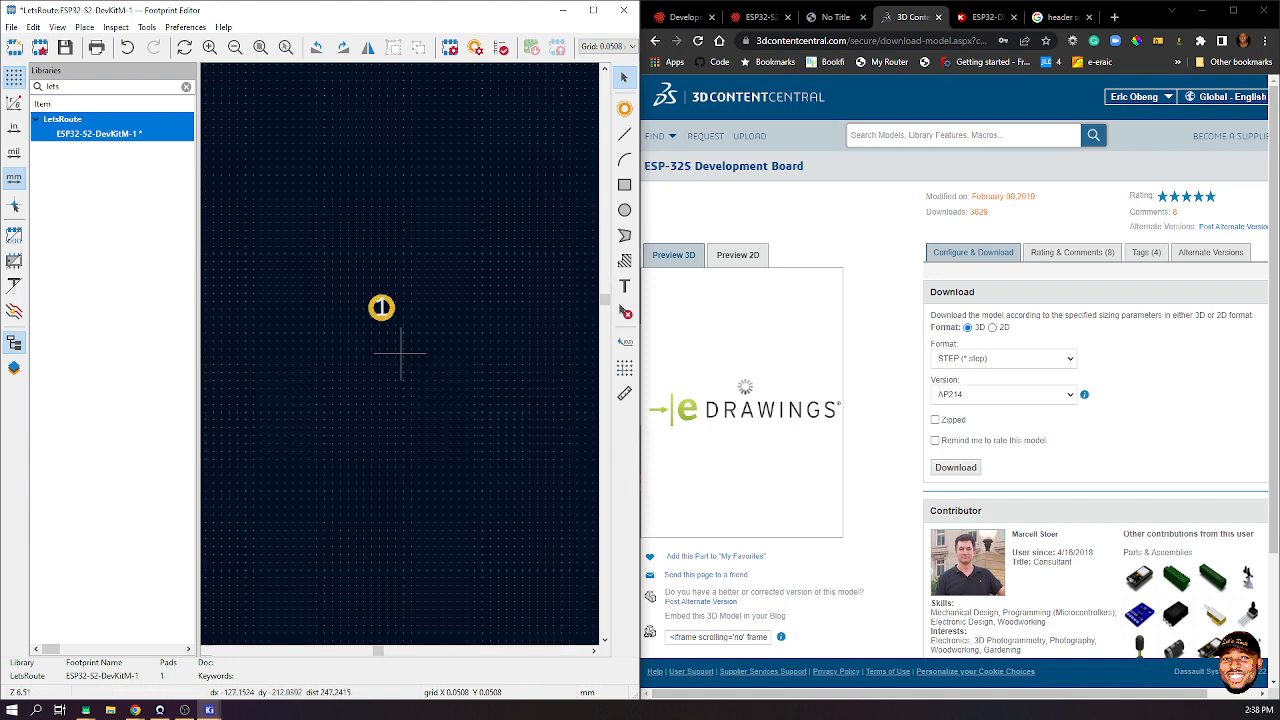
left_click(395, 308)
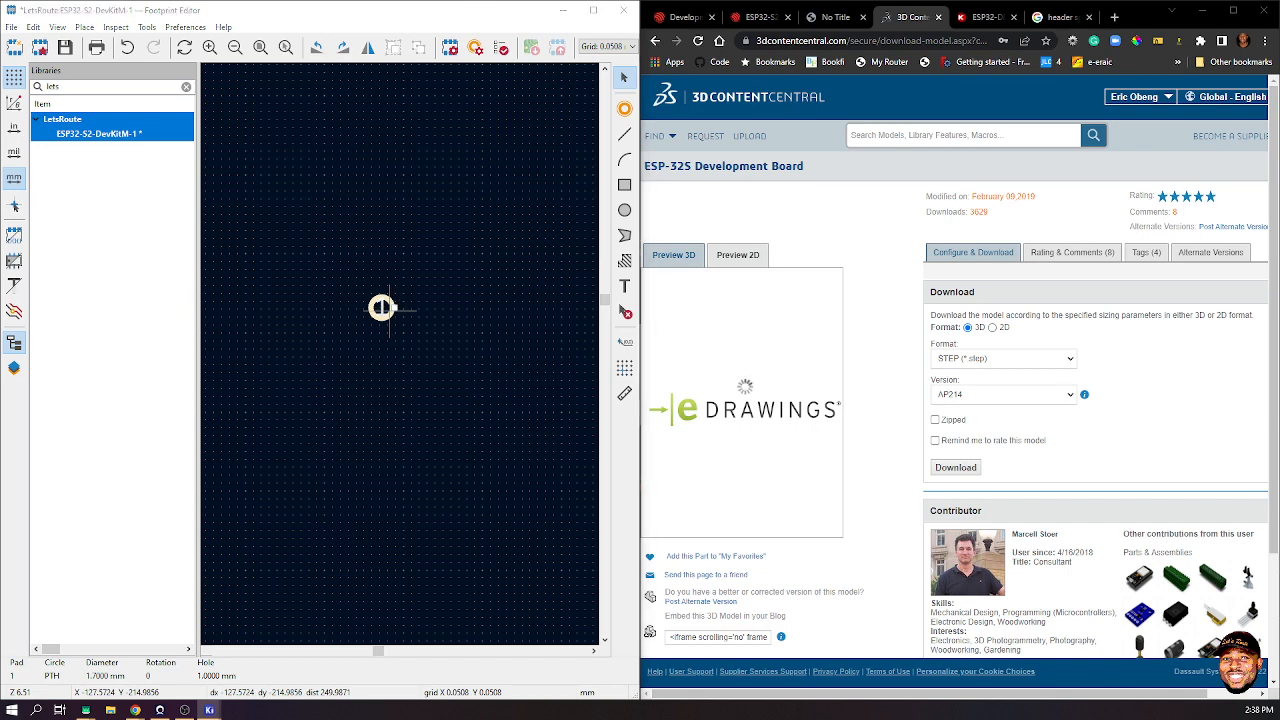
double_click(383, 308)
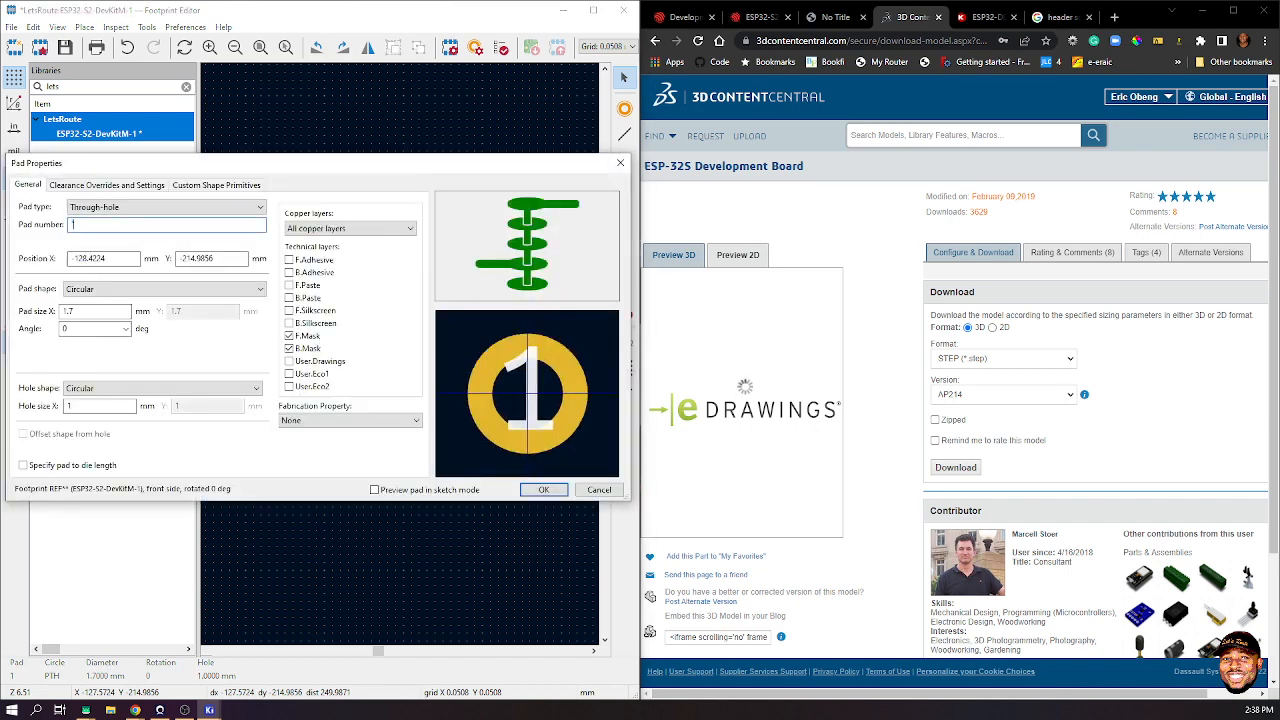
key("Return")
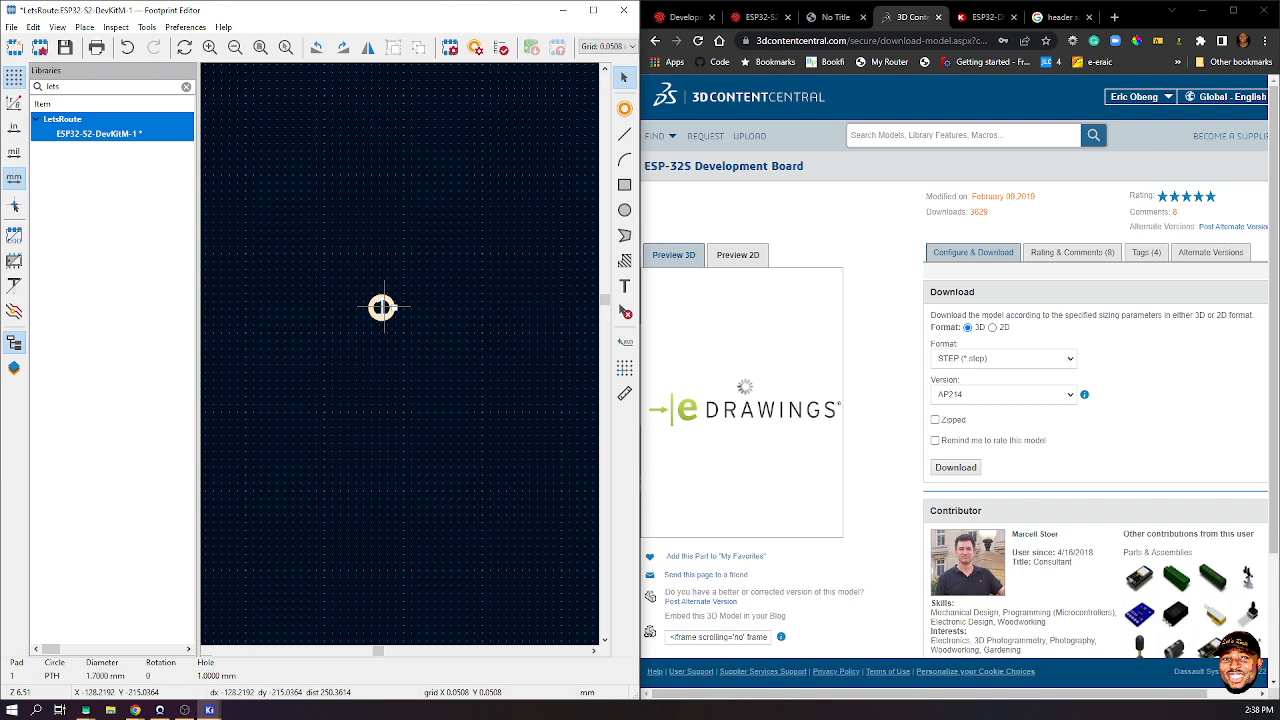
- Array pad 1 into 2 columns of 21 pads, 22.86 mm apart at 2.54 mm pitch
right_click(383, 308)
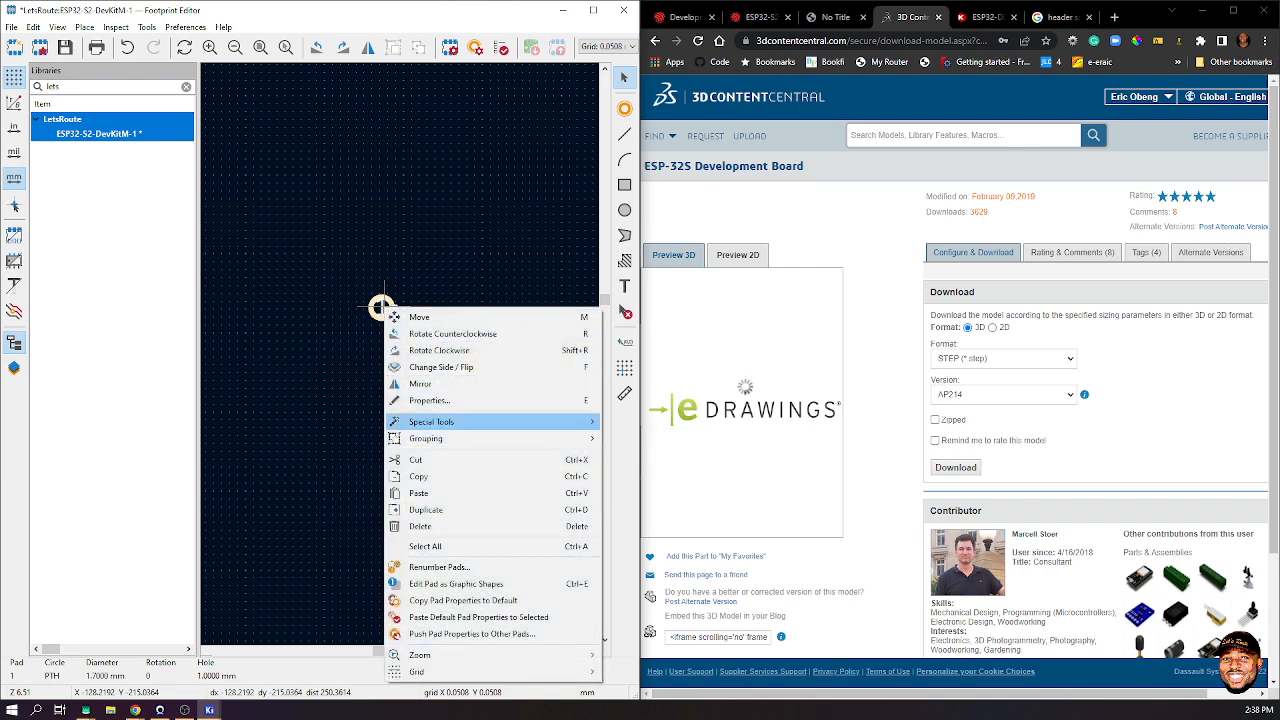
mouse_move(431, 421)
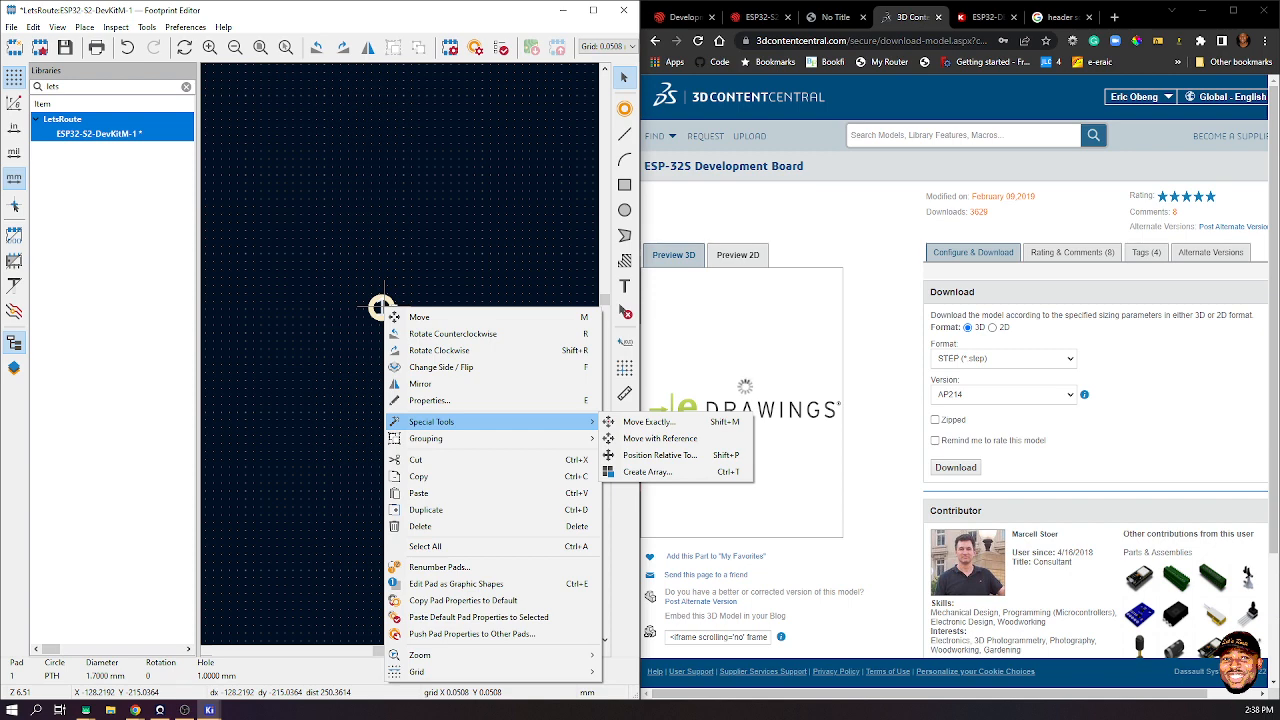
left_click(647, 471)
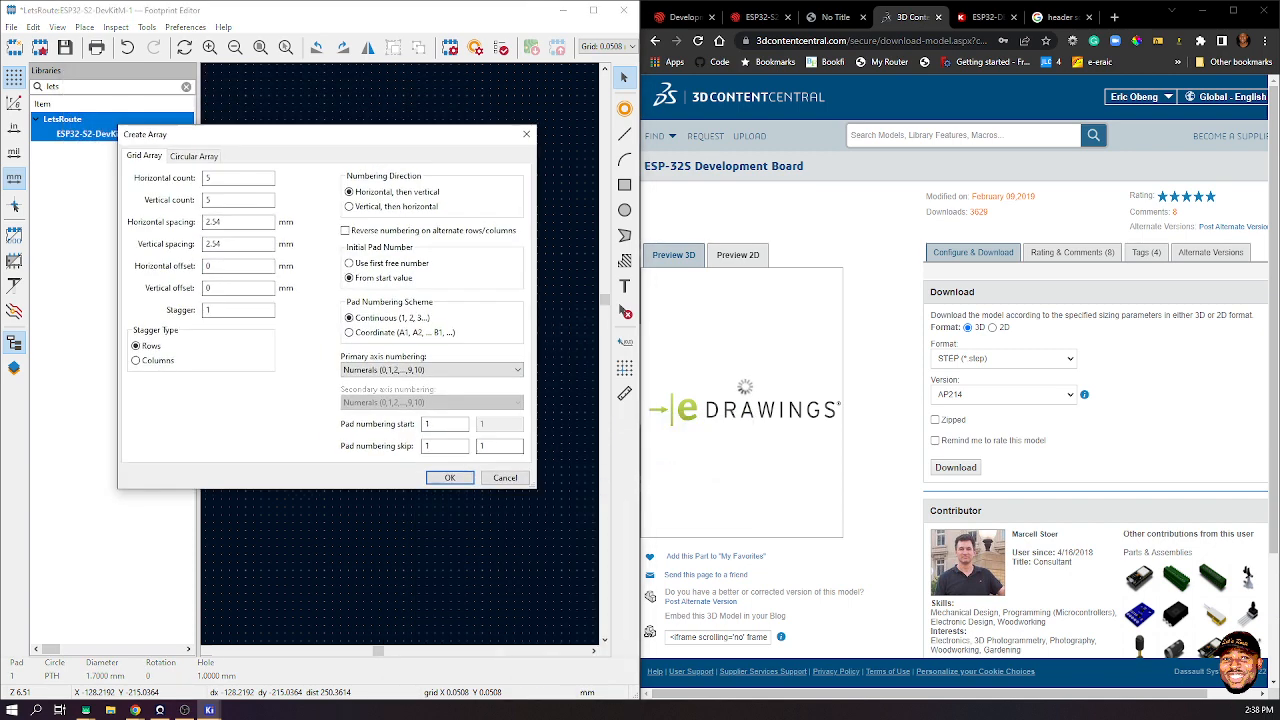
left_click(835, 17)
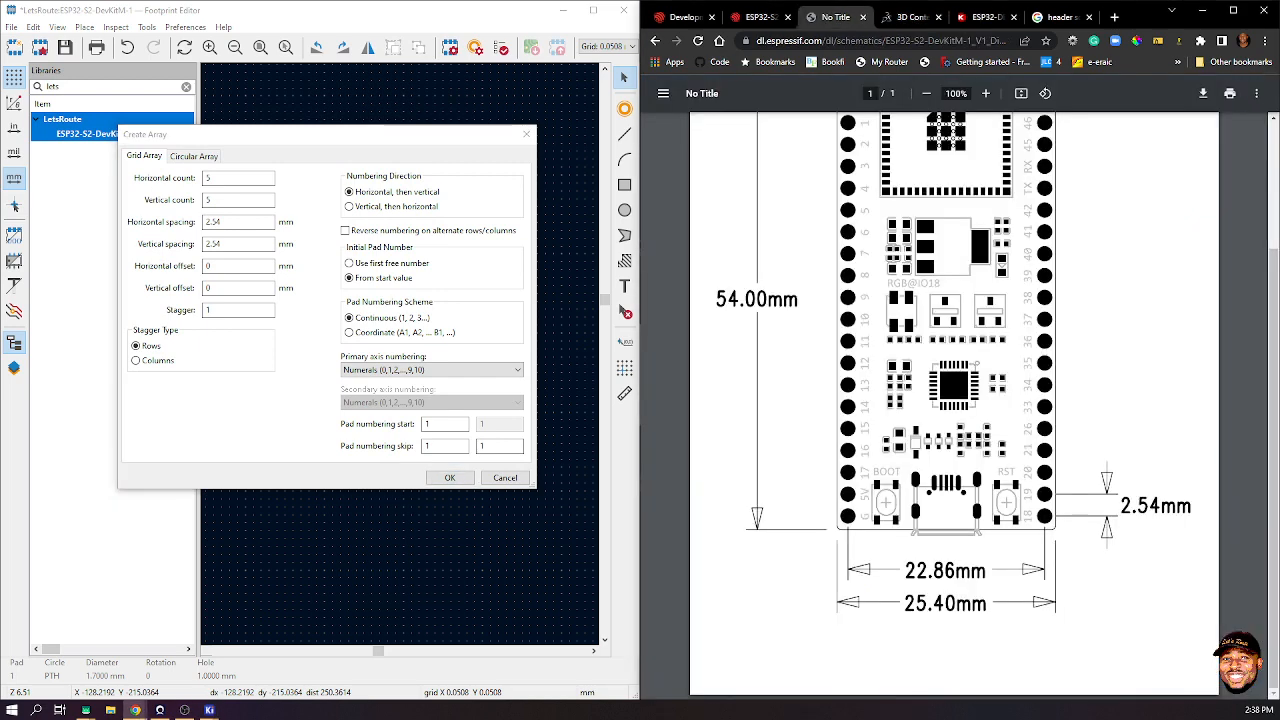
scroll(954, 400, "up", 3)
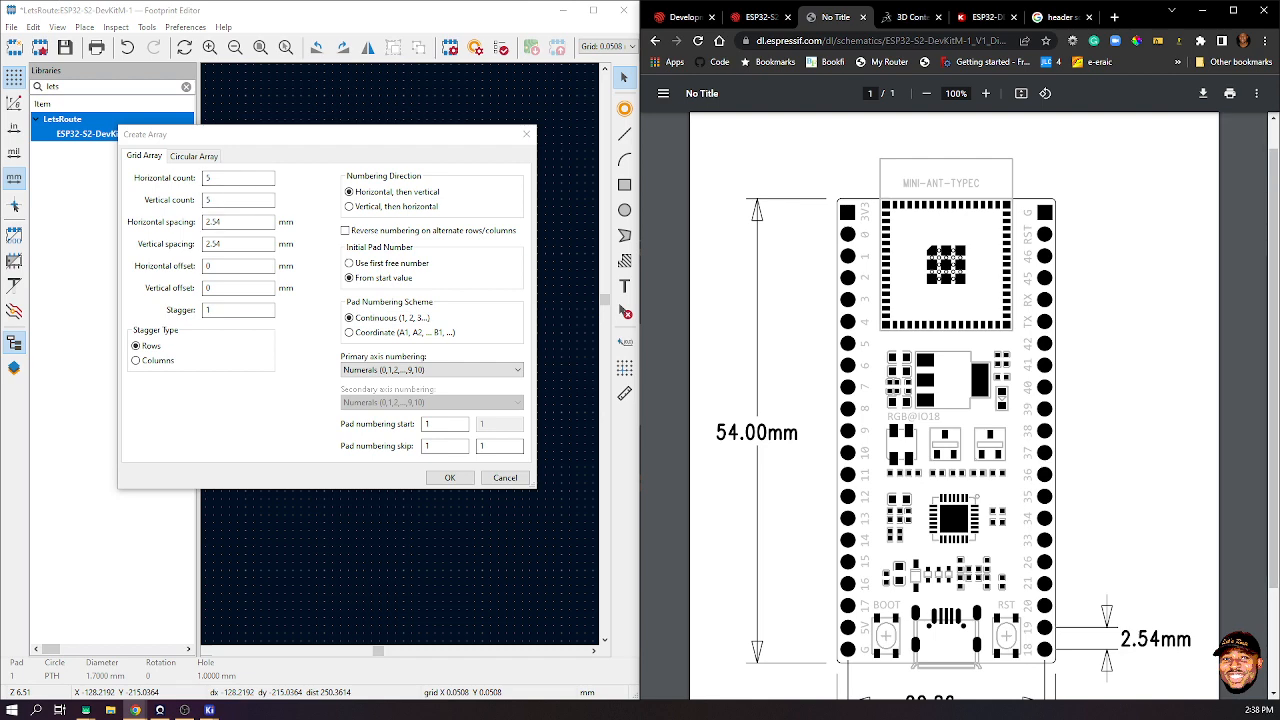
key("alt+Tab")
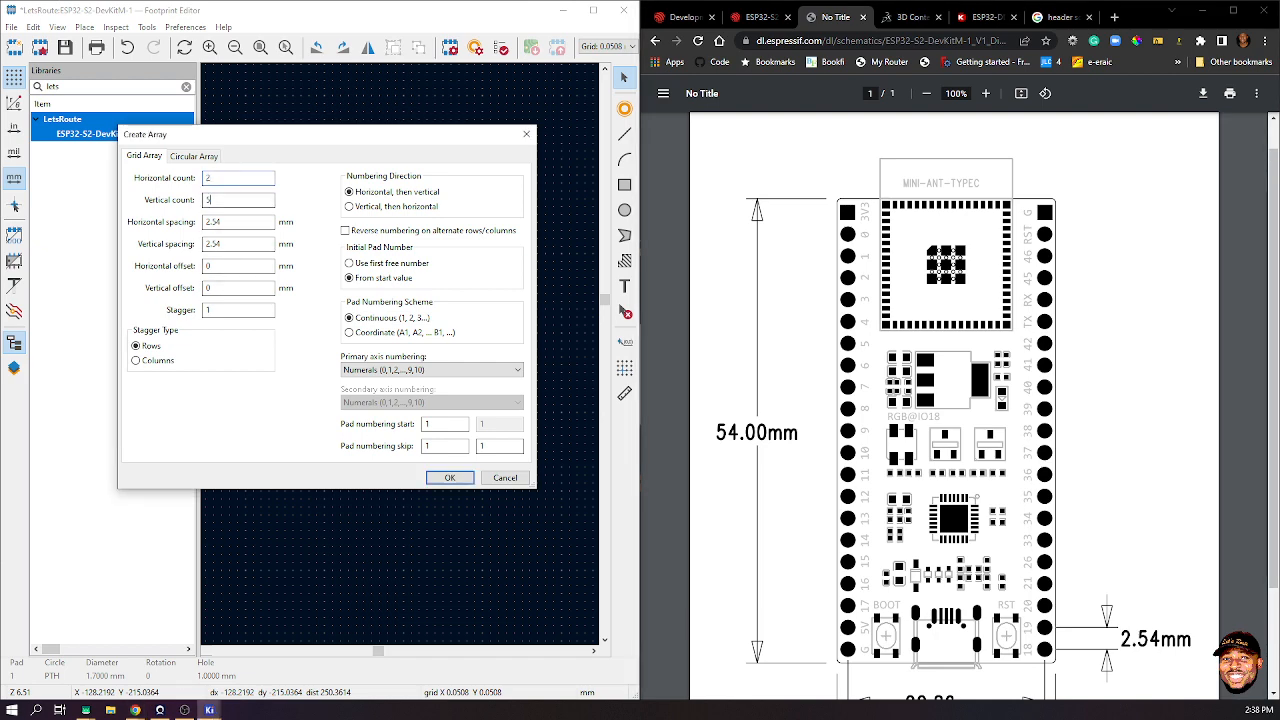
key("Tab")
key("Tab")
scroll(954, 400, "down", 1)
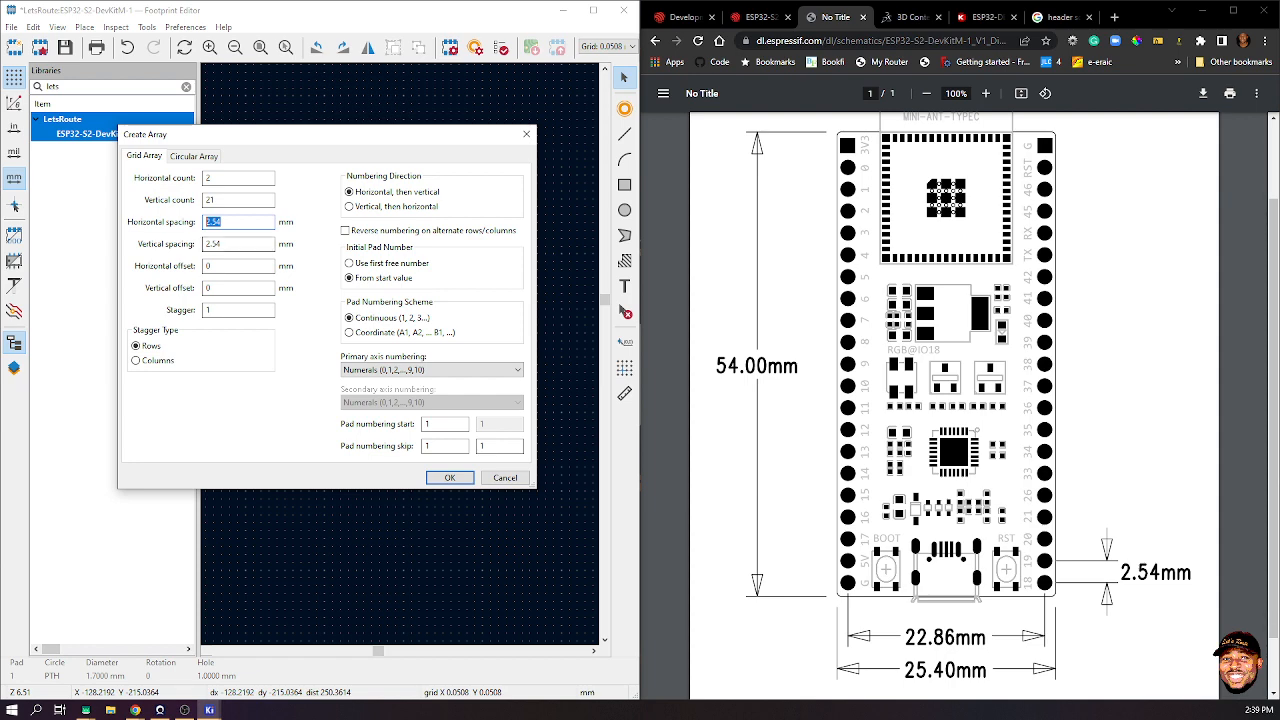
type("2")
key("Tab")
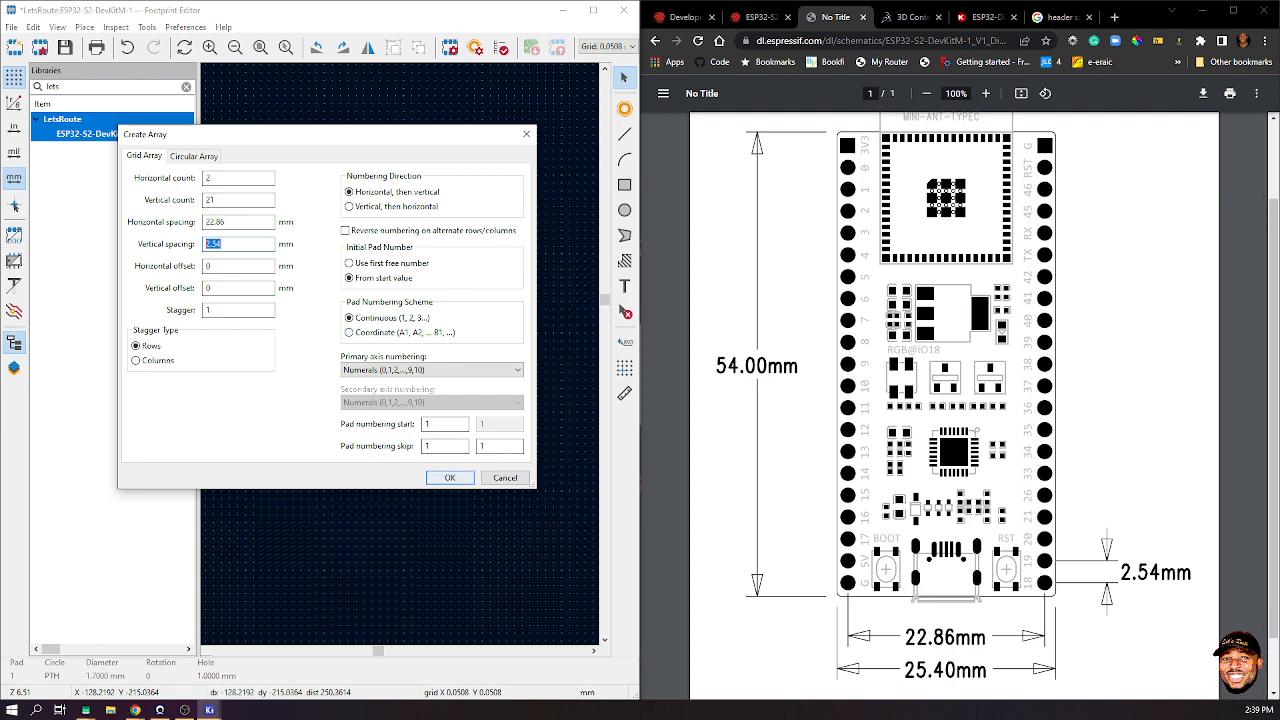
left_click(438, 476)
scroll(437, 476, "down", 5)
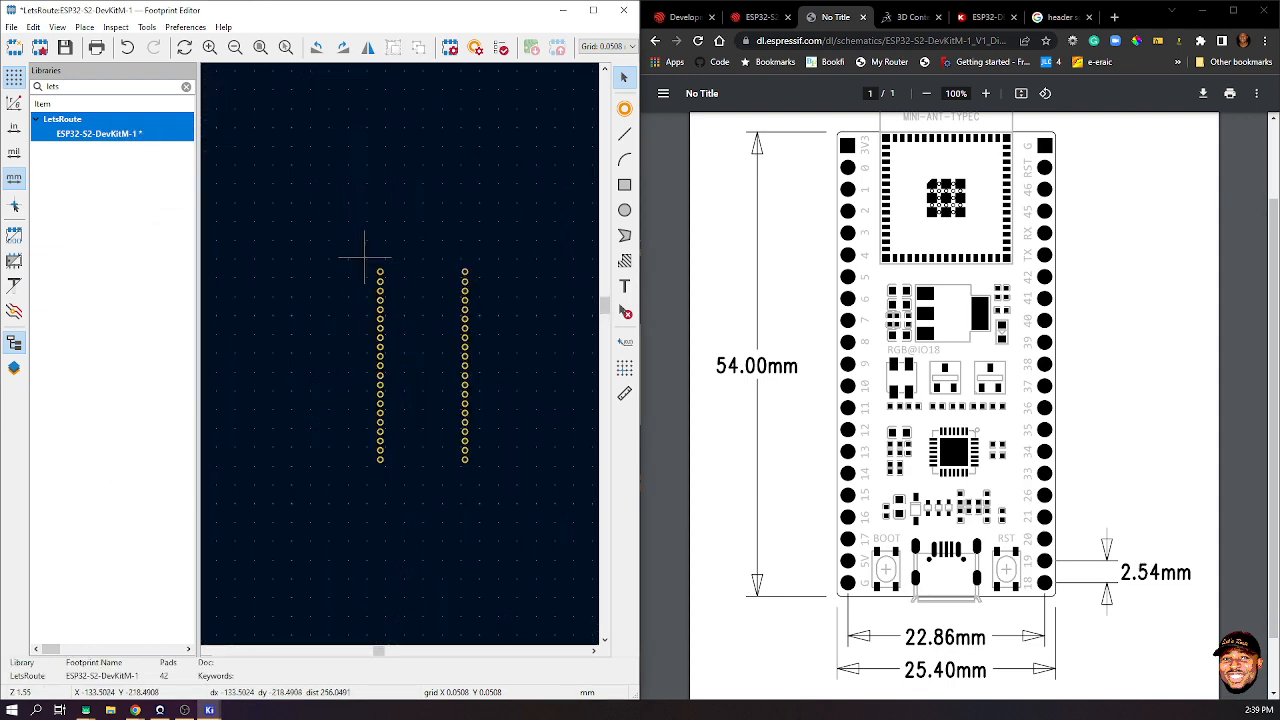
- Select all 42 pads and texts, nudge them up to centre on the origin, and zoom in
left_click_drag(354, 258, 548, 542)
scroll(434, 327, "down", 8)
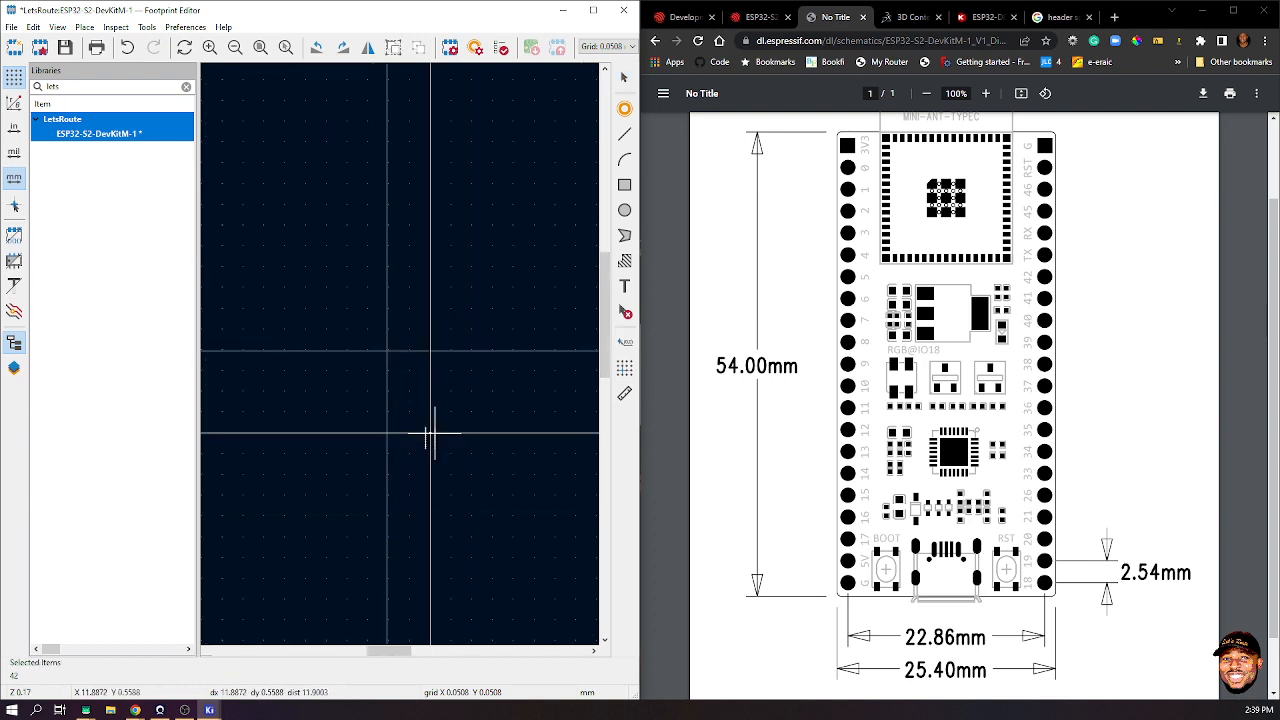
key("Escape")
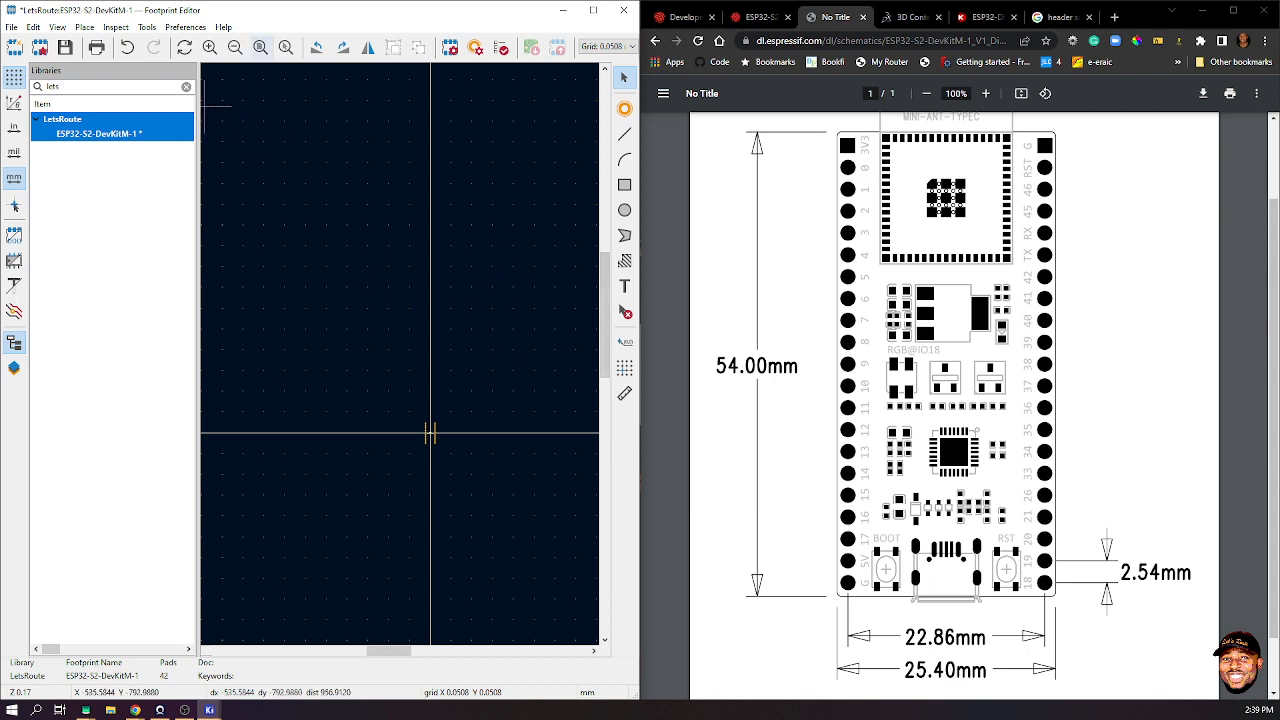
left_click(184, 47)
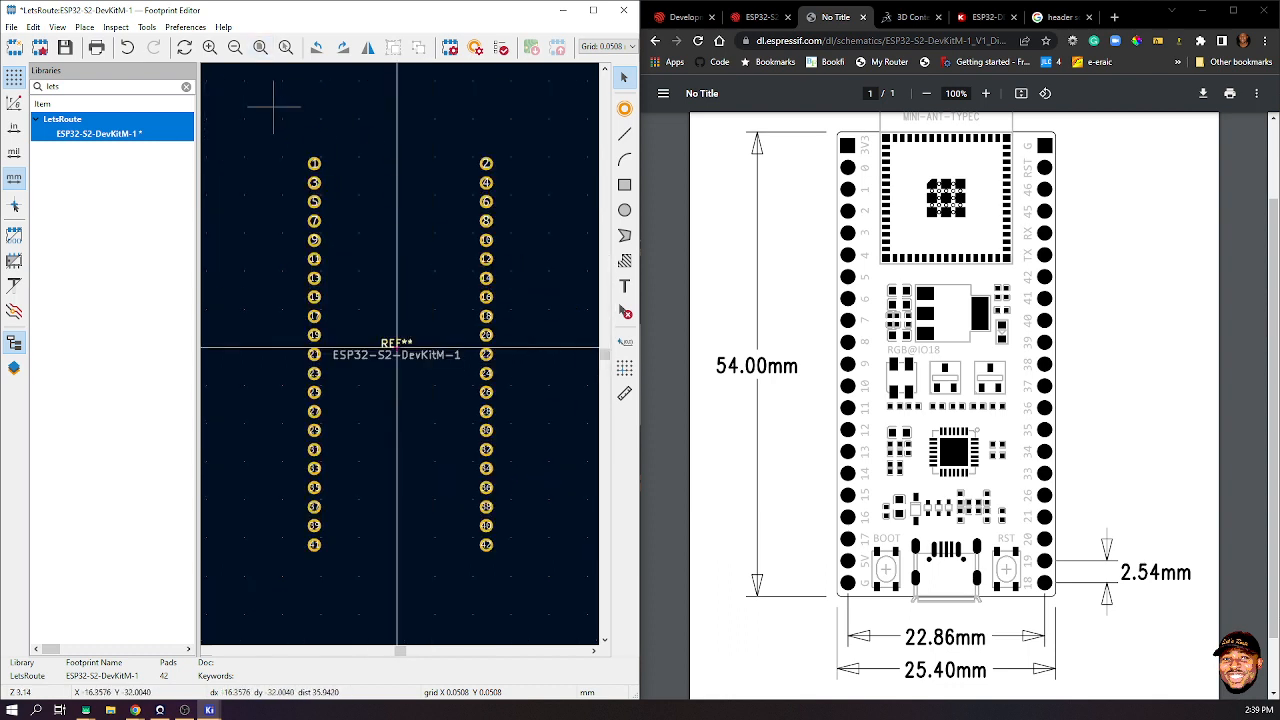
left_click_drag(265, 109, 530, 577)
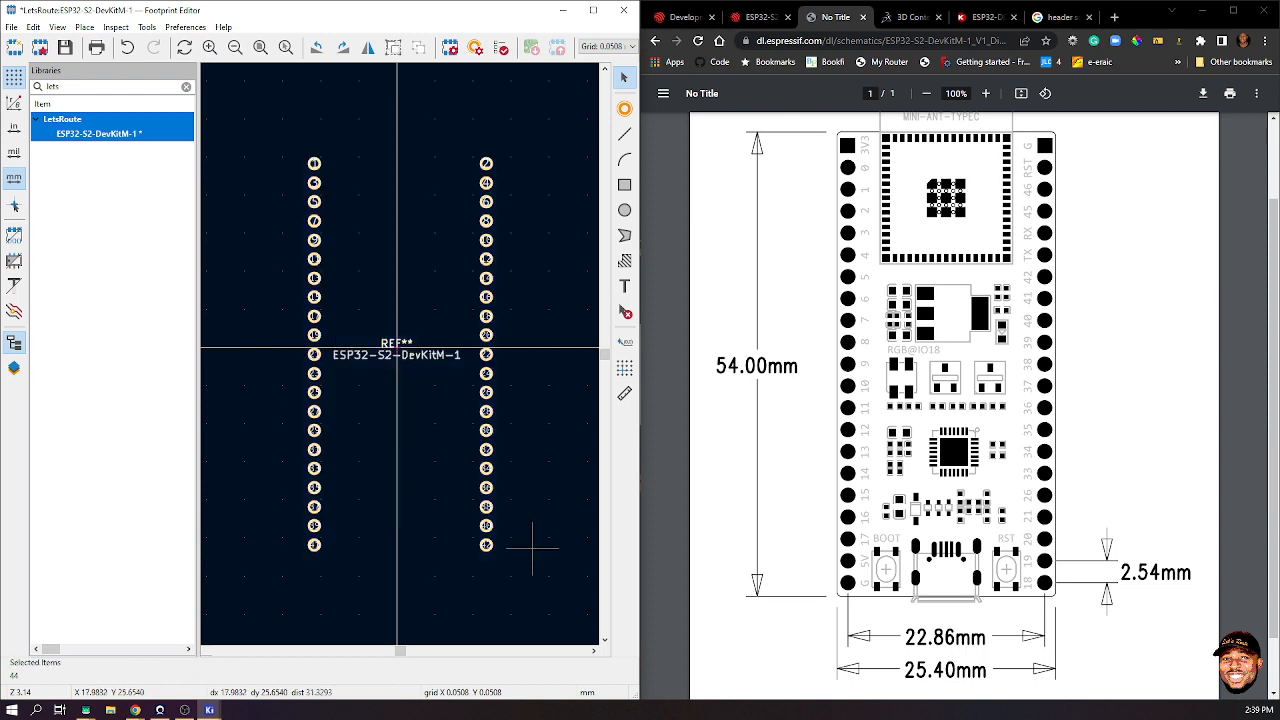
left_click_drag(485, 410, 485, 406)
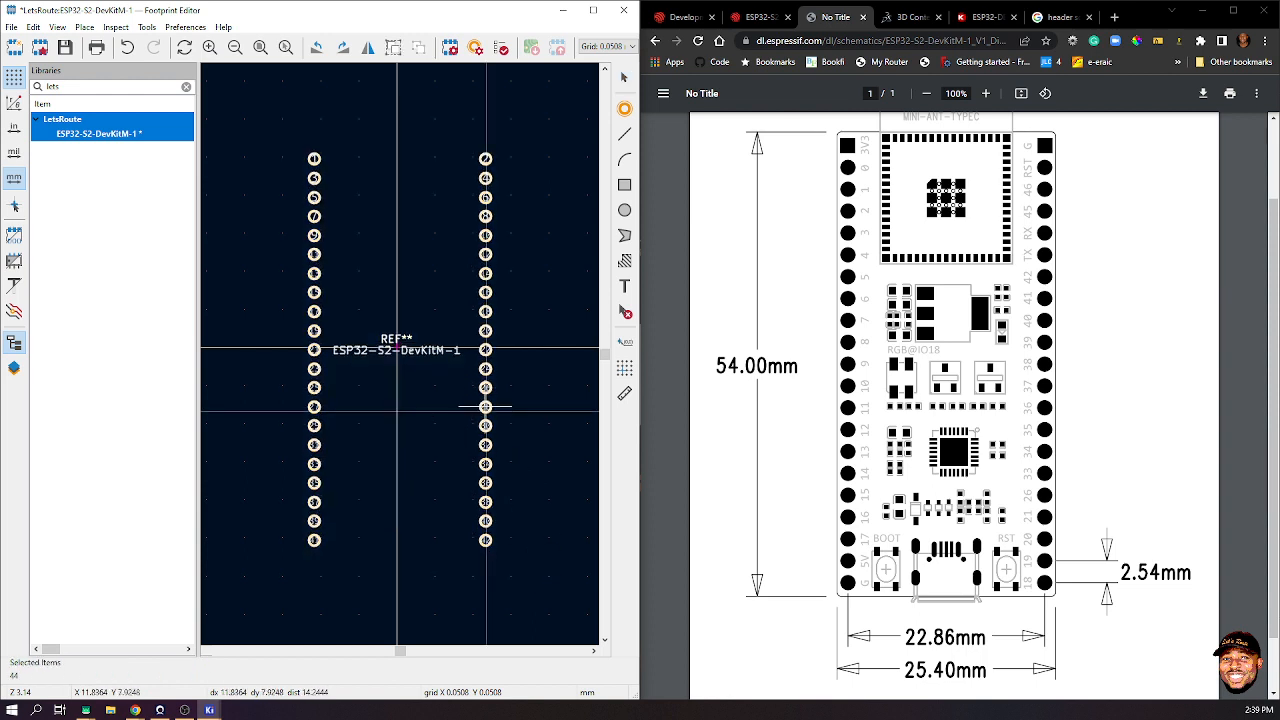
left_click(521, 237)
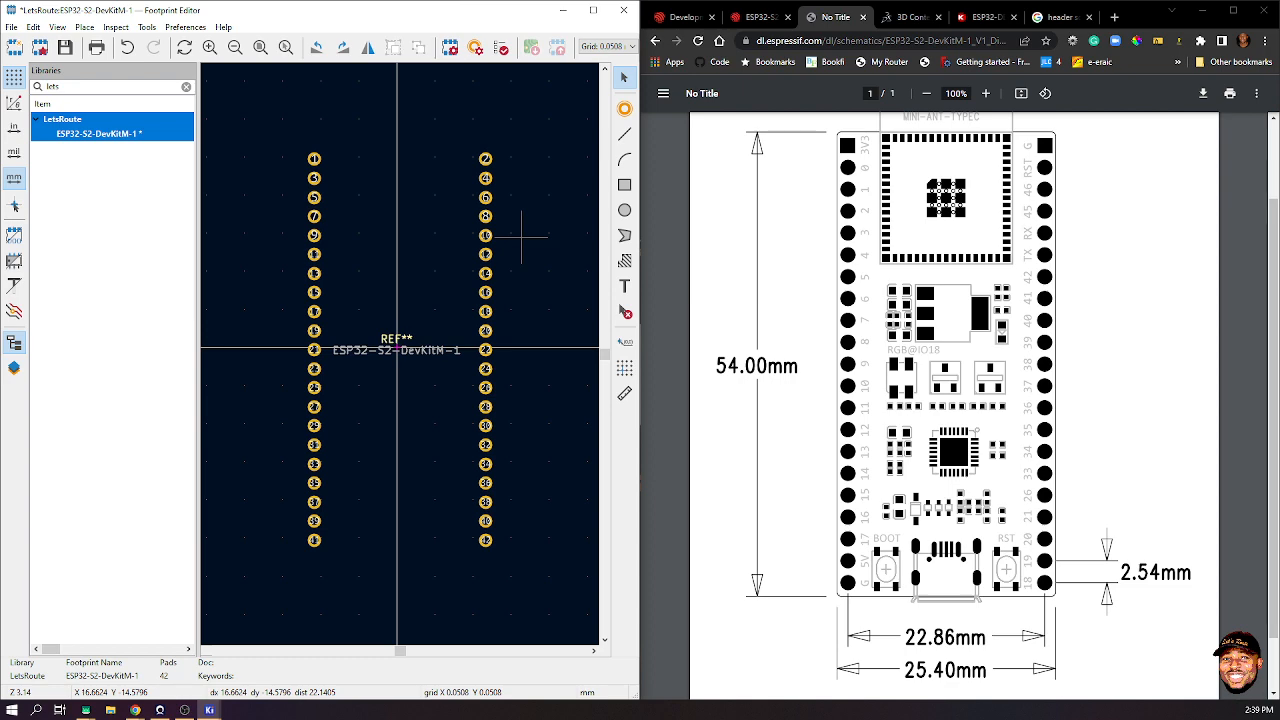
scroll(322, 177, "up", 3)
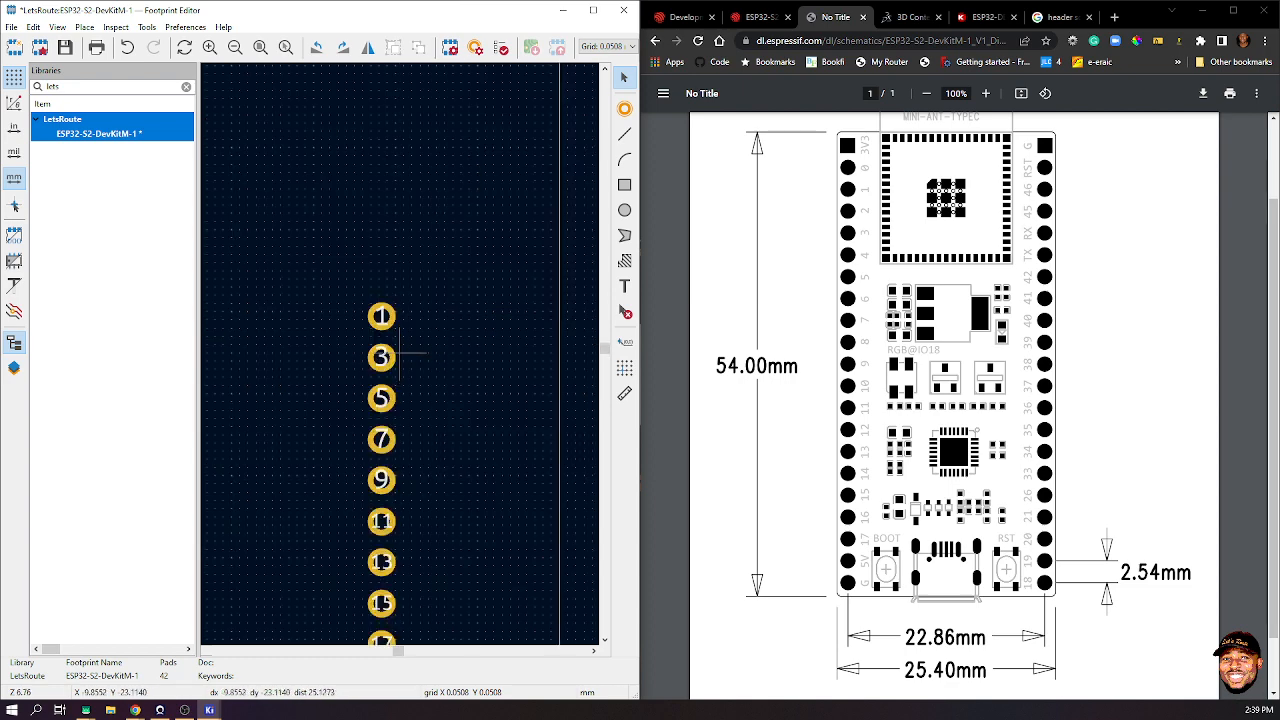
scroll(391, 343, "down", 3)
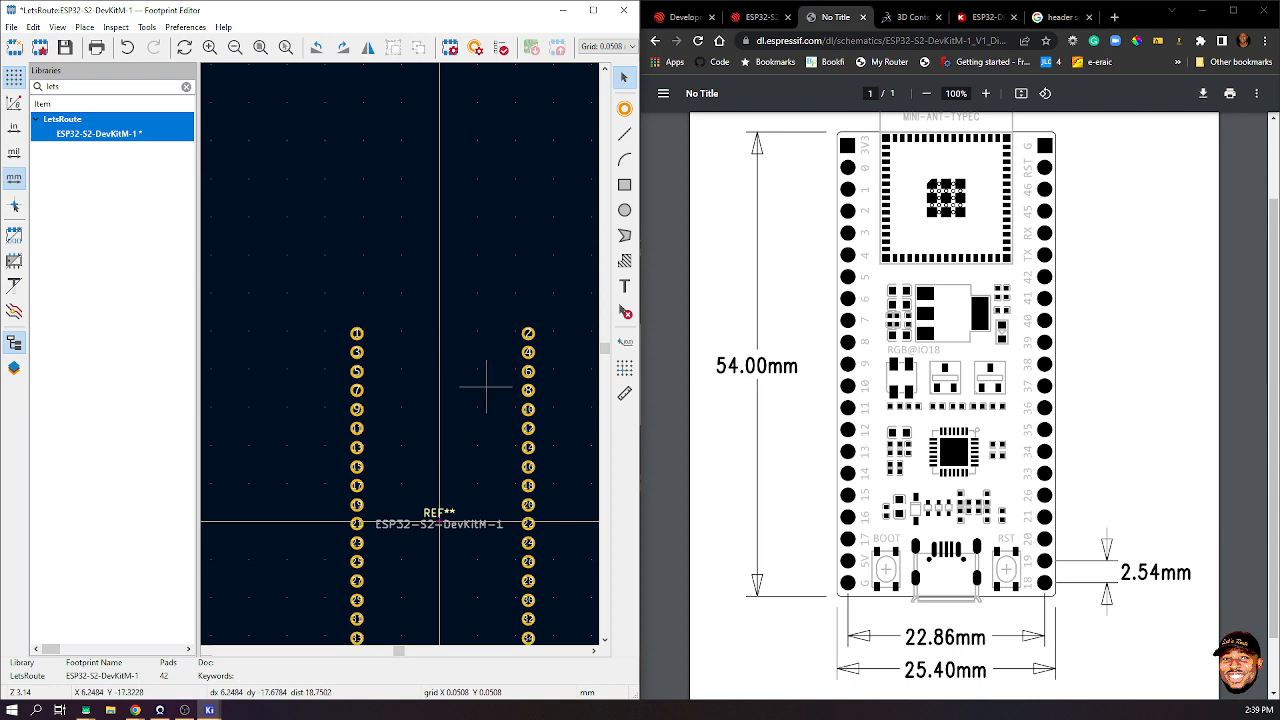
scroll(486, 385, "down", 3)
key("Home")
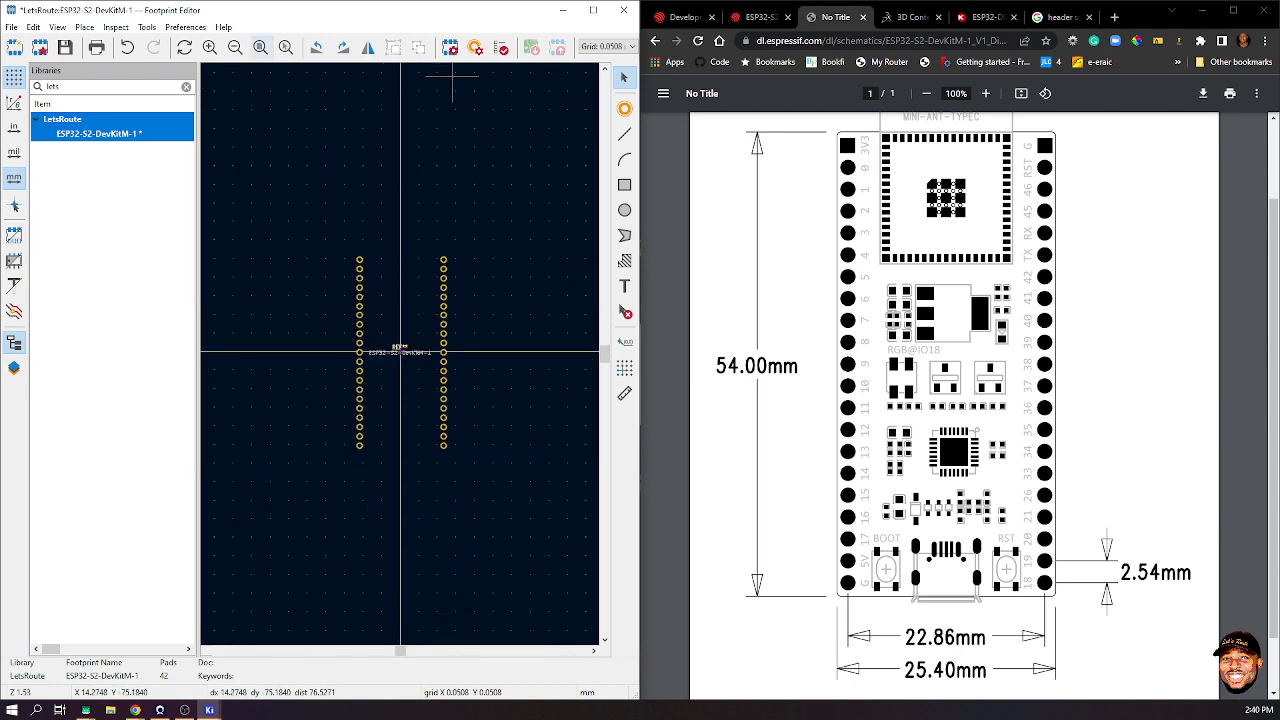
left_click(261, 47)
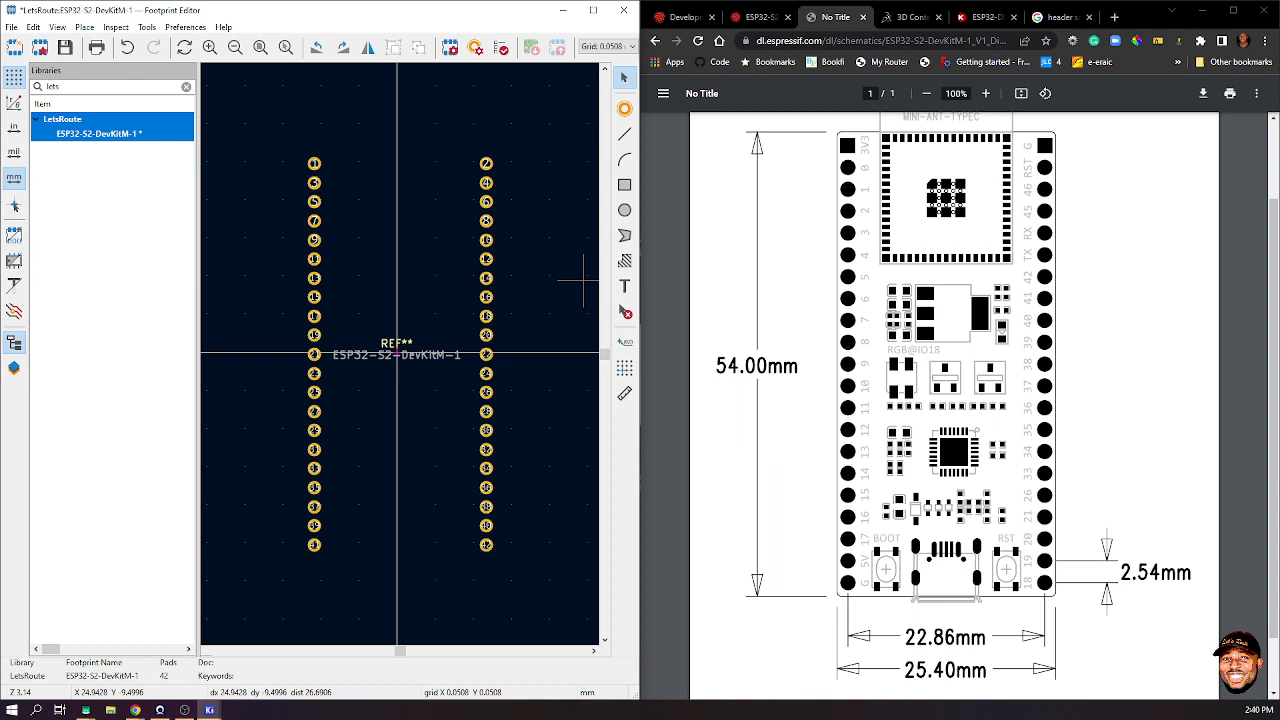
- Change pad 1 to a 1.7 mm square rectangular pad
left_click(318, 163)
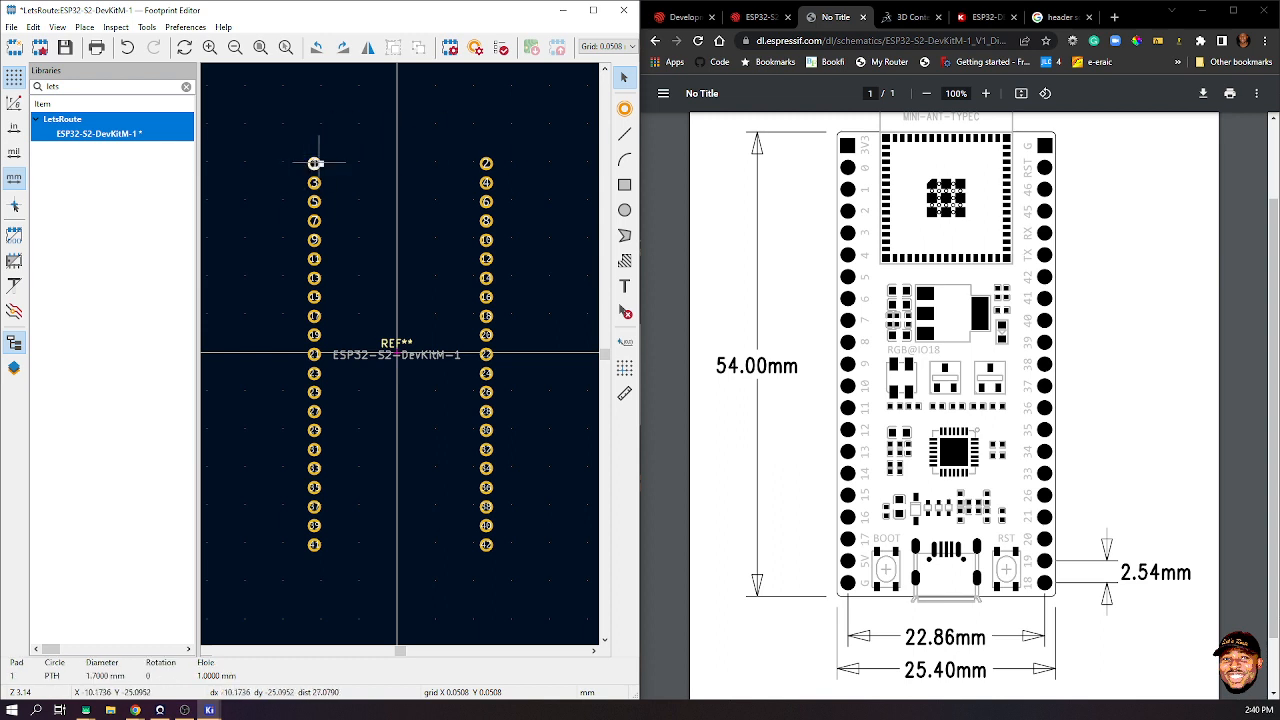
double_click(315, 163)
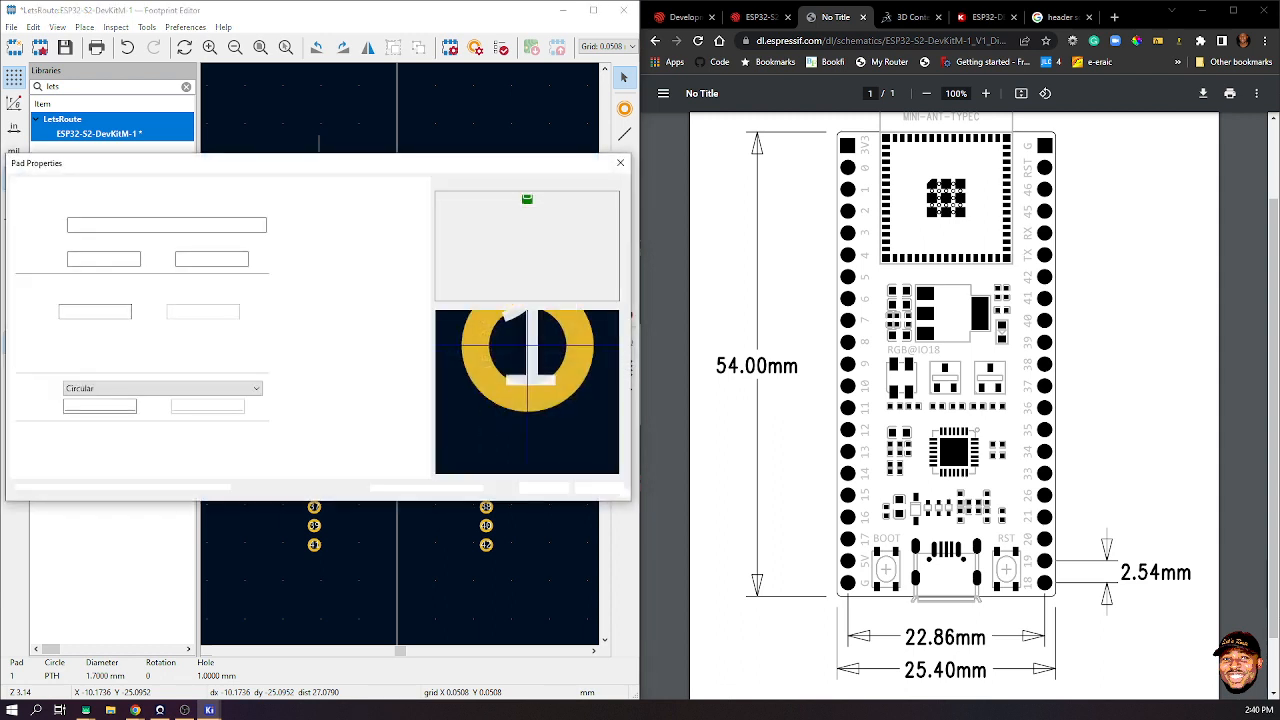
left_click(164, 289)
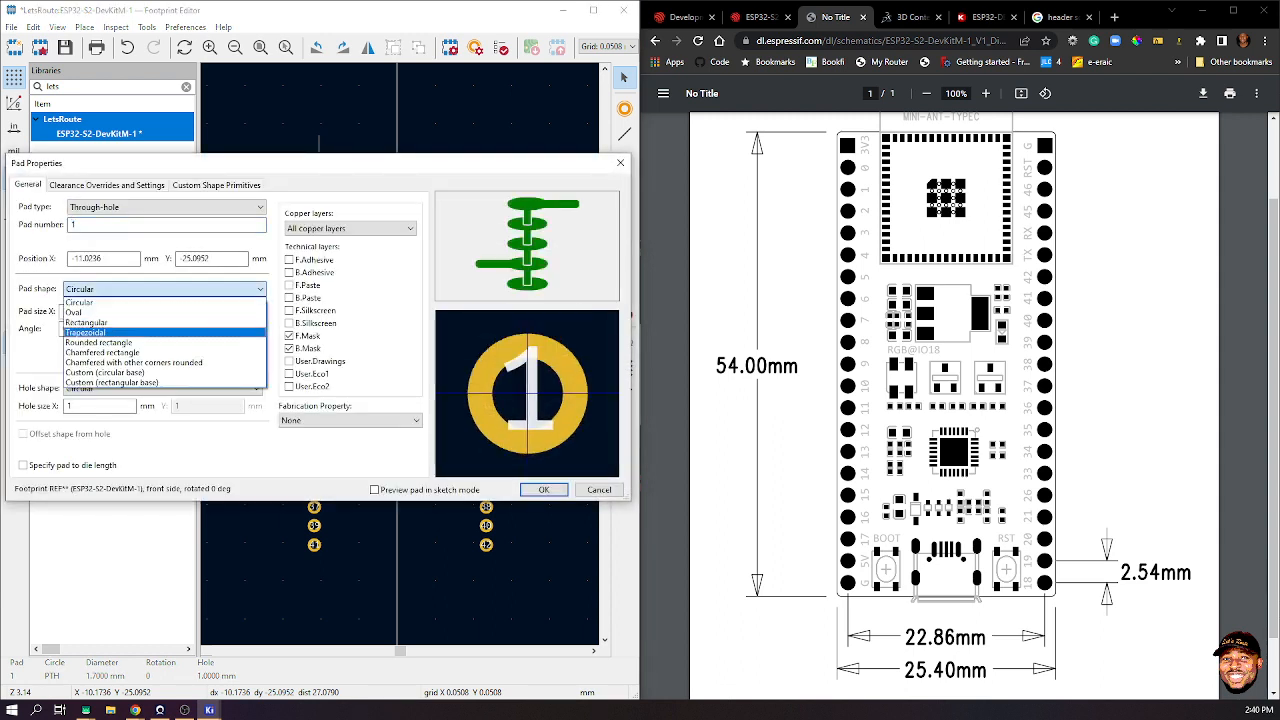
key("Return")
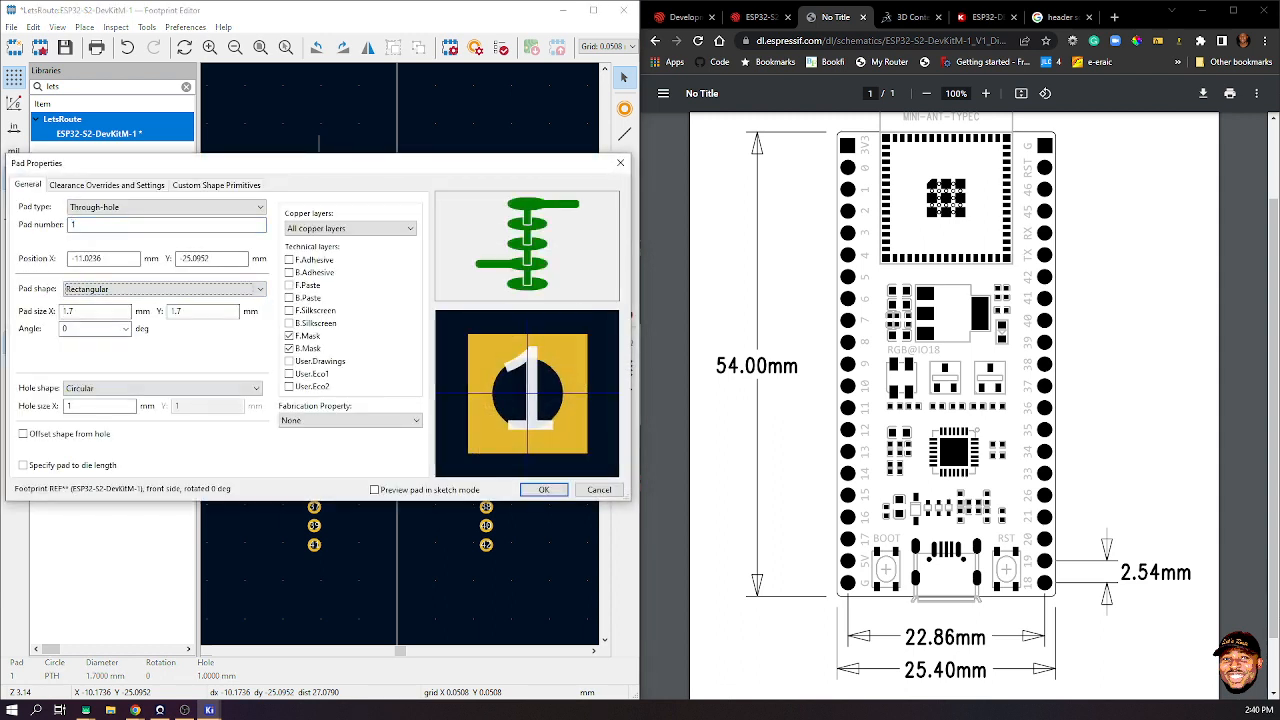
key("Return")
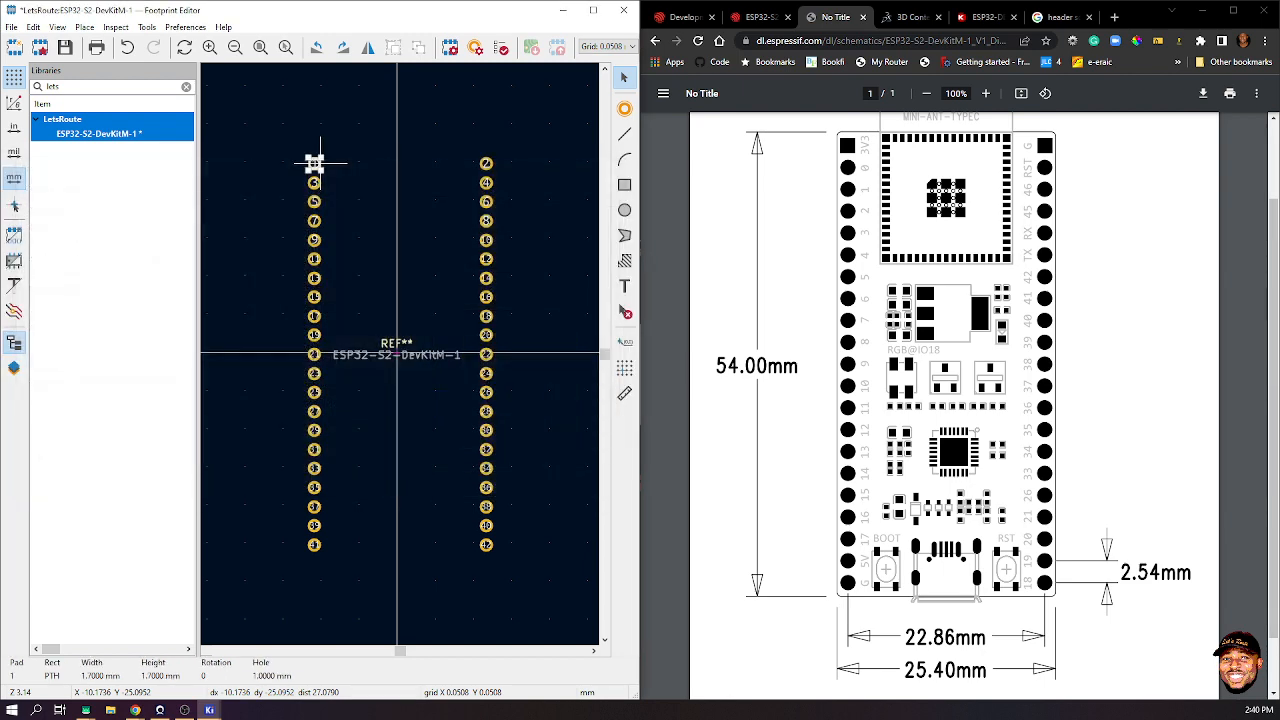
- Make pad 2 rectangular as well, matching pad 1
left_click(486, 162)
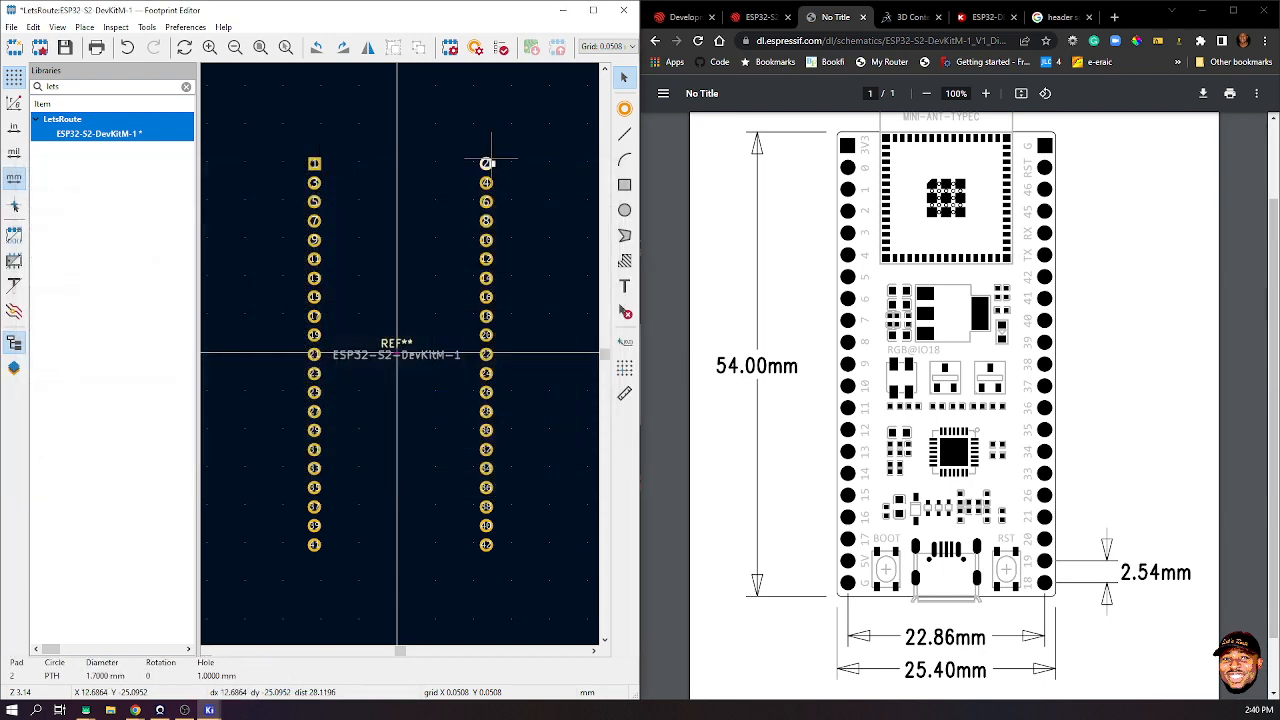
double_click(486, 162)
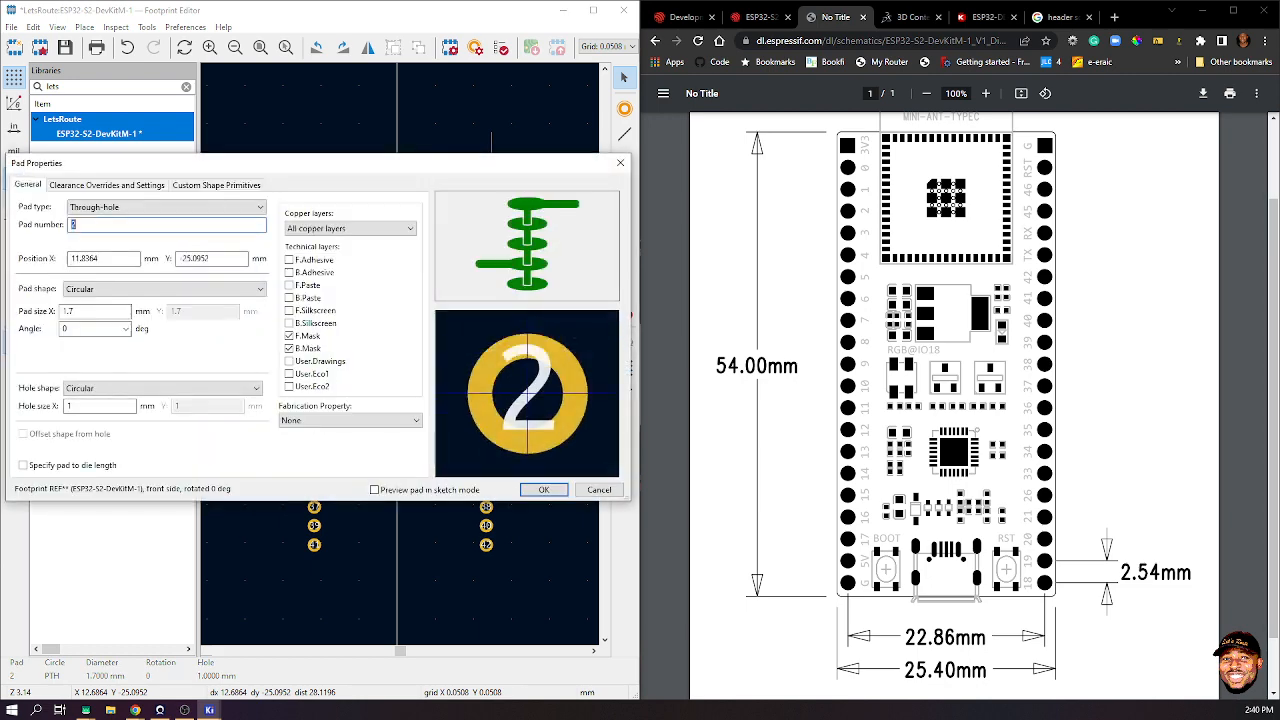
left_click(165, 289)
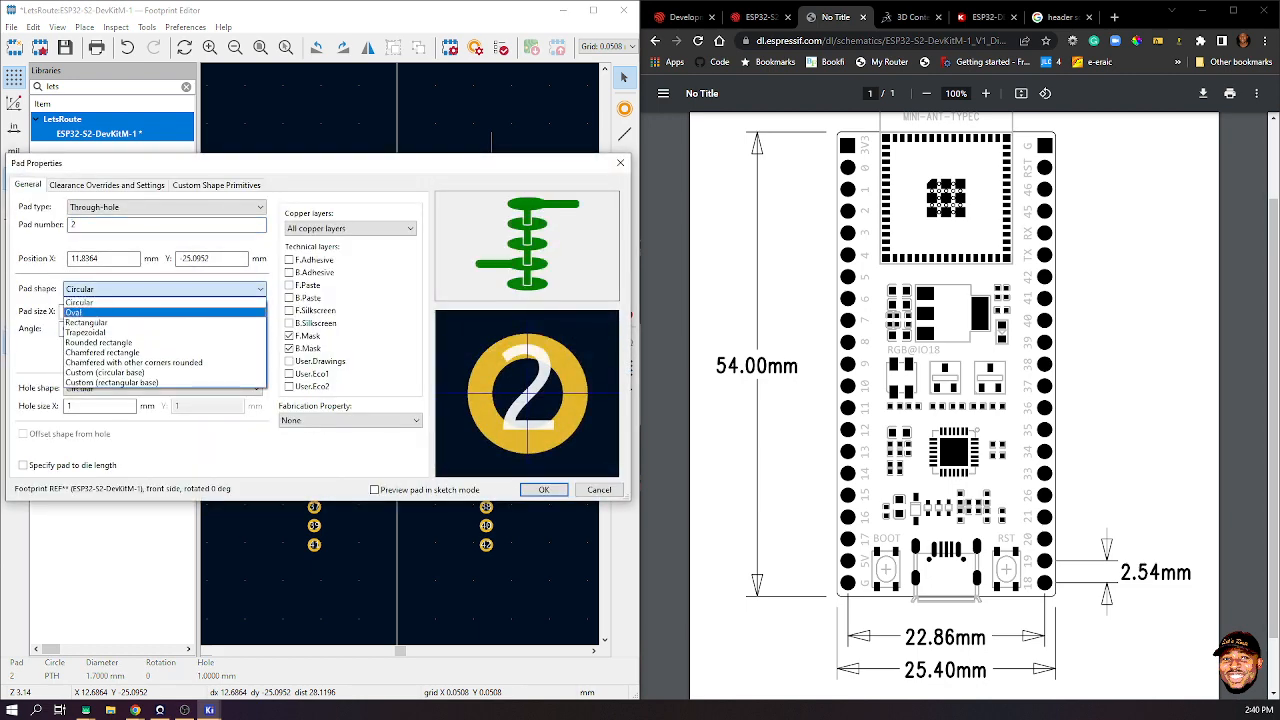
left_click(86, 322)
left_click(543, 489)
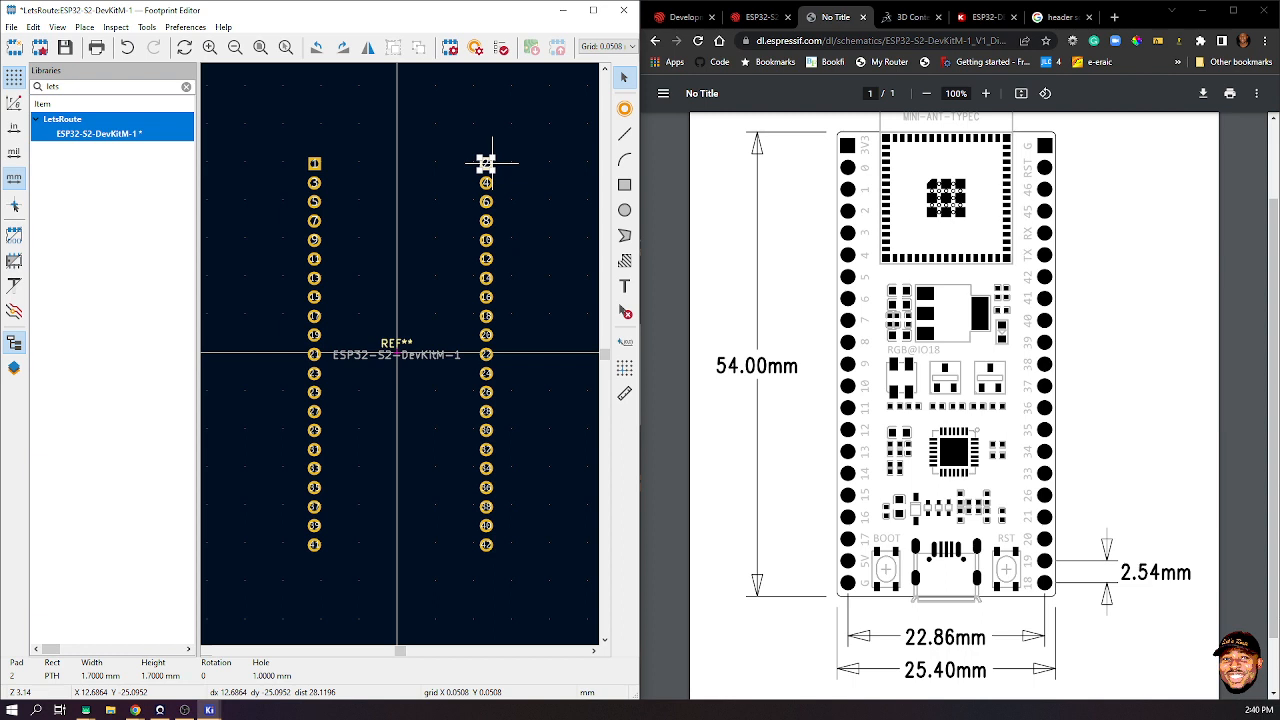
key("Escape")
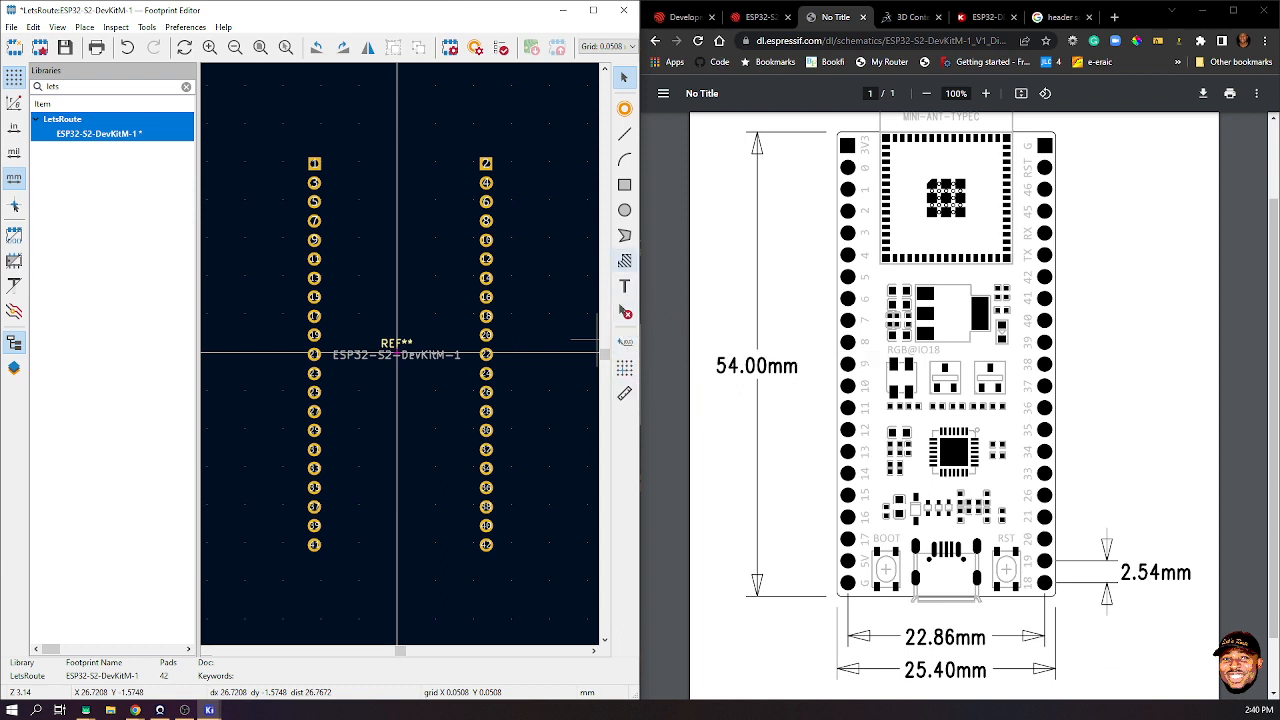
left_click(314, 163)
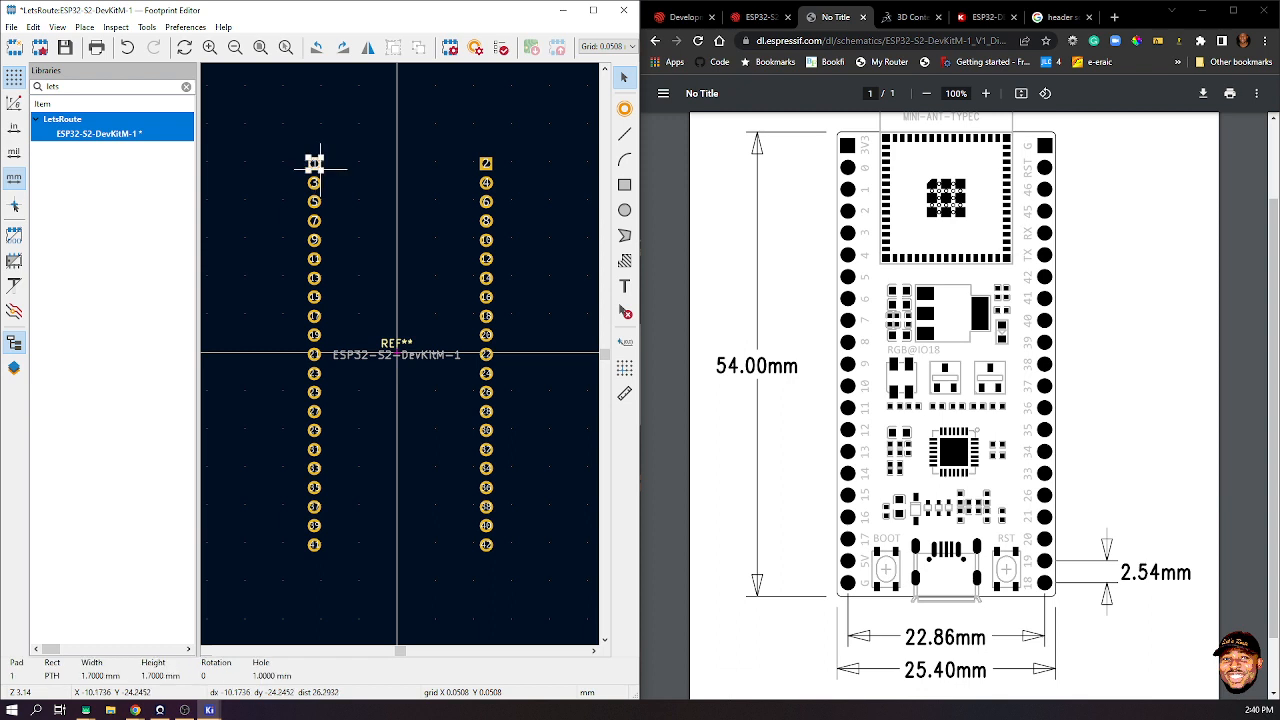
- Start Renumber Pads at 1 and number the left column 1 to 21, top to bottom
right_click(314, 163)
left_click(370, 426)
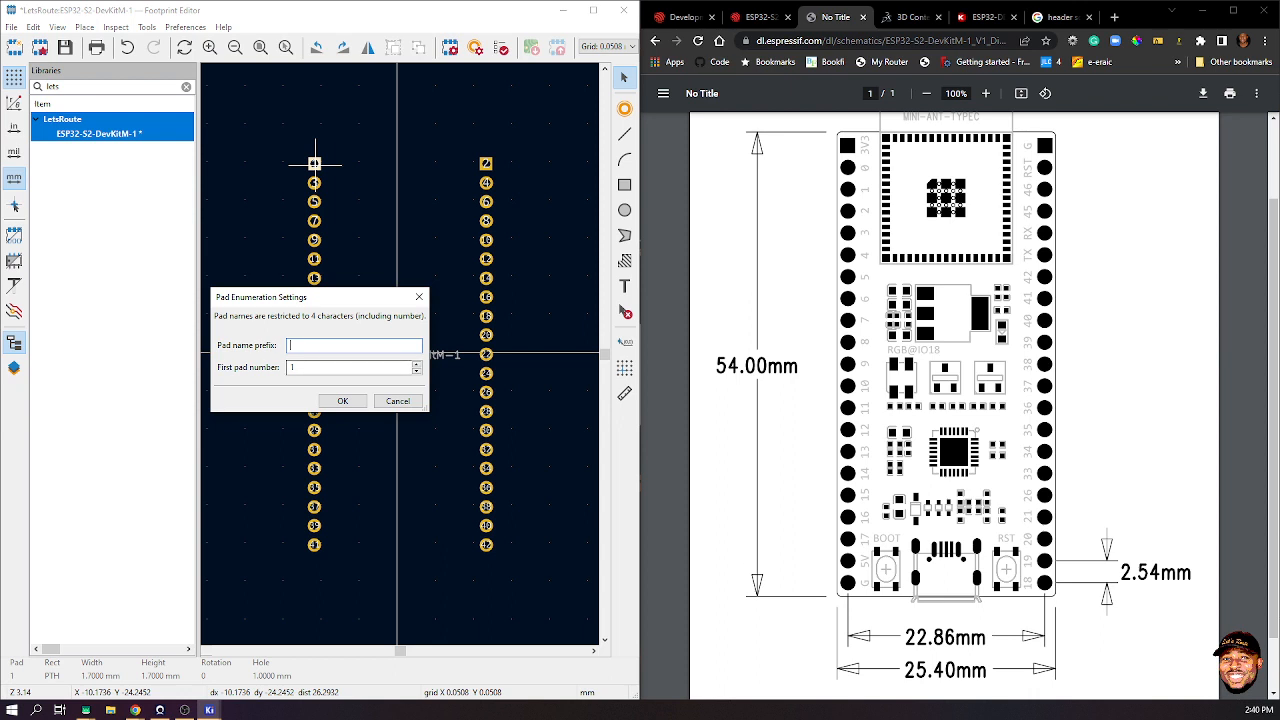
left_click(342, 400)
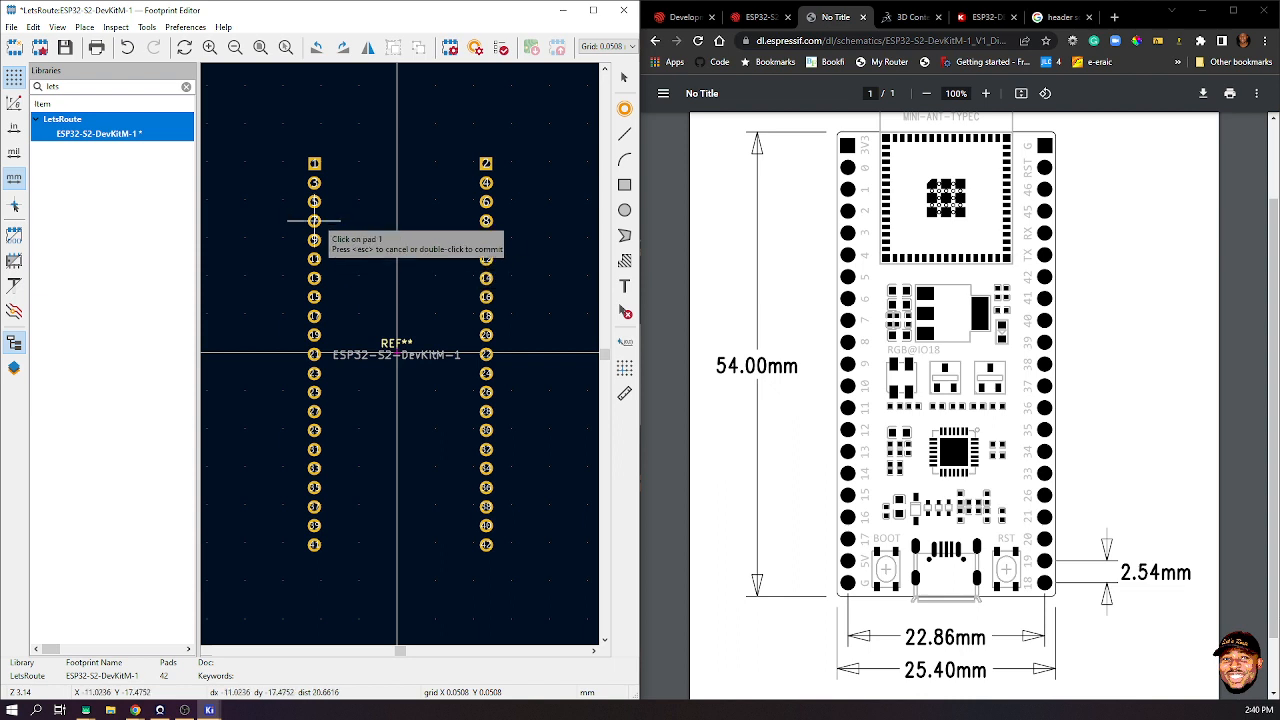
left_click(314, 163)
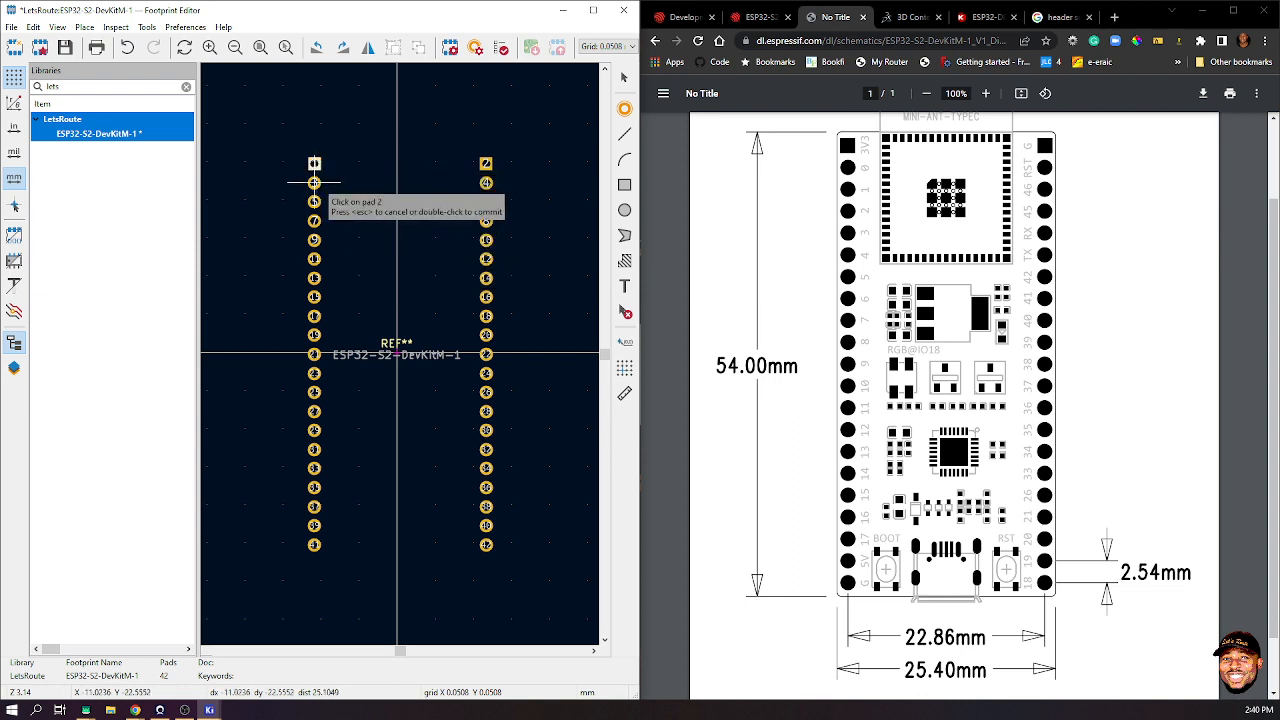
left_click(314, 182)
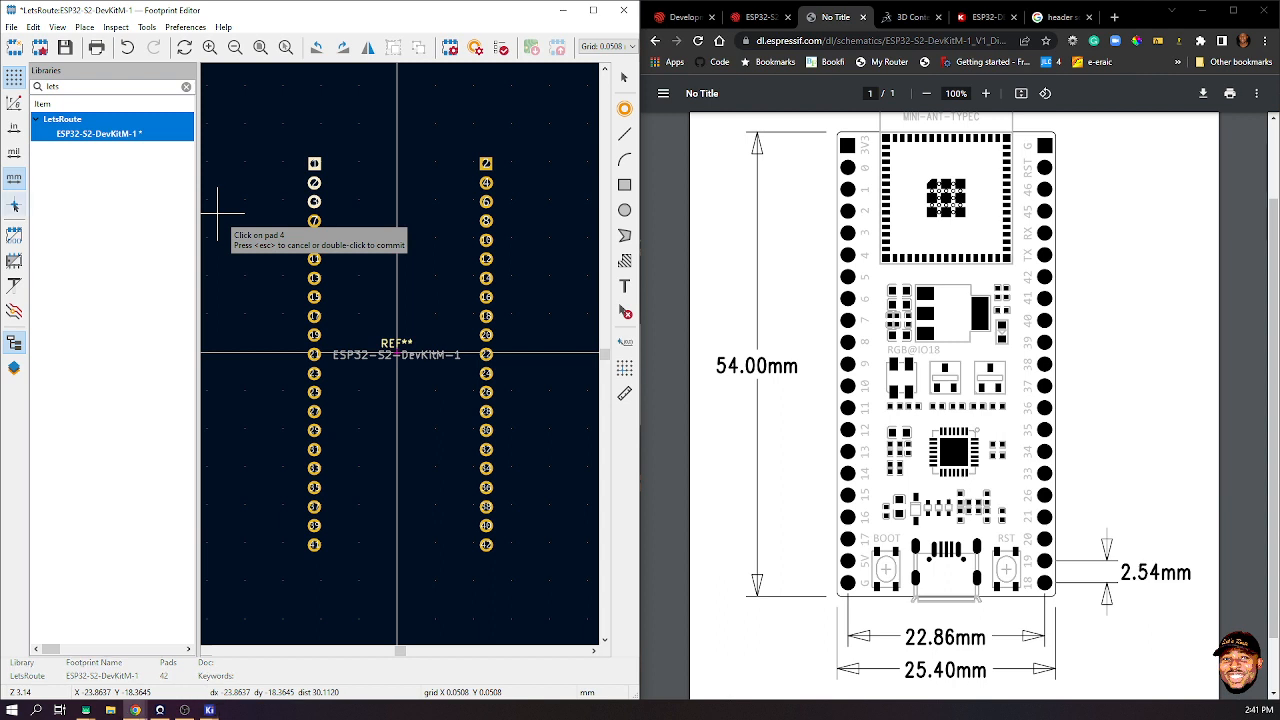
left_click(314, 220)
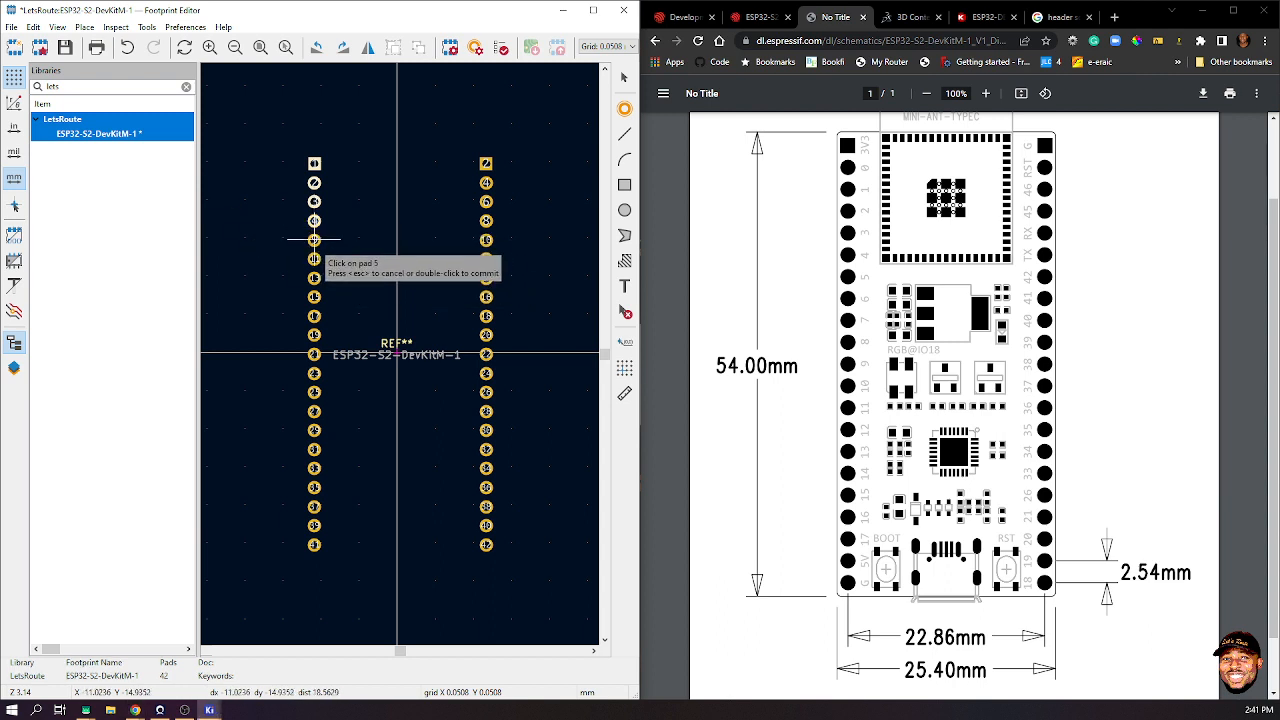
left_click(314, 239)
left_click(314, 258)
left_click(314, 277)
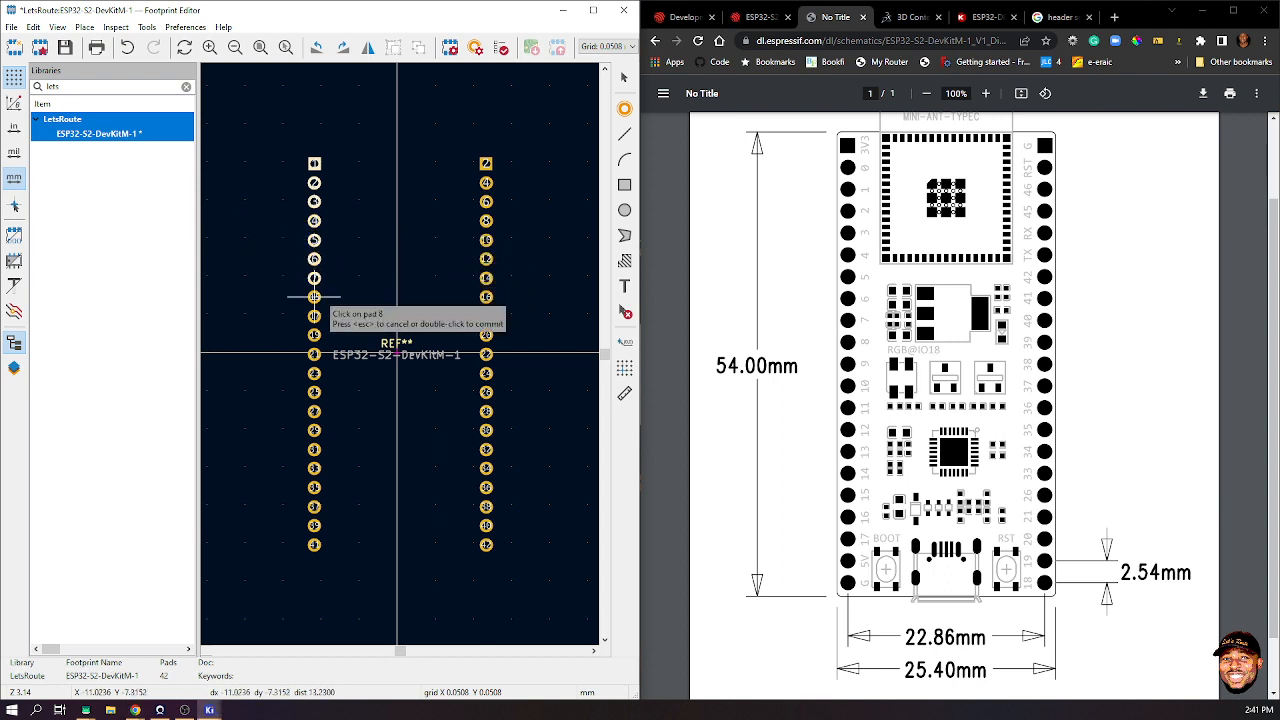
left_click(314, 296)
left_click(314, 315)
left_click(314, 334)
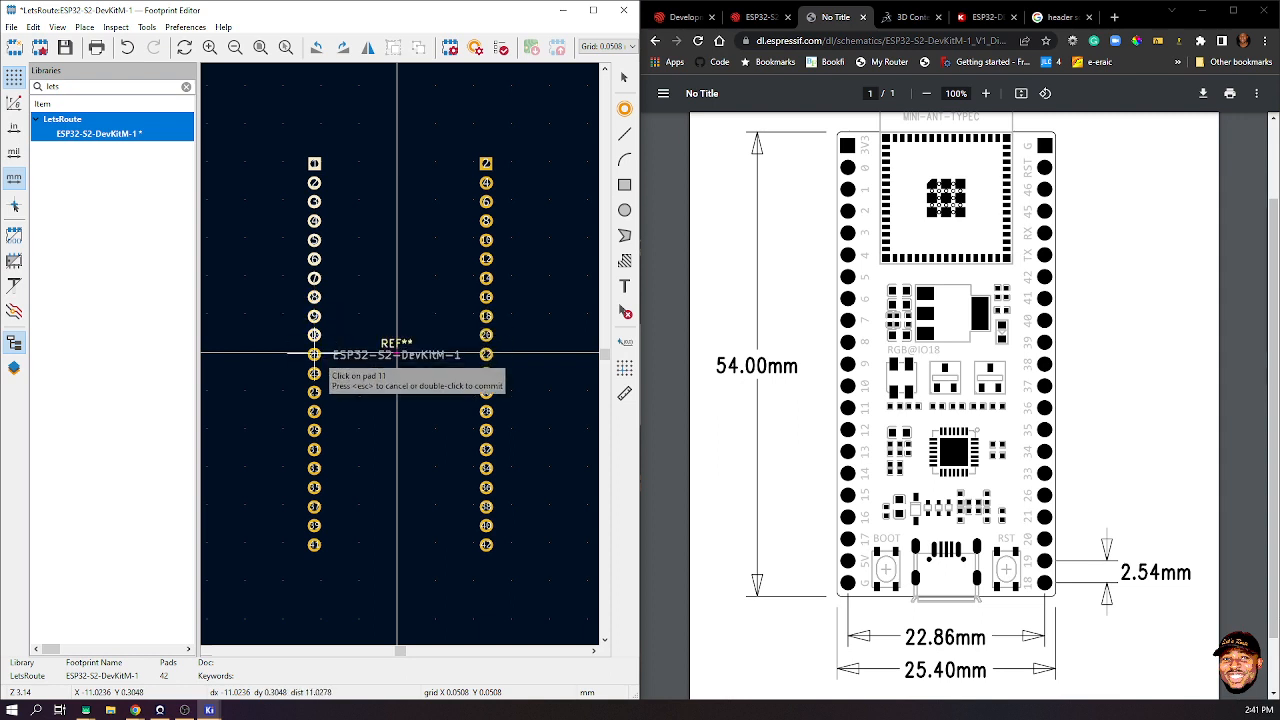
left_click(314, 353)
left_click(314, 373)
left_click(314, 392)
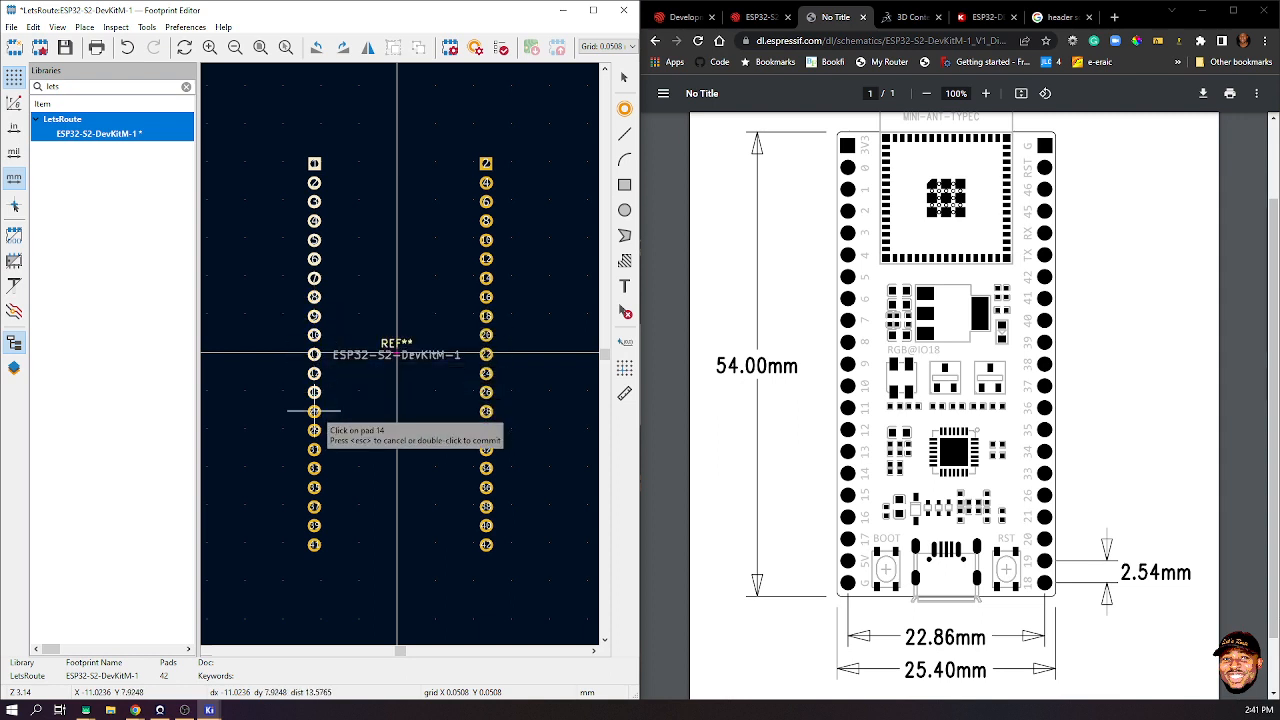
left_click(314, 411)
left_click(314, 430)
left_click(314, 449)
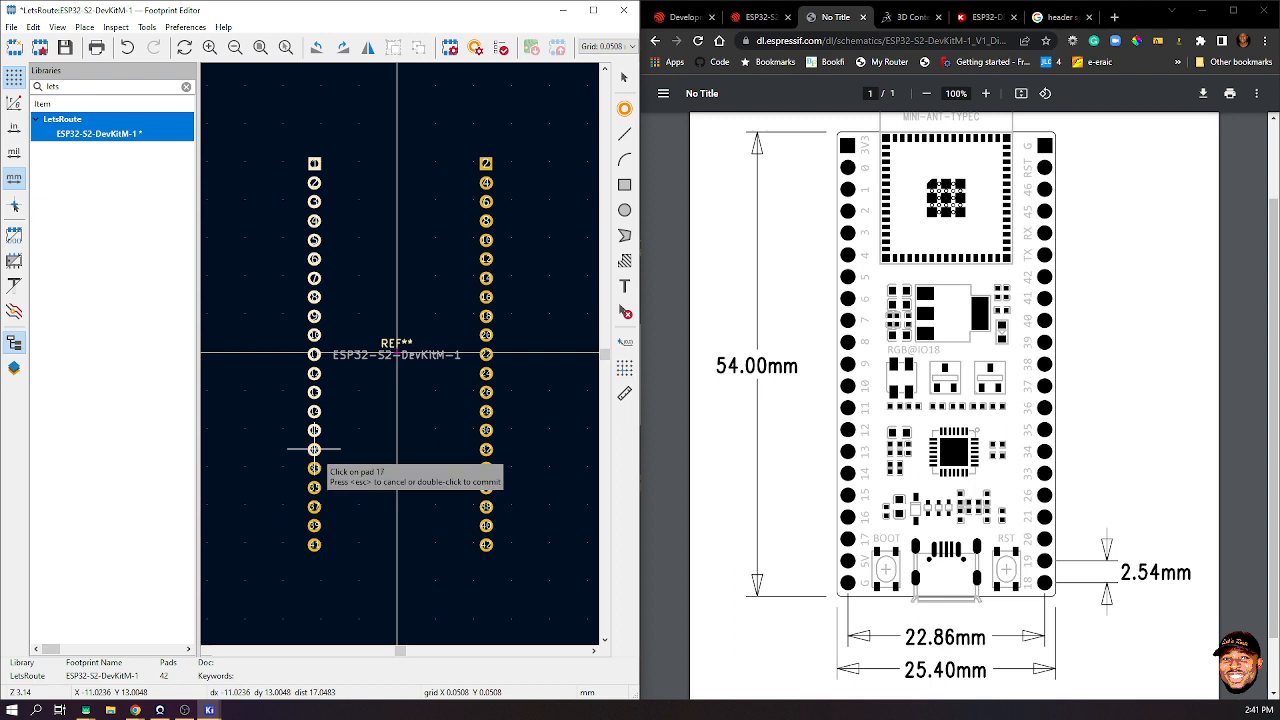
left_click(314, 468)
left_click(314, 487)
left_click(314, 506)
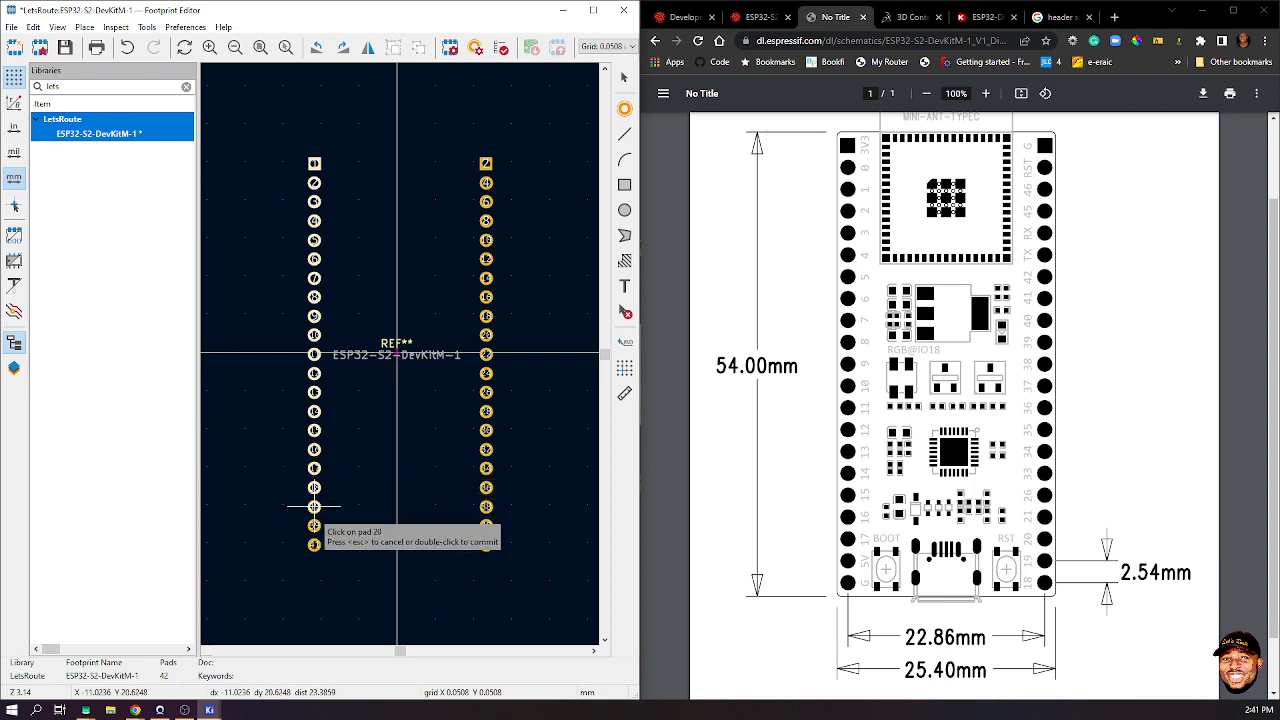
left_click(314, 525)
left_click(314, 545)
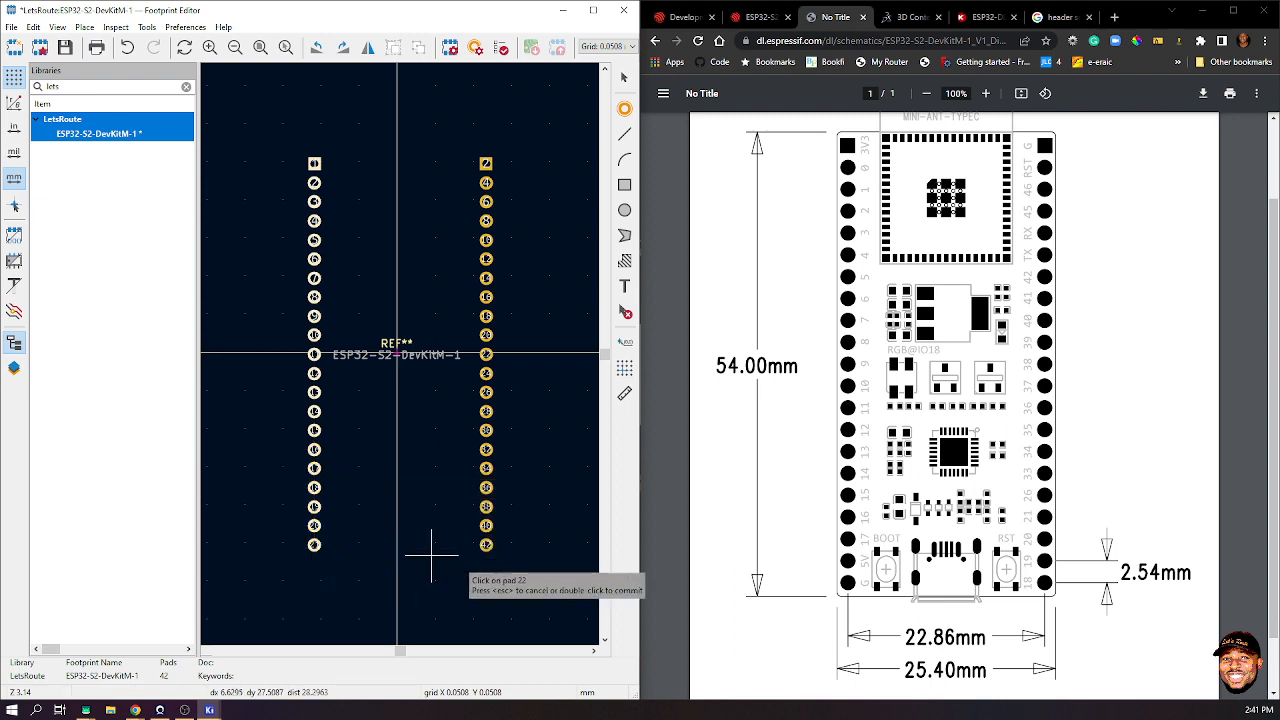
- Number the right column from 22 at the bottom up to 33, then end the pass
left_click(486, 545)
left_click(486, 525)
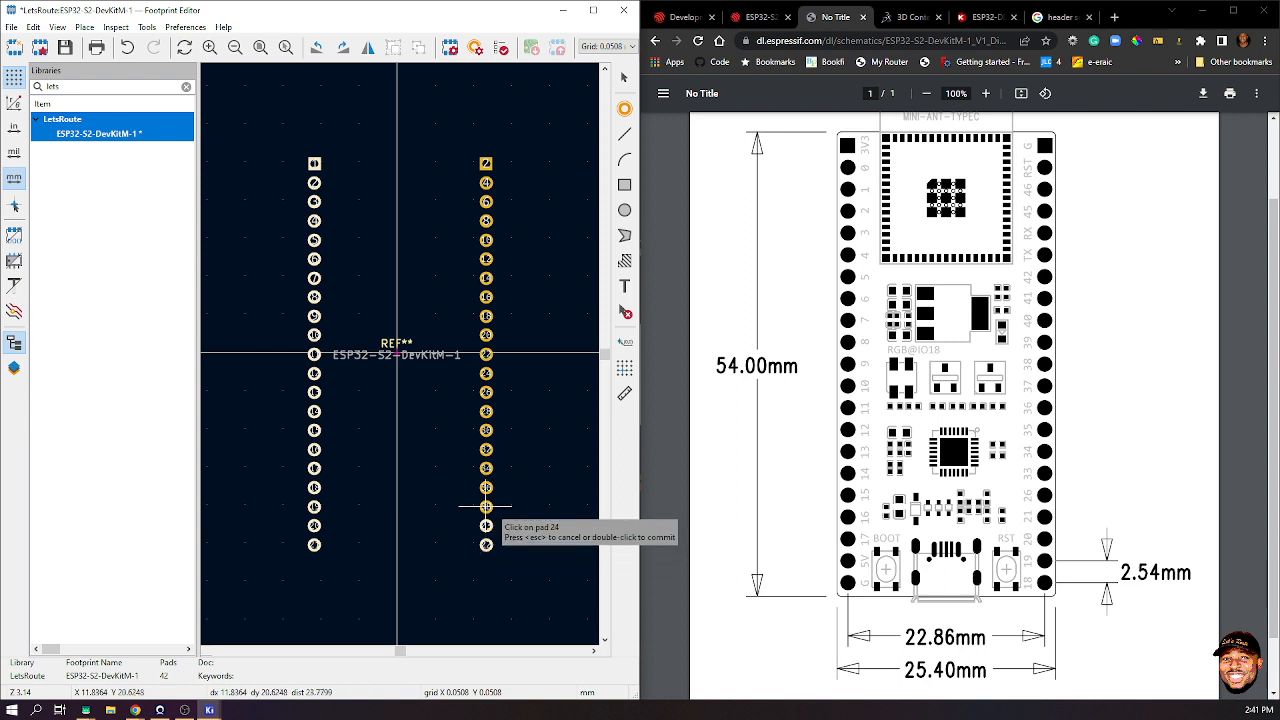
left_click(486, 506)
left_click(486, 487)
left_click(486, 449)
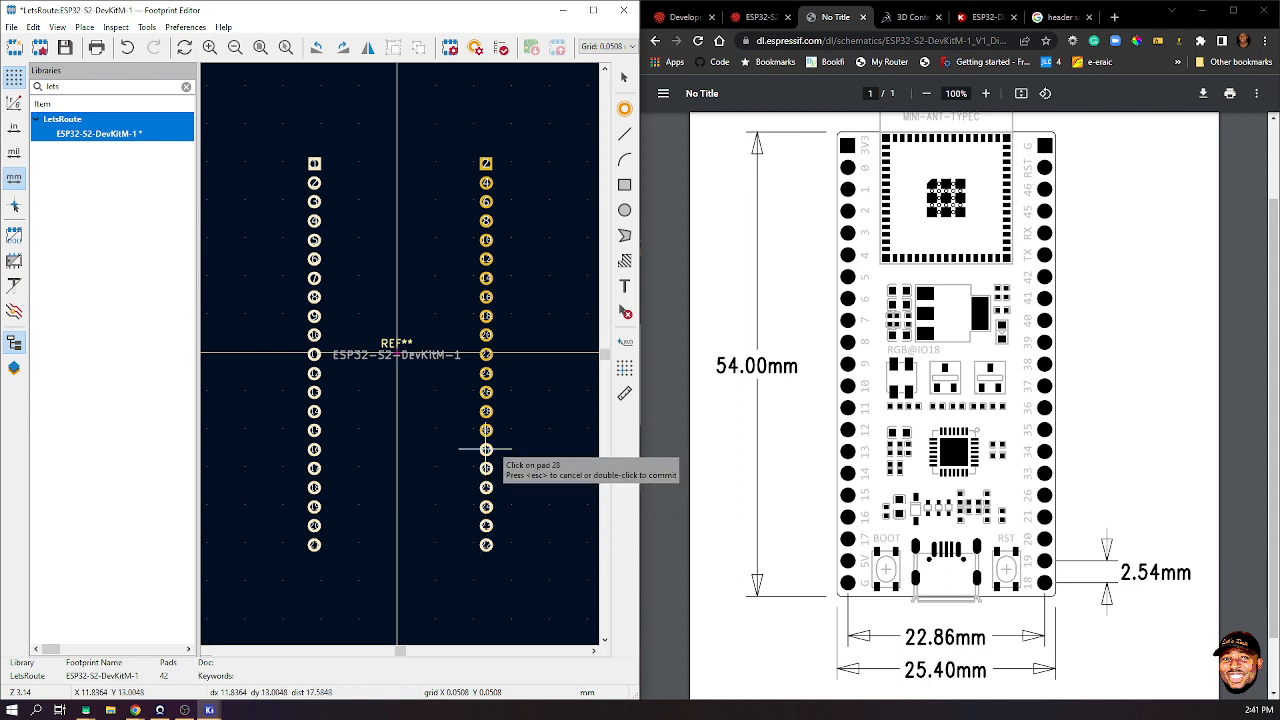
left_click(486, 430)
left_click(486, 411)
left_click(486, 392)
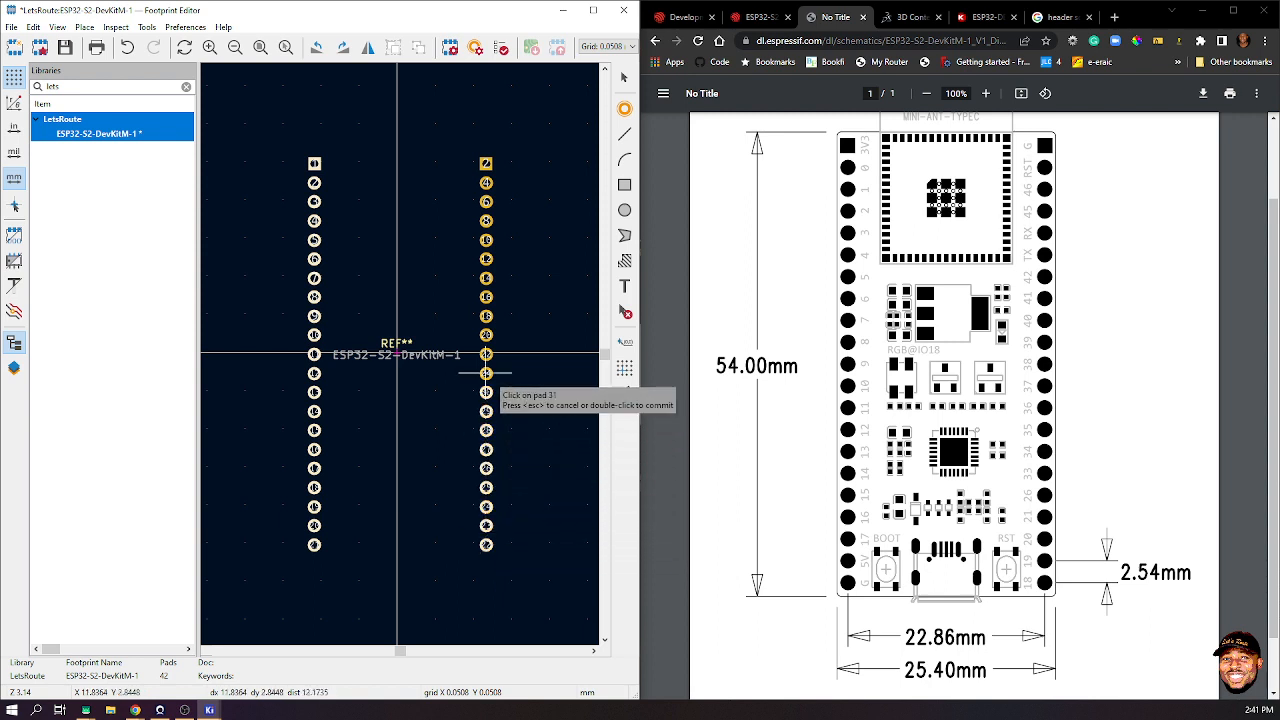
left_click(486, 373)
left_click(486, 354)
left_click(486, 335)
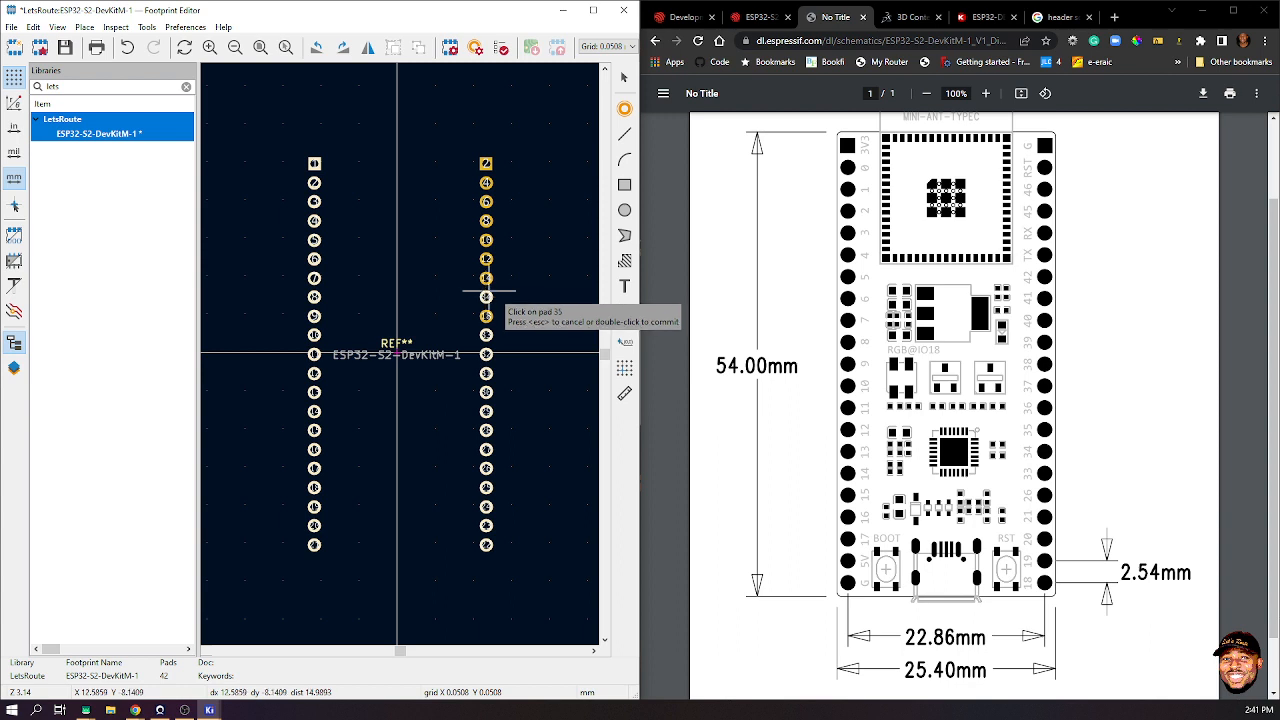
double_click(514, 290)
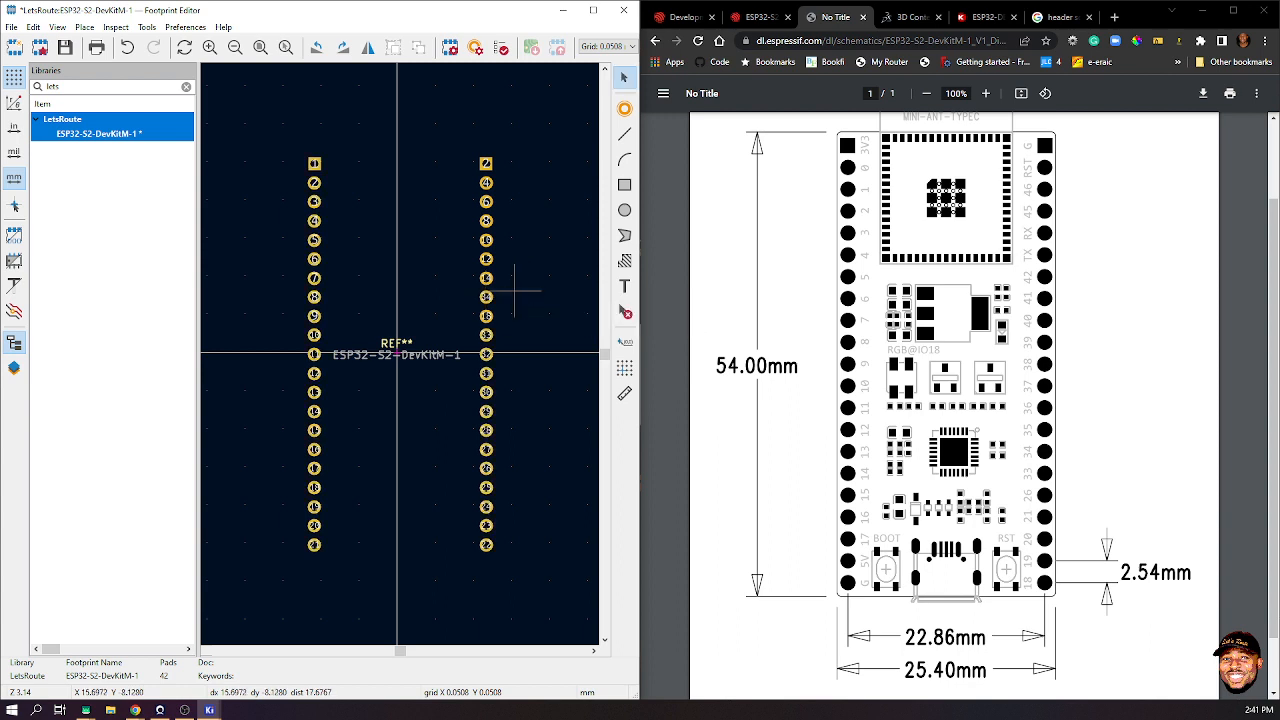
- Restart Renumber Pads with first number 34 on the next right-column pad
scroll(502, 335, "up", 3)
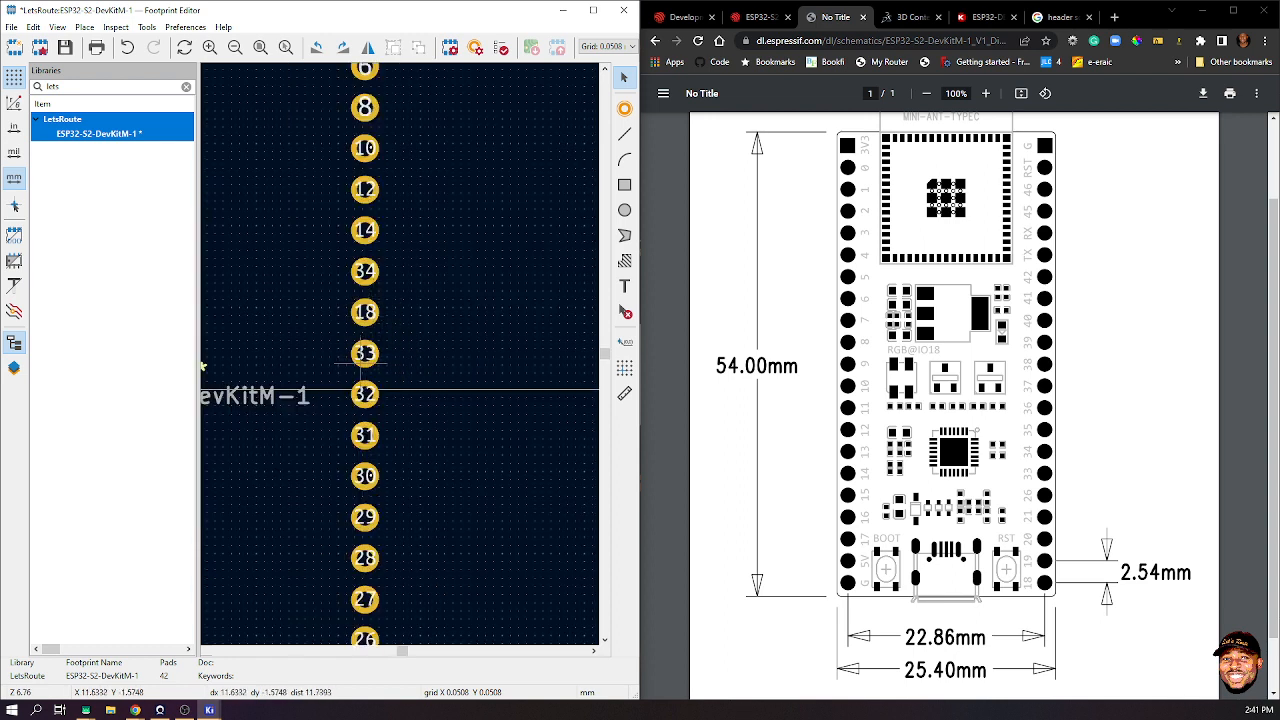
left_click(373, 353)
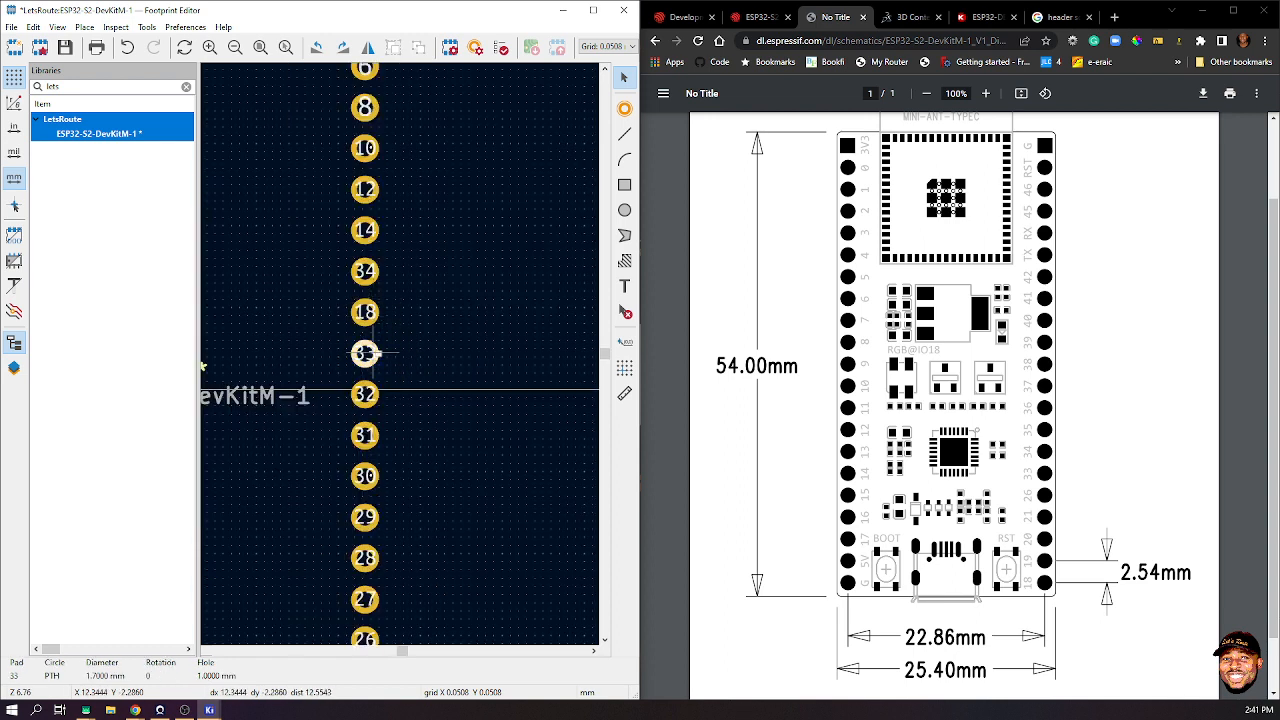
right_click(373, 353)
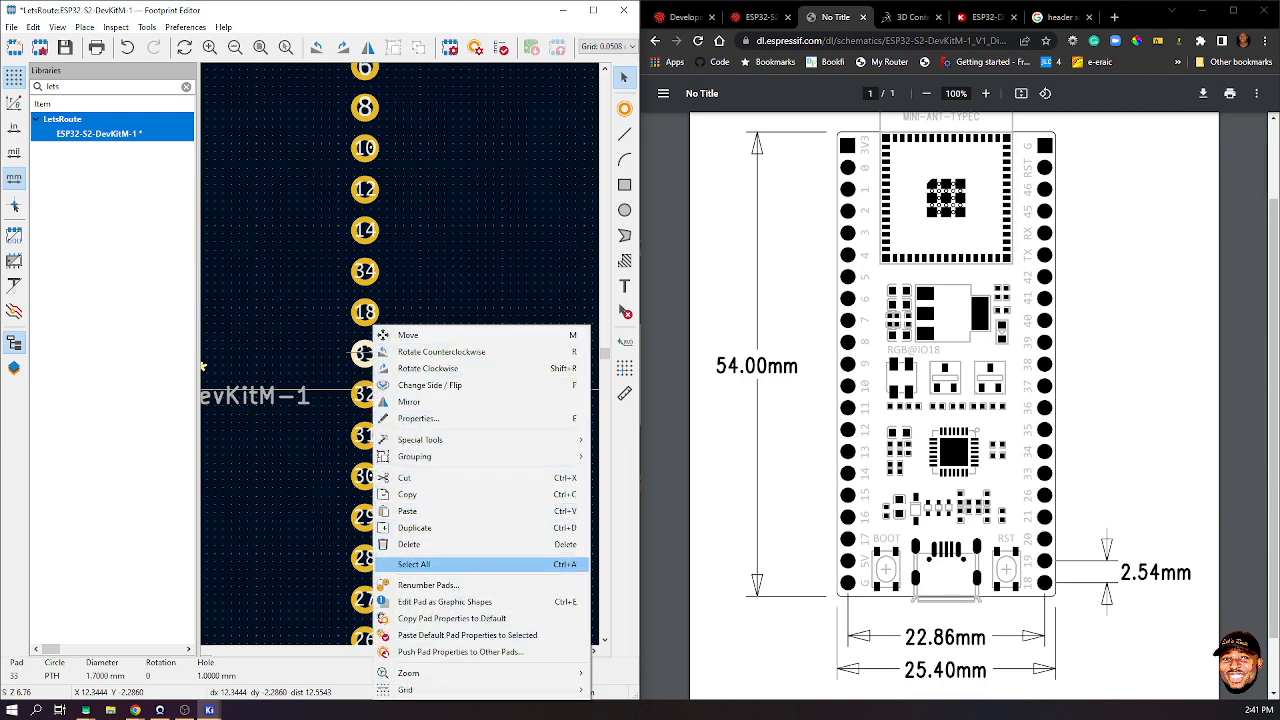
left_click(428, 585)
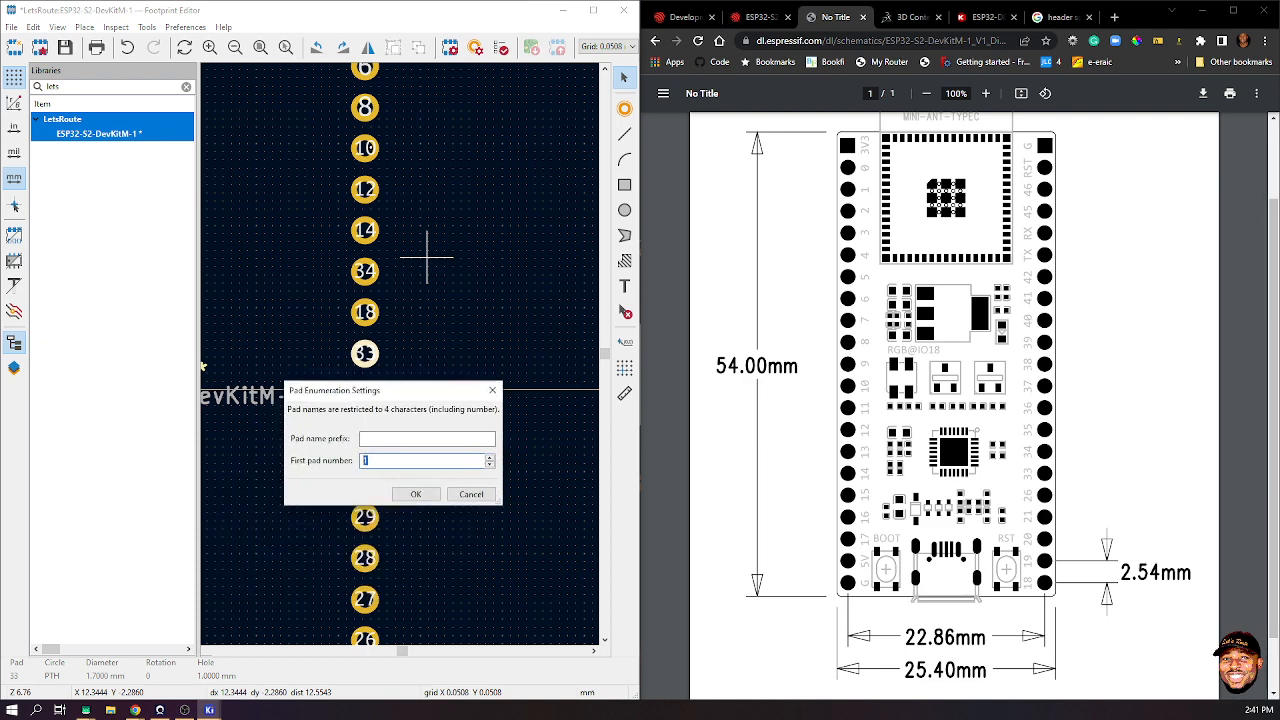
type("34")
left_click(415, 494)
- Number the remaining right-column pads 34 up to 42 on the top pad and finish
left_click(364, 312)
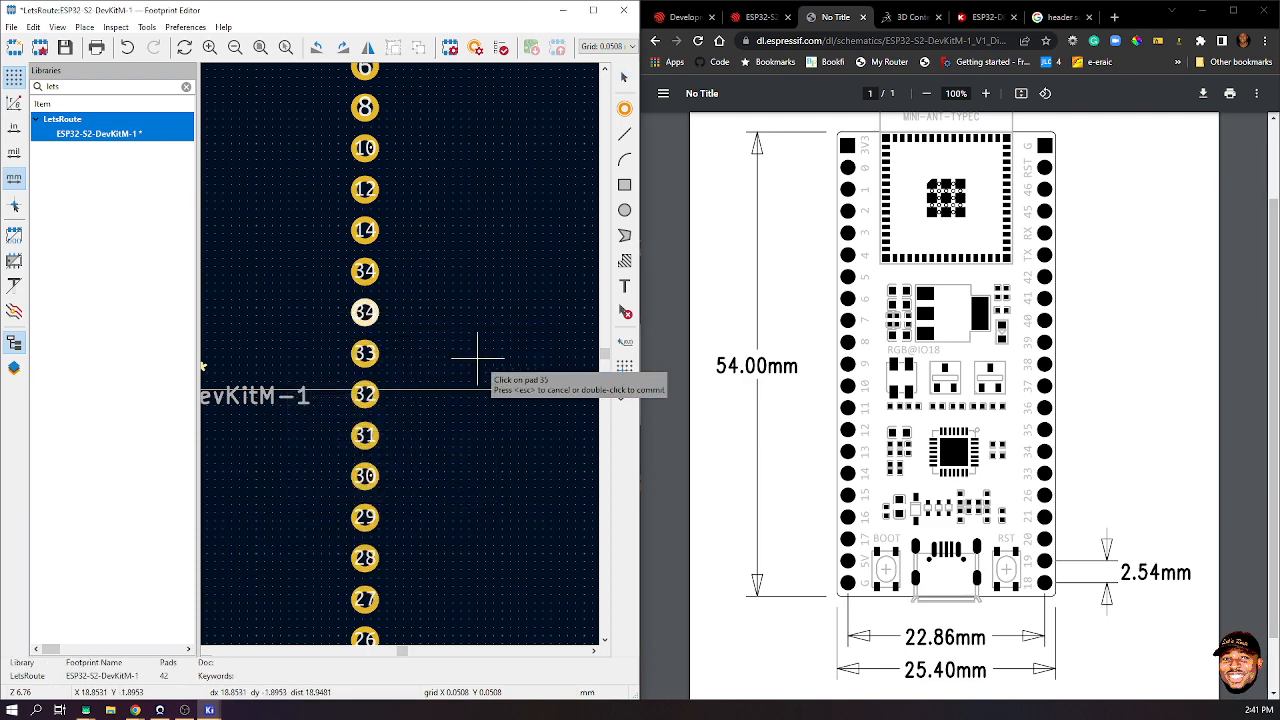
left_click(364, 271)
left_click(364, 230)
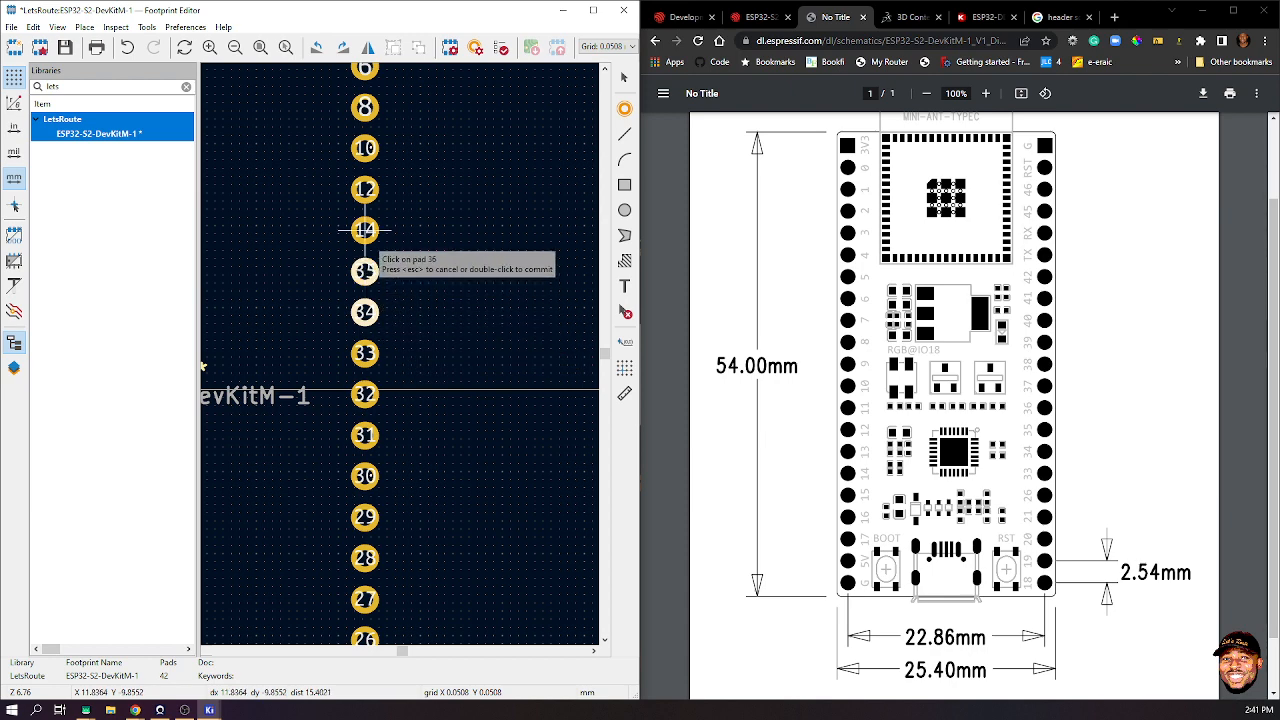
scroll(363, 225, "down", 1)
left_click(400, 315)
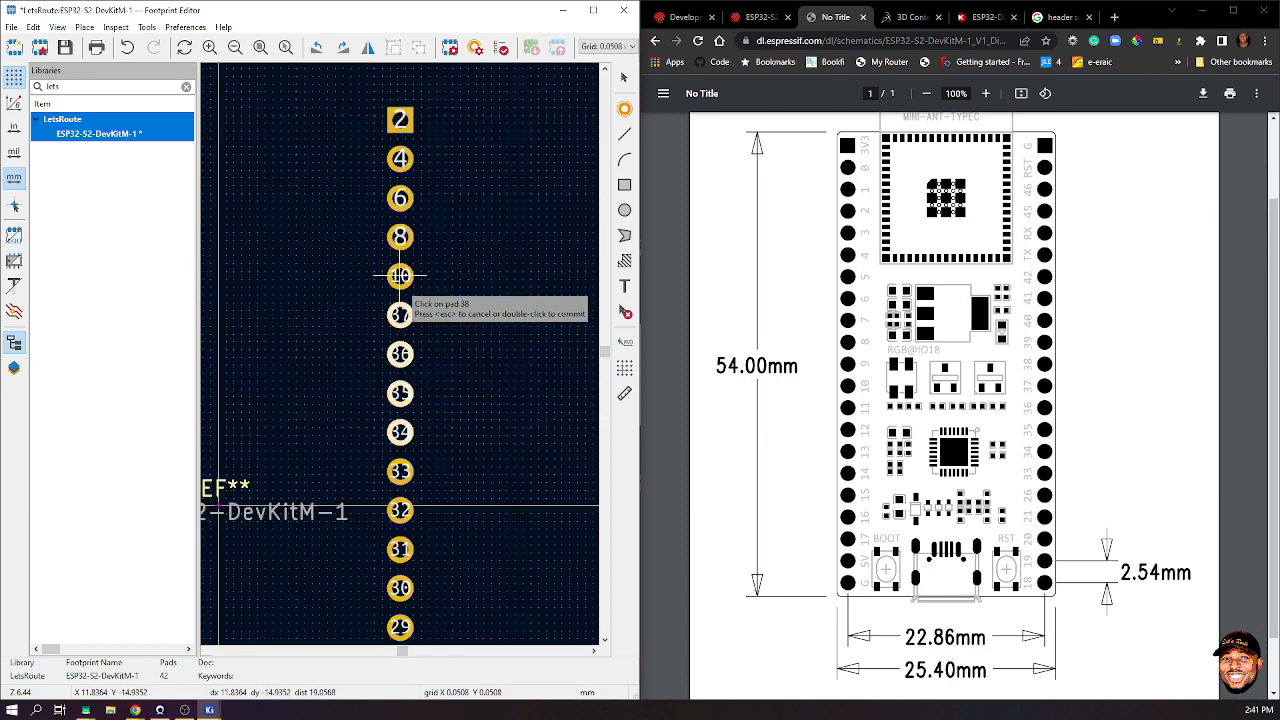
left_click(400, 276)
left_click(400, 237)
left_click(400, 198)
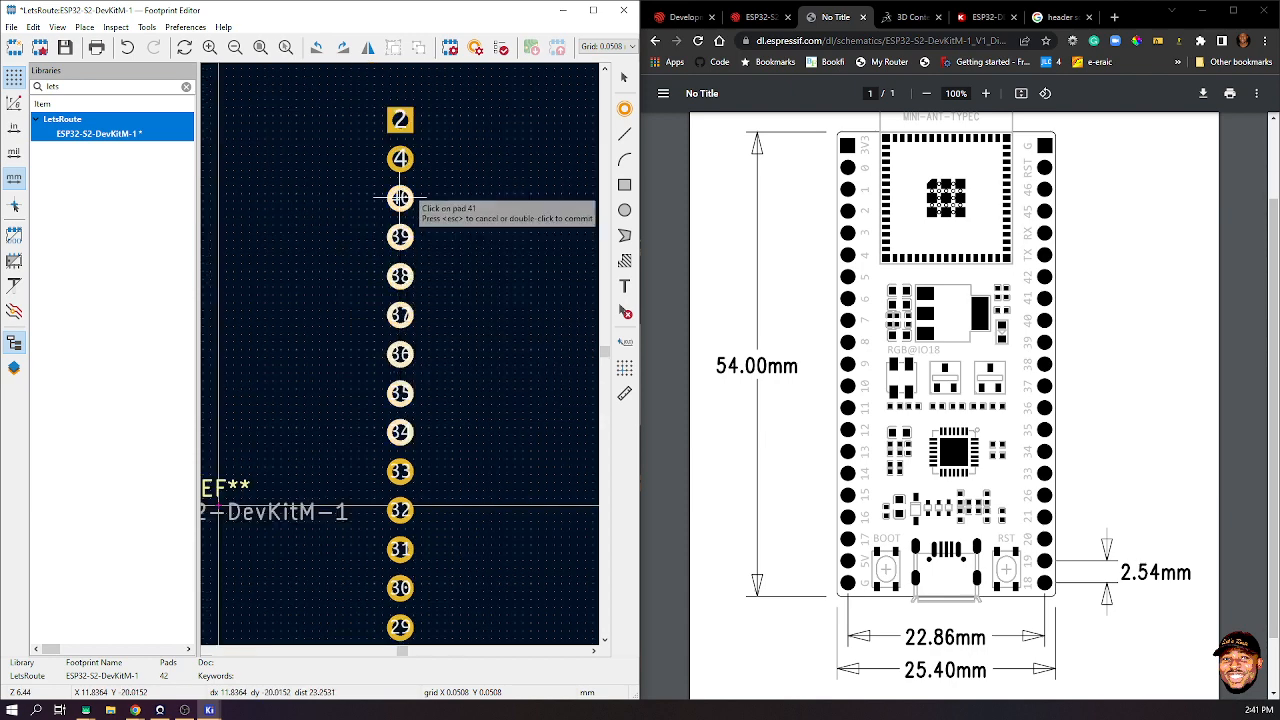
left_click(400, 158)
left_click(400, 120)
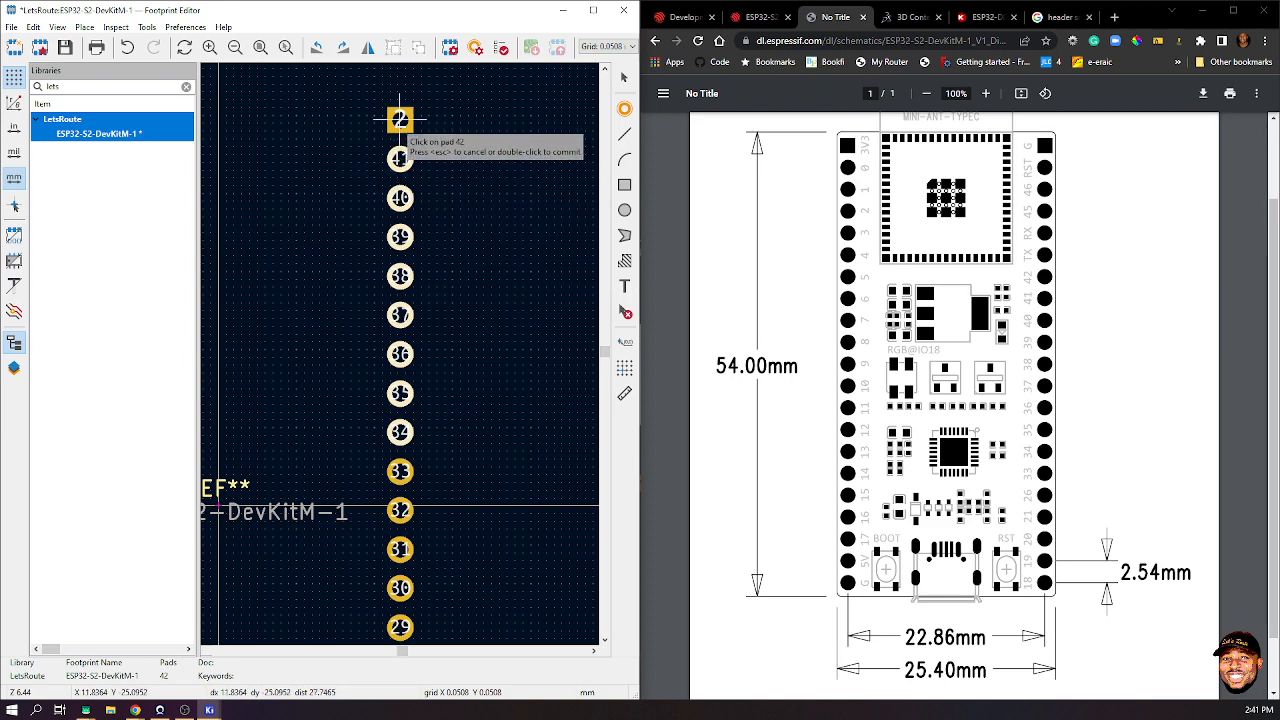
scroll(423, 229, "down", 5)
double_click(420, 345)
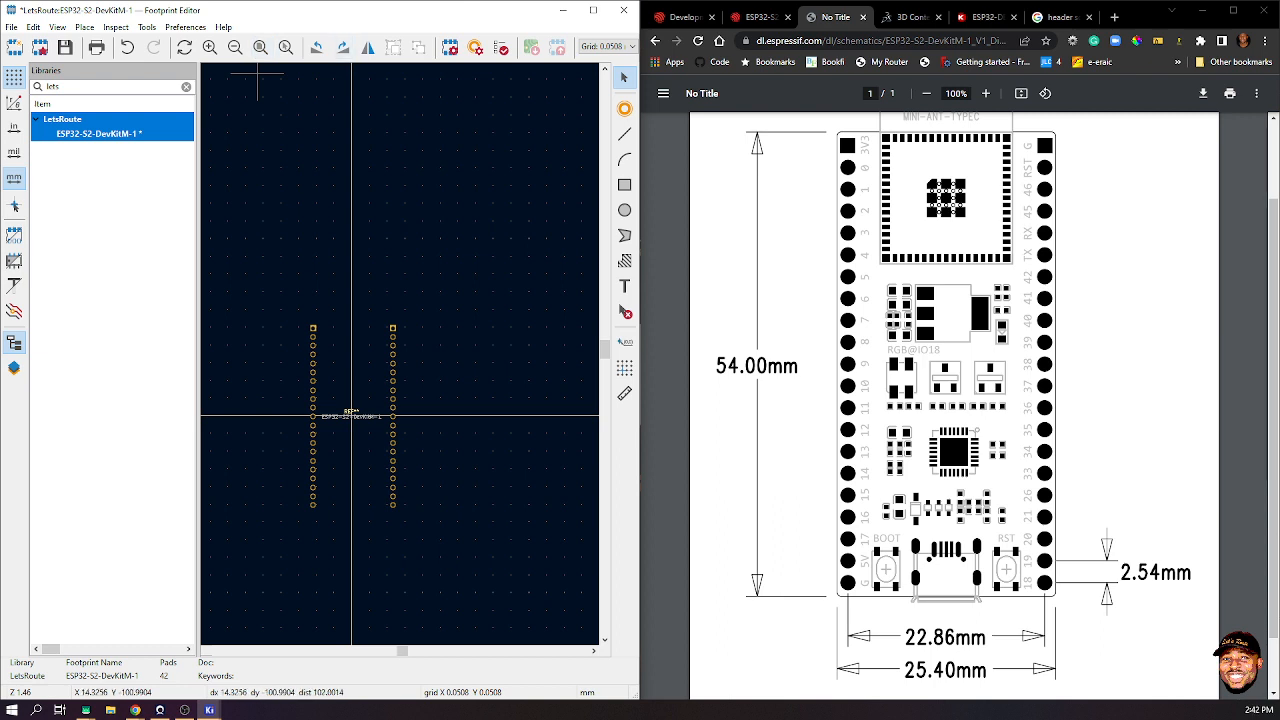
- Draw a 25.4 × 54 mm silkscreen rectangle from near pad 1 to the bottom-right pad
scroll(351, 415, "up", 3)
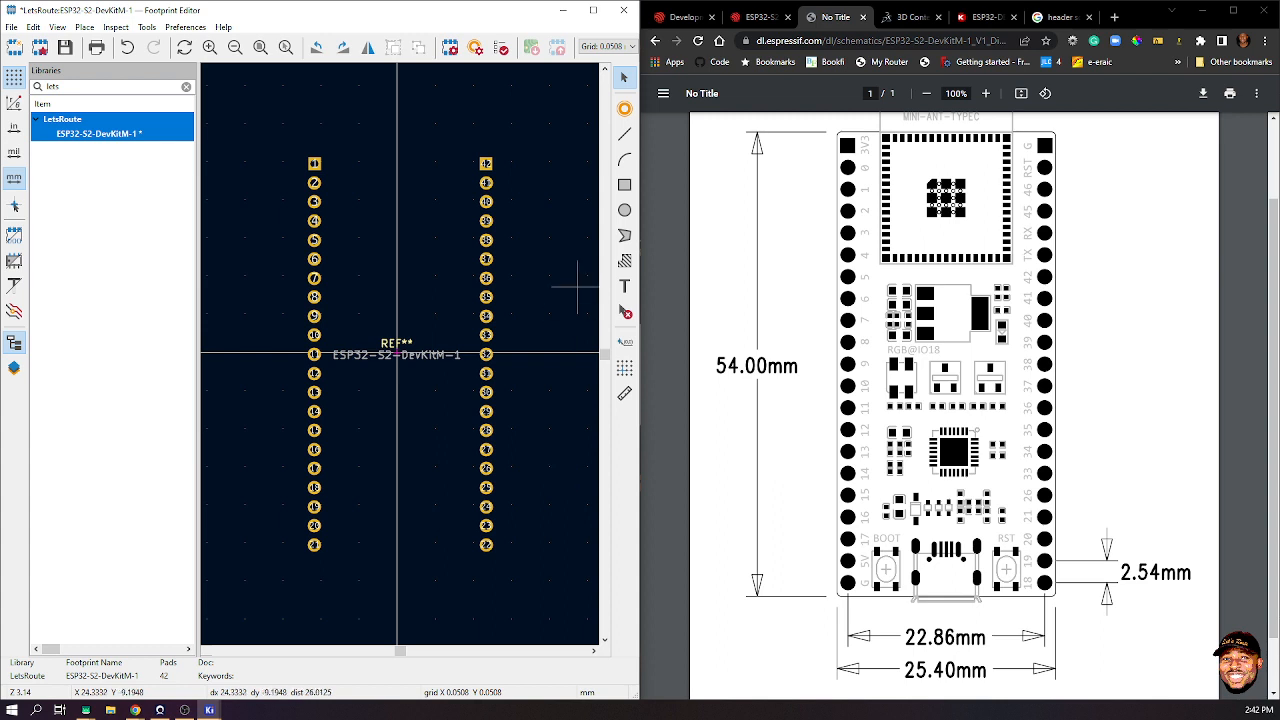
left_click(624, 185)
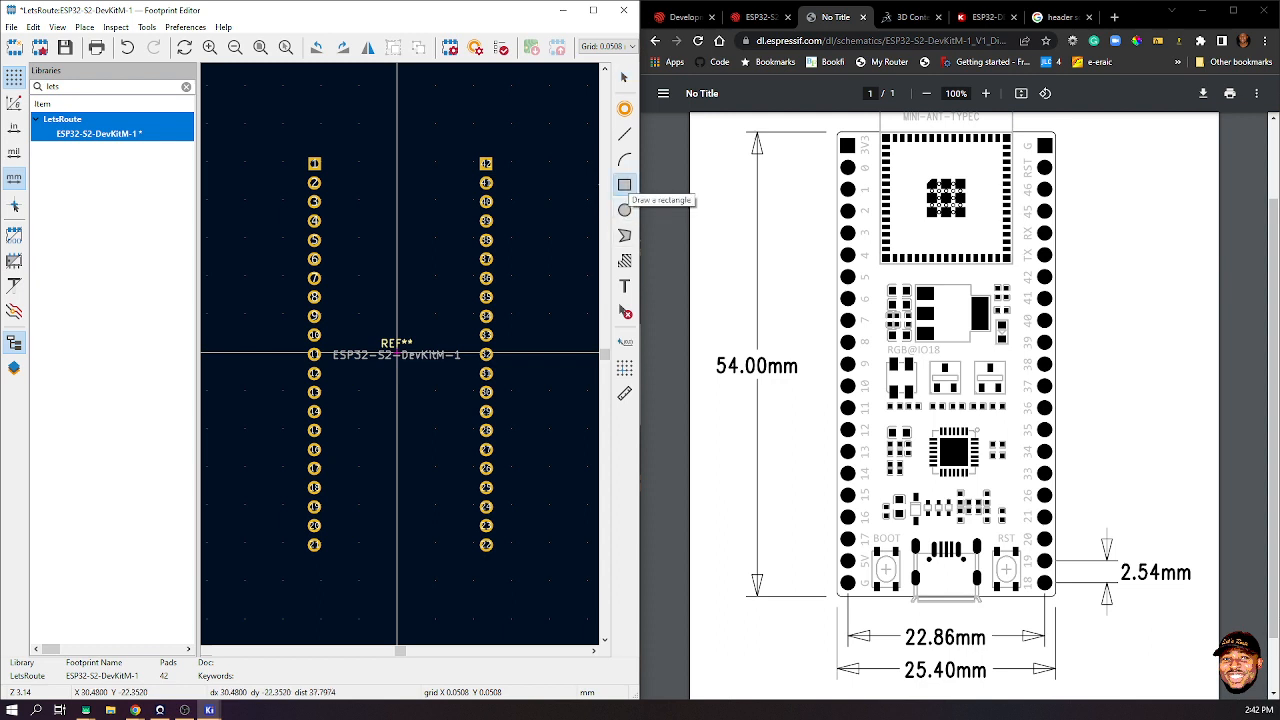
left_click(300, 150)
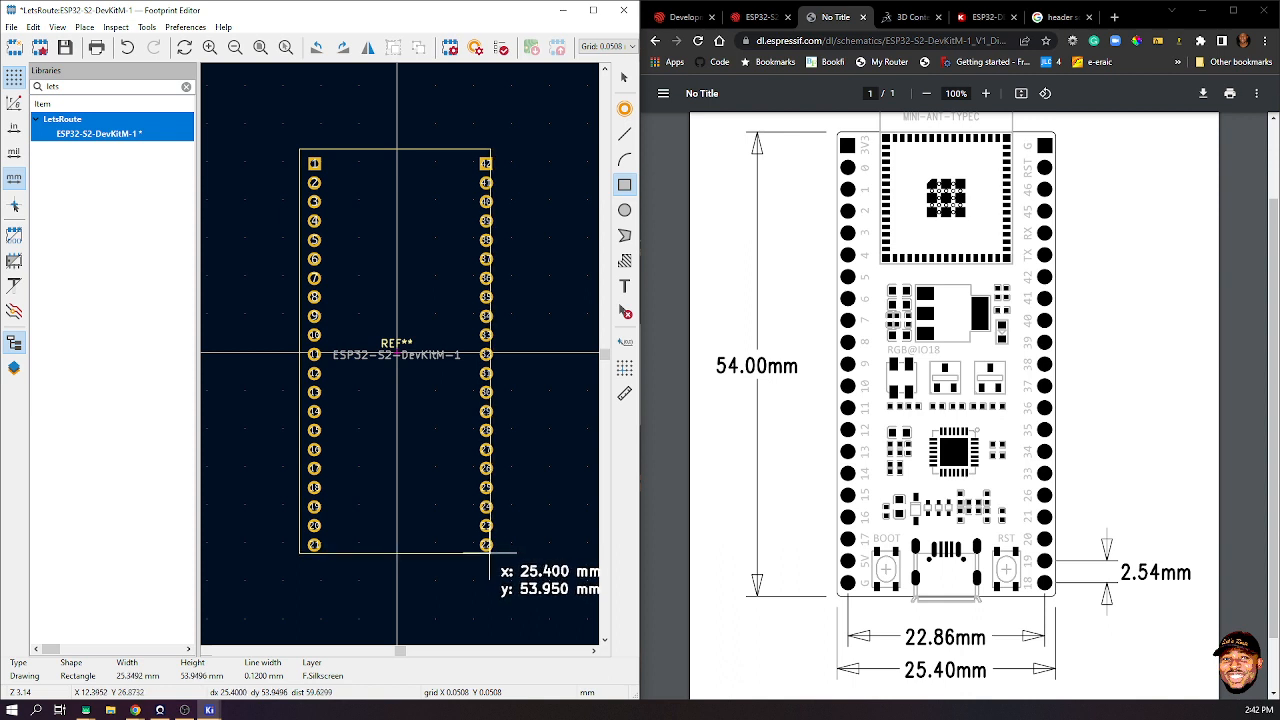
left_click(490, 553)
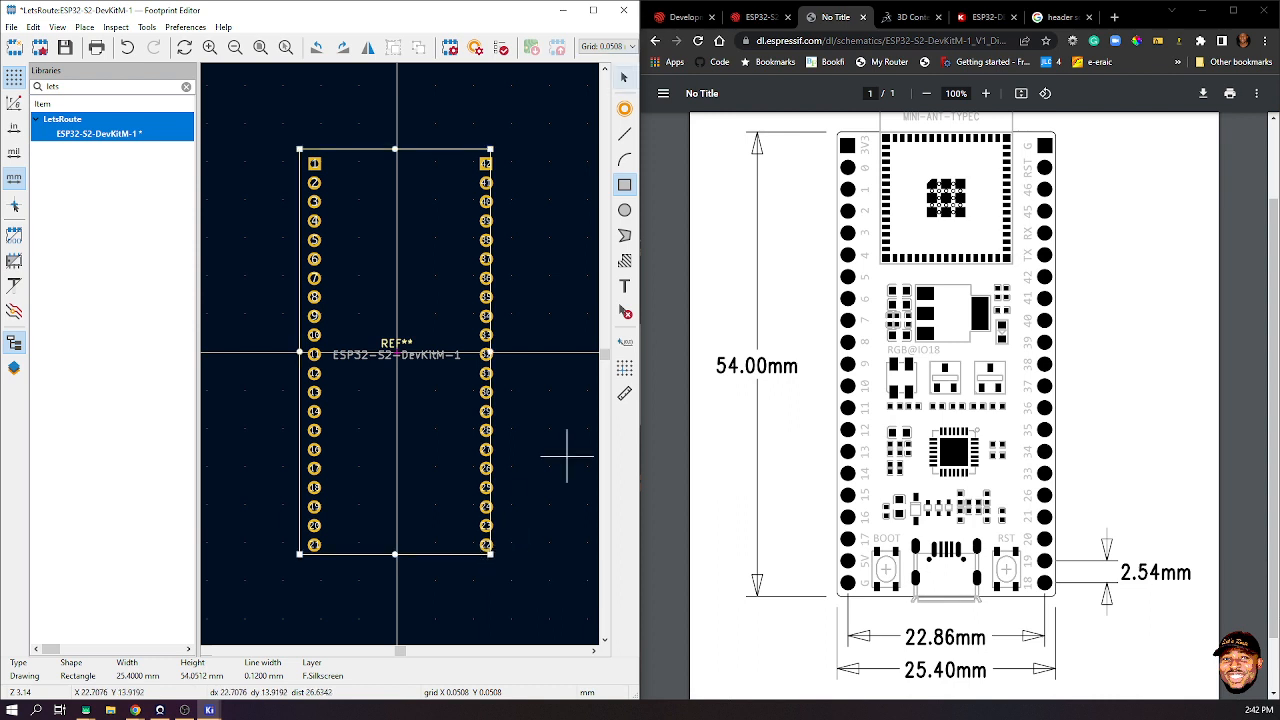
key("Escape")
key("Escape")
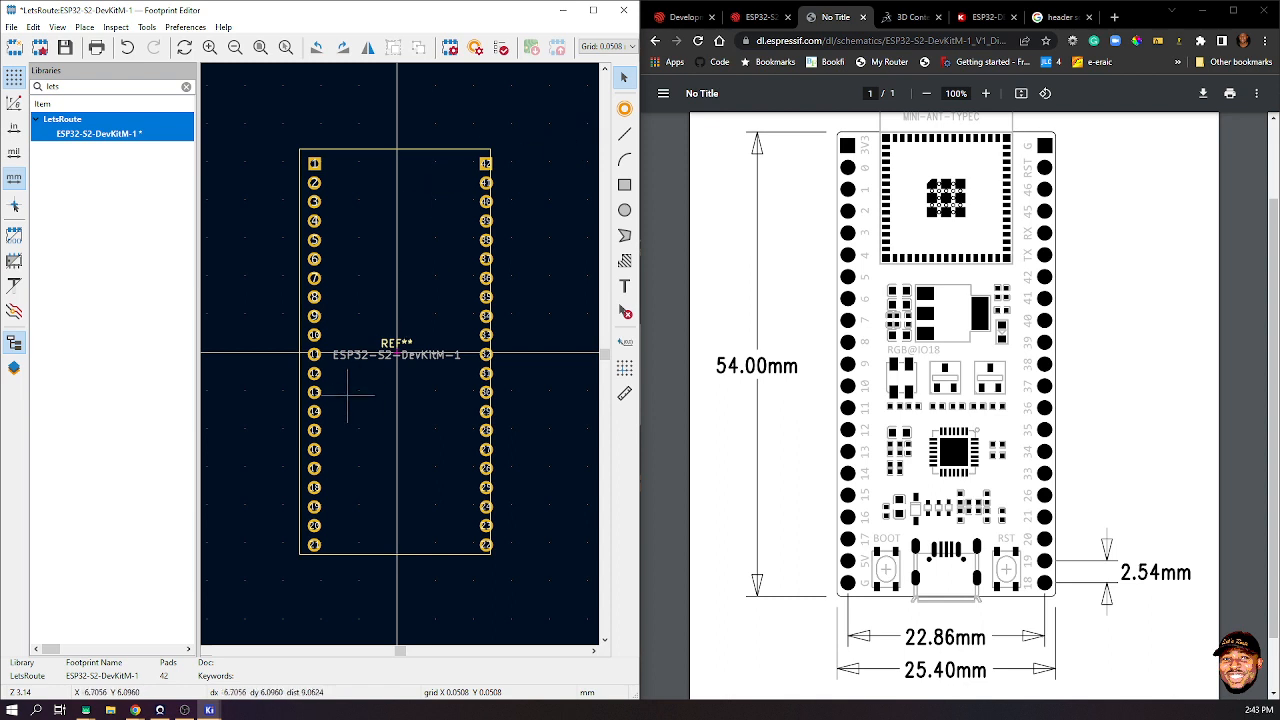
- Move the silkscreen rectangle so it is centred over both pad columns
left_click(356, 551)
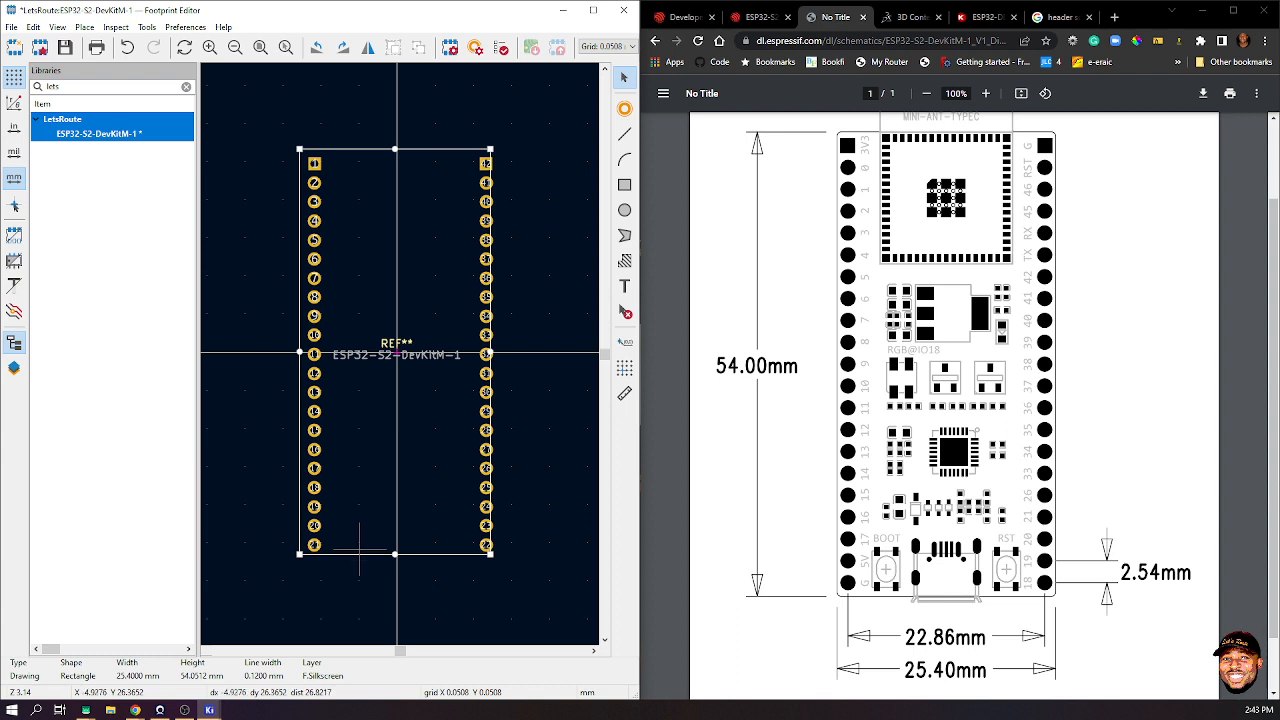
key("m")
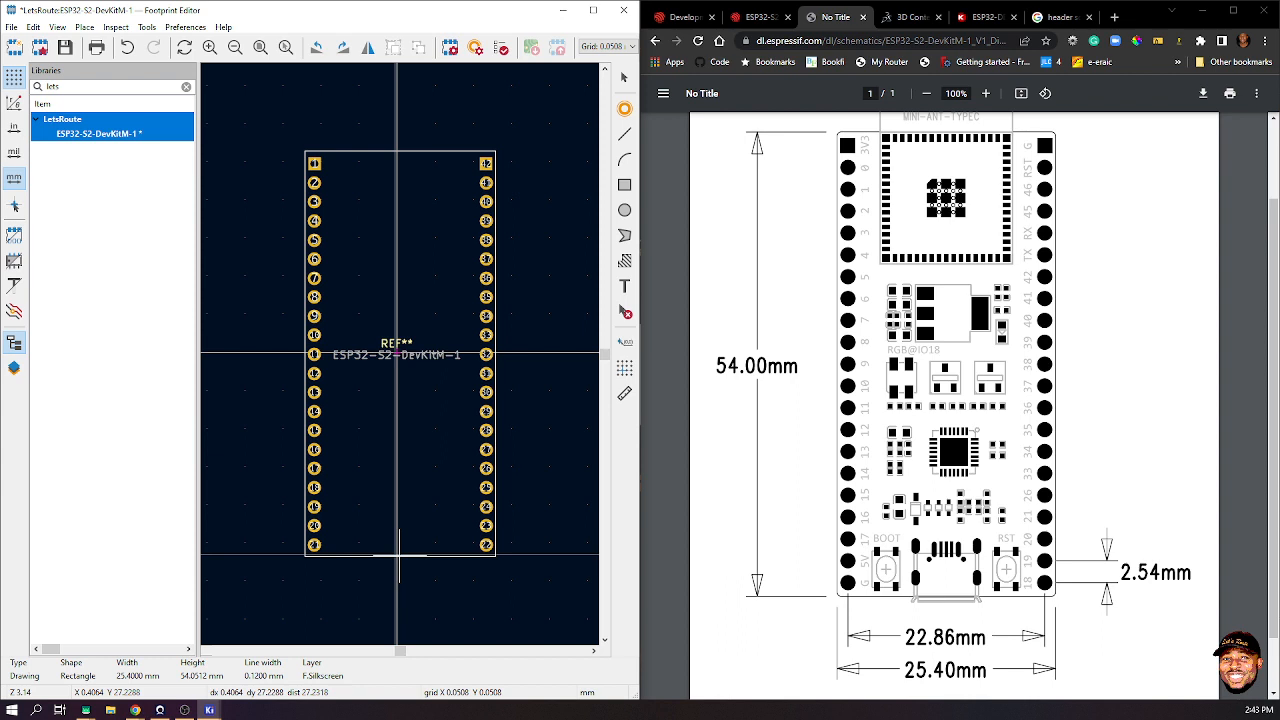
left_click(398, 555)
left_click(560, 286)
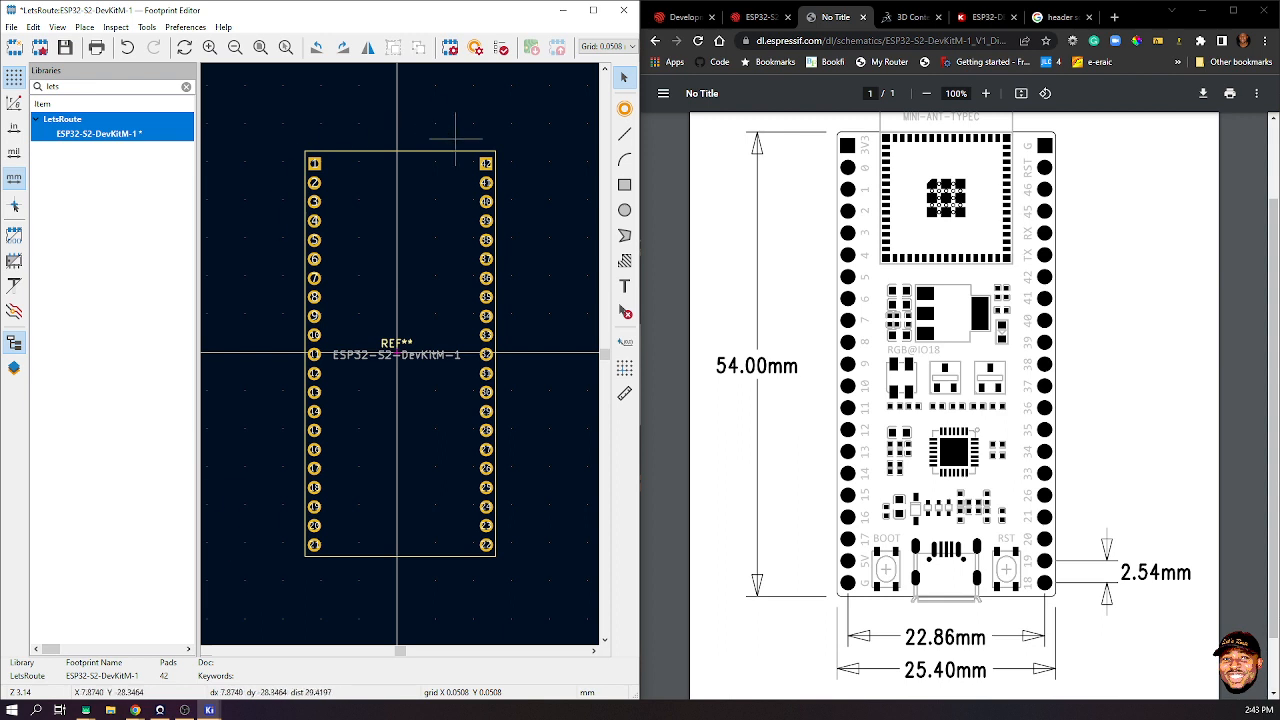
- Inspect the rectangle's corner coordinates in its properties without changing them
left_click(422, 152)
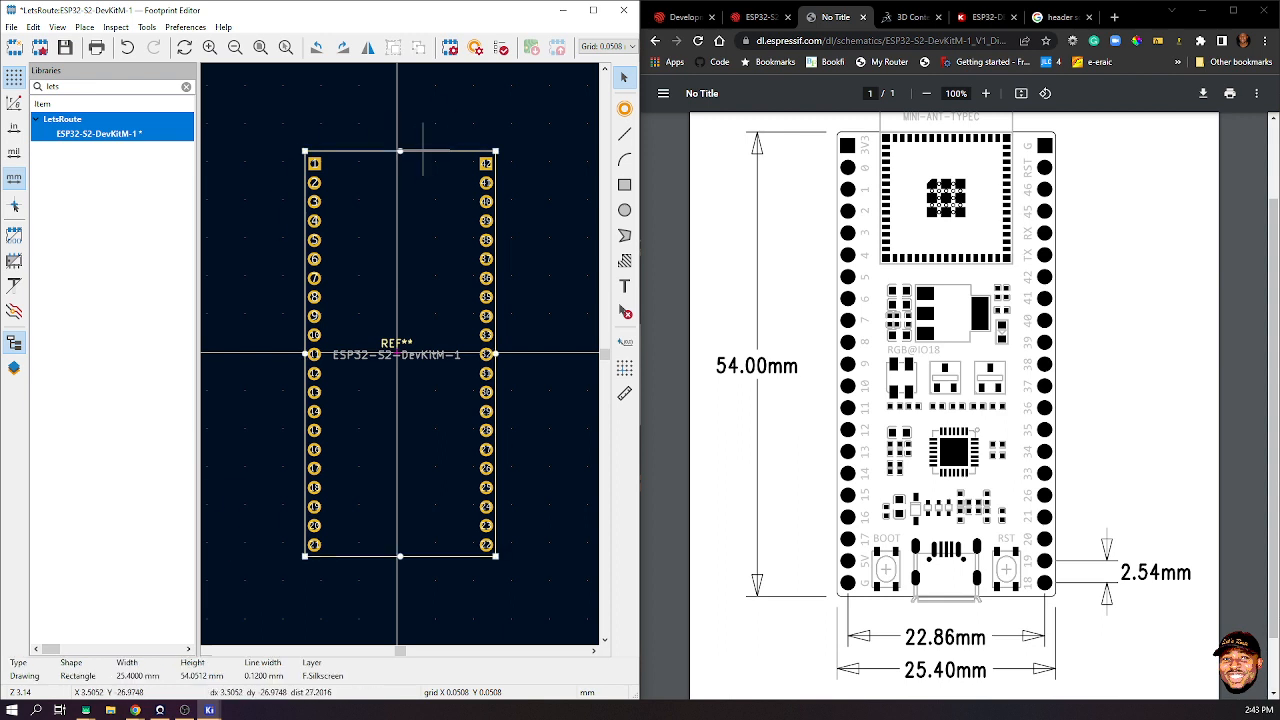
double_click(422, 151)
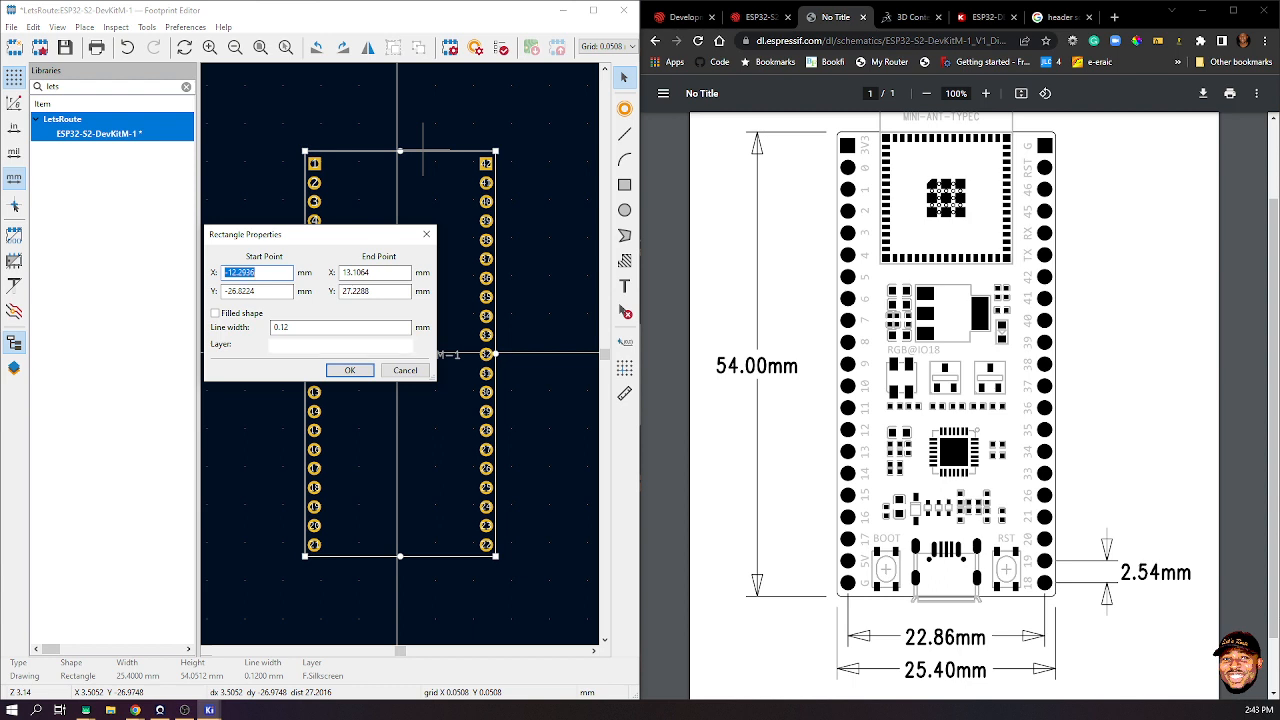
left_click(426, 234)
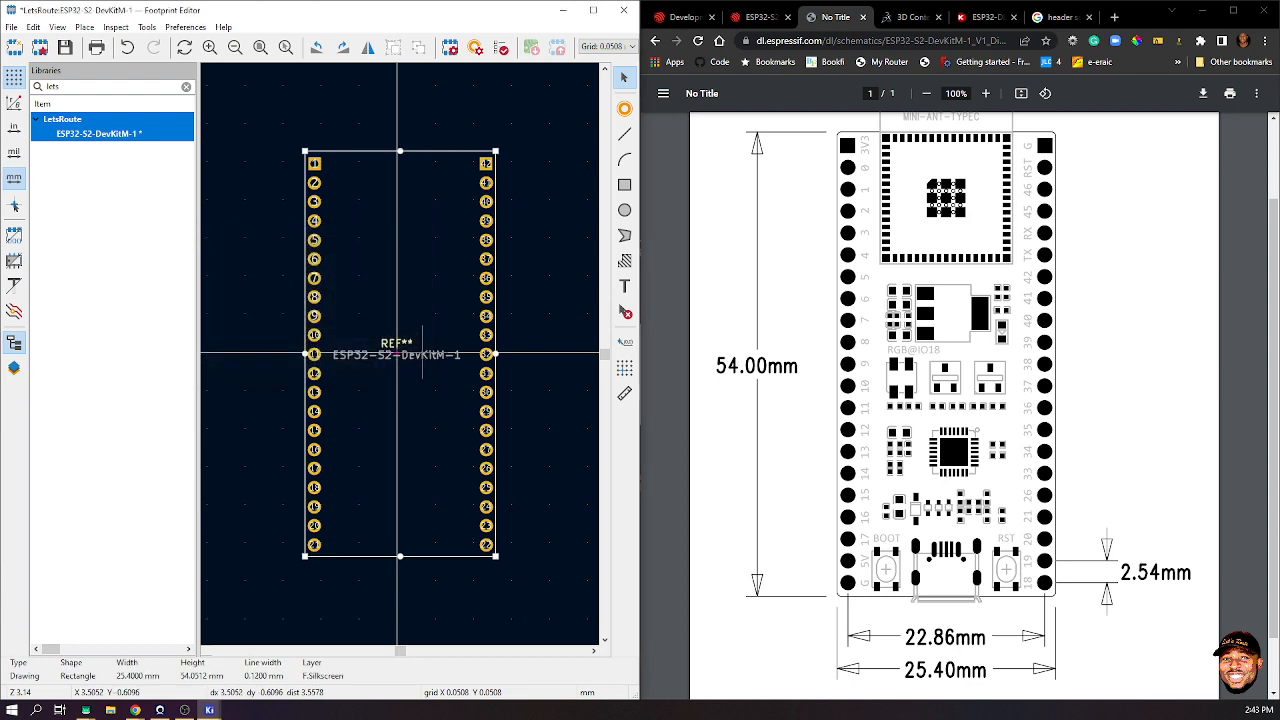
left_click(557, 194)
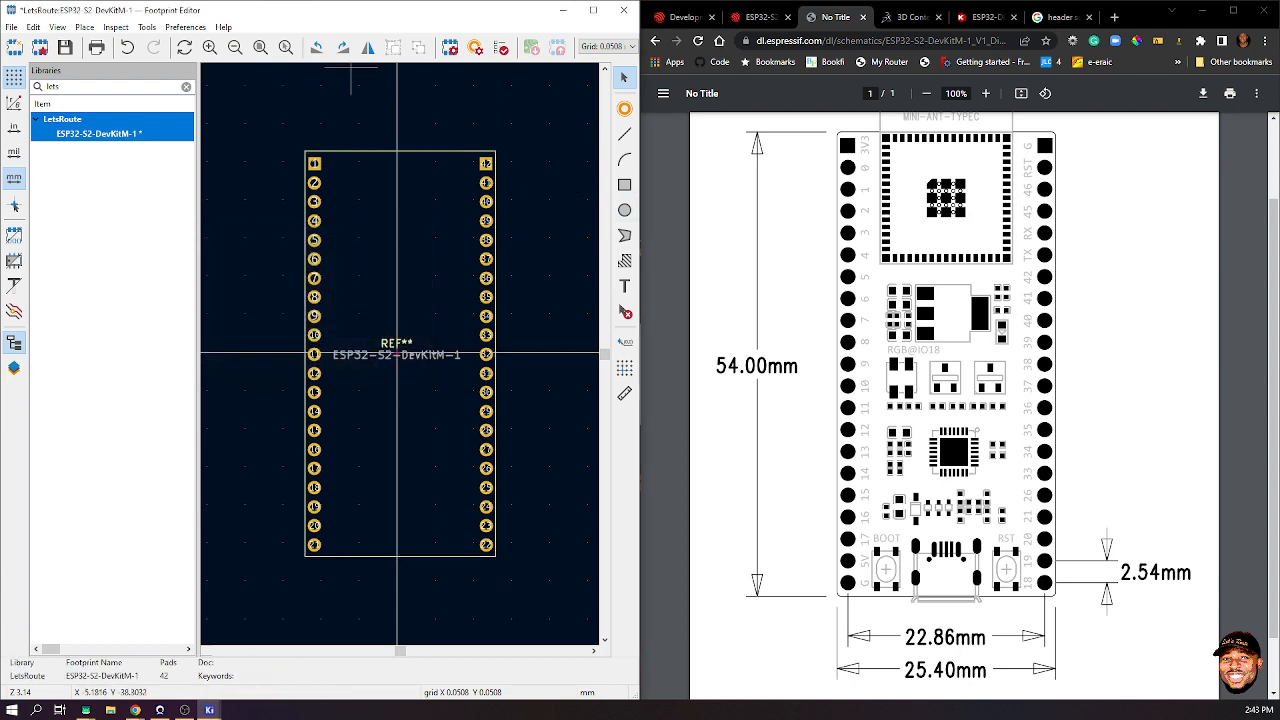
- Draw an F.Courtyard rectangle (26.06 × 54.61 mm) from the footprint's top-left to bottom-right corner
left_click(593, 10)
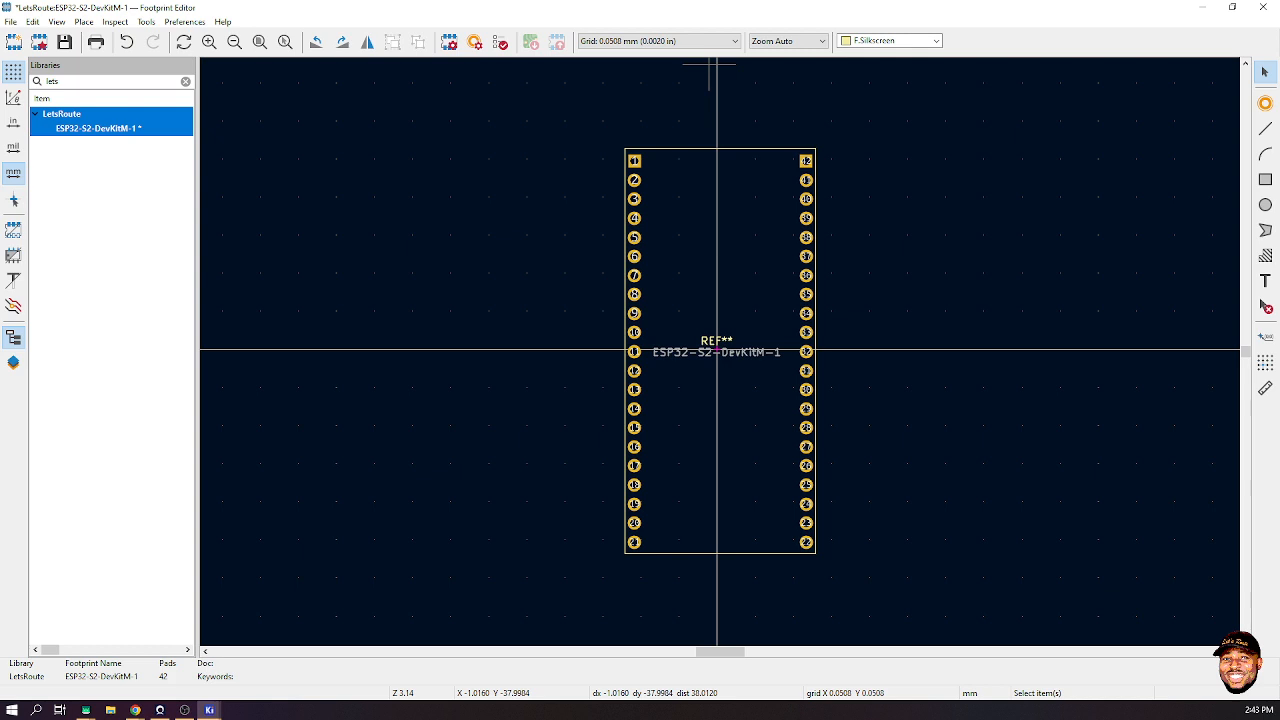
left_click(889, 40)
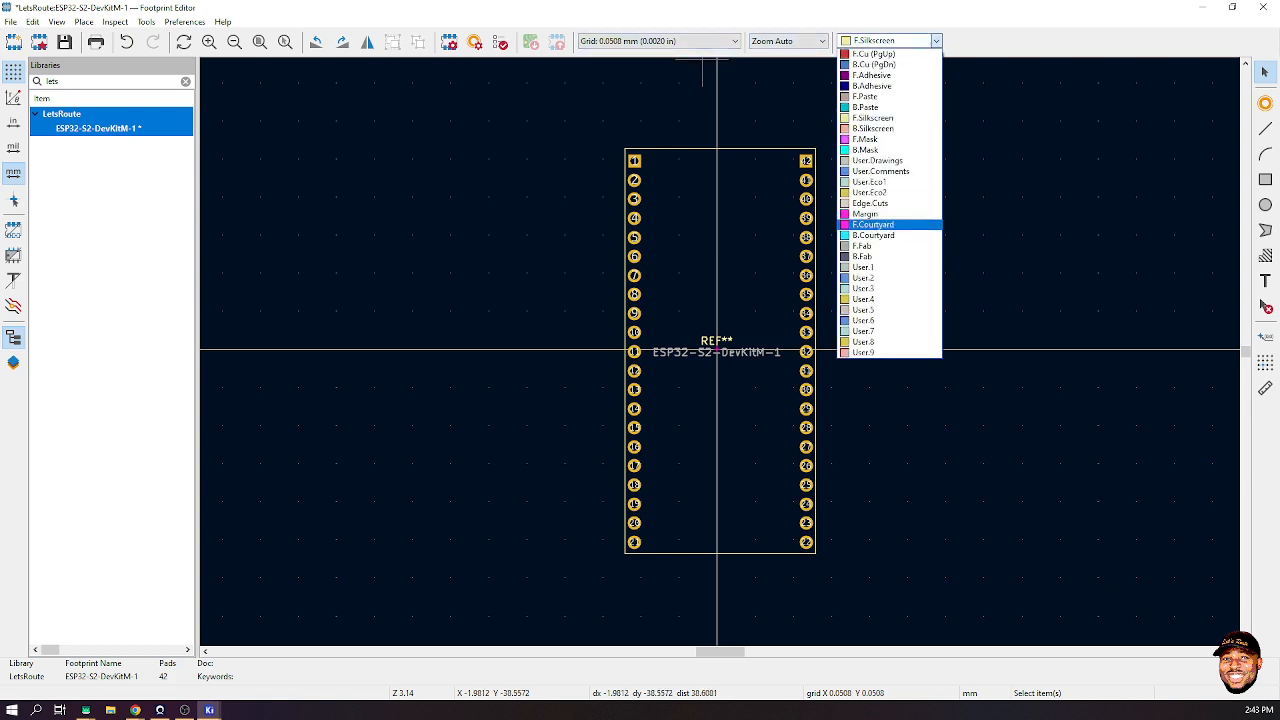
left_click(873, 224)
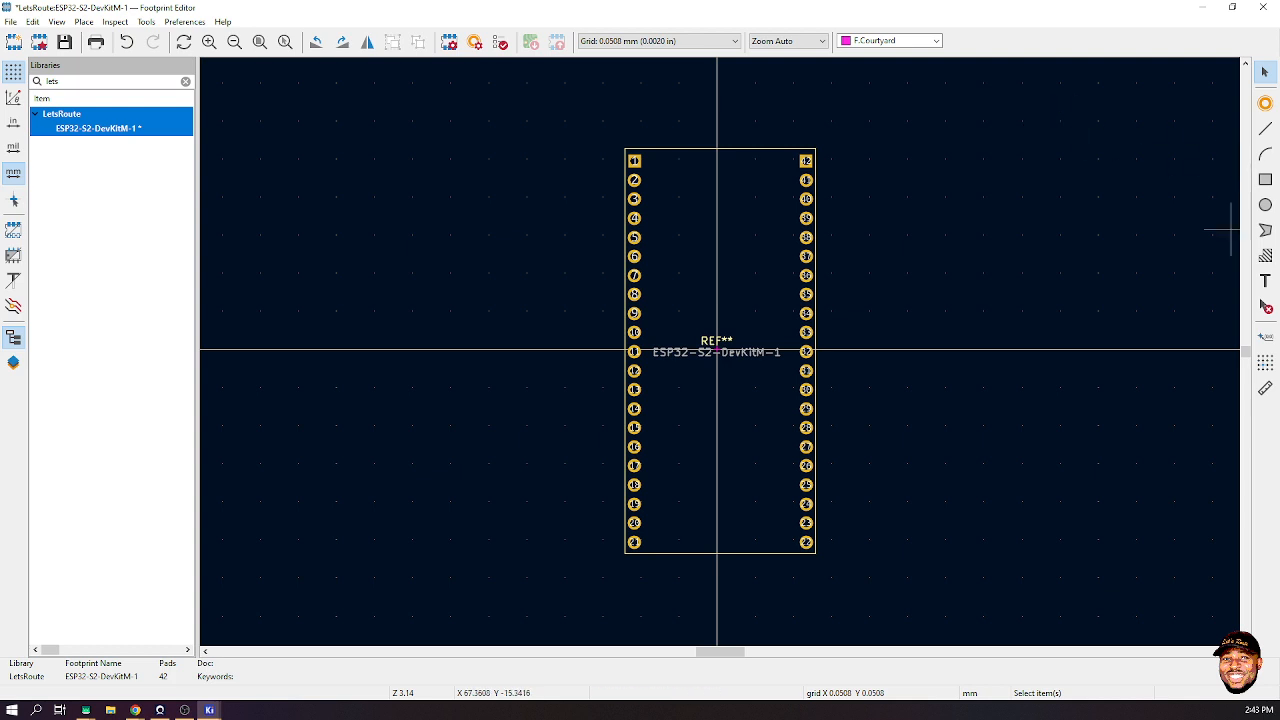
left_click(1265, 179)
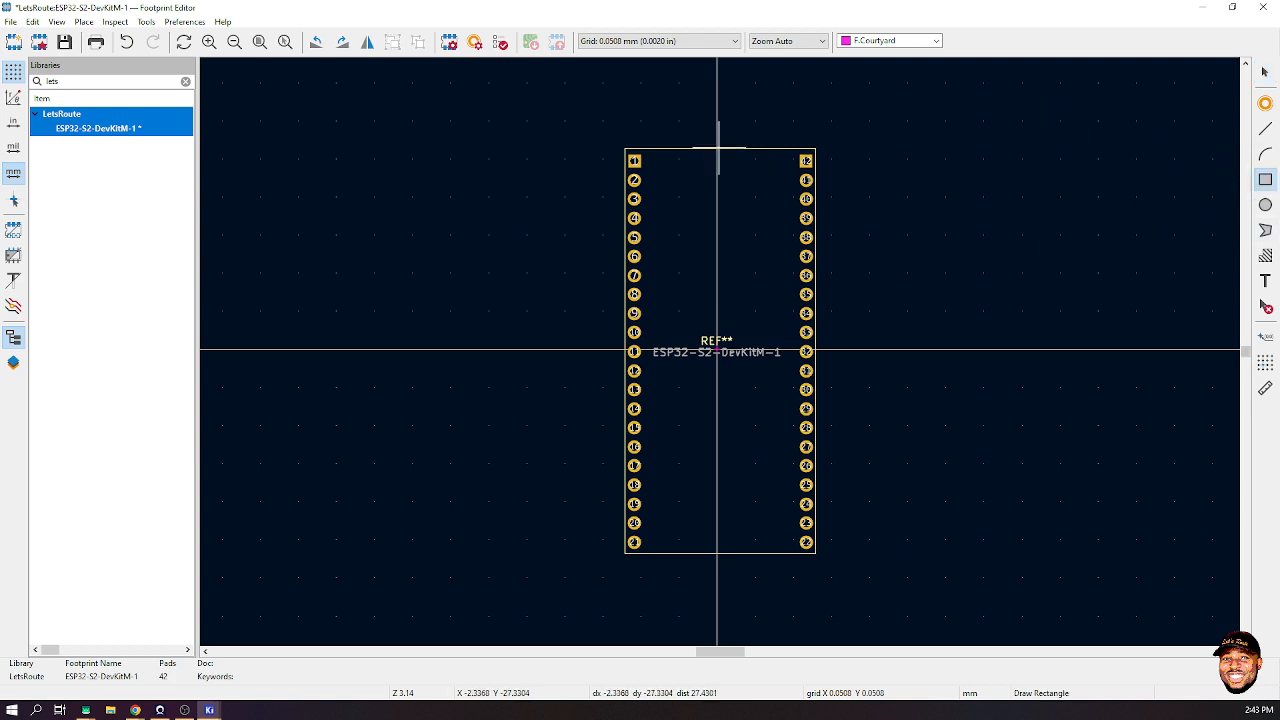
left_click(623, 148)
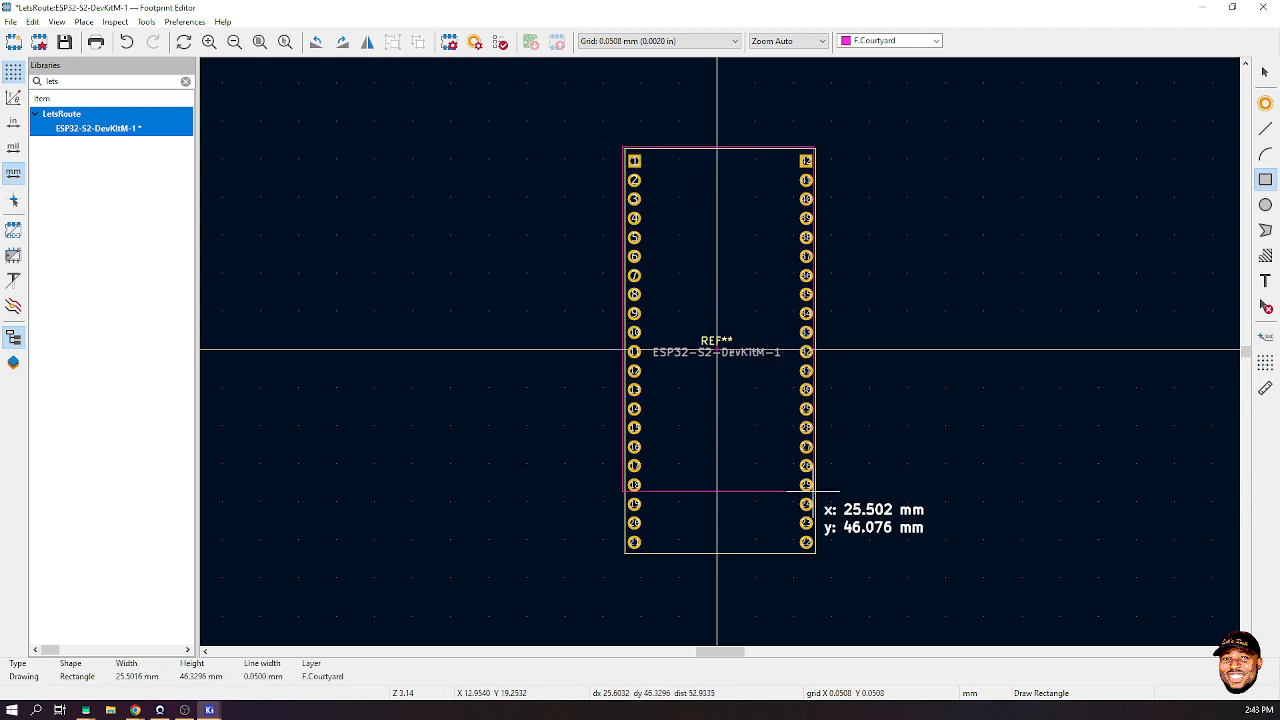
left_click(818, 554)
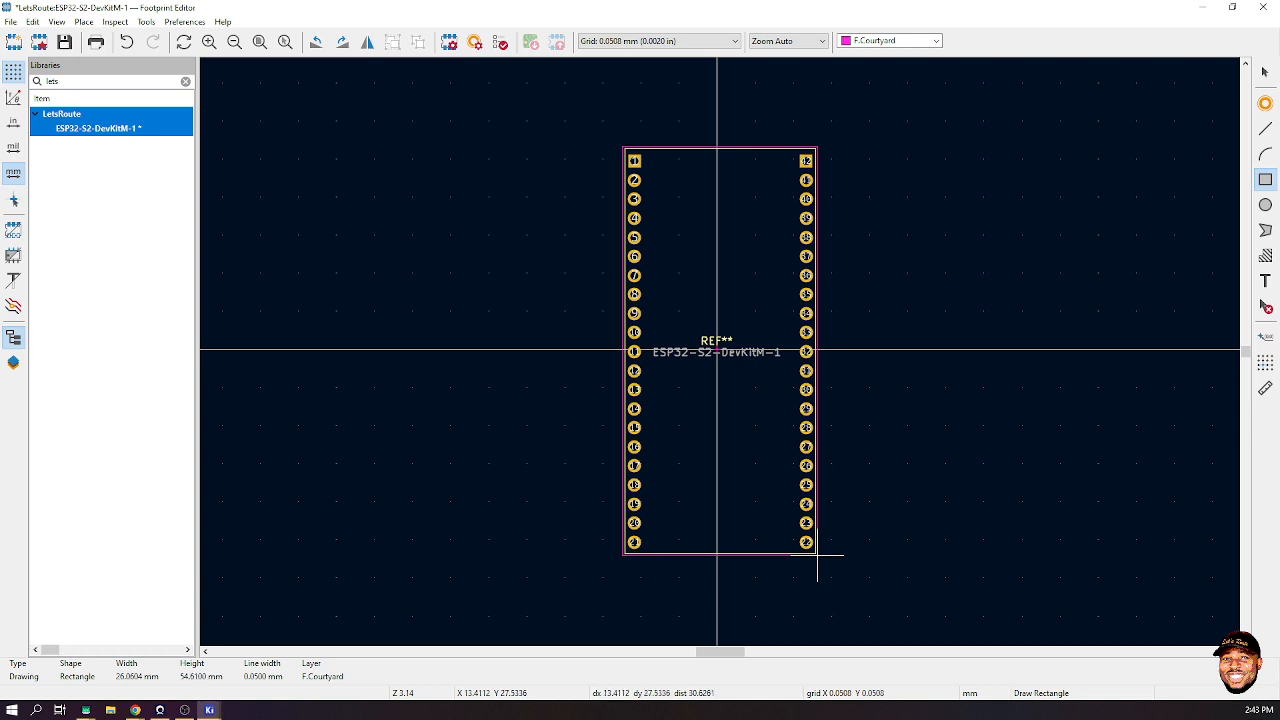
key("Escape")
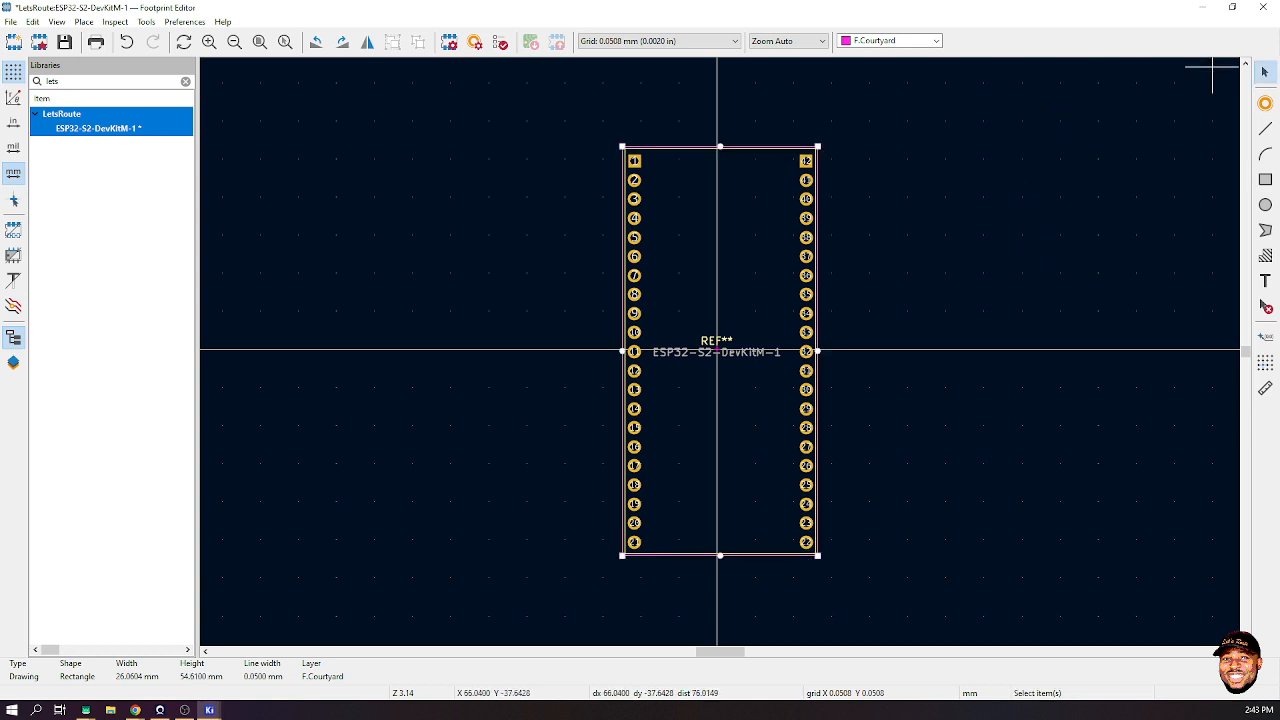
- Activate the Circle tool on the F.Silkscreen layer and zoom in around pad 1
key("Escape")
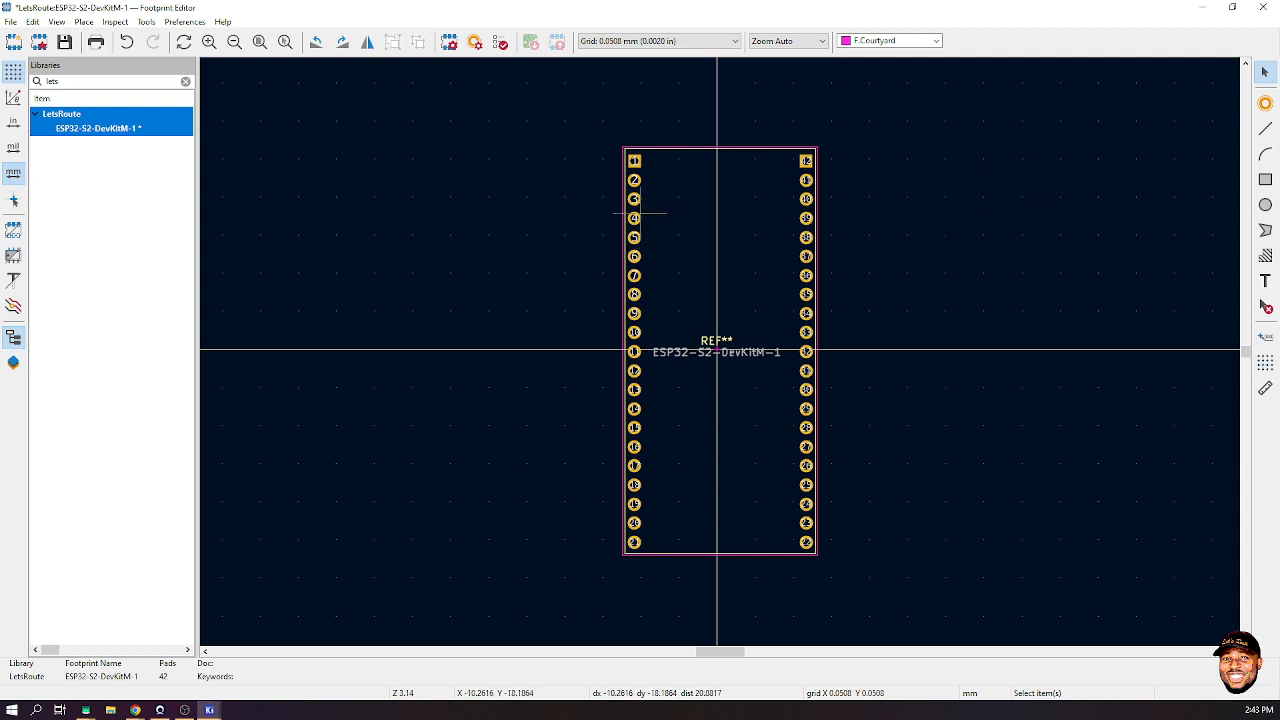
left_click(1265, 204)
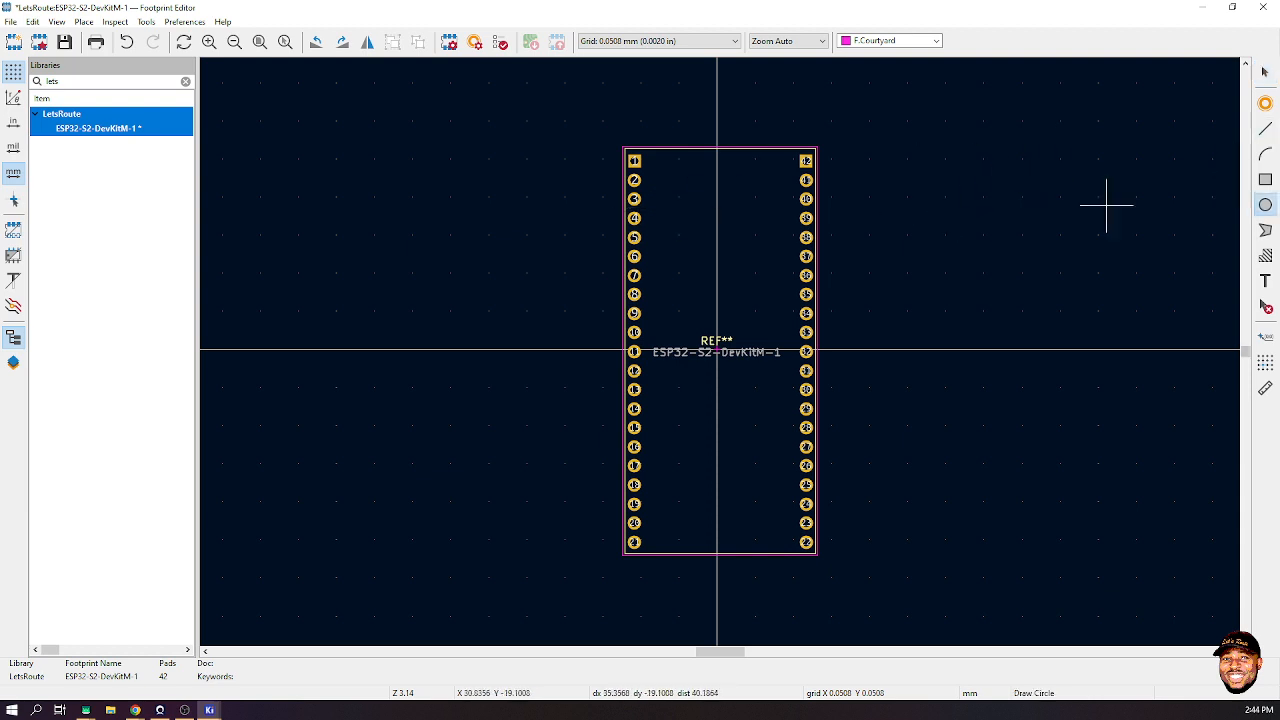
left_click(890, 40)
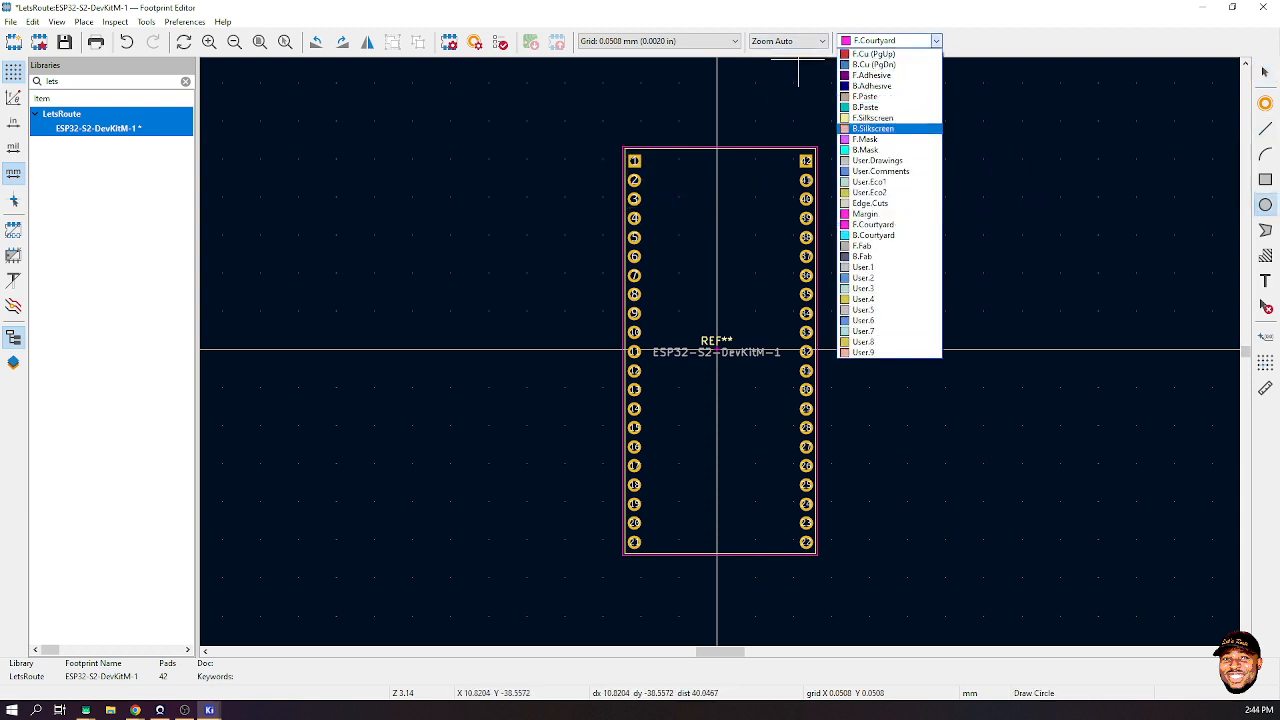
left_click(872, 118)
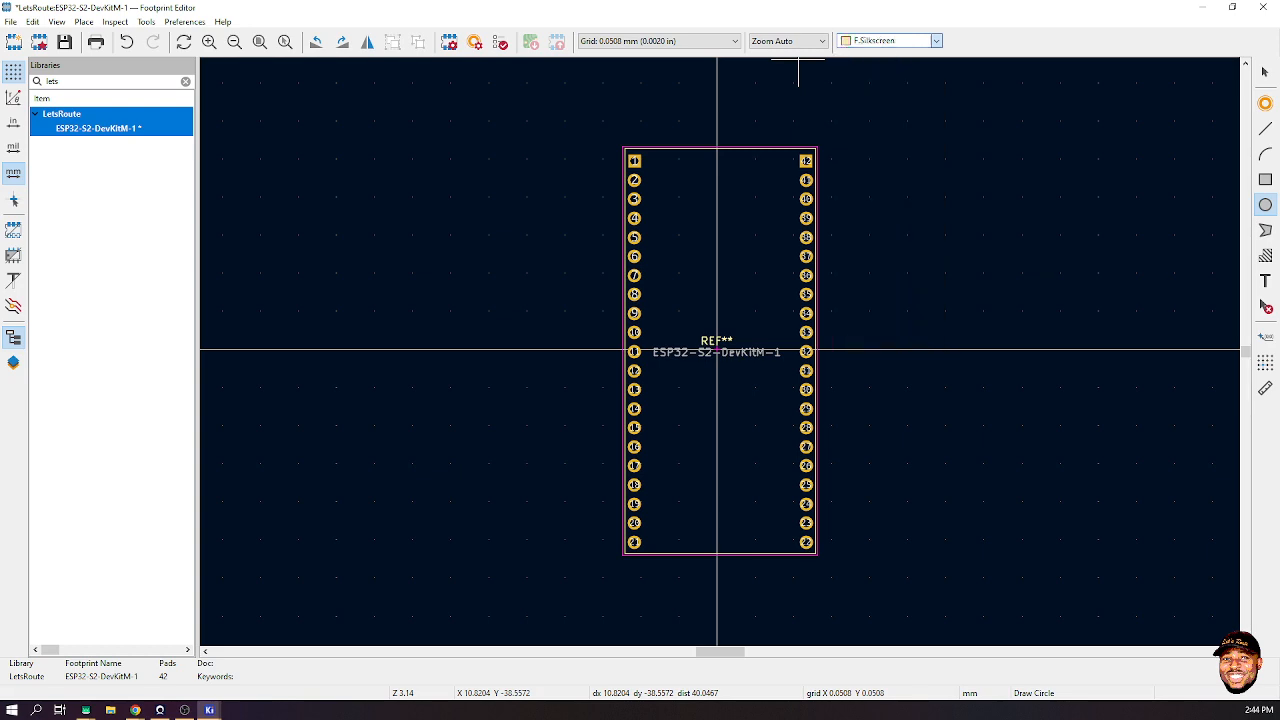
scroll(634, 159, "up", 5)
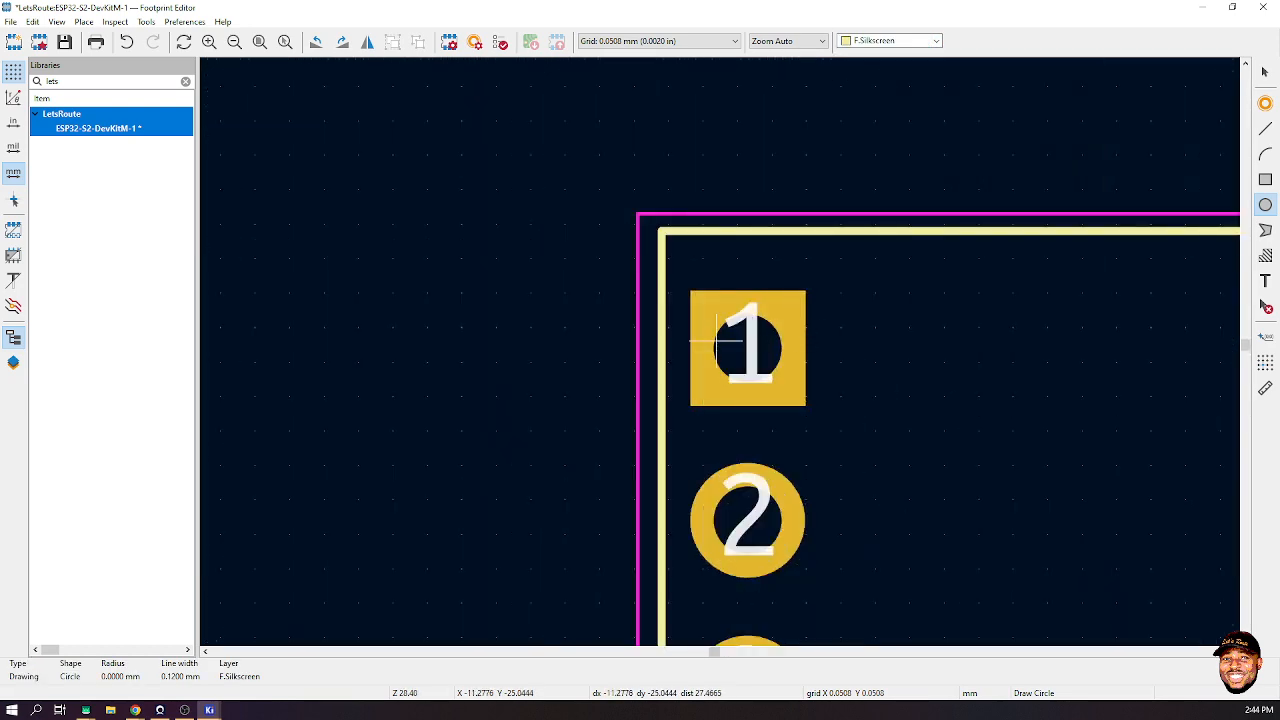
scroll(716, 348, "down", 5)
scroll(714, 350, "up", 3)
scroll(712, 352, "up", 2)
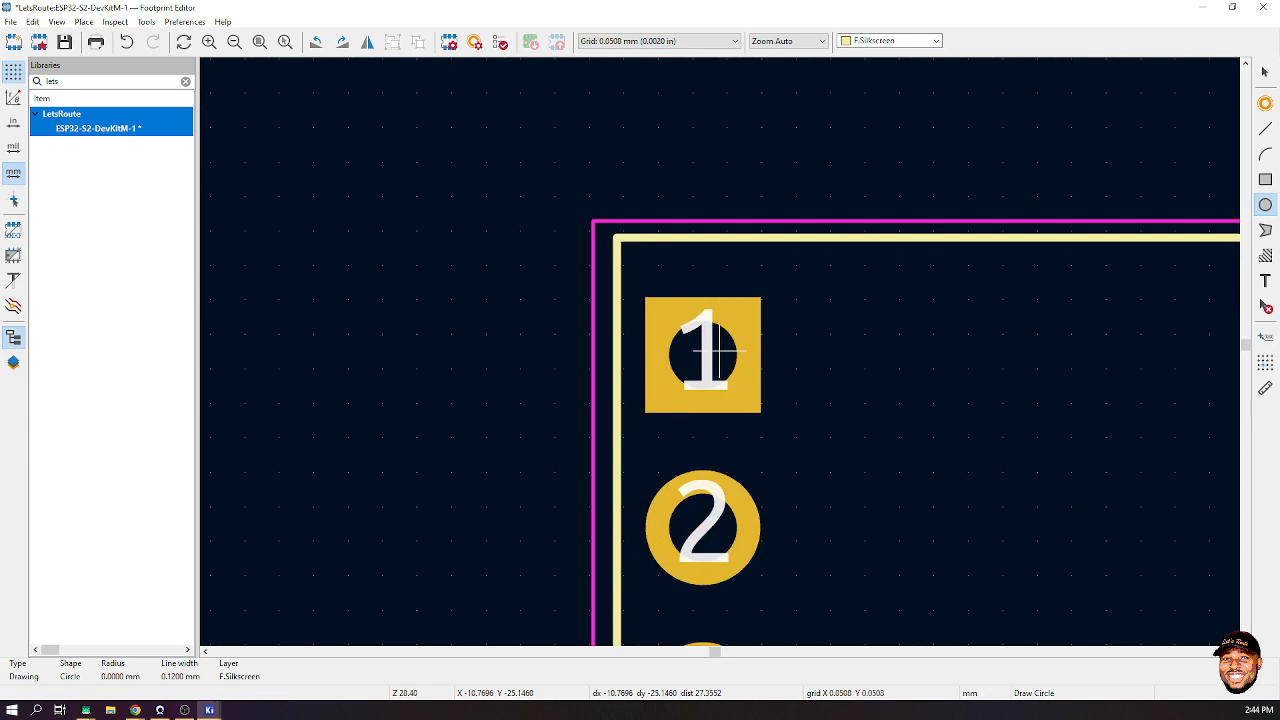
scroll(714, 352, "down", 4)
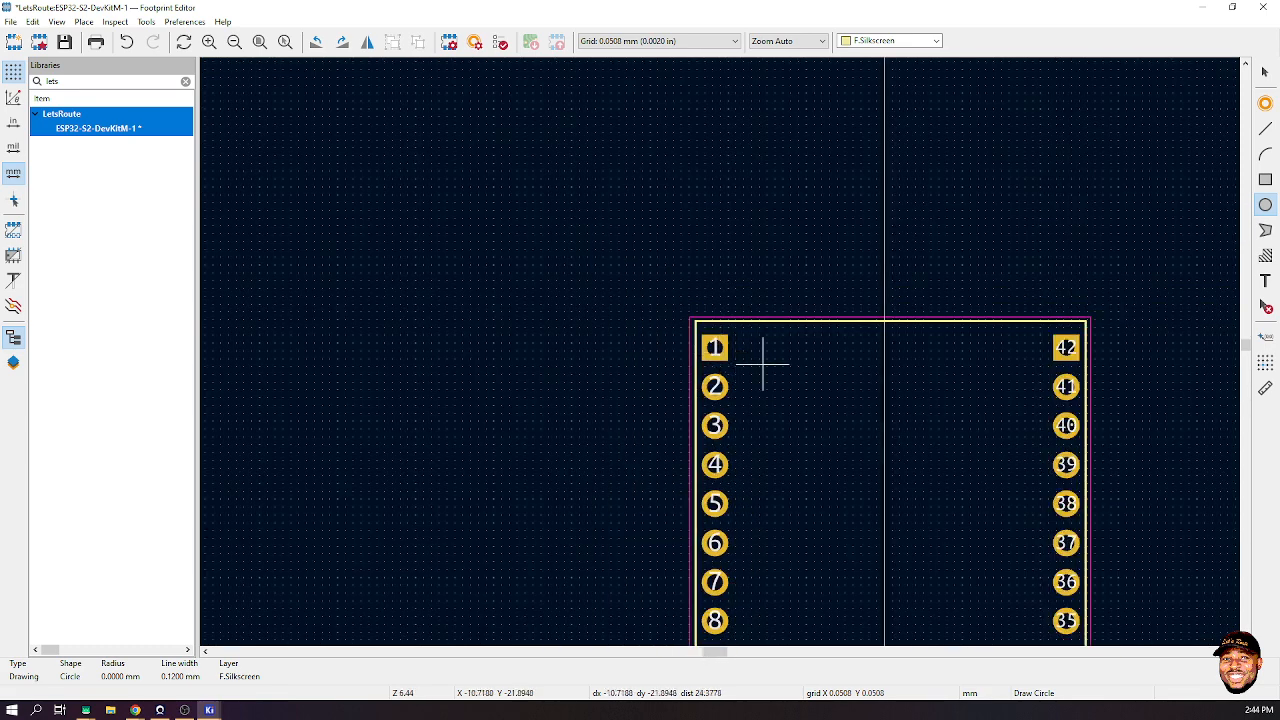
mouse_move(135, 710)
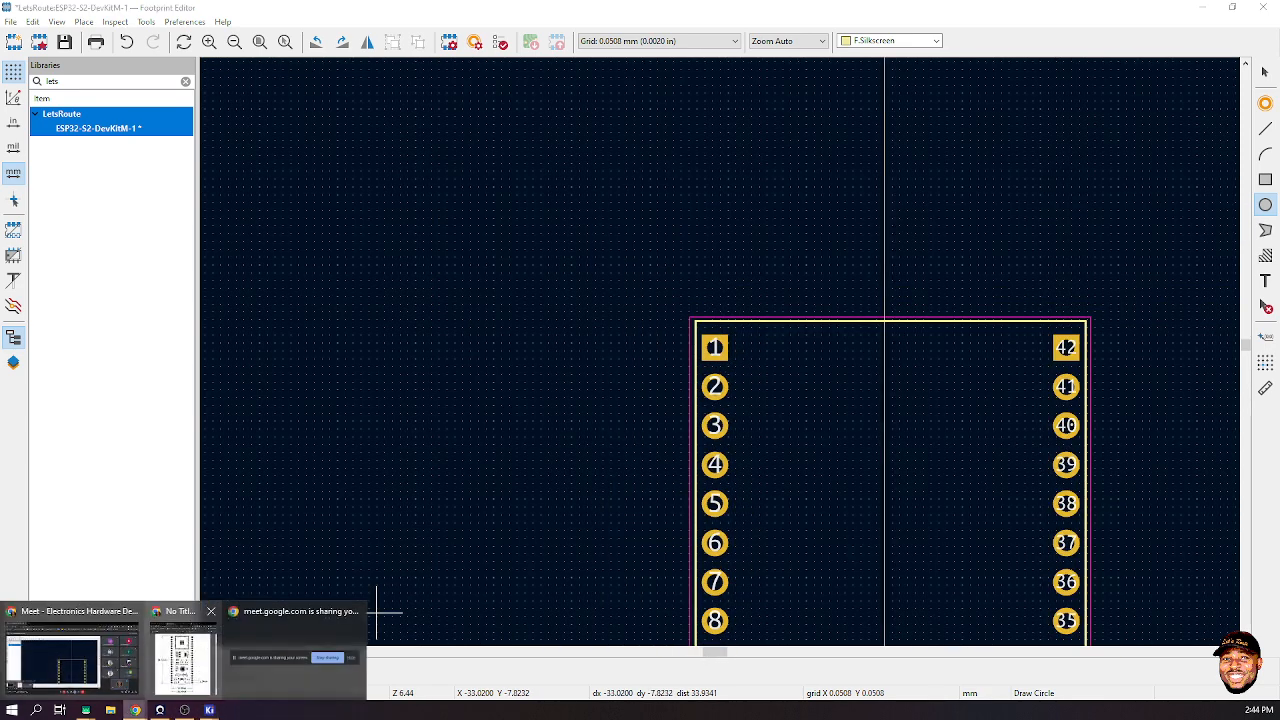
left_click(185, 650)
scroll(954, 400, "down", 1)
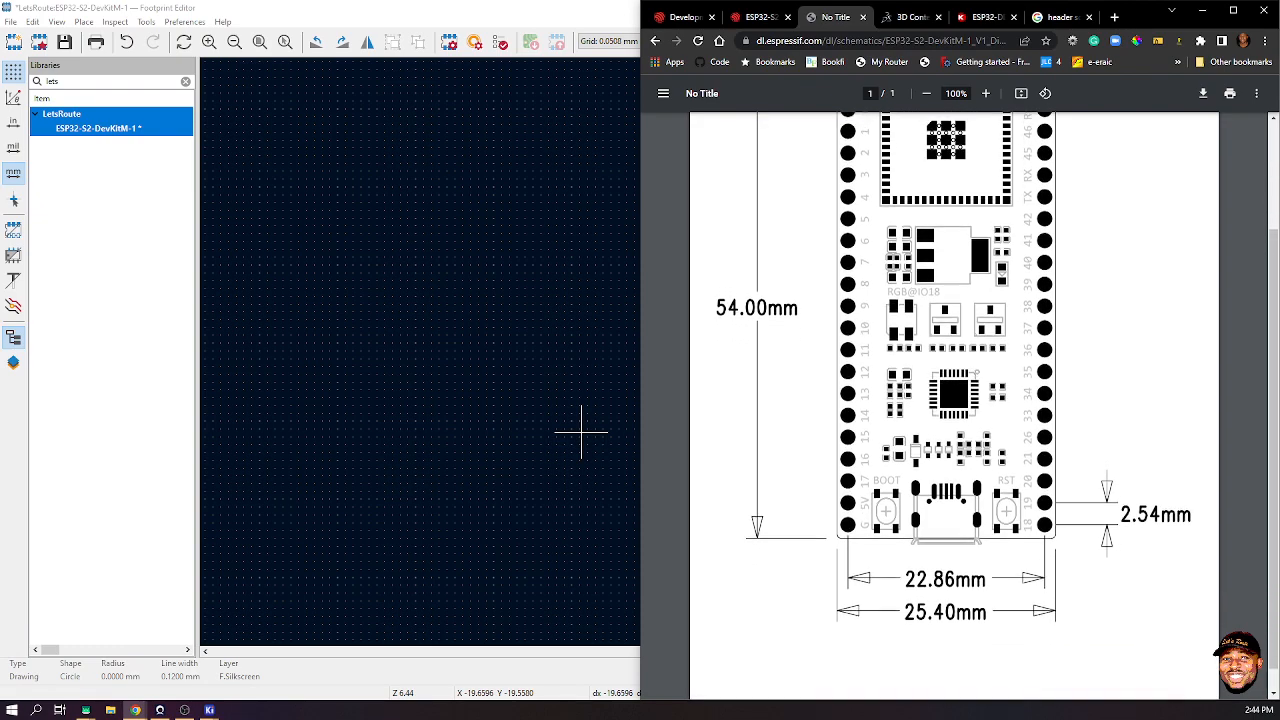
scroll(954, 400, "up", 2)
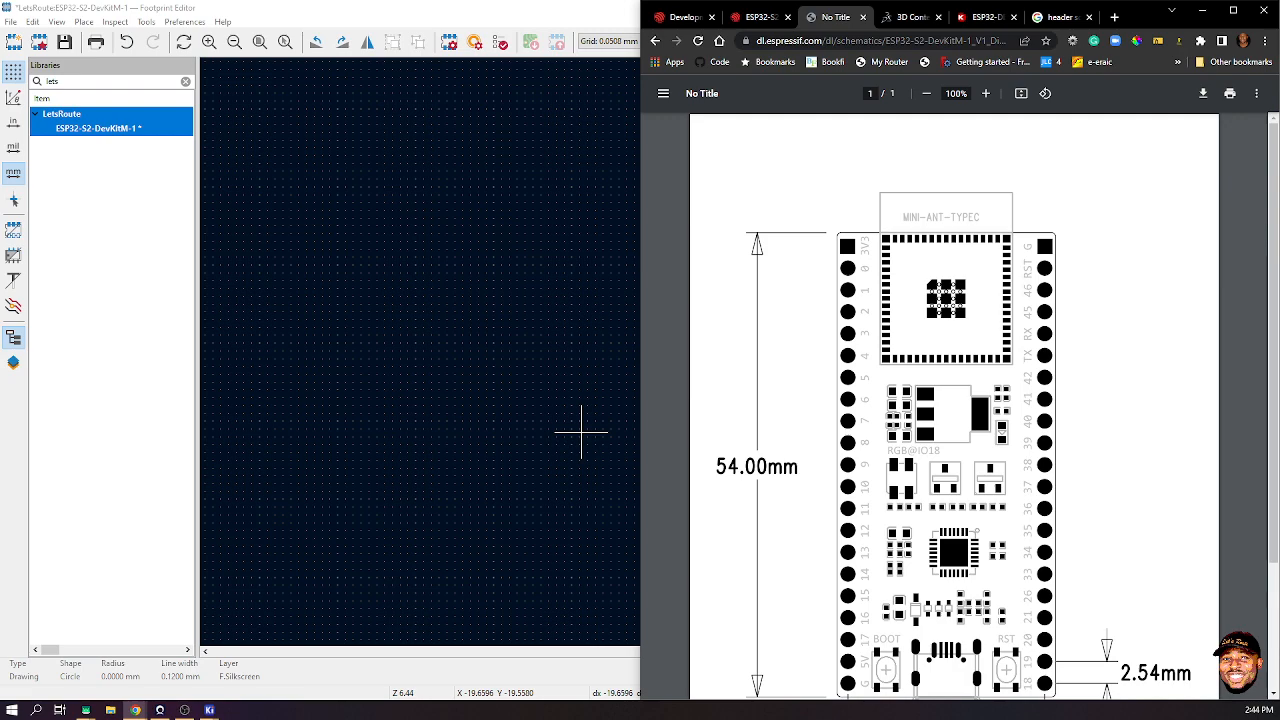
key("super+Up")
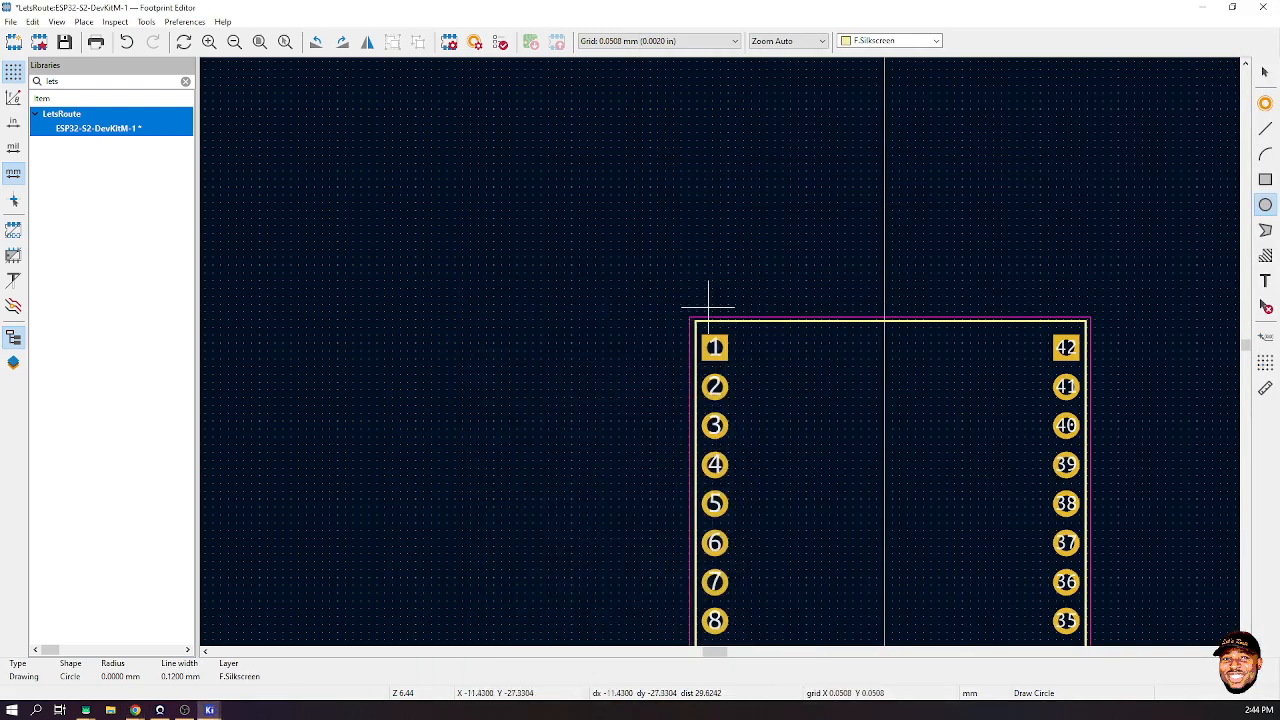
- Draw a small silkscreen circle left of pad 1 and nudge it into place beside the pad
scroll(719, 340, "up", 2)
scroll(719, 340, "up", 4)
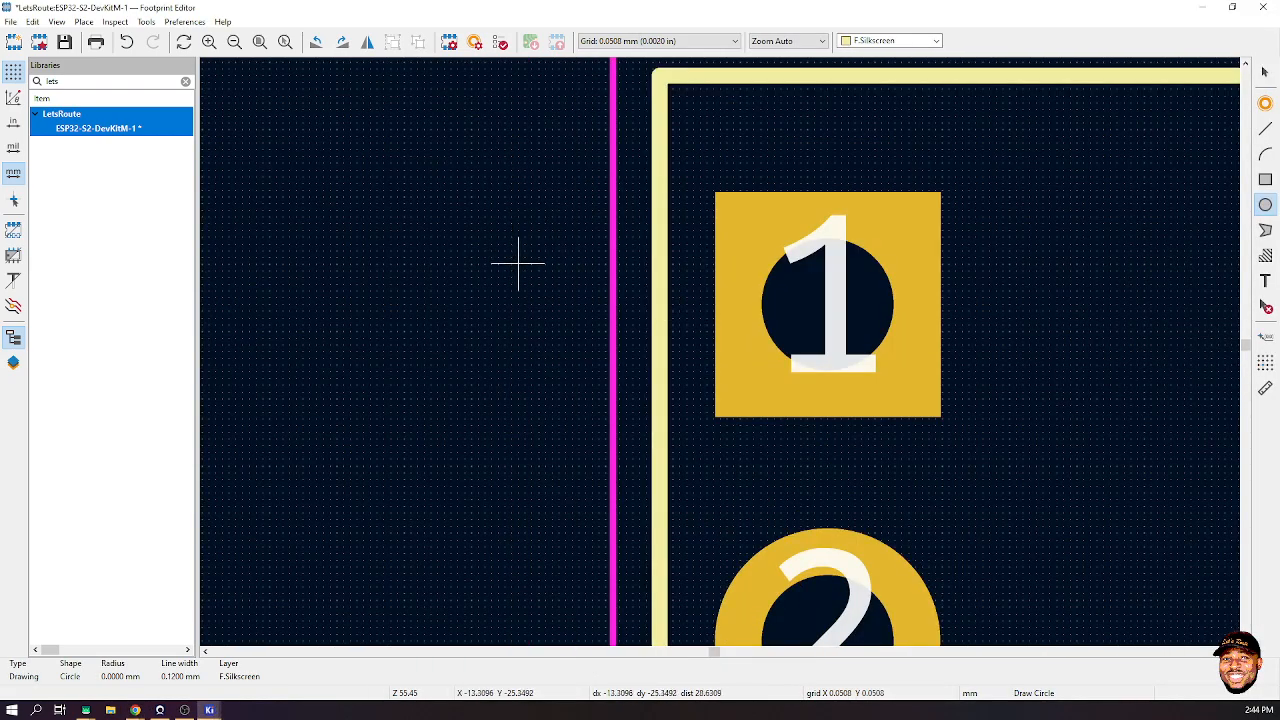
left_click(518, 284)
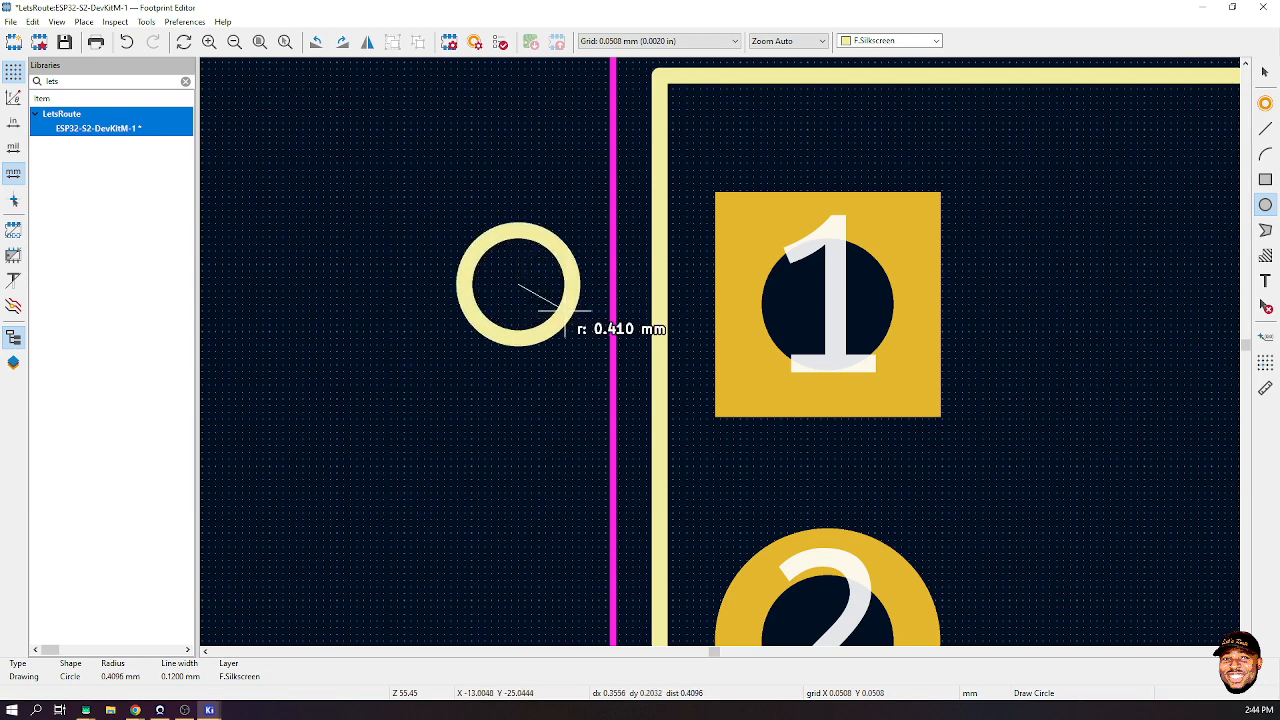
left_click(553, 305)
key("Escape")
key("Escape")
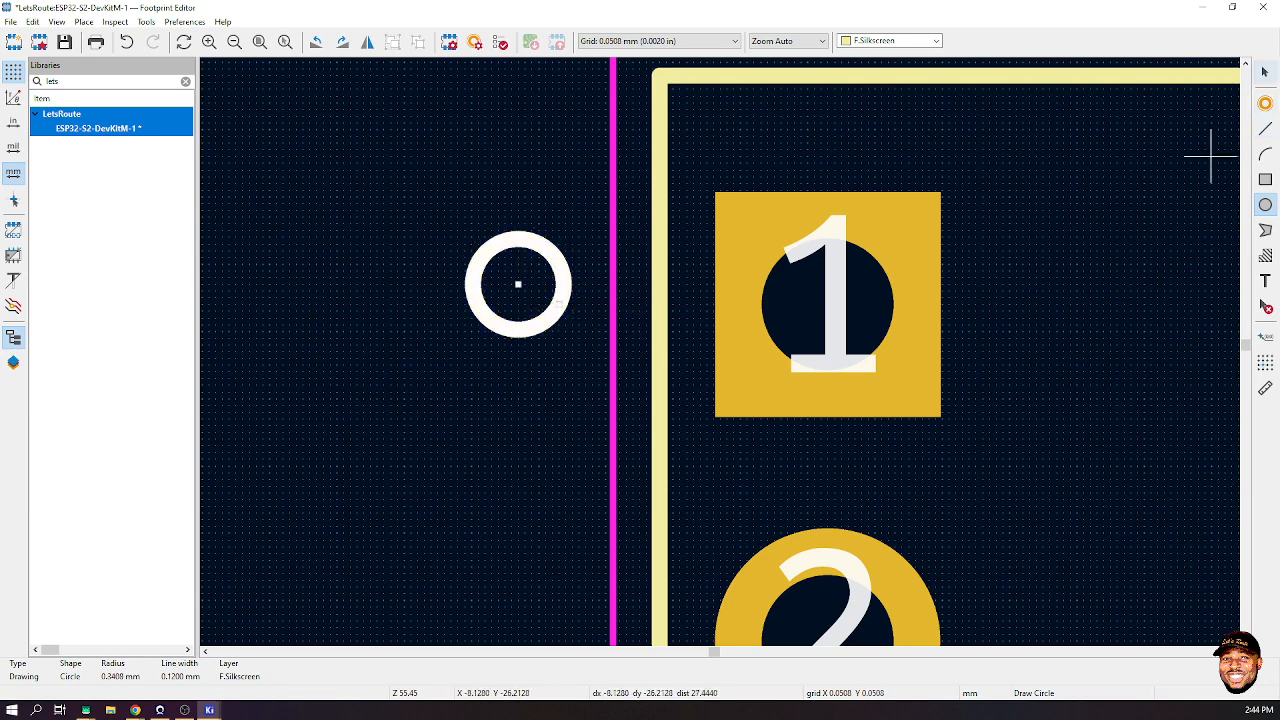
left_click(517, 334)
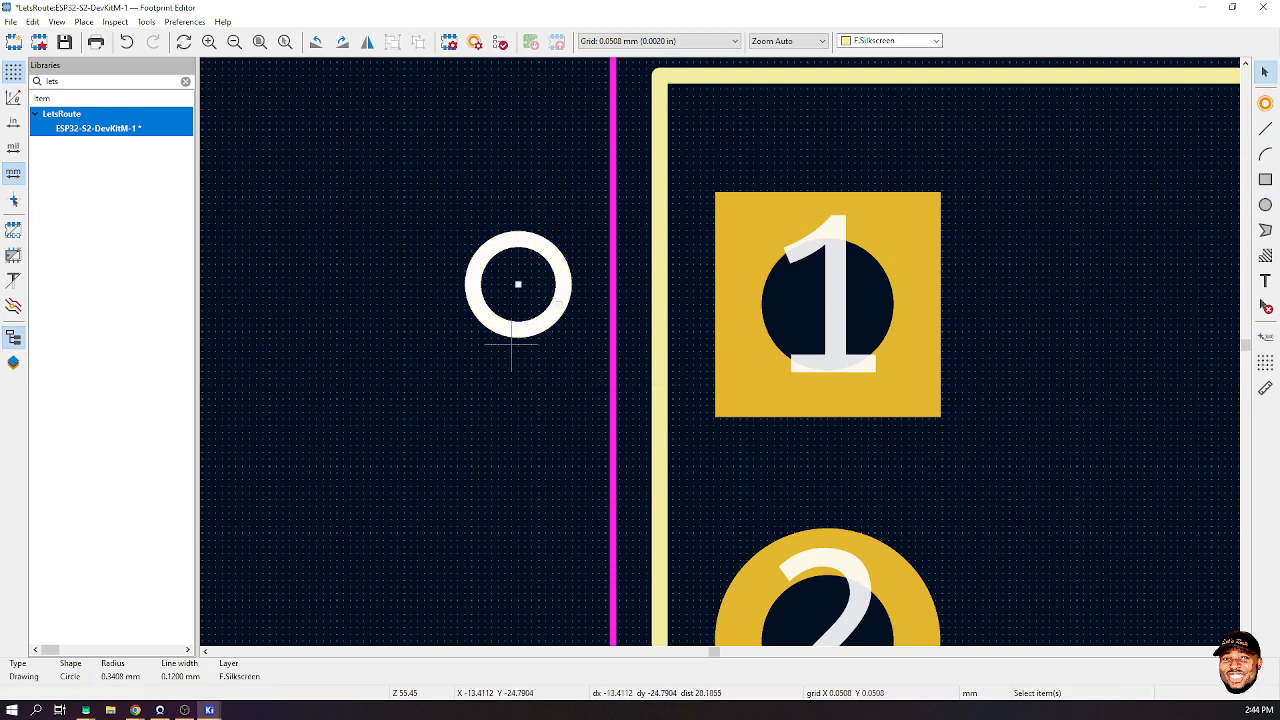
left_click_drag(517, 300, 524, 330)
- Make the pin-1 marker circle a filled shape in its properties
right_click(551, 341)
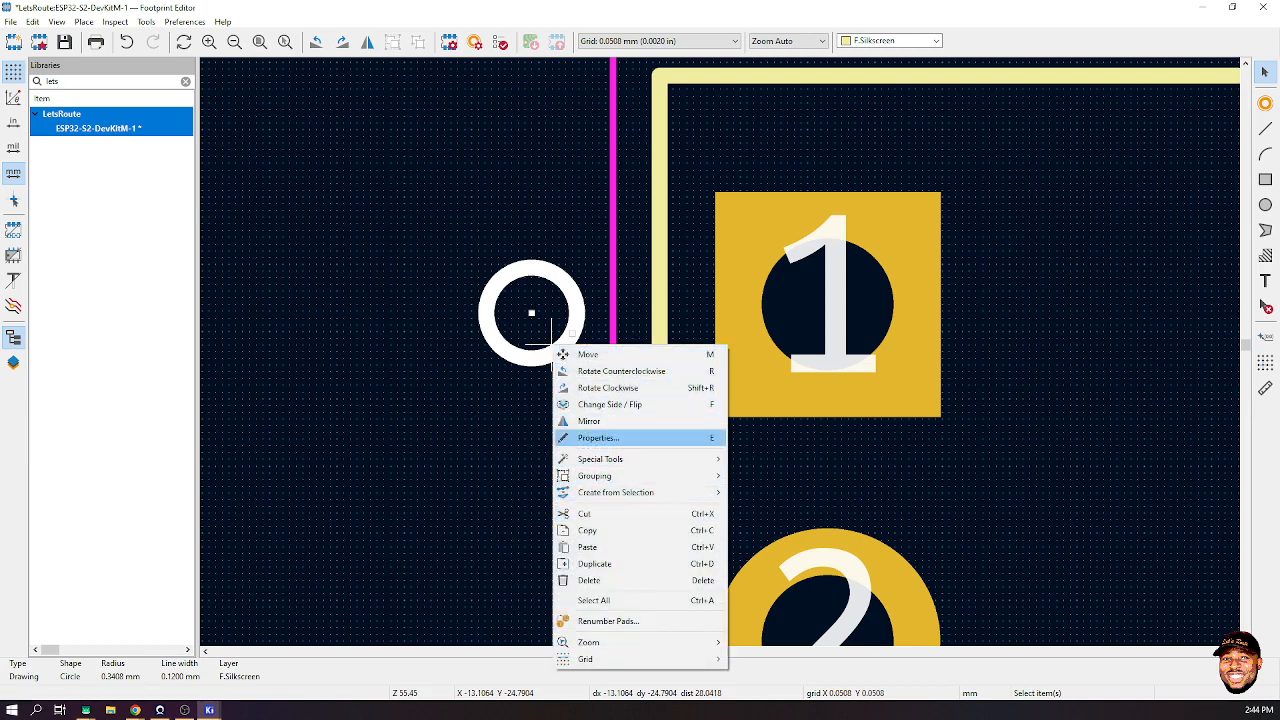
left_click(598, 437)
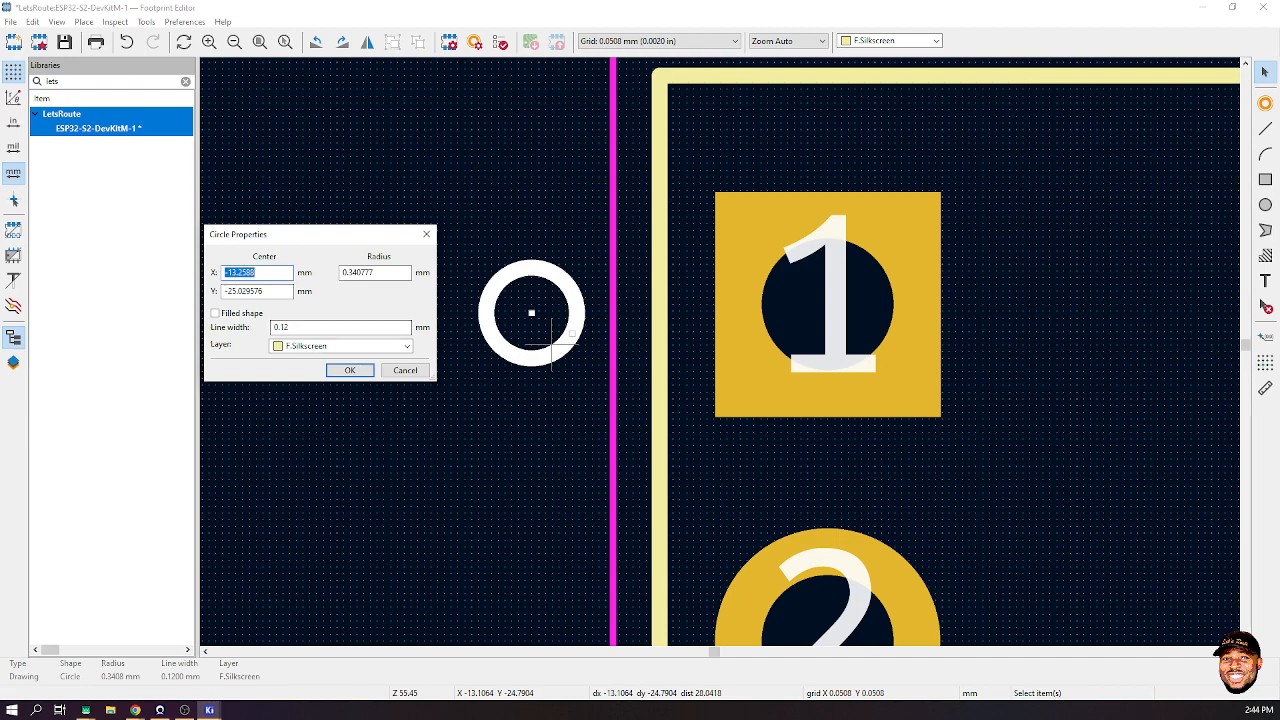
key("Home")
left_click(350, 370)
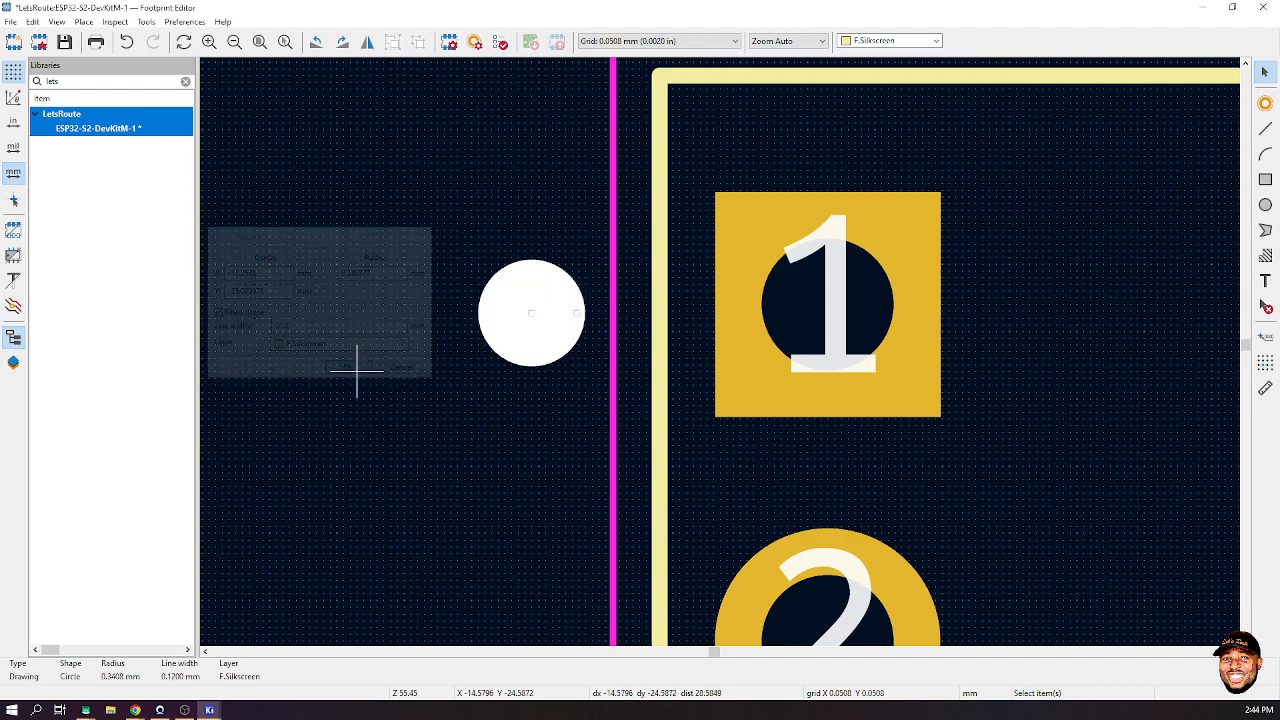
left_click(491, 437)
- Save the footprint with Ctrl+S
scroll(737, 371, "down", 5)
key("ctrl+s")
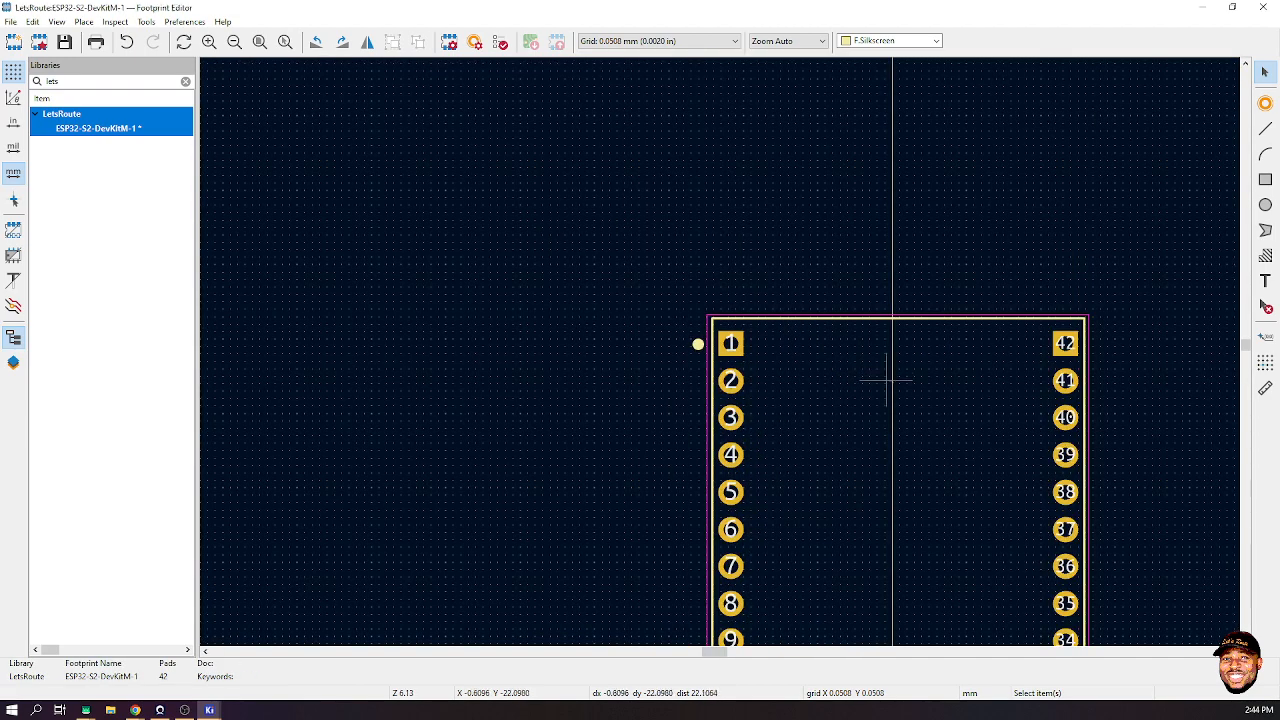
scroll(863, 357, "down", 5)
scroll(718, 350, "up", 8)
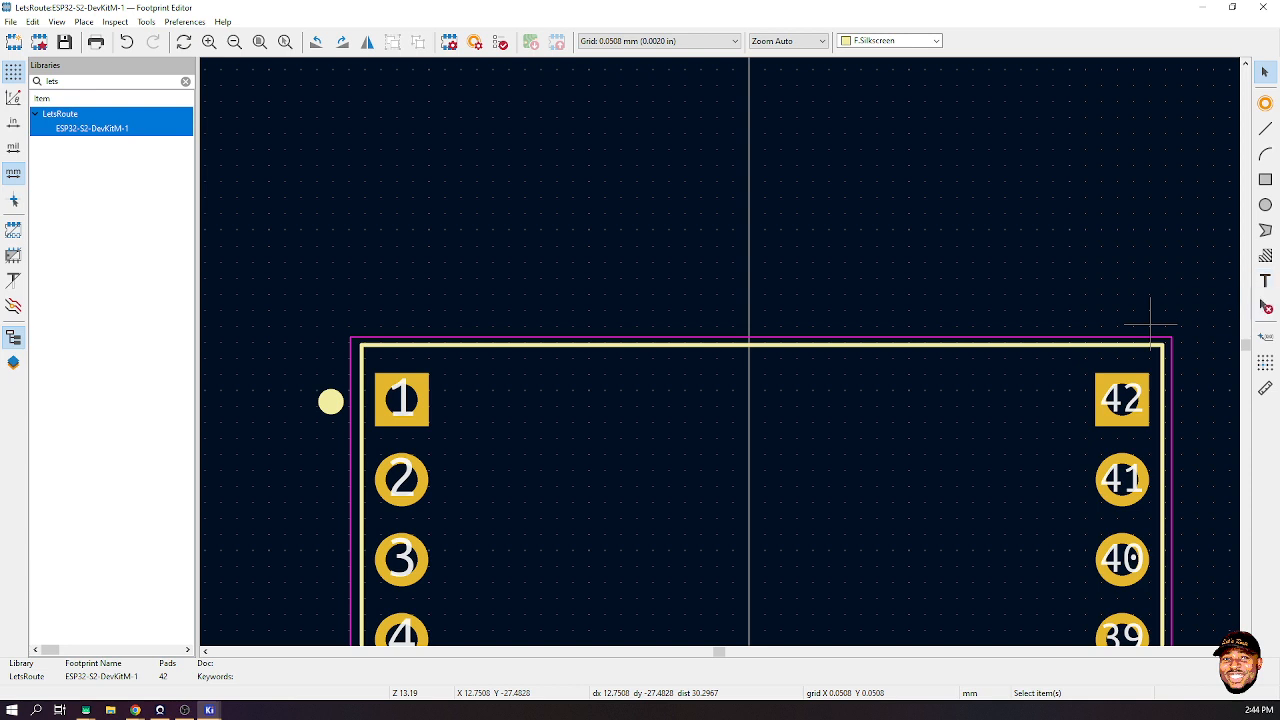
left_click(1265, 179)
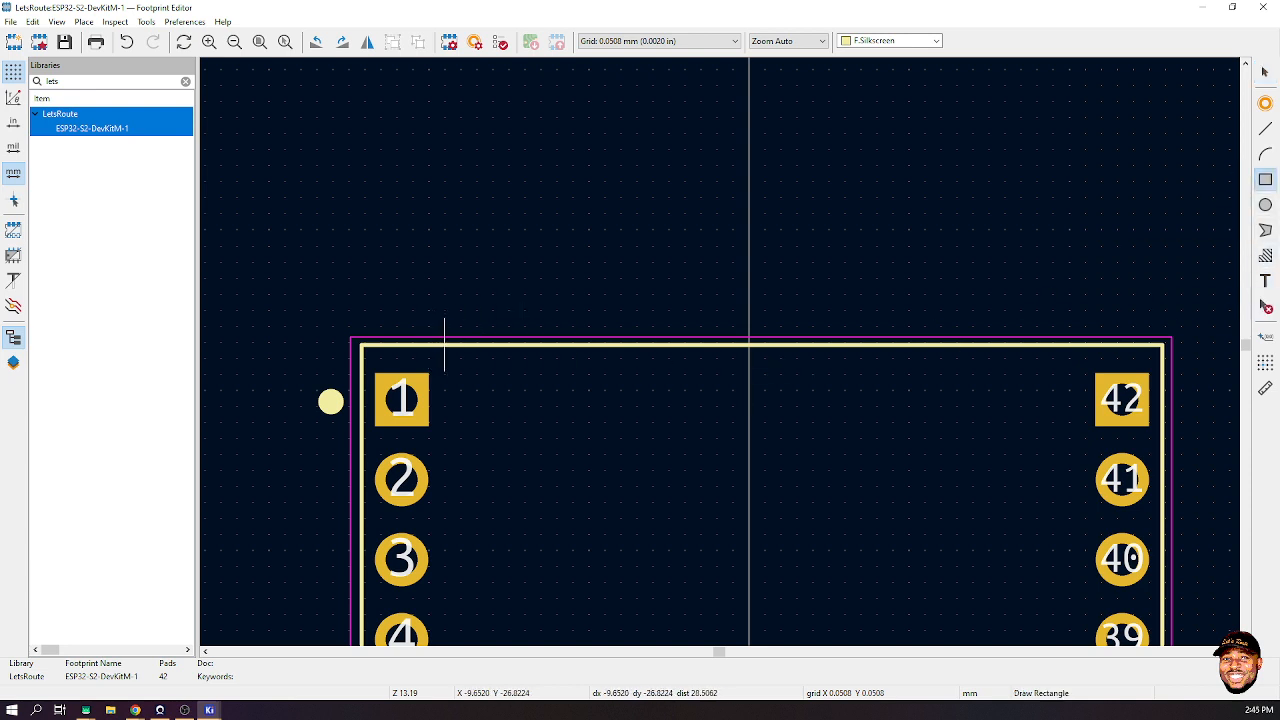
- Draw the silkscreen rectangle above the top pads, checking it against the dimension drawing
left_click(443, 344)
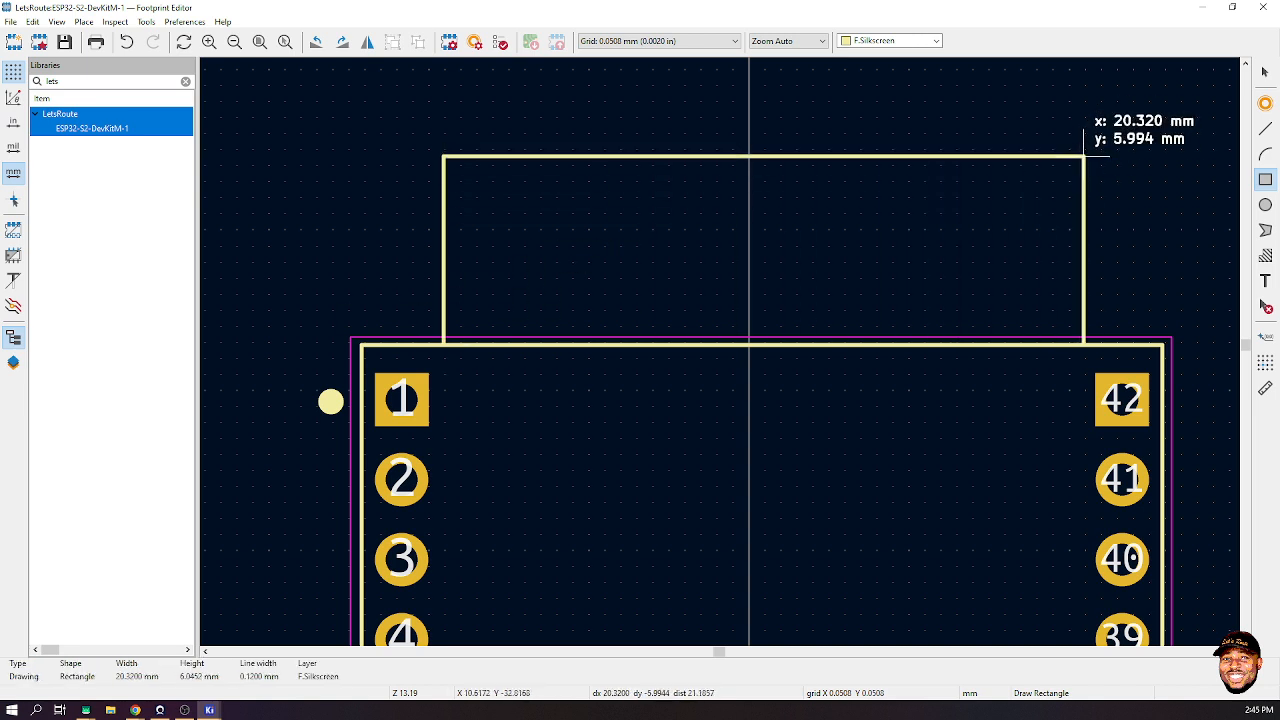
left_click(1084, 156)
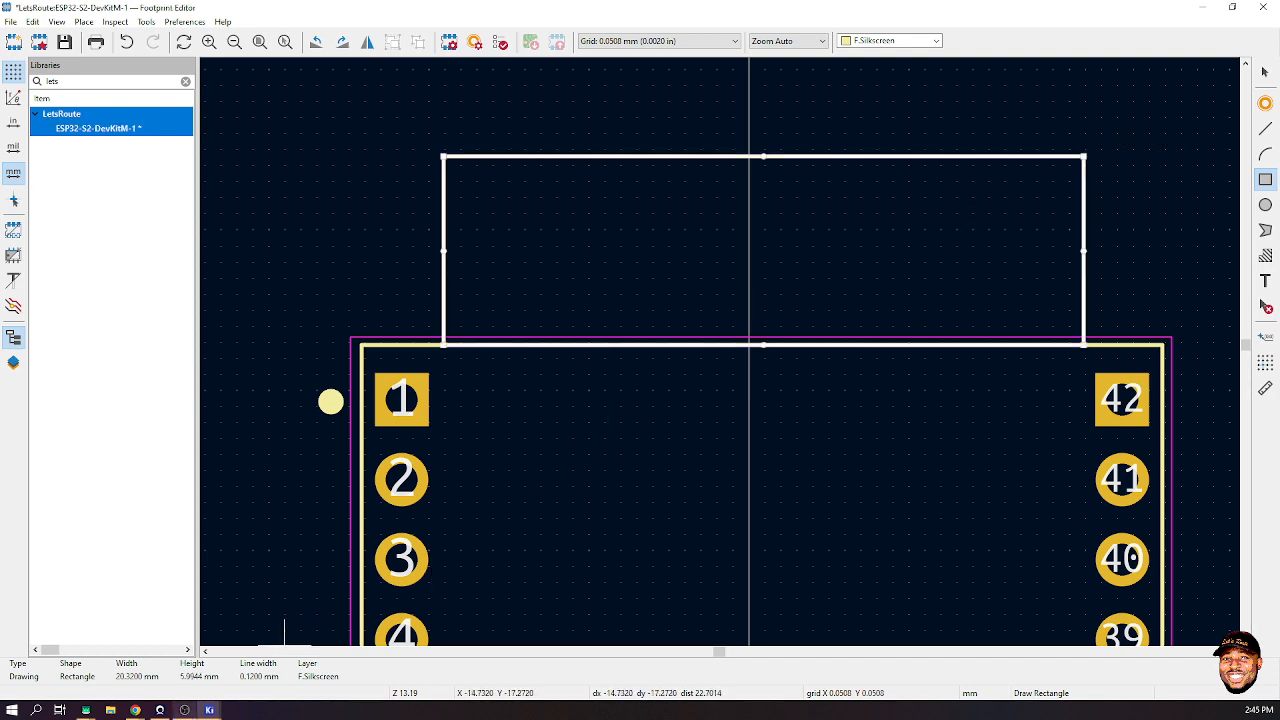
mouse_move(135, 710)
left_click(183, 655)
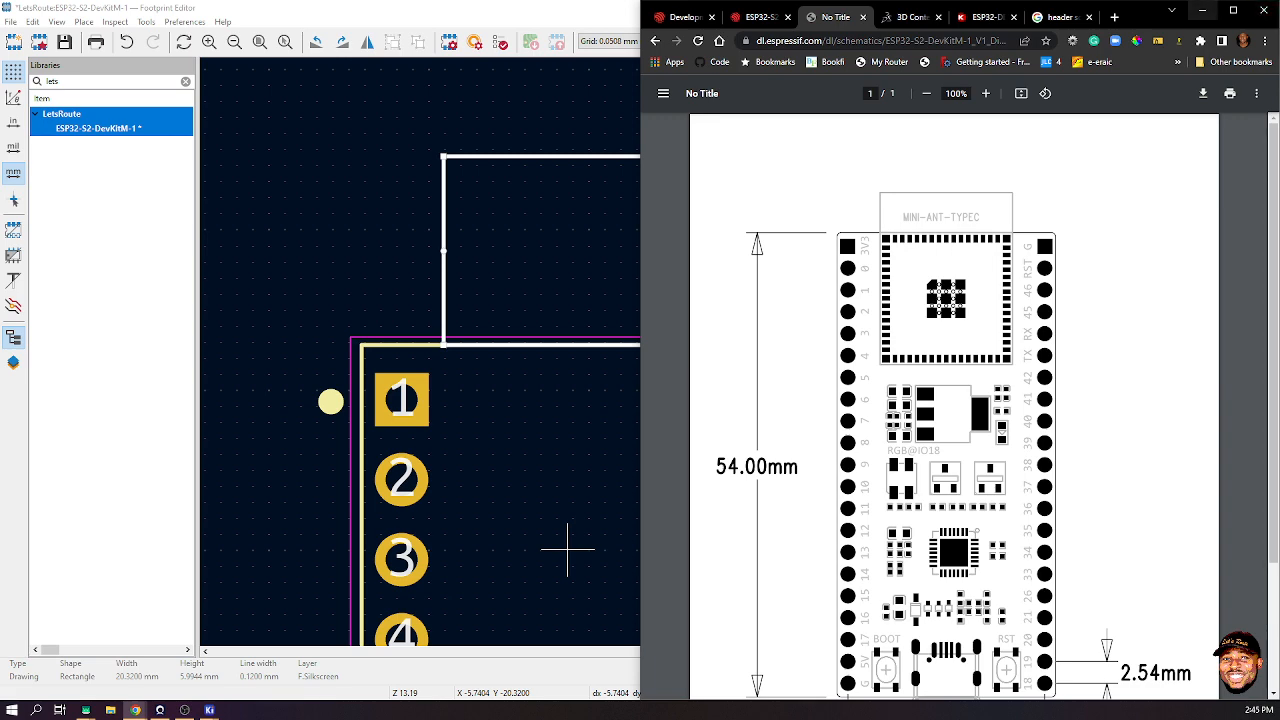
left_click(1203, 10)
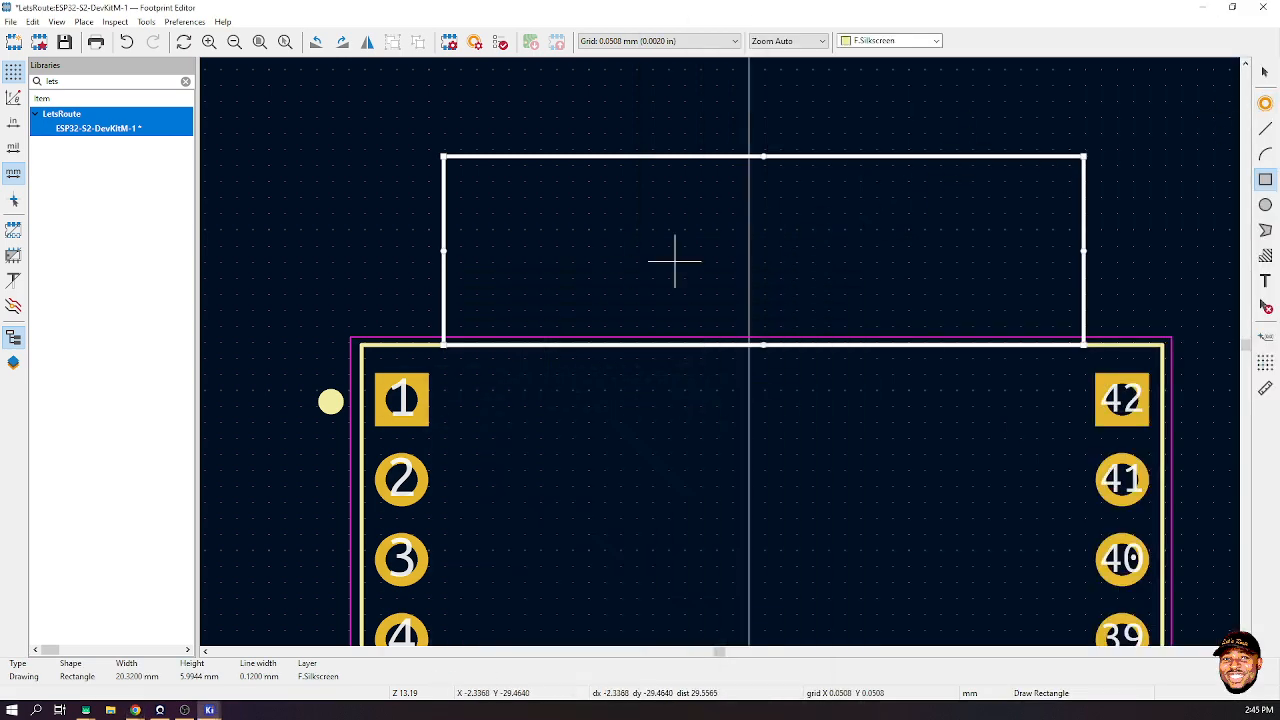
key("Escape")
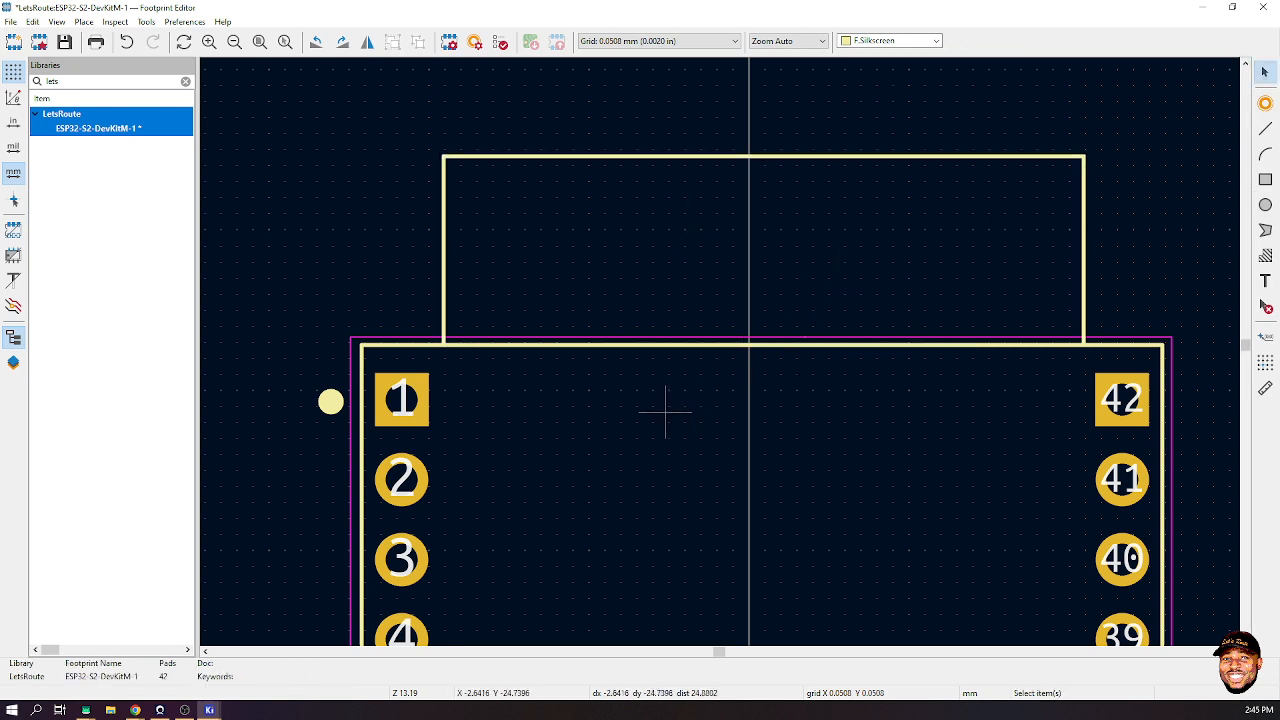
- Check the courtyard outline's dimensions, zoom to fit, and save the footprint
left_click(614, 336)
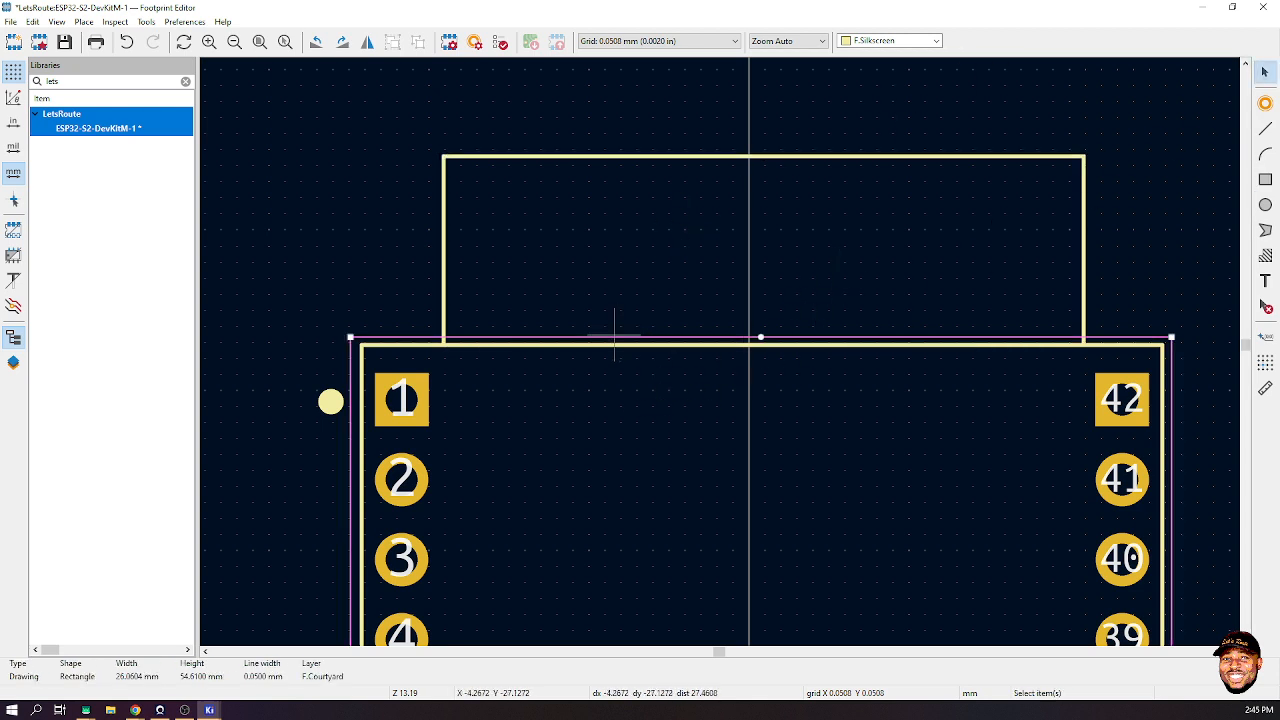
scroll(718, 350, "down", 8)
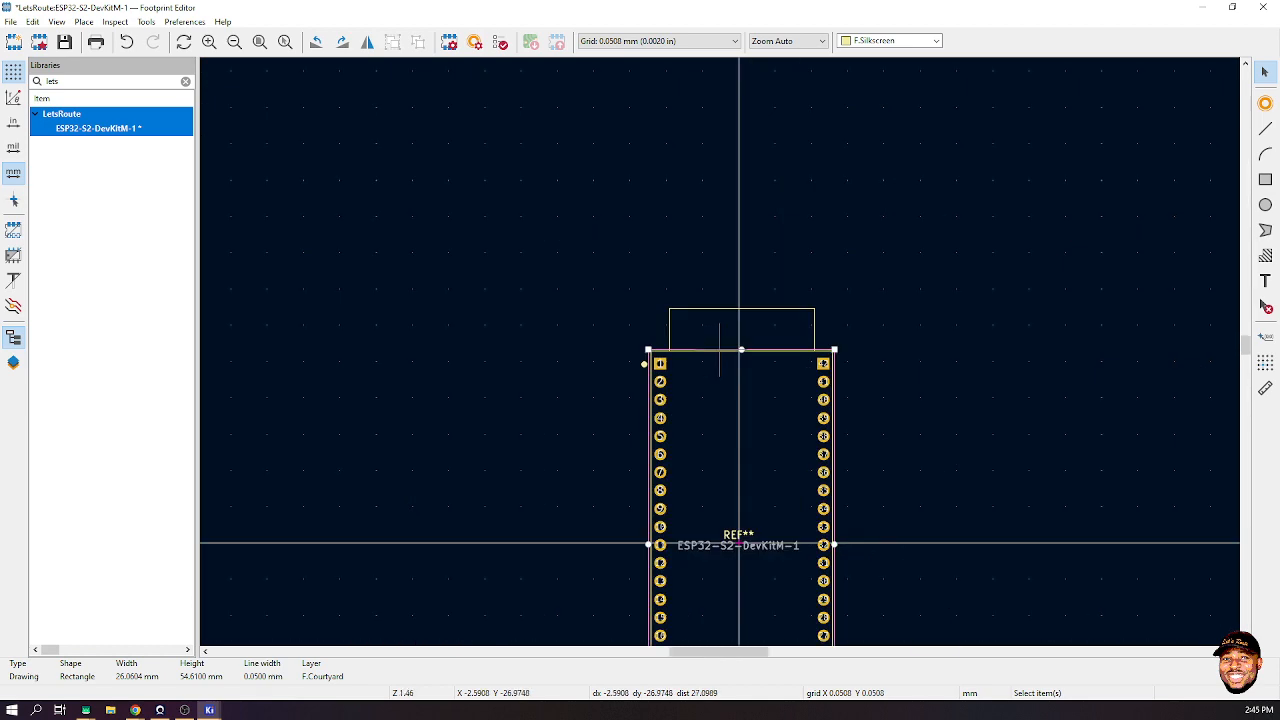
left_click(847, 388)
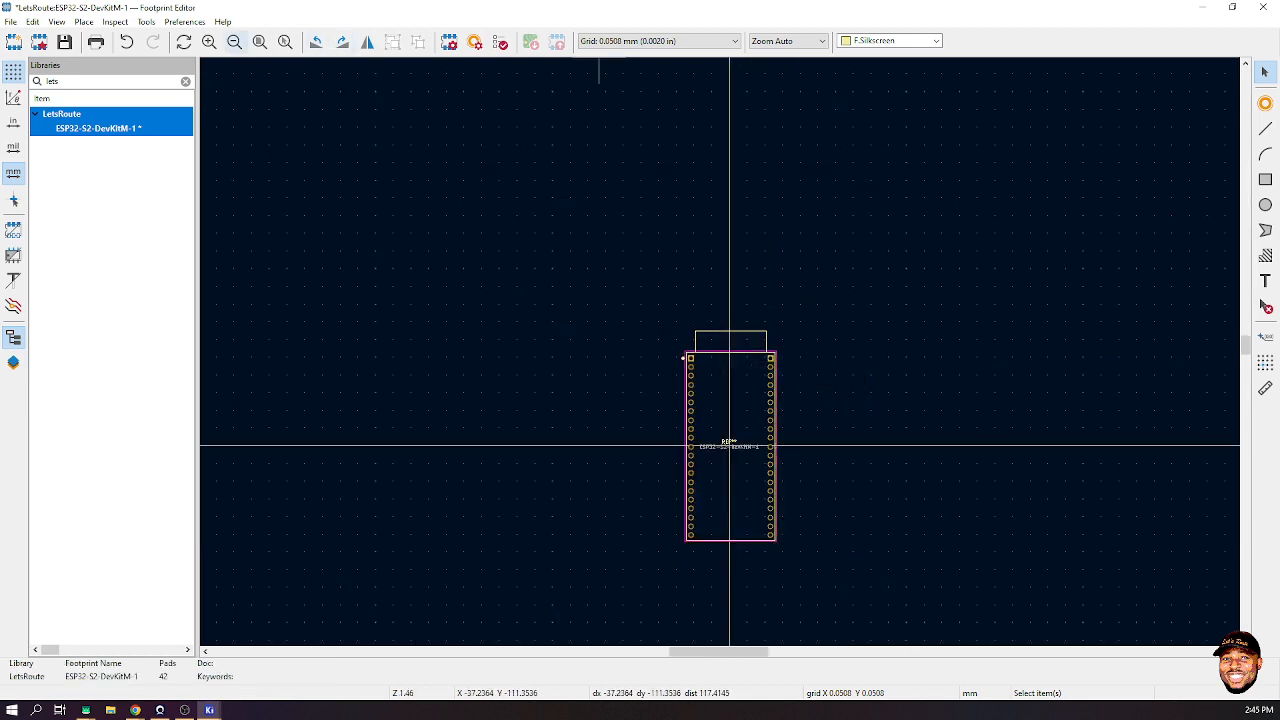
left_click(259, 41)
key("ctrl+s")
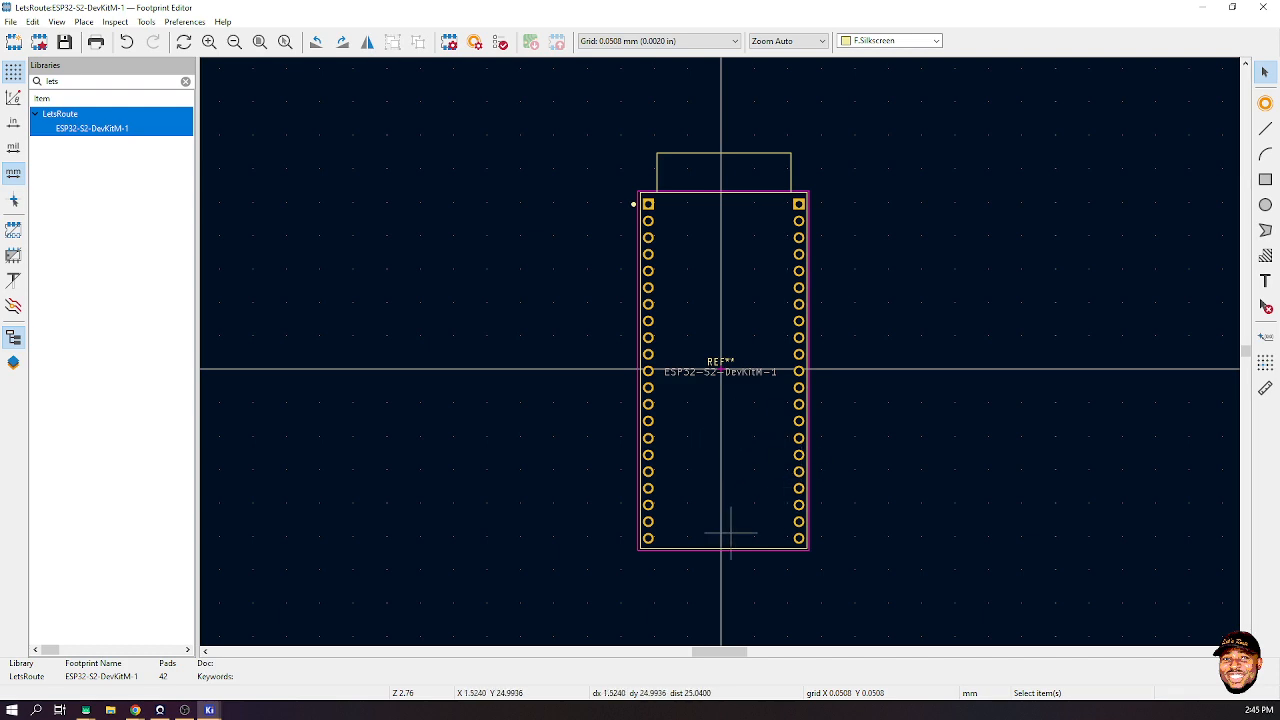
left_click(1265, 179)
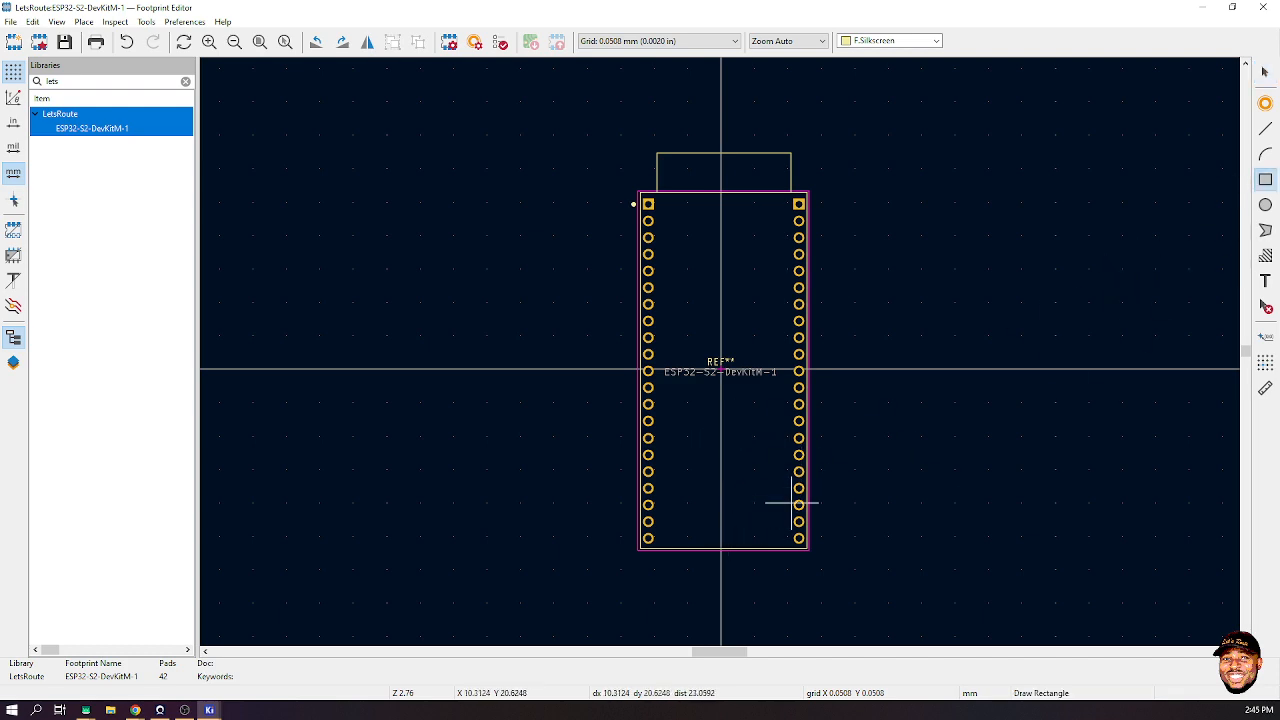
- Draw a small silkscreen rectangle on the bottom edge between pads 21 and 22
scroll(723, 545, "up", 3)
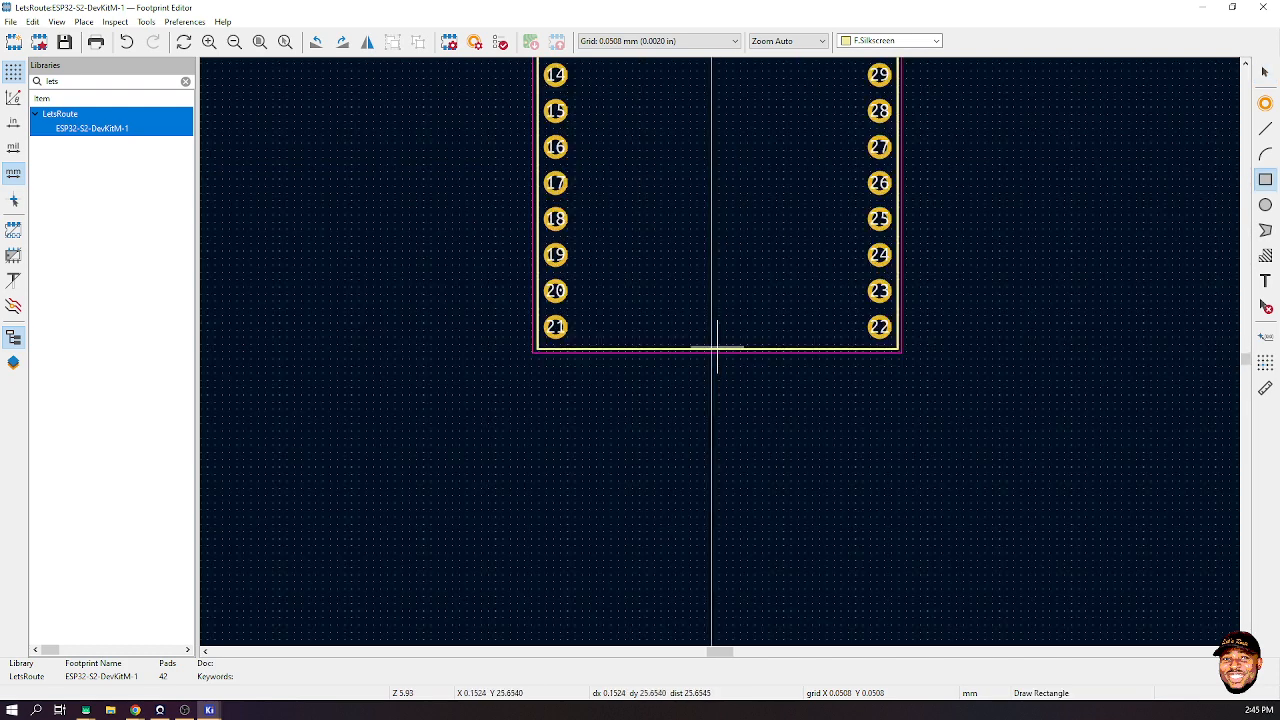
left_click(670, 296)
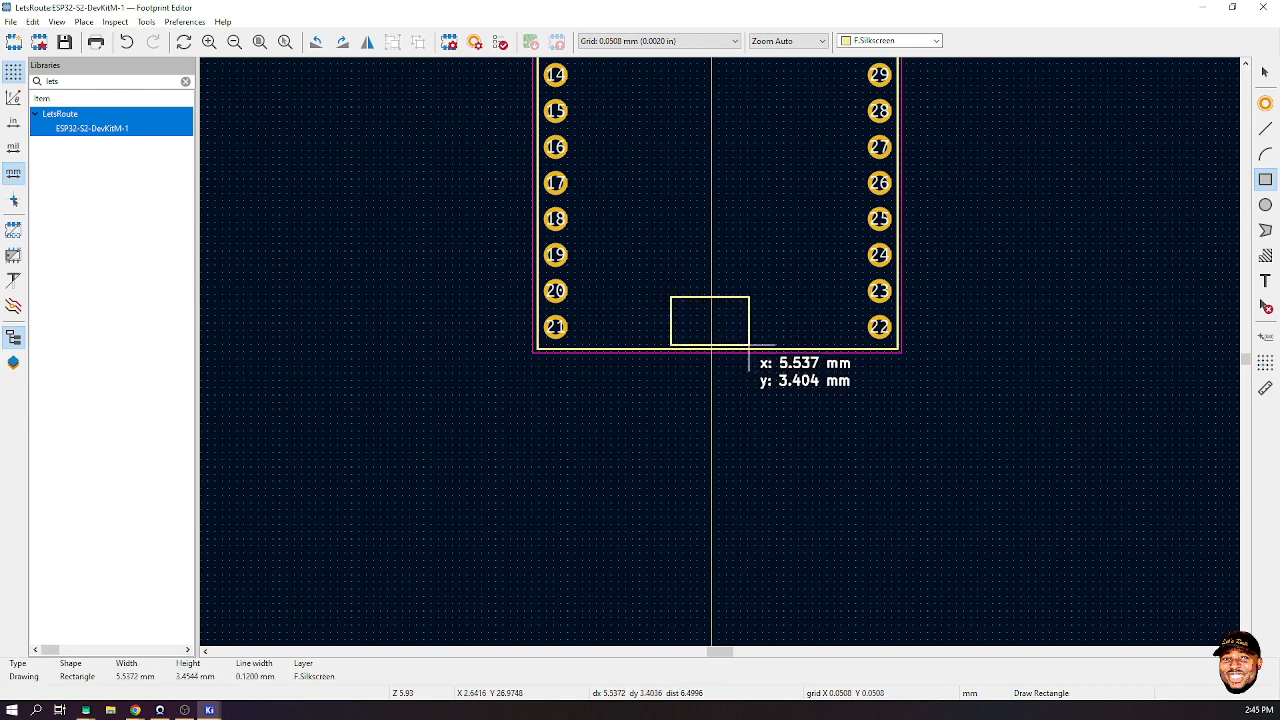
left_click(748, 347)
key("Escape")
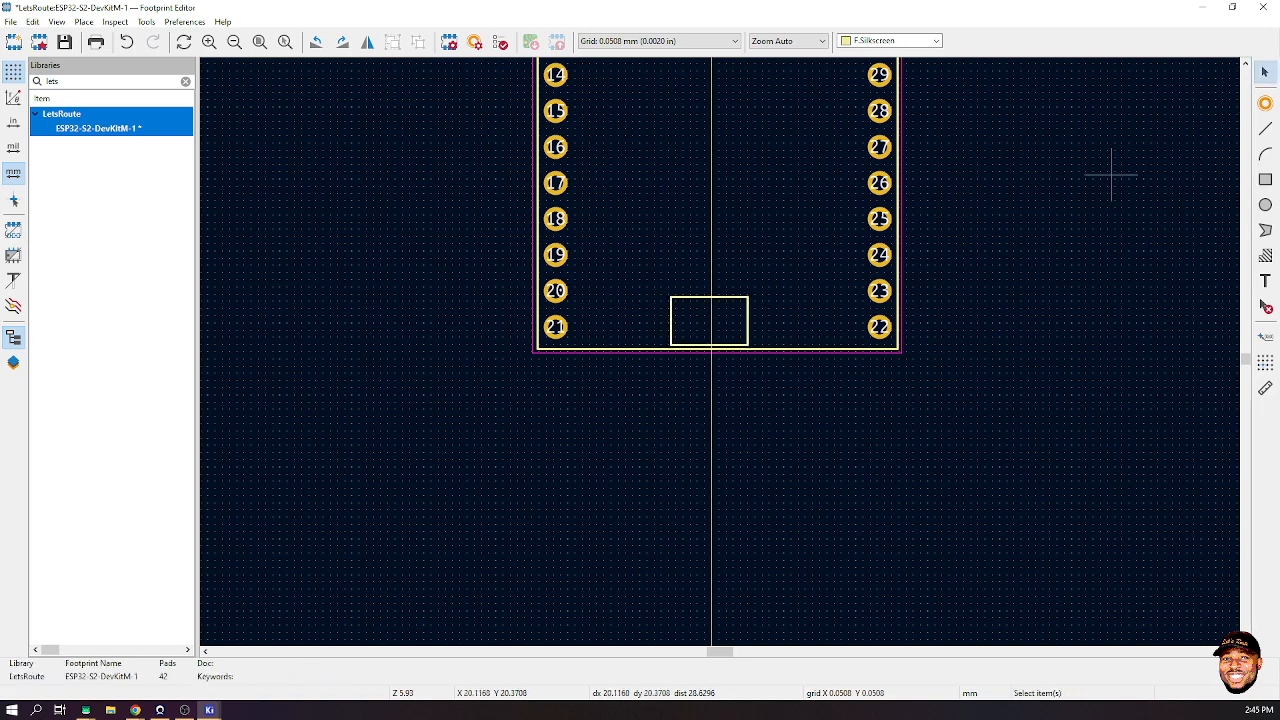
scroll(721, 350, "down", 3)
scroll(720, 350, "down", 2)
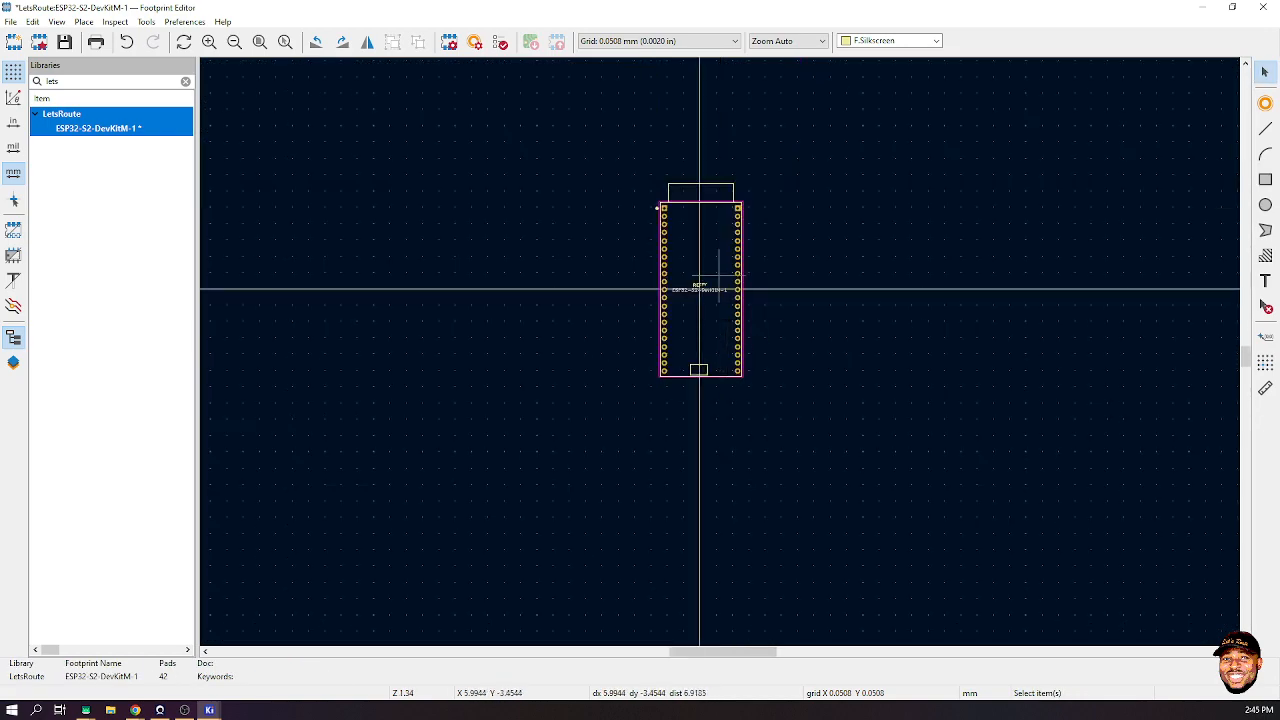
scroll(717, 309, "up", 2)
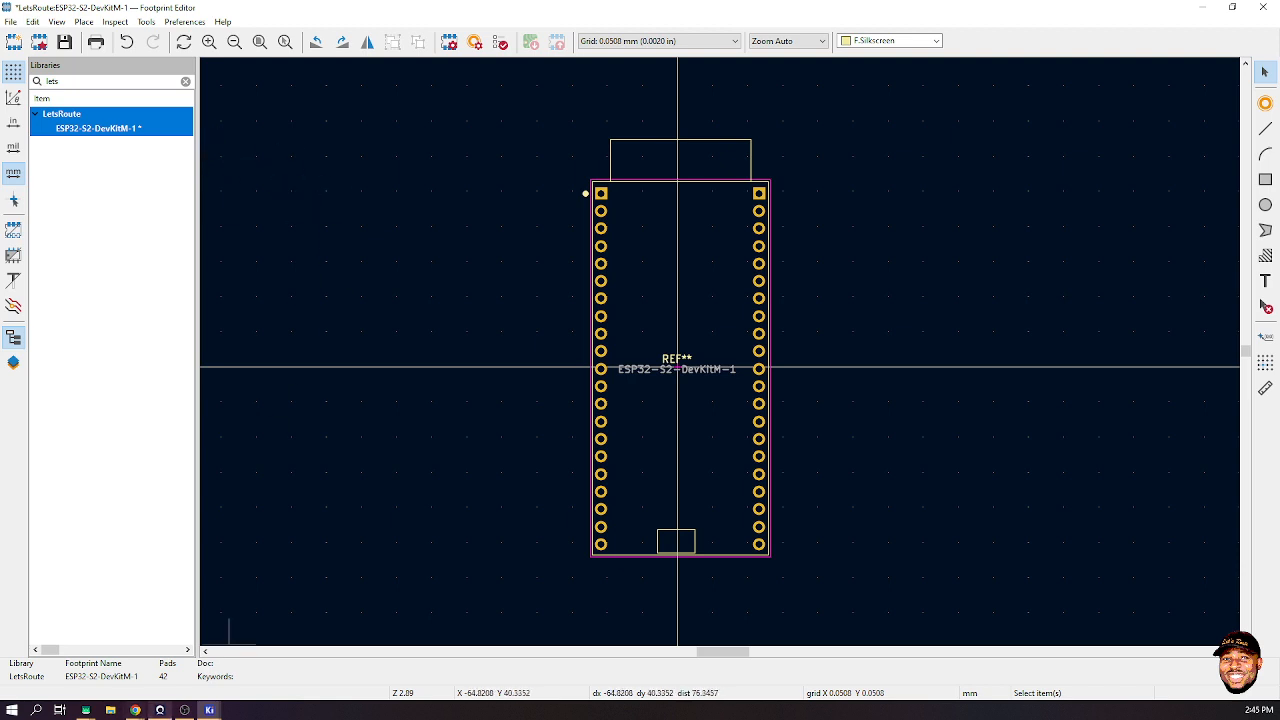
- Minimize the Footprint Editor window
mouse_move(135, 710)
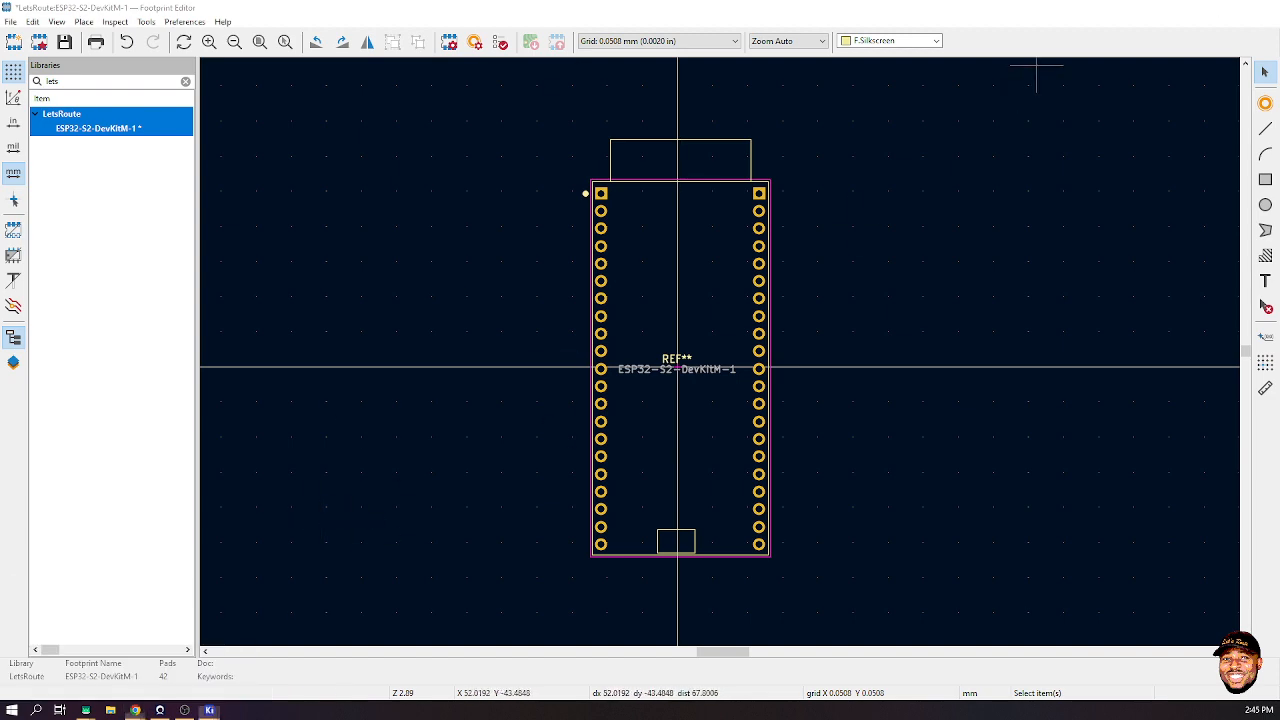
left_click(1203, 7)
mouse_move(135, 710)
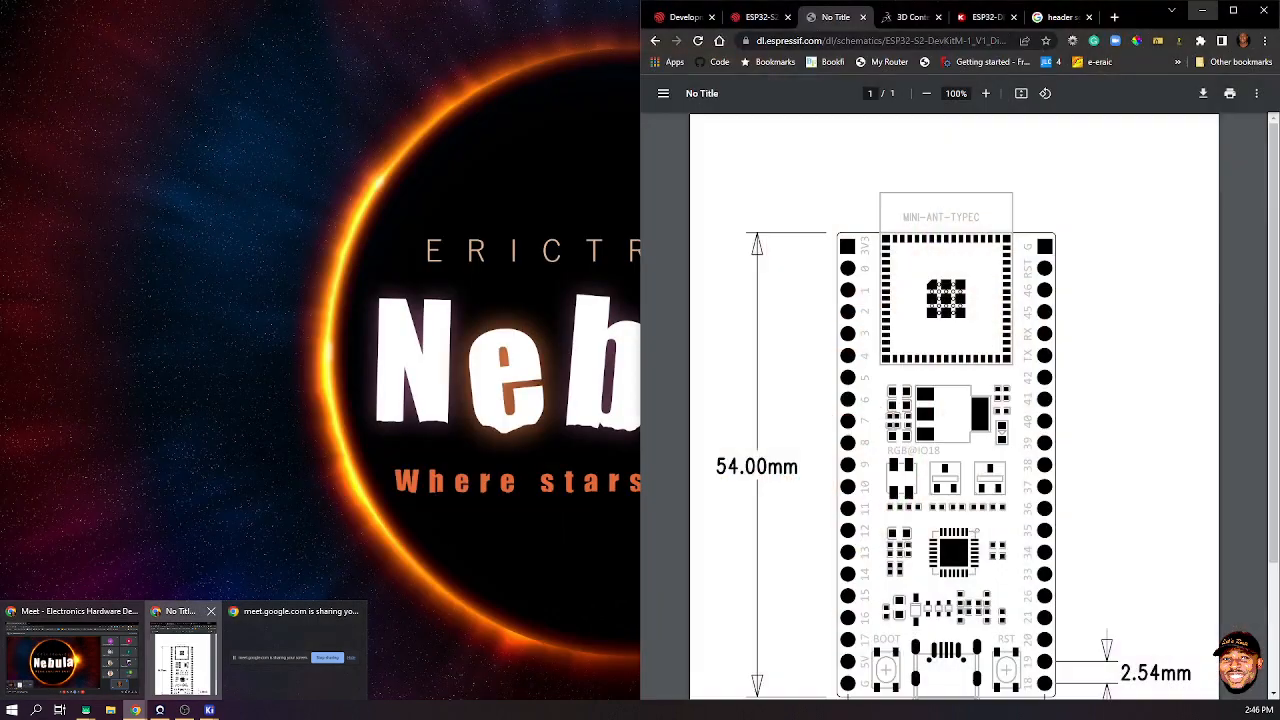
- Search 3D ContentCentral for the ESP32-S2-DevKitM-1 part name
left_click(183, 657)
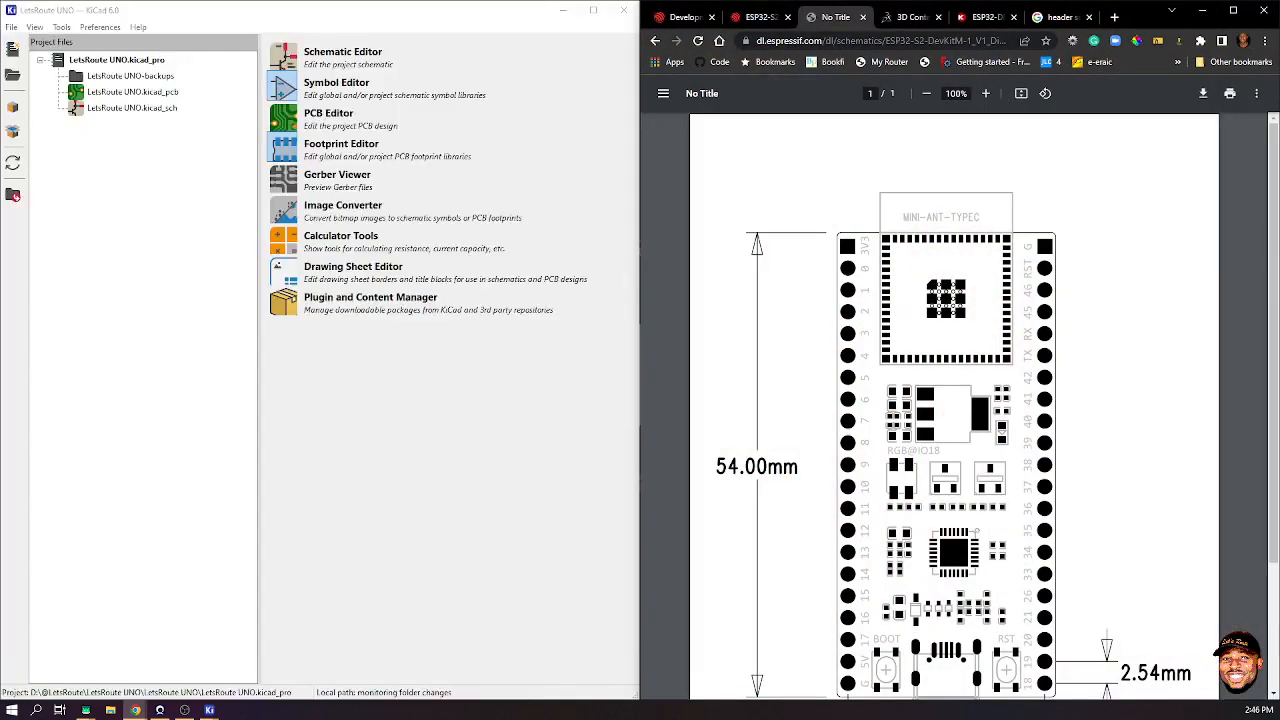
left_click(908, 17)
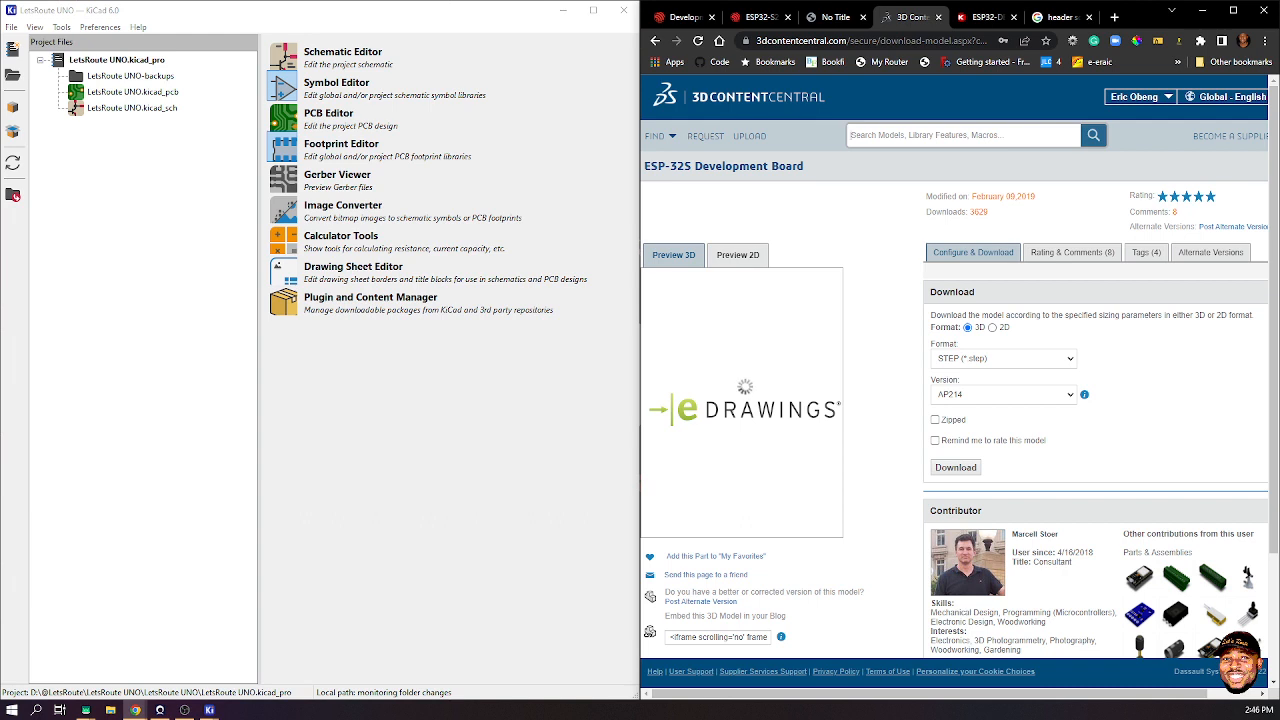
type("ESP32-S2-DevKitM-1")
key("Return")
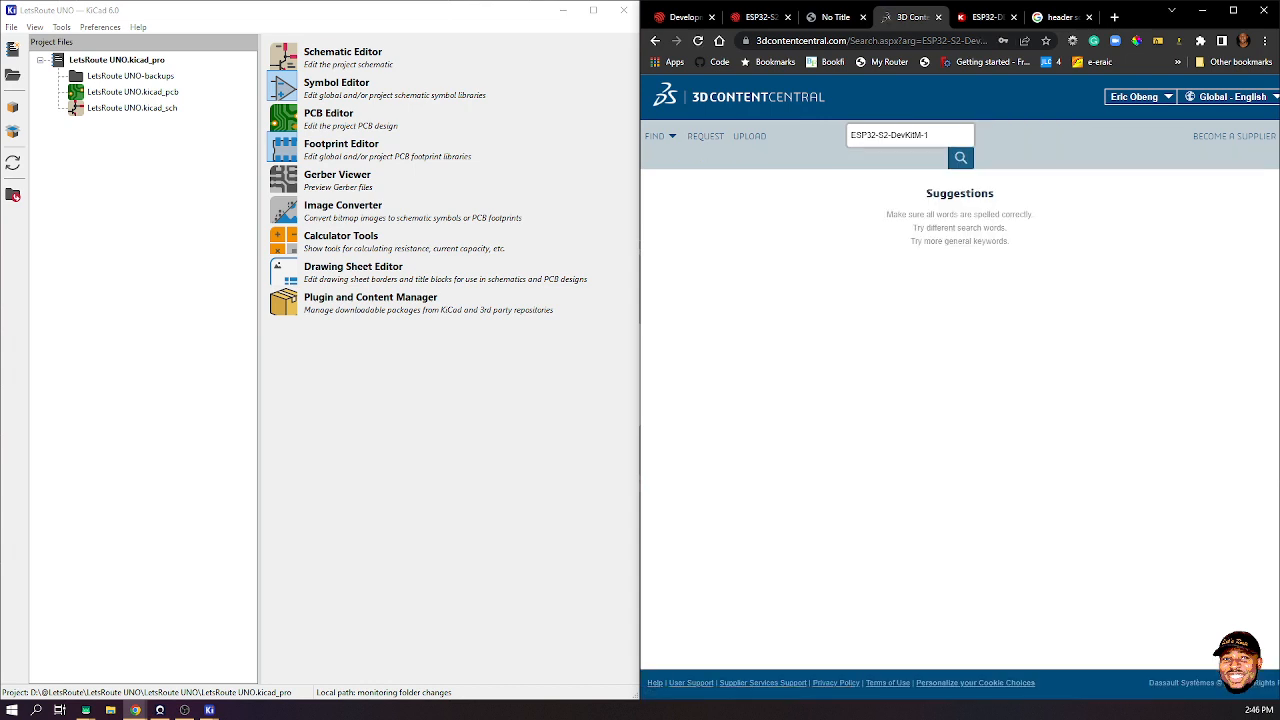
- Narrow the 3D ContentCentral search to ESP32-S2, which finds no models
key("shift+Left")
key("shift+Left")
key("shift+Left")
key("shift+Left")
key("shift+Left")
key("shift+Left")
key("shift+Left")
key("shift+Left")
key("shift+Left")
key("shift+Left")
key("BackSpace")
key("Return")
left_click(986, 17)
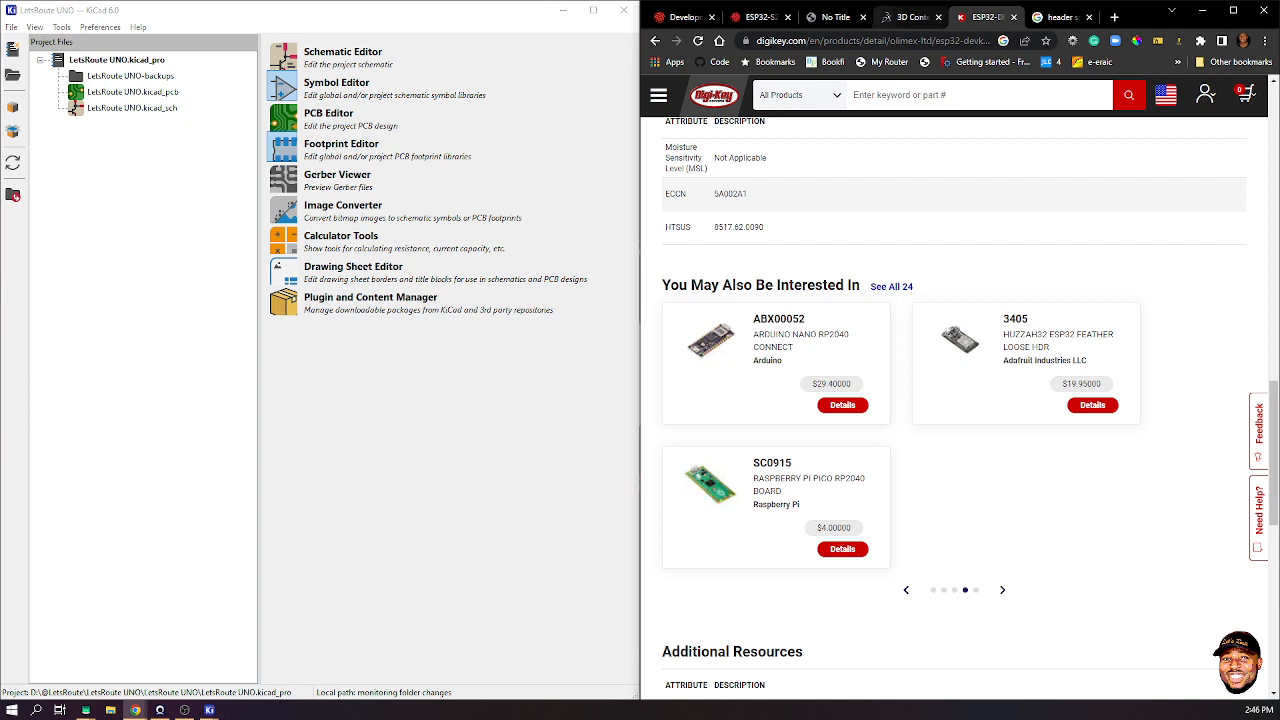
left_click(905, 17)
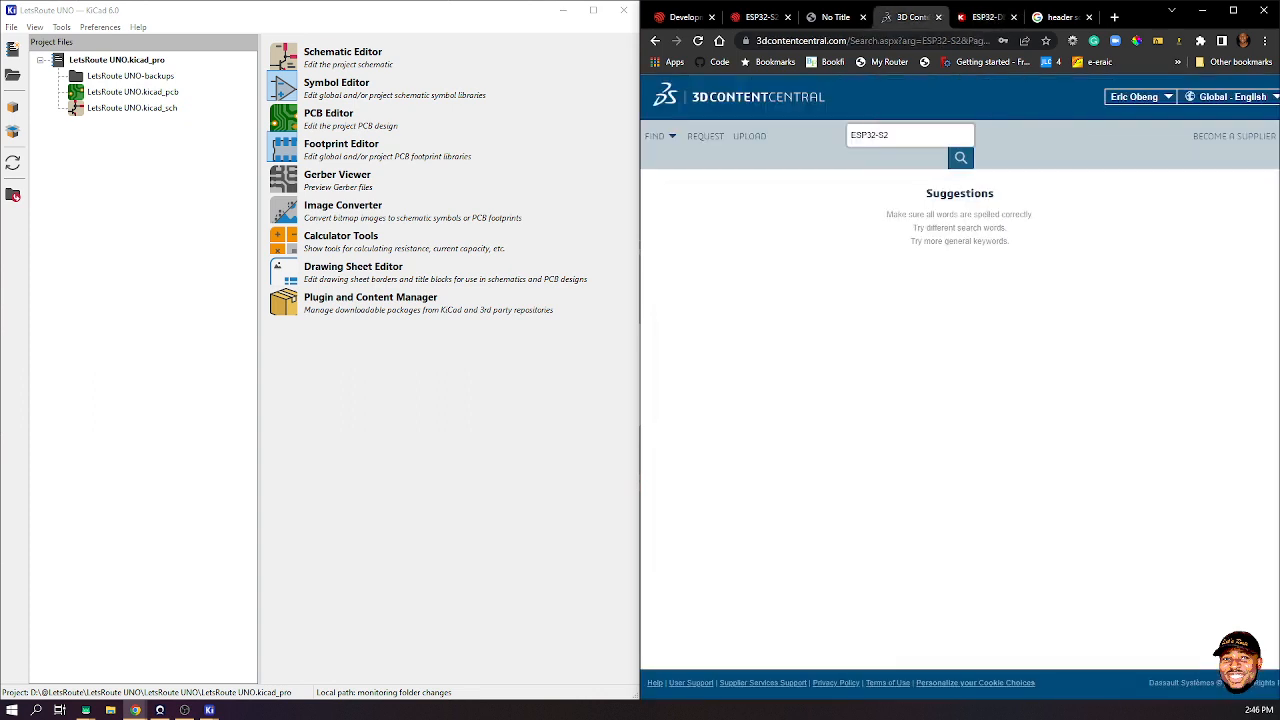
key("ctrl+l")
- Open grabcad.com/library and search it for ESP32-S2 models, reviewing the results
type("grab")
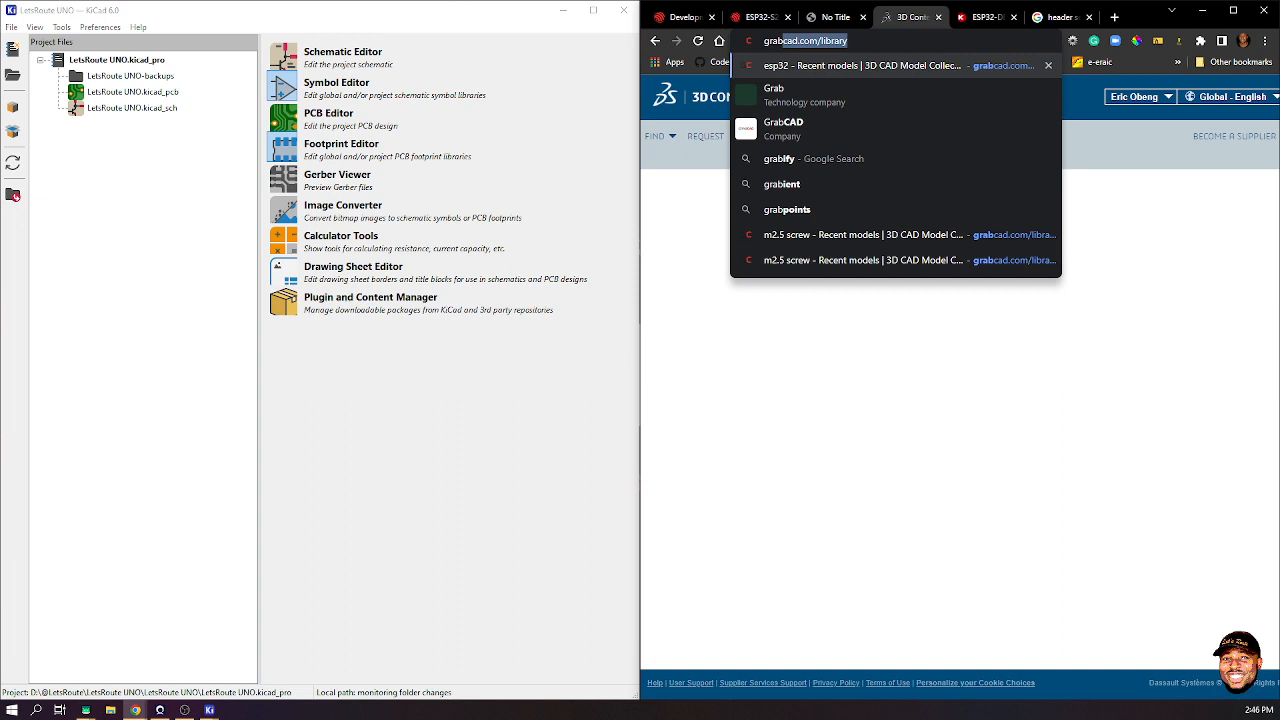
key("Return")
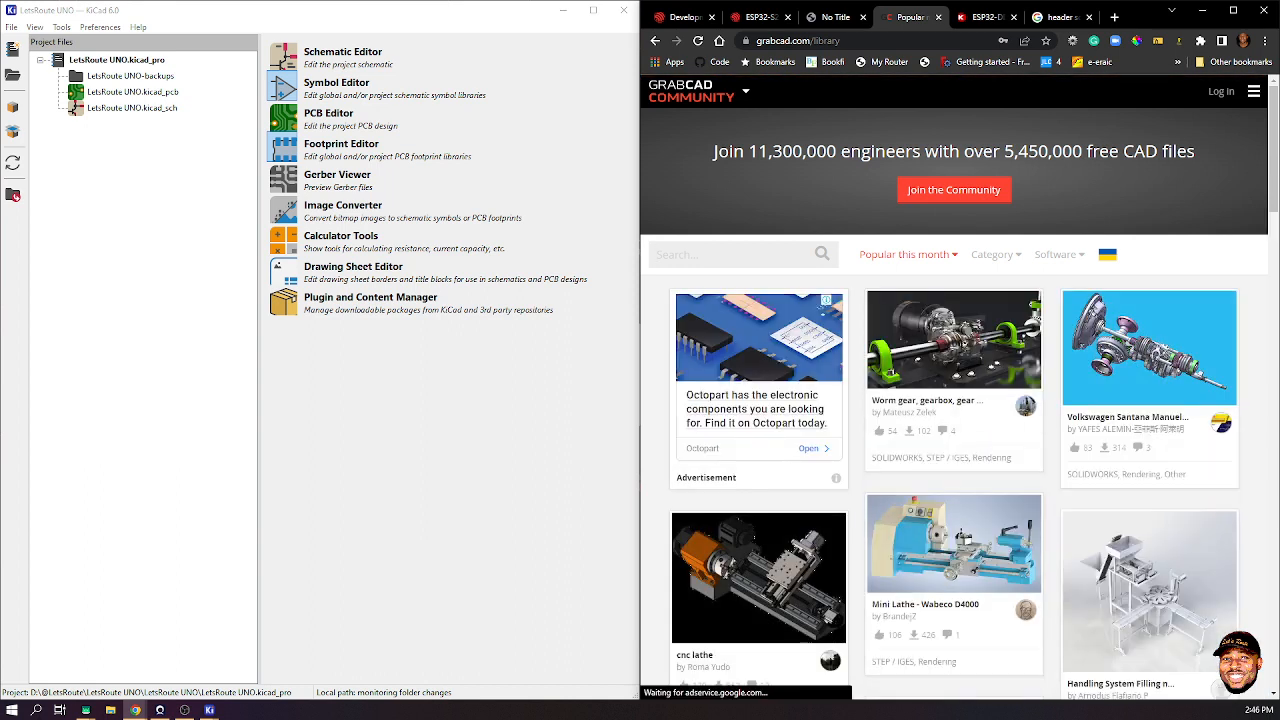
type("ESP32-S2-DevKitM-1")
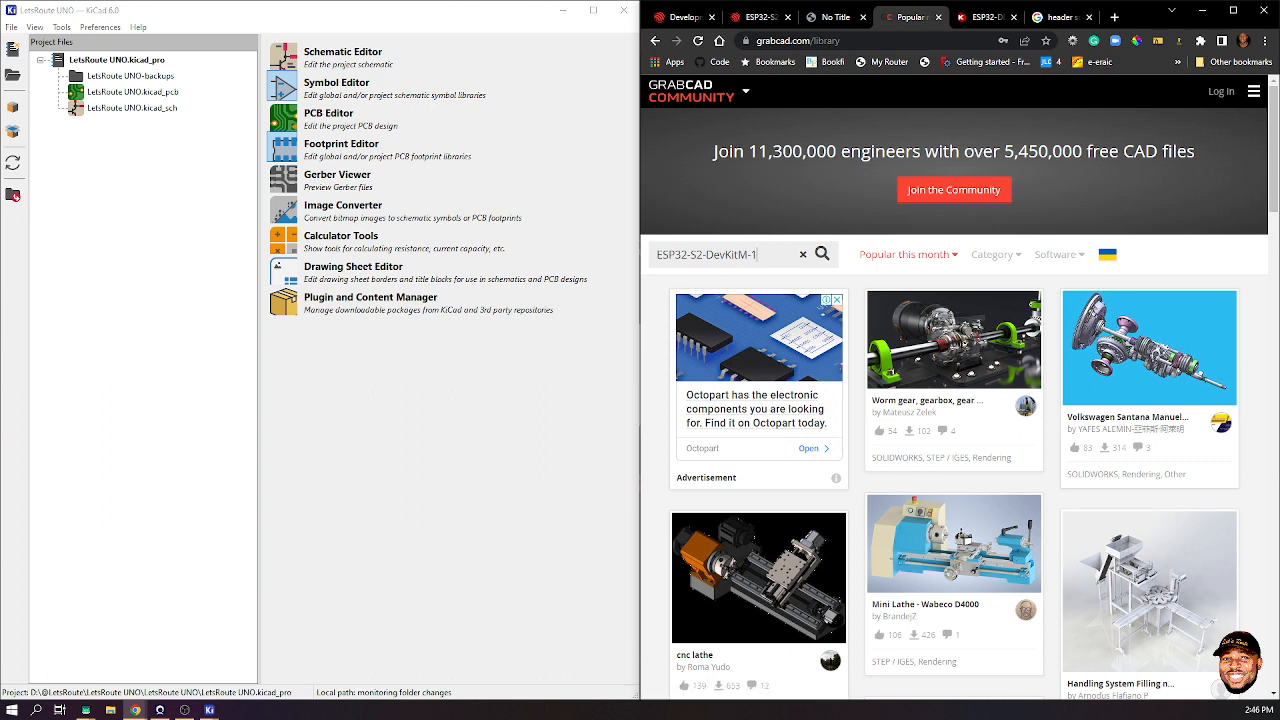
key("Return")
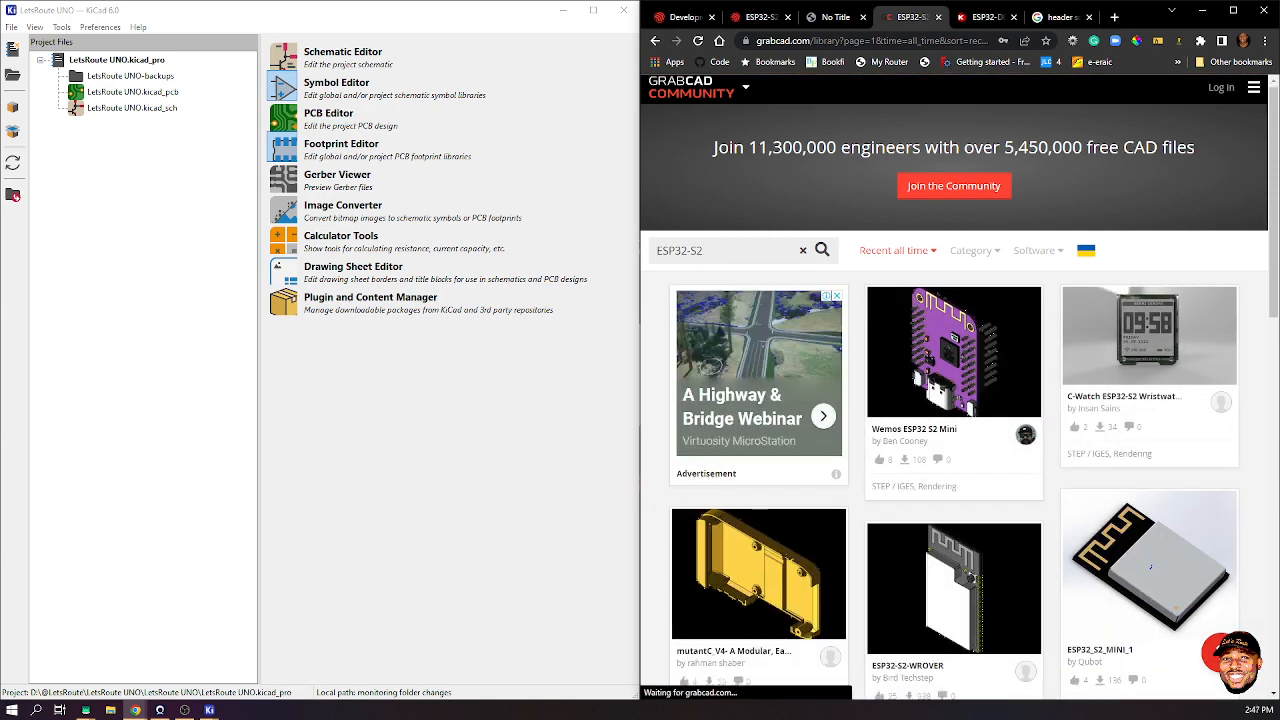
scroll(1150, 571, "down", 5)
scroll(1150, 436, "up", 3)
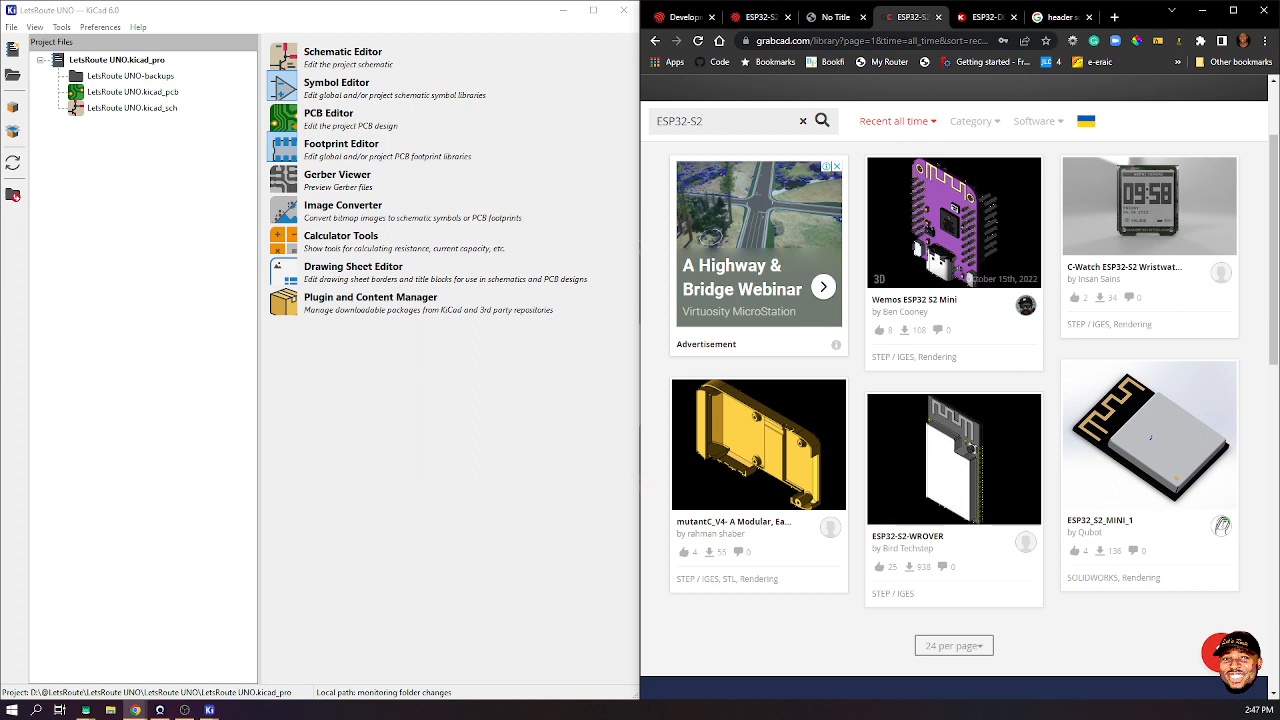
key("ctrl+l")
type("ESP32-S2-DevKitM-1")
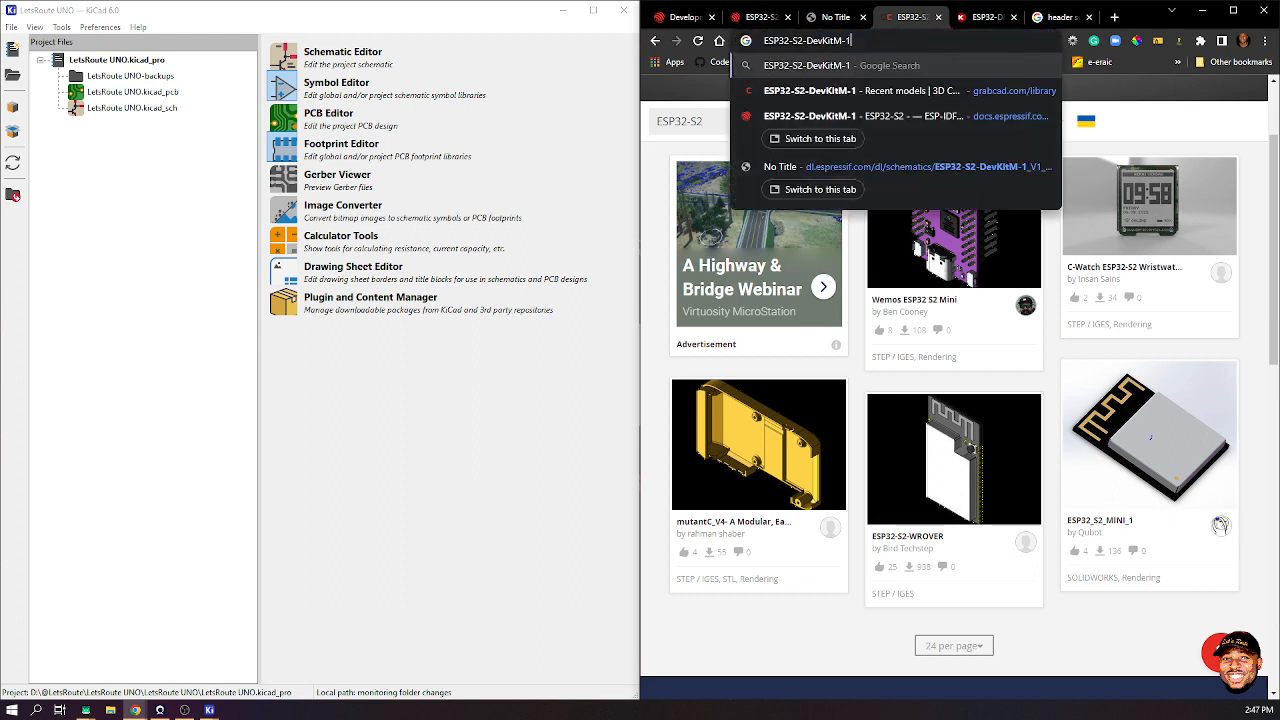
- Search the web for '3D model' of the ESP32 board and skim the results
type("3D model")
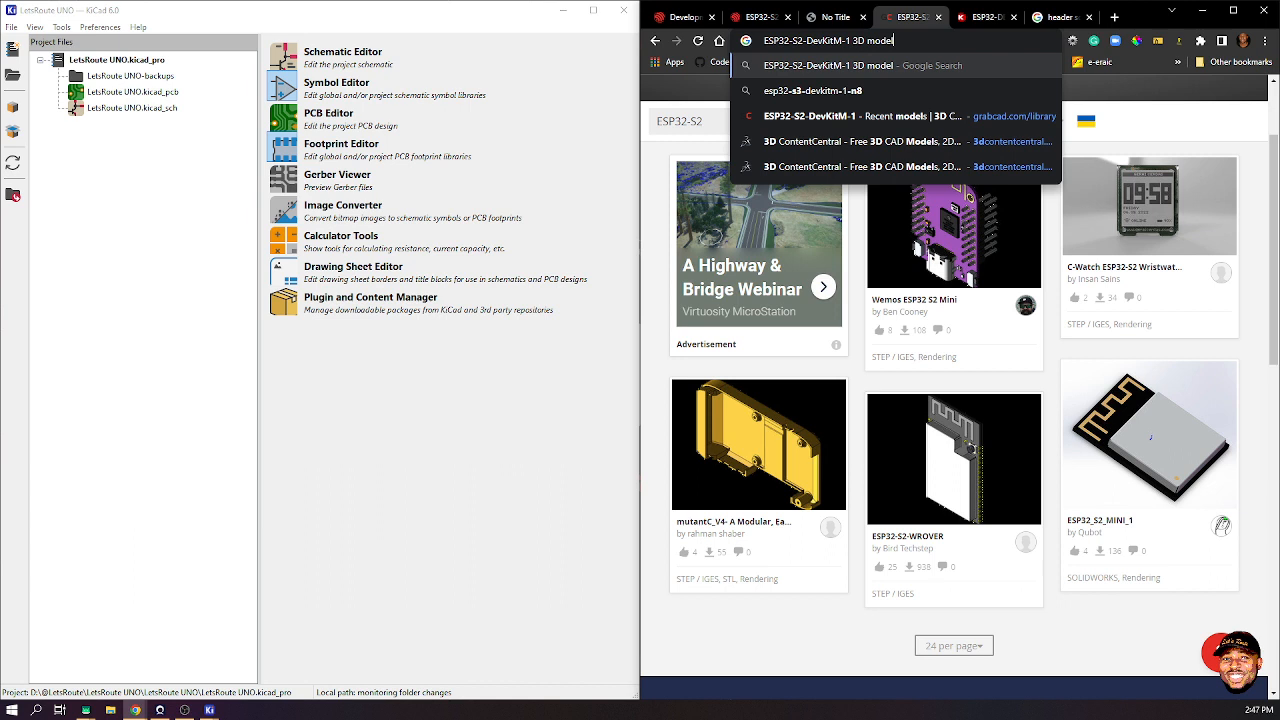
key("Return")
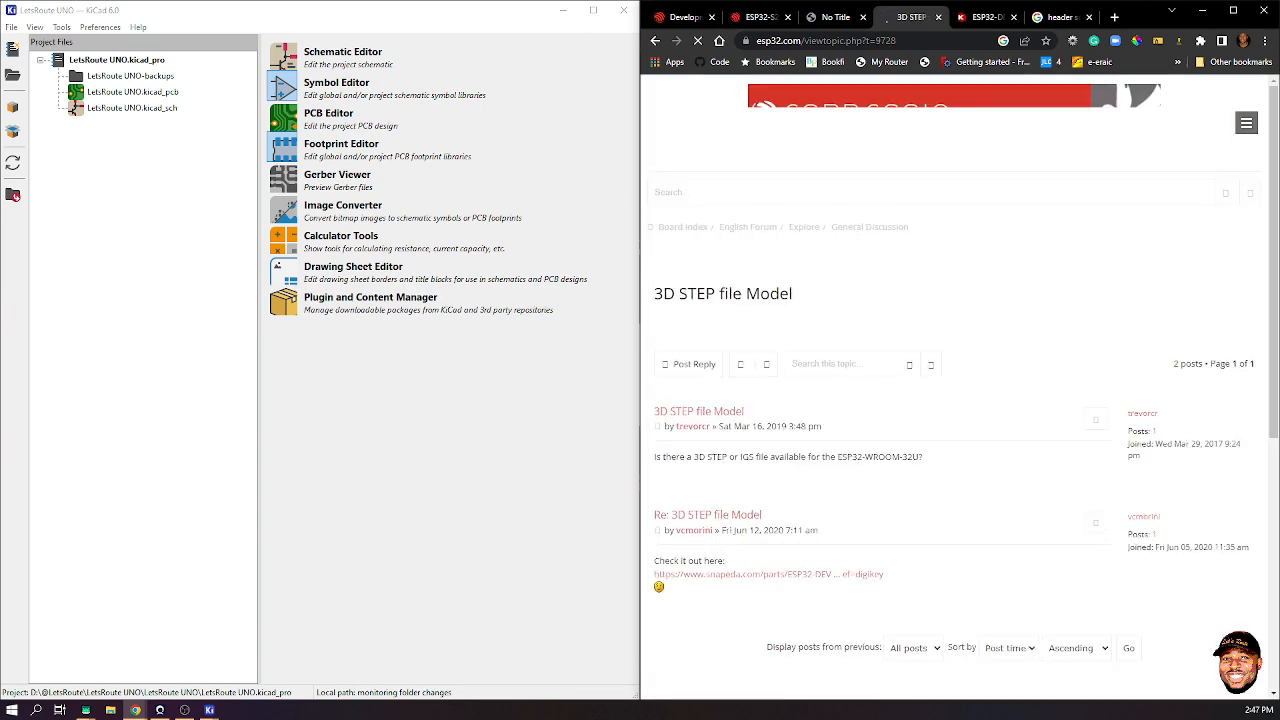
scroll(955, 386, "down", 4)
scroll(955, 386, "down", 3)
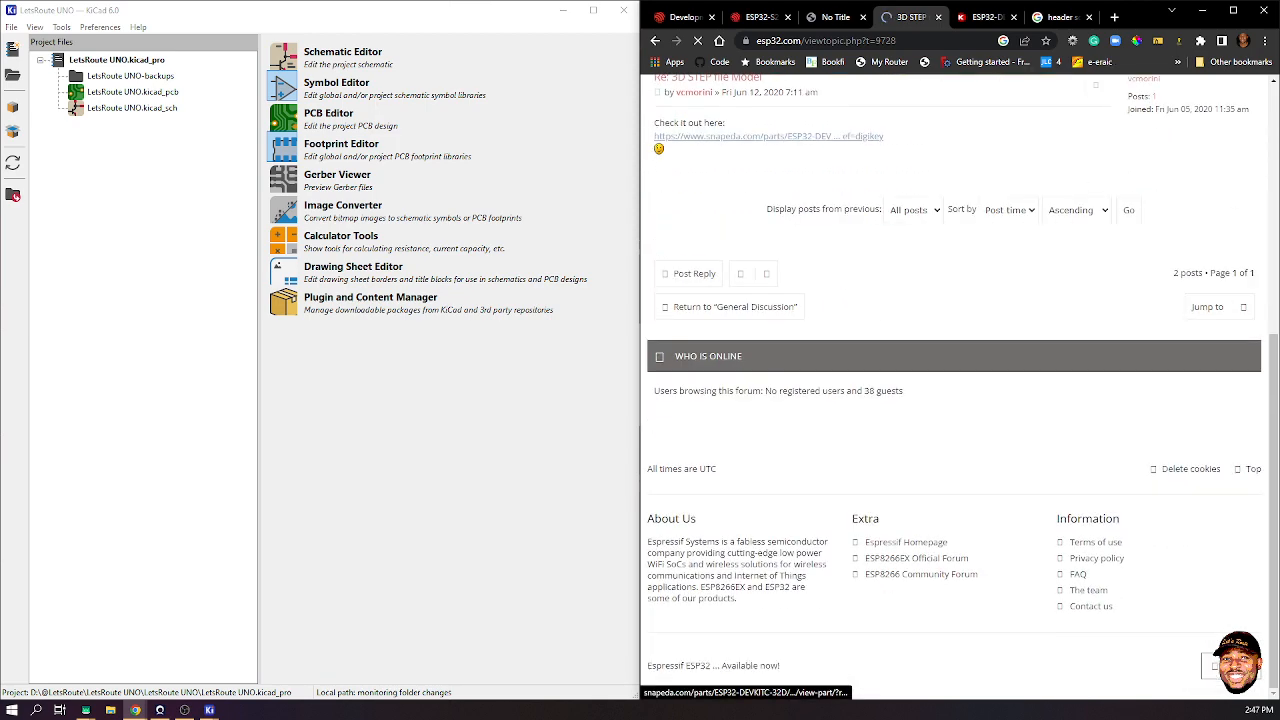
scroll(955, 386, "up", 3)
scroll(955, 386, "up", 4)
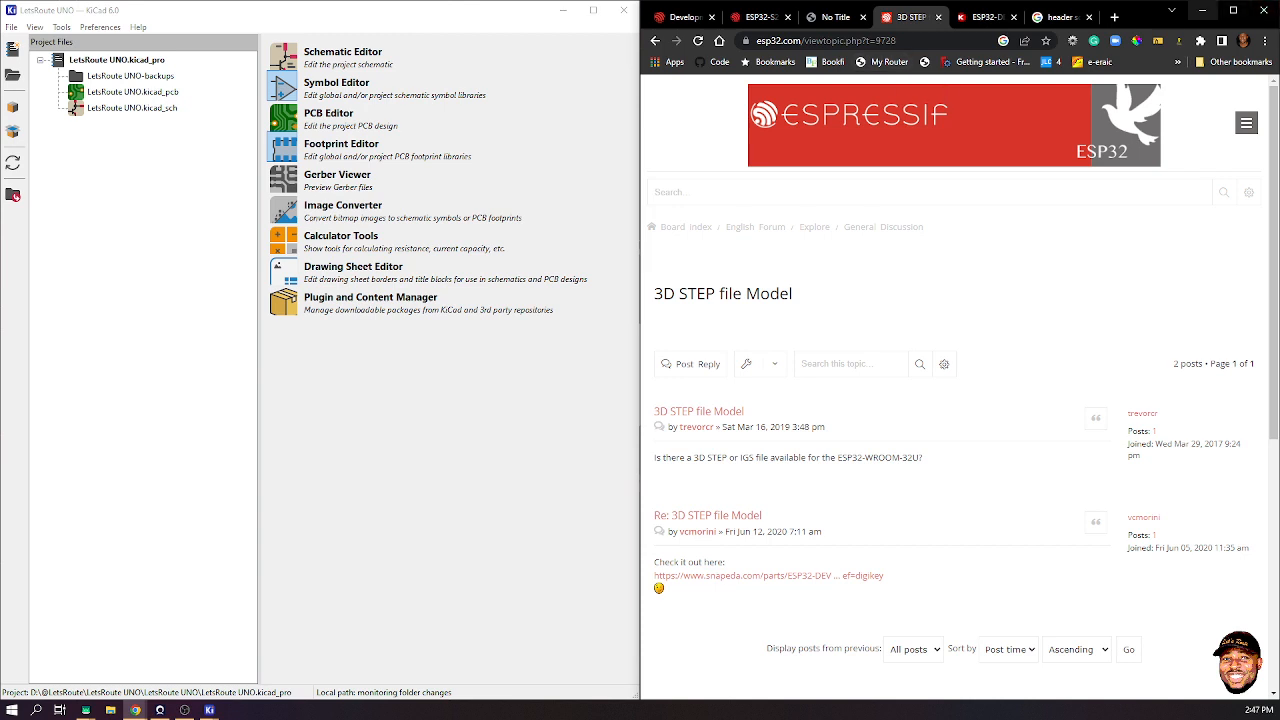
- Minimize Chrome and bring the KiCad Footprint Editor back to the front
left_click(1202, 10)
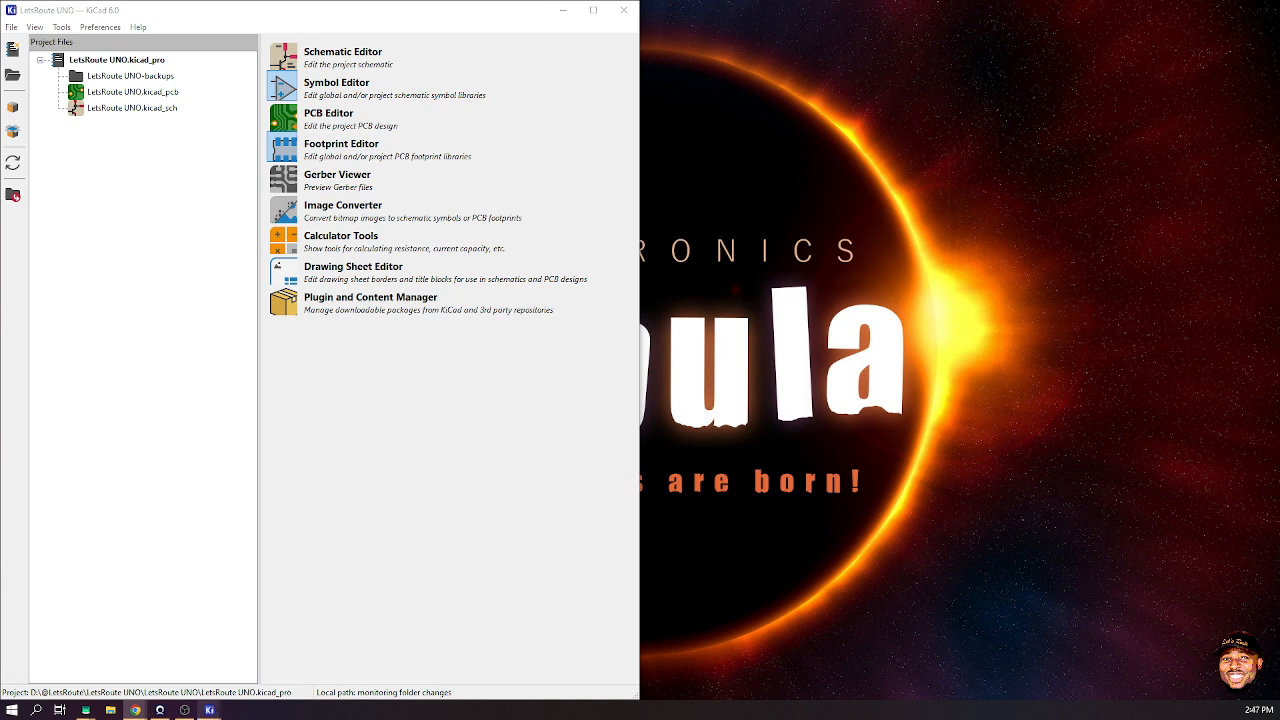
mouse_move(209, 710)
left_click(320, 650)
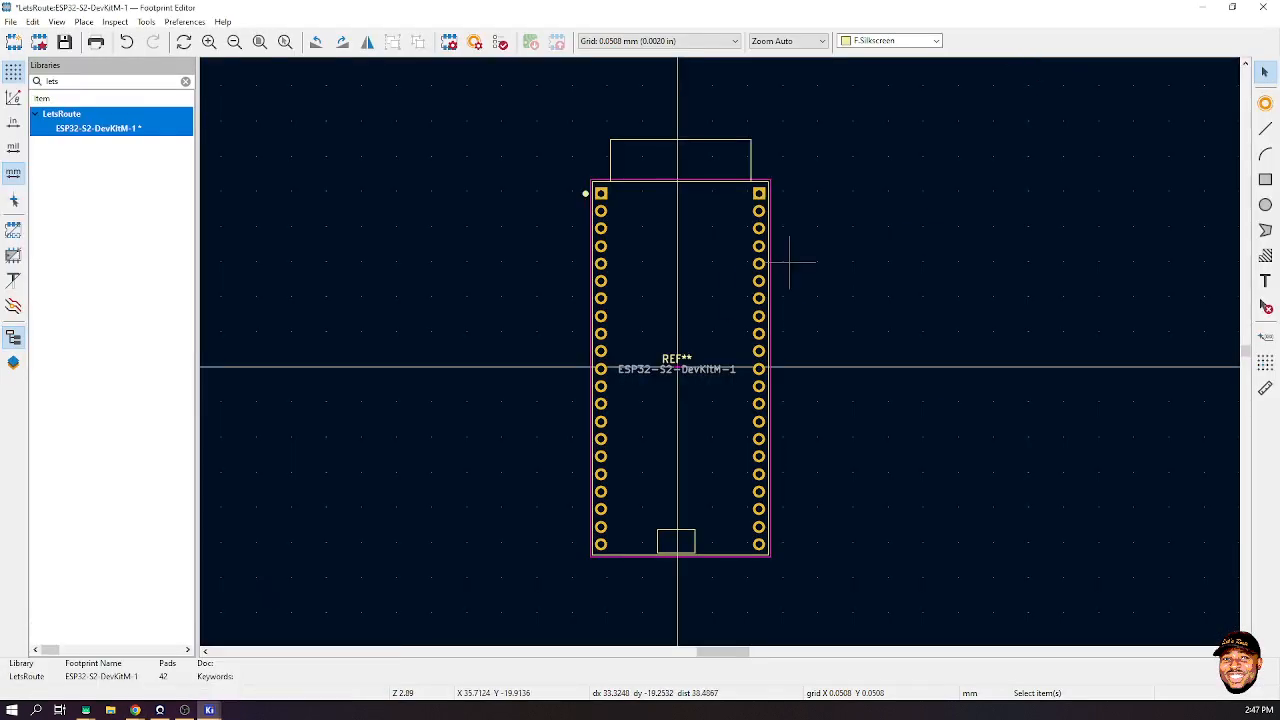
- Save the footprint, then measure pad 1 to pad 42, which reads 22.911 mm
key("ctrl+s")
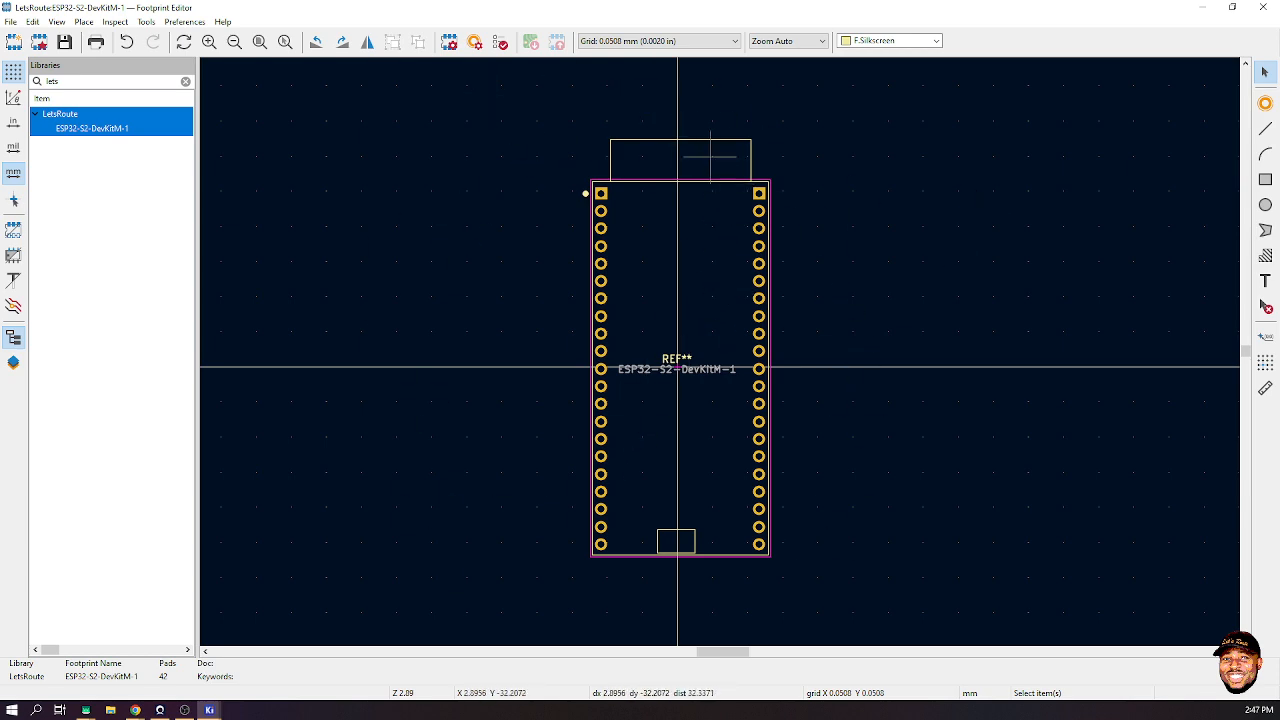
scroll(662, 172, "up", 3)
scroll(740, 372, "up", 3)
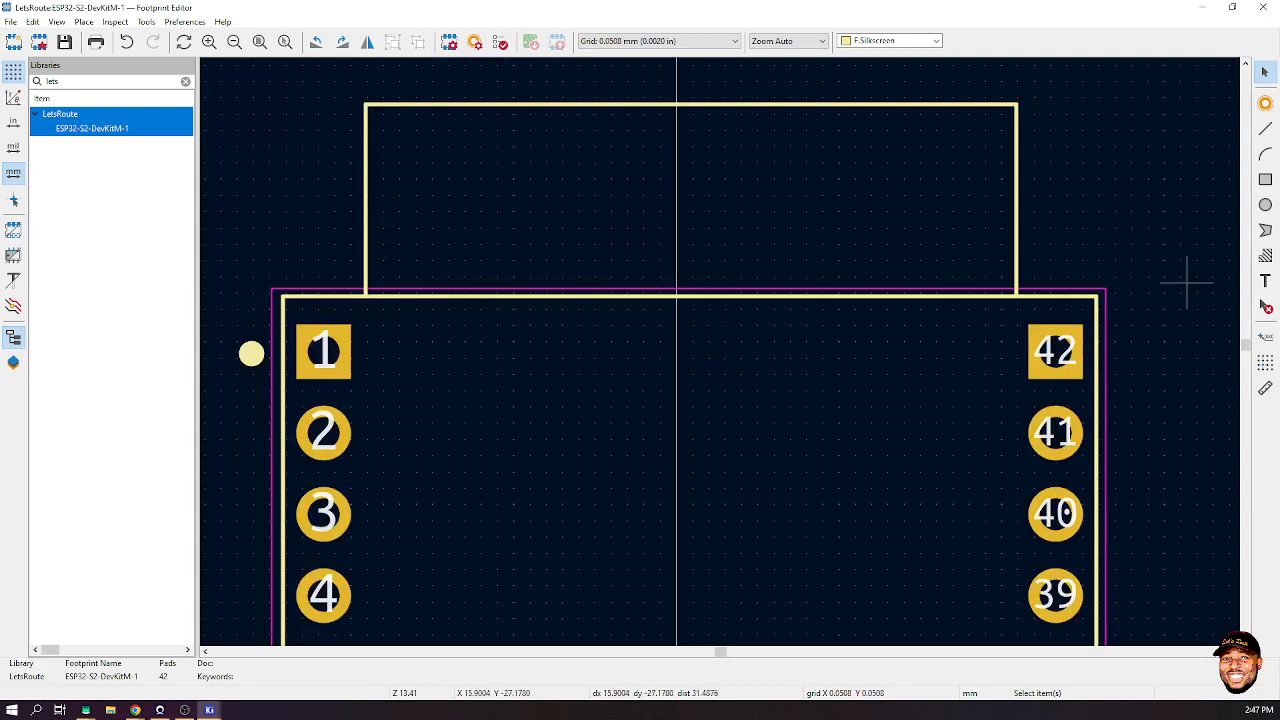
left_click(1265, 388)
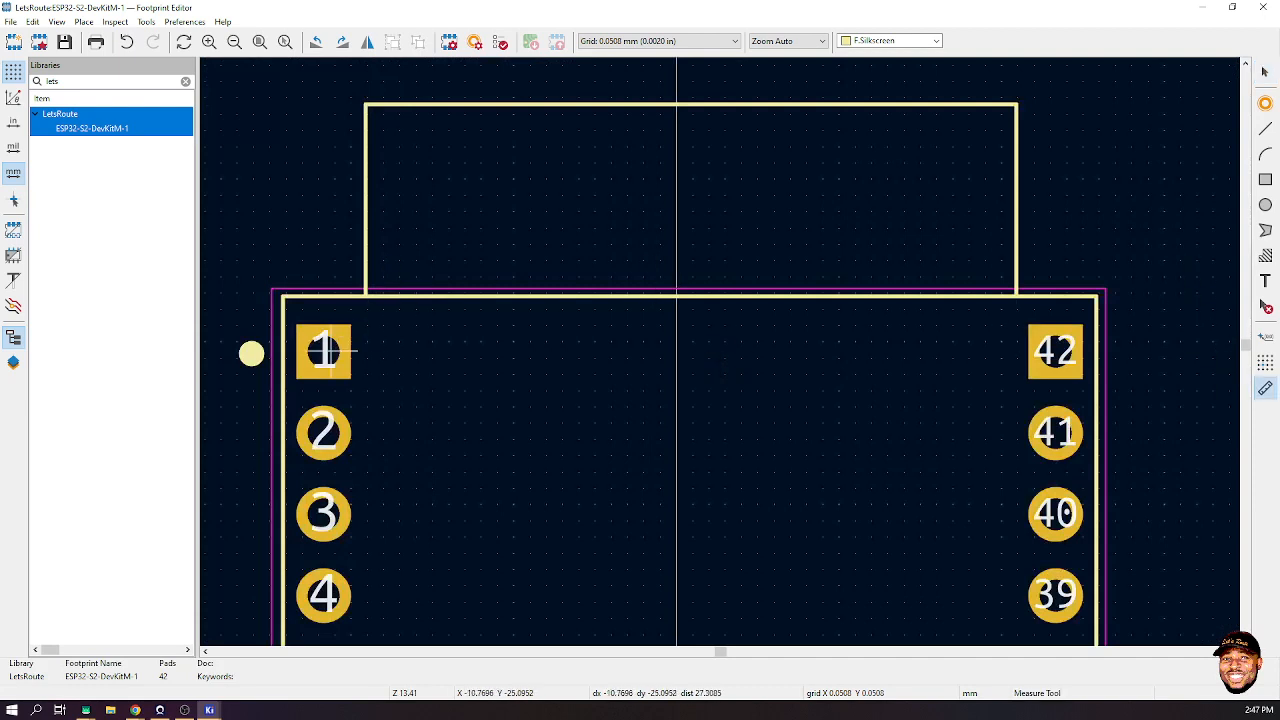
left_click(323, 351)
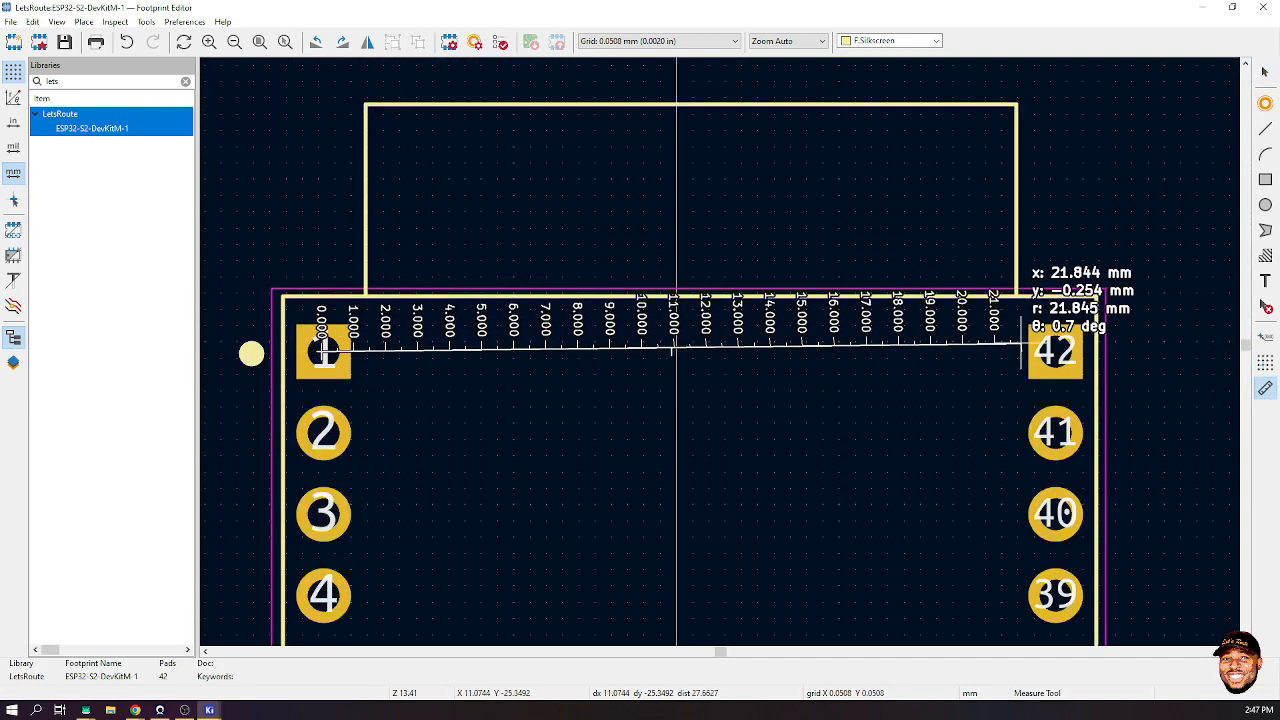
left_click(1052, 350)
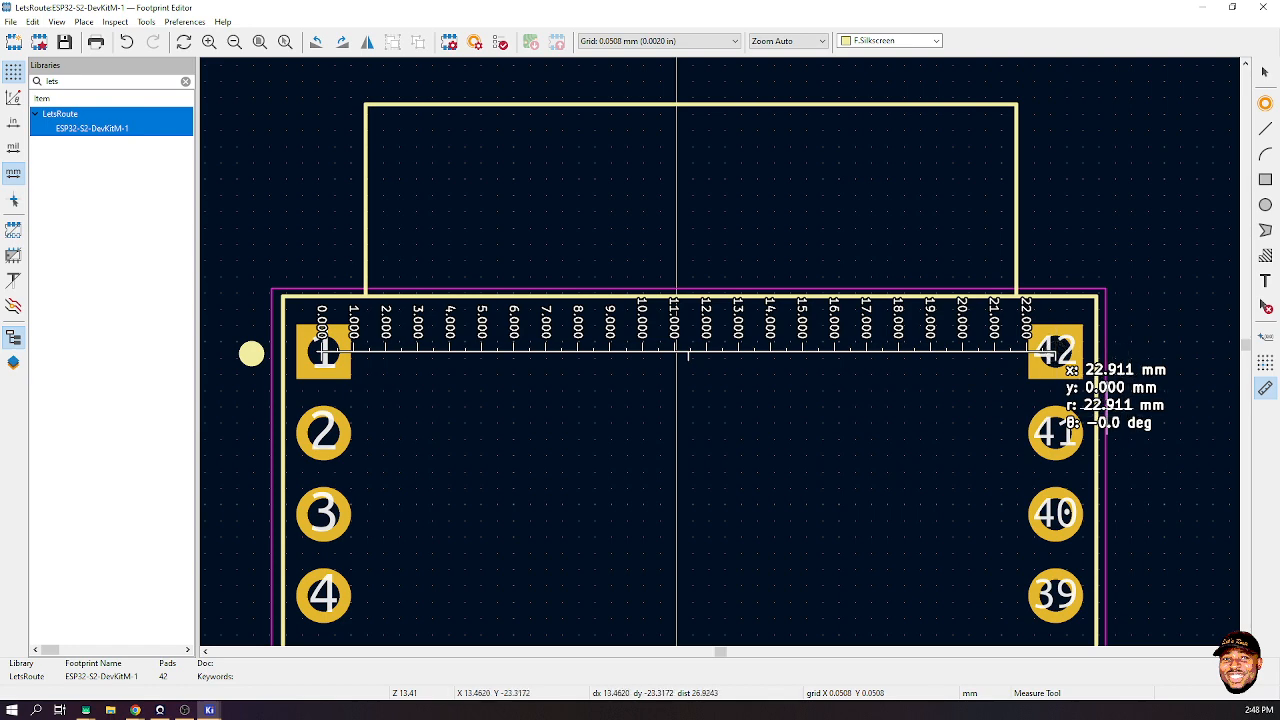
- Check the 22.86 mm and 25.40 mm widths on the dimension-drawing PDF, then return to KiCad
mouse_move(209, 710)
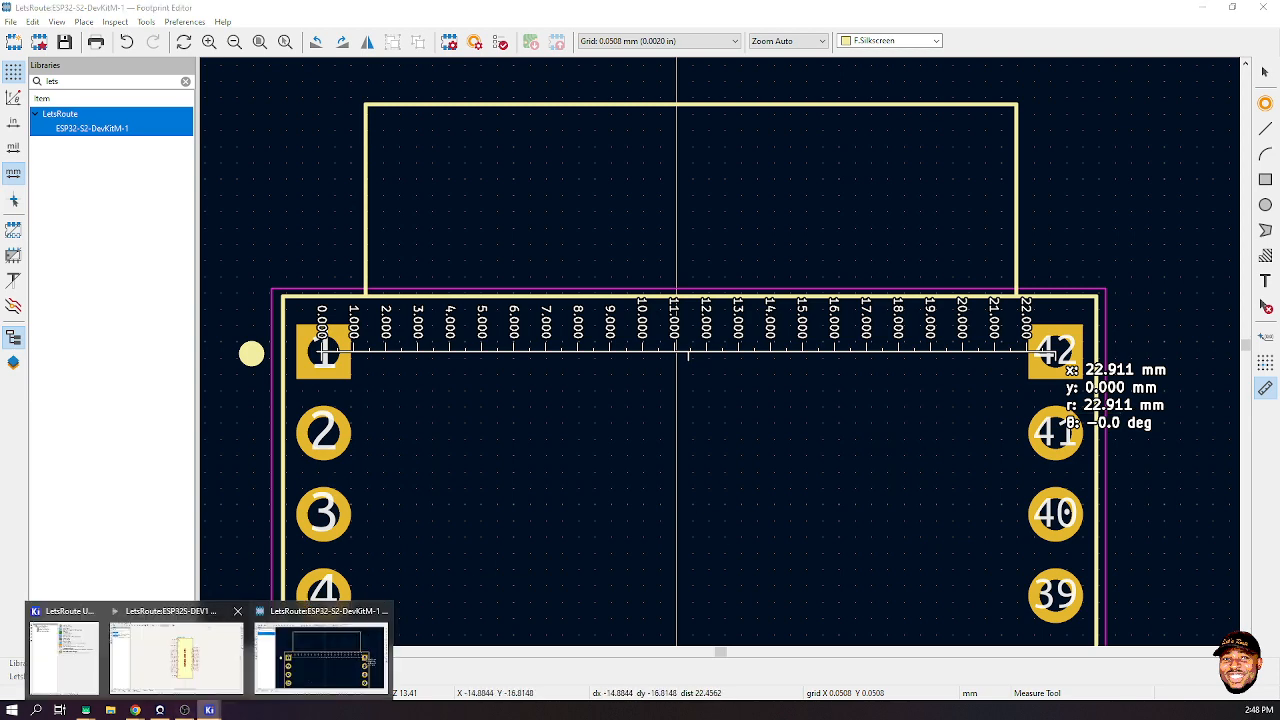
mouse_move(137, 710)
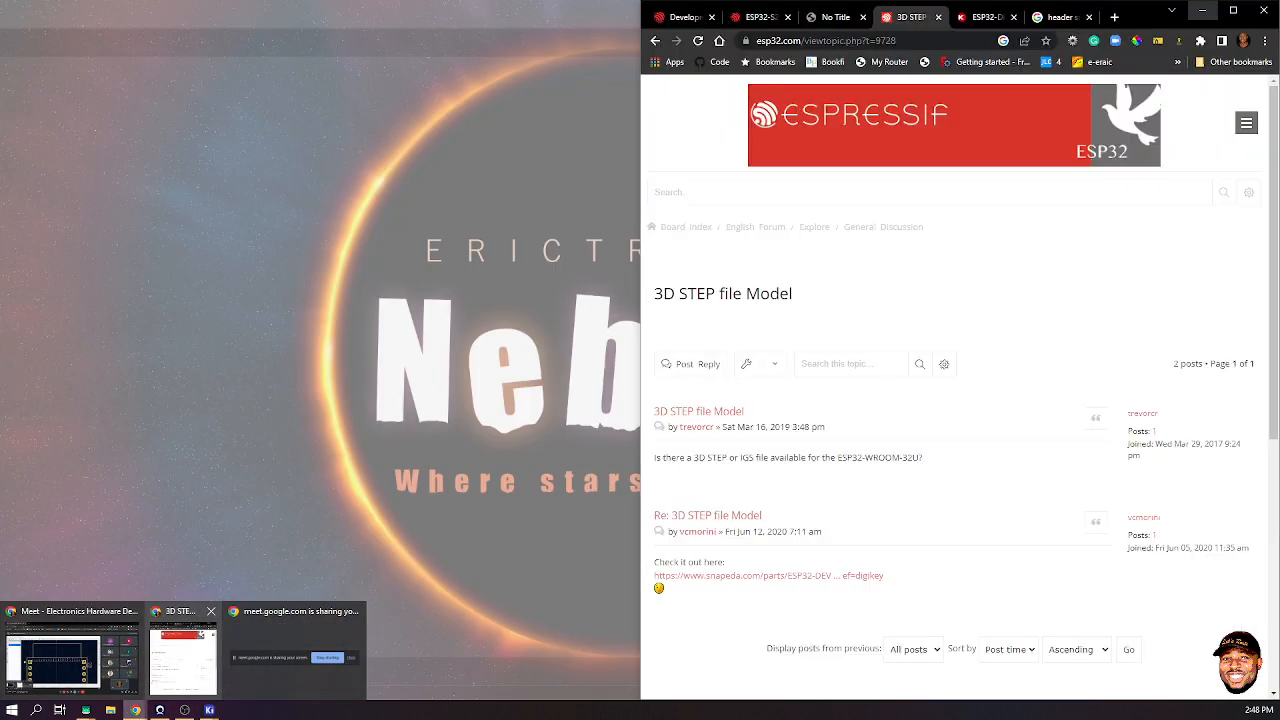
left_click(184, 655)
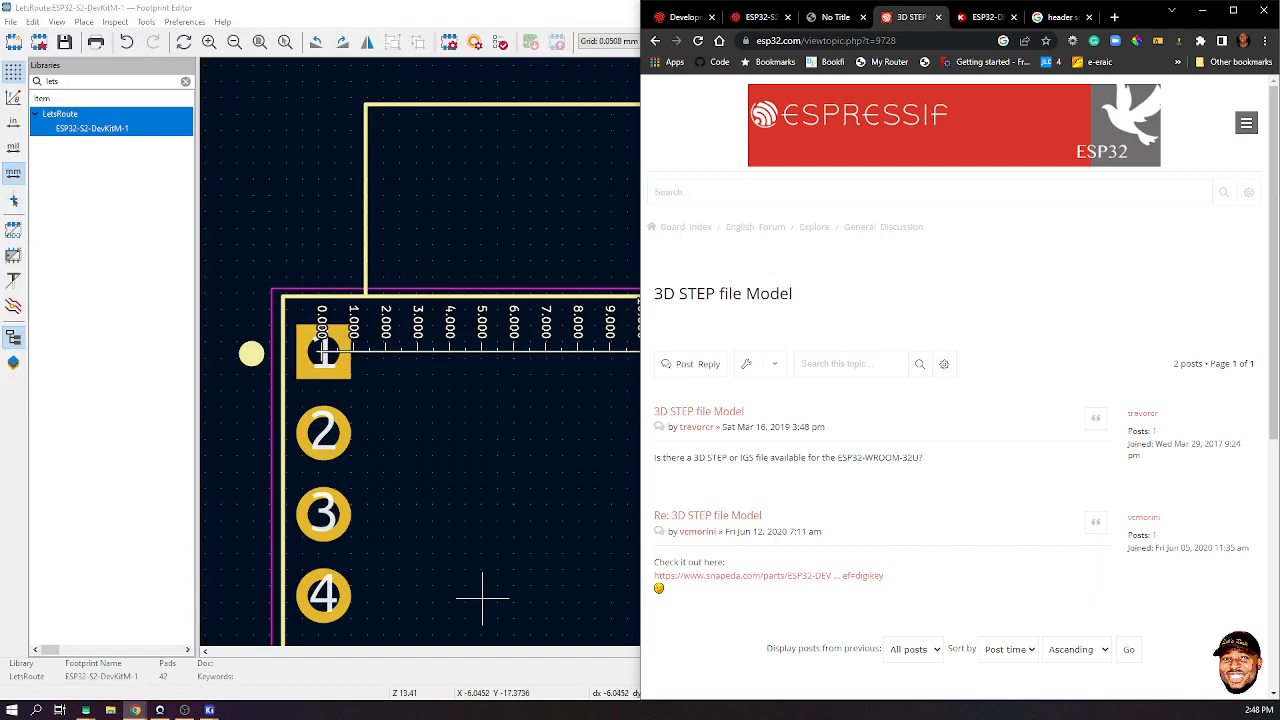
left_click(835, 17)
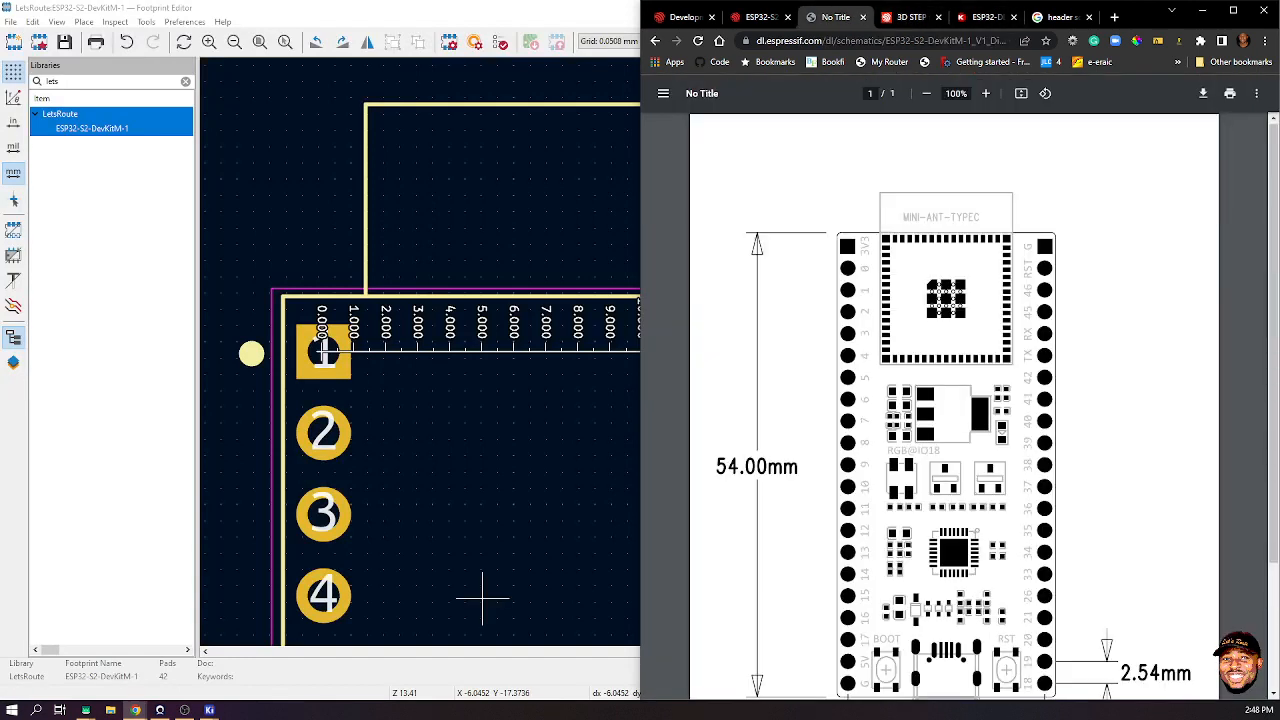
scroll(954, 400, "down", 2)
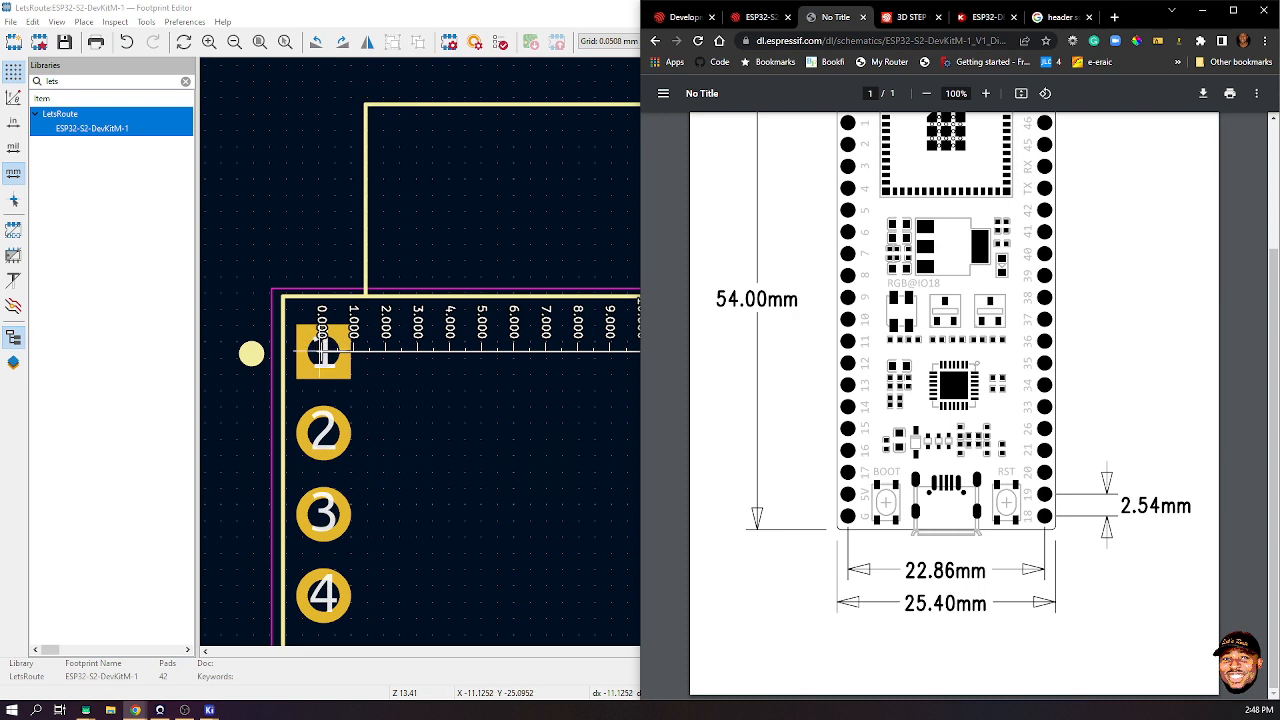
left_click(346, 314)
- Measure the pad 1 to pad 2 pitch, confirming 2.540 mm
key("Escape")
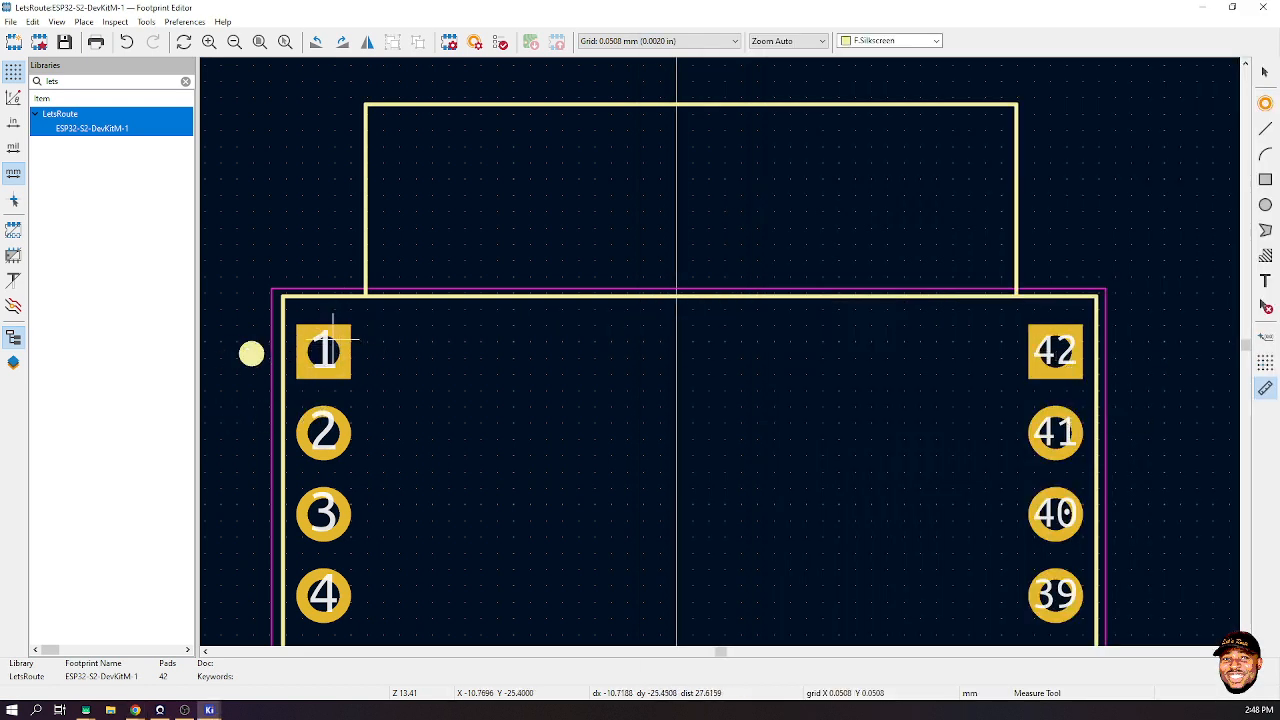
left_click(323, 351)
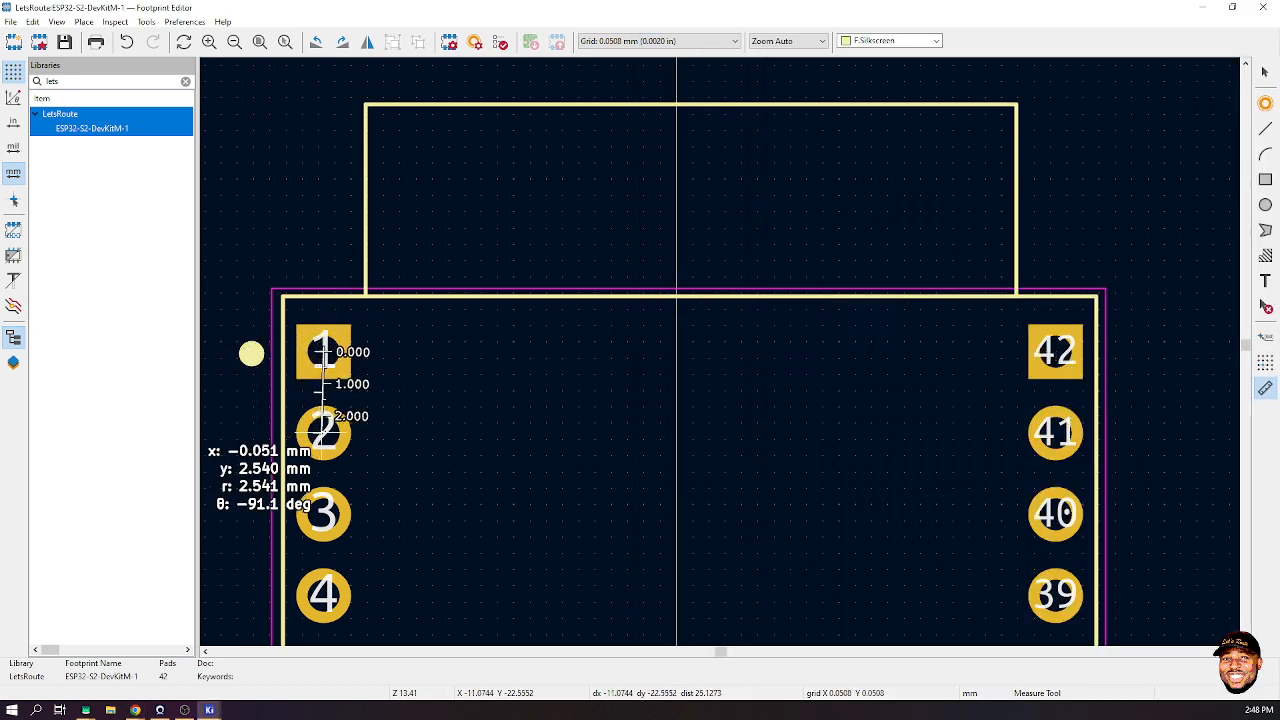
left_click(323, 430)
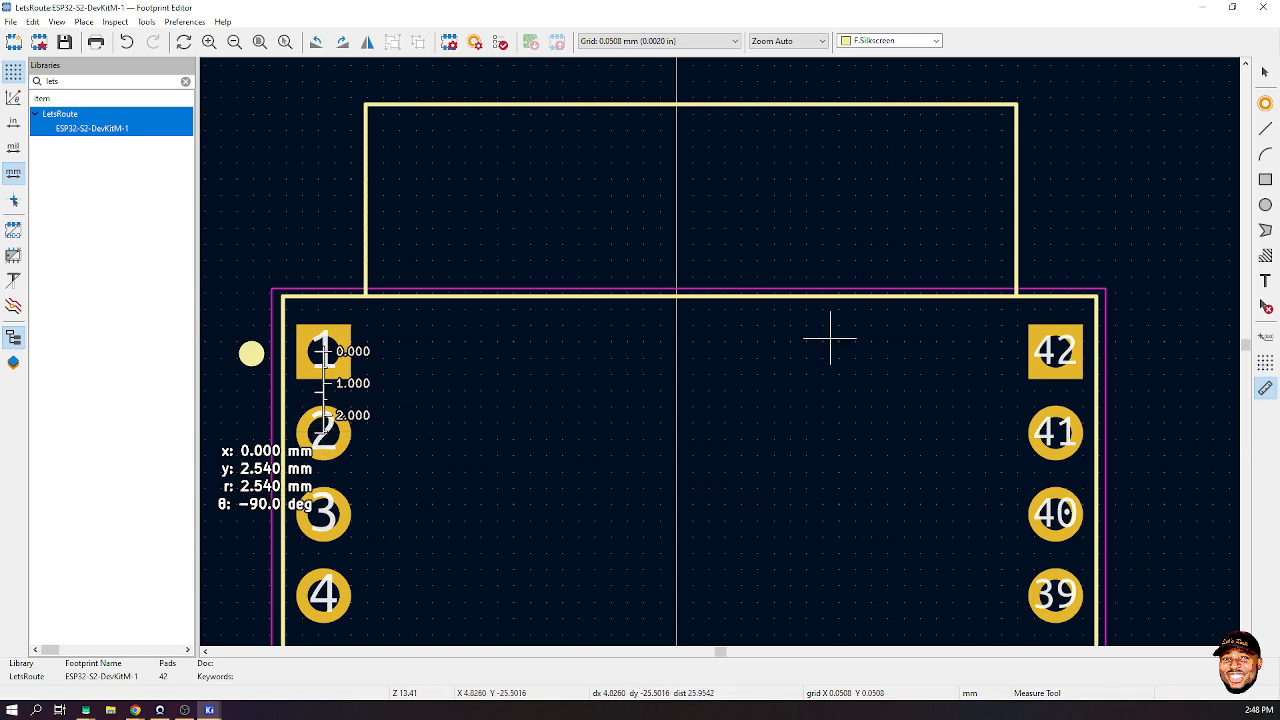
key("Escape")
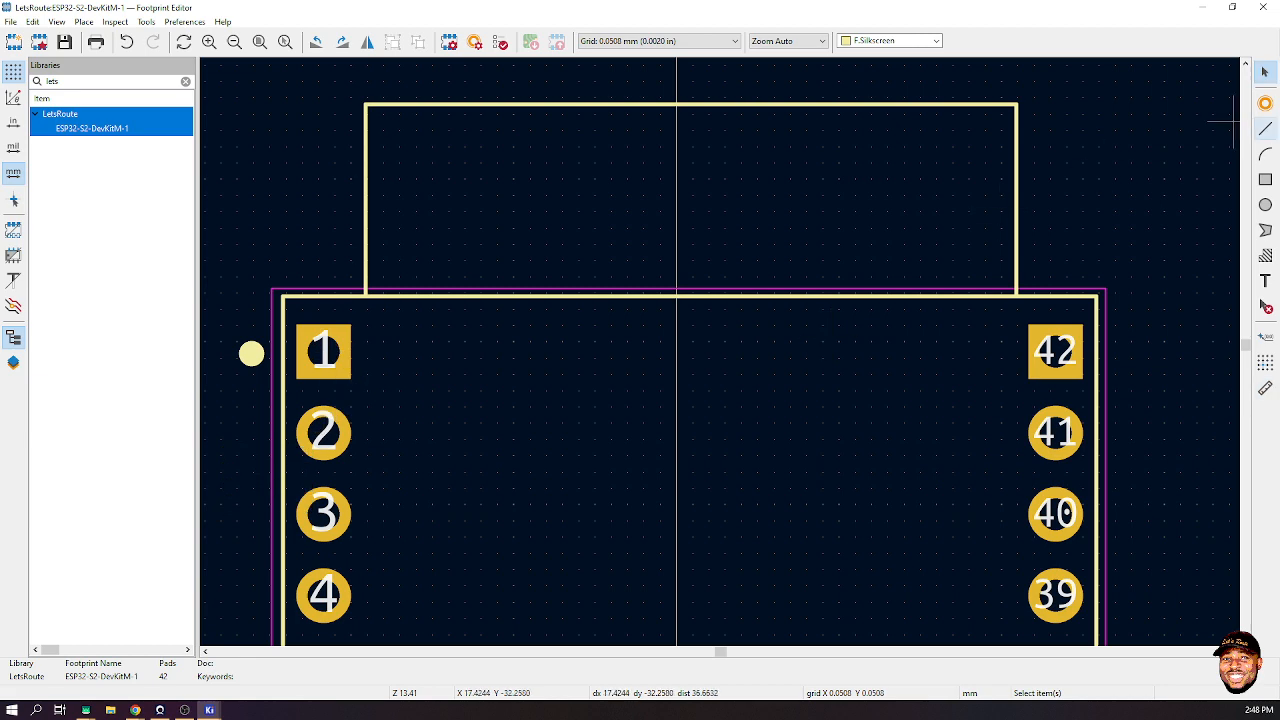
- Zoom out and switch to the ESP32S-DEV1 symbol in the Symbol Editor
scroll(700, 352, "down", 5)
scroll(718, 352, "down", 3)
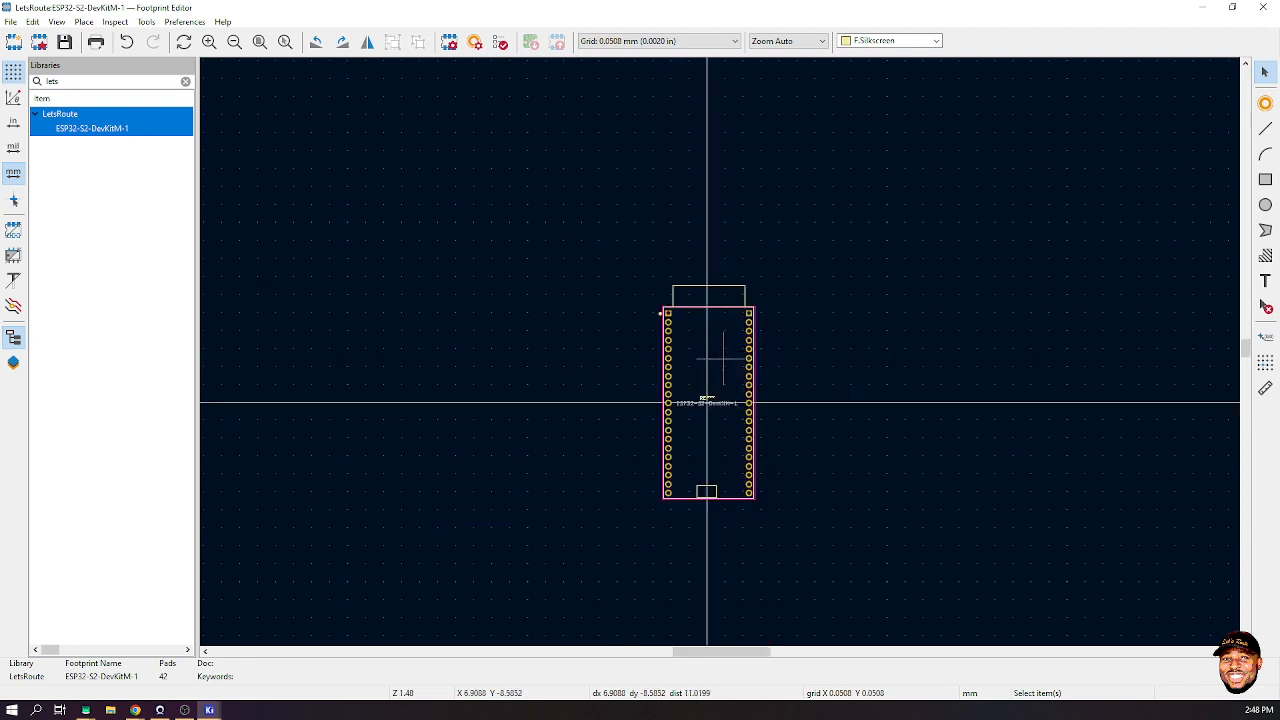
scroll(718, 352, "up", 3)
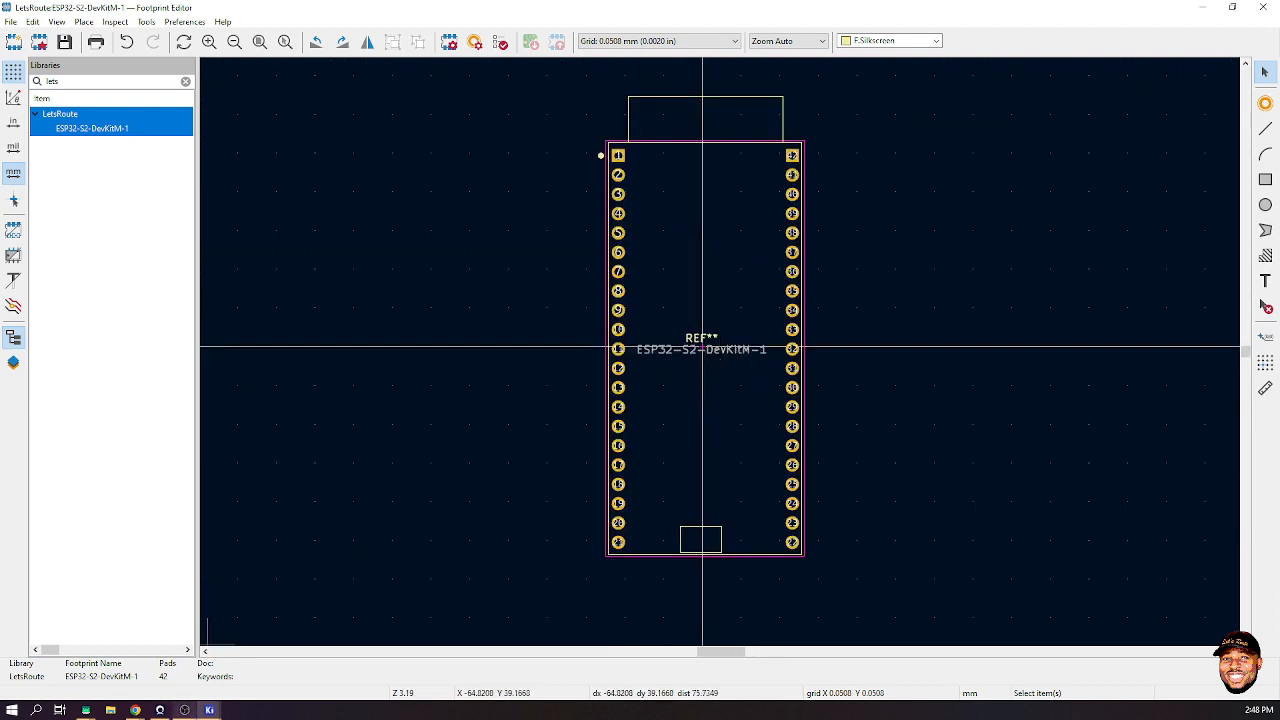
mouse_move(209, 710)
left_click(176, 655)
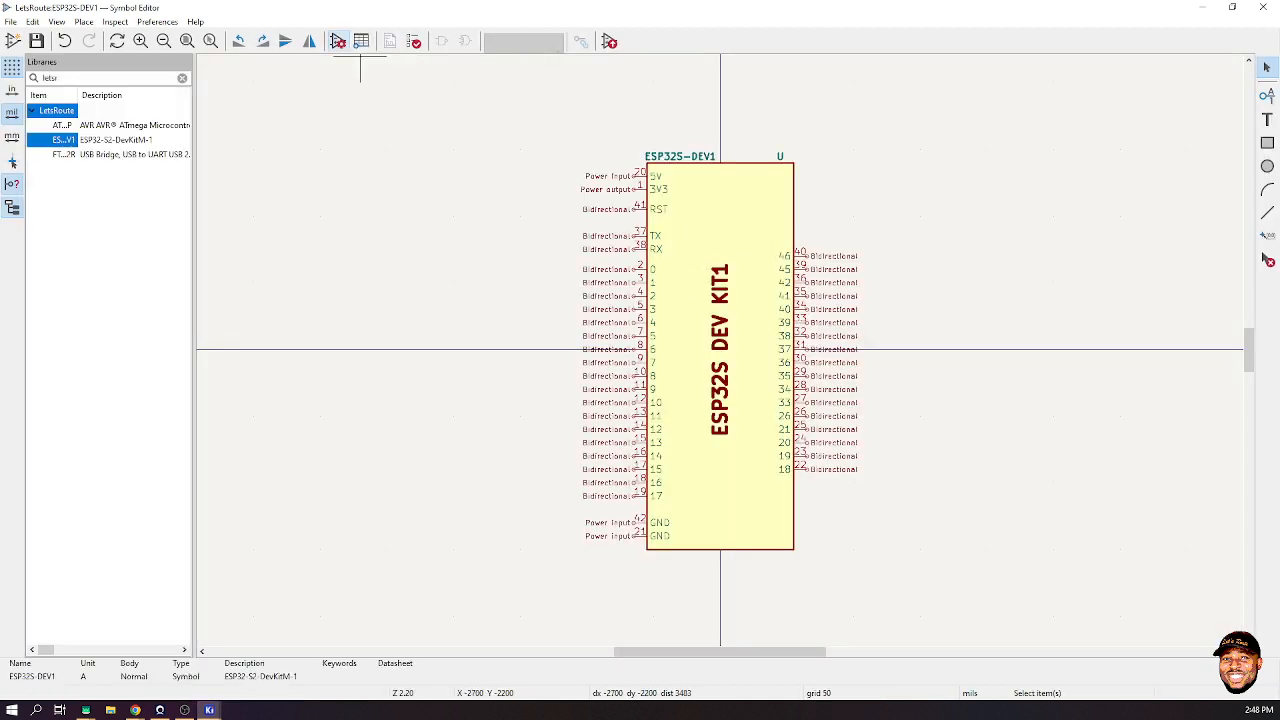
- Set the symbol's Footprint field to LetsRoute:ESP32-S2-DevKitM-1, filtering the library browser by 'lets'
left_click(338, 41)
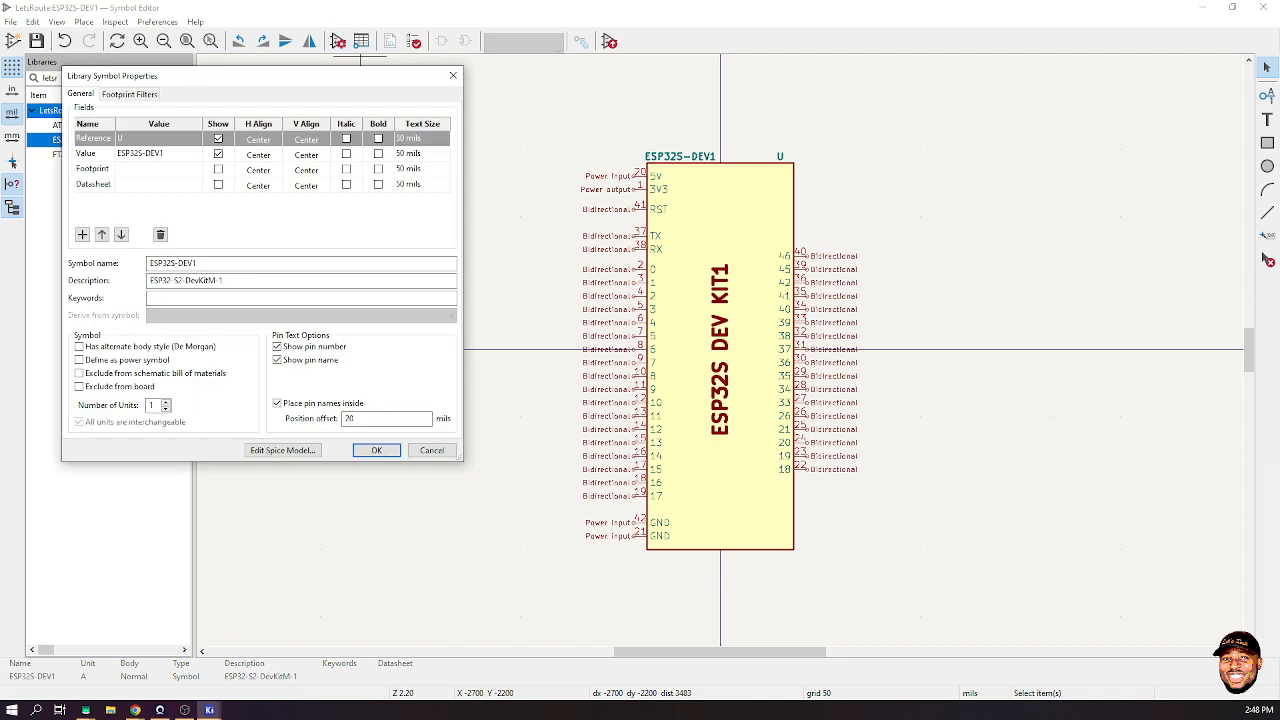
left_click(194, 169)
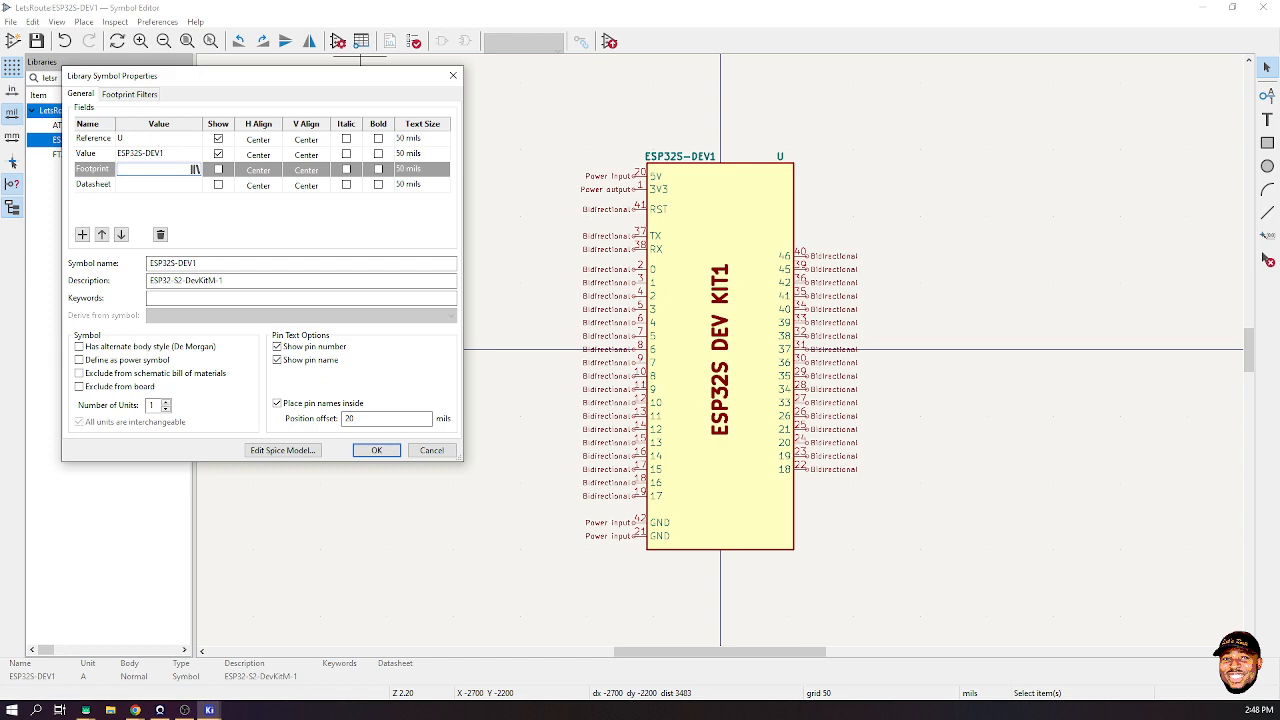
left_click(195, 169)
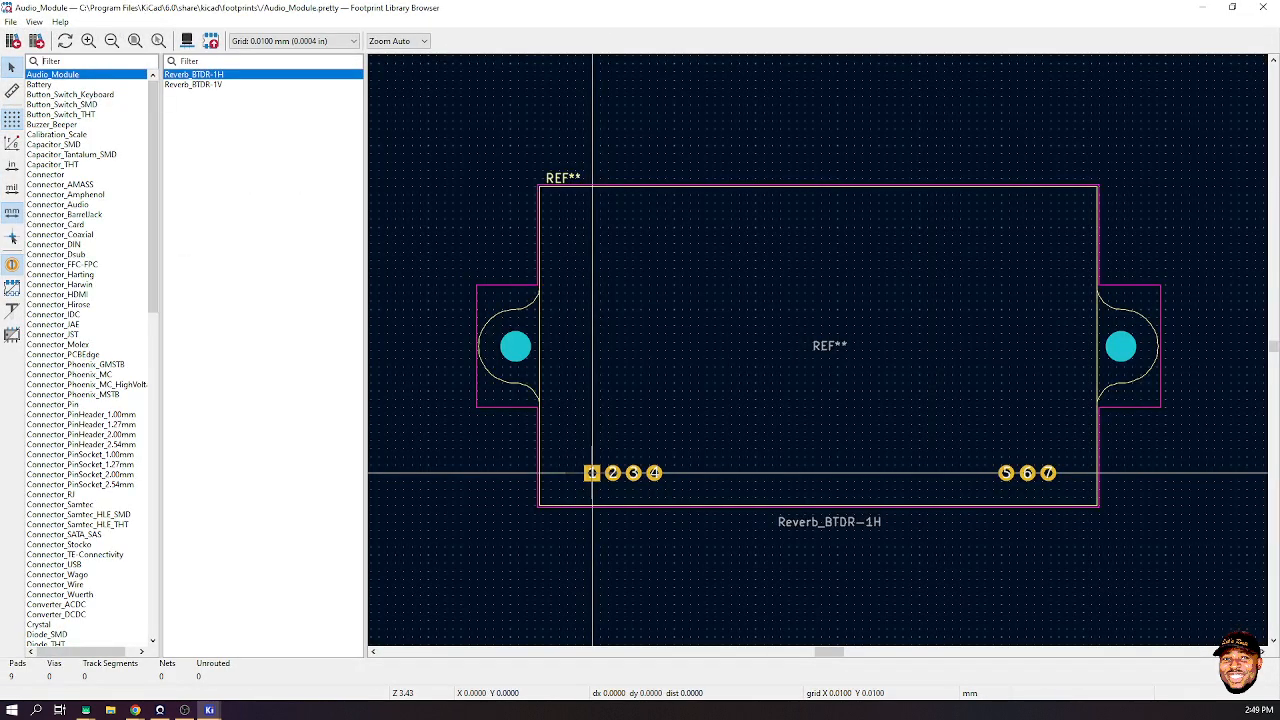
type("lets")
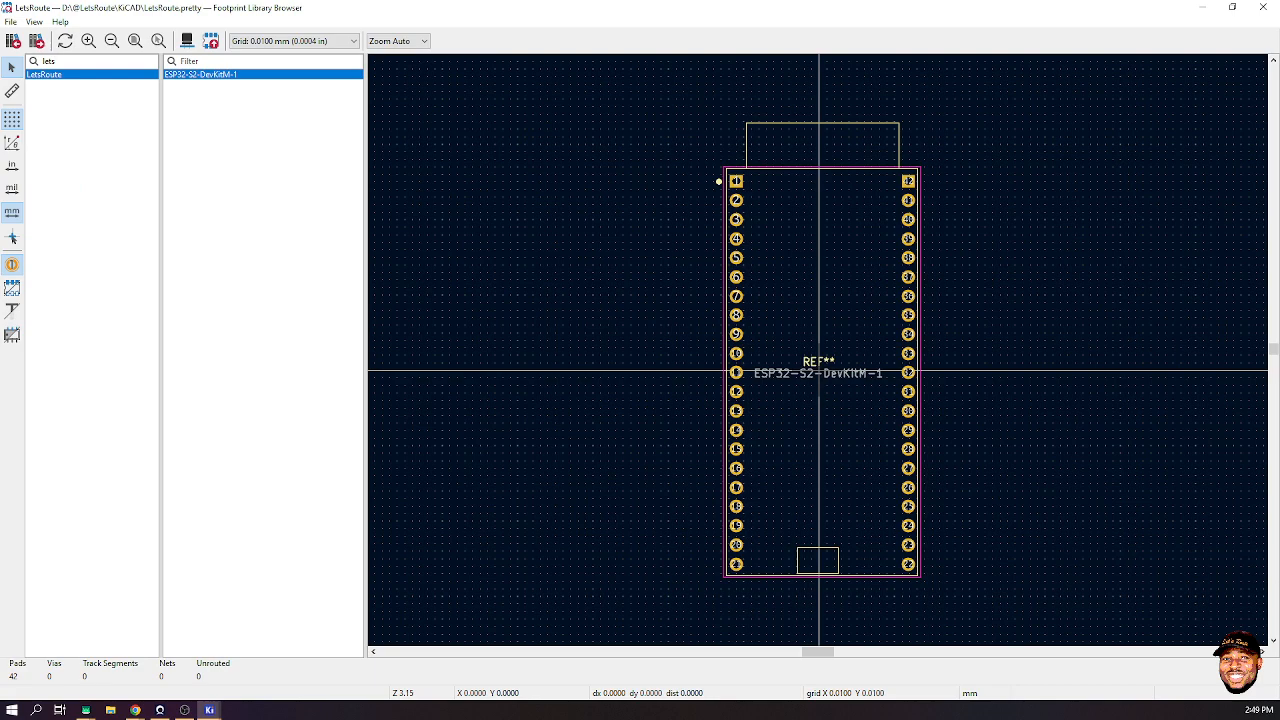
key("Return")
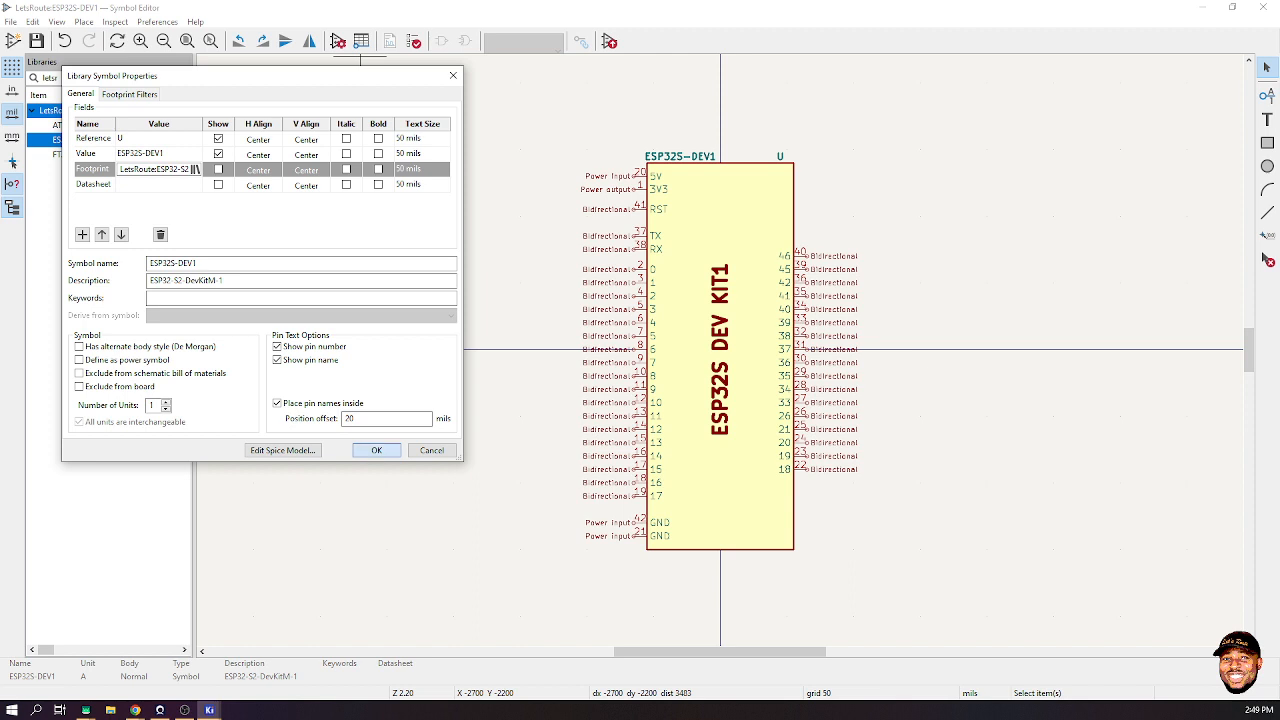
left_click(376, 450)
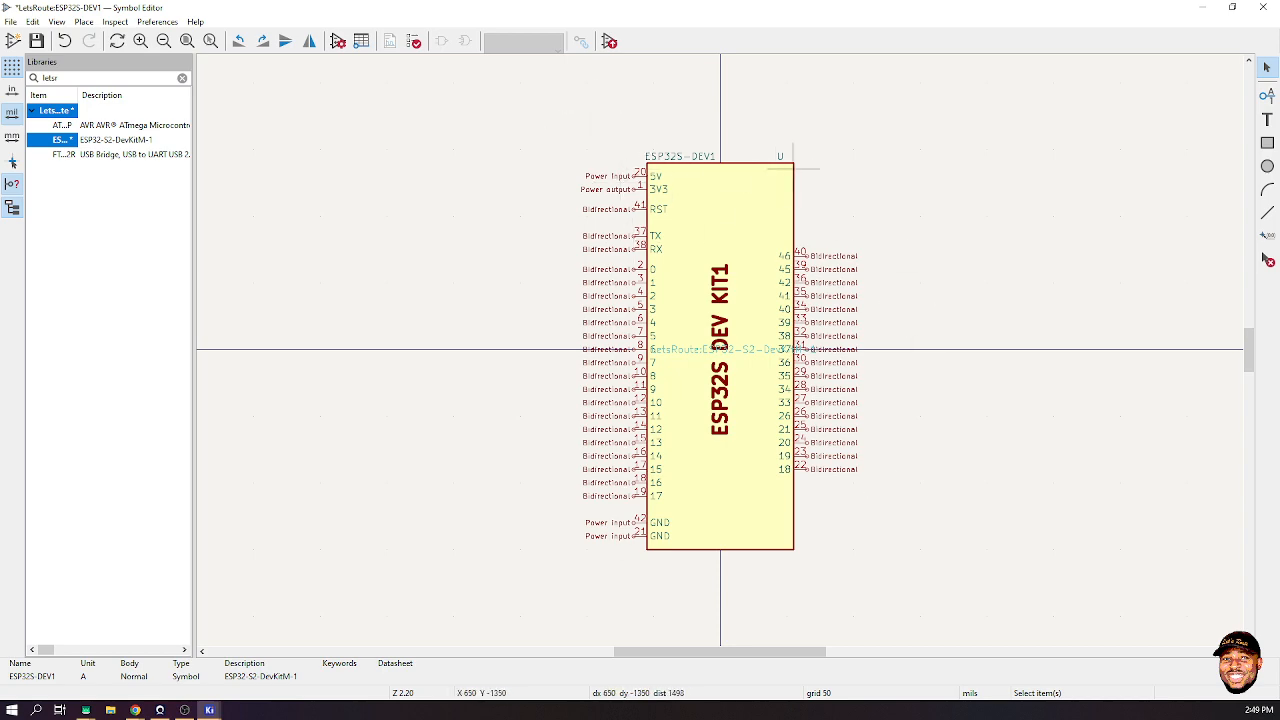
- Save the ESP32S-DEV1 symbol and minimize the Symbol Editor to reveal the footprint
scroll(814, 327, "up", 2)
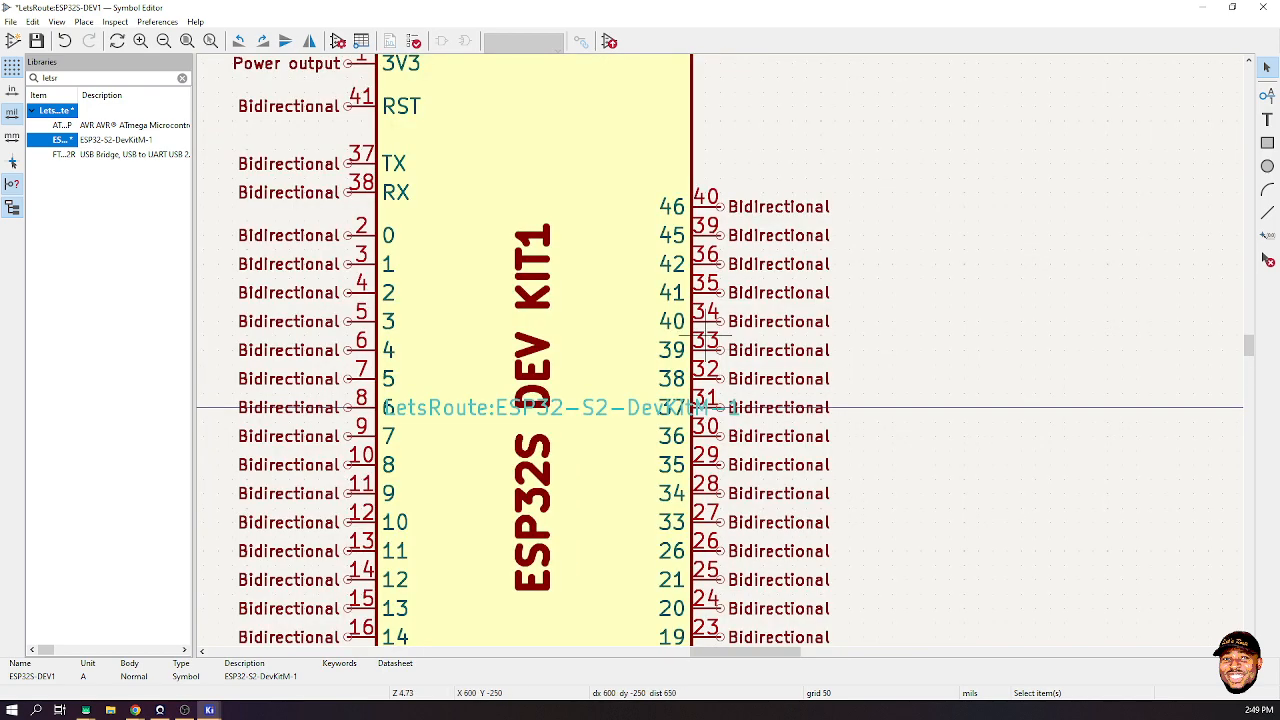
scroll(712, 335, "down", 2)
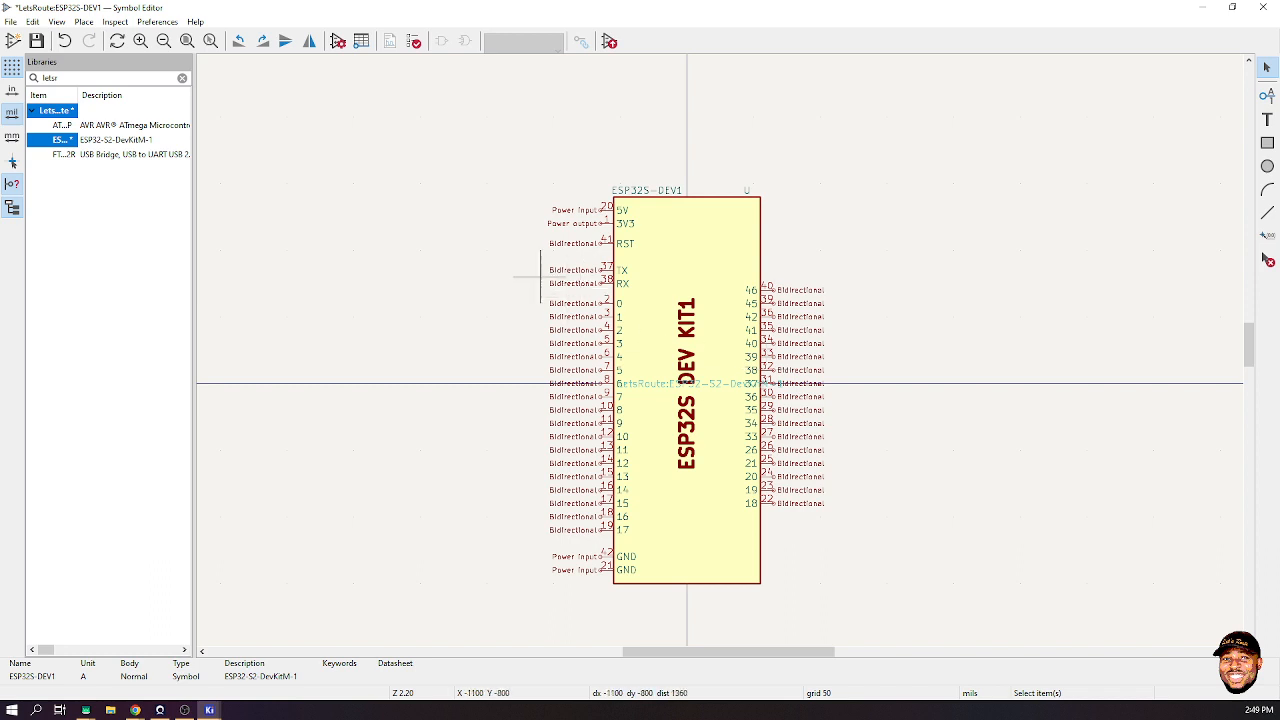
key("ctrl+s")
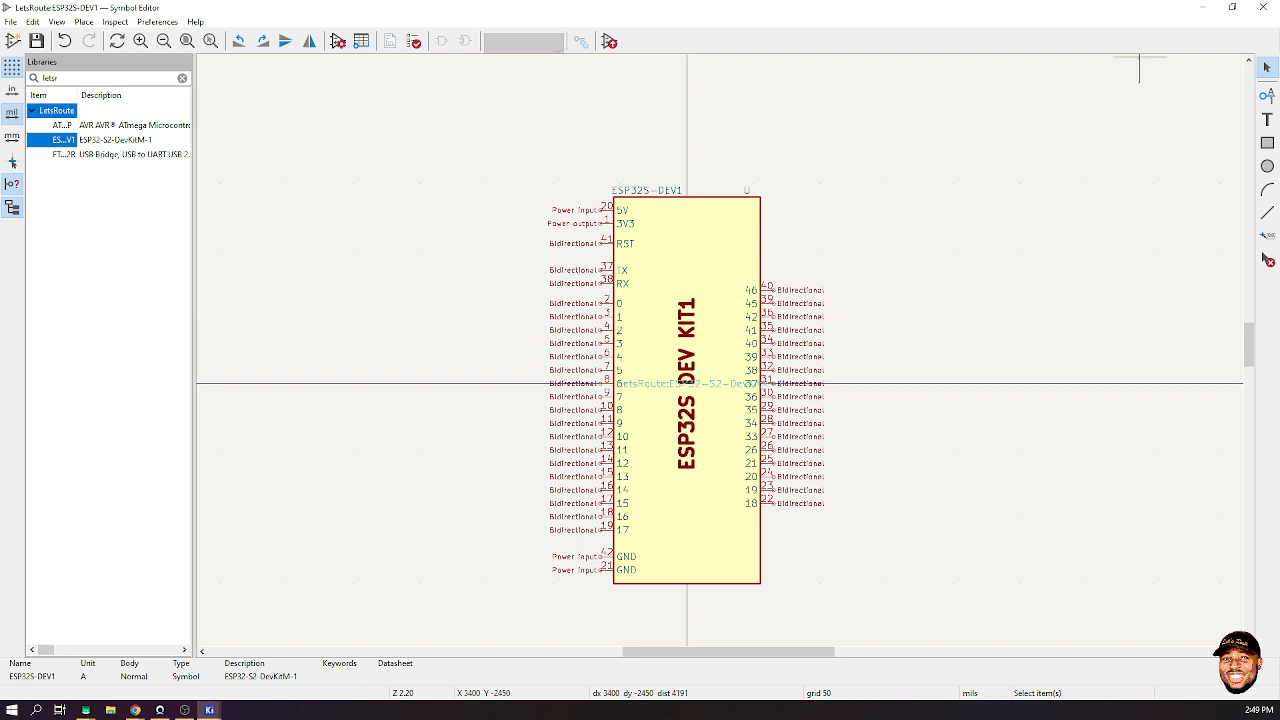
left_click(1203, 7)
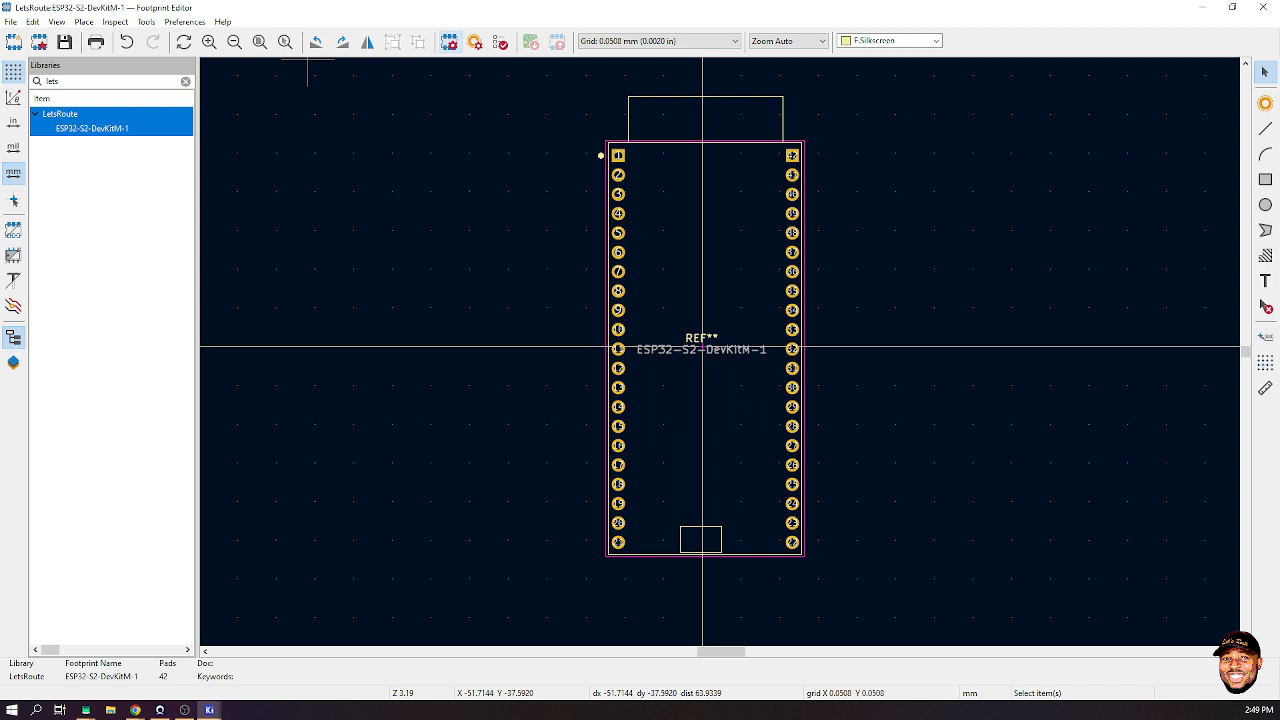
left_click(449, 41)
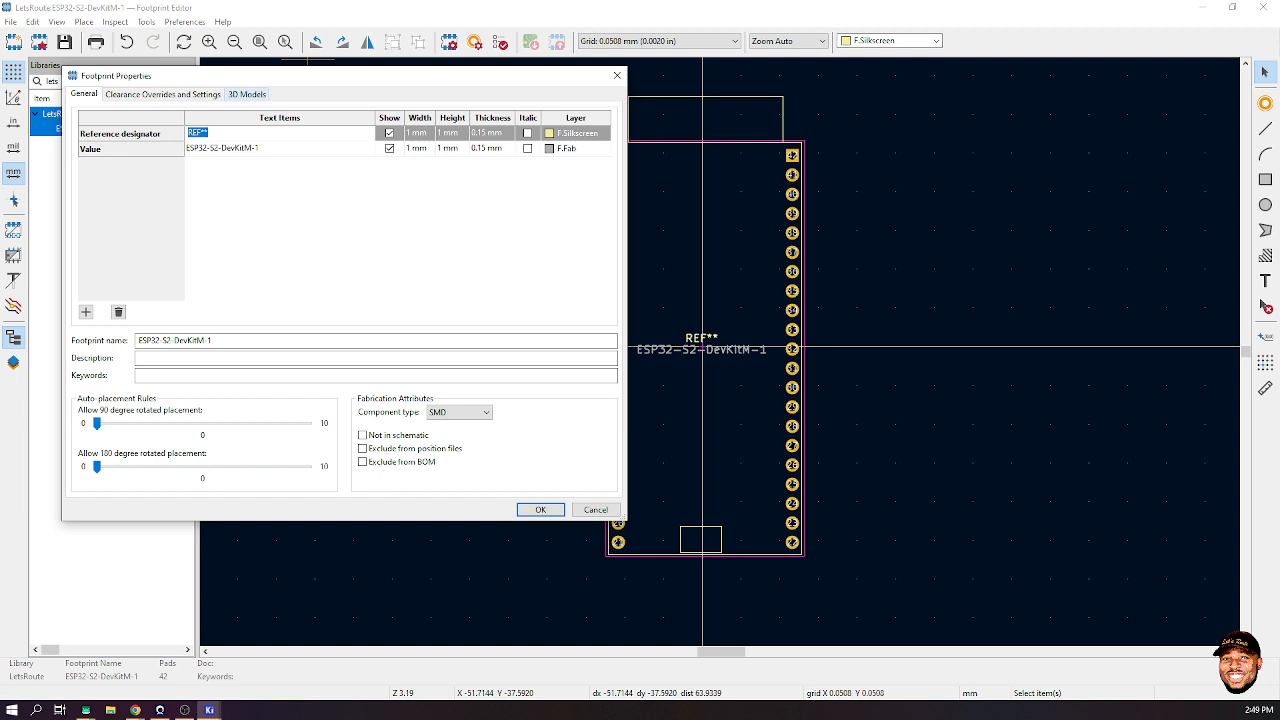
left_click(247, 94)
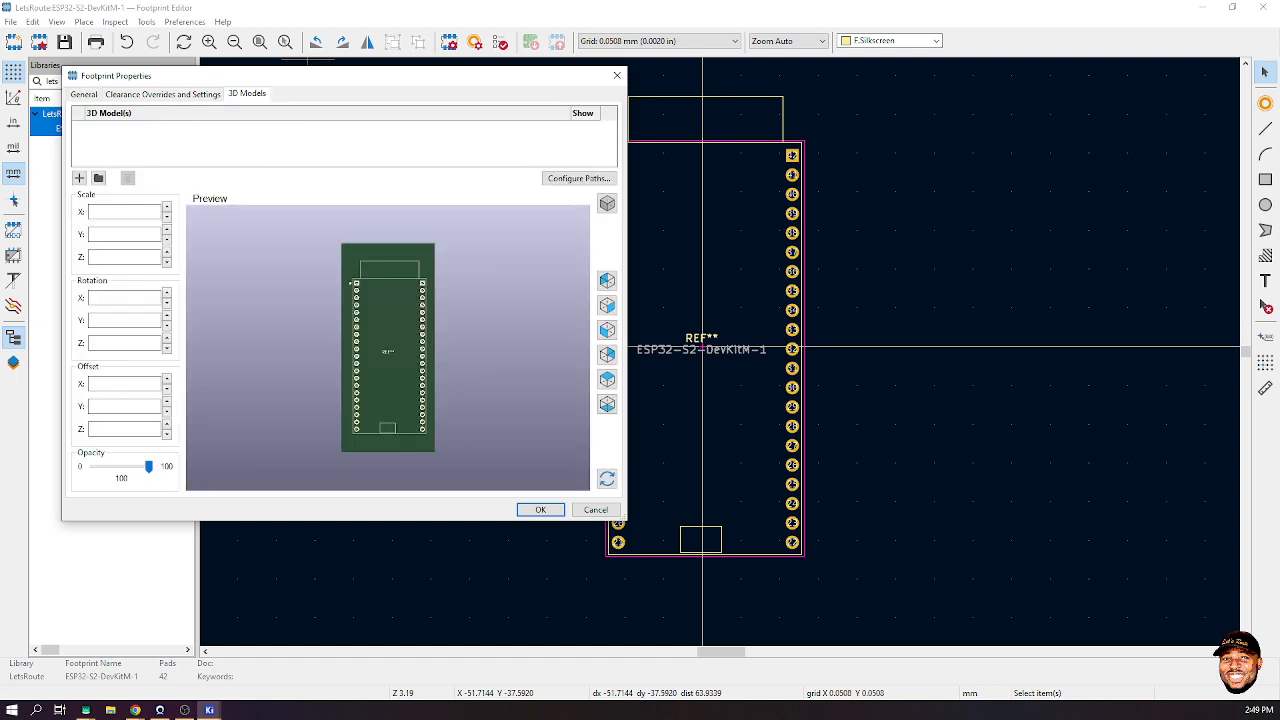
left_click(98, 177)
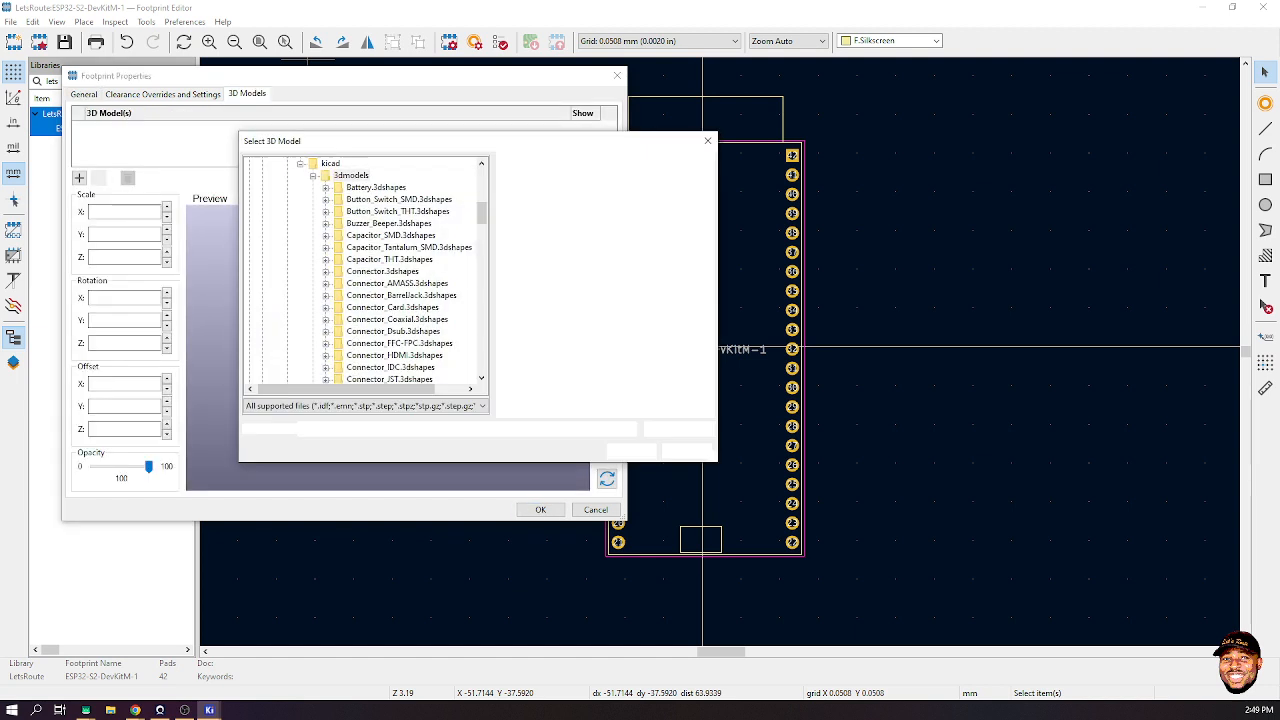
scroll(385, 247, "up", 12)
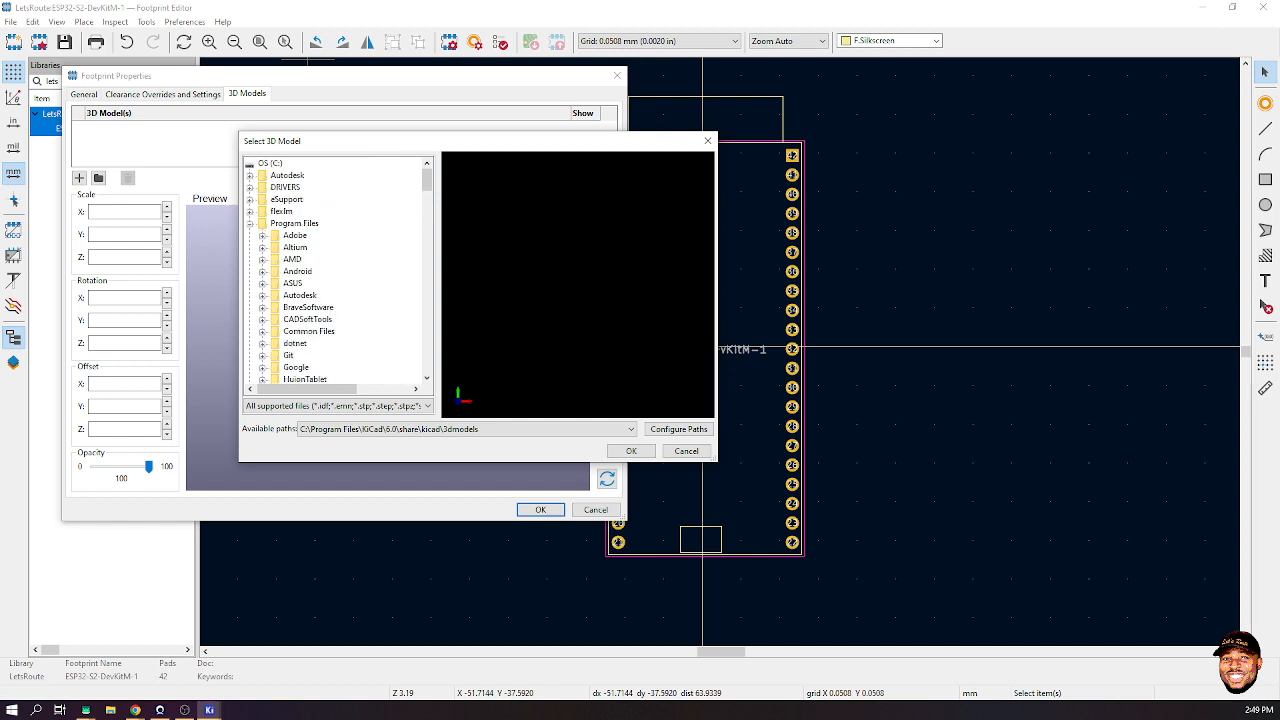
double_click(270, 163)
double_click(283, 175)
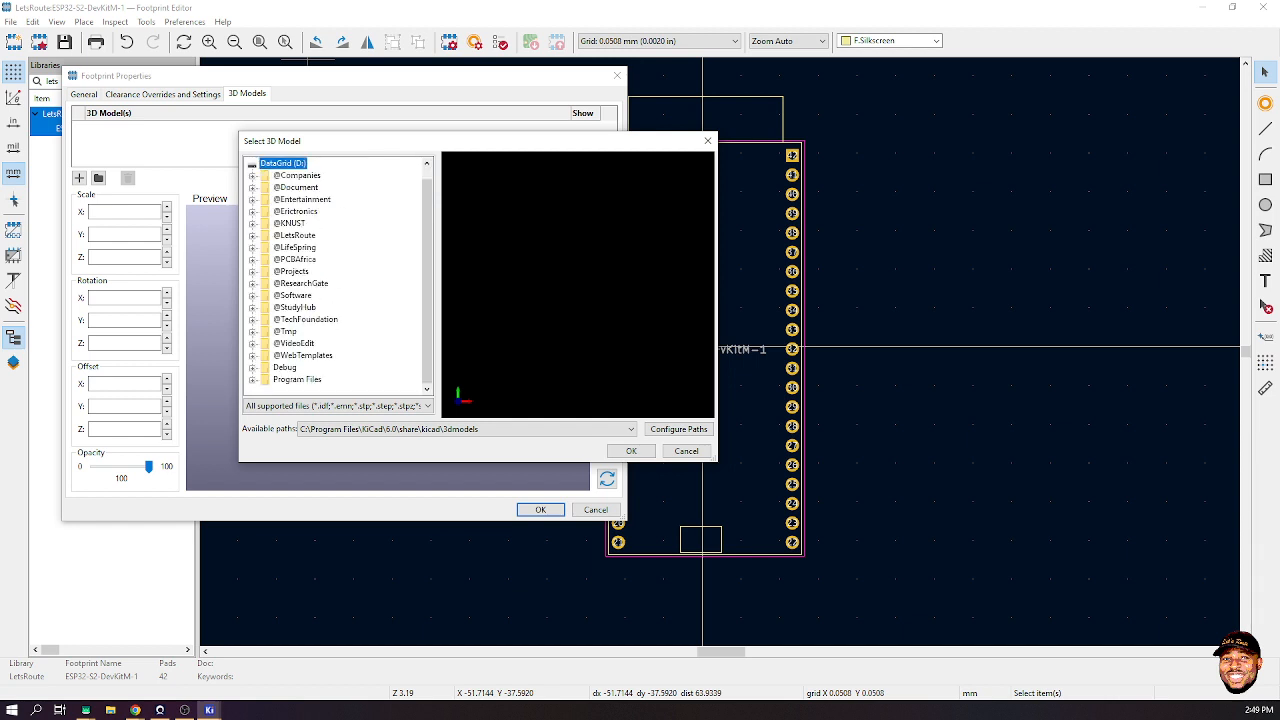
double_click(294, 235)
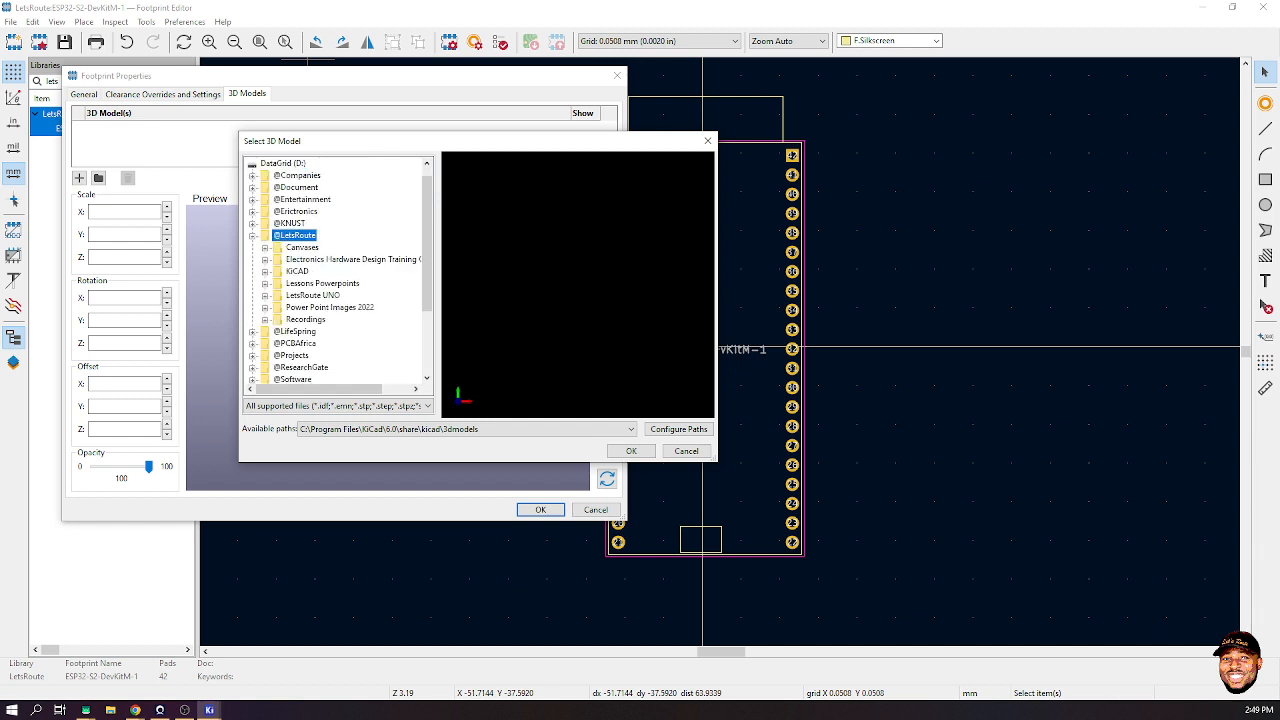
double_click(297, 271)
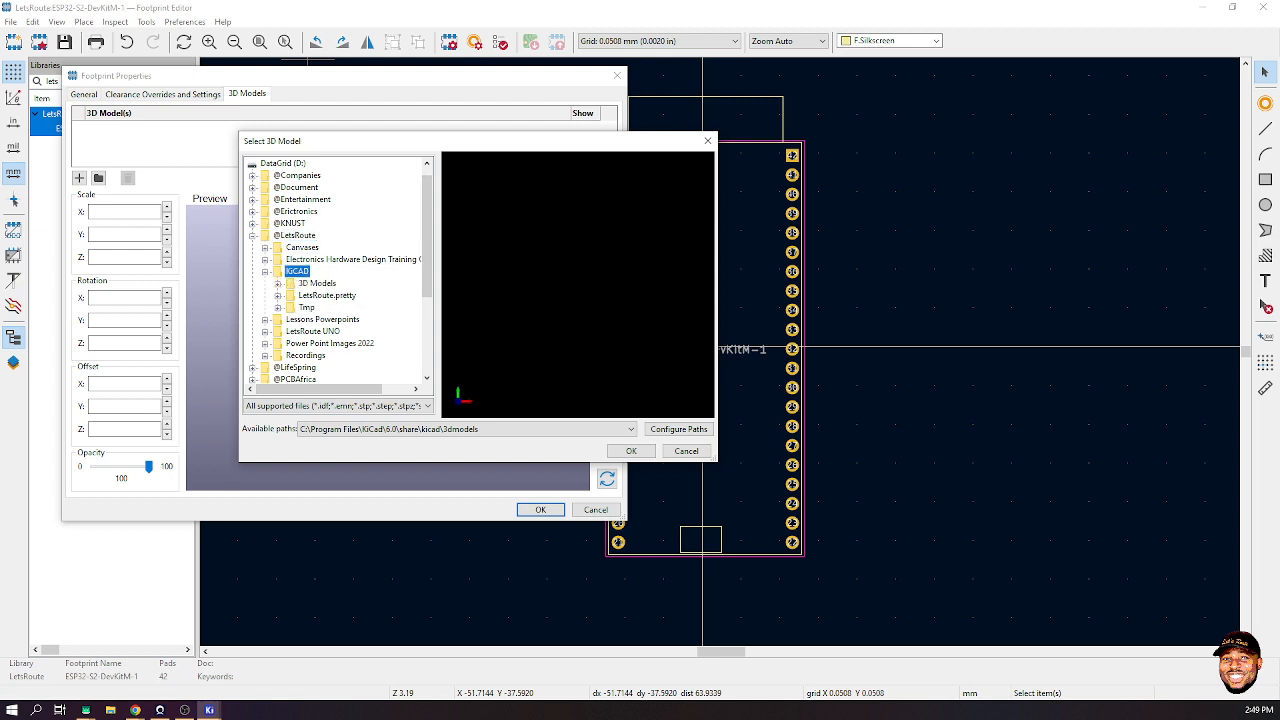
double_click(317, 283)
left_click(360, 295)
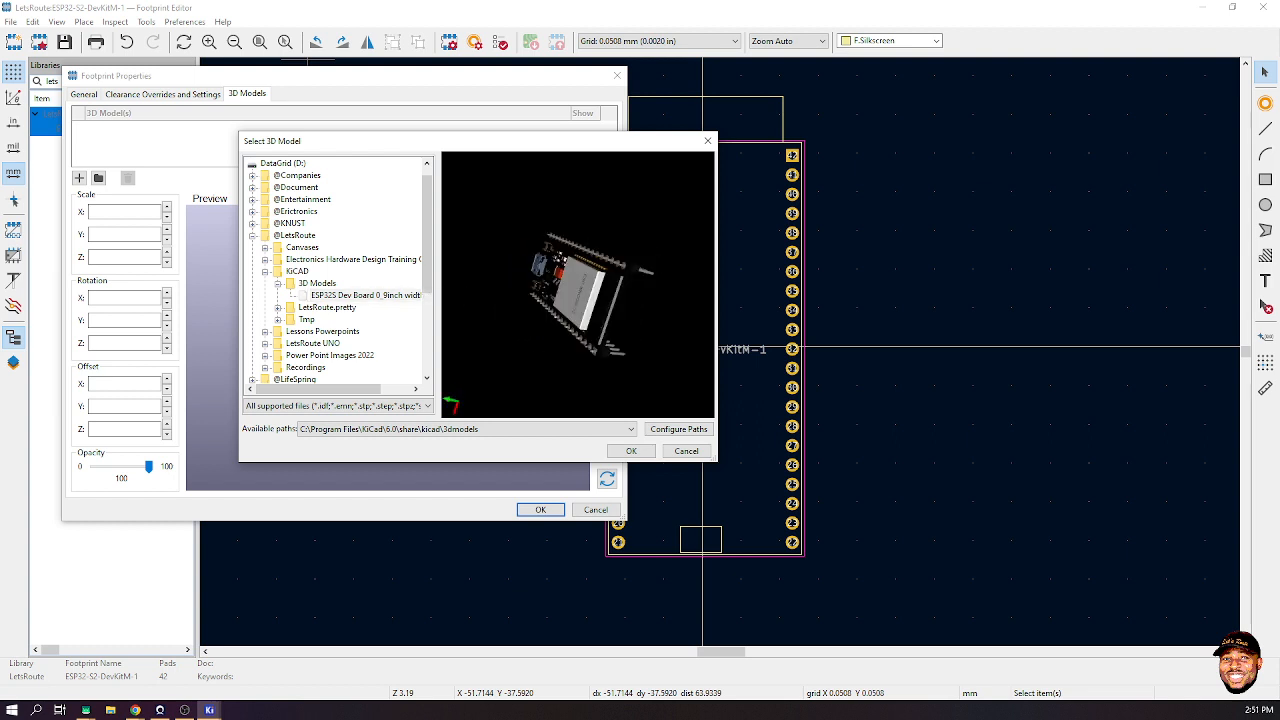
key("Return")
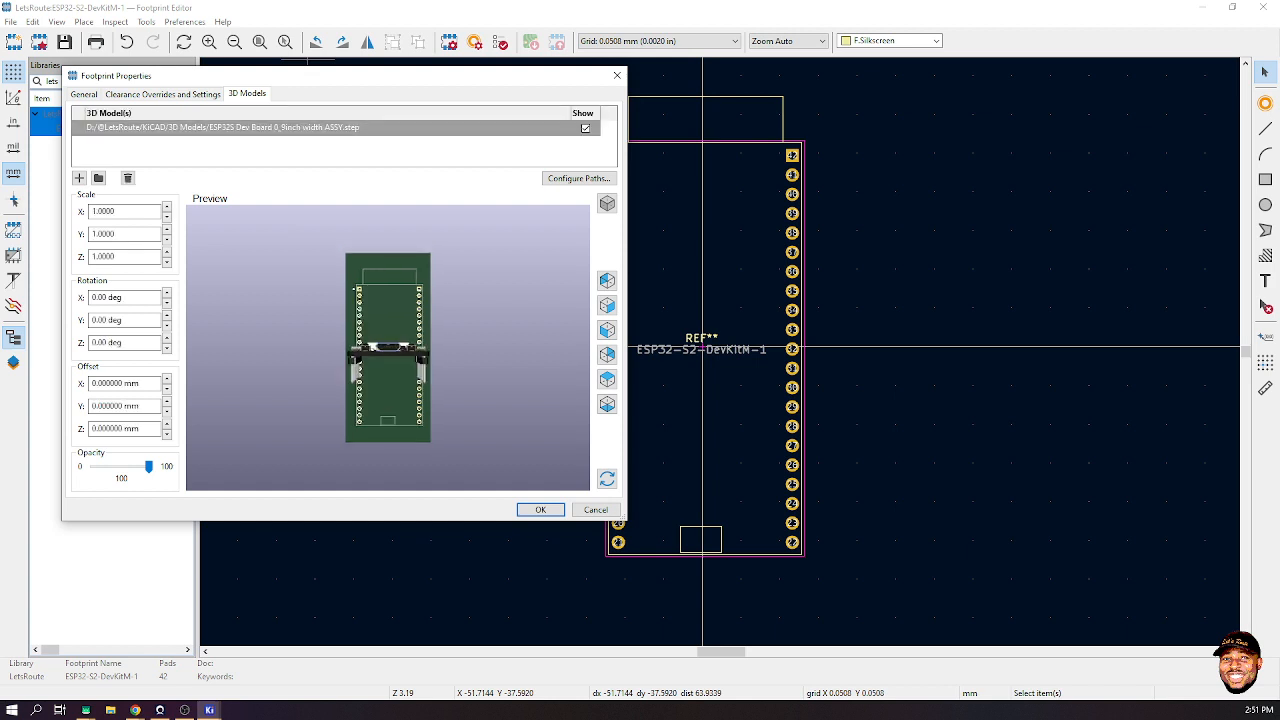
- Rotate the 3D model -90 deg about X so the board lies flat
left_click_drag(388, 335, 428, 385)
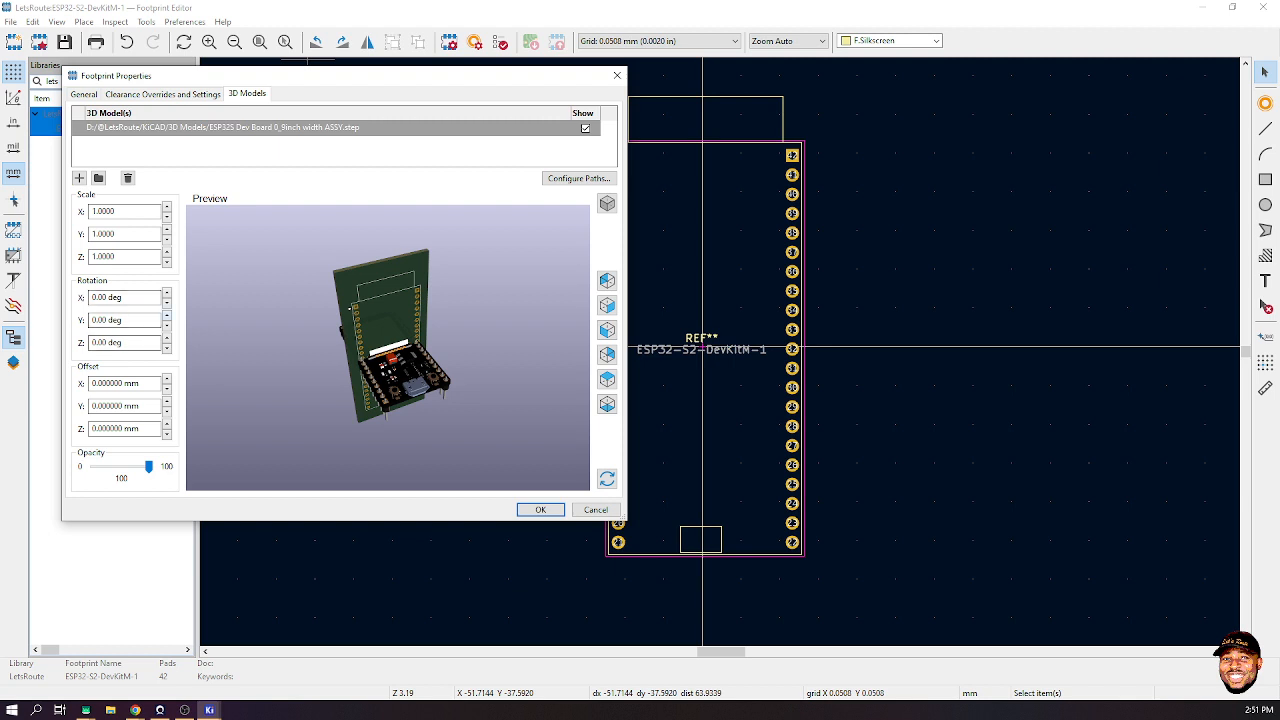
left_click(166, 346)
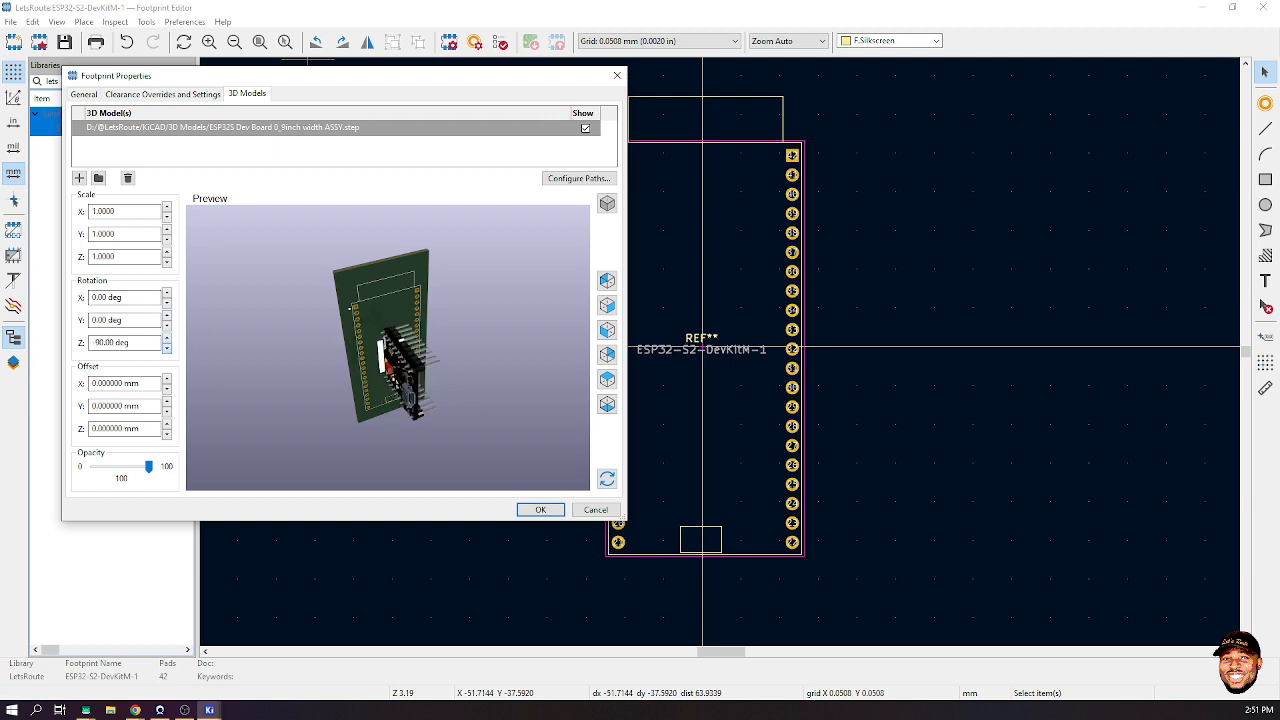
left_click(166, 338)
left_click(166, 324)
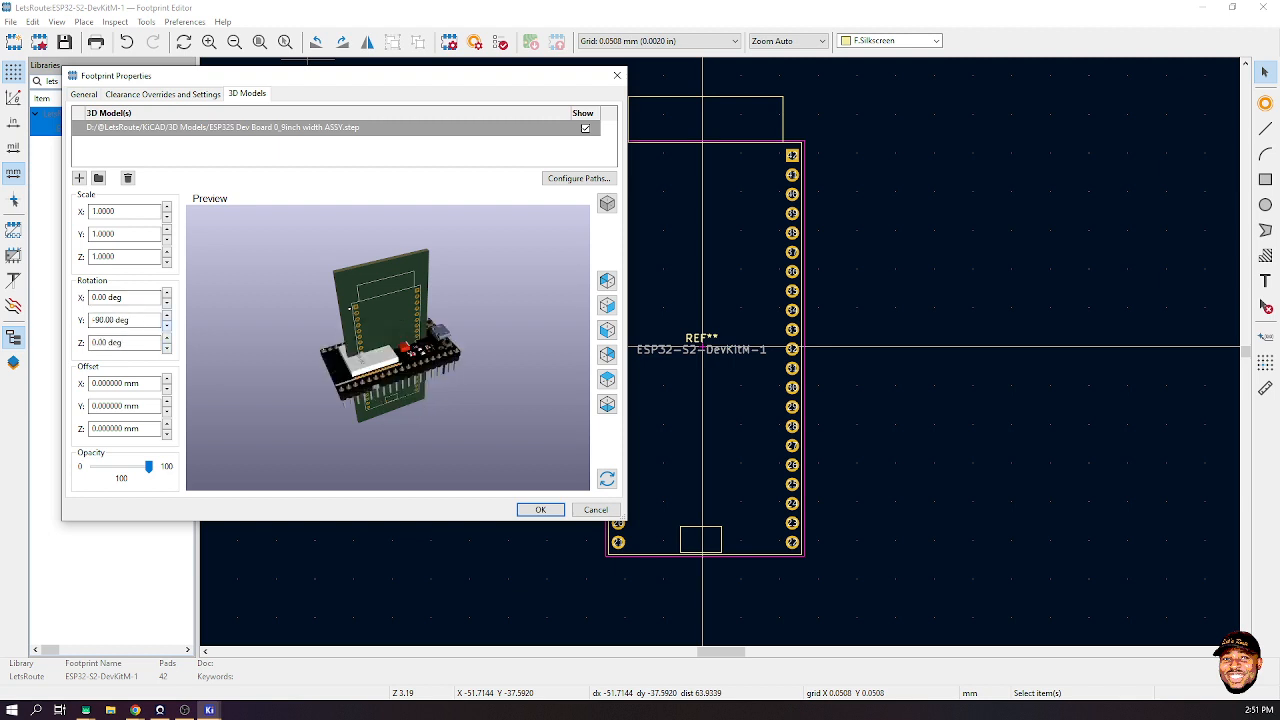
left_click(166, 315)
left_click(166, 301)
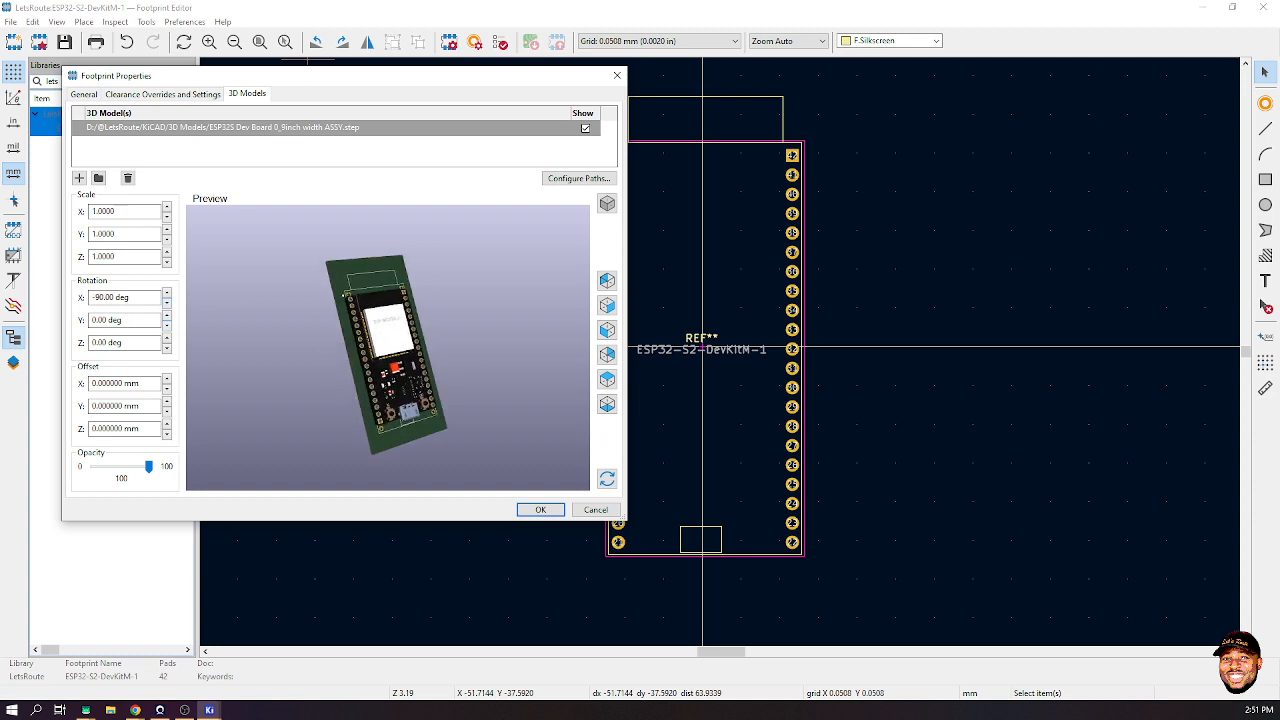
- Offset the model 5 mm in Z and -1.5 mm in Y, then accept the properties
left_click(167, 424)
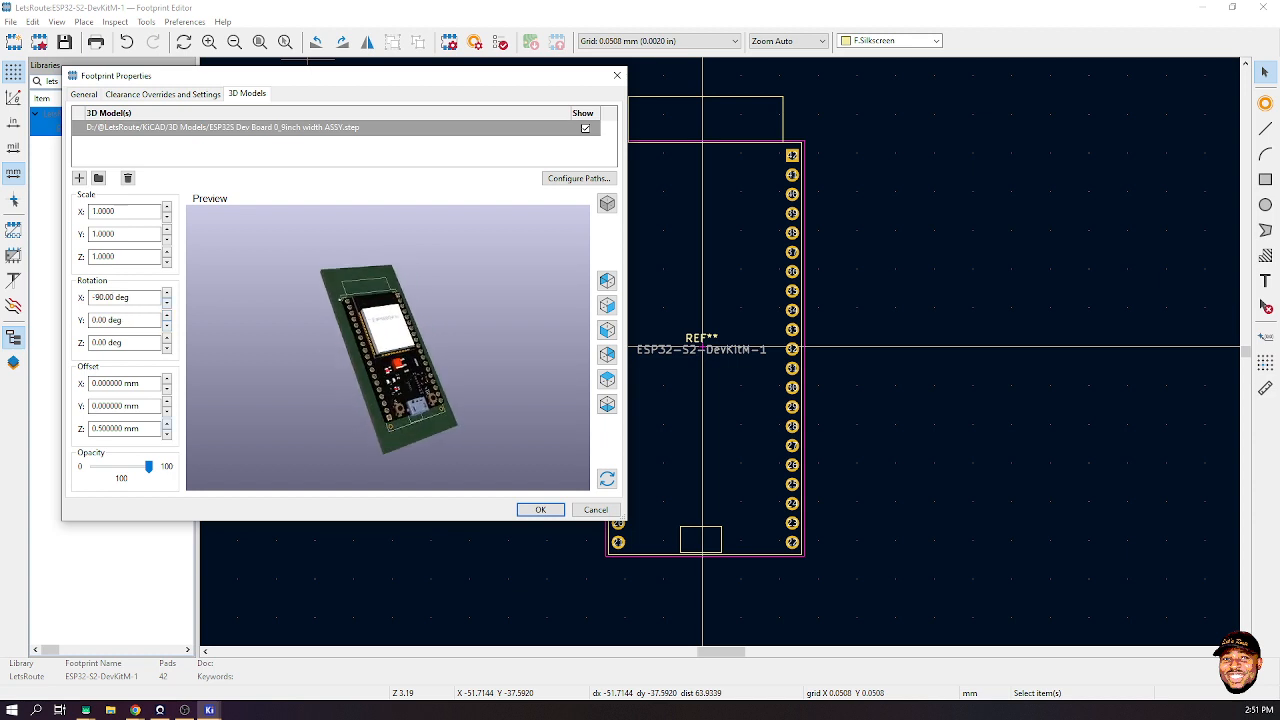
left_click(167, 424)
left_click(167, 424)
left_click(167, 424)
left_click(167, 424)
left_click(167, 424)
left_click(167, 424)
left_click(167, 424)
left_click_drag(402, 400, 432, 366)
left_click(167, 412)
left_click(167, 412)
left_click(167, 412)
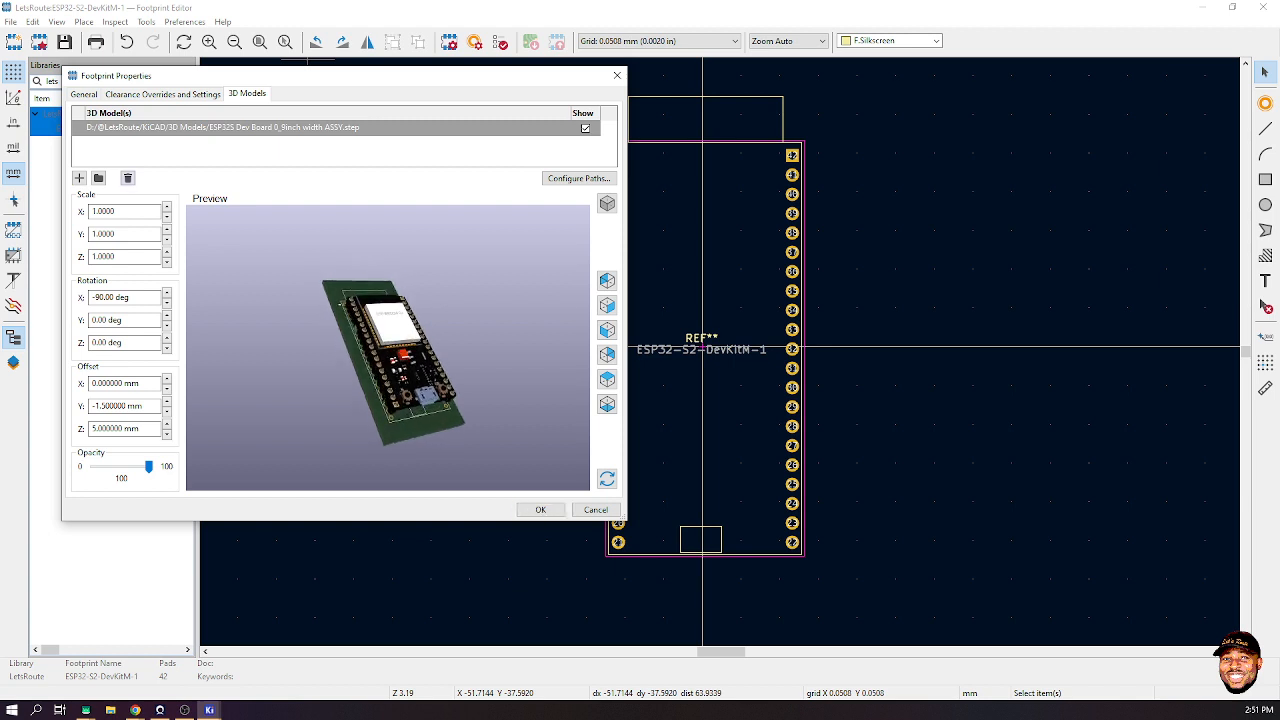
left_click(127, 177)
left_click(540, 509)
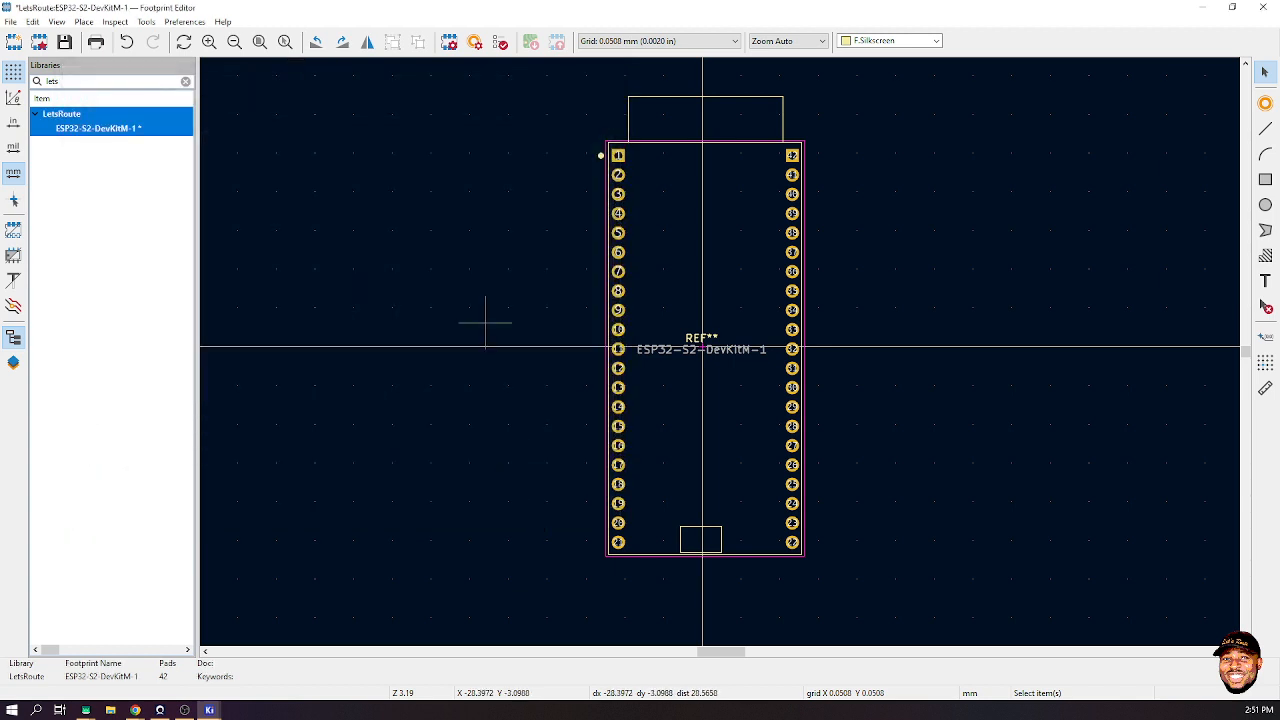
- Save the ESP32-S2-DevKitM-1 footprint and exit the Footprint Editor
key("ctrl+s")
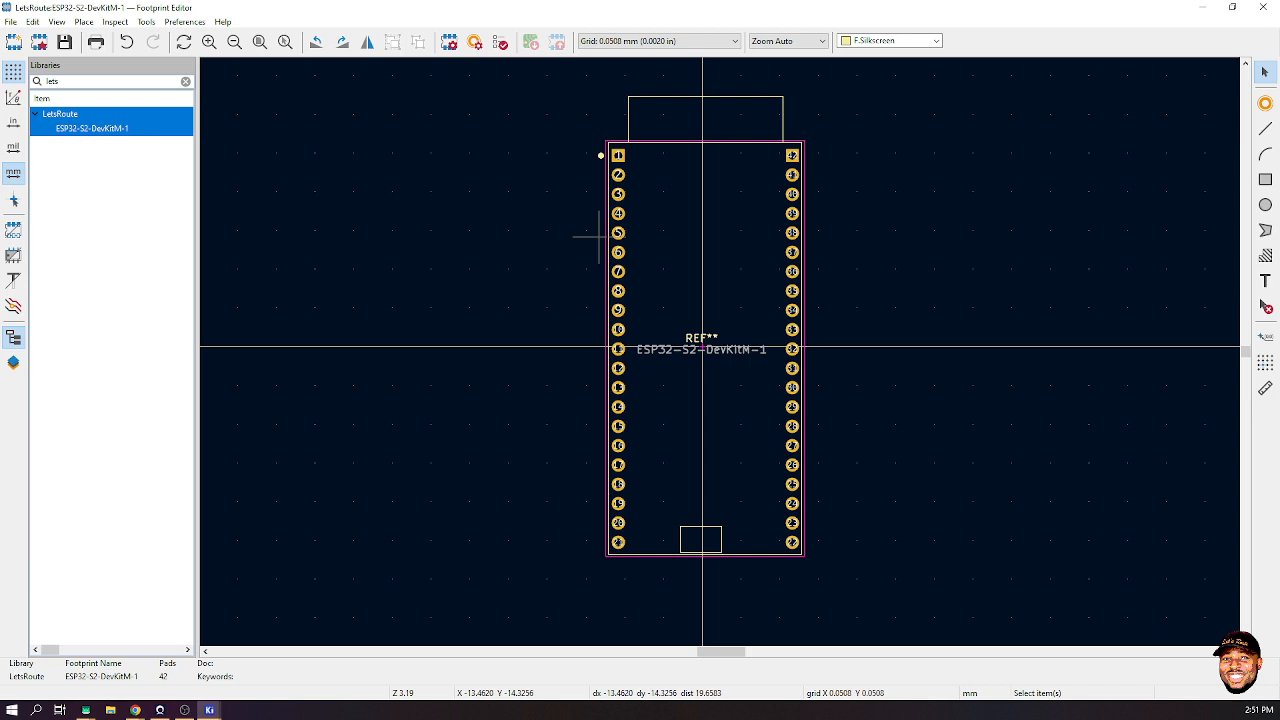
key("alt+3")
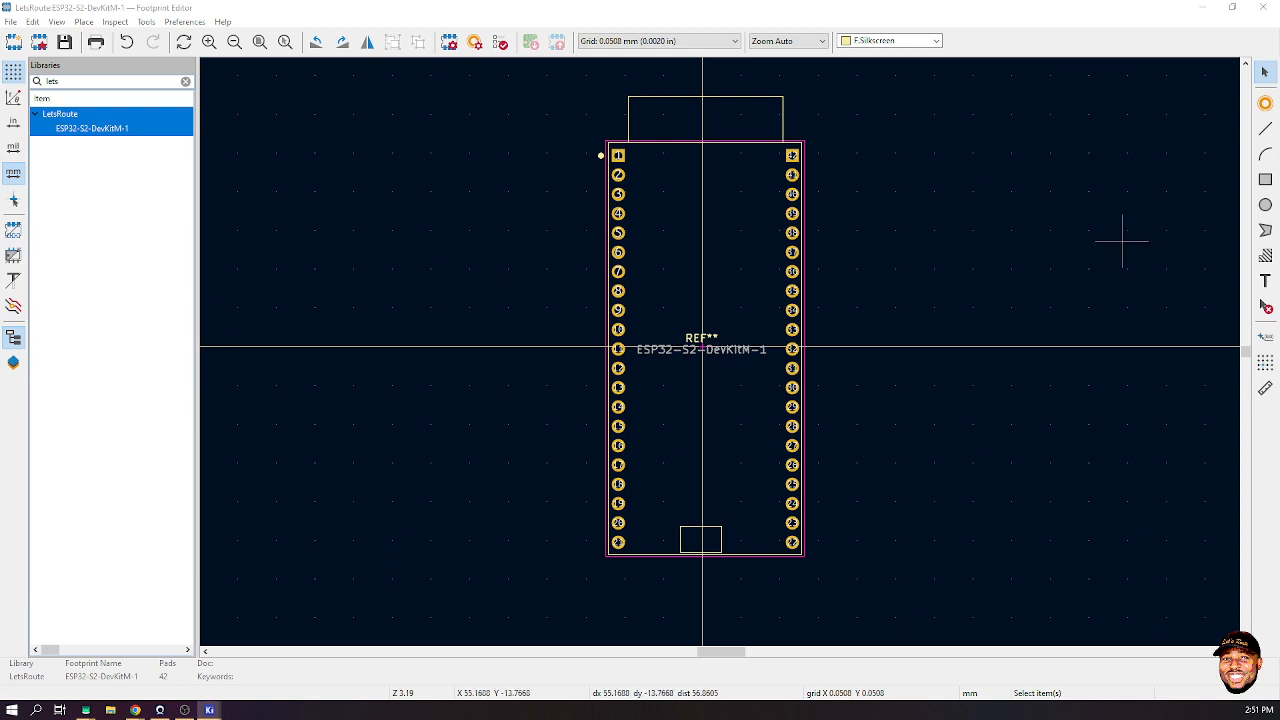
left_click(912, 206)
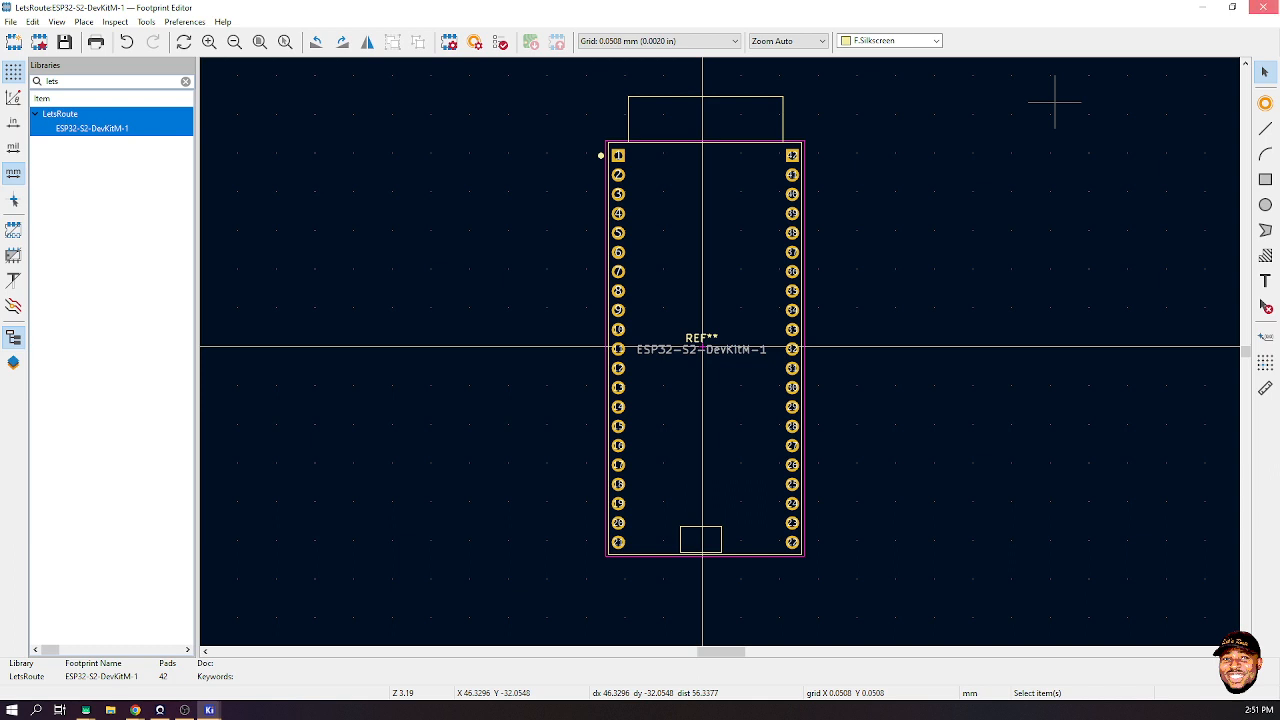
left_click(1264, 7)
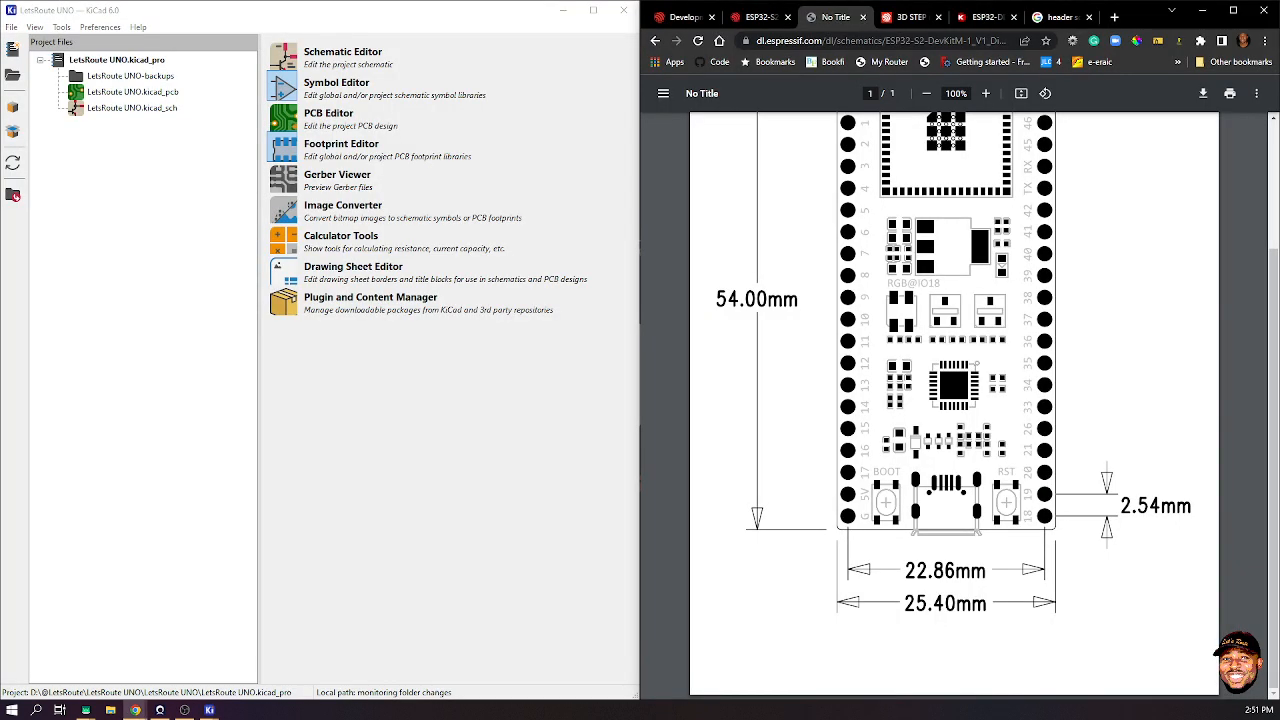
- Close the Symbol Editor window from behind the project manager
left_click(208, 560)
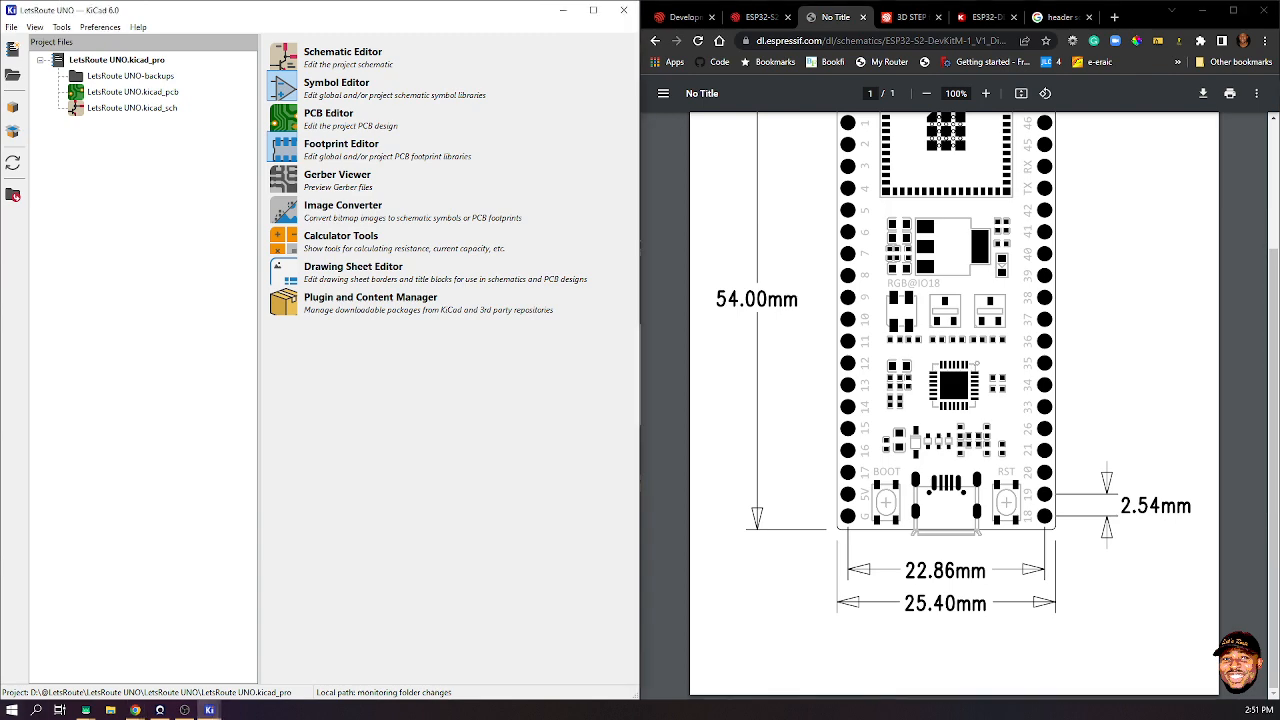
mouse_move(209, 710)
left_click(265, 650)
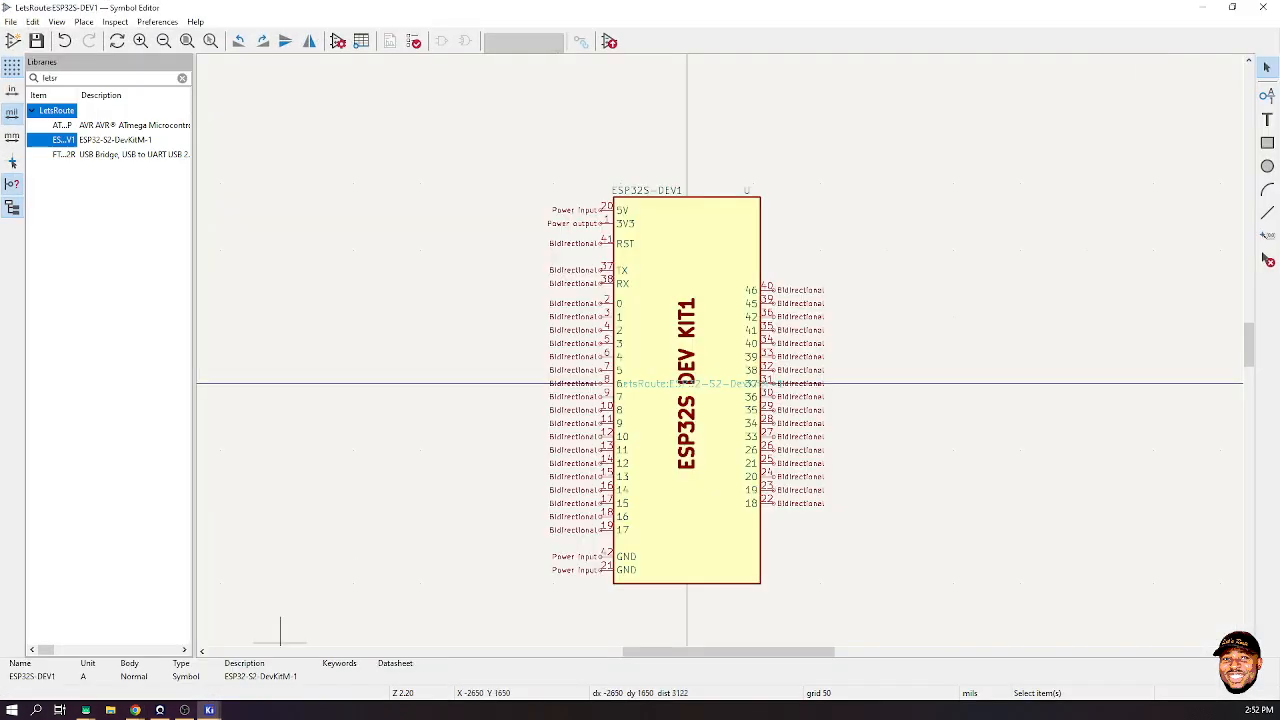
left_click(1263, 7)
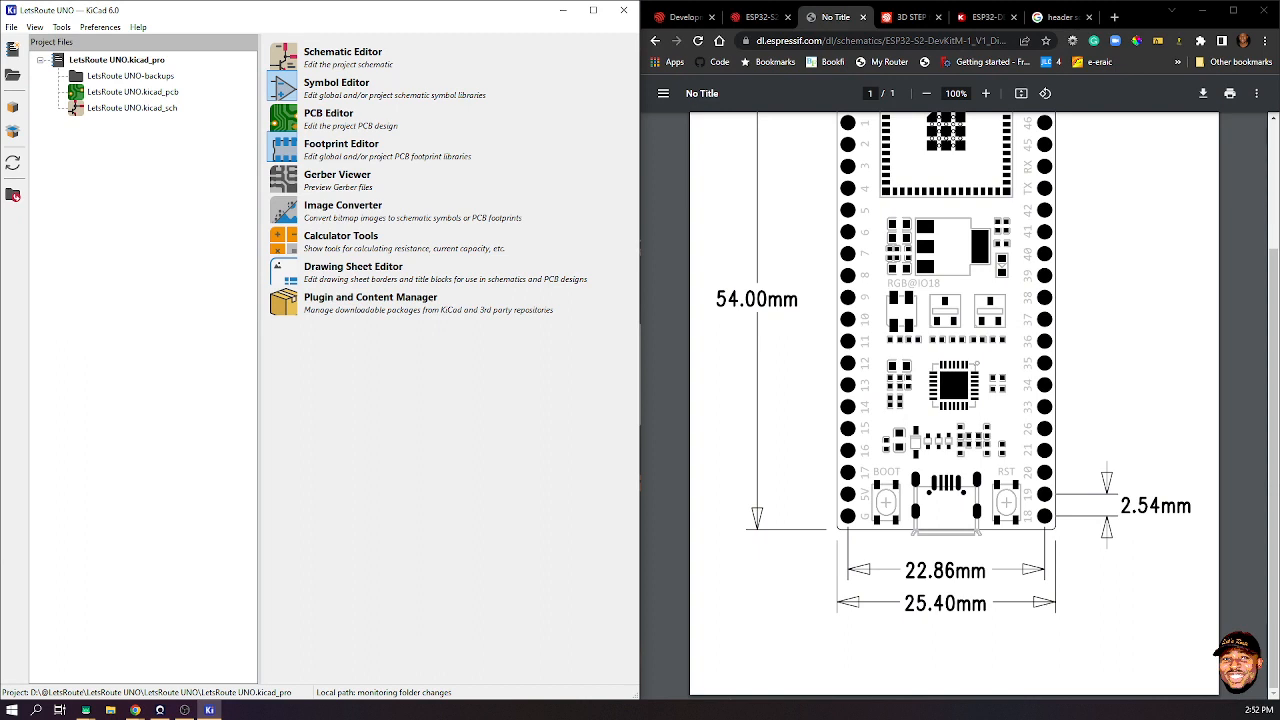
- Minimize Chrome, maximize the project manager and select LetsRoute UNO.kicad_sch
left_click(1203, 10)
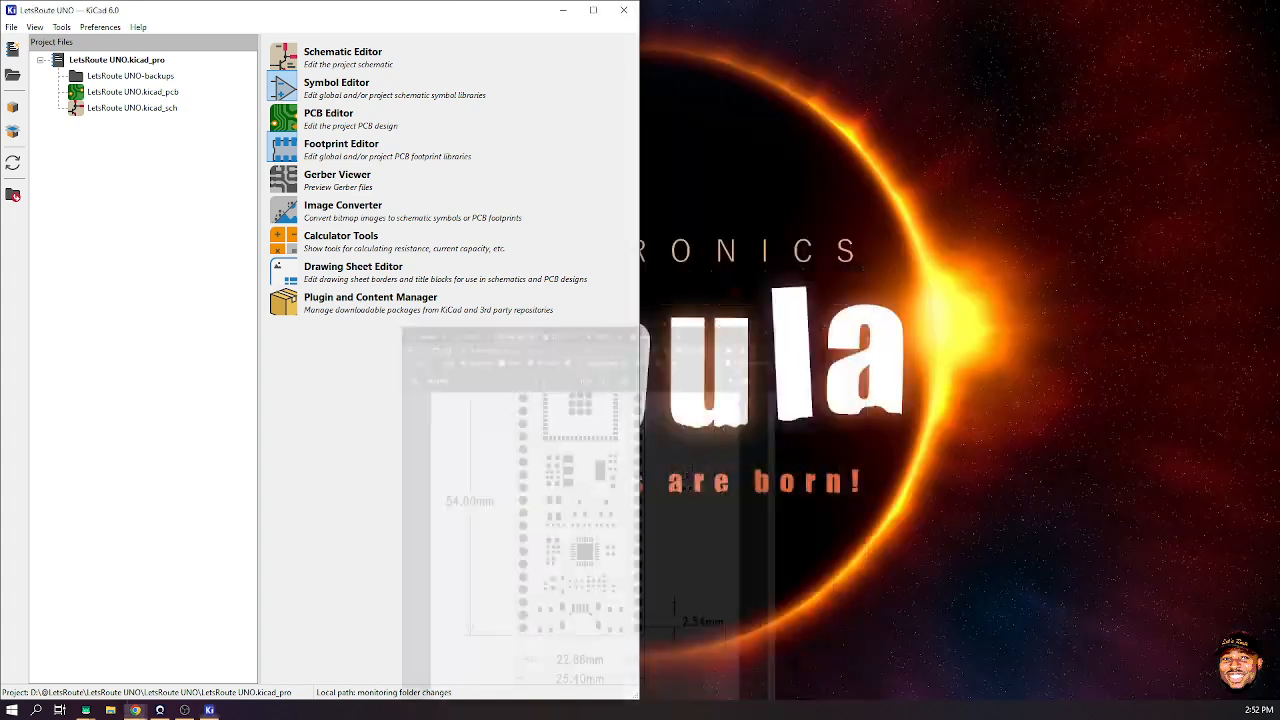
left_click(593, 10)
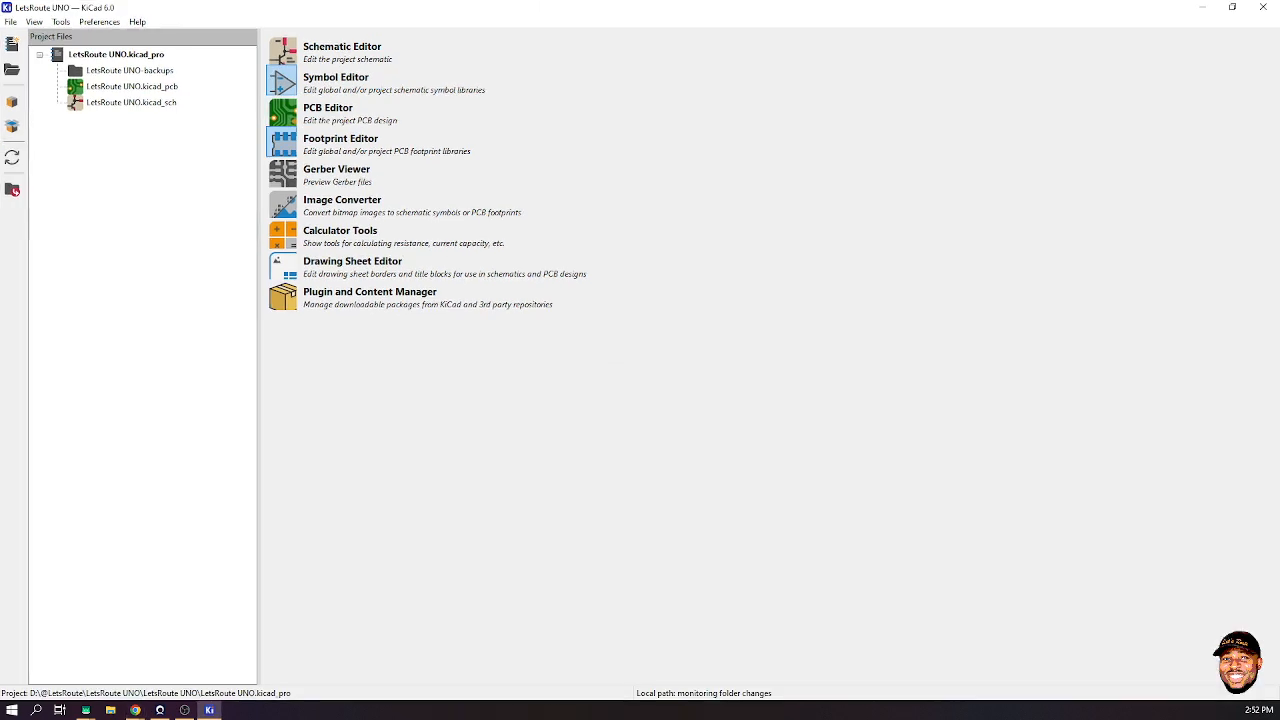
left_click(131, 103)
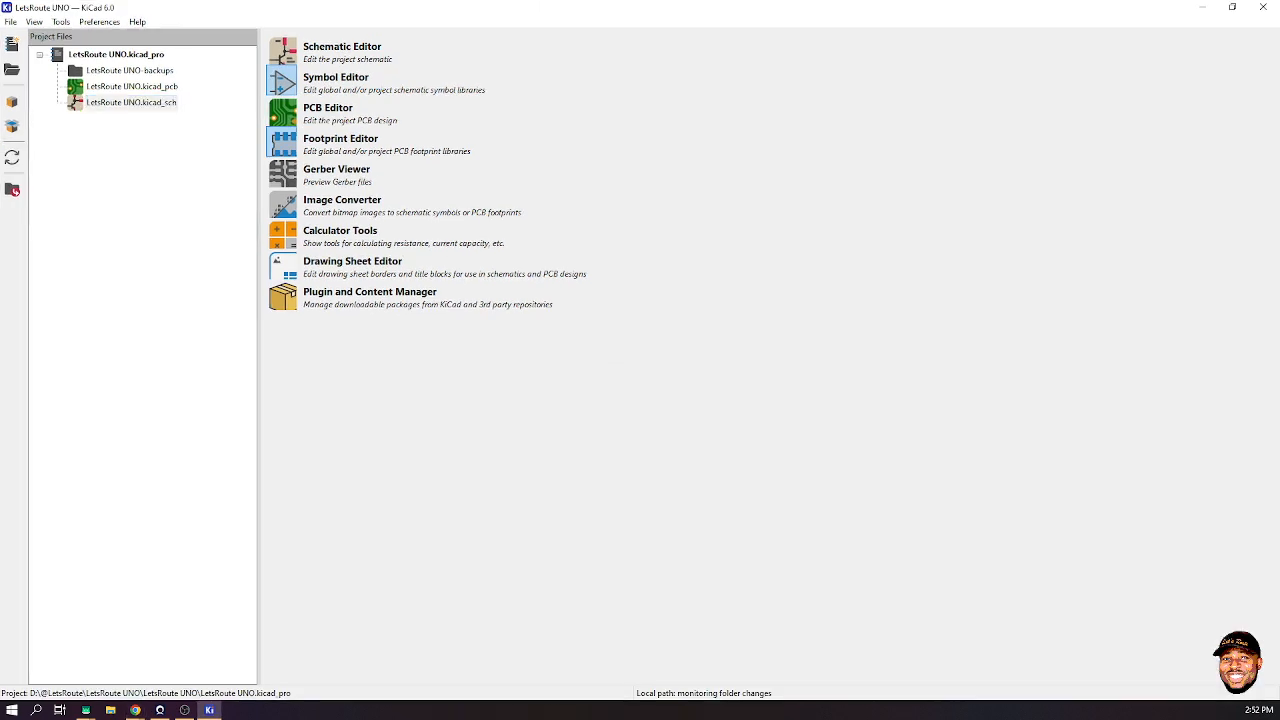
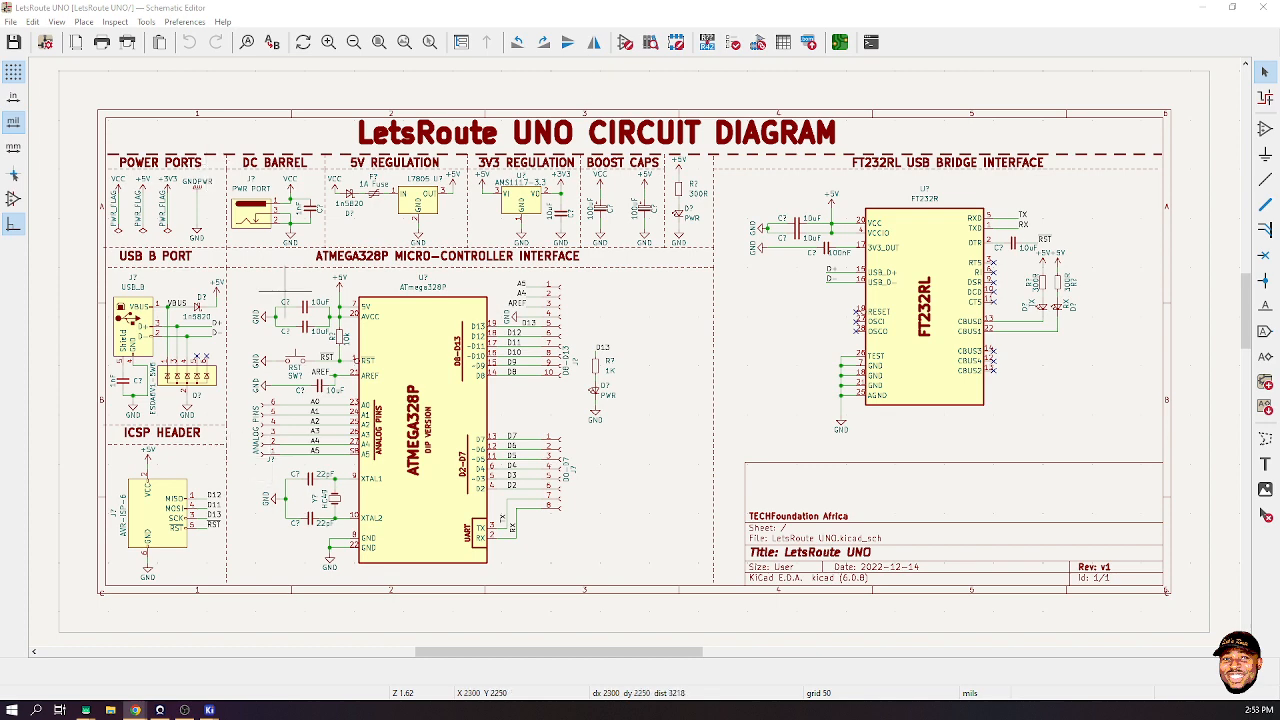
- Move the C? reference text beside the lower 10uF AVCC decoupling capacitor and deselect it
scroll(288, 300, "up", 1)
scroll(633, 339, "up", 4)
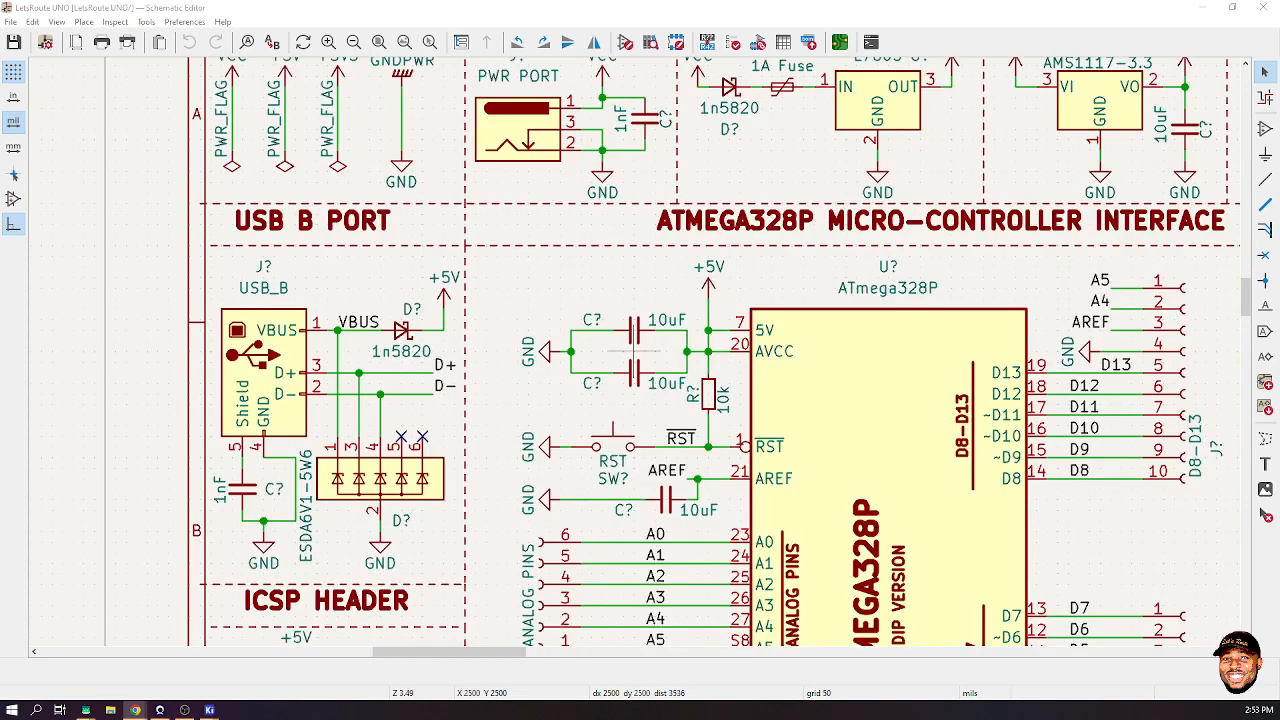
left_click(591, 319)
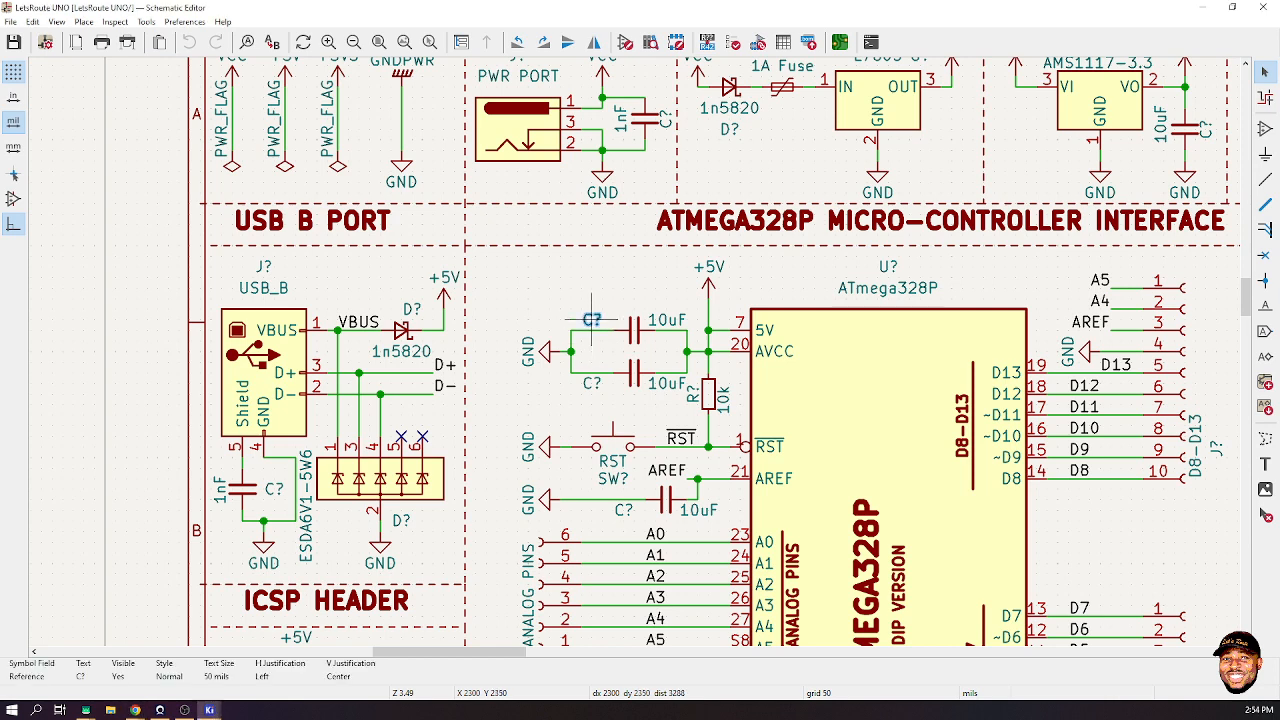
key("m")
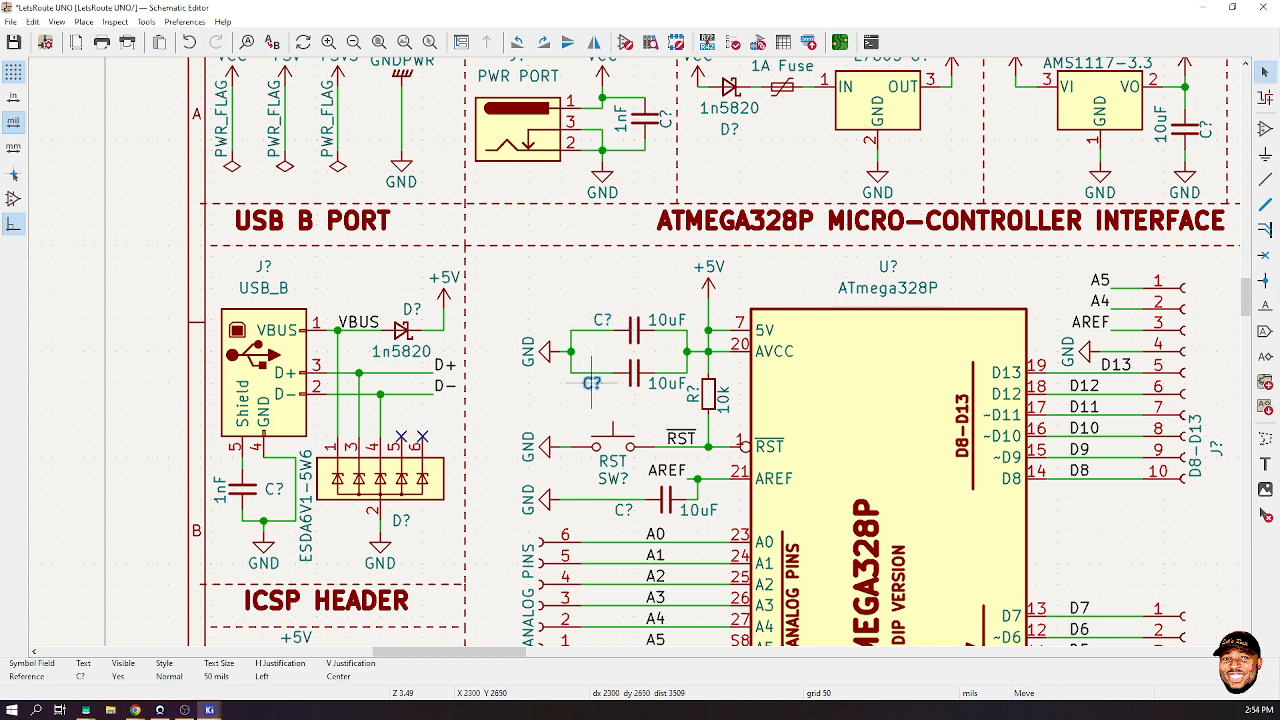
left_click(612, 383)
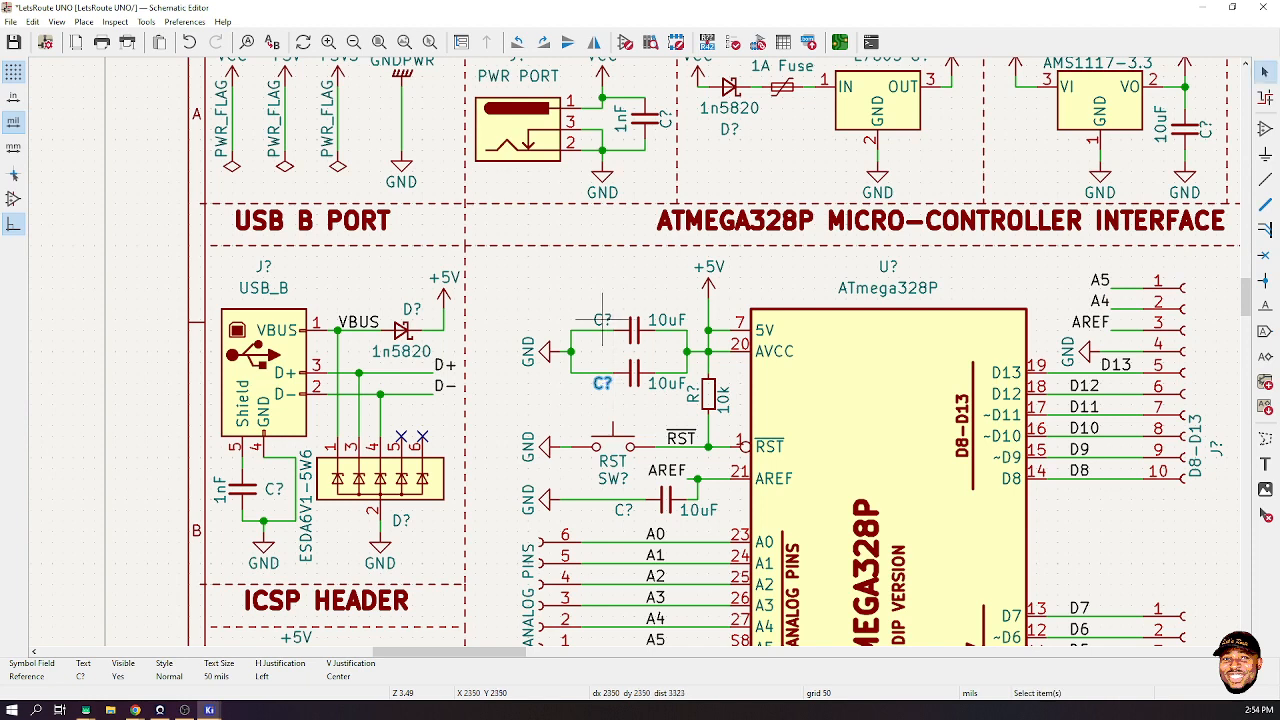
scroll(750, 383, "down", 1)
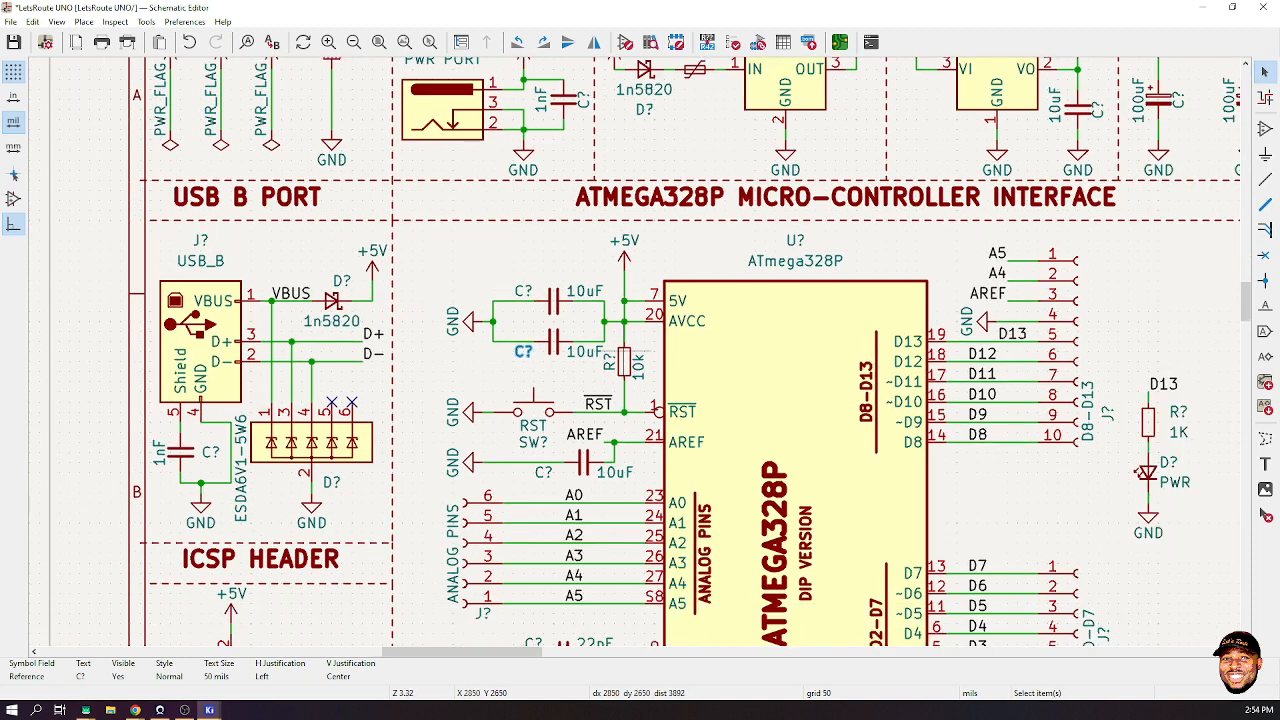
left_click(514, 262)
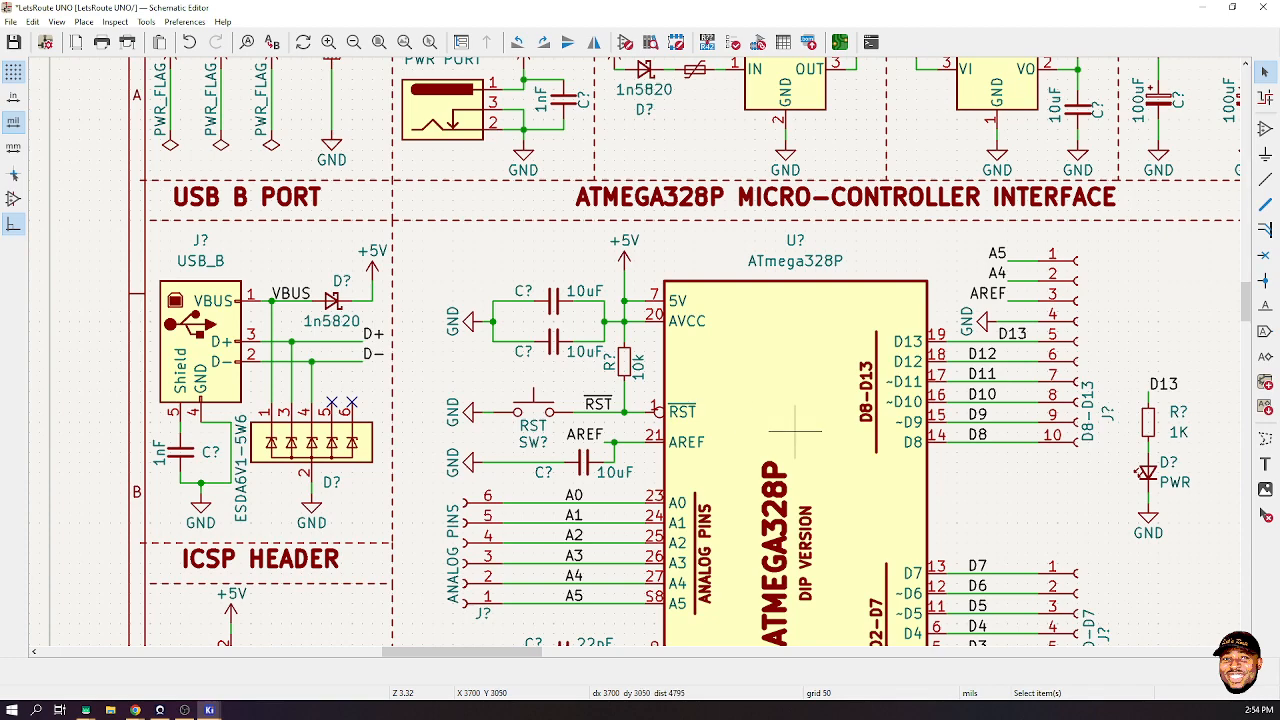
scroll(714, 401, "down", 5)
scroll(643, 344, "up", 3)
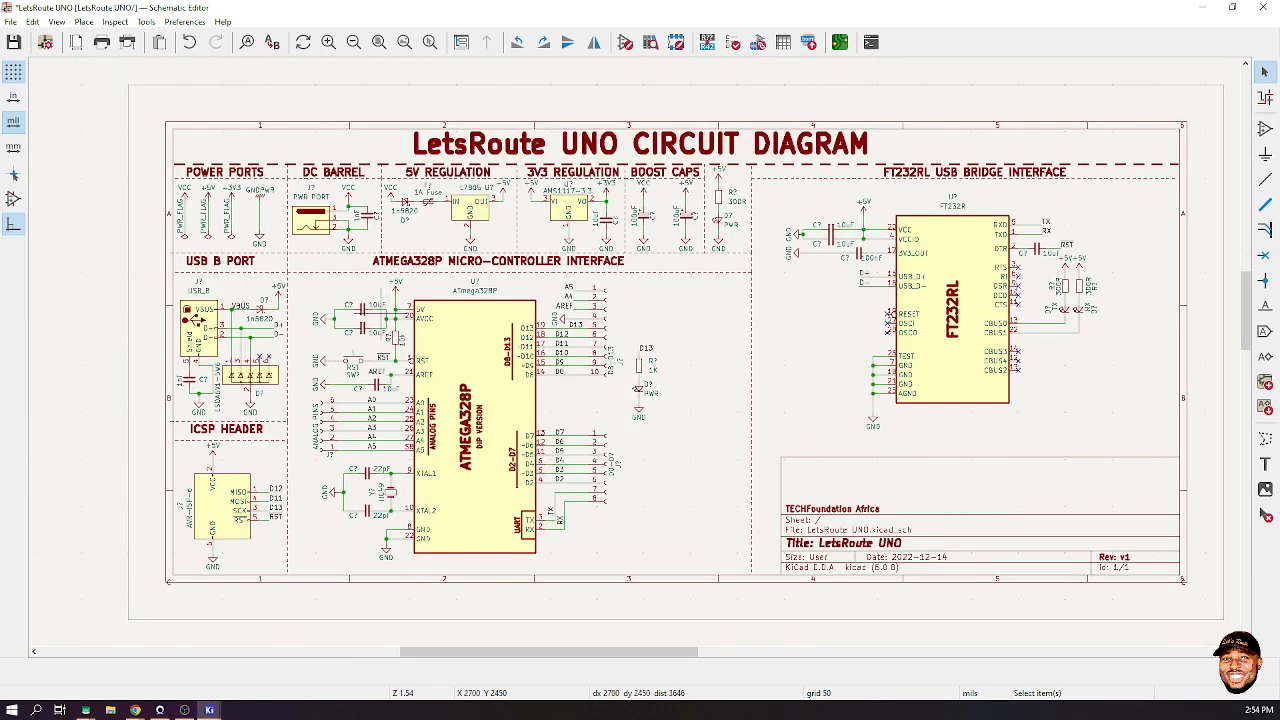
scroll(362, 316, "up", 6)
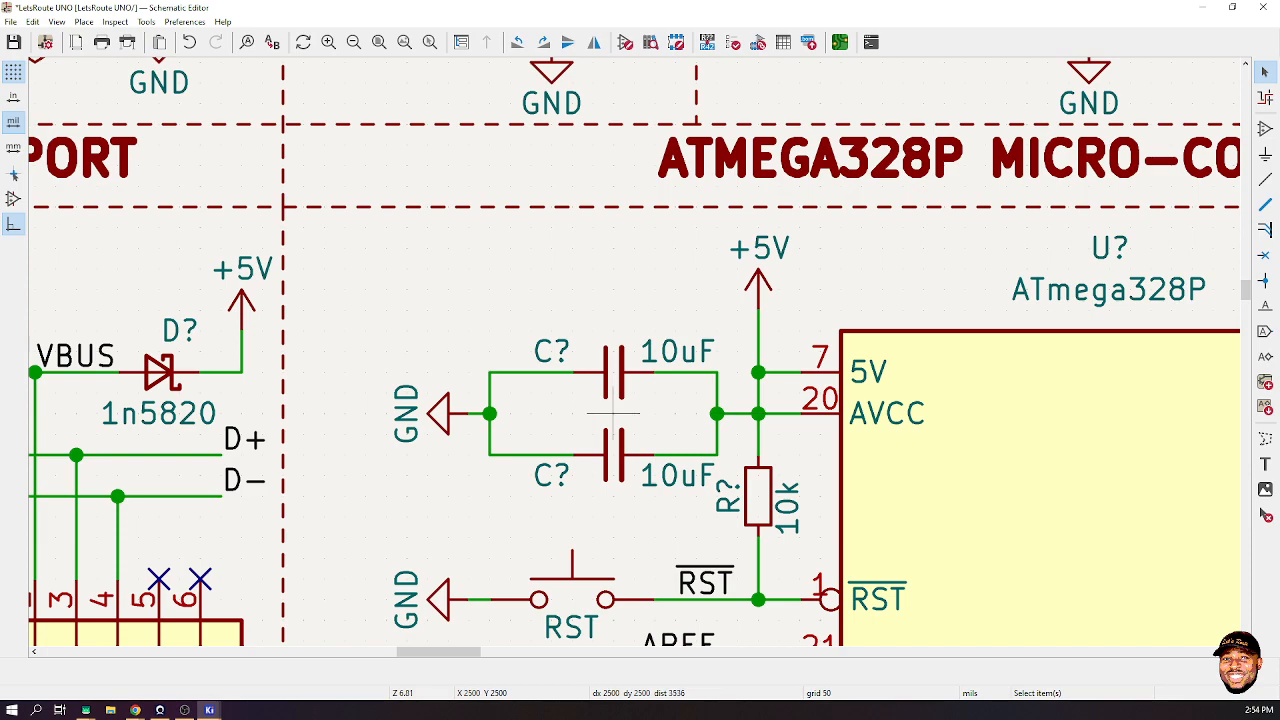
scroll(613, 413, "down", 6)
scroll(760, 252, "up", 1)
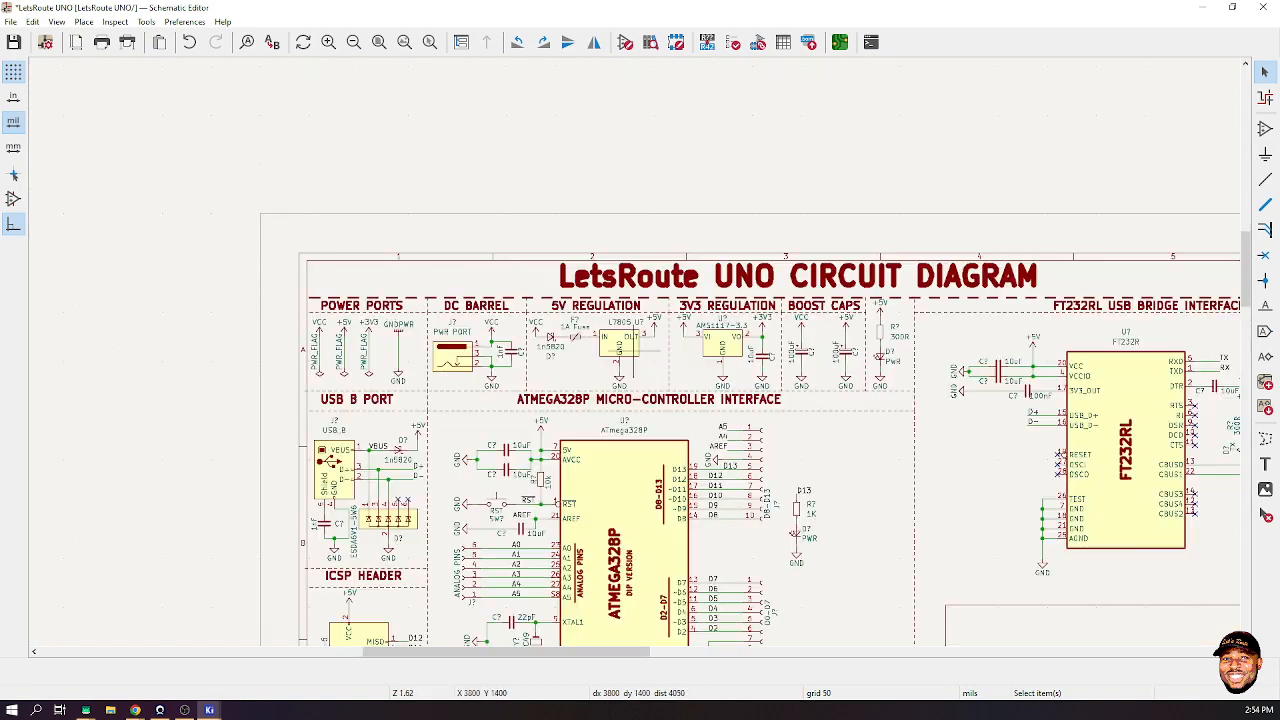
scroll(559, 362, "up", 5)
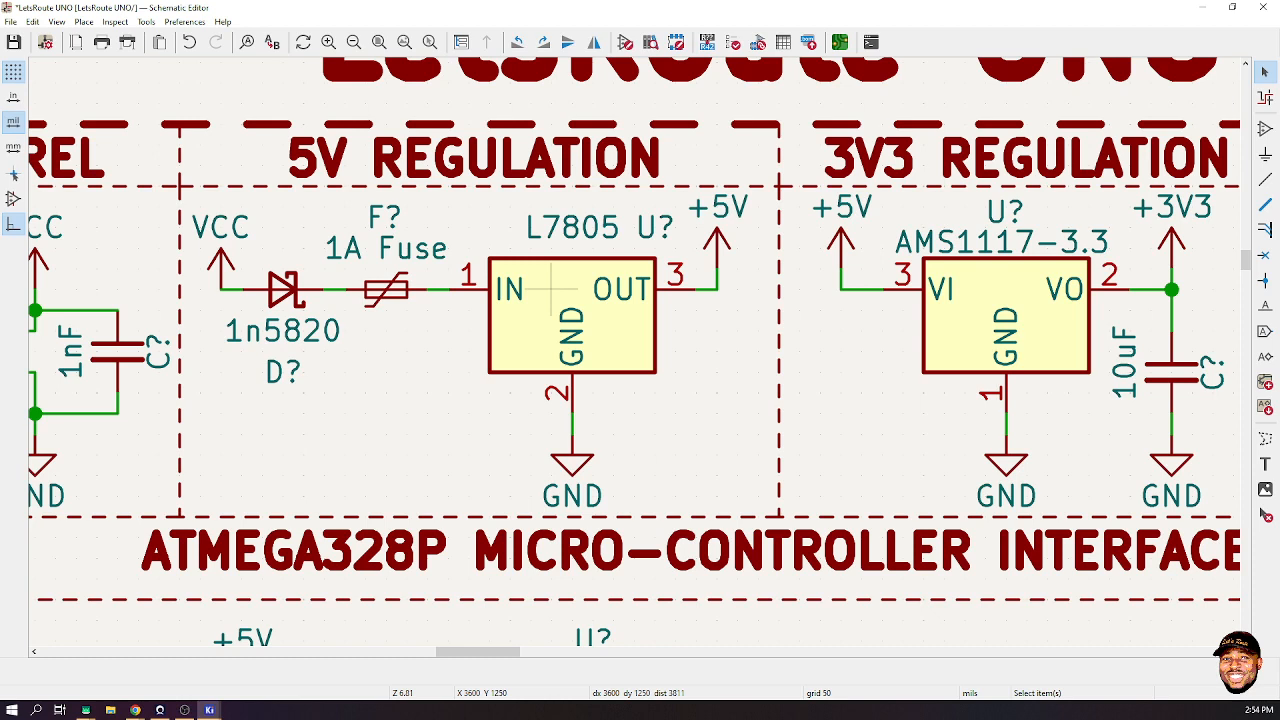
double_click(551, 310)
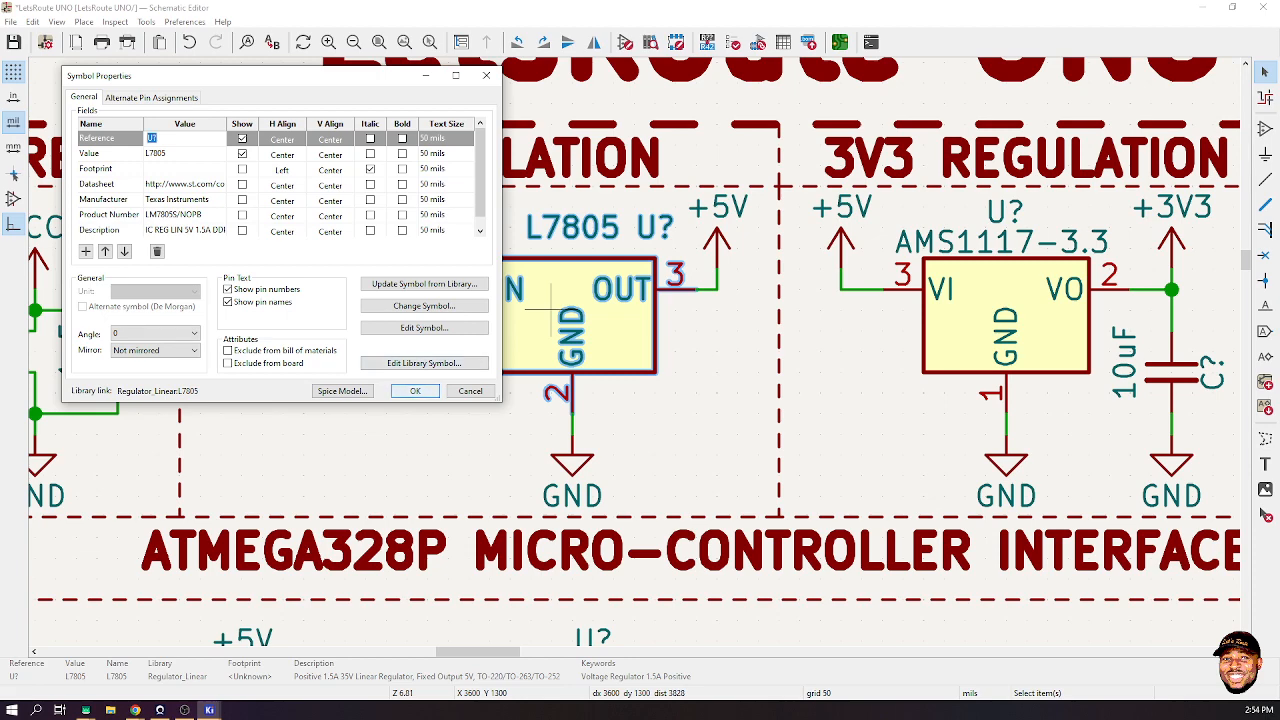
left_click(470, 391)
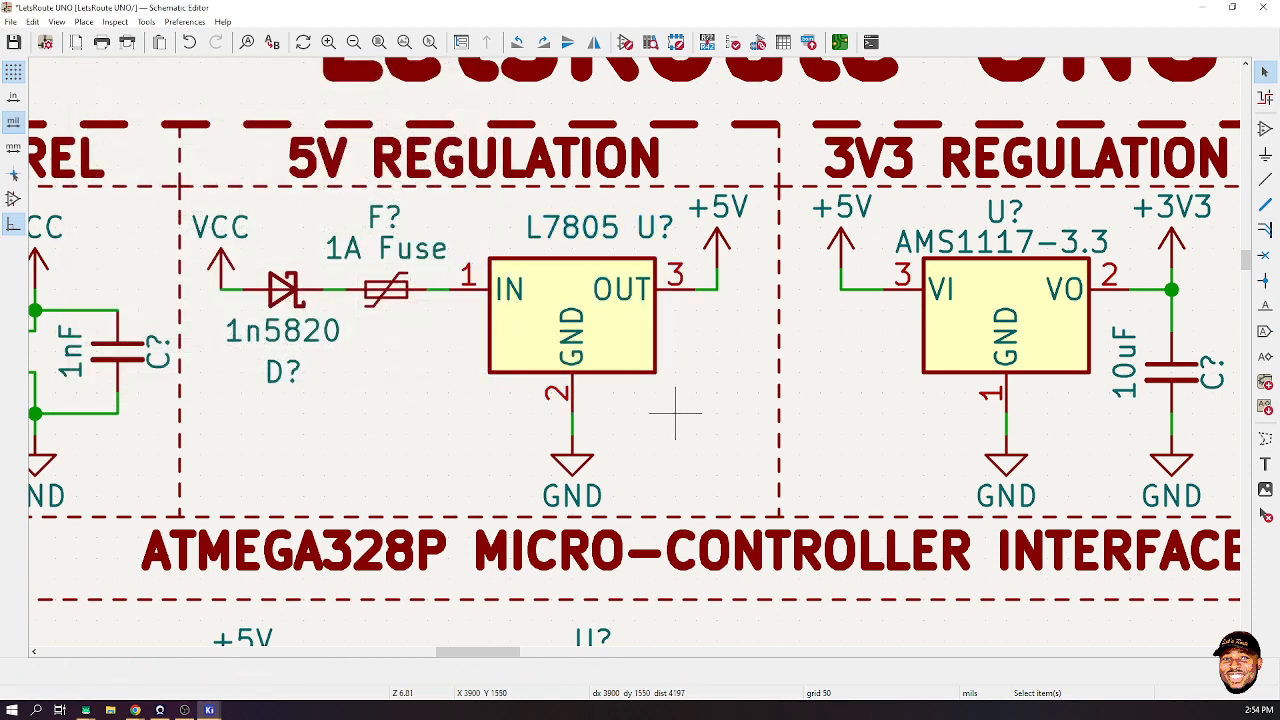
scroll(675, 412, "down", 8)
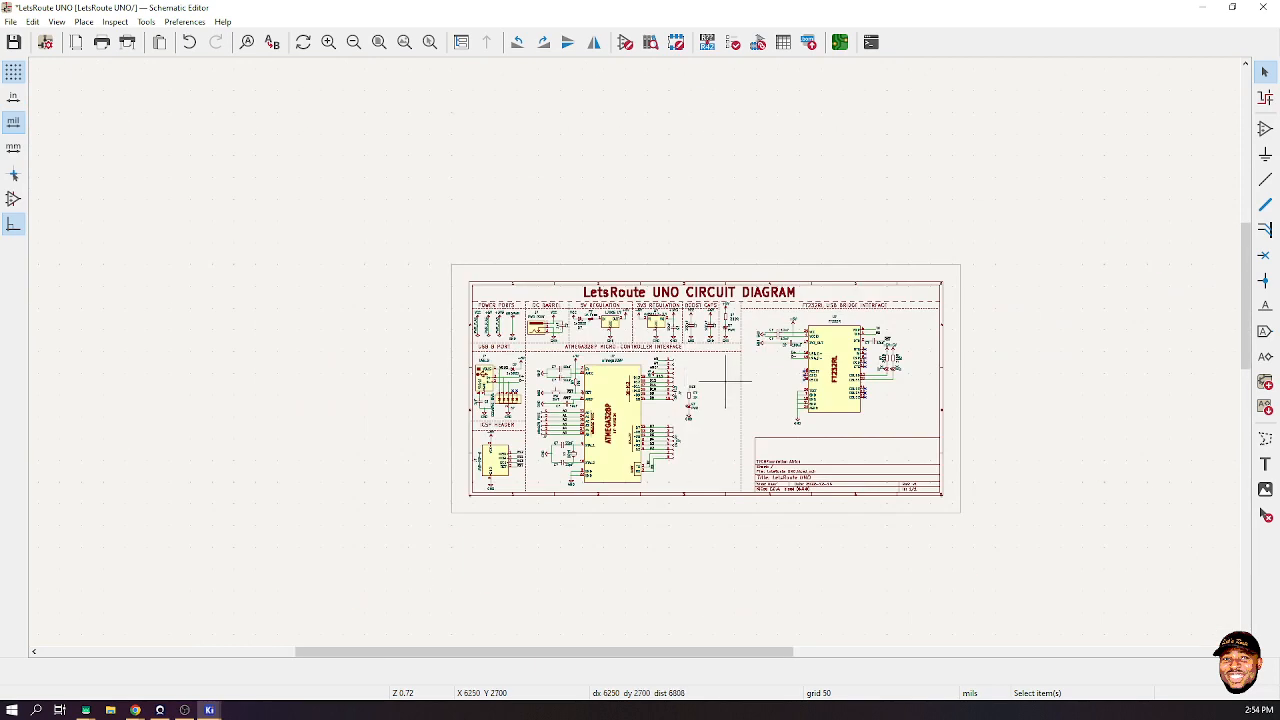
- Fit the whole sheet in view, save the schematic, and bring up Annotate Schematic
key("Home")
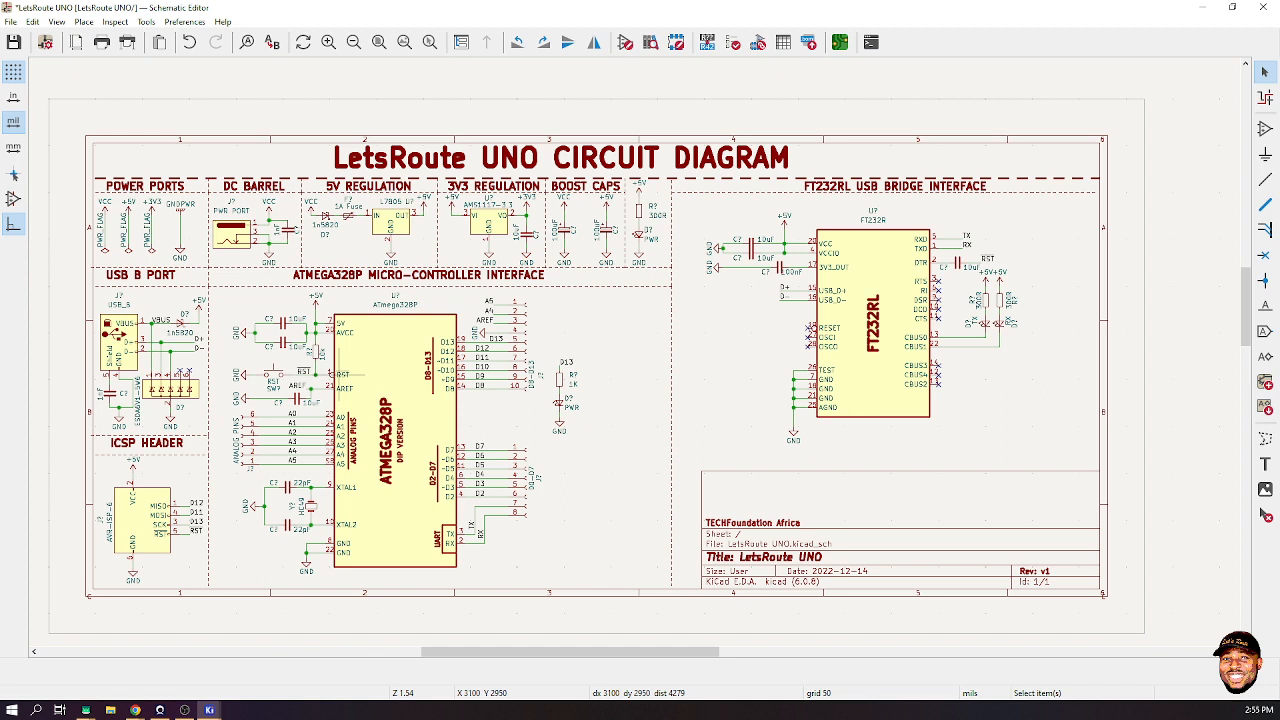
key("ctrl+s")
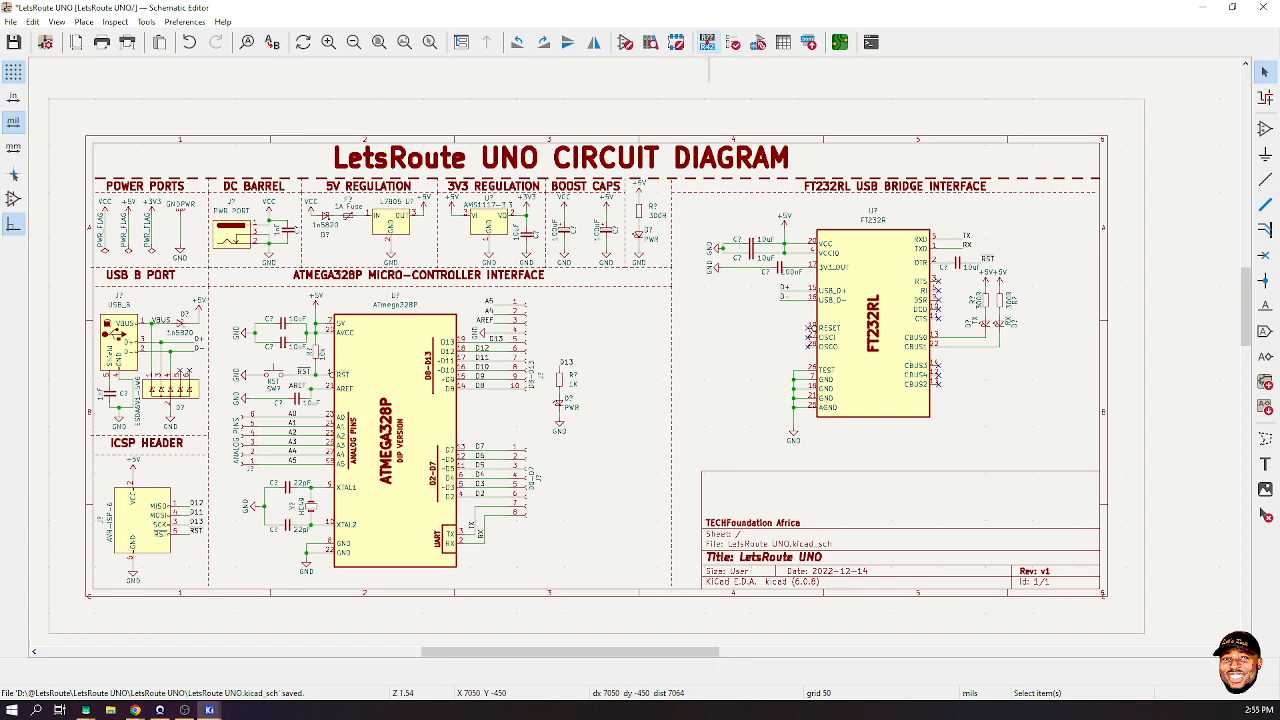
left_click(707, 42)
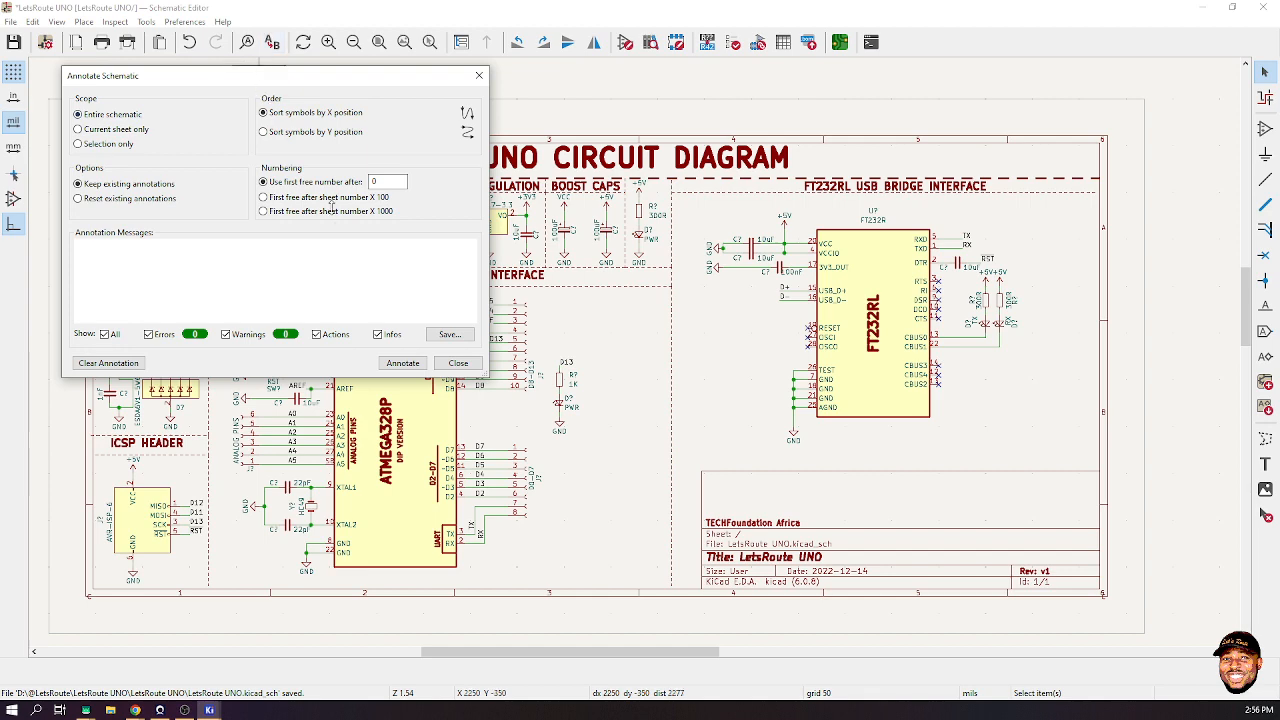
- Annotate all symbols while keeping existing annotations, making the ATmega328P U2 and the FT232R U4
mouse_move(311, 82)
left_mouse_down()
mouse_move(366, 121)
mouse_move(820, 95)
mouse_move(457, 39)
left_mouse_up()
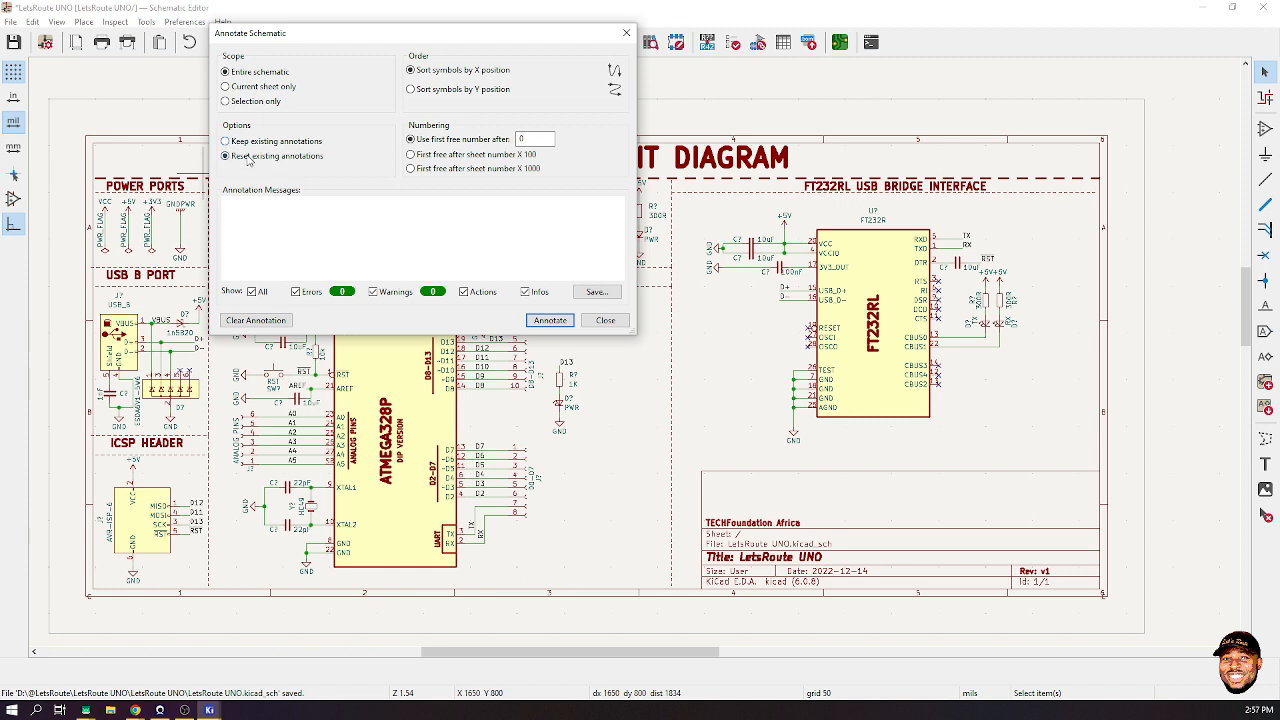
left_click(251, 145)
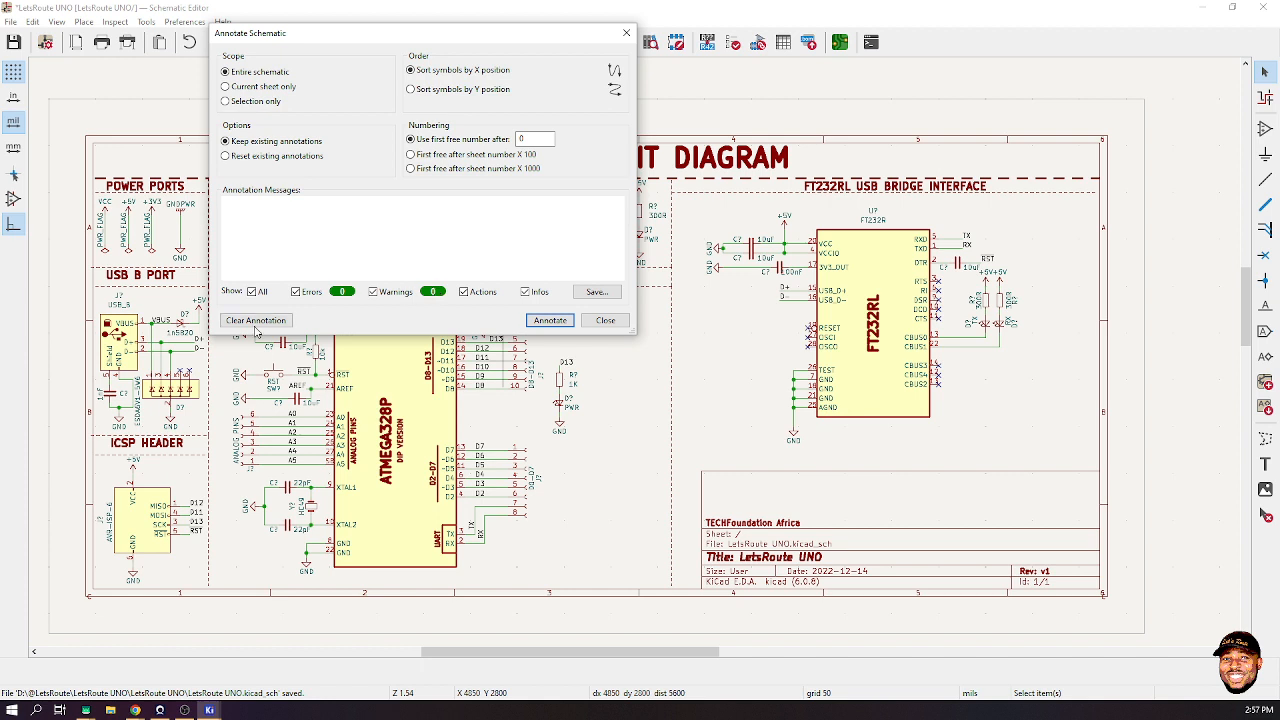
left_click(550, 320)
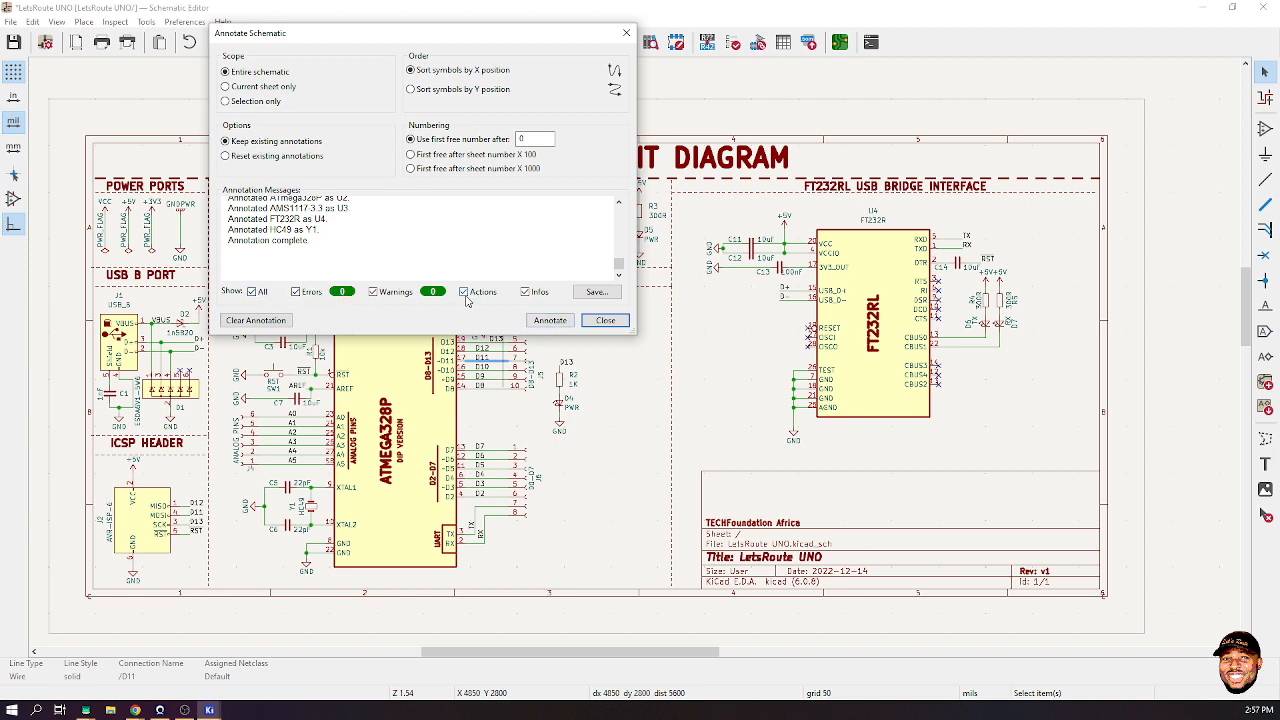
left_click(605, 320)
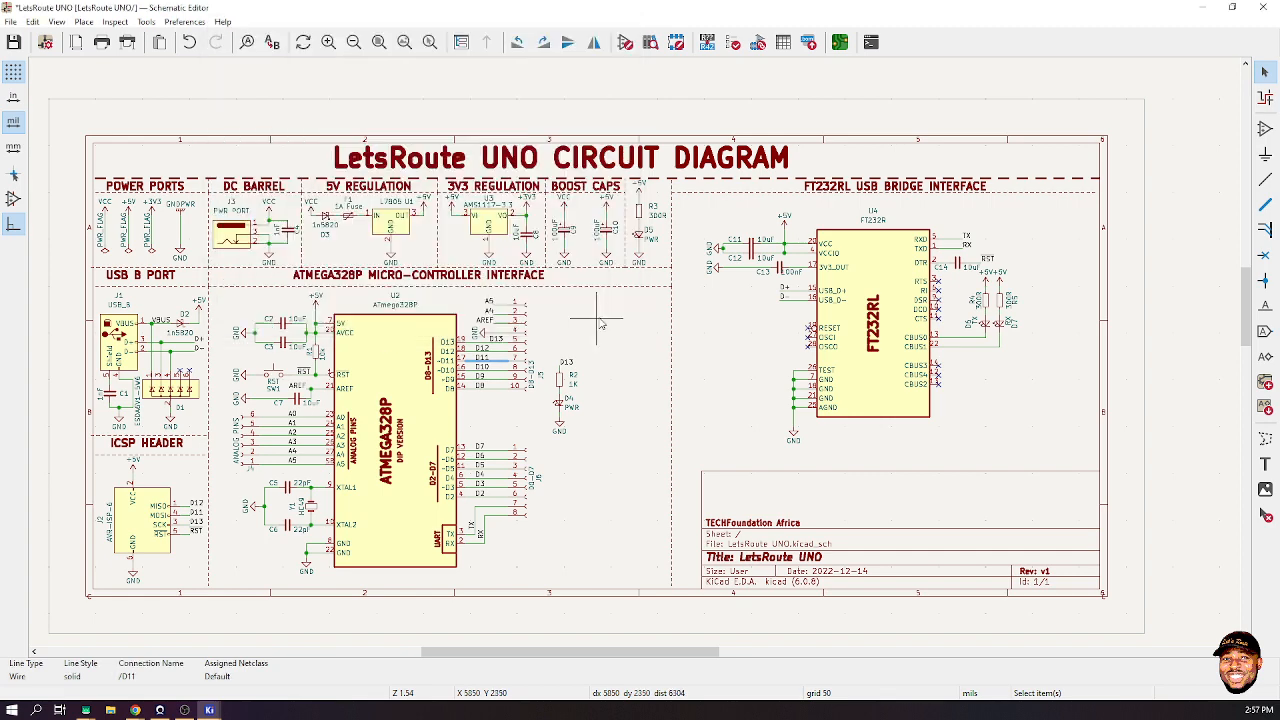
scroll(290, 300, "up", 3)
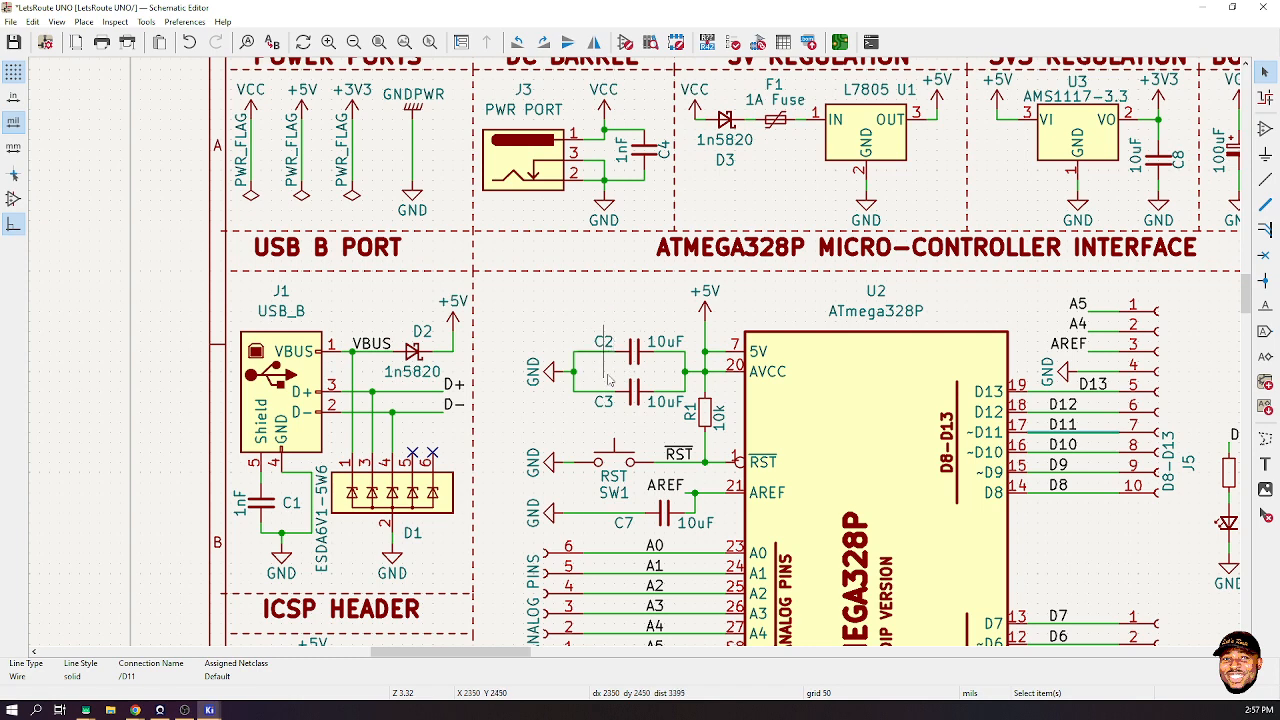
scroll(729, 365, "down", 1)
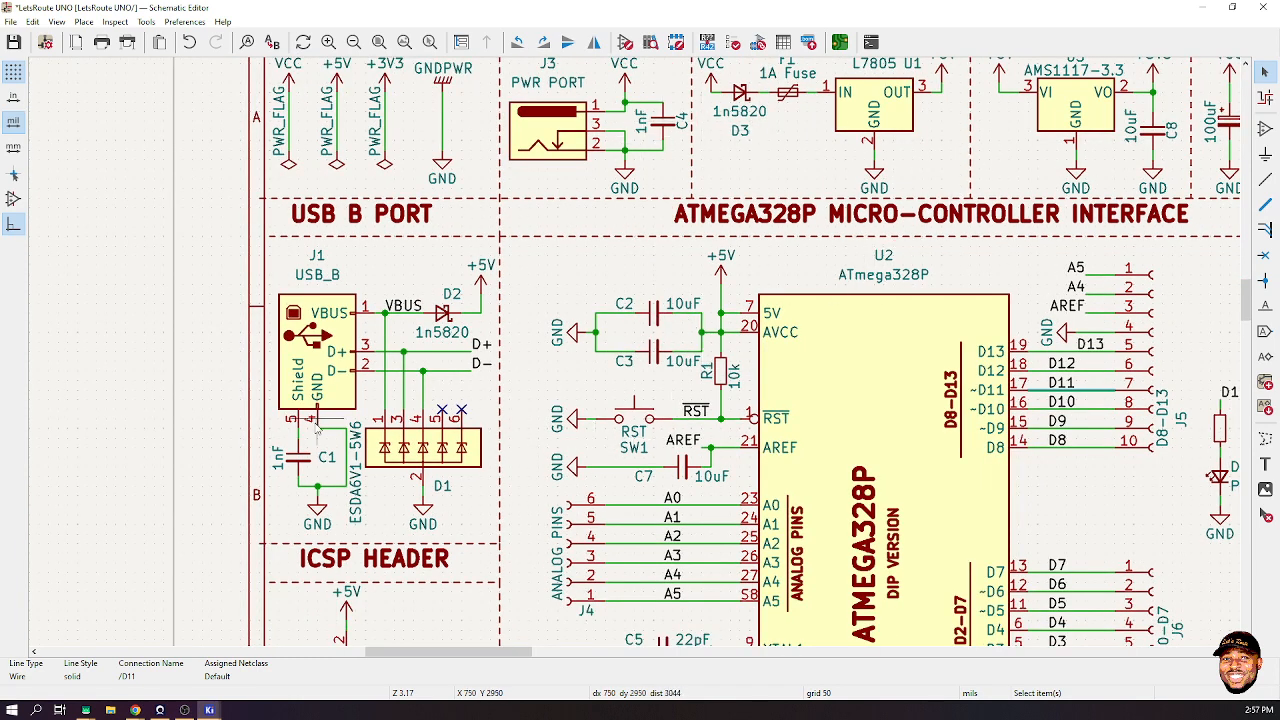
scroll(557, 270, "down", 6)
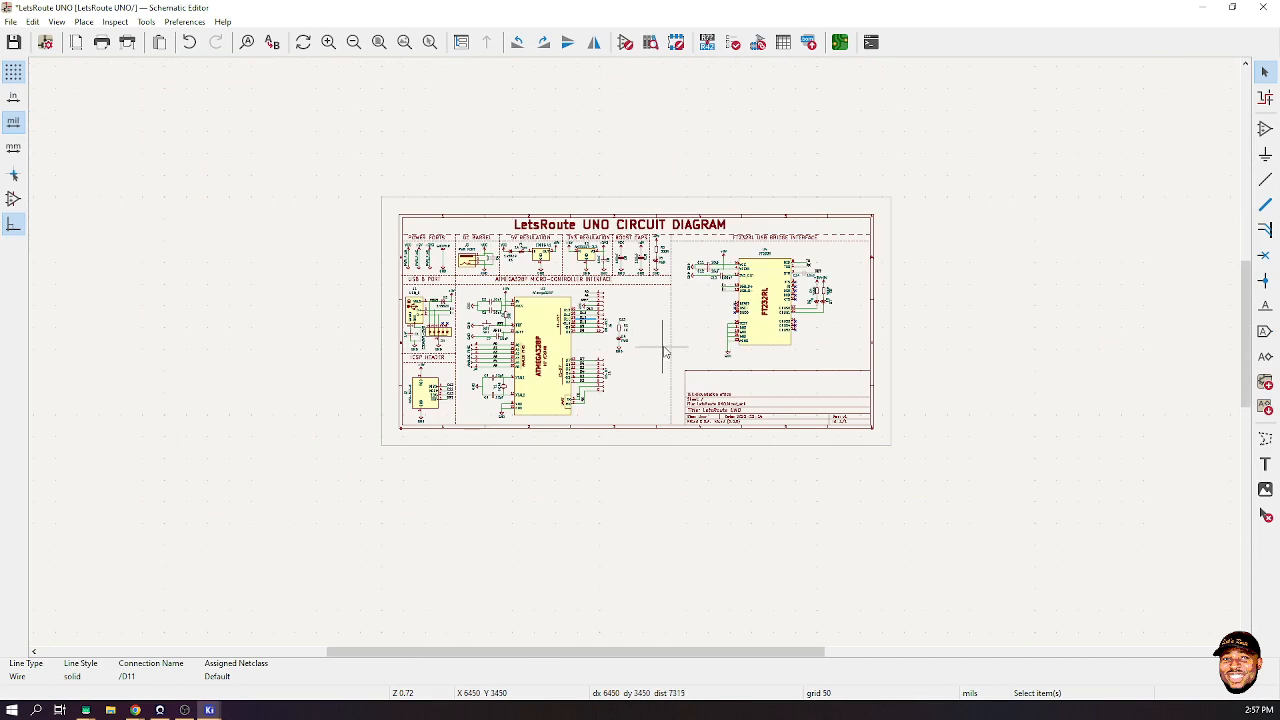
scroll(660, 330, "up", 3)
left_click(690, 304)
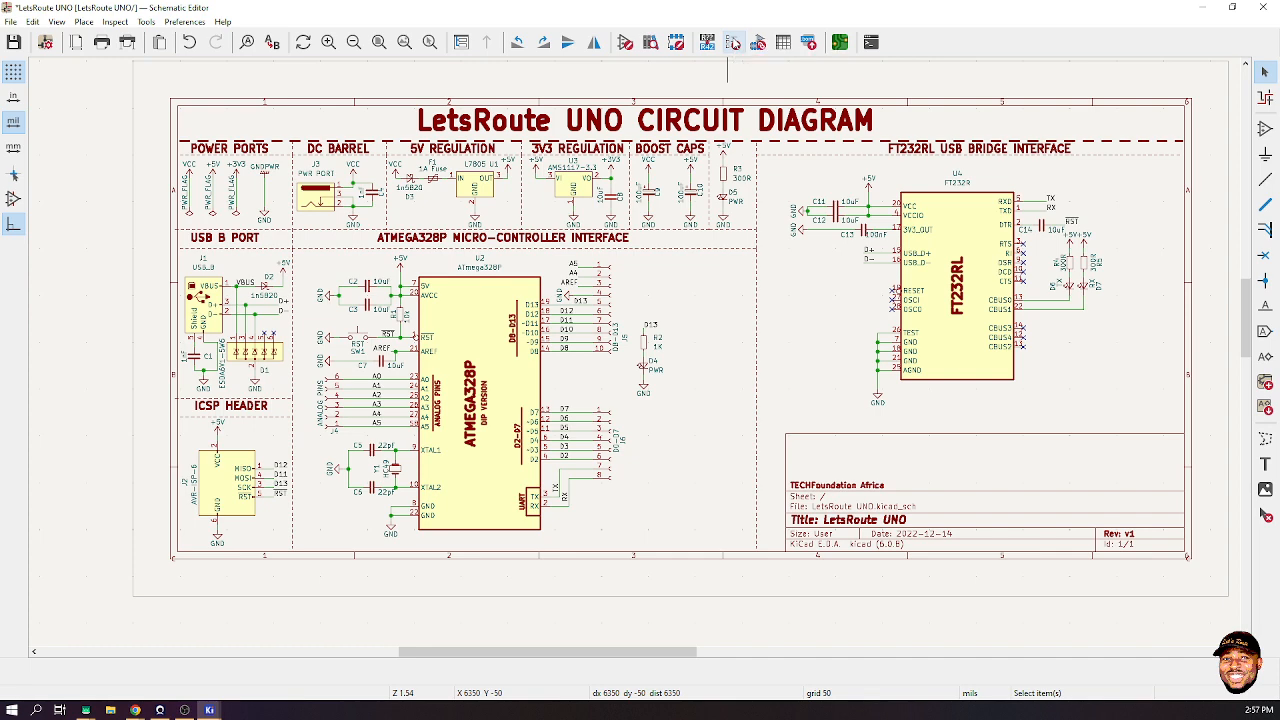
- Run the electrical rules check and save the schematic
left_click(733, 42)
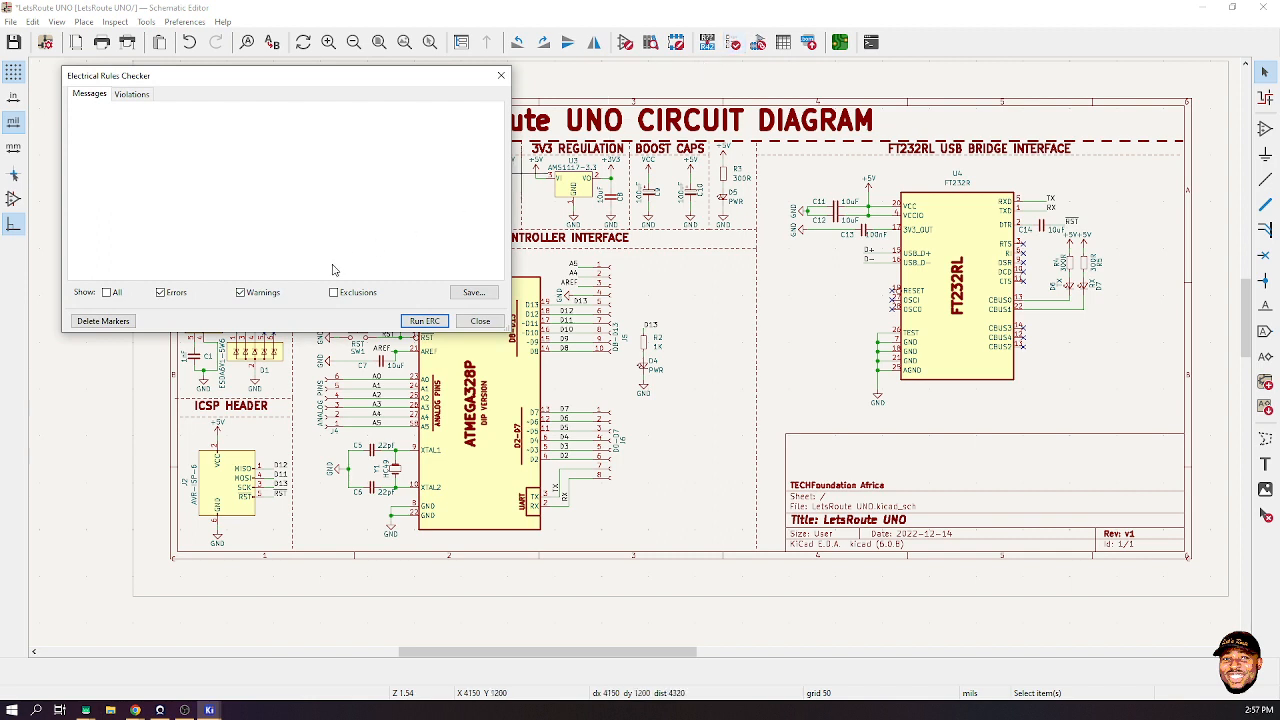
left_click(412, 323)
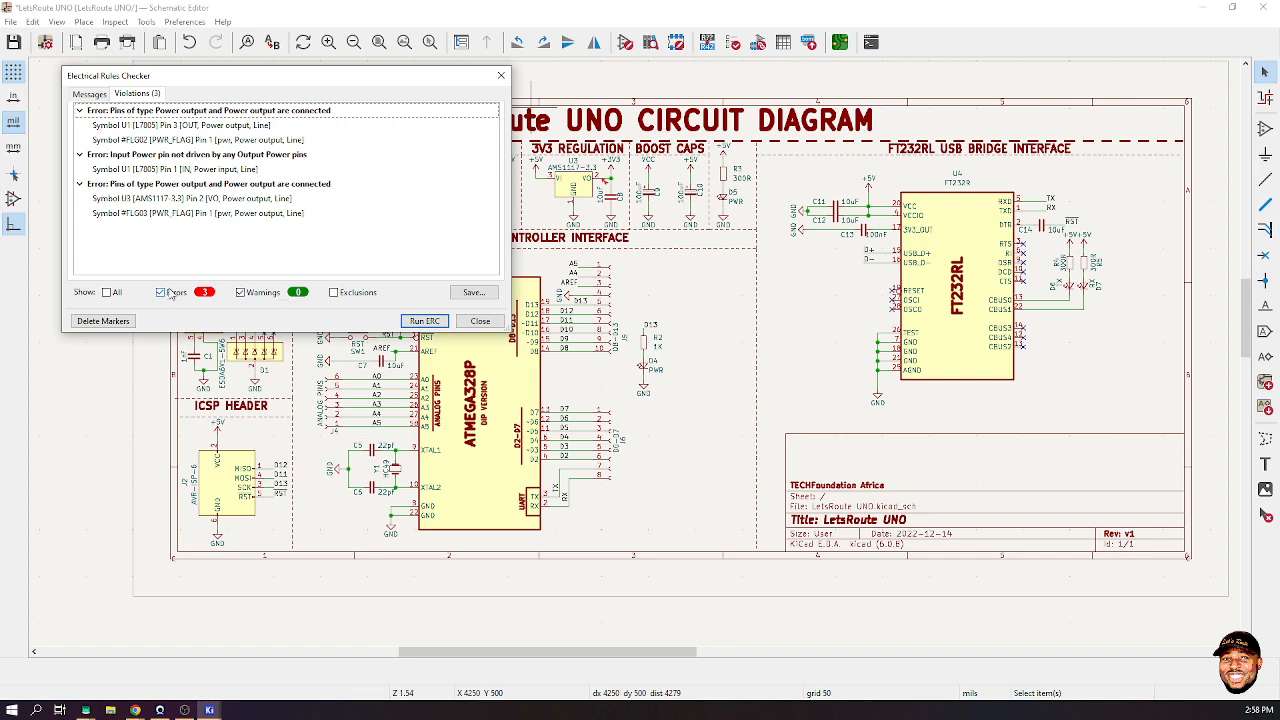
left_click_drag(279, 84, 379, 234)
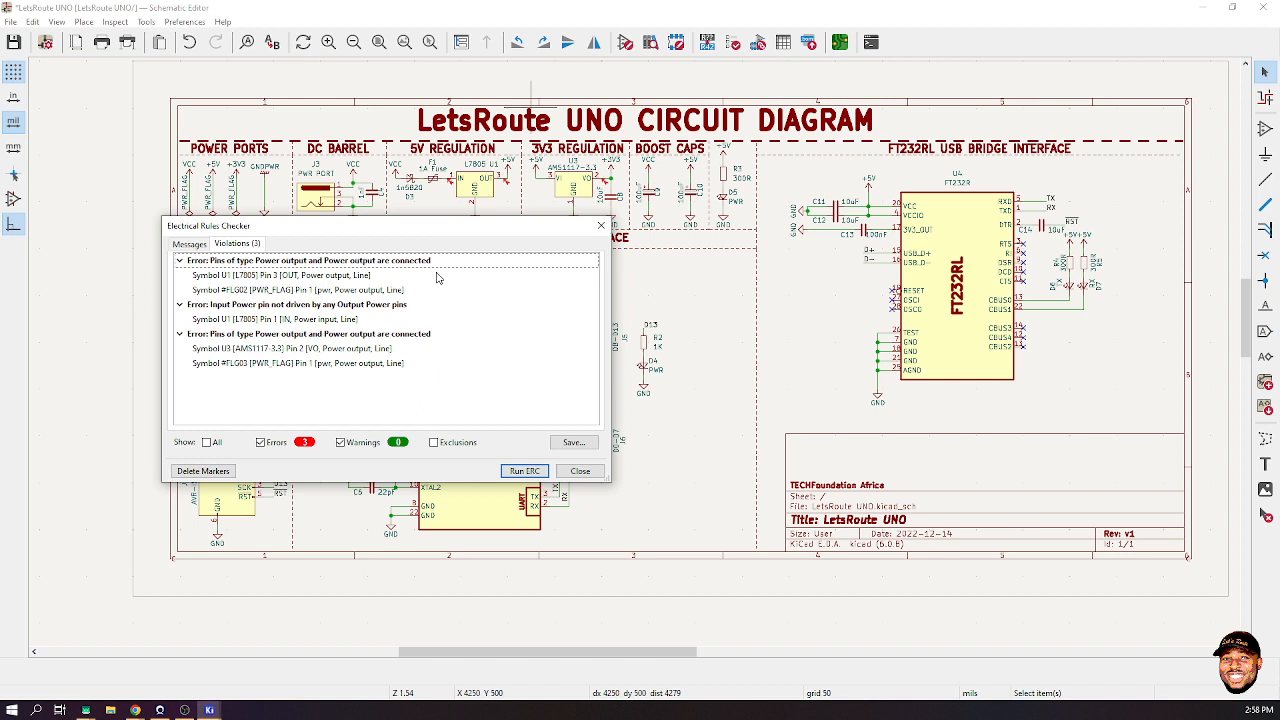
key("ctrl+s")
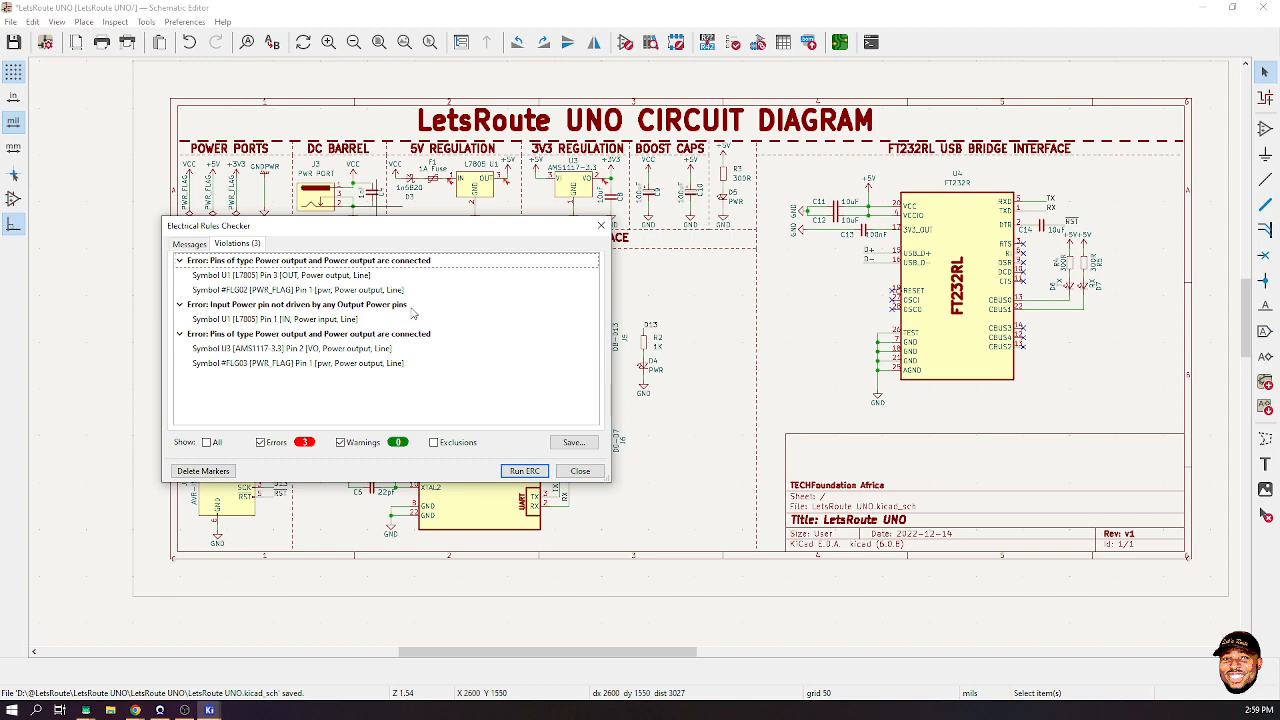
- Review the U1 pin 1, U3 pin 2 and #FLG03 power-pin errors, then close the checker
left_click(331, 319)
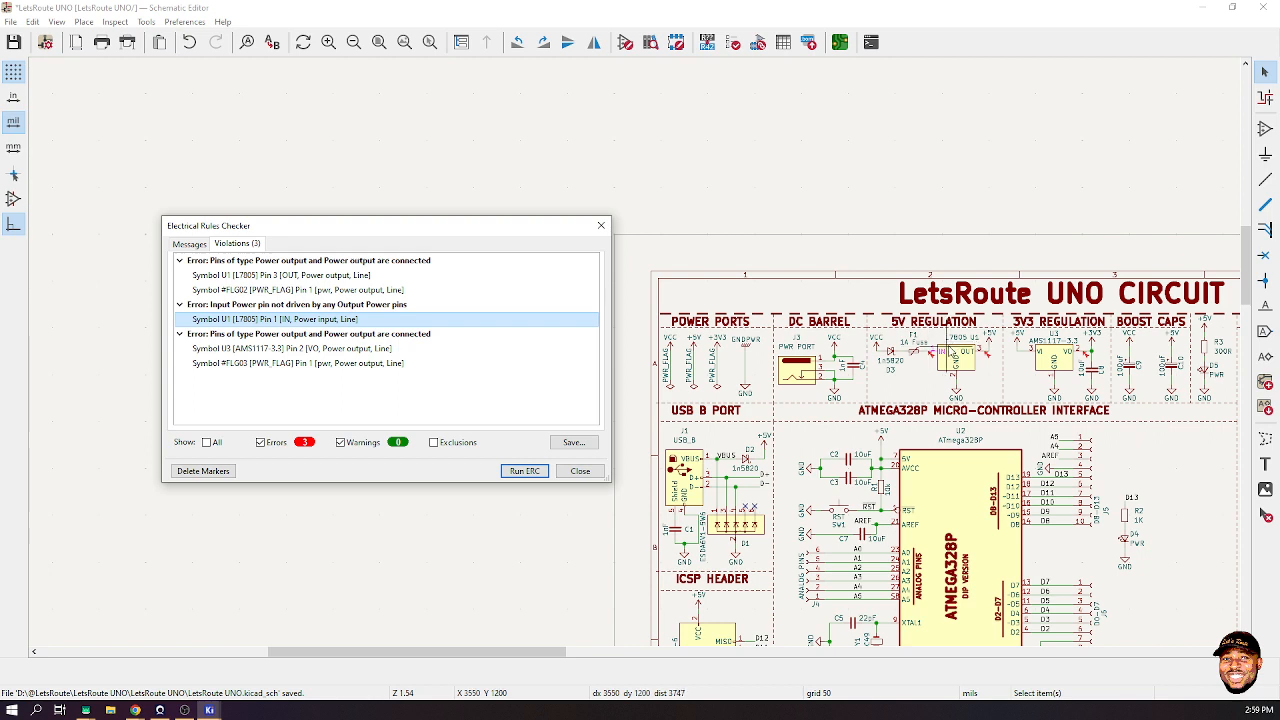
left_click(363, 349)
left_click(341, 364)
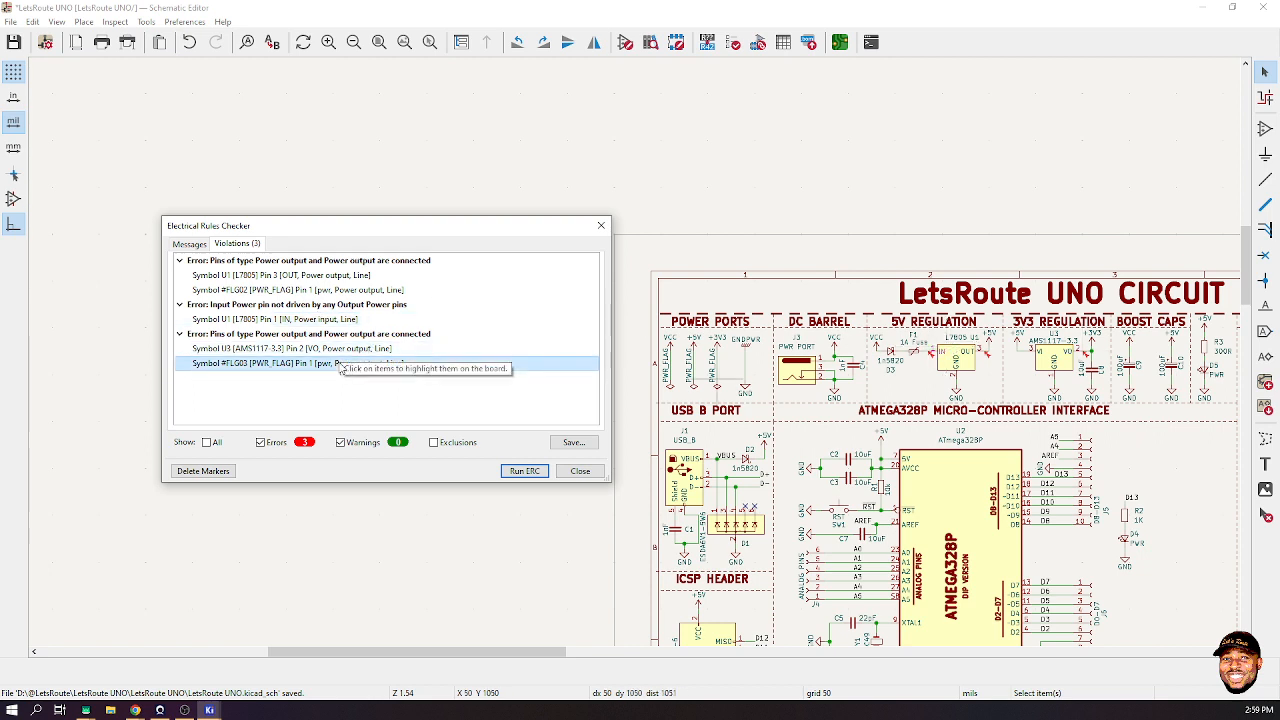
left_click(338, 349)
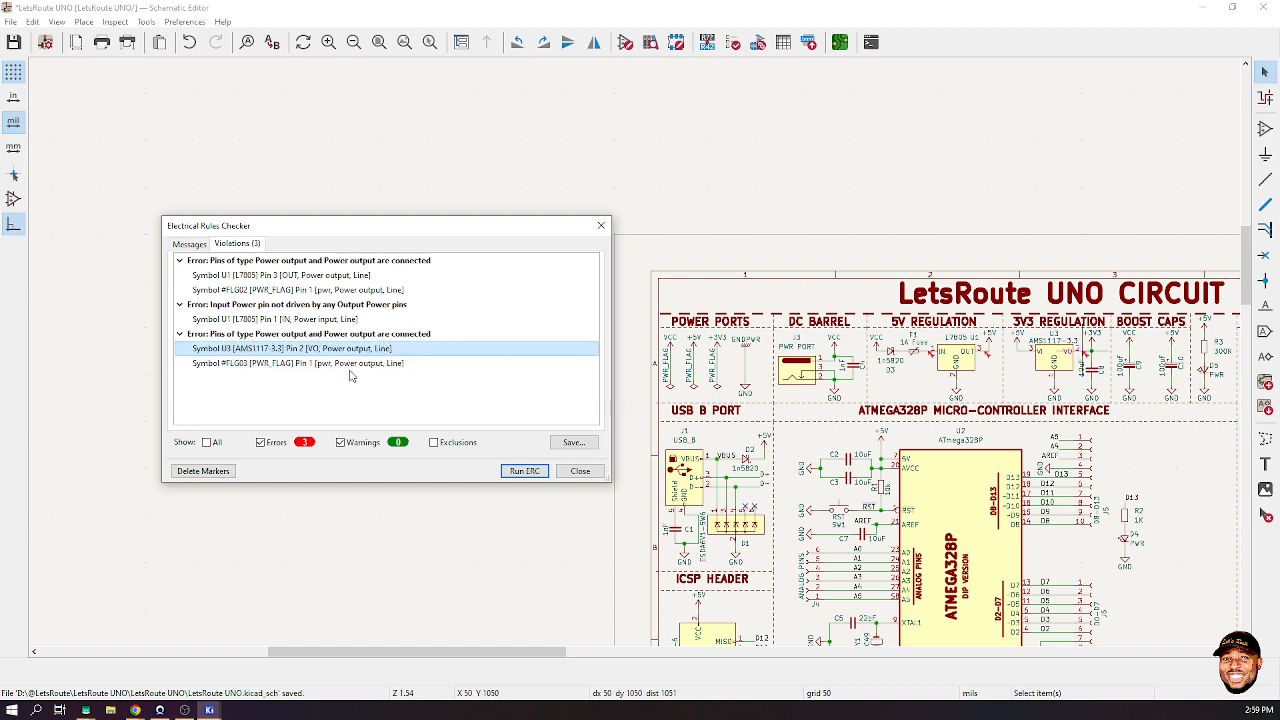
left_click(566, 471)
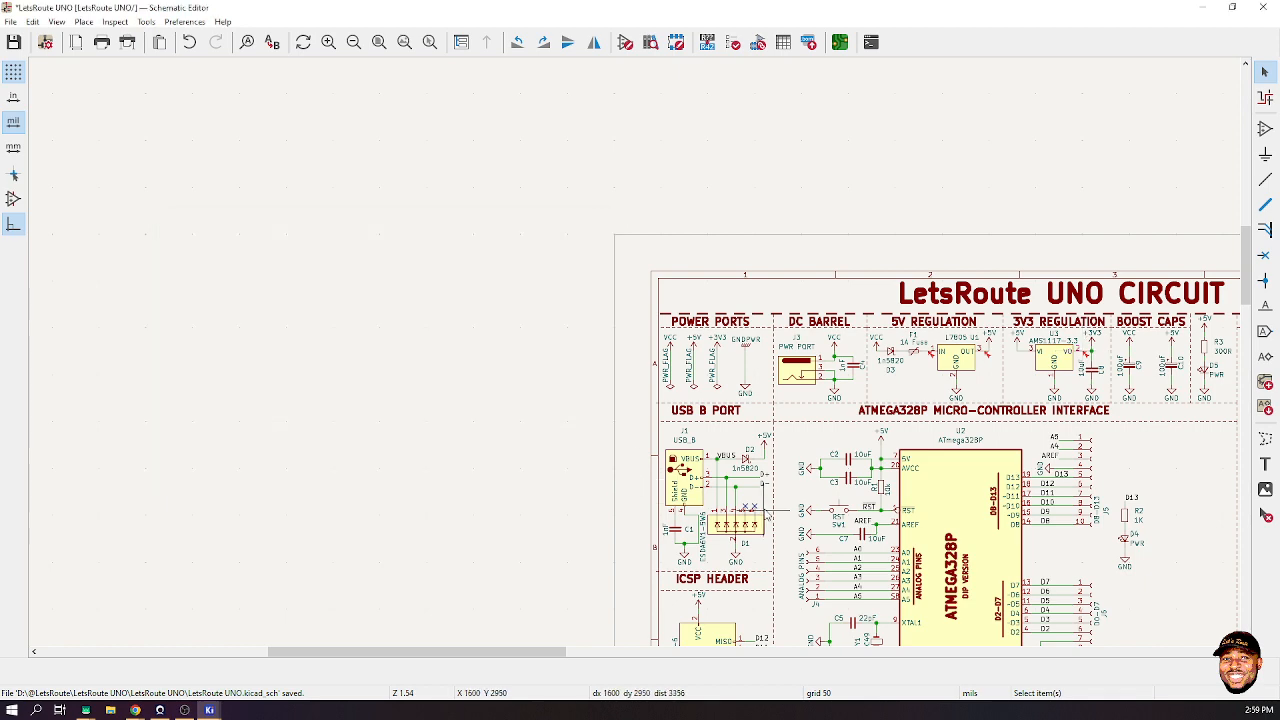
scroll(762, 525, "up", 8)
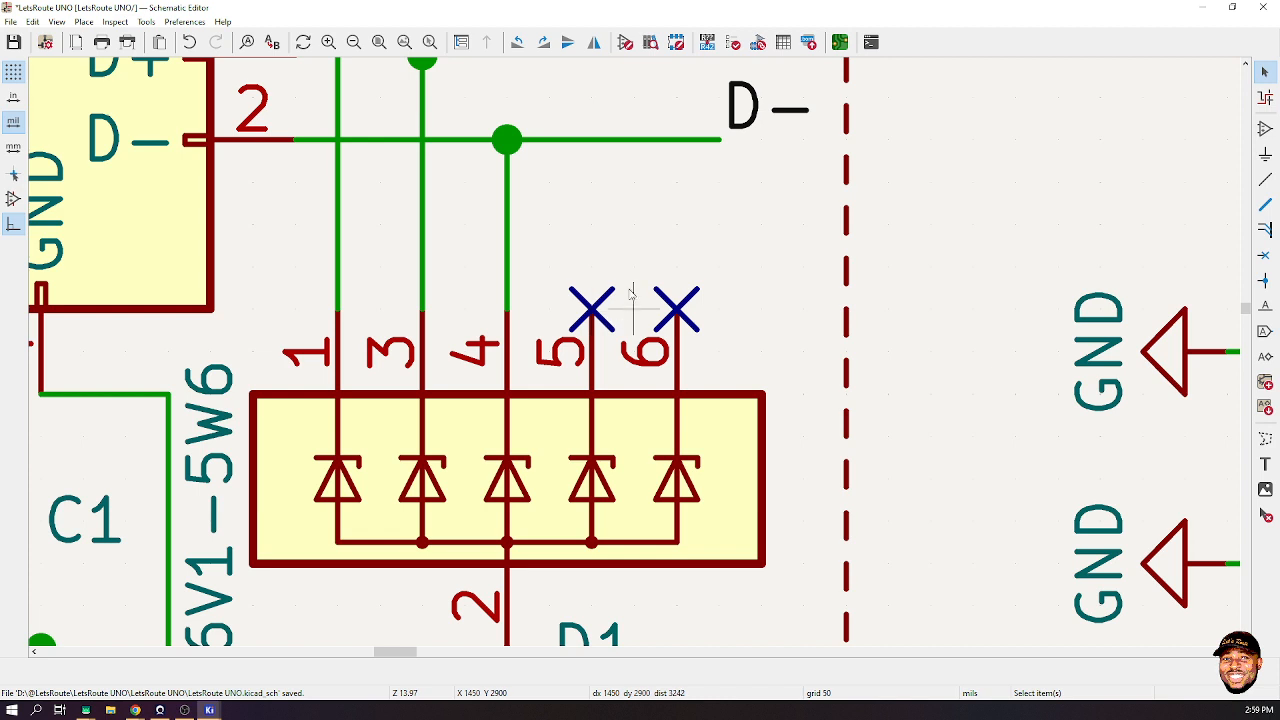
- Delete the no-connect flag on D1 pin 5 and rerun ERC, which now reports four errors
left_click(579, 298)
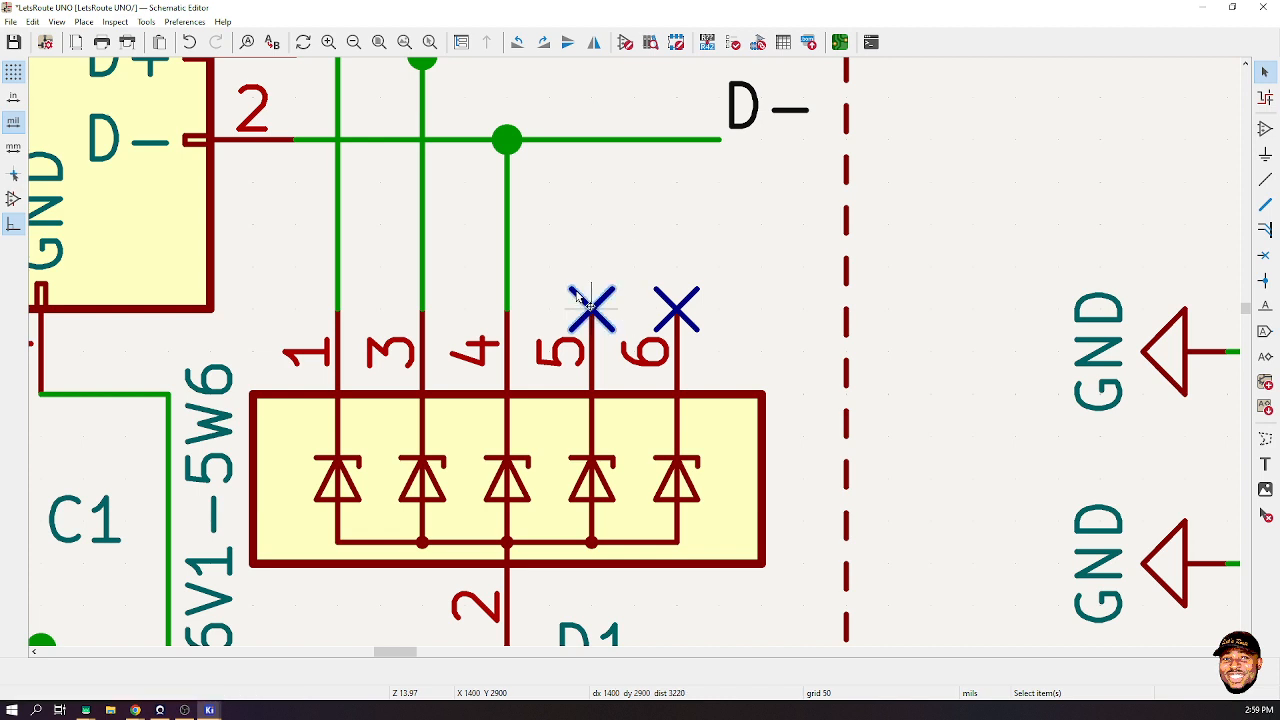
key("Delete")
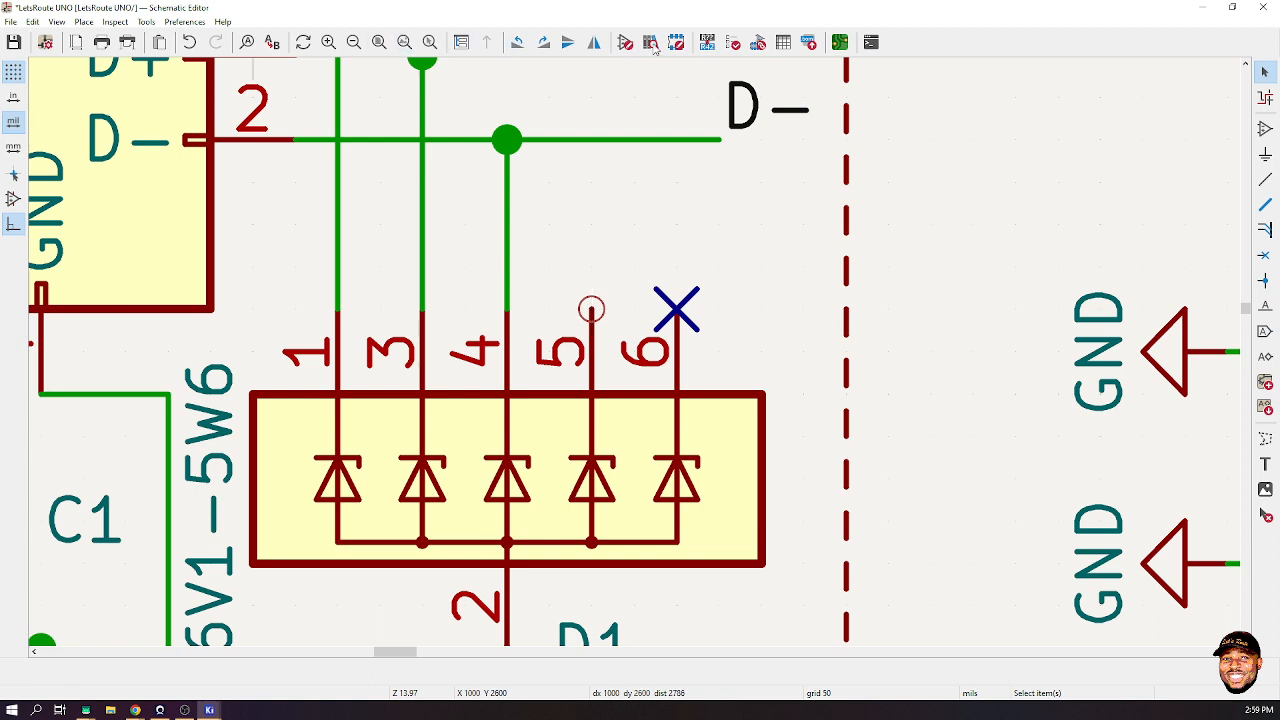
left_click(733, 42)
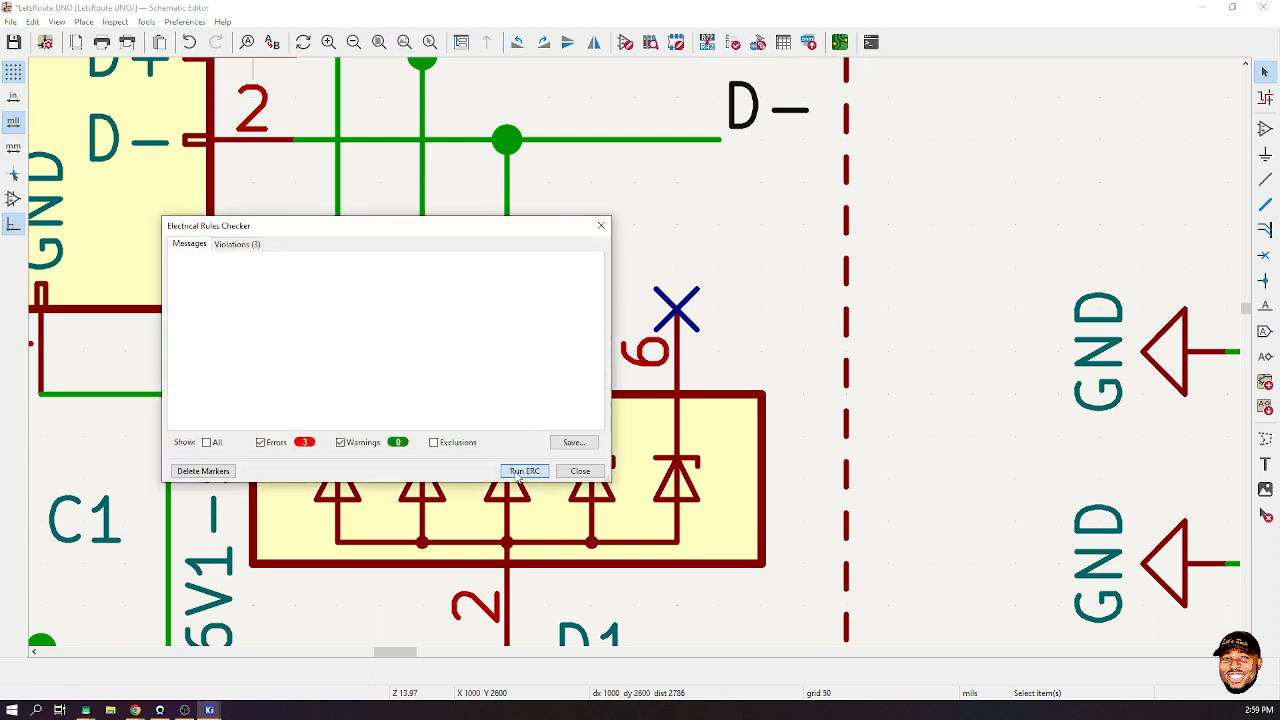
left_click(524, 471)
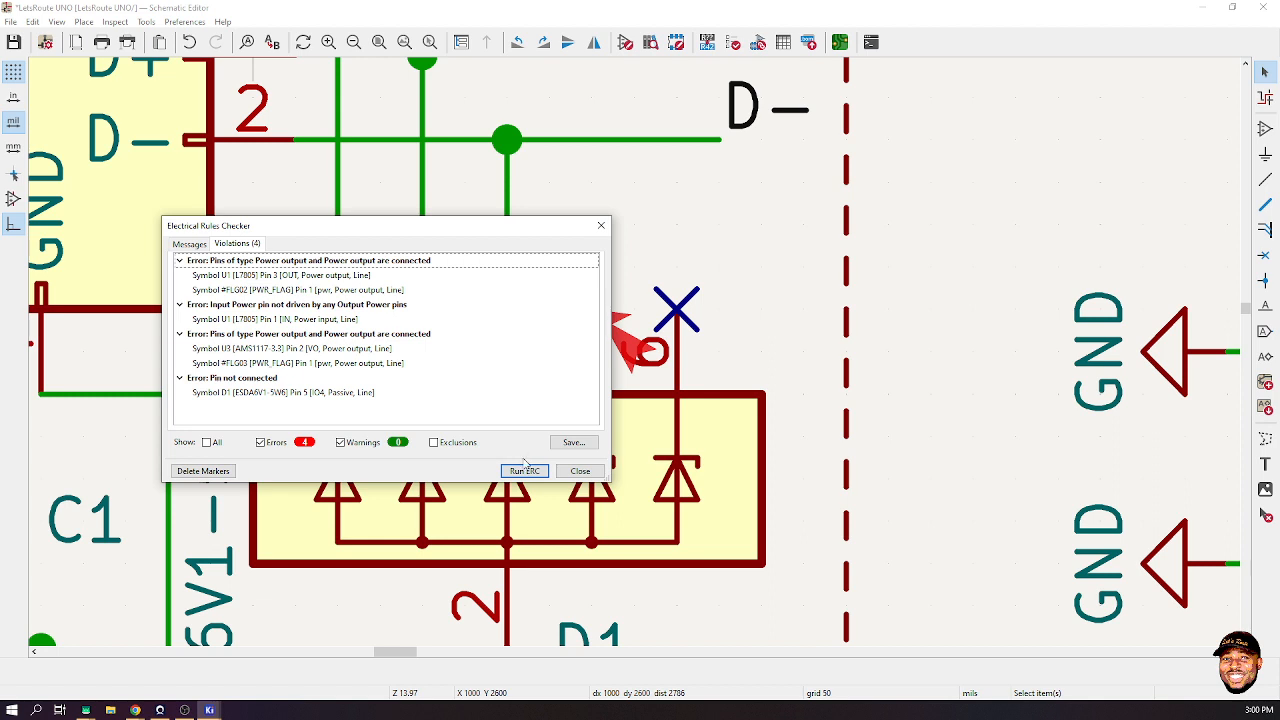
- Put the no-connect flag back on D1 pin 5, save, and rerun ERC to confirm three errors
left_click(580, 471)
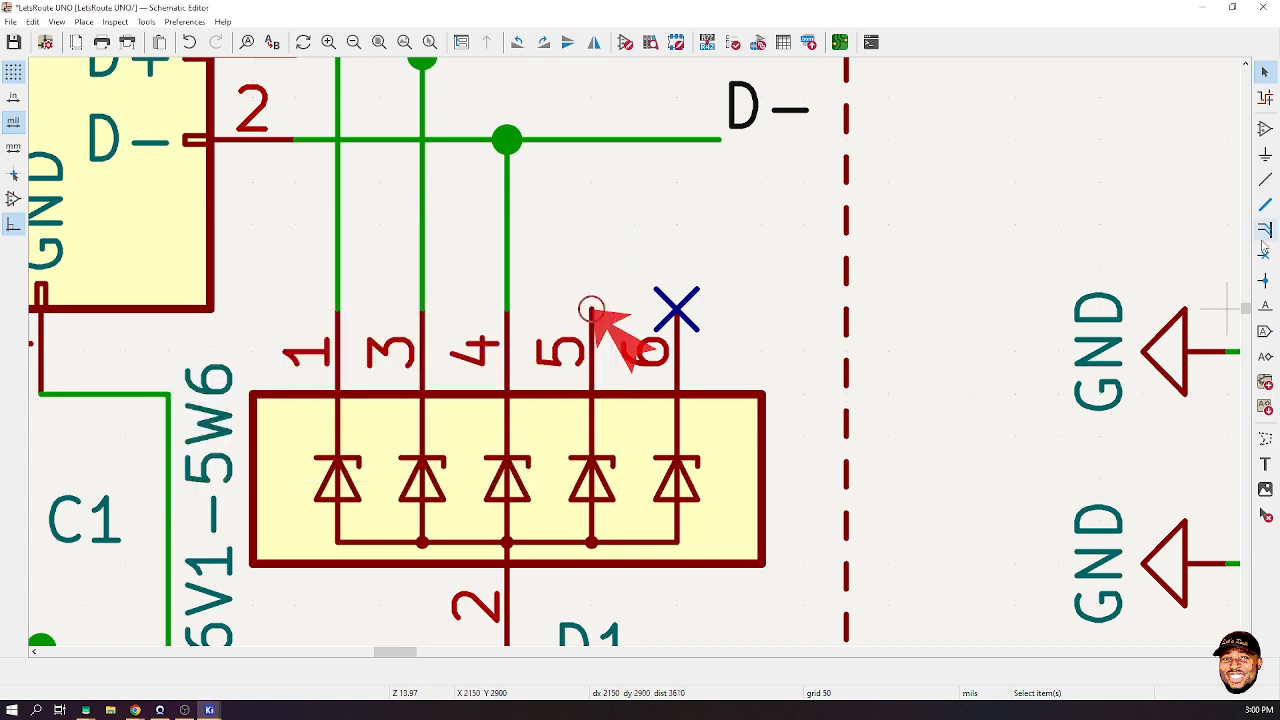
key("q")
left_click(592, 308)
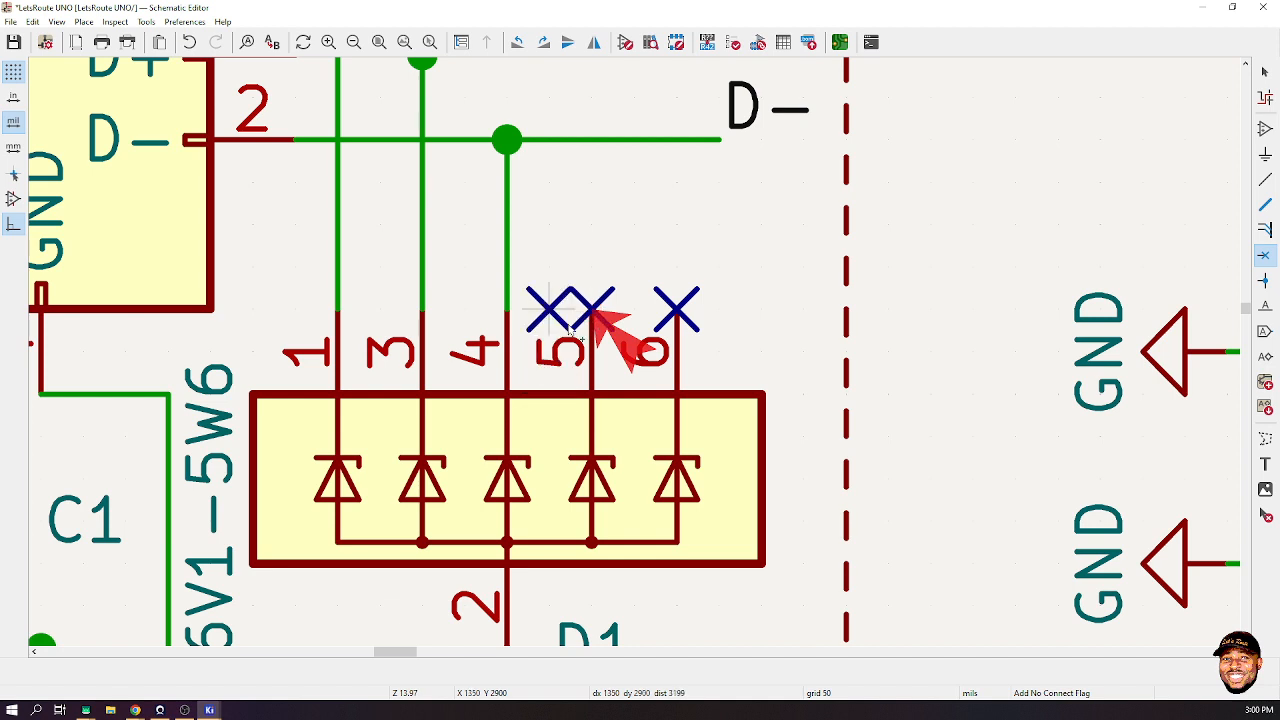
key("Escape")
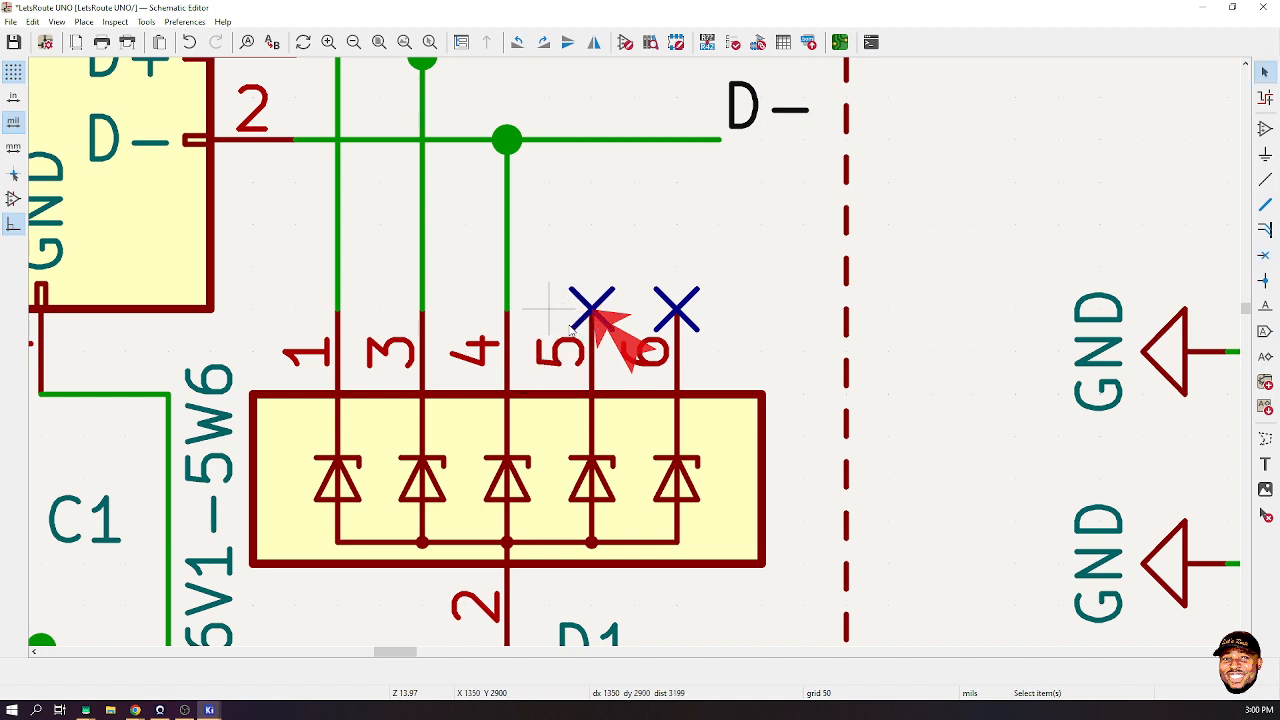
key("ctrl+s")
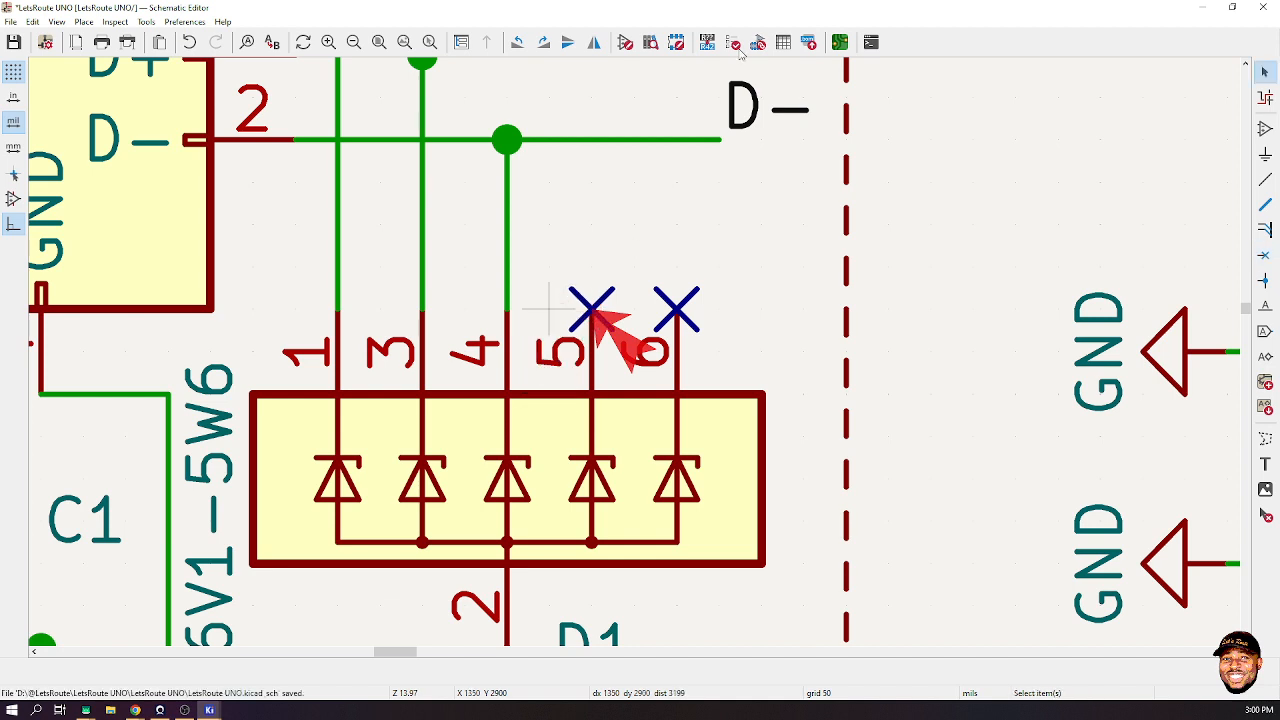
left_click(733, 42)
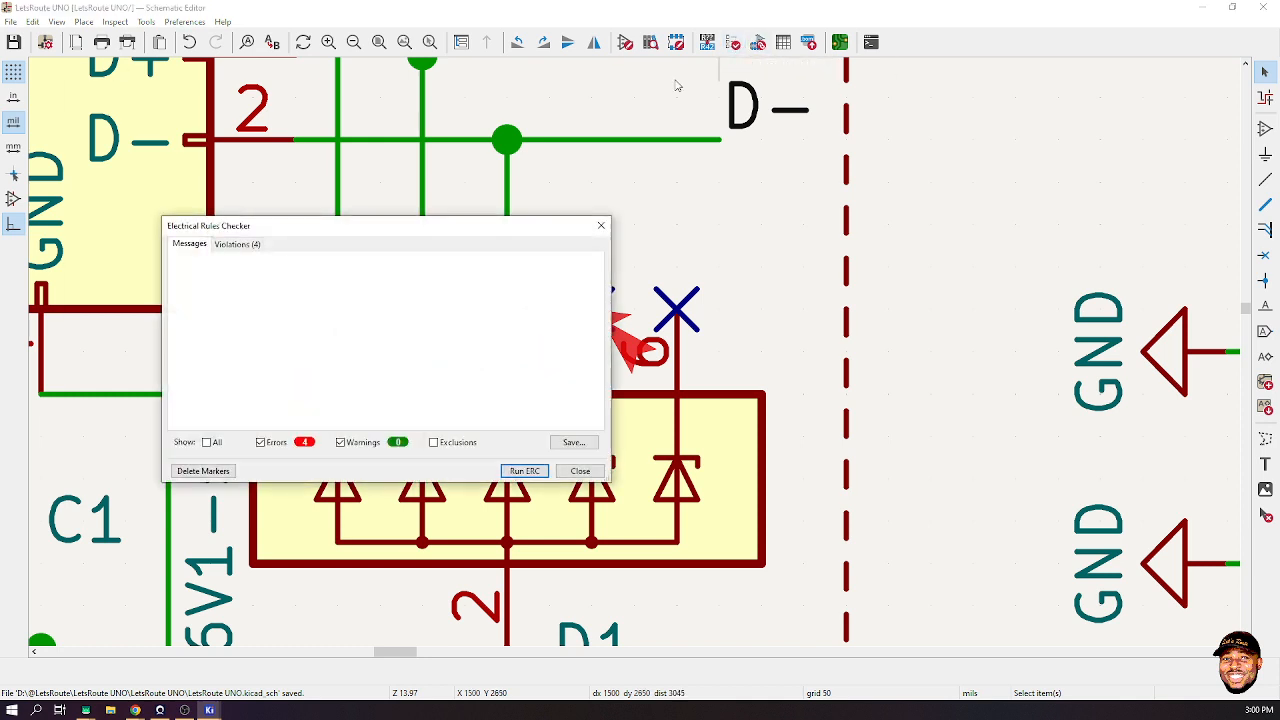
left_click(522, 471)
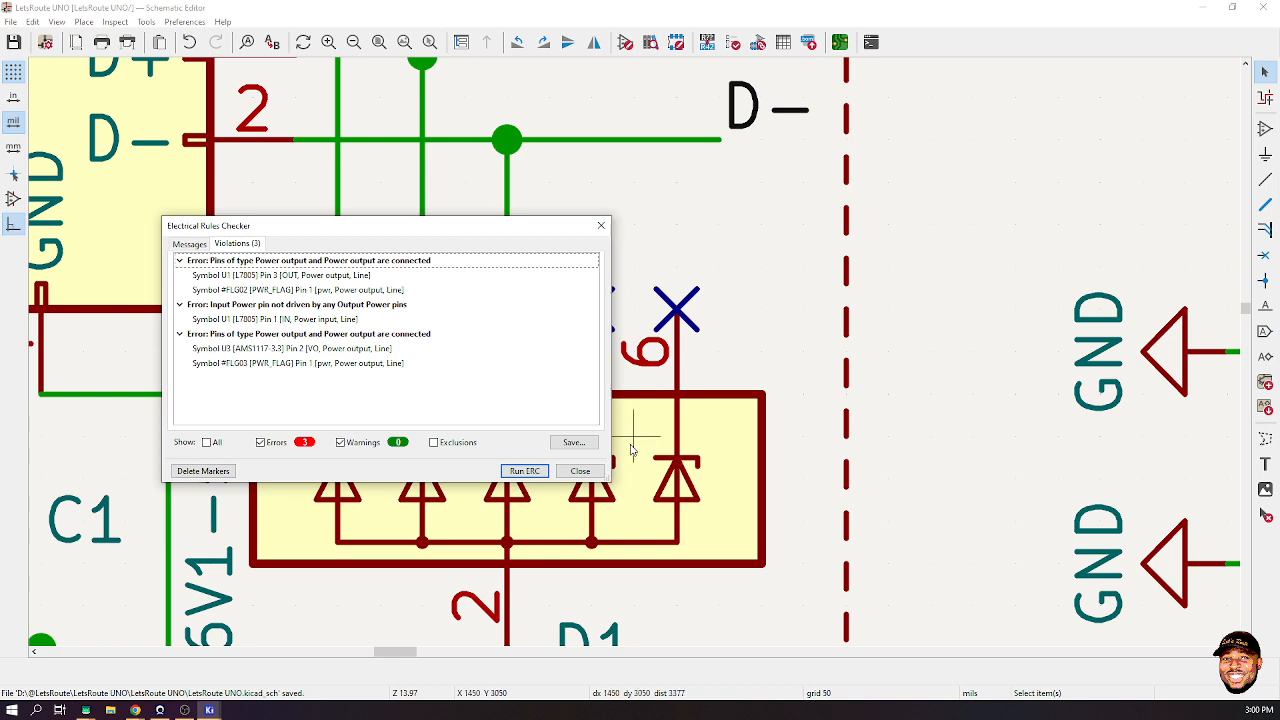
left_click(580, 471)
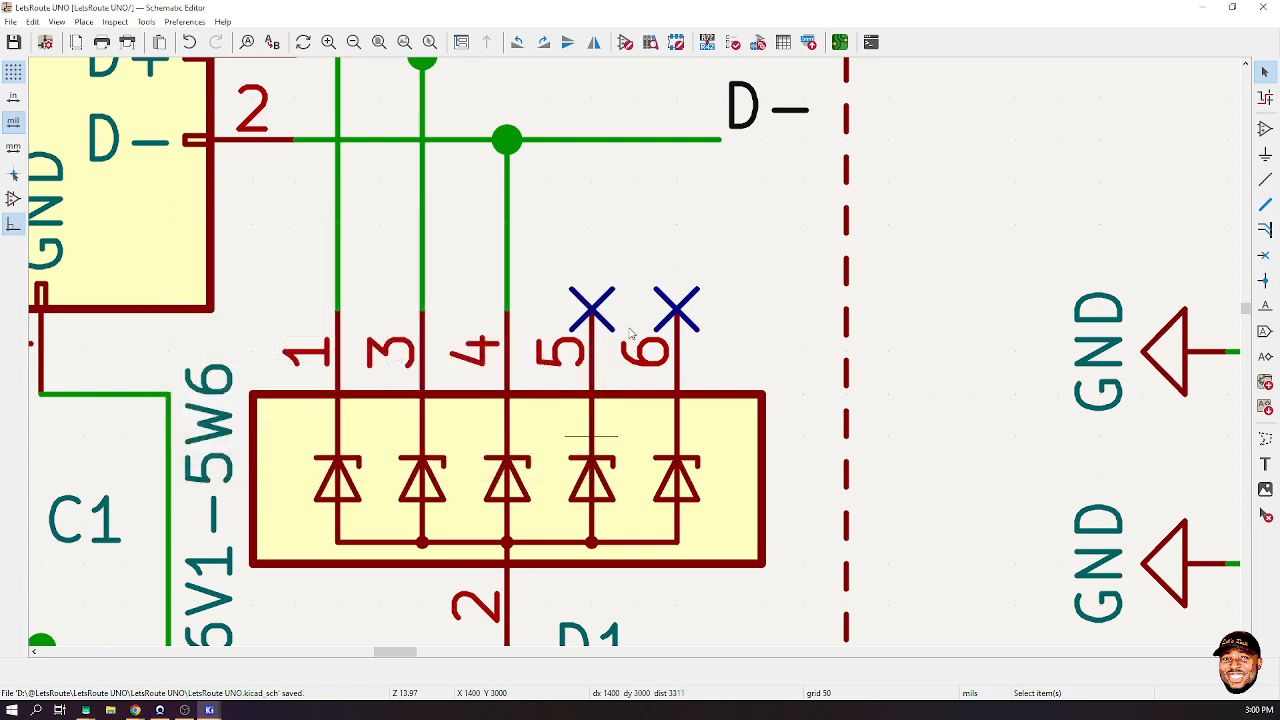
- Zoom out to the full LetsRoute UNO sheet and reopen the electrical rules checker showing 3 errors
scroll(610, 225, "down", 3)
scroll(633, 355, "down", 6)
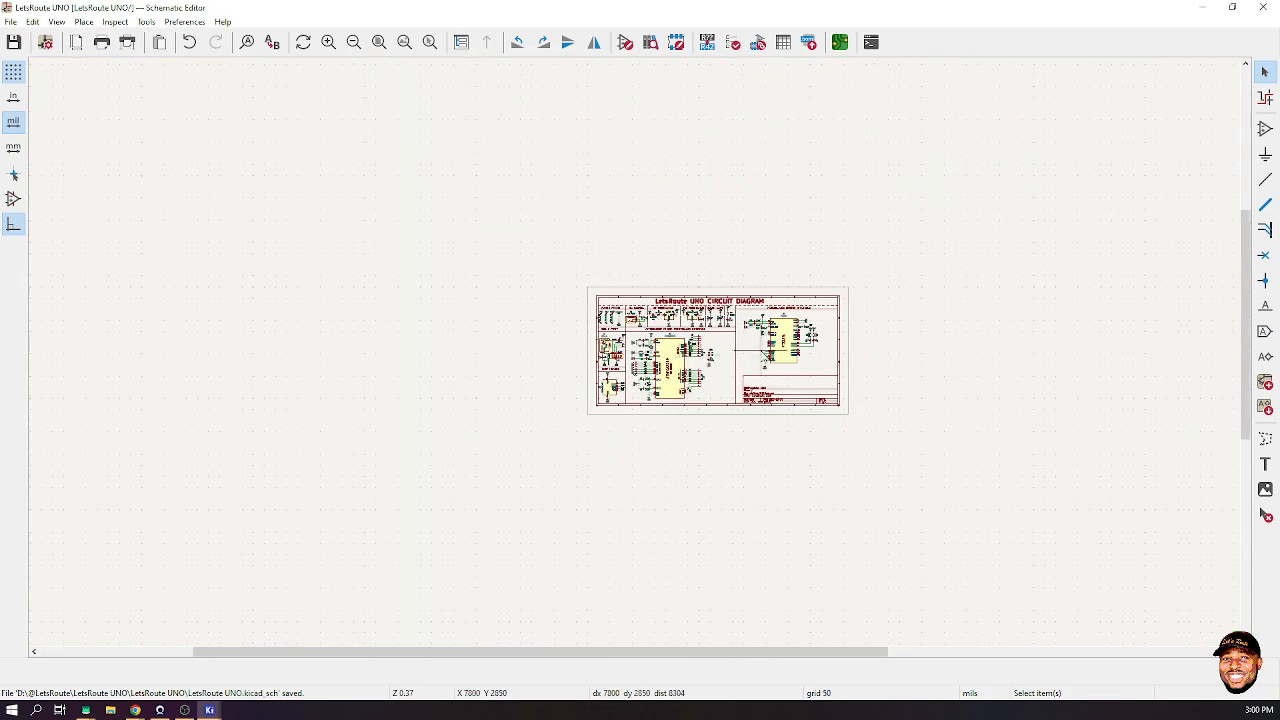
scroll(633, 355, "up", 4)
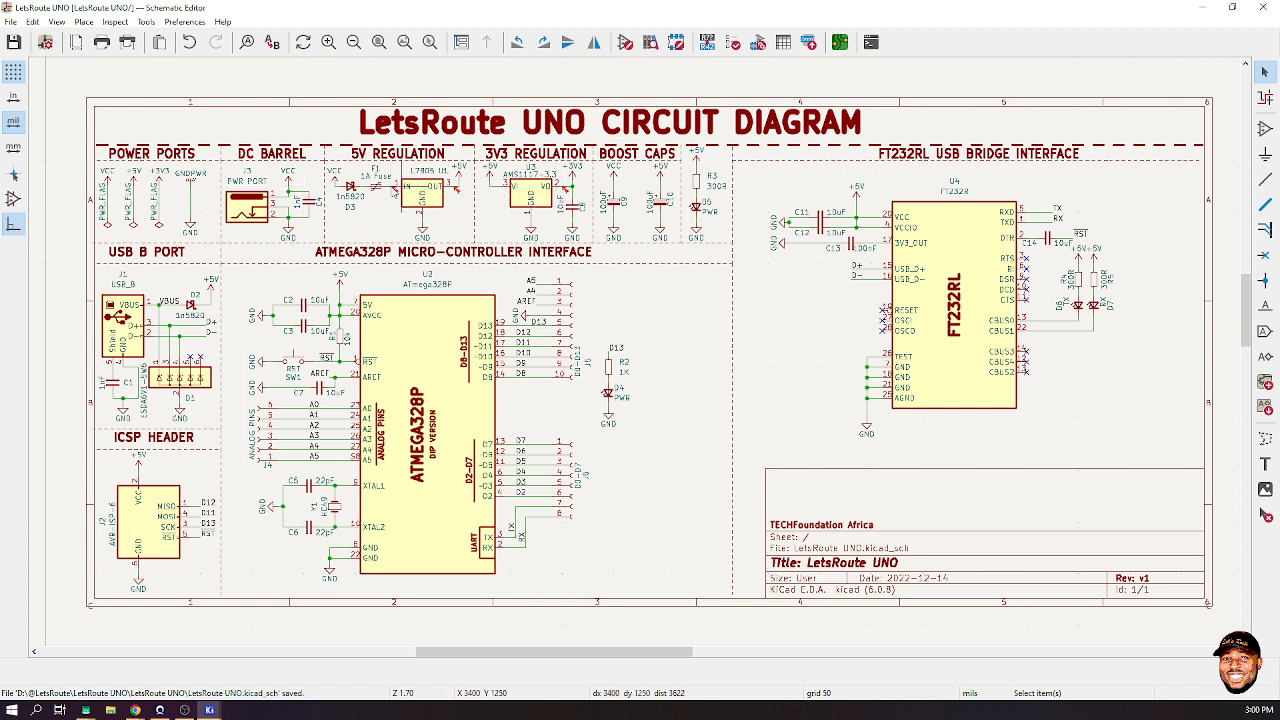
left_click(735, 42)
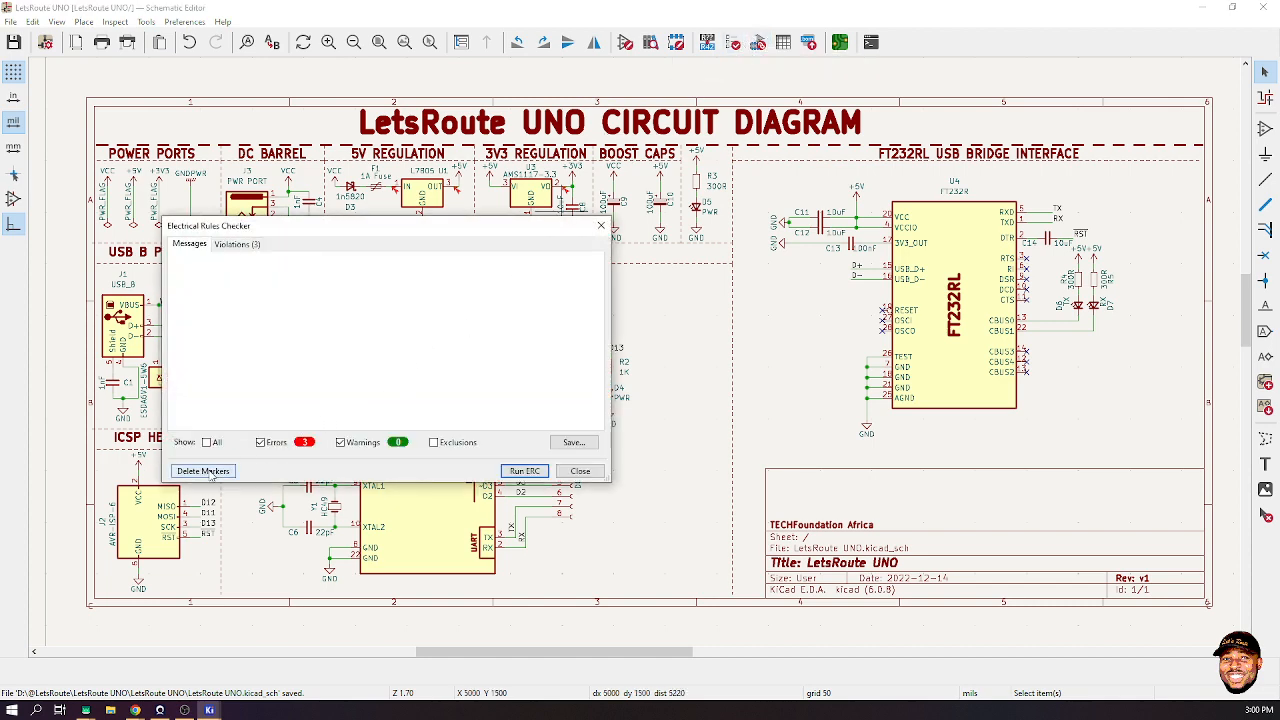
- Close the Electrical Rules Checker reporting 3 errors and 0 warnings
left_click(580, 471)
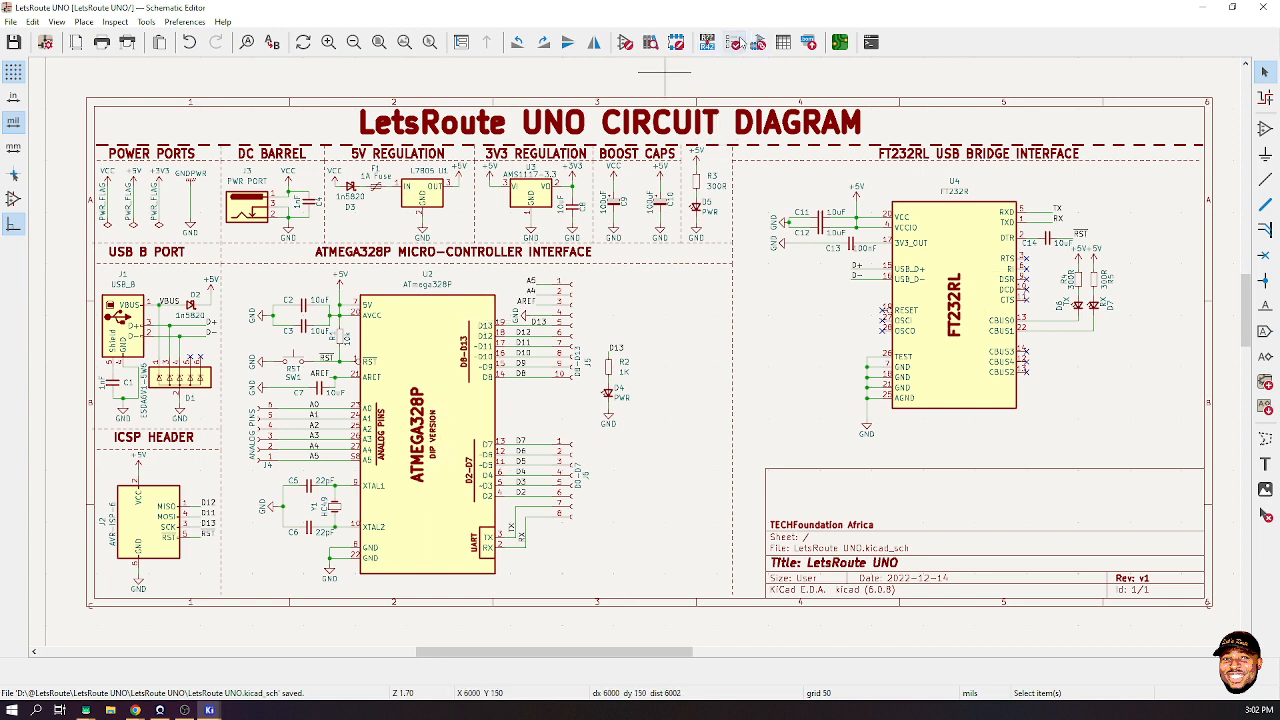
- Launch Assign Footprints, enlarge it to list all 39 symbols, and select D1 to locate it
left_click(760, 46)
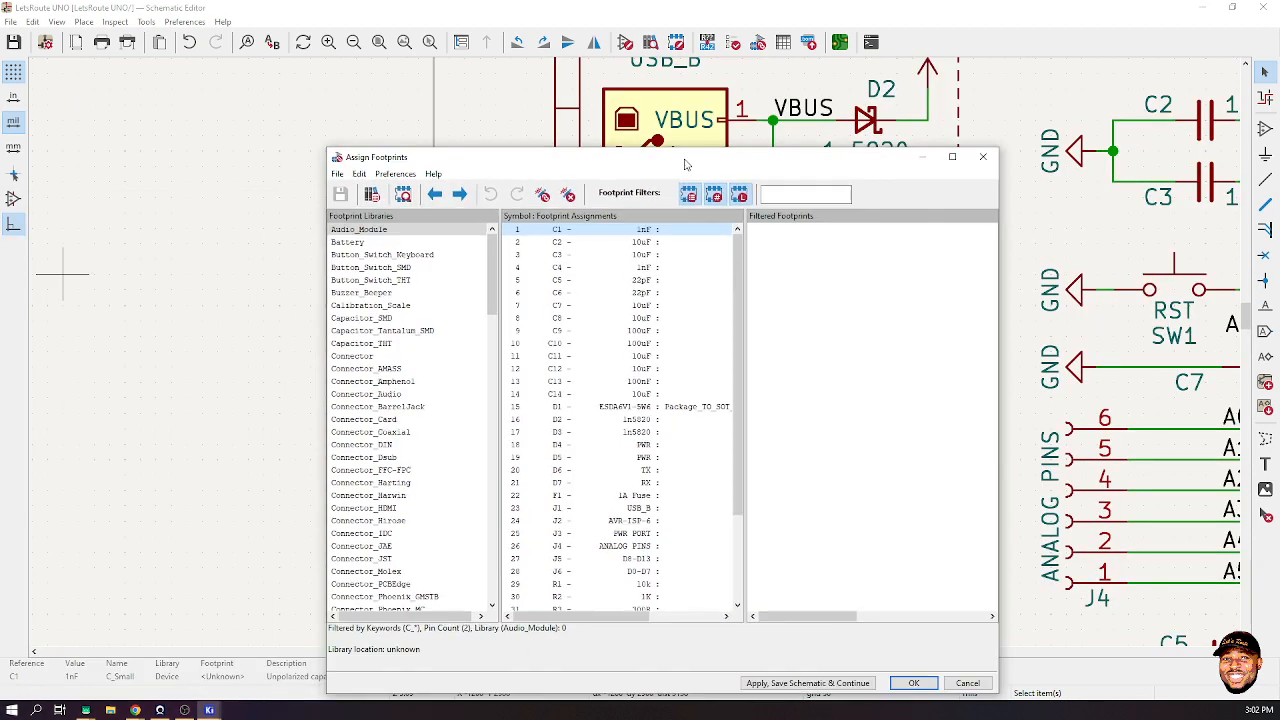
left_click_drag(685, 163, 710, 84)
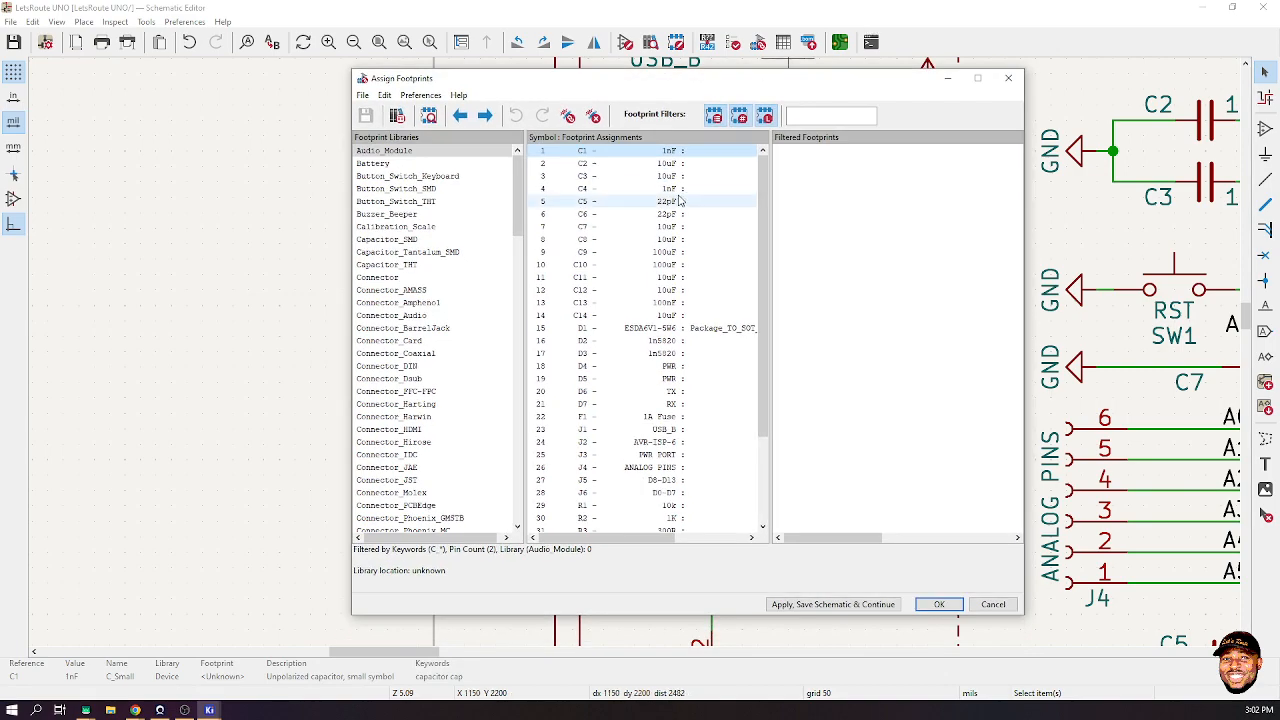
left_click_drag(687, 86, 339, 22)
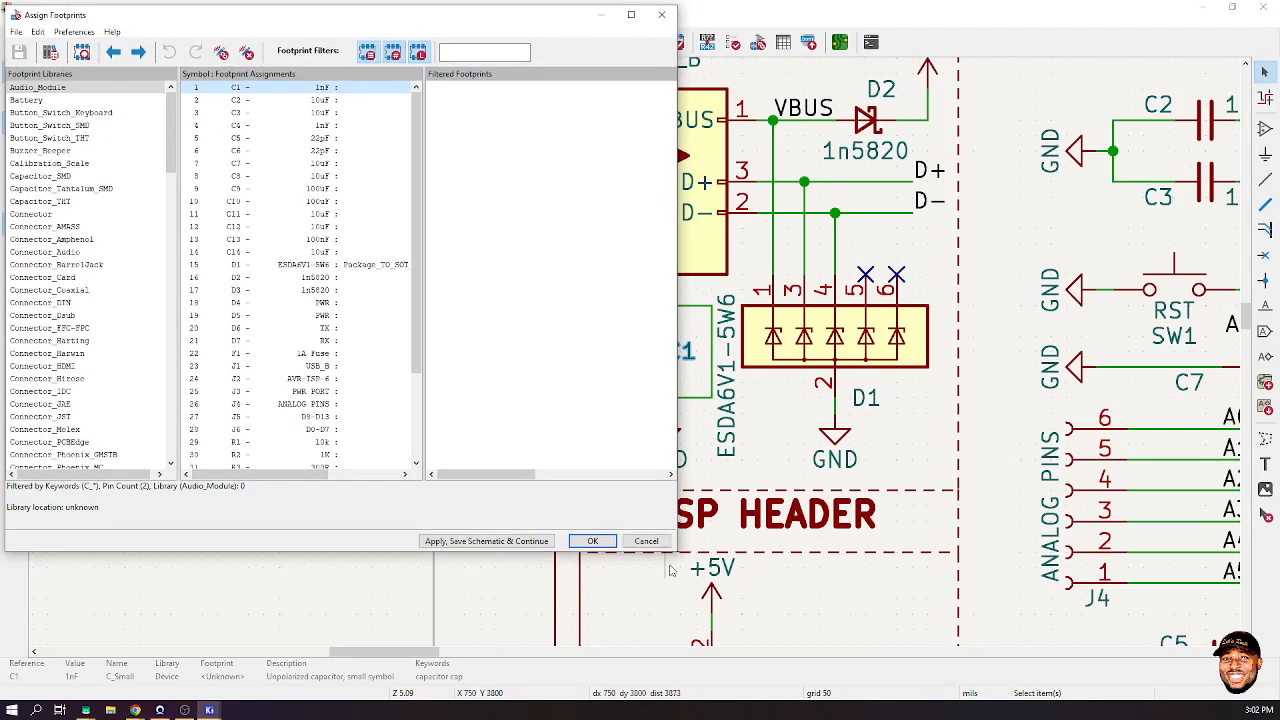
left_click_drag(677, 551, 751, 706)
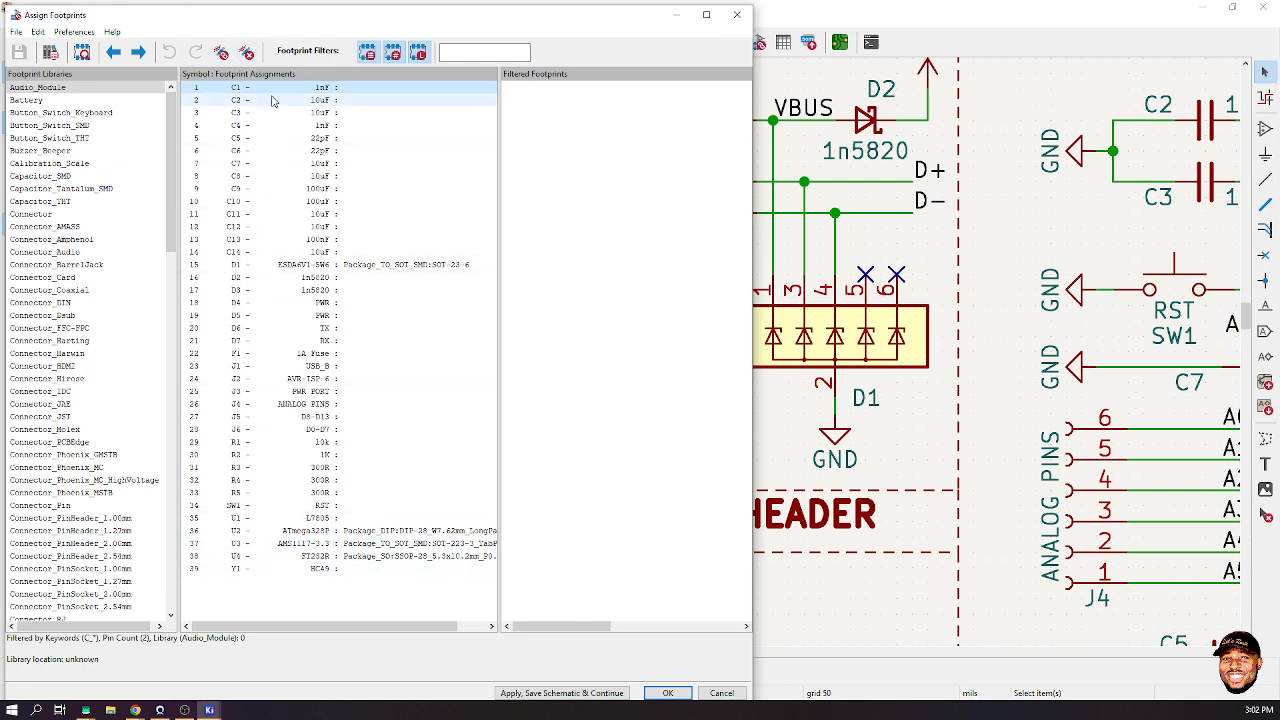
left_click(405, 268)
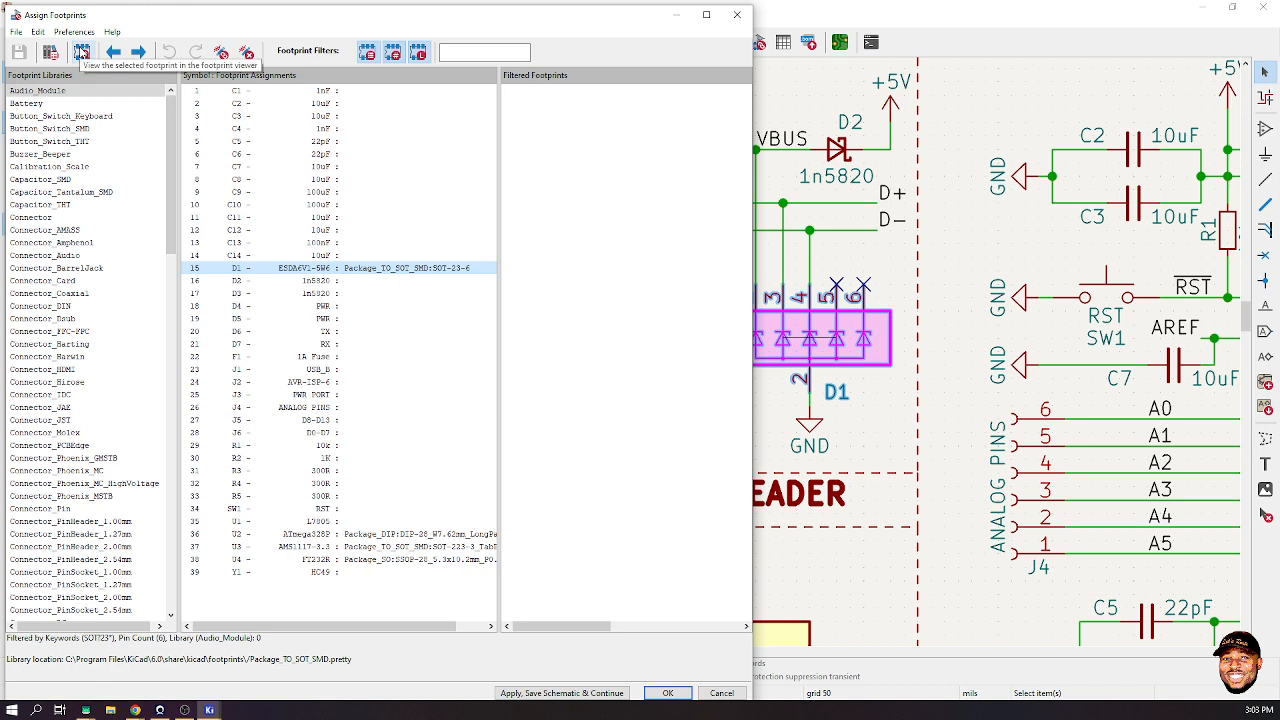
- Preview D1's SOT-23-6 footprint beside the assignment list and open its 3D view
left_click(81, 52)
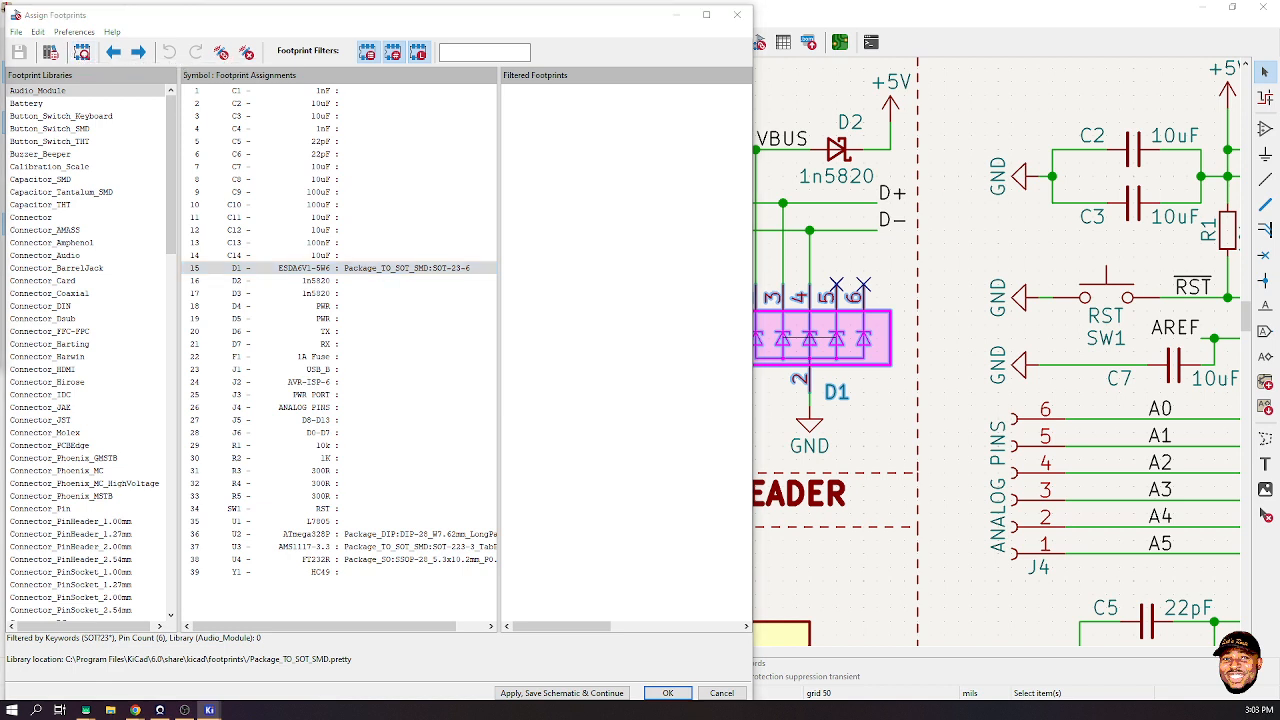
left_click_drag(780, 178, 1132, 19)
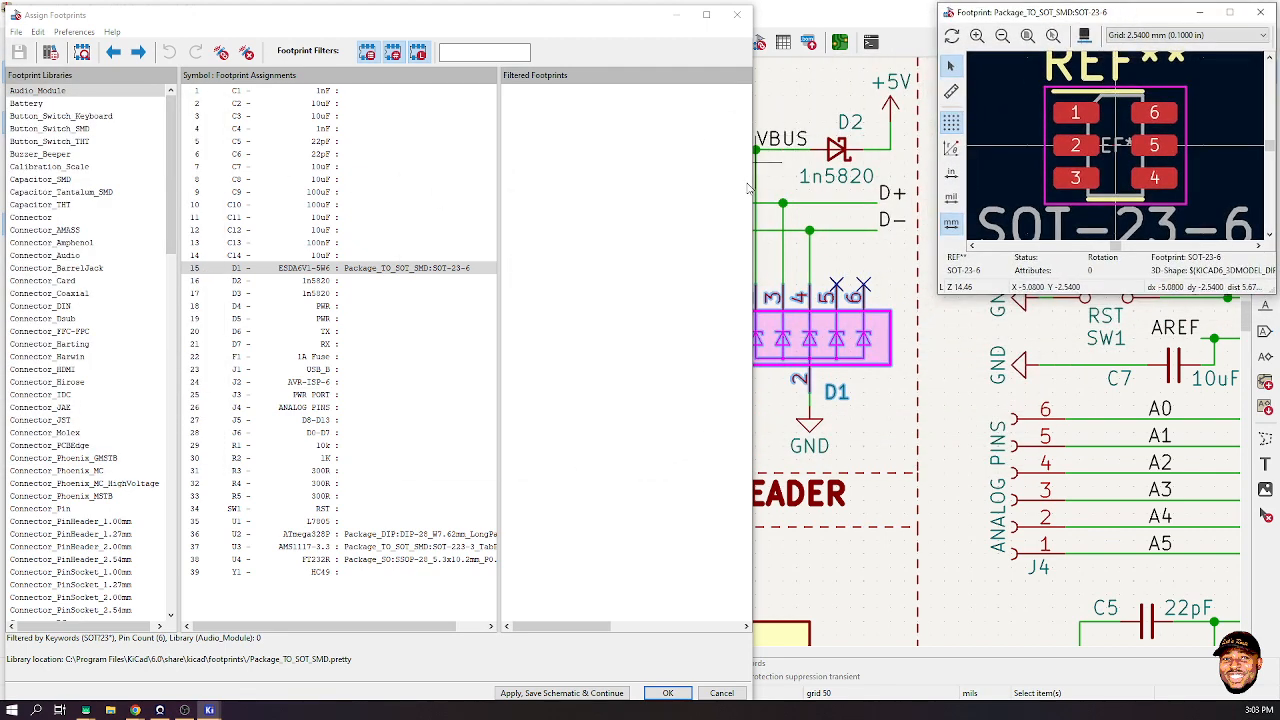
left_click_drag(752, 188, 937, 189)
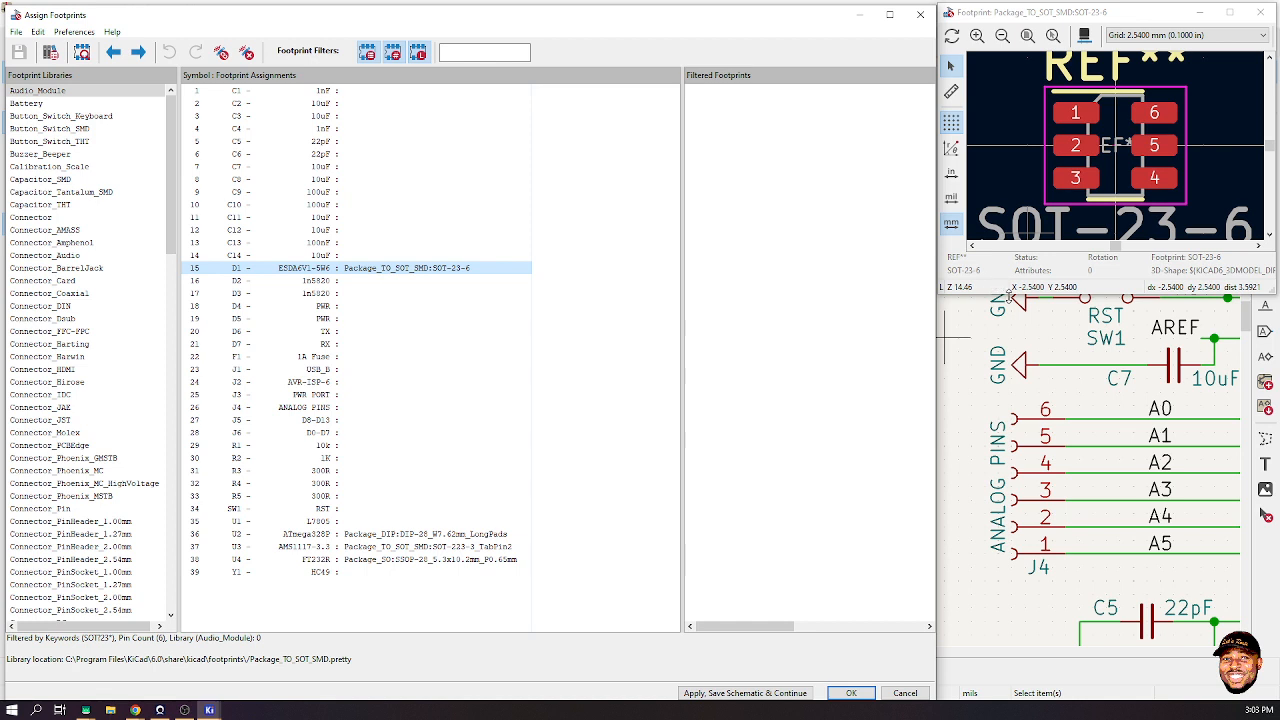
left_click_drag(1008, 293, 1012, 394)
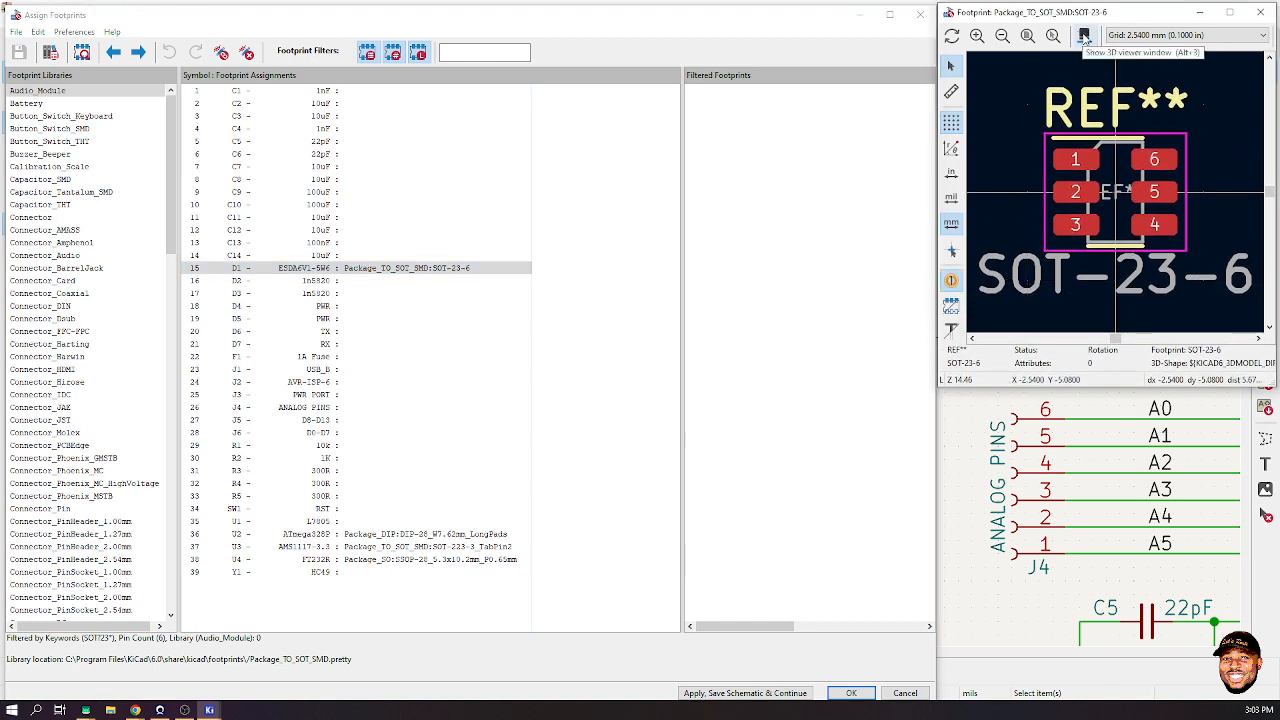
left_click(1084, 36)
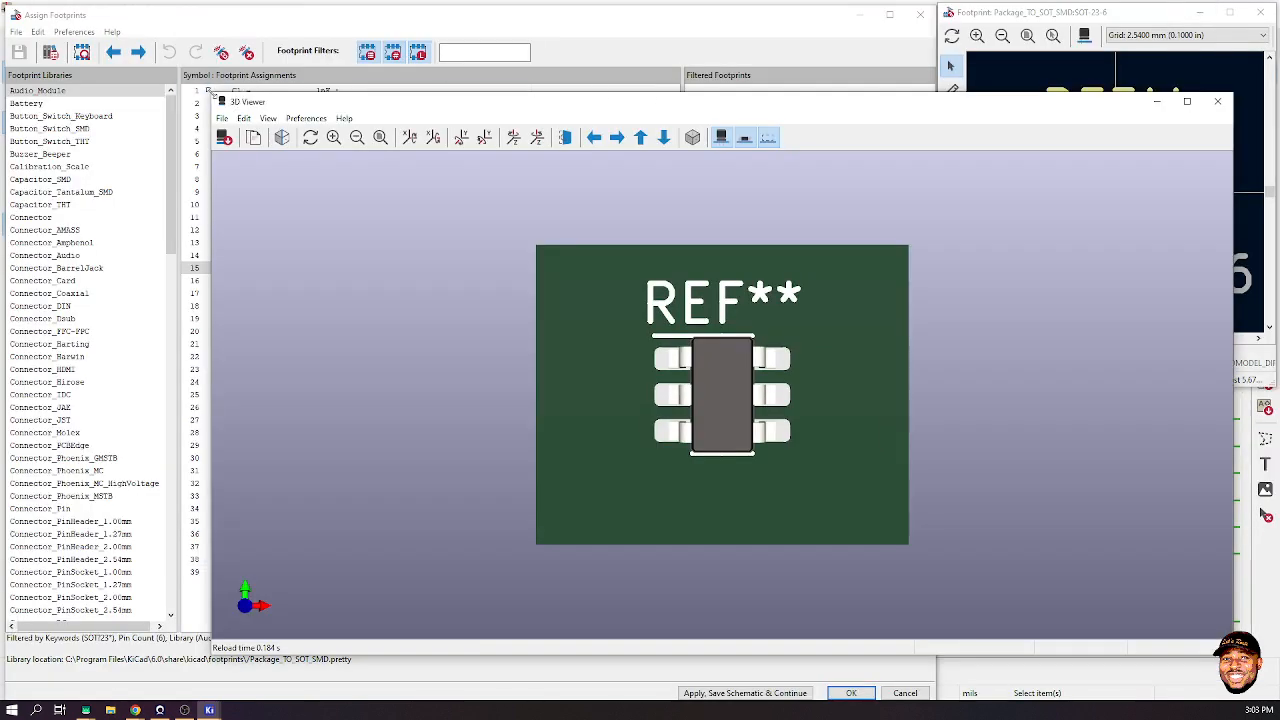
- Maximize the 3D Viewer and orbit the SOT-23-6 board through several angles
left_click_drag(211, 93, 1023, 398)
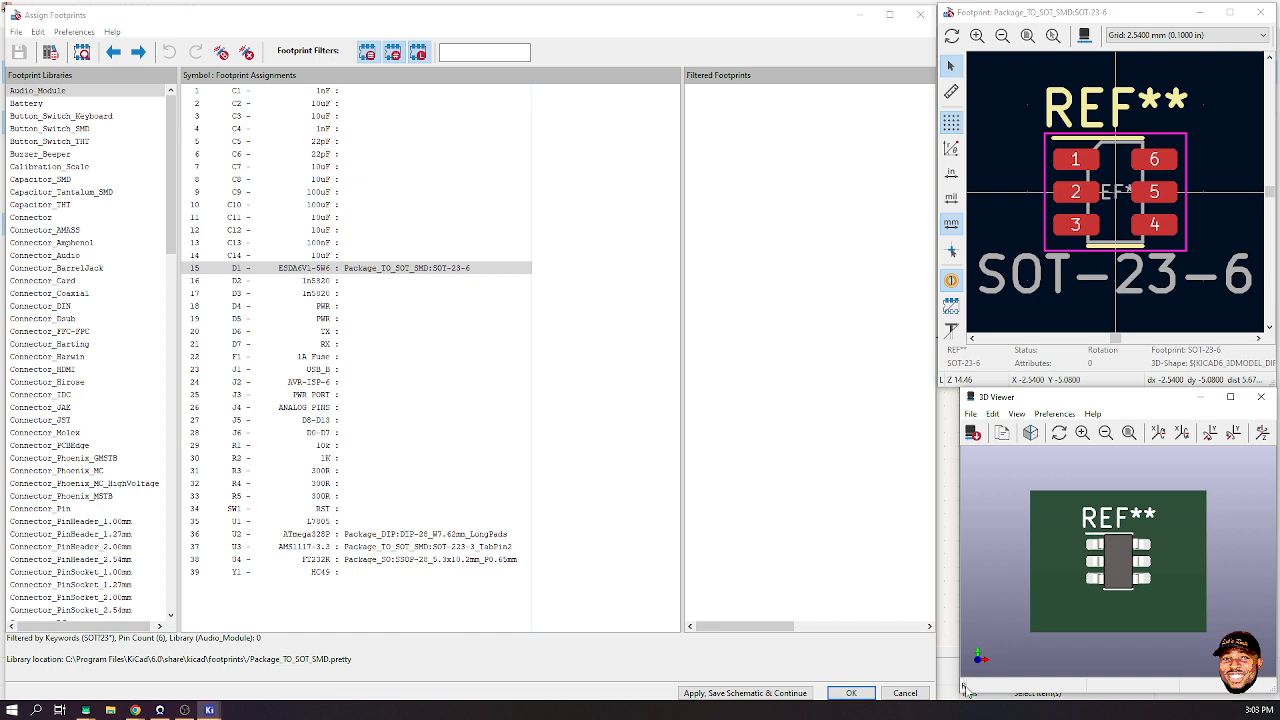
left_click_drag(963, 688, 937, 702)
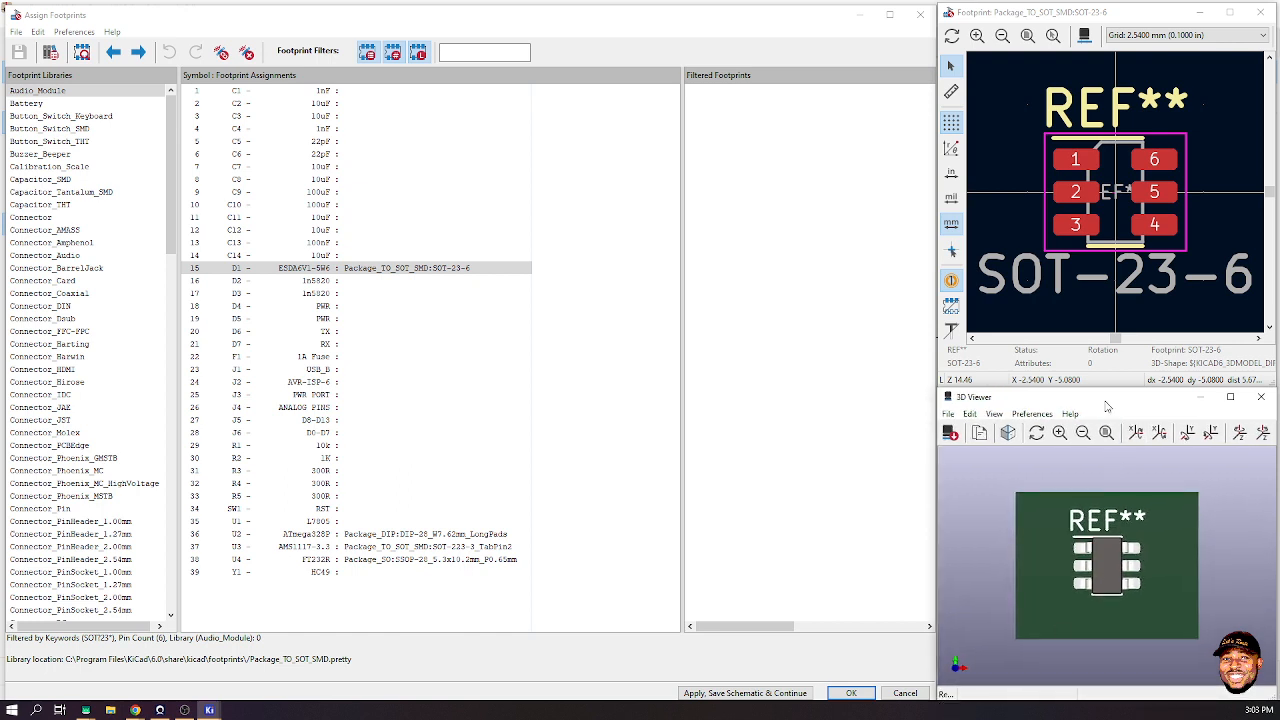
left_click_drag(1101, 404, 723, 299)
double_click(723, 299)
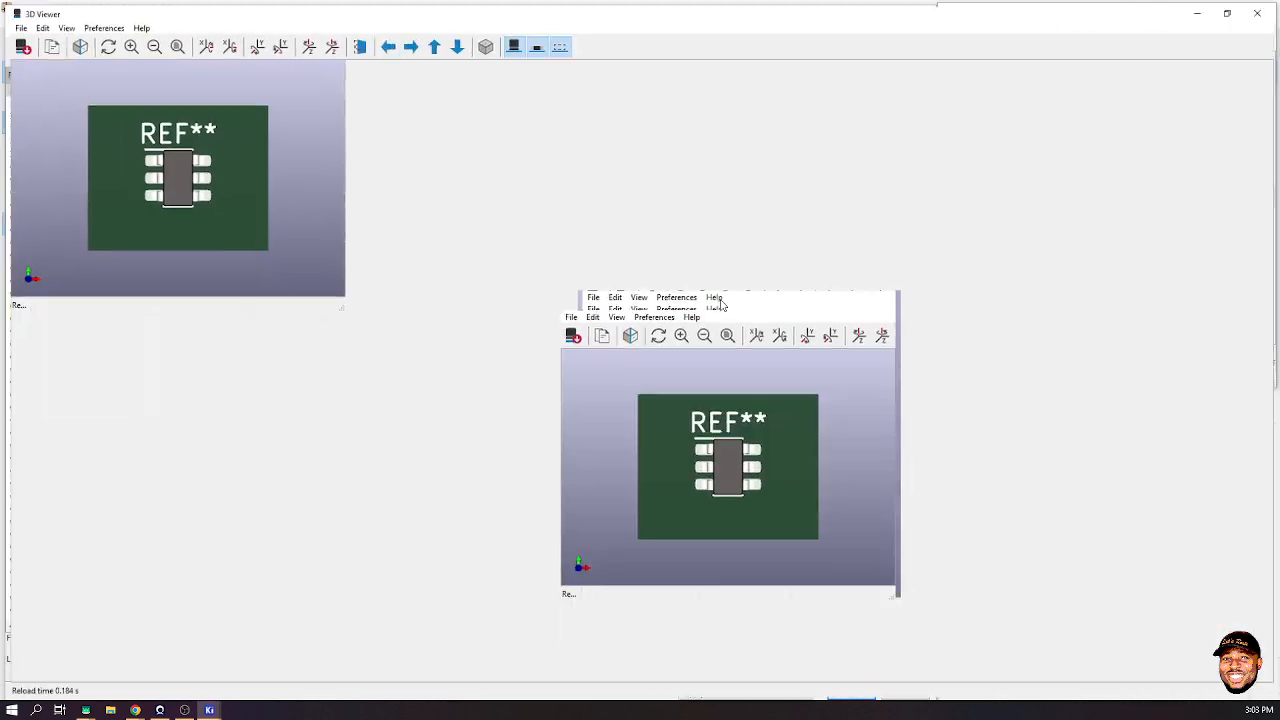
left_click_drag(704, 481, 486, 209)
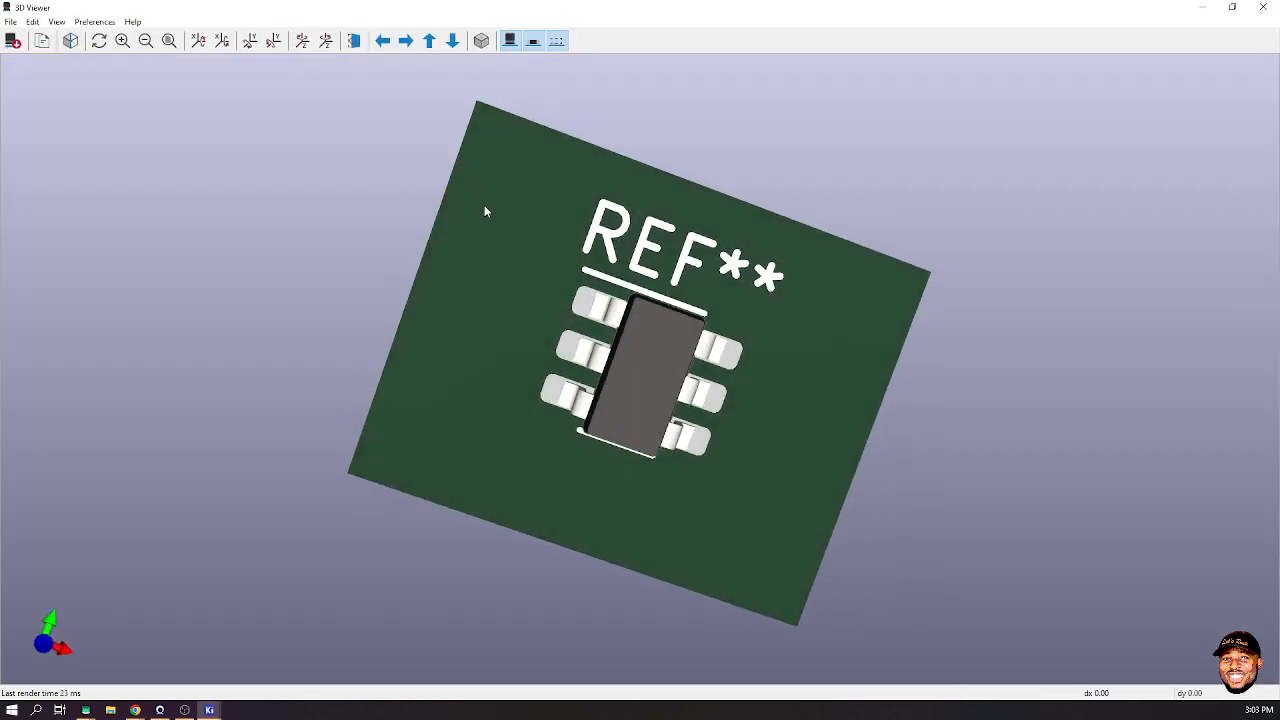
left_click_drag(726, 389, 649, 282)
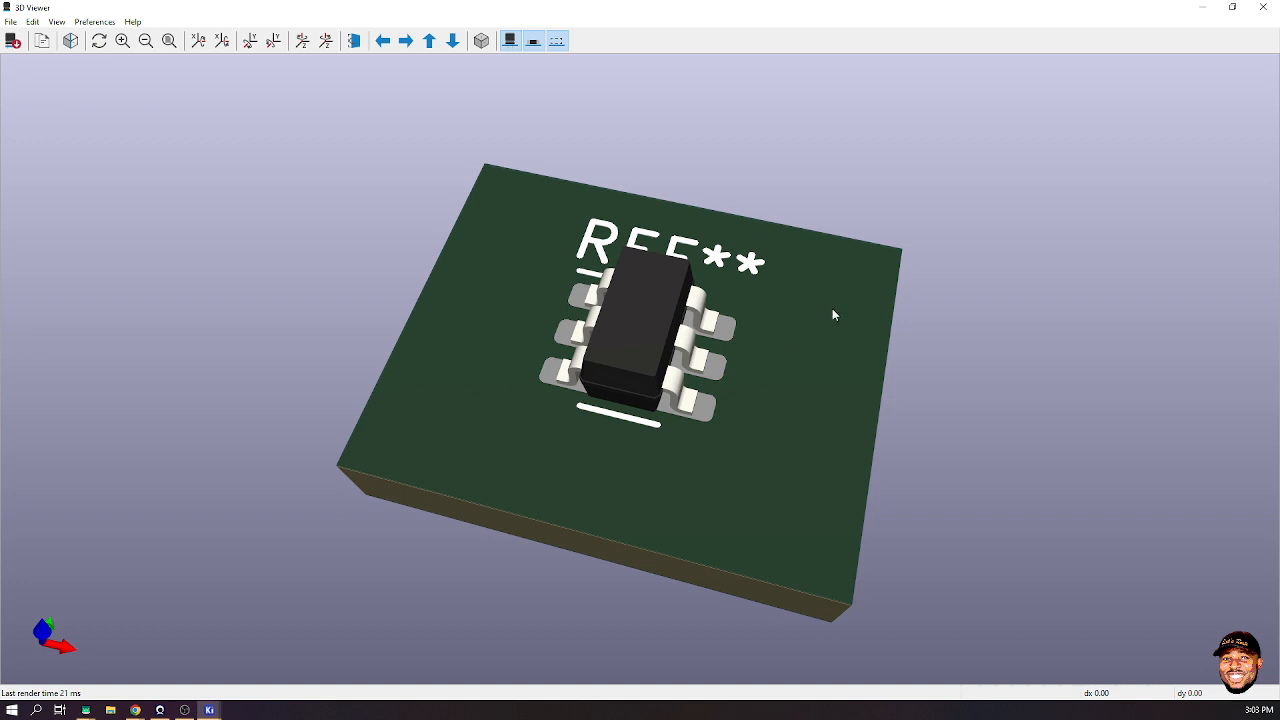
left_click_drag(832, 308, 831, 238)
left_click_drag(444, 430, 562, 470)
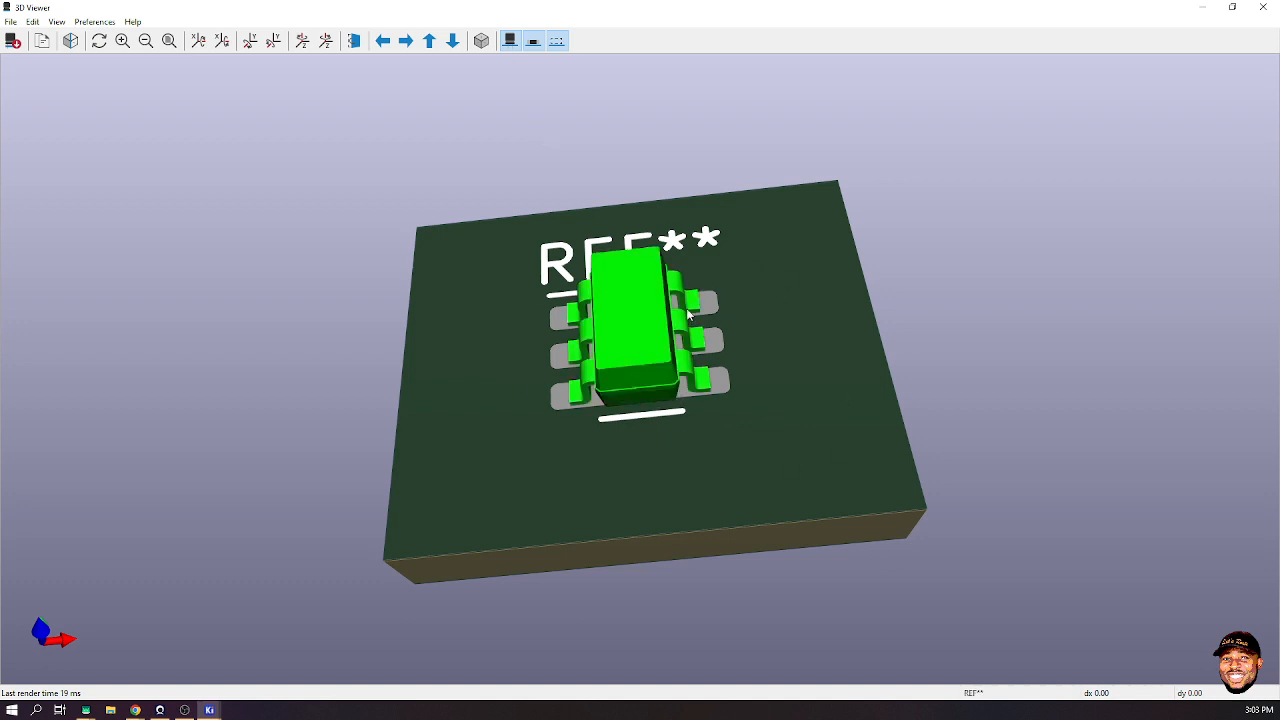
left_click_drag(914, 334, 918, 448)
left_click_drag(826, 330, 777, 509)
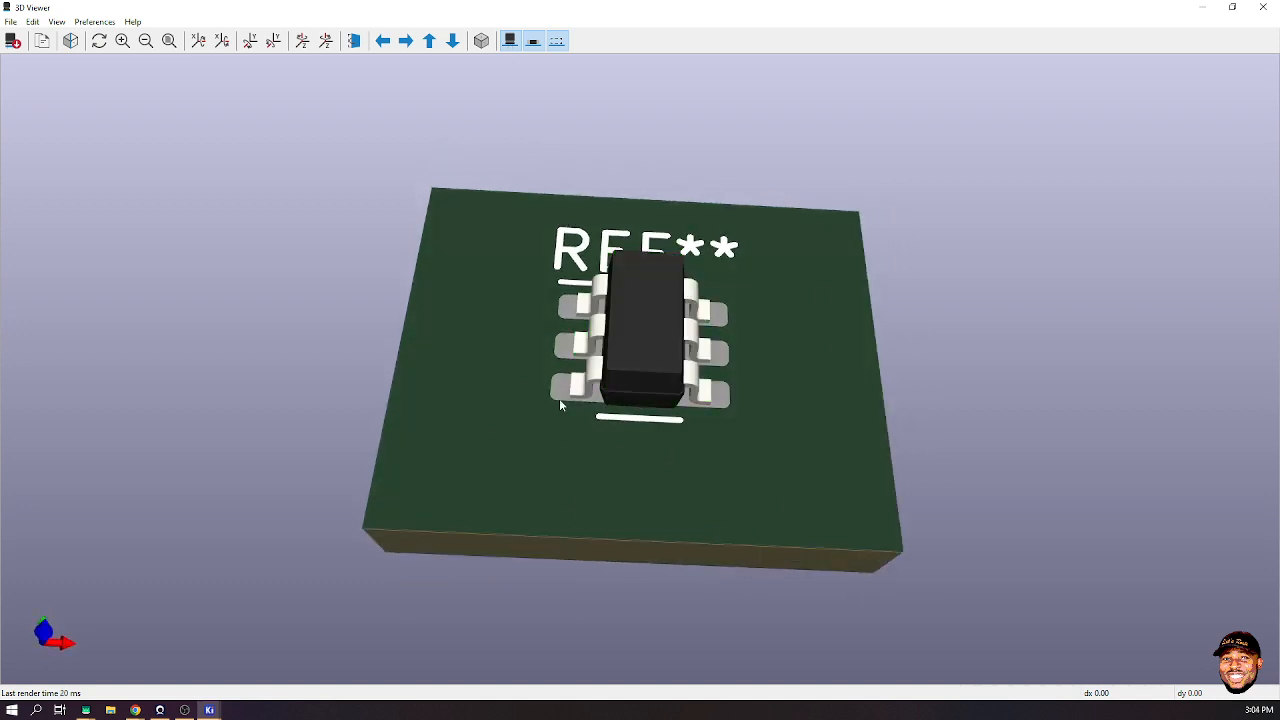
- Hide the SMD and other 3D model categories, then show them again
left_click(533, 41)
left_click(557, 41)
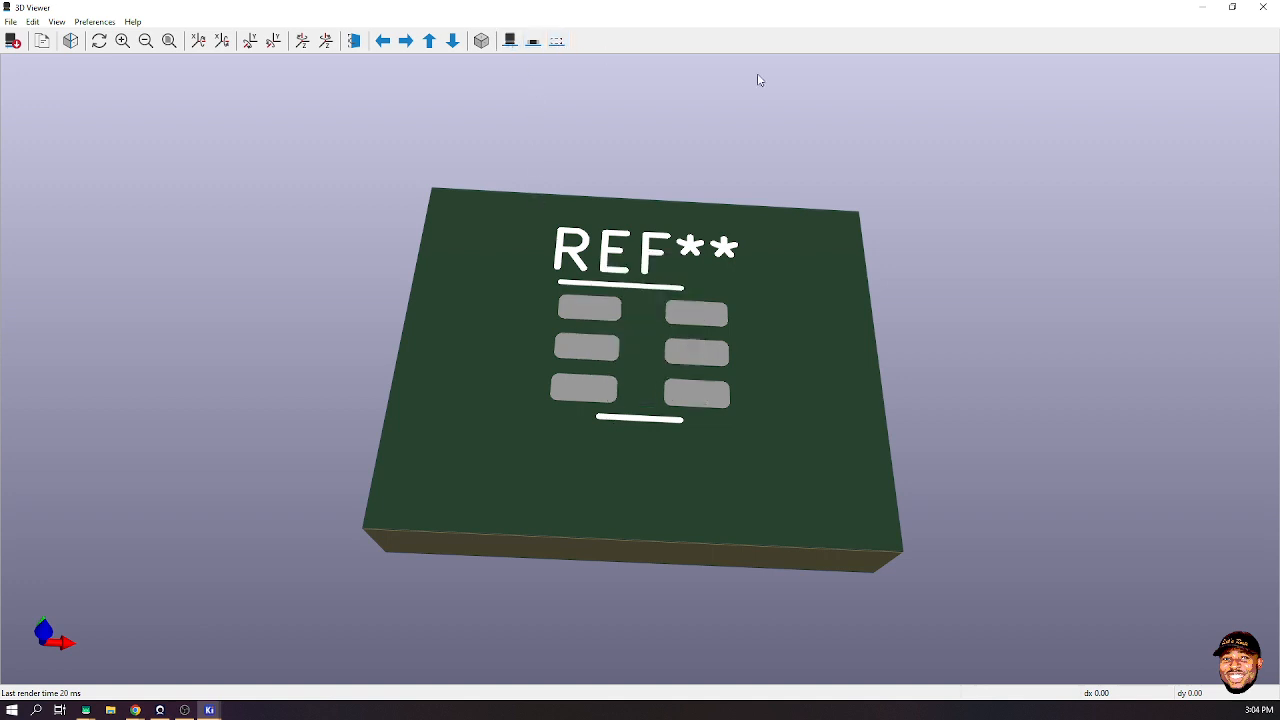
left_click(557, 41)
left_click(531, 43)
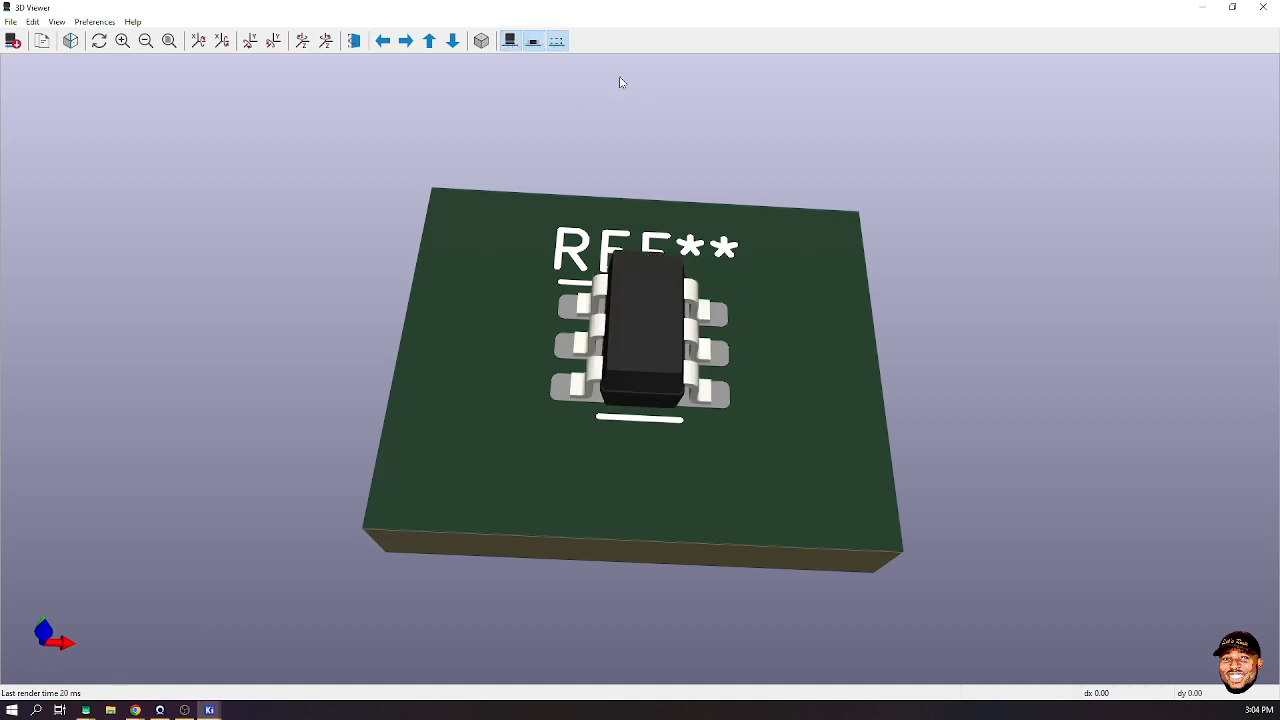
left_click(510, 42)
left_click(533, 41)
- Toggle between orthographic and perspective projection, then restore the 3D Viewer to a smaller window
left_click_drag(800, 404, 831, 349)
left_click_drag(575, 493, 1023, 430)
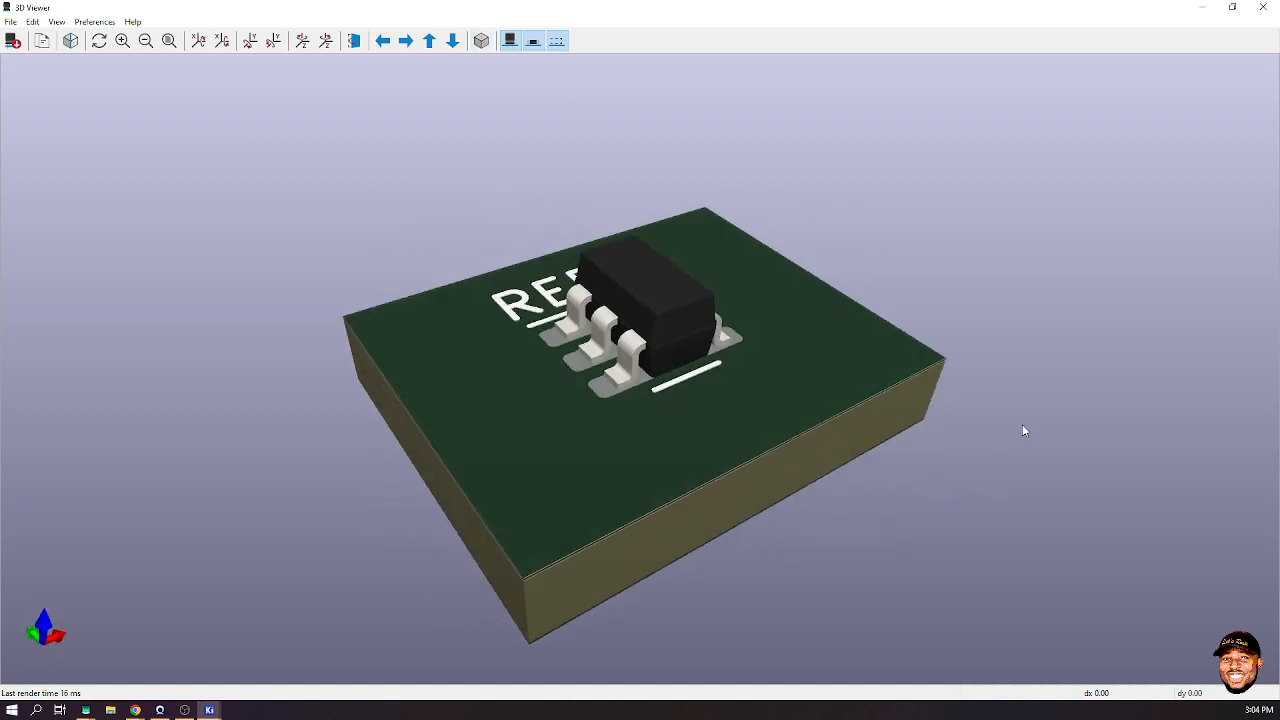
left_click_drag(541, 515, 529, 531)
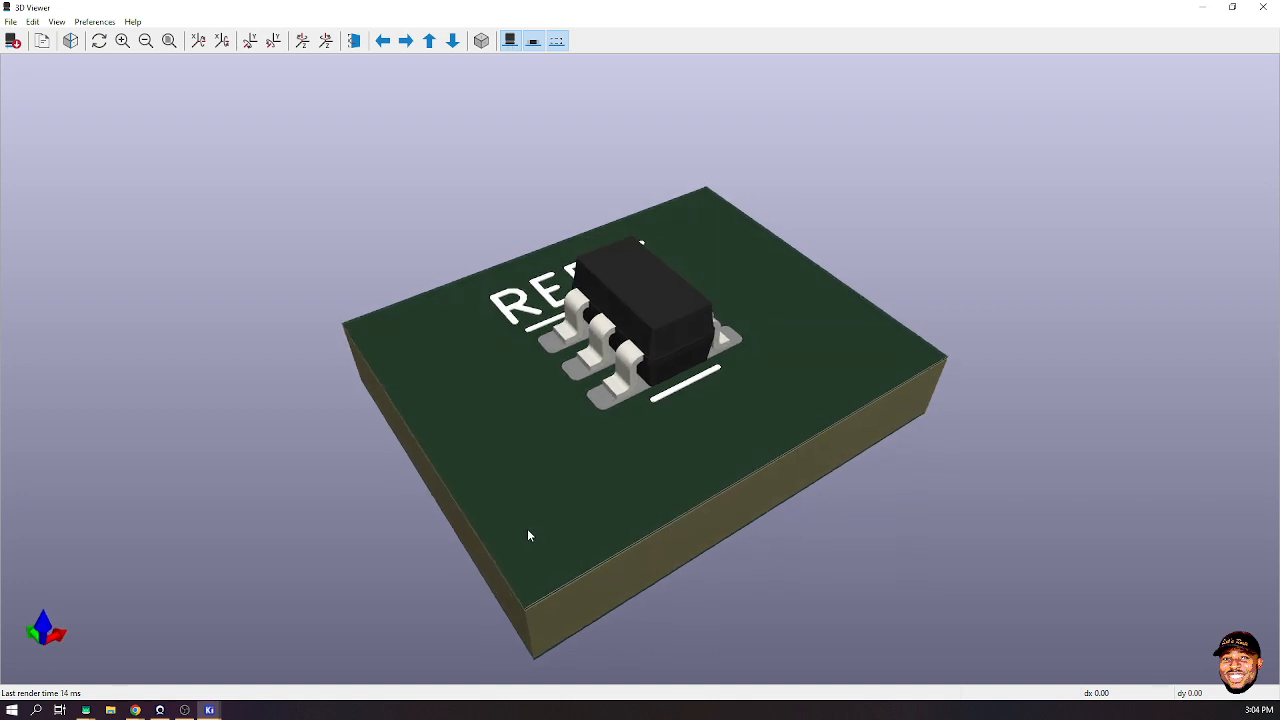
left_click(487, 48)
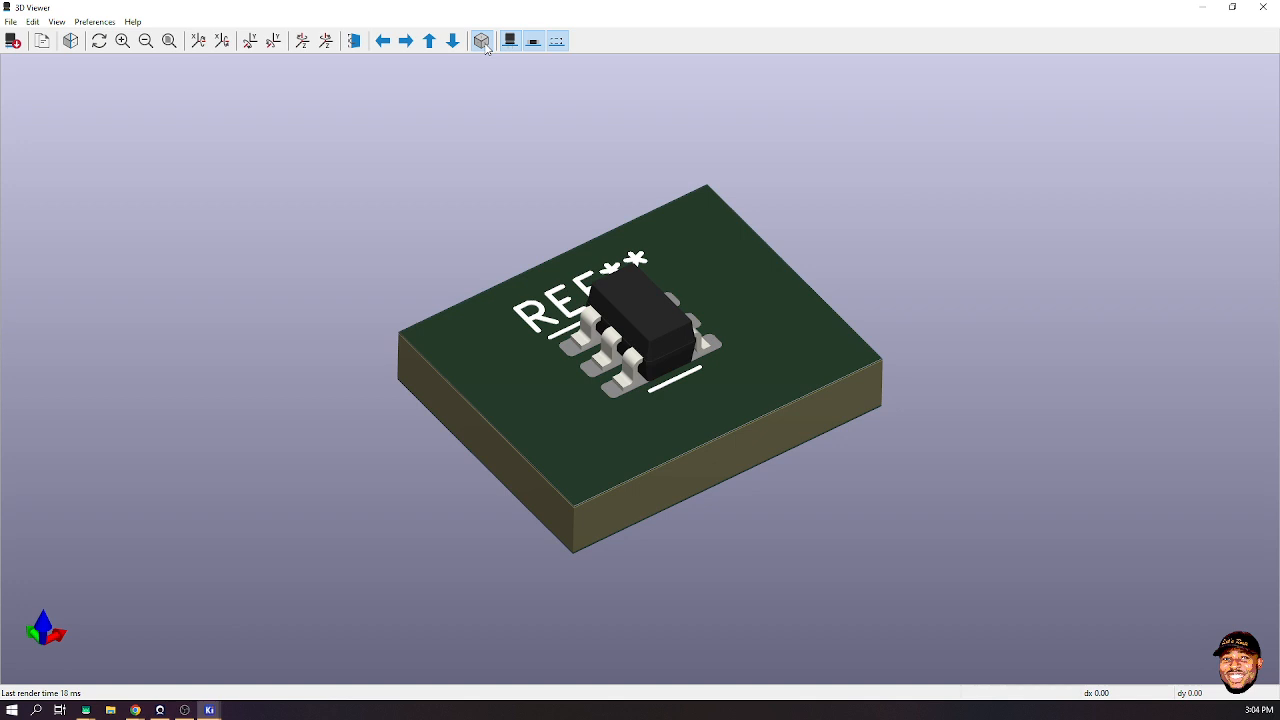
left_click(487, 48)
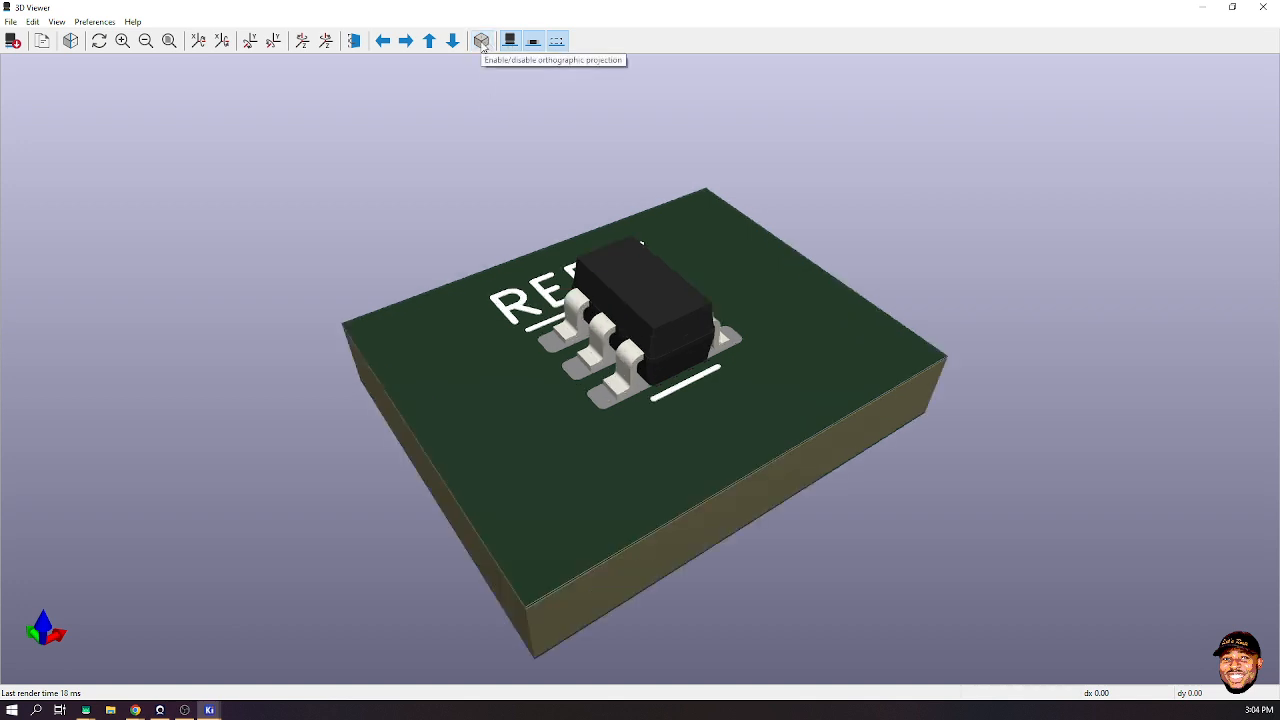
left_click(483, 47)
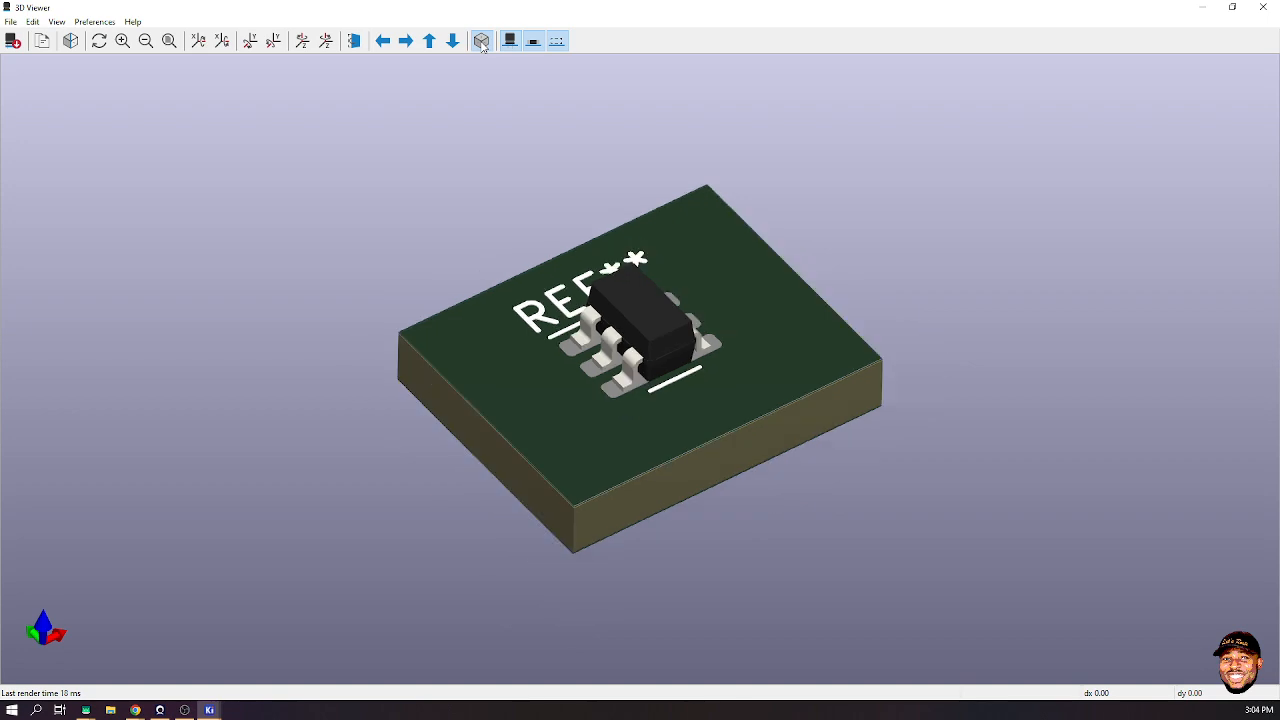
left_click(481, 44)
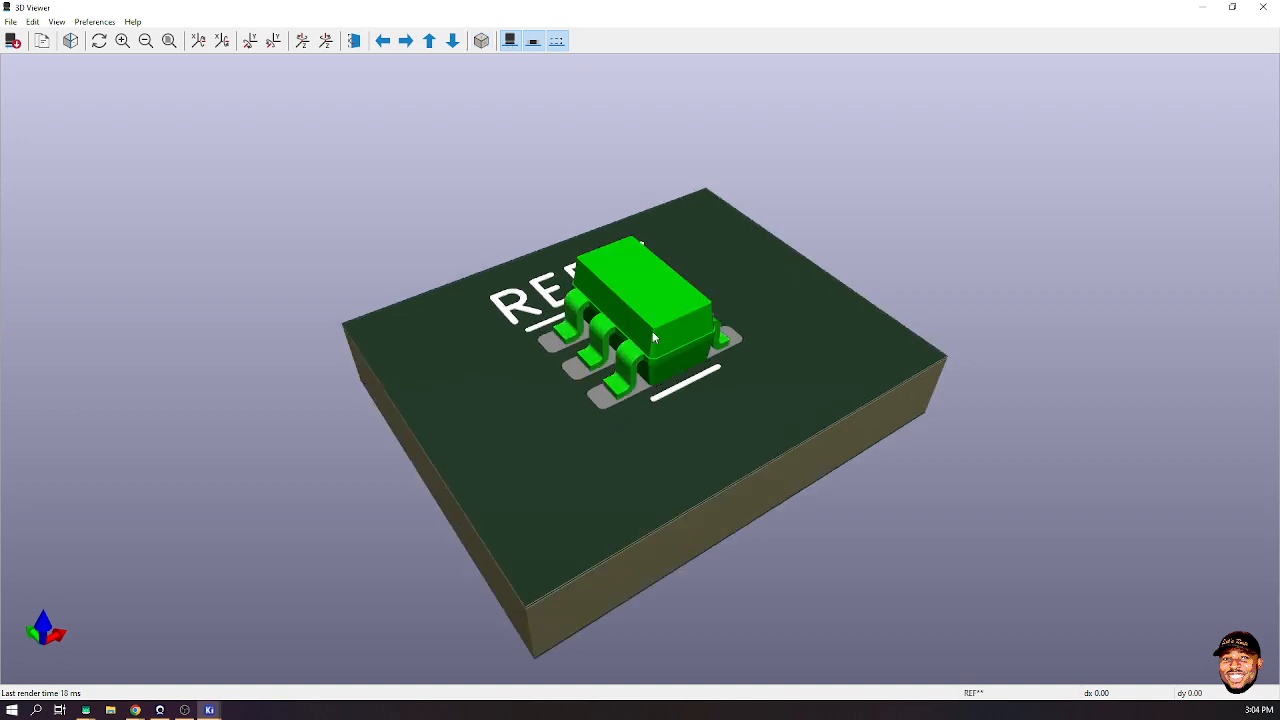
left_click_drag(785, 12, 1112, 411)
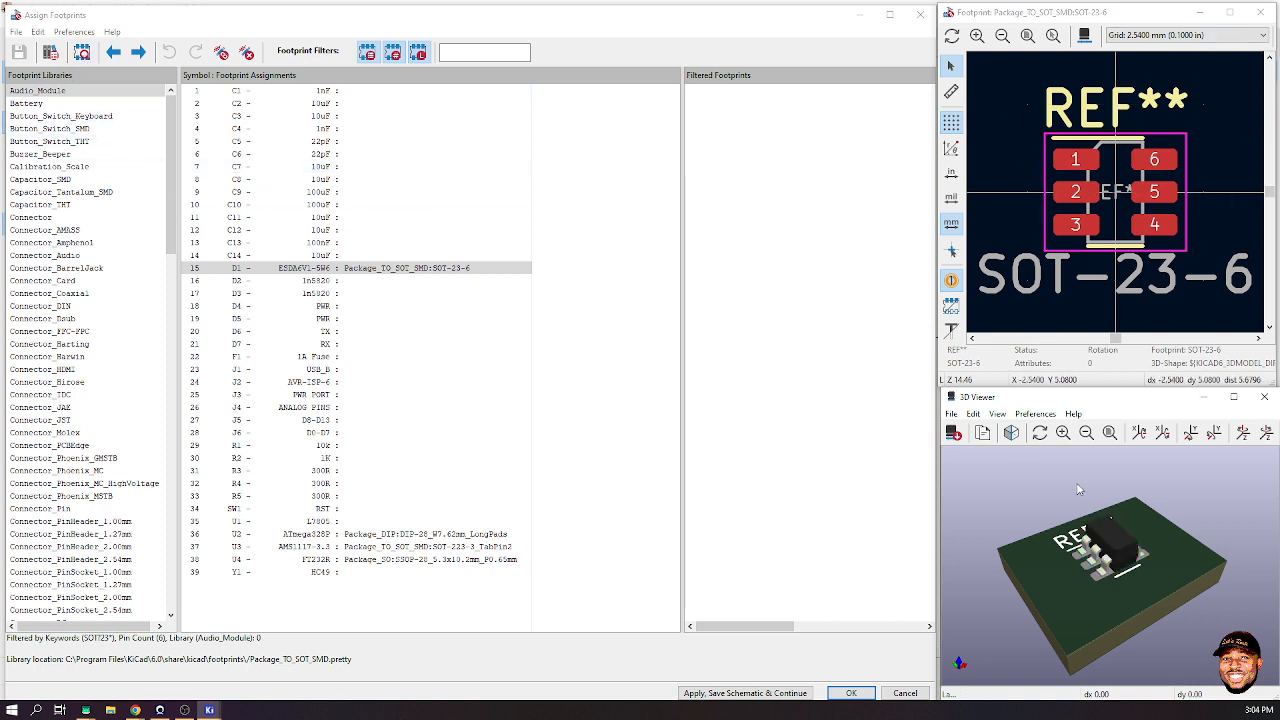
- Preview U2's DIP-28 and U3's SOT-223 footprints in the 3D view
left_click(383, 534)
left_click_drag(1188, 568, 1020, 588)
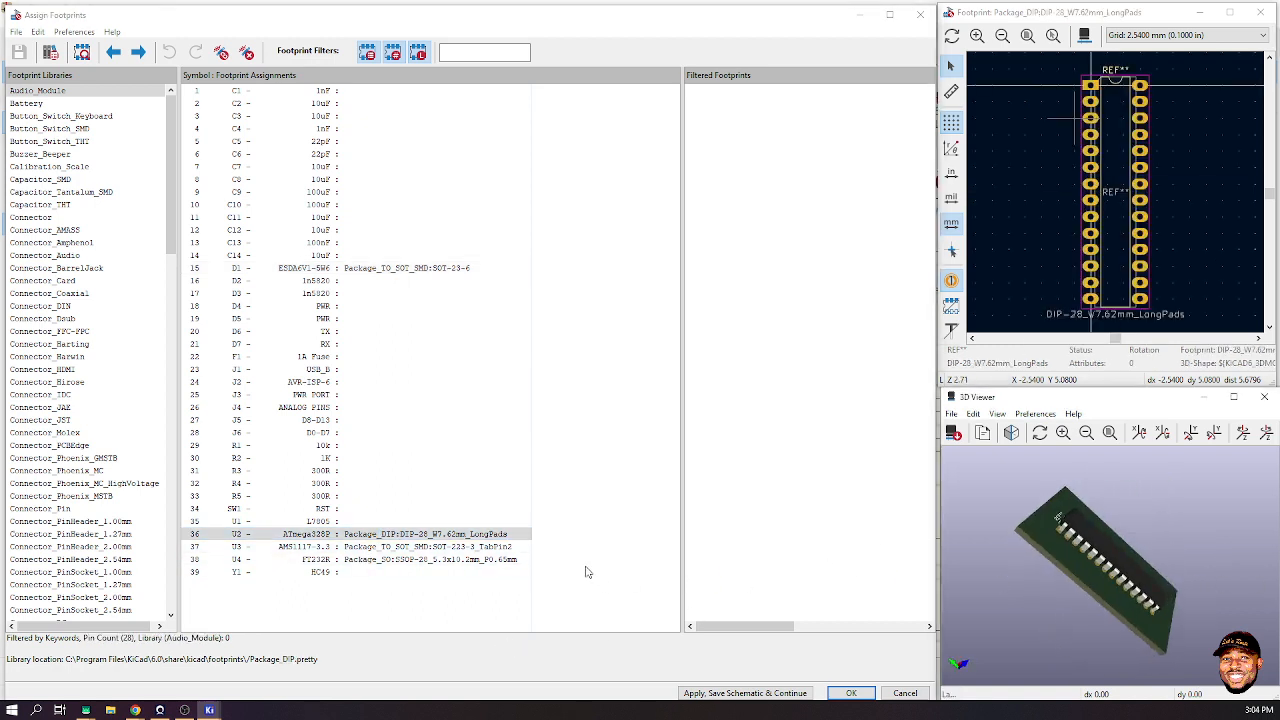
left_click(388, 549)
left_click_drag(1222, 556, 1087, 535)
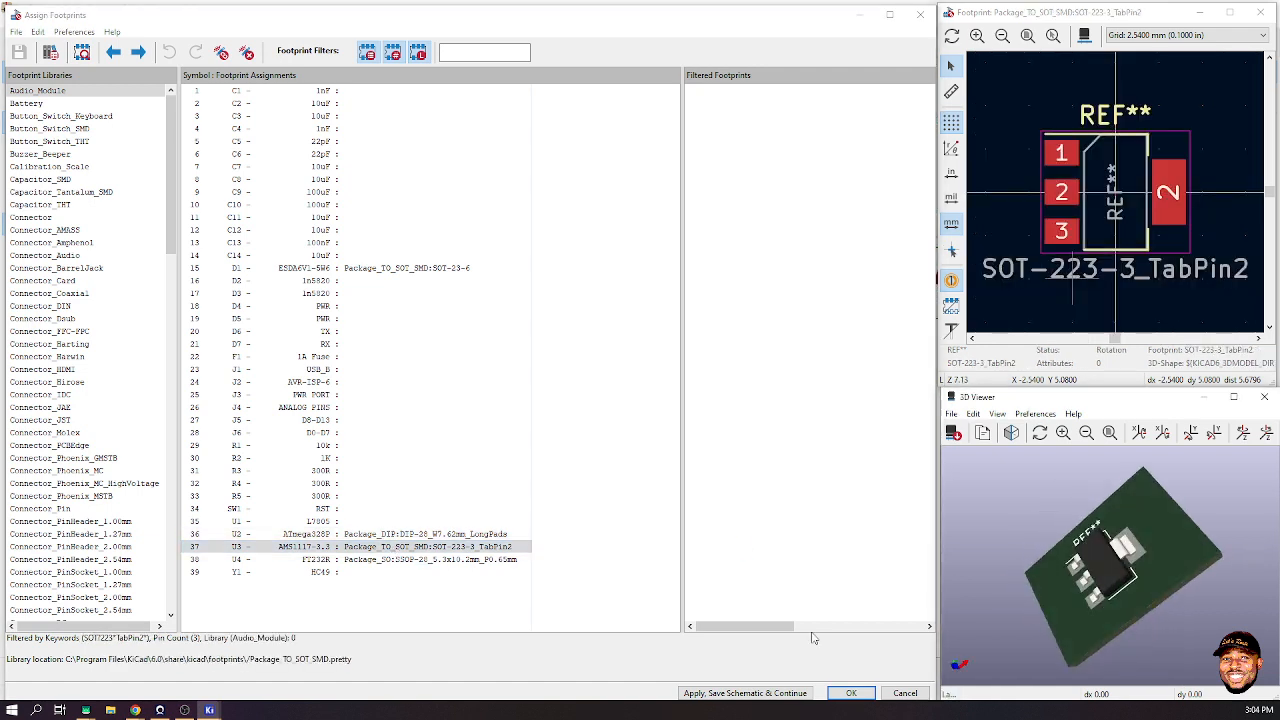
- Inspect U4's SSOP-28 footprint, then apply and save the assignments to the schematic
left_click(411, 563)
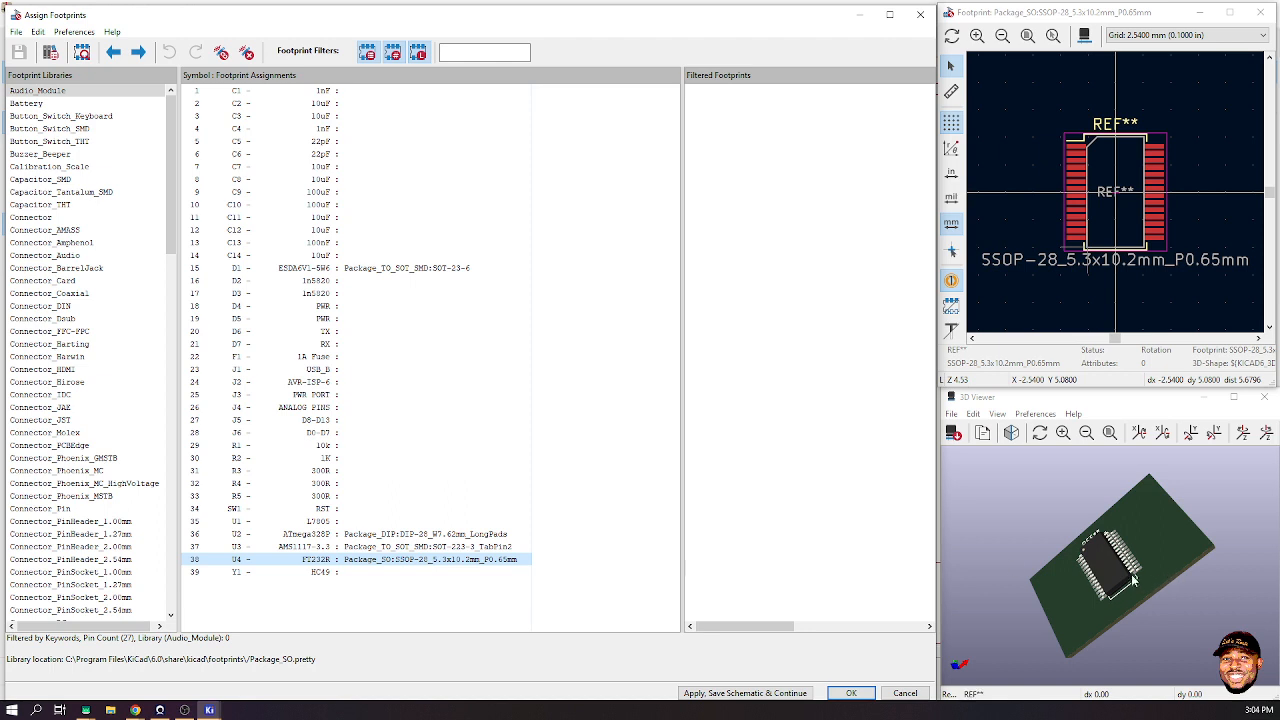
scroll(1128, 577, "up", 5)
left_click_drag(1124, 576, 950, 600)
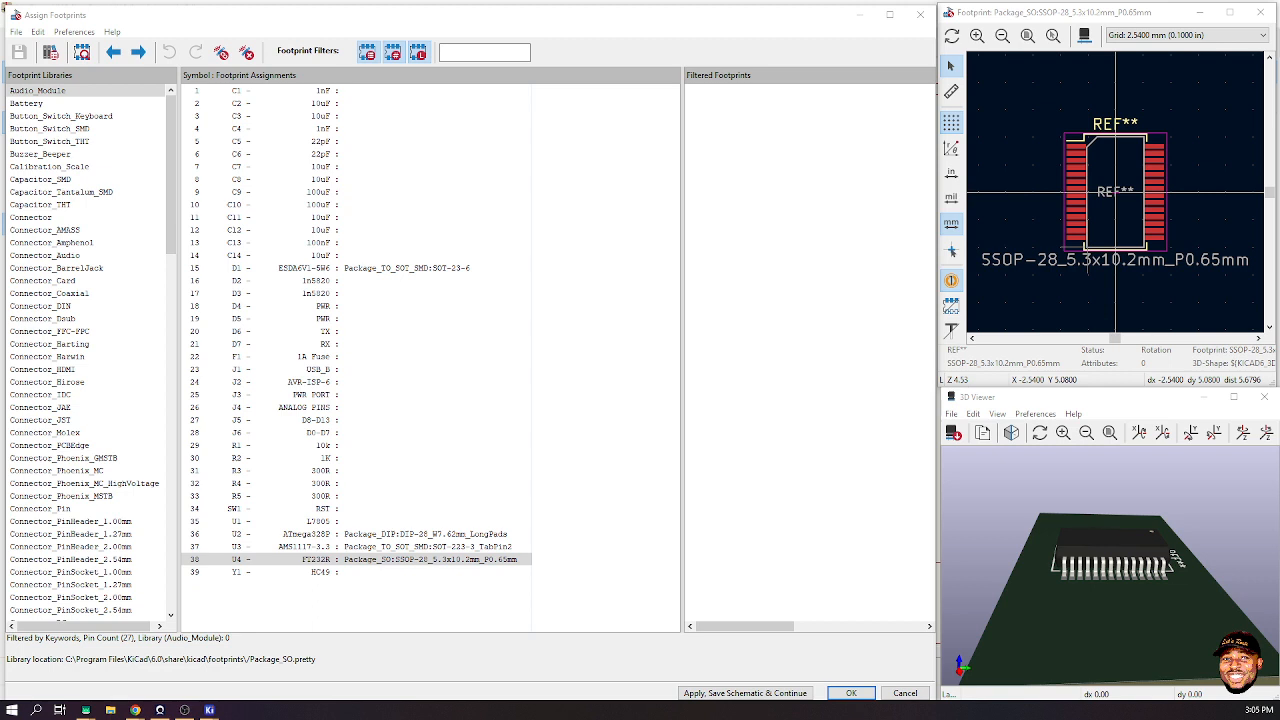
mouse_move(135, 710)
left_click(750, 692)
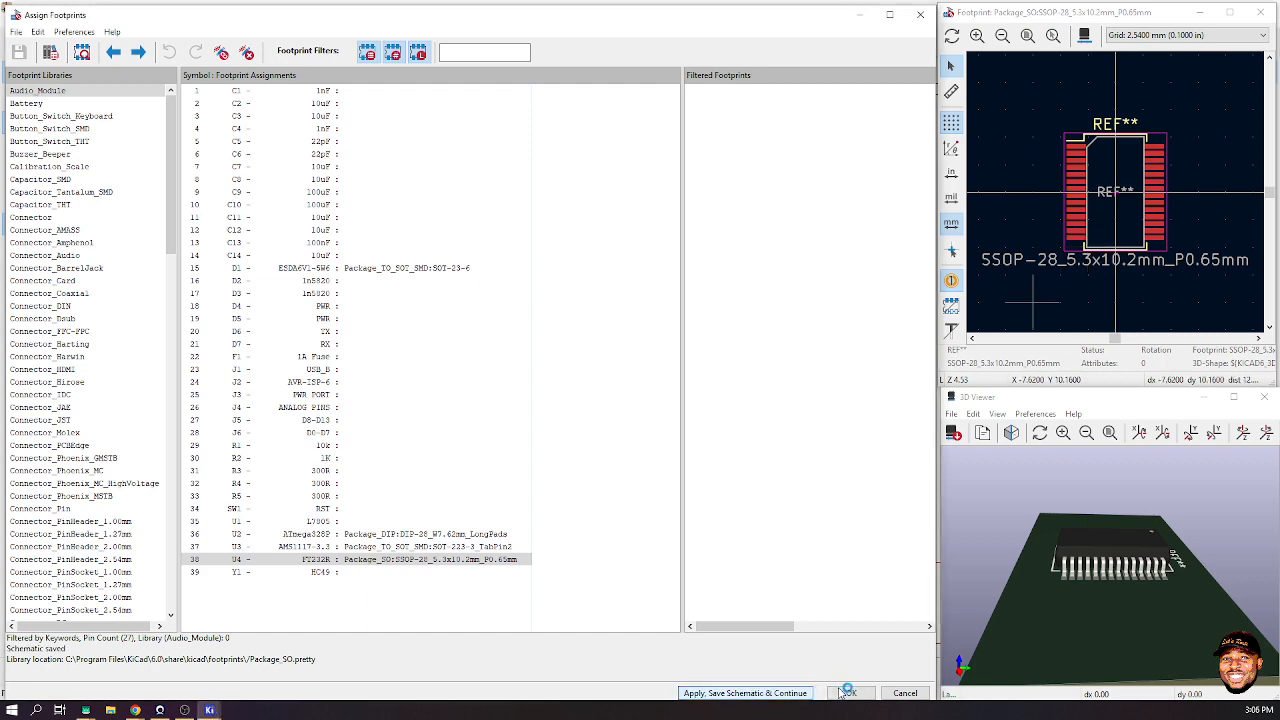
- Close Assign Footprints, zoom out to the whole LetsRoute UNO sheet, and close the Schematic Editor
left_click(852, 692)
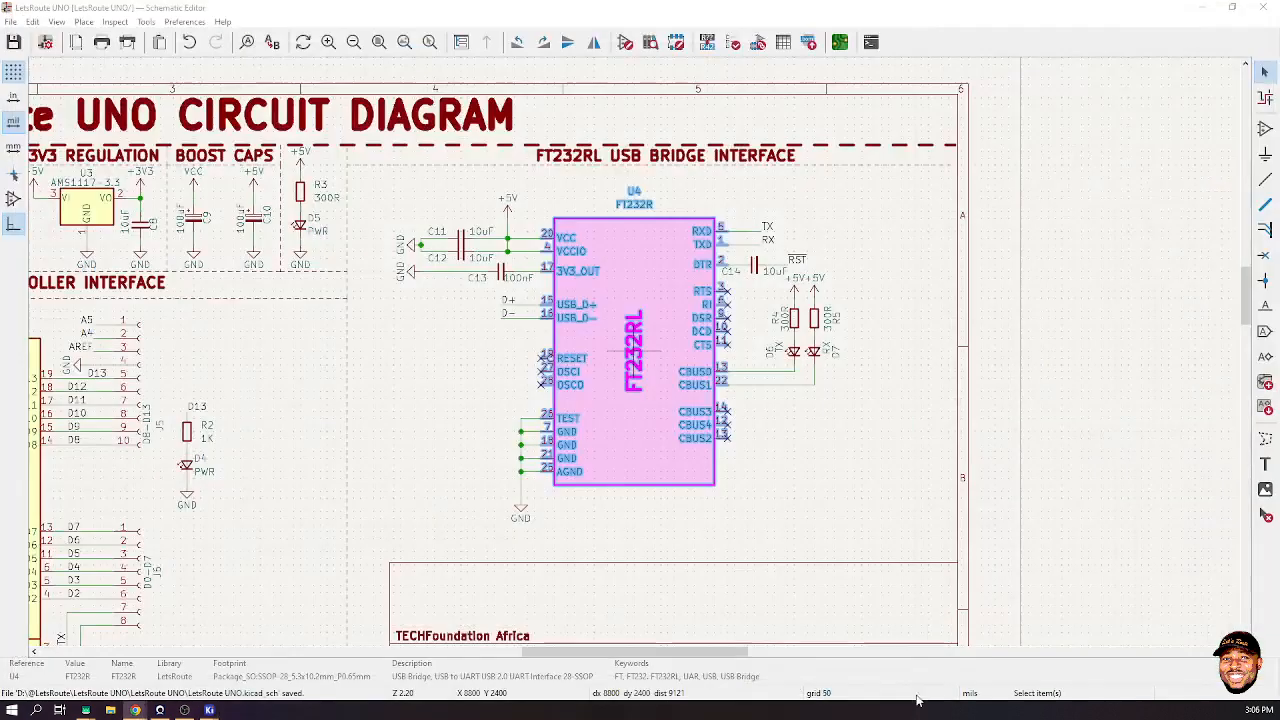
scroll(518, 273, "down", 1)
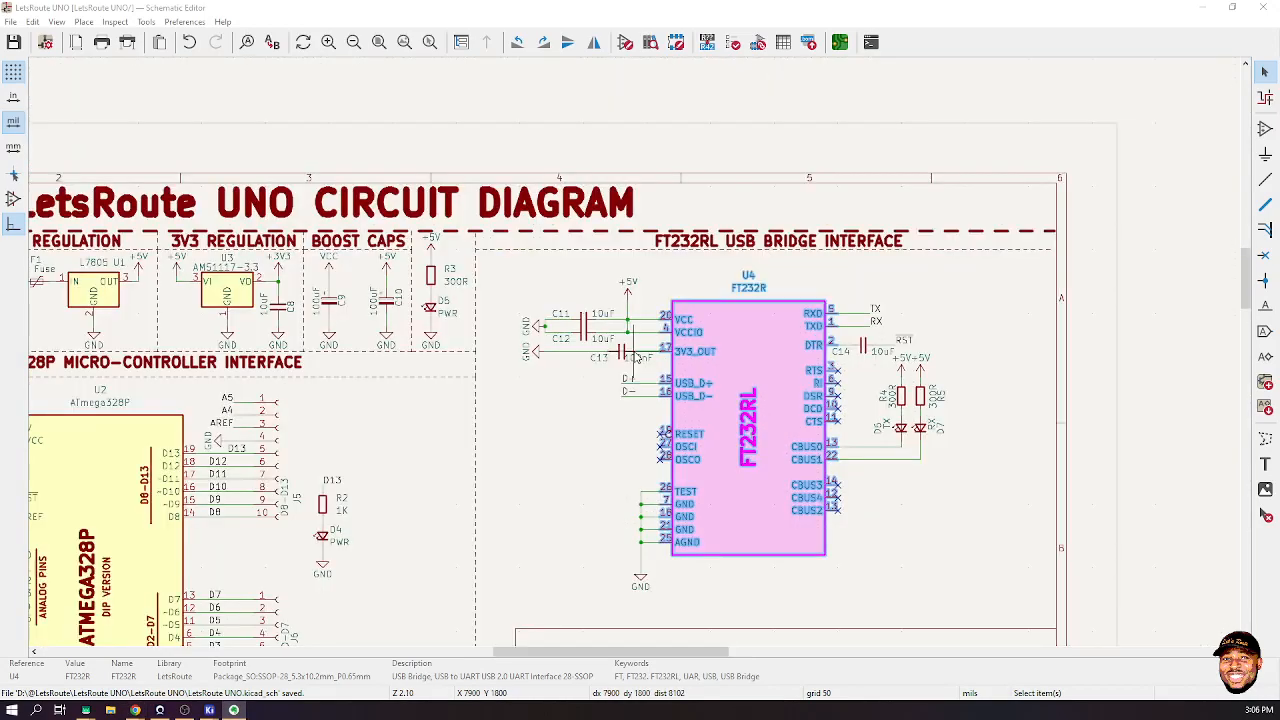
scroll(668, 370, "down", 3)
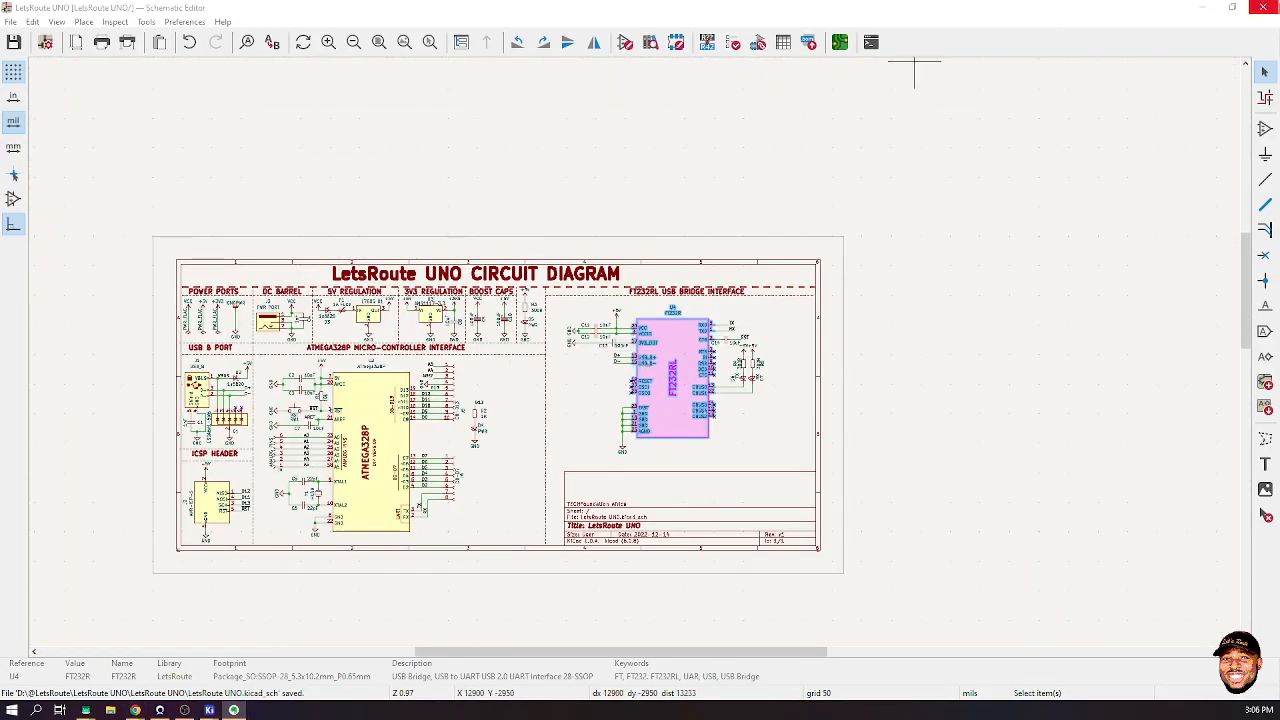
left_click(1263, 7)
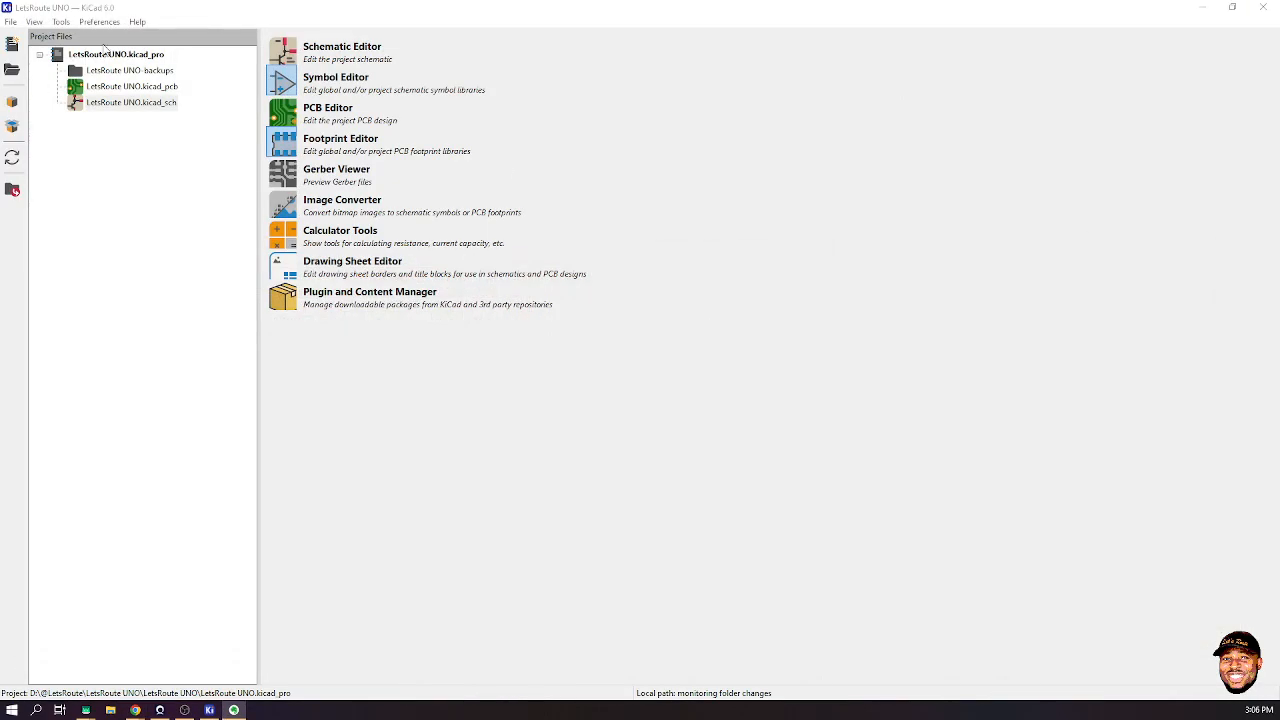
- Open Thracker-Motherboard.kicad_pro from the recent projects list
left_click(10, 21)
mouse_move(170, 101)
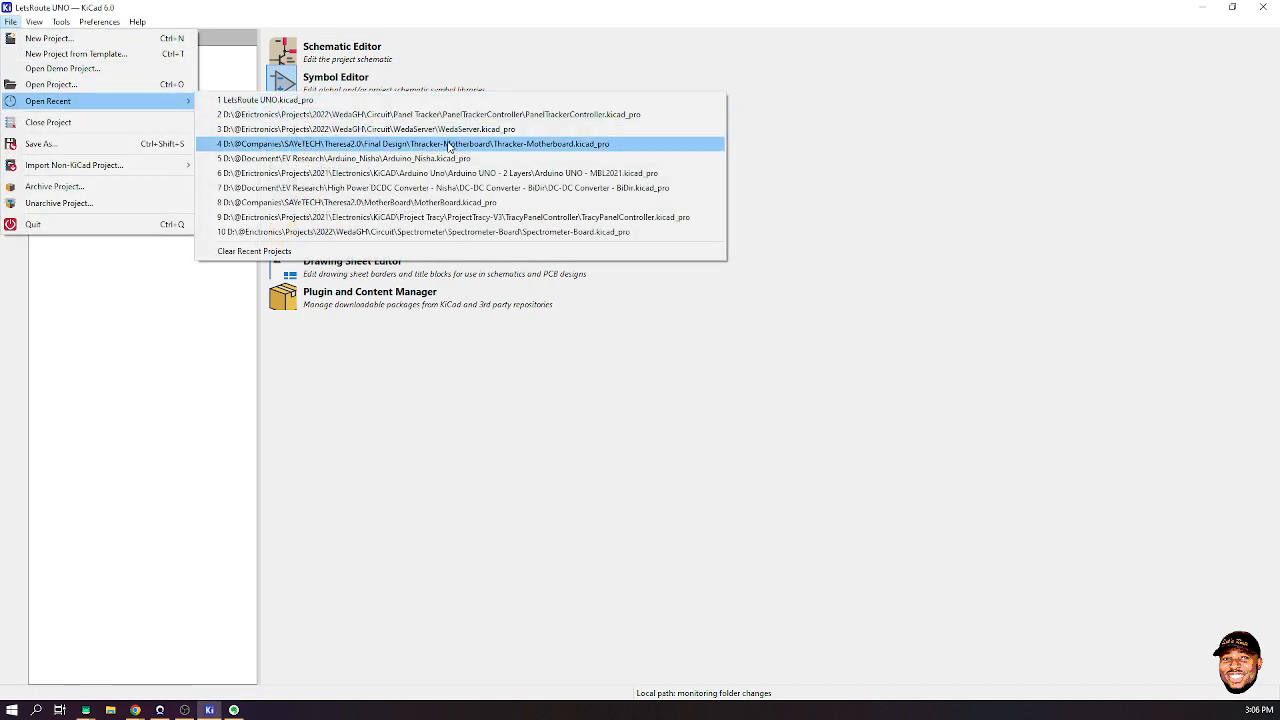
left_click(447, 144)
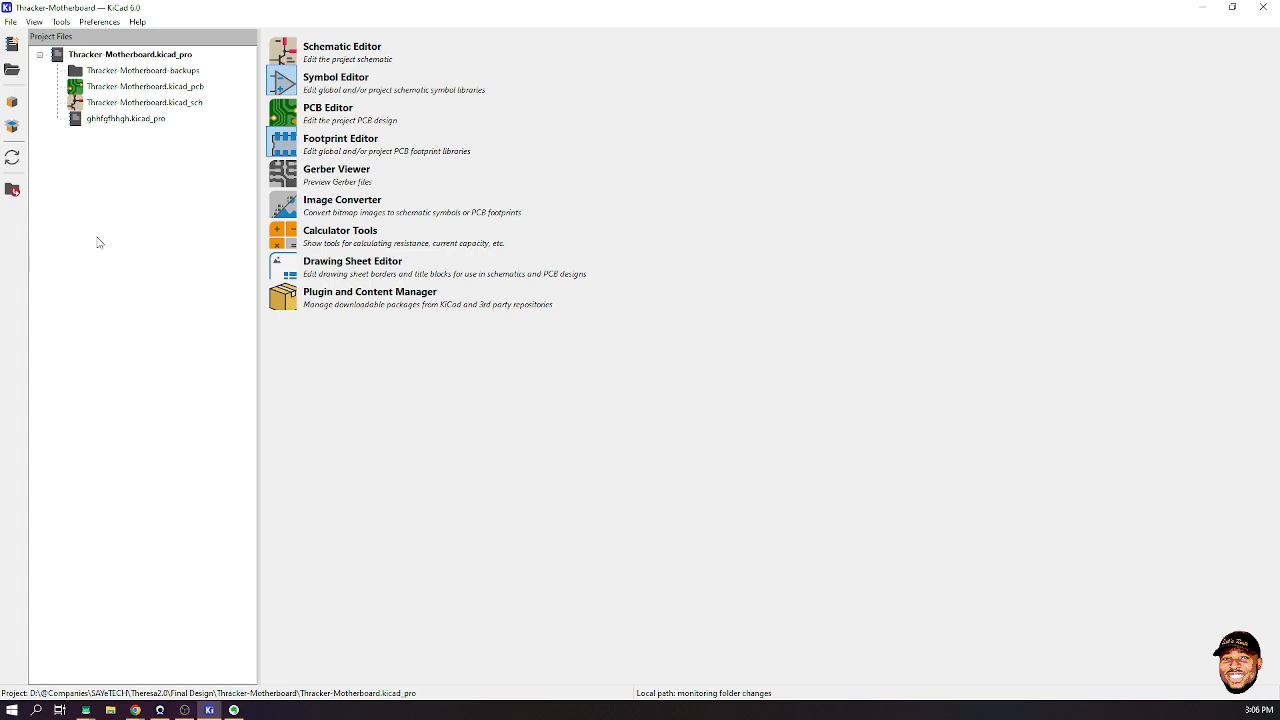
- Open Thracker-Motherboard.kicad_pcb in the PCB Editor and launch its 3D Viewer
left_click(105, 87)
double_click(105, 87)
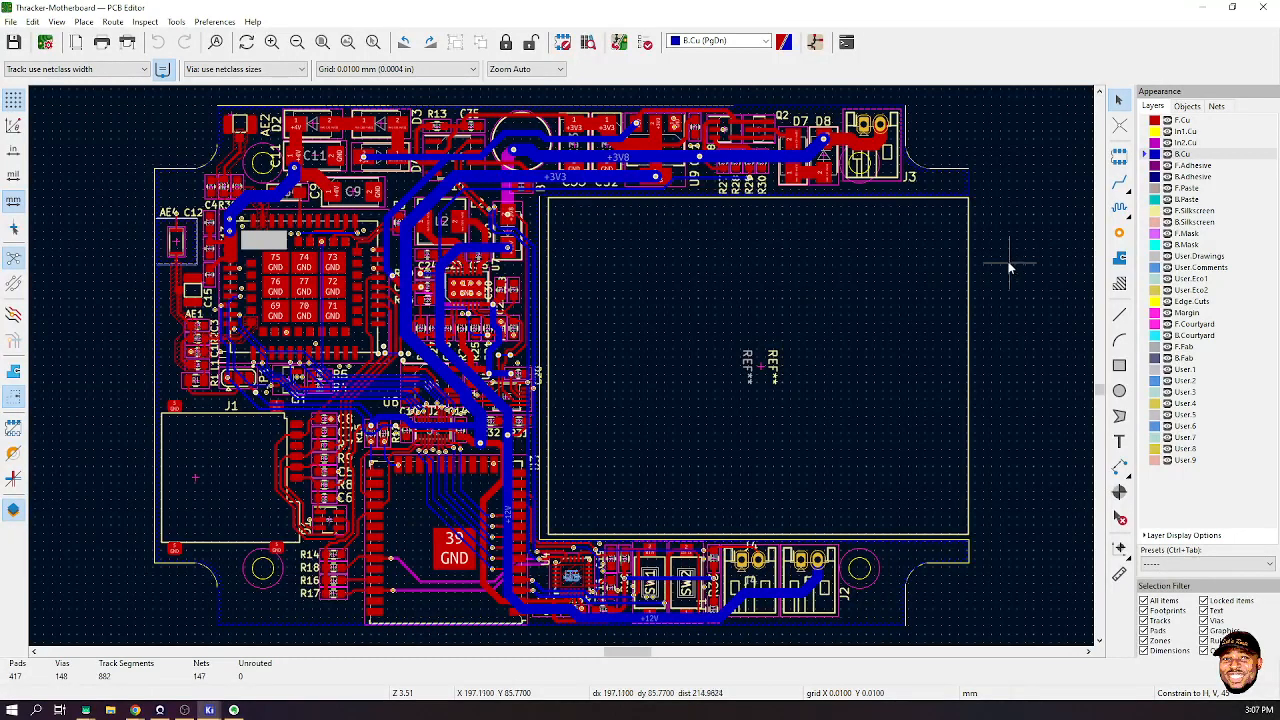
left_click(57, 21)
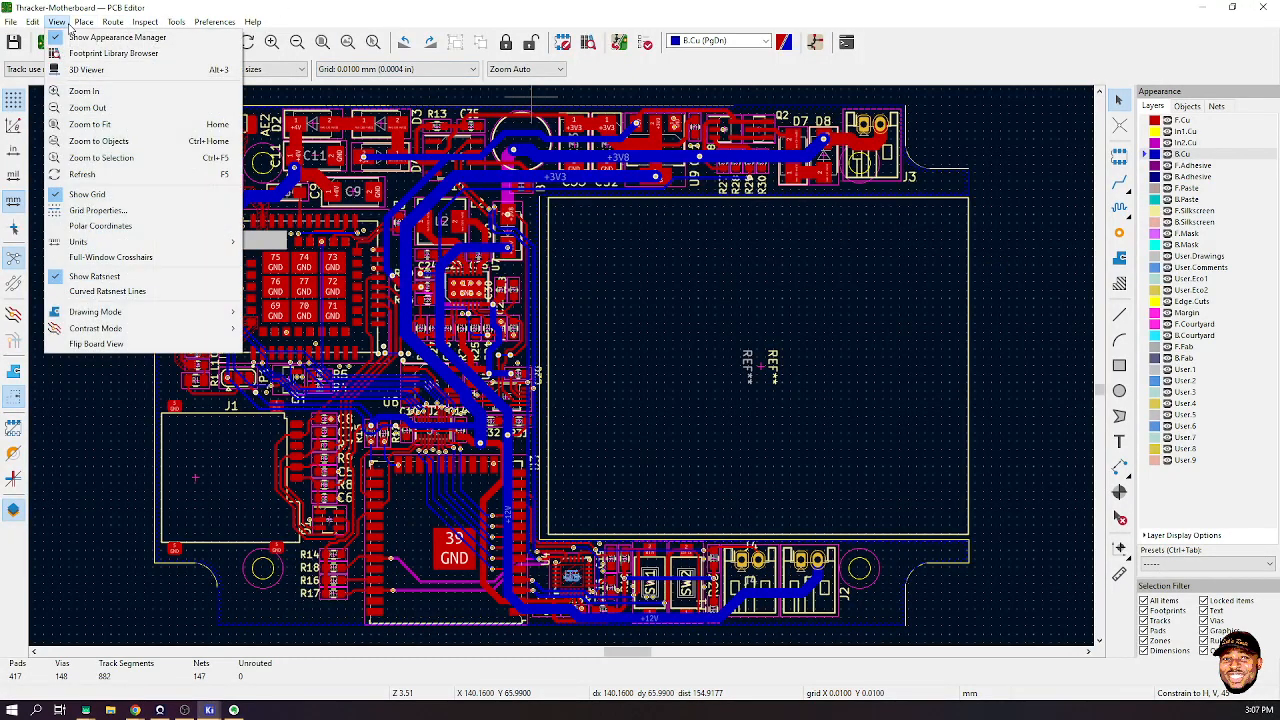
left_click(91, 70)
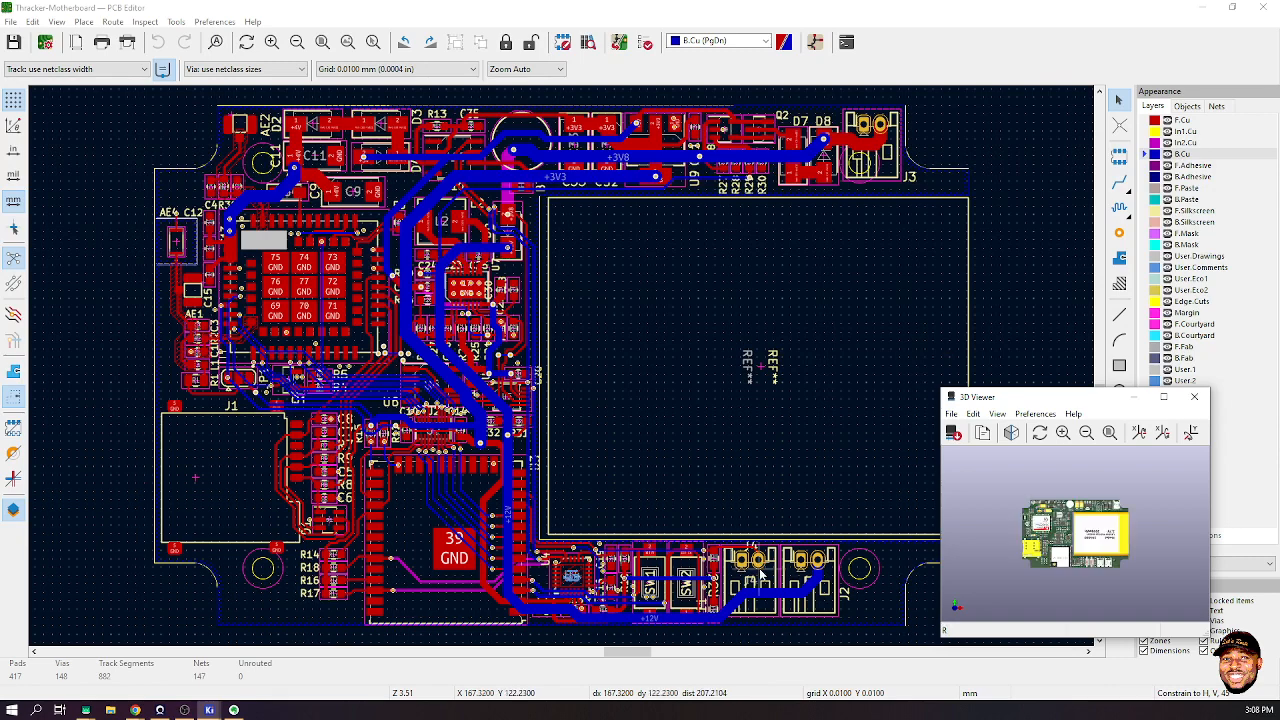
- Maximize the 3D Viewer and orbit the Thracker-Motherboard from its component side to underneath
left_click(1163, 399)
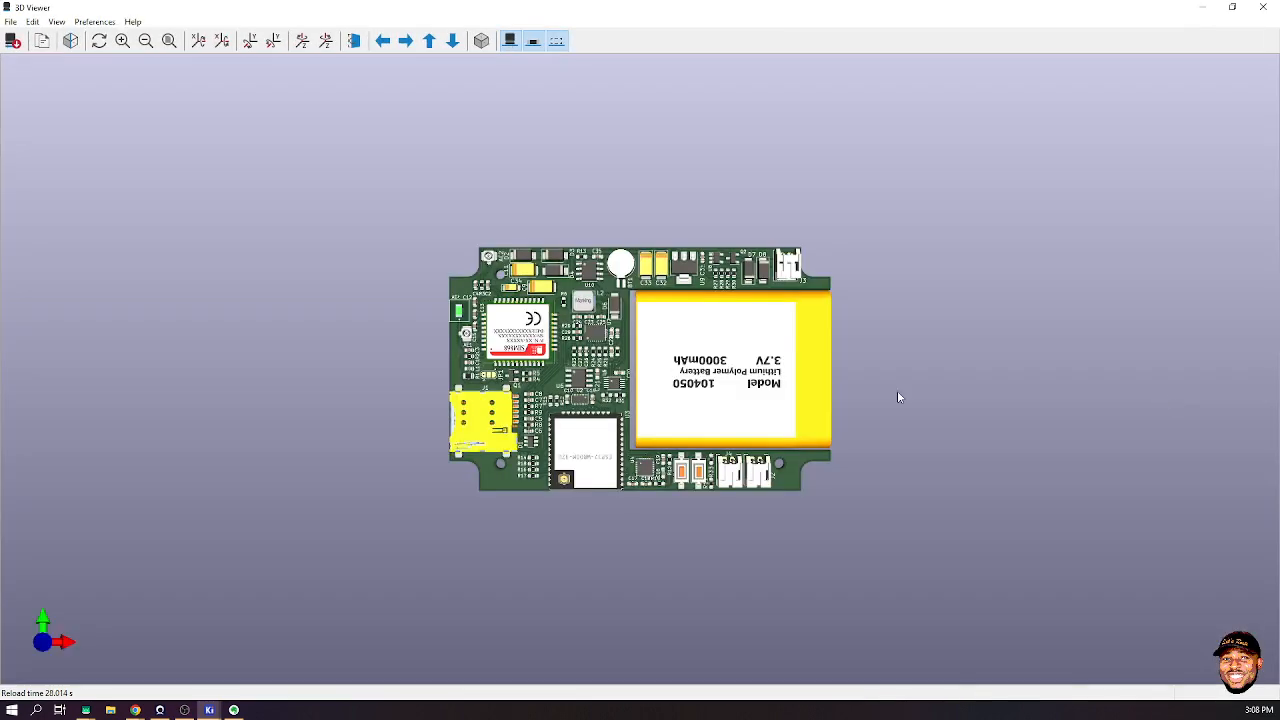
left_click_drag(671, 390, 668, 540)
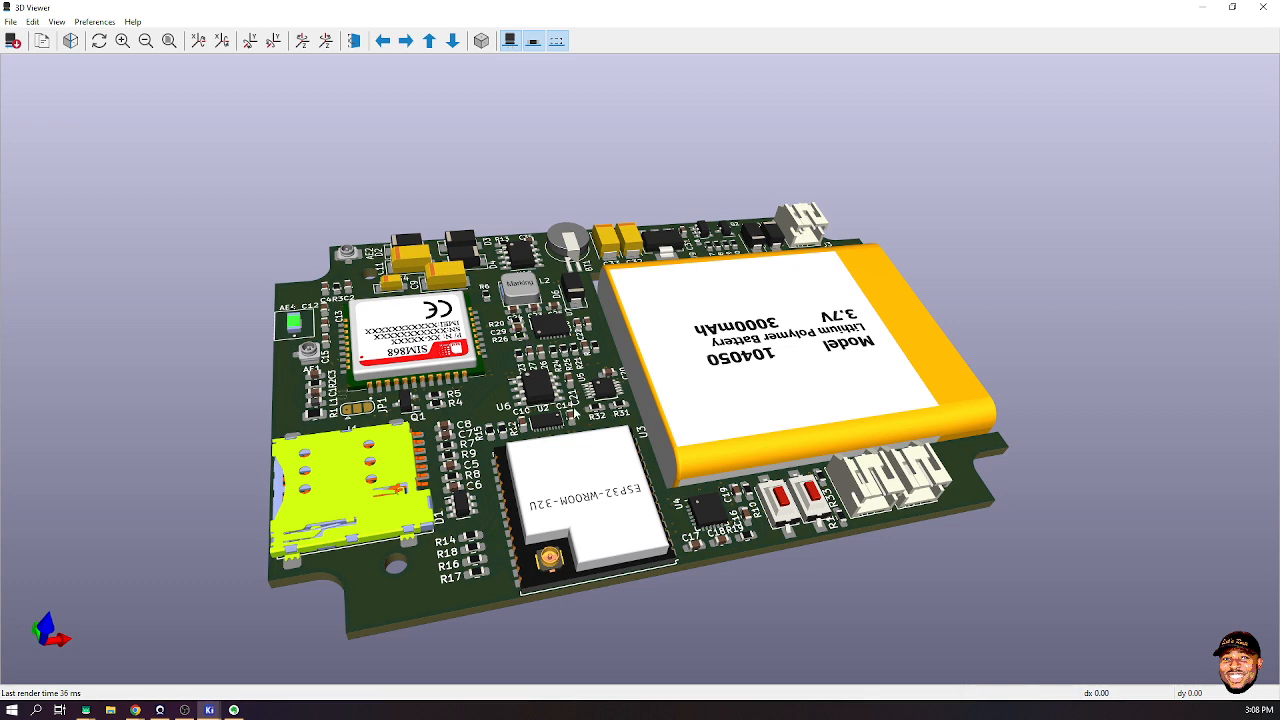
scroll(461, 489, "up", 3)
left_click_drag(462, 480, 386, 455)
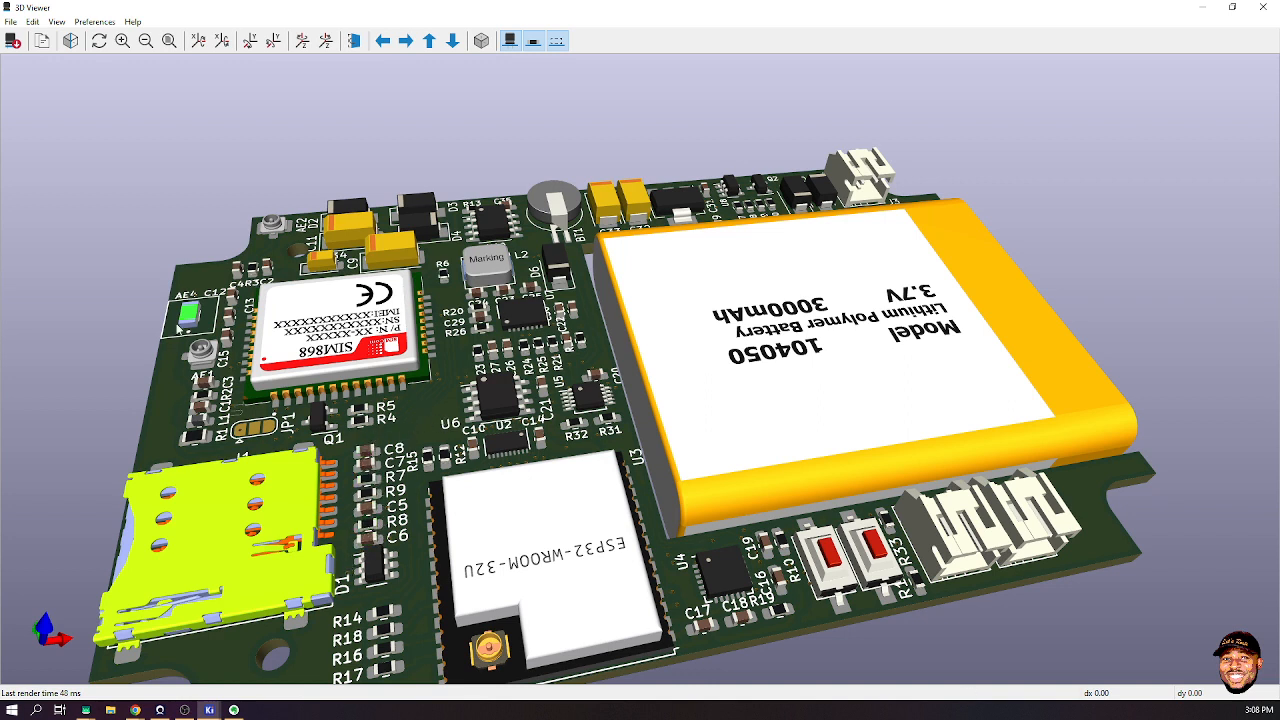
left_click_drag(530, 560, 858, 258)
left_click_drag(678, 335, 370, 525)
left_click_drag(735, 371, 655, 316)
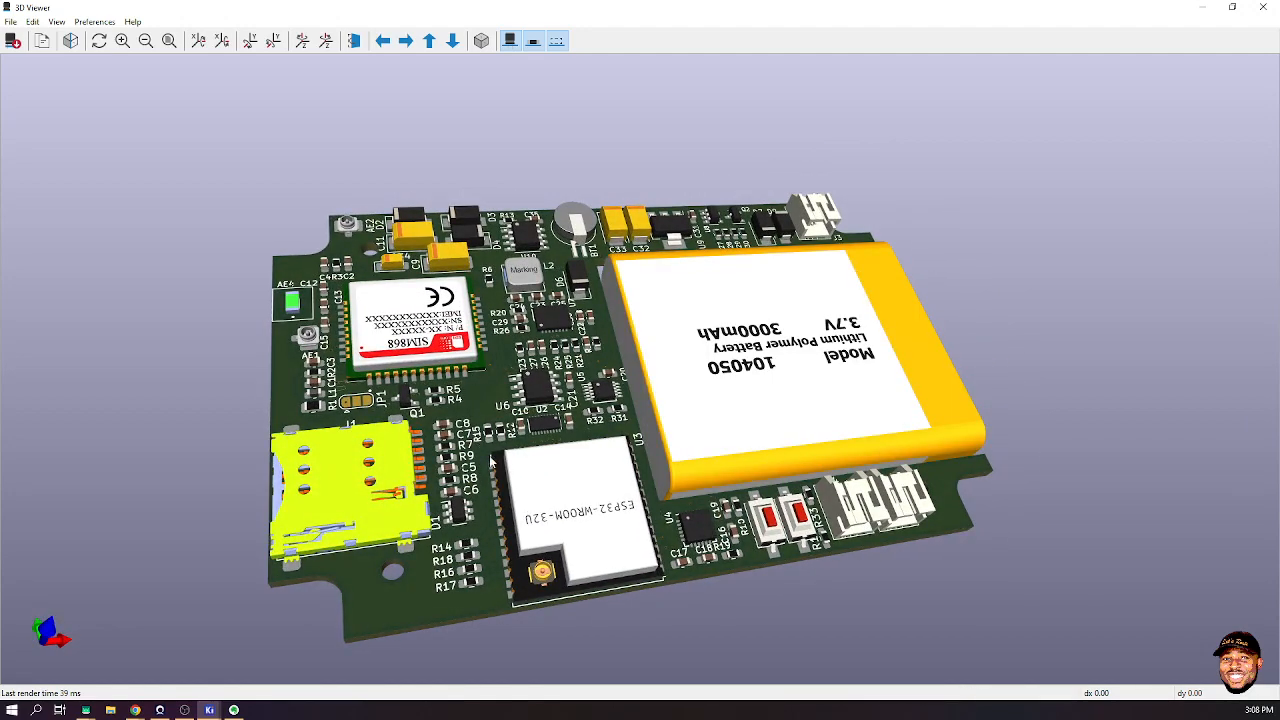
scroll(490, 460, "up", 2)
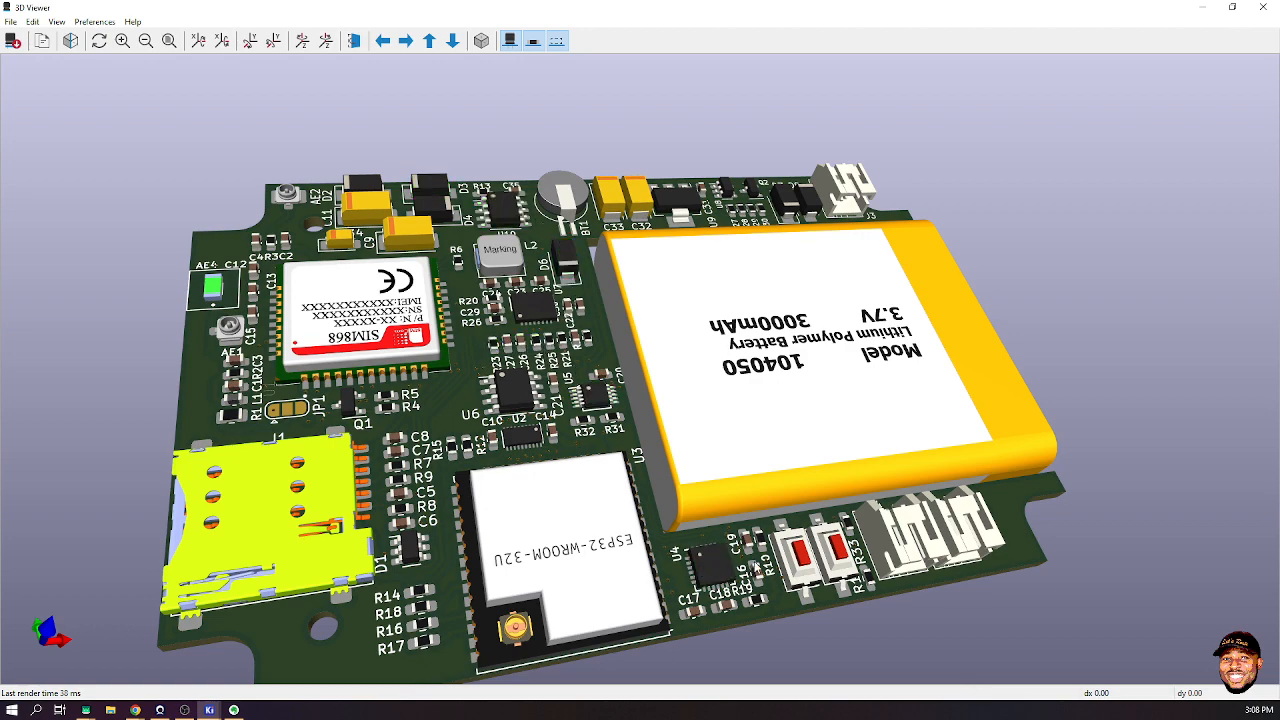
left_click_drag(758, 567, 381, 213)
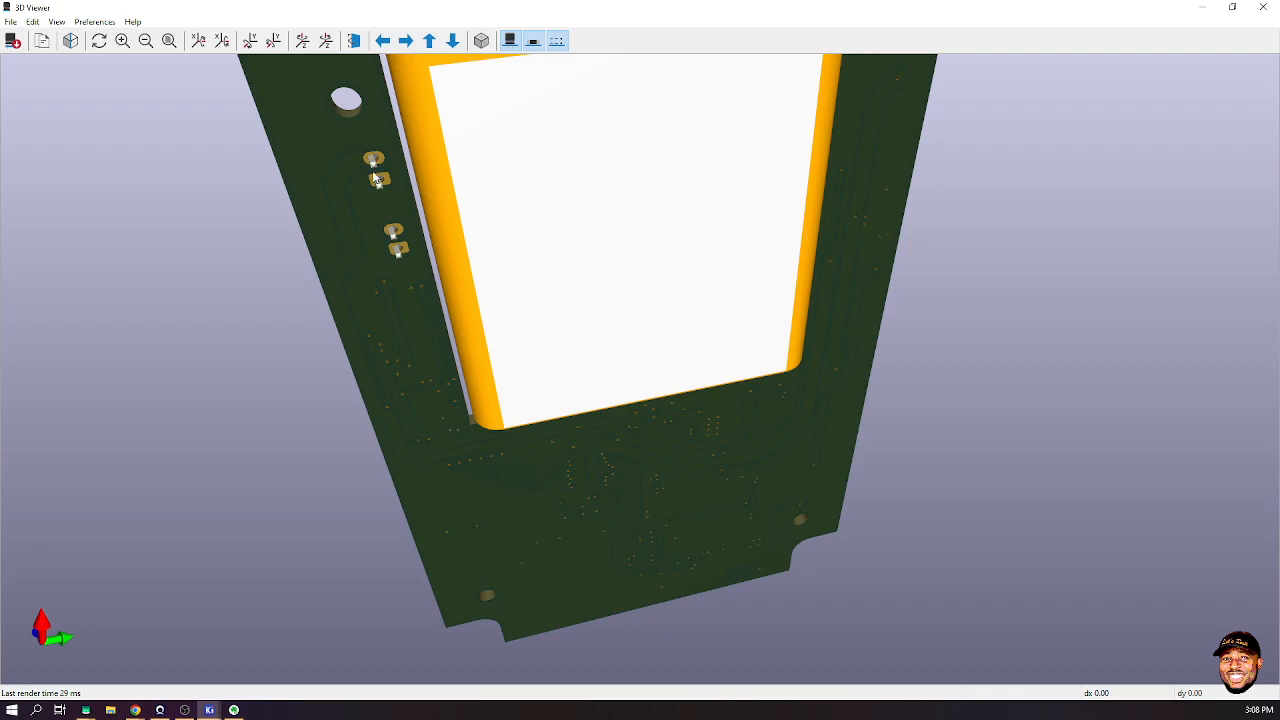
- Orbit the board through side, top and underside views back to the component side
left_click_drag(395, 247, 886, 440)
left_click_drag(1020, 240, 583, 424)
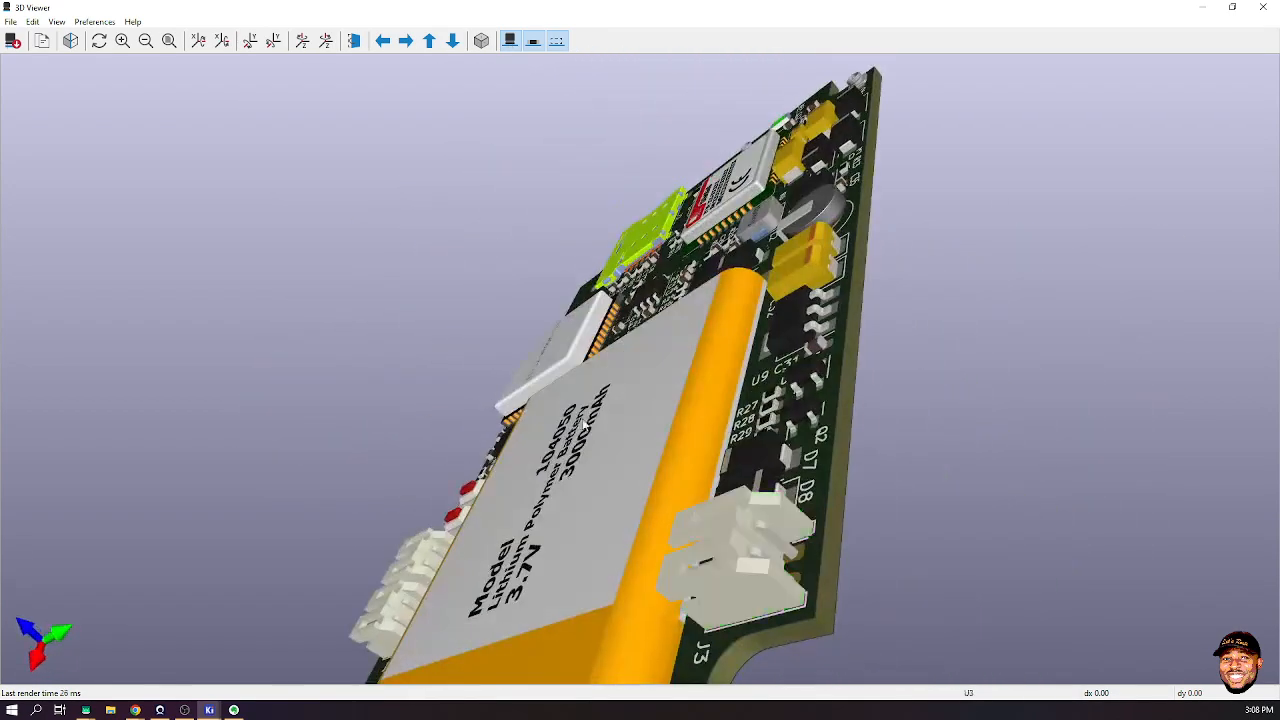
left_click_drag(761, 565, 422, 294)
left_click_drag(466, 228, 555, 547)
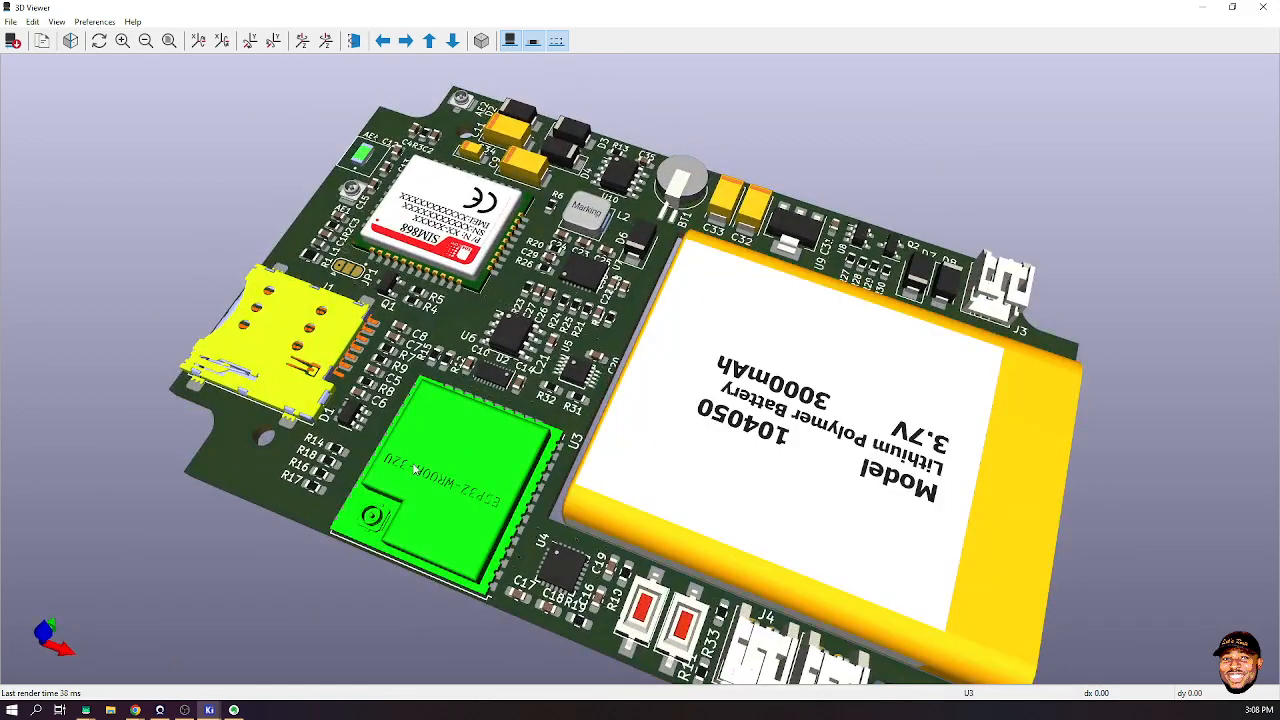
- Select the SIM card holder J1, then tilt and zoom around the battery
left_click(356, 290)
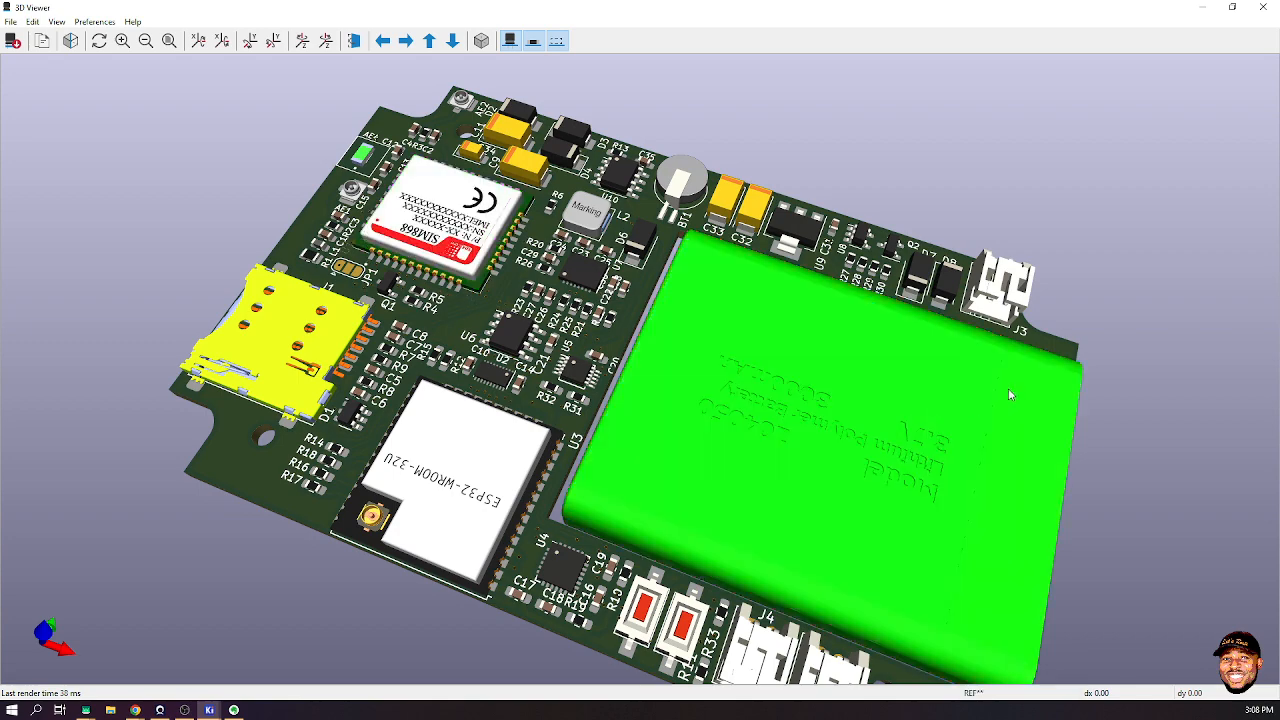
left_click_drag(1008, 390, 982, 474)
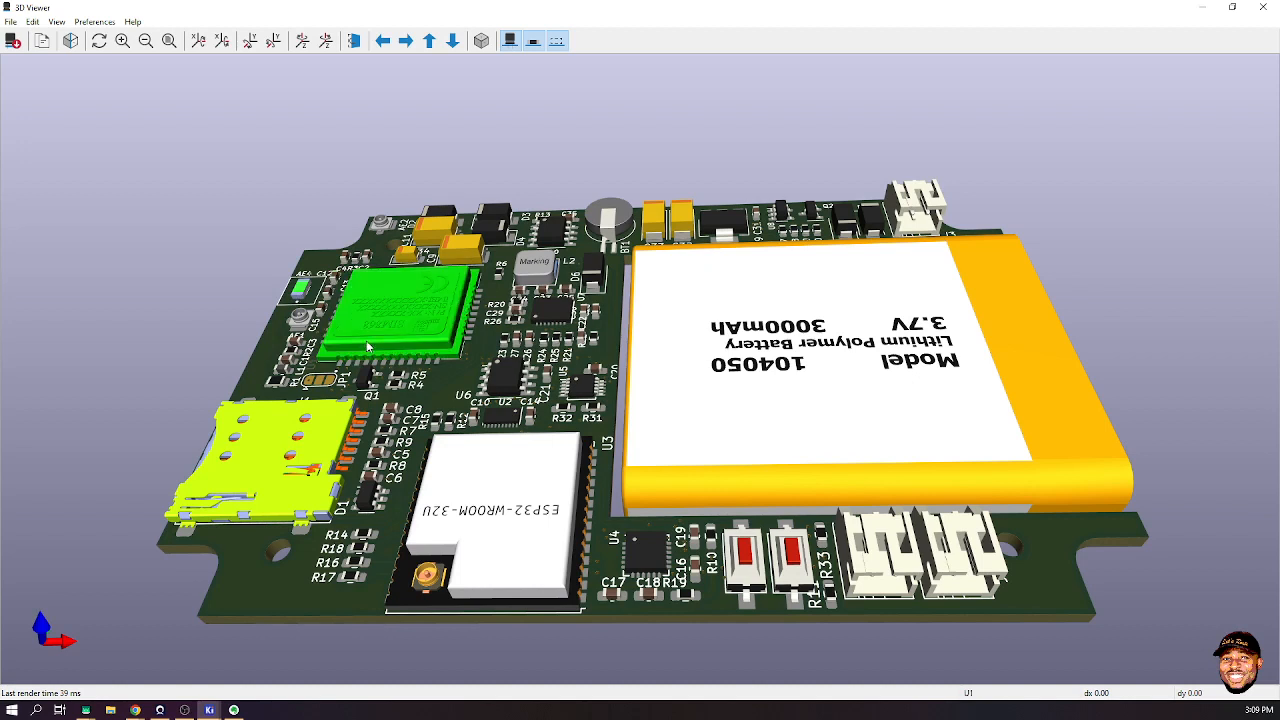
left_click(255, 490)
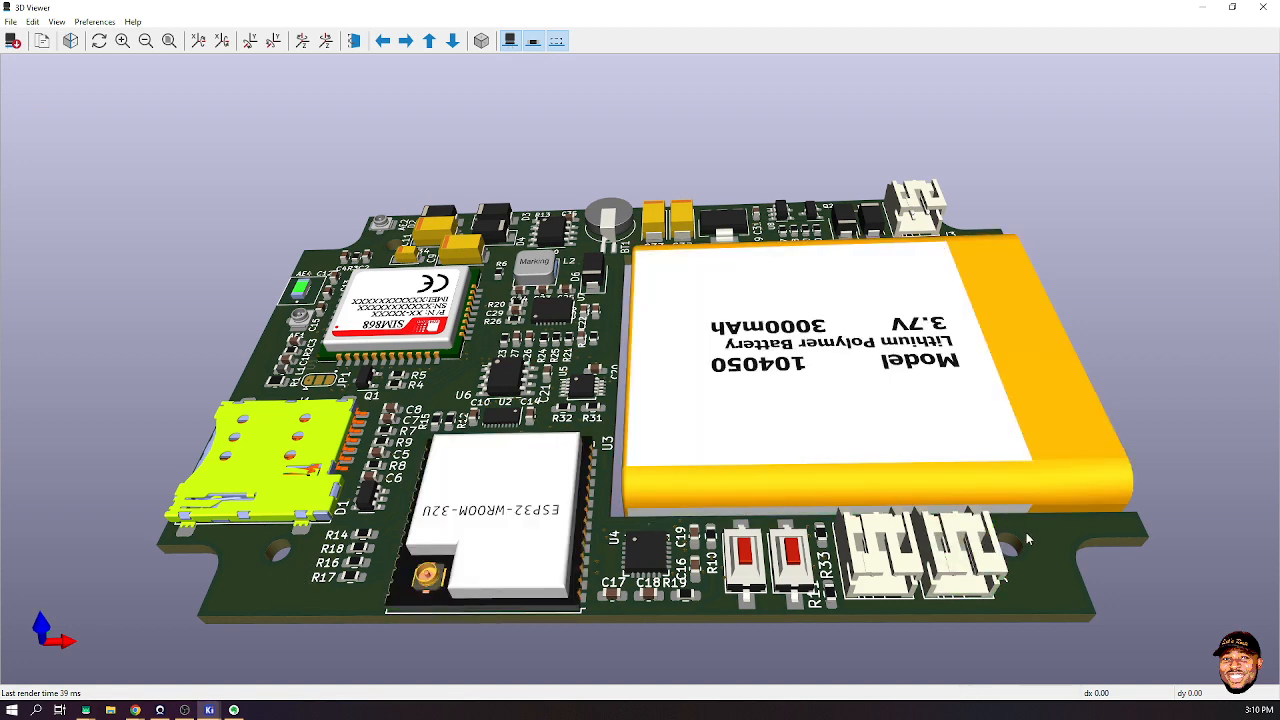
left_click_drag(1052, 597, 1152, 476)
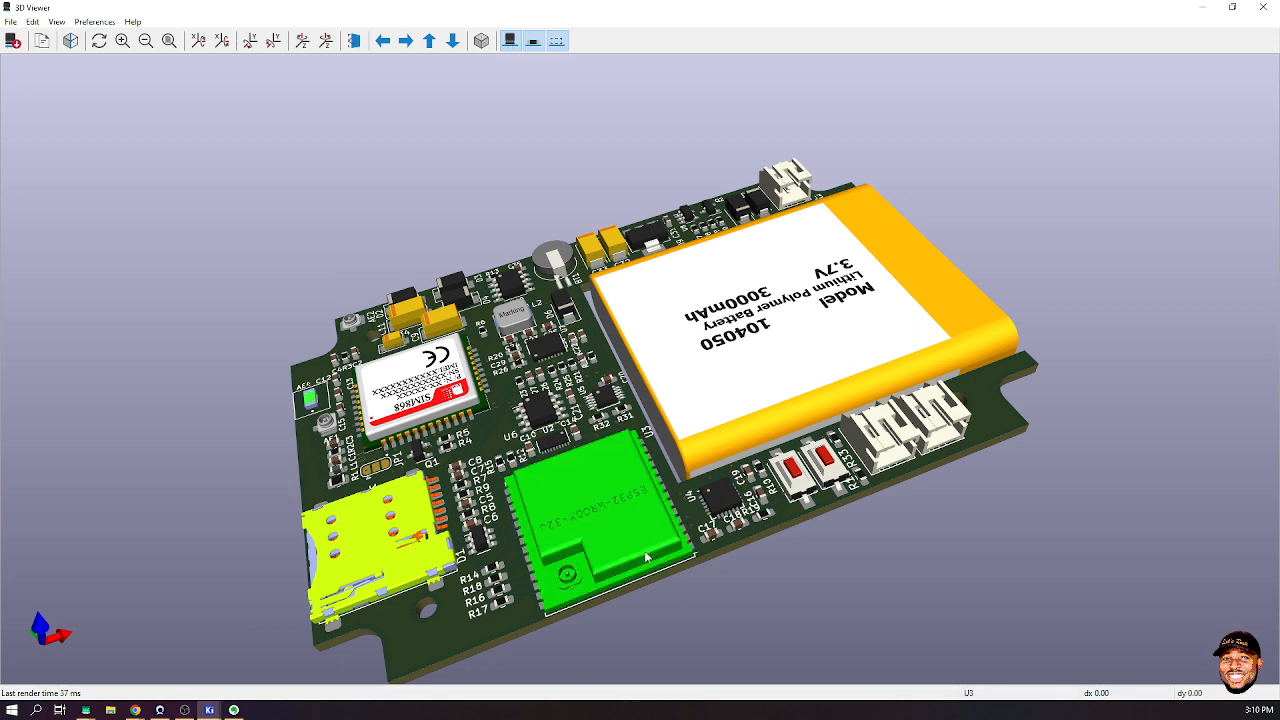
scroll(490, 533, "up", 1)
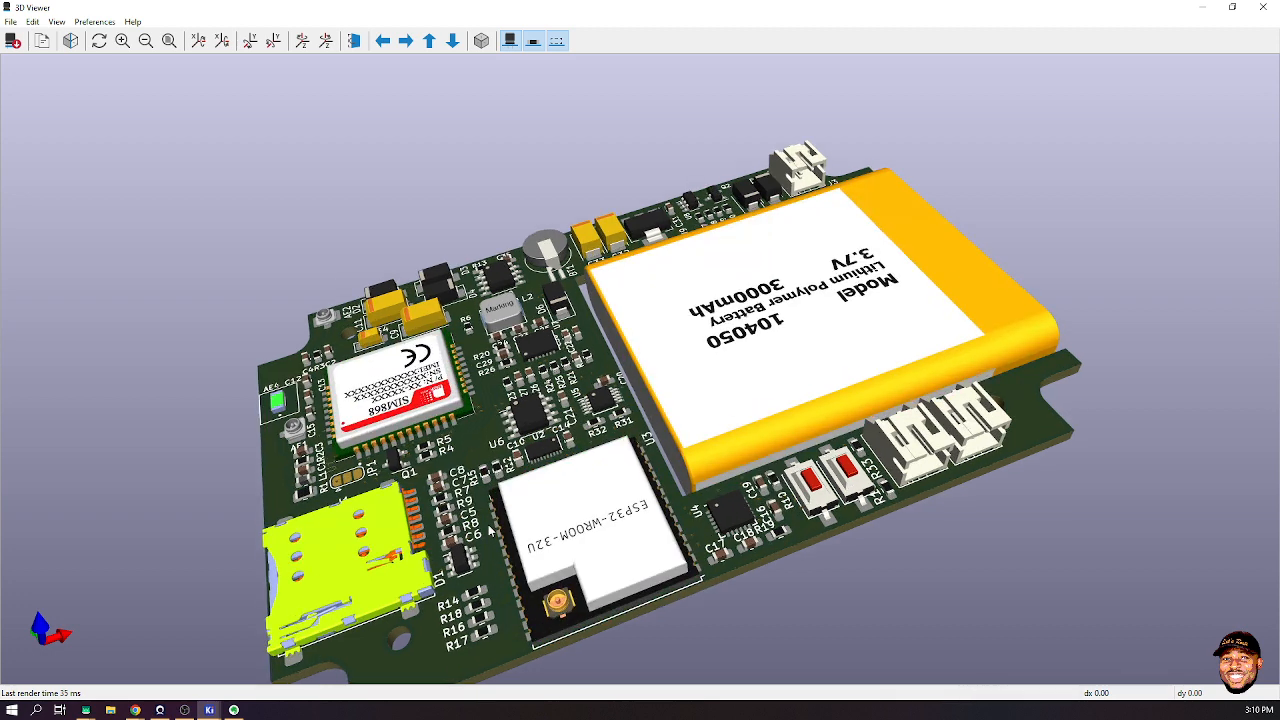
scroll(490, 533, "up", 2)
scroll(505, 333, "down", 2)
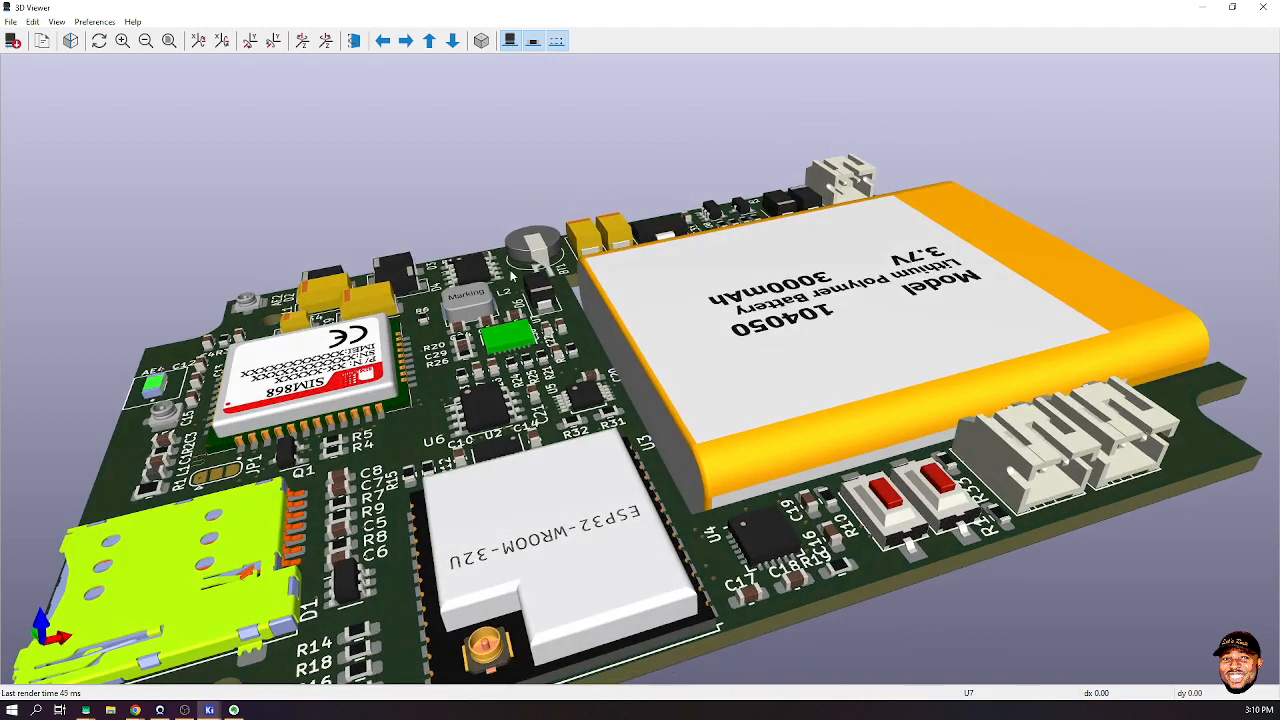
- Close the 3D Viewer and PCB Editor, then switch to the Chrome browser window
left_click(1210, 10)
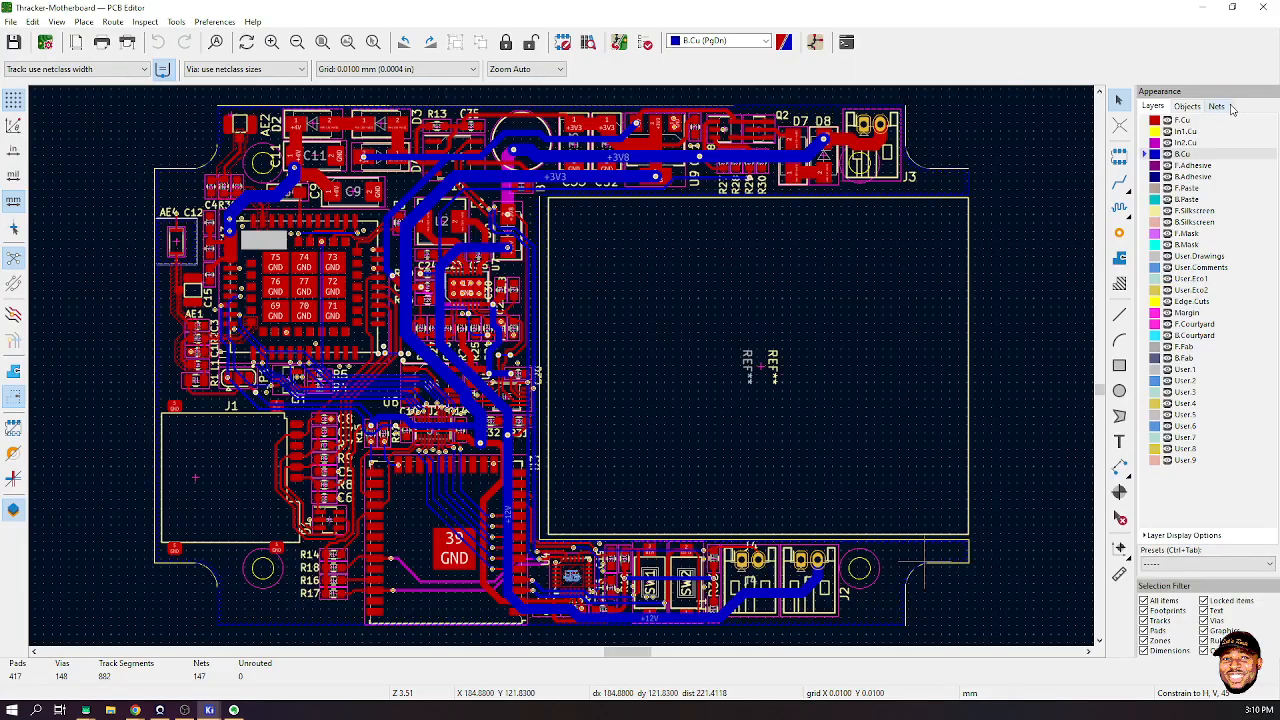
left_click(1257, 11)
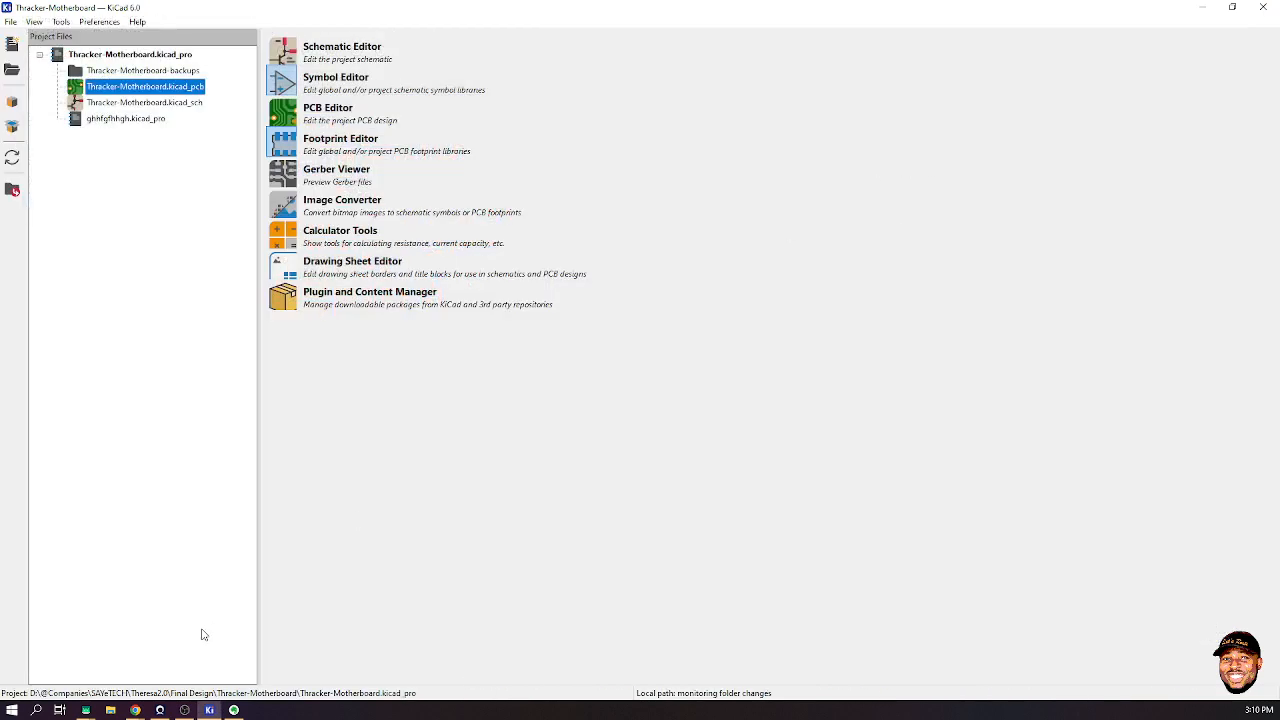
left_click(135, 710)
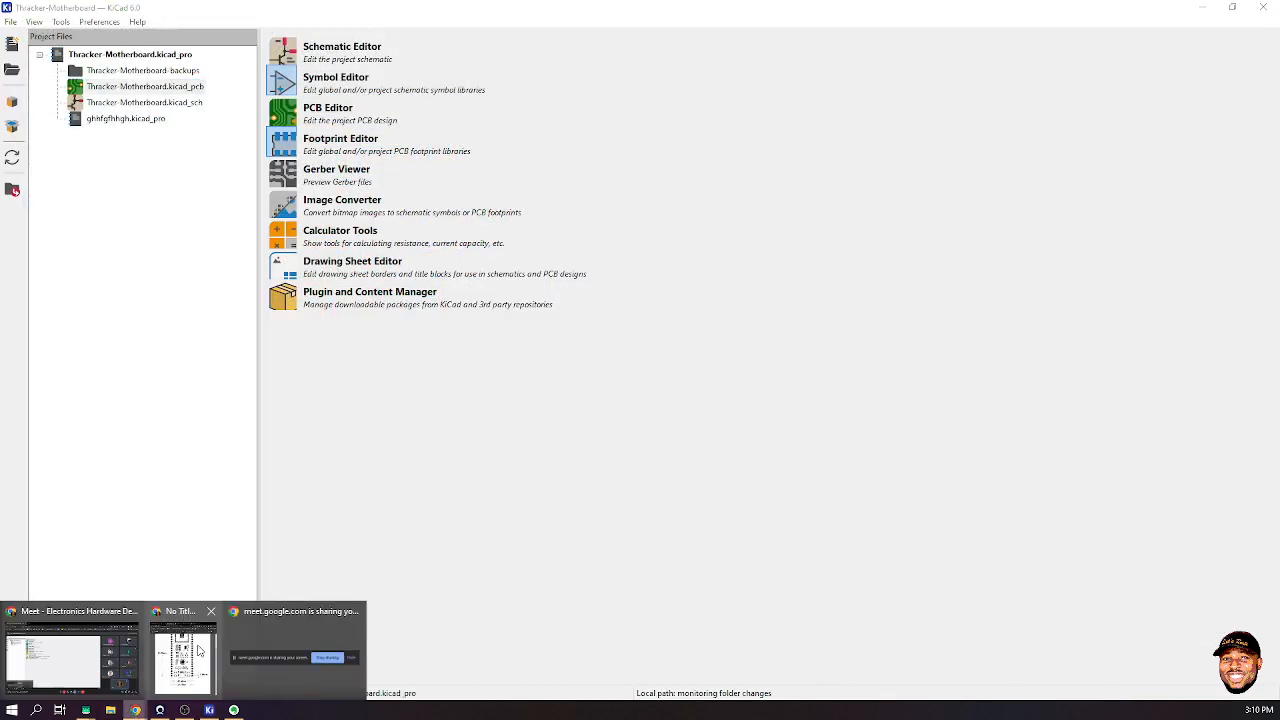
left_click(192, 654)
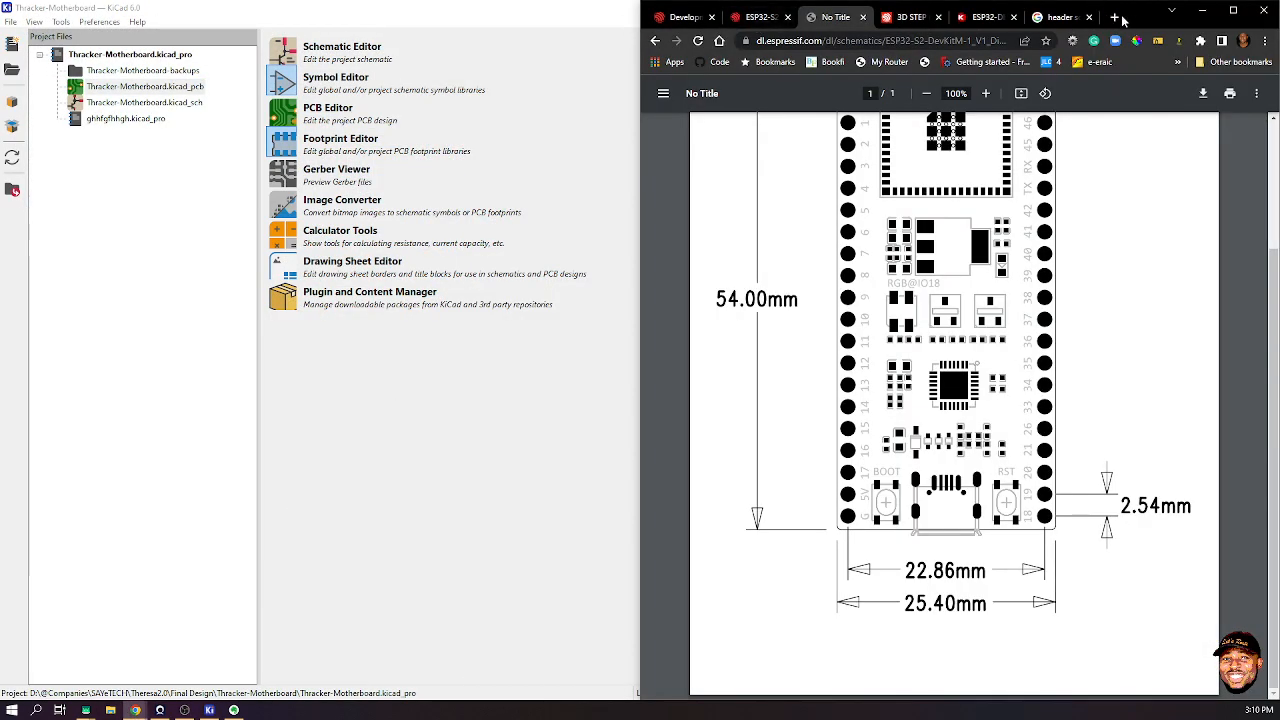
- Search Google for 'smd resistor' in a new Chrome tab
left_click(1116, 18)
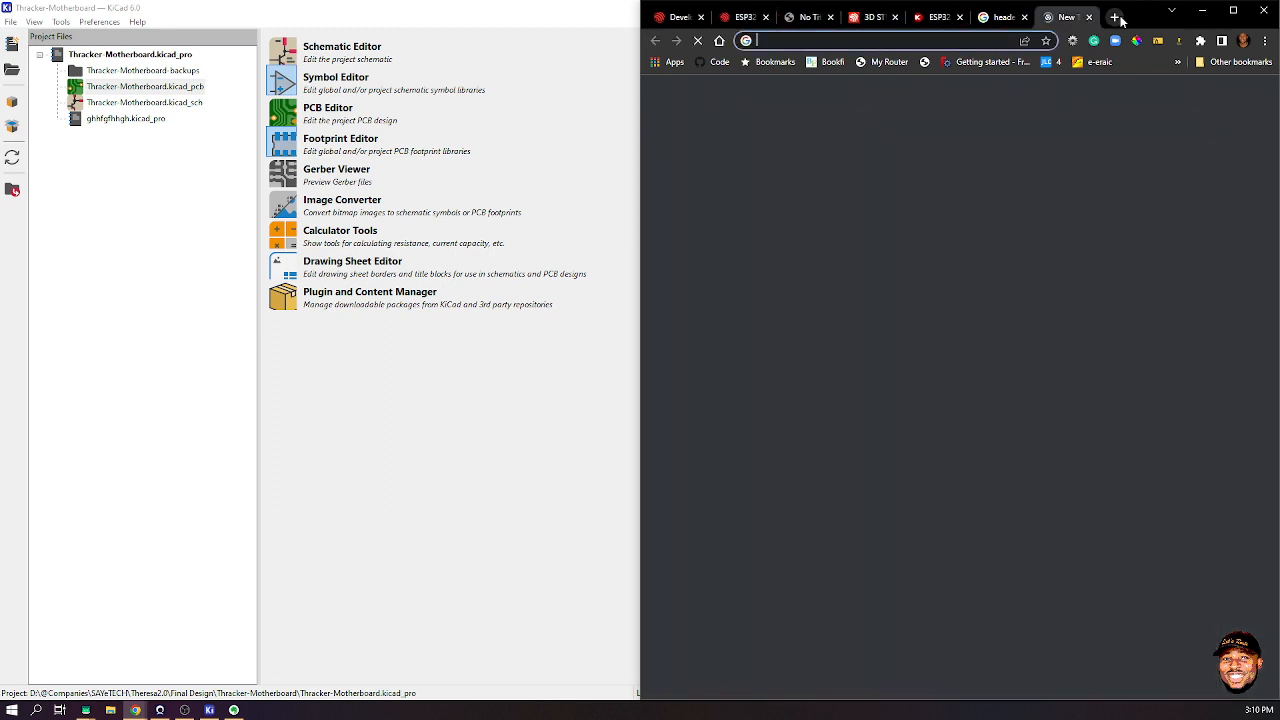
left_click(872, 40)
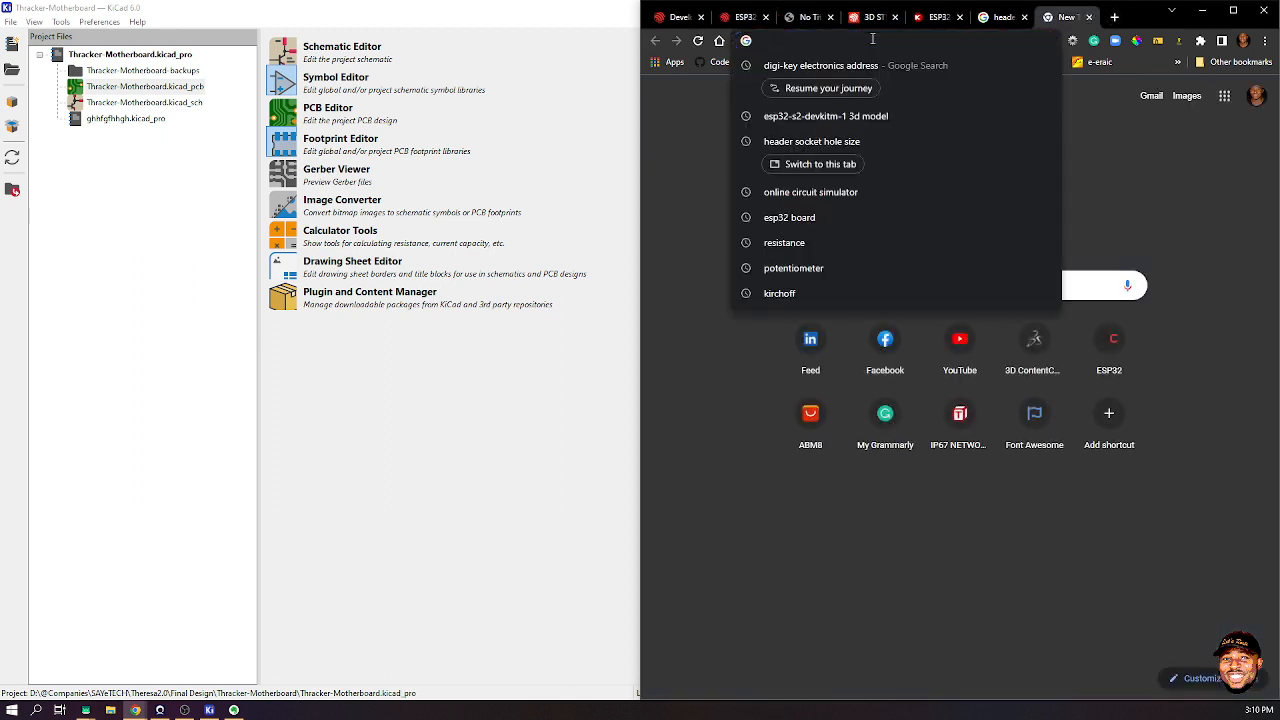
type("smd")
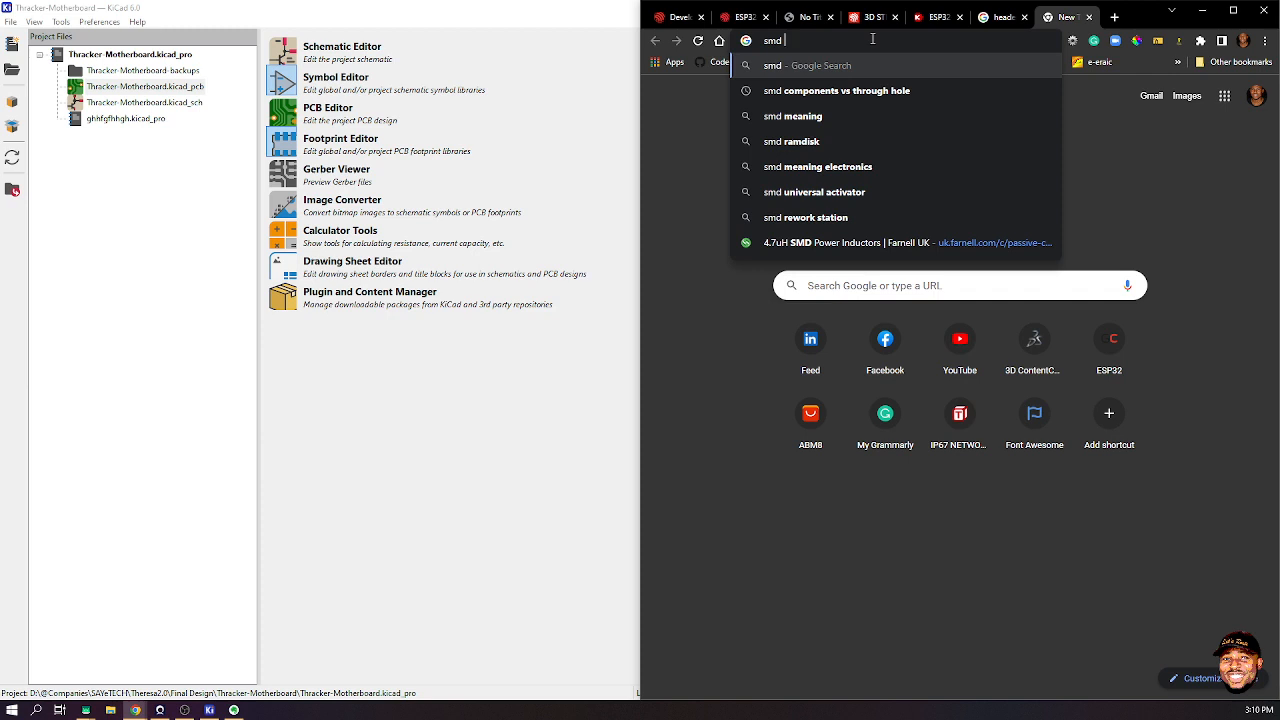
type(" resti")
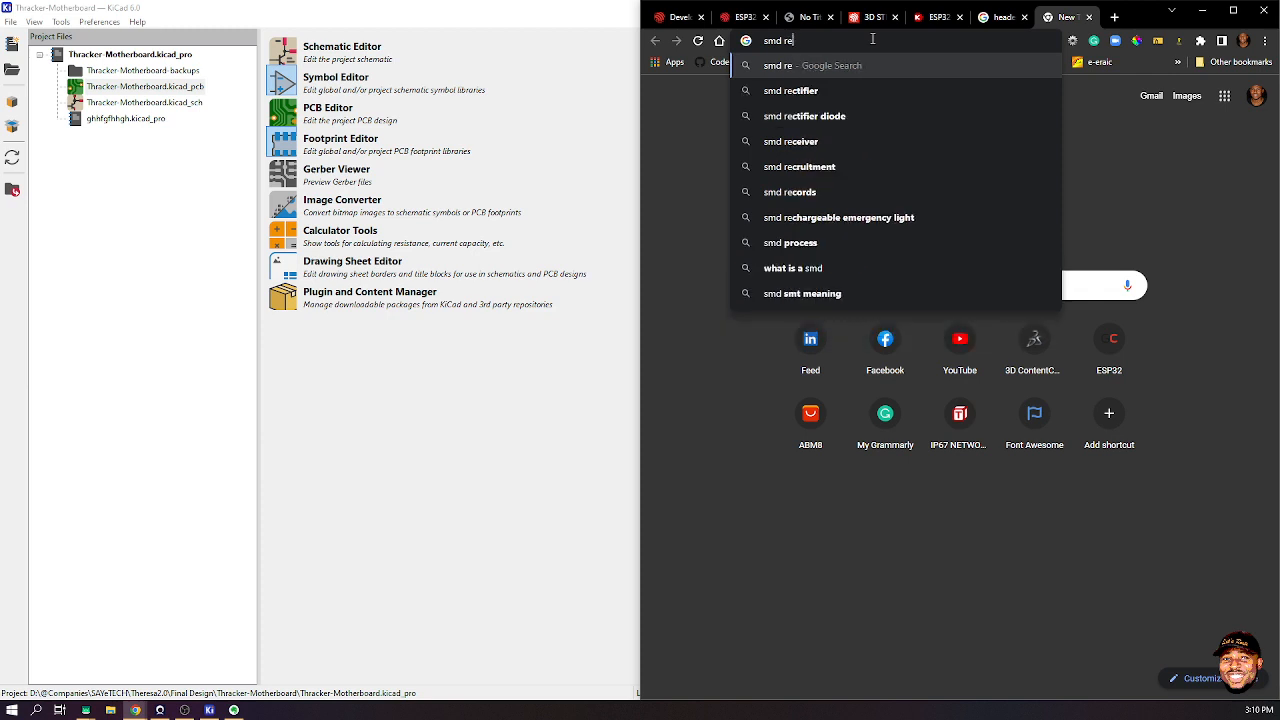
key("BackSpace")
key("BackSpace")
type("ti")
key("BackSpace")
key("BackSpace")
type("ist")
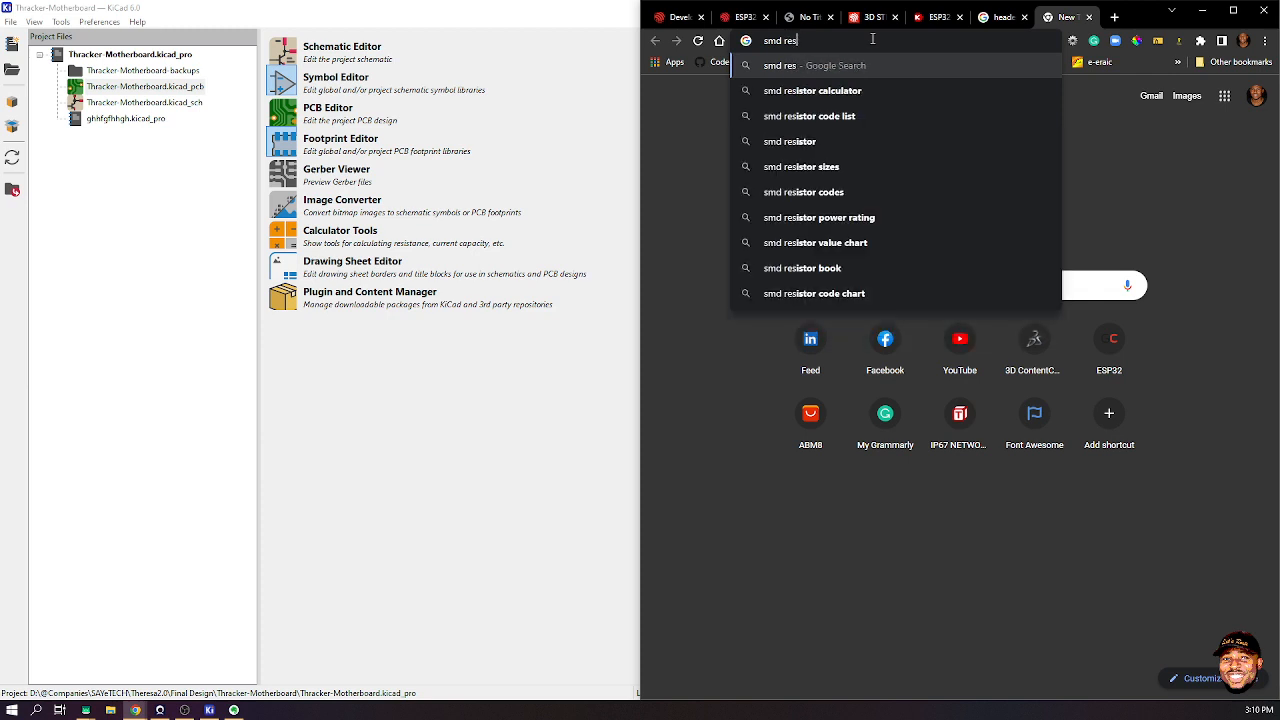
type("or")
key("Return")
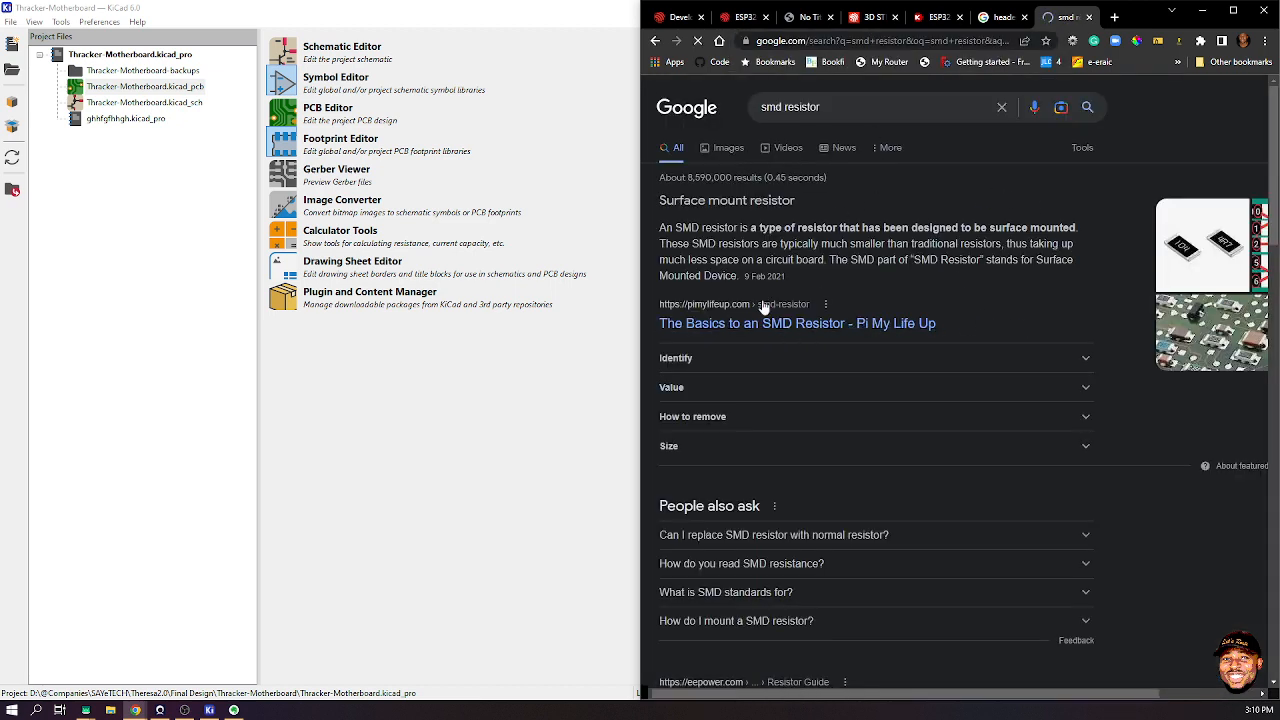
- Show the Images results for 'smd resistor'
scroll(909, 274, "down", 1)
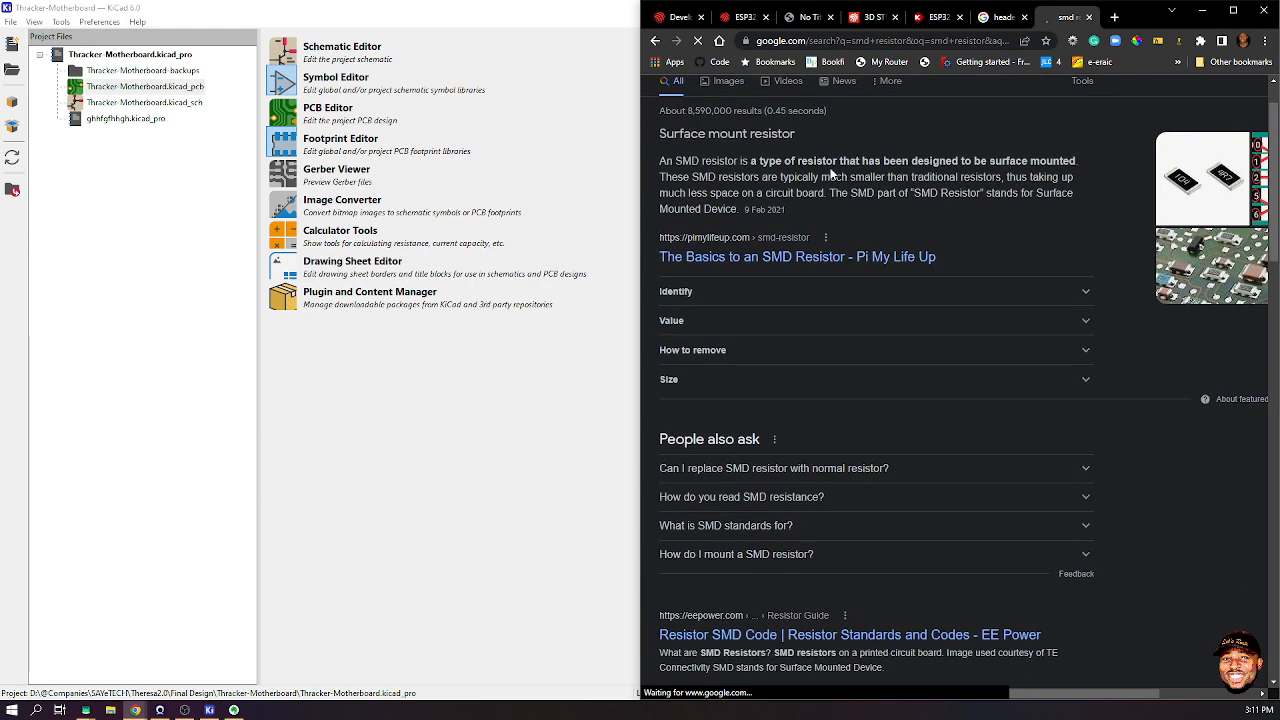
scroll(830, 172, "up", 1)
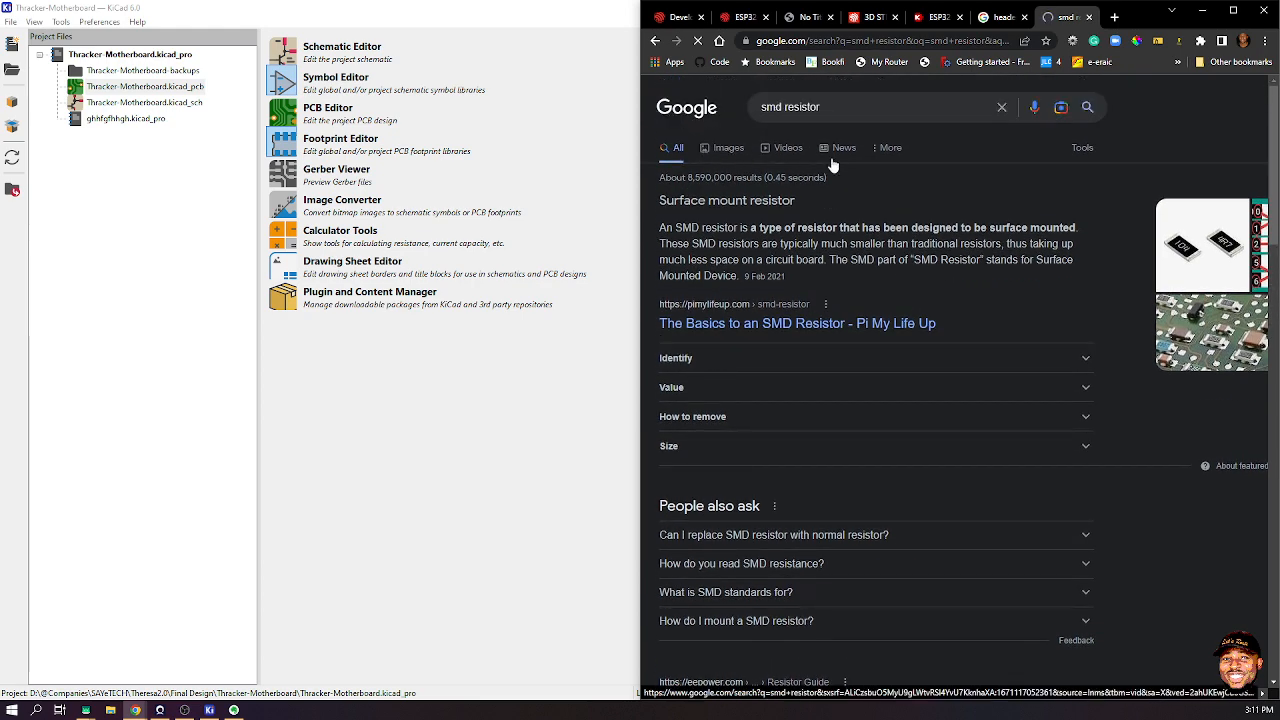
left_click(1233, 10)
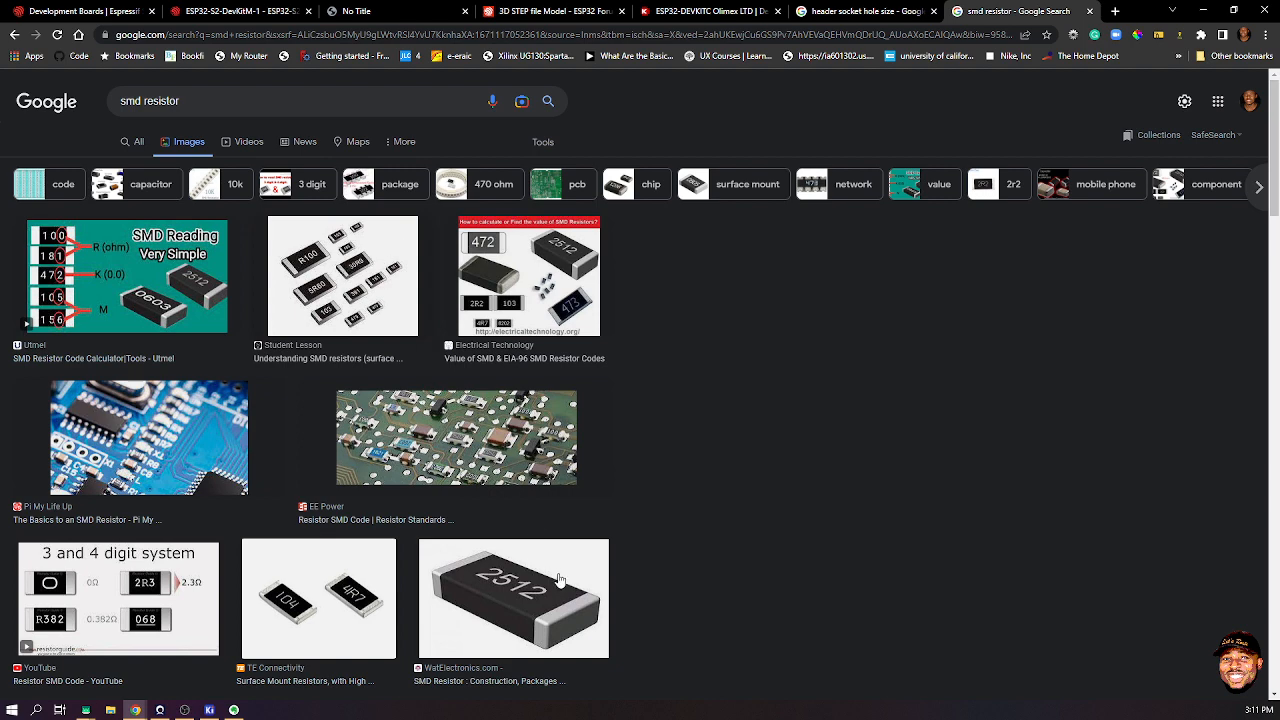
scroll(521, 565, "down", 2)
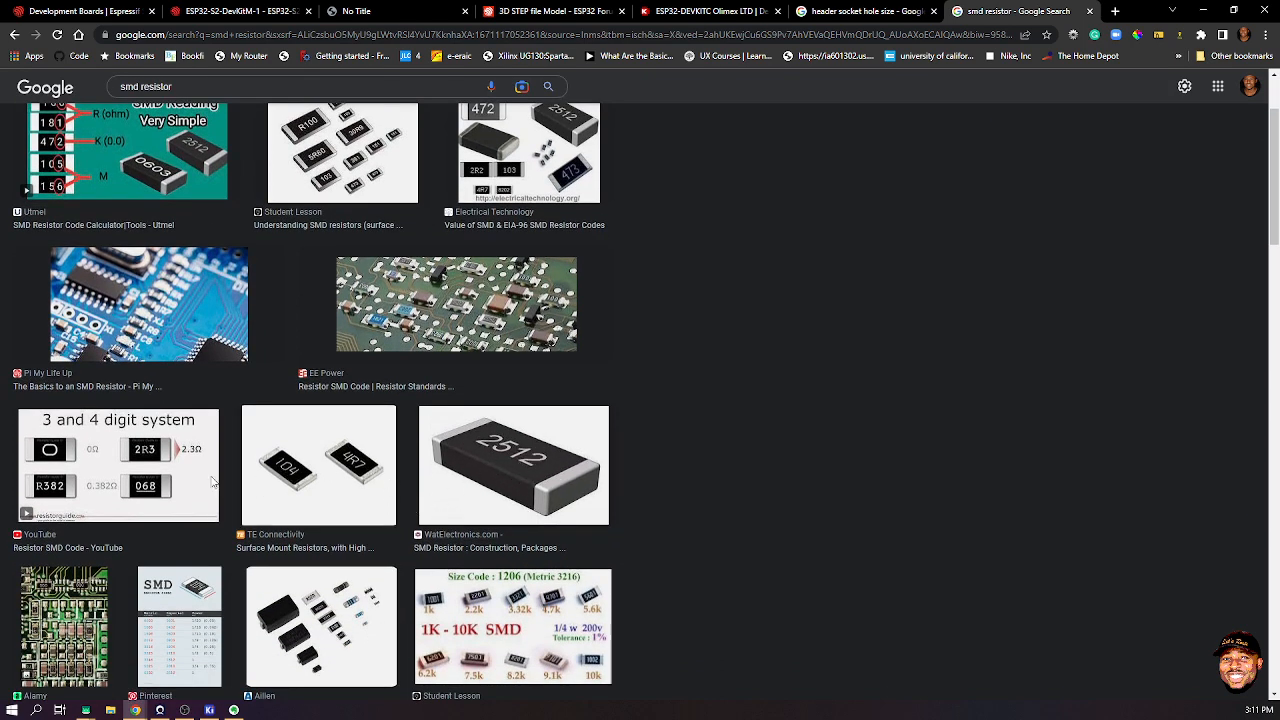
scroll(197, 553, "up", 2)
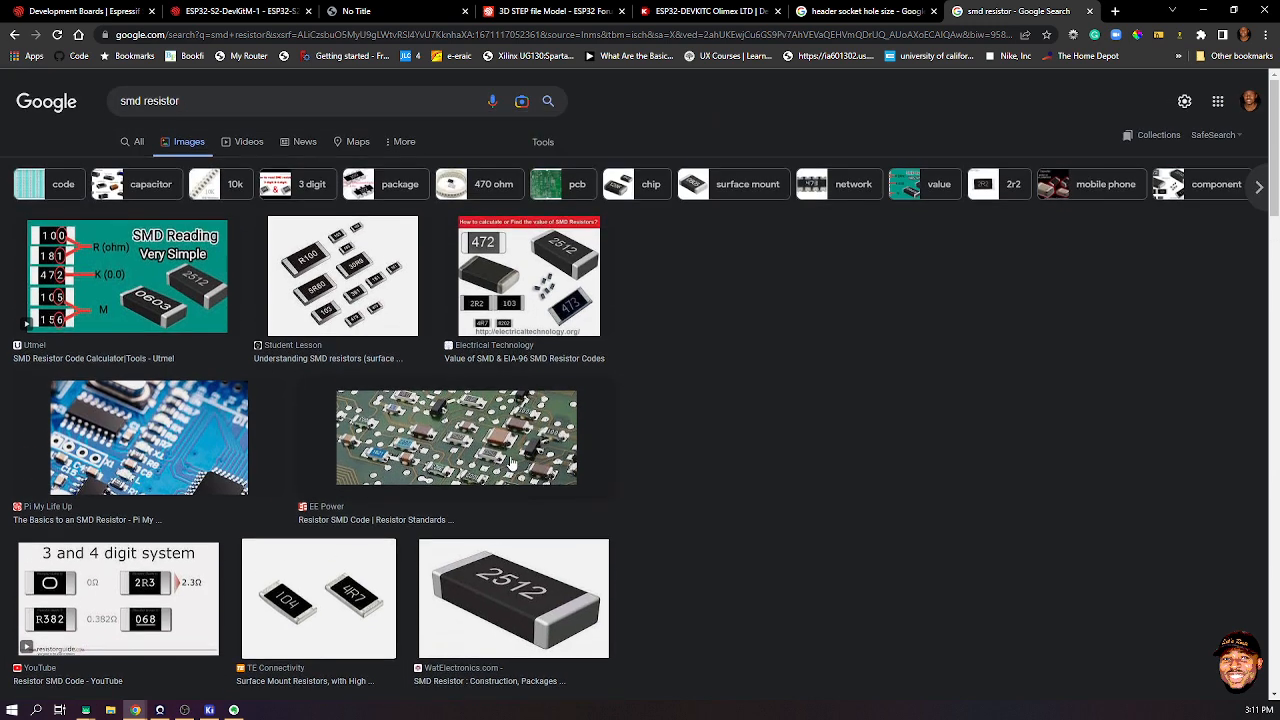
left_click(96, 100)
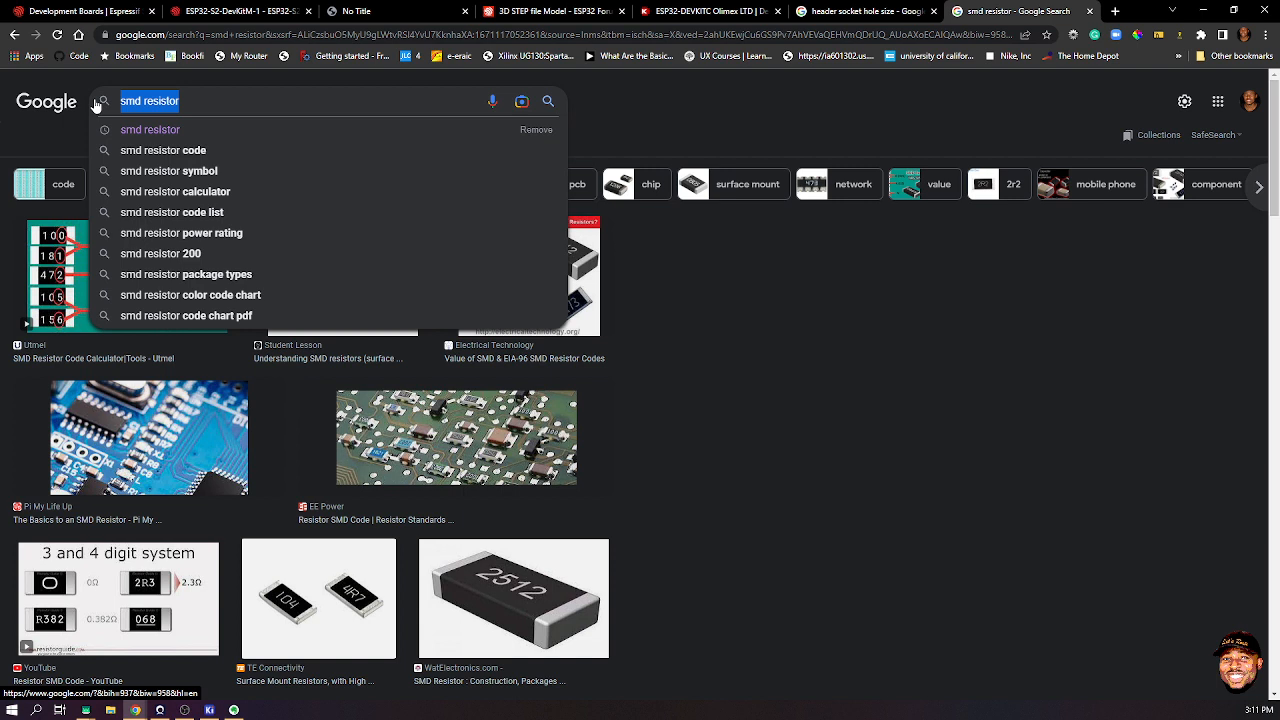
- Replace the query with 'Through hole component' and run the search
type("Through")
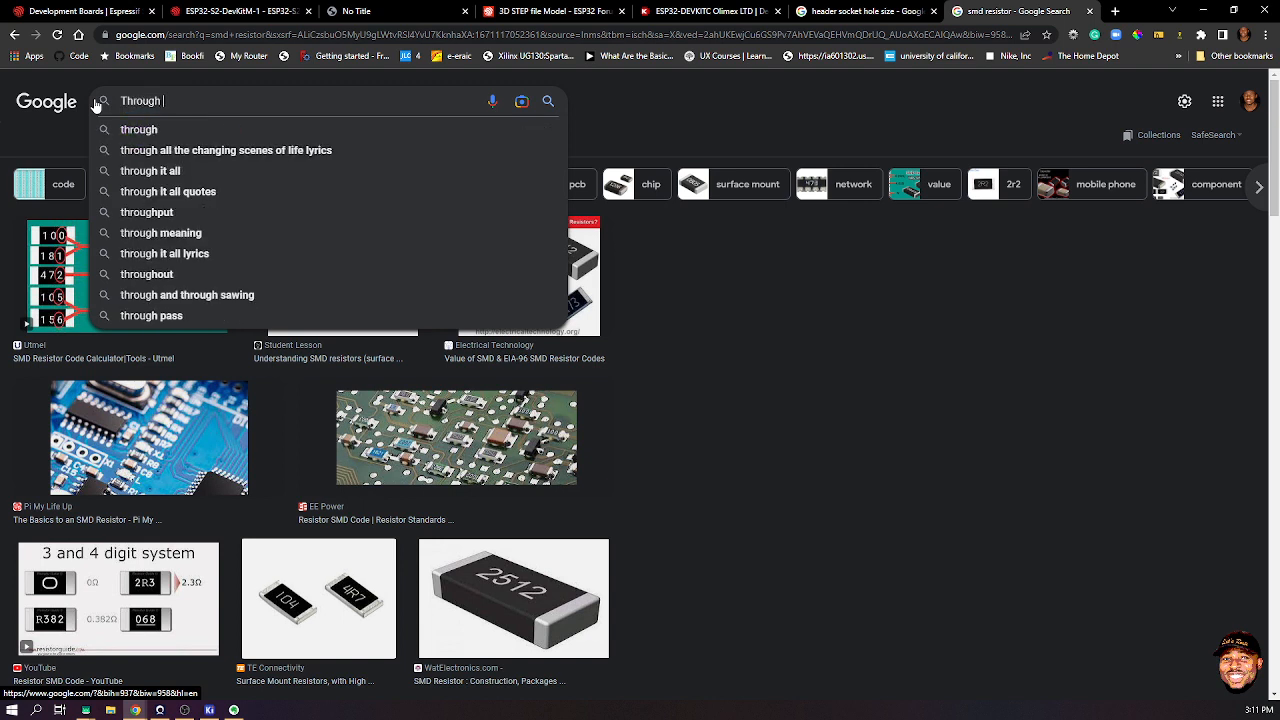
type(" hole")
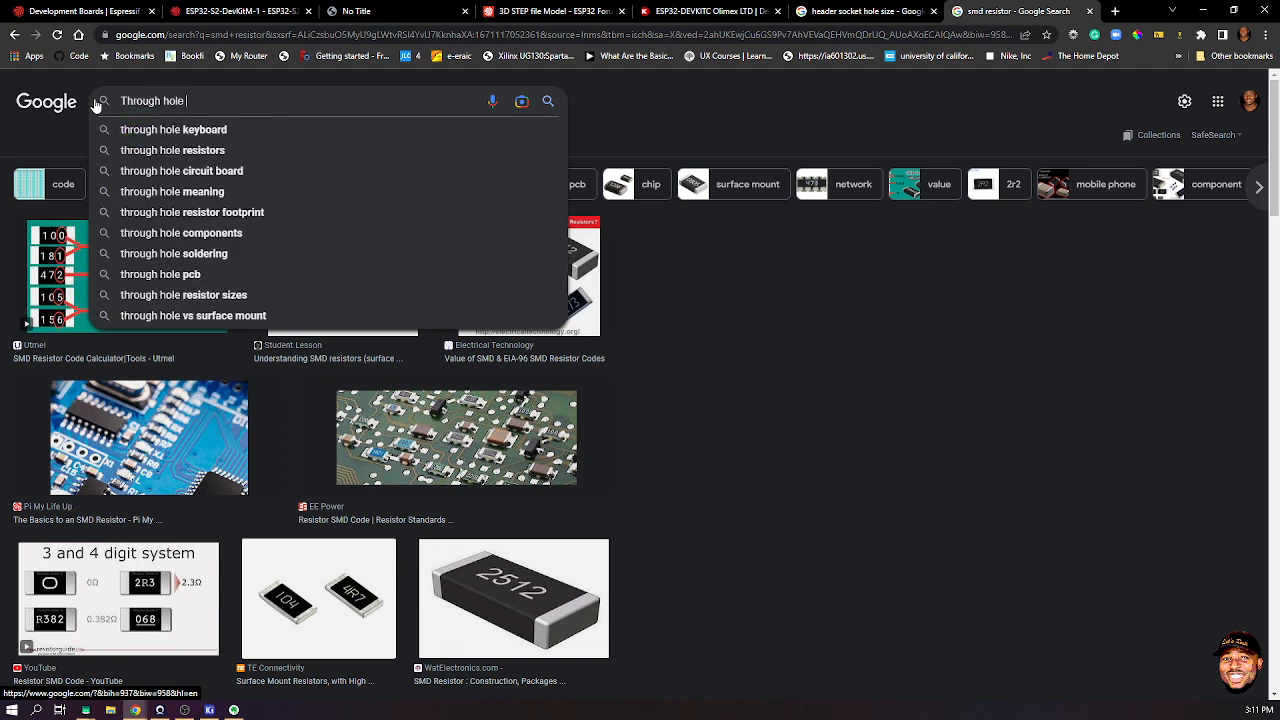
type(" component")
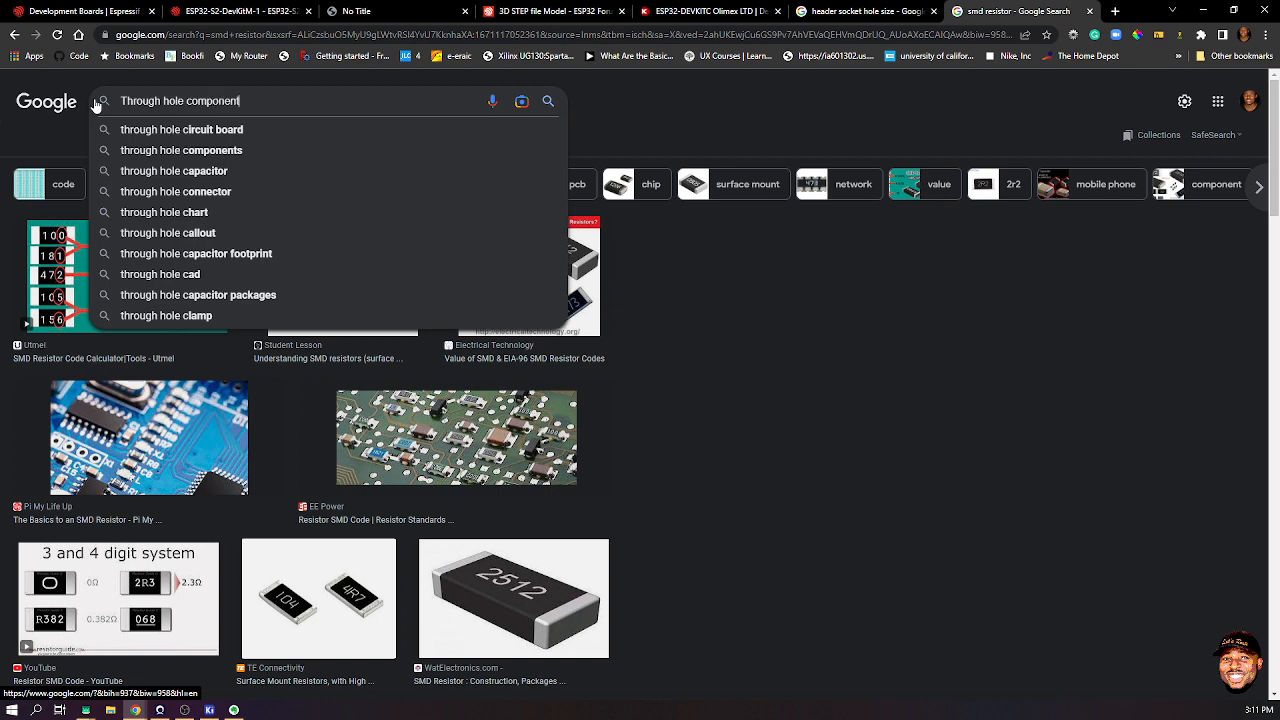
key("Return")
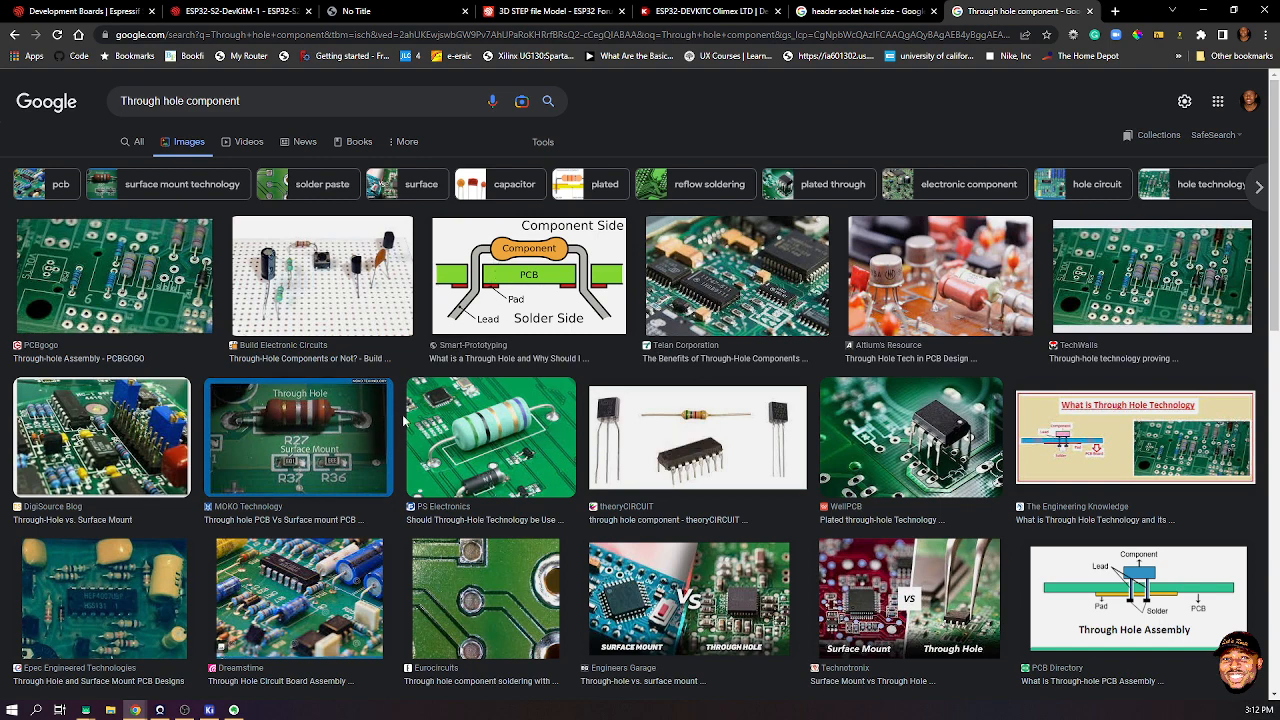
- Preview the PS Electronics through-hole resistor image in the side panel, then select the search text
left_click(524, 432)
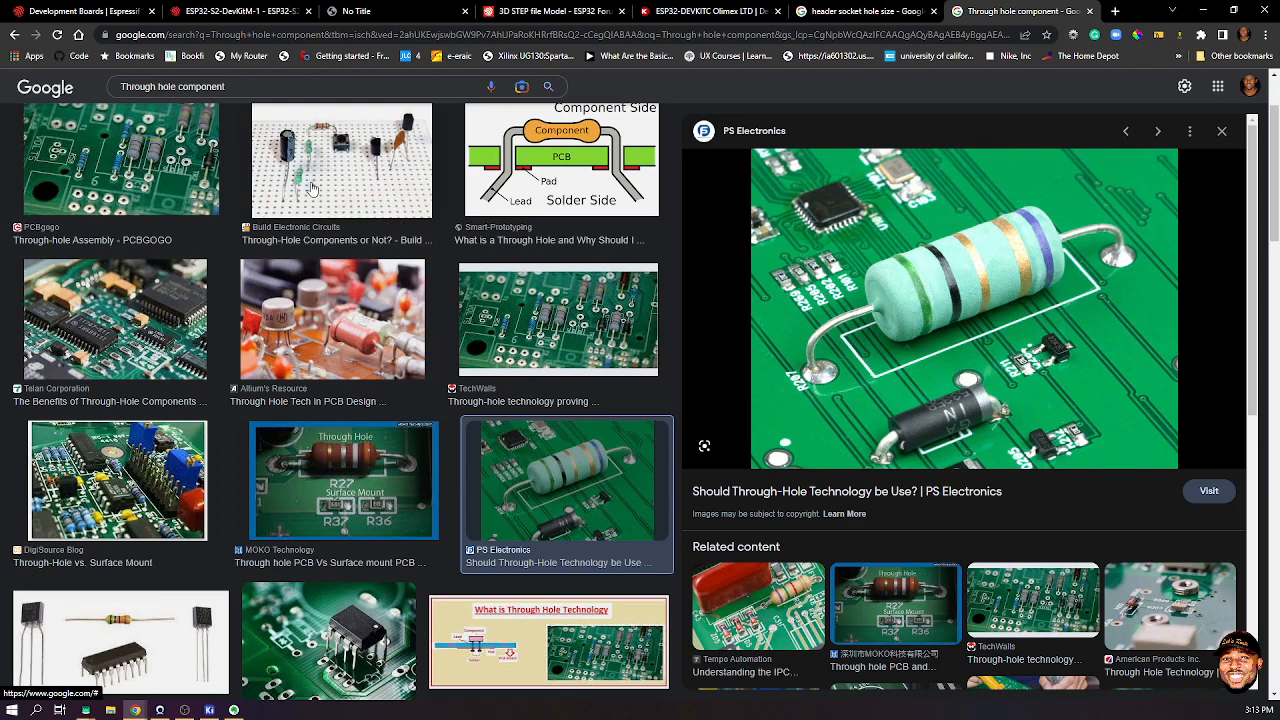
left_click(240, 80)
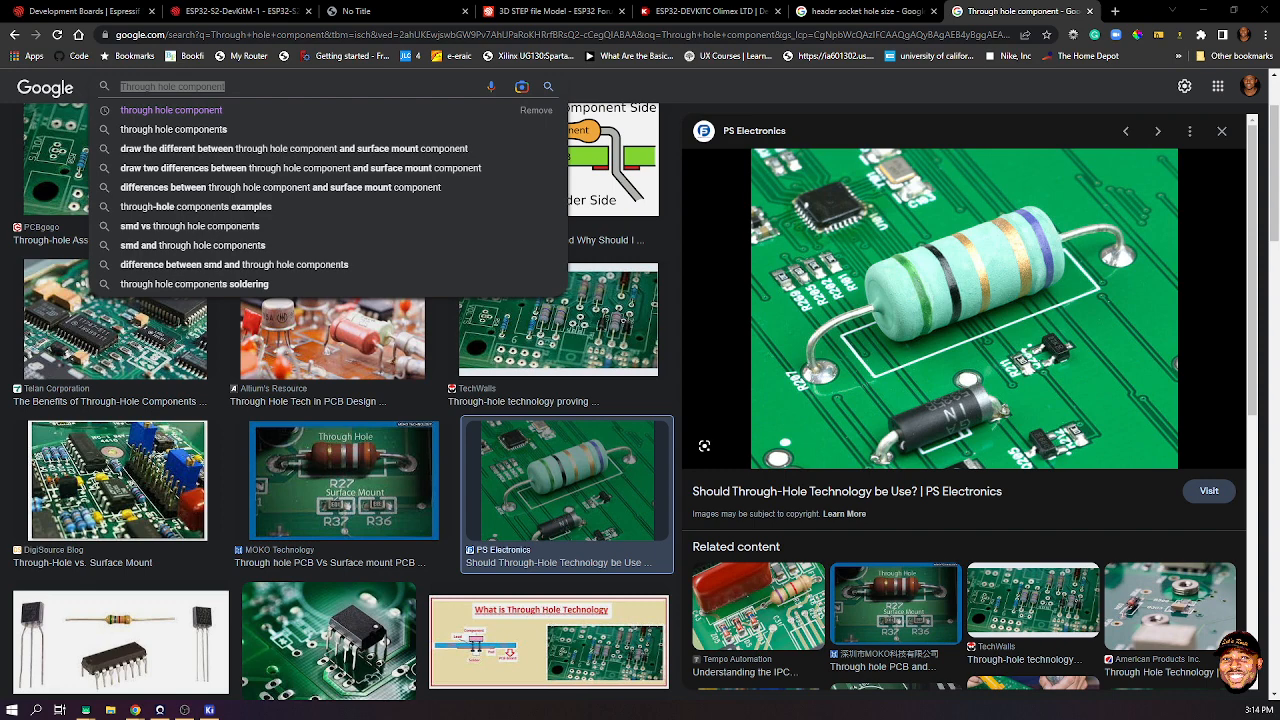
- Reopen the recent LetsRoute UNO.kicad_pro project and open LetsRoute UNO.kicad_sch in the Schematic Editor
left_click(1214, 11)
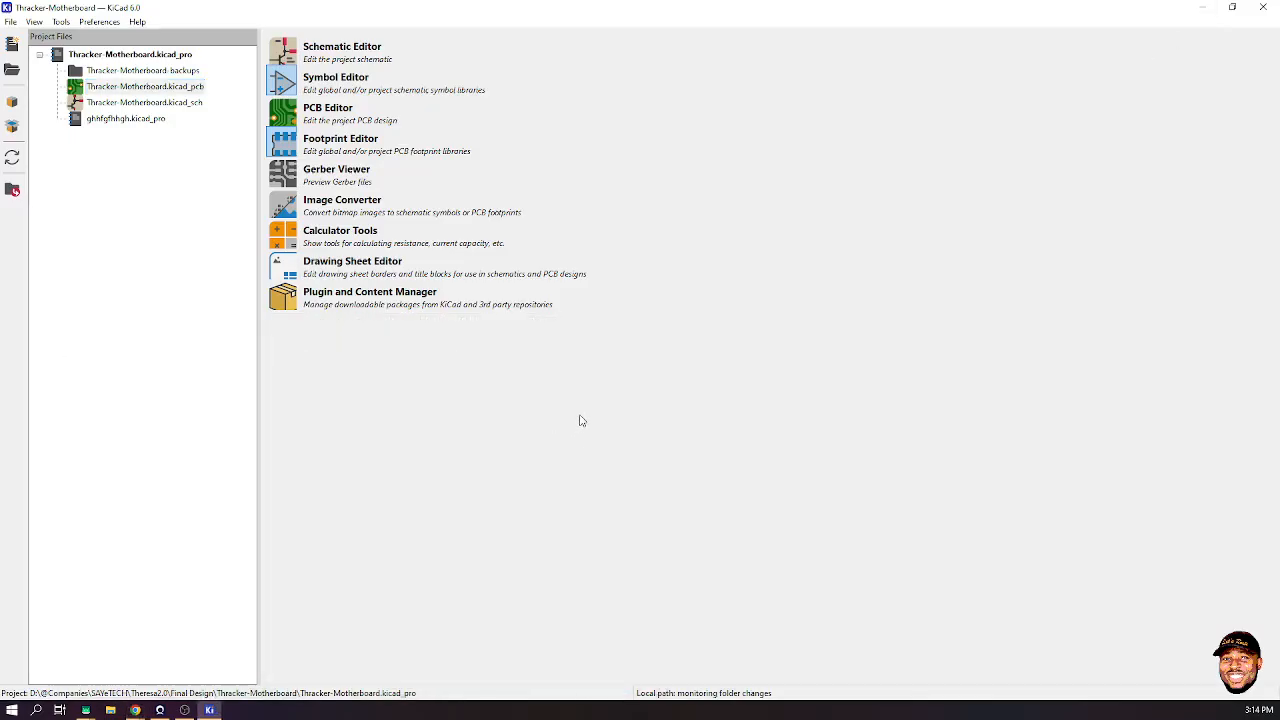
left_click(11, 21)
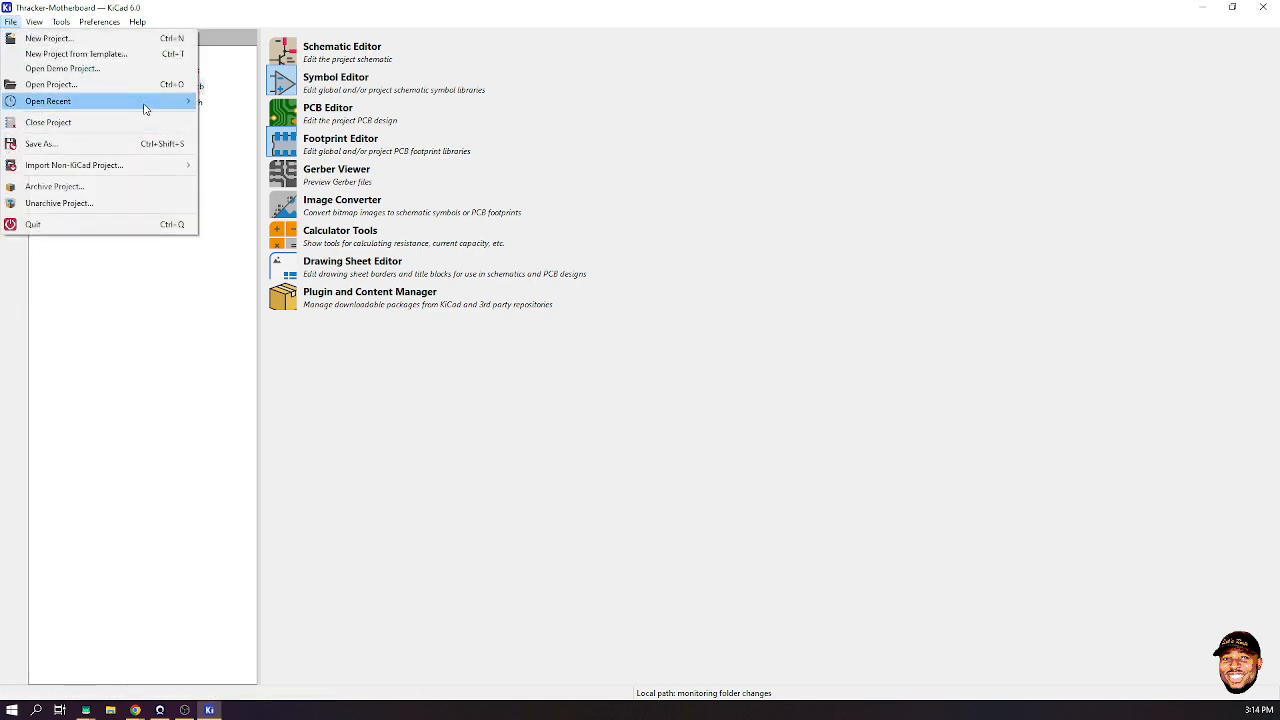
mouse_move(140, 101)
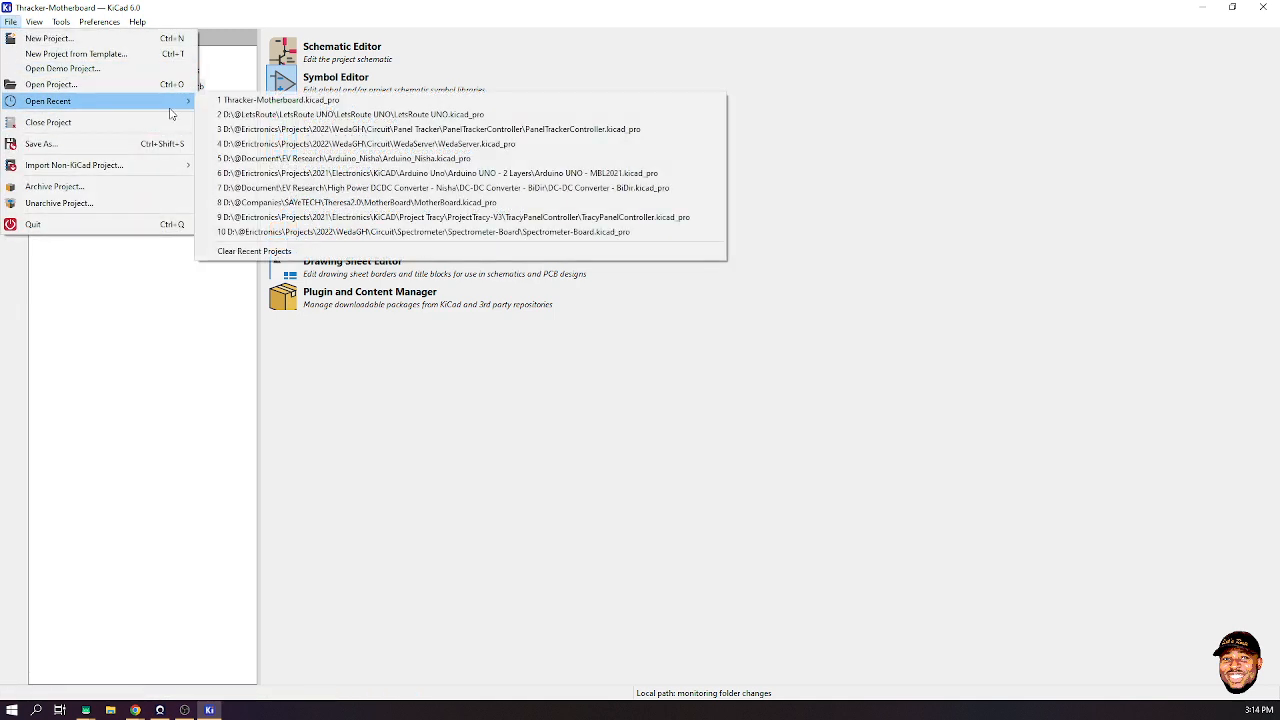
left_click(424, 115)
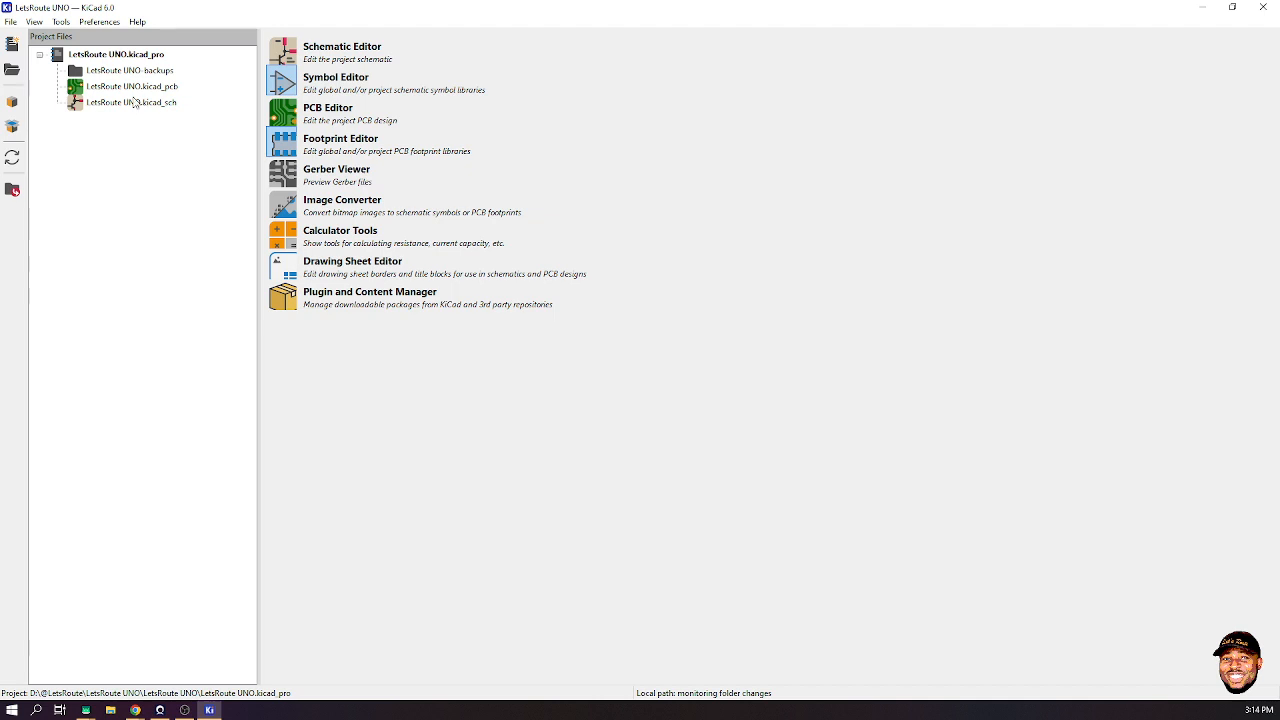
double_click(134, 103)
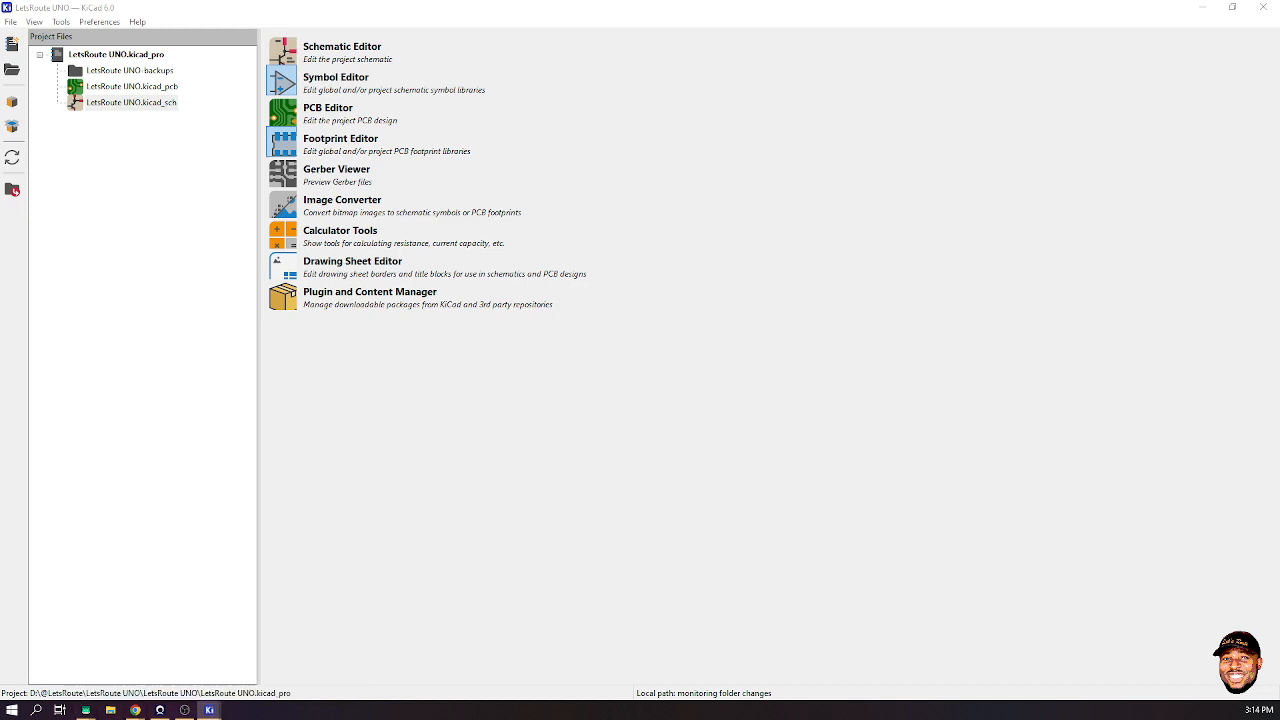
left_click_drag(0, 95, 937, 0)
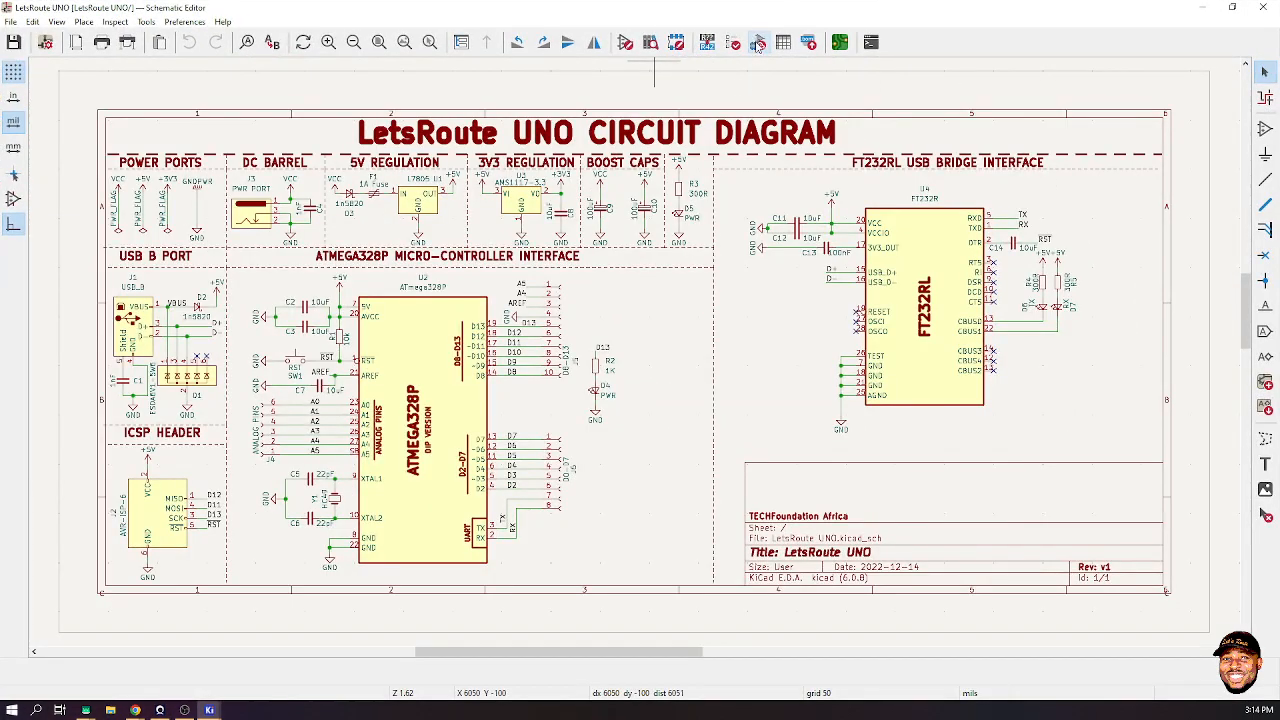
- Open Assign Footprints and enlarge its window to show all 39 symbol-to-footprint rows
left_click(758, 42)
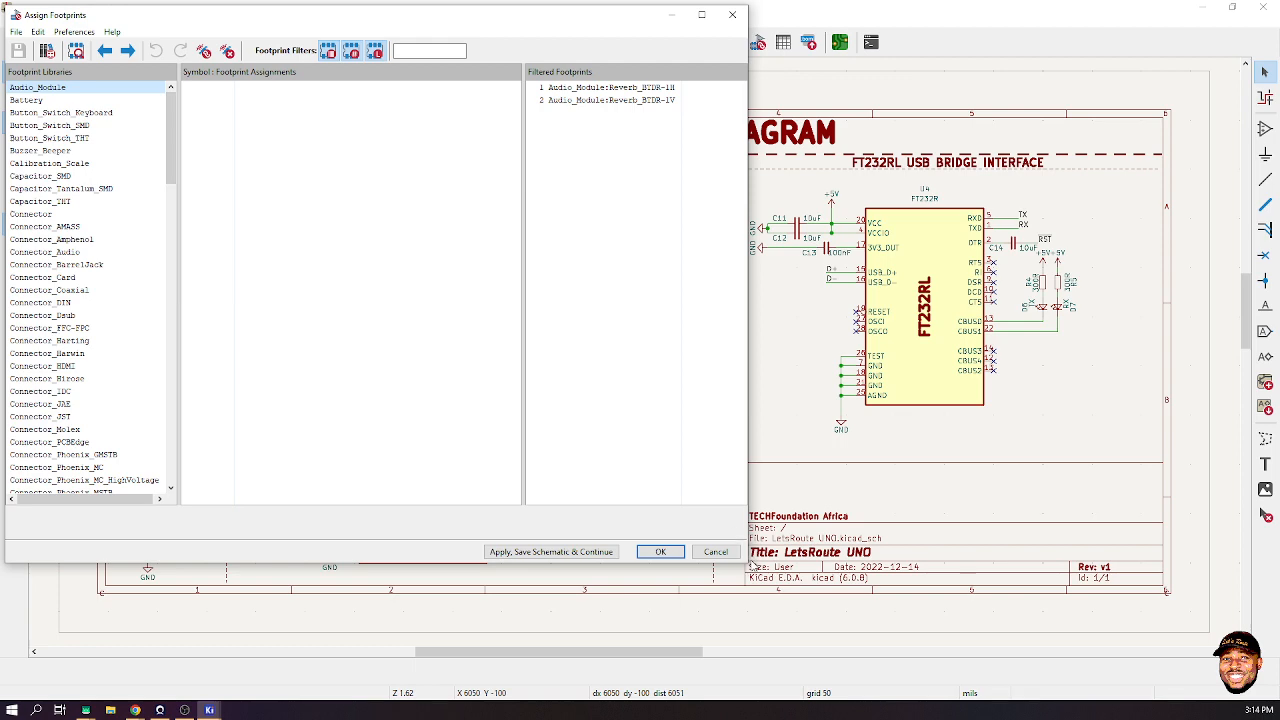
left_click_drag(748, 563, 856, 706)
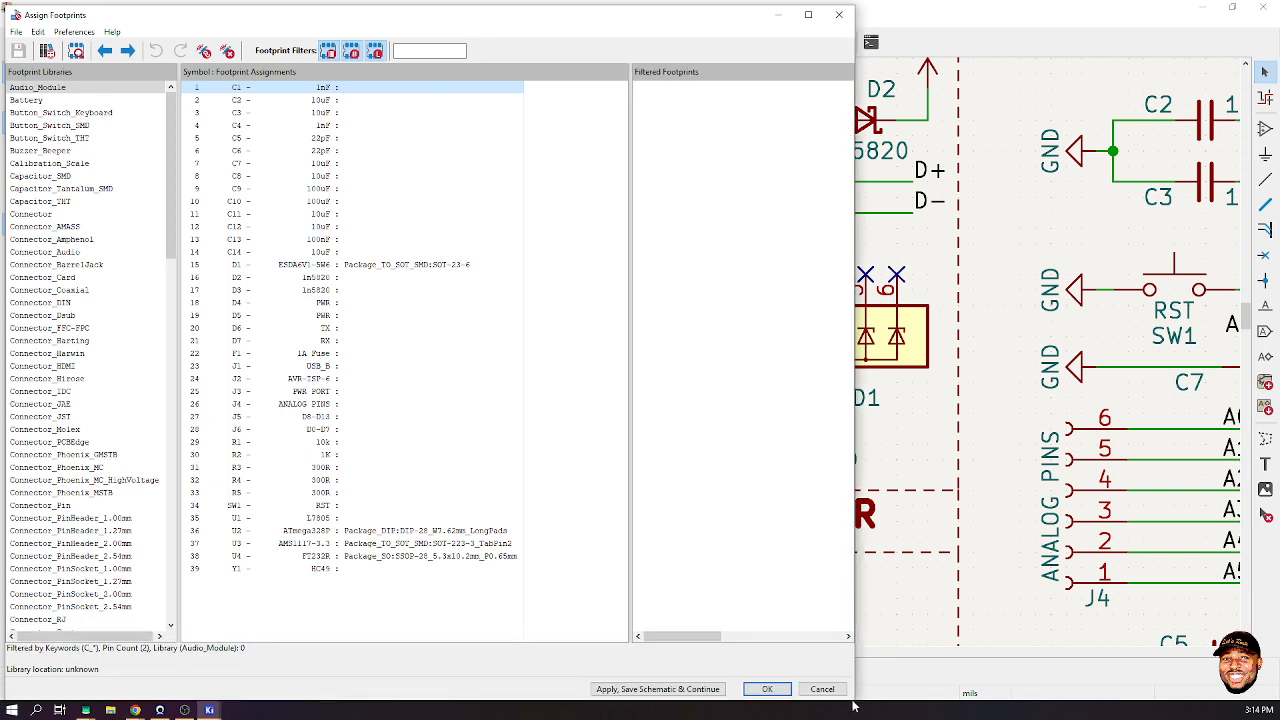
left_click_drag(287, 17, 283, 14)
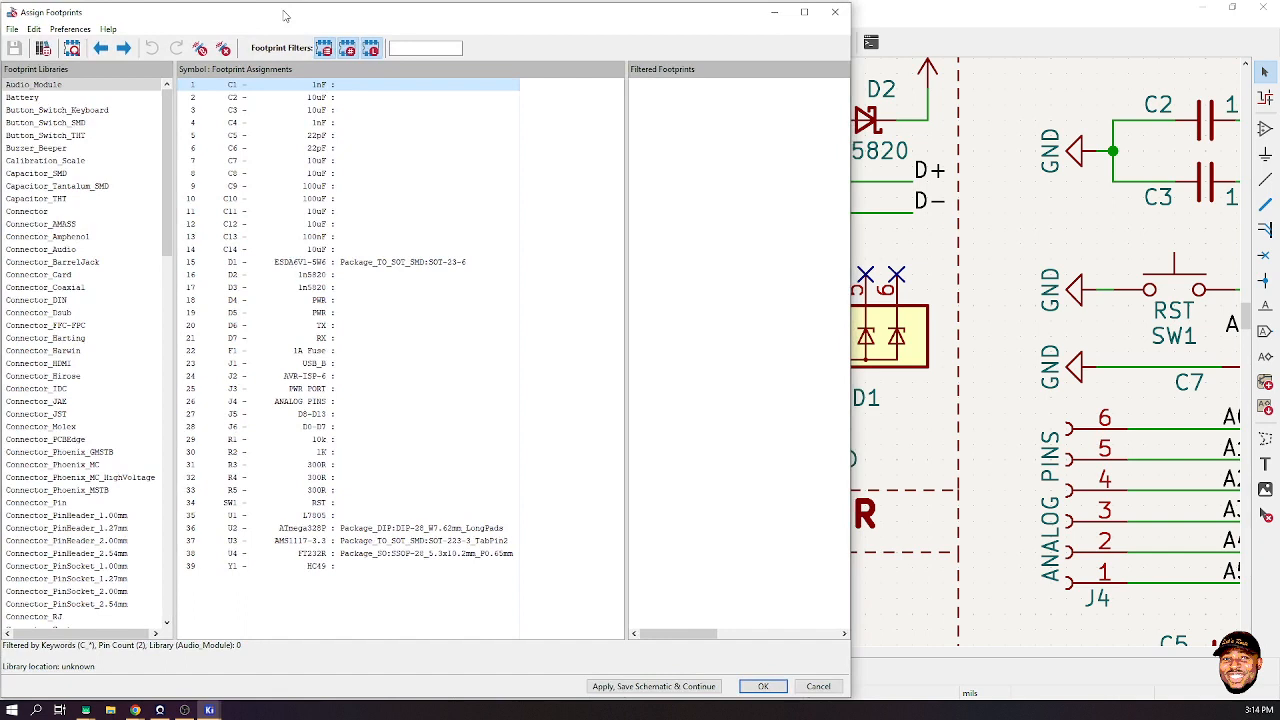
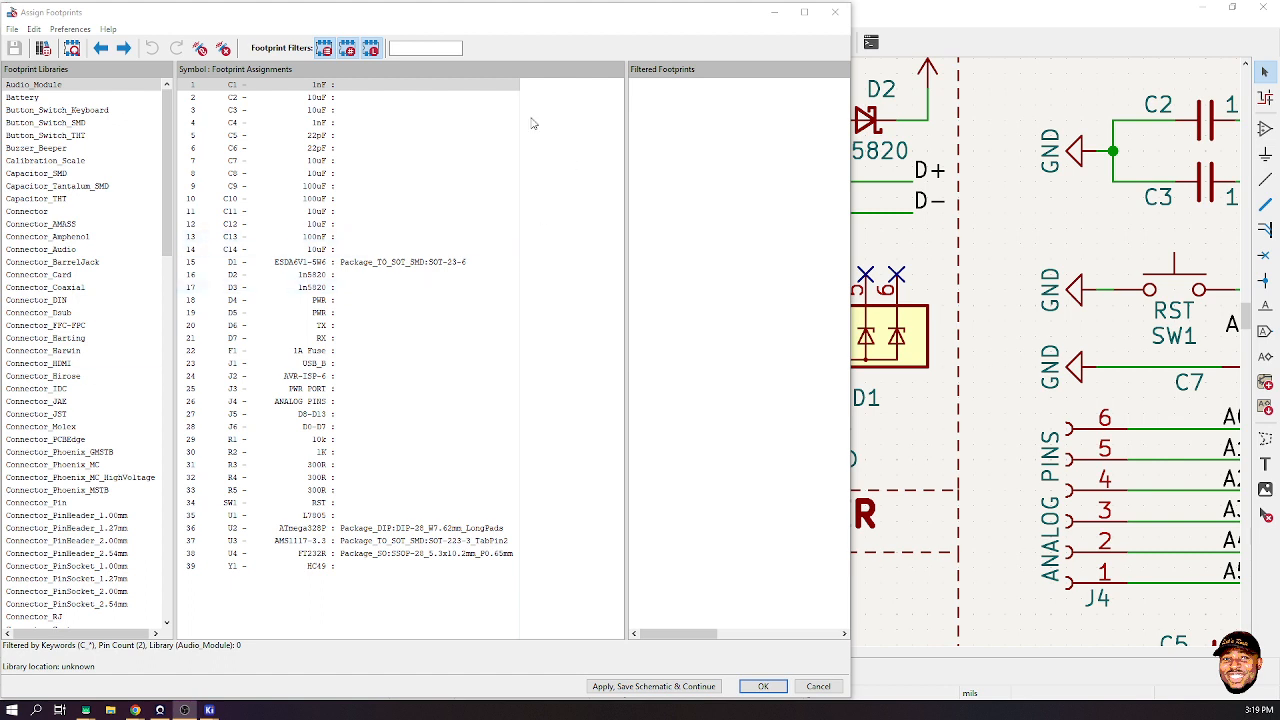
- Select C1 and open the footprint viewer, moved left and enlarged on the right side
left_click(337, 86)
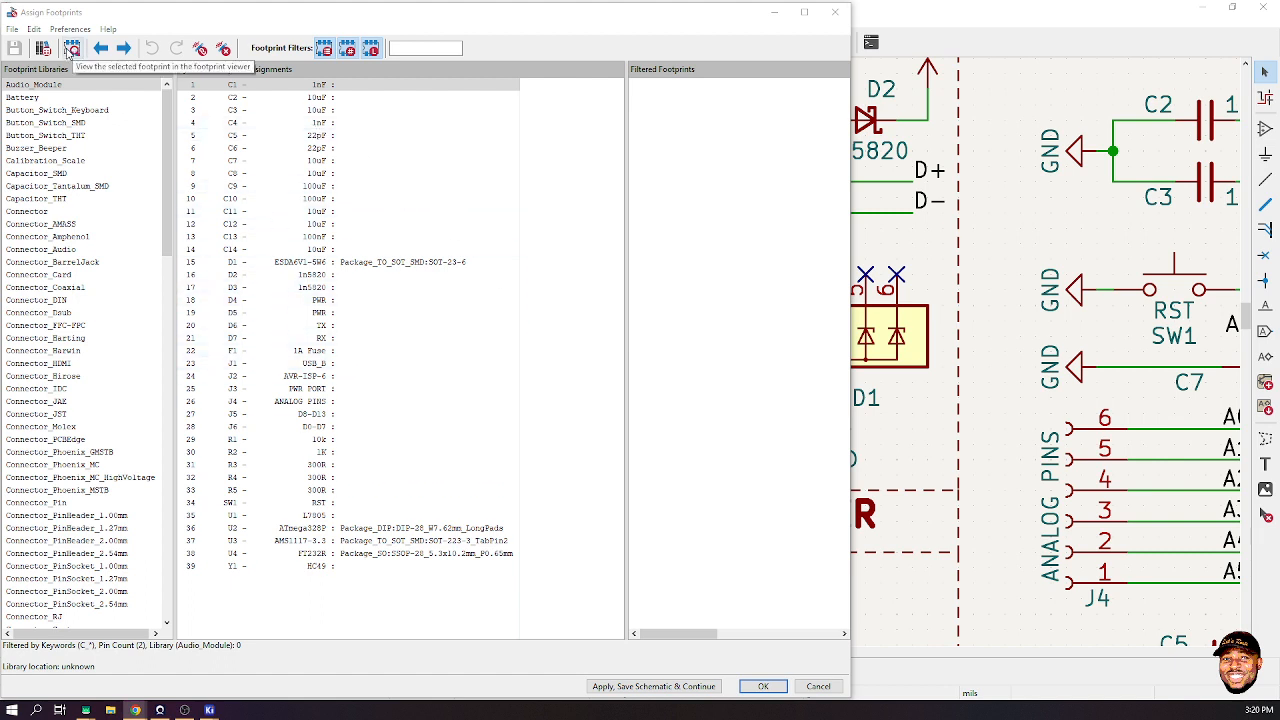
left_click(71, 48)
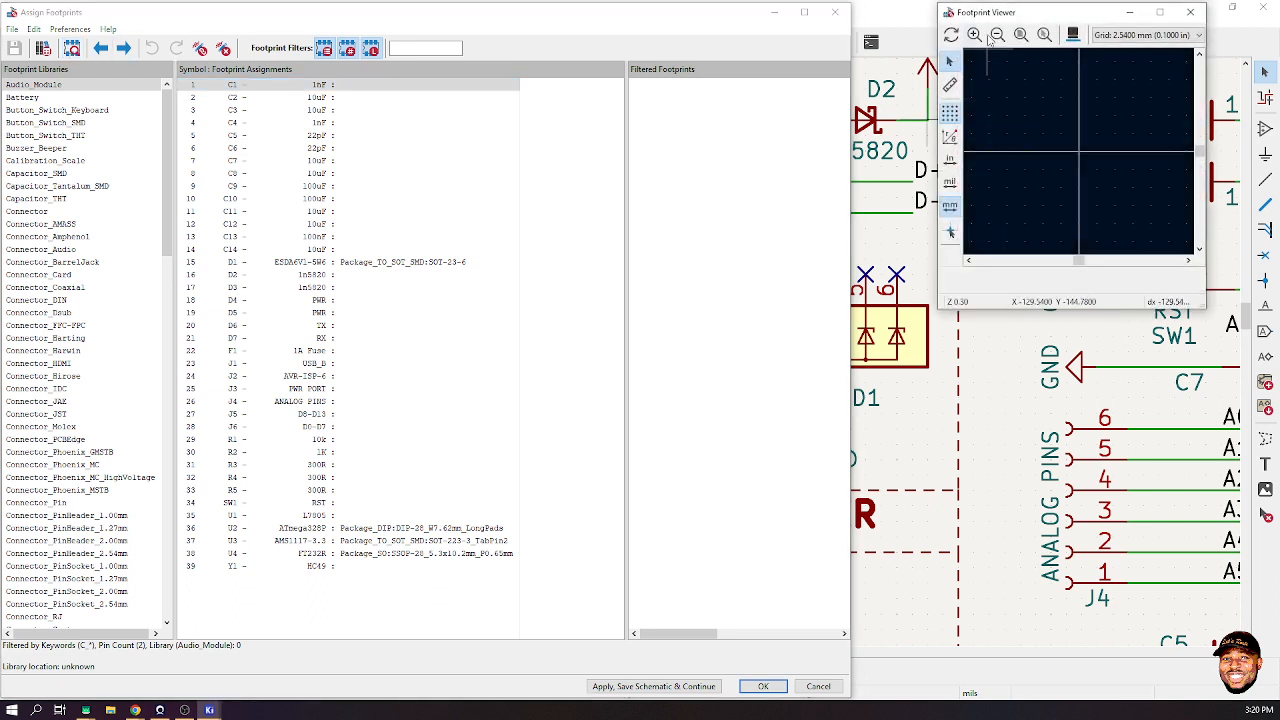
left_click_drag(986, 13, 901, 13)
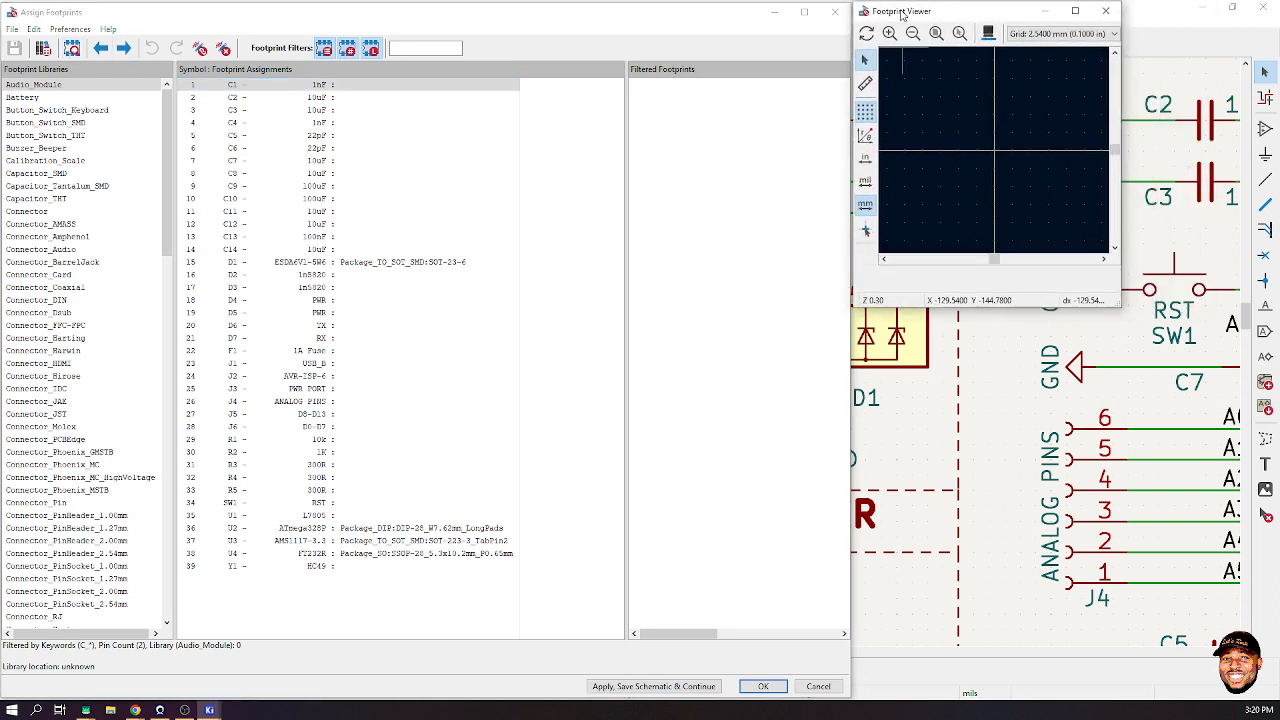
left_click_drag(1120, 304, 1273, 340)
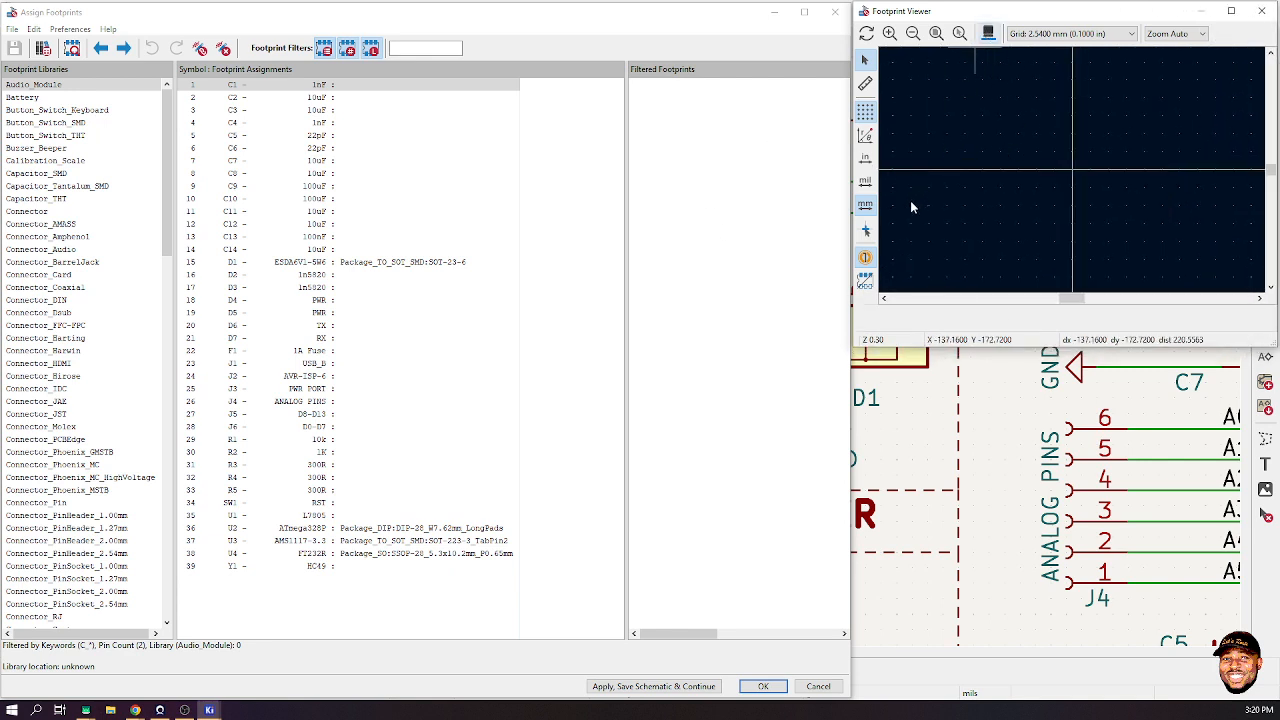
- Open the 3D viewer with Alt+3 and stack it, enlarged, below the footprint viewer
key("alt+3")
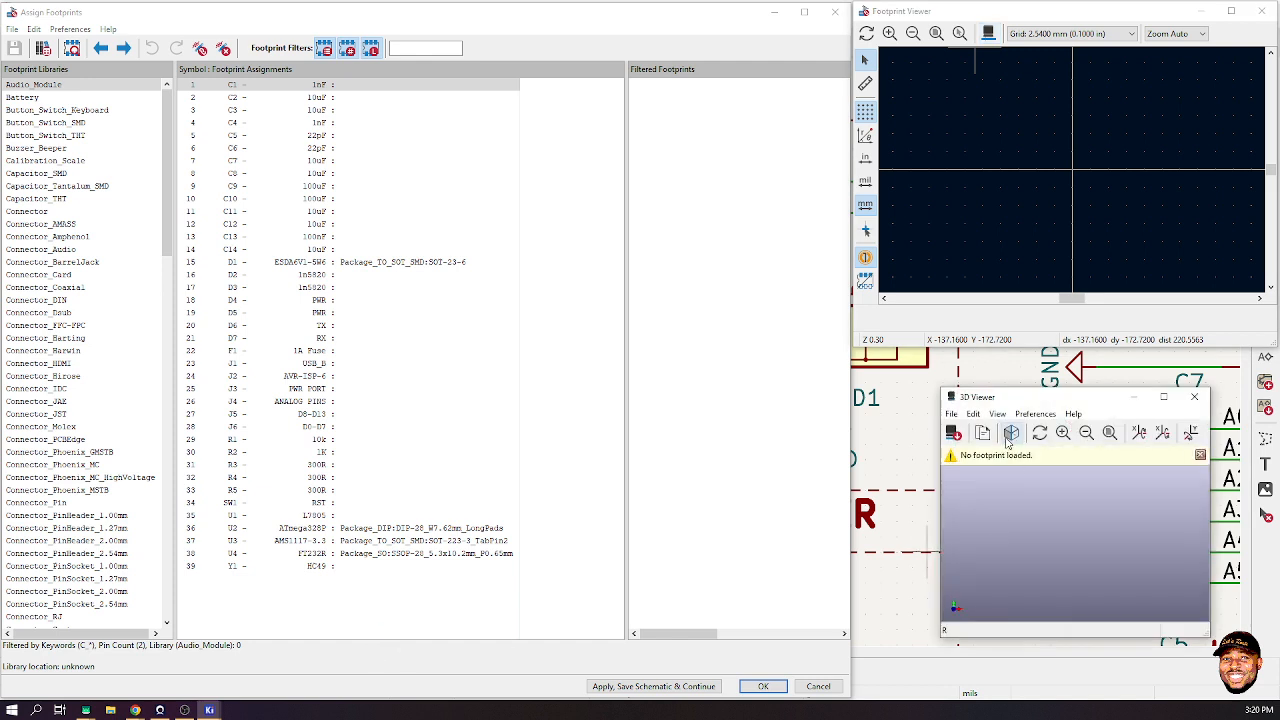
left_click_drag(1007, 407, 916, 368)
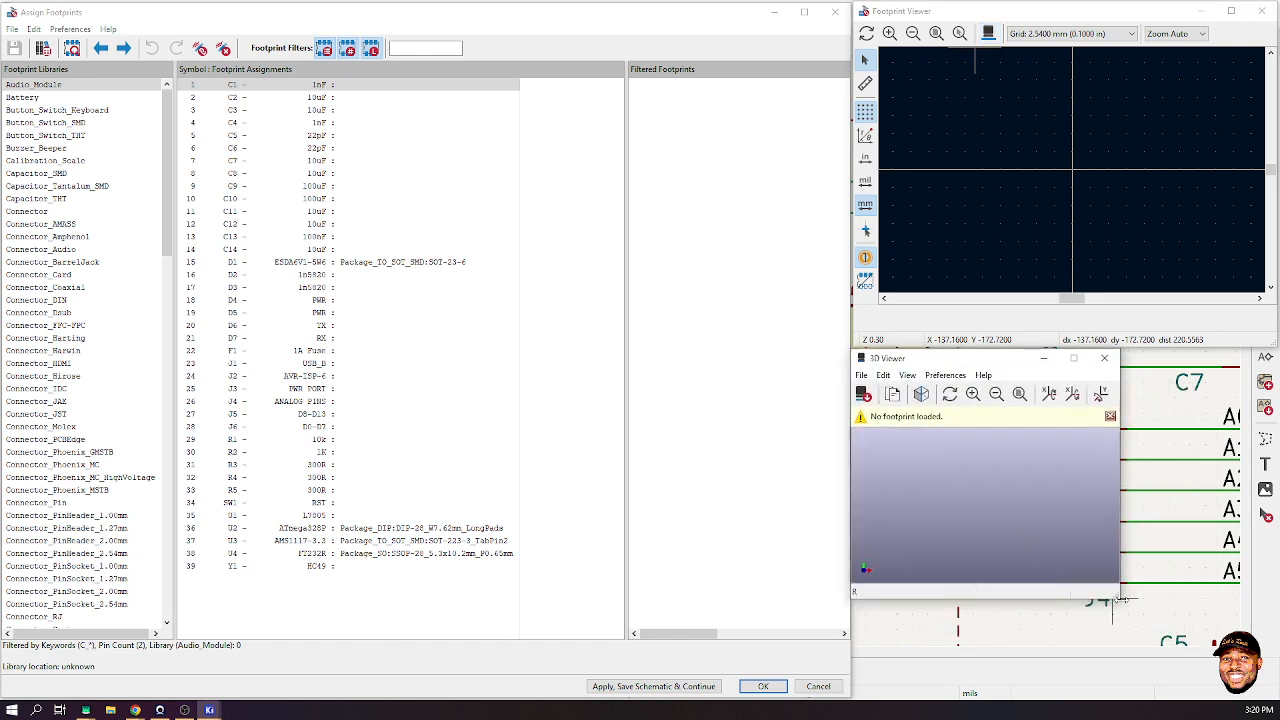
left_click_drag(1122, 598, 1276, 696)
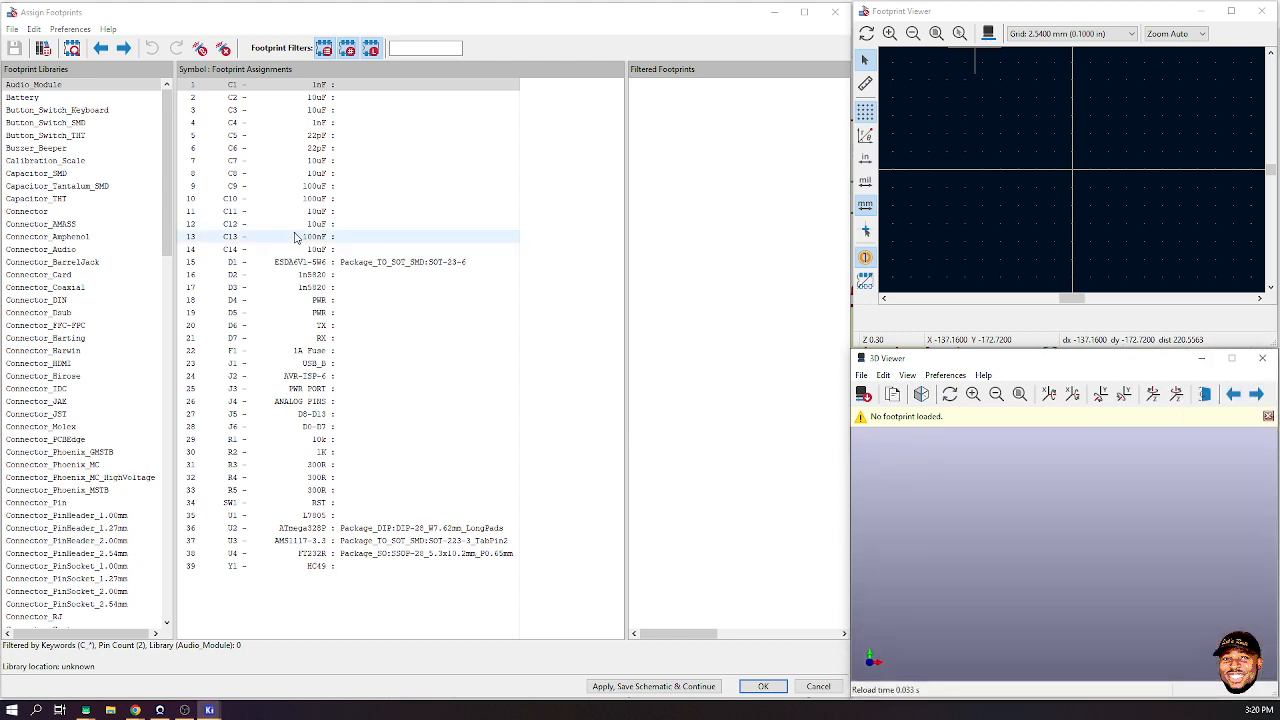
left_click(236, 86)
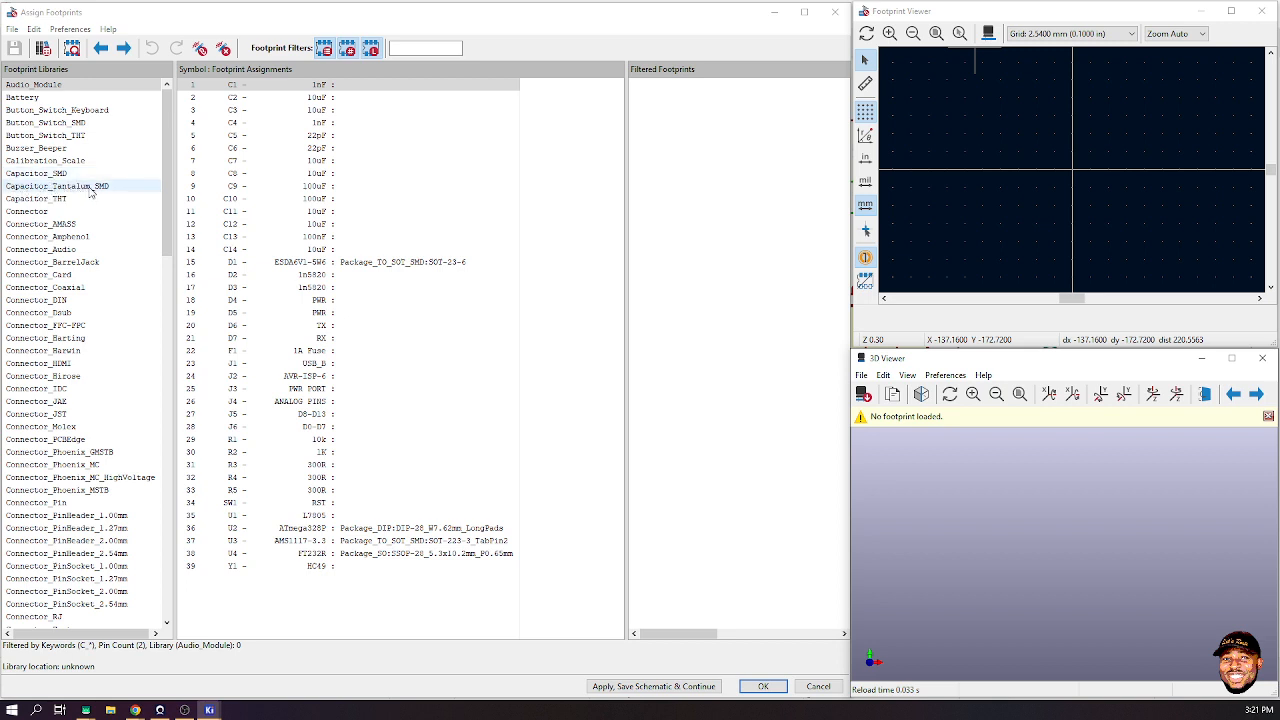
- Show Capacitor_SMD footprints, toggling the keyword, pin-count and library filters off and back on
left_click(38, 175)
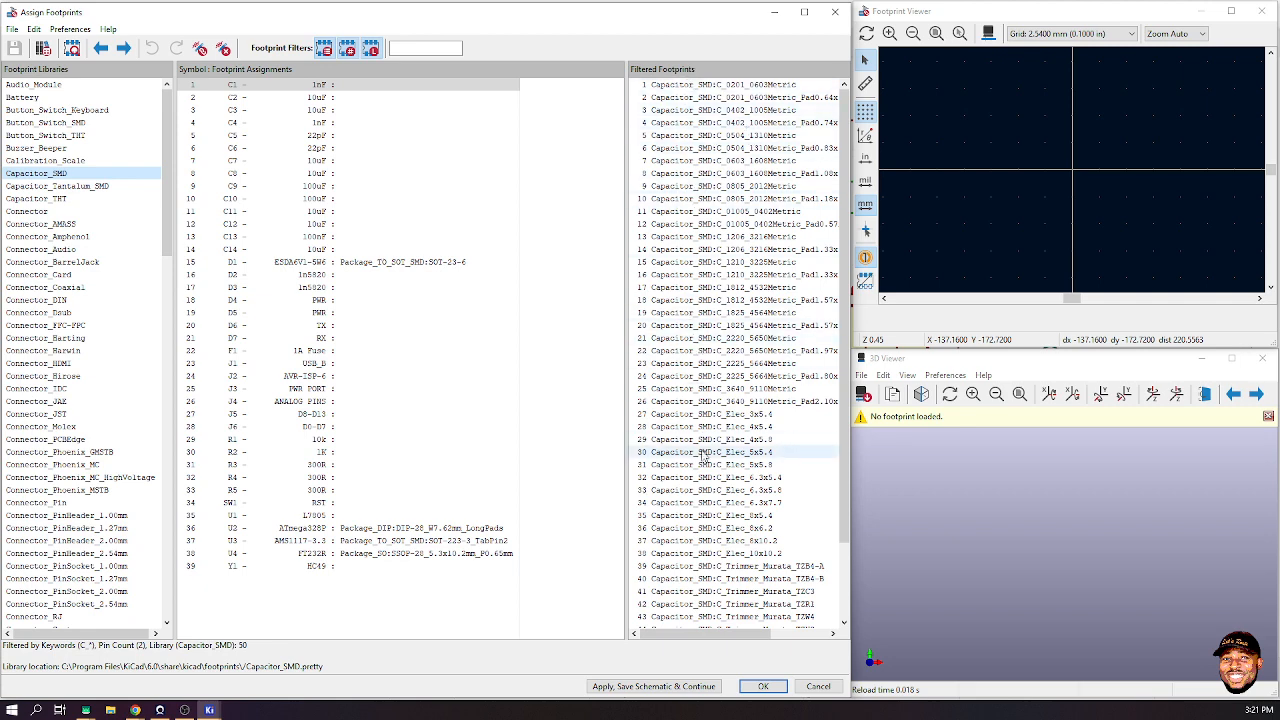
scroll(735, 190, "down", 2)
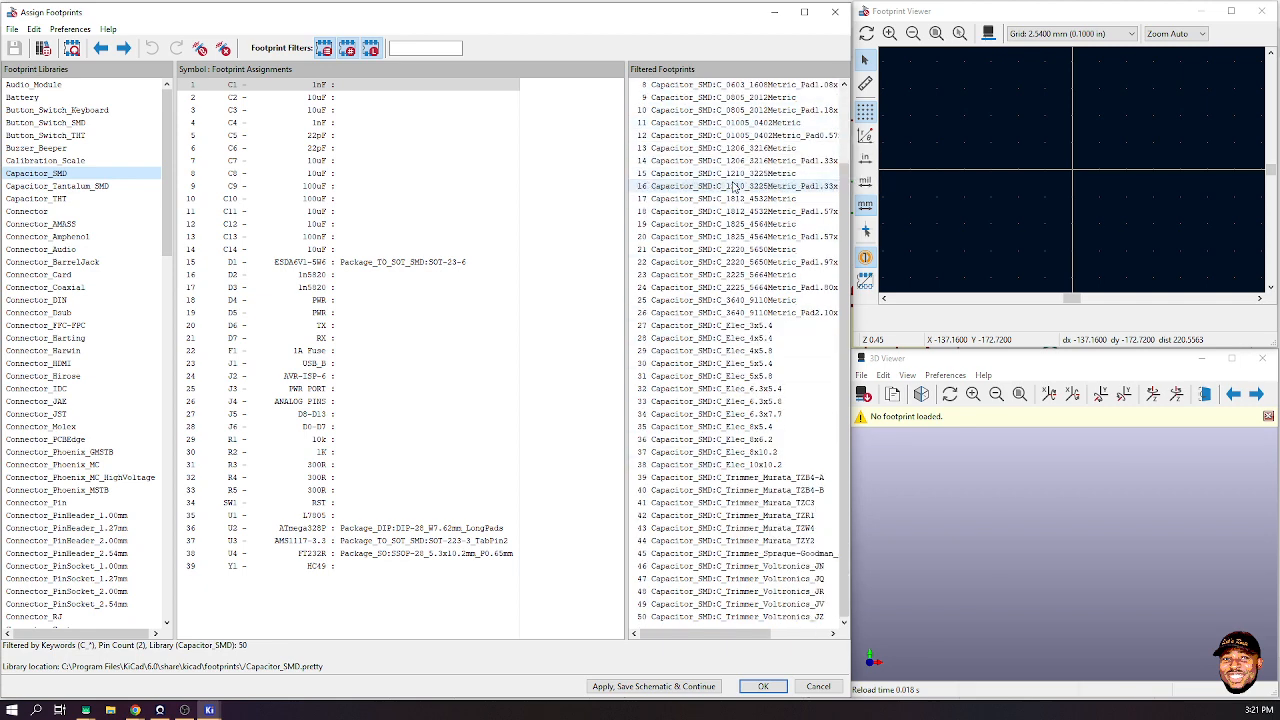
scroll(735, 187, "up", 2)
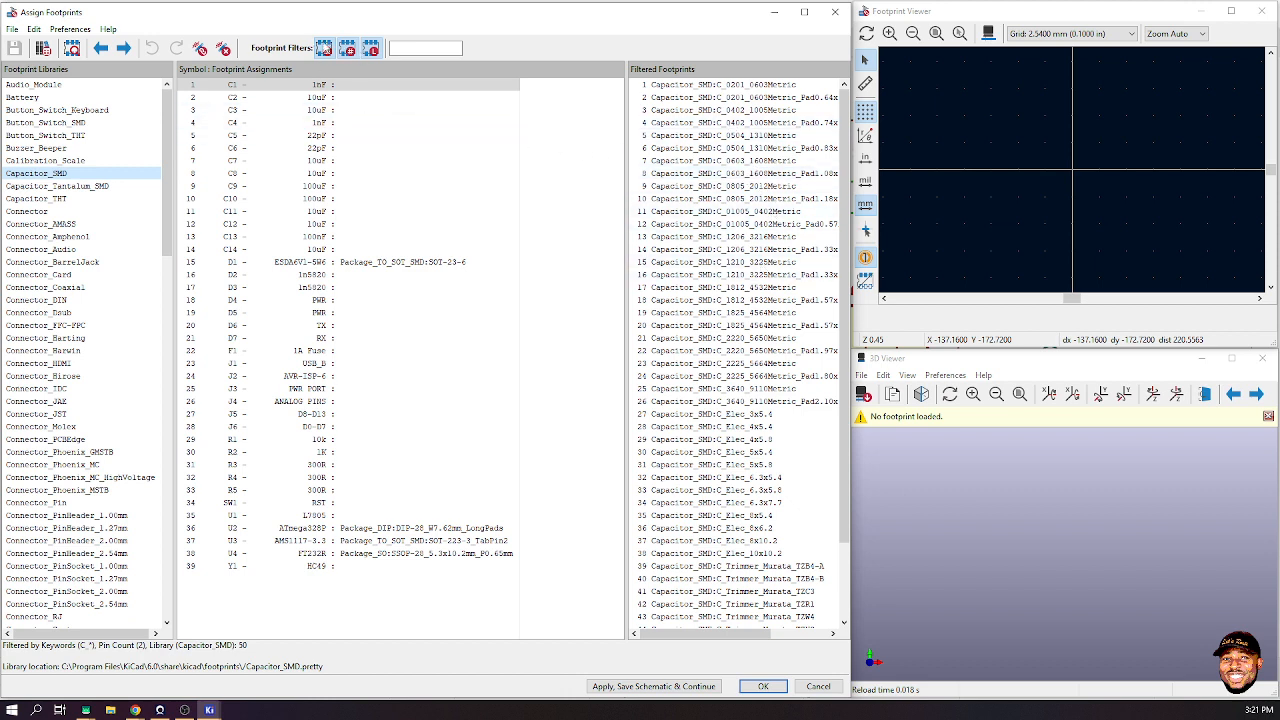
left_click(324, 50)
left_click(347, 50)
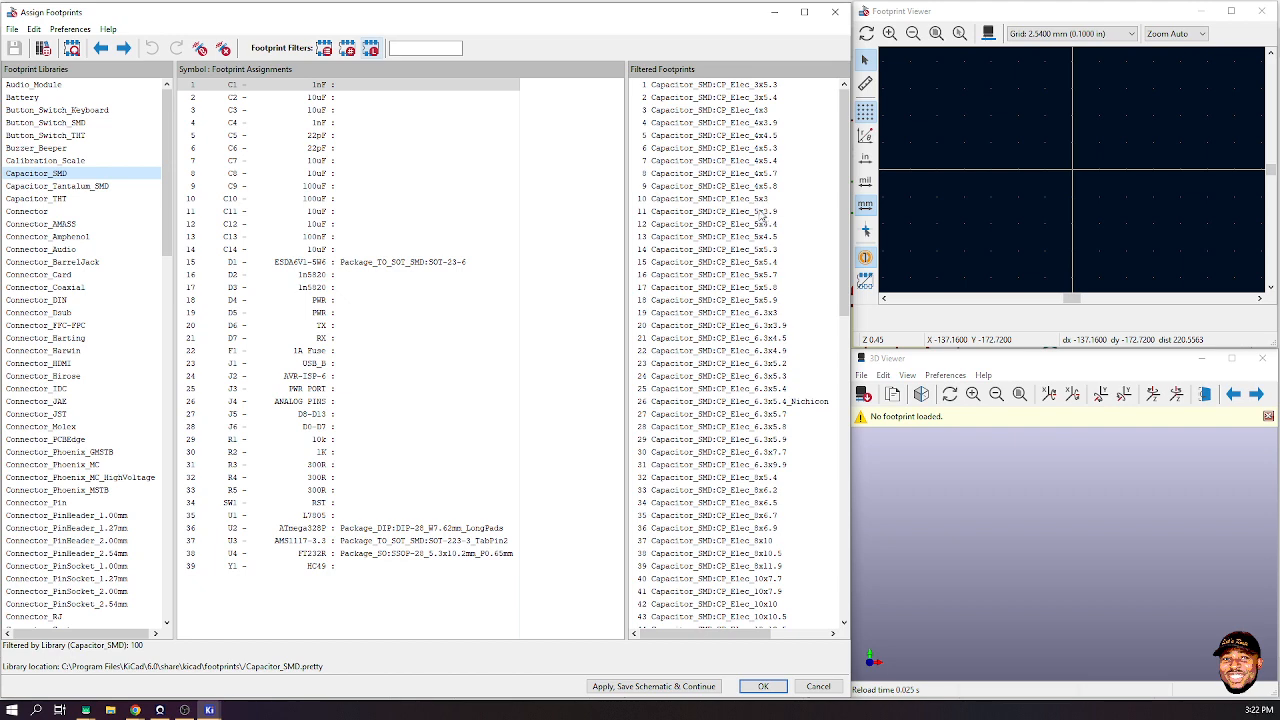
left_click(370, 48)
scroll(733, 251, "down", 12)
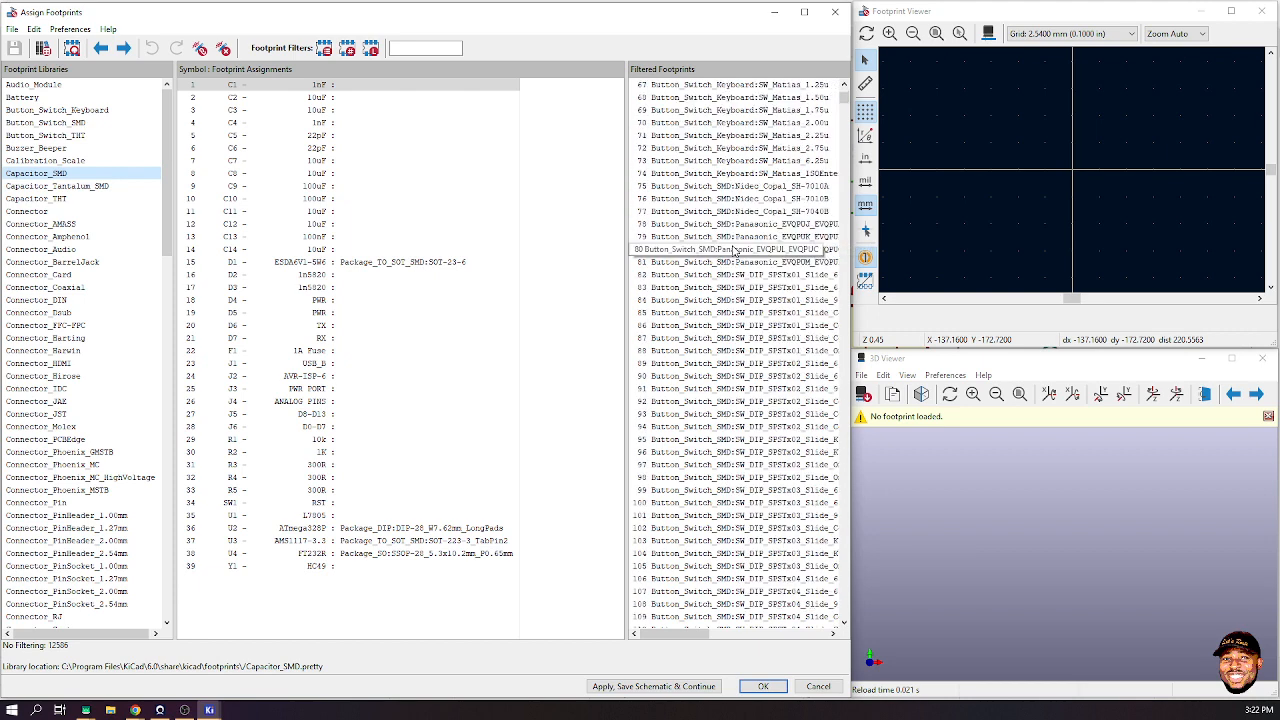
scroll(733, 251, "up", 13)
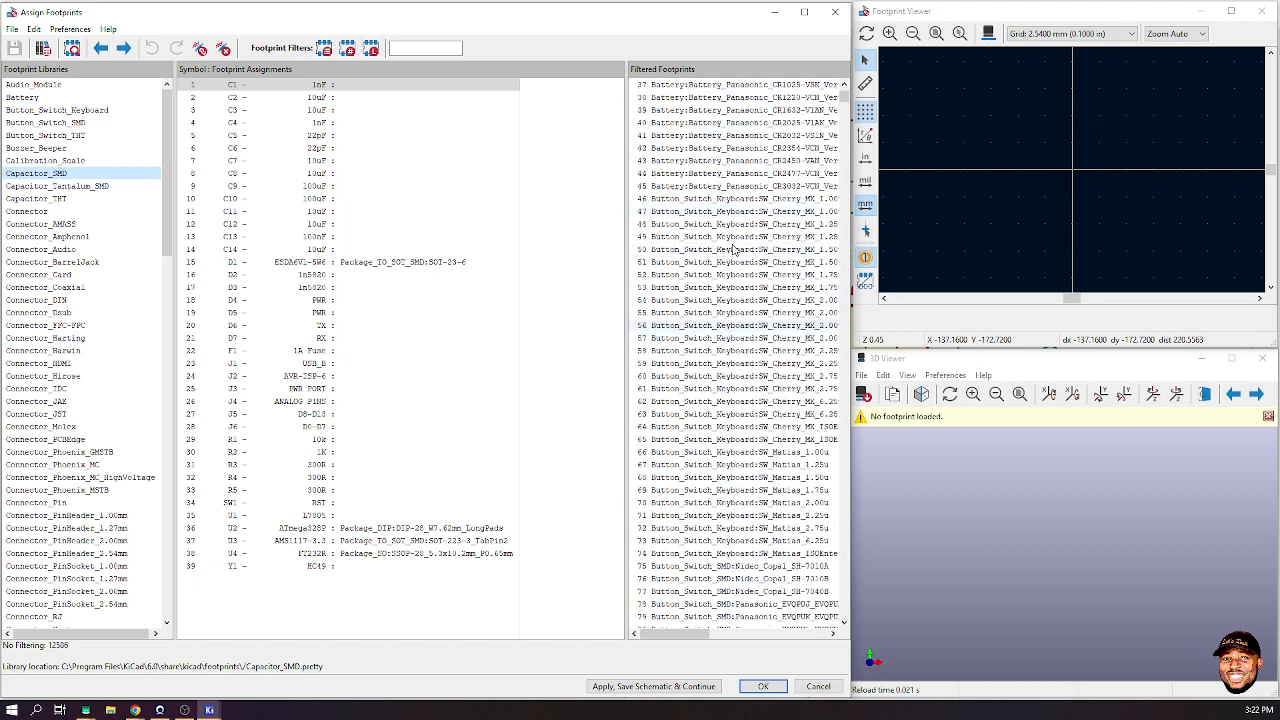
left_click(370, 48)
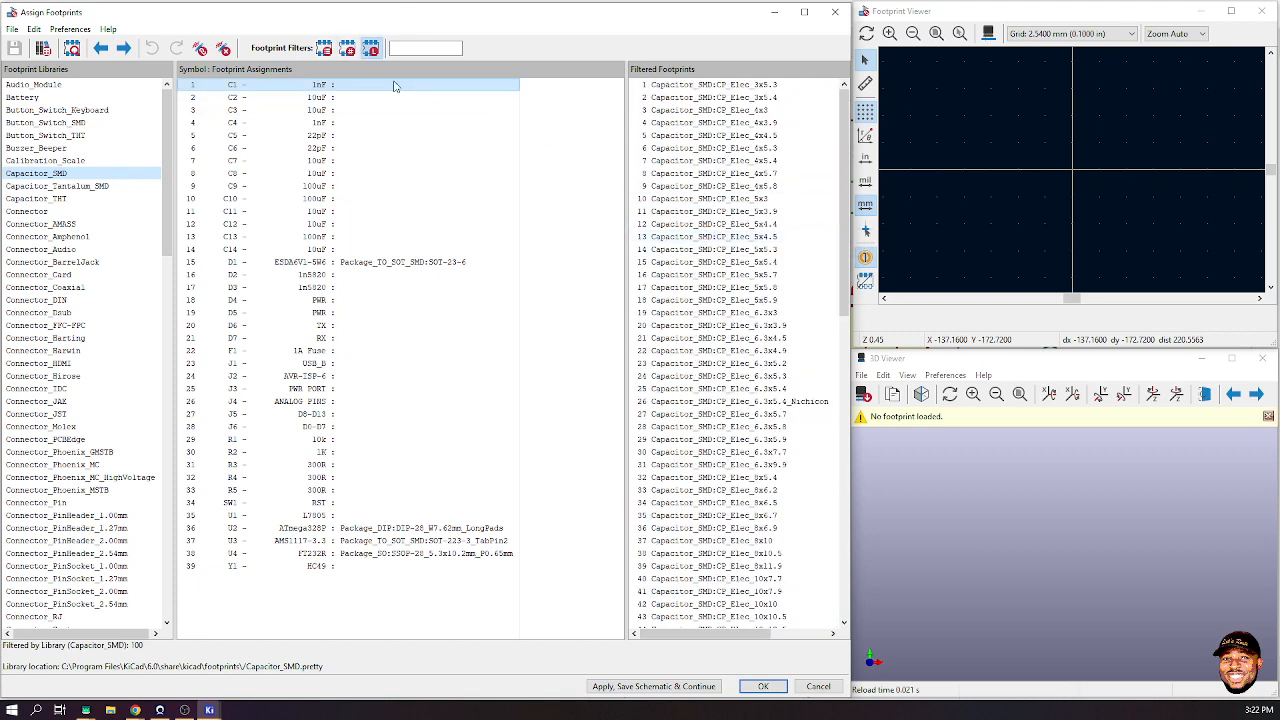
left_click(324, 49)
left_click(324, 49)
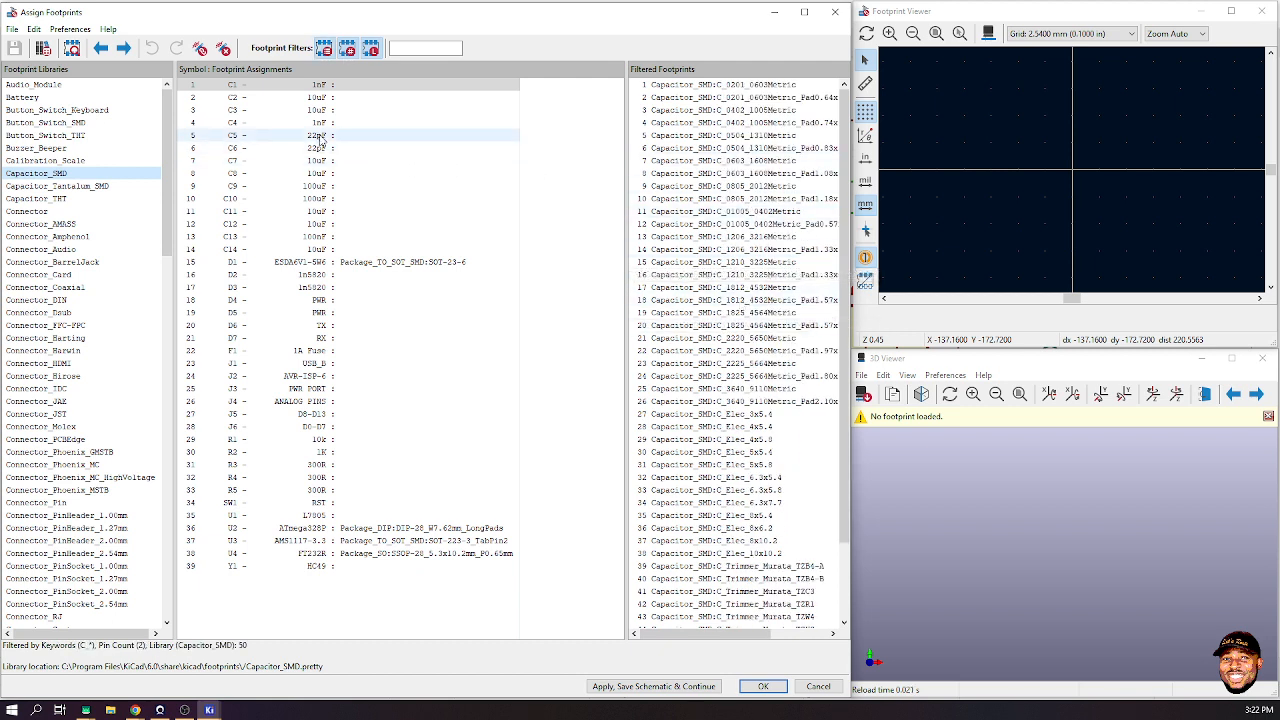
- Select capacitors C1 through C8 together
left_click(317, 86)
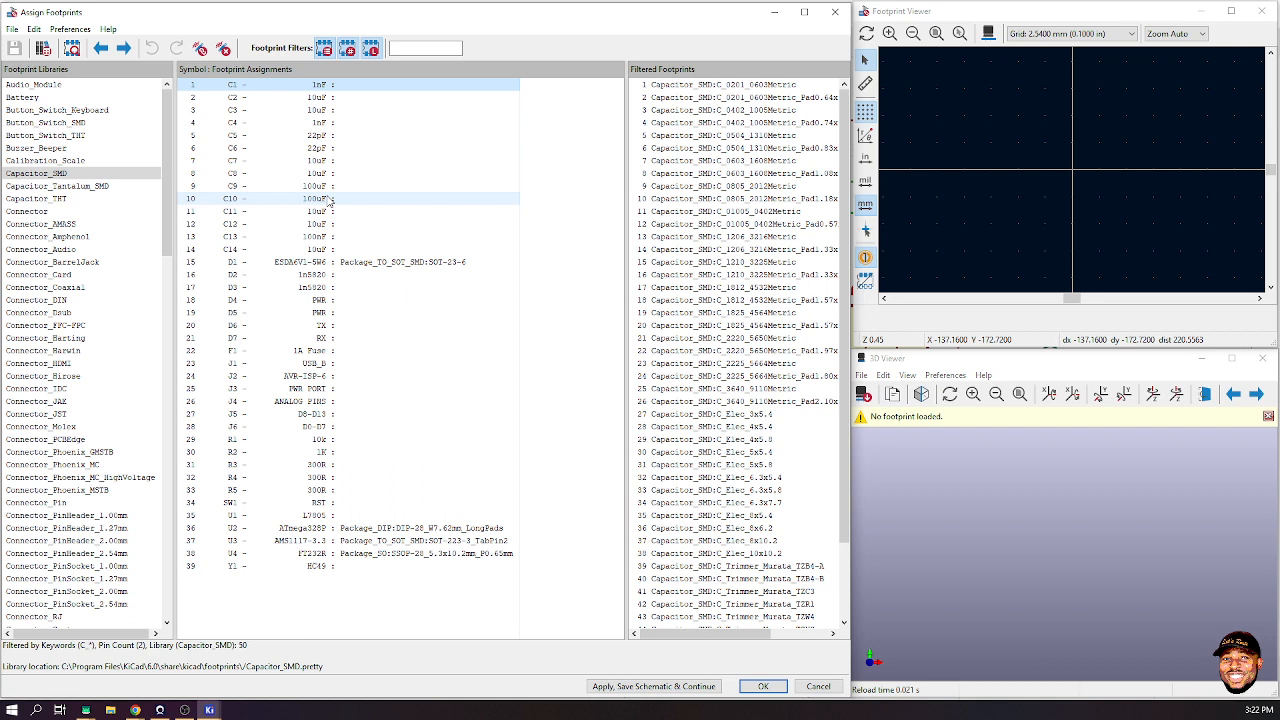
left_click(326, 85)
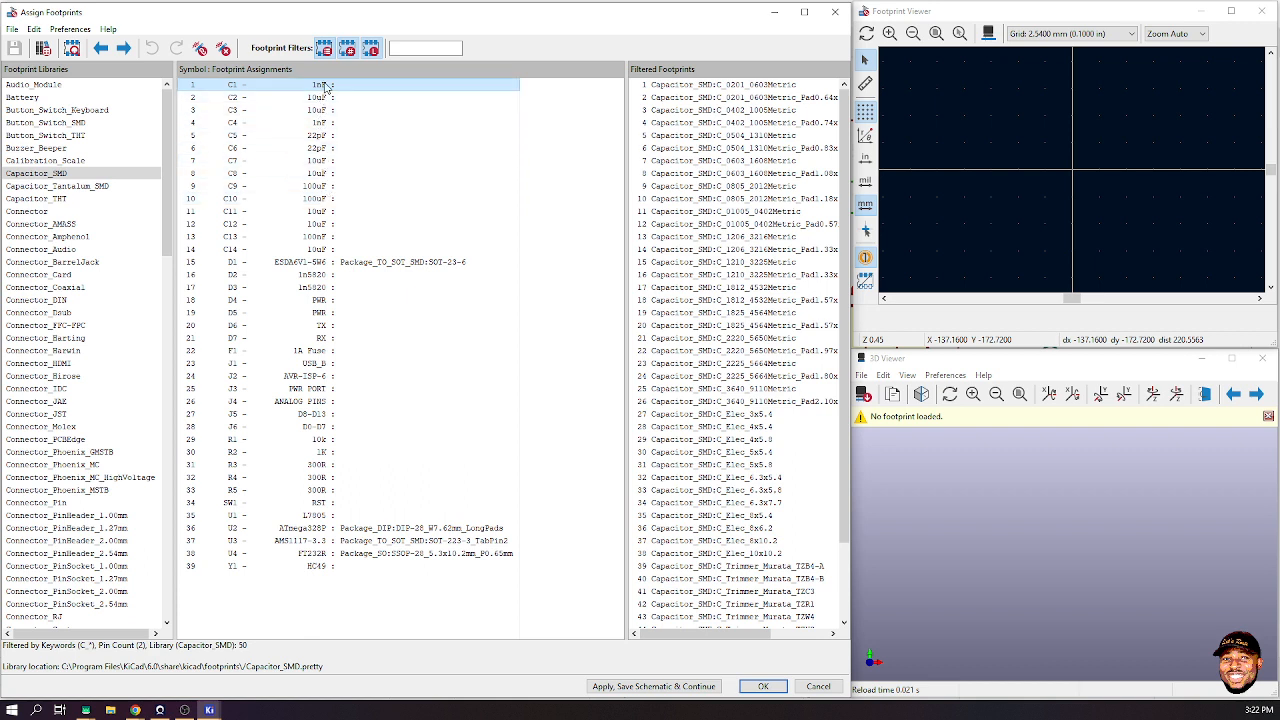
left_click(318, 173, "shift")
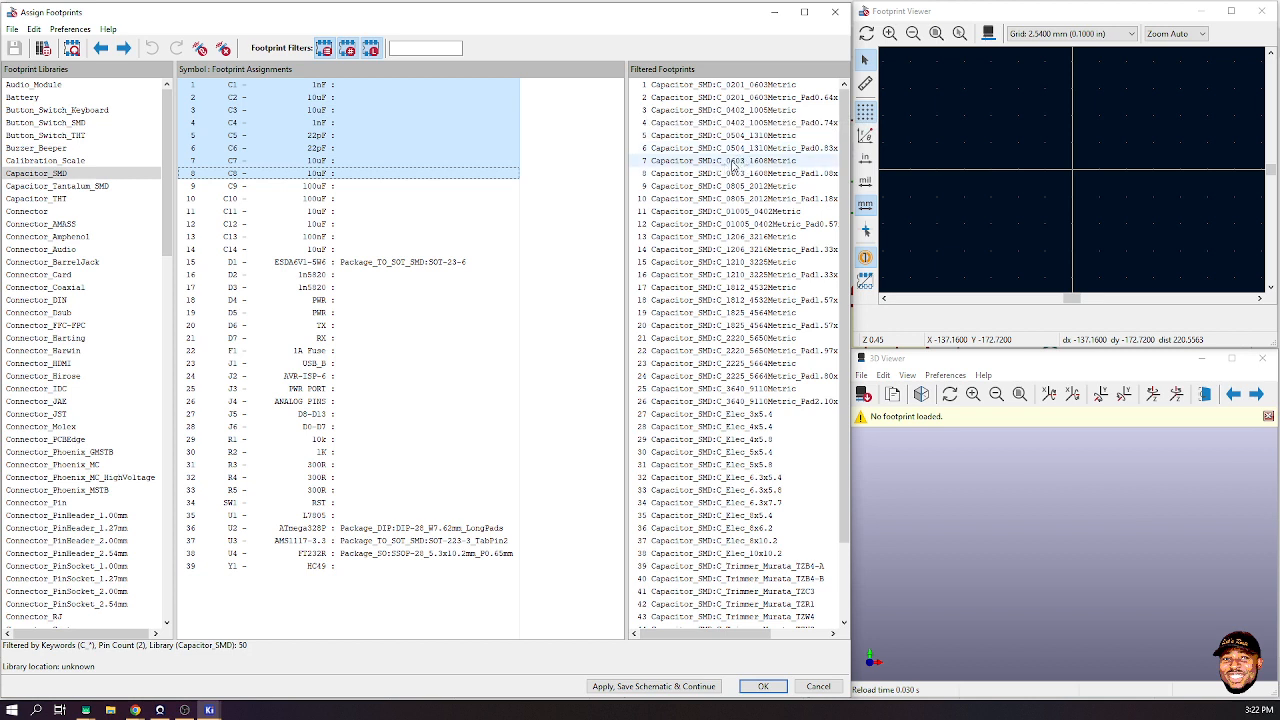
- Preview the C_0603_1608Metric and C_1206_3216Metric footprints, orbiting each in 3D
left_click(734, 163)
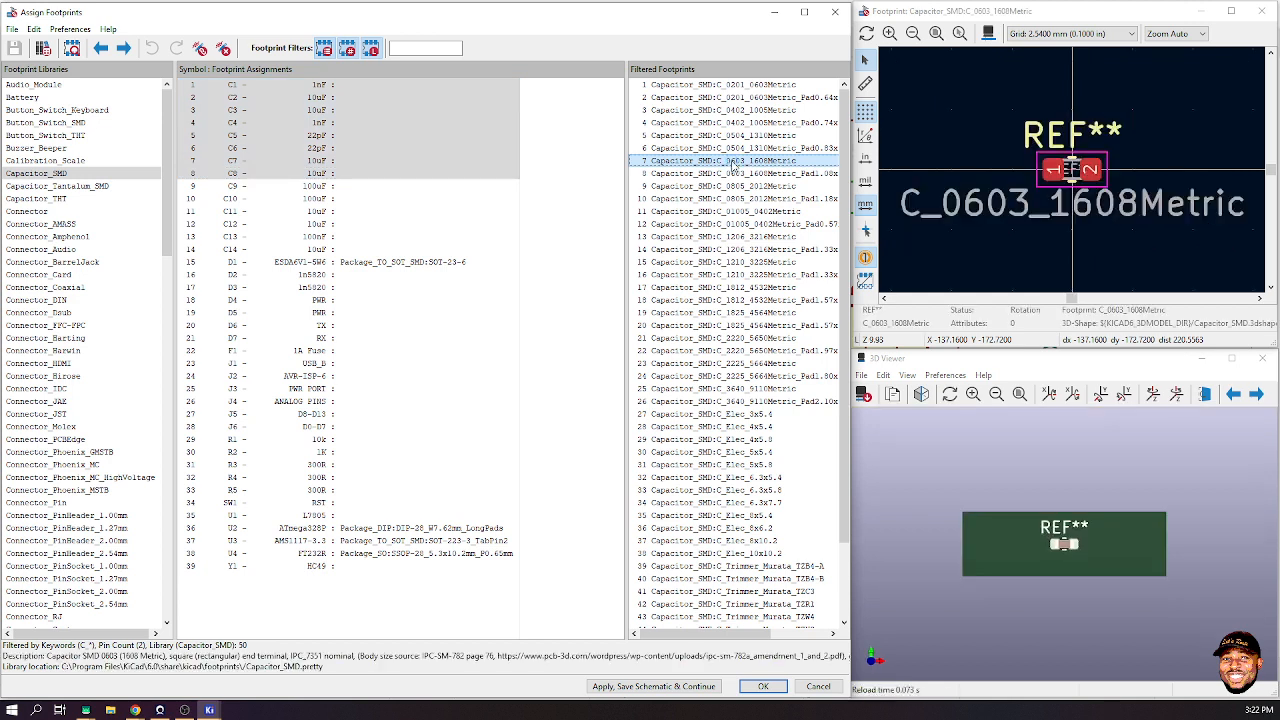
left_click_drag(1085, 529, 709, 660)
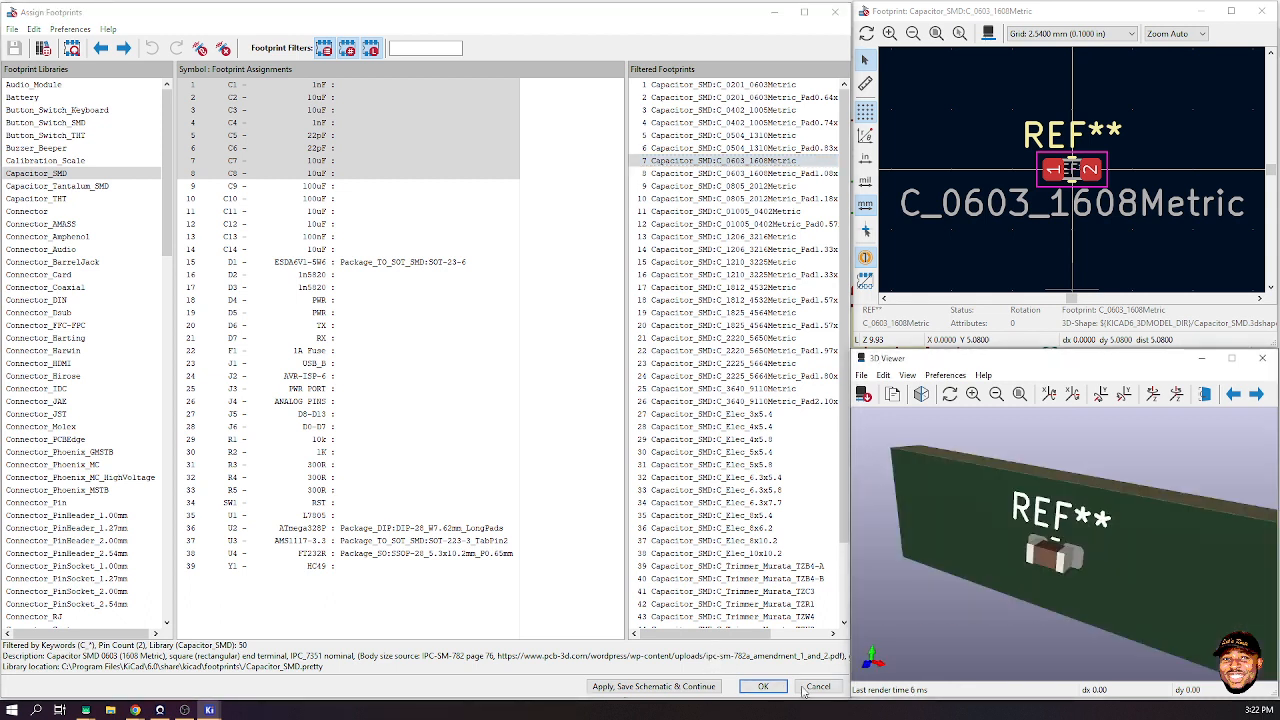
left_click_drag(1050, 555, 1080, 516)
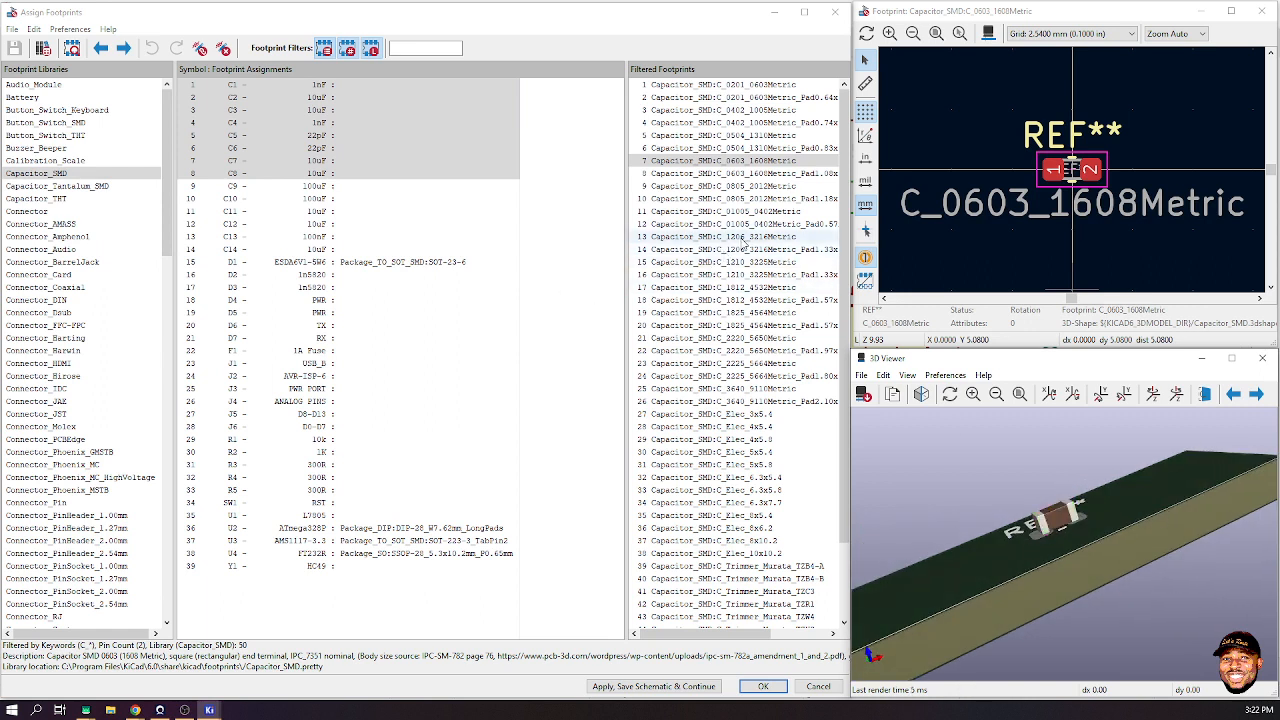
left_click(728, 238)
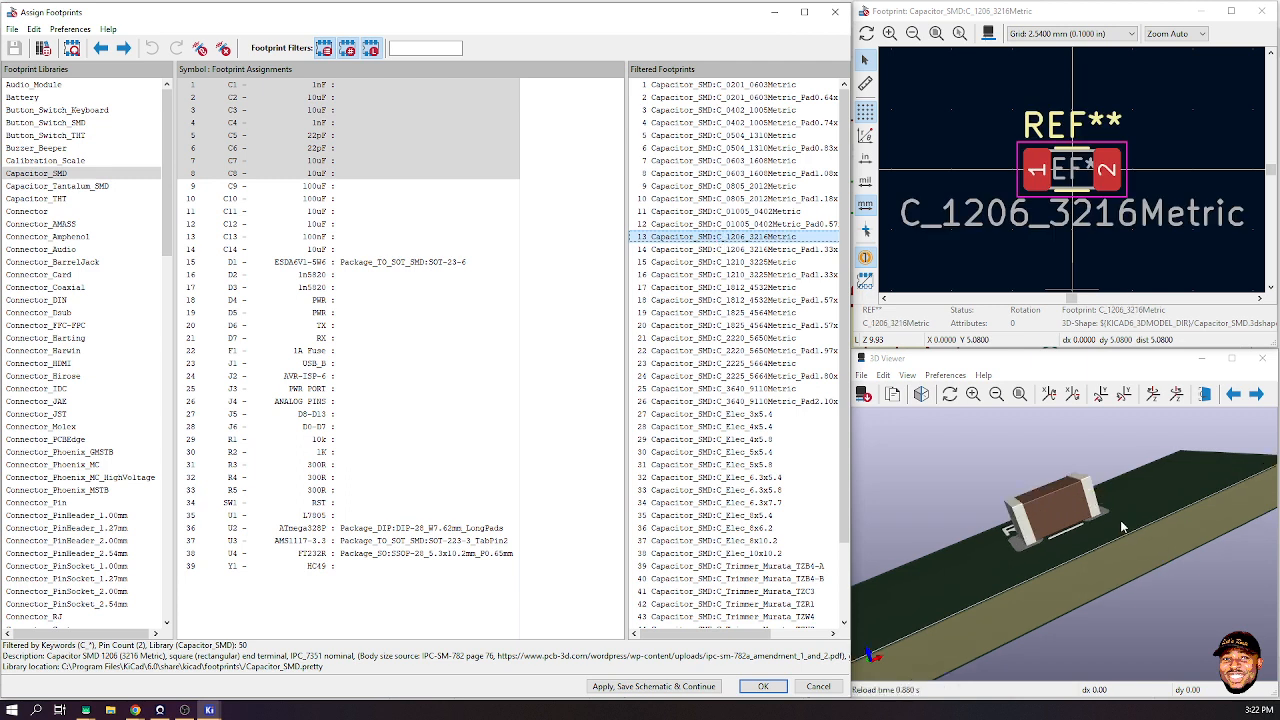
left_click_drag(1122, 527, 1176, 632)
left_click_drag(1048, 586, 974, 528)
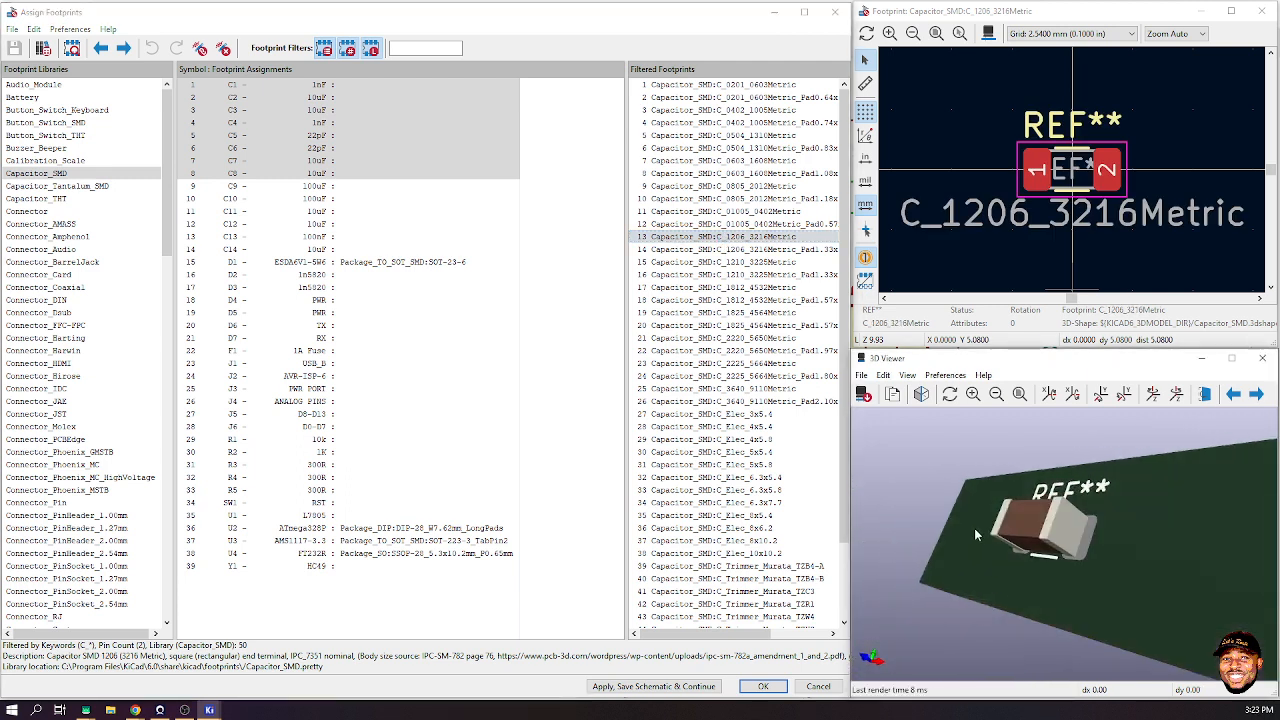
left_click_drag(1187, 549, 1190, 516)
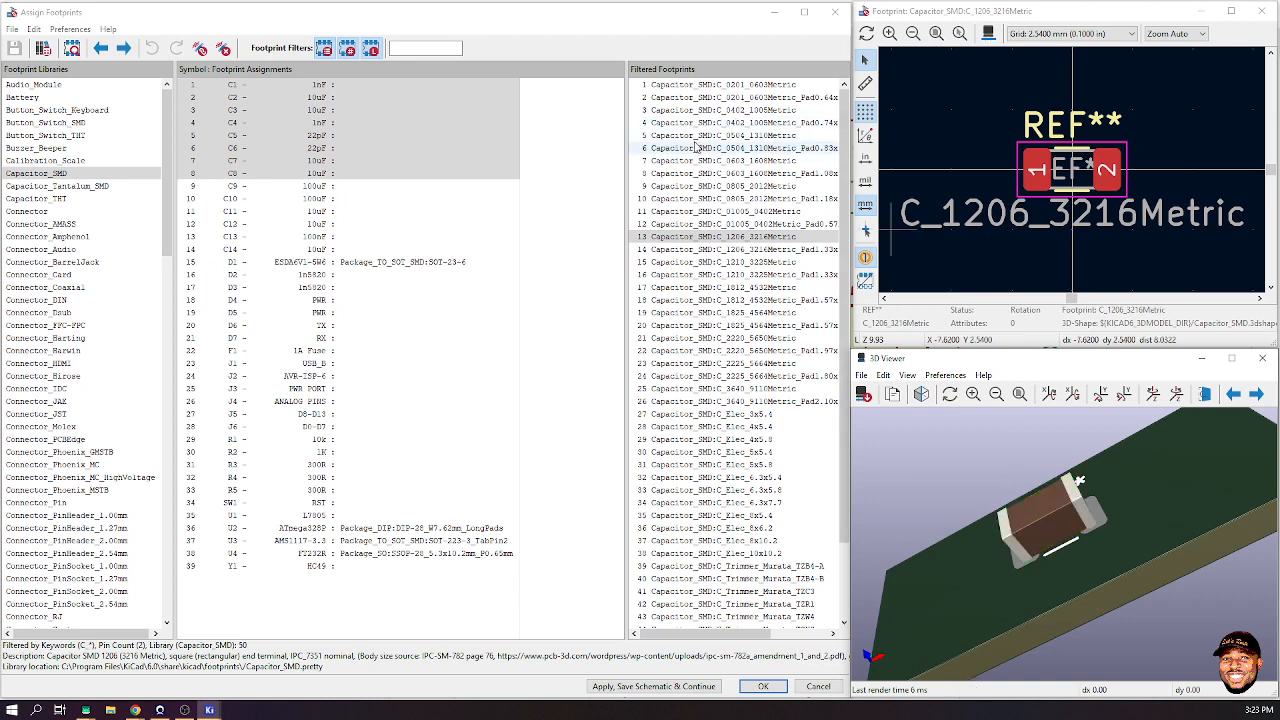
left_click_drag(1092, 482, 1006, 483)
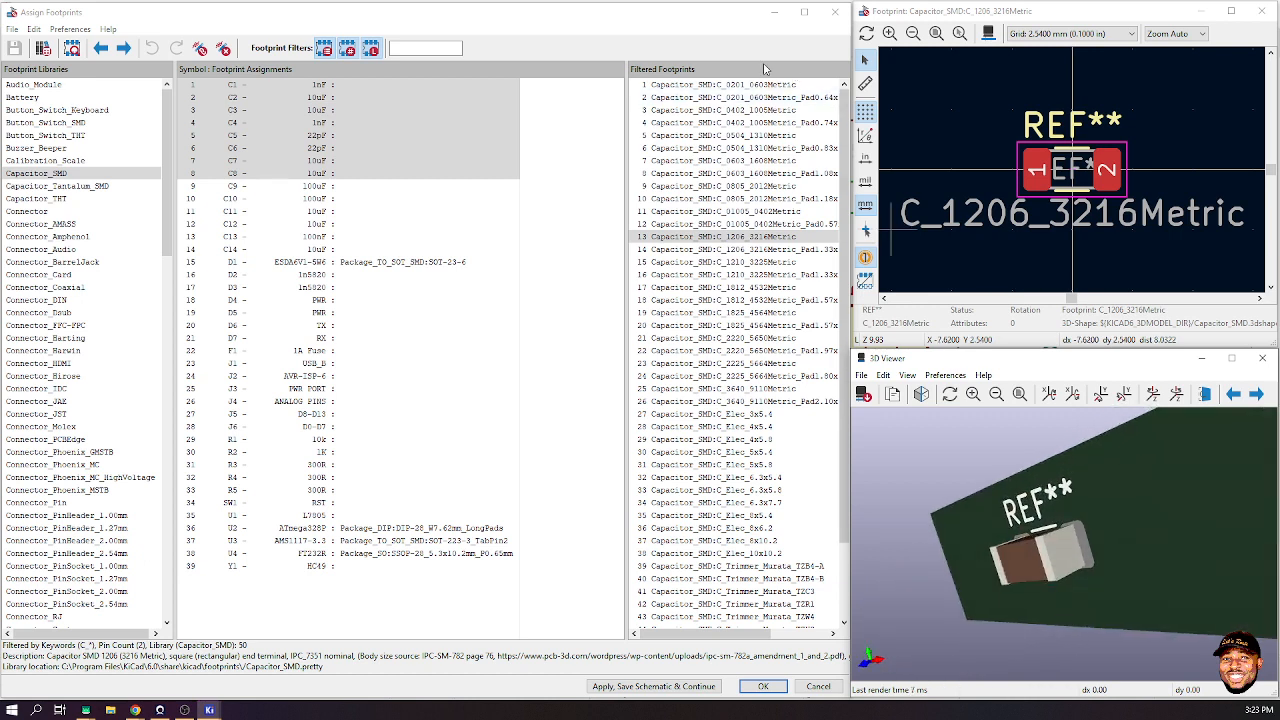
- Inspect C_0201_0603Metric in 3D, then return to previewing C_0603_1608Metric
left_click(735, 86)
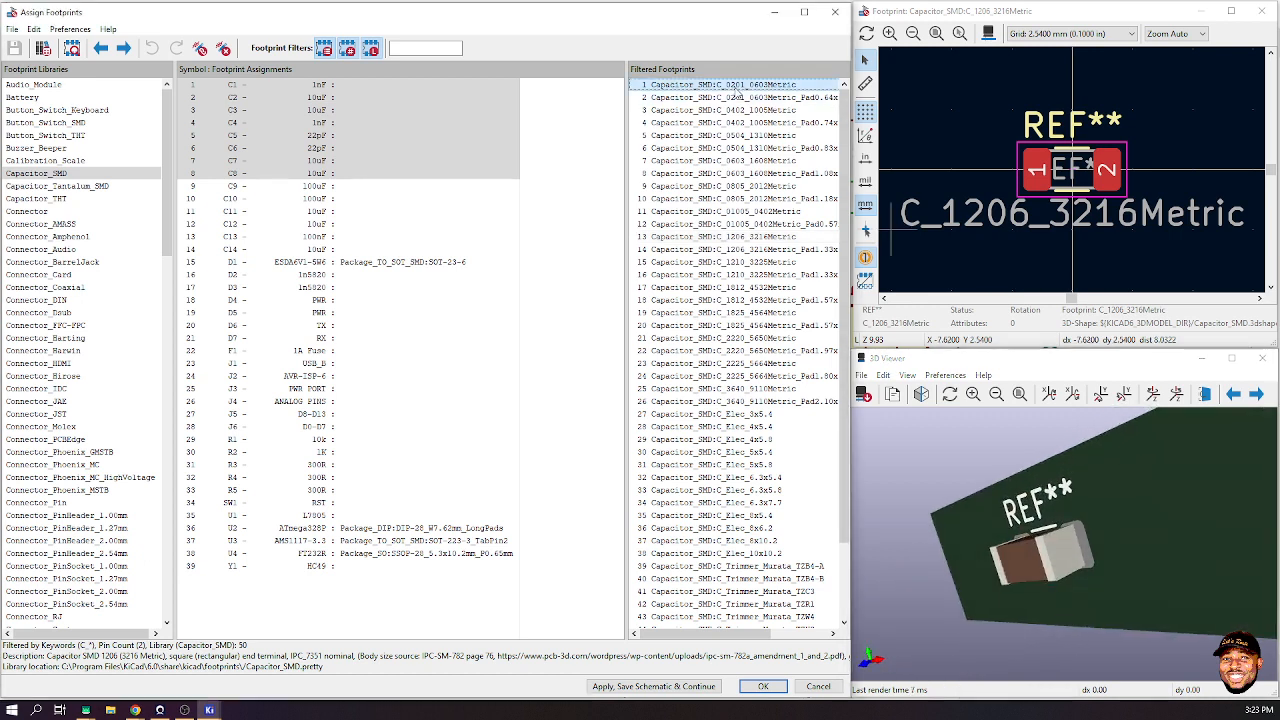
left_click_drag(1135, 555, 1162, 508)
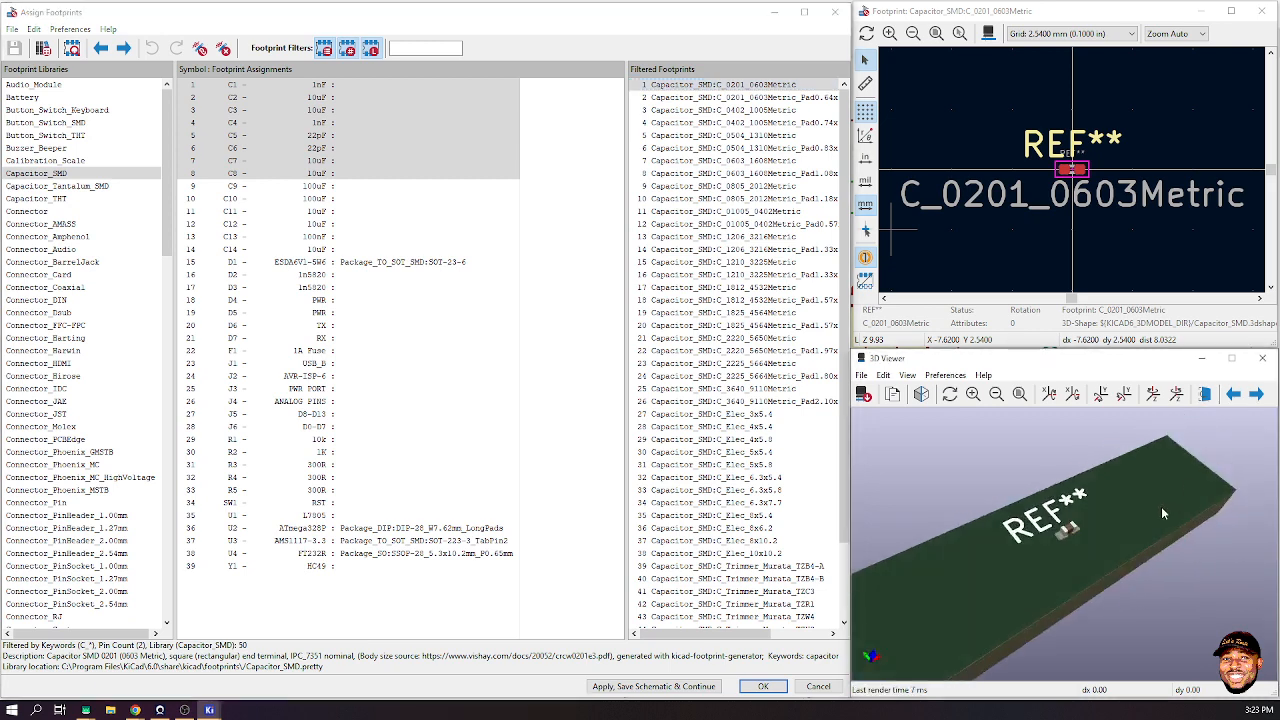
scroll(1093, 531, "up", 7)
mouse_move(1095, 530)
left_mouse_down()
mouse_move(1077, 494)
mouse_move(1135, 437)
mouse_move(1155, 446)
mouse_move(1110, 483)
mouse_move(1110, 528)
left_mouse_up()
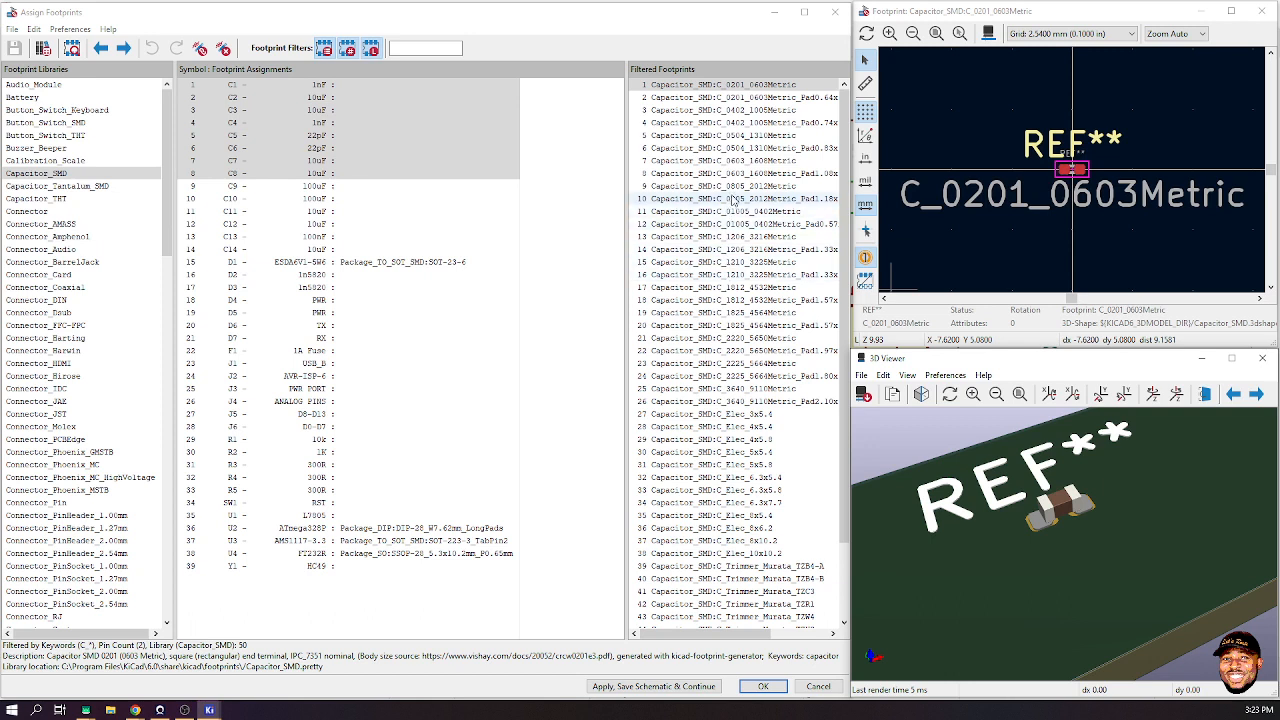
left_click(725, 160)
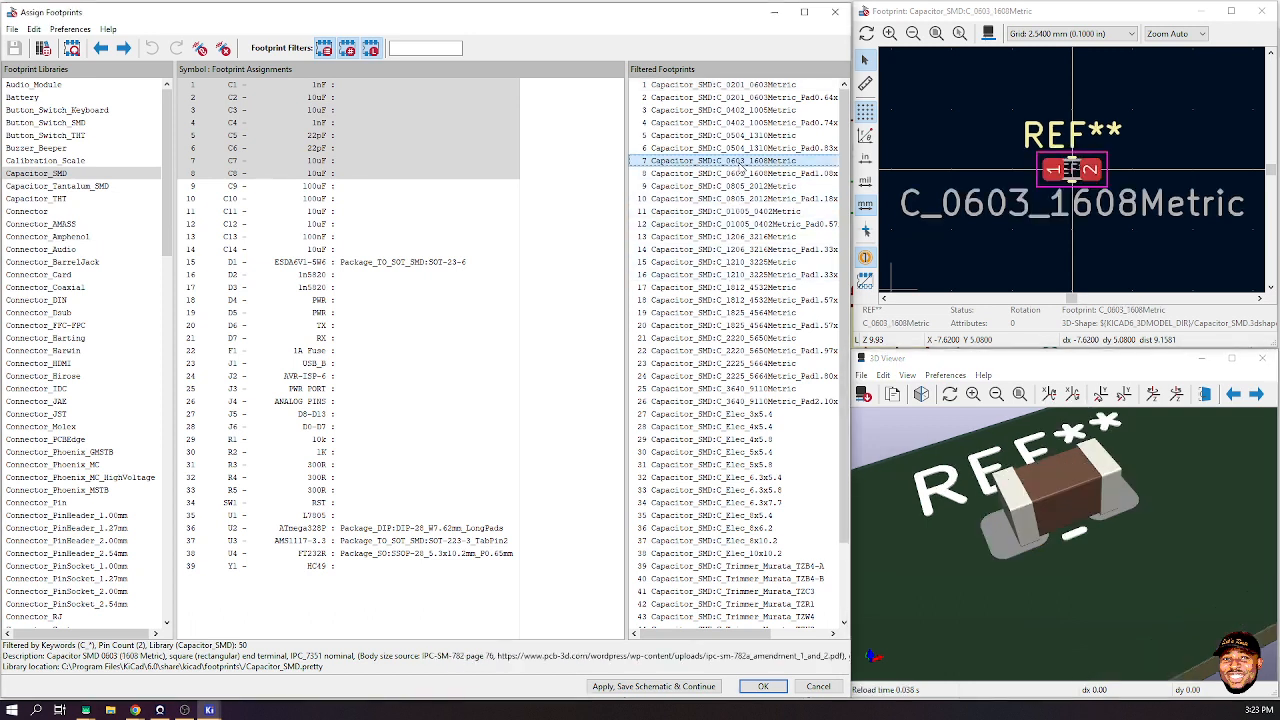
scroll(1089, 565, "up", 3)
left_click_drag(1089, 565, 1154, 490)
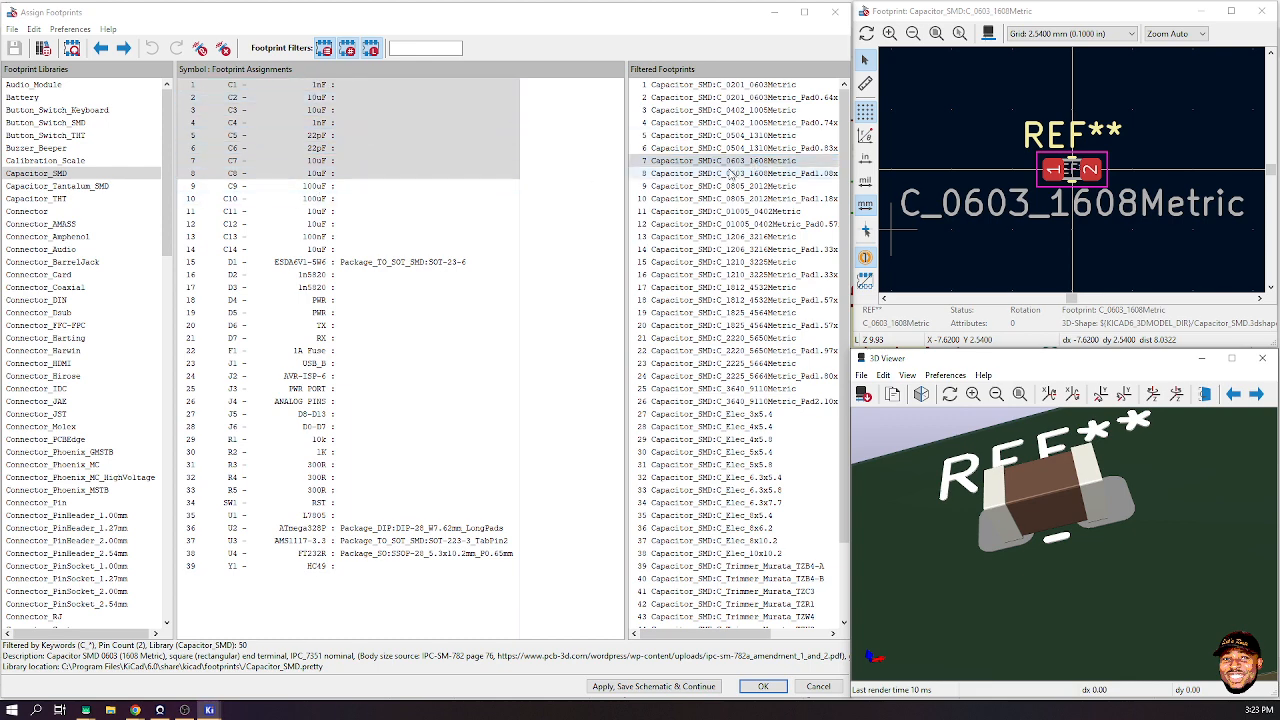
- Assign C_0603_1608Metric to capacitors C1–C8 and C11–C14
double_click(722, 162)
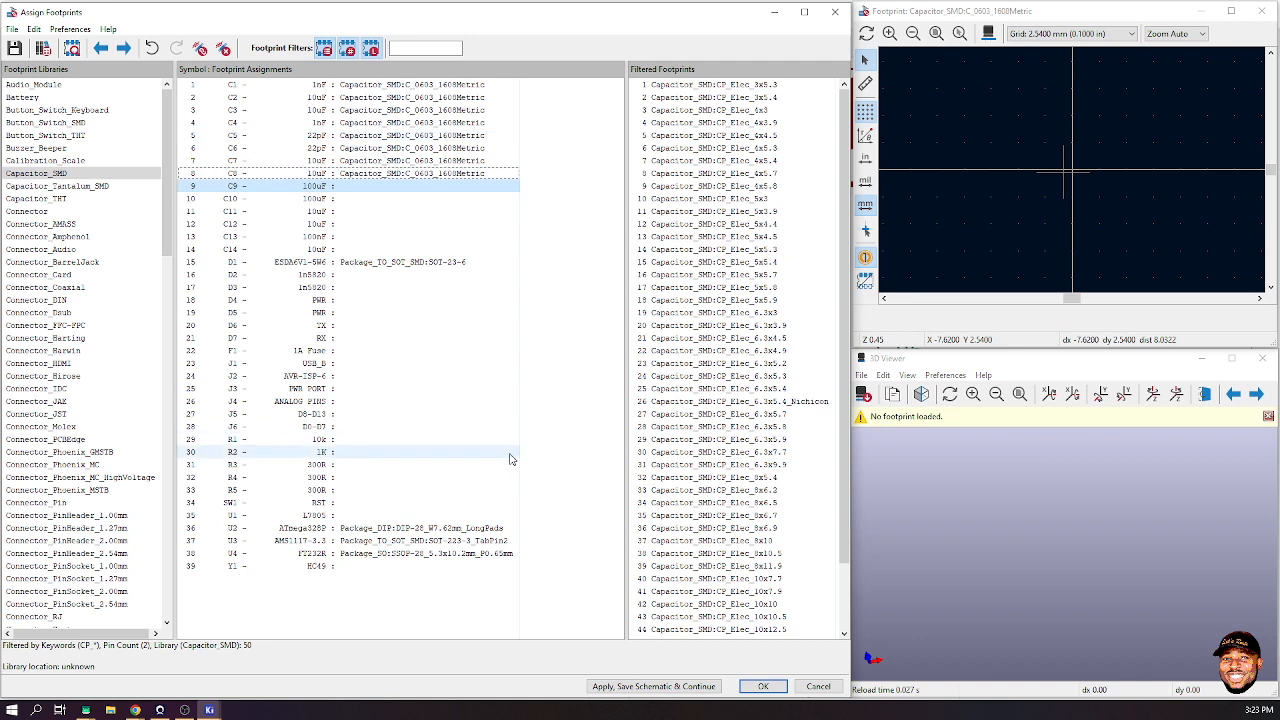
left_click(323, 212)
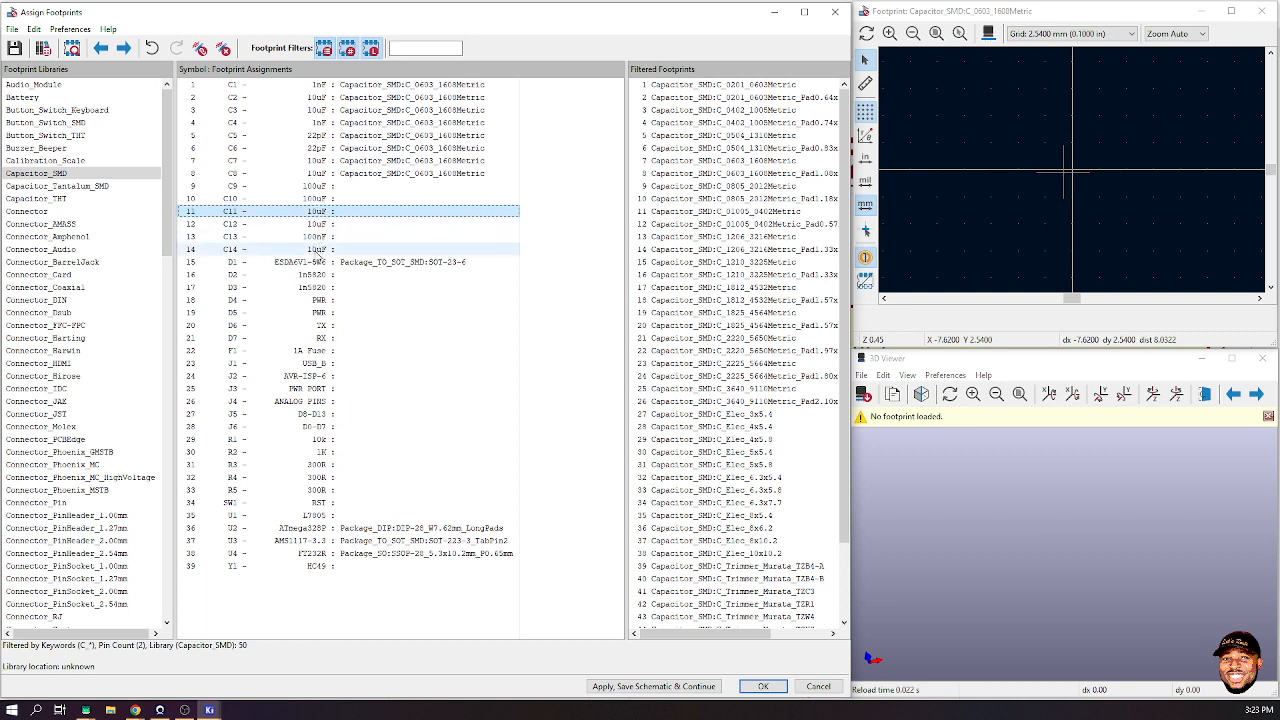
left_click(318, 249, "shift")
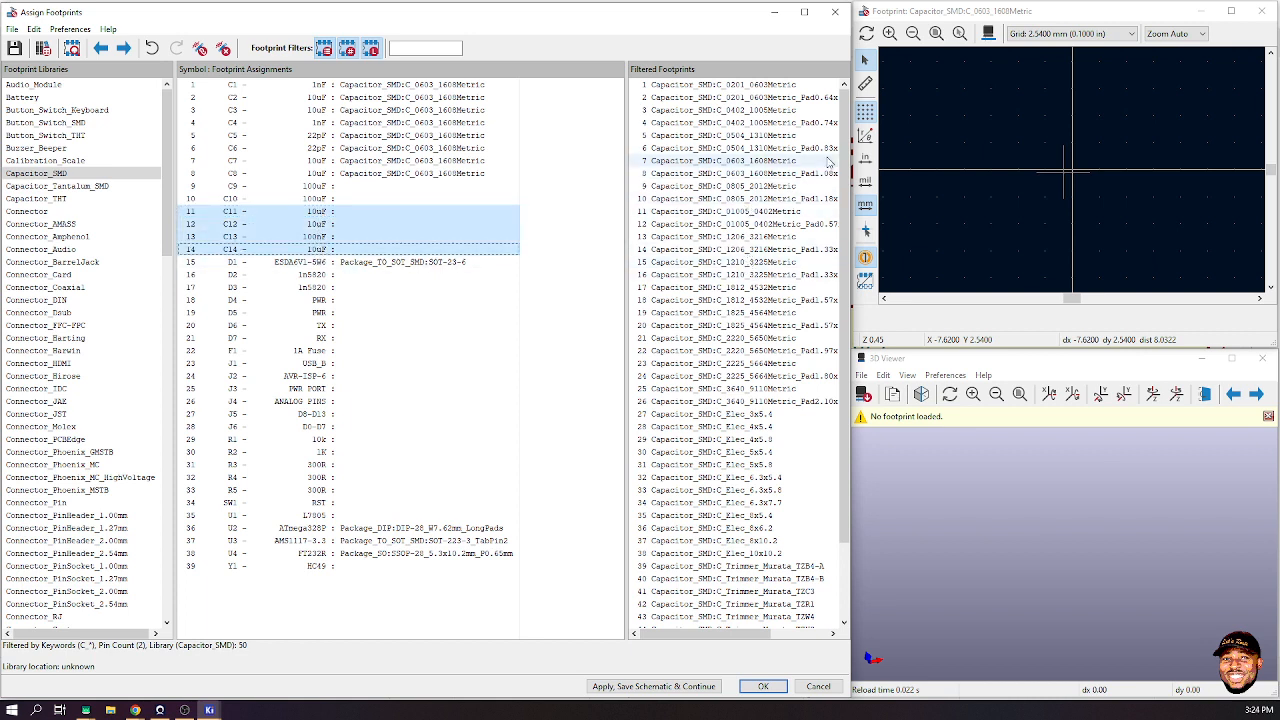
double_click(744, 164)
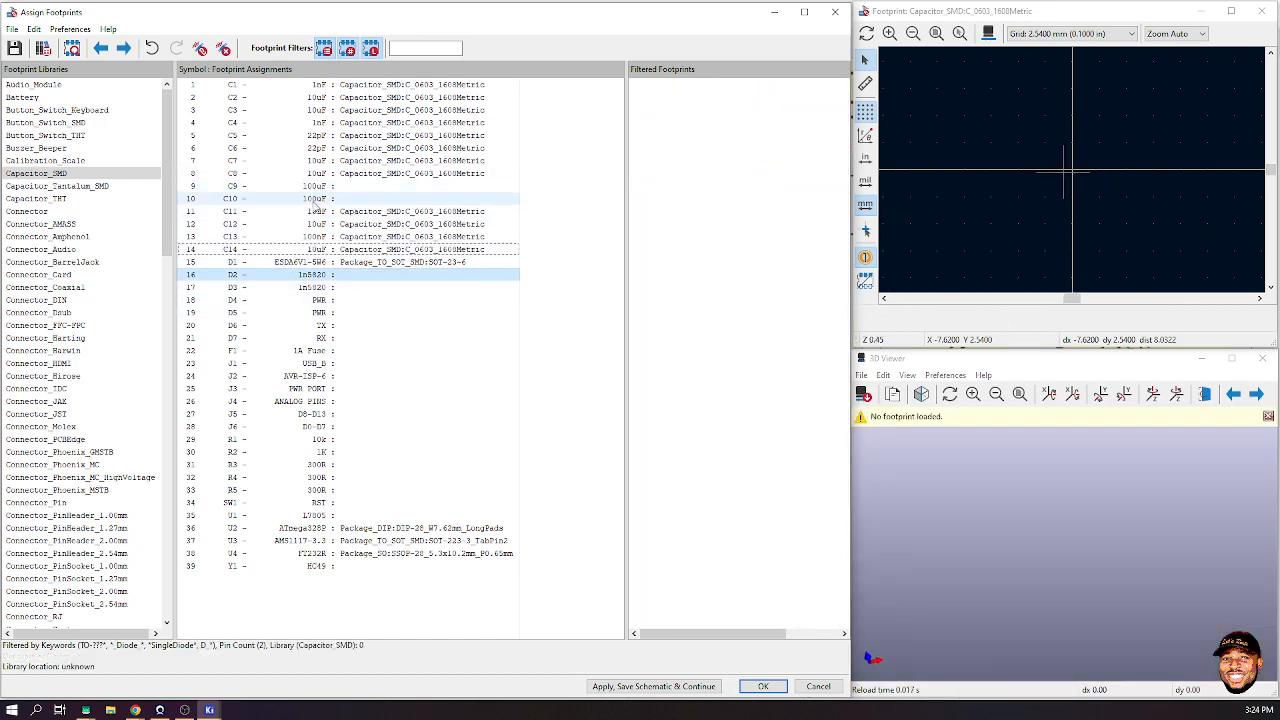
- Select the 100uF capacitor C10 and preview the CP_Elec_5x3 footprint
left_click(303, 205)
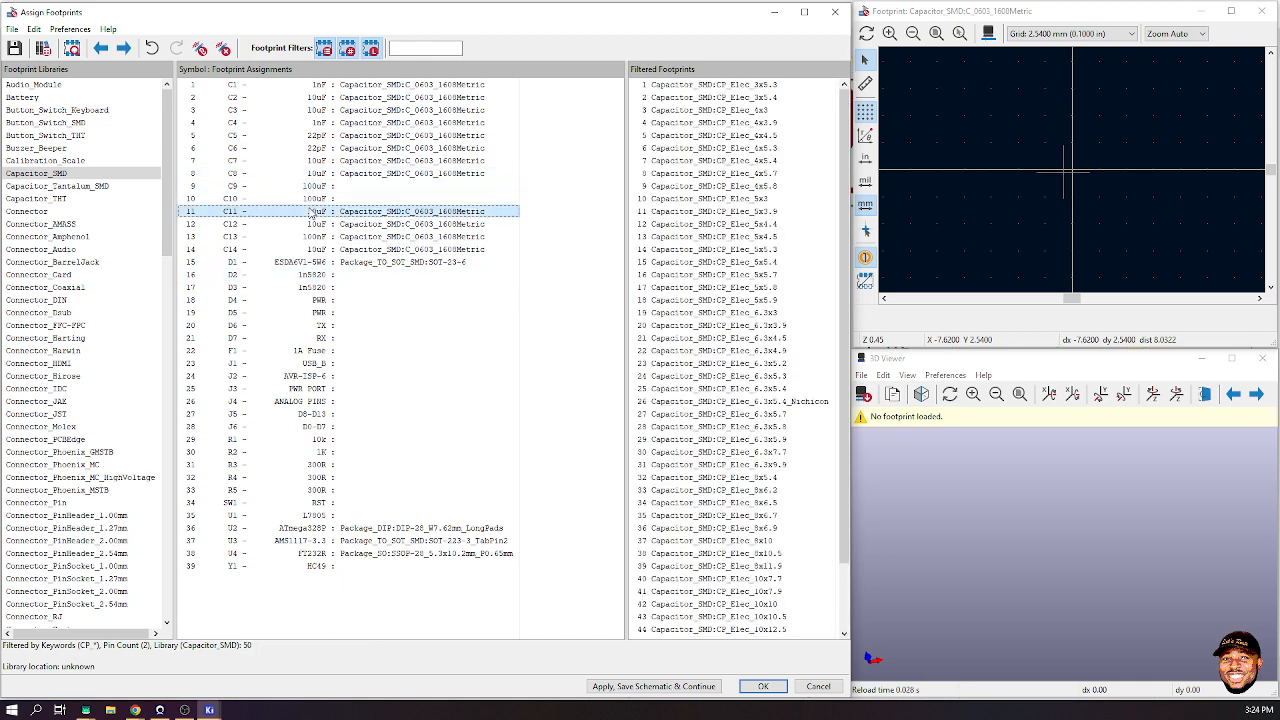
left_click(313, 199)
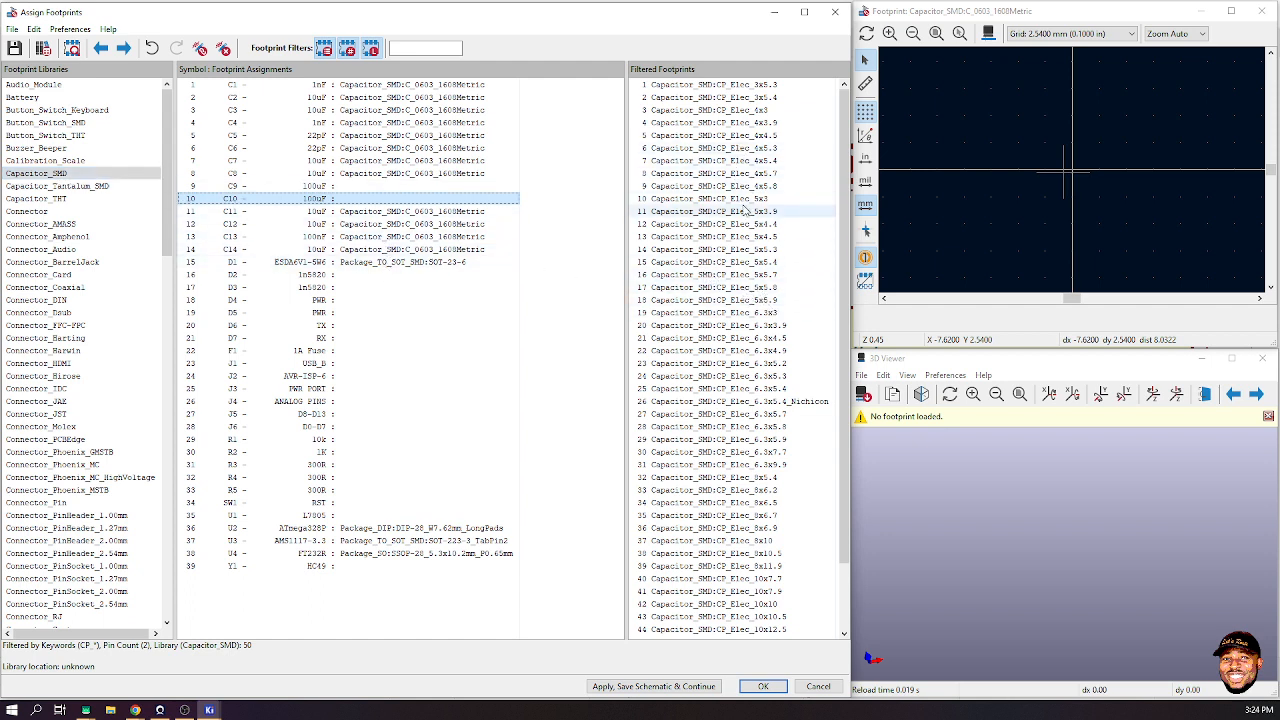
left_click(752, 198)
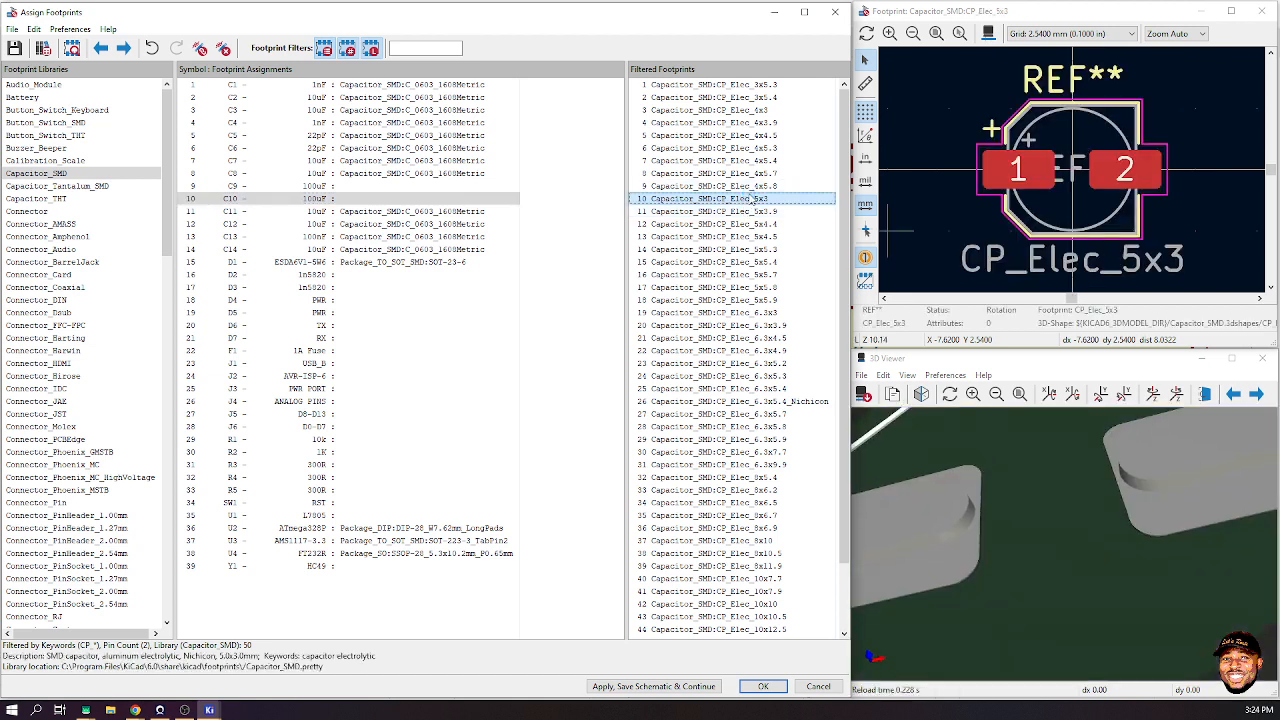
- For C9, preview CP_Elec_4x3, 5x3 and 5x5.4 footprints, orbiting the 3D models
left_click(468, 214)
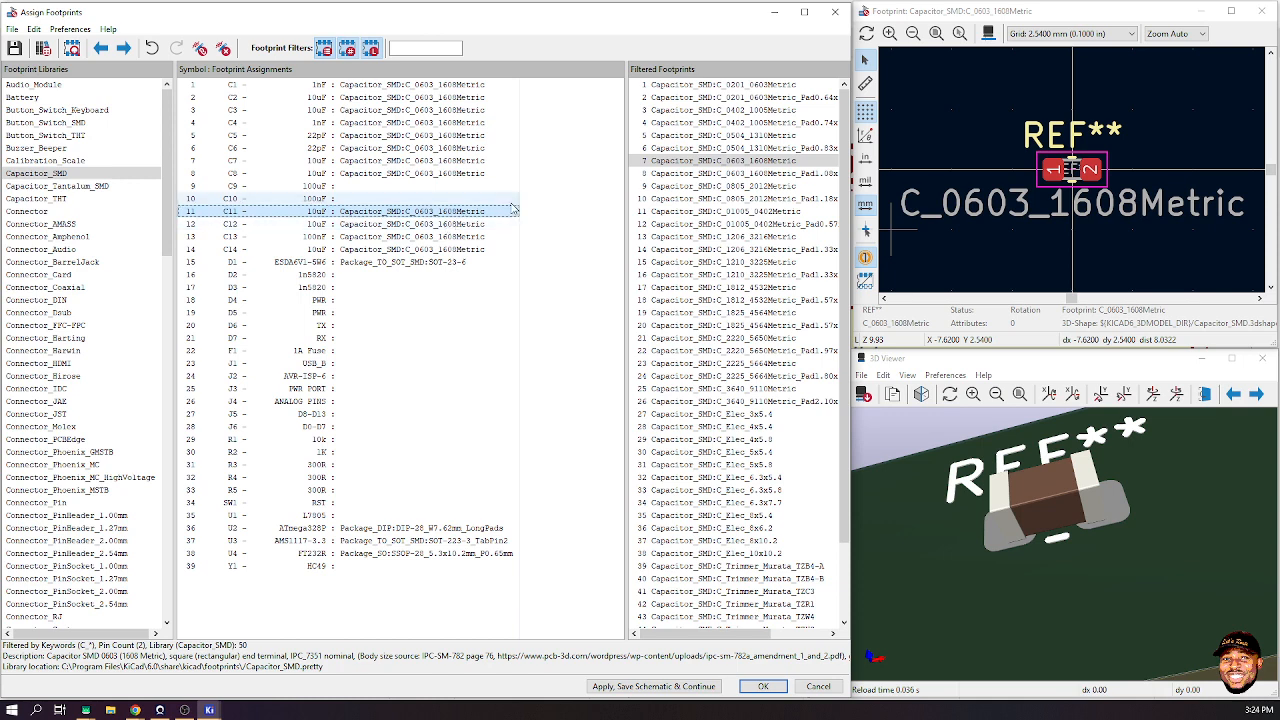
left_click(352, 187)
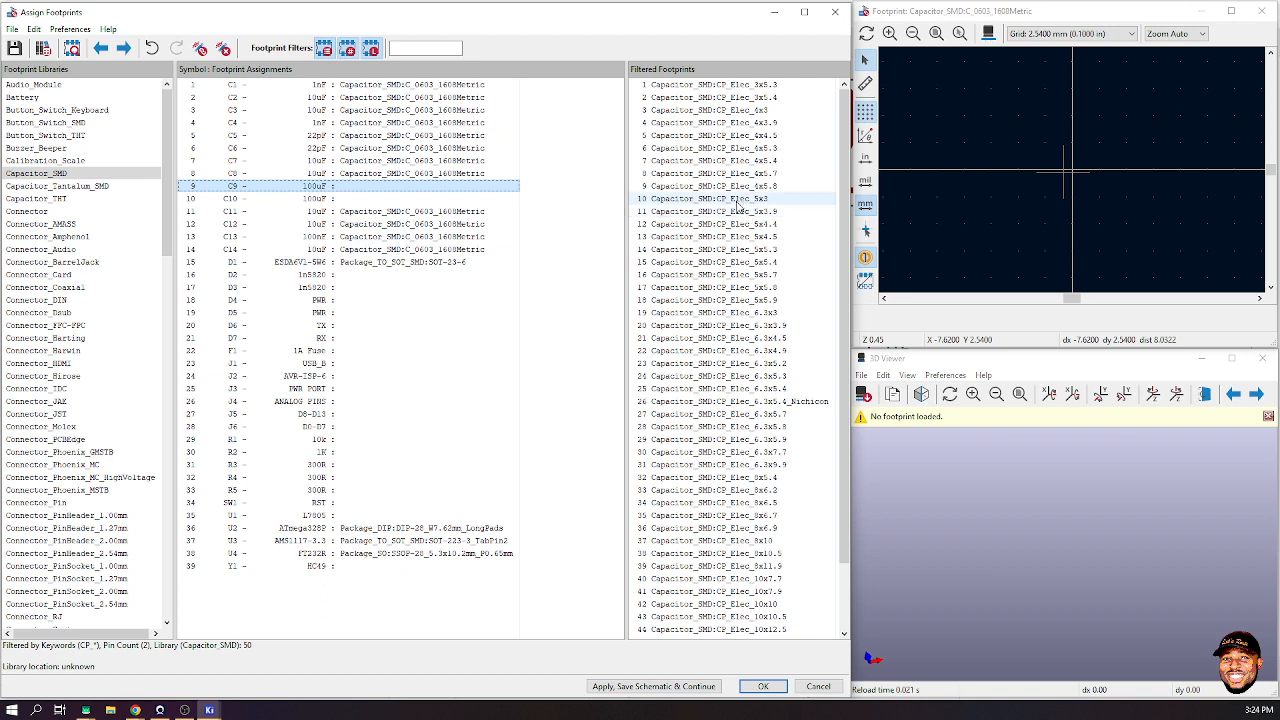
left_click(758, 110)
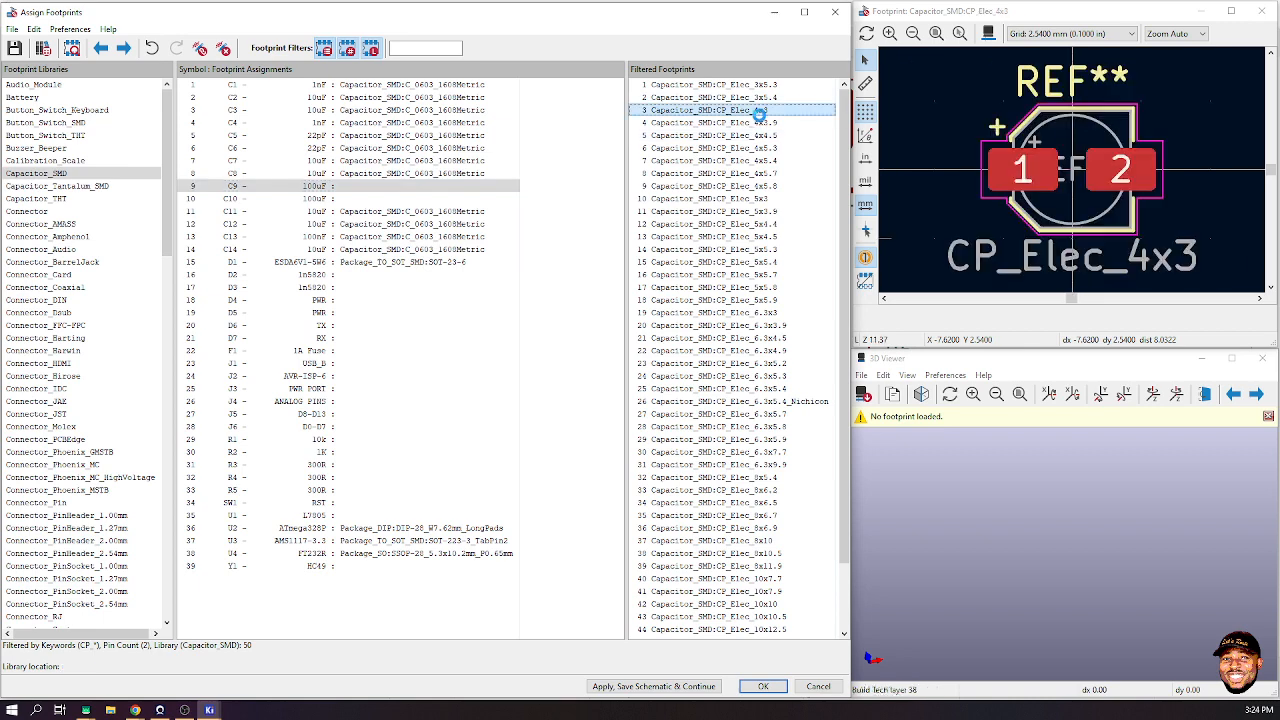
left_click_drag(990, 505, 1120, 430)
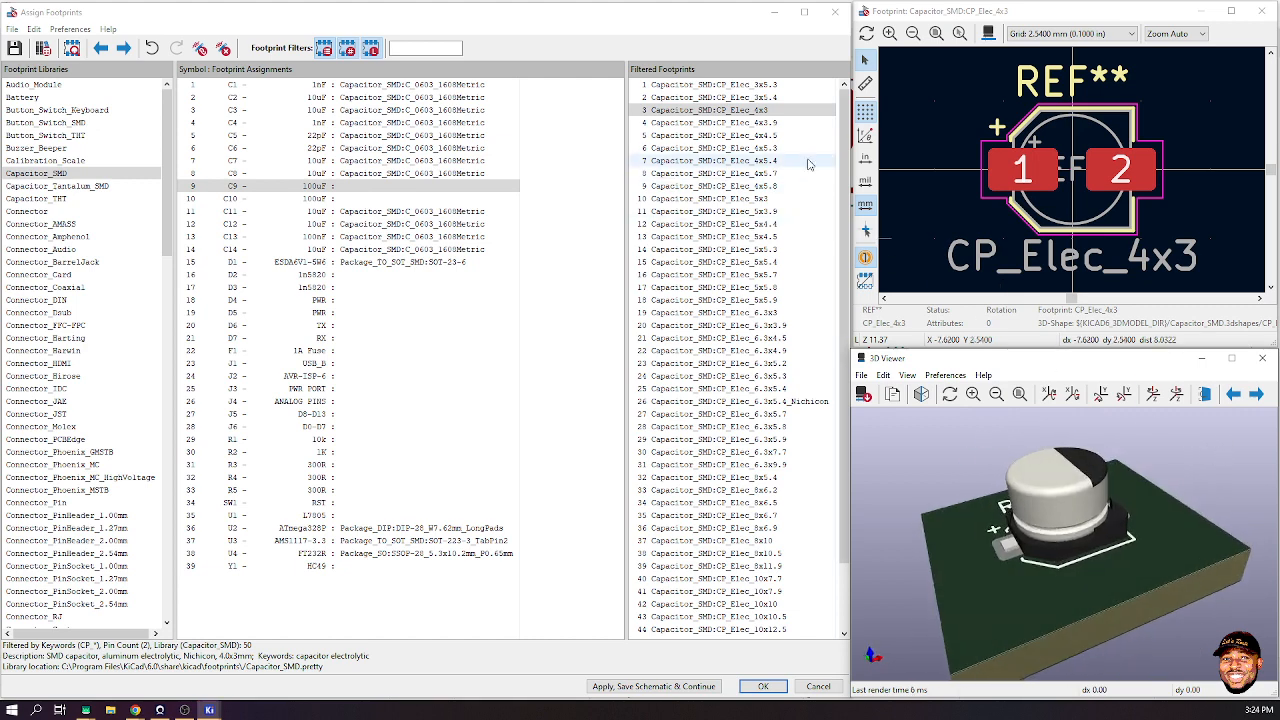
left_click(755, 199)
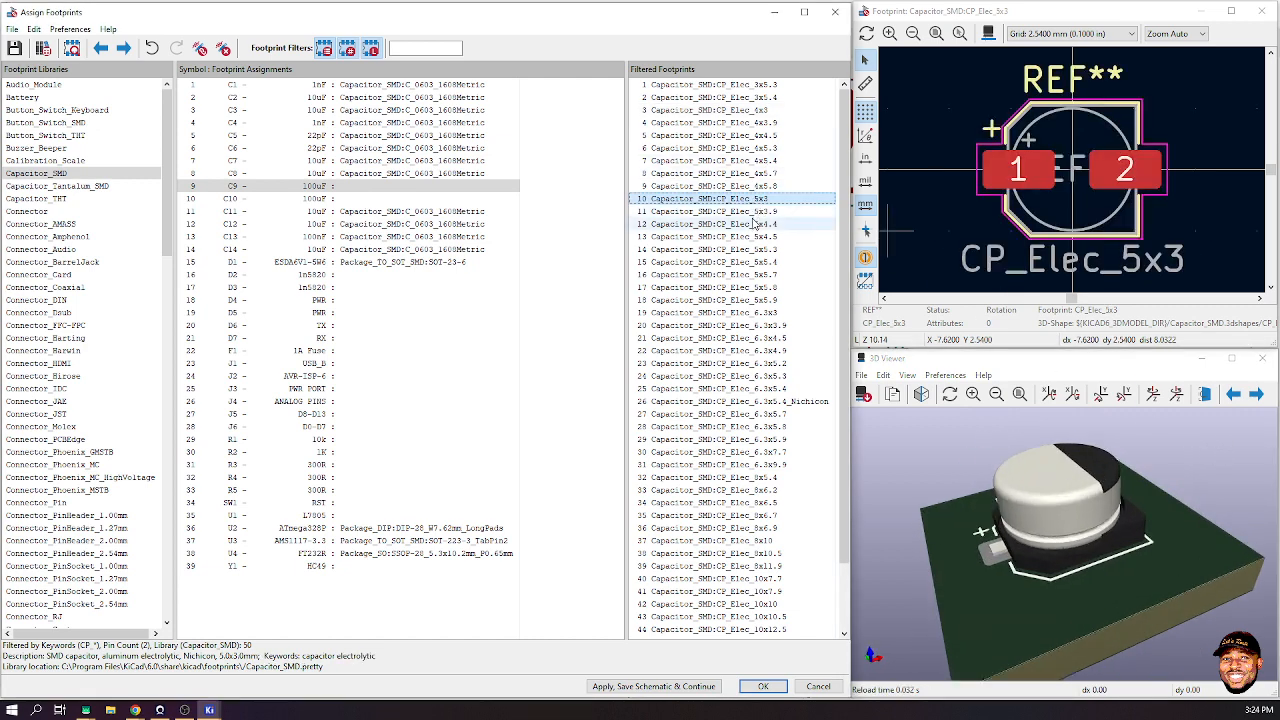
left_click(755, 262)
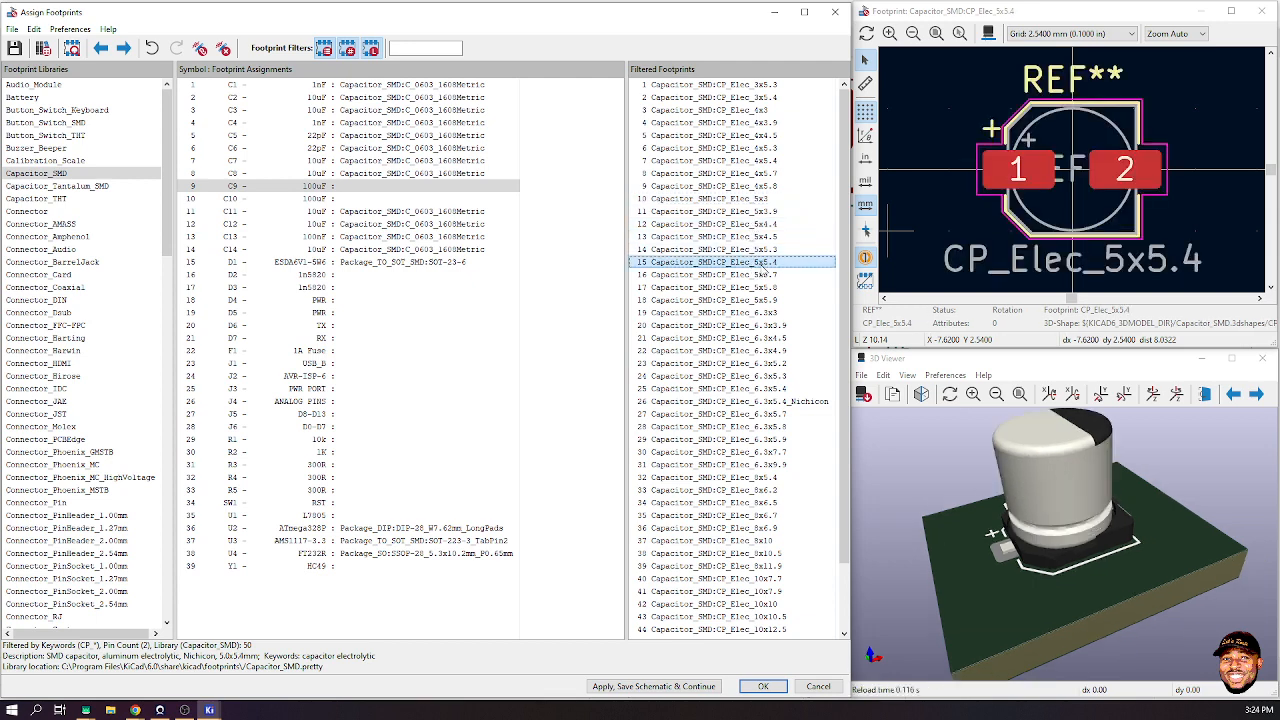
left_click_drag(1051, 580, 880, 560)
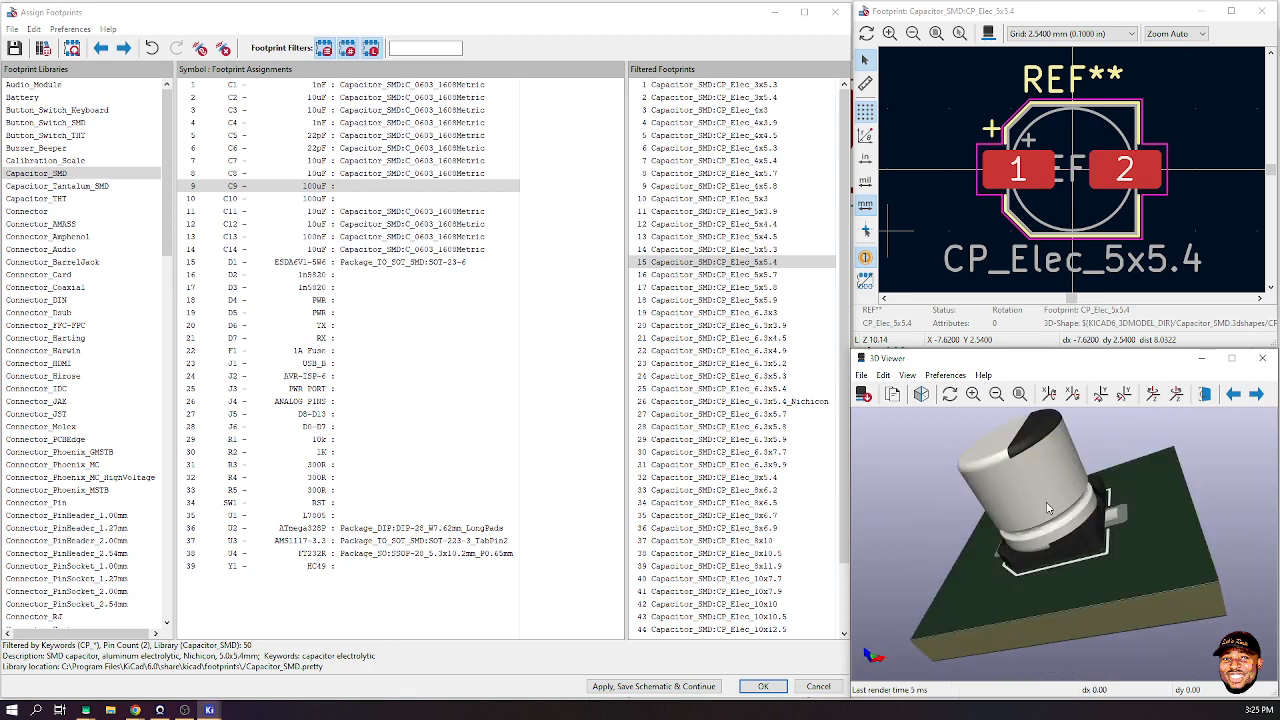
- Search Google in Chrome for 'dimensions of 100uF 25V smd electrolytic cap'
mouse_move(150, 712)
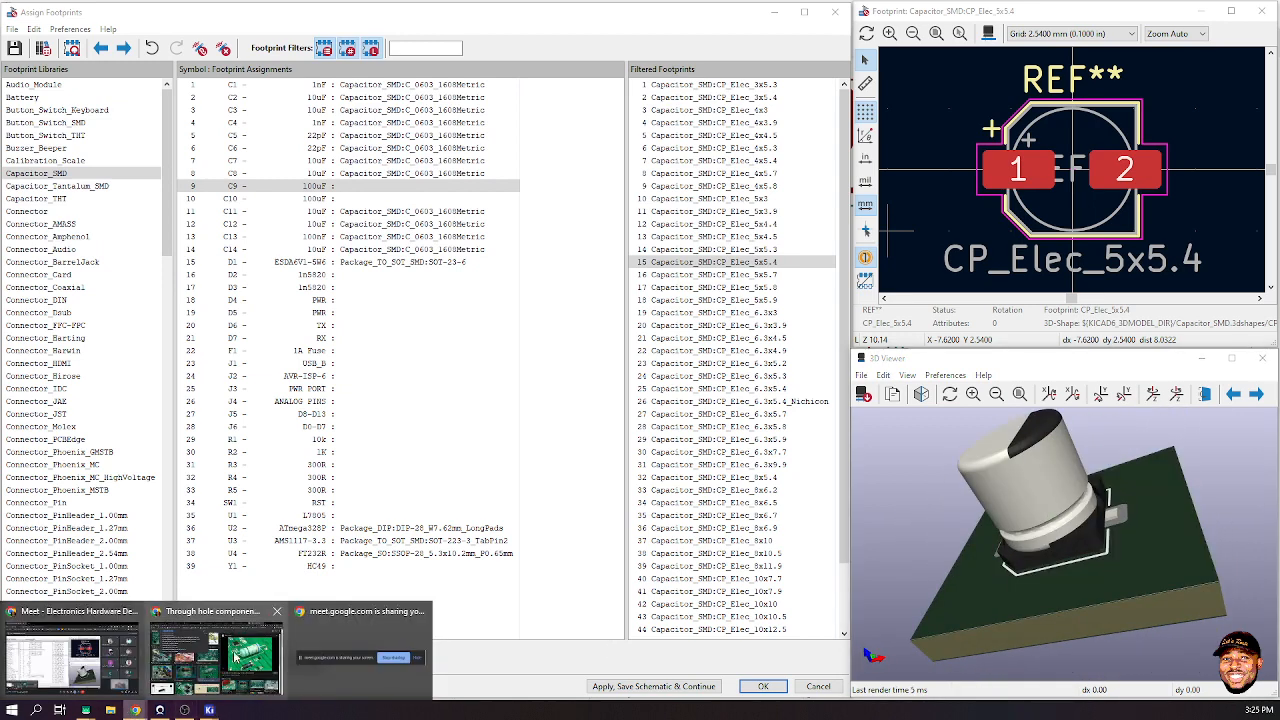
left_click(215, 650)
left_click(471, 40)
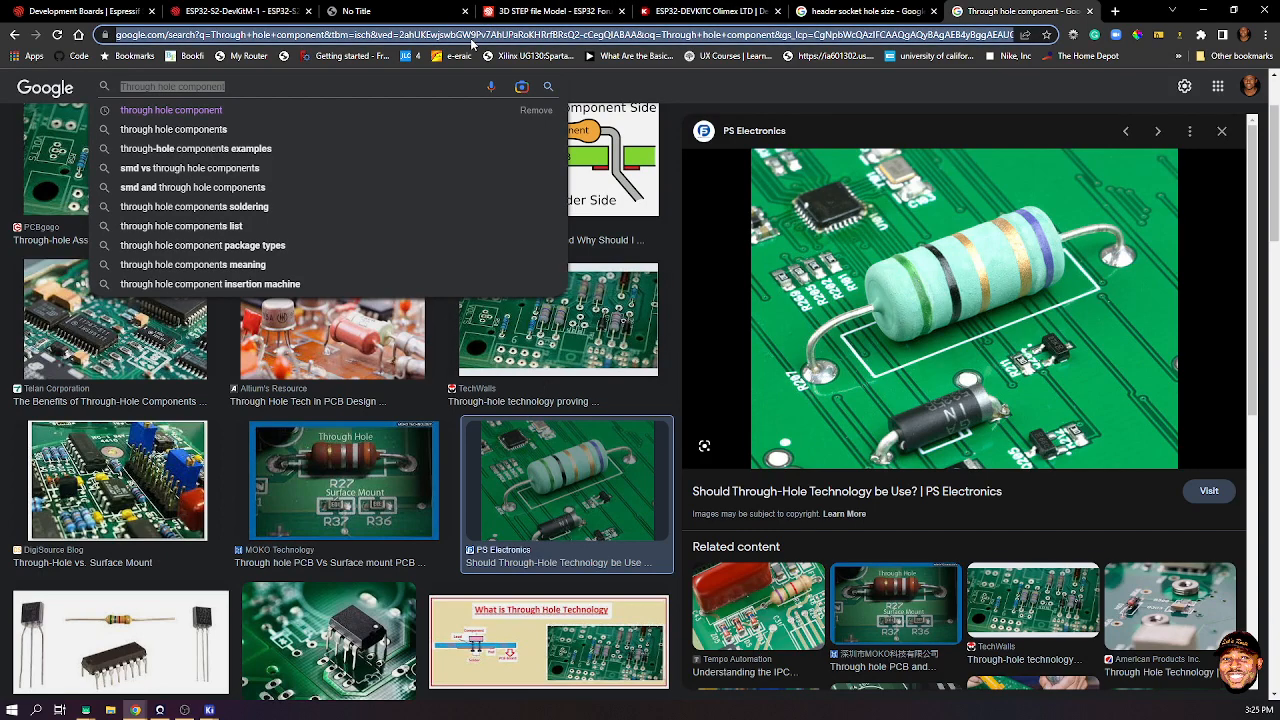
type("100uF")
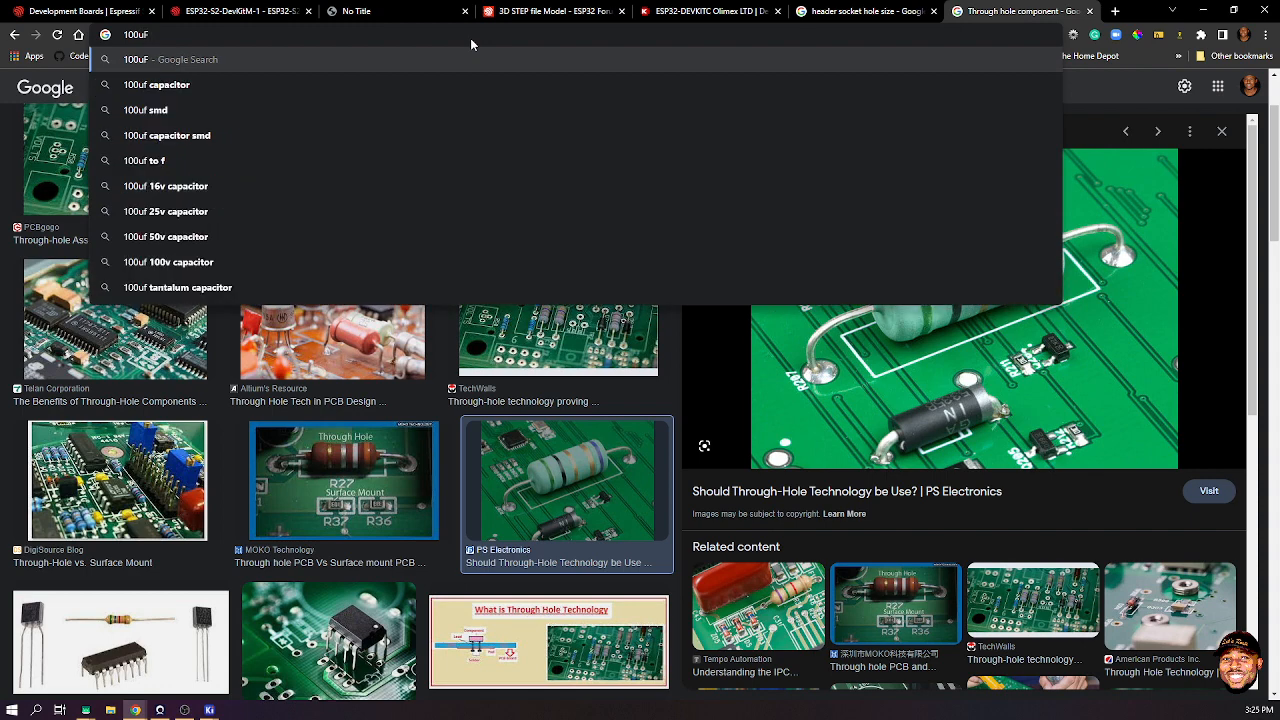
key("BackSpace")
key("BackSpace")
key("BackSpace")
key("BackSpace")
key("BackSpace")
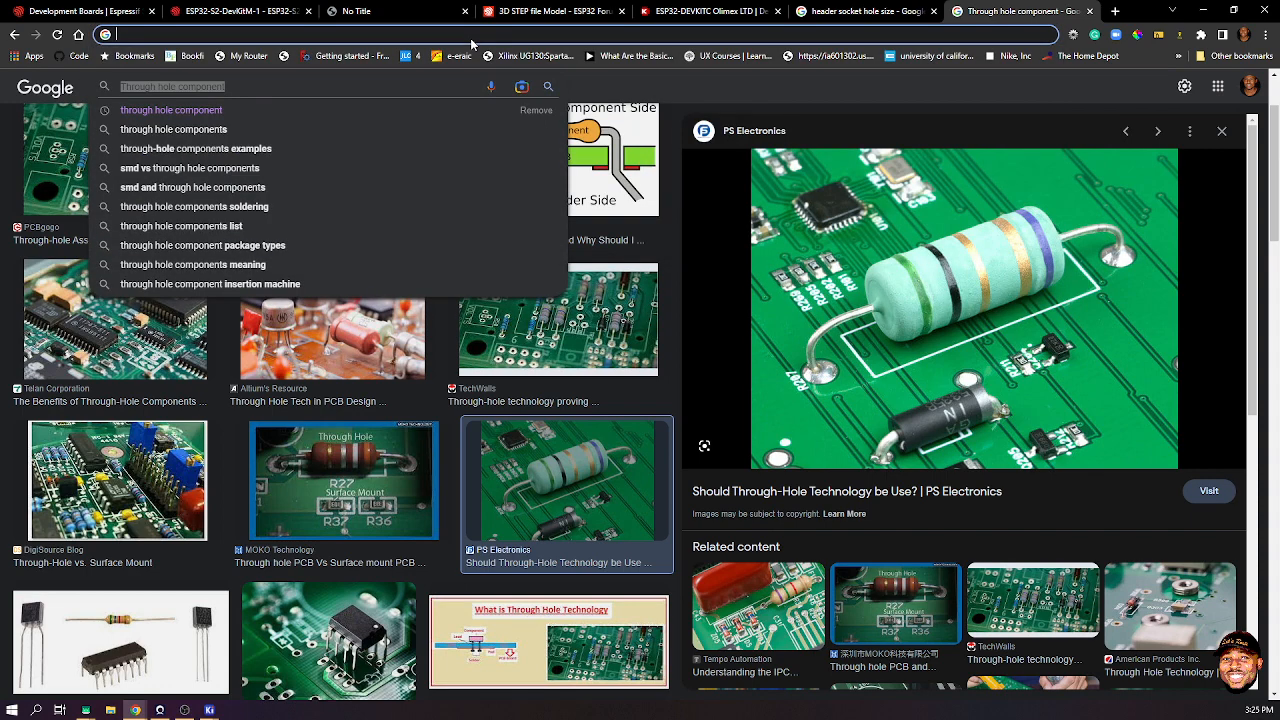
type("dimensions of")
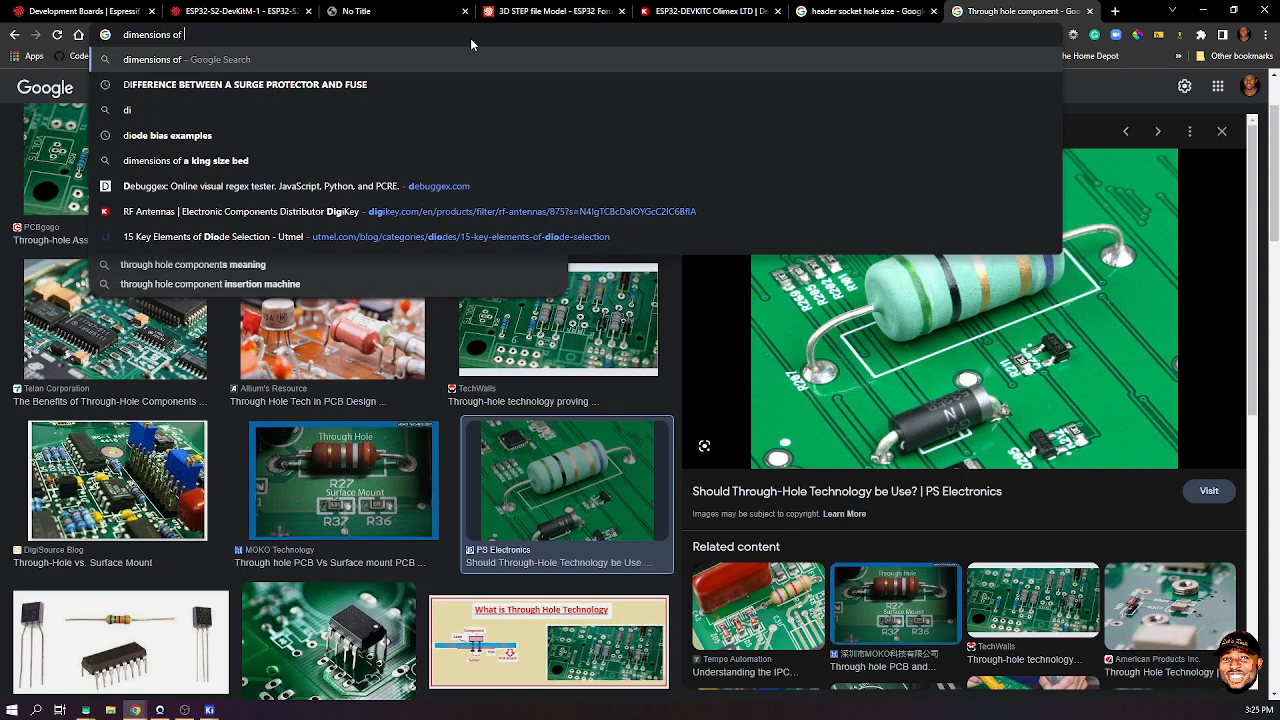
type(" 100uF")
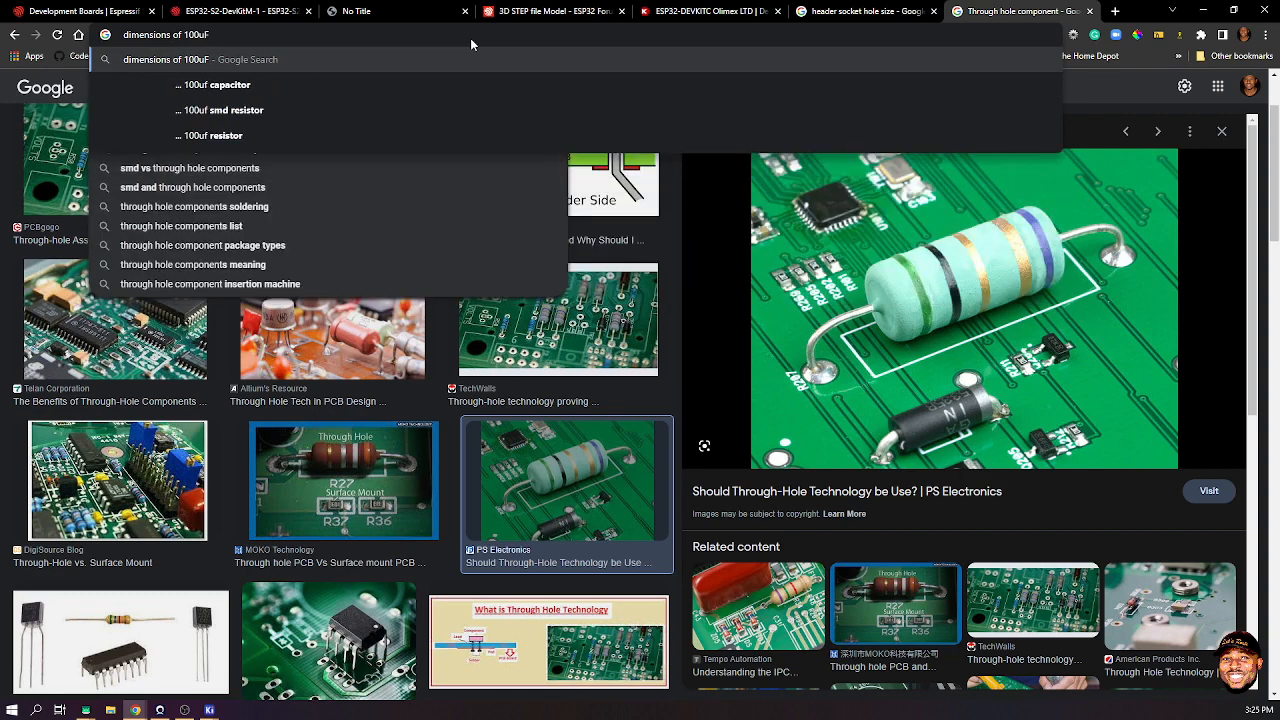
type(" 25V ")
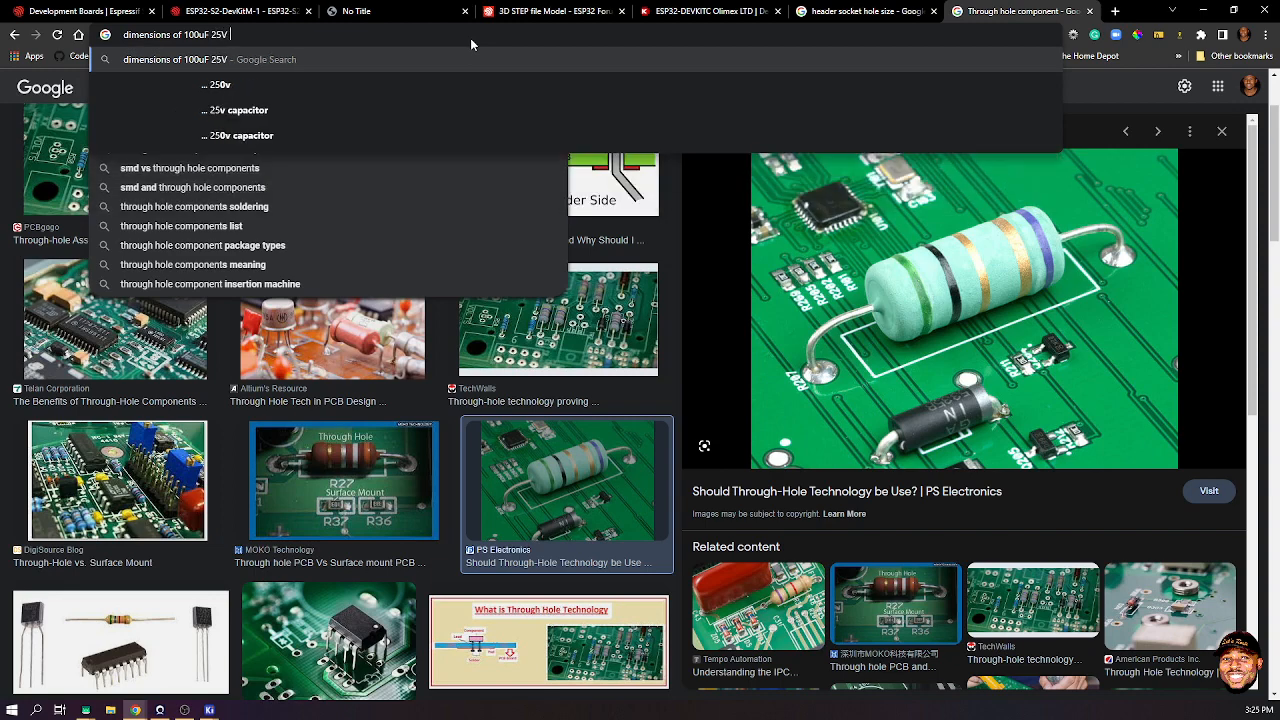
type("smd ele")
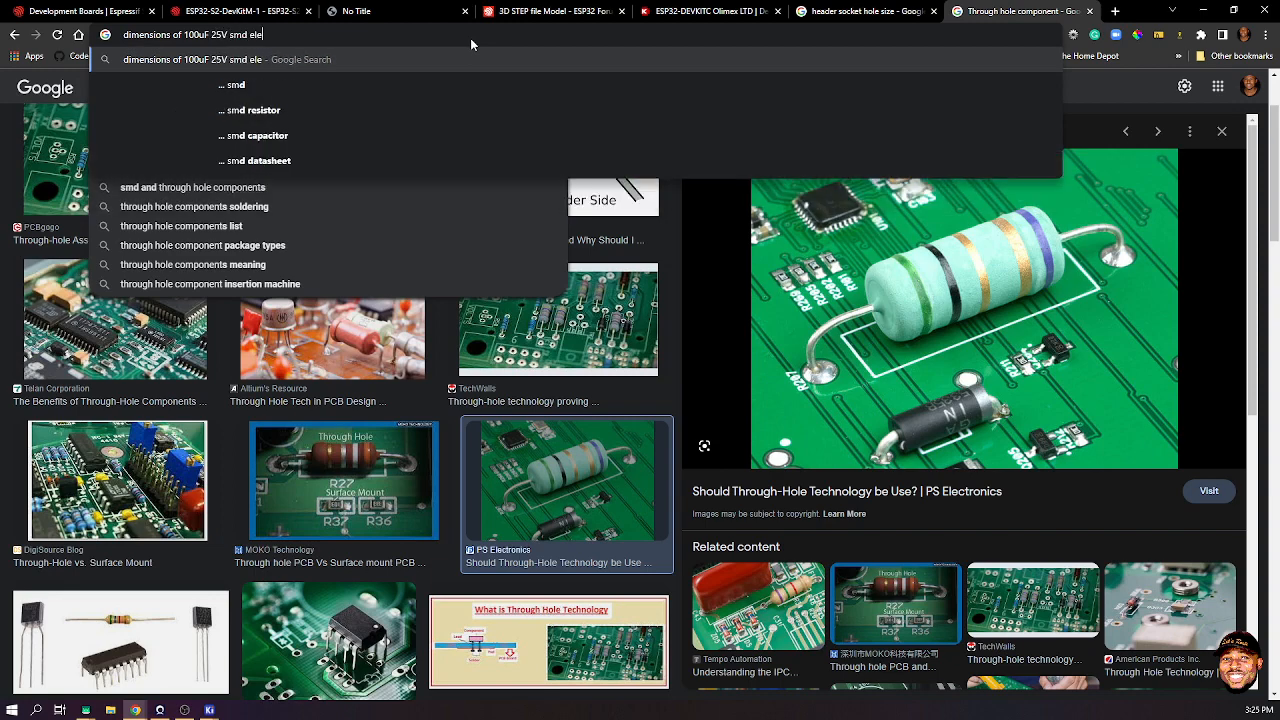
type("ctrolytic ca")
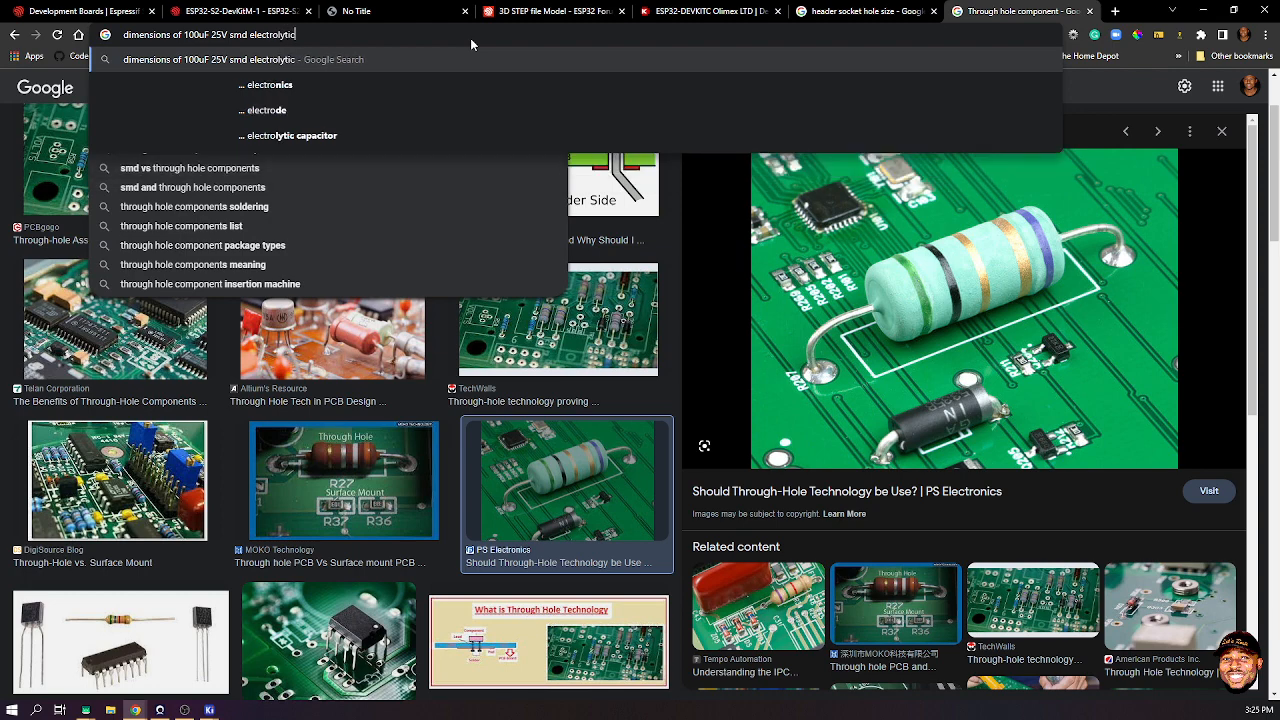
type("p")
key("Return")
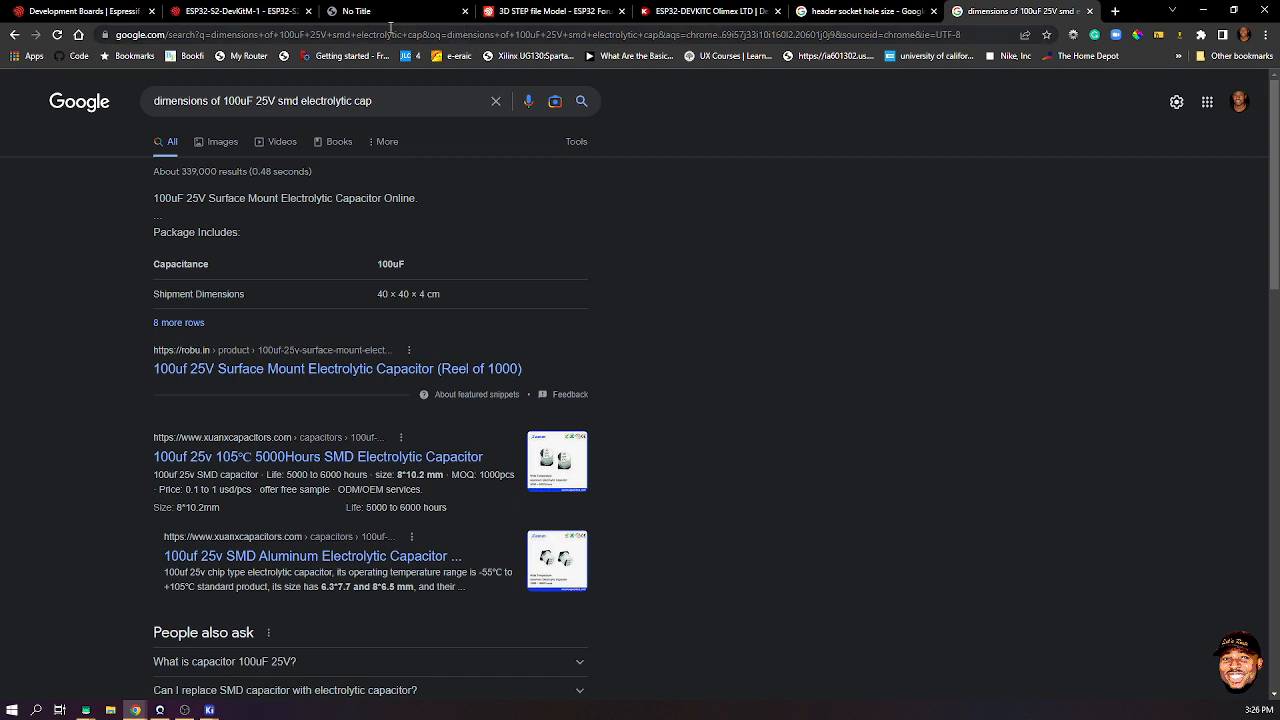
- Open the robu.in 100uF 25V capacitor page and review its specifications table
left_click(265, 377)
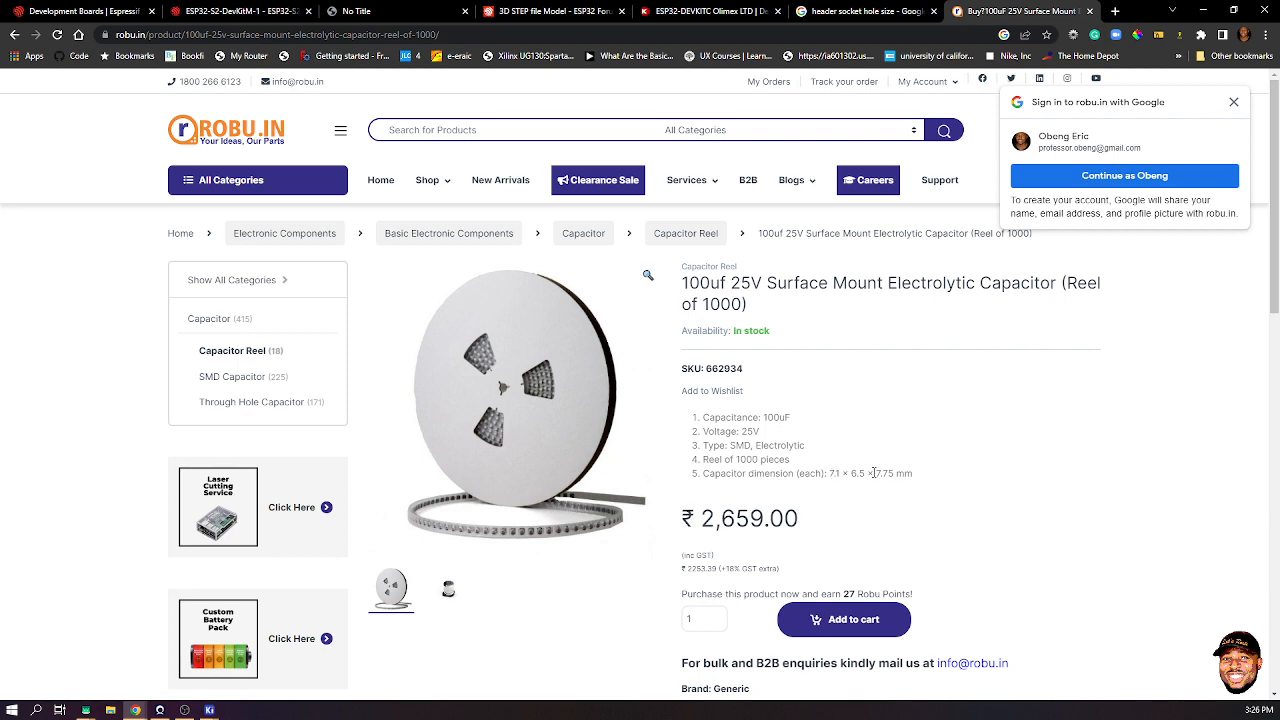
scroll(852, 474, "down", 2)
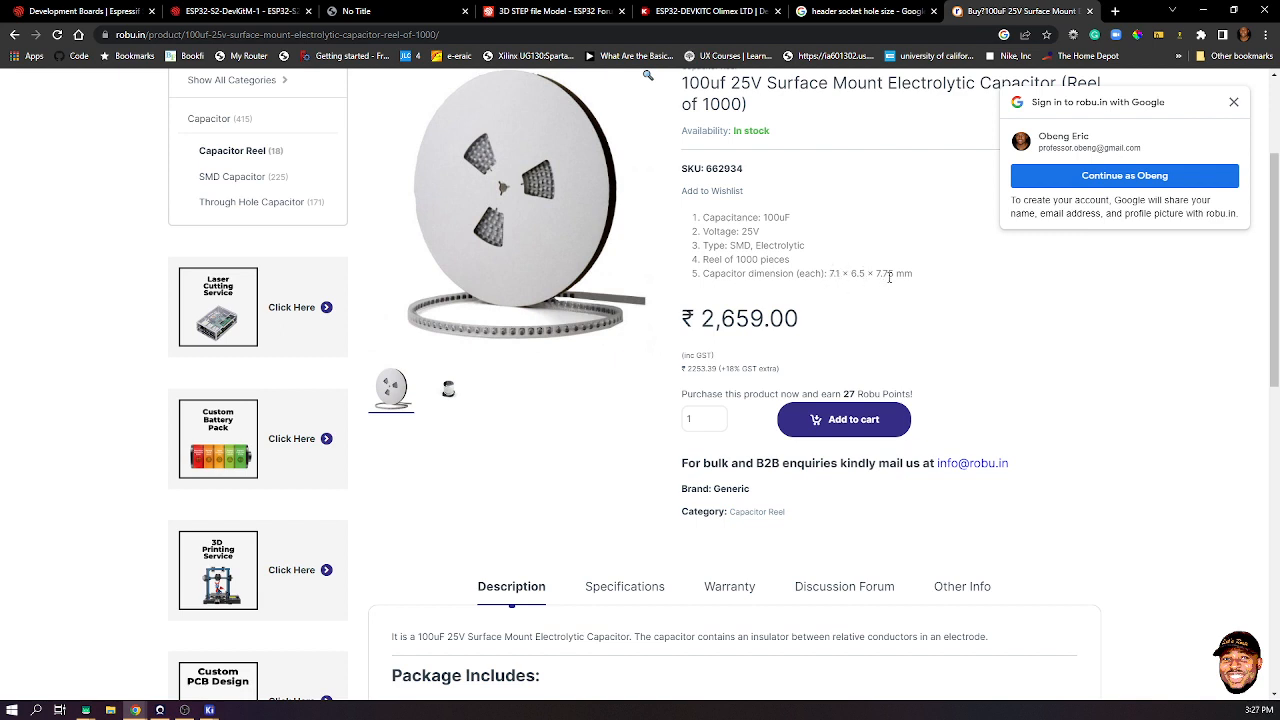
scroll(721, 456, "down", 3)
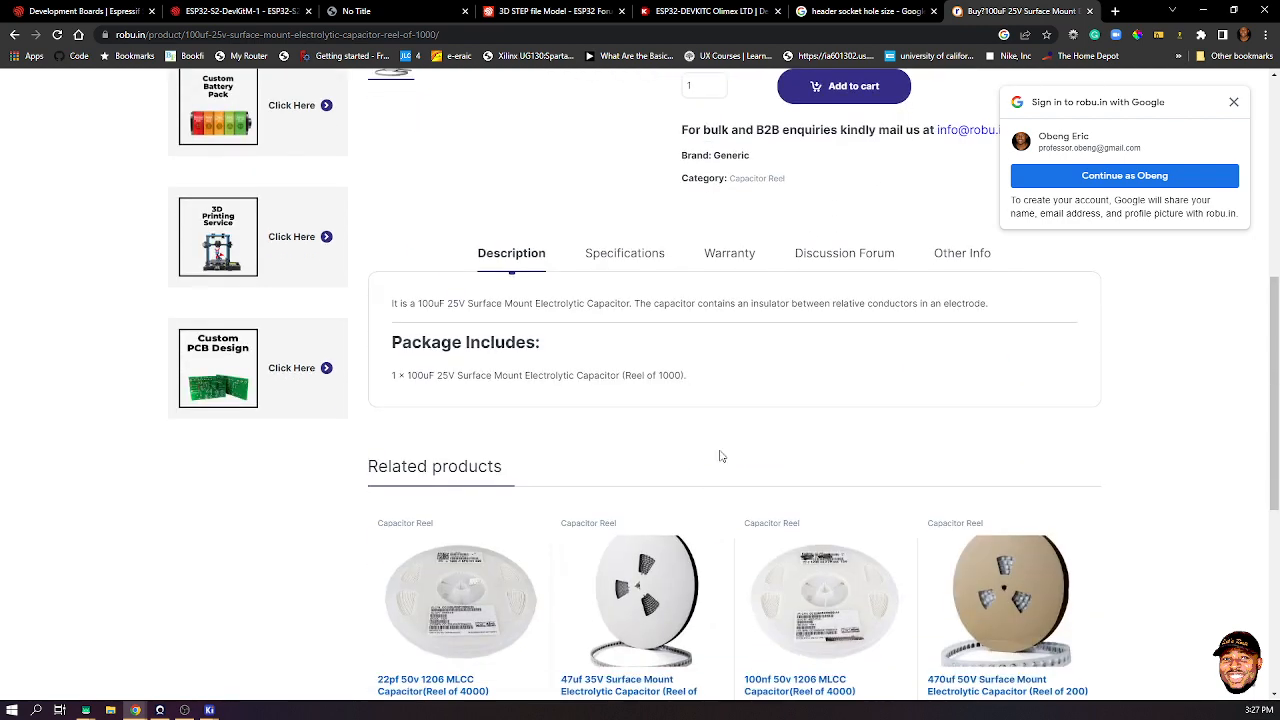
scroll(721, 456, "down", 1)
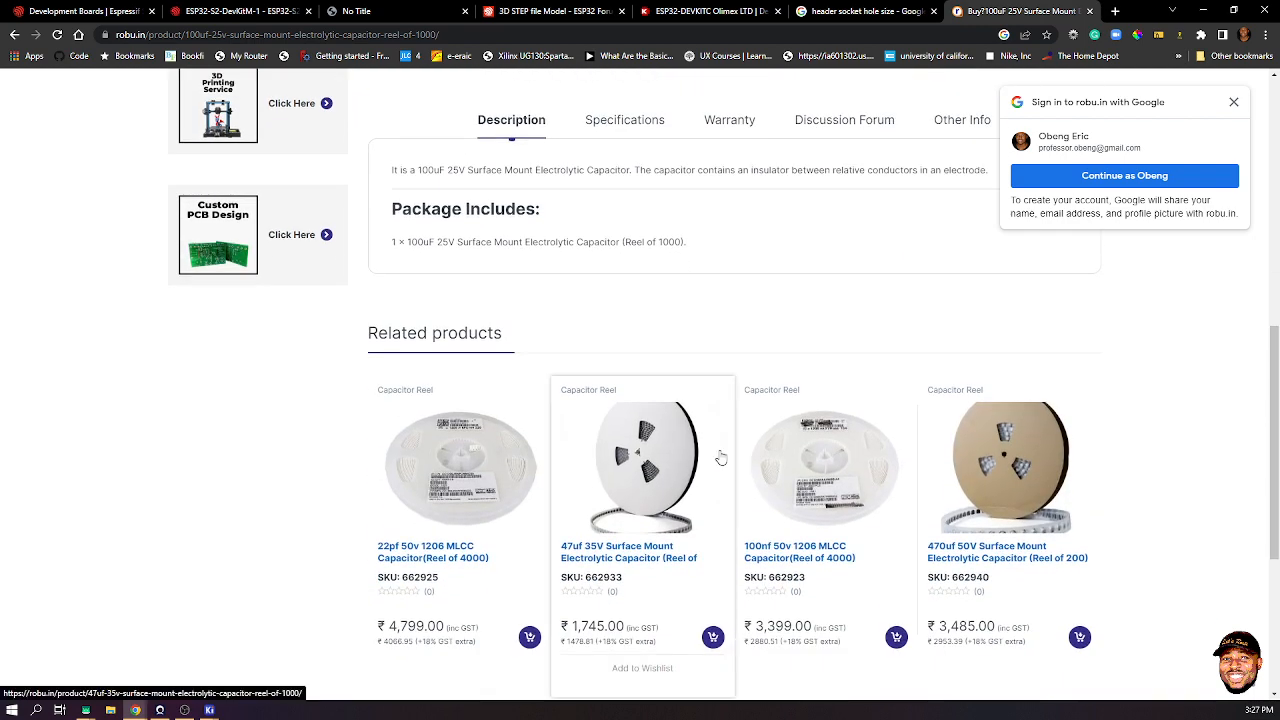
scroll(721, 456, "up", 3)
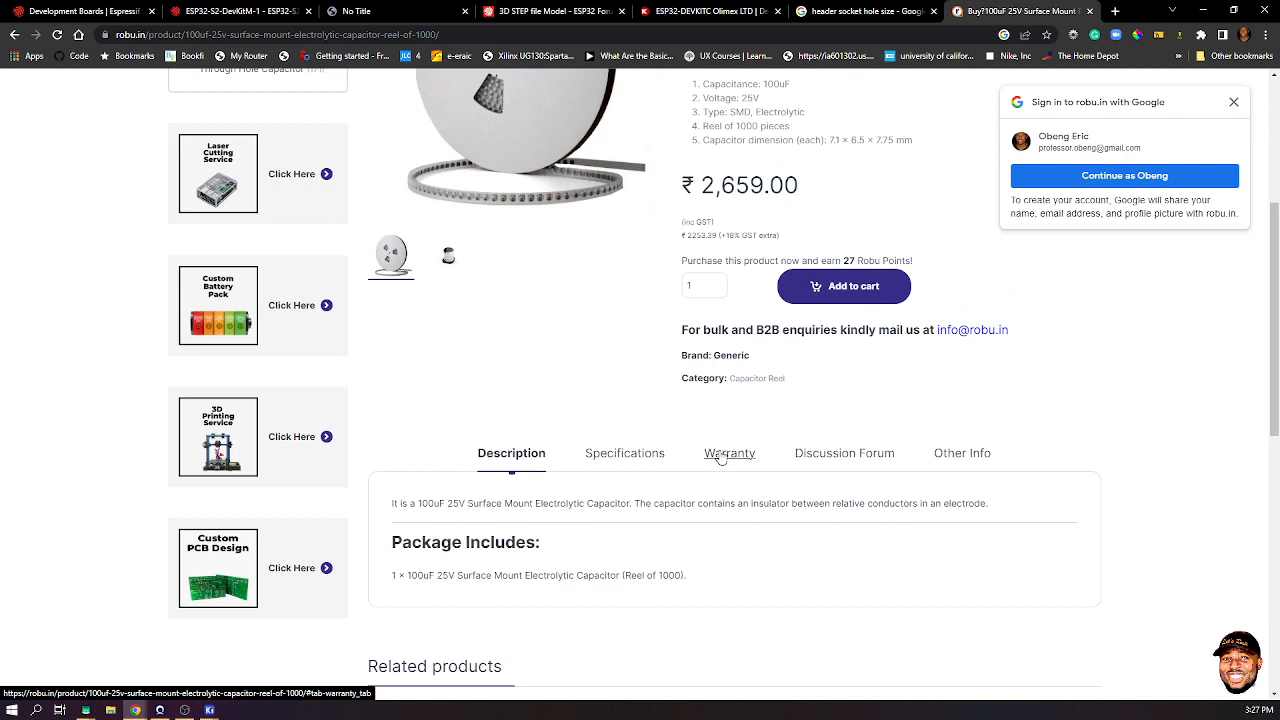
scroll(720, 456, "up", 1)
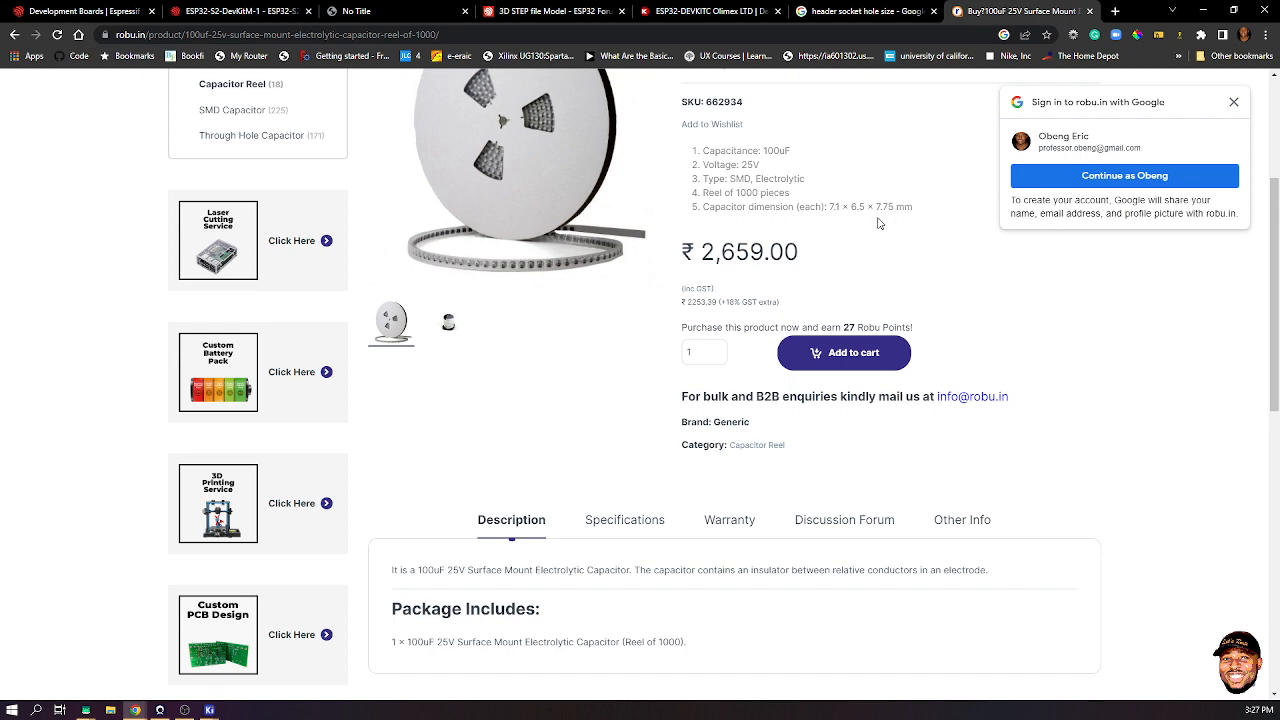
left_click(638, 528)
scroll(566, 420, "down", 4)
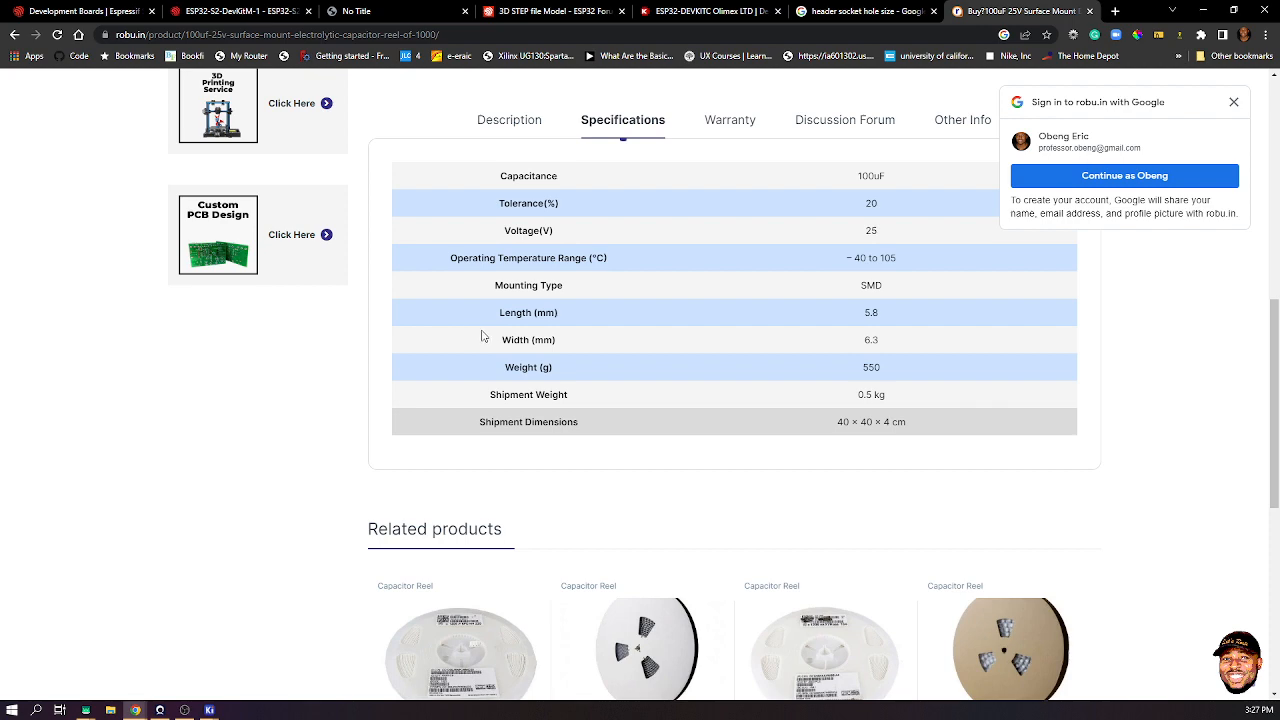
scroll(622, 326, "up", 3)
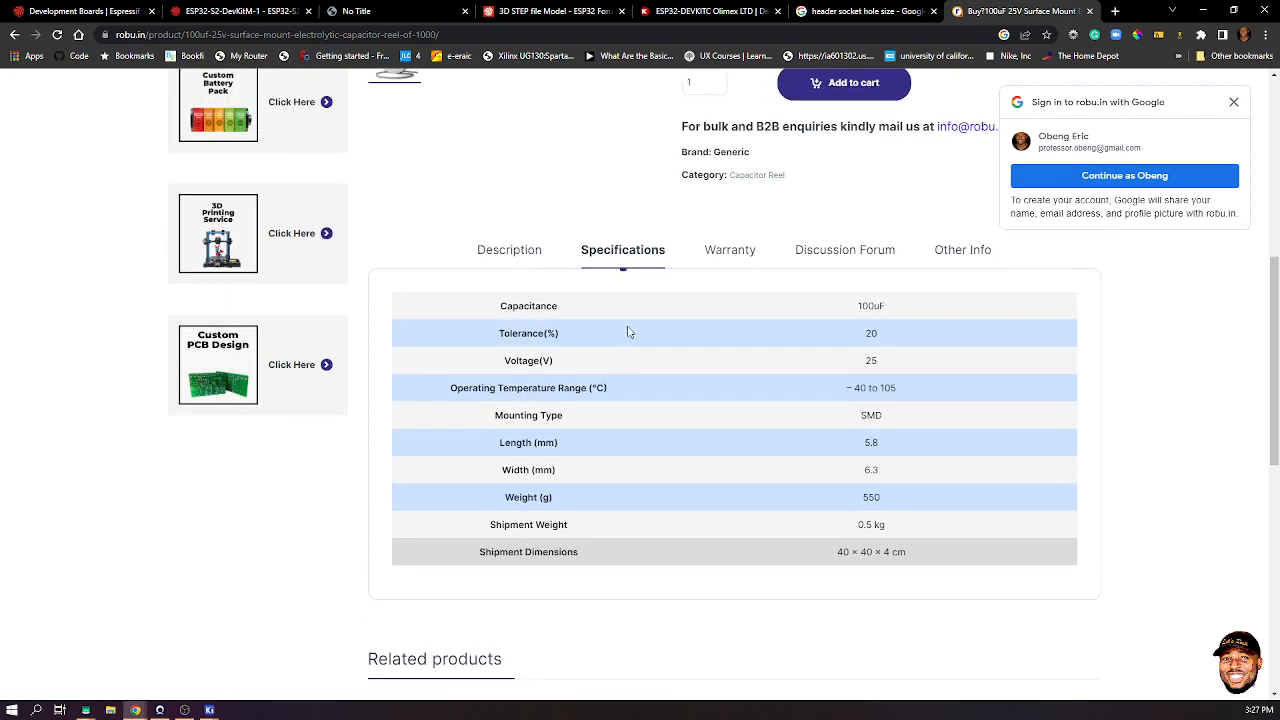
- Check the description, other info, discussion forum and warranty tabs, then go back to Google
left_click(511, 255)
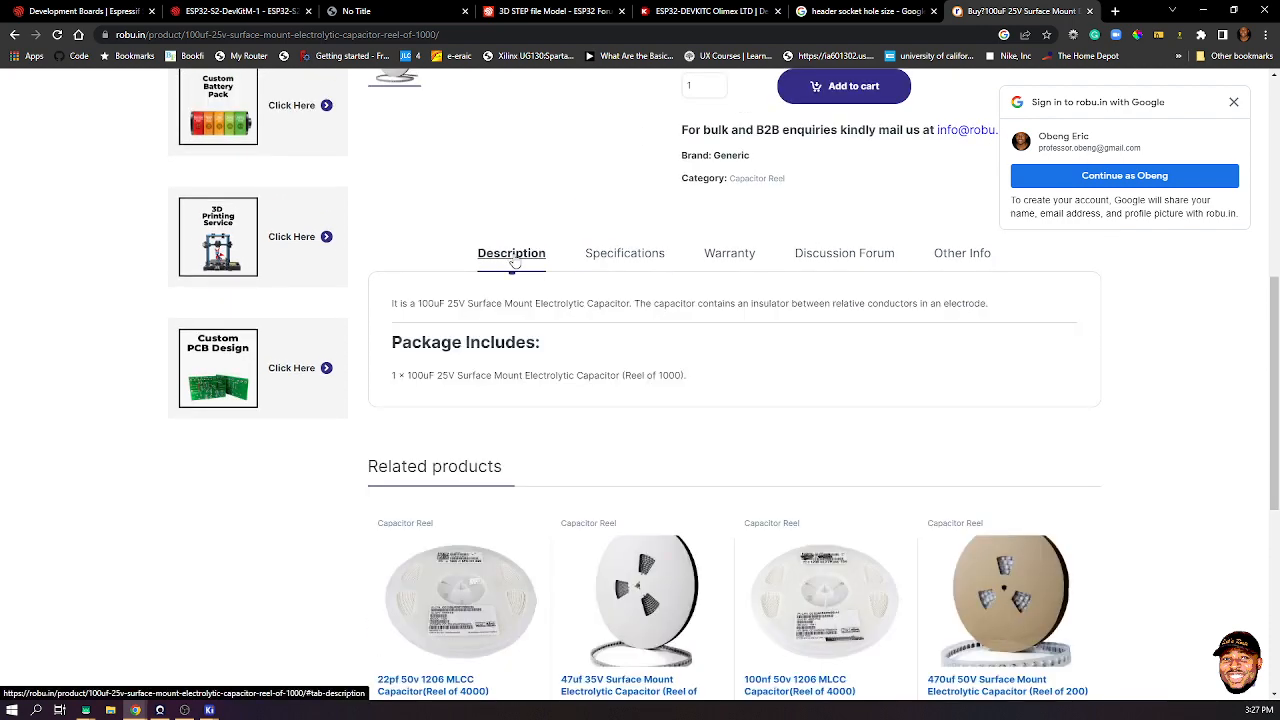
left_click(956, 268)
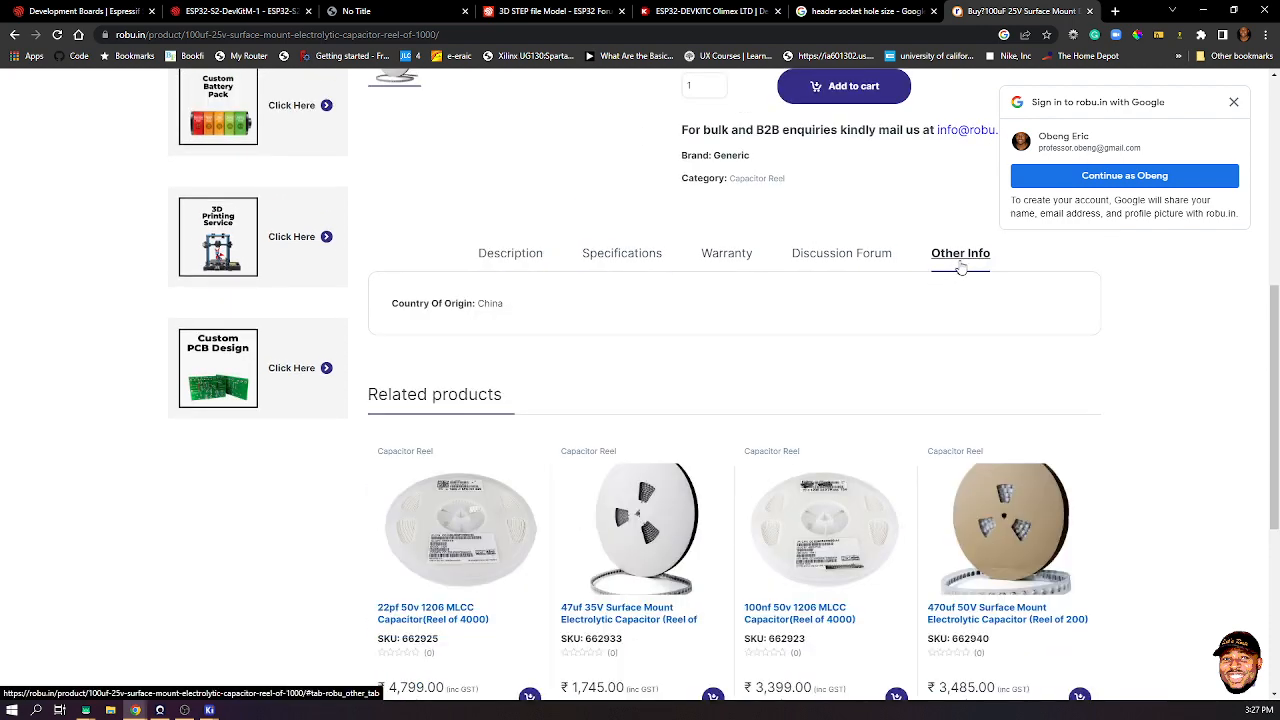
left_click(843, 256)
left_click(726, 258)
left_click(621, 262)
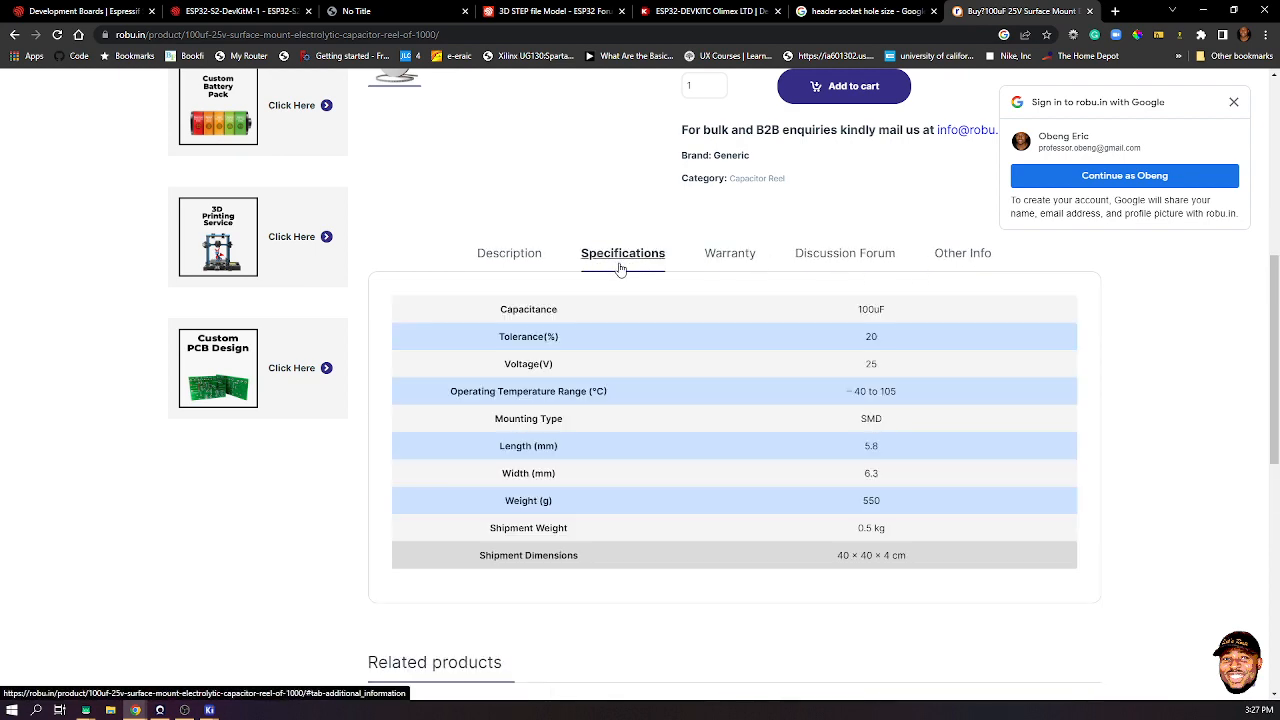
left_click(739, 256)
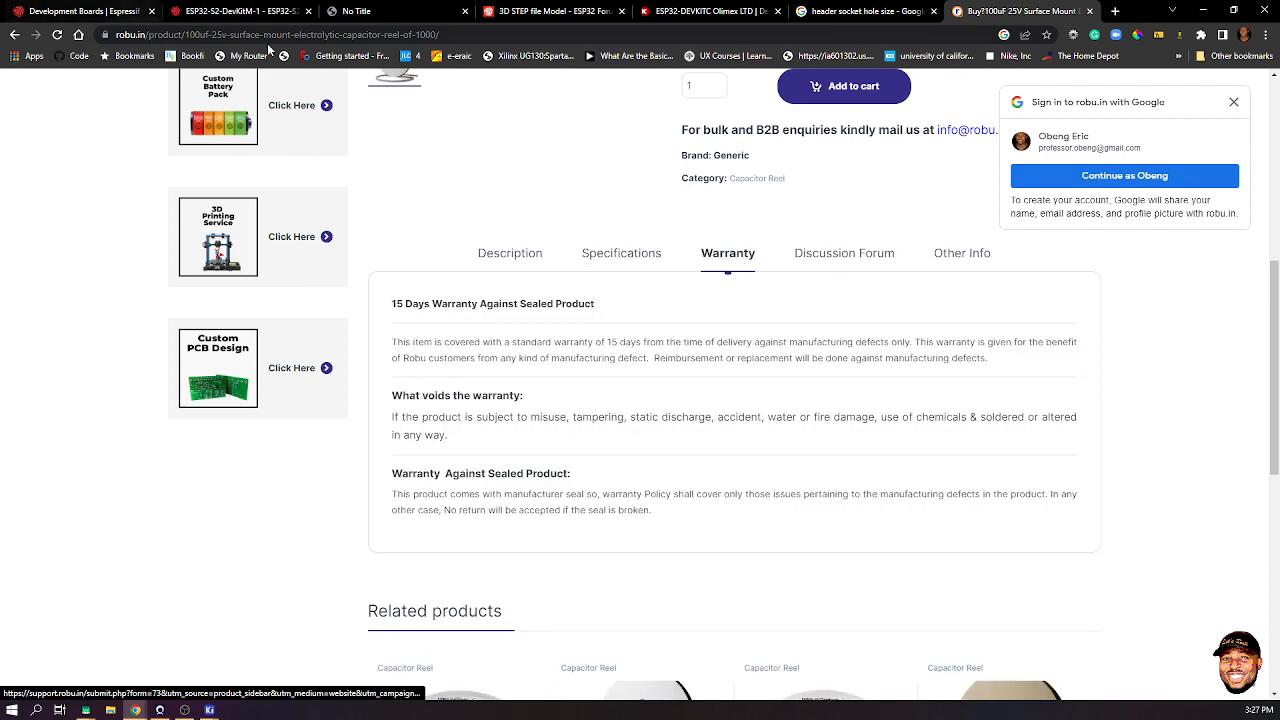
scroll(280, 150, "up", 4)
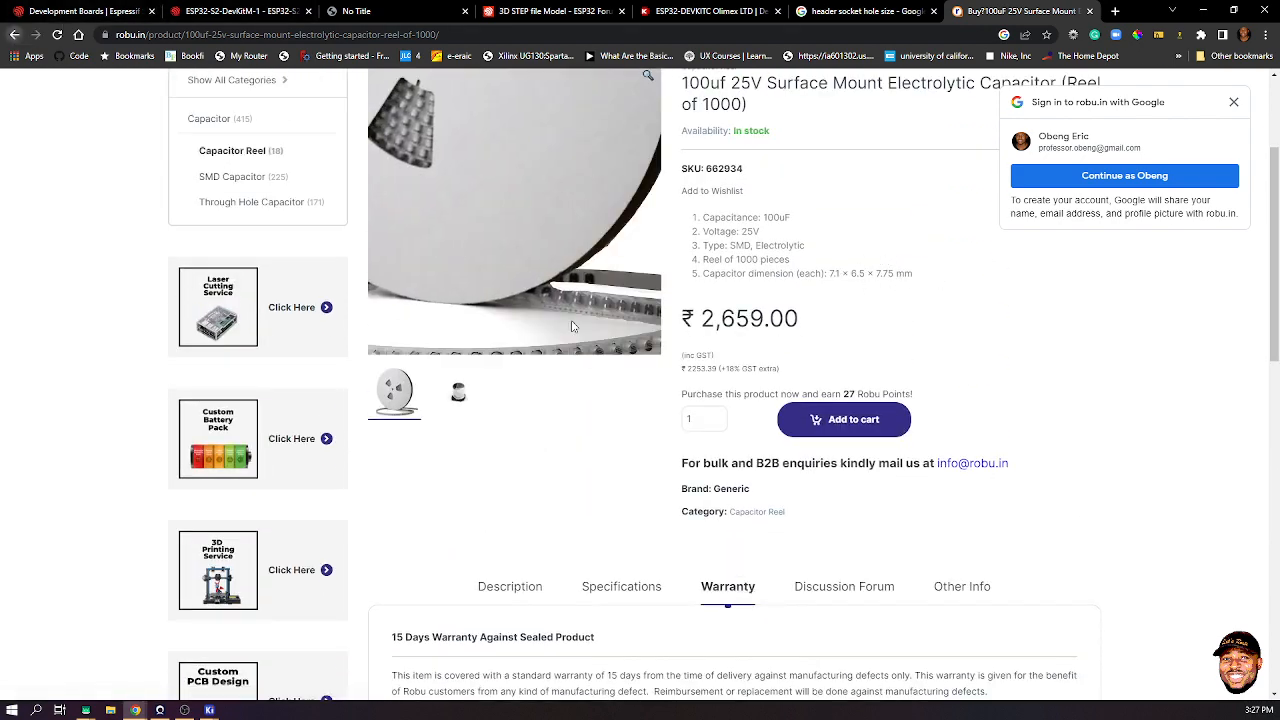
key("alt+Left")
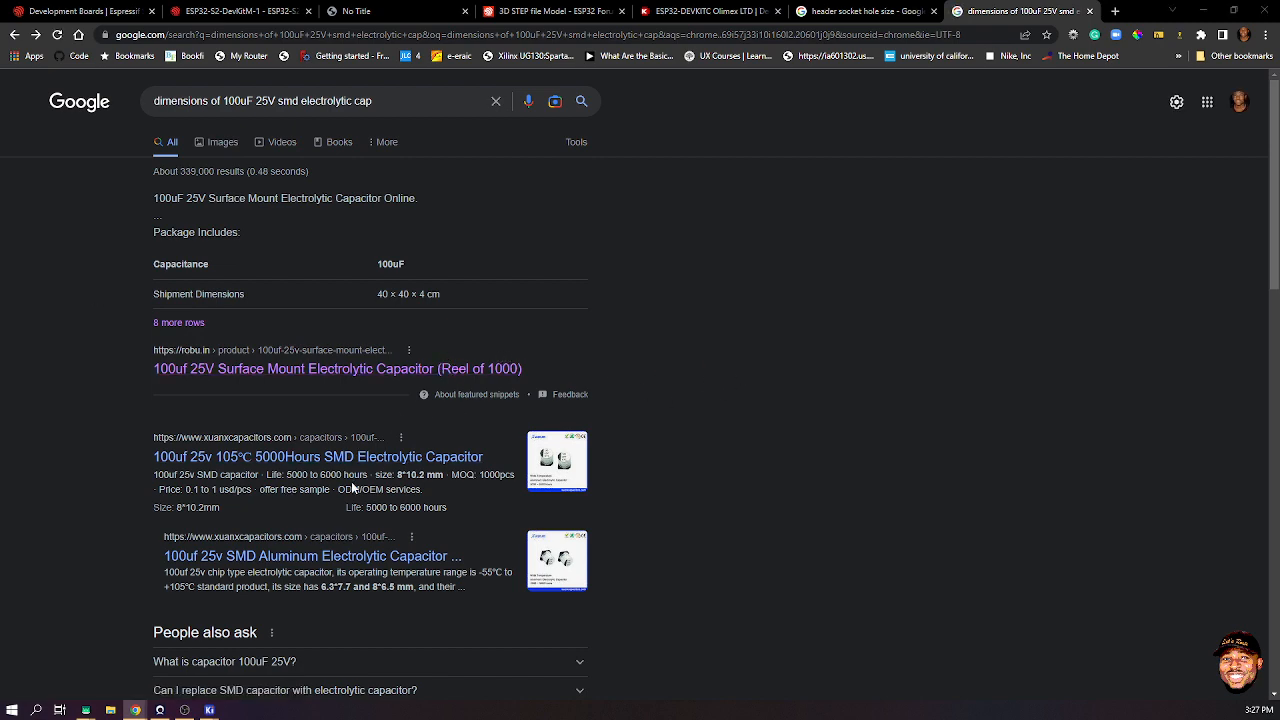
- Scan the results for sizes like 6.3*7.7 mm, then switch to KiCad from the taskbar
scroll(355, 488, "down", 1)
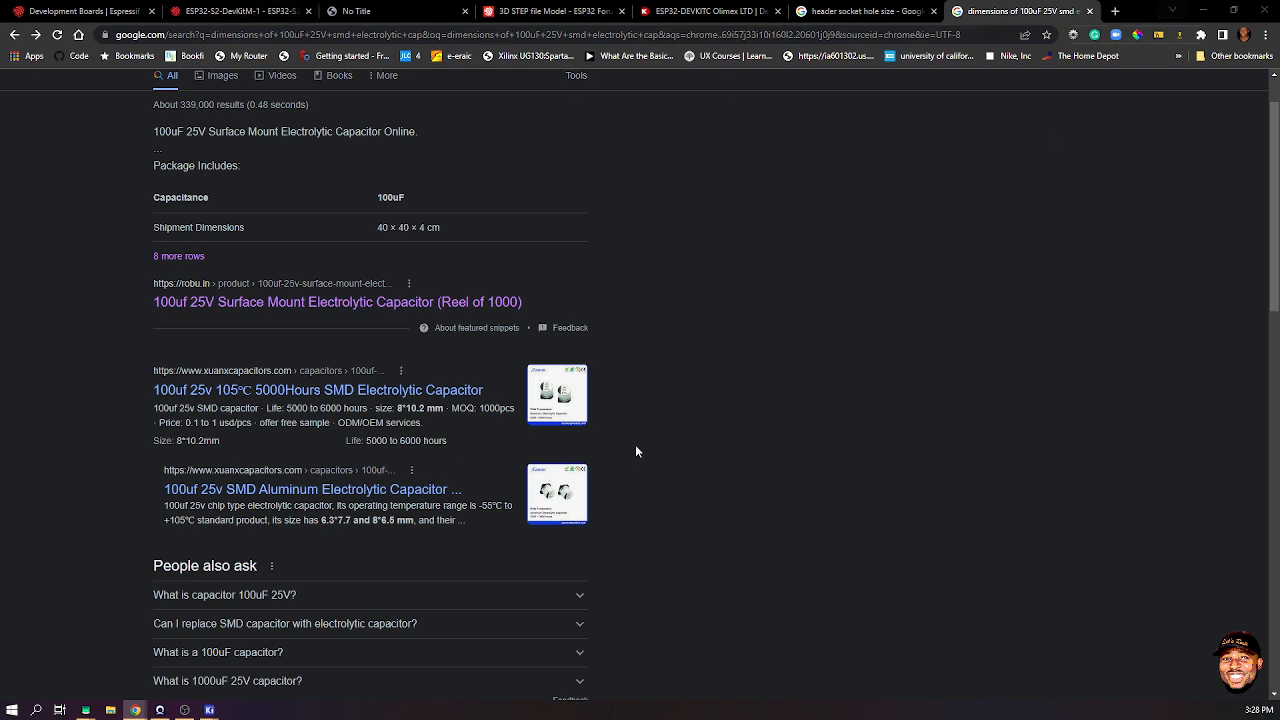
left_click(215, 709)
mouse_move(424, 652)
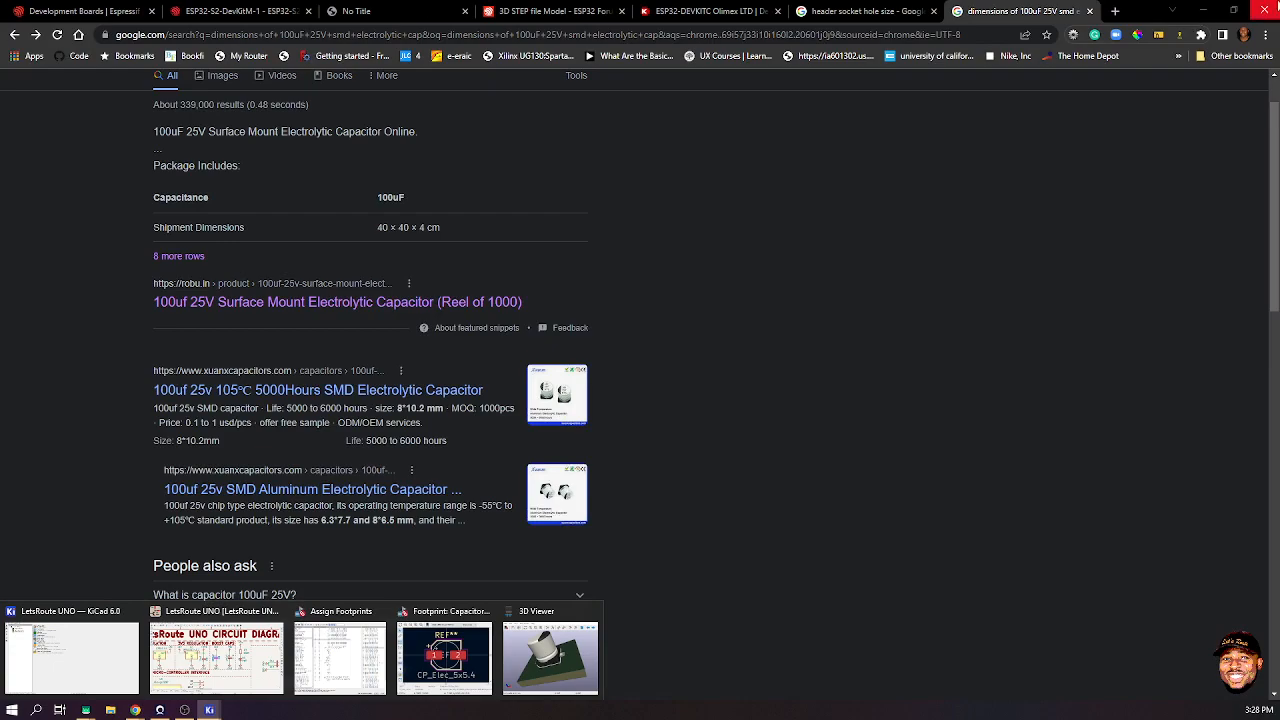
- Compare CP_Elec_6.3x5.2 and 6.3x5.3 in 3D and assign CP_Elec_6.3x5.3 to C9
left_click(1203, 10)
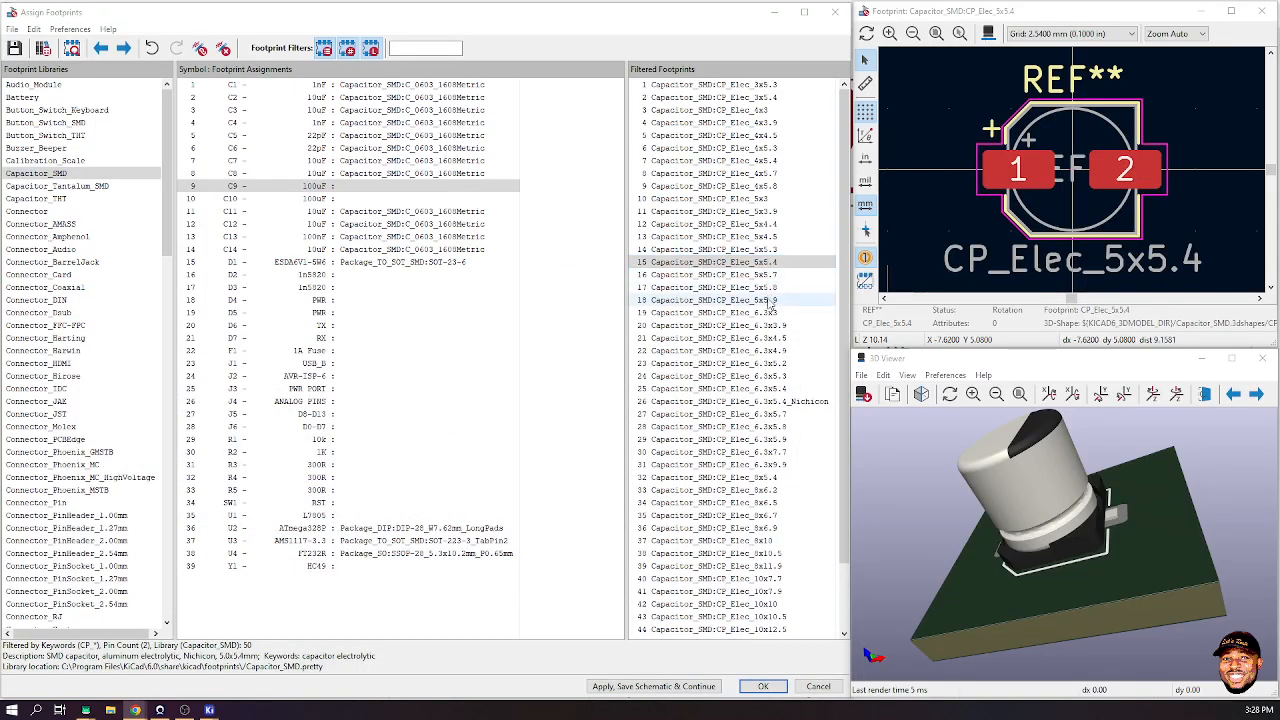
left_click(752, 364)
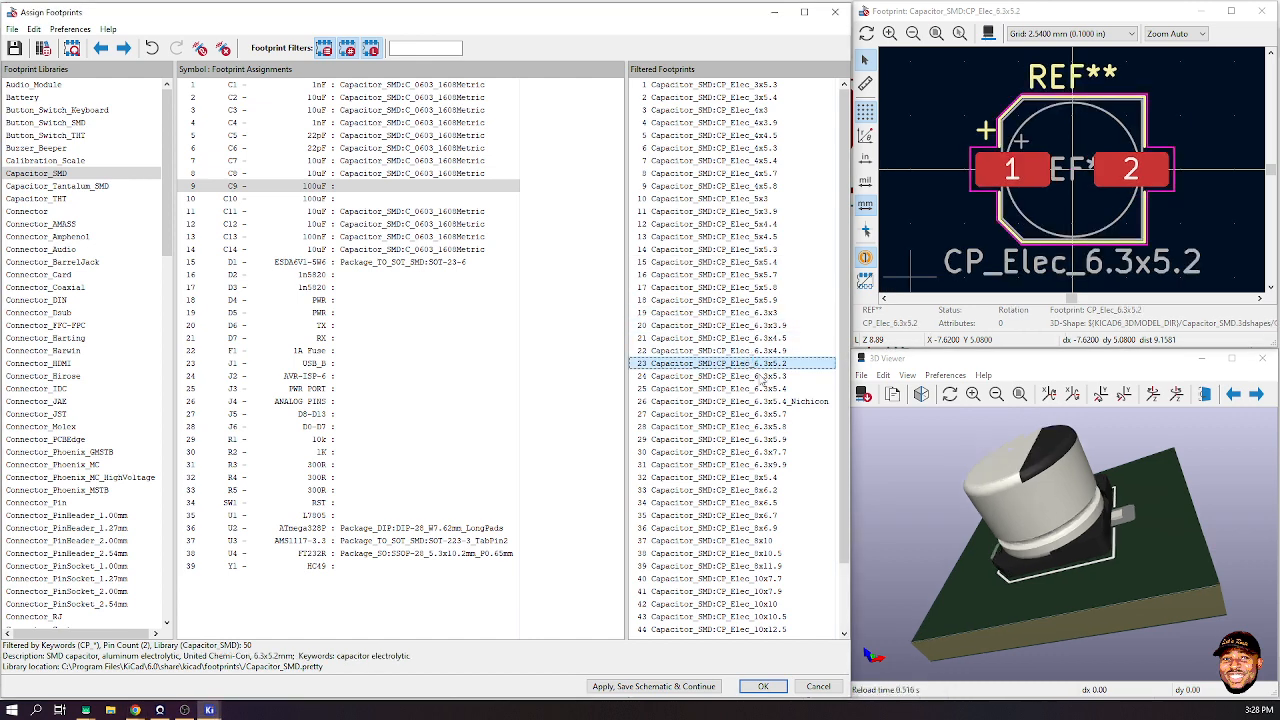
left_click(720, 376)
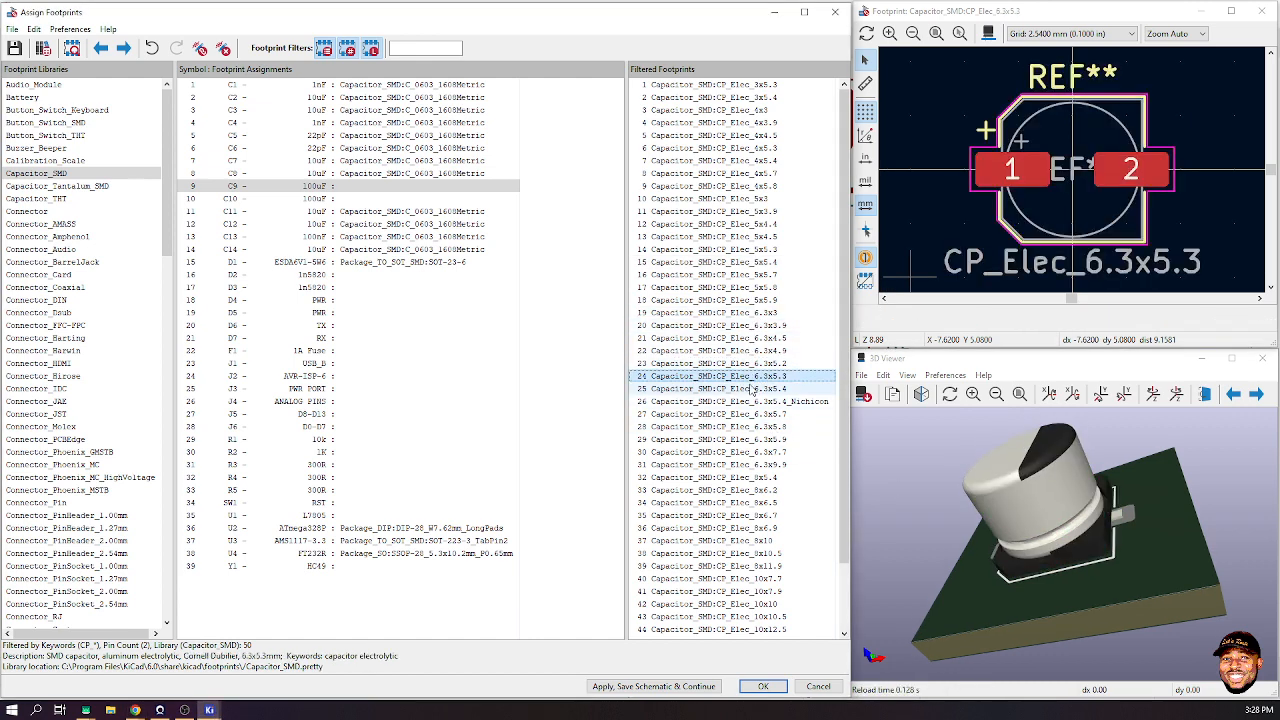
left_click_drag(1044, 487, 1192, 522)
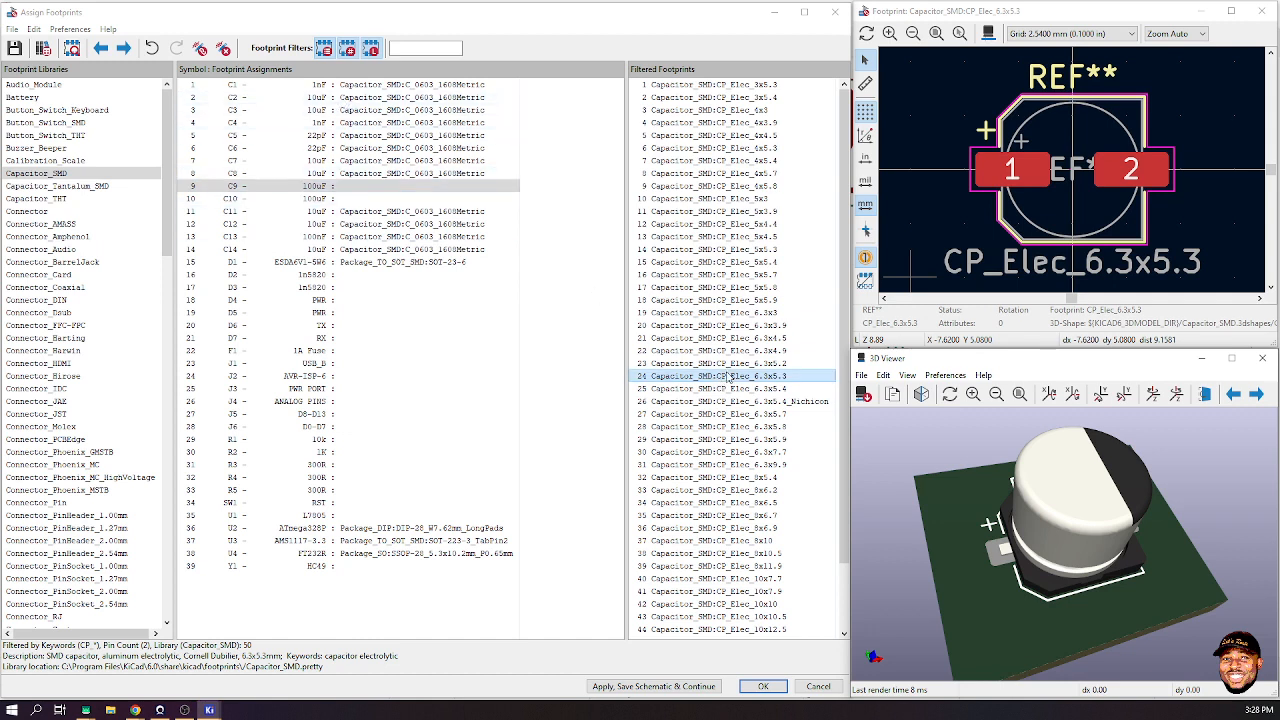
double_click(715, 376)
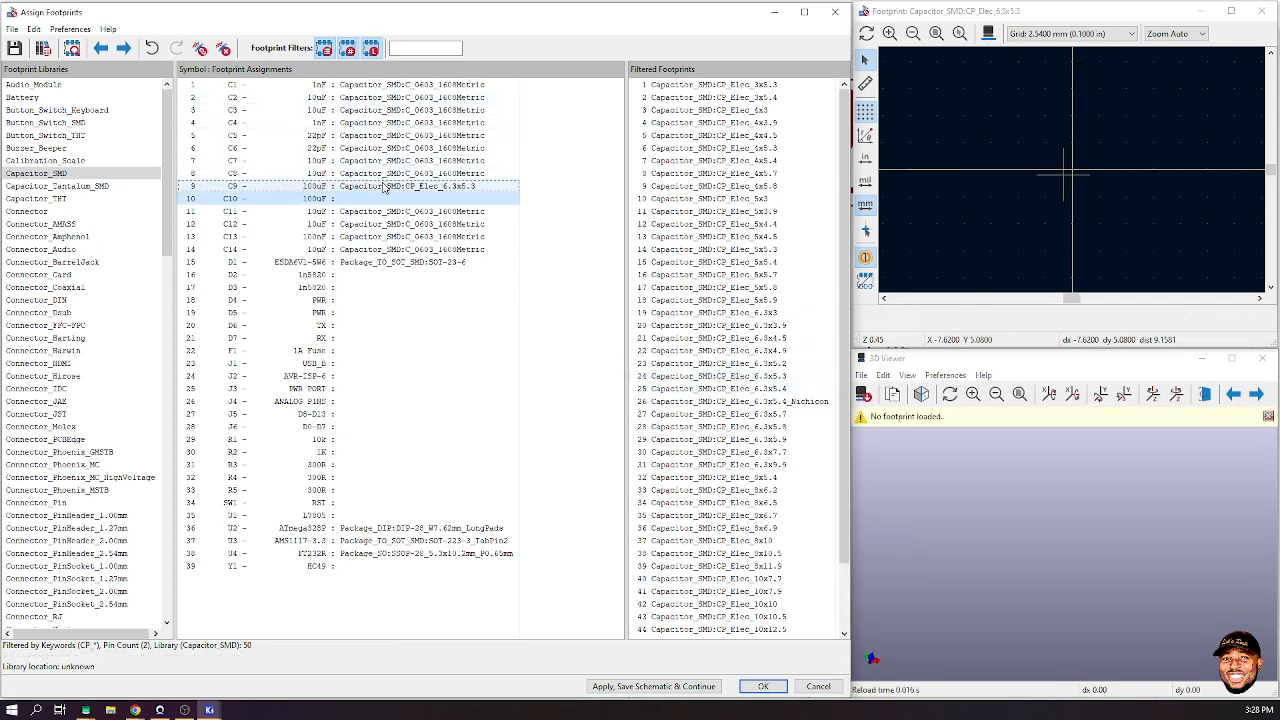
- Copy C9's footprint assignment and paste it onto capacitor C10
left_click(384, 187)
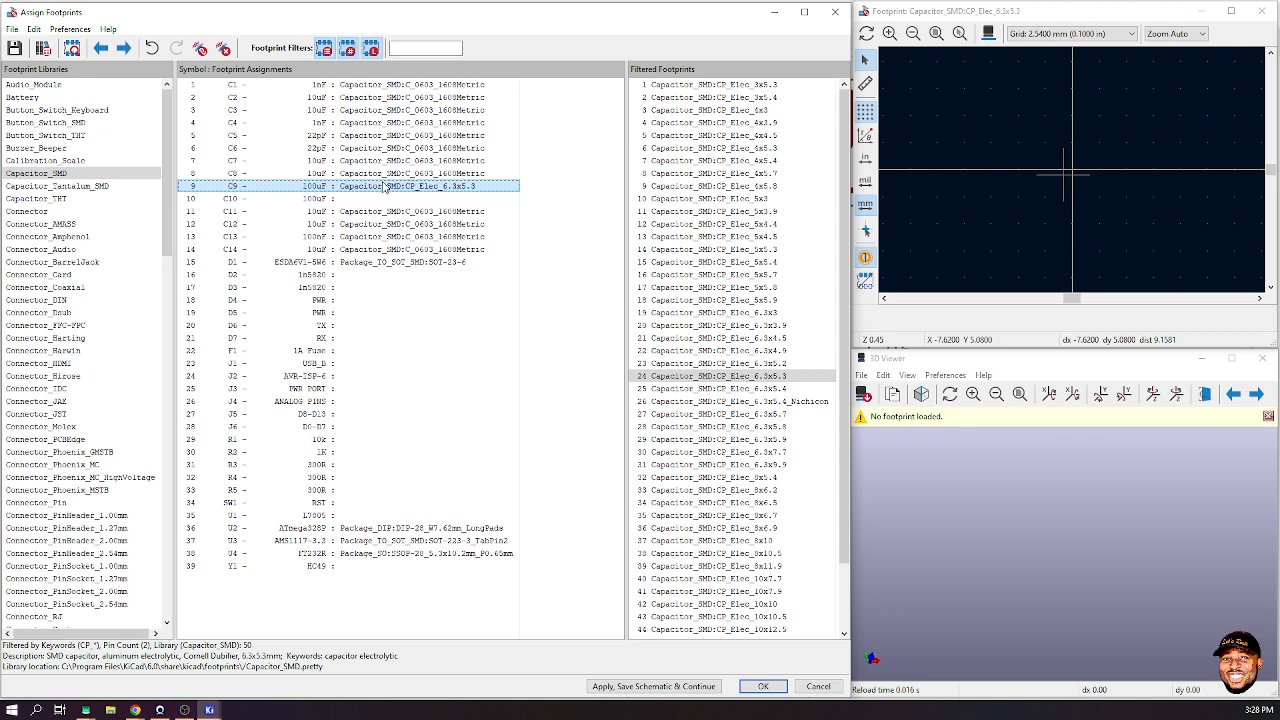
right_click(384, 187)
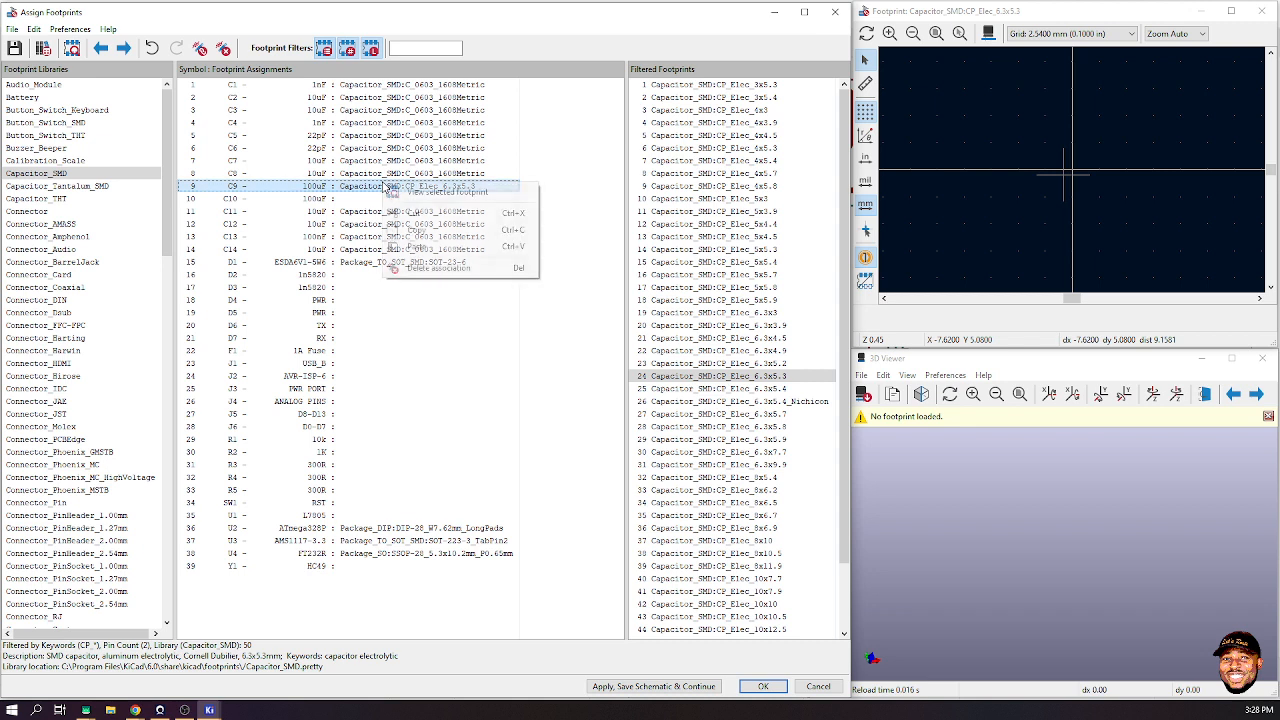
left_click(443, 224)
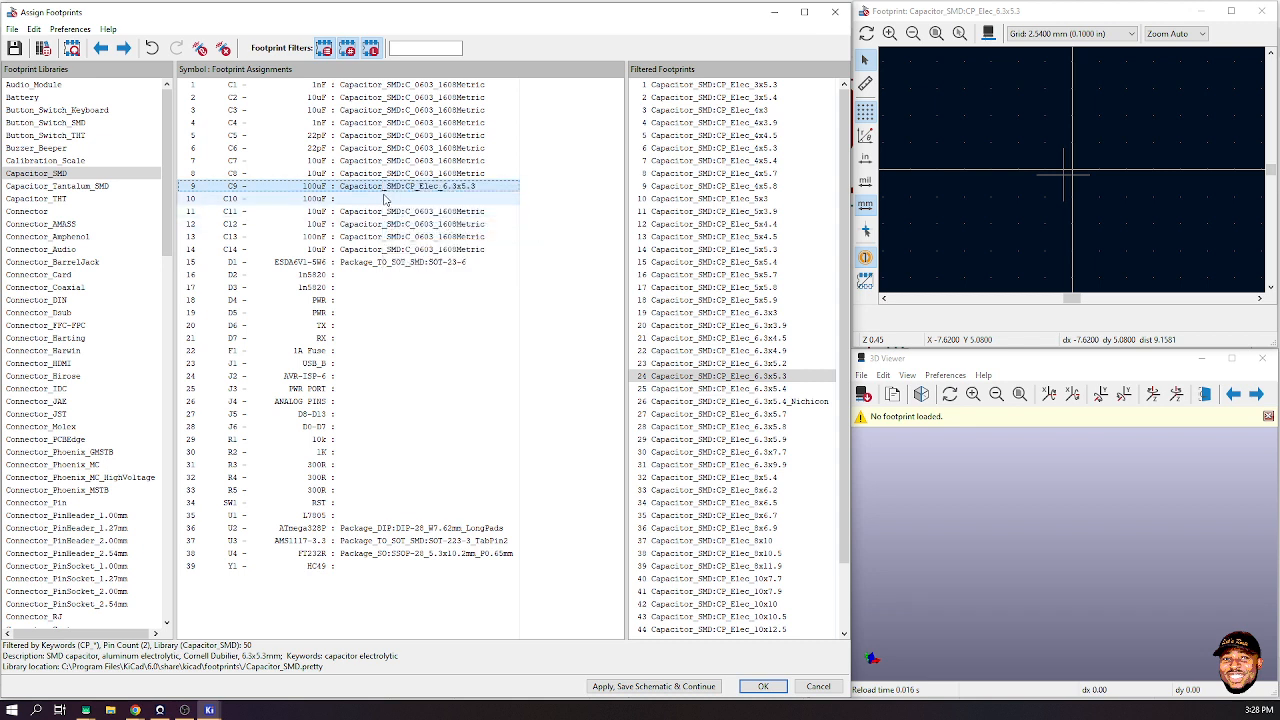
left_click(381, 199)
right_click(381, 199)
left_click(432, 262)
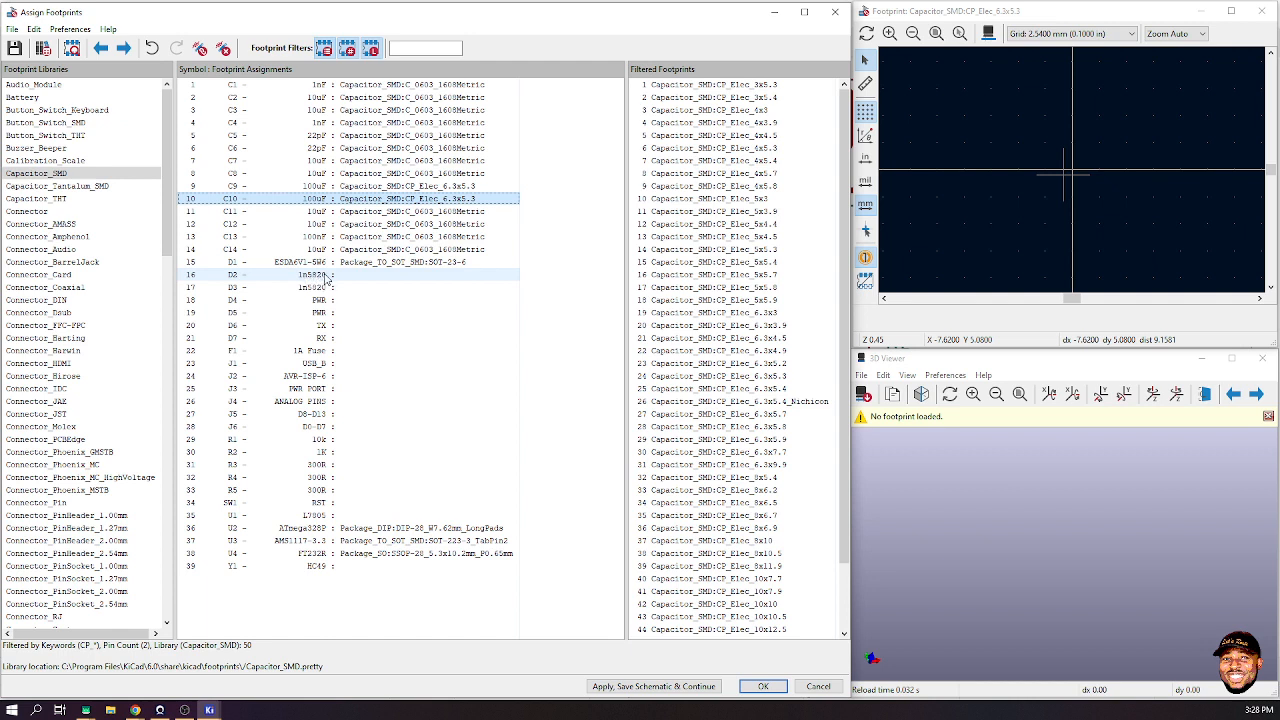
left_click(325, 278)
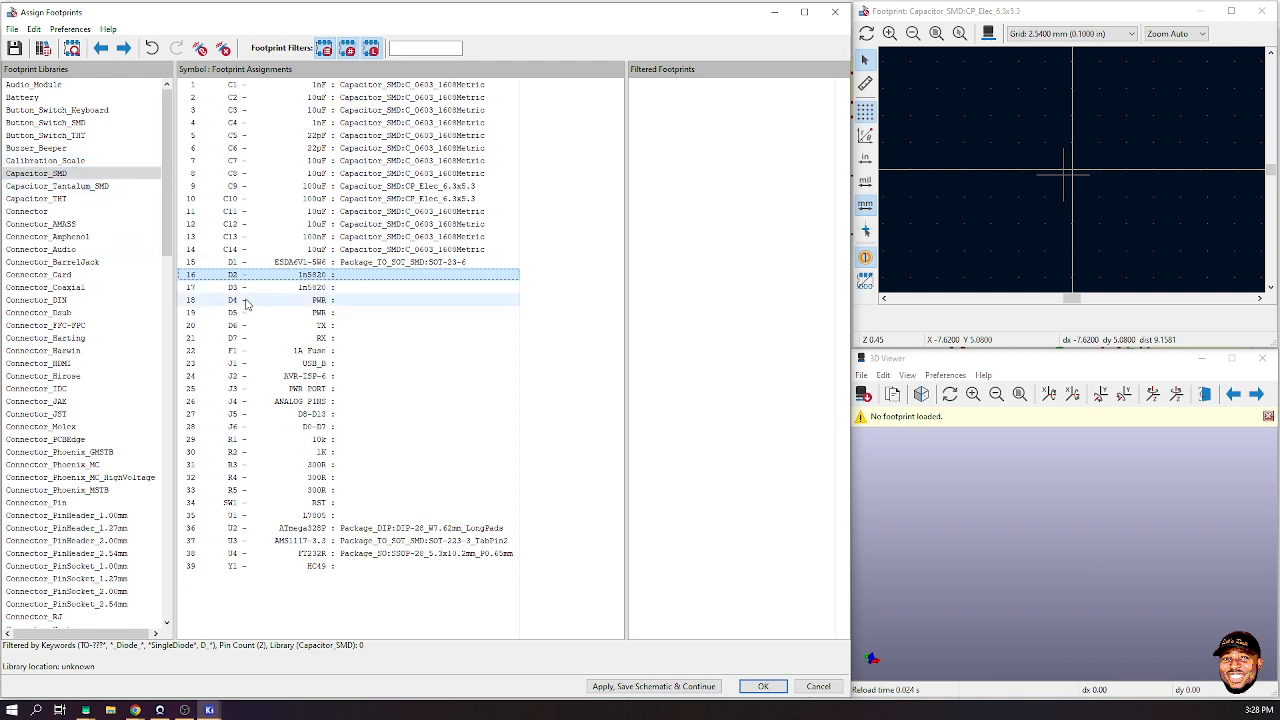
- For D2, browse Diode_SMD and Diode_THT, previewing D_5W_P12.70mm_Horizontal in 3D
scroll(97, 236, "down", 7)
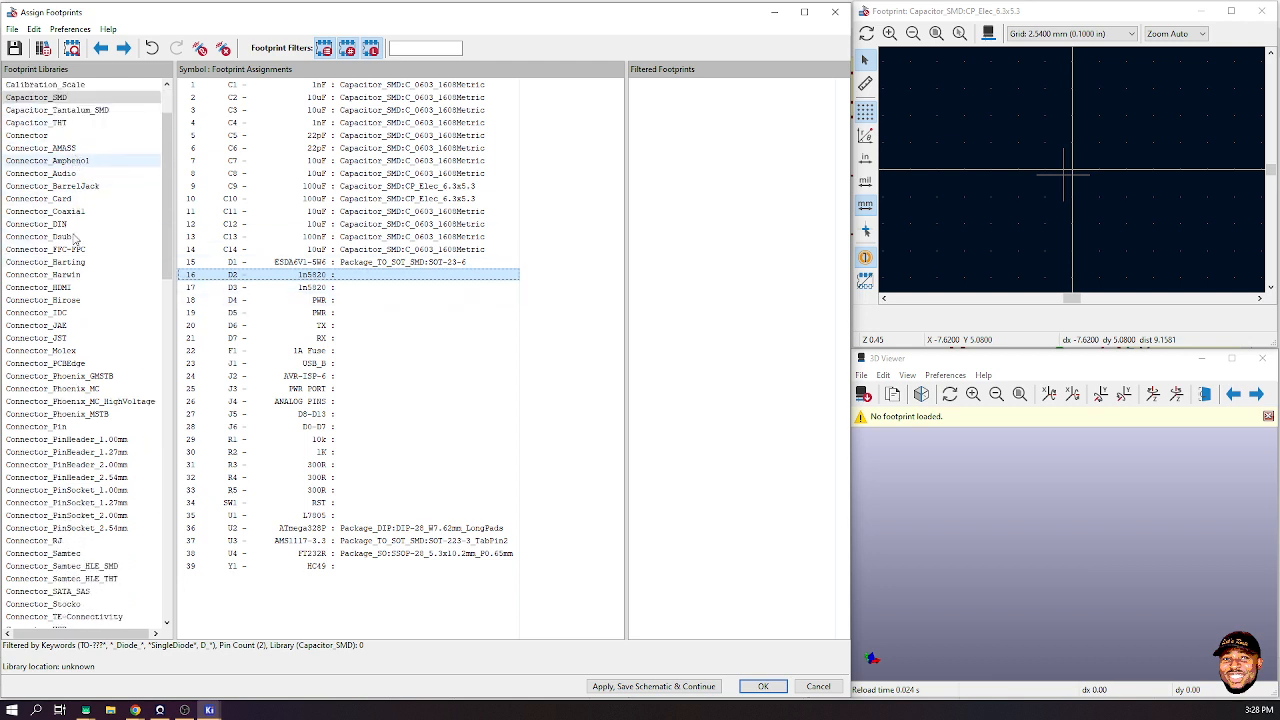
scroll(63, 299, "down", 4)
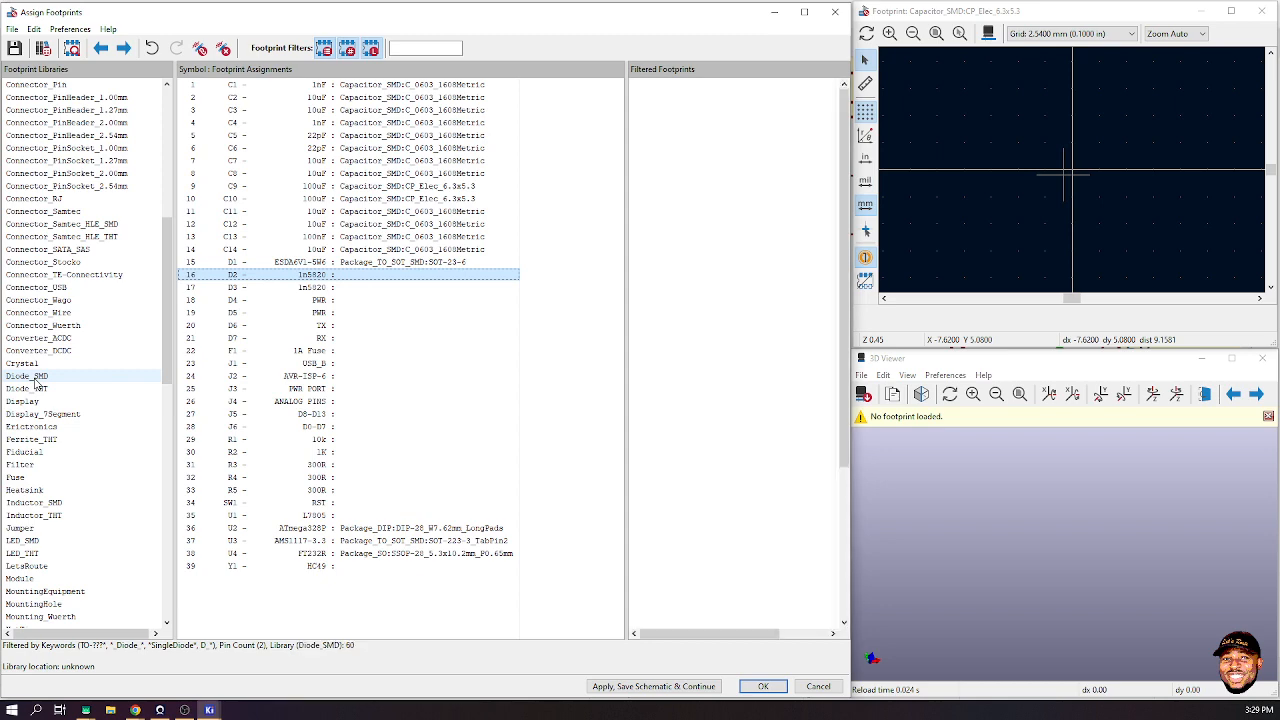
left_click(35, 377)
left_click(36, 389)
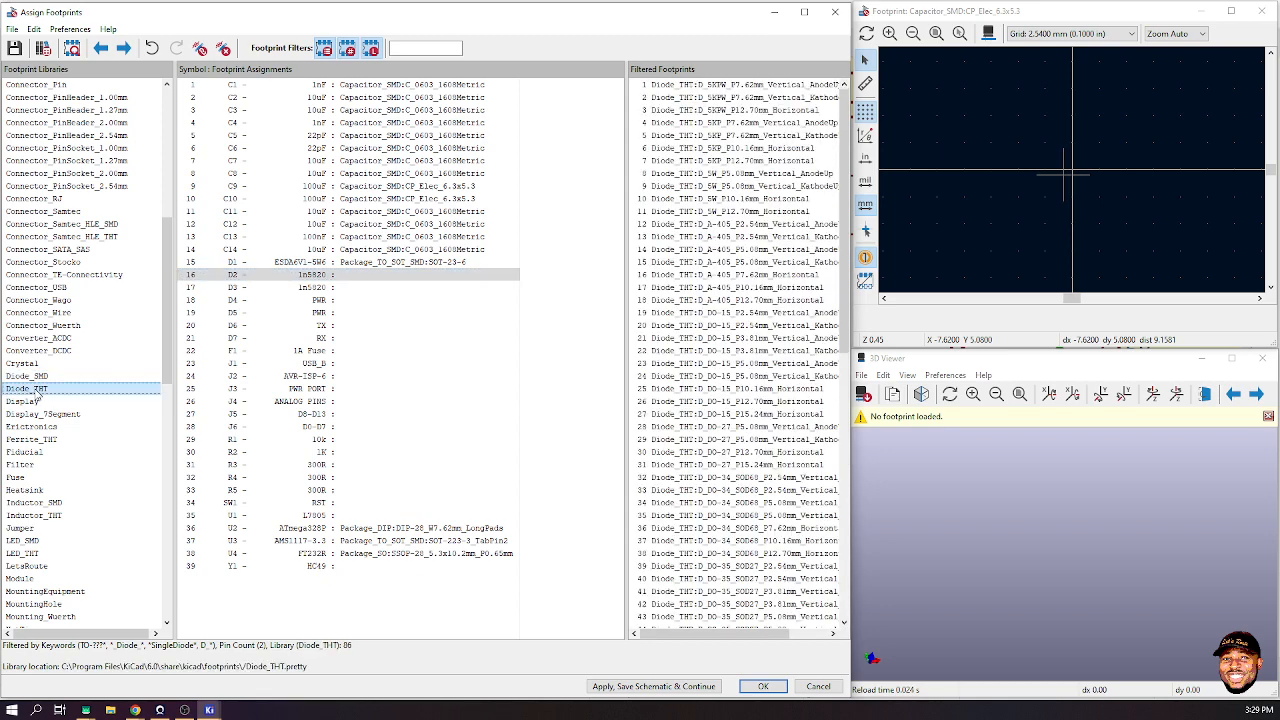
left_click(420, 275)
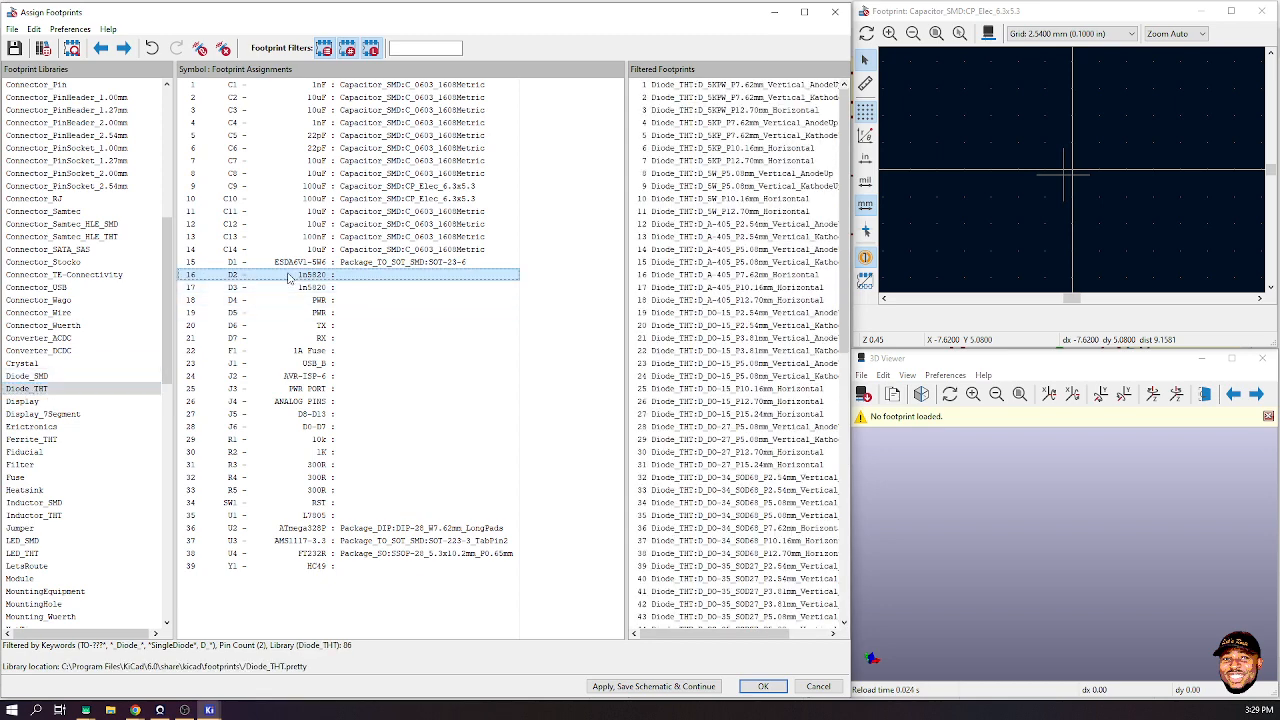
left_click(739, 213)
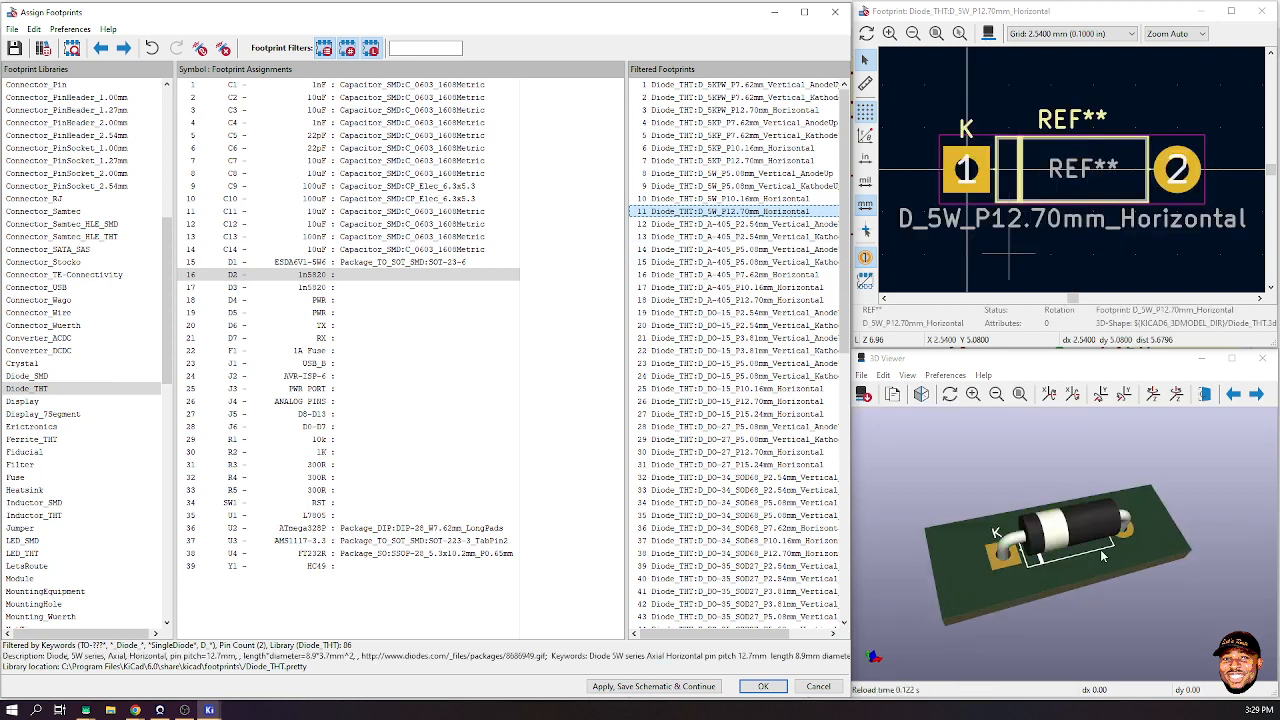
left_click_drag(1103, 556, 880, 560)
- Preview Diode_SMD:D_SMA in 3D and assign it to diodes D2 and D3
left_click(47, 376)
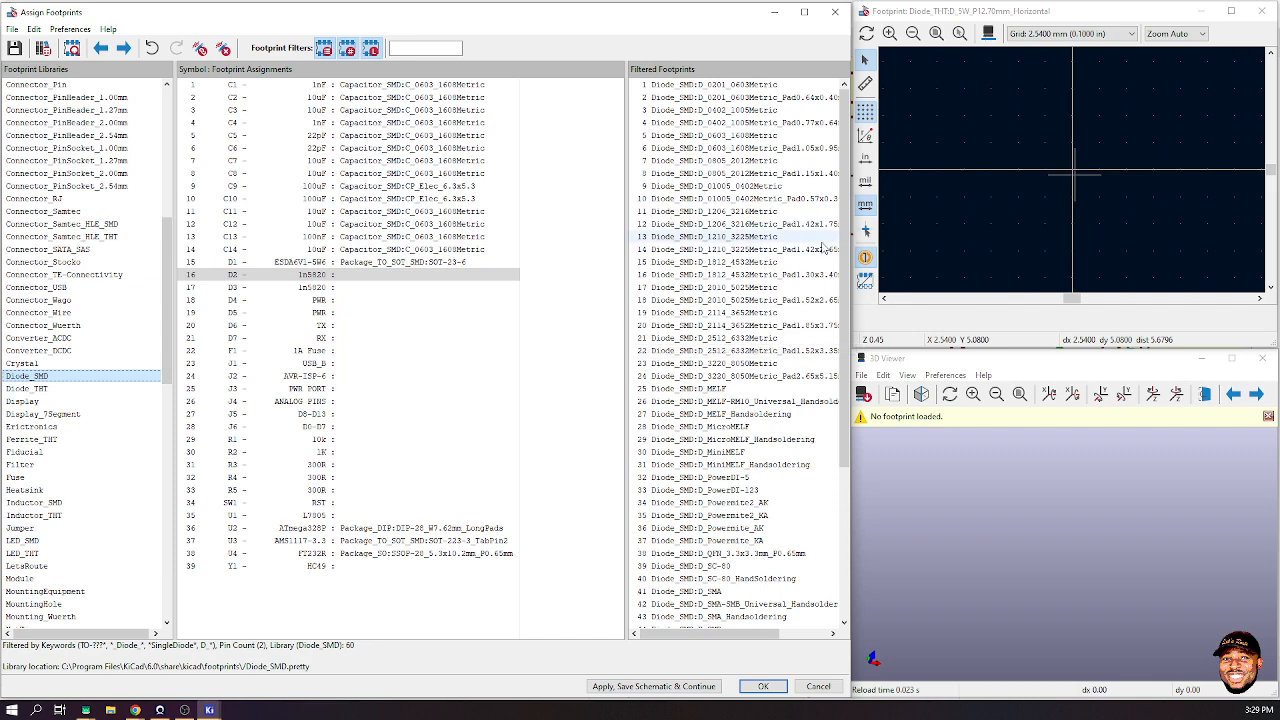
scroll(737, 389, "down", 3)
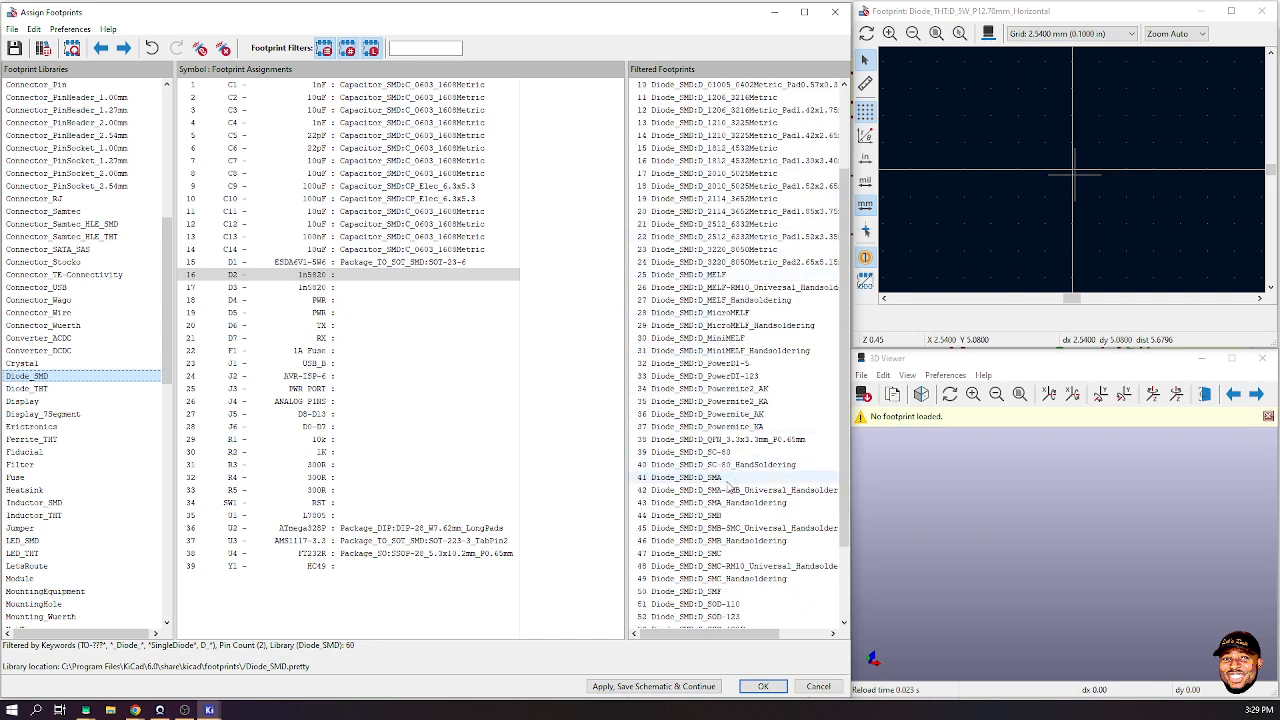
left_click(714, 480)
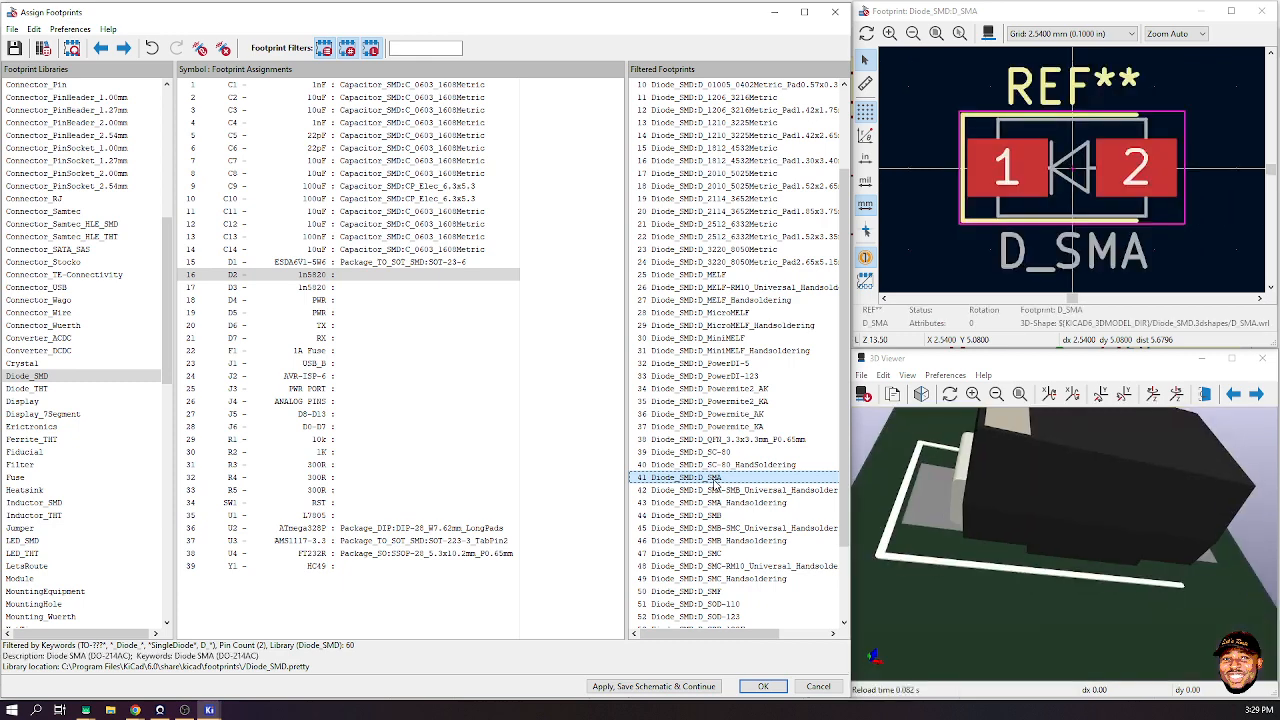
left_click_drag(994, 478, 1068, 461)
scroll(1080, 556, "down", 3)
double_click(728, 483)
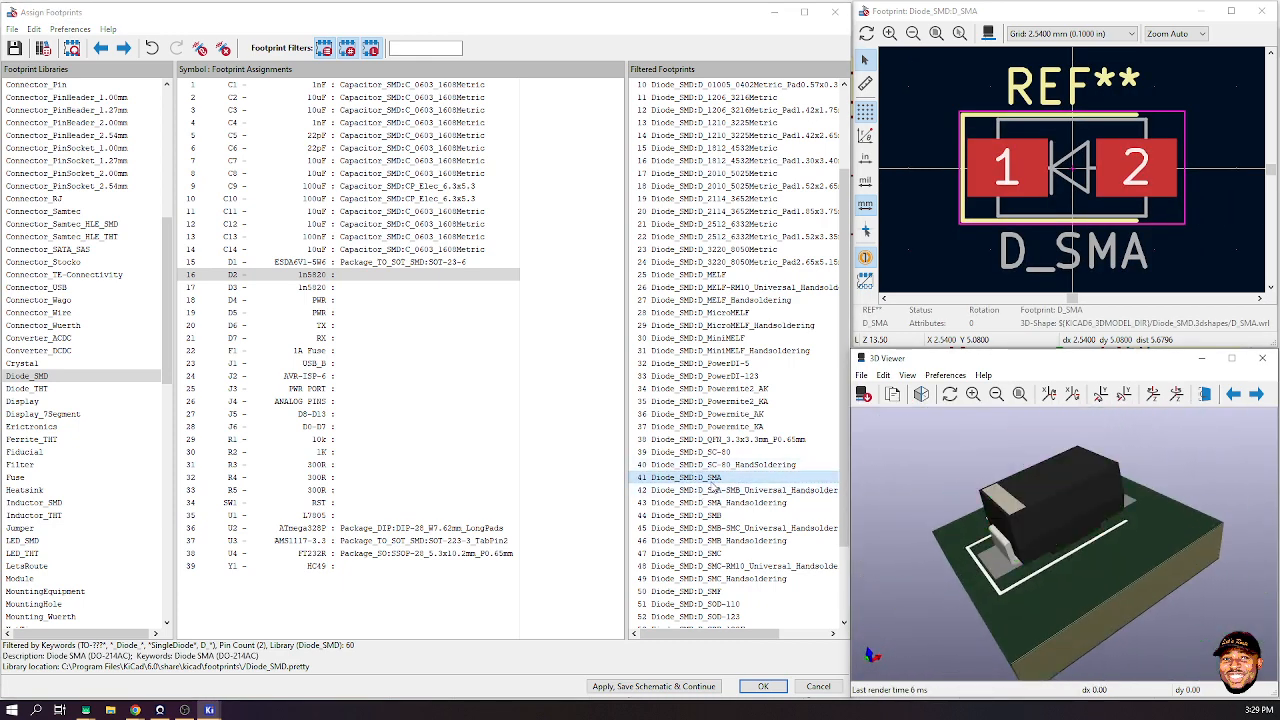
double_click(720, 477)
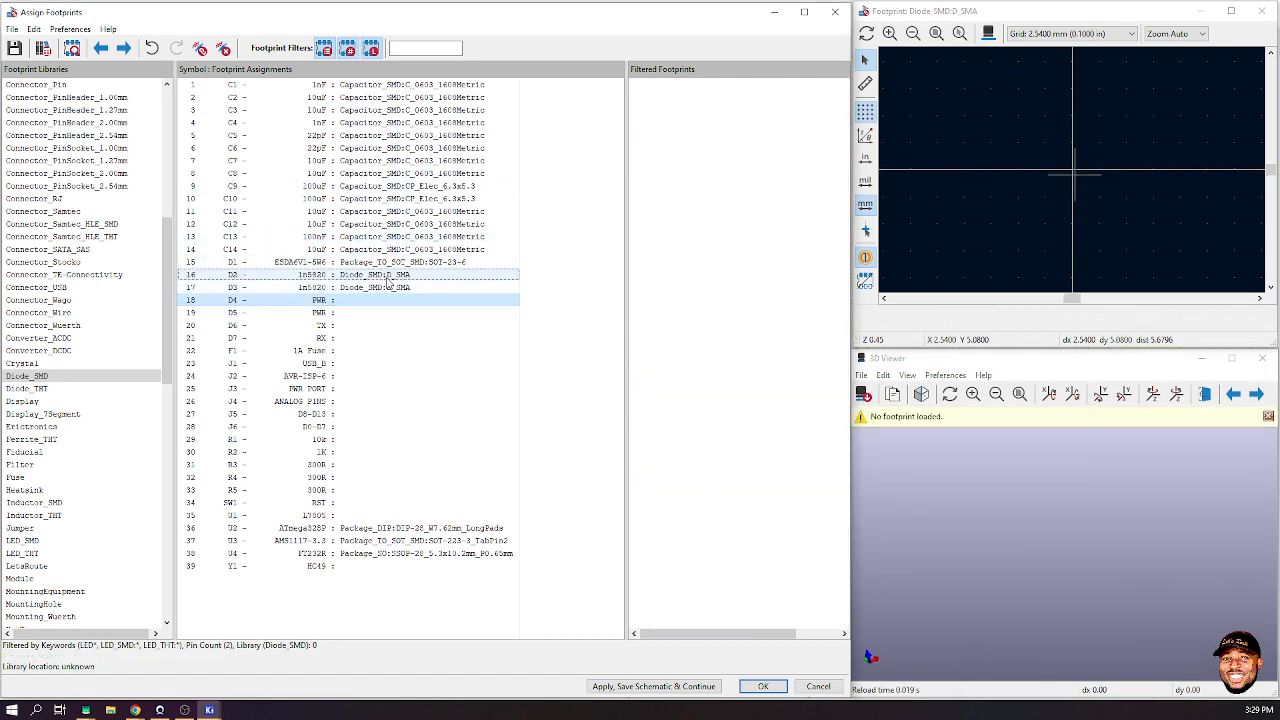
left_click(268, 303)
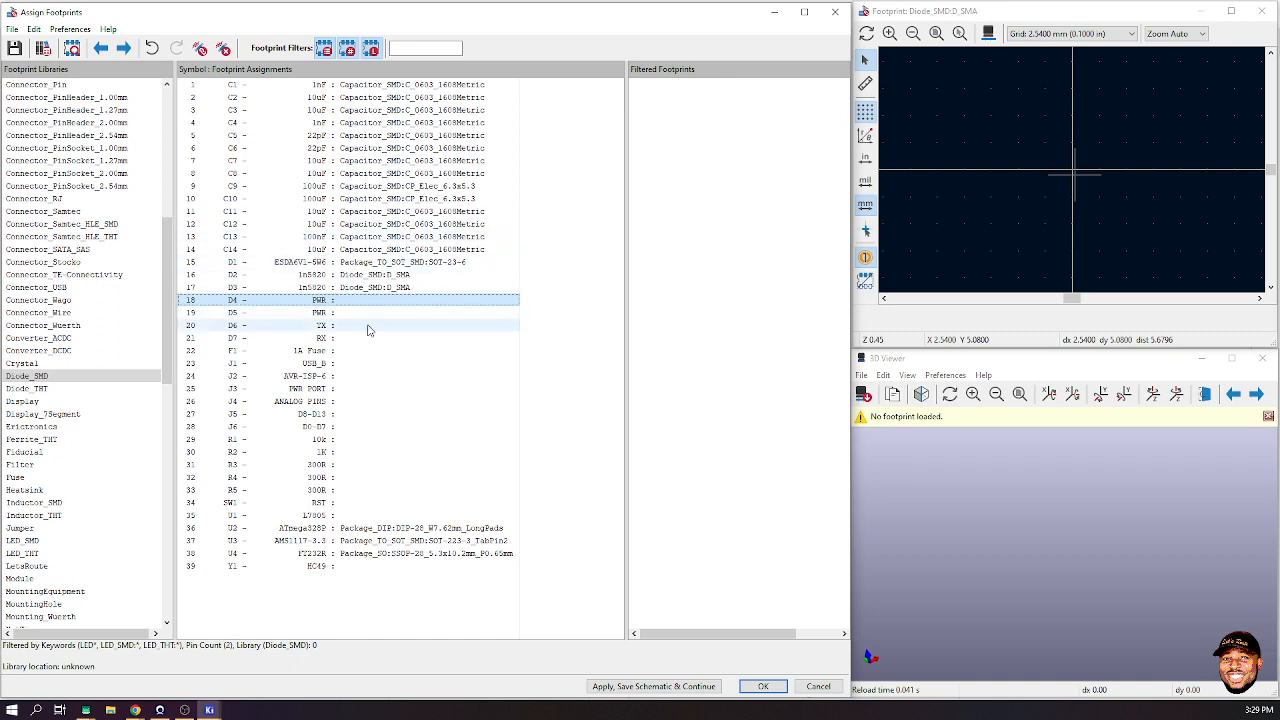
- Change LED D4's value from PWR to LED13 in the schematic
left_click(773, 13)
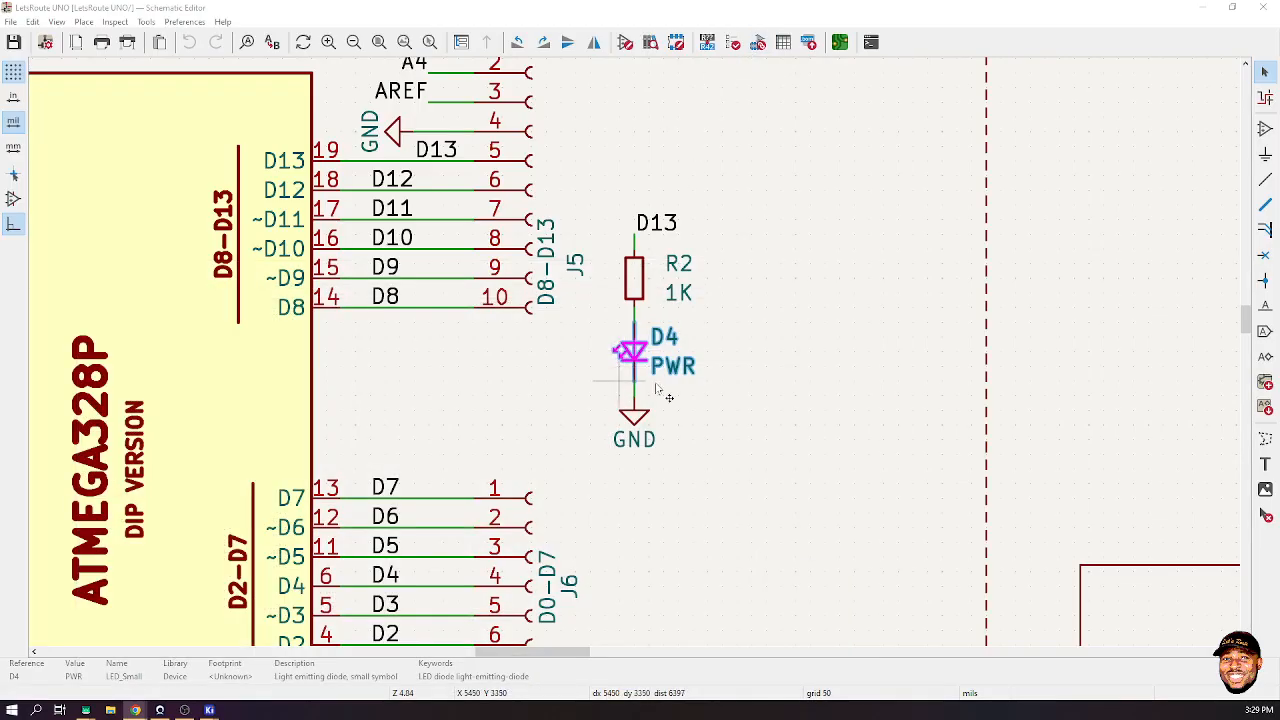
left_click(638, 358)
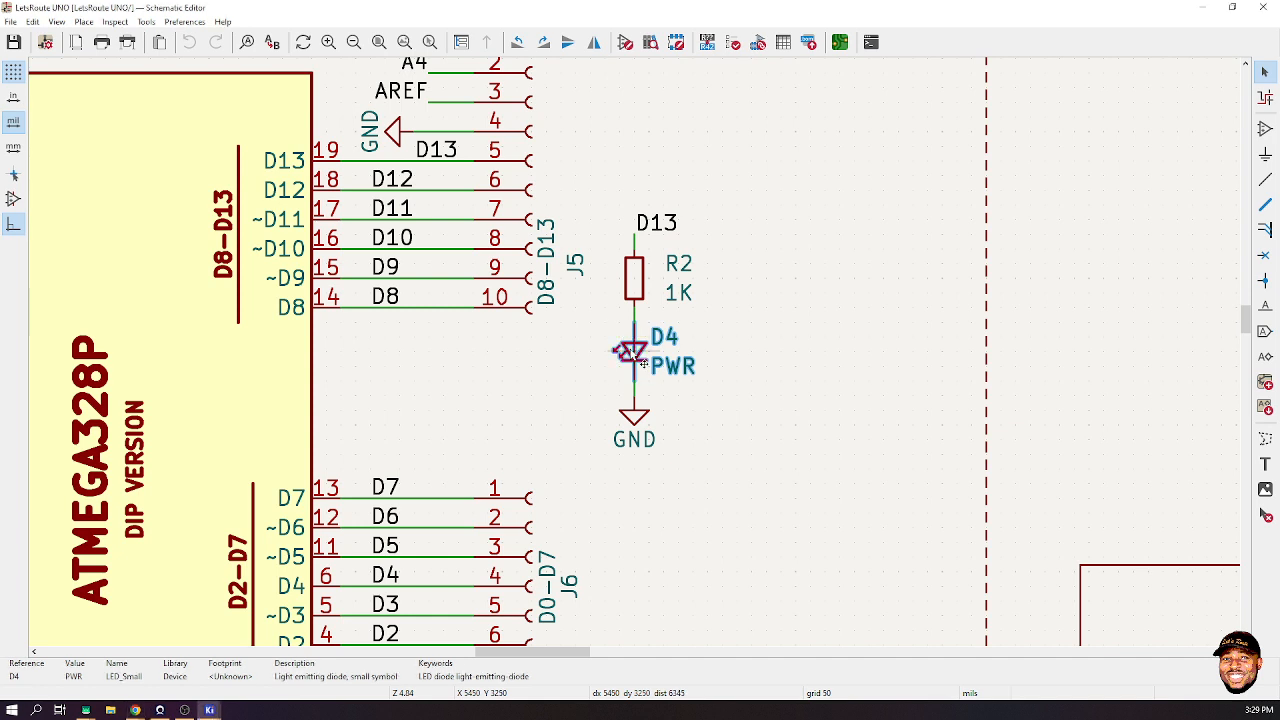
key("f")
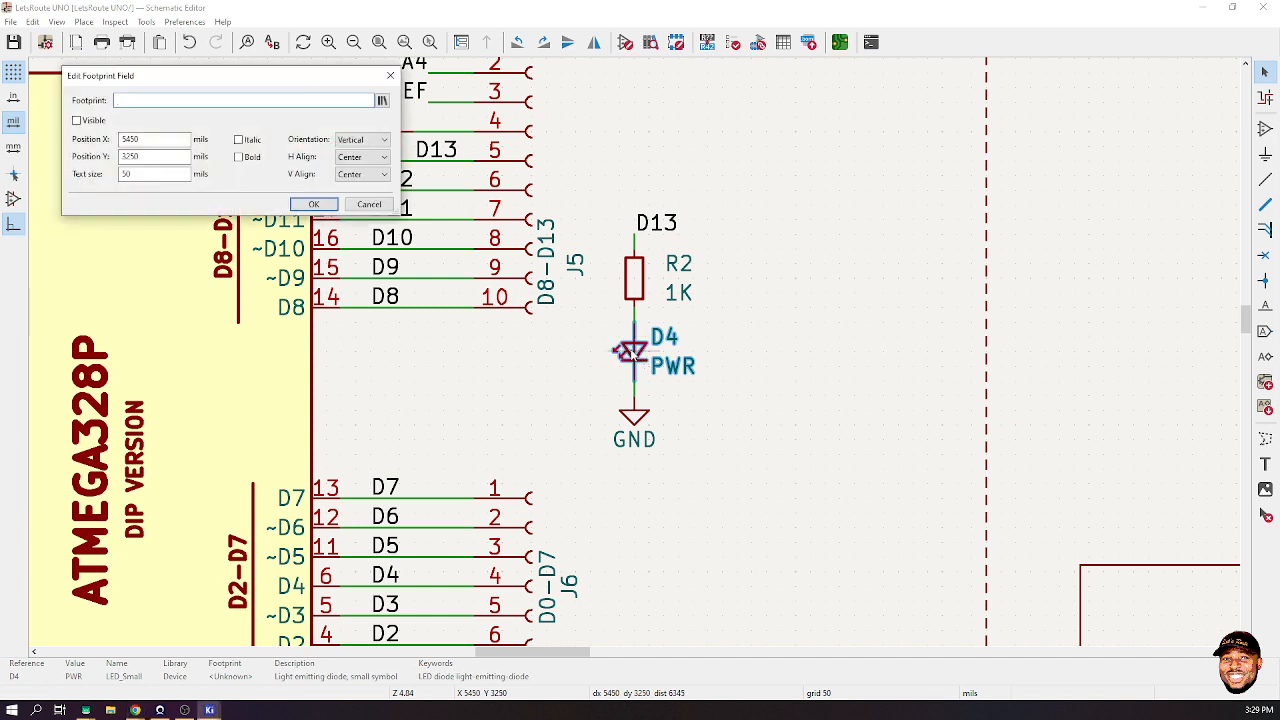
key("Escape")
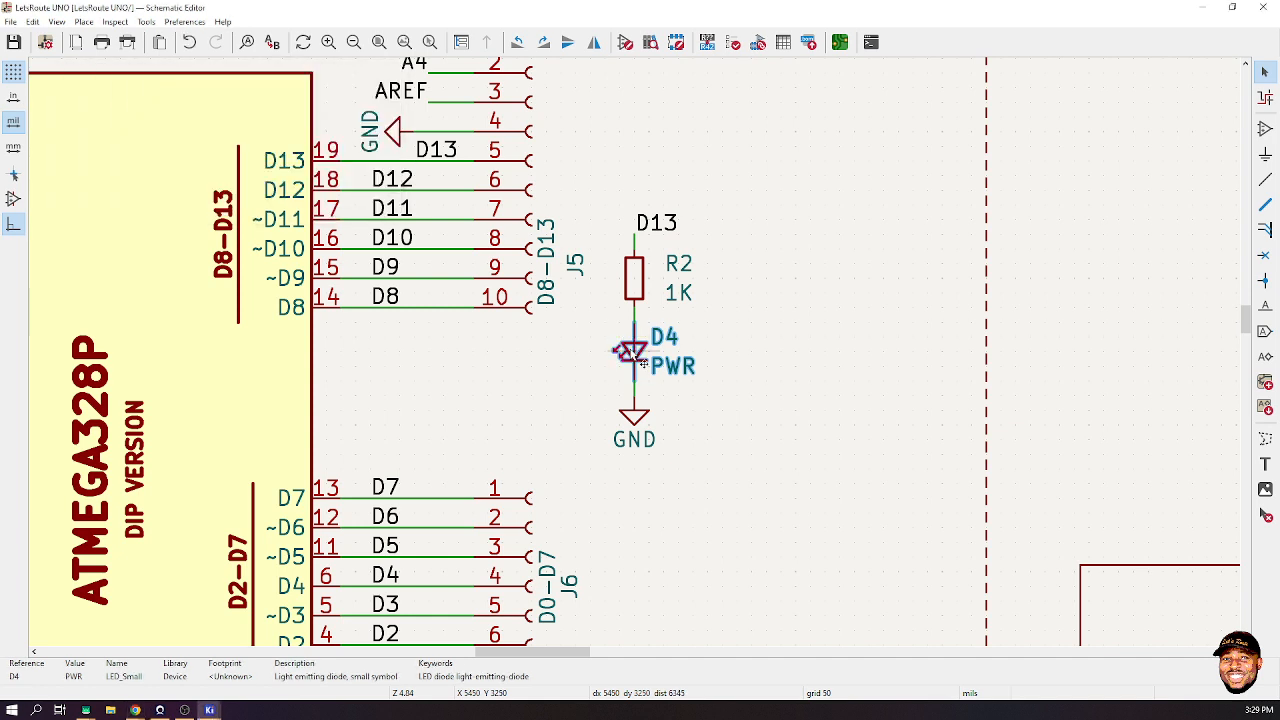
type("vled")
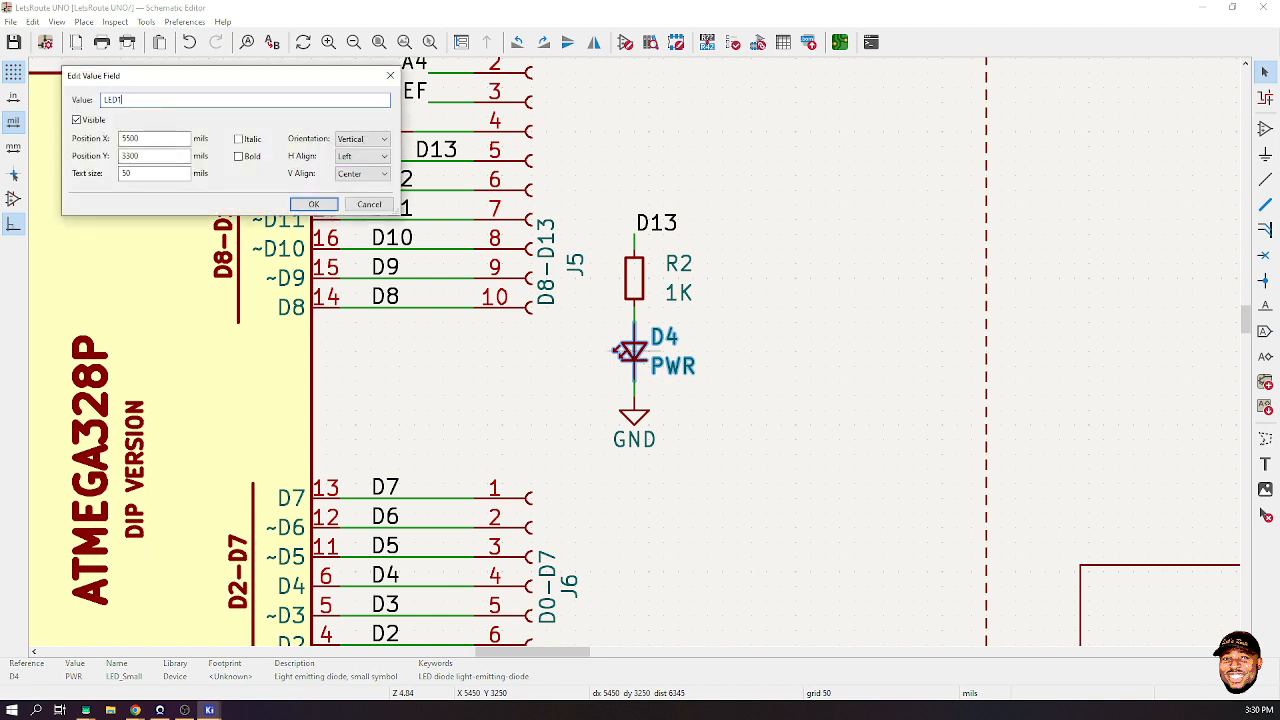
key("Return")
- Save the schematic and minimize the schematic editor and KiCad project manager
scroll(630, 352, "down", 6)
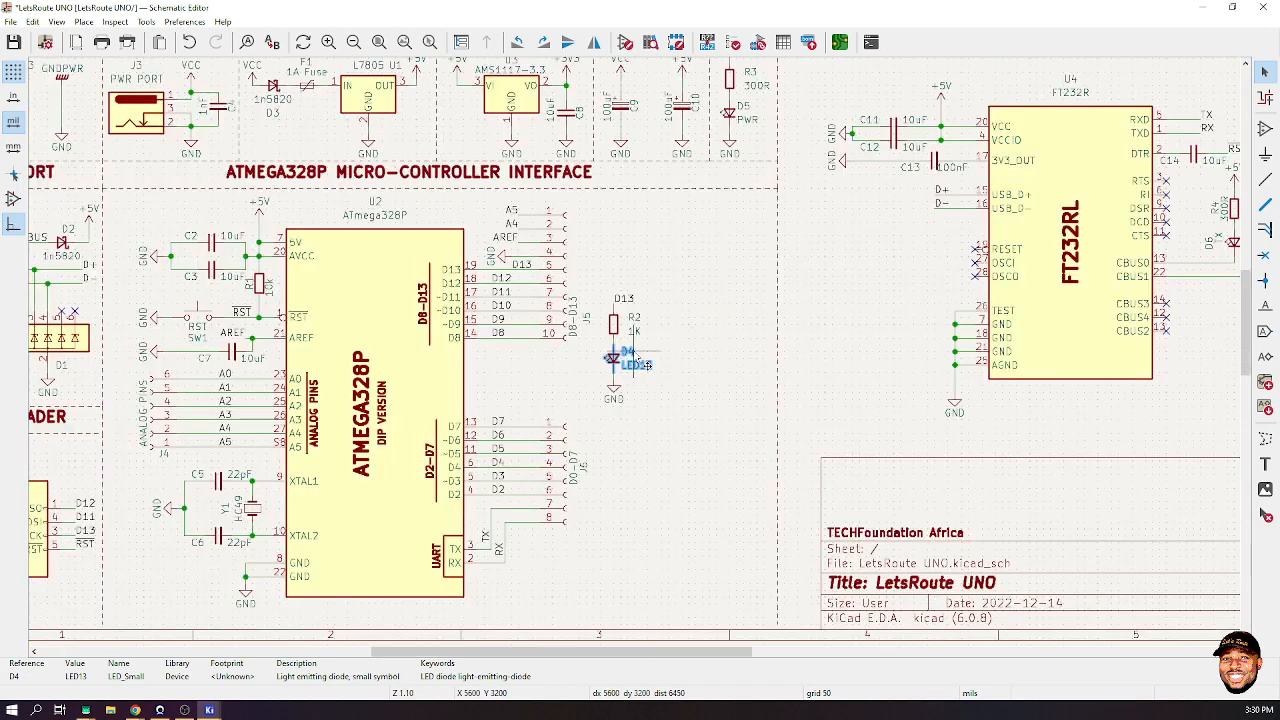
key("ctrl+s")
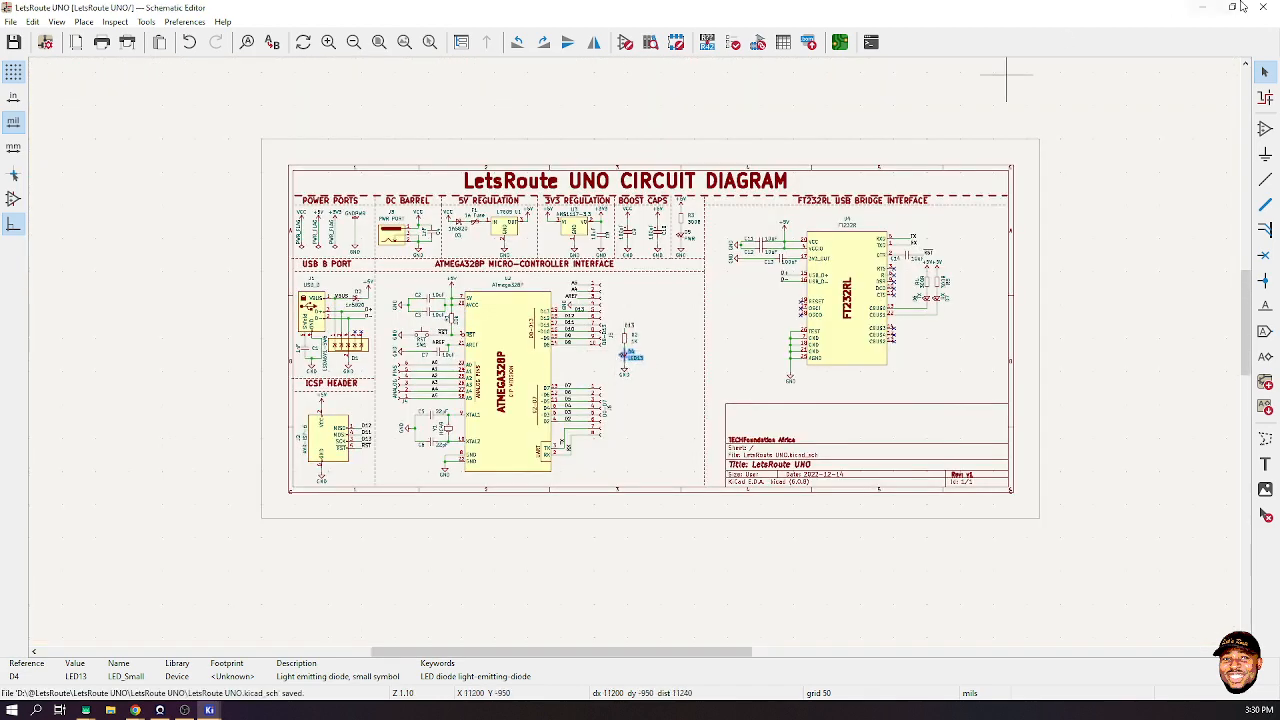
left_click(1208, 9)
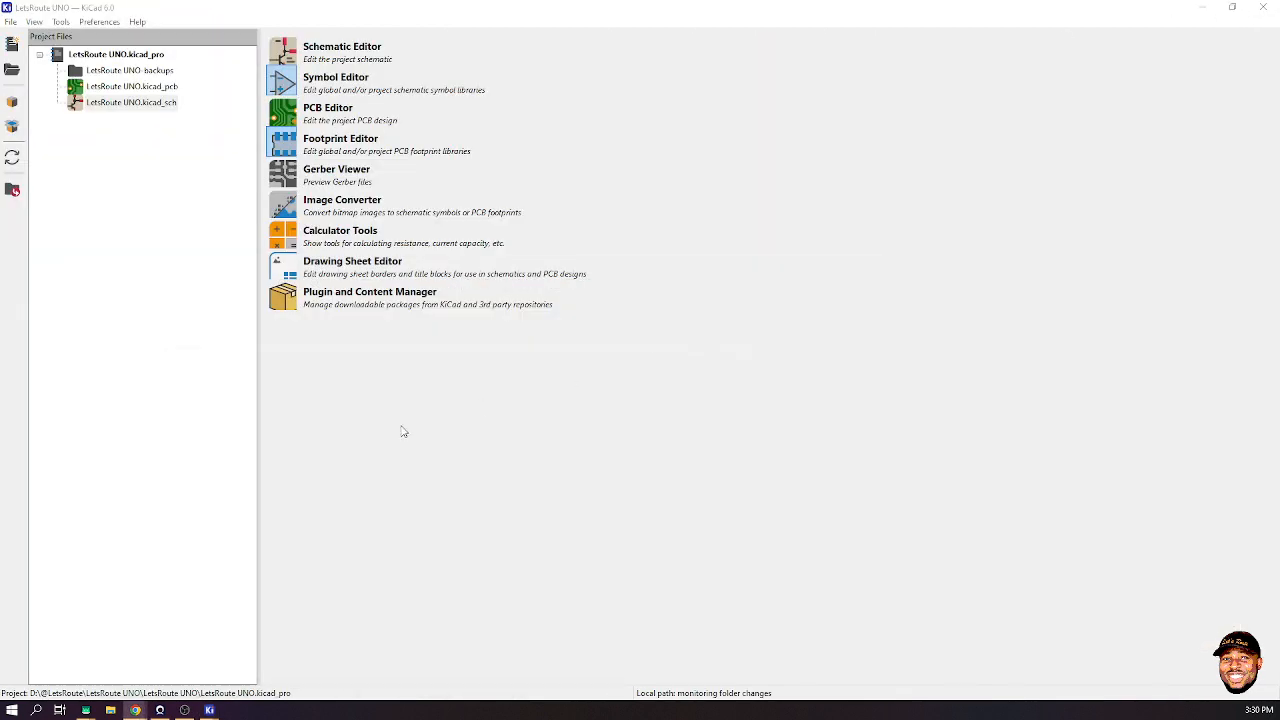
left_click(1204, 9)
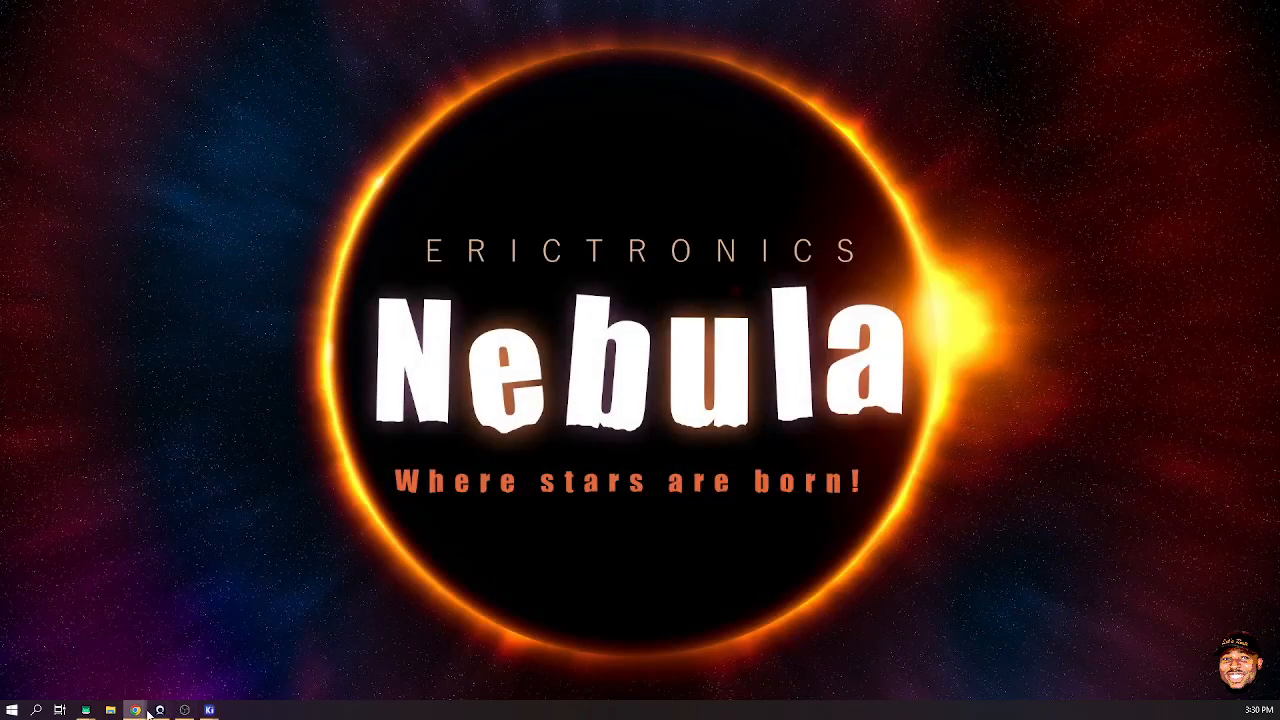
- Assign the LED_THT LED_D3.0mm footprint to D4 and D5
mouse_move(209, 710)
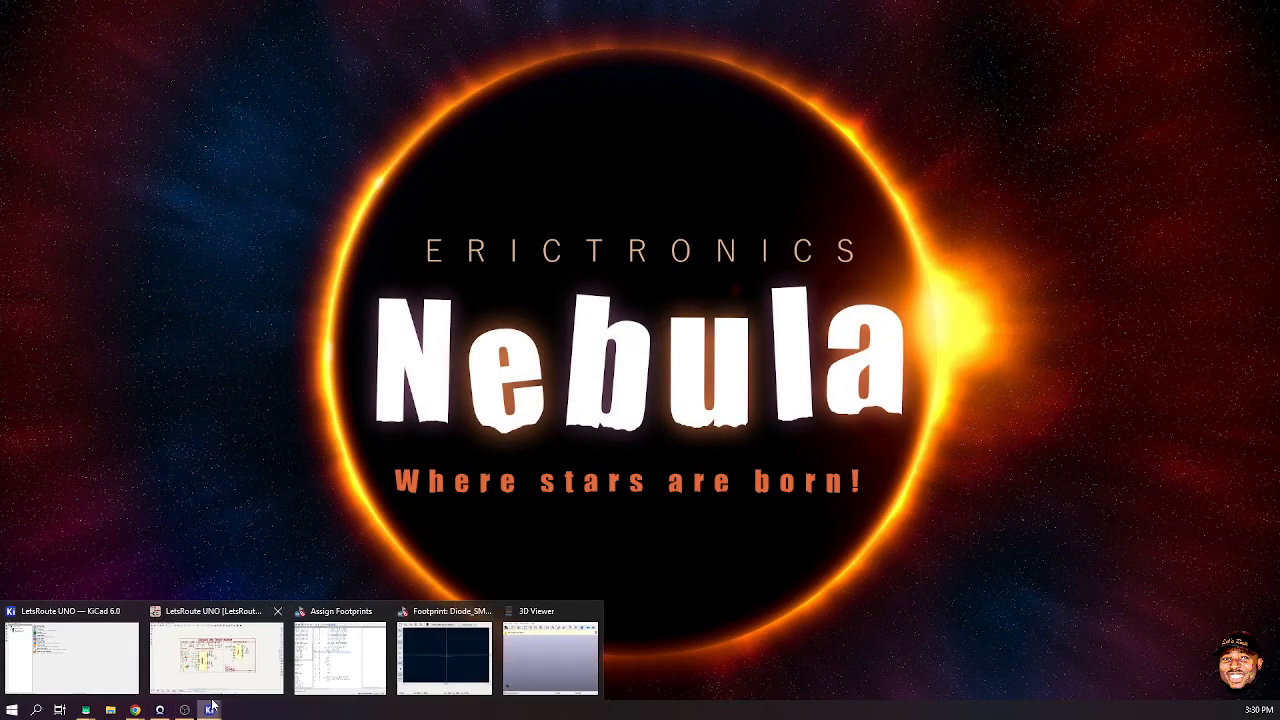
left_click(339, 657)
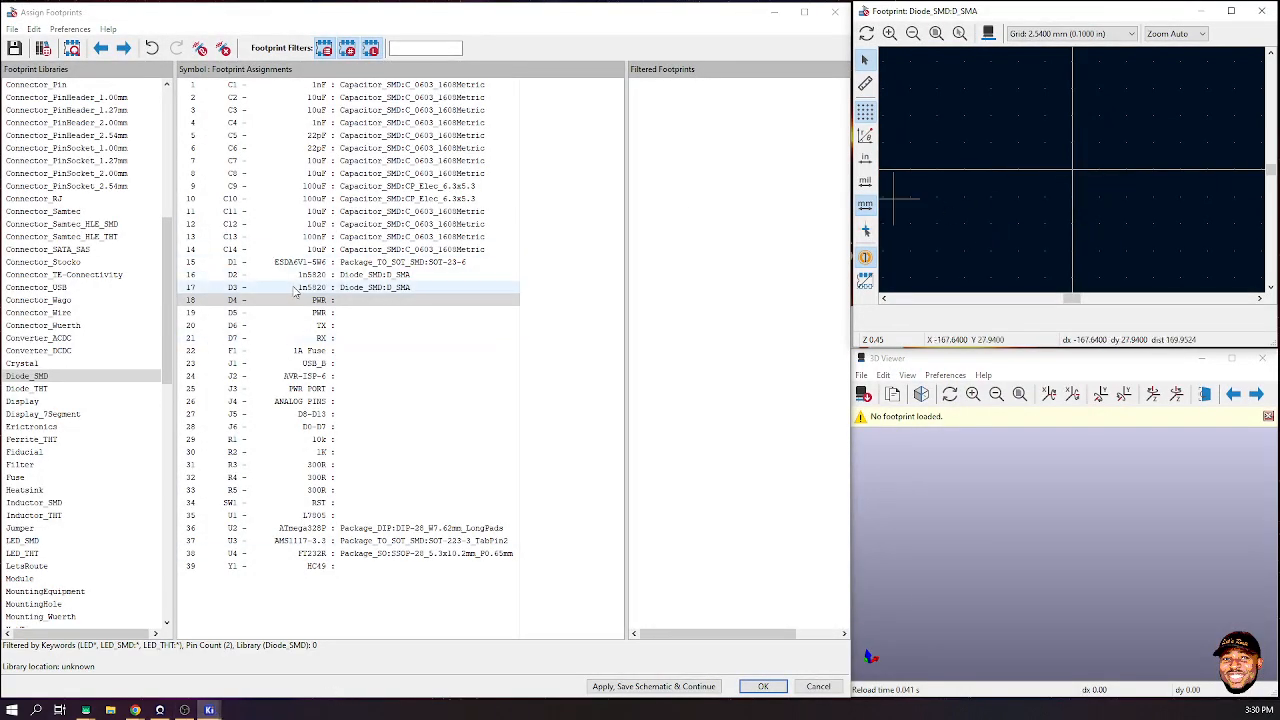
left_click(240, 303)
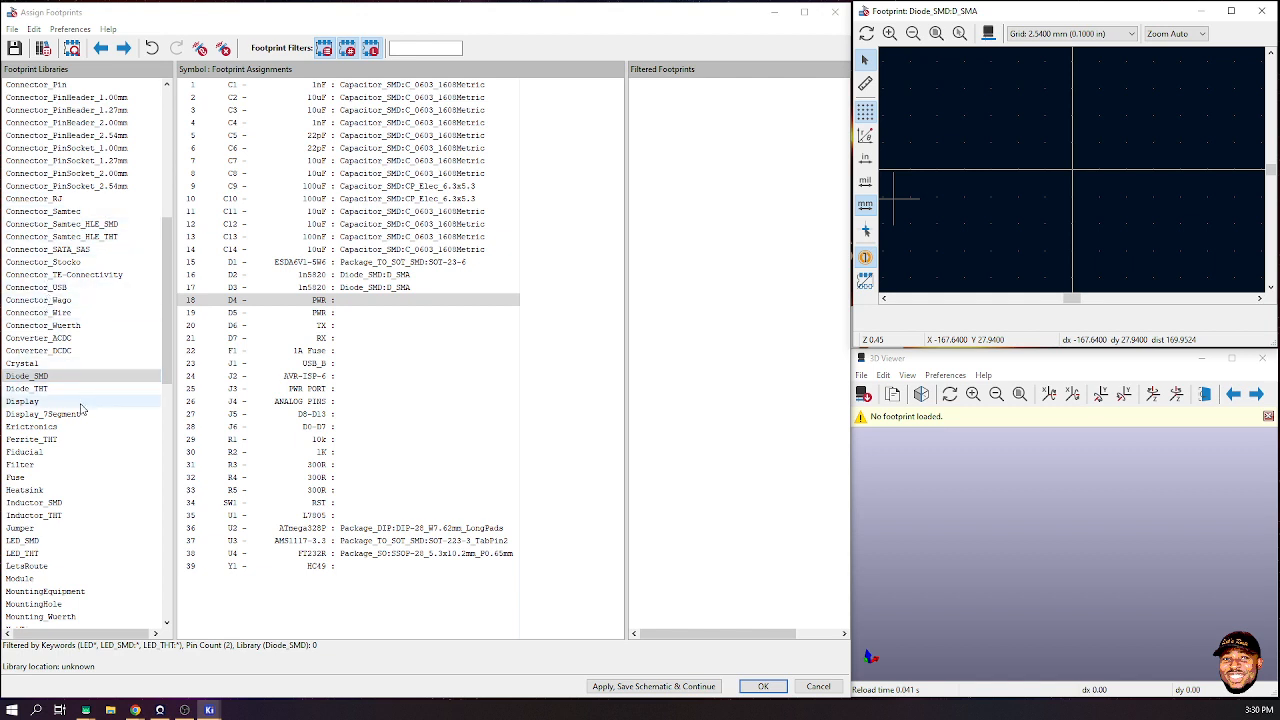
scroll(83, 406, "down", 12)
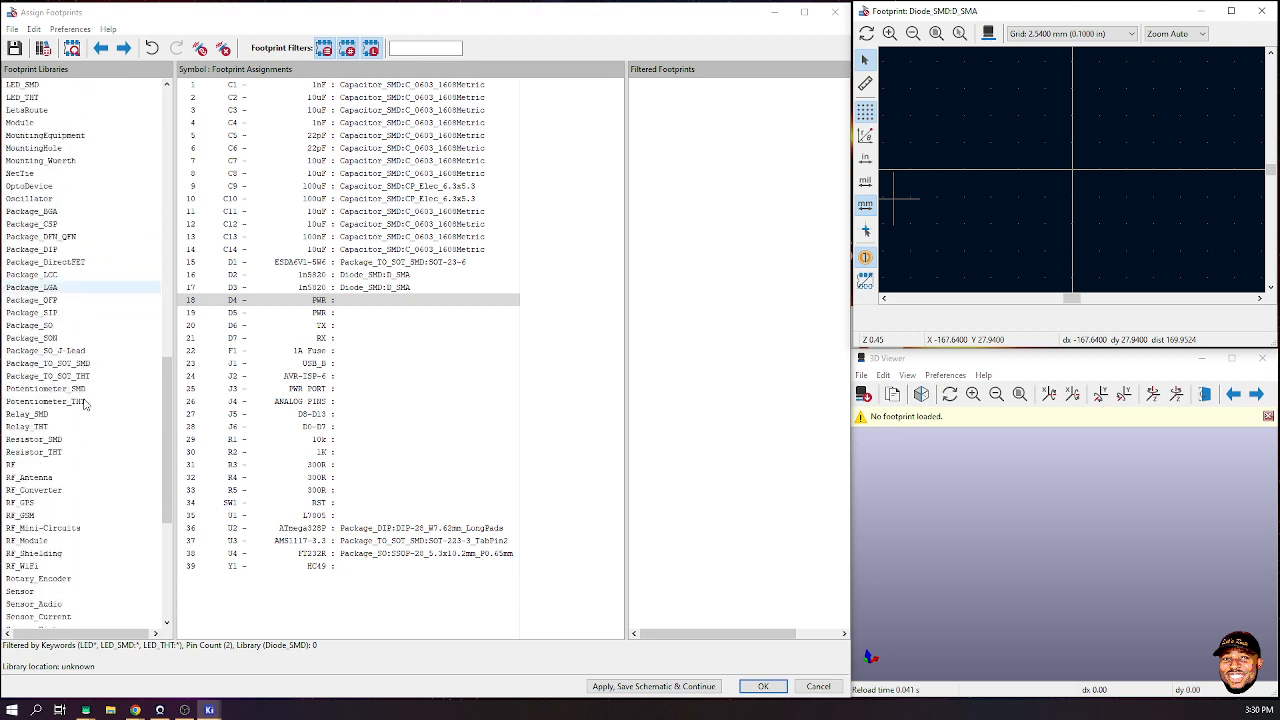
scroll(84, 402, "up", 1)
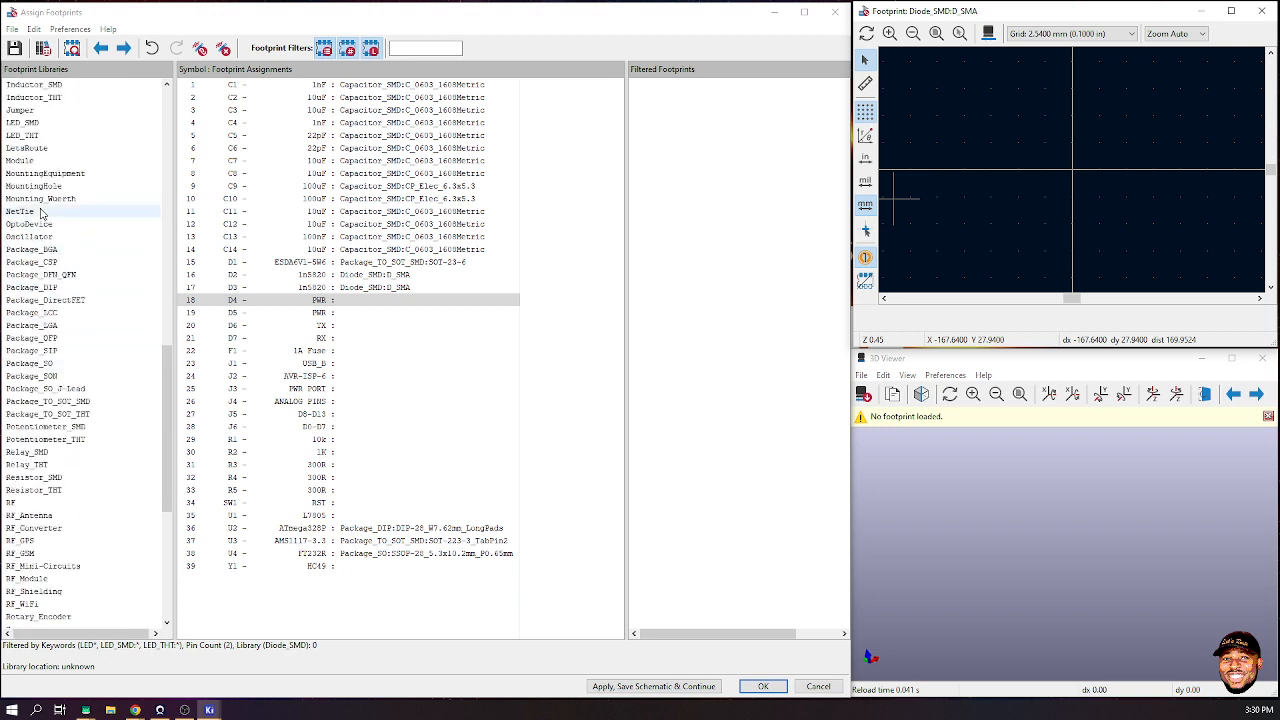
scroll(42, 213, "up", 4)
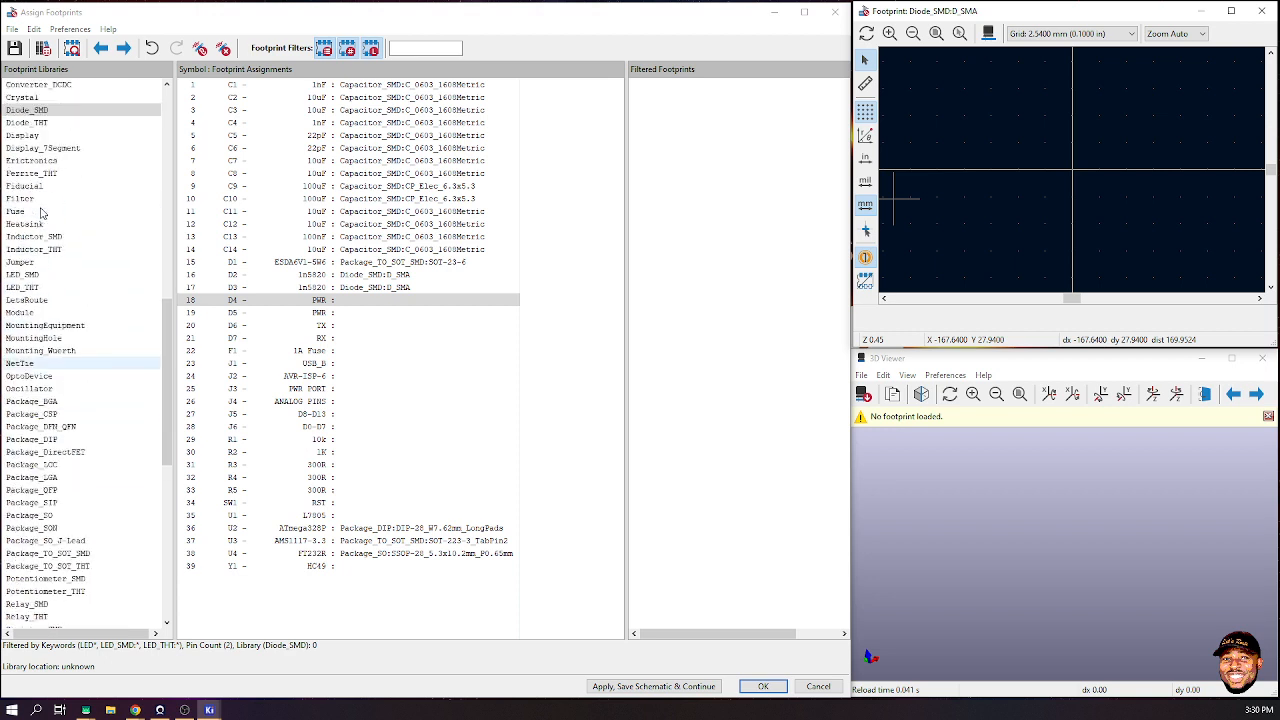
left_click(30, 288)
left_click(790, 237)
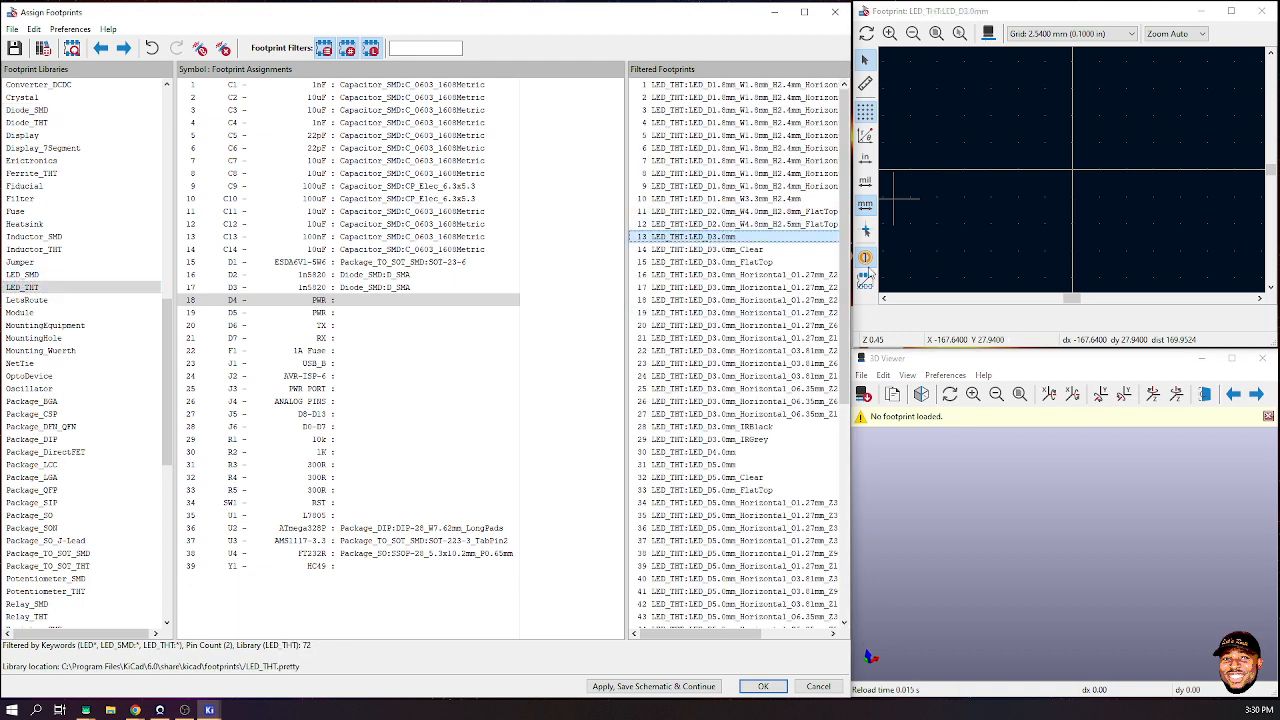
key("Return")
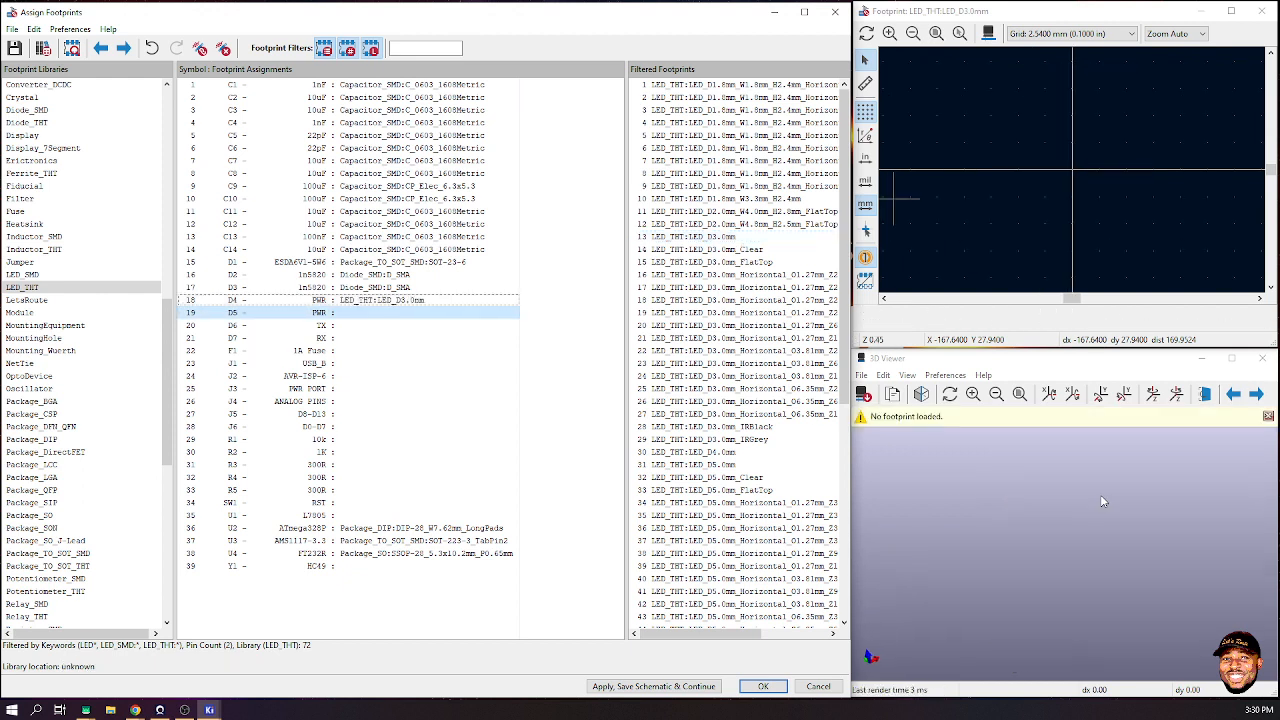
key("Return")
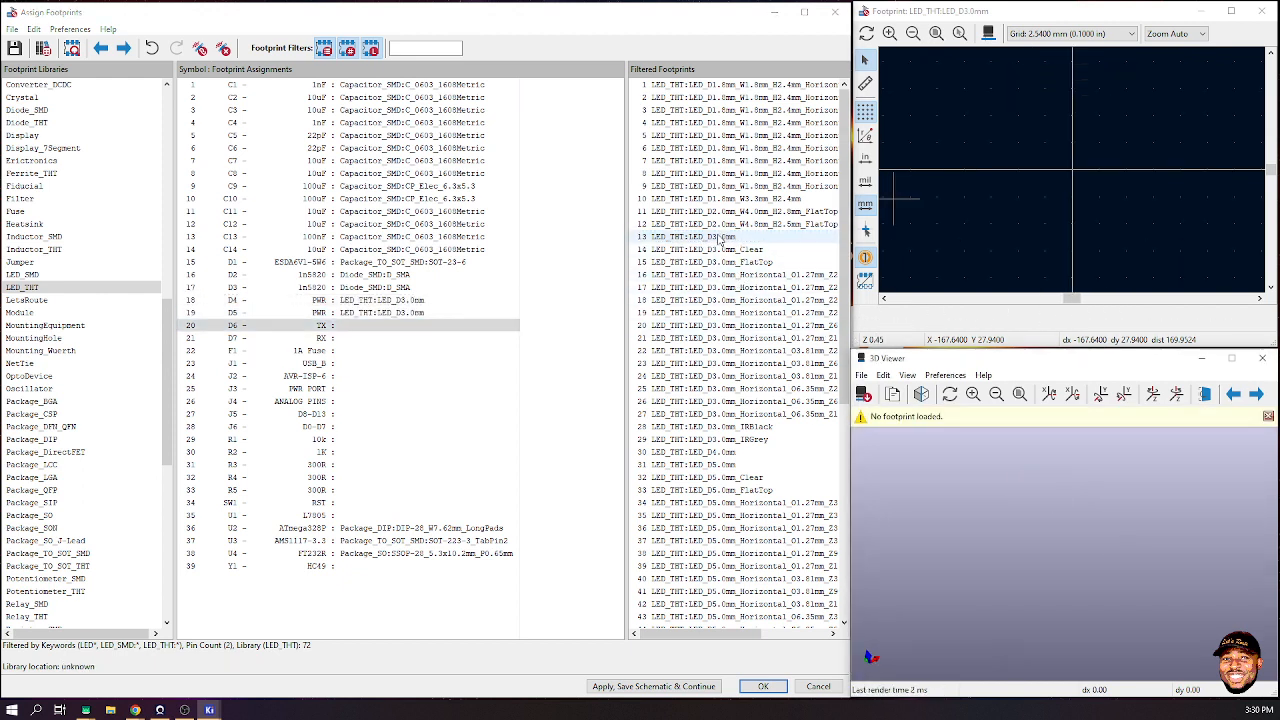
- Compare LED_D3.0mm with horizontal 3mm and 5mm LED footprints in the 3D preview
left_click(718, 238)
left_click_drag(1103, 556, 1141, 502)
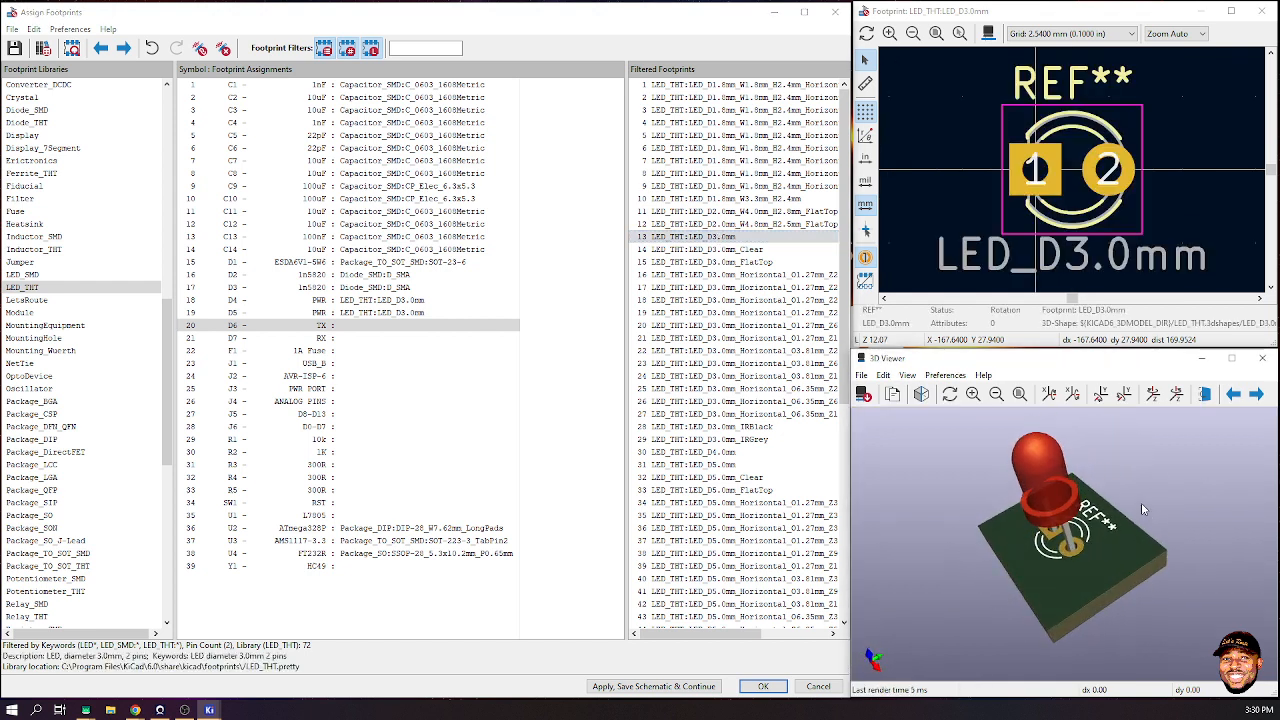
left_click(735, 287)
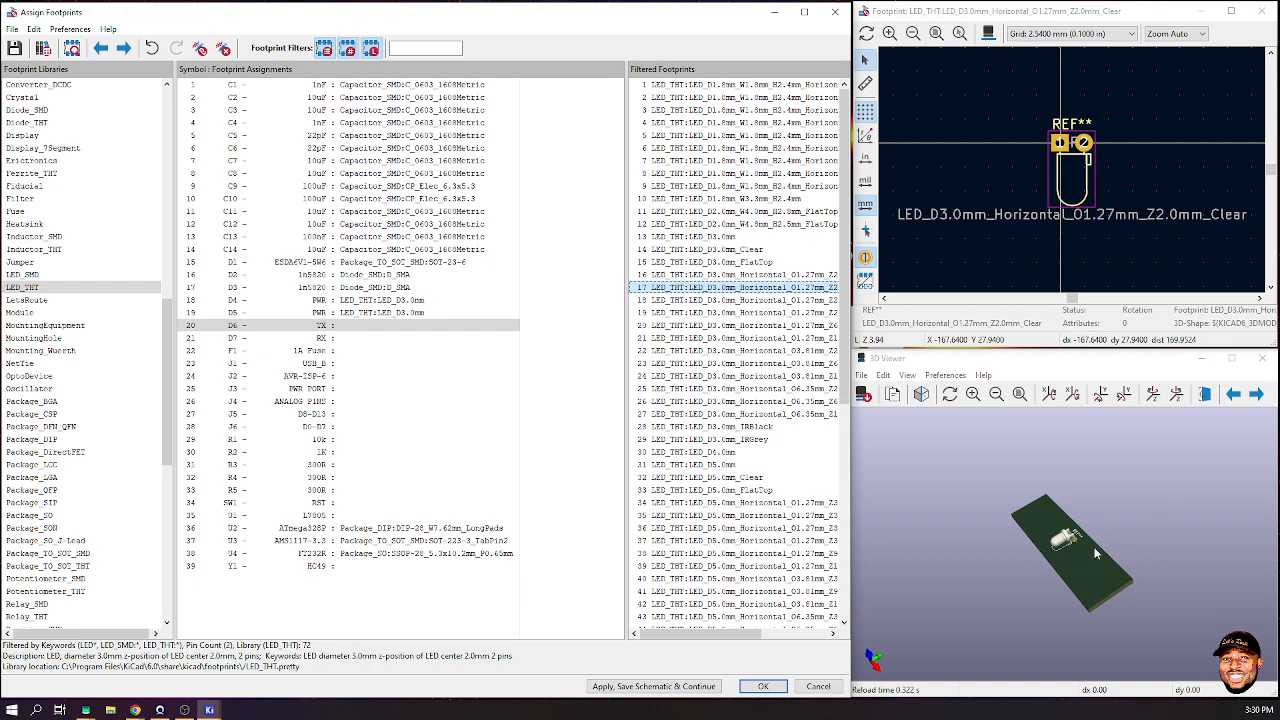
left_click(692, 326)
left_click(686, 414)
left_click(688, 441)
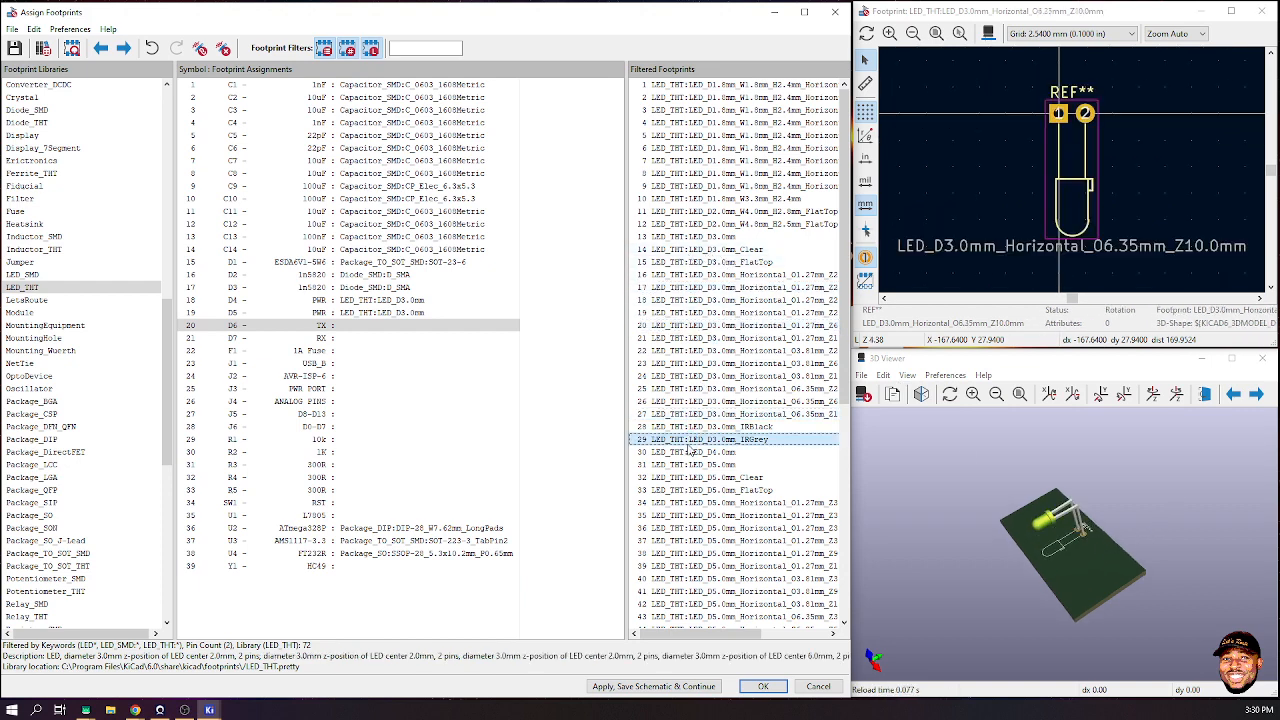
left_click(700, 464)
left_click(725, 502)
left_click(750, 540)
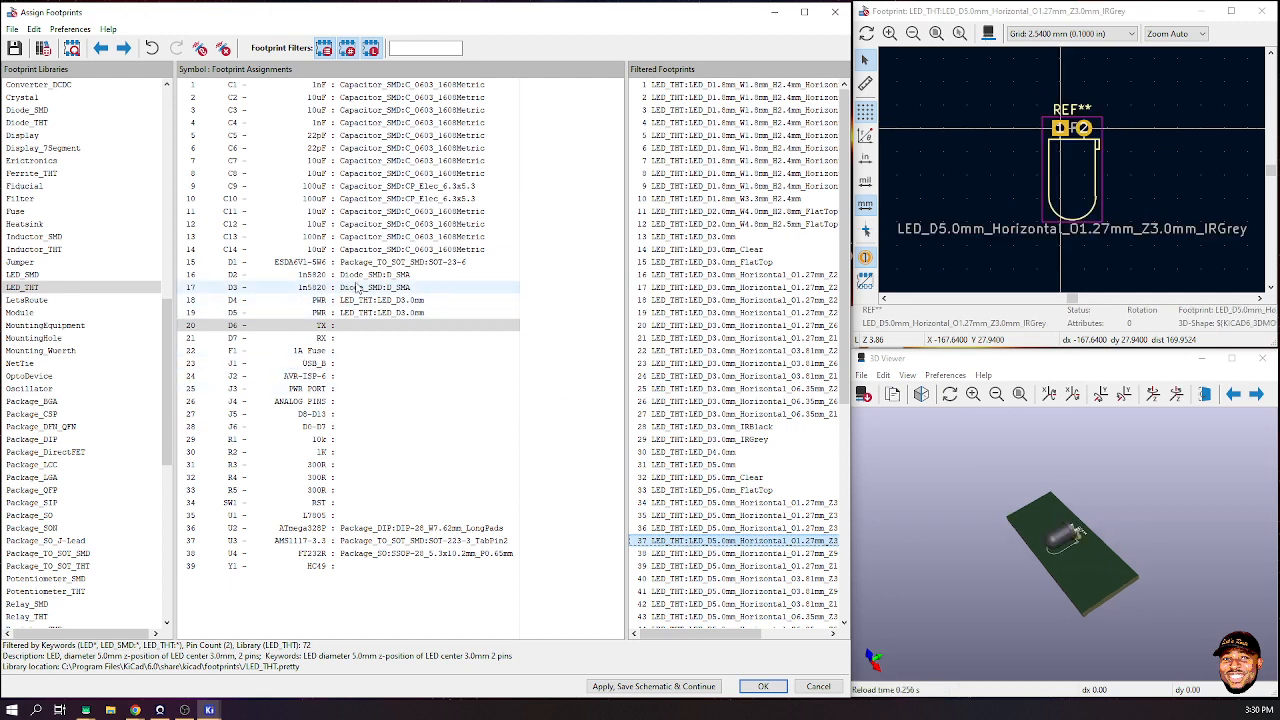
- Clear D4 and D5's footprints, then assign LED_SMD:LED_0805_2012Metric to D4 through D7
left_click(375, 302)
left_click(372, 313, "shift")
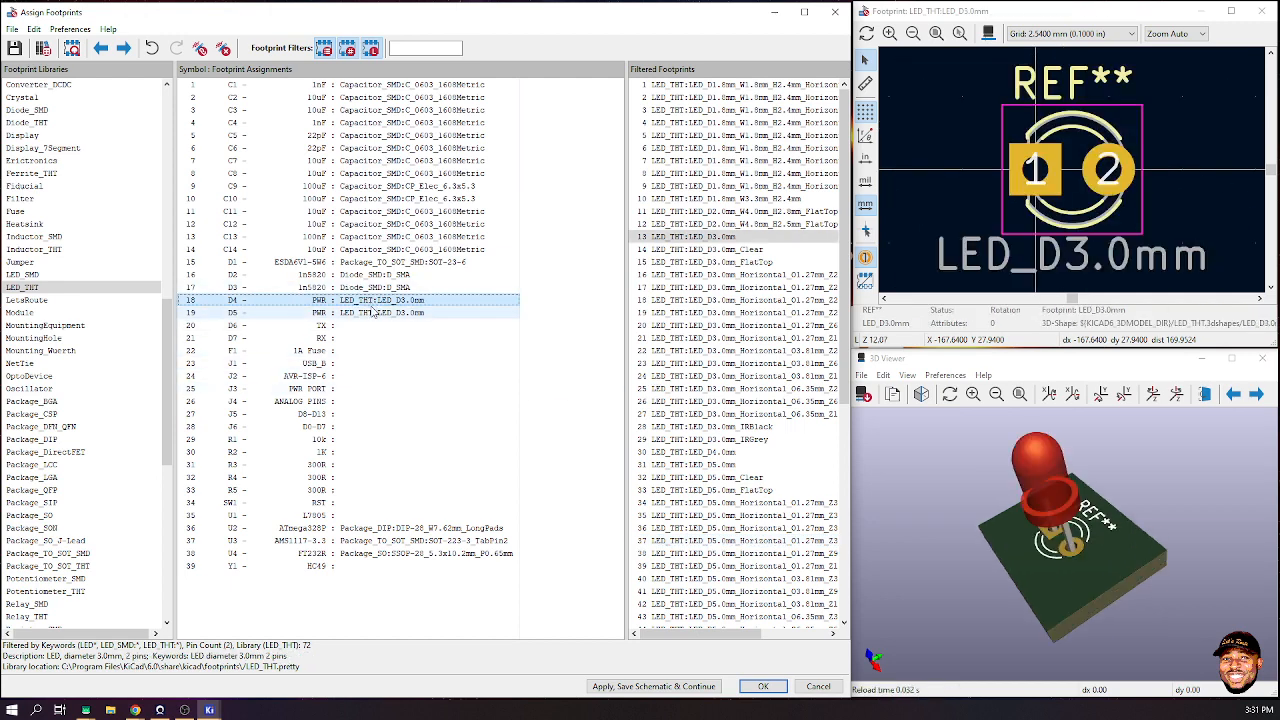
key("Delete")
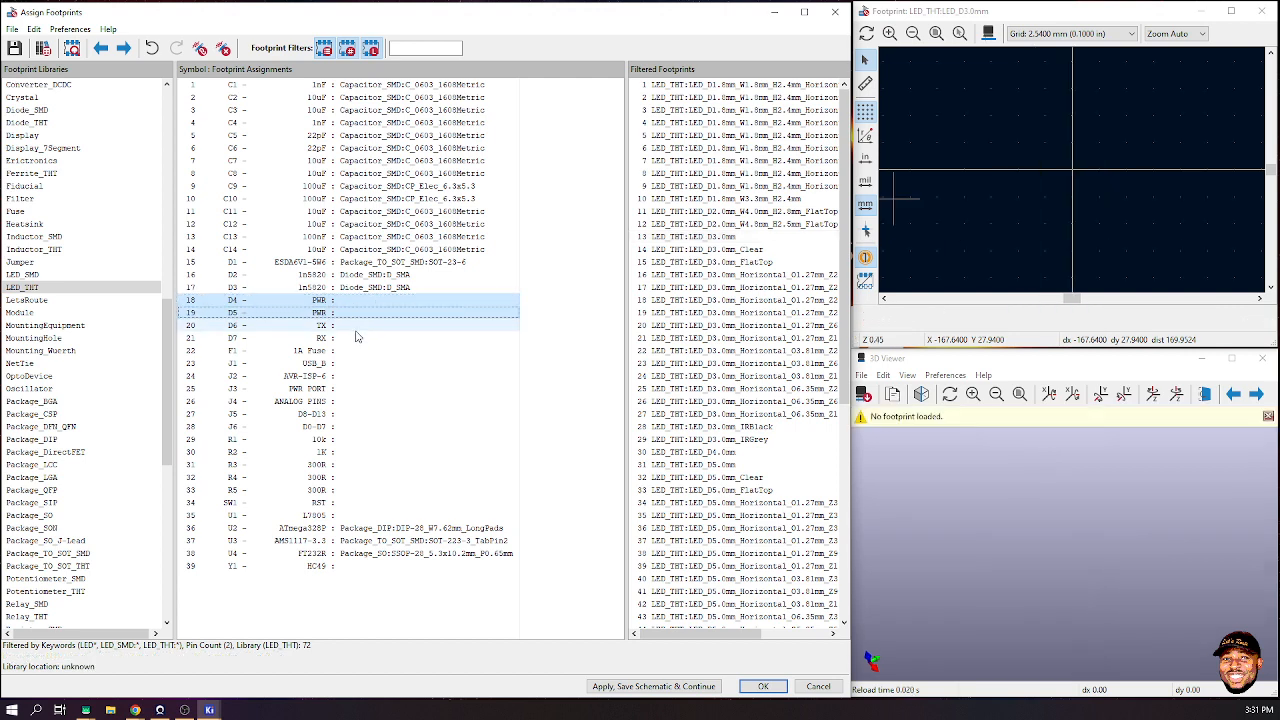
left_click(355, 337, "shift")
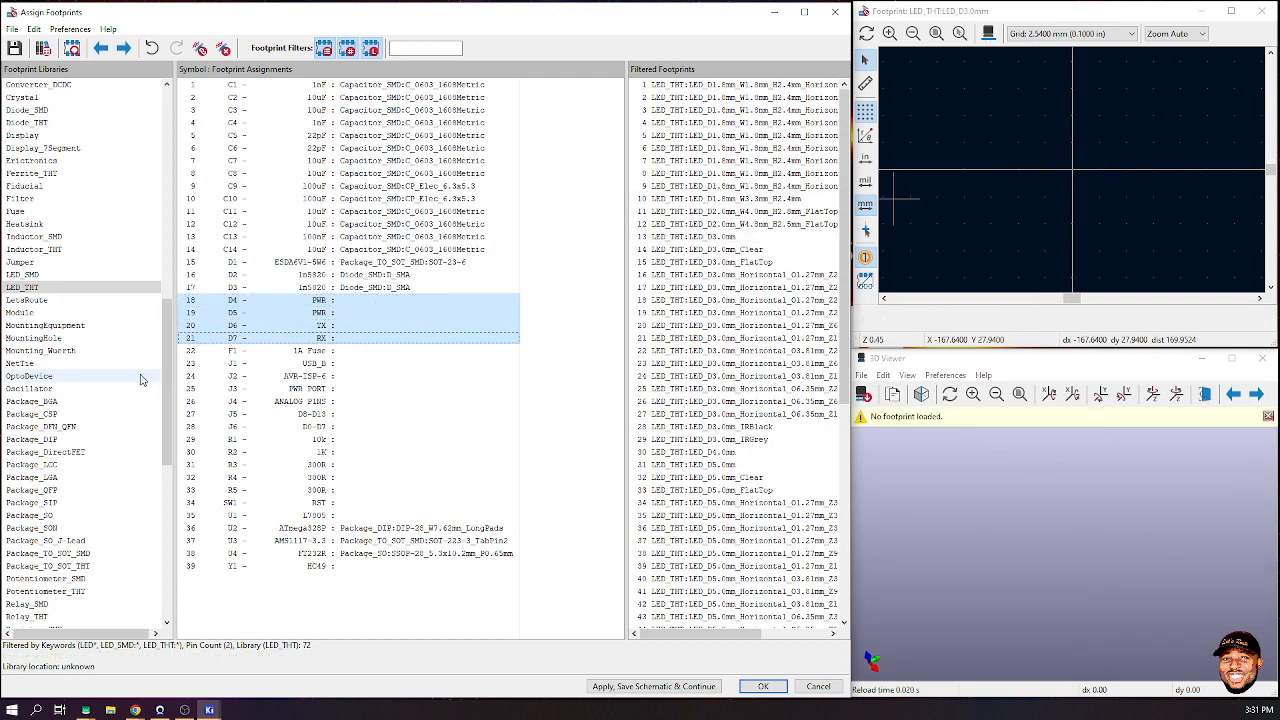
left_click(30, 274)
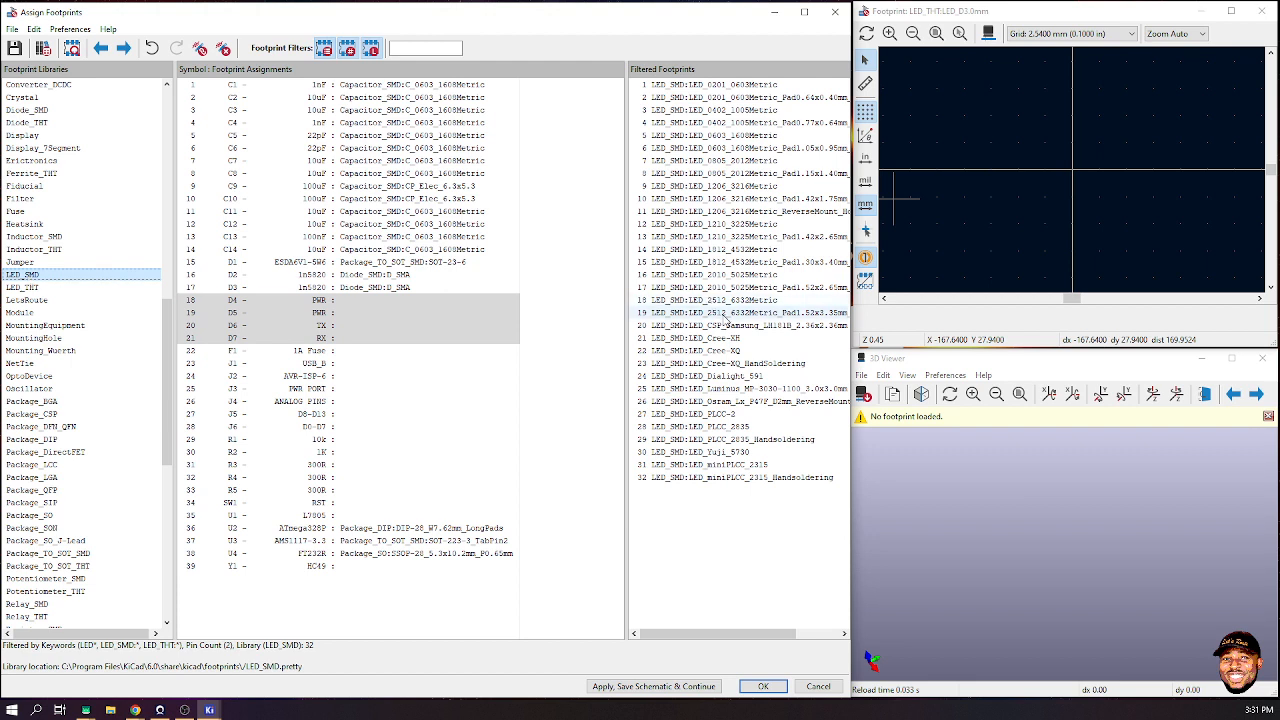
left_click(718, 161)
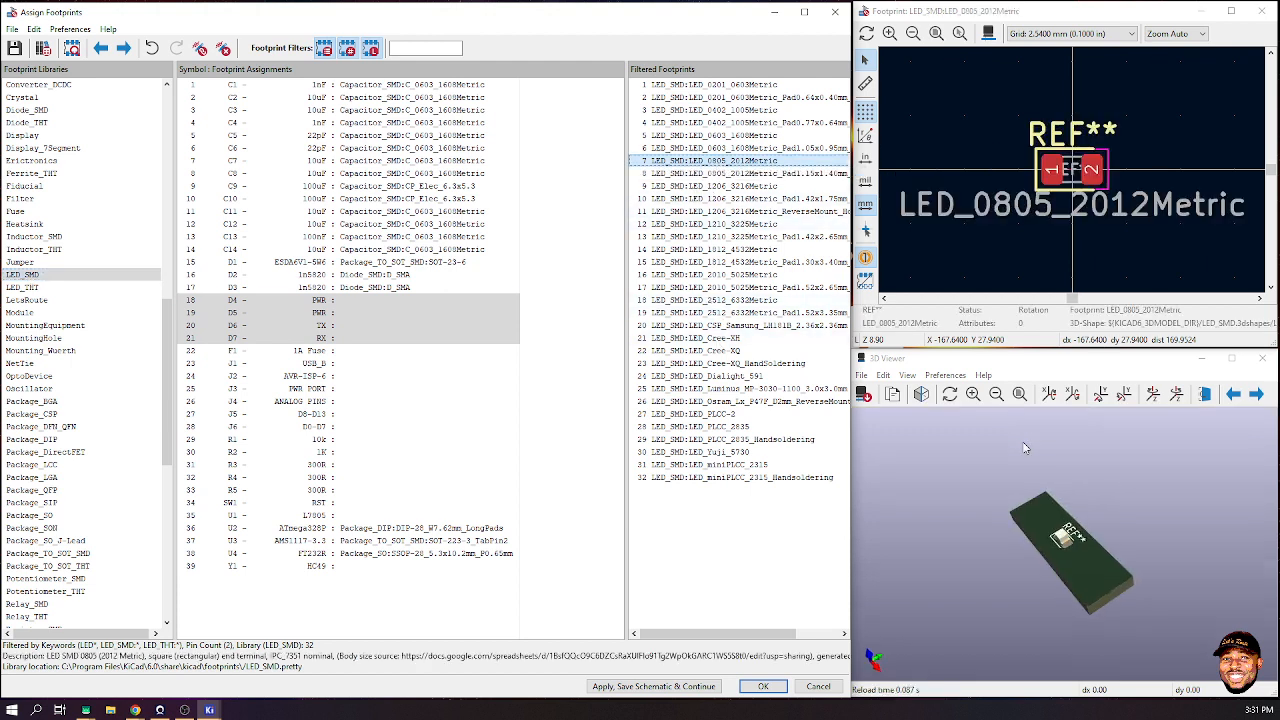
scroll(1085, 541, "up", 8)
mouse_move(1083, 539)
left_mouse_down()
mouse_move(1117, 459)
mouse_move(1129, 530)
mouse_move(1095, 545)
left_mouse_up()
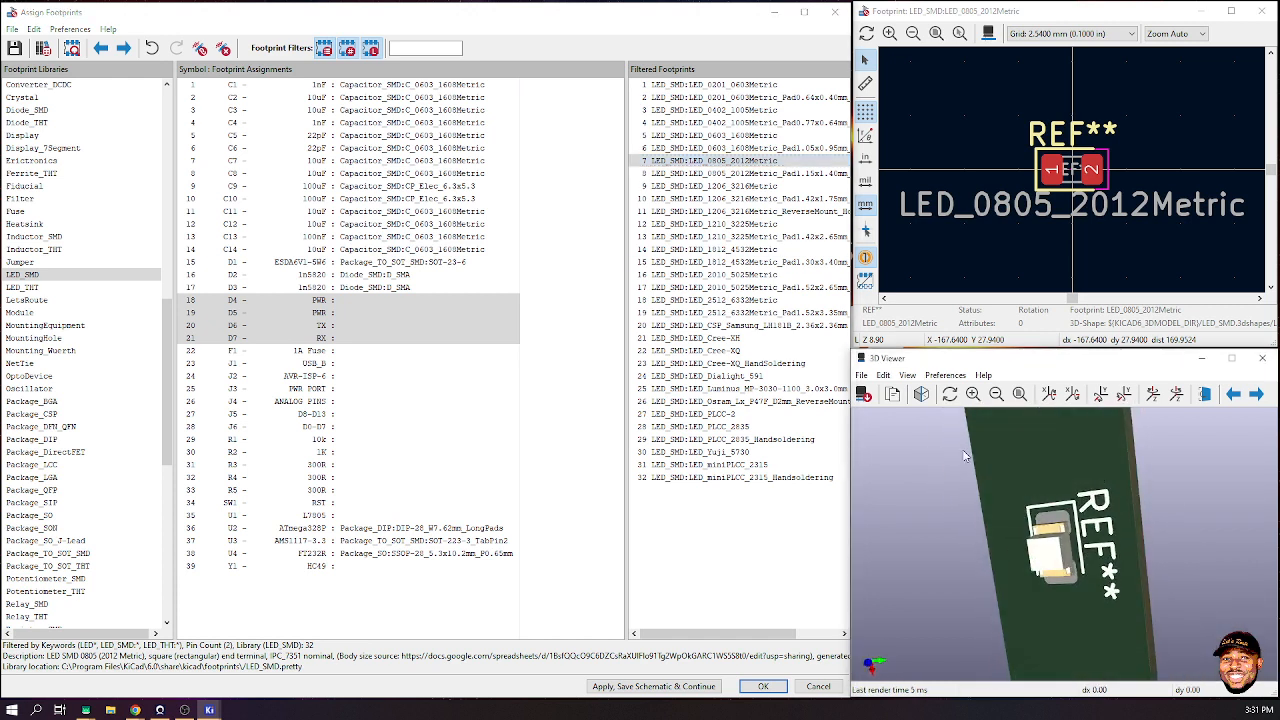
double_click(742, 162)
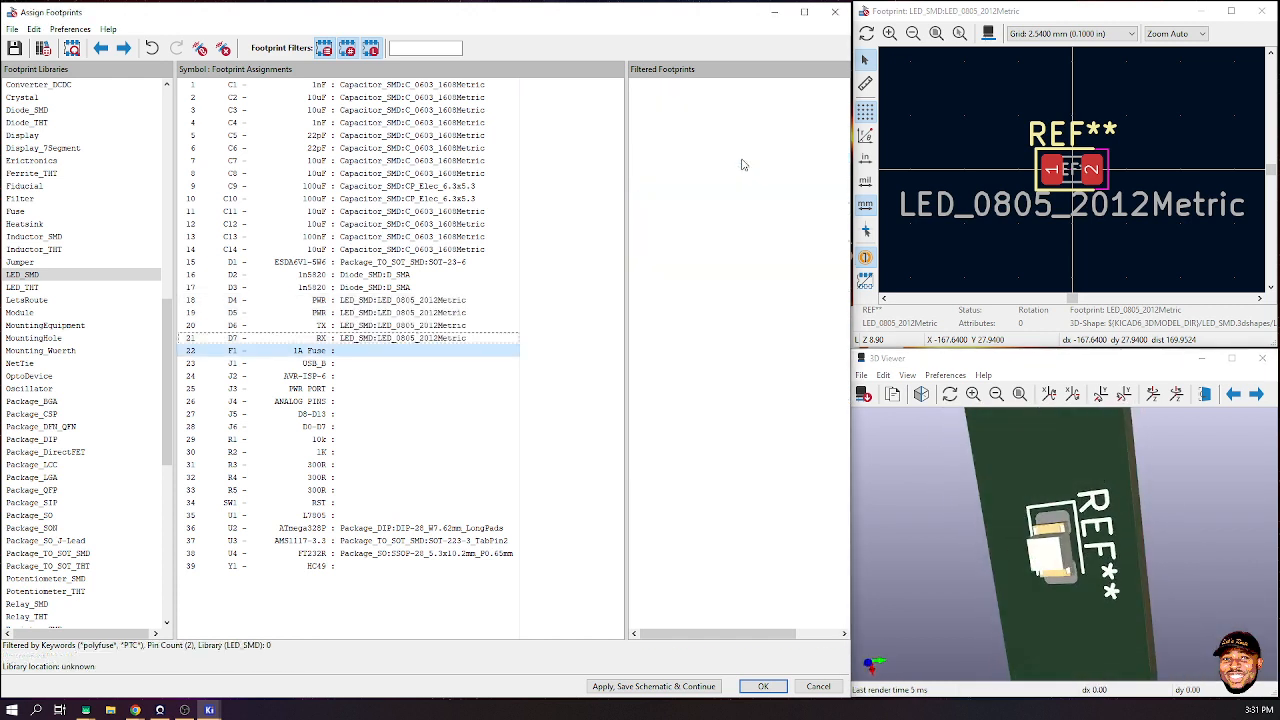
left_click(291, 352)
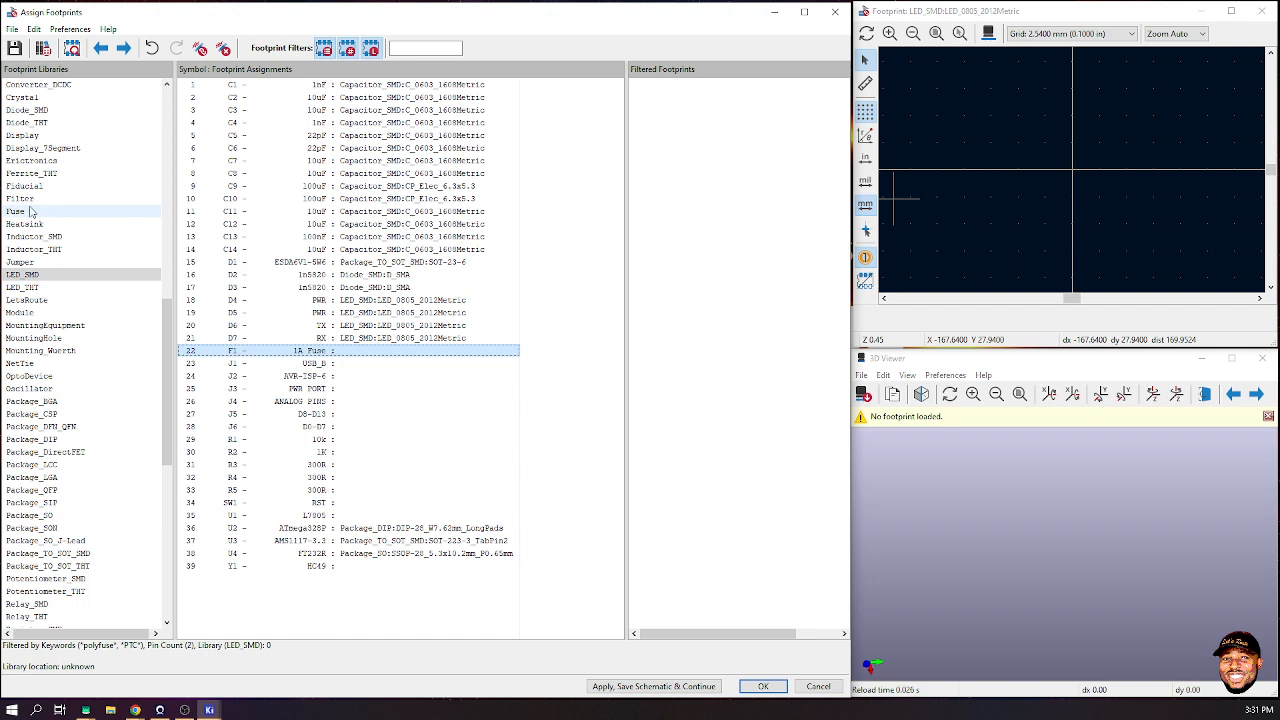
- List all 116 Fuse library footprints for F1 without keyword filtering, then bring Chrome forward
scroll(82, 330, "down", 6)
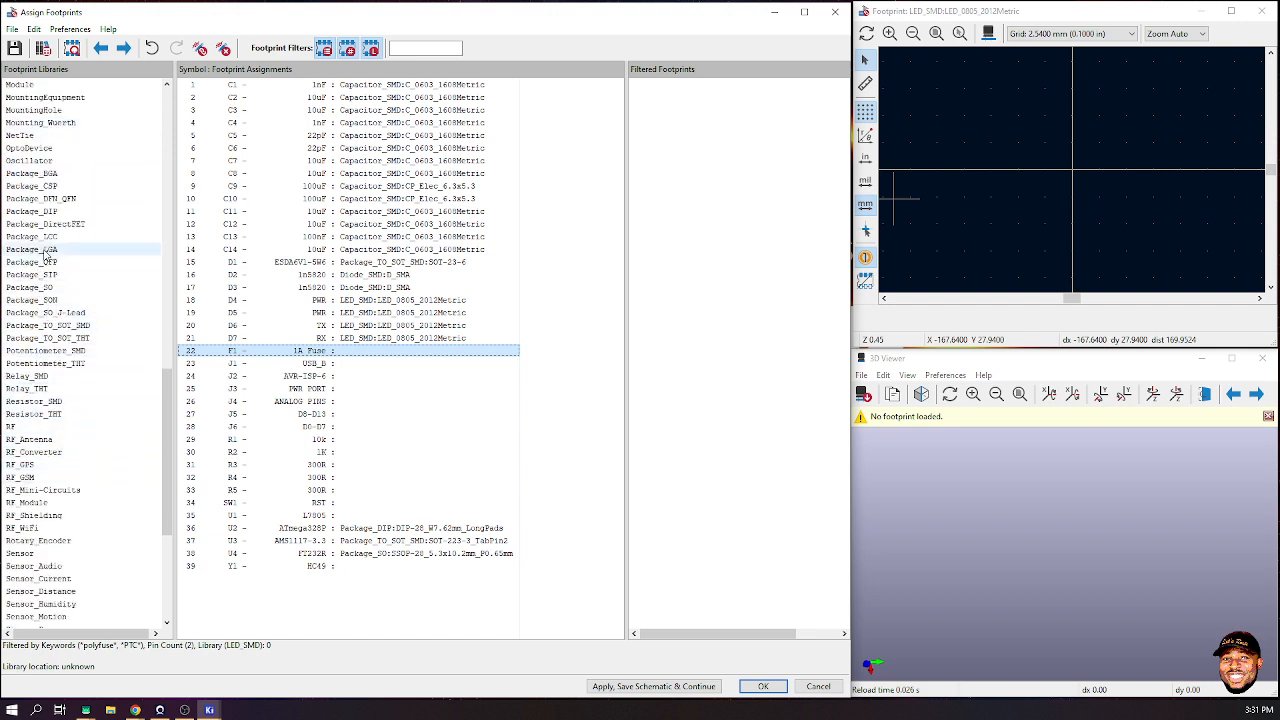
scroll(50, 210, "up", 6)
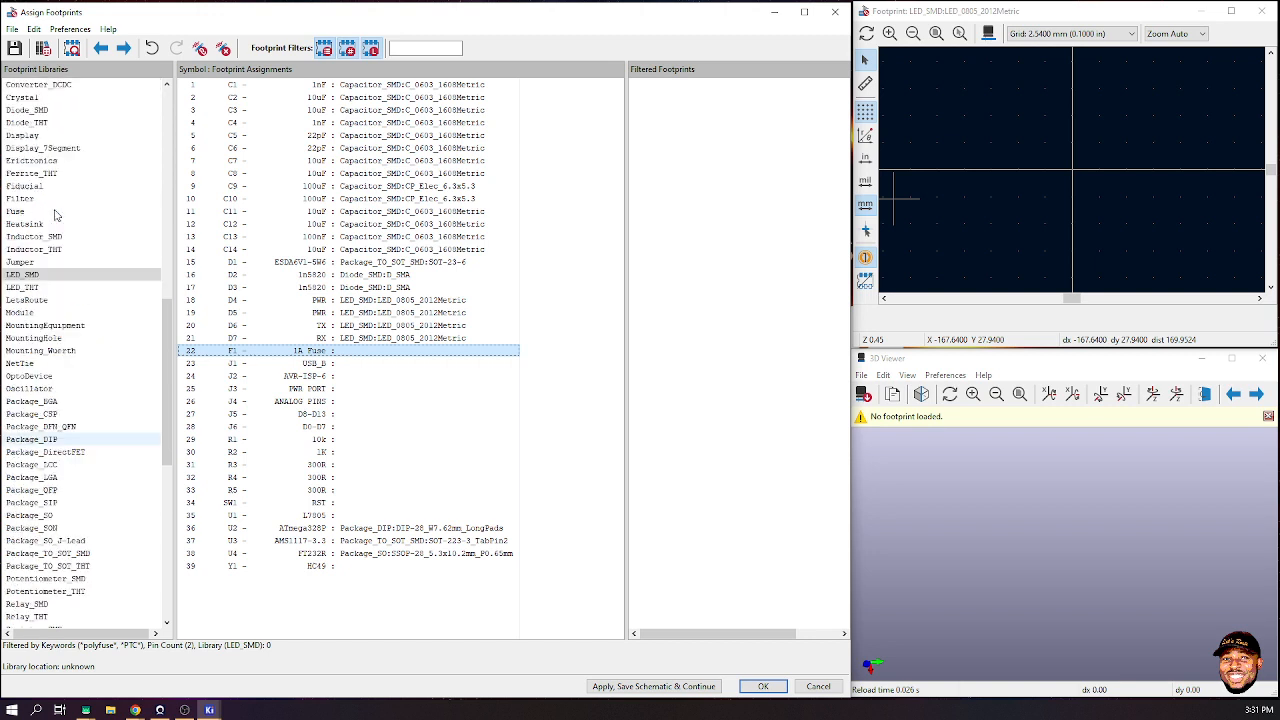
left_click(24, 213)
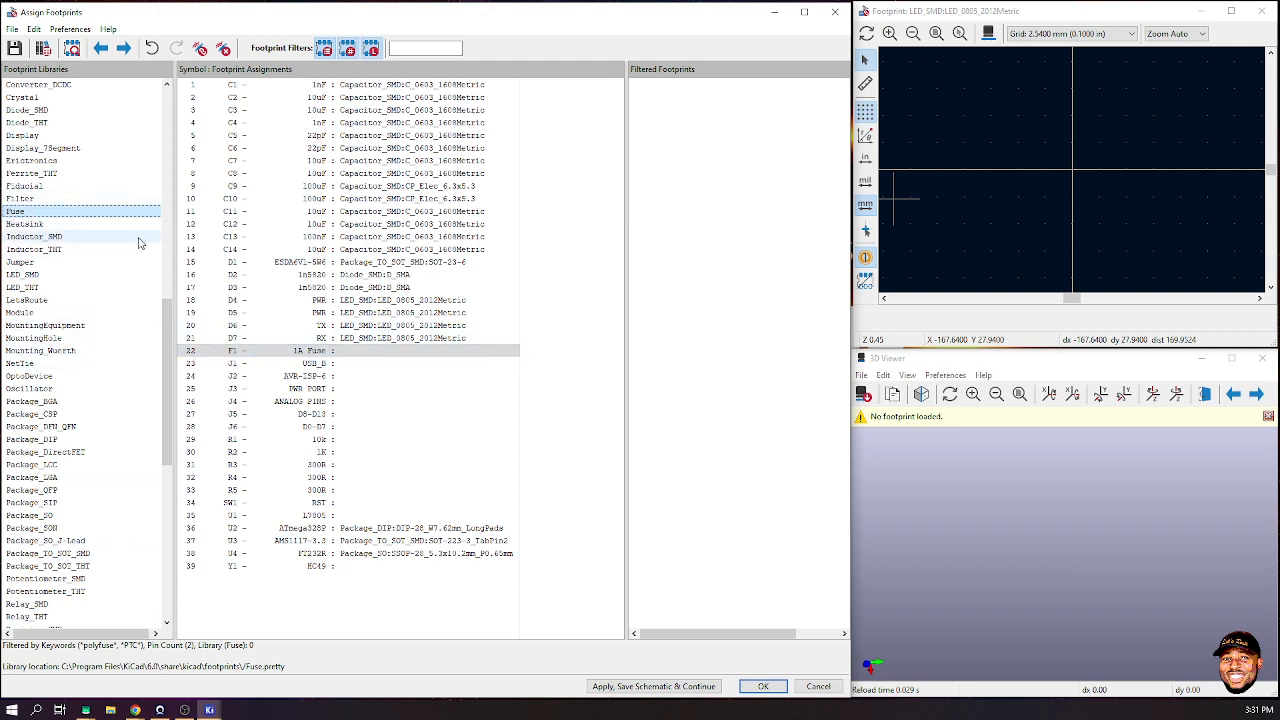
left_click(319, 352)
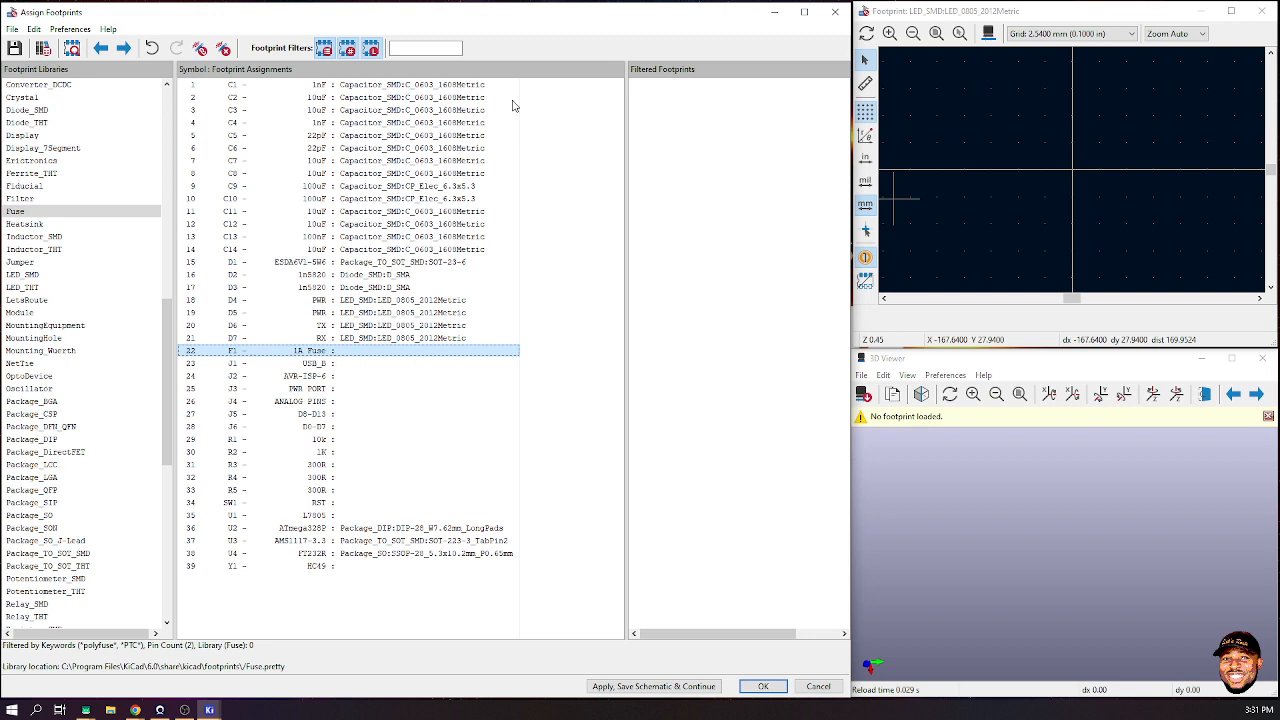
left_click(324, 50)
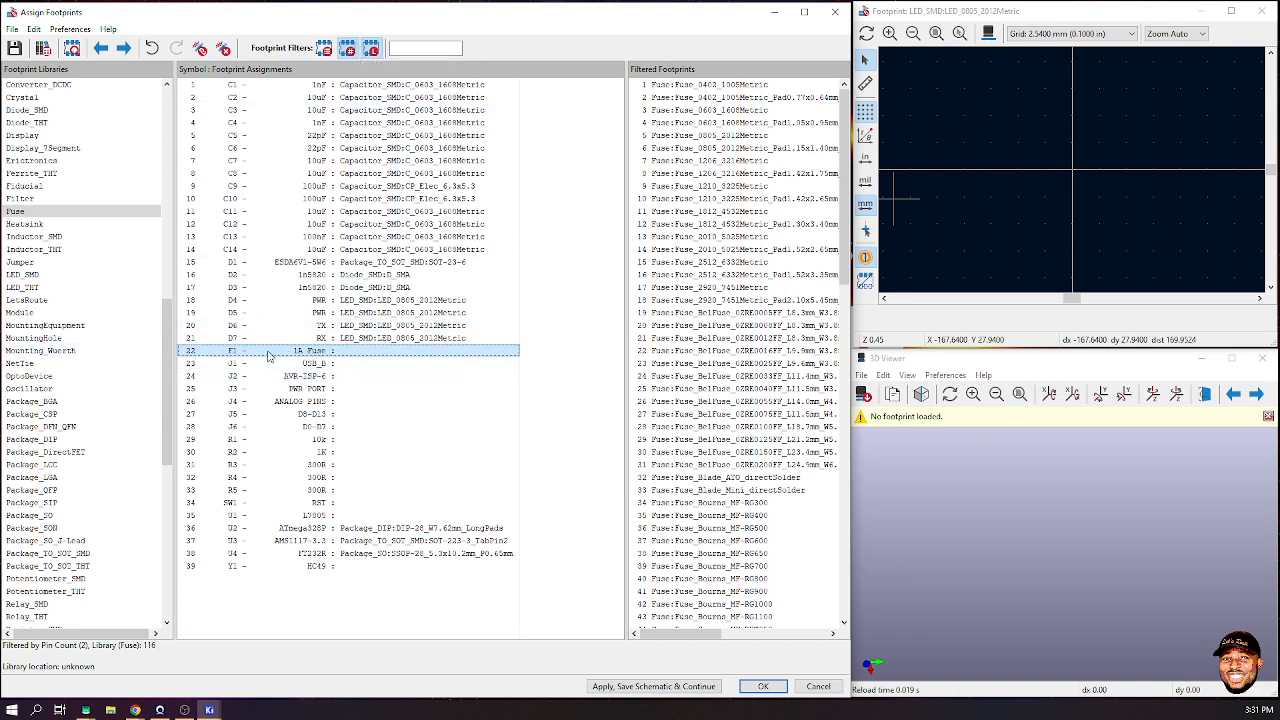
left_click(324, 48)
left_click(324, 49)
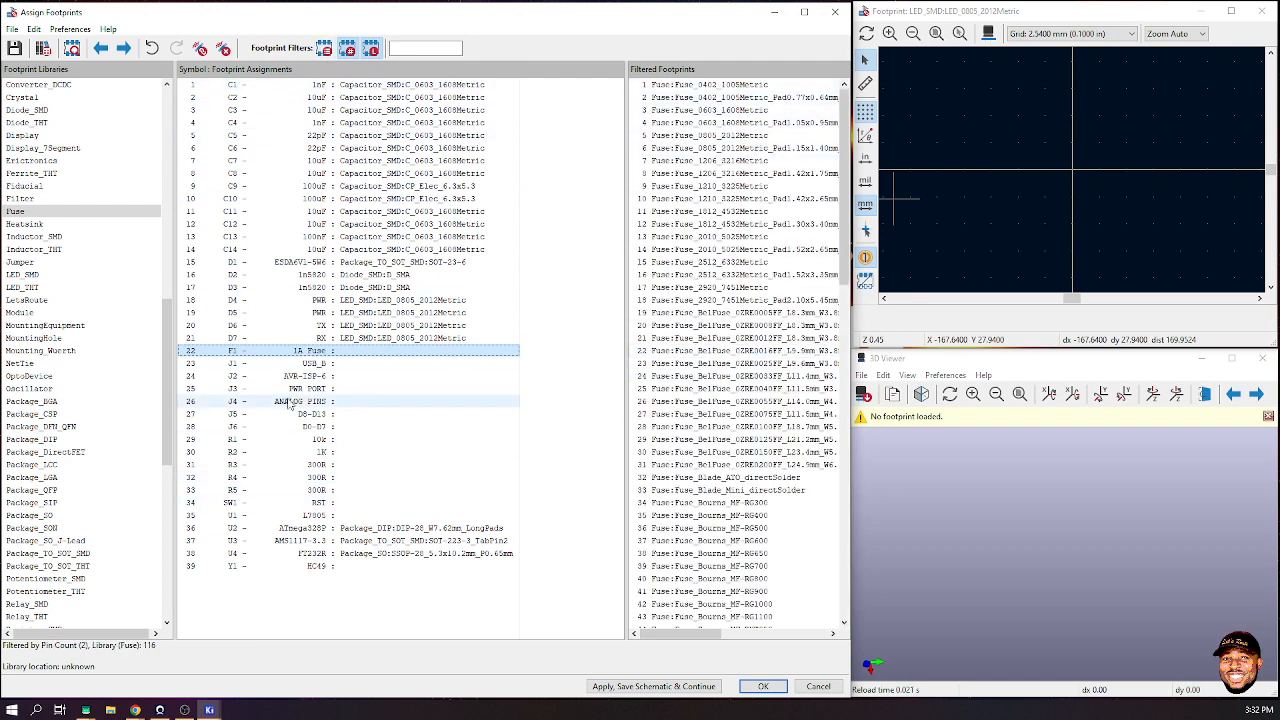
mouse_move(135, 710)
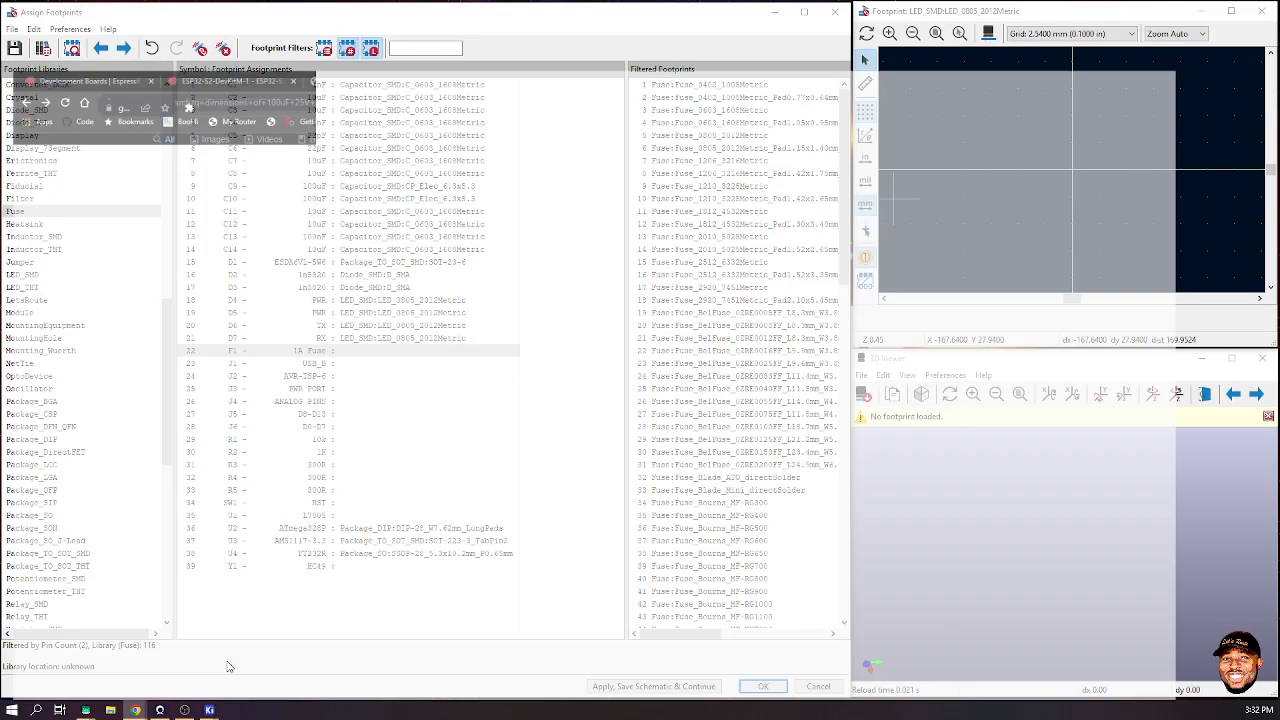
left_click(228, 665)
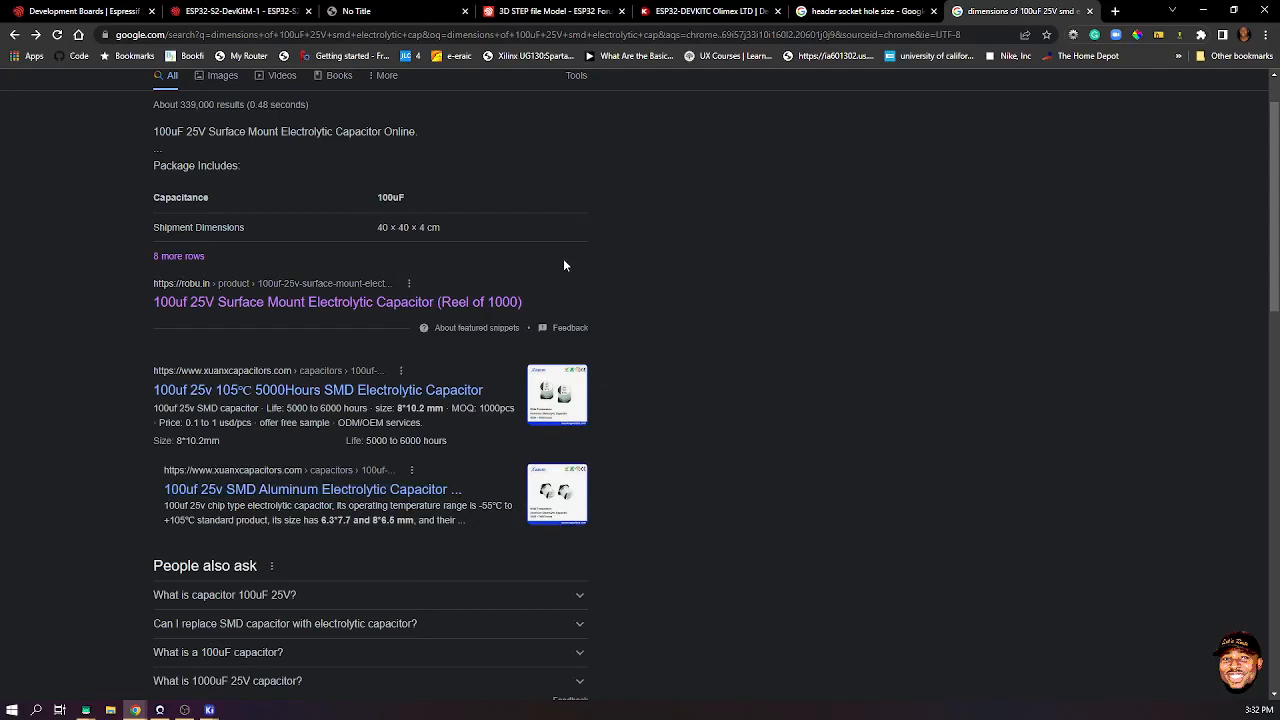
- Navigate the browser to the Digi-Key website
left_click(570, 35)
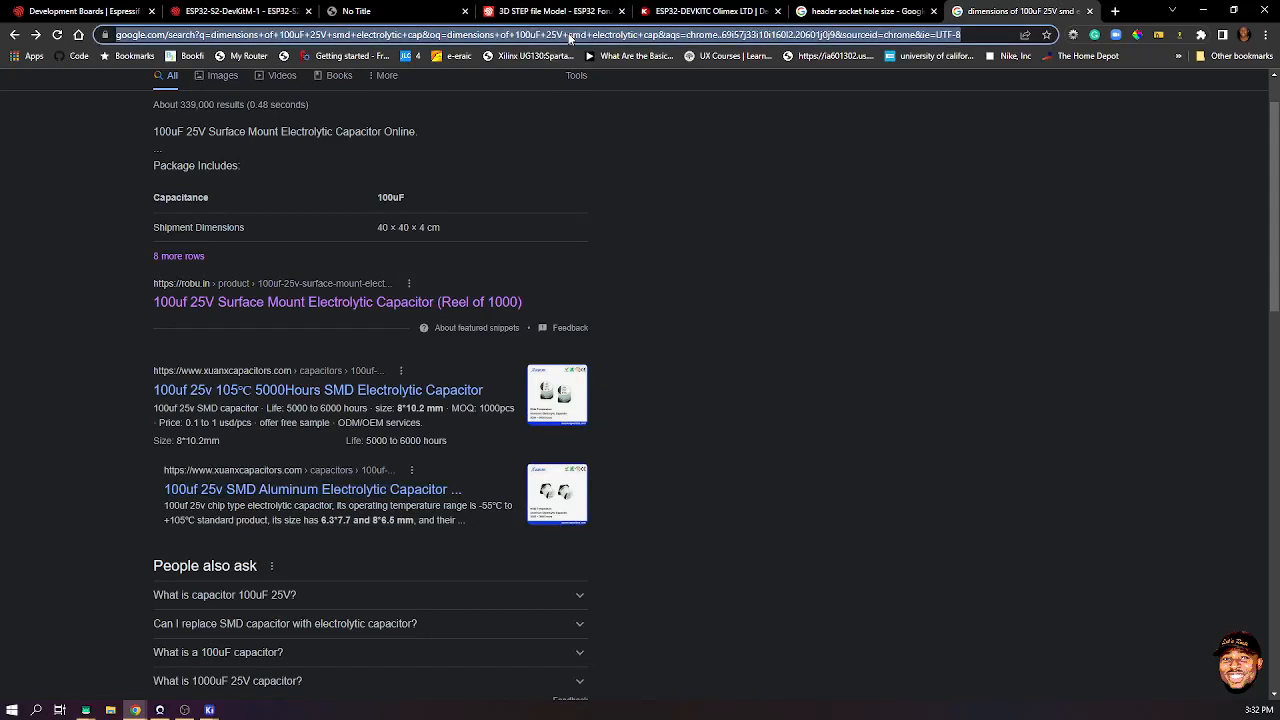
type("ALIEXPRE")
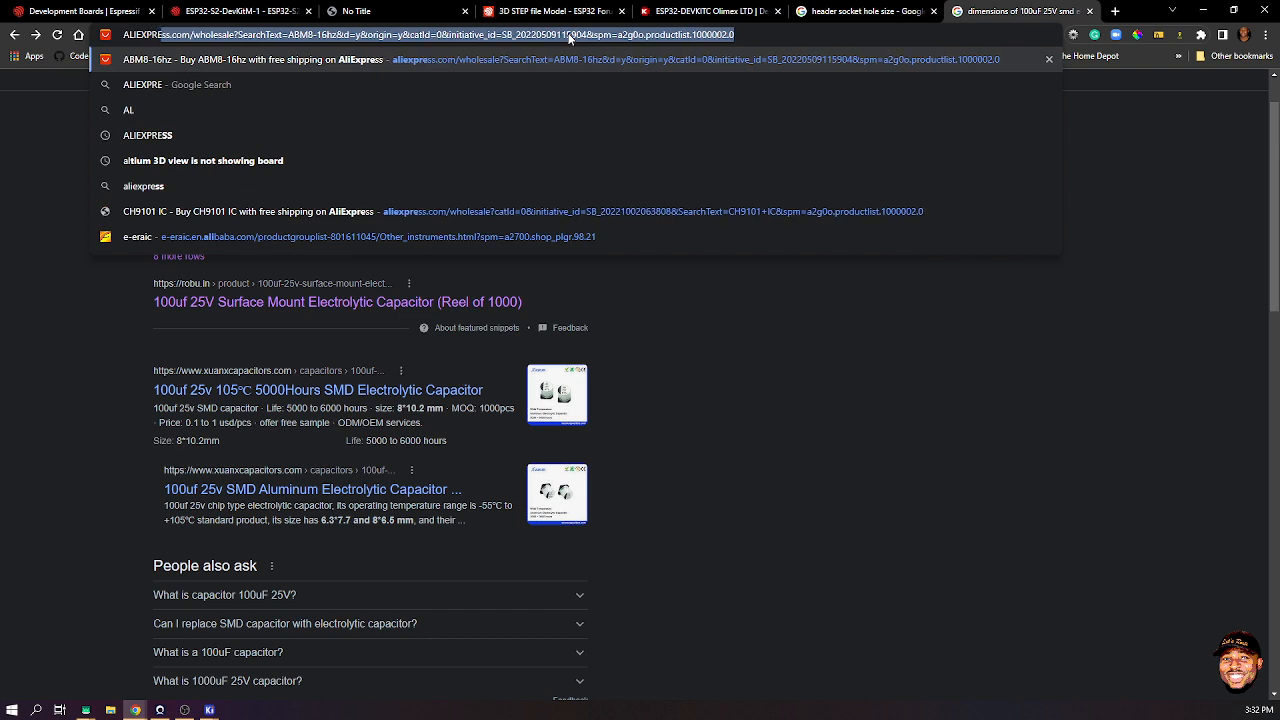
key("Return")
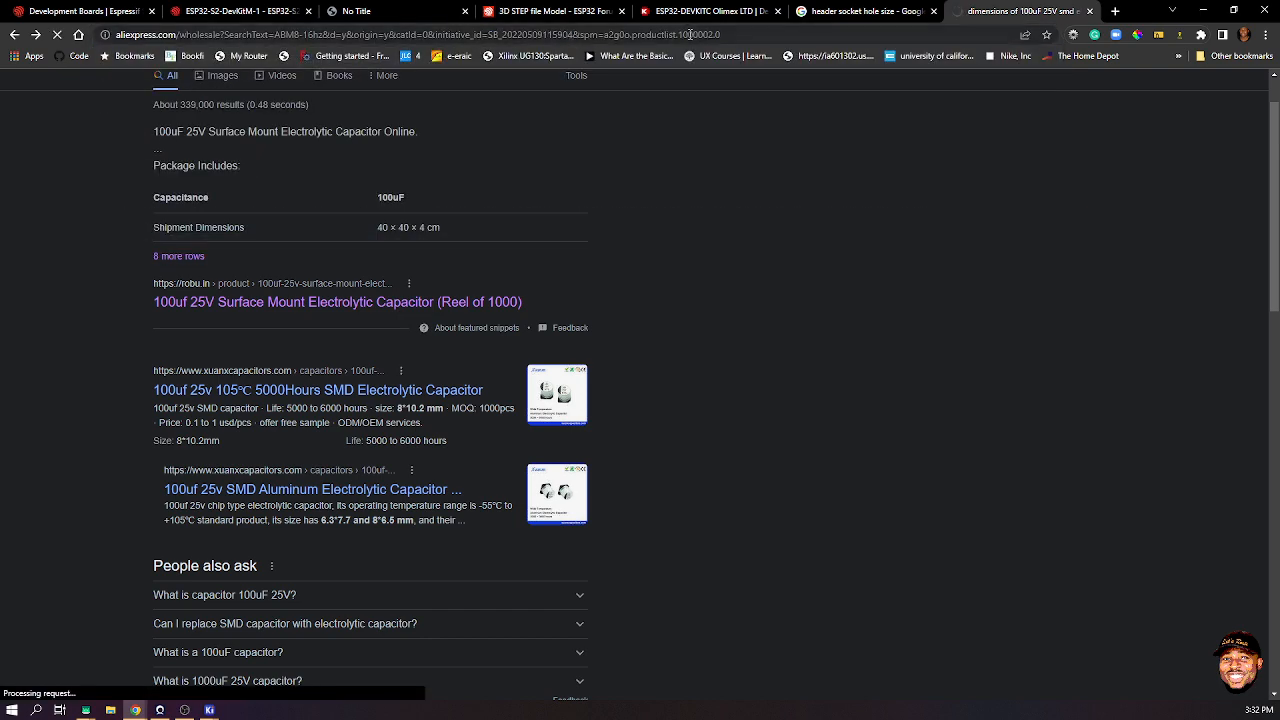
left_click(690, 34)
type("DI")
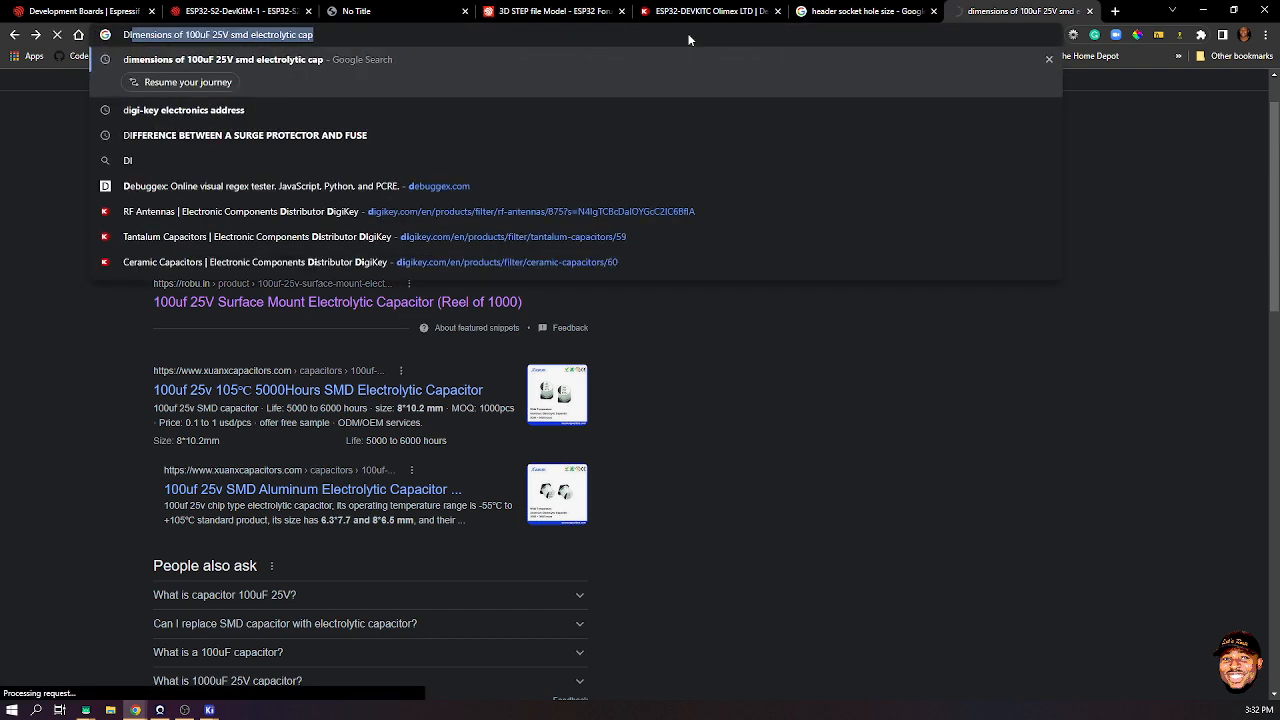
type("GIT")
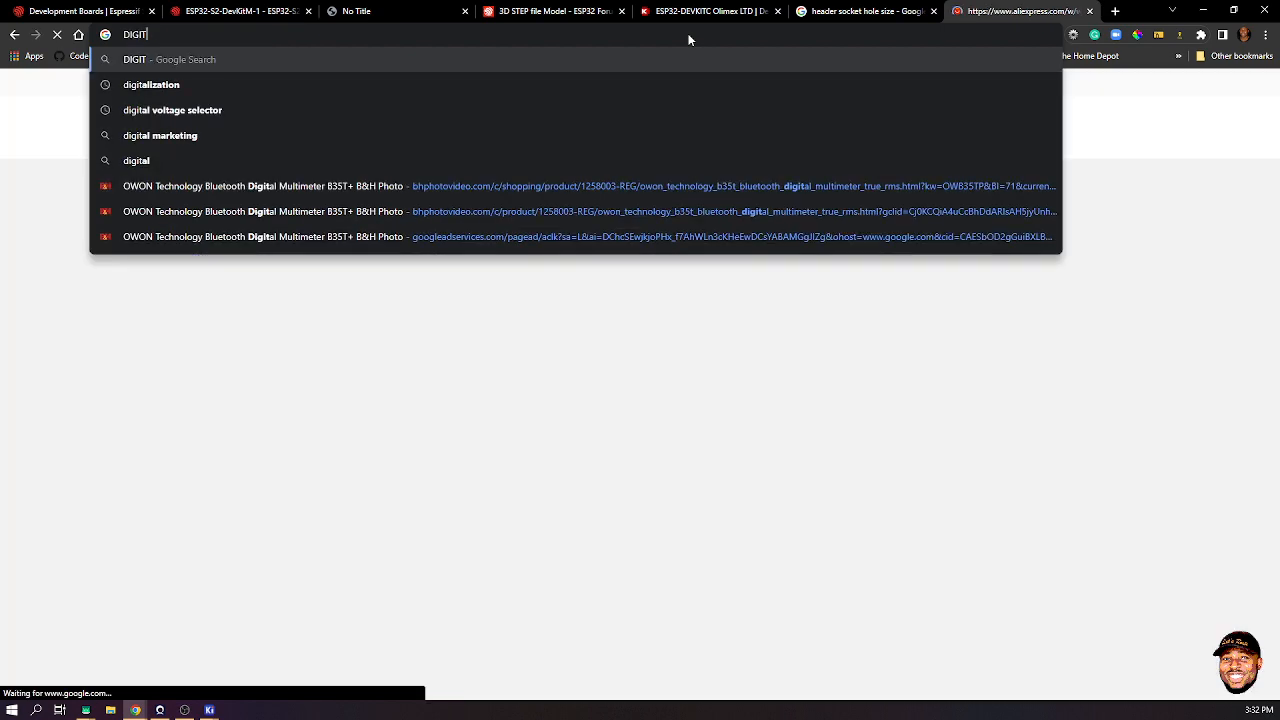
key("BackSpace")
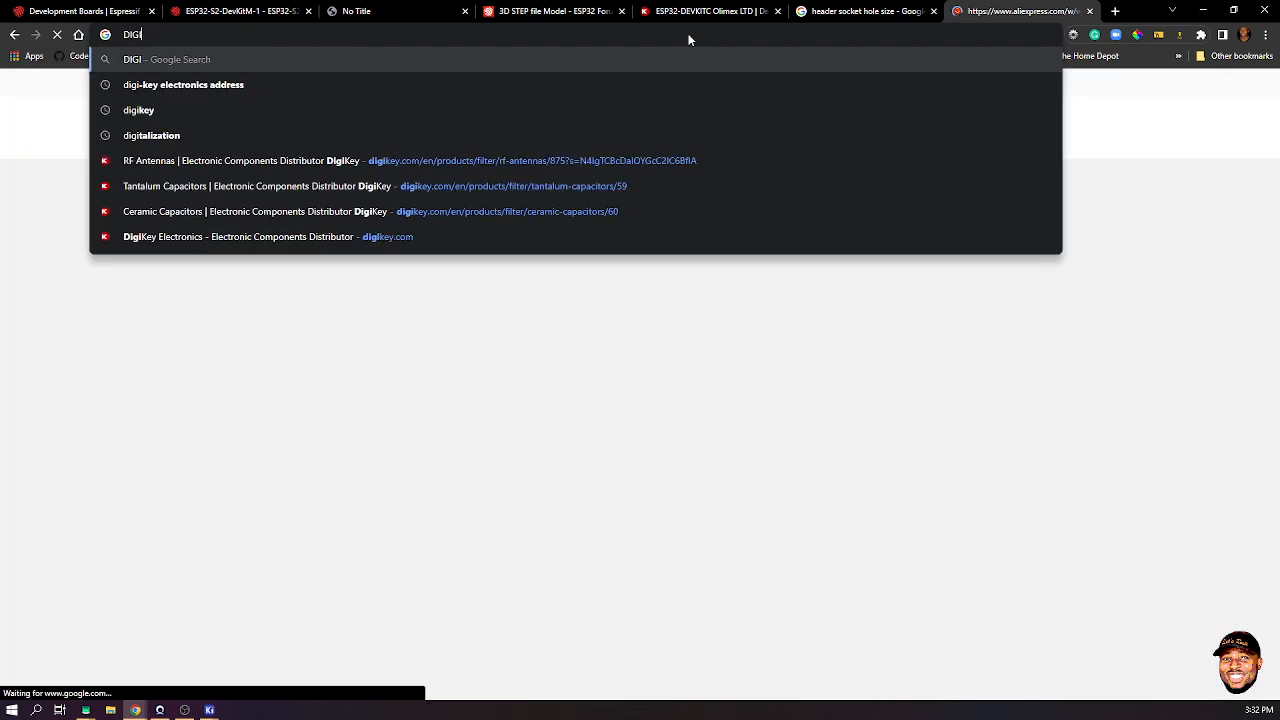
type("KEY")
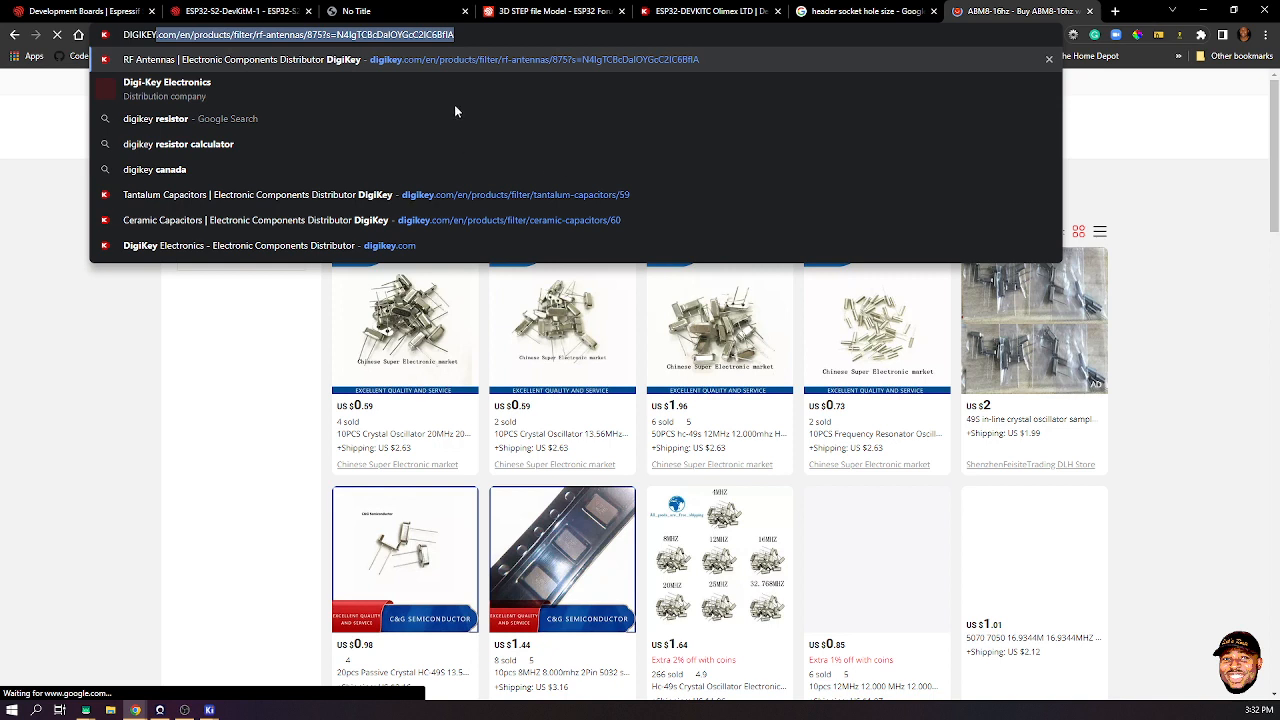
key("Return")
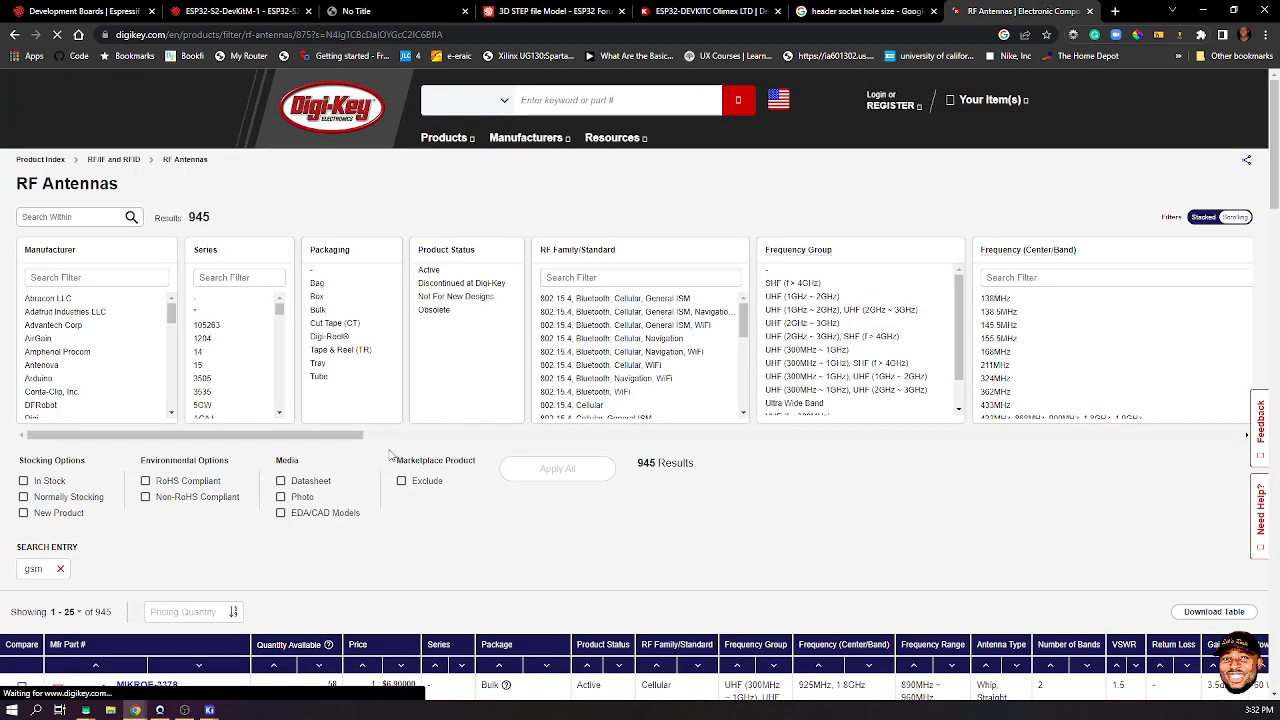
- Search Digi-Key for 'polyfuse' and open the PTC Resettable Fuses category
double_click(522, 99)
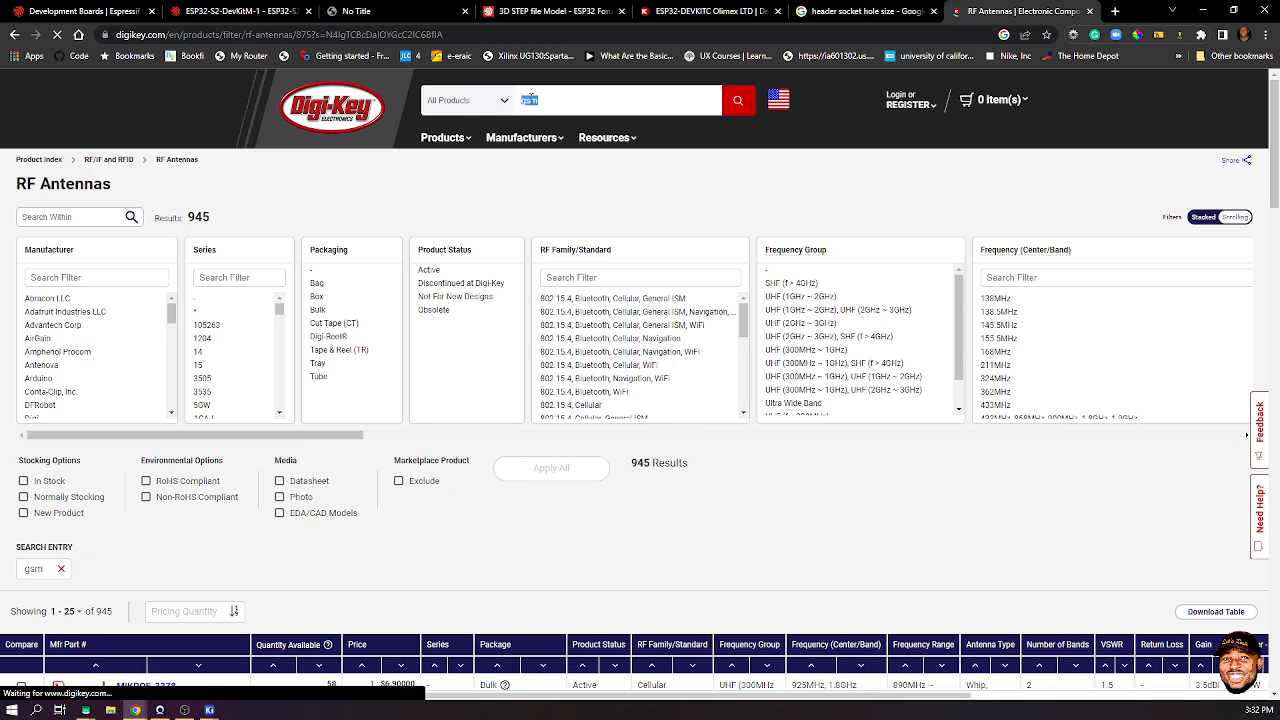
type("esp")
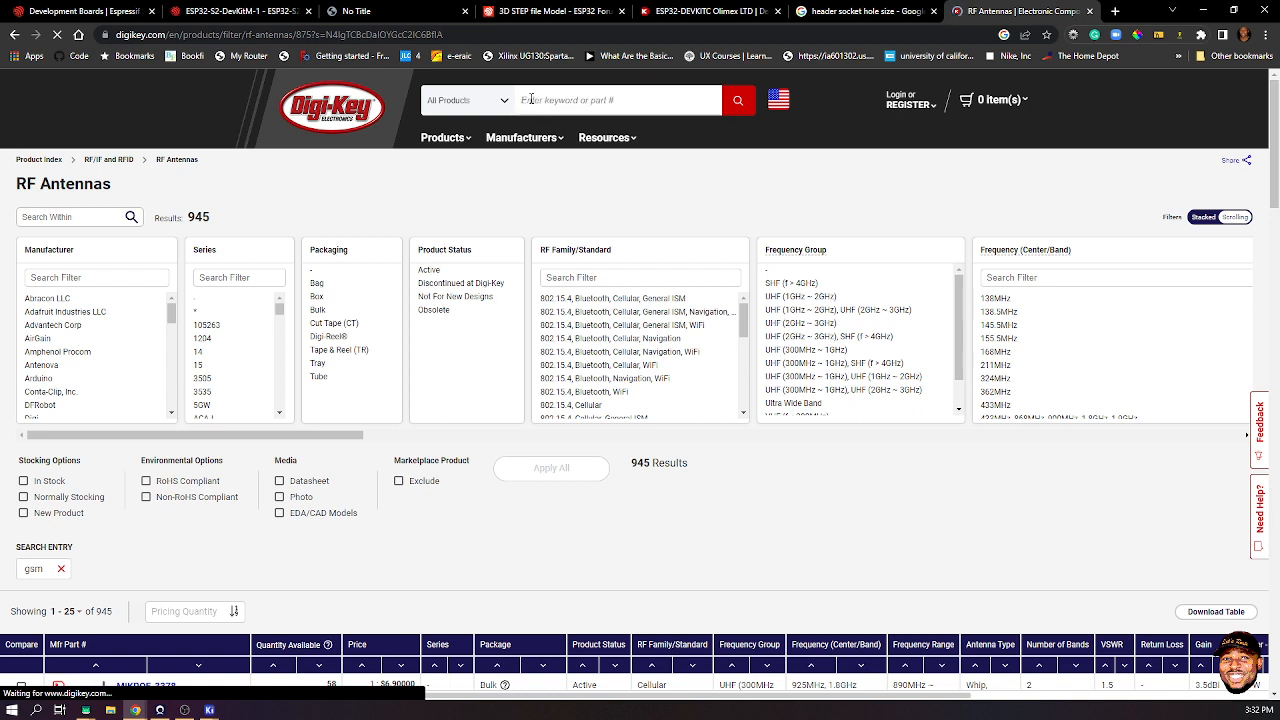
type("PULS")
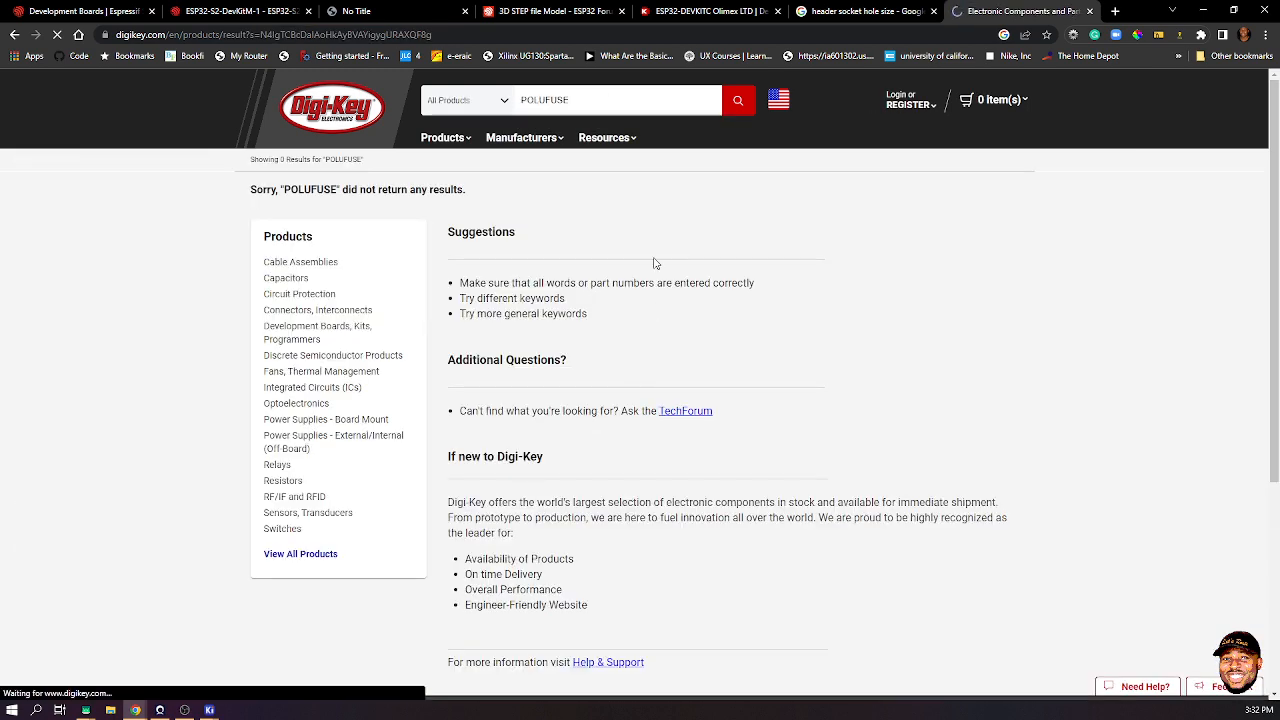
left_click_drag(617, 95, 497, 103)
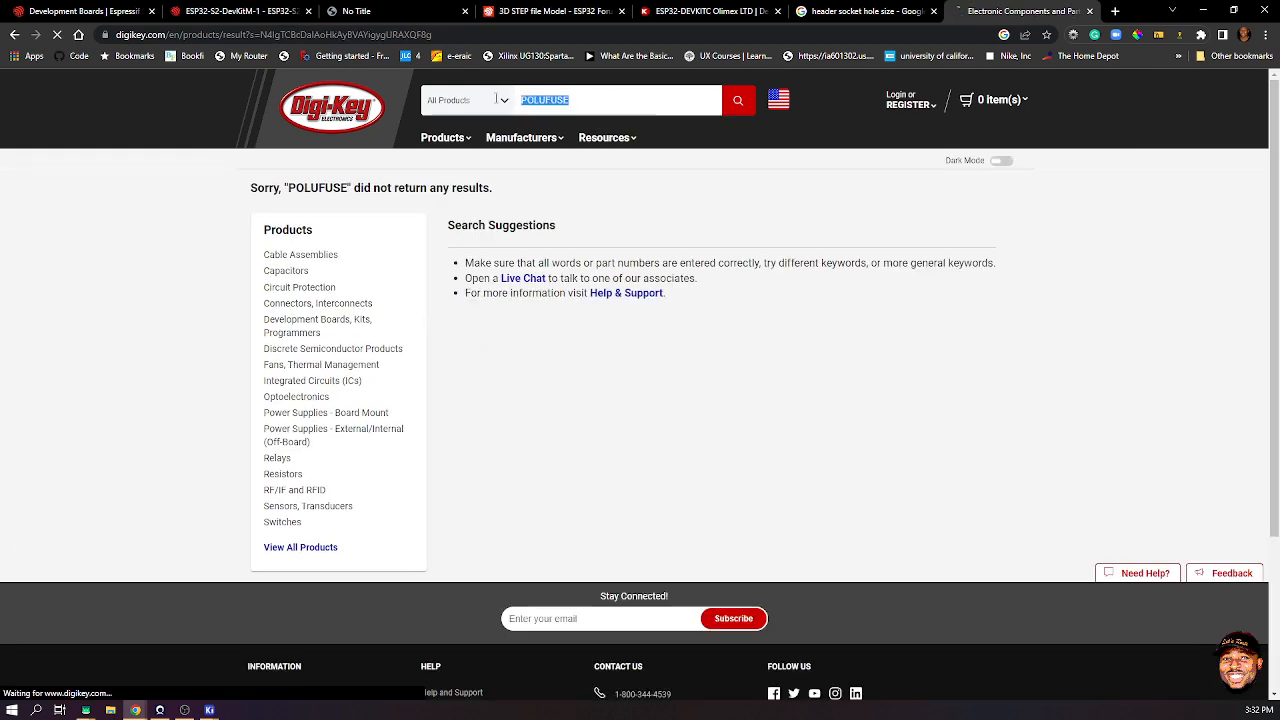
type("p")
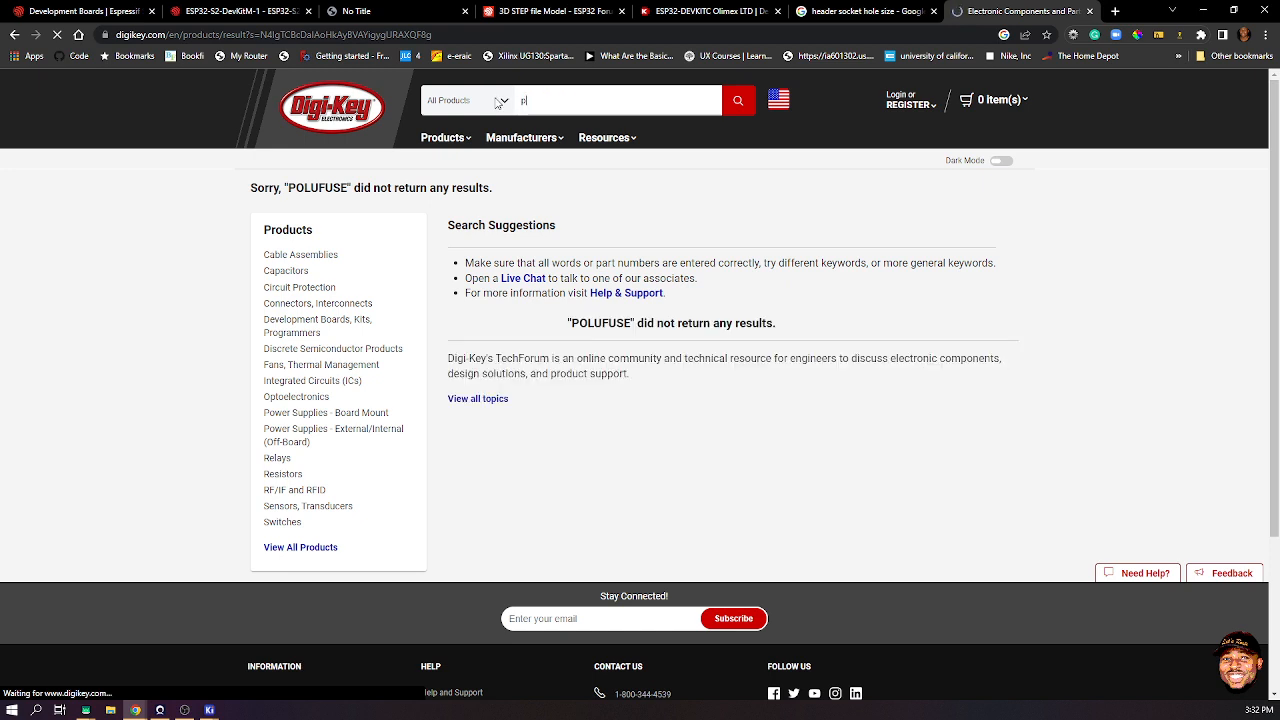
type("olyfuse")
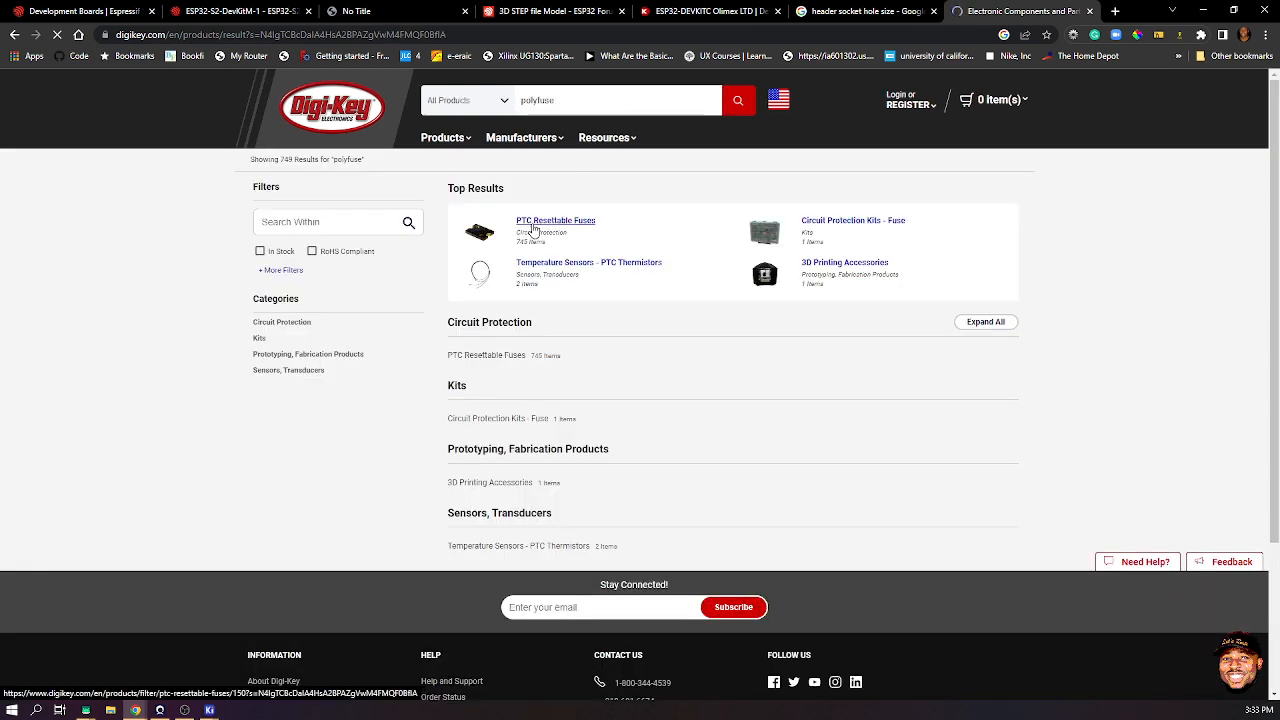
left_click(585, 236)
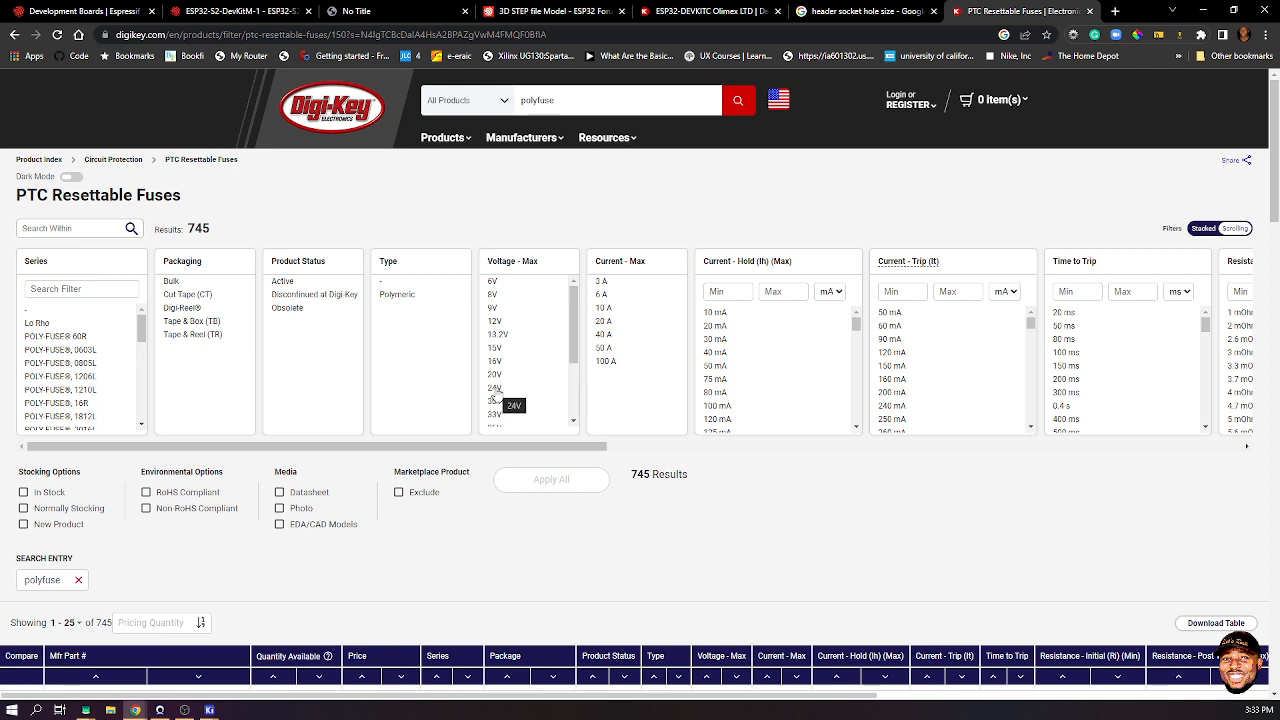
- Filter the PTC fuses to Active status with 12V, 24V or 30V maximum voltage
left_click(498, 404)
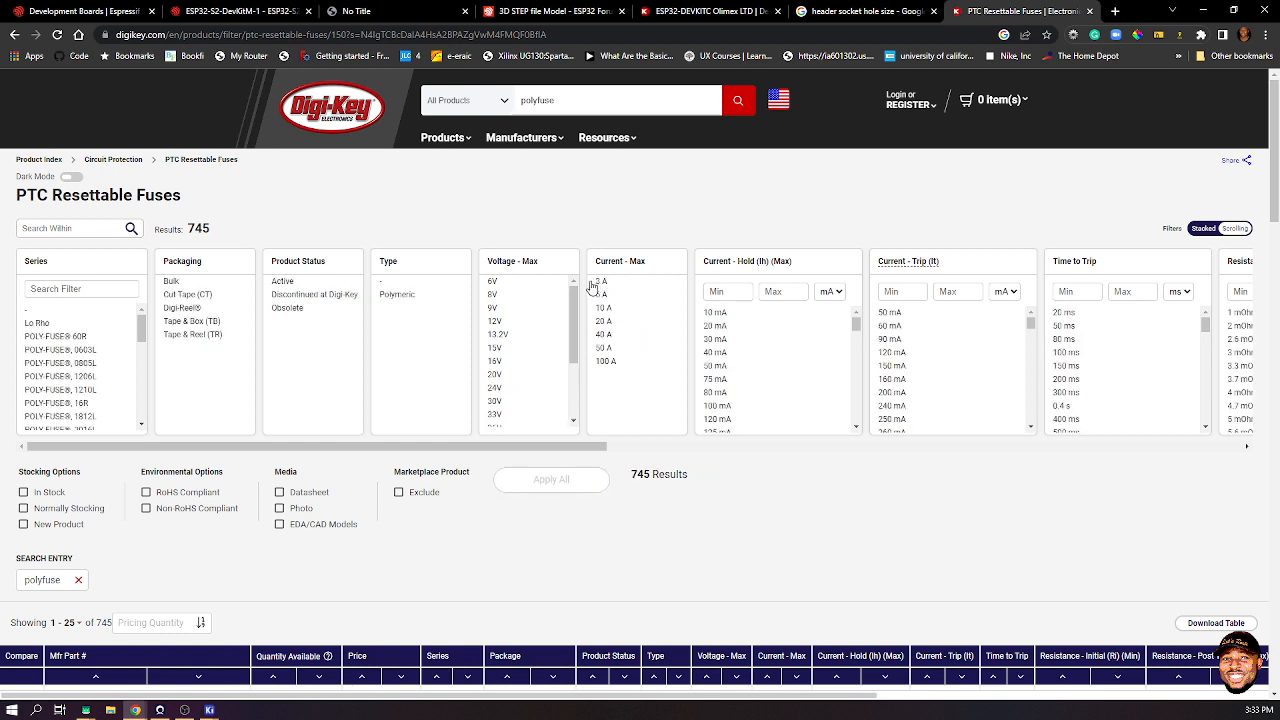
scroll(522, 366, "down", 3)
scroll(522, 366, "up", 3)
left_click(498, 323)
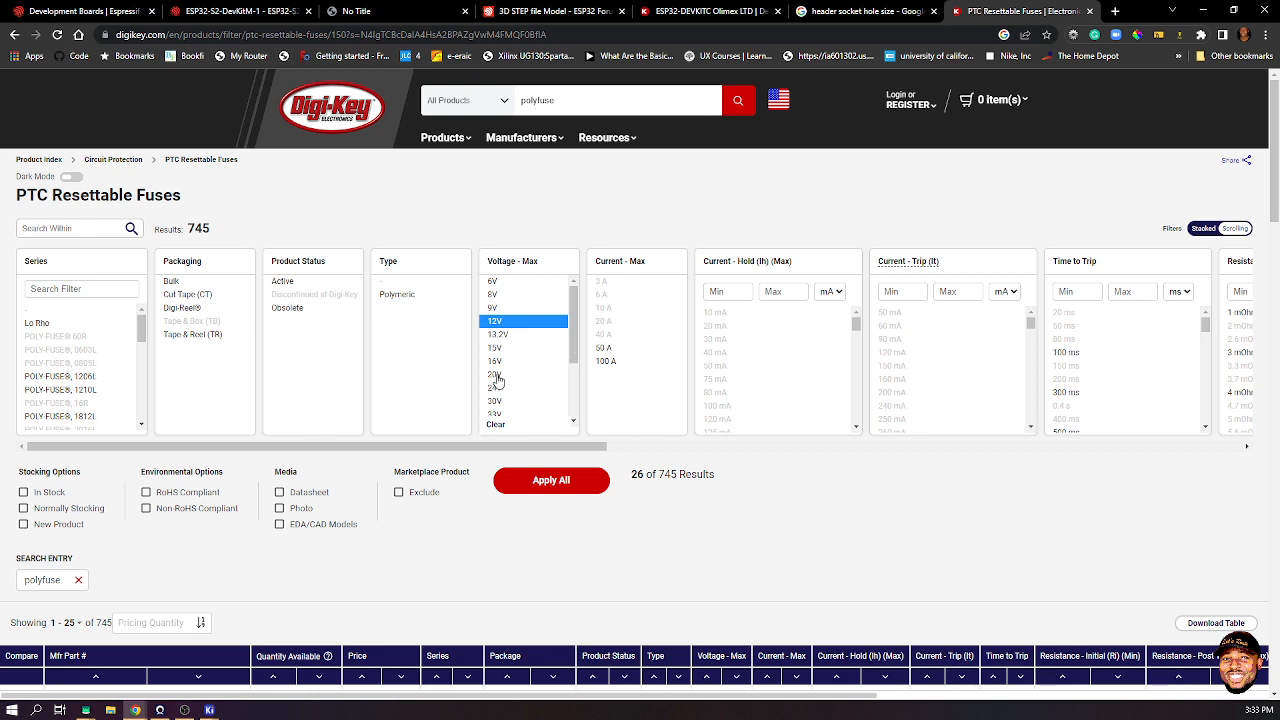
left_click(495, 387)
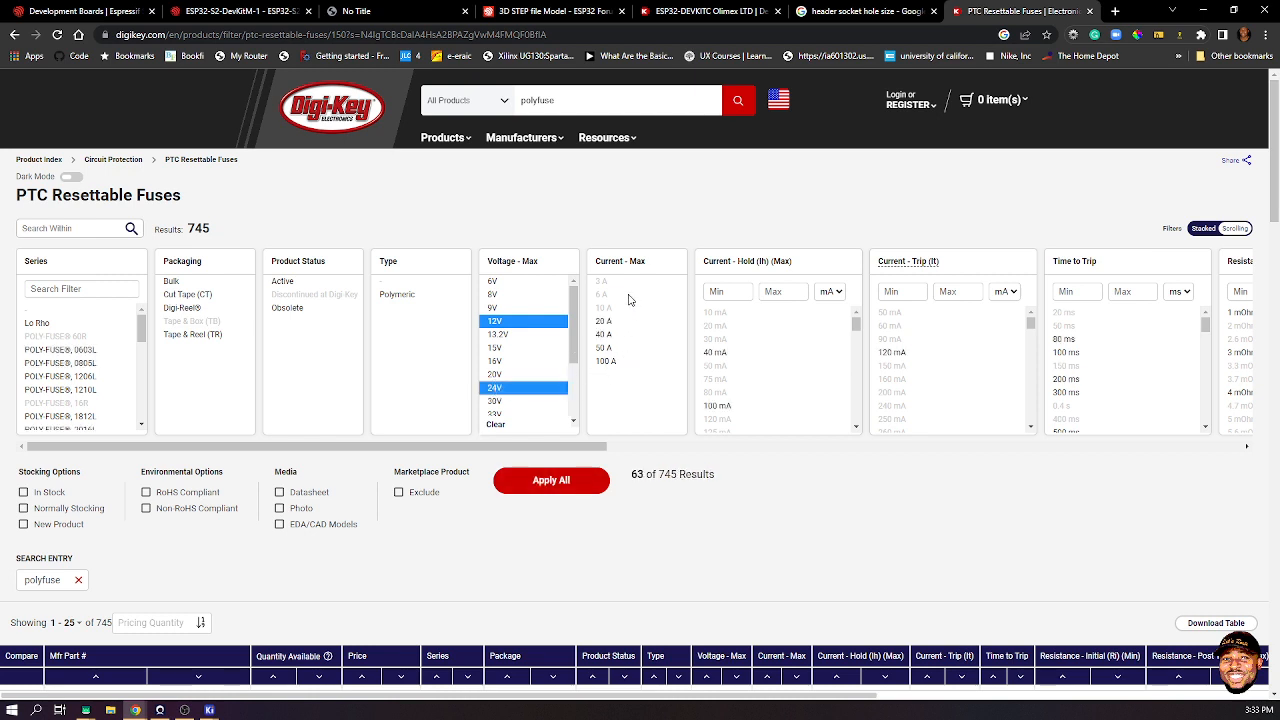
left_click(498, 402)
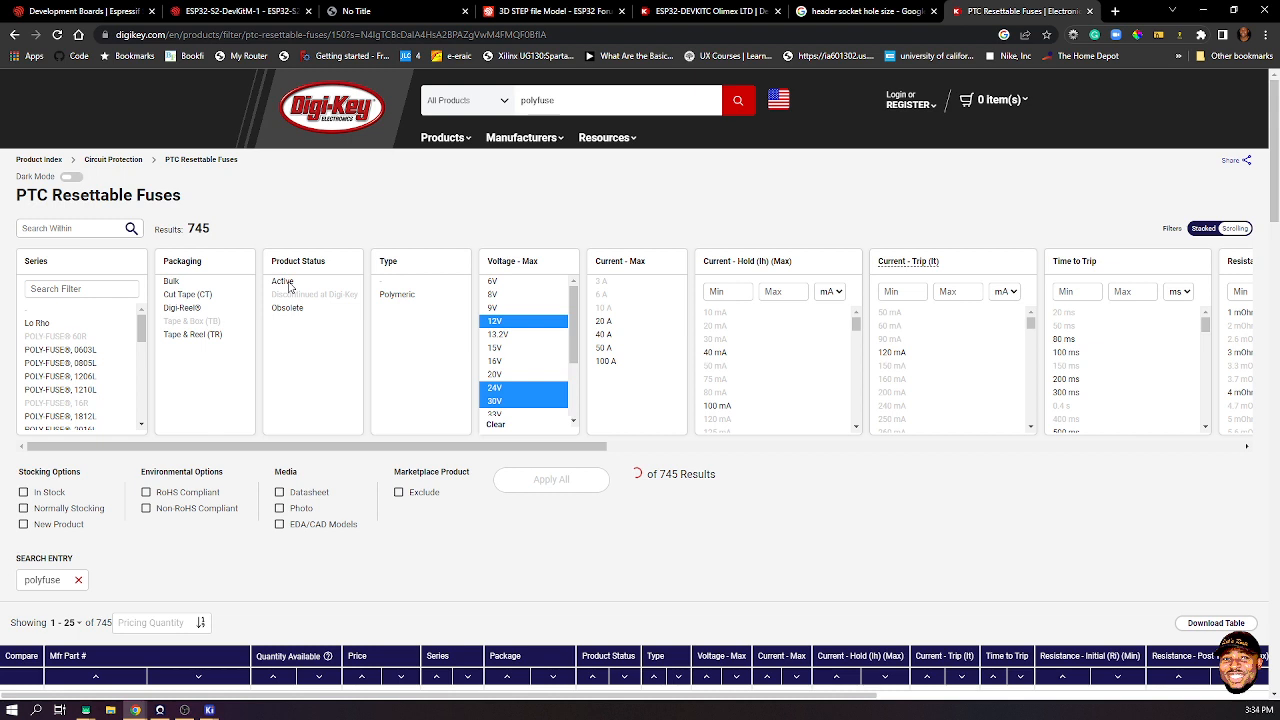
left_click(289, 285)
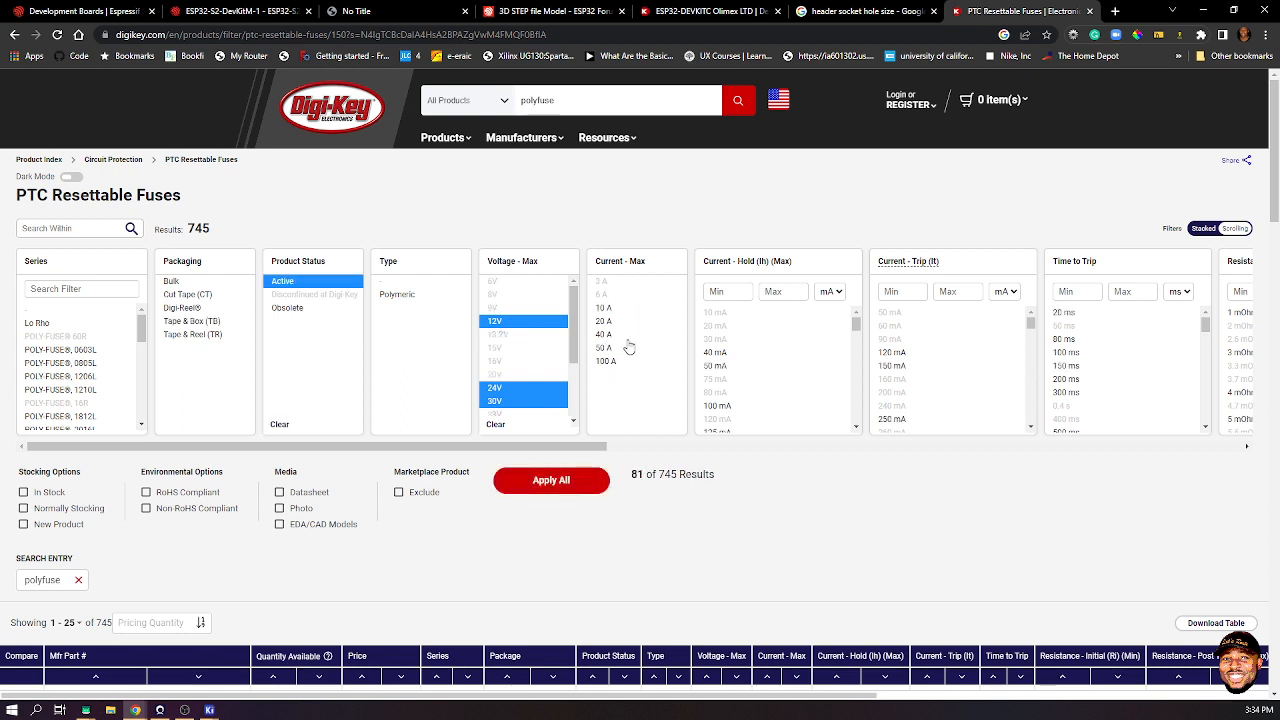
scroll(636, 385, "down", 3)
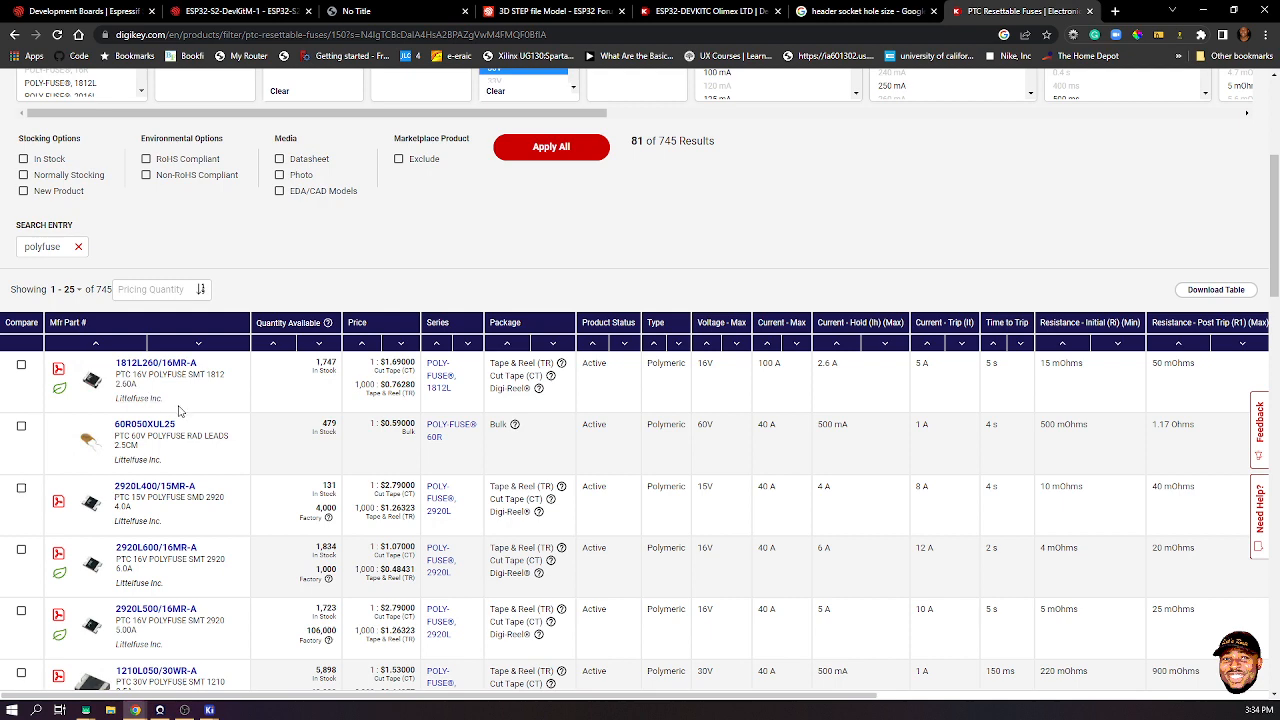
- Scroll through the Littelfuse PTC resettable fuse results, then minimize Chrome to return to KiCad
scroll(180, 410, "down", 2)
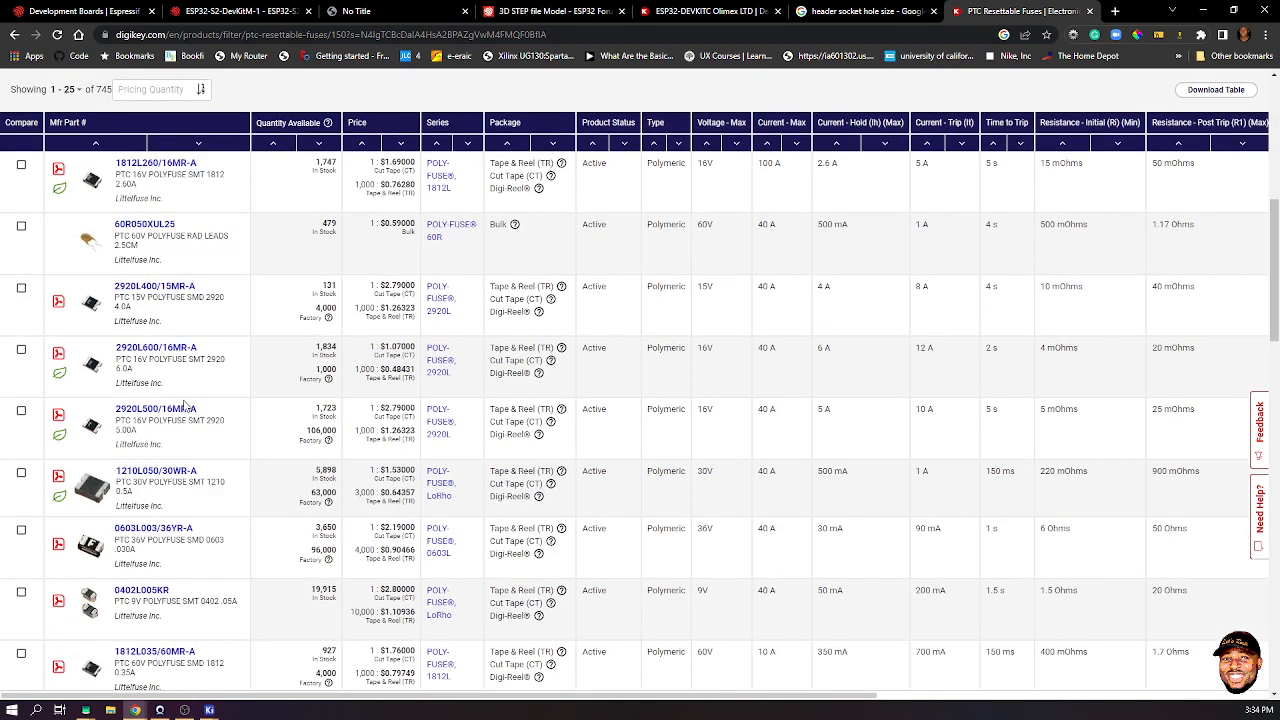
scroll(183, 405, "down", 1)
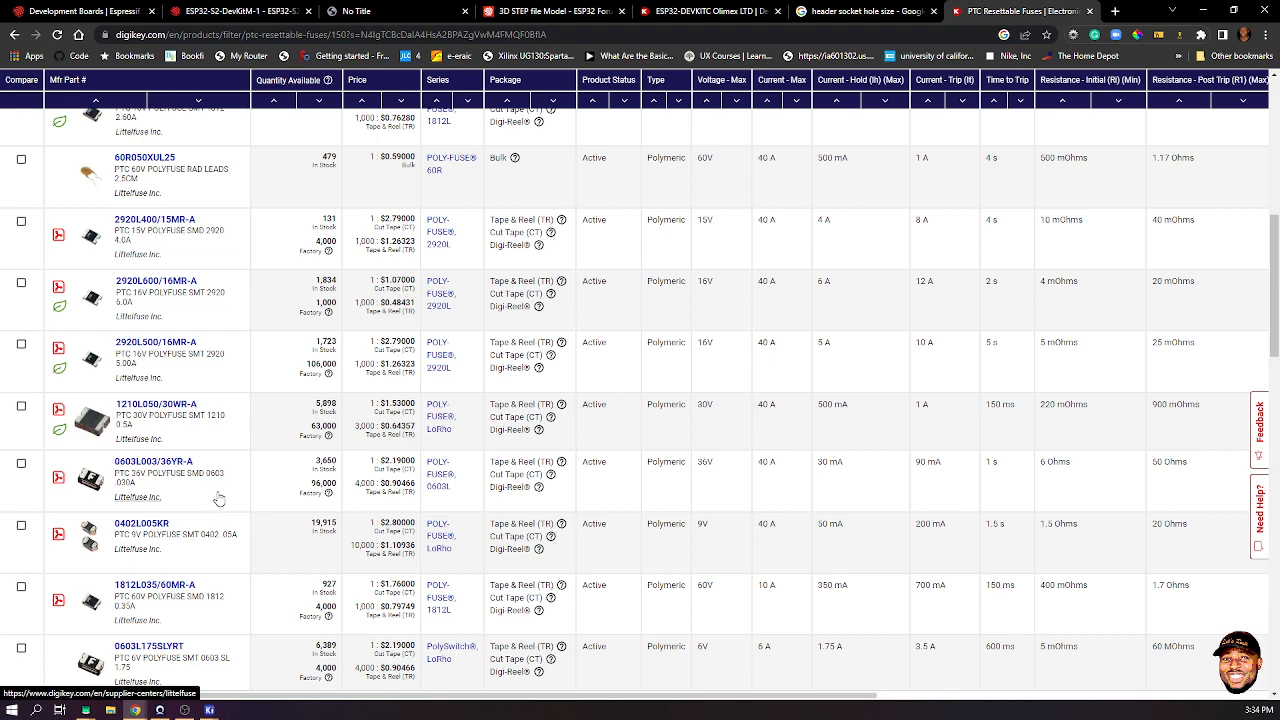
scroll(219, 498, "down", 2)
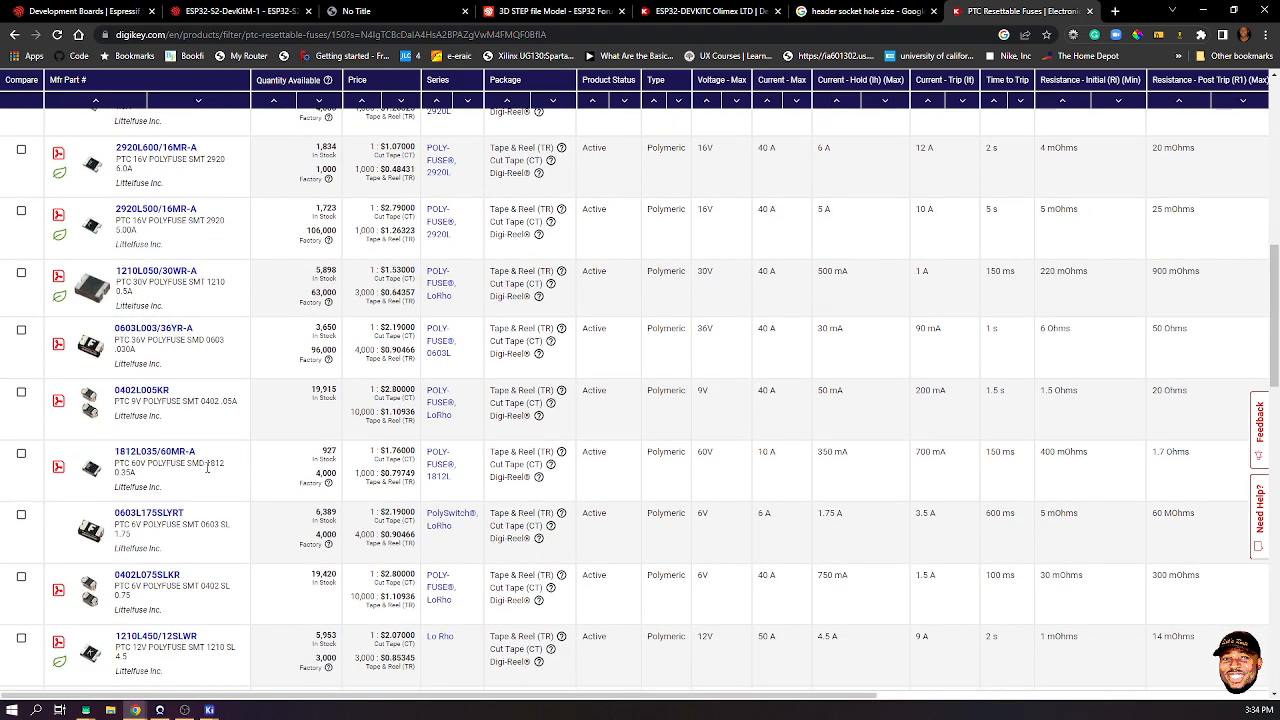
scroll(185, 495, "down", 2)
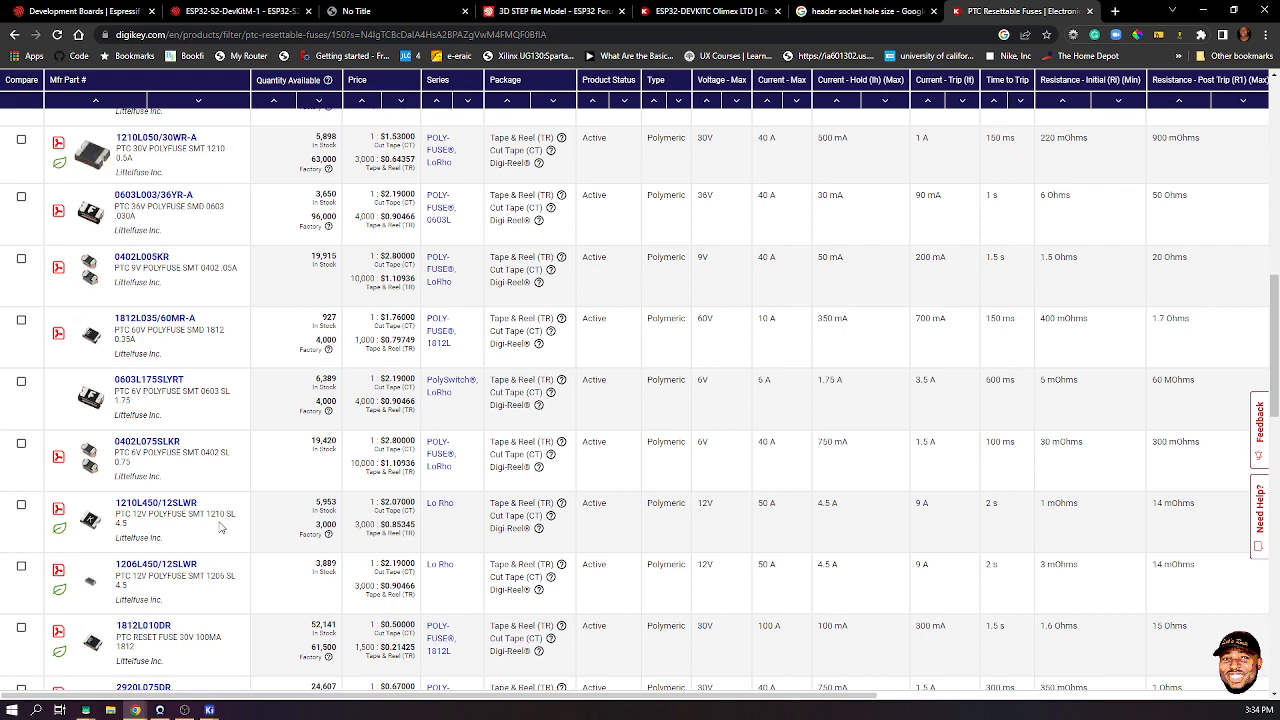
scroll(214, 516, "down", 2)
scroll(214, 516, "down", 1)
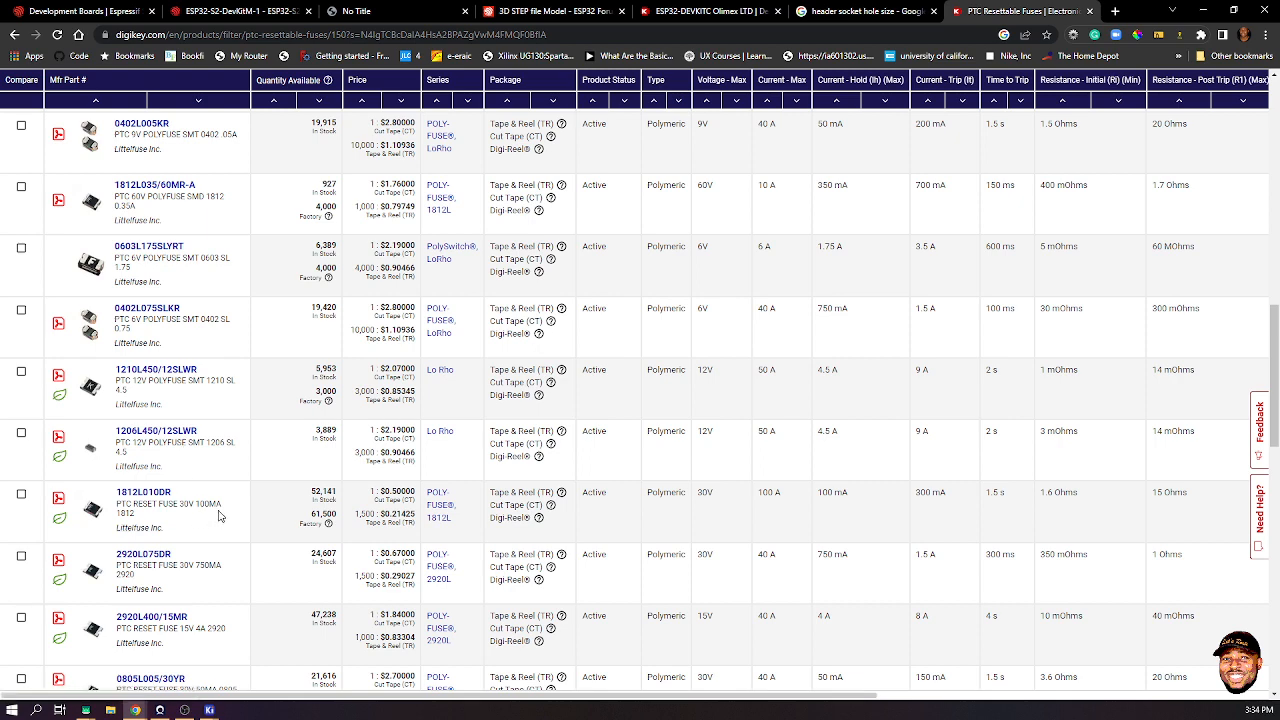
scroll(214, 520, "down", 2)
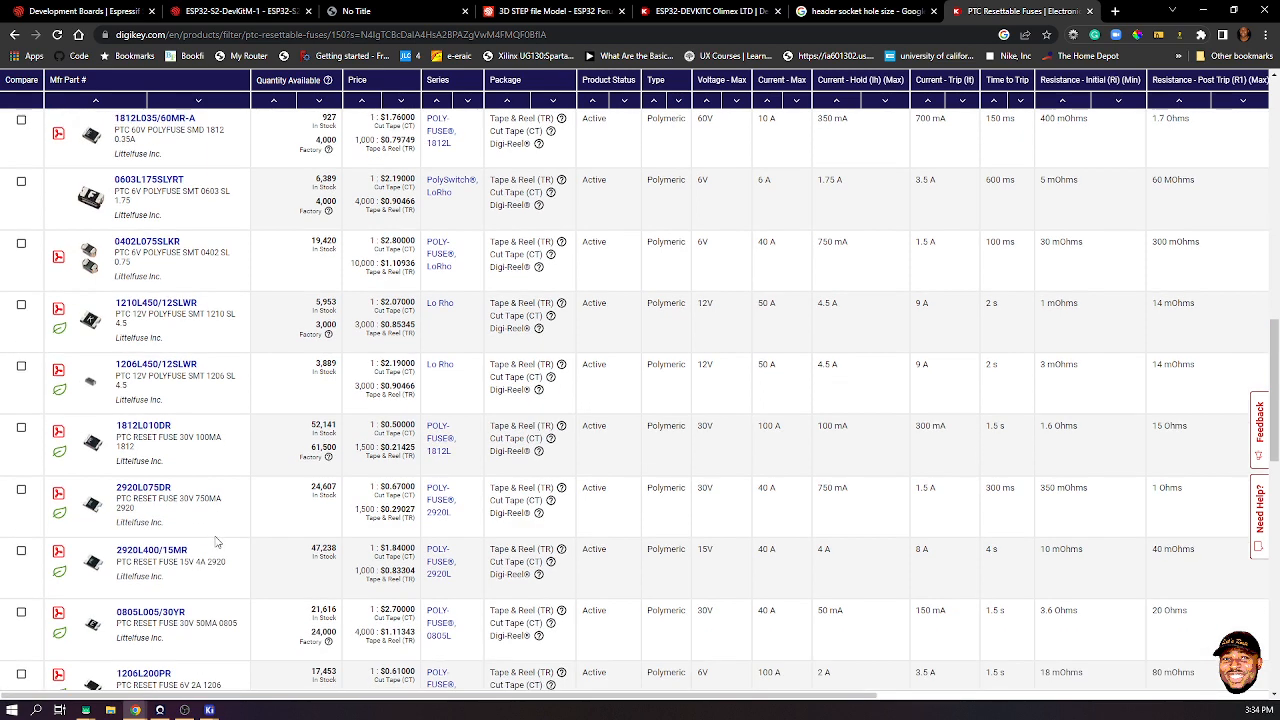
scroll(215, 550, "down", 4)
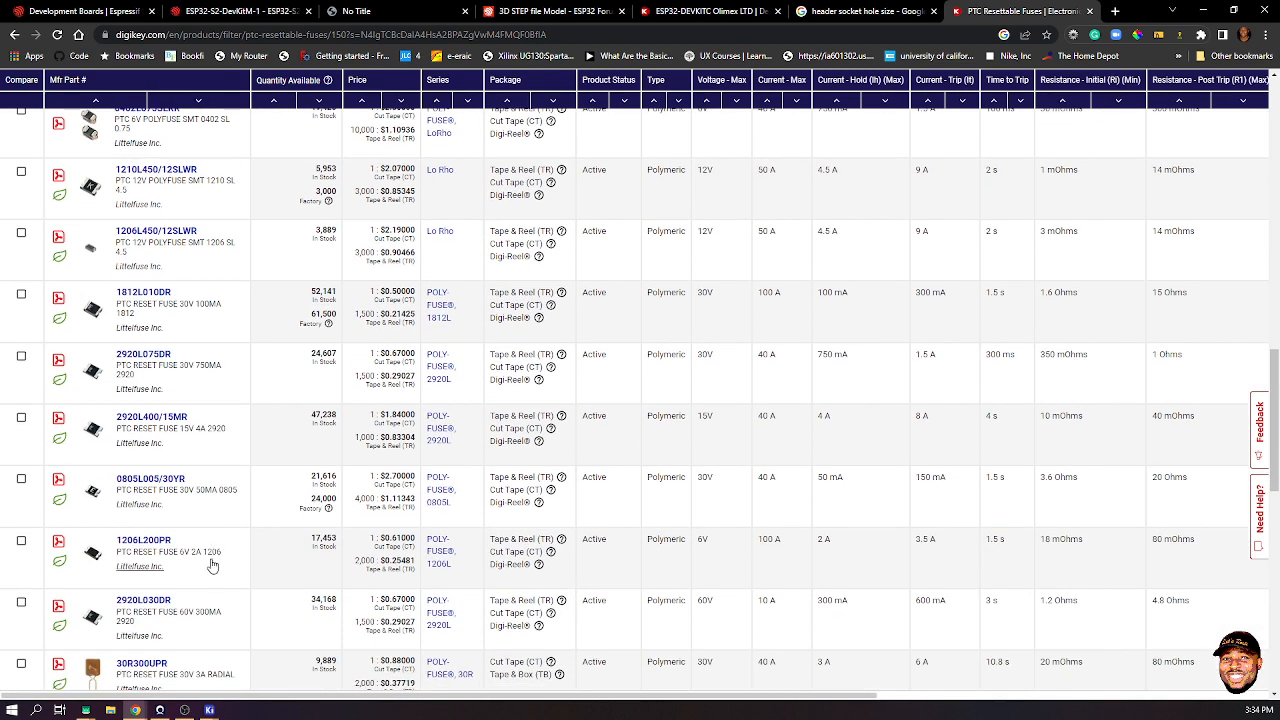
scroll(212, 565, "down", 2)
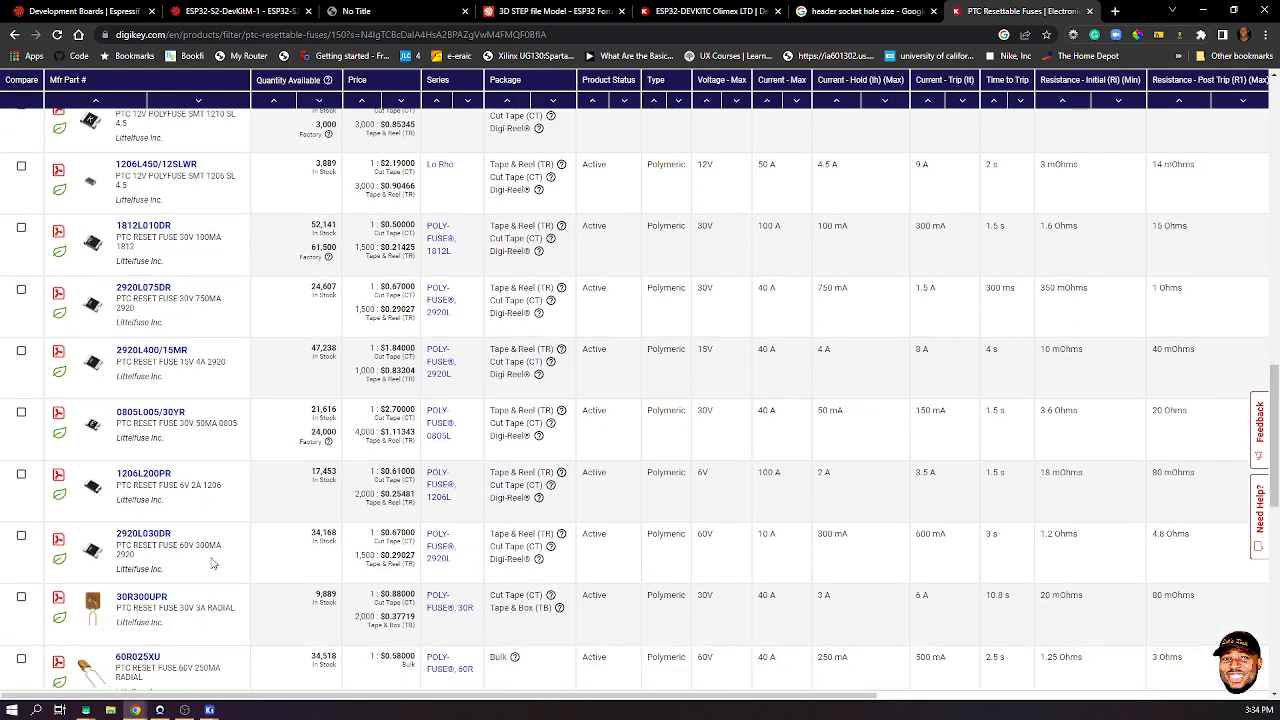
scroll(212, 565, "down", 4)
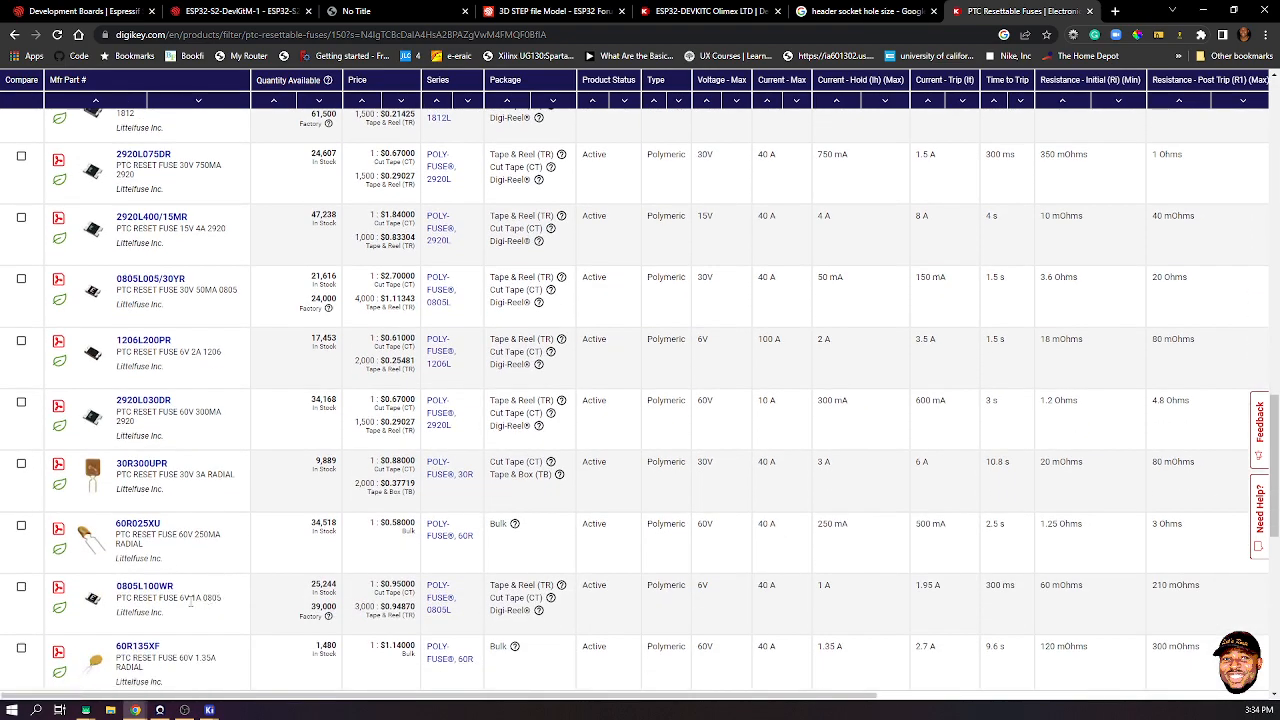
scroll(190, 600, "down", 2)
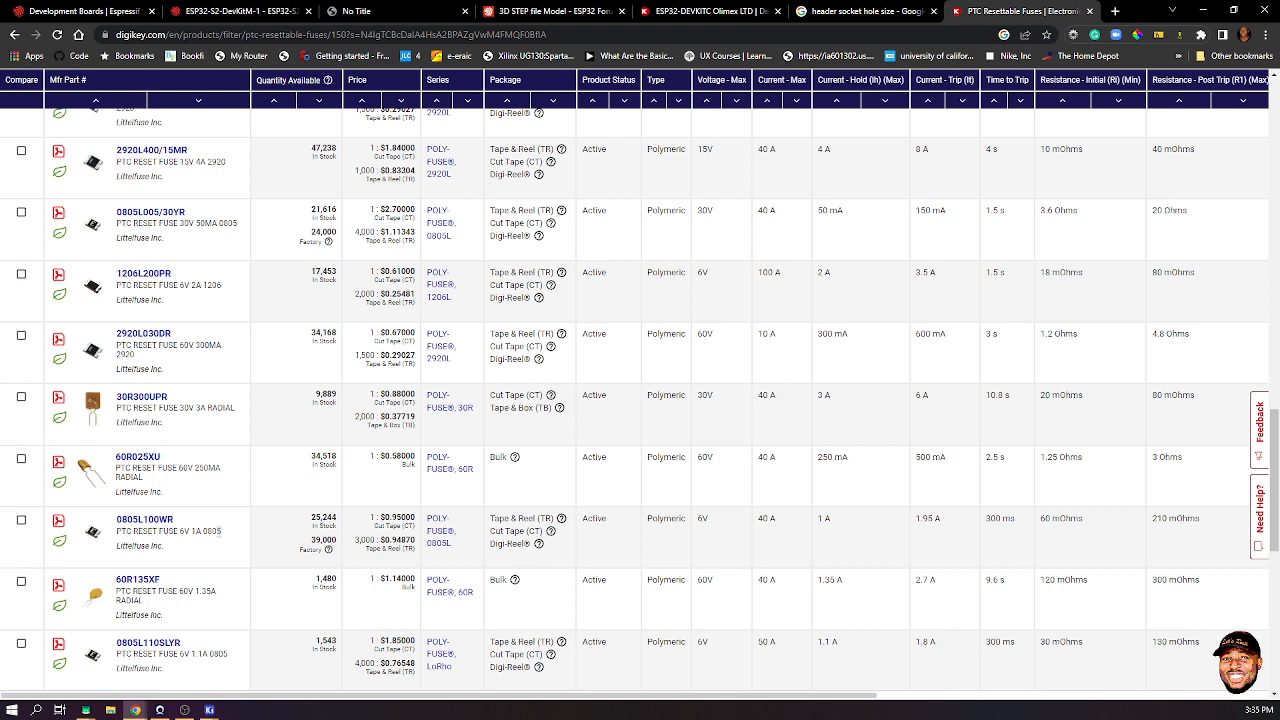
left_click(1203, 10)
- Select fuse F1 and preview the Fuse_0805_2012Metric, Littelfuse LVR125 and Bourns MF-RG400 footprints
left_click(308, 352)
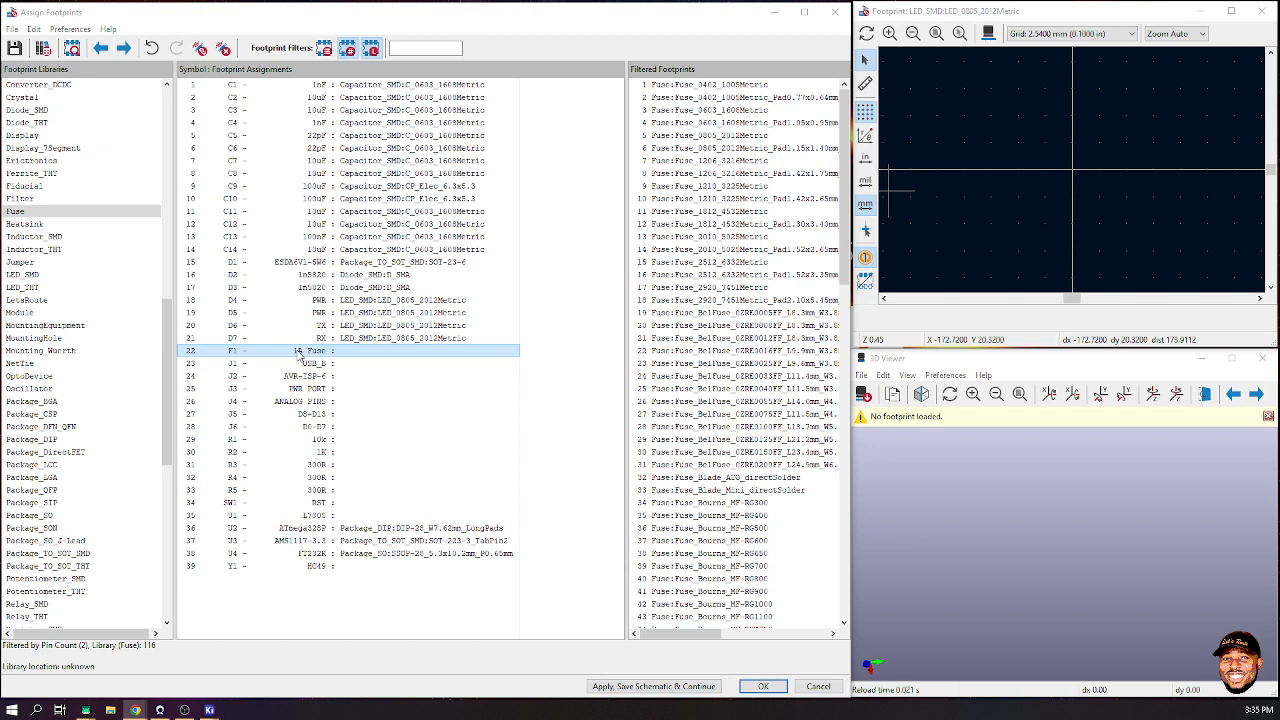
left_click(720, 138)
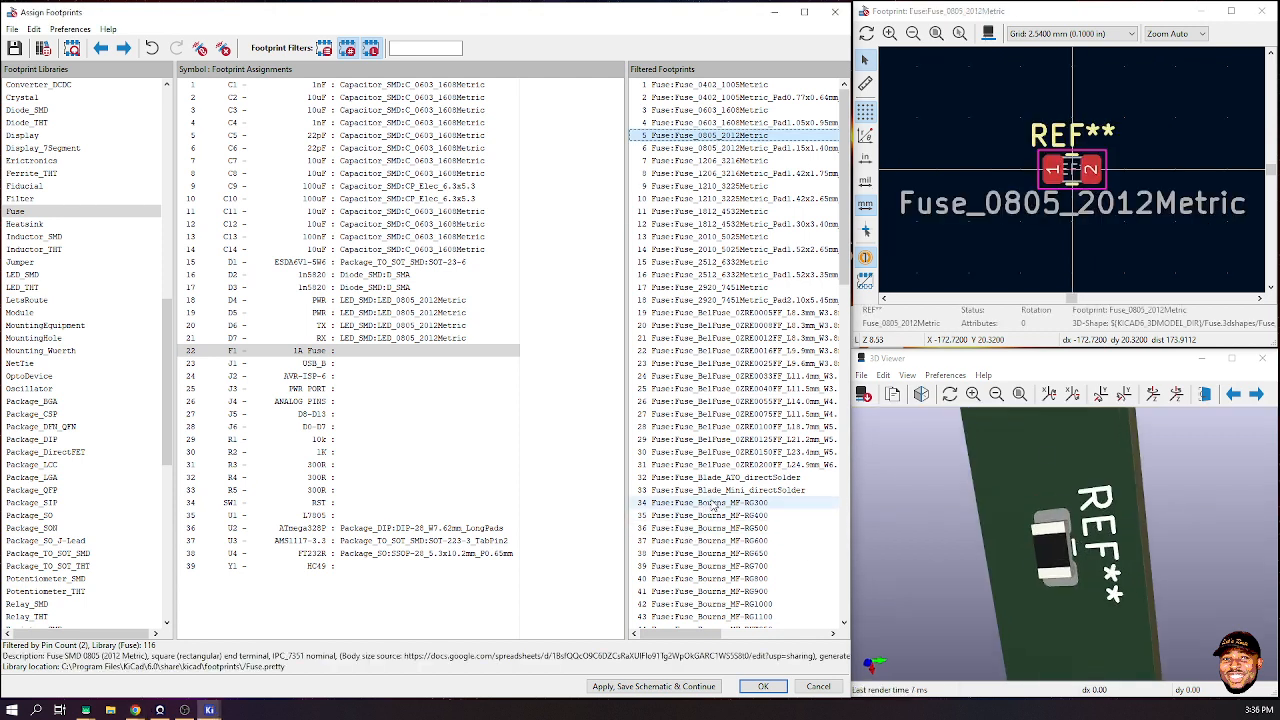
scroll(732, 410, "down", 5)
scroll(730, 410, "down", 10)
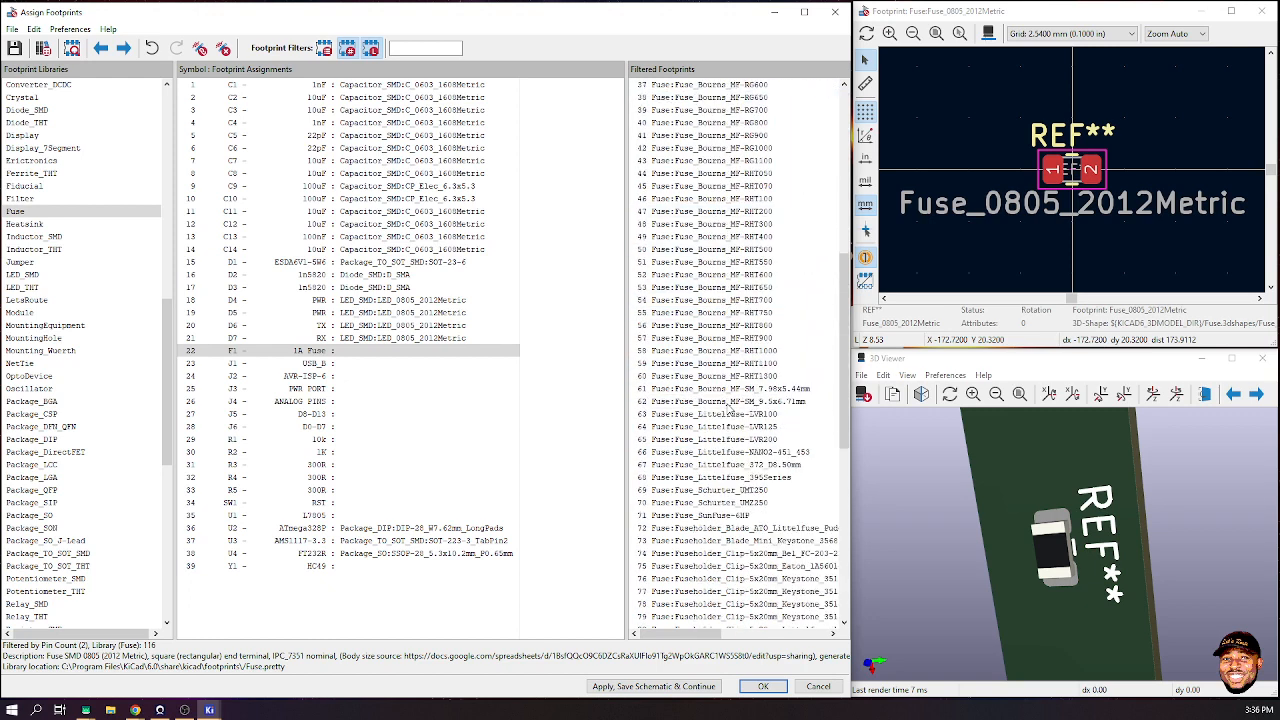
left_click(730, 313)
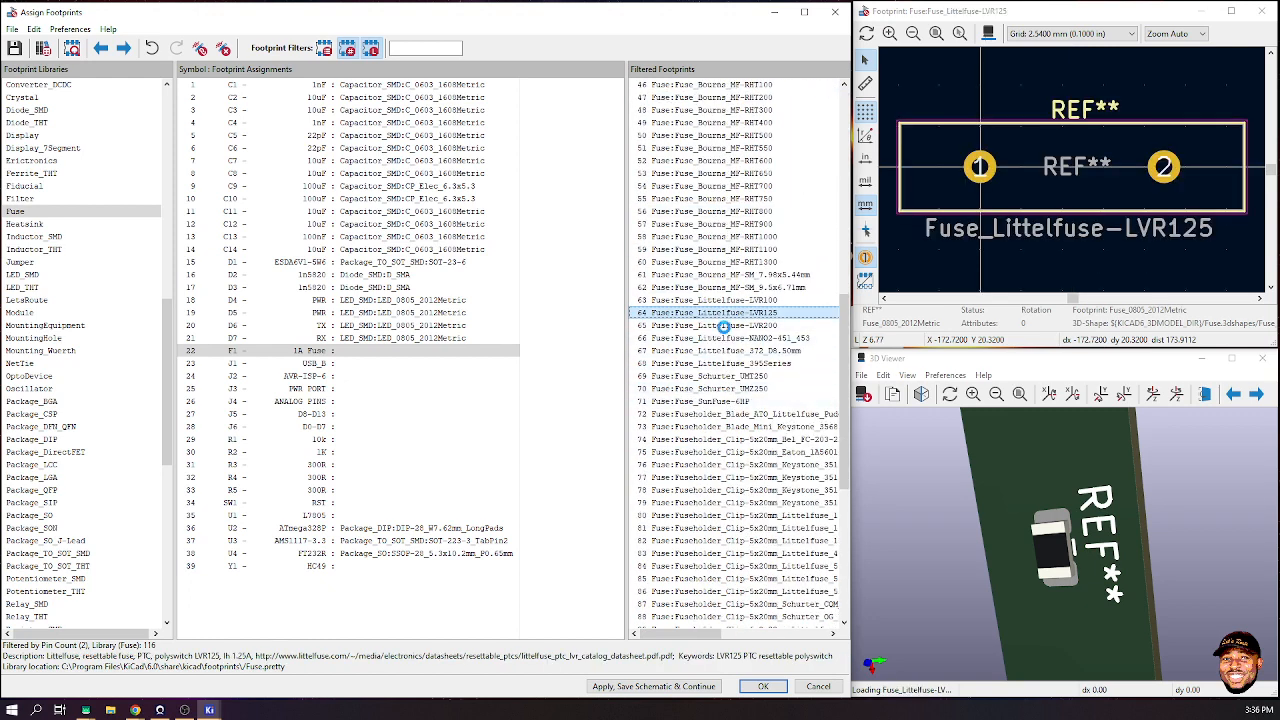
scroll(740, 477, "down", 3)
scroll(740, 477, "down", 7)
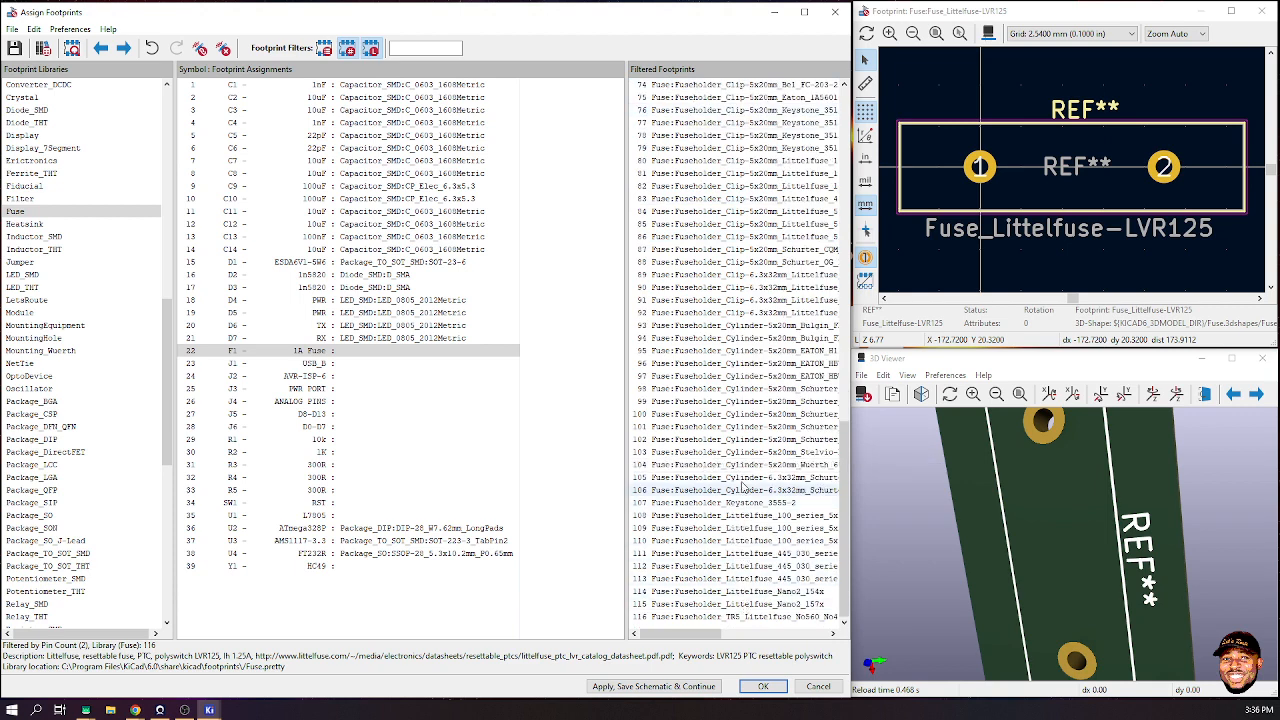
scroll(748, 295, "up", 5)
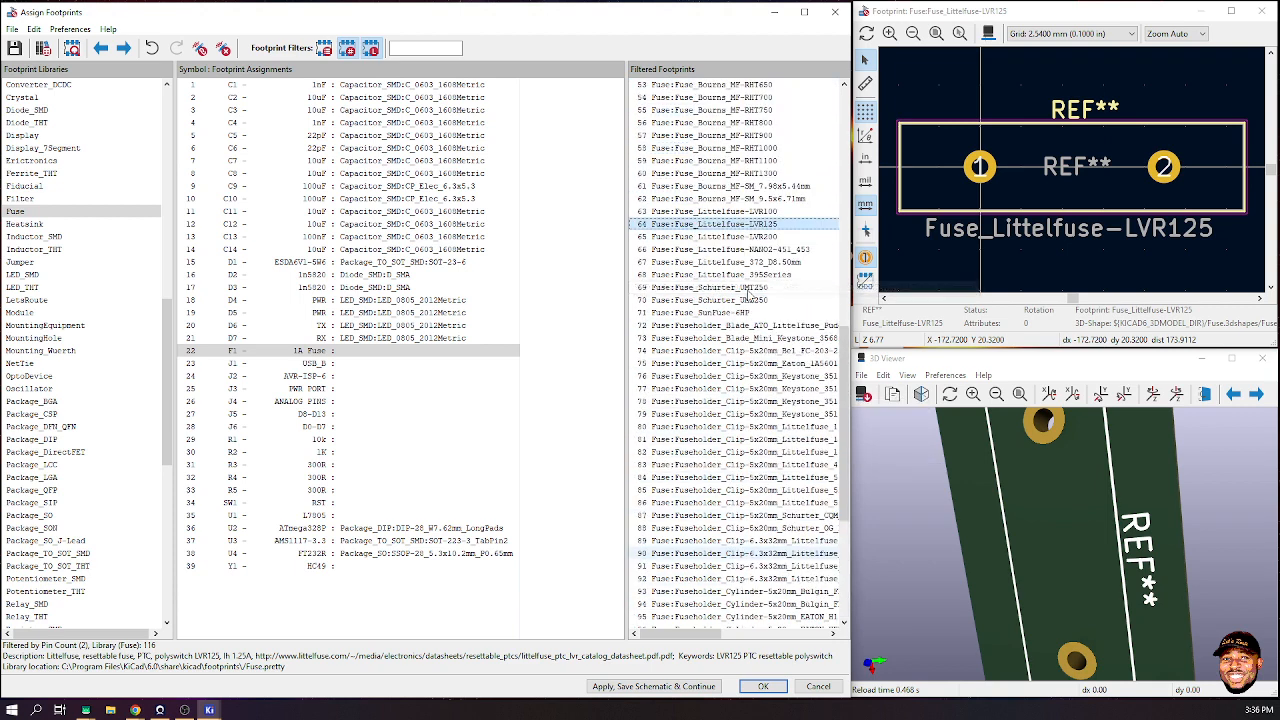
scroll(748, 295, "up", 9)
scroll(752, 302, "up", 3)
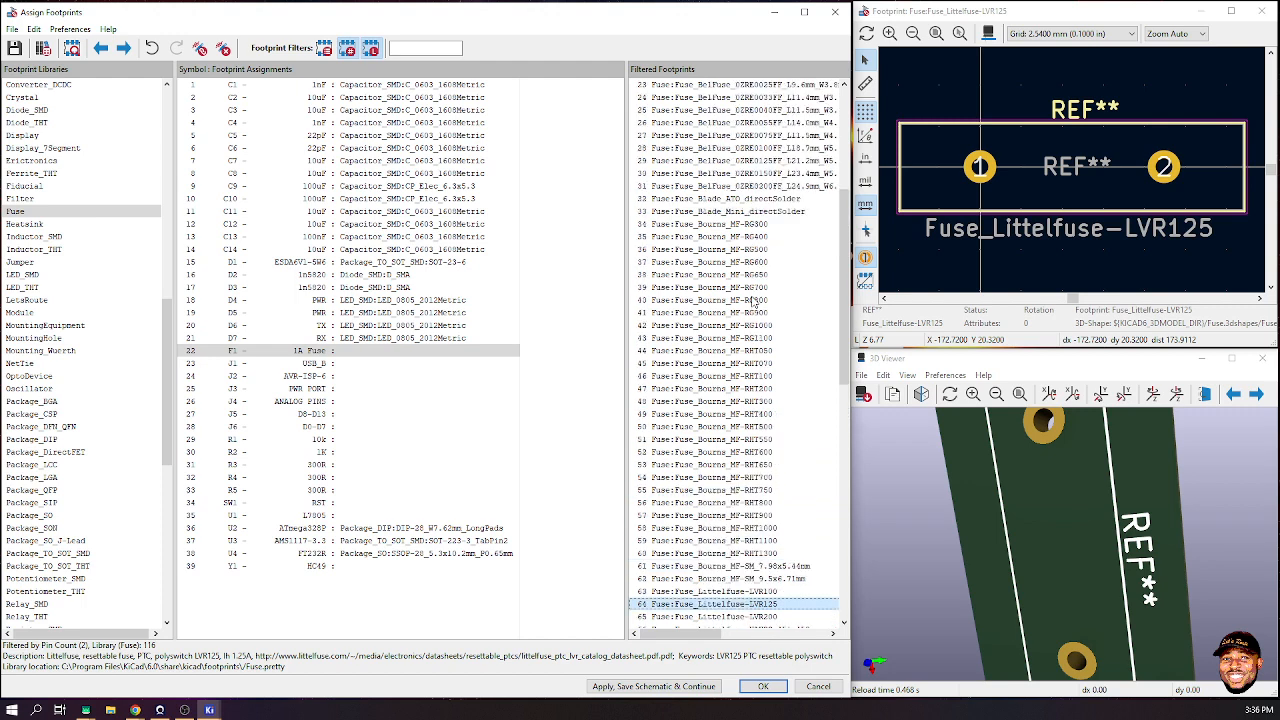
left_click(735, 274)
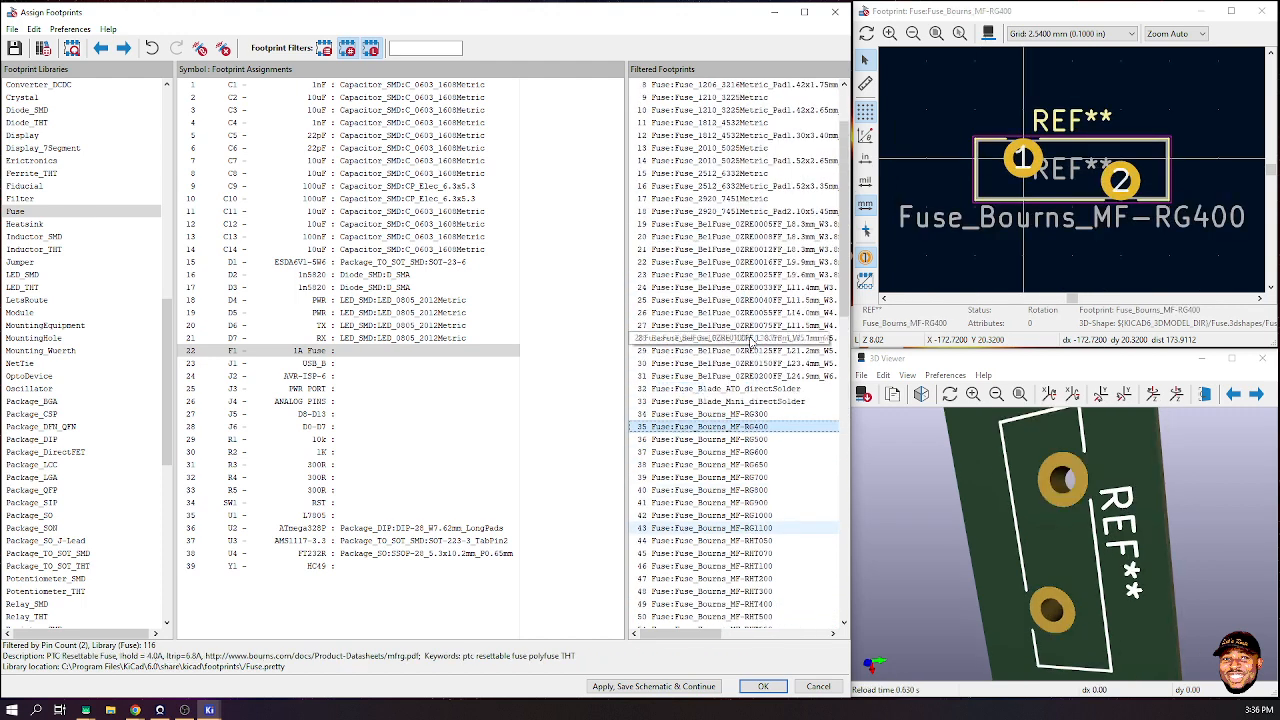
scroll(750, 340, "up", 7)
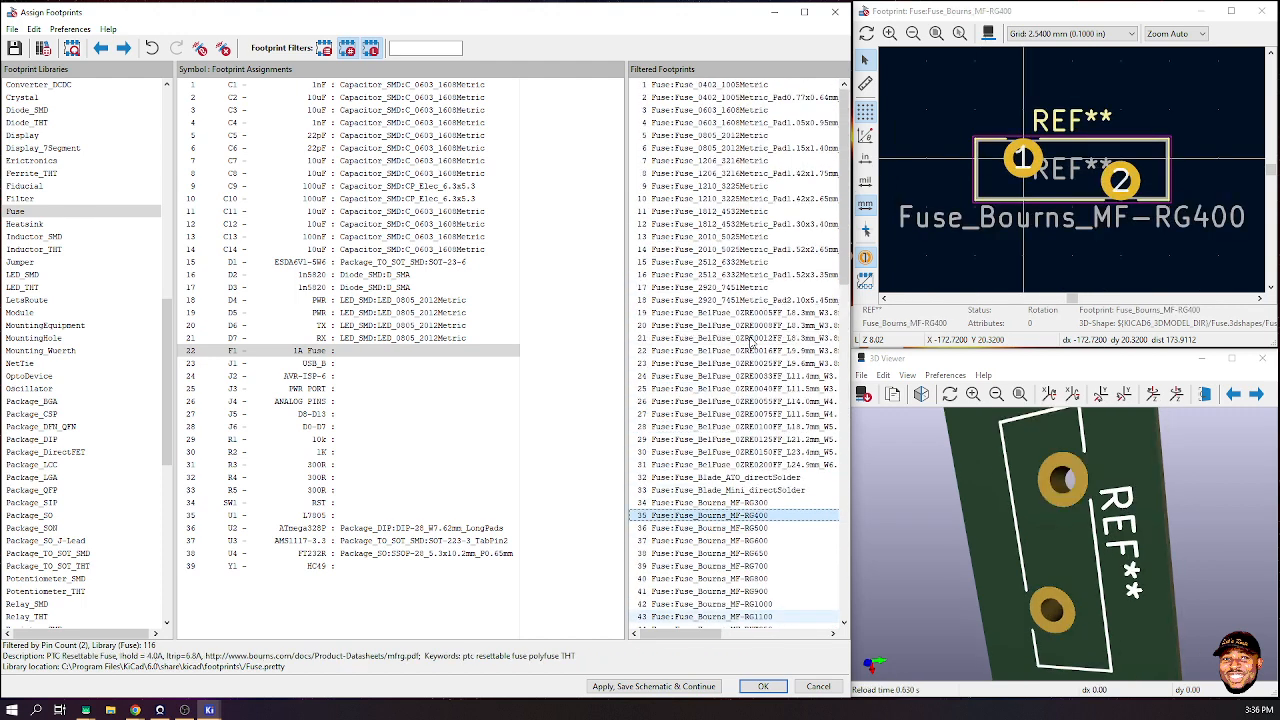
- Inspect Fuse_0805_2012Metric in 3D and assign it to F1
left_click(752, 136)
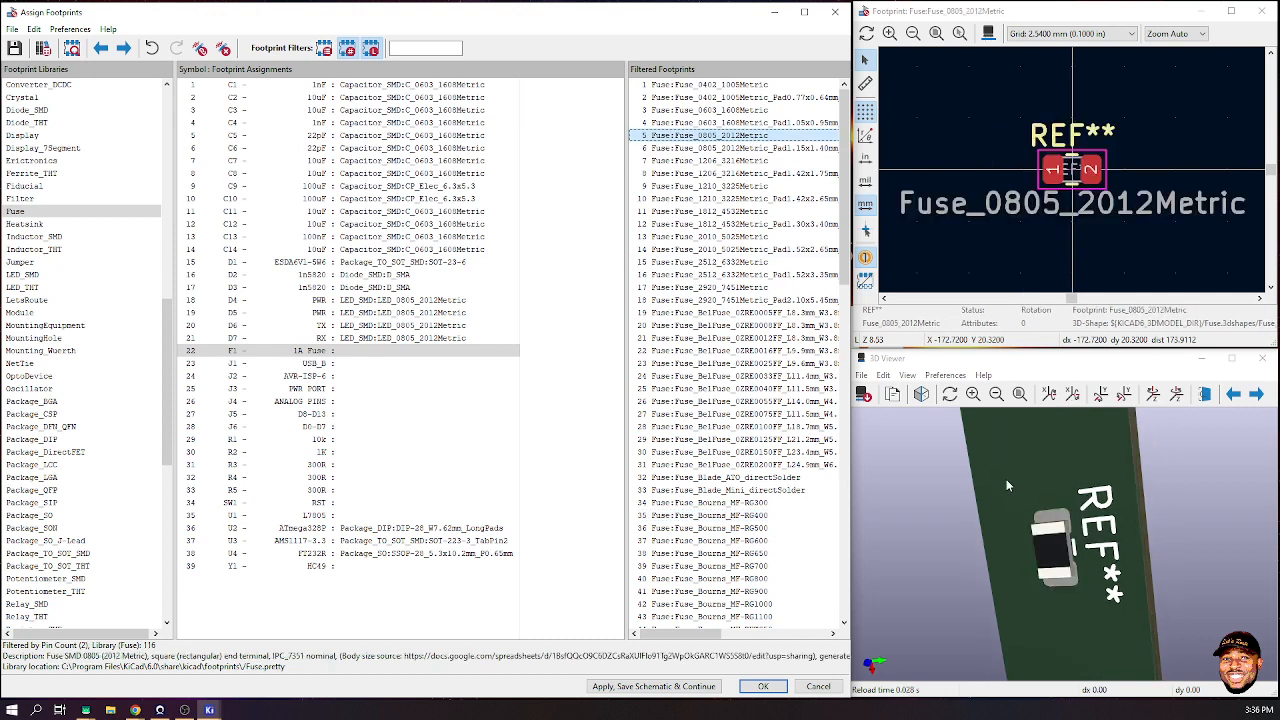
scroll(1066, 522, "up", 5)
left_click_drag(1066, 523, 1215, 506)
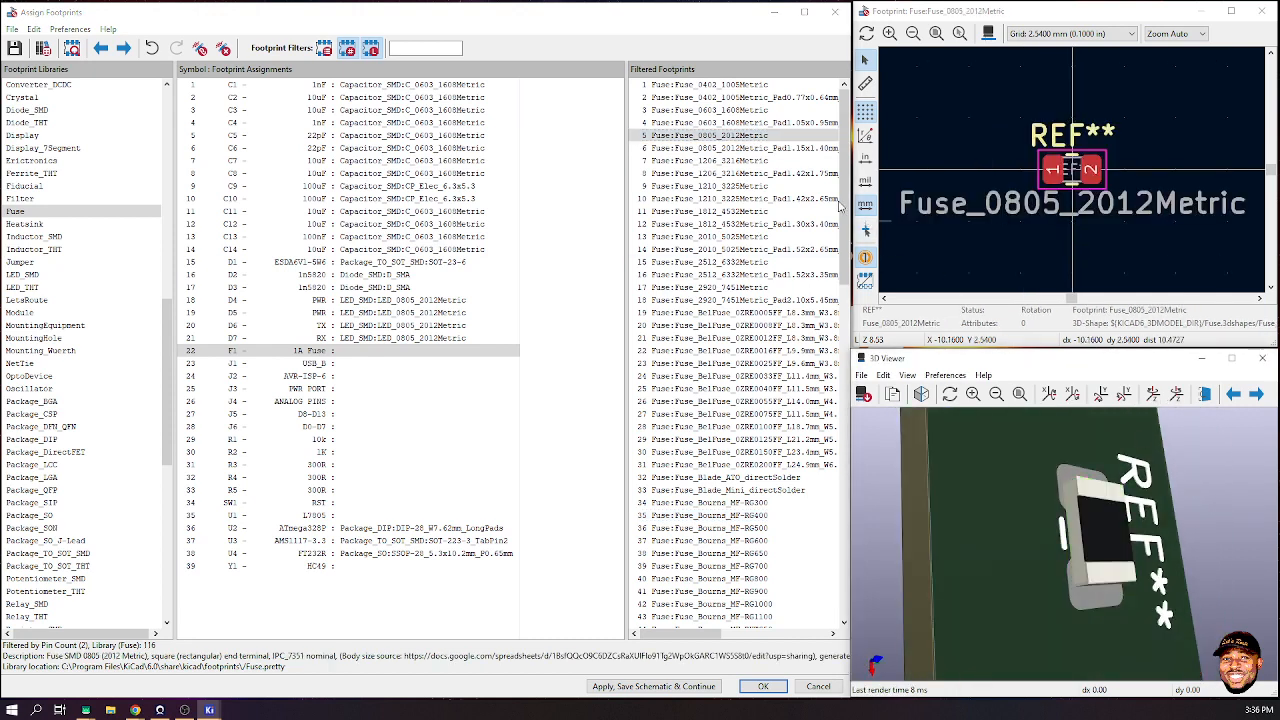
double_click(705, 136)
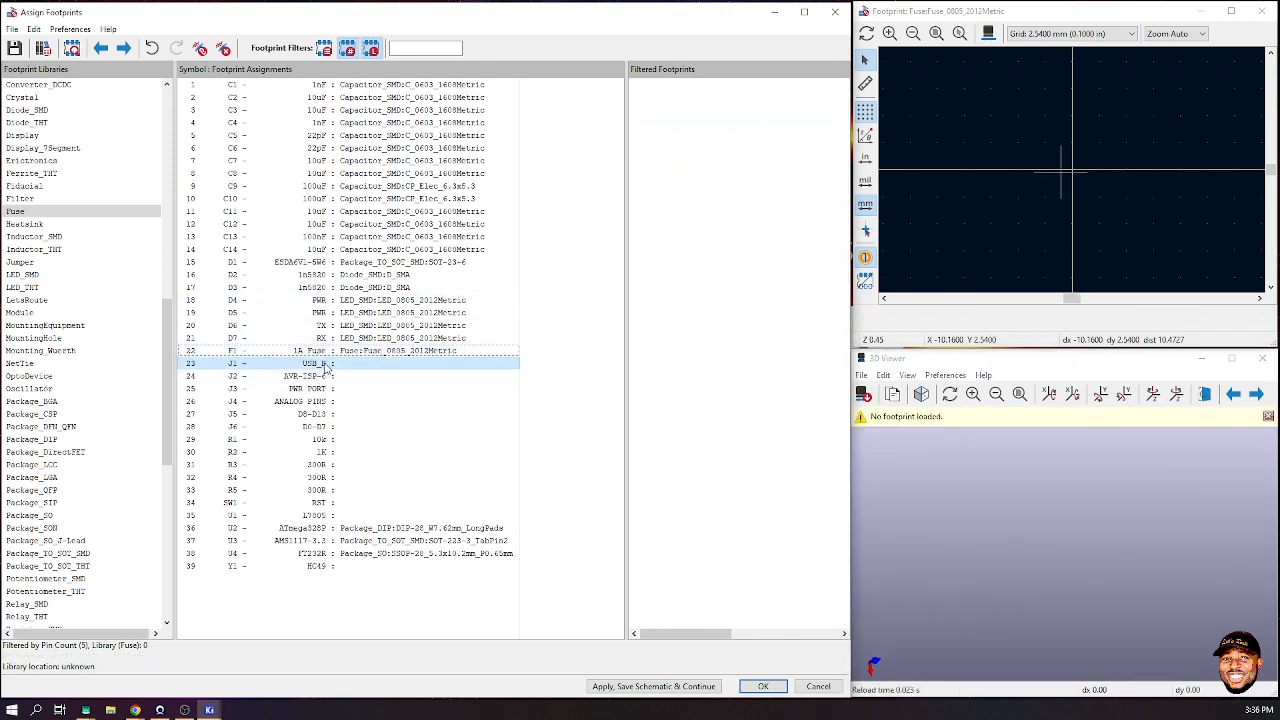
- Select the USB_B connector J1 and scroll the library list to the Connector_ libraries
left_click(331, 364)
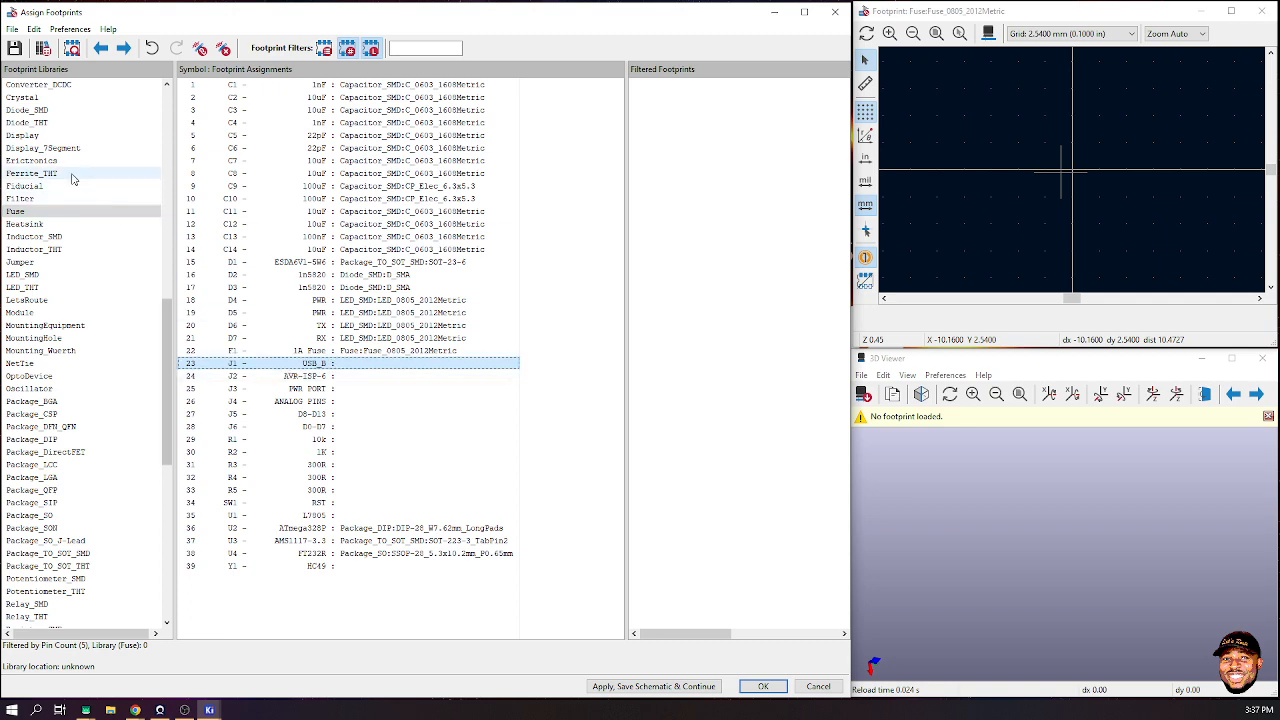
scroll(75, 172, "up", 17)
scroll(84, 170, "up", 1)
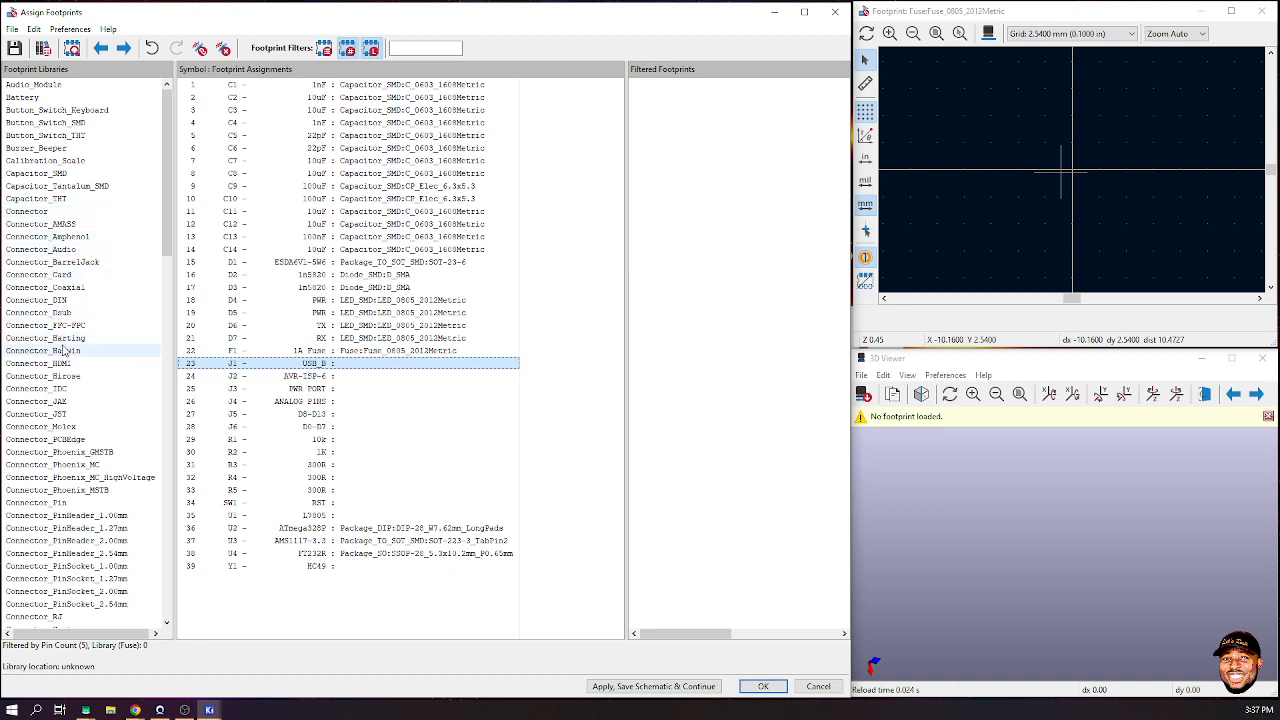
scroll(60, 490, "down", 5)
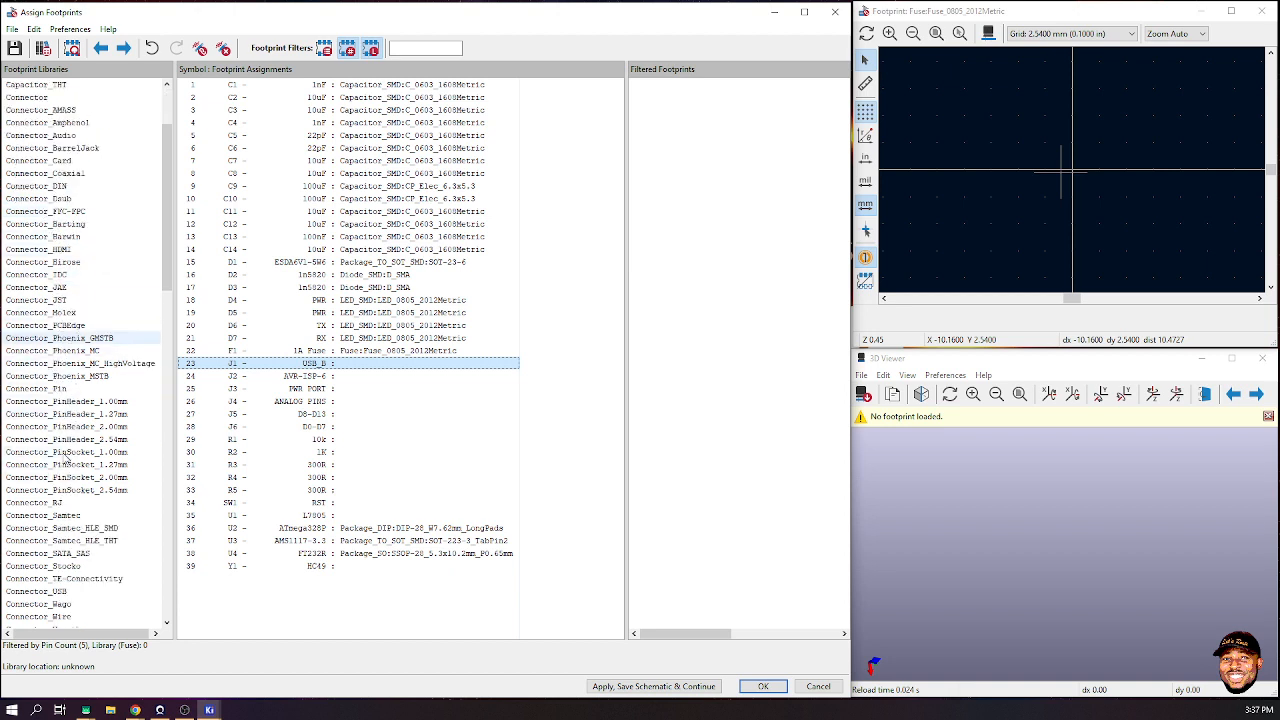
scroll(62, 495, "down", 1)
- List USB-keyword Connector_USB footprints and preview the CNCTech, CONNFLY, Molex, Stewart and TE USB-A options
left_click(40, 478)
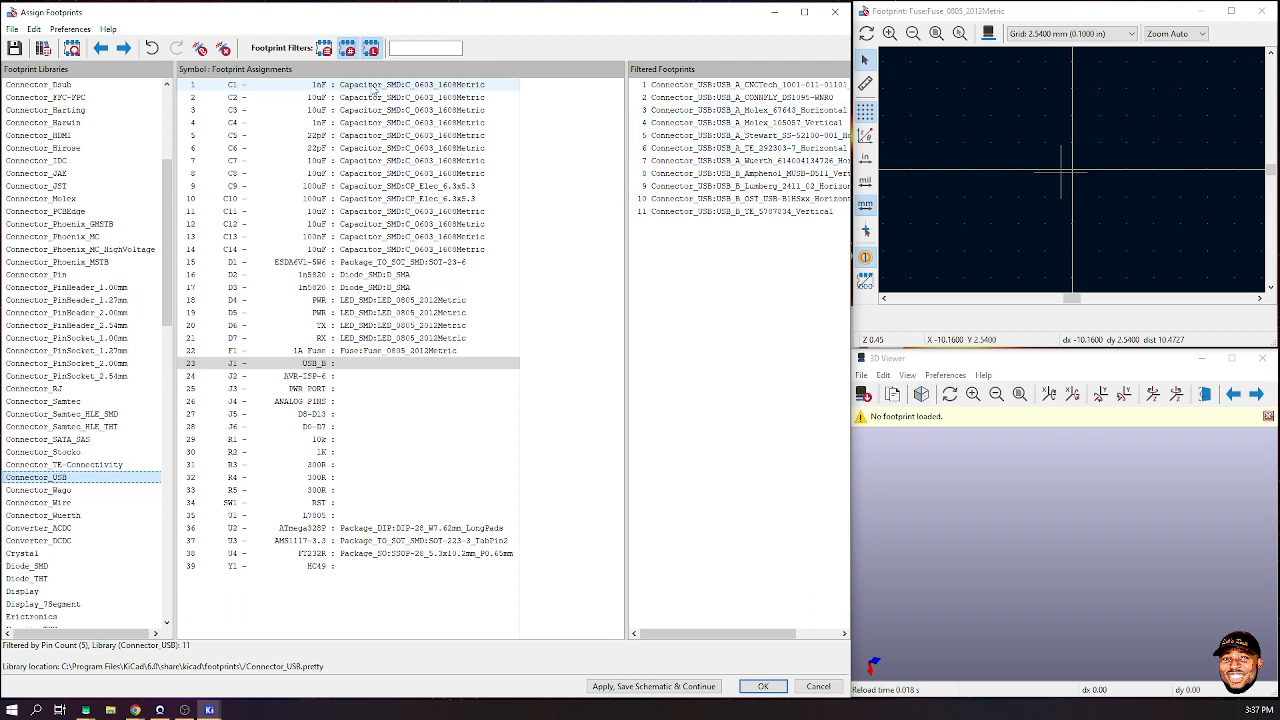
left_click(323, 50)
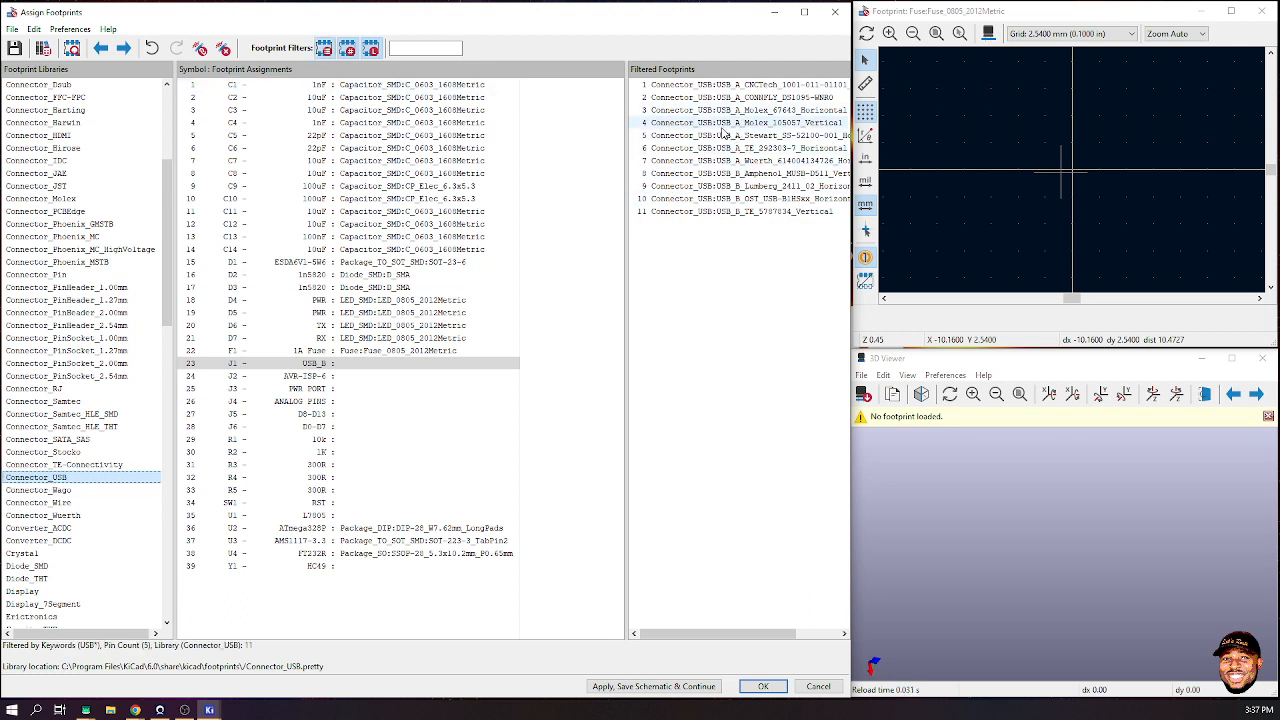
left_click(736, 86)
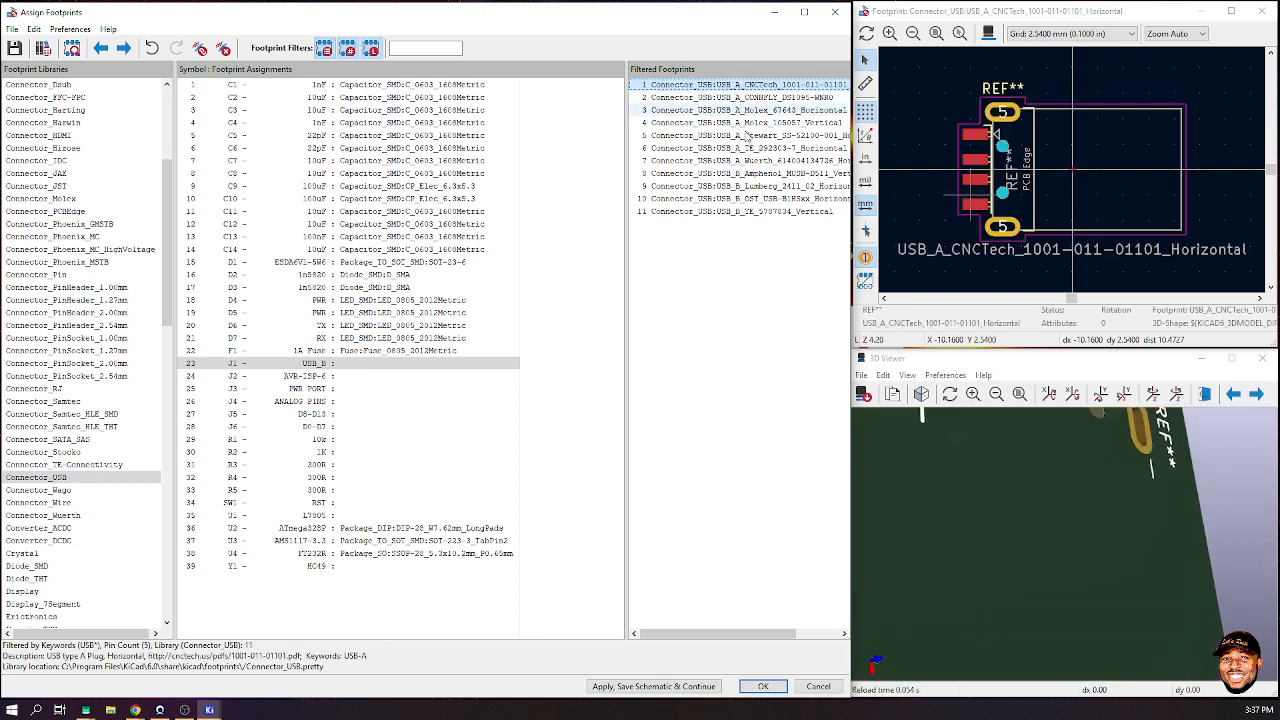
scroll(1036, 526, "down", 3)
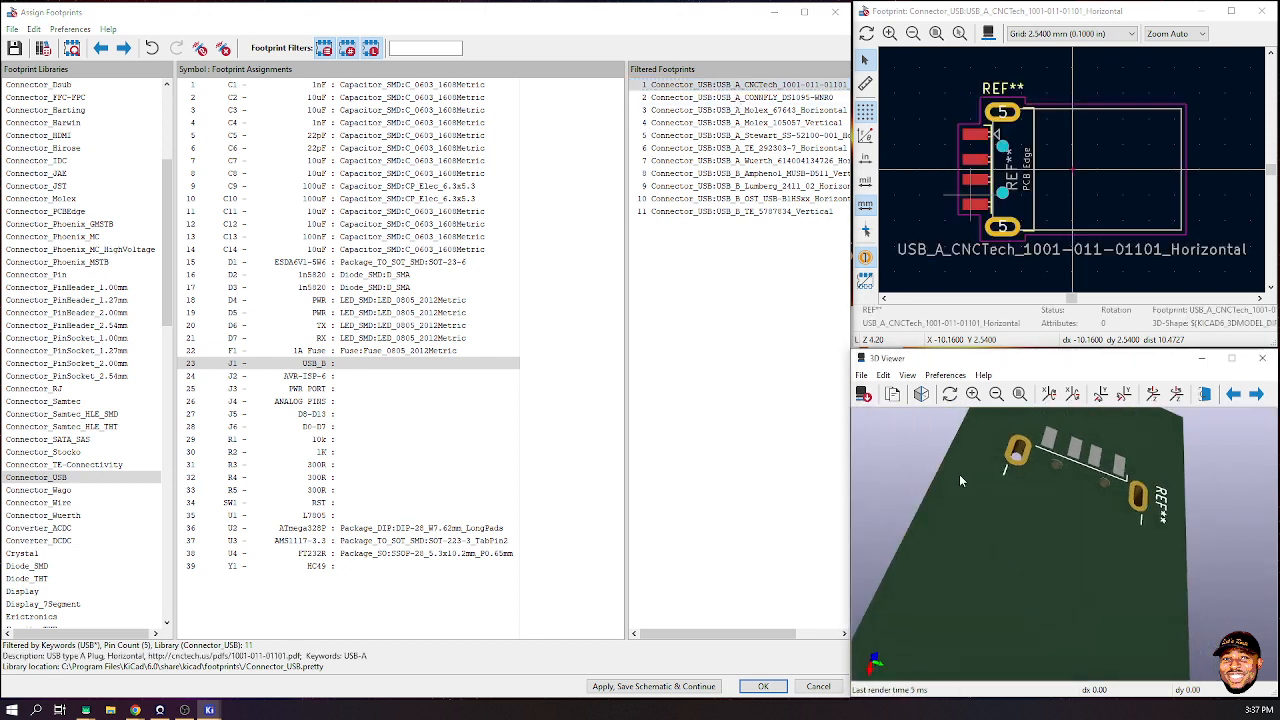
left_click(743, 98)
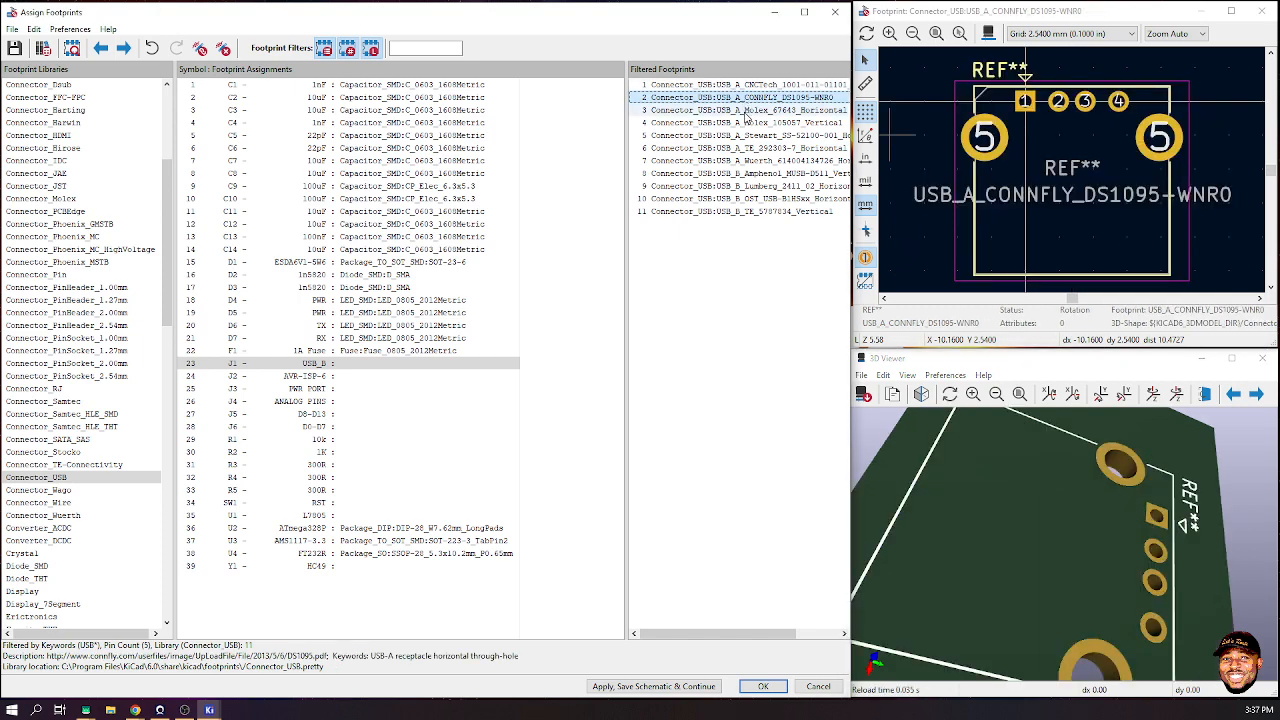
left_click(745, 110)
left_click(745, 123)
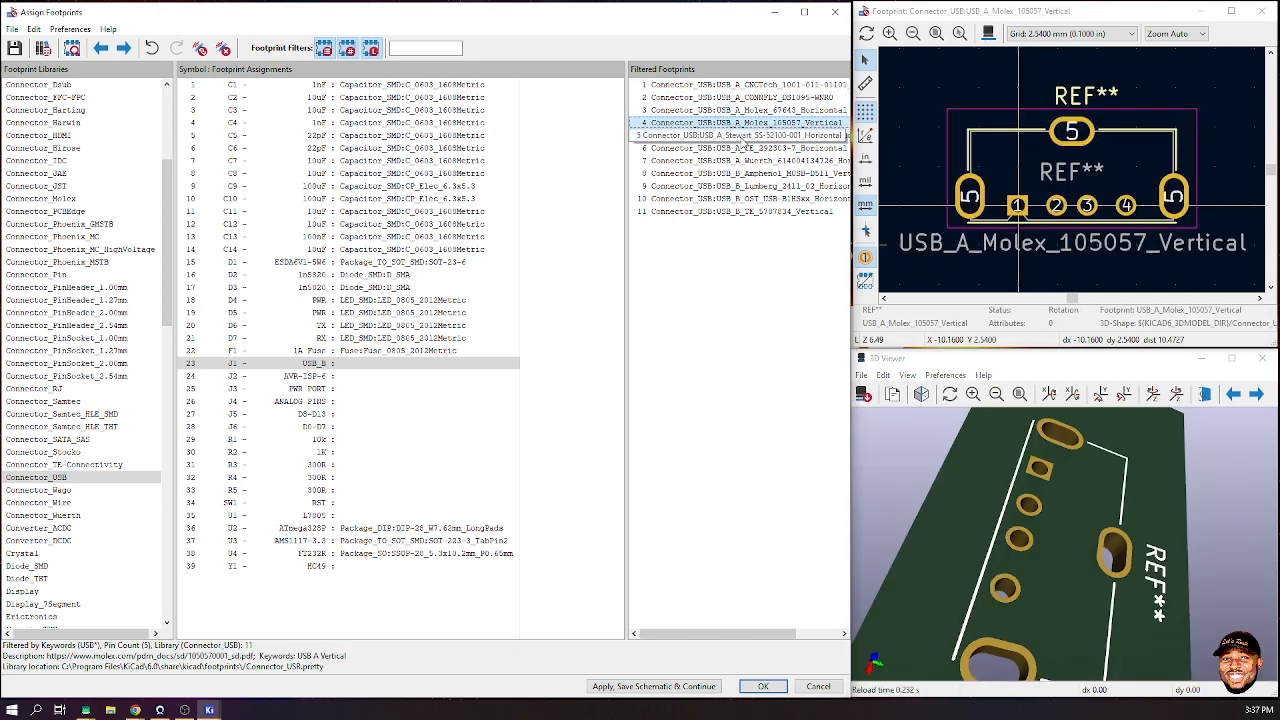
left_click(745, 135)
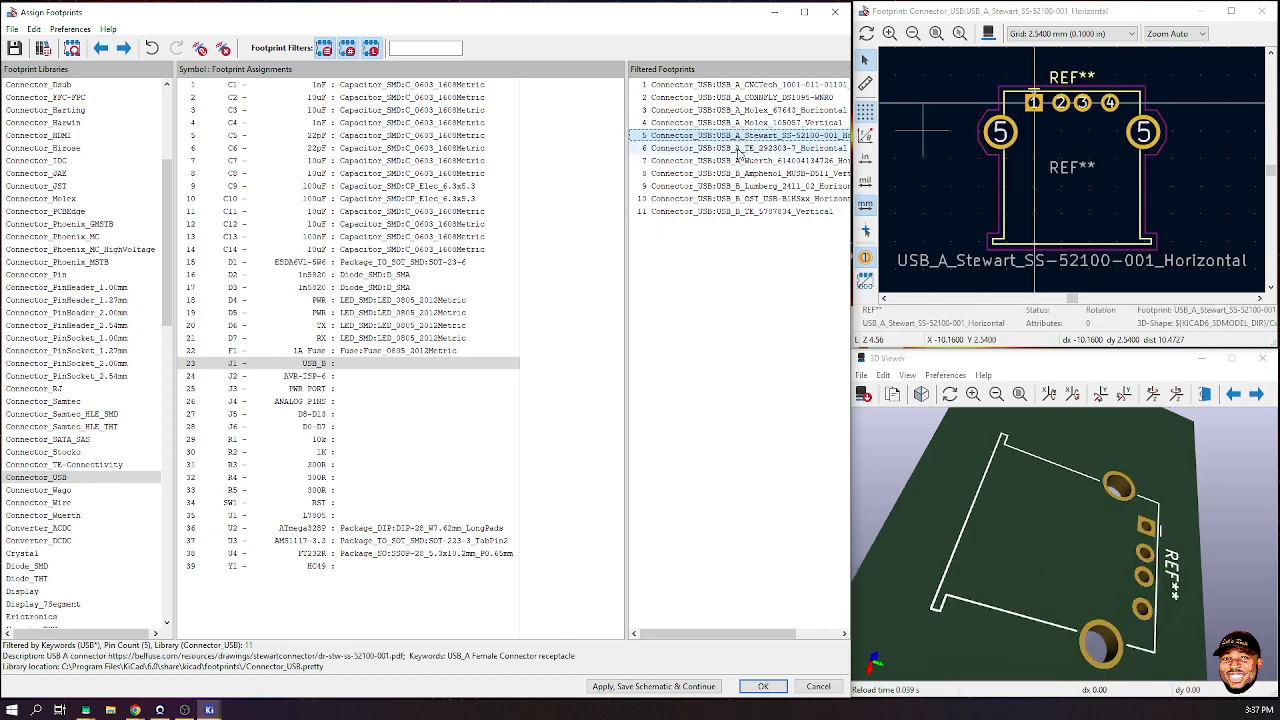
left_click(745, 148)
- Preview the Wuerth and Amphenol MUSB-D511 USB-B footprints, rotating the 3D model
scroll(1010, 574, "down", 6)
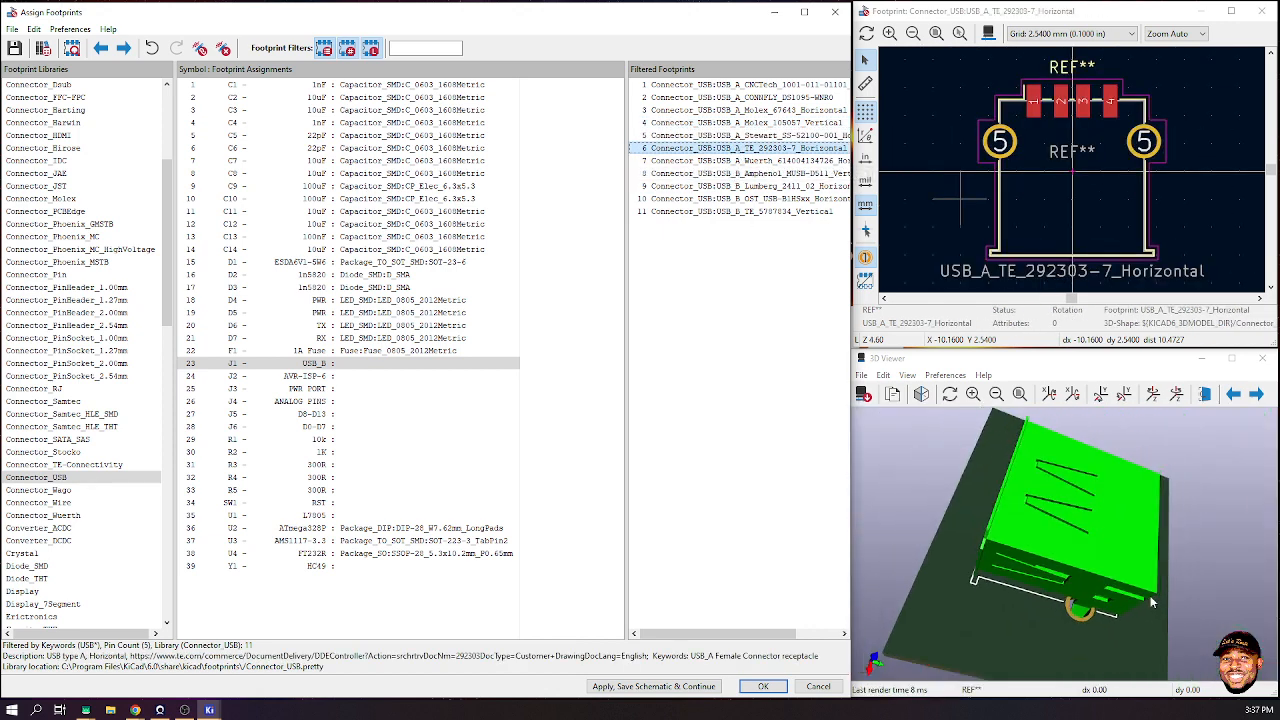
left_click_drag(1128, 616, 1275, 570)
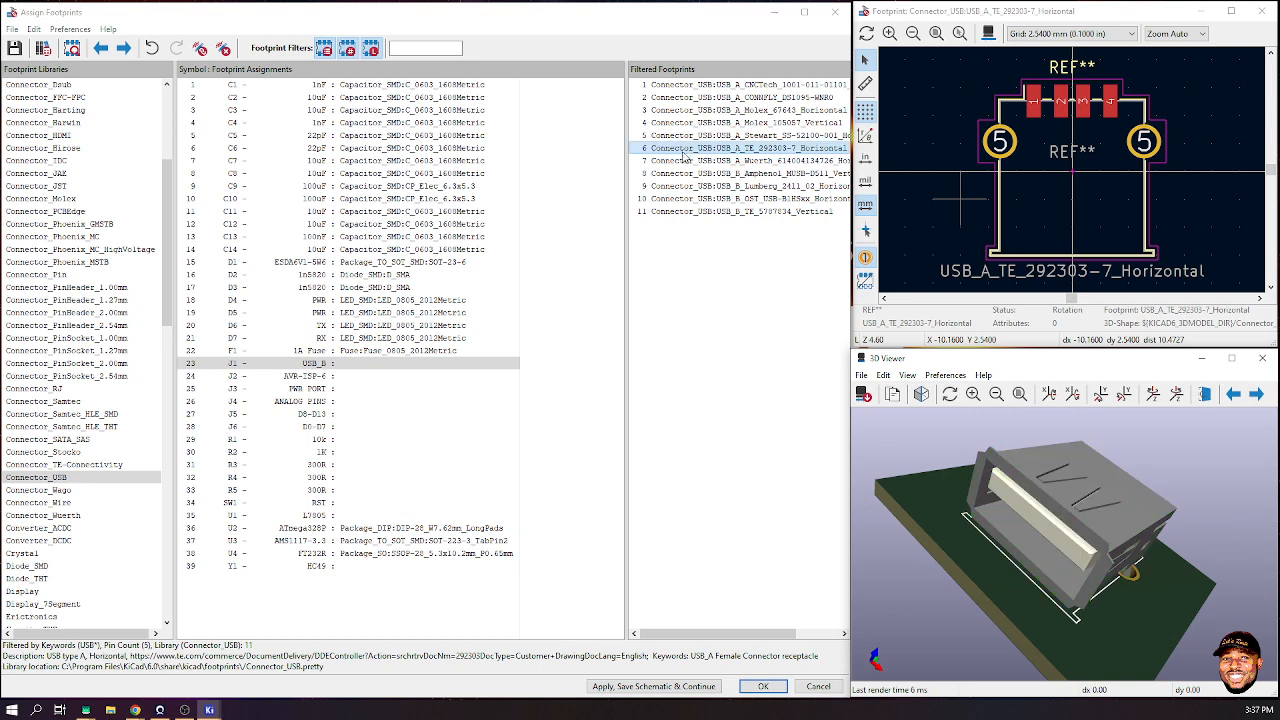
left_click(722, 161)
left_click(722, 175)
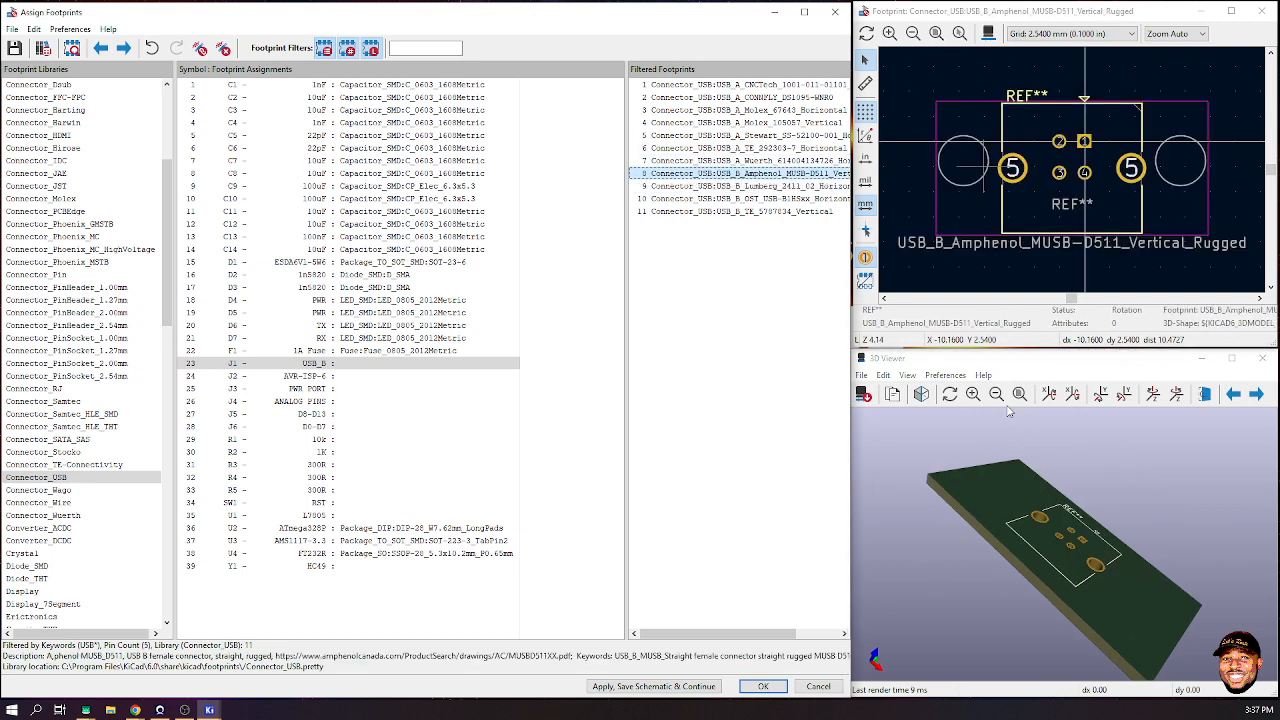
left_click_drag(982, 442, 1064, 607)
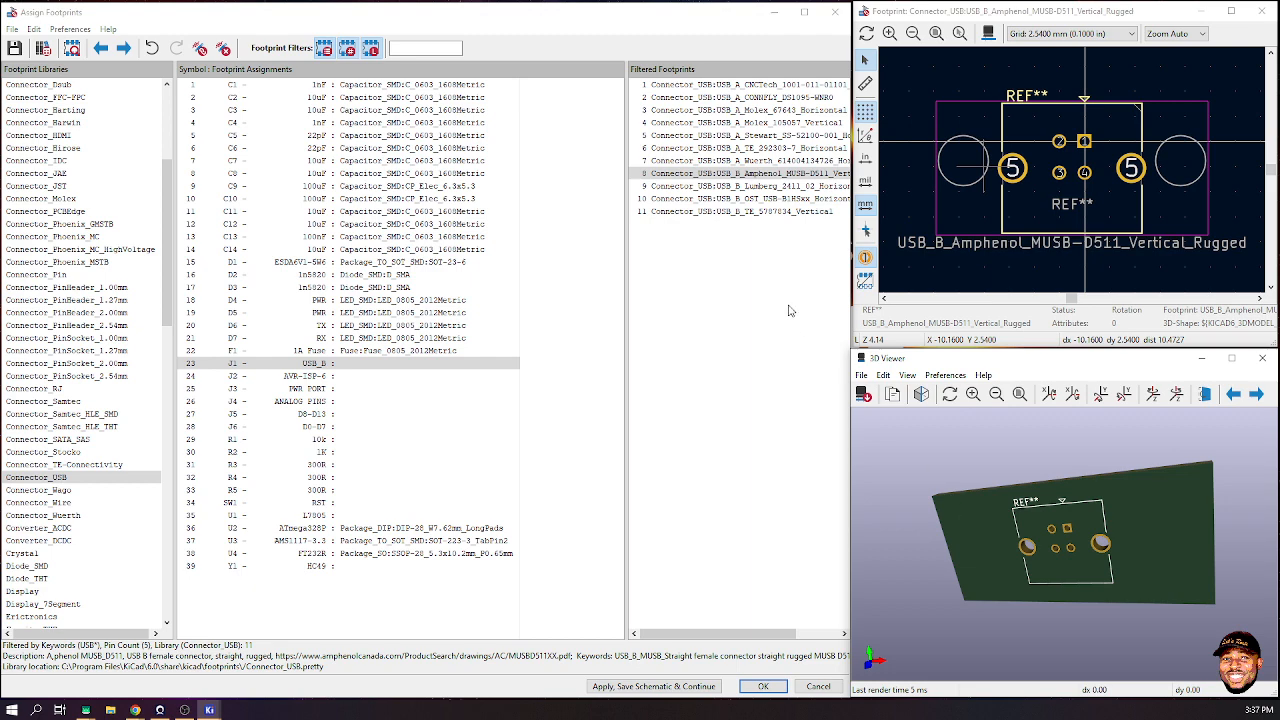
- Inspect the Amphenol USB-B model in an enlarged 3D viewer with more model types shown
left_click(1232, 358)
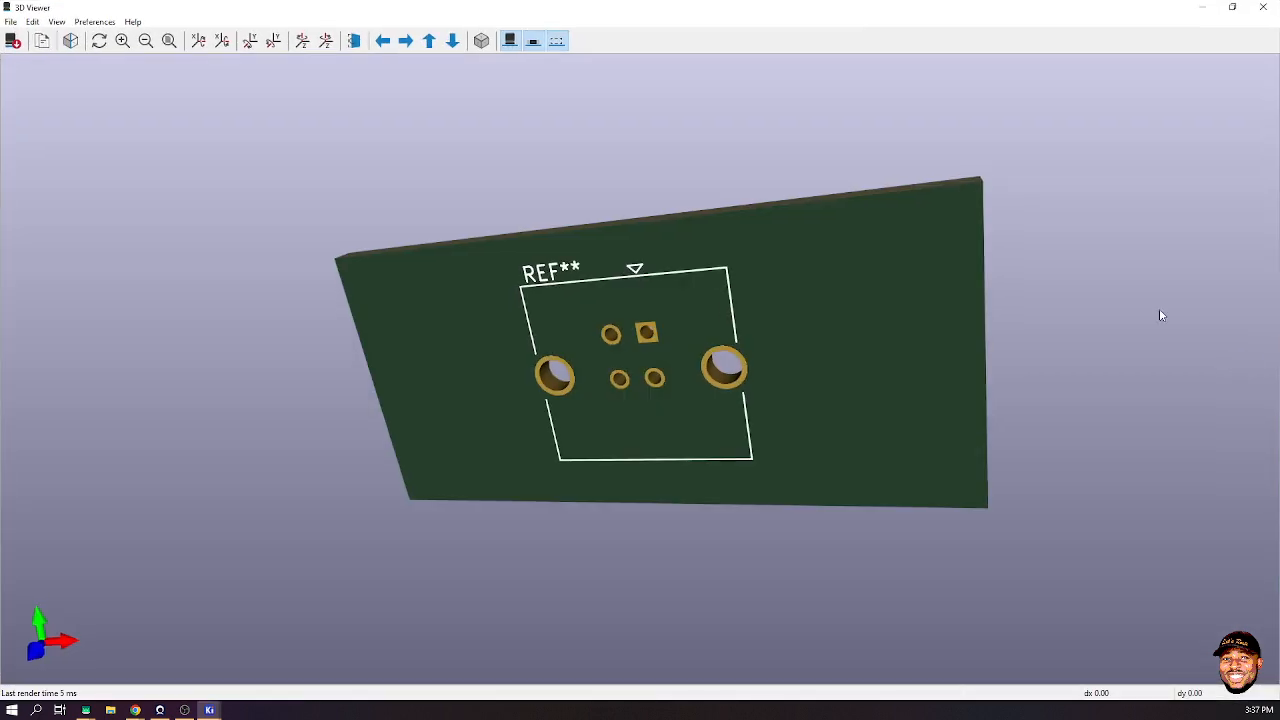
left_click(534, 42)
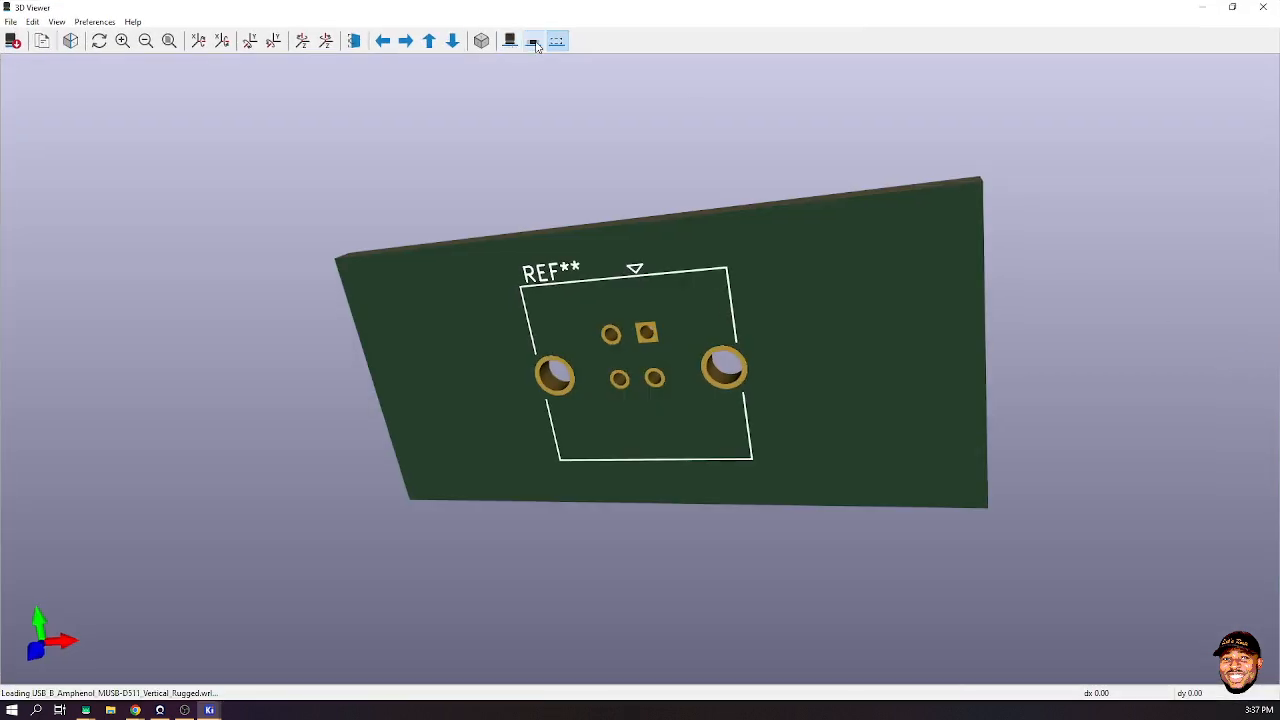
left_click(510, 42)
left_click(557, 42)
left_click(1232, 7)
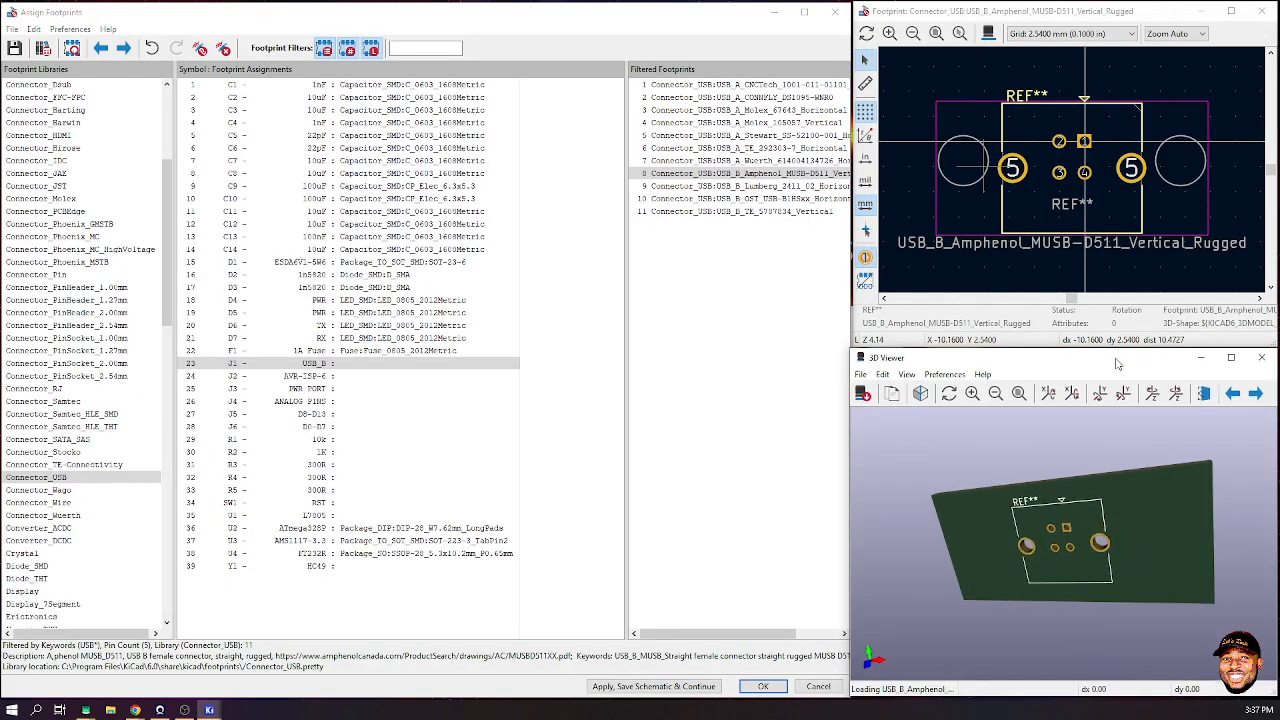
- Compare the Amphenol, TE 5787834 vertical and OST USB-B1HSxx horizontal USB-B footprints
left_click(748, 175)
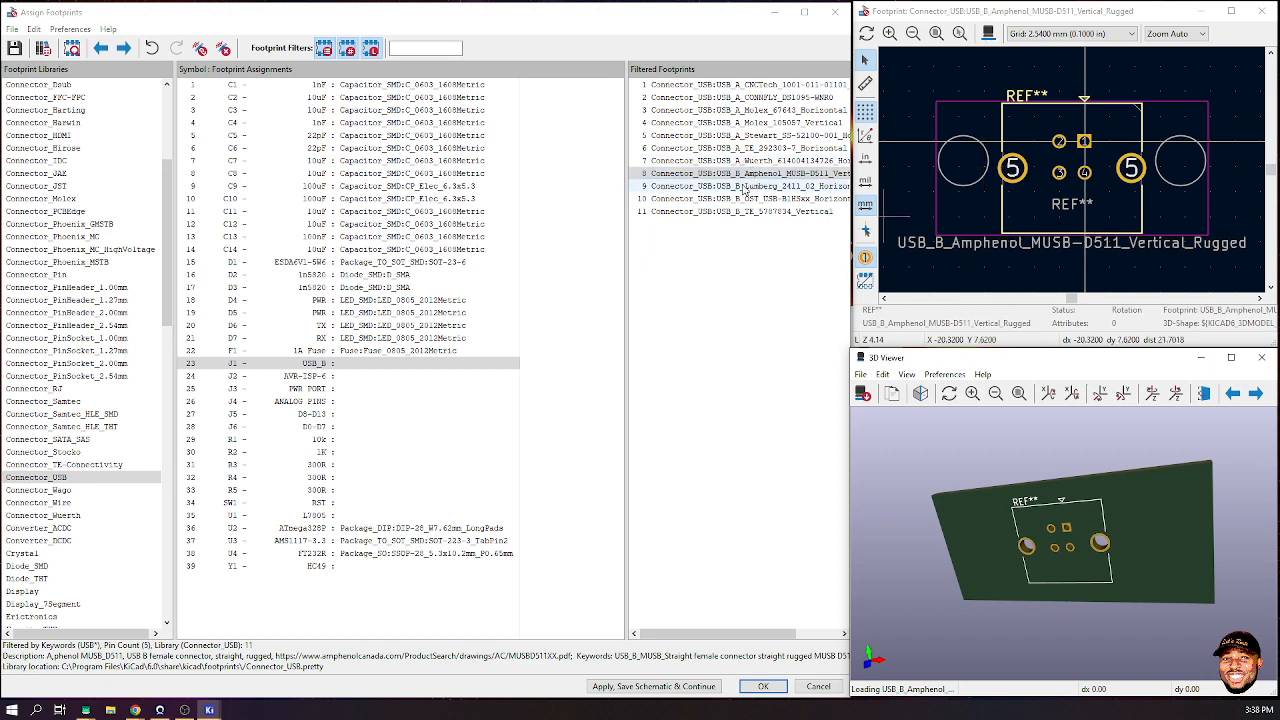
left_click(735, 212)
left_click(741, 200)
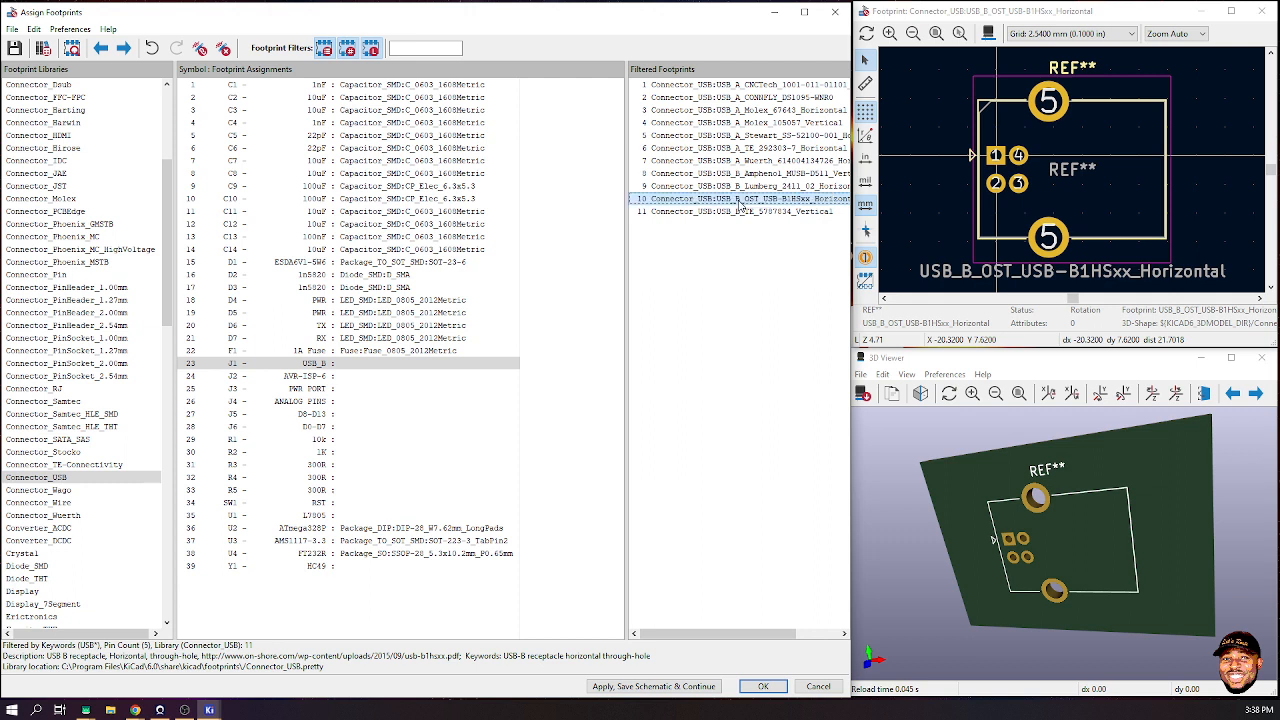
- Compare the Wuerth, Amphenol, Lumberg and OST USB footprints in the 2D and 3D previews
left_click_drag(1111, 572, 1053, 535)
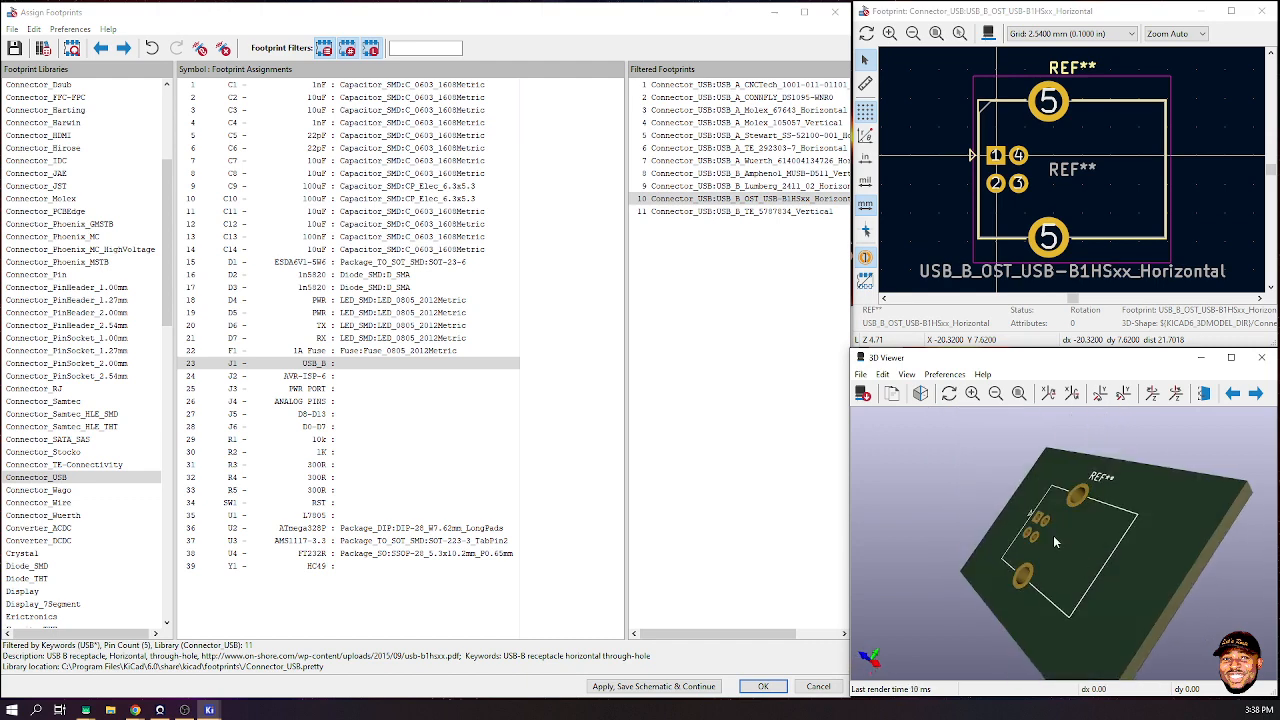
left_click(720, 161)
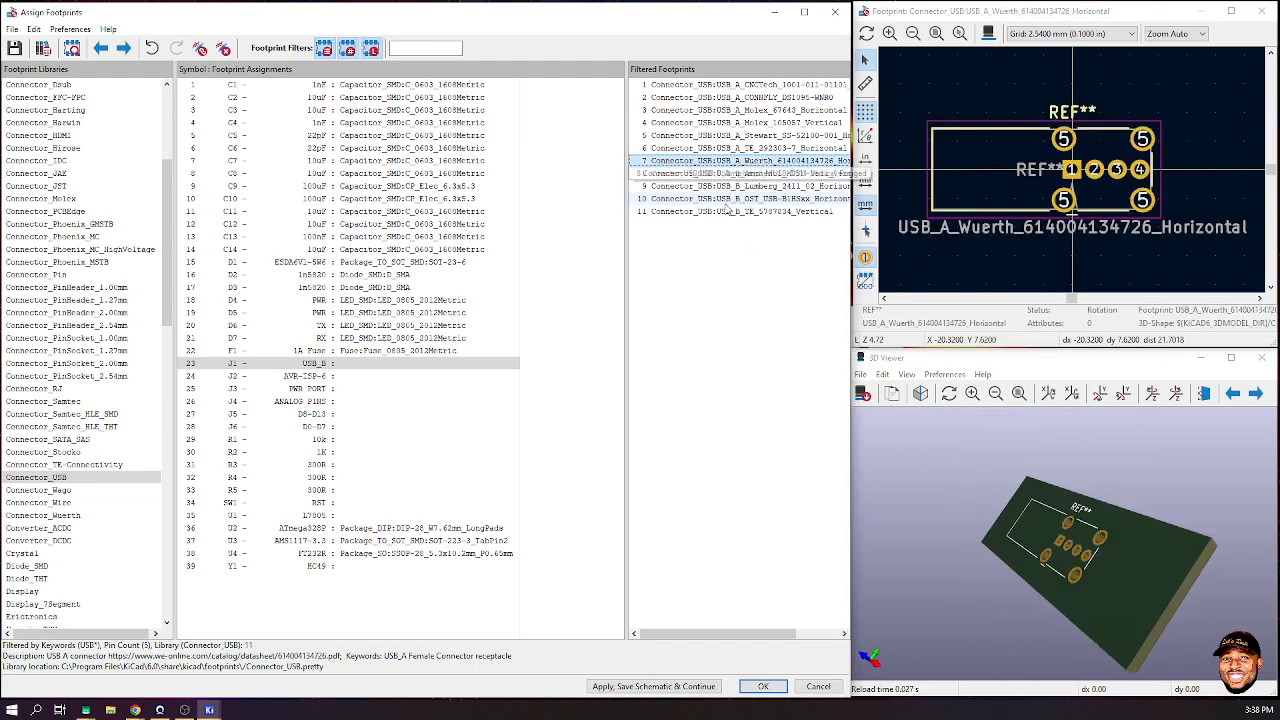
left_click(746, 174)
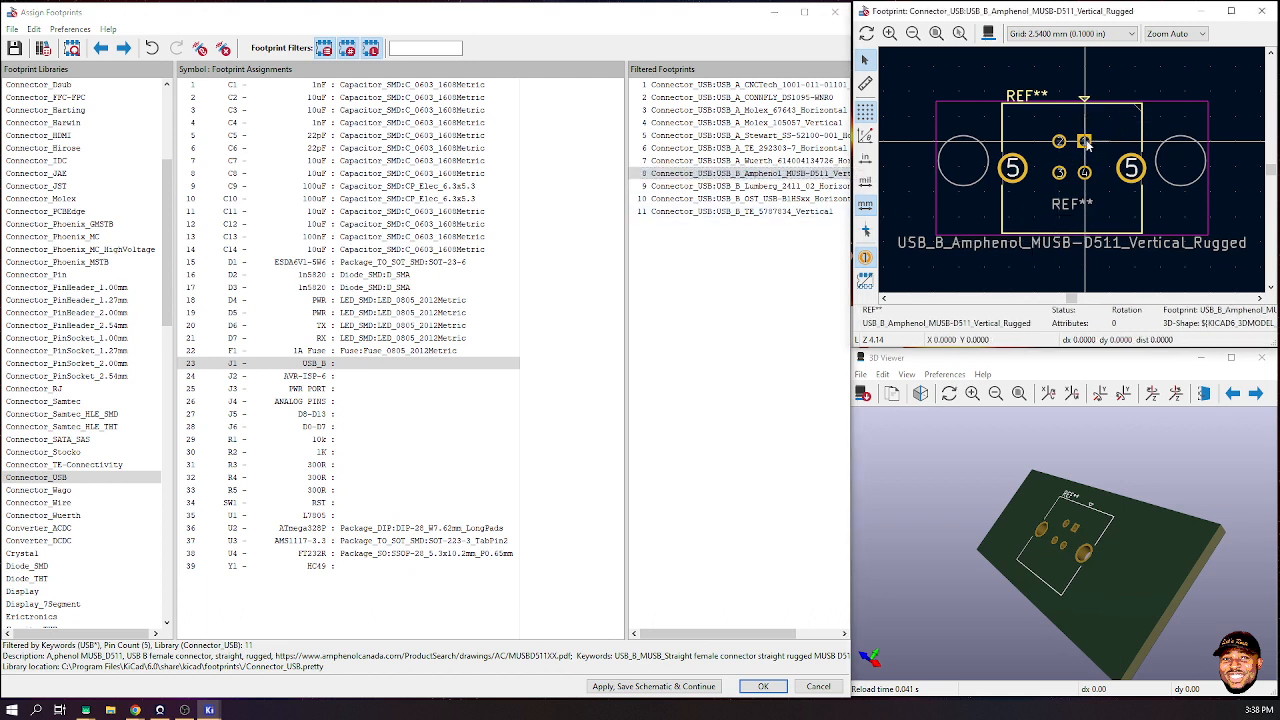
left_click(752, 186)
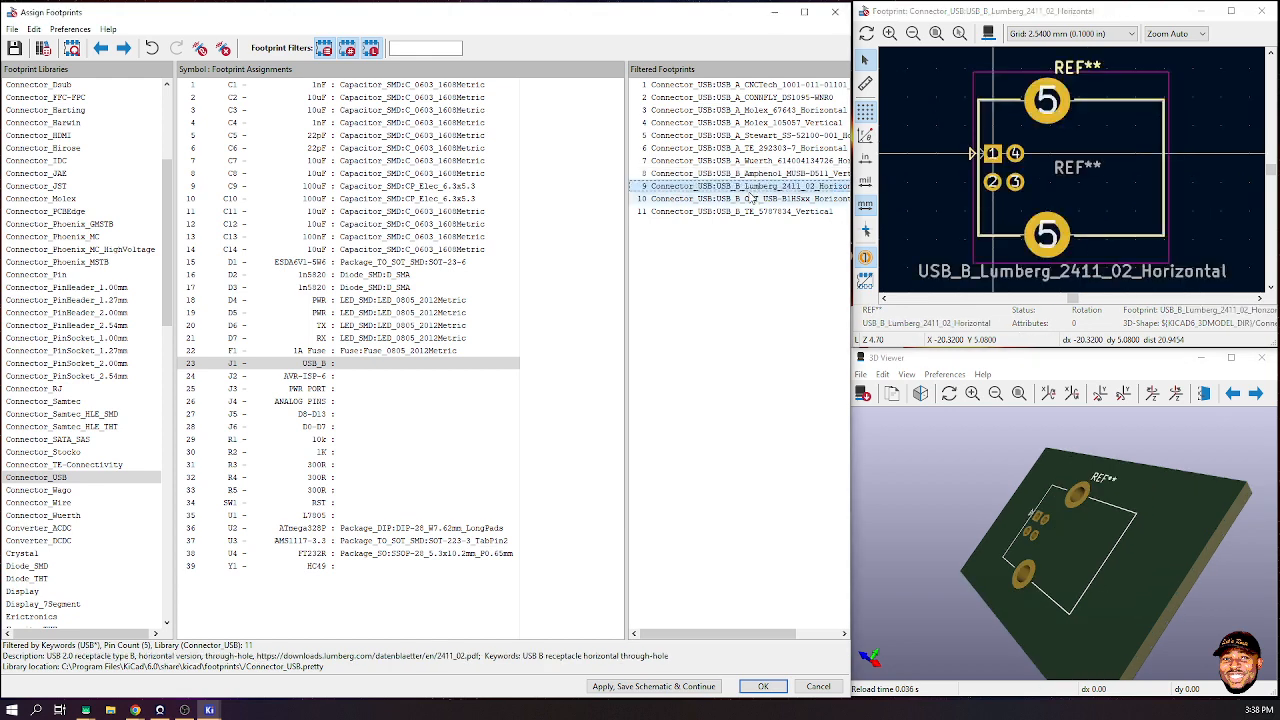
left_click(771, 174)
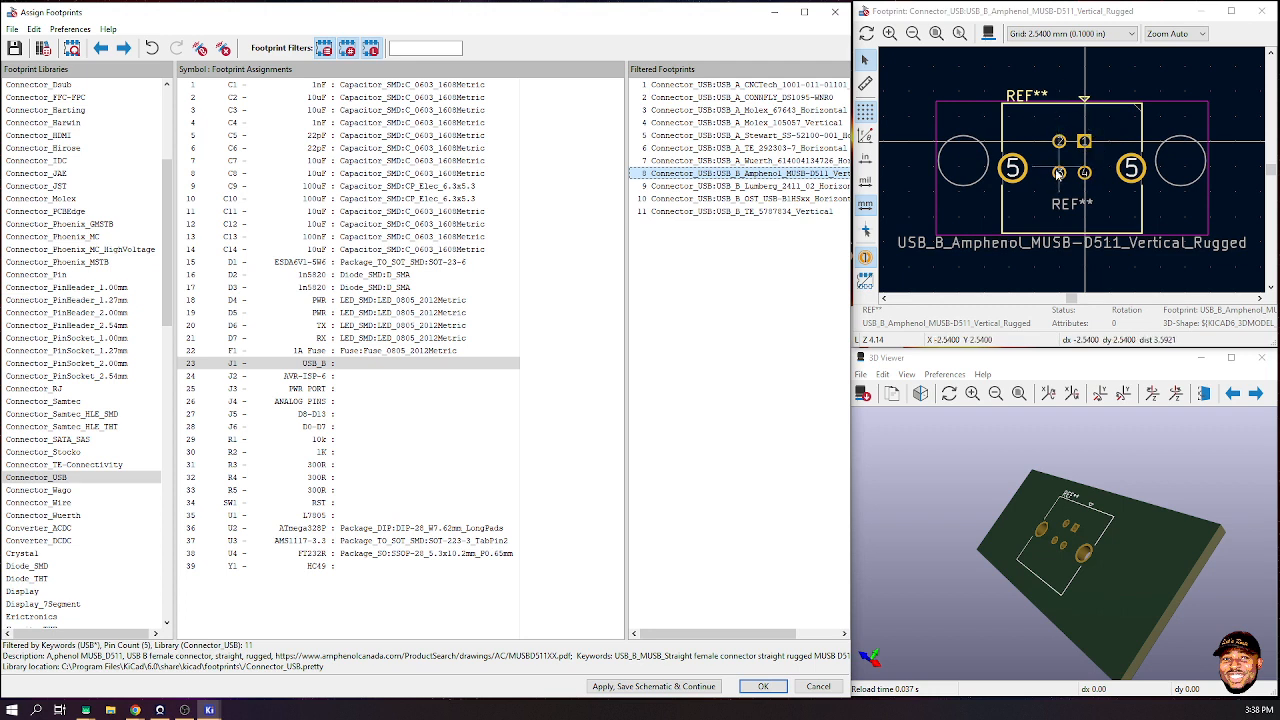
left_click(805, 186)
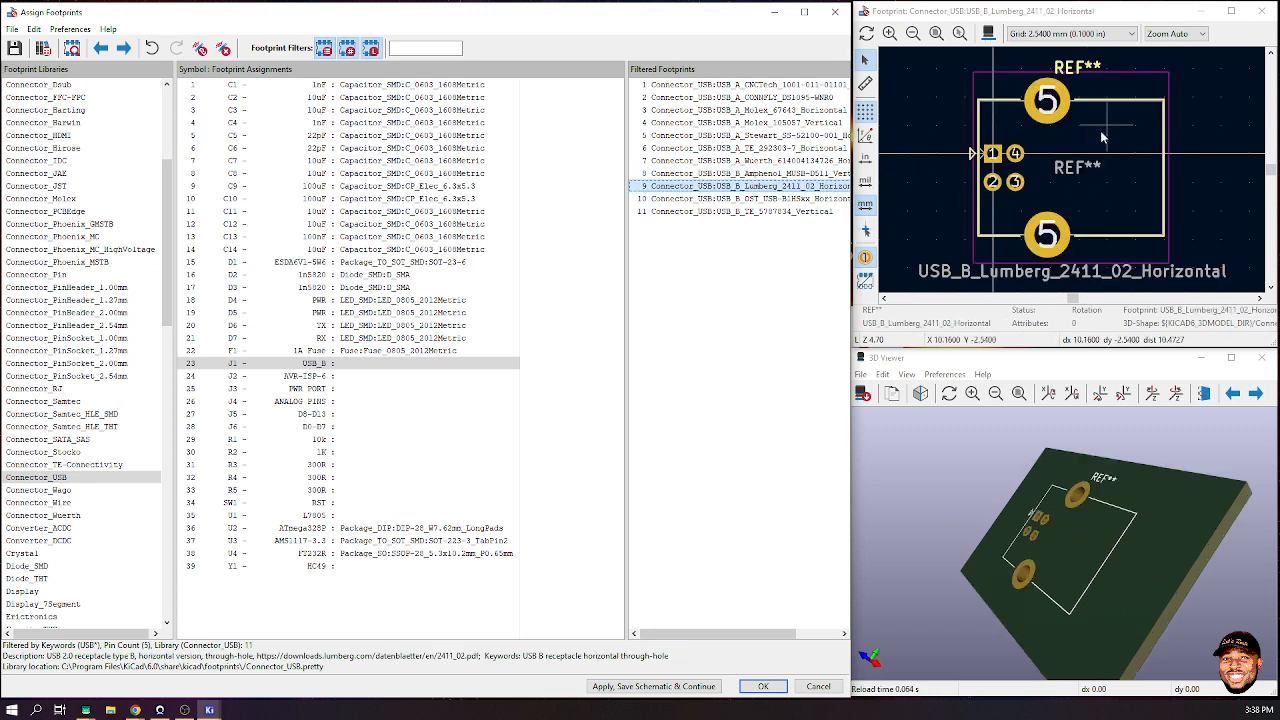
left_click(800, 199)
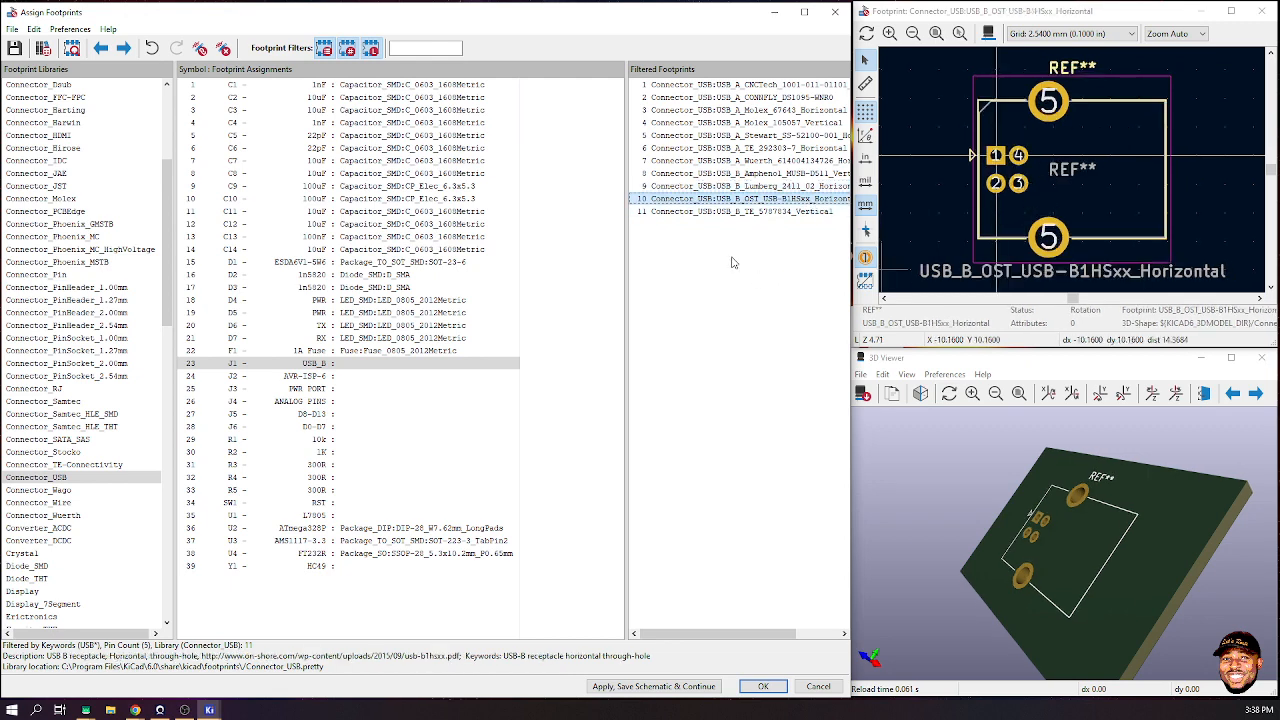
- Revisit the TE, Amphenol and OST options, then assign USB_B_Lumberg_2411_02_Horizontal to J1
left_click(727, 212)
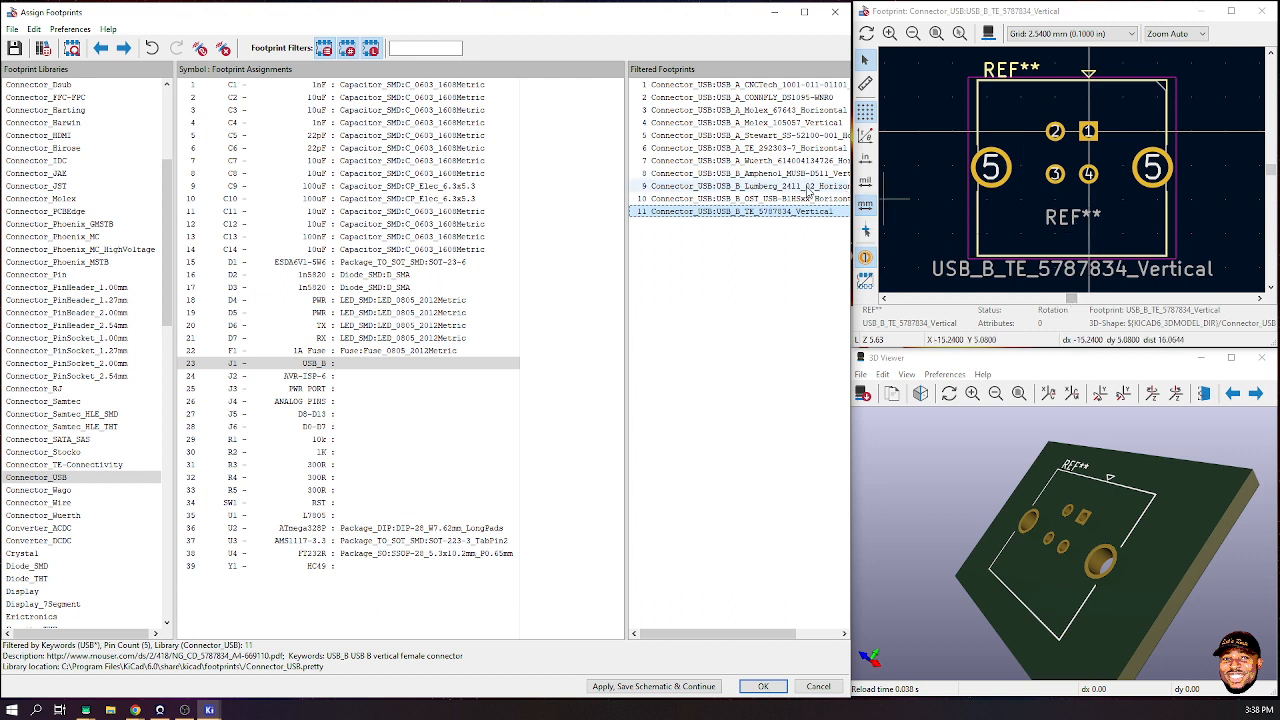
left_click(785, 174)
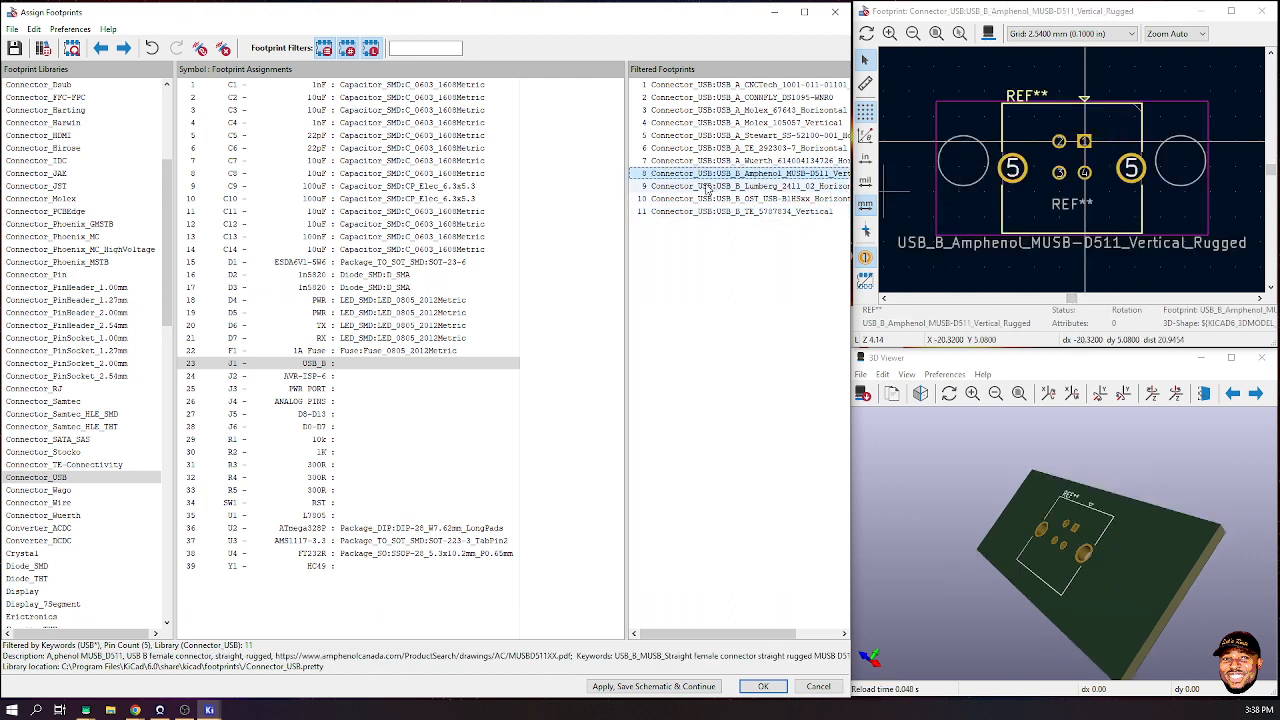
left_click(708, 186)
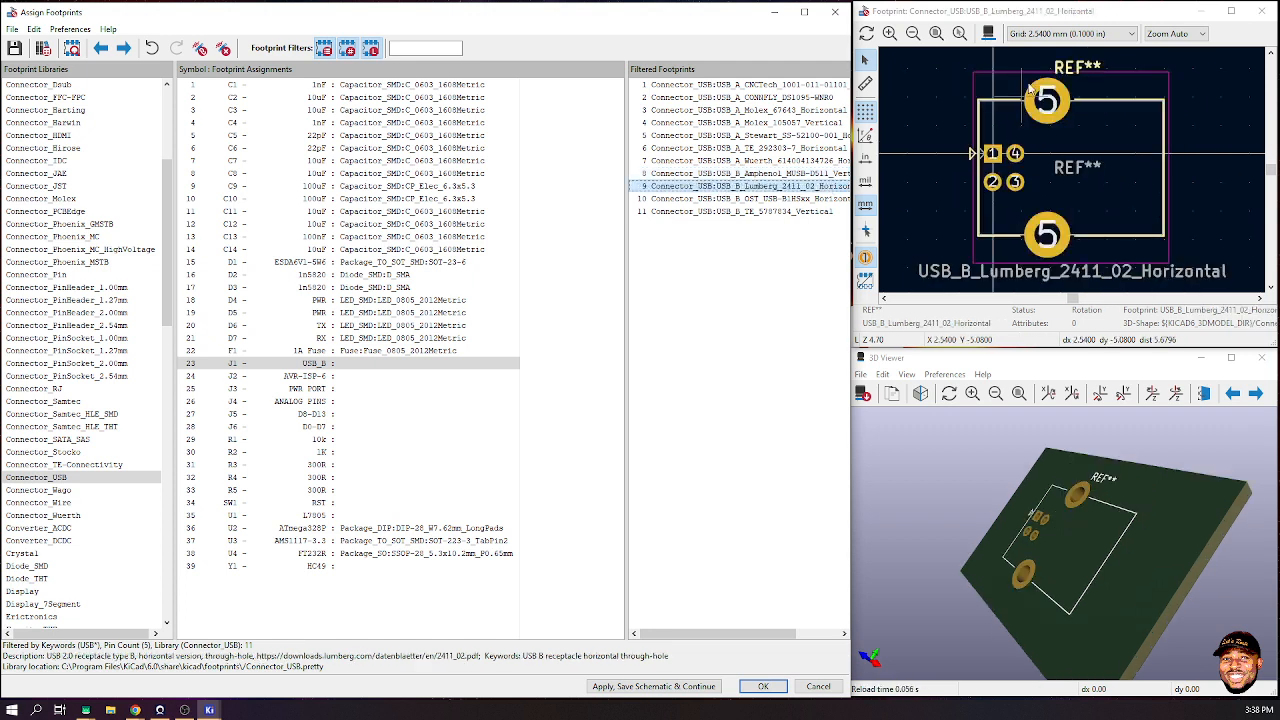
left_click(755, 200)
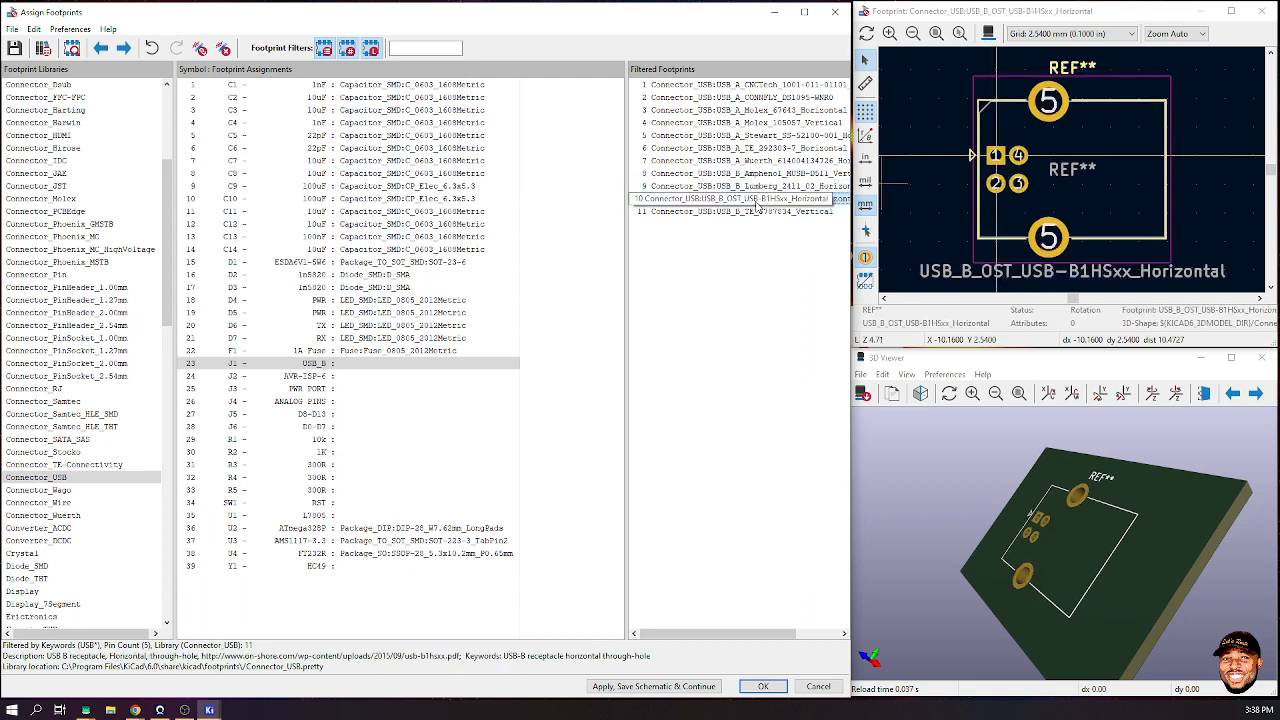
key("Up")
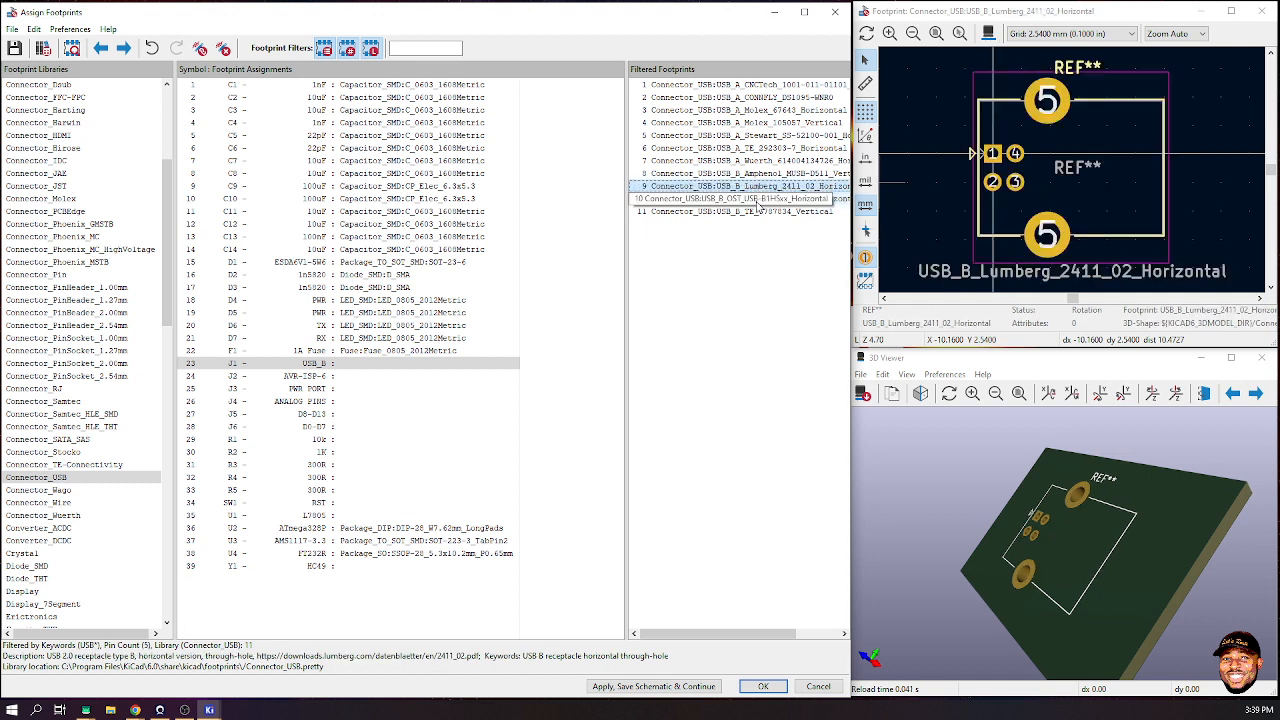
double_click(768, 186)
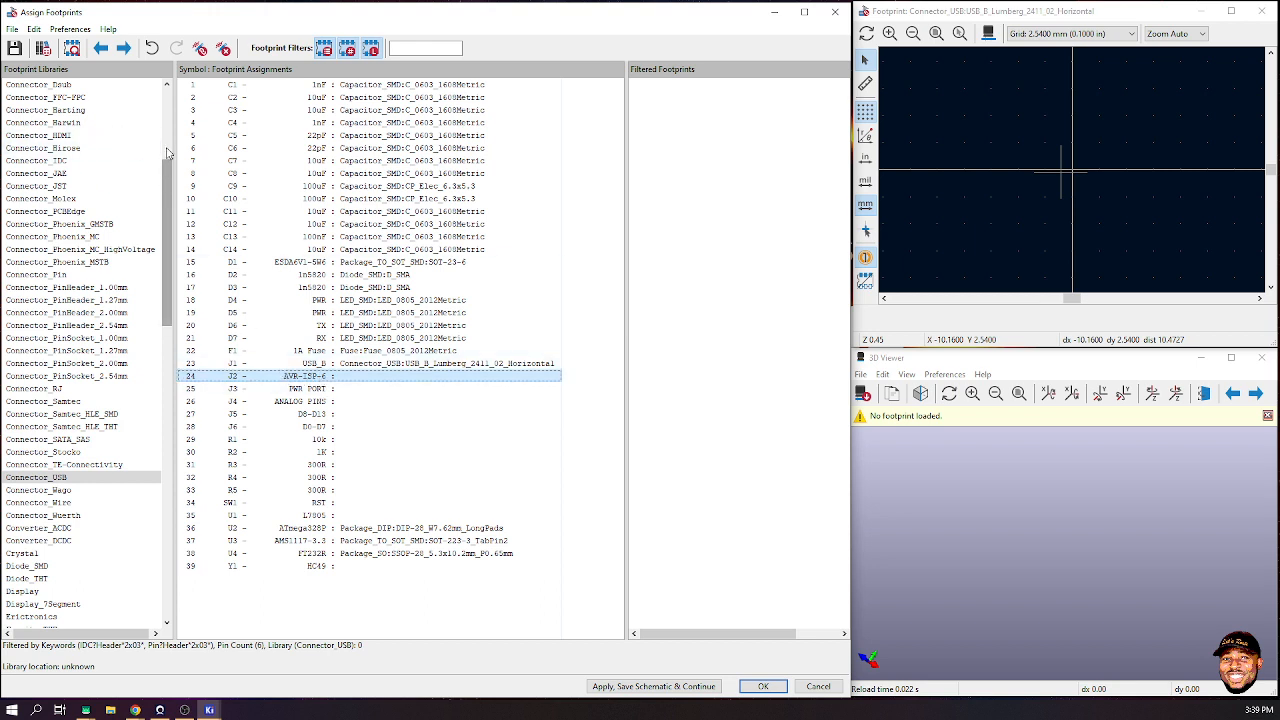
- List the Connector_PinHeader_2.54mm library footprints with the keyword filter turned off
scroll(160, 176, "up", 6)
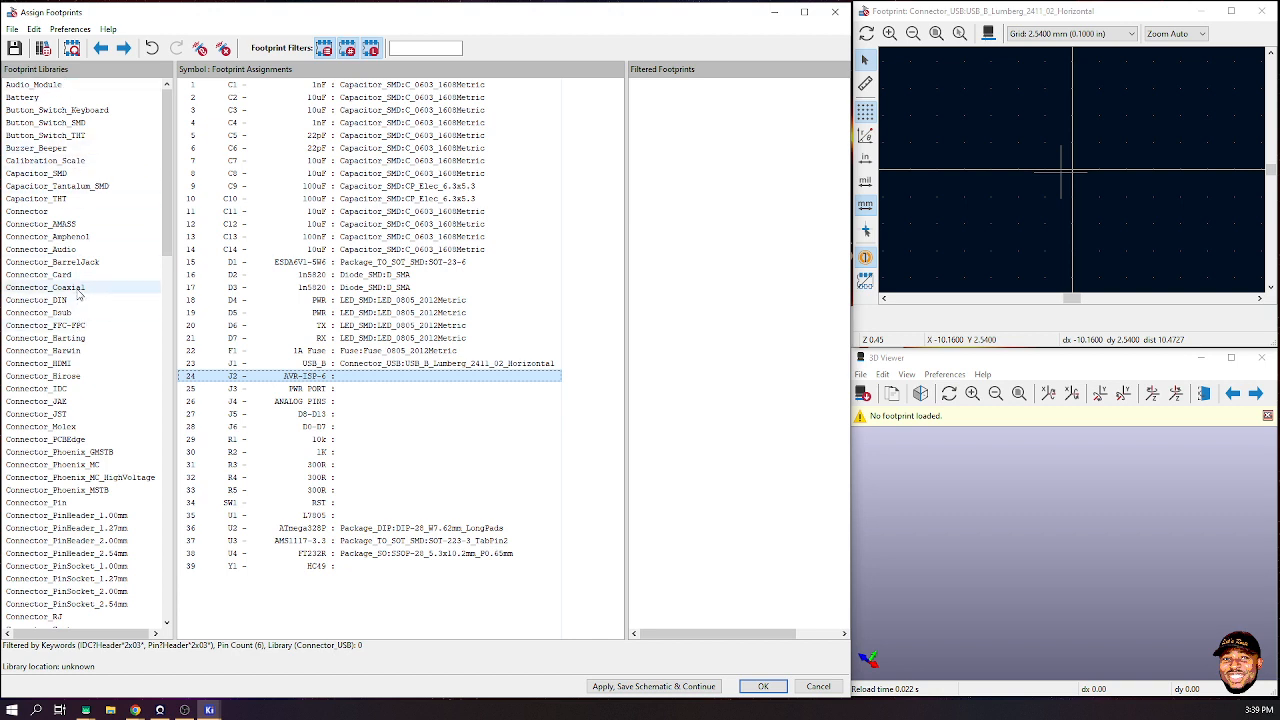
scroll(60, 428, "down", 2)
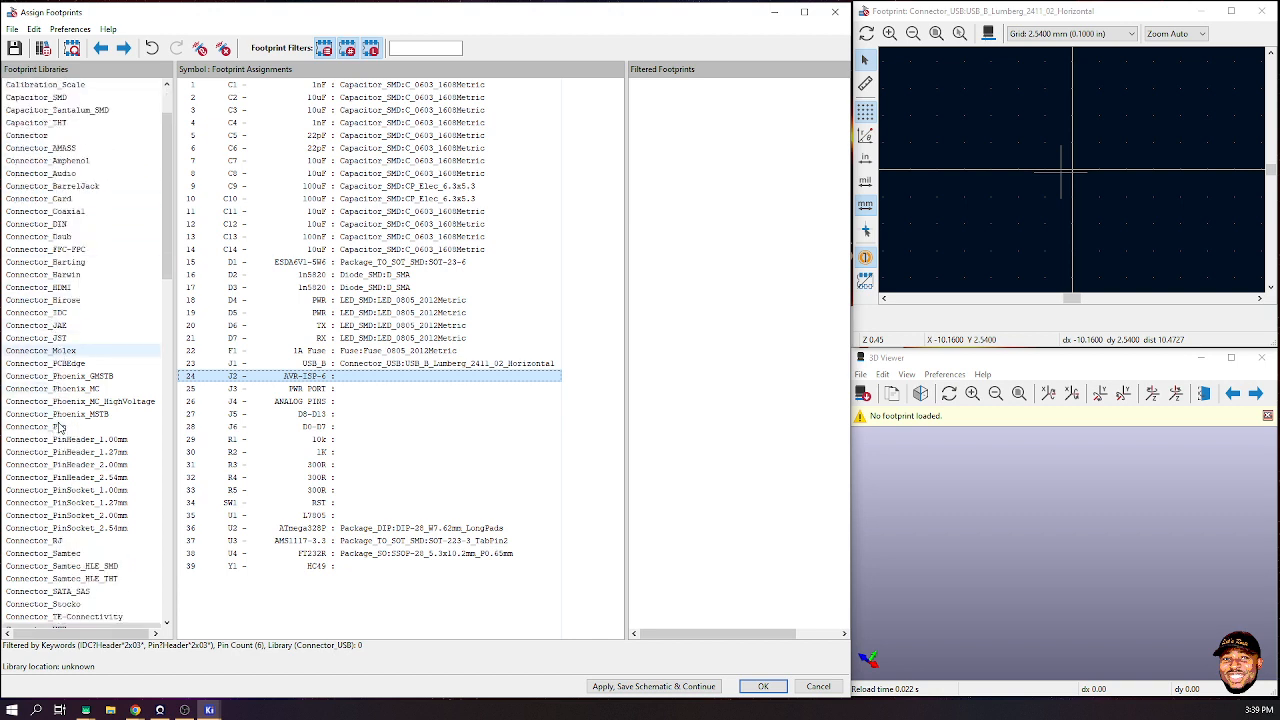
left_click(97, 479)
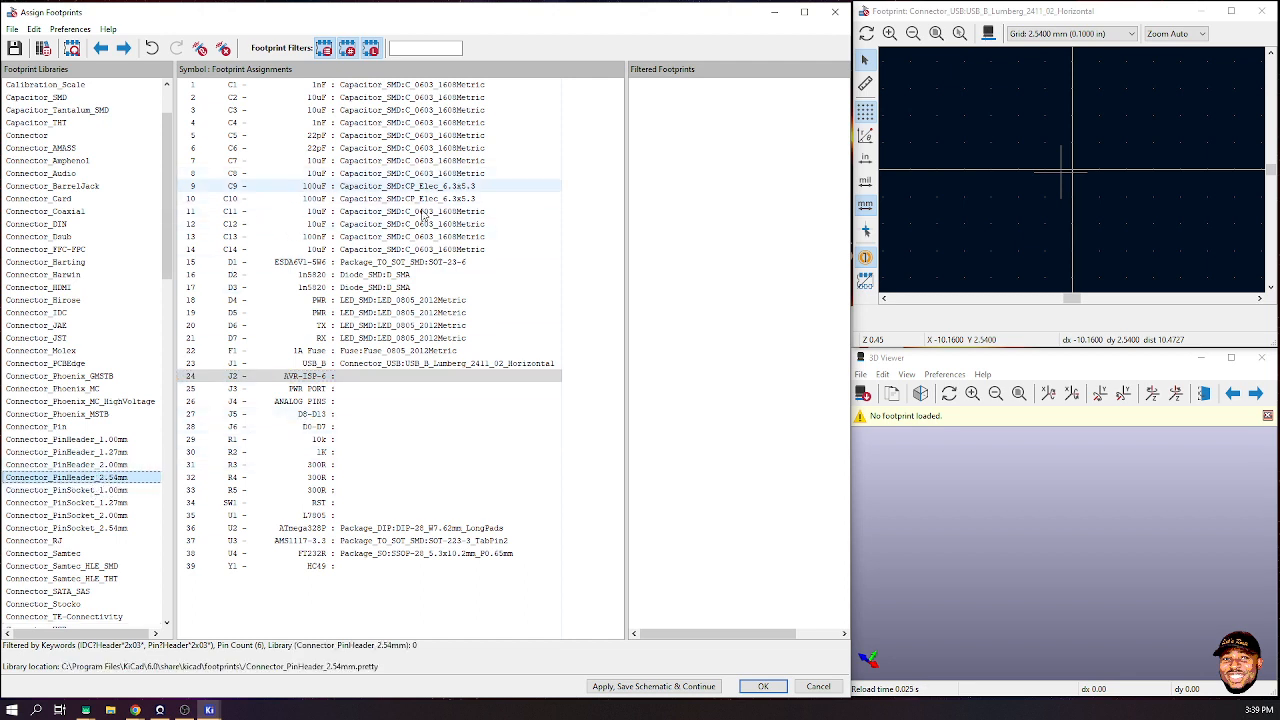
left_click(702, 151)
left_click(324, 48)
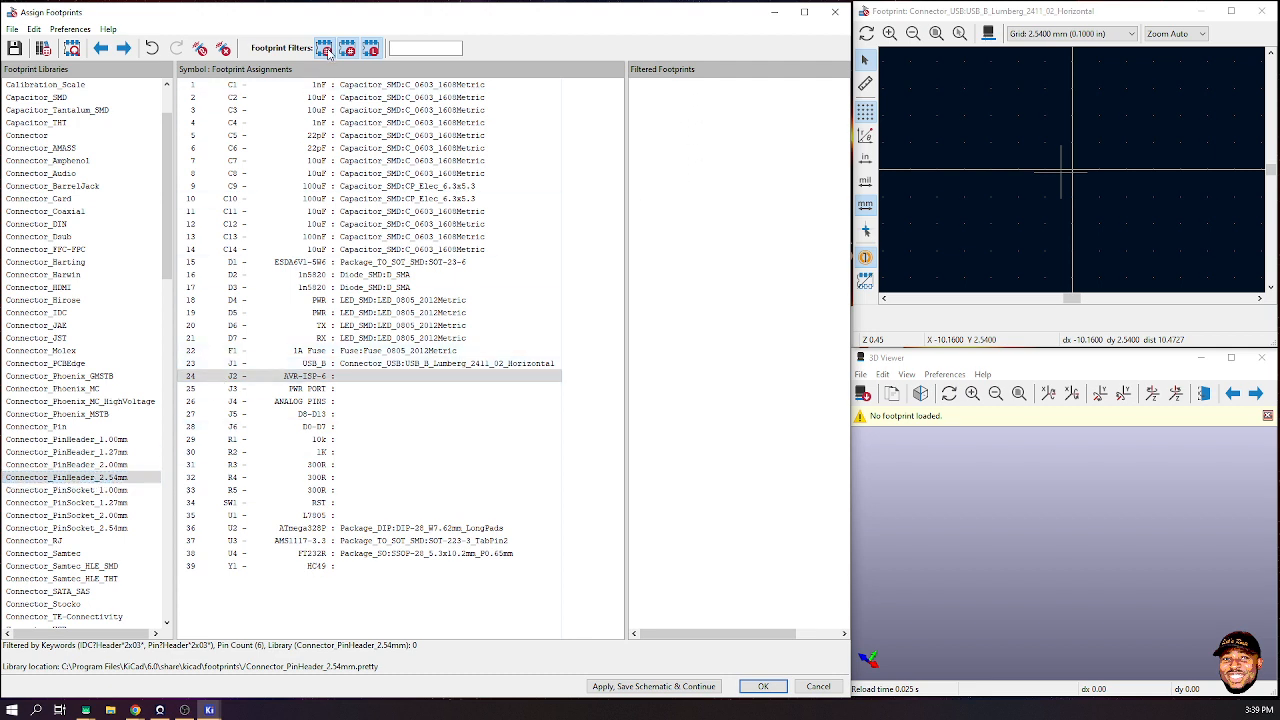
- Compare the 2x03 headers in 3D and assign PinHeader_2x03_P2.54mm_Vertical to J2
left_click(768, 86)
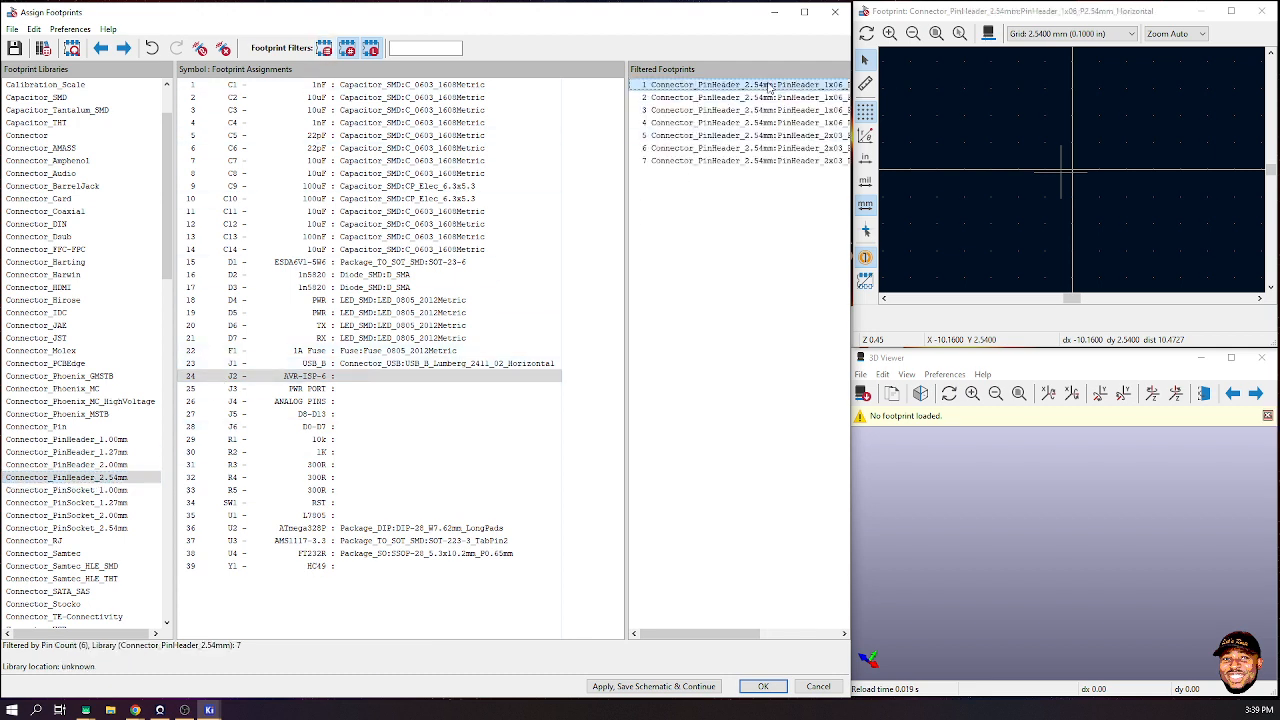
left_click(795, 138)
left_click_drag(793, 141, 893, 164)
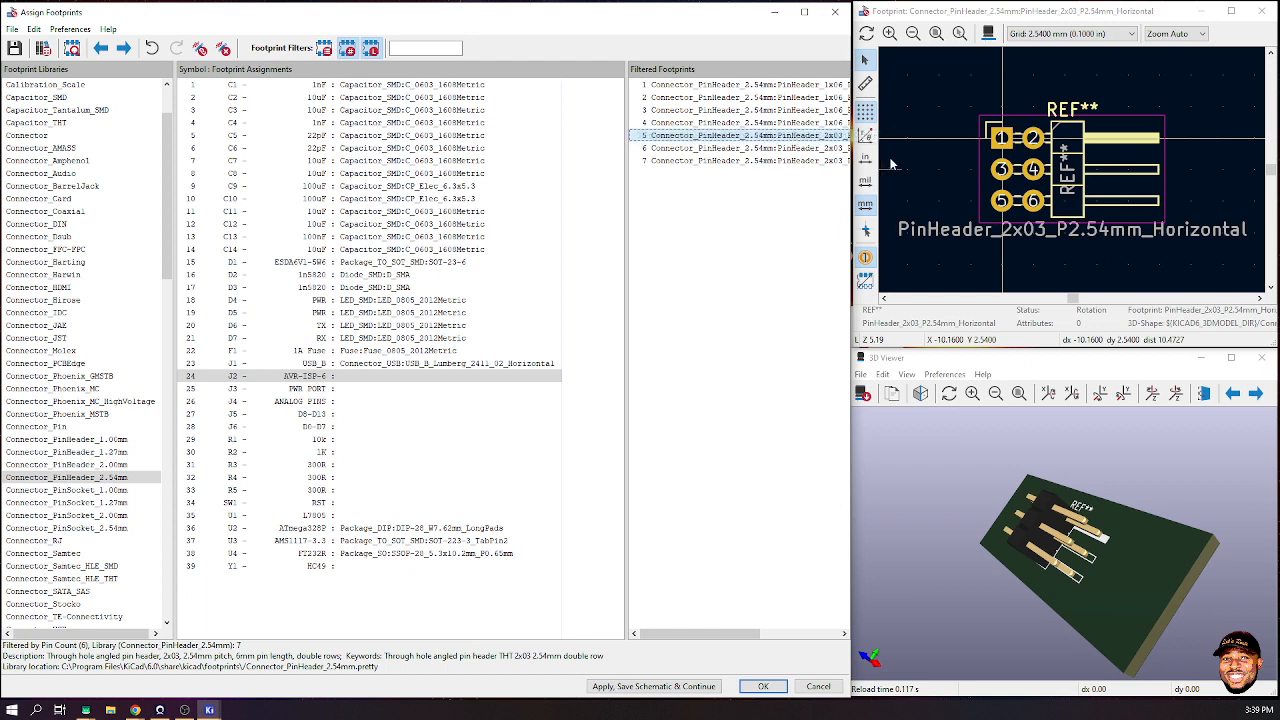
left_click_drag(1068, 588, 1169, 531)
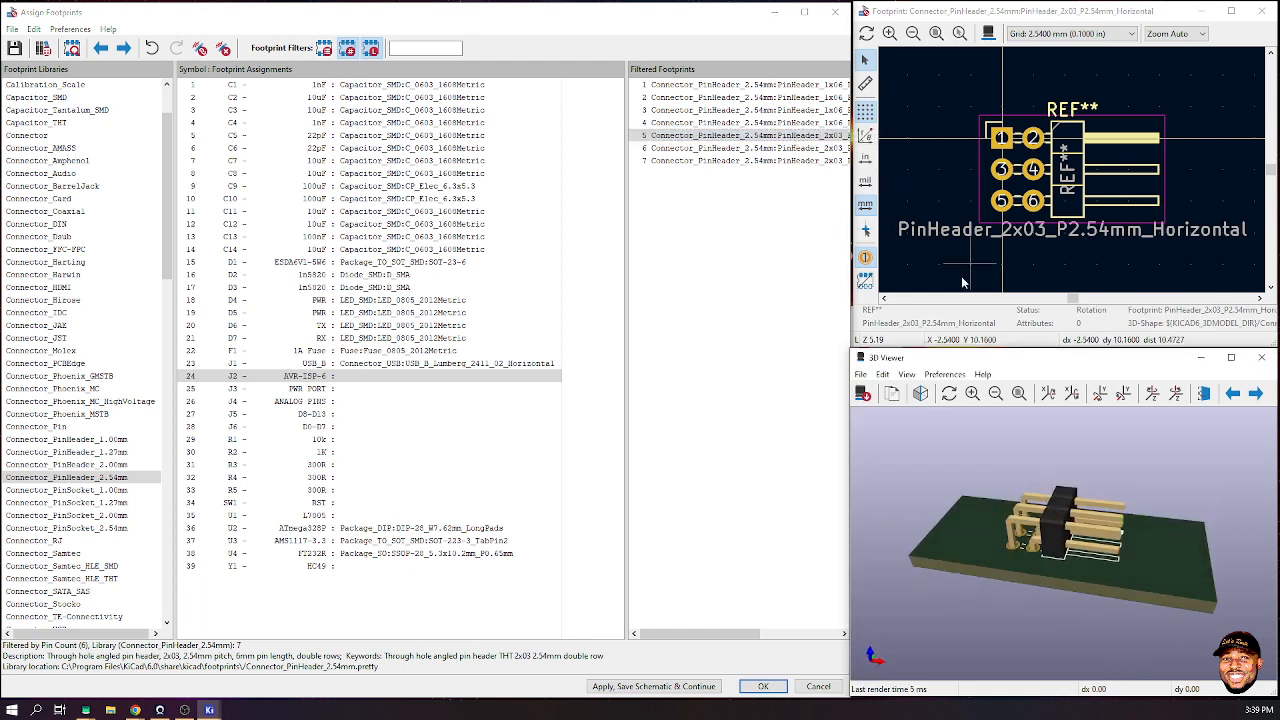
left_click(828, 148)
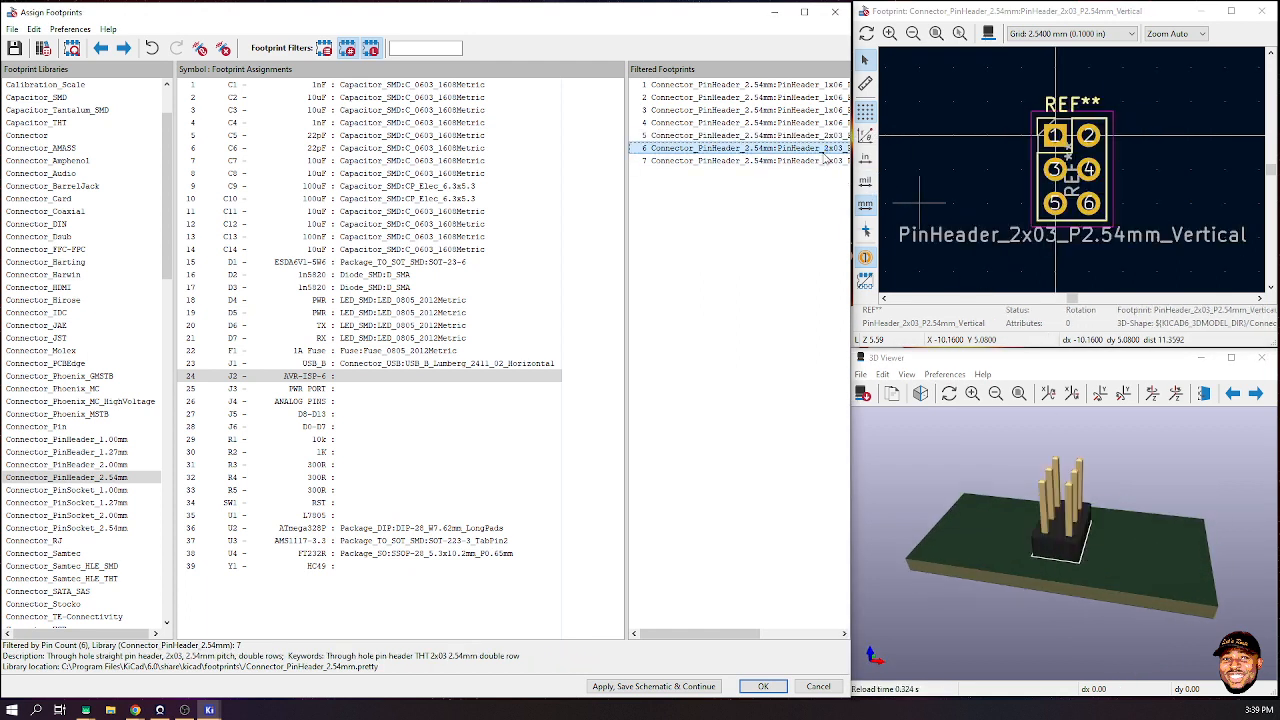
left_click_drag(1206, 480, 1160, 570)
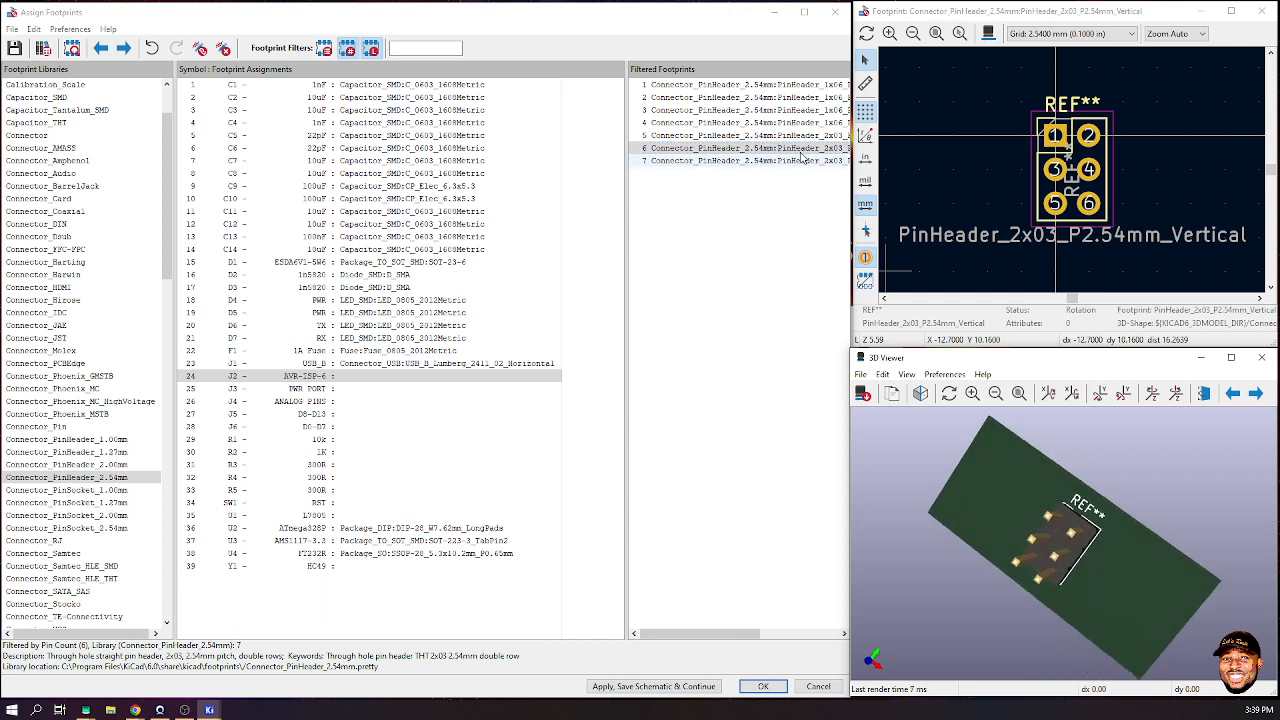
left_click(802, 161)
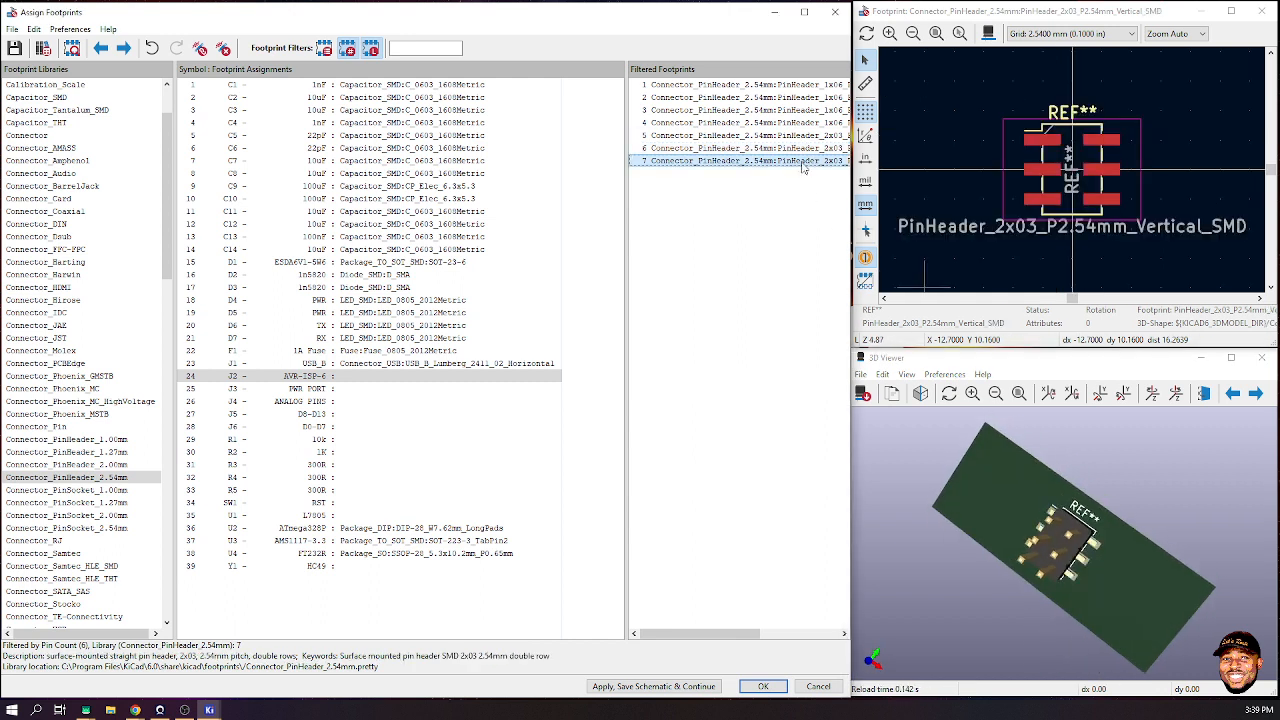
left_click(797, 148)
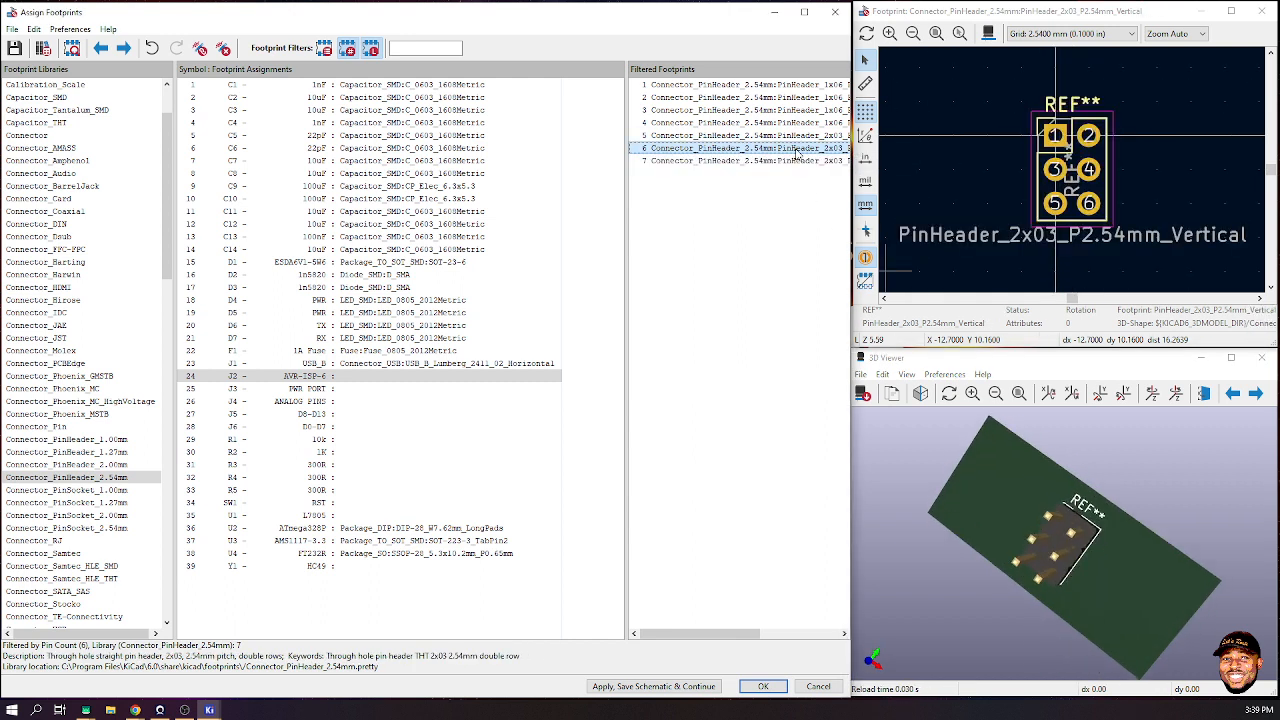
double_click(797, 148)
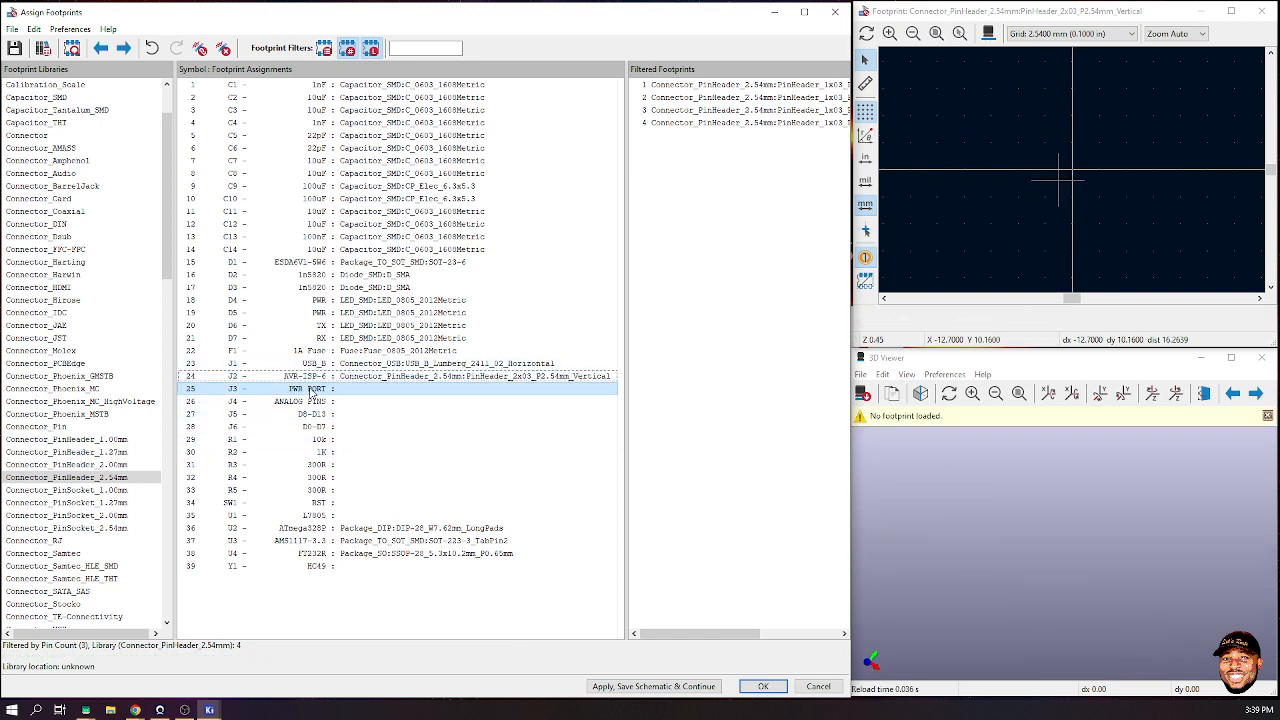
- Browse the unassigned connector rows, re-enable the keyword filter, and reselect J3 PWR PORT
left_click(314, 401)
left_click(316, 414)
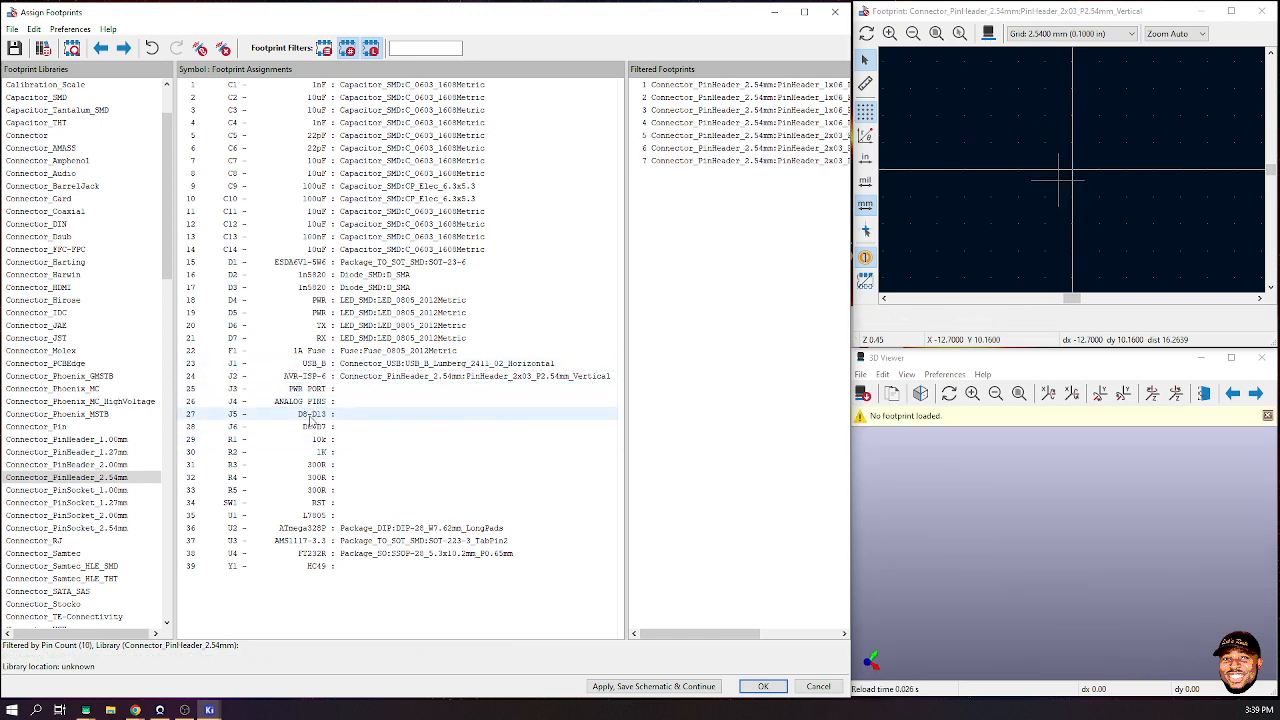
left_click(318, 427)
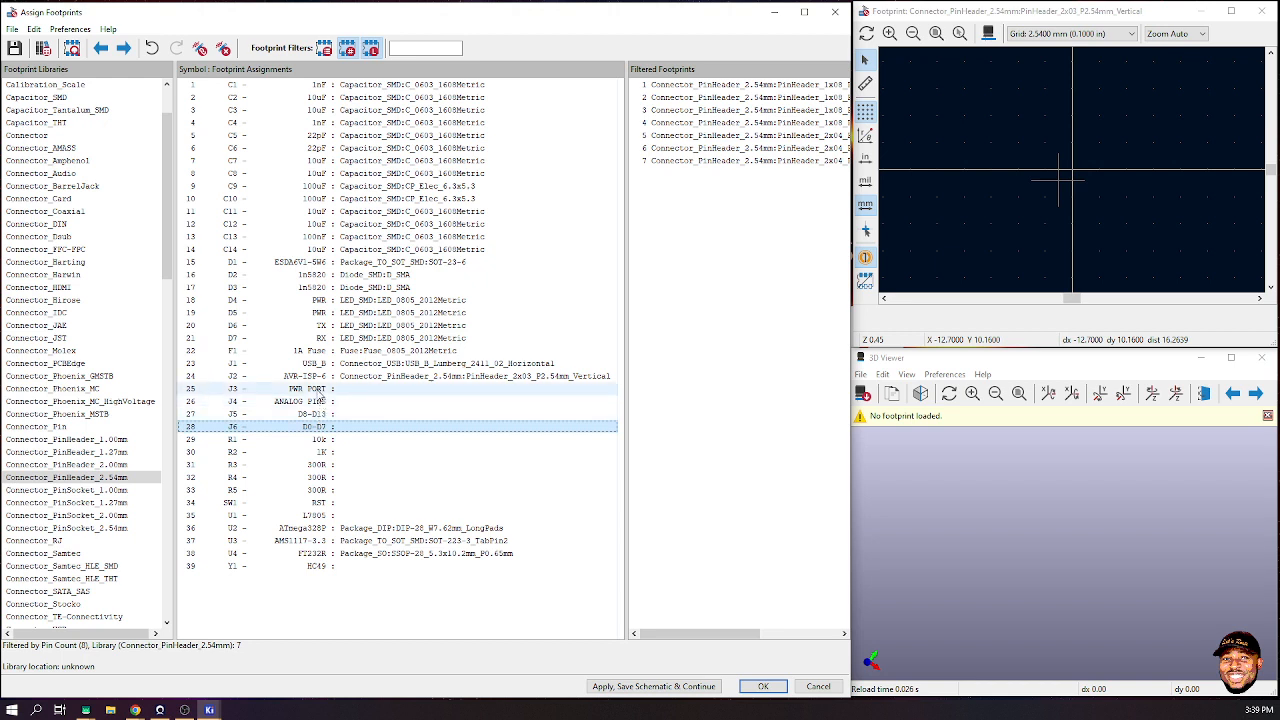
left_click(320, 389)
left_click(323, 48)
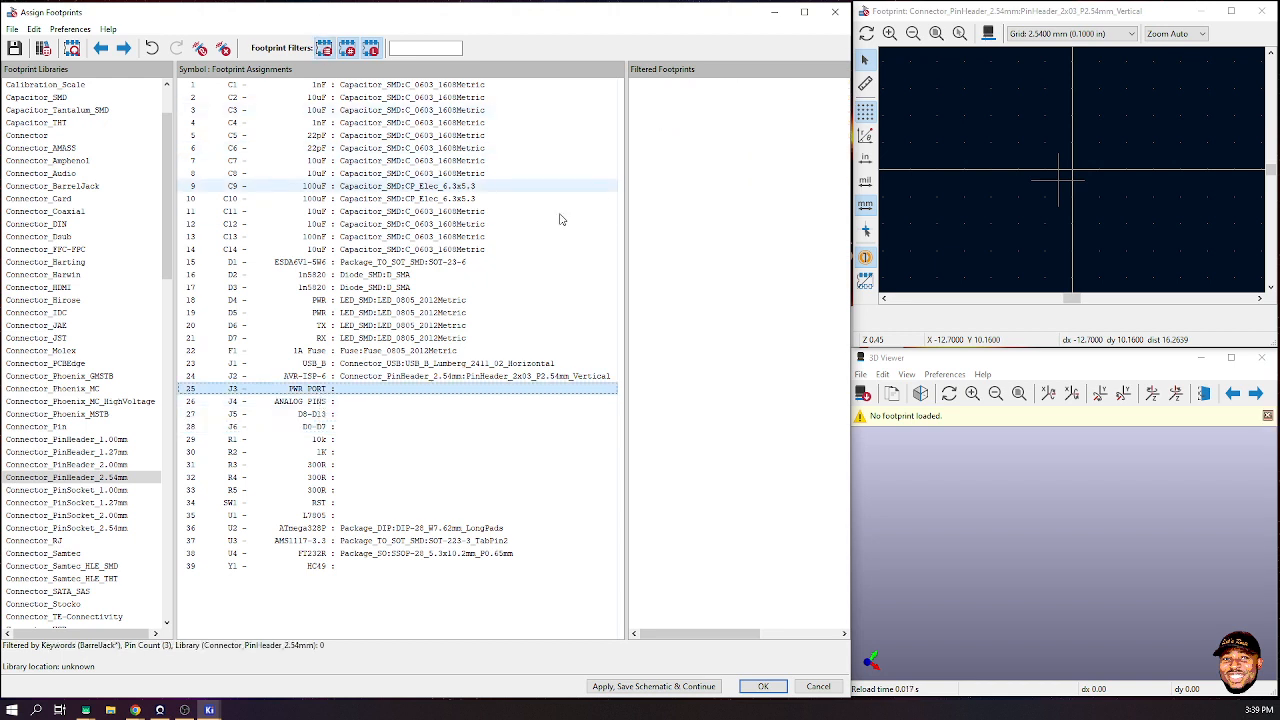
left_click(323, 401)
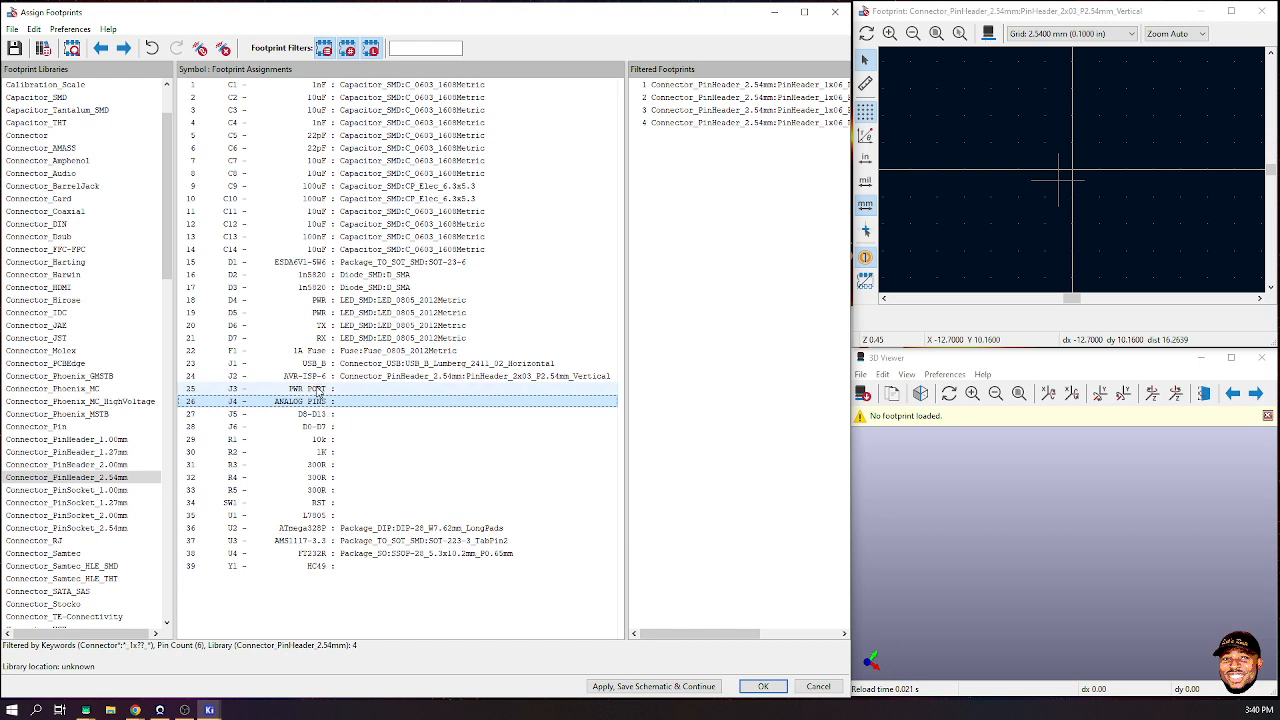
left_click(318, 389)
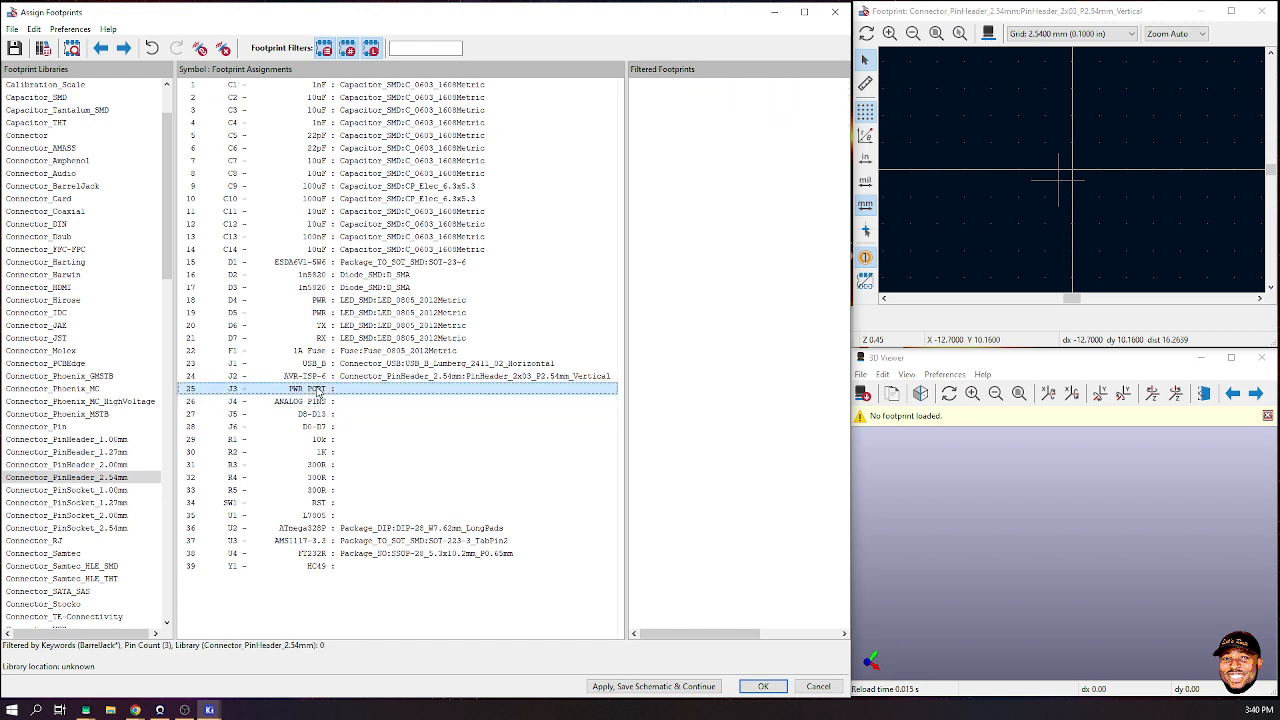
- Bring the LetsRoute UNO schematic, 3D viewer and Assign Footprints windows back to the front
left_click(782, 13)
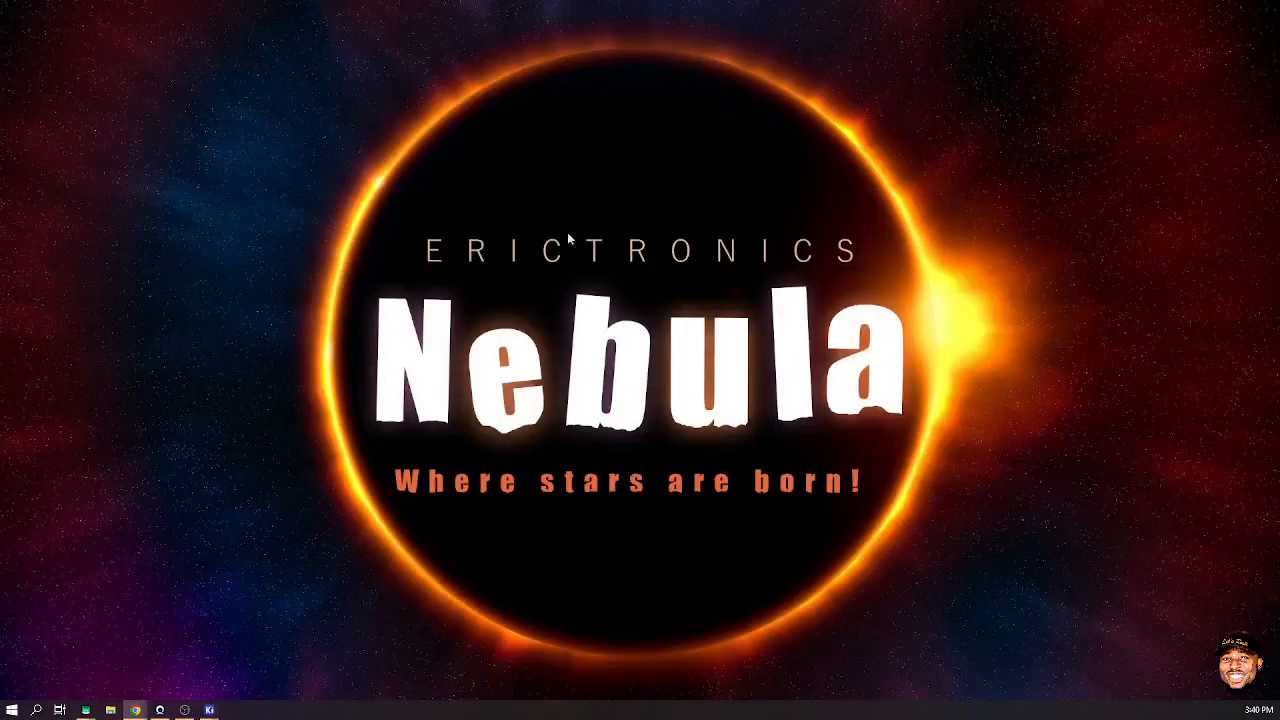
mouse_move(134, 710)
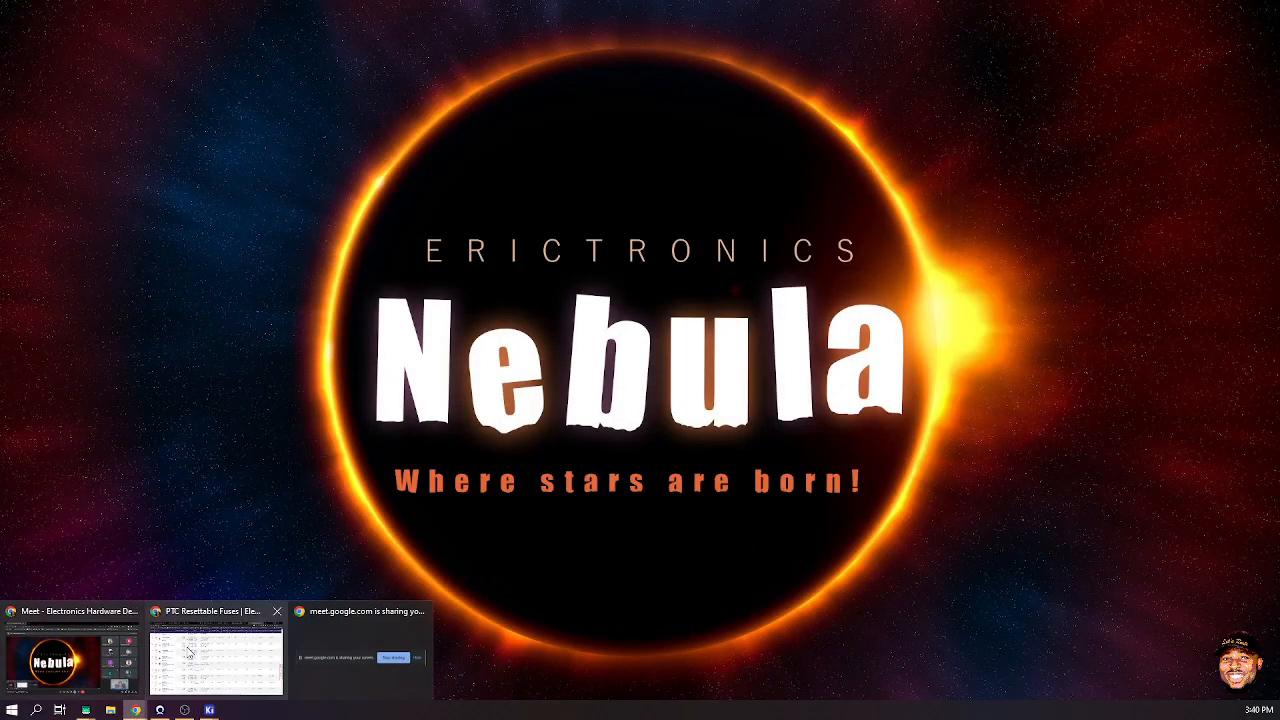
left_click(211, 709)
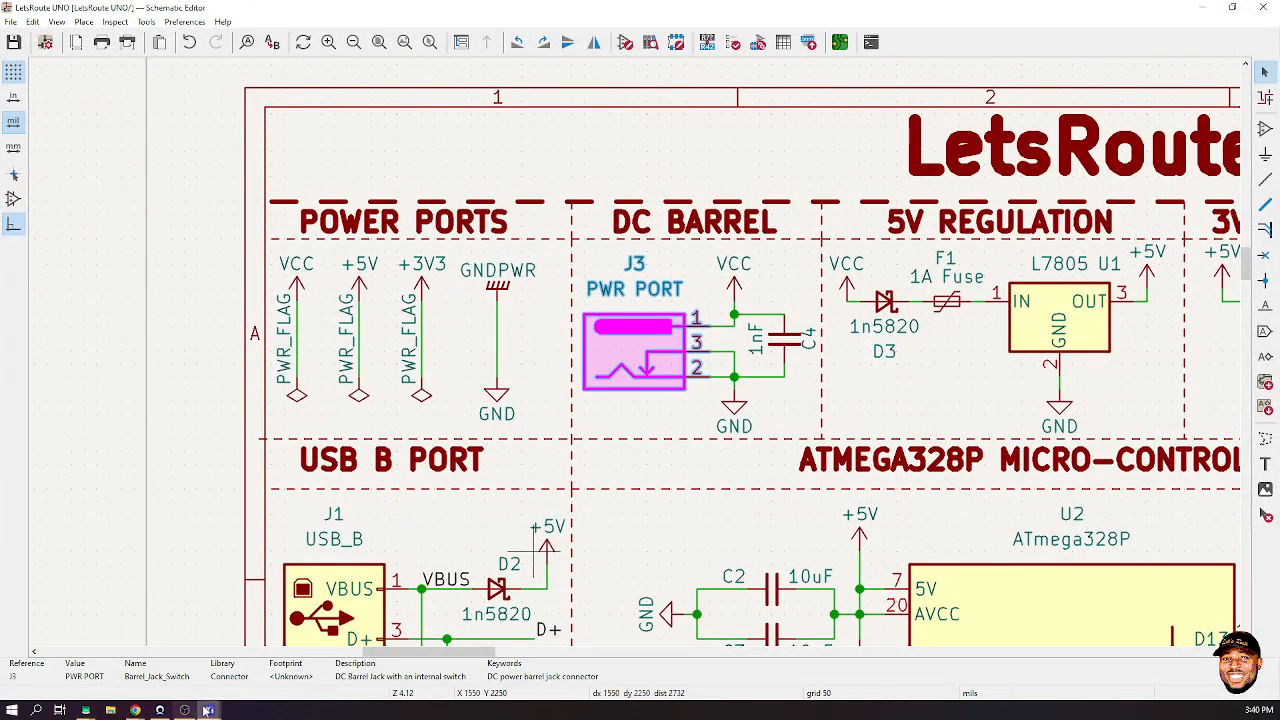
mouse_move(211, 709)
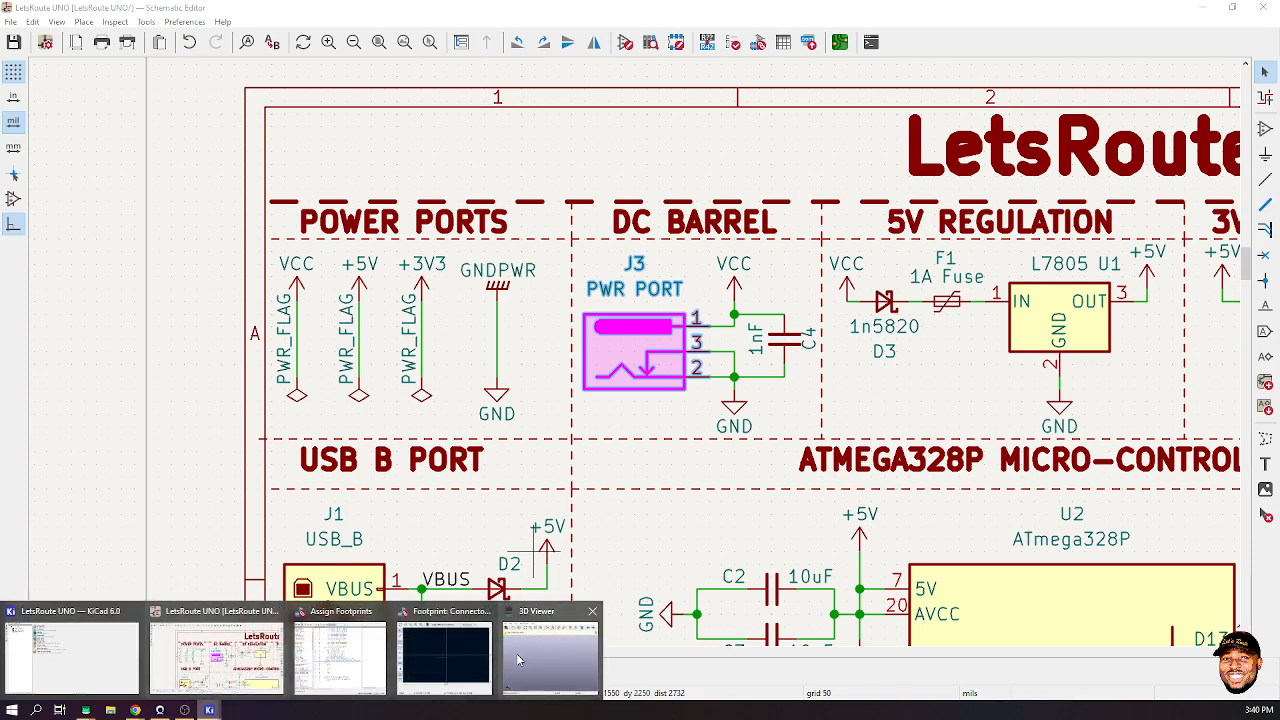
mouse_move(455, 655)
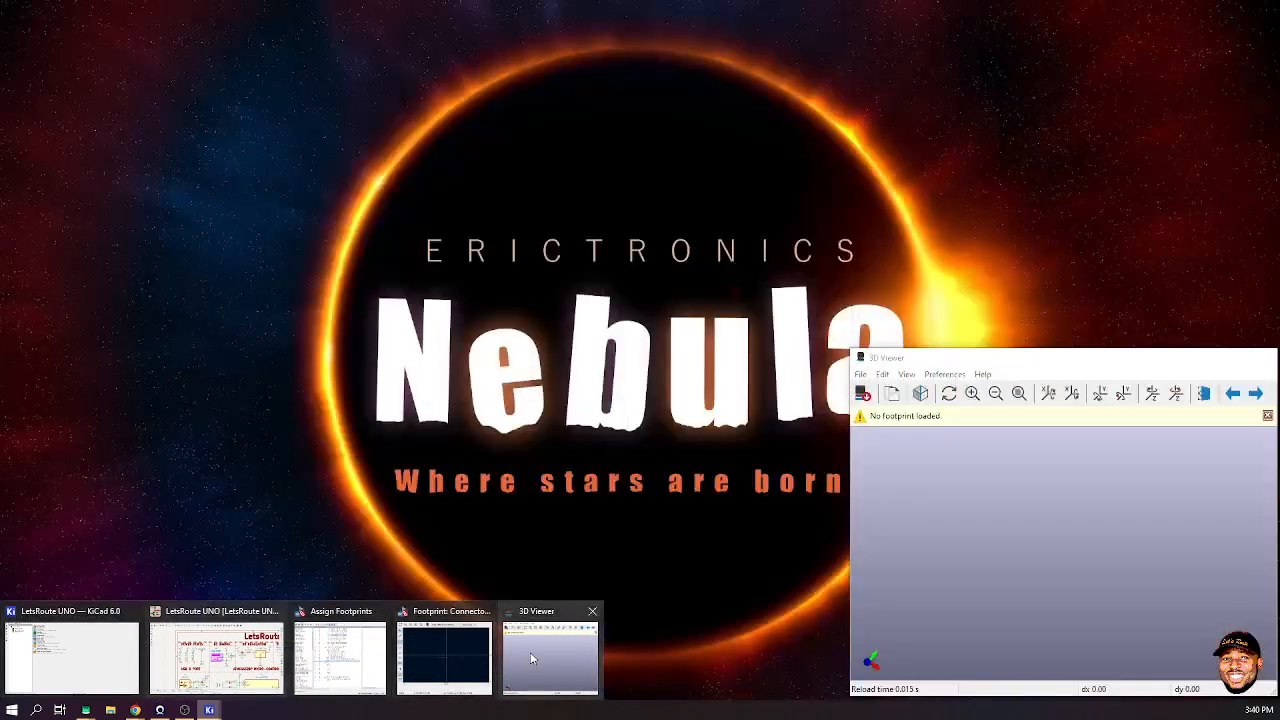
left_click(530, 652)
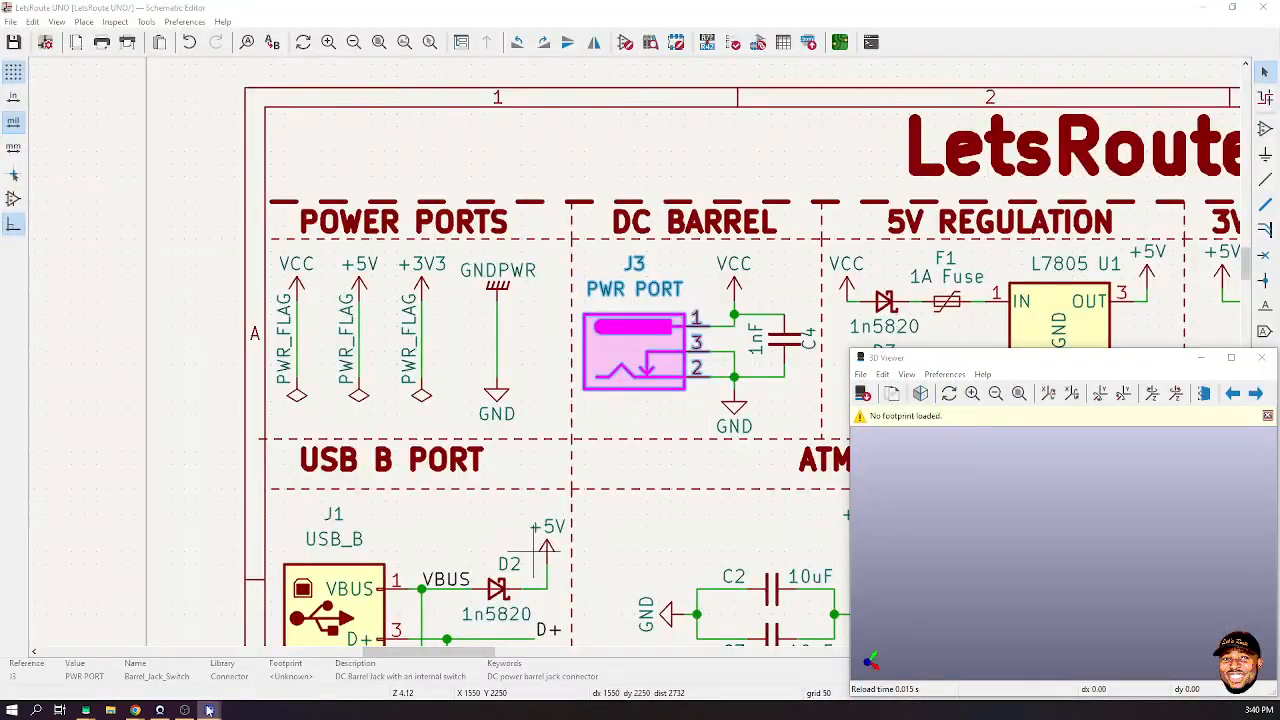
mouse_move(209, 709)
left_click(318, 650)
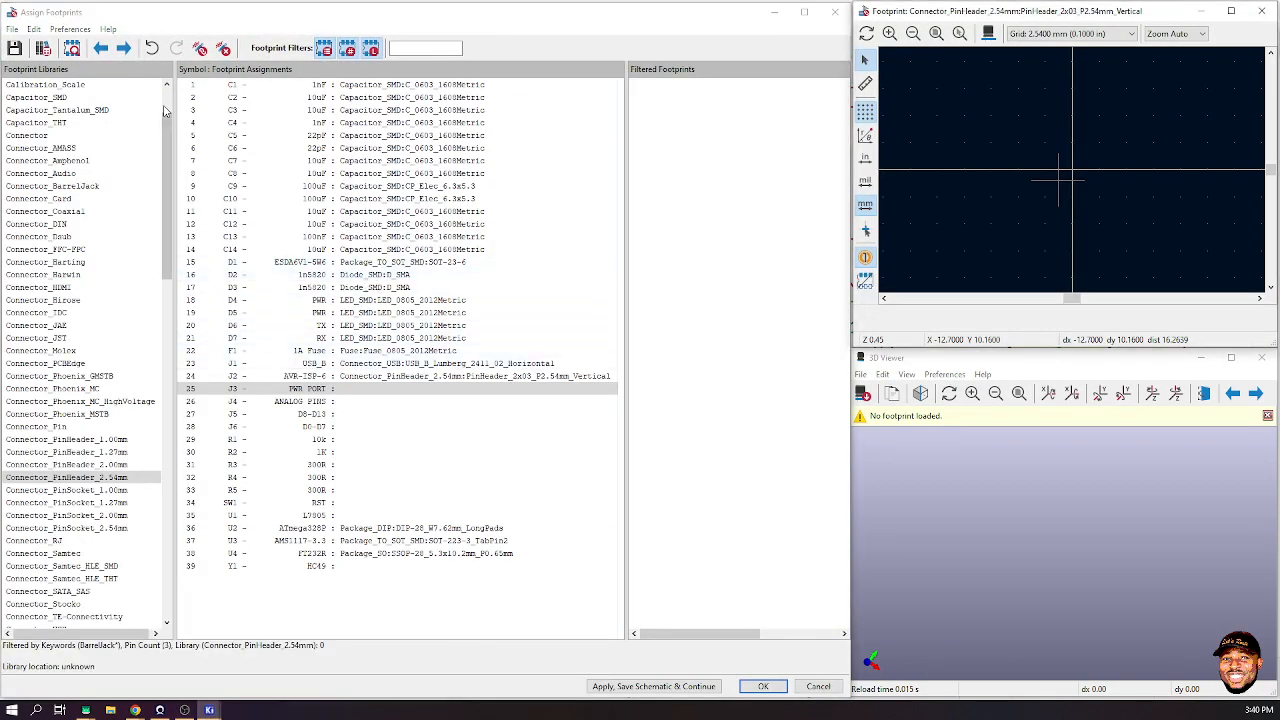
- Preview the Connector_BarrelJack footprints and assign BarrelJack_Horizontal to J3
scroll(95, 218, "up", 2)
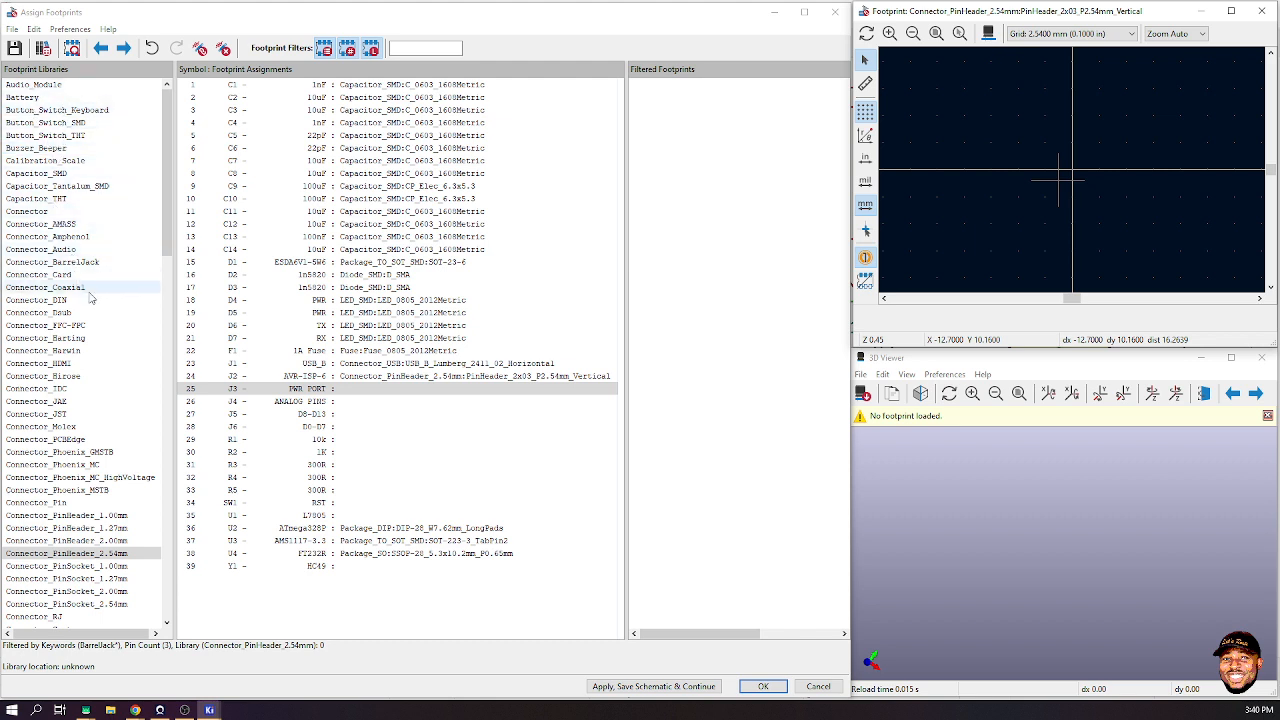
left_click(72, 263)
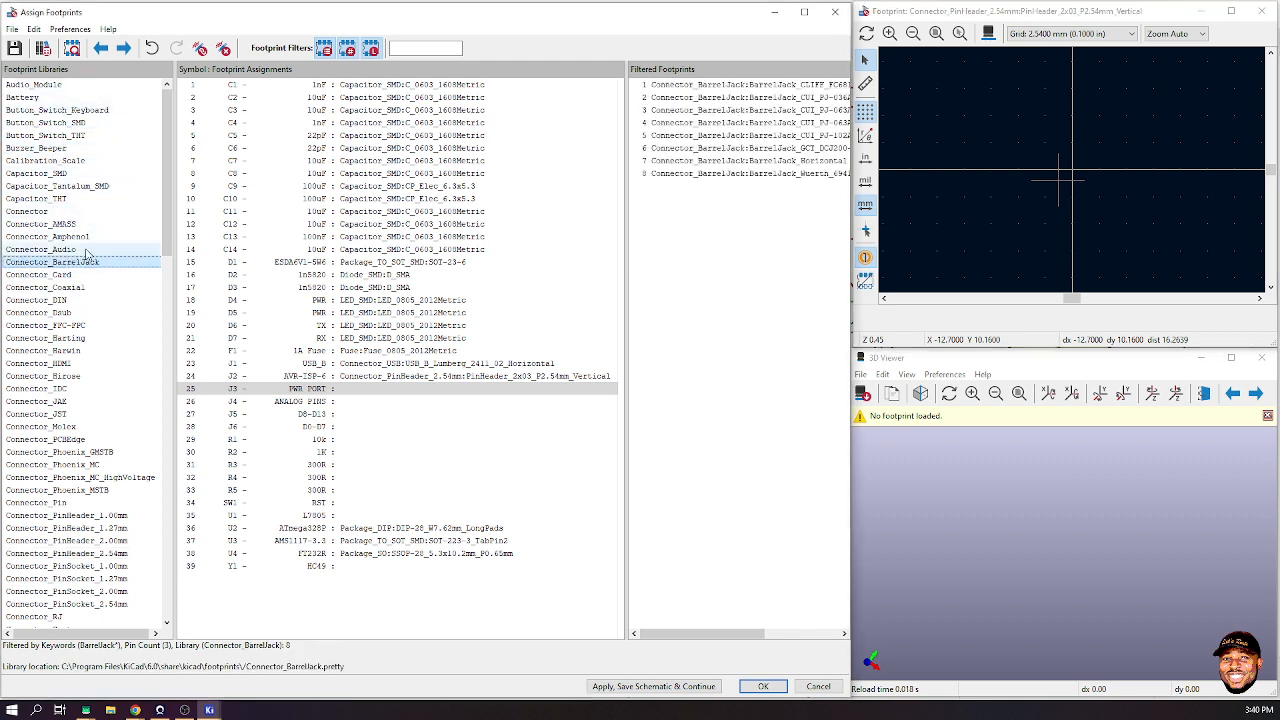
left_click(745, 86)
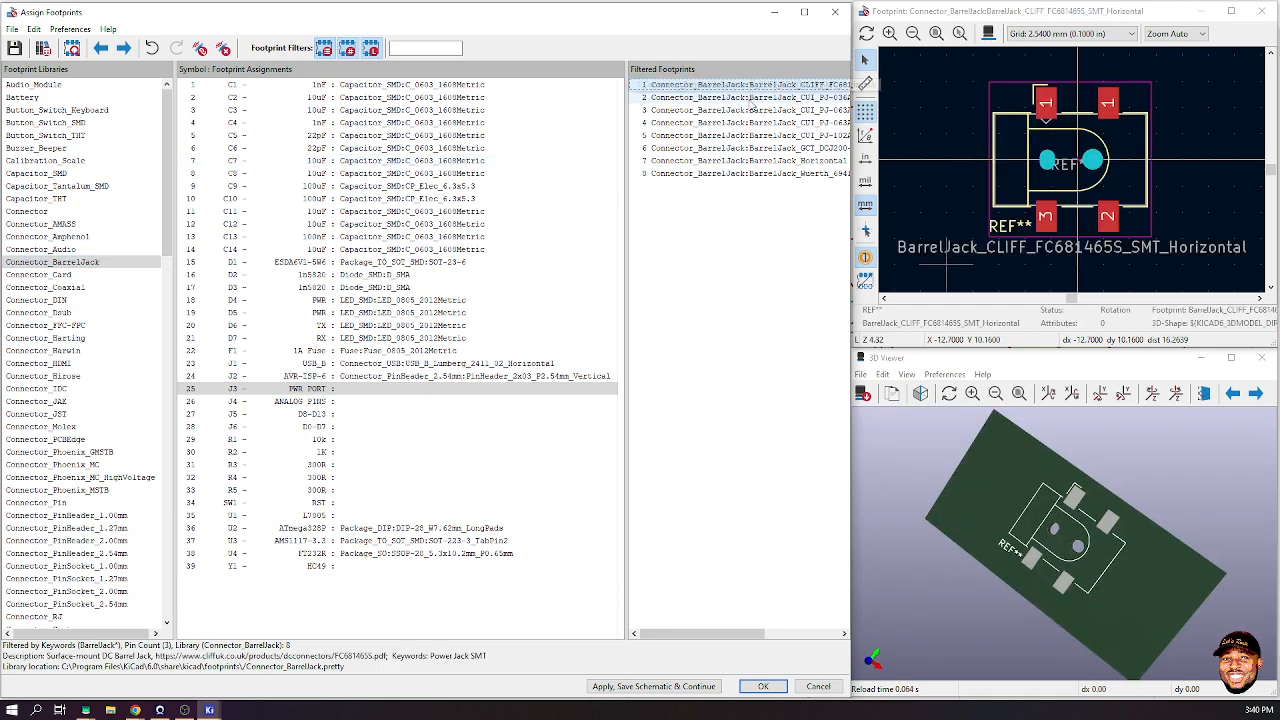
left_click(810, 172)
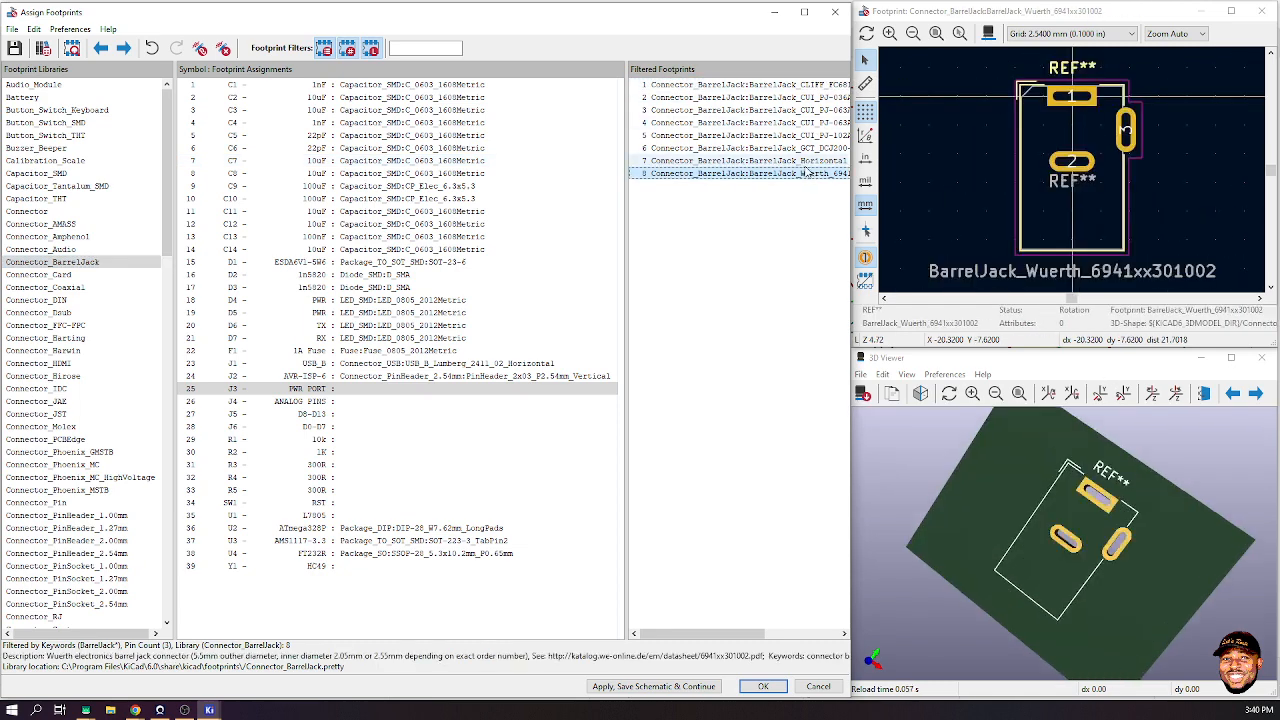
left_click(806, 163)
left_click_drag(1143, 578, 1108, 520)
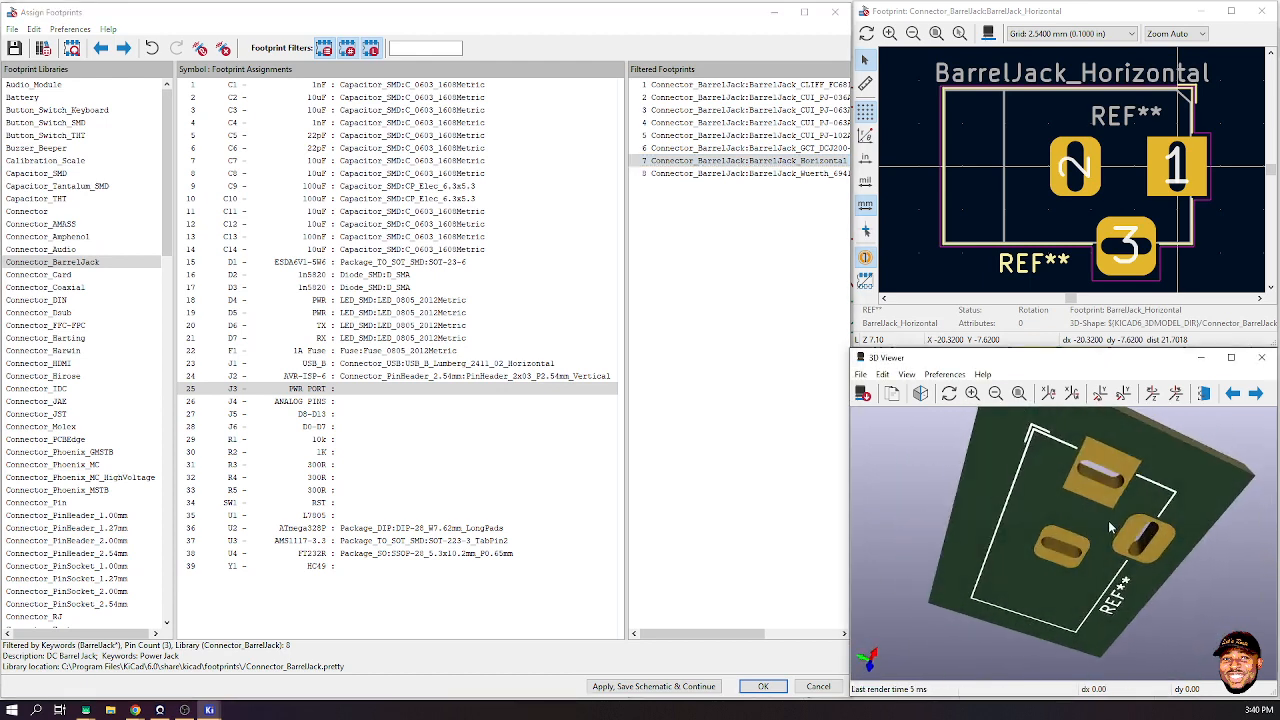
double_click(757, 162)
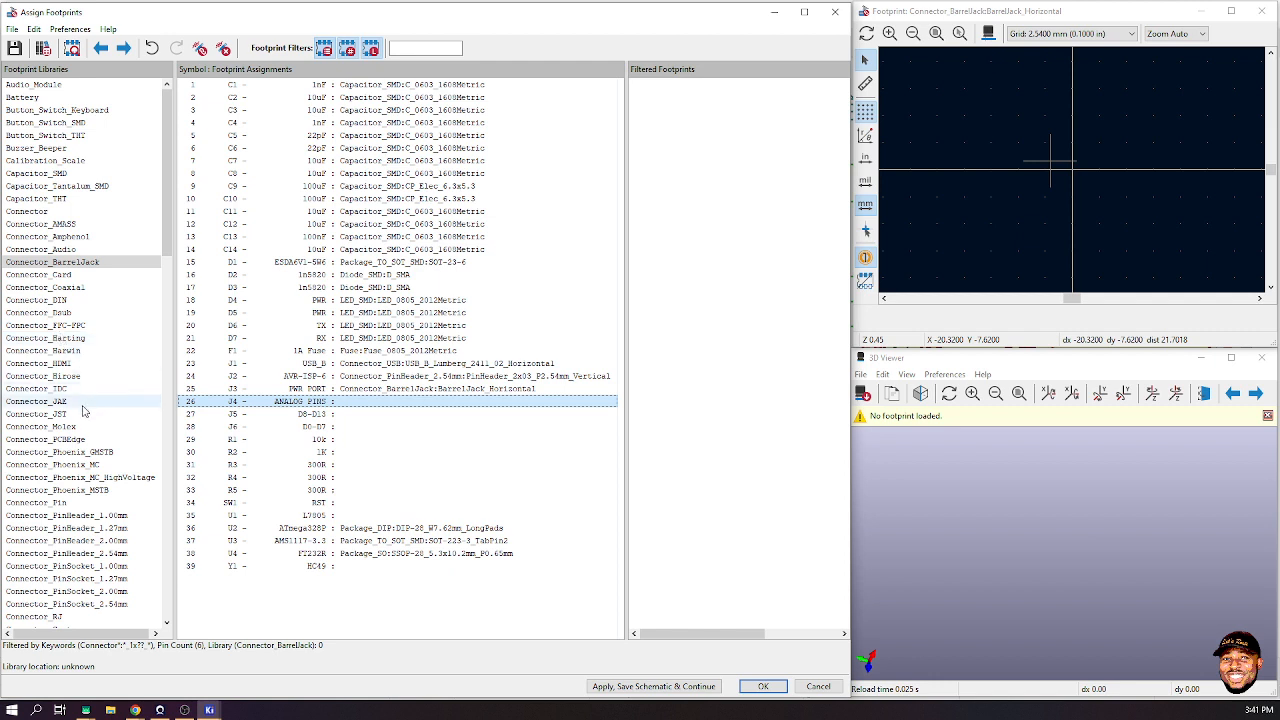
- Assign vertical 2.54mm pin sockets: 1x06 to J4, 1x10 to J5, 1x08 to J6
left_click(108, 607)
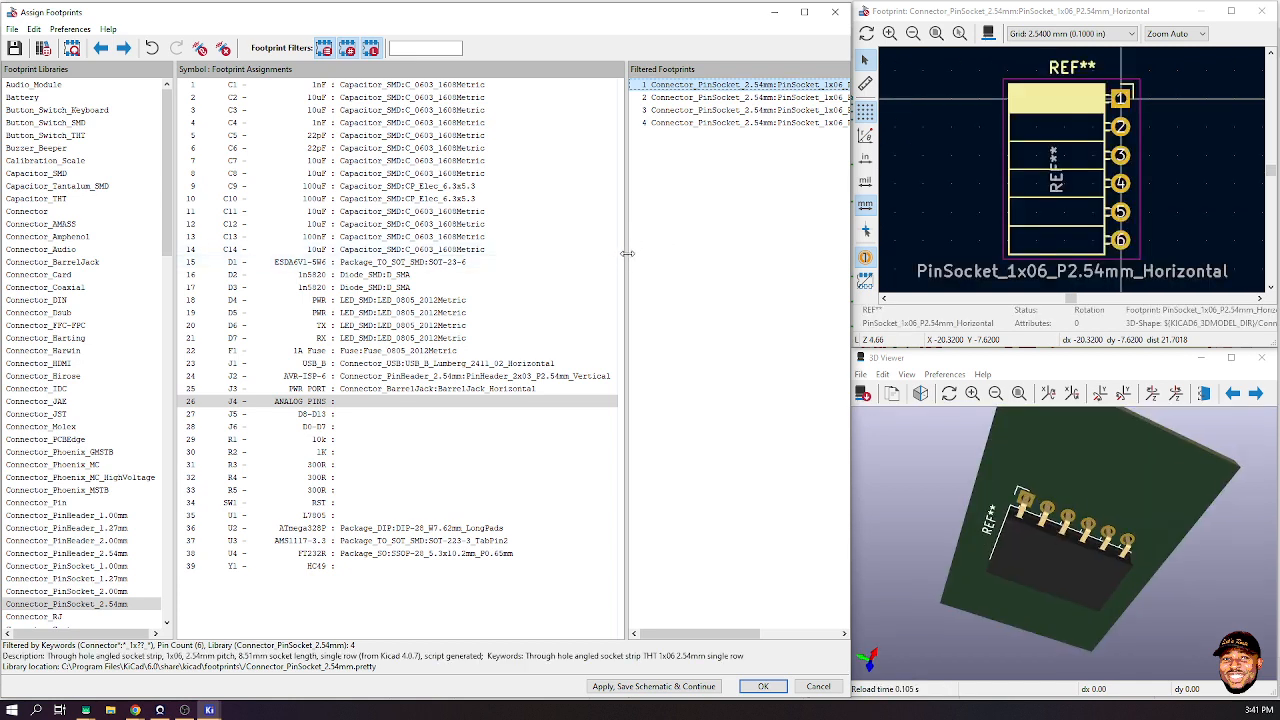
left_click_drag(529, 262, 519, 262)
left_click(700, 97)
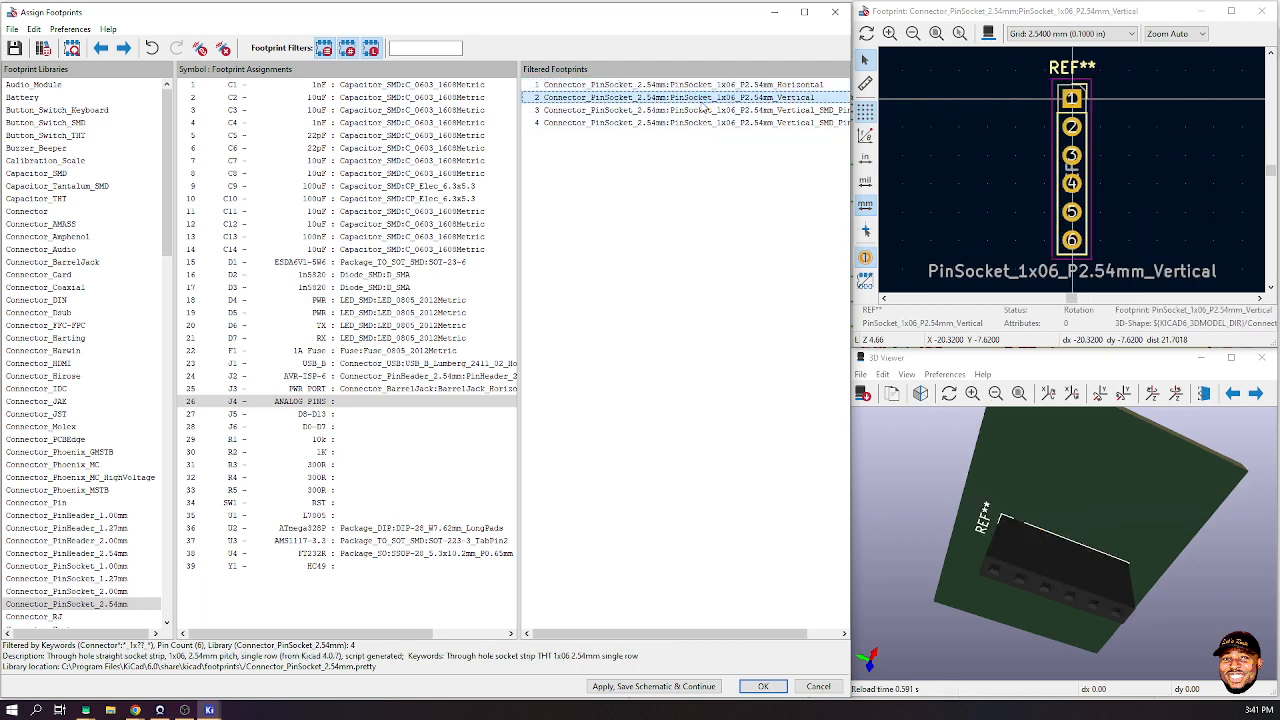
double_click(700, 97)
left_click(670, 96)
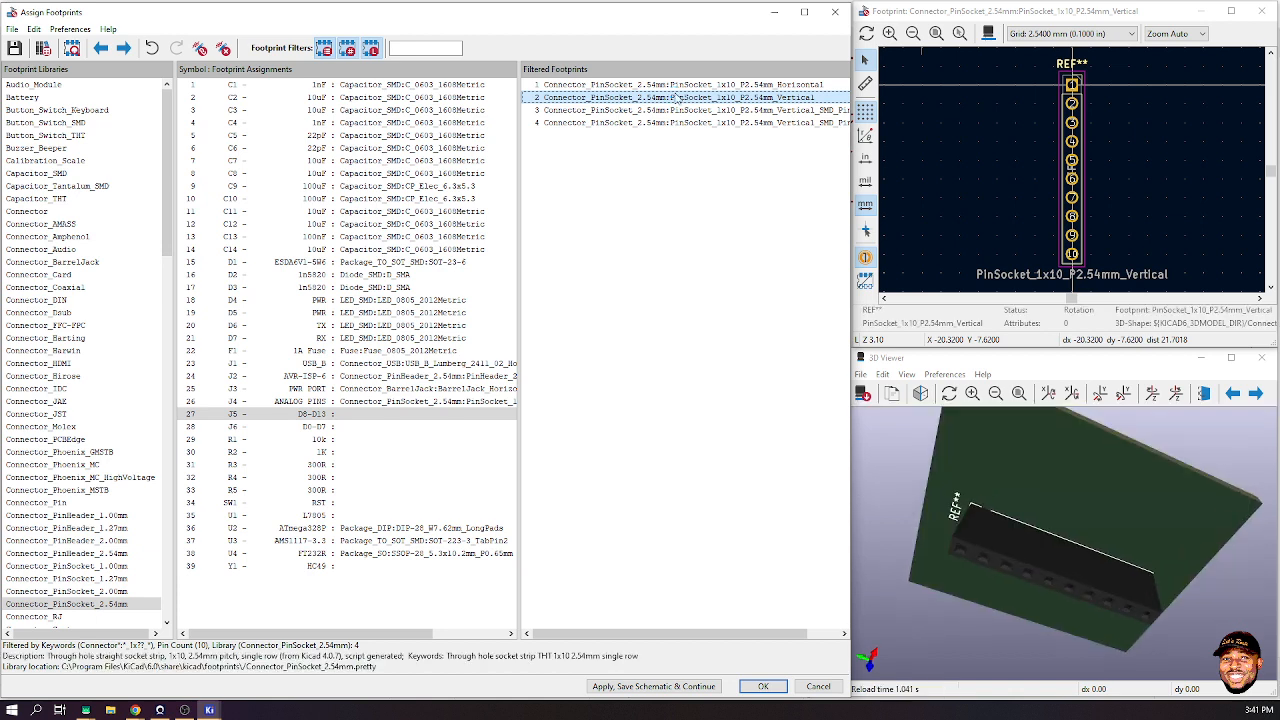
double_click(676, 97)
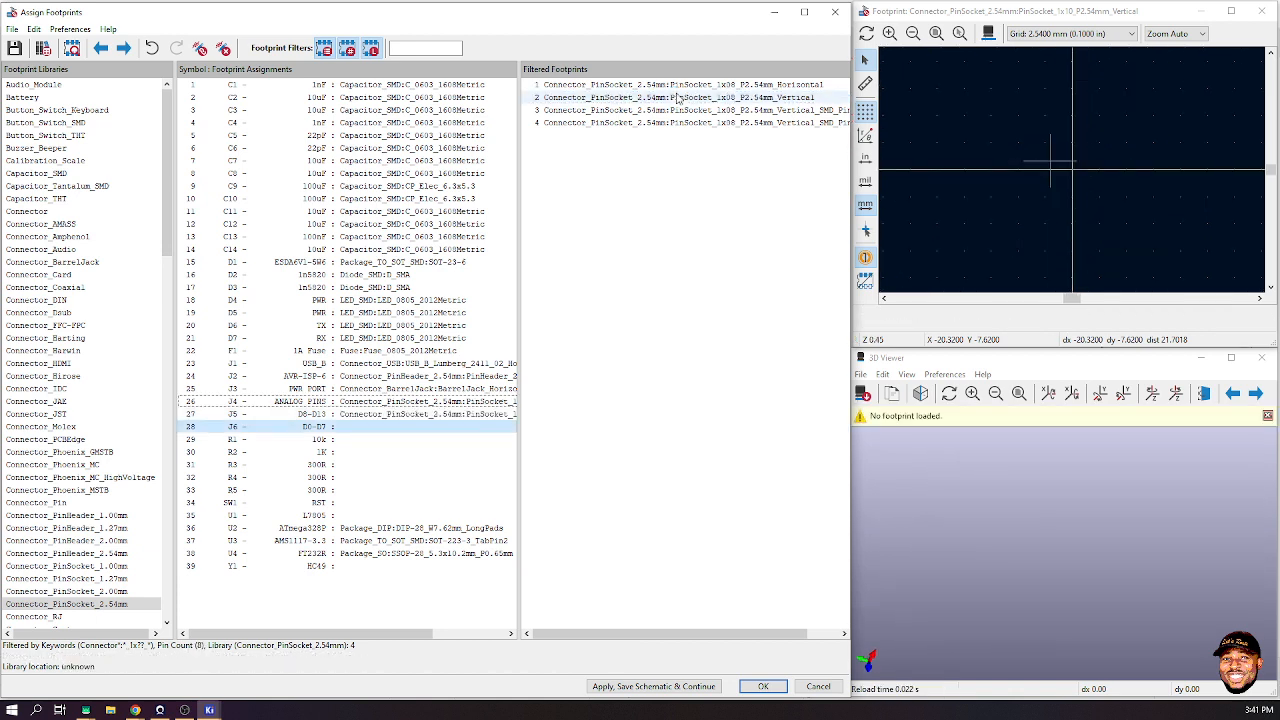
left_click(676, 97)
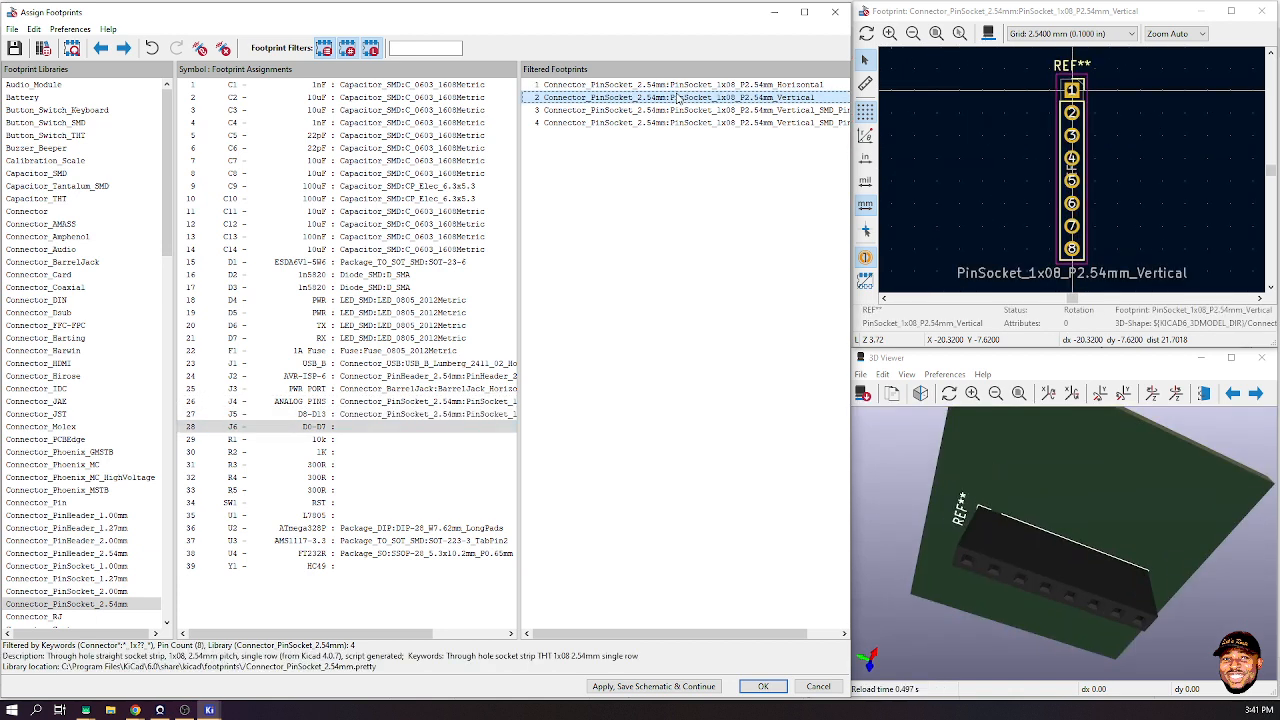
double_click(676, 97)
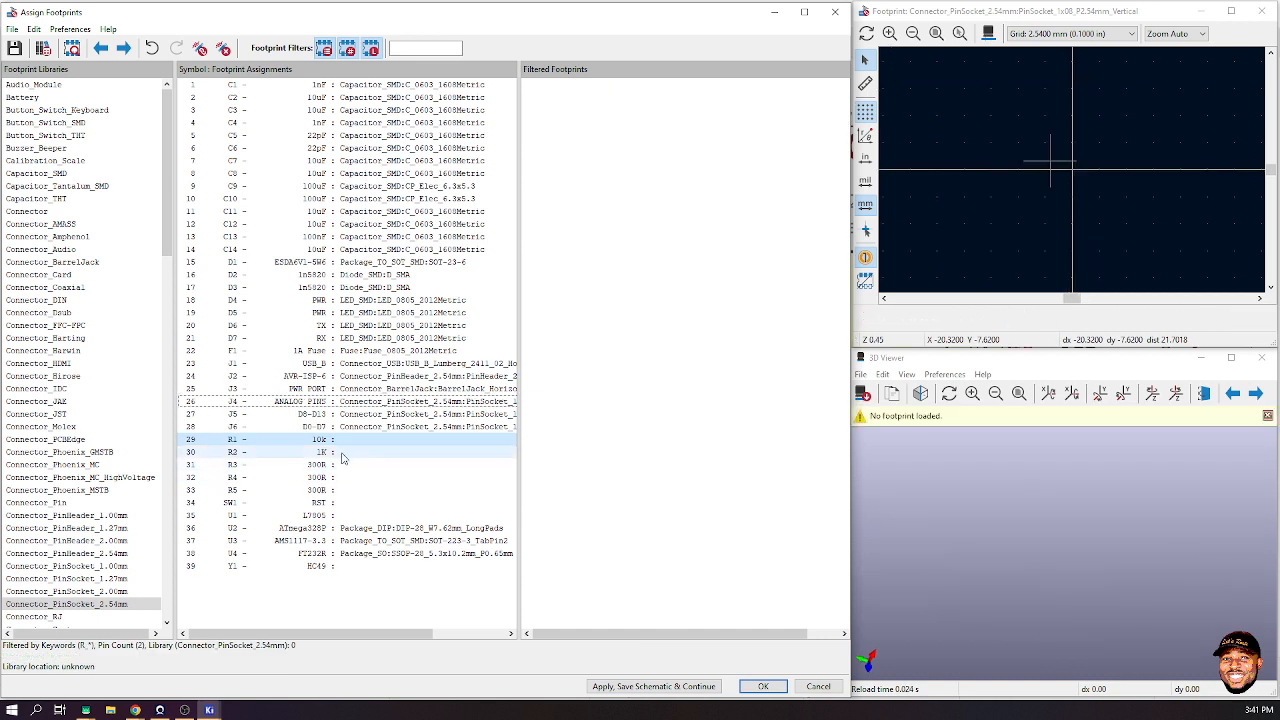
- Apply the assignments, save the schematic, and reselect the R1 row
scroll(343, 457, "right", 1)
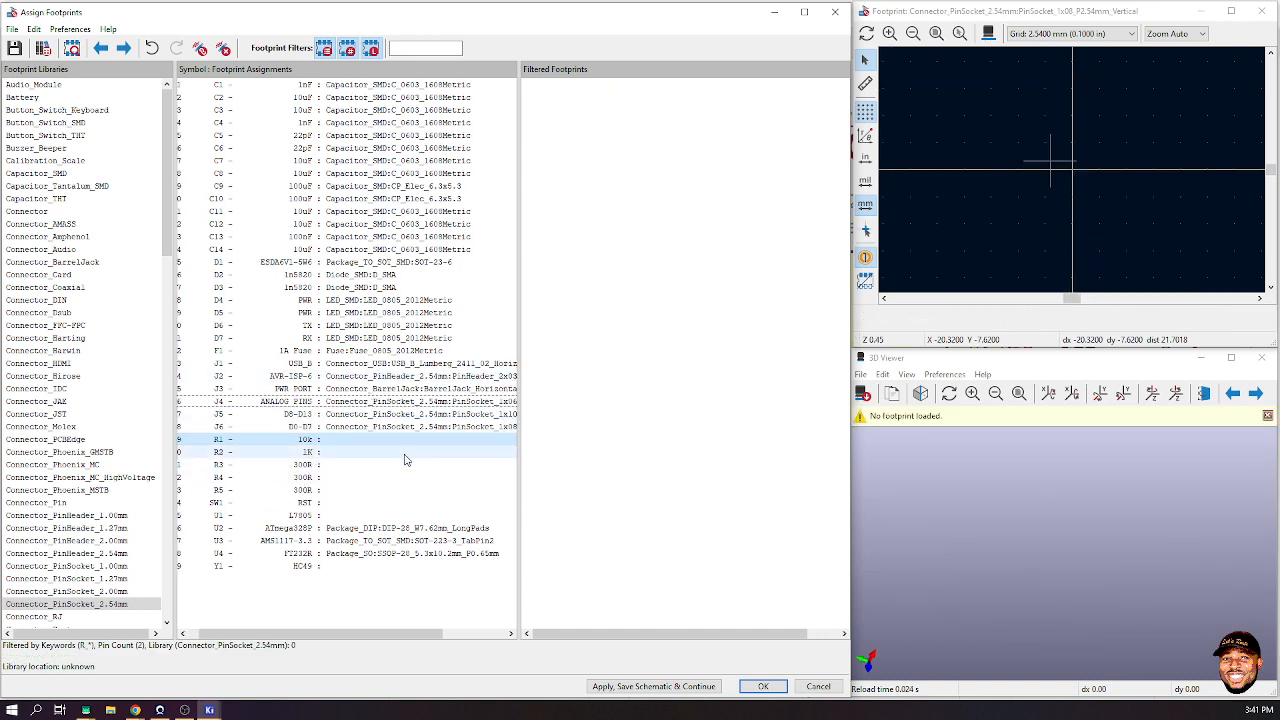
left_click(683, 688)
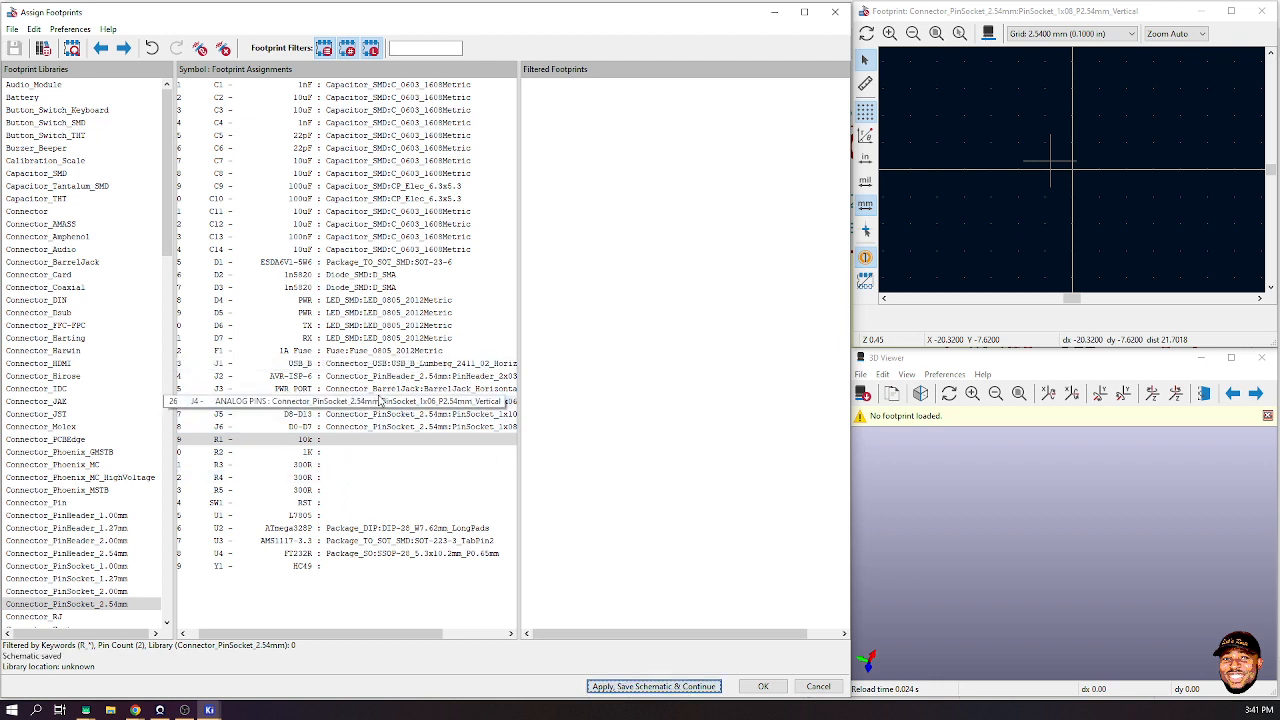
left_click(318, 439)
left_click(312, 443)
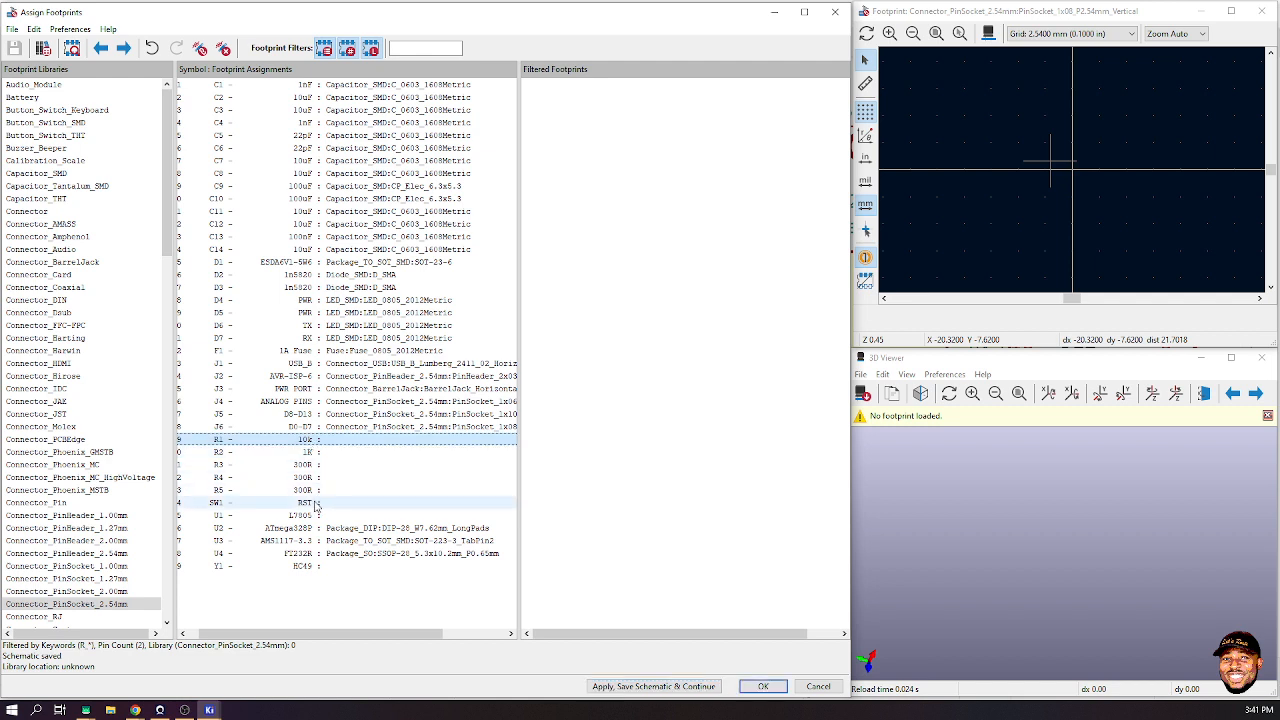
- Select R1–R5 together and give them the Resistor_SMD:R_0603_1608Metric footprint
left_click(325, 492, "shift")
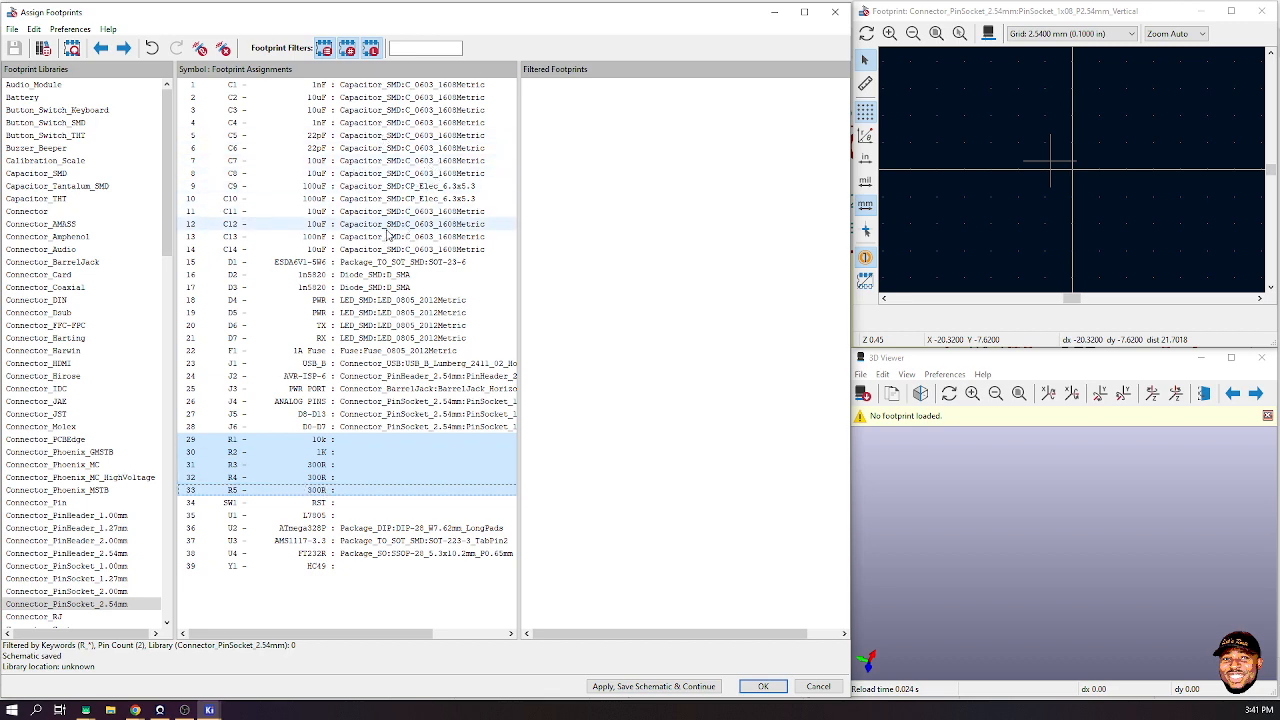
scroll(62, 362, "down", 13)
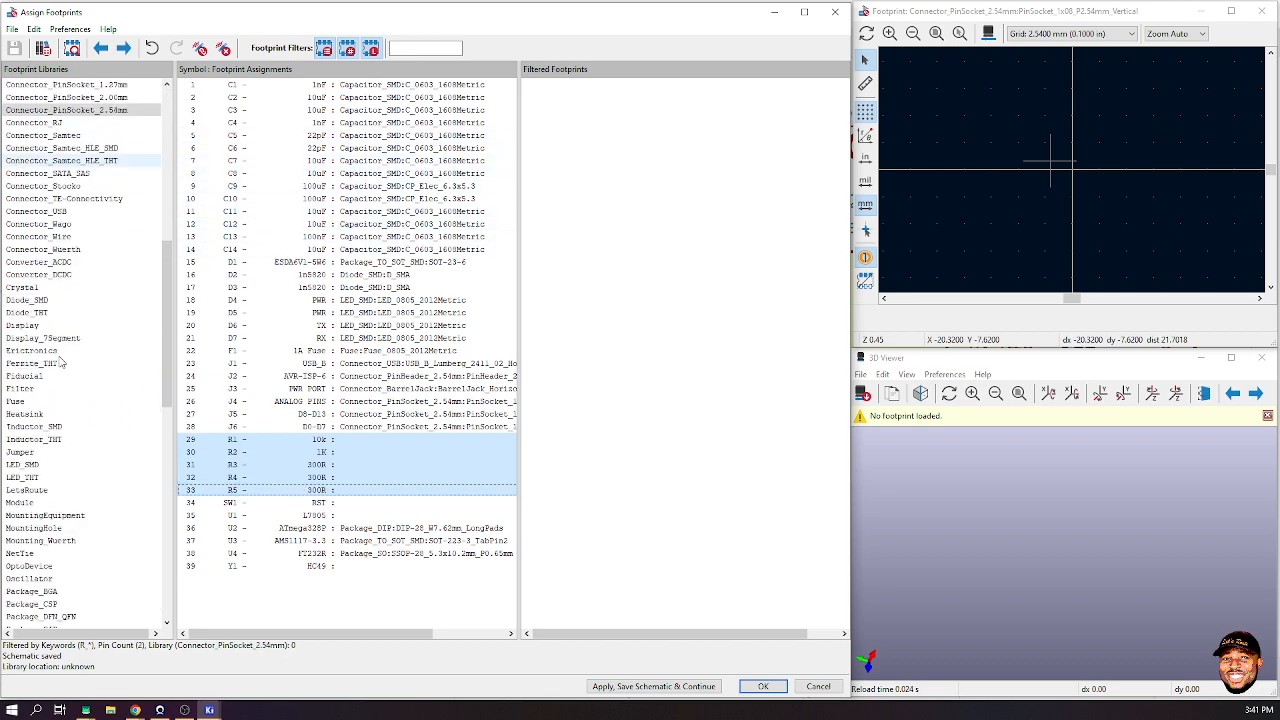
scroll(62, 360, "down", 12)
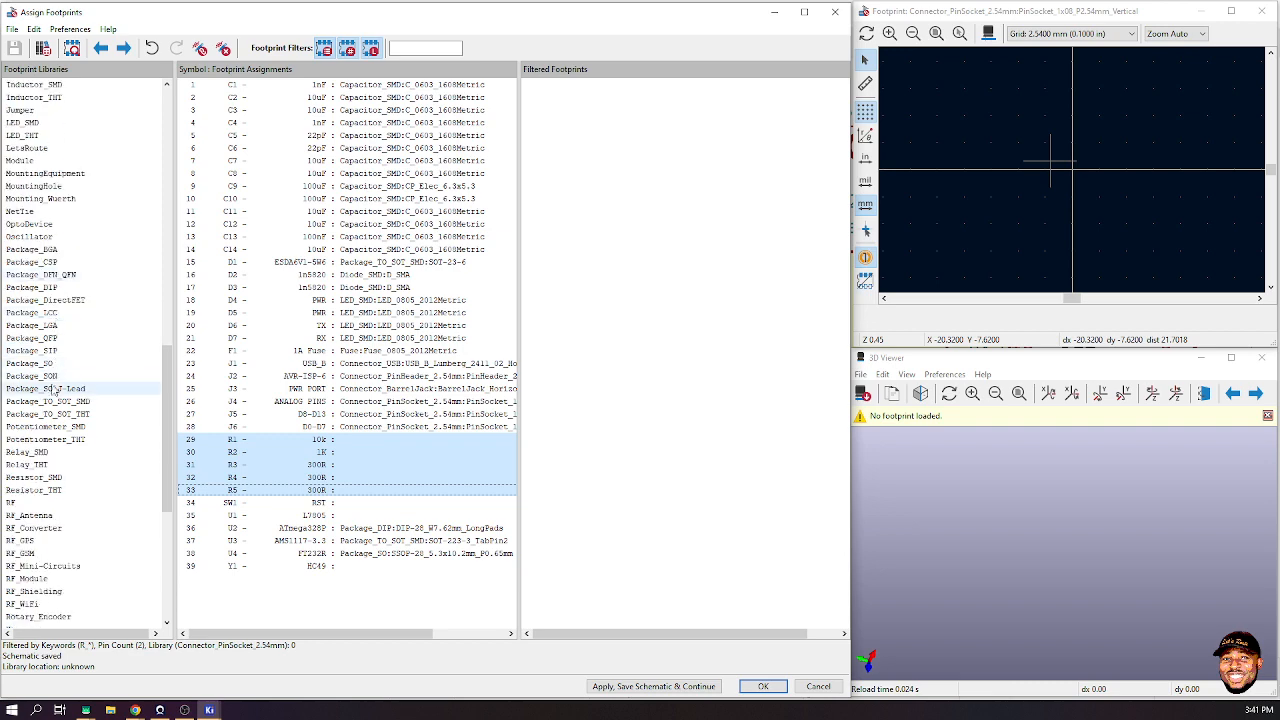
scroll(52, 400, "down", 3)
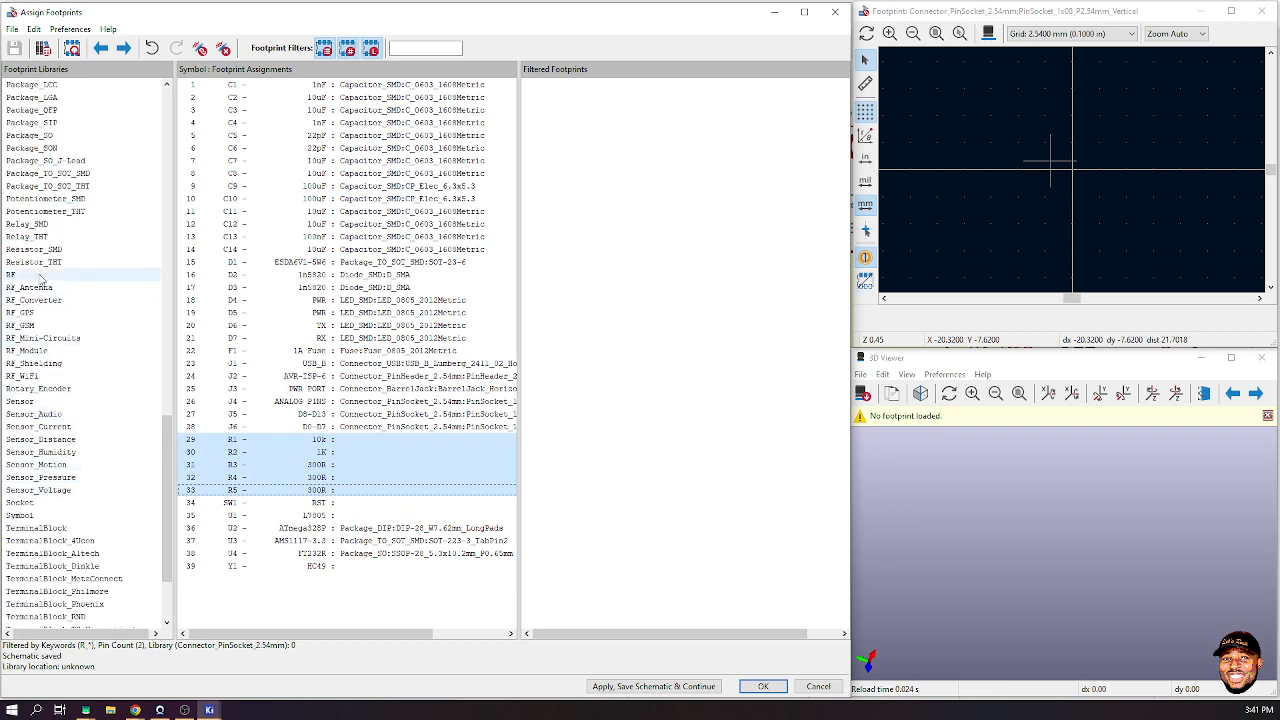
left_click(40, 249)
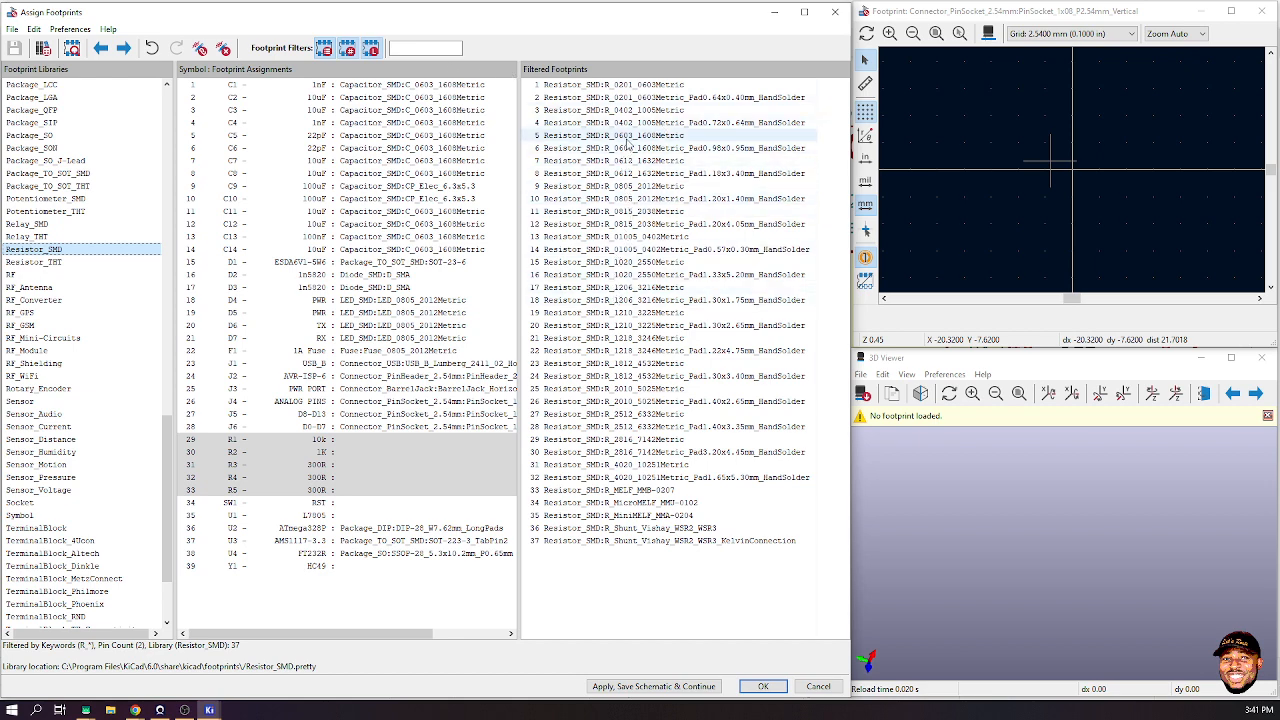
left_click(628, 138)
left_click_drag(1078, 569, 1142, 523)
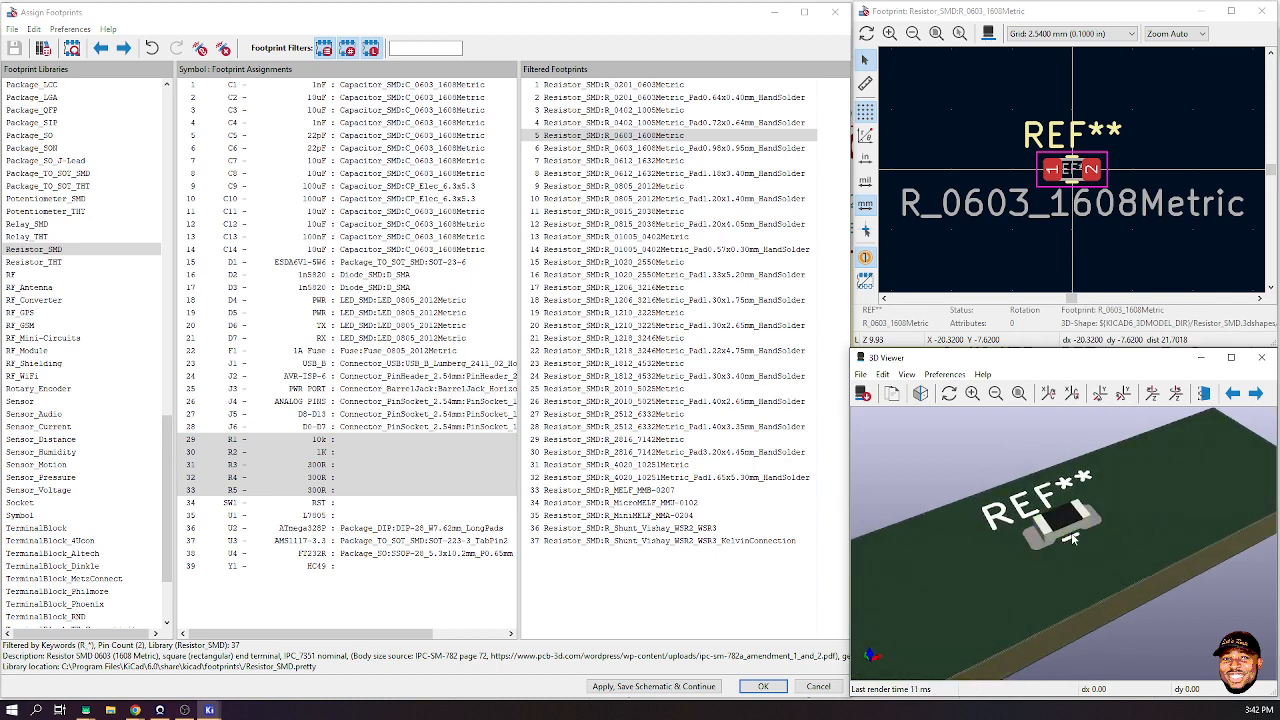
left_click(637, 136)
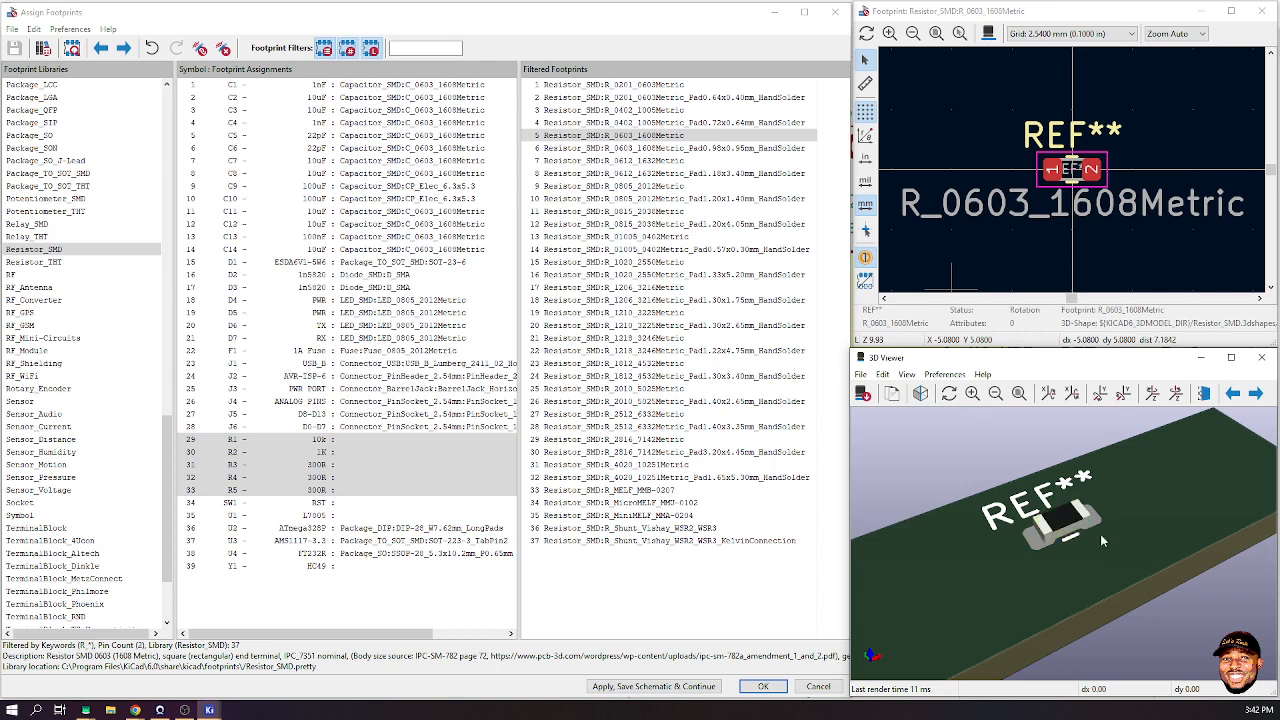
left_click(630, 137)
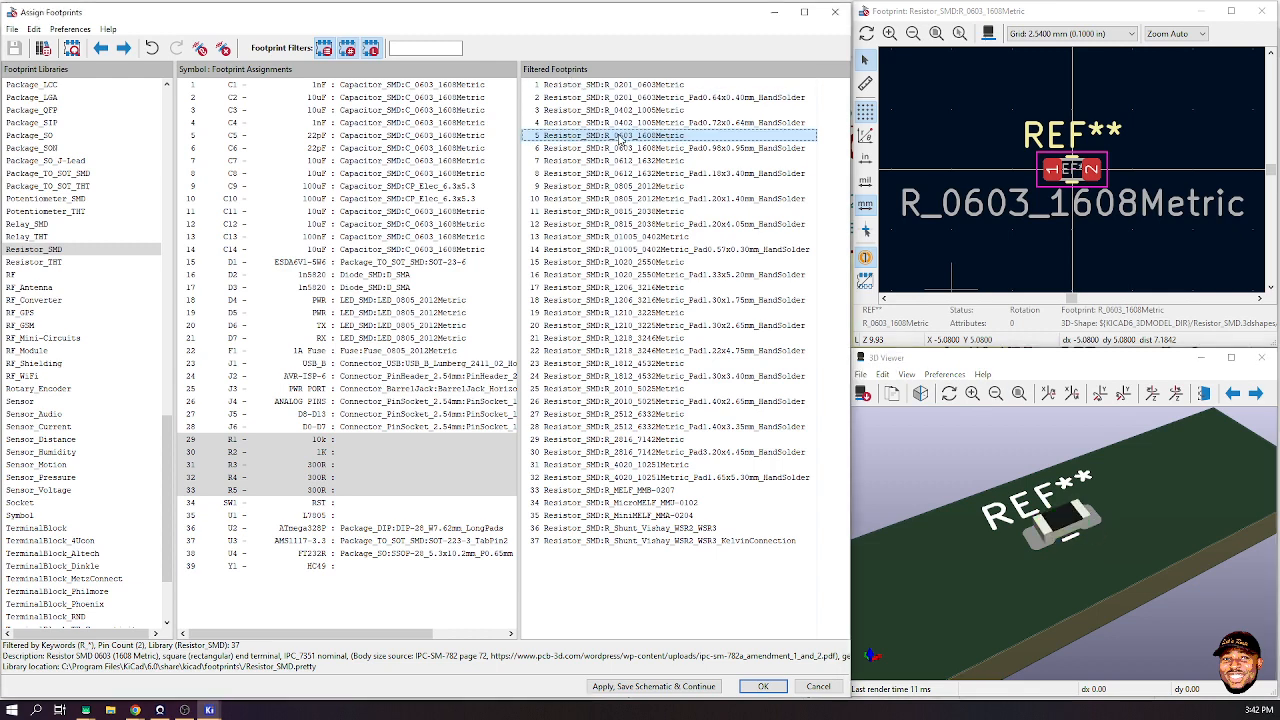
double_click(620, 138)
left_click(348, 530)
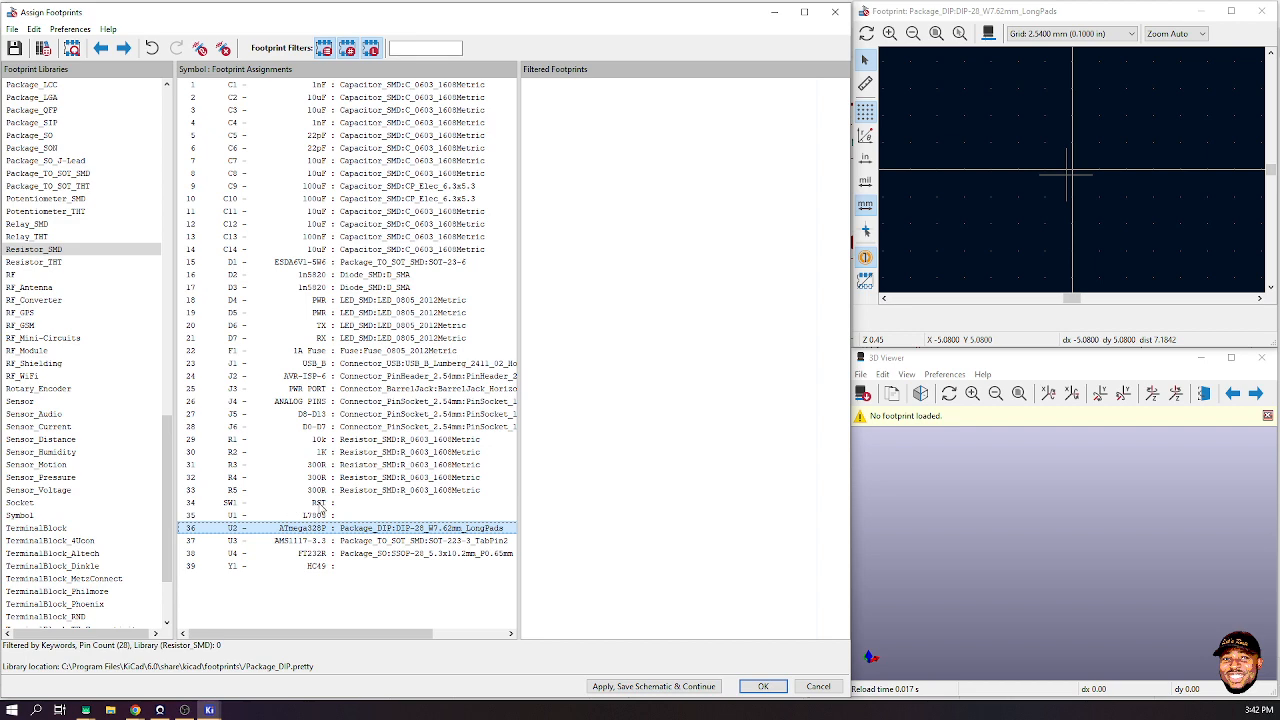
- For SW1, list Button_Switch_THT footprints and preview the KSL0A, KSA0A and PTS645 tactile switches
left_click(321, 504)
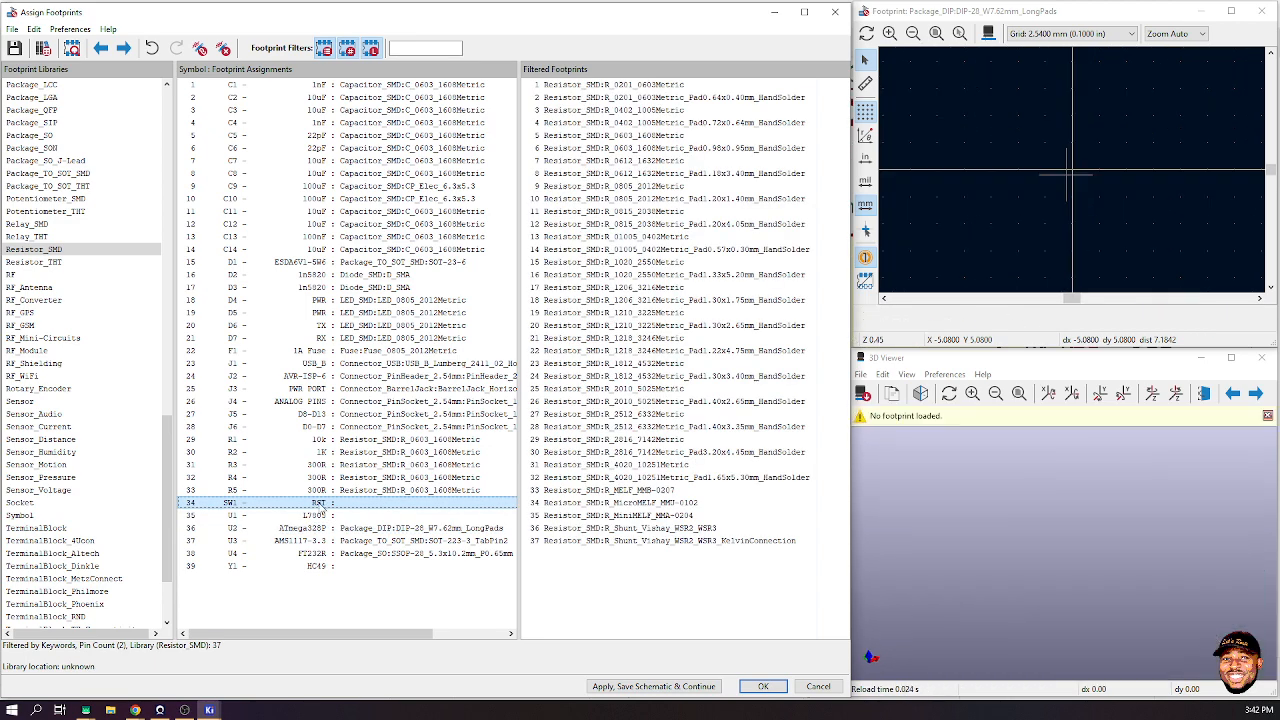
scroll(85, 282, "up", 20)
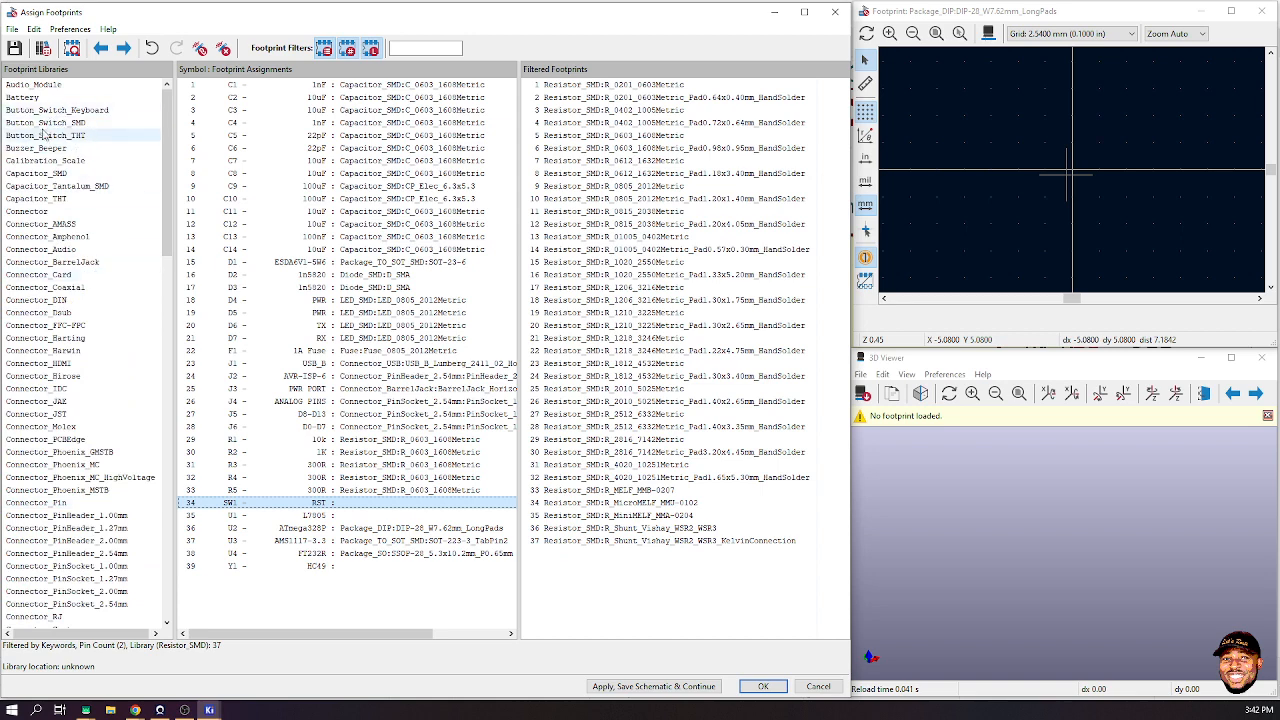
left_click(57, 122)
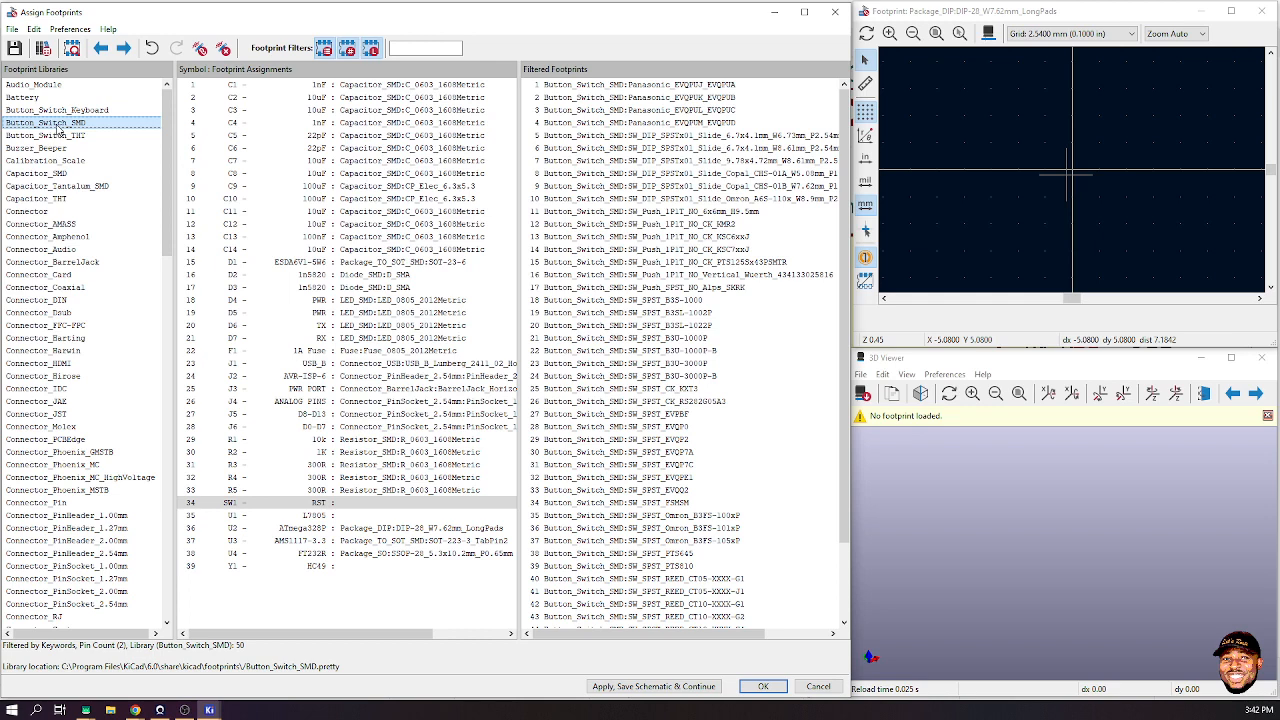
left_click(57, 138)
left_click(708, 366)
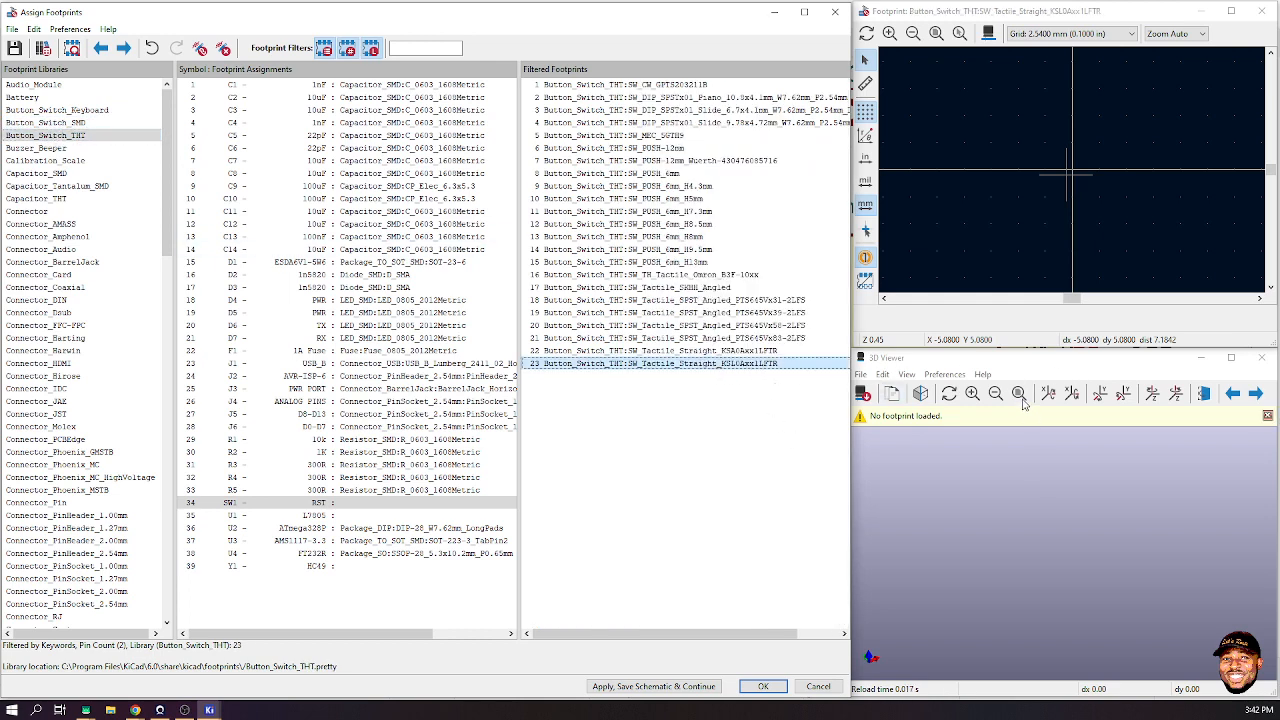
left_click(721, 351)
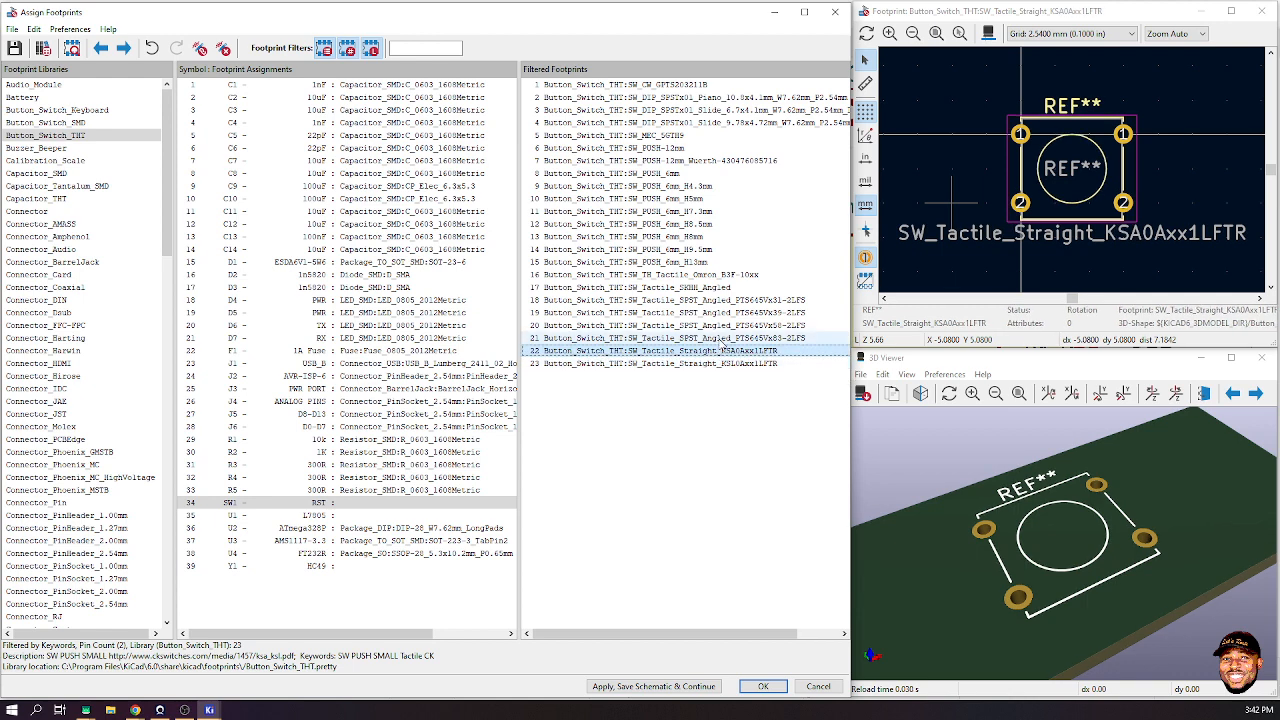
left_click(720, 339)
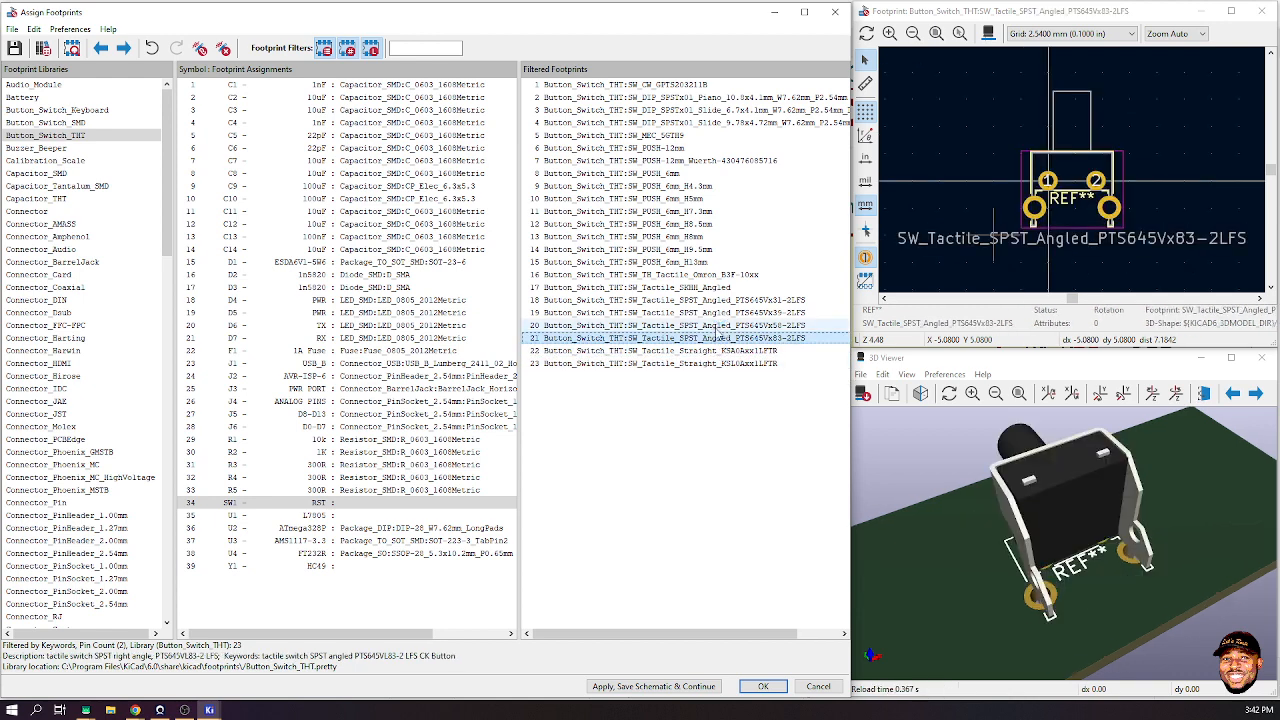
left_click_drag(1141, 599, 1030, 525)
- Step through the angled and Omron B3F footprints to SW_PUSH_6mm, orbiting its 3D model
left_click(718, 326)
left_click(718, 313)
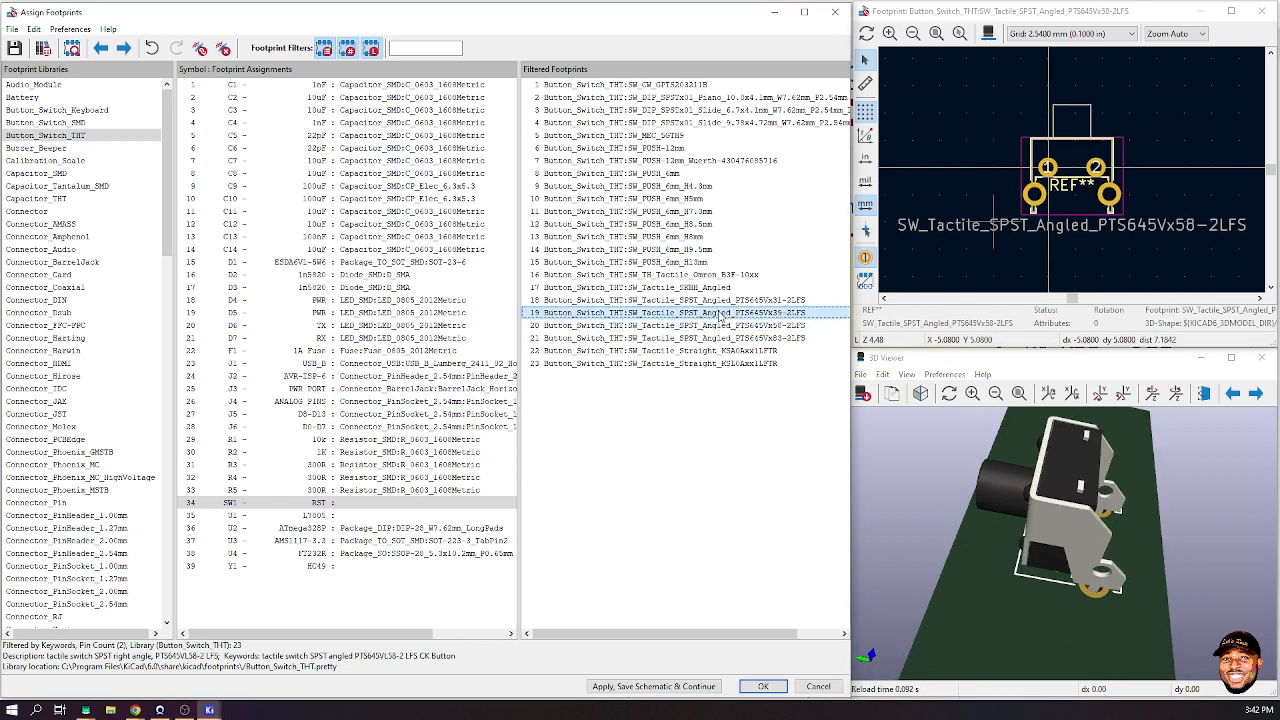
left_click(714, 301)
left_click(702, 275)
left_click(680, 224)
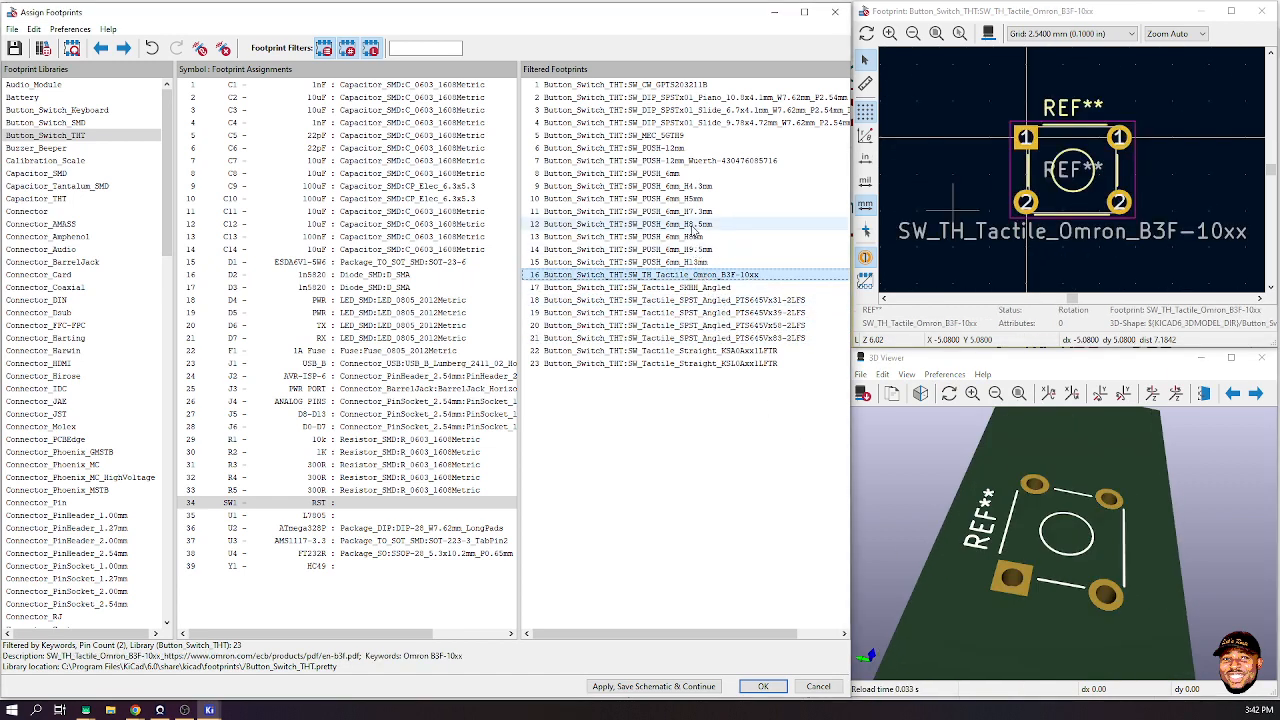
key("Down")
left_click(670, 174)
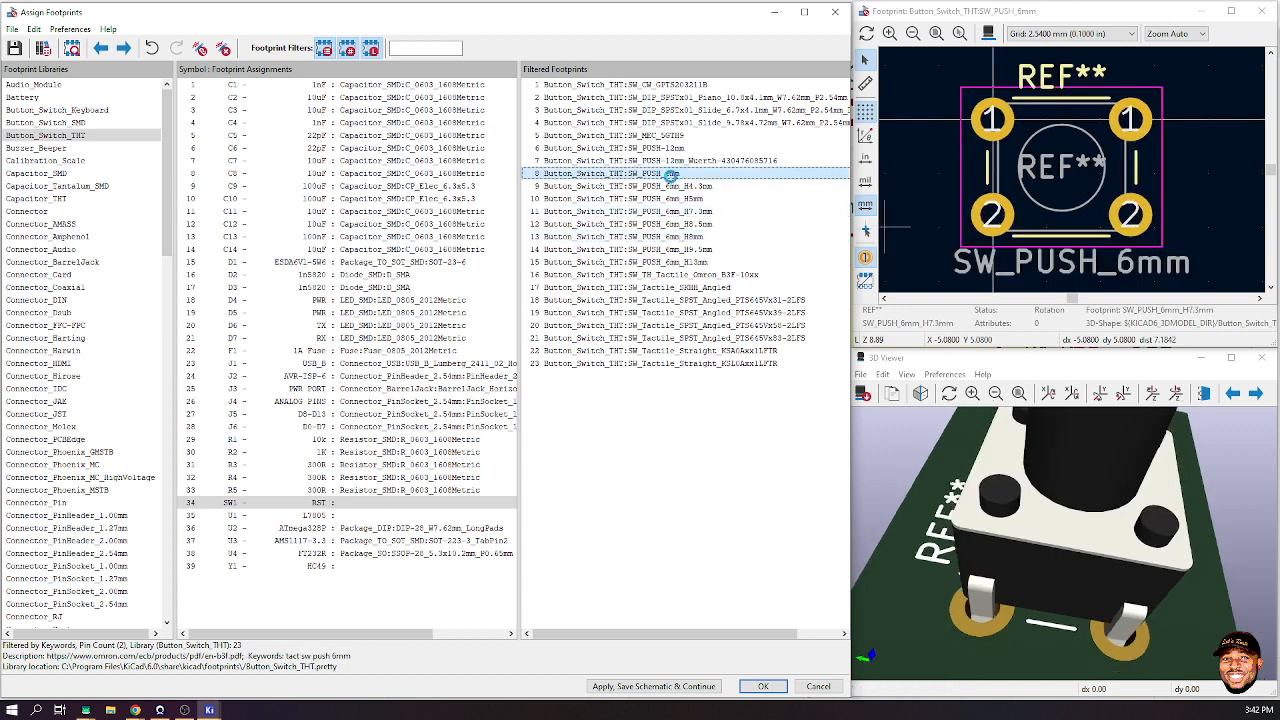
left_click_drag(1070, 563, 972, 582)
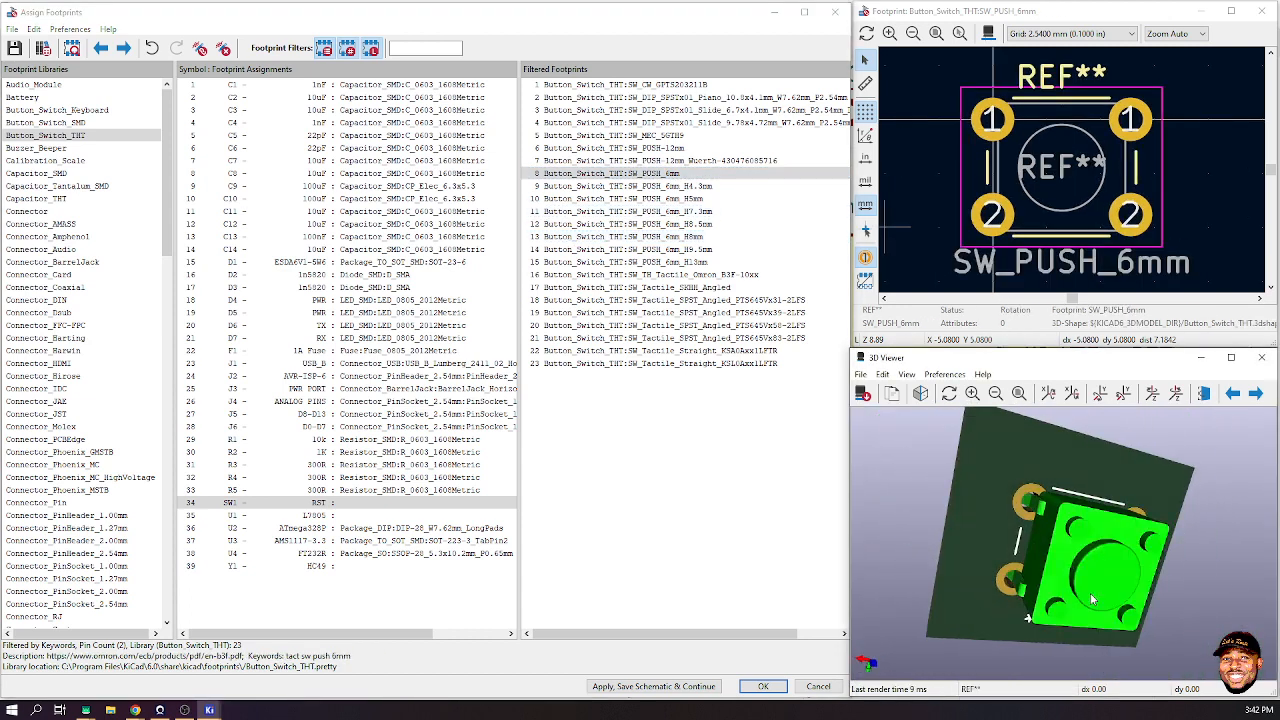
- List Button_Switch_SMD footprints and preview the TL3342, TL3305, SKQG and REED CT10 entries
left_click(52, 122)
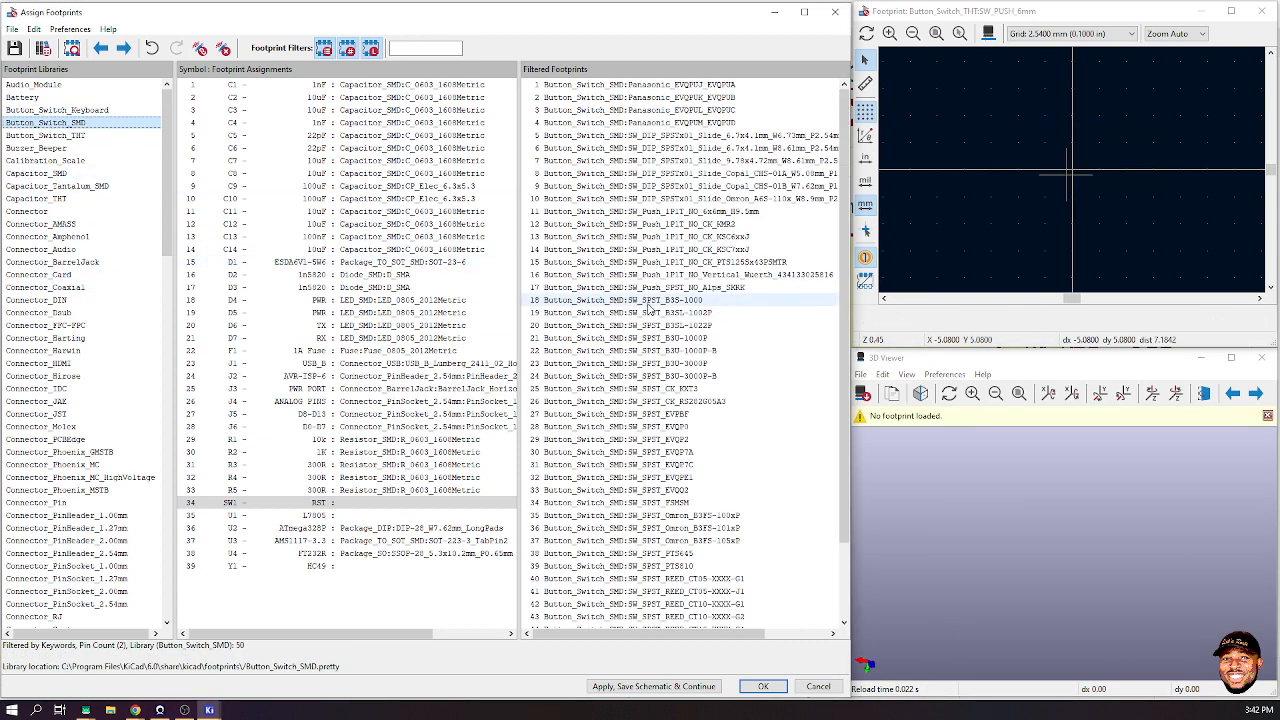
scroll(700, 355, "down", 2)
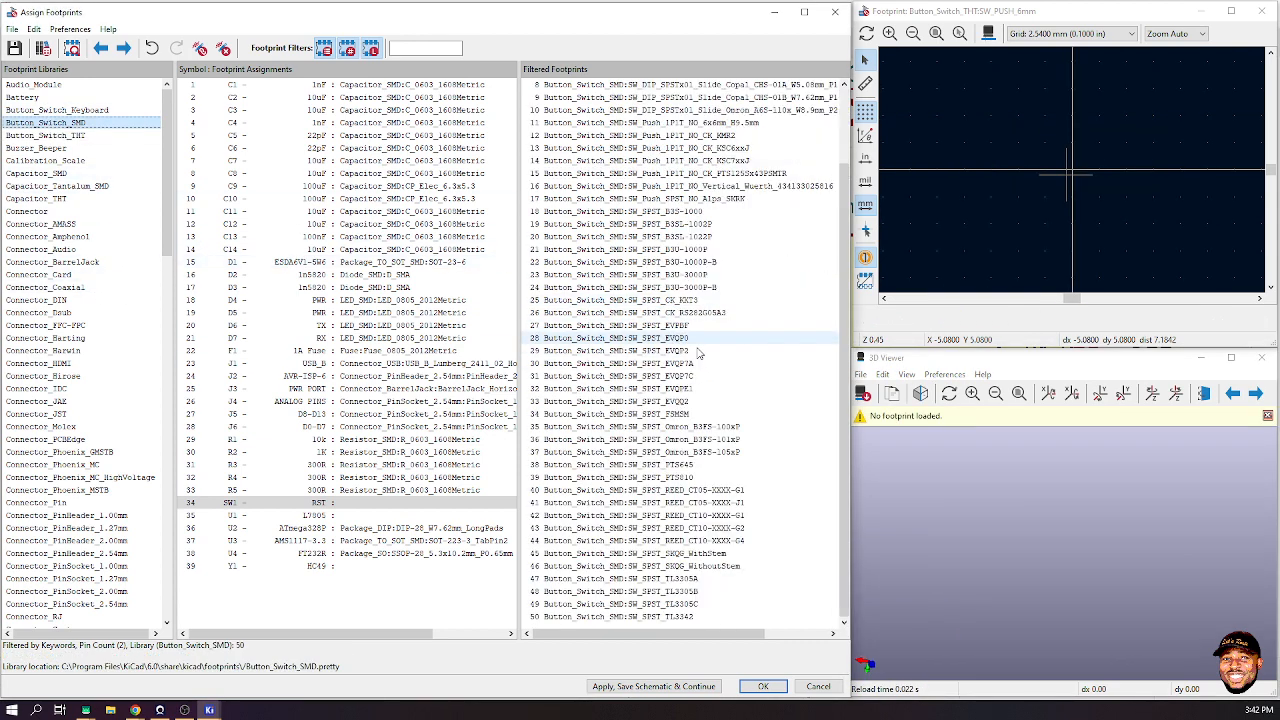
left_click(645, 617)
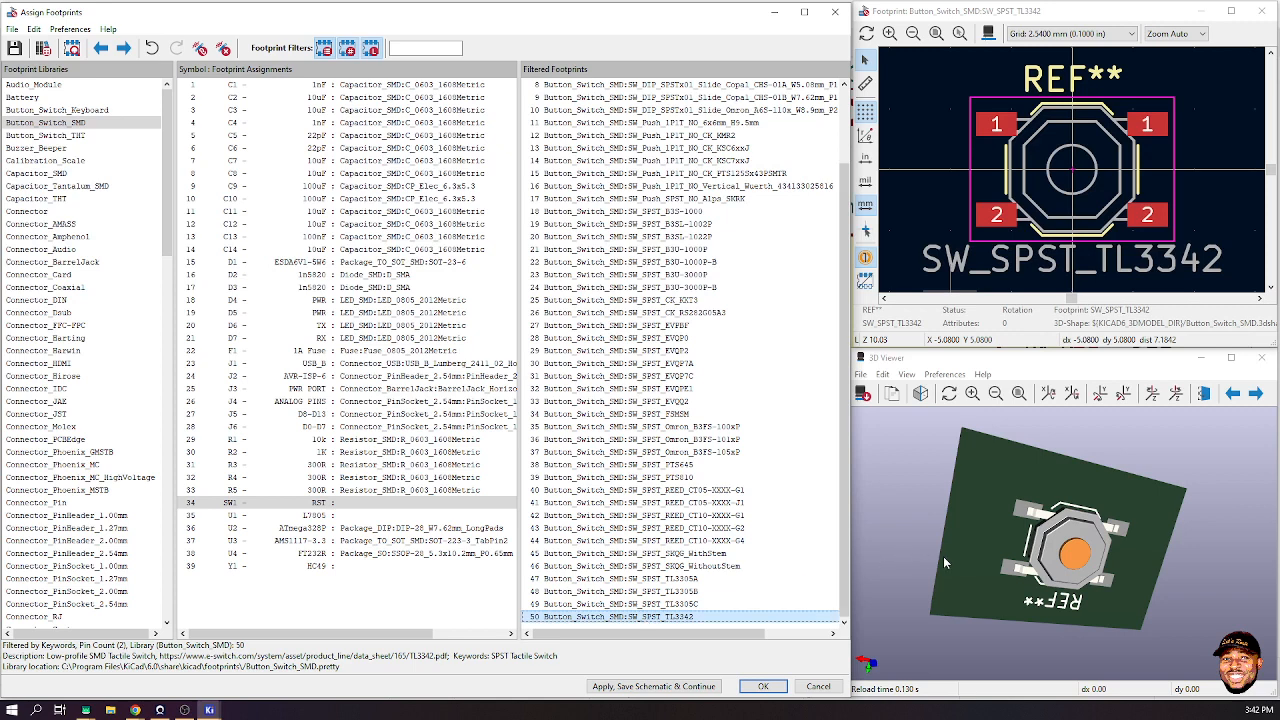
left_click(660, 604)
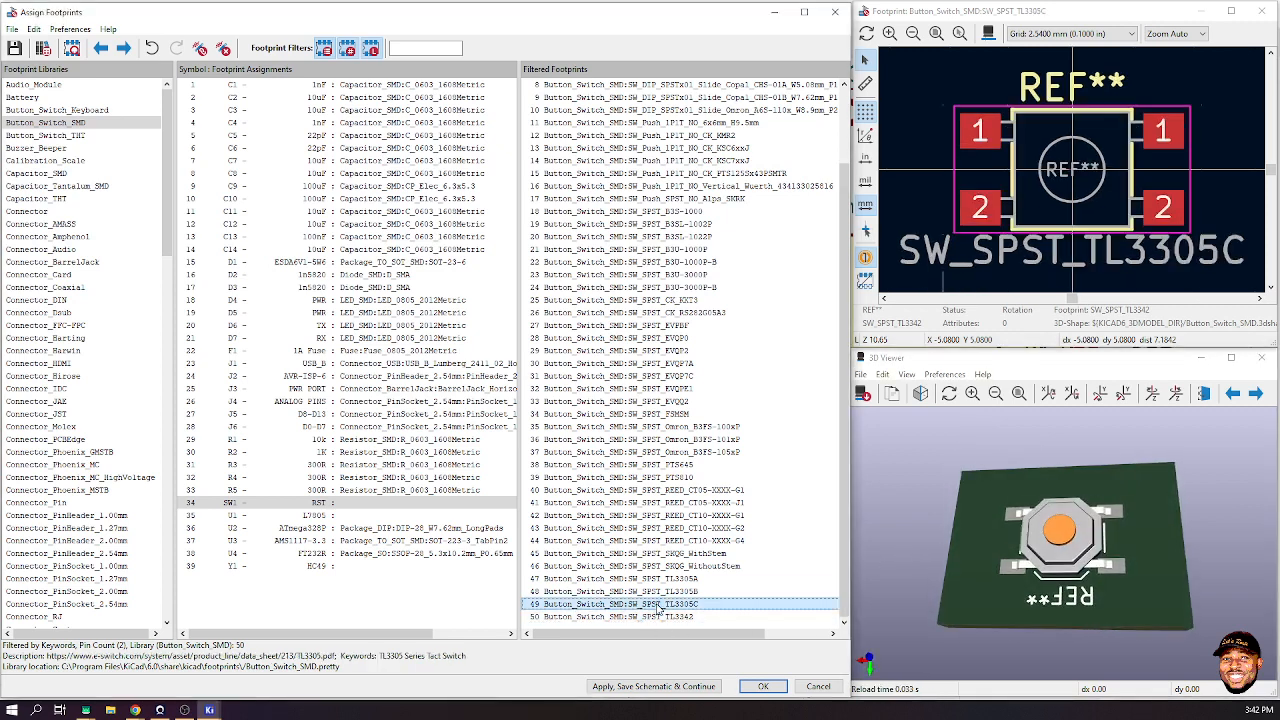
left_click(665, 592)
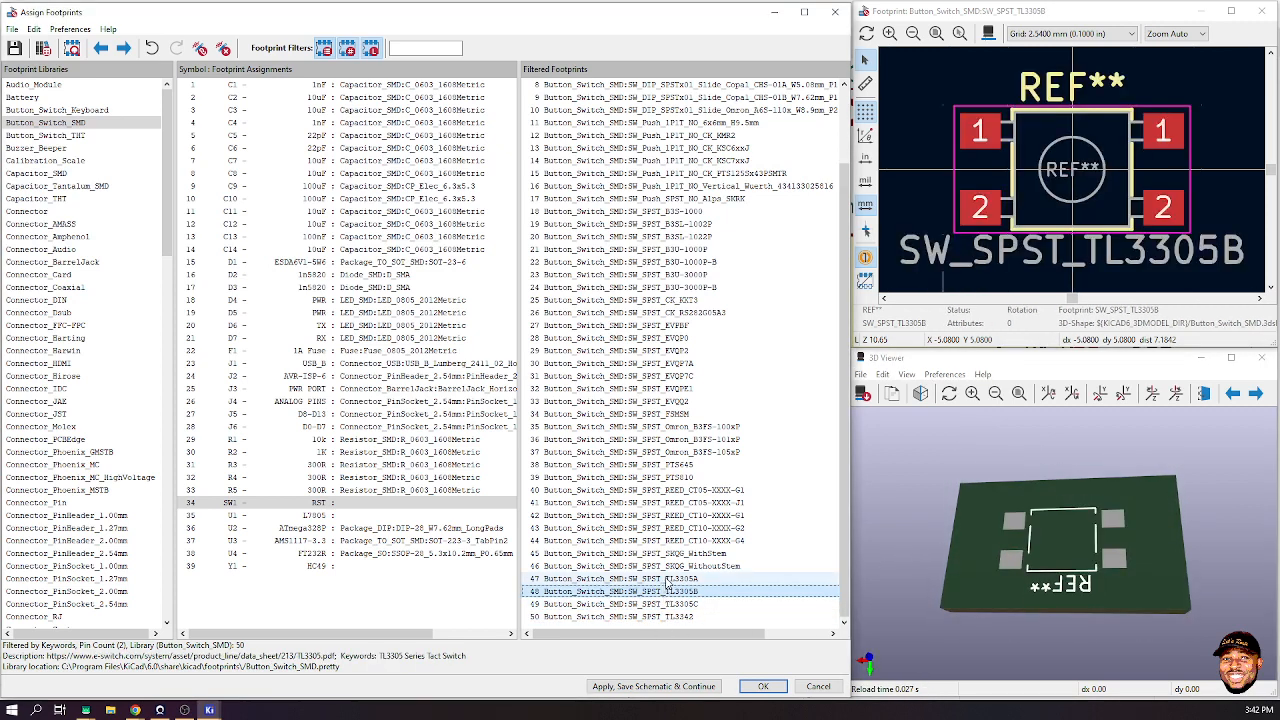
left_click(668, 580)
left_click(672, 568)
left_click(670, 553)
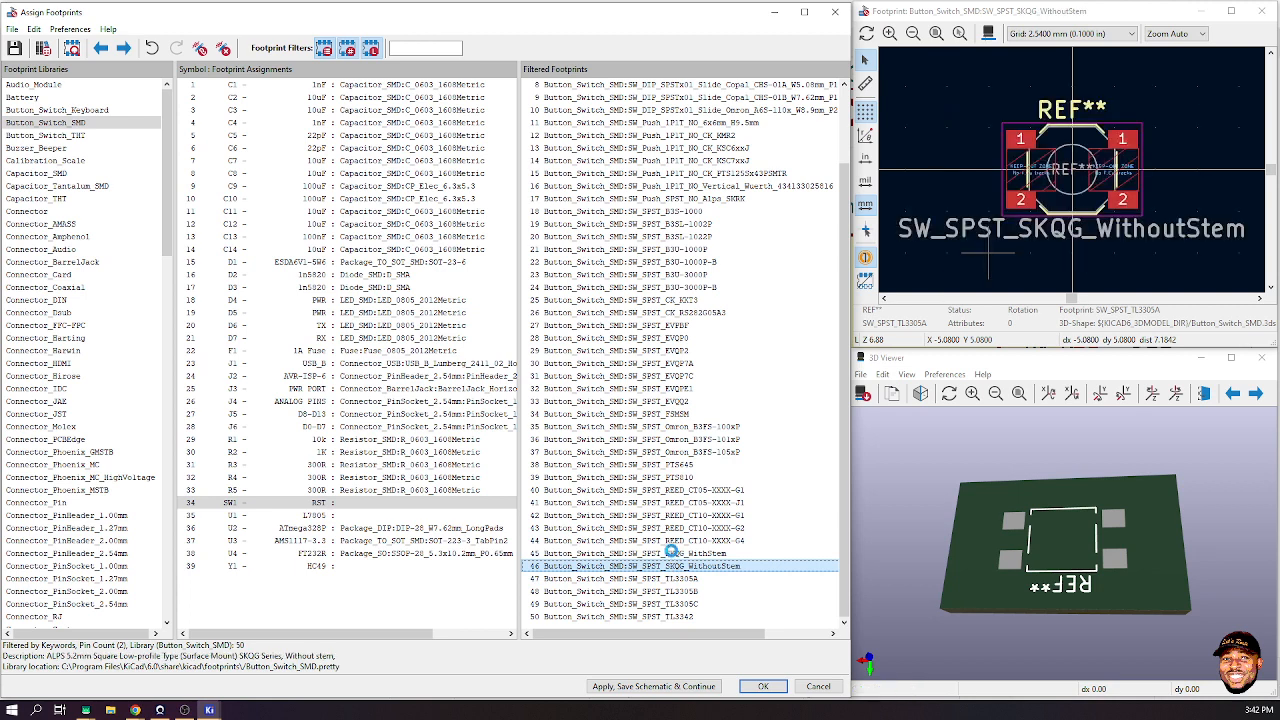
left_click(667, 540)
left_click(676, 527)
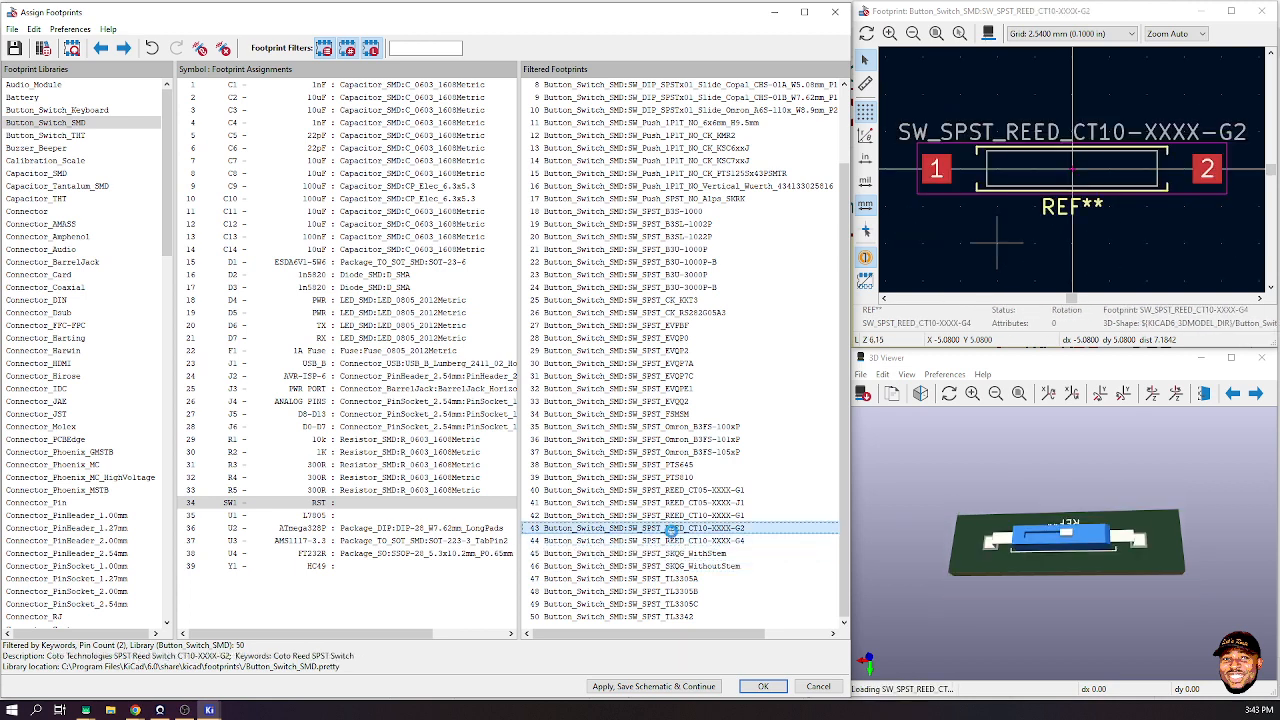
left_click(674, 516)
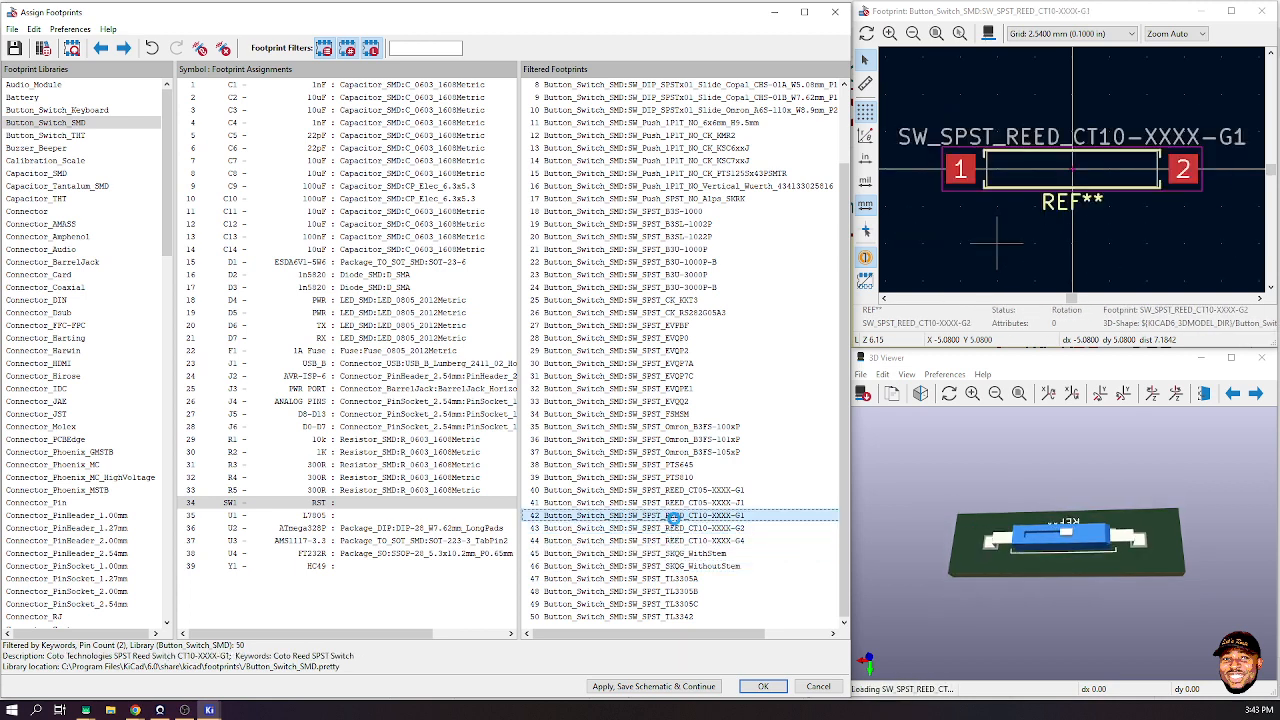
- Compare the PTS810, PTS645 and Omron B3FS footprints, tilting the PTS645 3D model
key("Up")
key("Up")
key("Up")
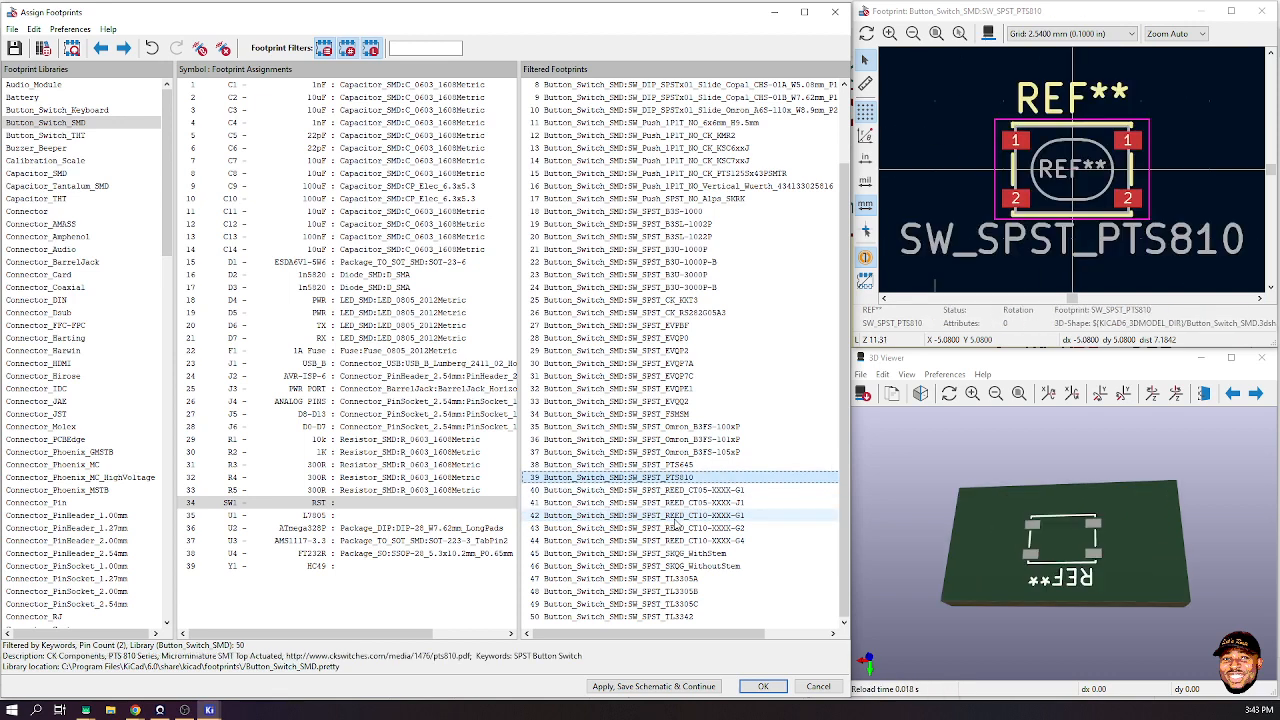
key("Up")
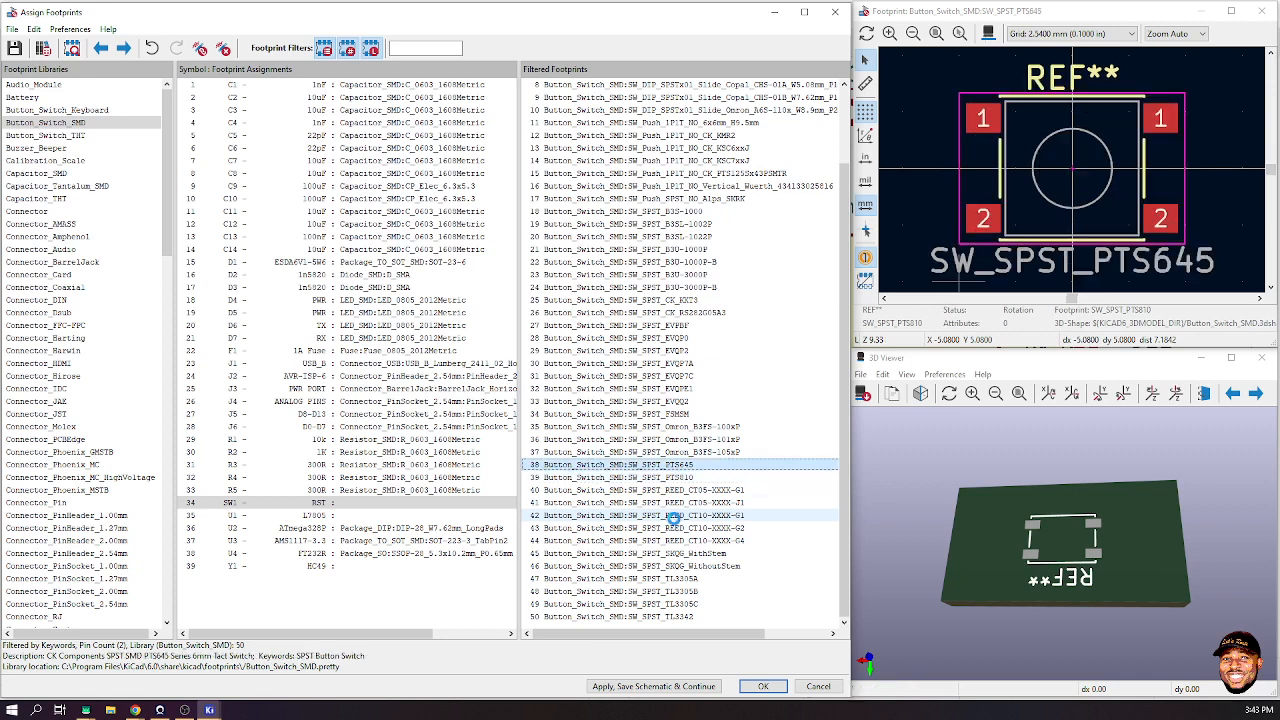
key("Up")
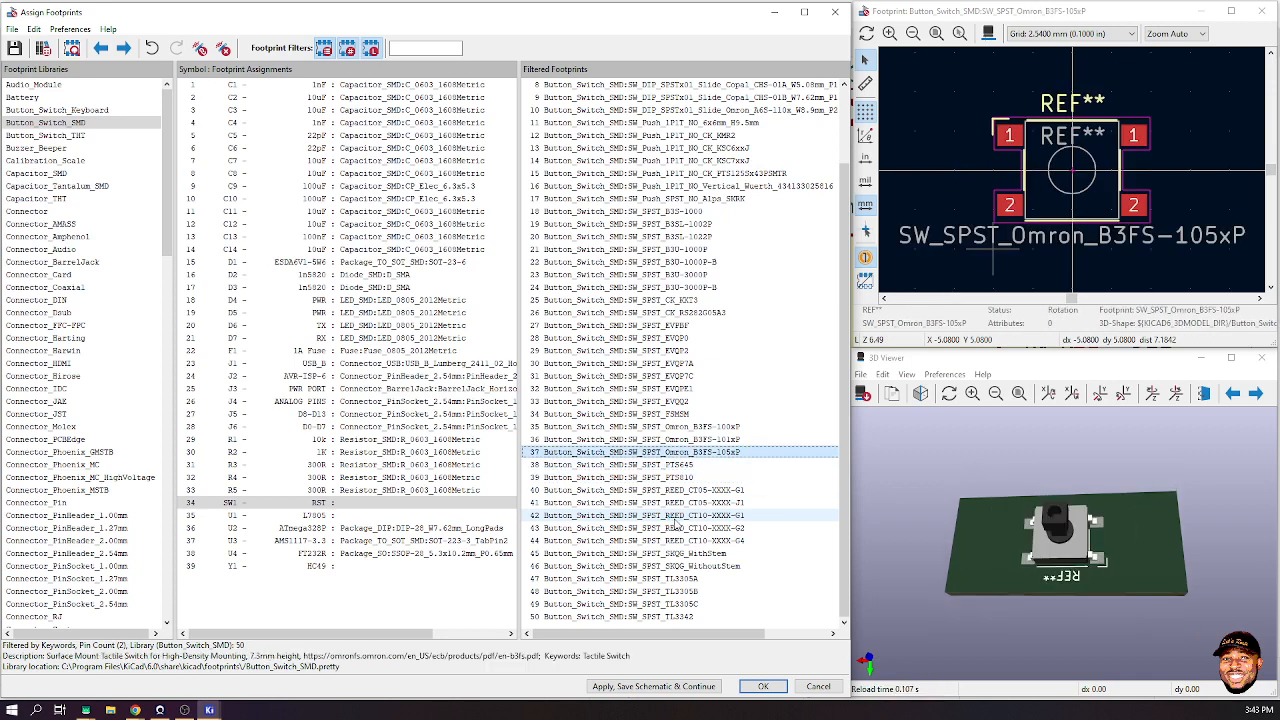
key("Down")
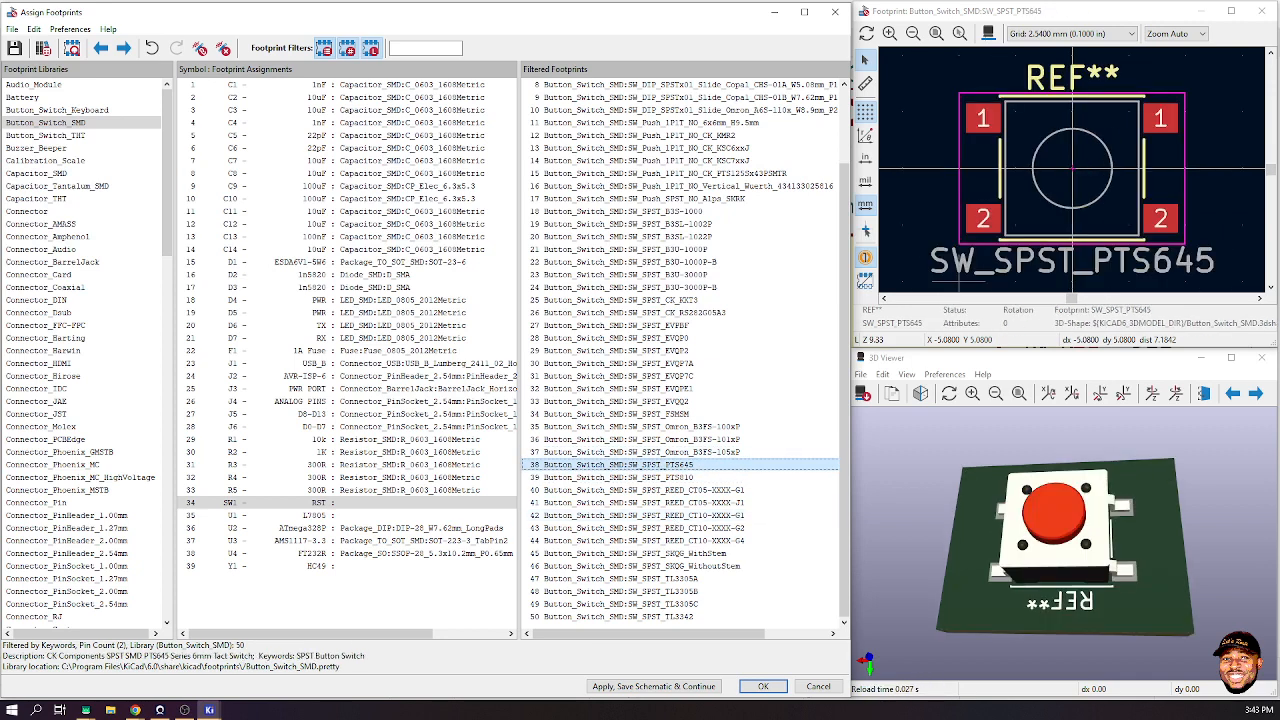
left_click_drag(995, 575, 1096, 532)
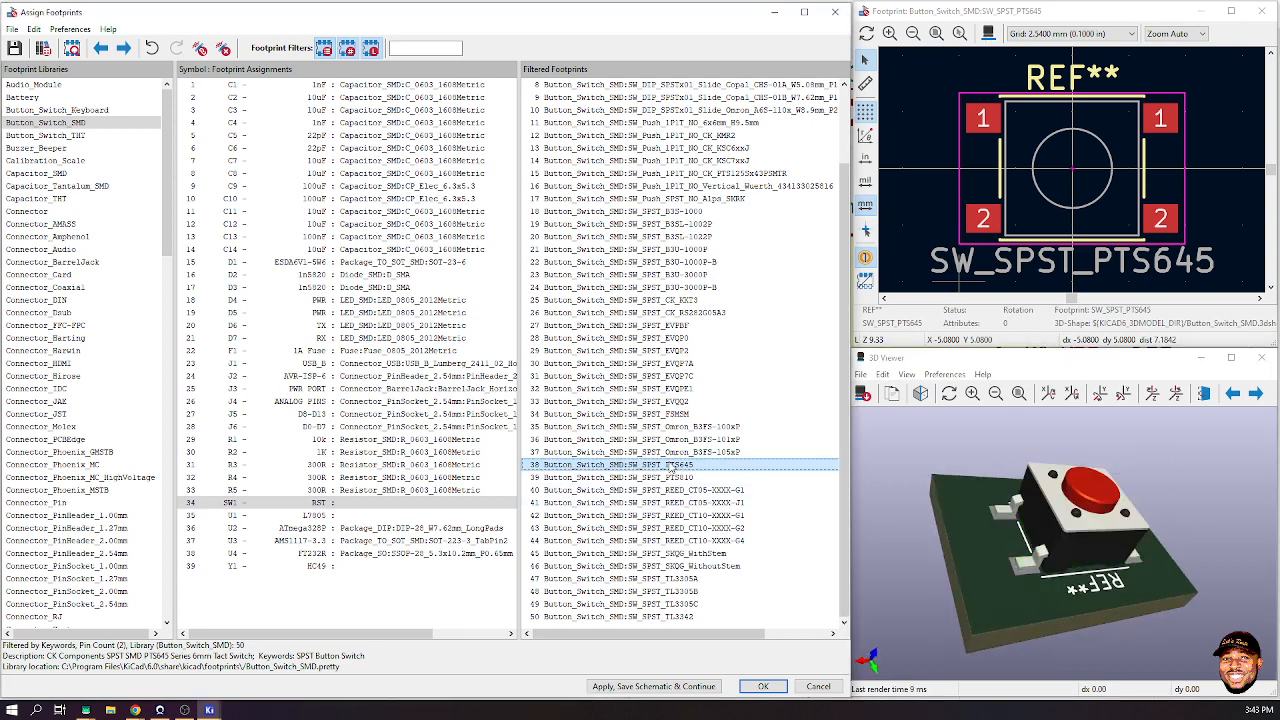
- Continue through EVQQ2, EVQPE1, EVQP7C, CK_KXT3 and B3U-1000P to SW_SPST_B3SL-1002P
key("Up")
key("Up")
key("Up")
key("Up")
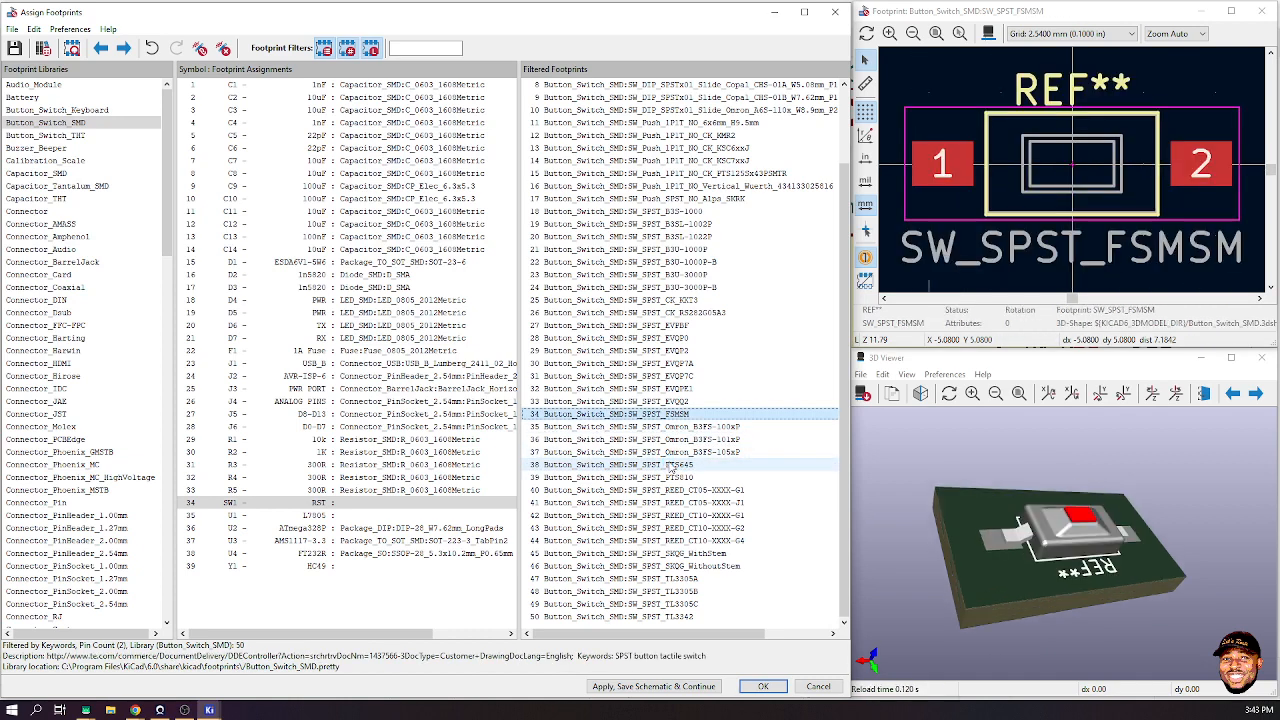
key("Up")
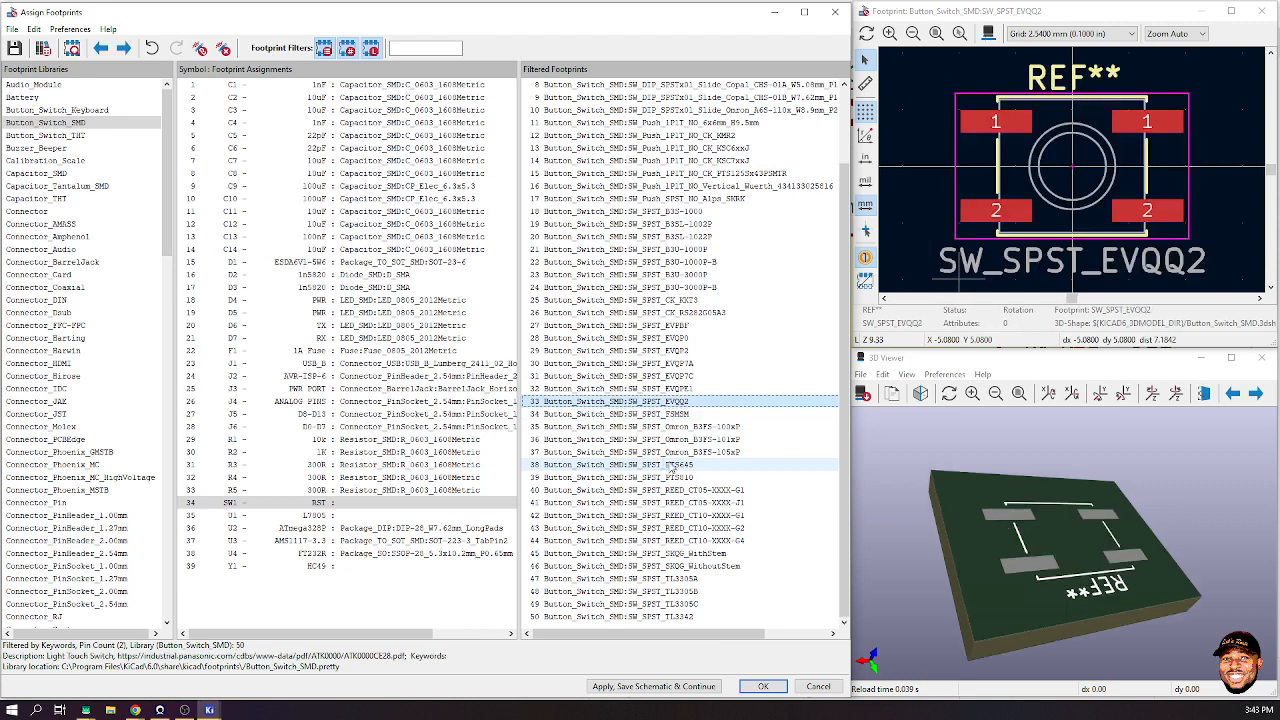
key("Up")
key("Up")
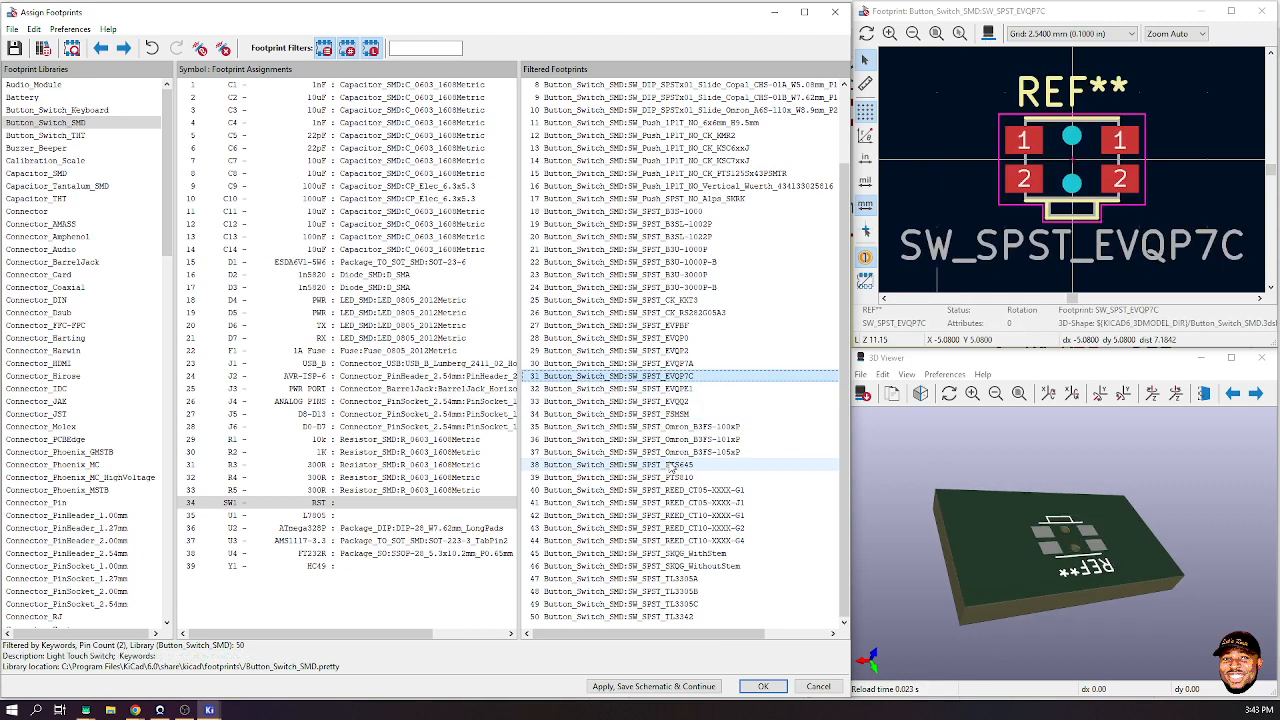
key("Down")
key("Up")
key("Up")
key("Up")
key("Up")
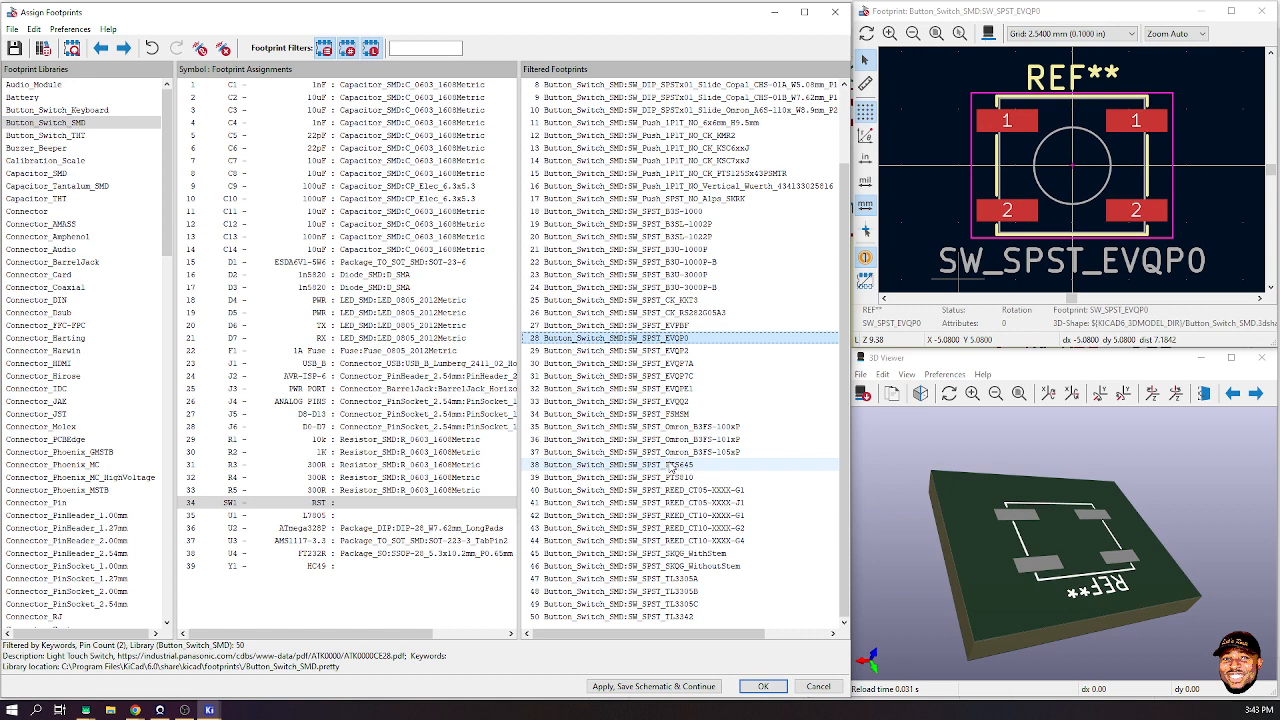
key("Up")
key("Up")
key("Up")
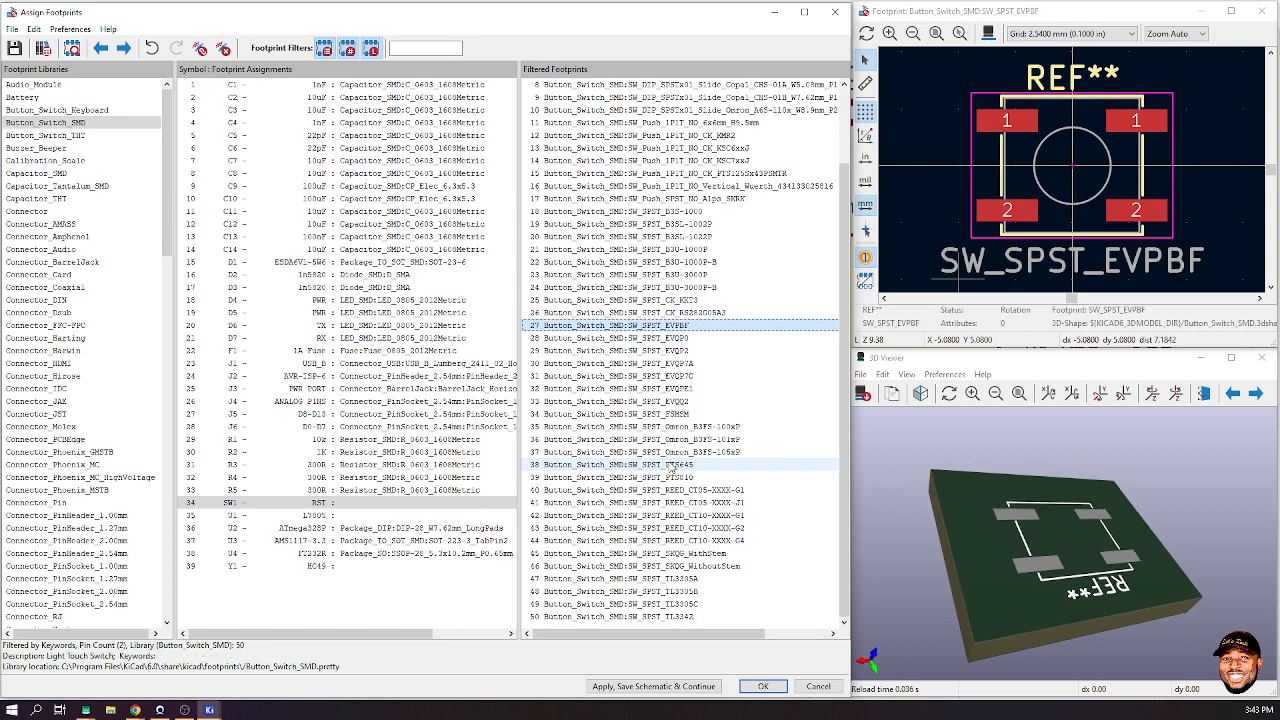
key("Up")
key("Up")
key("Up")
key("Up")
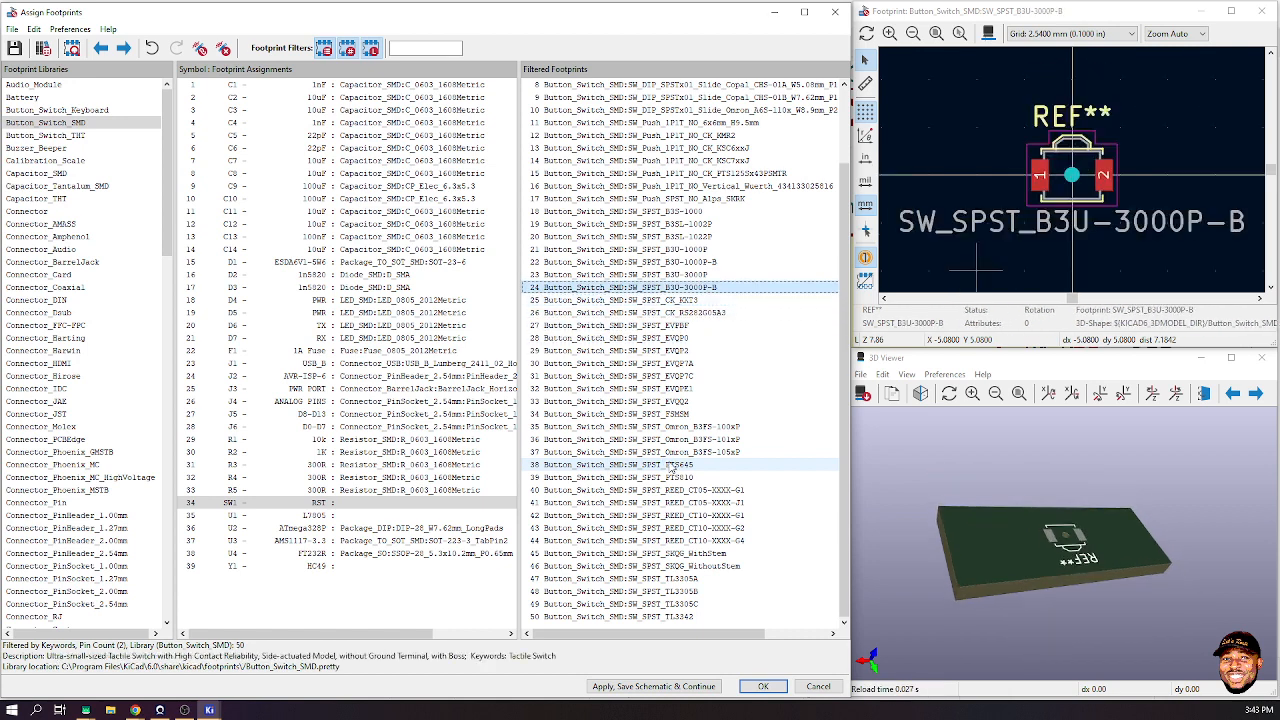
key("Up")
key("Up")
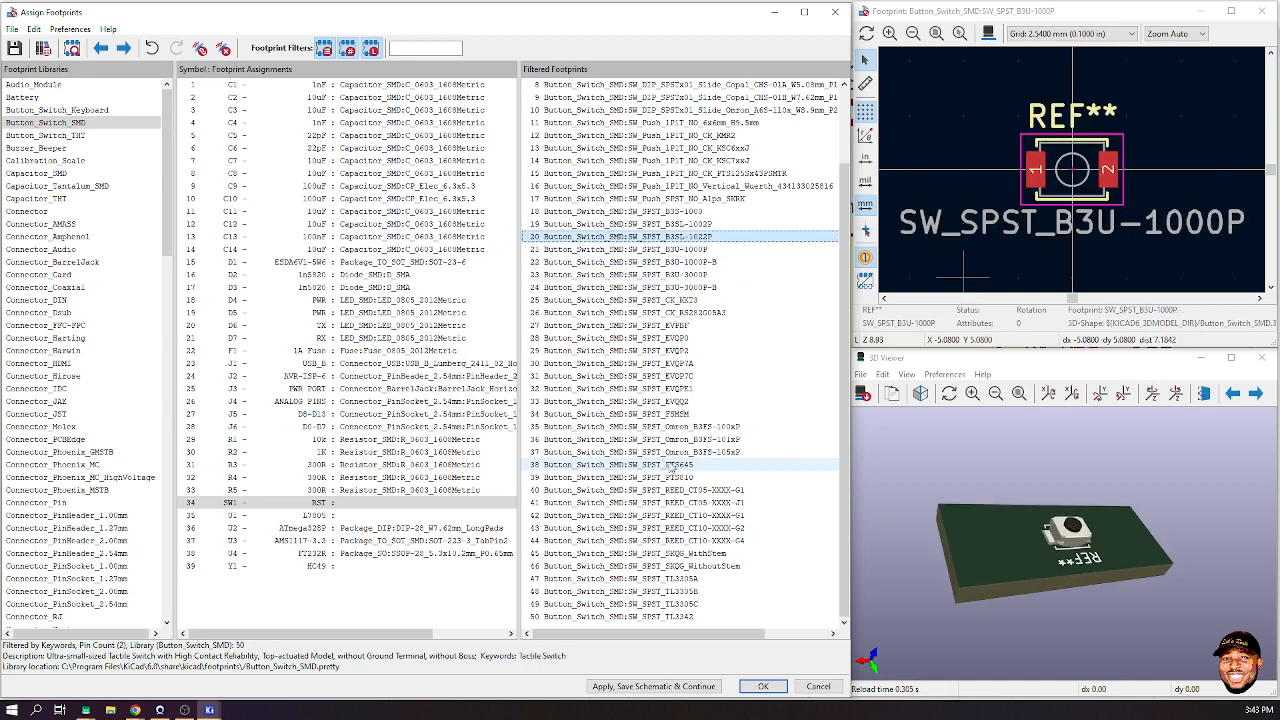
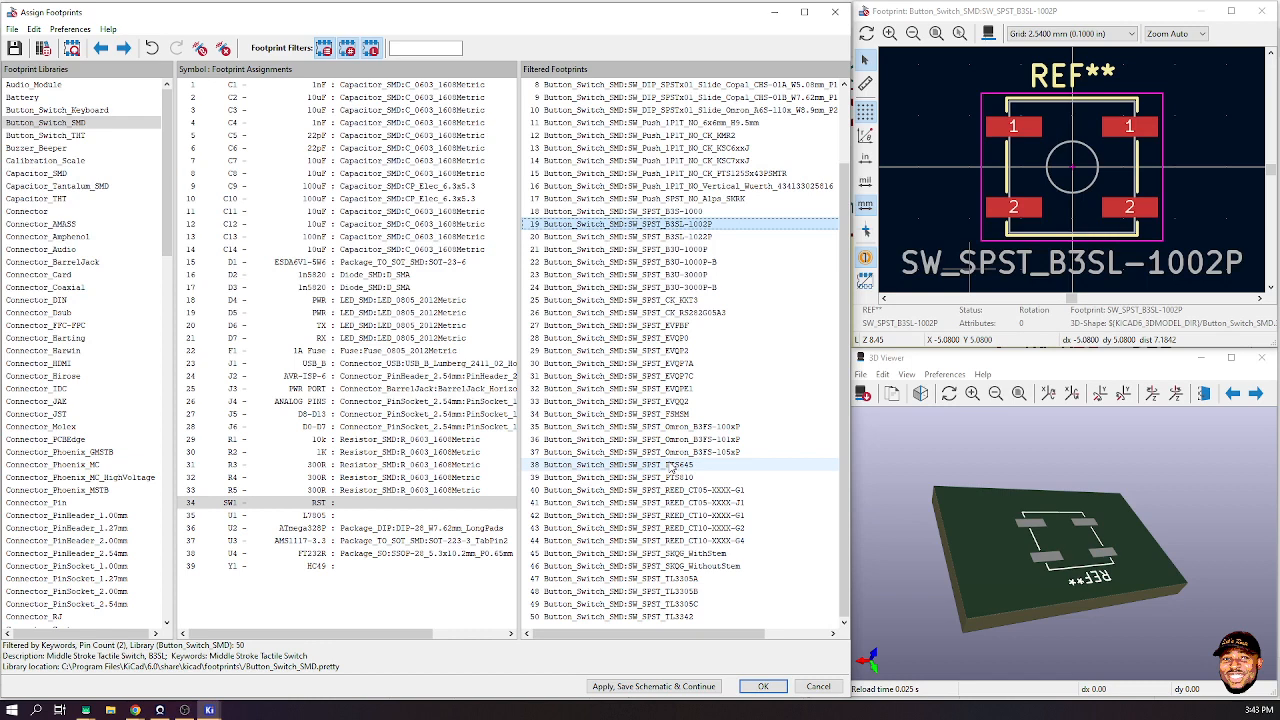
- Browse past the EVQ switch footprints and assign SW_SPST_PTS645 to the RST switch SW1
key("Down")
key("Down")
key("Down")
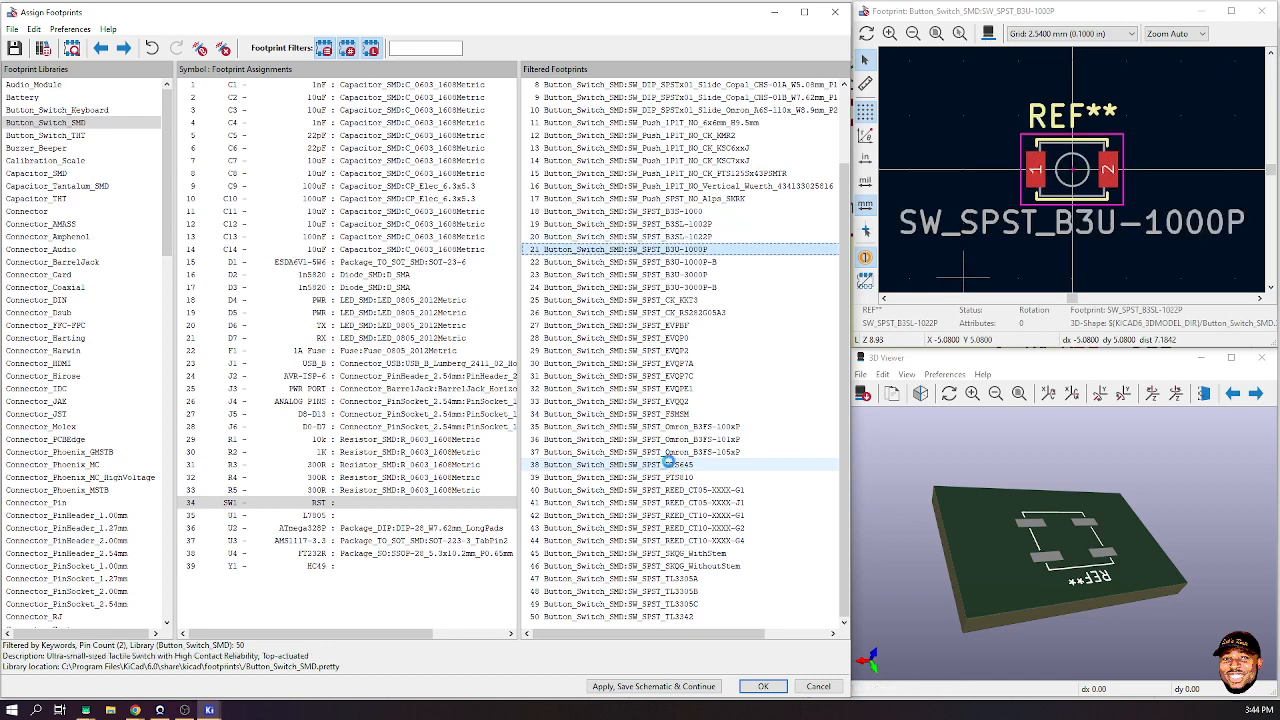
key("Down")
key("Down")
key("Down")
key("Down")
key("Down")
key("Down")
key("Down")
key("Down")
key("Down")
key("Down")
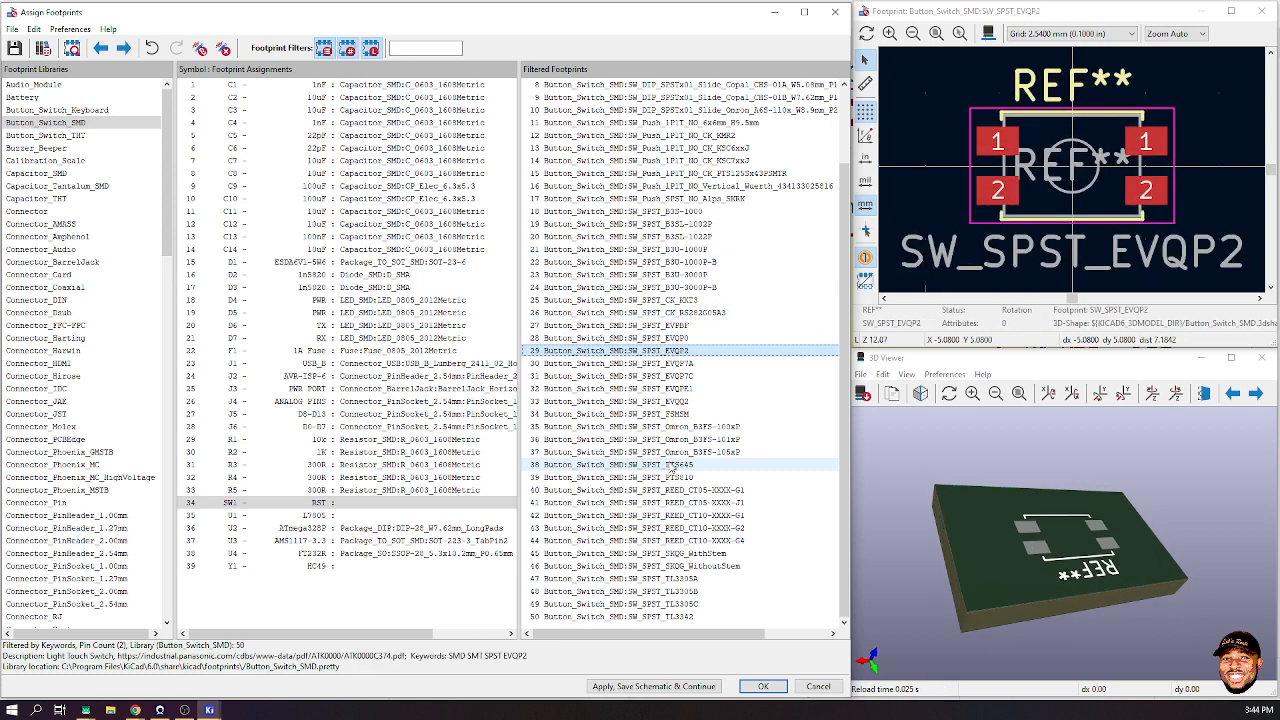
key("Down")
key("Down")
key("Down")
key("Down")
key("Down")
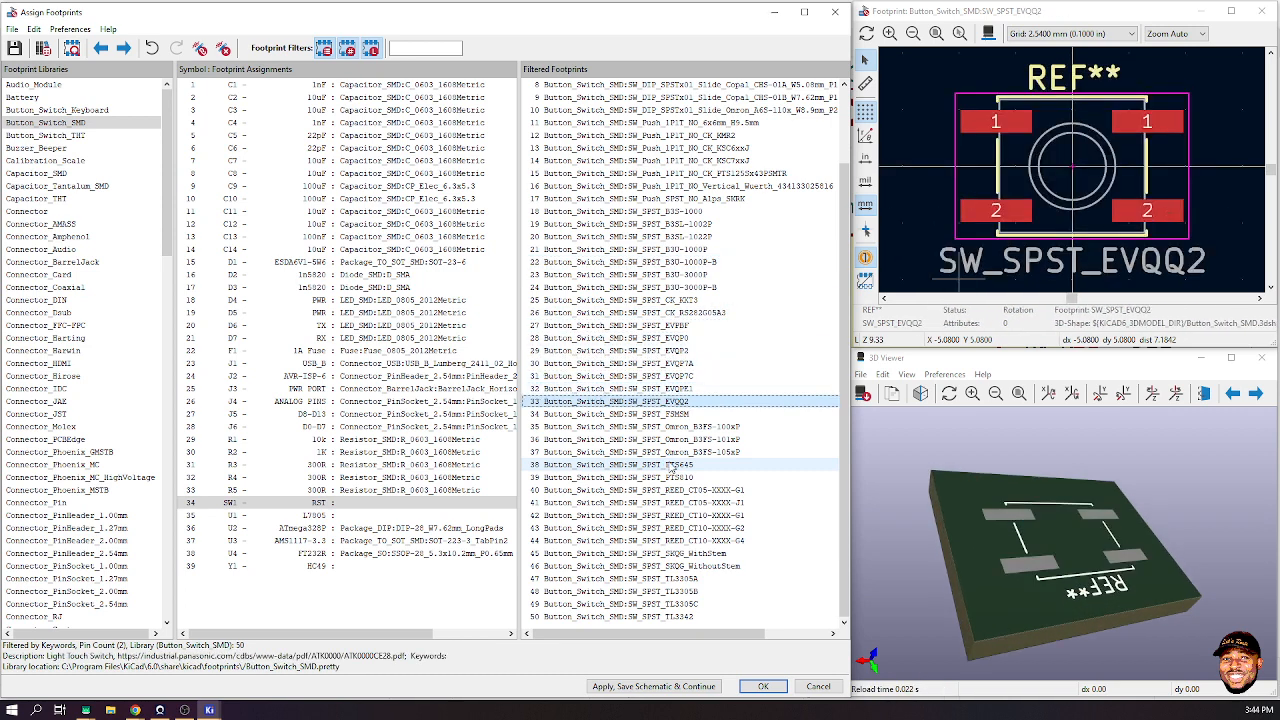
key("Down")
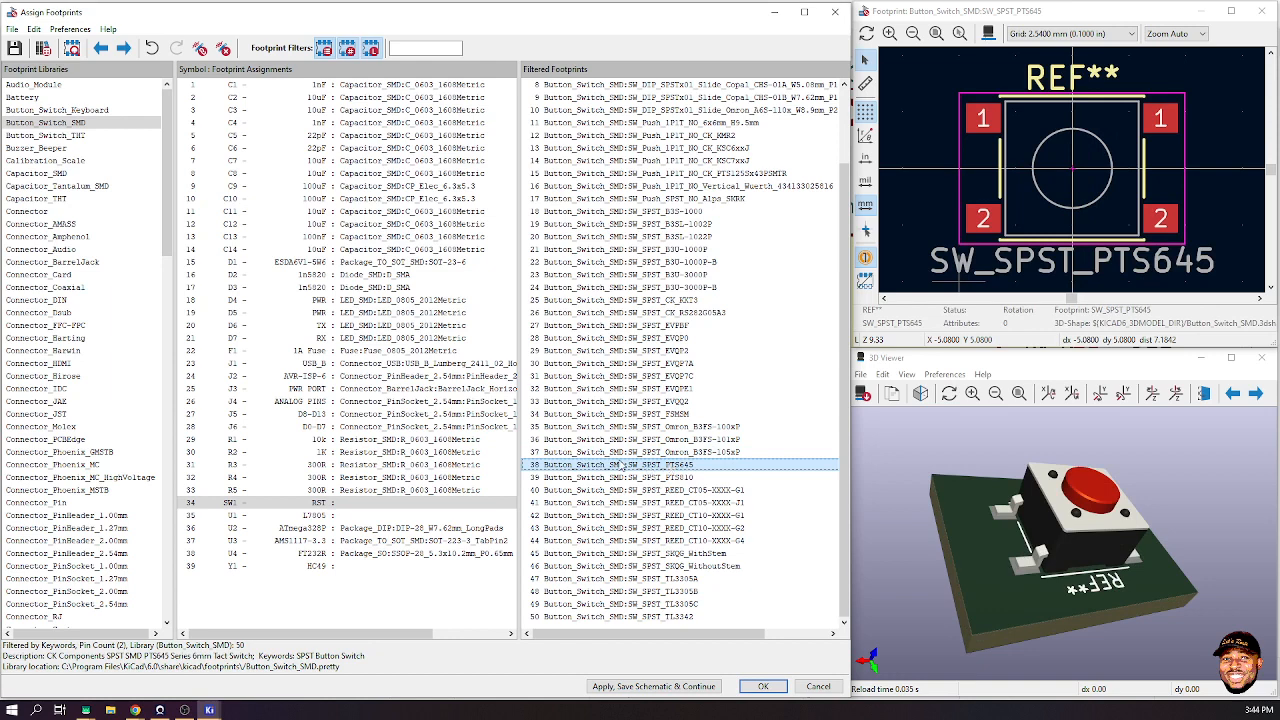
double_click(617, 466)
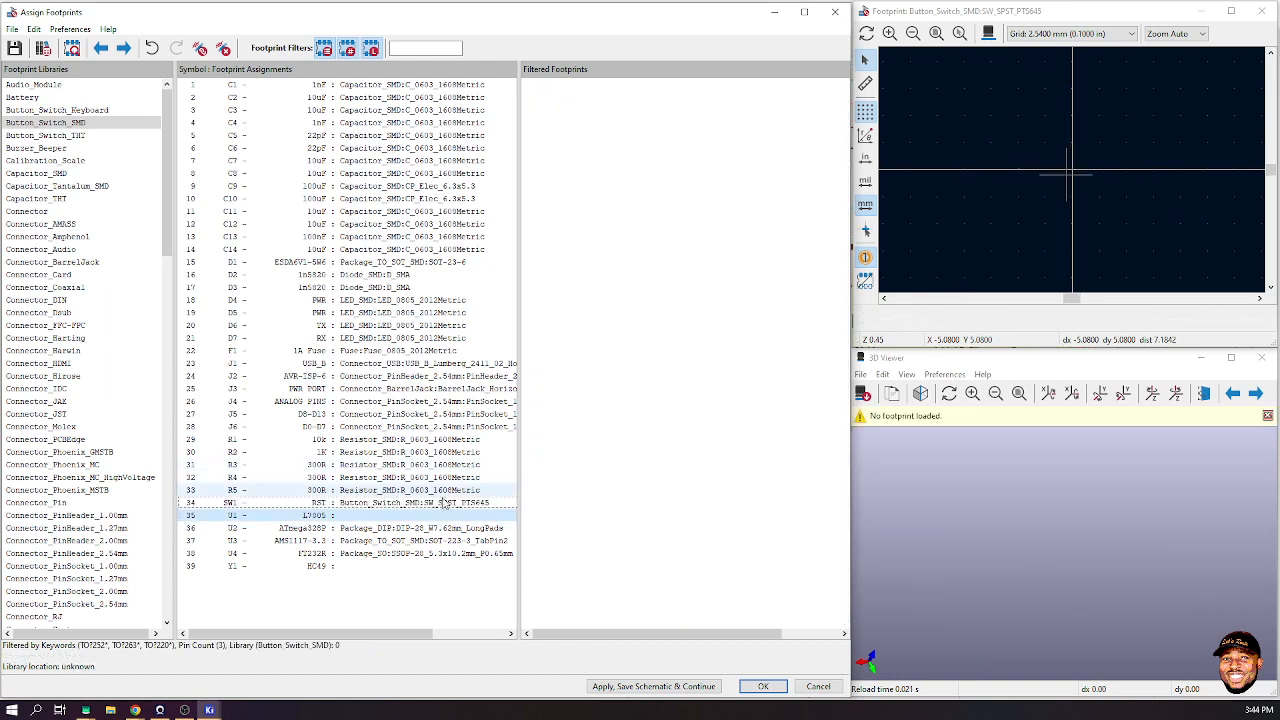
- Check U1–U4's footprints (ATmega328P DIP-28, AMS1117, FT232R SSOP-28), then select crystal Y1
left_click(306, 517)
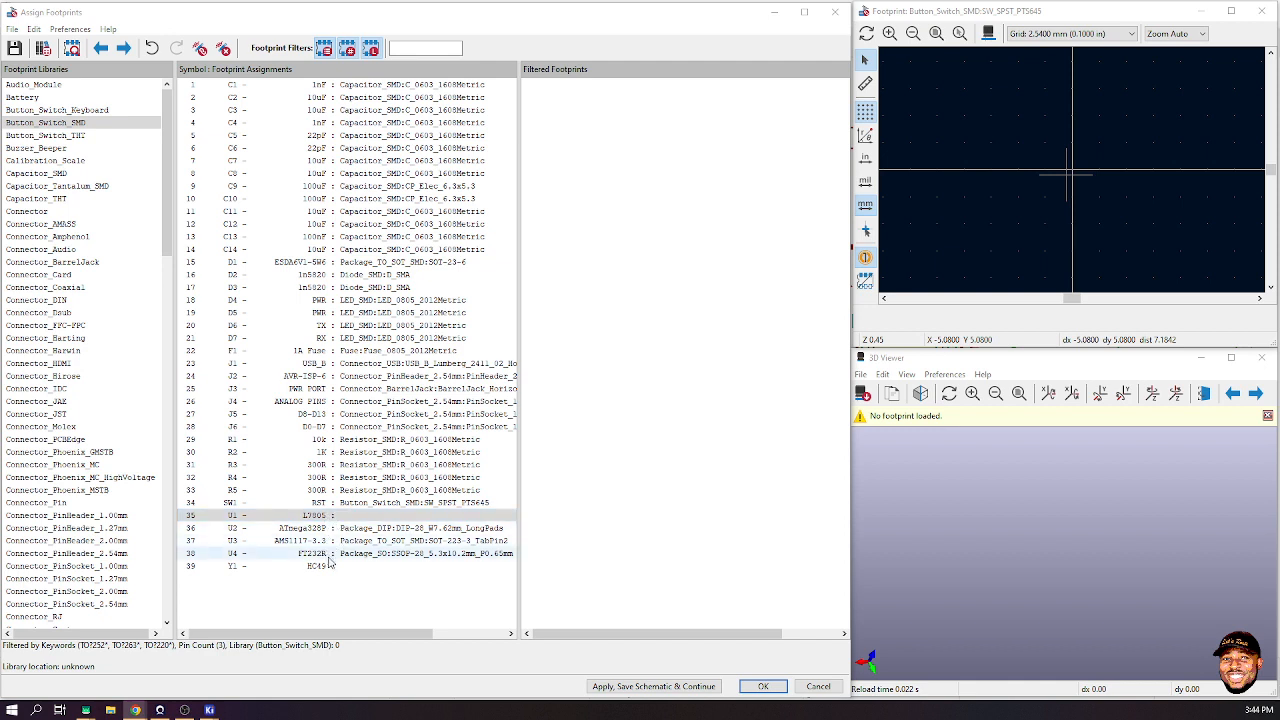
left_click(352, 529)
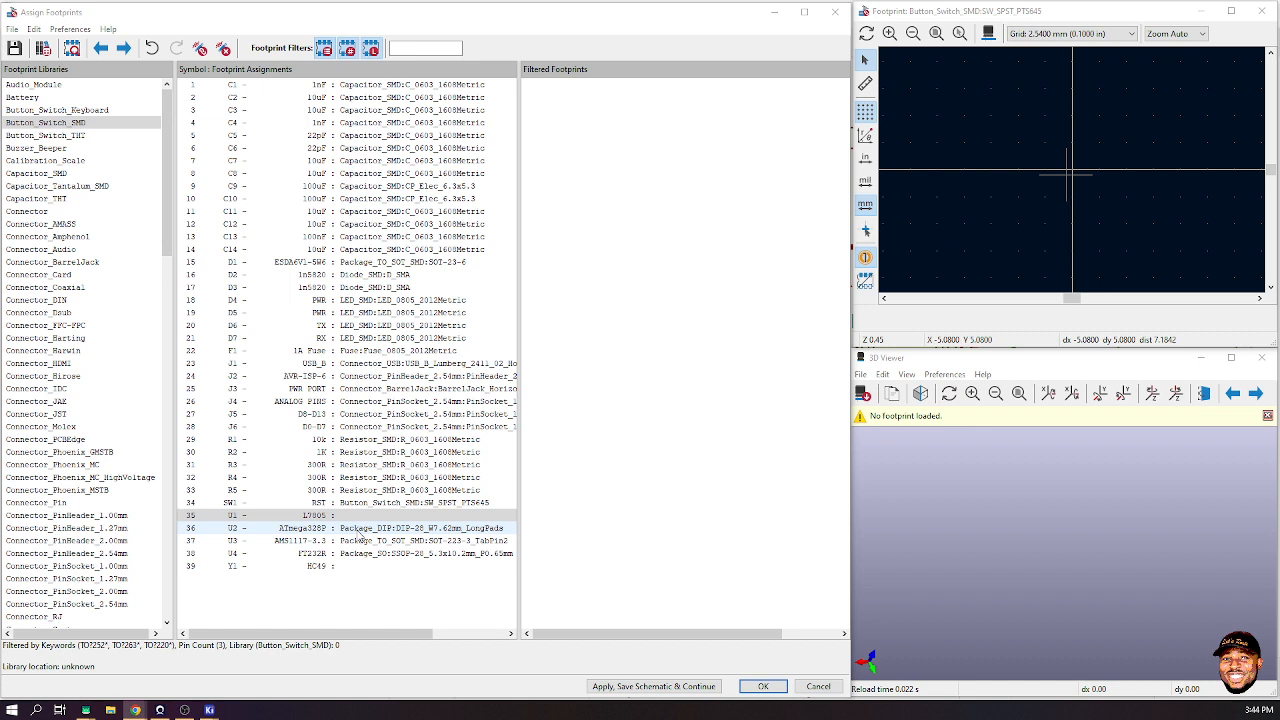
left_click(352, 541)
left_click(350, 556)
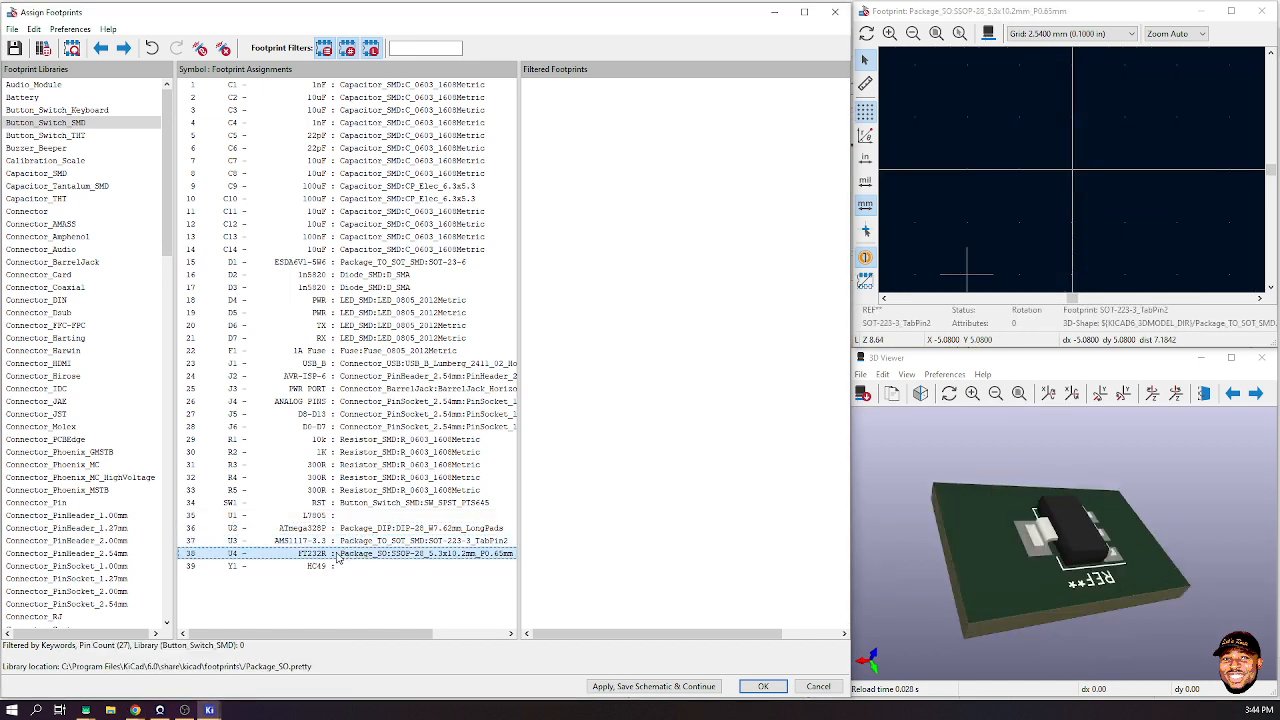
left_click(318, 568)
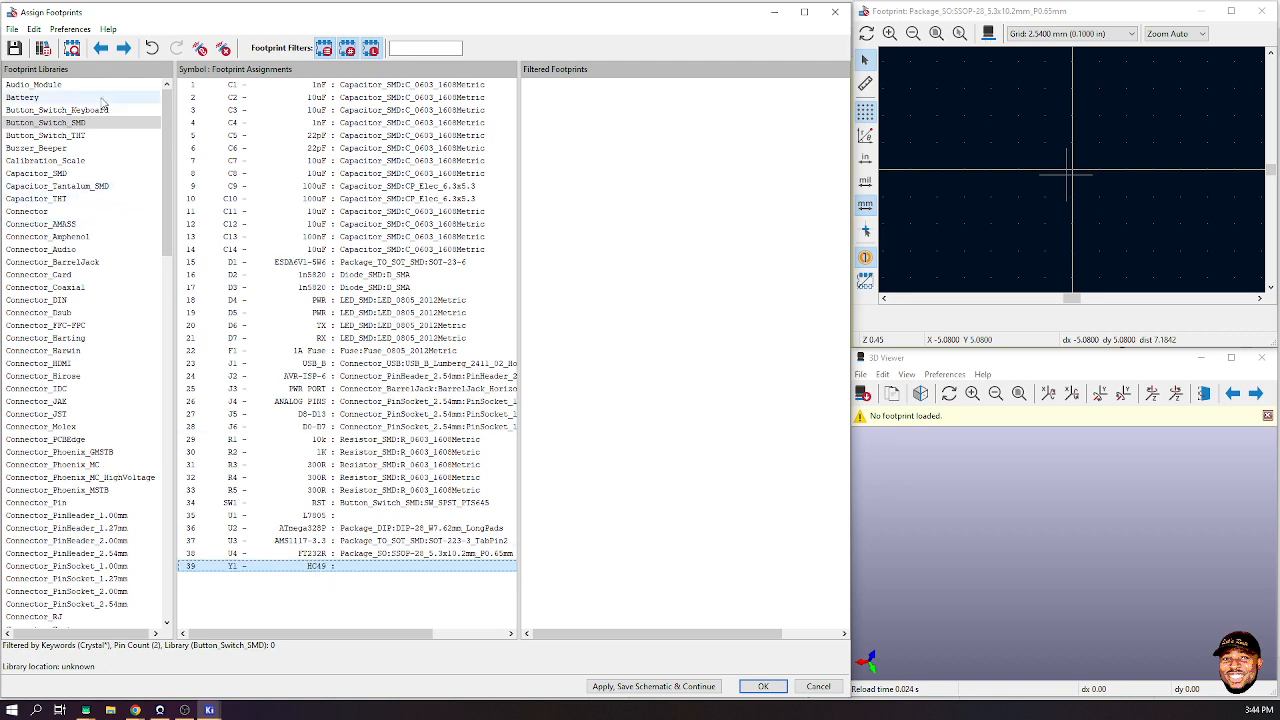
scroll(75, 310, "down", 8)
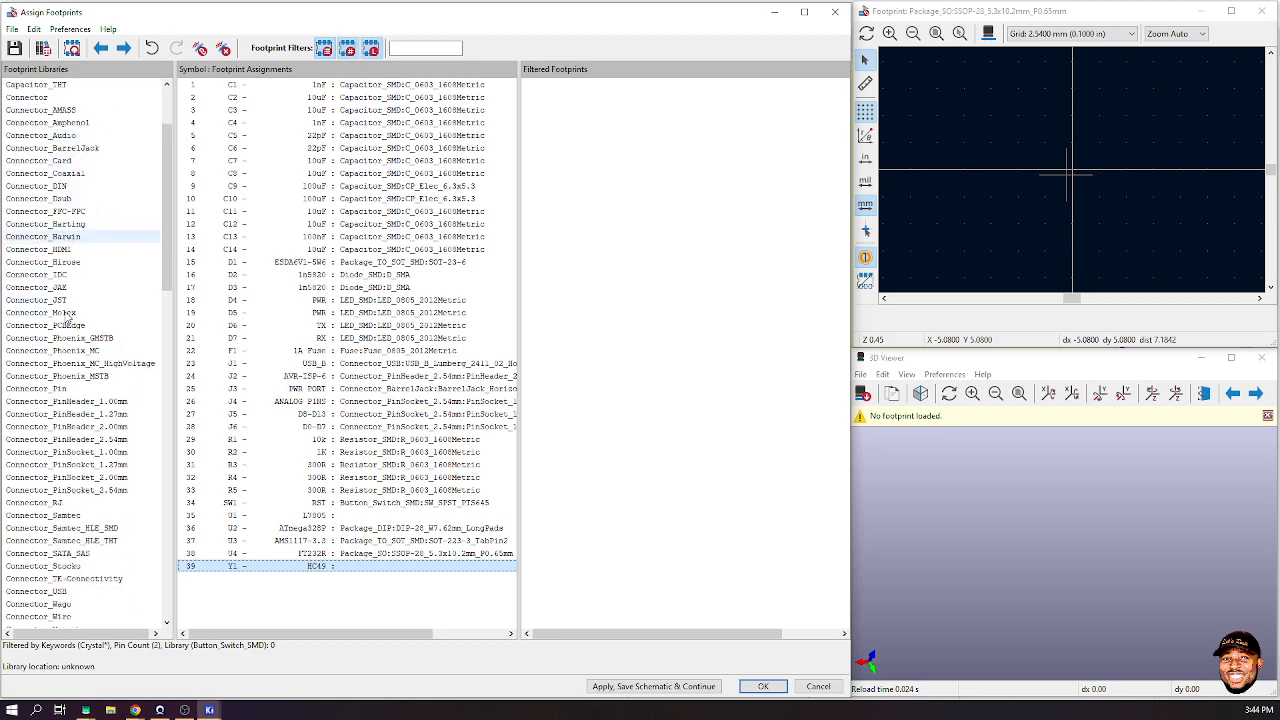
scroll(72, 330, "down", 1)
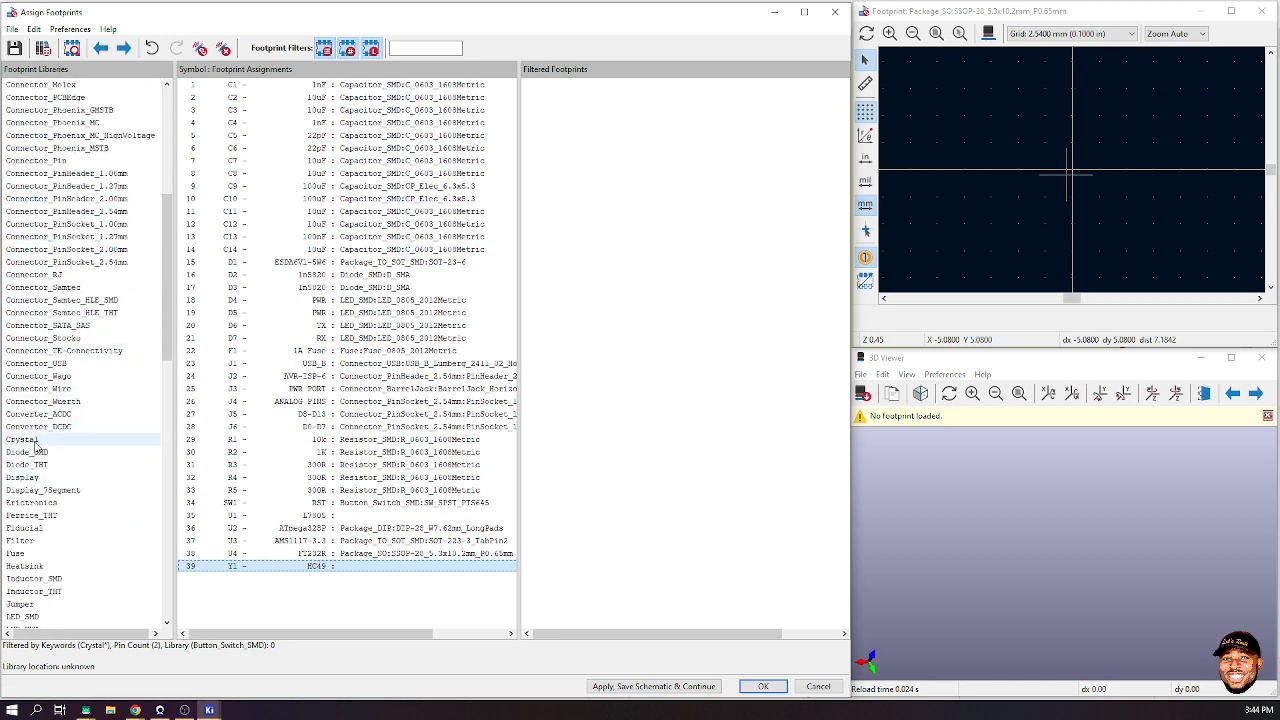
- List Crystal library footprints and compare Crystal_SMD_HC49-SD with its hand-soldering variant
left_click(28, 441)
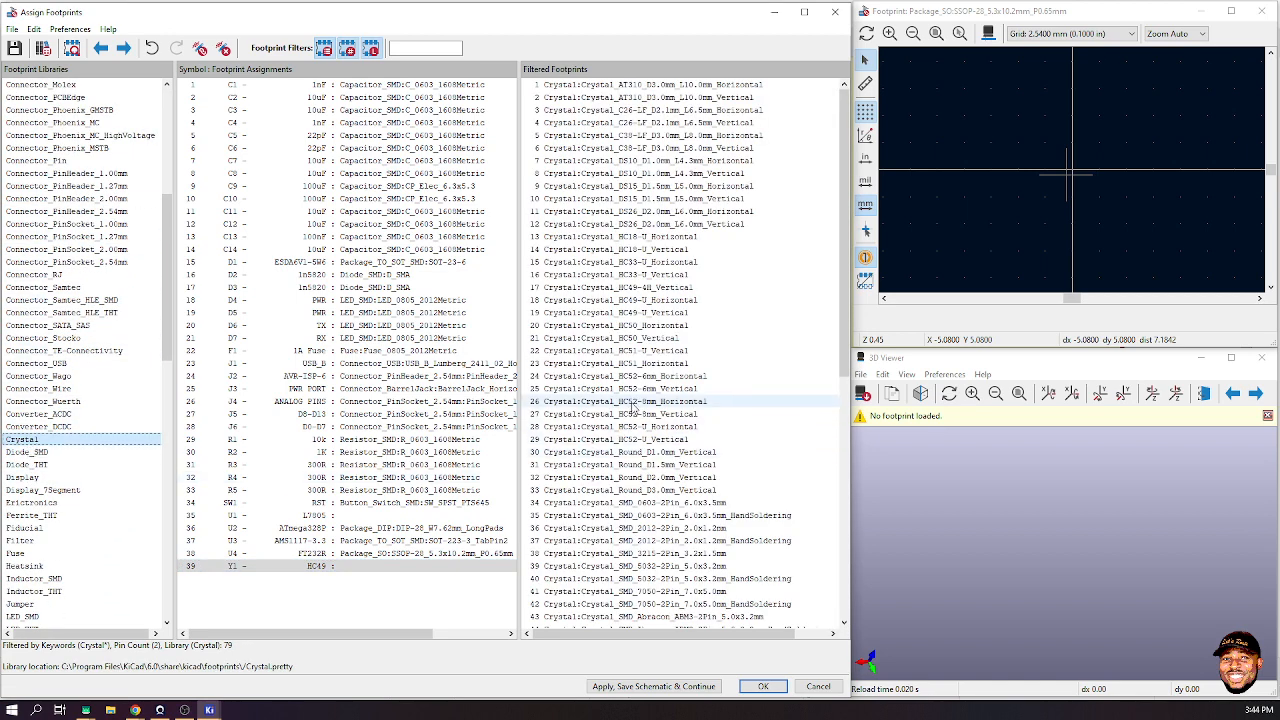
scroll(650, 404, "down", 12)
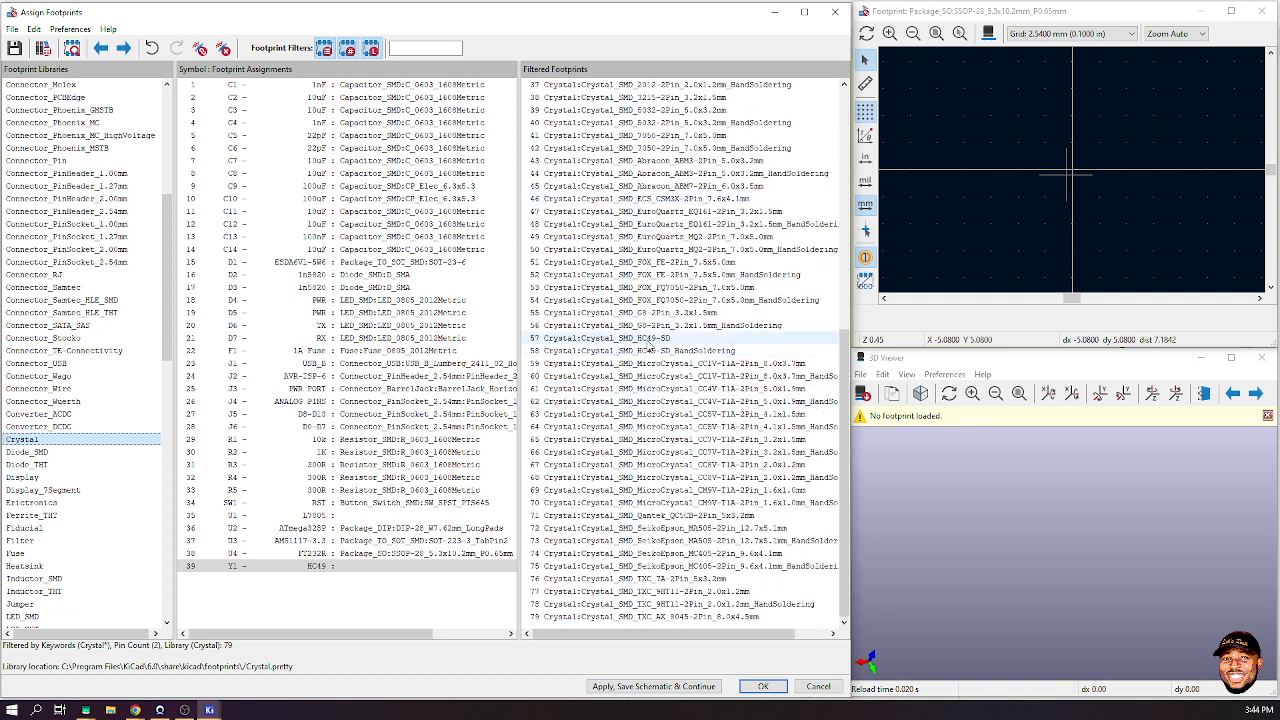
left_click(653, 341)
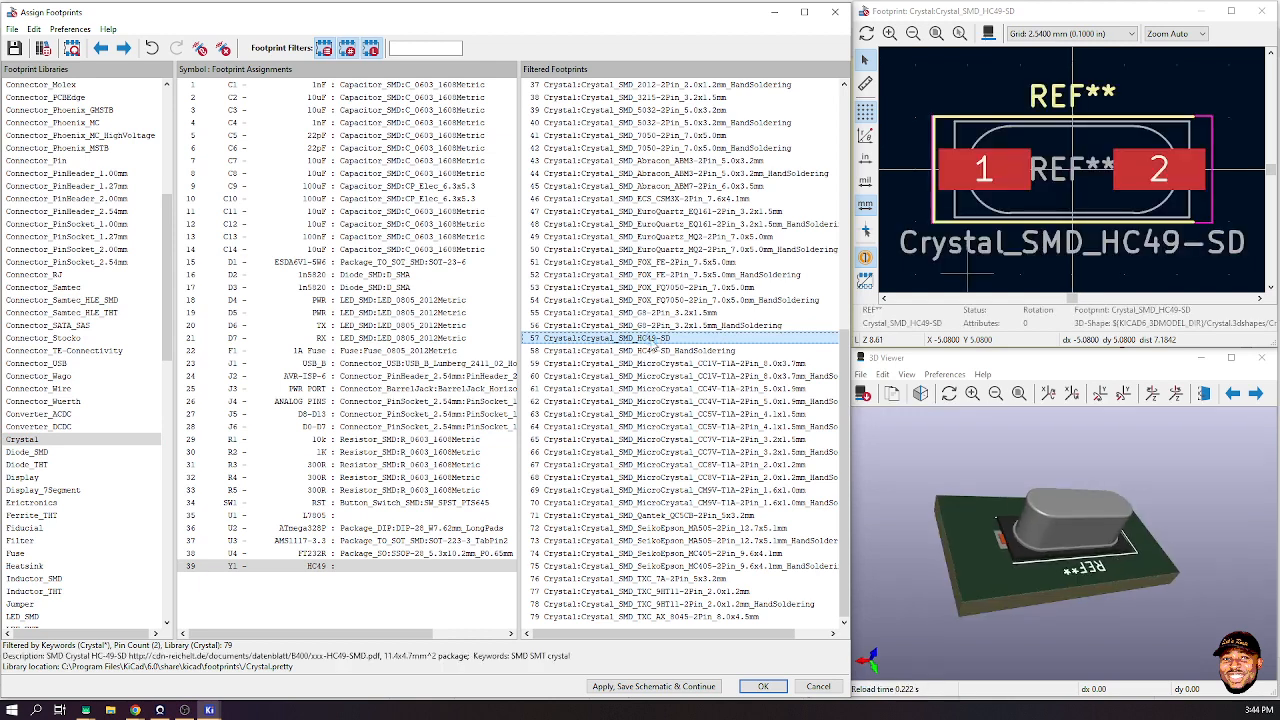
scroll(1175, 522, "up", 3)
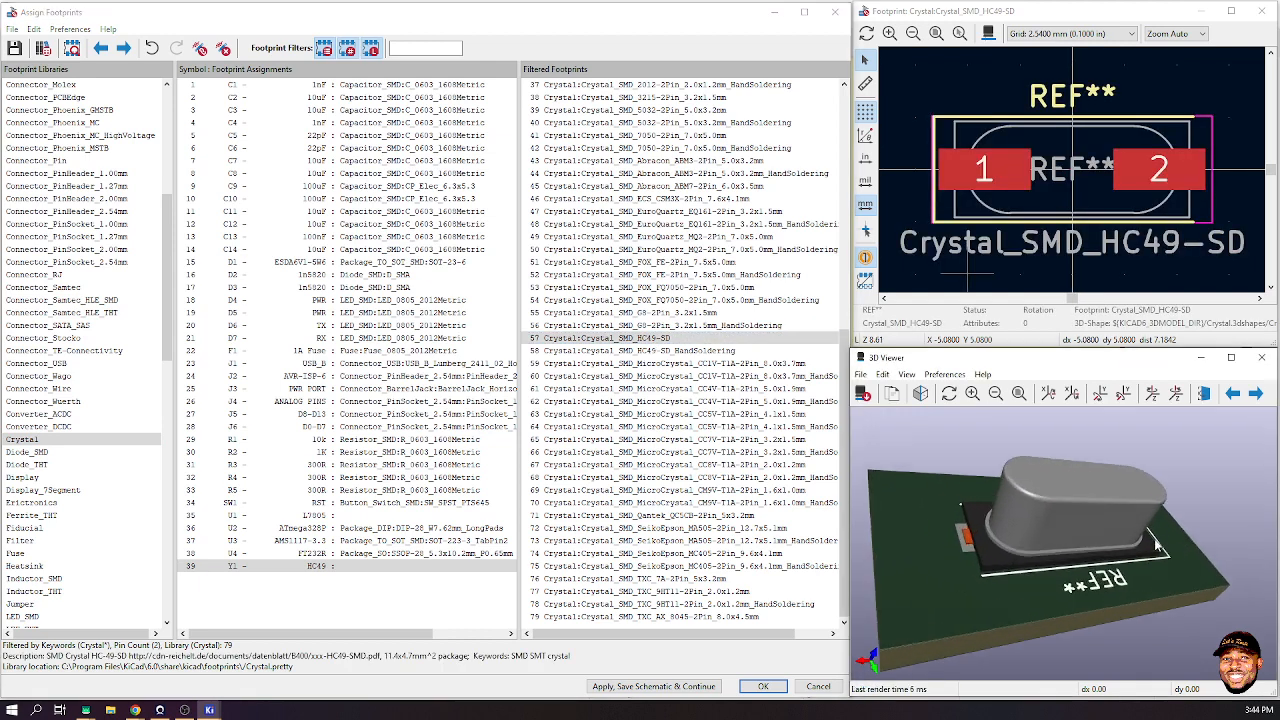
scroll(1040, 510, "down", 3)
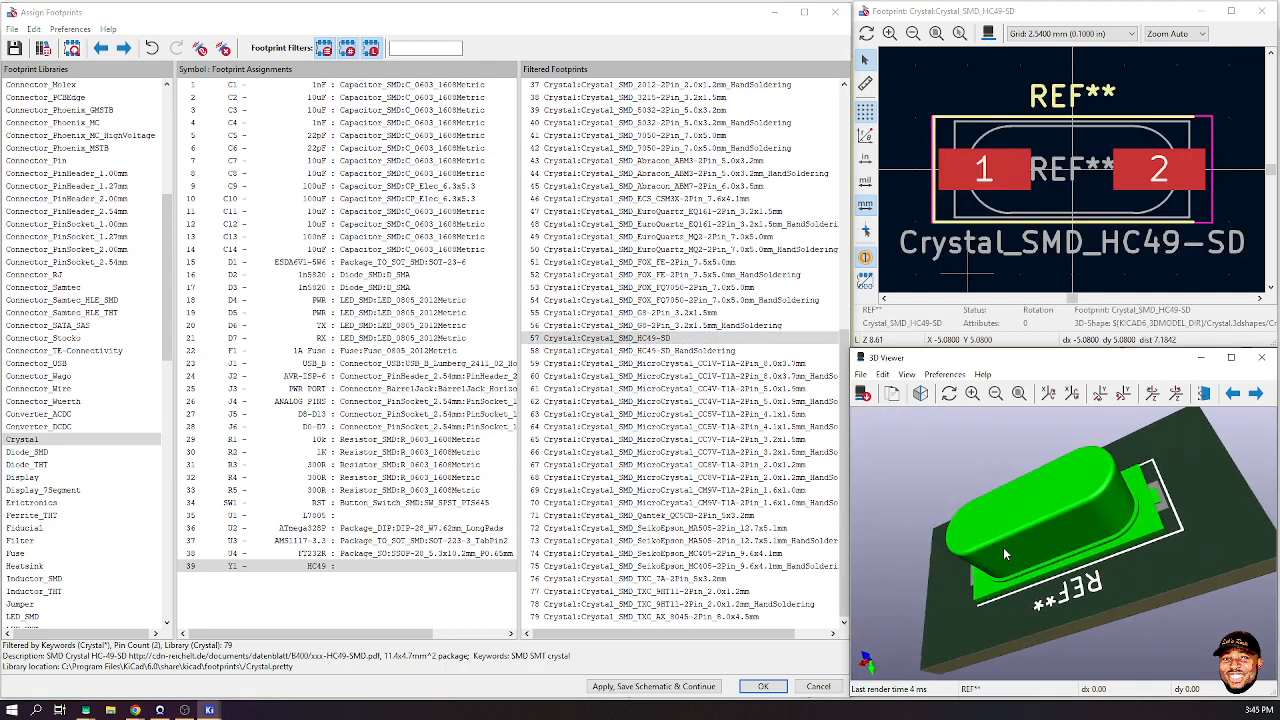
left_click(660, 351)
left_click(664, 339)
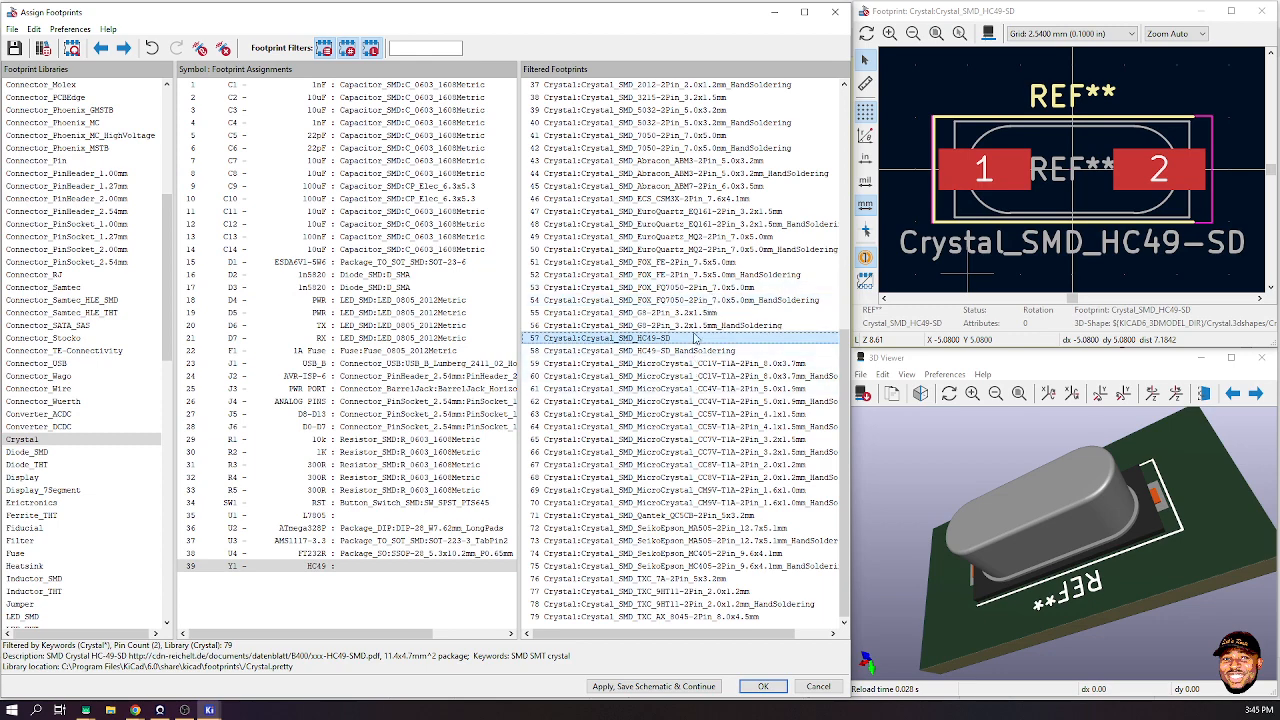
- Preview the through-hole crystals HC49-4H, HC33-U, HC50, HC49-U and HC18-U in 3D
scroll(695, 340, "up", 9)
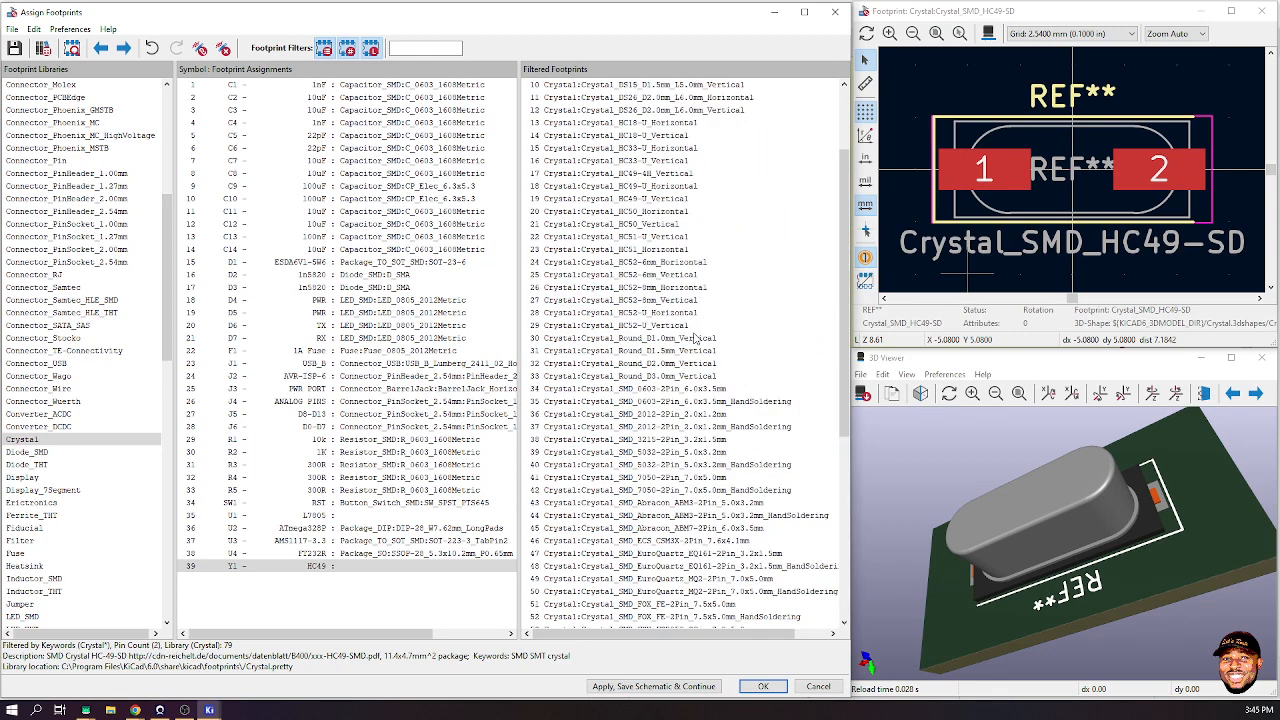
left_click(665, 173)
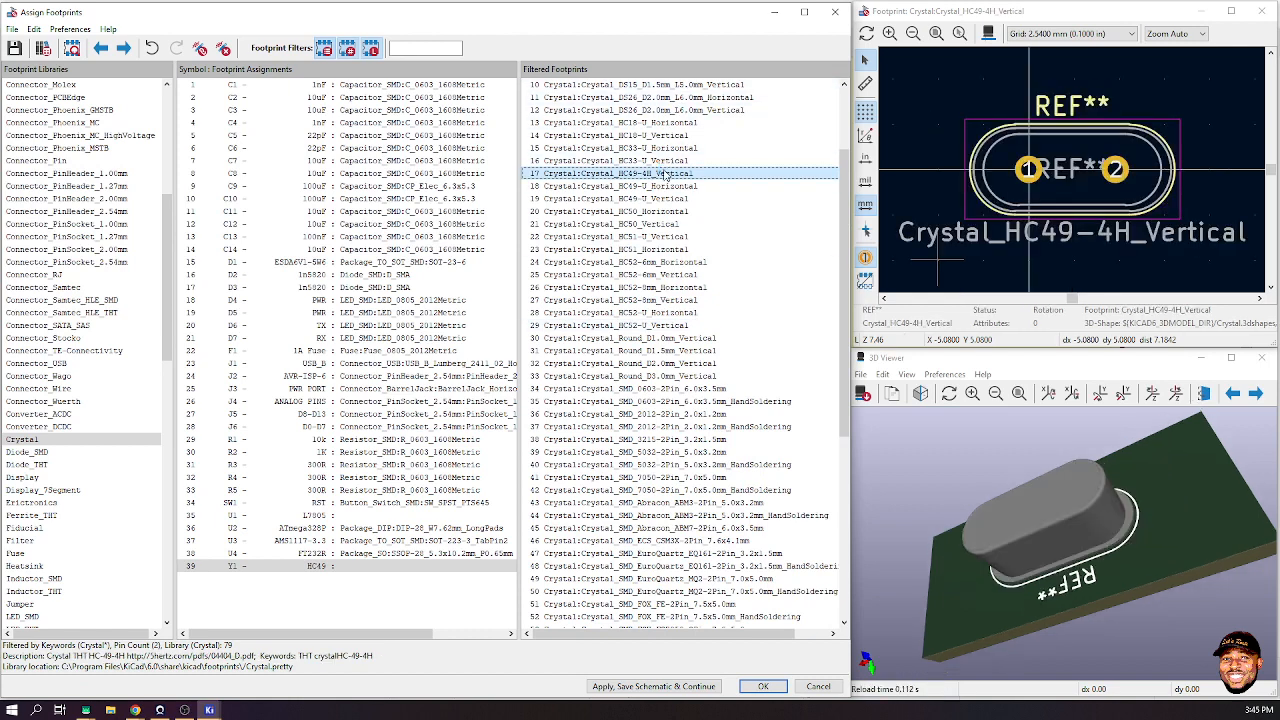
left_click_drag(1148, 525, 1022, 505)
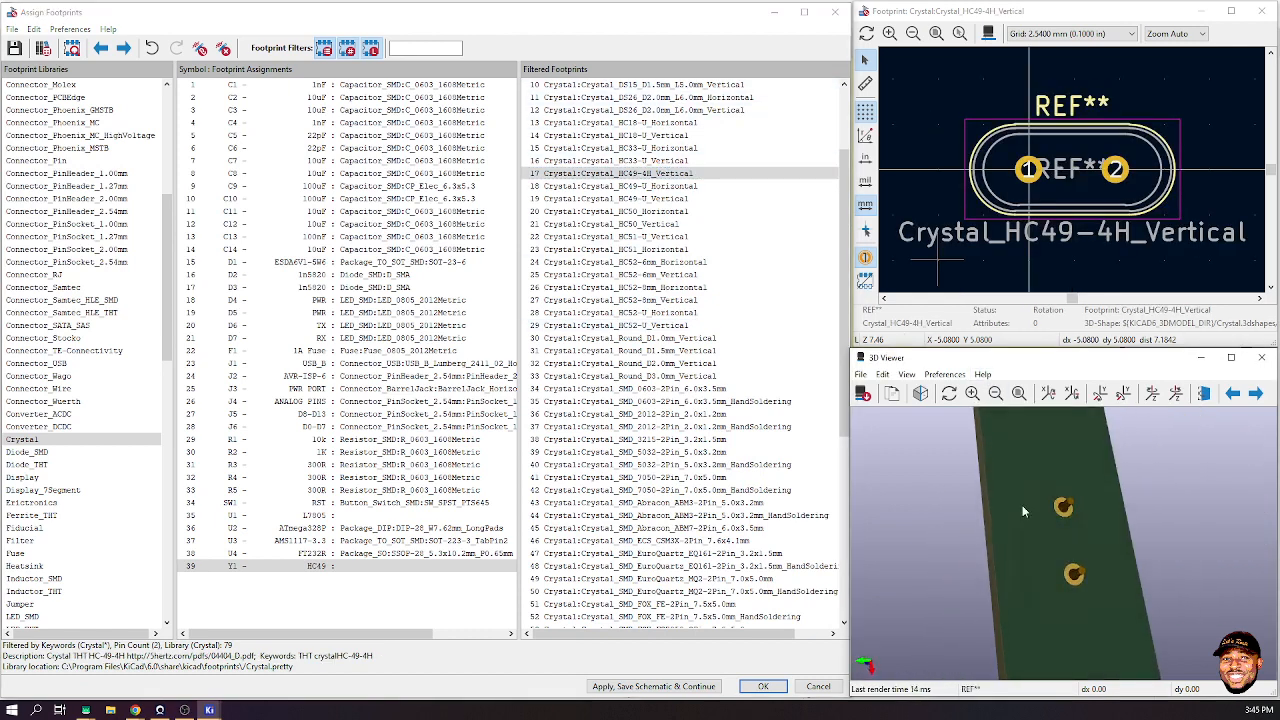
left_click(645, 160)
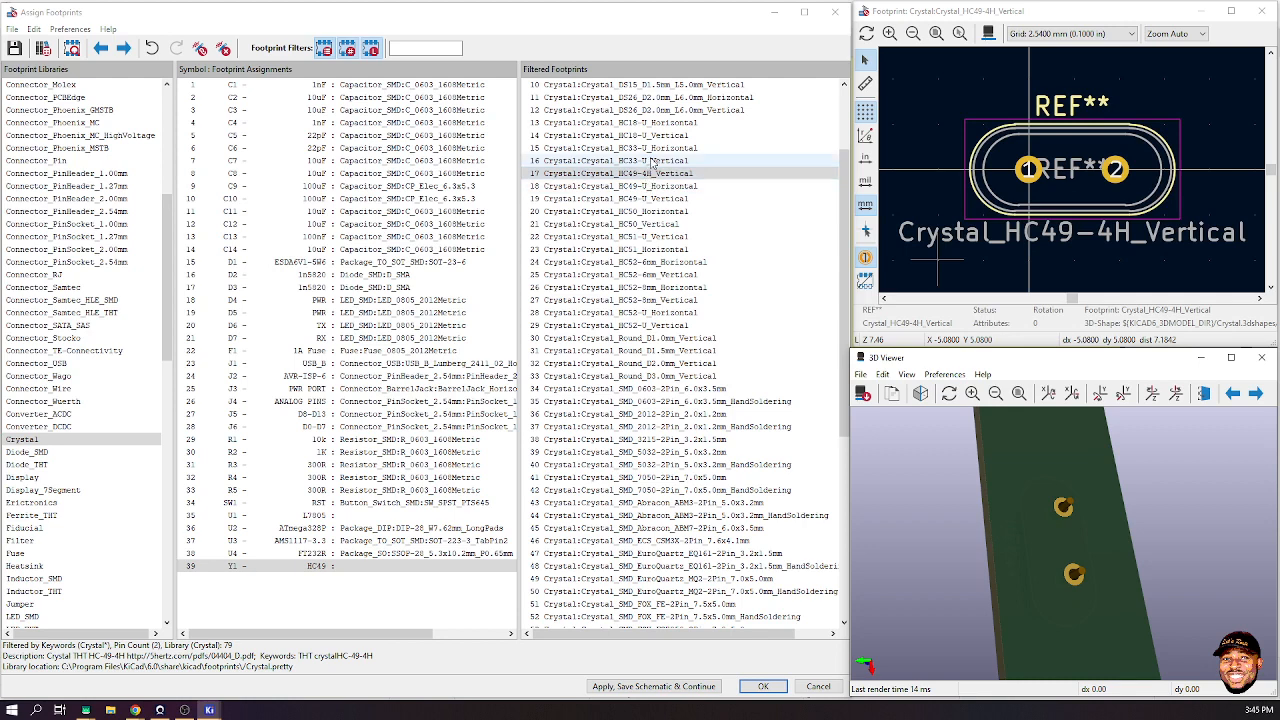
left_click_drag(1052, 578, 924, 547)
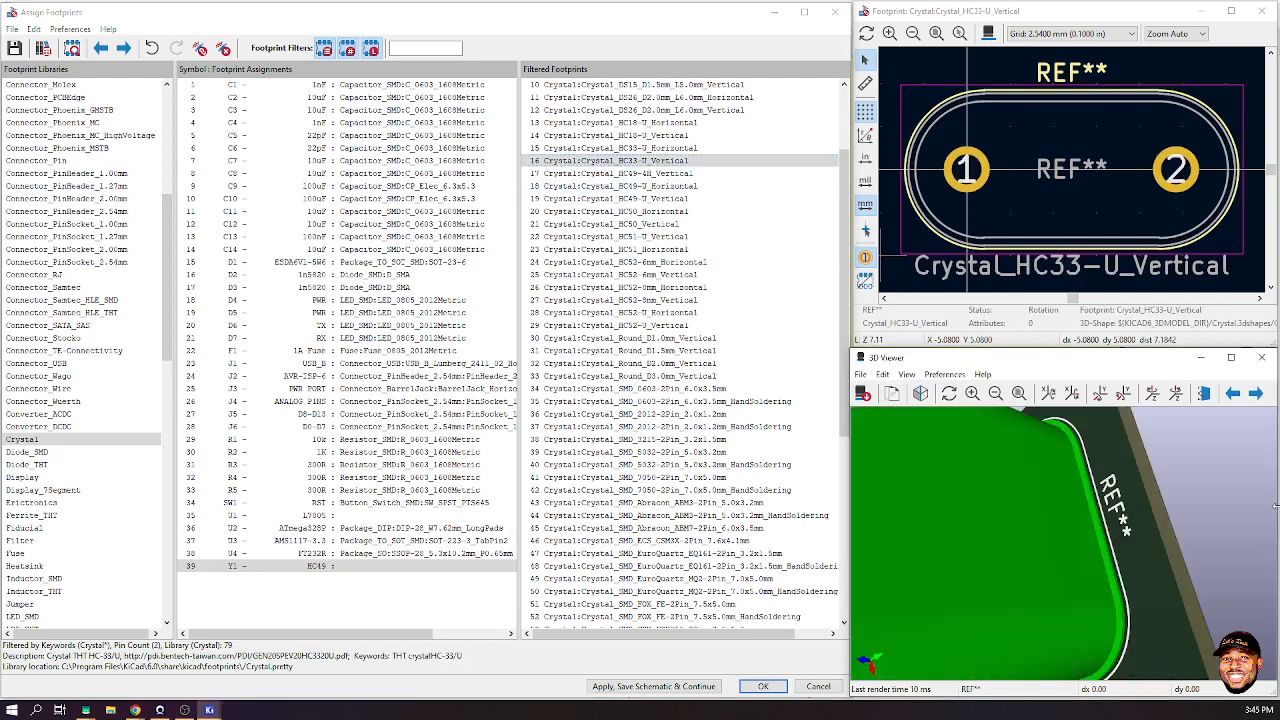
left_click(640, 173)
left_click(655, 211)
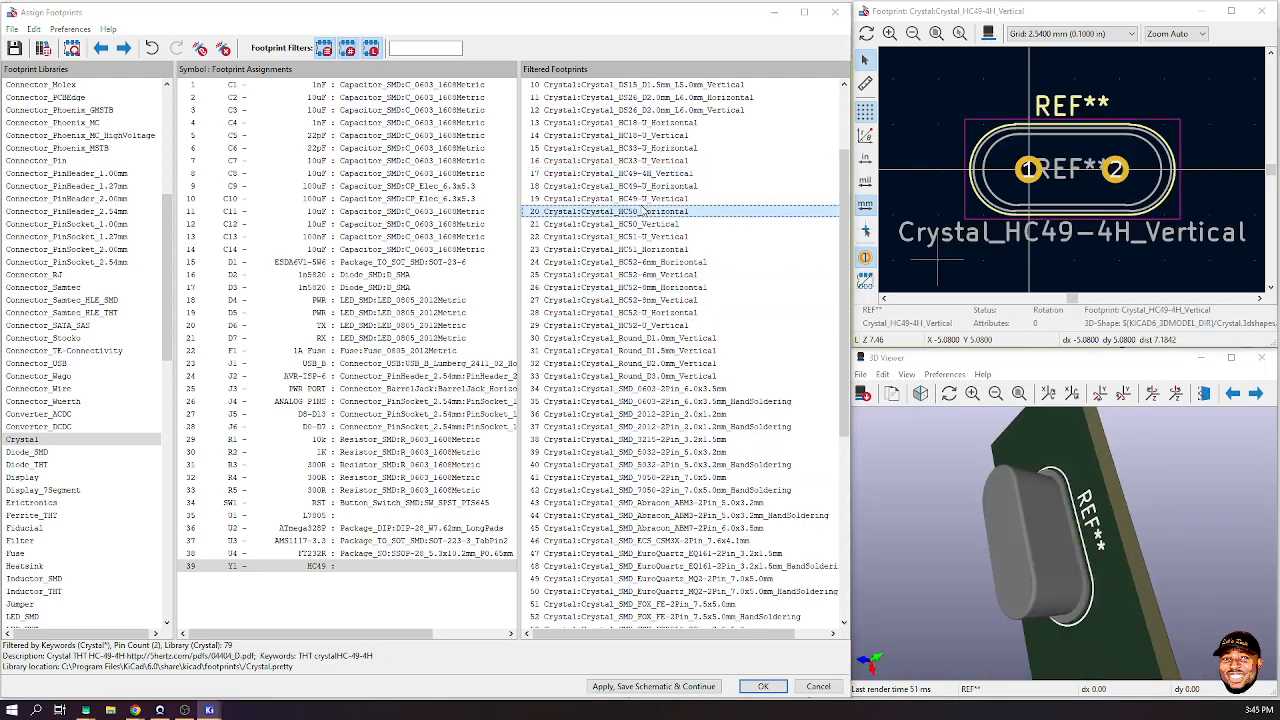
left_click(656, 200)
left_click(653, 175)
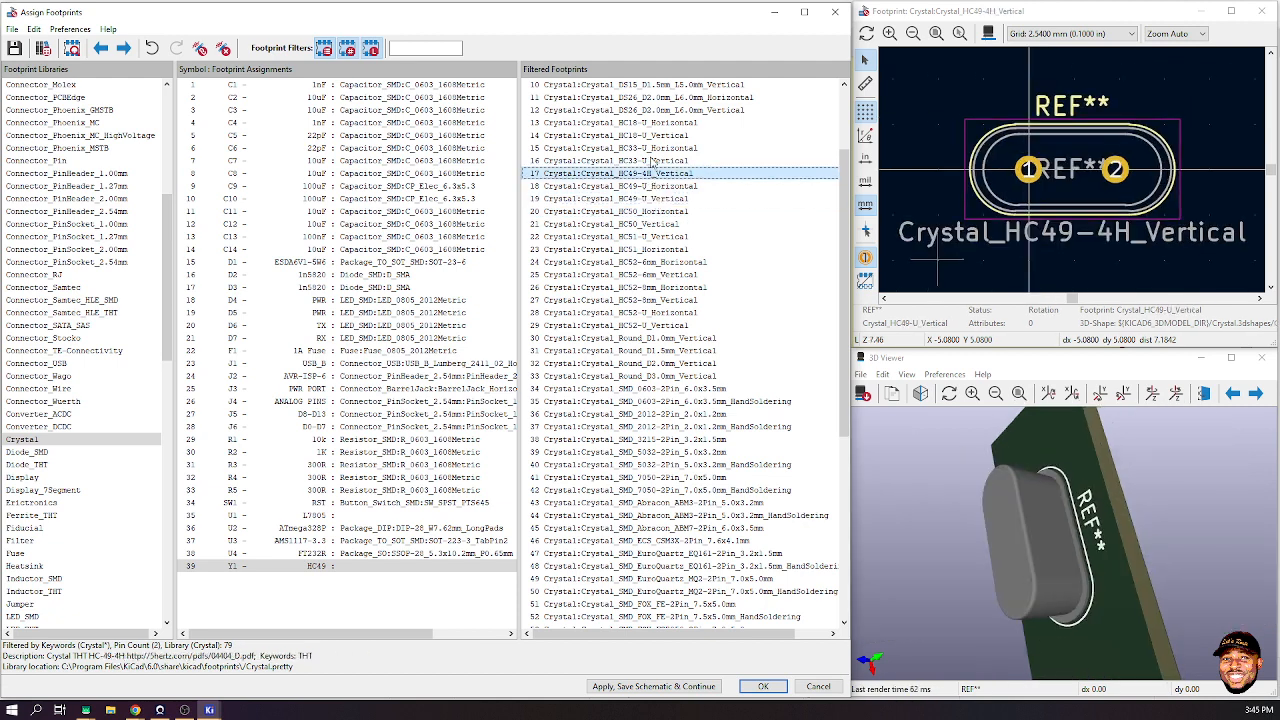
left_click(650, 135)
key("Down")
key("Down")
key("Down")
key("Down")
key("Down")
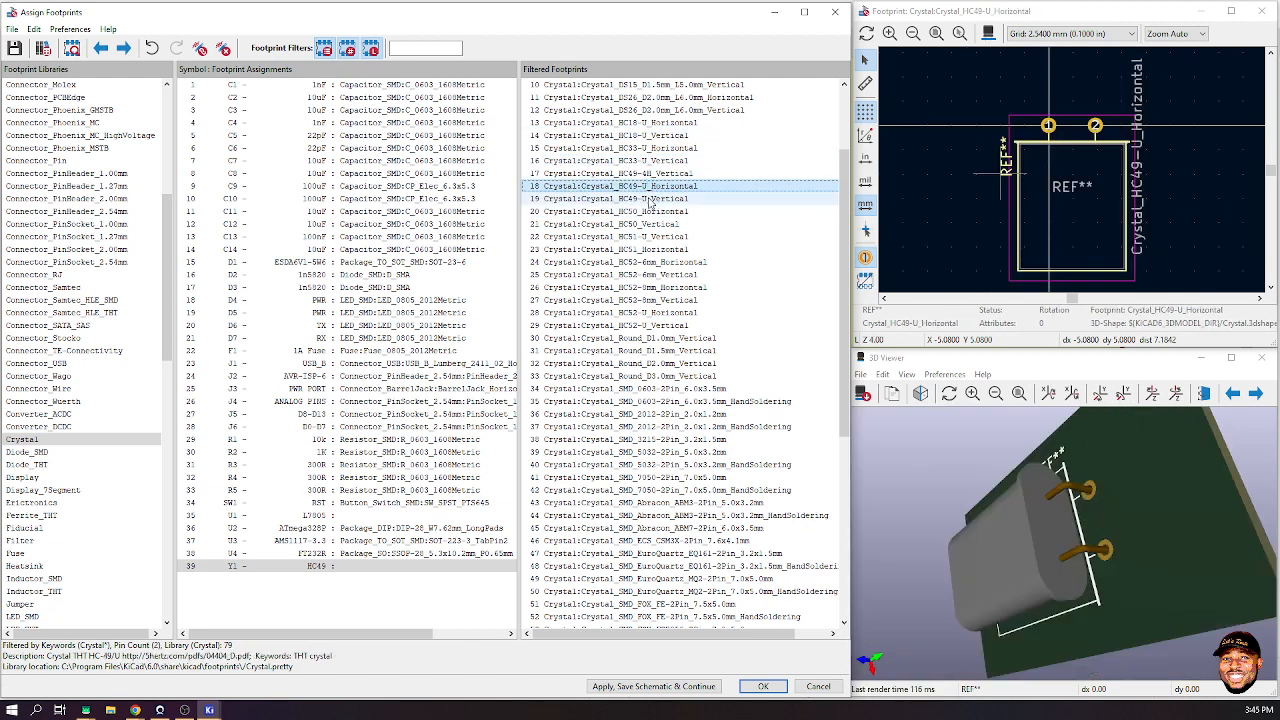
left_click(657, 185)
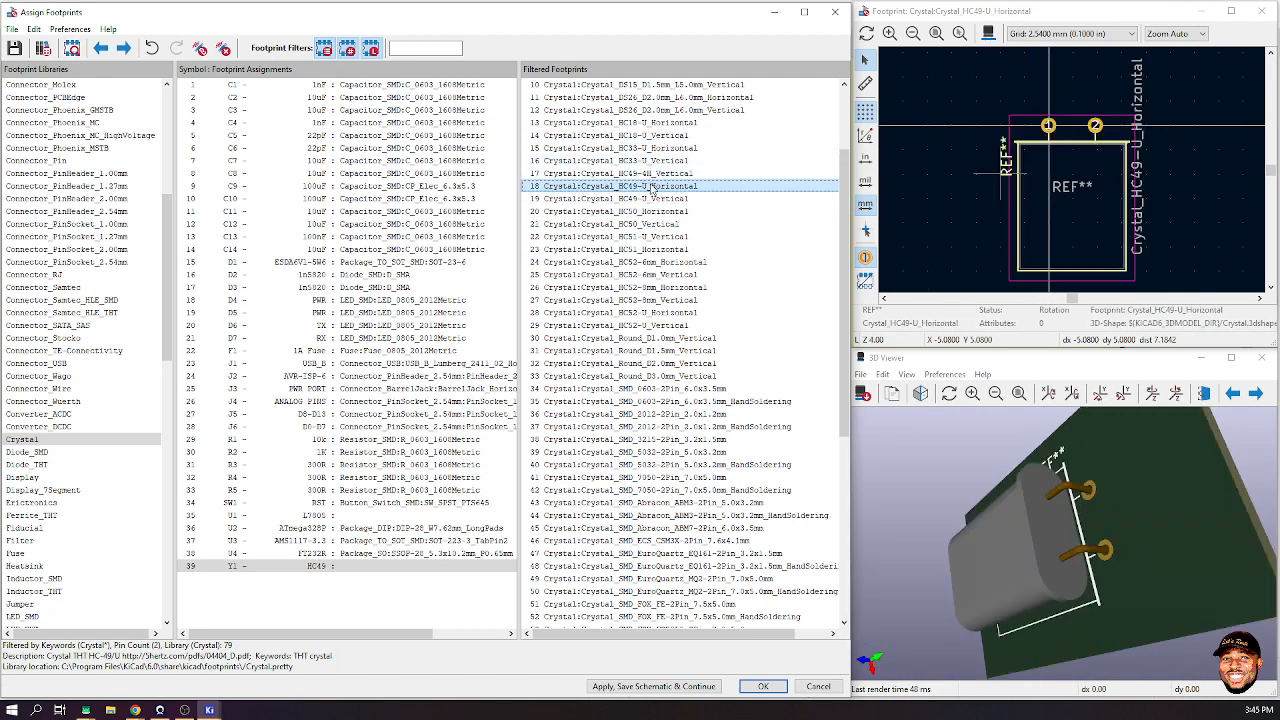
- Return to Crystal_SMD_HC49-SD, inspect its 3D model, and assign it to Y1
scroll(657, 400, "down", 5)
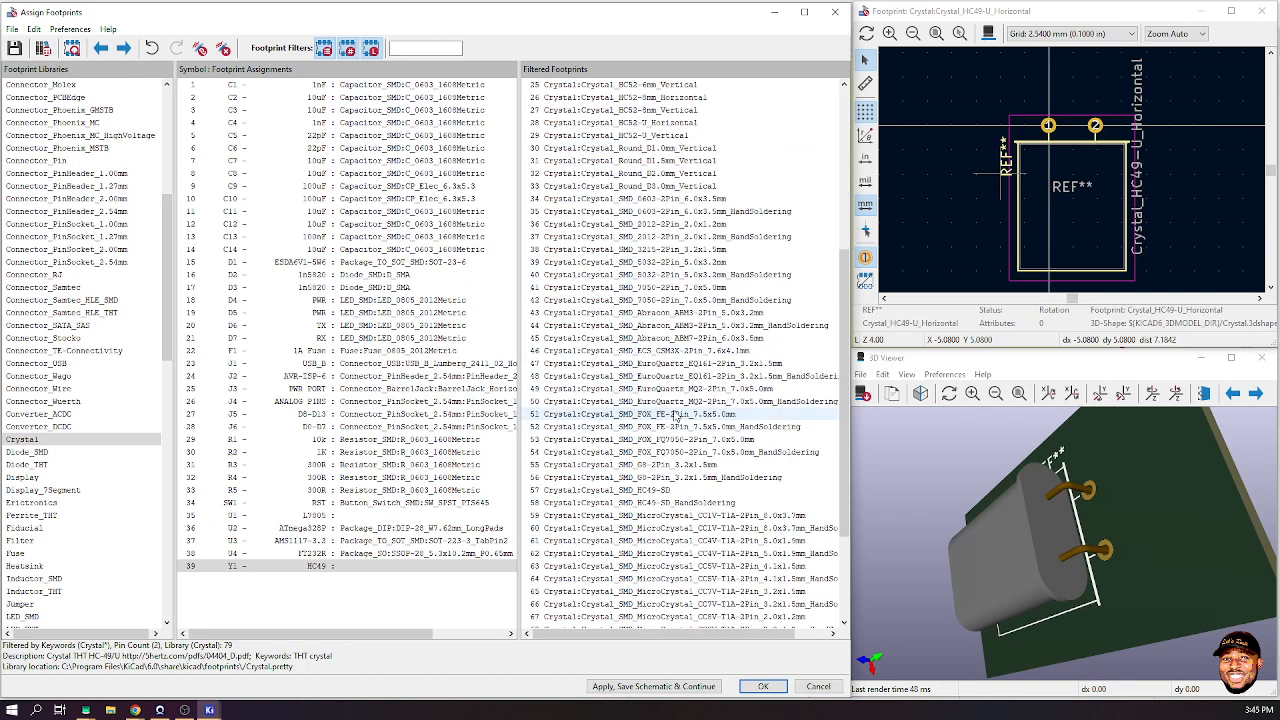
left_click(657, 490)
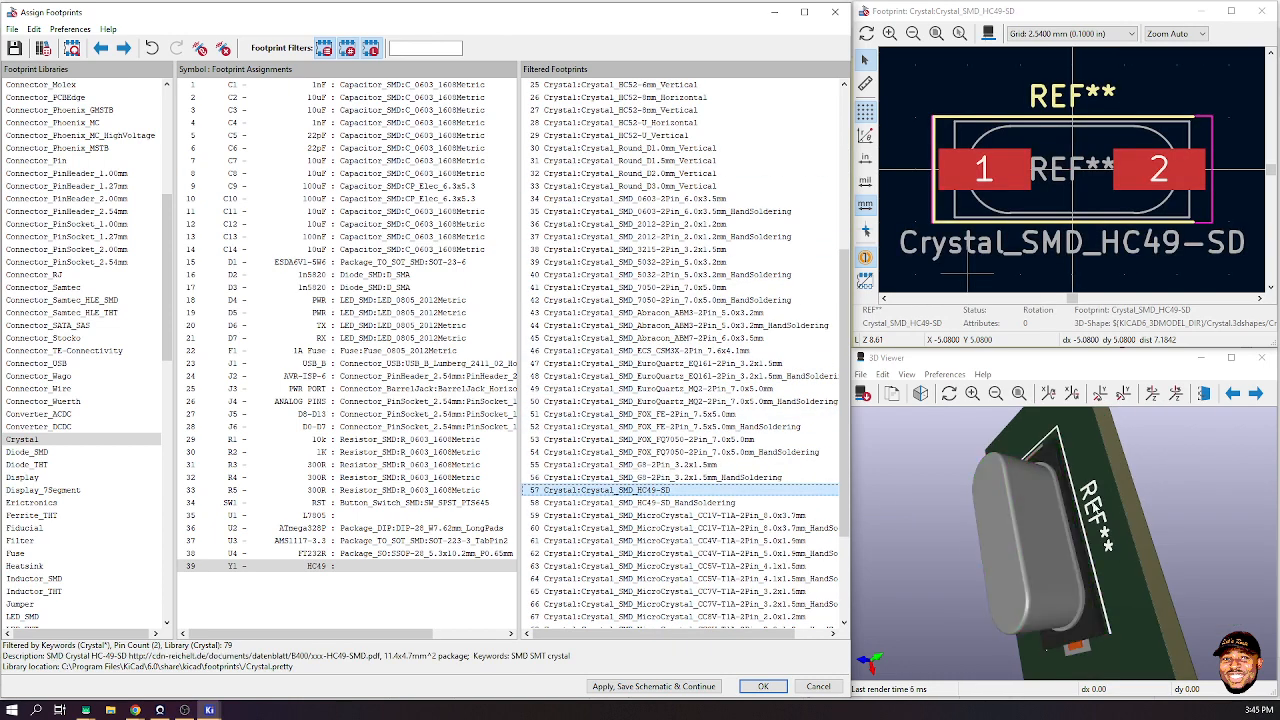
left_click_drag(1115, 602, 1080, 594)
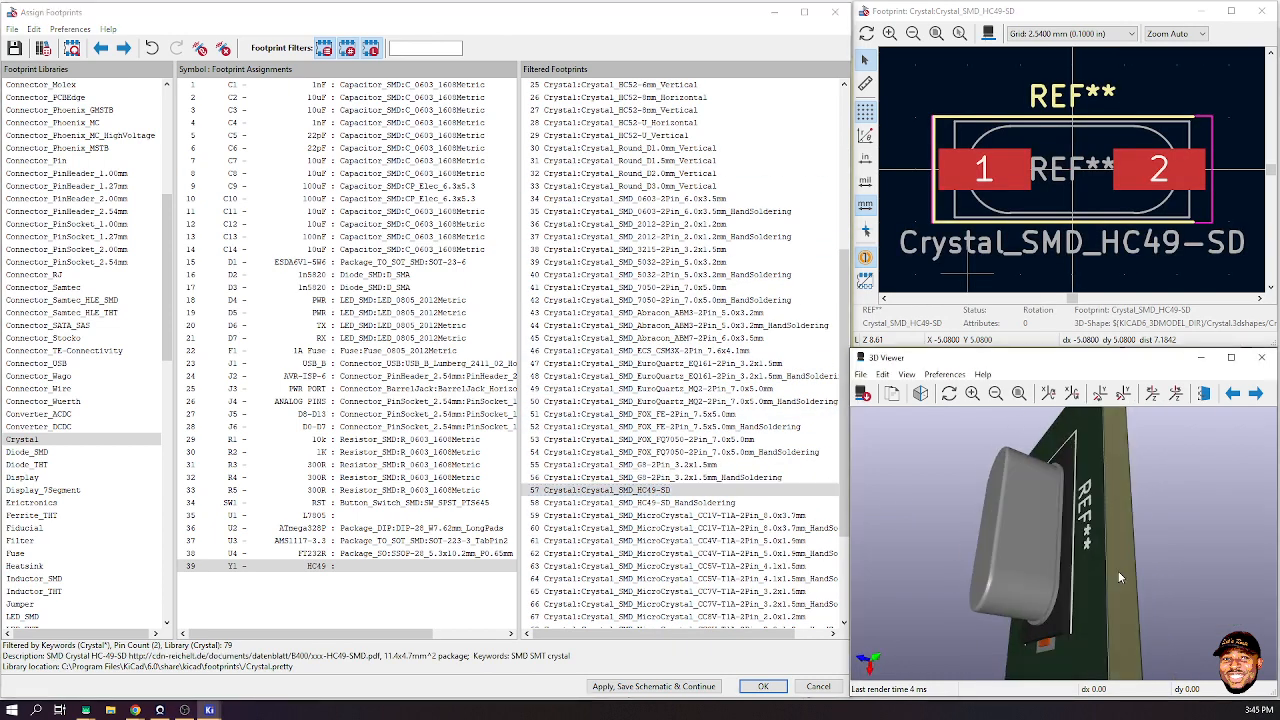
left_click(640, 494)
double_click(640, 491)
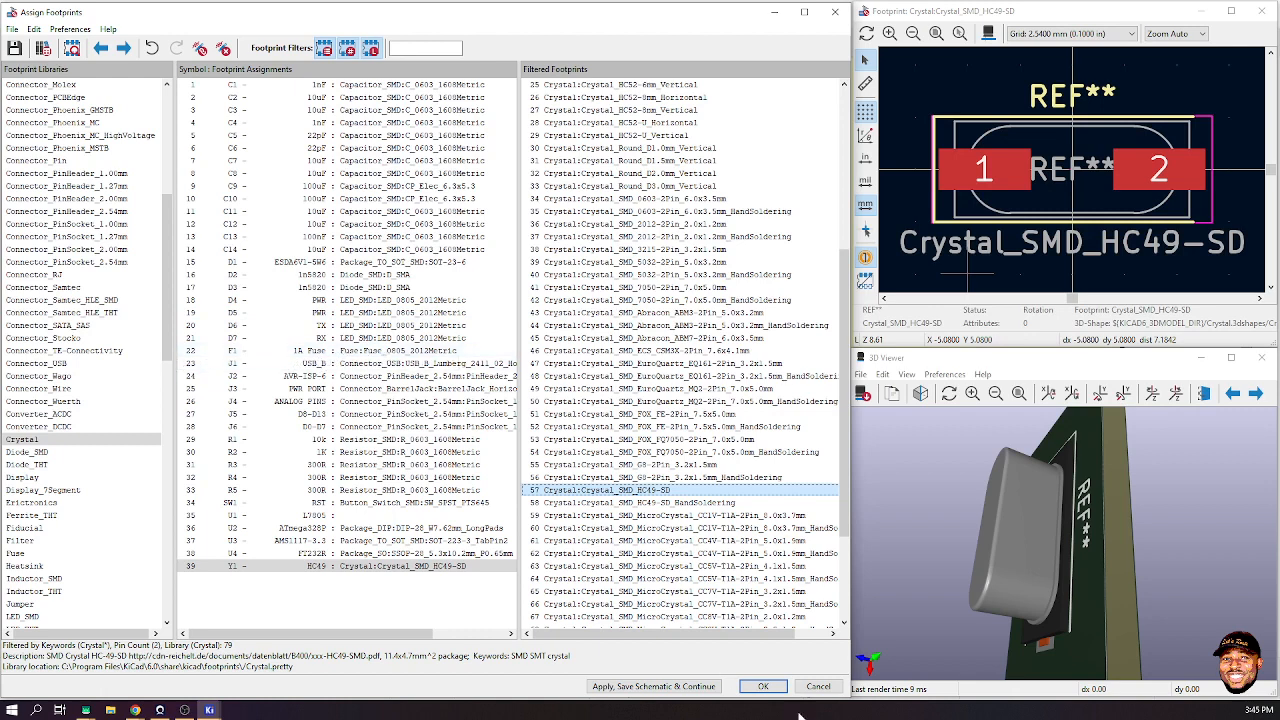
- Apply the footprint assignments and return to the 5V regulation area of the schematic
left_click(775, 687)
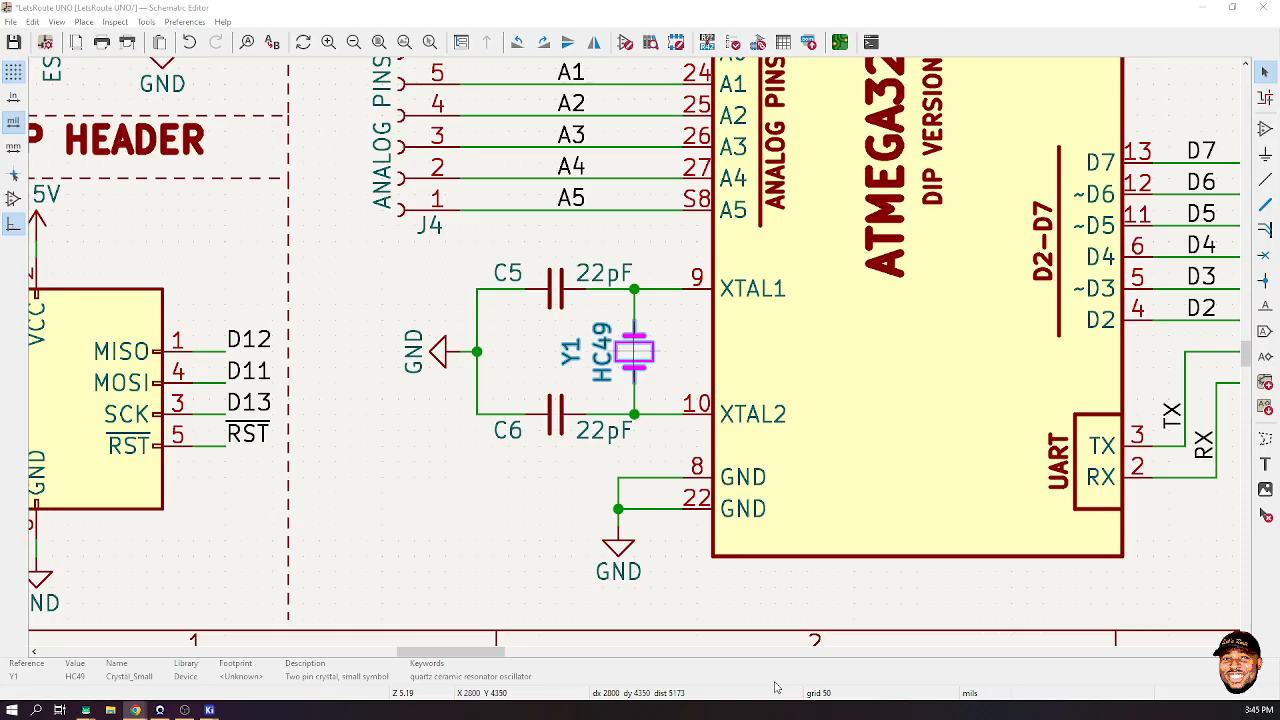
scroll(636, 357, "down", 6)
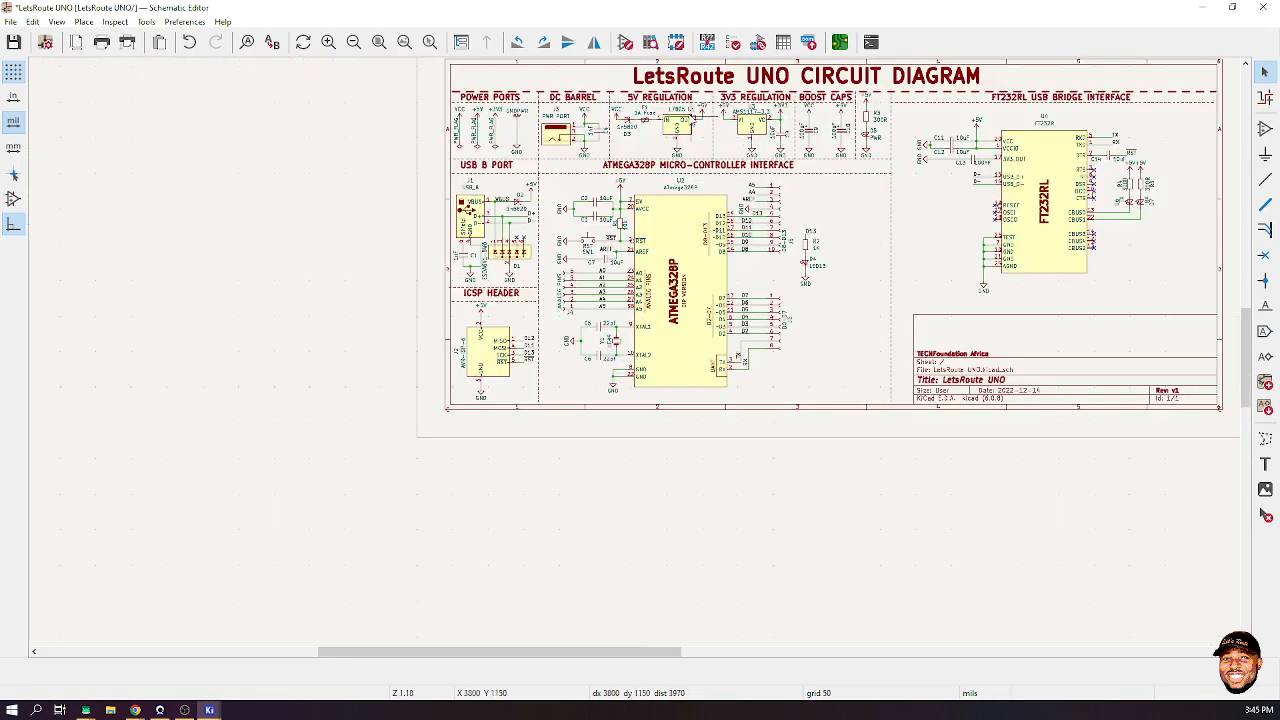
scroll(684, 113, "up", 5)
- Delete the L7805 regulator U1 and start placing a replacement symbol in its spot
left_click(598, 410)
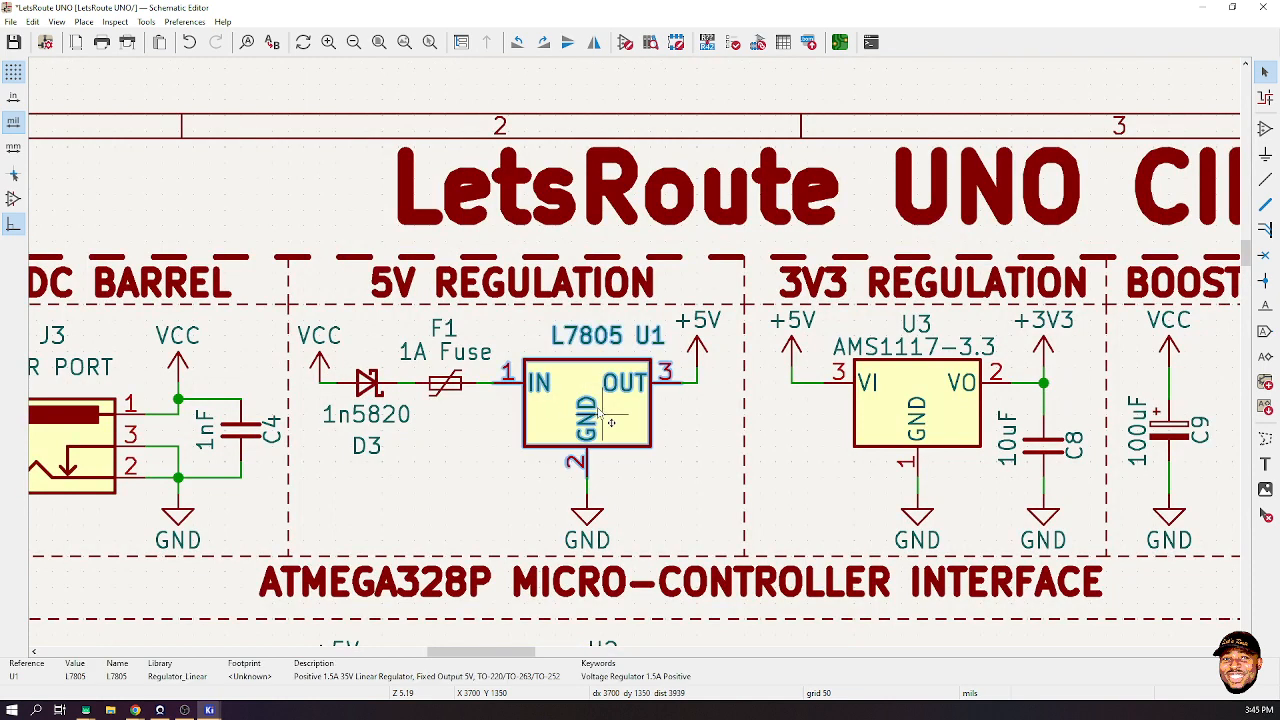
key("Delete")
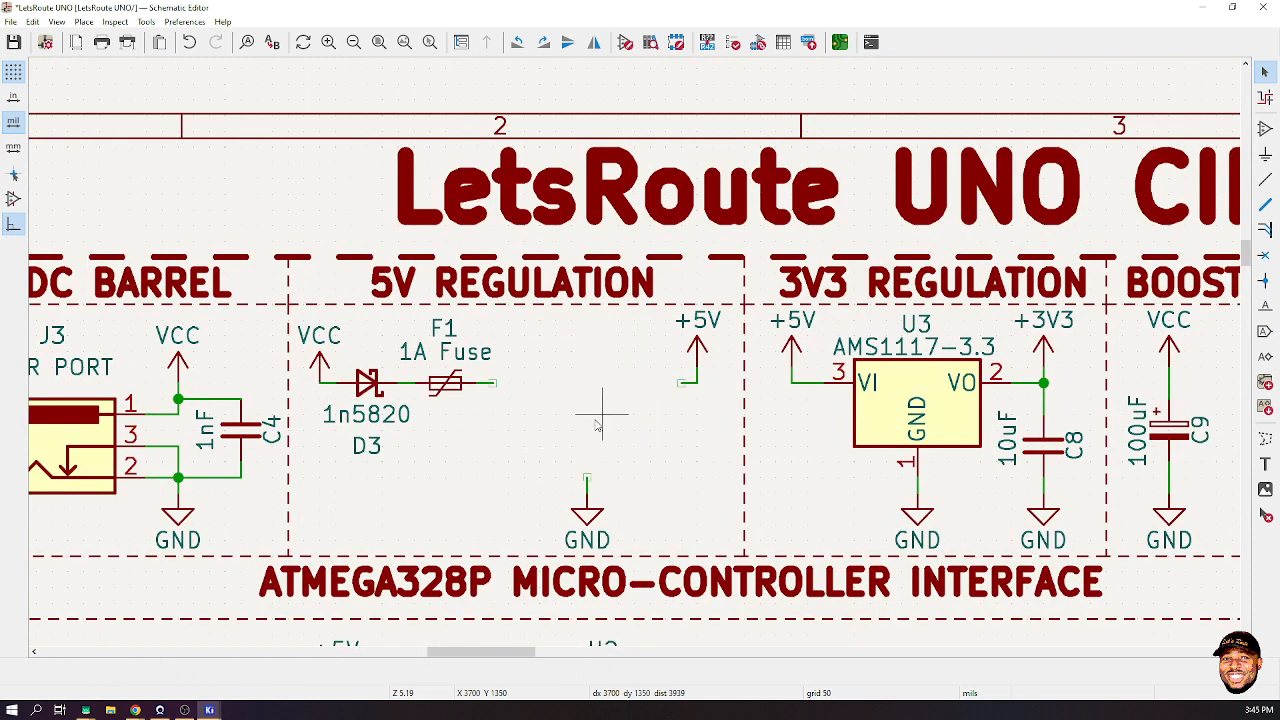
left_click(1264, 128)
left_click(571, 414)
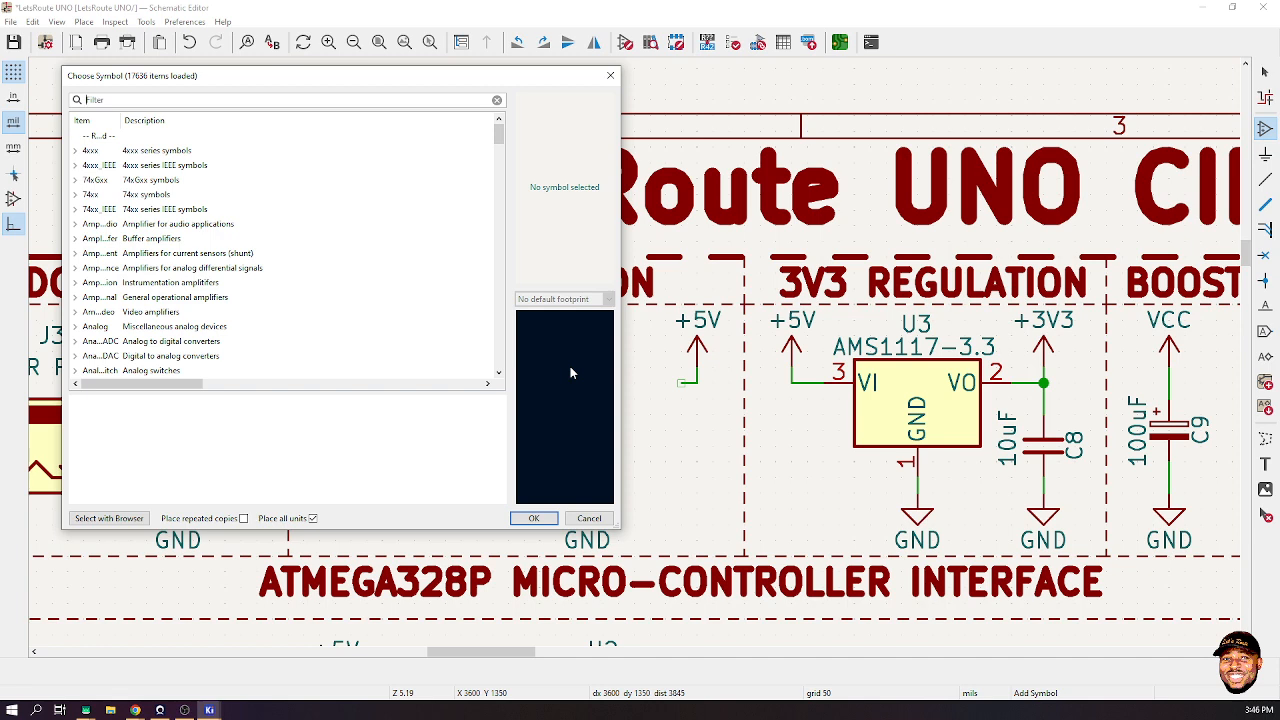
- Filter the symbol chooser for ams1117 and pick the AMS1117-5.0 regulator
type("ams111")
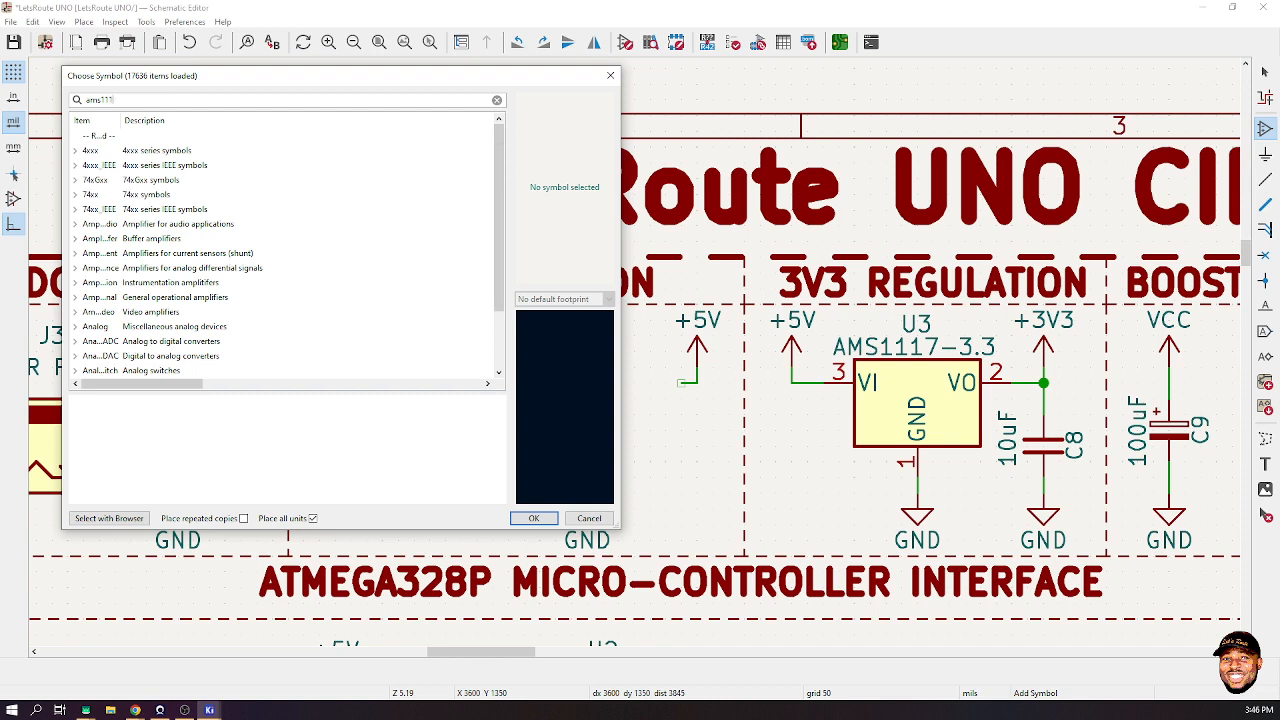
type("7-")
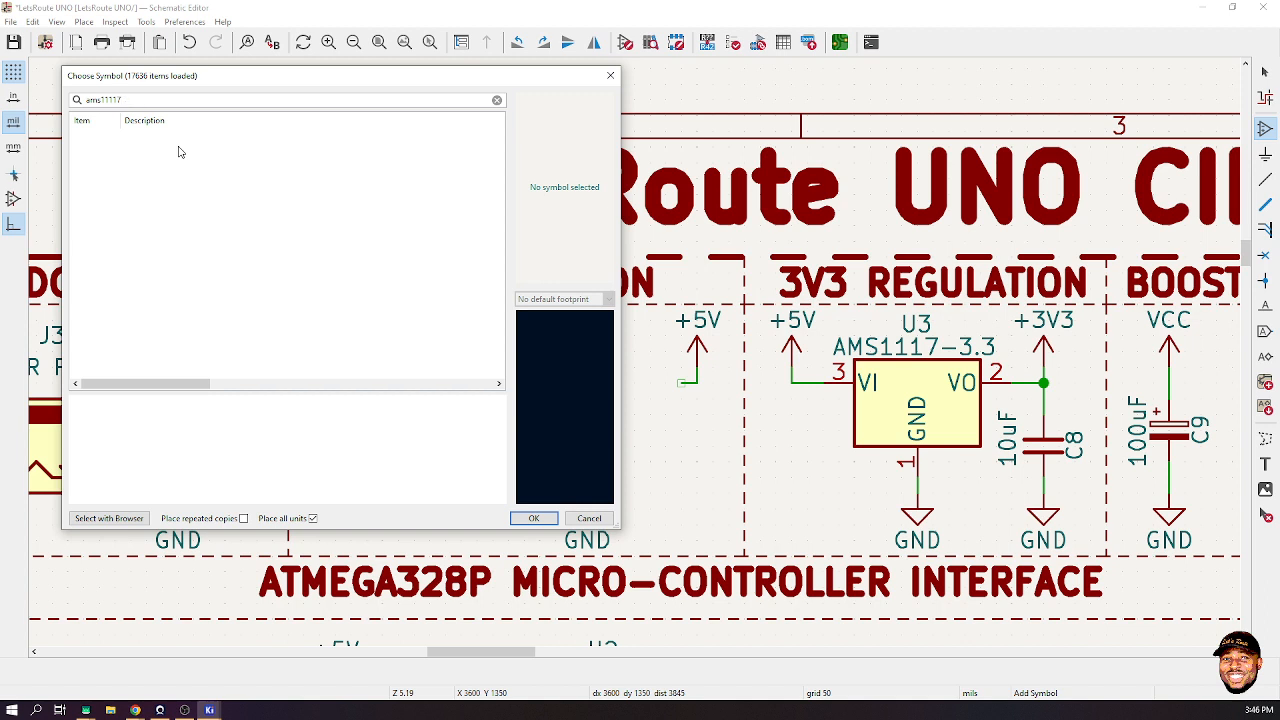
key("BackSpace")
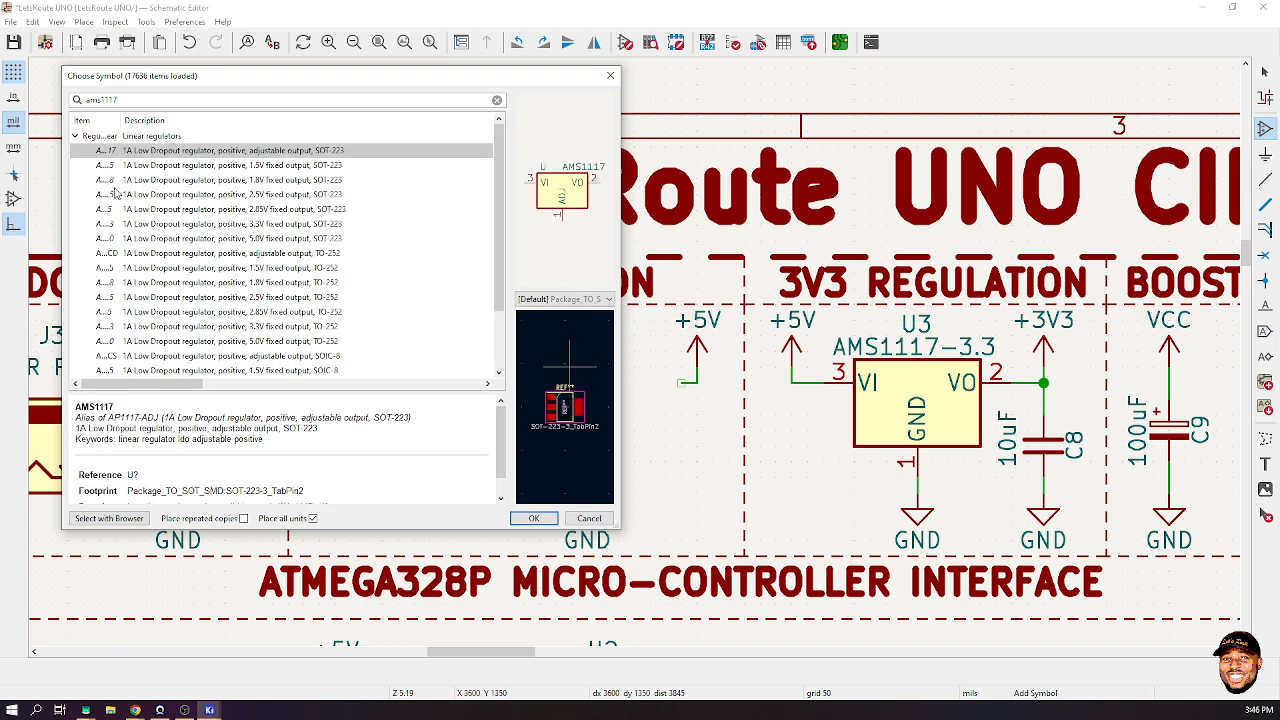
left_click_drag(118, 119, 200, 119)
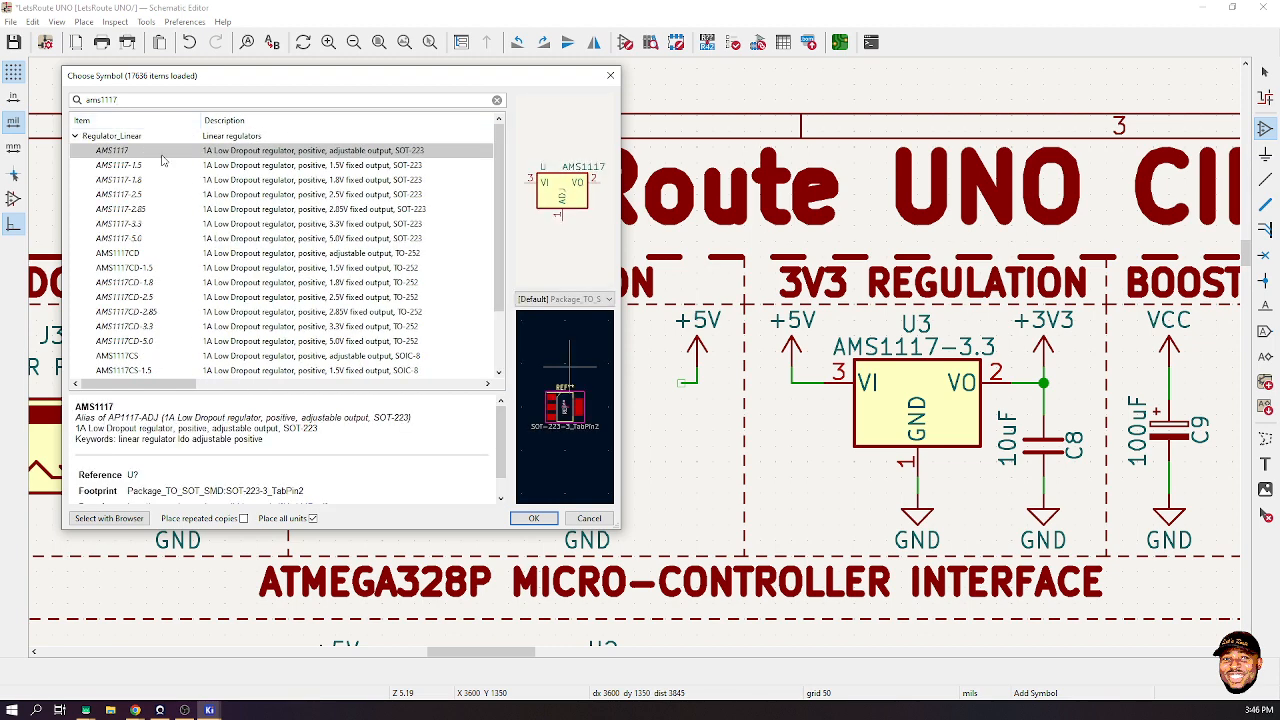
double_click(130, 238)
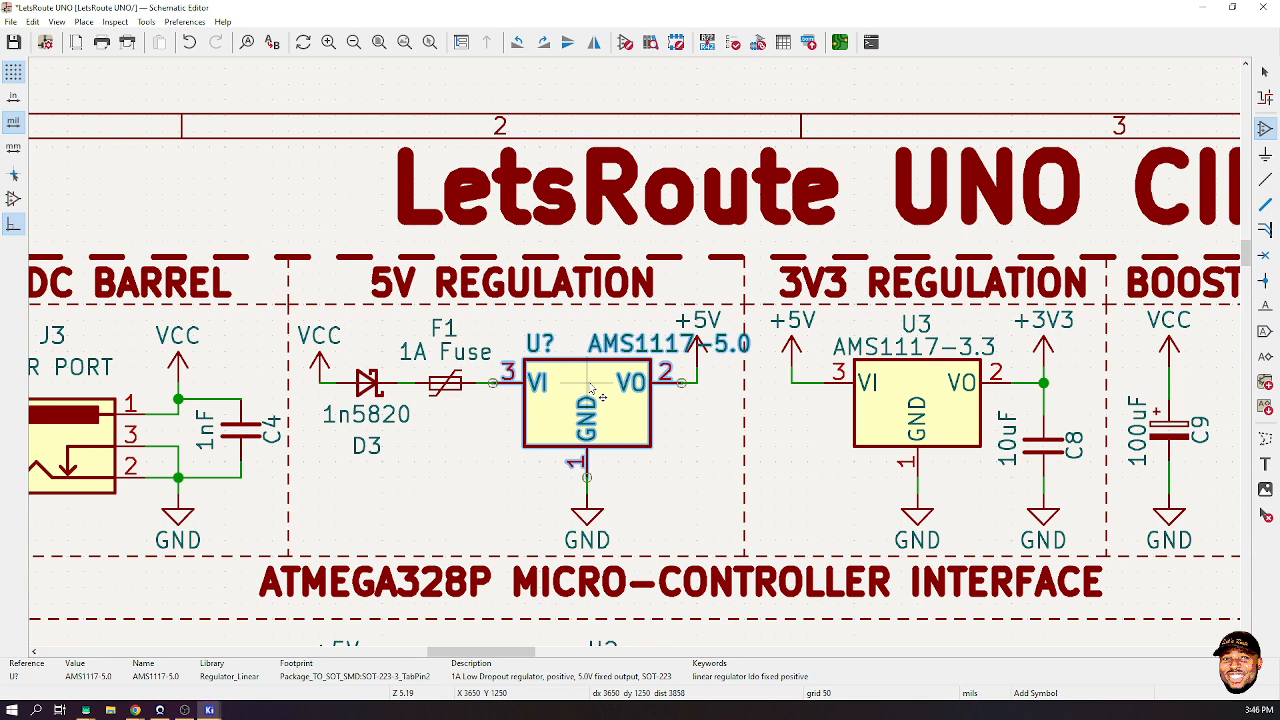
- Place the AMS1117-5.0 on the 5V wiring, reposition its value and U? labels, and open Annotate
left_click(601, 397)
key("Escape")
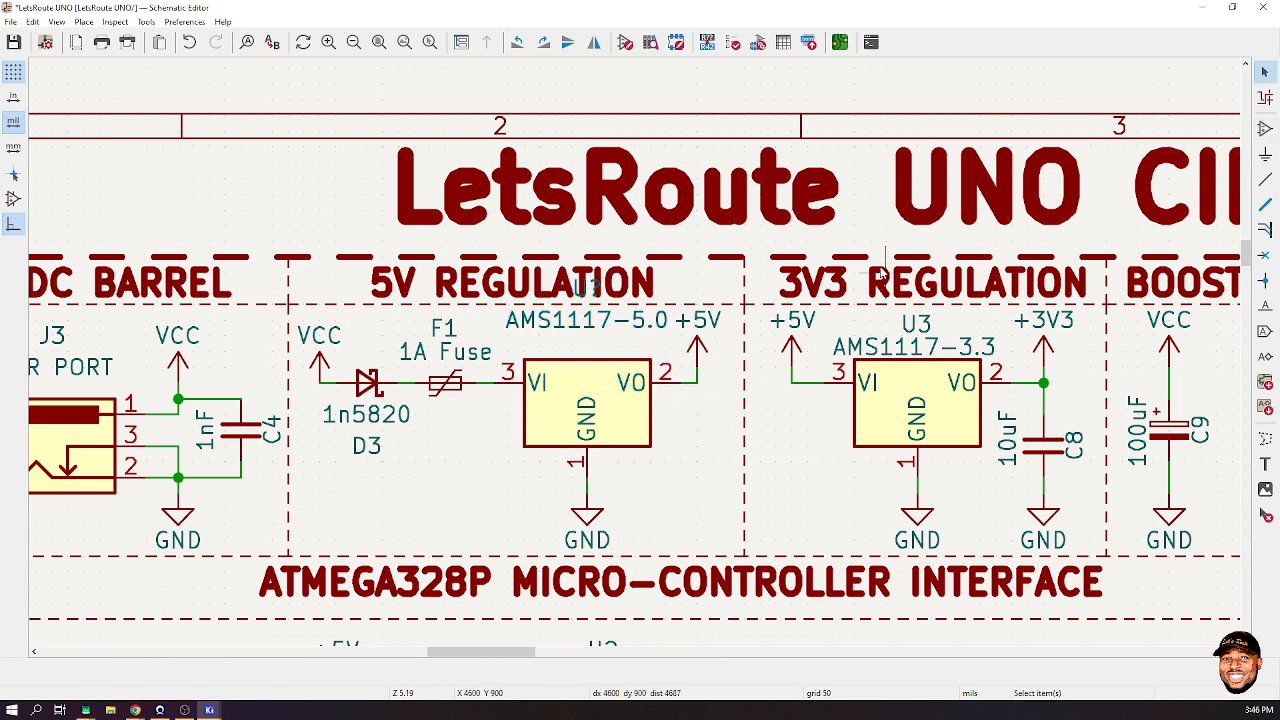
left_click(611, 325)
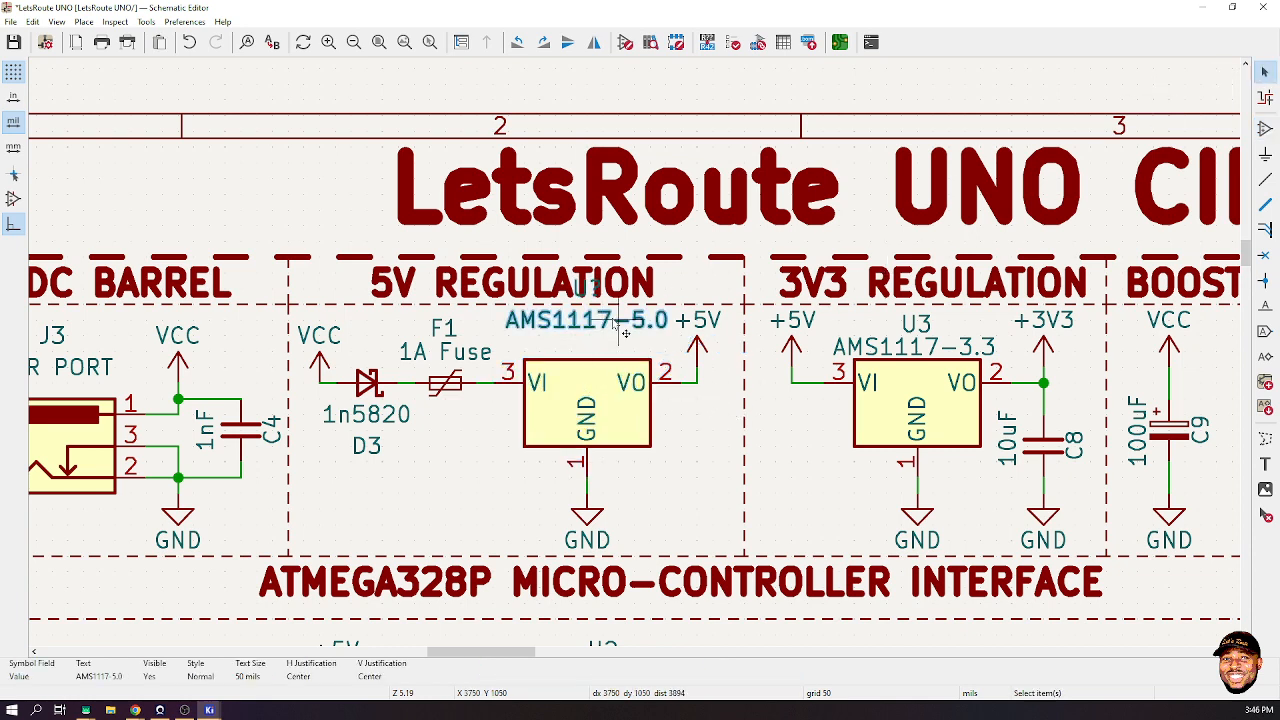
mouse_move(612, 326)
left_mouse_down()
mouse_move(603, 360)
mouse_move(600, 346)
left_mouse_up()
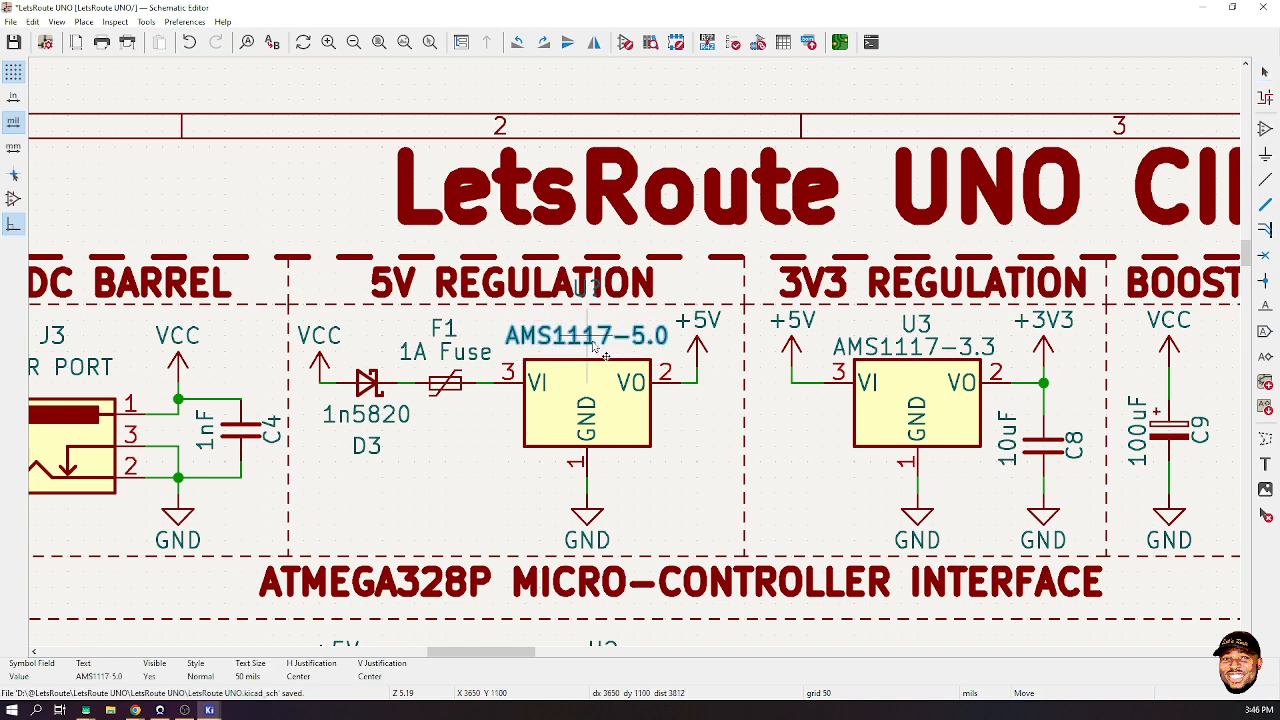
left_click(592, 298)
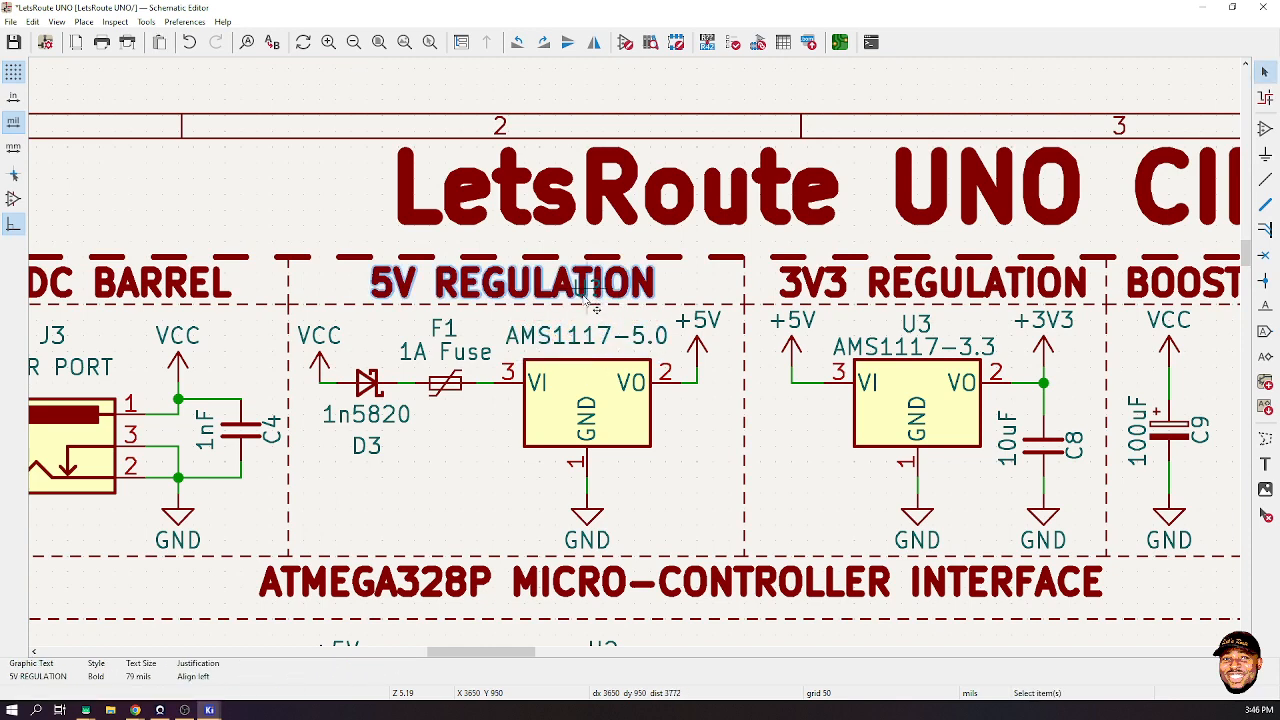
left_click(592, 298)
left_click_drag(592, 298, 629, 477)
left_click(680, 440)
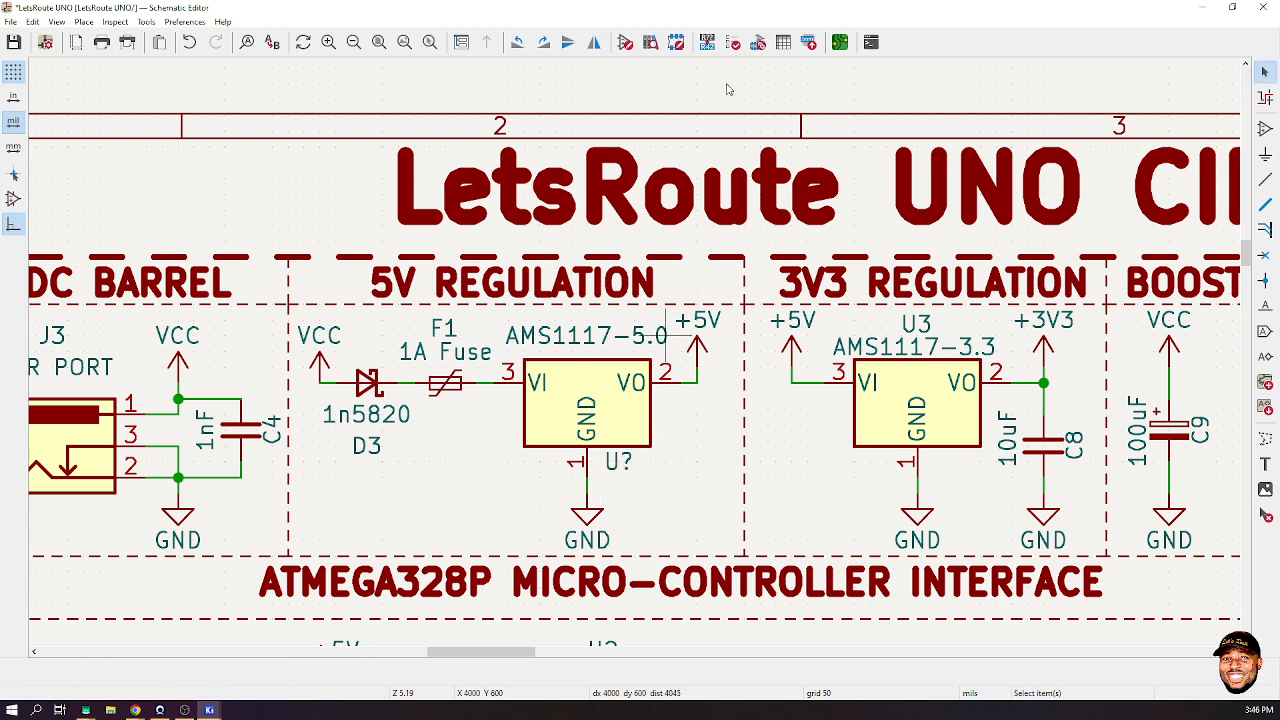
left_click(710, 44)
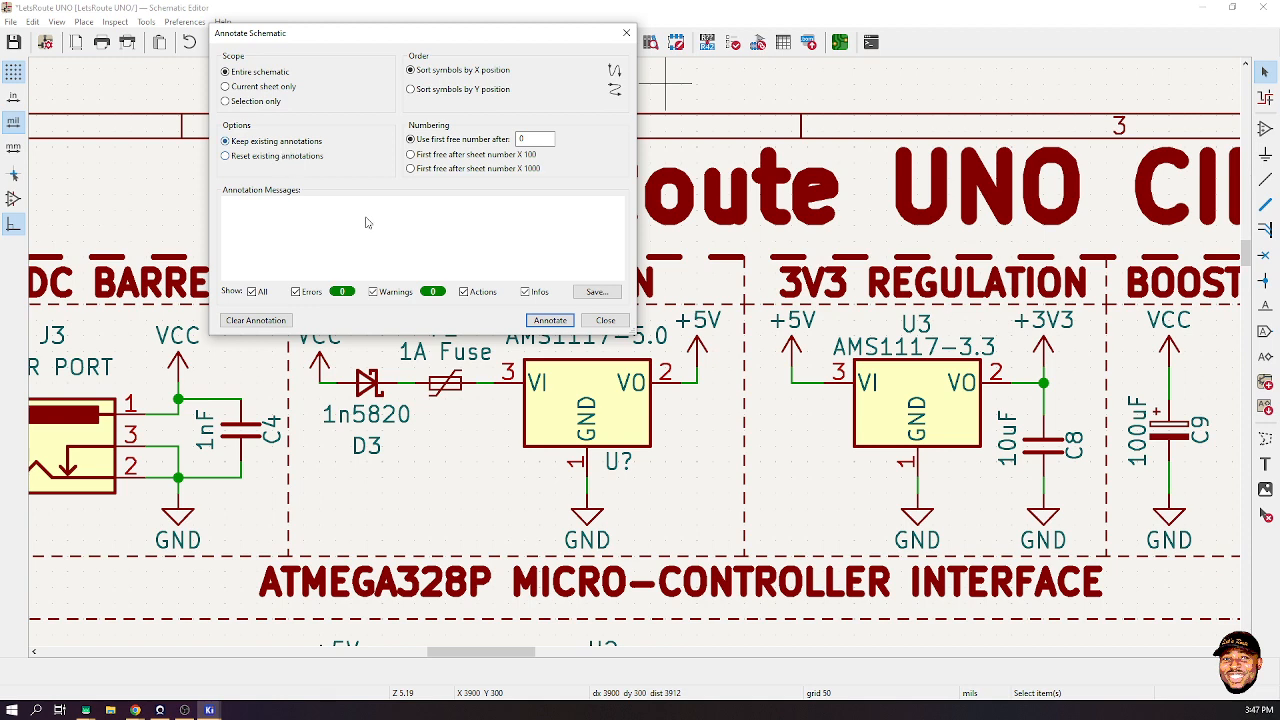
- Annotate the new AMS1117-5.0 regulator as U1 and close the annotation dialog
left_click(550, 320)
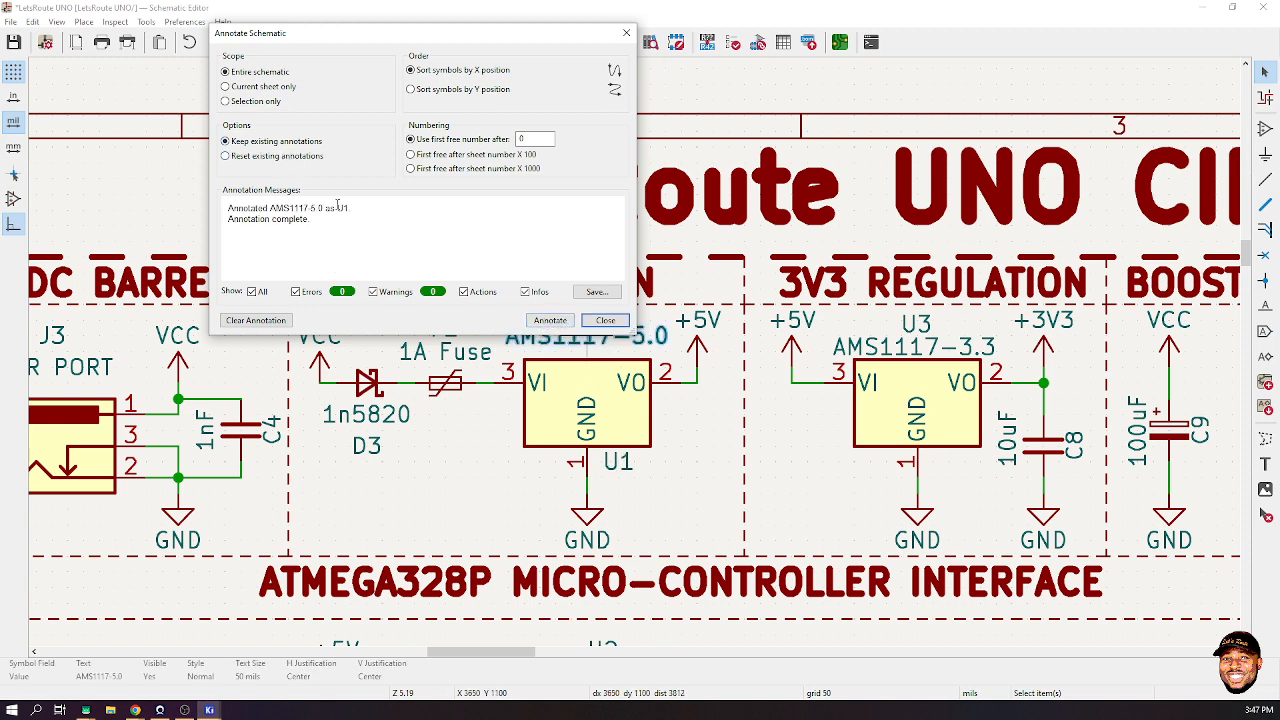
left_click(605, 320)
left_click(692, 419)
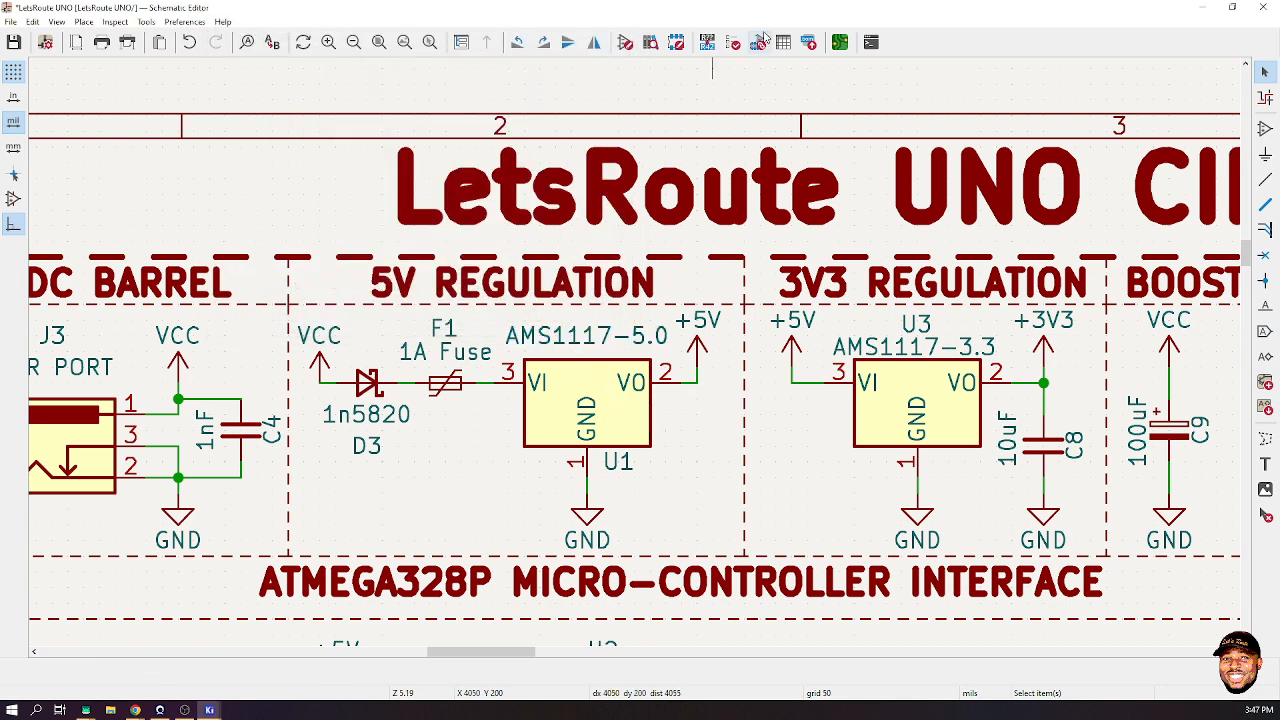
- Inspect U1's SOT-223-3_TabPin2 footprint in the browser and 3D view, keep it, and save
left_click(577, 392)
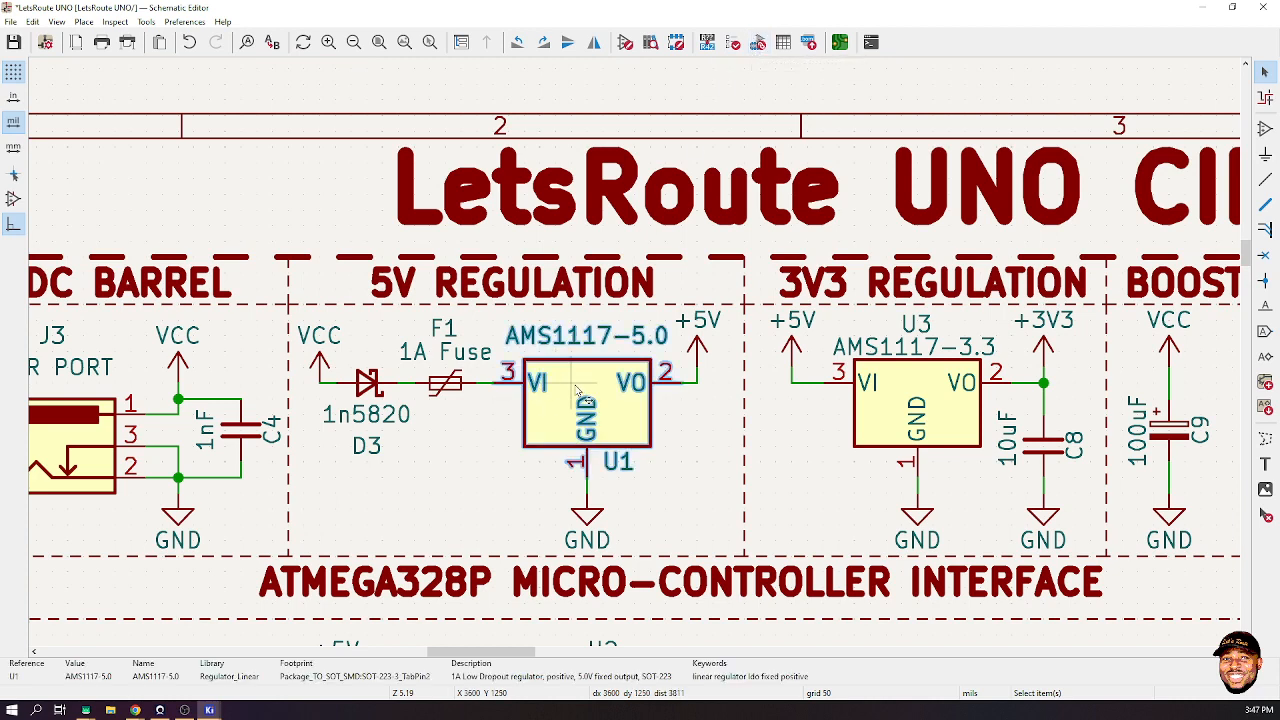
key("f")
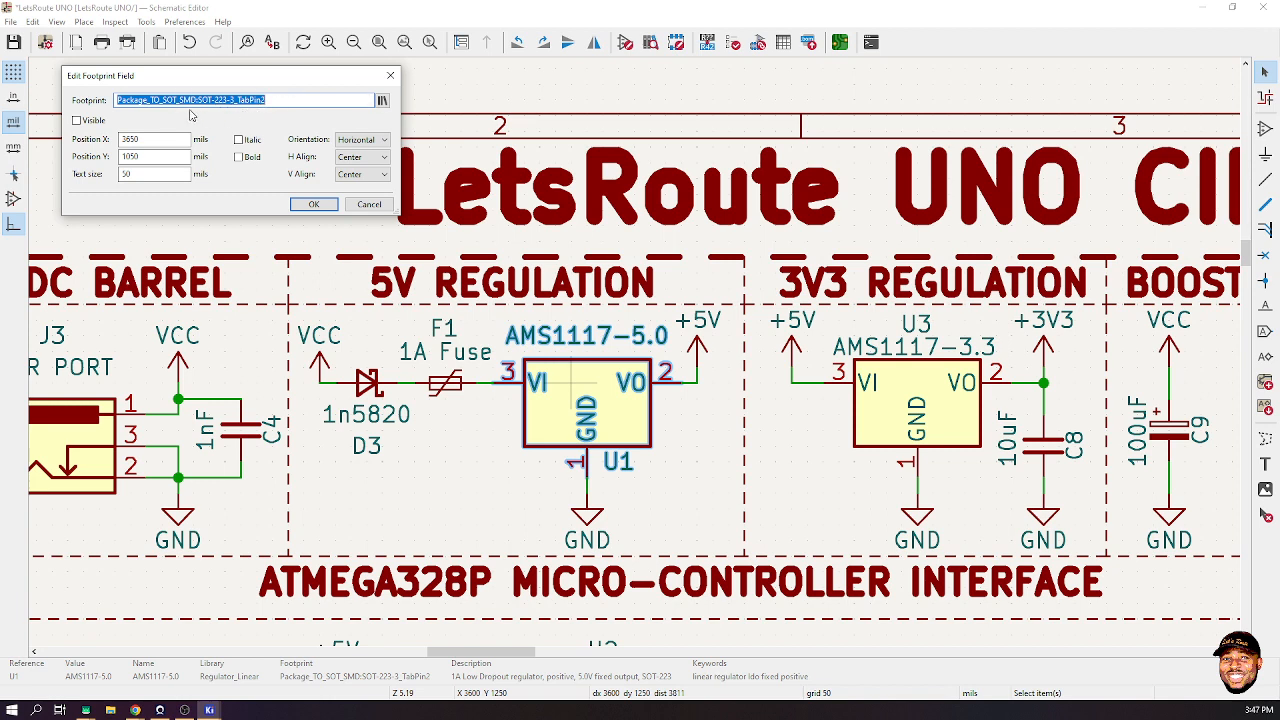
left_click(382, 101)
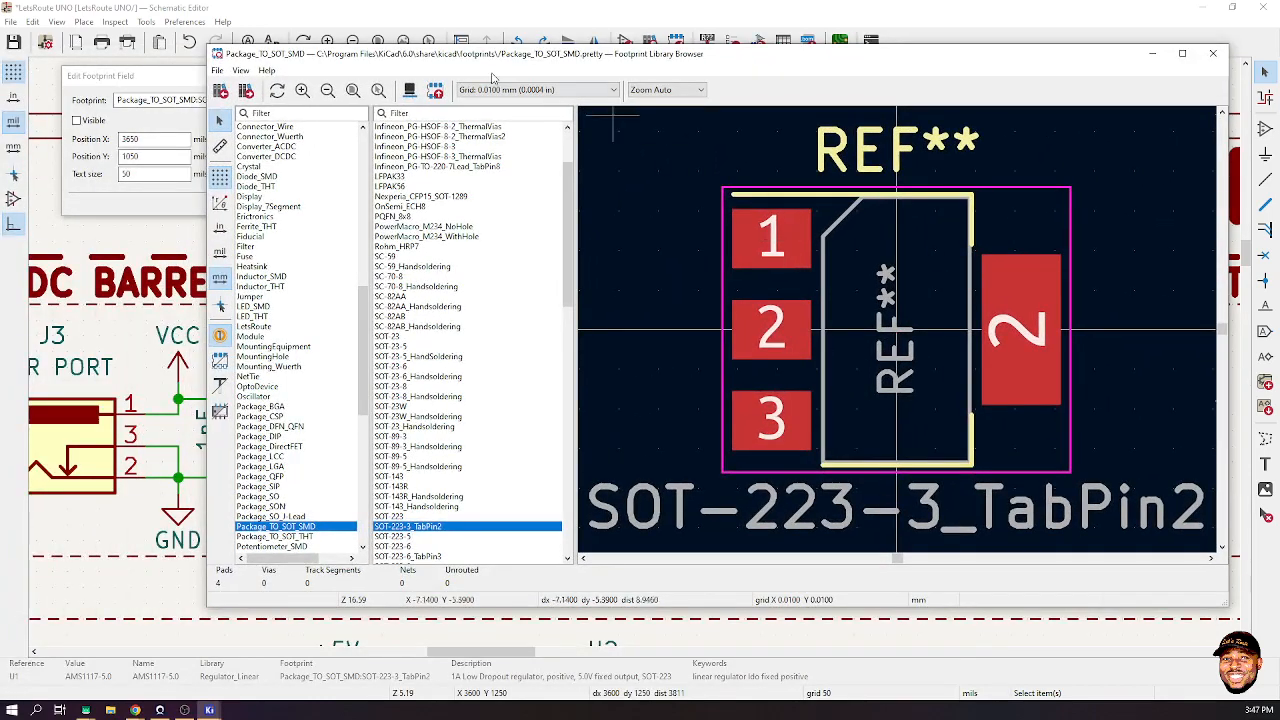
left_click(410, 92)
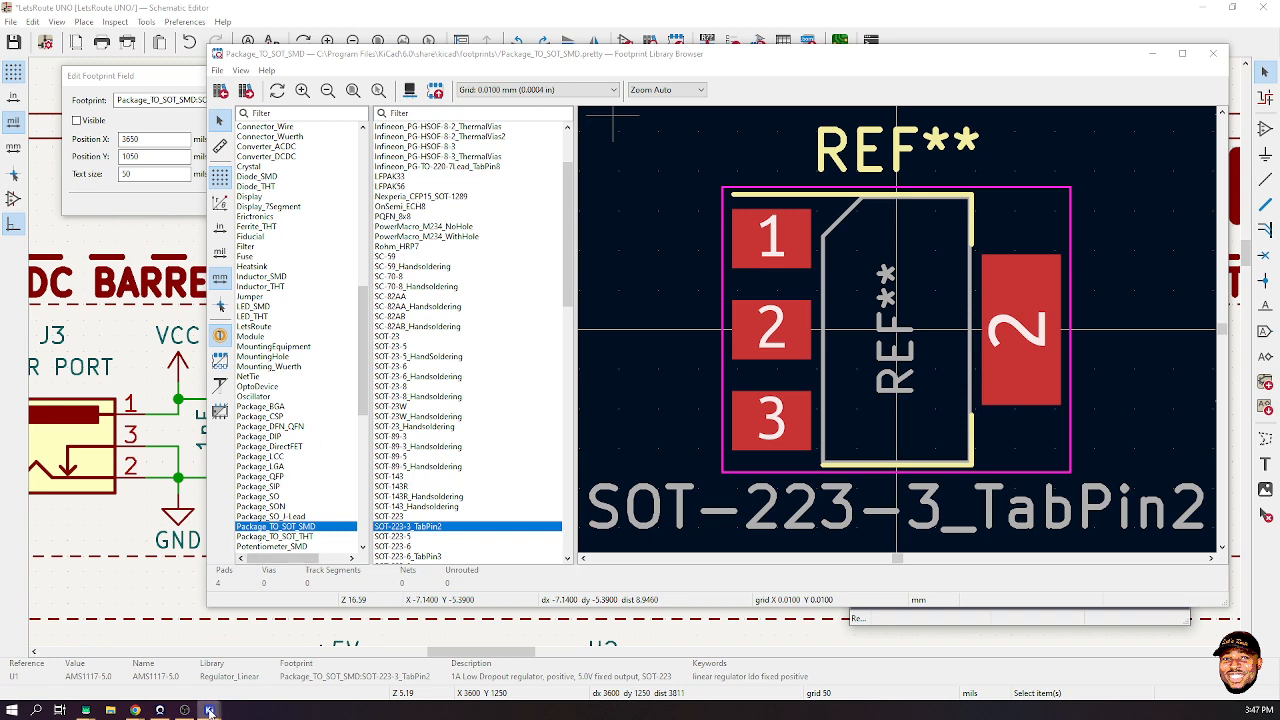
mouse_move(209, 711)
left_click_drag(895, 62, 705, 143)
left_click_drag(1080, 366, 1207, 285)
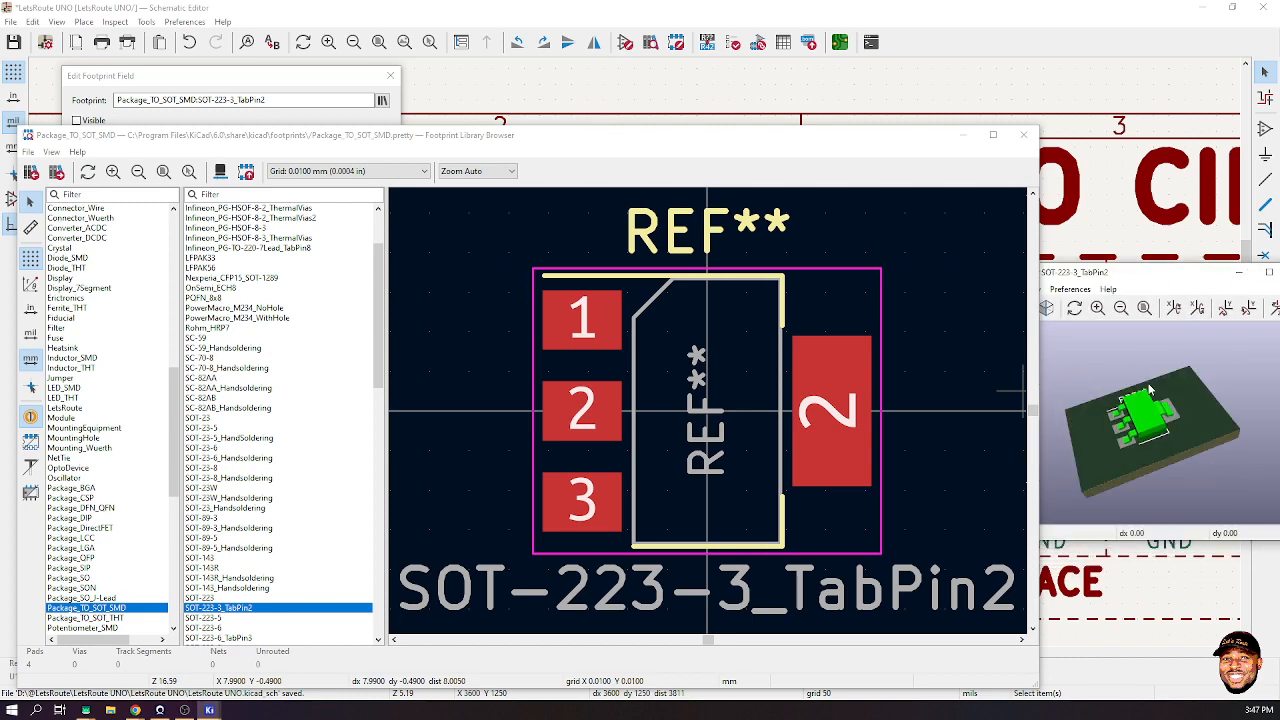
left_click(1024, 139)
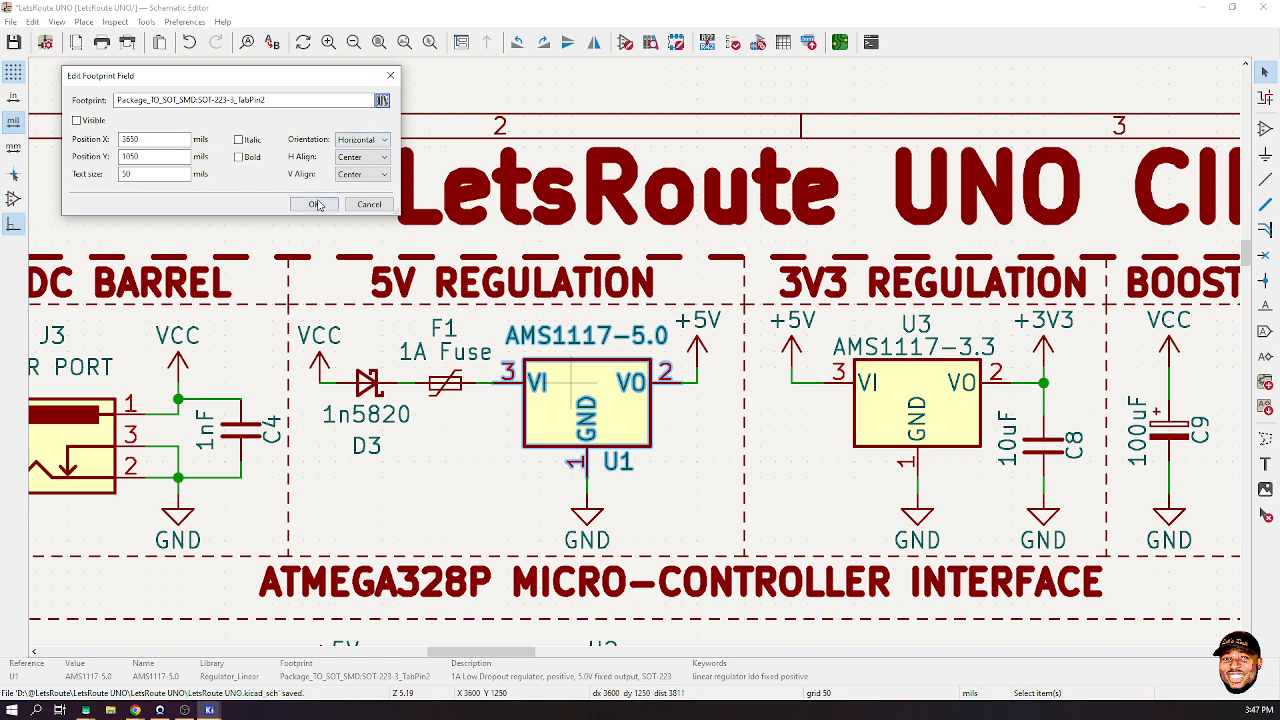
left_click(316, 204)
key("ctrl+s")
- Put diode D3 back on the VCC–fuse wire and move fuse F1 off its wire
scroll(335, 241, "down", 3)
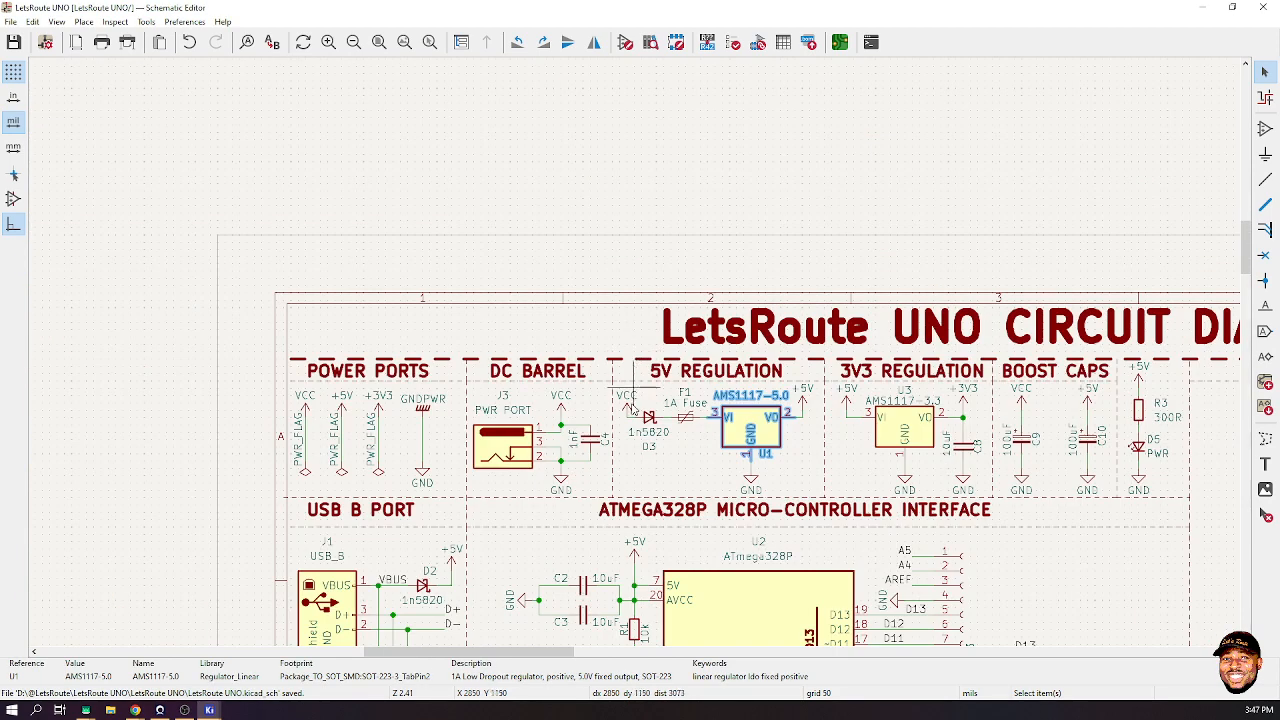
scroll(634, 433, "up", 3)
scroll(728, 352, "up", 2)
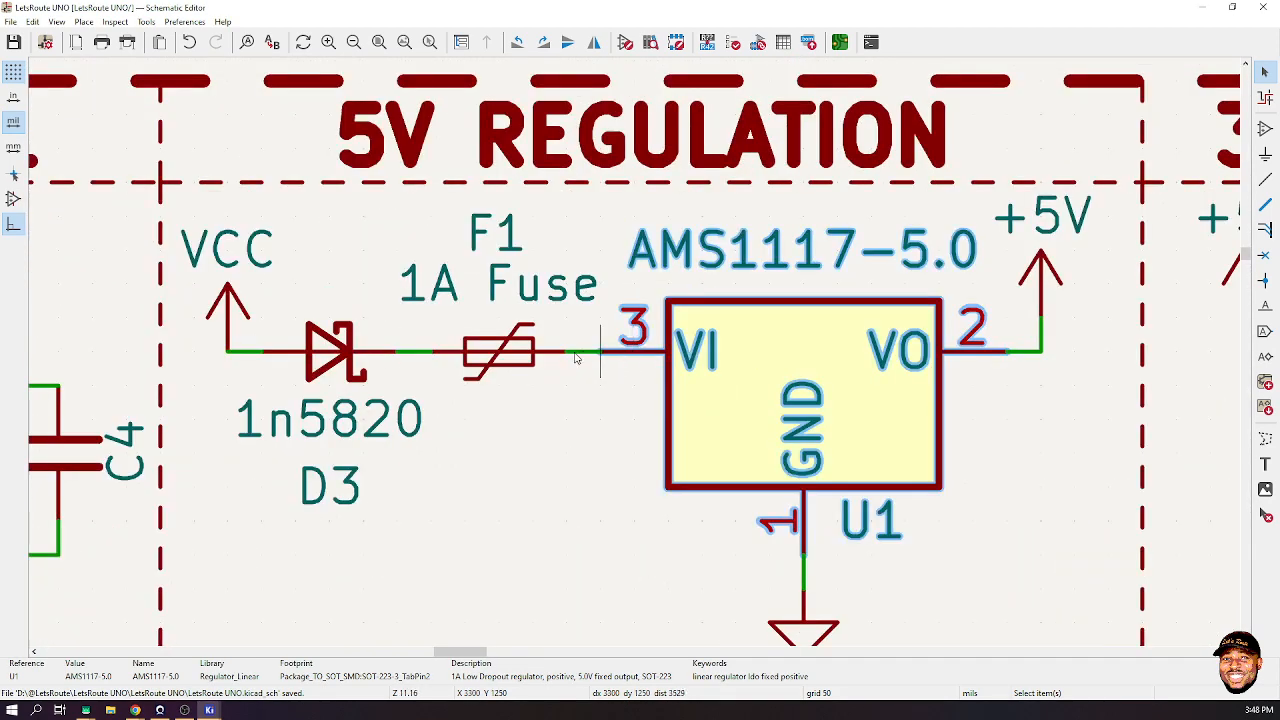
left_click(340, 345)
key("m")
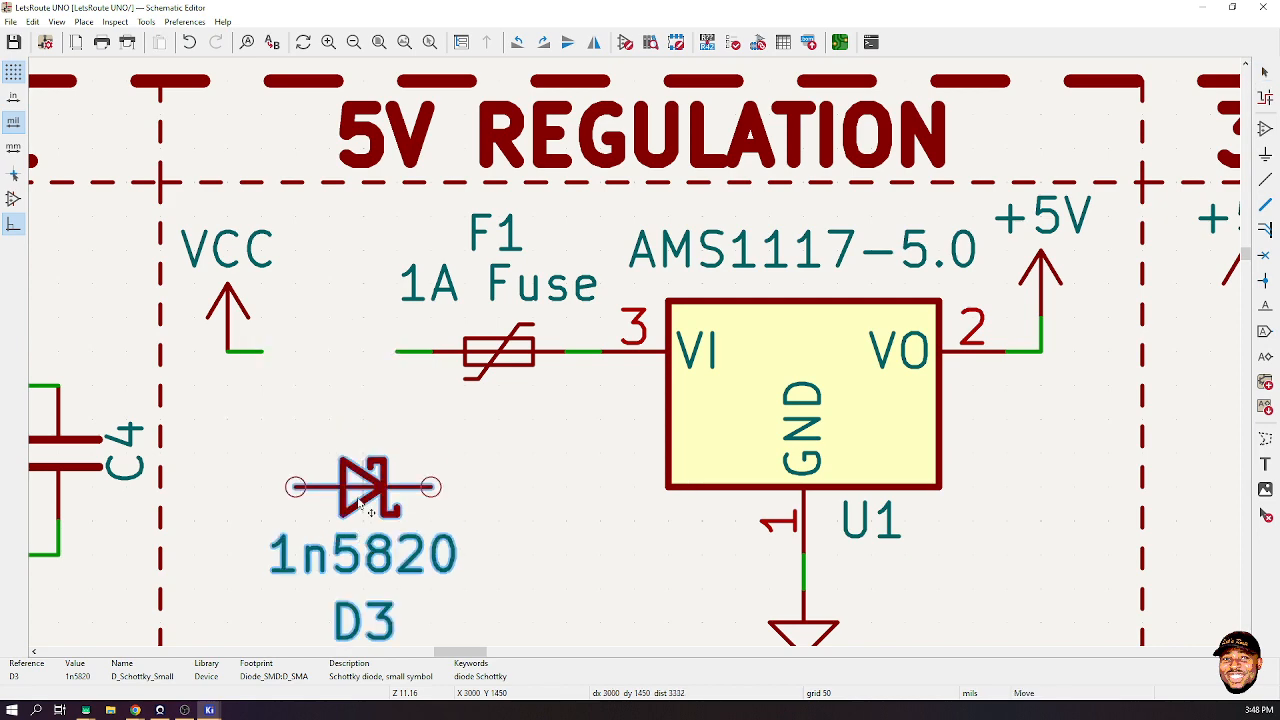
scroll(363, 486, "down", 3)
left_click(621, 290)
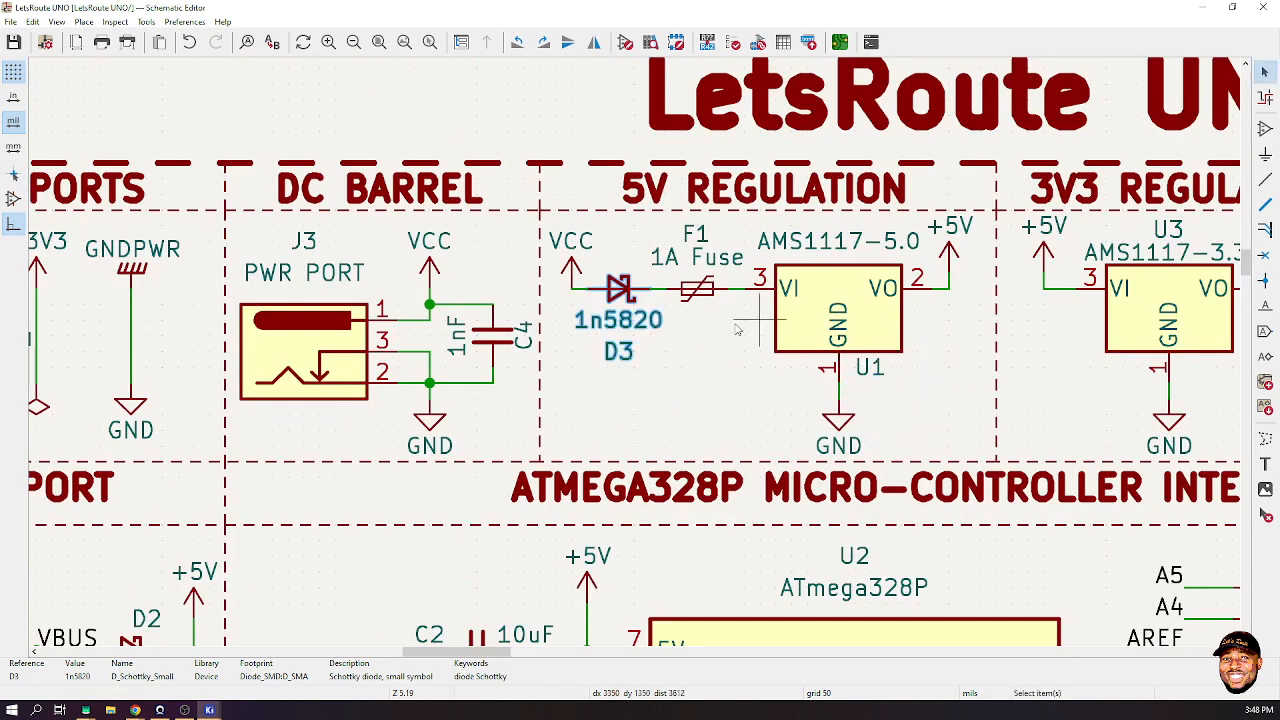
left_click(702, 292)
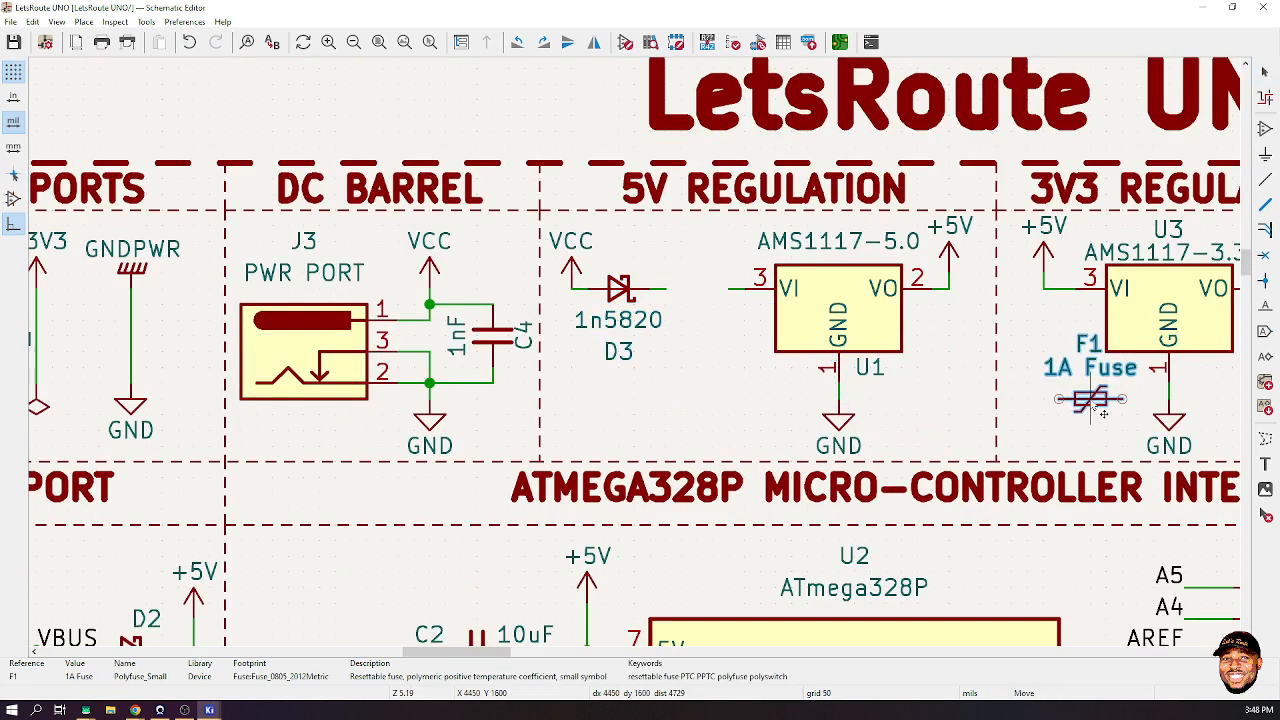
left_click(1080, 402)
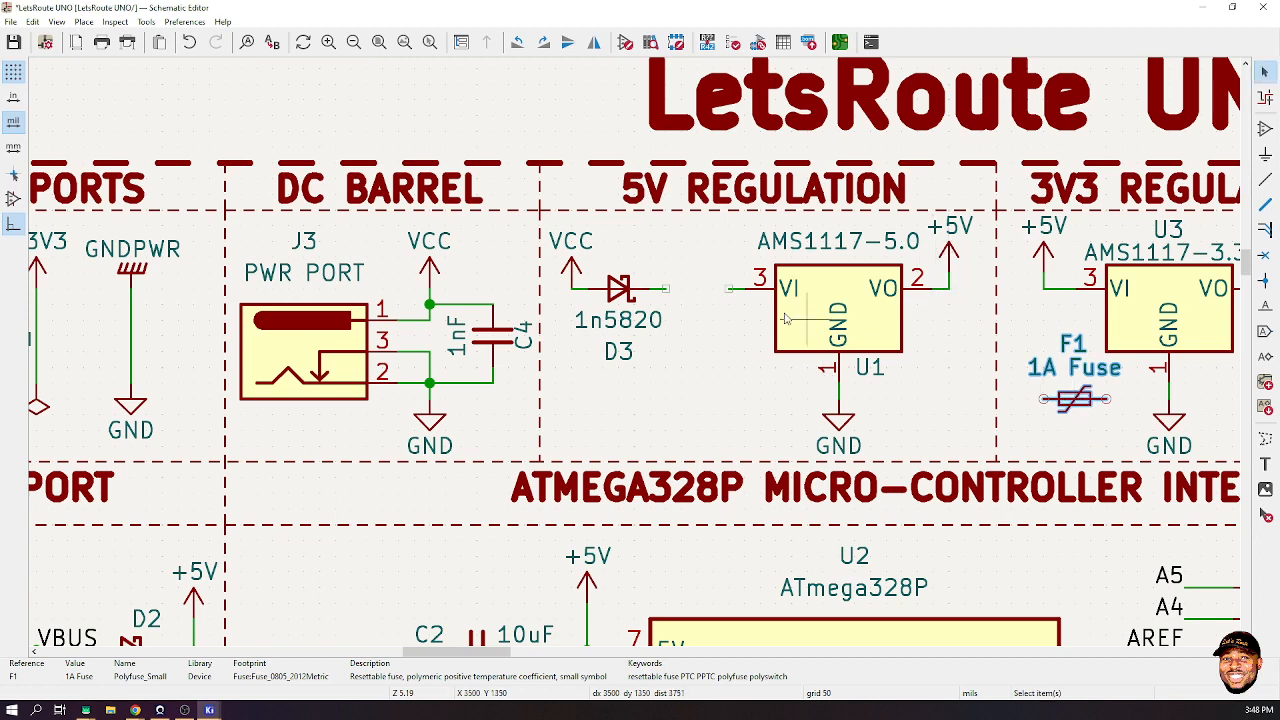
- Shift regulator U1 and its ground left, and bring fuse F1 near its output
left_click_drag(713, 225, 920, 462)
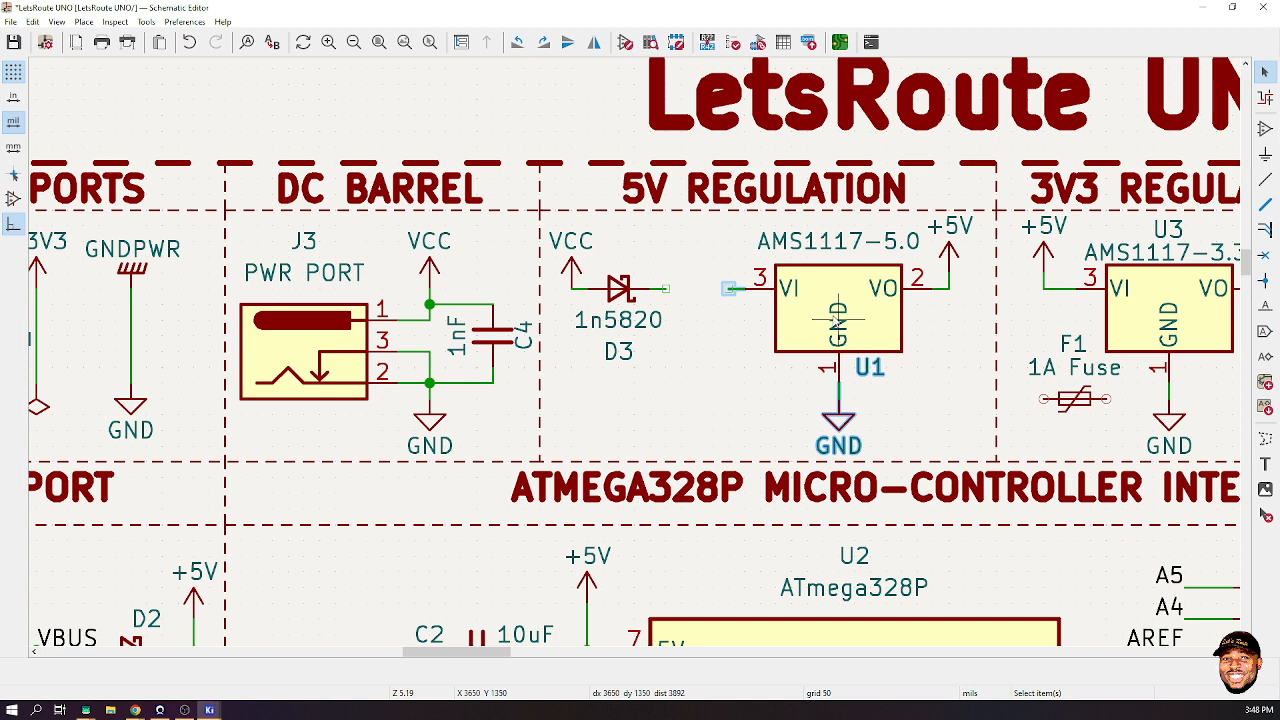
left_click(834, 319, "shift")
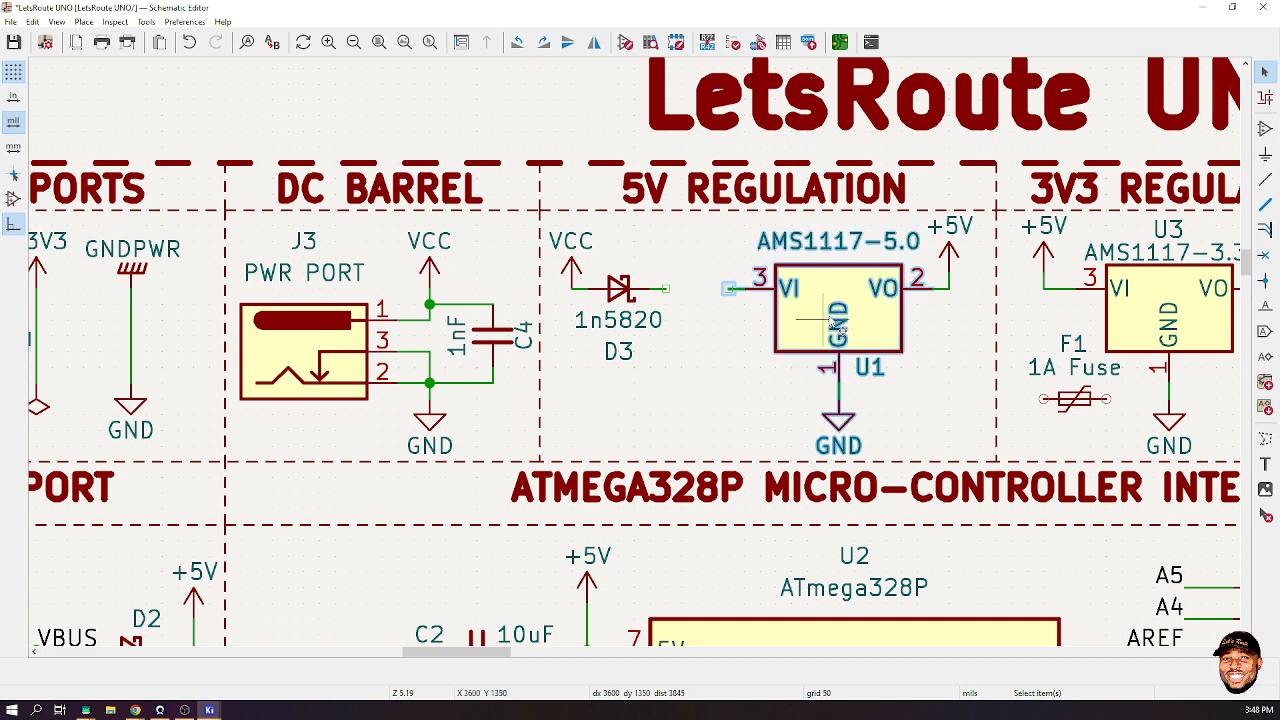
left_click_drag(834, 319, 780, 295)
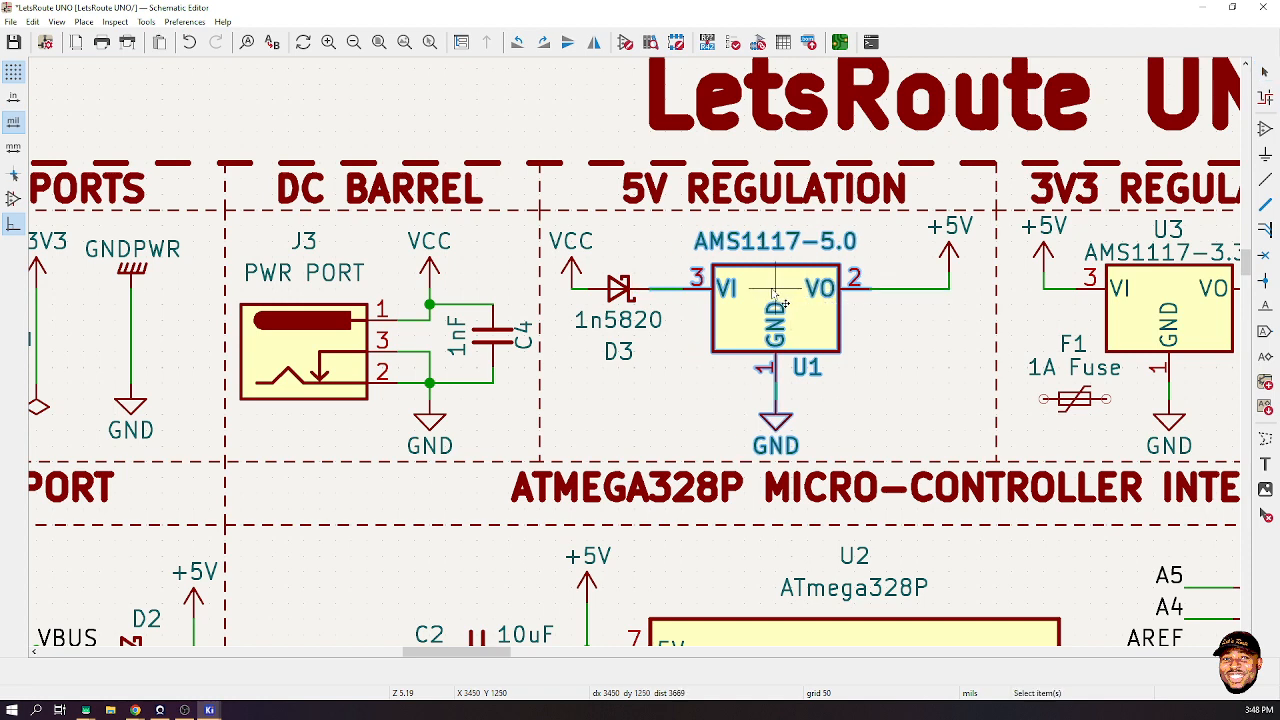
left_click(910, 325)
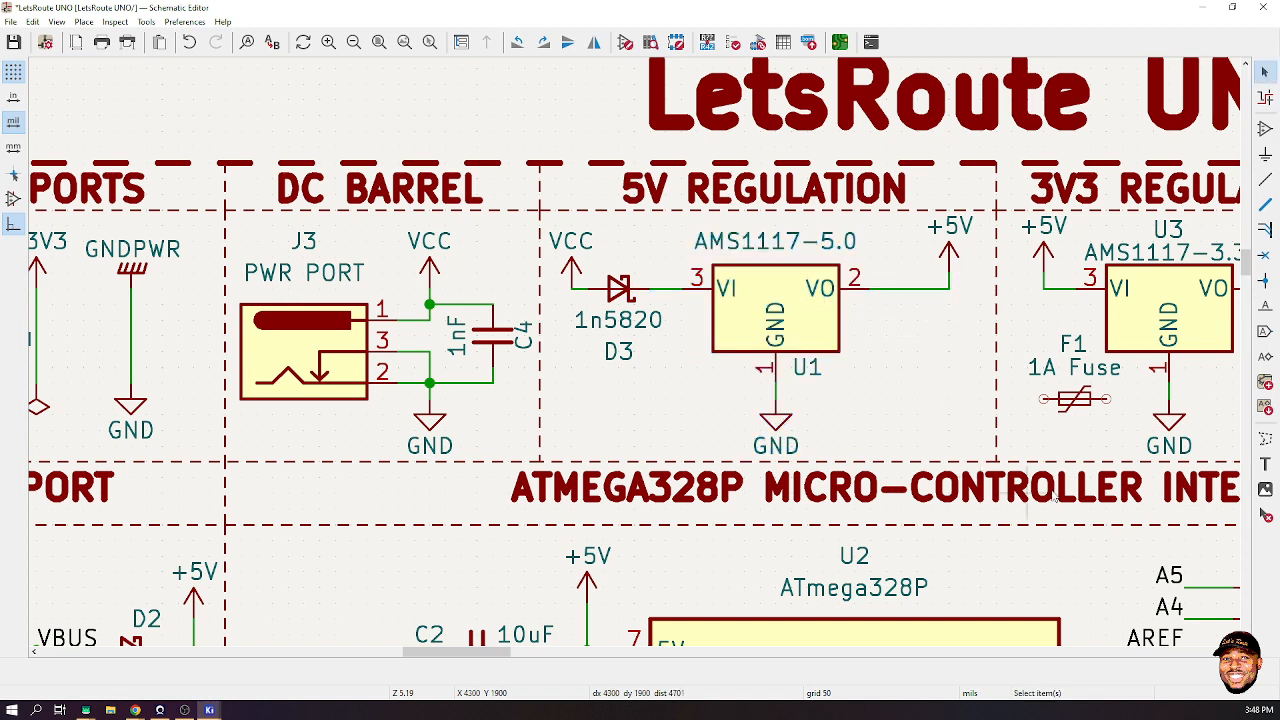
left_click(1075, 400)
key("m")
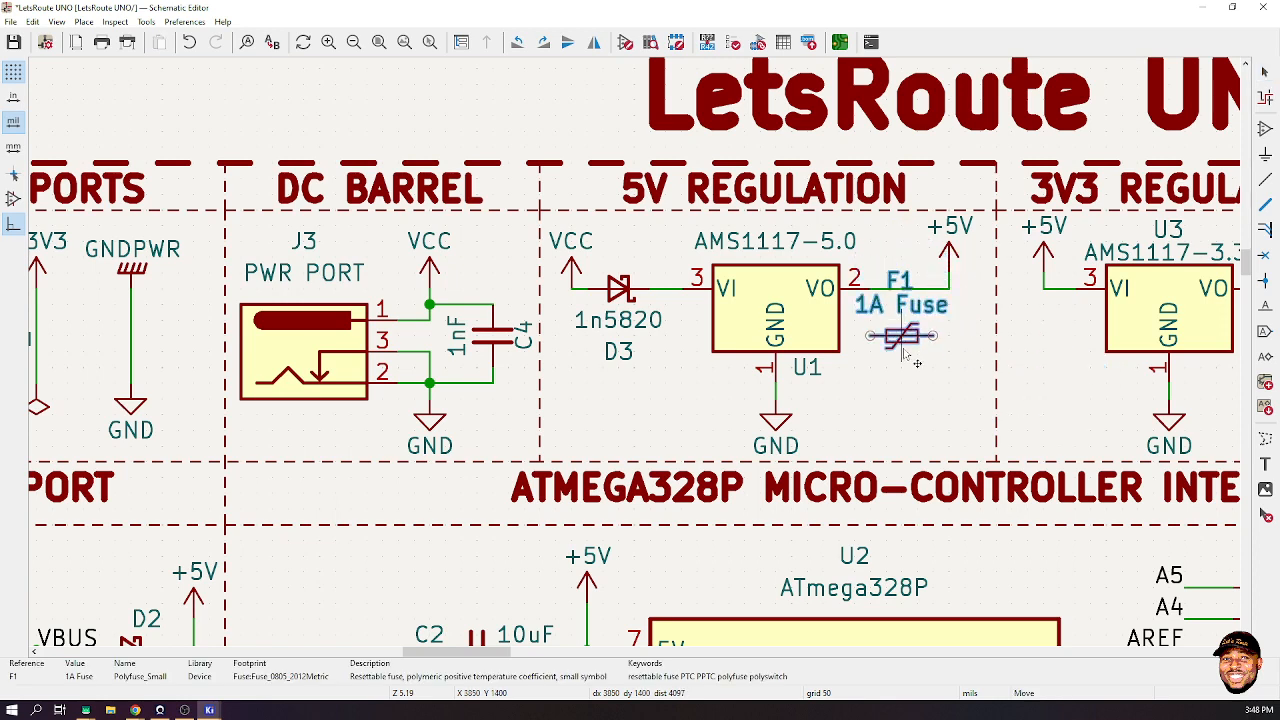
left_click(930, 425)
- Move +5V to the end of the output wire, nudge U1 left, and straighten its ground
left_click_drag(934, 221, 984, 289)
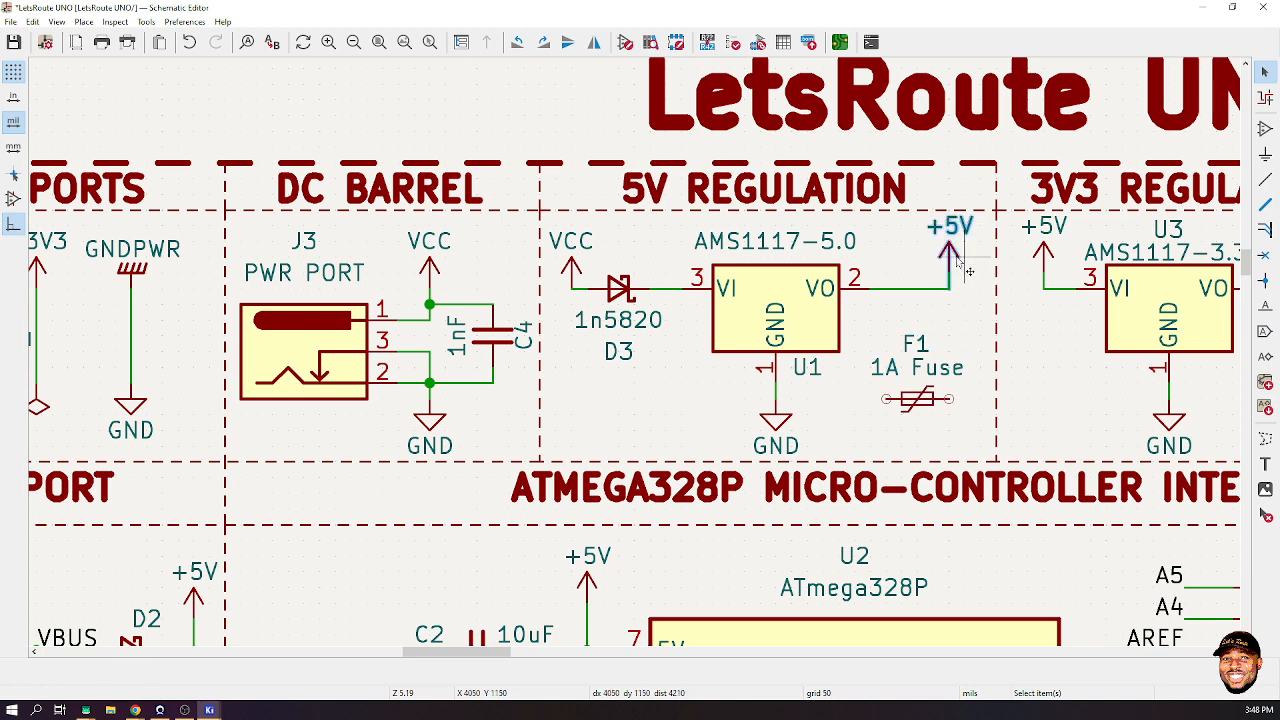
key("g")
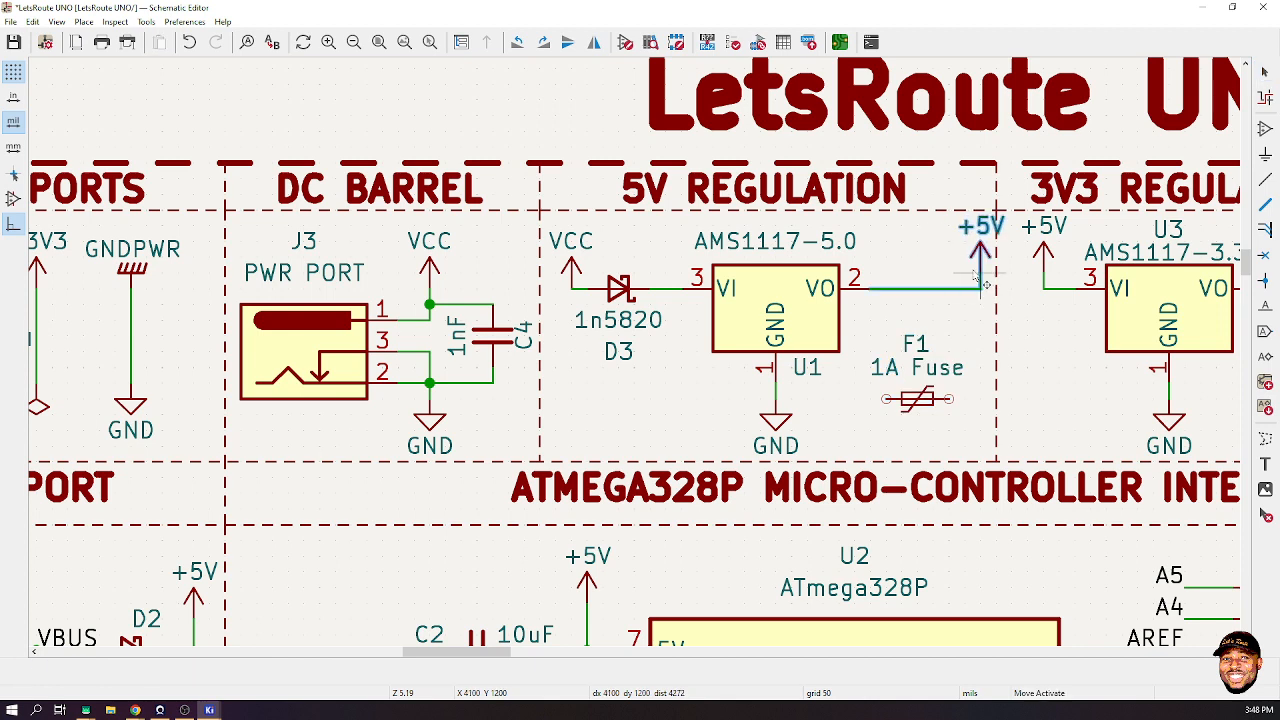
left_click(966, 288)
left_click(770, 315)
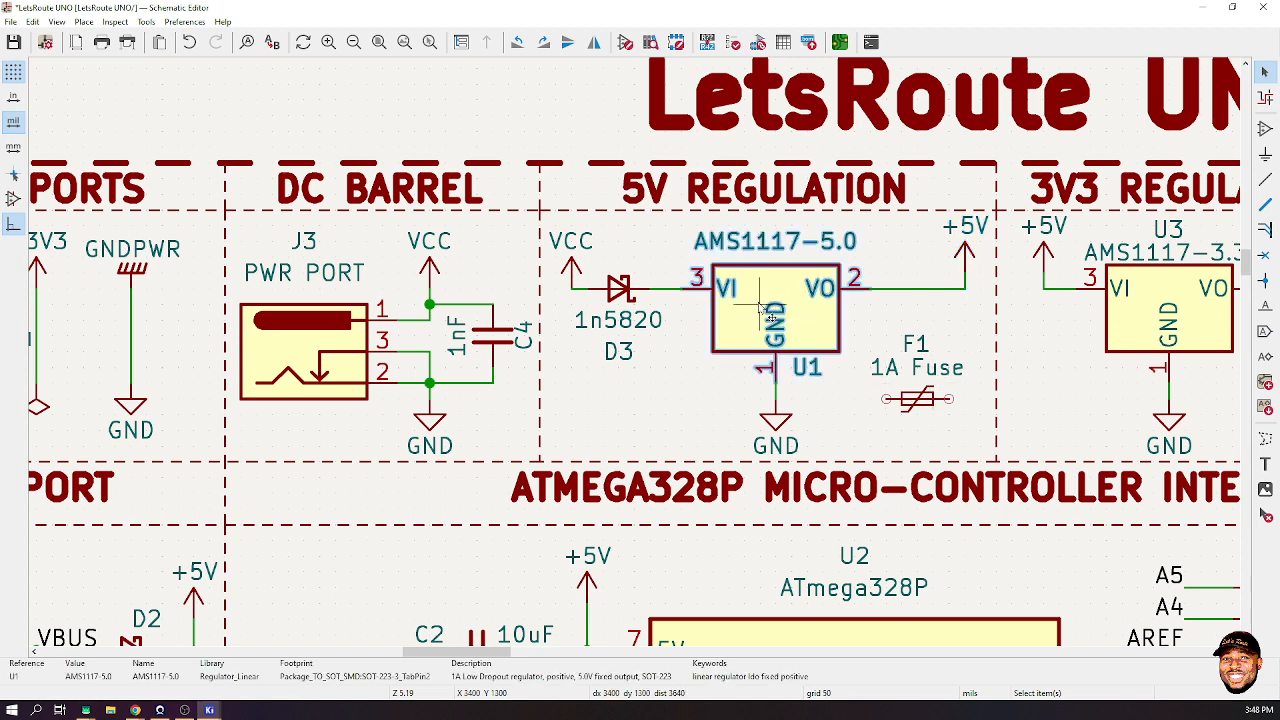
key("g")
left_click(754, 315)
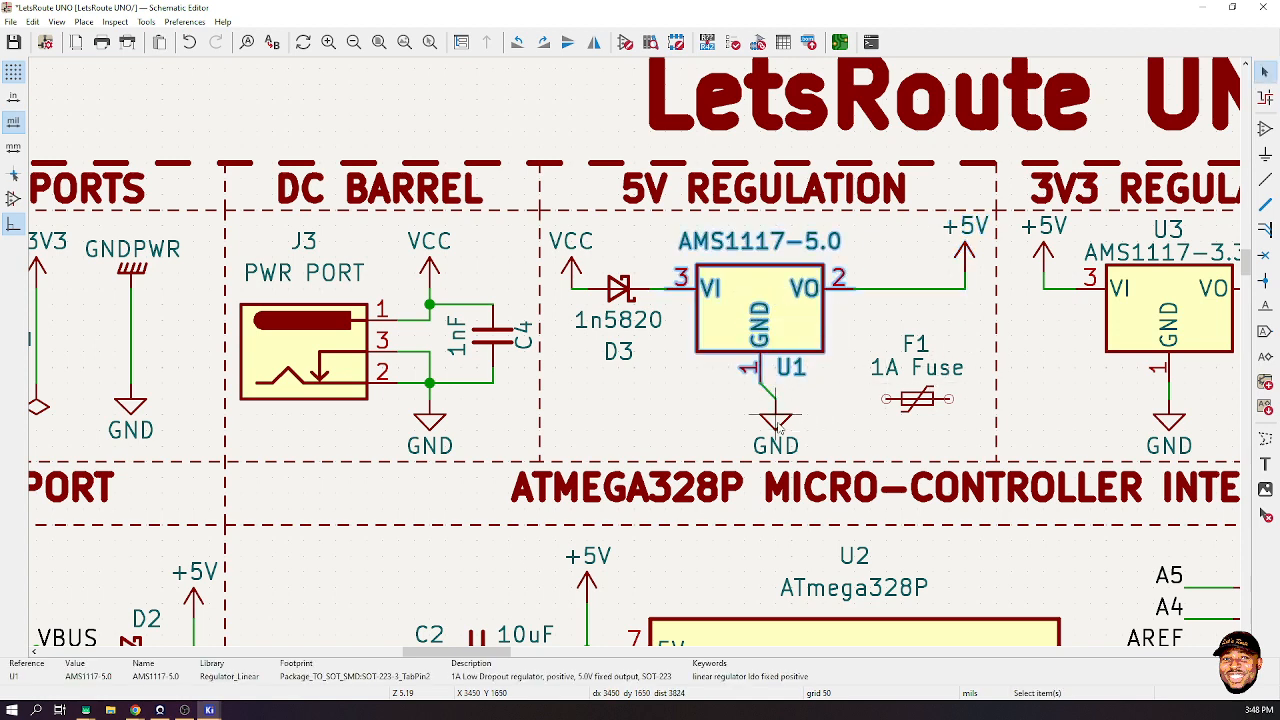
left_click(778, 425)
key("g")
left_click(760, 425)
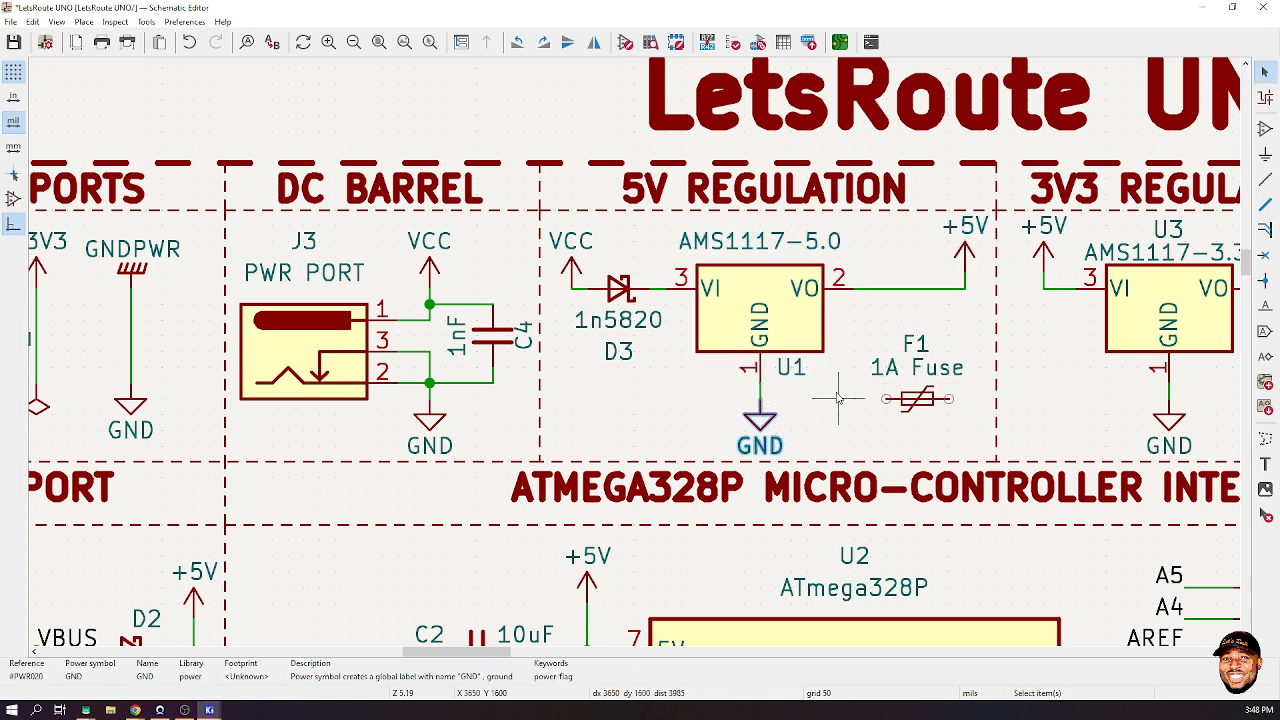
- Set fuse F1 horizontally on U1's output wire and save the schematic
left_click(931, 401)
key("m")
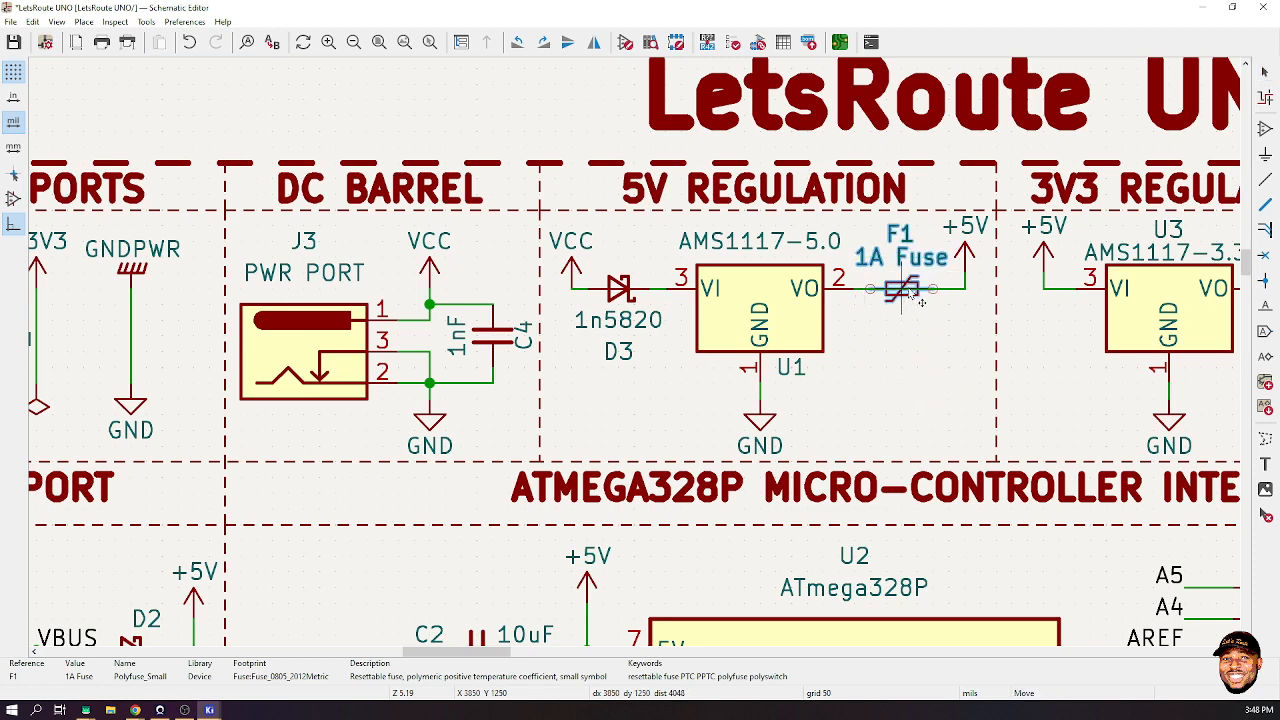
left_click(910, 293)
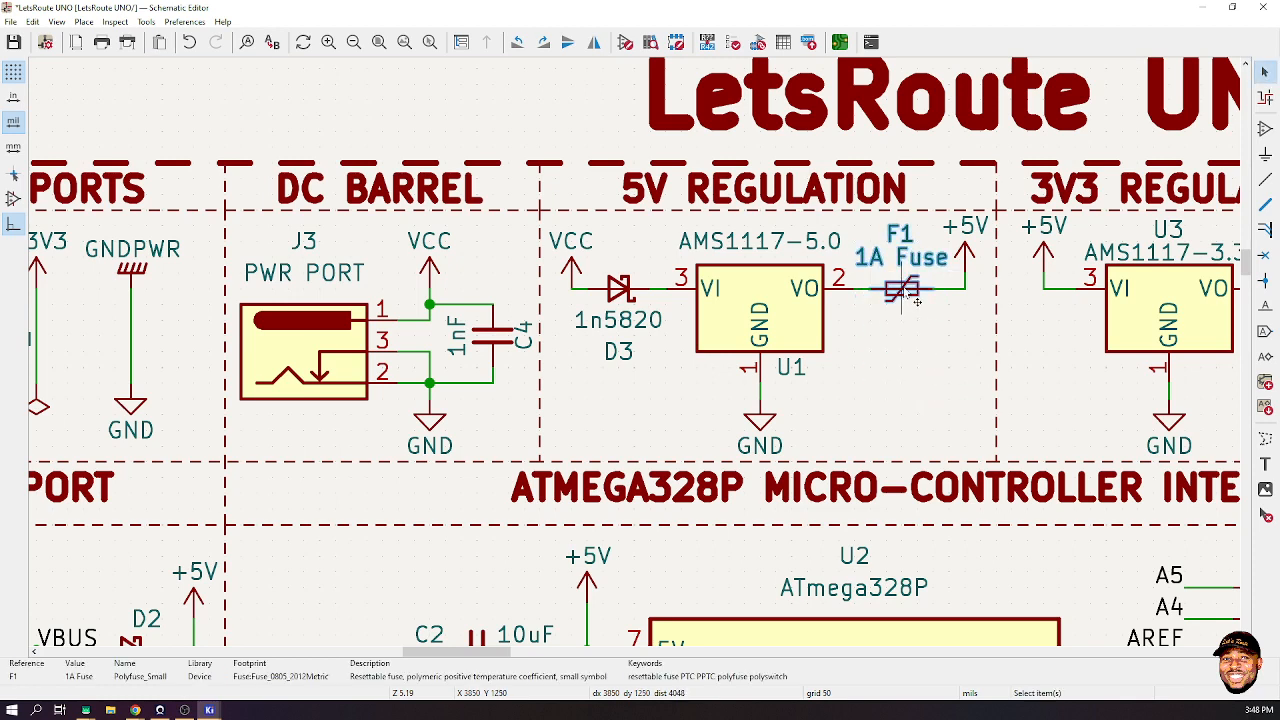
key("r")
key("ctrl+z")
left_click(916, 352)
key("ctrl+s")
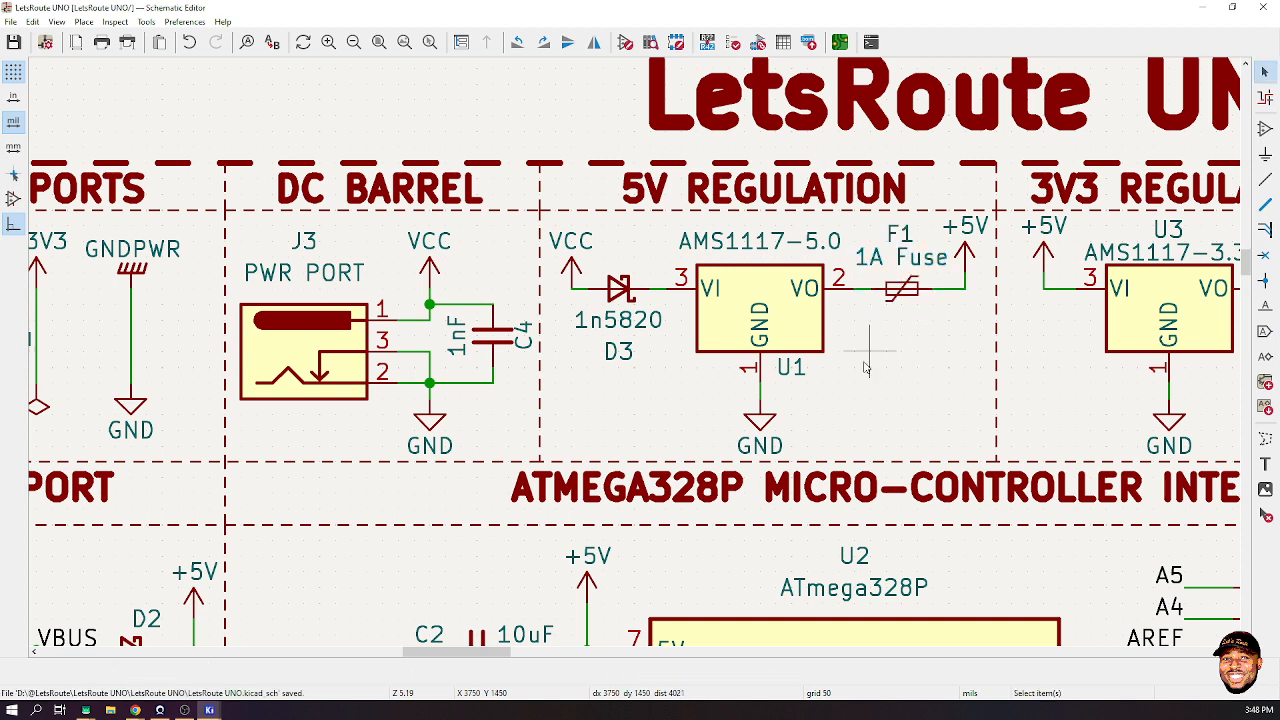
- Review every symbol's footprint, including U1's SOT-223-3_TabPin2, and accept the assignments
left_click(758, 47)
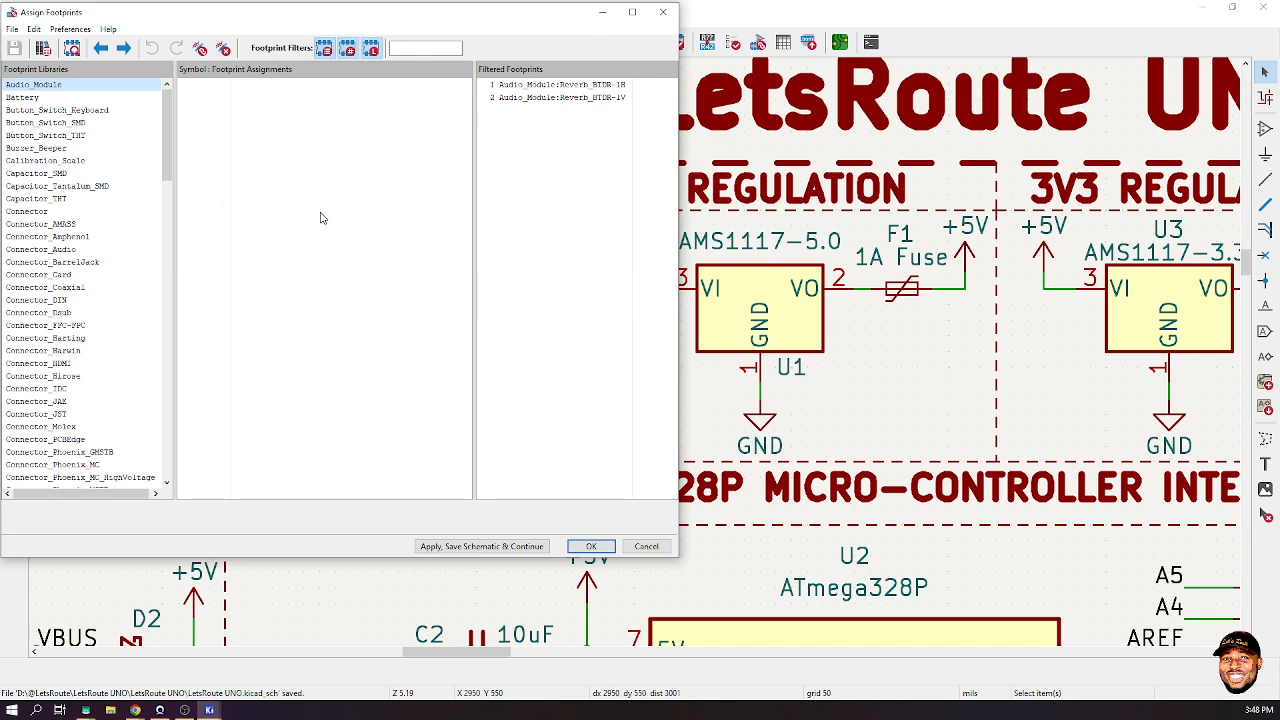
left_click(335, 262)
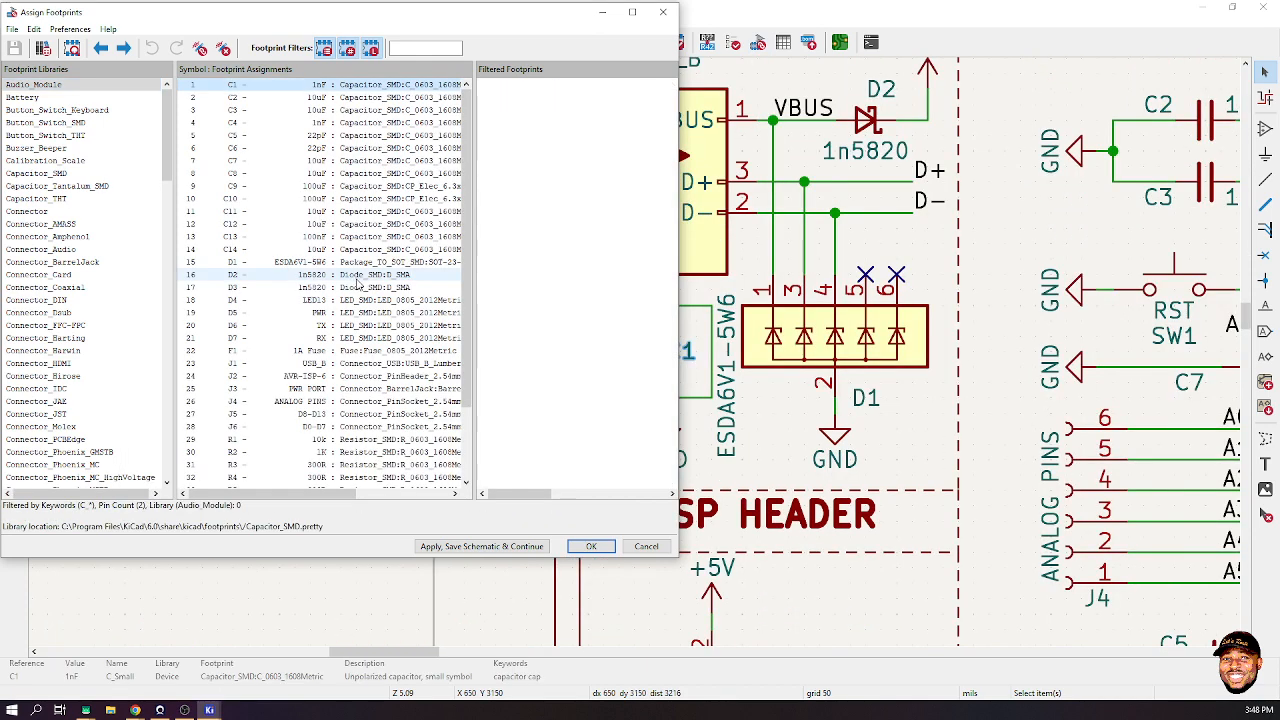
scroll(344, 265, "up", 3)
scroll(347, 264, "down", 3)
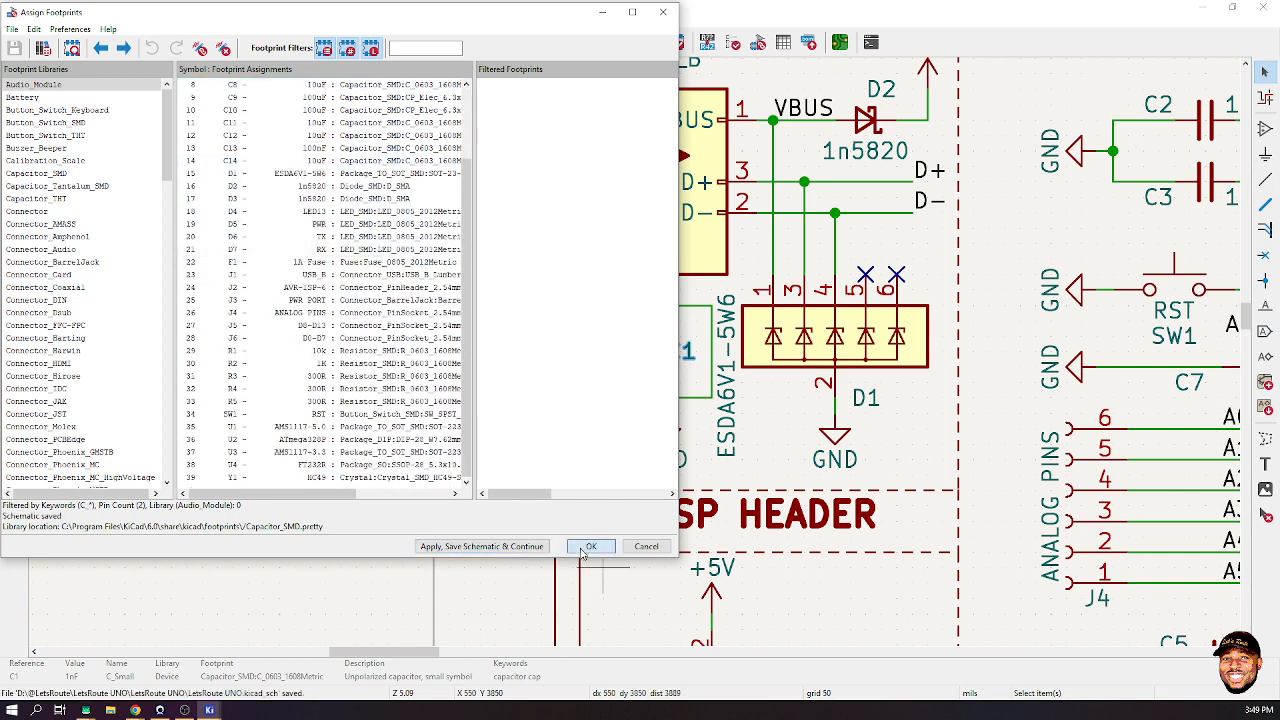
left_click(589, 546)
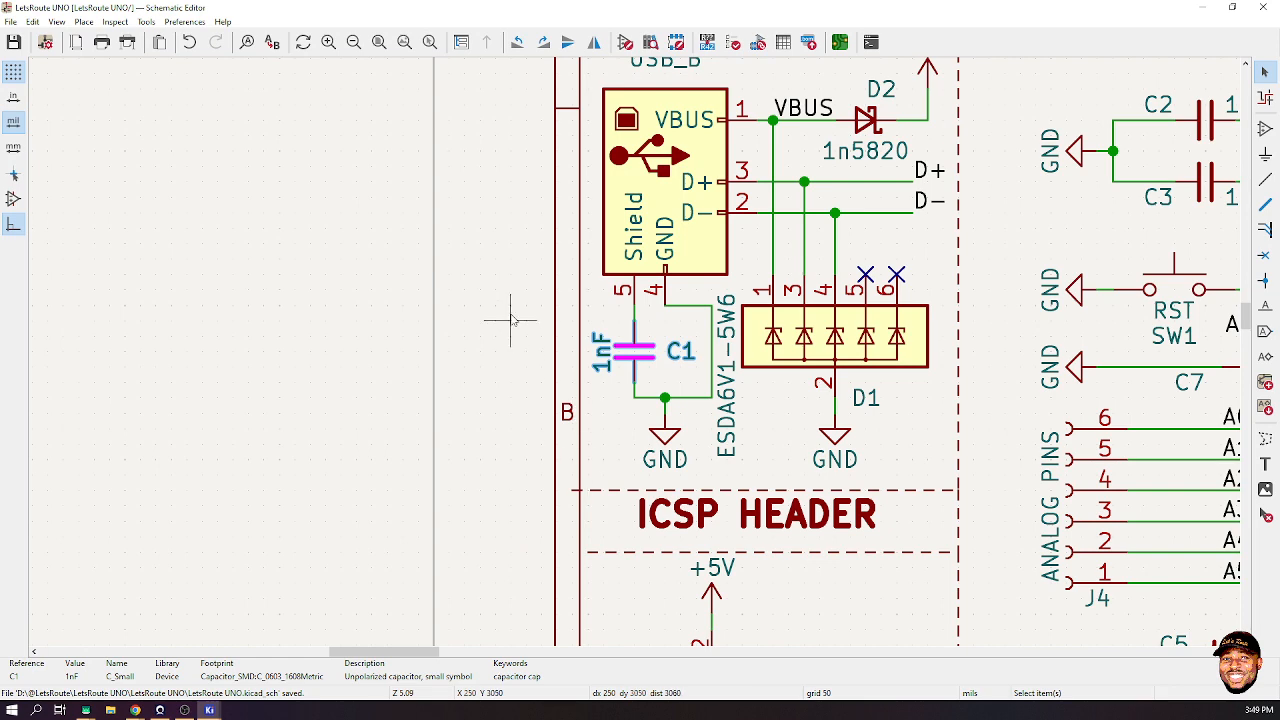
scroll(510, 320, "down", 8)
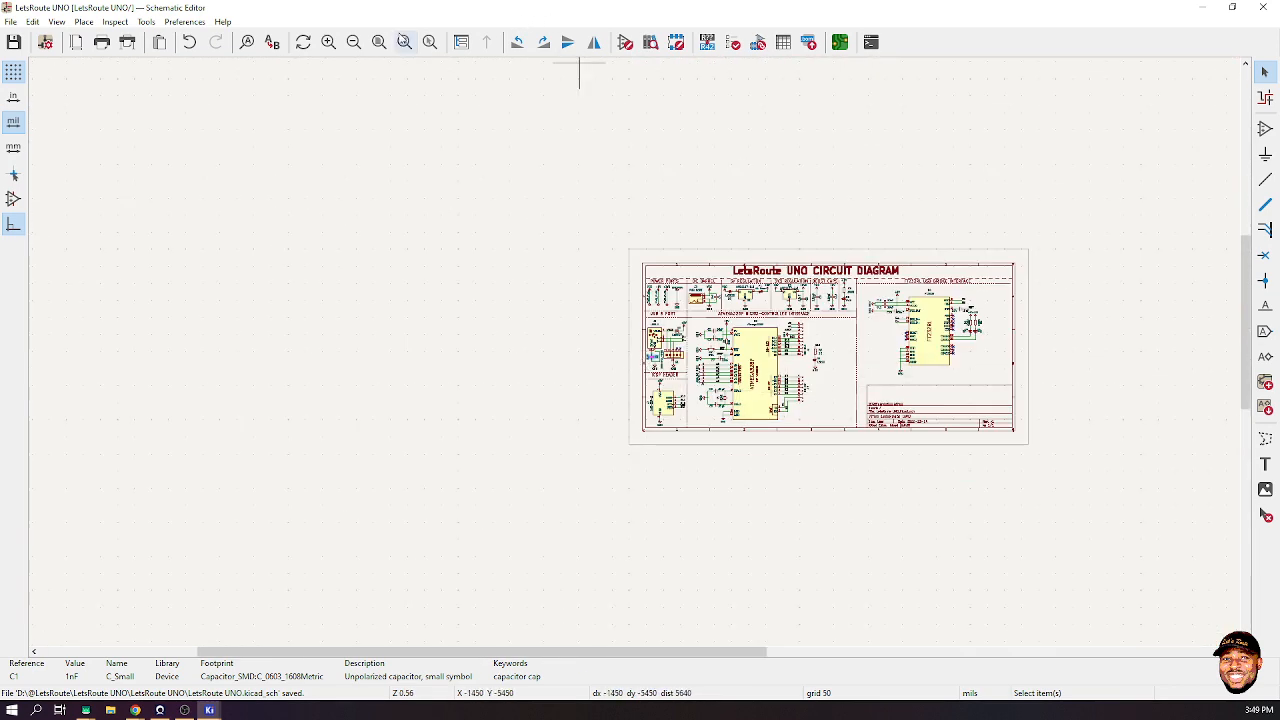
- Zoom to fit so the whole LetsRoute UNO schematic sheet fills the window
left_click(404, 42)
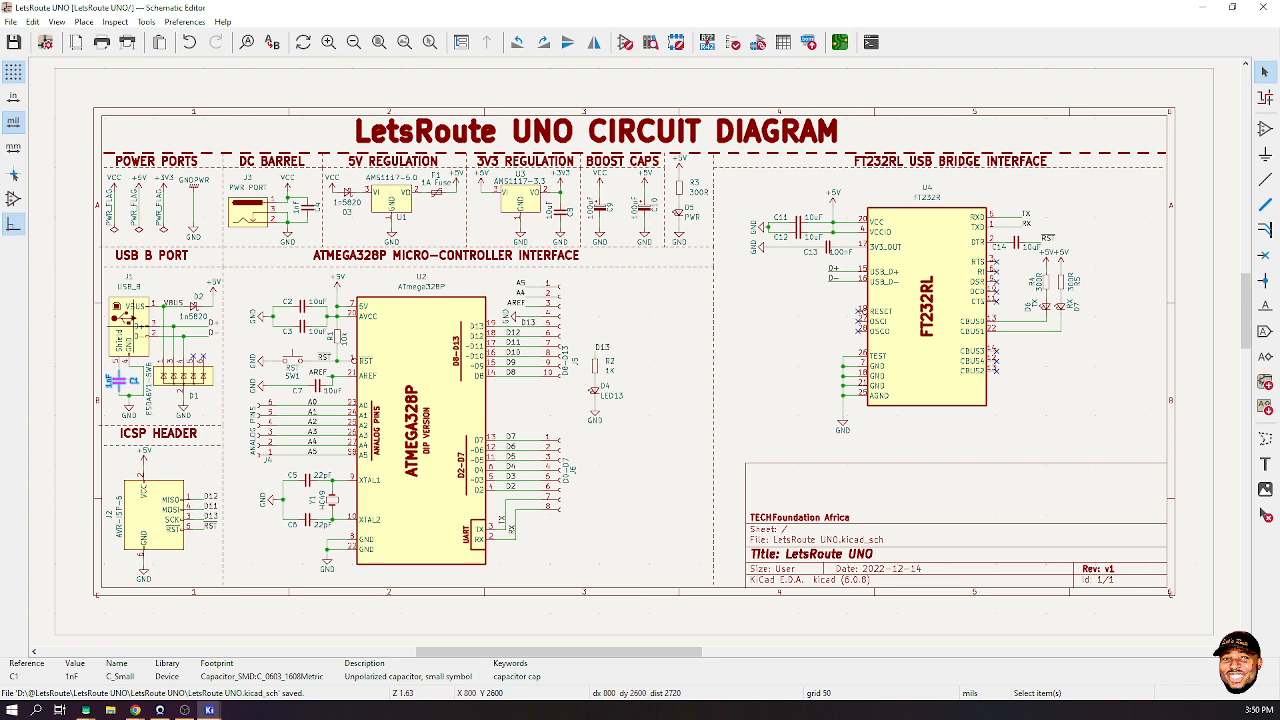
key("alt+Tab")
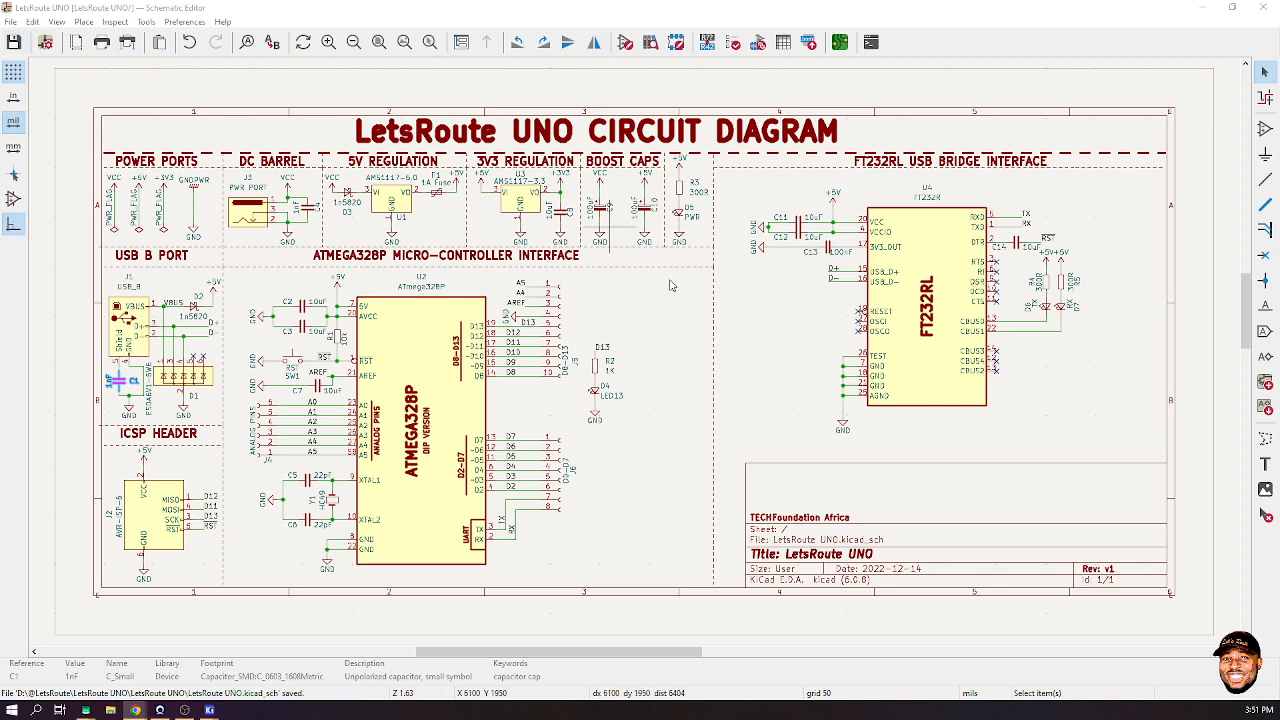
left_click(676, 315)
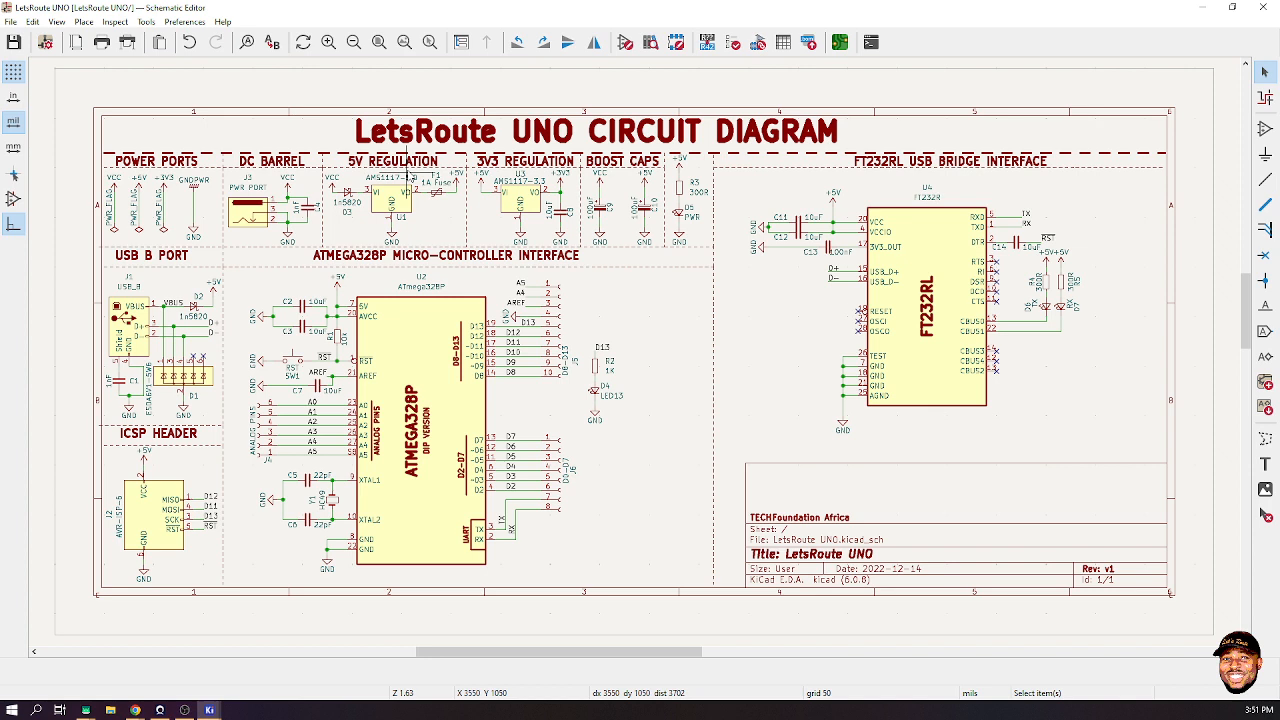
scroll(165, 358, "up", 7)
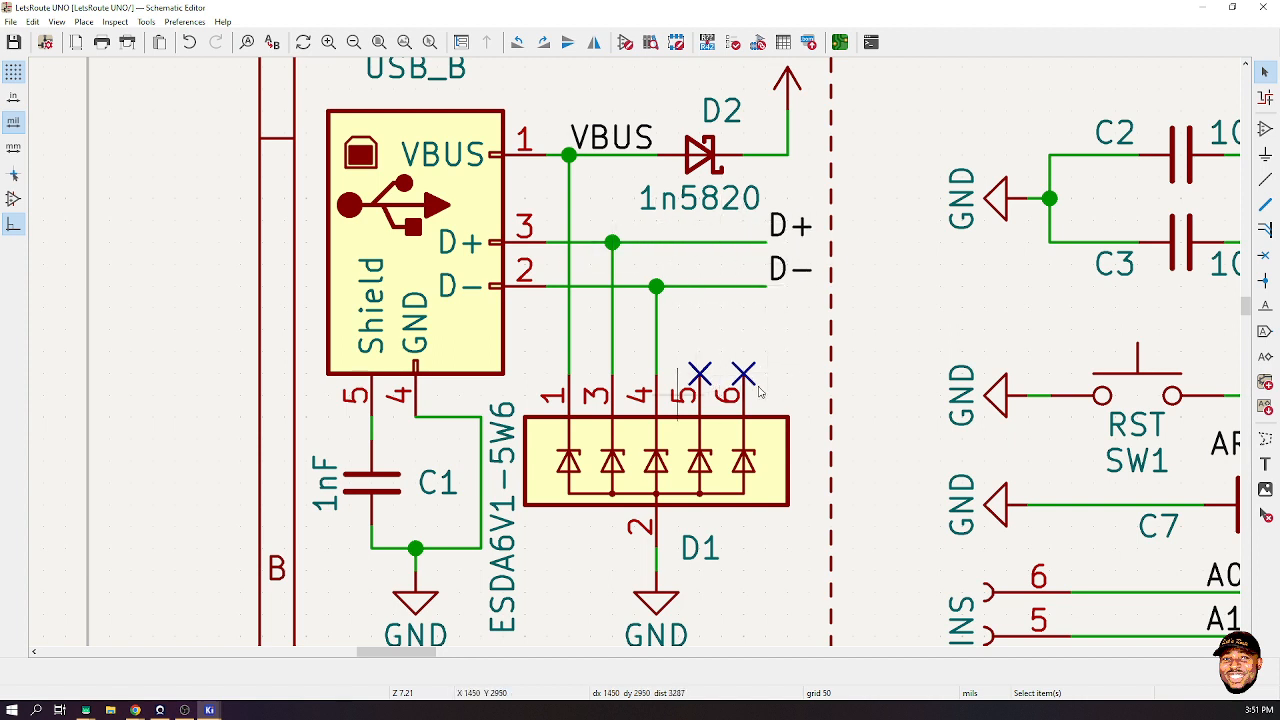
scroll(759, 393, "down", 3)
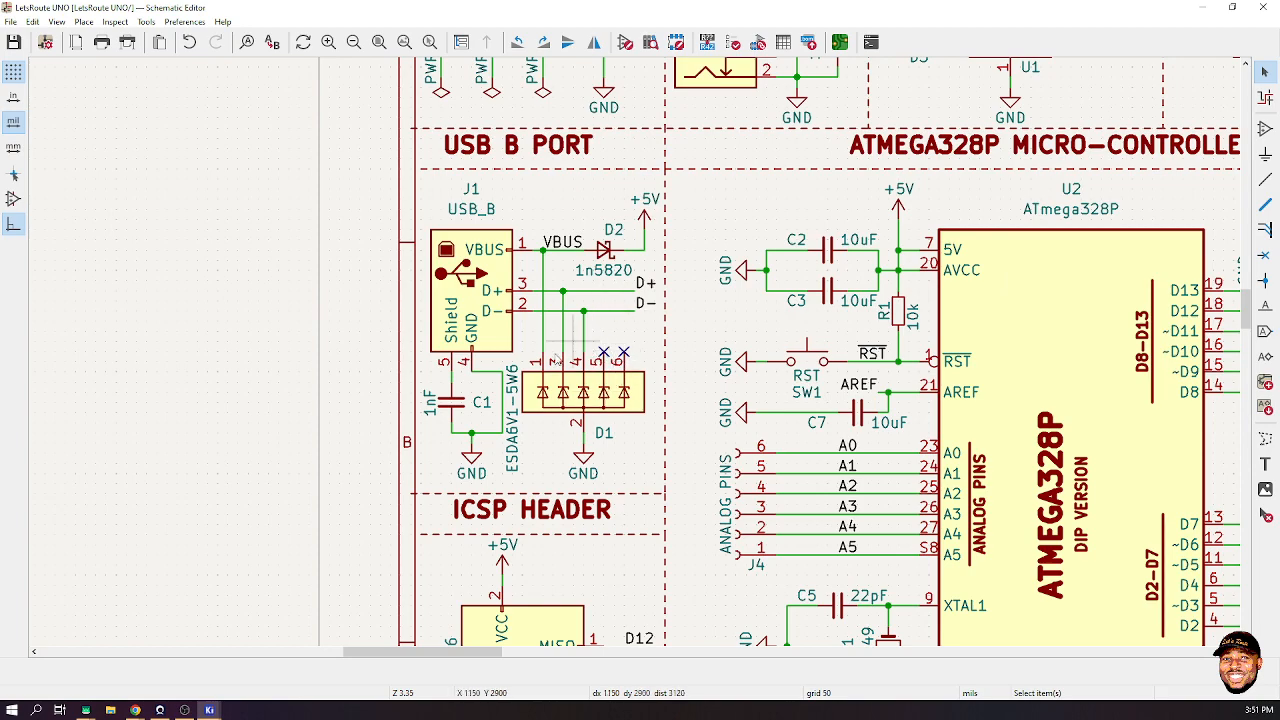
scroll(760, 455, "down", 1)
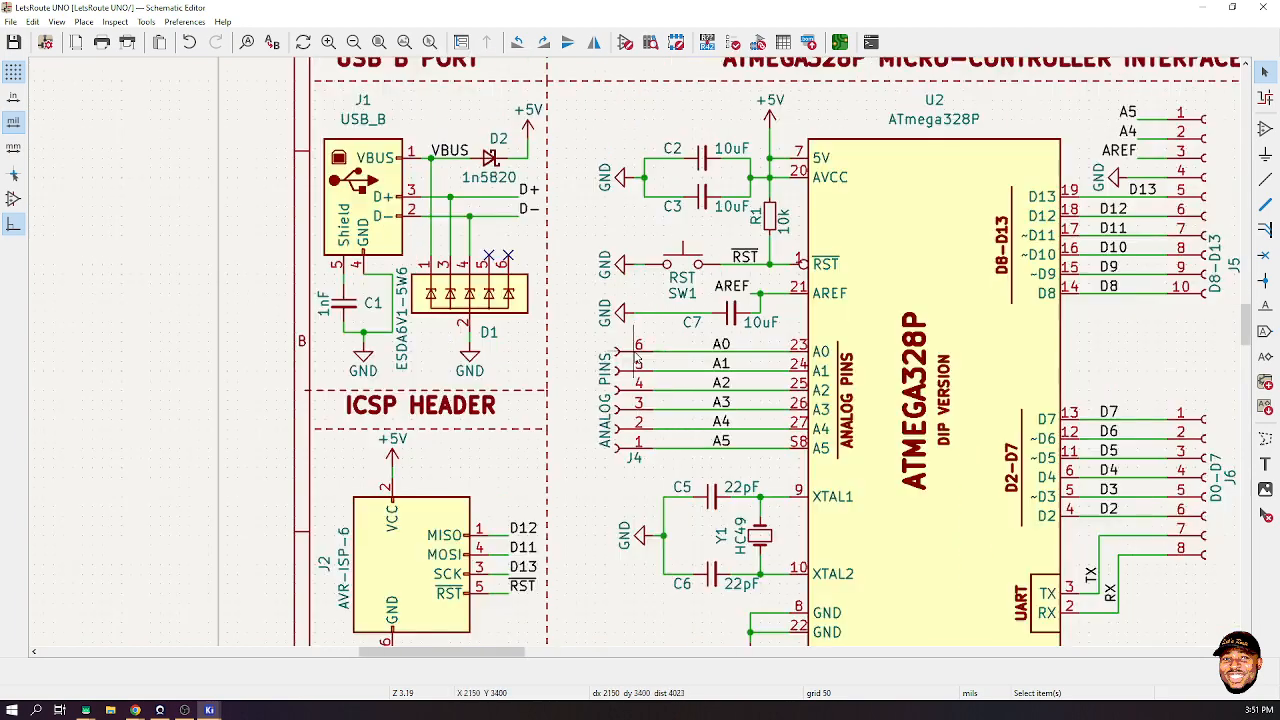
scroll(639, 356, "down", 2)
scroll(639, 356, "down", 1)
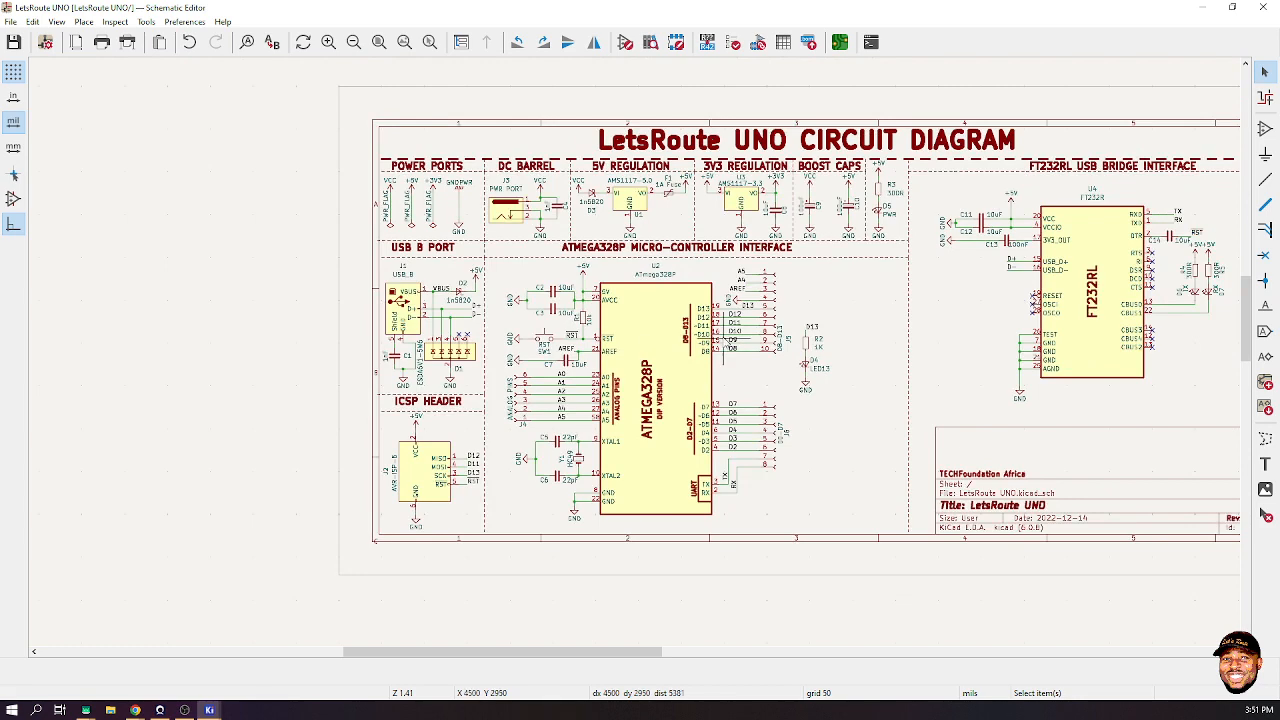
scroll(723, 341, "down", 1)
scroll(767, 351, "up", 1)
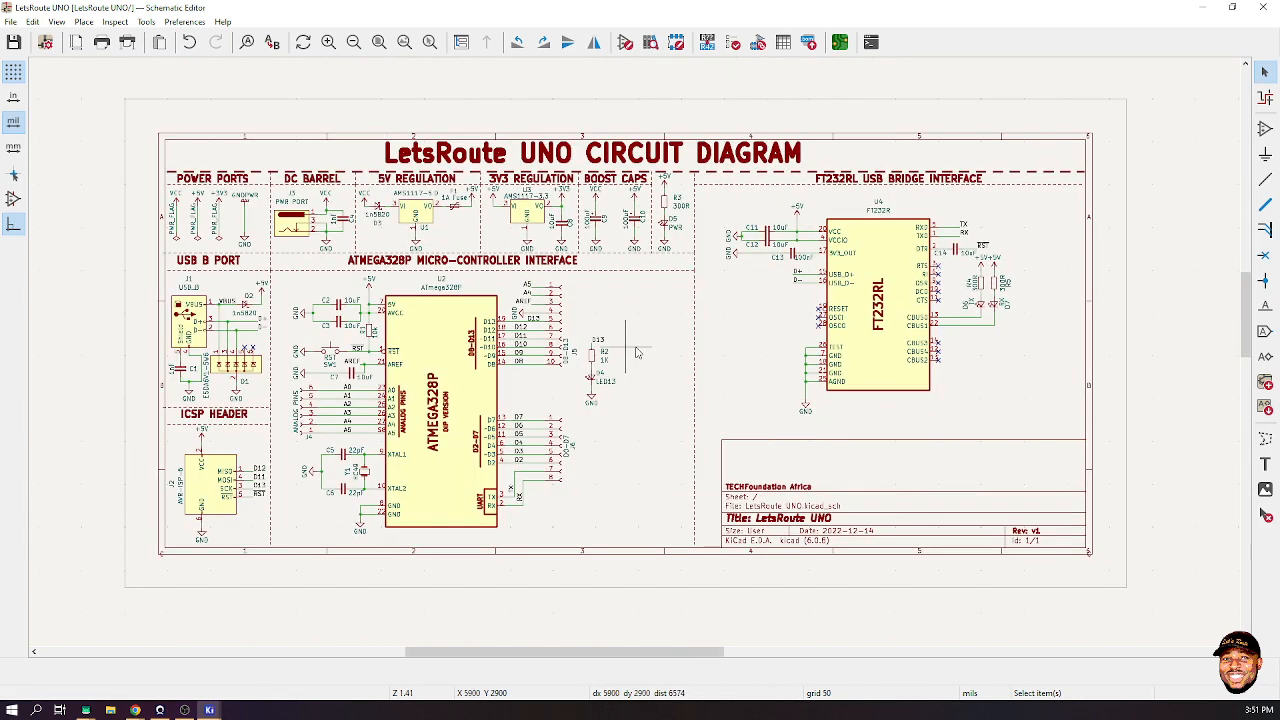
scroll(637, 353, "up", 1)
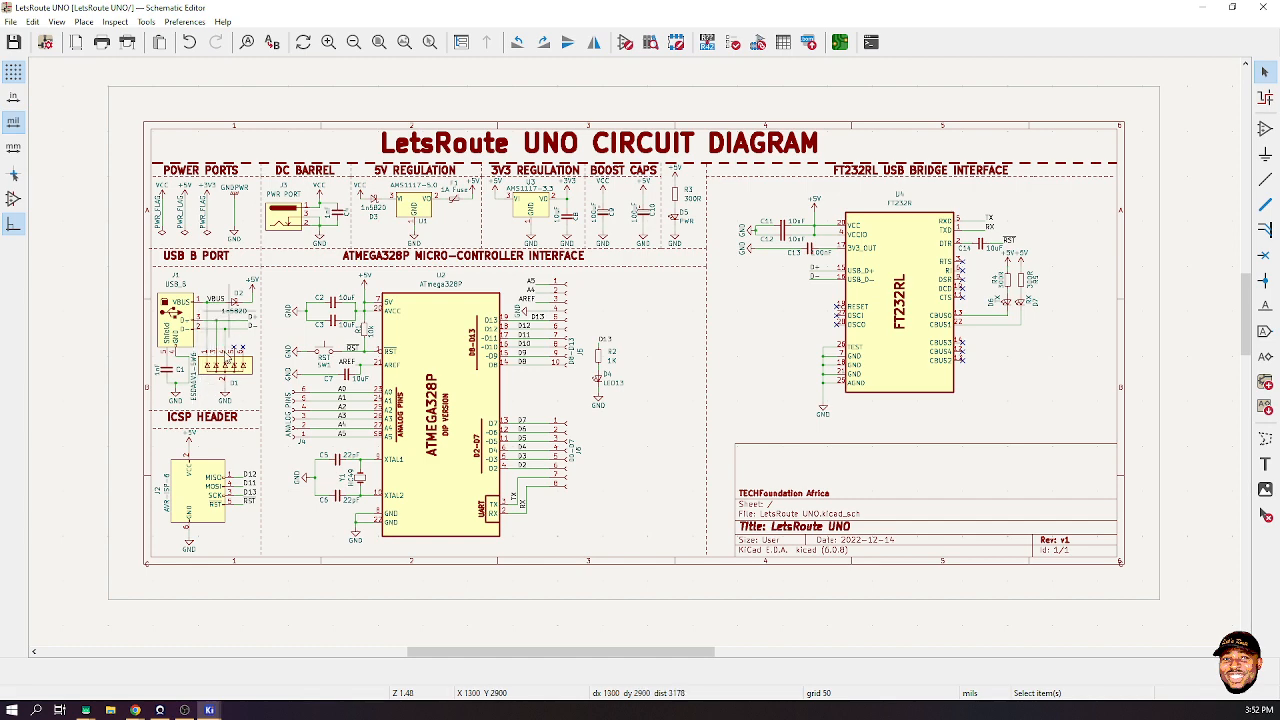
scroll(220, 375, "up", 5)
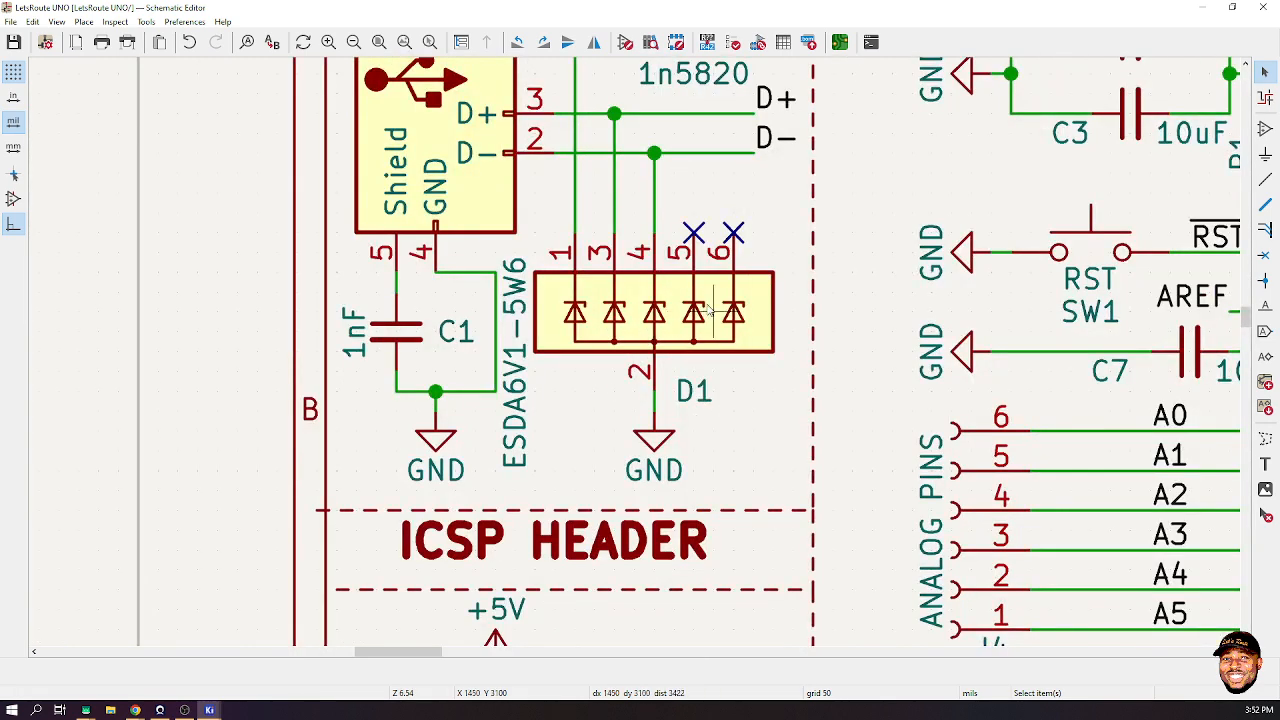
scroll(711, 312, "down", 5)
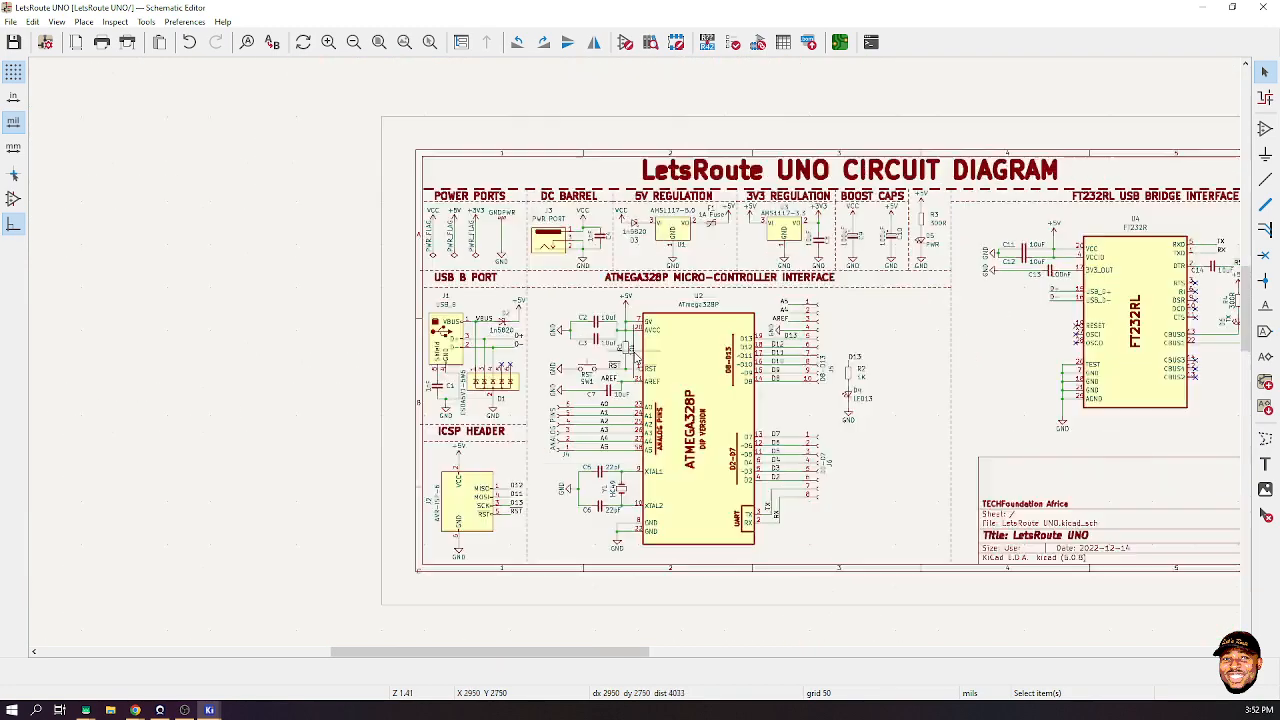
scroll(795, 368, "up", 2)
scroll(662, 356, "down", 2)
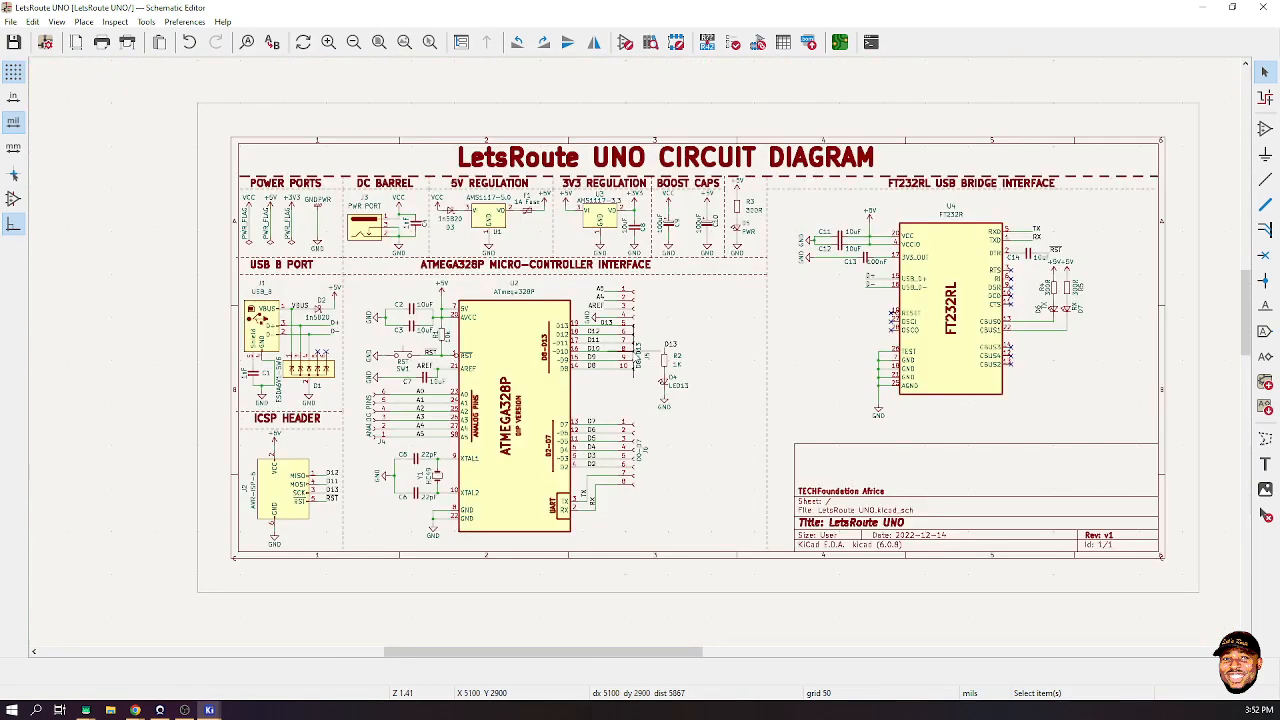
scroll(662, 356, "up", 1)
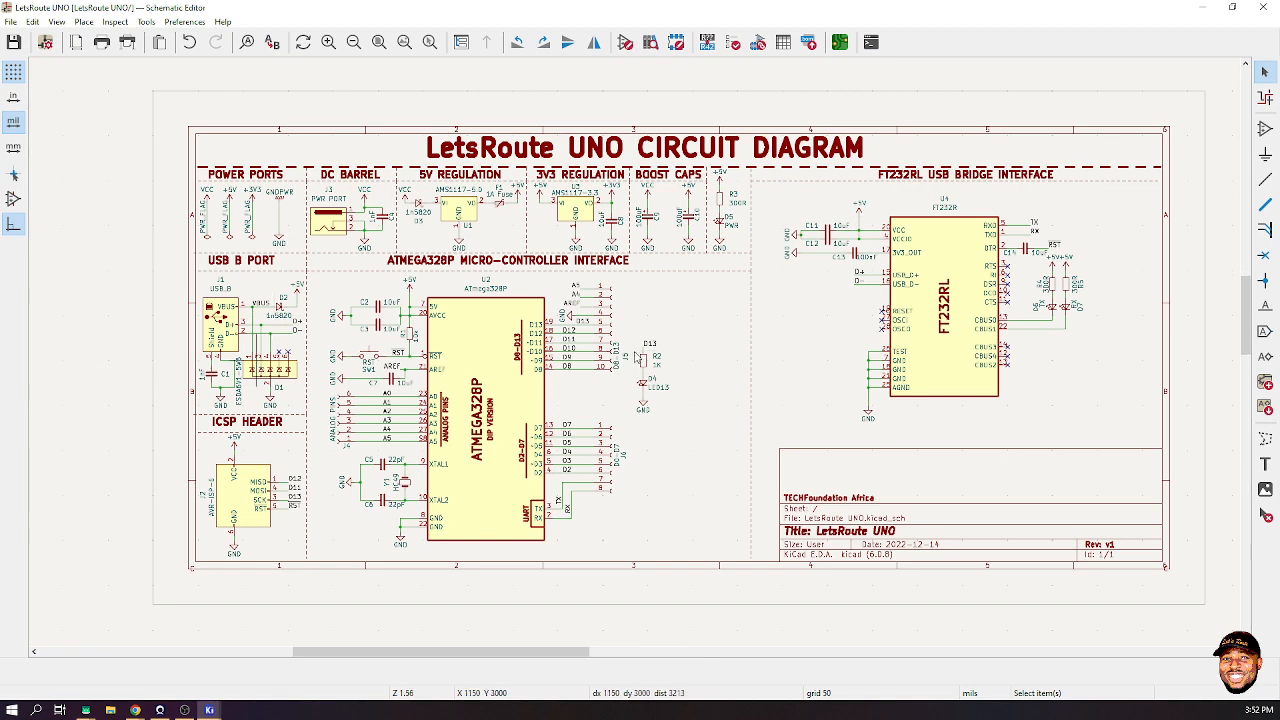
scroll(272, 358, "up", 3)
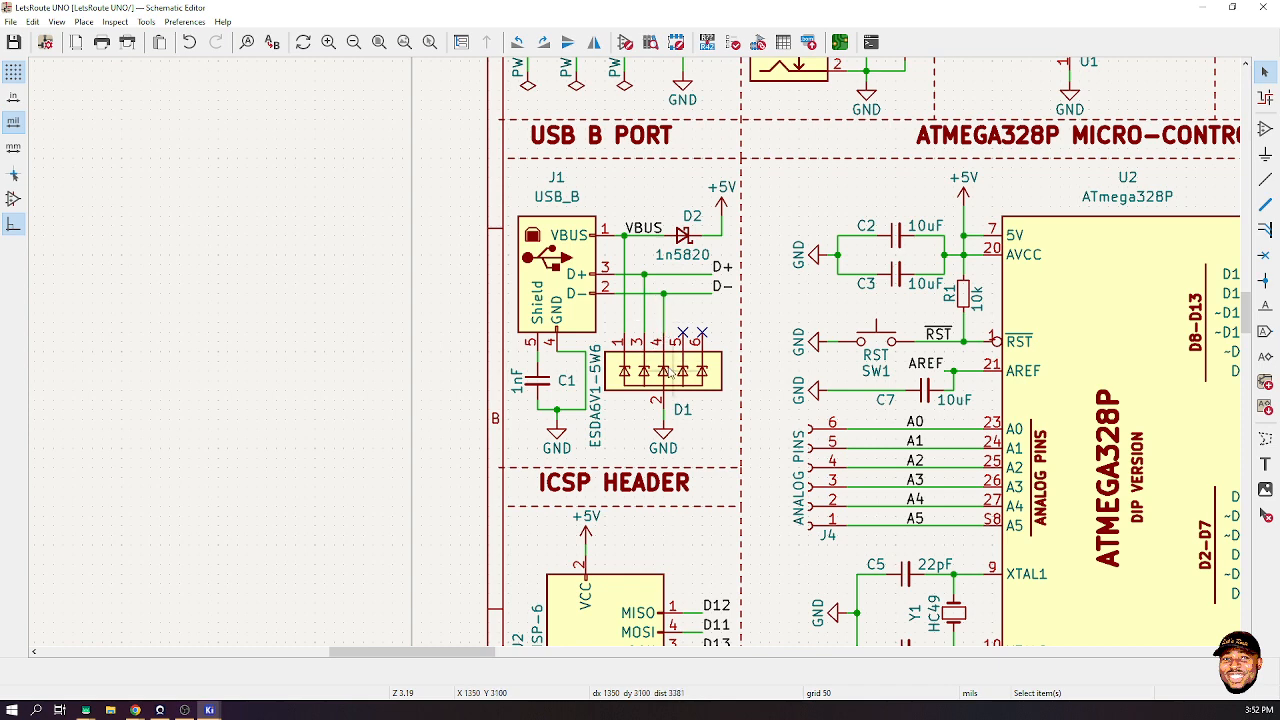
scroll(670, 400, "down", 5)
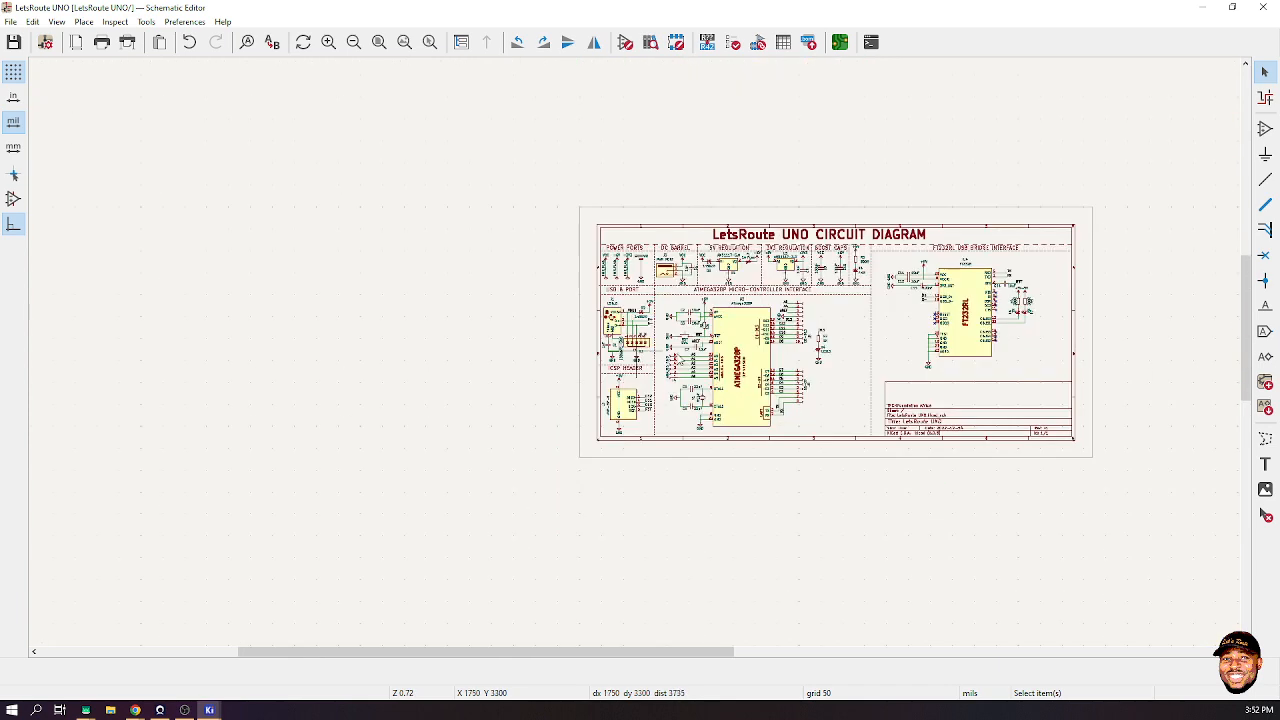
left_click(379, 42)
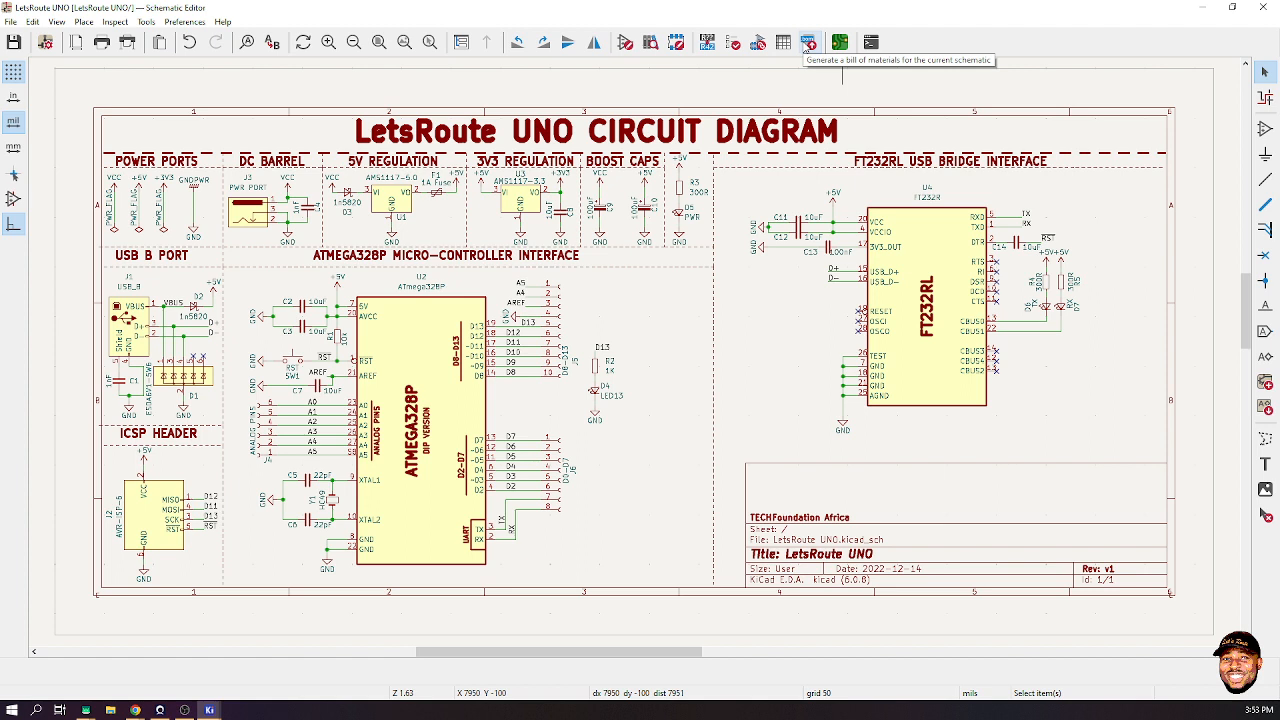
- Open the BOM generator and select the bom_csv_grouped_by_value script
left_click(810, 42)
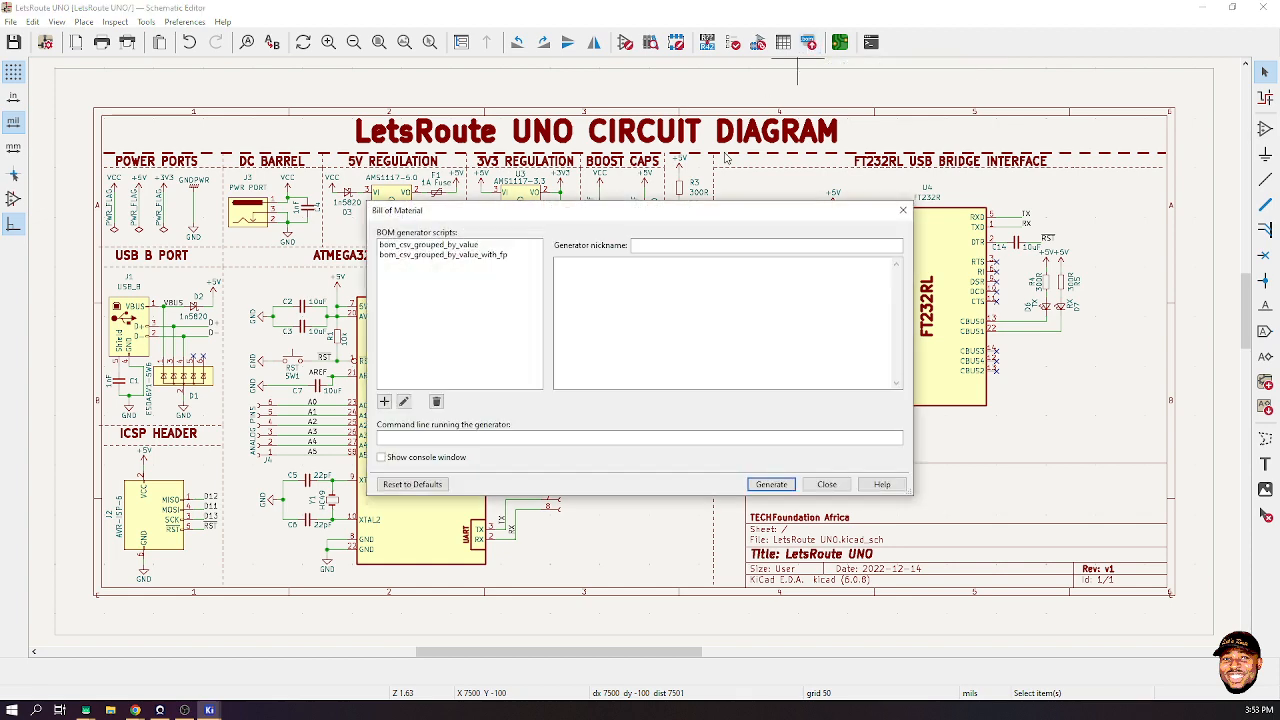
left_click(770, 484)
left_click(765, 486)
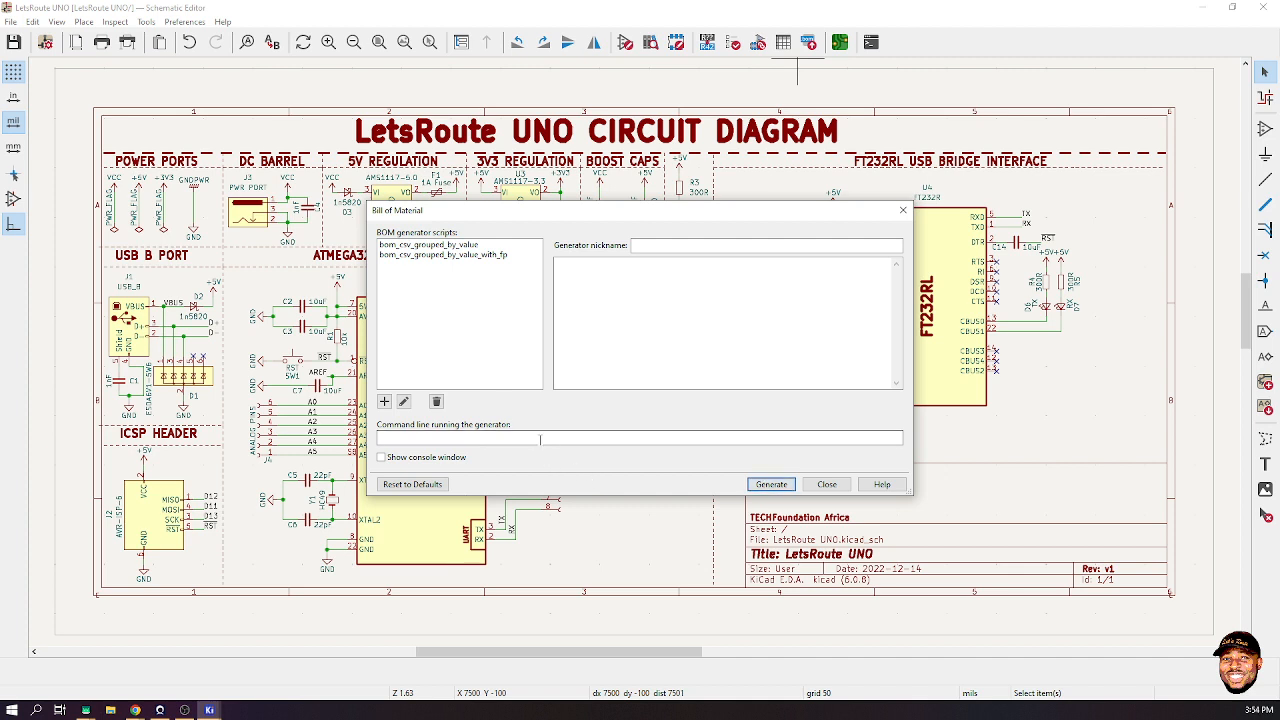
left_click(416, 245)
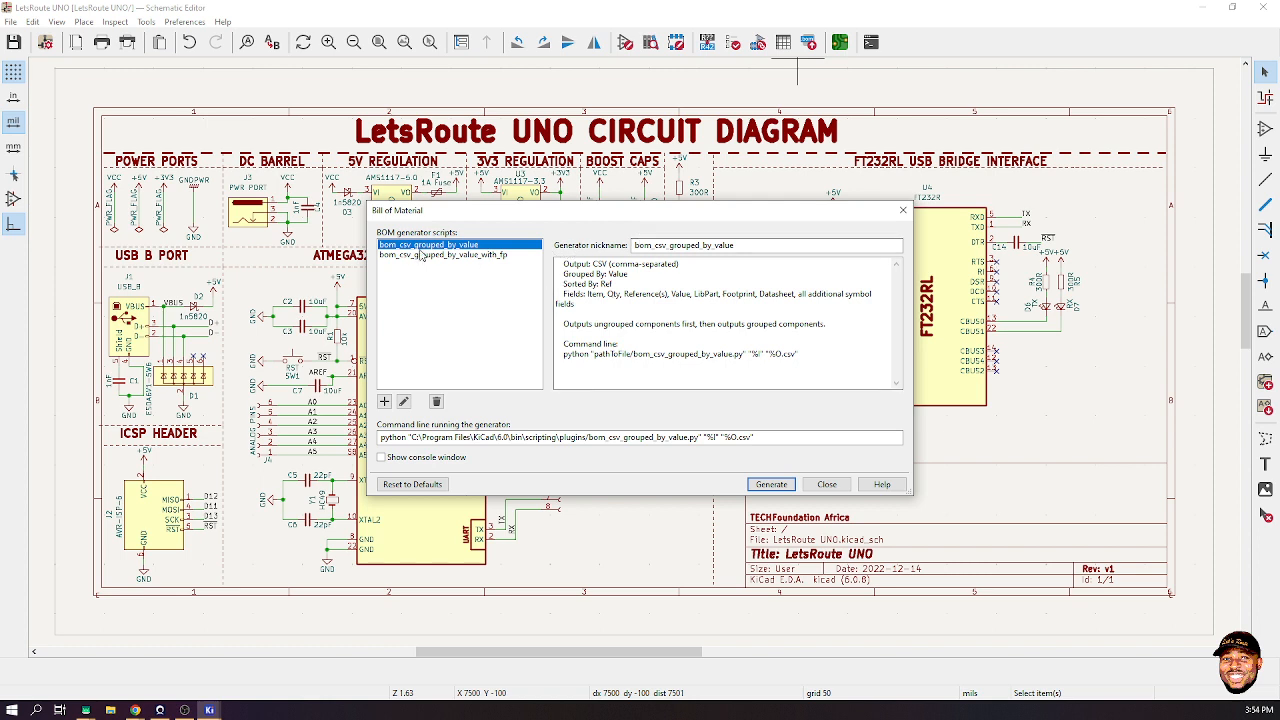
left_click(472, 262)
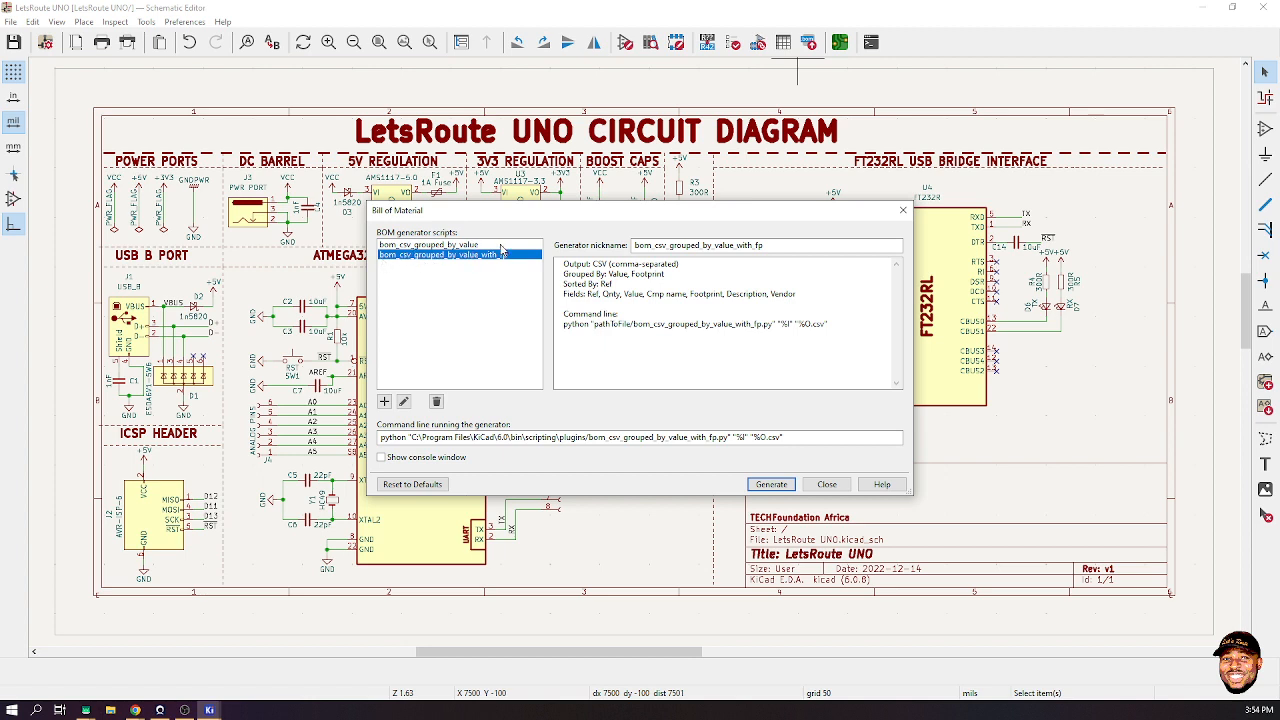
left_click(467, 245)
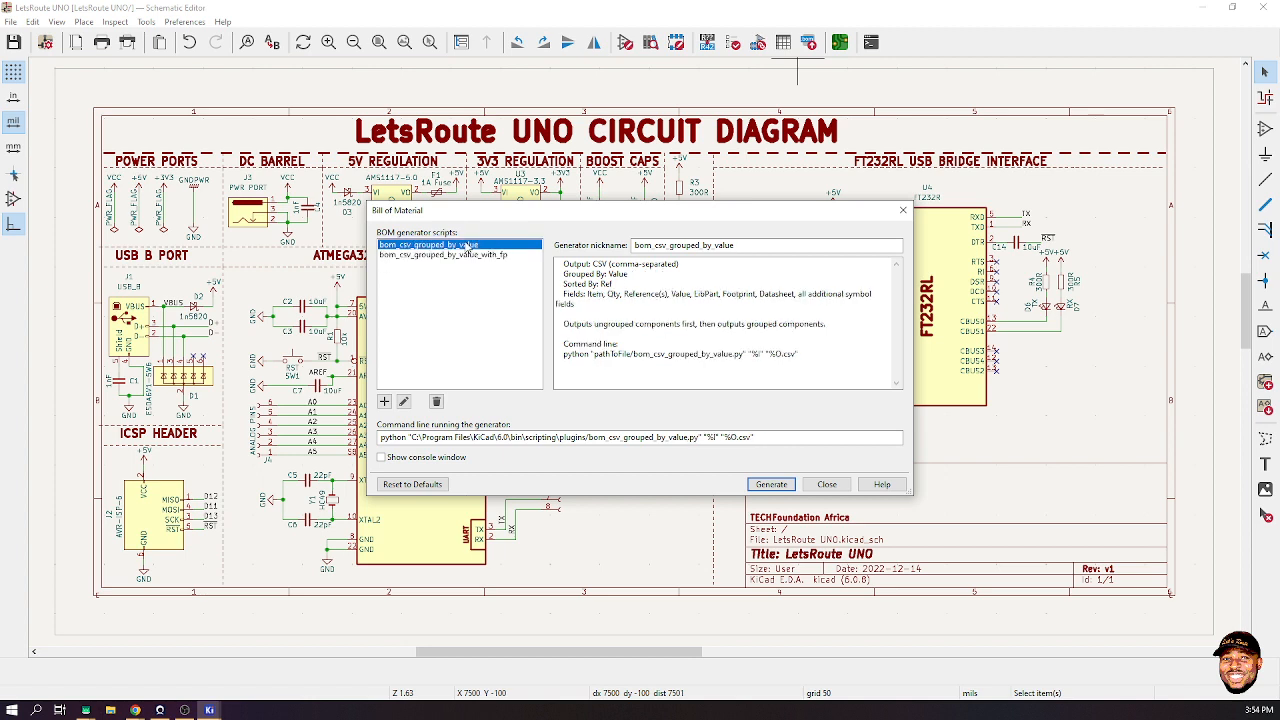
- Generate the grouped-by-value bill of materials, checking progress in Task Manager
left_click(781, 486)
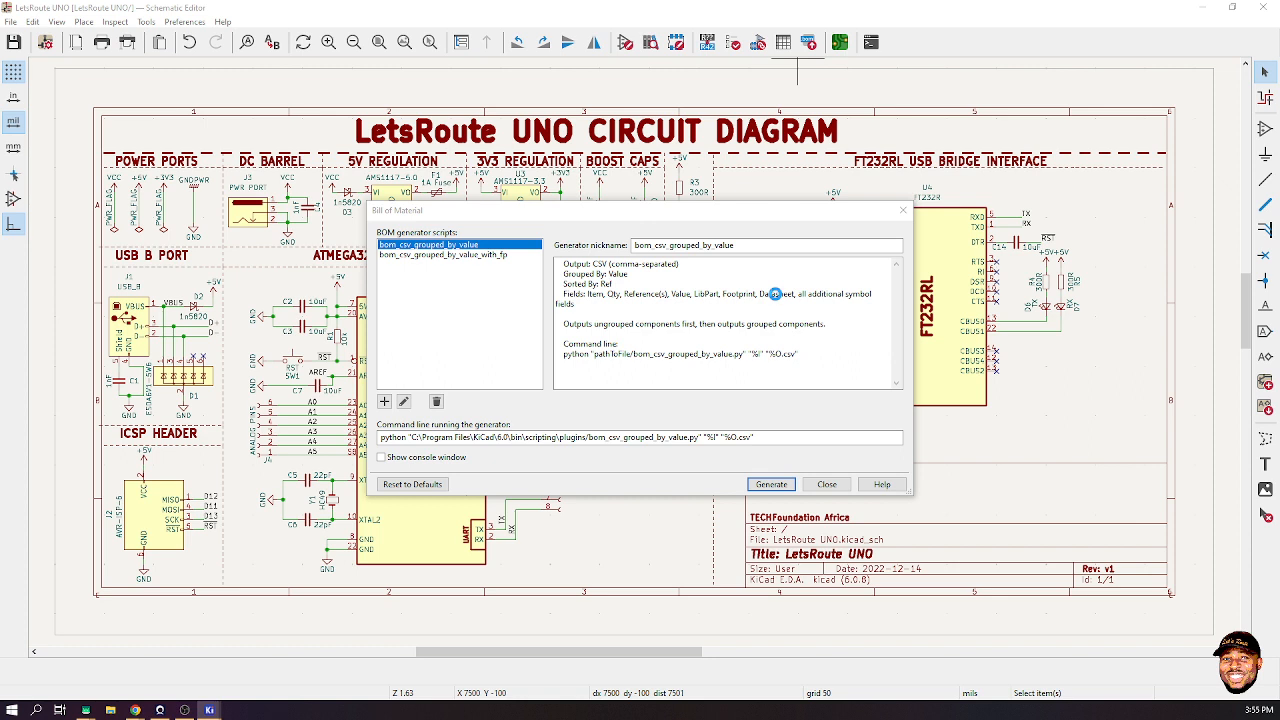
right_click(281, 712)
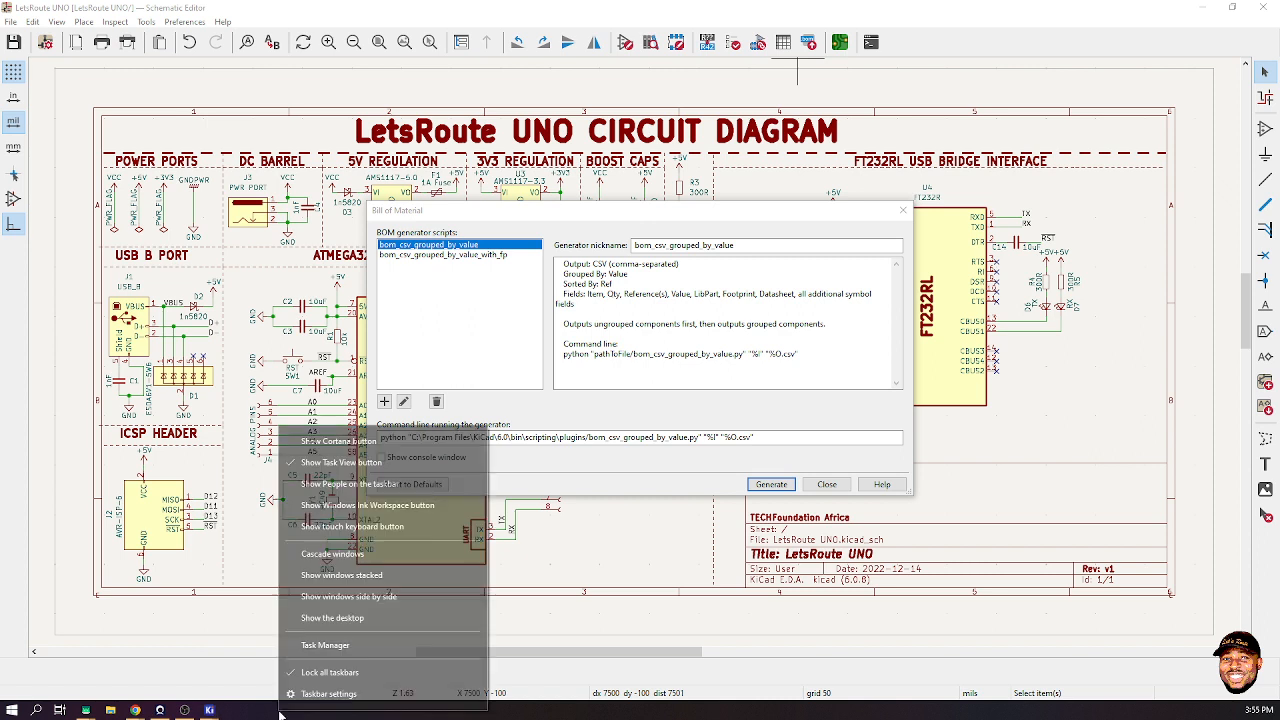
left_click(337, 652)
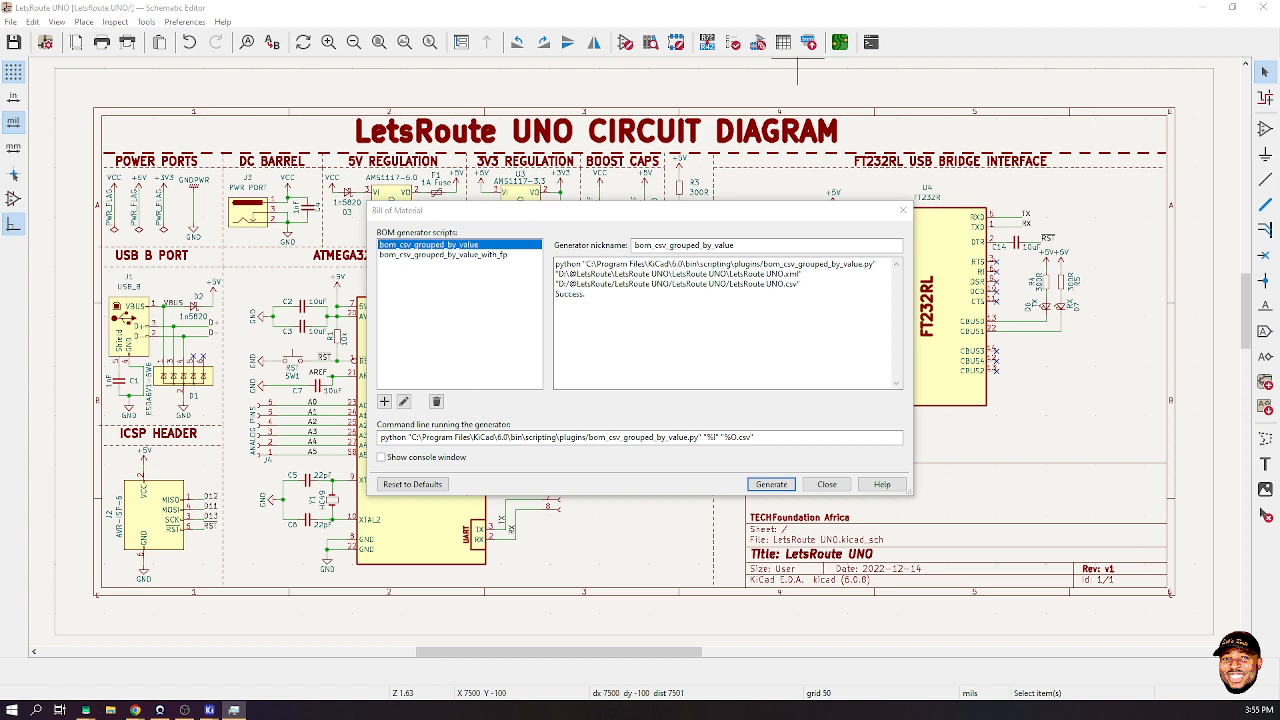
left_click_drag(394, 209, 535, 200)
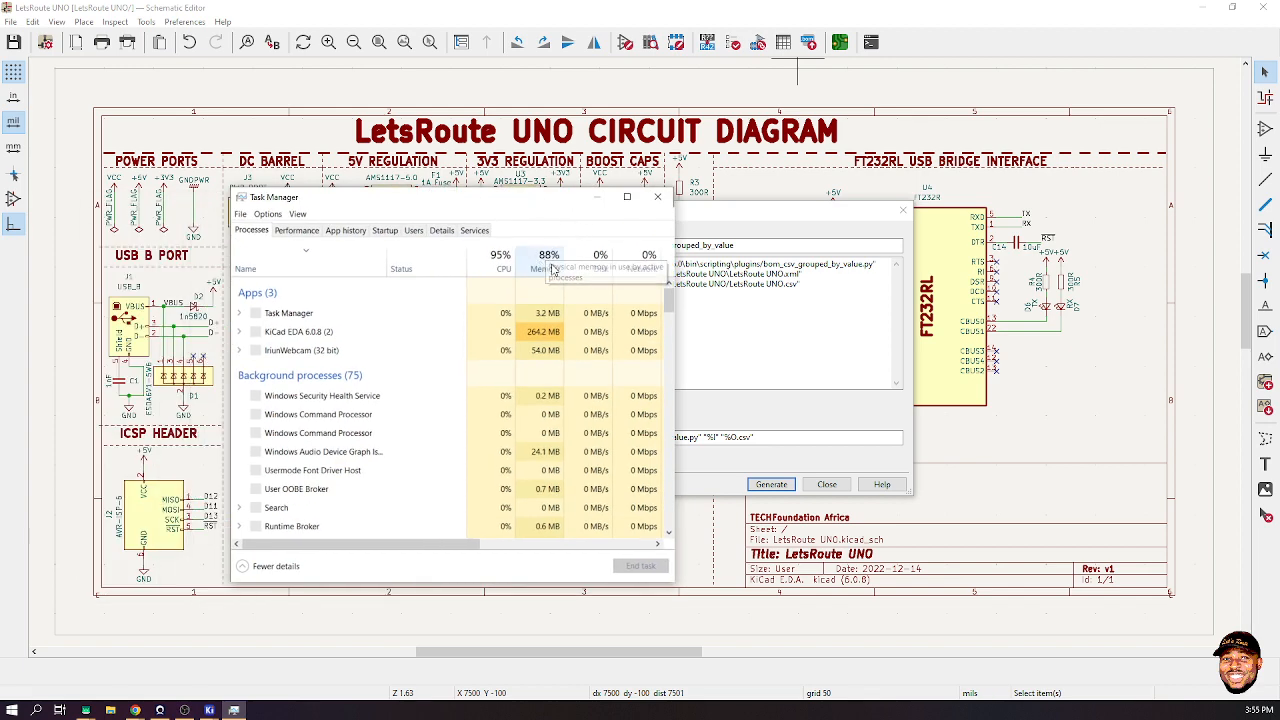
left_click(657, 196)
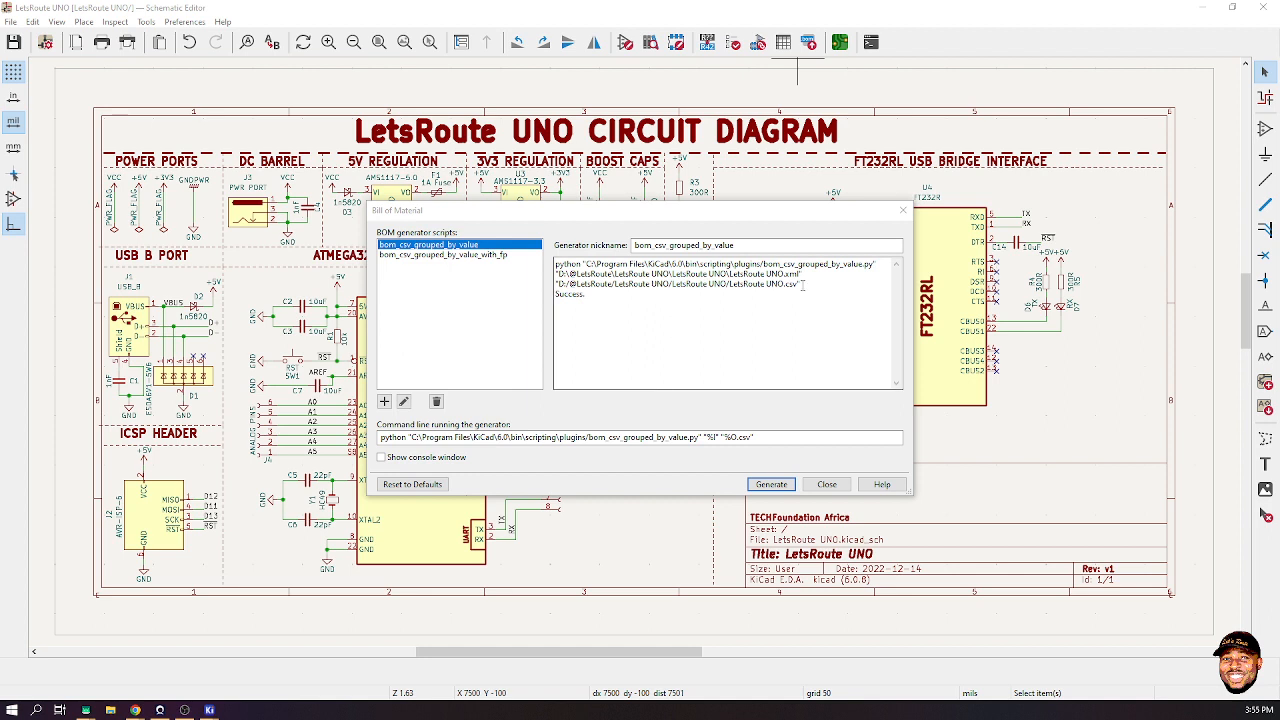
- Note the LetsRoute UNO.csv output path and close the BOM generator
left_click_drag(802, 285, 556, 284)
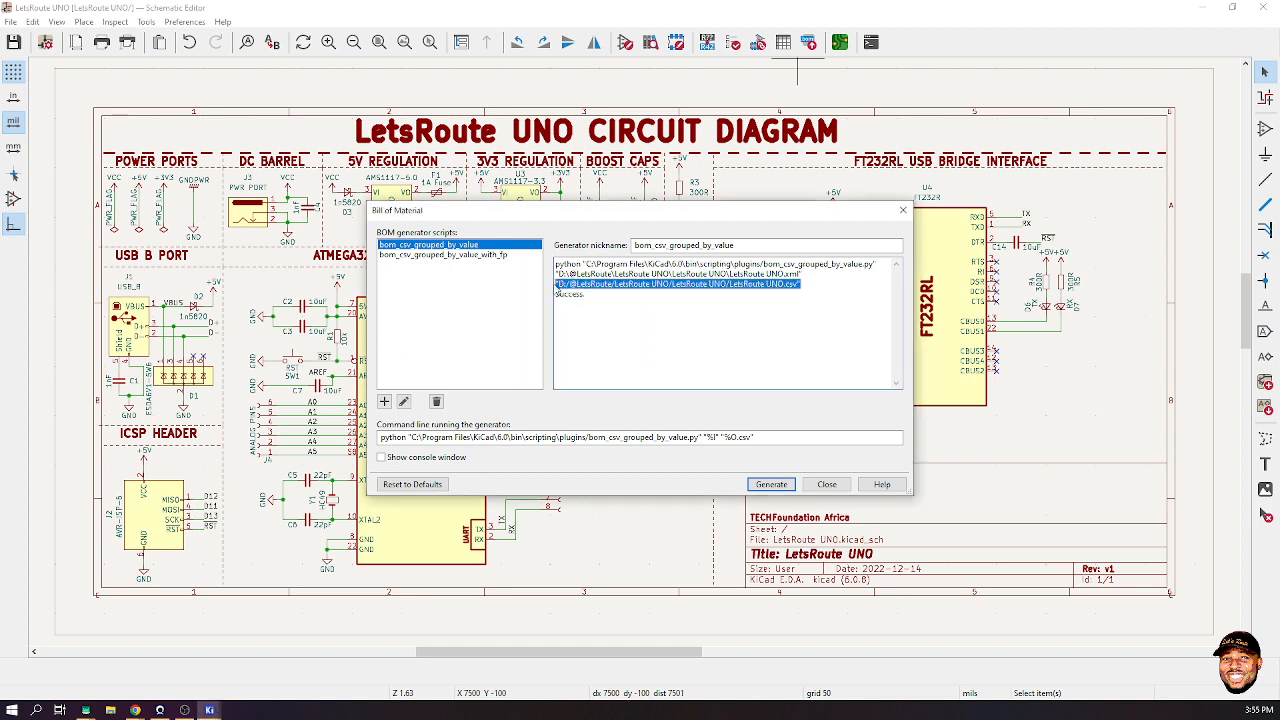
left_click(110, 710)
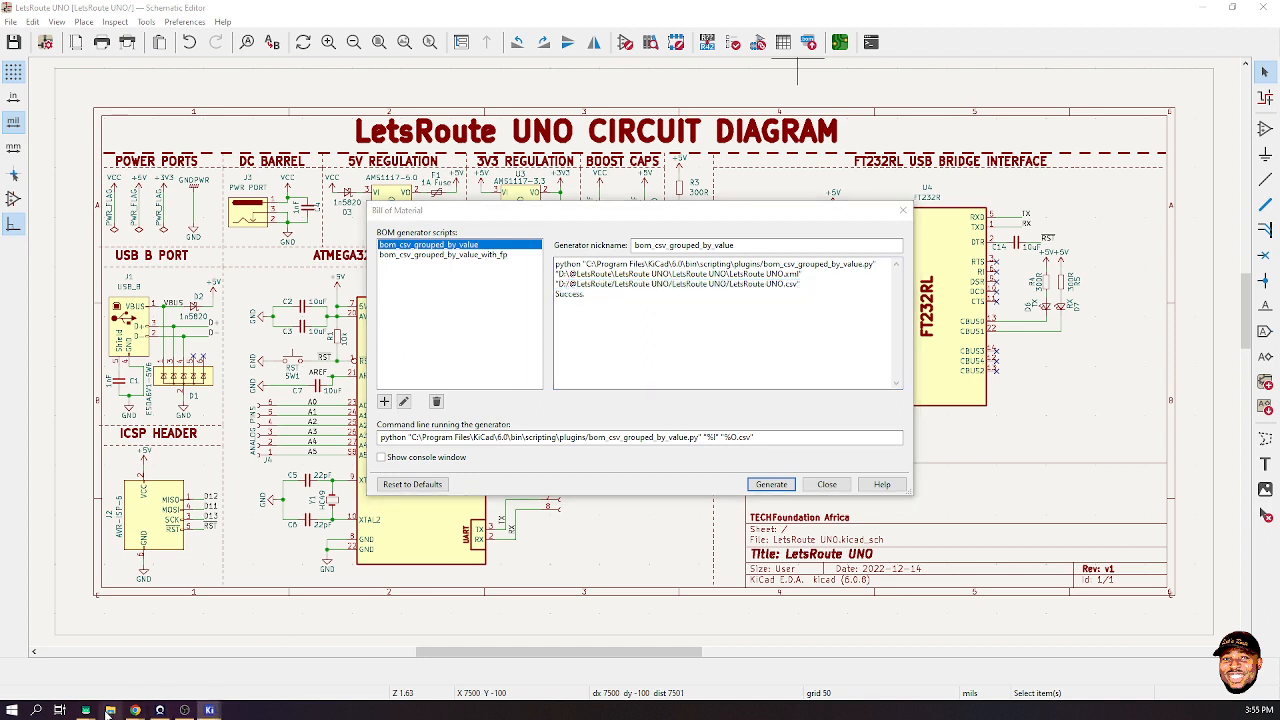
left_click(826, 484)
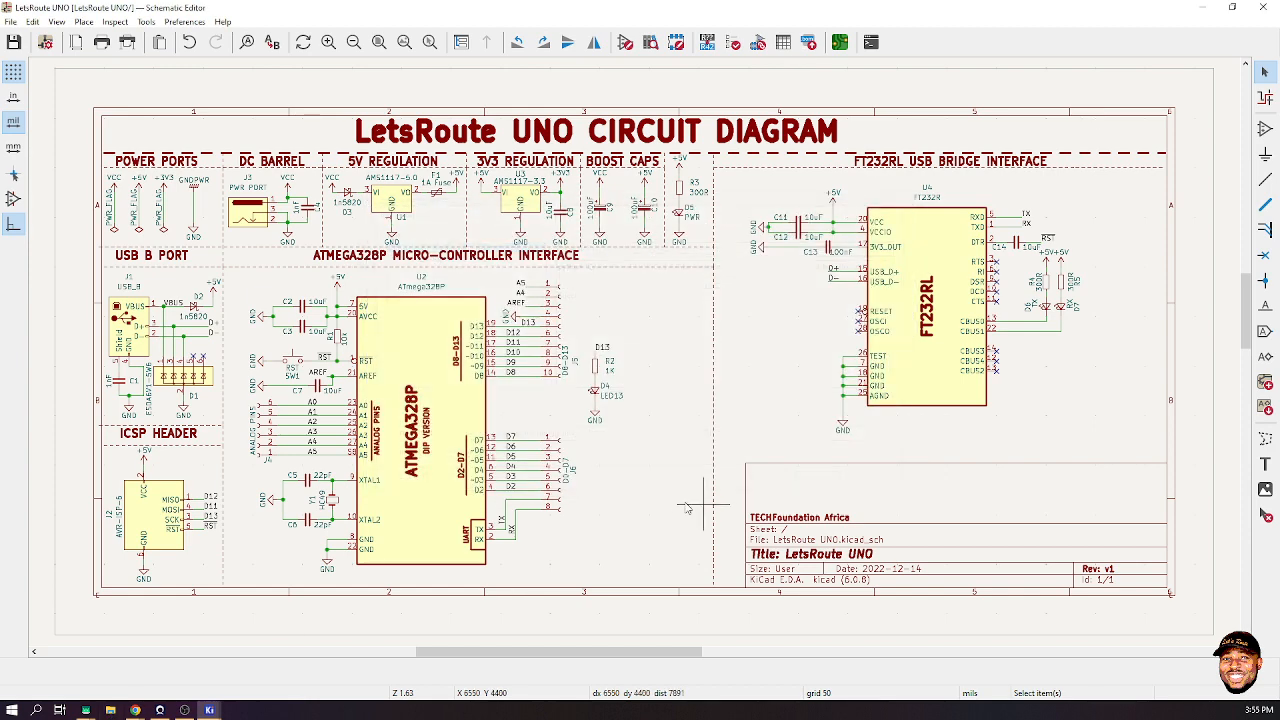
left_click(110, 708)
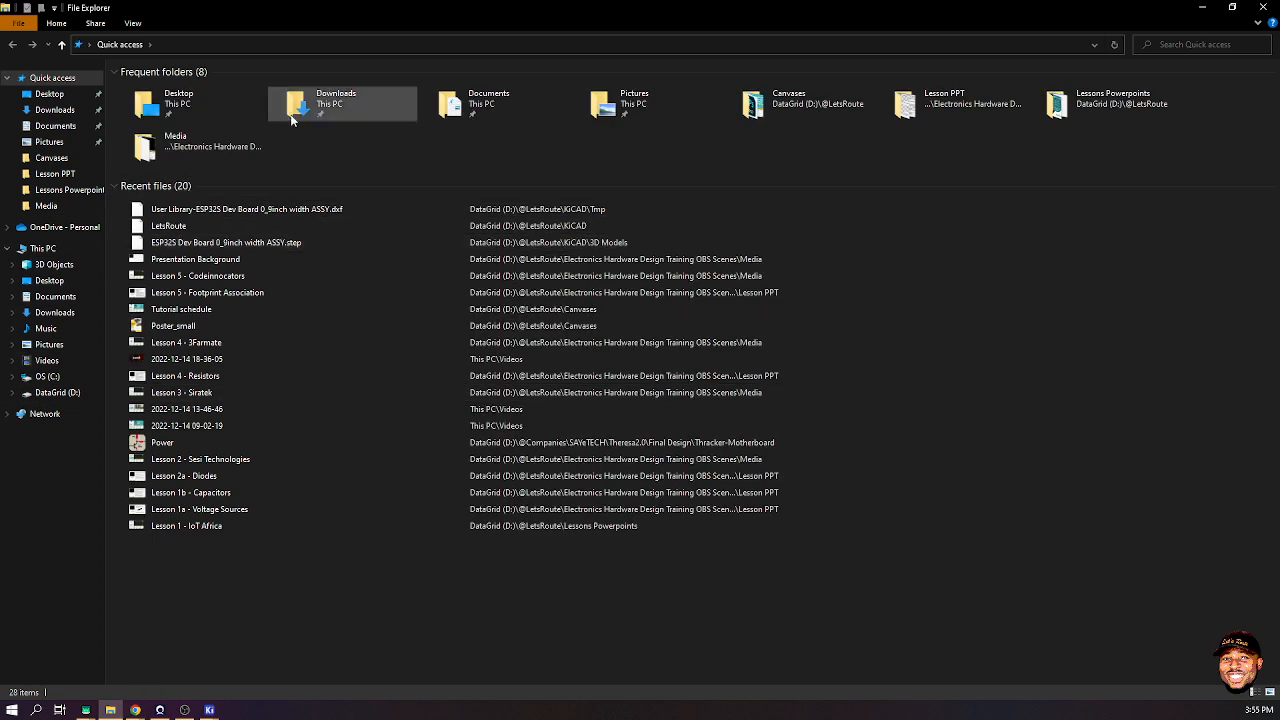
left_click(1105, 102)
key("Return")
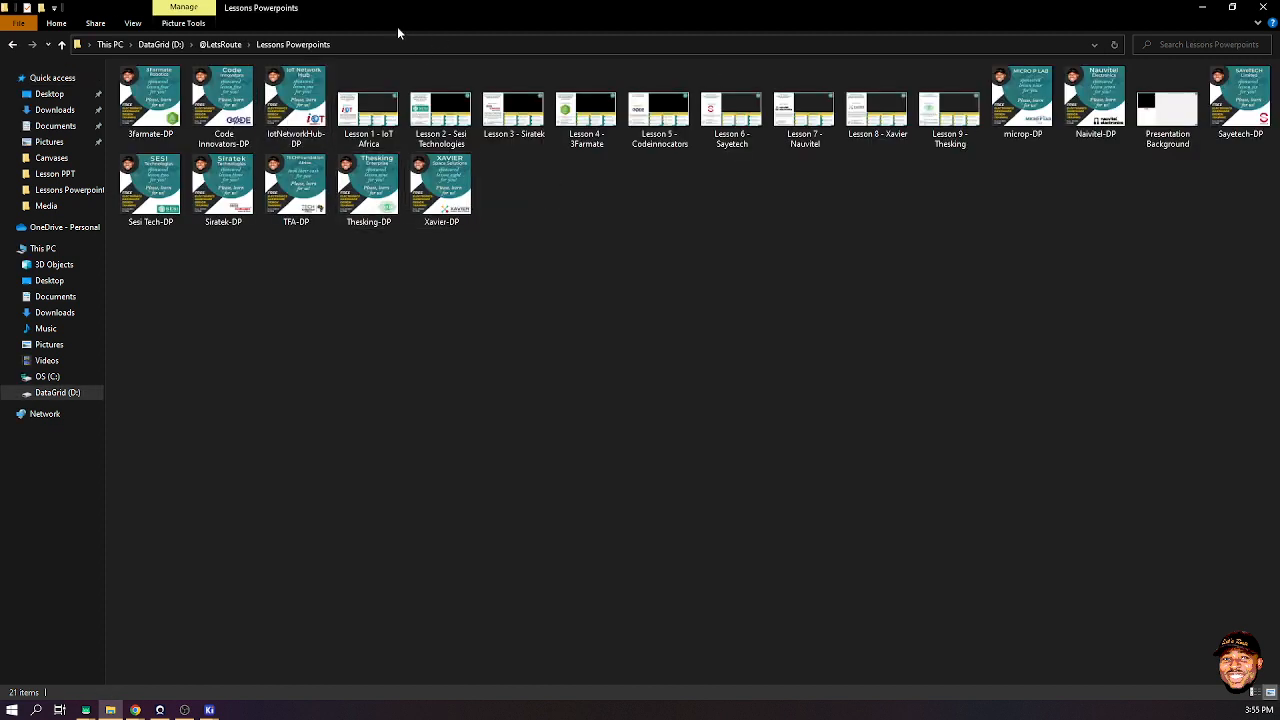
left_click(207, 44)
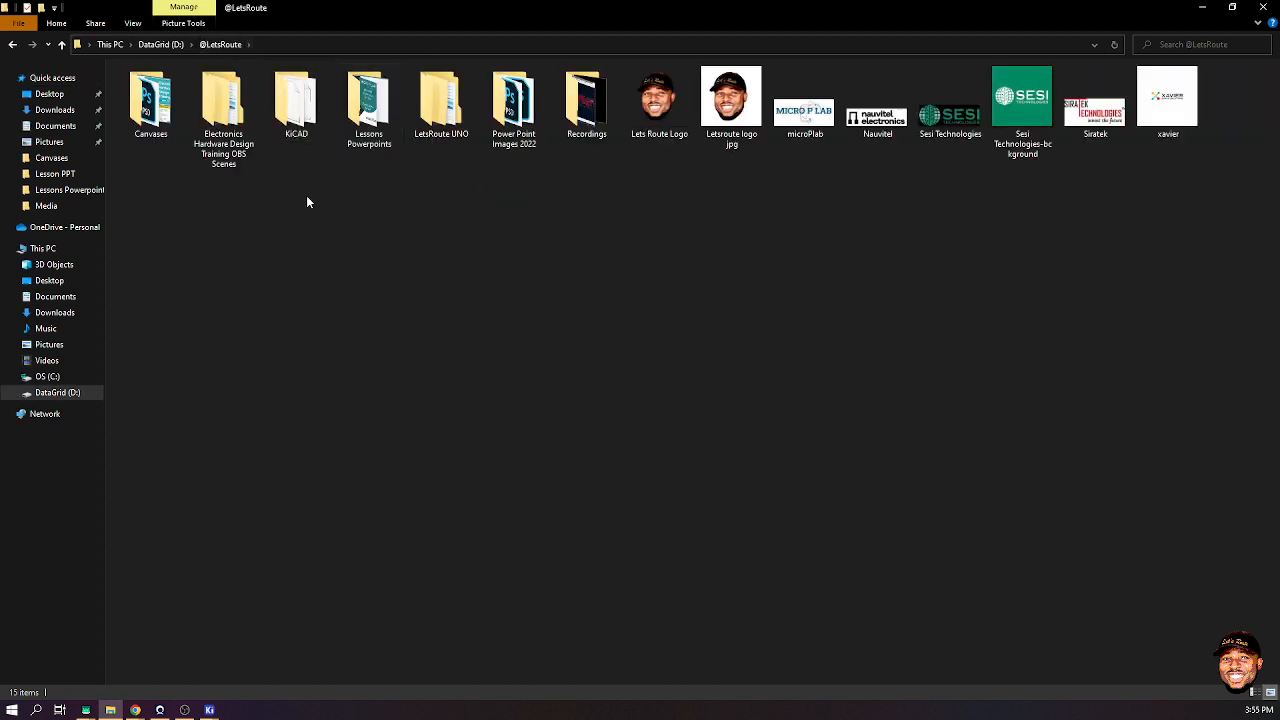
double_click(294, 100)
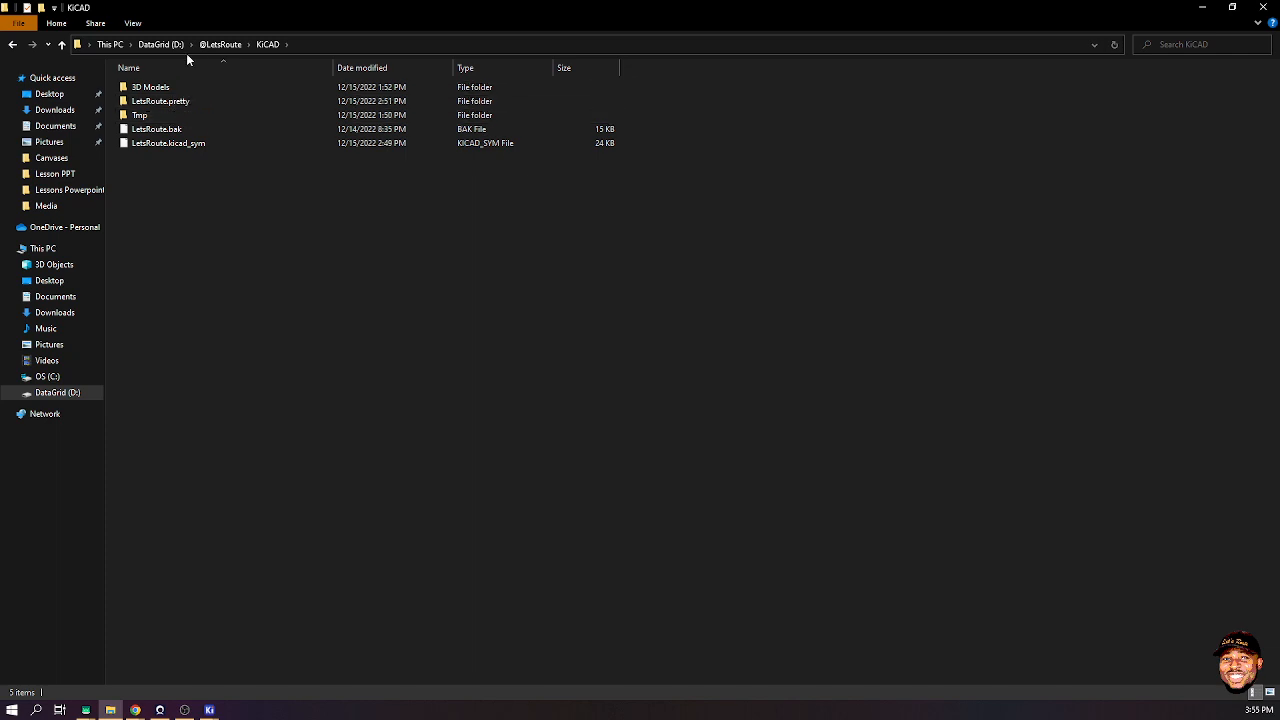
left_click(220, 44)
left_click(450, 110)
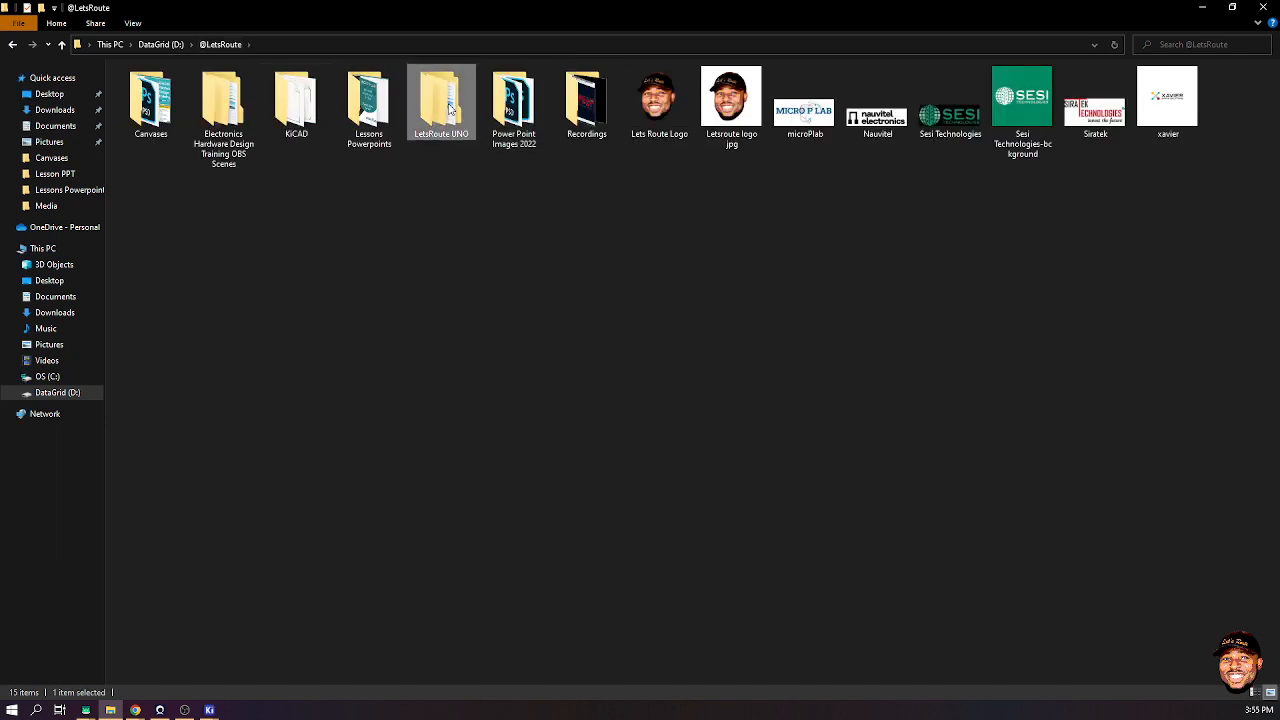
double_click(450, 110)
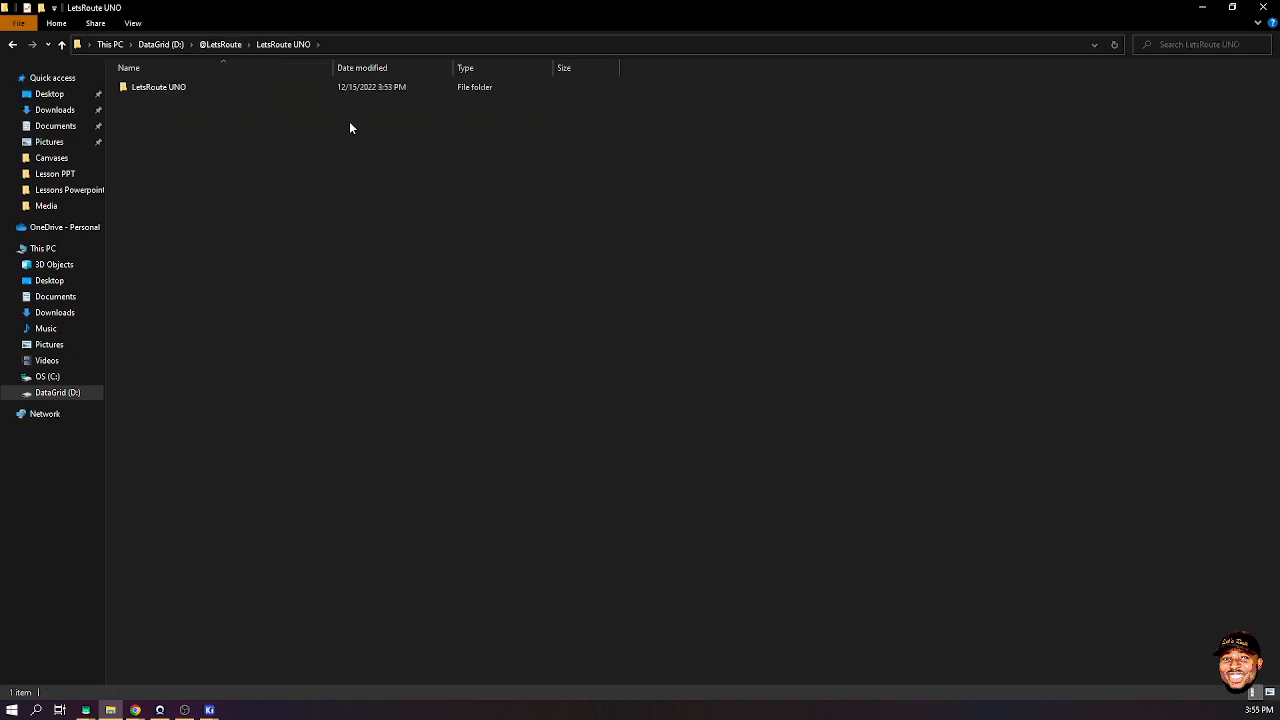
double_click(177, 89)
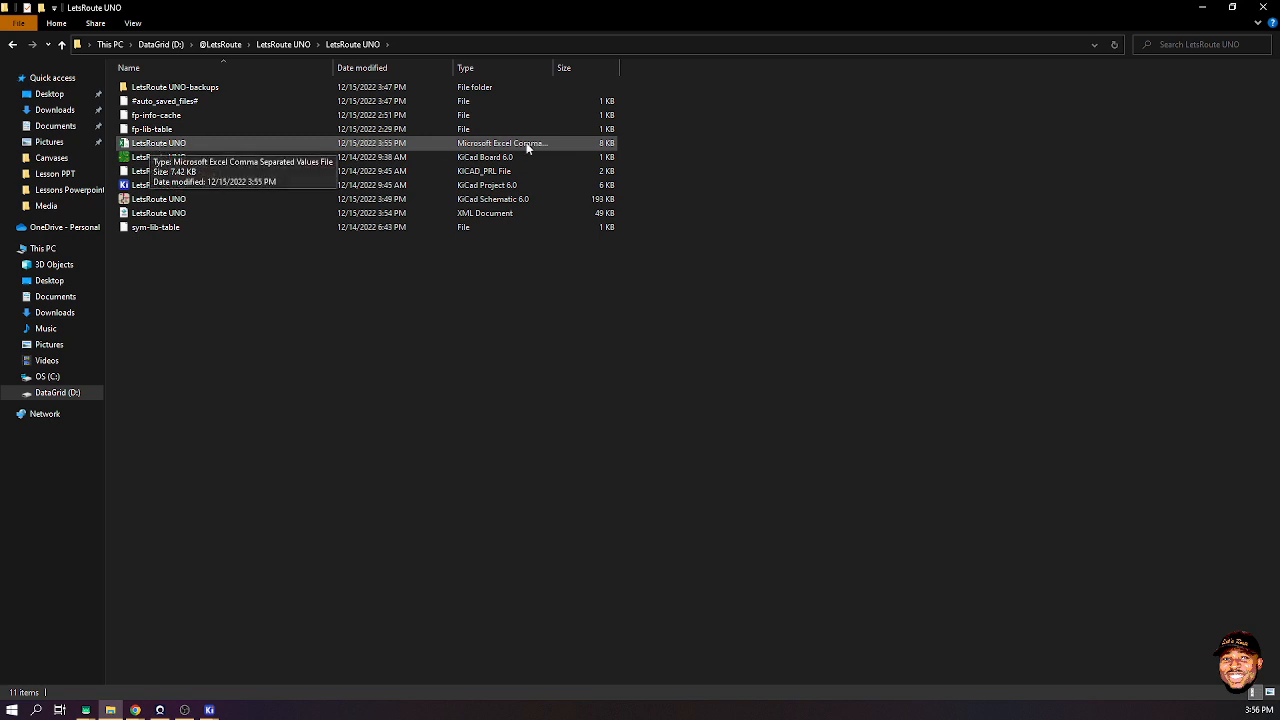
left_click_drag(553, 67, 714, 67)
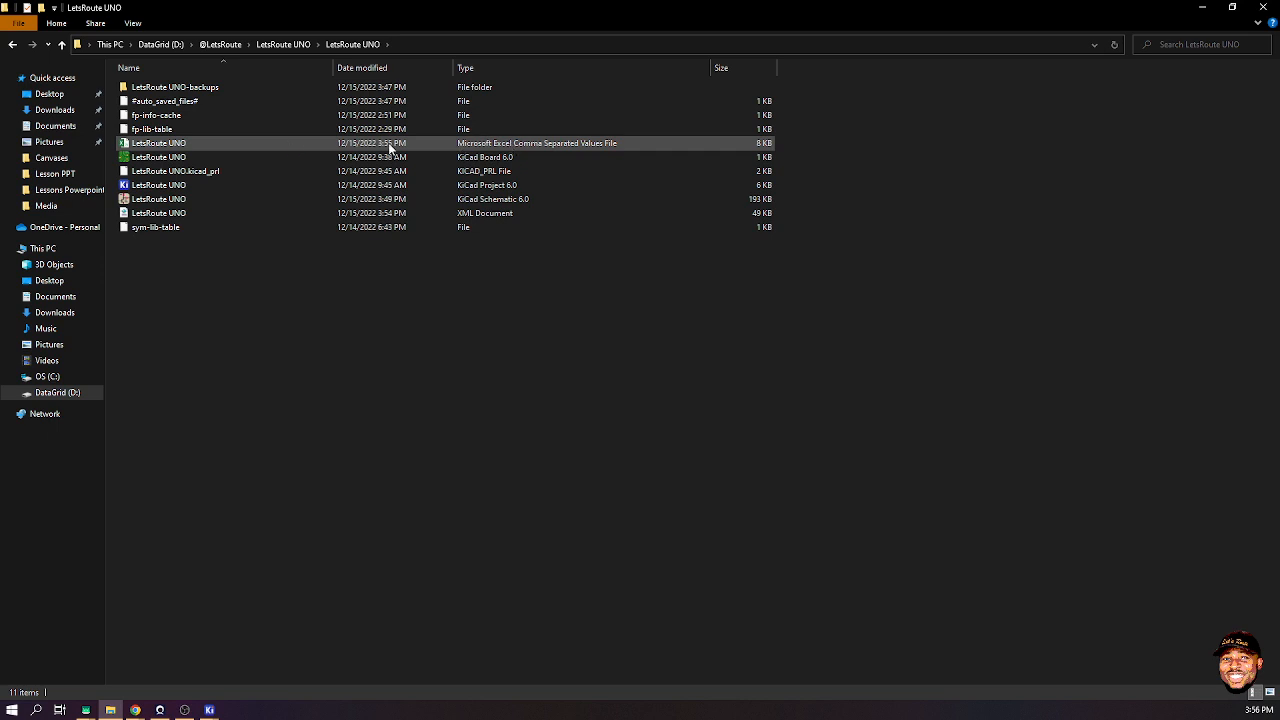
double_click(148, 145)
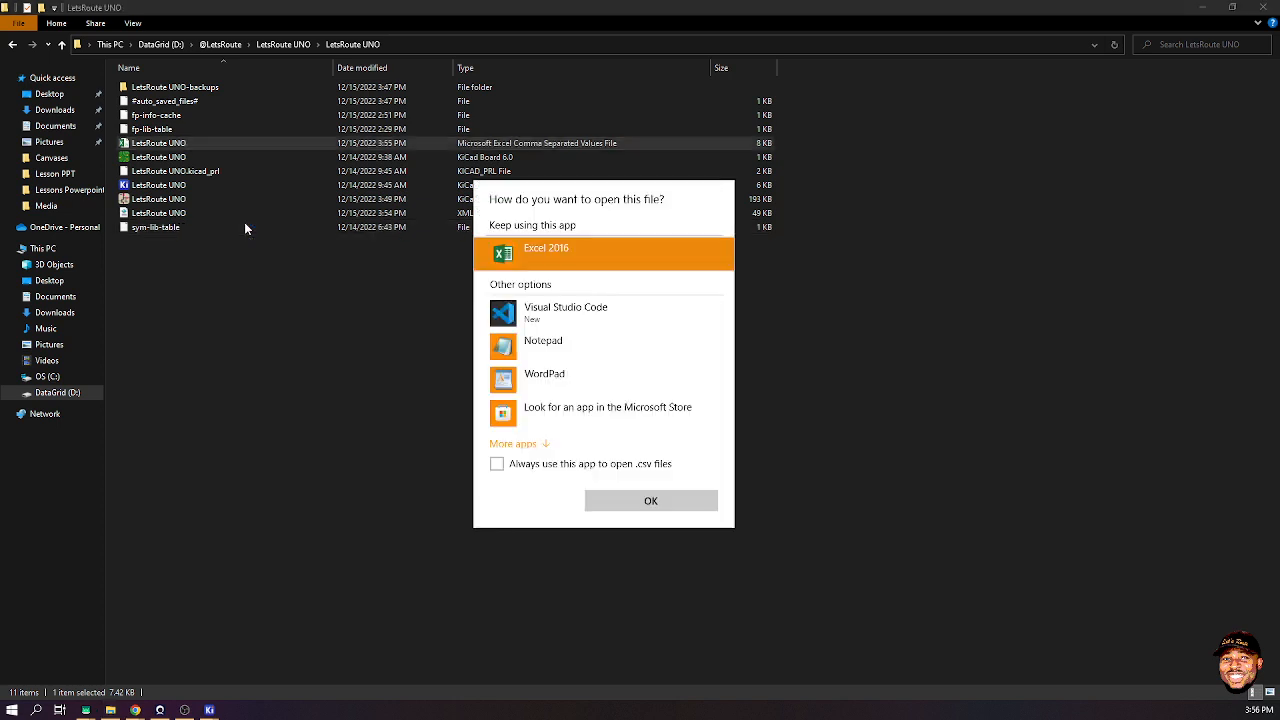
- Choose Excel 2016 to open the LetsRoute UNO BOM CSV
left_click(651, 501)
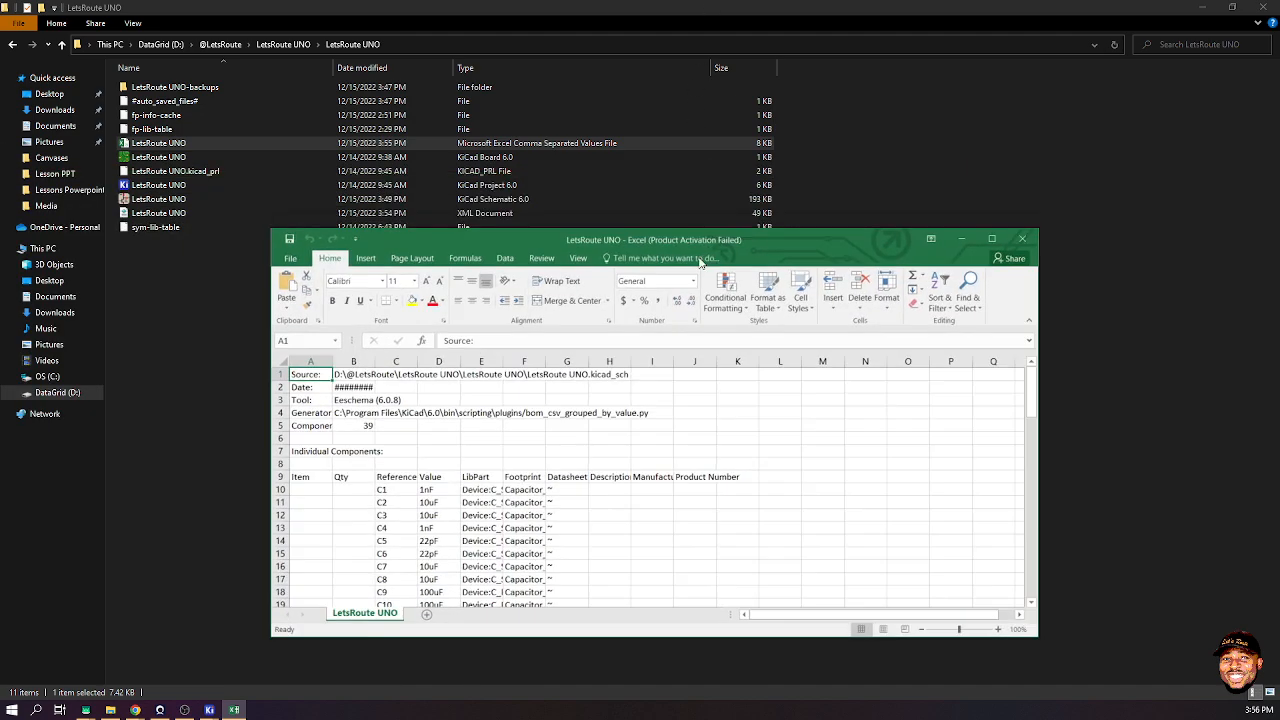
- Maximize Excel and clear the report header block A1:K8
left_click_drag(700, 240, 730, 2)
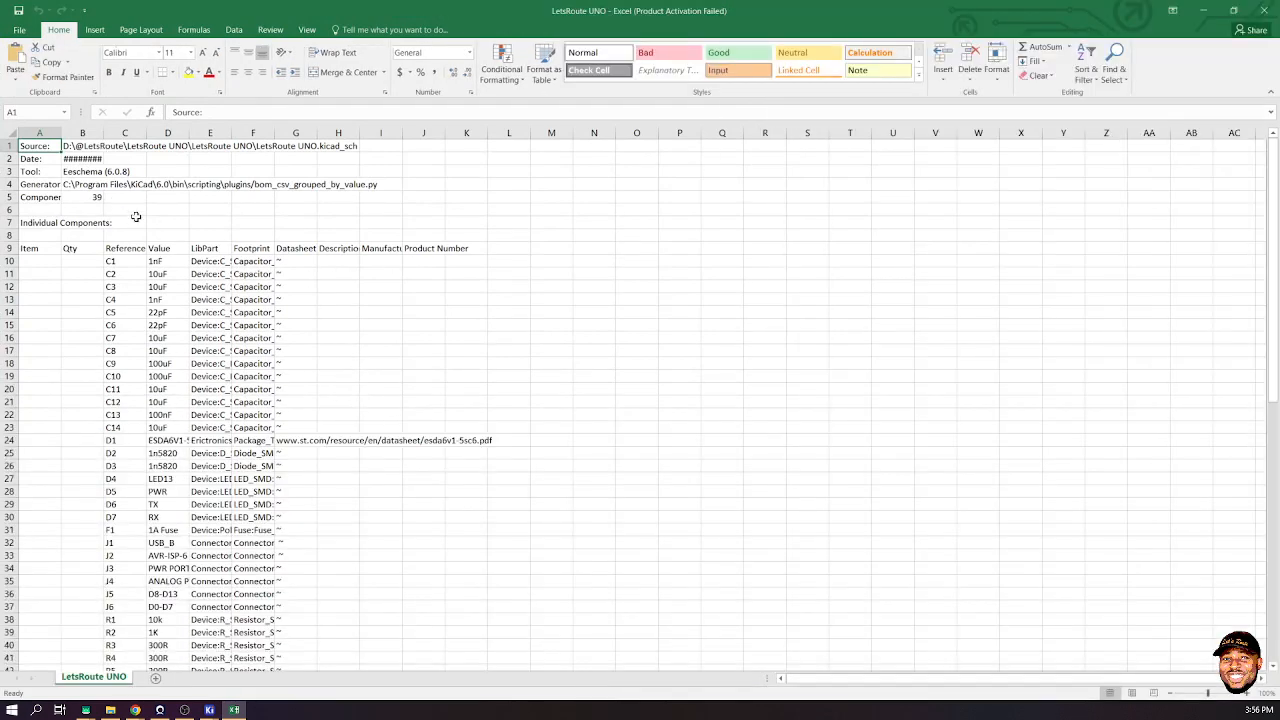
left_click_drag(112, 235, 38, 146)
left_click(262, 223)
left_click_drag(457, 233, 3, 141)
key("Delete")
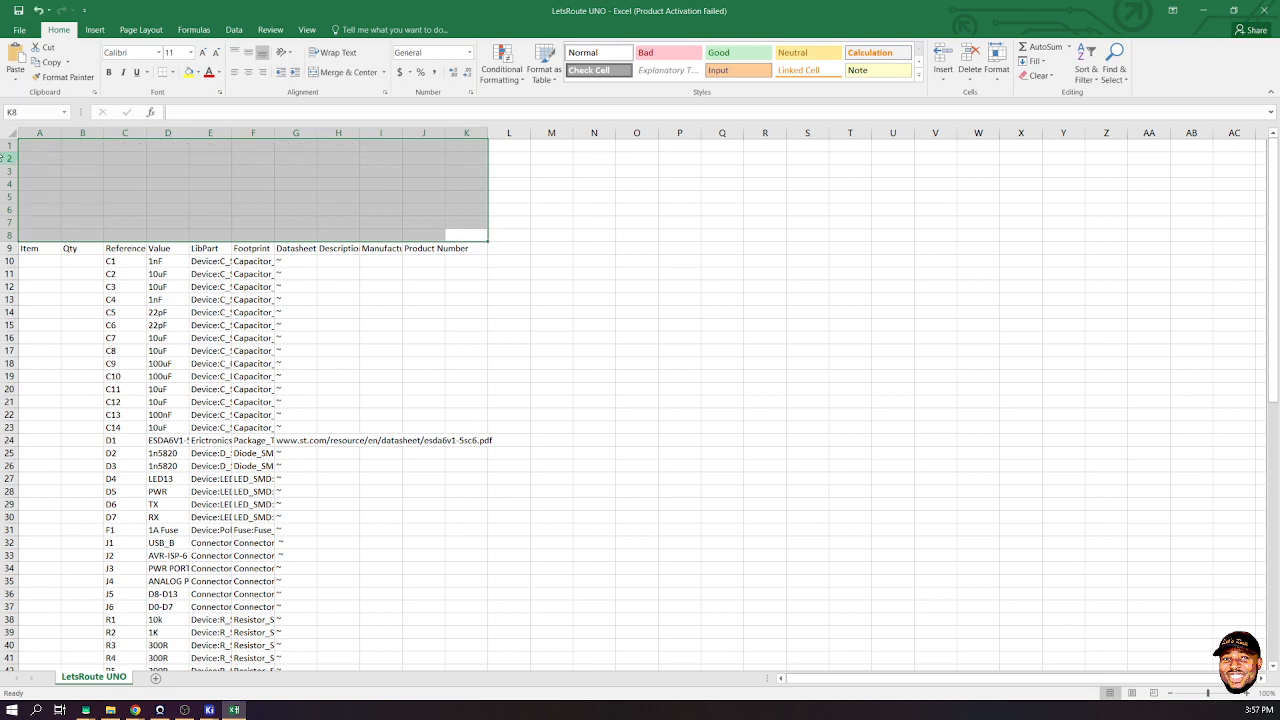
- Widen the BOM table columns so all entries are readable
mouse_move(8, 145)
left_mouse_down()
mouse_move(8, 200)
mouse_move(8, 145)
left_mouse_up()
right_click(8, 145)
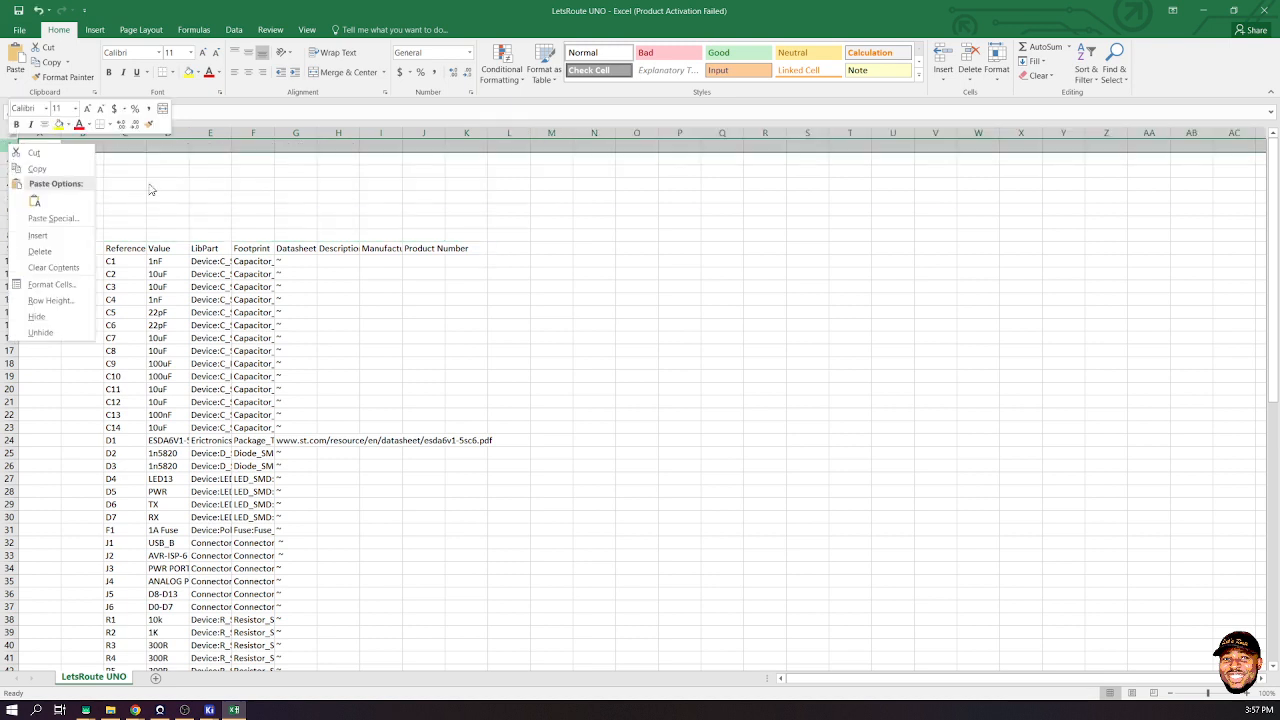
key("Escape")
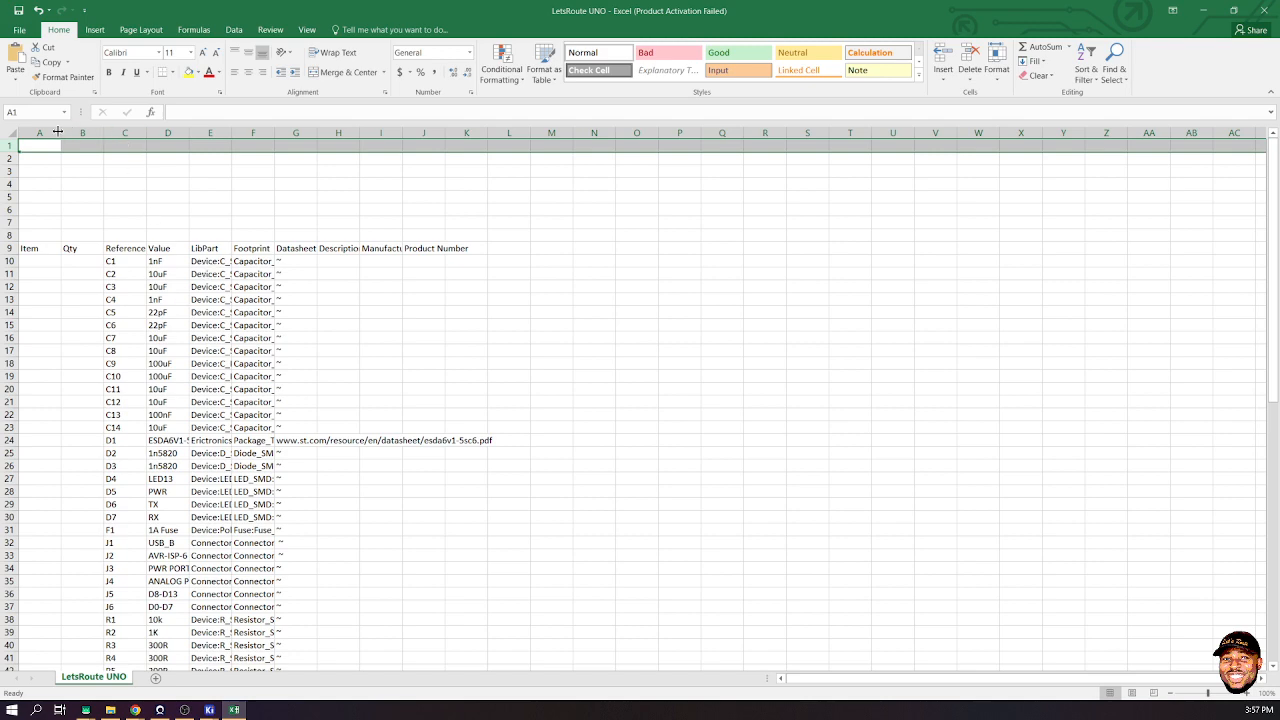
left_click_drag(62, 132, 1220, 138)
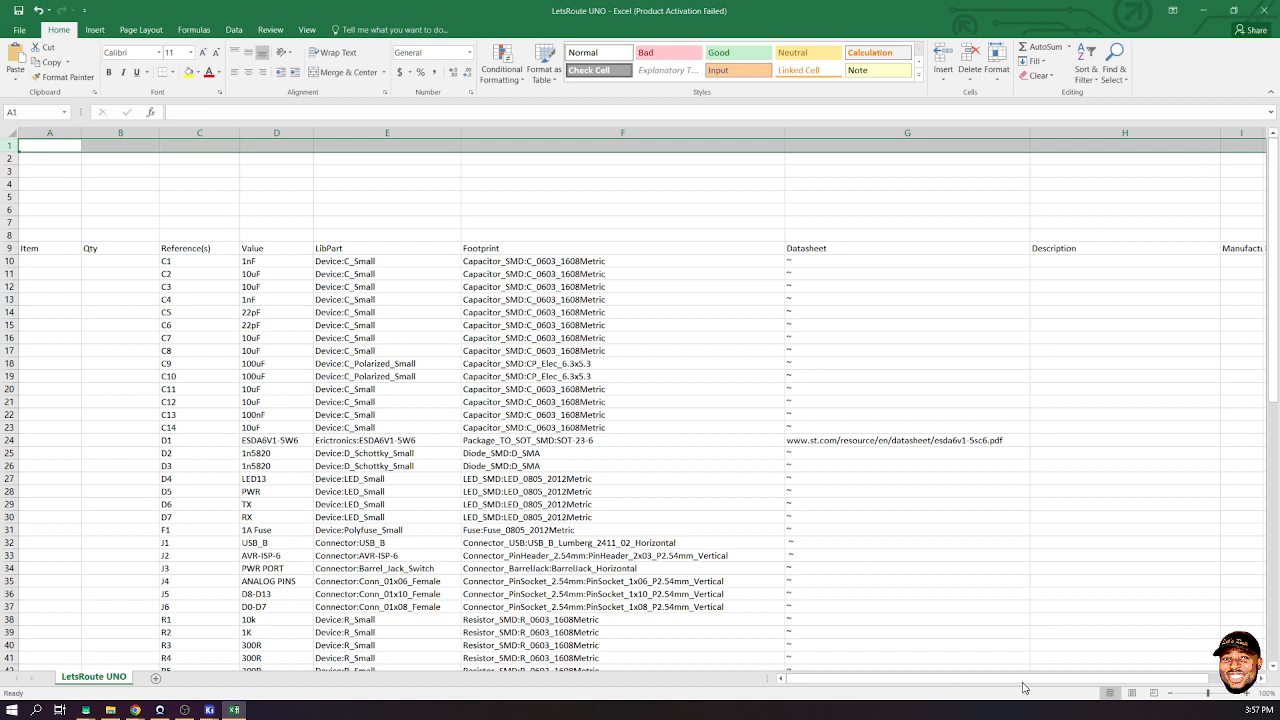
- Widen column I and check the ATmega328P and FT232R manufacturer entries
scroll(1031, 688, "right", 1)
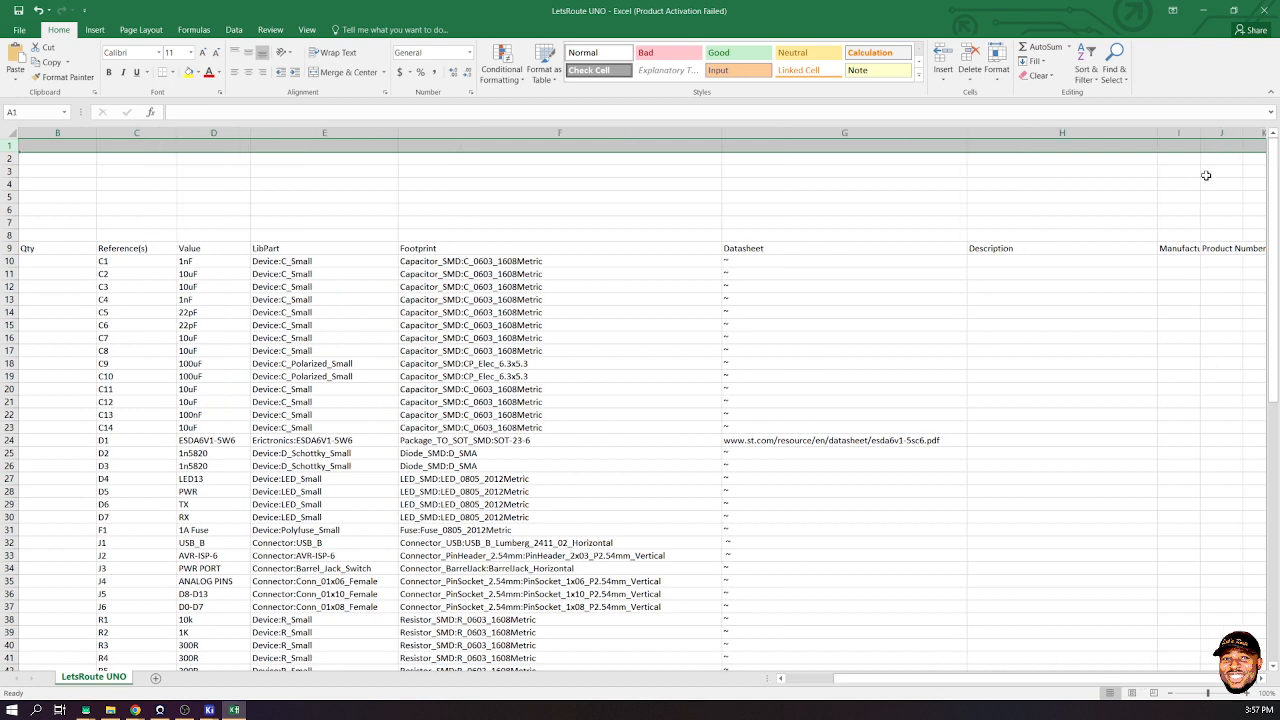
left_click_drag(1201, 135, 1265, 135)
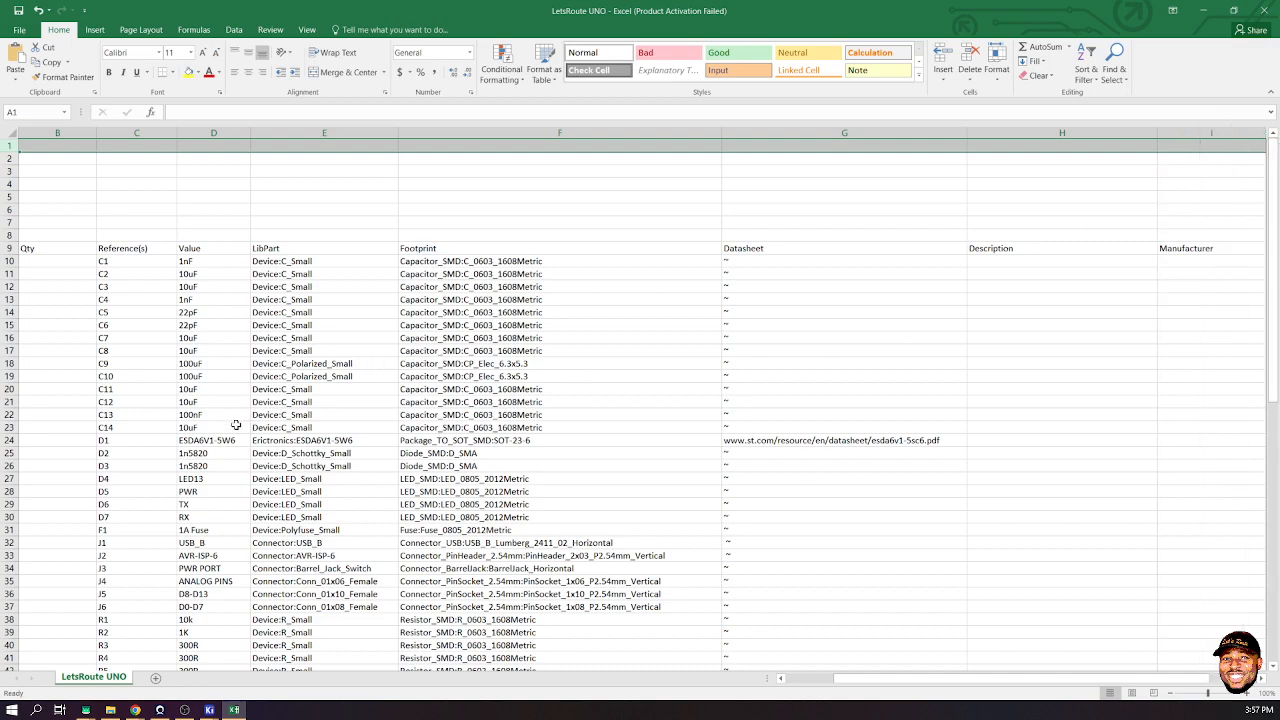
scroll(238, 424, "down", 3)
scroll(288, 414, "down", 3)
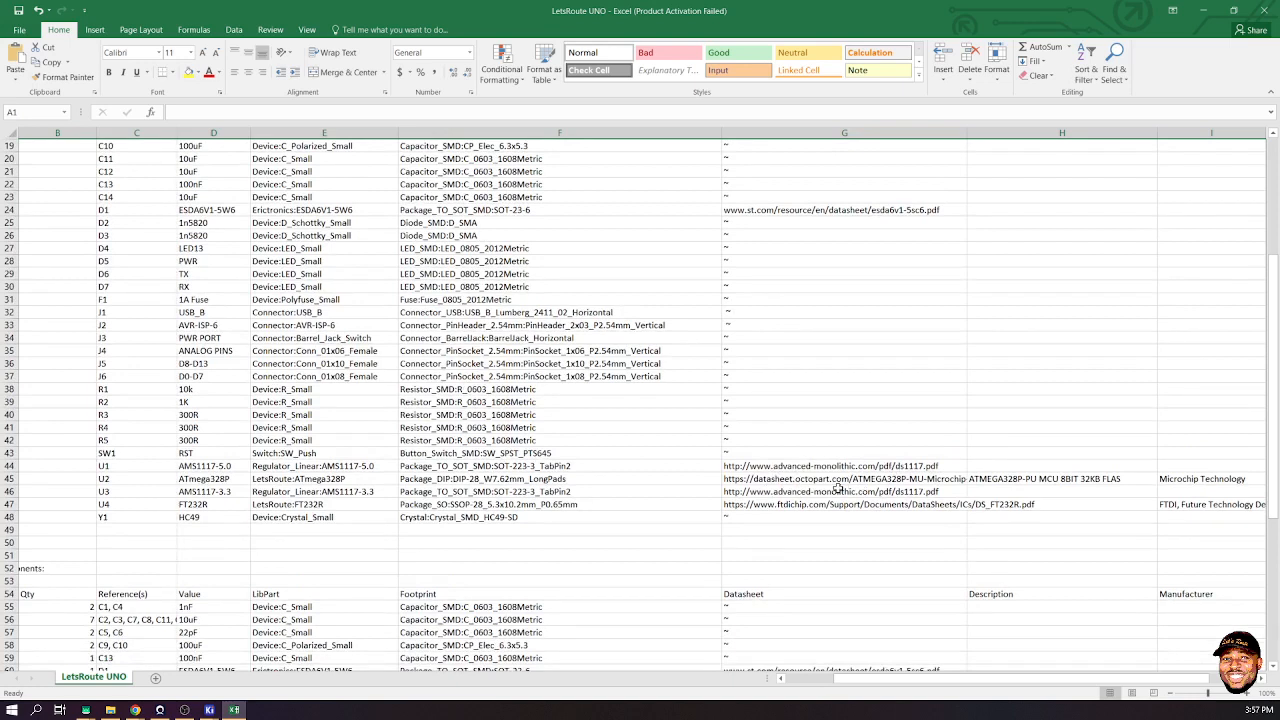
left_click(1198, 483)
left_click(1200, 505)
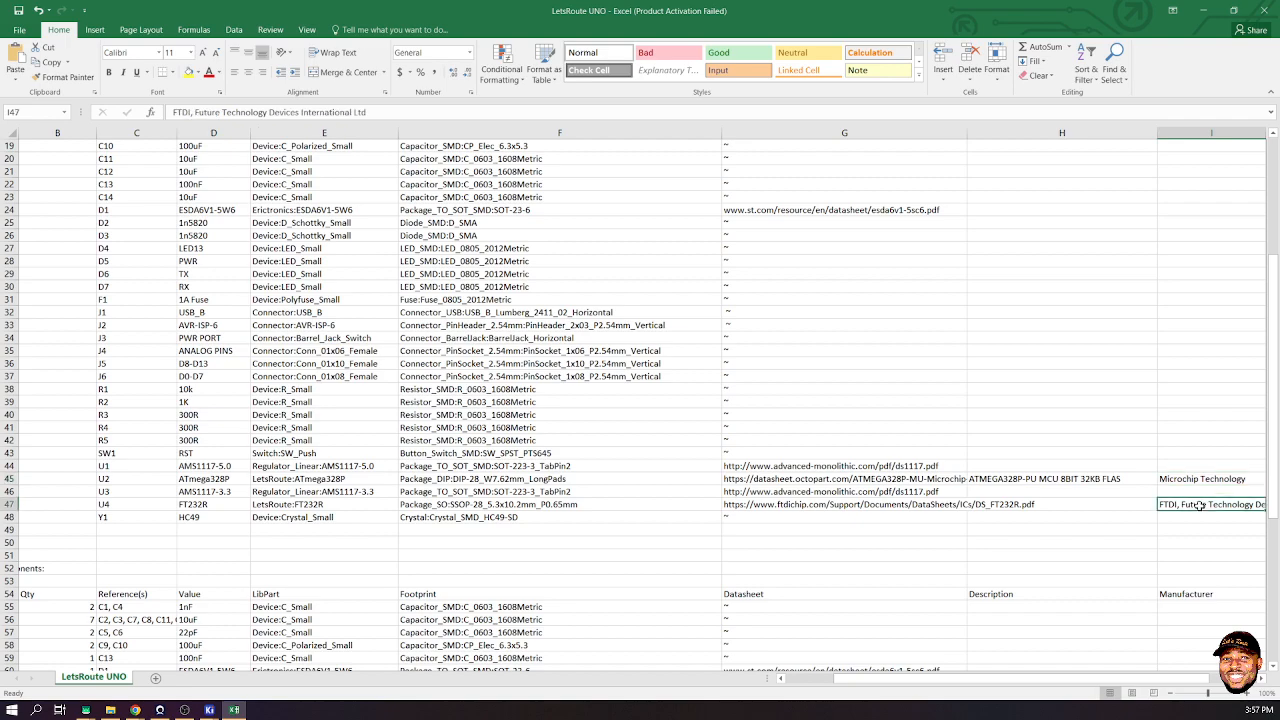
left_click(1187, 594)
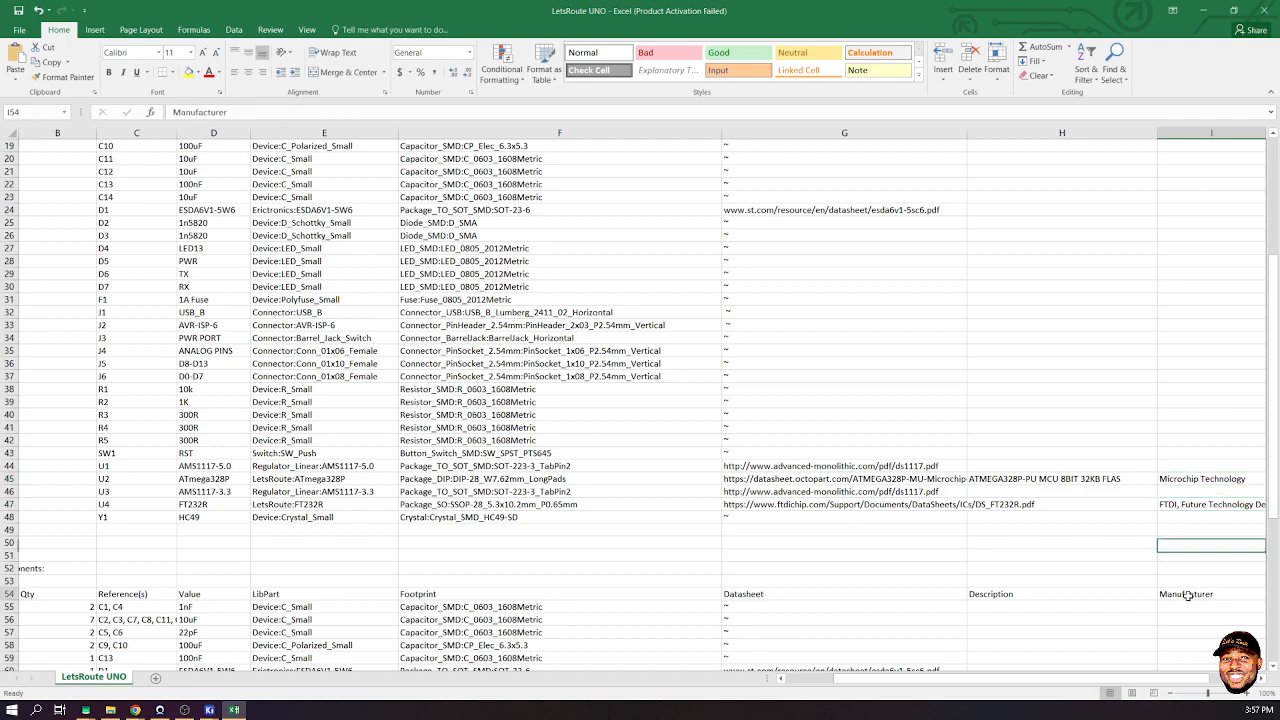
- Look over the area below the first table and return to cell A51
scroll(700, 434, "down", 3)
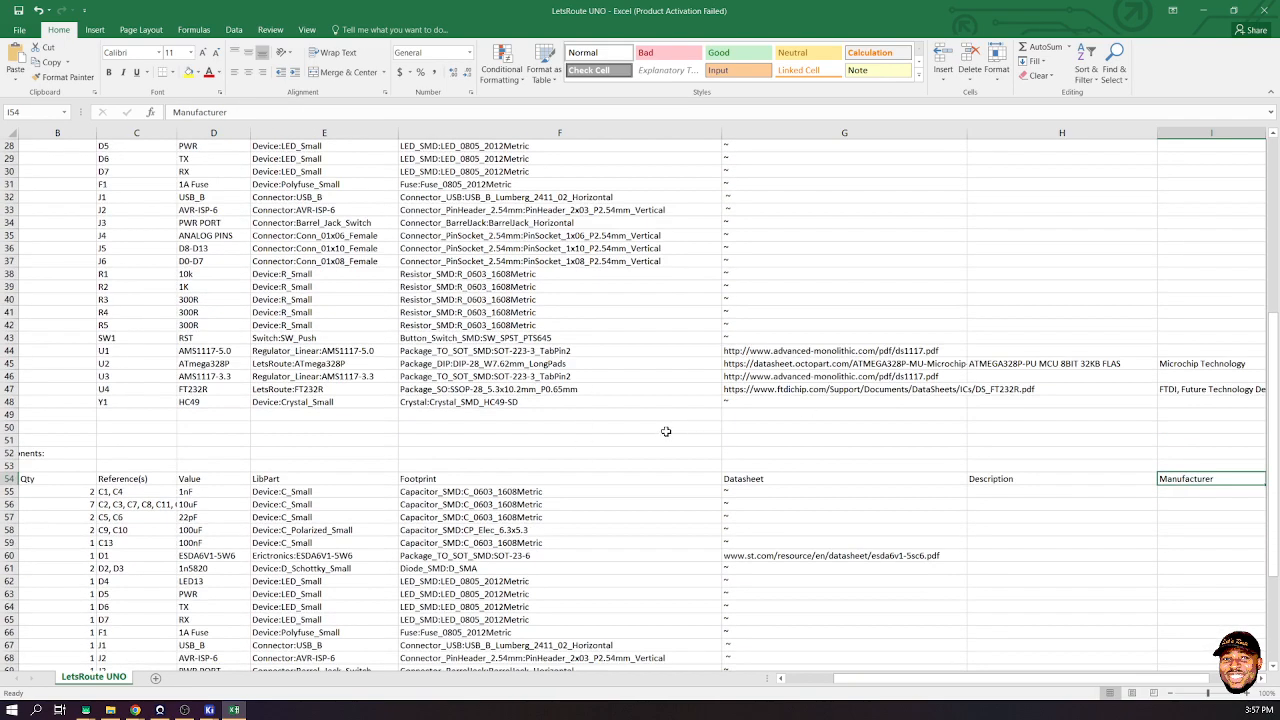
scroll(666, 431, "down", 10)
scroll(709, 420, "up", 11)
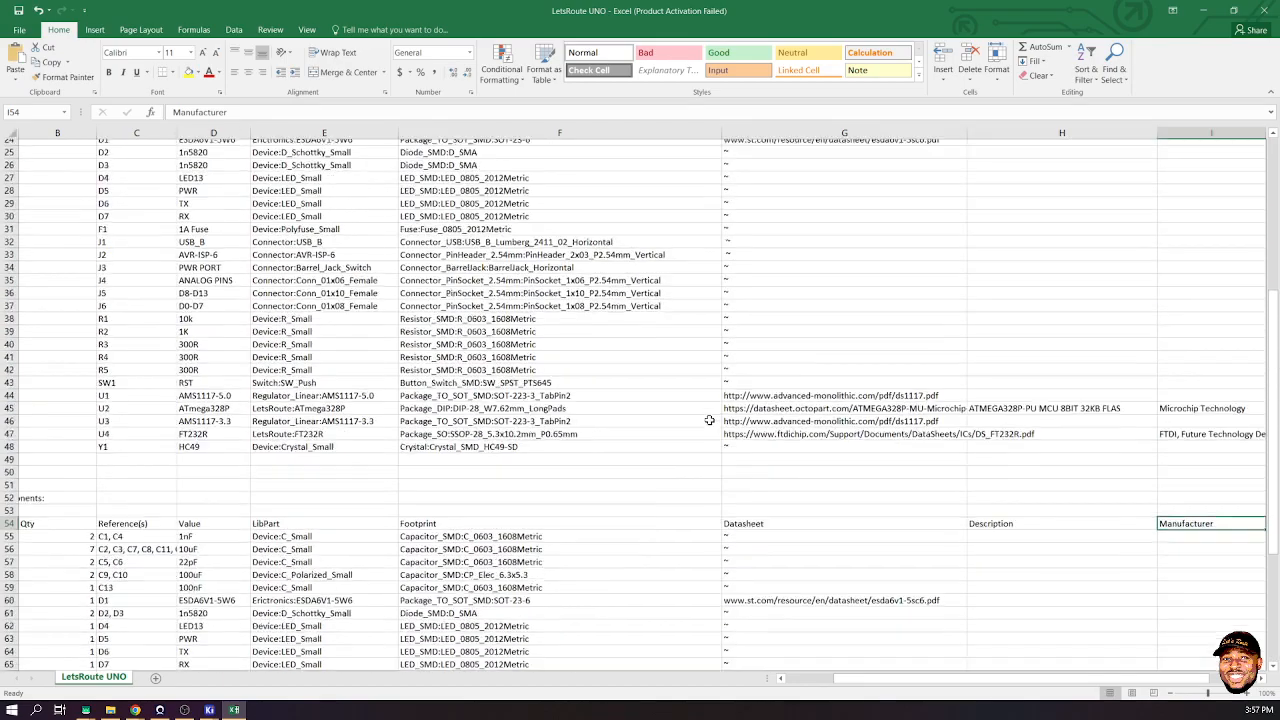
scroll(705, 420, "down", 8)
scroll(689, 420, "up", 6)
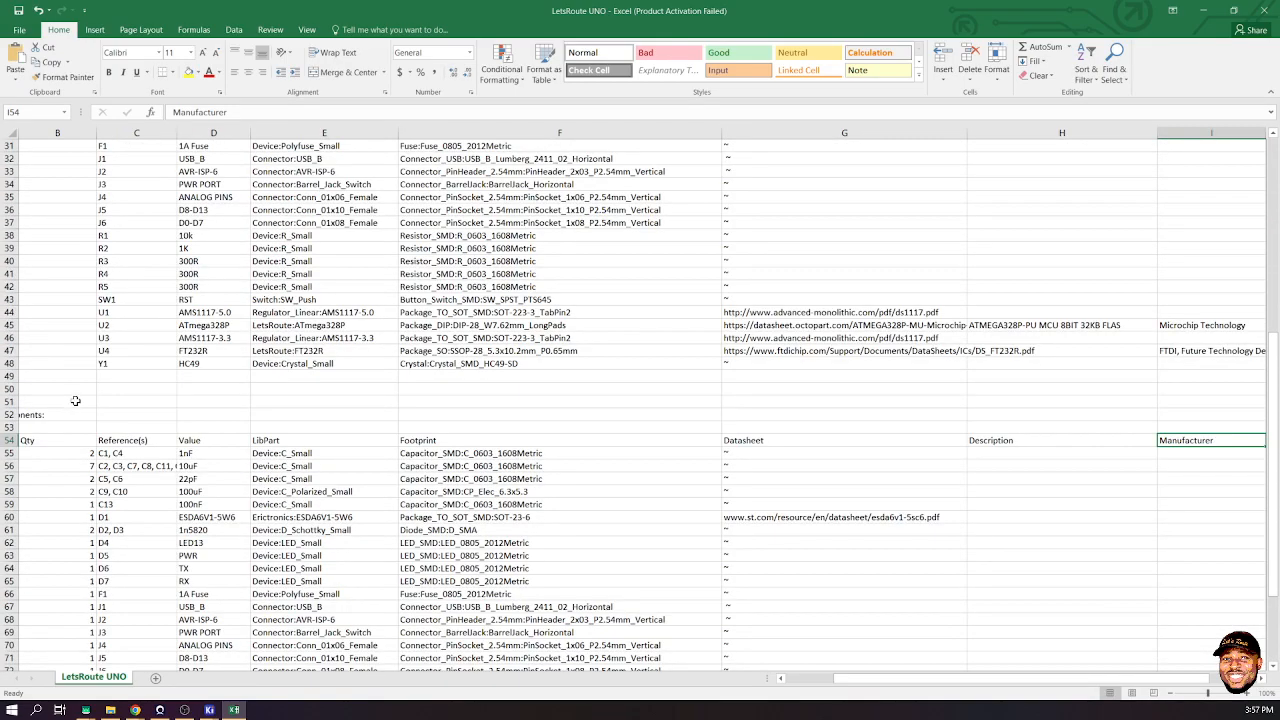
left_click_drag(884, 684, 815, 683)
left_click_drag(75, 401, 787, 653)
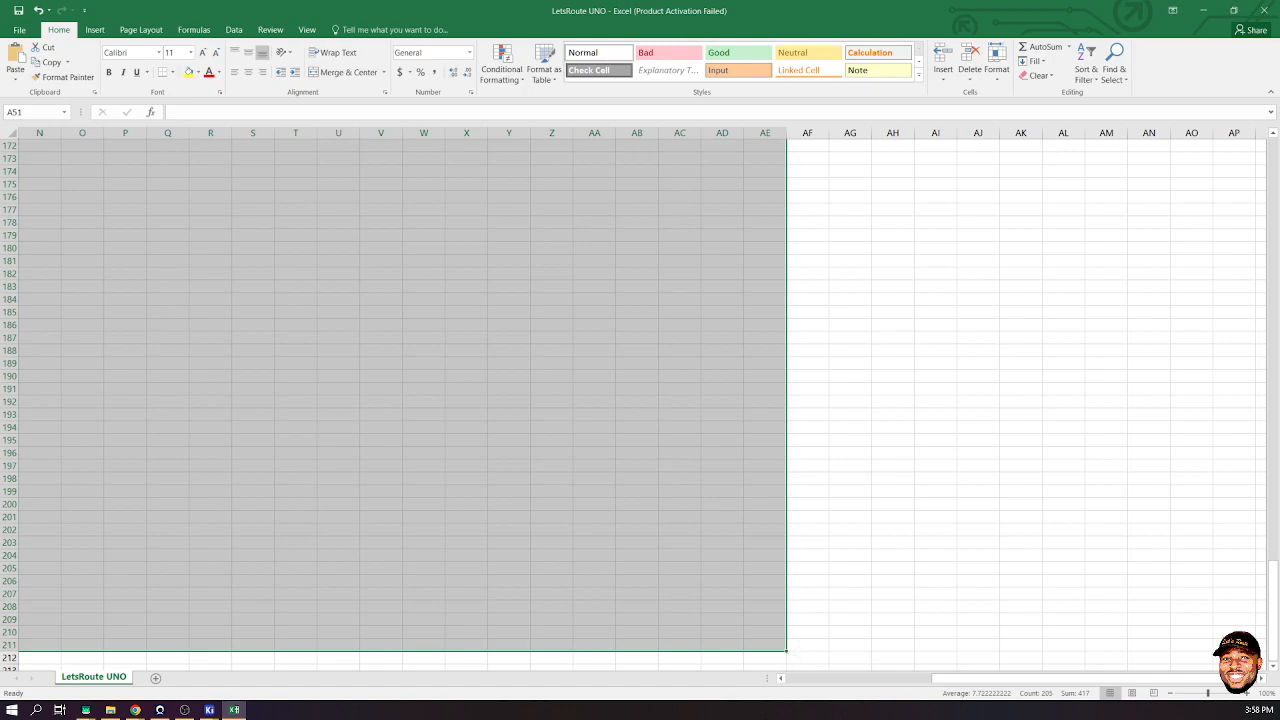
key("ctrl+BackSpace")
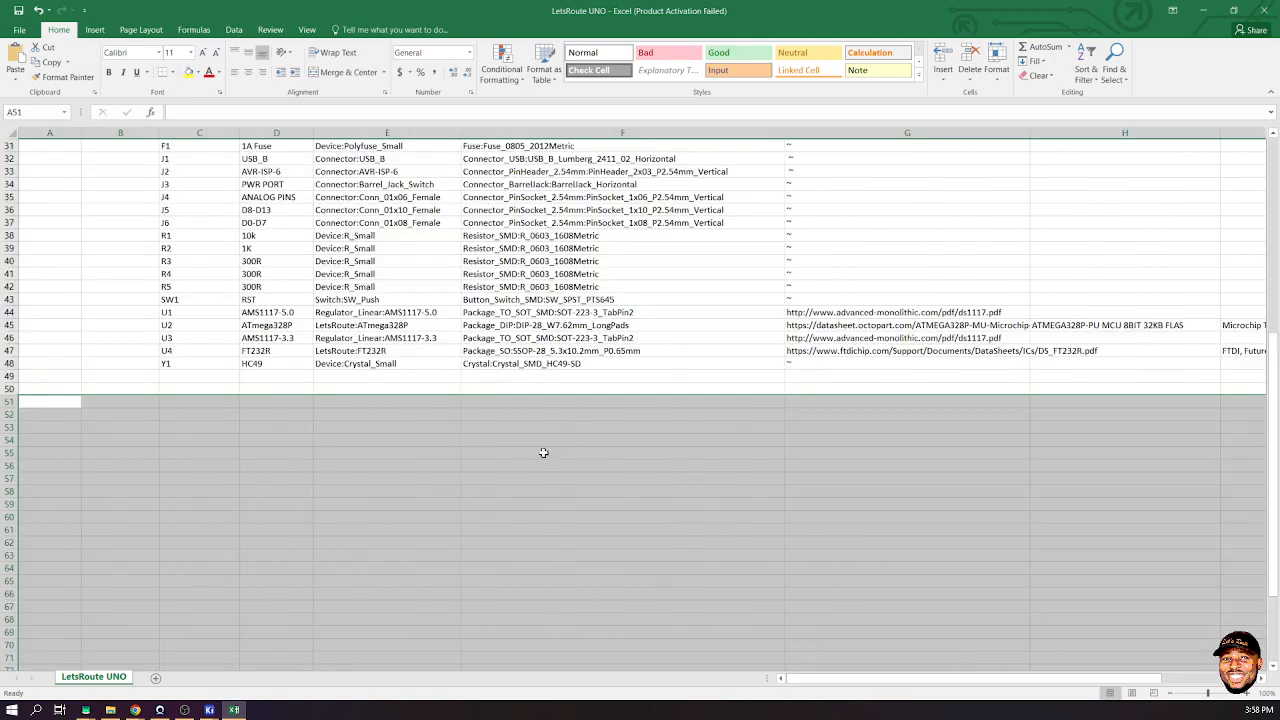
scroll(480, 389, "up", 6)
scroll(480, 390, "up", 4)
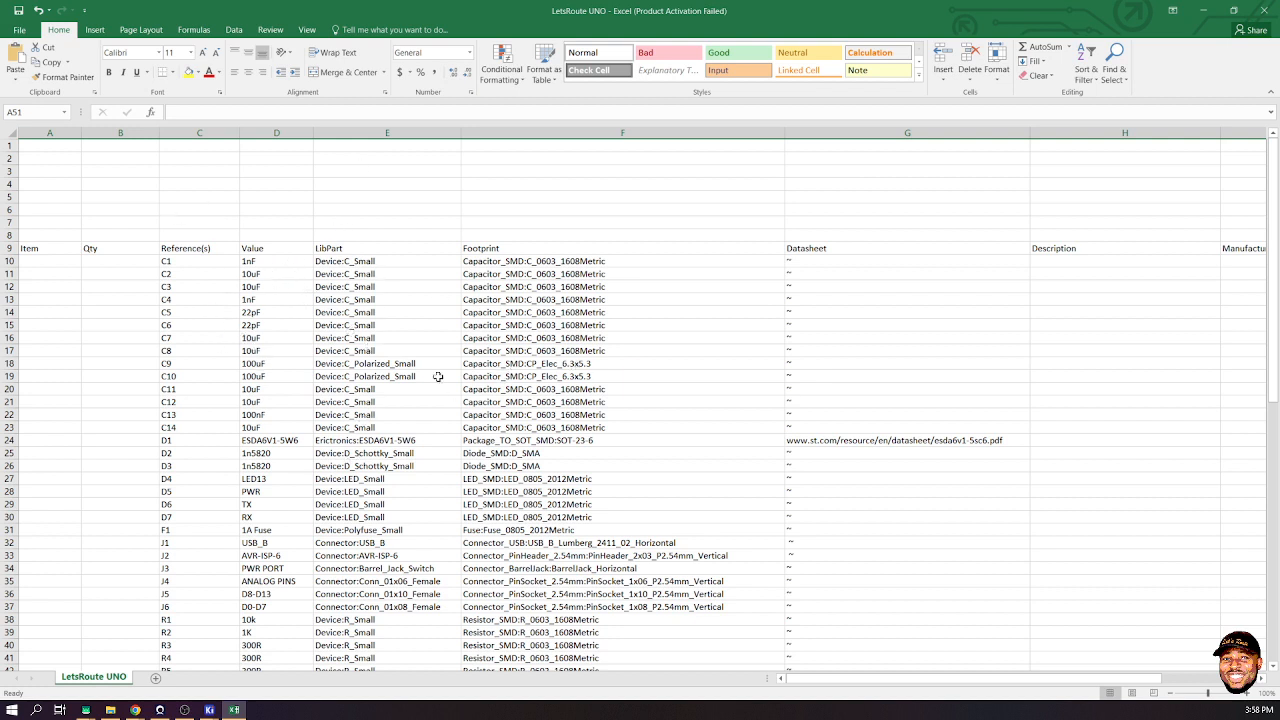
- Close Excel without saving the CSV and close the File Explorer window
left_click(1264, 10)
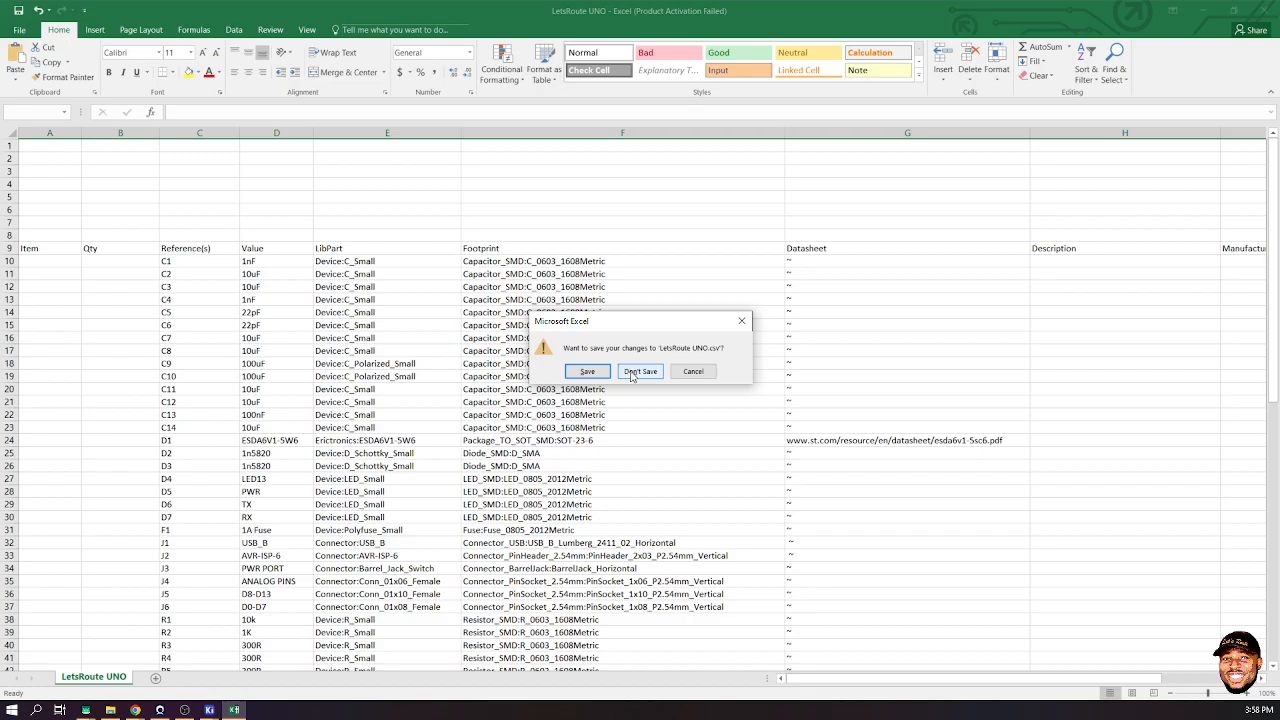
left_click(640, 371)
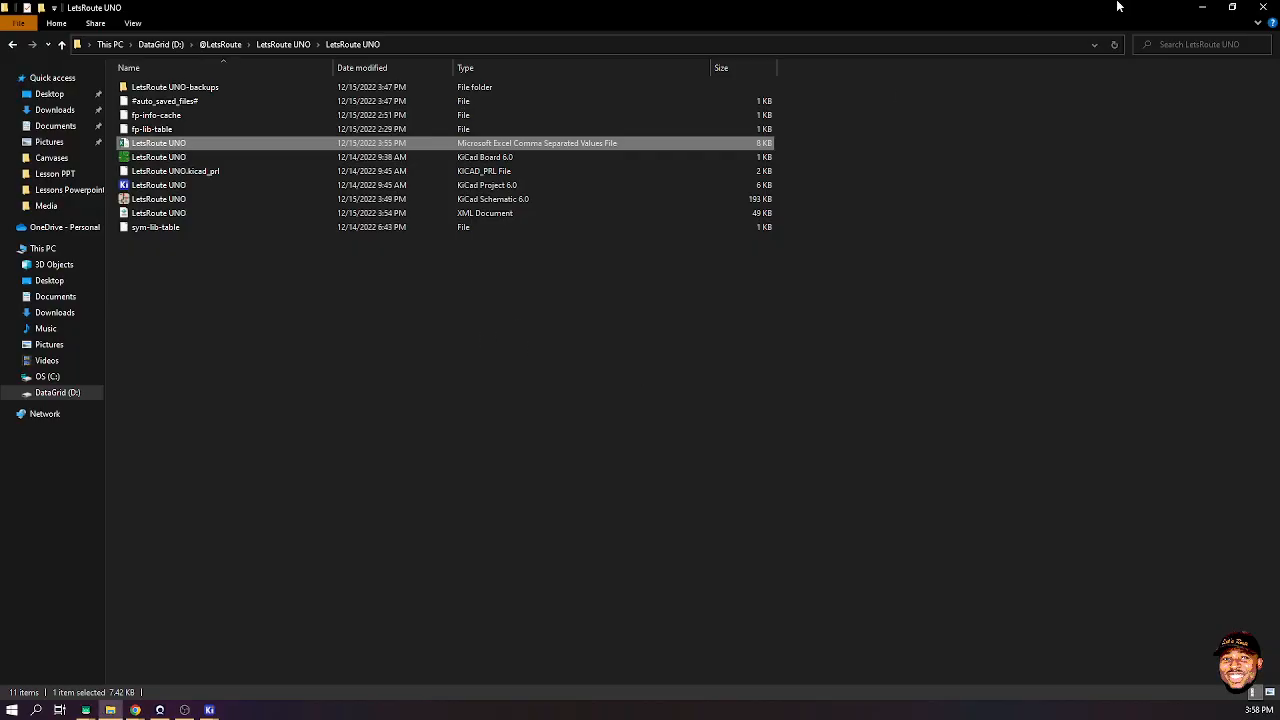
left_click(1264, 7)
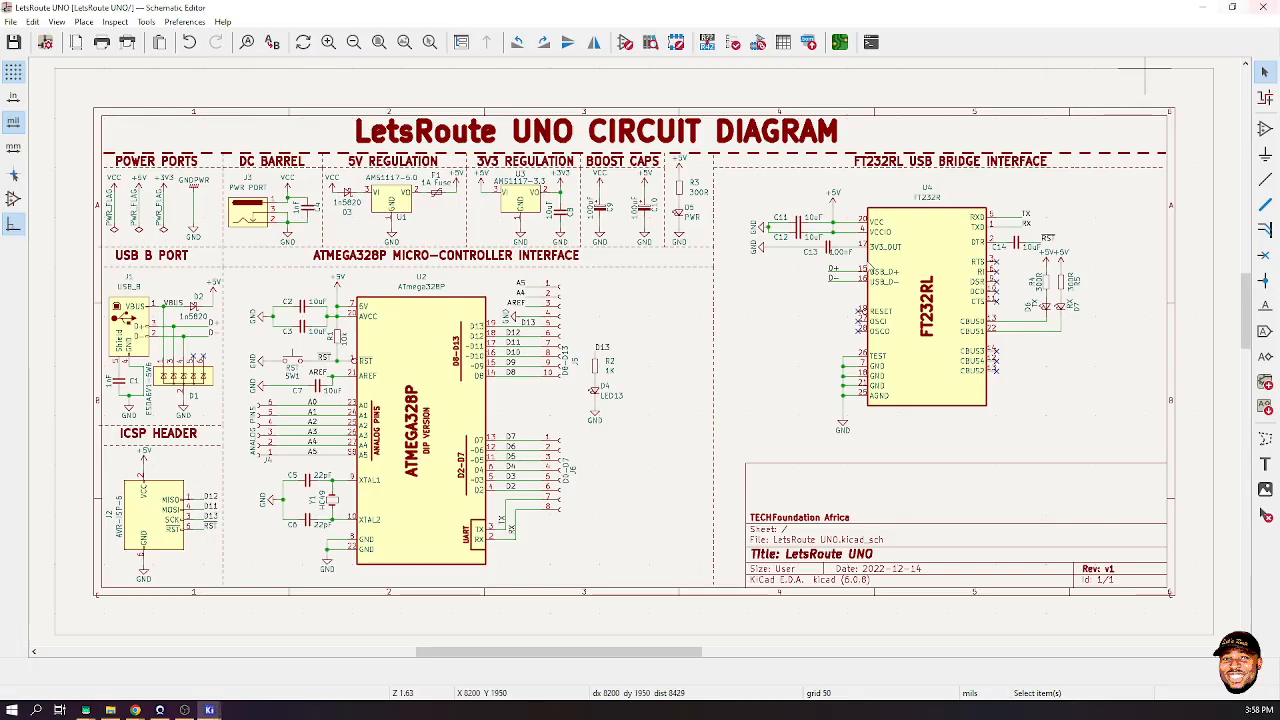
- Open the Symbol Fields Table full screen and hide the Description, Manufacturer, Product Number and Datasheet columns
left_click(783, 42)
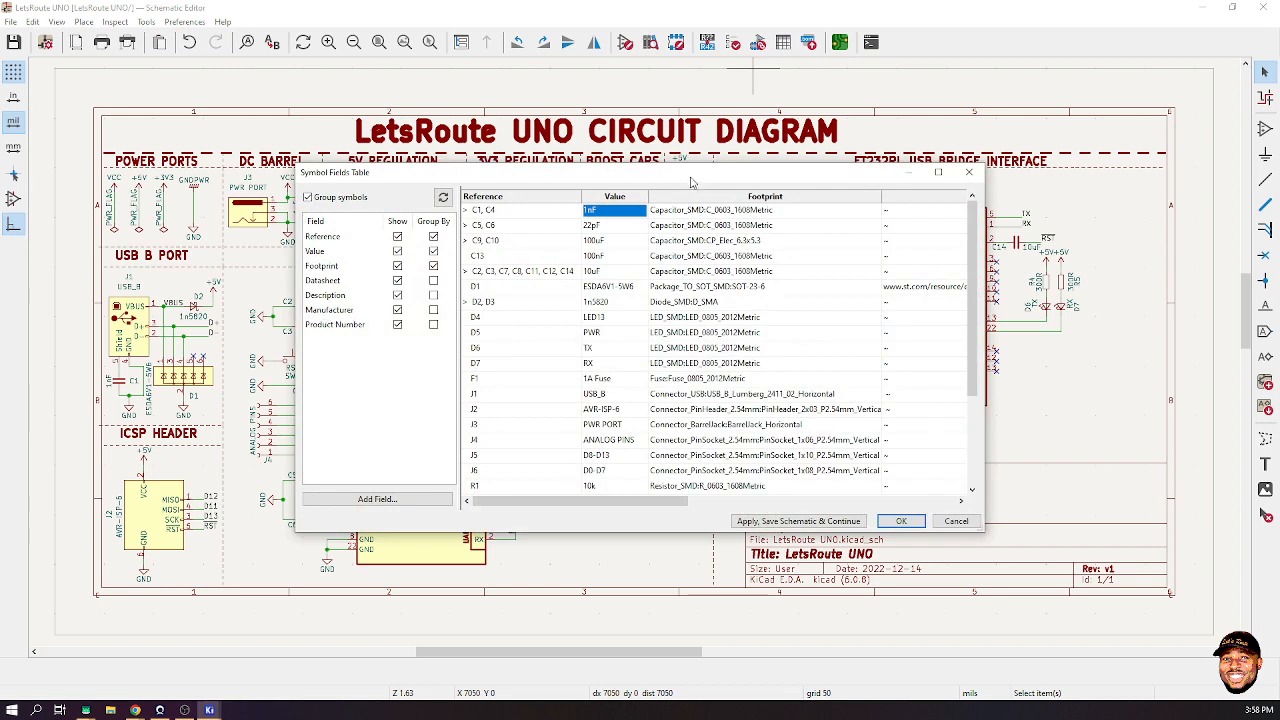
double_click(690, 181)
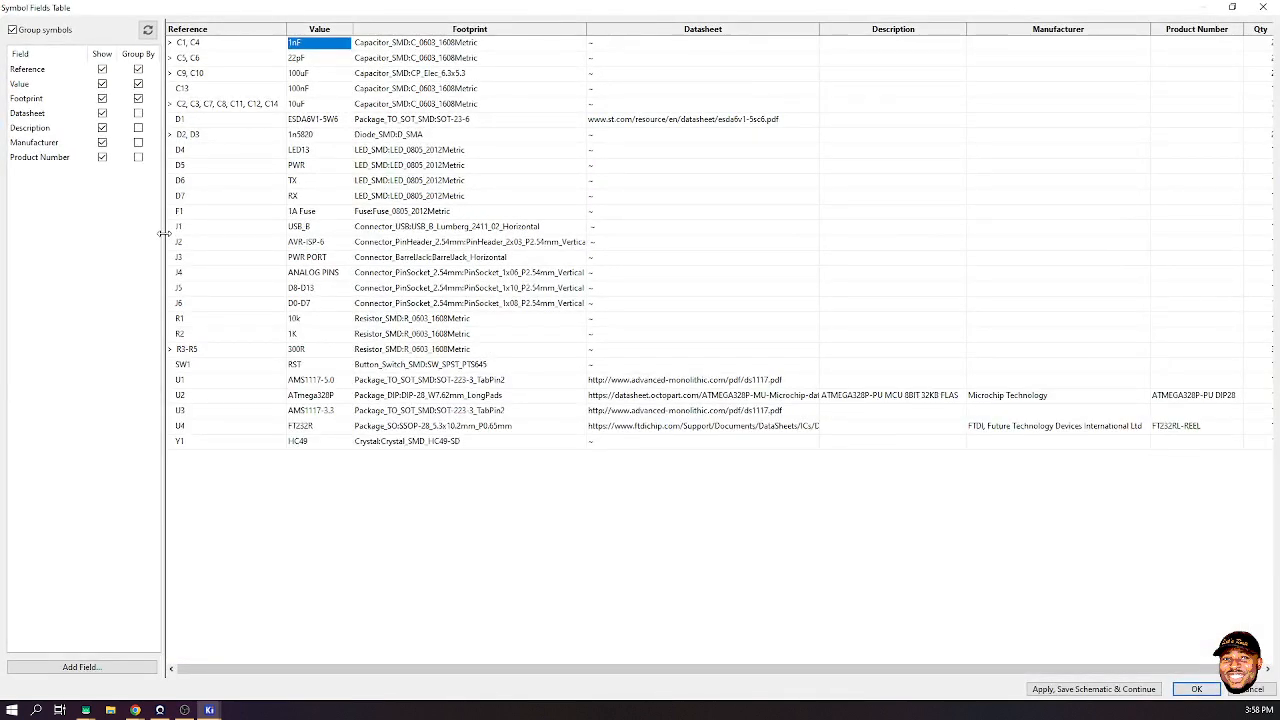
left_click(102, 157)
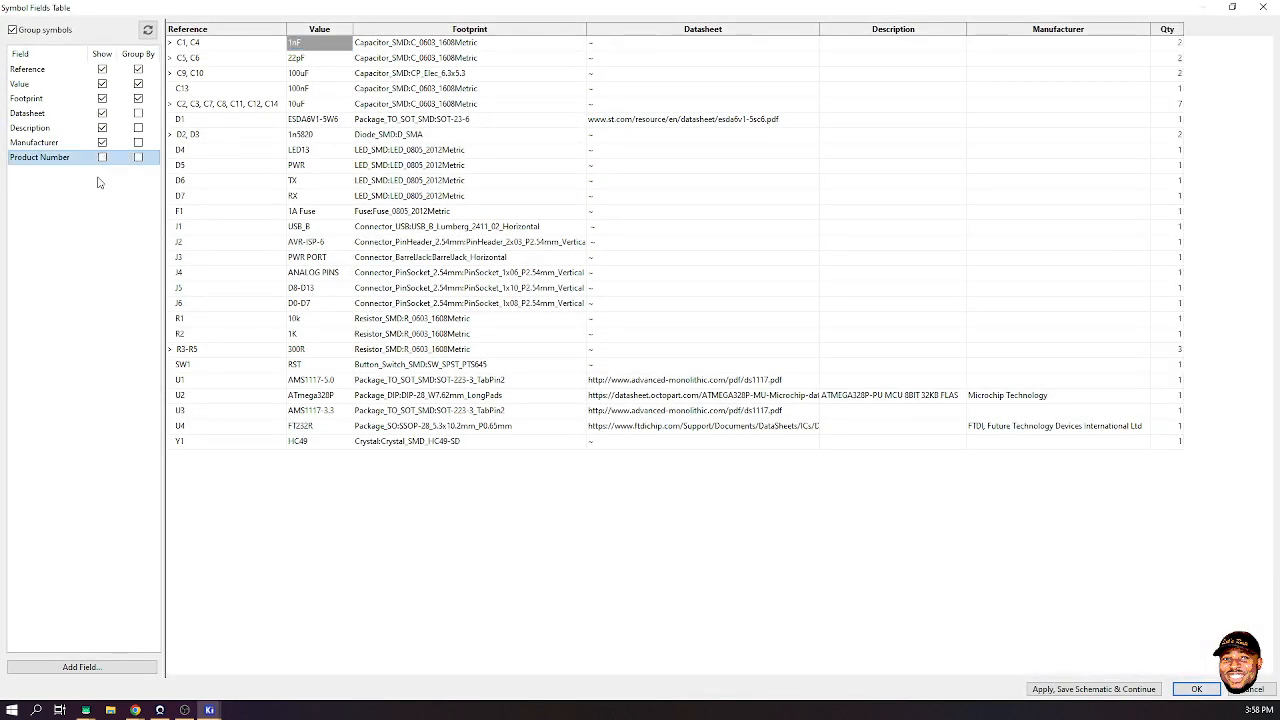
left_click(102, 157)
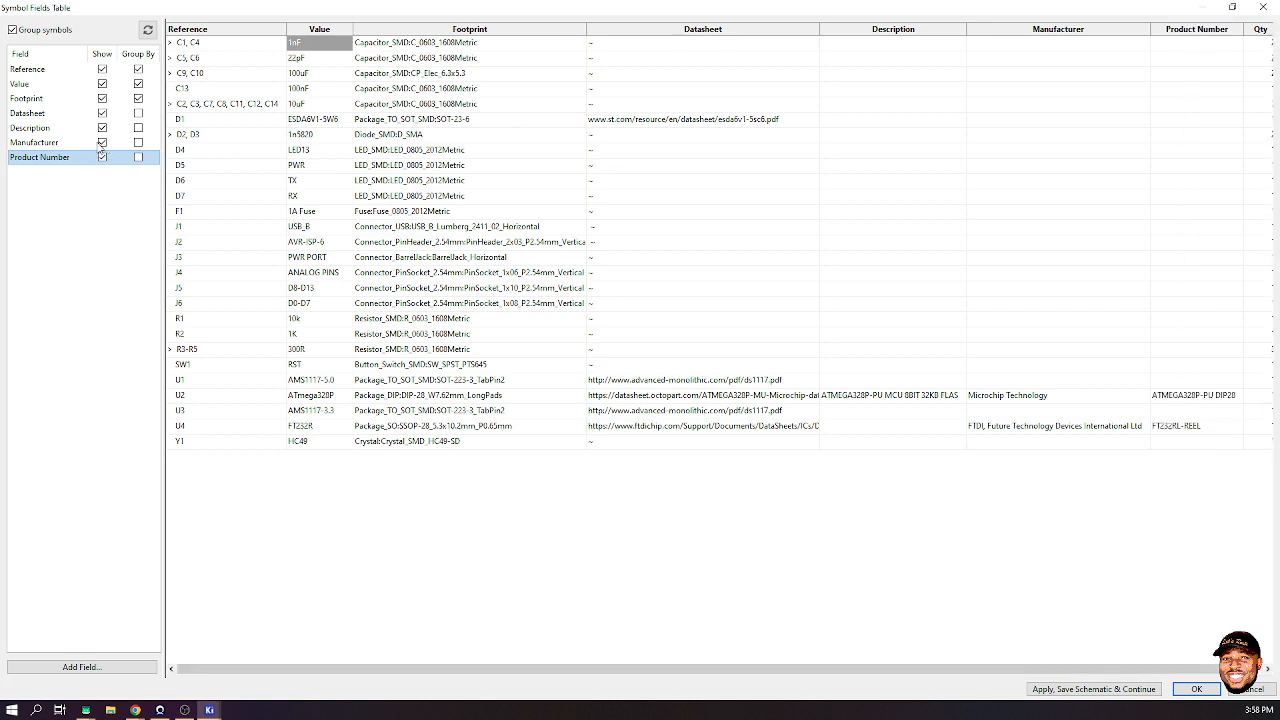
left_click(101, 143)
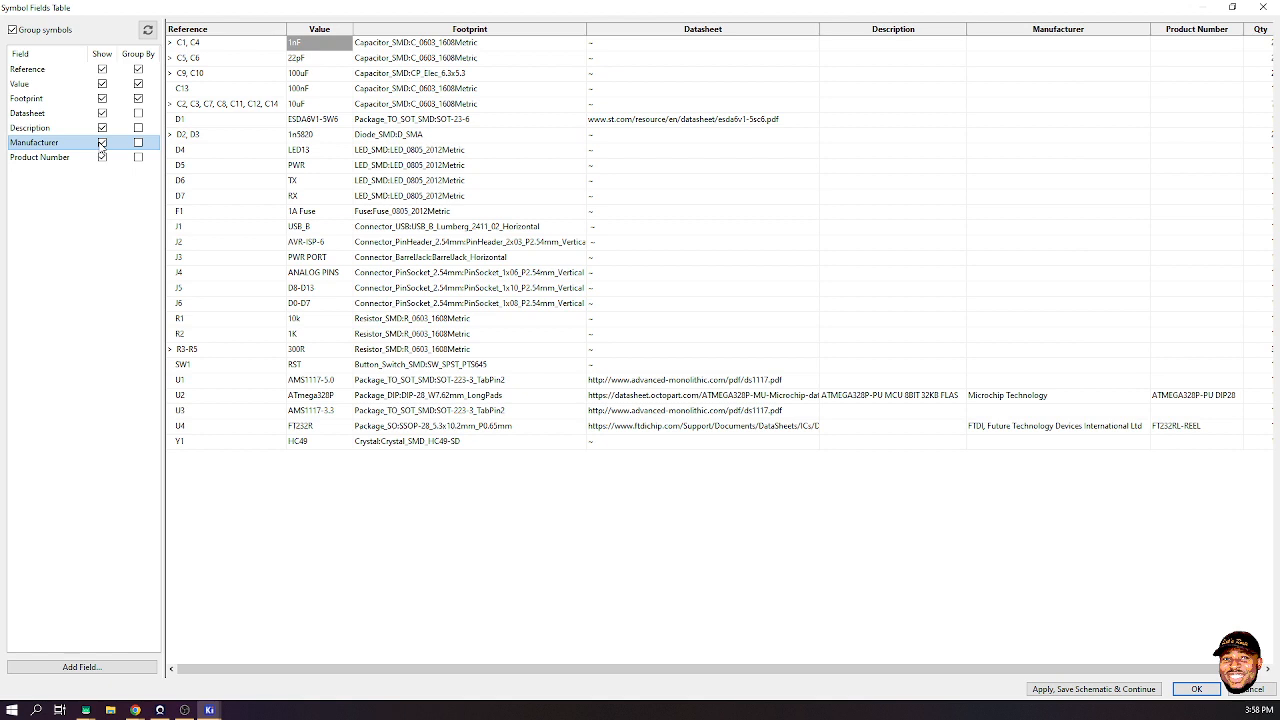
left_click(101, 144)
left_click(101, 144)
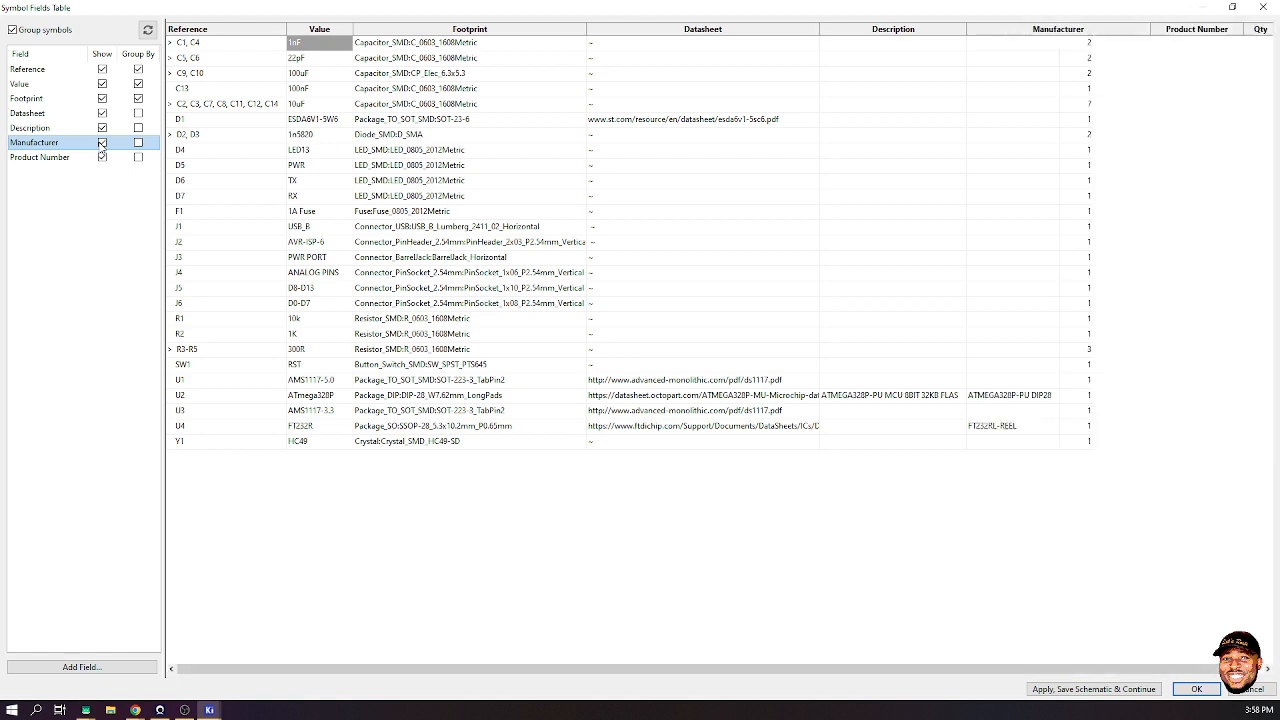
left_click(102, 128)
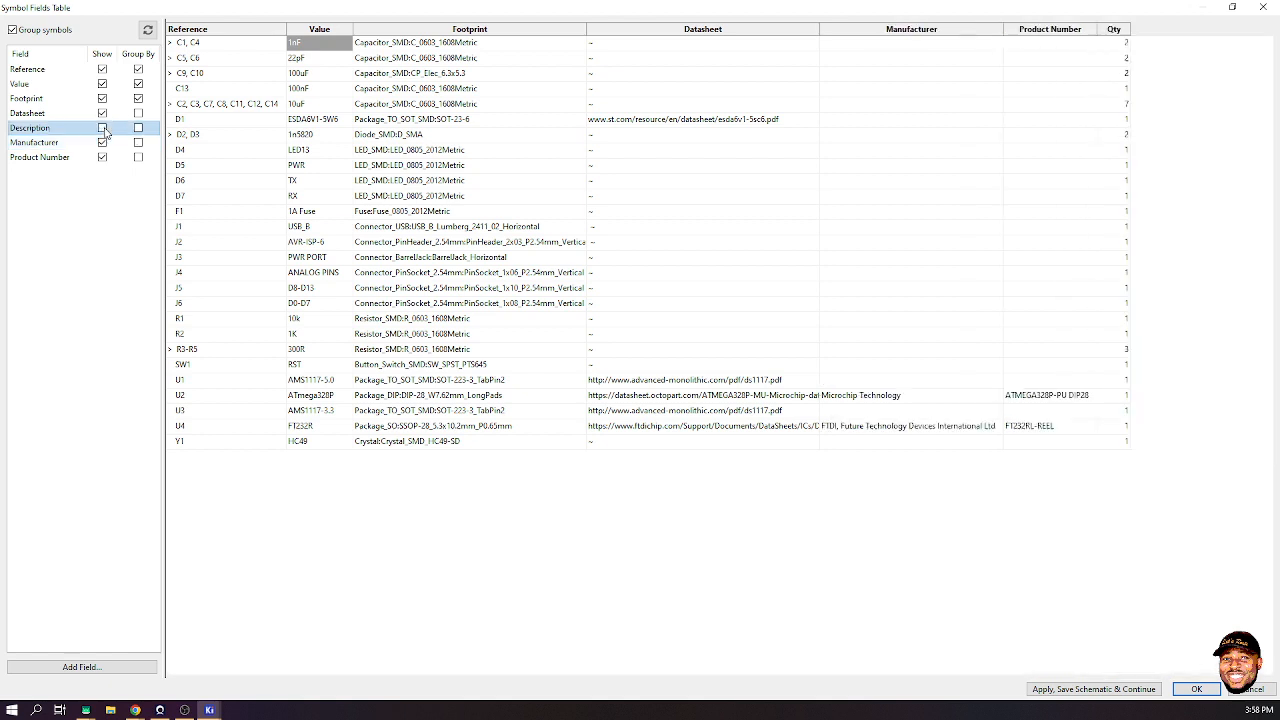
left_click(102, 128)
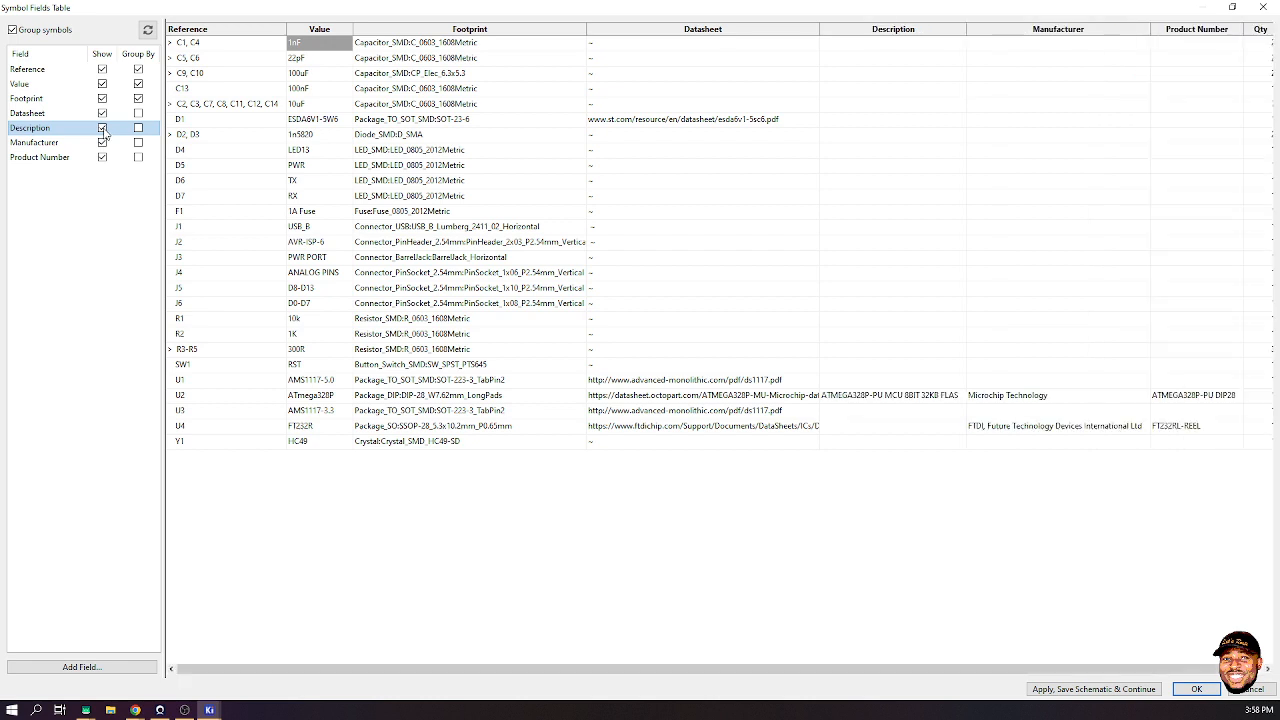
left_click(102, 128)
left_click(102, 142)
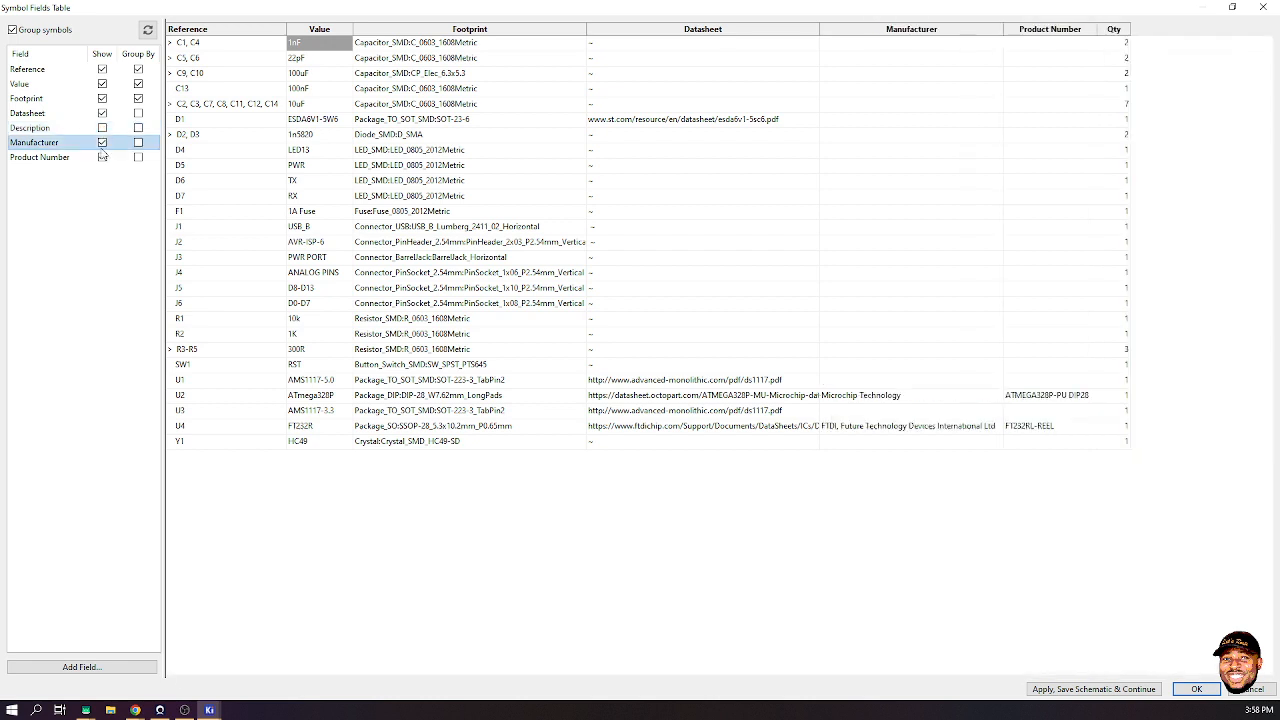
left_click(102, 157)
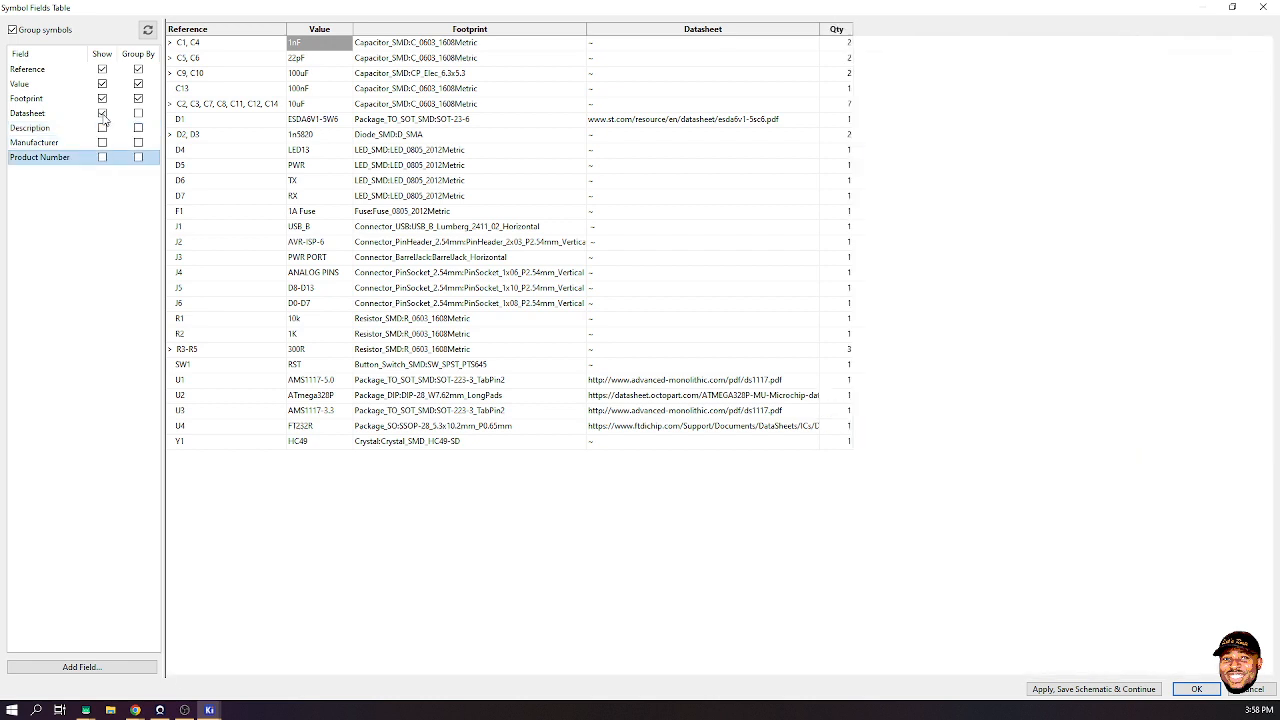
left_click(102, 113)
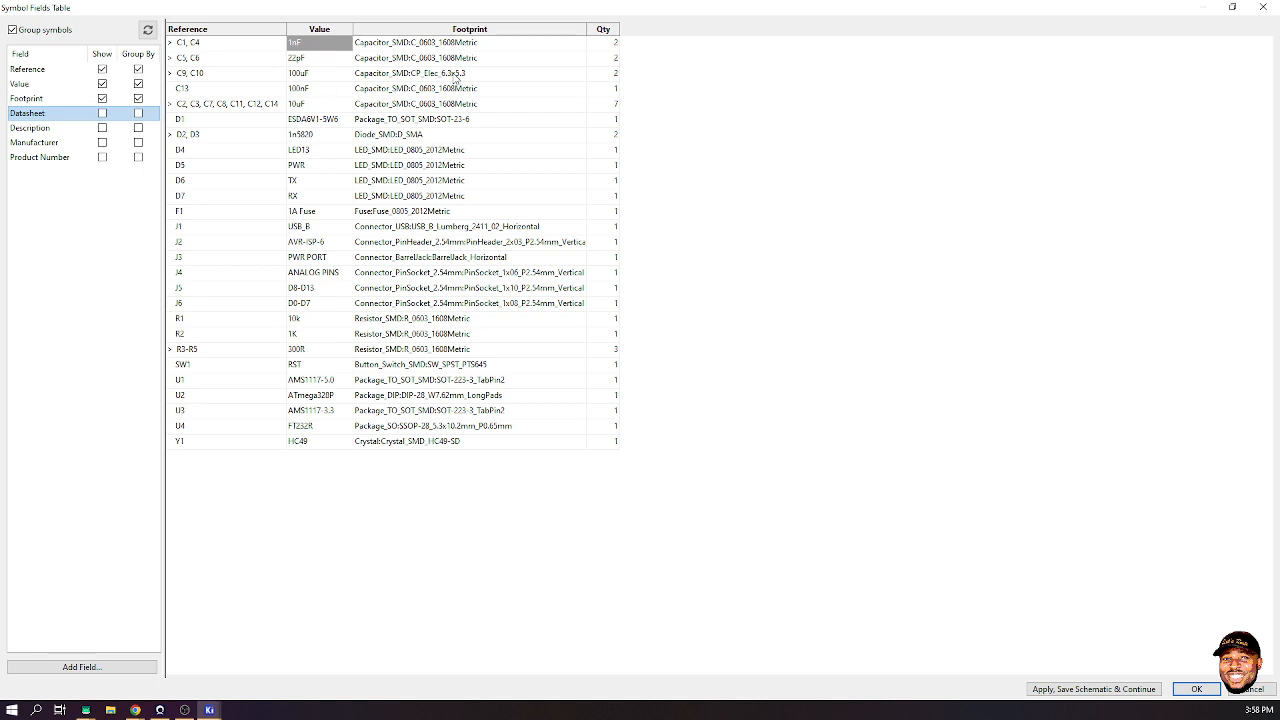
- Select all symbol table cells, view their copy options, and start editing the F1 fuse value
left_click(872, 133)
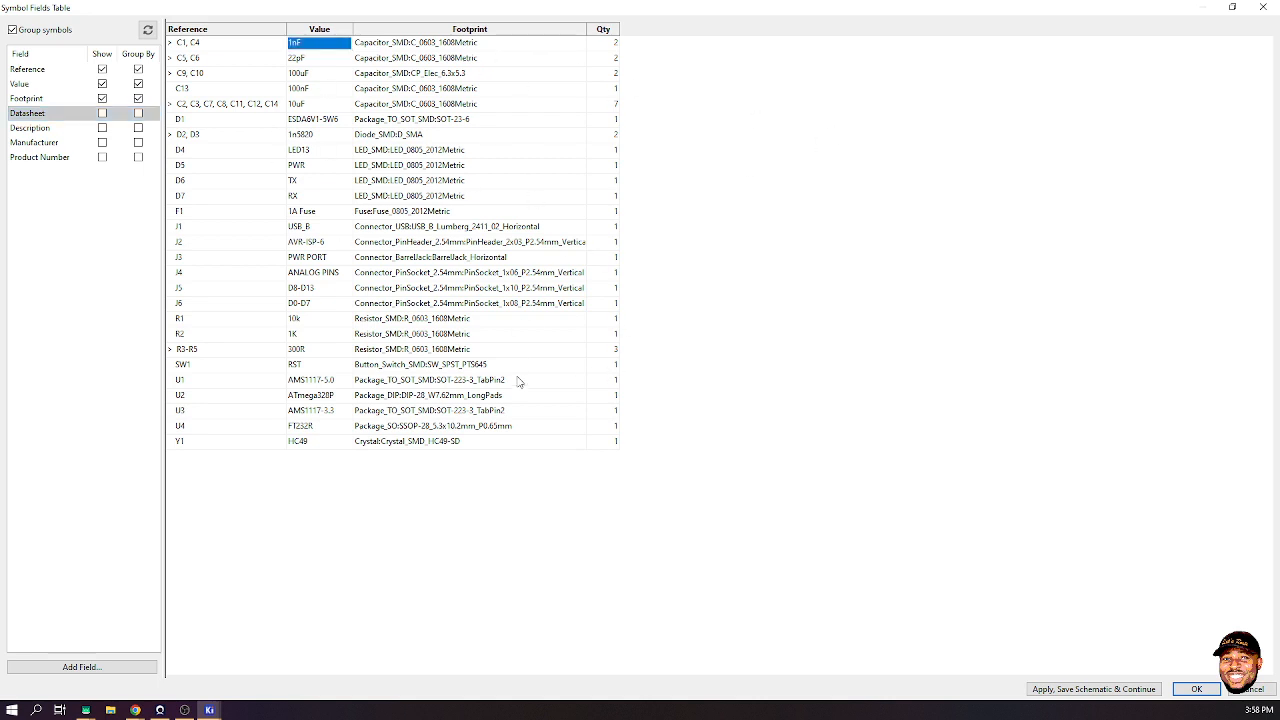
left_click_drag(598, 444, 185, 47)
right_click(203, 43)
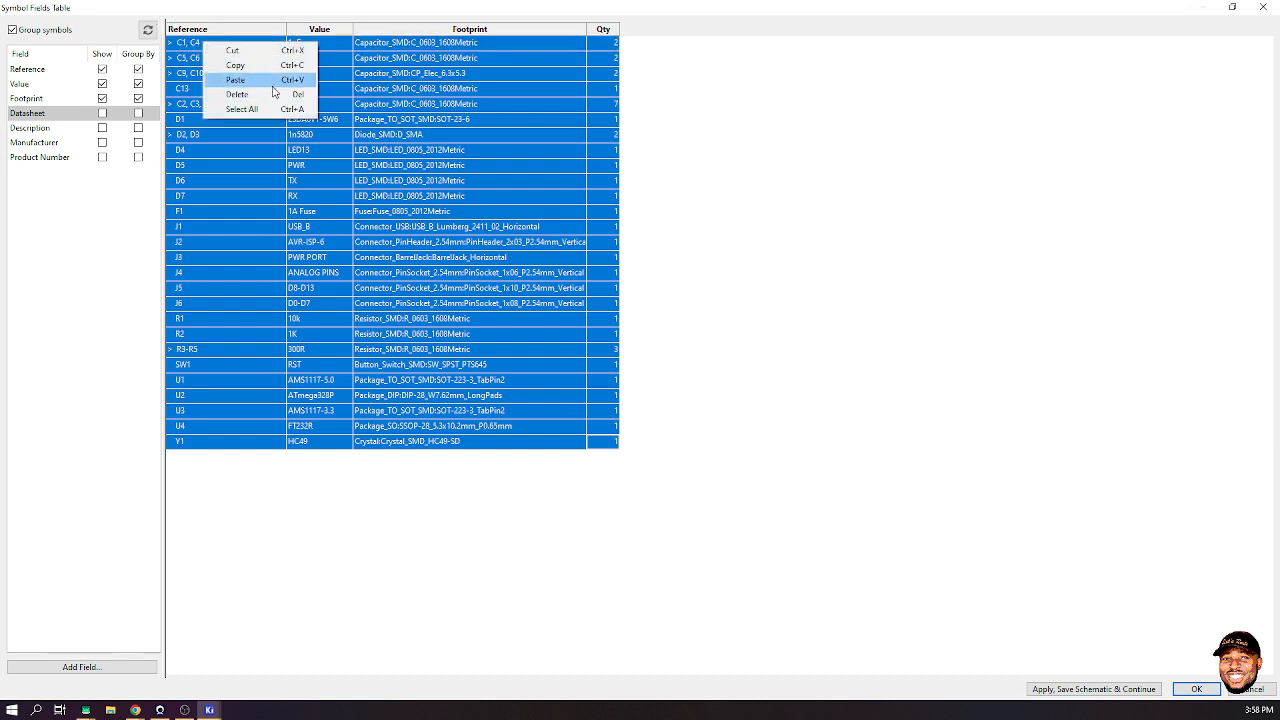
left_click(833, 98)
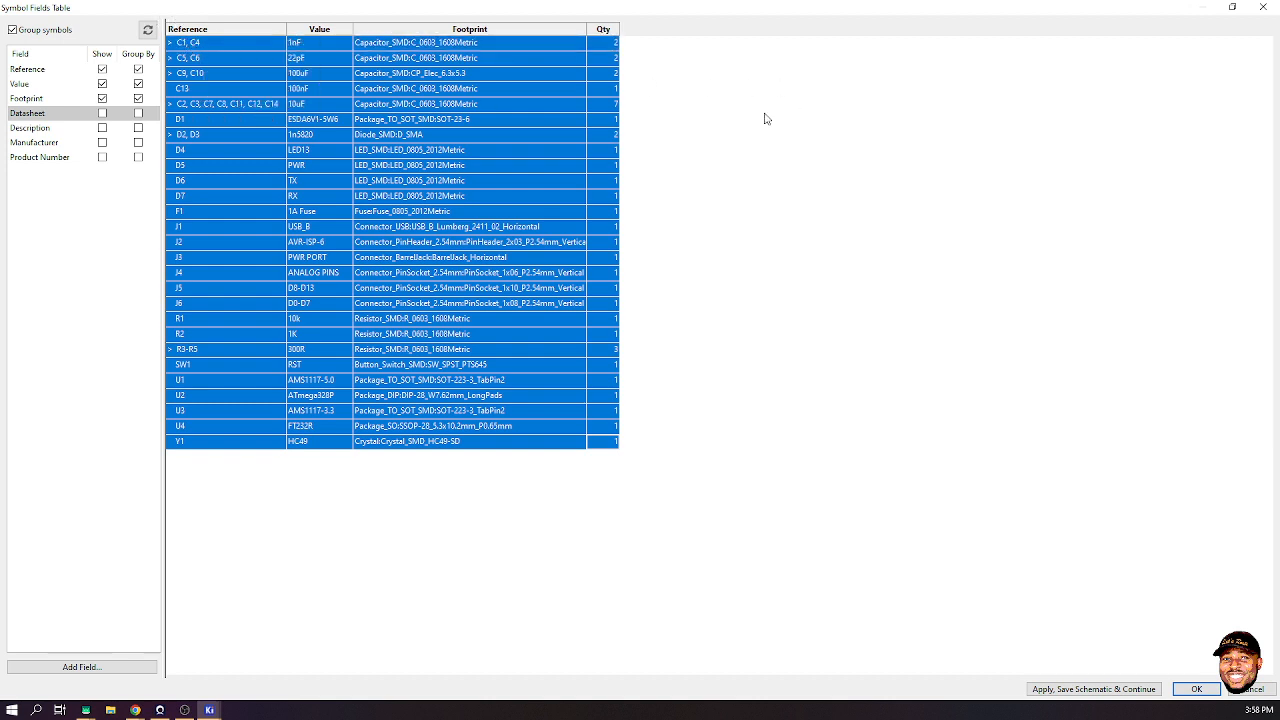
double_click(333, 211)
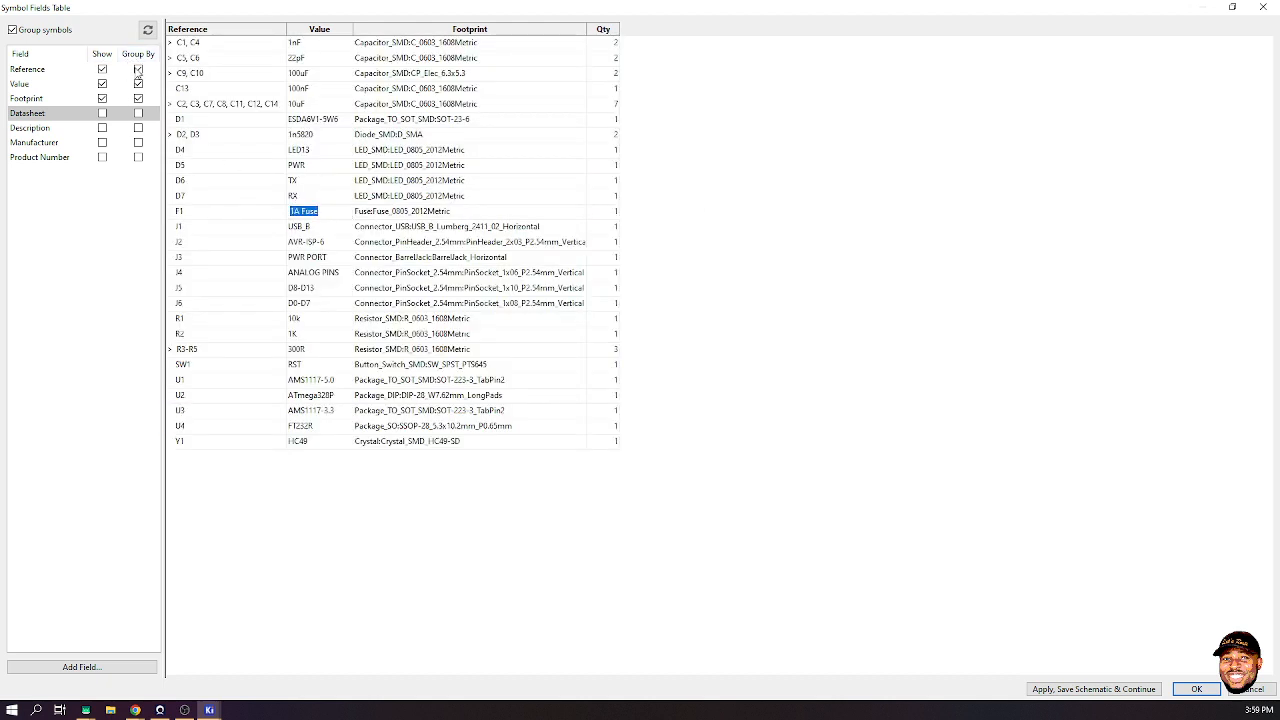
- Group rows by reference instead of footprint and value, expanding and collapsing the C, D and J groups
left_click(138, 98)
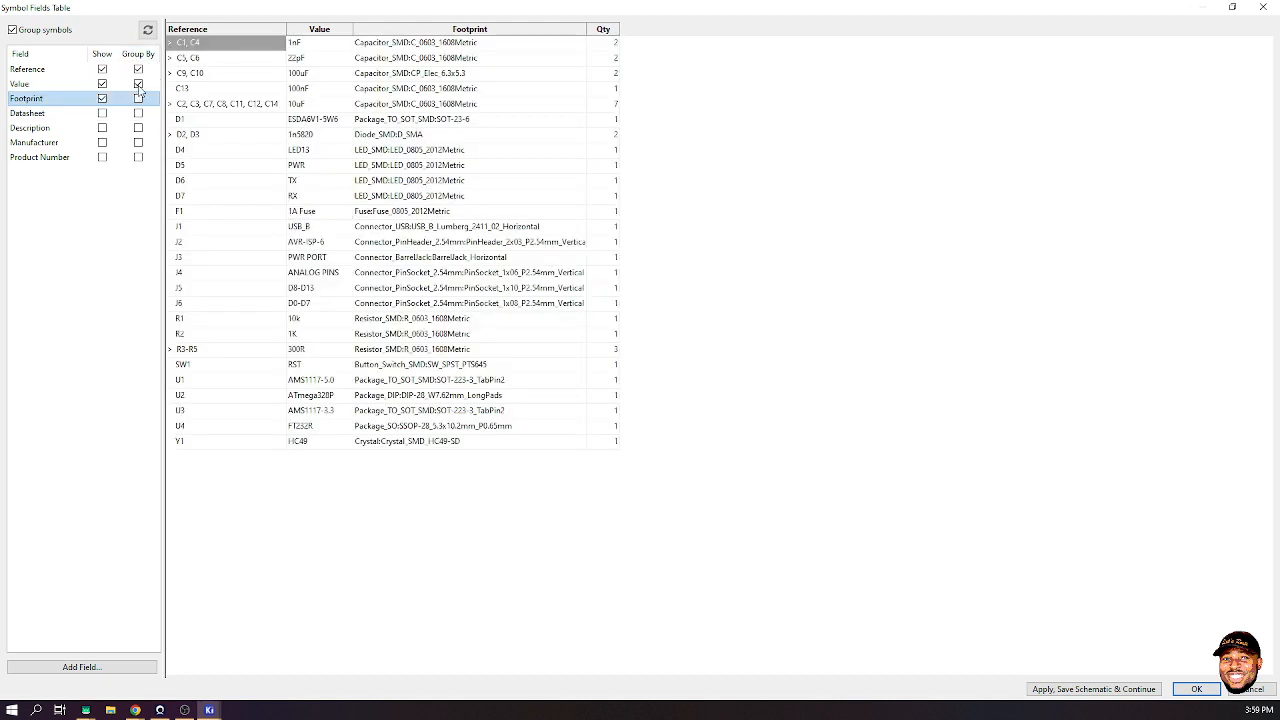
left_click(138, 84)
left_click(139, 69)
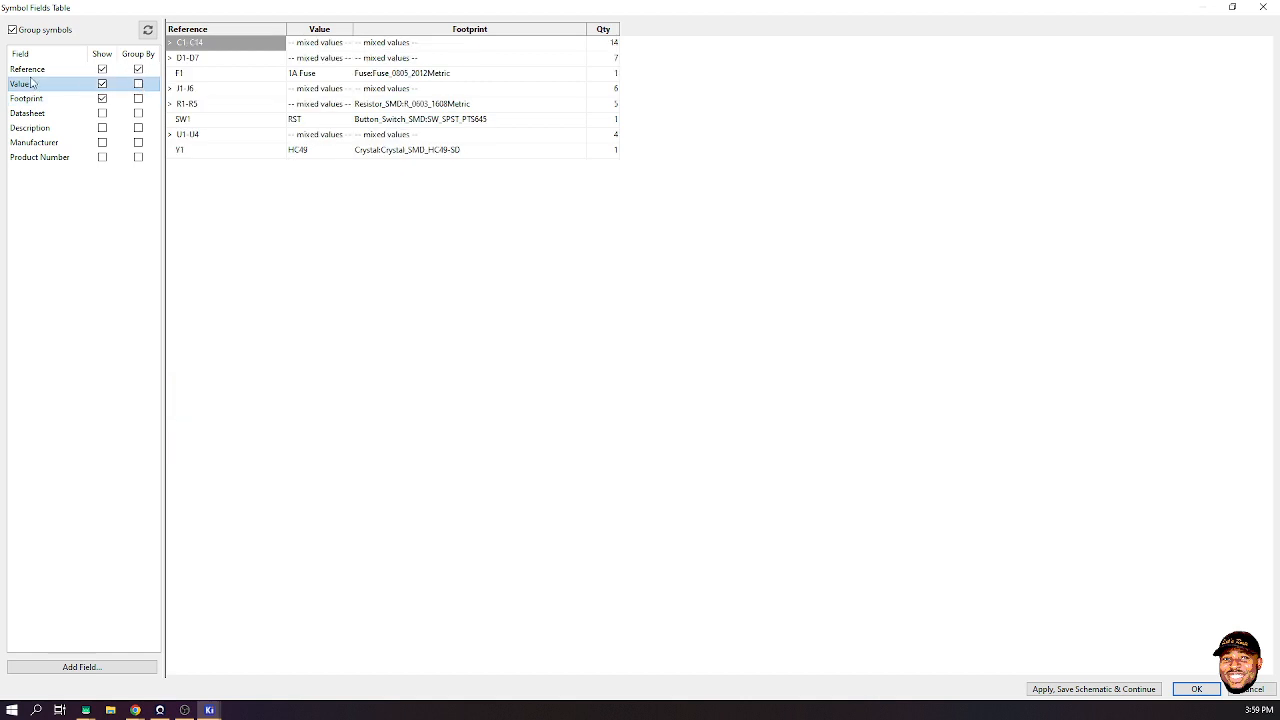
left_click(293, 273)
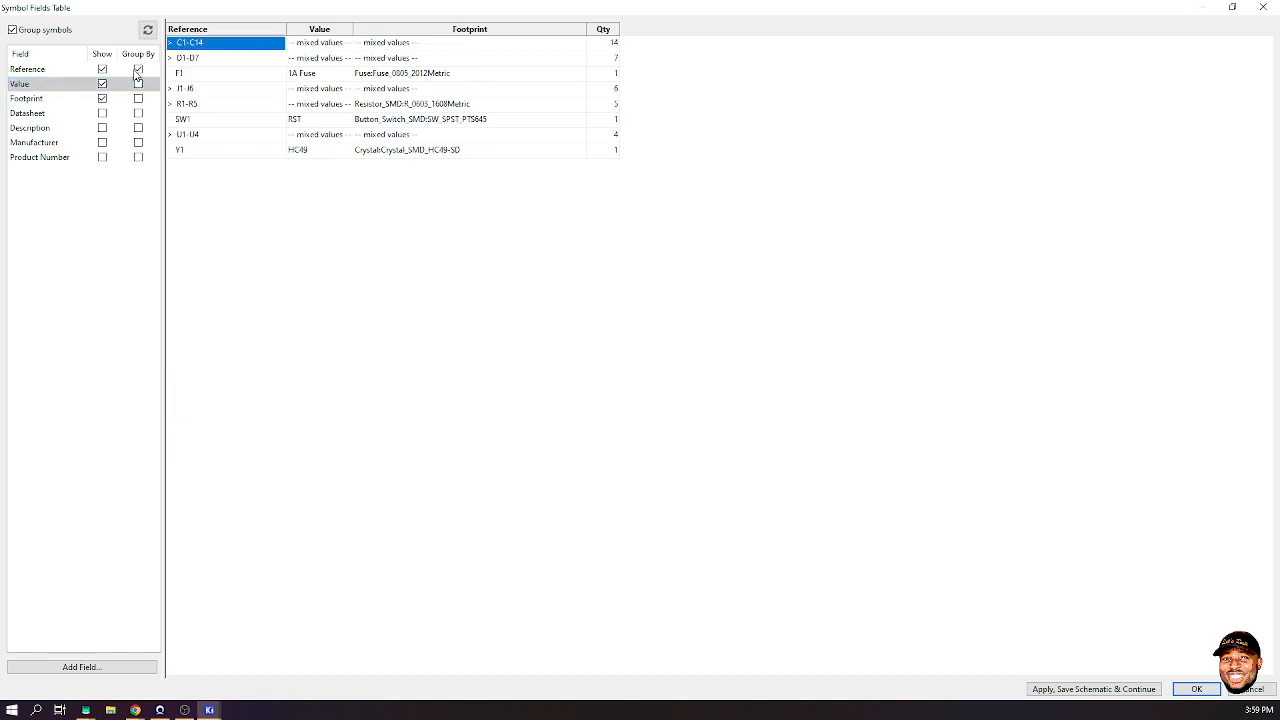
left_click(170, 43)
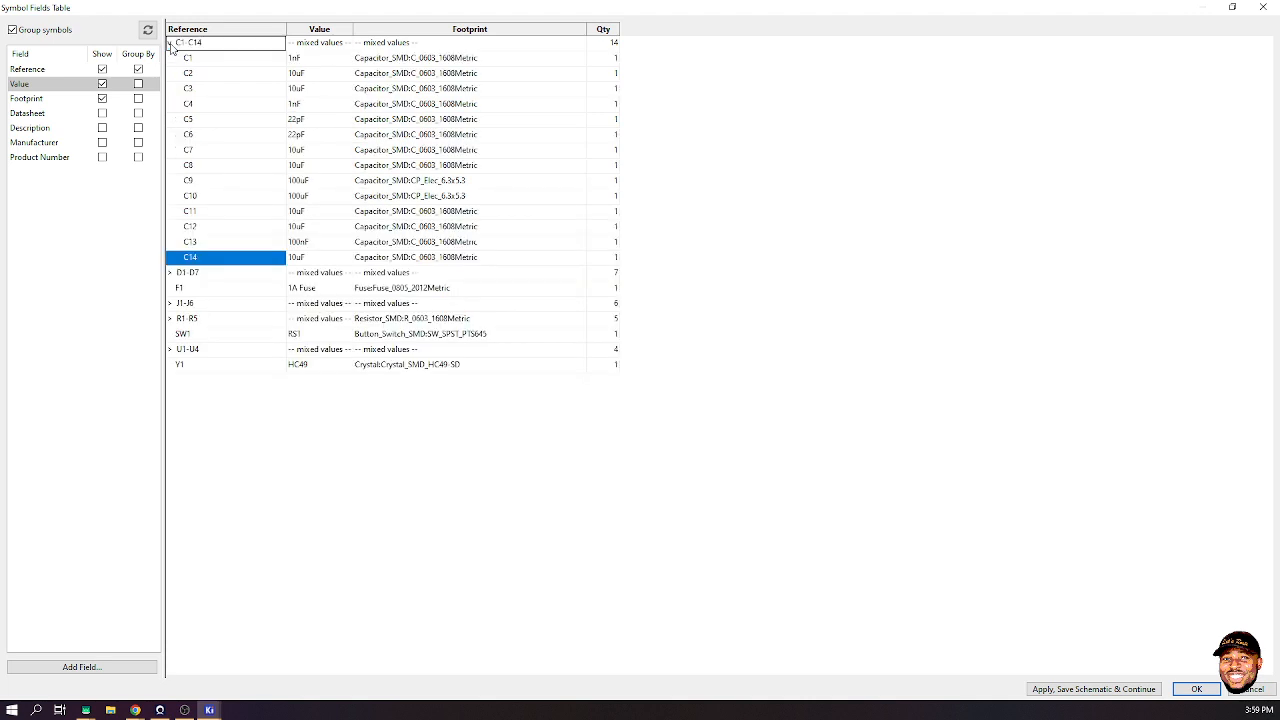
left_click(170, 43)
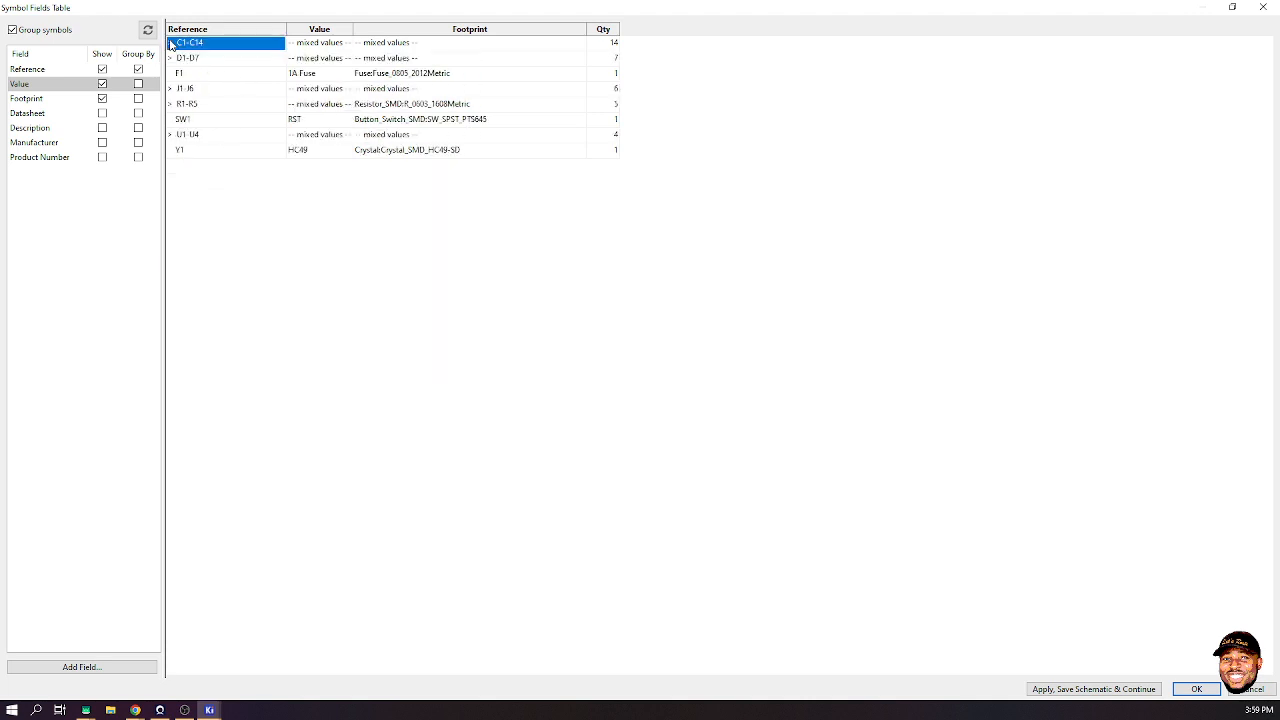
left_click(171, 58)
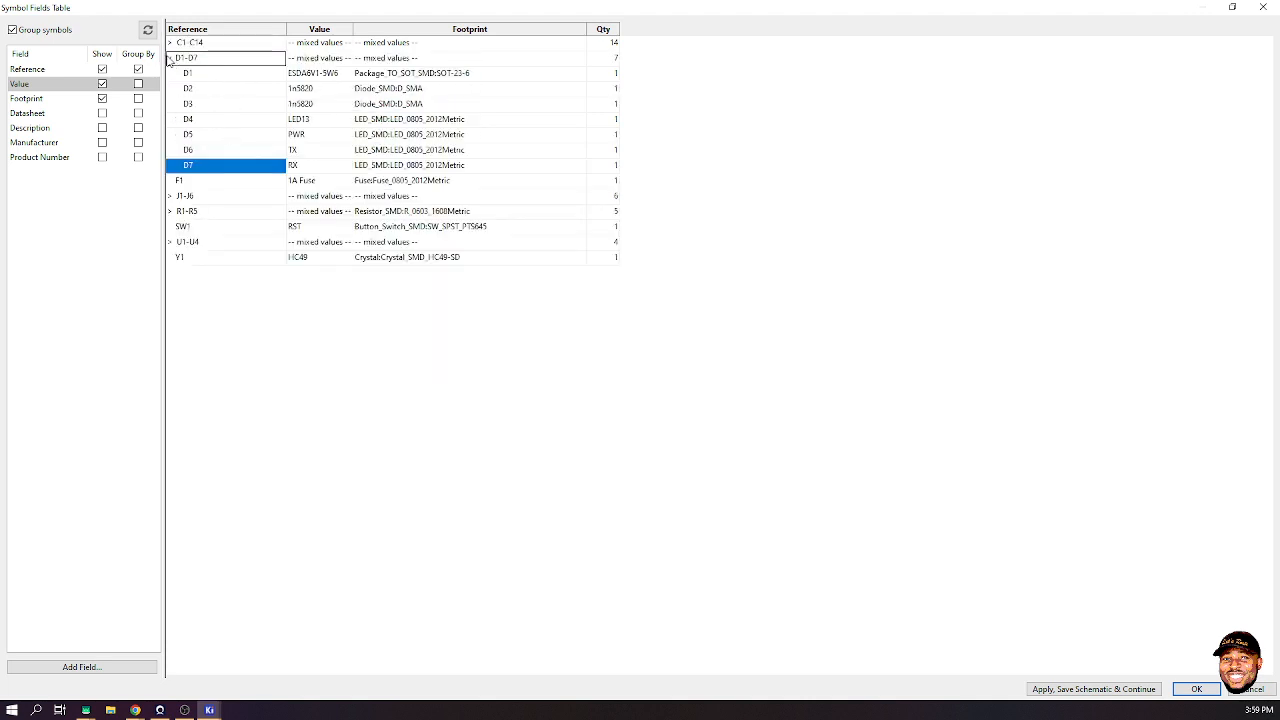
left_click(170, 58)
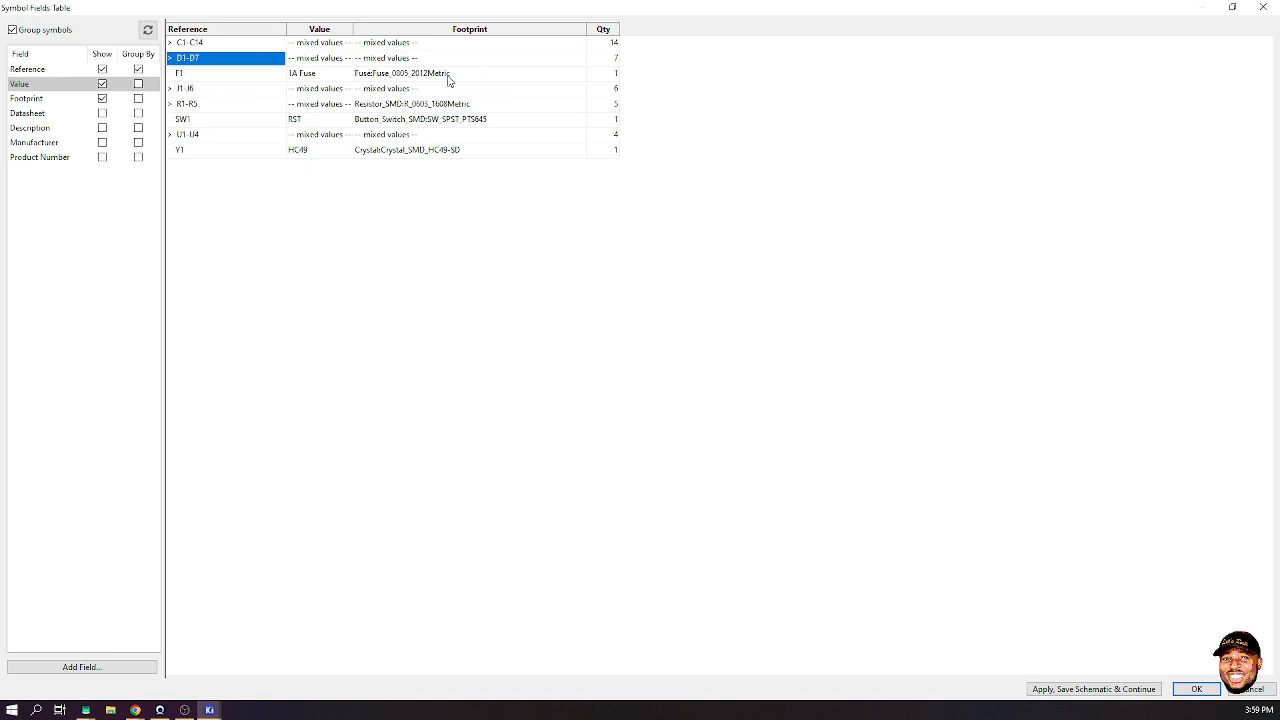
left_click(172, 89)
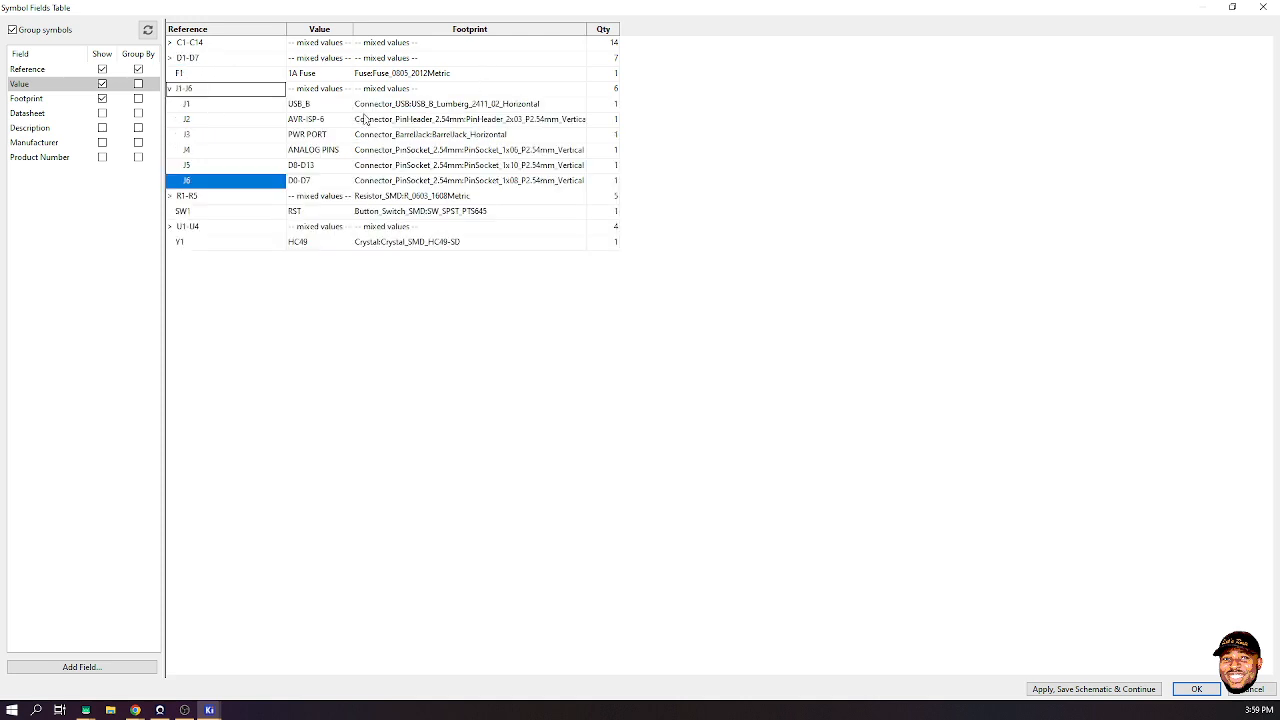
left_click(174, 91)
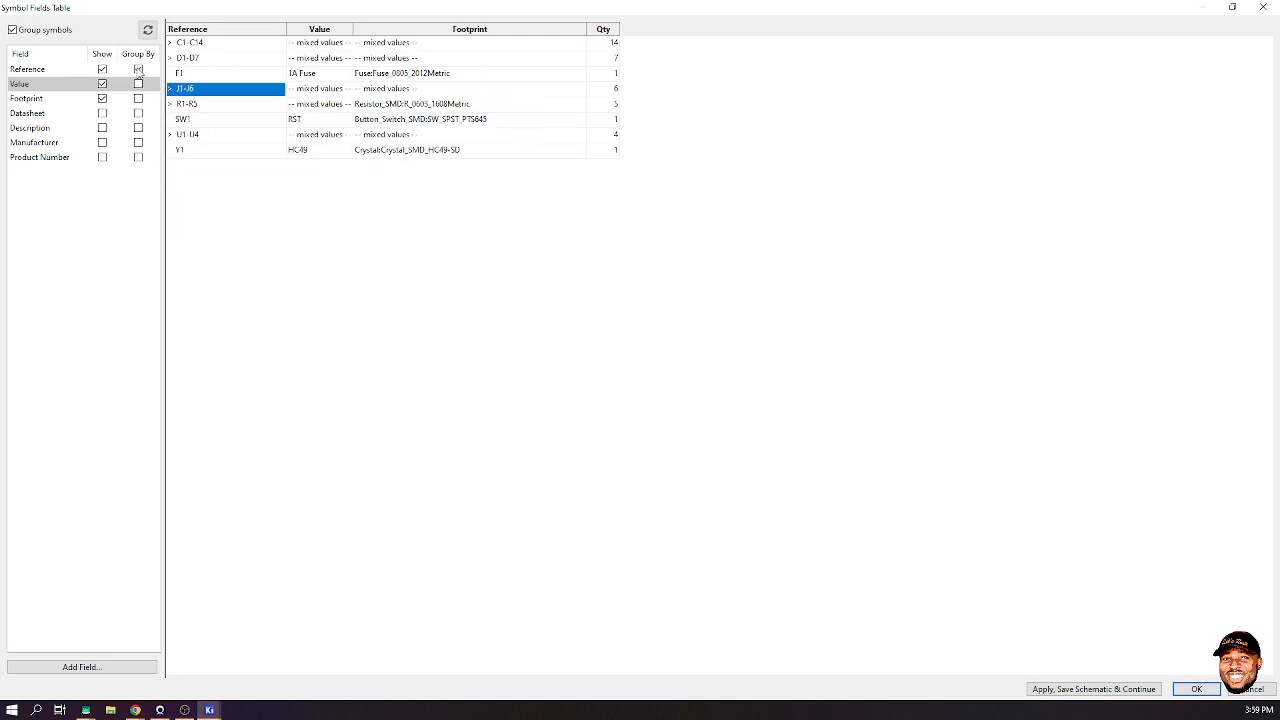
- Group the rows by value, select all component rows, and close the table
left_click(138, 69)
left_click(138, 84)
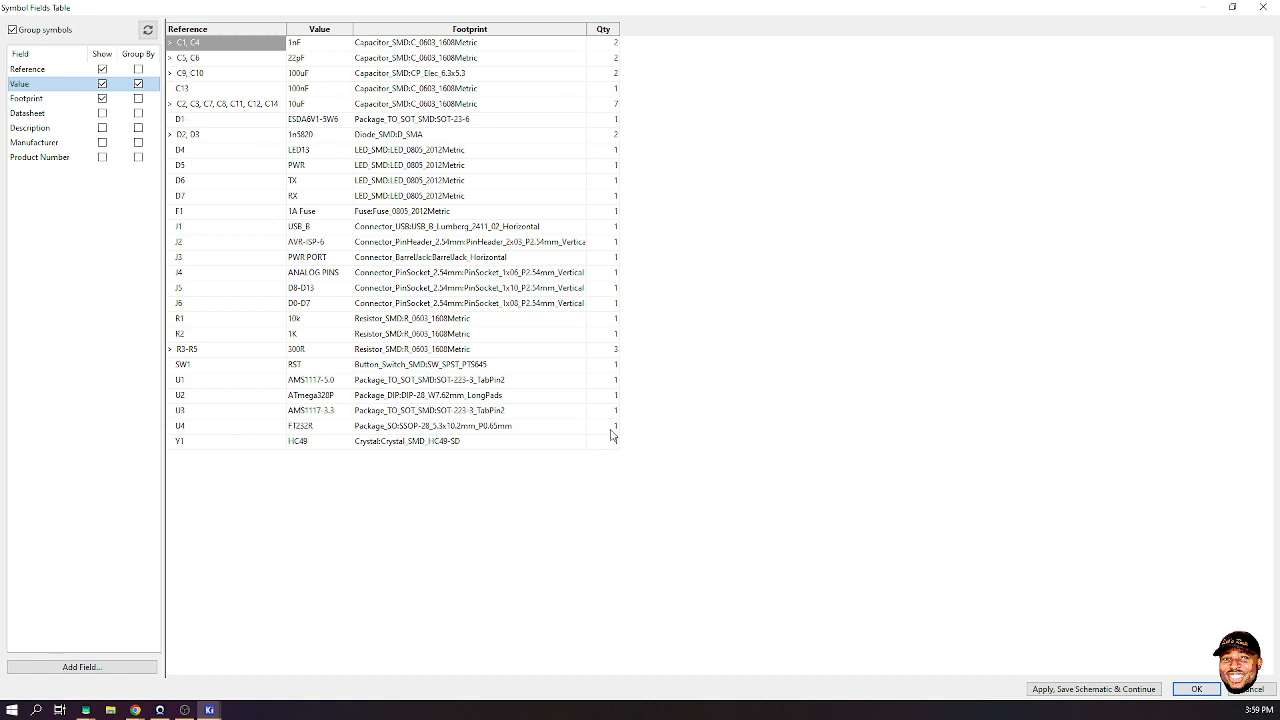
left_click_drag(612, 445, 178, 42)
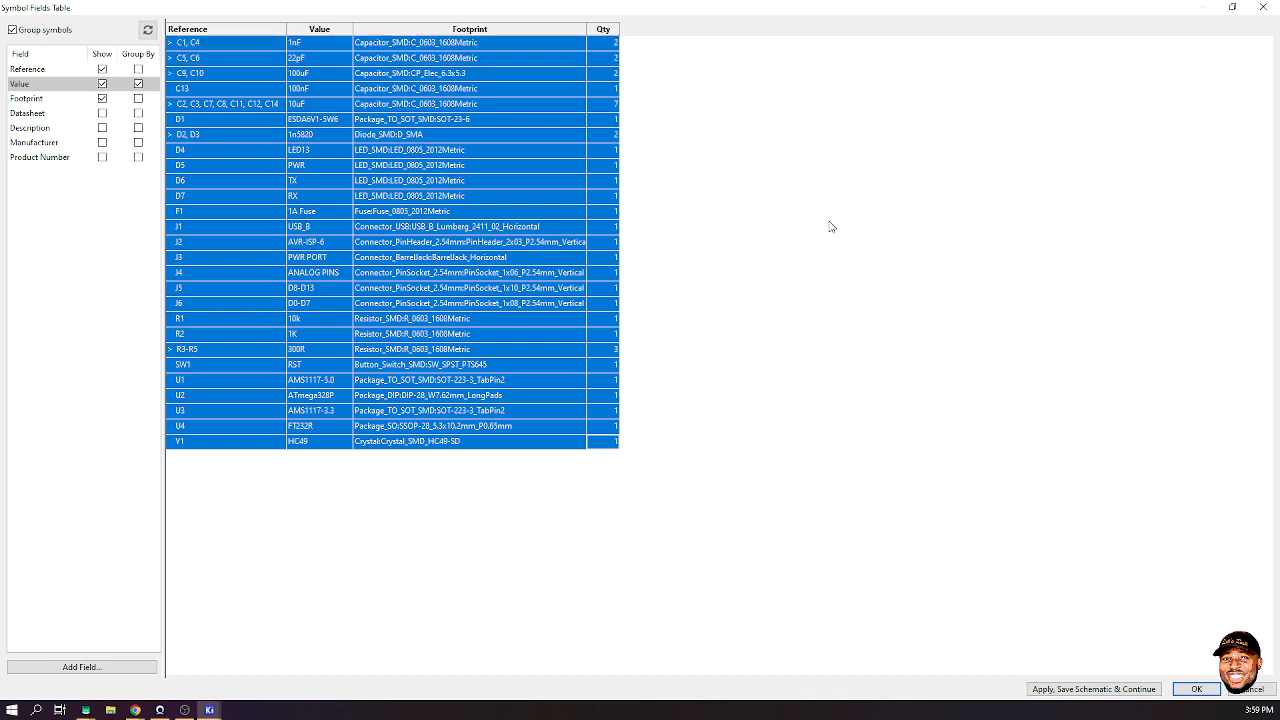
left_click(1263, 7)
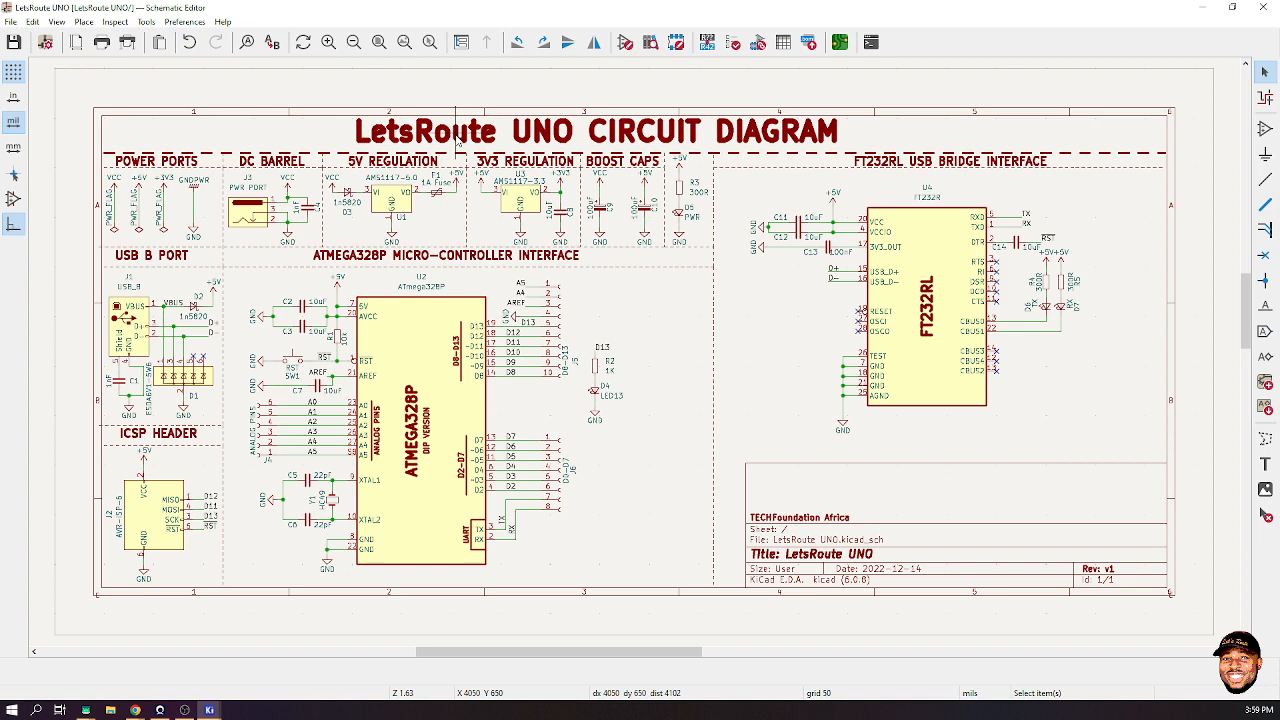
- Switch to the KiCad project manager and open LetsRoute UNO.kicad_pcb from the project tree
left_click(147, 22)
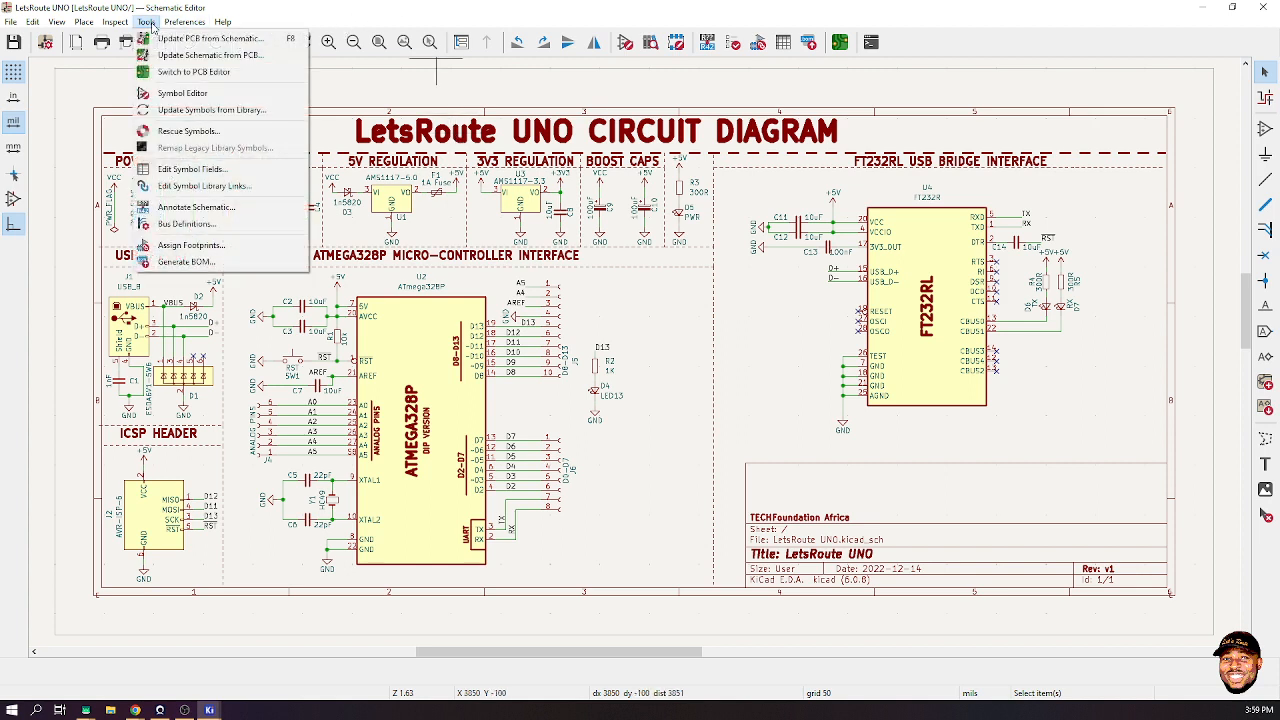
left_click(272, 10)
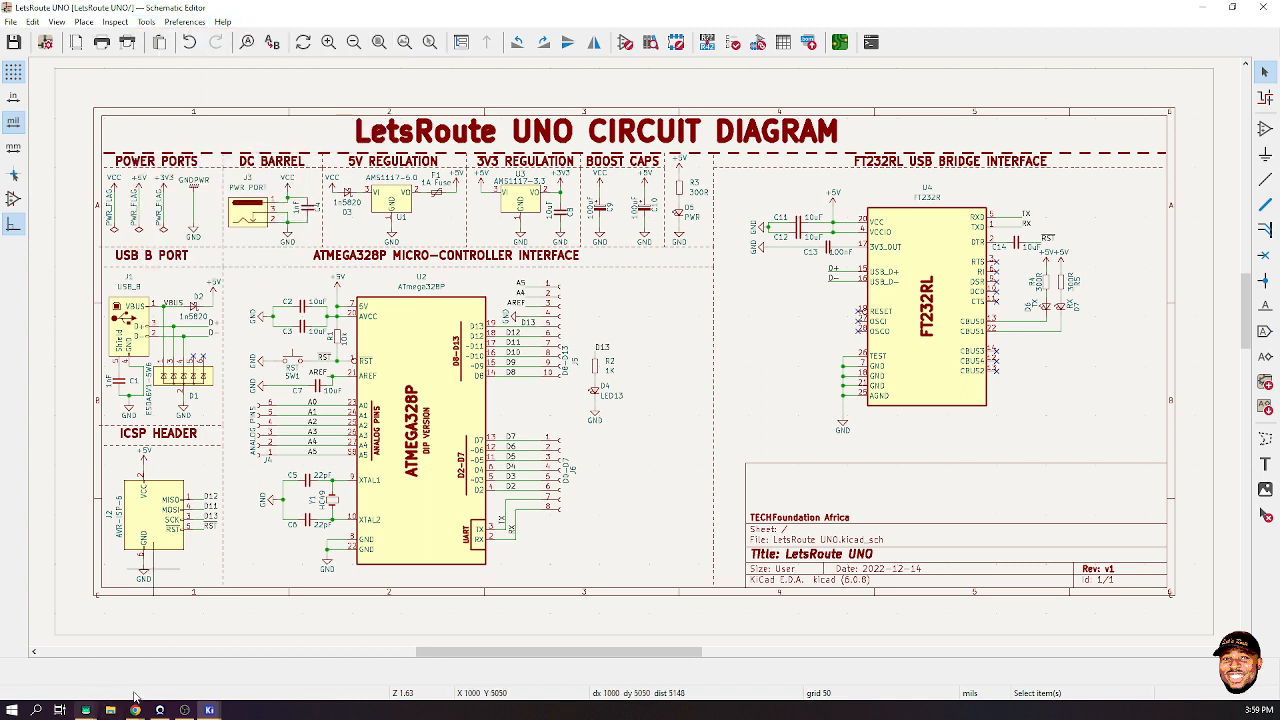
mouse_move(212, 710)
left_click(170, 658)
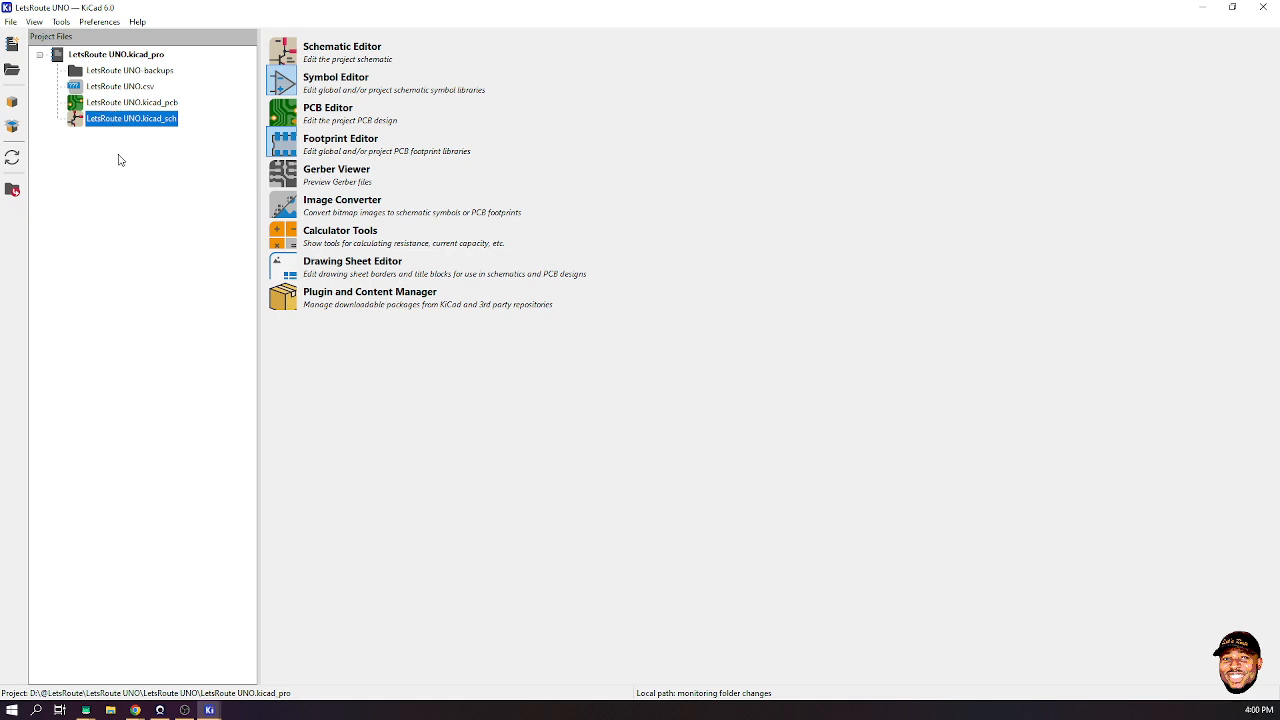
left_click(131, 104)
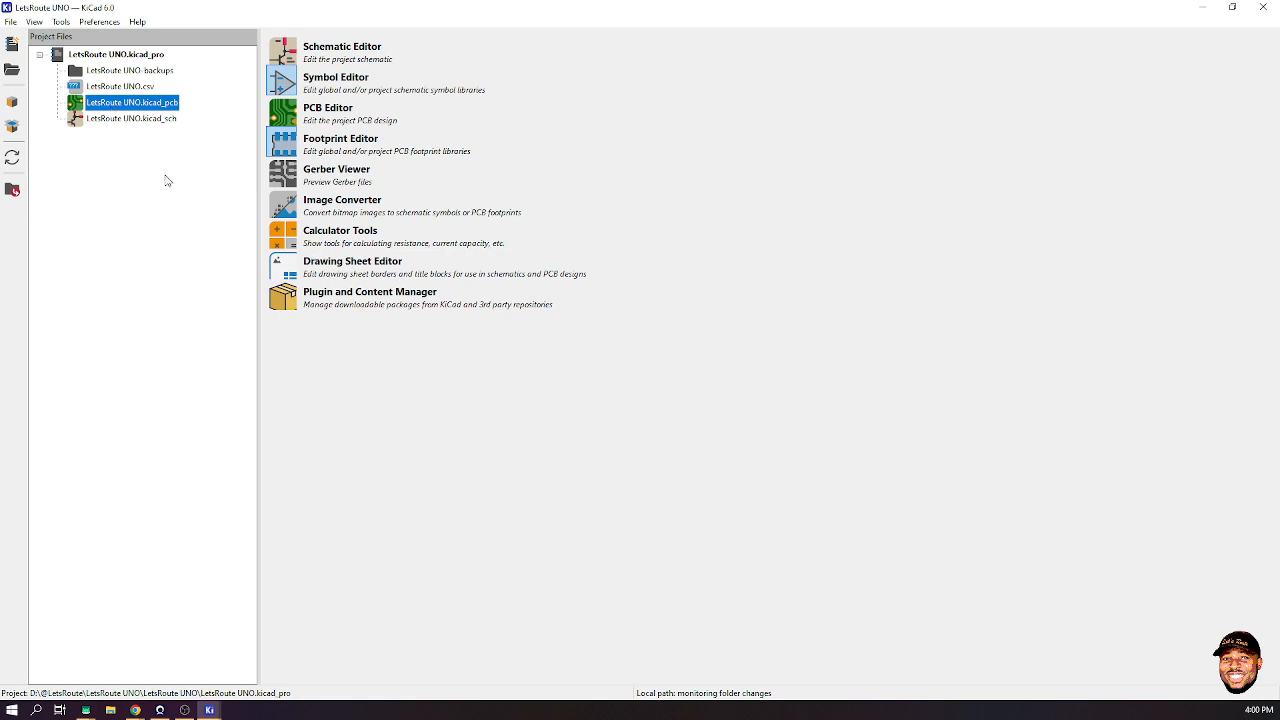
double_click(116, 102)
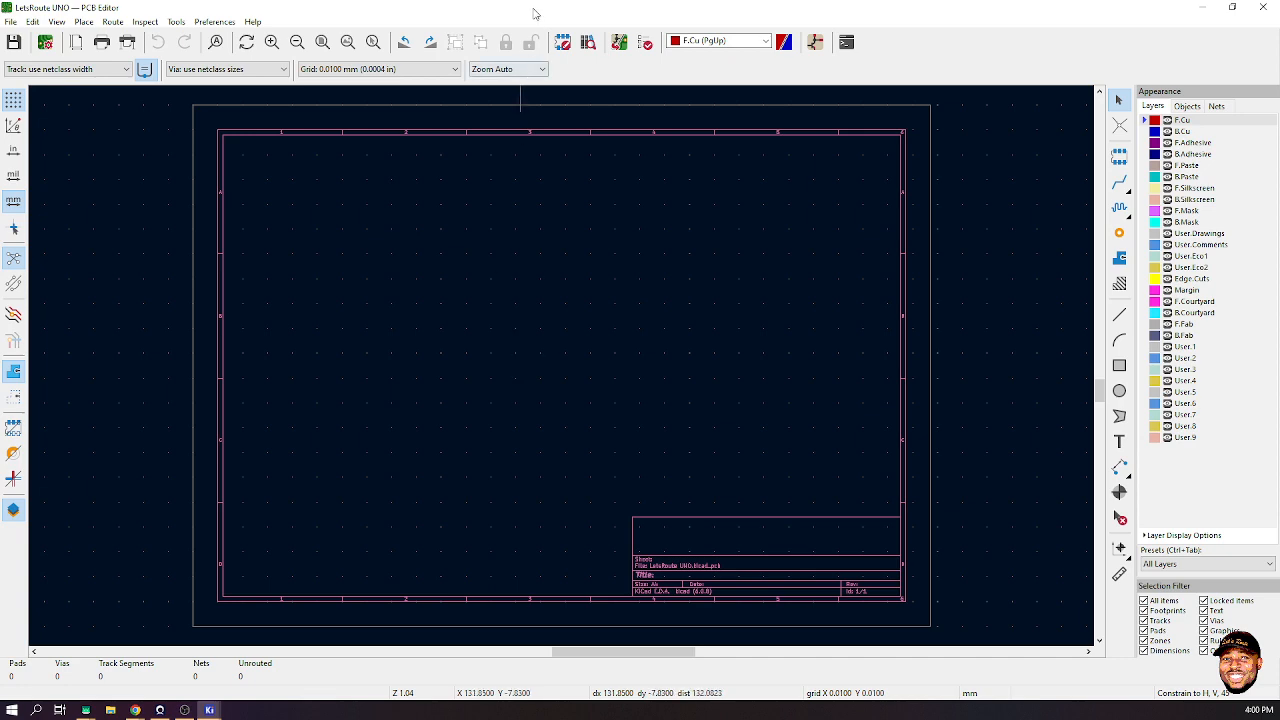
- Snap the PCB Editor to the right half and the Schematic Editor to the left half
left_click_drag(535, 13, 1278, 340)
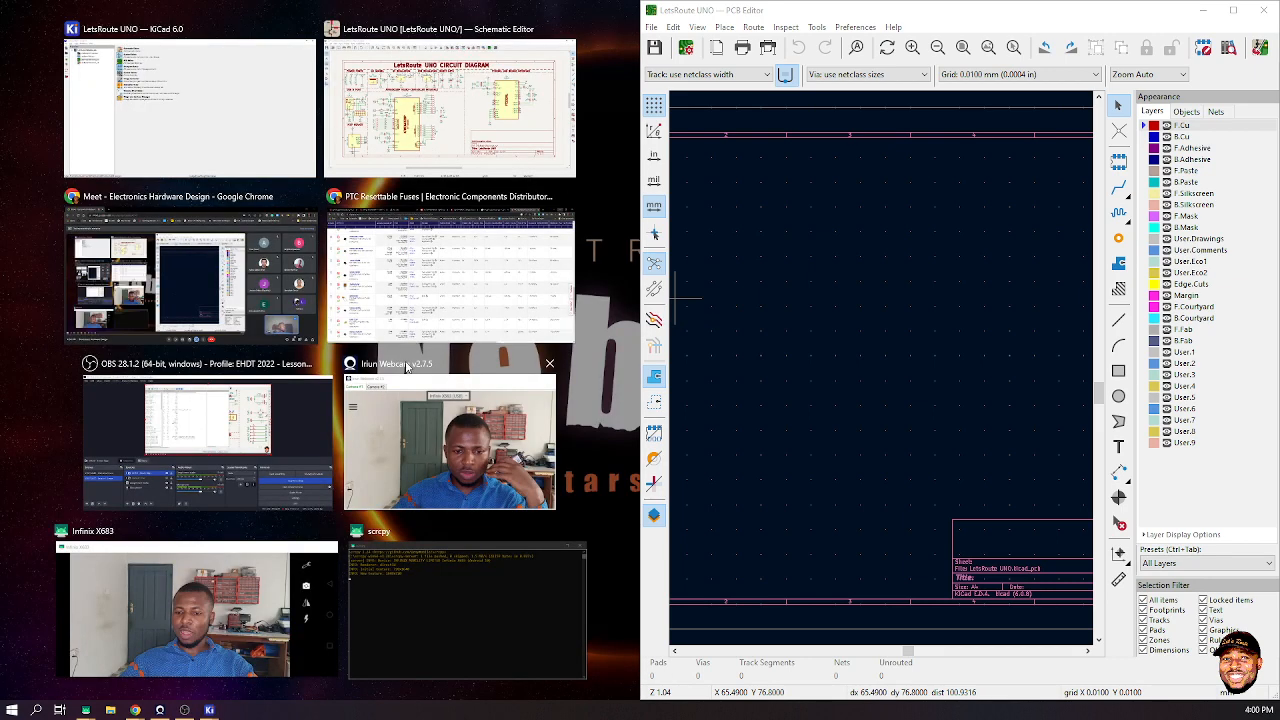
left_click(340, 150)
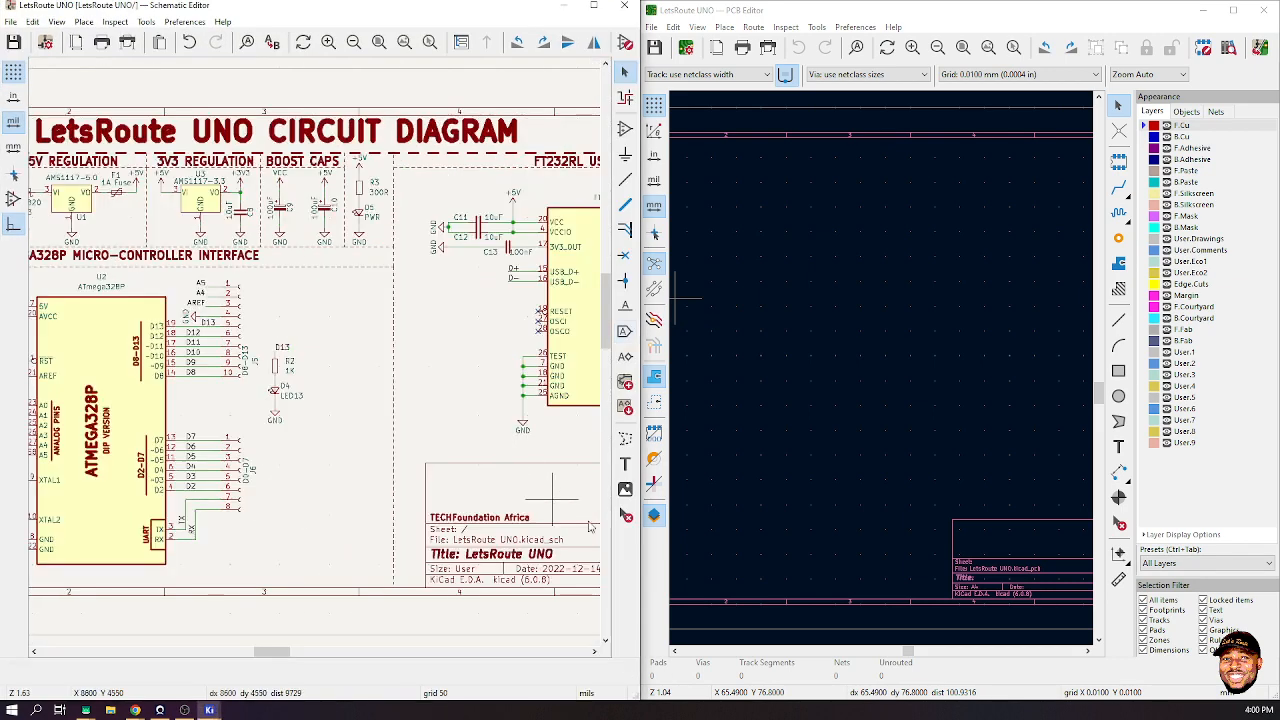
scroll(395, 350, "down", 6)
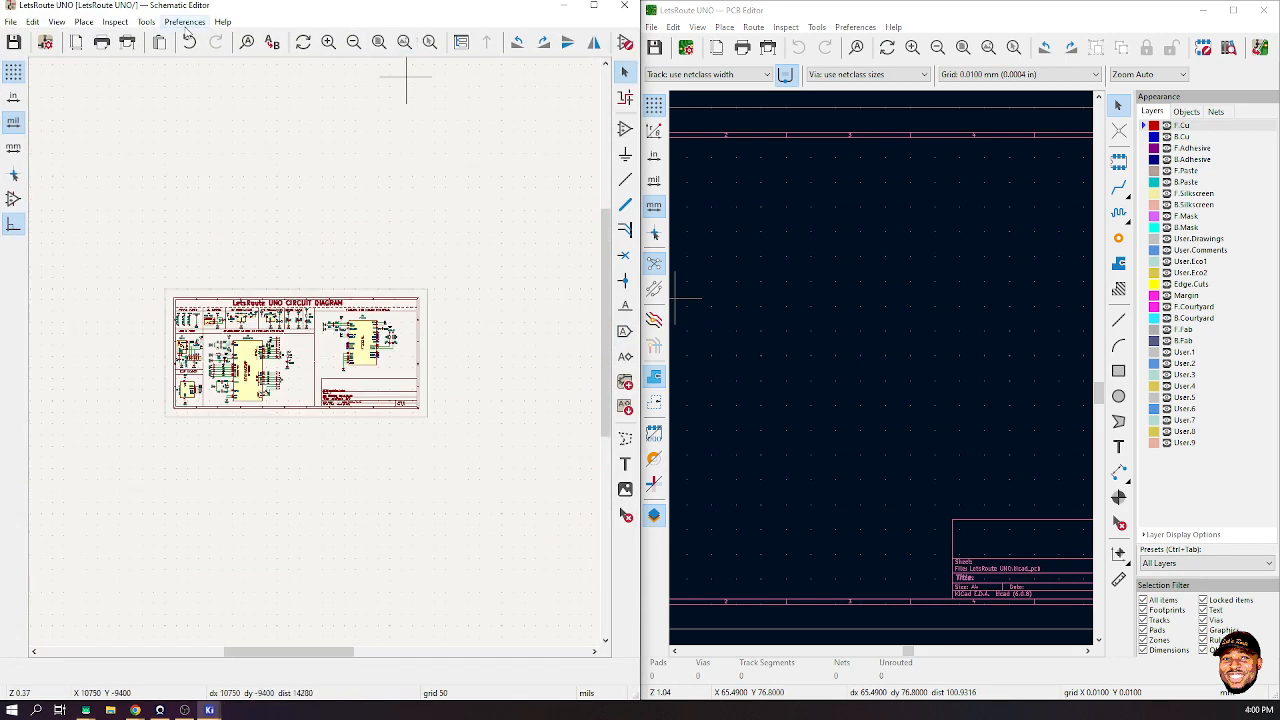
- Zoom the schematic to fit and preview the board update with Update PCB from Schematic
left_click(379, 42)
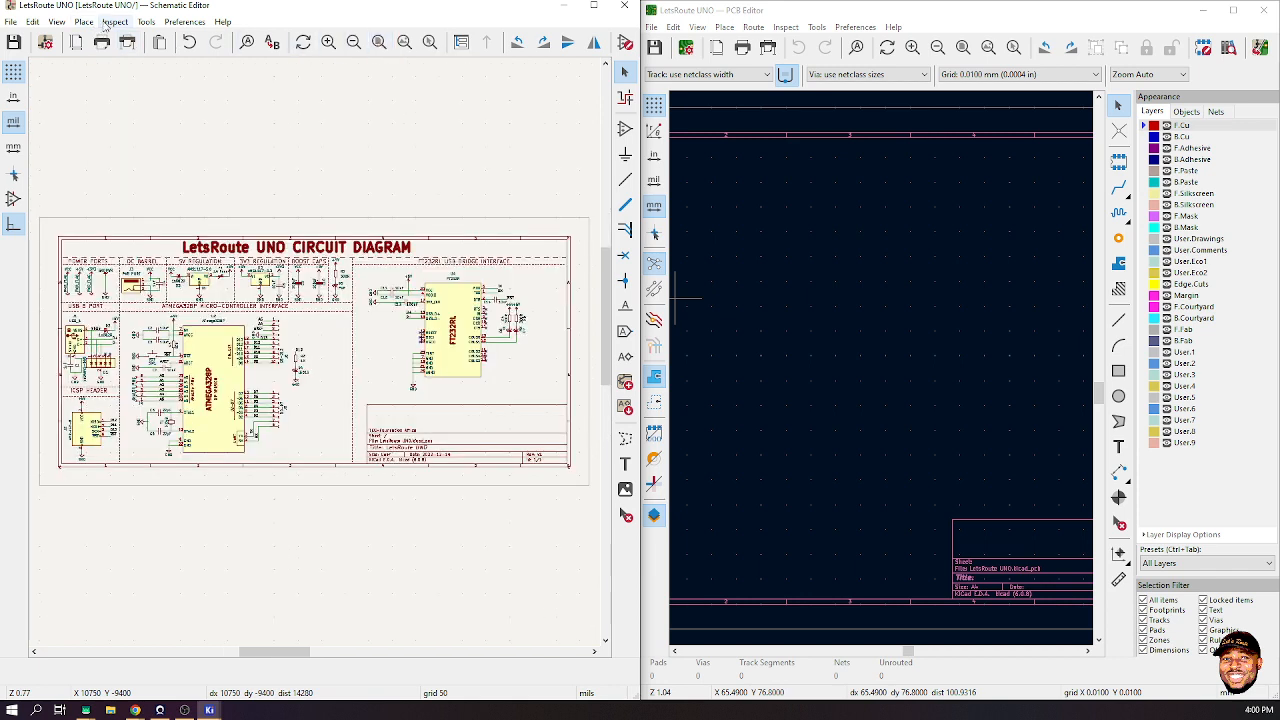
left_click(146, 22)
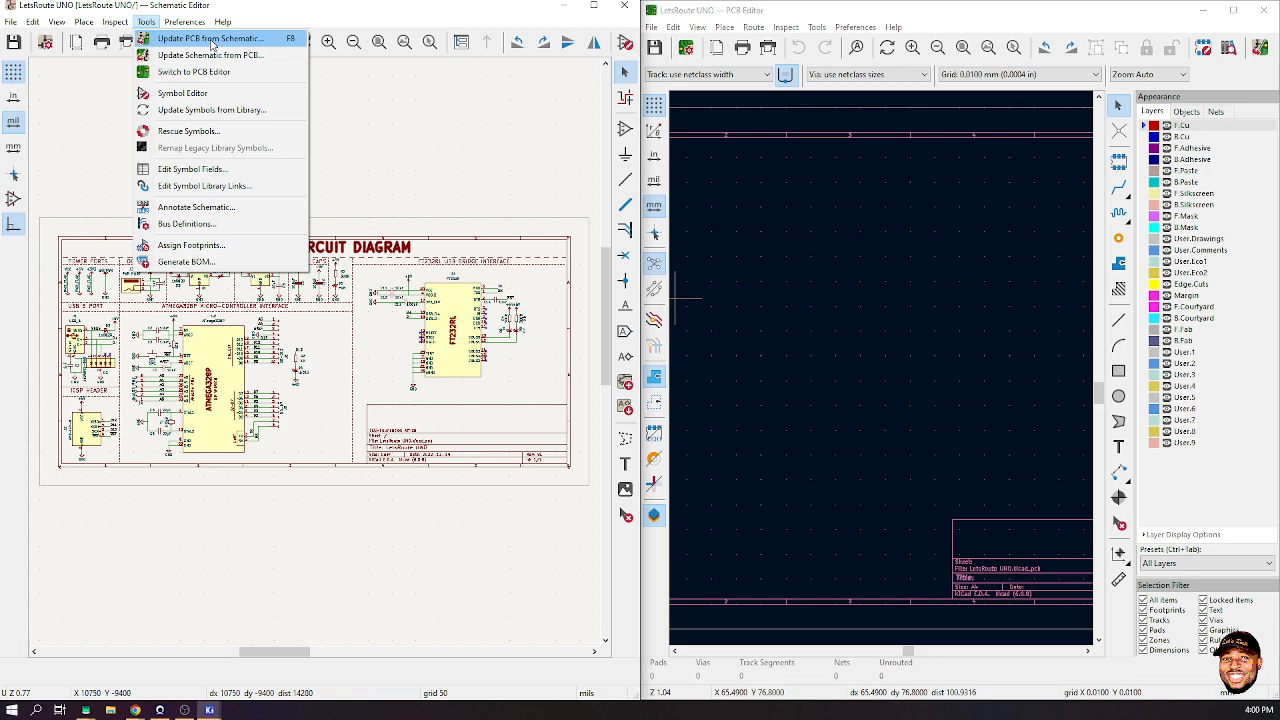
left_click(212, 40)
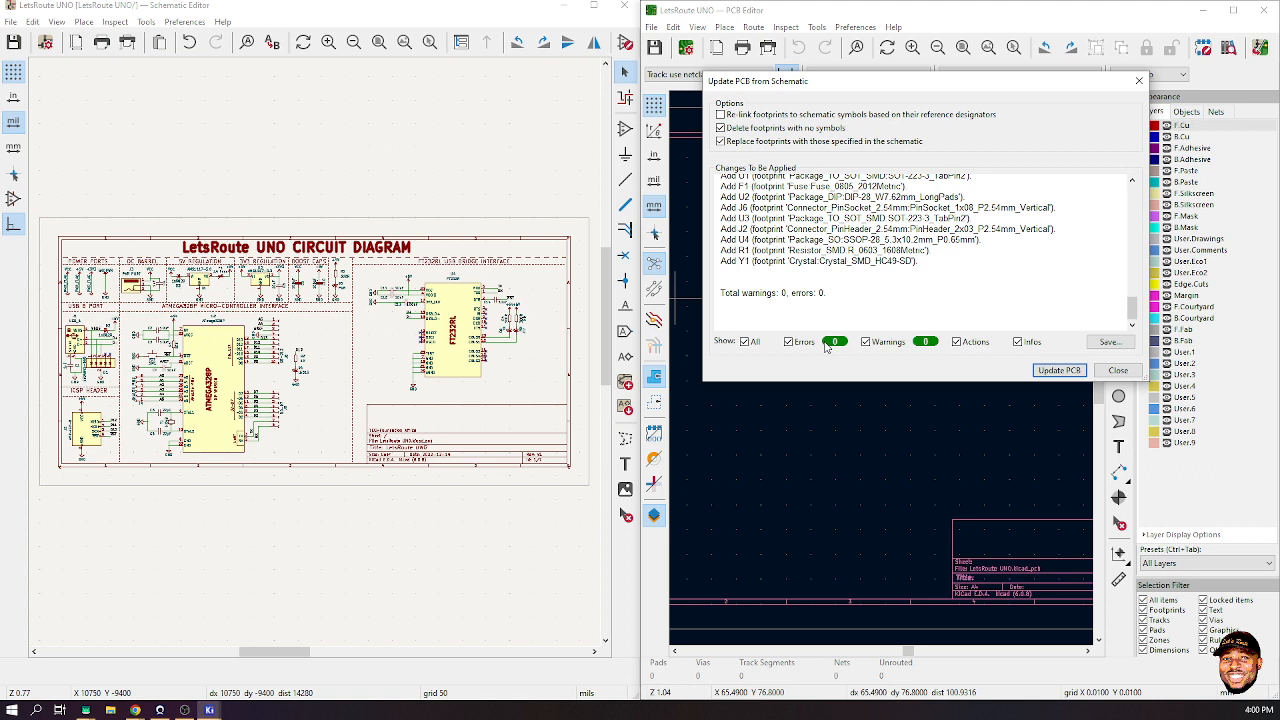
- Apply the board update, filter the report to only the U2 and U4 no-net warnings, then close it
left_click(1058, 370)
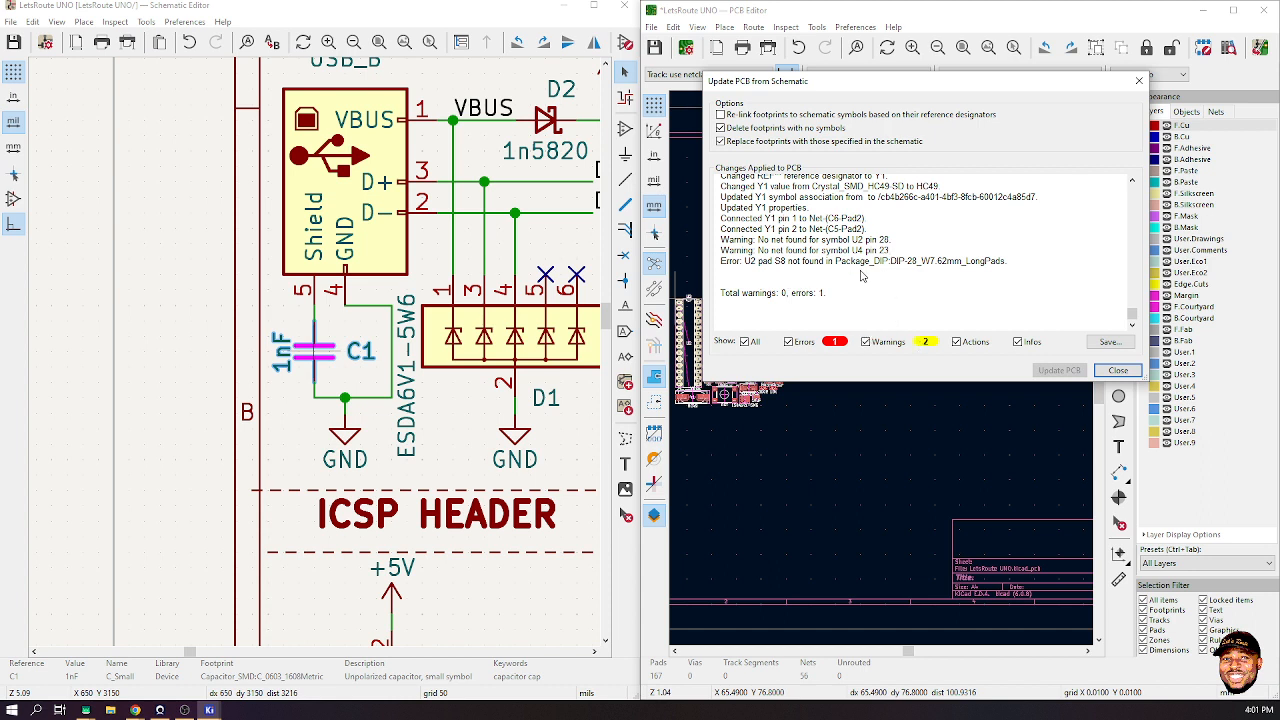
scroll(861, 276, "up", 10)
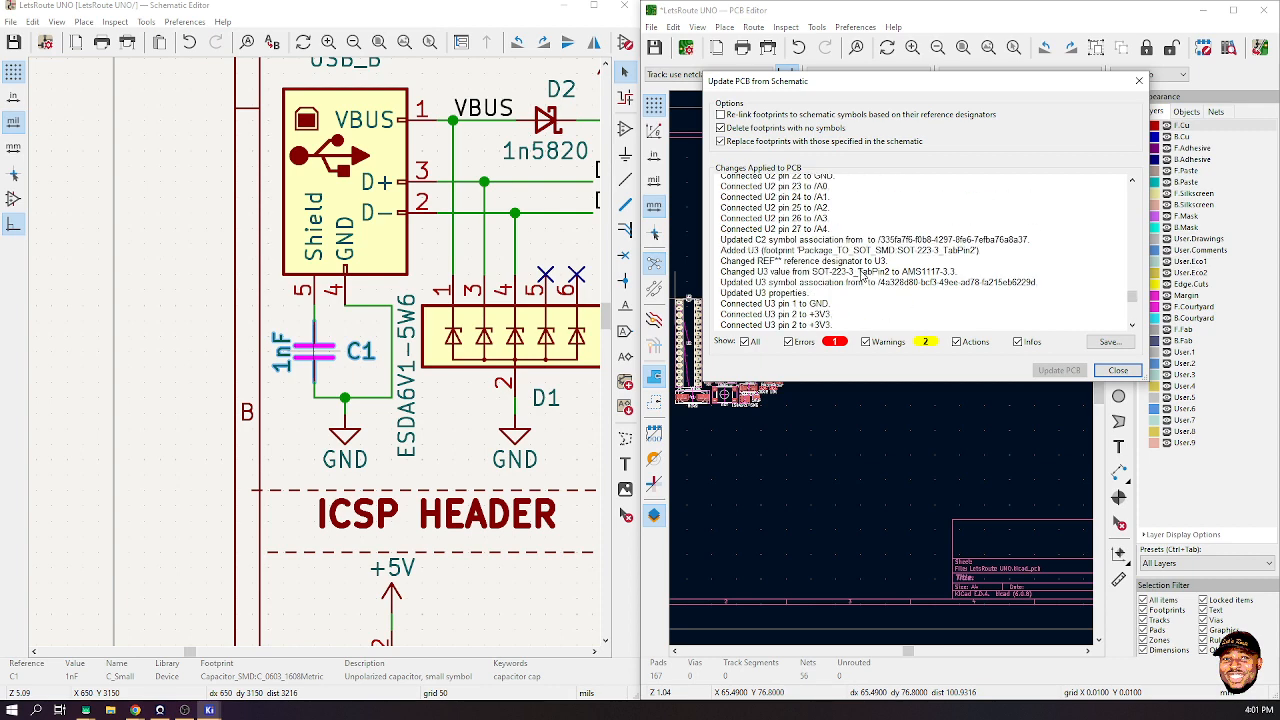
scroll(861, 276, "up", 3)
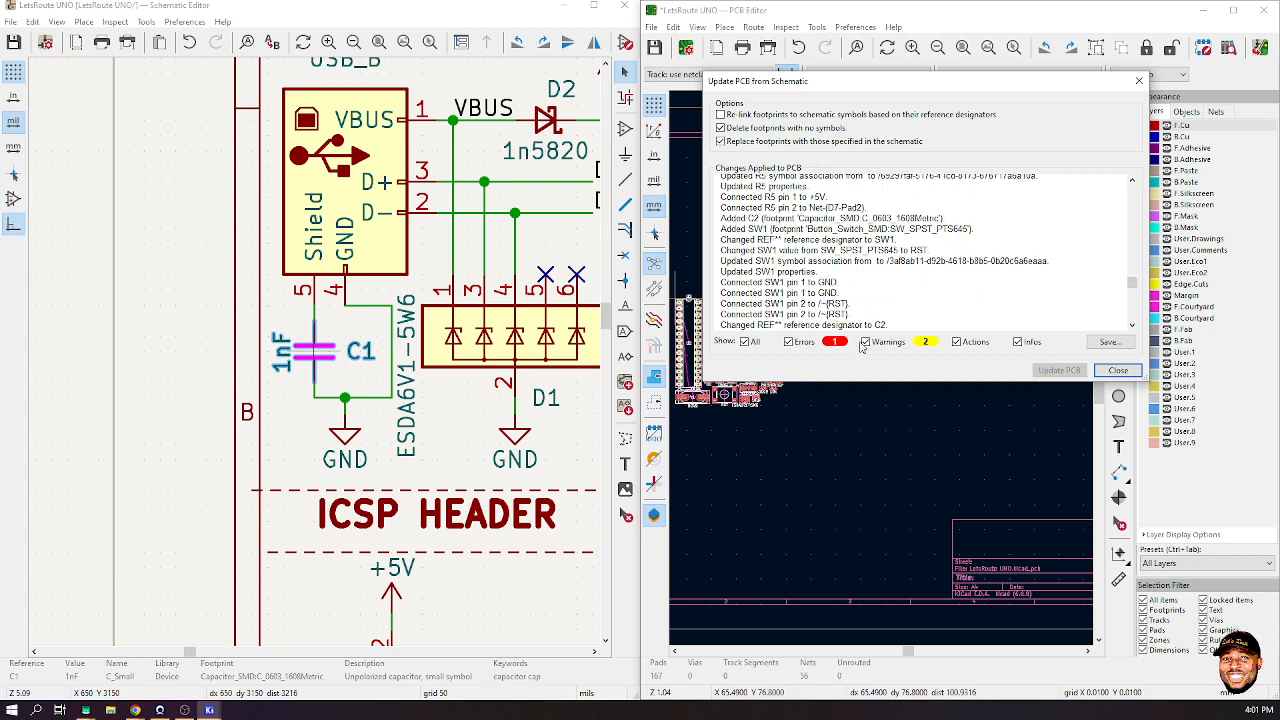
left_click(792, 341)
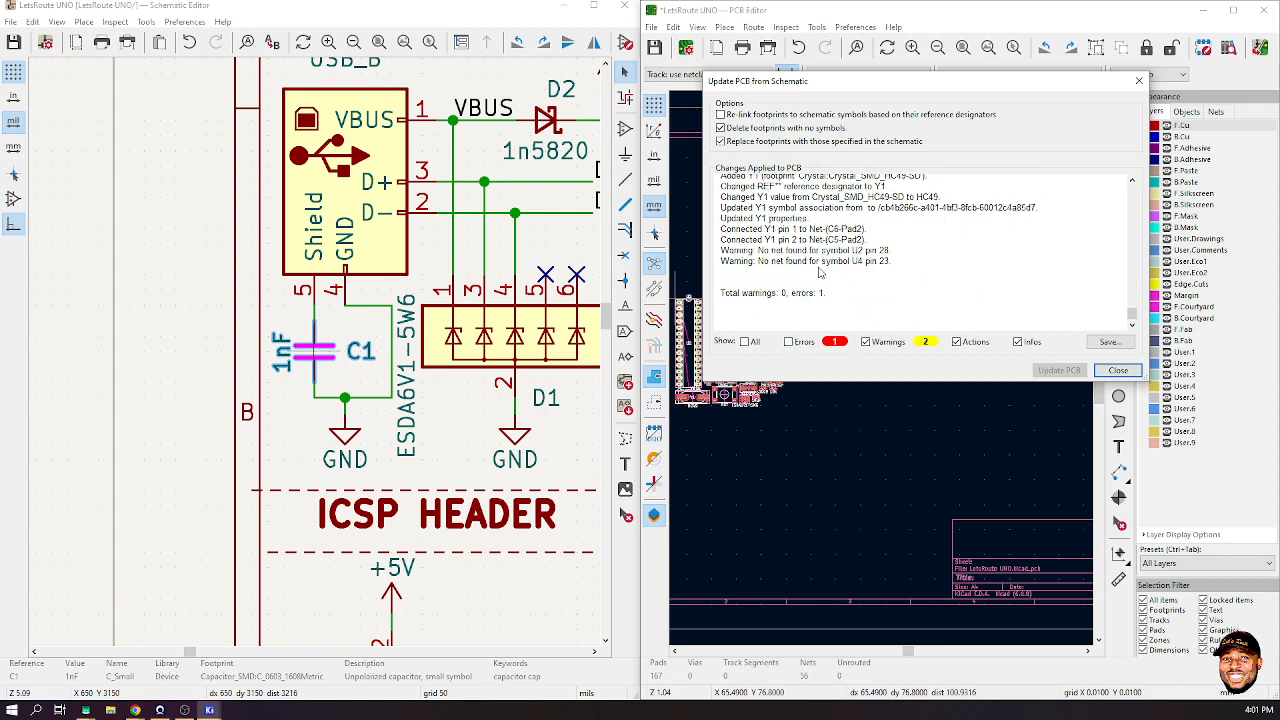
scroll(825, 265, "up", 10)
scroll(838, 250, "up", 5)
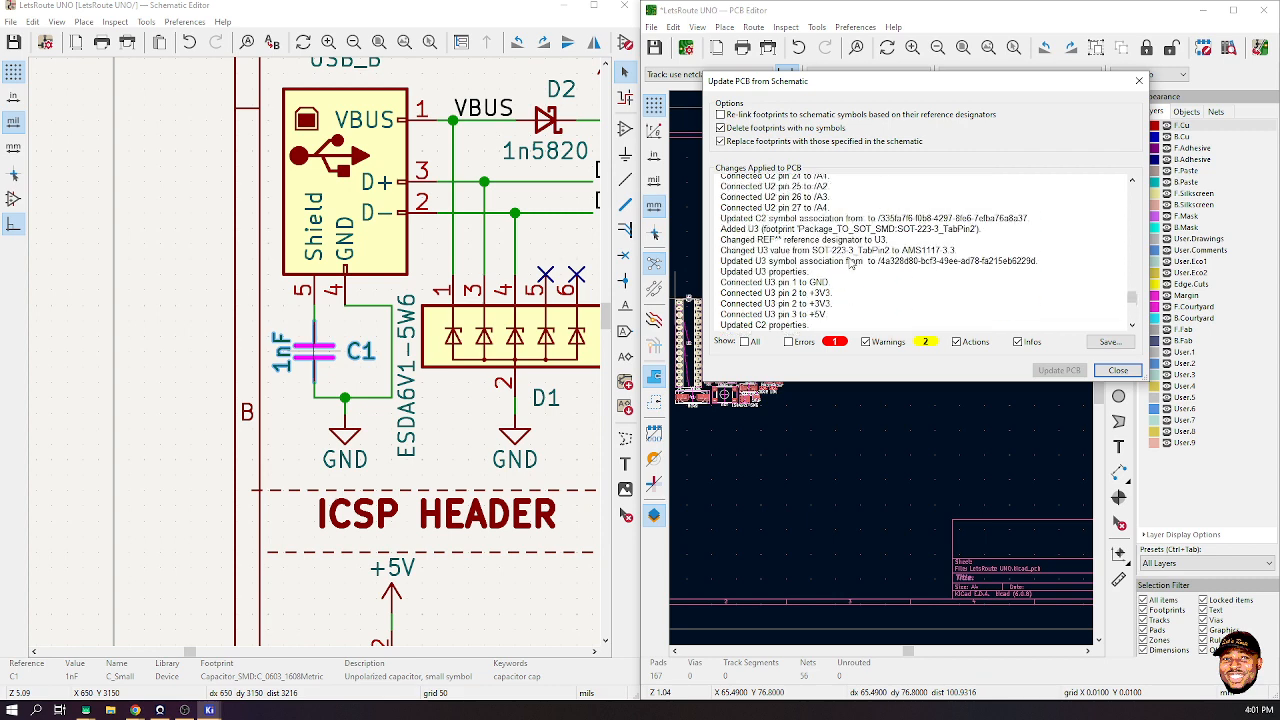
left_click(957, 342)
left_click(1018, 342)
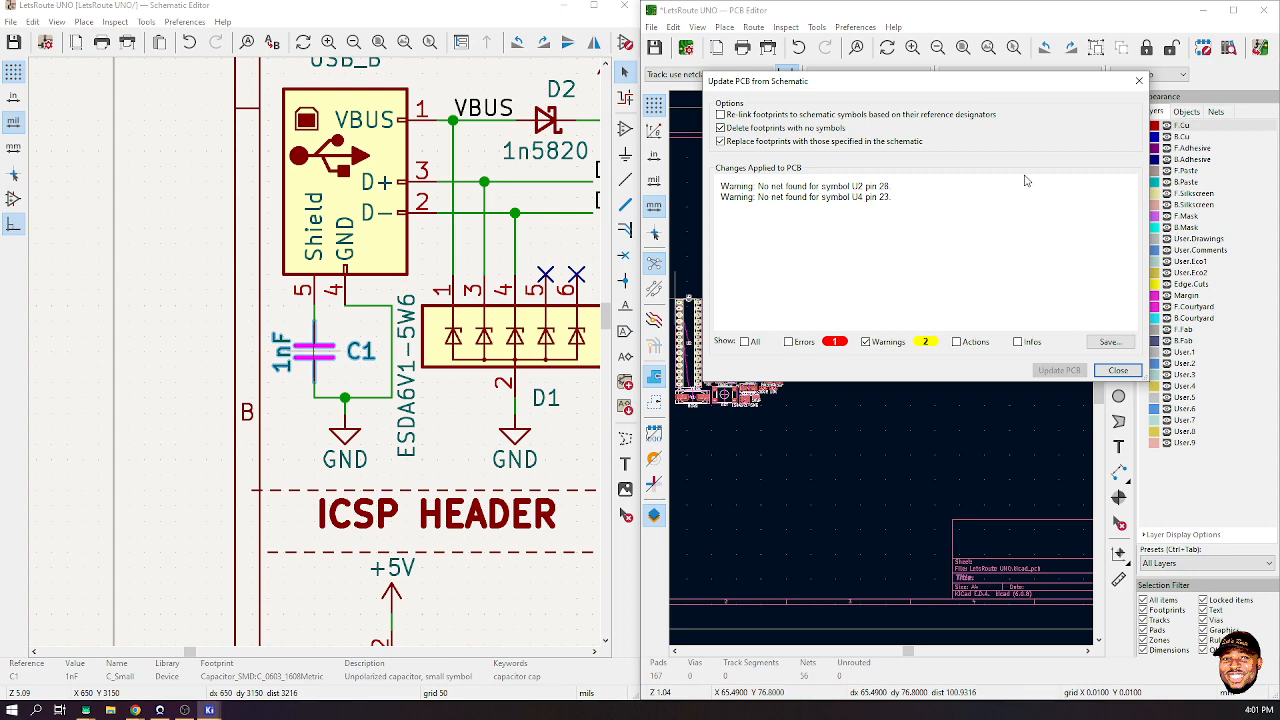
left_click(1118, 371)
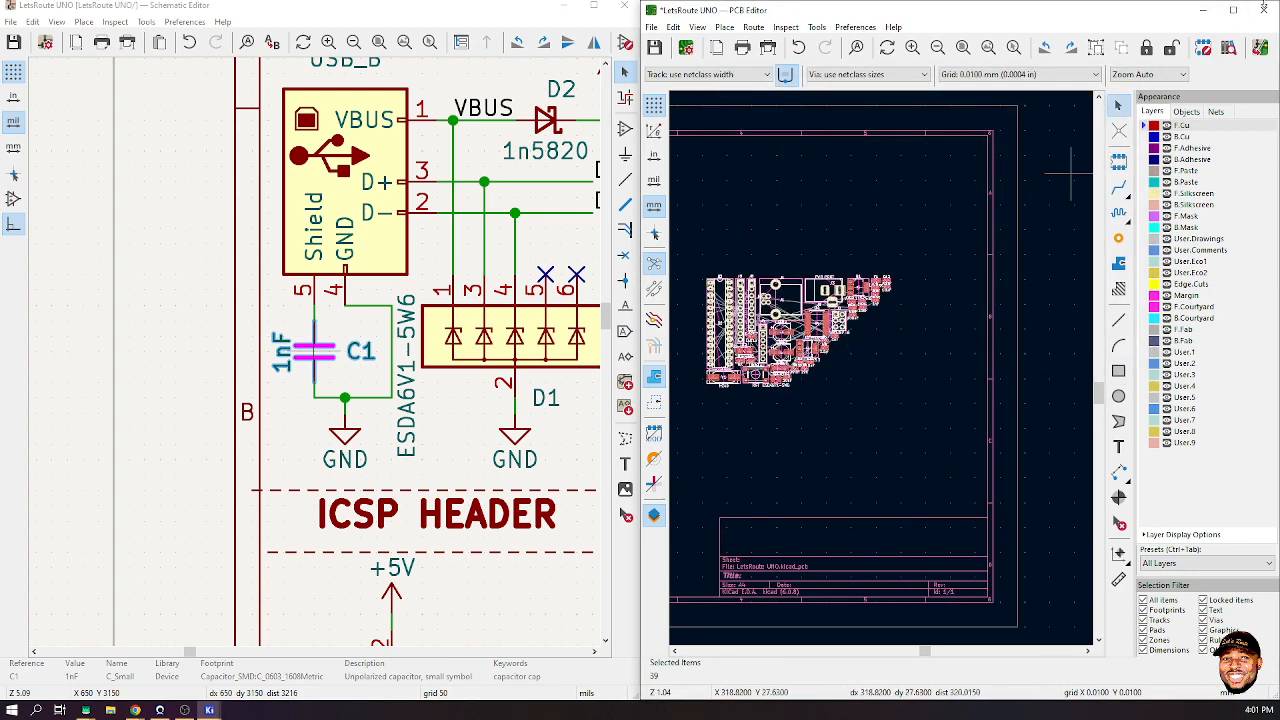
- Close the PCB Editor, saving the board, and maximize the Schematic Editor
left_click(1262, 9)
left_click(905, 371)
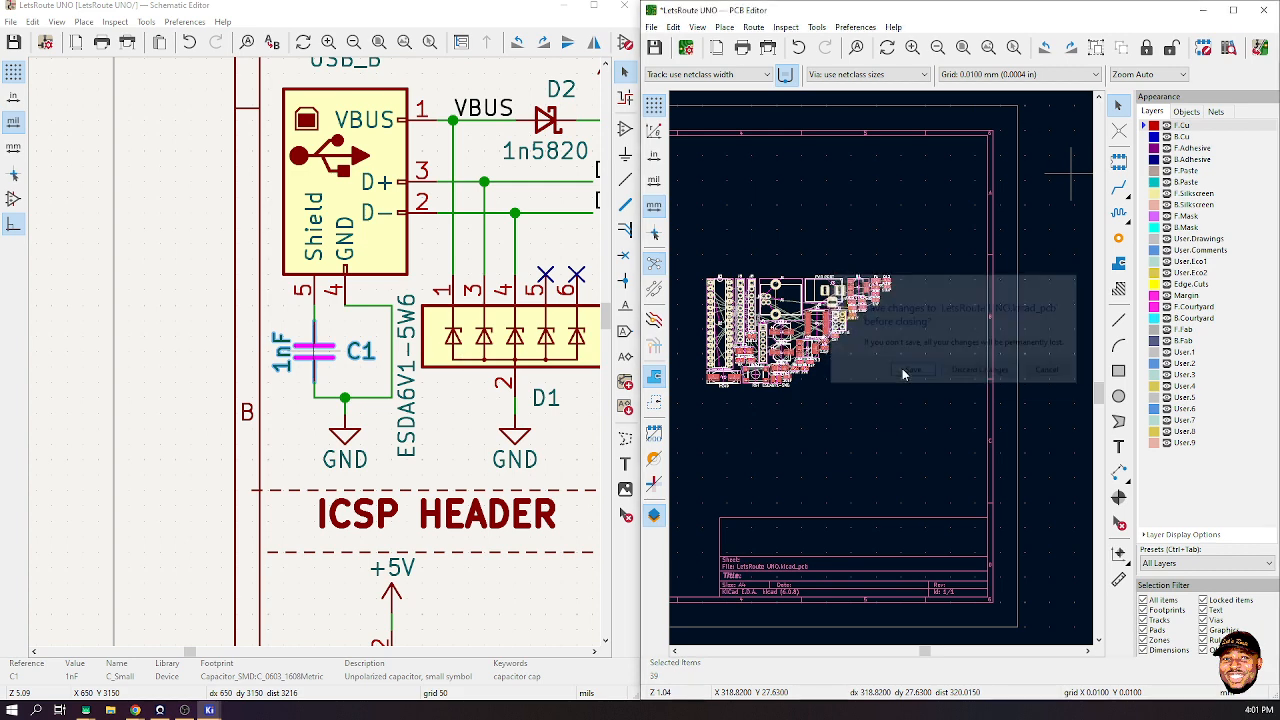
left_click(598, 6)
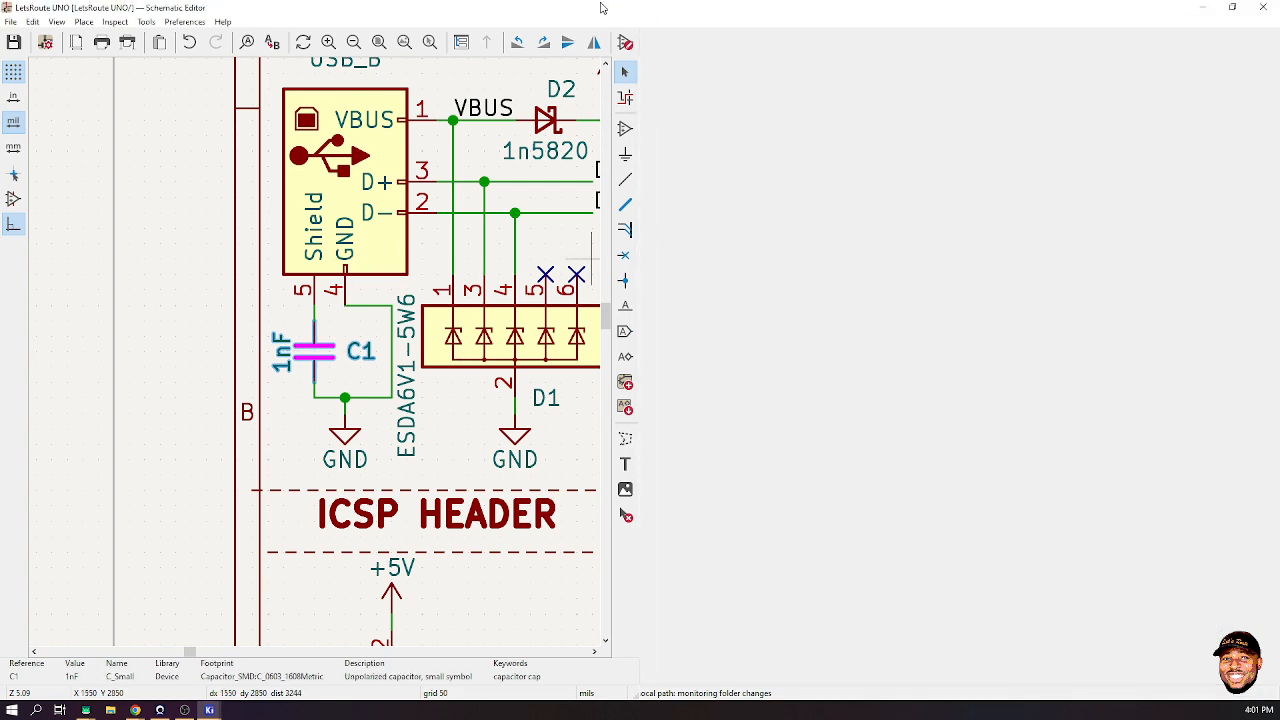
- Zoom to ATmega328P U2 and inspect the A5 wire's properties without changing anything
scroll(865, 335, "down", 5)
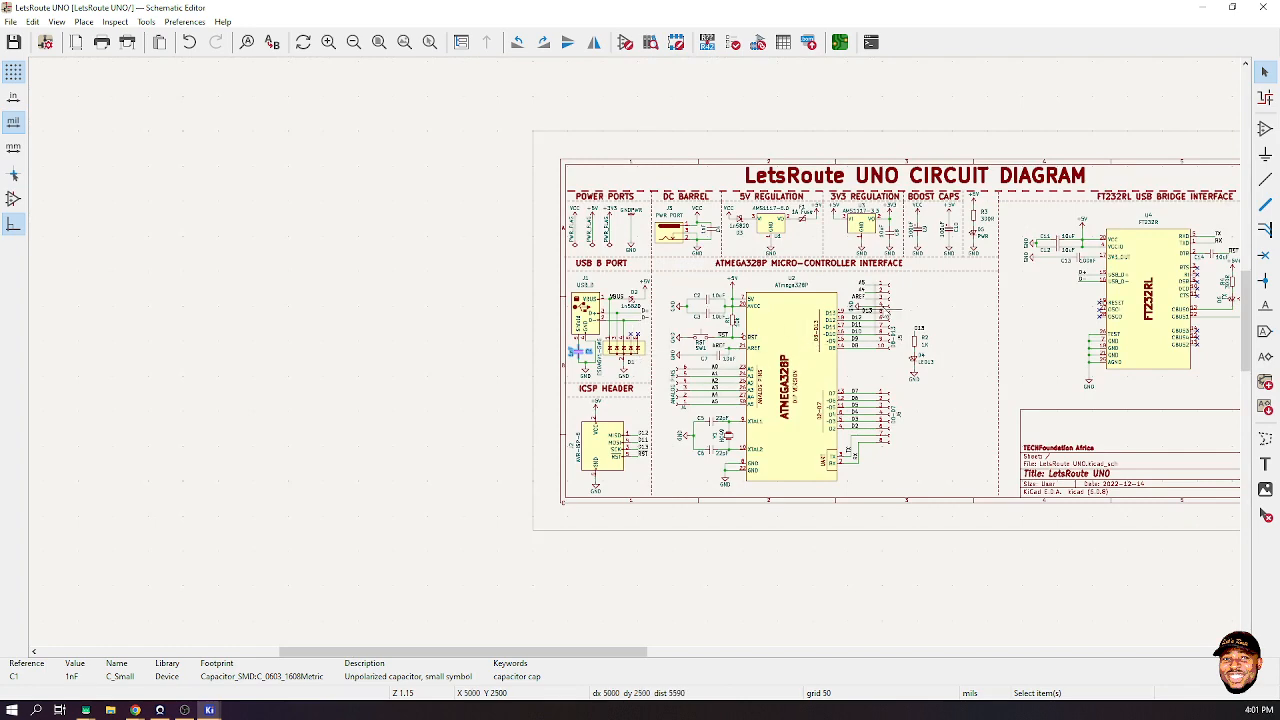
scroll(640, 357, "up", 2)
scroll(684, 322, "up", 2)
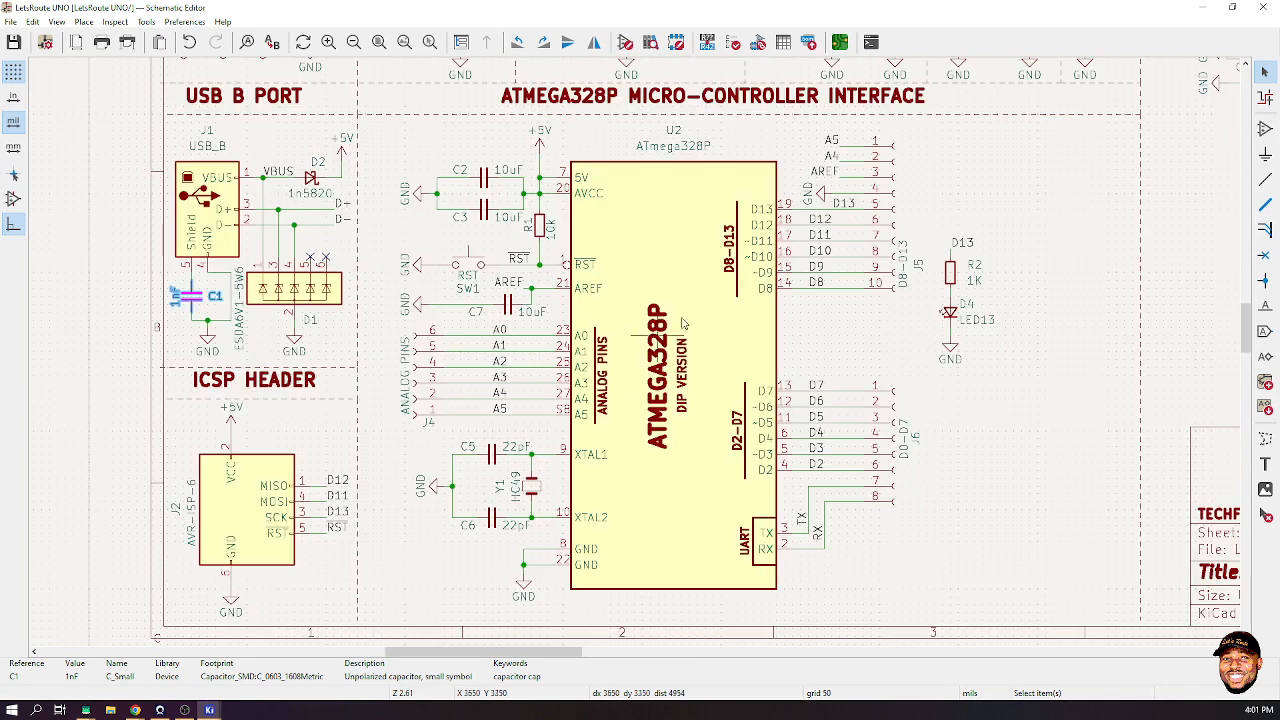
left_click(716, 300)
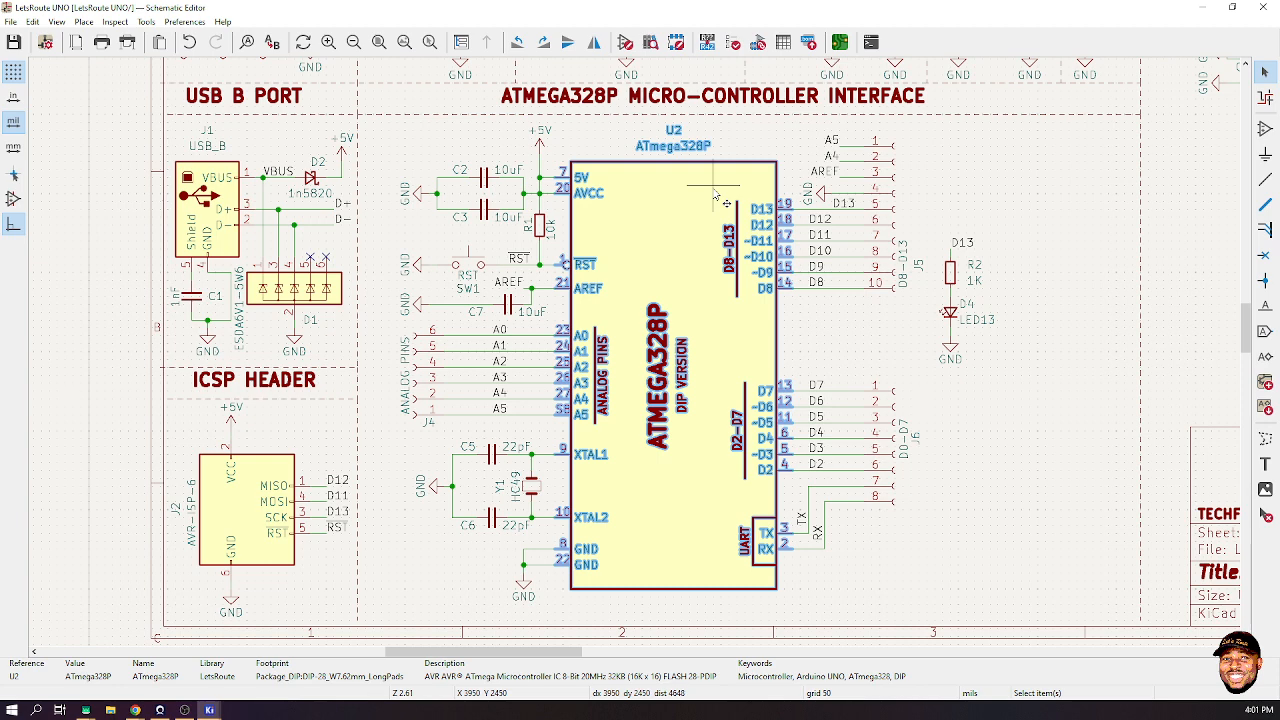
scroll(562, 408, "up", 5)
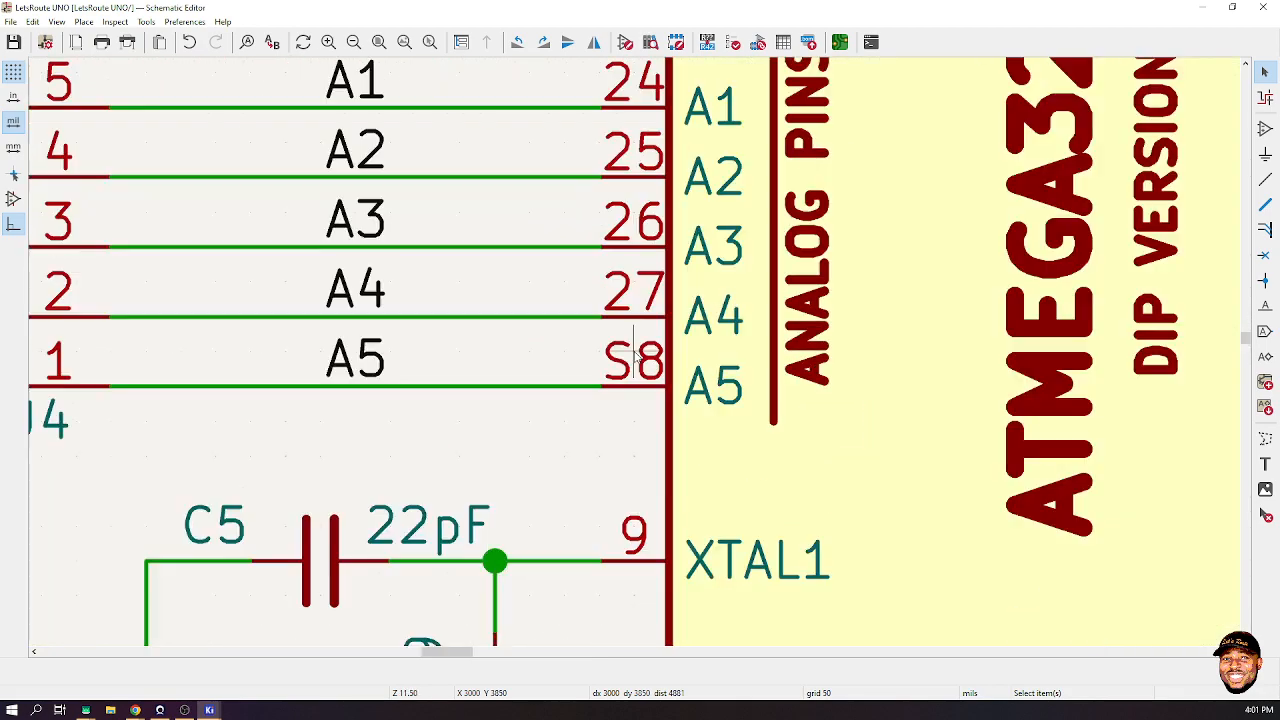
scroll(634, 362, "up", 2)
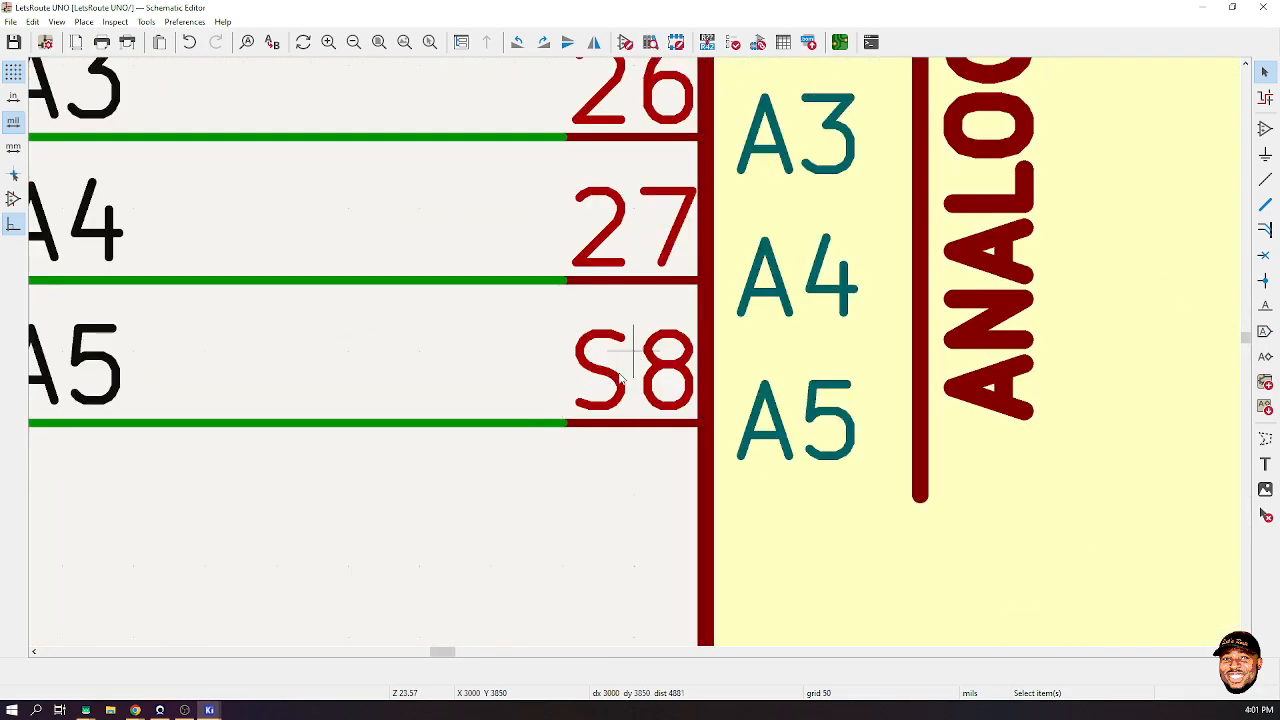
left_click(615, 409)
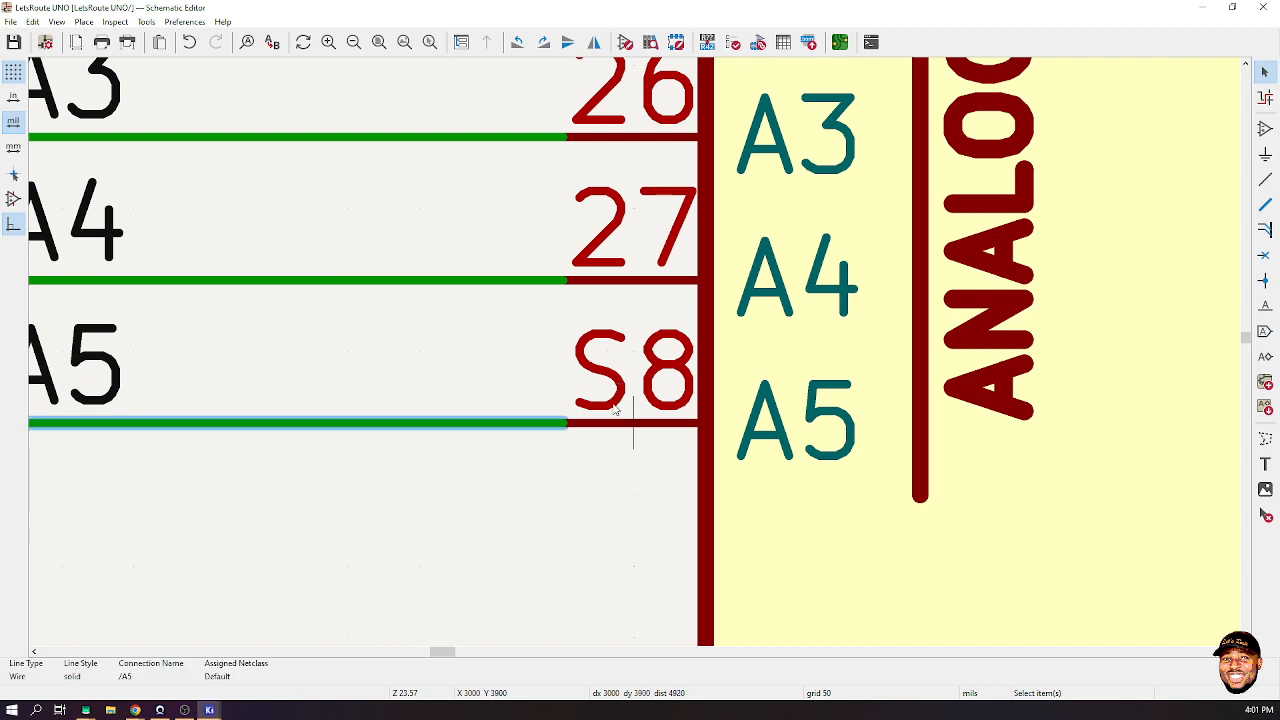
key("e")
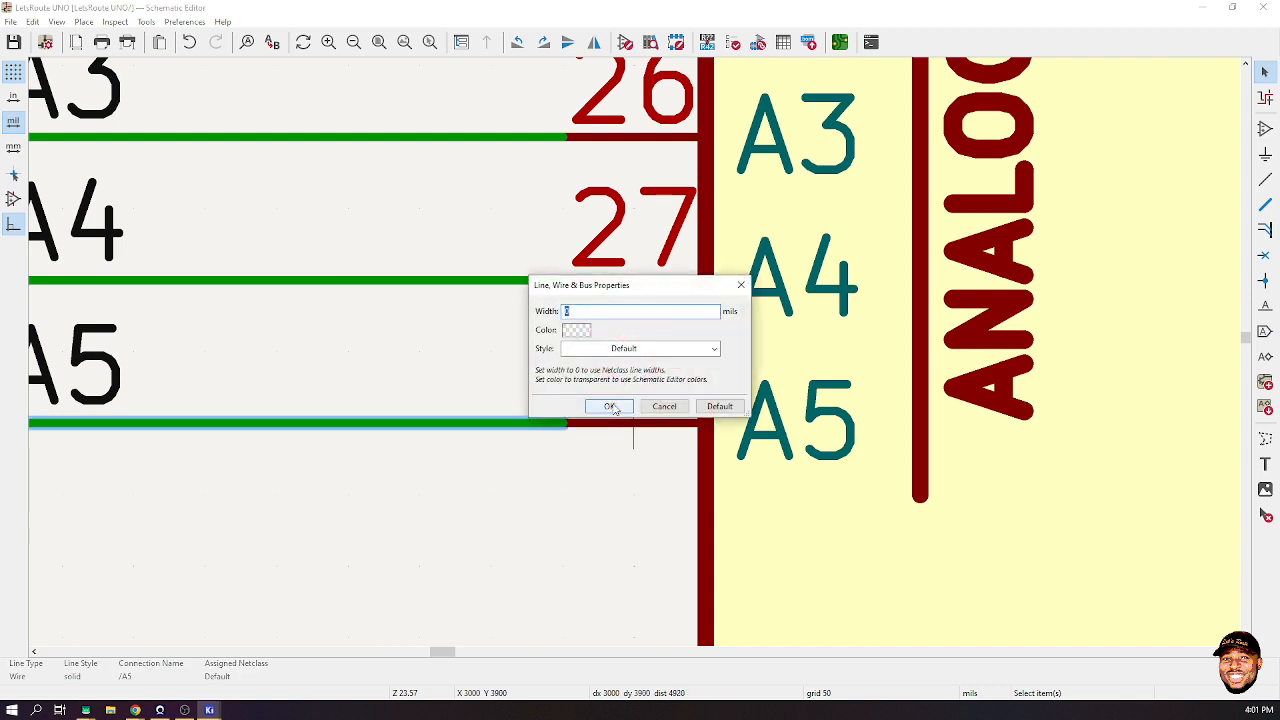
left_click(741, 287)
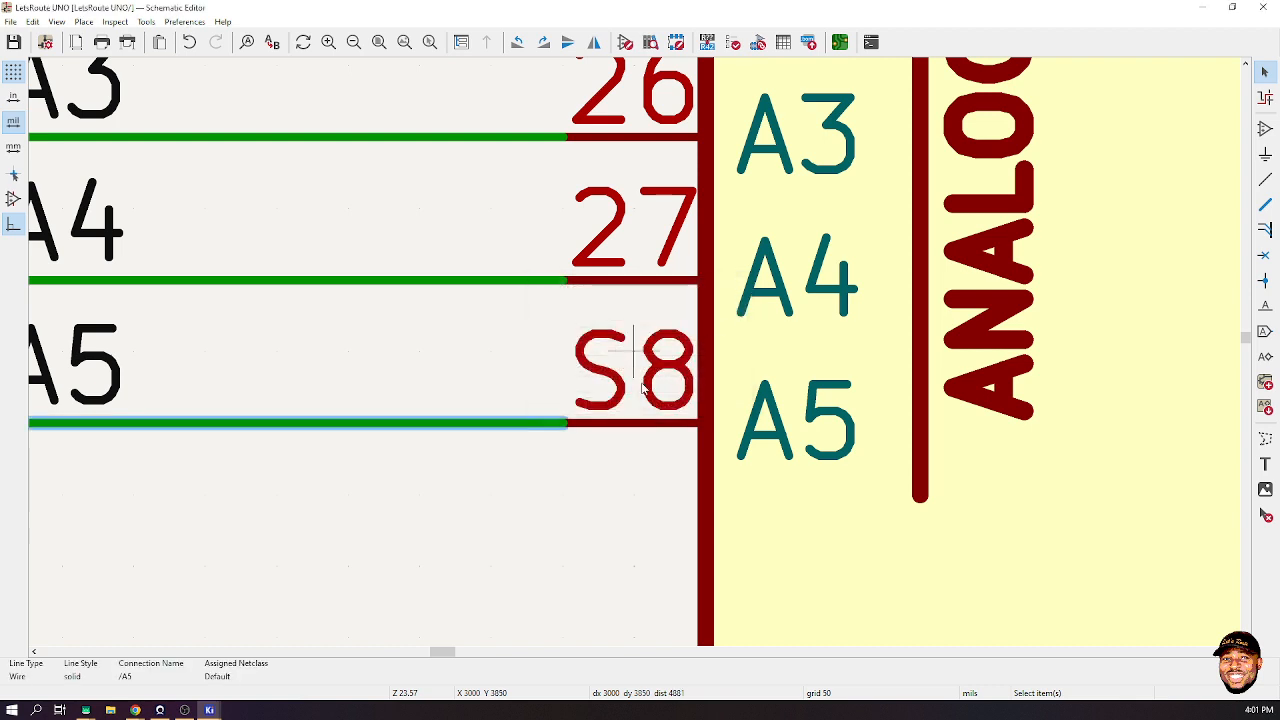
left_click(757, 369)
scroll(700, 367, "down", 8)
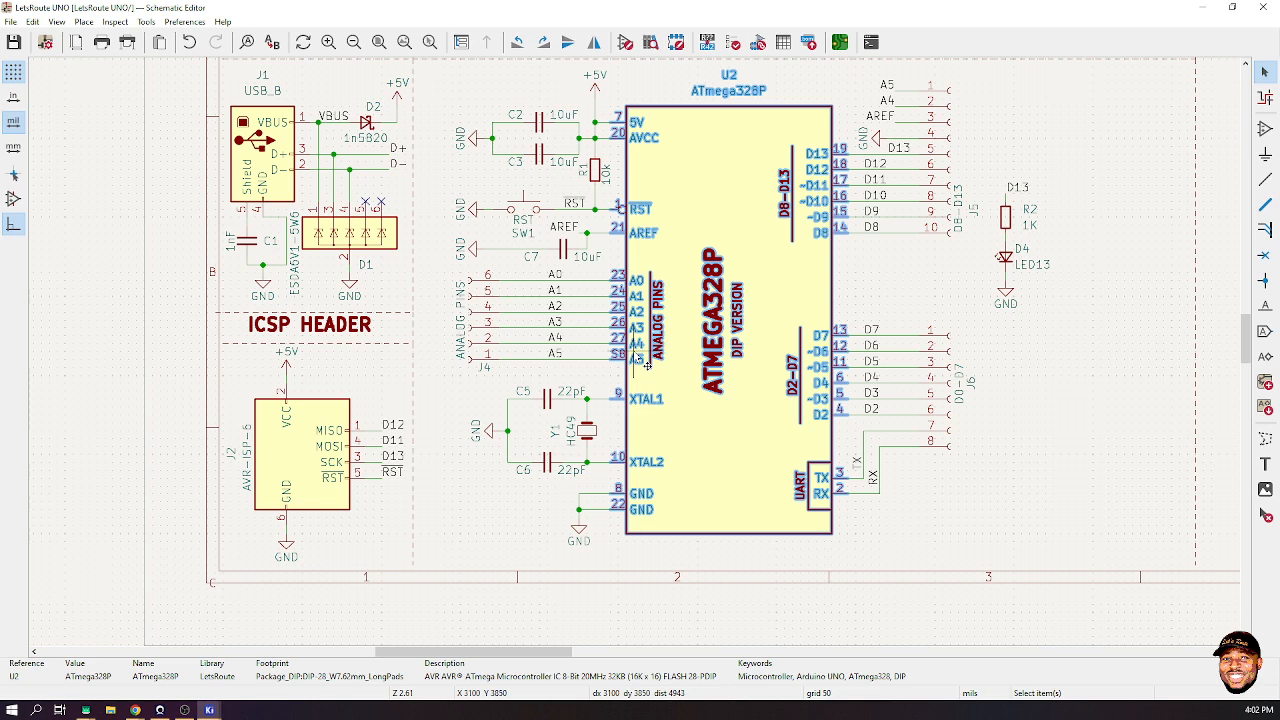
- Open U2's ATmega328P library symbol in the Symbol Editor from its Properties dialog
right_click(690, 228)
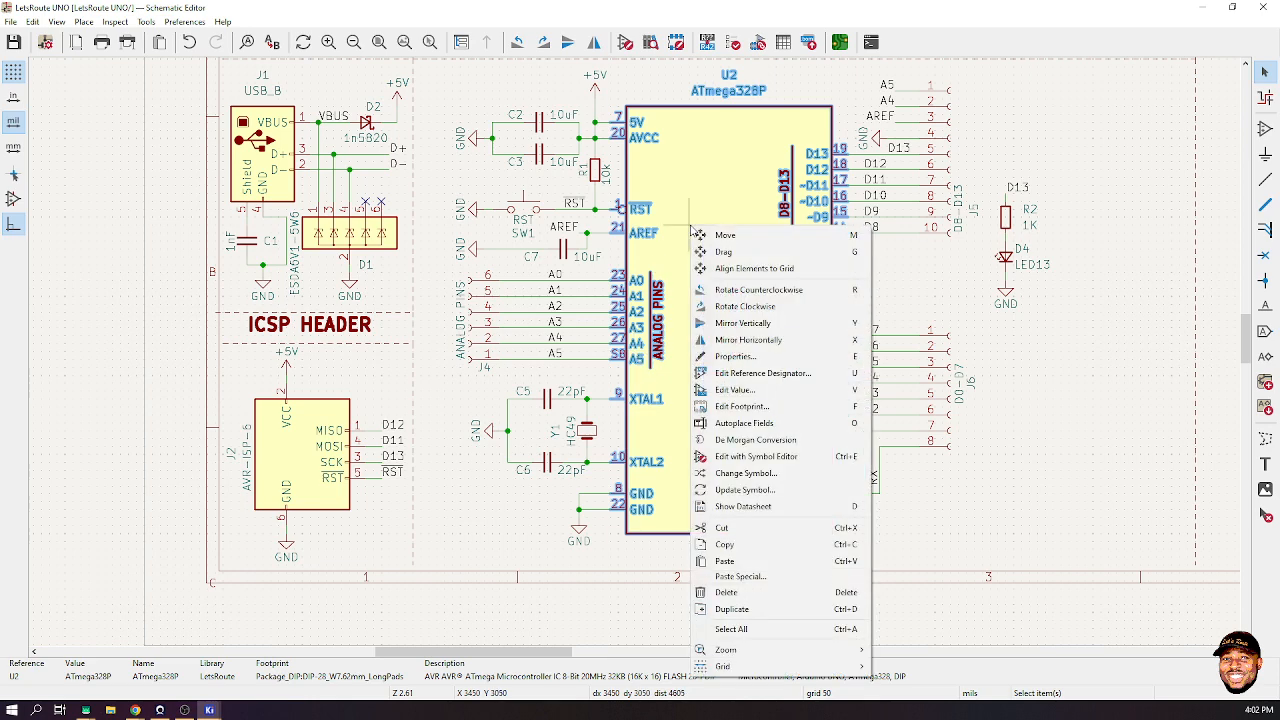
left_click(755, 357)
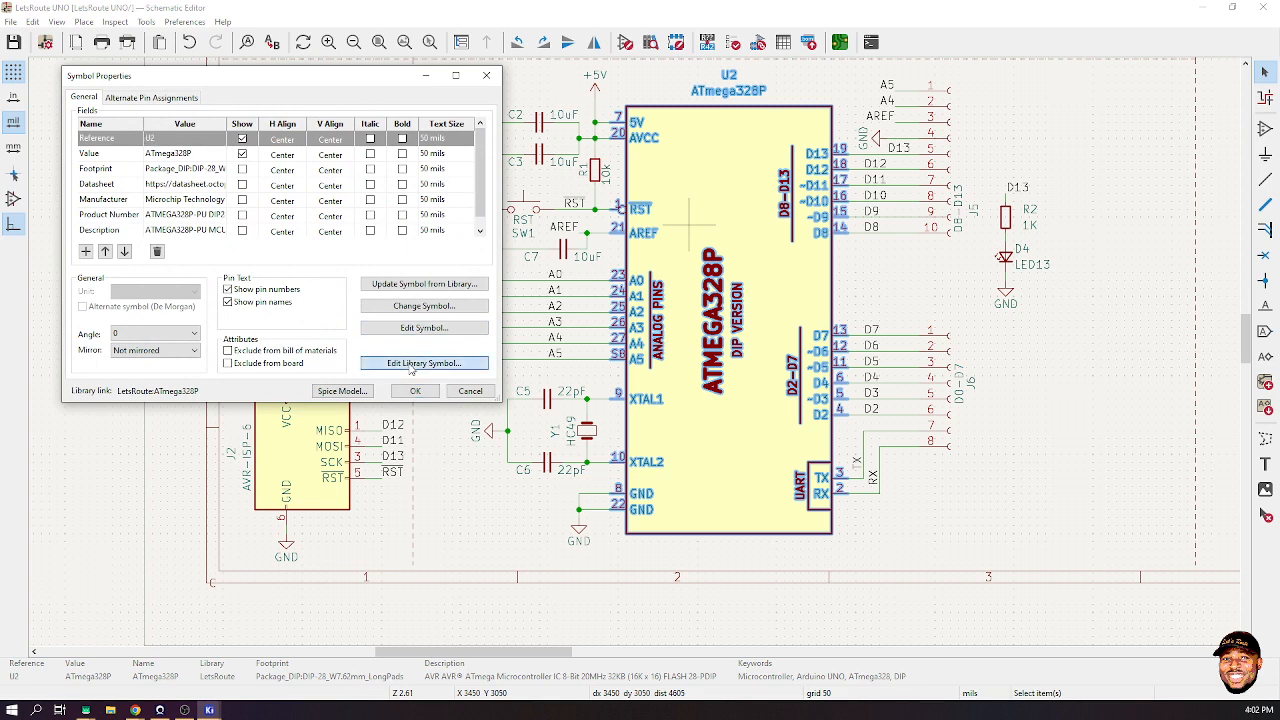
left_click(414, 387)
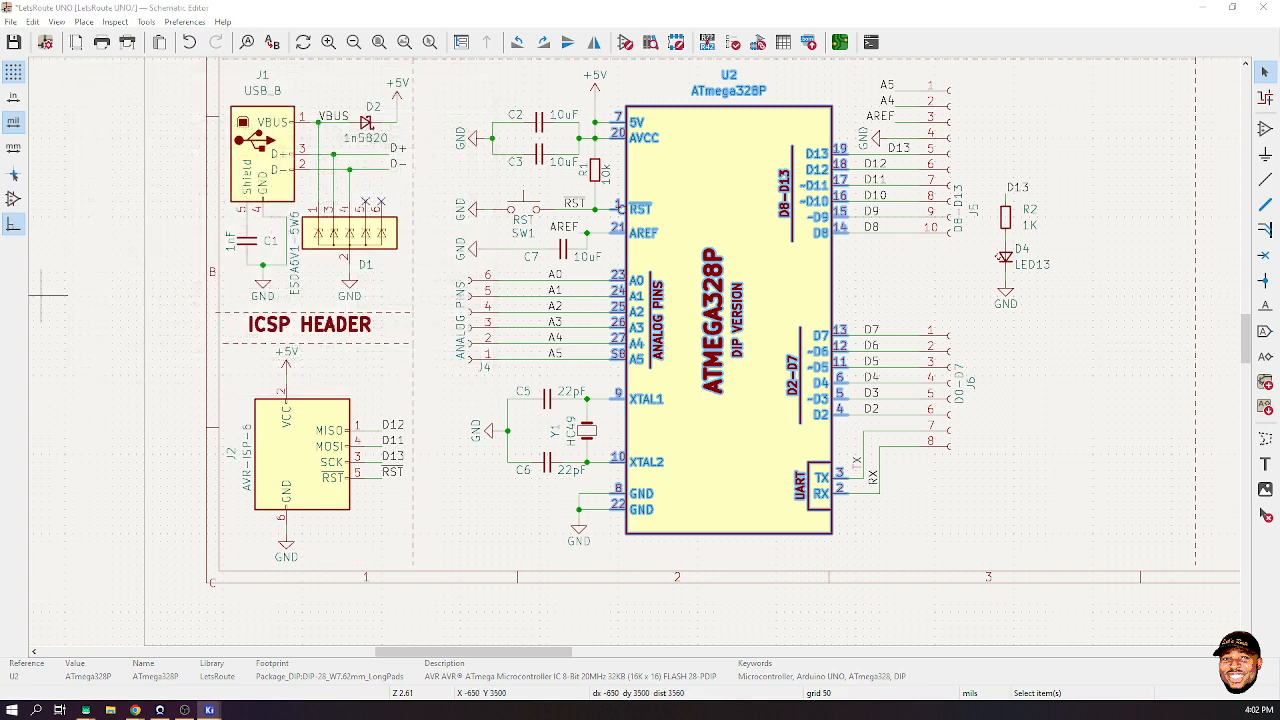
key("ctrl+e")
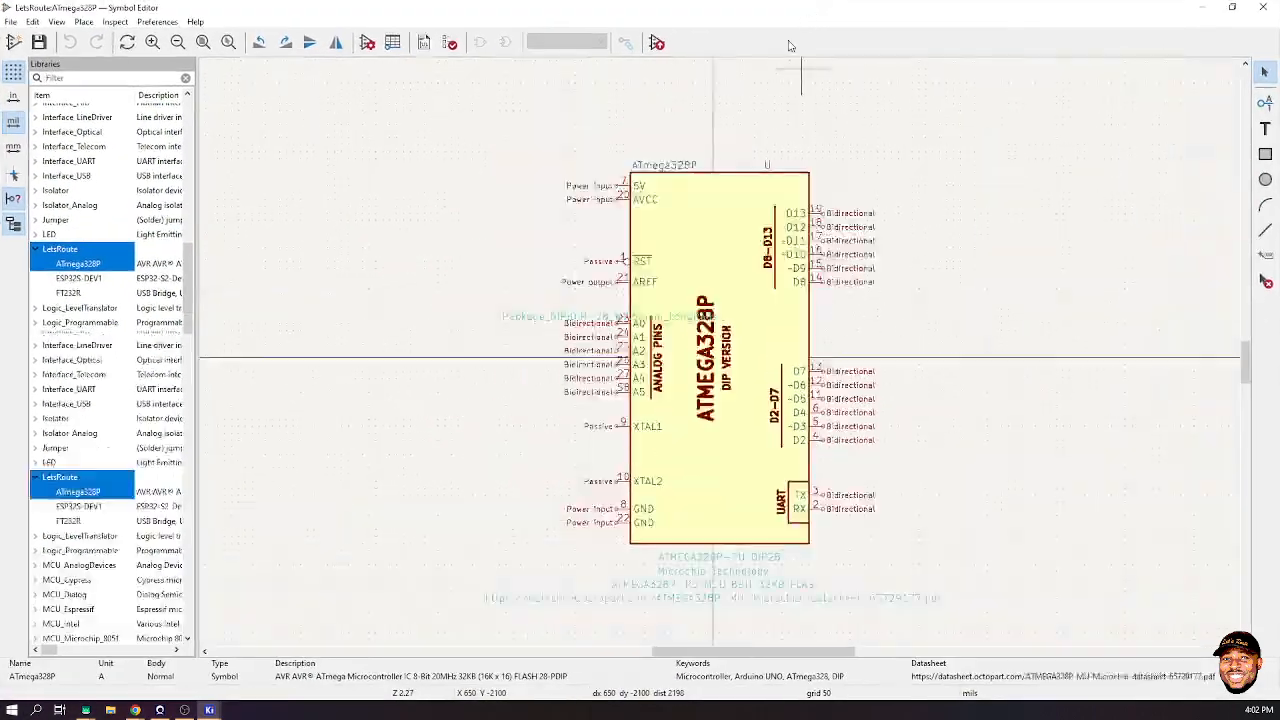
- Change the A5 pin's number from S8 to 28 and save the library symbol
scroll(624, 389, "up", 5)
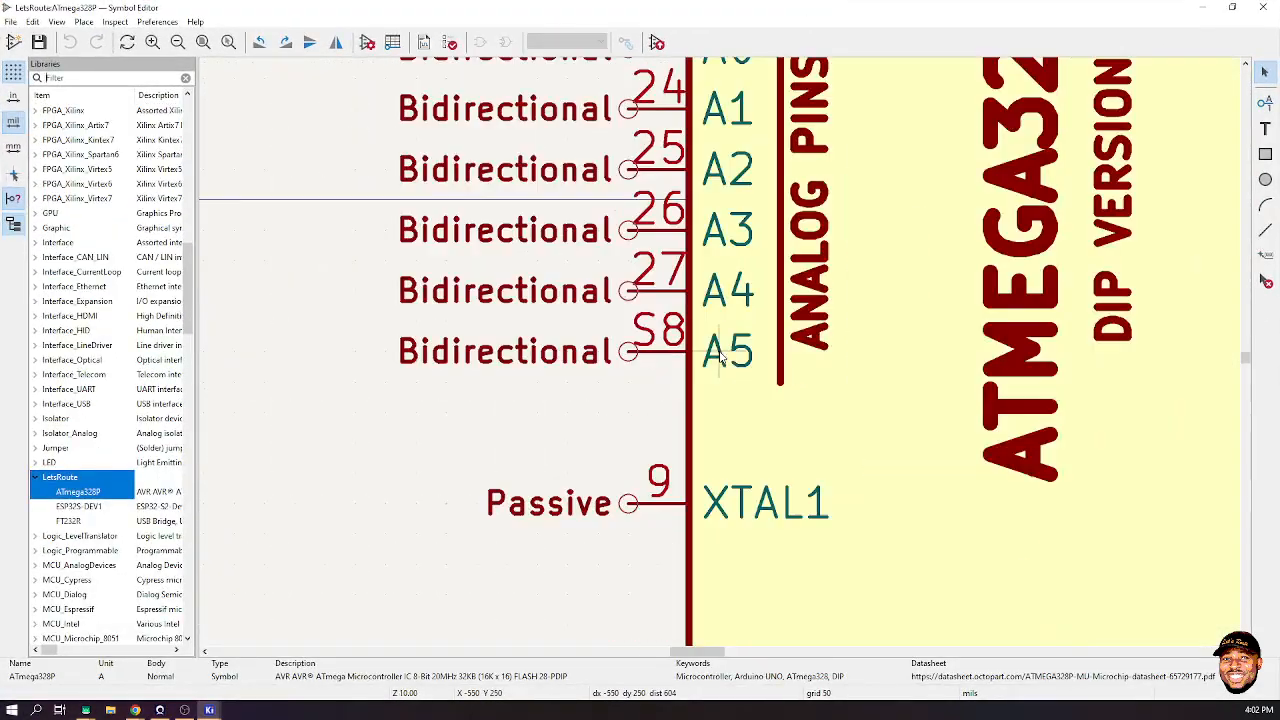
left_click(658, 350)
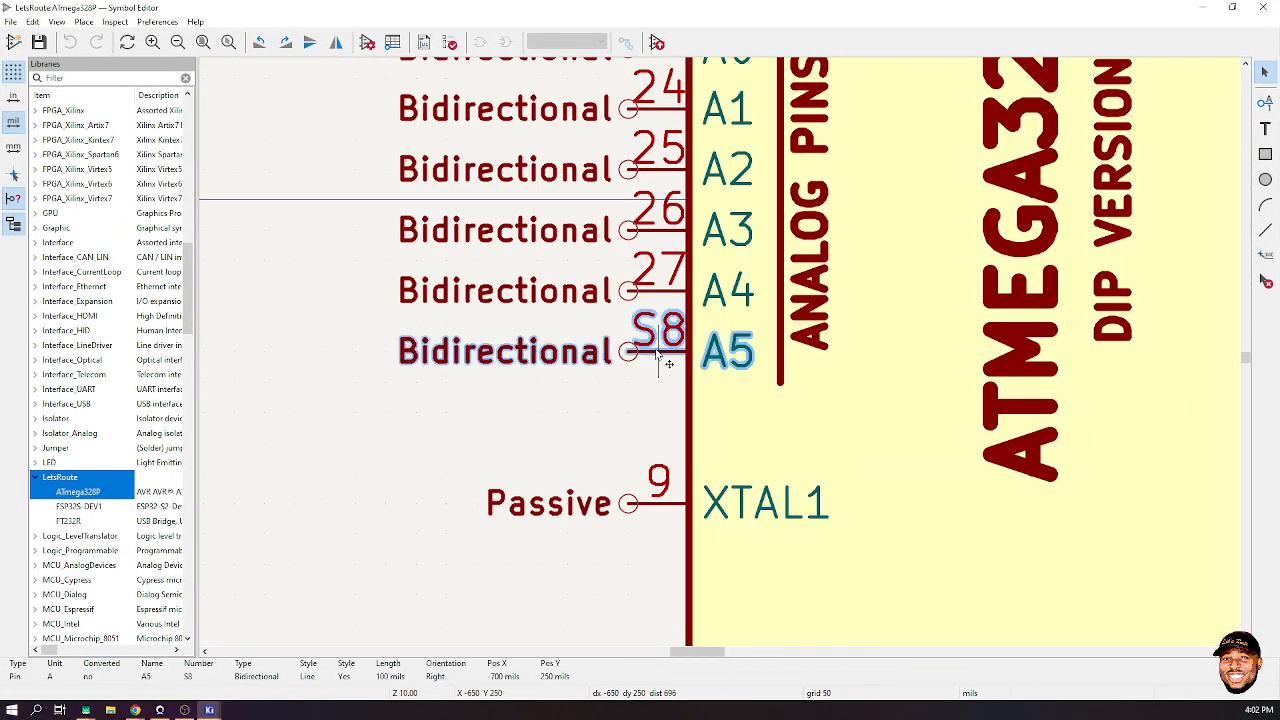
key("e")
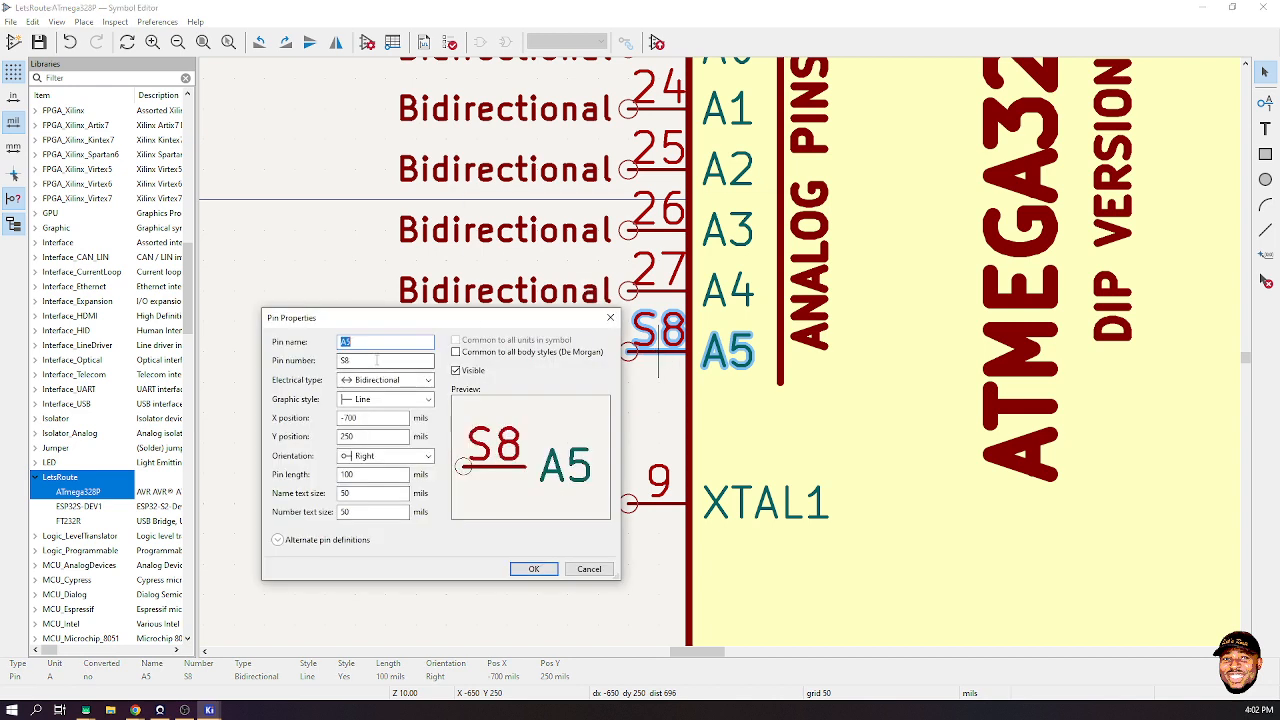
key("Tab")
type("28")
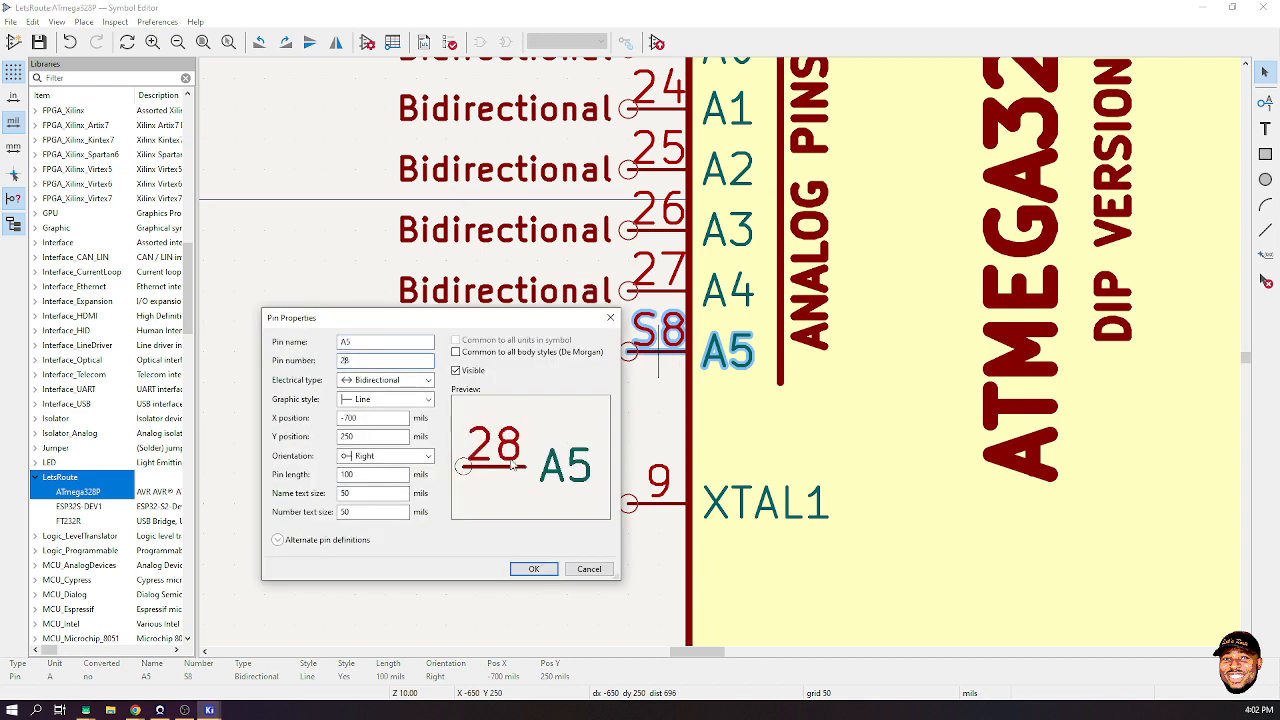
left_click(538, 569)
left_click(567, 412)
key("ctrl+s")
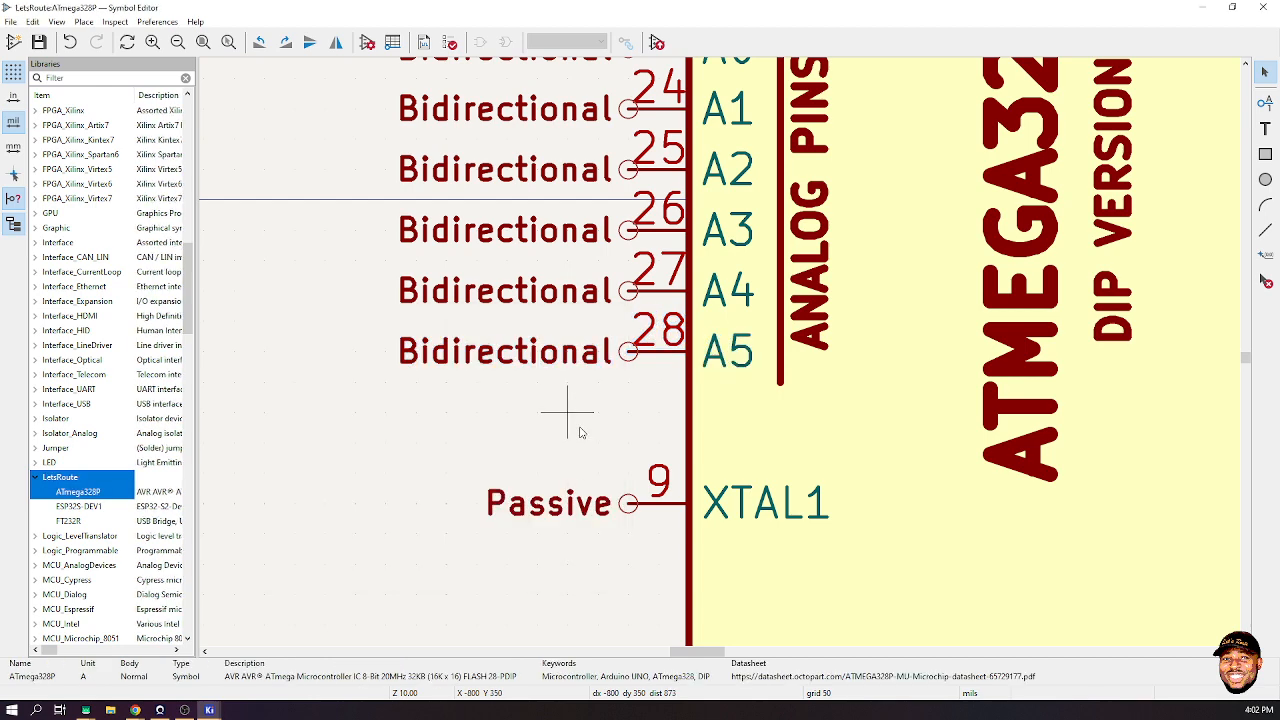
- Close the Symbol Editor and update all schematic symbols from the library
left_click(1270, 7)
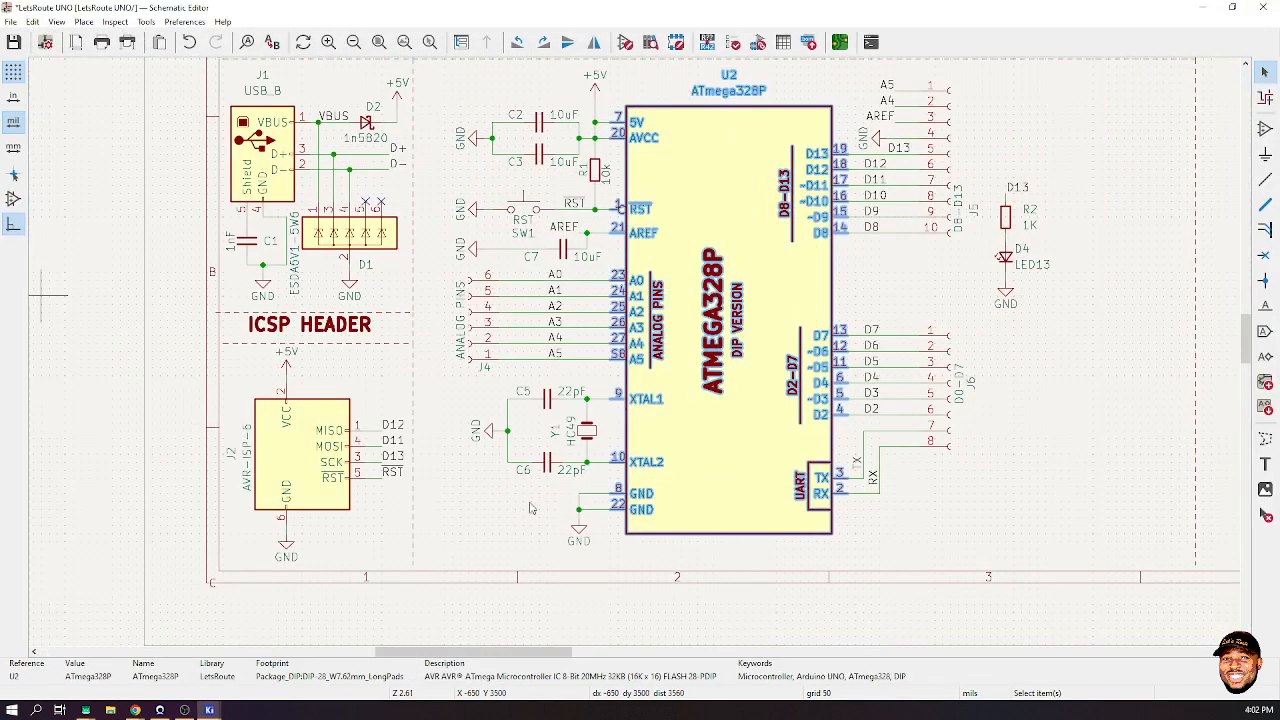
left_click(980, 315)
right_click(887, 282)
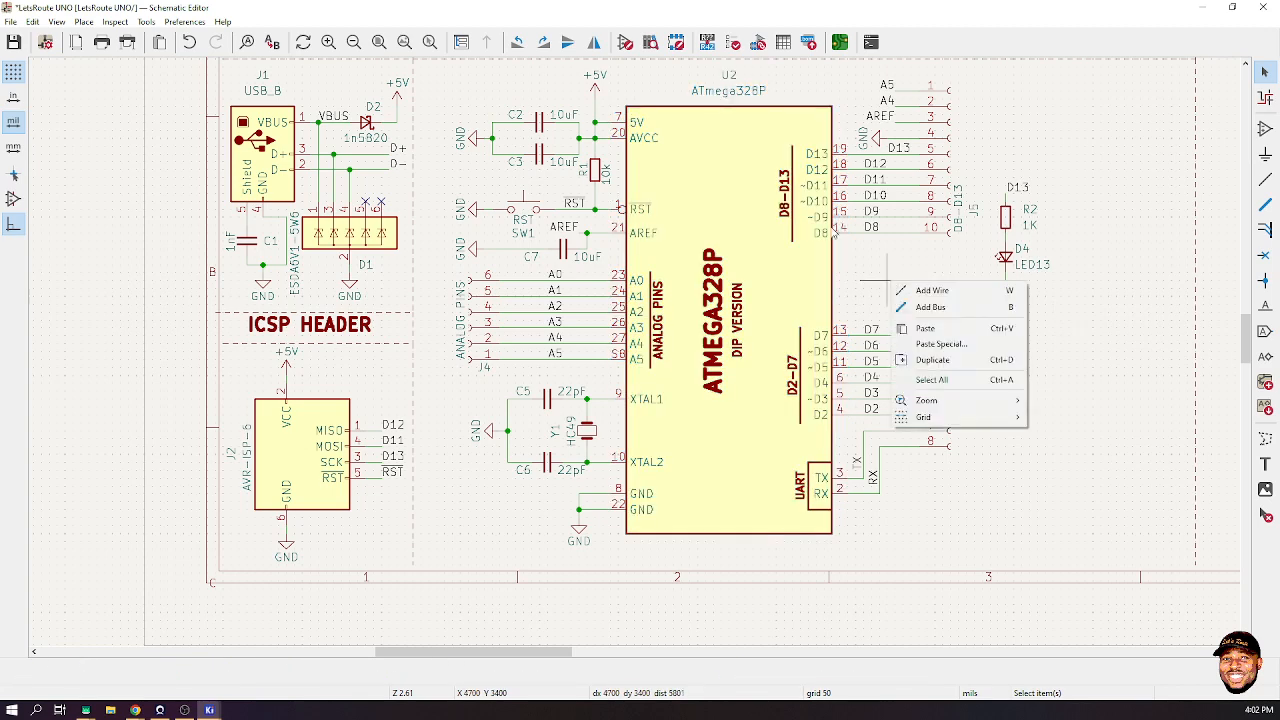
left_click(150, 22)
left_click(150, 22)
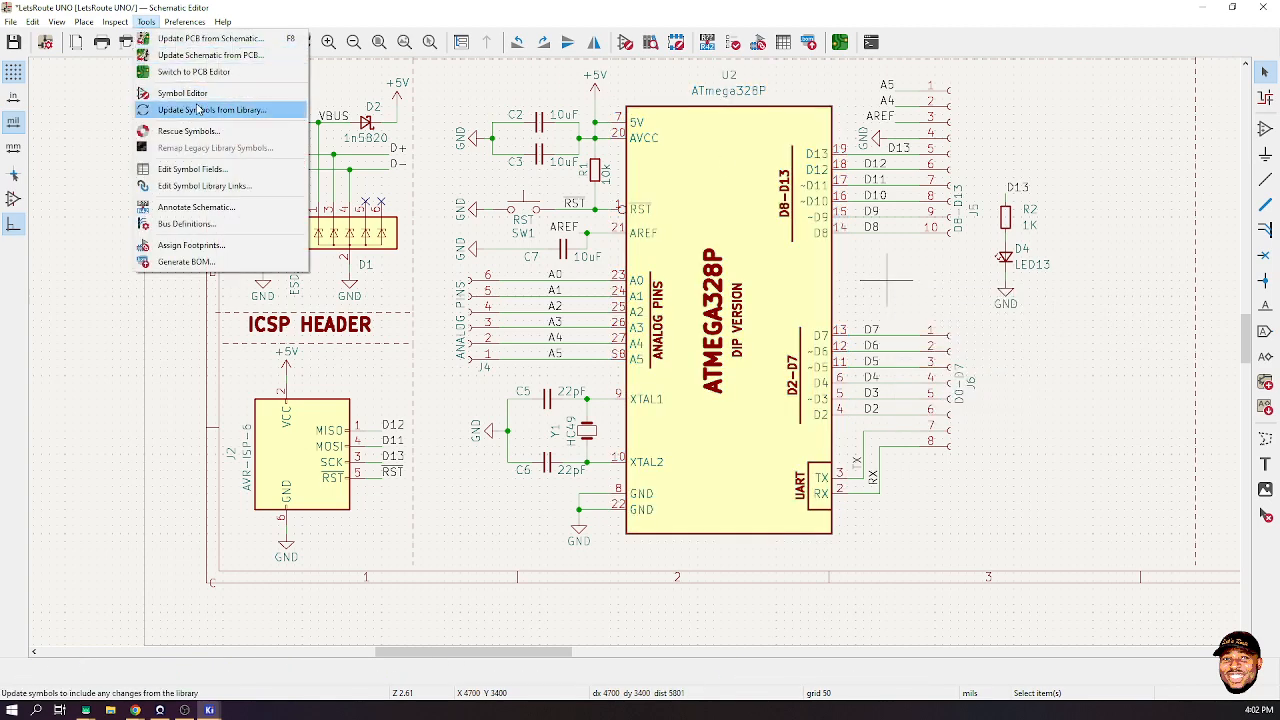
left_click(198, 110)
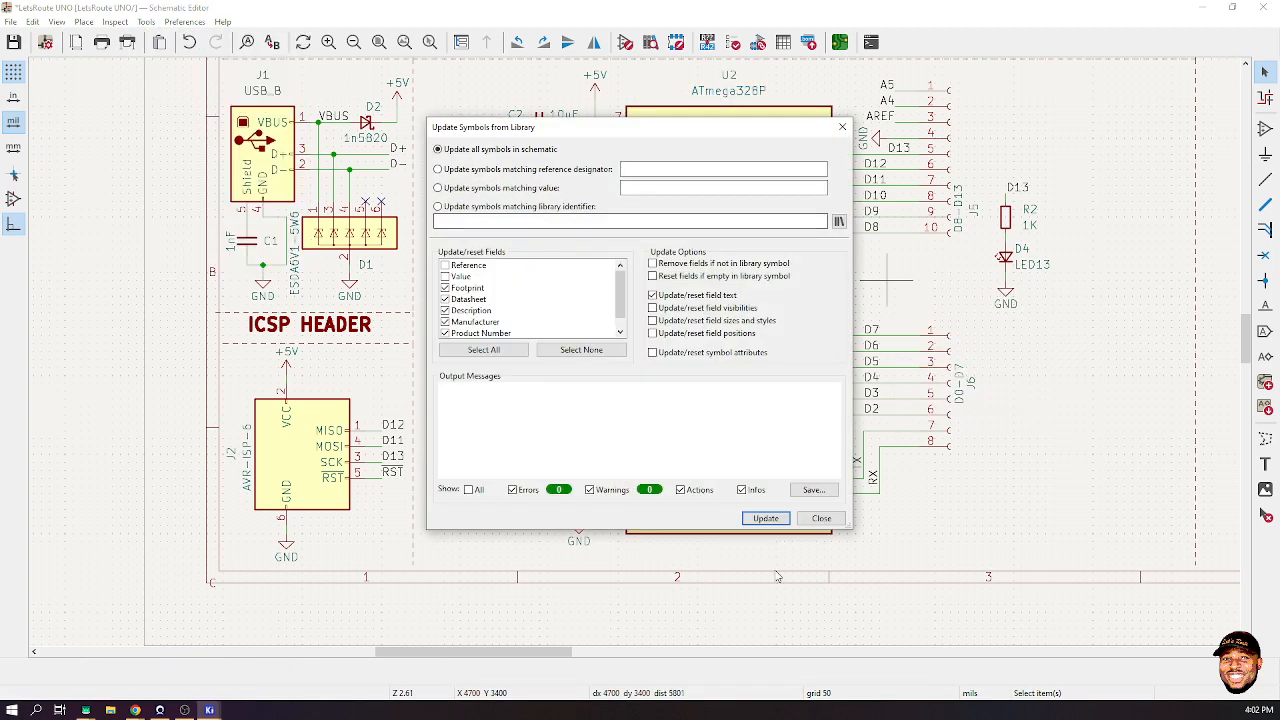
left_click(765, 518)
left_click(821, 518)
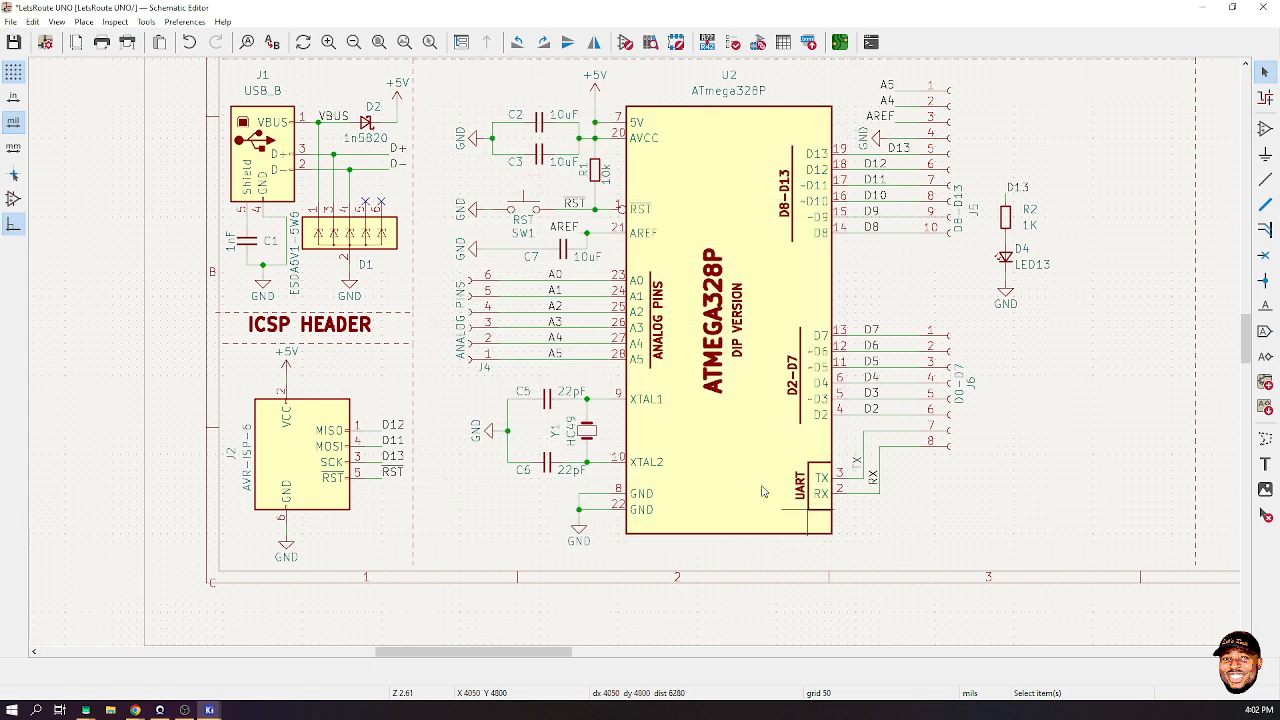
- Re-run Update PCB from Schematic, leaving only the U4 pin 23 no-net warning, and close the report
left_click(146, 22)
left_click(150, 39)
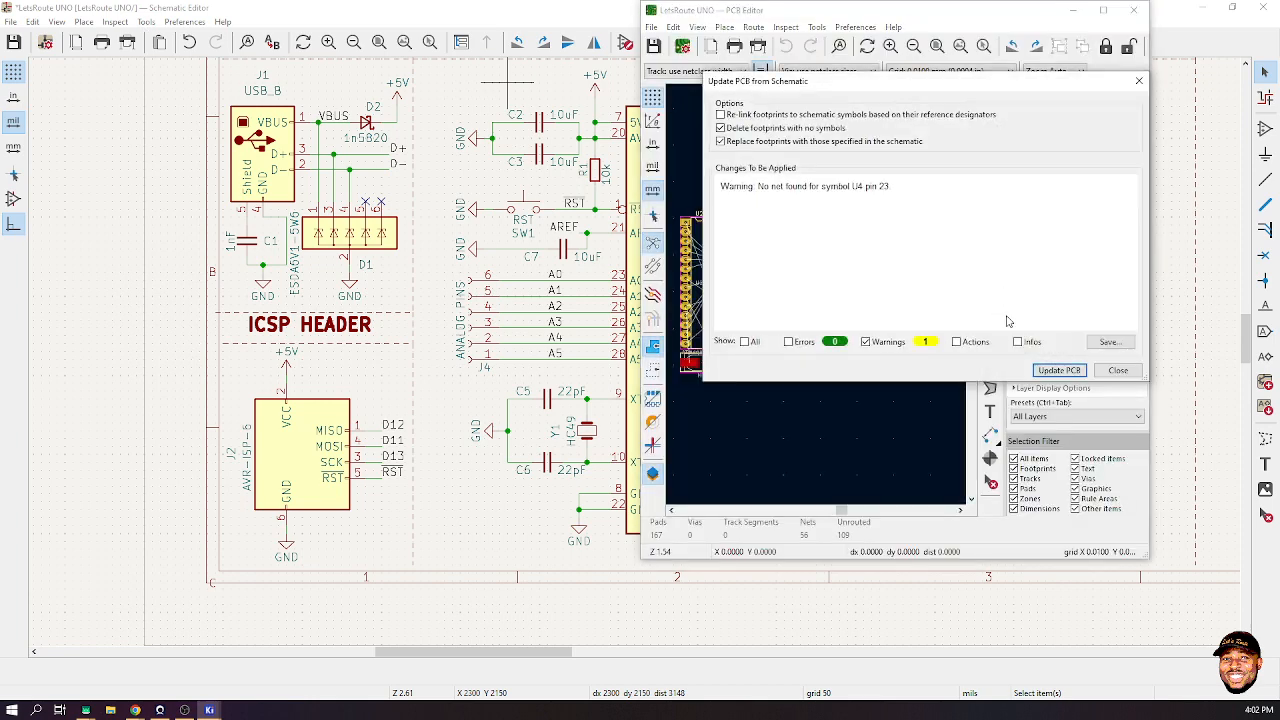
left_click(1066, 370)
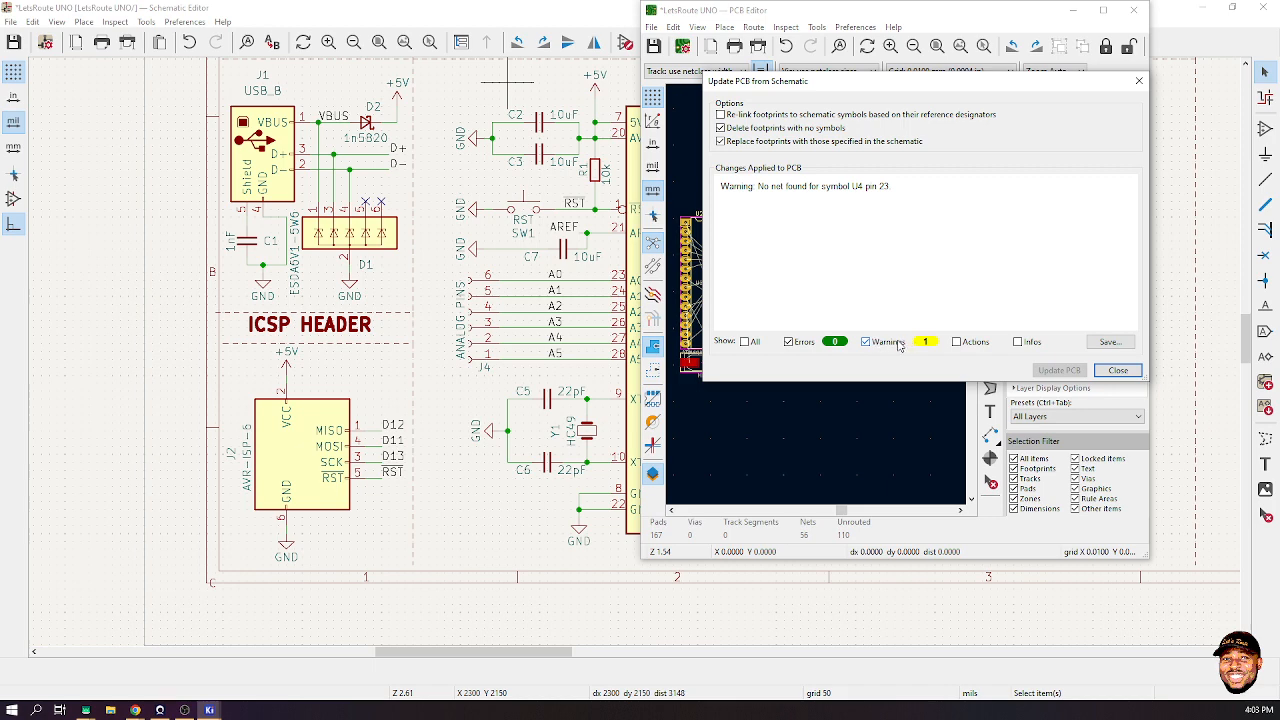
left_click(799, 343)
left_click(1120, 370)
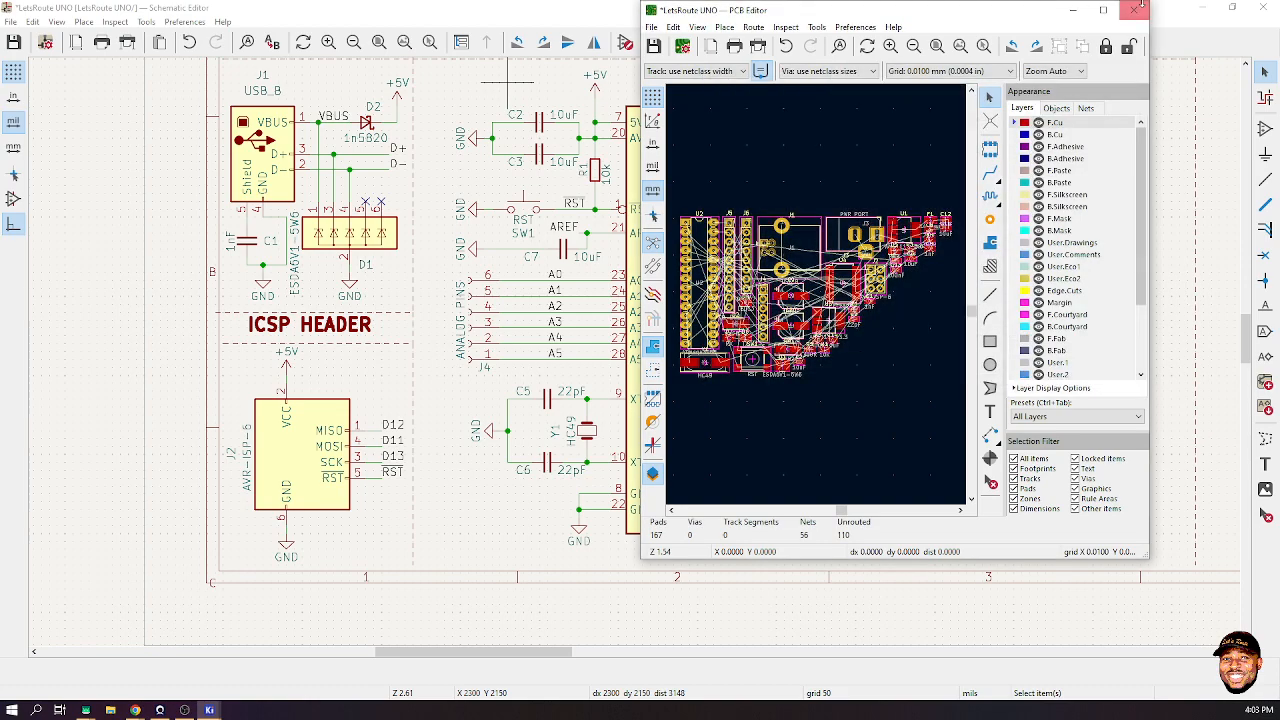
- Close the PCB Editor, zoom to the FT232RL part U4, and save the schematic
left_click(1140, 6)
scroll(635, 358, "up", 3)
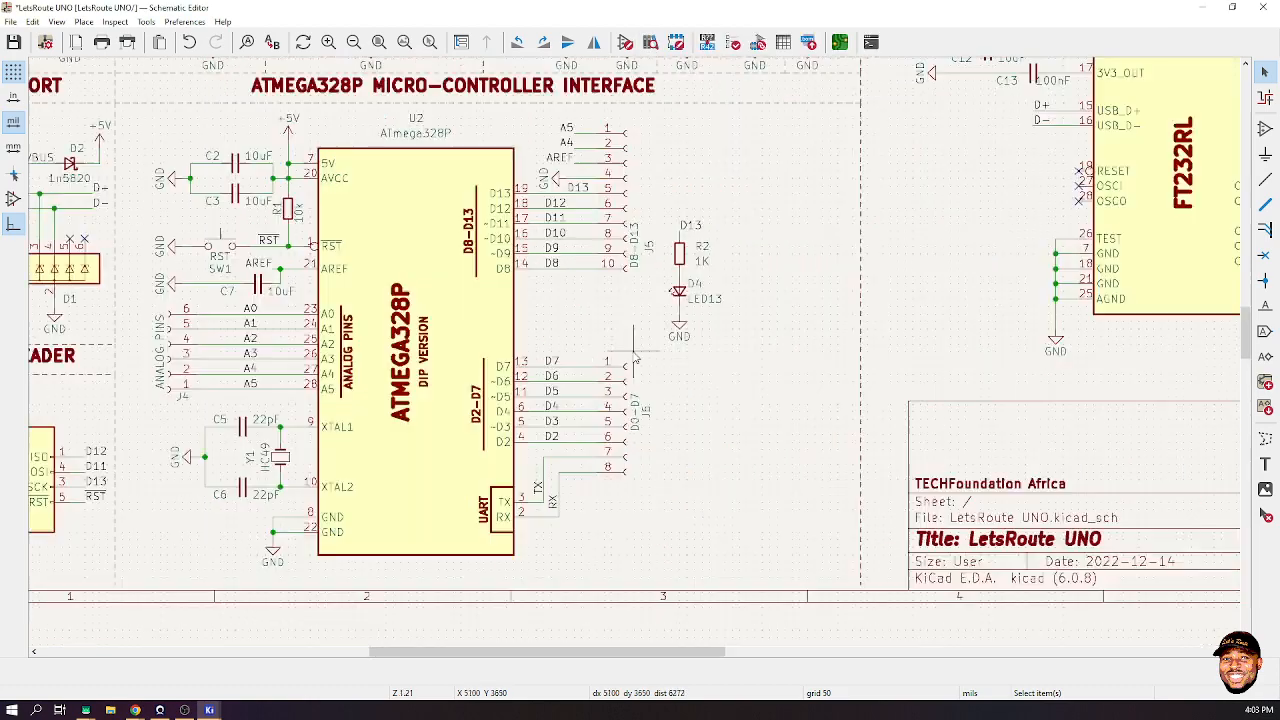
scroll(635, 358, "down", 5)
scroll(633, 351, "up", 6)
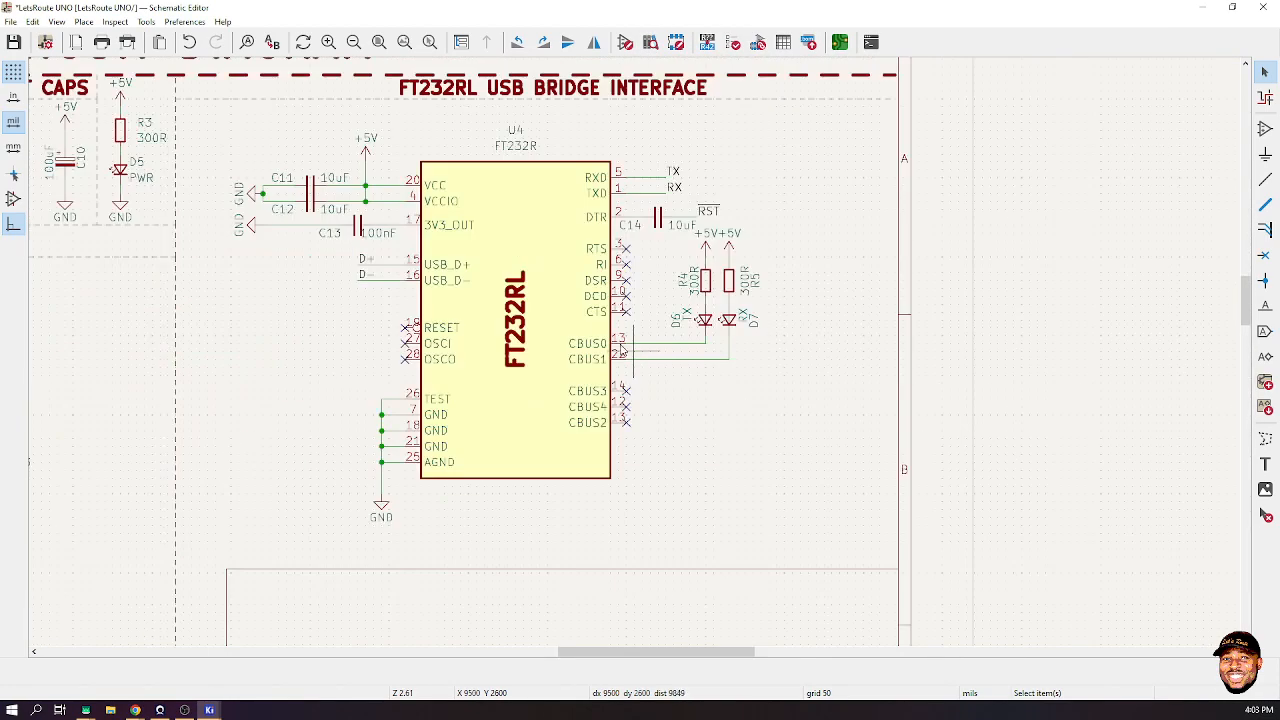
left_click(570, 314)
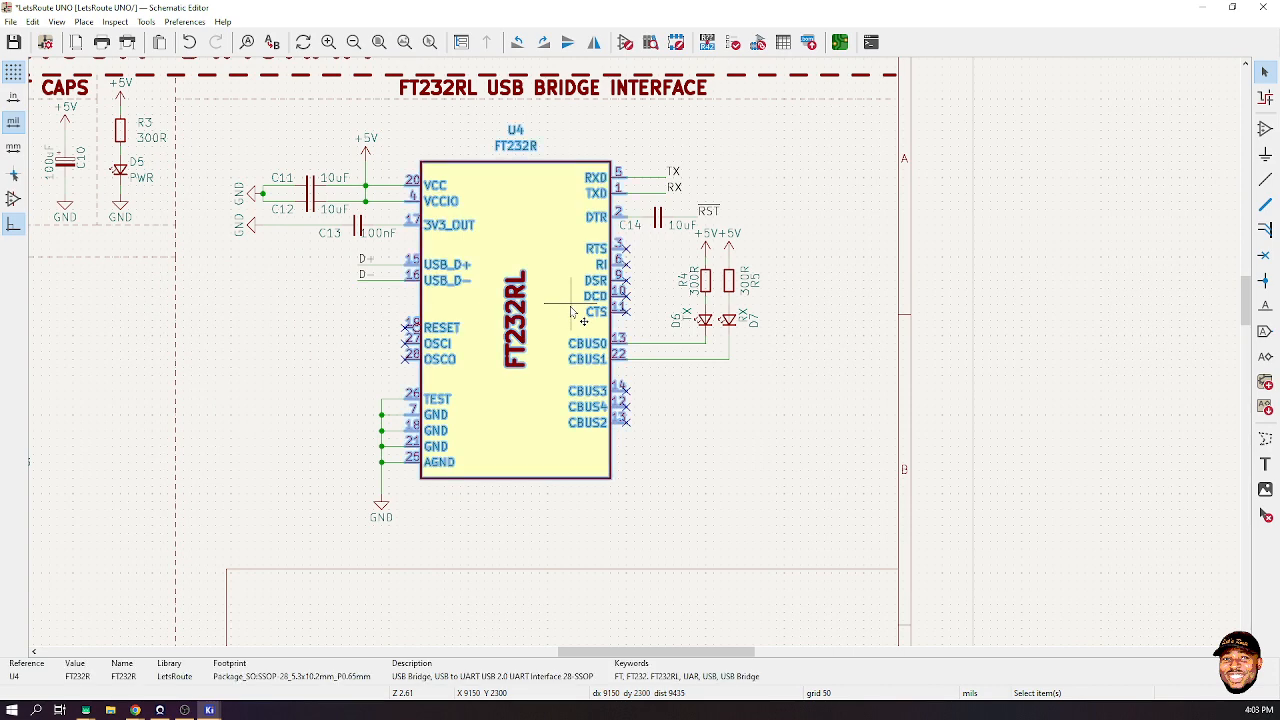
left_click(736, 399)
key("ctrl+s")
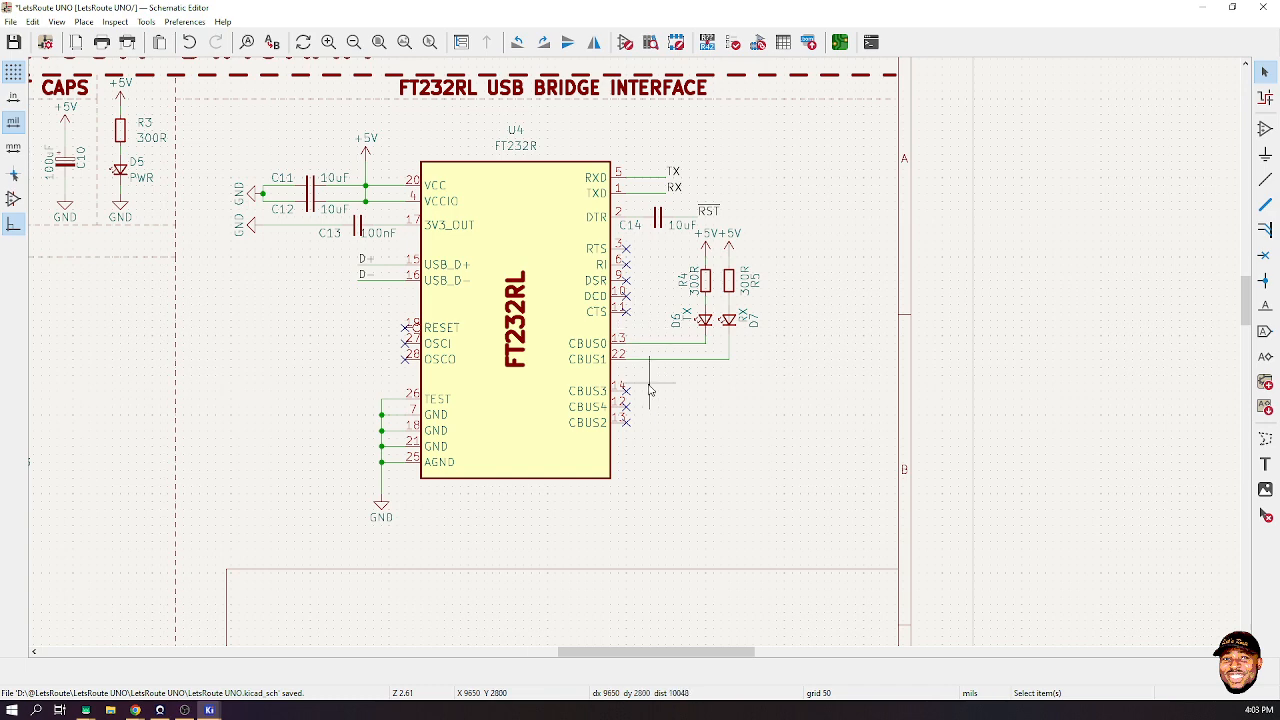
- Check U4's properties, then open its FT232R symbol in the Symbol Editor with Ctrl+E
scroll(635, 357, "up", 2)
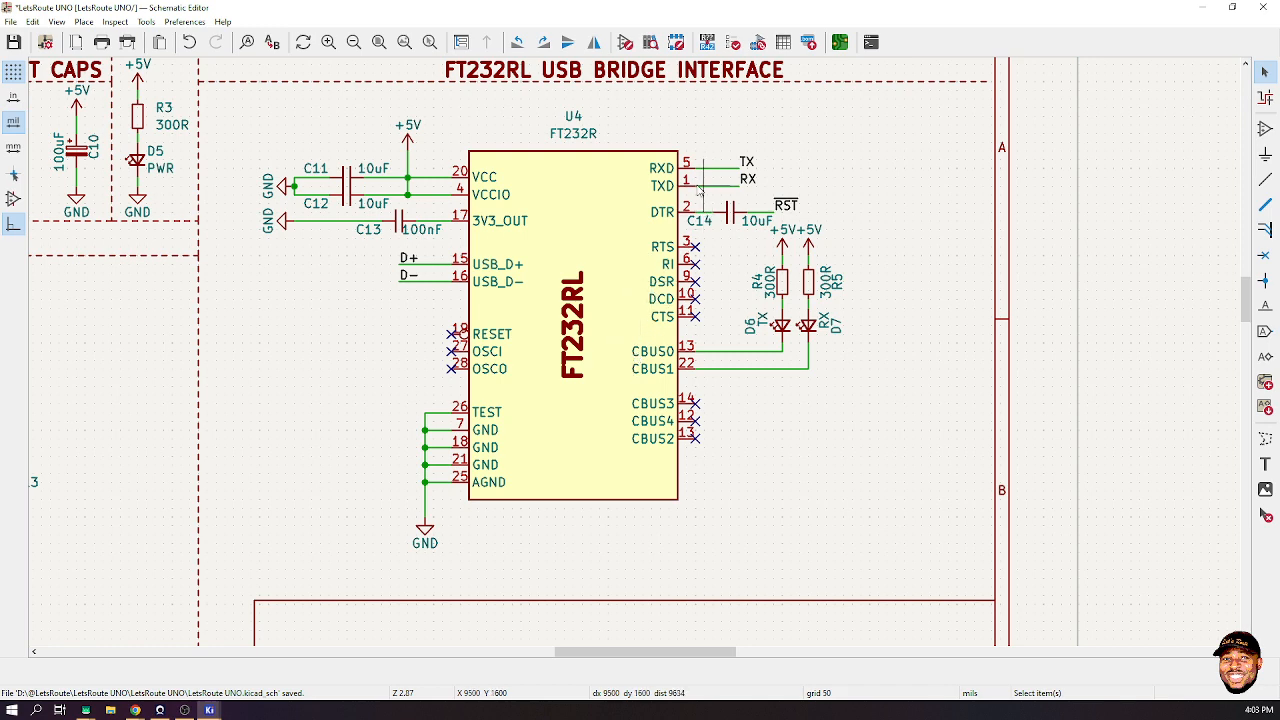
left_click(624, 246)
right_click(624, 246)
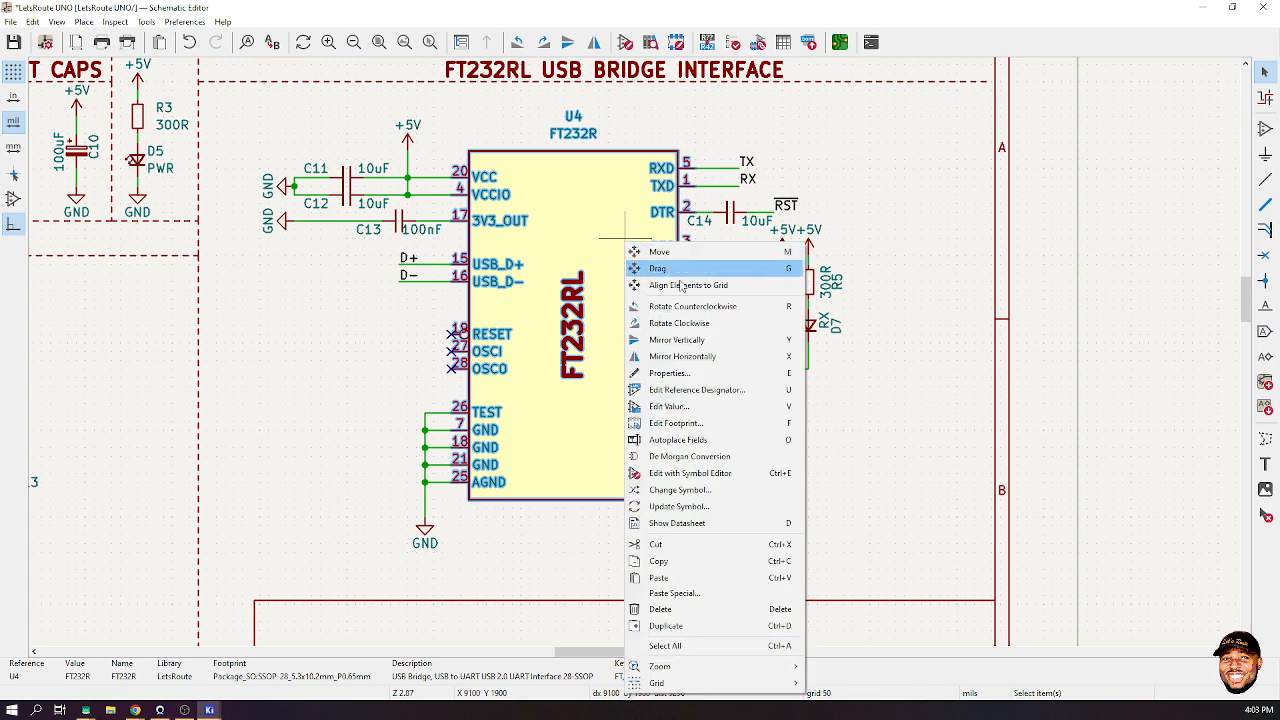
left_click(712, 373)
left_click(415, 390)
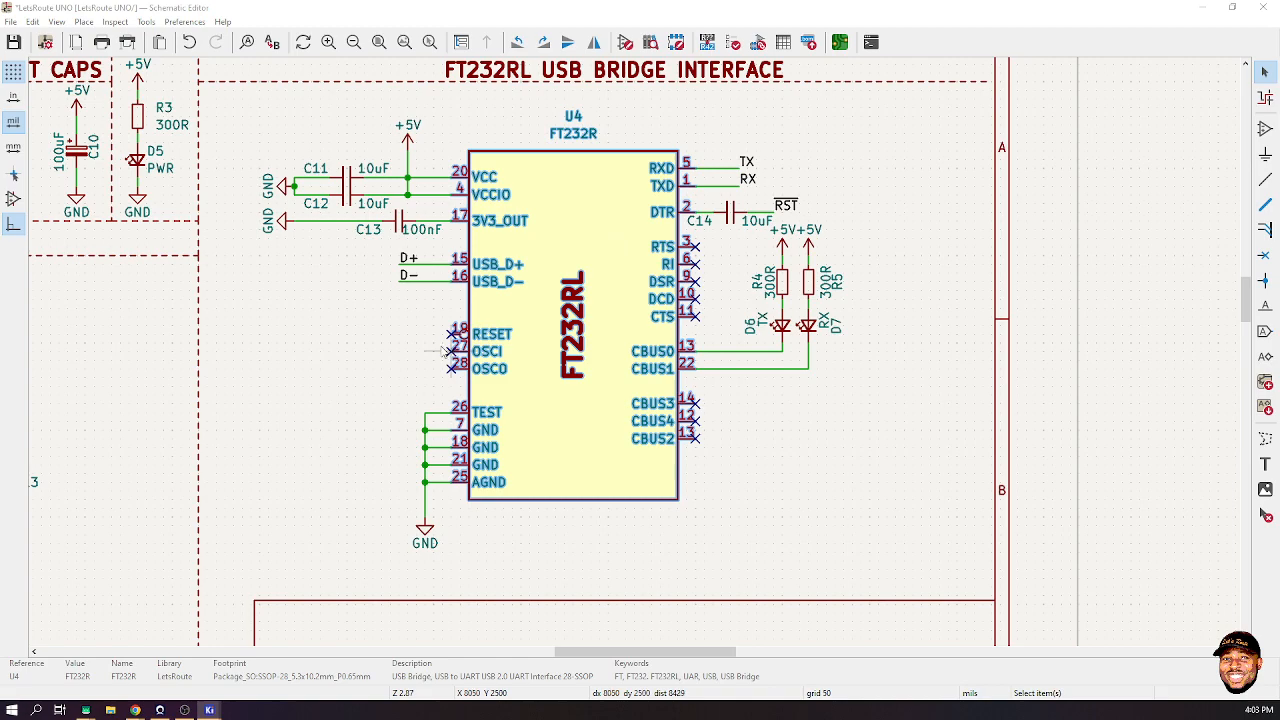
key("ctrl+e")
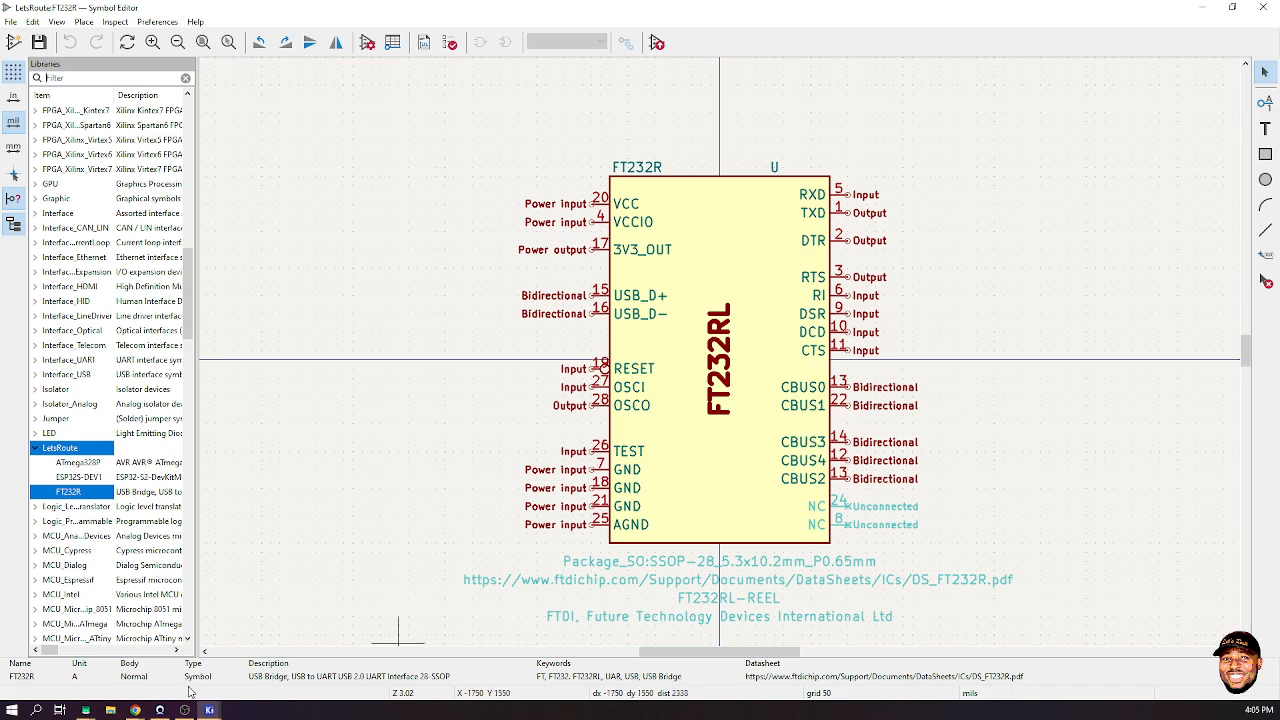
- Bring Chrome forward and search Google for 'ft232rl'
mouse_move(148, 708)
left_click(215, 655)
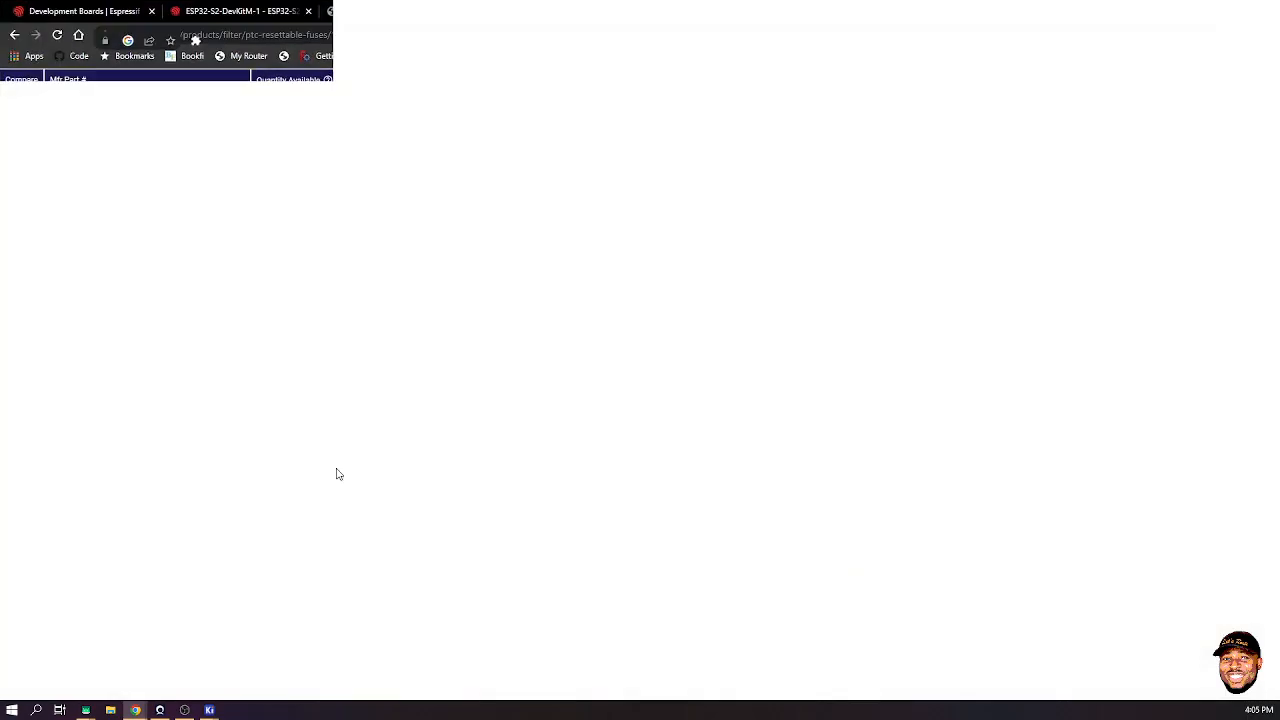
left_click(845, 12)
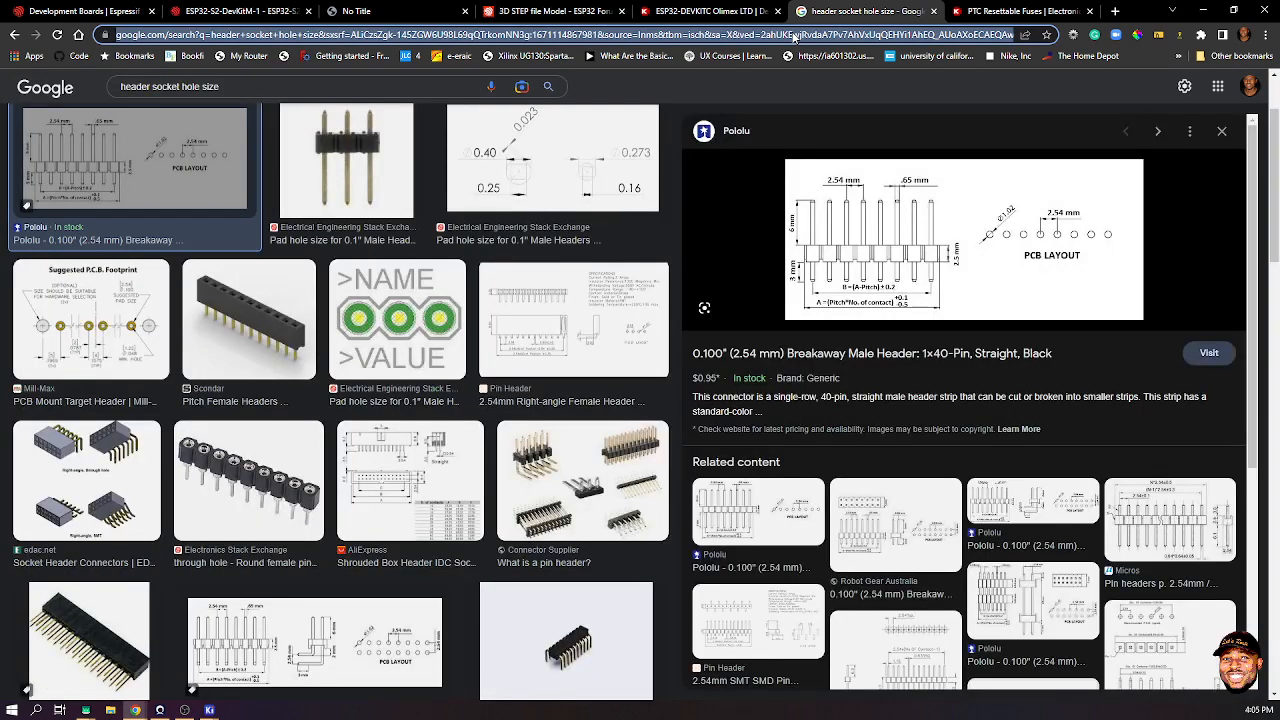
left_click(795, 35)
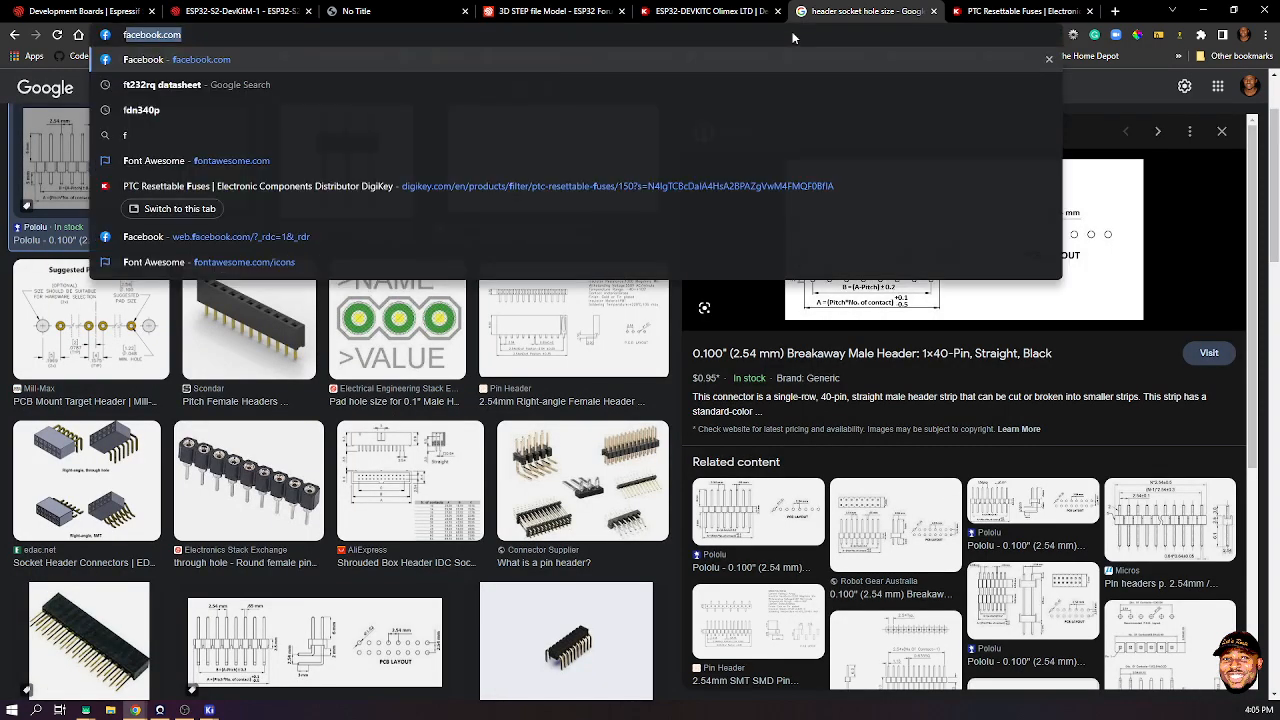
type("ft232rl")
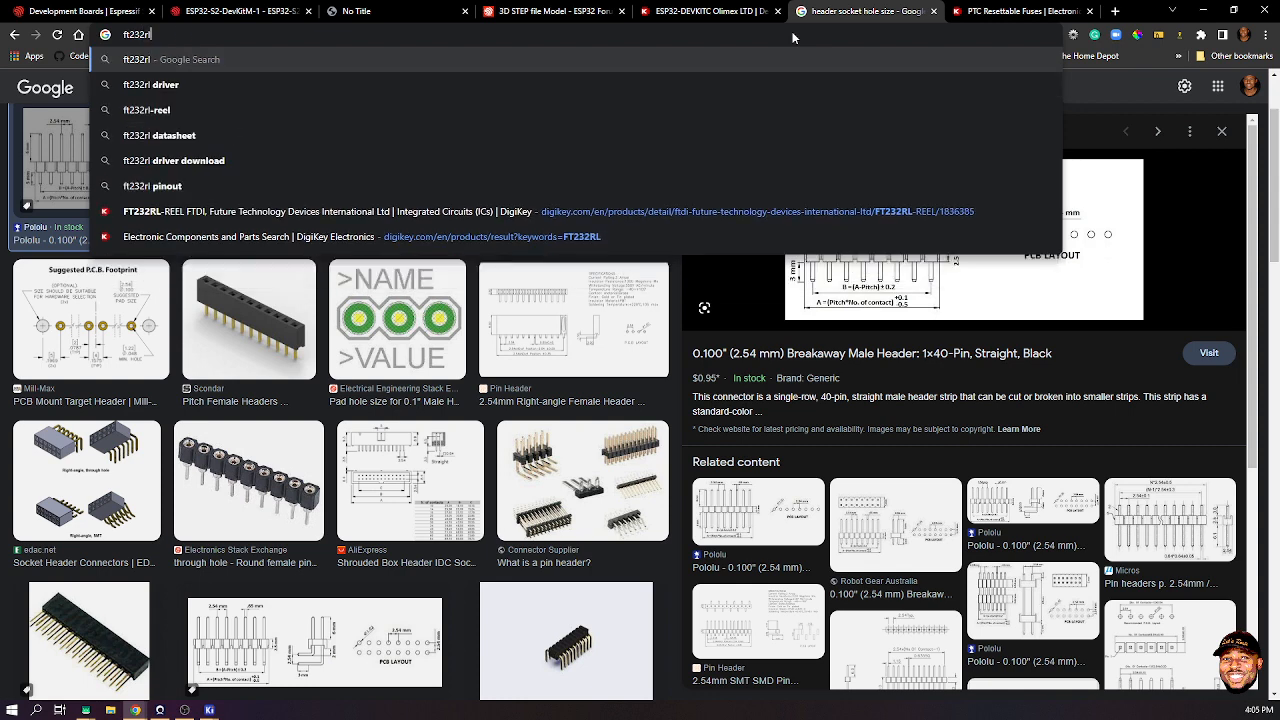
key("Return")
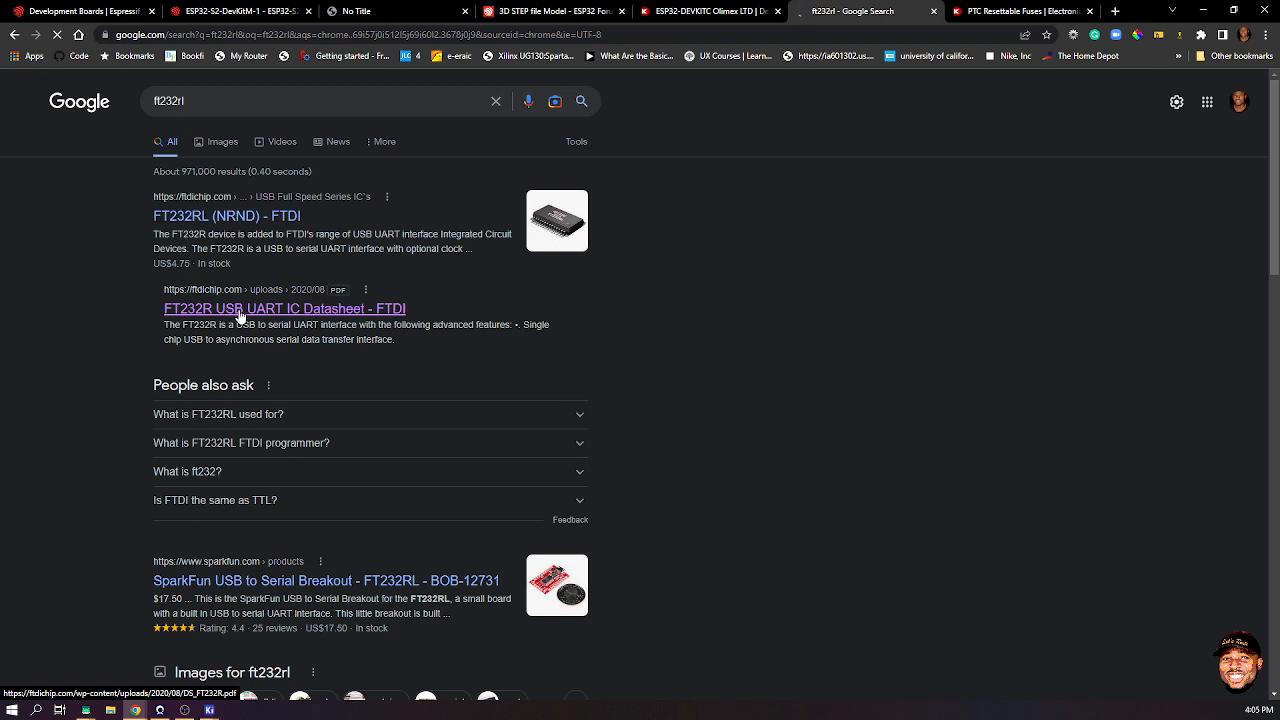
- Open the FT232R datasheet PDF and scroll to the 28-LD SSOP pin-out on page 7
left_click(240, 316)
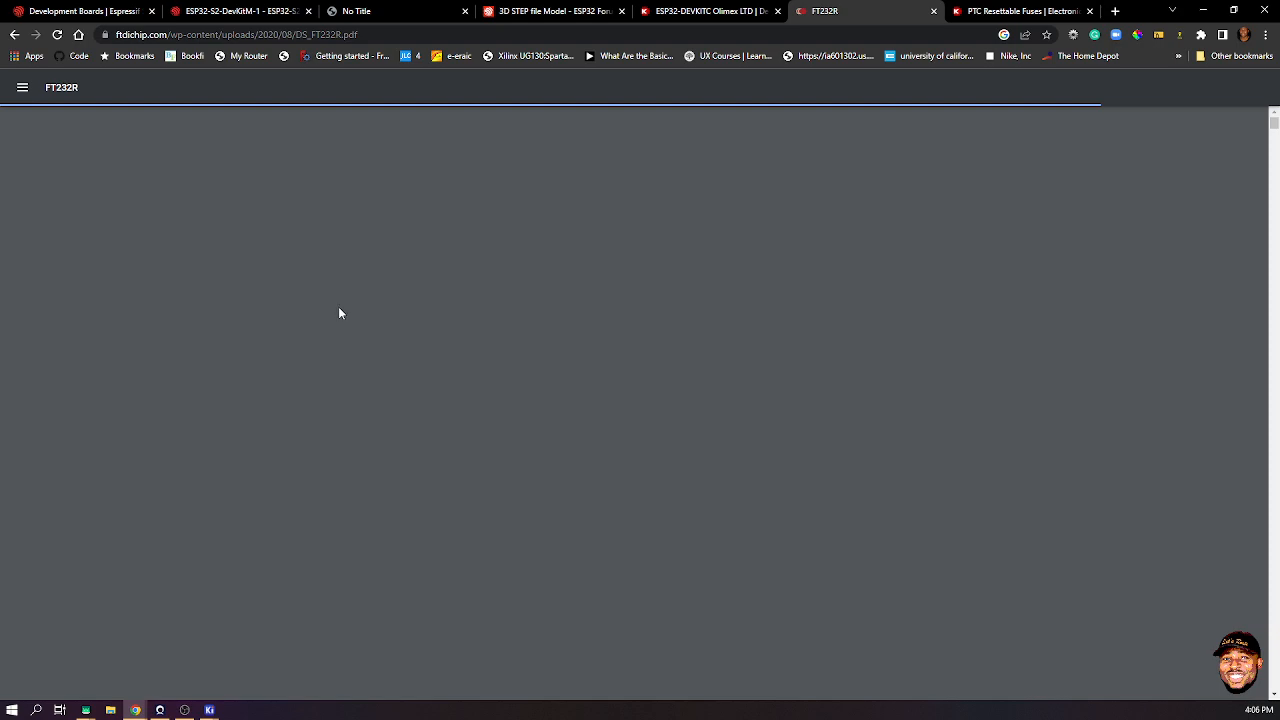
scroll(456, 424, "down", 20)
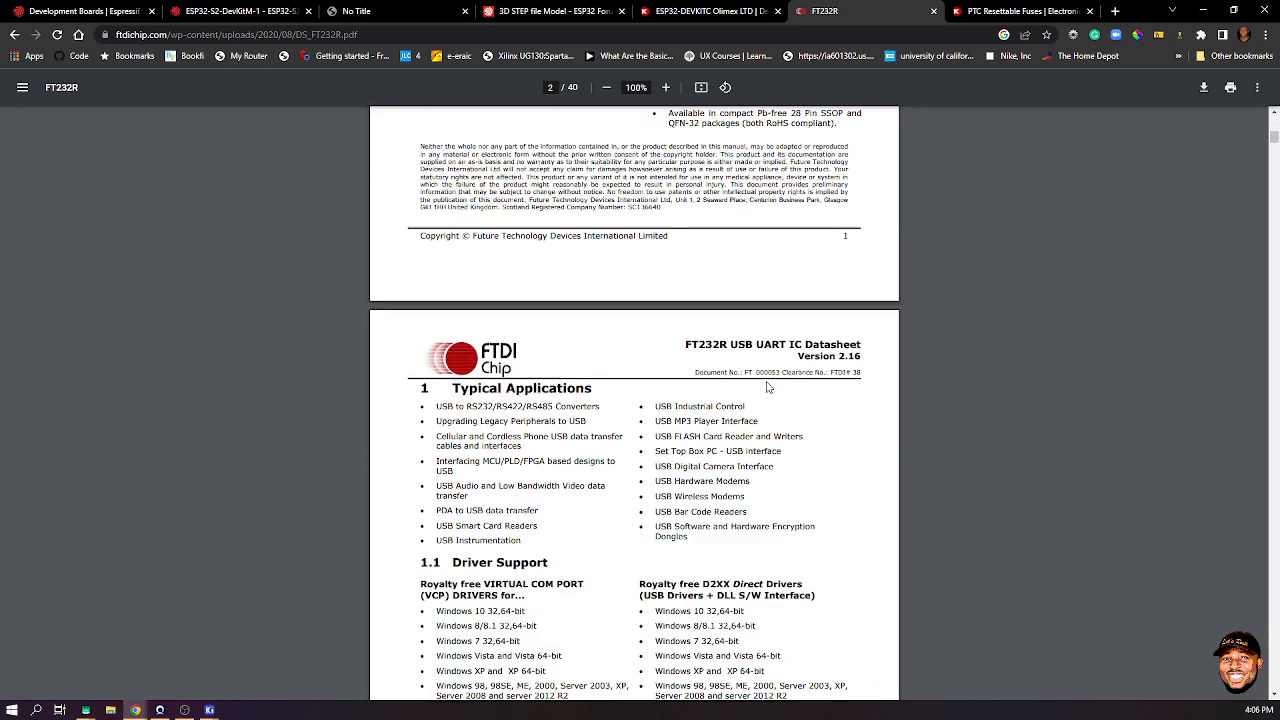
scroll(767, 389, "up", 15)
scroll(767, 389, "down", 20)
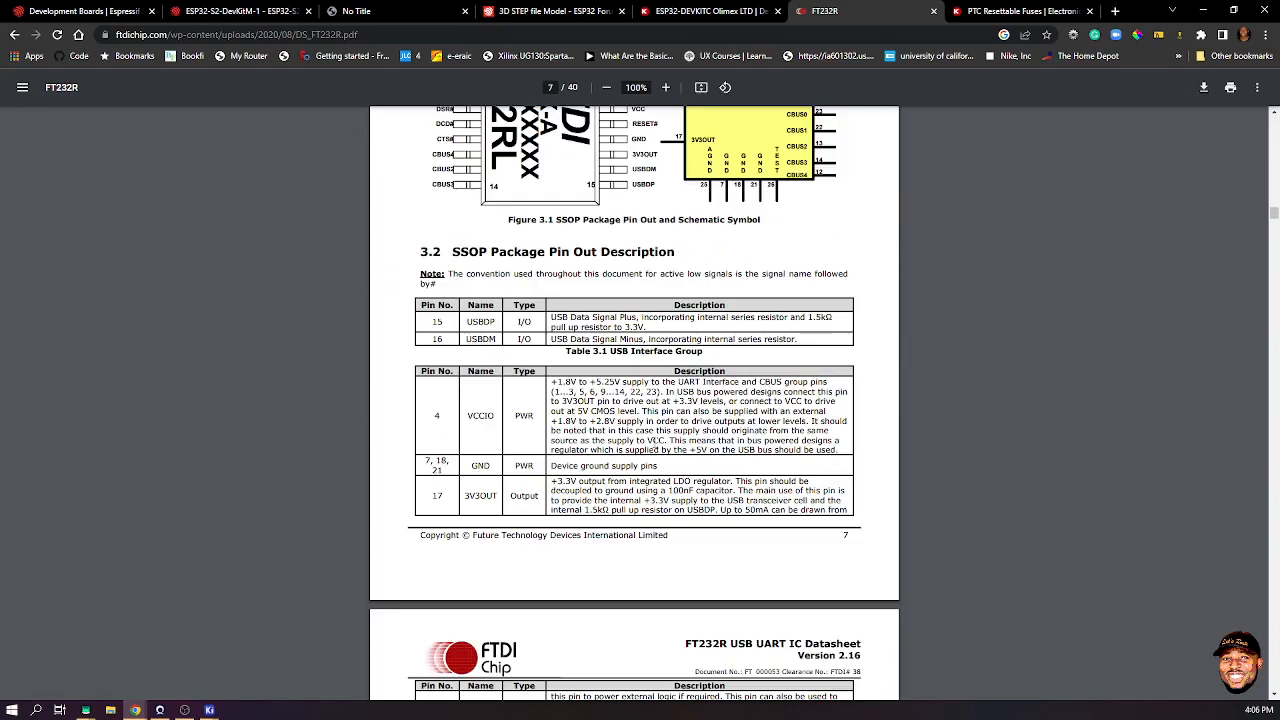
scroll(487, 405, "down", 3)
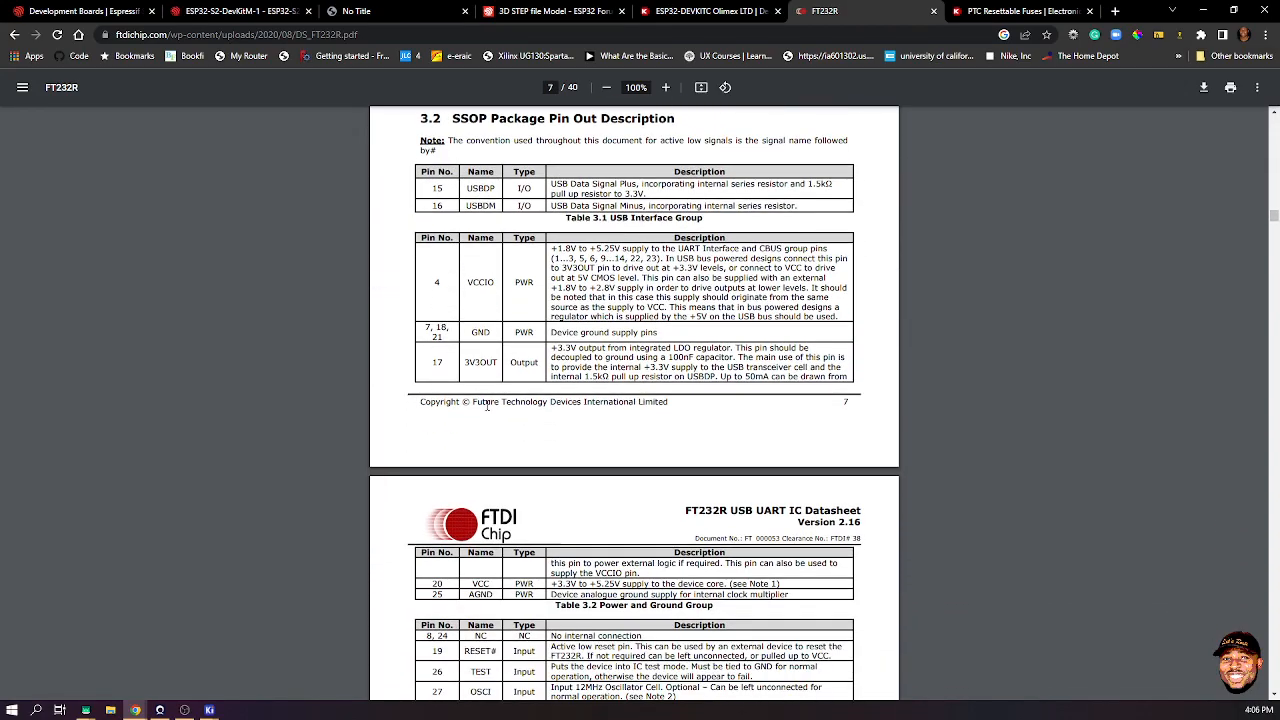
scroll(487, 405, "up", 5)
scroll(520, 400, "down", 3)
scroll(533, 396, "up", 1)
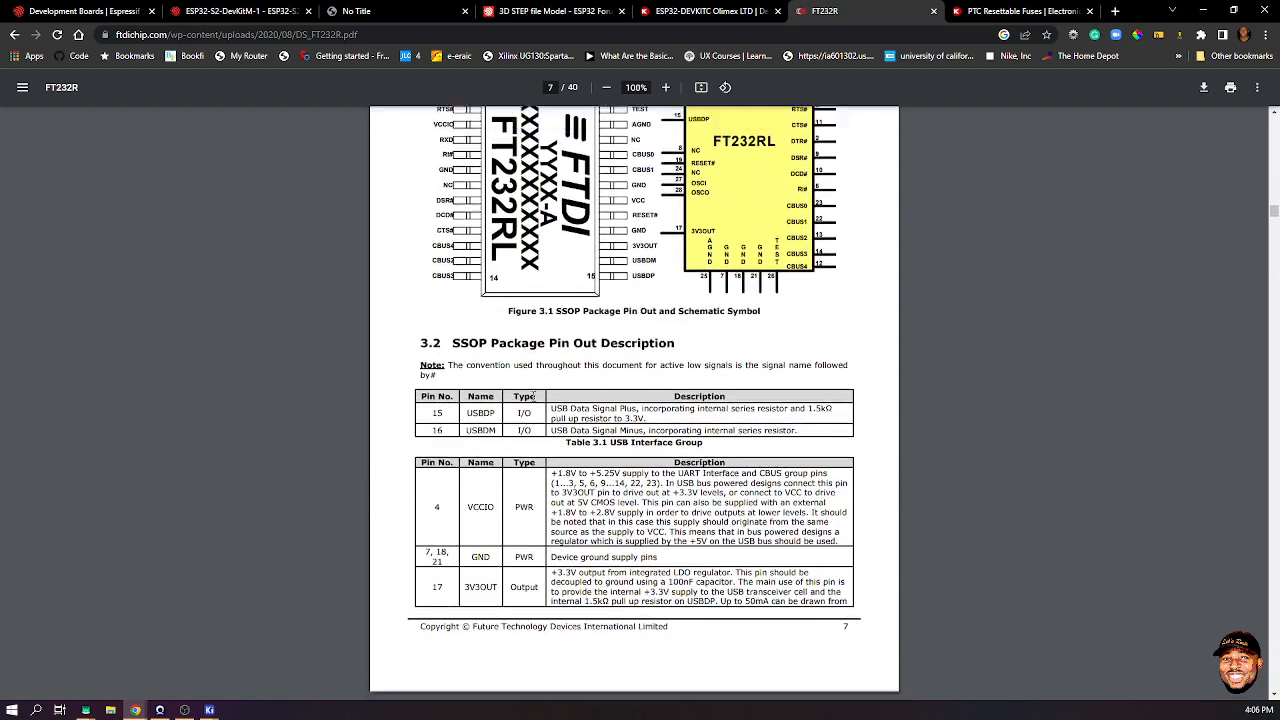
scroll(533, 396, "up", 1)
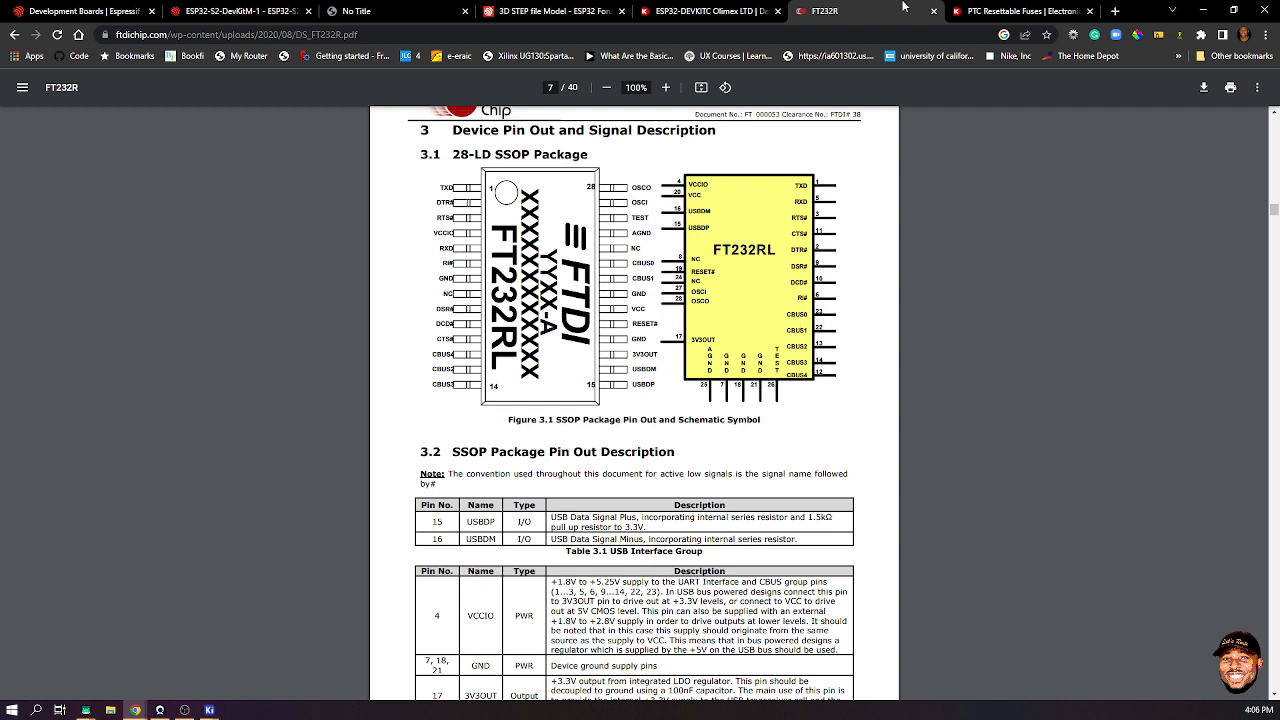
- Snap Chrome right and the Symbol Editor left, then zoom in and select pin CBUS0
double_click(1140, 17)
left_click_drag(1137, 38, 1279, 40)
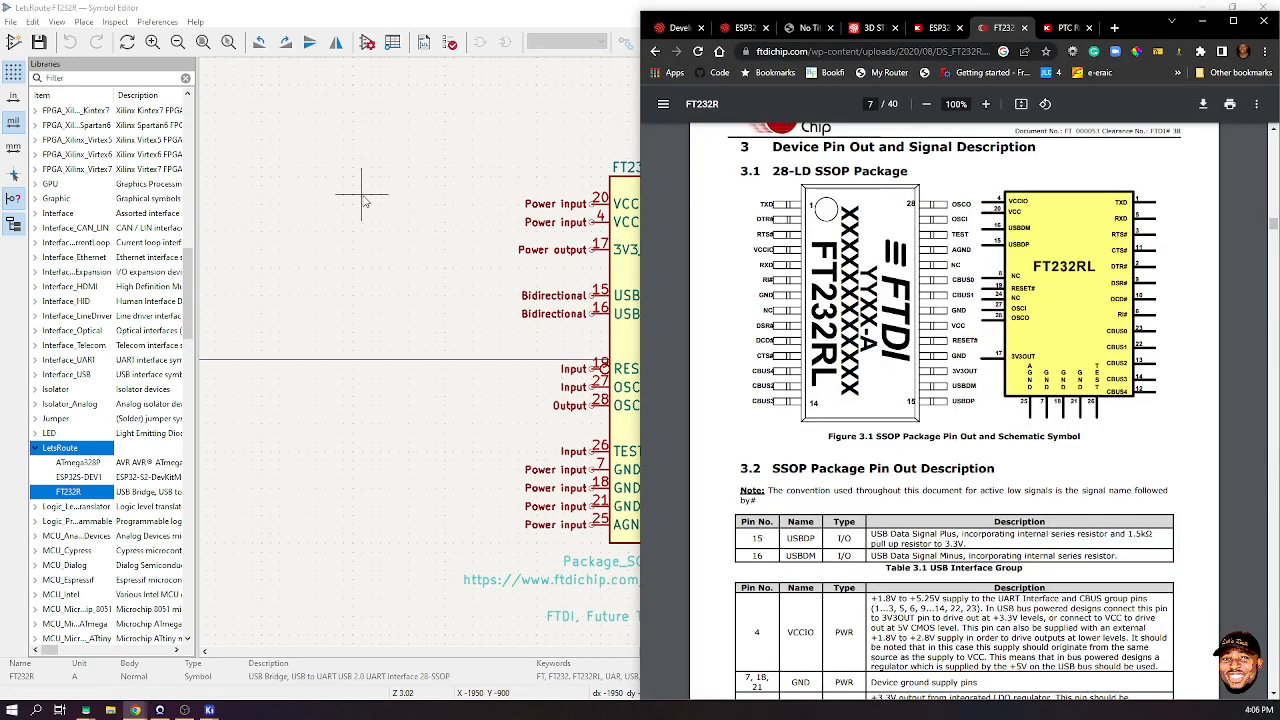
left_click_drag(1145, 27, 1279, 30)
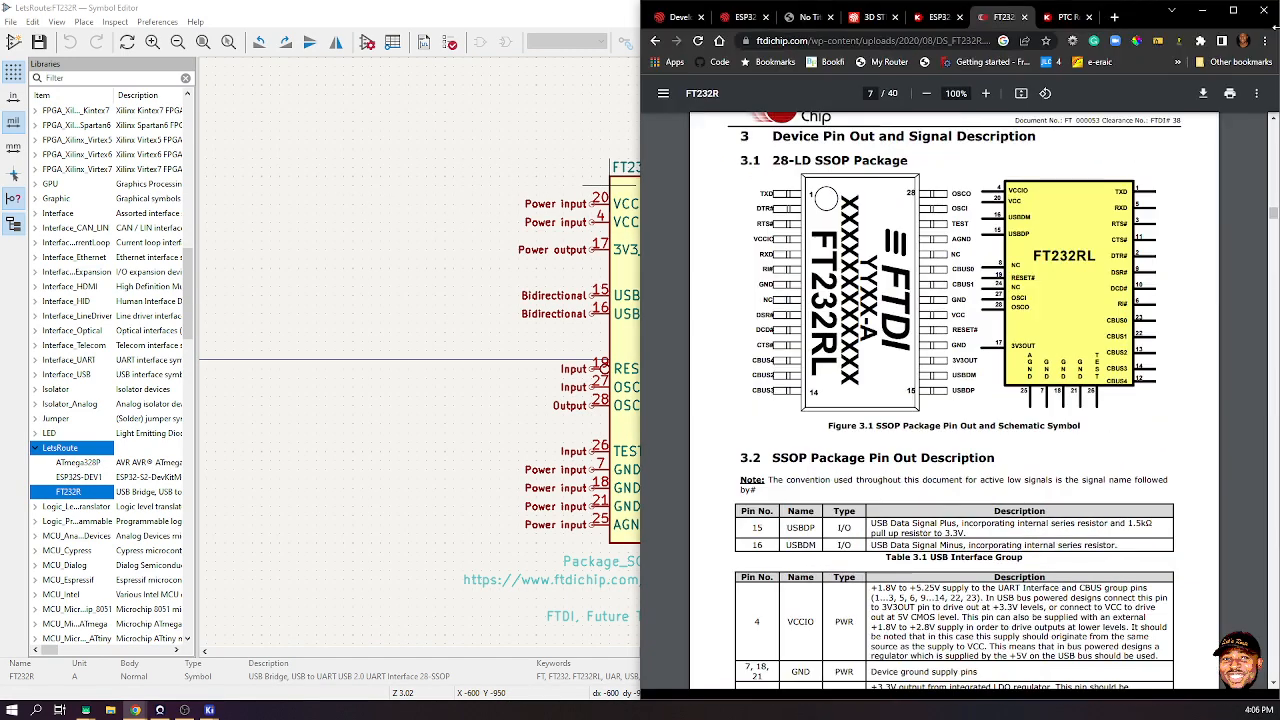
left_click(205, 123)
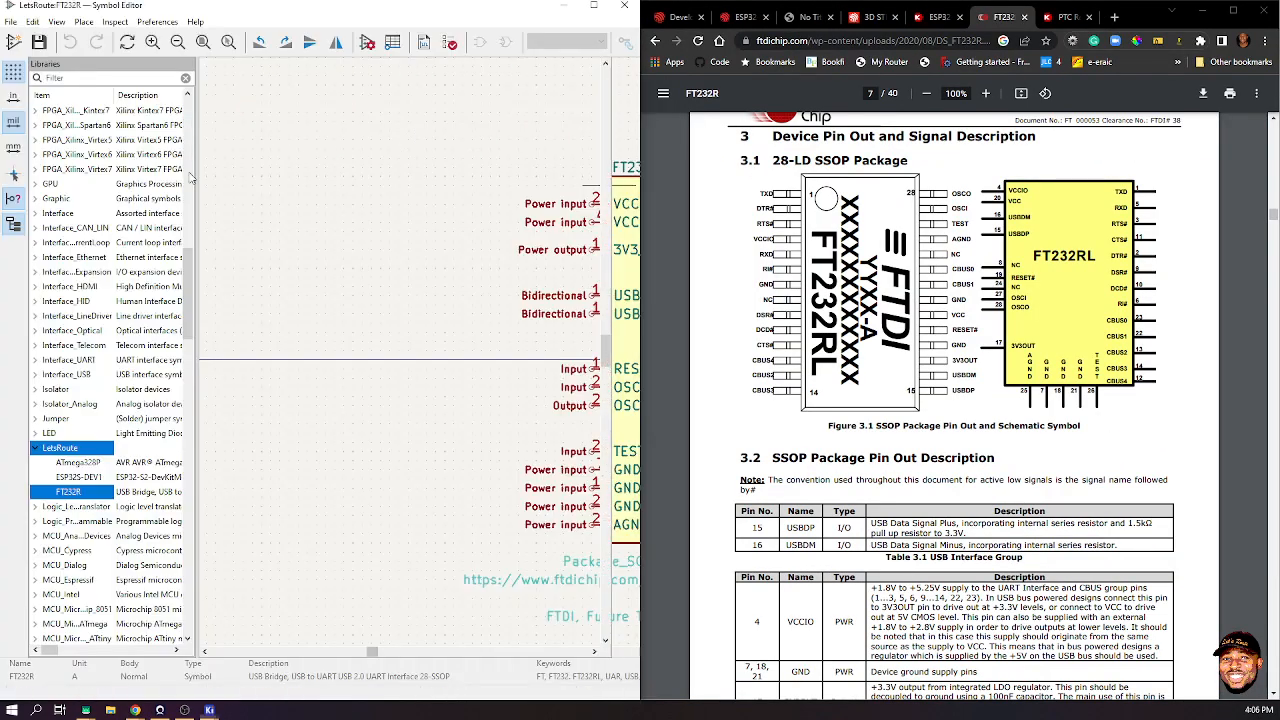
scroll(415, 357, "up", 1)
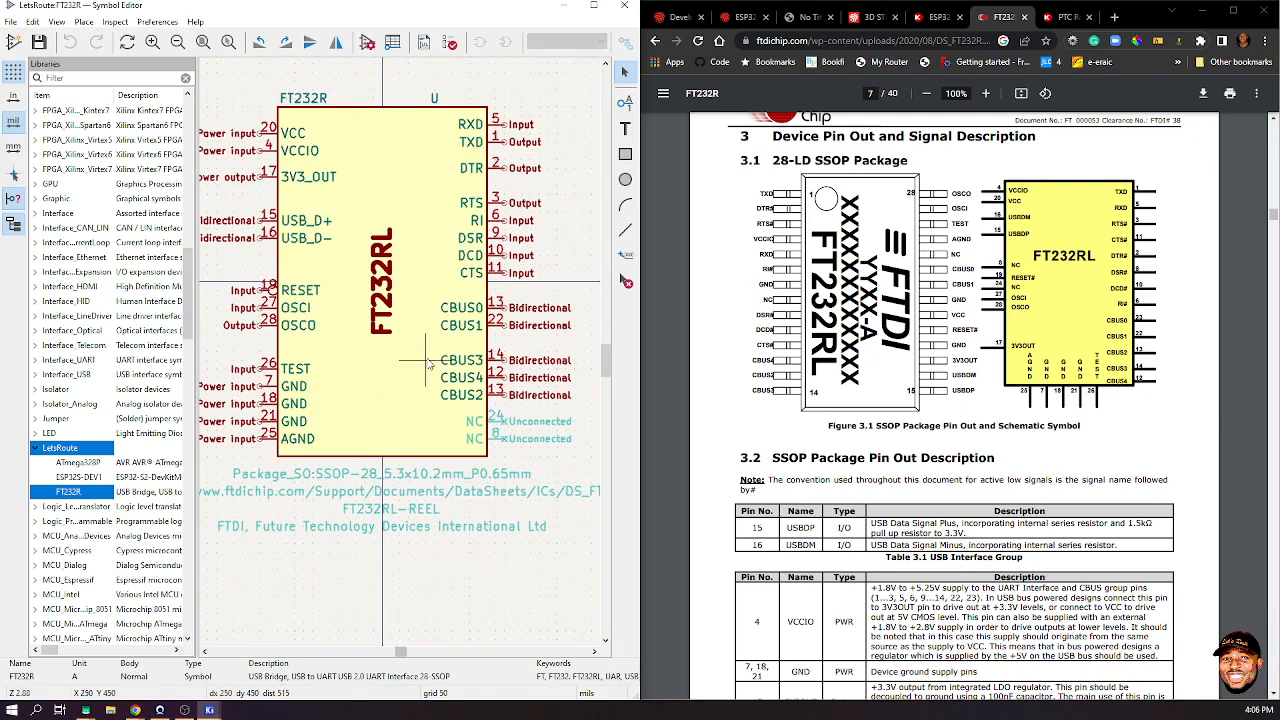
left_click(503, 313)
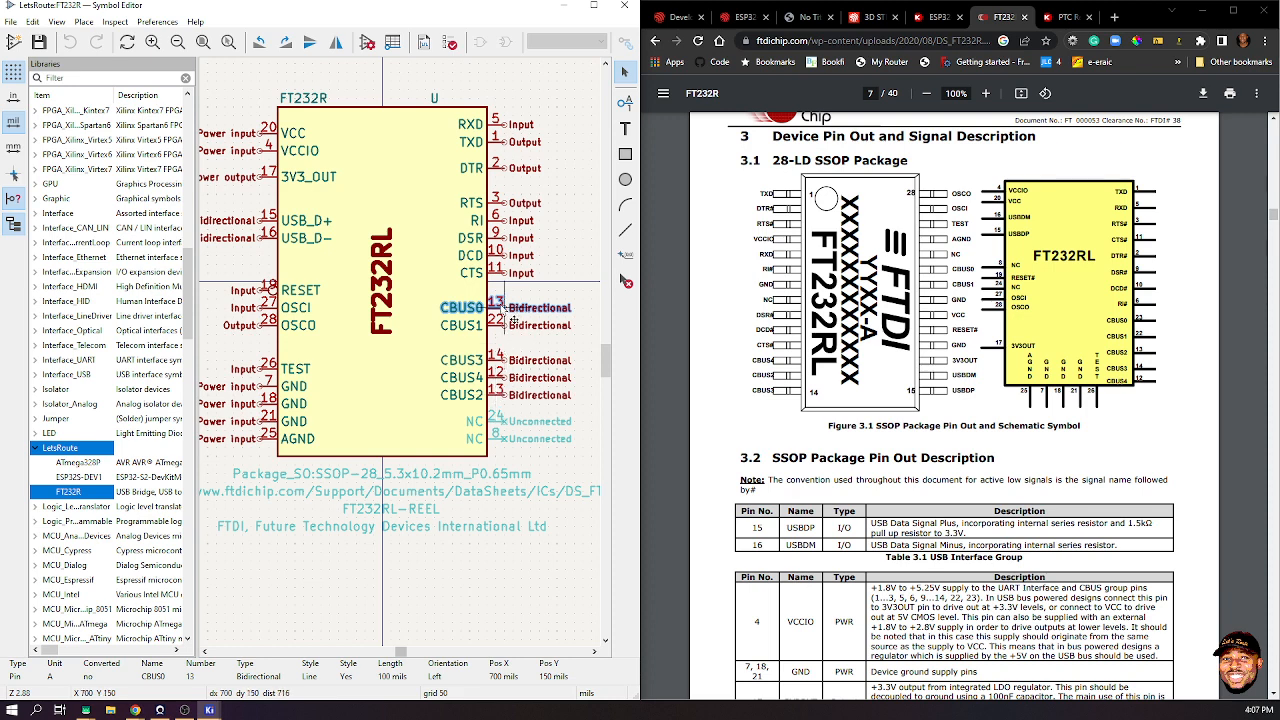
- Change the FT232R CBUS0 pin number from 13 to 23
key("e")
left_click(345, 360)
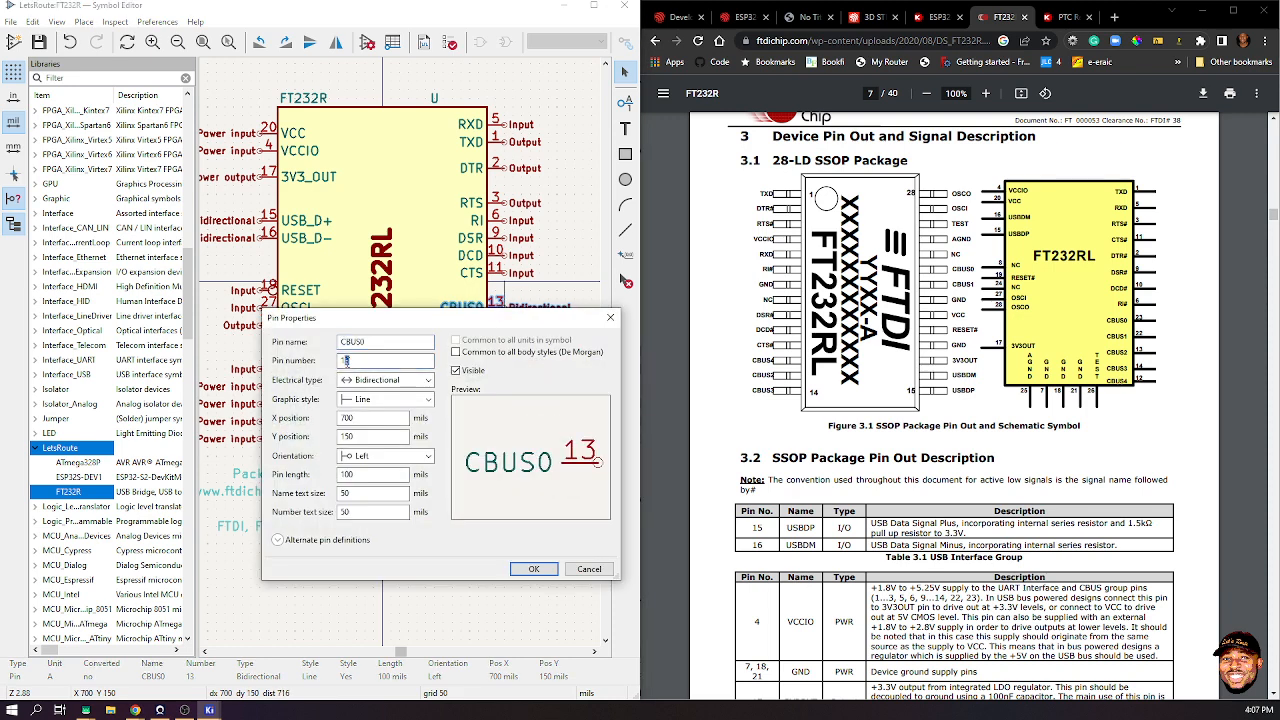
type("23")
left_click(534, 569)
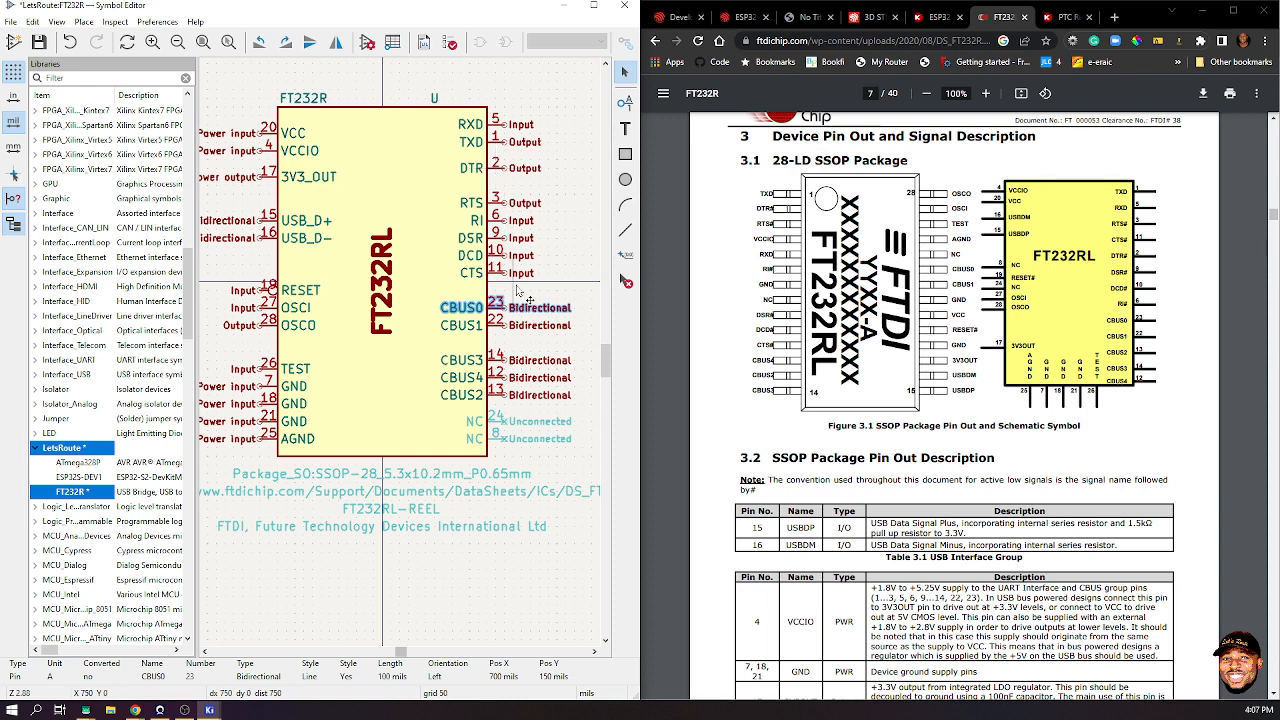
- Save the edited FT232R symbol to the LetsRoute library and maximize the Symbol Editor
left_click(570, 253)
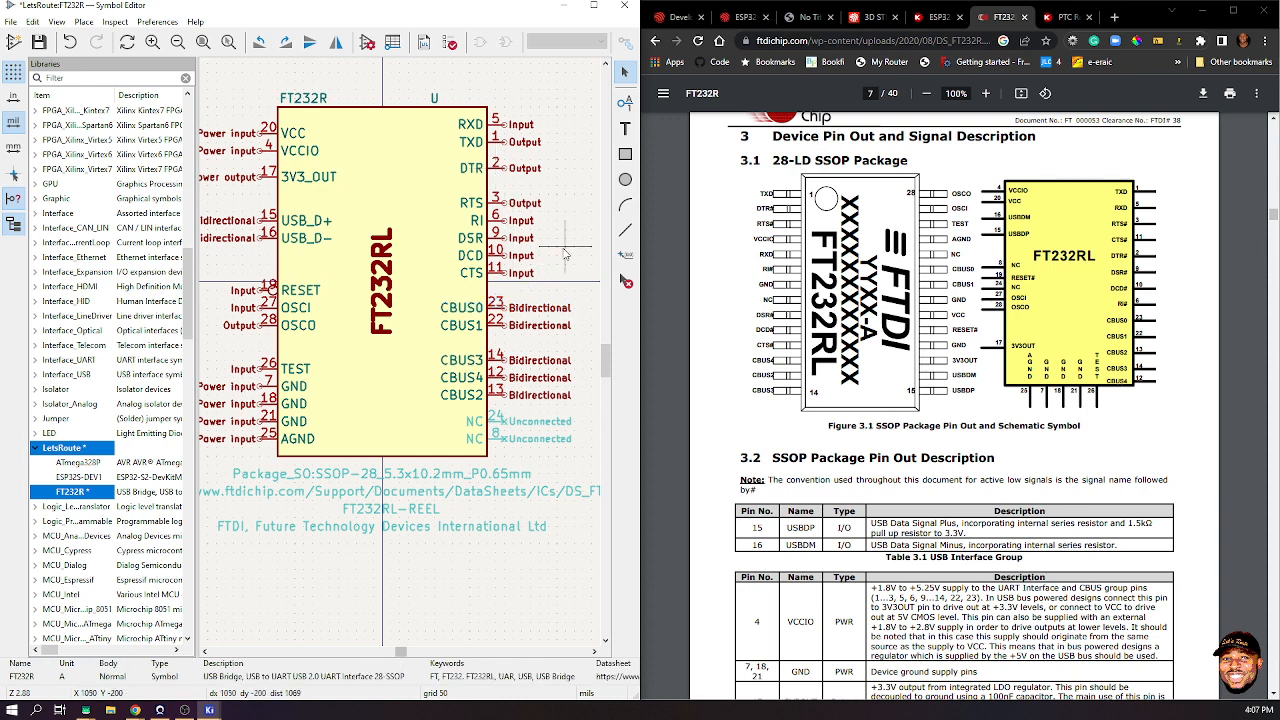
key("ctrl+s")
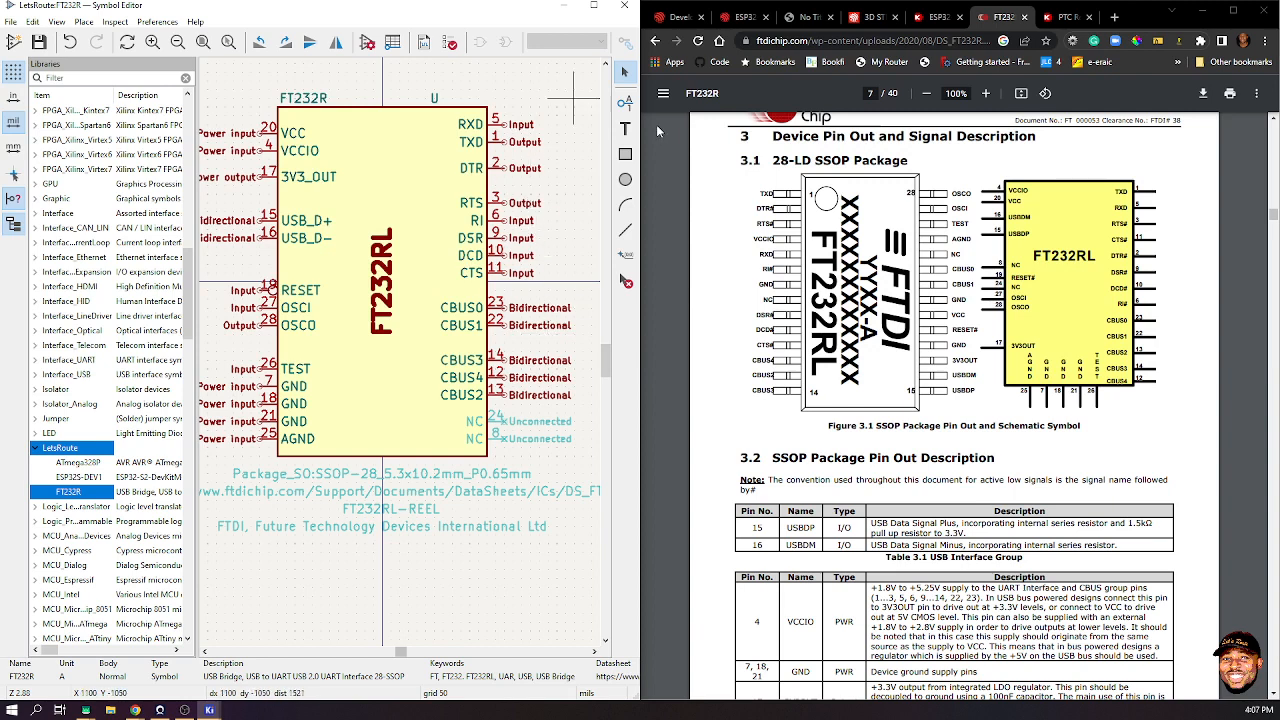
left_click(593, 5)
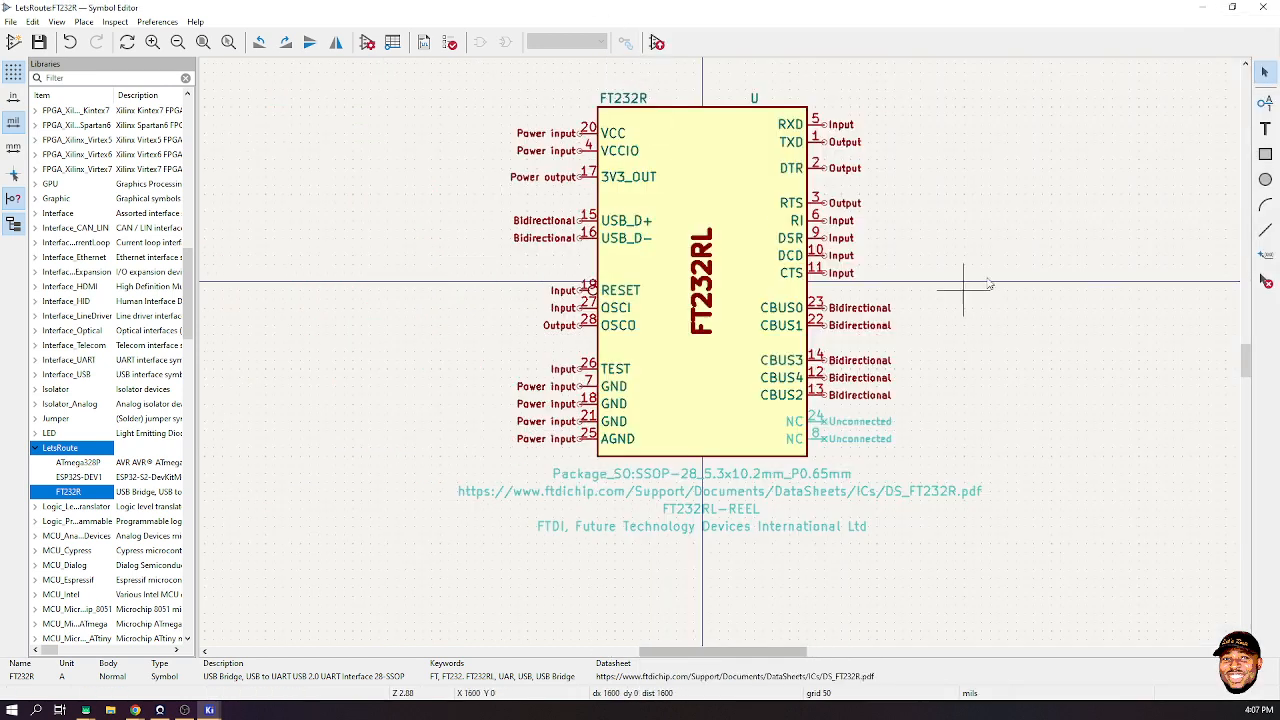
- Minimize the Symbol Editor and bring the Schematic Editor forward
left_click(1196, 7)
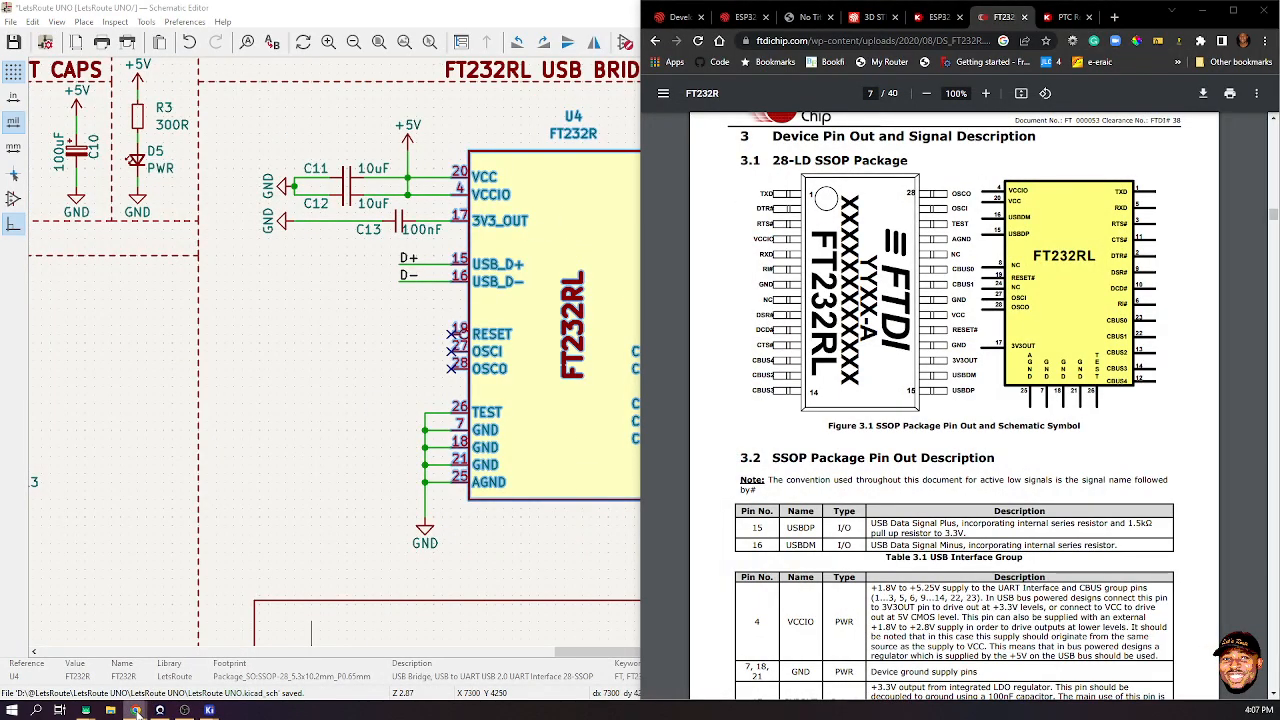
mouse_move(209, 710)
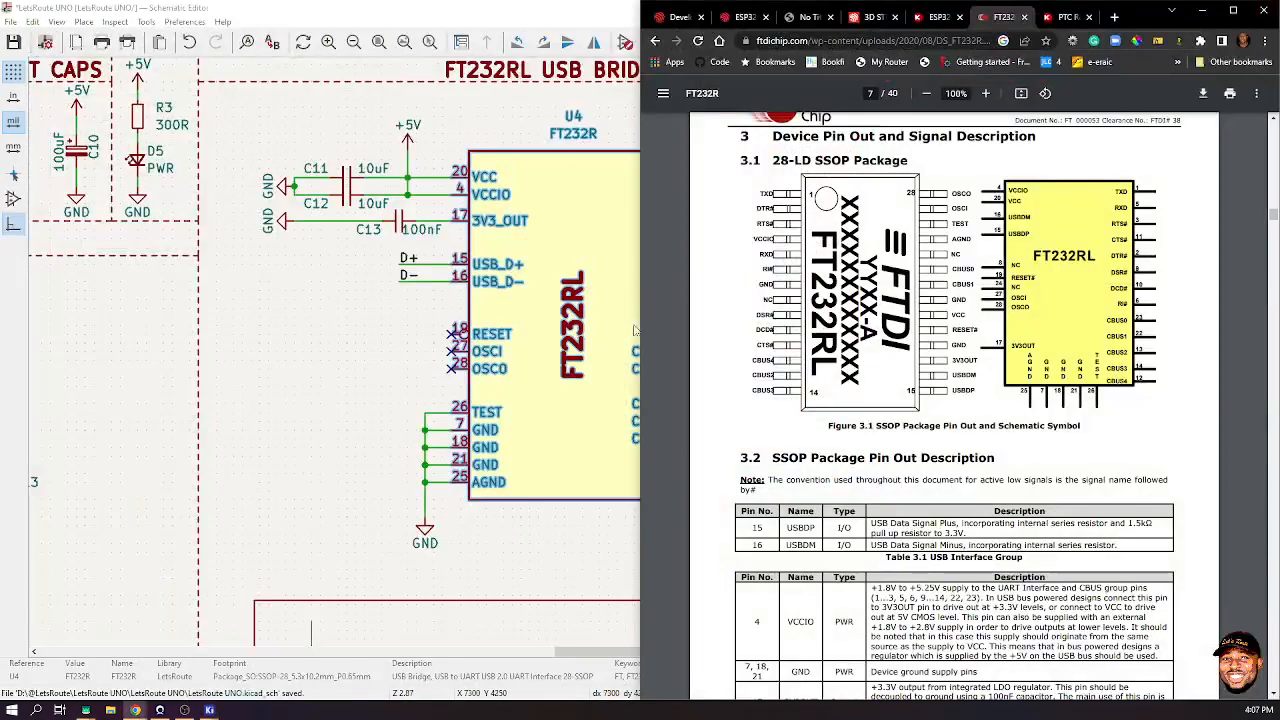
left_click(400, 380)
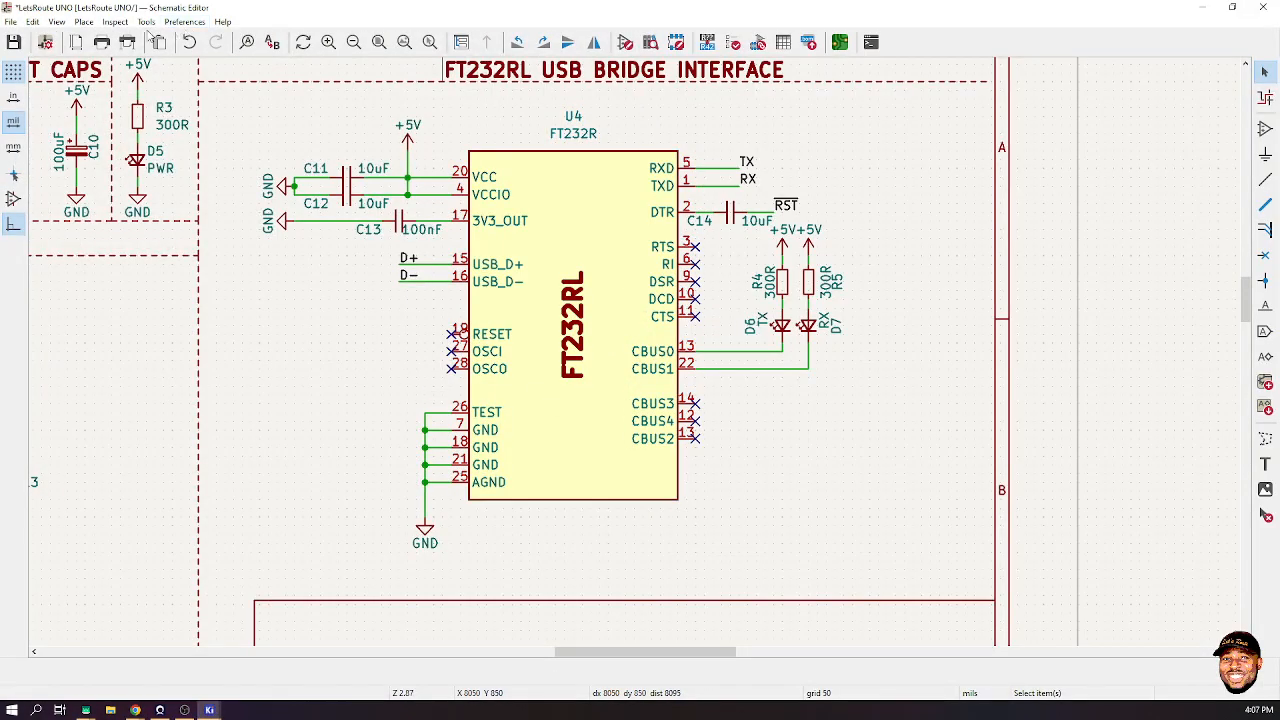
- Update schematic symbols from library so U4's CBUS0 reads 23, then start Update PCB from Schematic
left_click(146, 21)
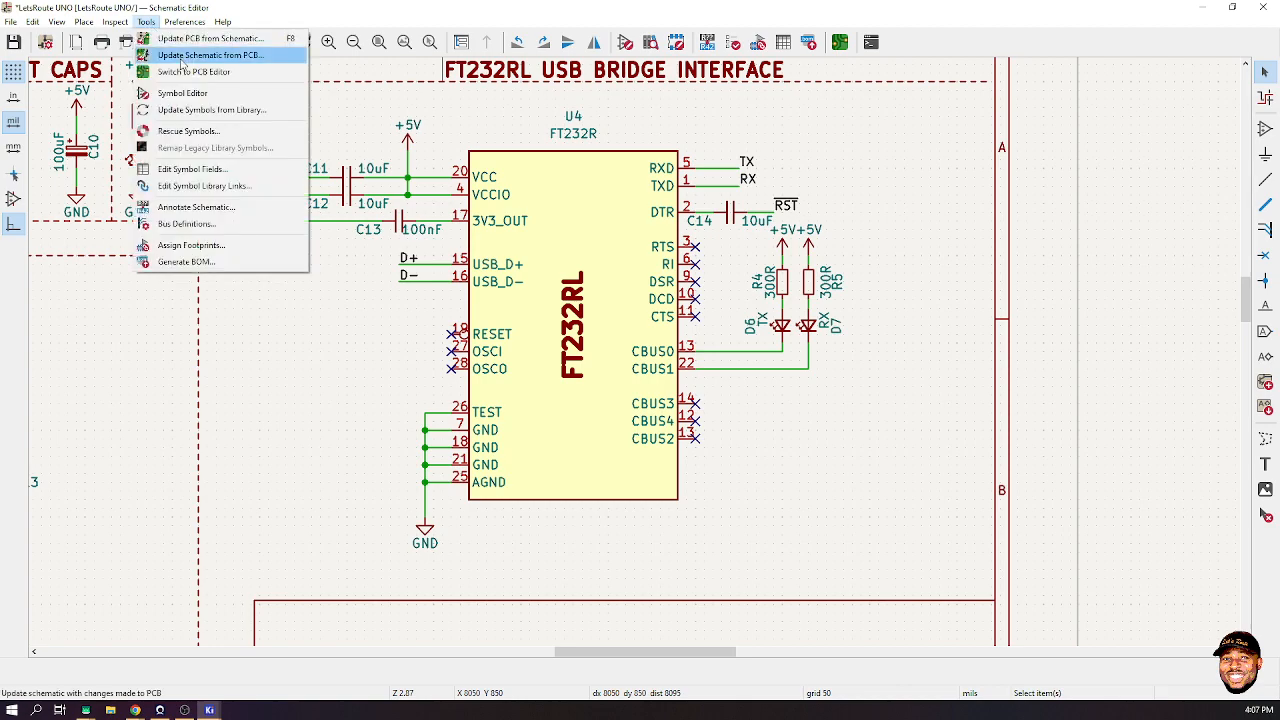
left_click(196, 112)
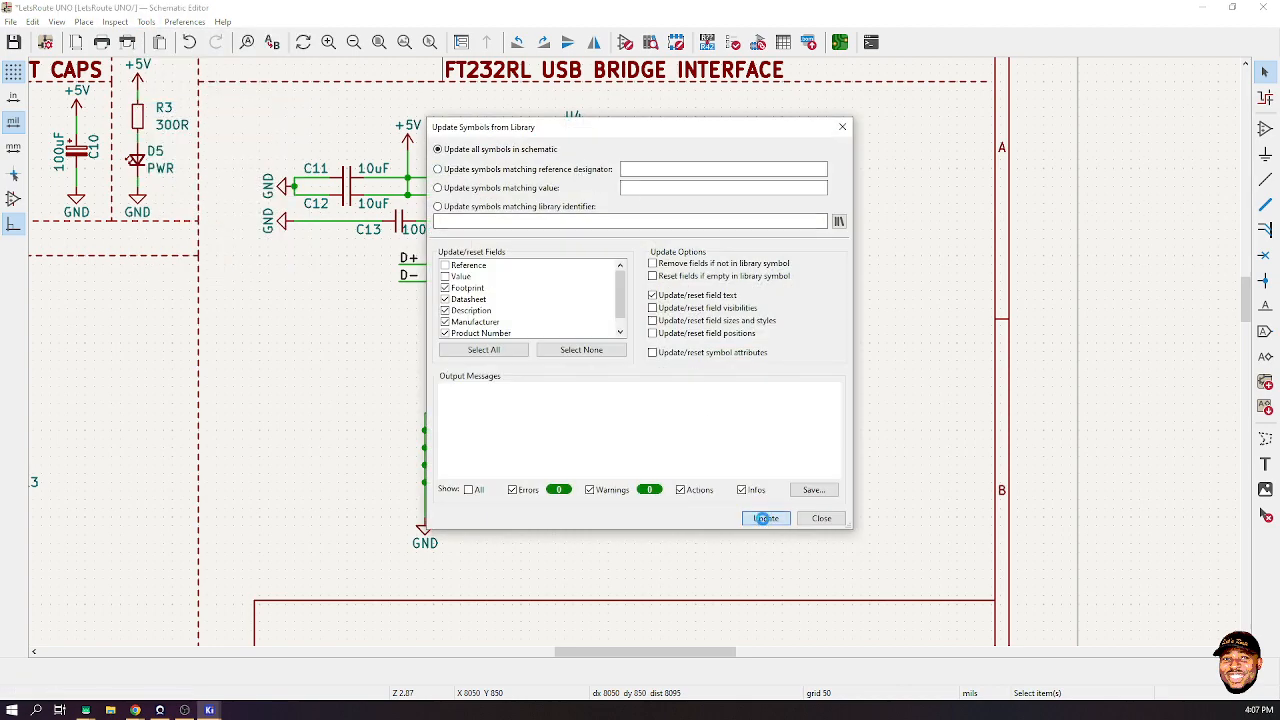
left_click(766, 518)
left_click(821, 518)
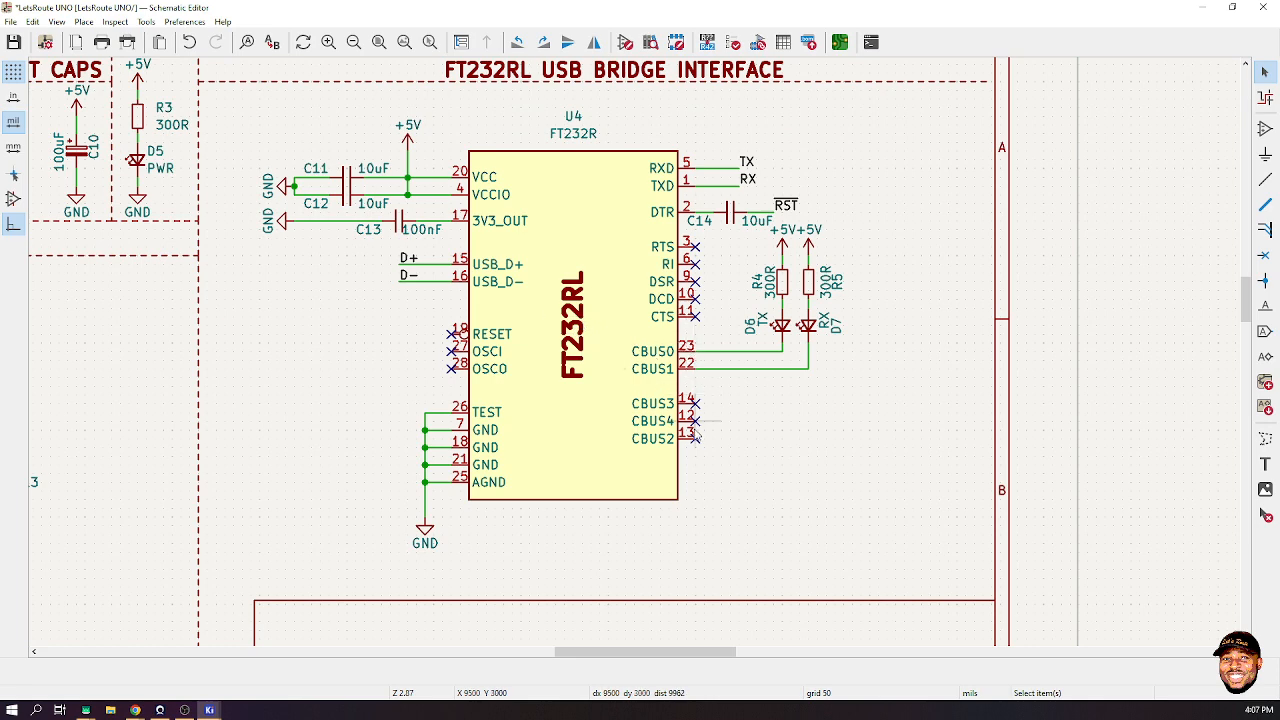
left_click(146, 21)
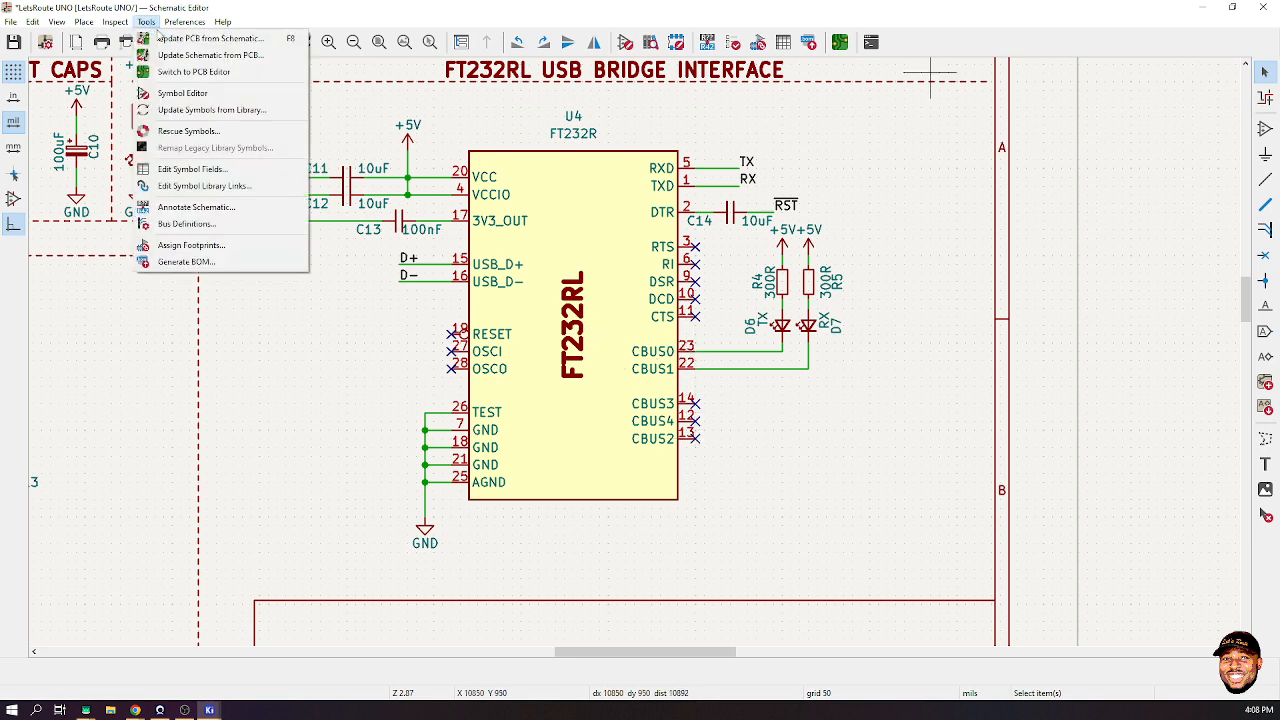
left_click(208, 38)
- Apply the schematic changes to the LetsRoute UNO board and maximize the PCB Editor
left_click(1058, 370)
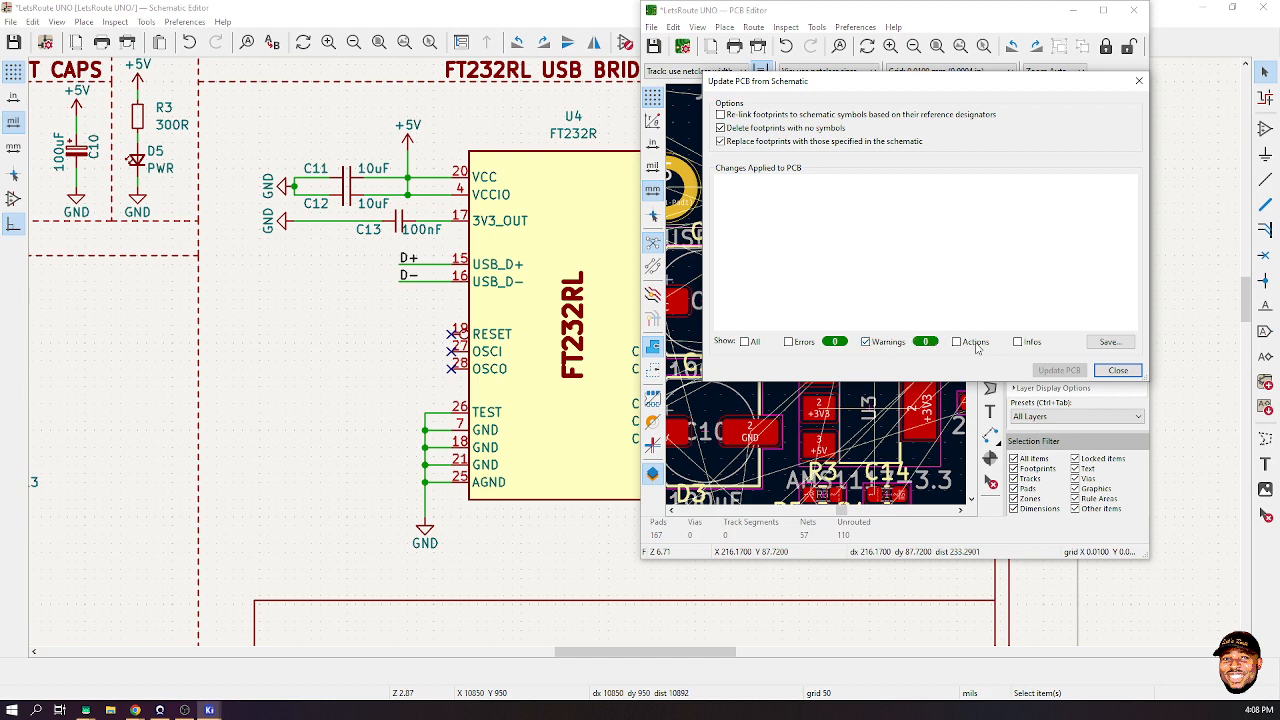
left_click(1118, 370)
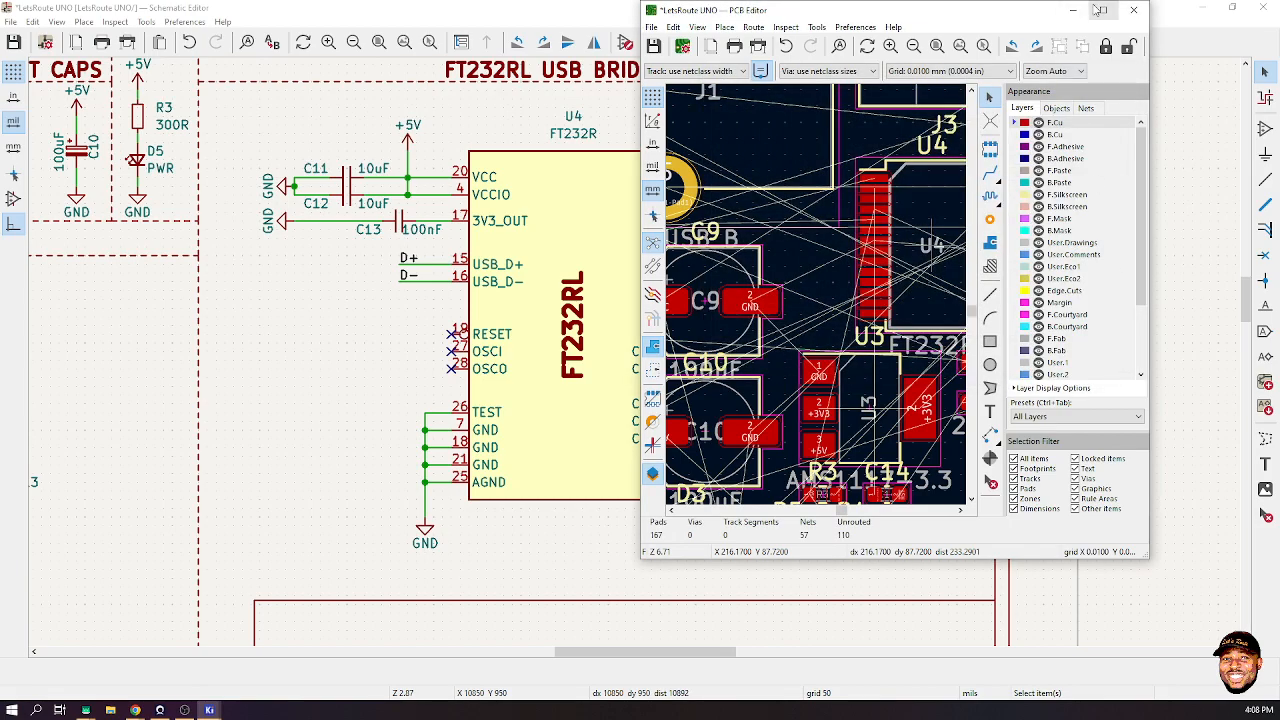
left_click(1103, 10)
- Move all 39 footprints together inside the sheet frame and zoom to fit them
scroll(560, 320, "down", 5)
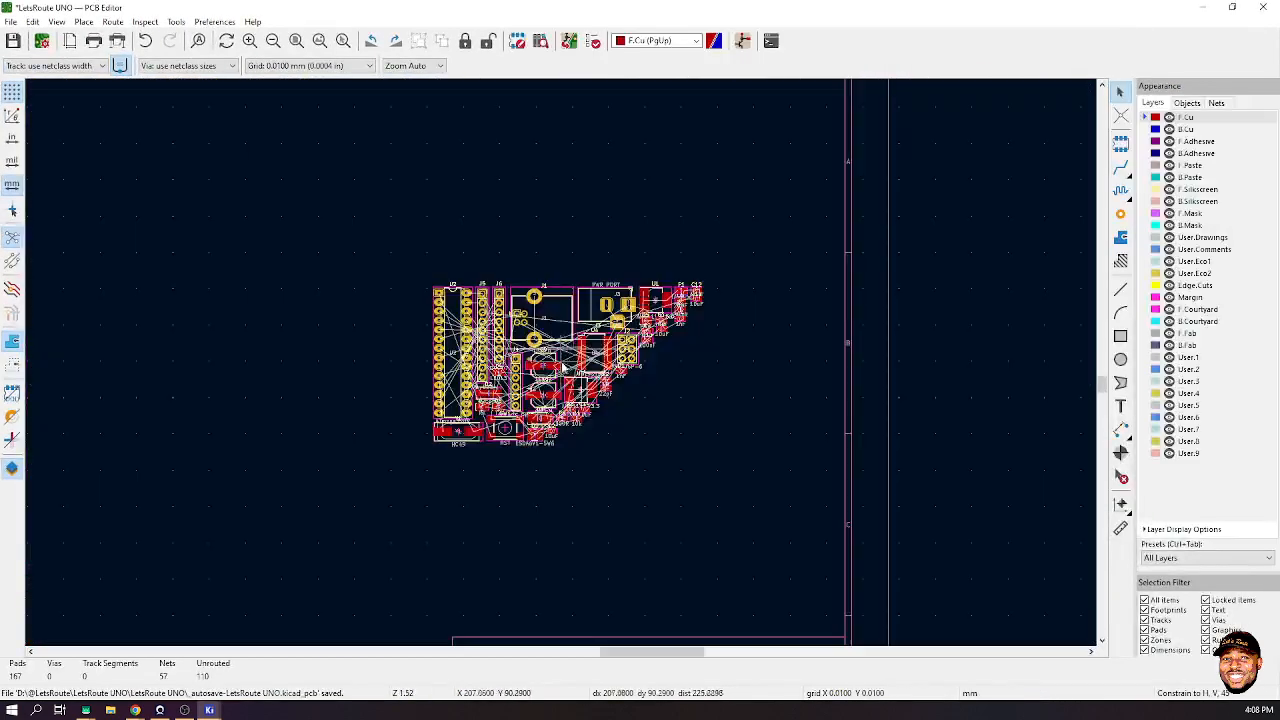
left_click_drag(380, 262, 814, 478)
scroll(565, 355, "down", 3)
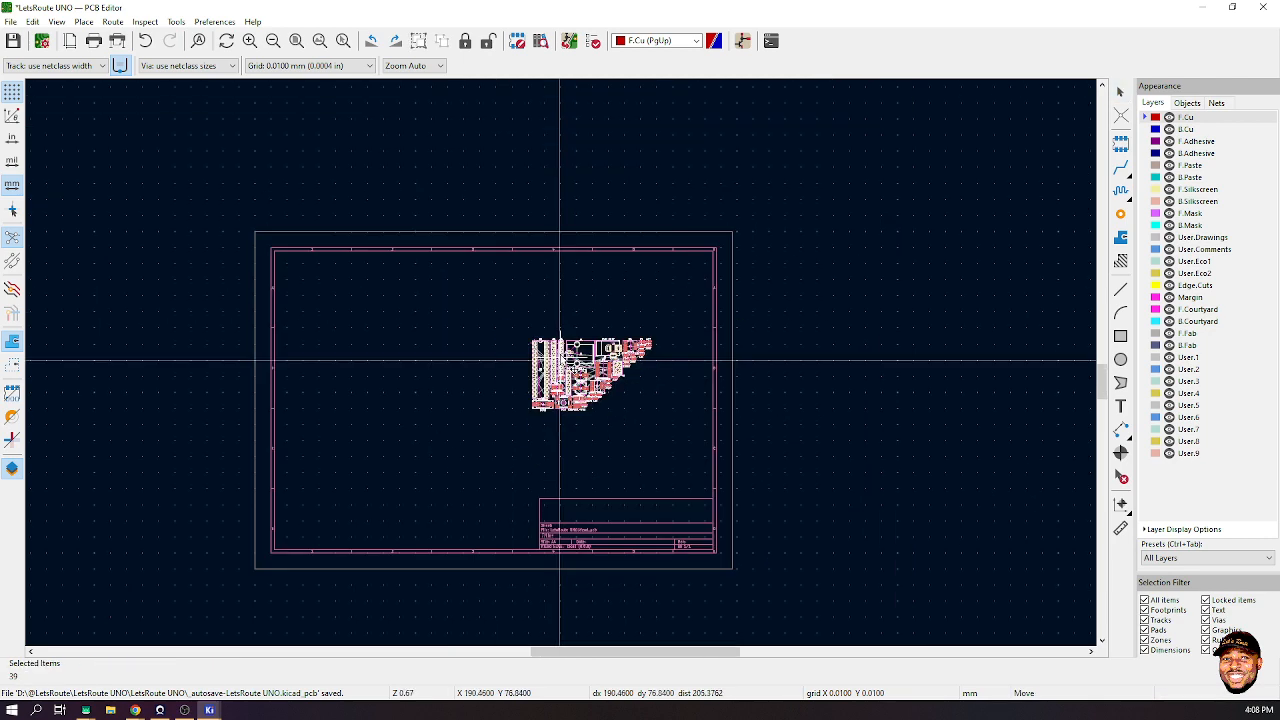
key("m")
left_click(558, 360)
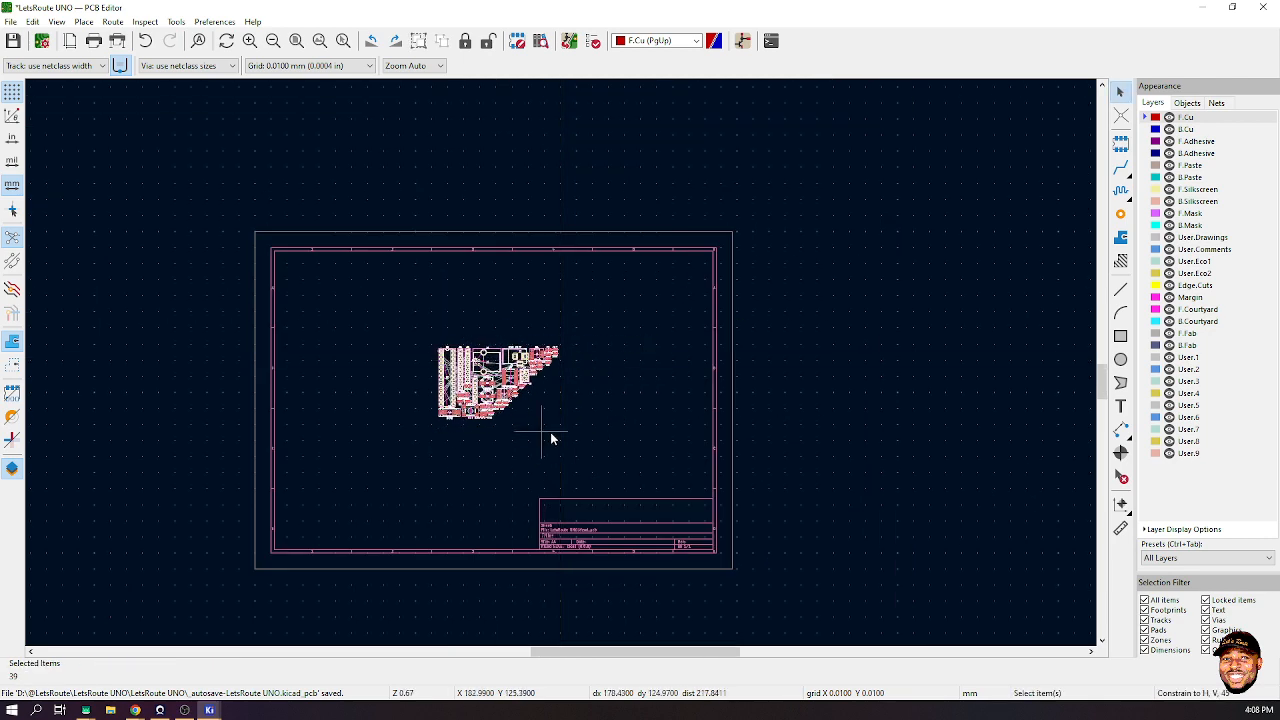
left_click(551, 430)
left_click(296, 40)
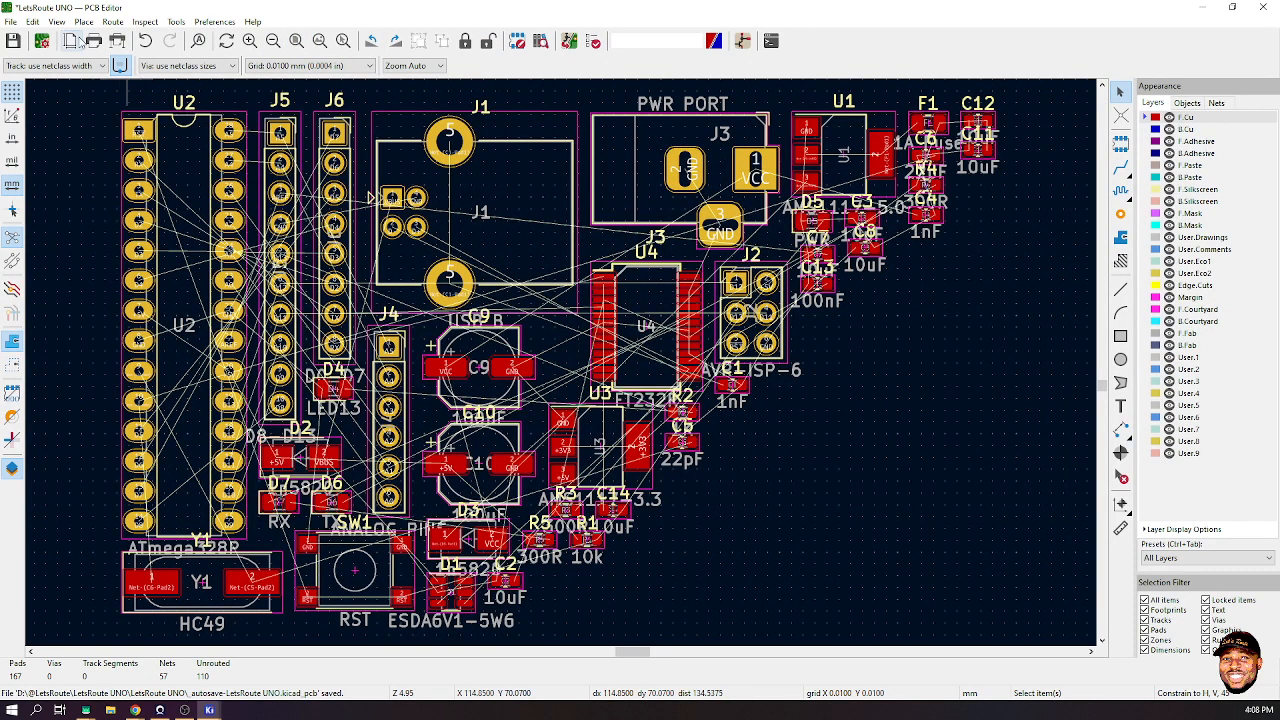
left_click(10, 22)
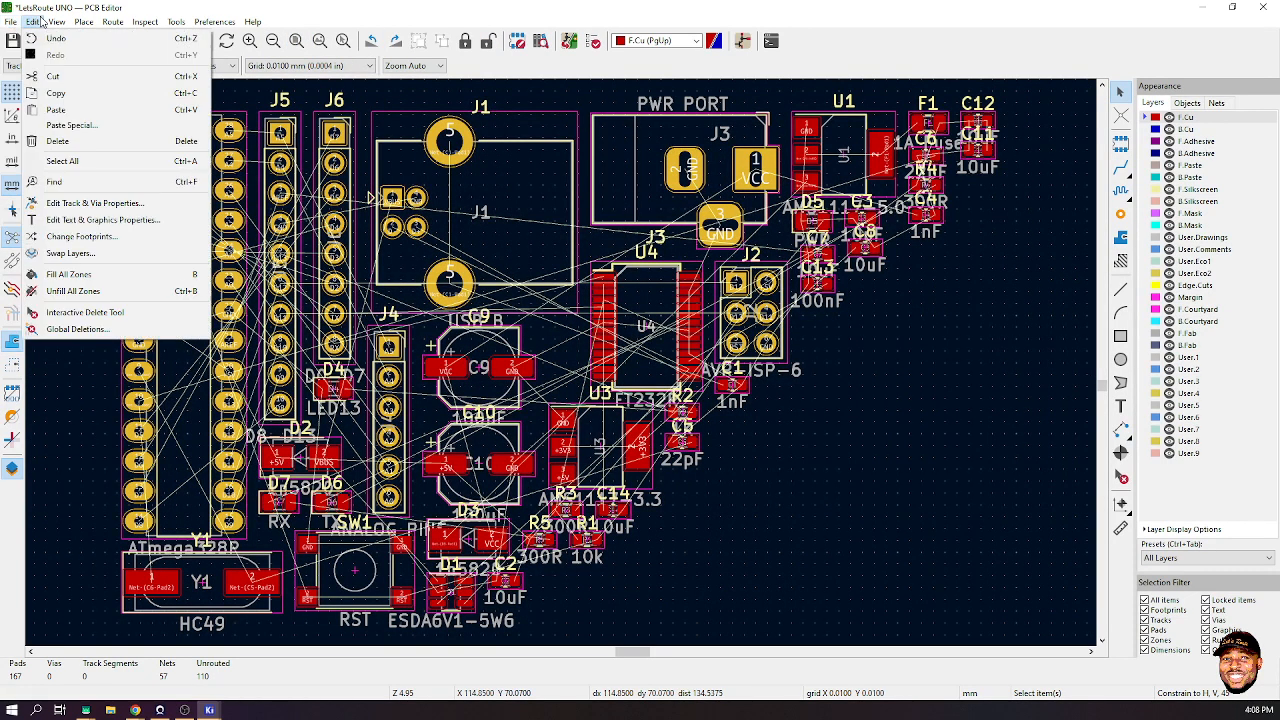
- View the LetsRoute UNO board in the maximized 3D Viewer from two angles, then return to the schematic
mouse_move(56, 21)
left_click(86, 70)
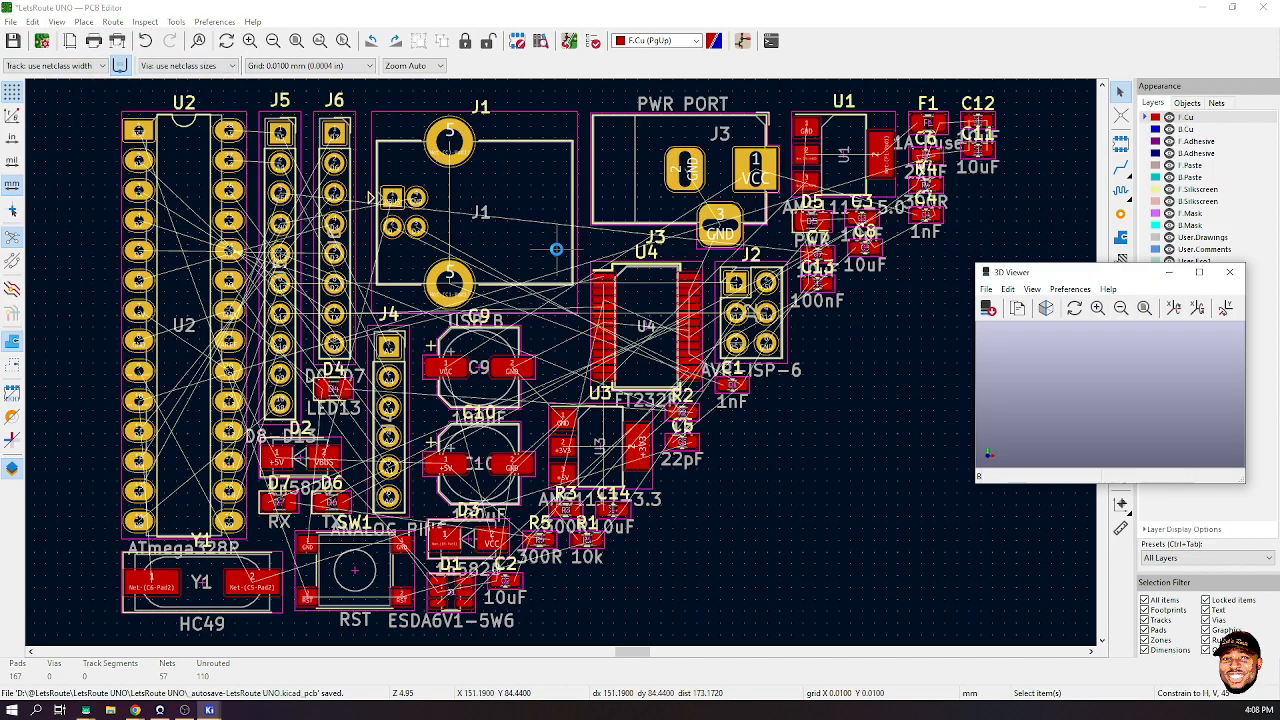
left_click(1199, 272)
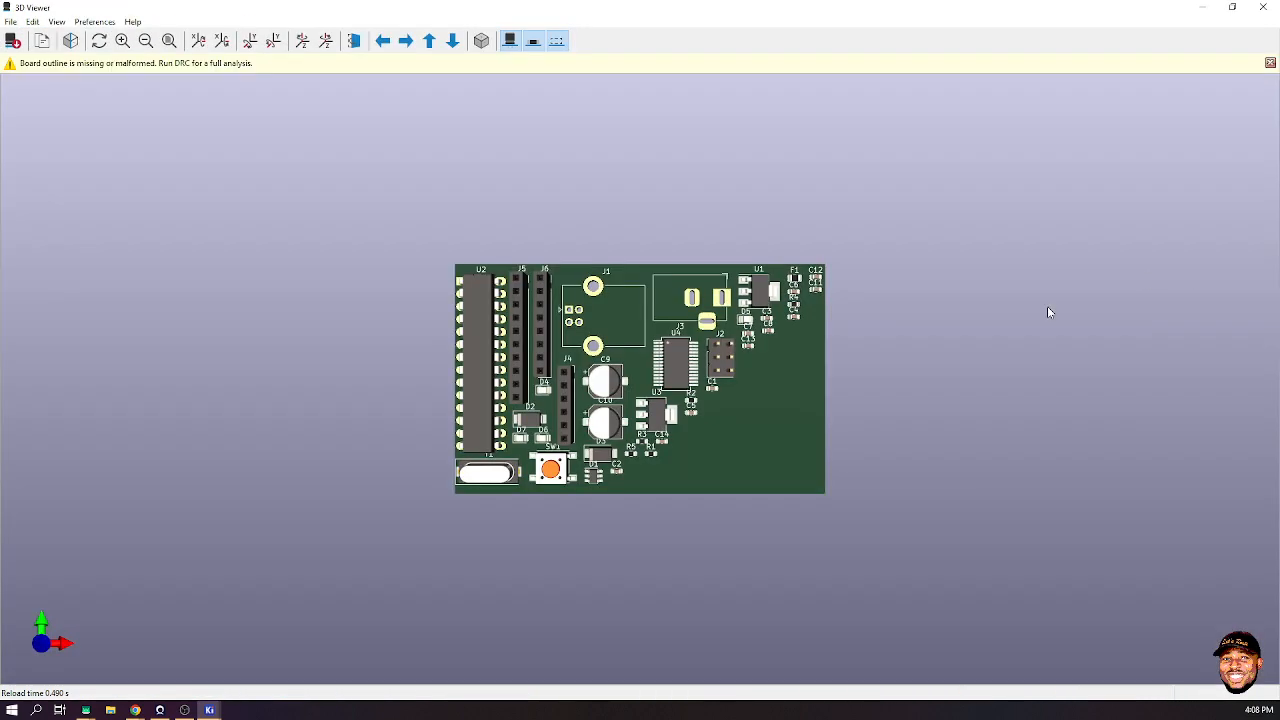
scroll(690, 398, "up", 5)
left_click_drag(874, 435, 838, 498)
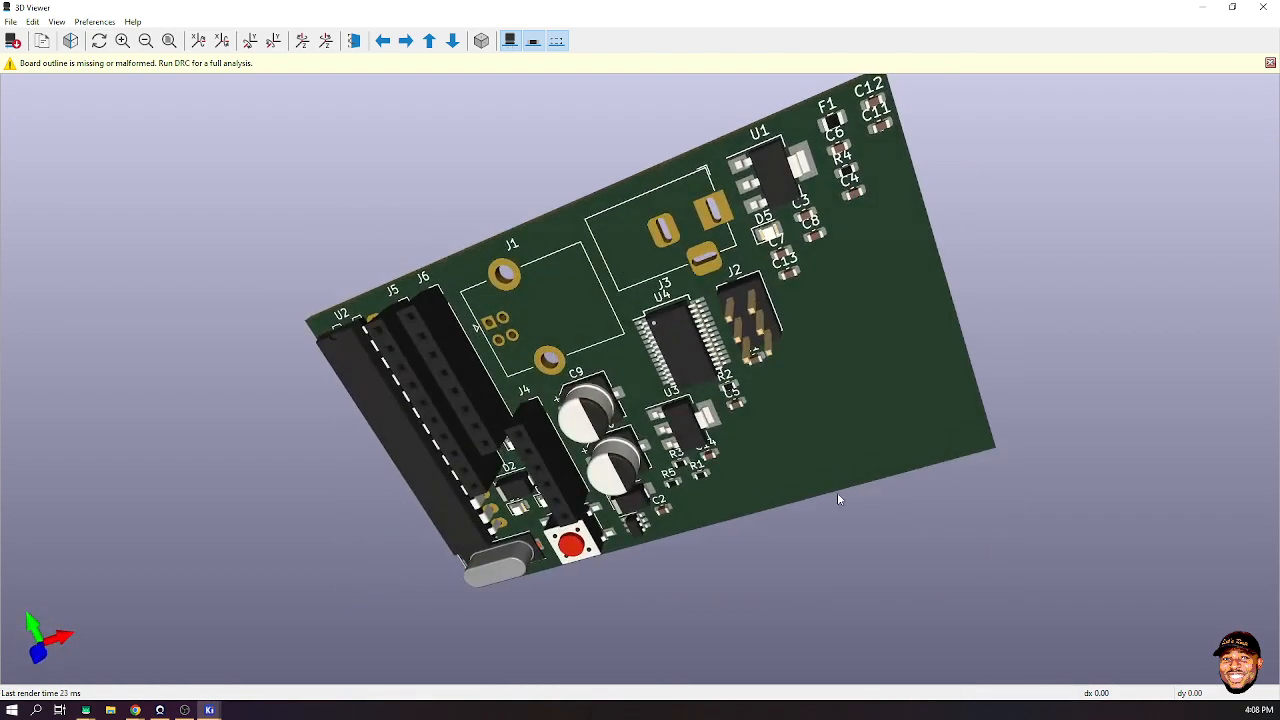
left_click_drag(617, 203, 519, 296)
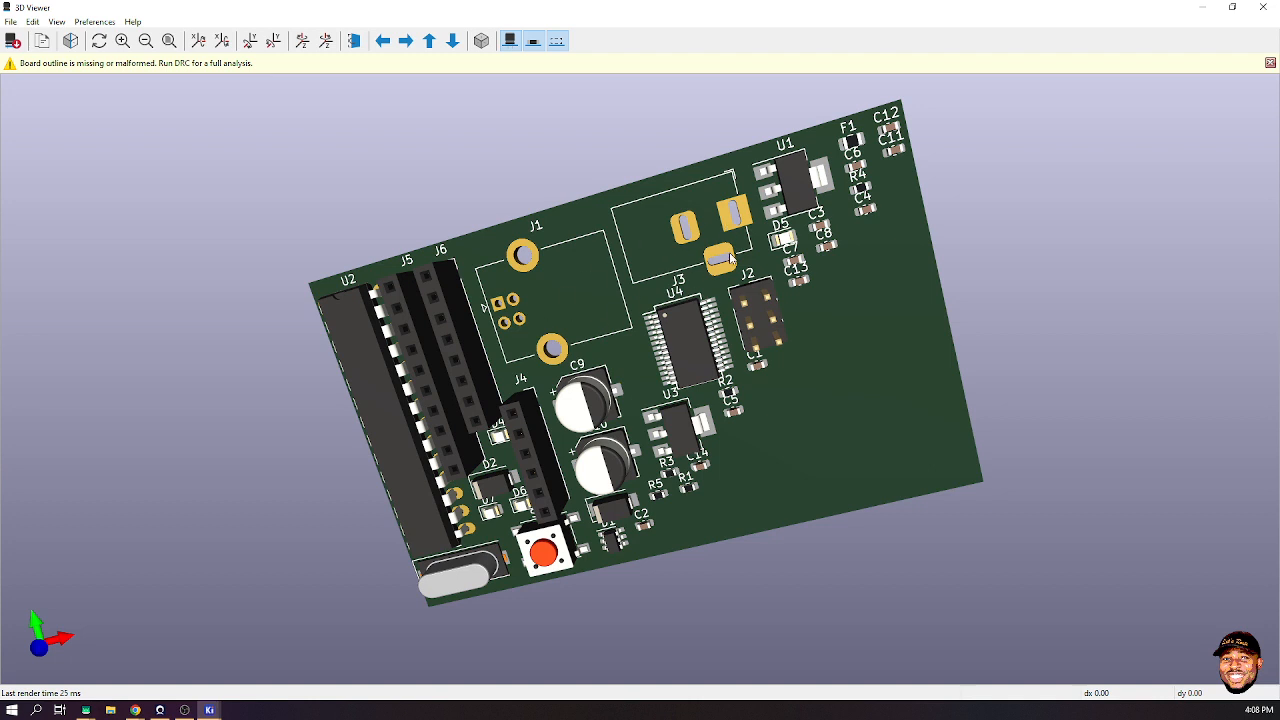
left_click(1262, 7)
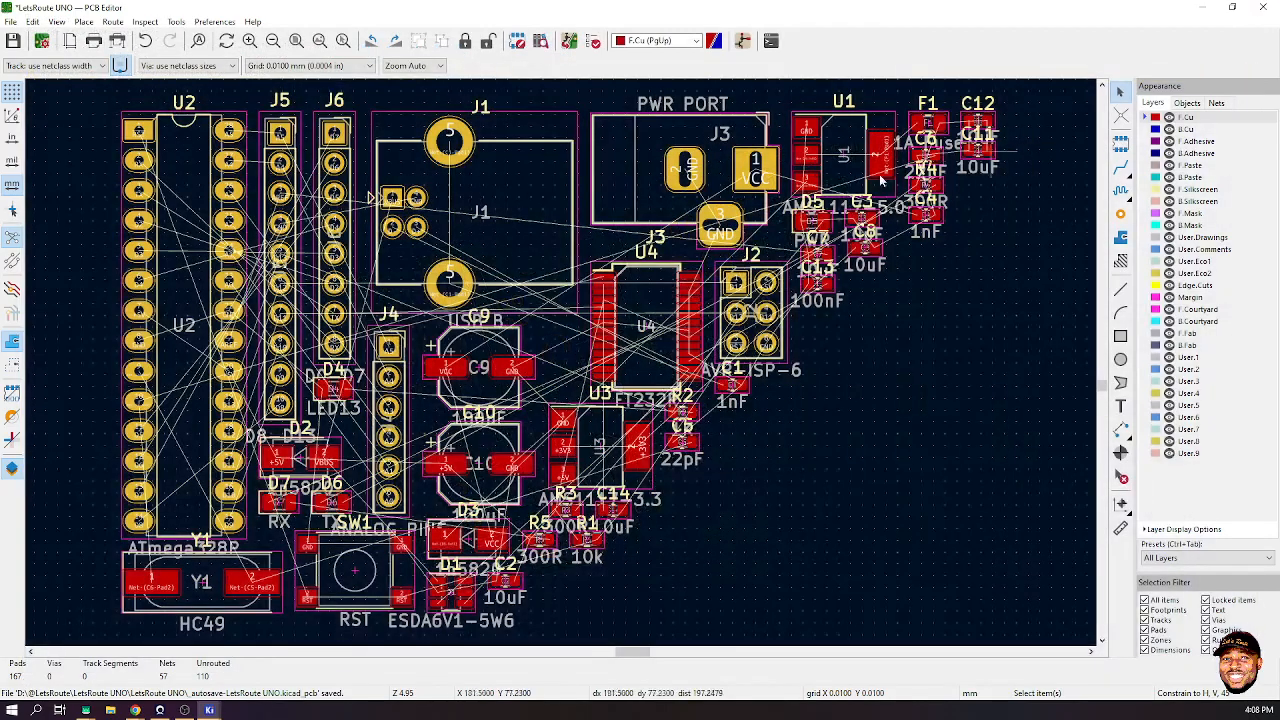
left_click(1203, 7)
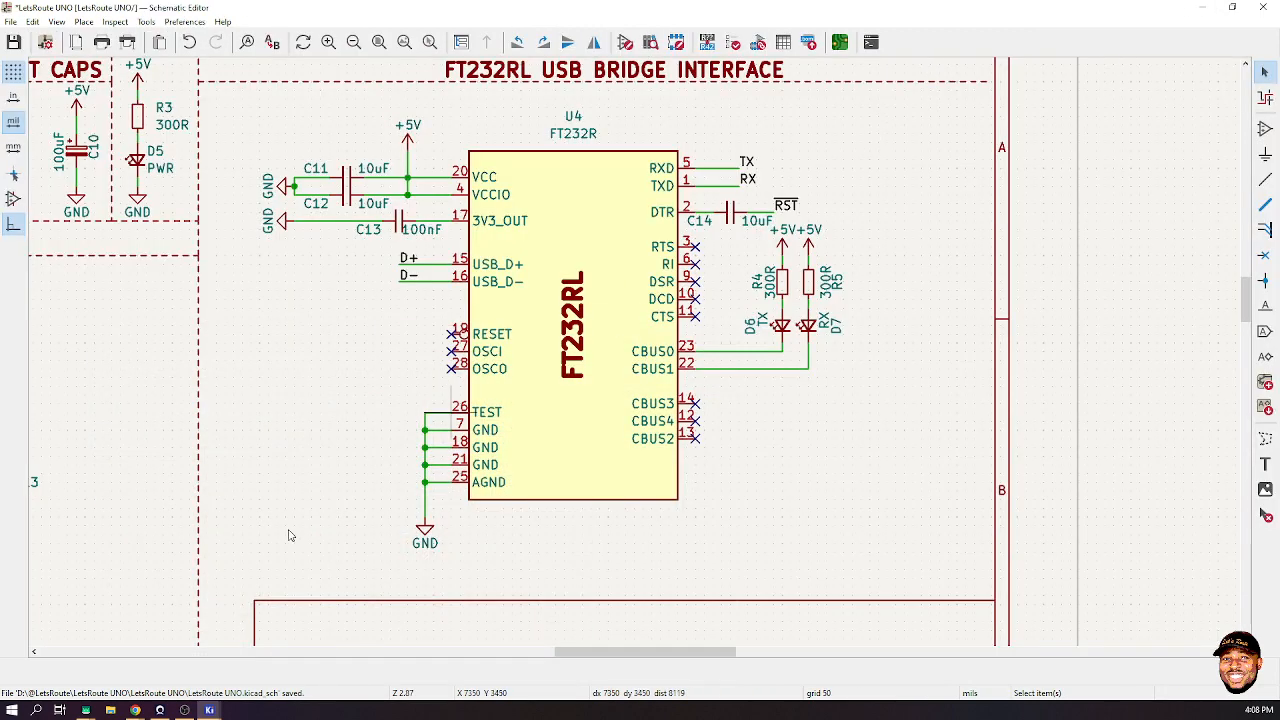
mouse_move(146, 706)
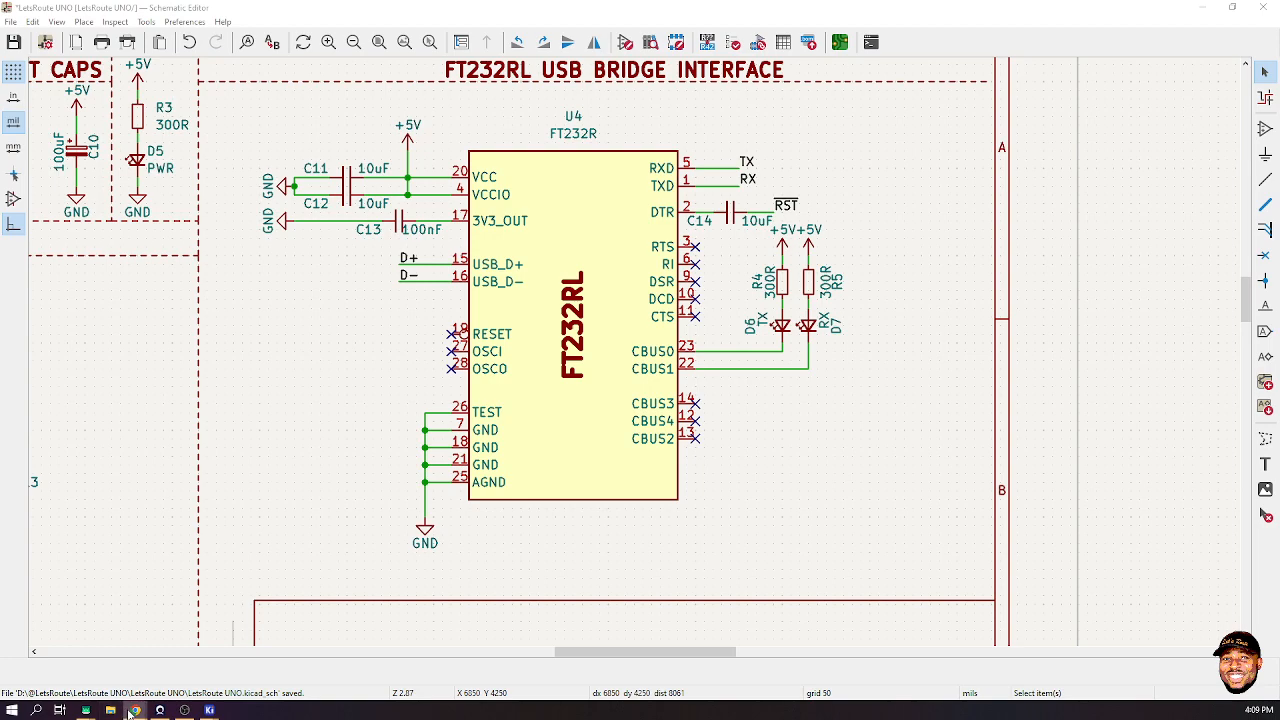
- Maximize the browser and go to the GrabCAD model library
left_click(169, 653)
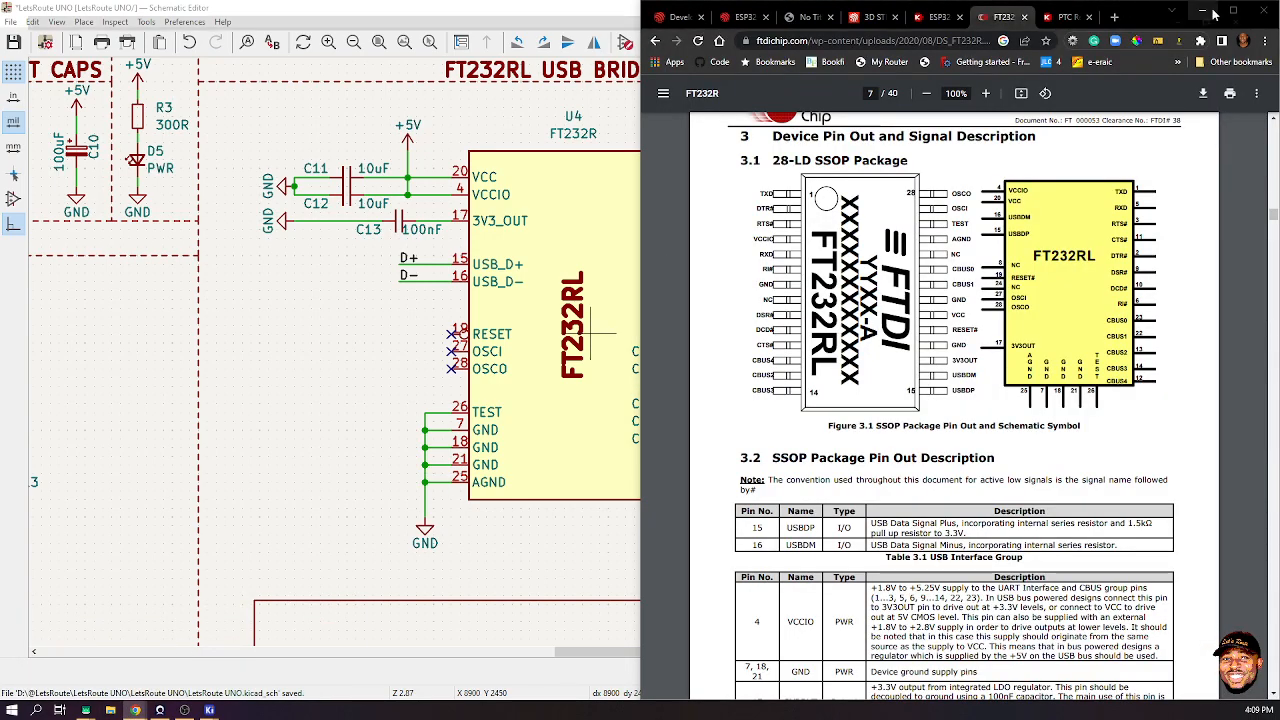
key("super+e")
left_click(1265, 11)
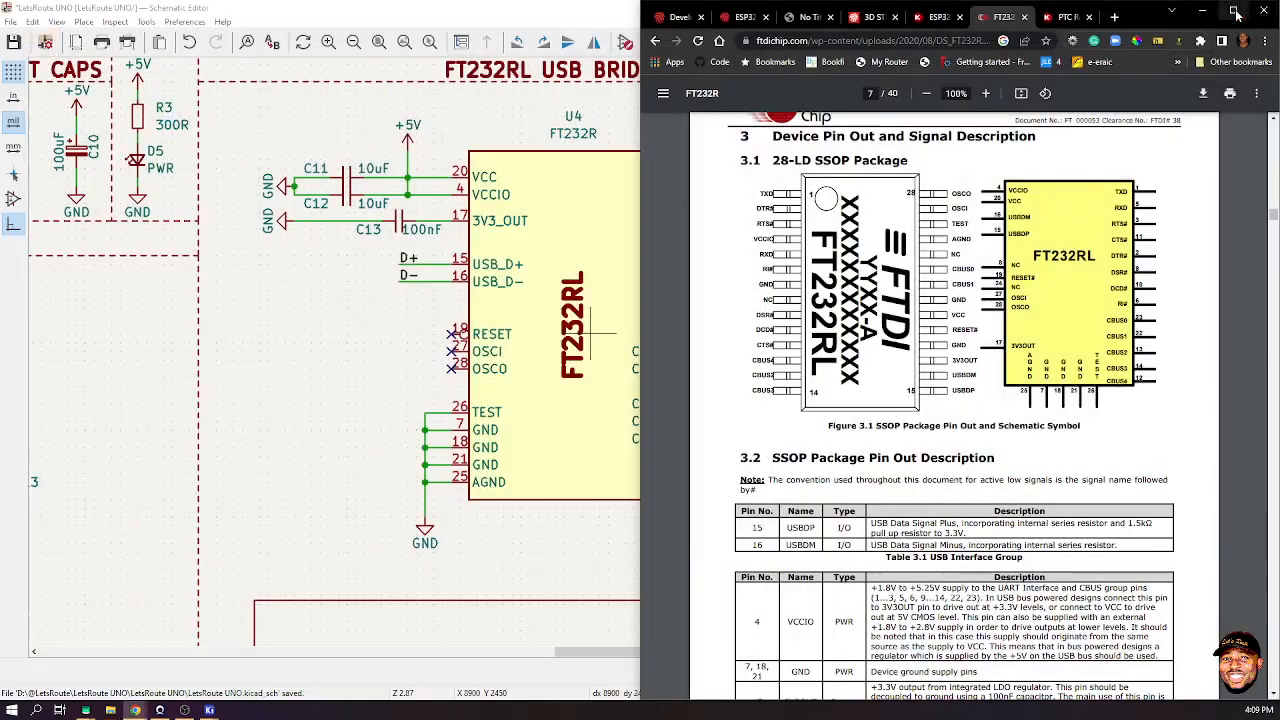
left_click(1233, 10)
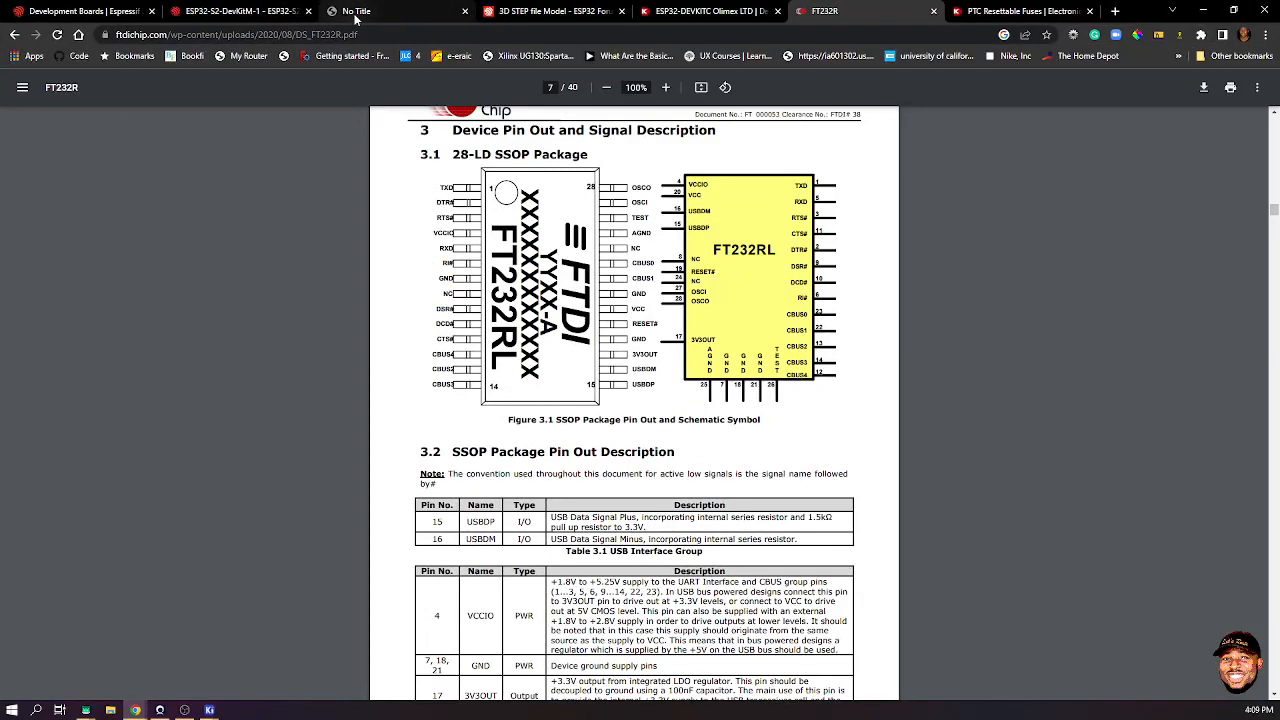
left_click(548, 11)
left_click(548, 36)
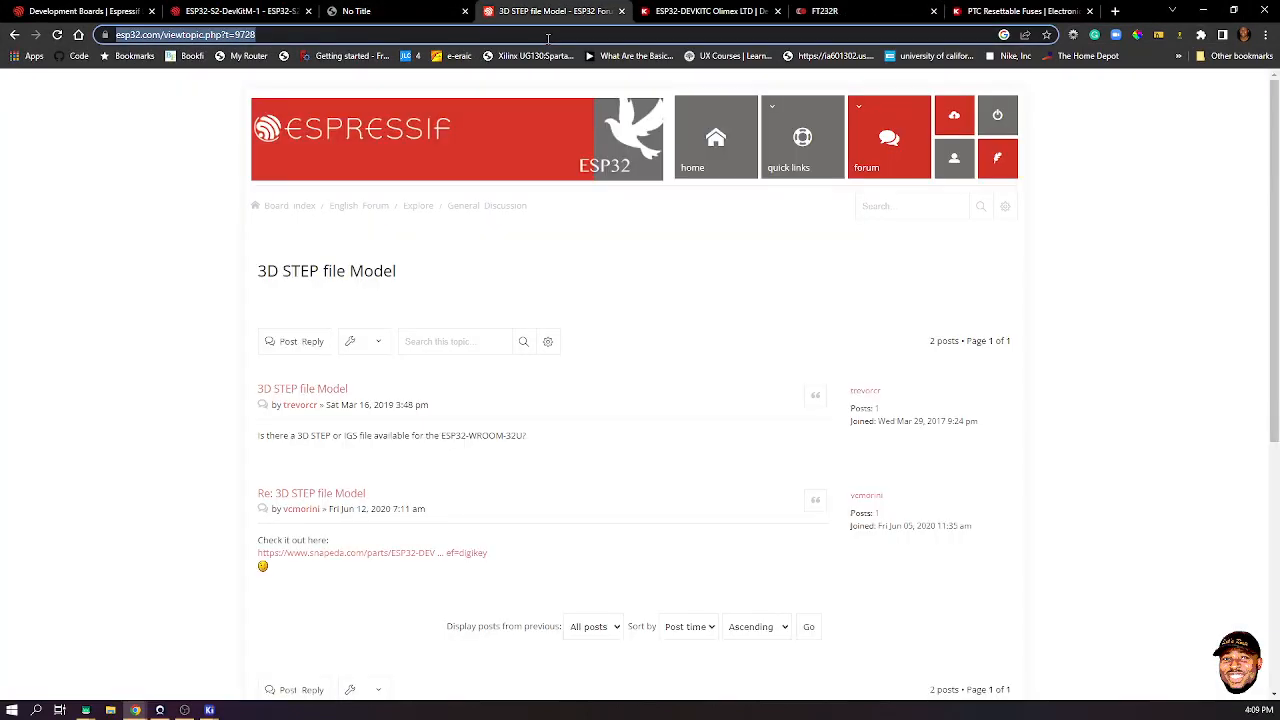
type("grabca")
key("Return")
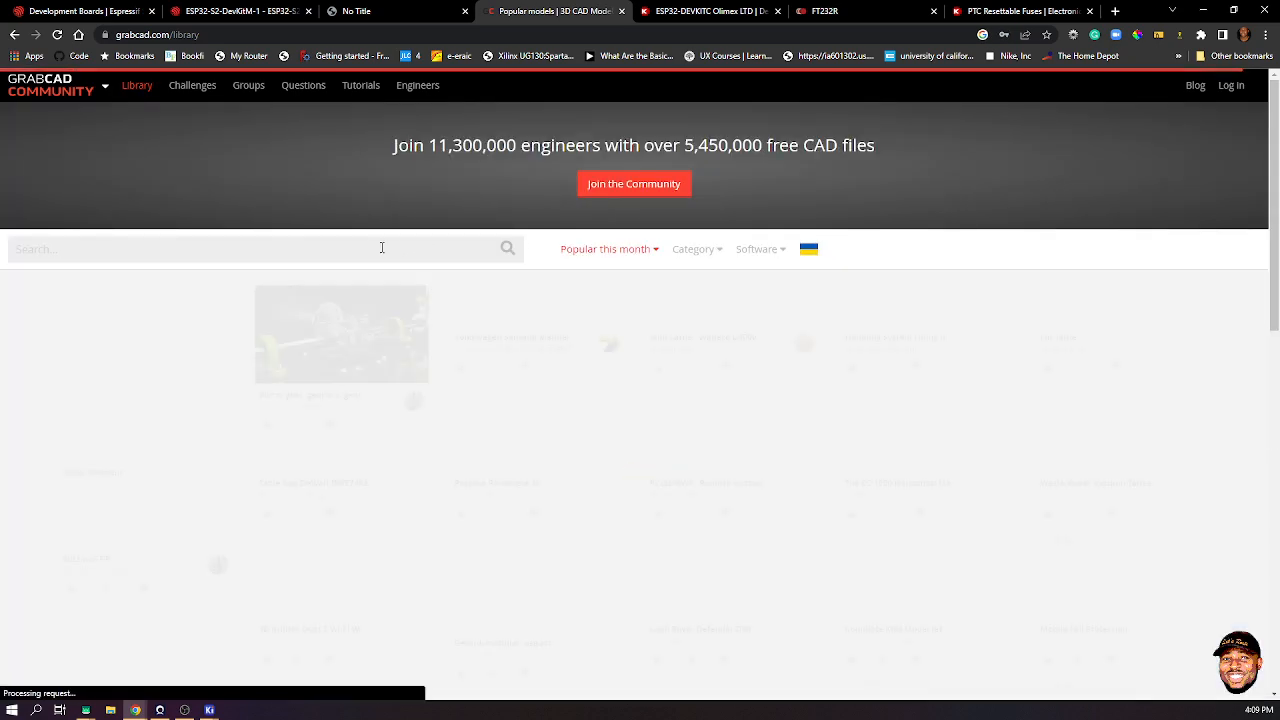
- Search the GrabCAD library for usb_b, usb, then usb port and browse the results
left_click(378, 249)
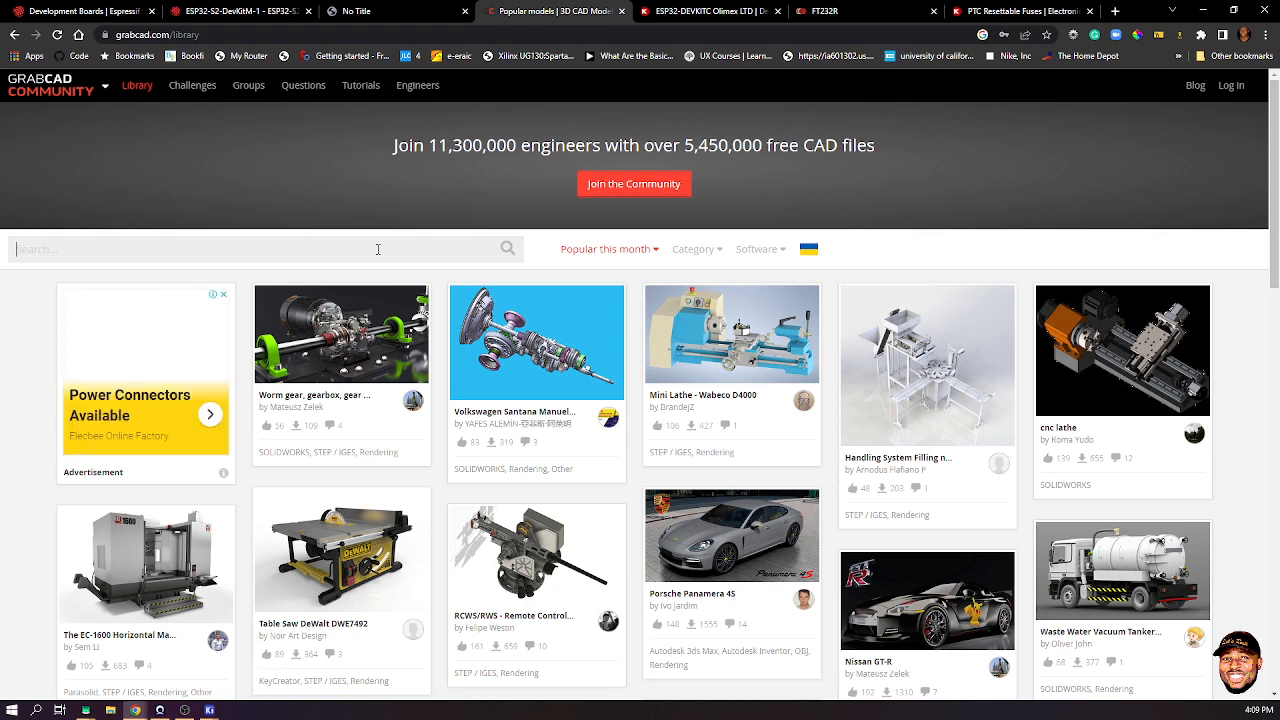
type("usb_")
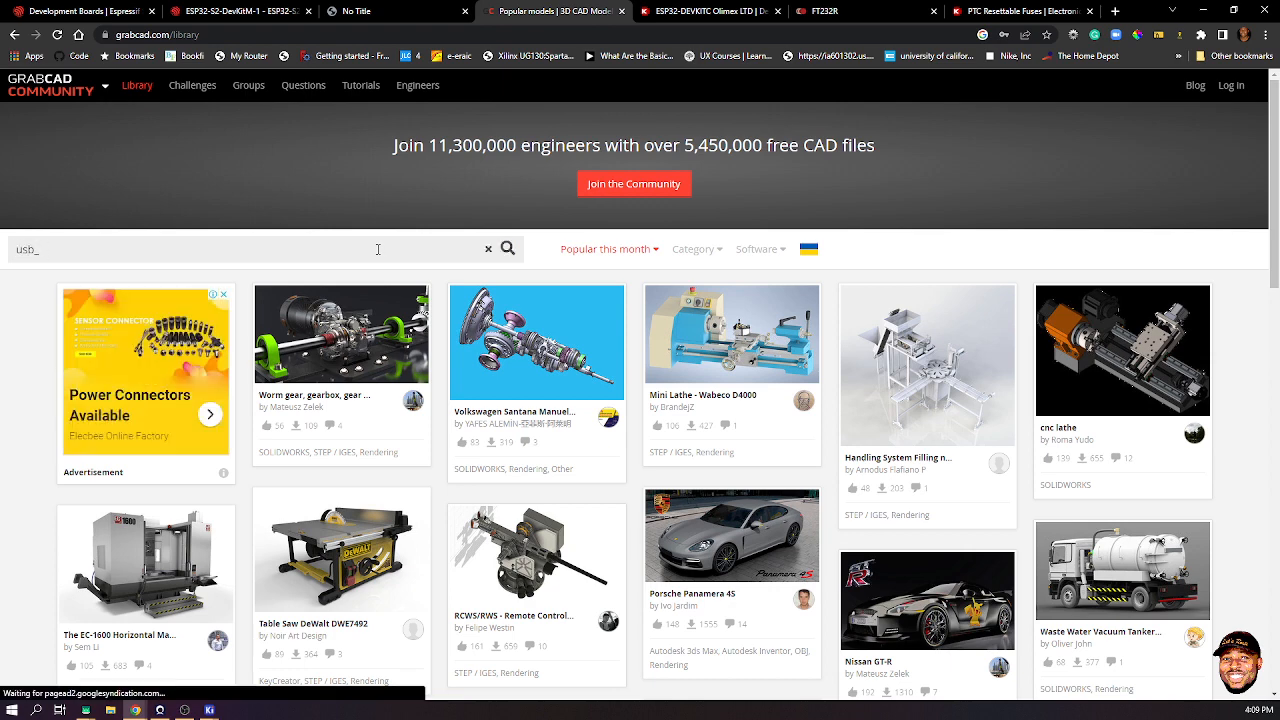
type("b")
key("Return")
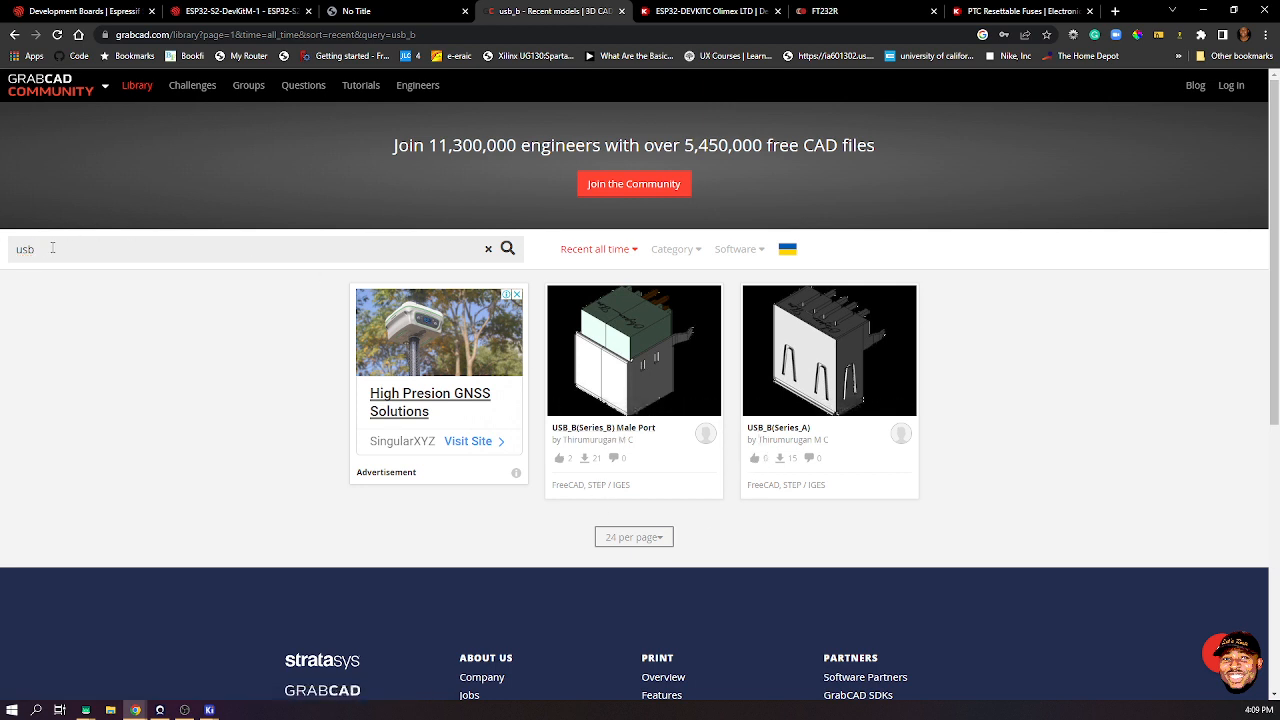
key("Return")
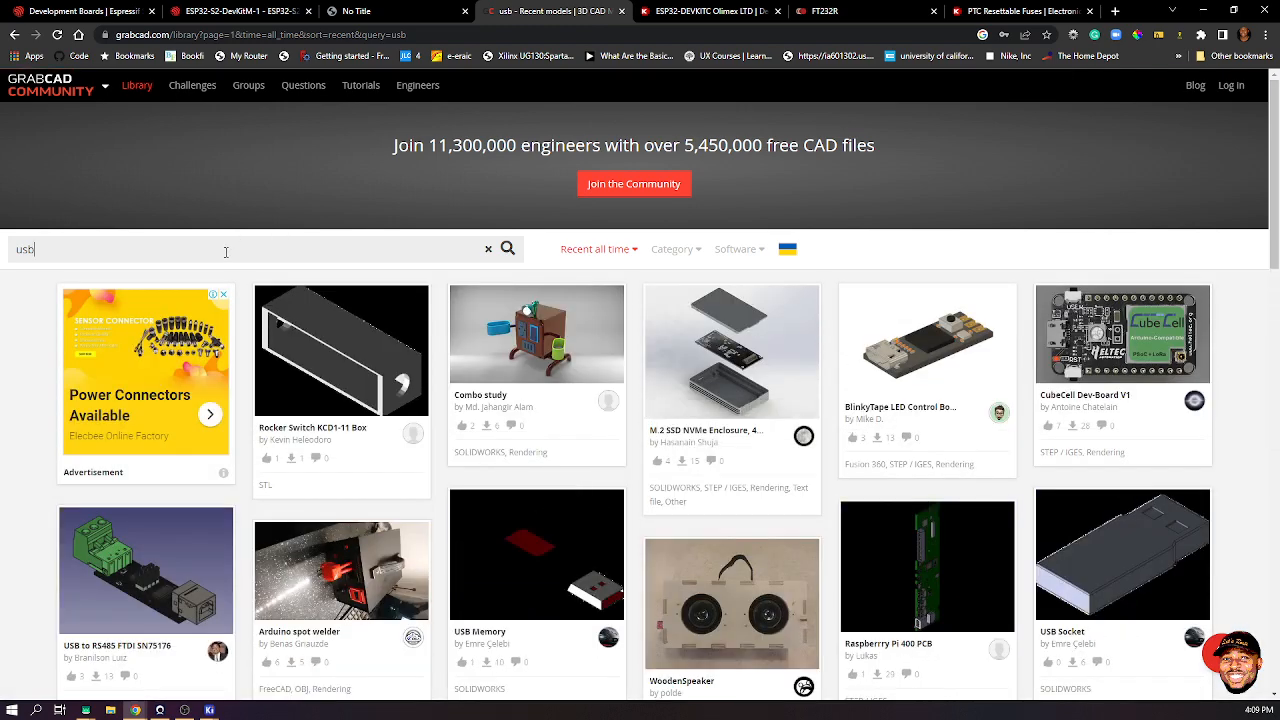
type("t")
key("Return")
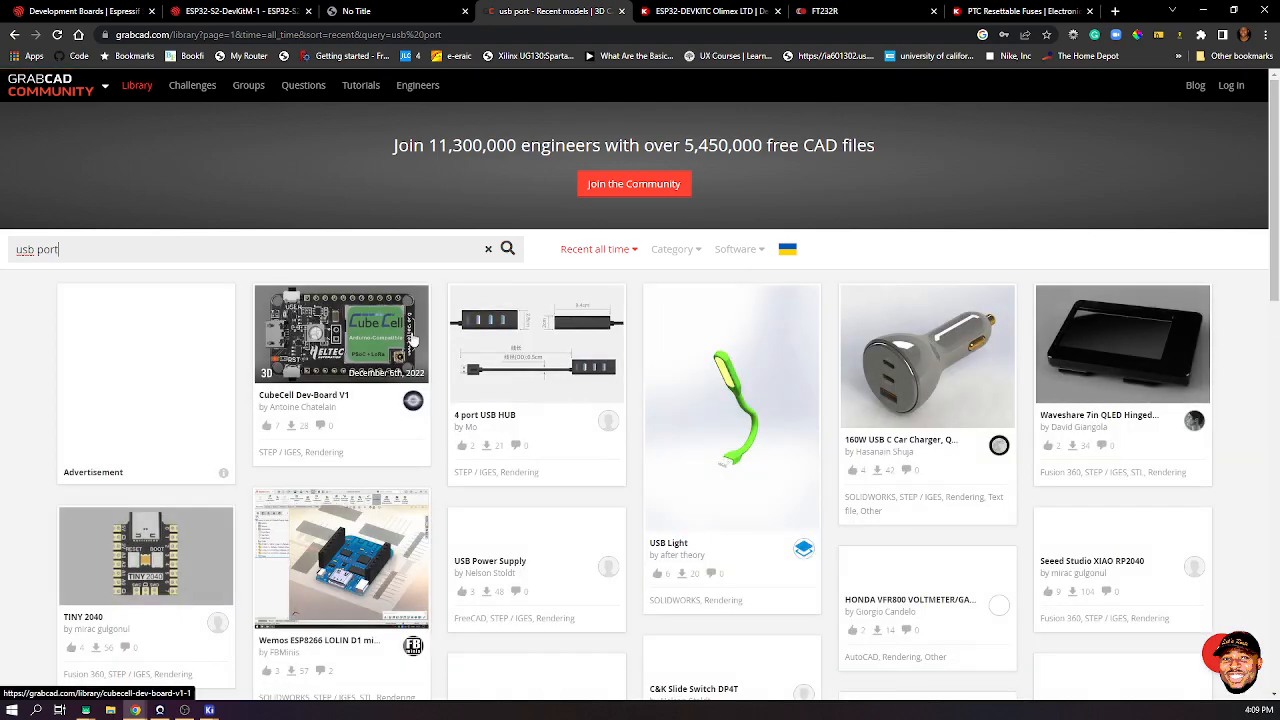
scroll(425, 320, "down", 4)
scroll(427, 313, "down", 3)
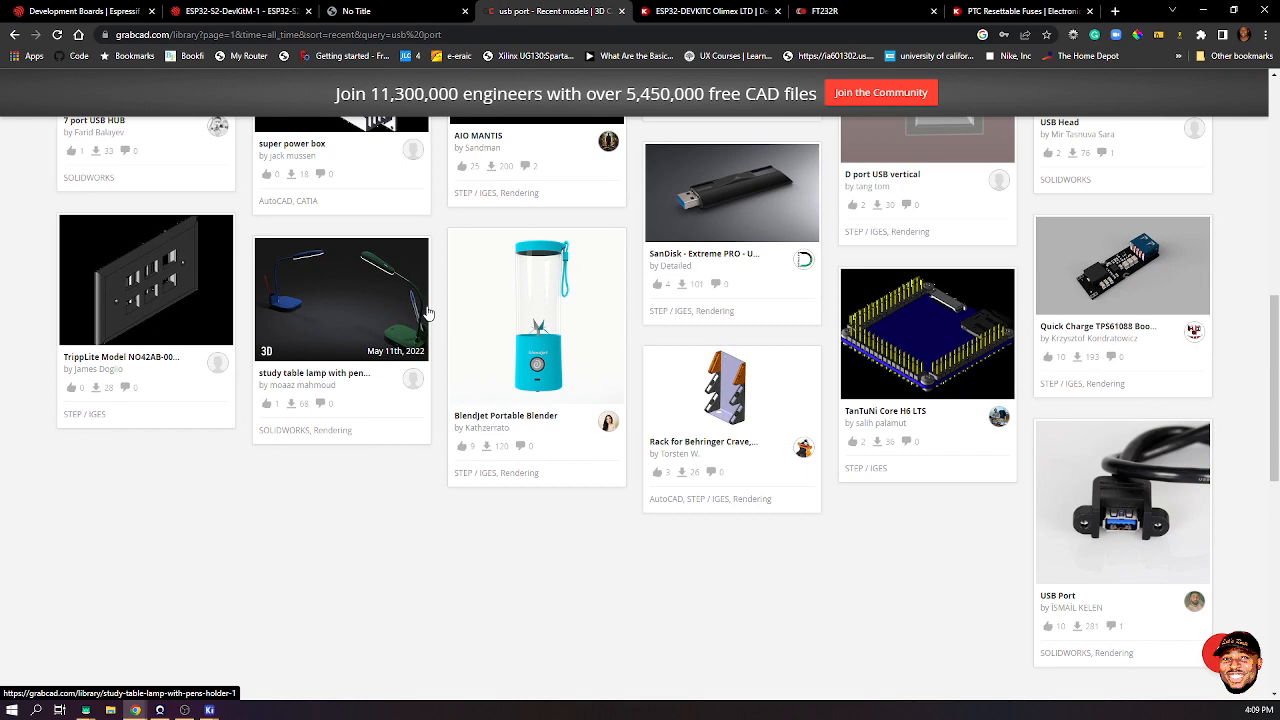
- Go to the 3dcontentcentral.com website
left_click(401, 36)
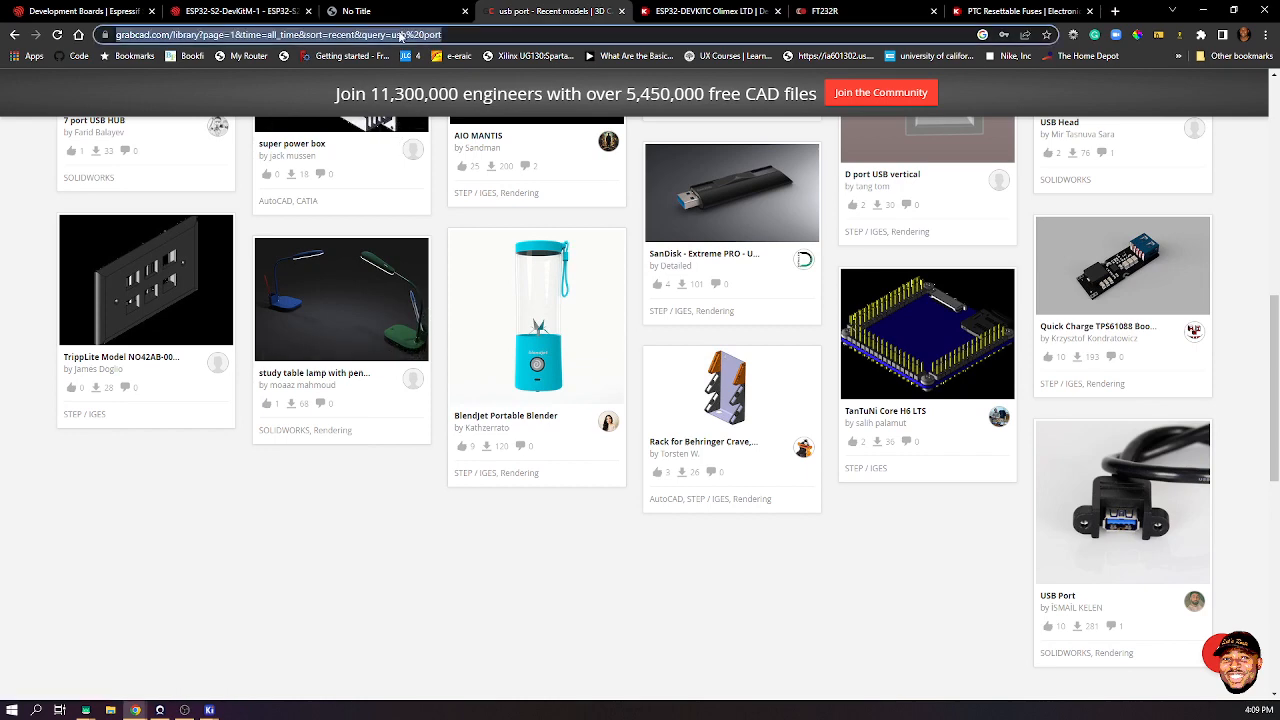
type("3d")
key("Return")
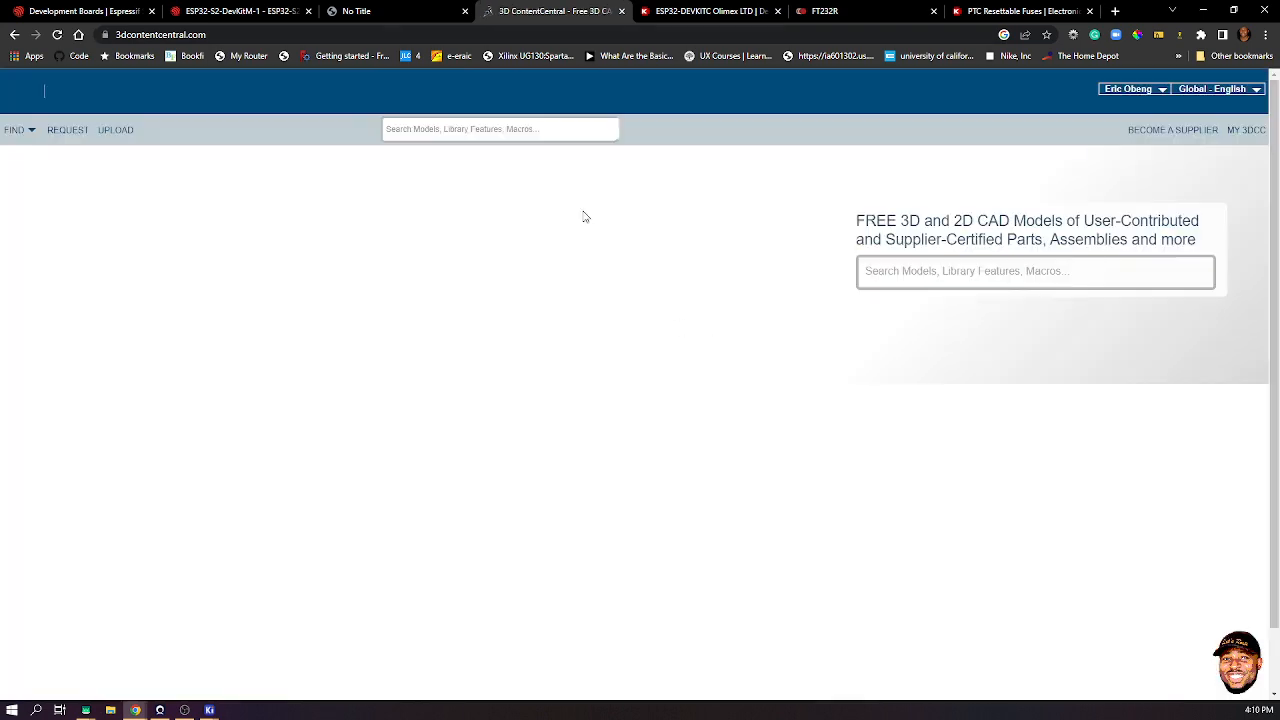
- Search 3D ContentCentral for USB_B, USB-B, then USB, browsing to the next results page
left_click(925, 272)
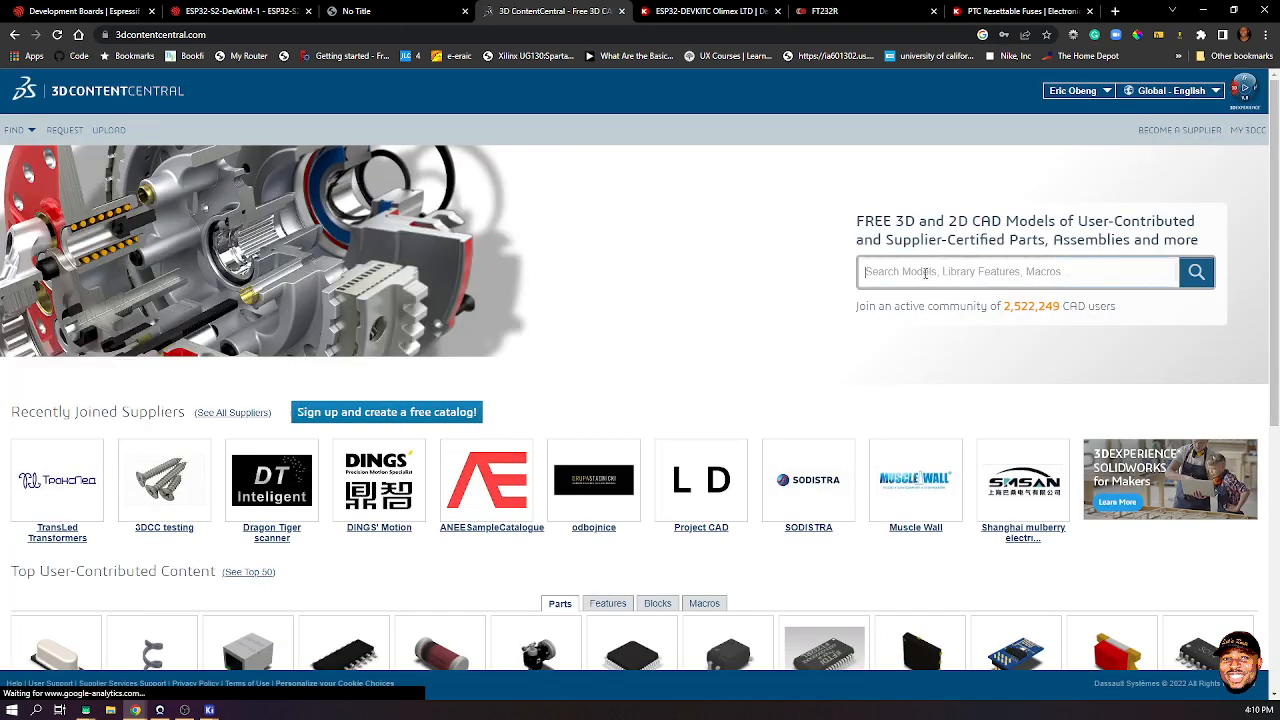
type("USB_B")
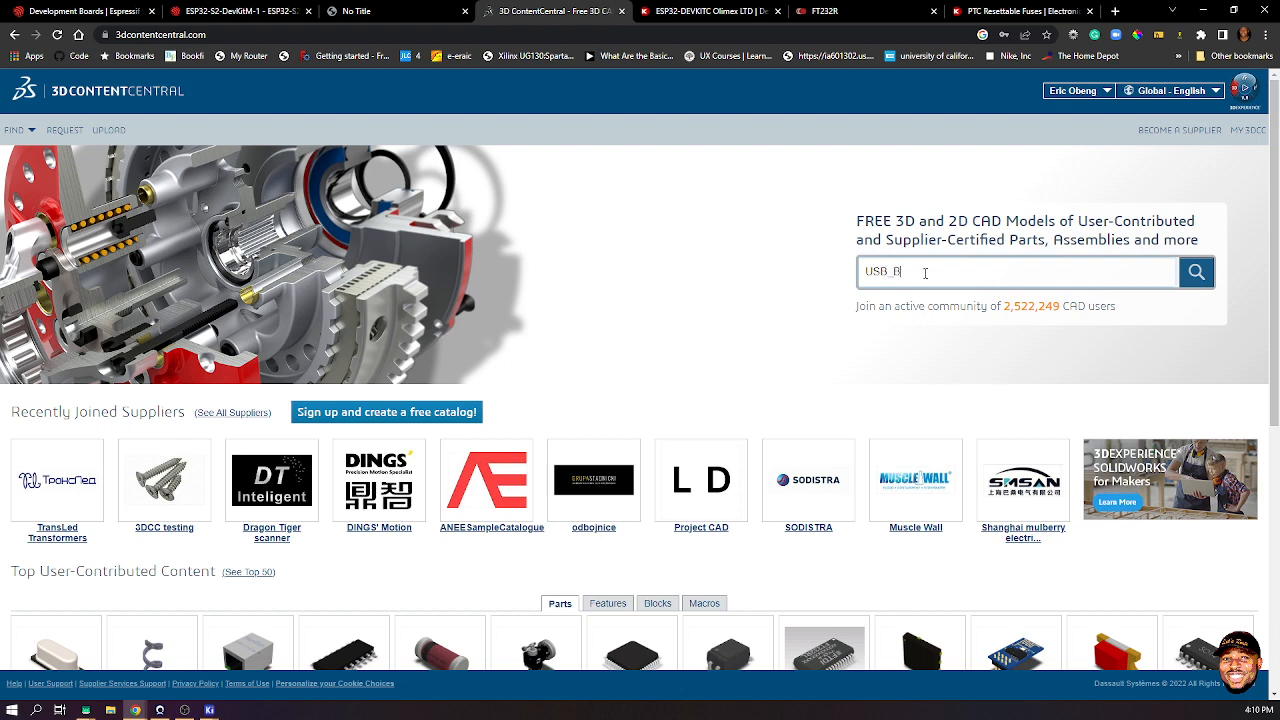
key("Return")
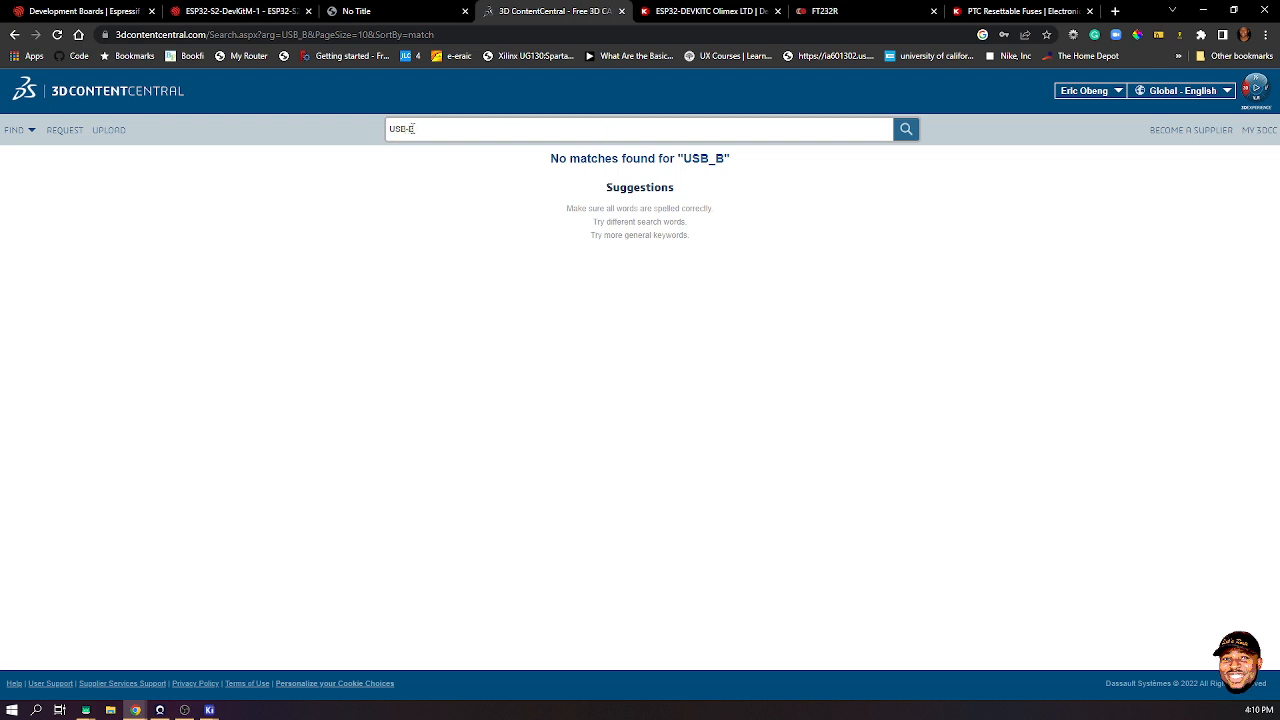
key("Return")
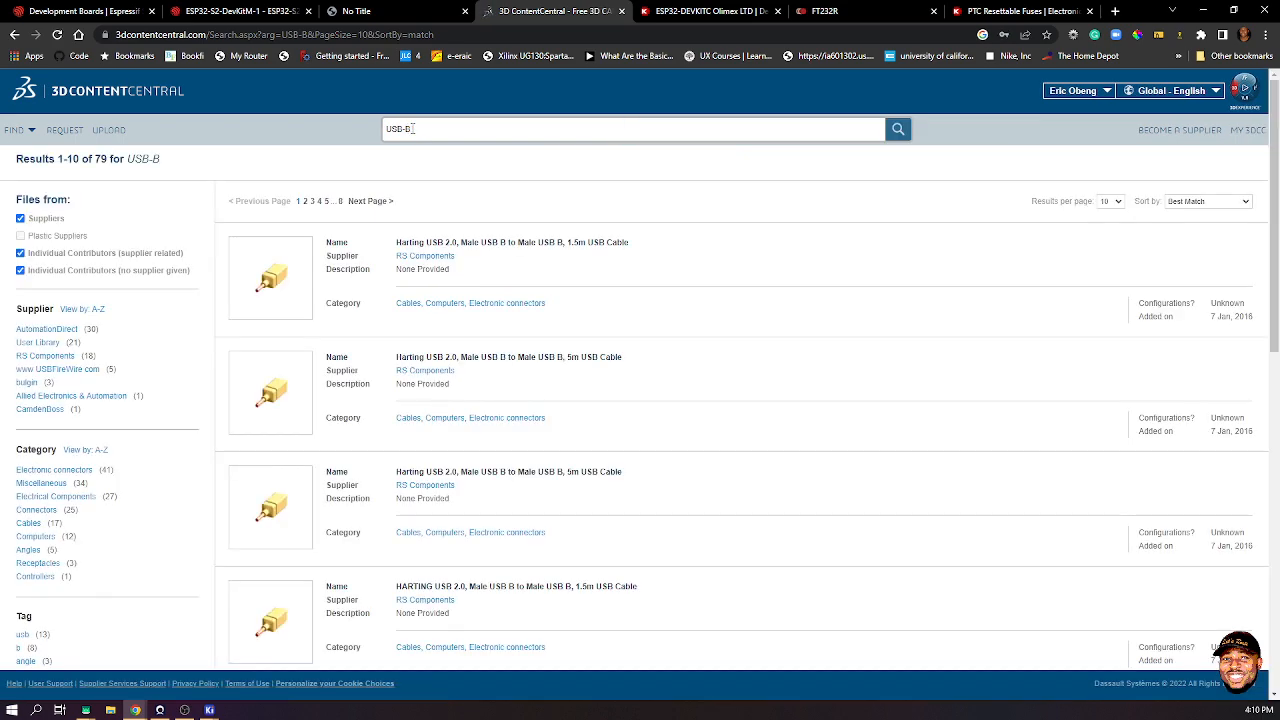
scroll(483, 283, "down", 5)
scroll(475, 300, "down", 3)
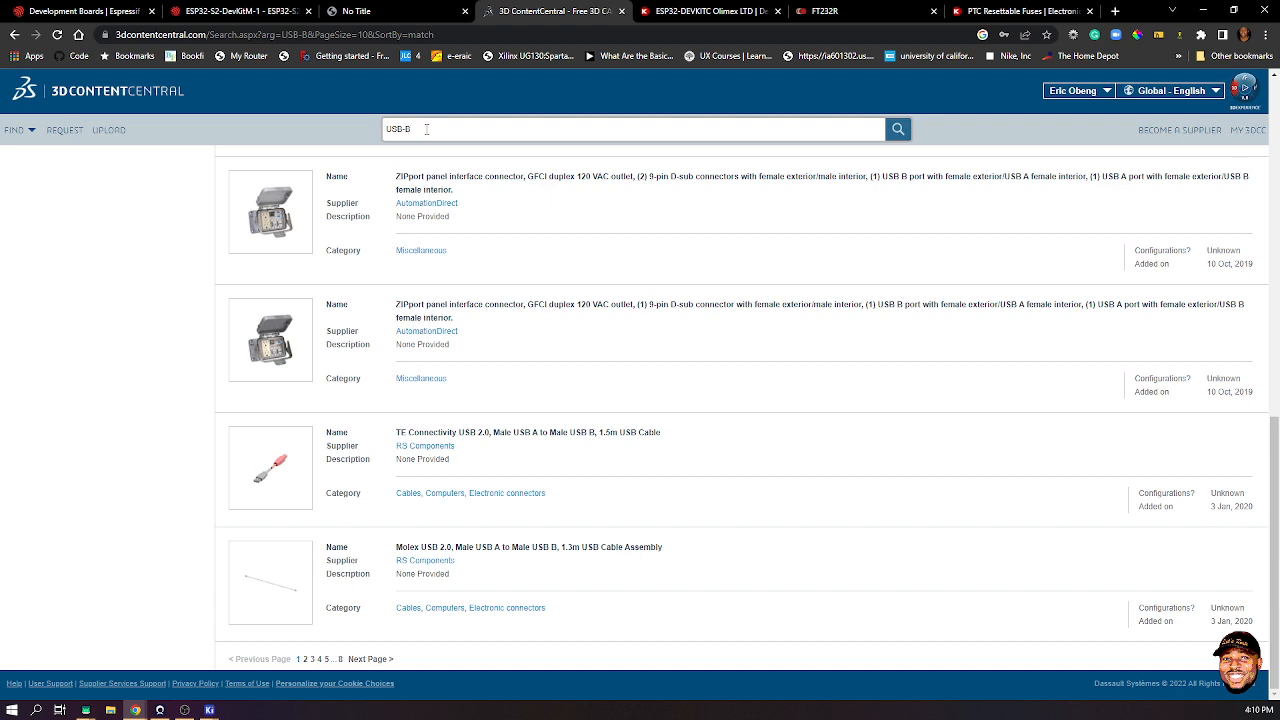
key("Return")
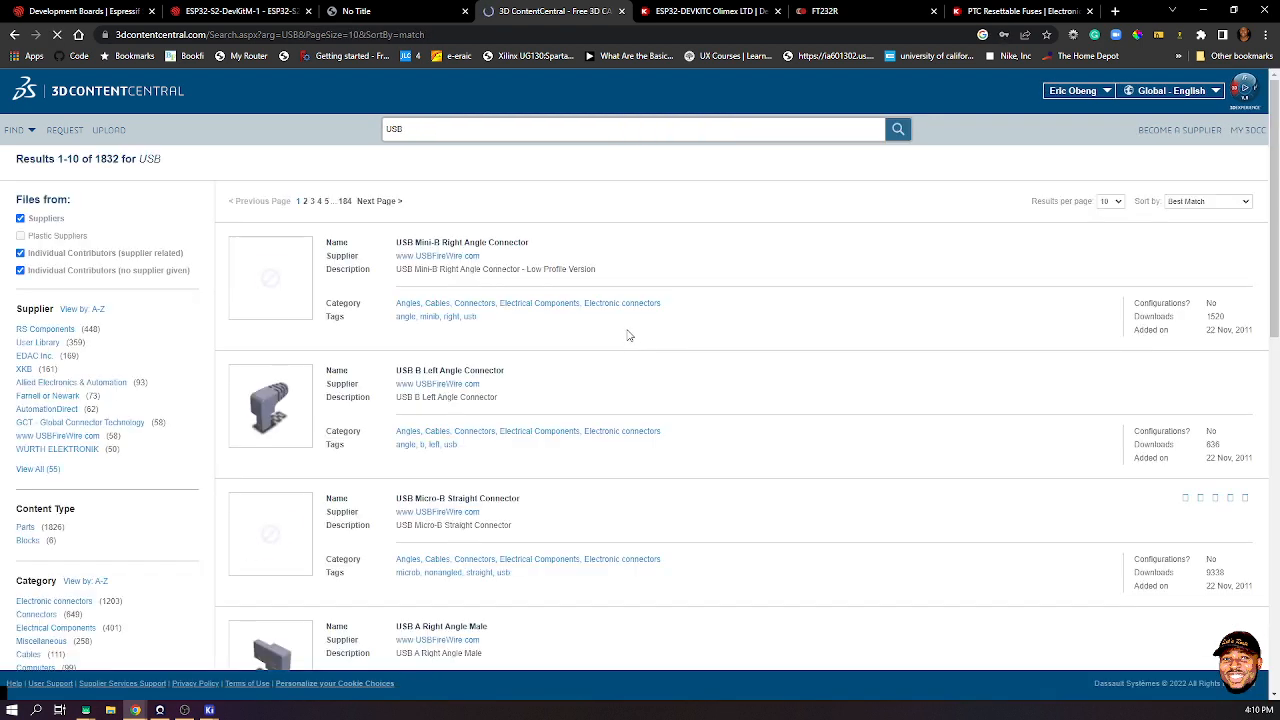
scroll(600, 340, "down", 3)
scroll(587, 342, "down", 5)
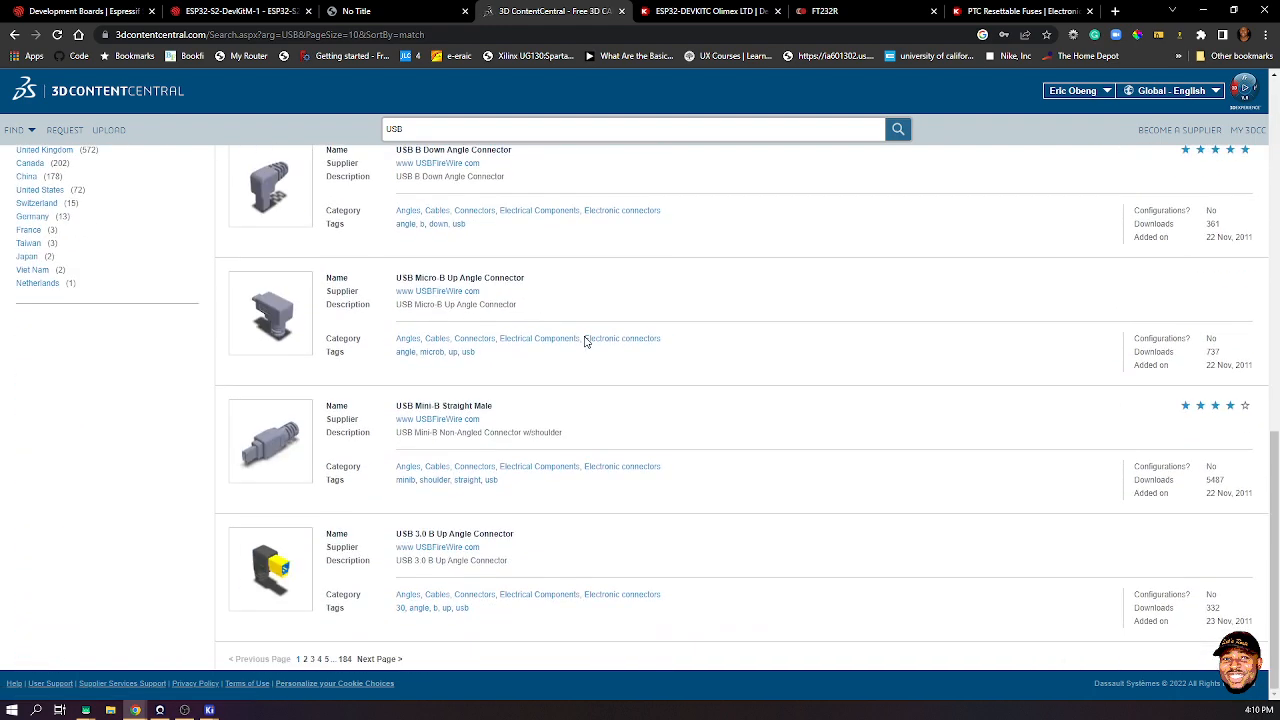
left_click(389, 659)
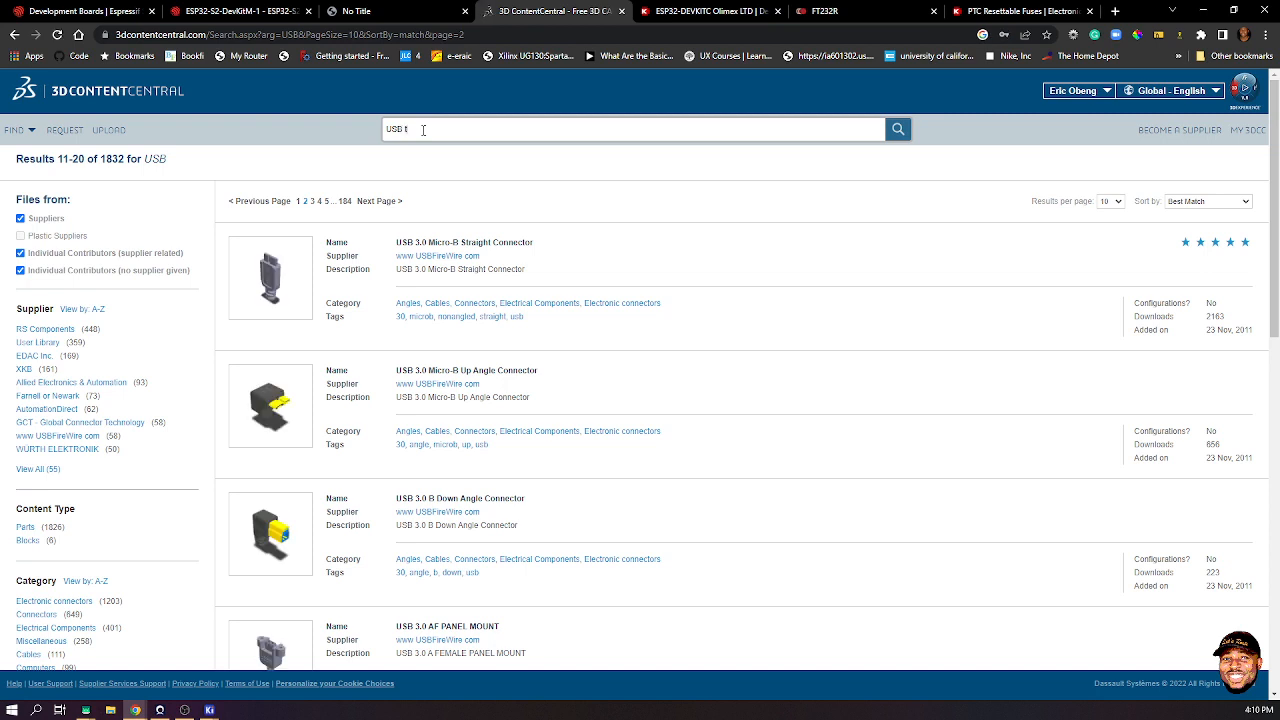
- Search for USB type B, browse three result pages, and open the through-hole right-angle receptacle
key("Return")
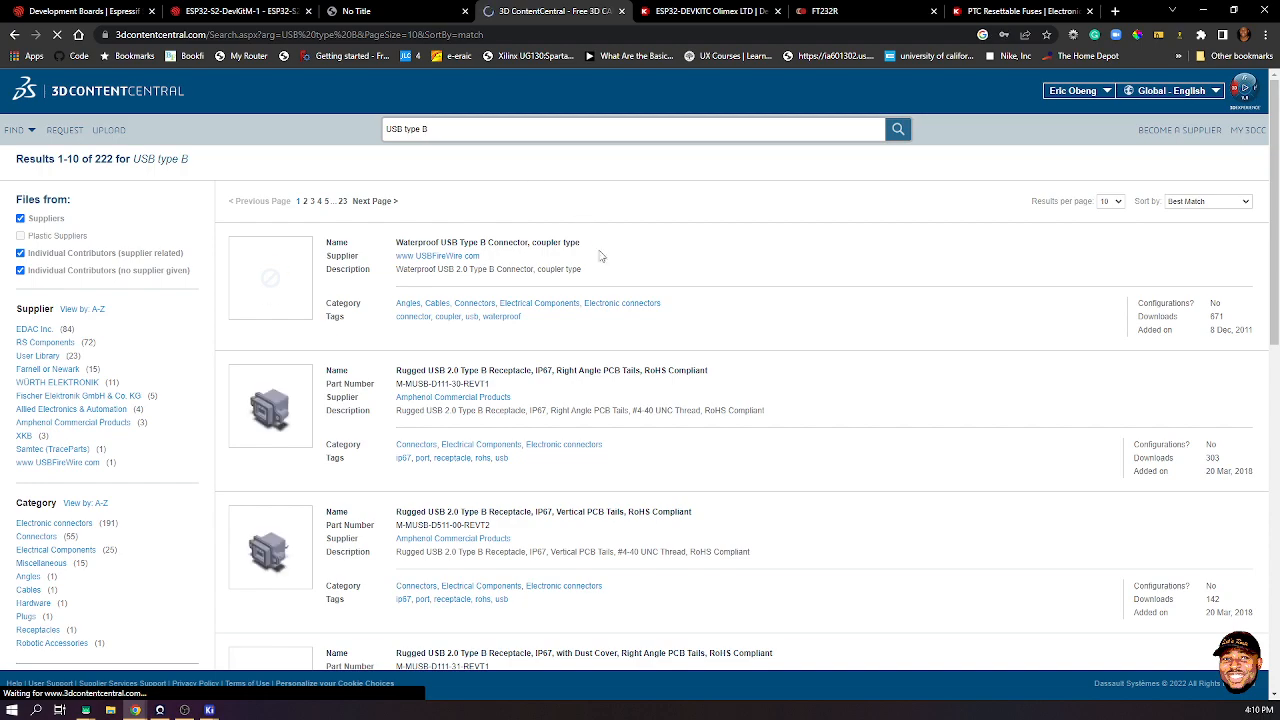
scroll(603, 279, "down", 3)
scroll(603, 279, "down", 3)
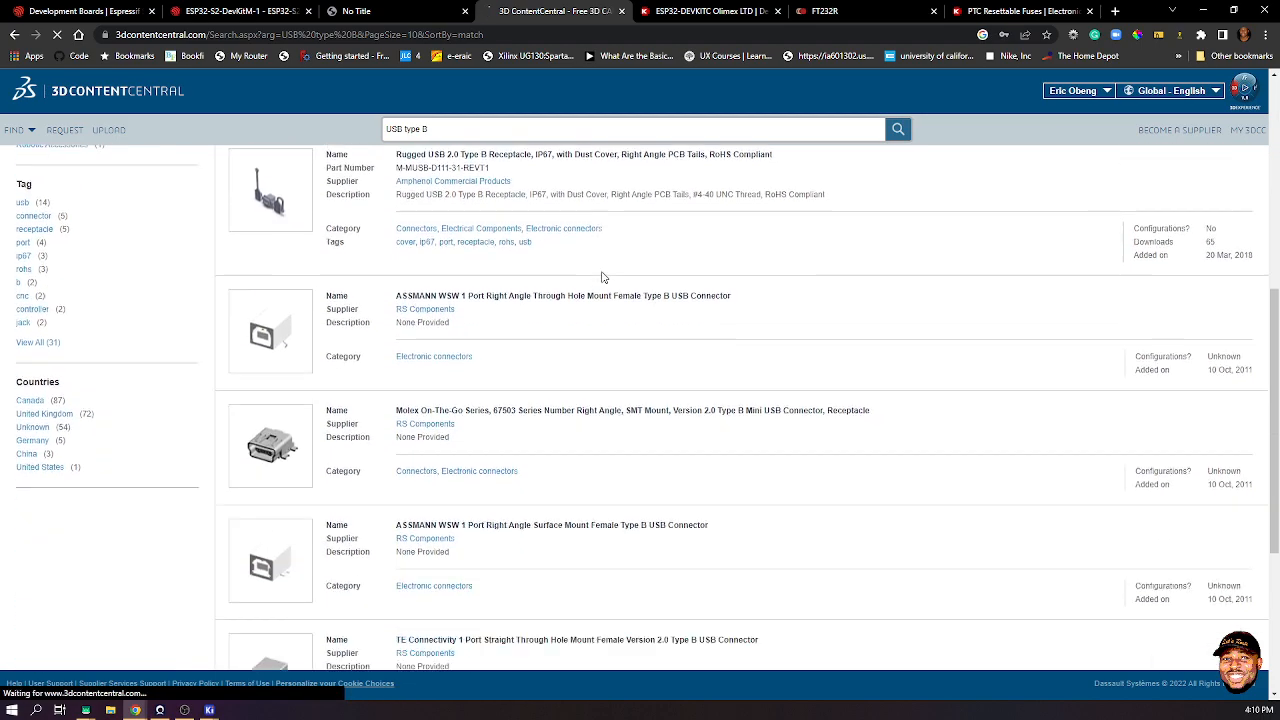
scroll(589, 279, "up", 1)
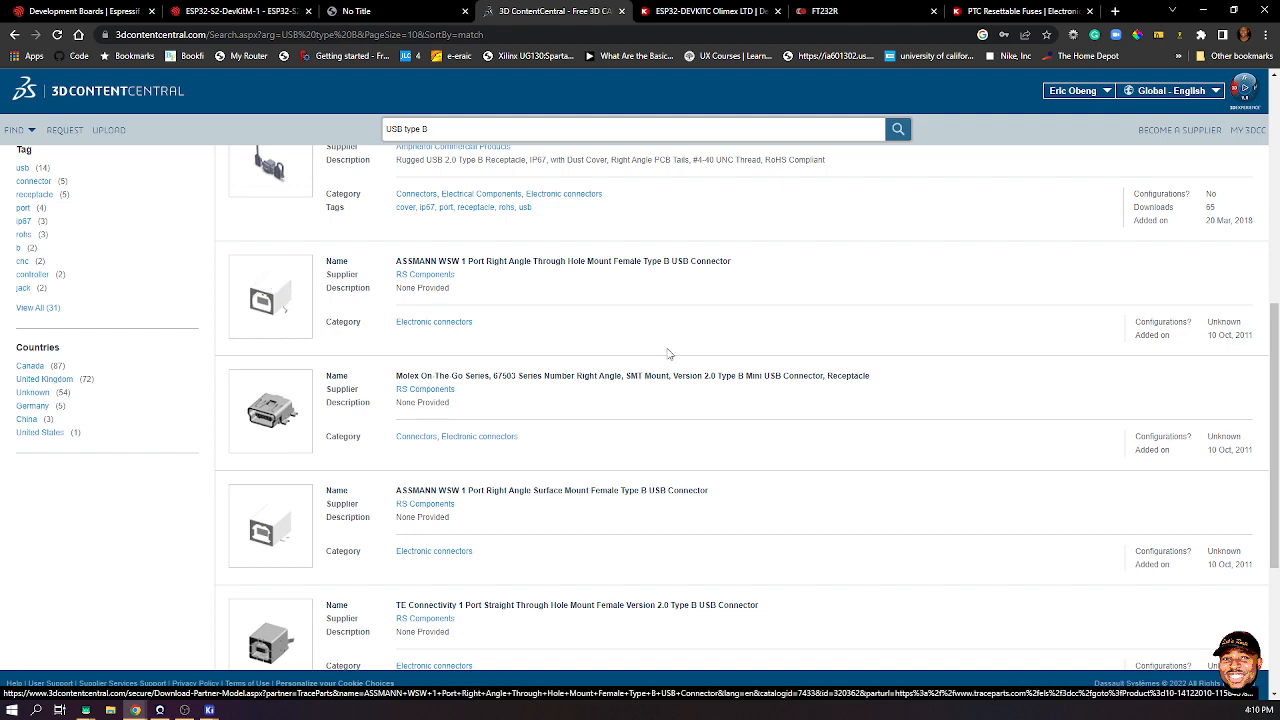
scroll(680, 354, "down", 3)
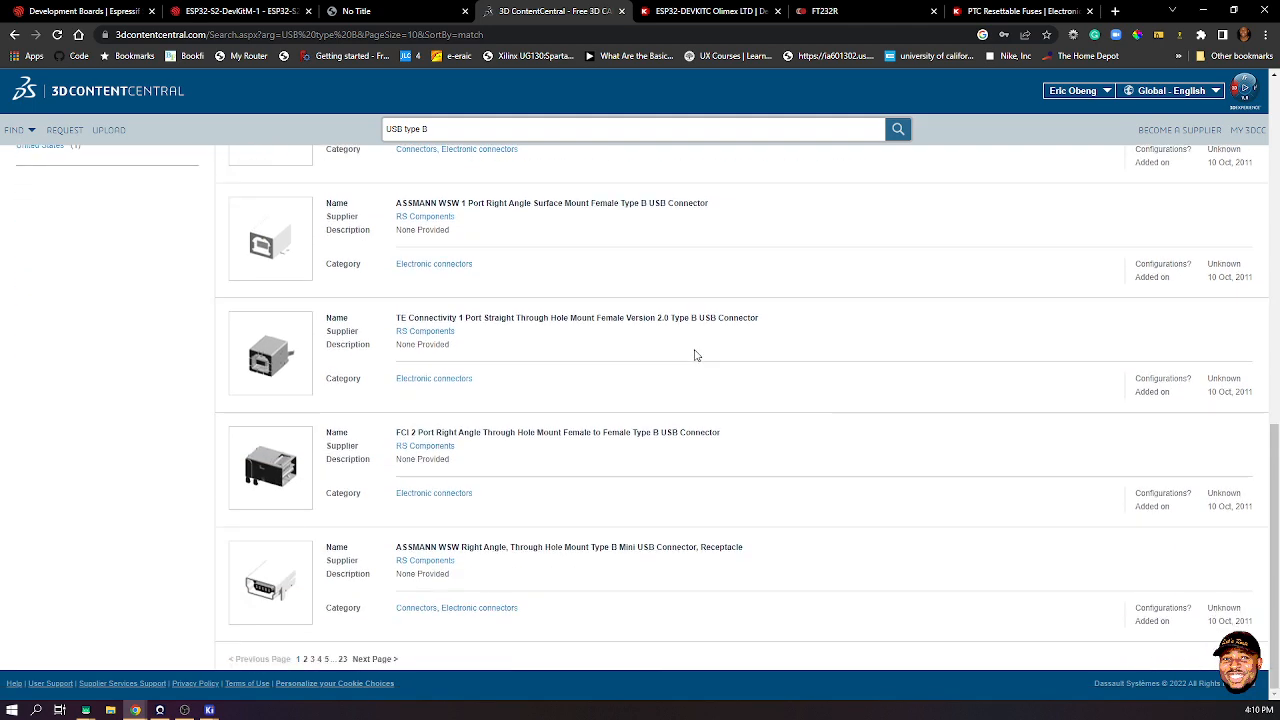
left_click(380, 660)
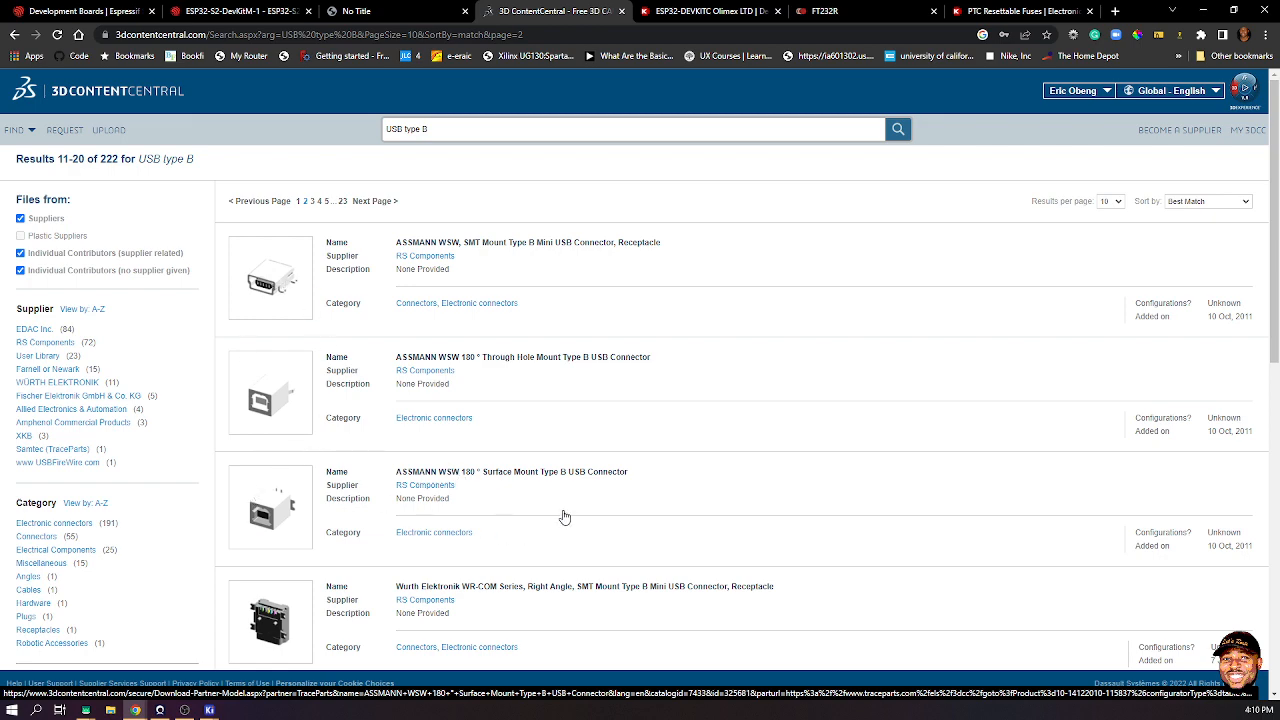
scroll(604, 472, "down", 7)
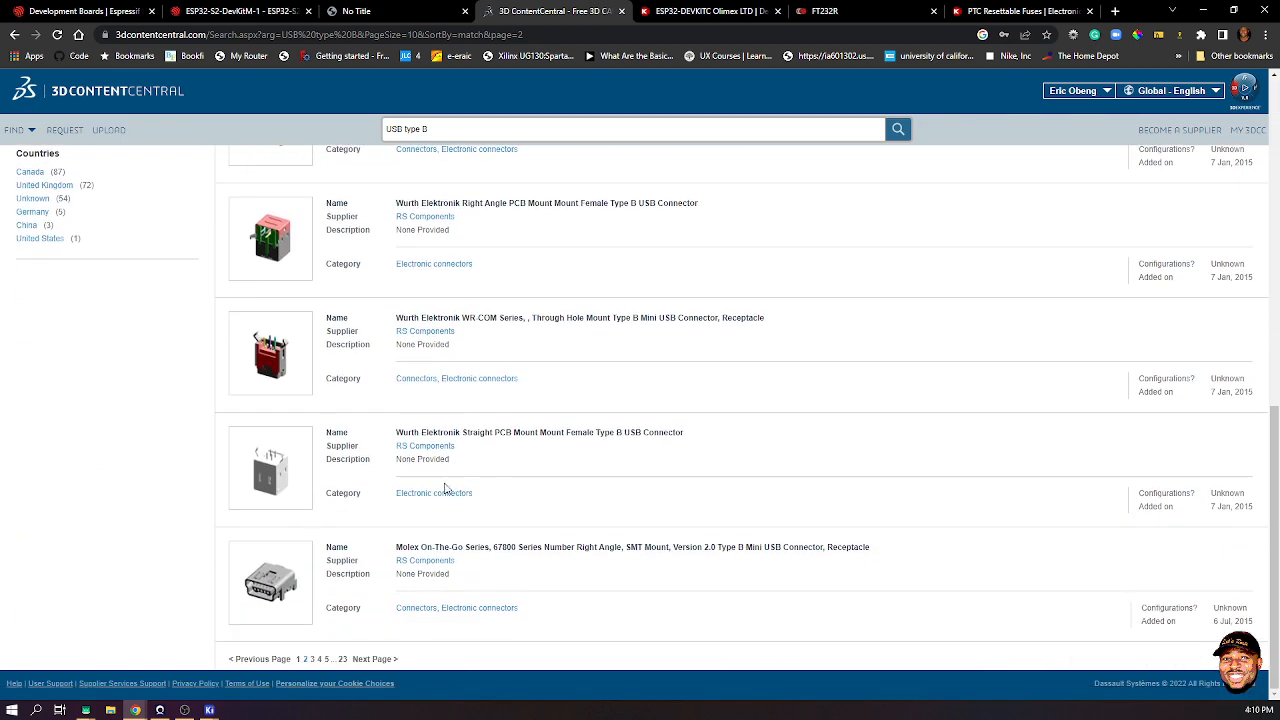
left_click(390, 660)
scroll(398, 480, "down", 3)
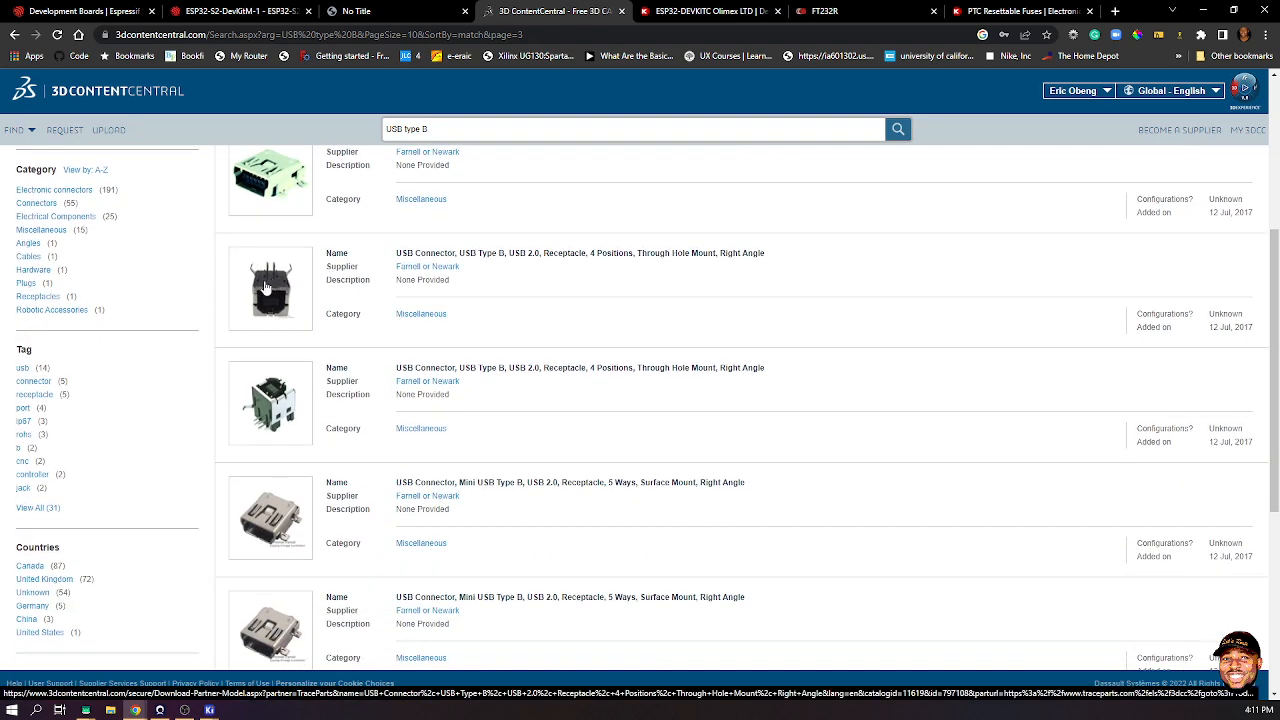
left_click(428, 266)
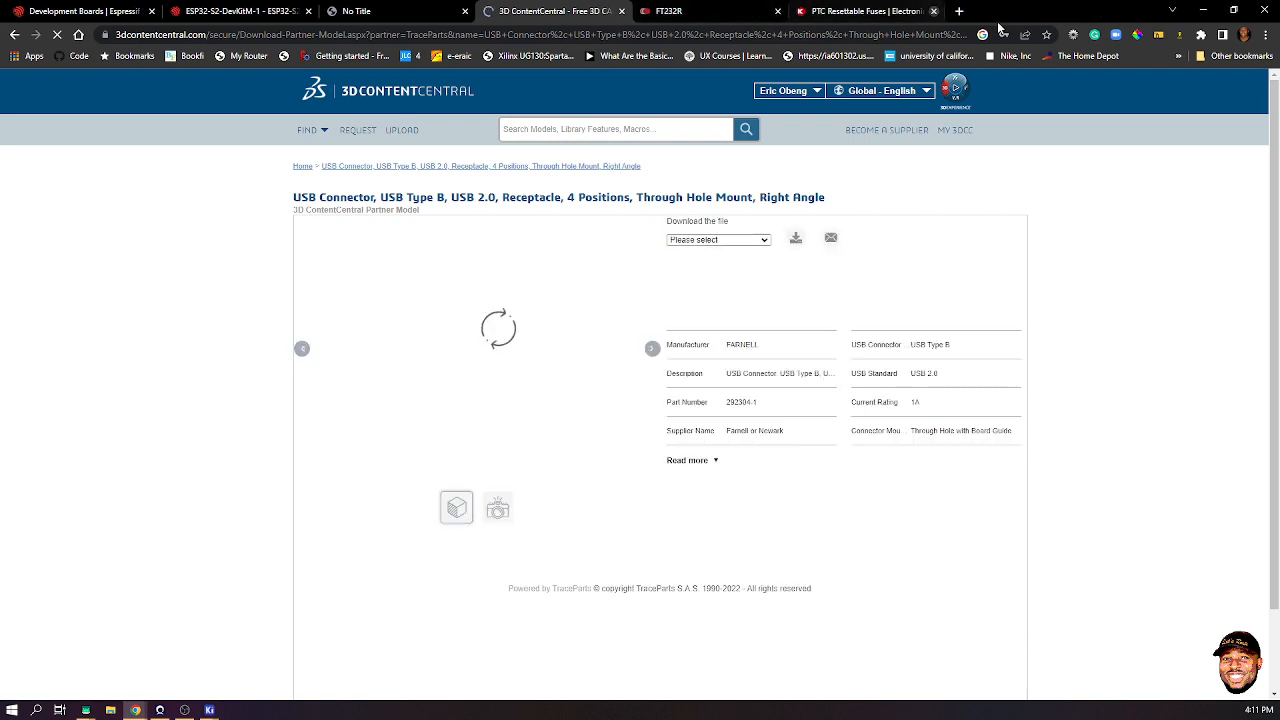
- Close the resettable fuses and FT232R tabs, accept cookies, and rotate the connector model
left_click(933, 11)
left_click(792, 11)
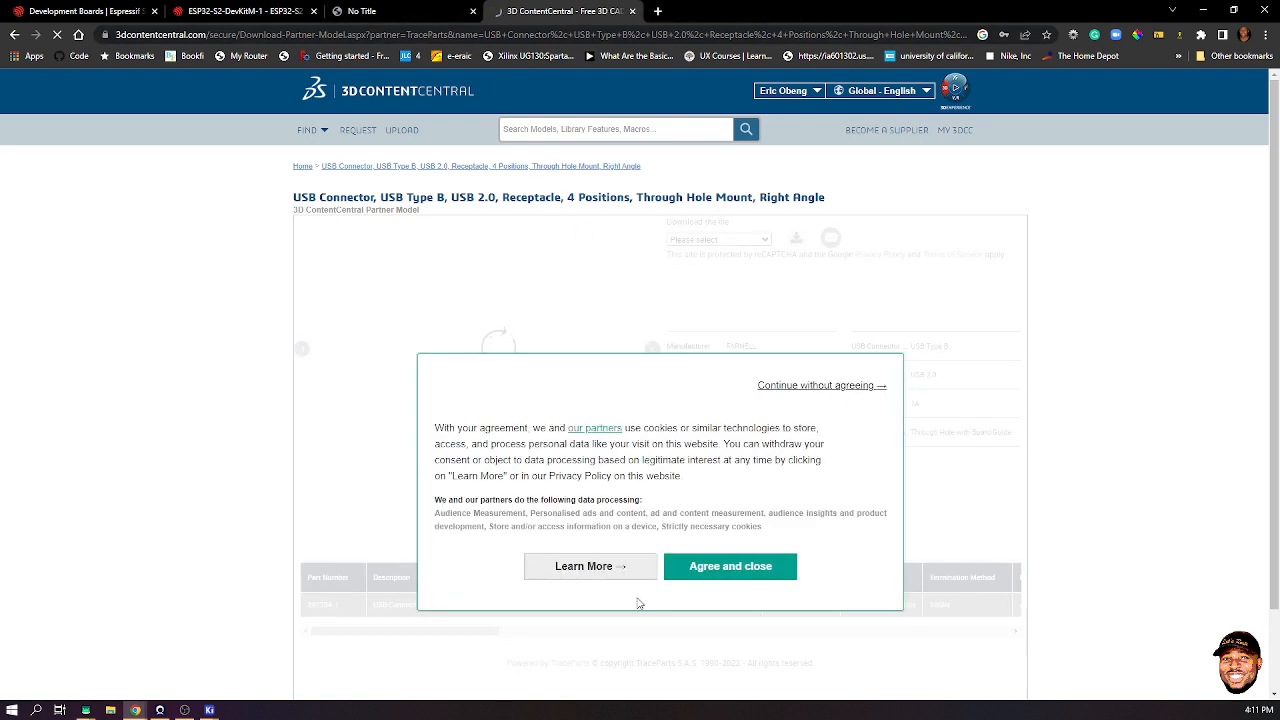
left_click(701, 568)
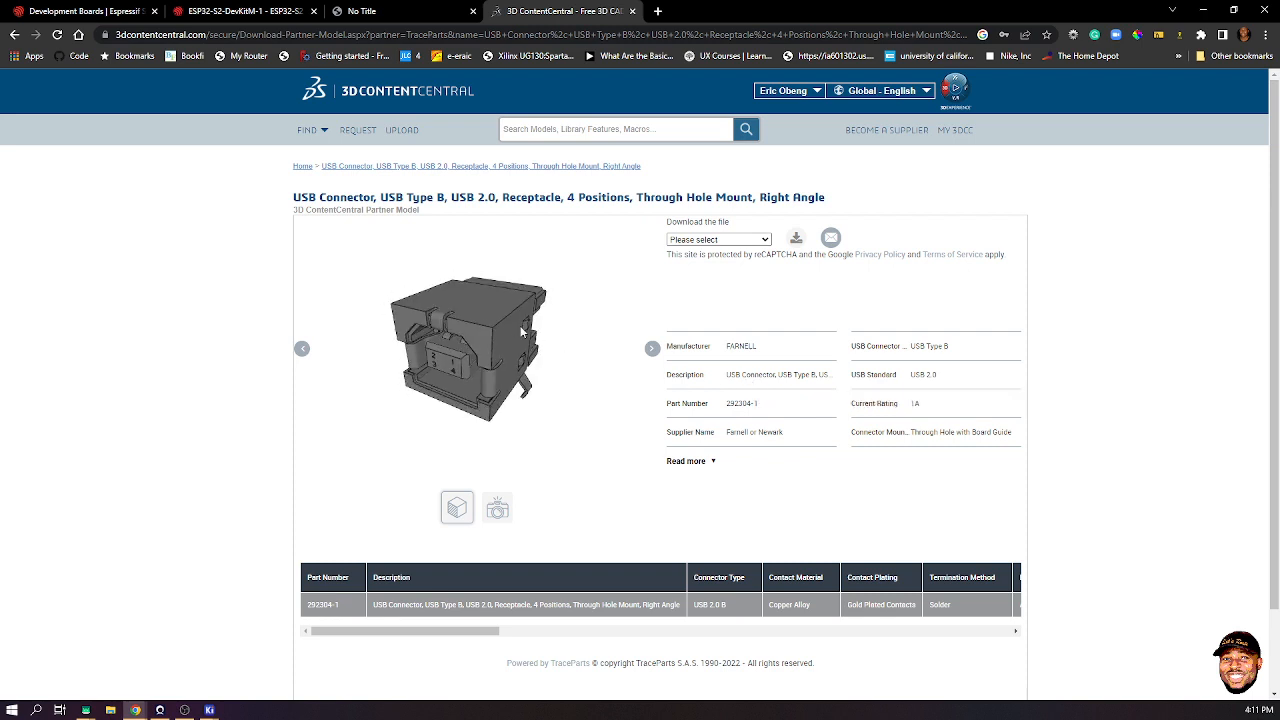
left_click_drag(521, 332, 337, 297)
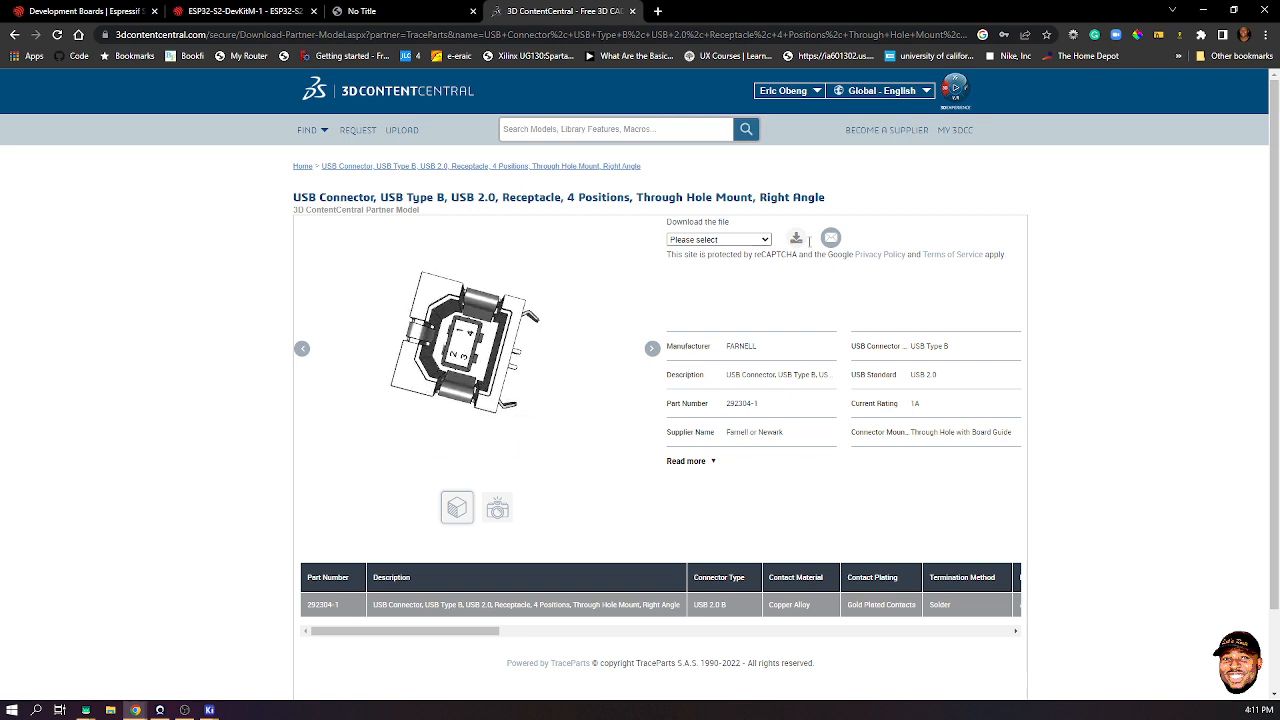
- Request the USB Type B connector model as a STEP AP242 download
left_click(767, 238)
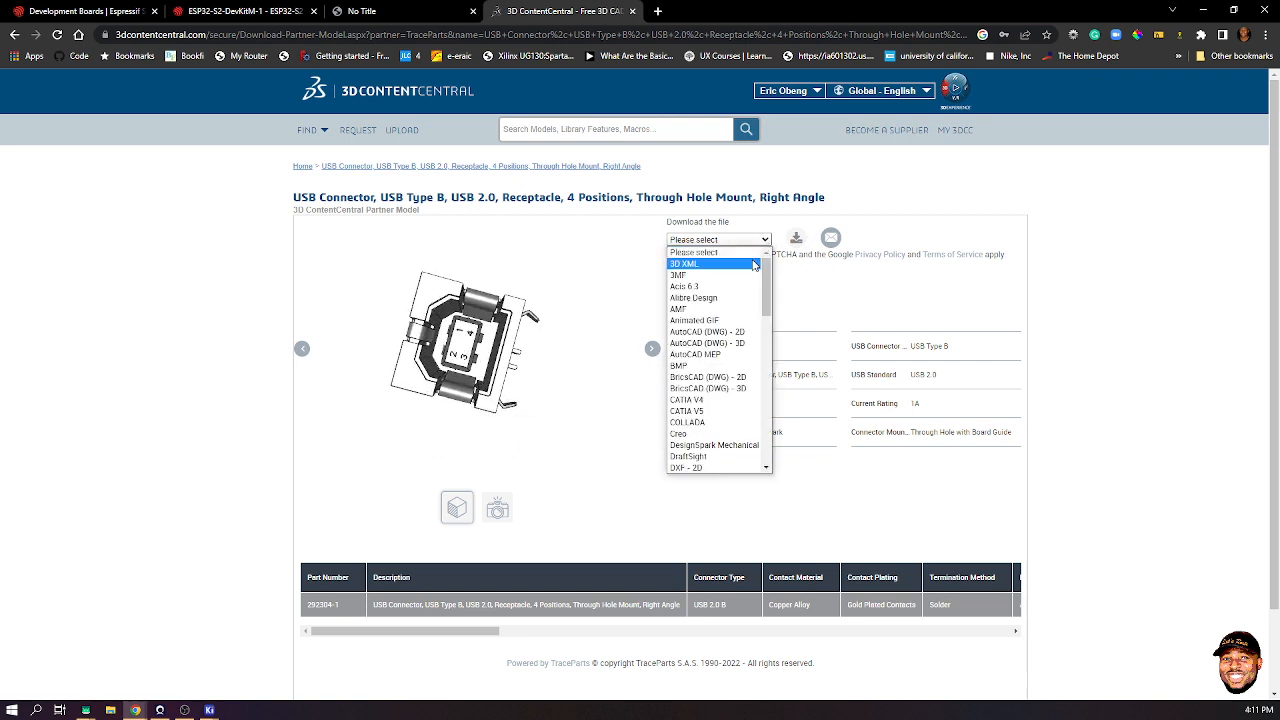
scroll(728, 427, "down", 10)
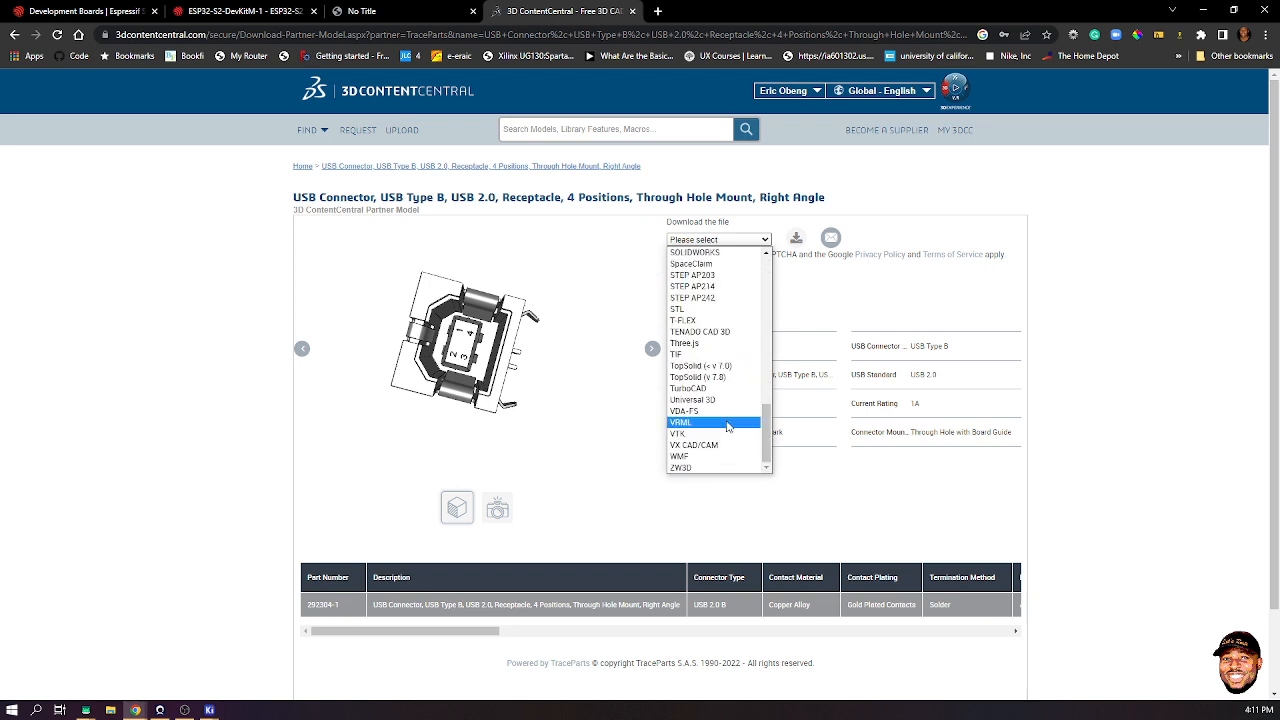
left_click(731, 298)
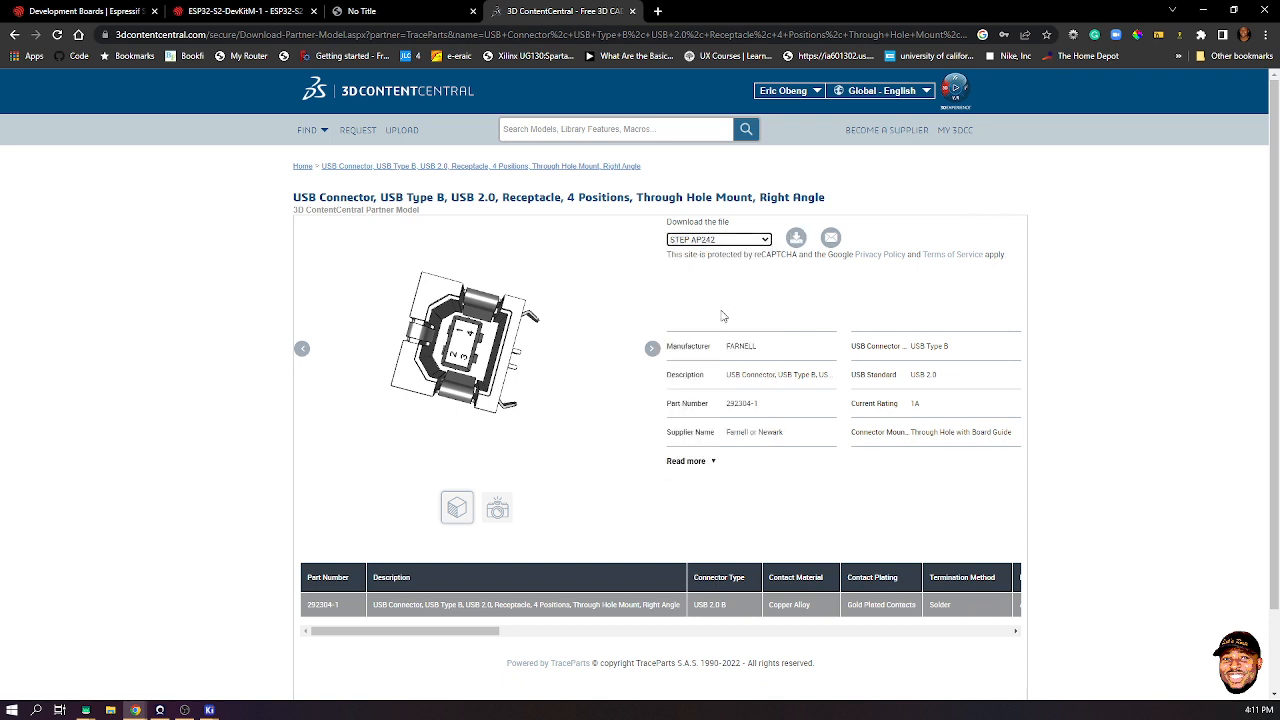
left_click(796, 241)
left_click_drag(467, 288, 400, 456)
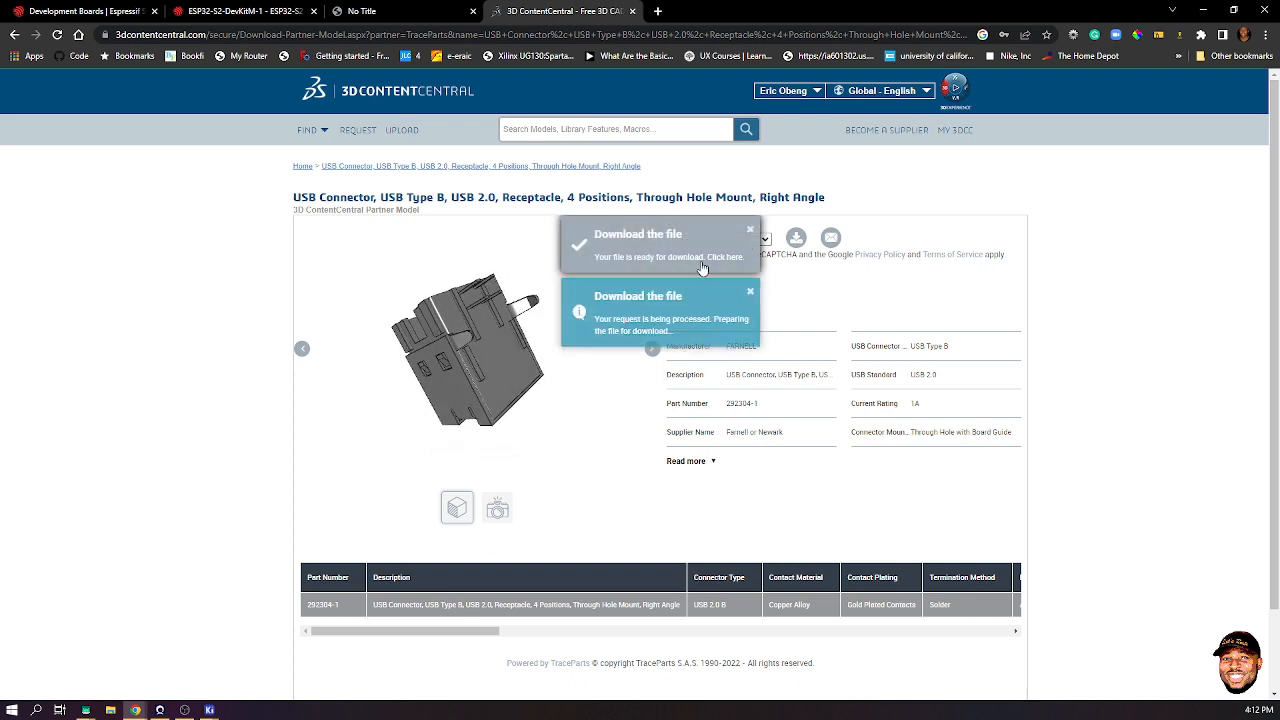
- Fetch the prepared model file, cancelling Free Download Manager's capture so Chrome's save prompt appears
left_click(667, 302)
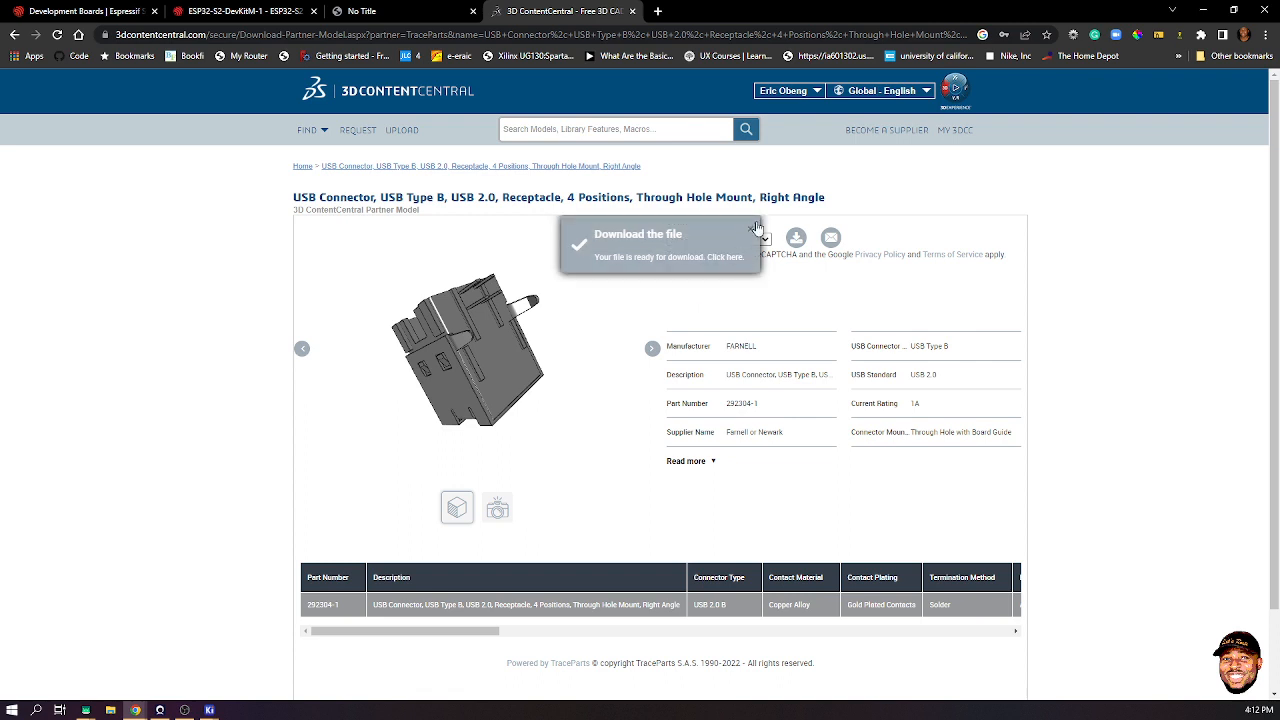
left_click(719, 258)
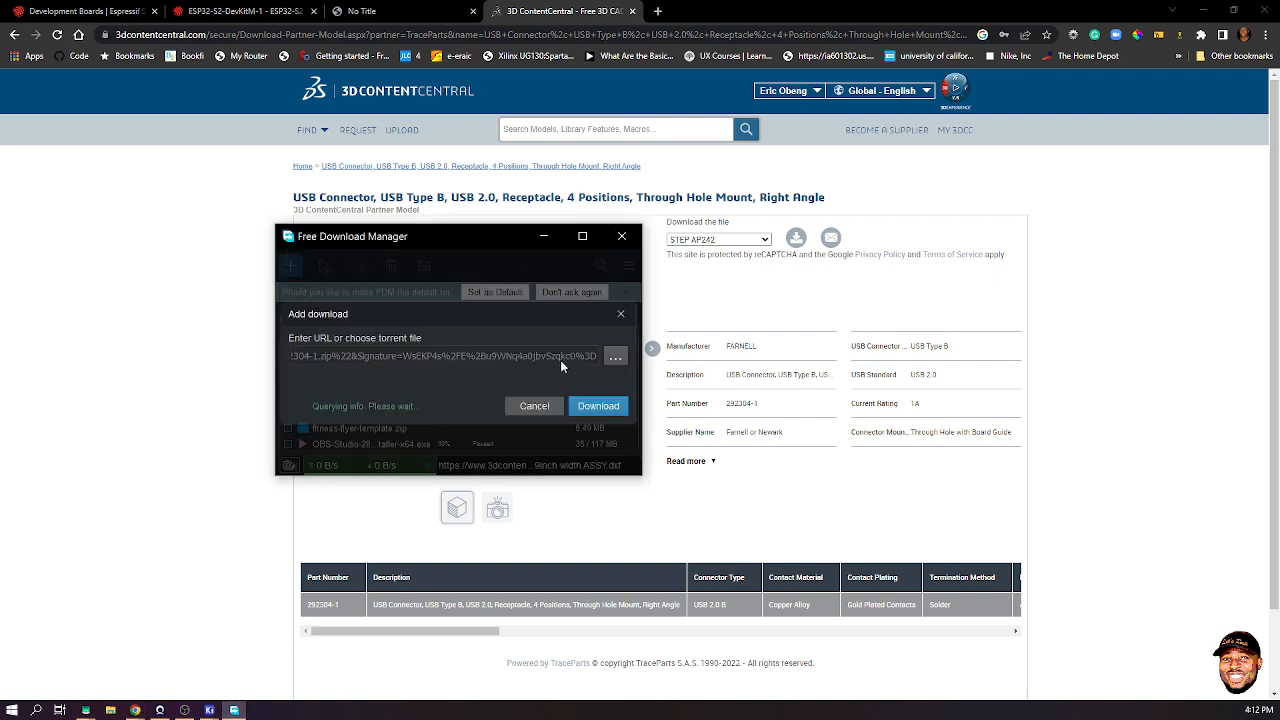
left_click(541, 406)
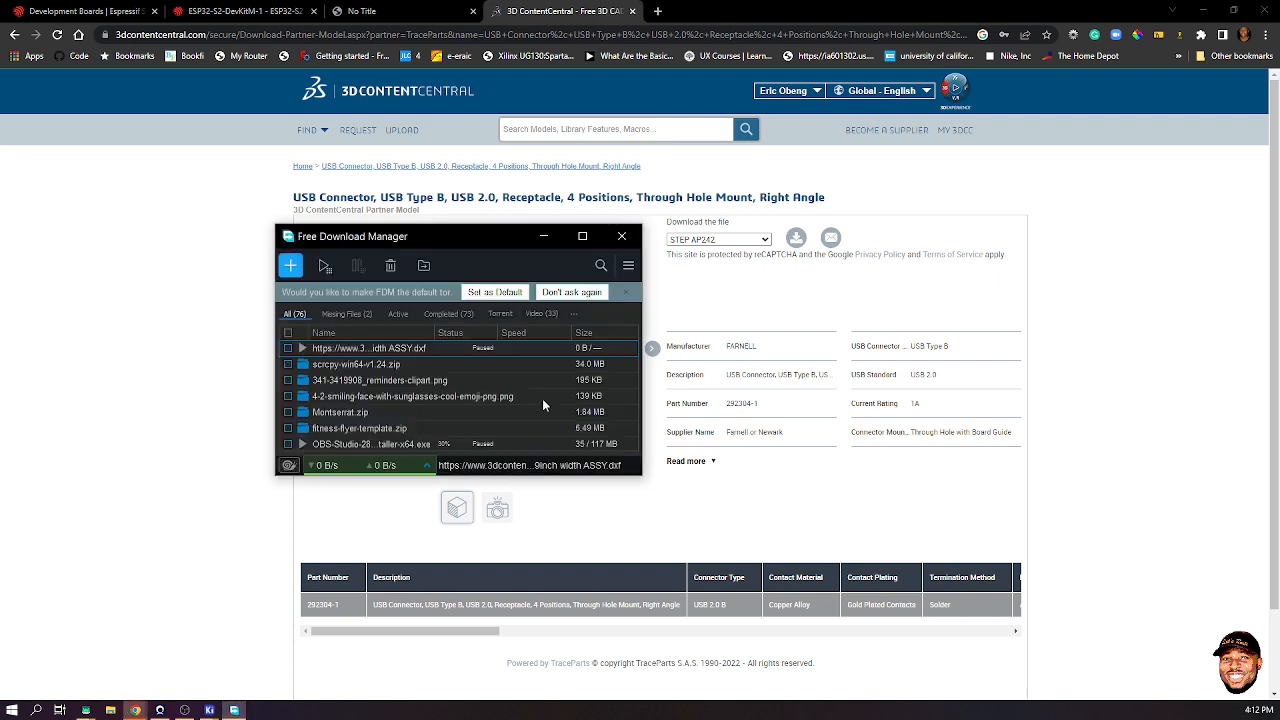
left_click(146, 711)
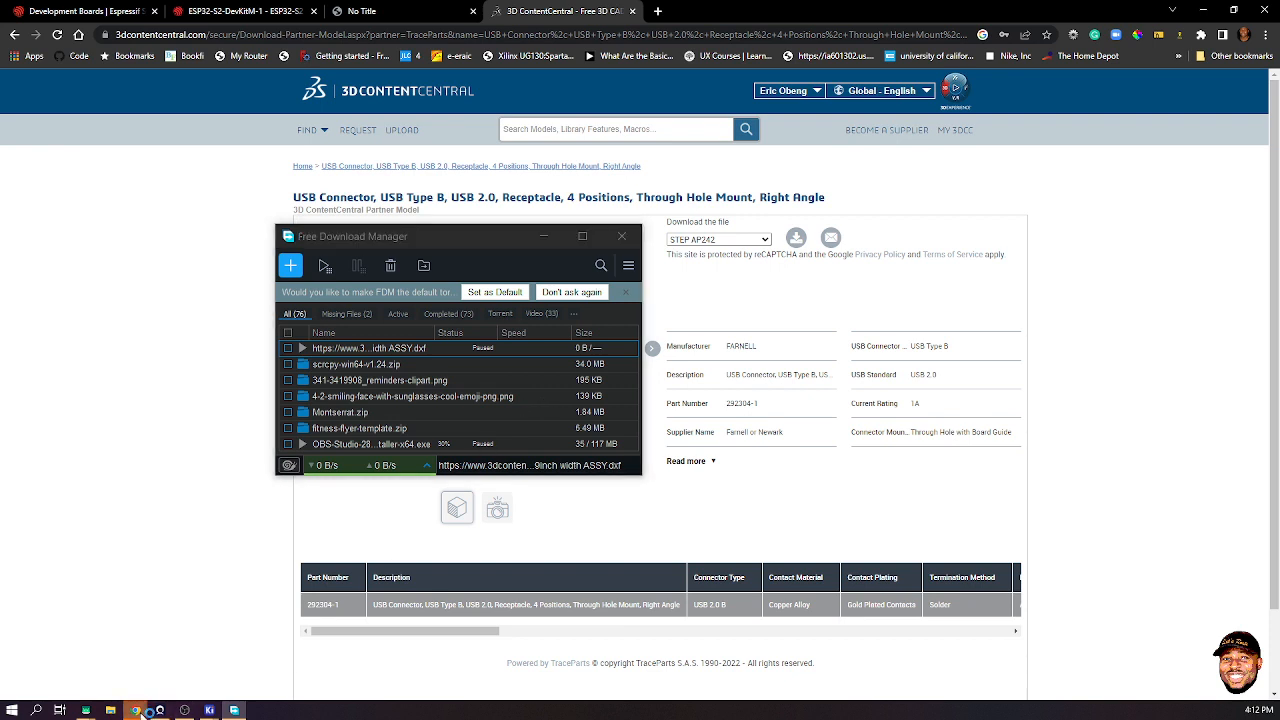
mouse_move(213, 653)
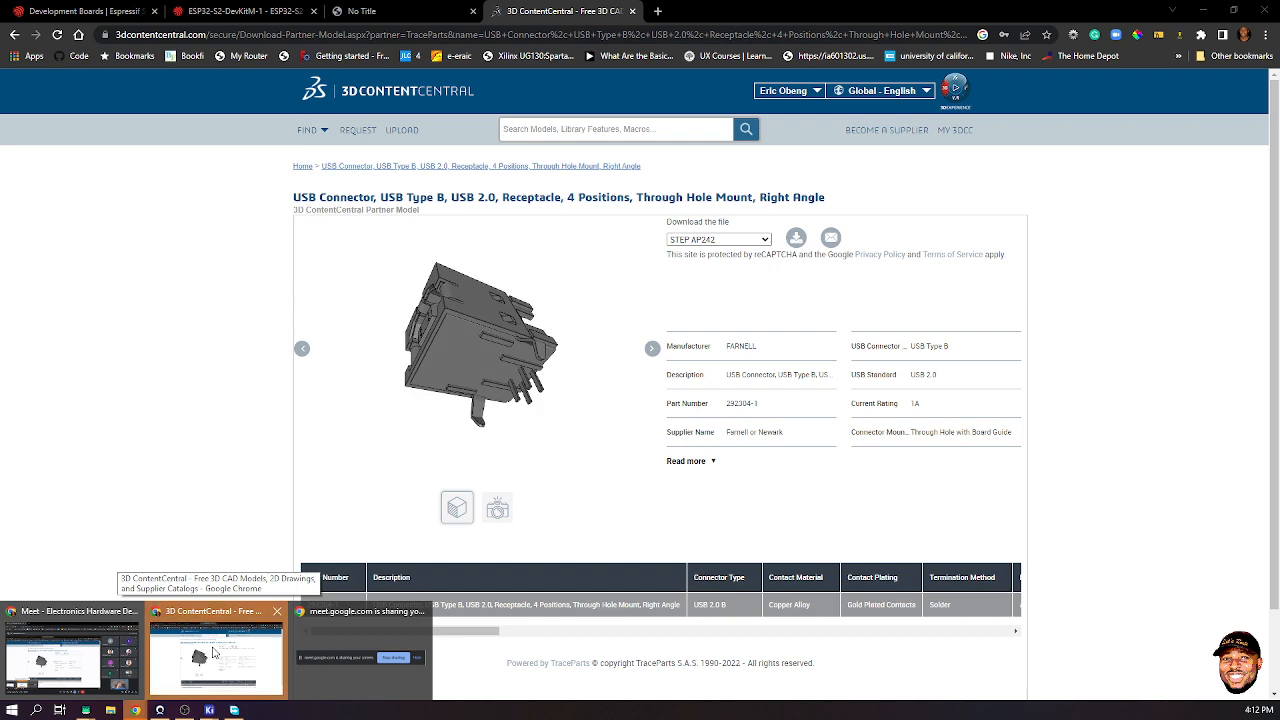
left_click(213, 653)
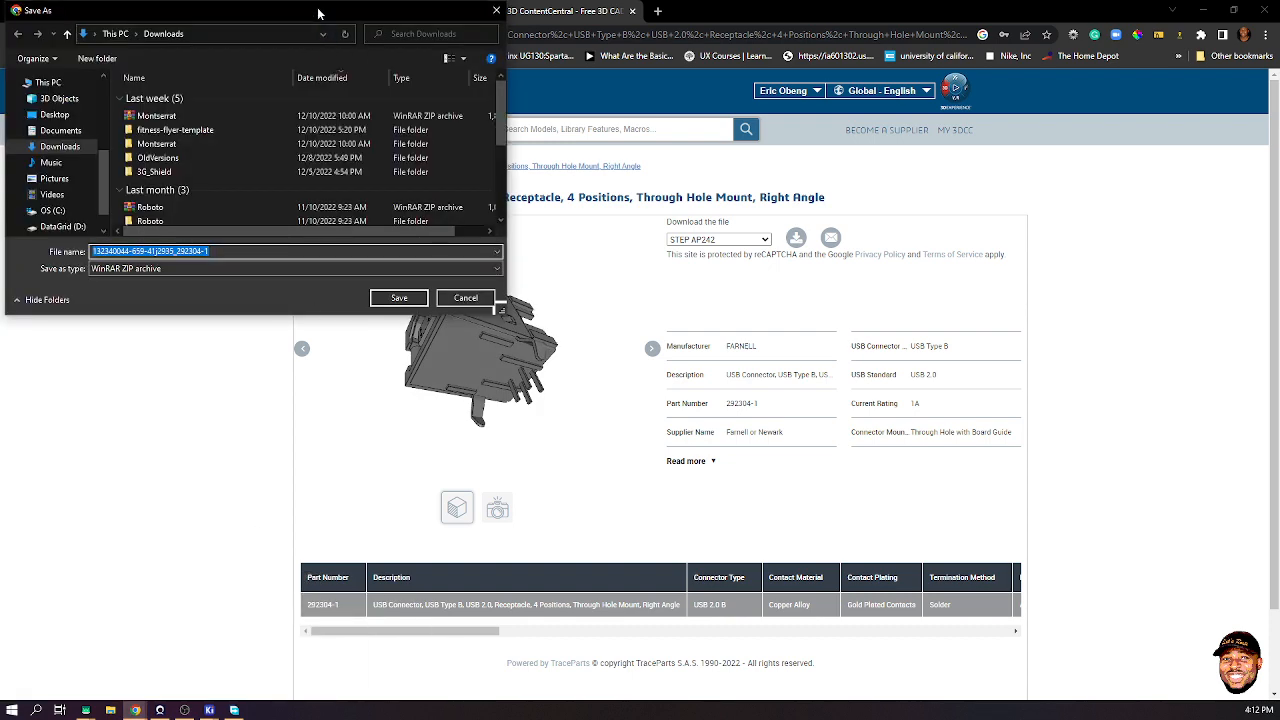
left_click_drag(318, 12, 368, 49)
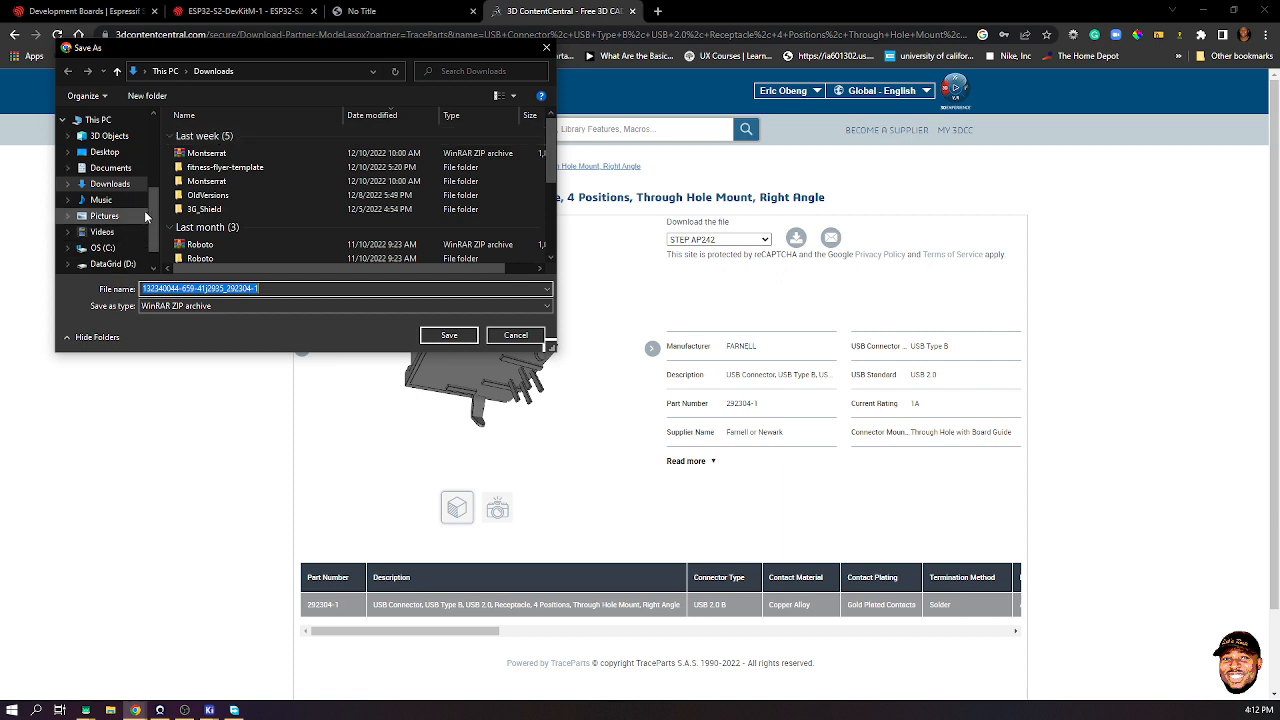
left_click(118, 264)
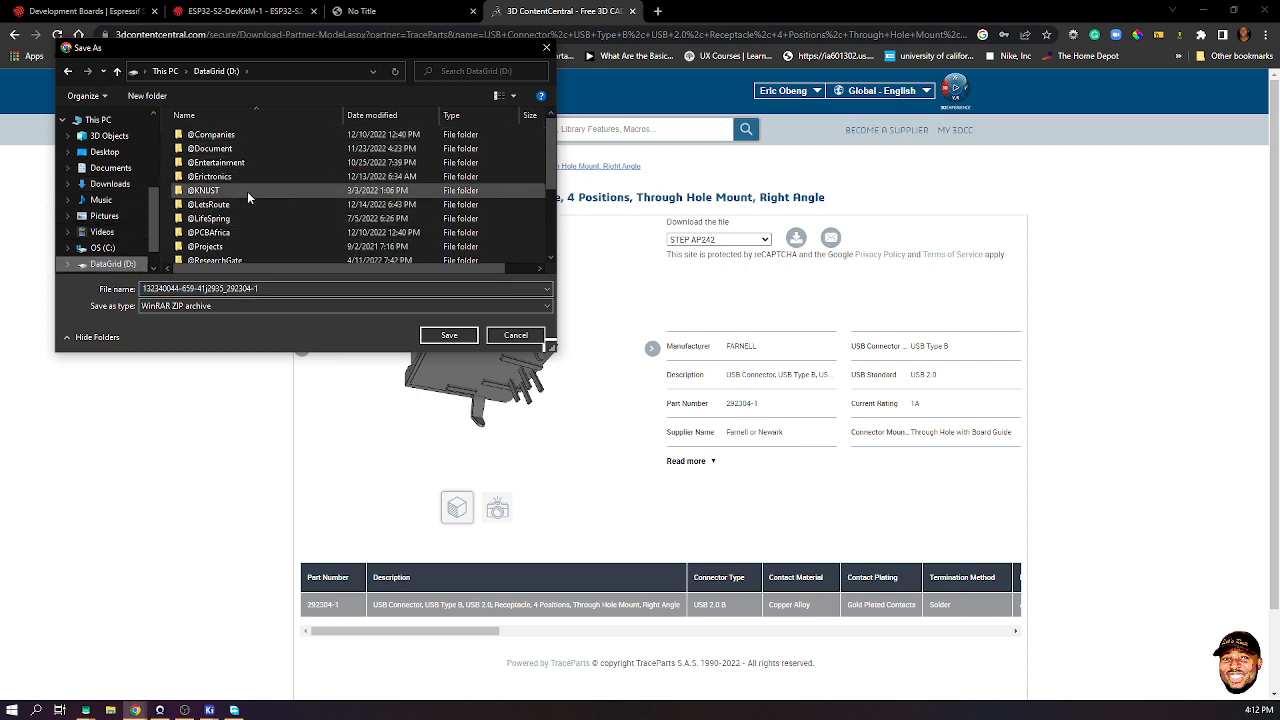
double_click(228, 204)
double_click(349, 156)
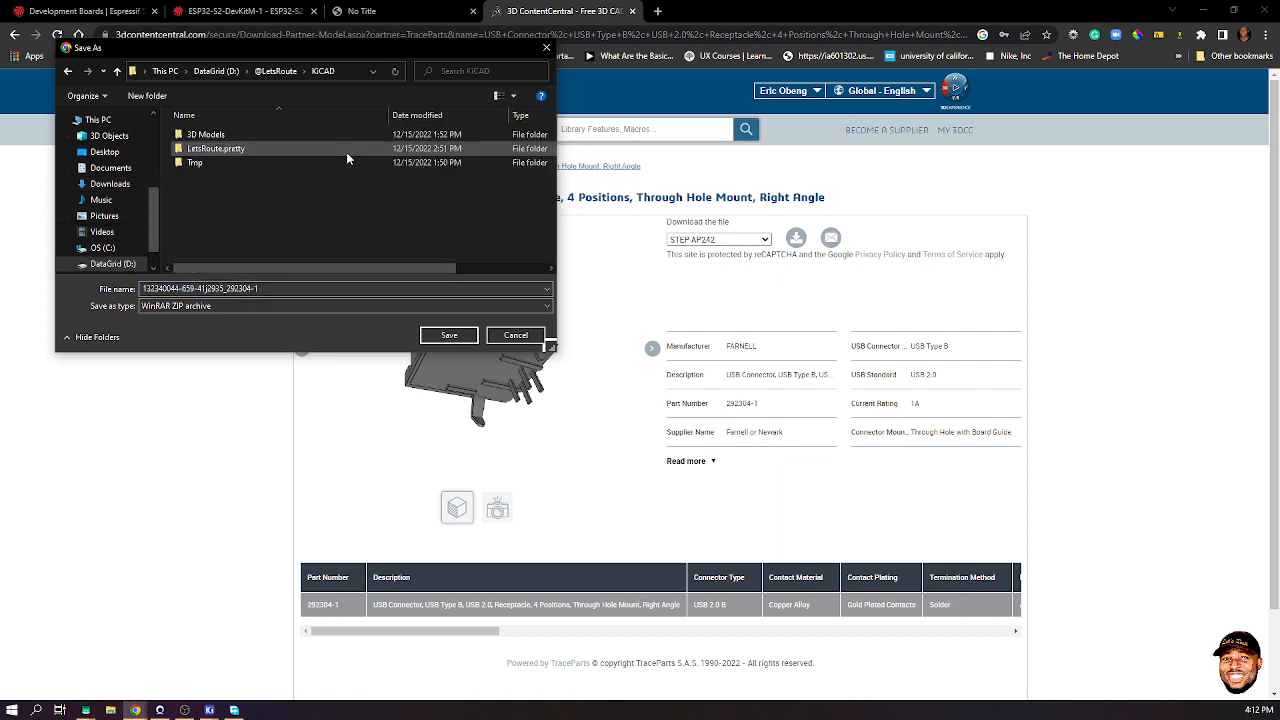
double_click(205, 135)
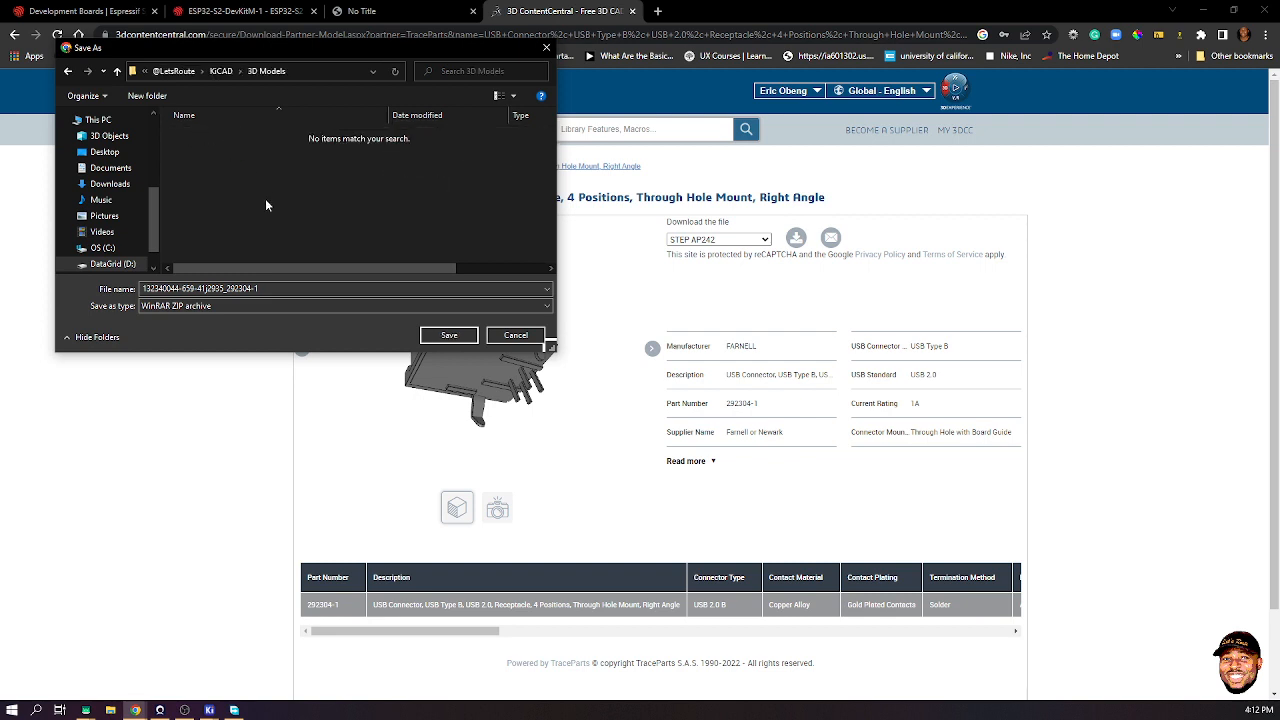
left_click(266, 288)
type("USB Type B")
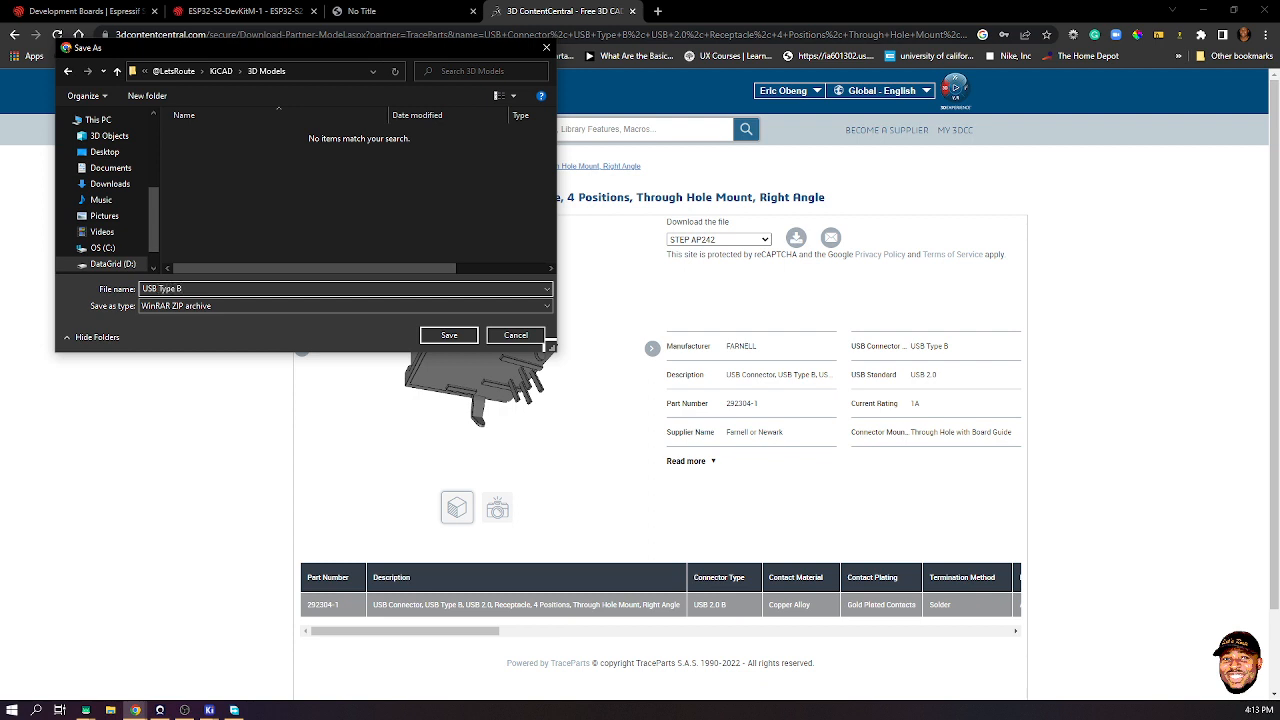
left_click(516, 335)
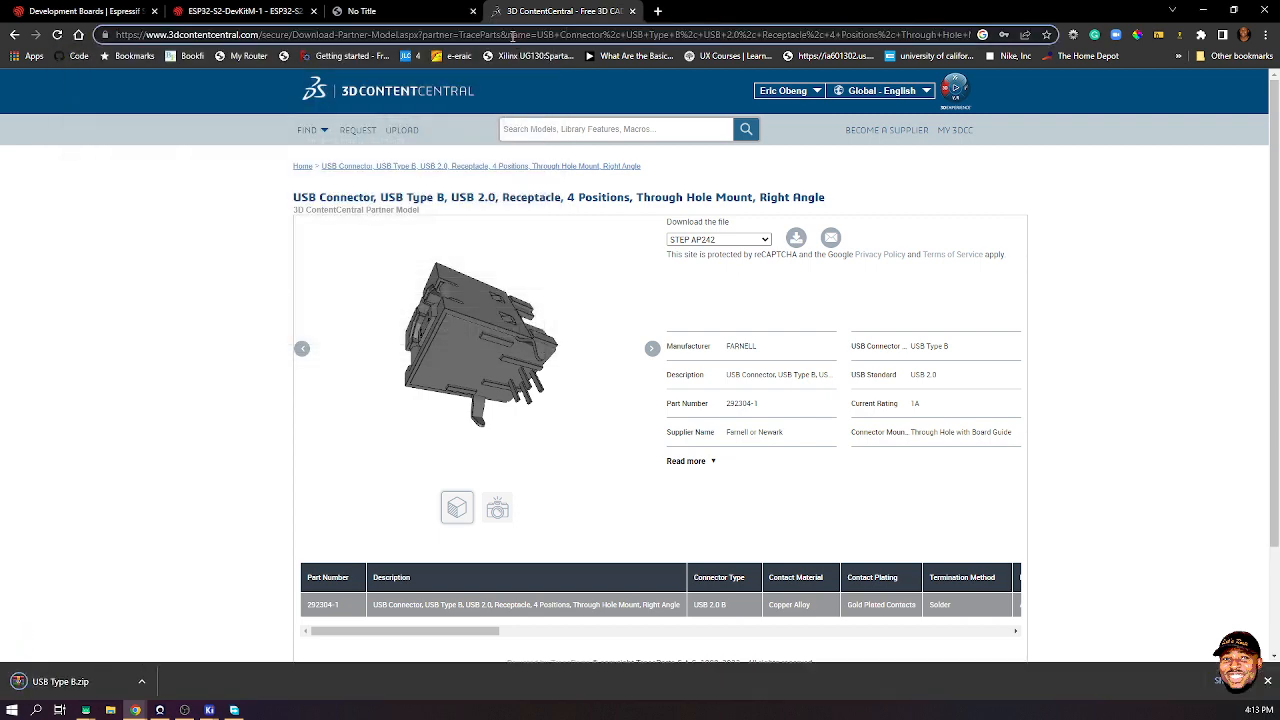
- Open the GrabCAD model library and search it for 'usb type B'
left_click(512, 35)
type("grab")
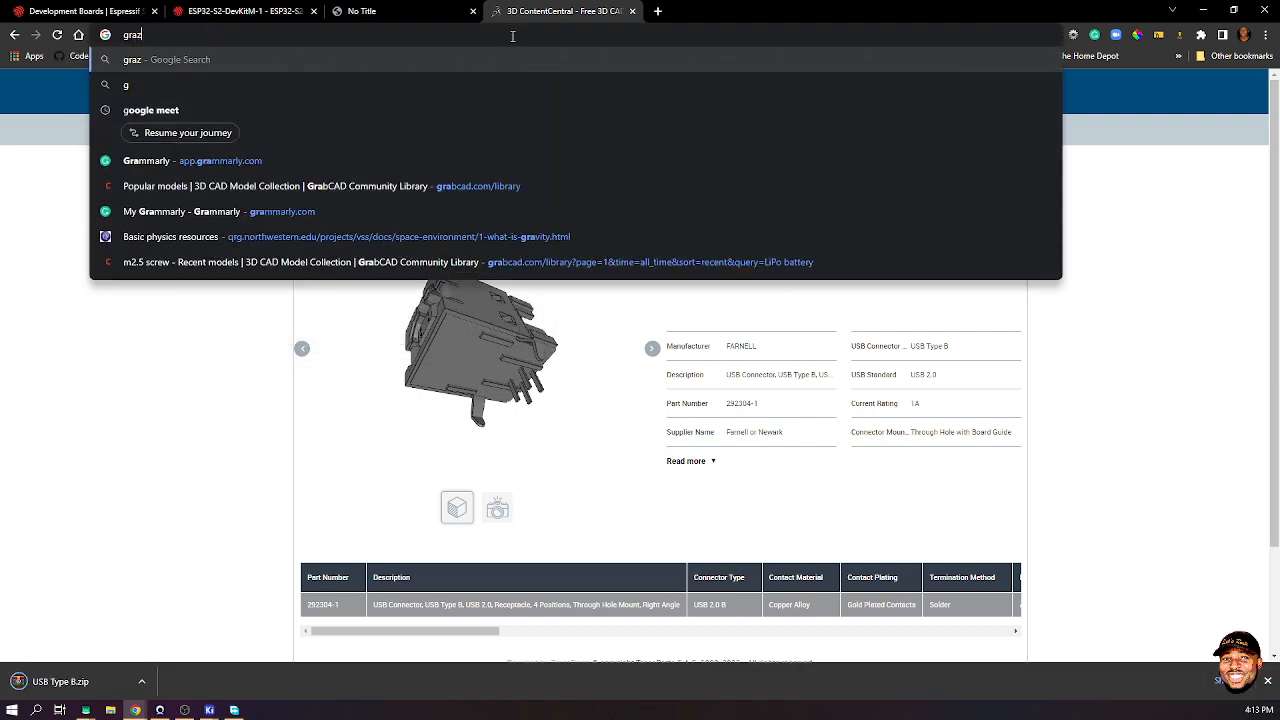
key("Return")
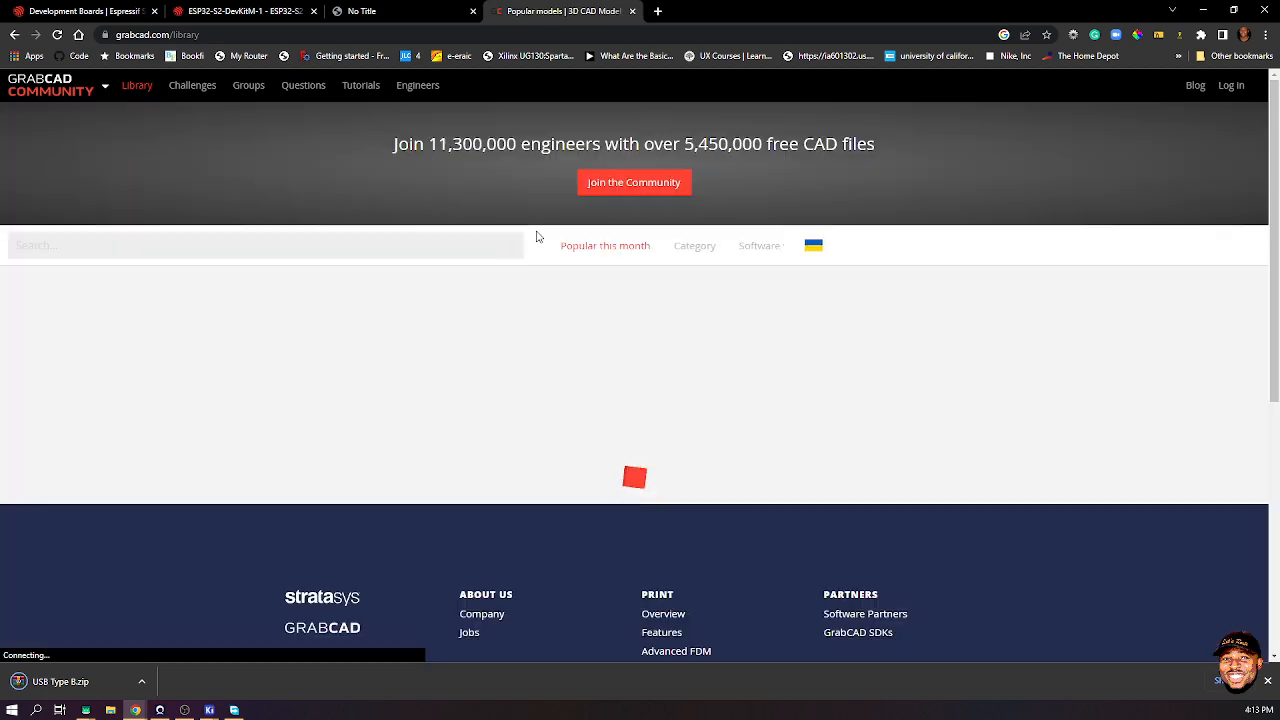
left_click(447, 246)
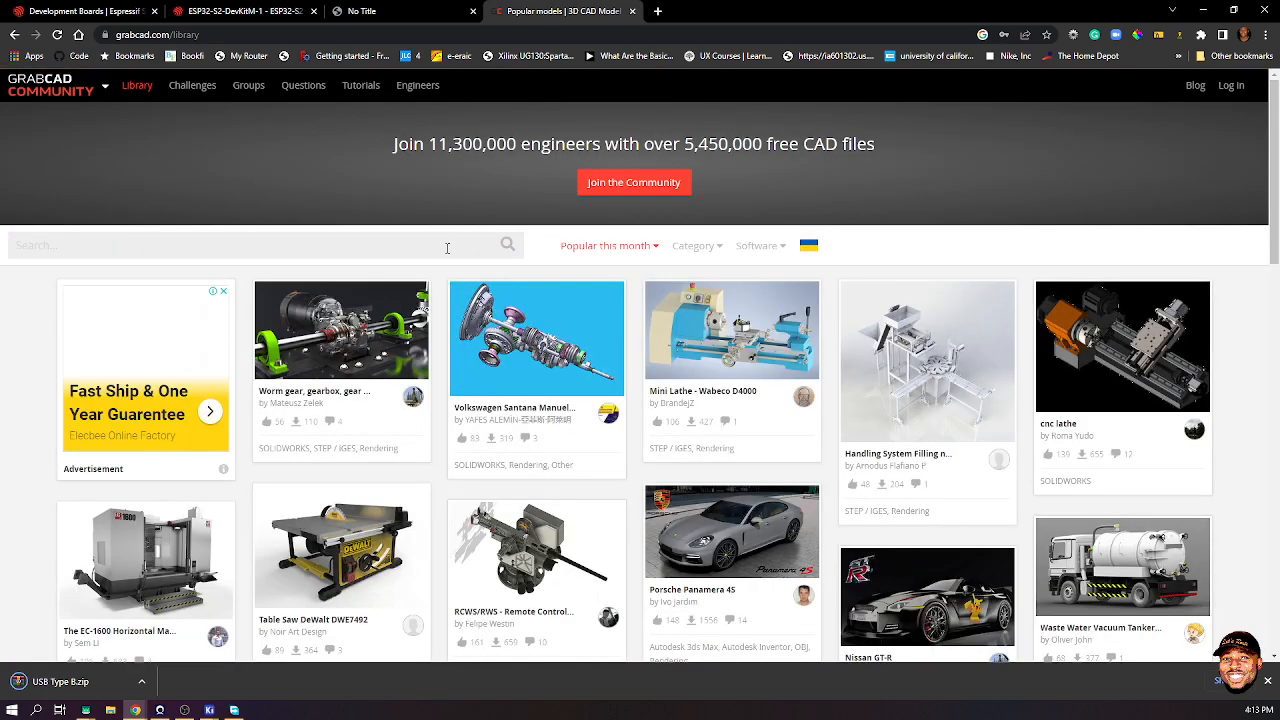
type("usb t")
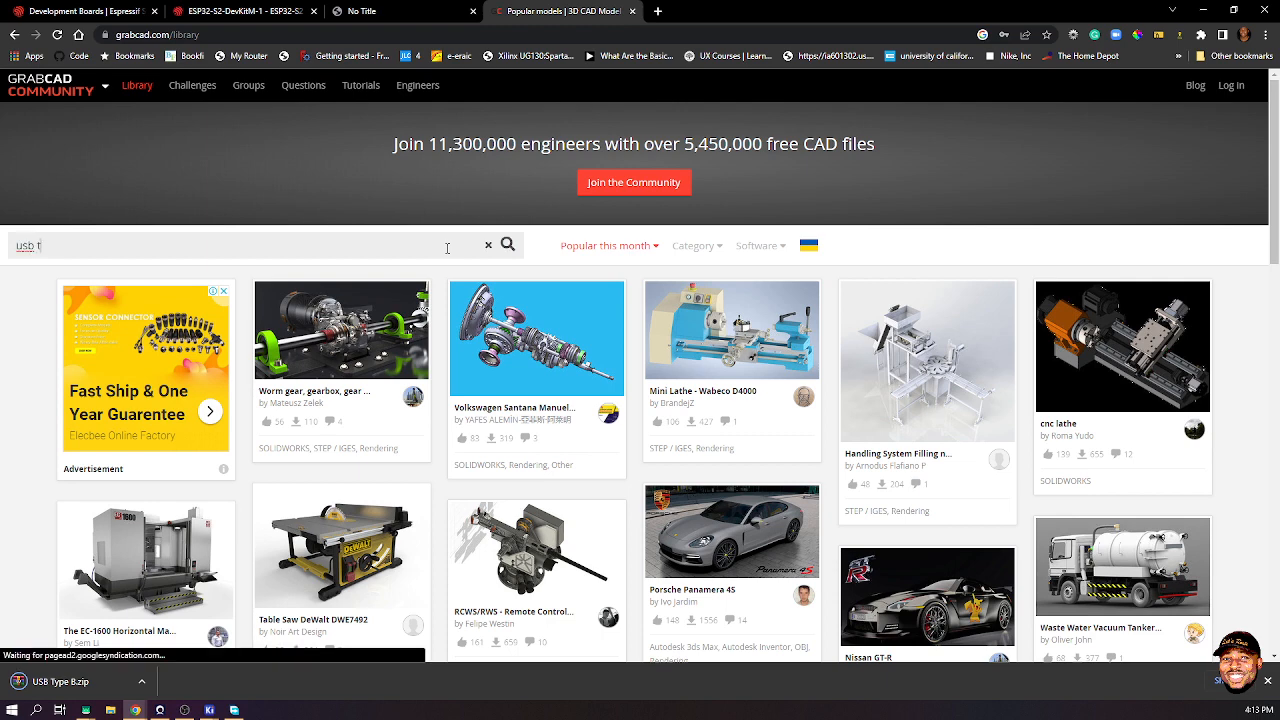
type("ype B")
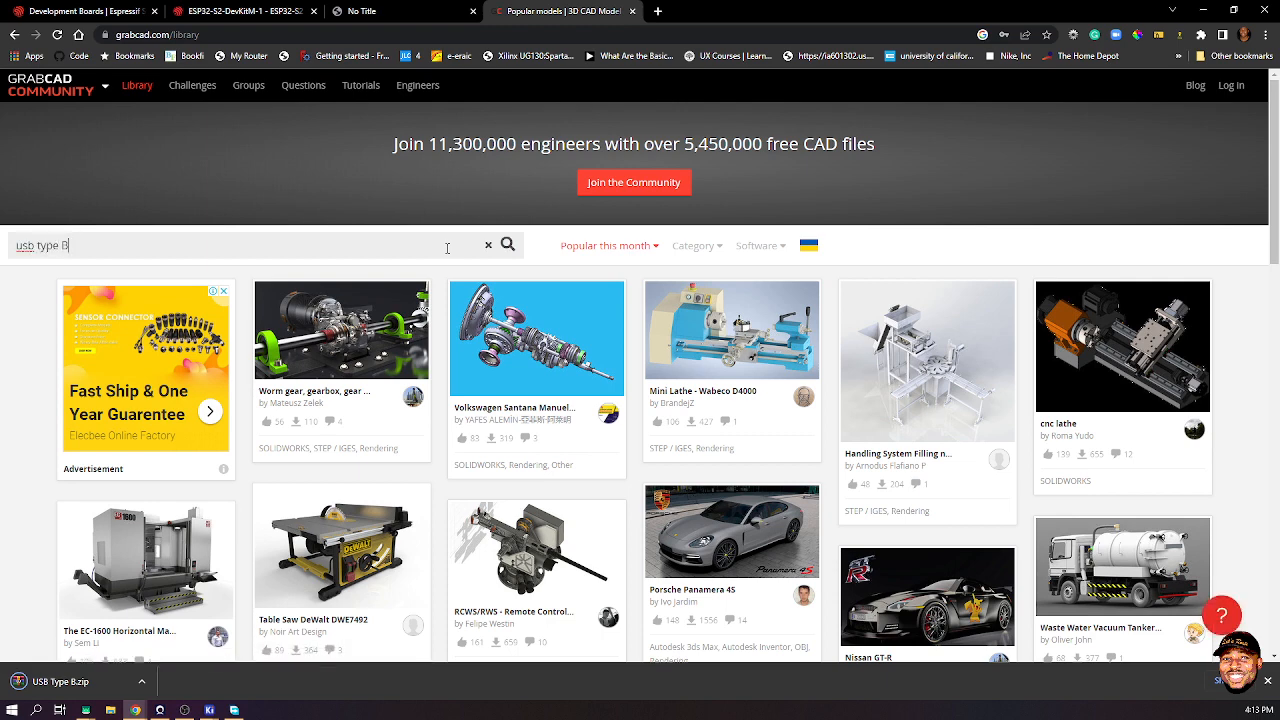
key("Return")
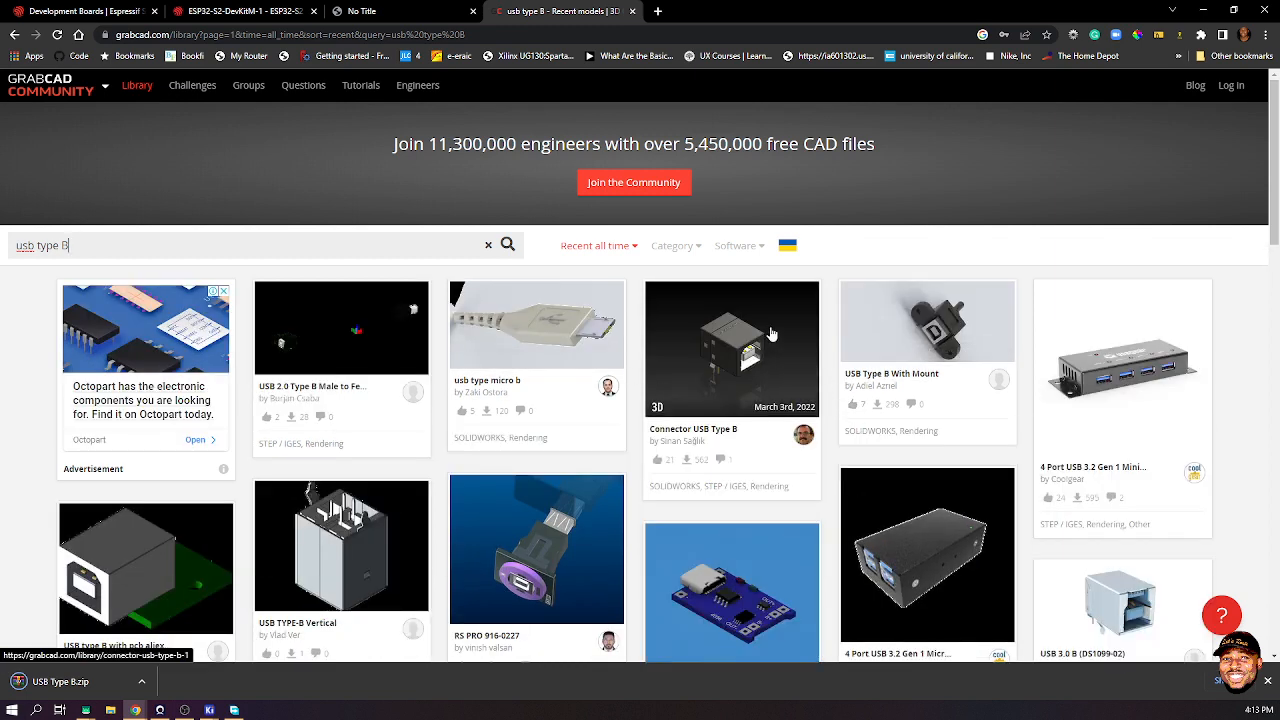
left_click(749, 358)
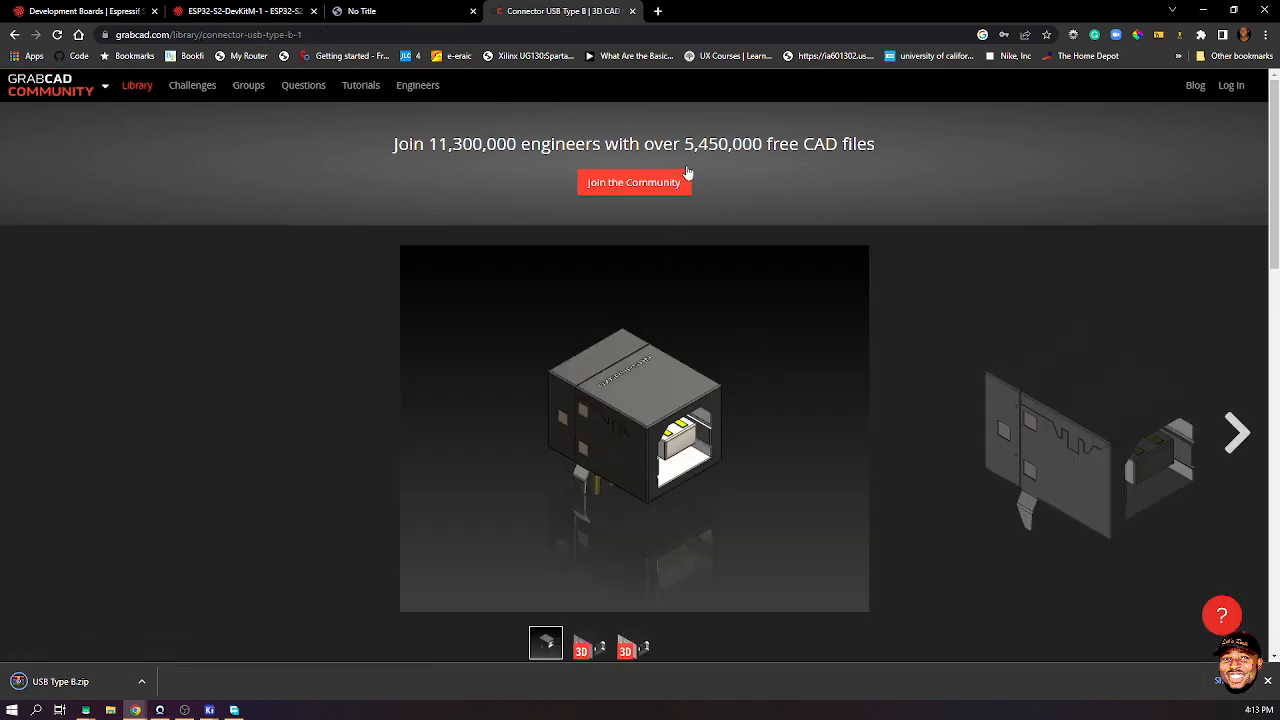
left_click(589, 648)
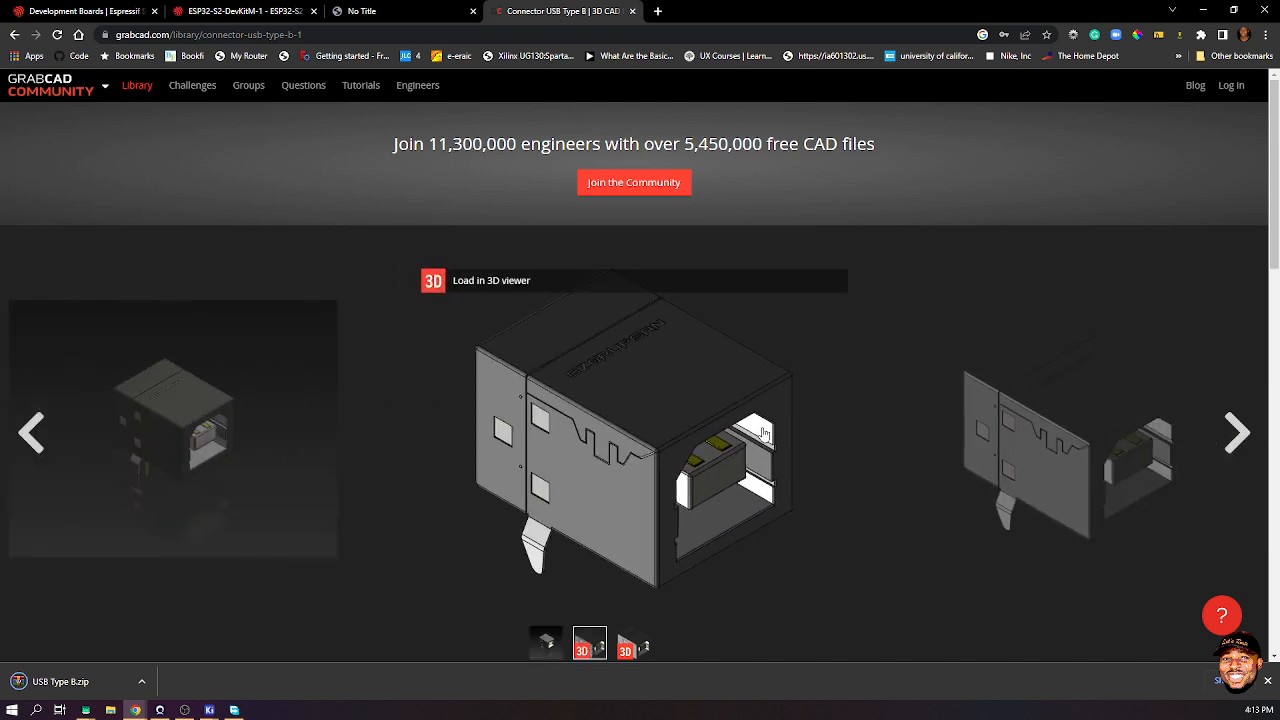
left_click(679, 447)
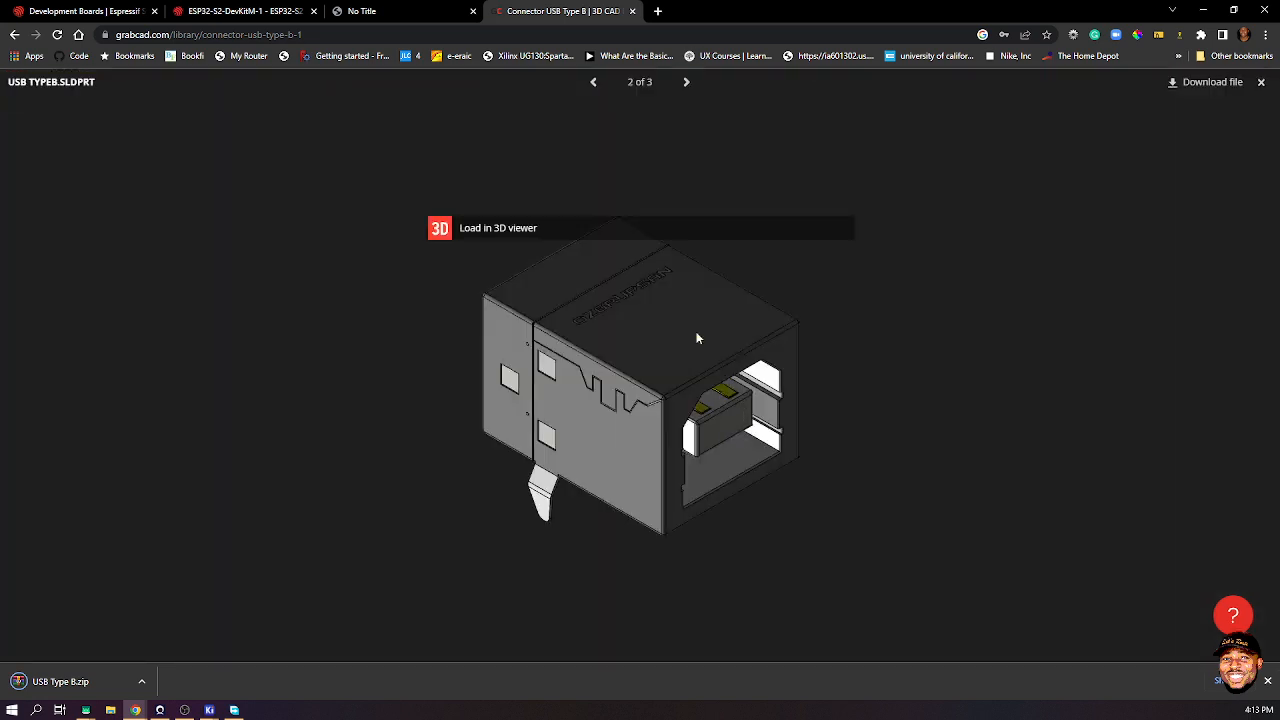
left_click_drag(458, 231, 1080, 233)
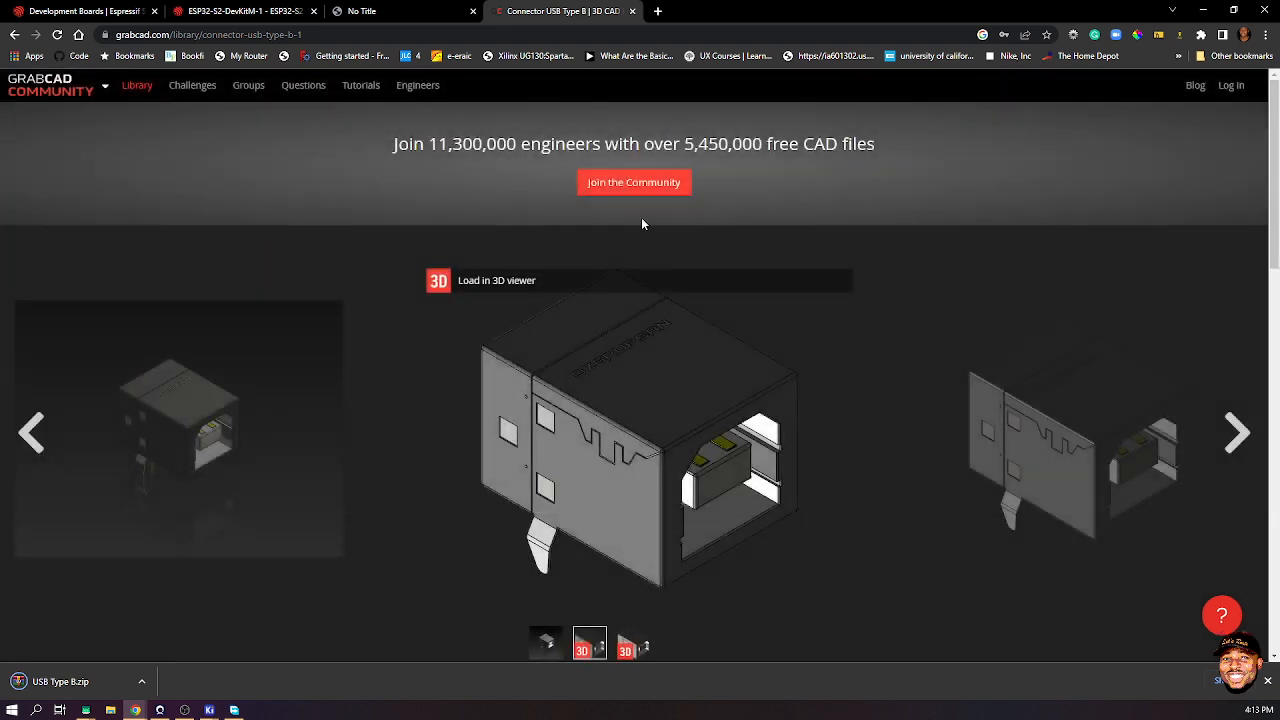
left_click(505, 280)
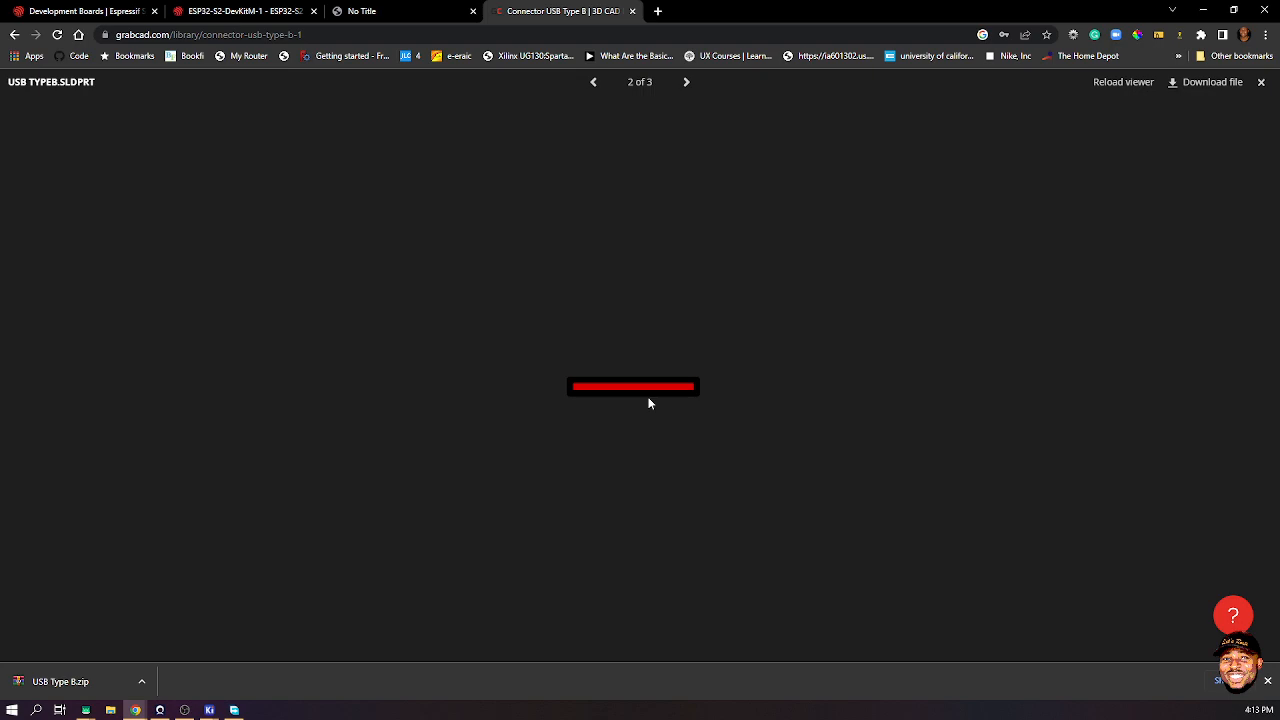
left_click(1267, 681)
left_click_drag(555, 396, 574, 254)
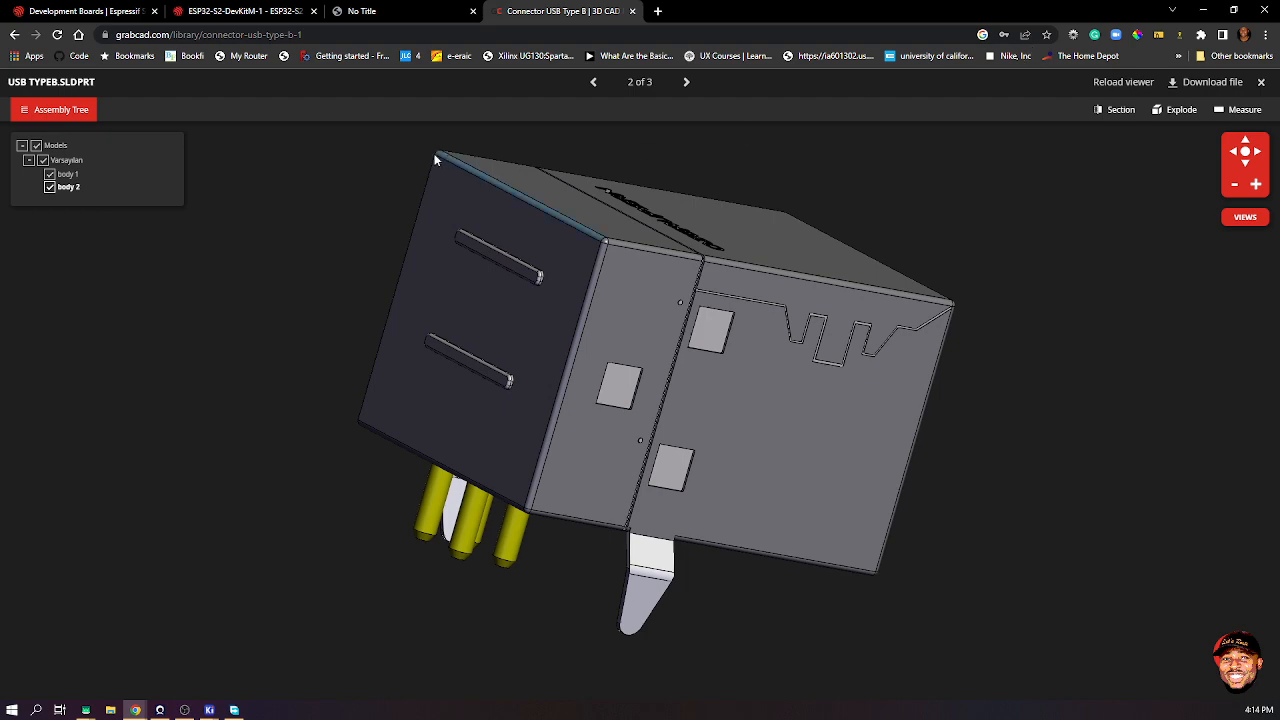
left_click_drag(443, 183, 664, 334)
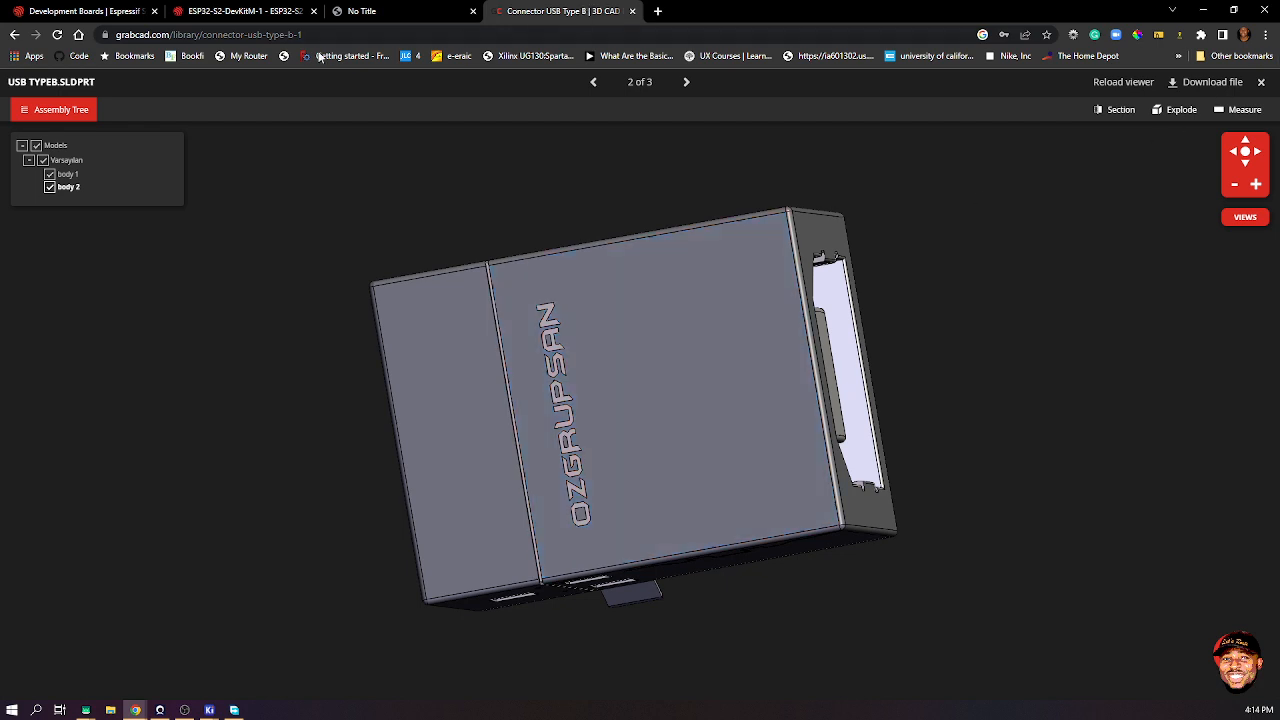
left_click(14, 34)
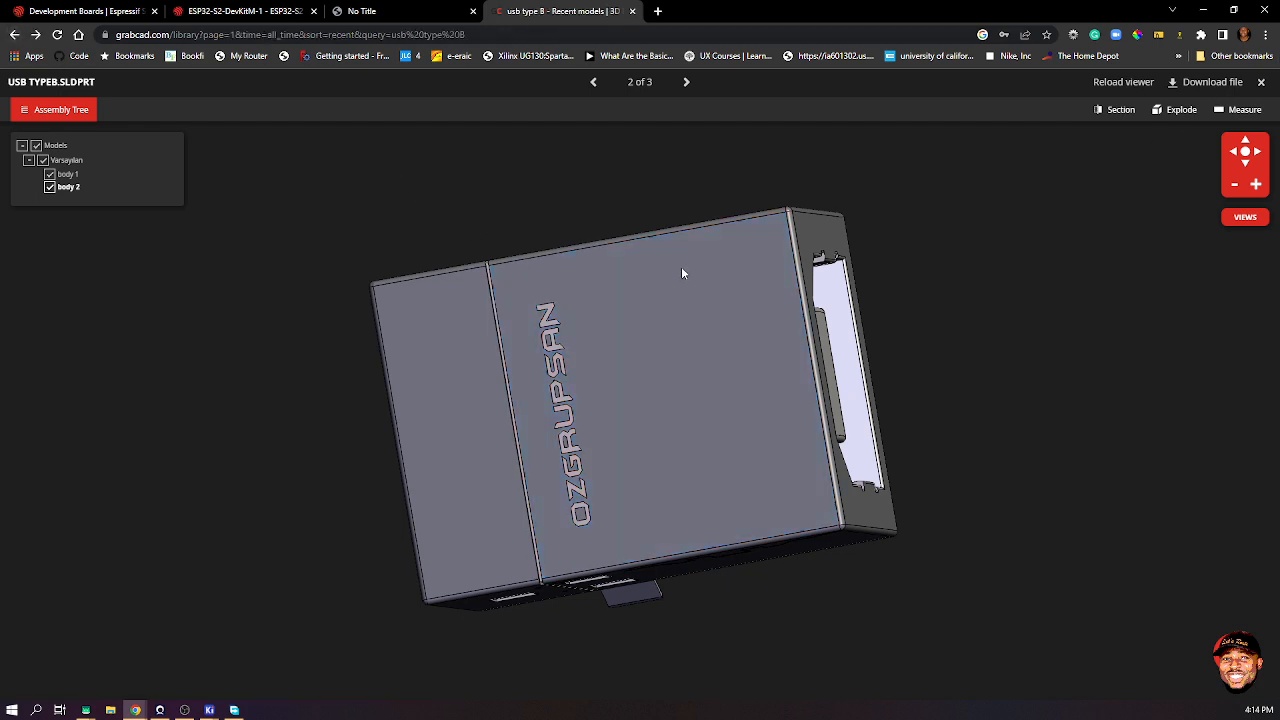
scroll(708, 370, "down", 3)
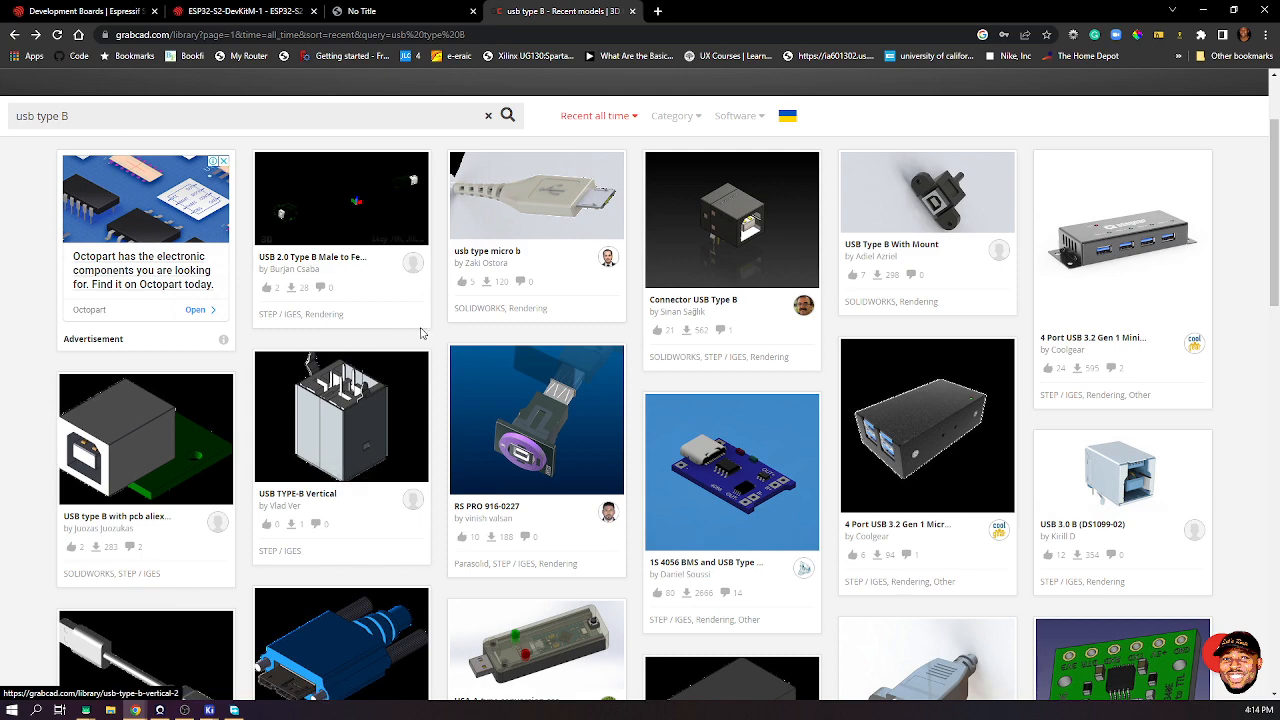
- Preview the USB type-B female PCB connector model in 3D, then return to the results
scroll(421, 334, "down", 2)
scroll(421, 334, "down", 2)
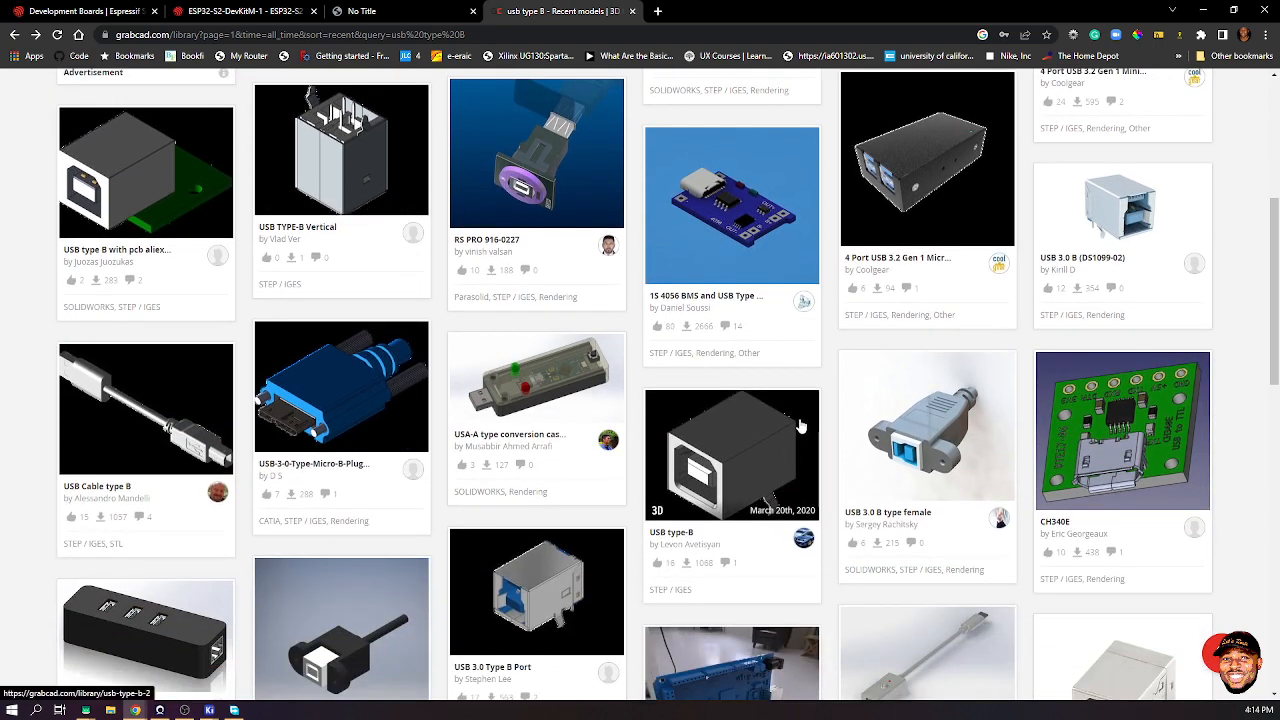
scroll(781, 460, "down", 2)
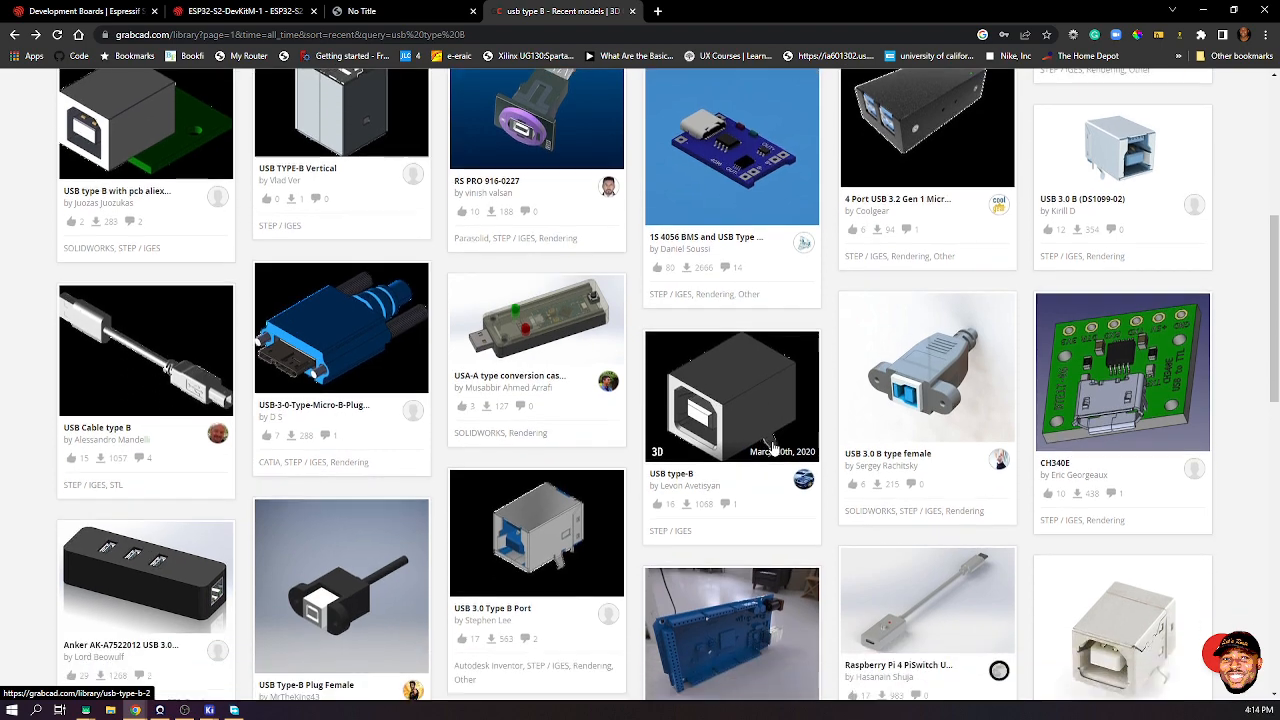
scroll(1024, 517, "down", 2)
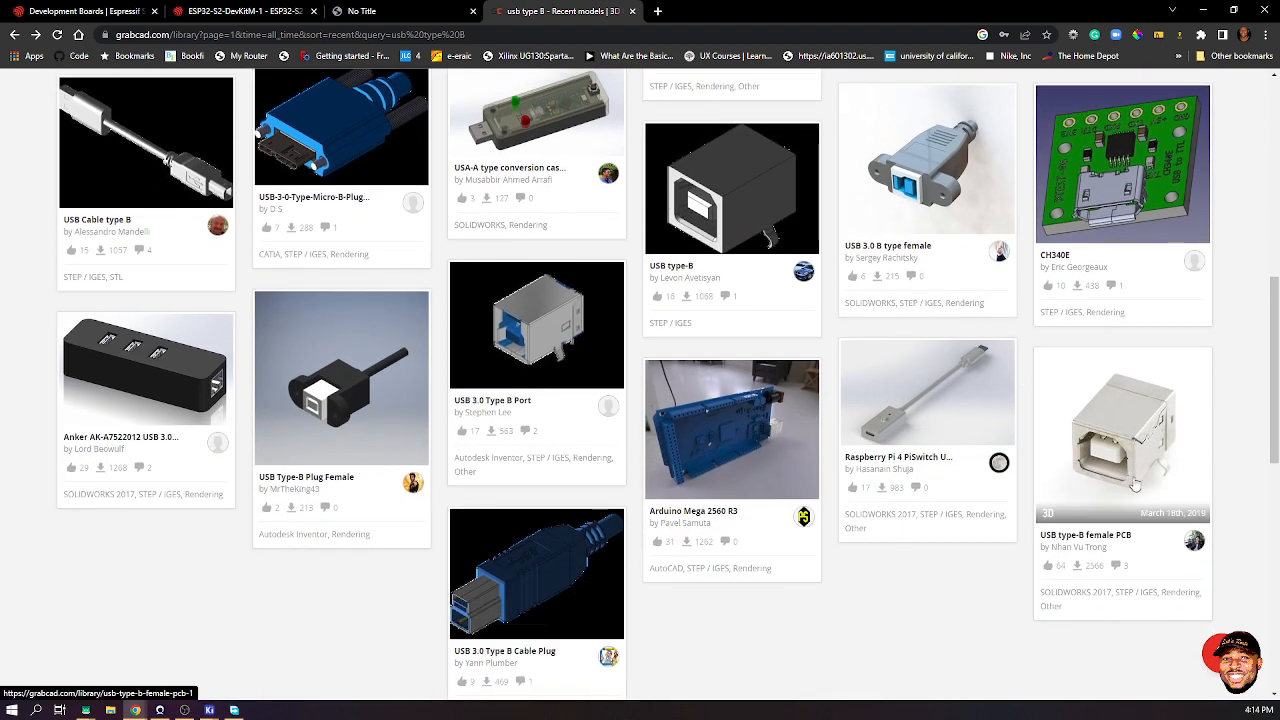
left_click(1139, 444)
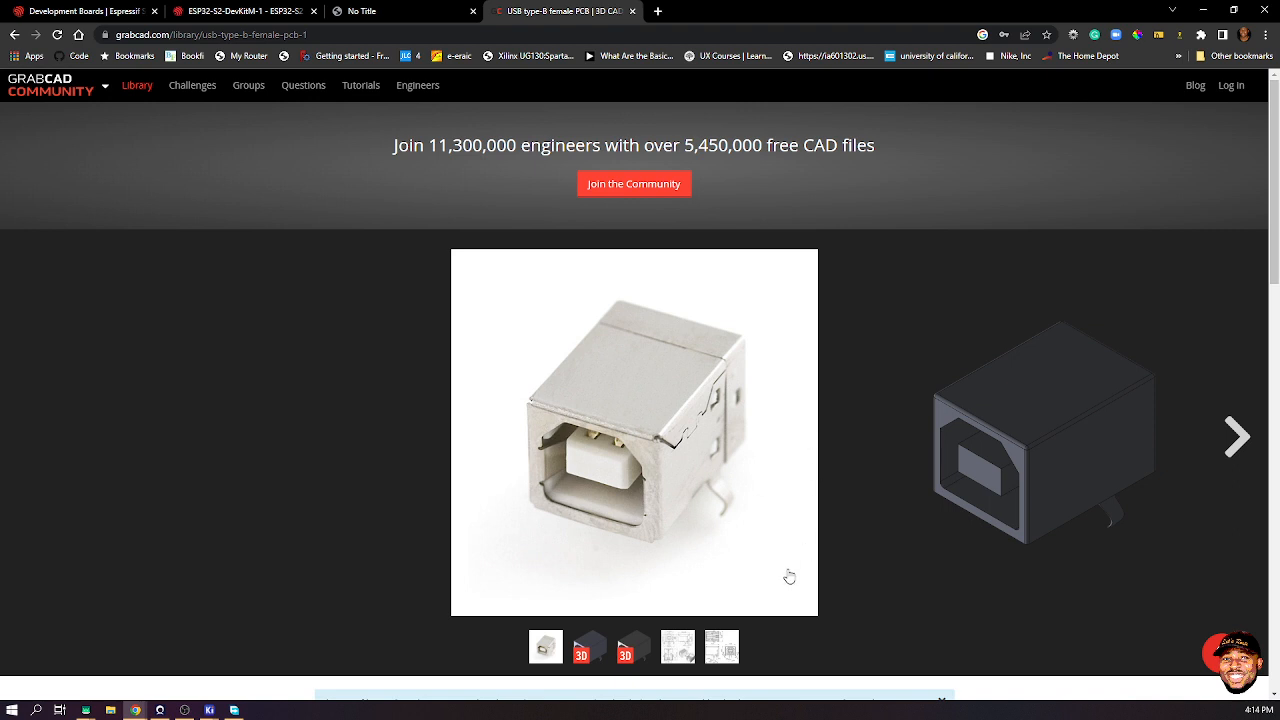
left_click(589, 652)
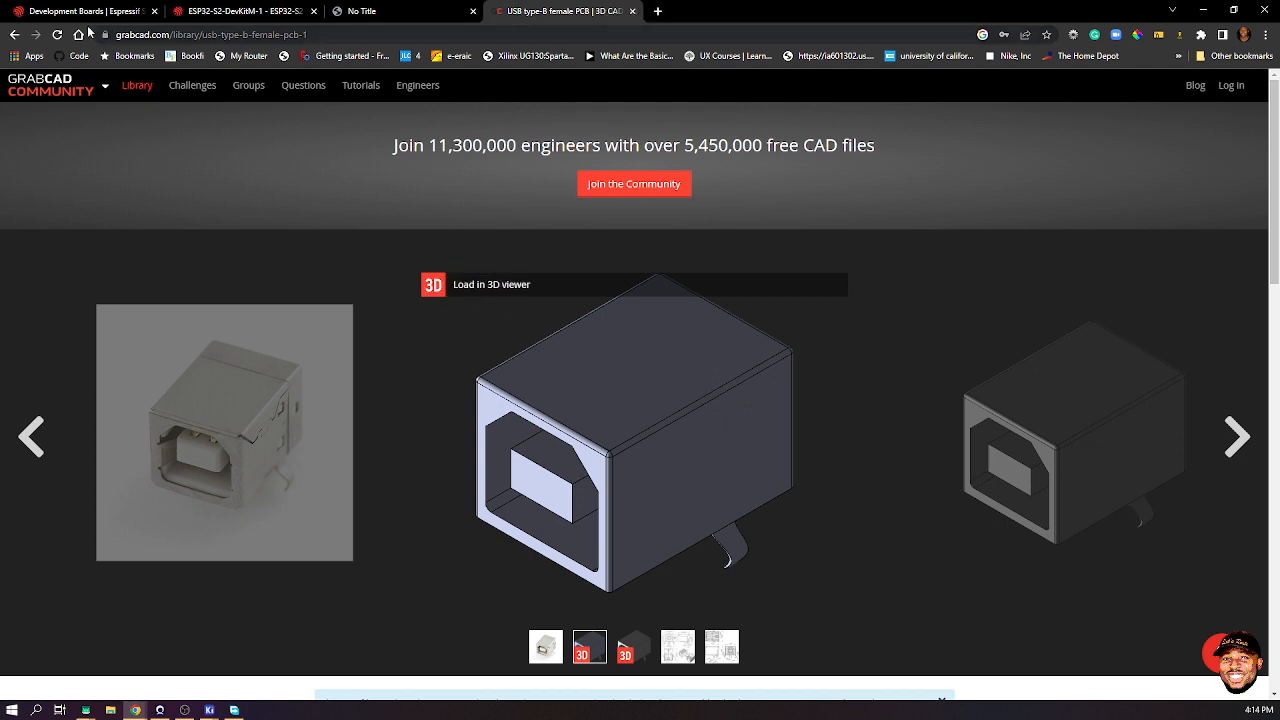
left_click(14, 34)
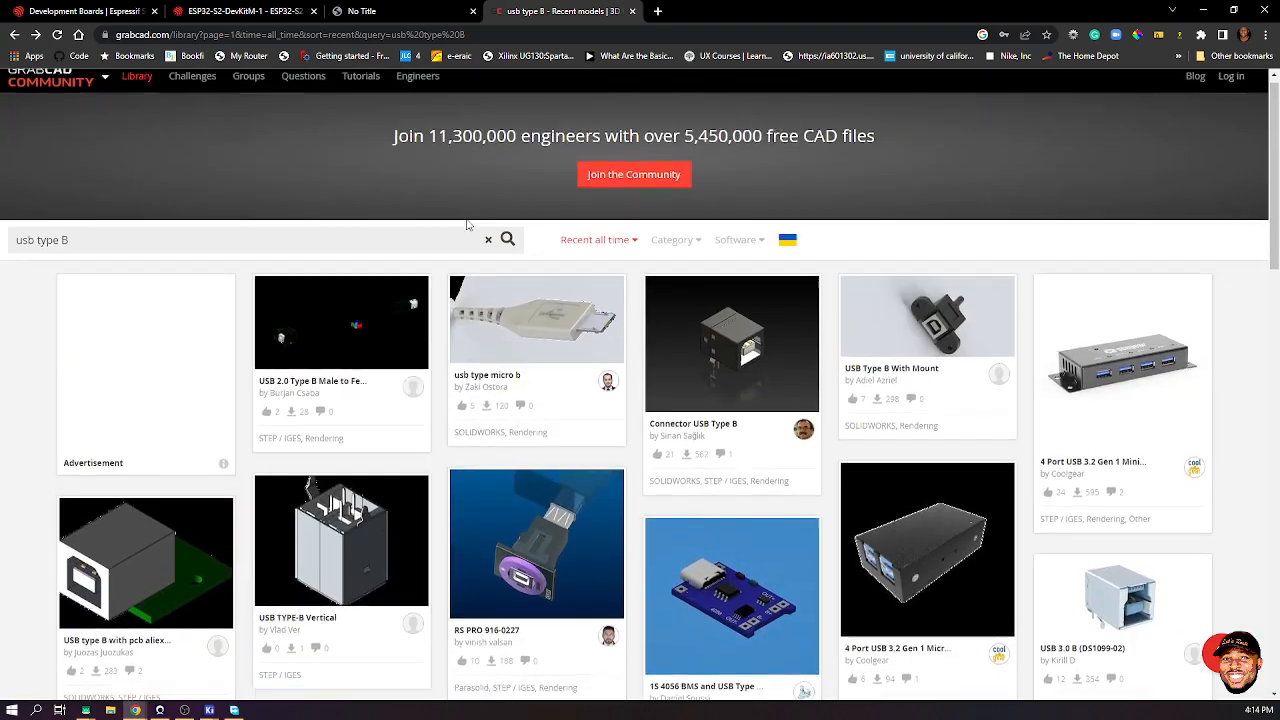
- Load another USB type-B model in 3D, orbit it, and go back to the search results
scroll(466, 224, "down", 5)
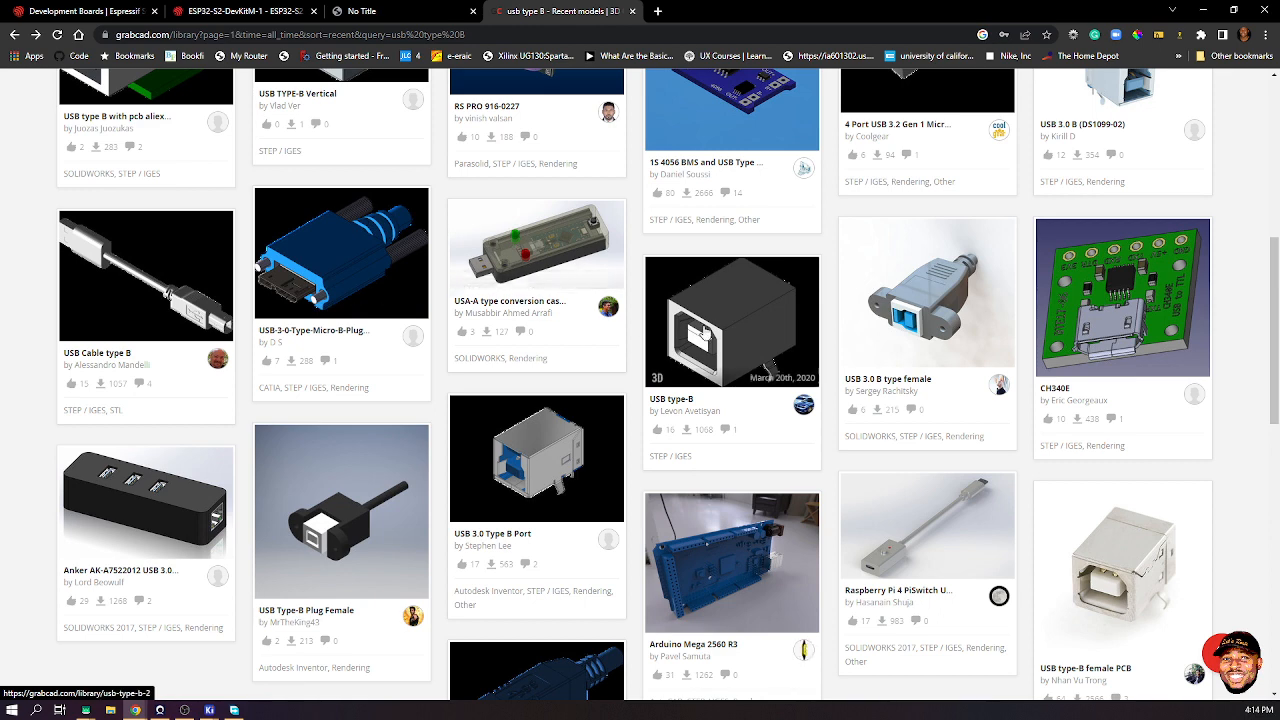
left_click(702, 331)
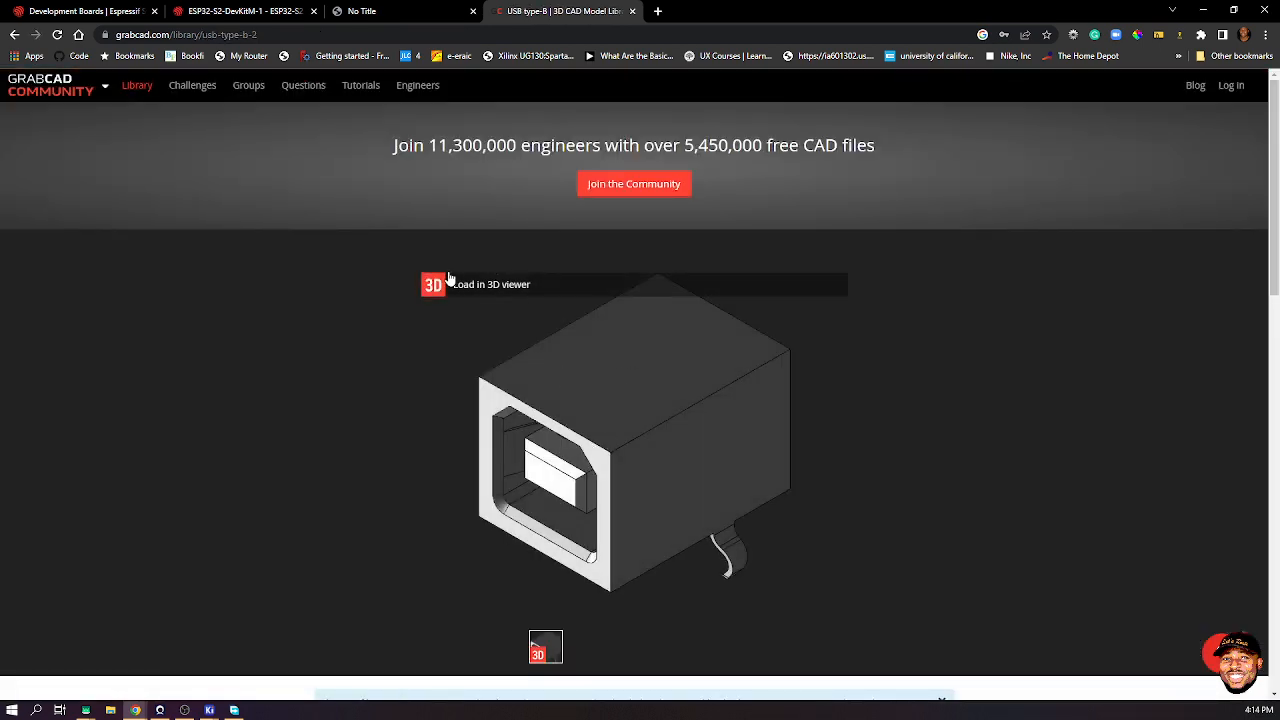
left_click(480, 286)
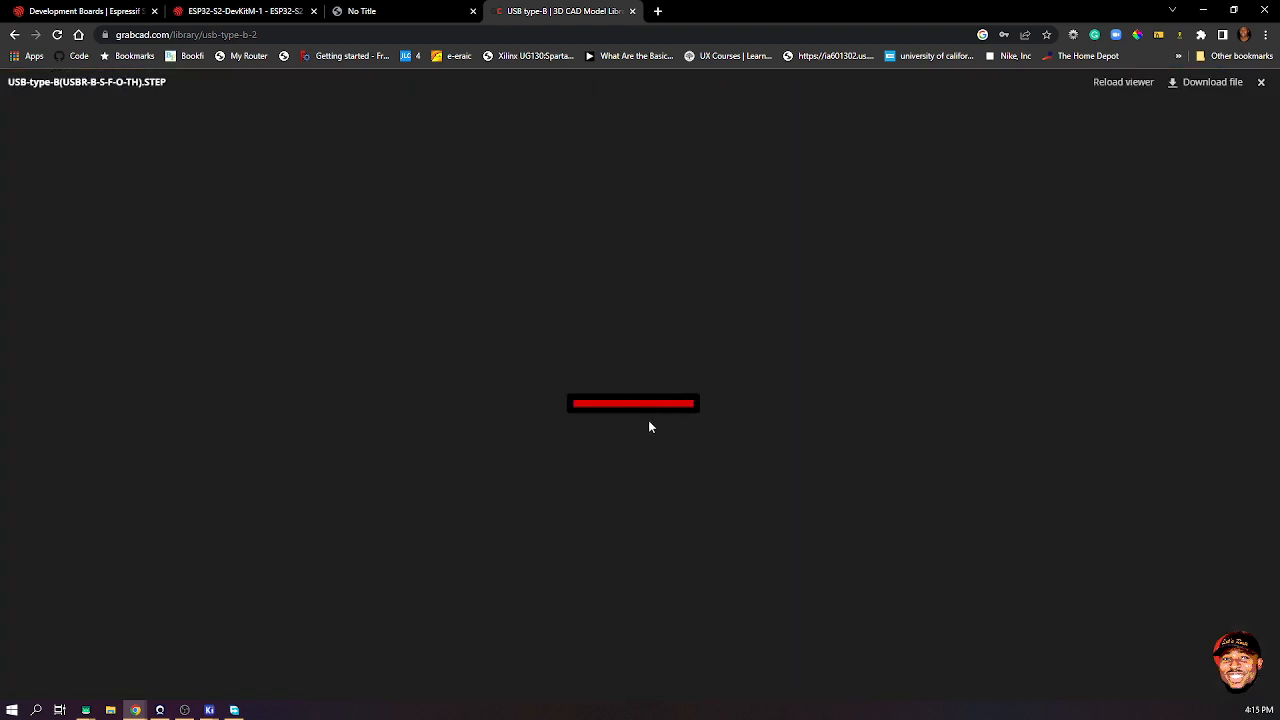
left_click_drag(751, 357, 551, 360)
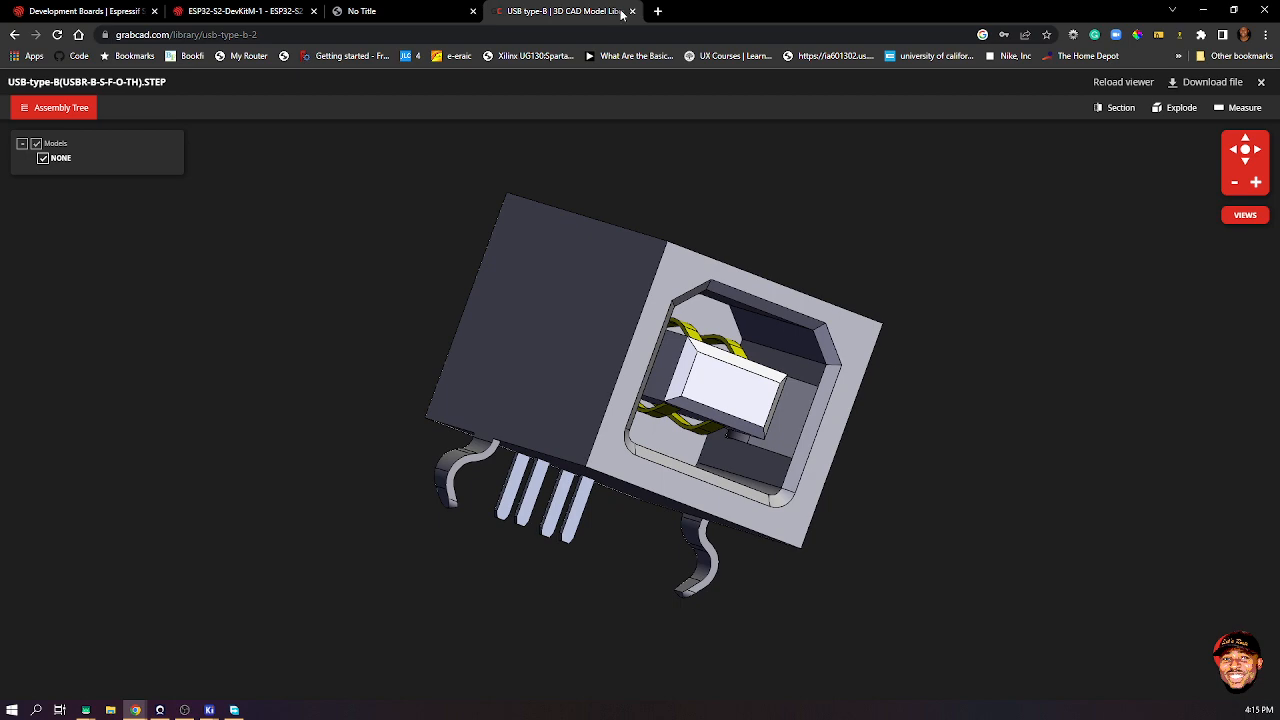
left_click(14, 34)
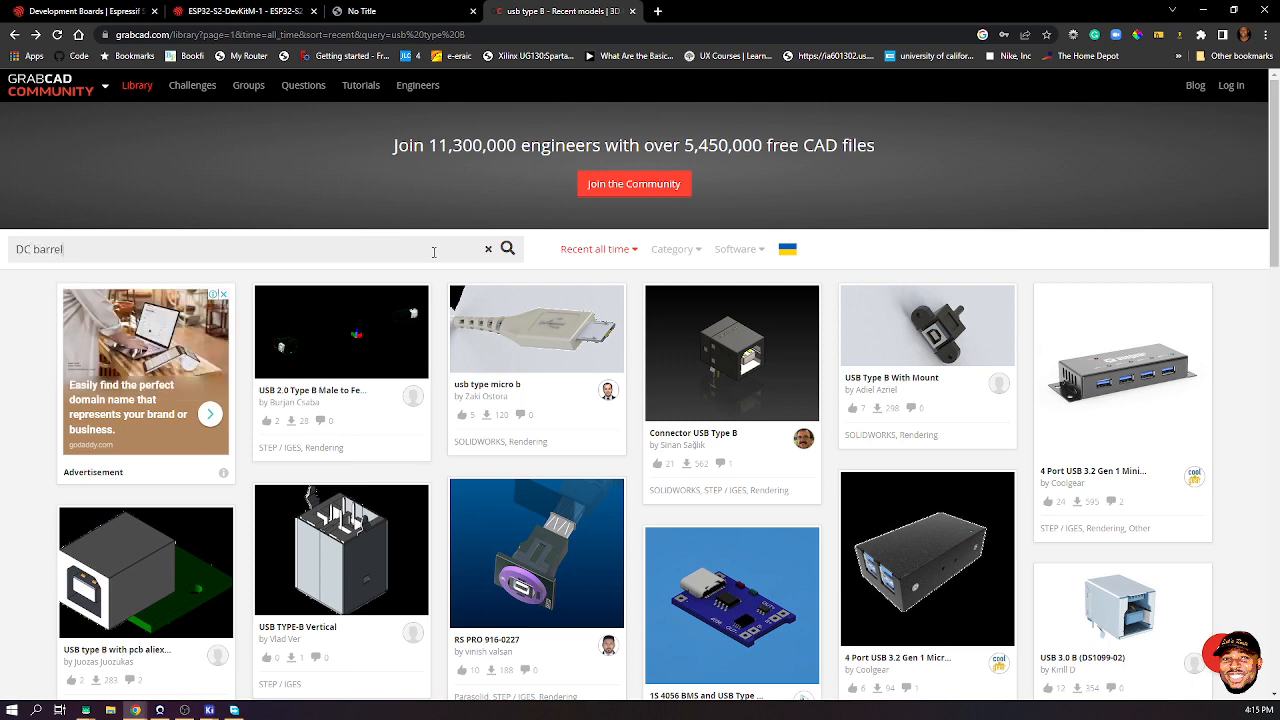
- Search GrabCAD for DC barrel models and open the DS-210 2.1mm DC Female Barrel Jack
key("Return")
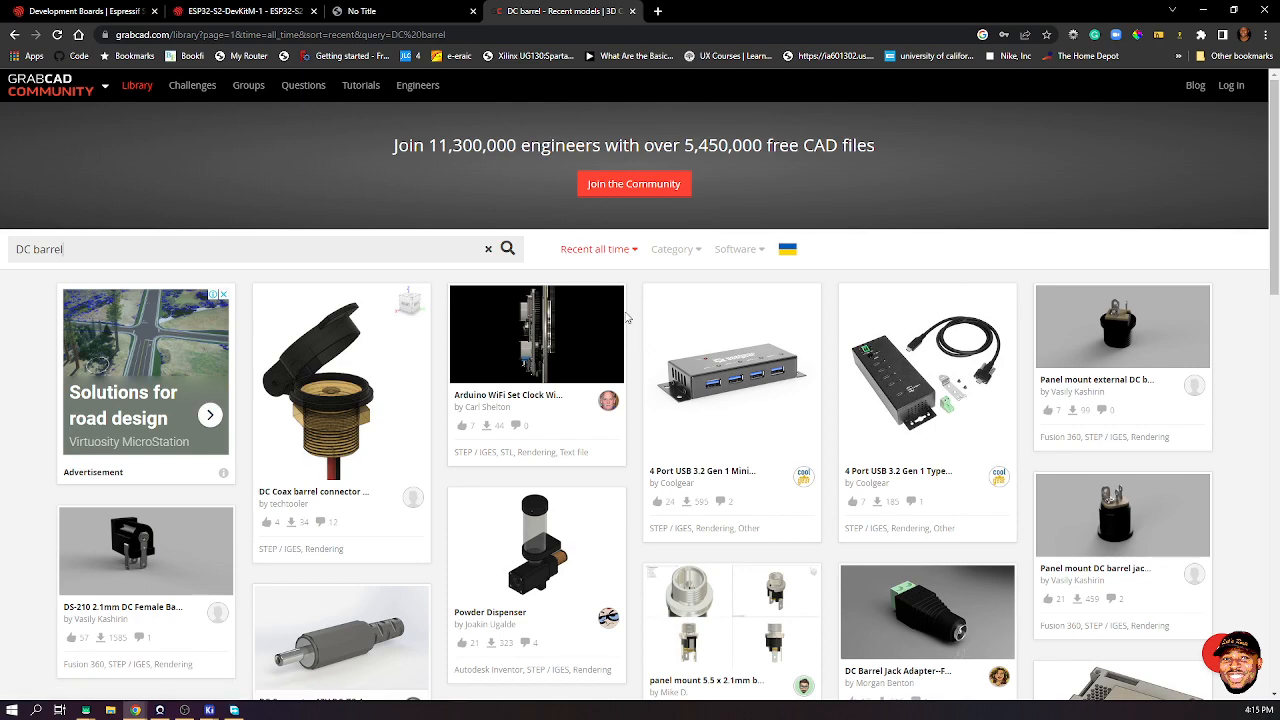
scroll(626, 318, "down", 2)
scroll(622, 322, "down", 10)
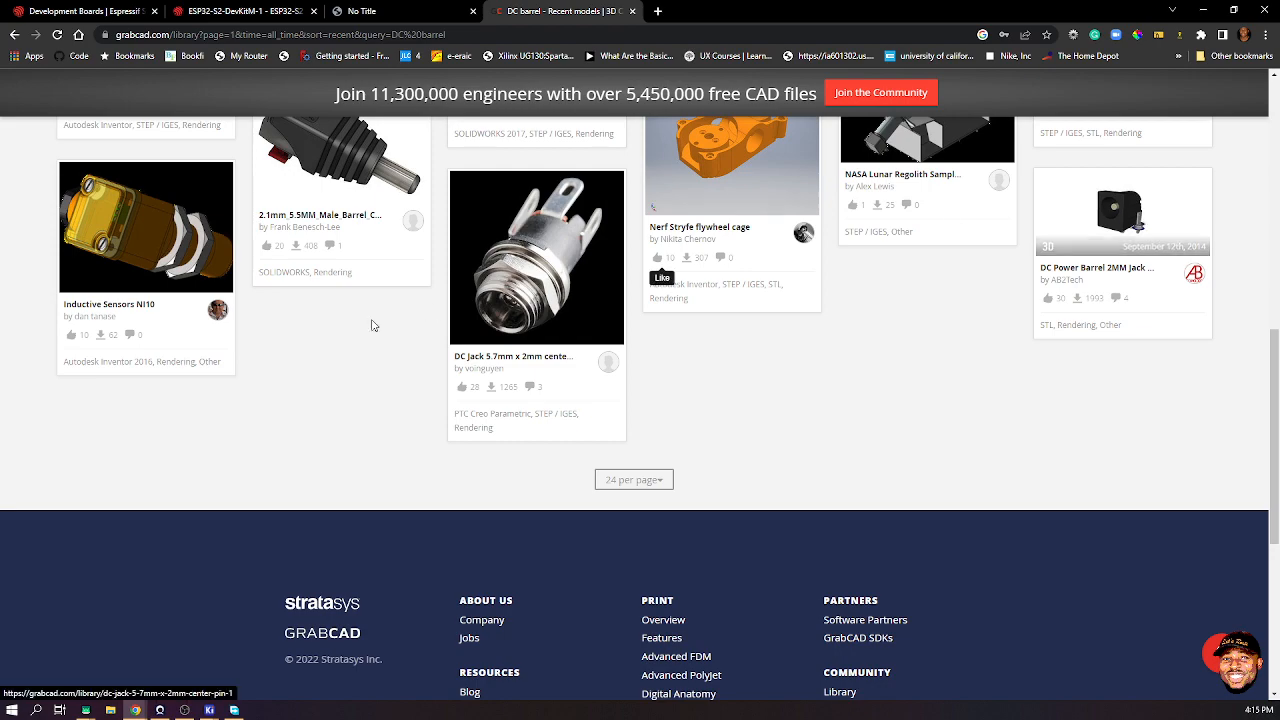
scroll(620, 322, "up", 5)
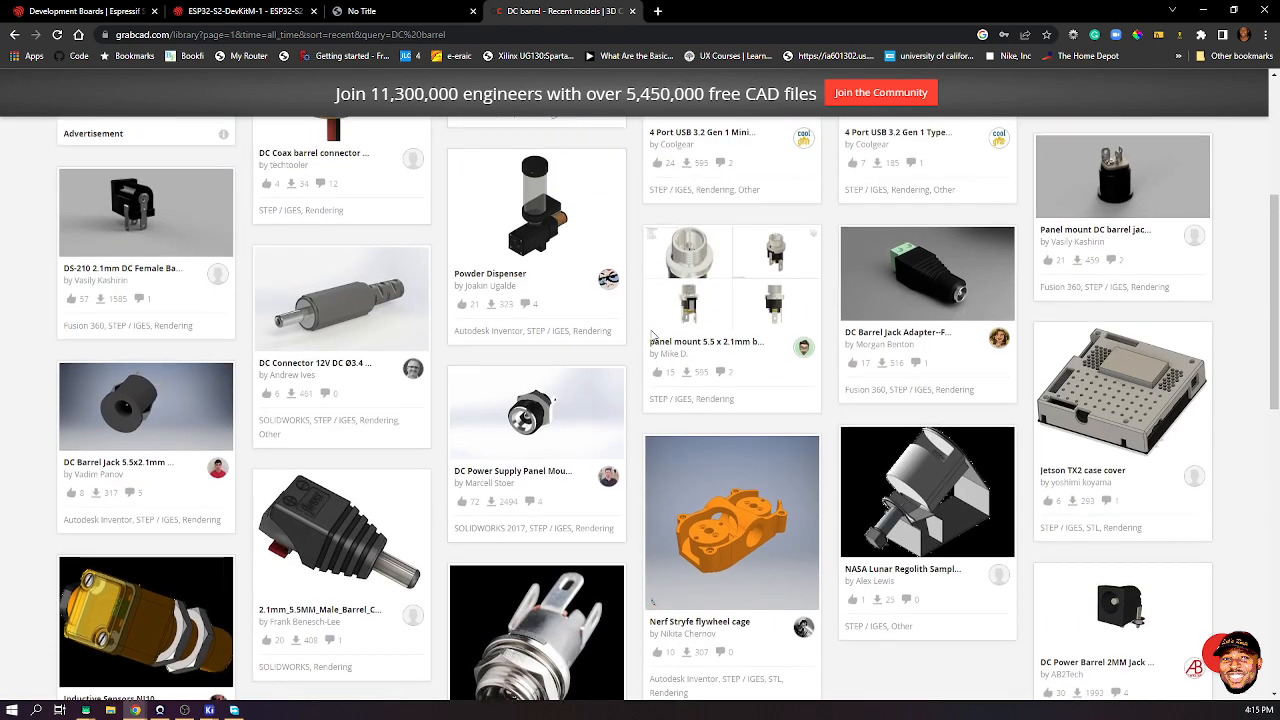
scroll(651, 337, "up", 1)
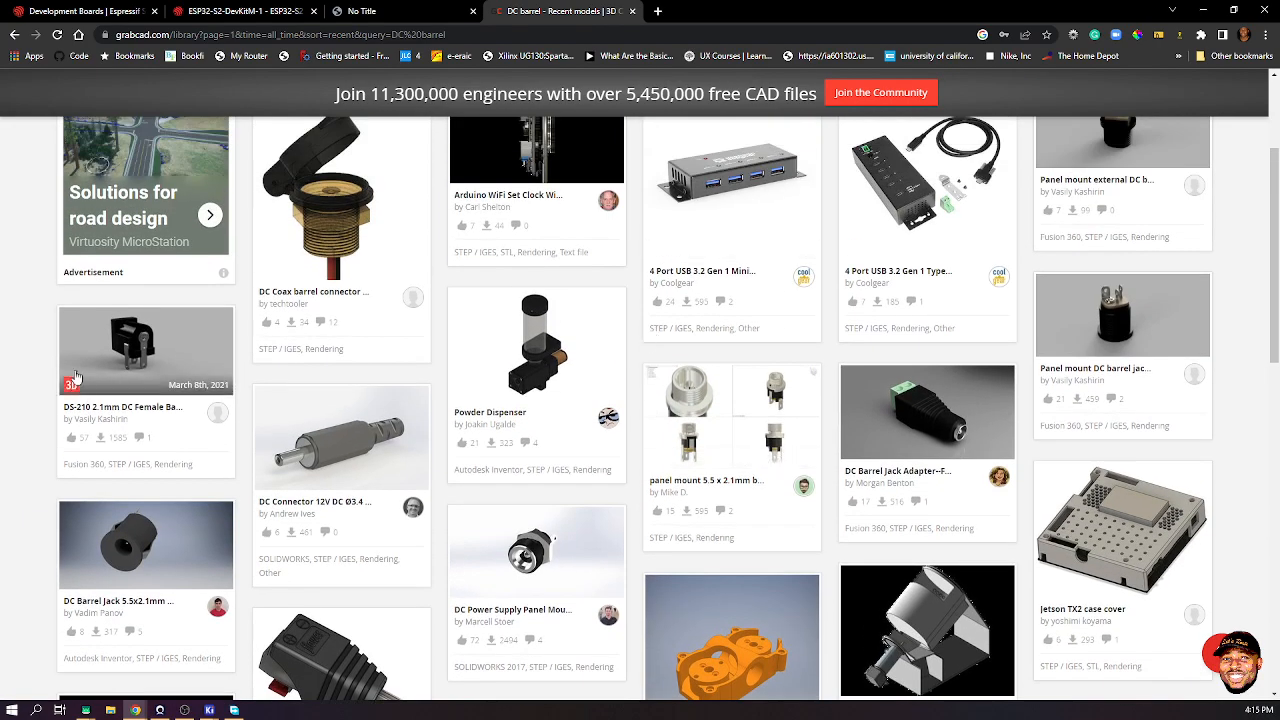
left_click(115, 352)
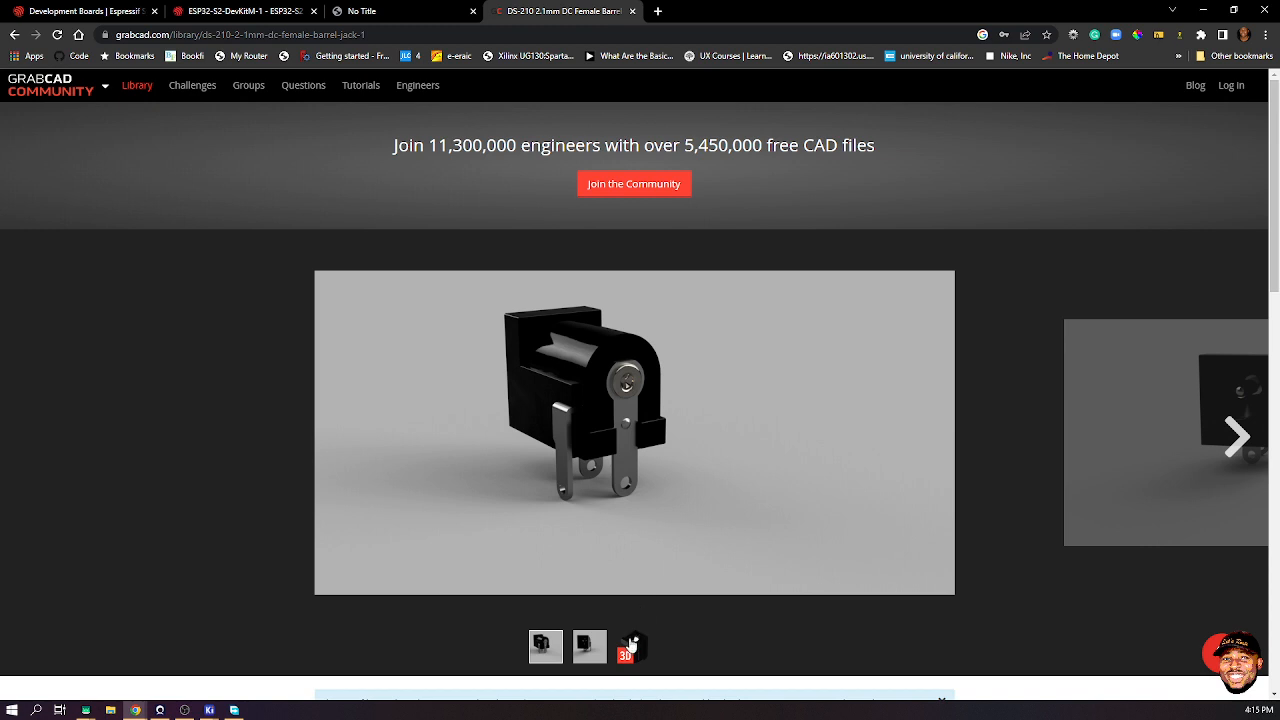
- Load the DS-210 model in the 3D viewer, rotate it, then request its download
left_click(636, 647)
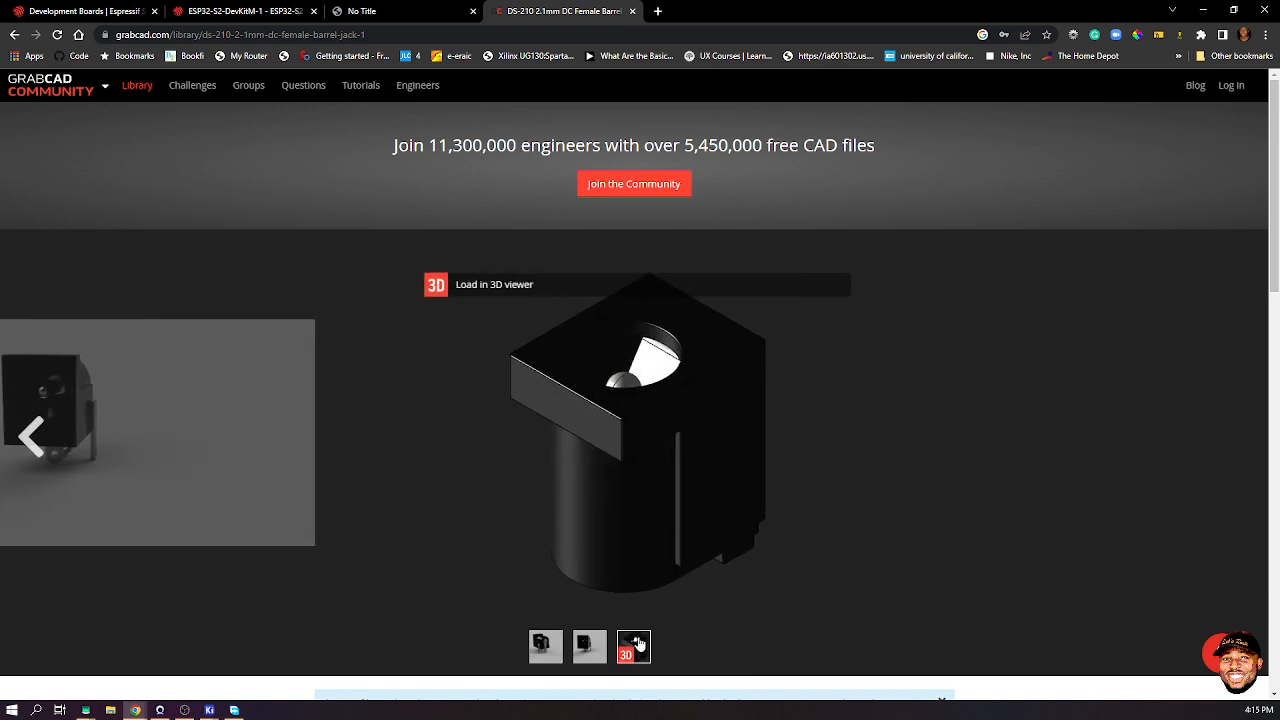
left_click(481, 287)
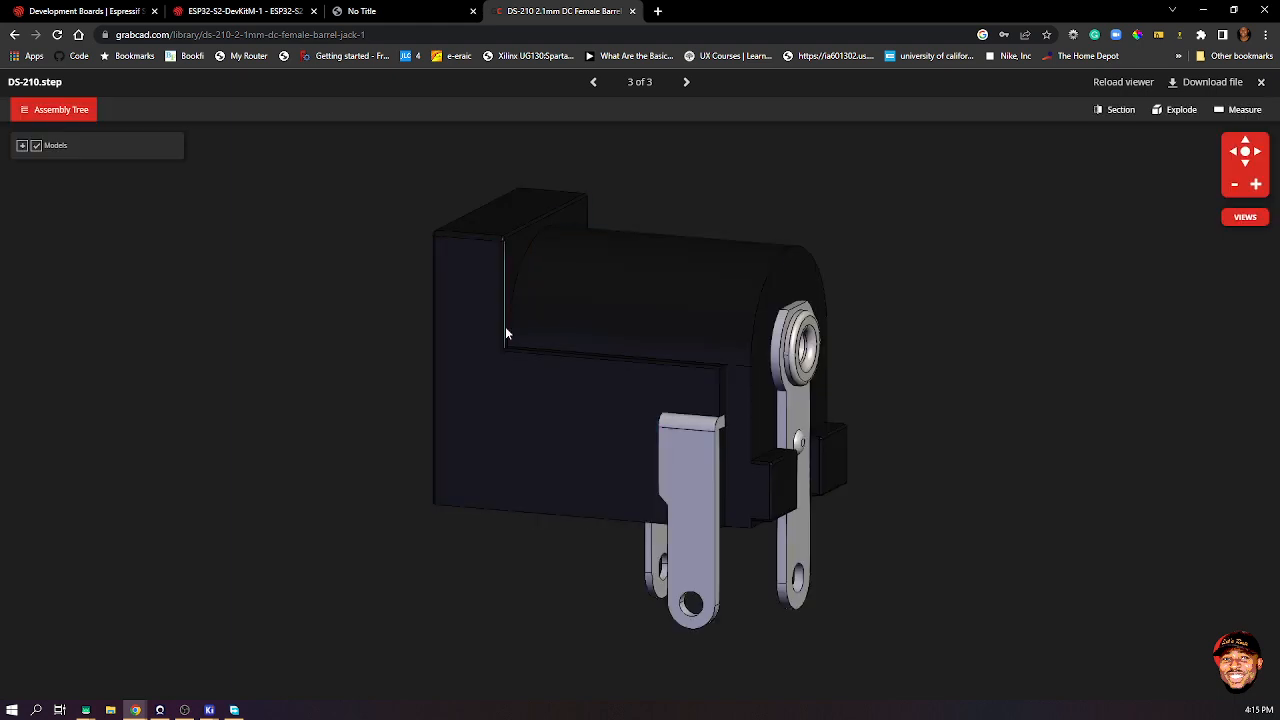
left_click_drag(505, 328, 566, 331)
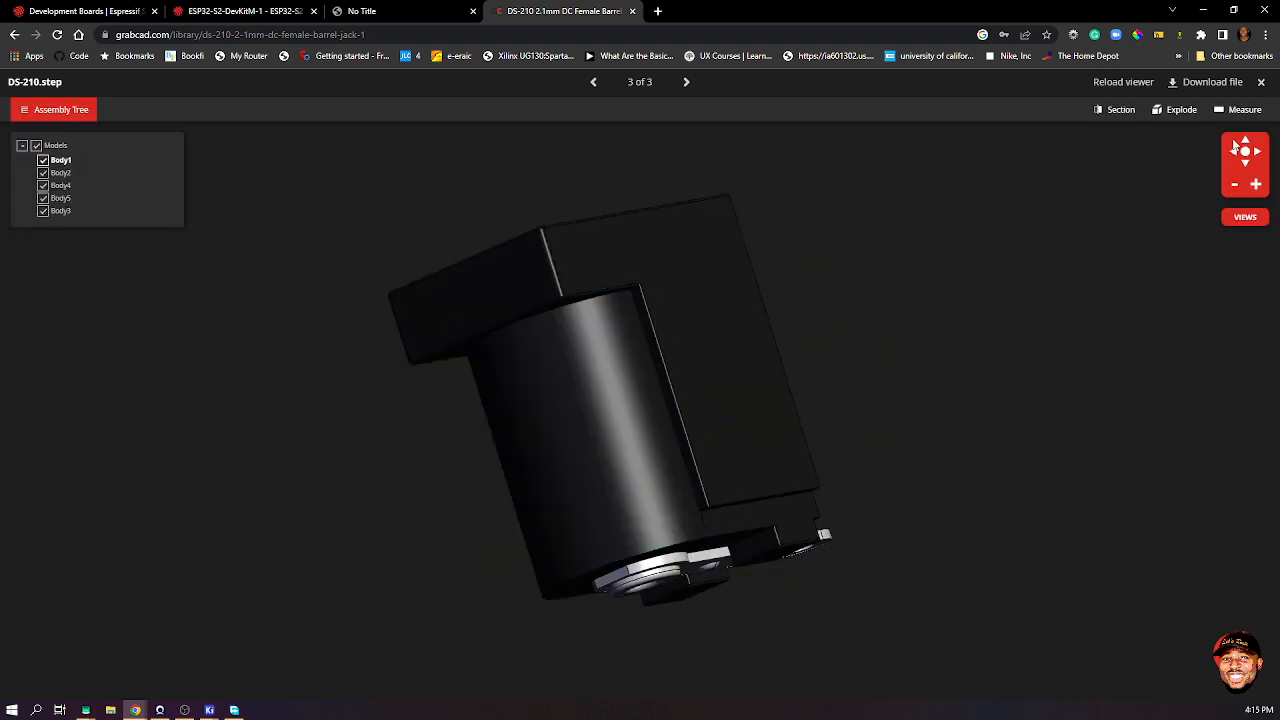
left_click(1218, 85)
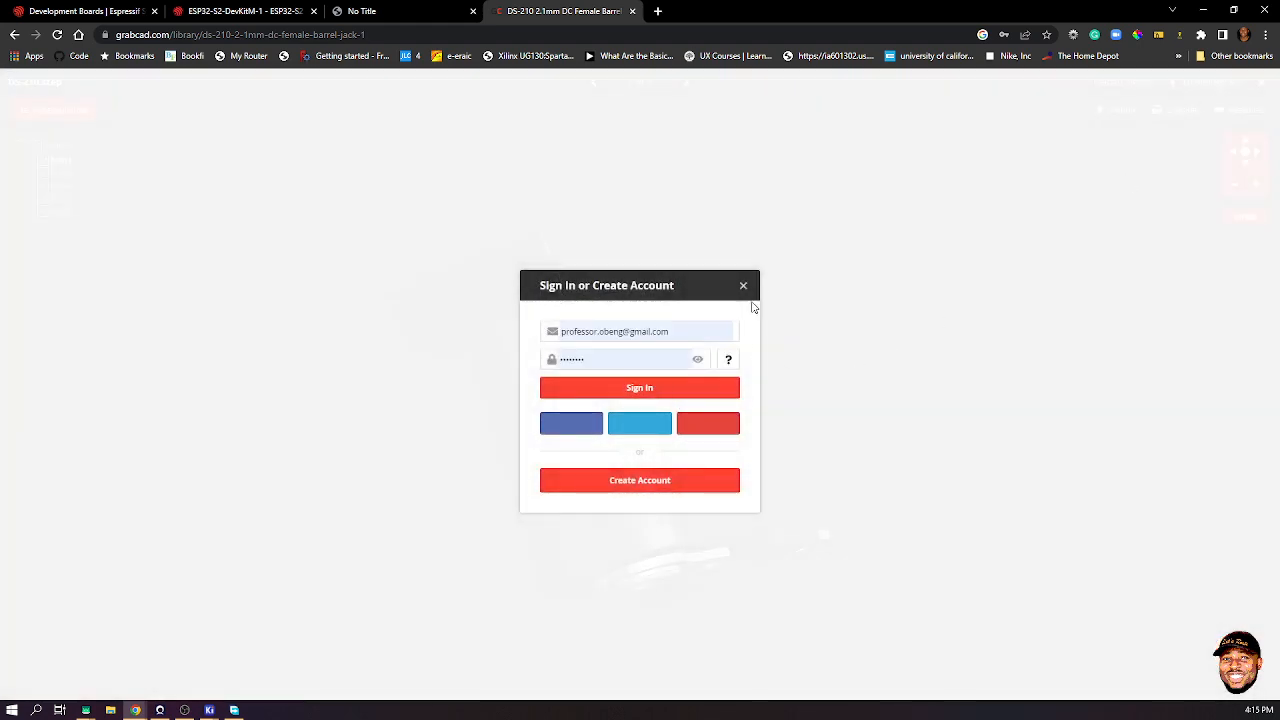
- Sign in to GrabCAD, dismiss the saved-passwords warning, and open DS-210.step from Files
left_click(636, 390)
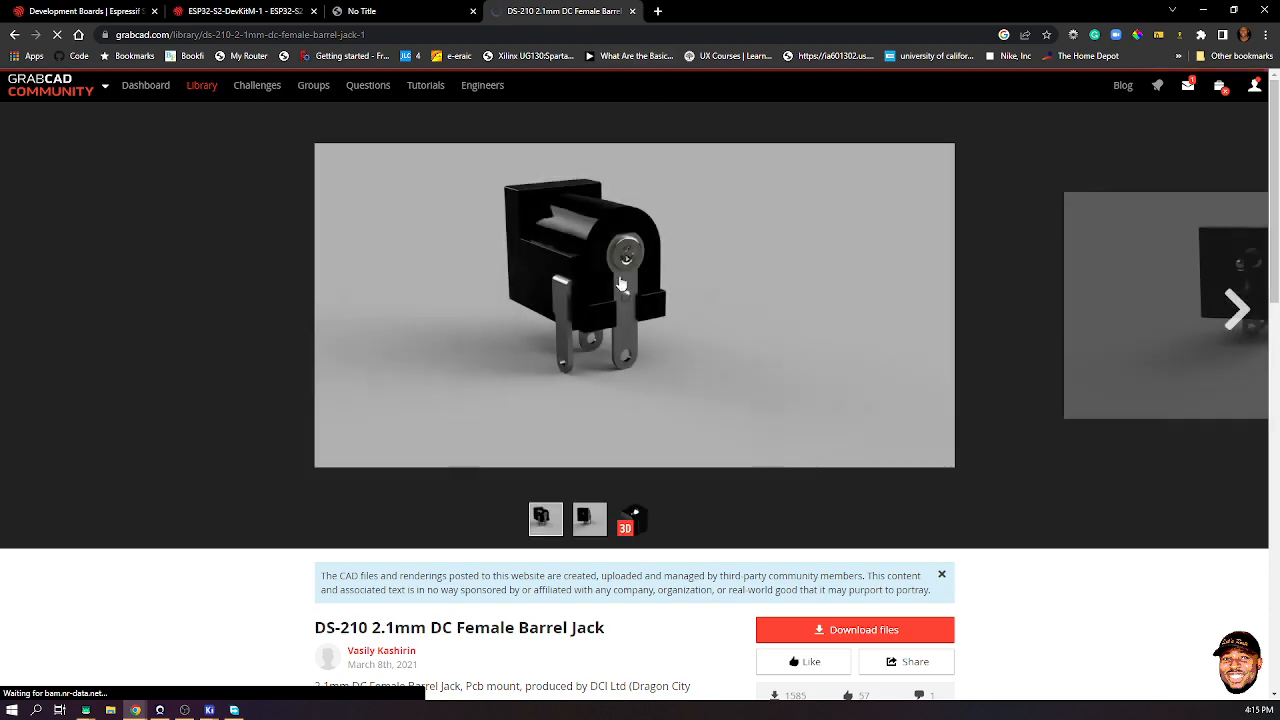
scroll(931, 208, "down", 1)
scroll(931, 208, "down", 3)
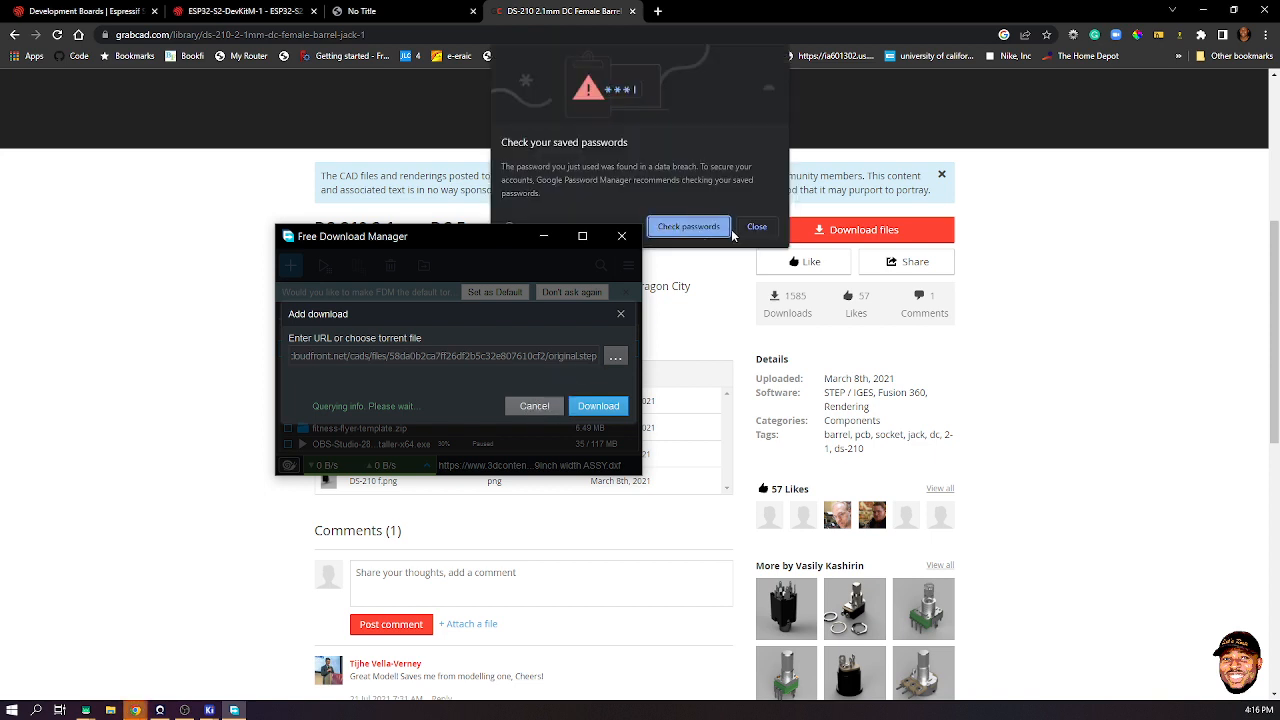
left_click(756, 227)
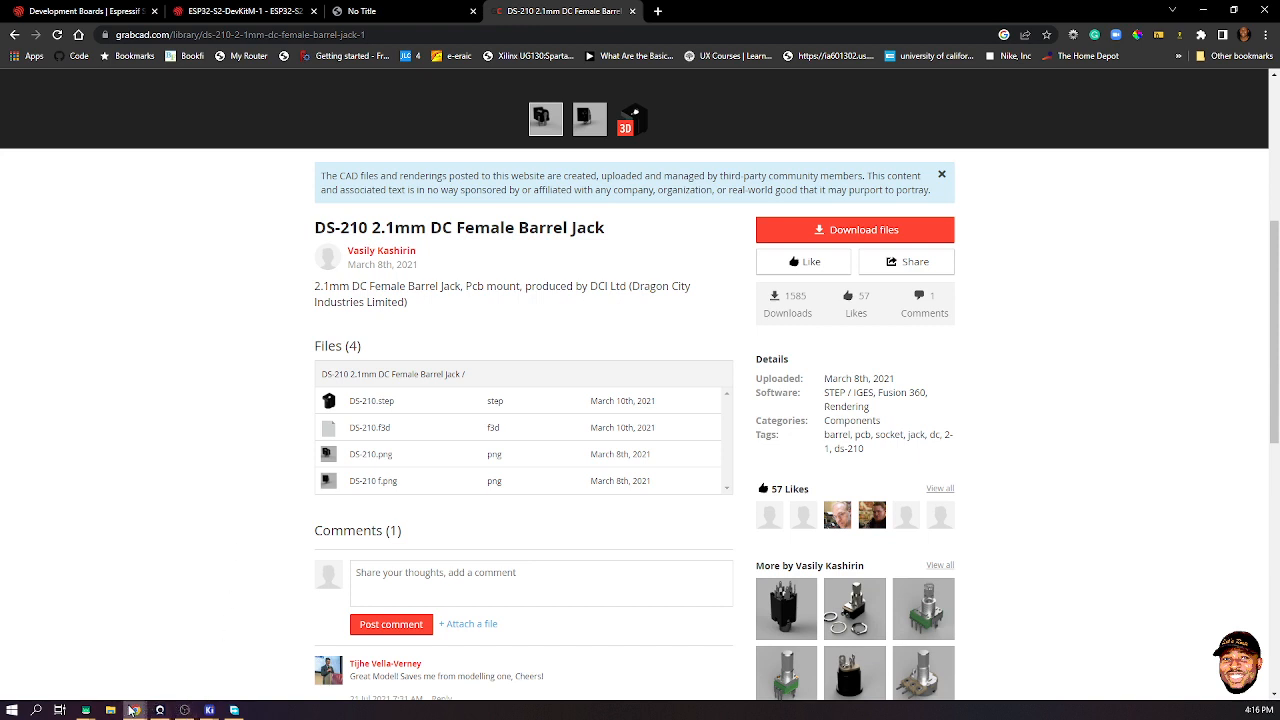
mouse_move(133, 710)
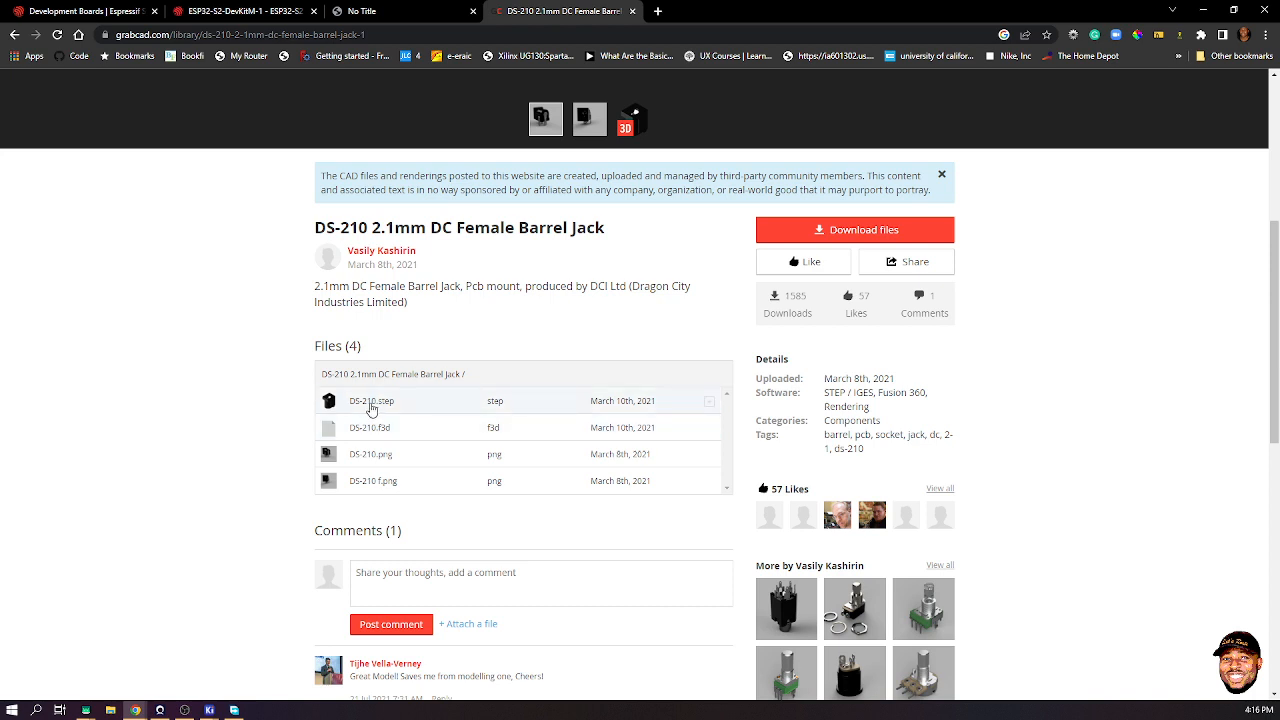
left_click(371, 402)
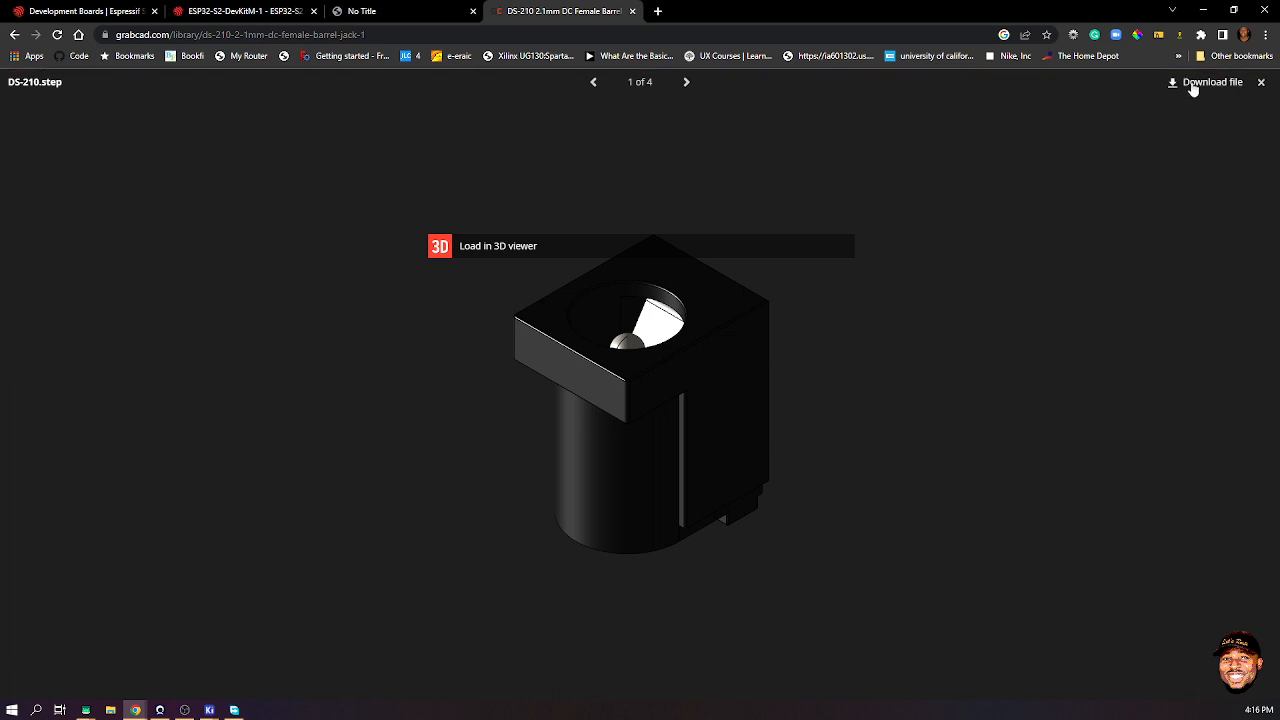
- Clear the stray save prompts and retry Download file until FDM offers DS-210.step (241 KB)
left_click(1180, 84)
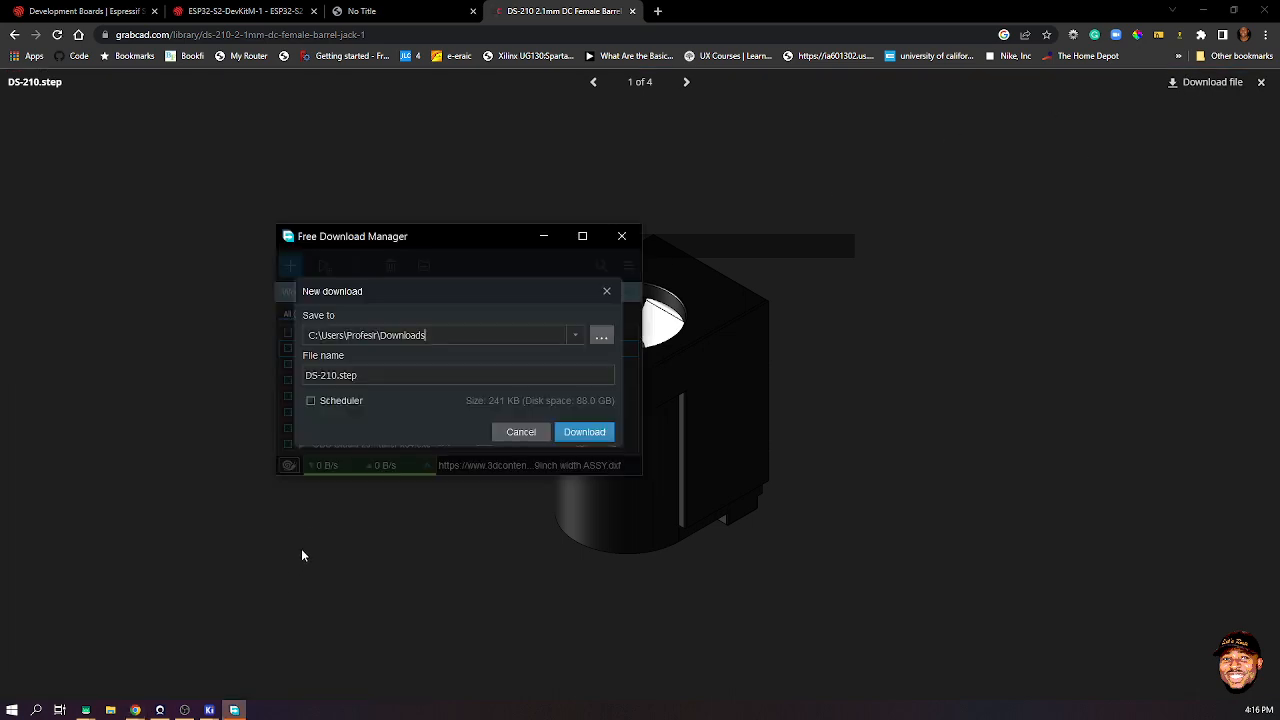
left_click(535, 432)
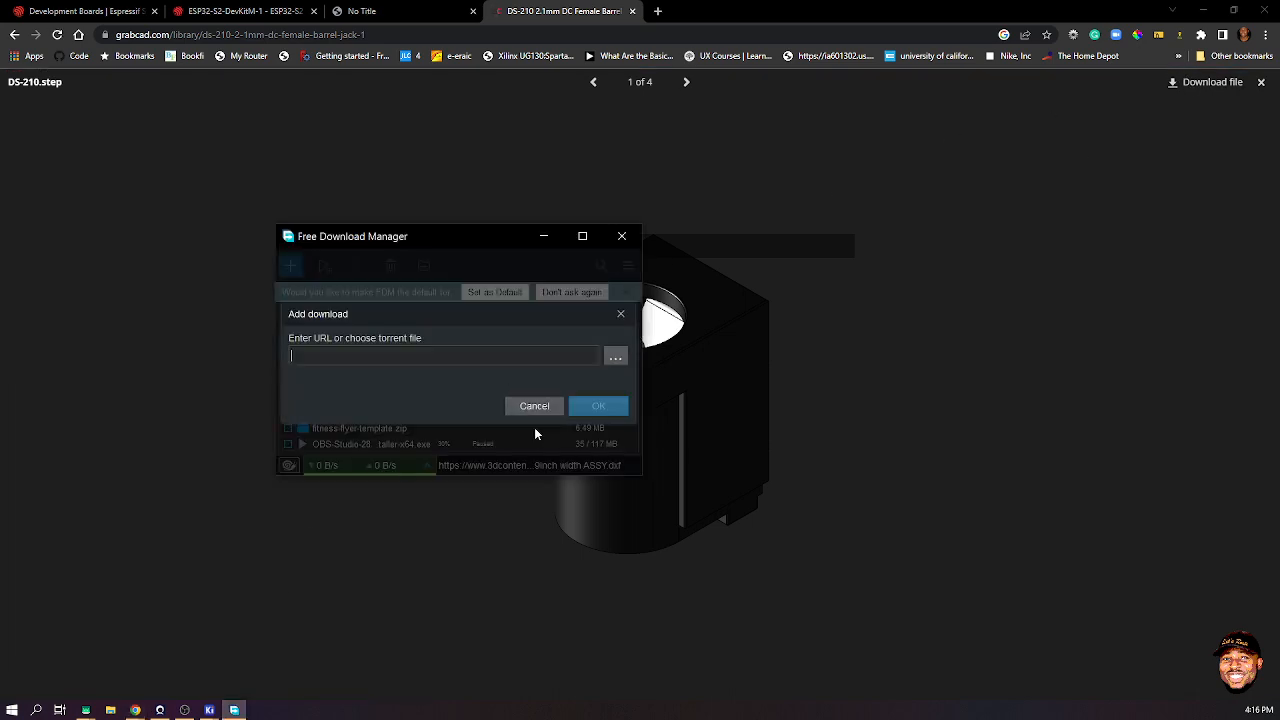
left_click(521, 432)
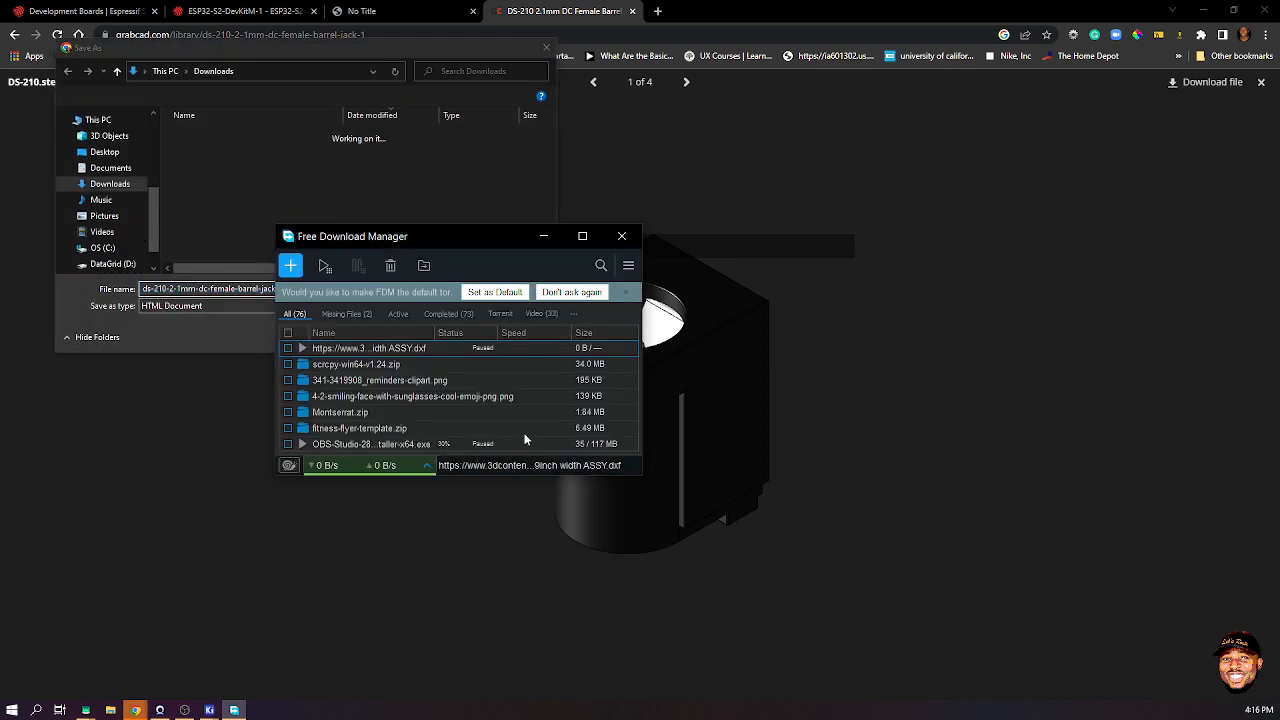
left_click(622, 237)
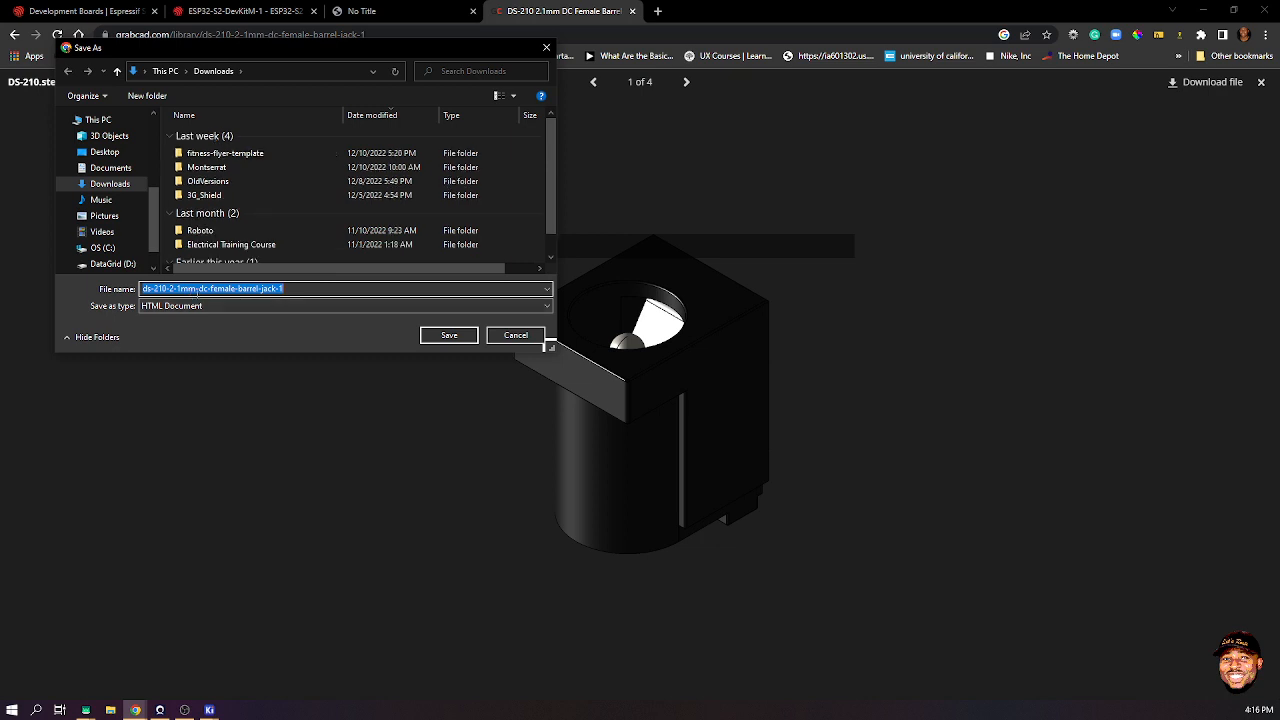
left_click(548, 46)
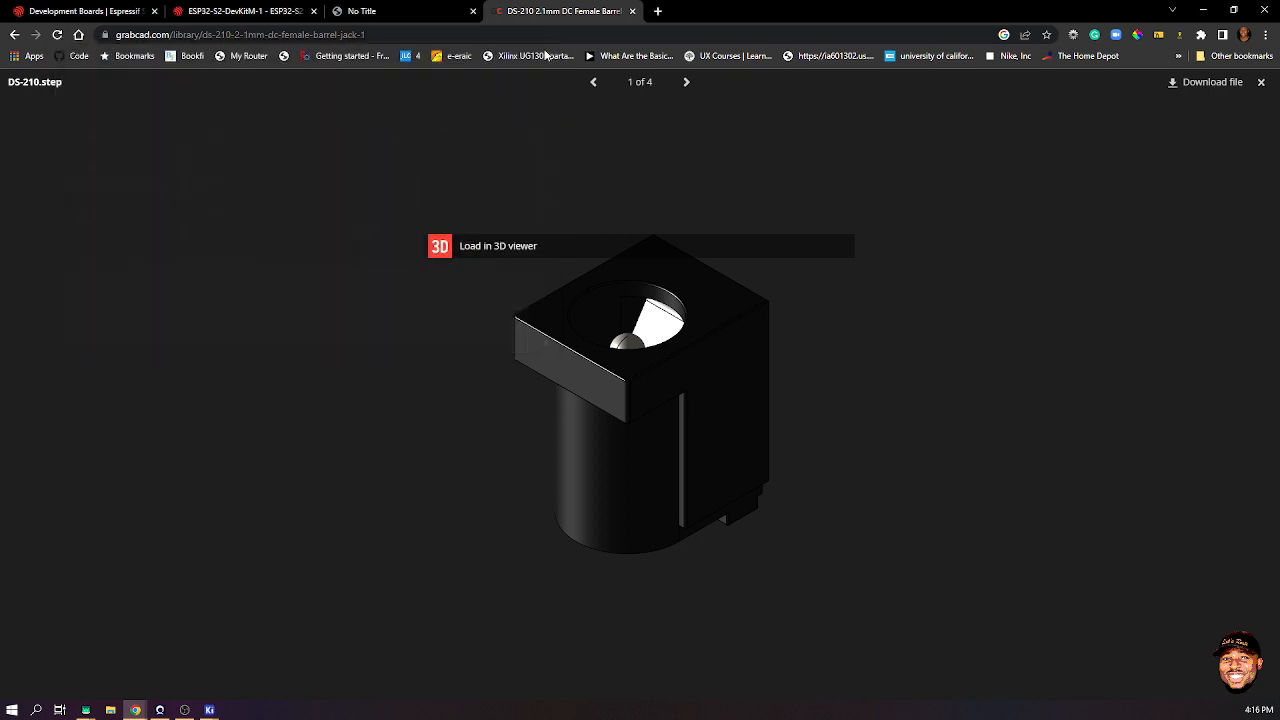
left_click(1213, 83)
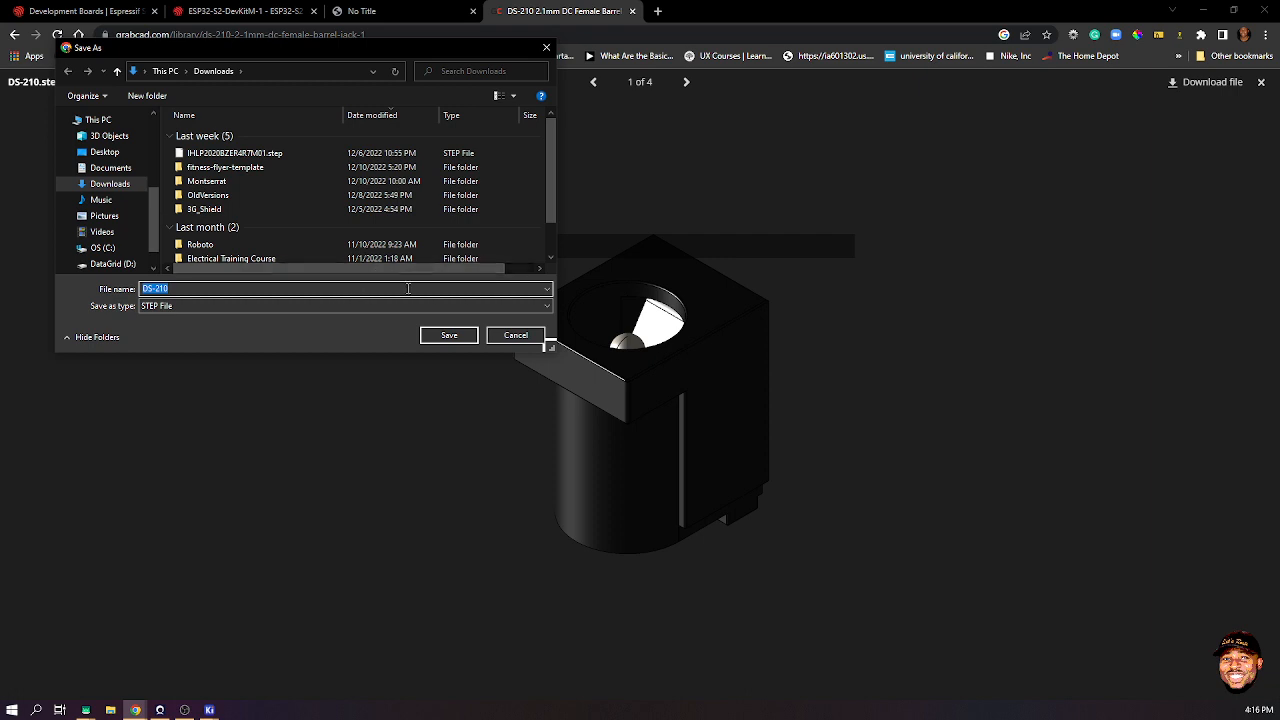
left_click(515, 335)
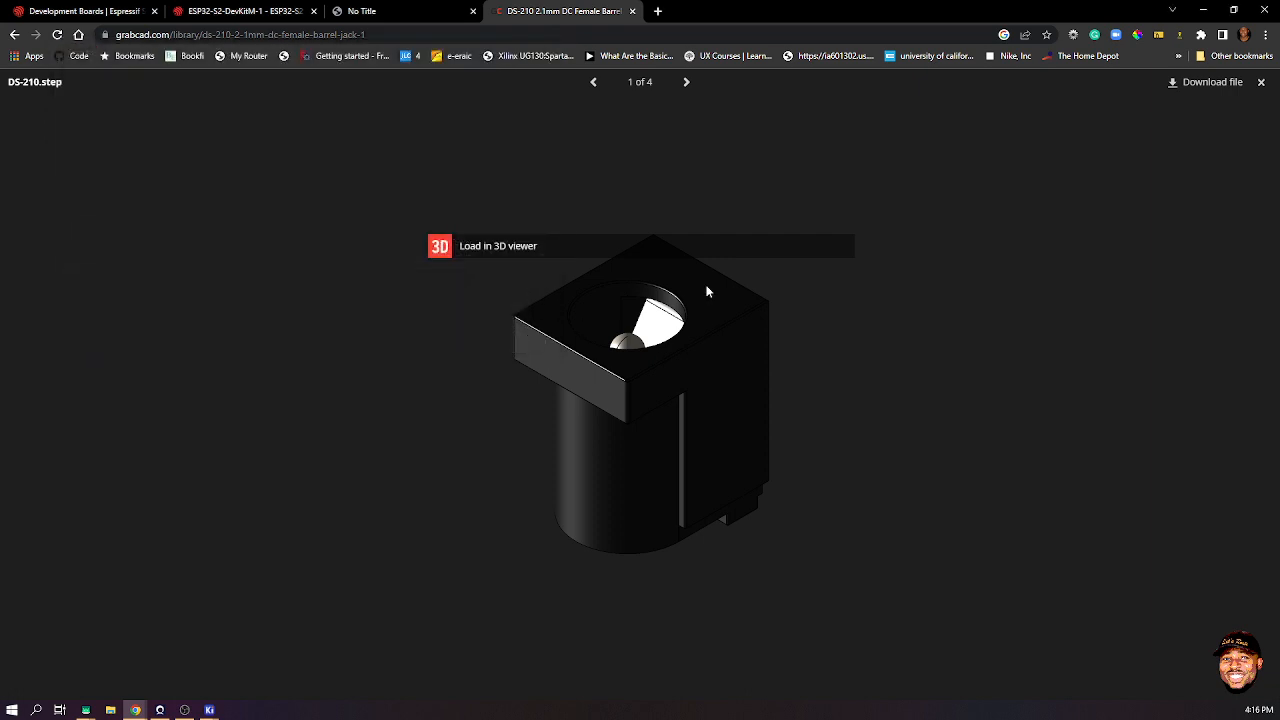
left_click(1196, 88)
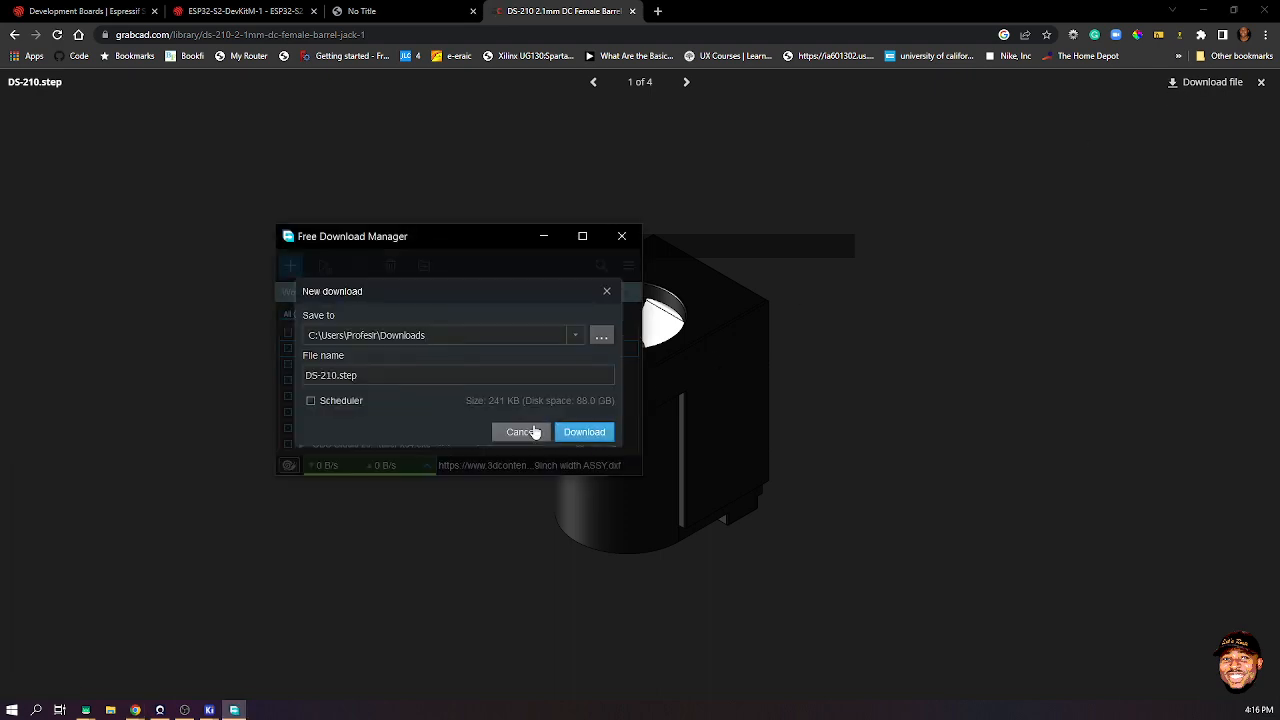
left_click(601, 338)
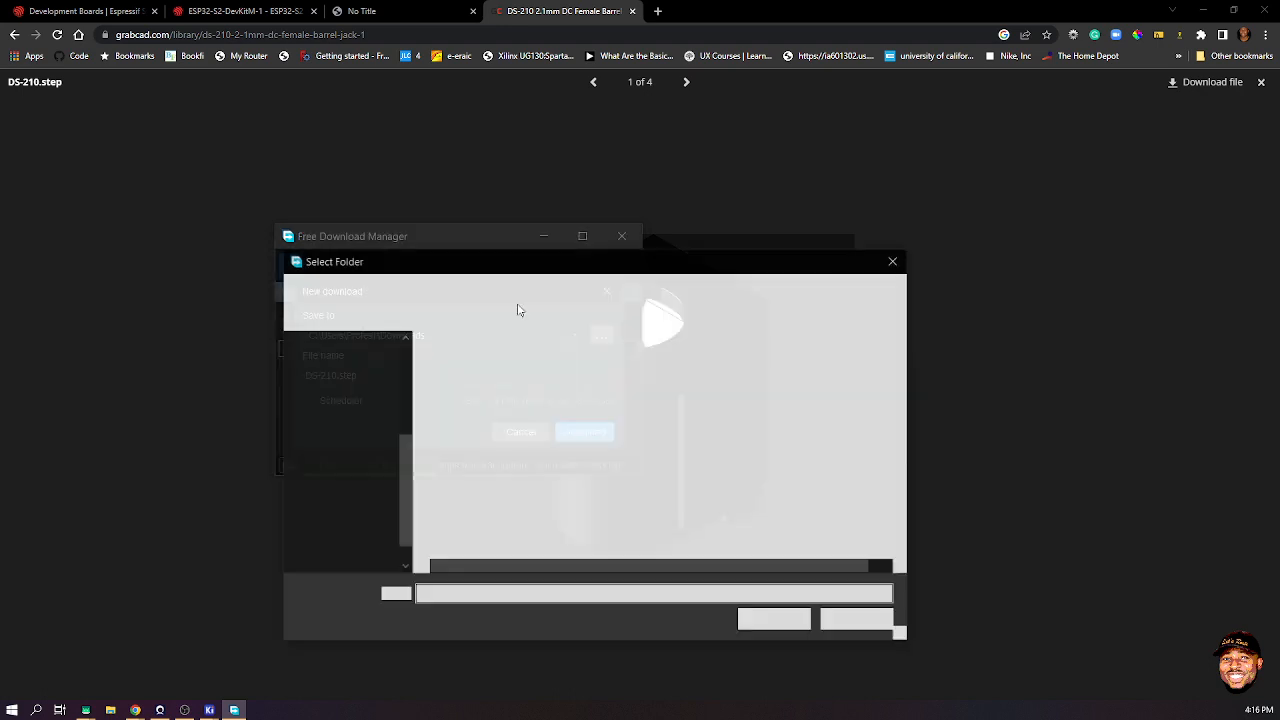
scroll(386, 459, "down", 1)
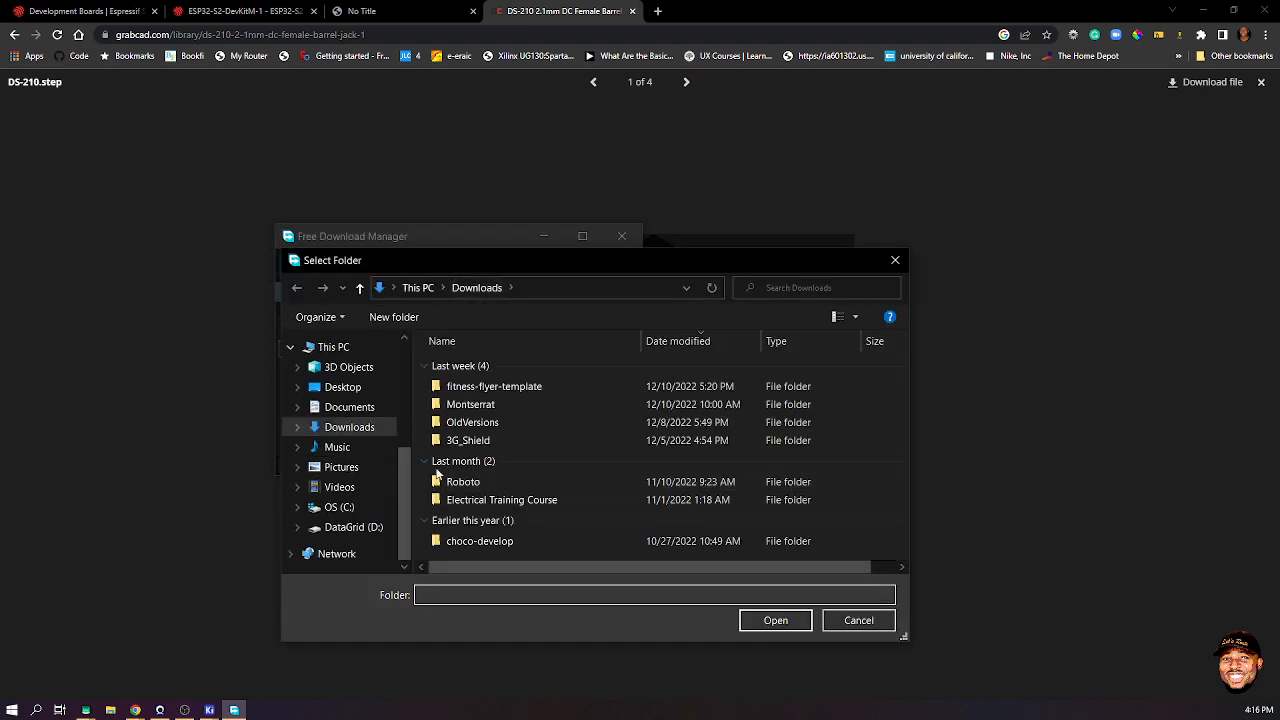
left_click(340, 527)
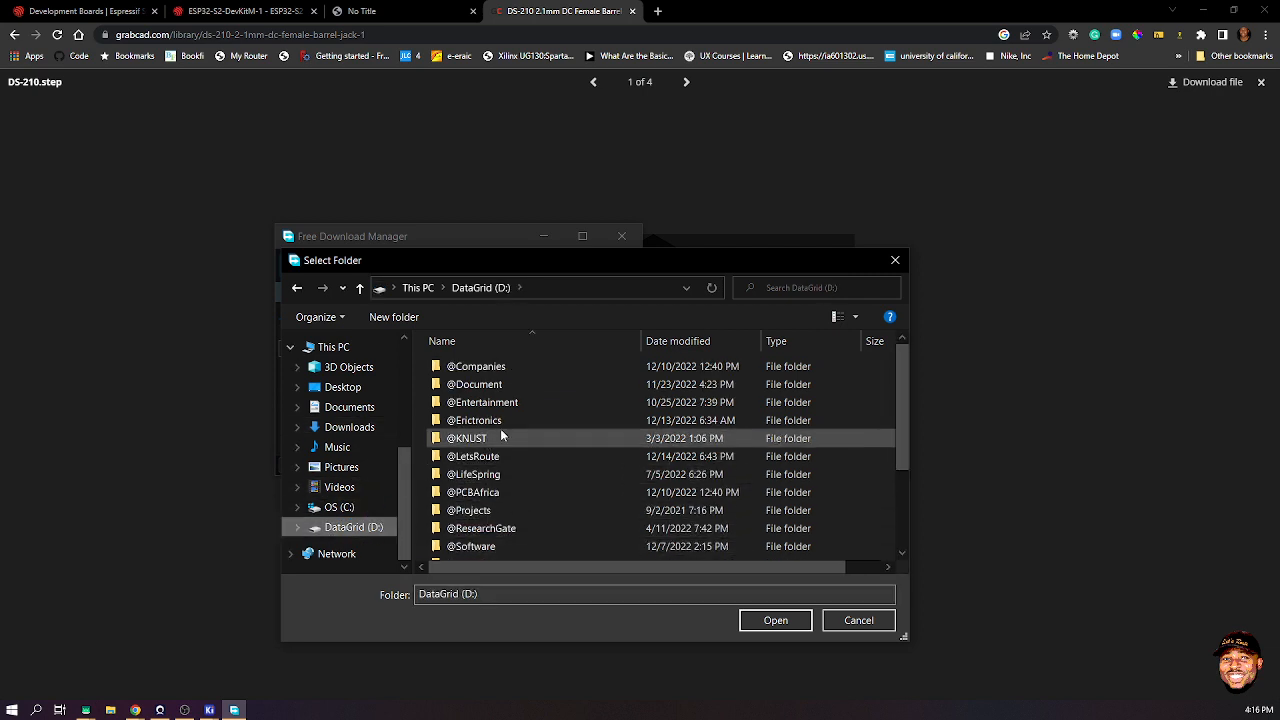
double_click(484, 456)
double_click(656, 388)
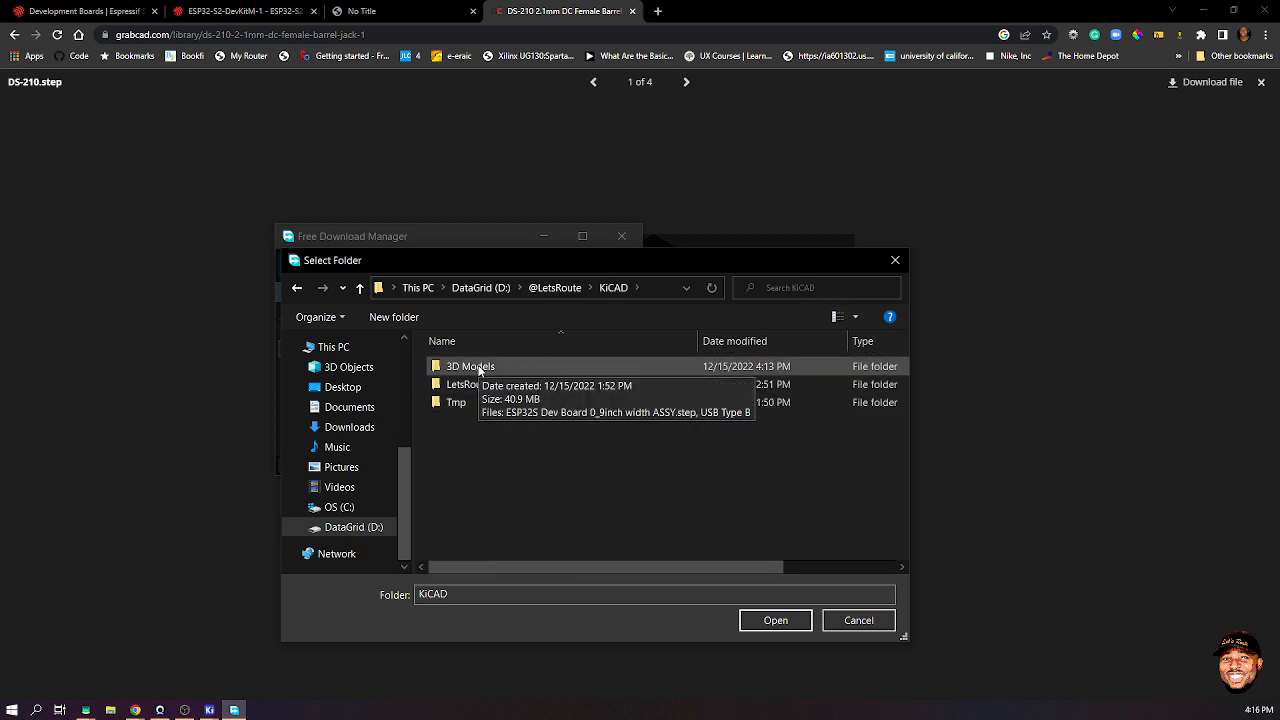
double_click(479, 368)
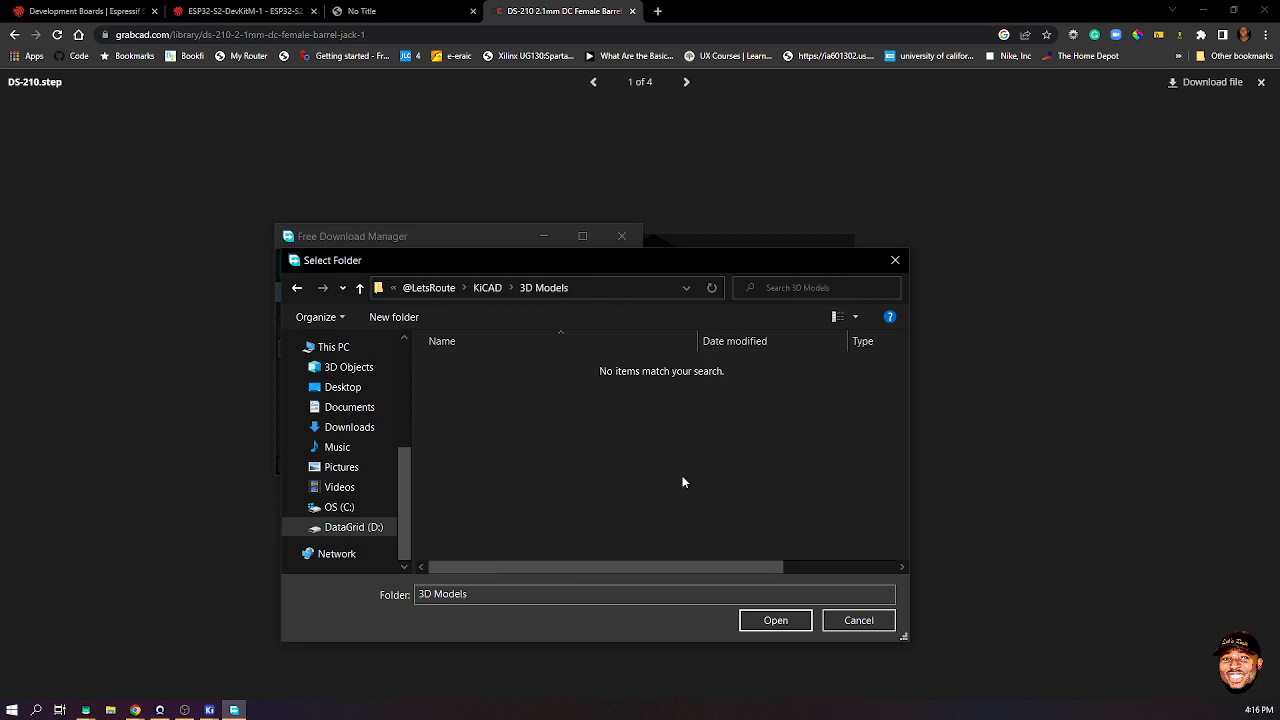
left_click(775, 620)
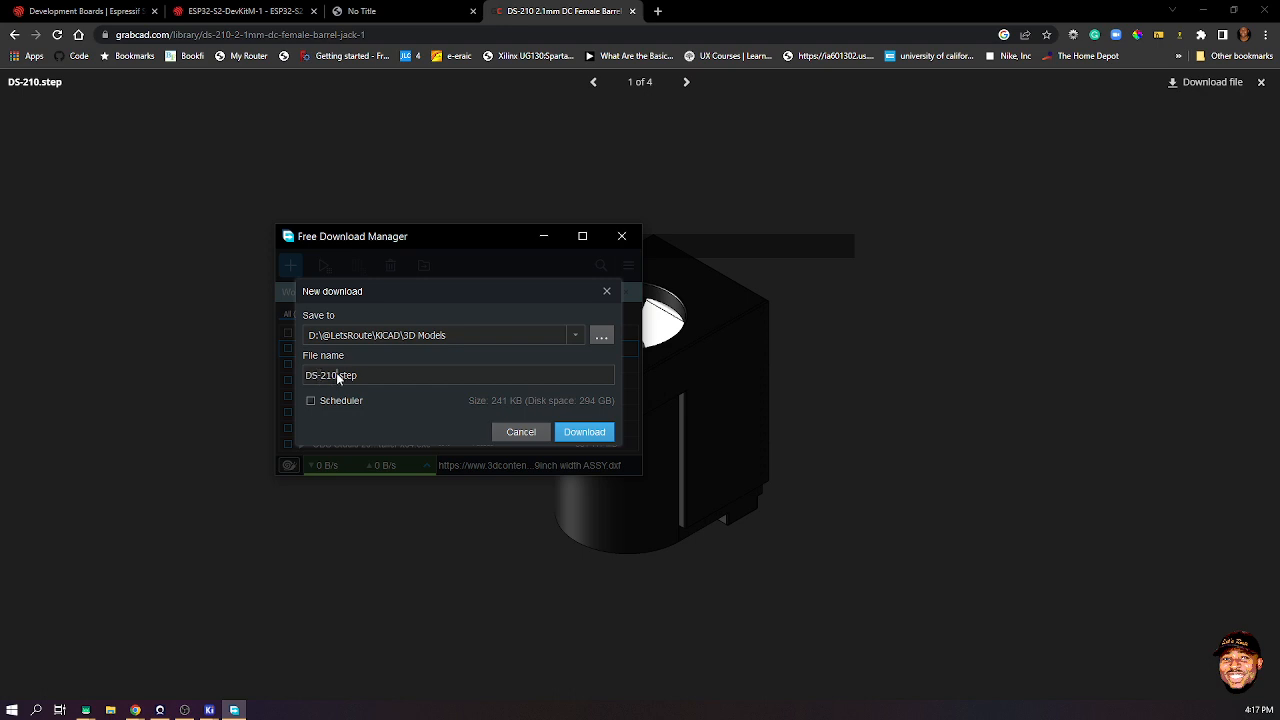
- Rename the file to DC_Barrel.step, start the download, and close Free Download Manager
left_click_drag(338, 377, 321, 384)
type("DC_Barrel")
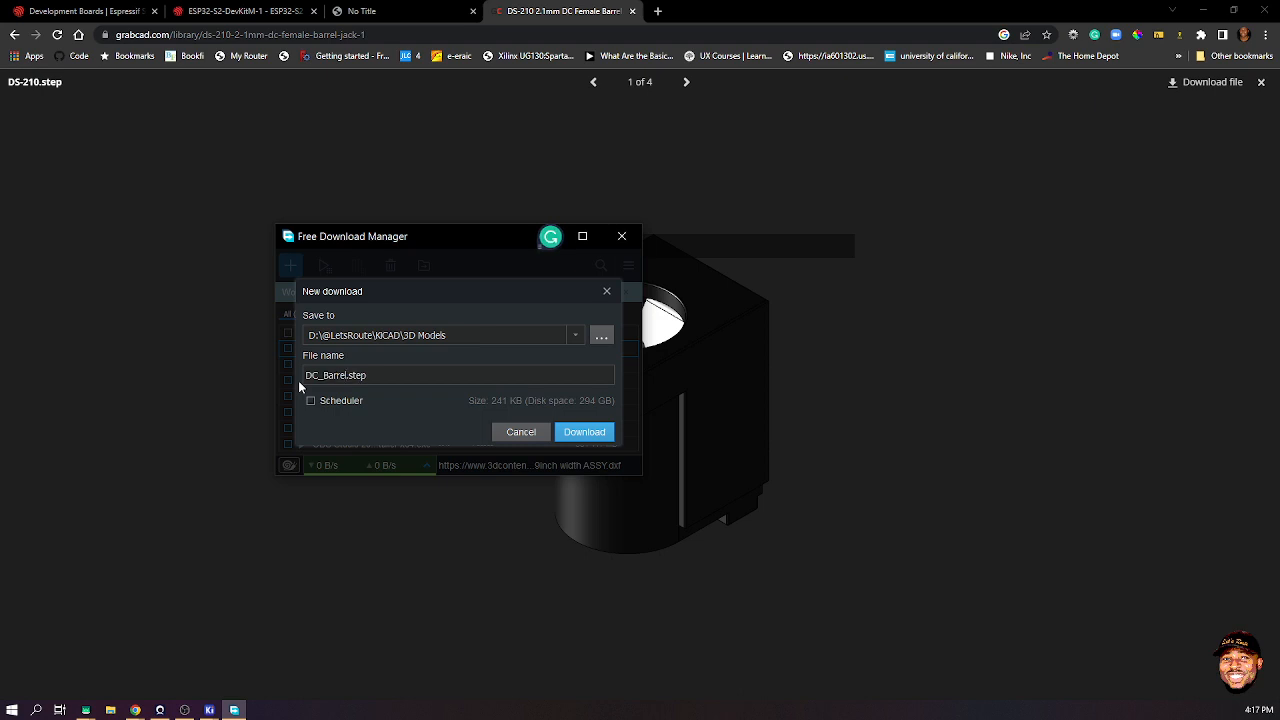
key("Return")
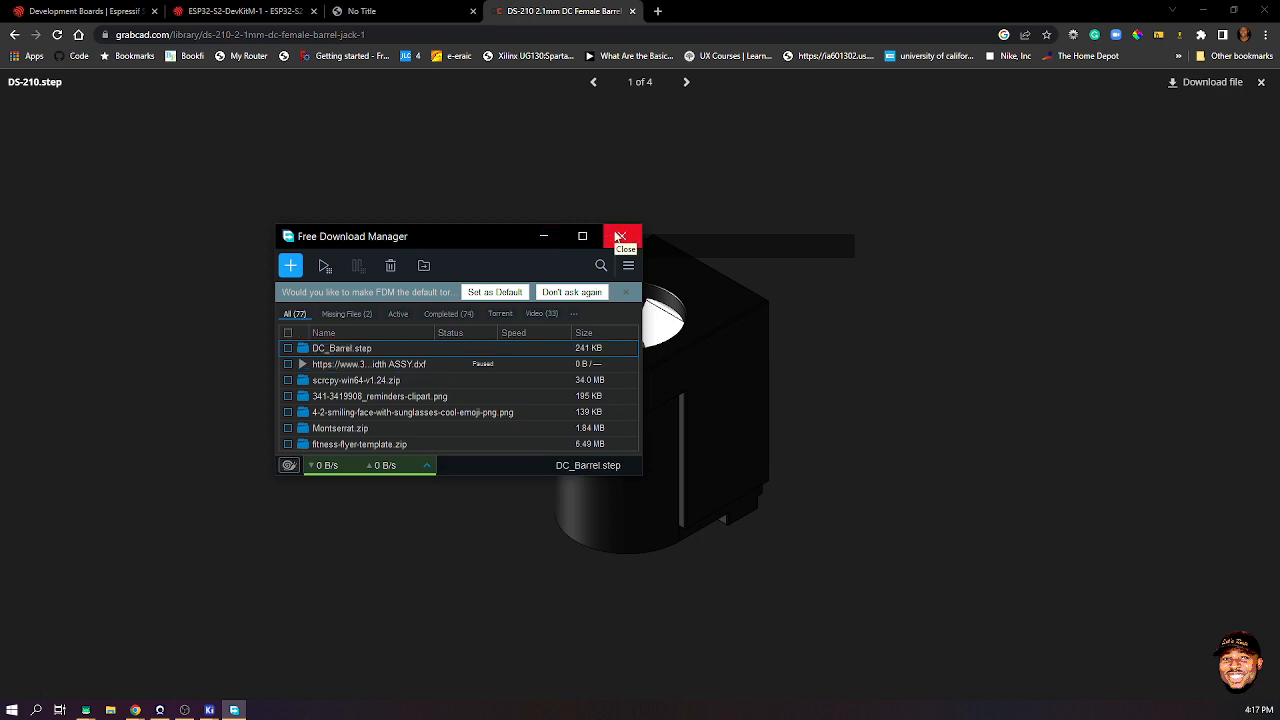
left_click(620, 236)
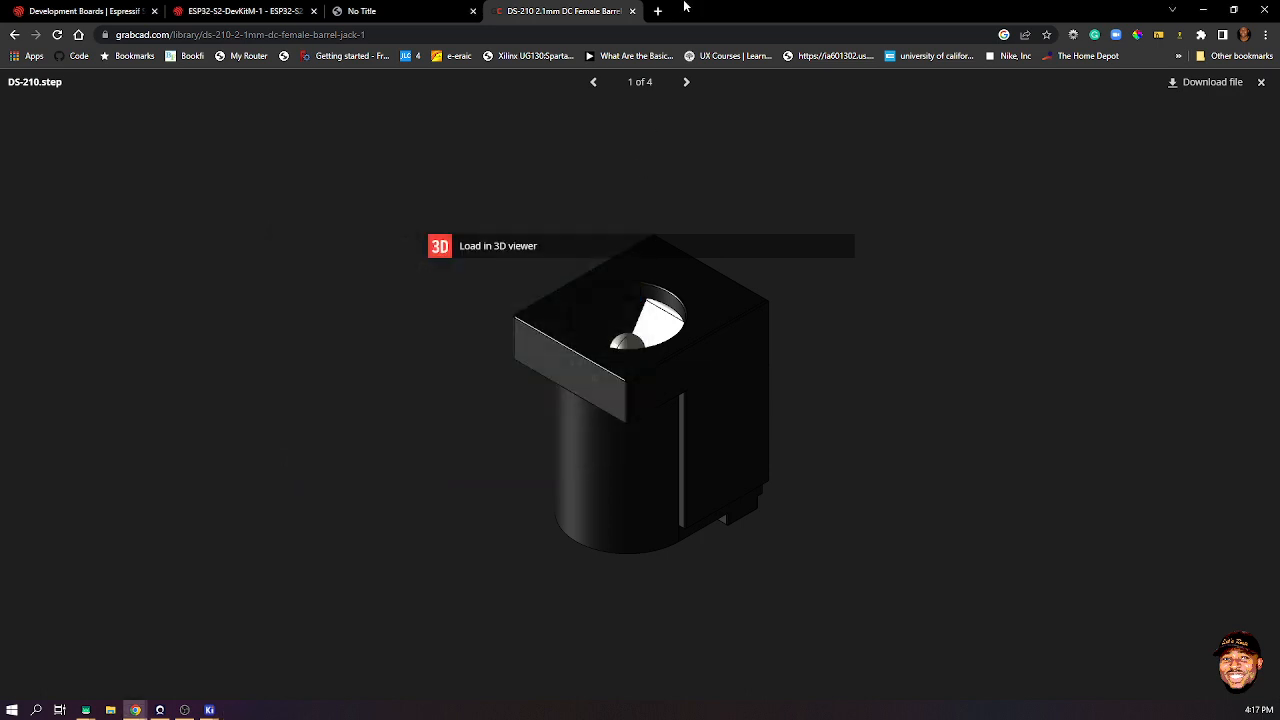
- Look over the LetsRoute UNO board in the PCB Editor, then minimize it to reveal the schematic
left_click(1207, 10)
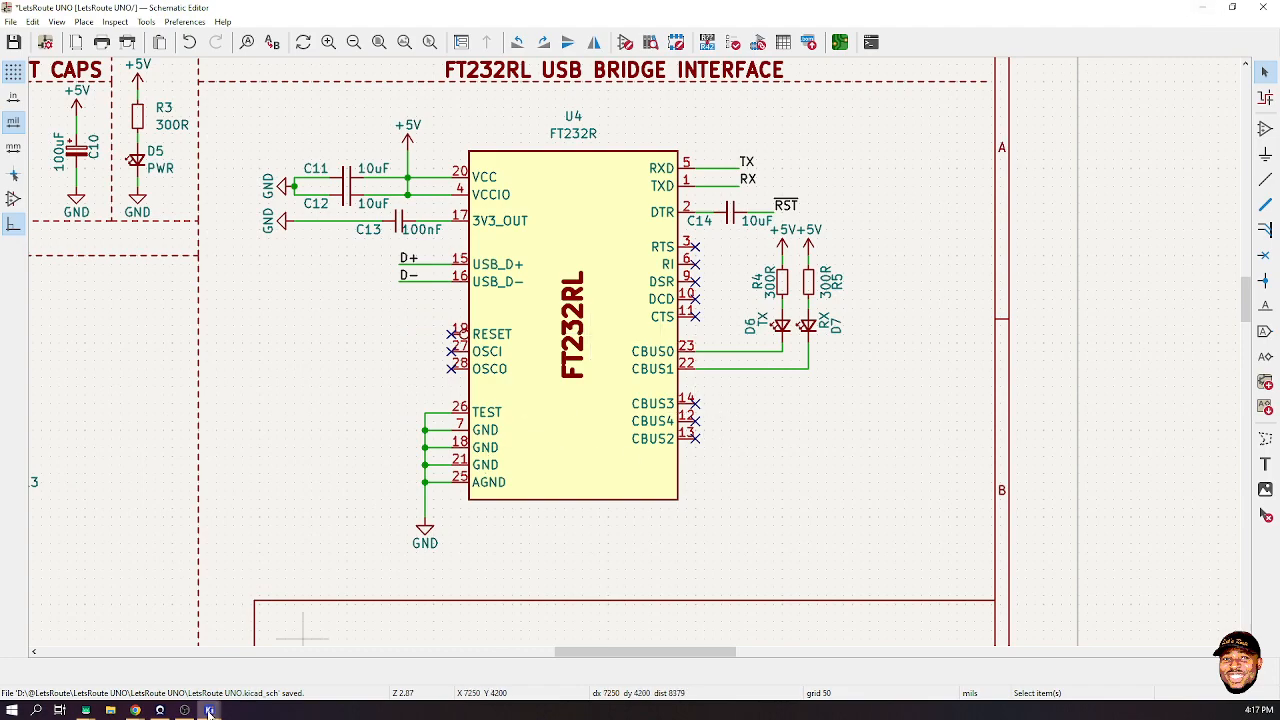
mouse_move(212, 710)
left_click(361, 655)
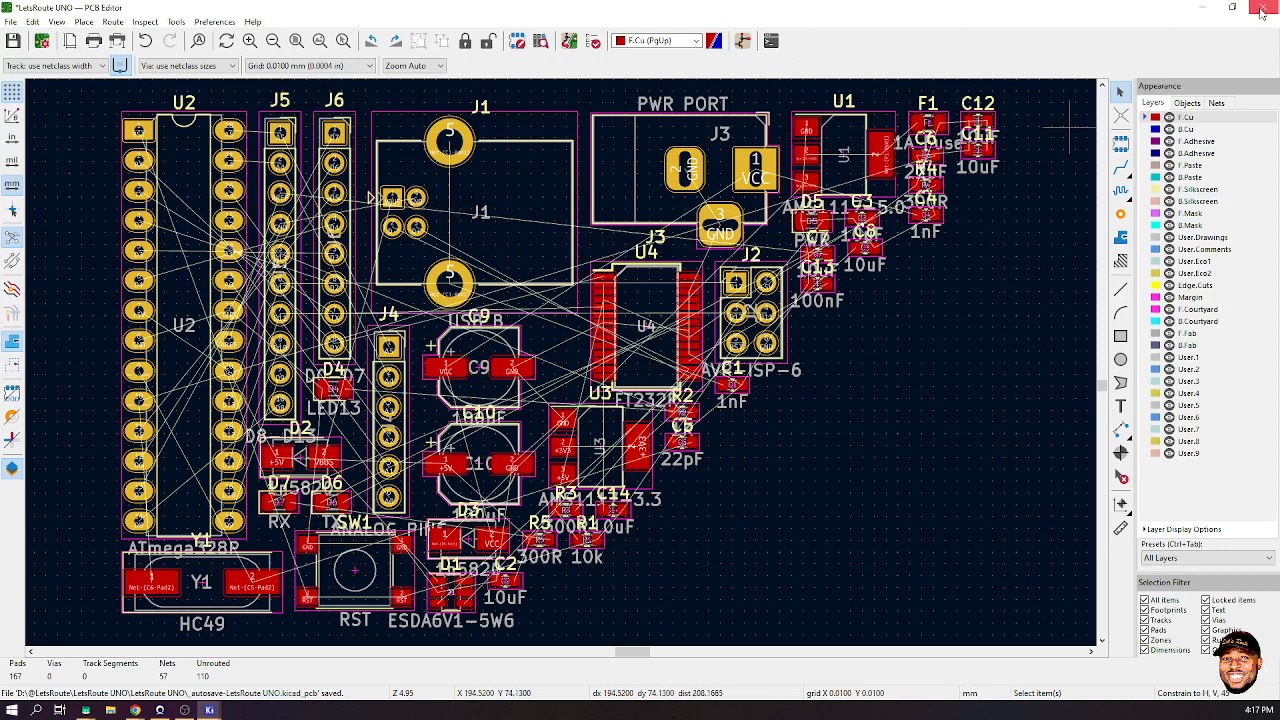
left_click(1207, 9)
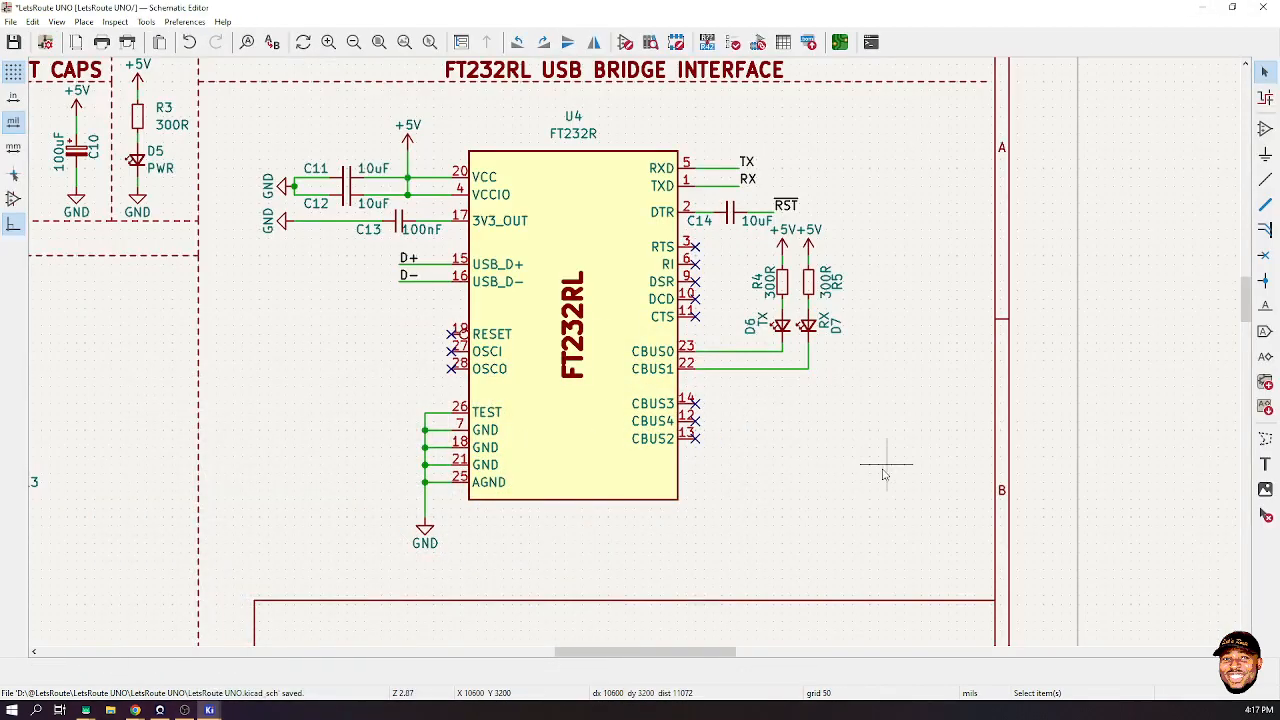
- From J3 PWR PORT's properties, open its Barrel_Jack_Switch symbol in the Symbol Editor
scroll(642, 355, "up", 2)
scroll(642, 355, "down", 4)
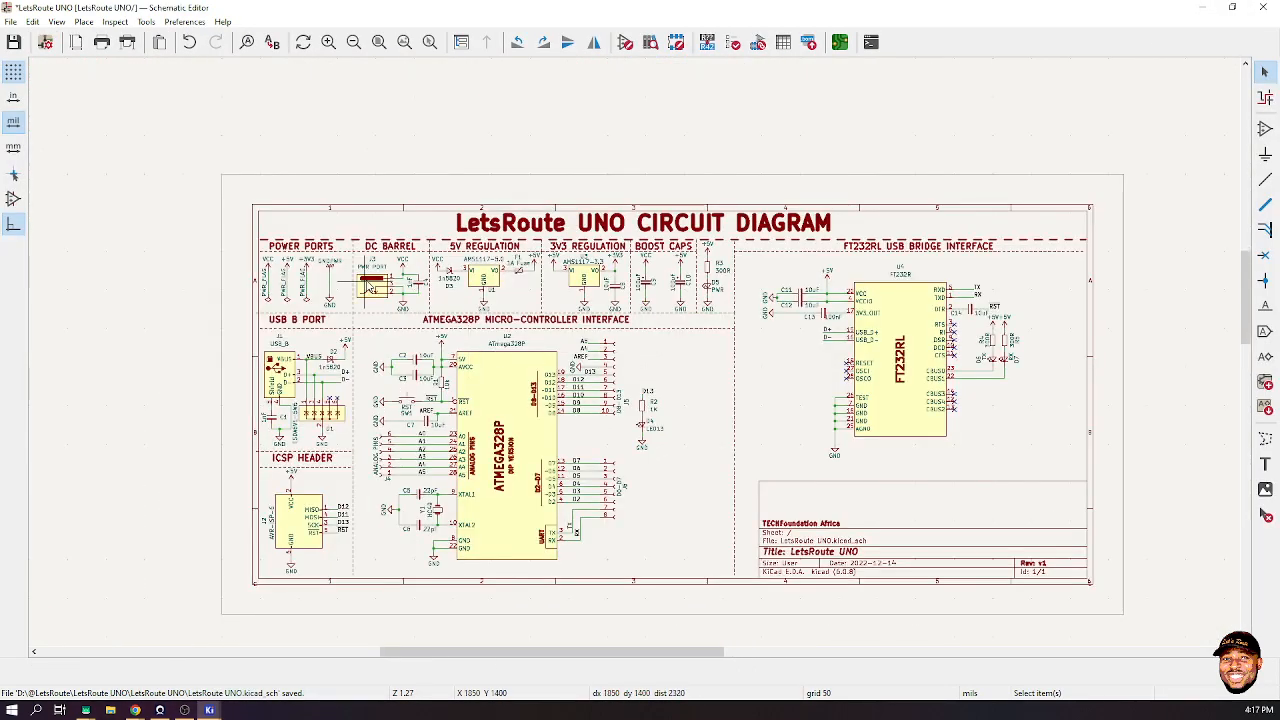
scroll(636, 358, "up", 3)
scroll(636, 358, "up", 2)
left_click(323, 328)
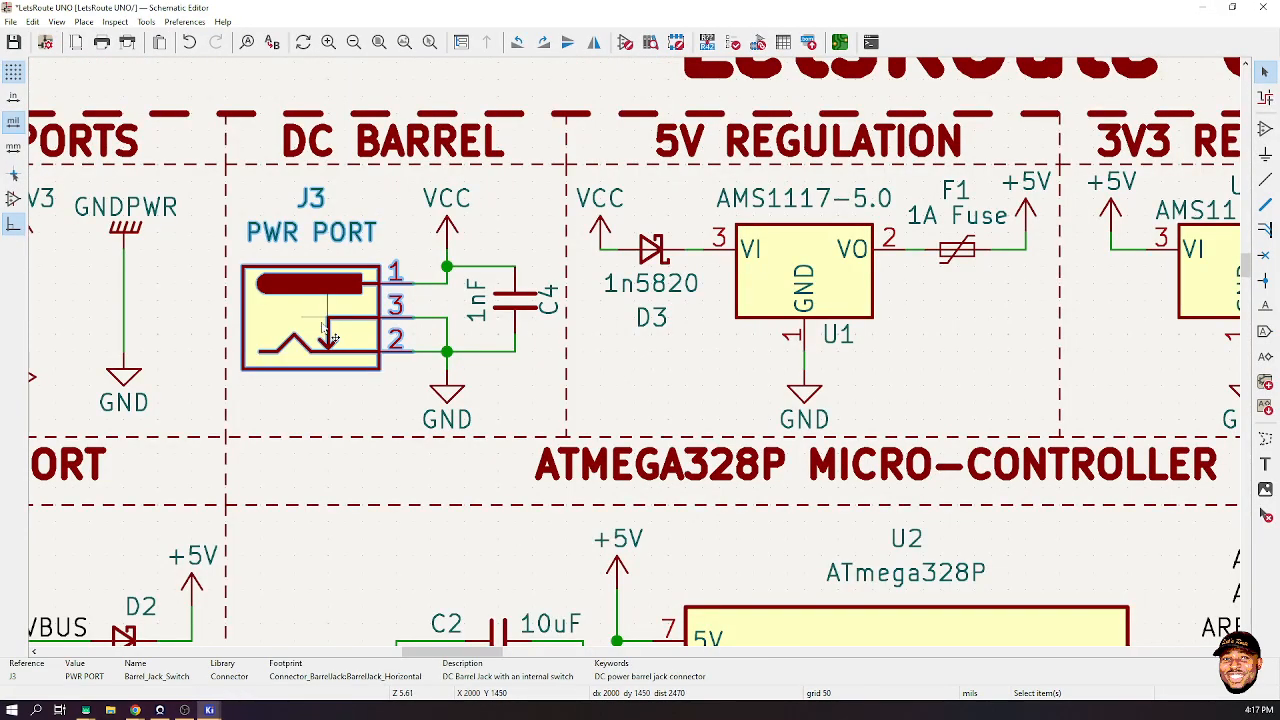
right_click(323, 328)
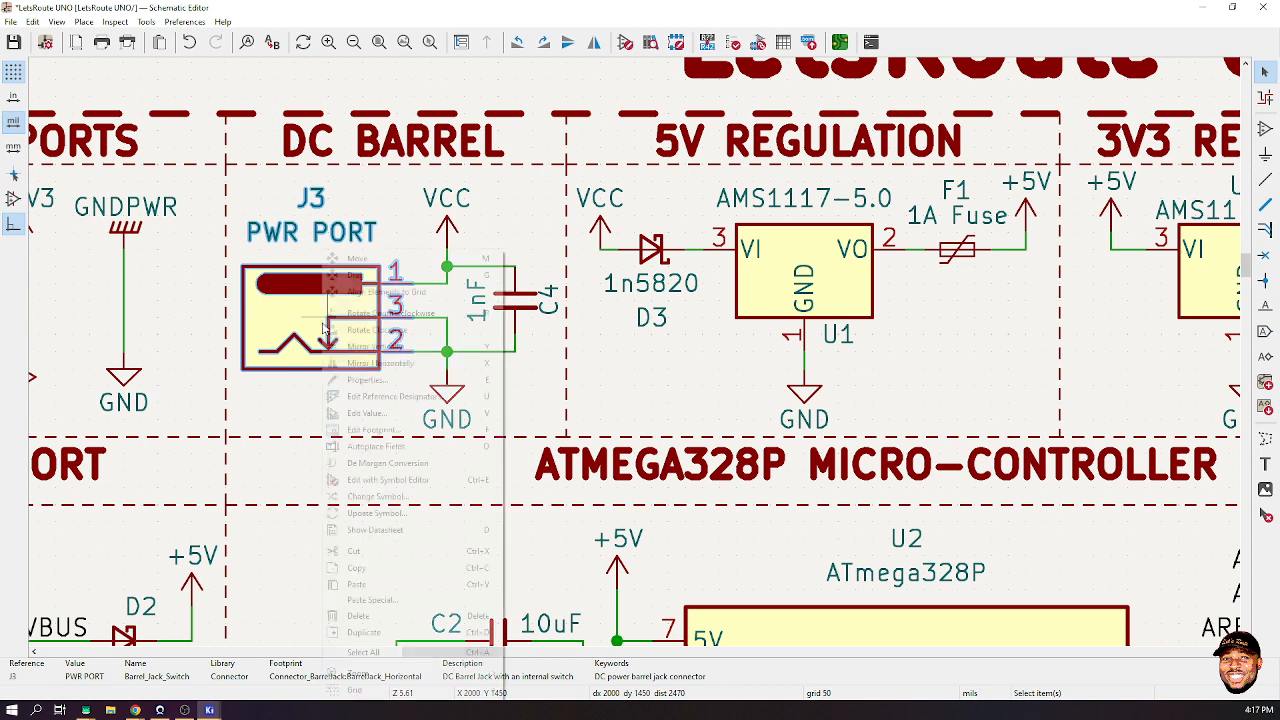
left_click(463, 376)
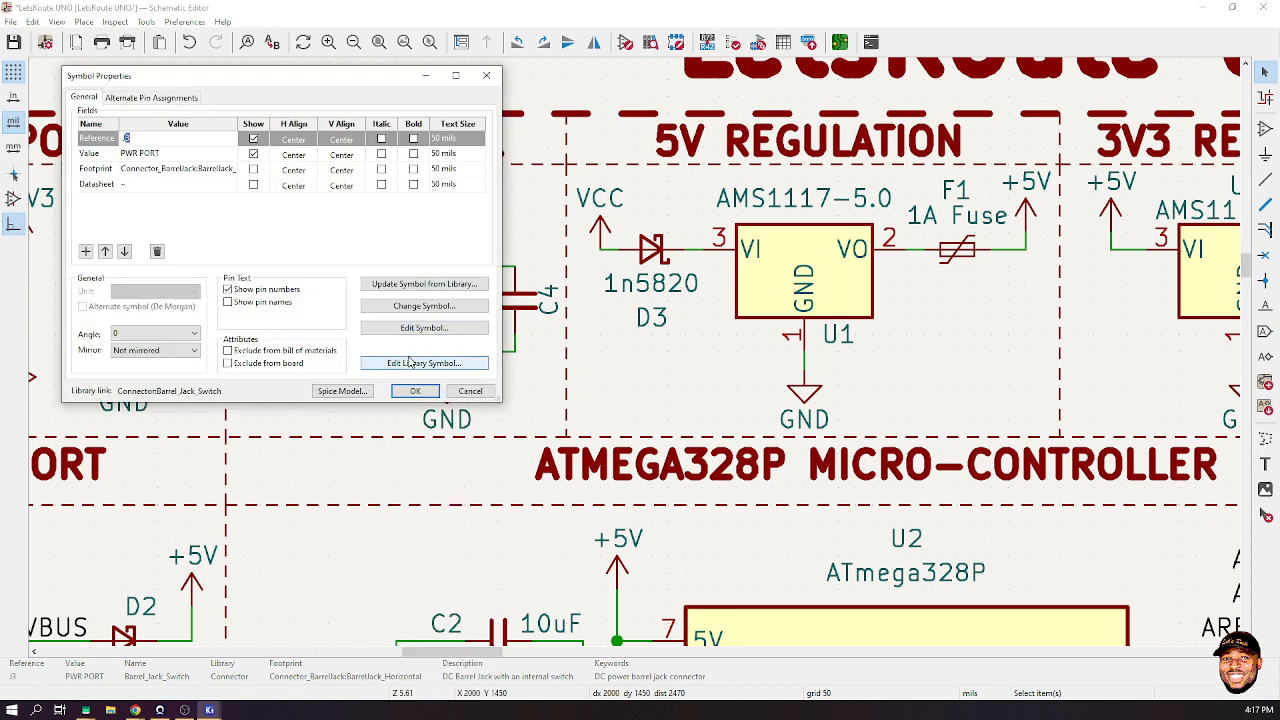
left_click(410, 363)
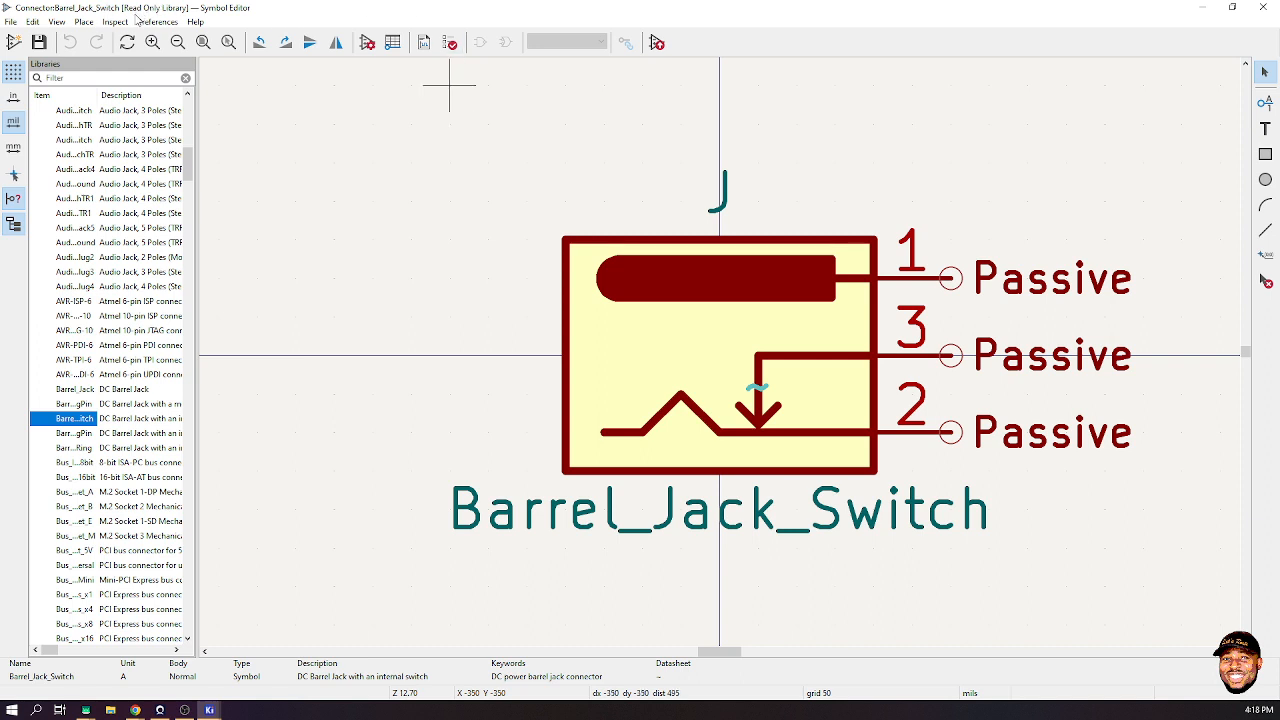
- Save Barrel_Jack_Switch as a copy into the LetsRoute library, save the library, and select the copy
right_click(67, 421)
left_click(94, 430)
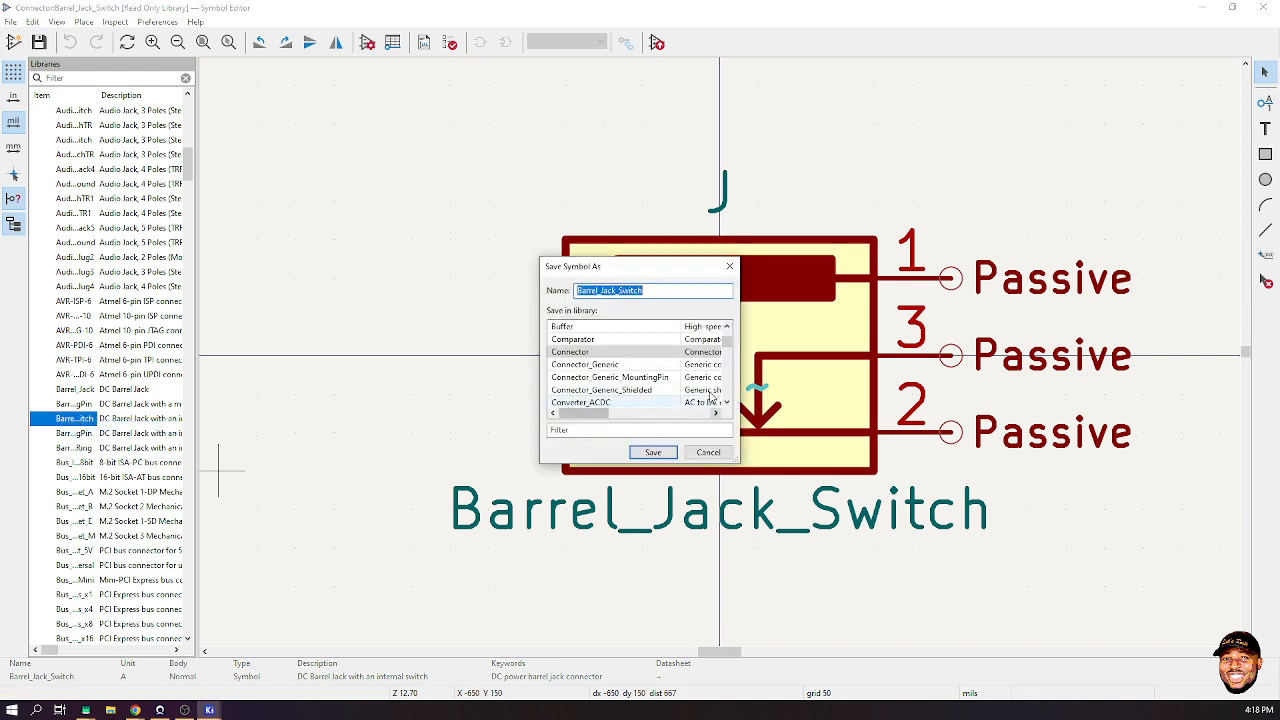
left_click(615, 430)
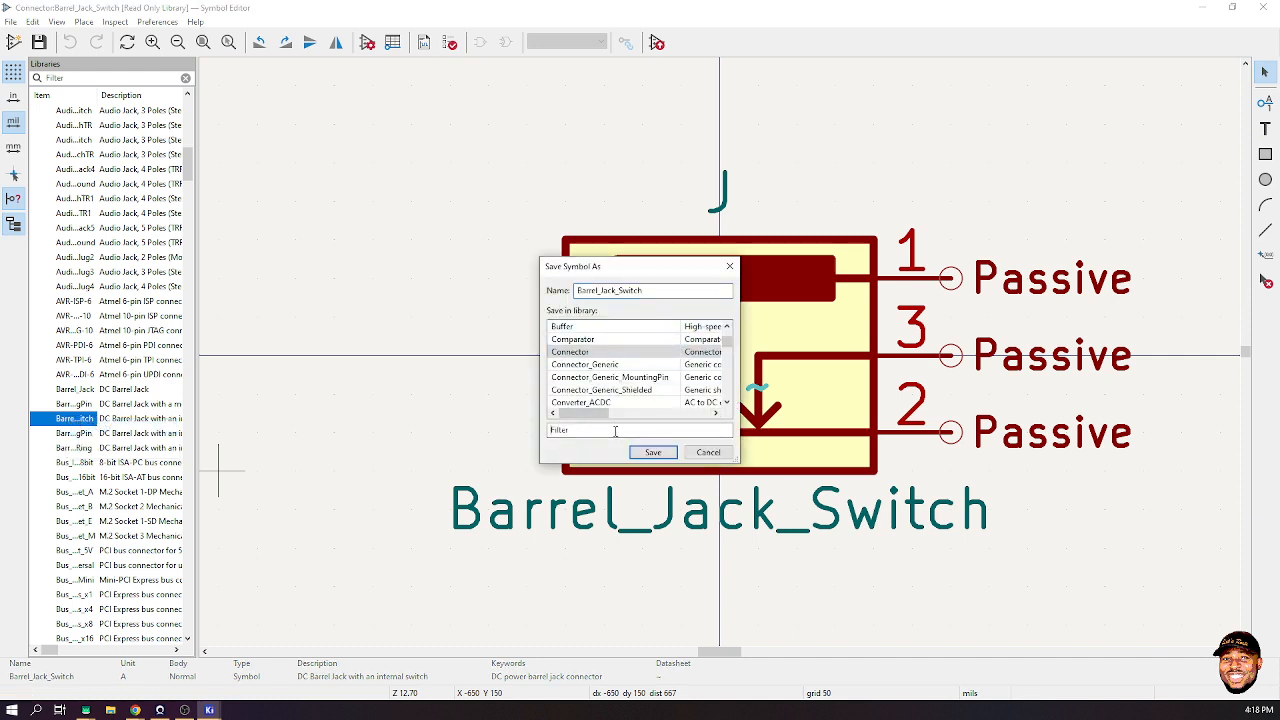
type("Lets")
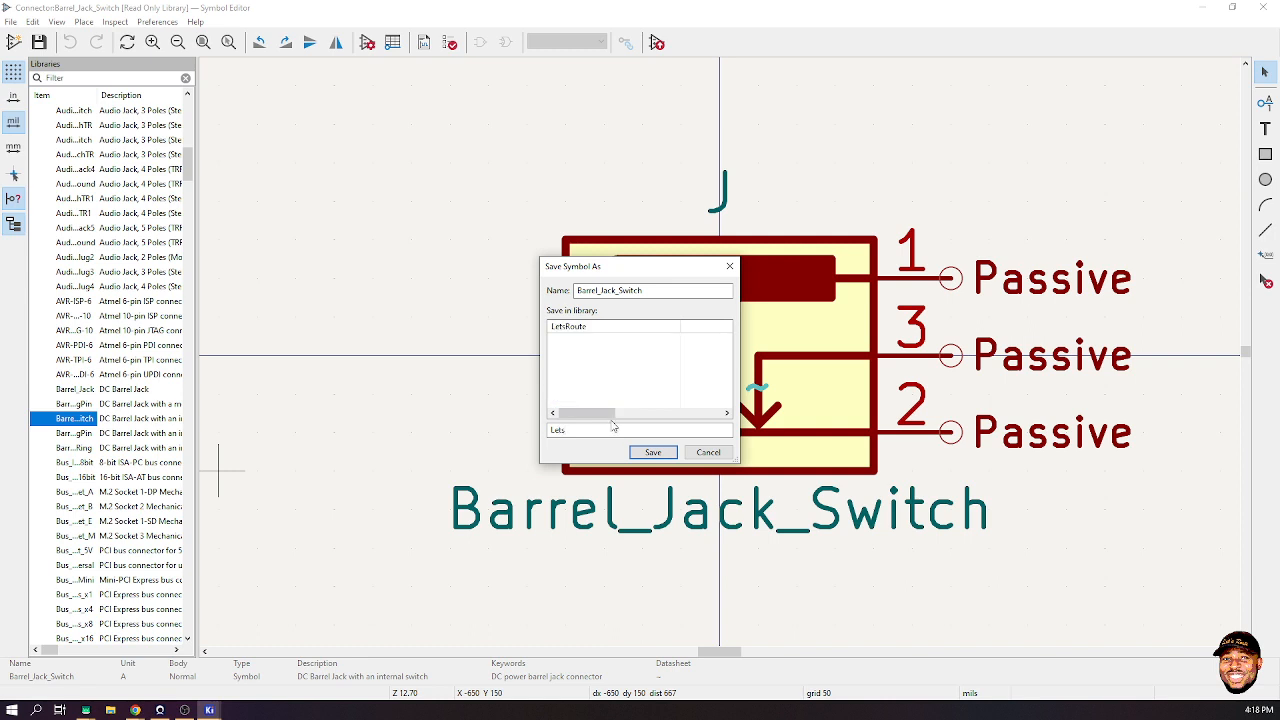
left_click(598, 331)
key("Return")
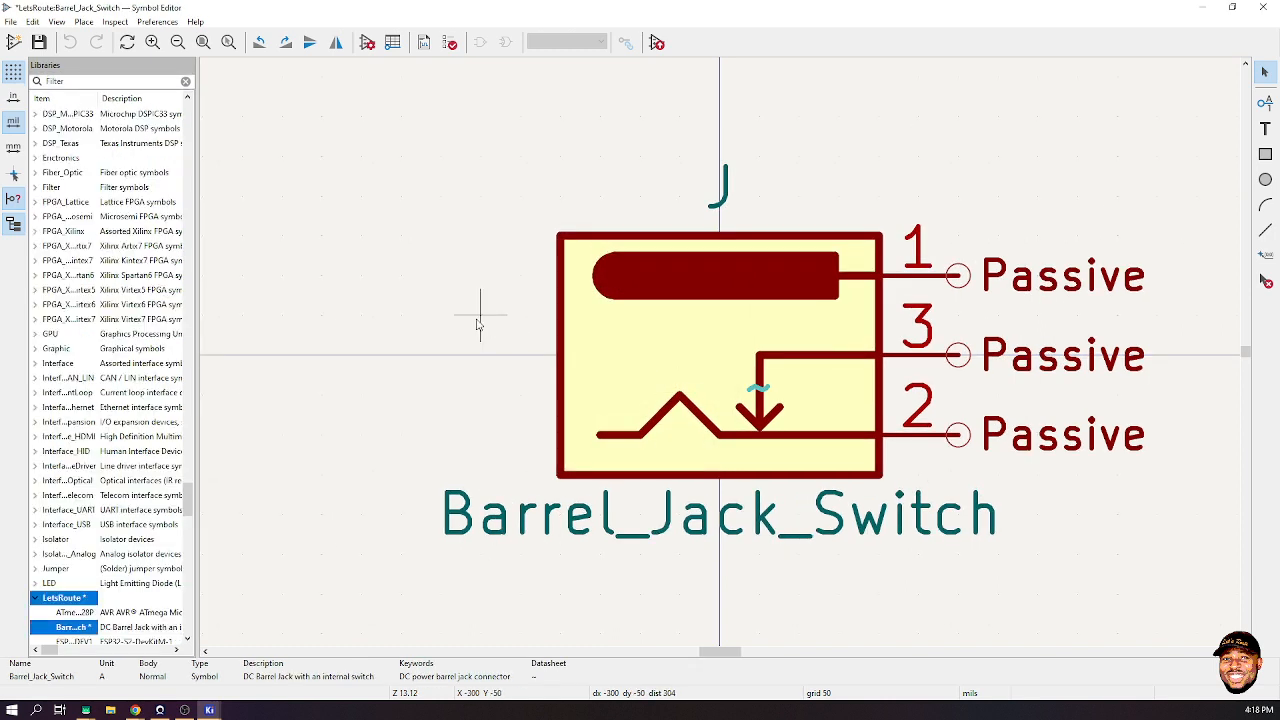
key("ctrl+s")
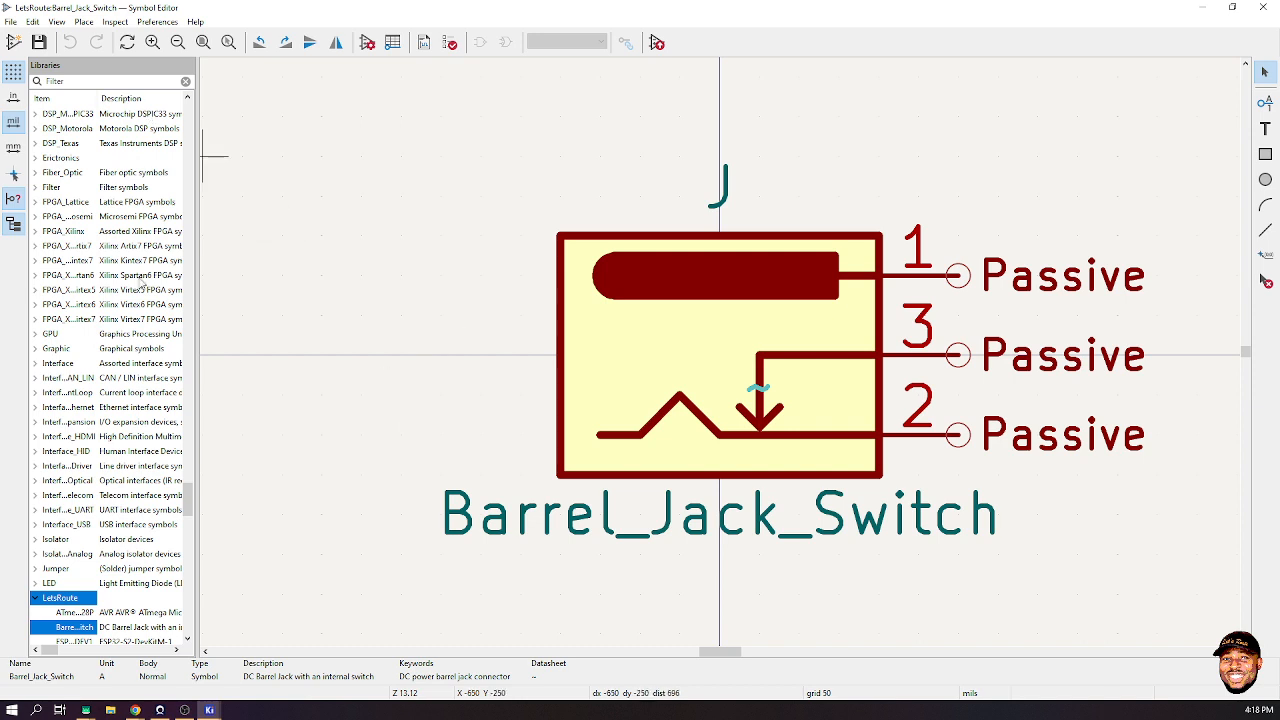
left_click(80, 628)
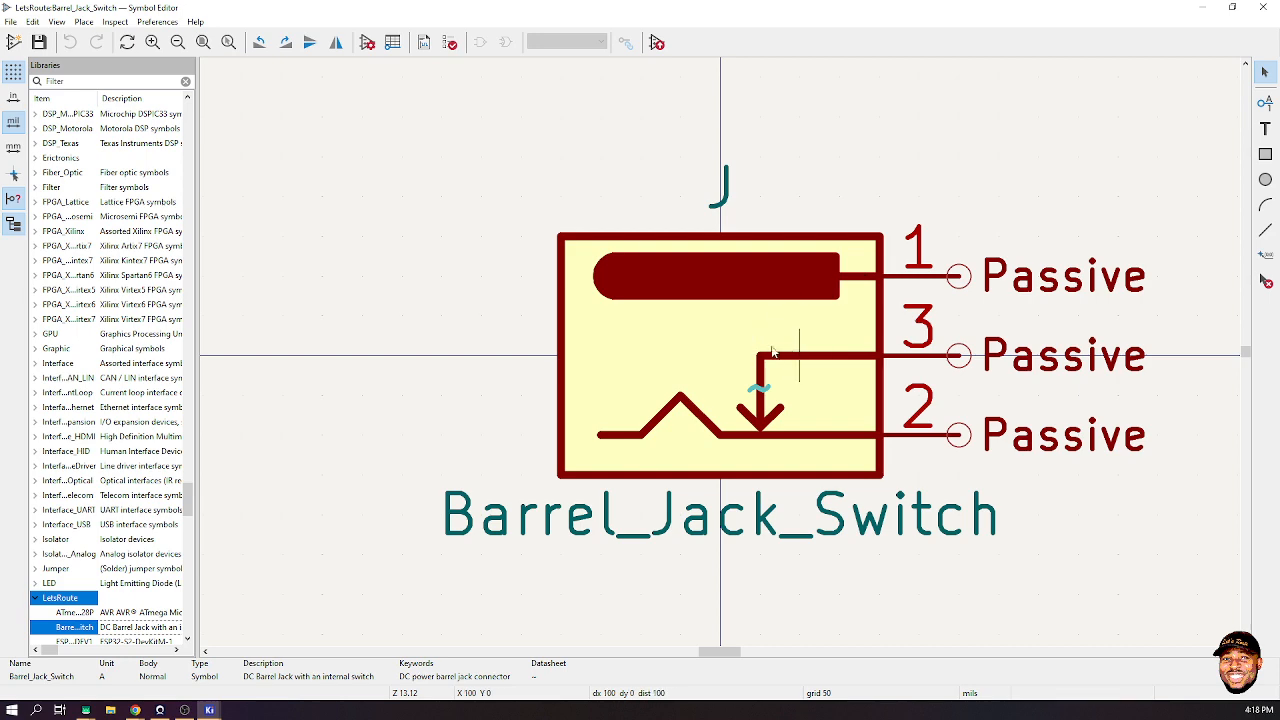
- Return to the PCB Editor and open Footprint Properties for barrel jack J3 (PWR PORT)
mouse_move(209, 710)
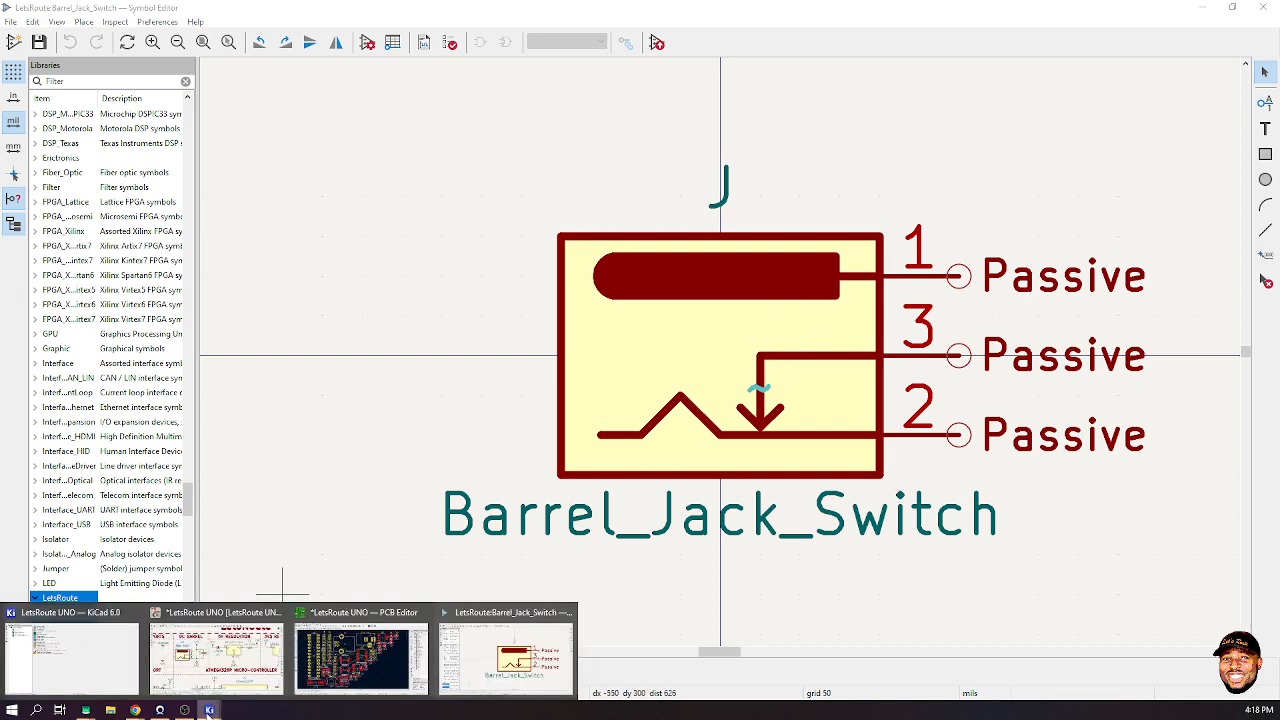
mouse_move(367, 677)
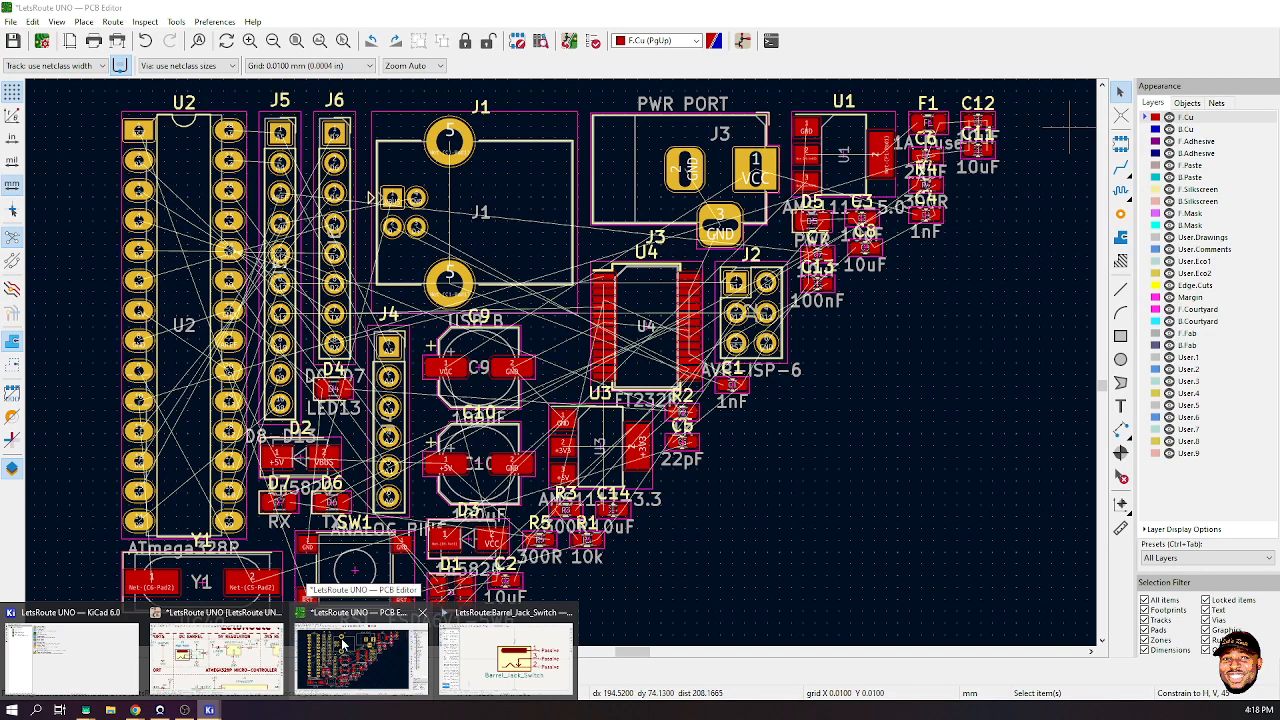
left_click(343, 646)
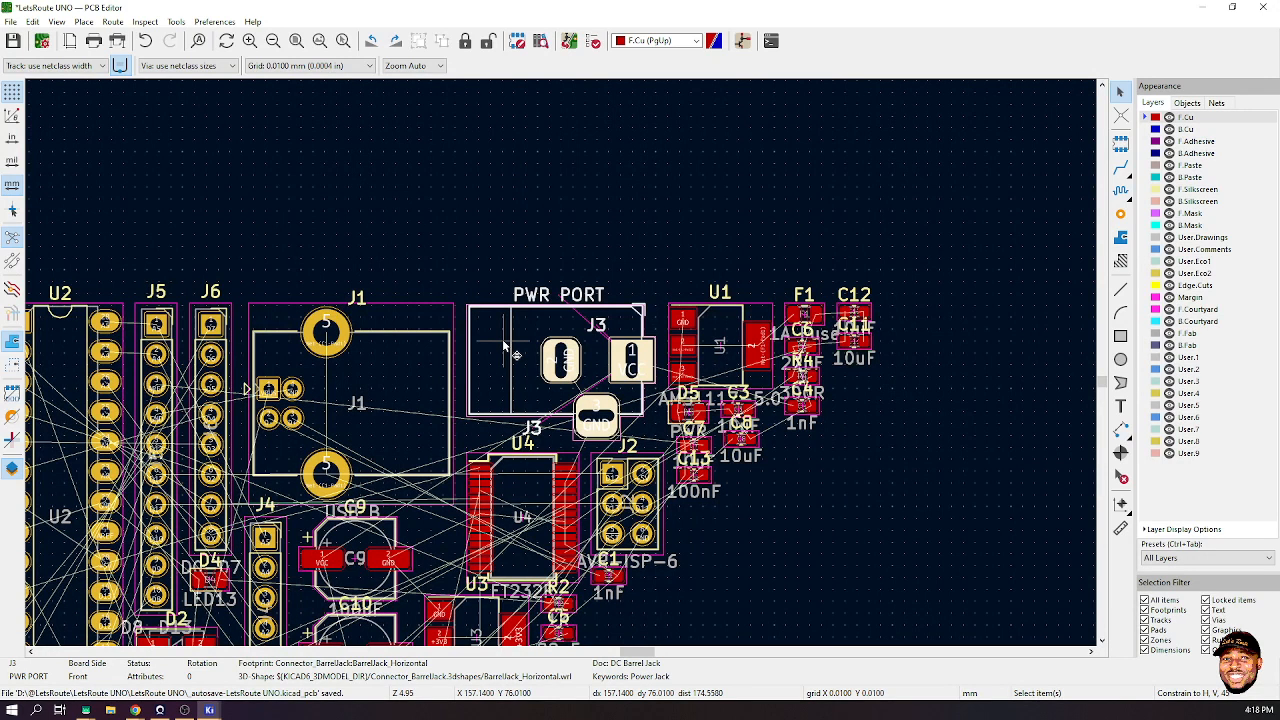
right_click(505, 344)
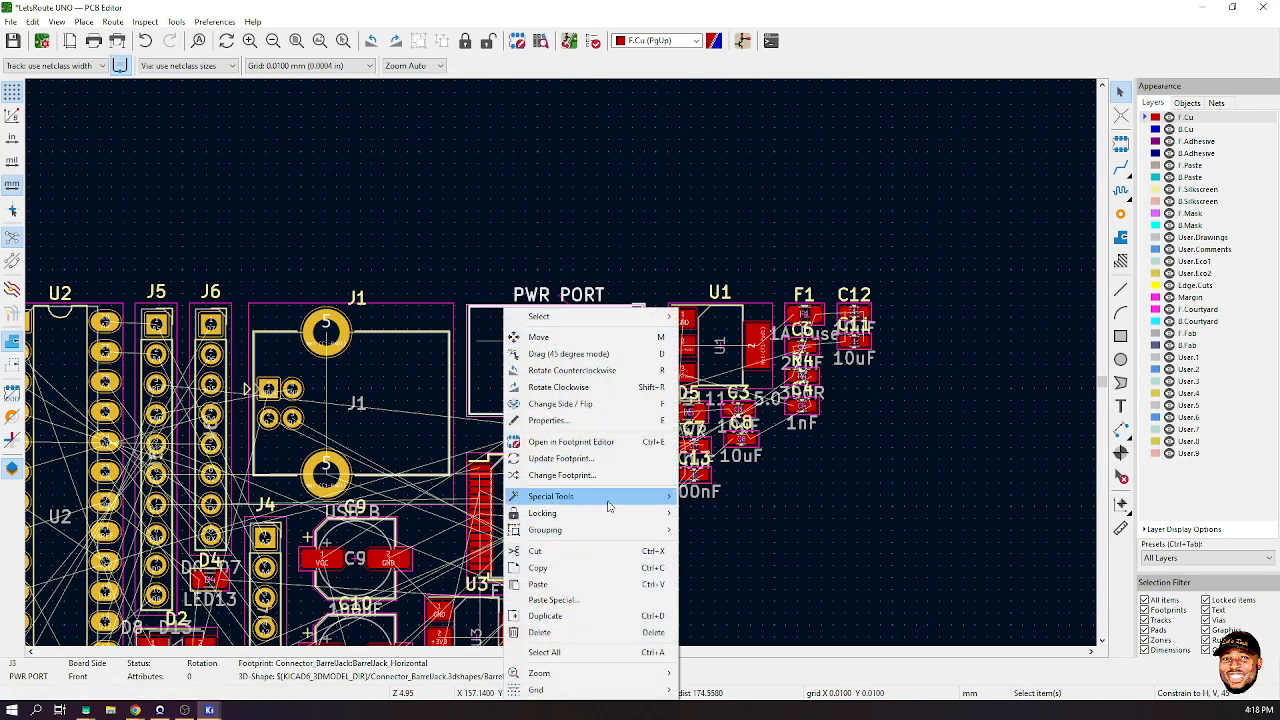
left_click(622, 421)
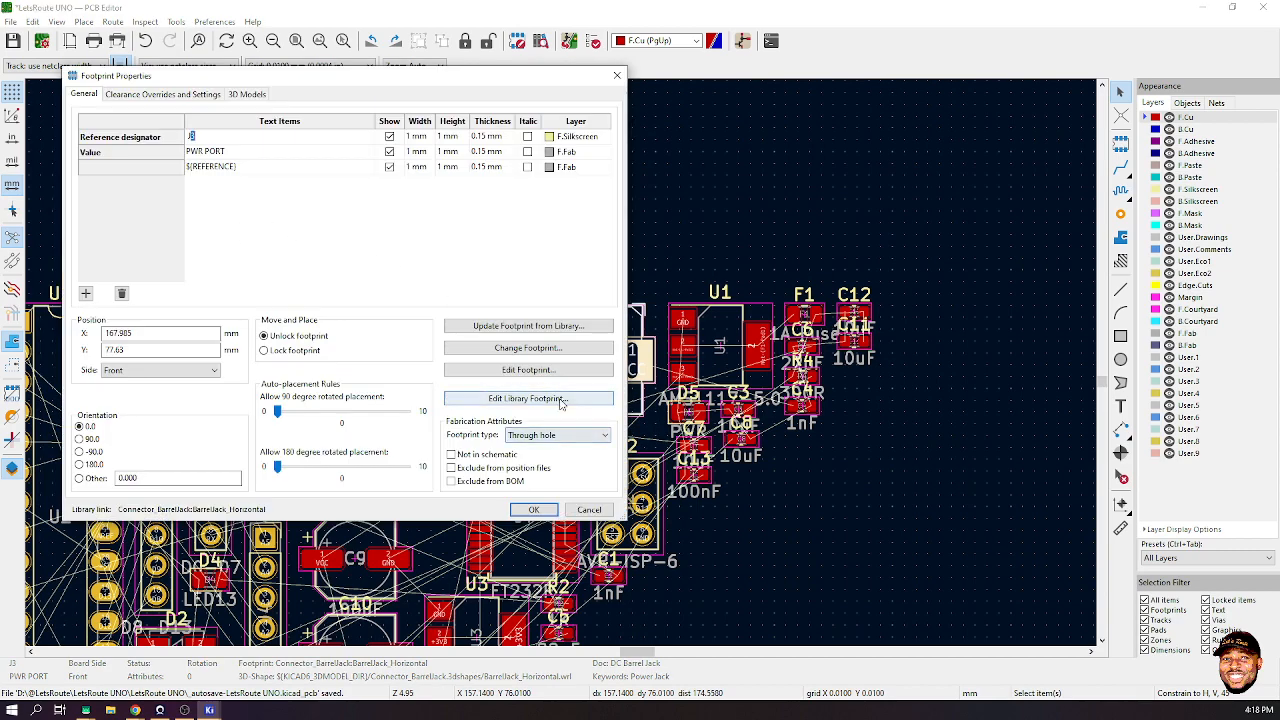
left_click(560, 399)
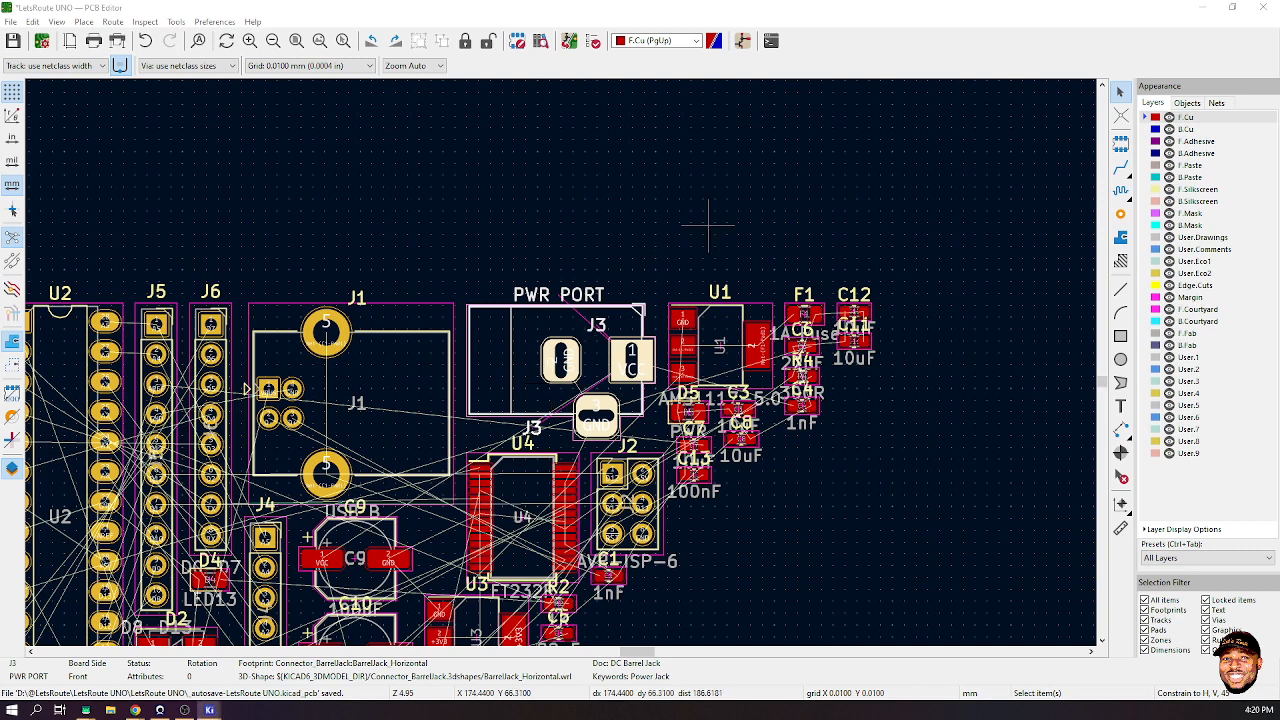
- Load J3's BarrelJack_Horizontal footprint into the Footprint Editor with Ctrl+E
key("ctrl+e")
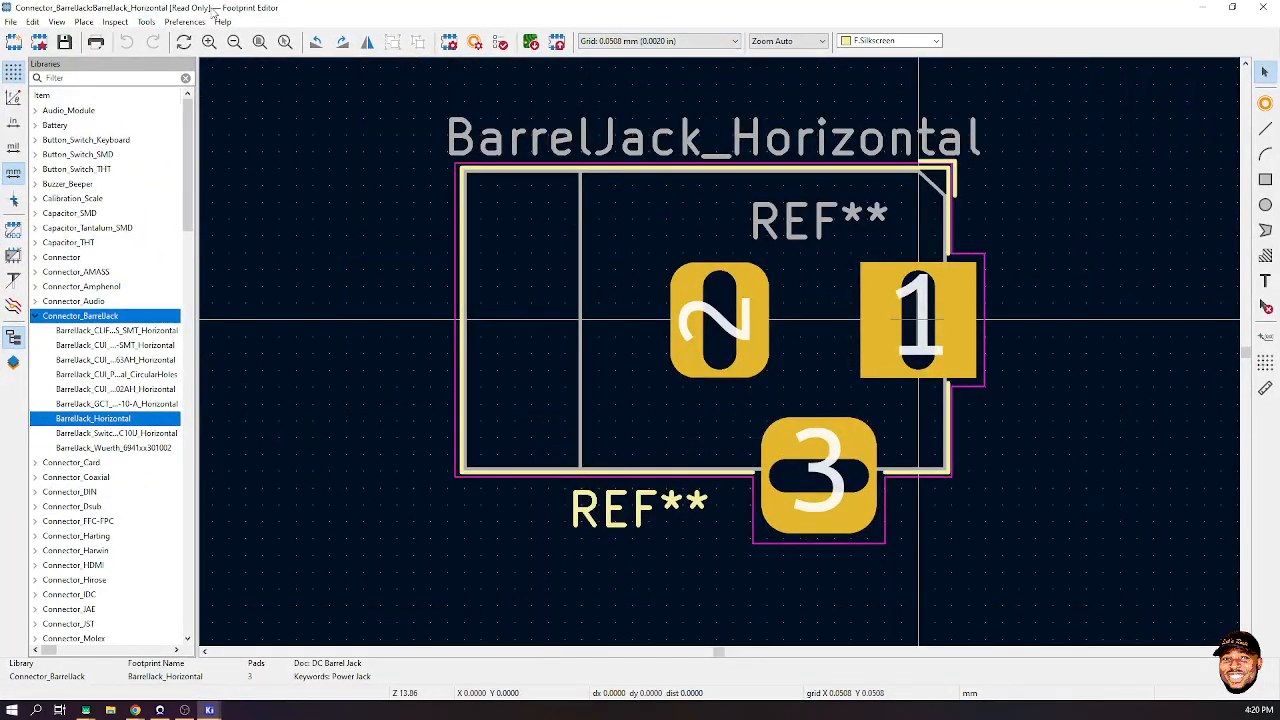
- Attempt to save BarrelJack_Horizontal in place, hitting the read-only library warning twice
right_click(117, 427)
left_click(185, 432)
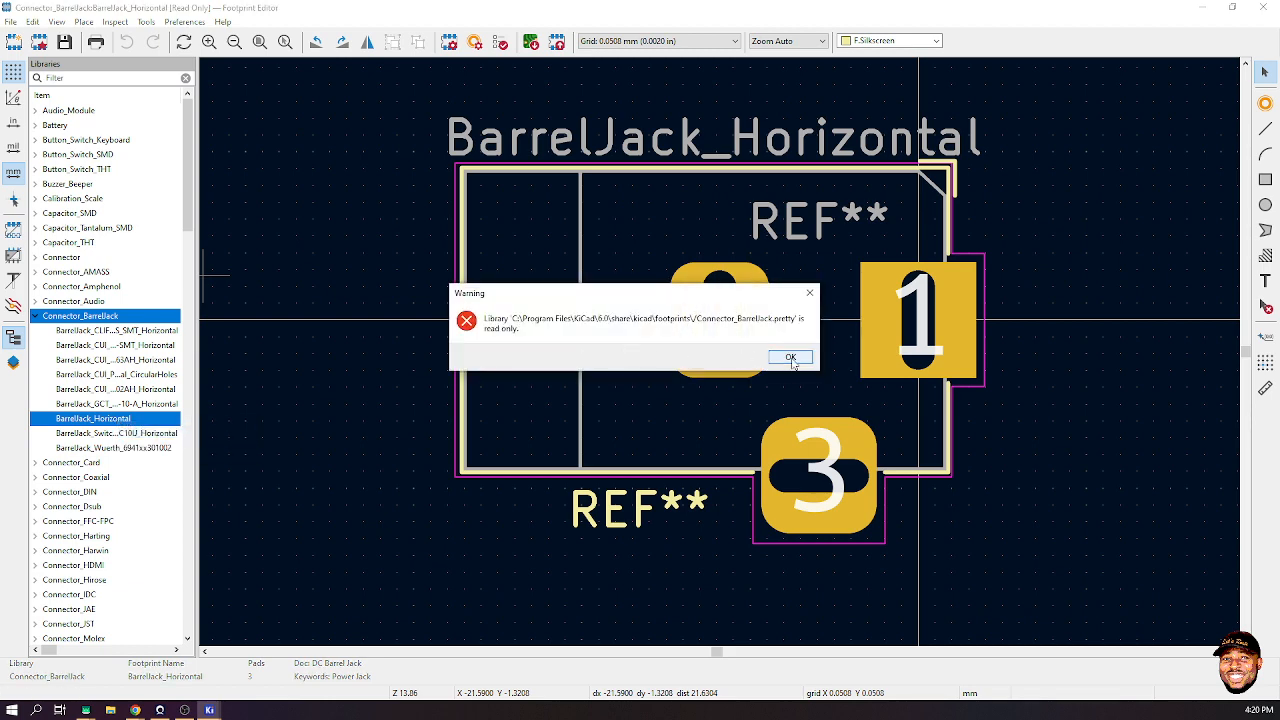
left_click(790, 358)
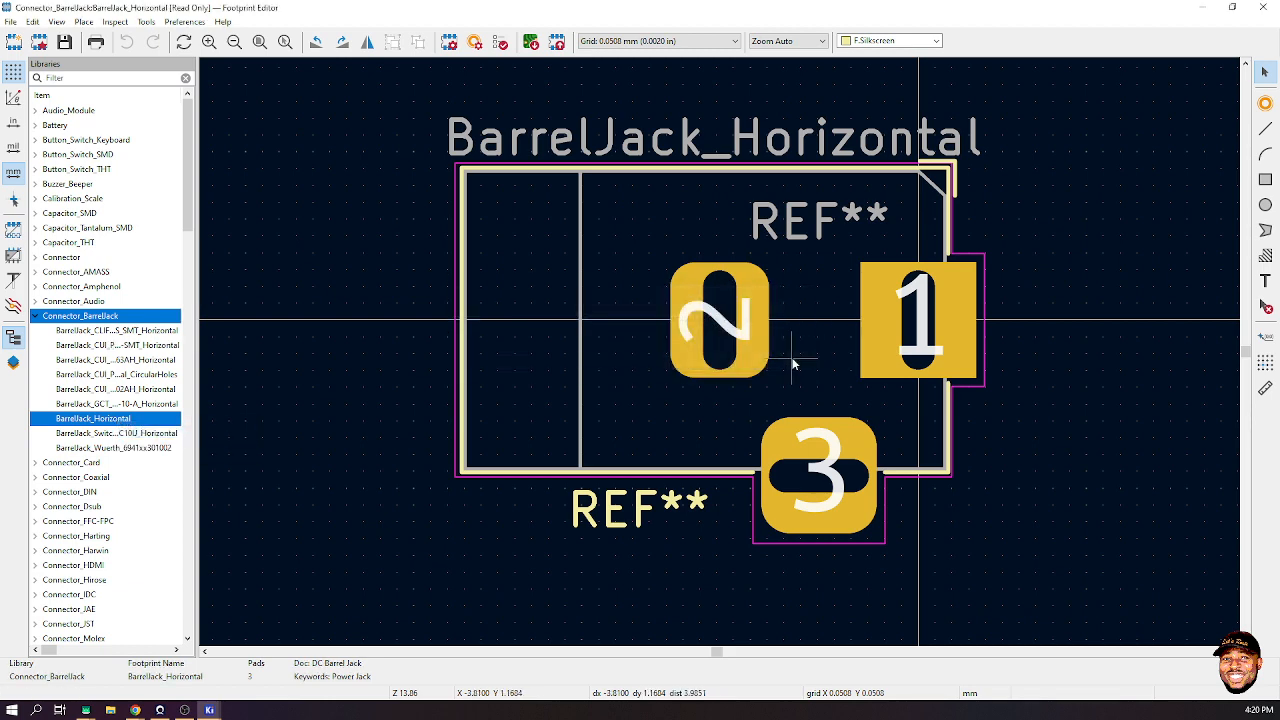
right_click(97, 419)
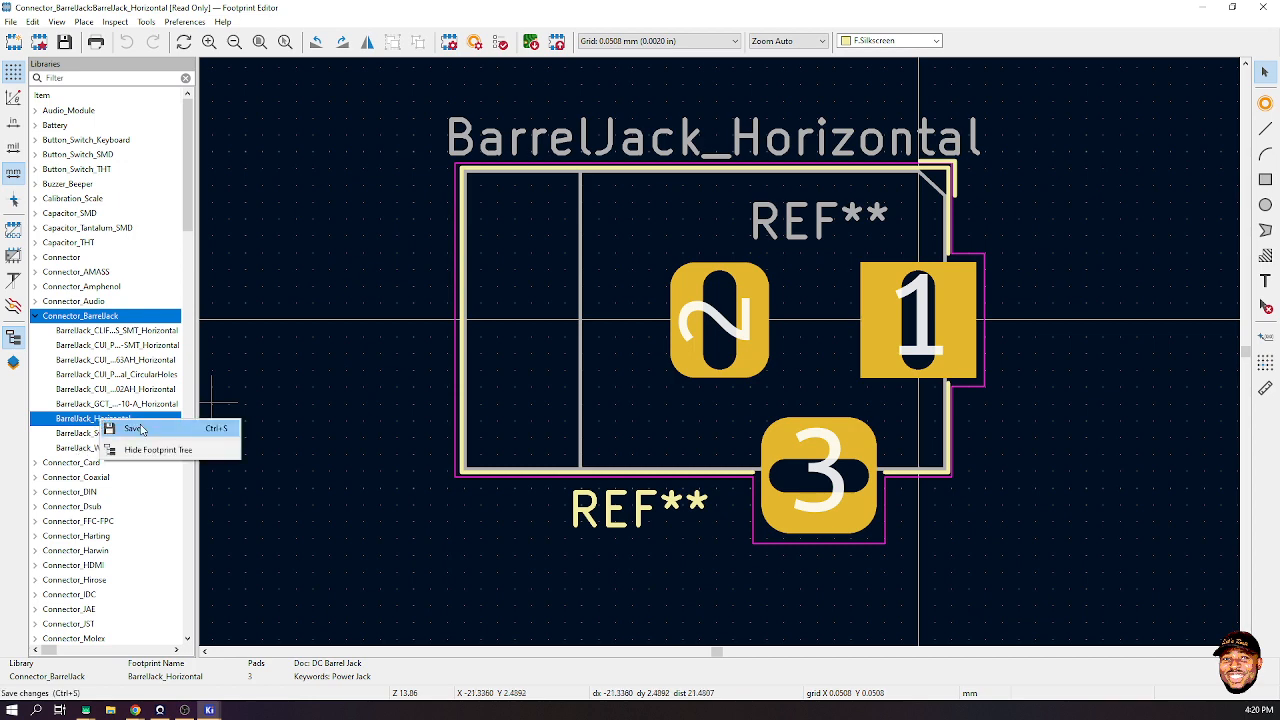
left_click(317, 381)
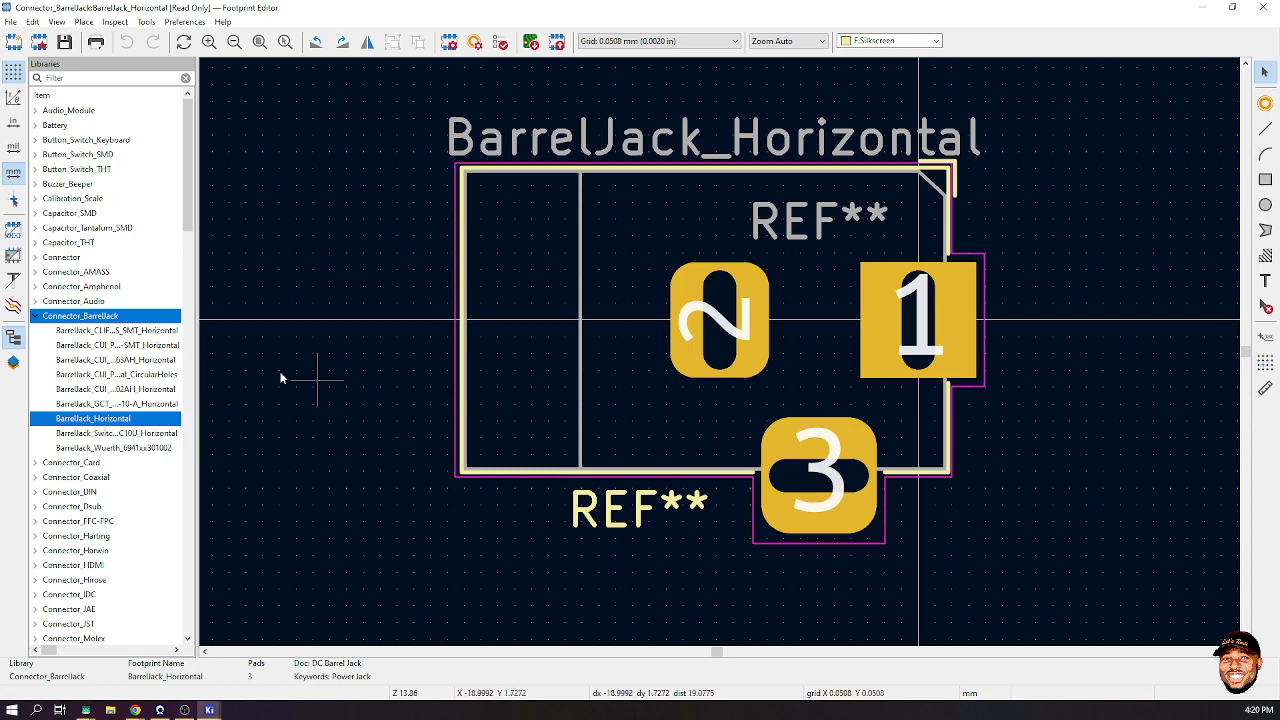
left_click(578, 229)
right_click(578, 229)
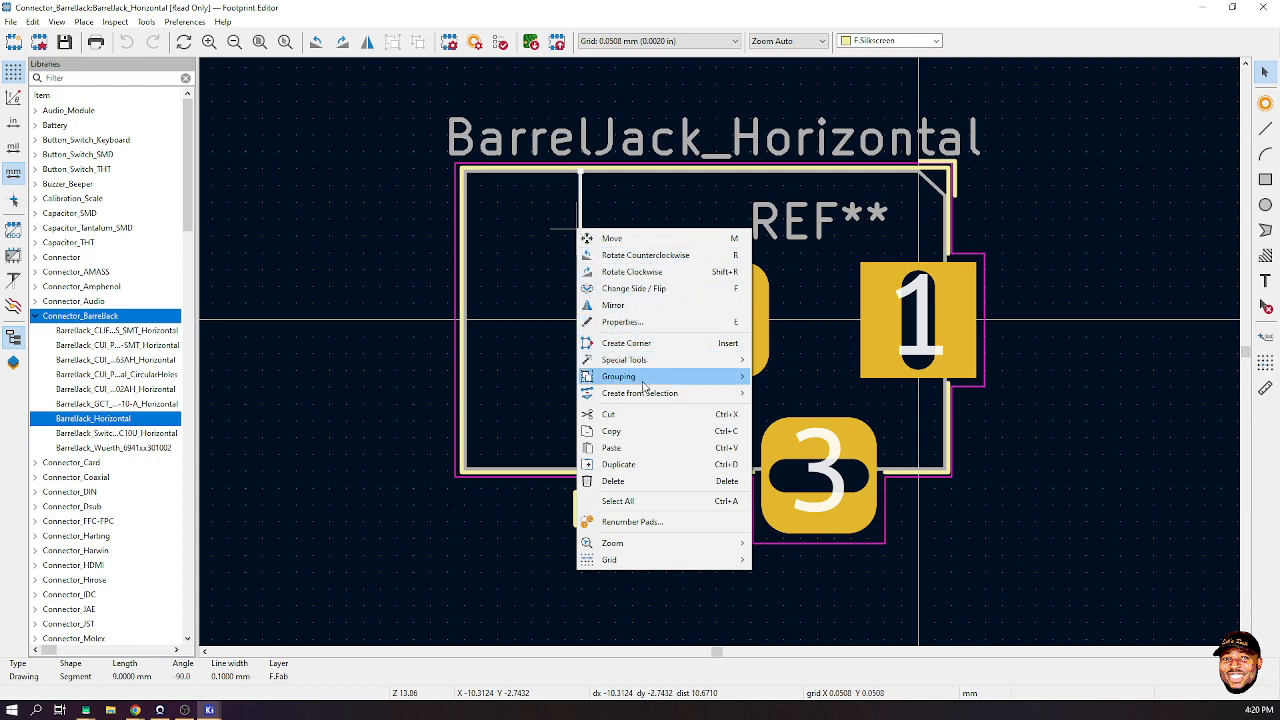
left_click(307, 191)
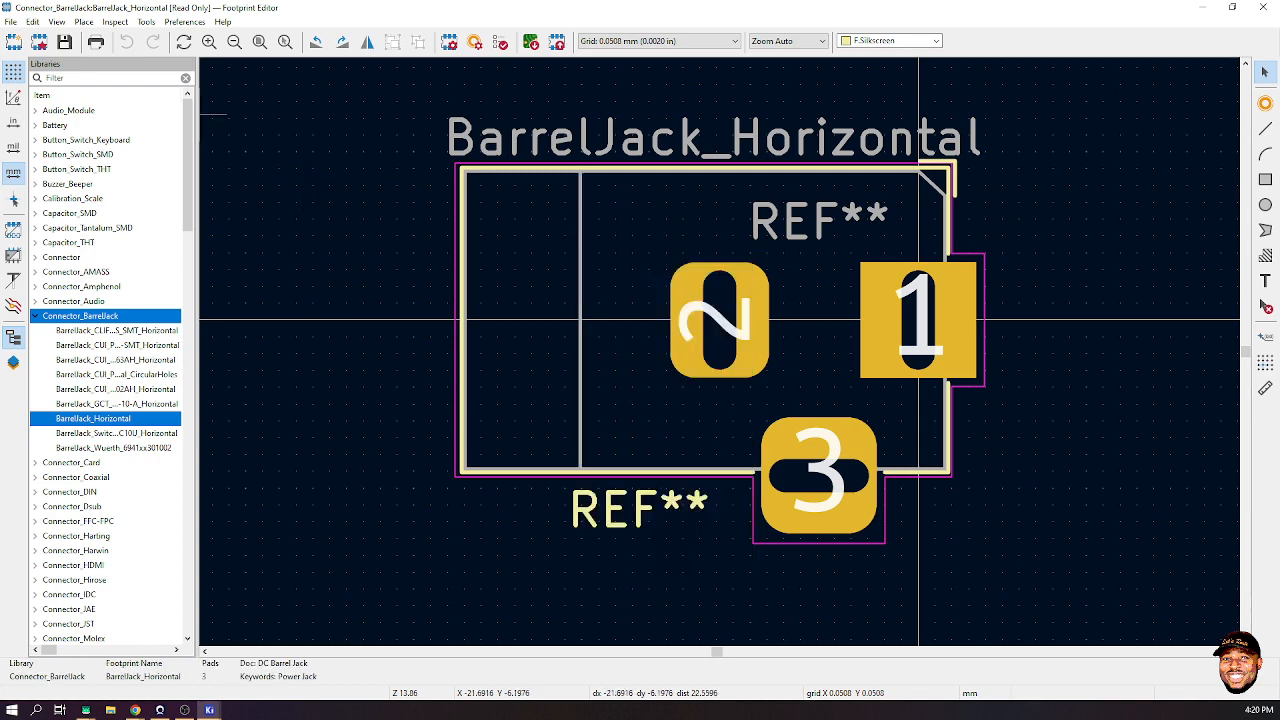
left_click(64, 42)
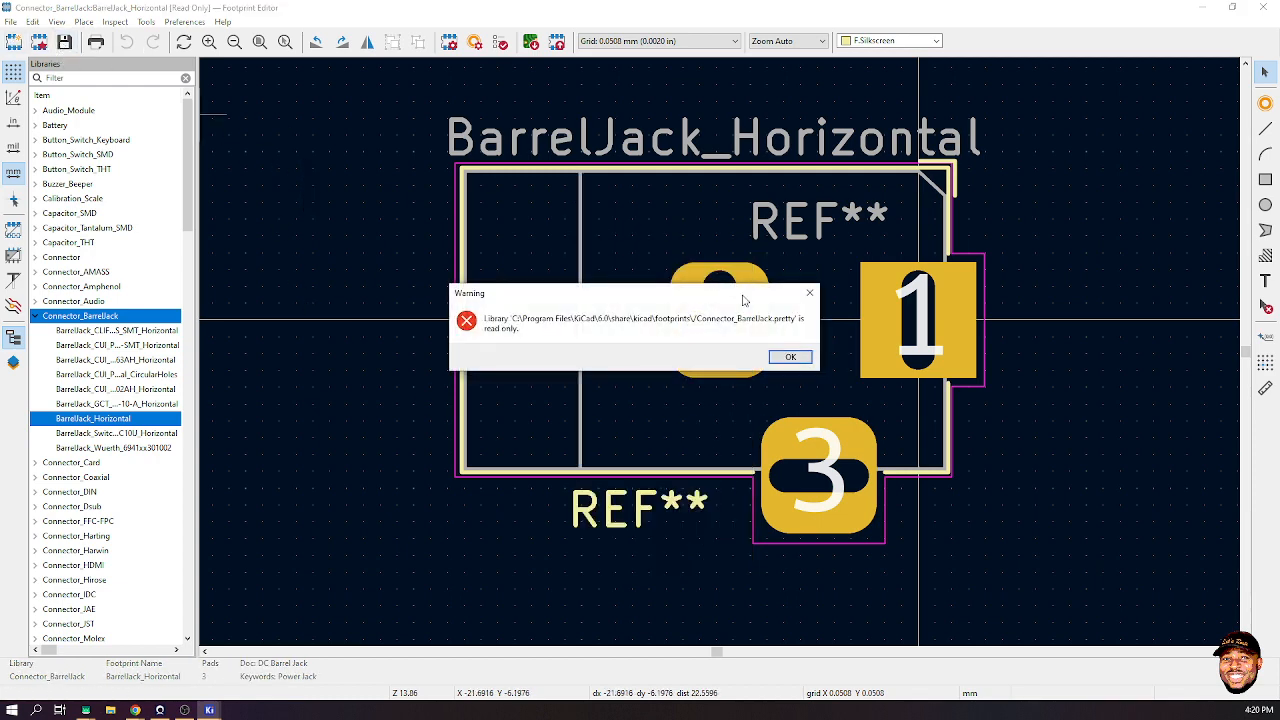
left_click(790, 358)
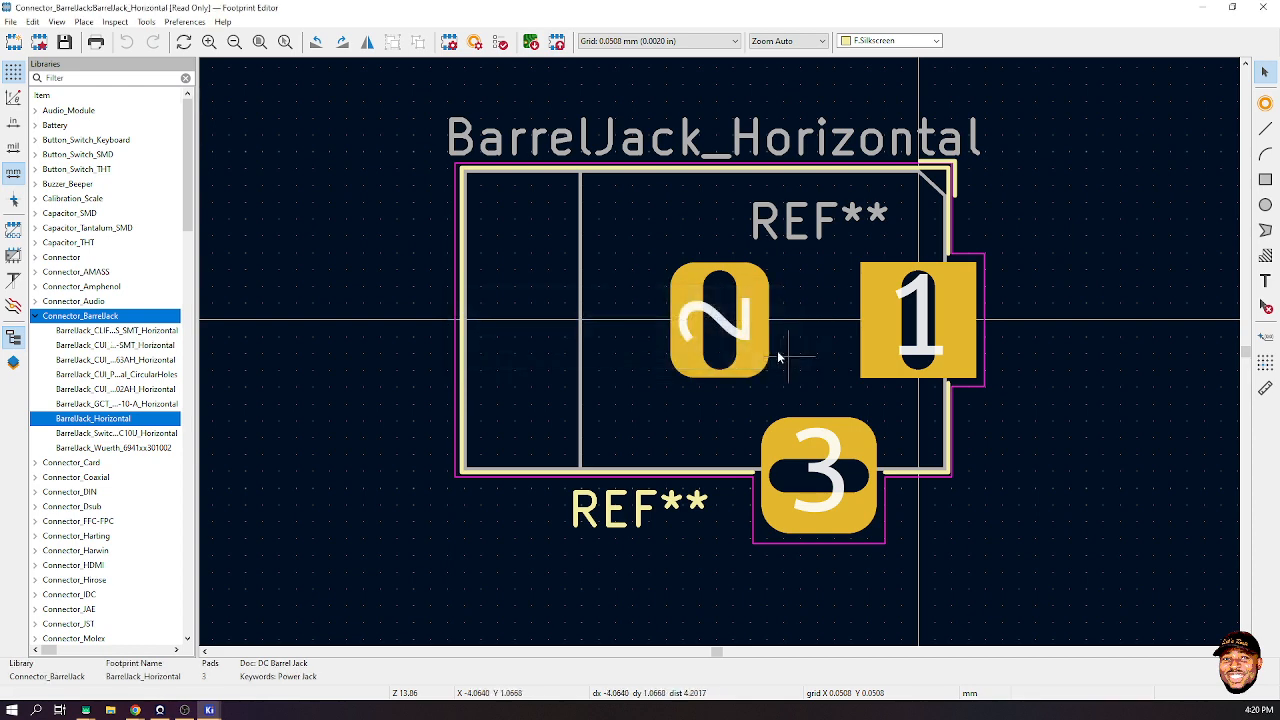
- Save As the footprint into the LetsRoute library and open the LetsRoute copy from the tree
left_click(12, 21)
left_click(45, 114)
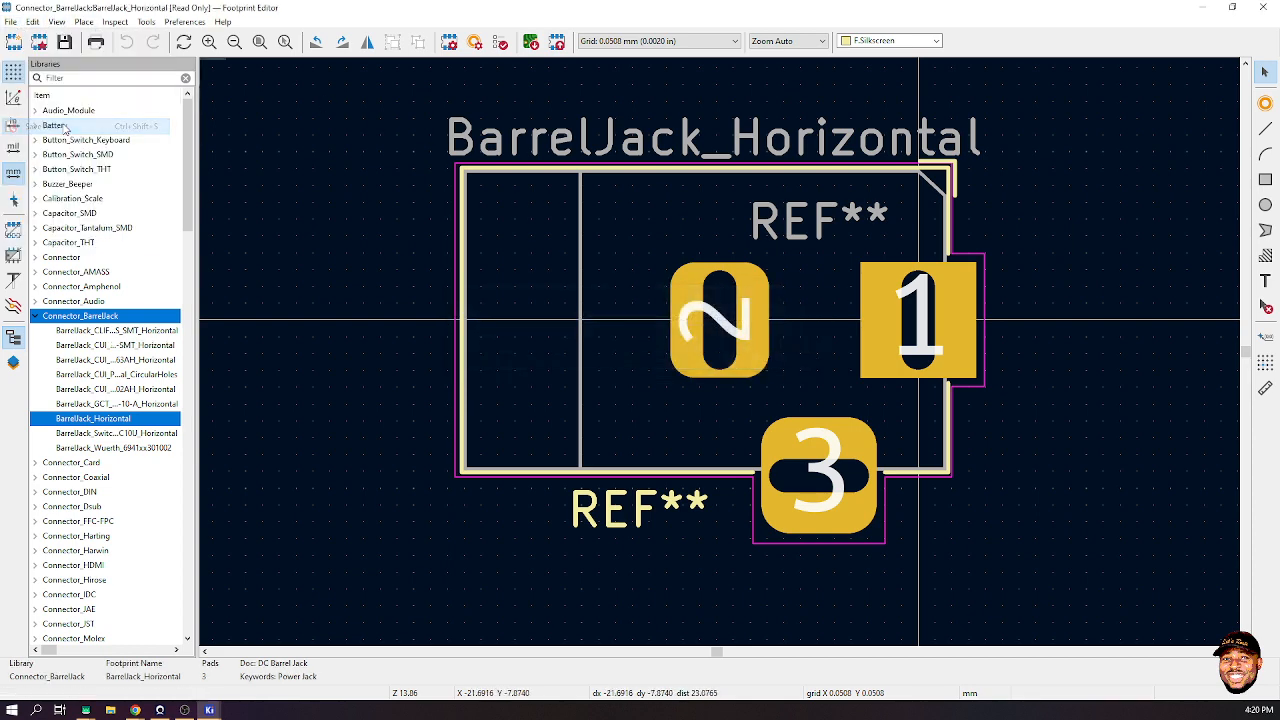
left_click(590, 430)
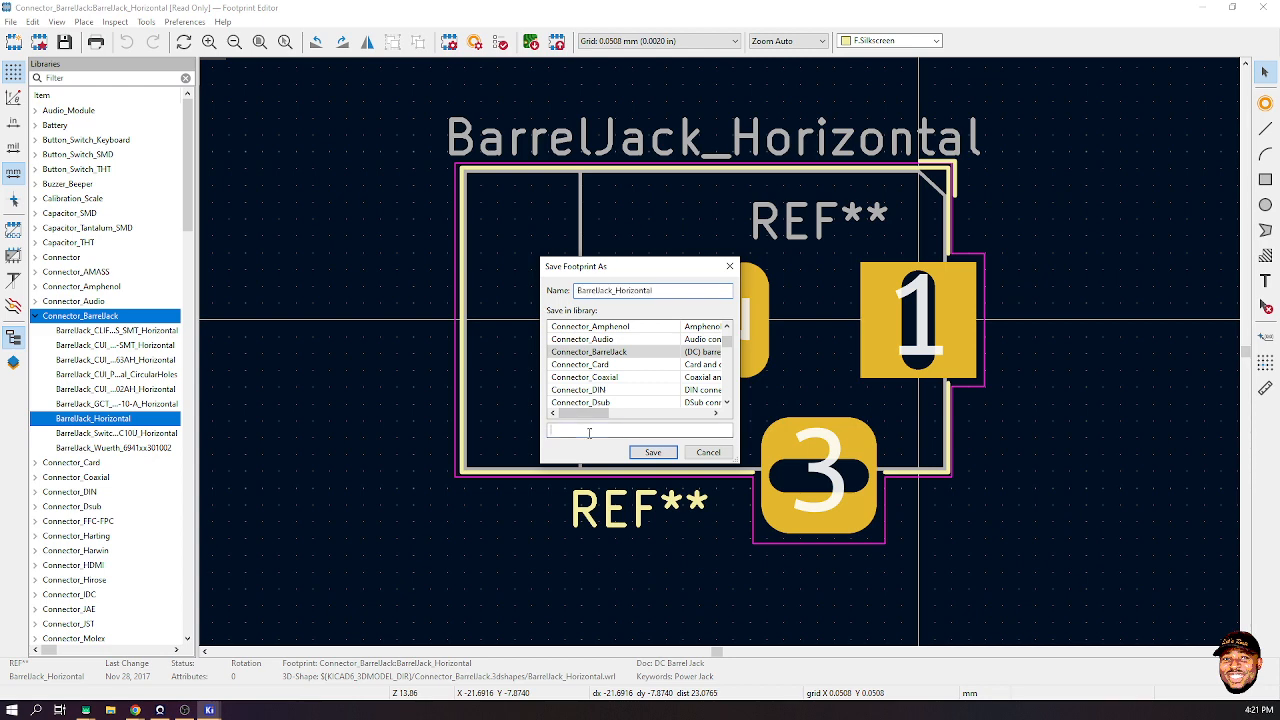
type("Lets")
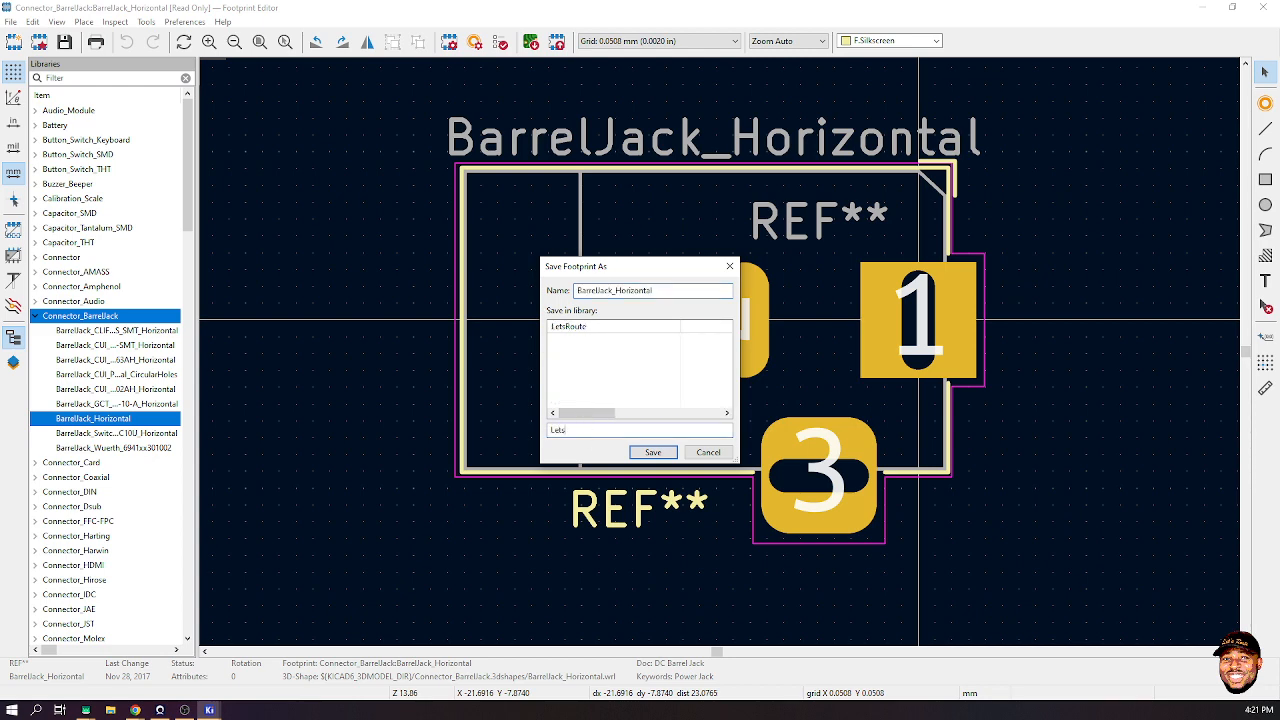
double_click(586, 327)
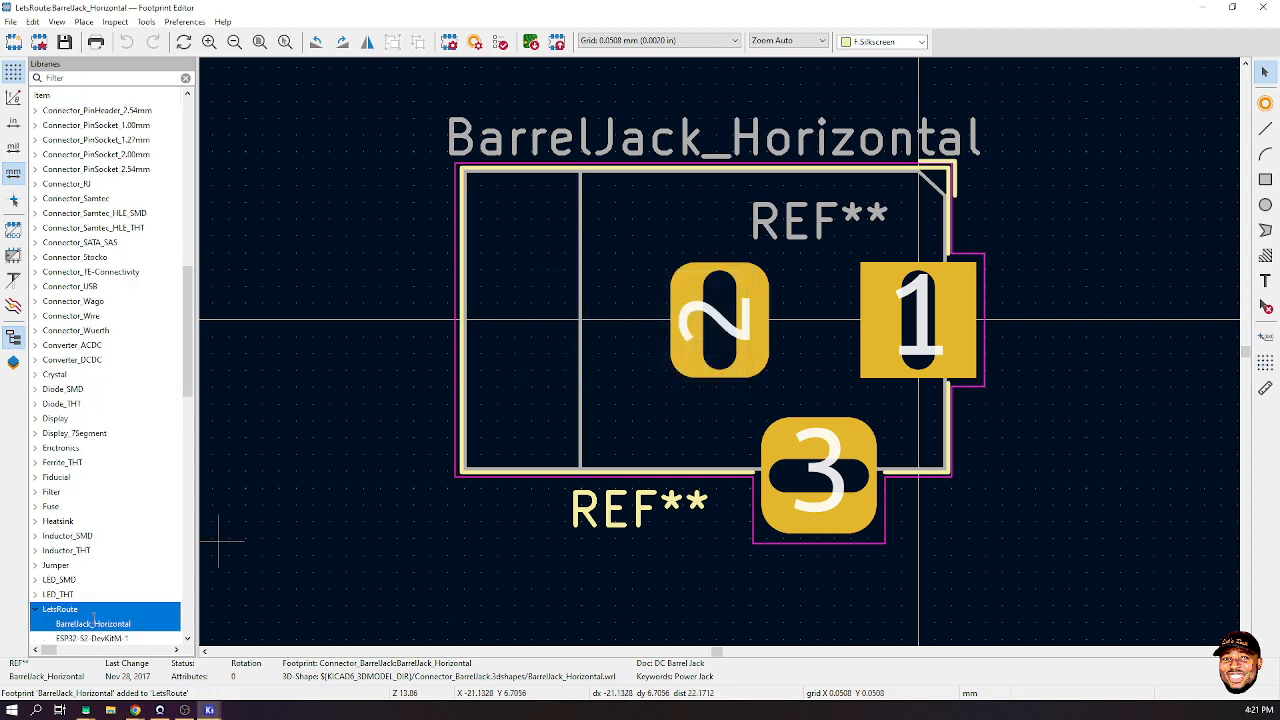
scroll(95, 580, "down", 2)
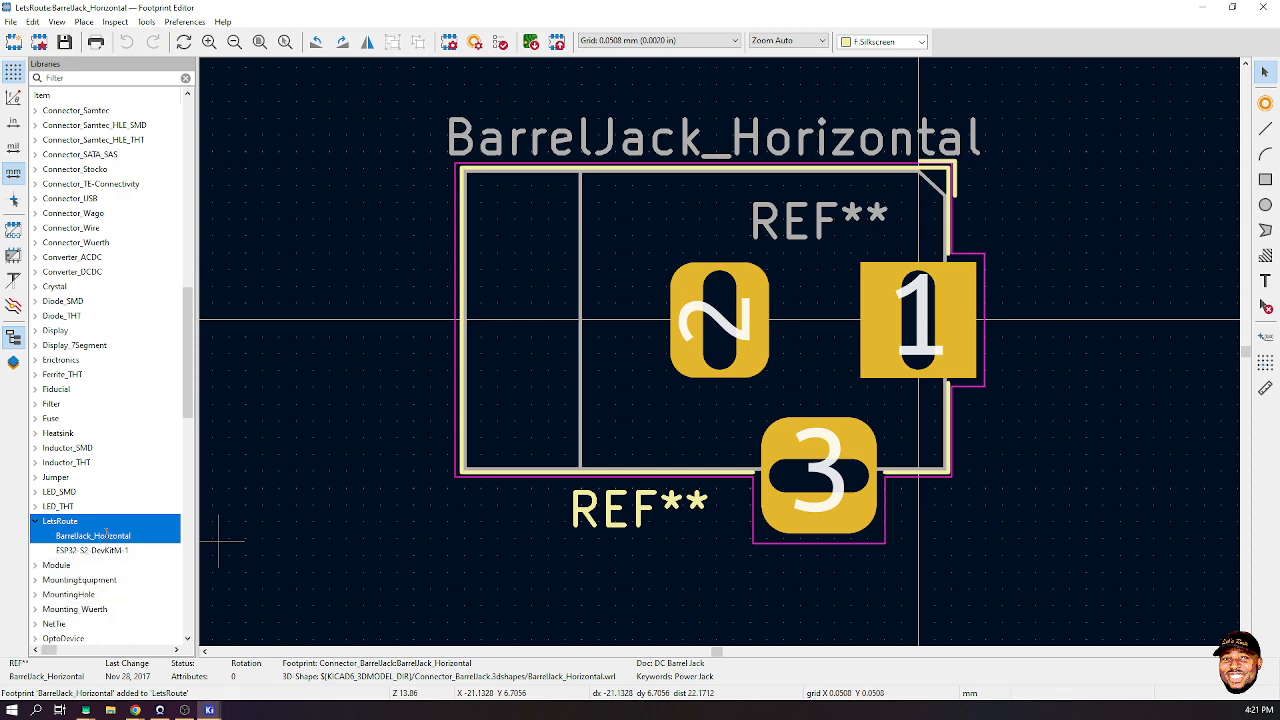
double_click(97, 536)
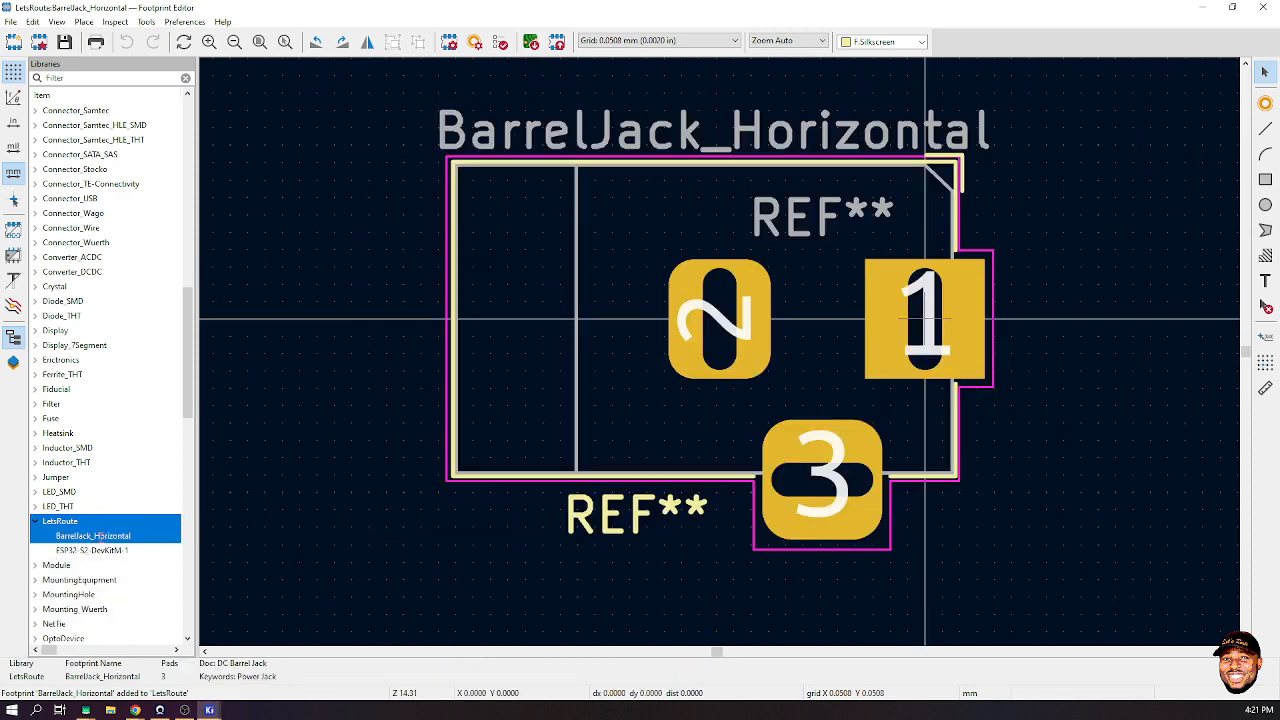
- Start inserting the footprint onto the board, cancel, and return to the Footprint Editor
left_click(555, 48)
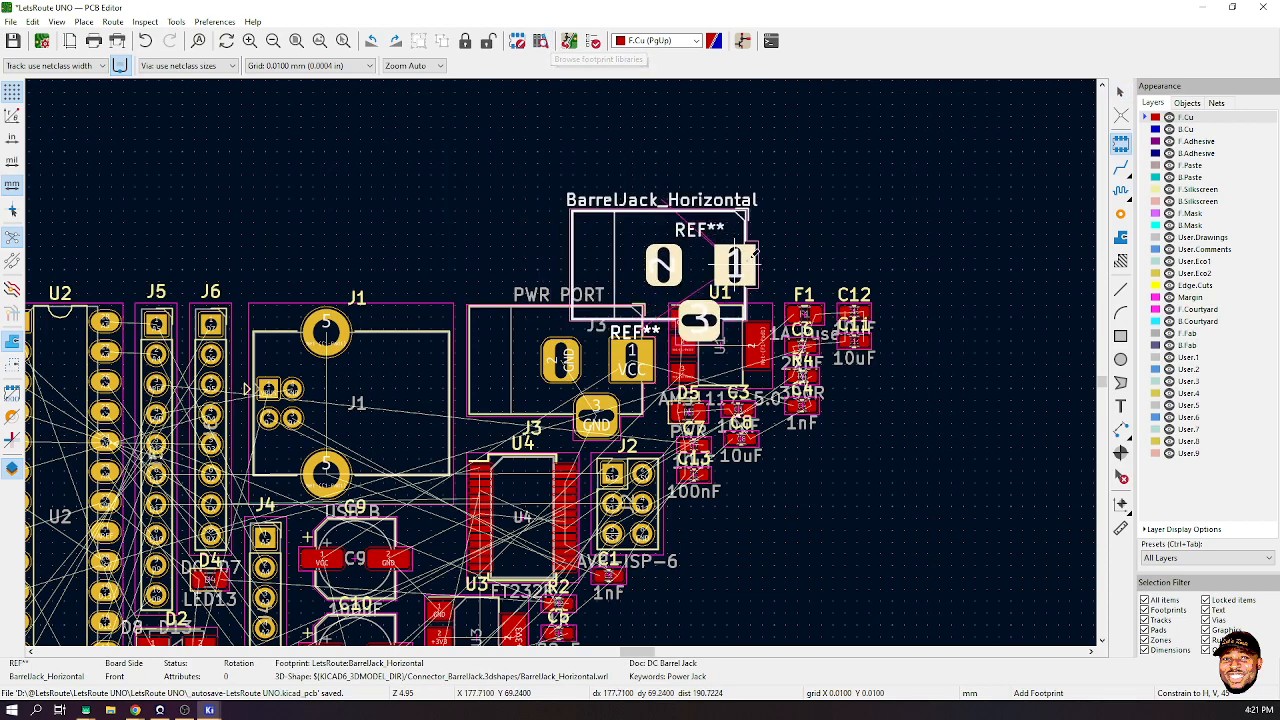
key("Escape")
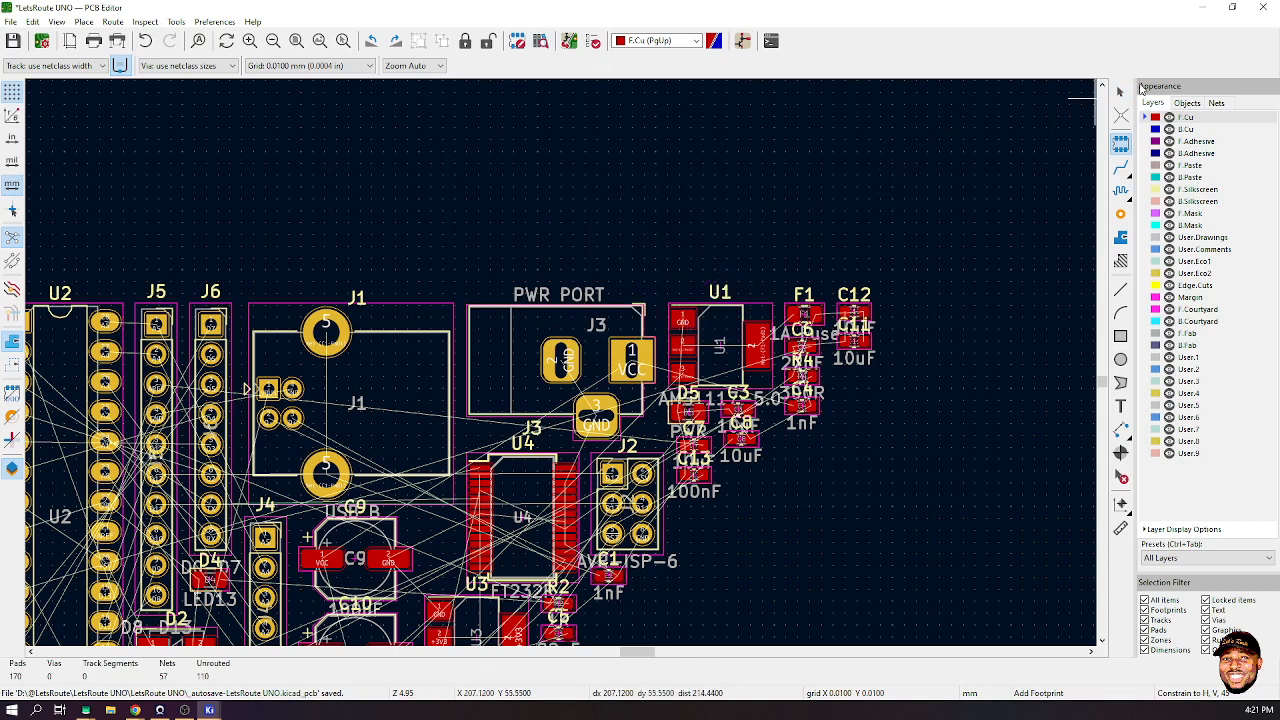
key("alt+Tab")
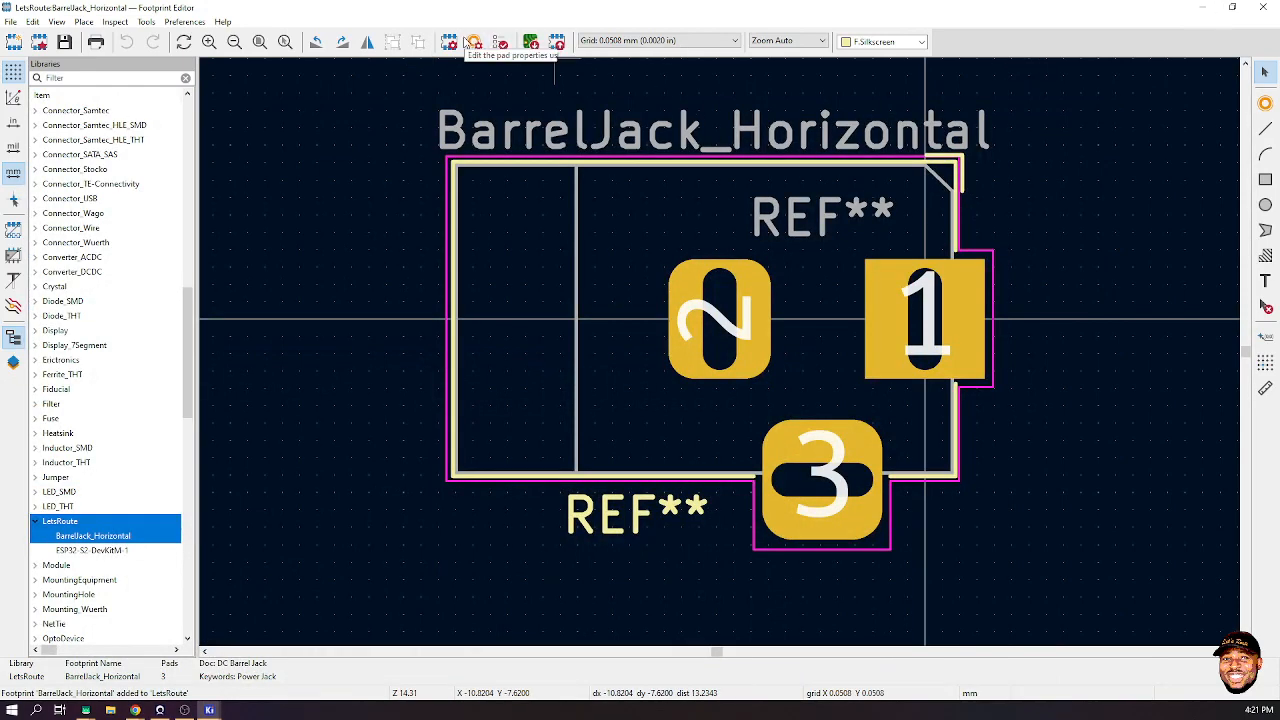
double_click(501, 216)
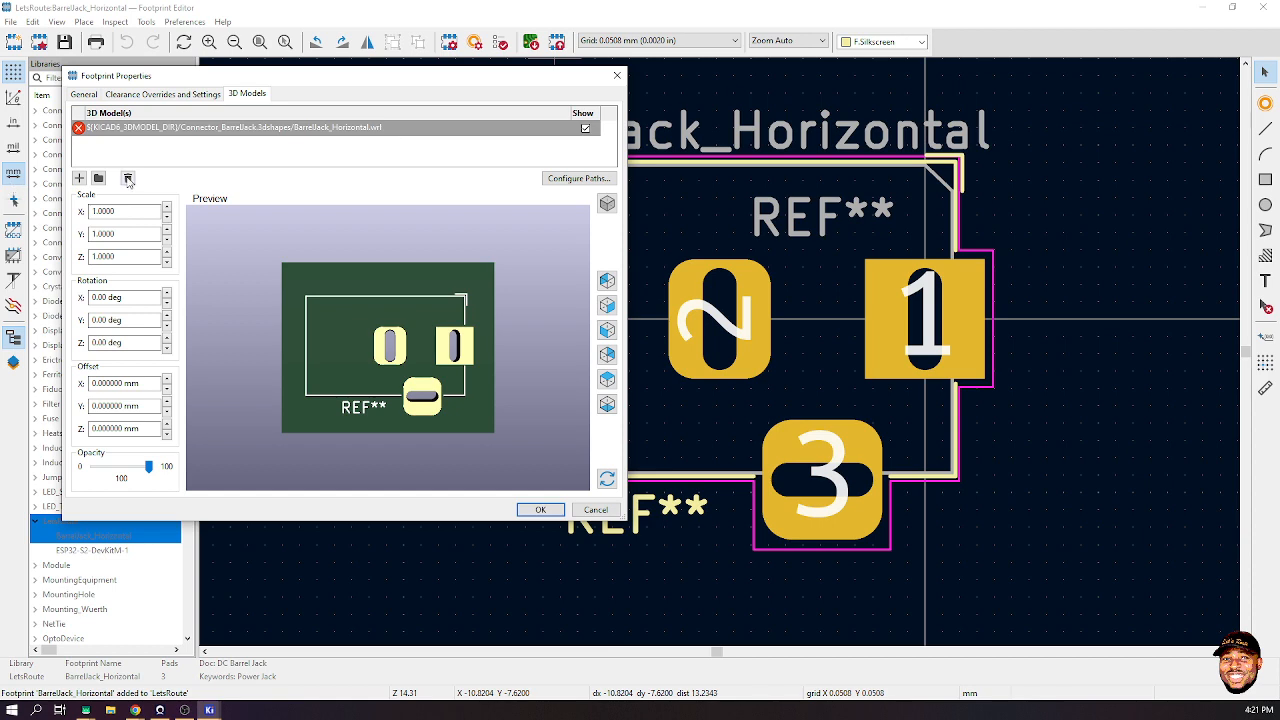
left_click(127, 178)
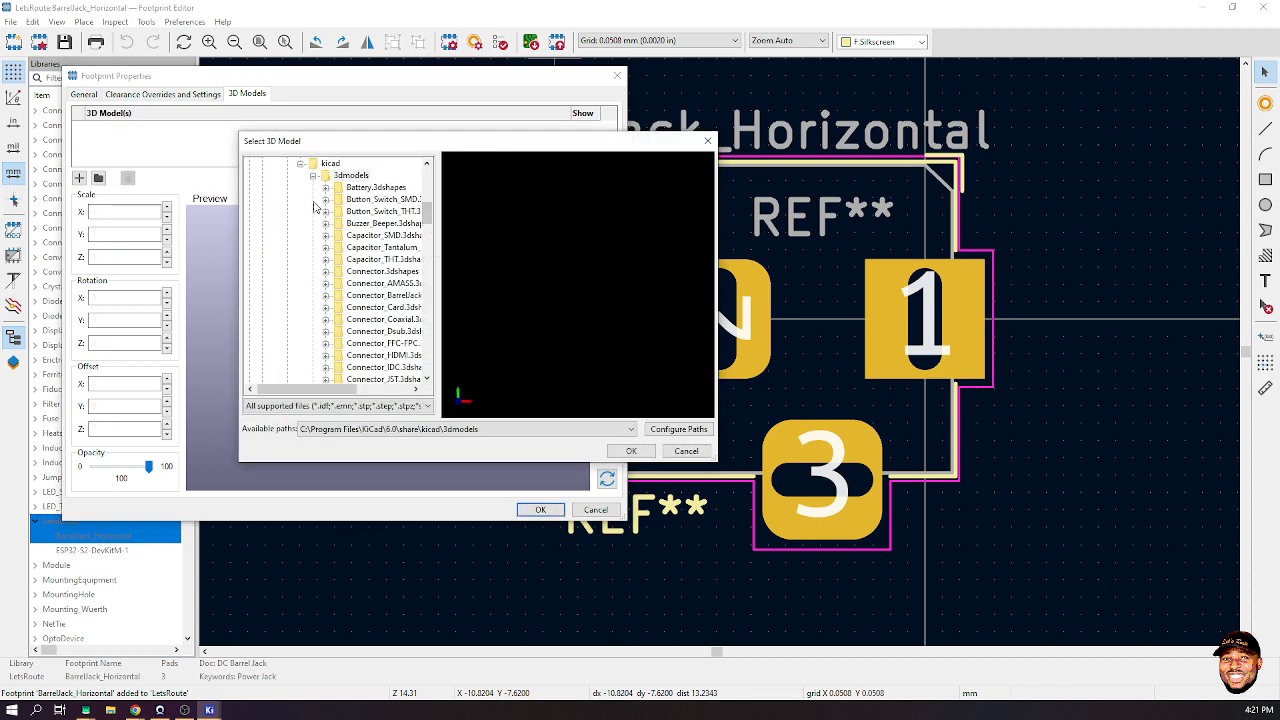
scroll(313, 228, "down", 5)
scroll(313, 228, "down", 15)
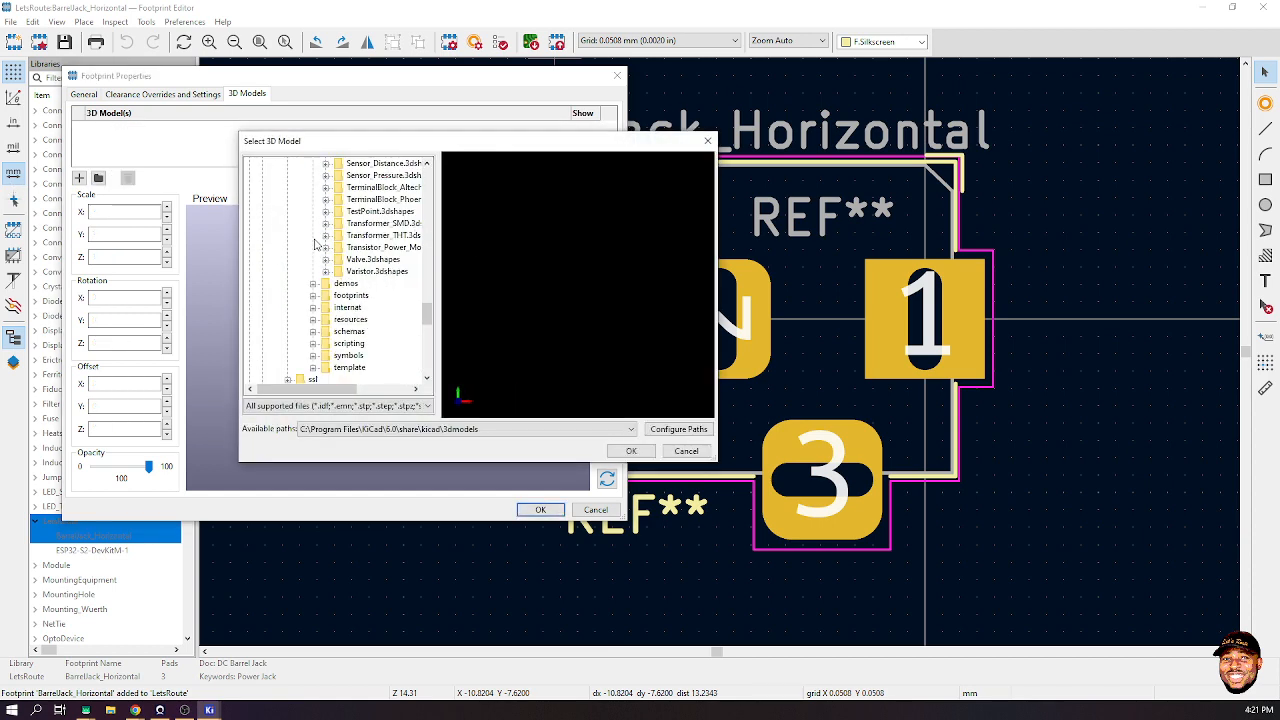
double_click(278, 368)
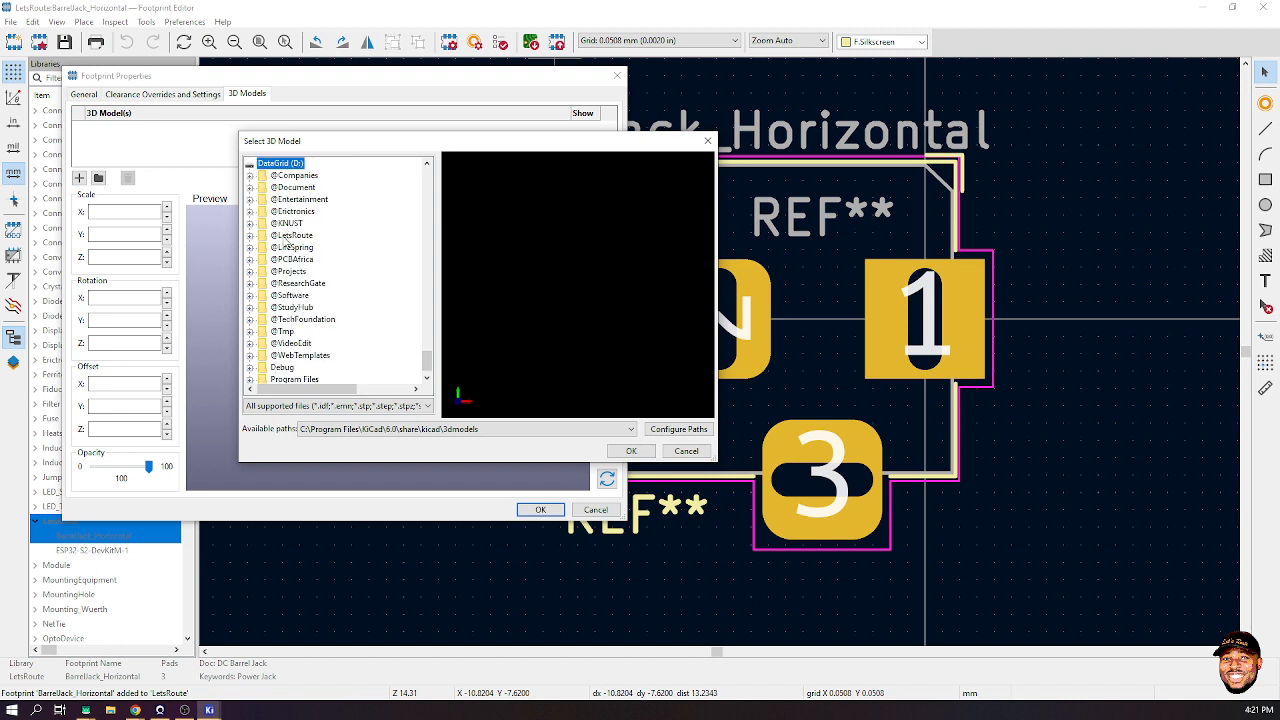
double_click(291, 235)
double_click(296, 271)
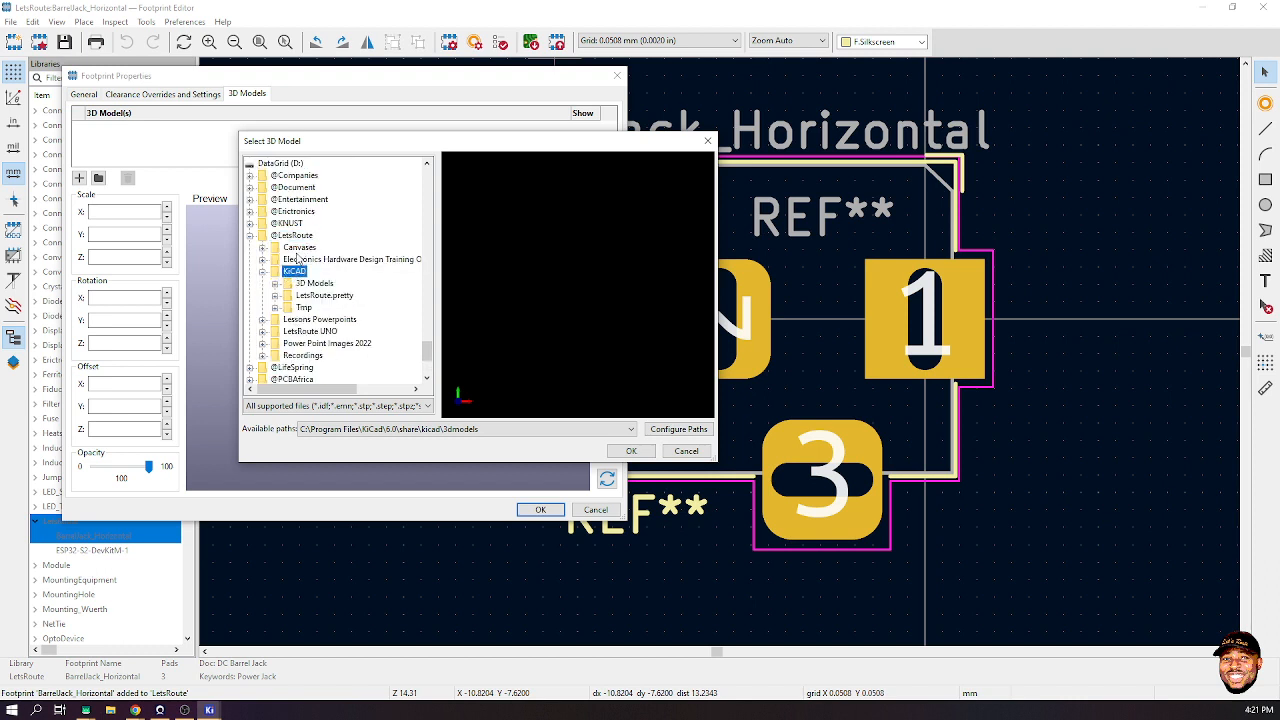
double_click(300, 285)
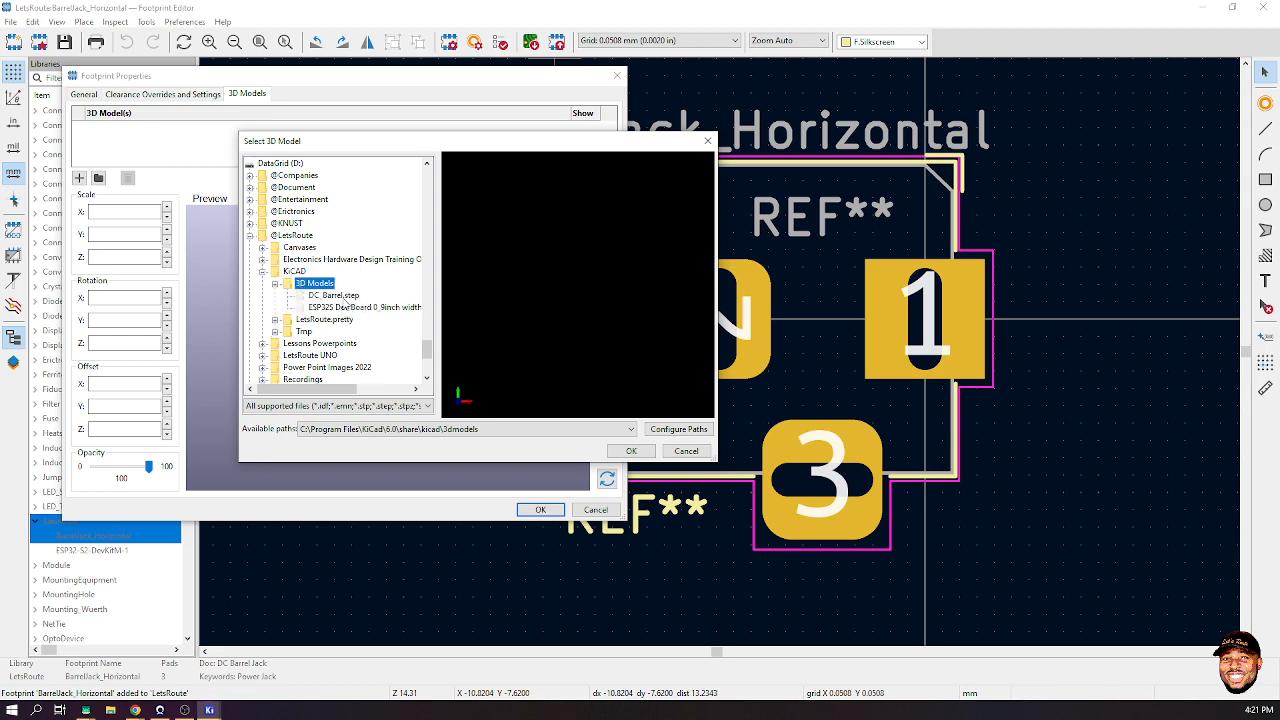
left_click(342, 299)
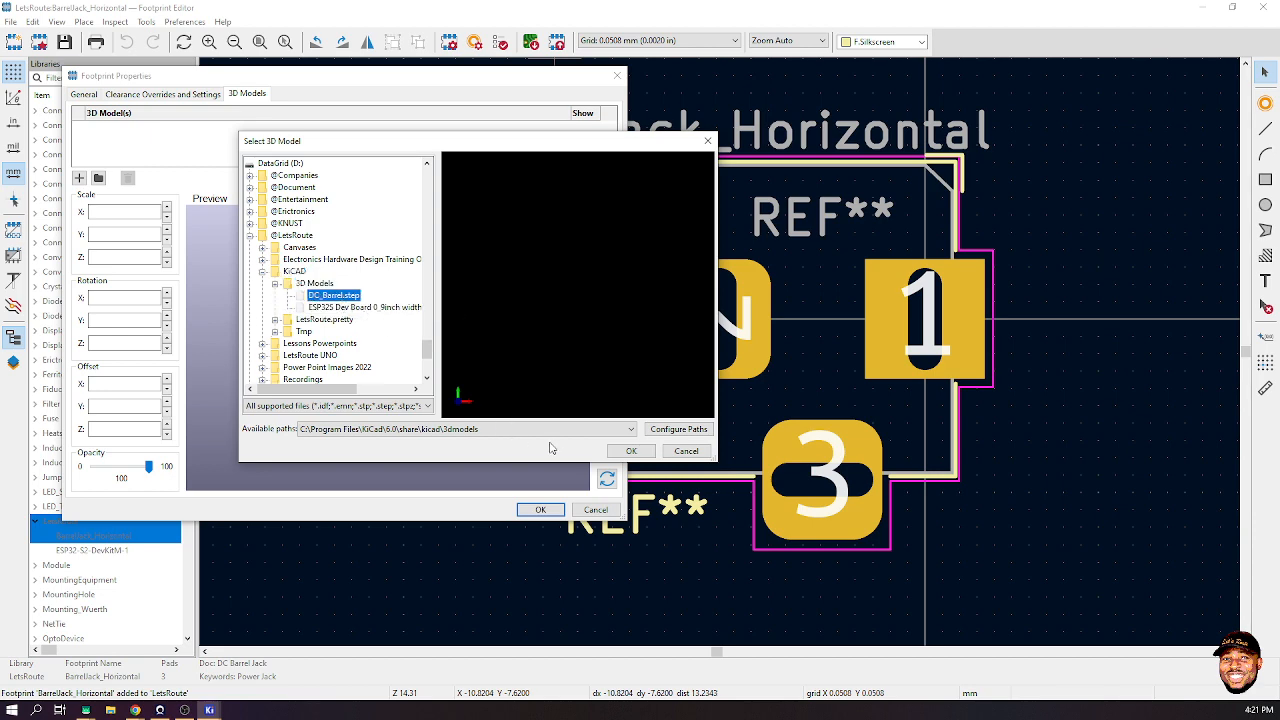
left_click(620, 452)
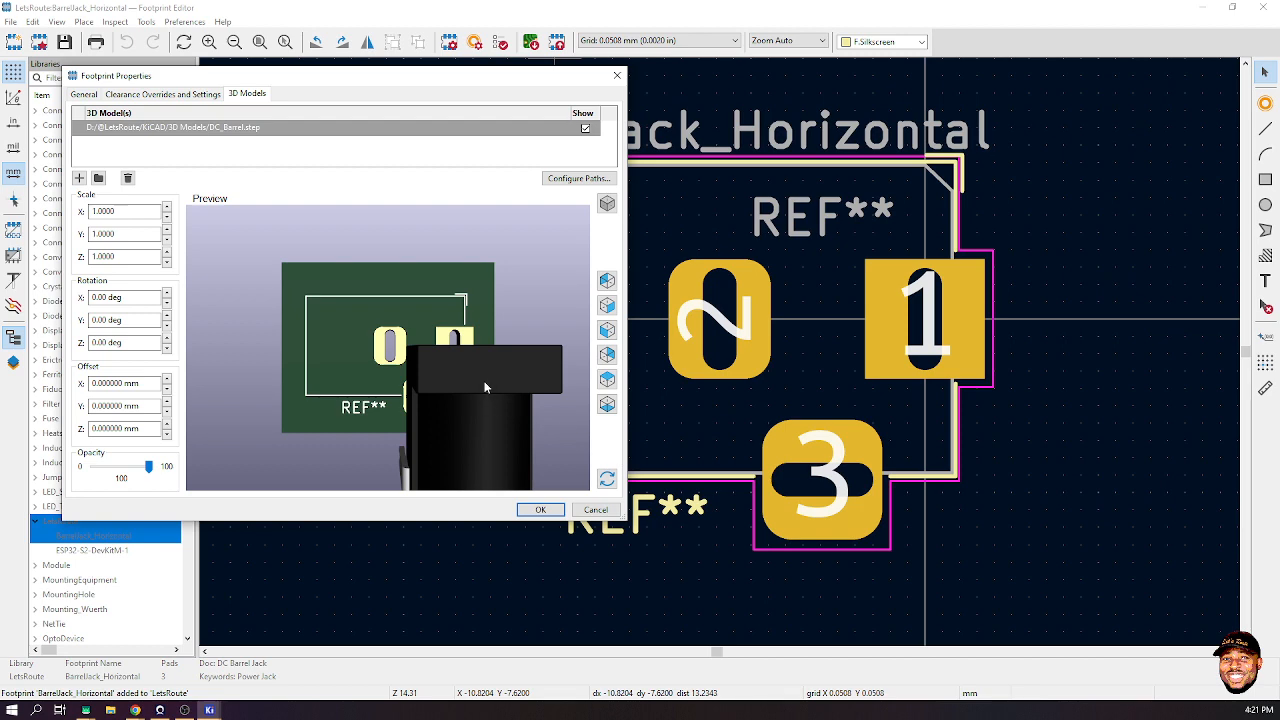
- Rotate the DC_Barrel model -90° about the Z axis
left_click_drag(485, 387, 540, 395)
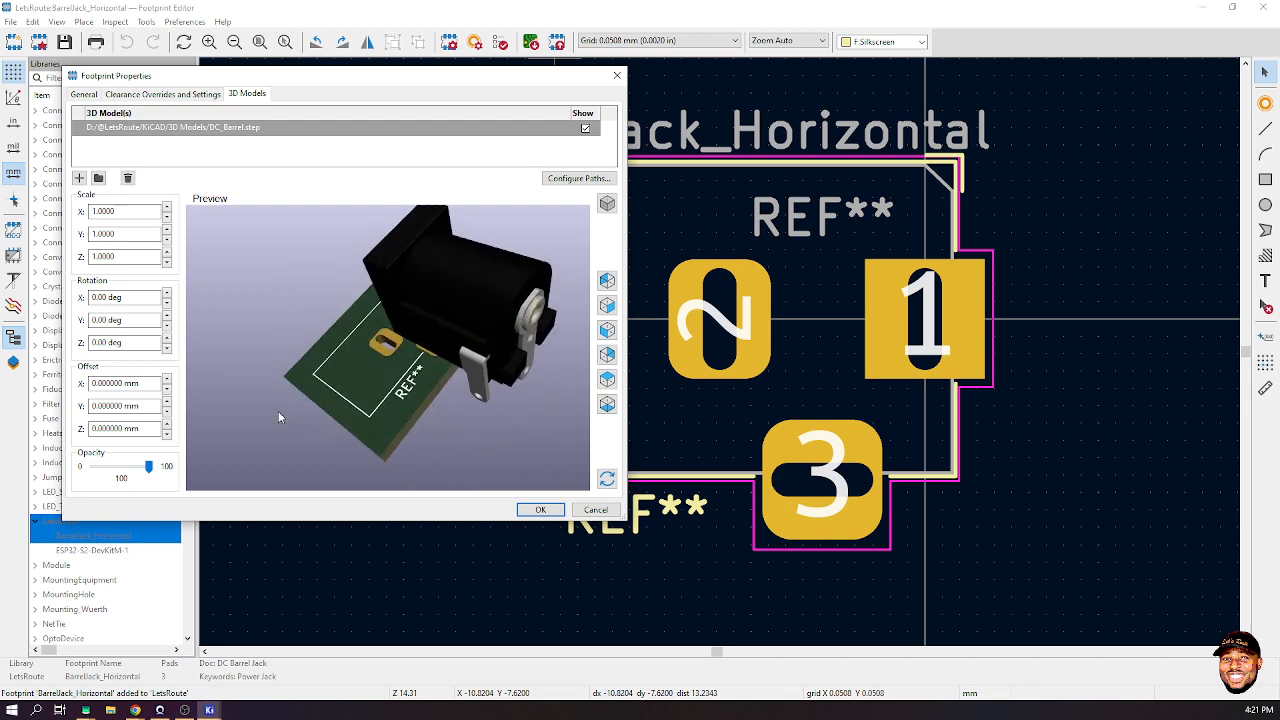
left_click_drag(470, 423, 336, 414)
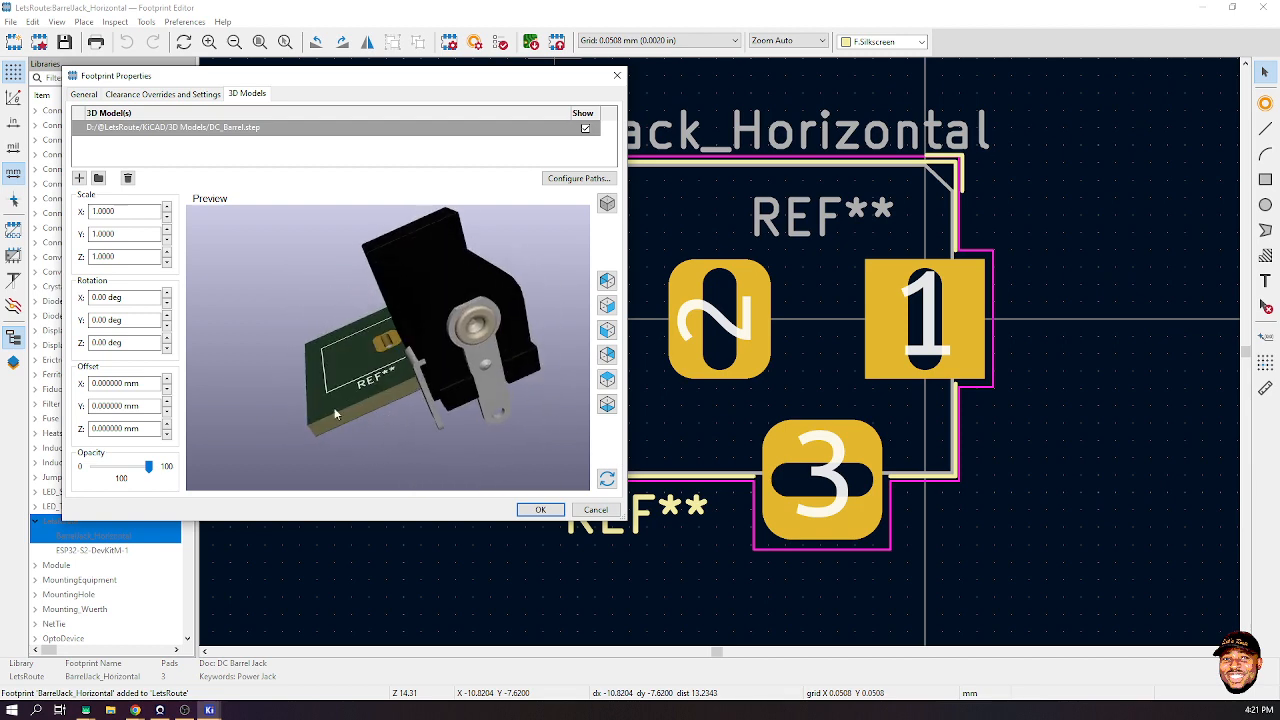
left_click(166, 294)
left_click(165, 305)
left_click(166, 339)
left_click(166, 339)
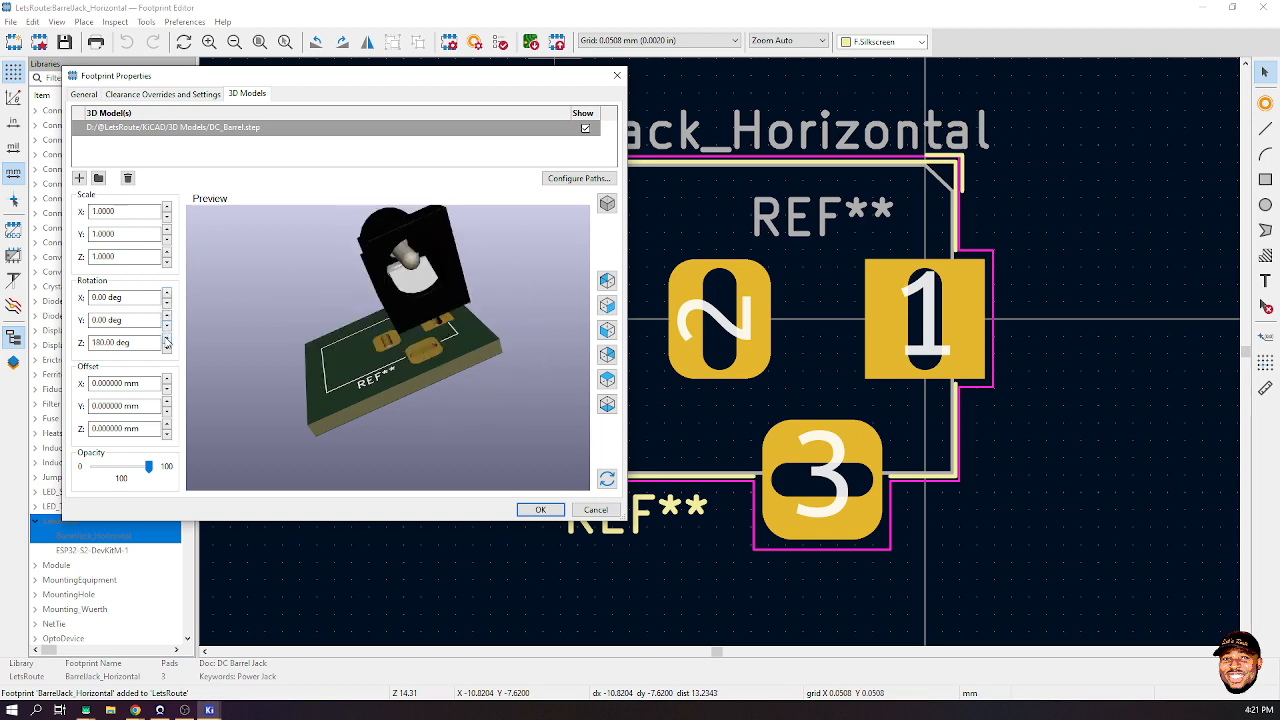
left_click(166, 340)
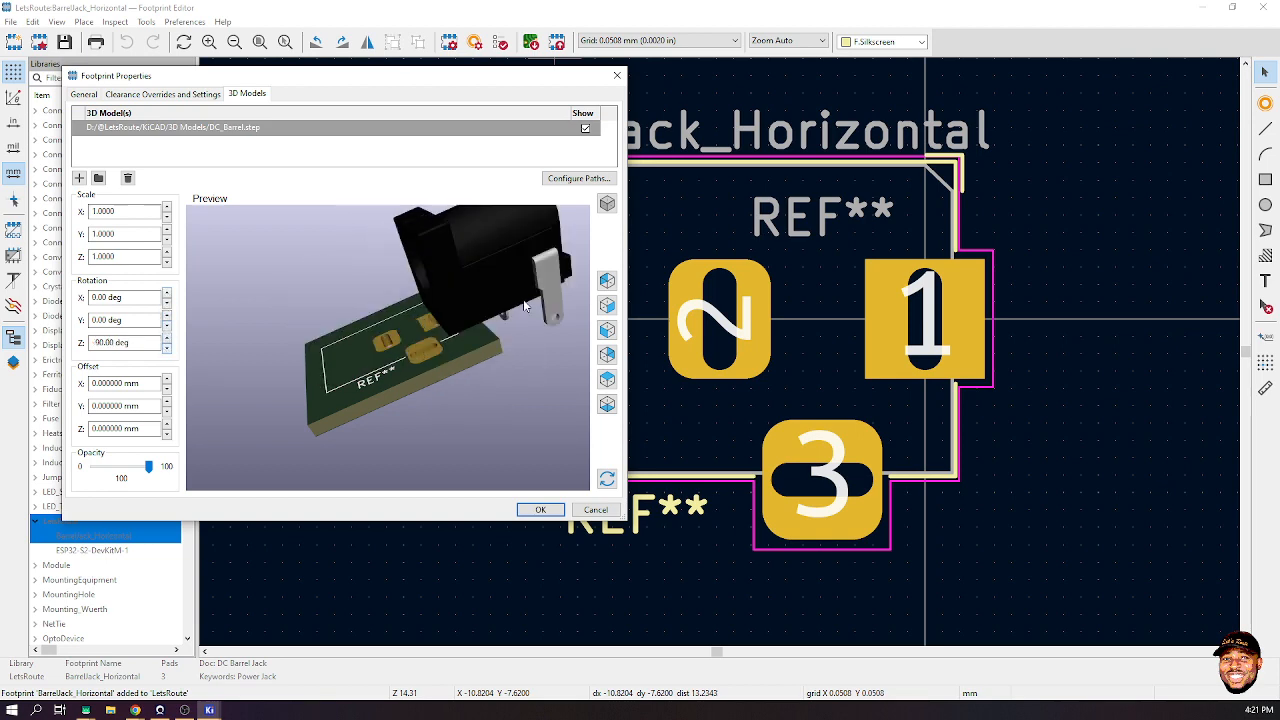
left_click_drag(525, 305, 355, 324)
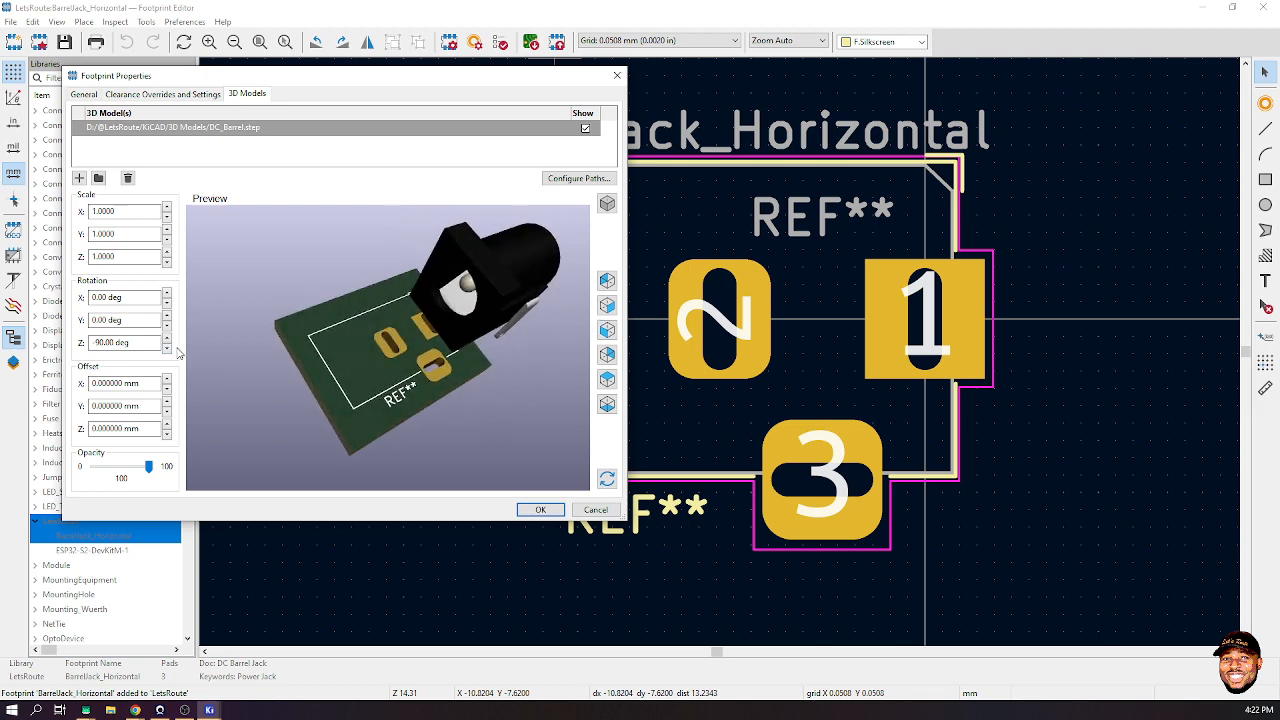
- Shift the model along X to -13.8 mm so the pins sit in the holes
left_click(167, 388)
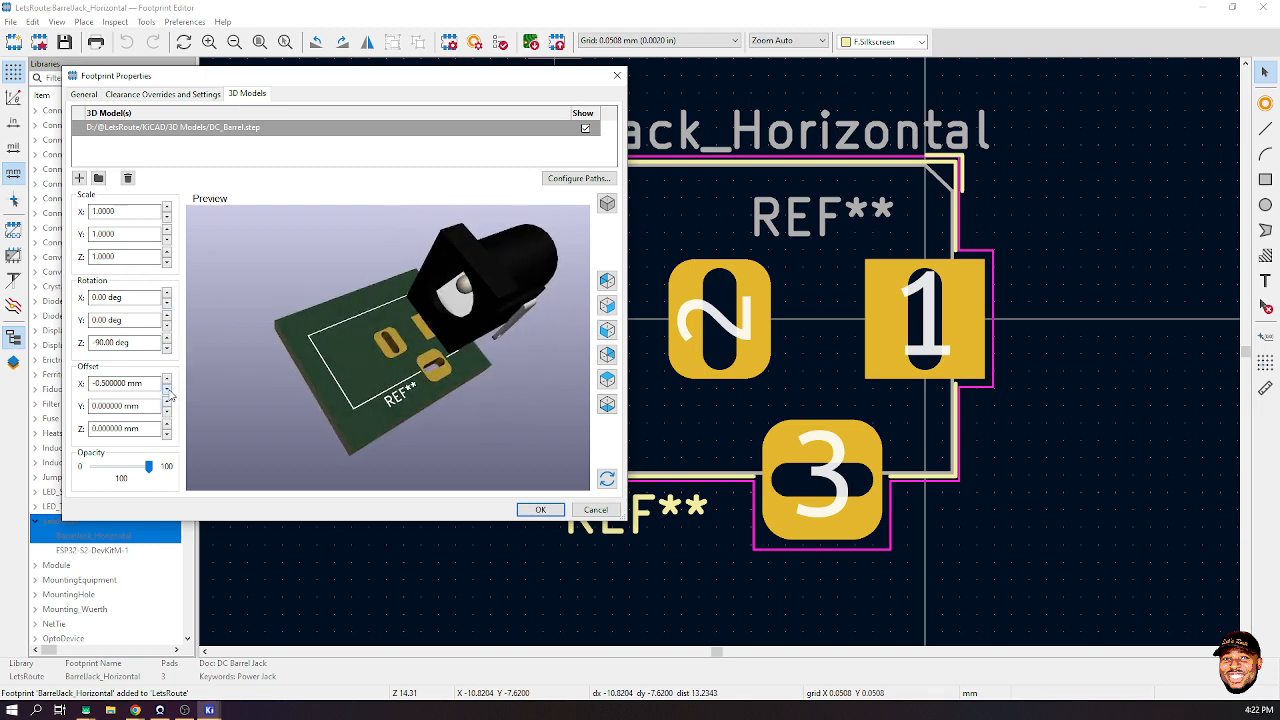
left_click_drag(168, 393, 168, 393)
left_click_drag(330, 395, 484, 349)
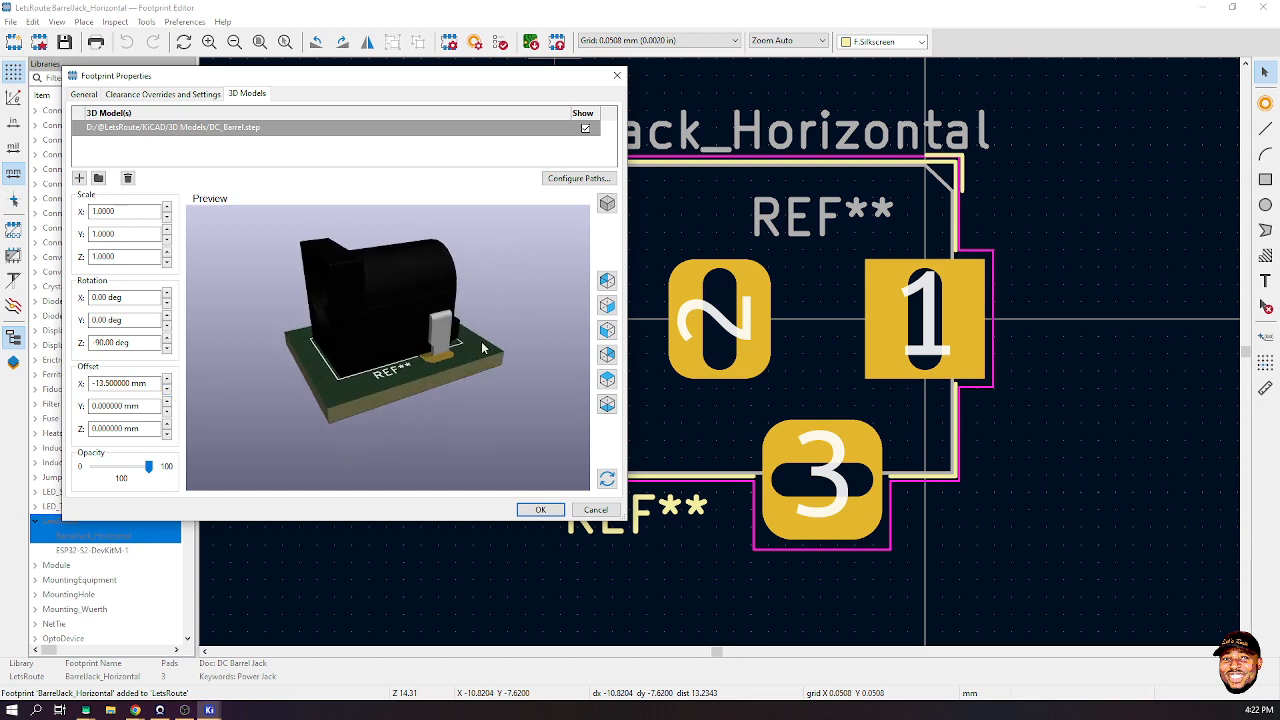
left_click(607, 403)
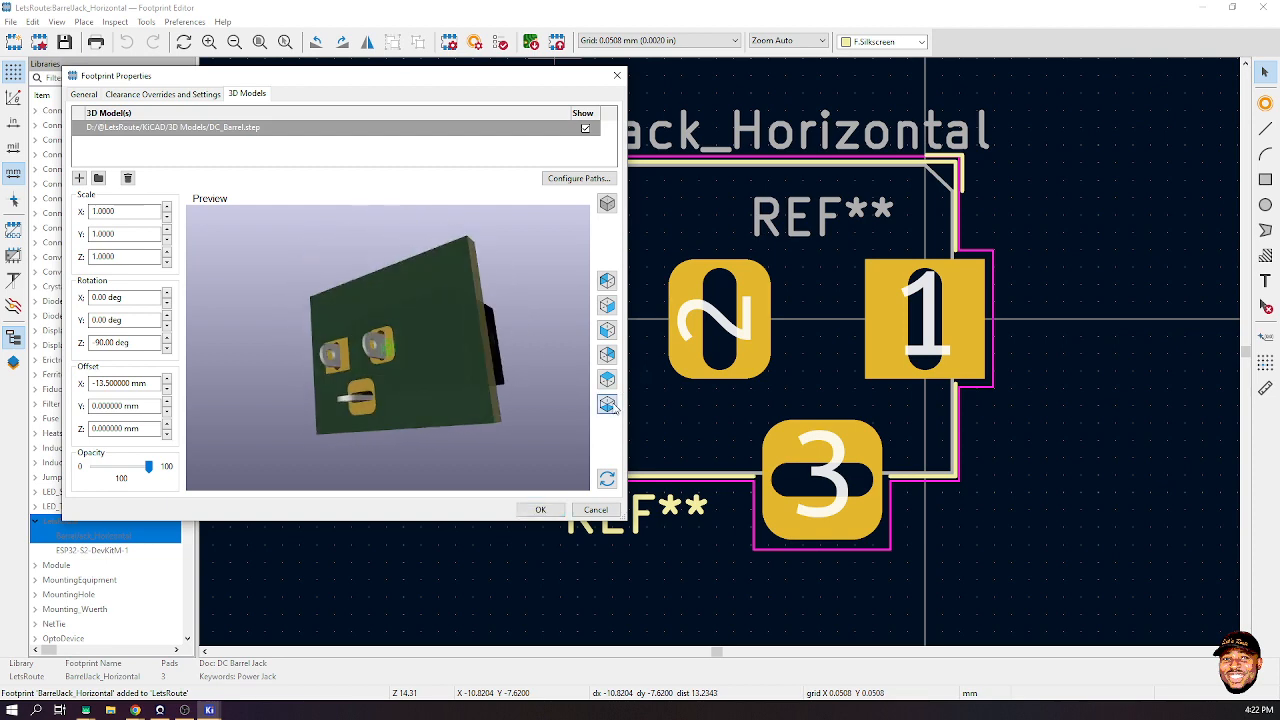
scroll(408, 398, "up", 2)
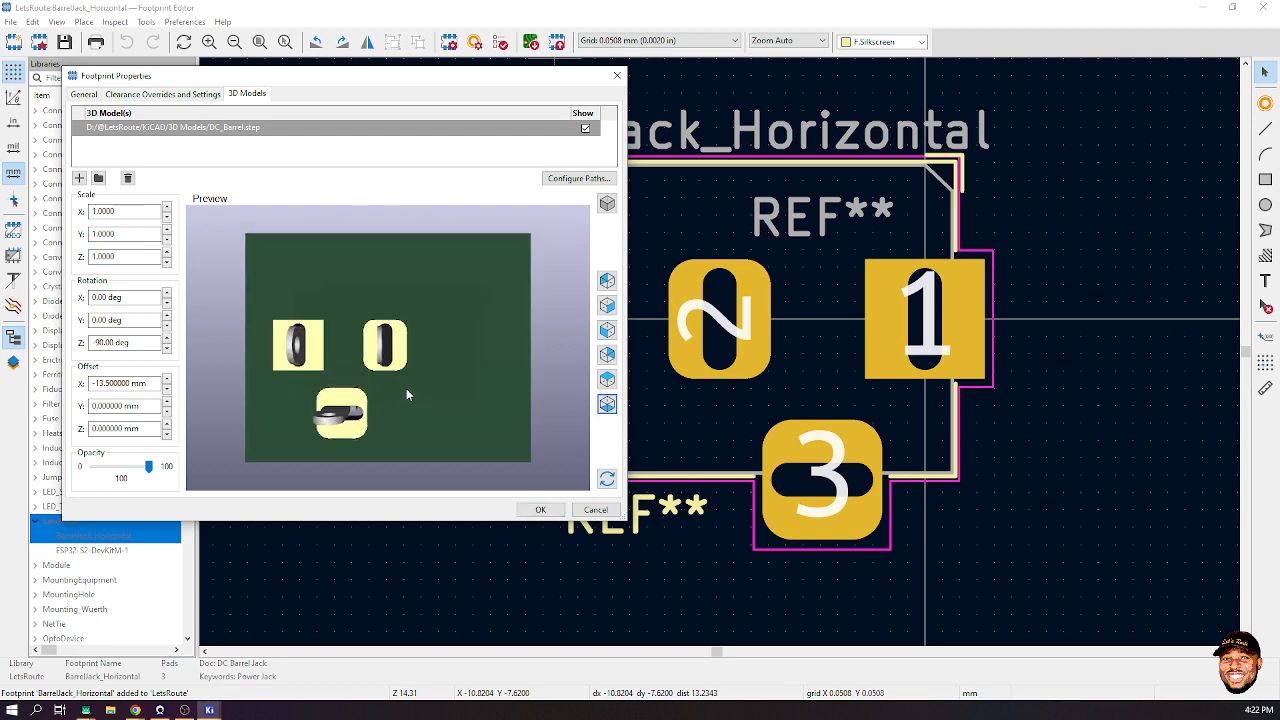
left_click(104, 383)
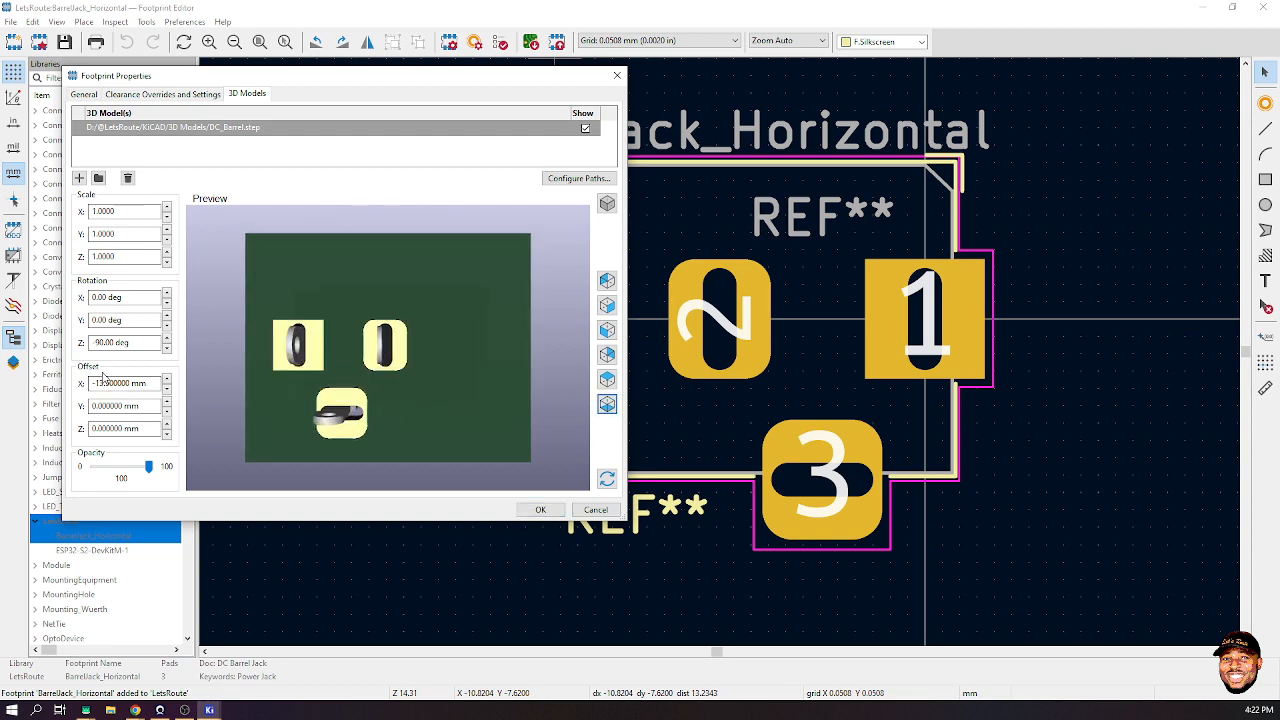
left_click(166, 392)
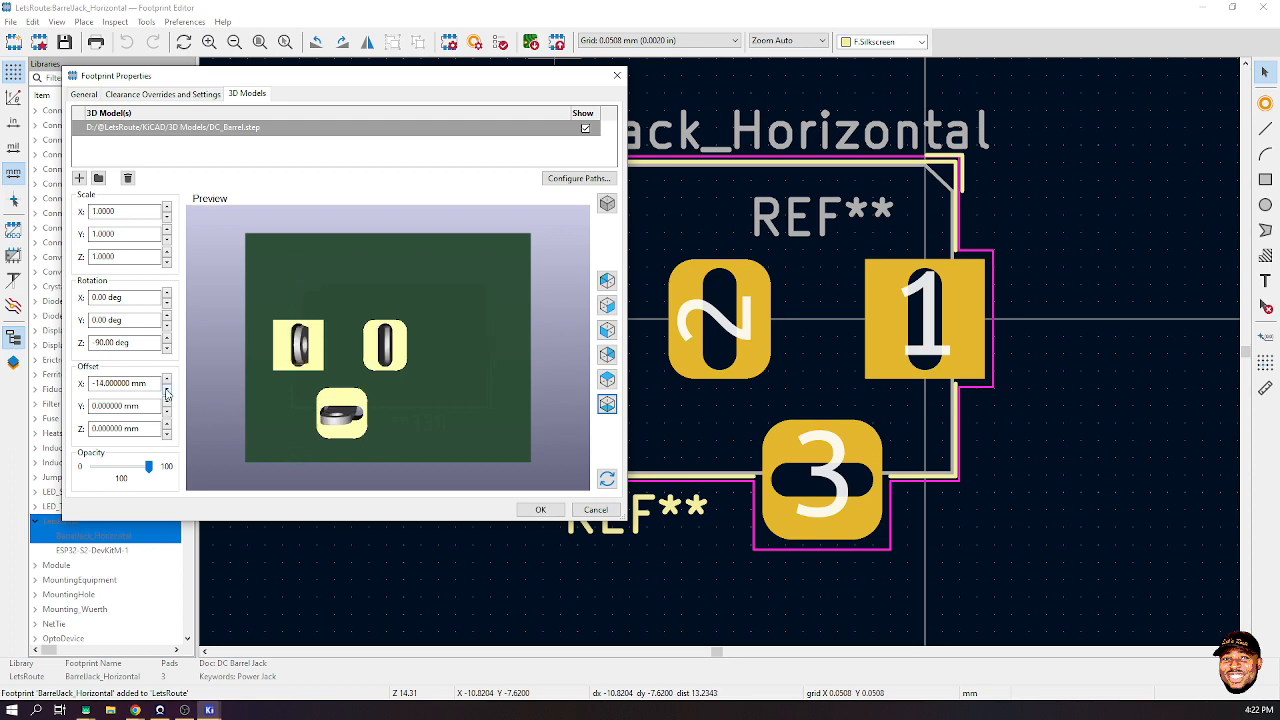
left_click_drag(441, 381, 455, 333)
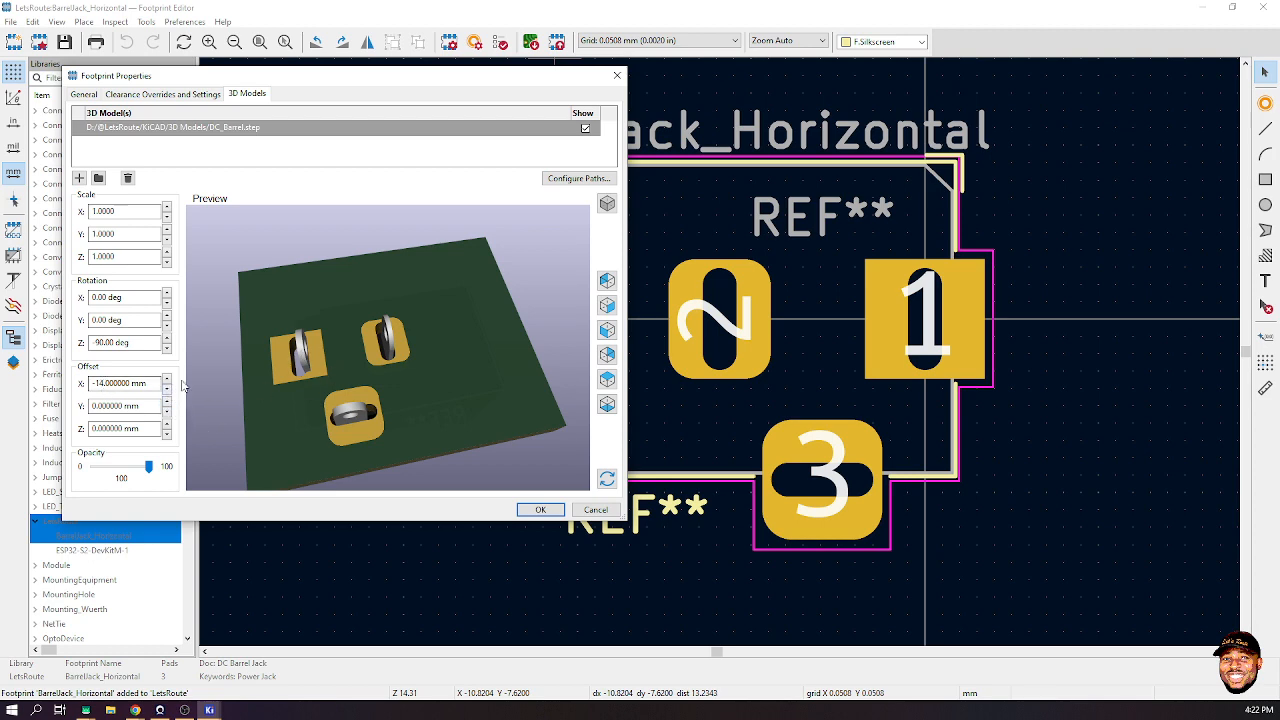
left_click(166, 379)
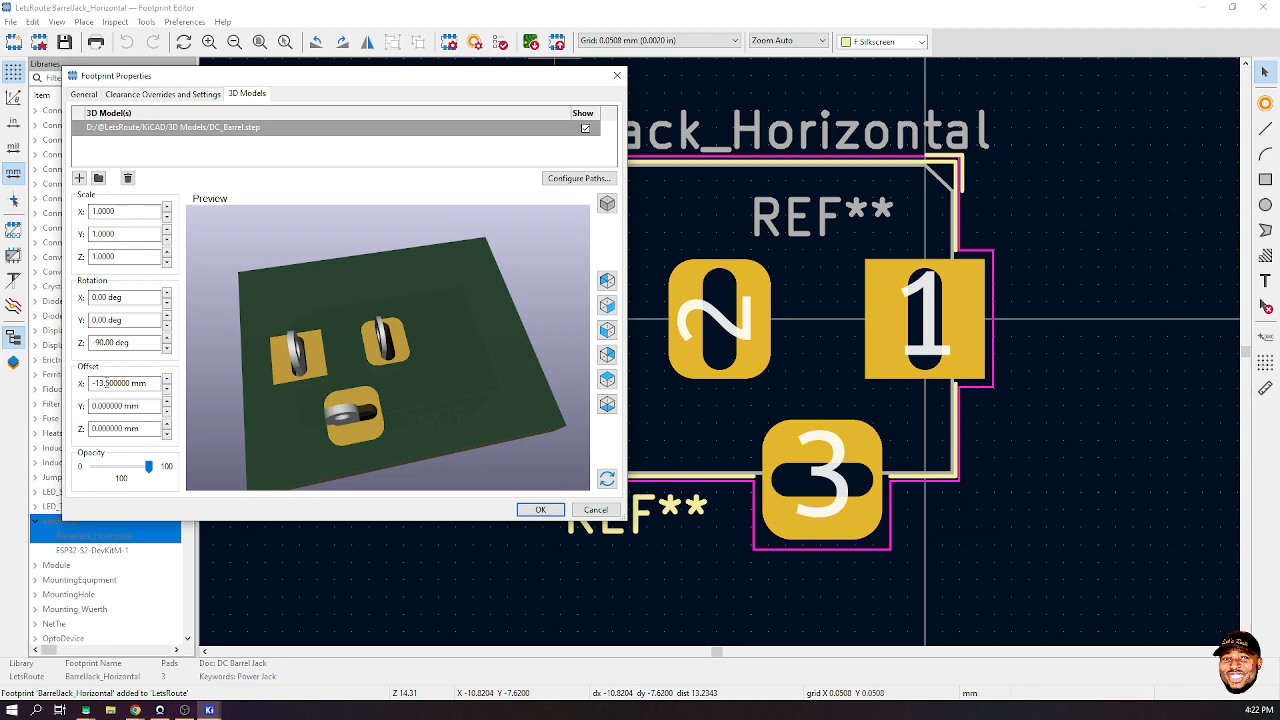
left_click(106, 383)
key("BackSpace")
type("0")
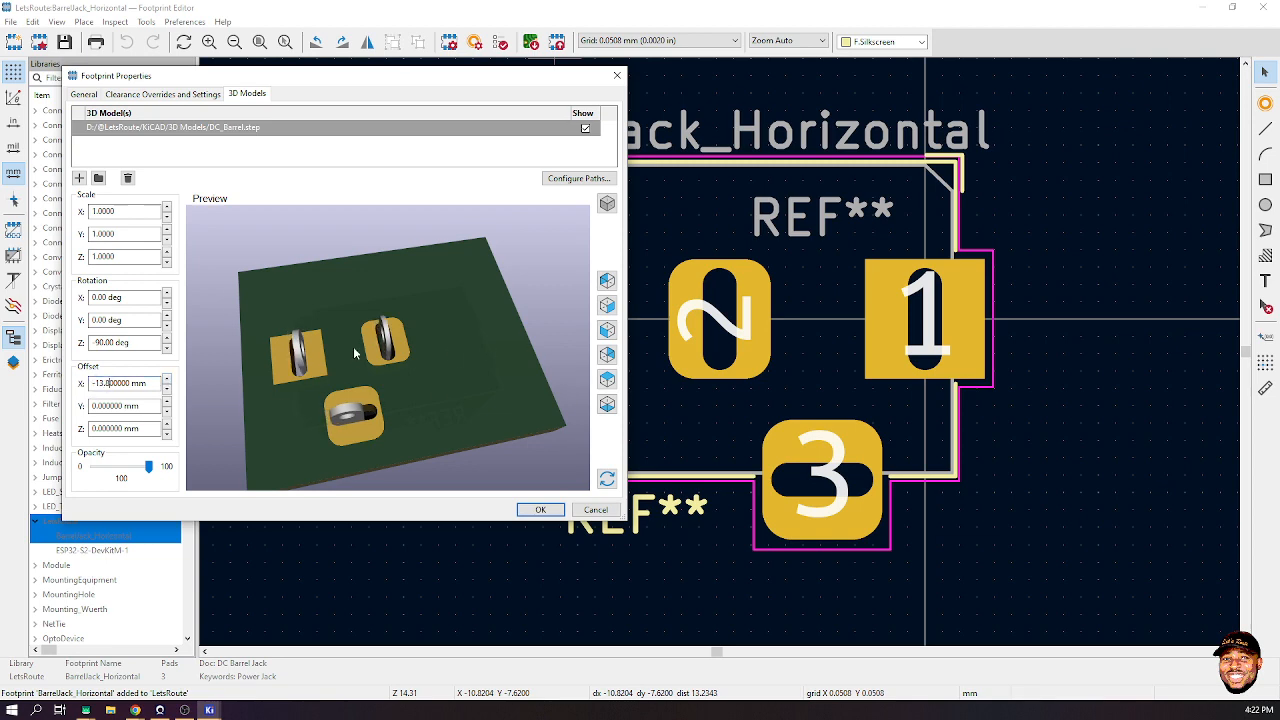
key("BackSpace")
type("8")
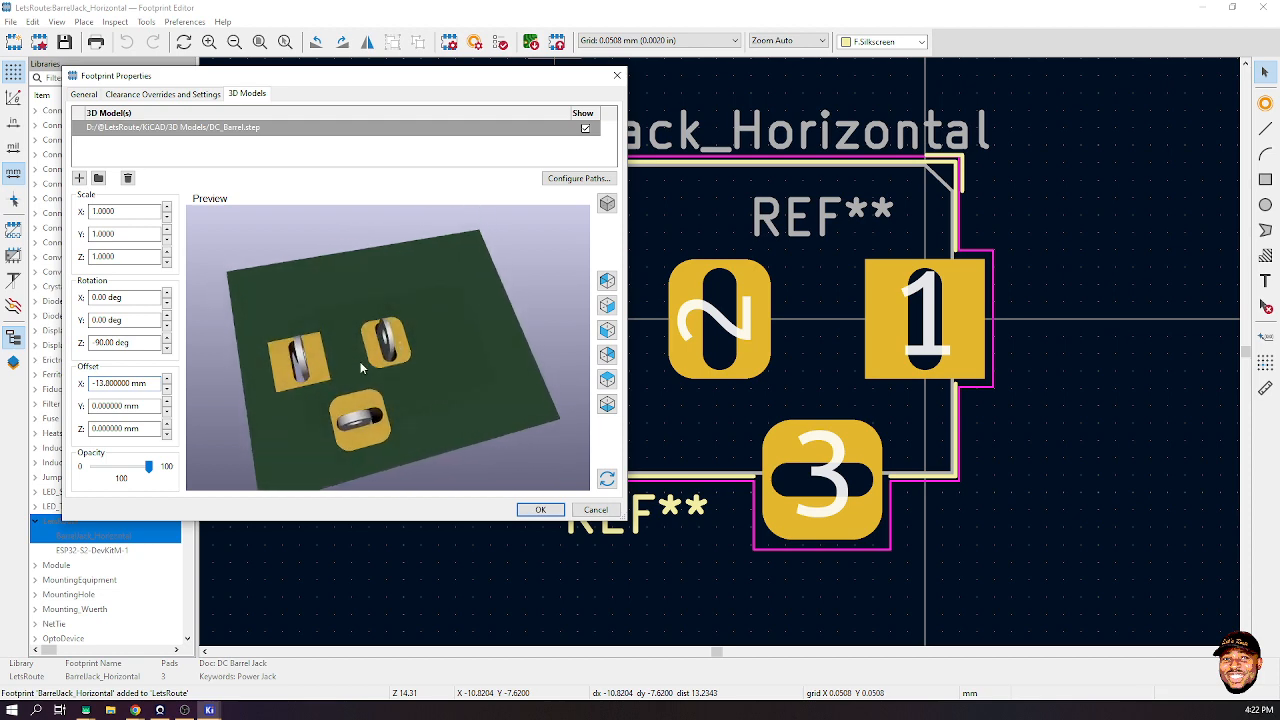
- Sink the model to Z offset -0.5 mm and accept the 3D model placement
left_click_drag(362, 368, 425, 336)
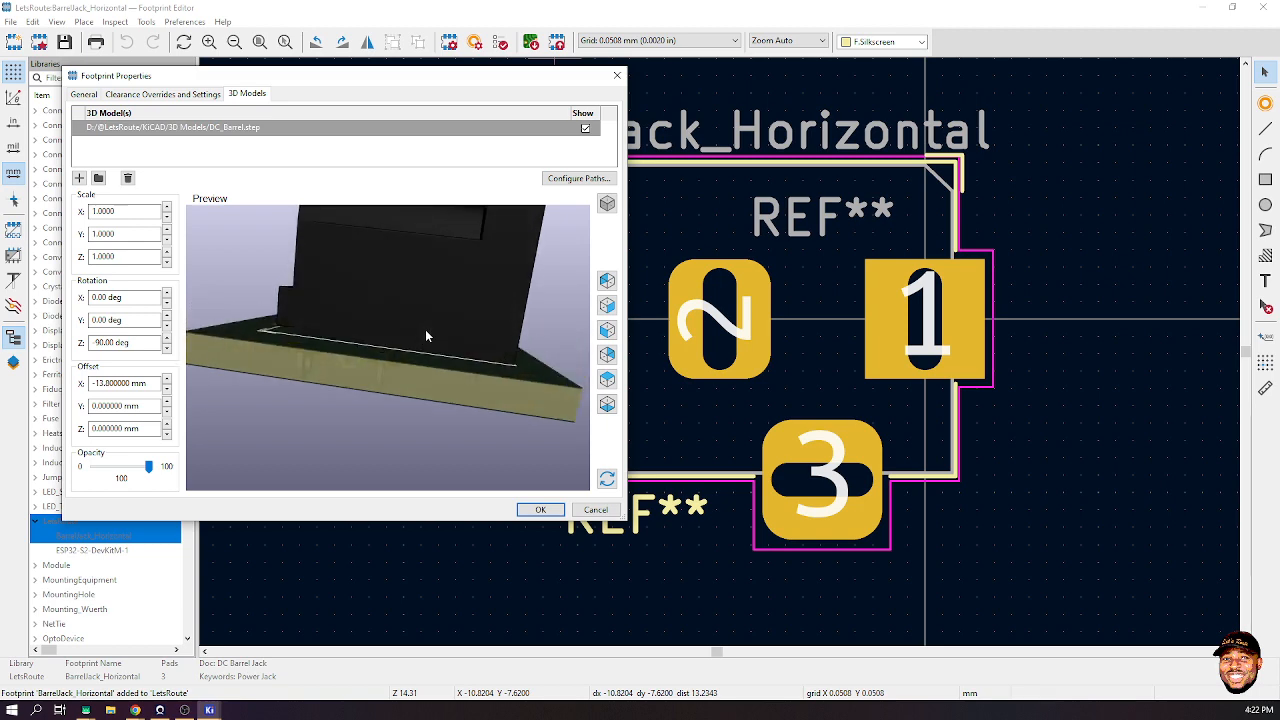
left_click(167, 423)
left_click(167, 423)
left_click(167, 423)
left_click(167, 423)
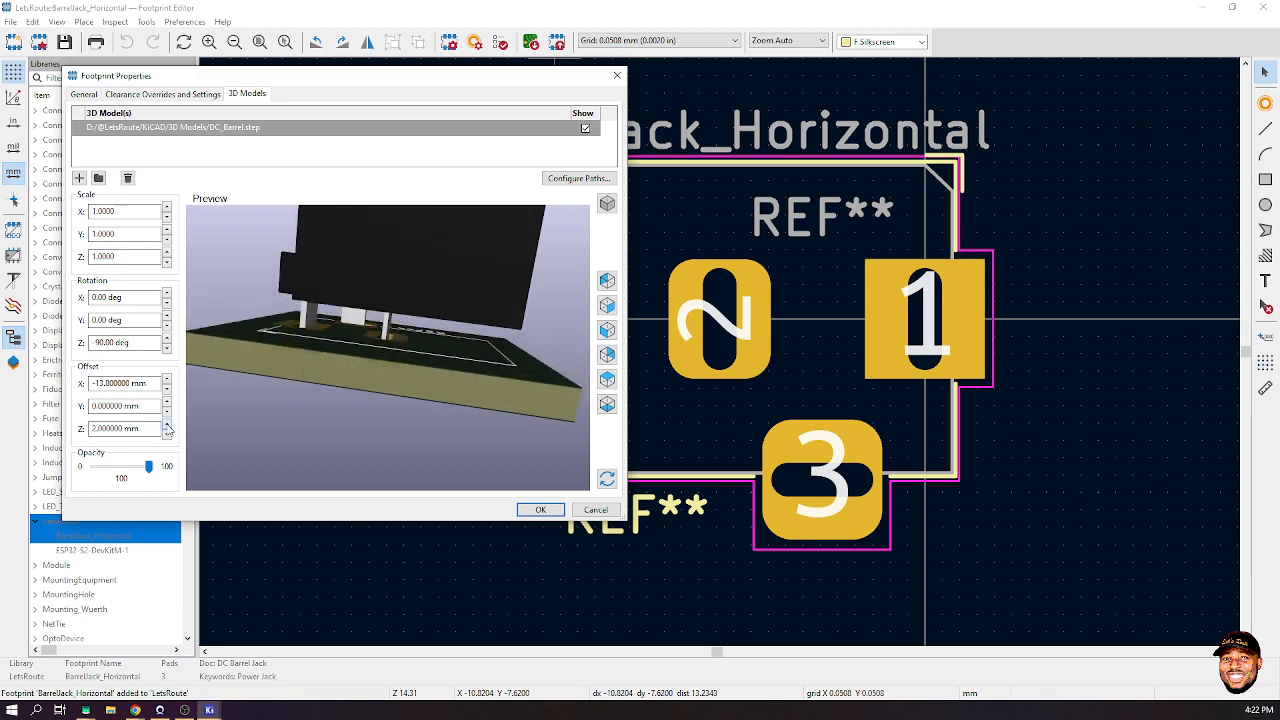
left_click(167, 433)
left_click(167, 433)
left_click(167, 433)
left_click(167, 433)
left_click(167, 436)
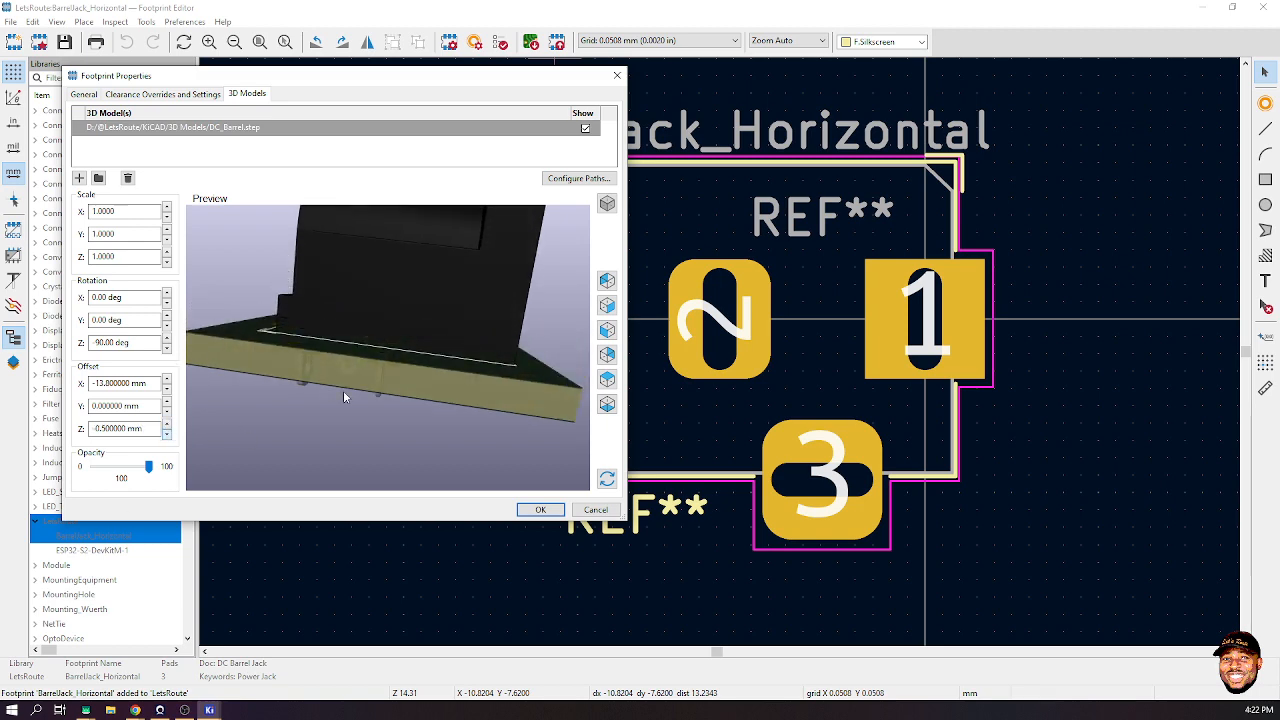
left_click_drag(343, 390, 430, 385)
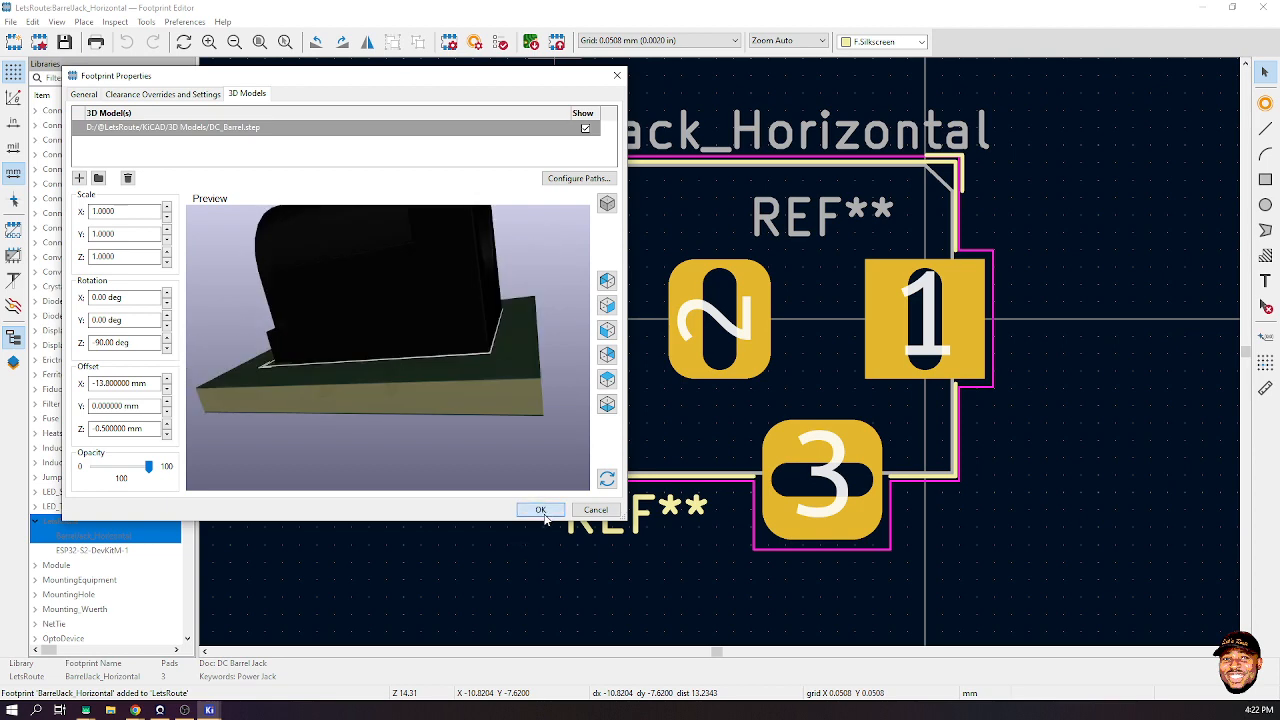
left_click(540, 510)
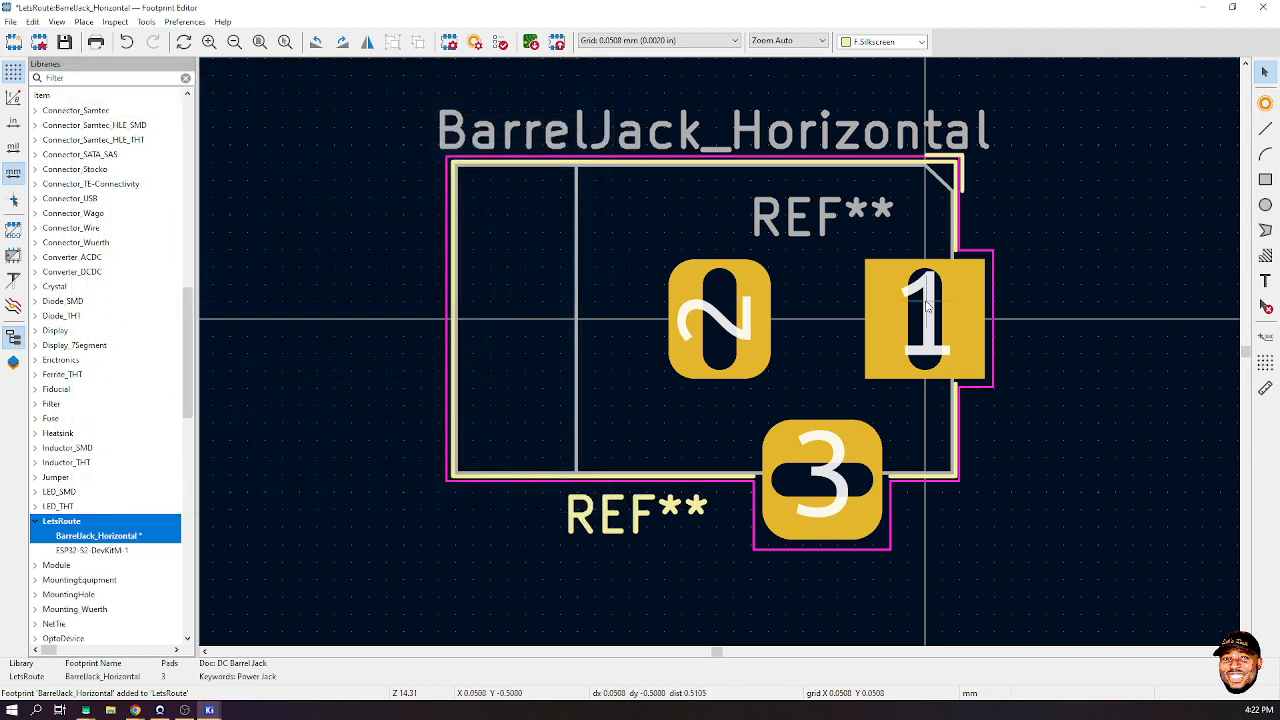
- Close the Footprint Editor, saving the BarrelJack_Horizontal footprint changes
left_click(1257, 7)
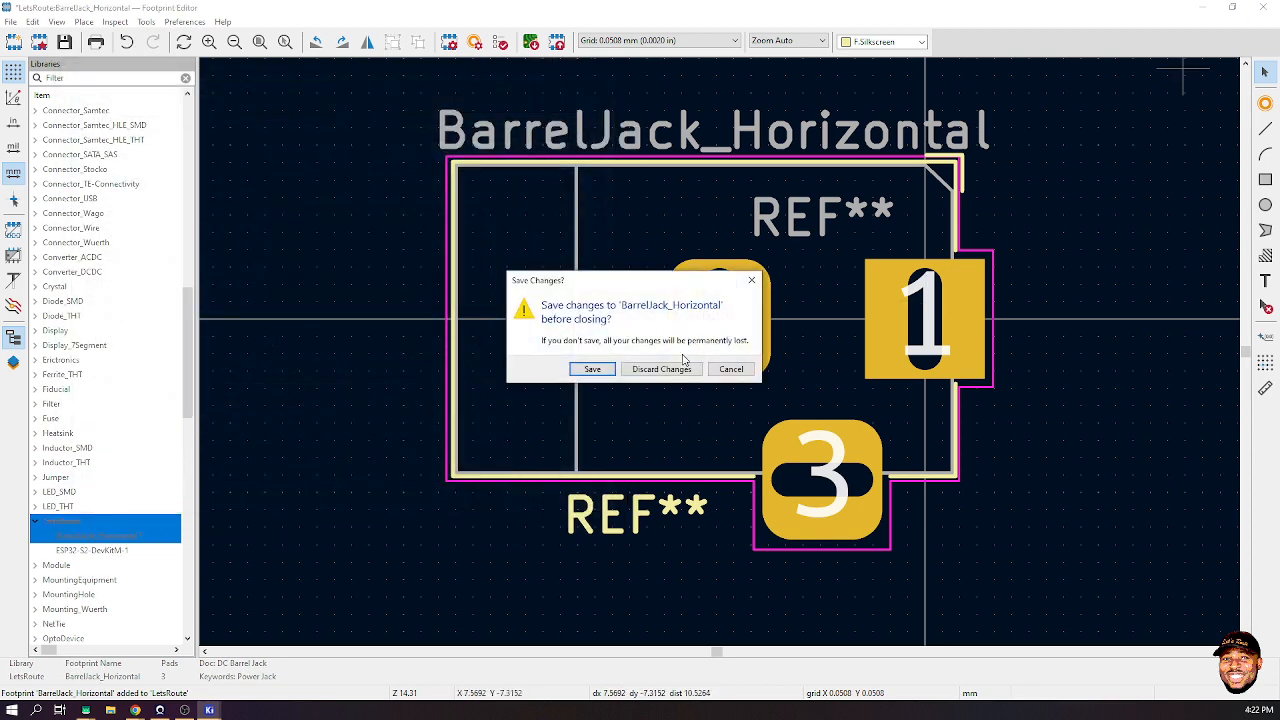
left_click(603, 369)
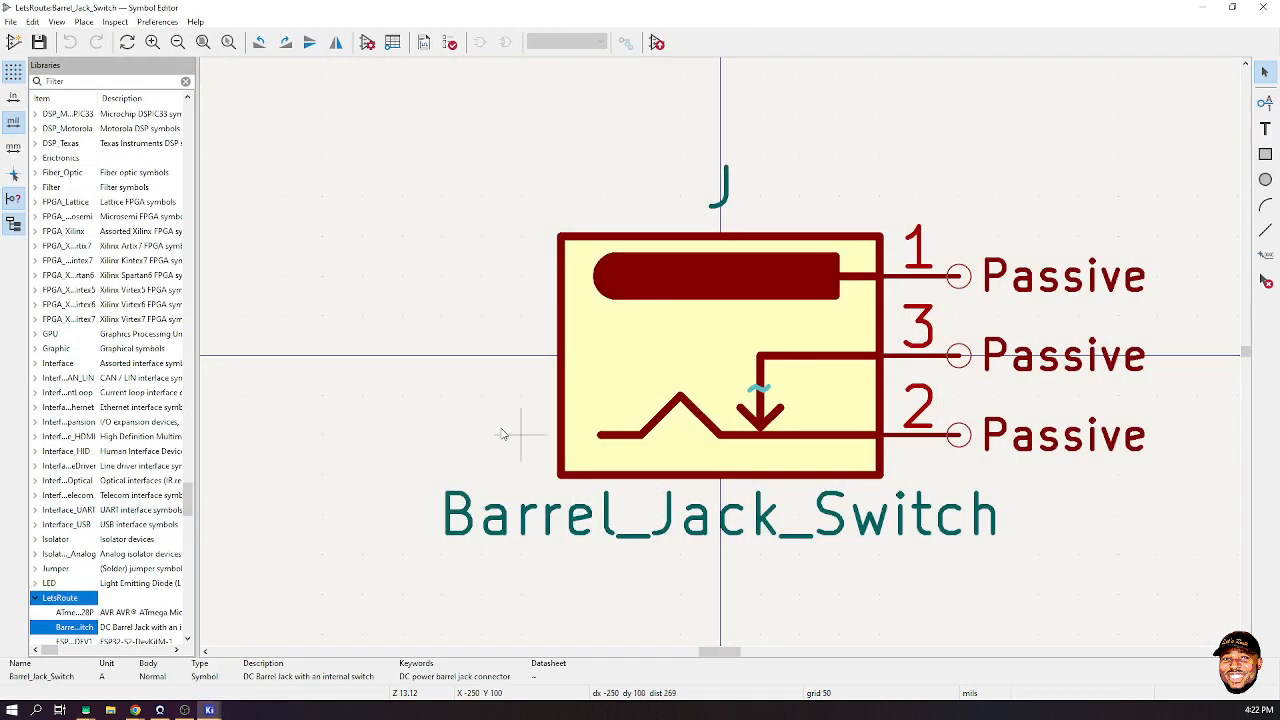
left_click(754, 262)
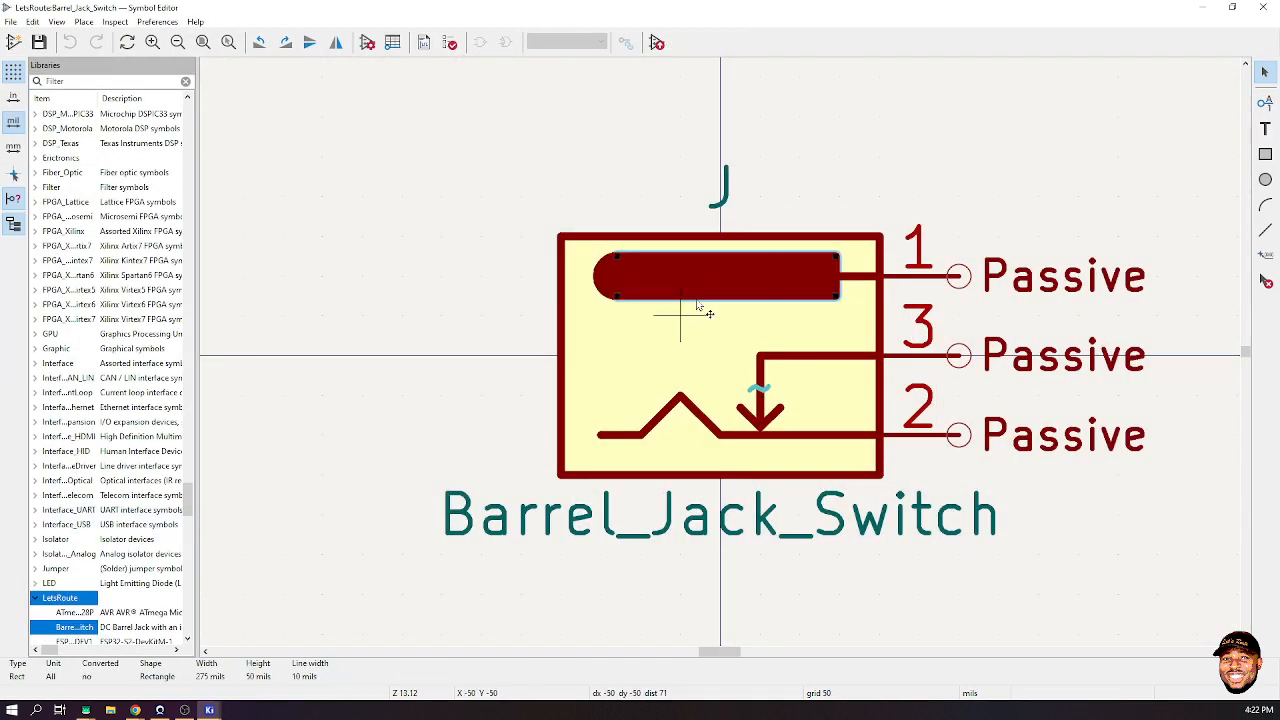
left_click(455, 212)
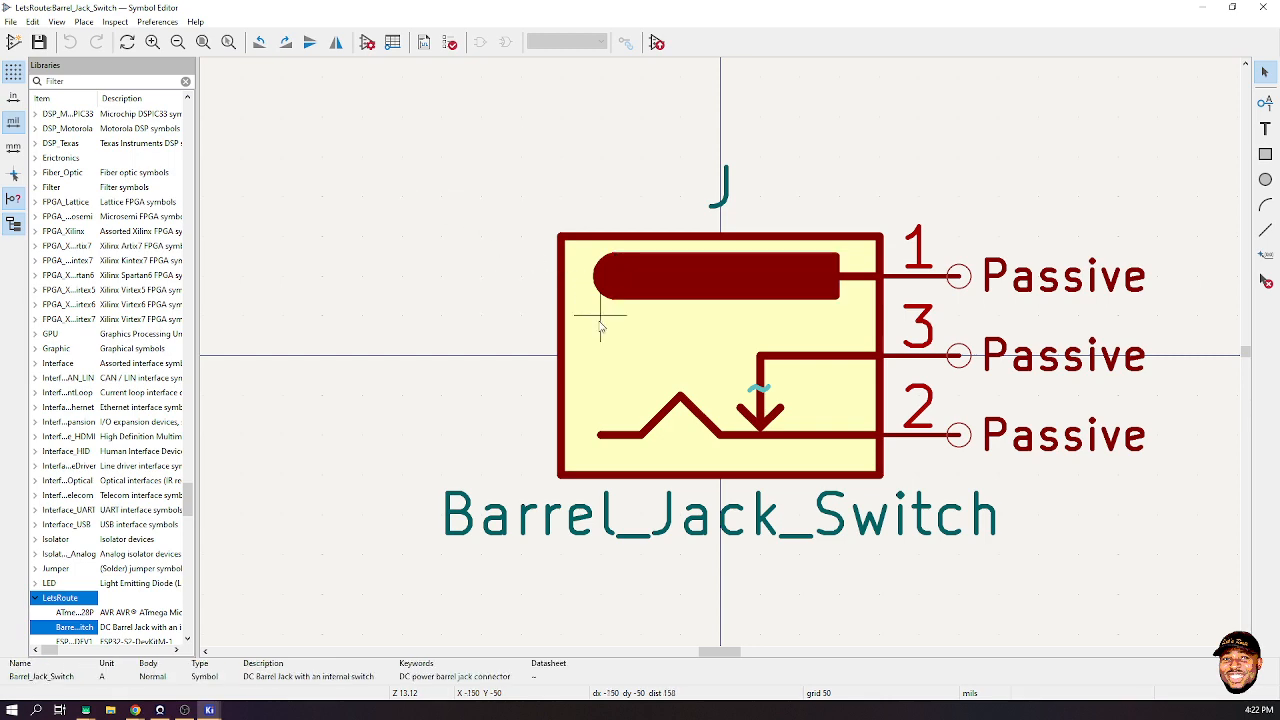
- Set the Barrel_Jack_Switch footprint to LetsRoute:BarrelJack_Horizontal and save the symbol library
double_click(415, 223)
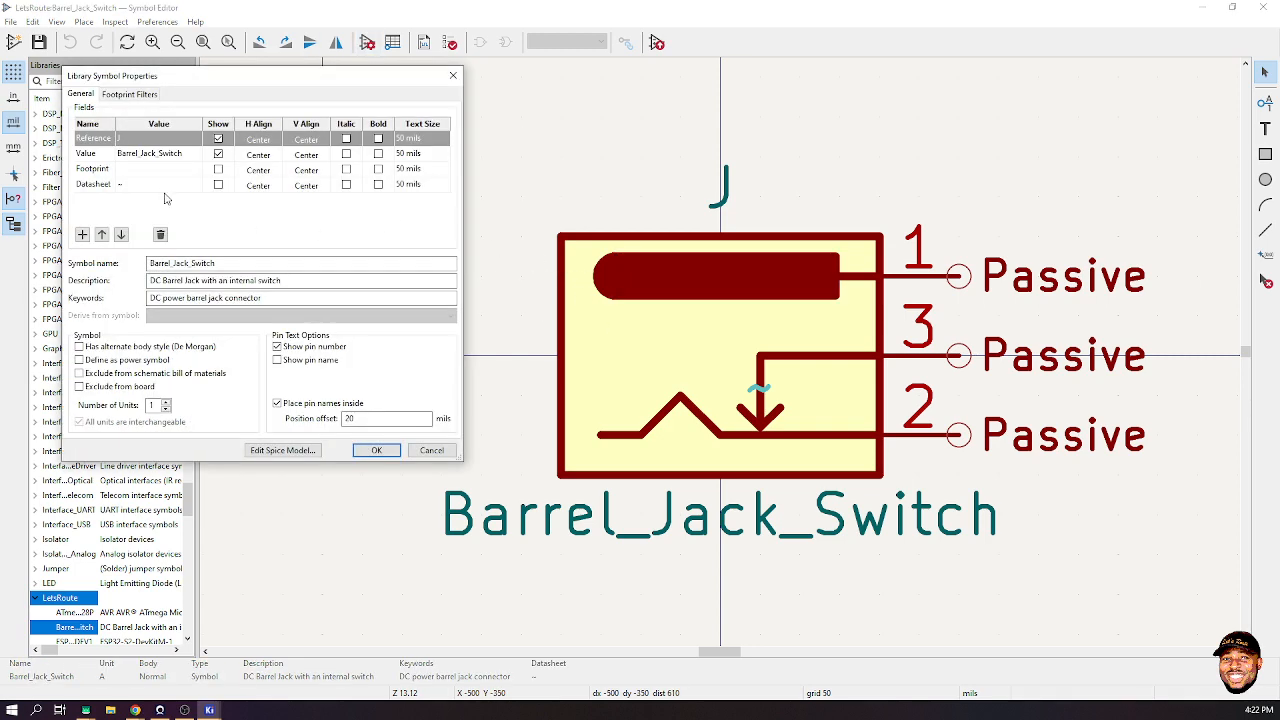
left_click(187, 170)
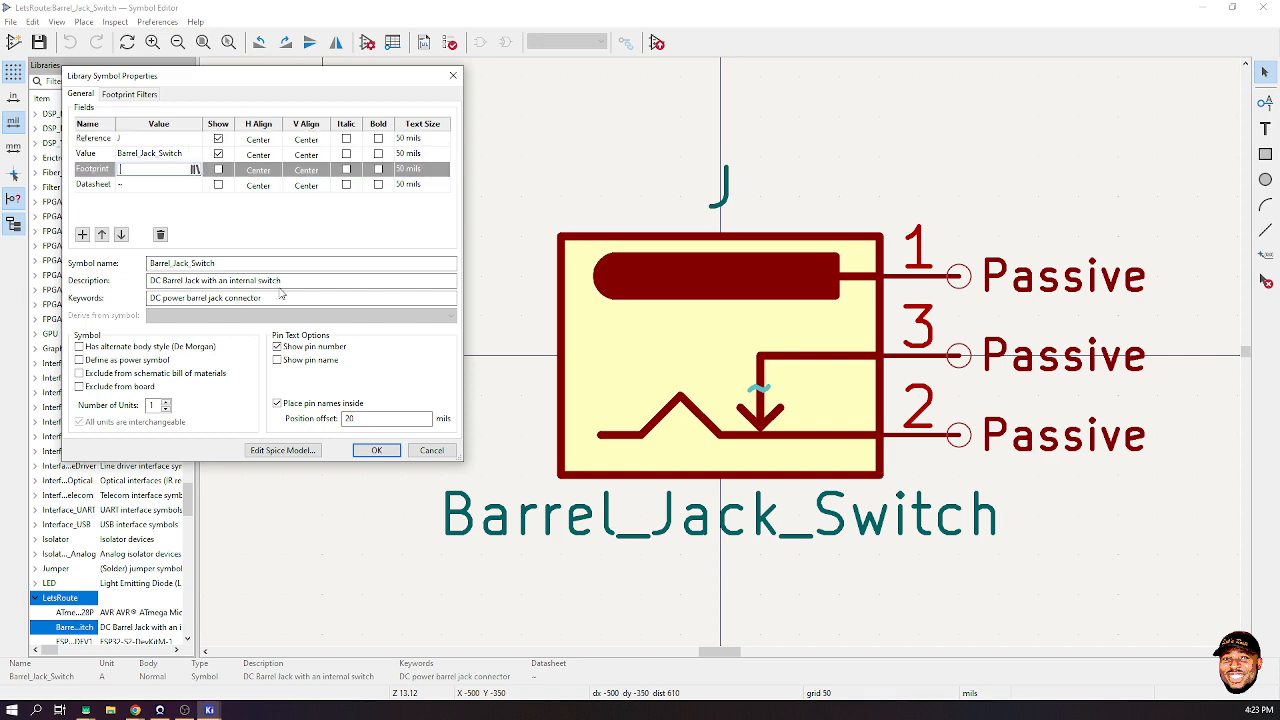
left_click(195, 169)
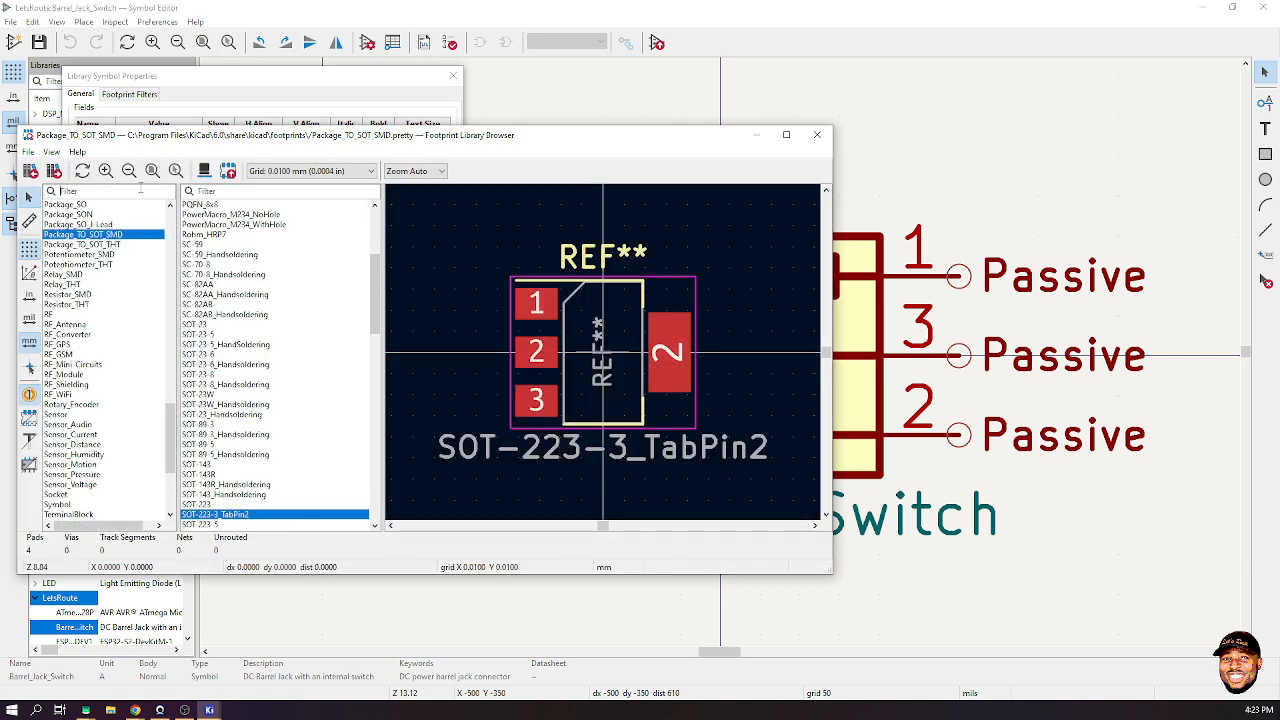
left_click(140, 190)
type("rev")
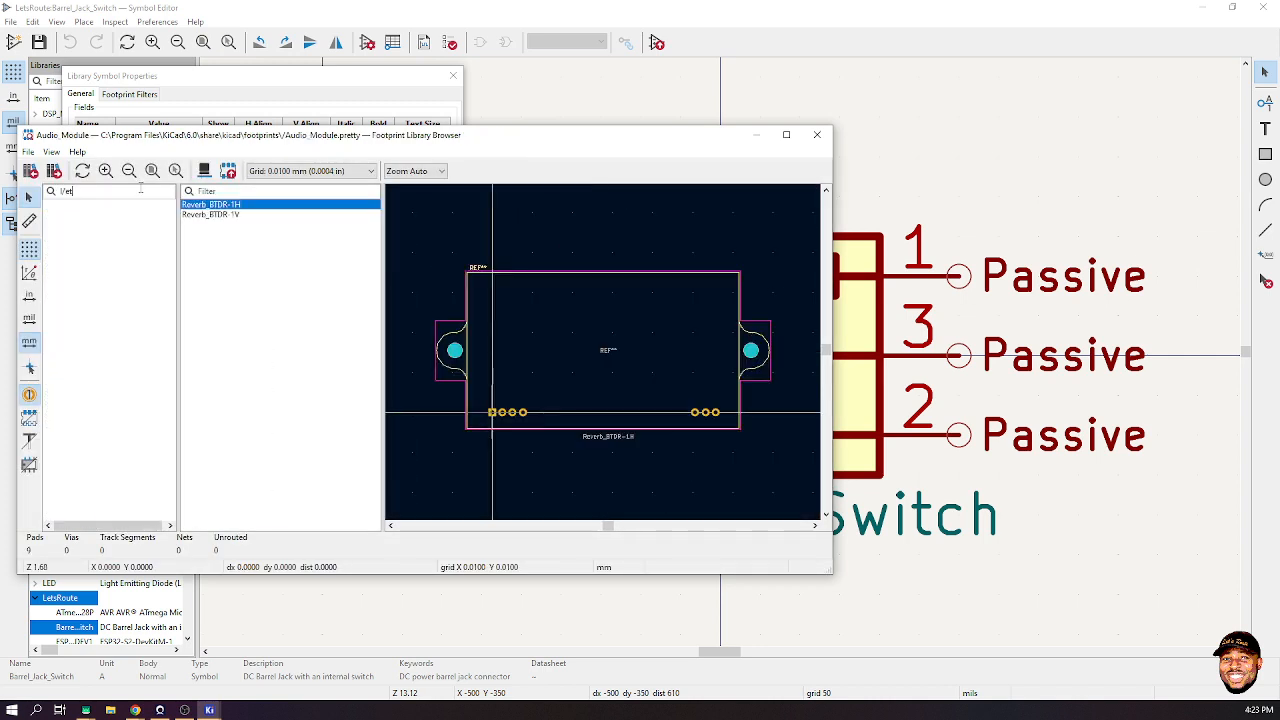
type("ets")
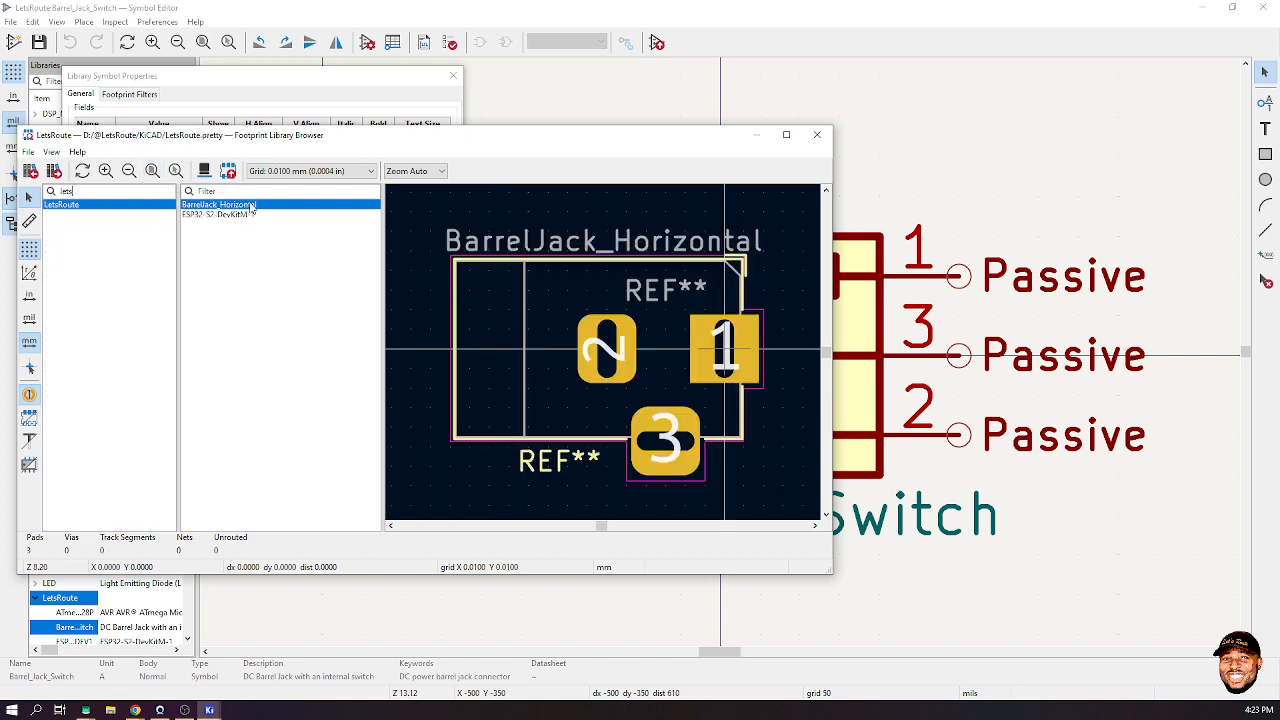
double_click(242, 207)
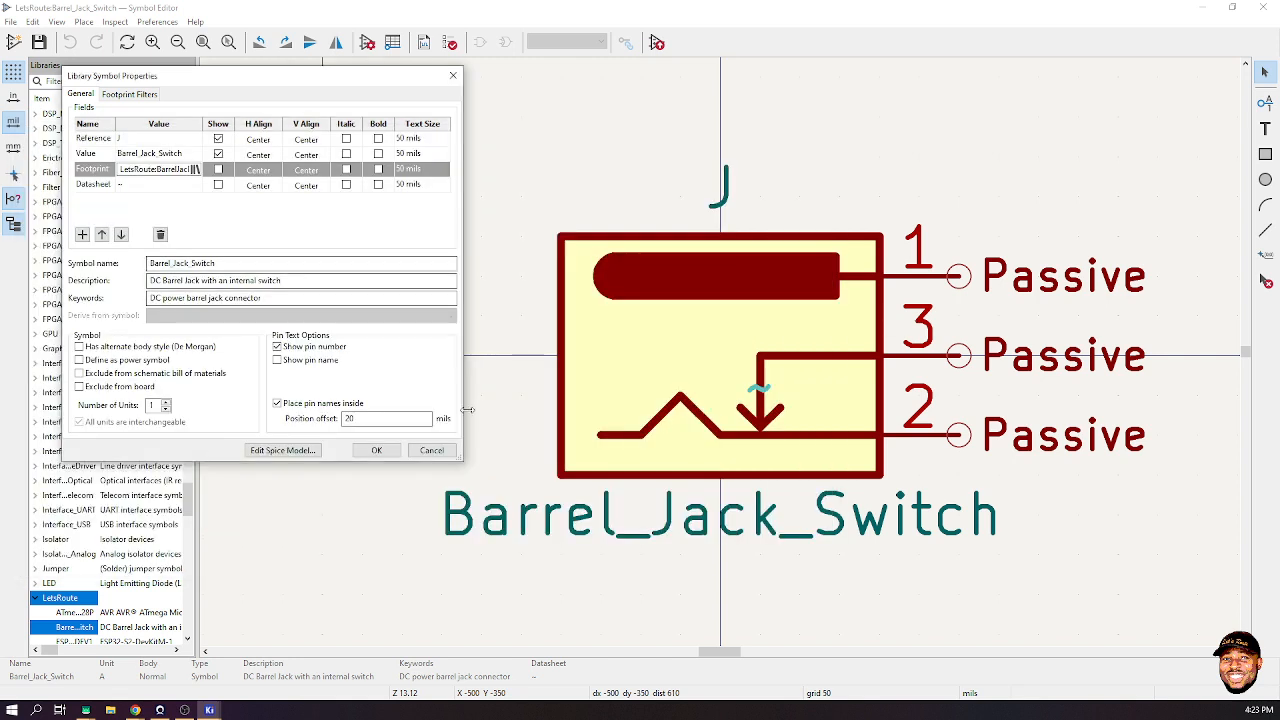
left_click(376, 451)
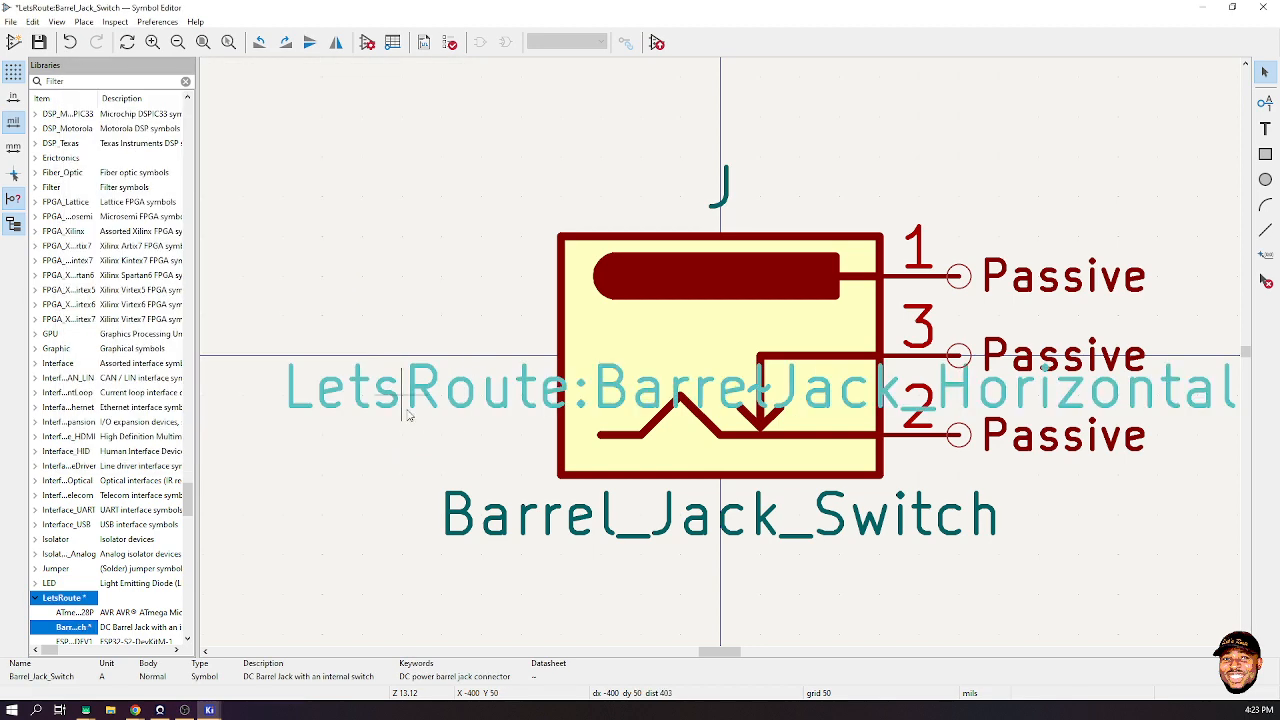
scroll(720, 352, "up", 2)
key("ctrl+s")
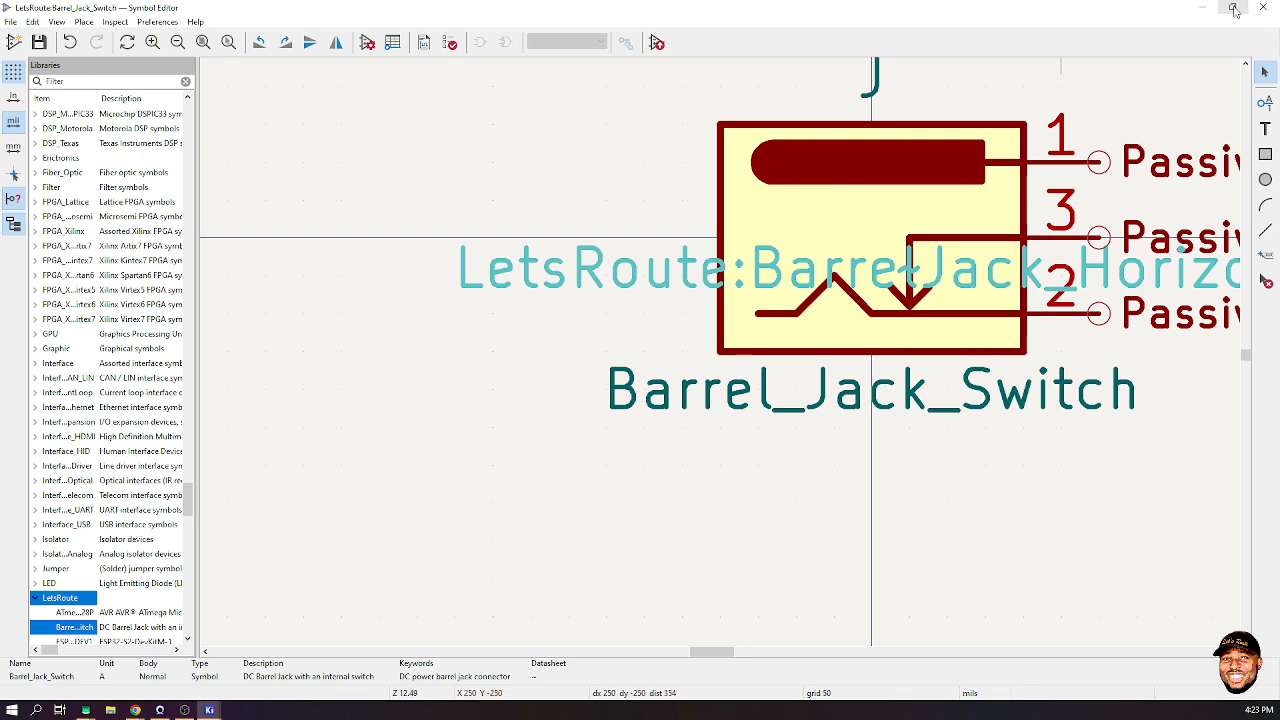
- Update J3's footprint and datasheet from the library, then launch Update PCB from Schematic
left_click(1201, 8)
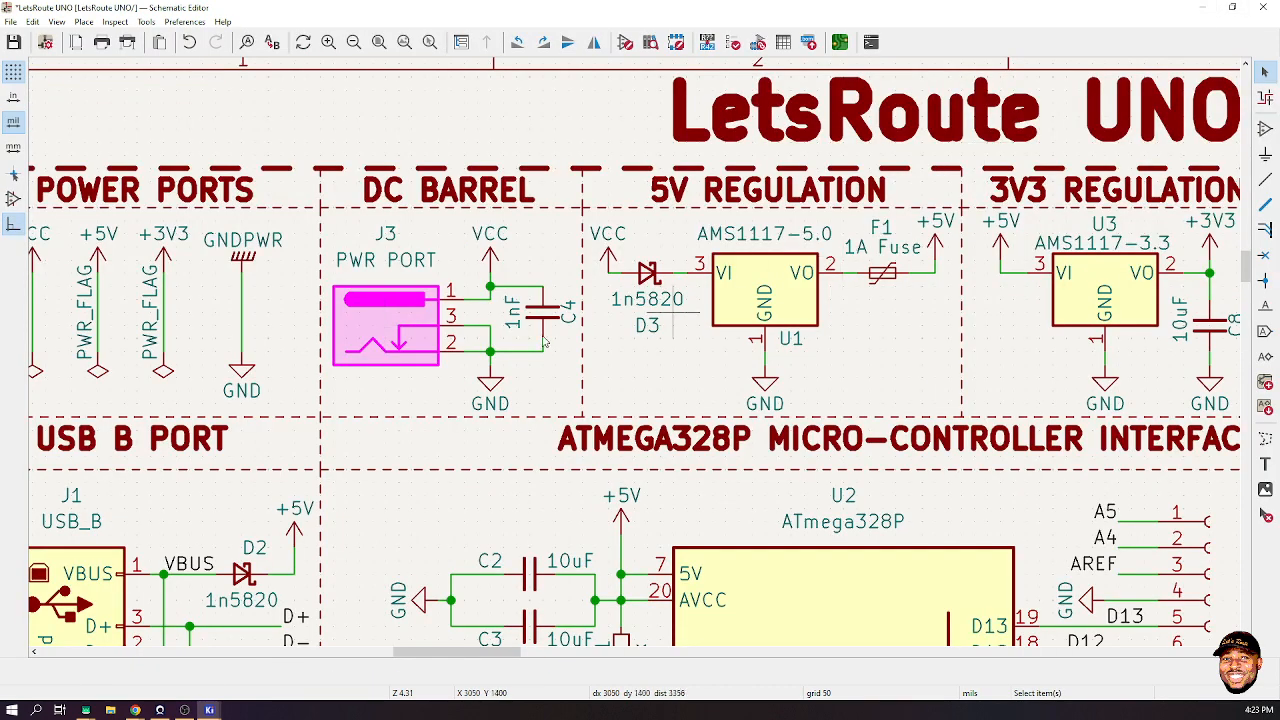
left_click(393, 345)
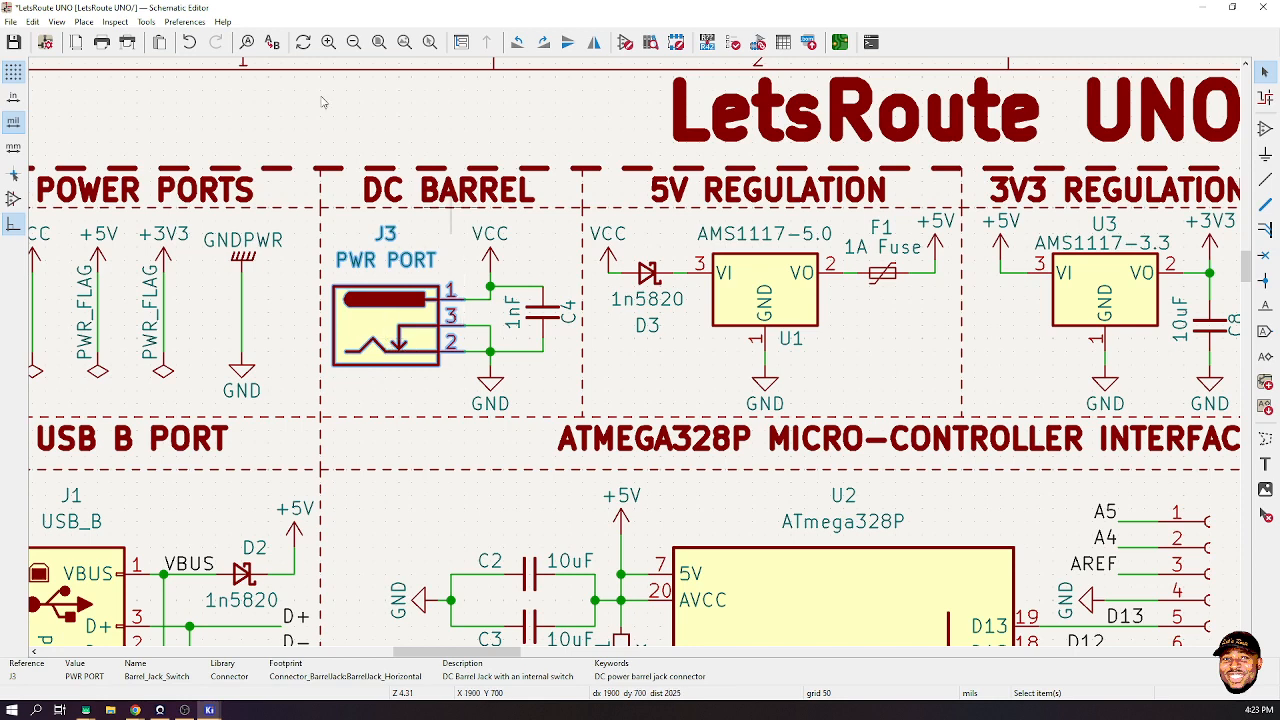
left_click(146, 22)
left_click(210, 110)
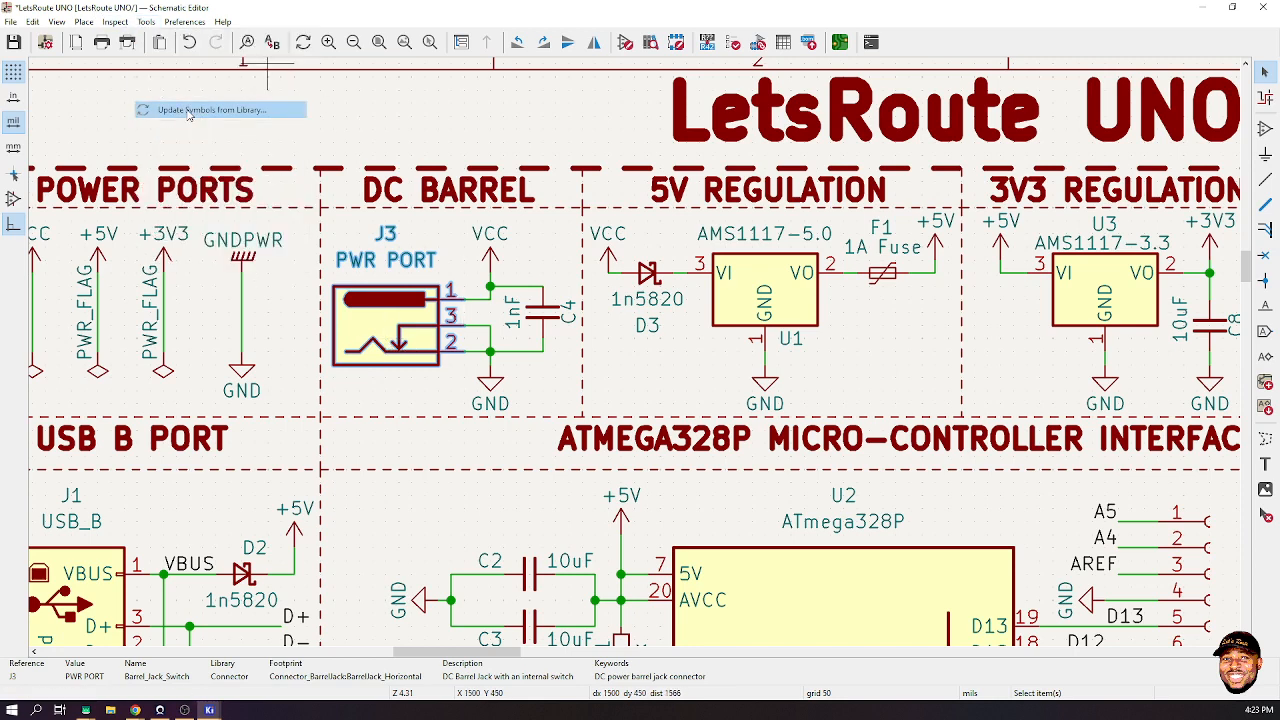
left_click(766, 532)
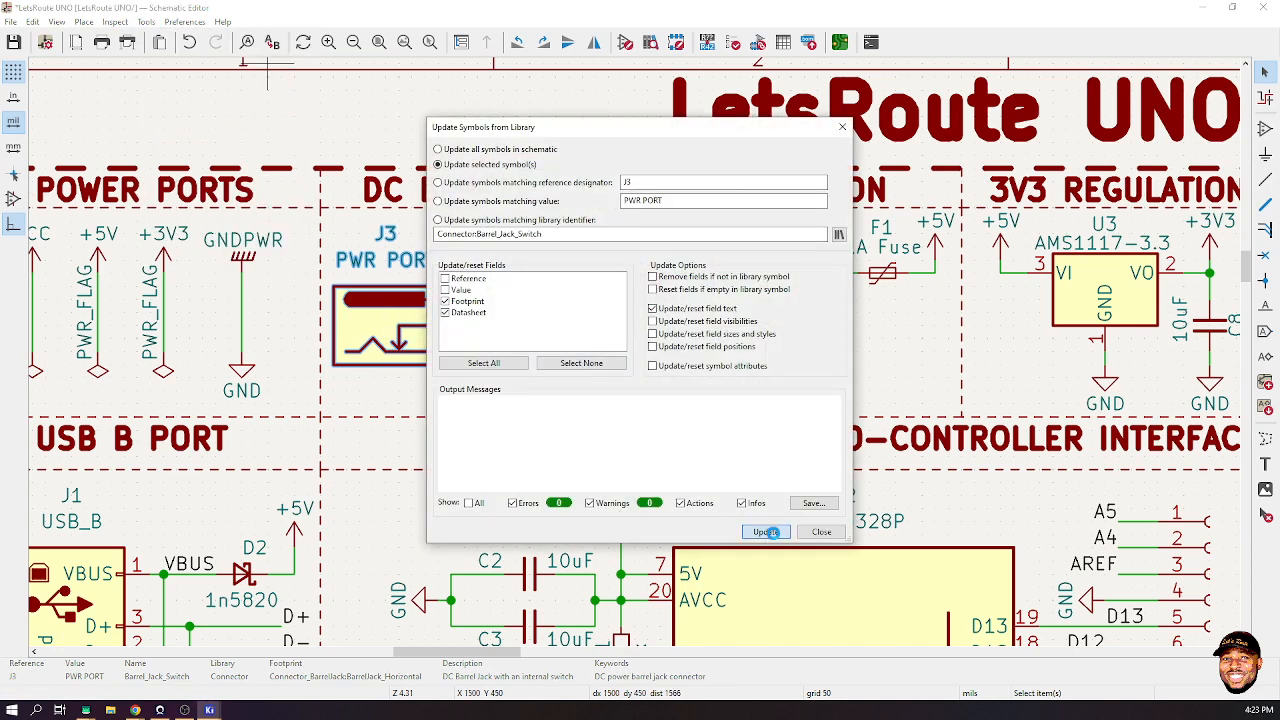
left_click(819, 531)
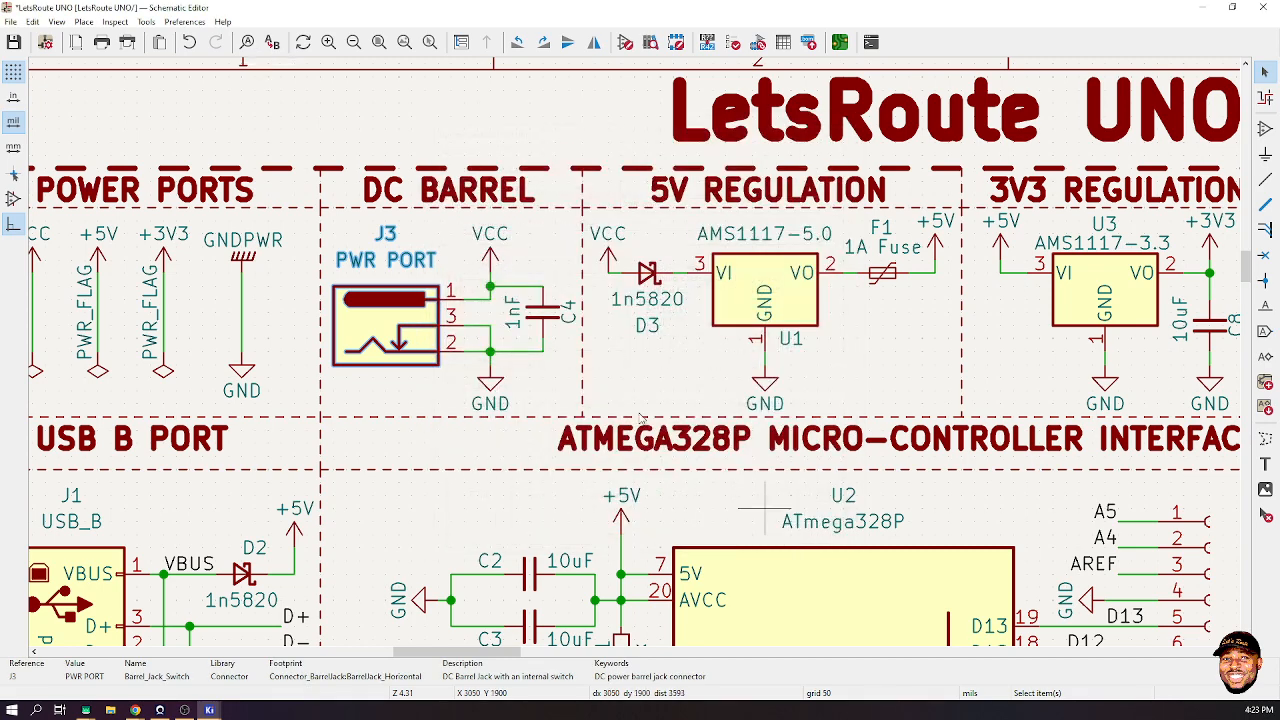
left_click(146, 22)
left_click(210, 38)
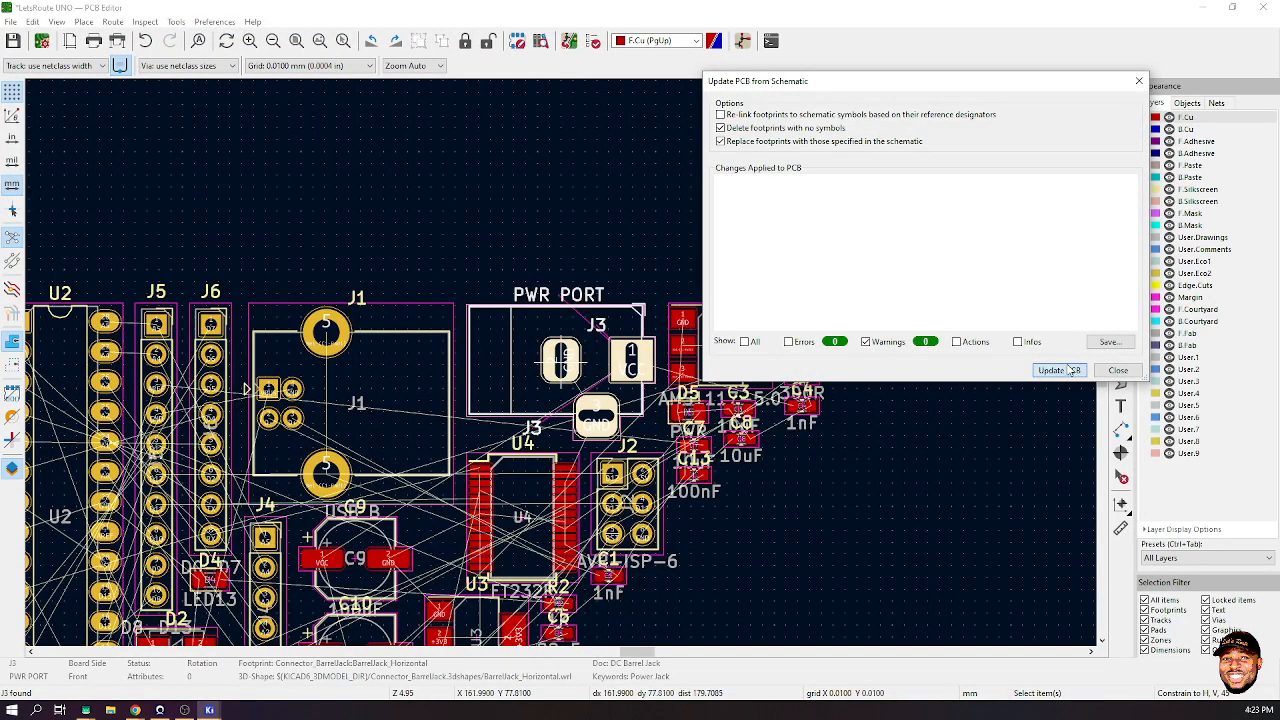
- Apply the schematic changes to the board and check it in the 3D Viewer
left_click(1060, 370)
left_click(1116, 370)
scroll(515, 348, "down", 3)
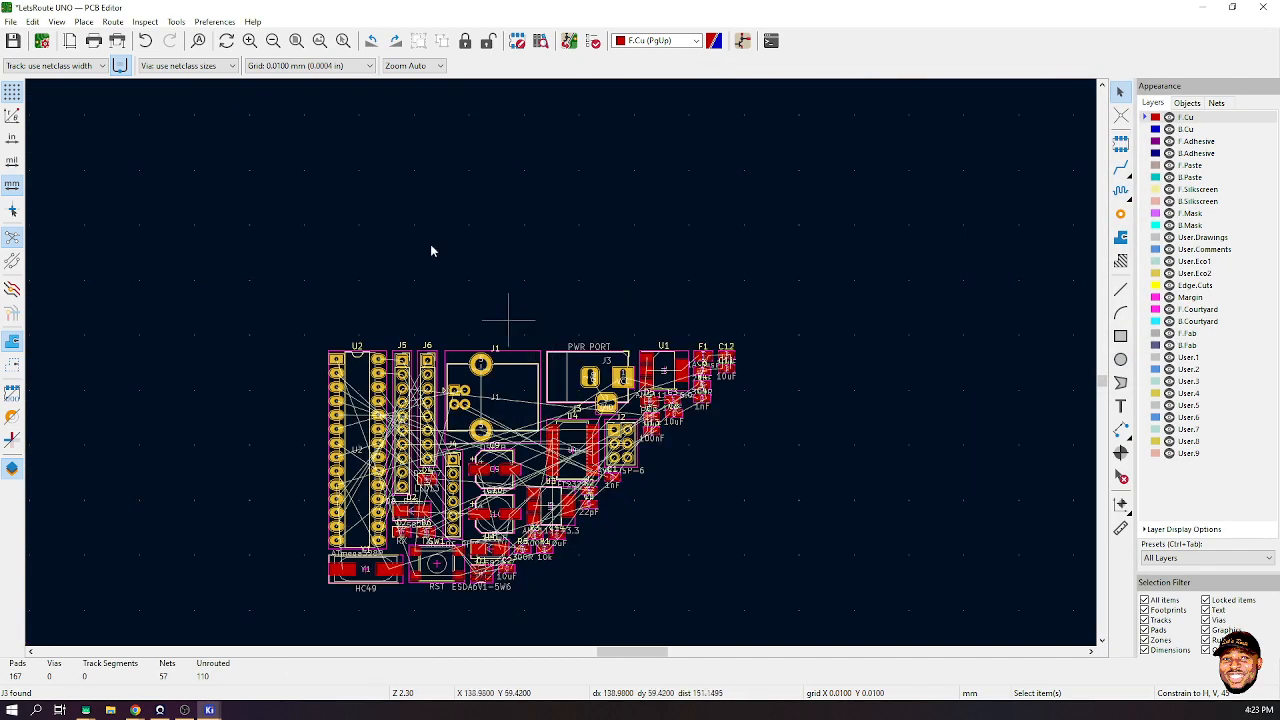
left_click(32, 21)
mouse_move(55, 23)
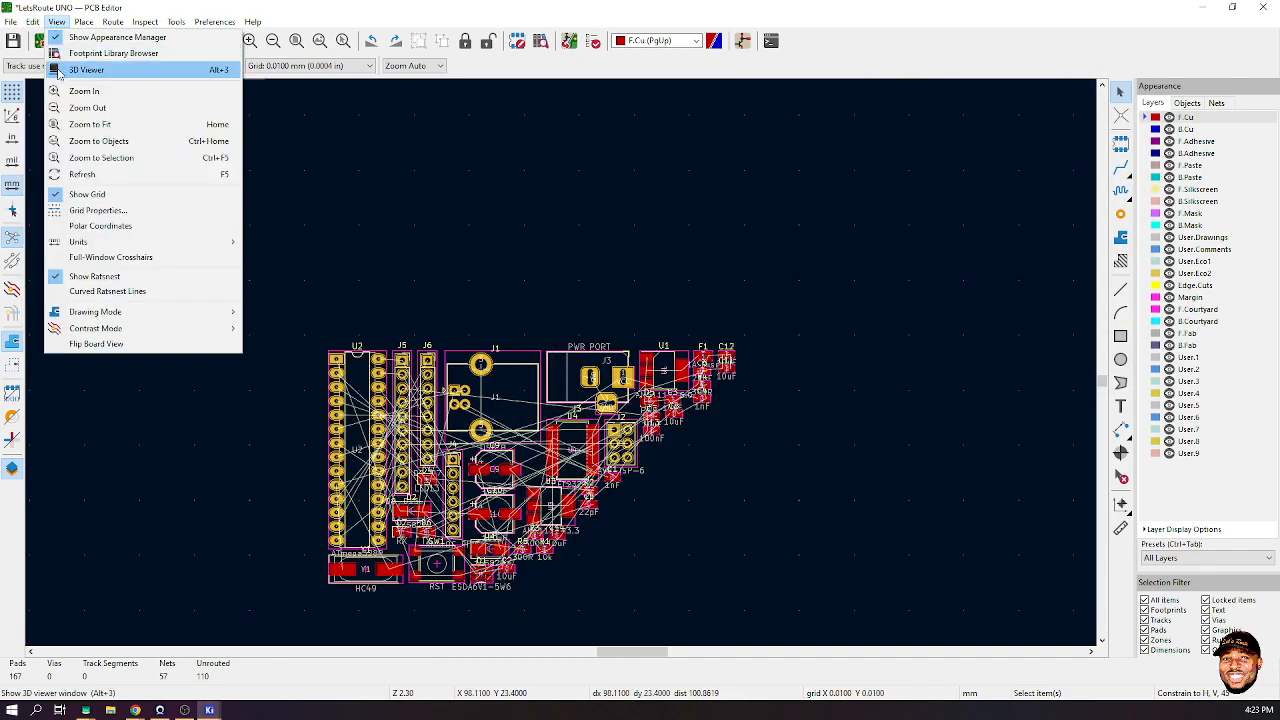
left_click(70, 69)
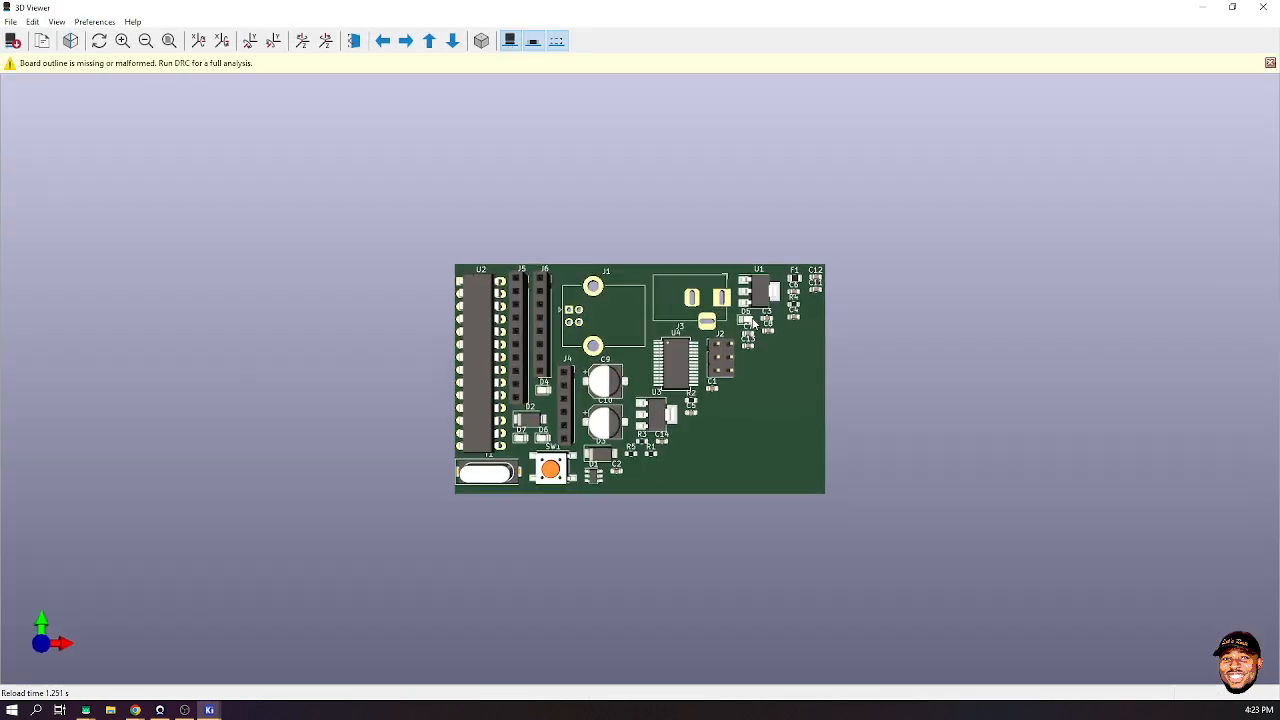
left_click(1263, 7)
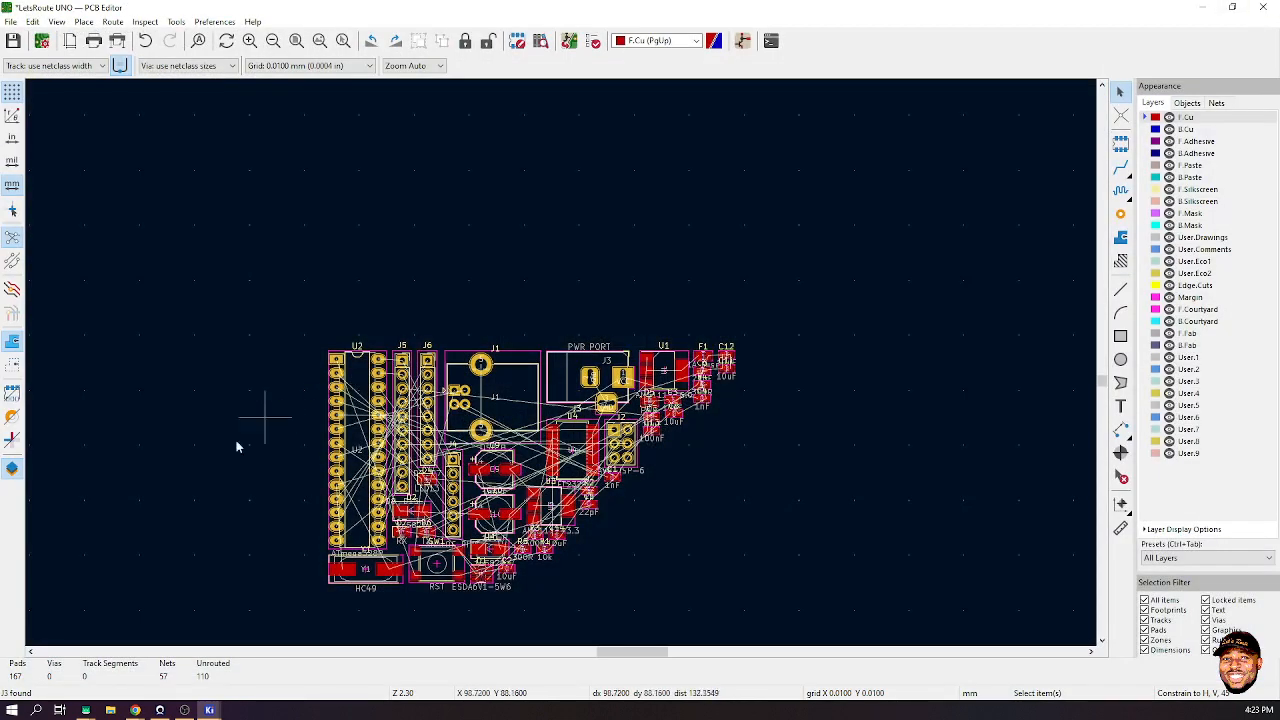
- Minimize the Symbol Editor, return to the LetsRoute UNO schematic, and delete J3
left_click(210, 708)
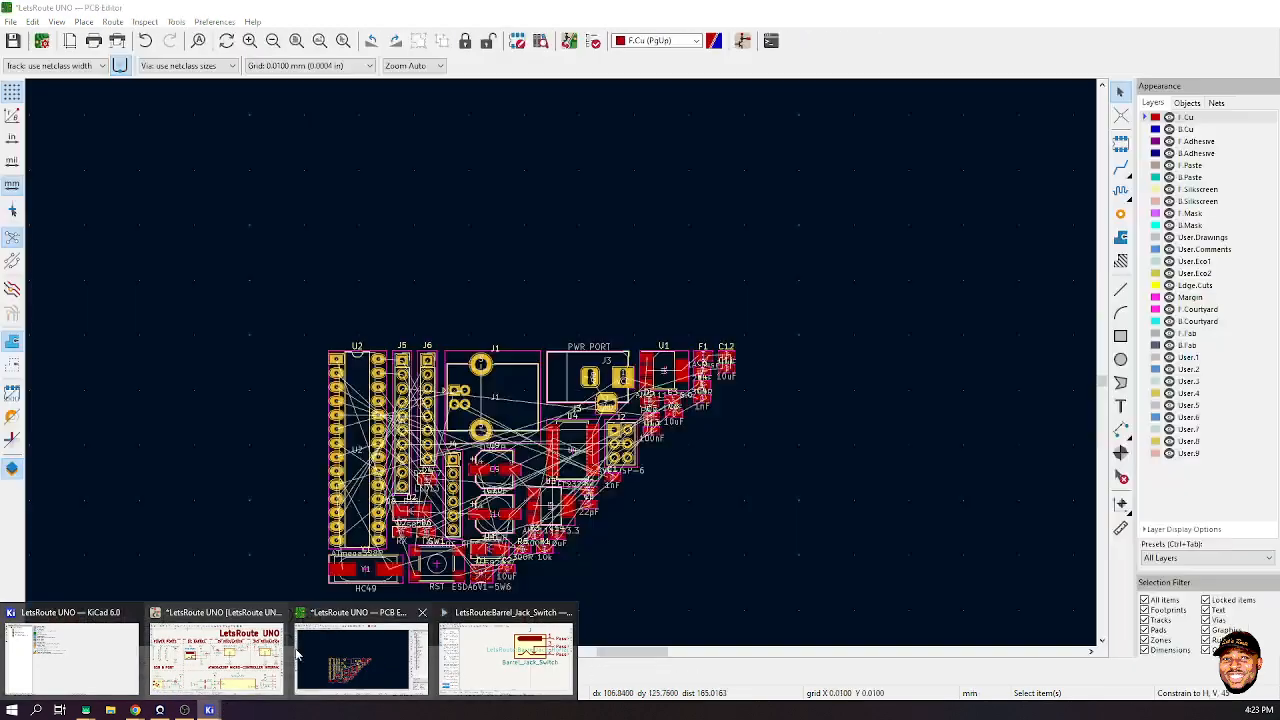
left_click(505, 655)
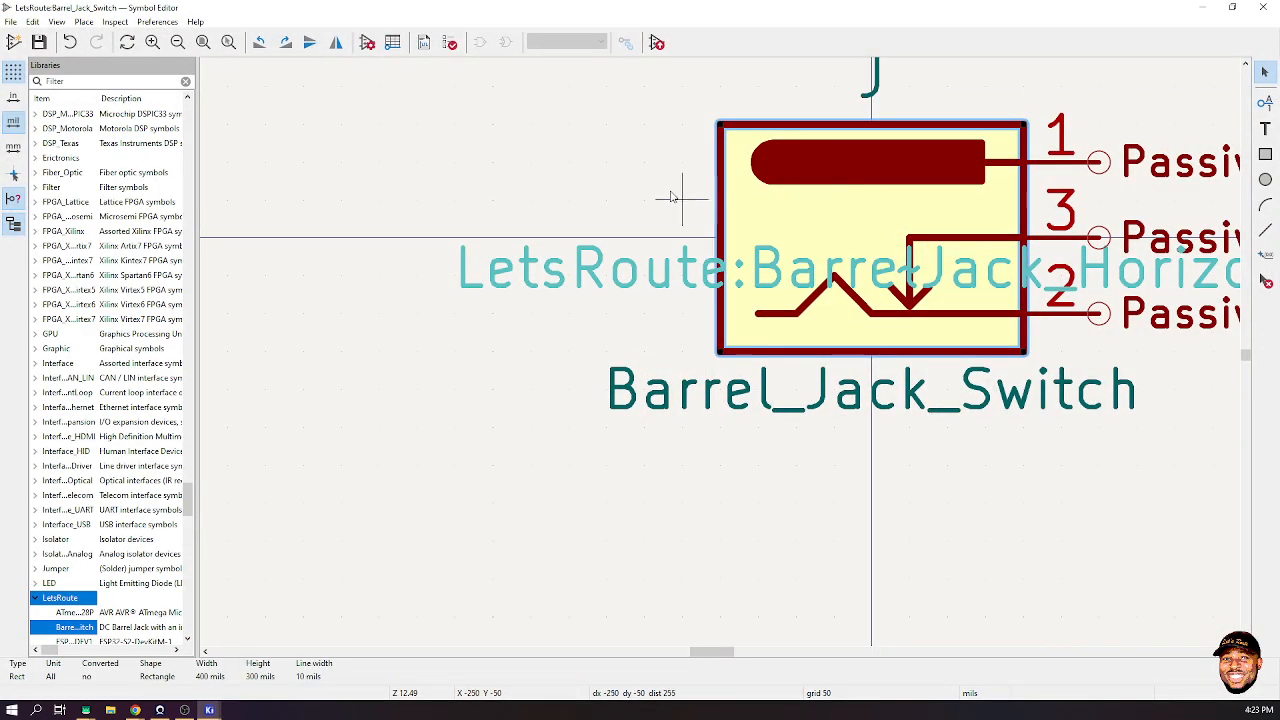
left_click(1199, 12)
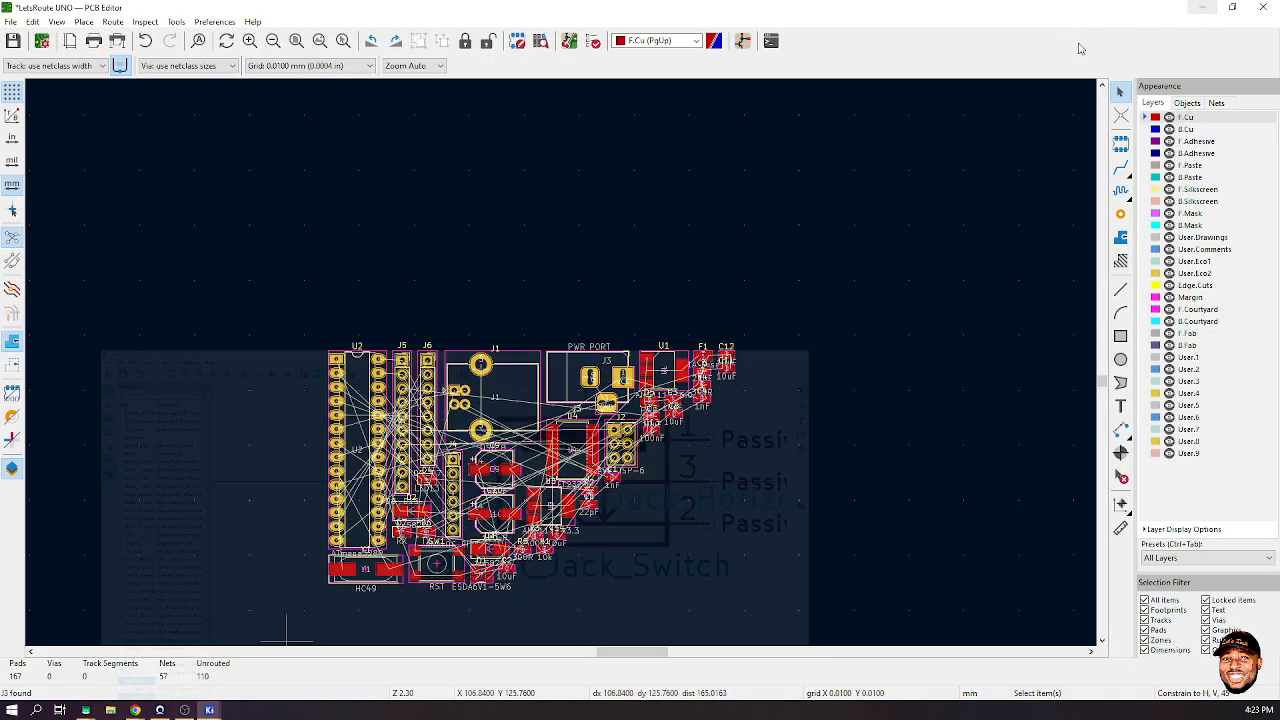
left_click(209, 709)
left_click(216, 655)
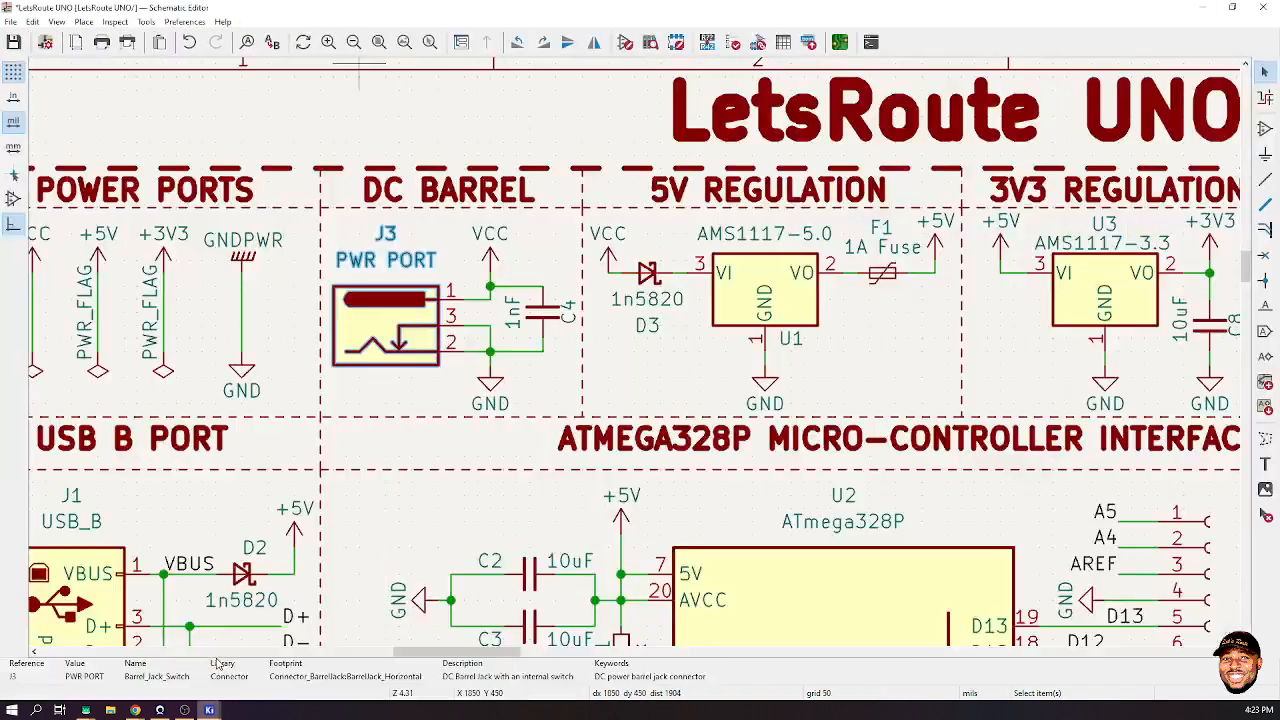
left_click(374, 342)
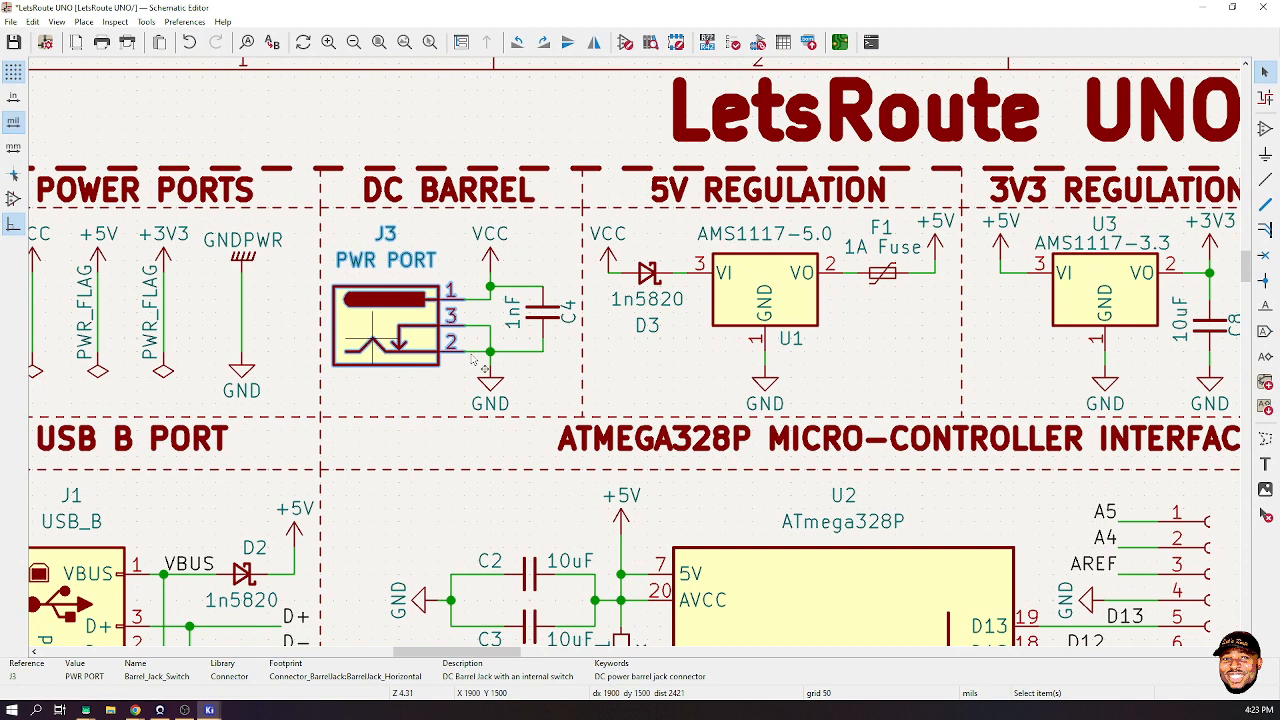
key("Delete")
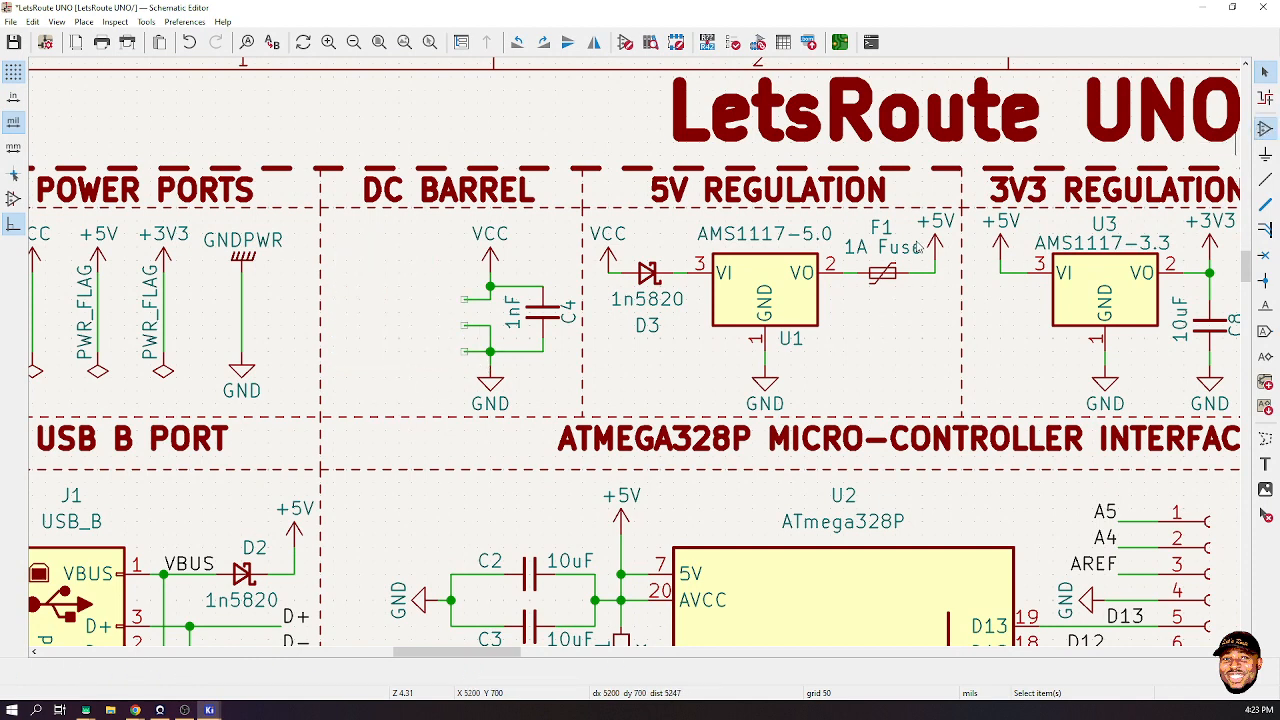
- Place the LetsRoute Barrel_Jack_Switch in DC BARREL, pins aligned with the existing wires
key("a")
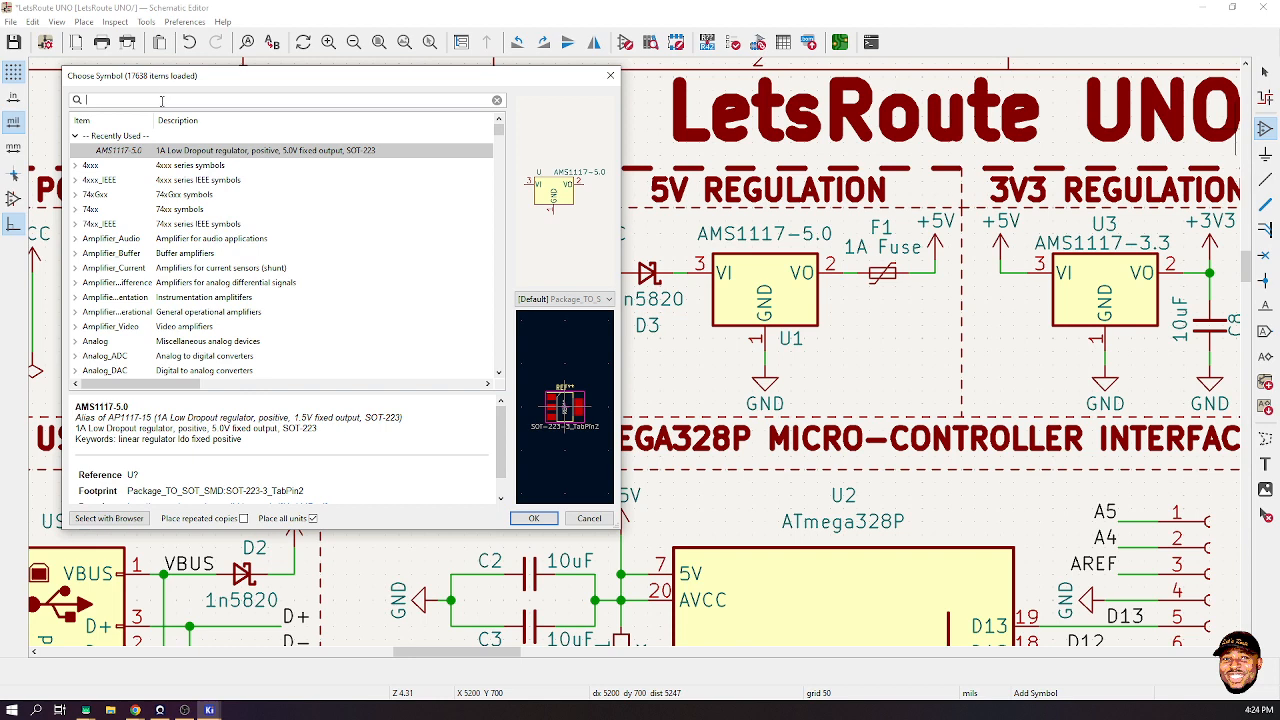
type("dc")
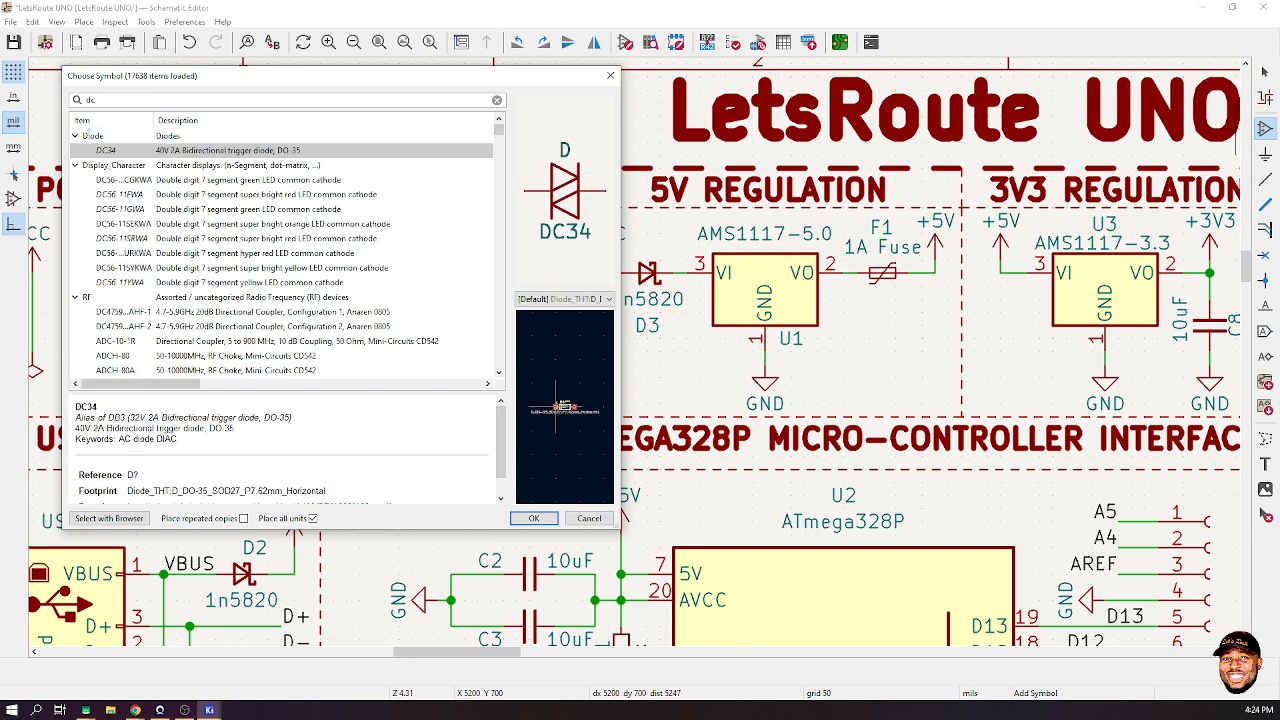
type(" barre")
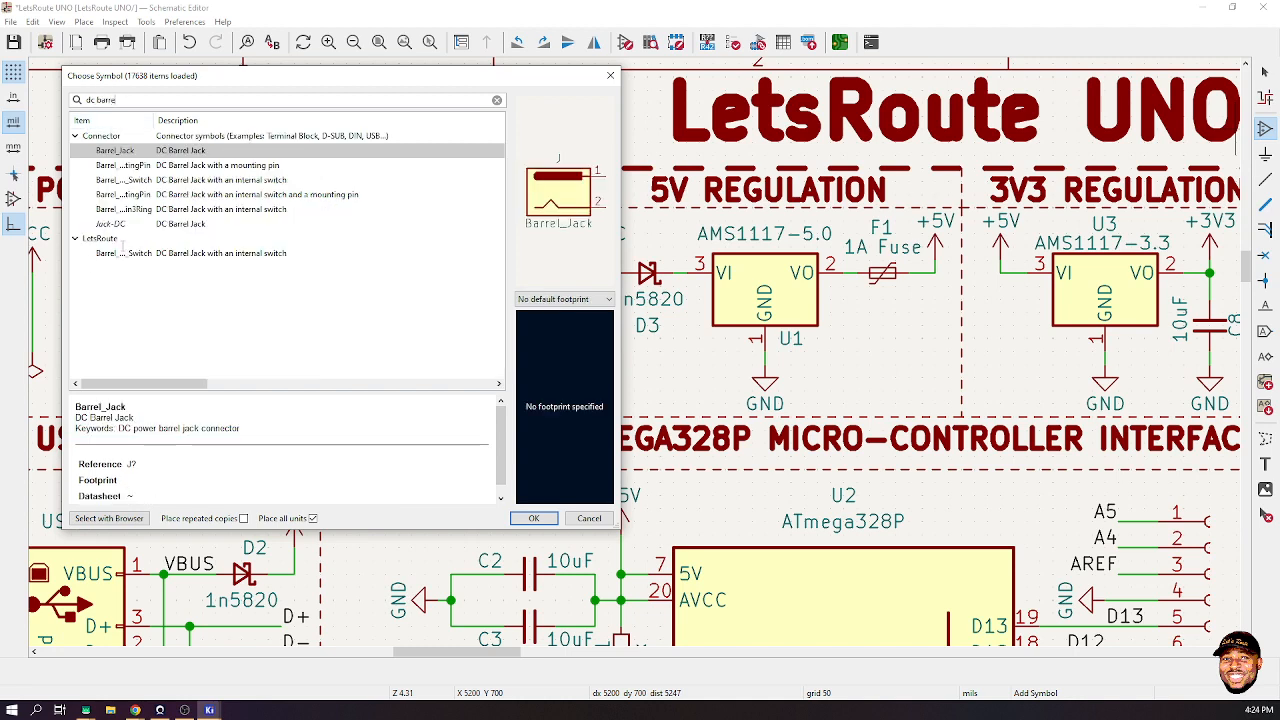
double_click(120, 253)
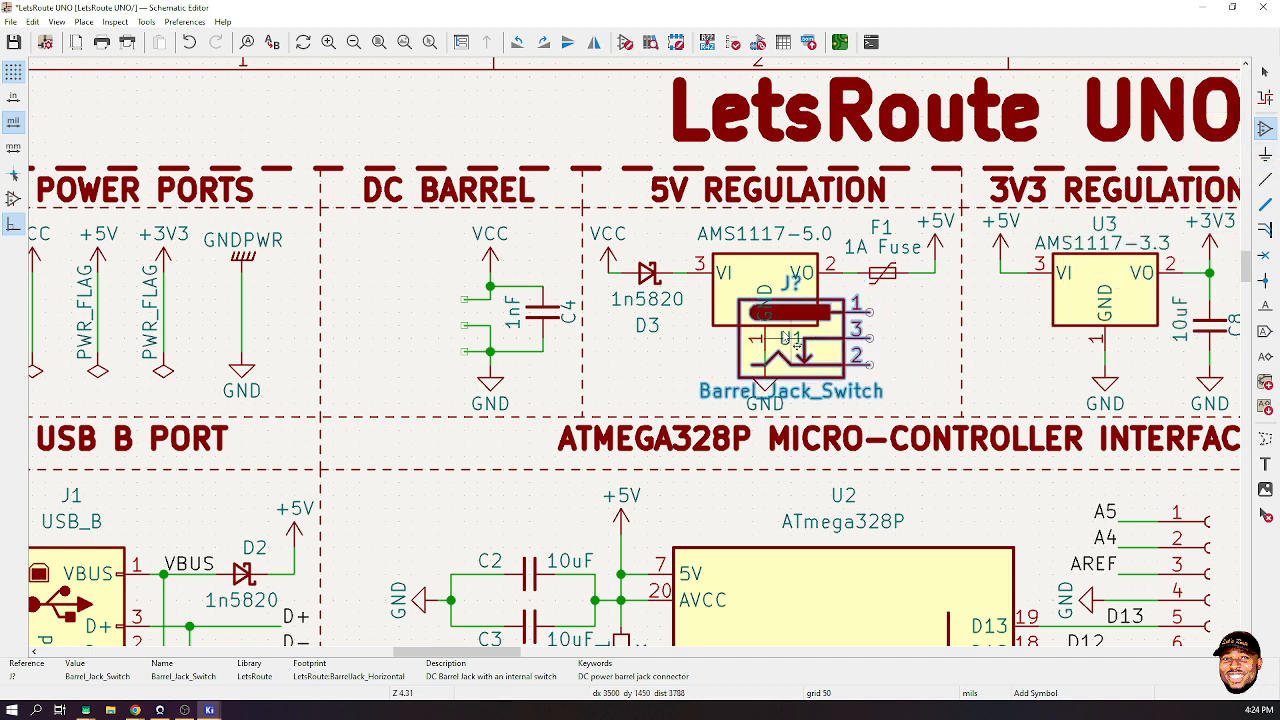
left_click(378, 326)
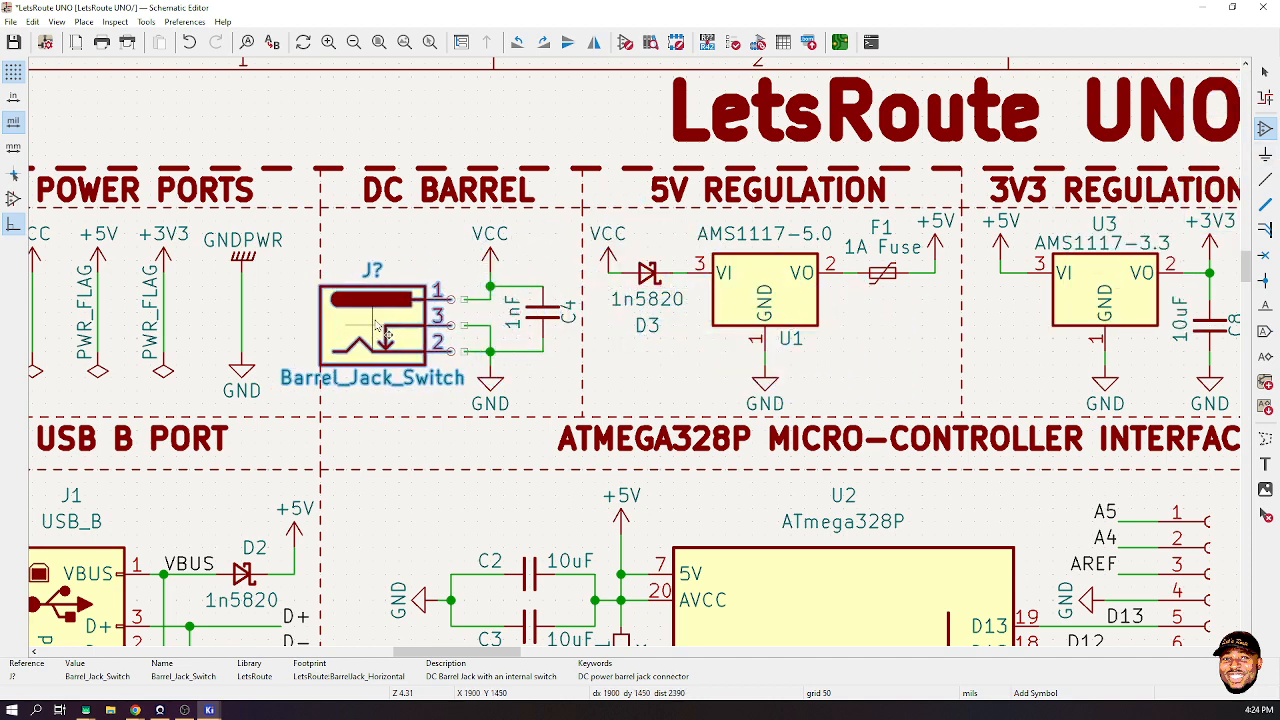
left_click(430, 338)
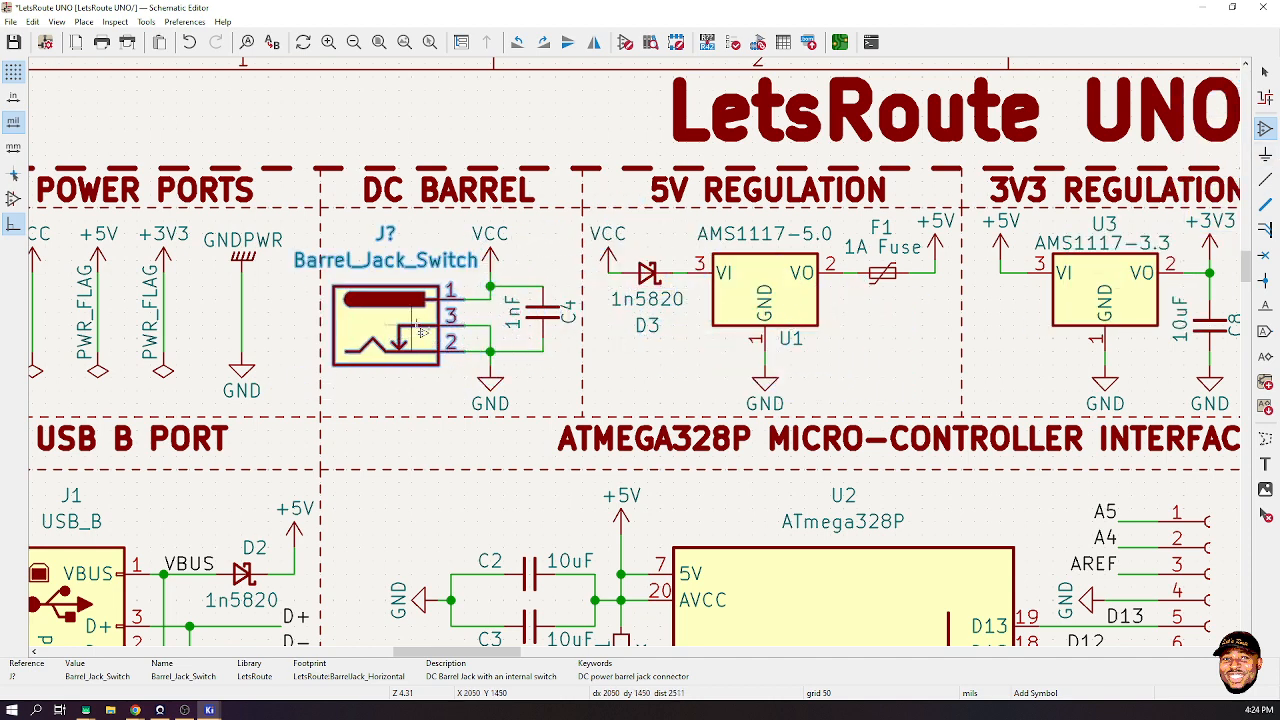
- Give the barrel jack value DC BARREL and annotate it as J3
type("vD")
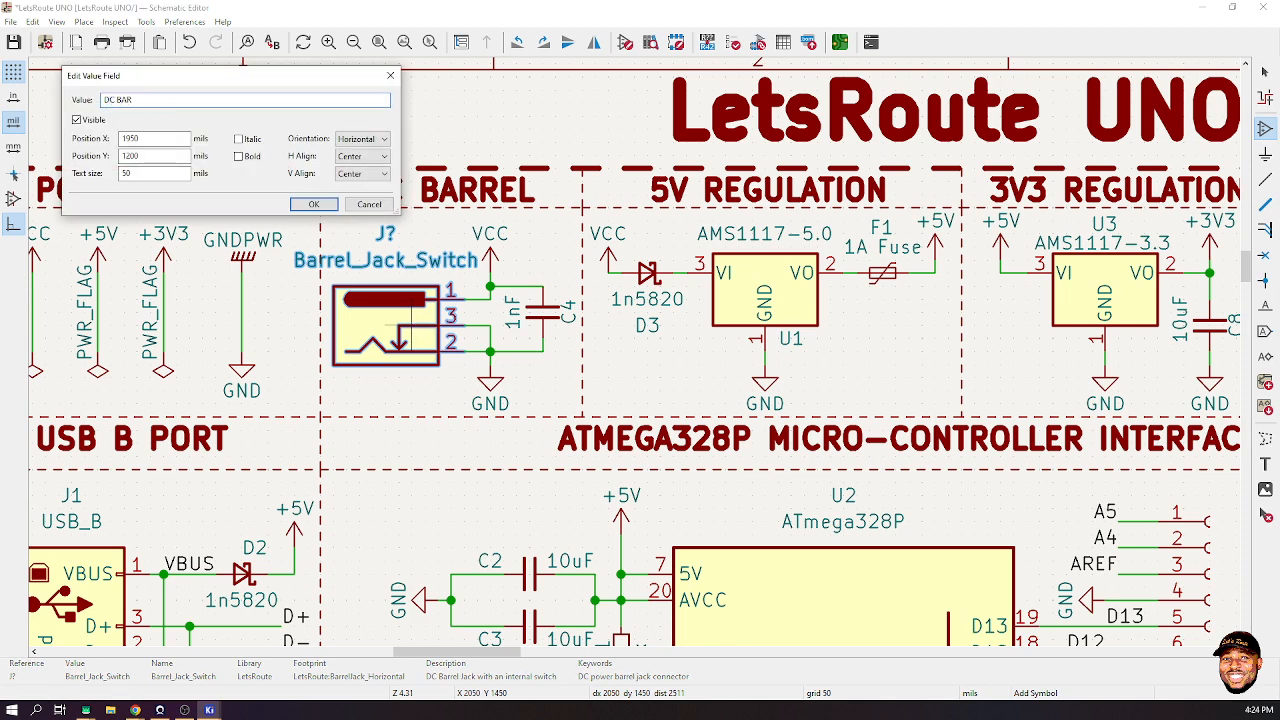
type("C BAR")
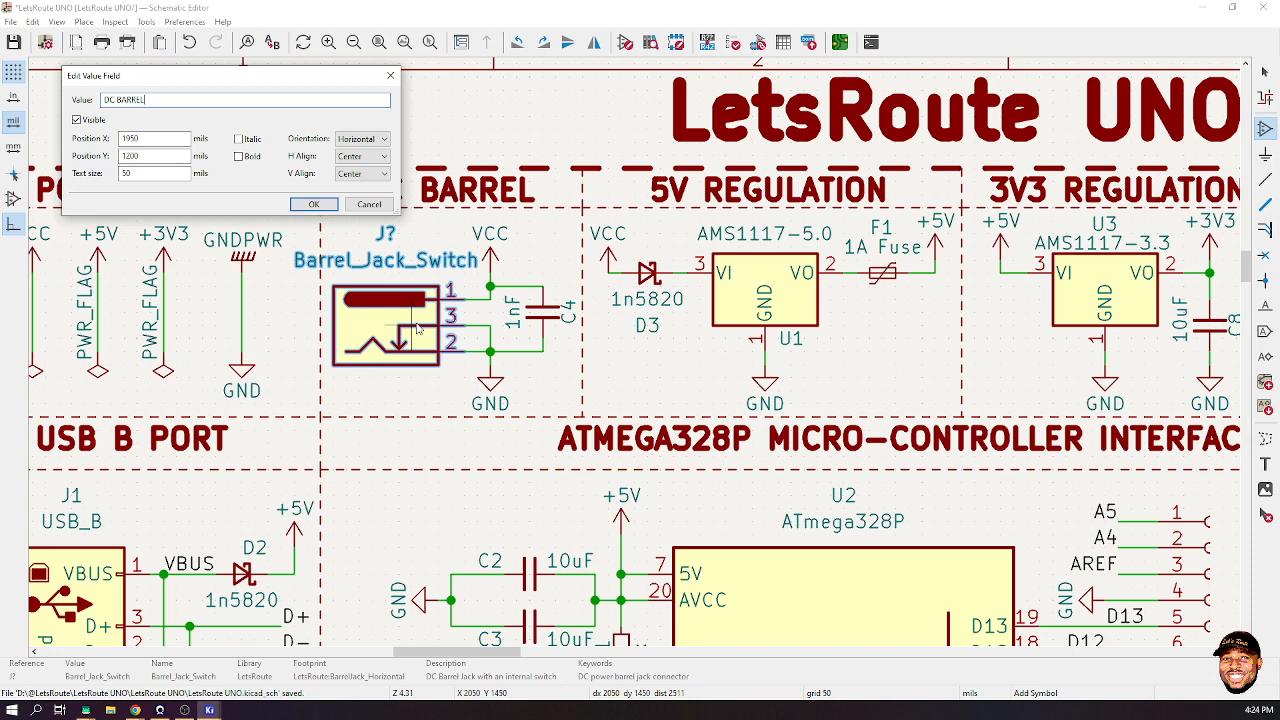
key("Return")
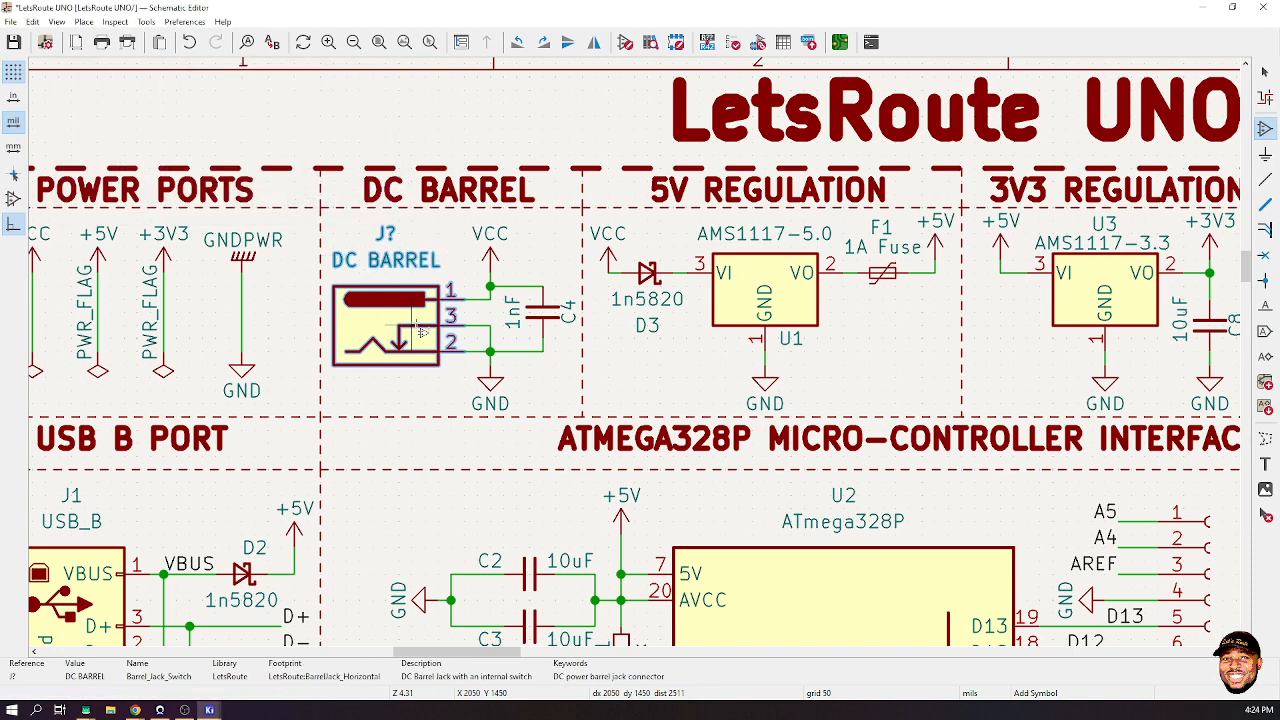
left_click(707, 42)
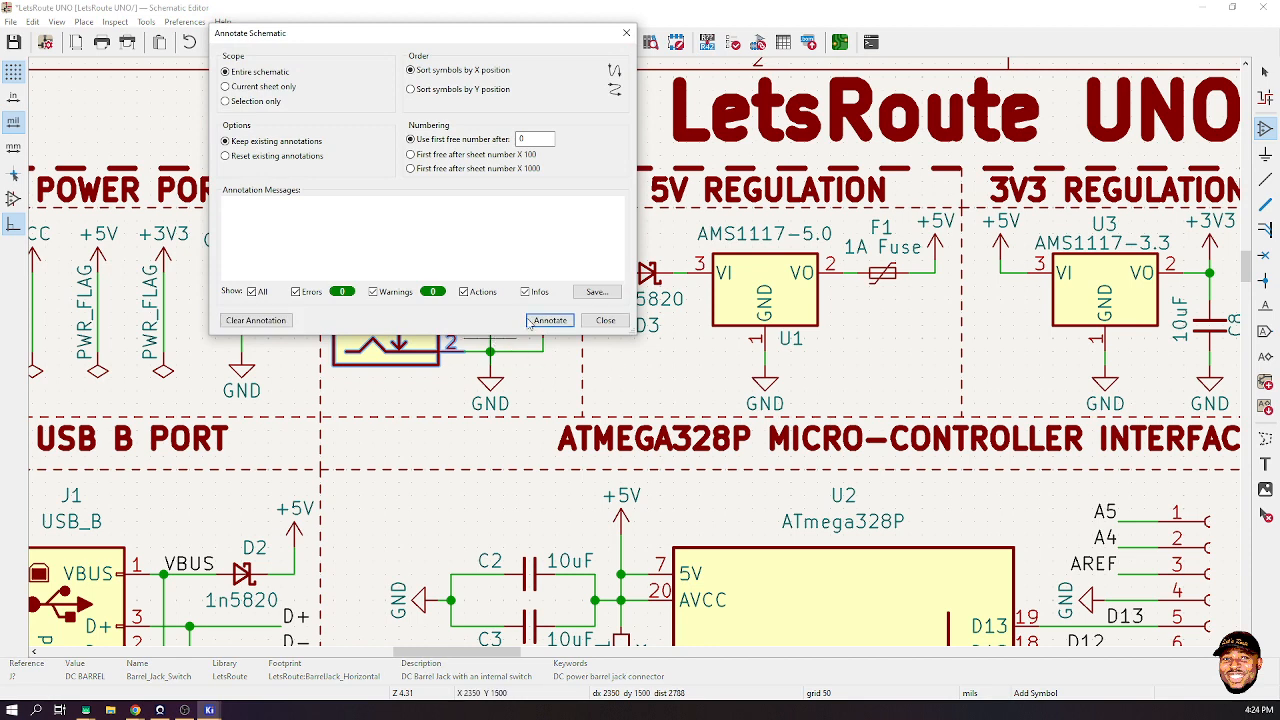
left_click(600, 328)
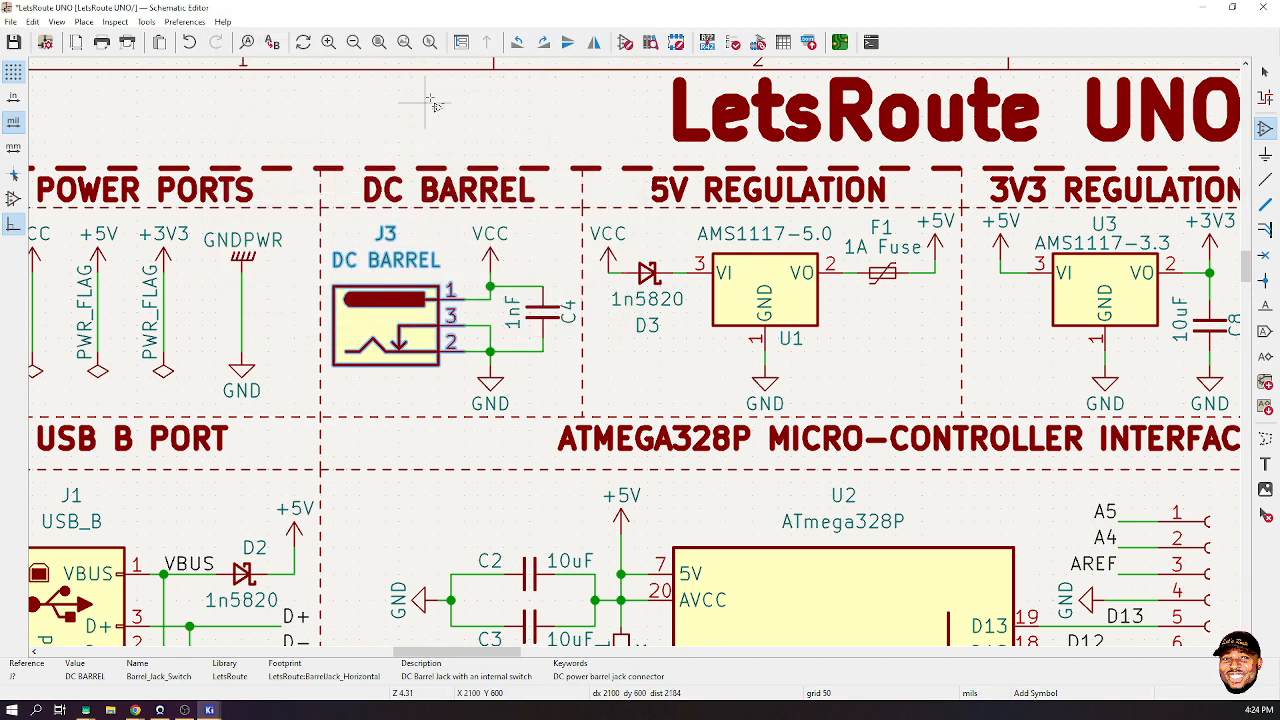
left_click(1265, 80)
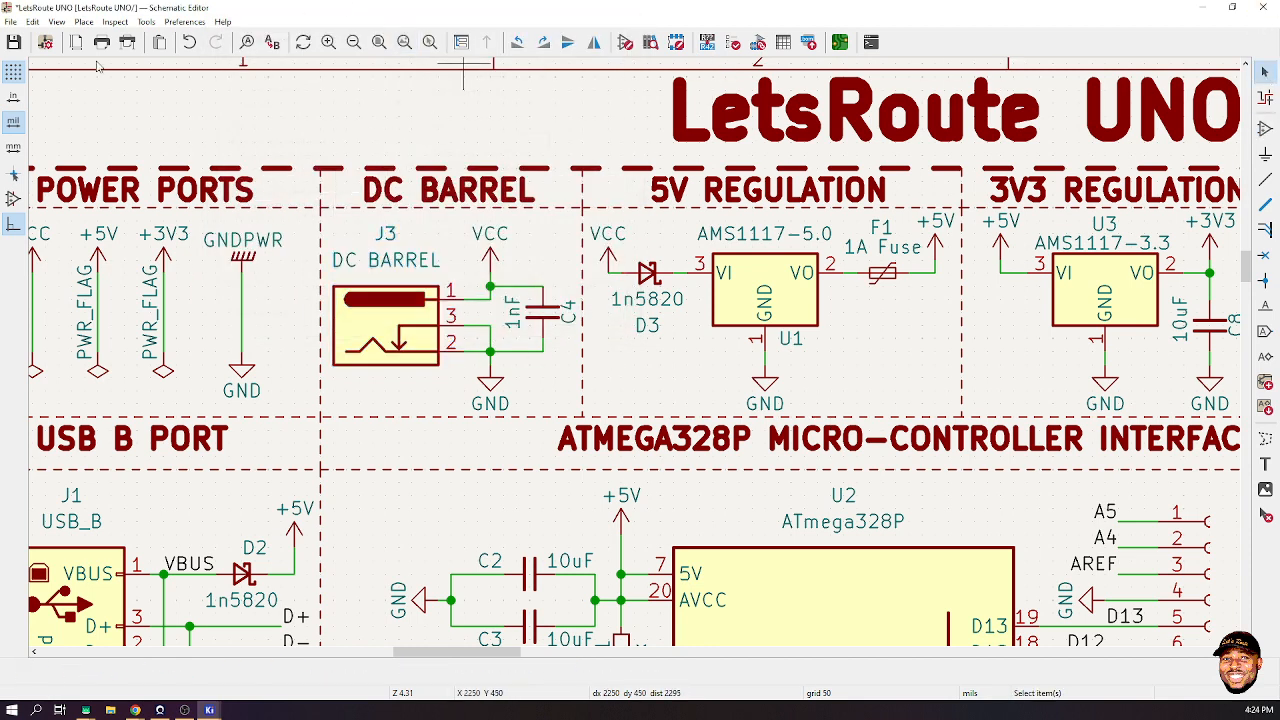
- Update the PCB from the schematic and drop barrel jack footprint J3 on the board
left_click(146, 21)
left_click(225, 70)
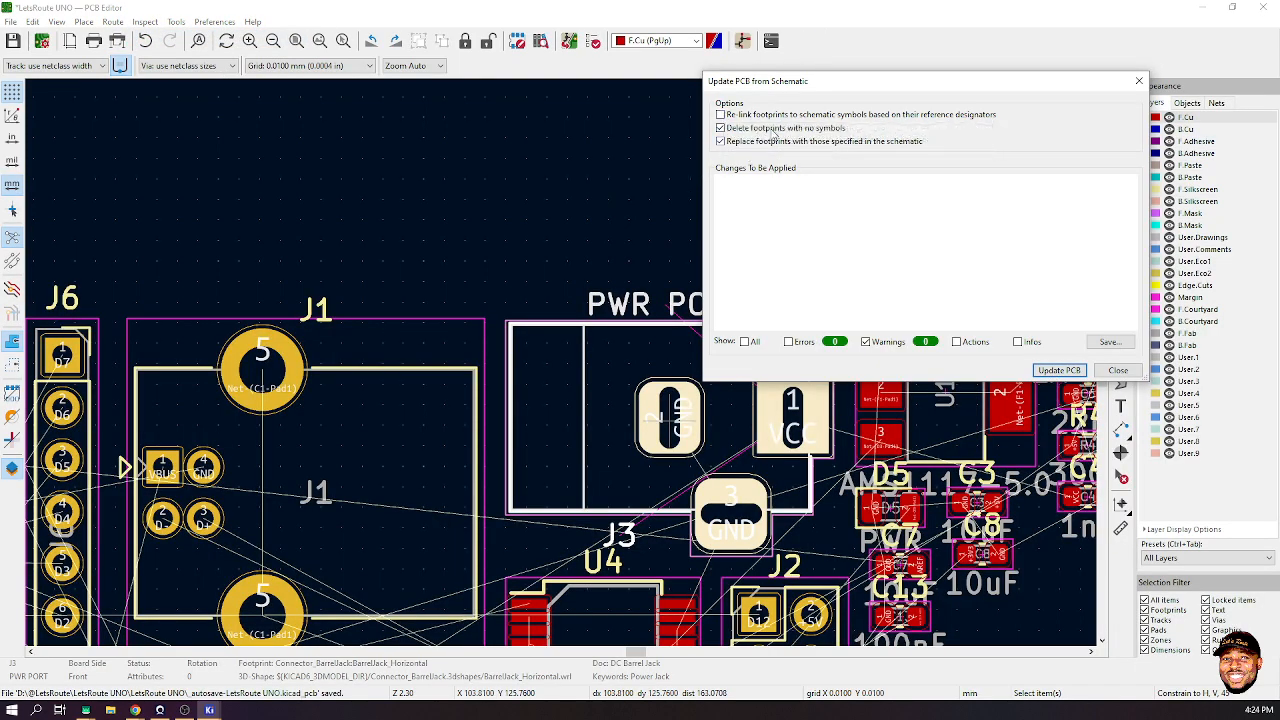
left_click(1058, 370)
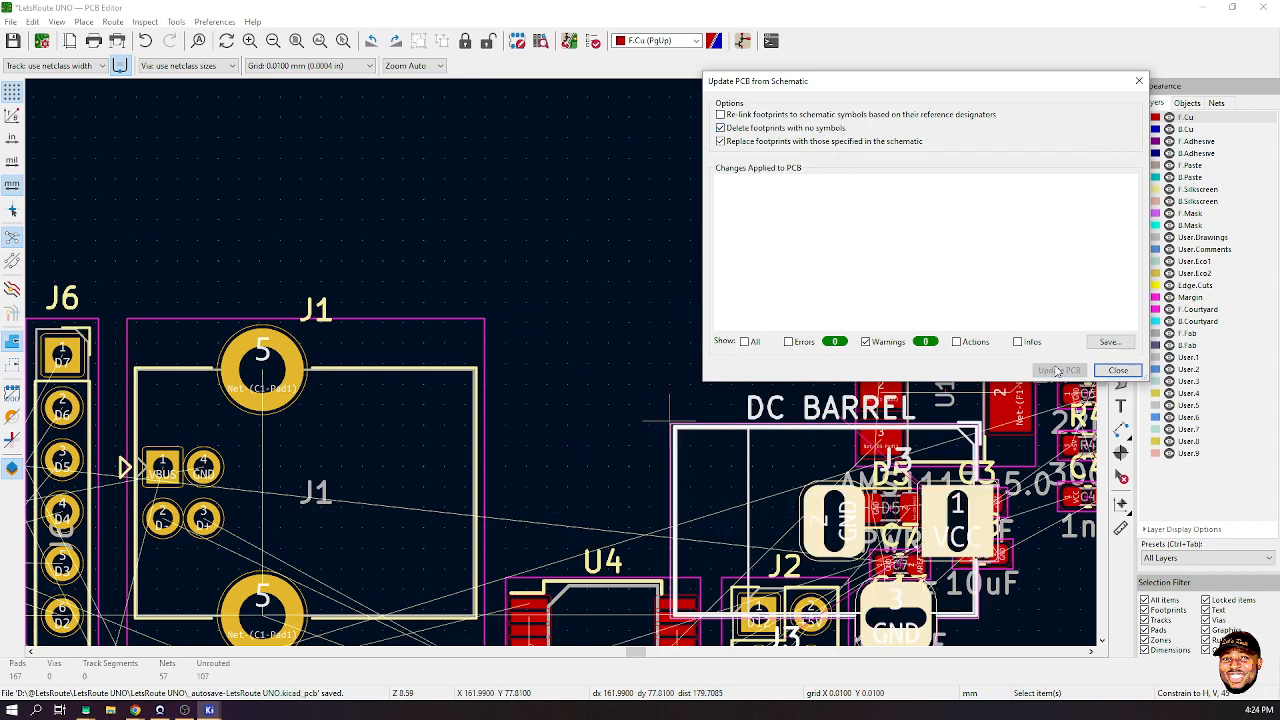
left_click(1117, 370)
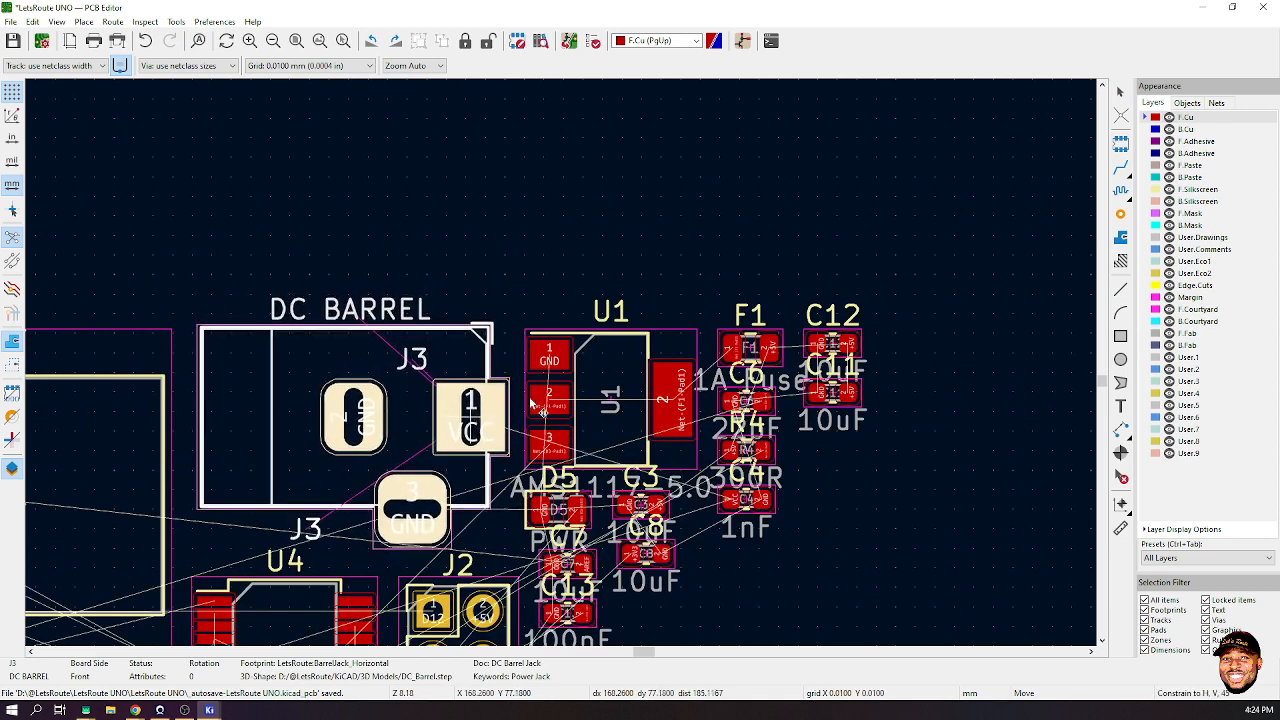
left_click(482, 432)
- Rotate the board in the 3D Viewer to inspect it, then close the viewer
left_click(57, 21)
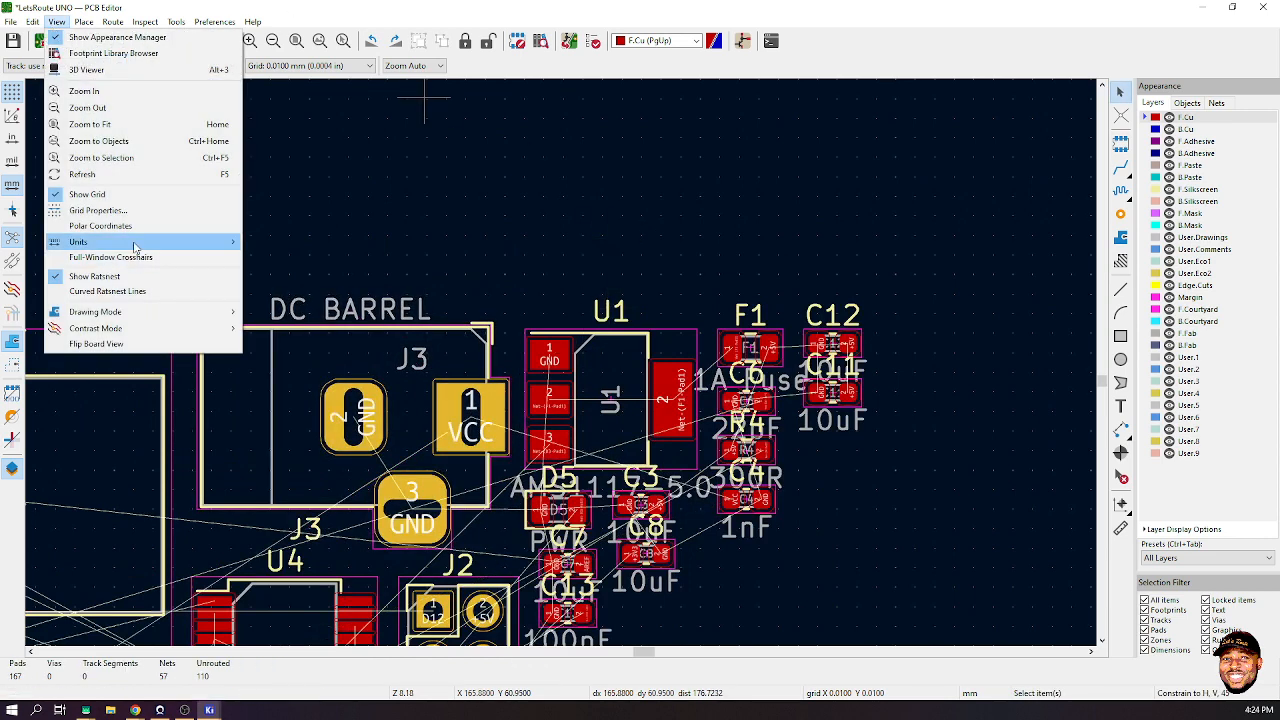
left_click(150, 72)
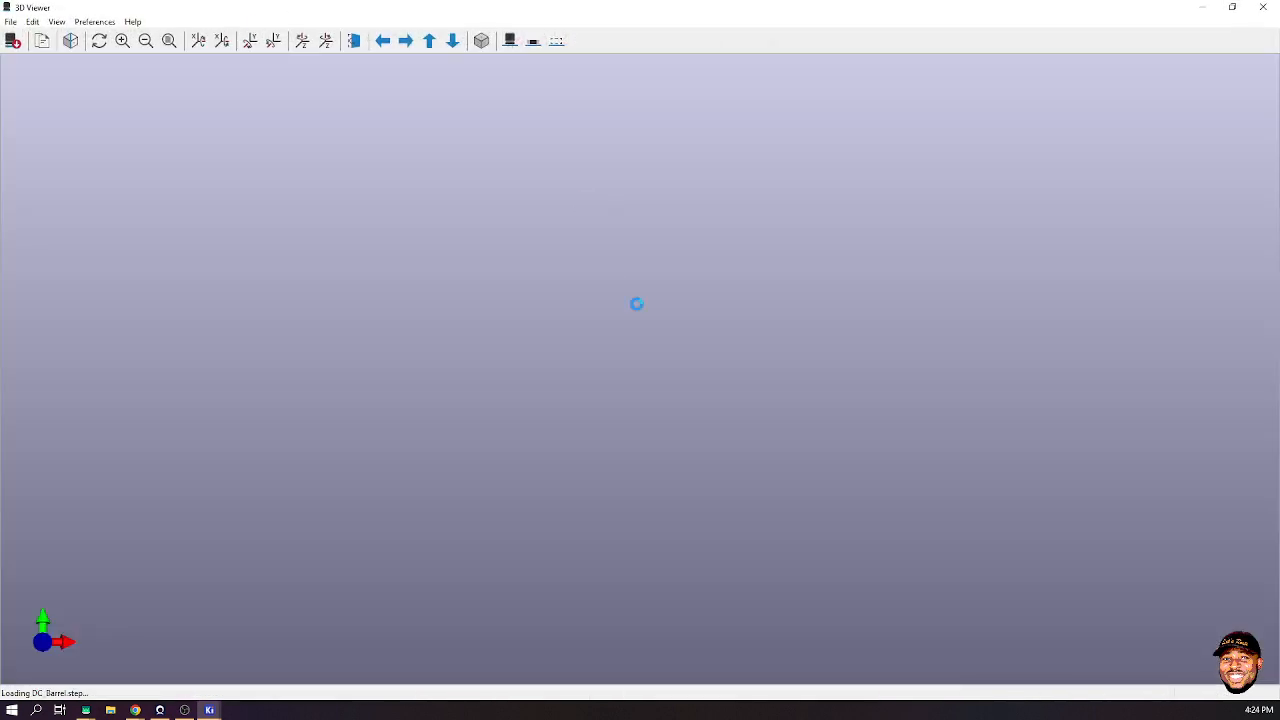
scroll(723, 327, "up", 5)
left_click_drag(704, 361, 1001, 289)
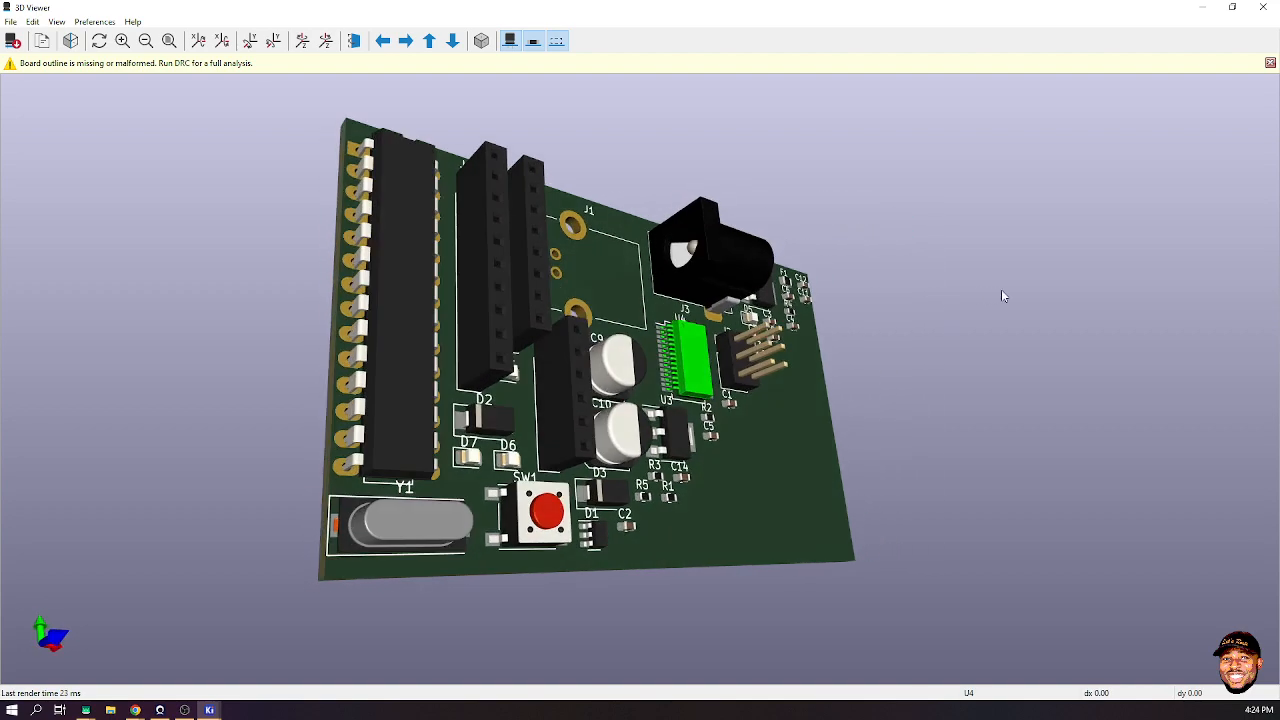
left_click_drag(684, 206, 575, 253)
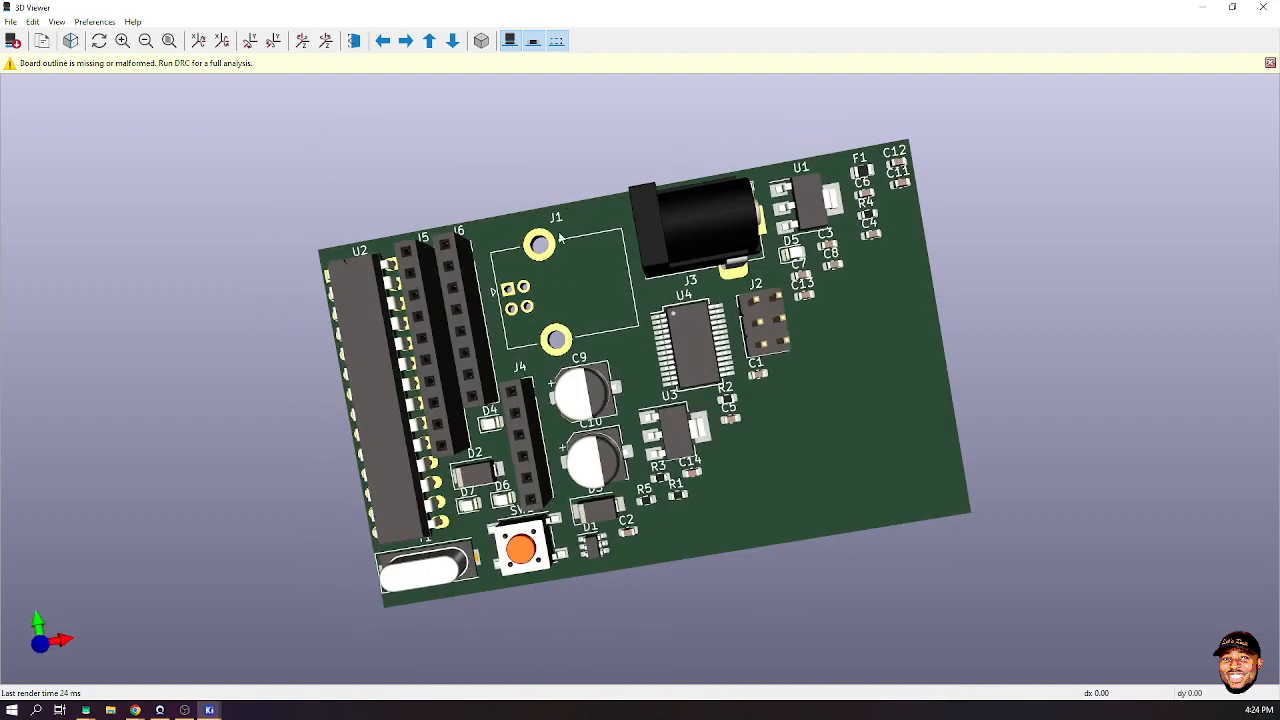
left_click(1266, 7)
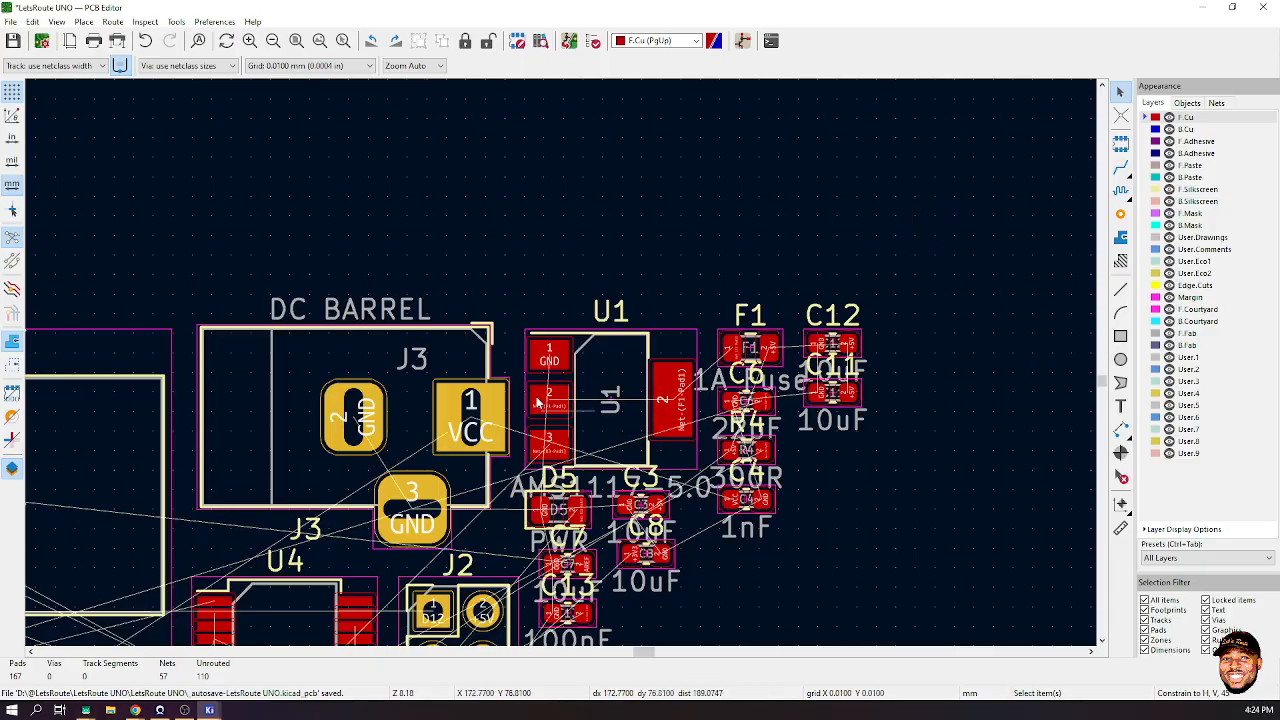
scroll(545, 455, "down", 3)
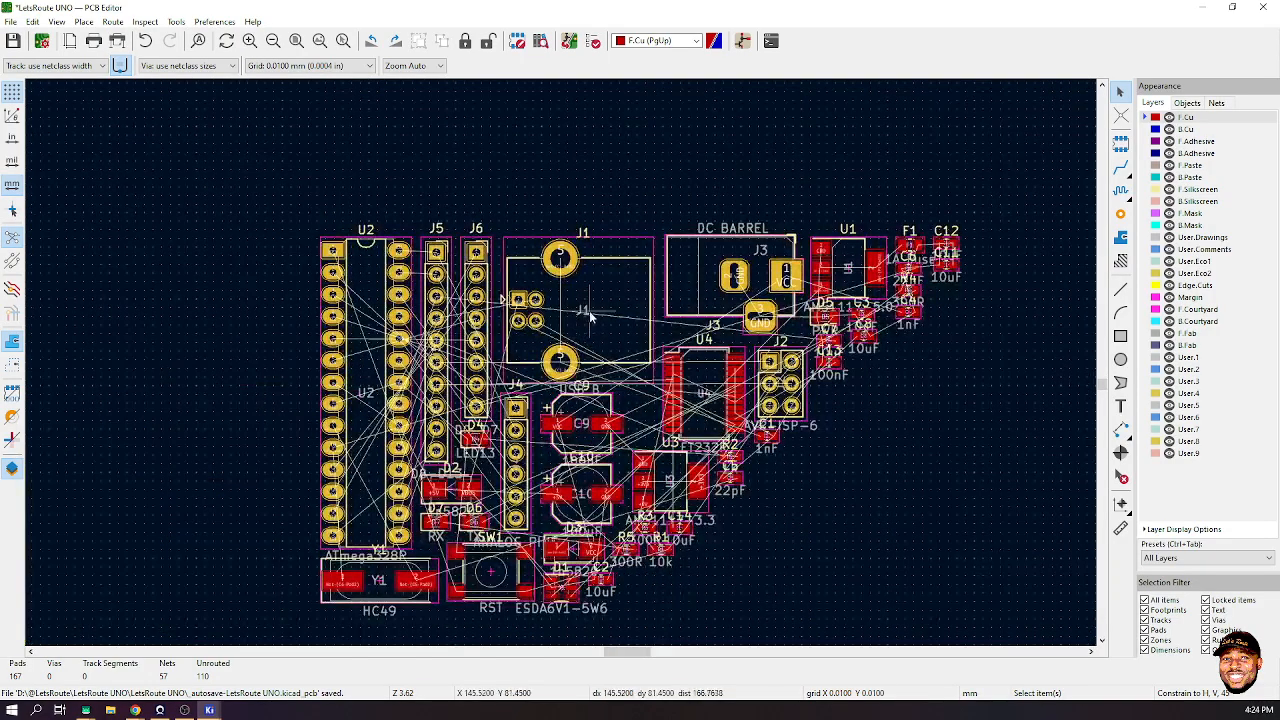
- Open J1's USB_B_Lumberg_2411_02_Horizontal footprint in a maximized Footprint Editor
left_click(631, 255)
right_click(631, 255)
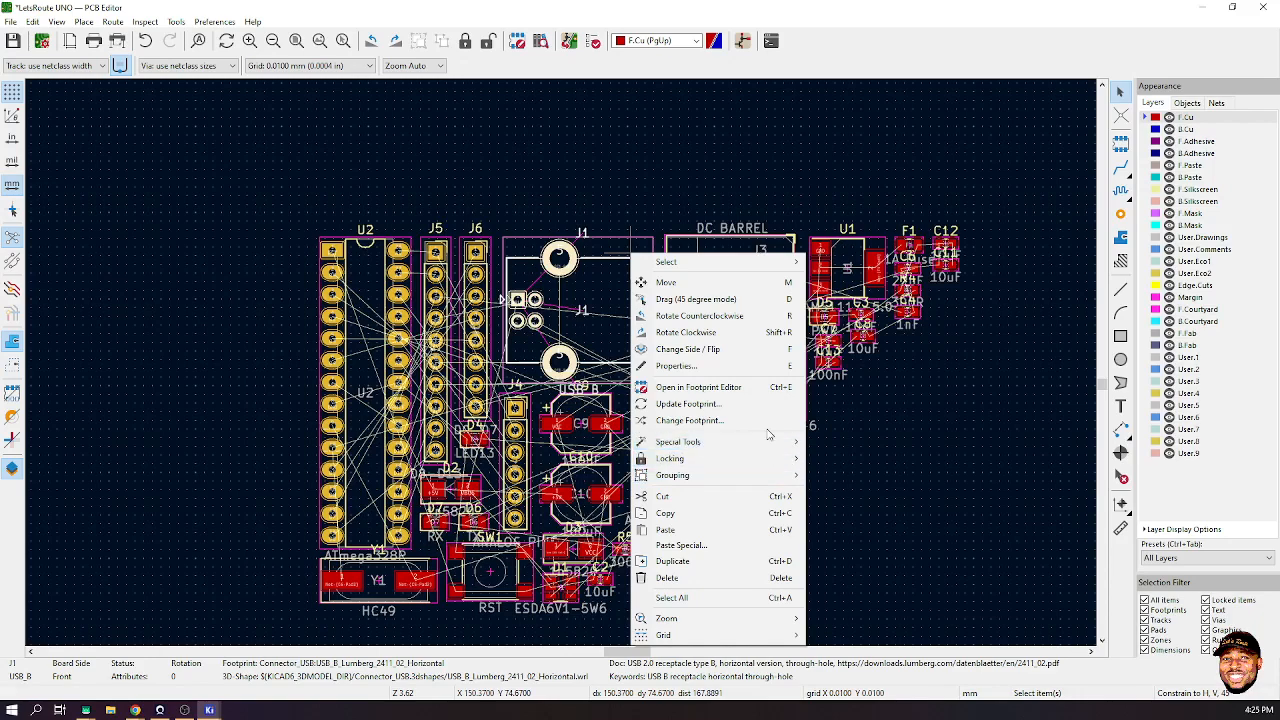
left_click(740, 366)
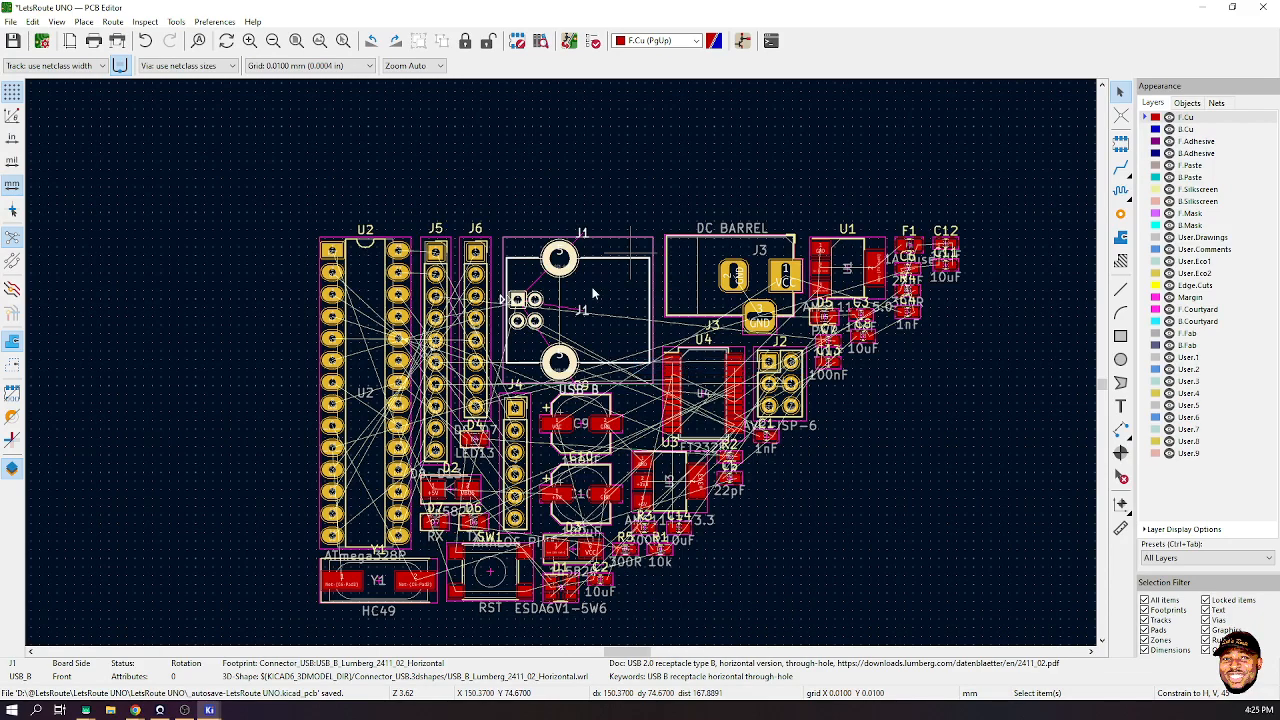
left_click(495, 402)
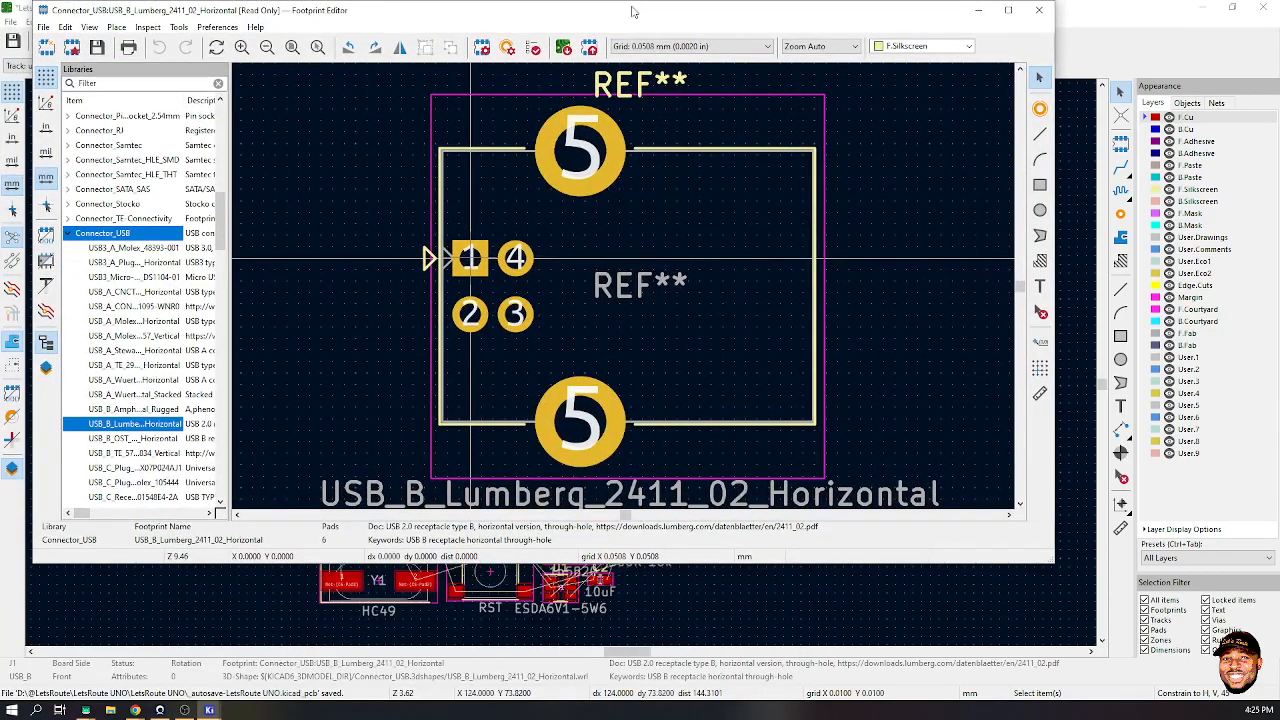
double_click(632, 12)
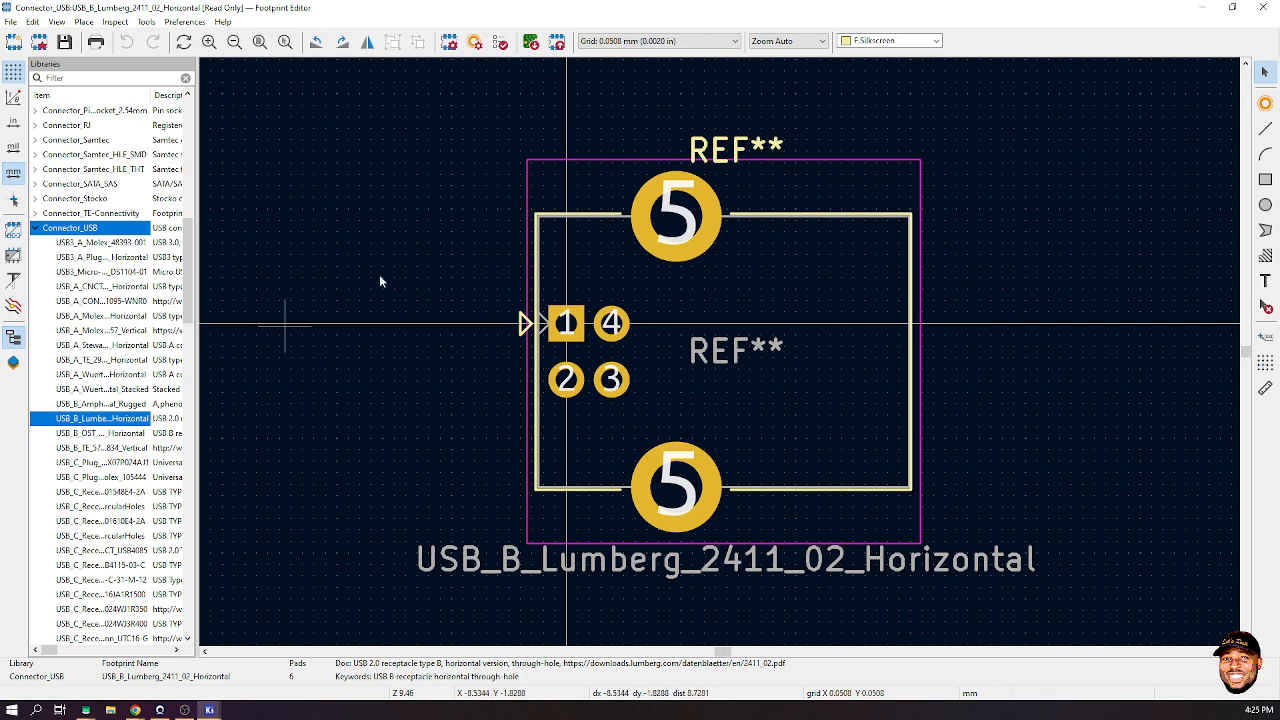
- Save a copy of the footprint into the LetsRoute library via Save As
left_click(35, 24)
mouse_move(57, 22)
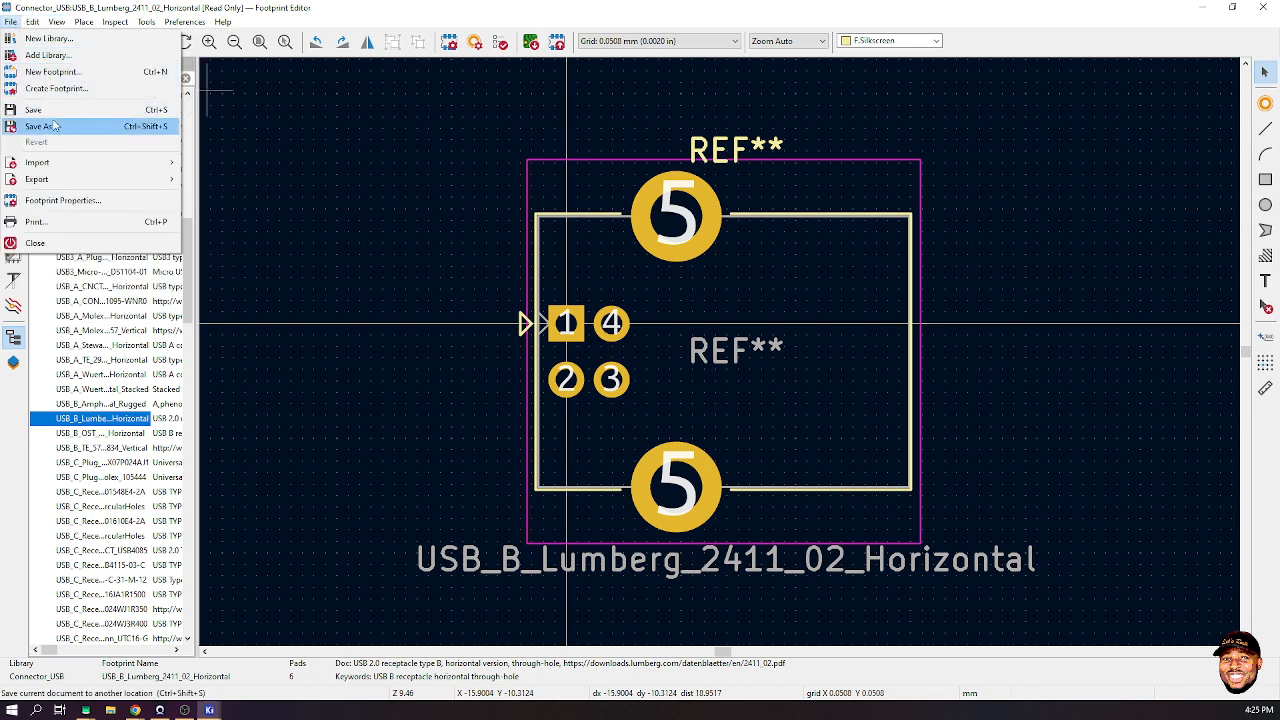
left_click(57, 126)
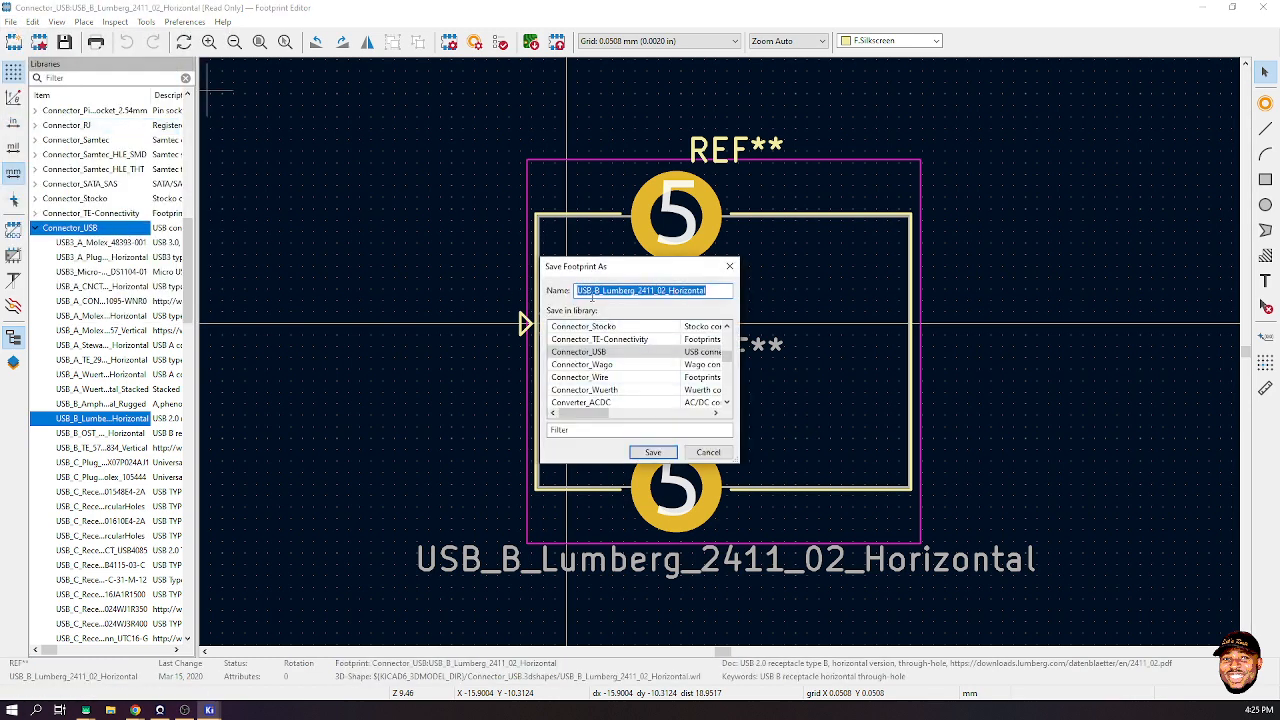
left_click(618, 430)
type("Let")
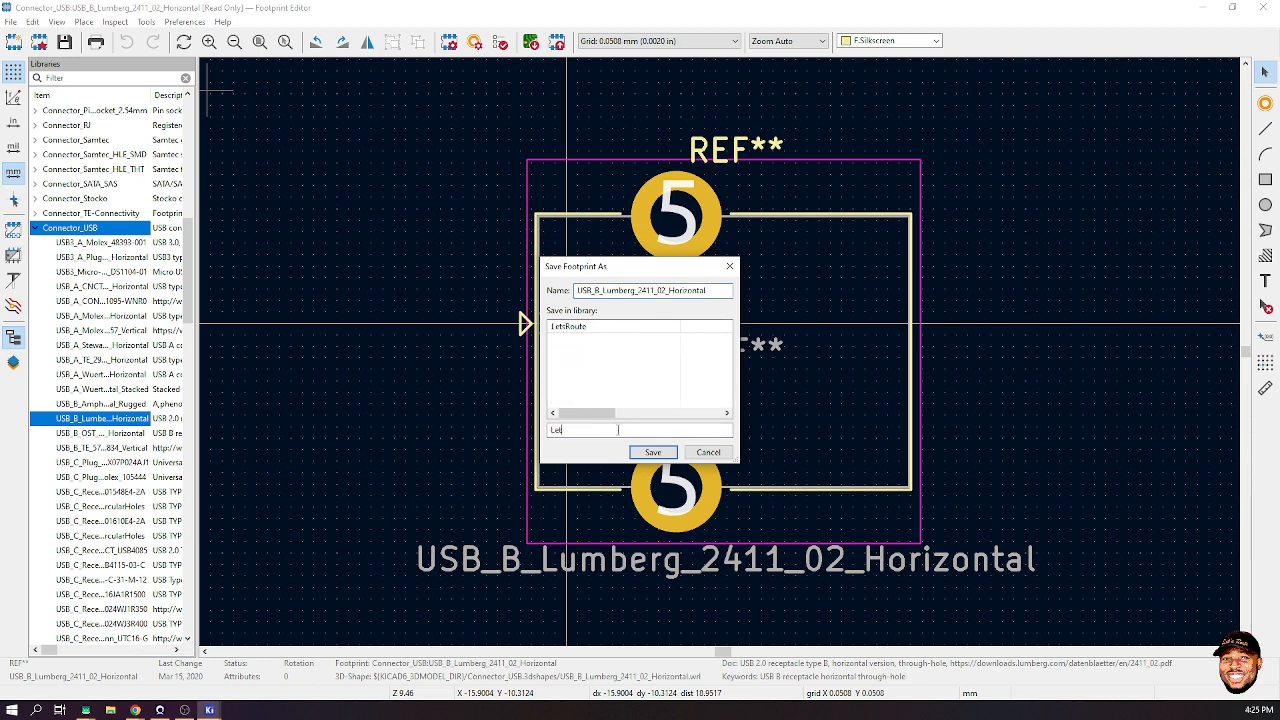
type("s")
key("Return")
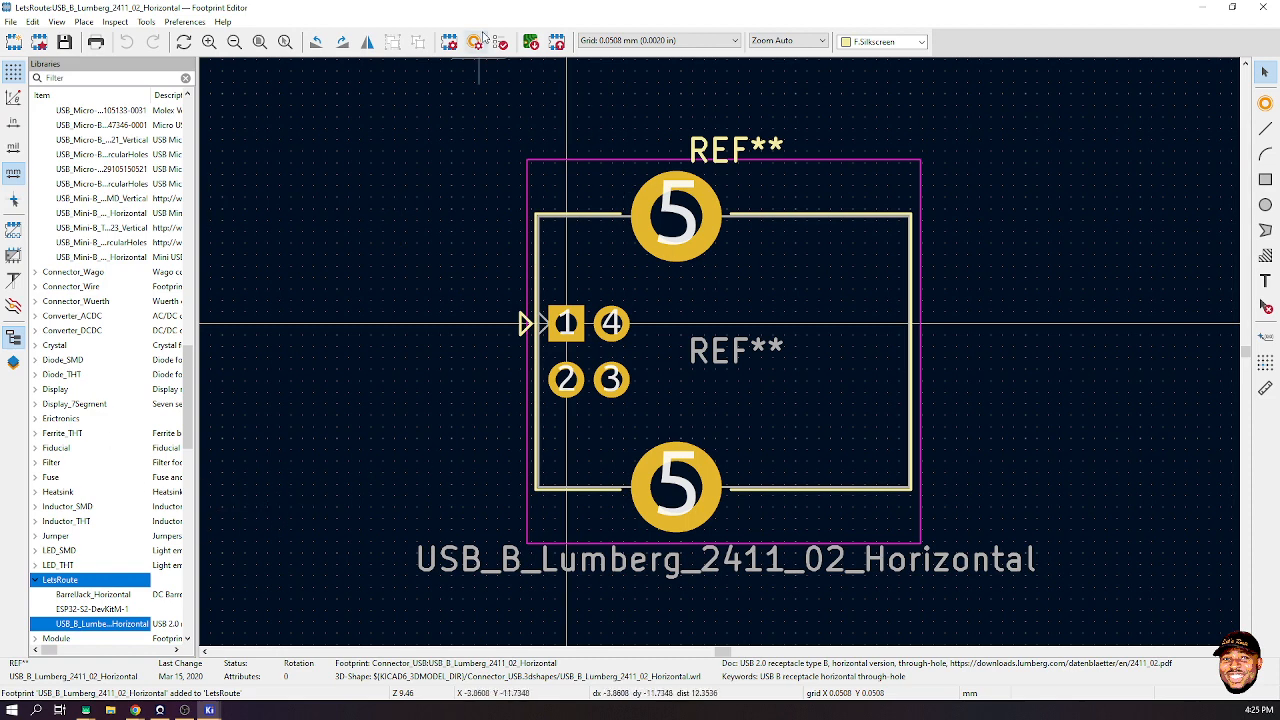
- Delete the USB-B footprint's old 3D model and browse for a replacement model file
left_click(449, 41)
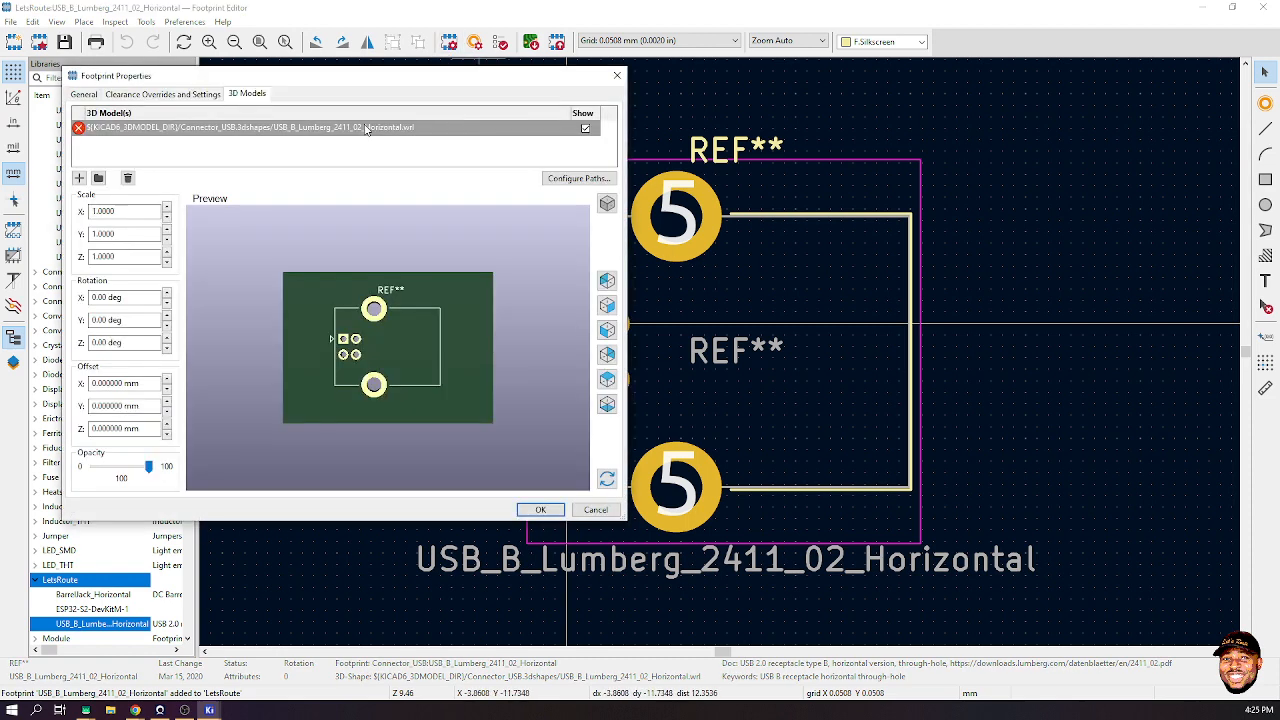
left_click(128, 177)
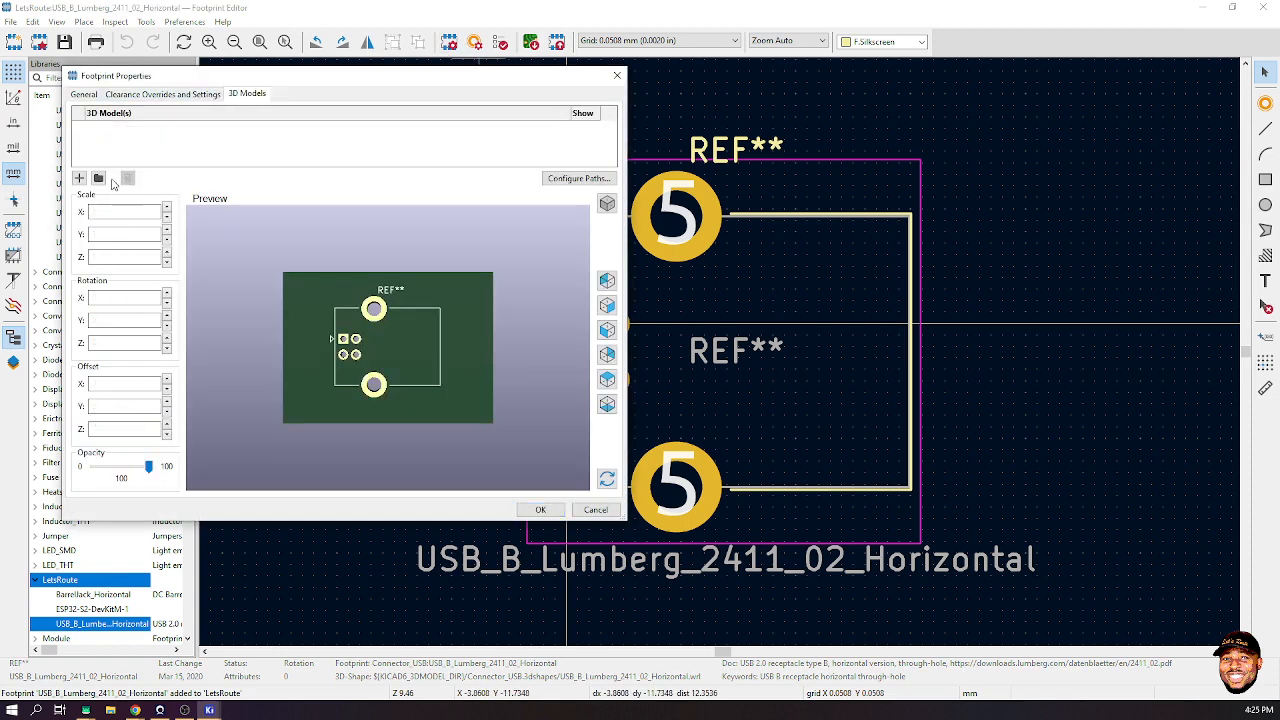
left_click(97, 178)
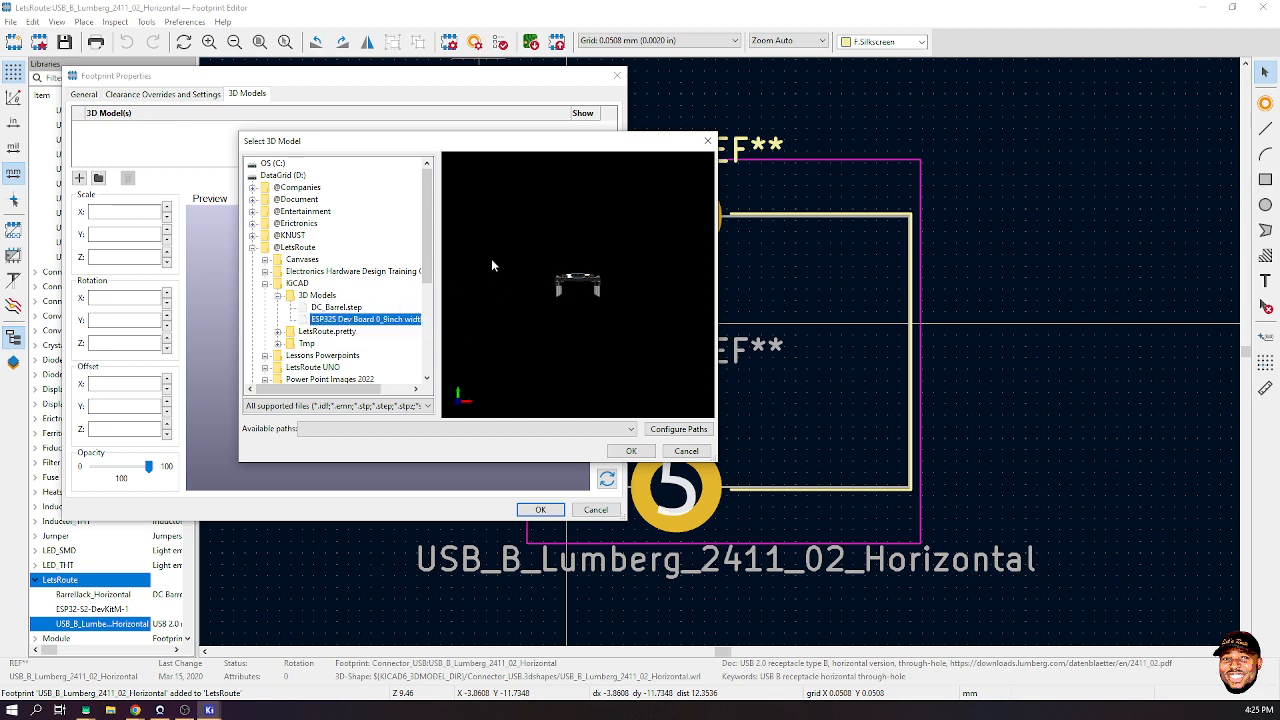
mouse_move(198, 708)
left_click(115, 710)
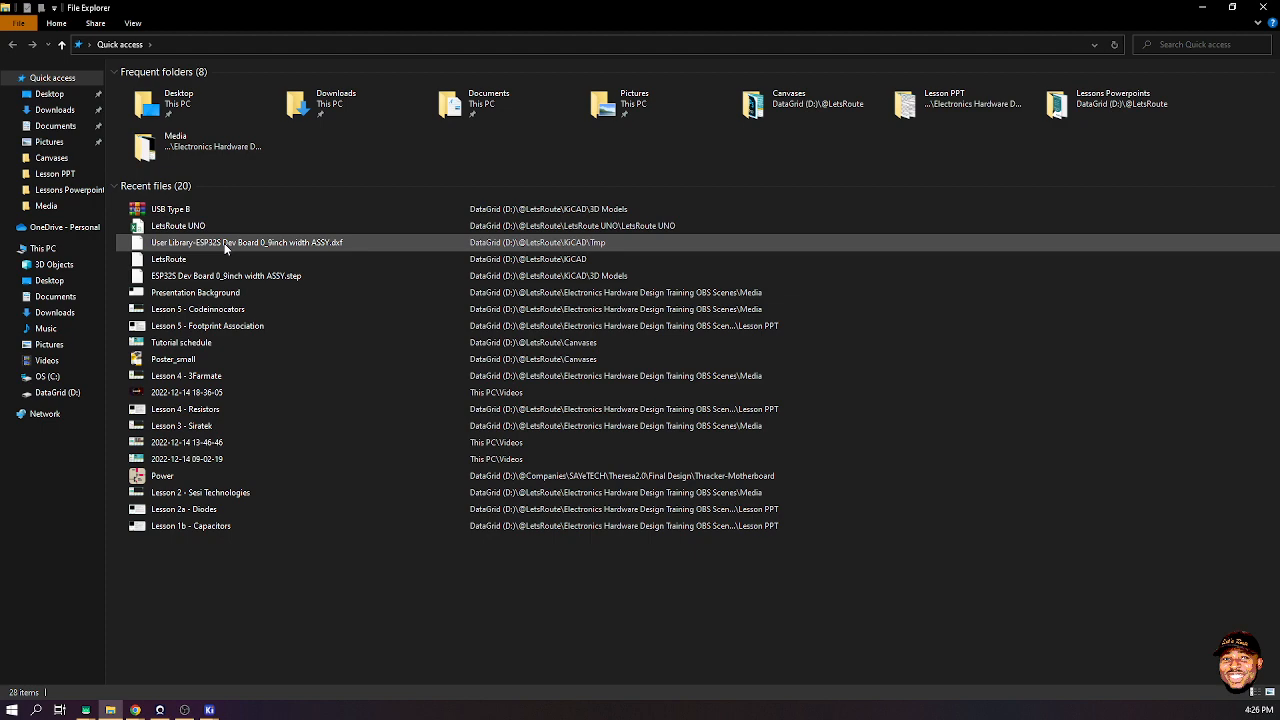
double_click(338, 108)
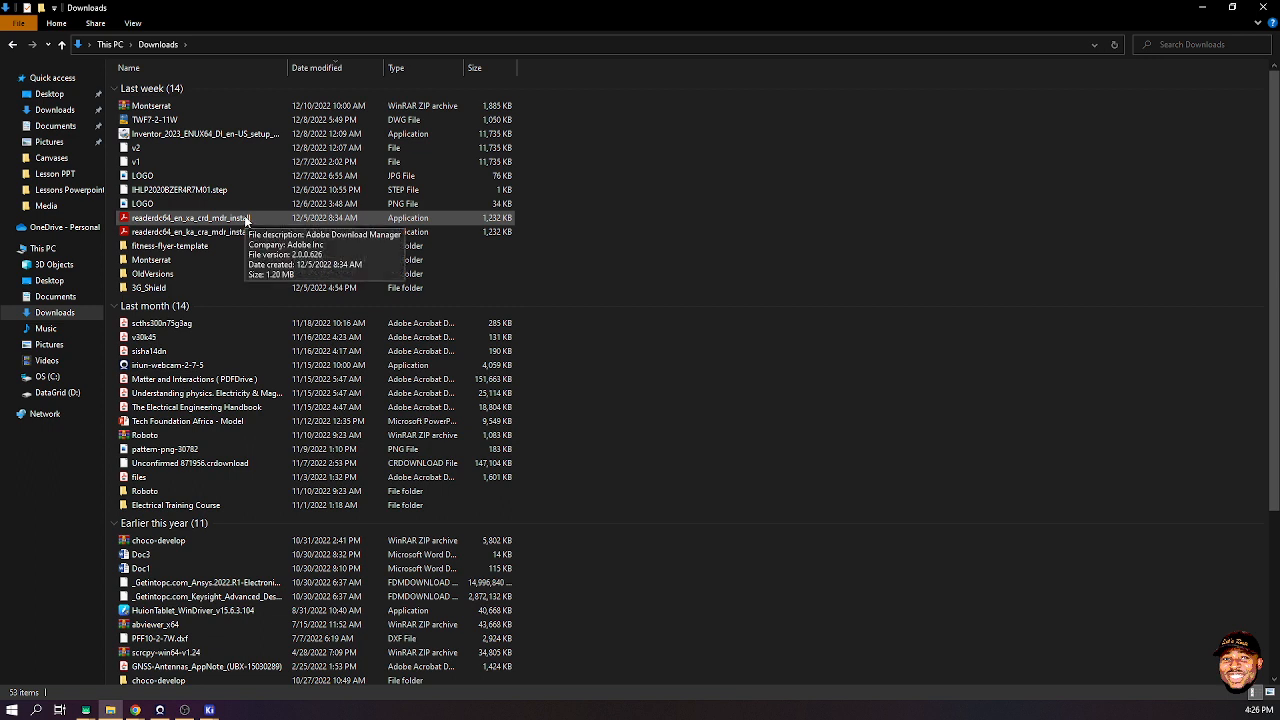
left_click(1202, 7)
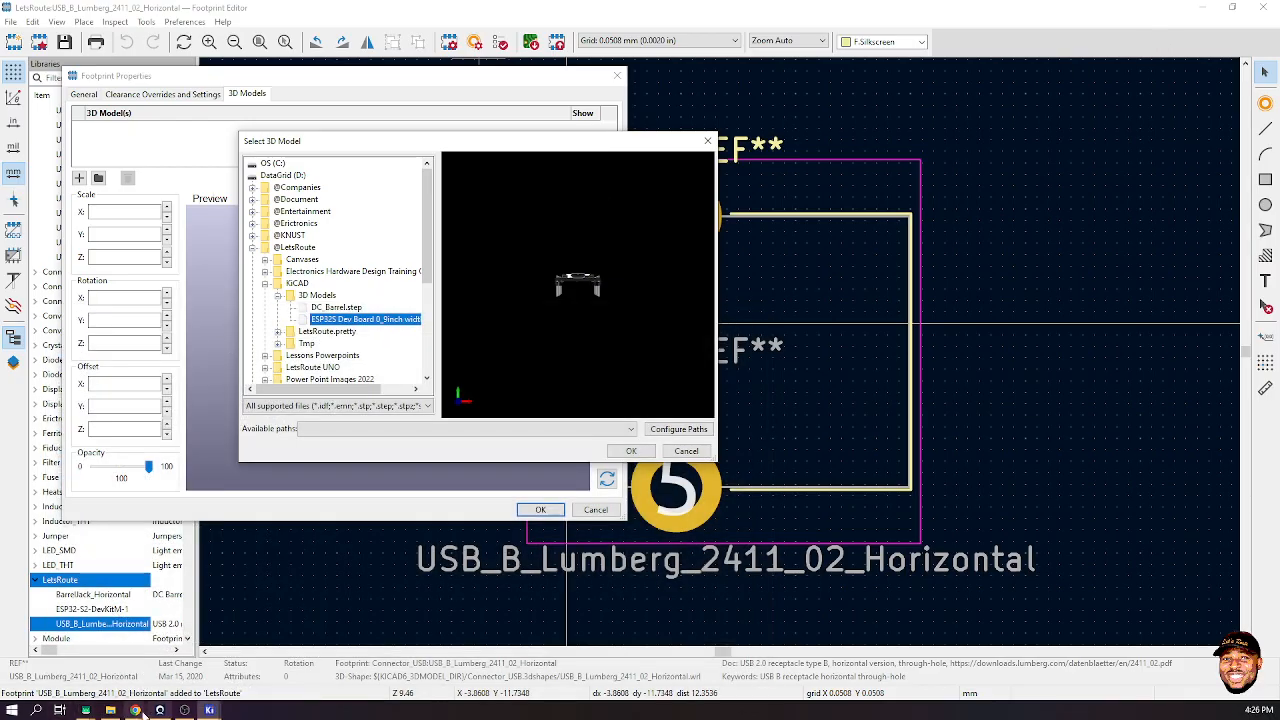
- Load 3dcontentcentral.com in Chrome
mouse_move(140, 710)
left_click(216, 655)
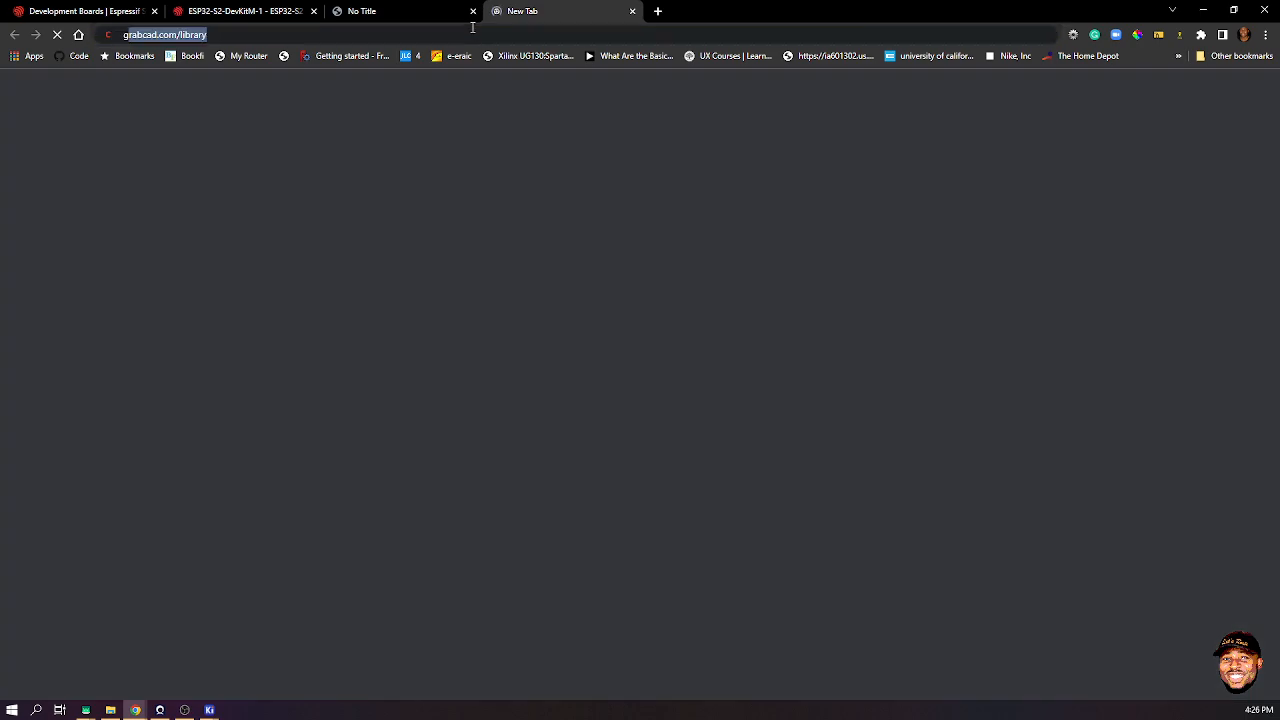
type("edi")
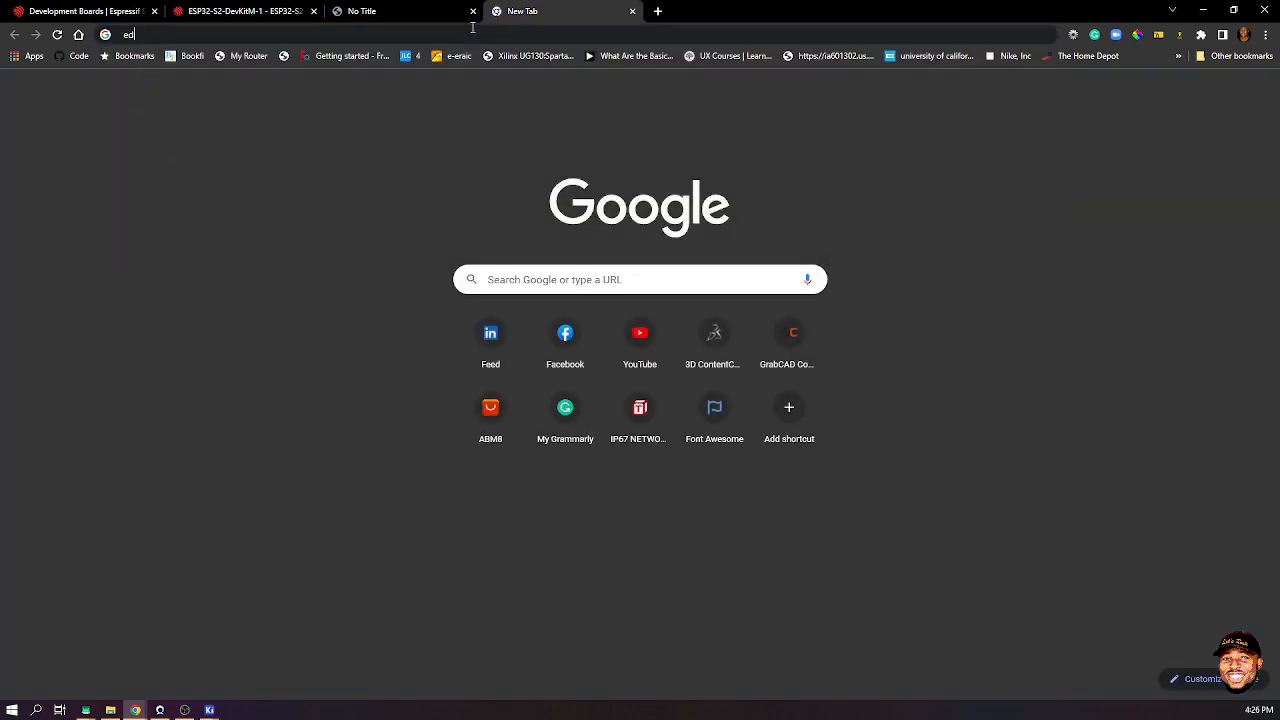
key("BackSpace")
key("BackSpace")
key("BackSpace")
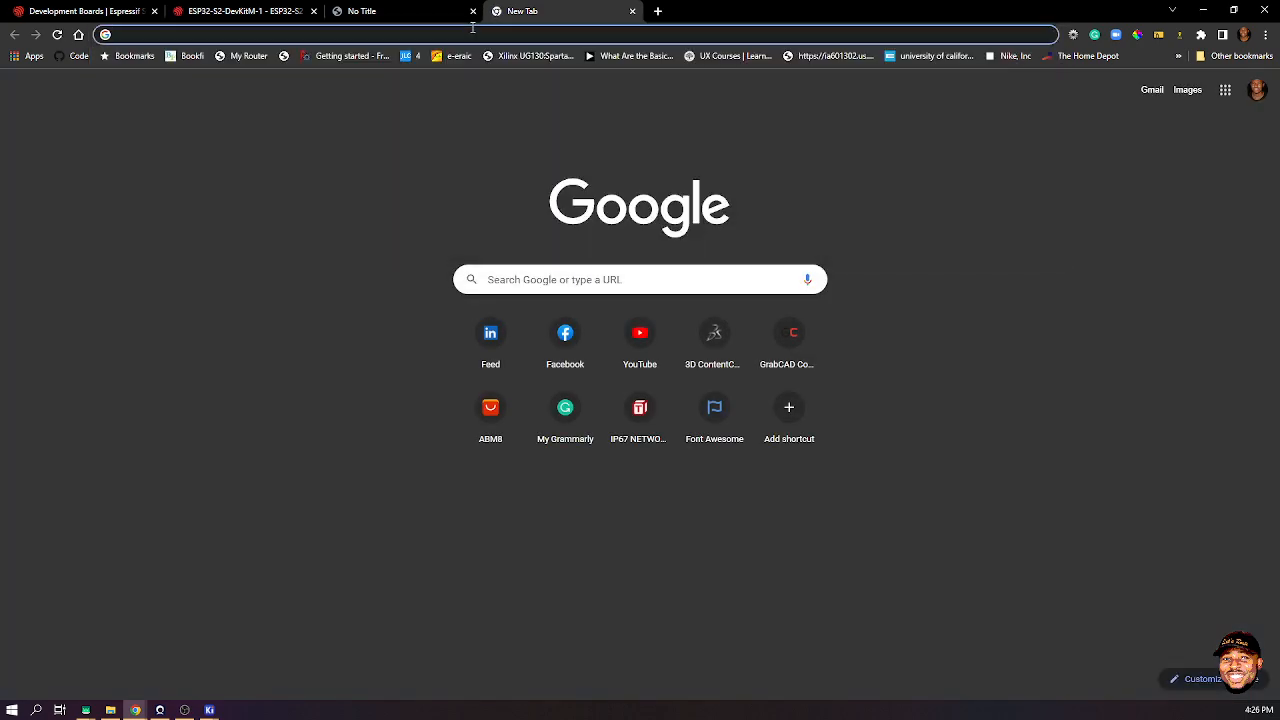
type("3d")
key("Return")
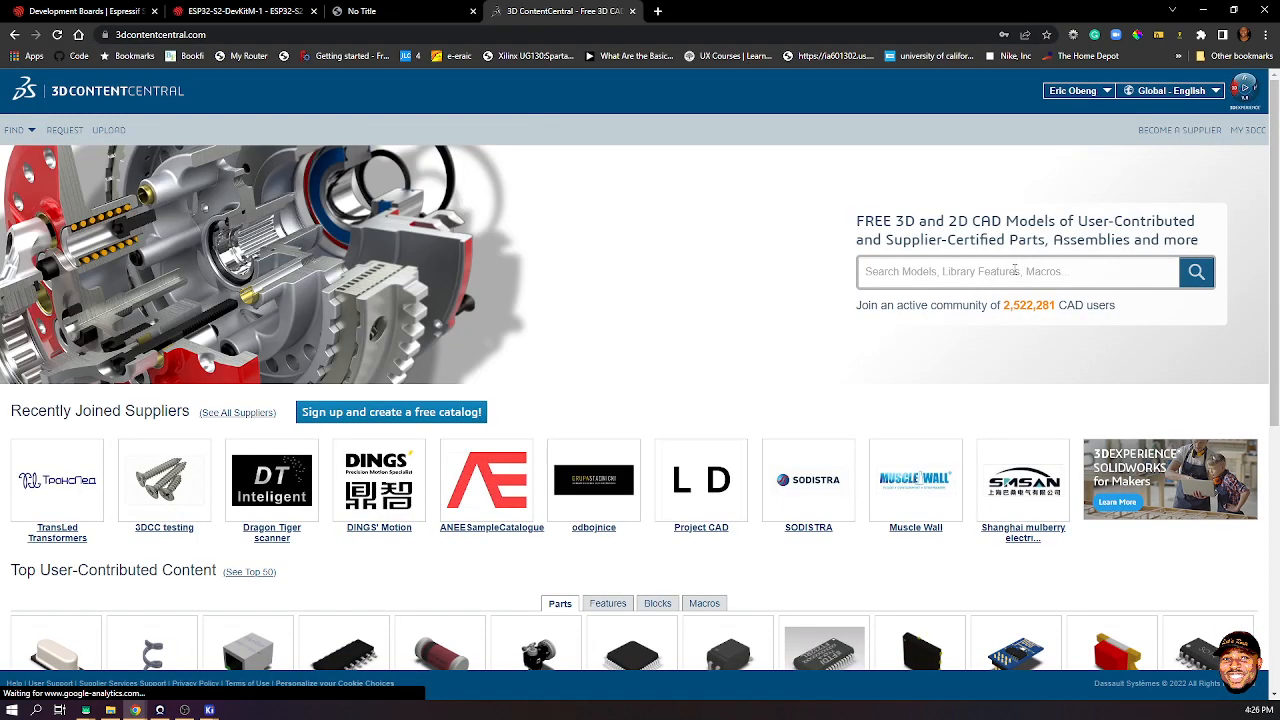
- Search 'USB type B' and open the ASSMANN WSW right-angle through-hole Type B result
left_click(1015, 270)
type("USB type B")
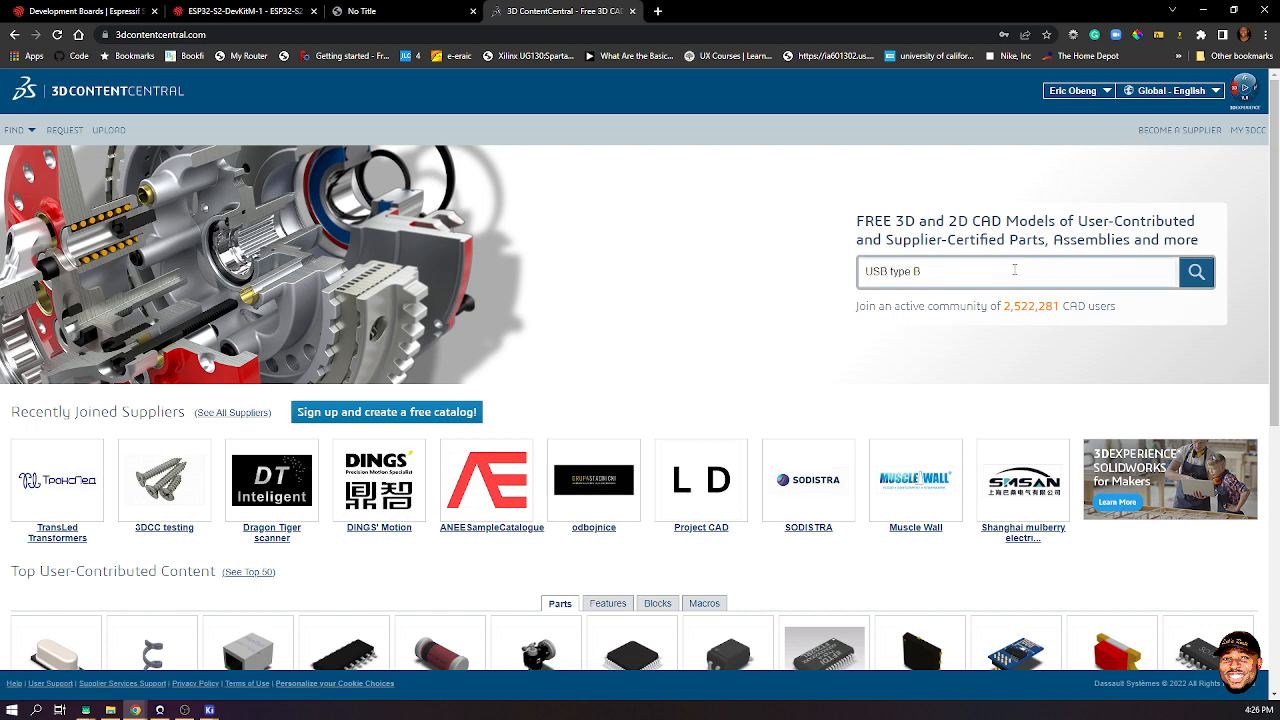
key("Return")
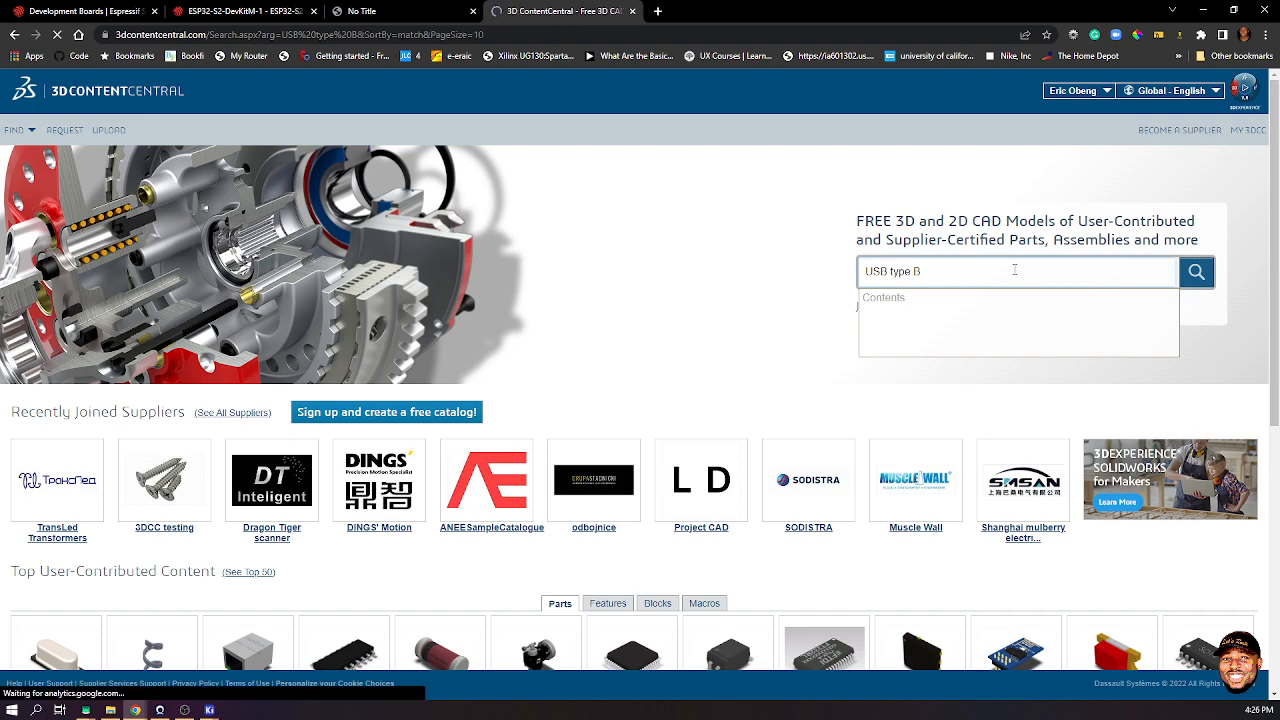
scroll(500, 343, "down", 6)
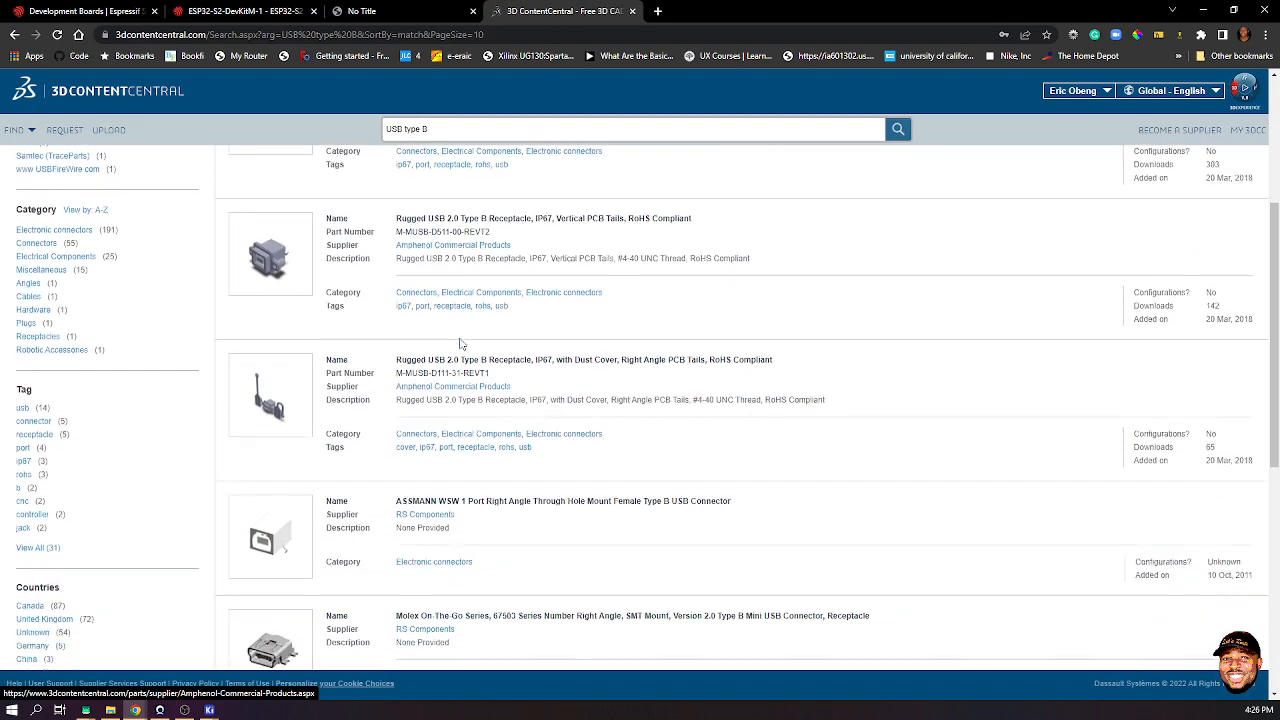
scroll(460, 342, "up", 1)
scroll(460, 343, "up", 1)
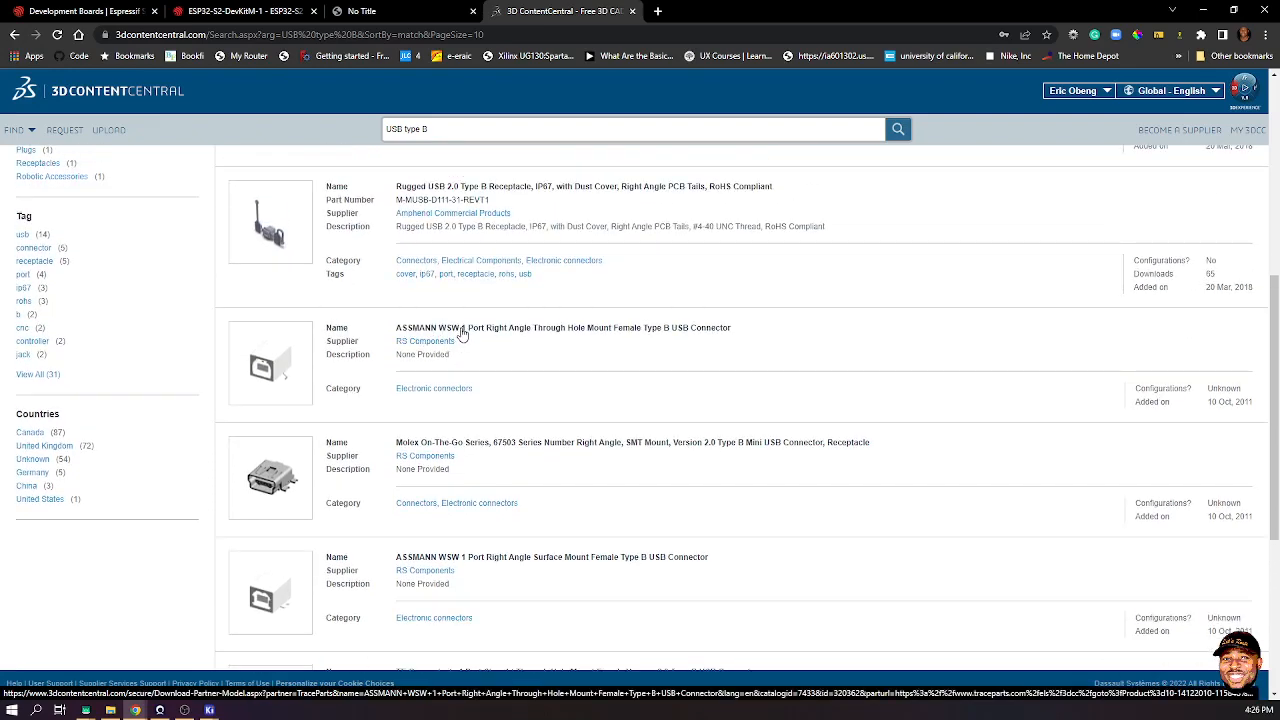
left_click(461, 333)
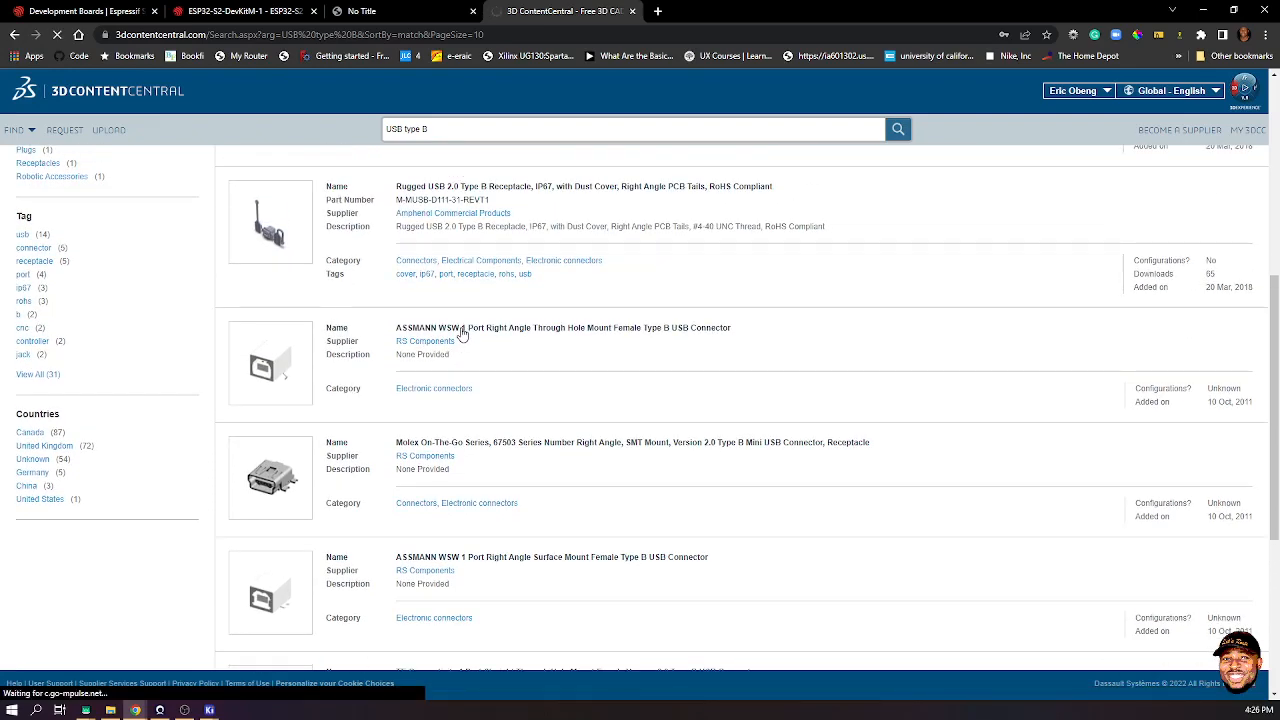
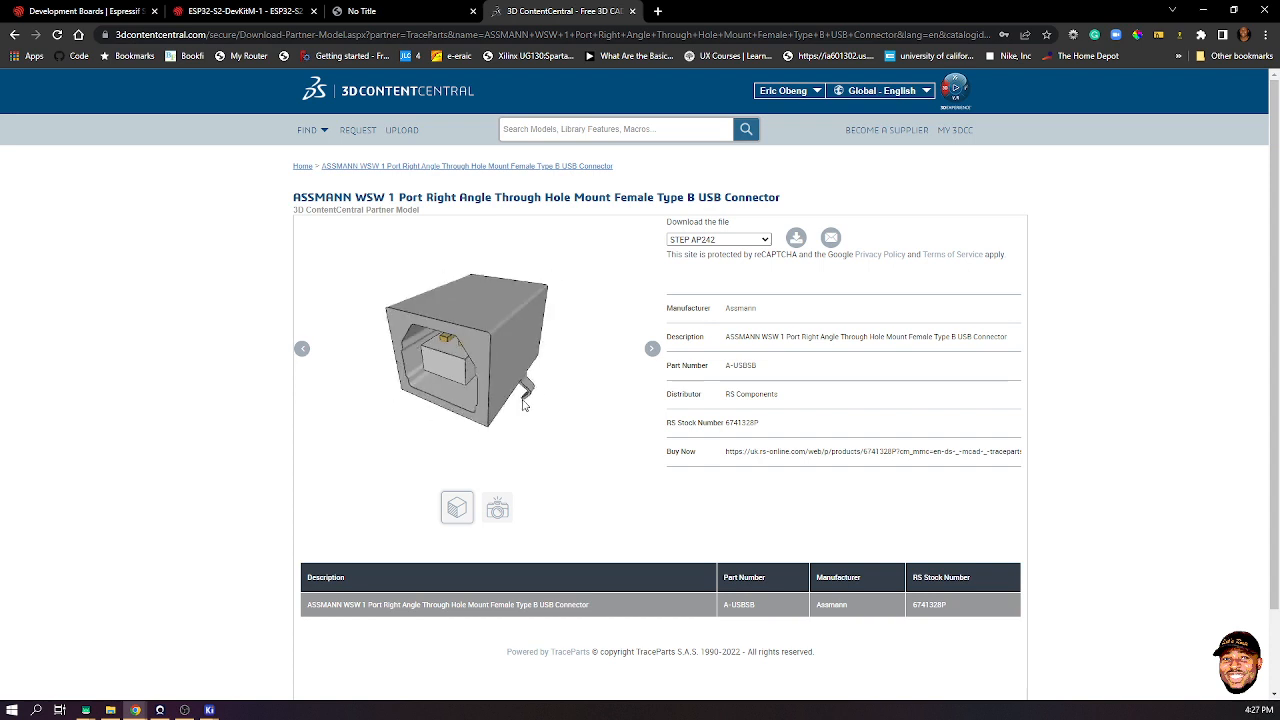
left_click_drag(467, 361, 525, 335)
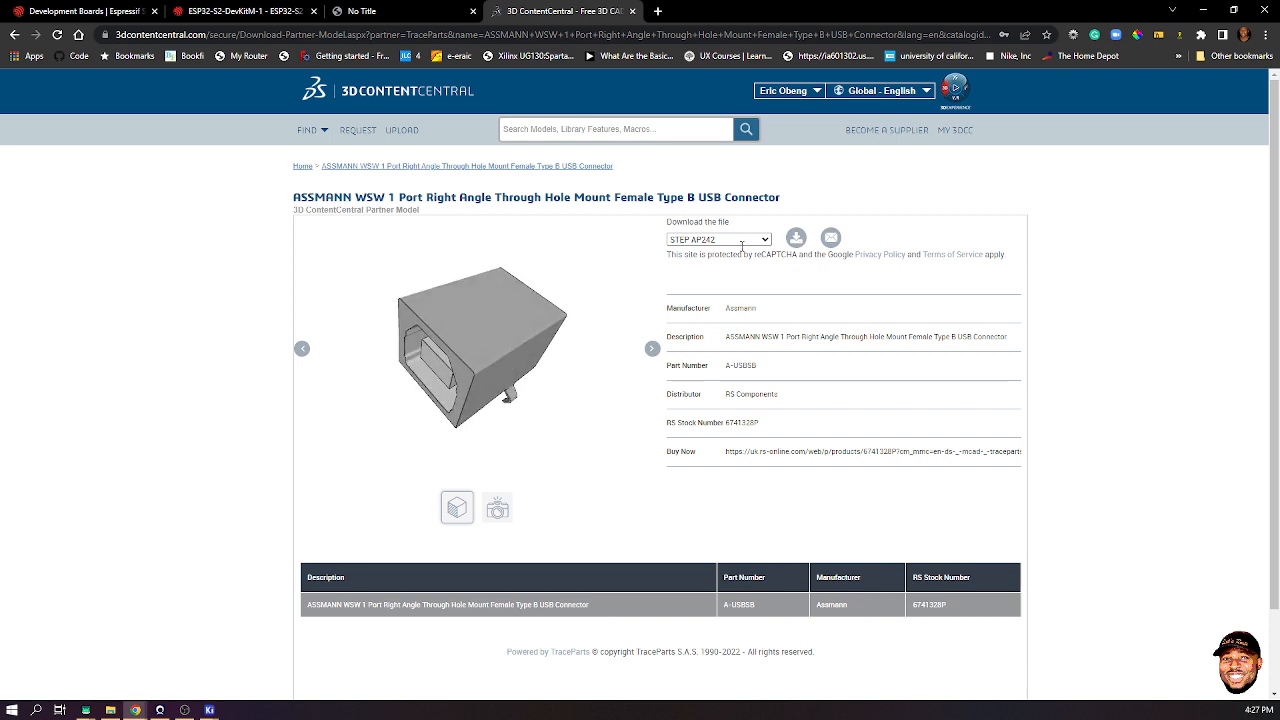
left_click(794, 237)
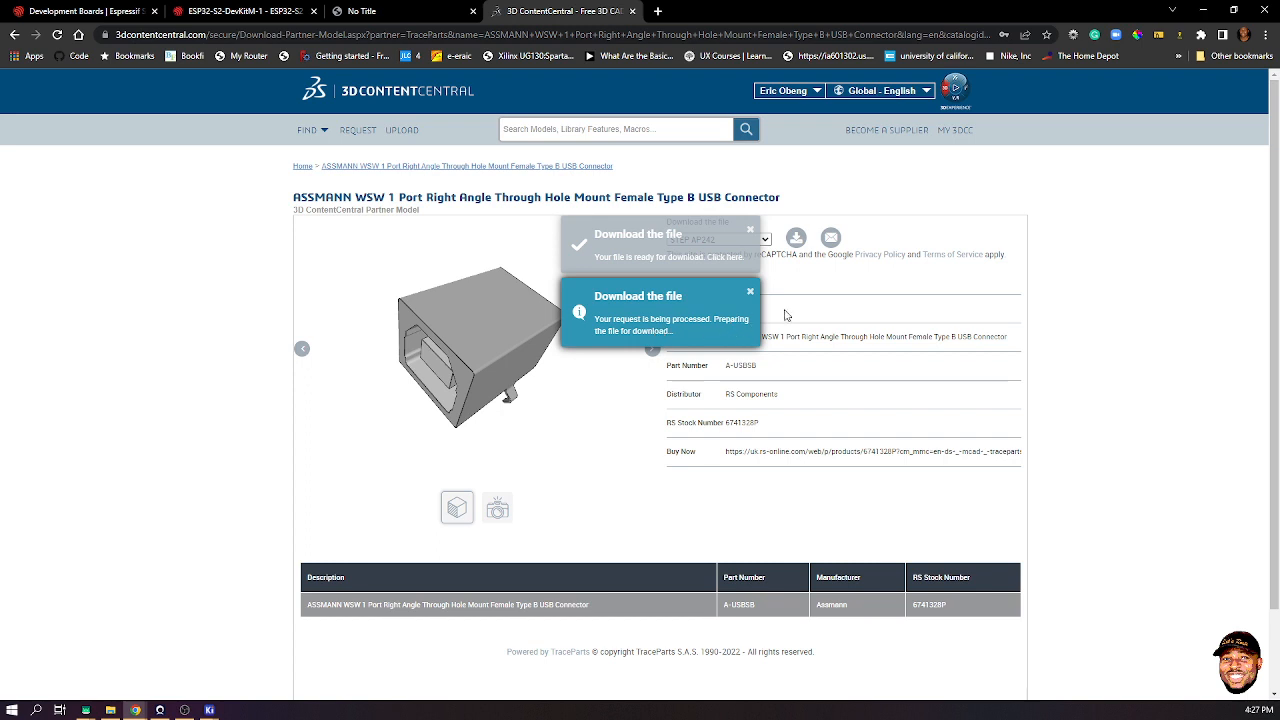
left_click(733, 256)
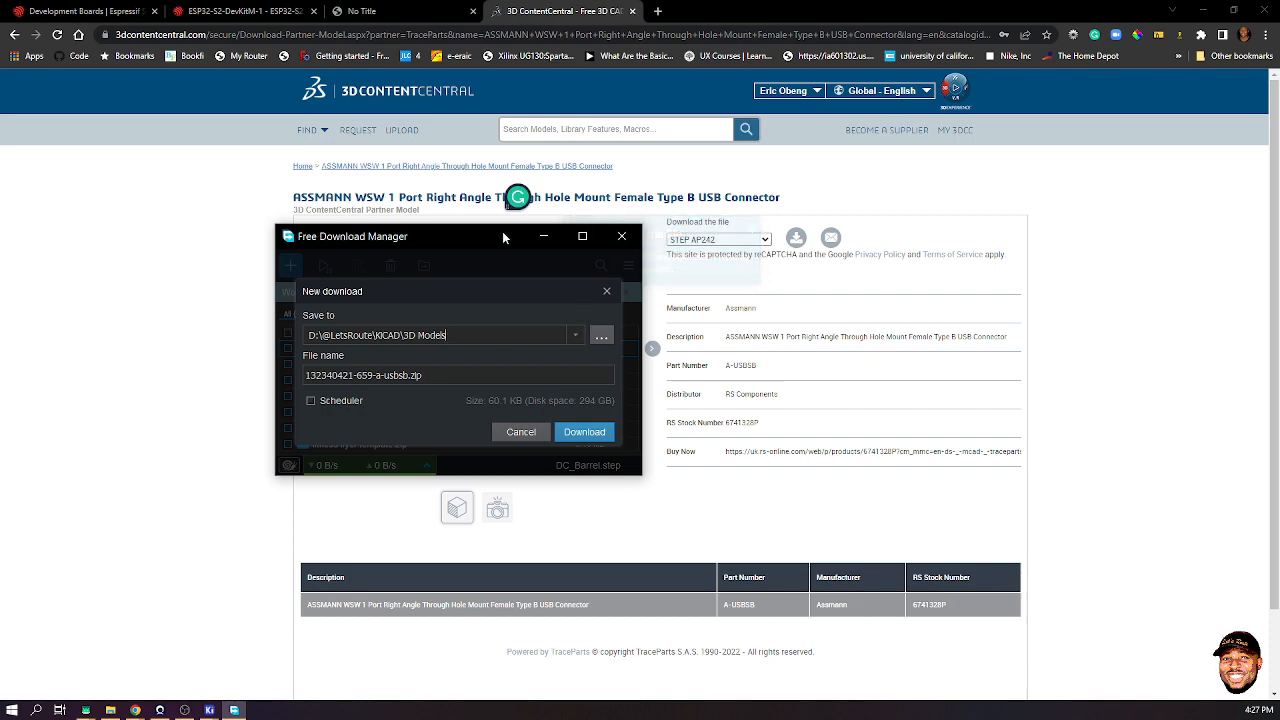
left_click_drag(503, 237, 552, 218)
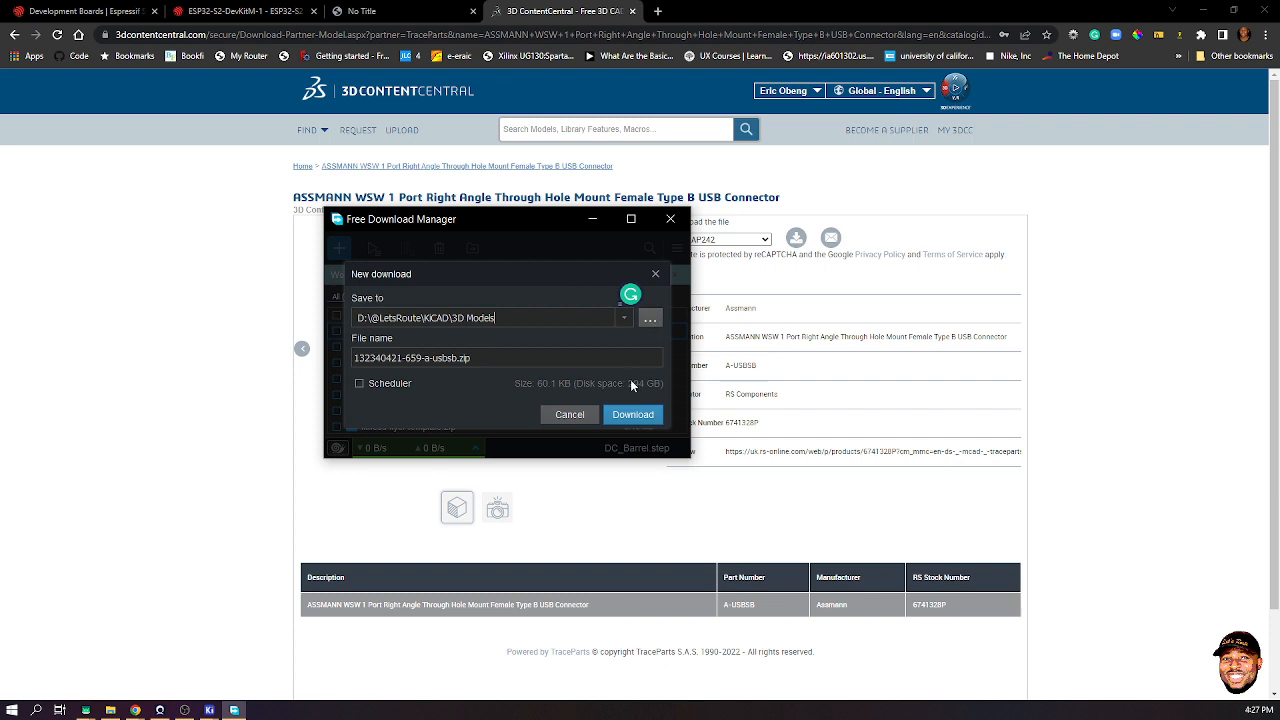
left_click(635, 413)
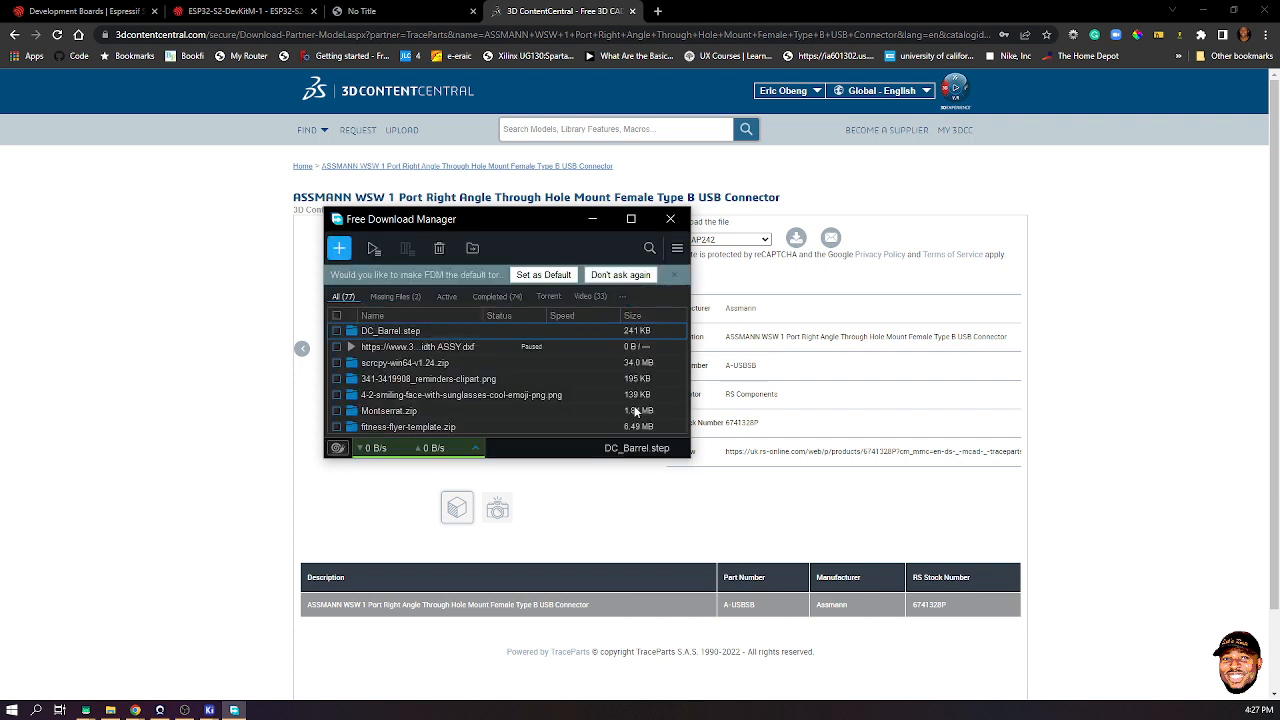
left_click(110, 710)
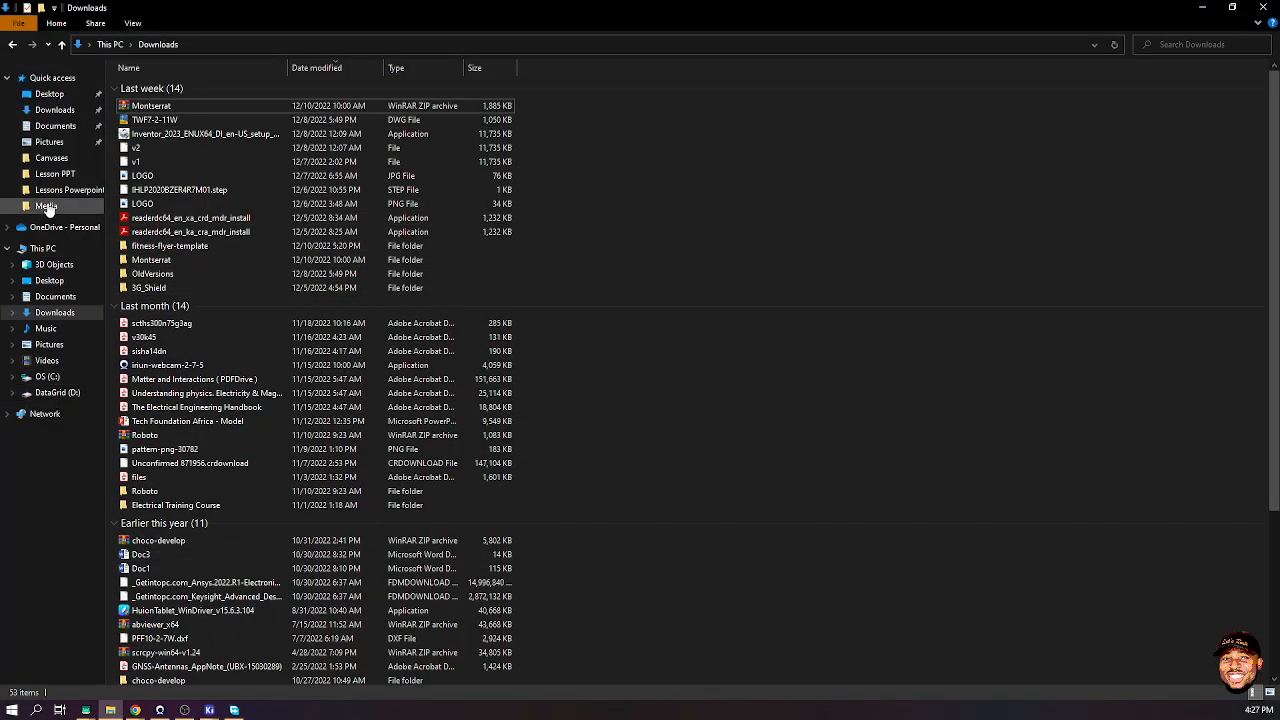
left_click(52, 174)
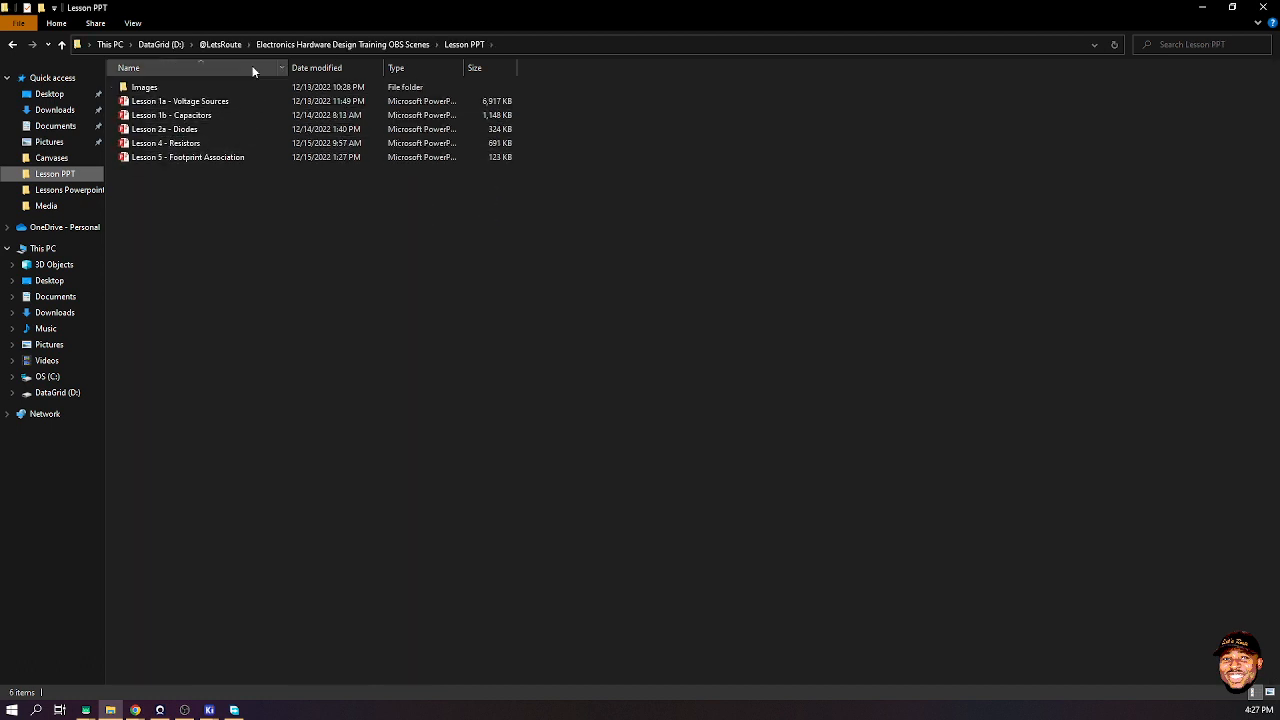
left_click(207, 44)
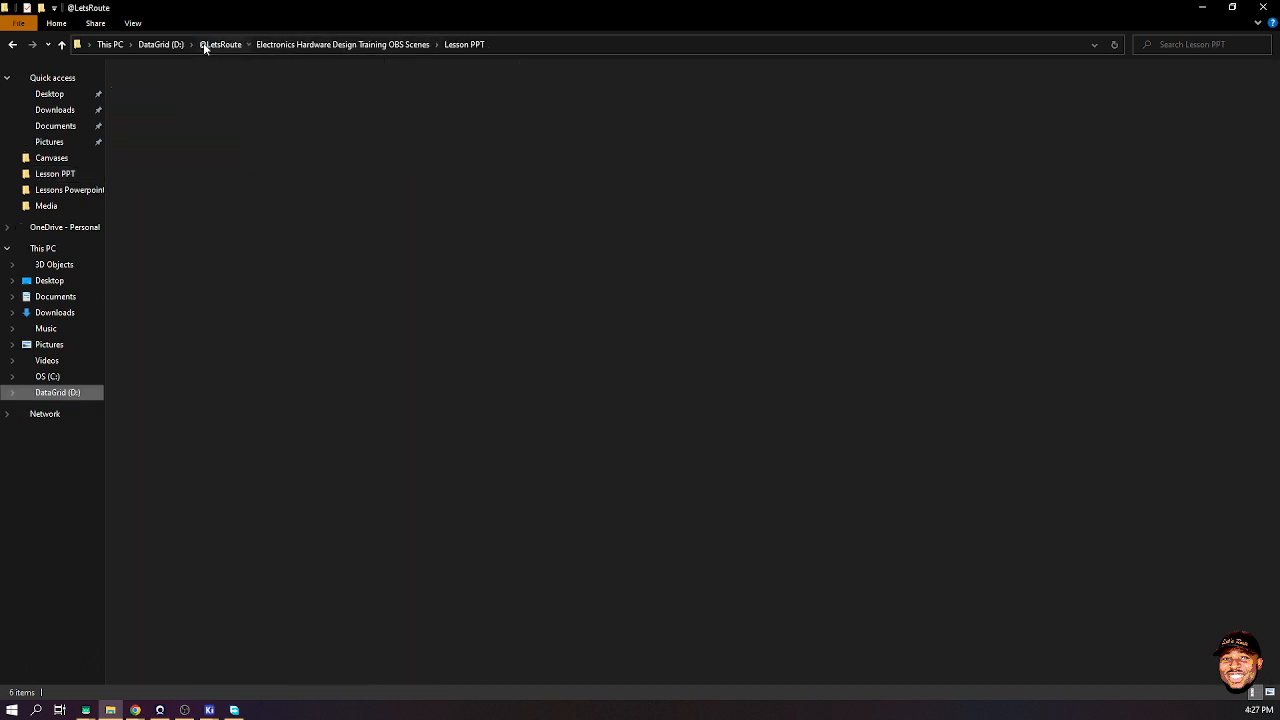
left_click(345, 158)
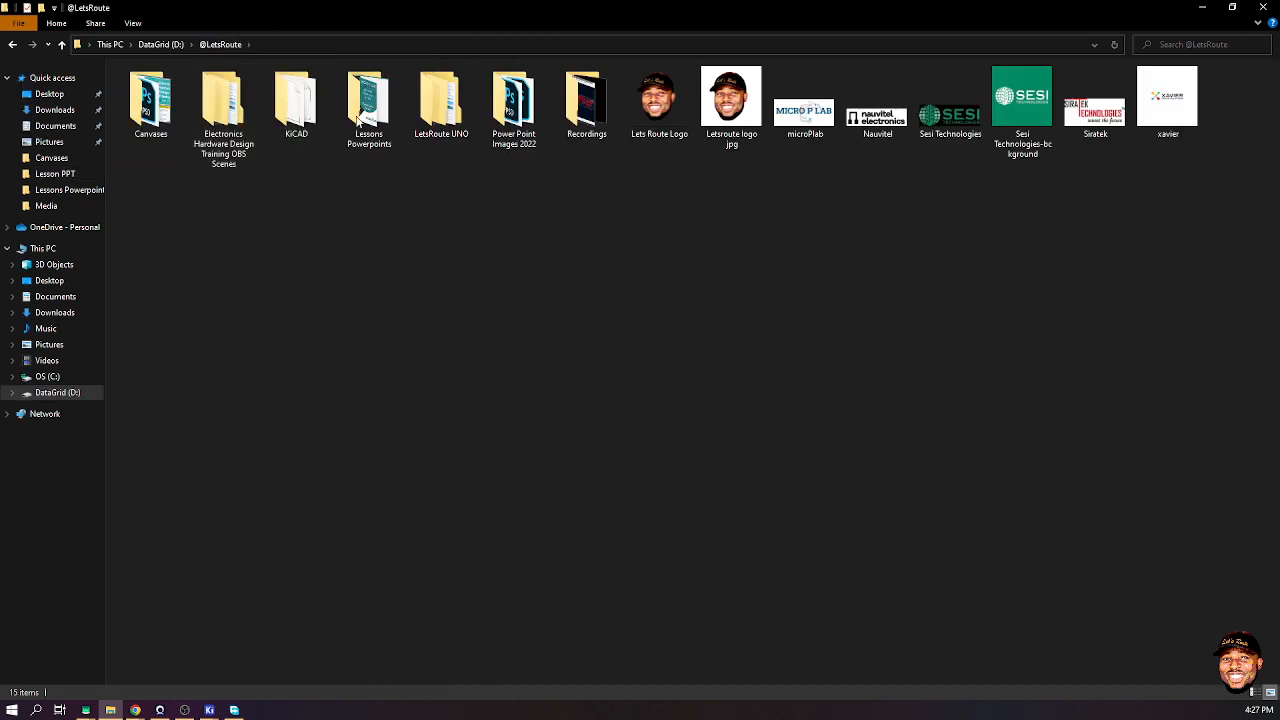
double_click(296, 103)
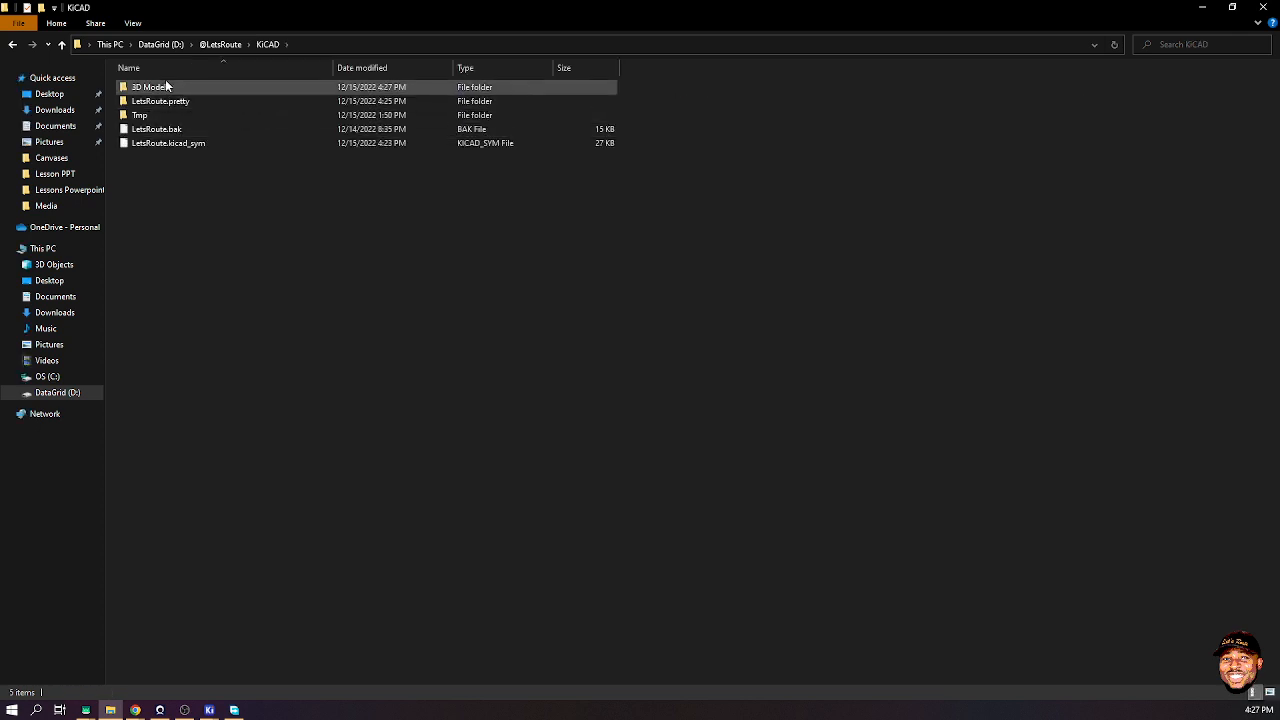
double_click(165, 88)
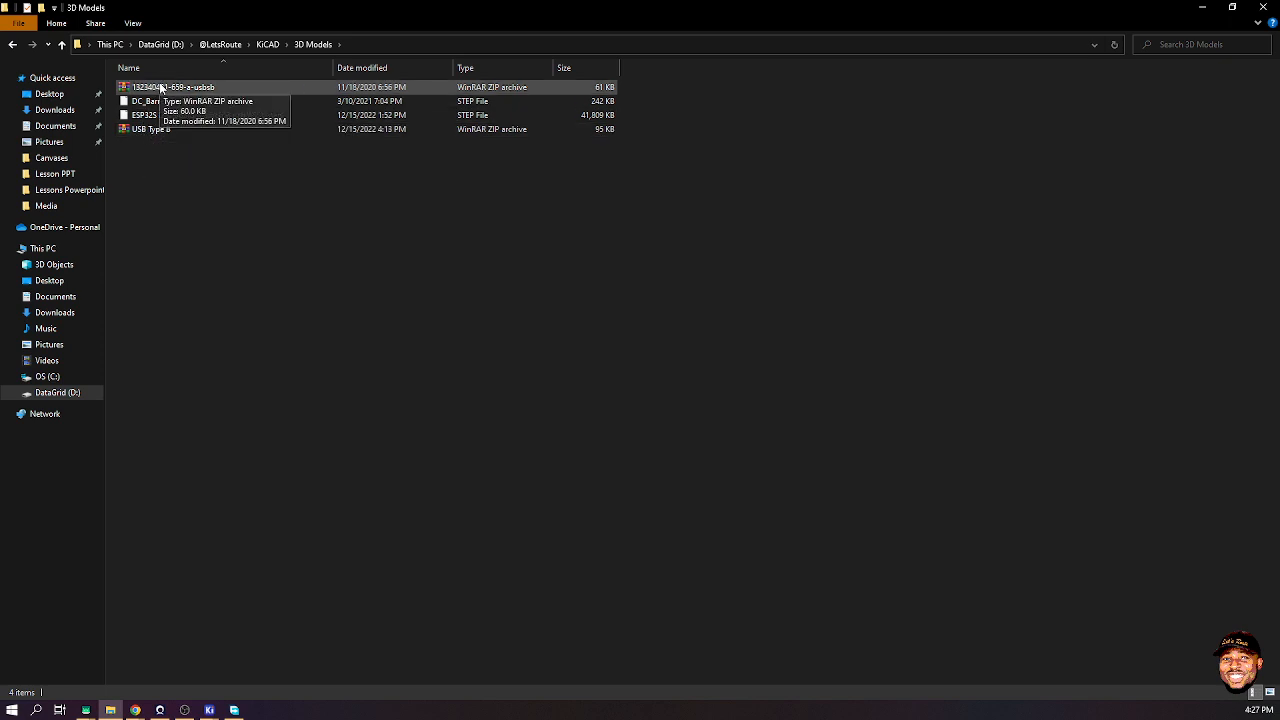
- Extract the downloaded connector zip into its own folder
left_click(161, 88)
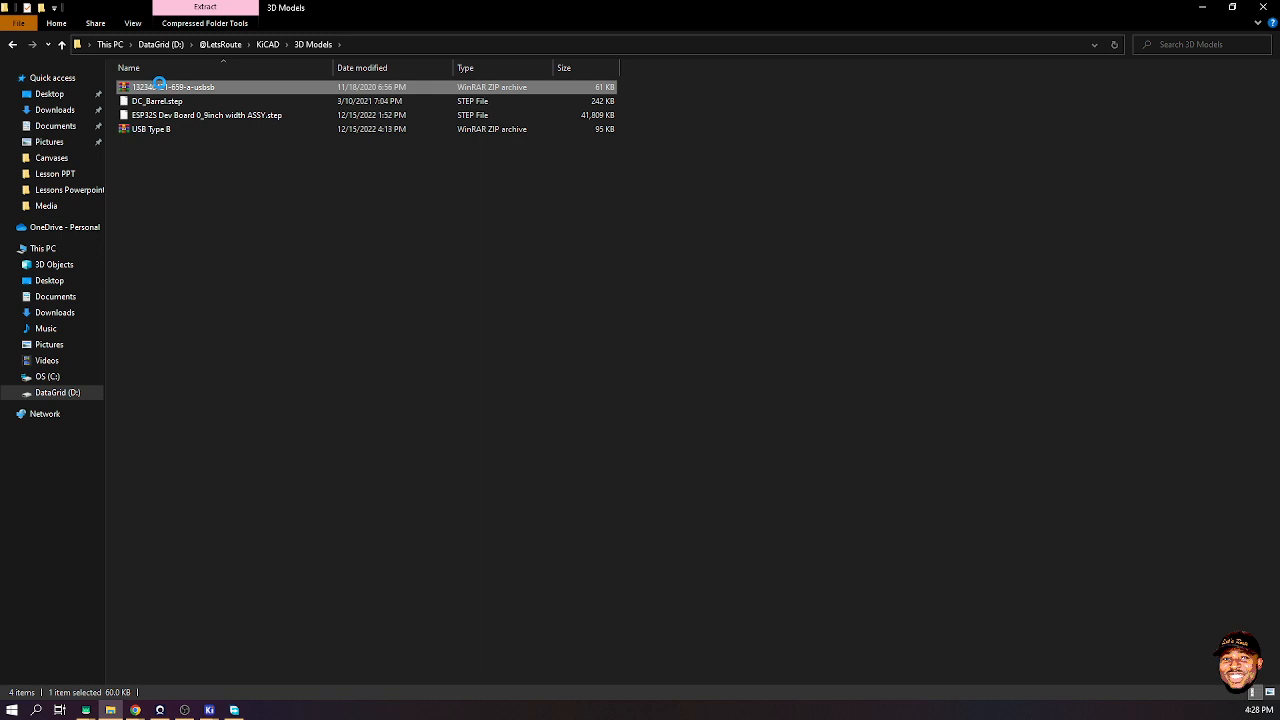
right_click(160, 85)
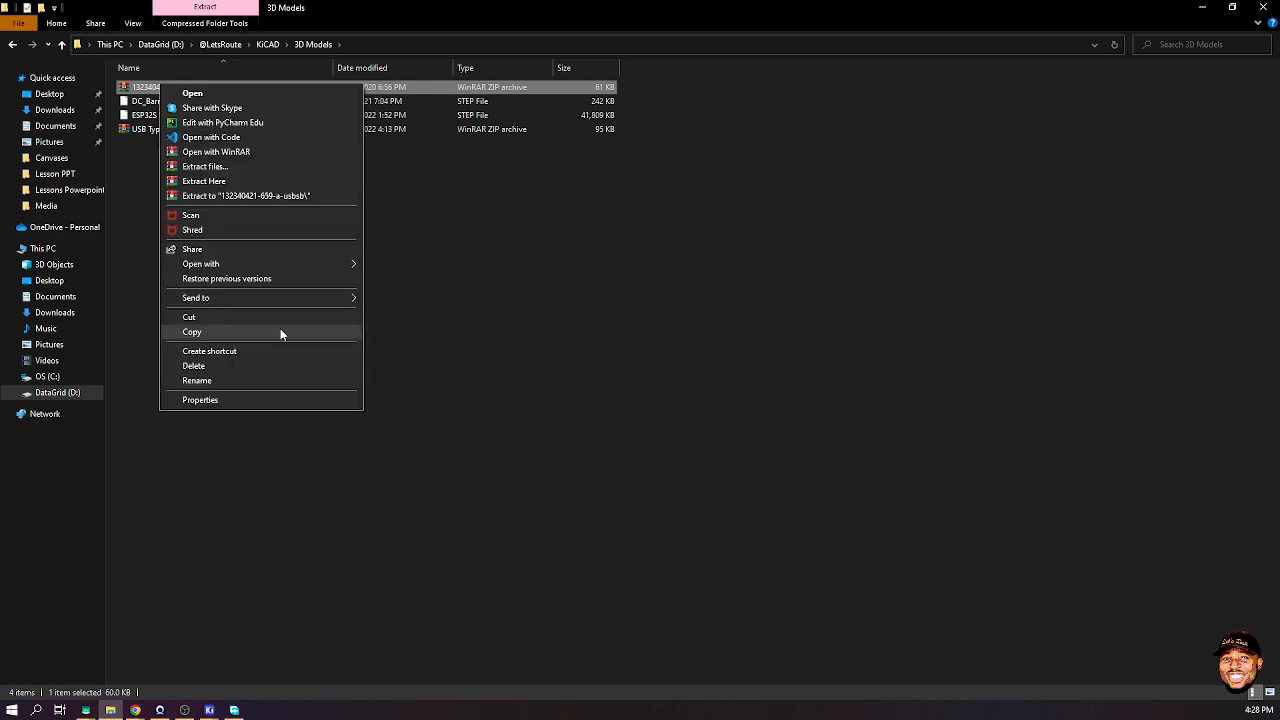
left_click(561, 258)
left_click(150, 88)
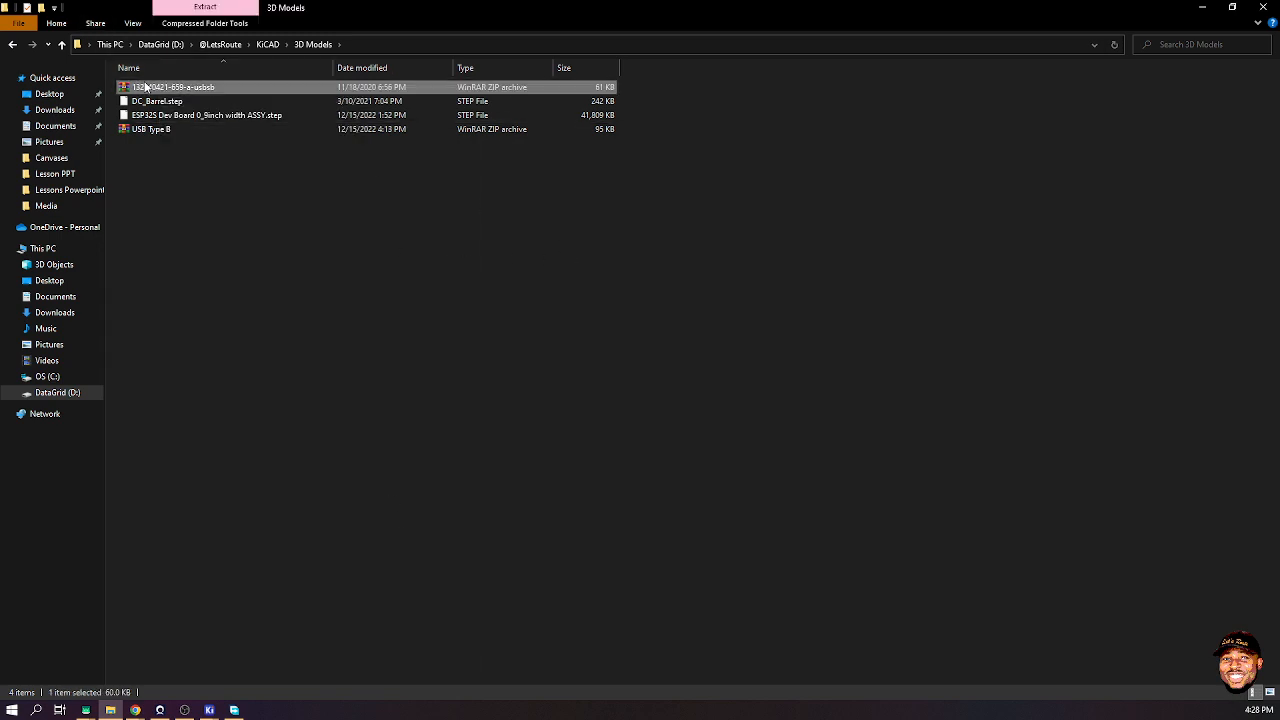
right_click(155, 88)
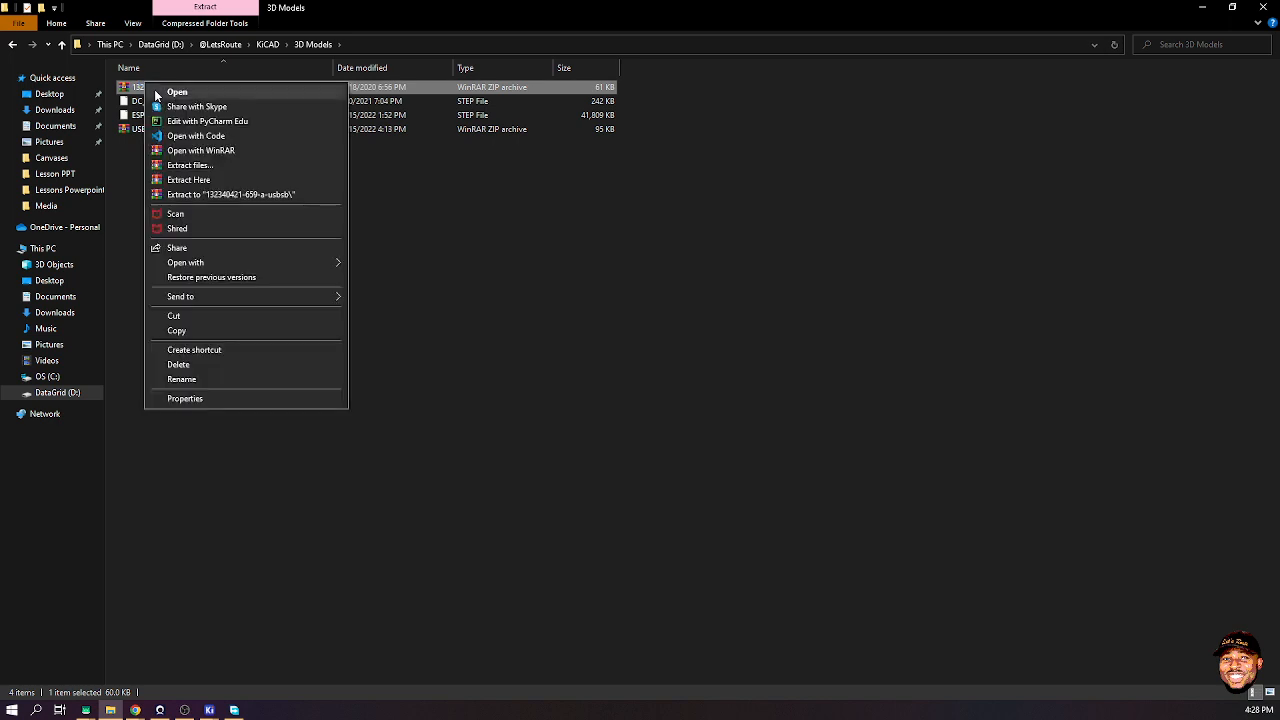
left_click(276, 190)
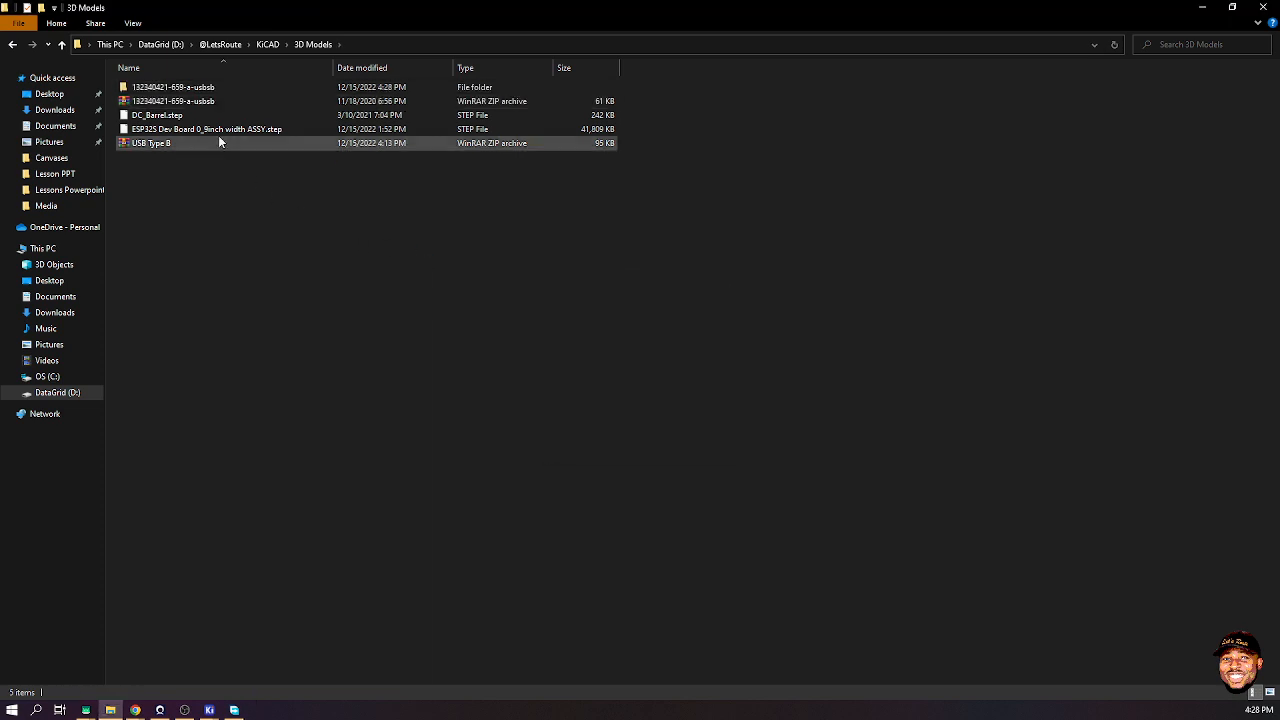
- Bring a-usbsb.stp up into 3D Models, delete the extracted folder, and close Free Download Manager
left_click(178, 101)
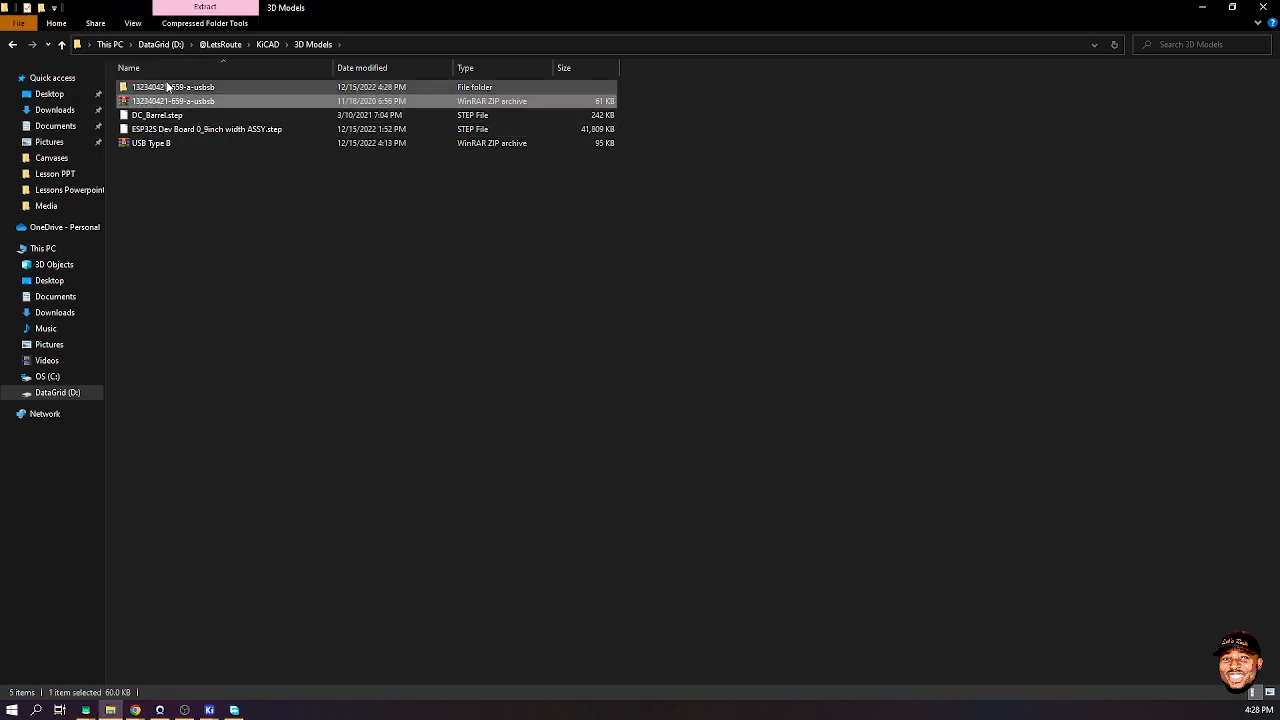
left_click(167, 87)
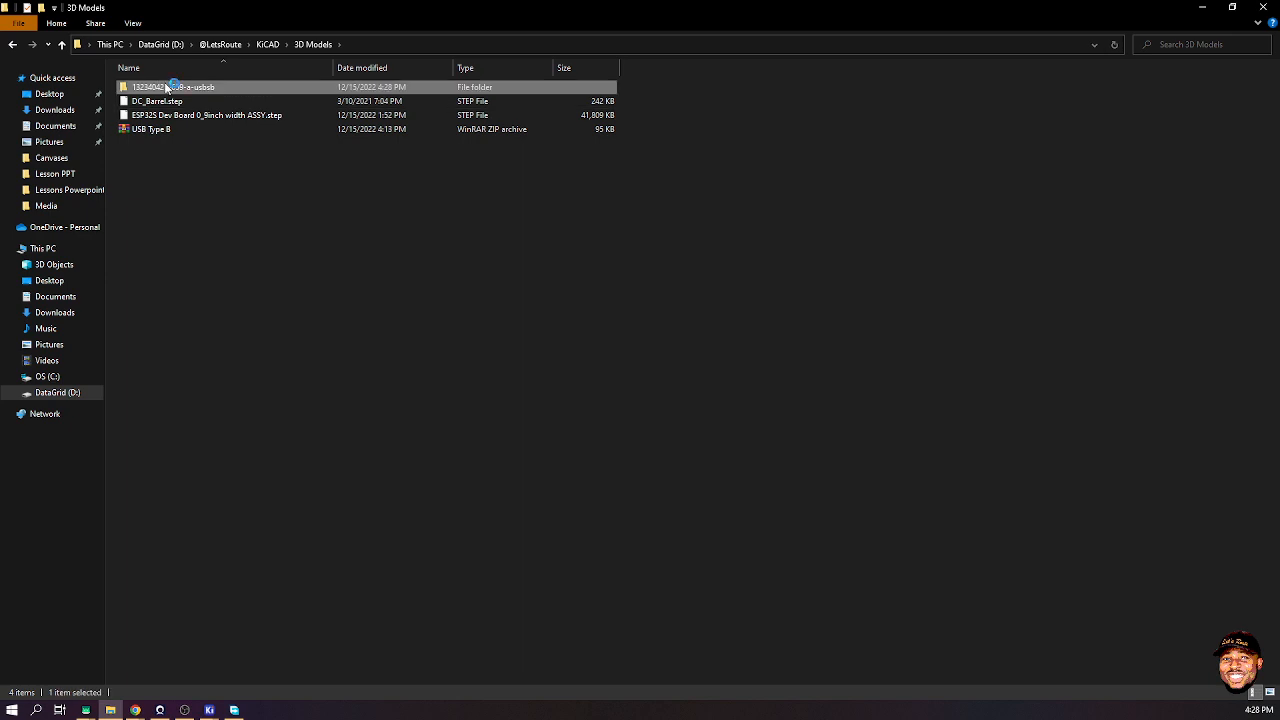
double_click(170, 88)
left_click(183, 88)
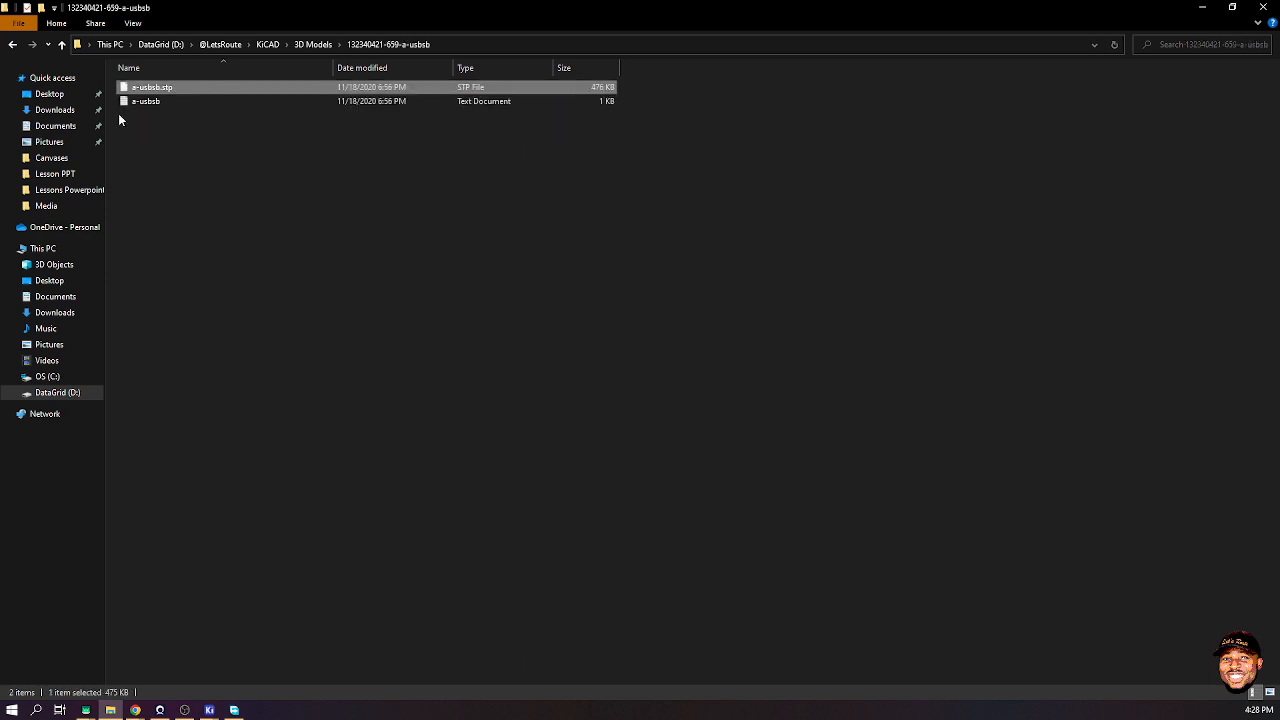
left_click(12, 44)
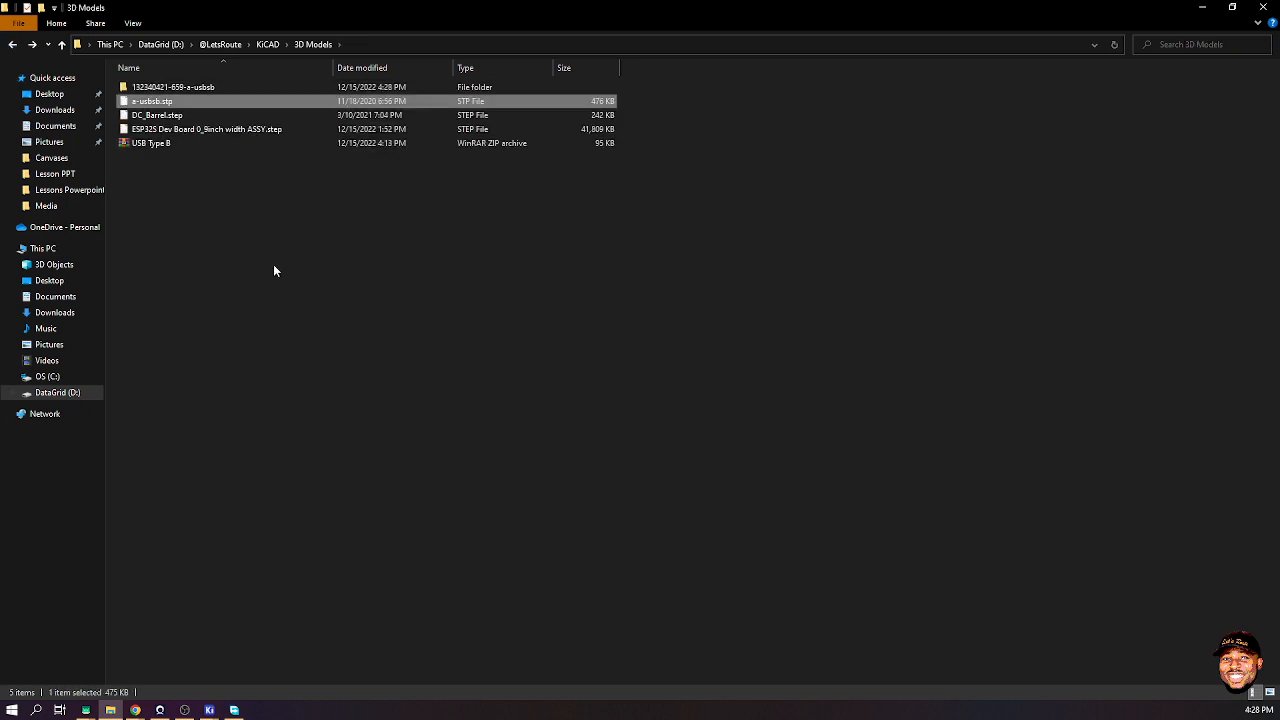
left_click(180, 89)
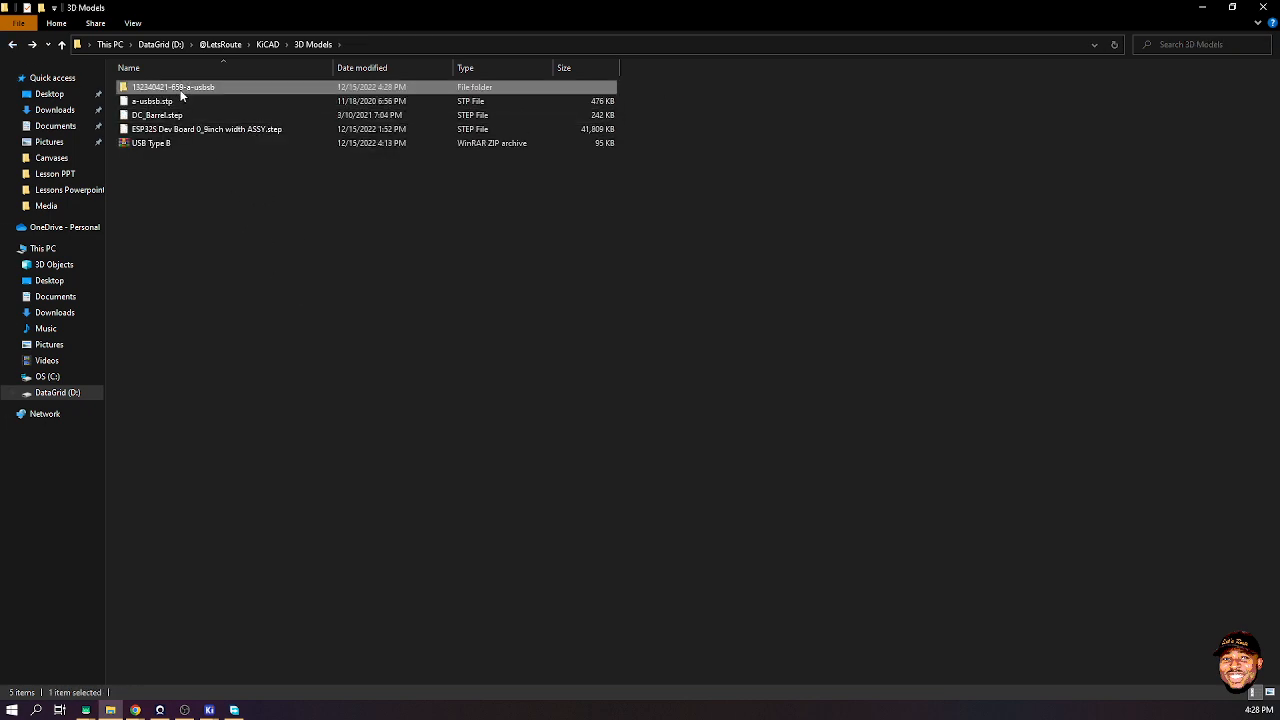
key("Delete")
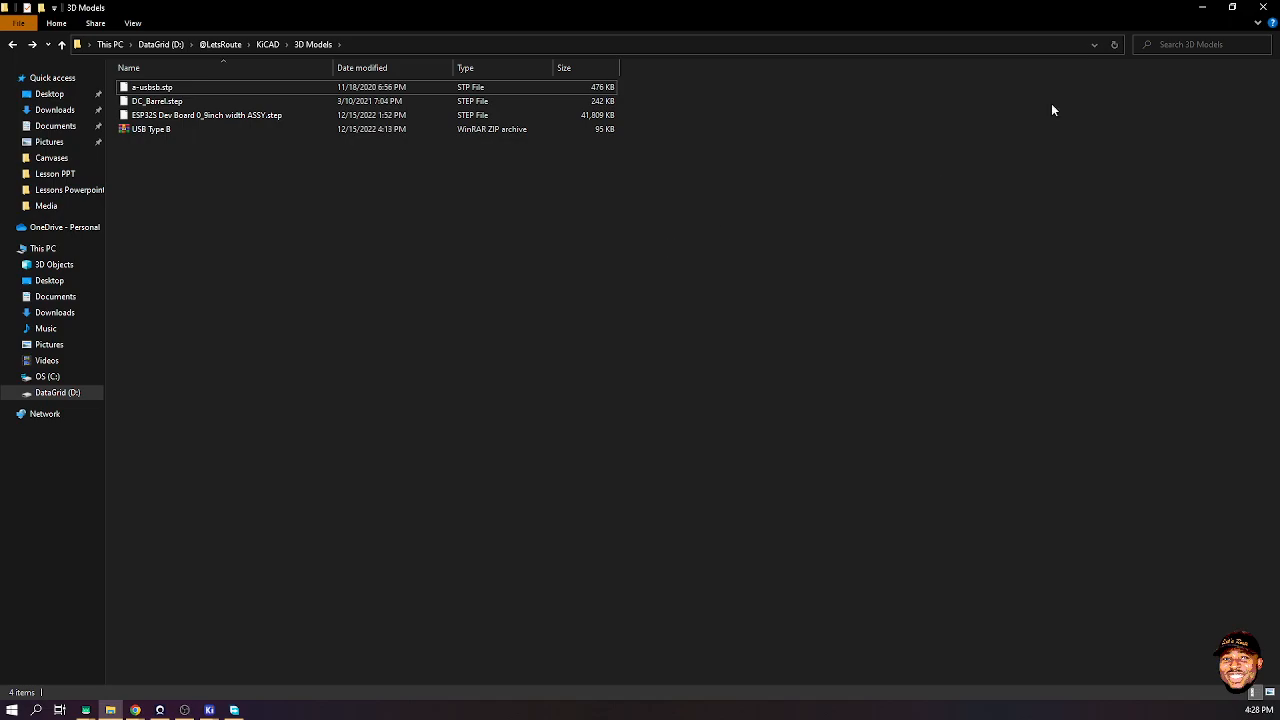
left_click(1202, 7)
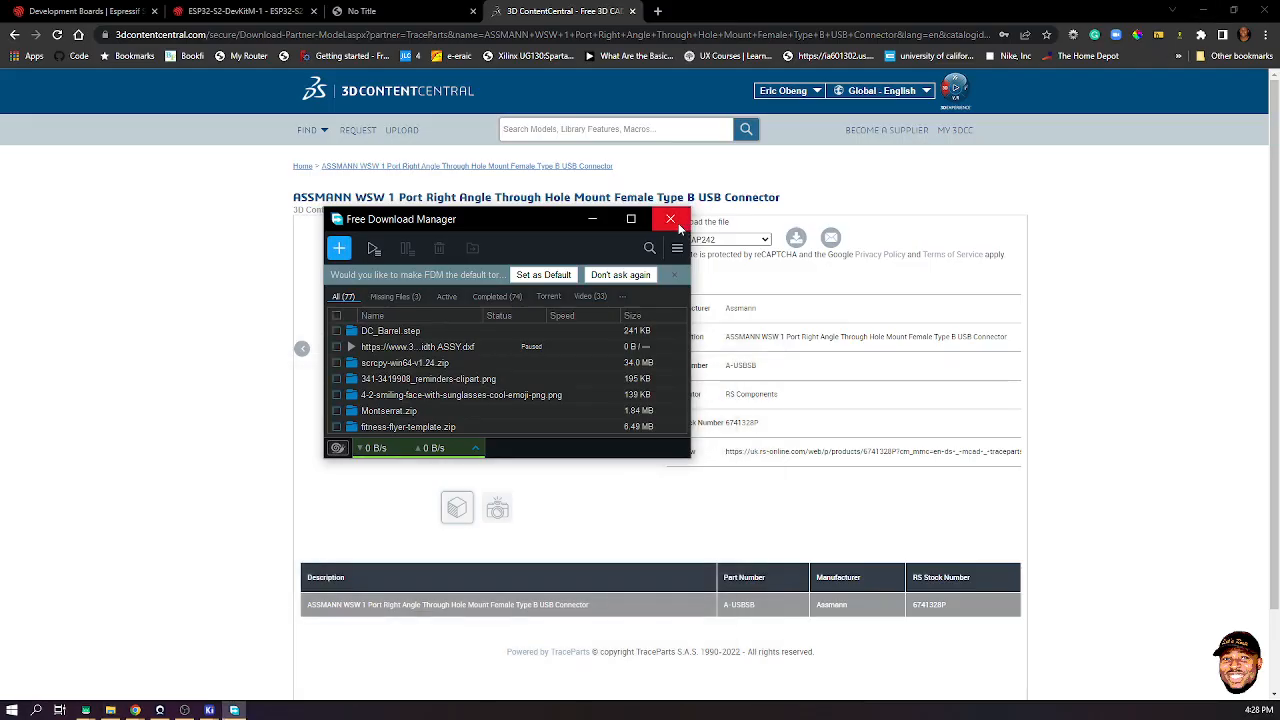
left_click(670, 219)
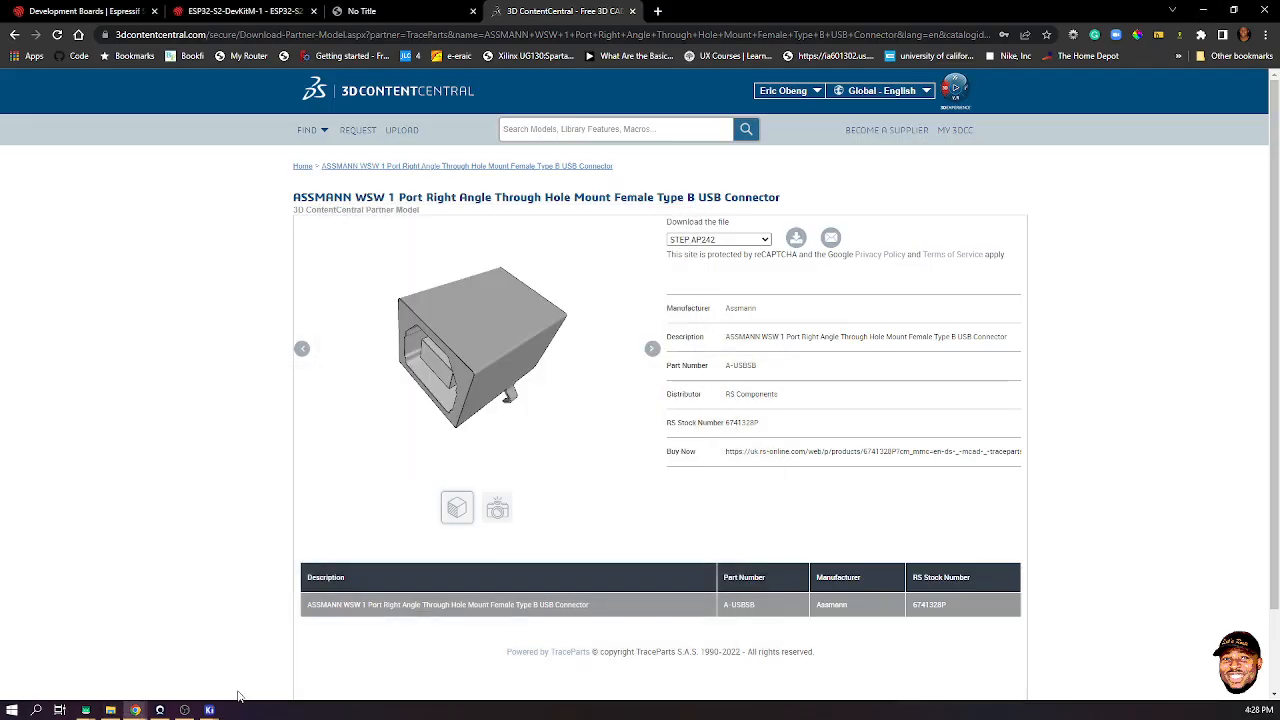
mouse_move(209, 710)
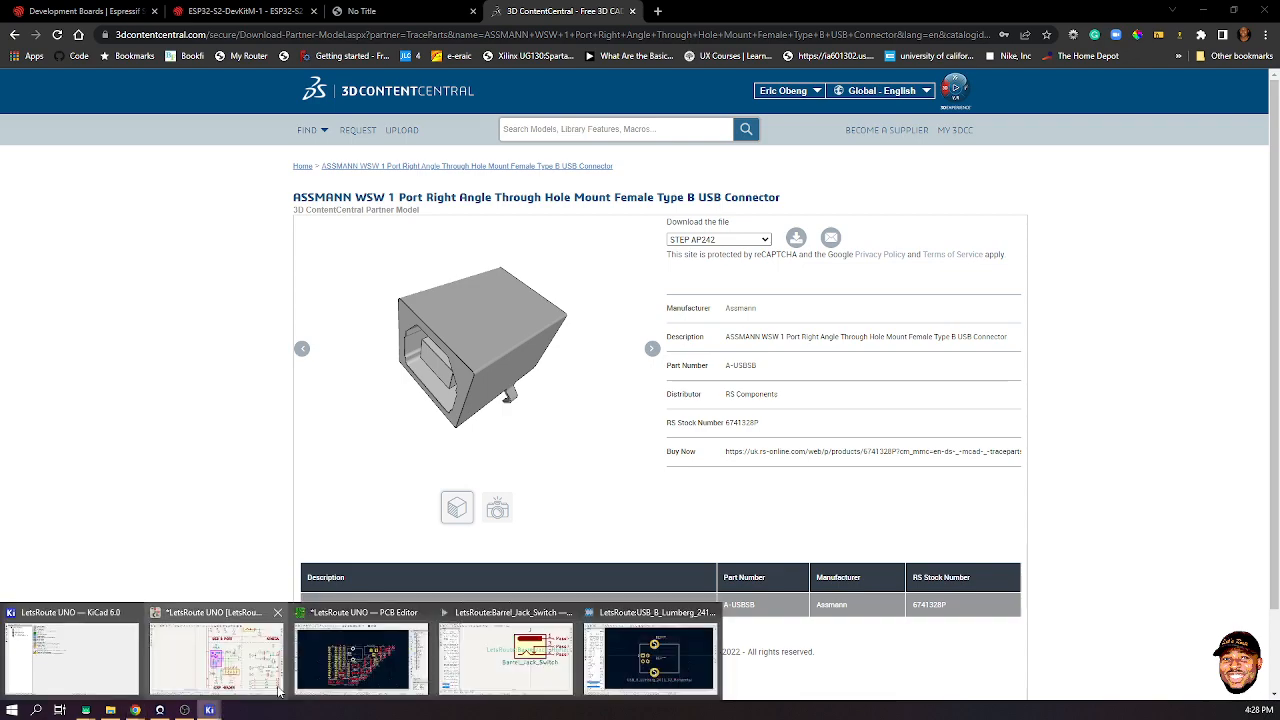
left_click(678, 648)
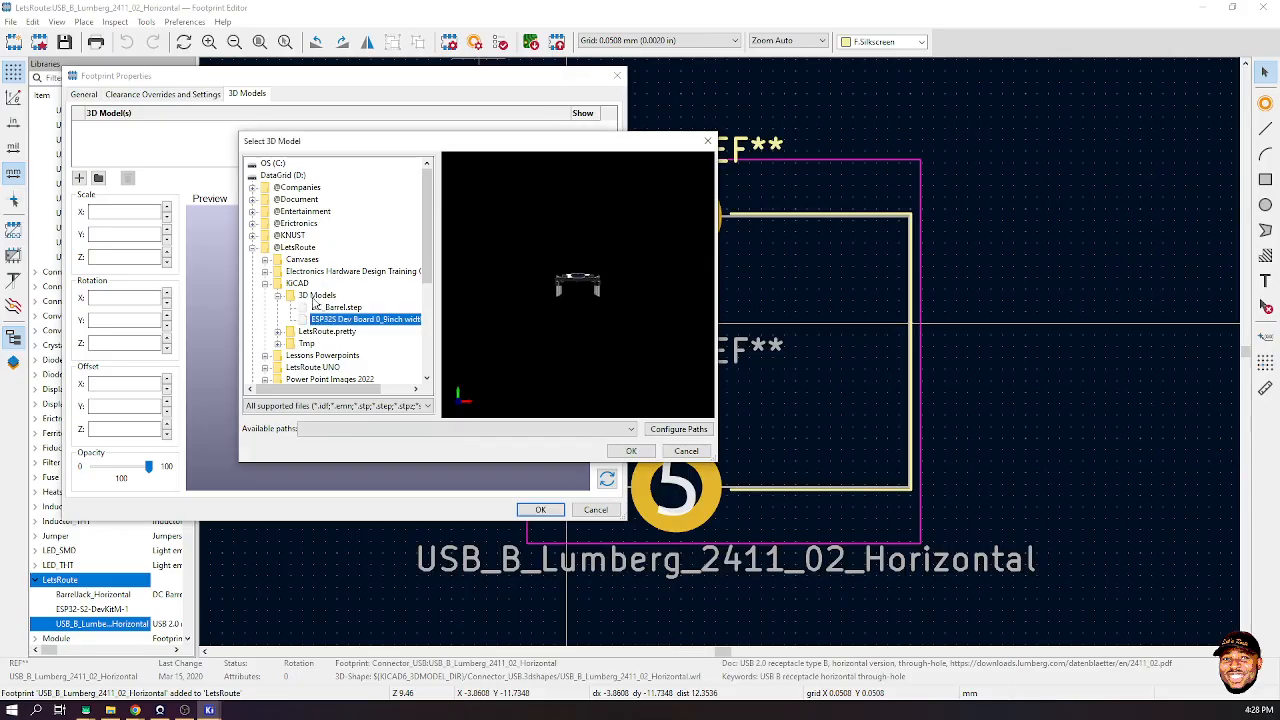
left_click(283, 176)
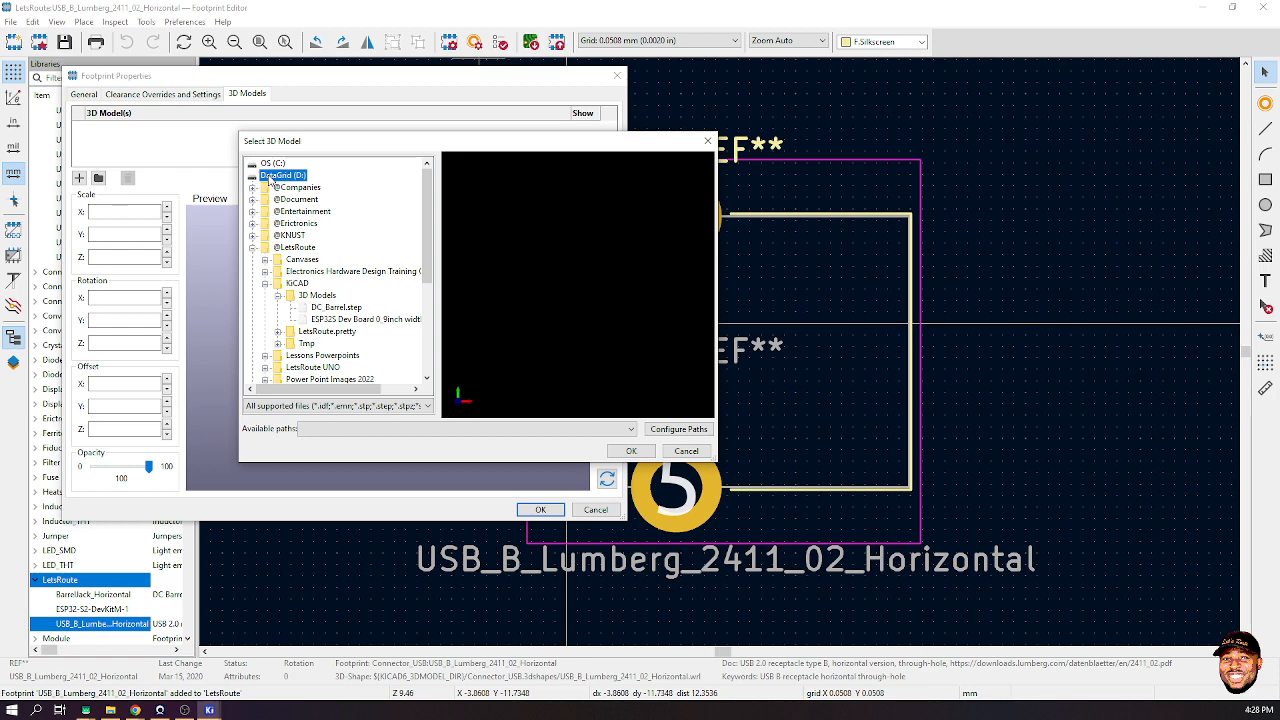
double_click(251, 178)
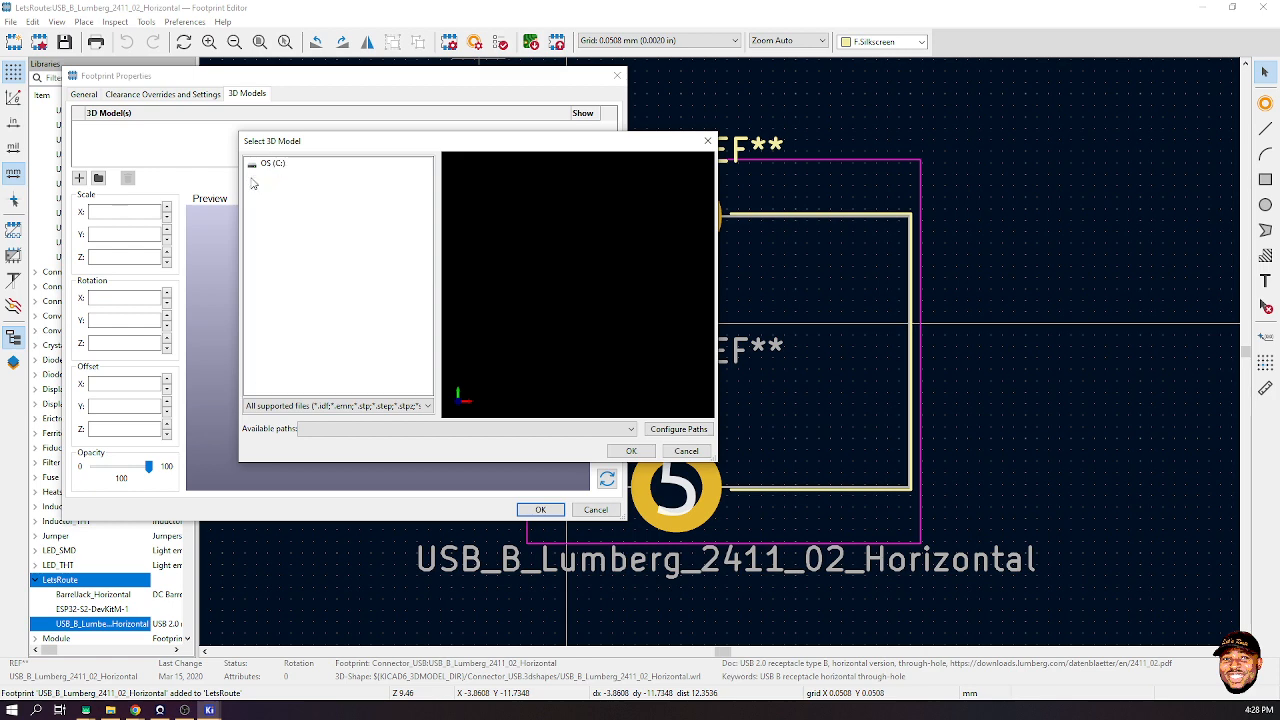
double_click(268, 176)
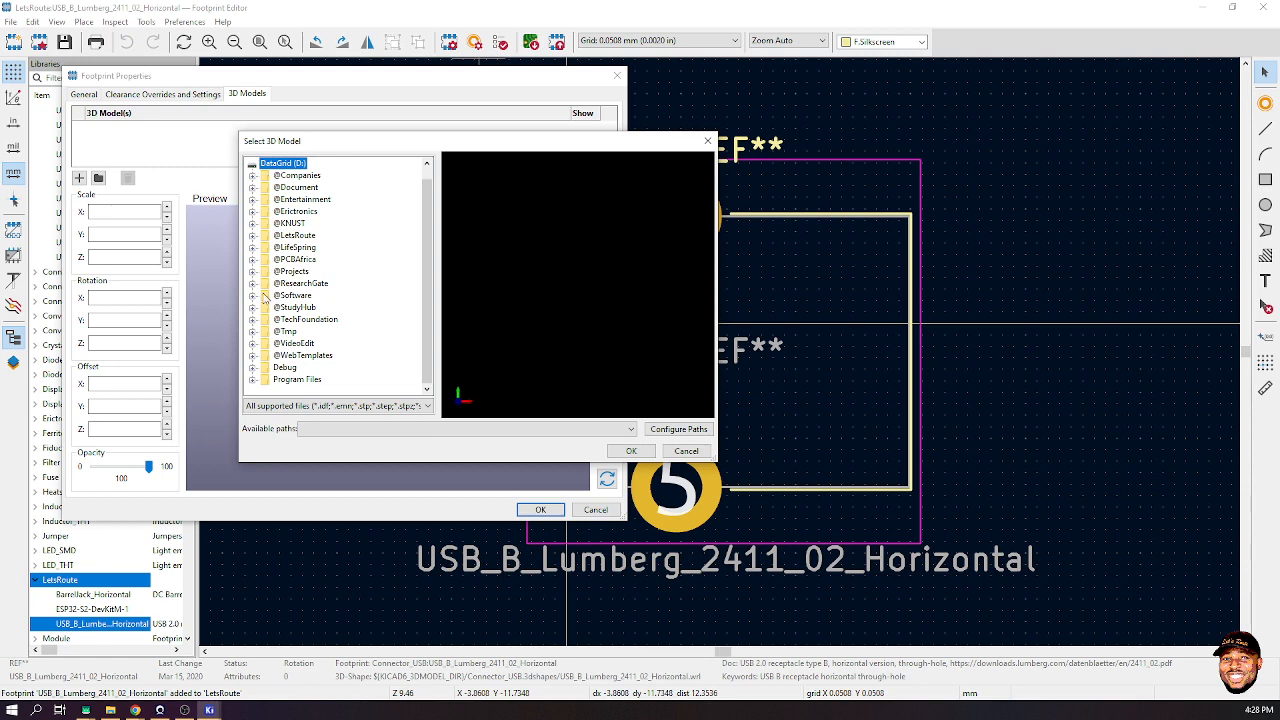
double_click(277, 237)
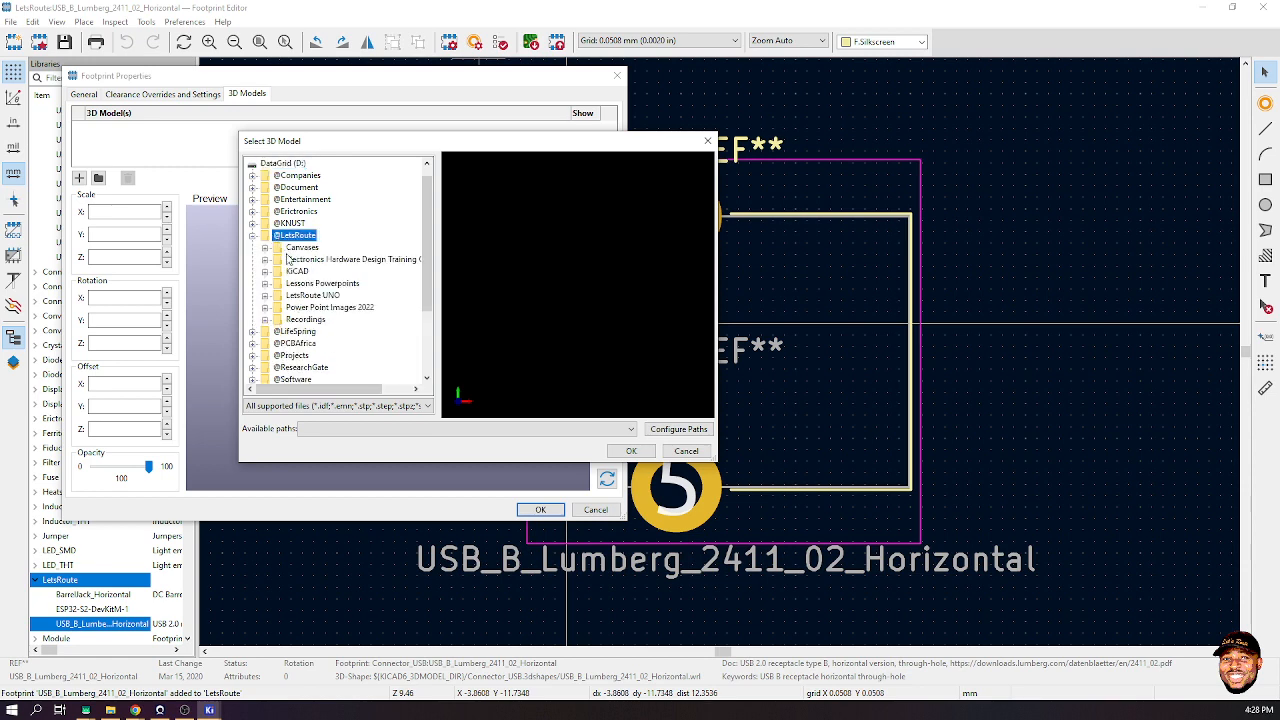
double_click(290, 275)
double_click(316, 283)
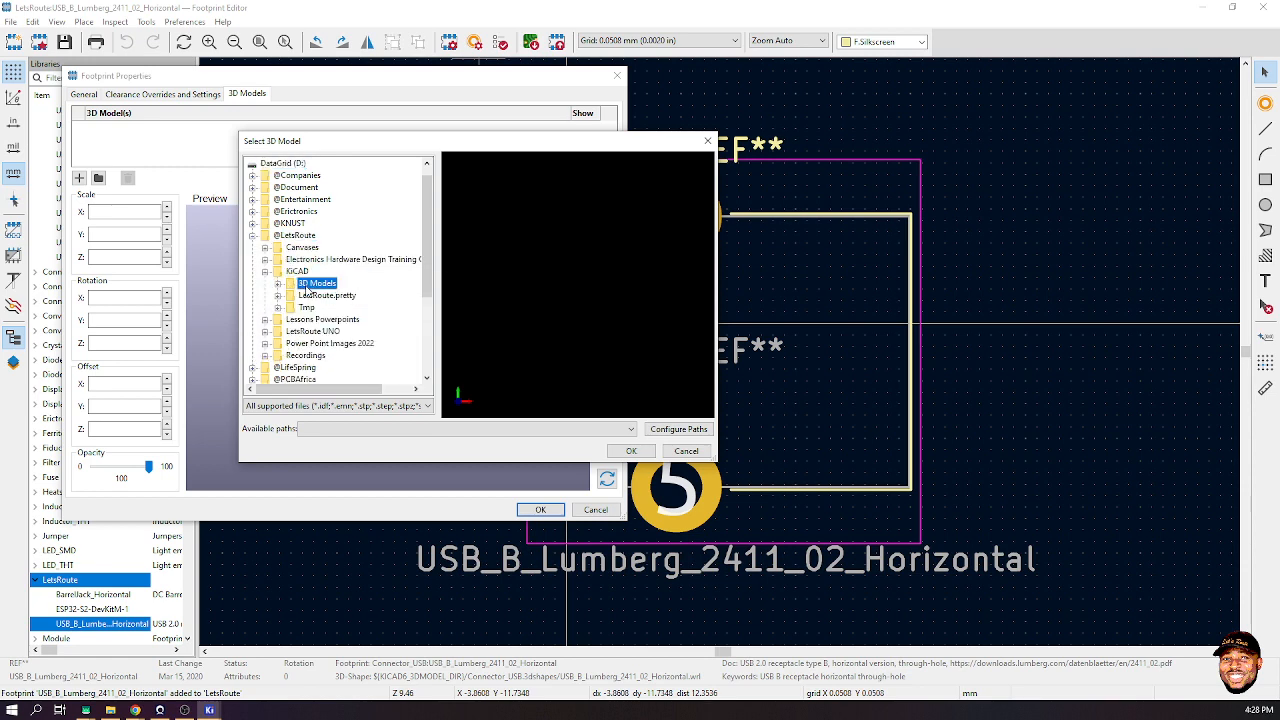
left_click(332, 296)
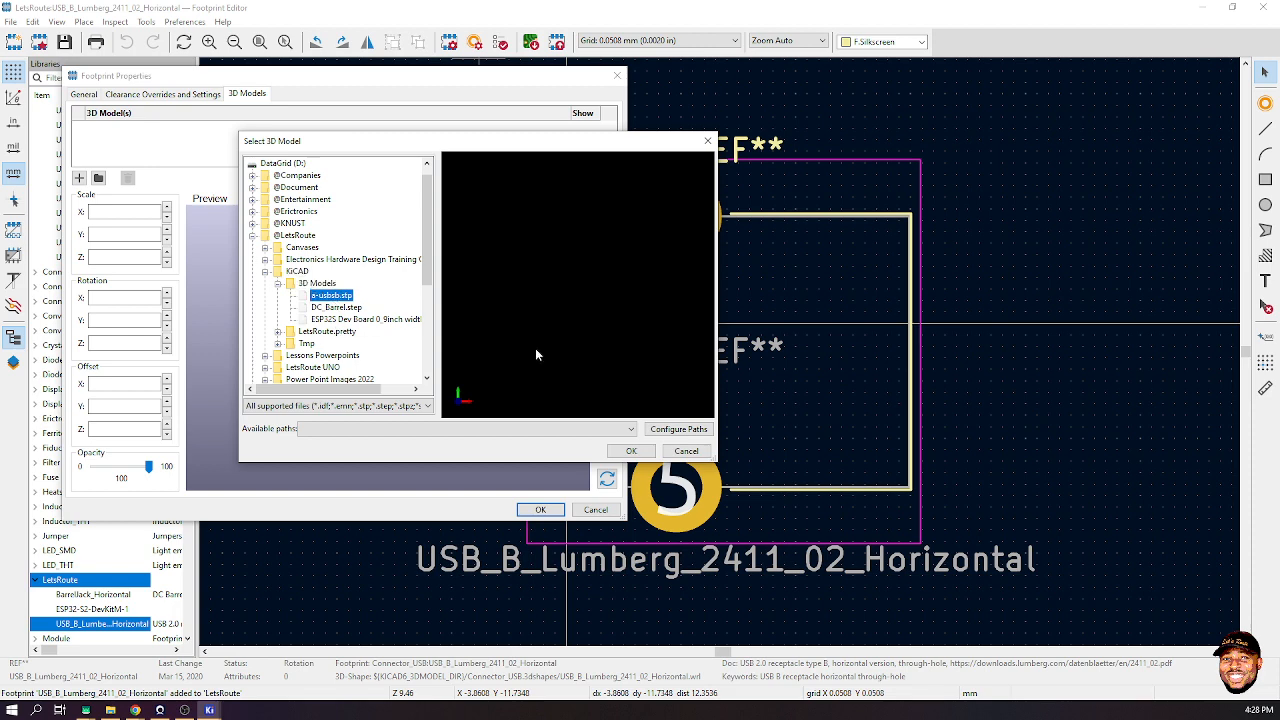
left_click_drag(575, 282, 474, 265)
left_click(619, 453)
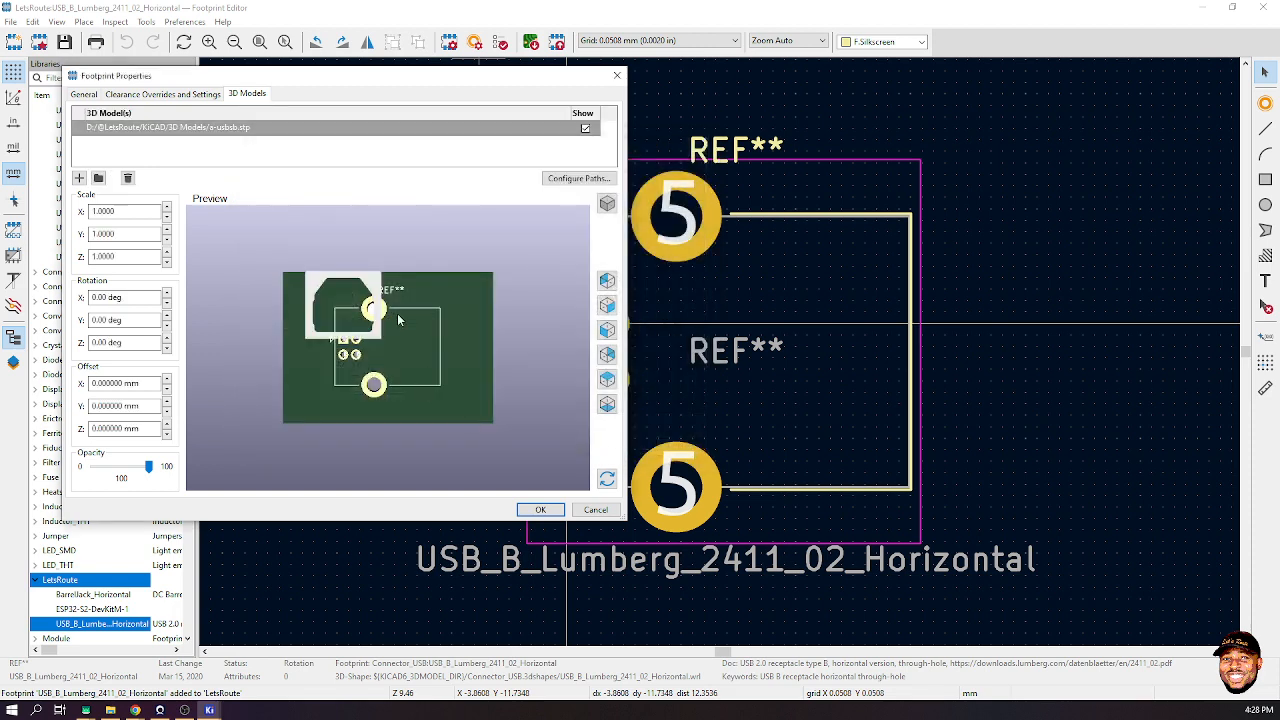
left_click_drag(414, 320, 473, 228)
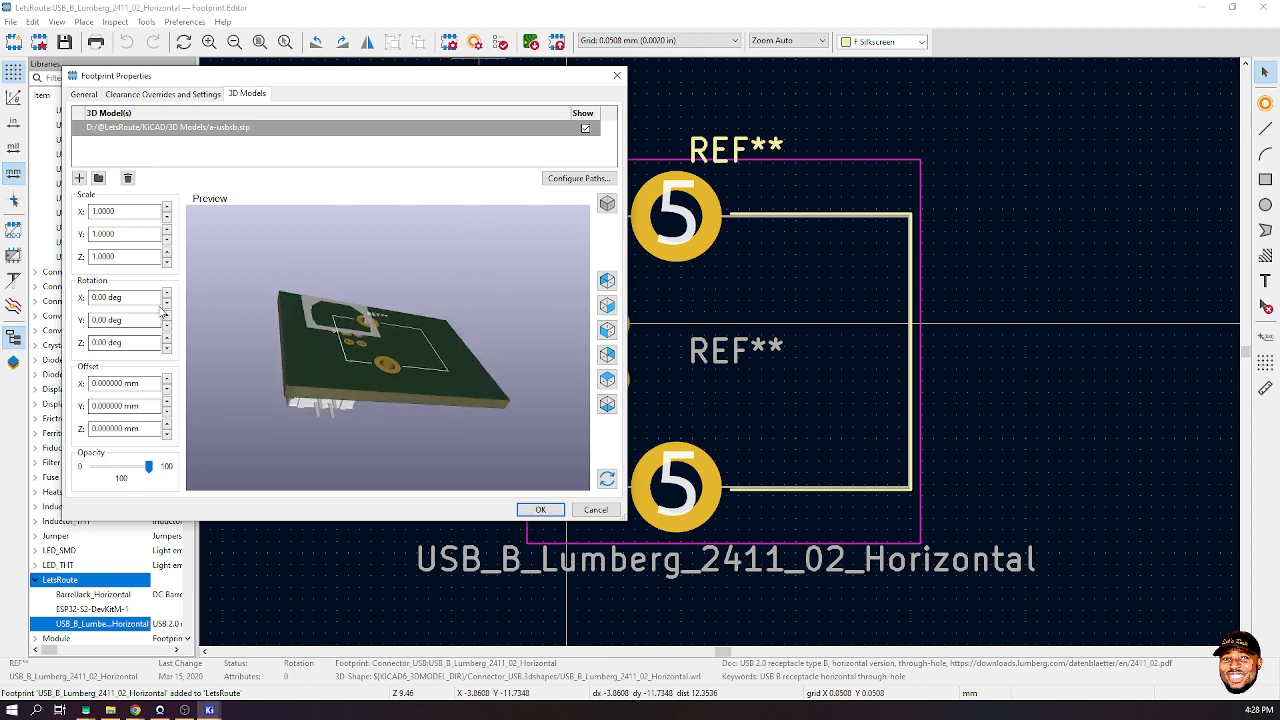
- Rotate the STEP model to X -90°, Y 0°, Z -90° so the connector stands upright
left_click(166, 338)
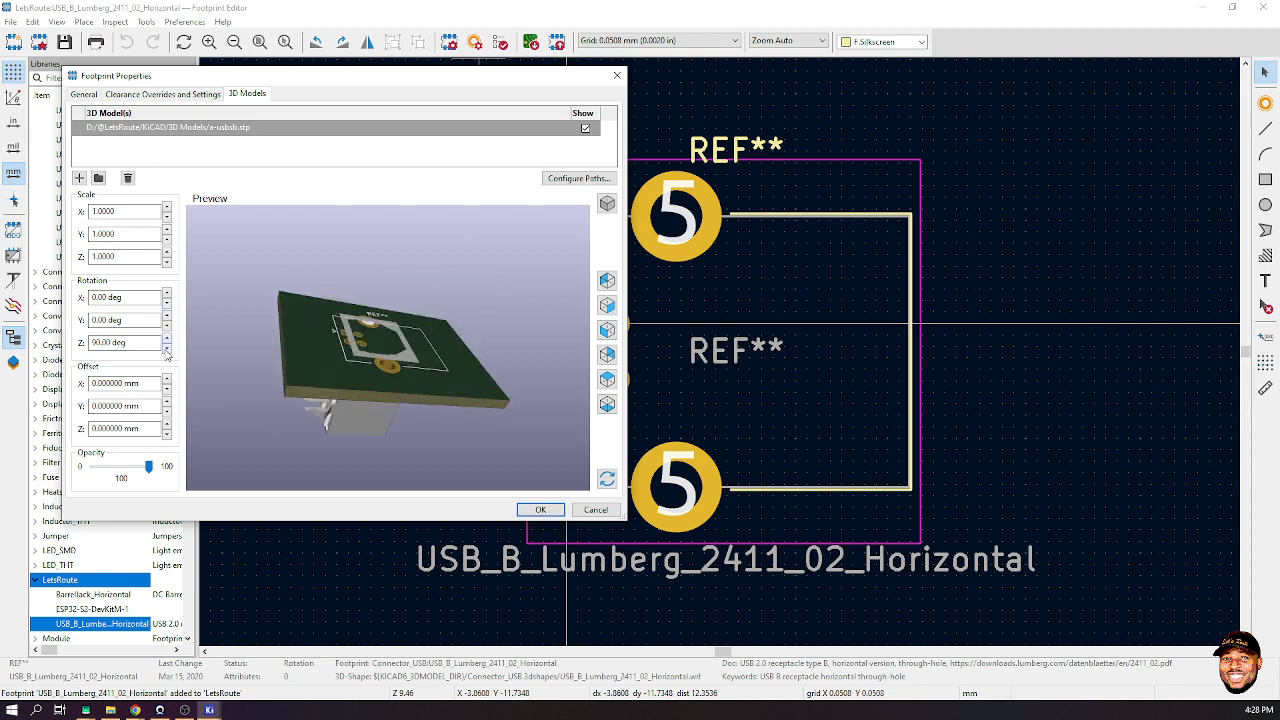
left_click(166, 347)
left_click(166, 315)
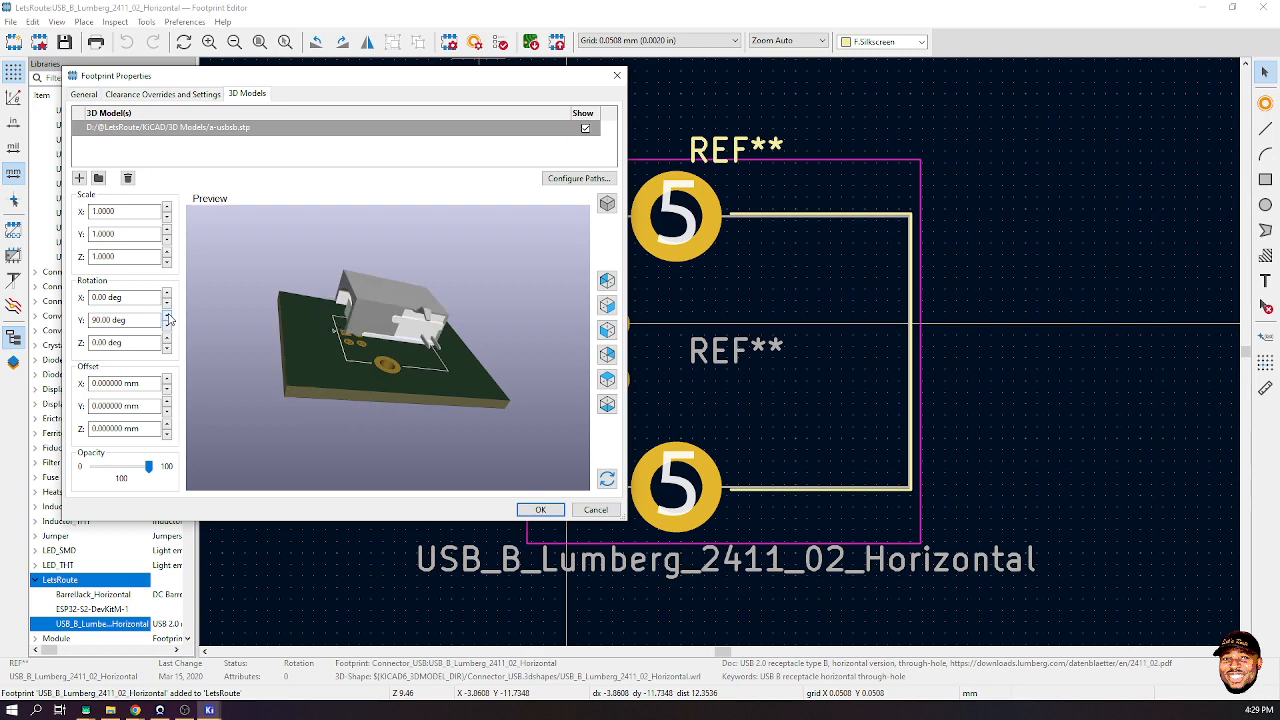
left_click(167, 316)
left_click(167, 324)
left_click(167, 324)
left_click(167, 293)
left_click(167, 293)
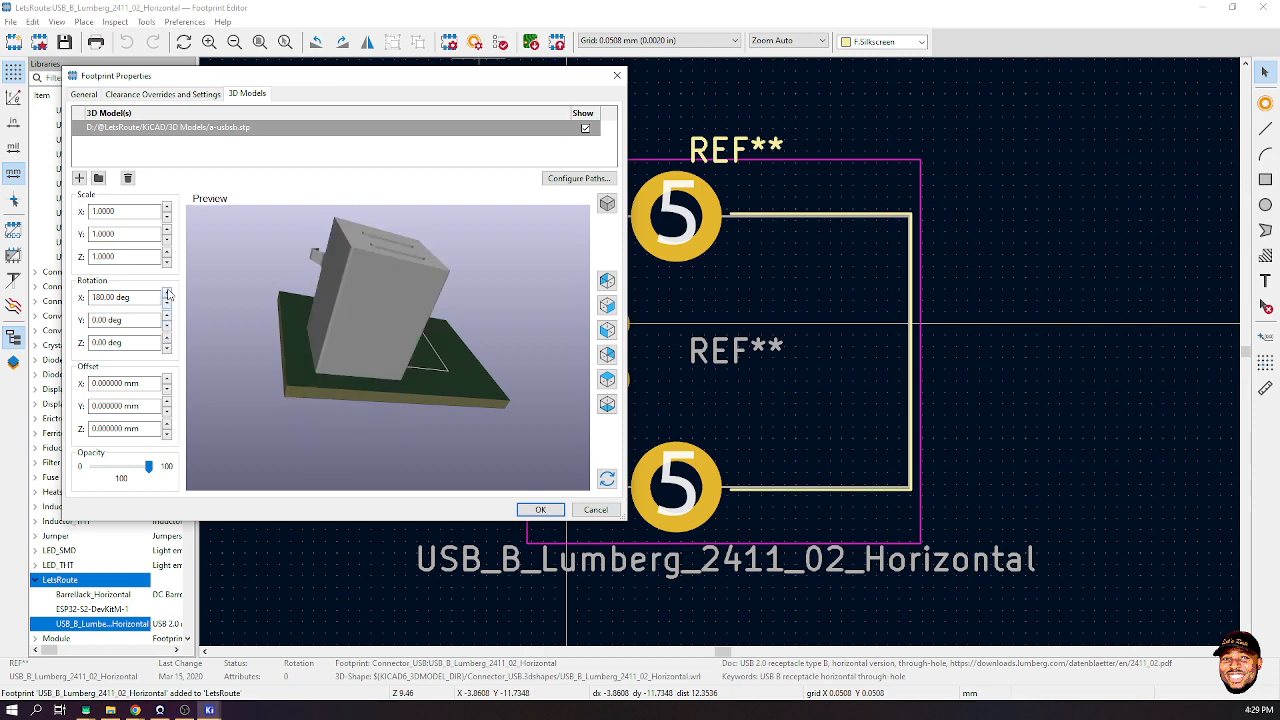
left_click(167, 303)
left_click(167, 303)
left_click(167, 303)
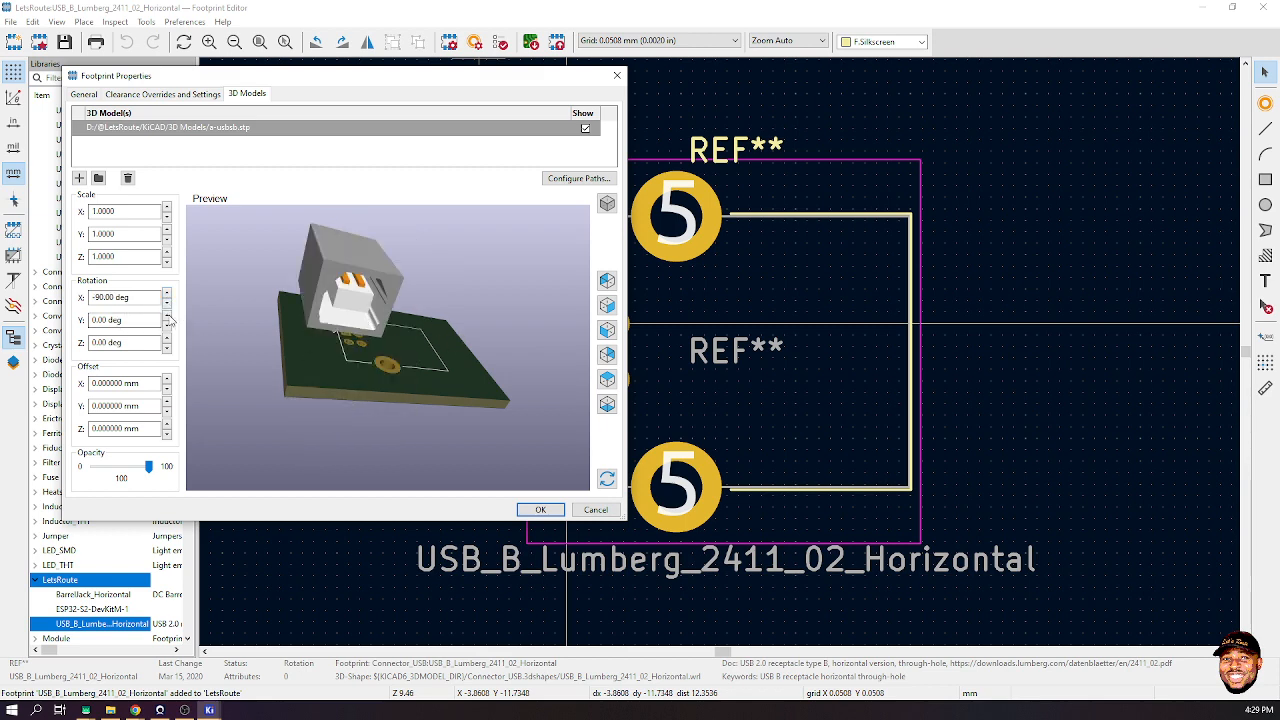
left_click(167, 316)
left_click(167, 325)
left_click(167, 338)
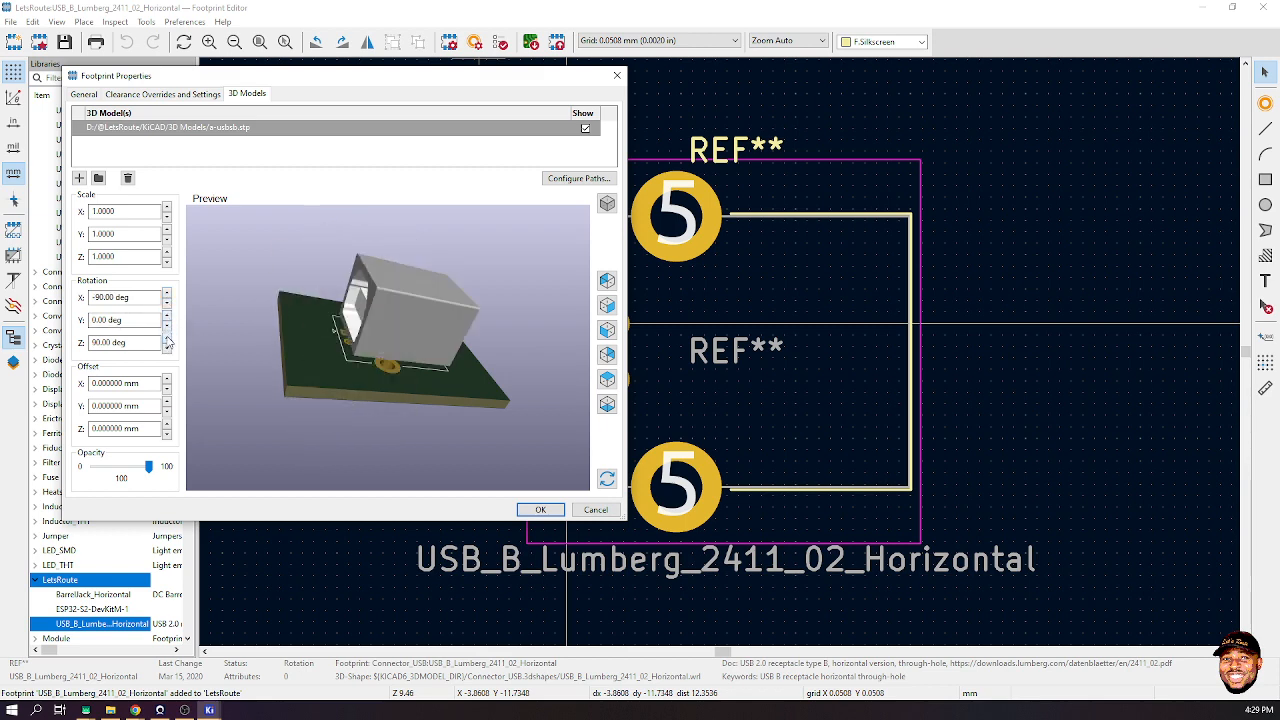
left_click(167, 338)
left_click(167, 346)
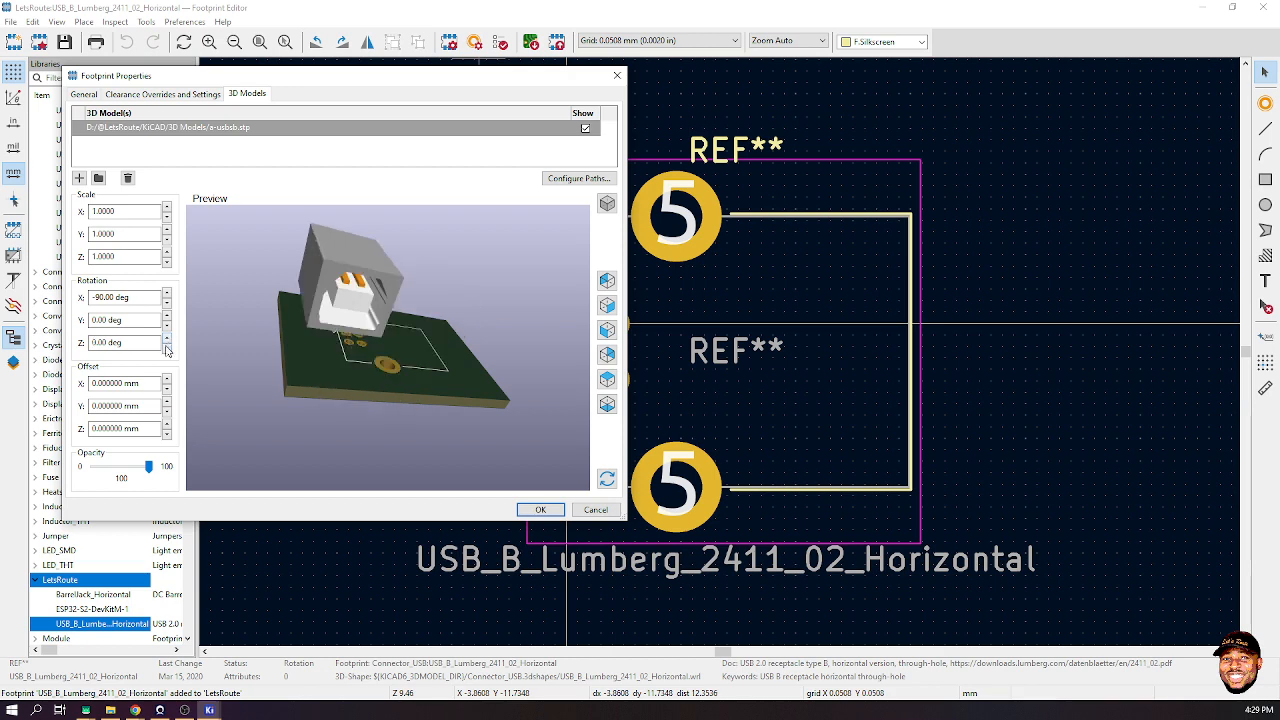
left_click(167, 346)
left_click(169, 345)
- Set the model's Y offset to -2.5 mm
left_click_drag(250, 345, 281, 374)
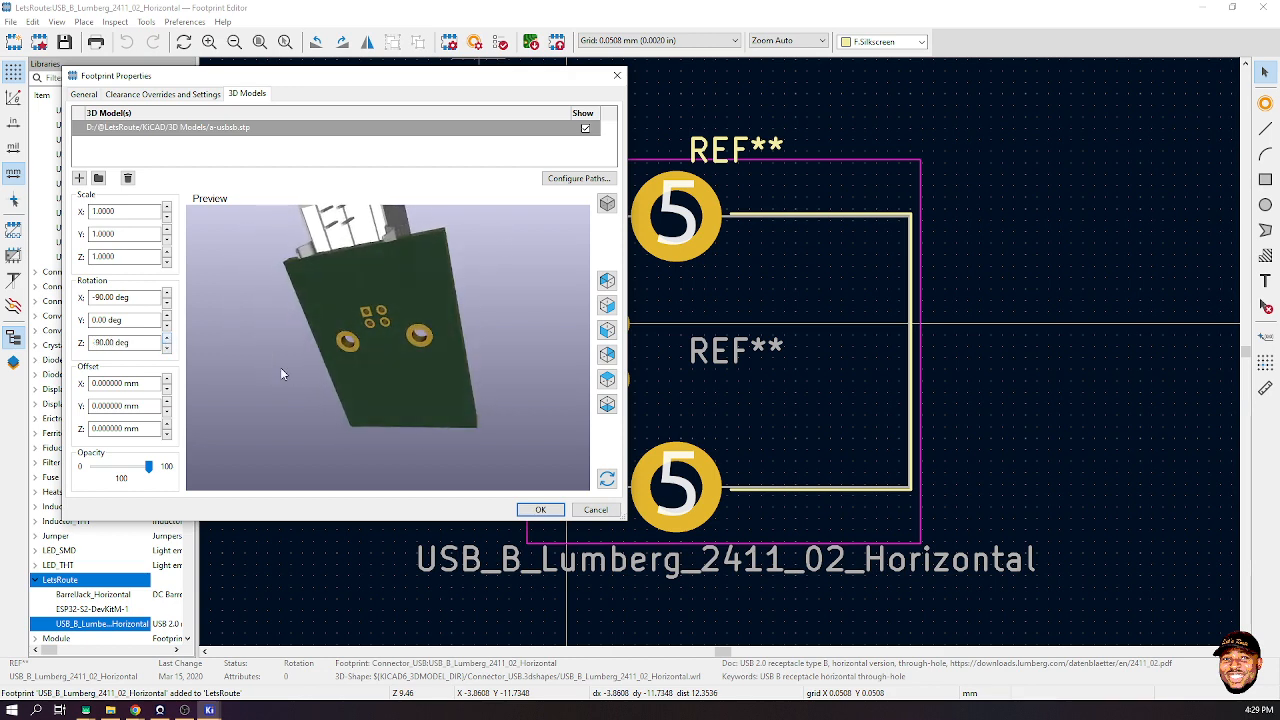
left_click(169, 413)
left_click(169, 413)
left_click(169, 413)
left_click(169, 413)
left_click(169, 413)
left_click(169, 413)
left_click(169, 413)
left_click(169, 412)
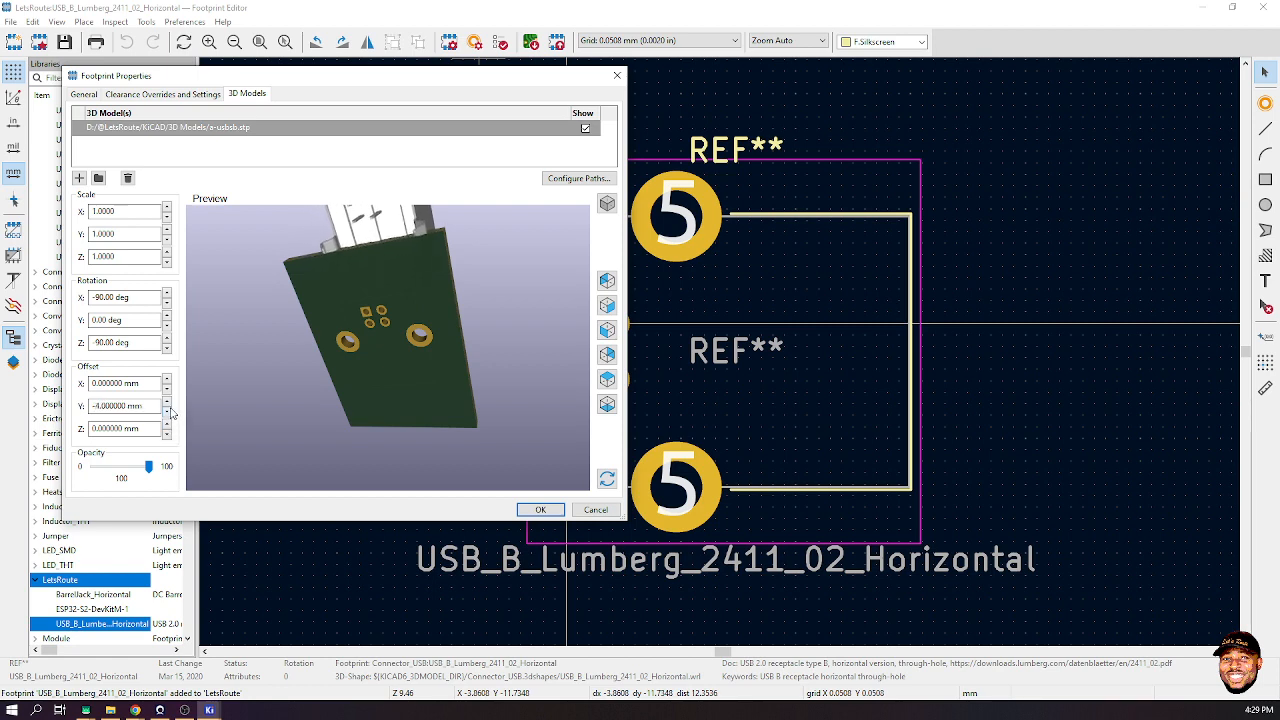
left_click(168, 404)
left_click(168, 404)
left_click(168, 404)
- Slide the model along X to a 15.5 mm offset and view the board from below
left_click_drag(366, 292, 240, 455)
left_click(168, 381)
left_click(168, 381)
left_click(168, 381)
left_click(168, 381)
left_click(168, 381)
left_click(168, 381)
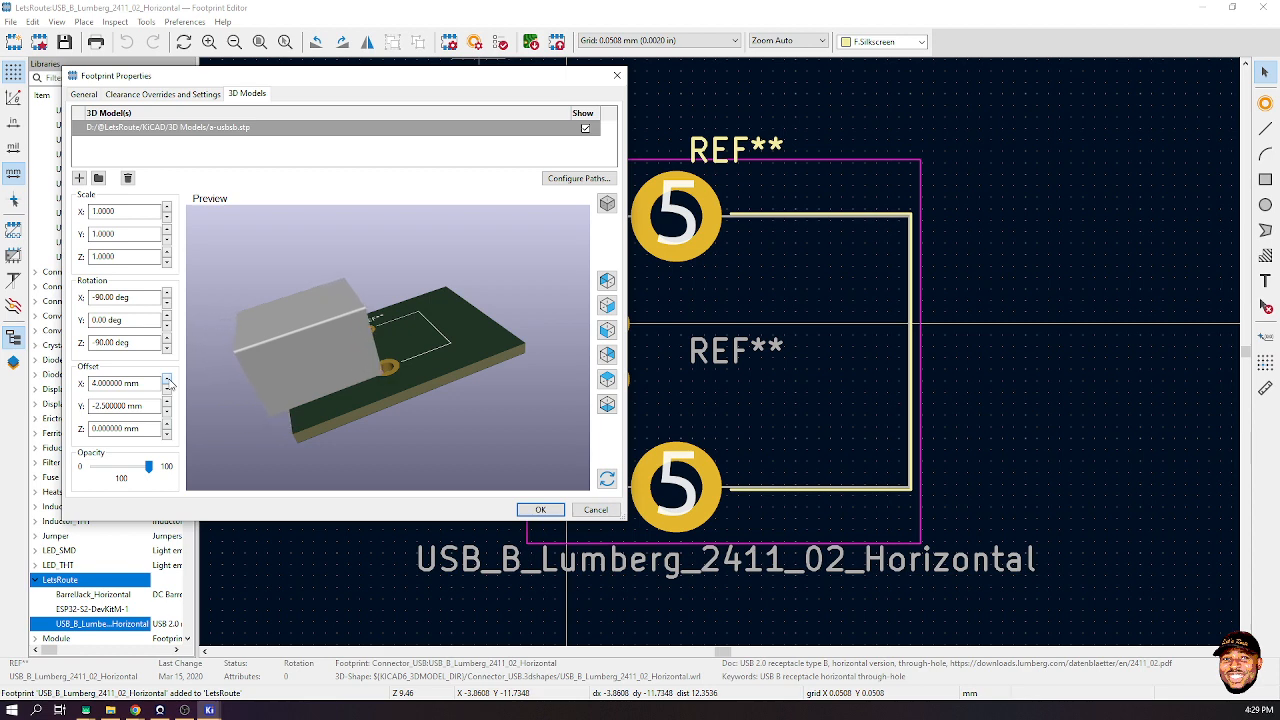
left_click(168, 381)
left_click(168, 381)
left_click(168, 381)
left_click(168, 381)
left_click(168, 381)
left_click(168, 381)
left_click(168, 381)
left_click(168, 381)
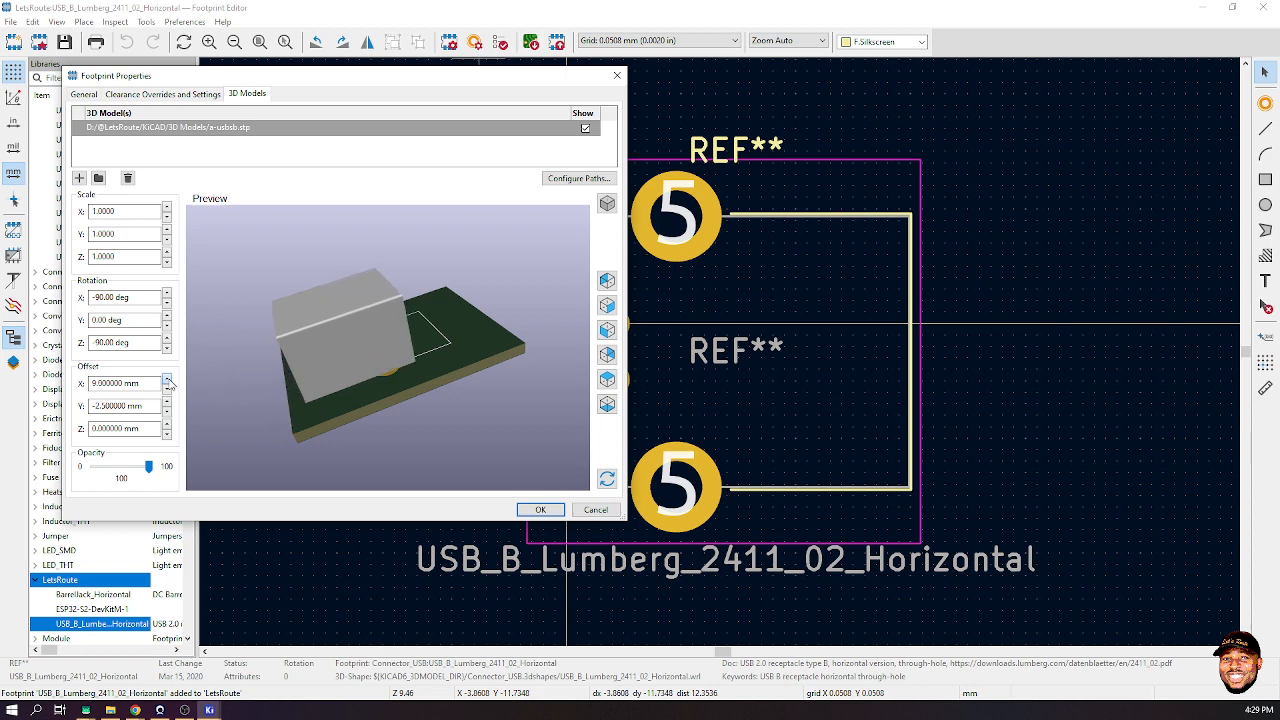
left_click(168, 381)
left_click(168, 381)
left_click(168, 381)
left_click(168, 381)
left_click(168, 381)
left_click(168, 381)
left_click(168, 381)
left_click(168, 381)
left_click(168, 381)
left_click(168, 381)
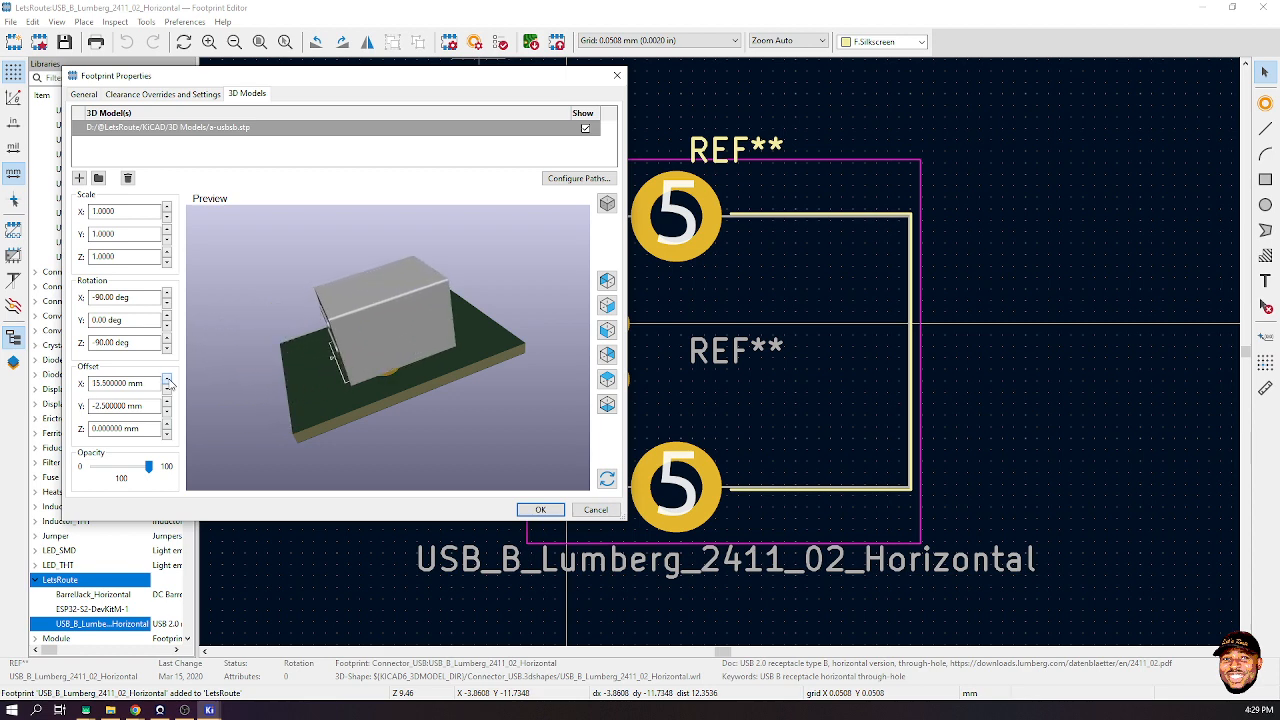
left_click(607, 403)
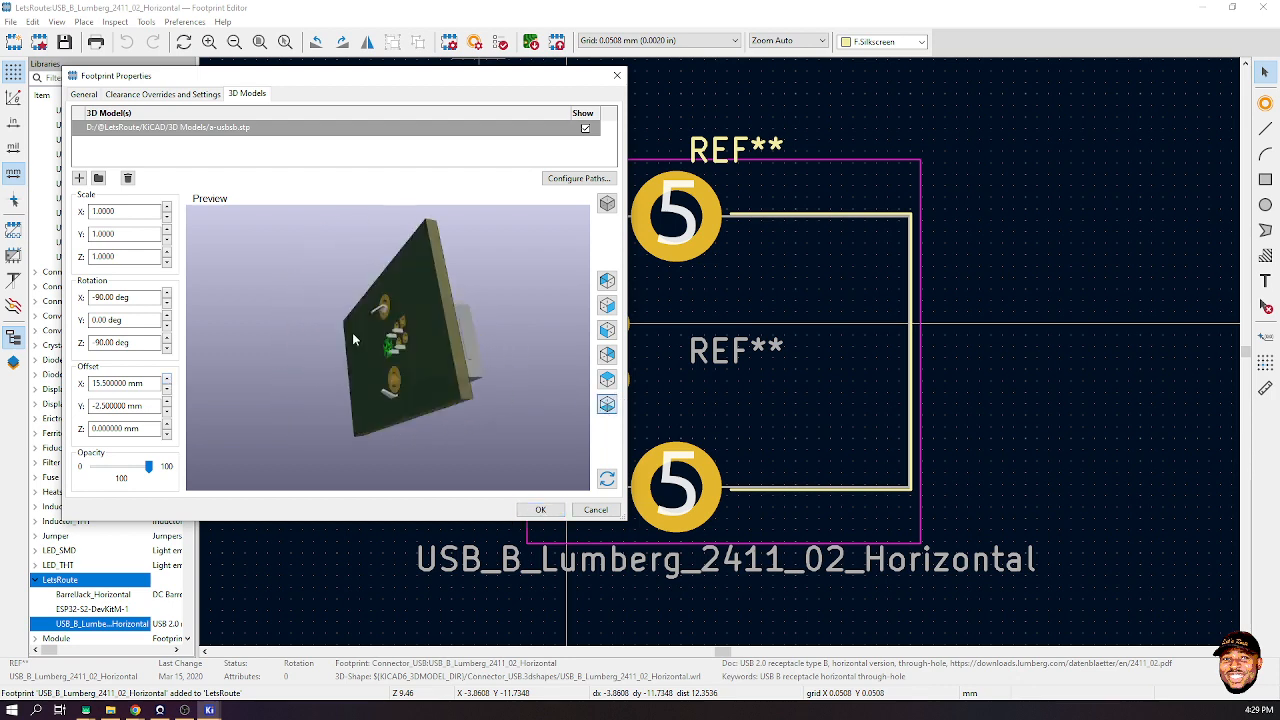
- Fine-tune the model's Y offset to -1.3 mm
scroll(469, 360, "up", 3)
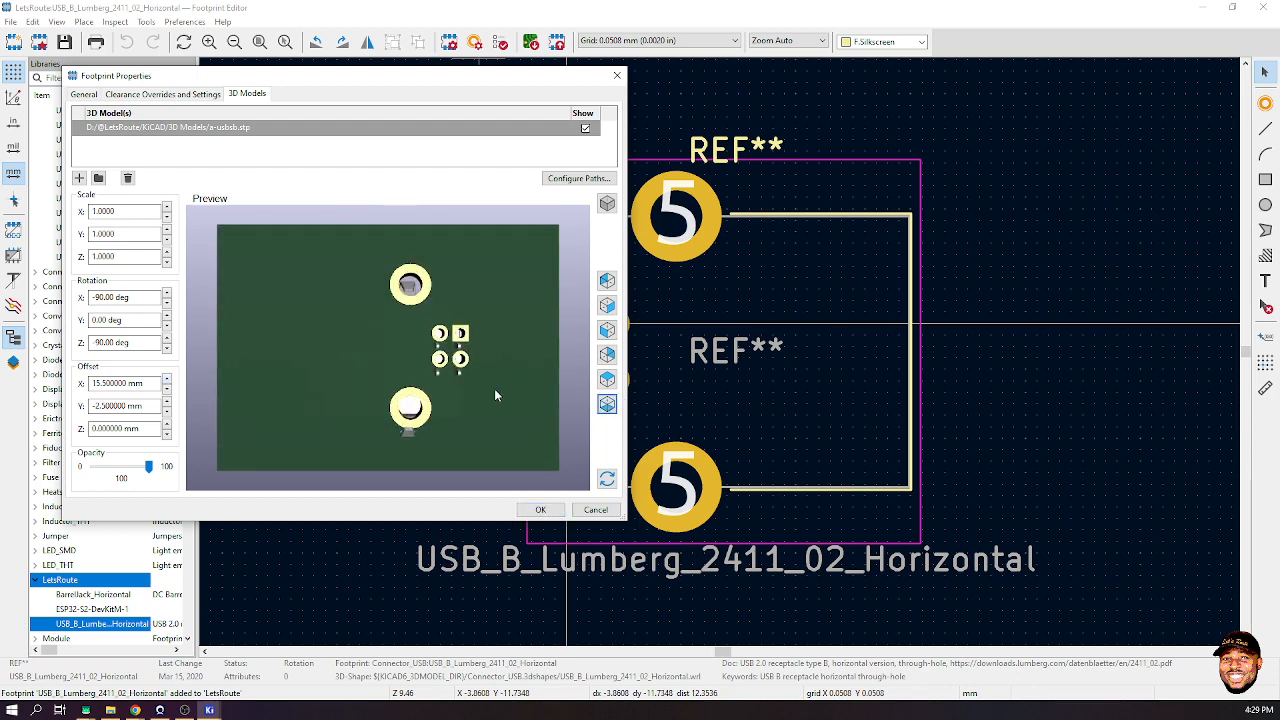
left_click(167, 401)
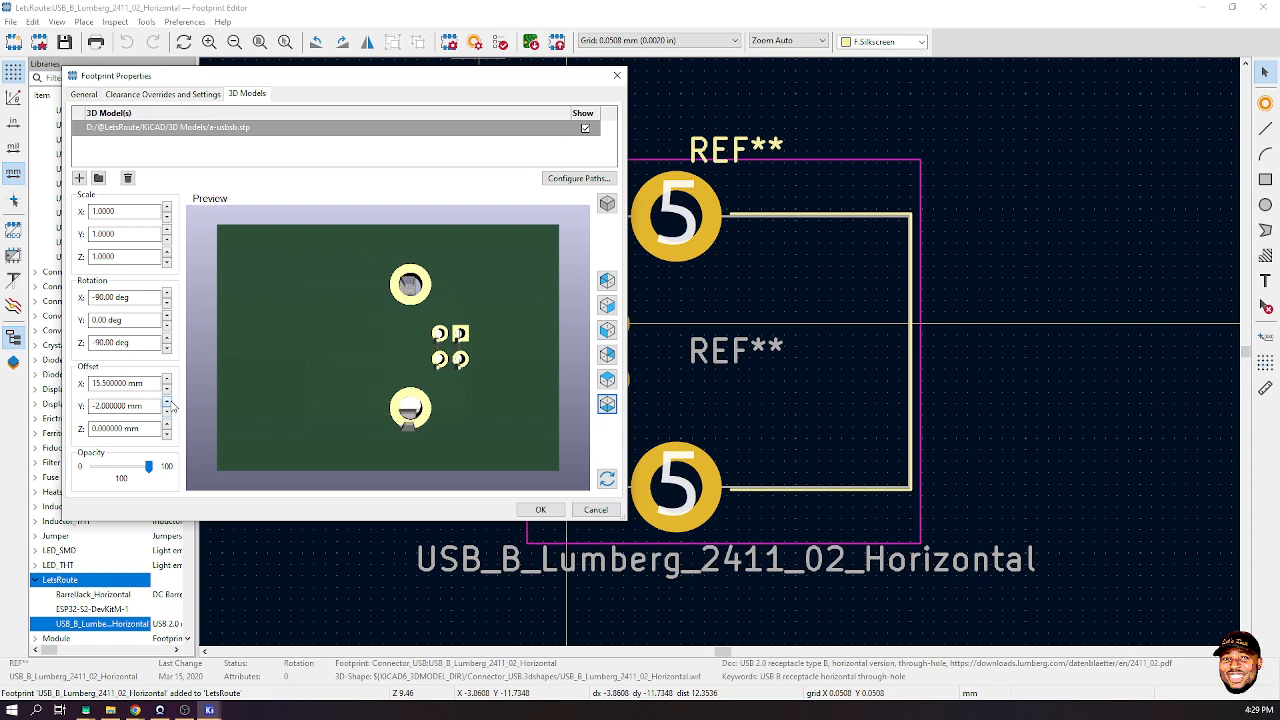
left_click(167, 401)
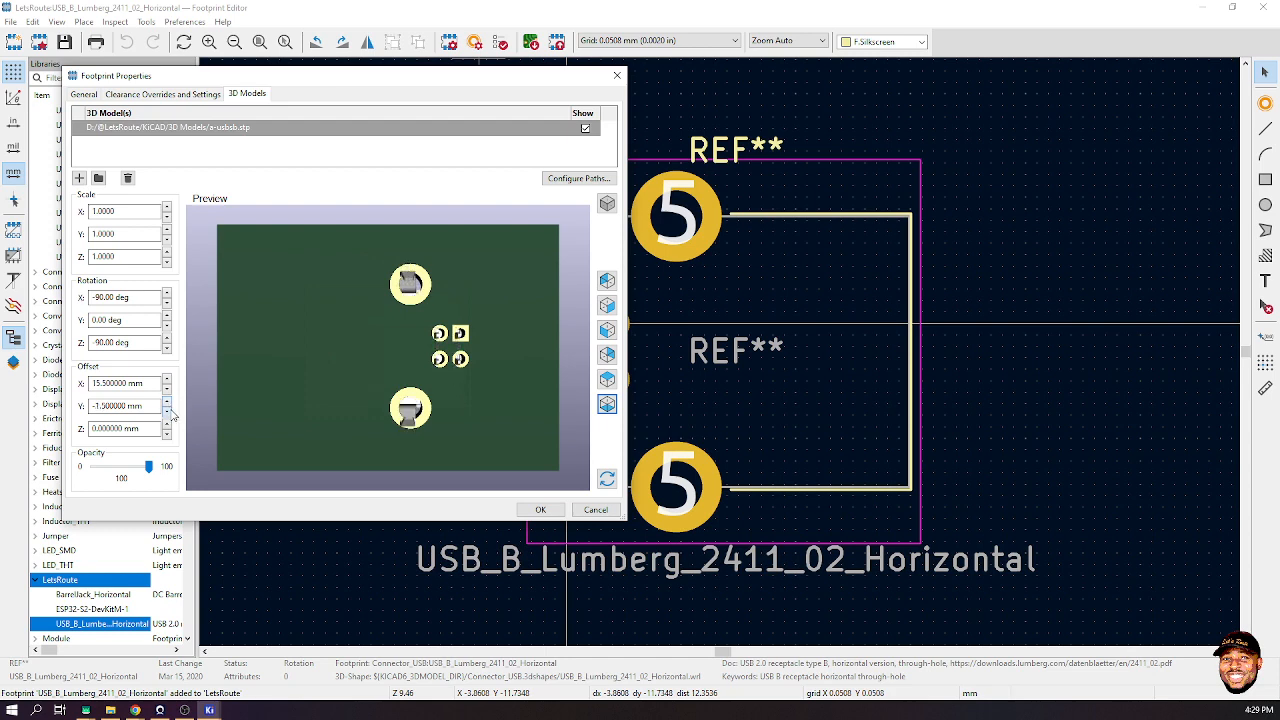
scroll(510, 362, "up", 2)
left_click_drag(527, 352, 485, 360)
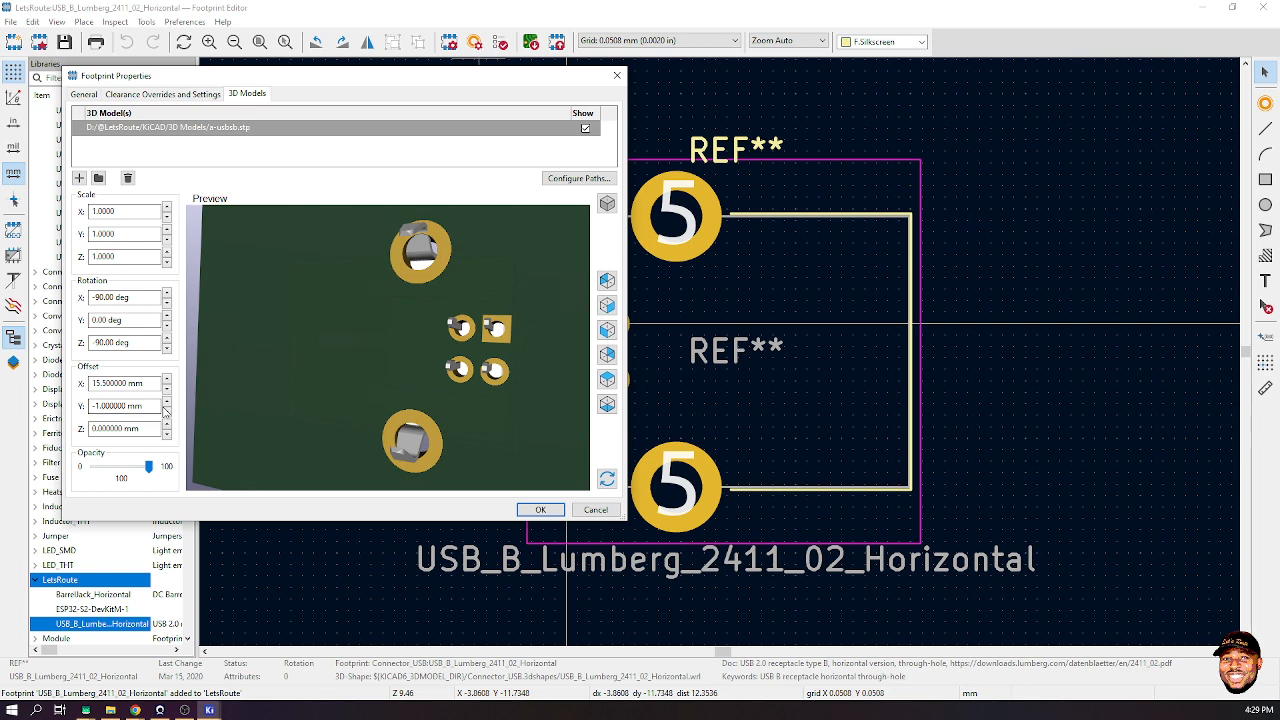
left_click(166, 410)
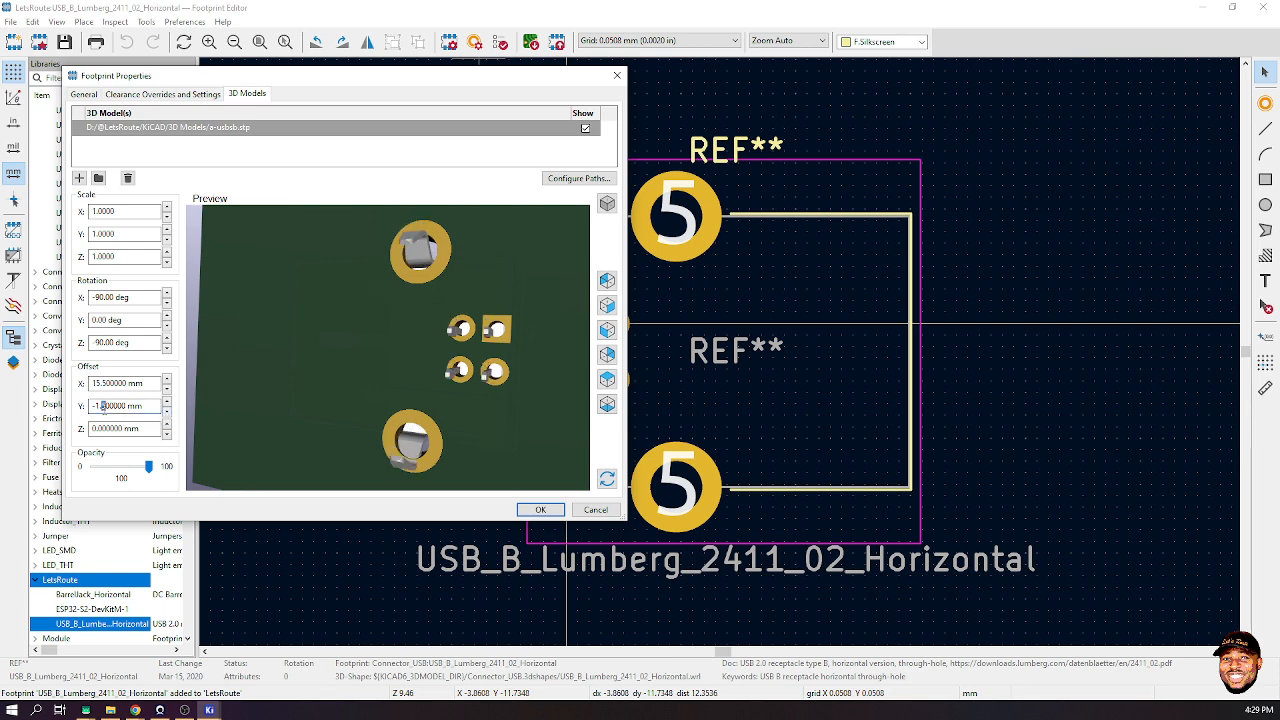
type("3")
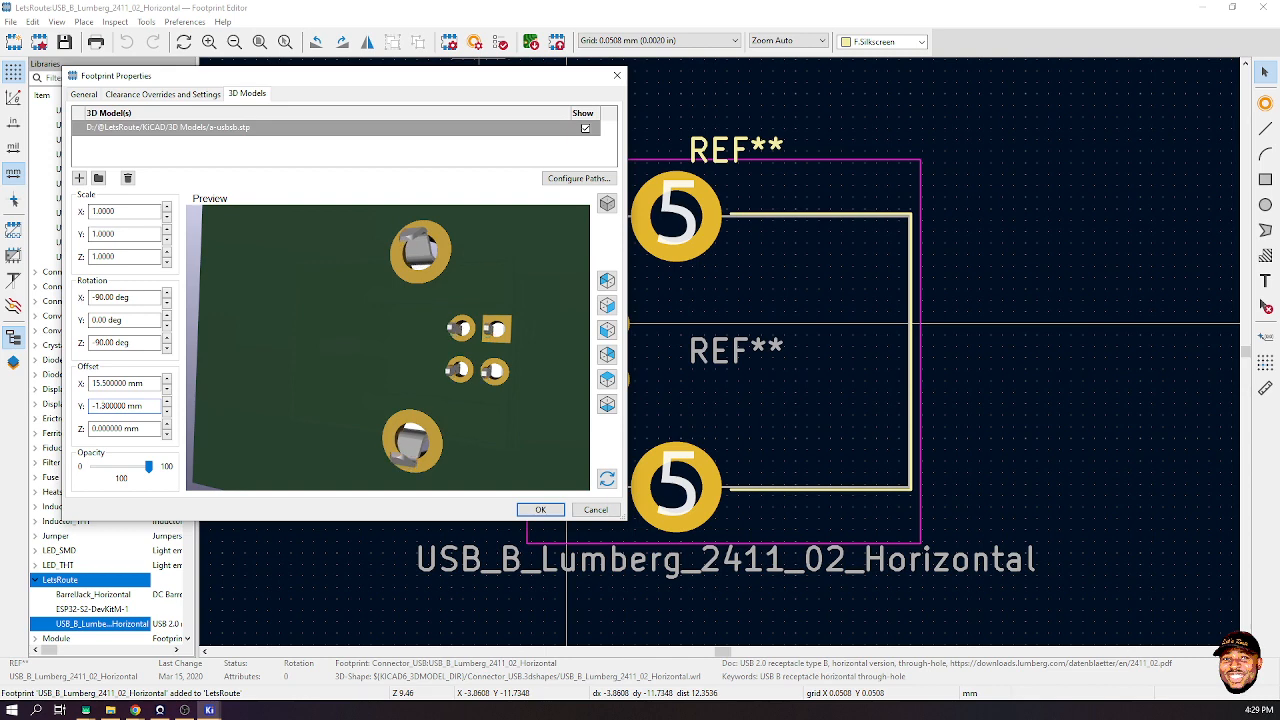
- Lower the X offset to 15 mm, accept the model settings, and save the footprint
left_click(166, 388)
left_click_drag(375, 413, 558, 330)
left_click(540, 510)
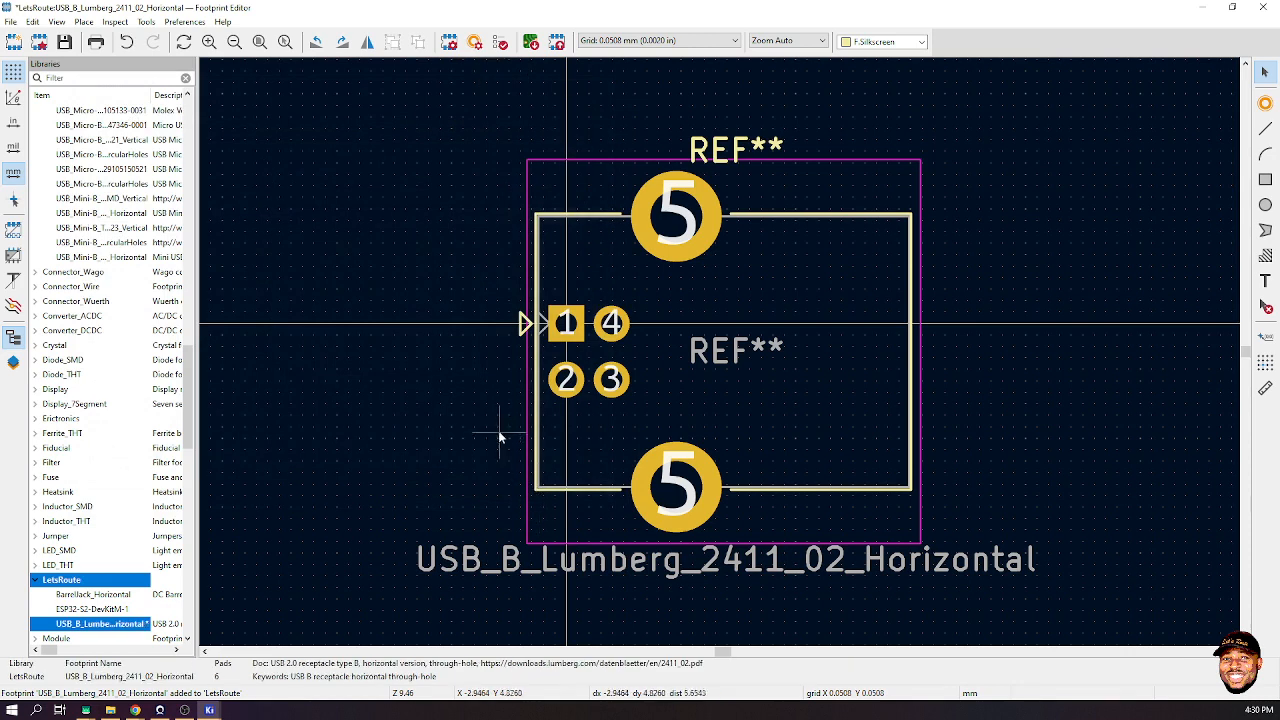
key("ctrl+s")
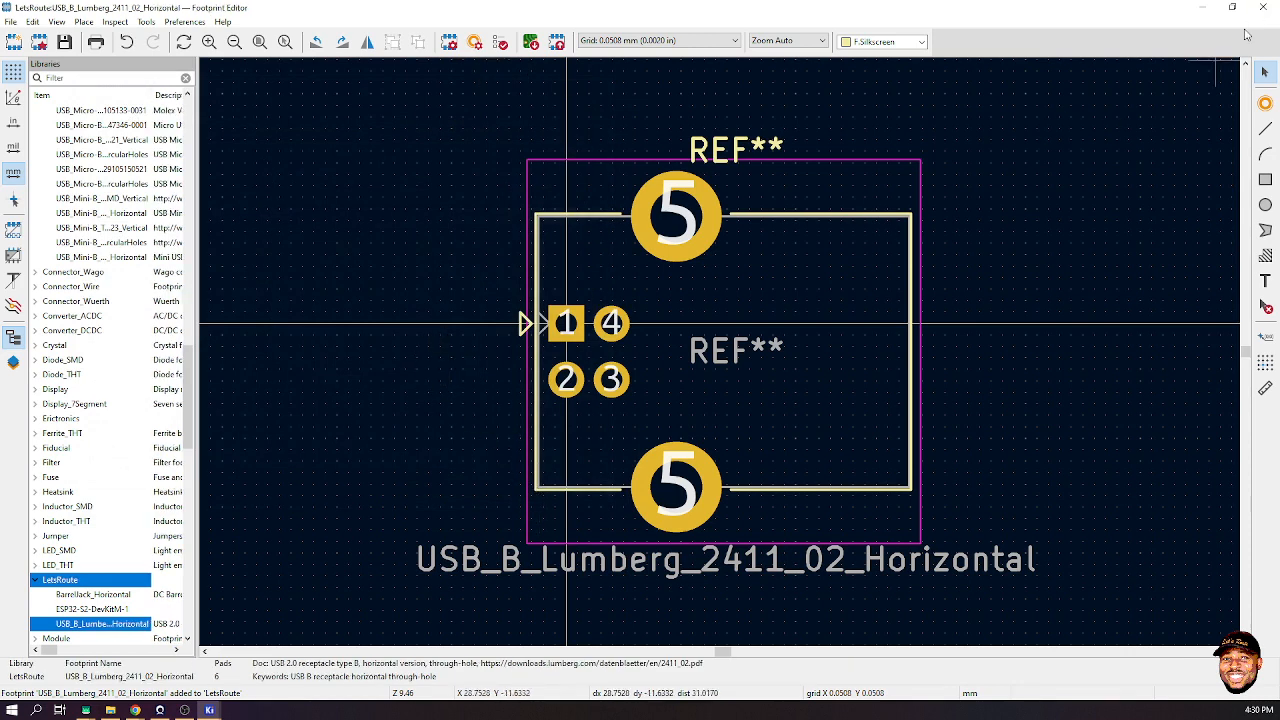
left_click(135, 710)
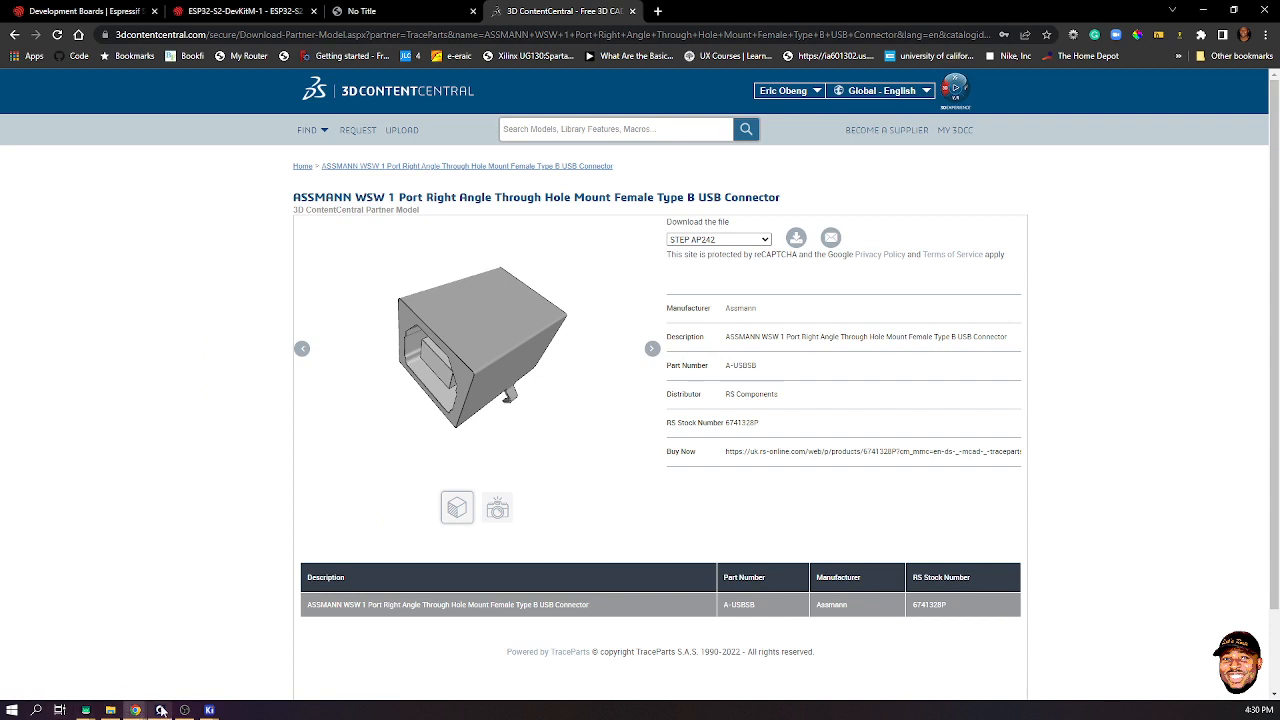
- Close the barrel jack Symbol Editor and bring the LetsRoute UNO schematic forward
mouse_move(147, 712)
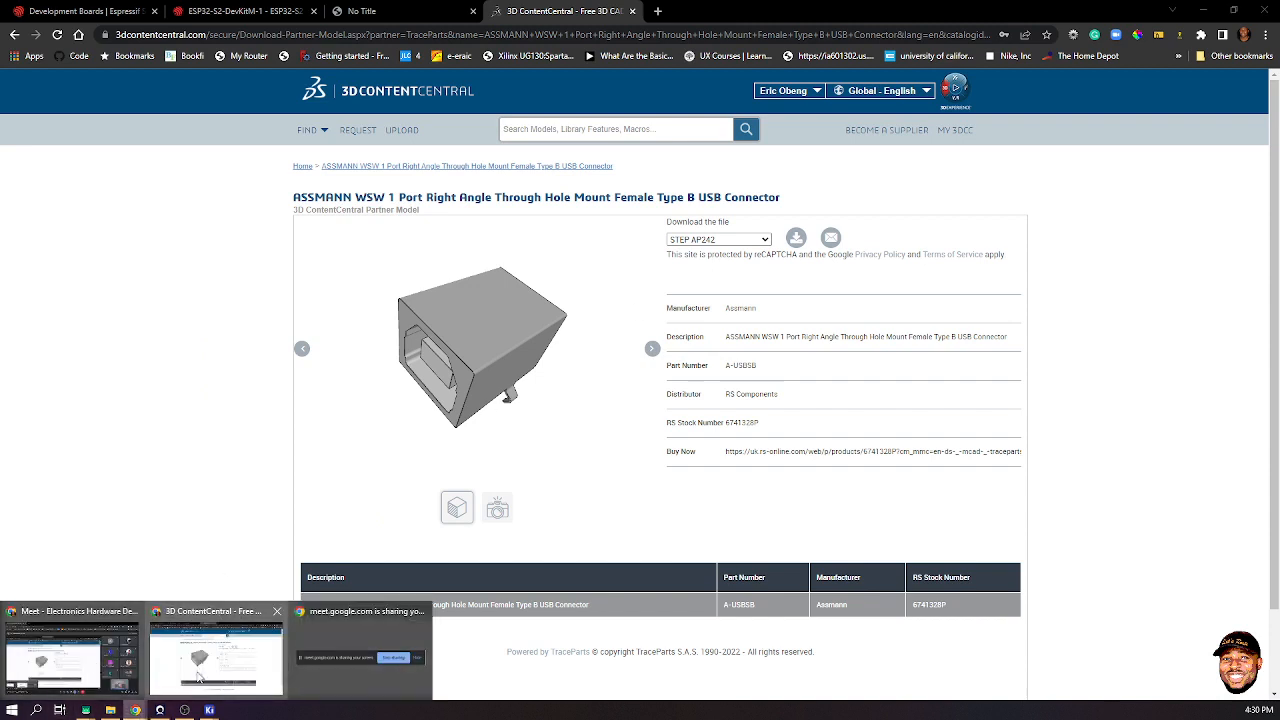
mouse_move(212, 712)
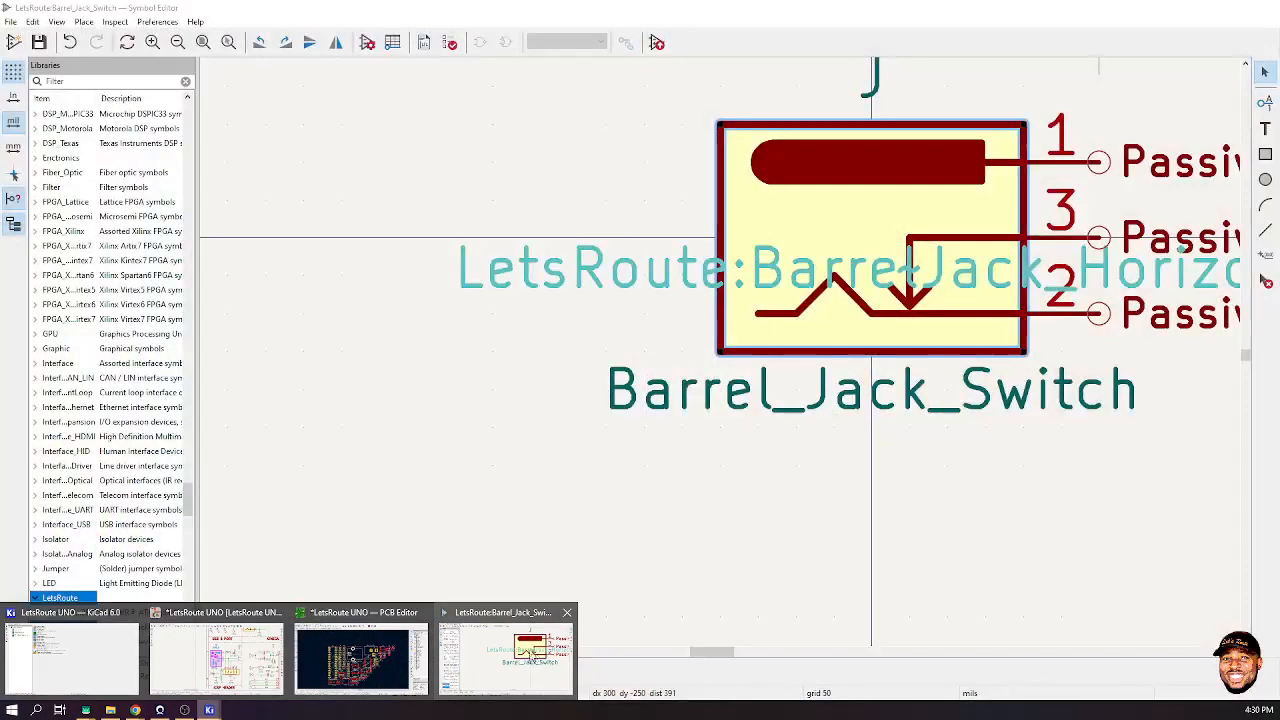
left_click(528, 651)
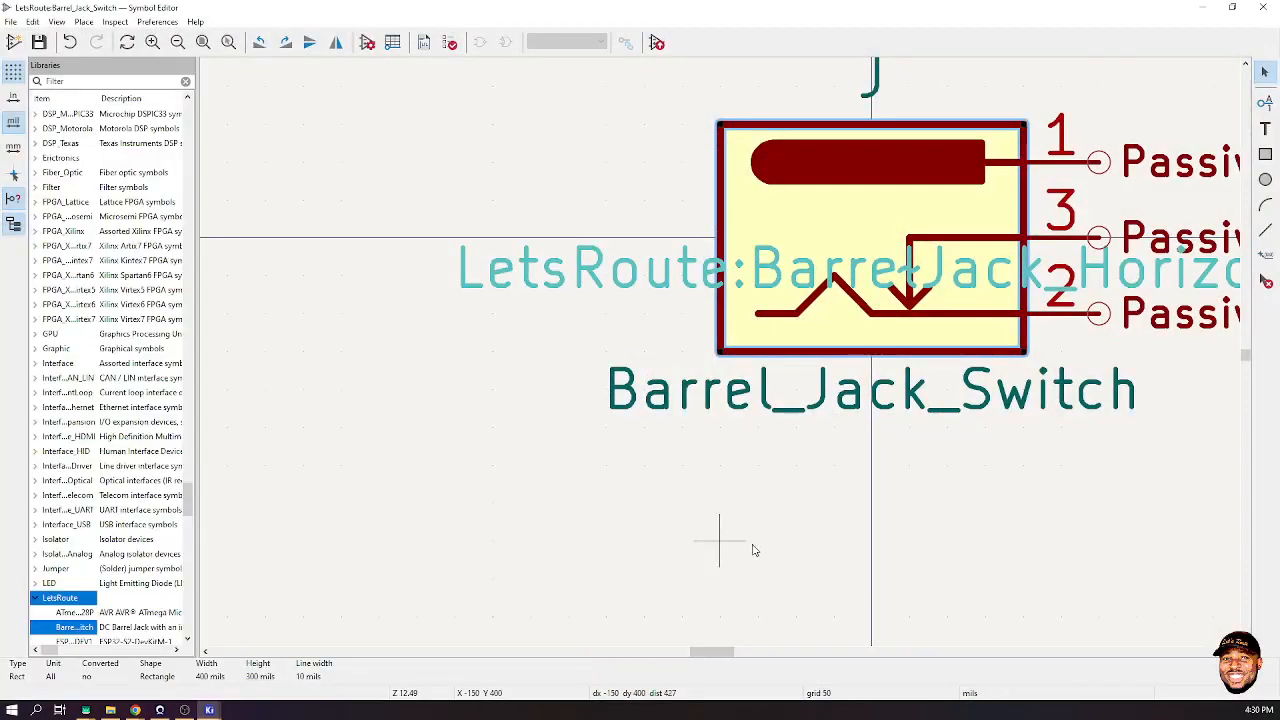
scroll(857, 229, "down", 3)
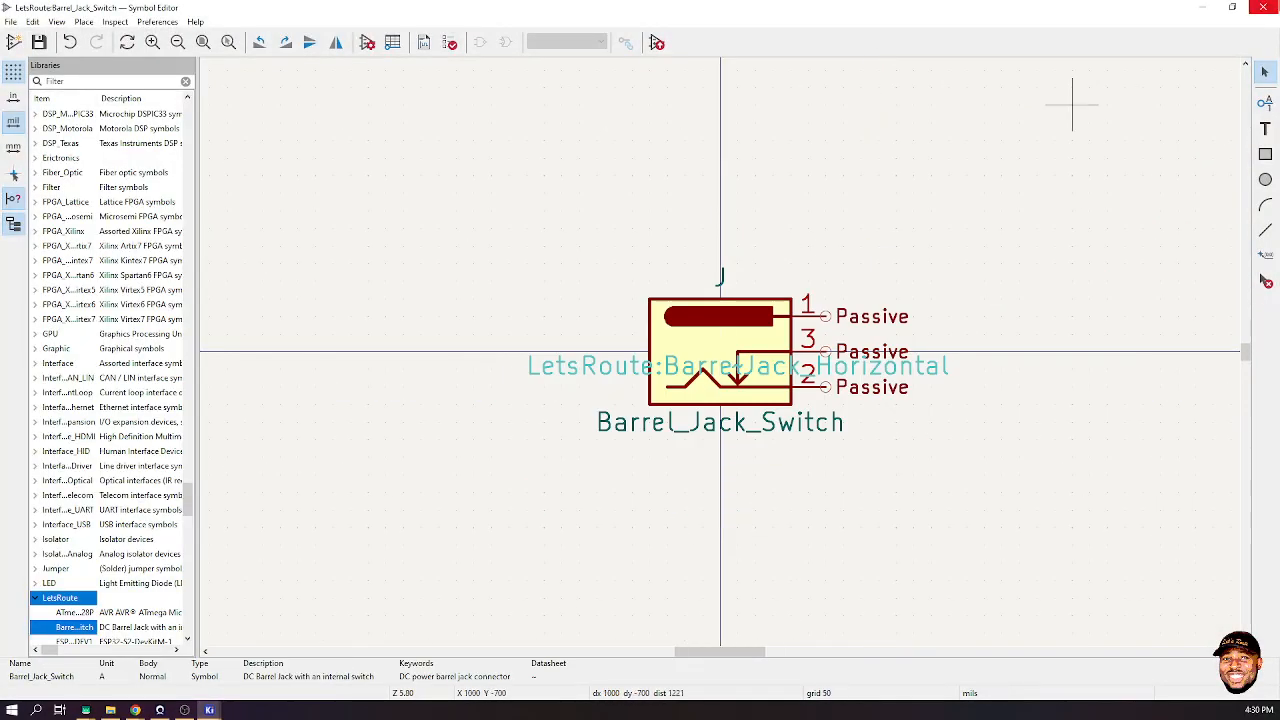
left_click(1266, 6)
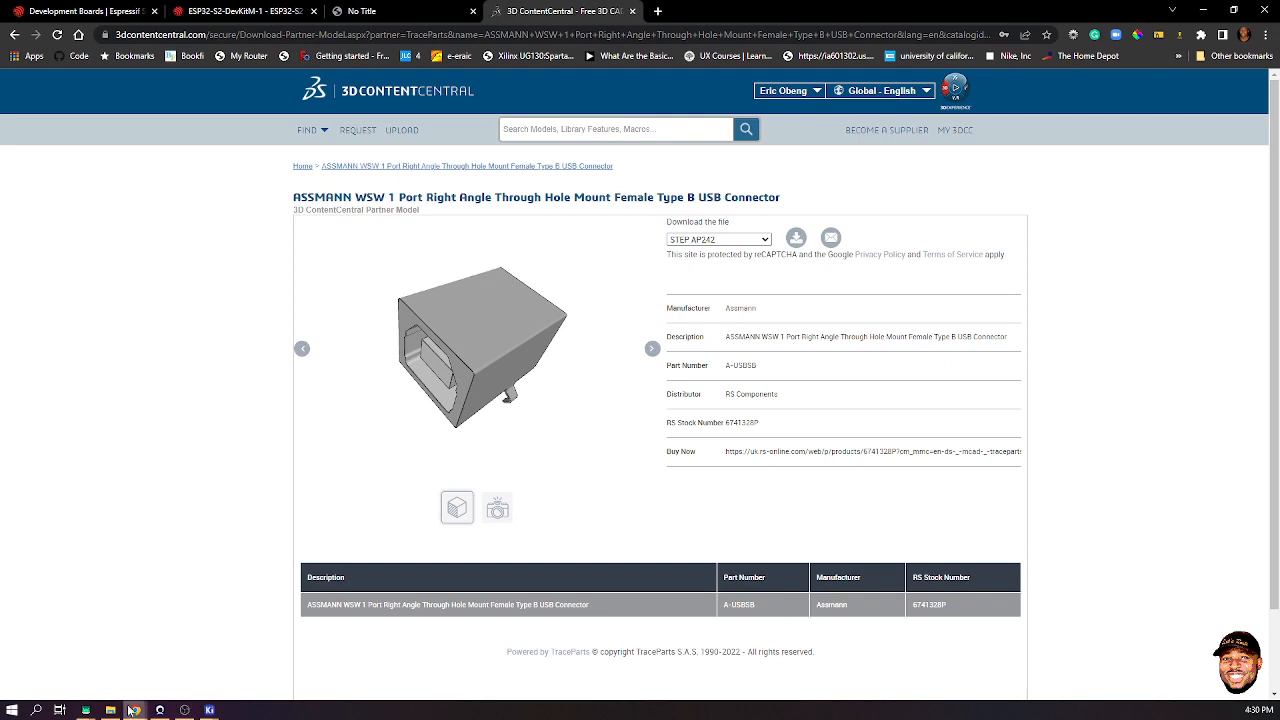
mouse_move(135, 710)
mouse_move(209, 710)
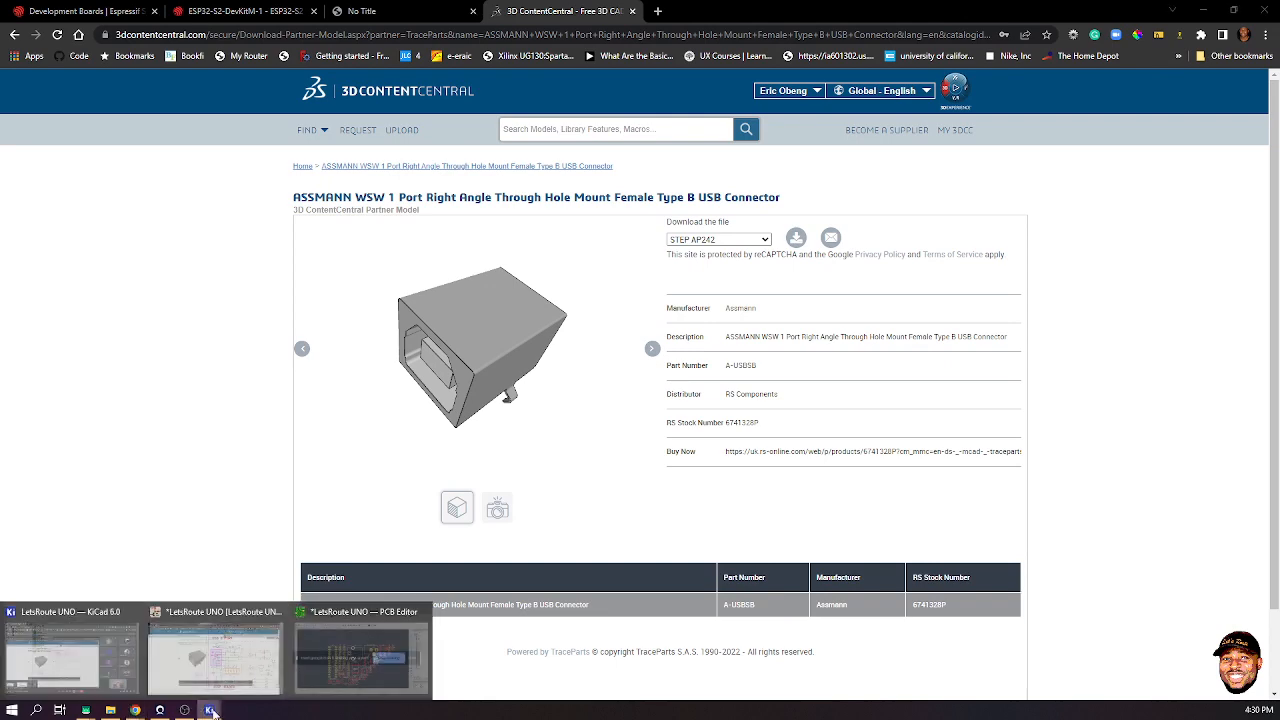
left_click(252, 666)
- Open J1's Symbol Properties and edit its USB_B library symbol
left_click(659, 306)
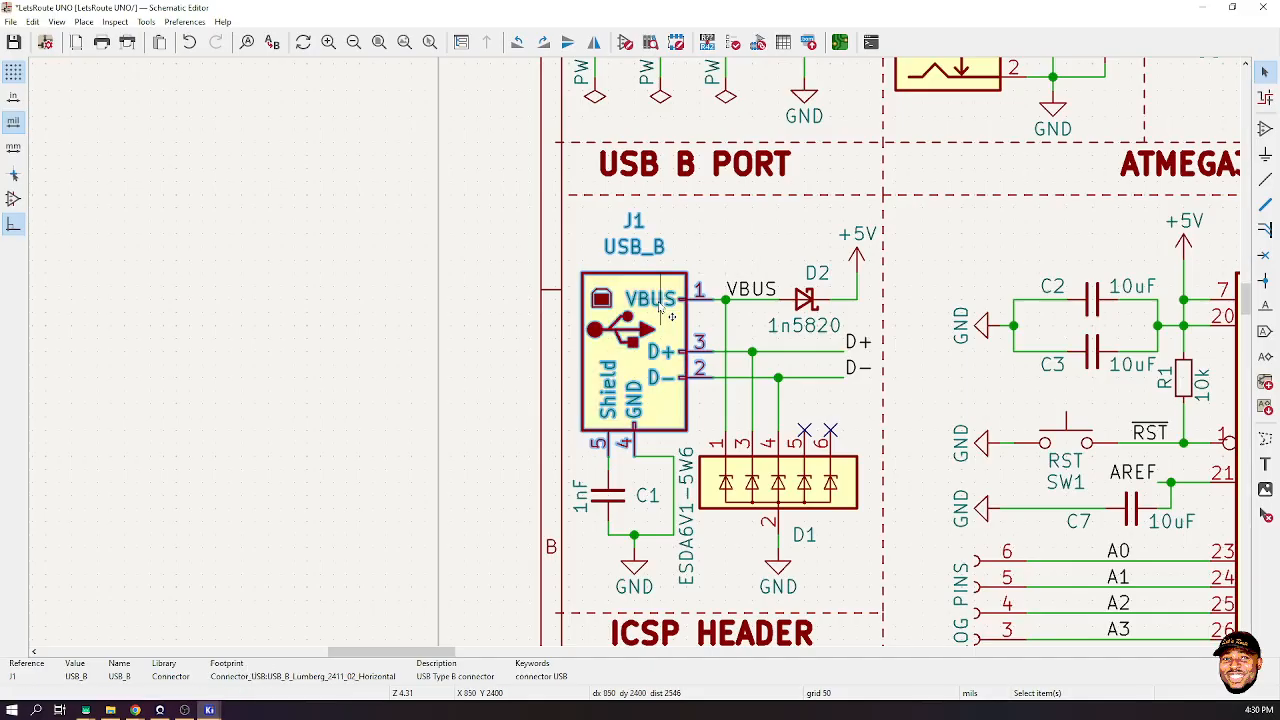
right_click(654, 308)
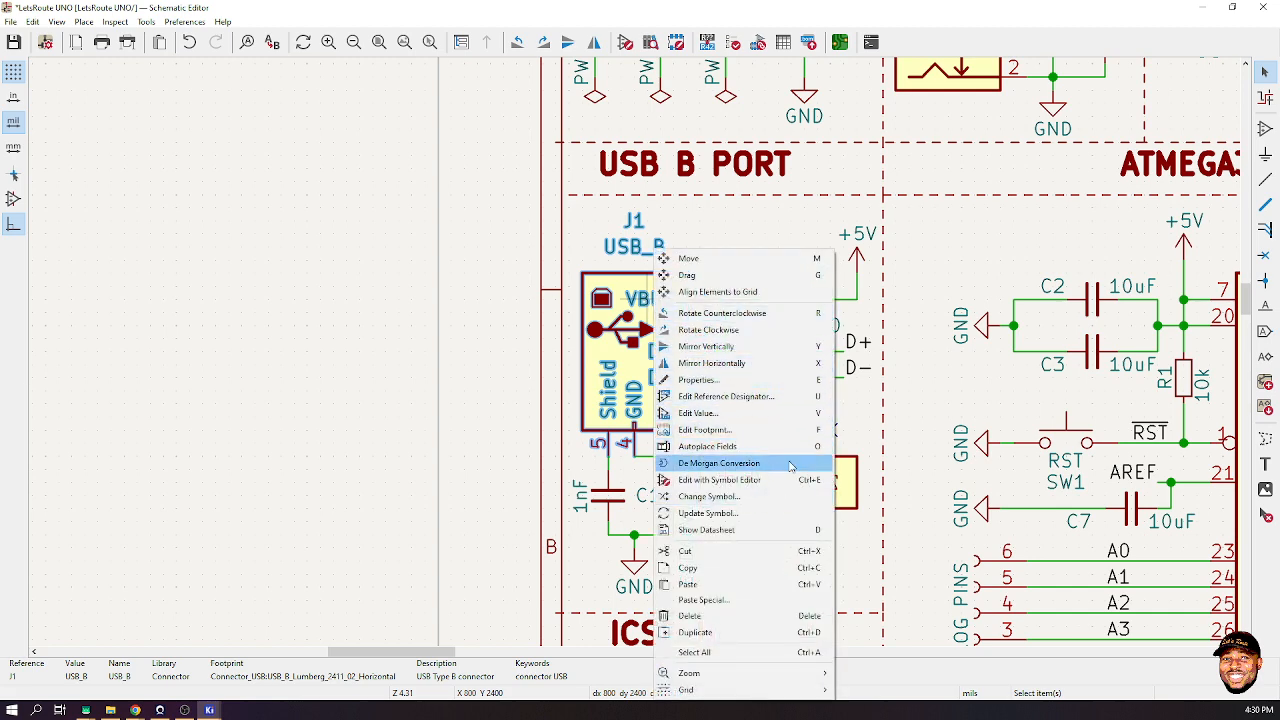
left_click(786, 380)
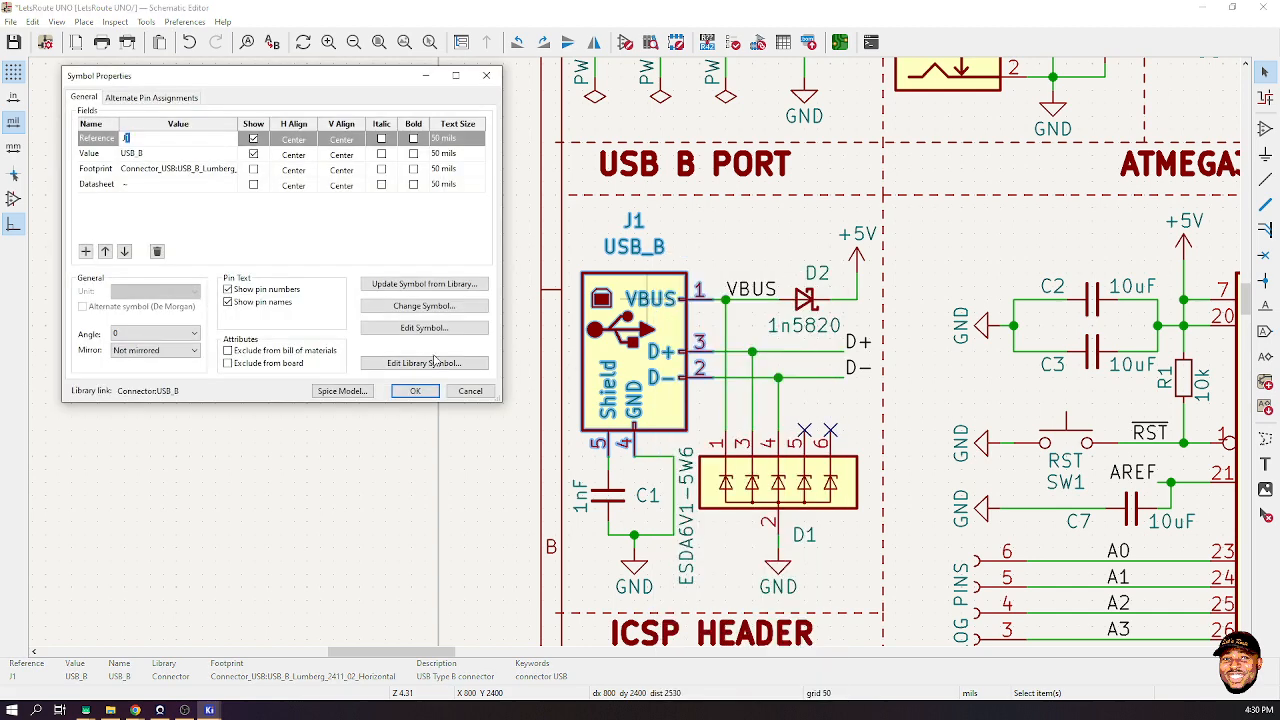
left_click(432, 363)
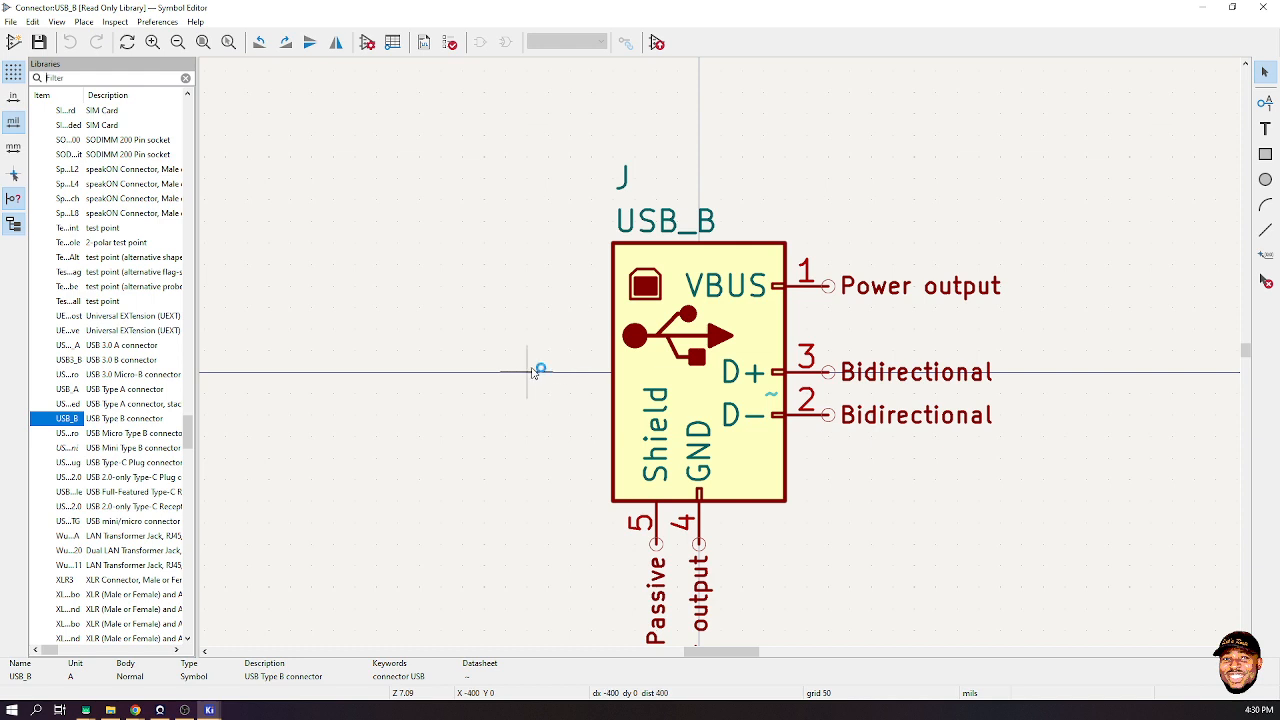
- Save a copy of the USB_B symbol into the LetsRoute library
right_click(78, 424)
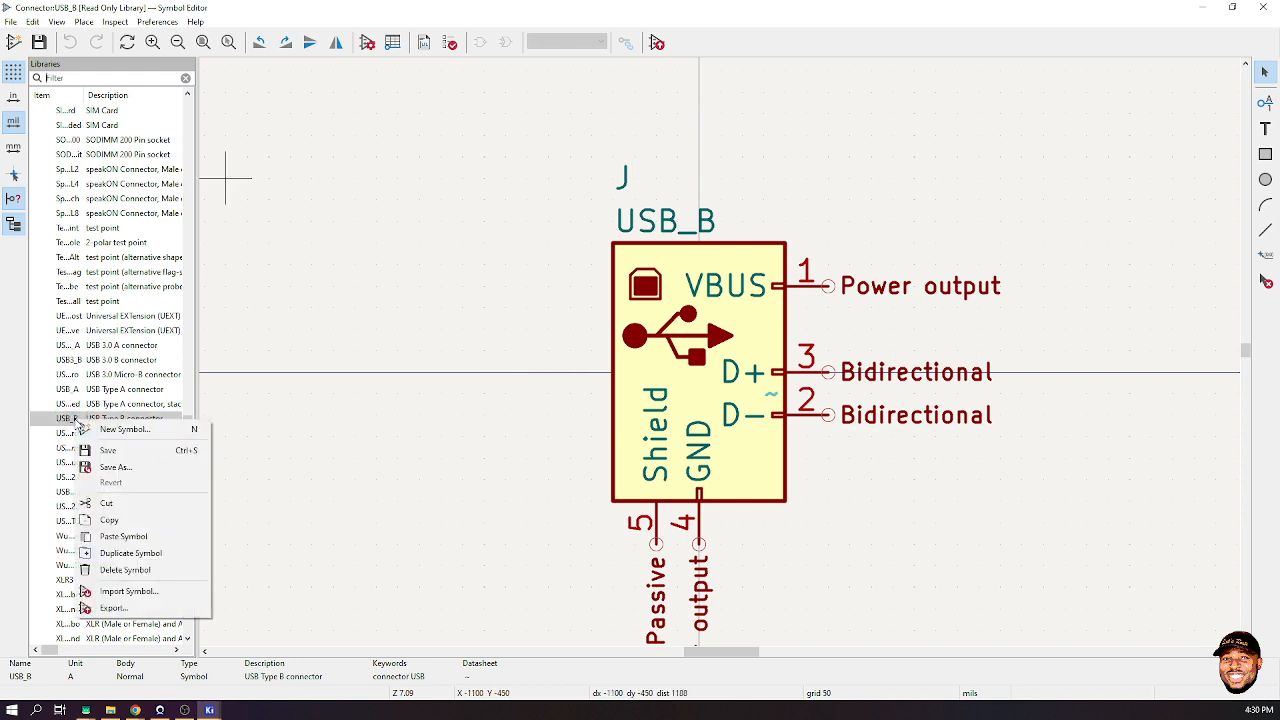
left_click(100, 466)
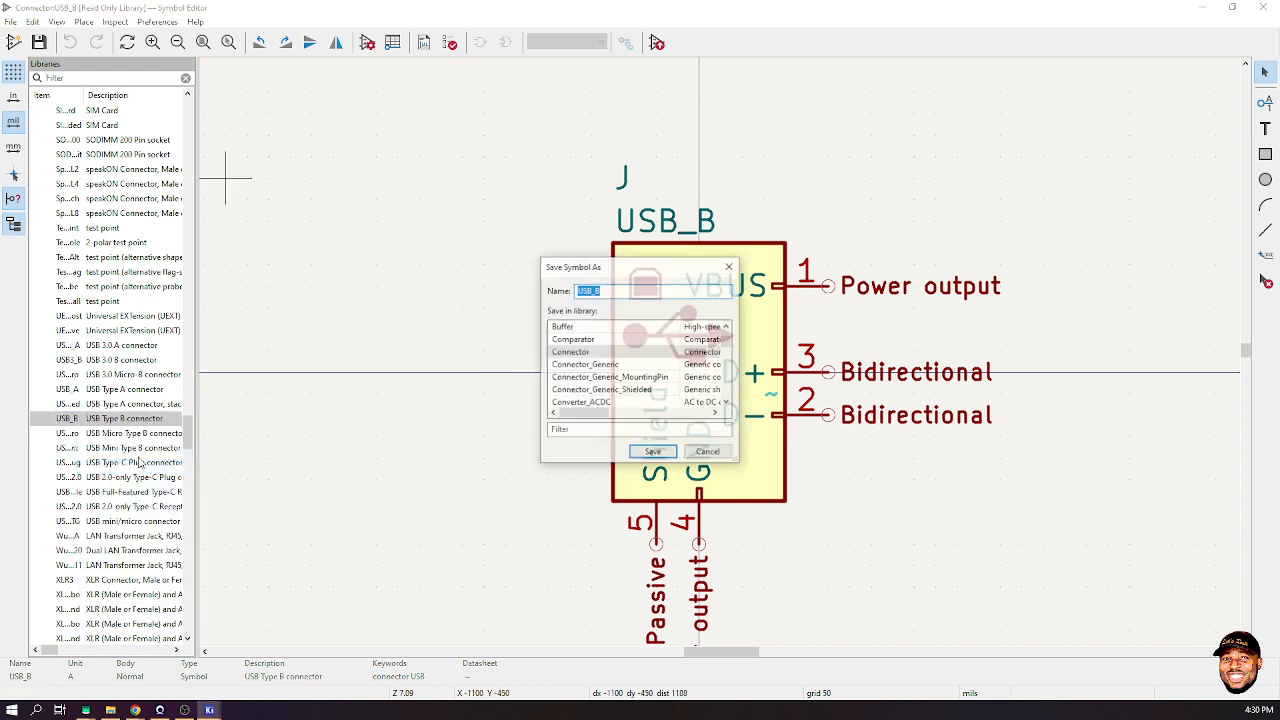
left_click(607, 428)
type("Lets")
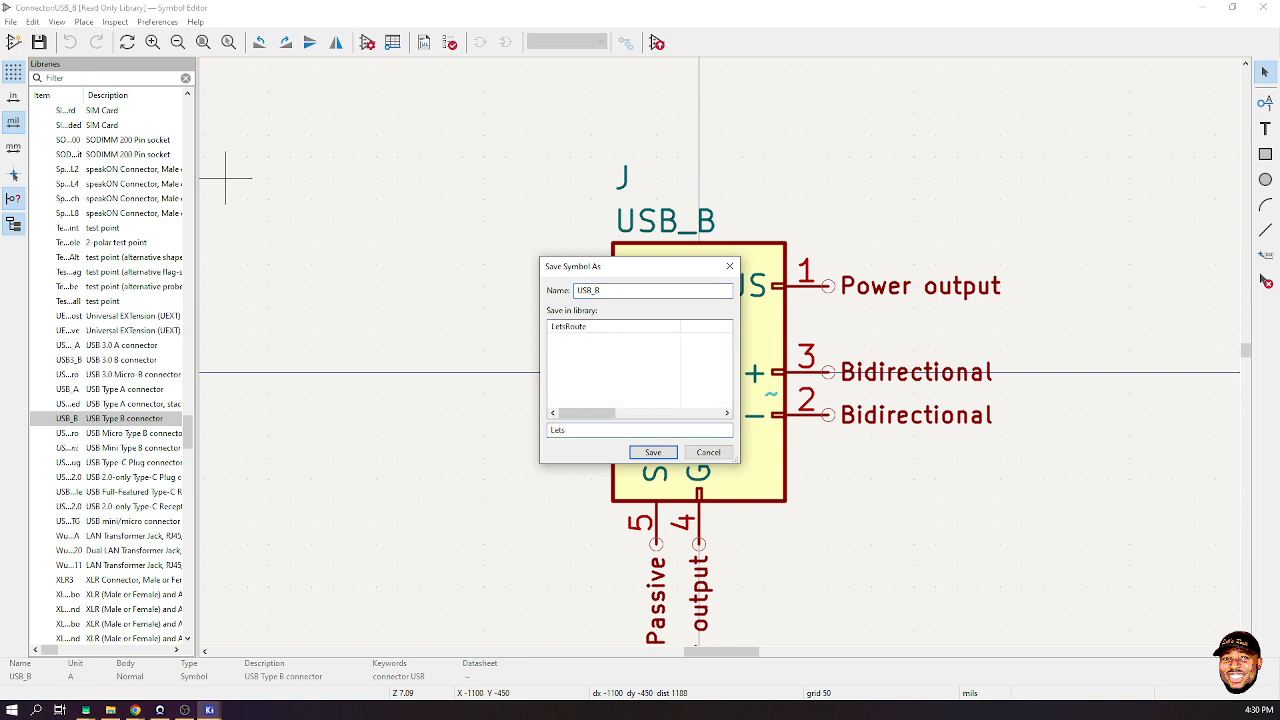
left_click(556, 328)
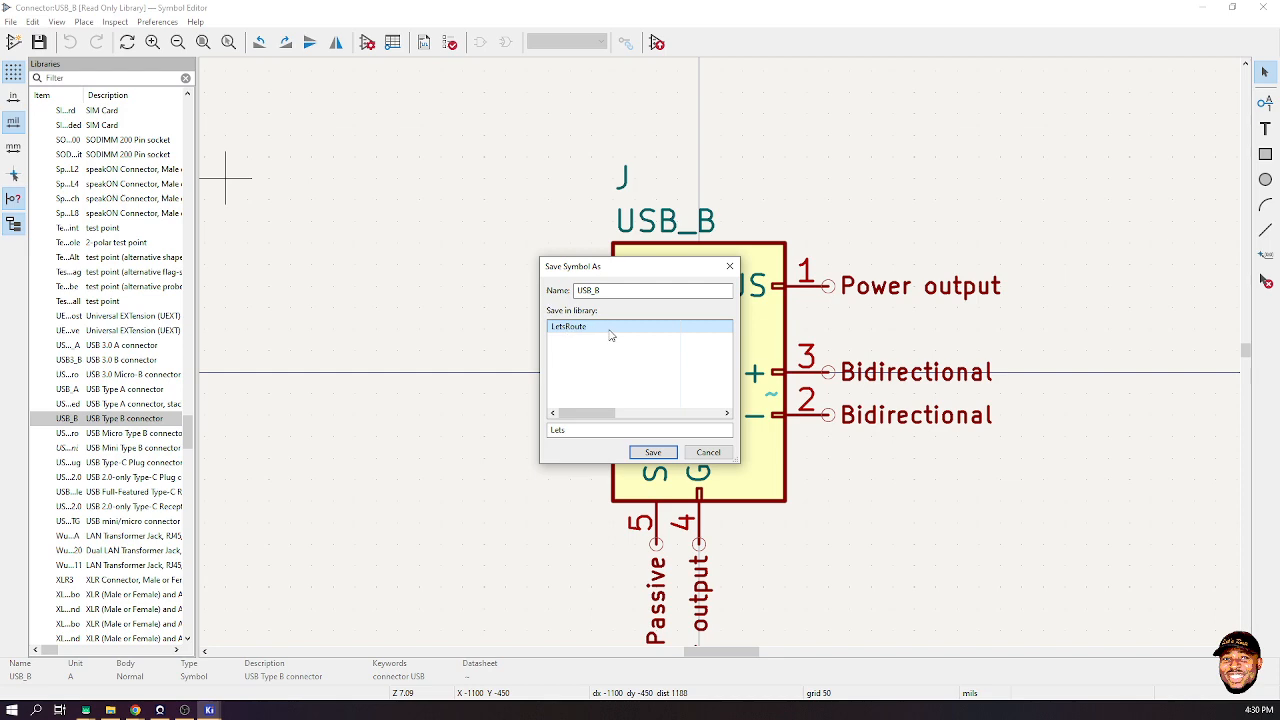
key("Return")
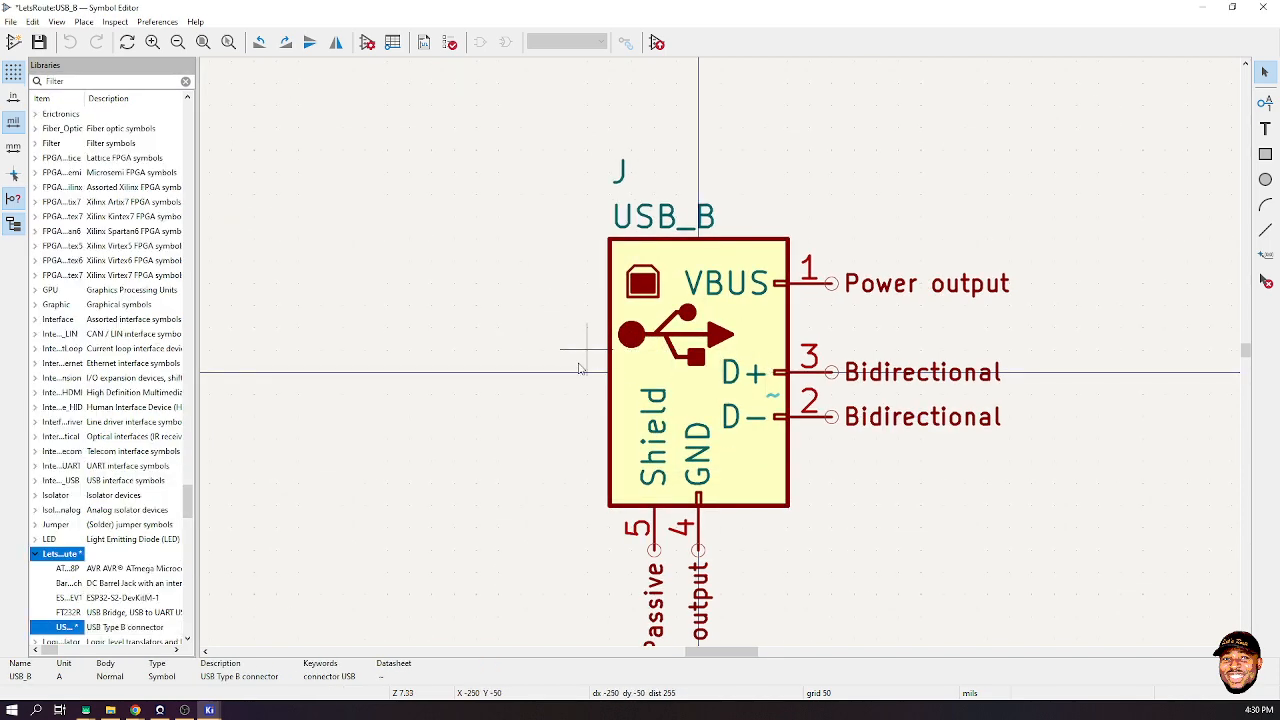
- Assign footprint LetsRoute:USB_B_Lumberg_2411_02_Horizontal to the symbol and save it
left_click(367, 43)
left_click(165, 169)
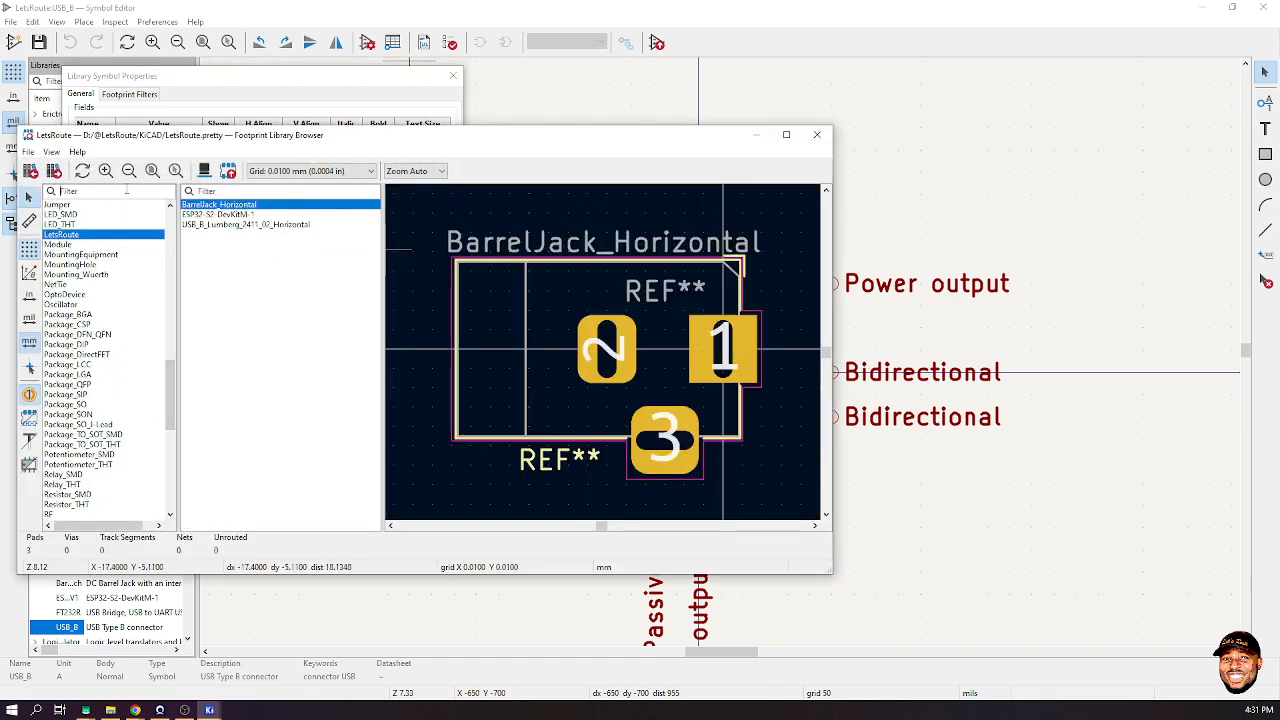
left_click(126, 191)
type("lets")
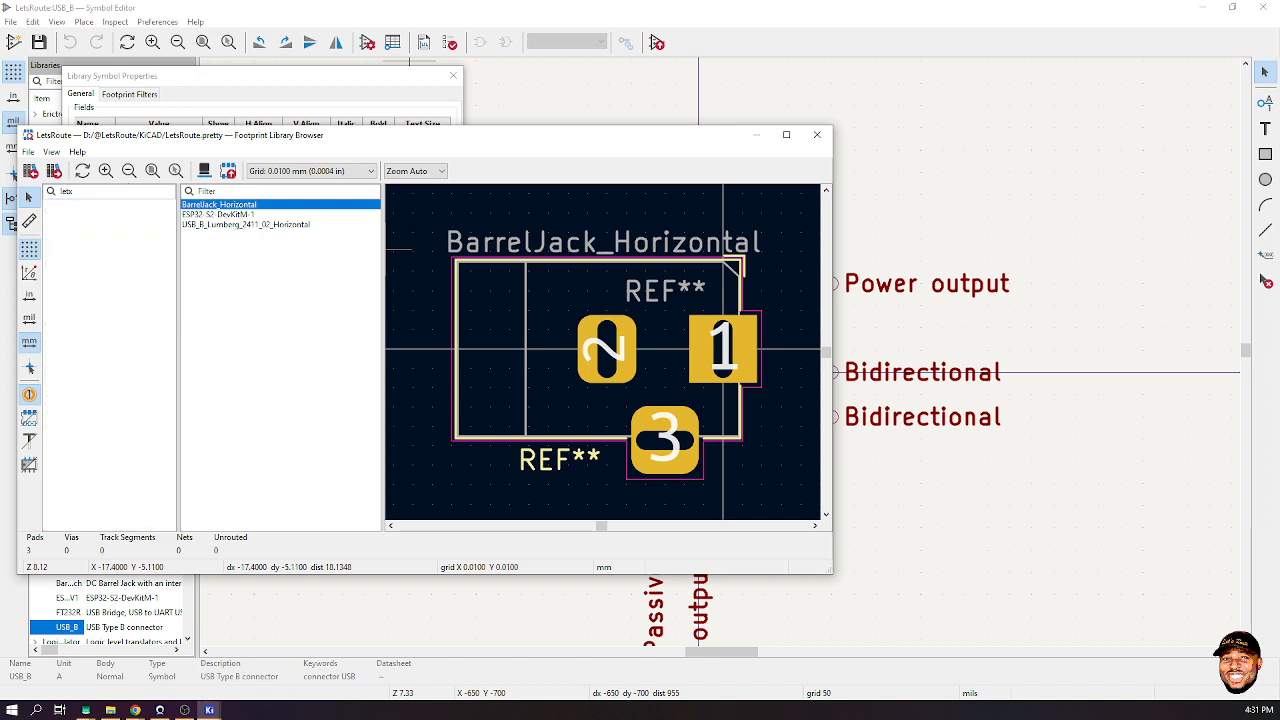
left_click(230, 226)
double_click(230, 226)
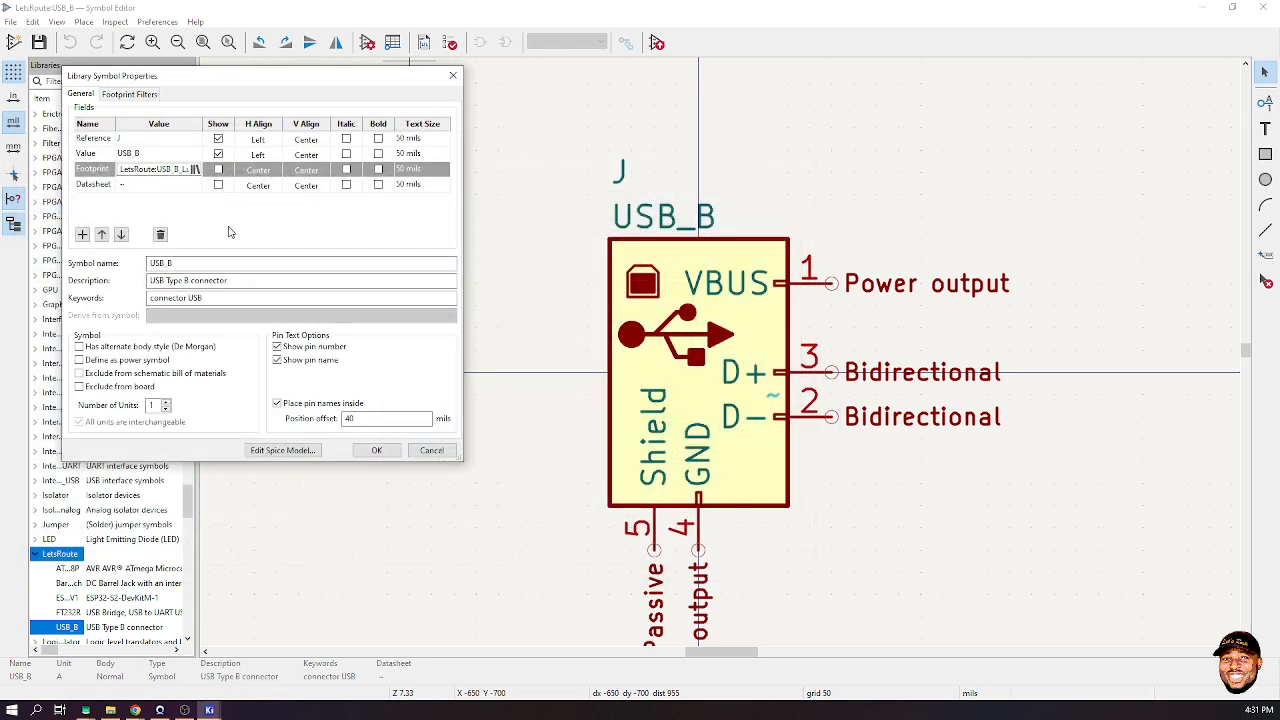
left_click(376, 450)
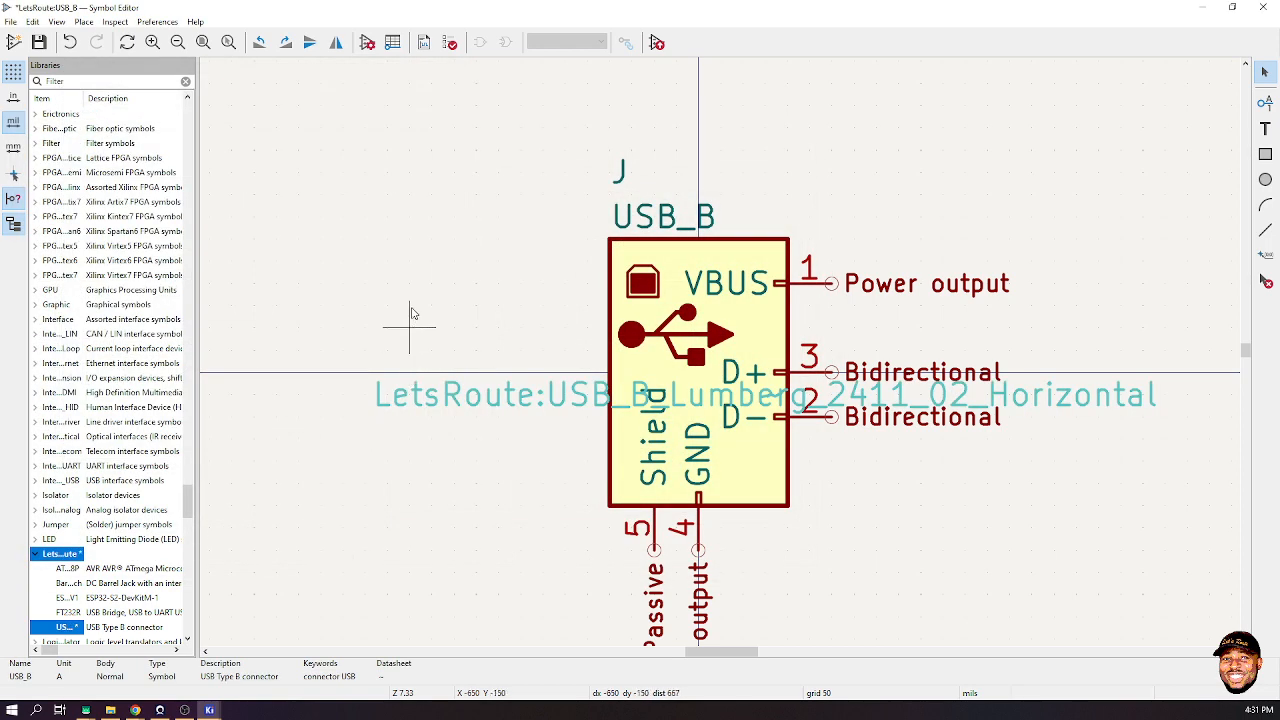
key("ctrl+s")
- Replace the old J1 with the LetsRoute USB_B symbol on the USB B port wires
left_click(1262, 8)
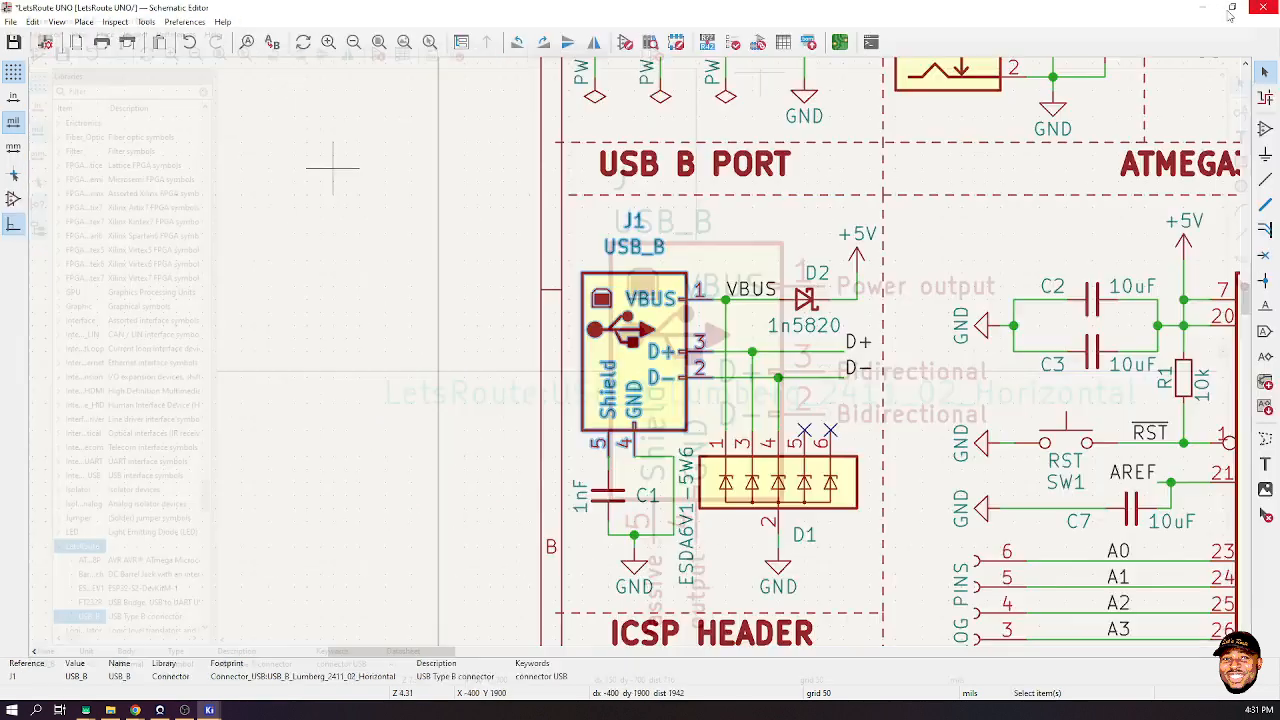
key("Delete")
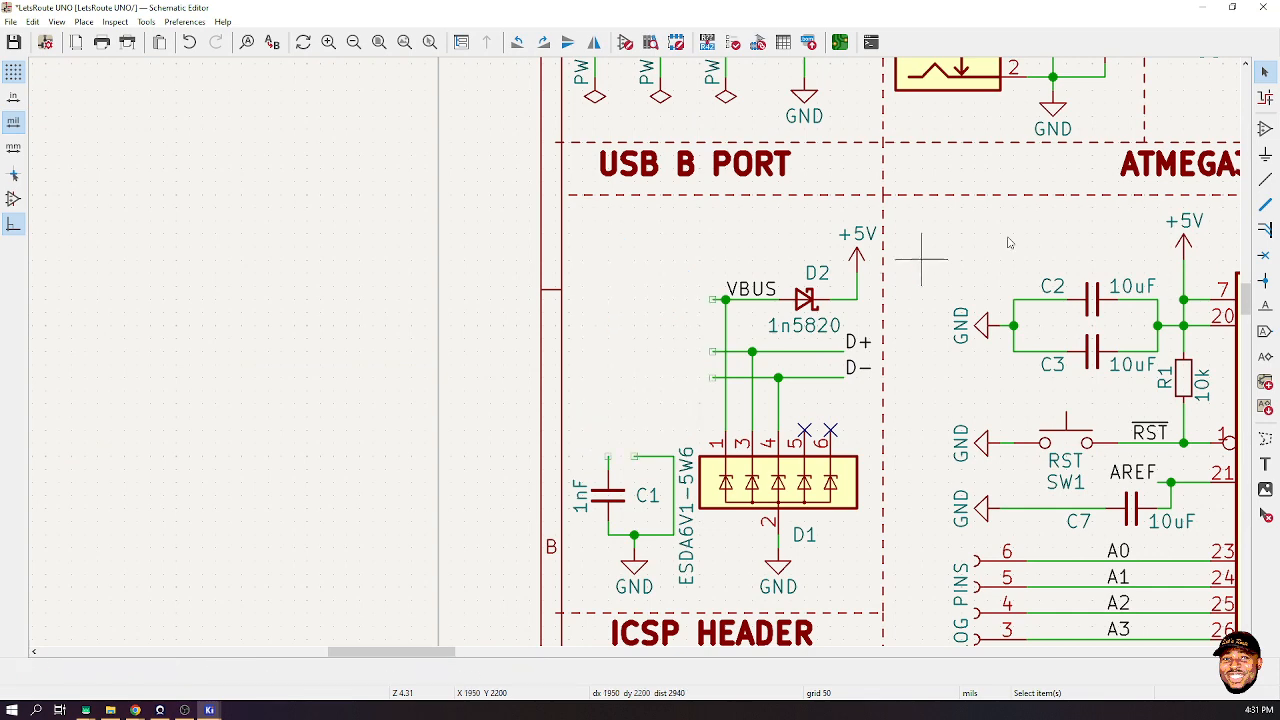
key("a")
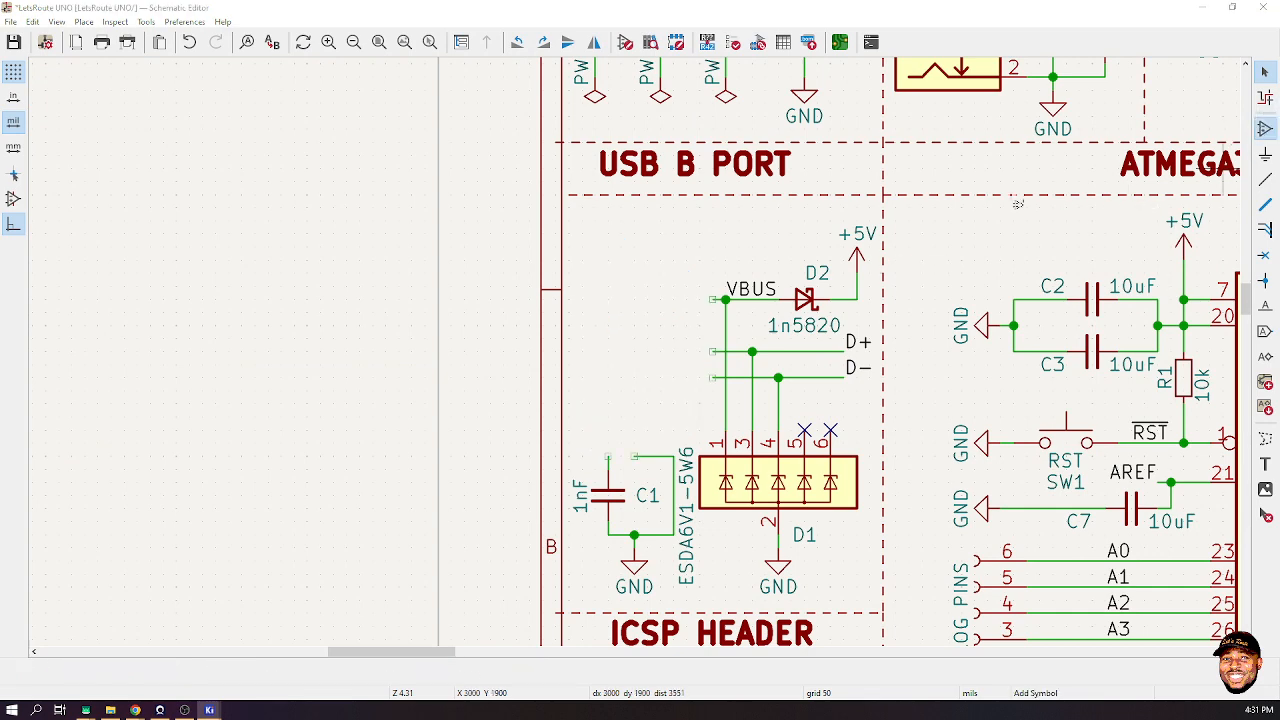
left_click(613, 314)
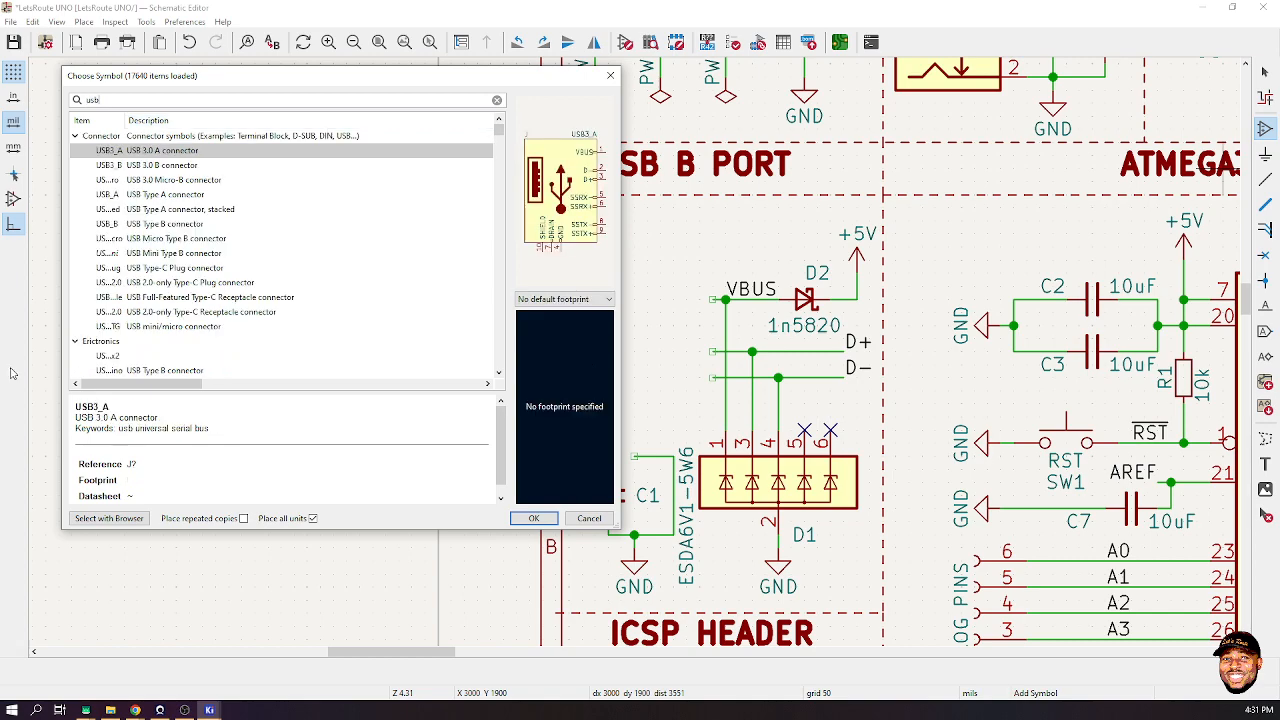
scroll(240, 257, "down", 15)
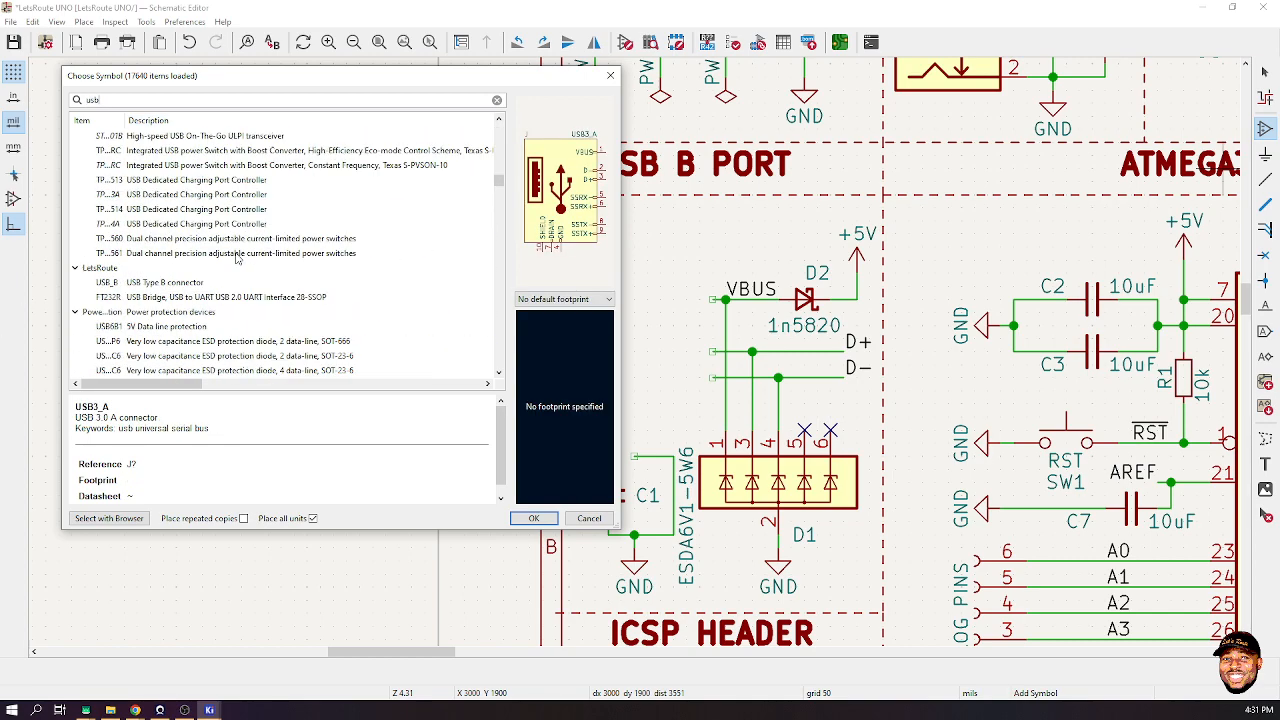
scroll(238, 257, "up", 4)
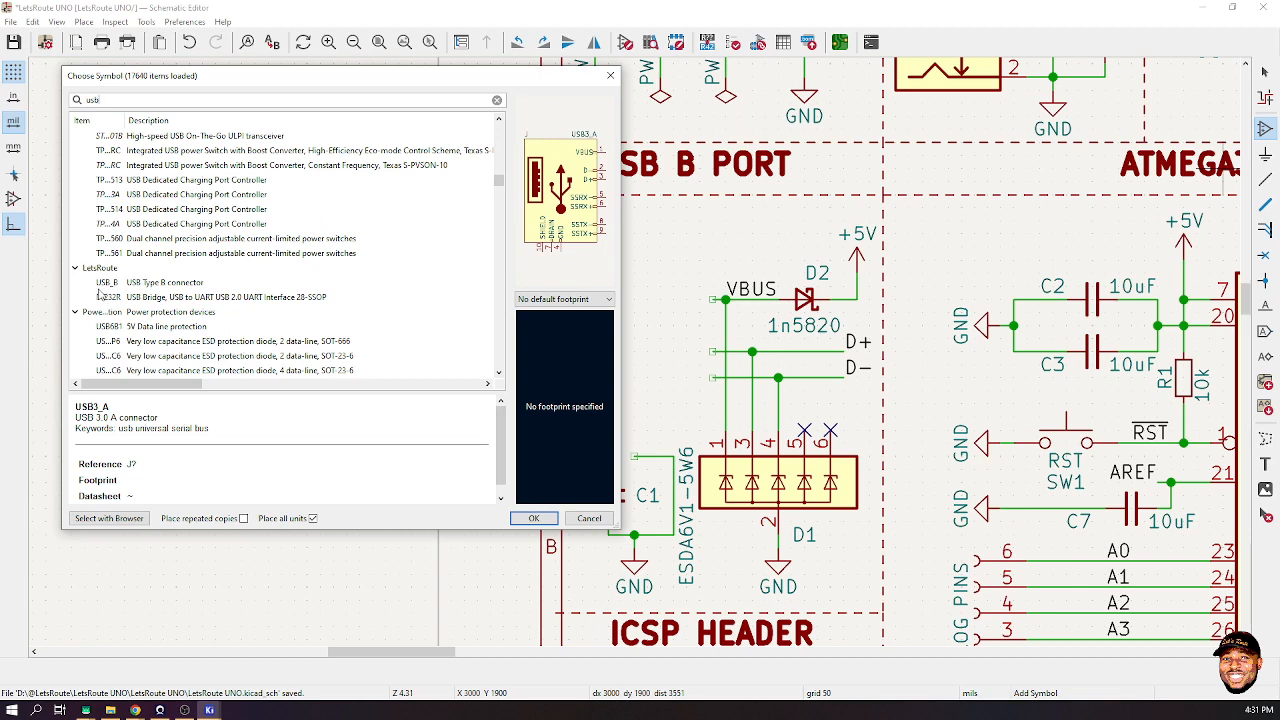
left_click(143, 284)
double_click(143, 284)
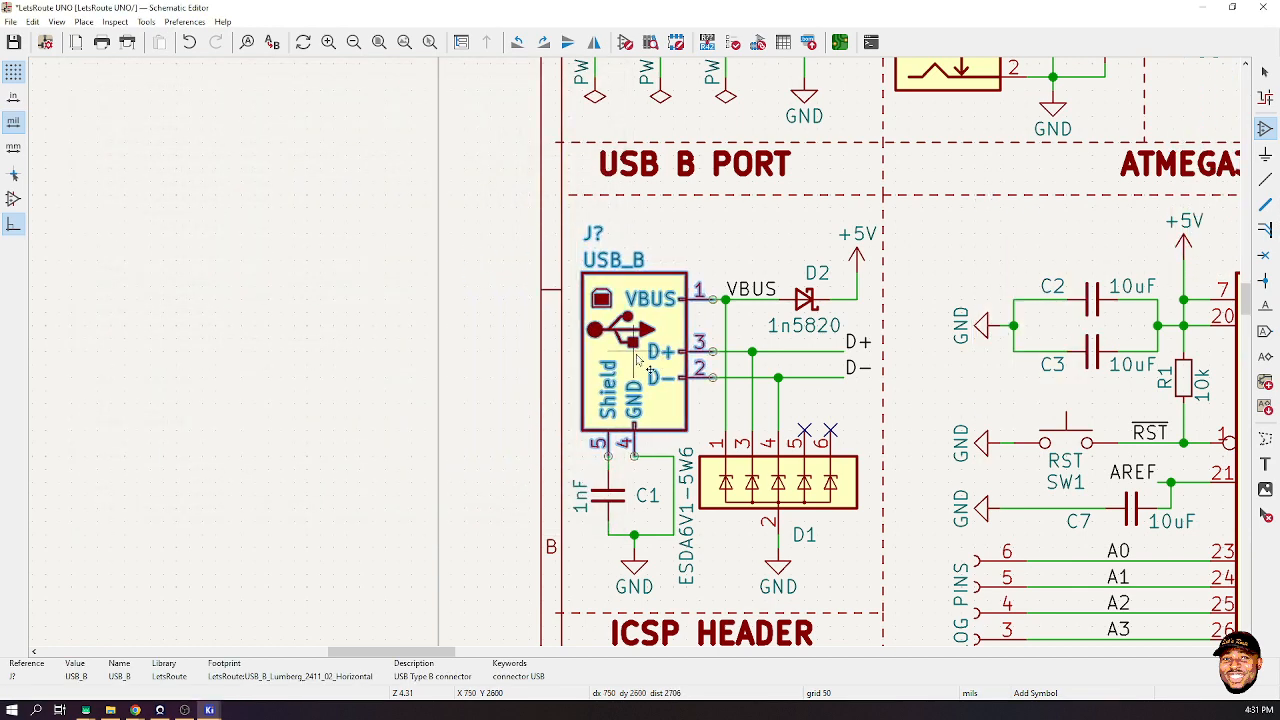
left_click(649, 370)
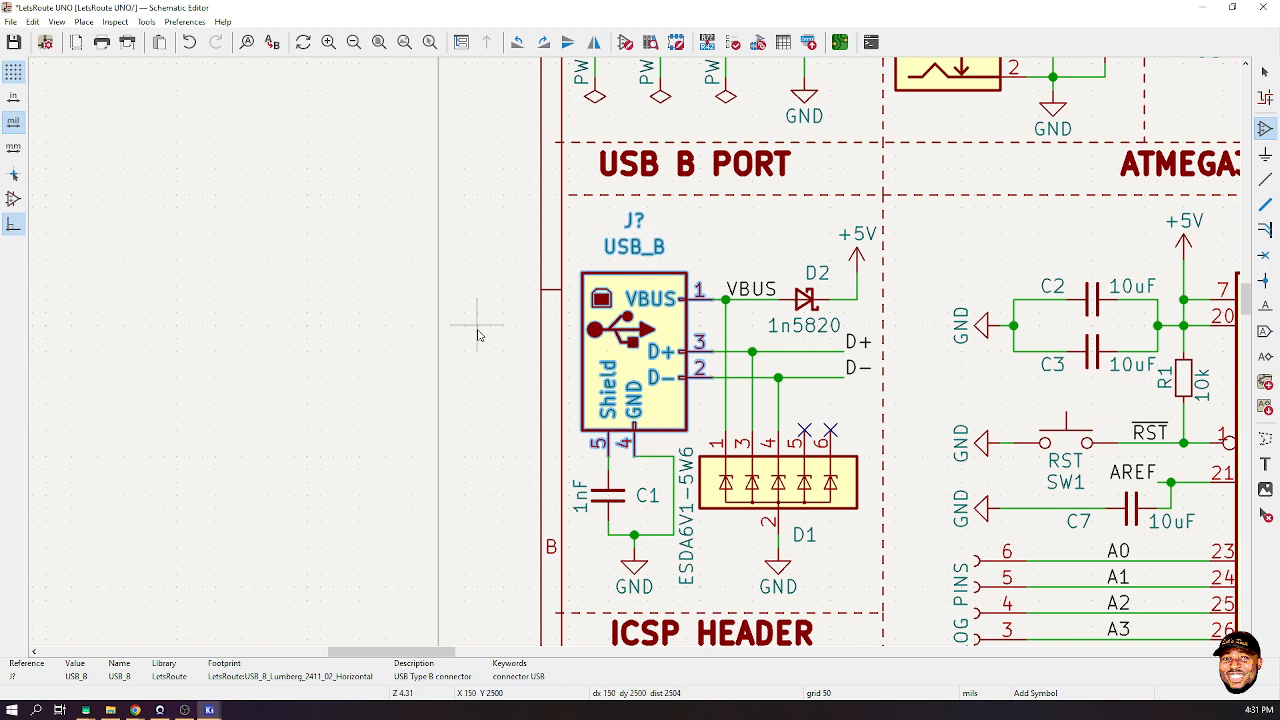
key("Escape")
- Save the schematic, annotate the connector as J1, and start Update PCB from Schematic
key("ctrl+s")
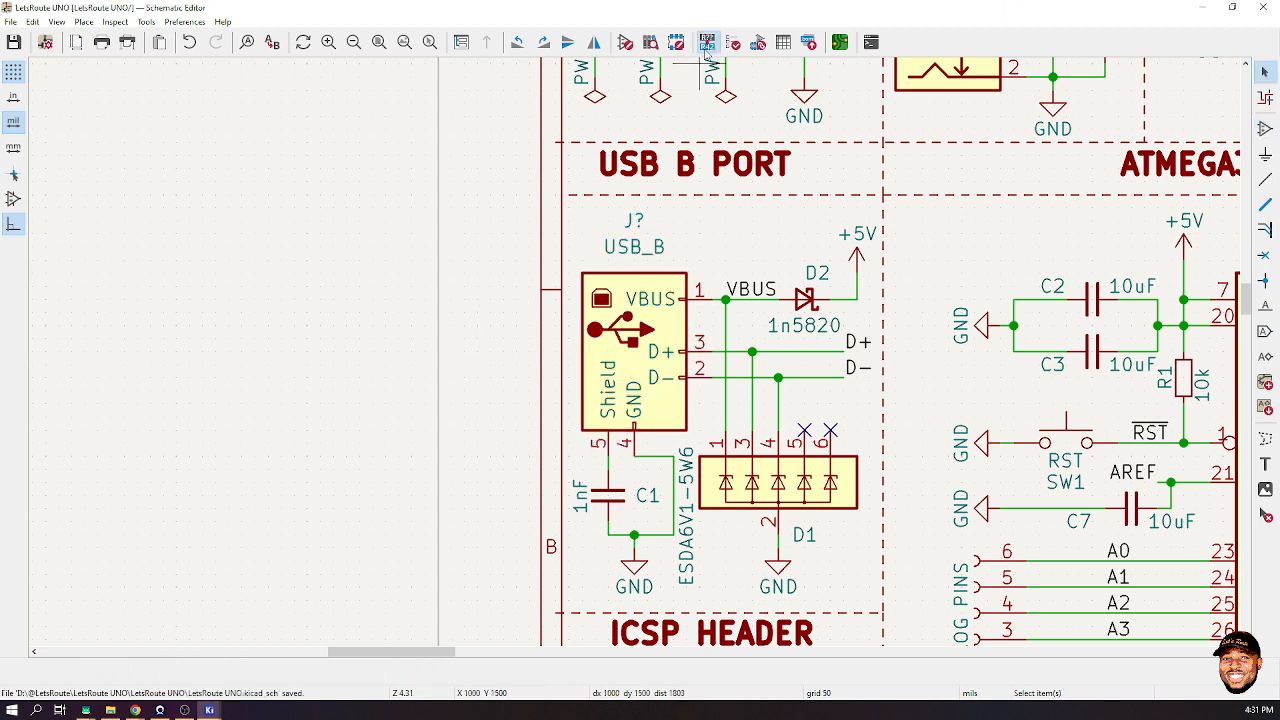
left_click(707, 42)
left_click(550, 320)
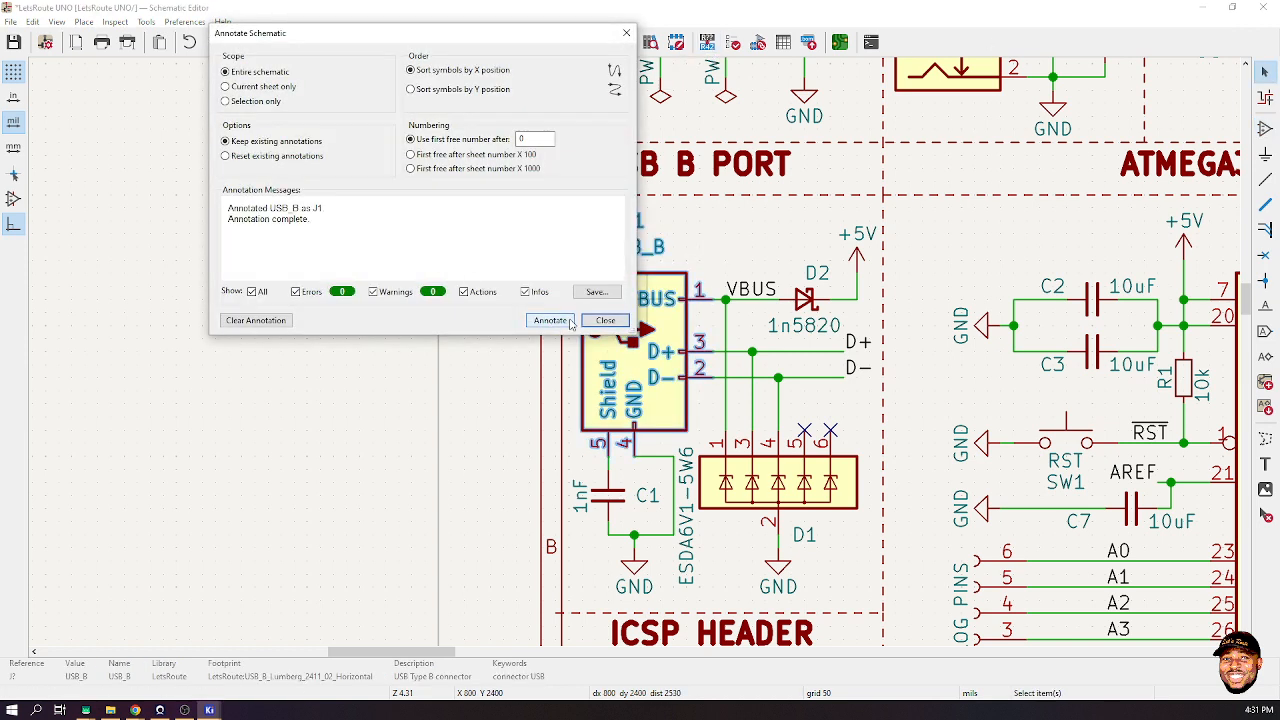
left_click(598, 321)
left_click(146, 21)
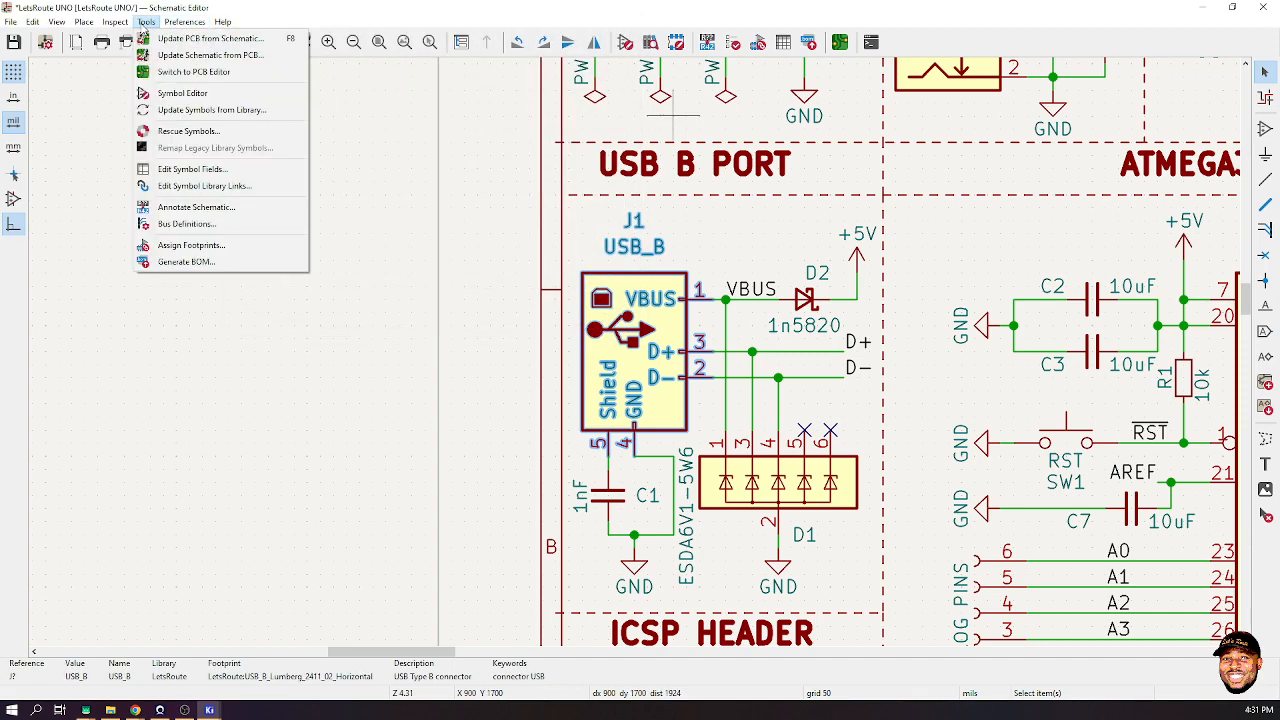
left_click(200, 38)
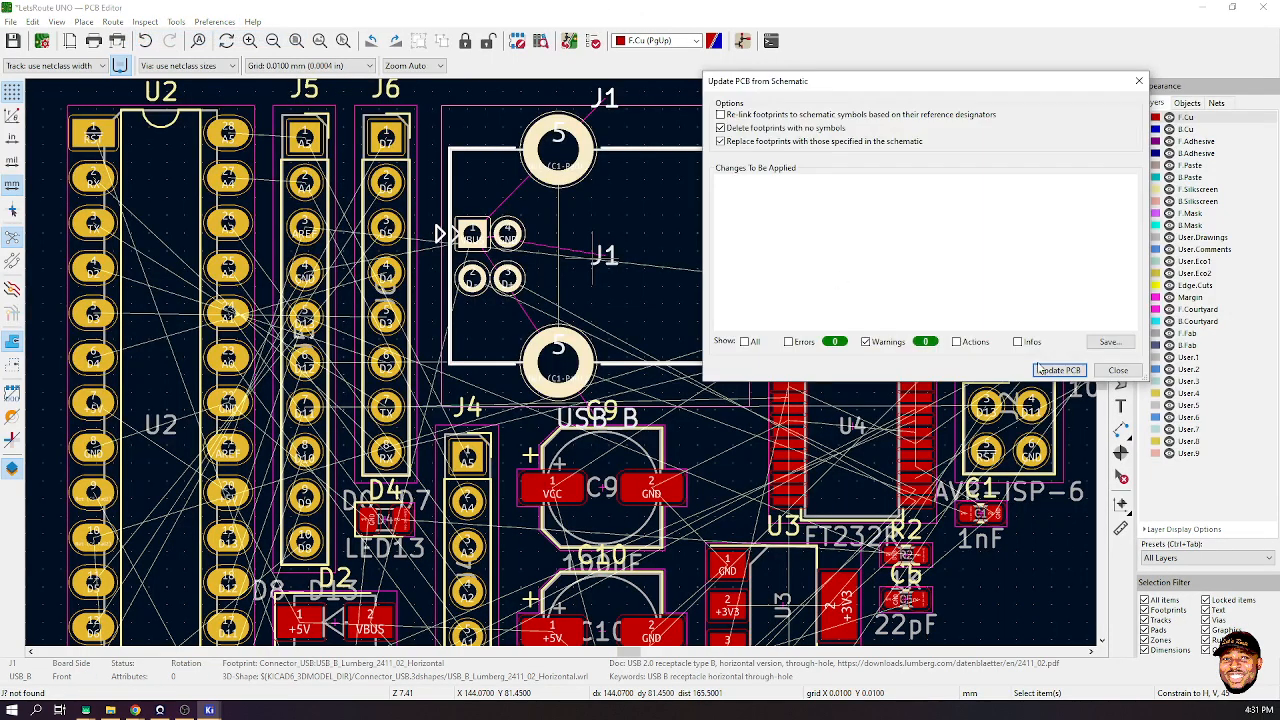
- Apply the schematic update and place the J1 USB-B footprint at the board's top edge
left_click(1040, 370)
left_click(1112, 371)
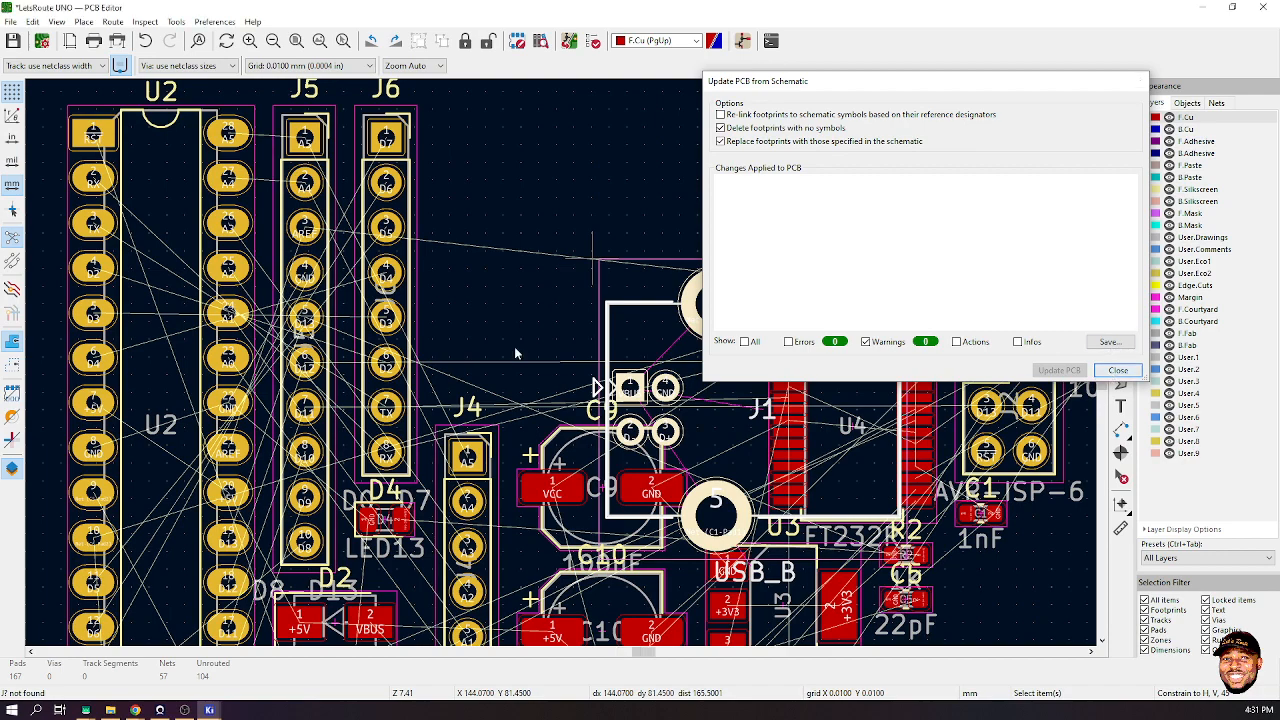
scroll(125, 225, "down", 3)
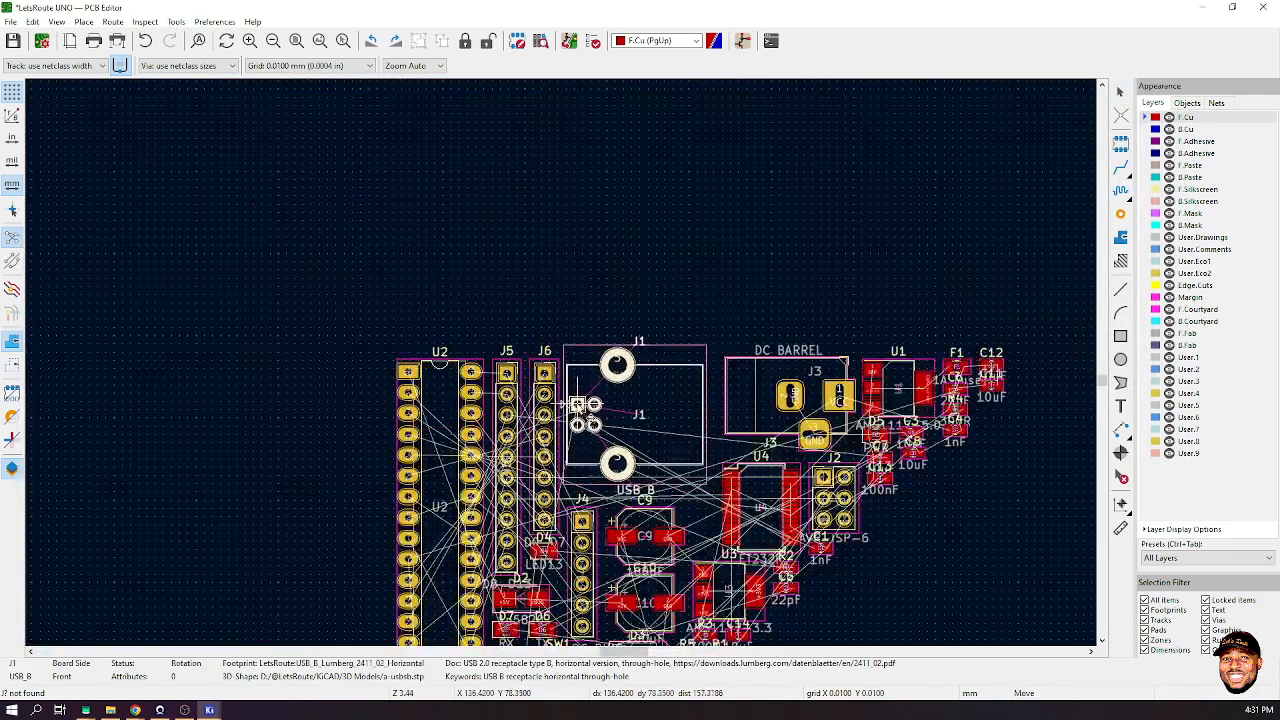
left_click(583, 395)
left_click(675, 286)
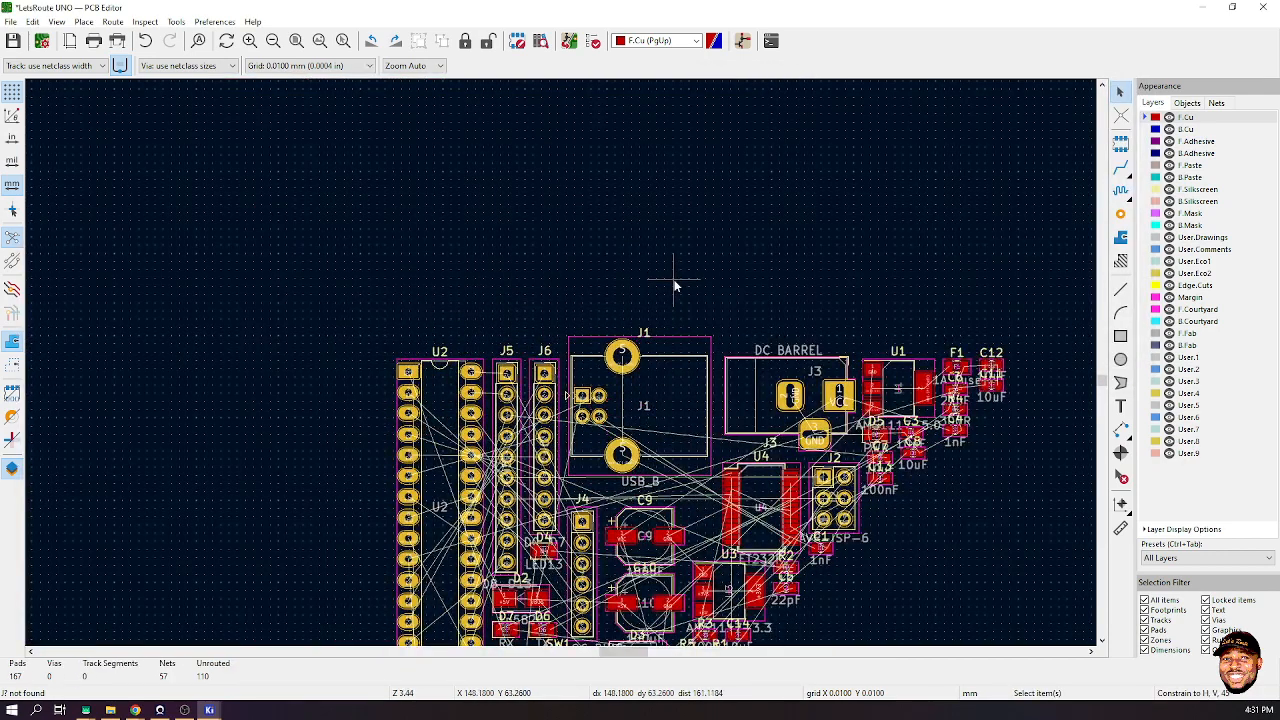
- Save the board, fit it in view, and open it in the 3D Viewer
key("ctrl+s")
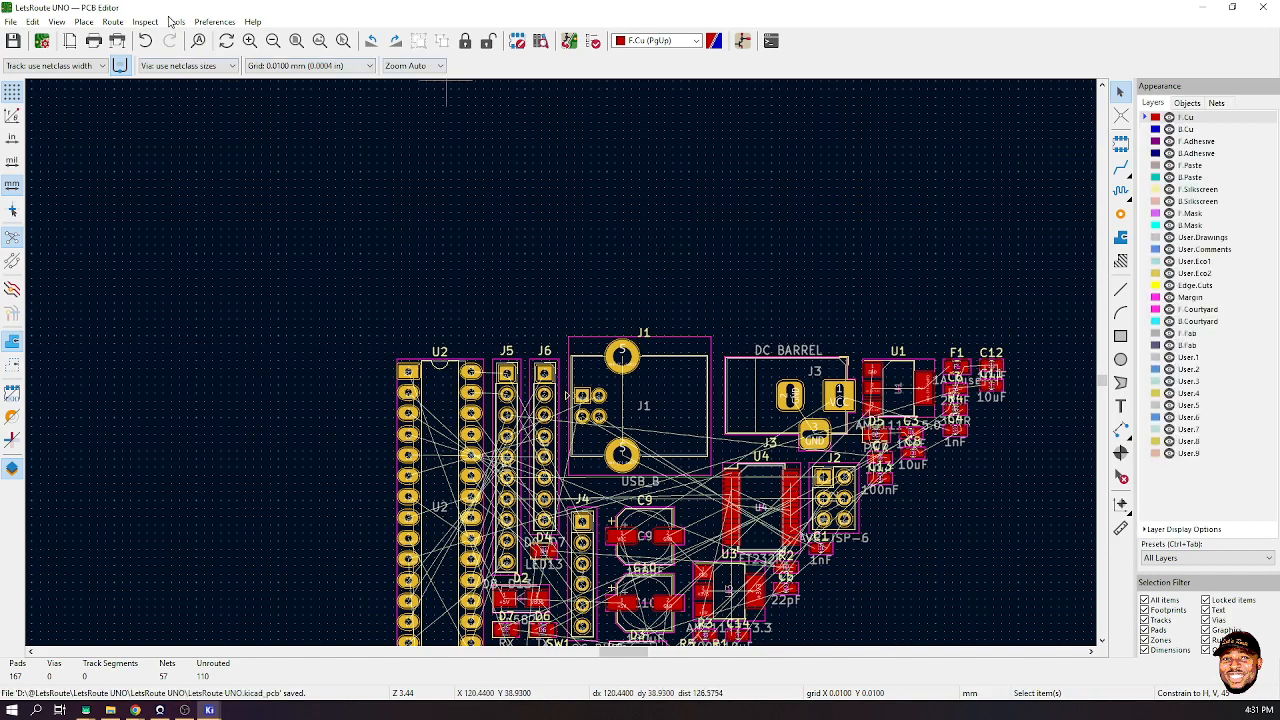
left_click(293, 40)
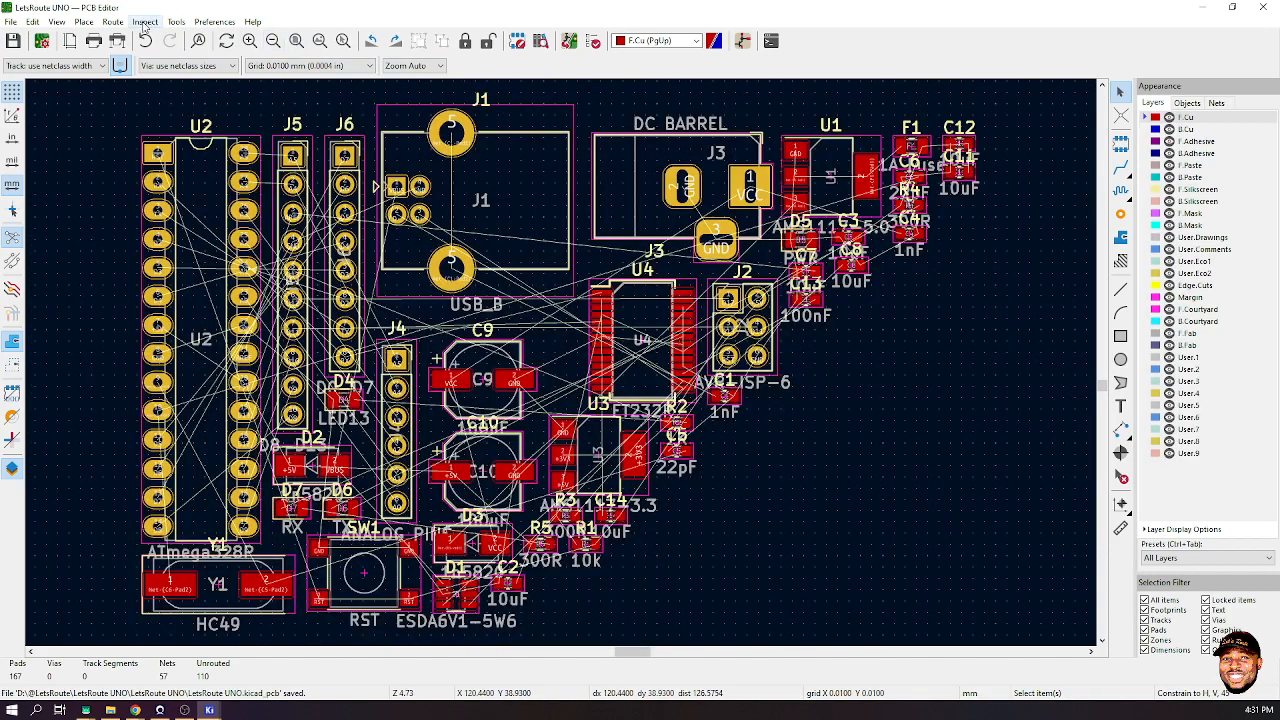
left_click(57, 21)
left_click(86, 69)
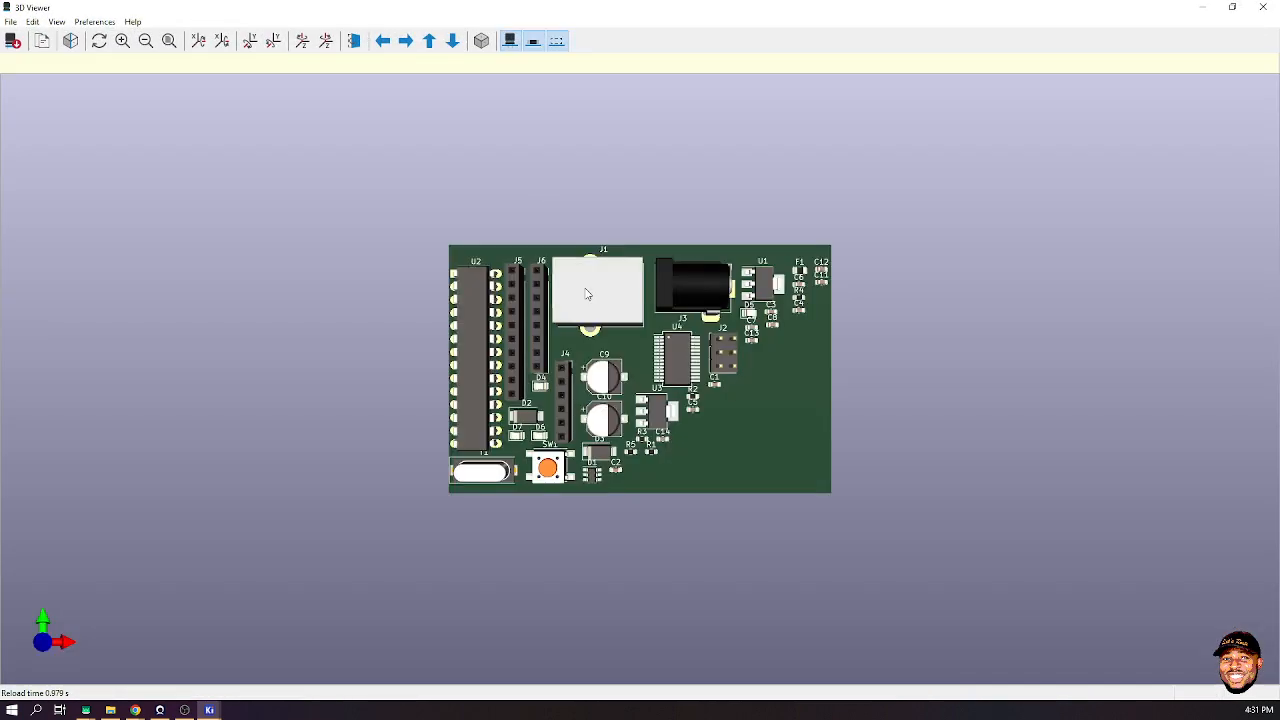
- Orbit the 3D board to inspect the USB connector, toggling orthographic projection and back to perspective
scroll(625, 371, "up", 1)
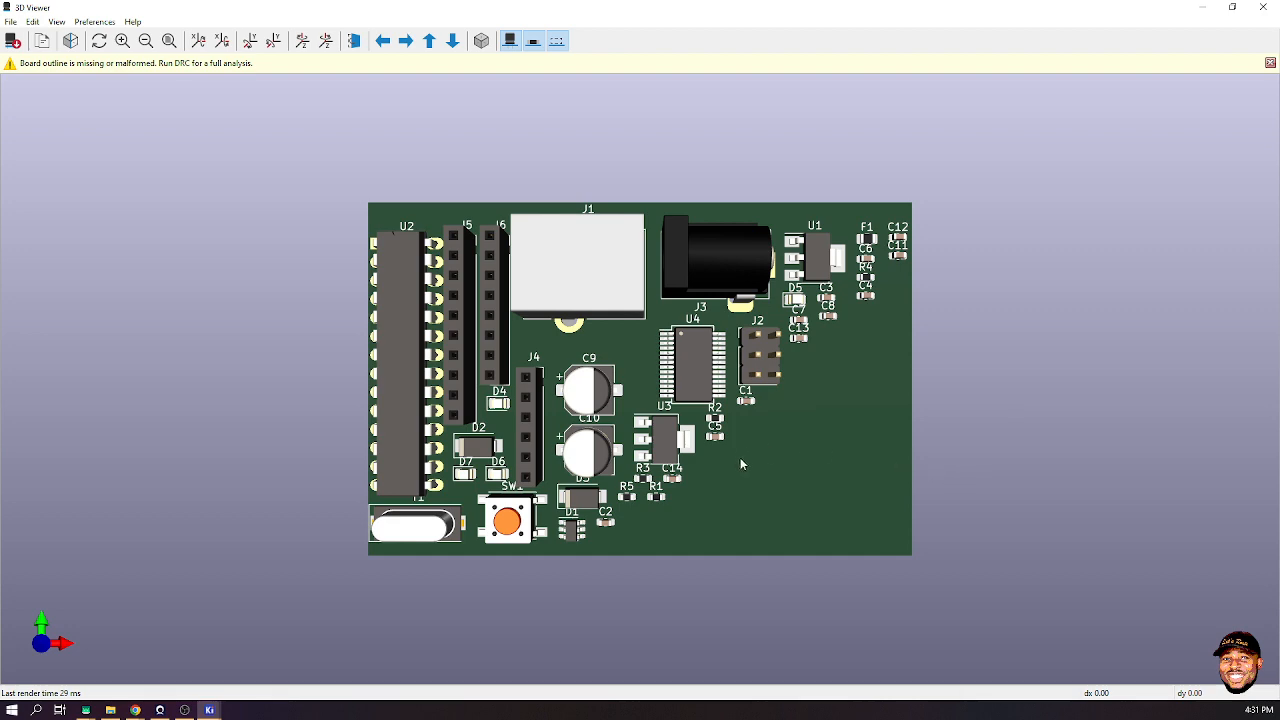
left_click_drag(741, 464, 773, 251)
scroll(966, 500, "up", 1)
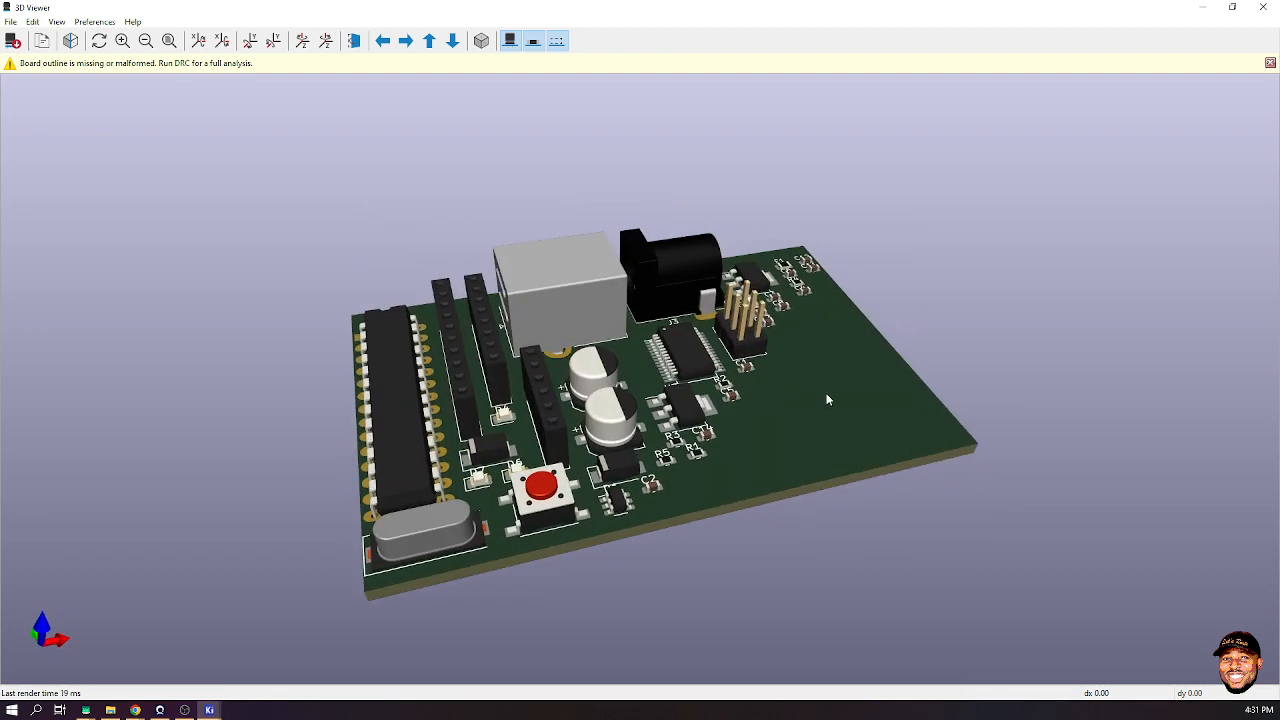
left_click_drag(827, 400, 951, 346)
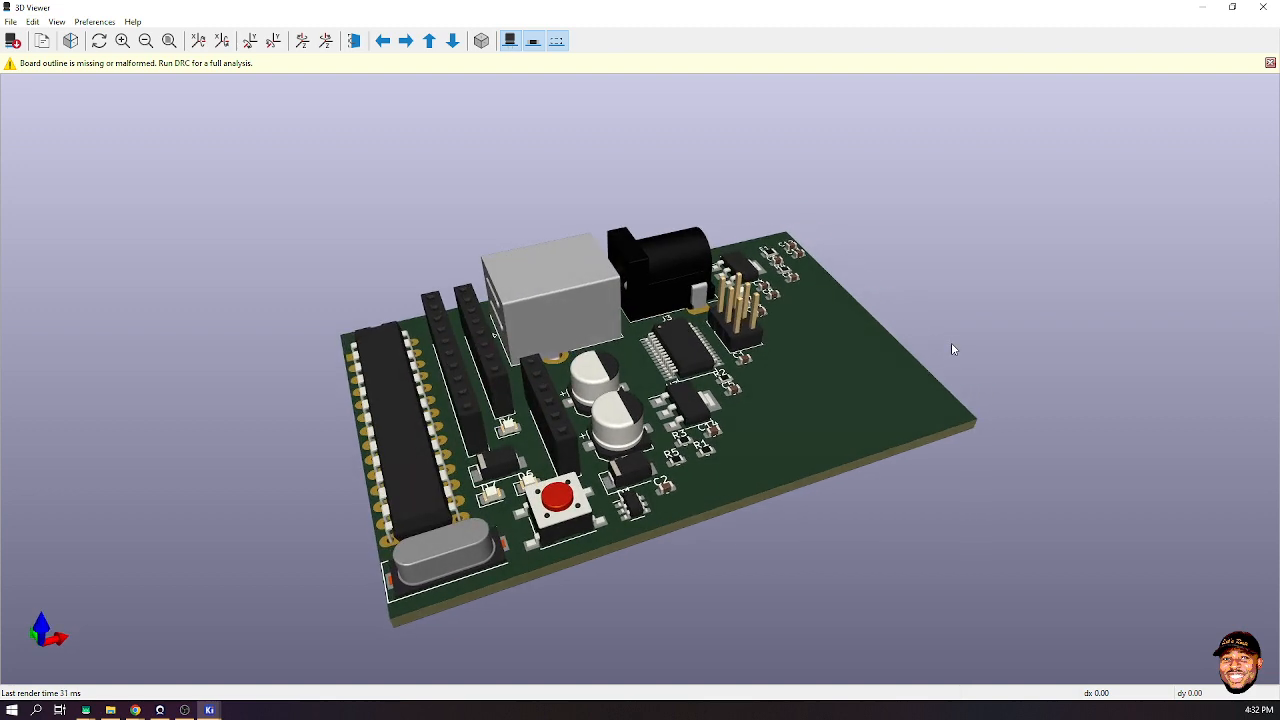
left_click(483, 44)
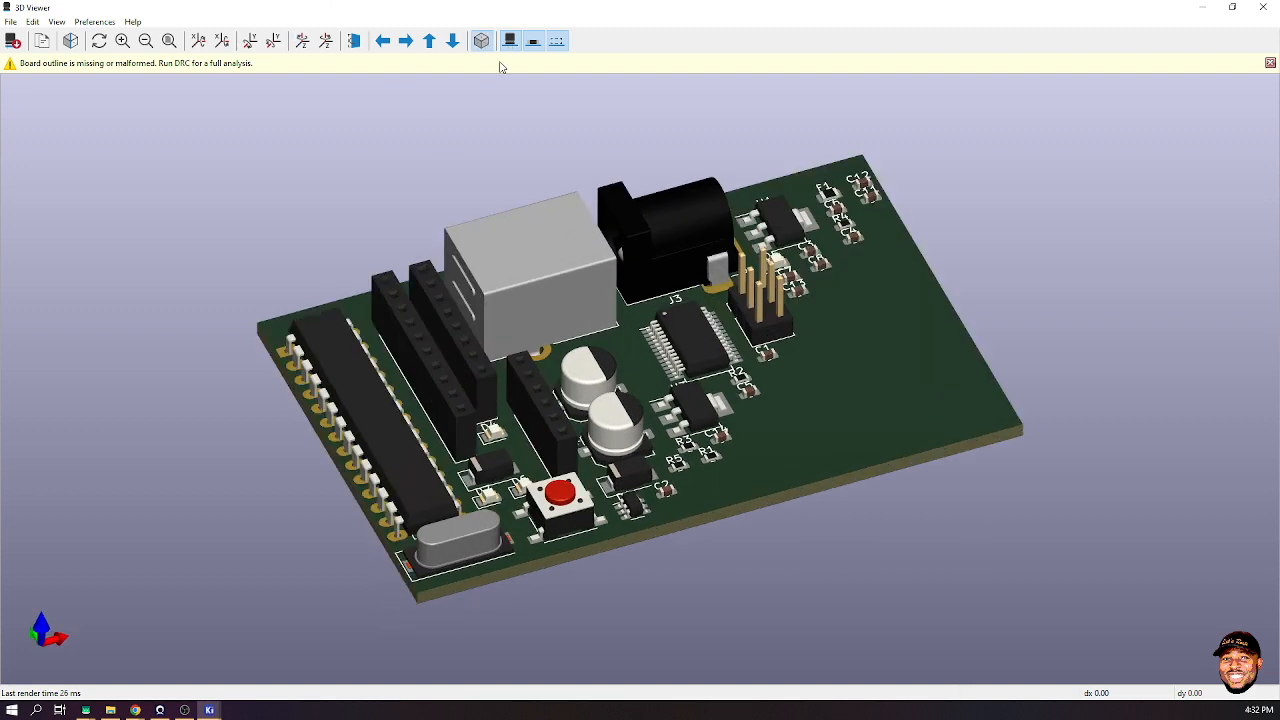
left_click(483, 44)
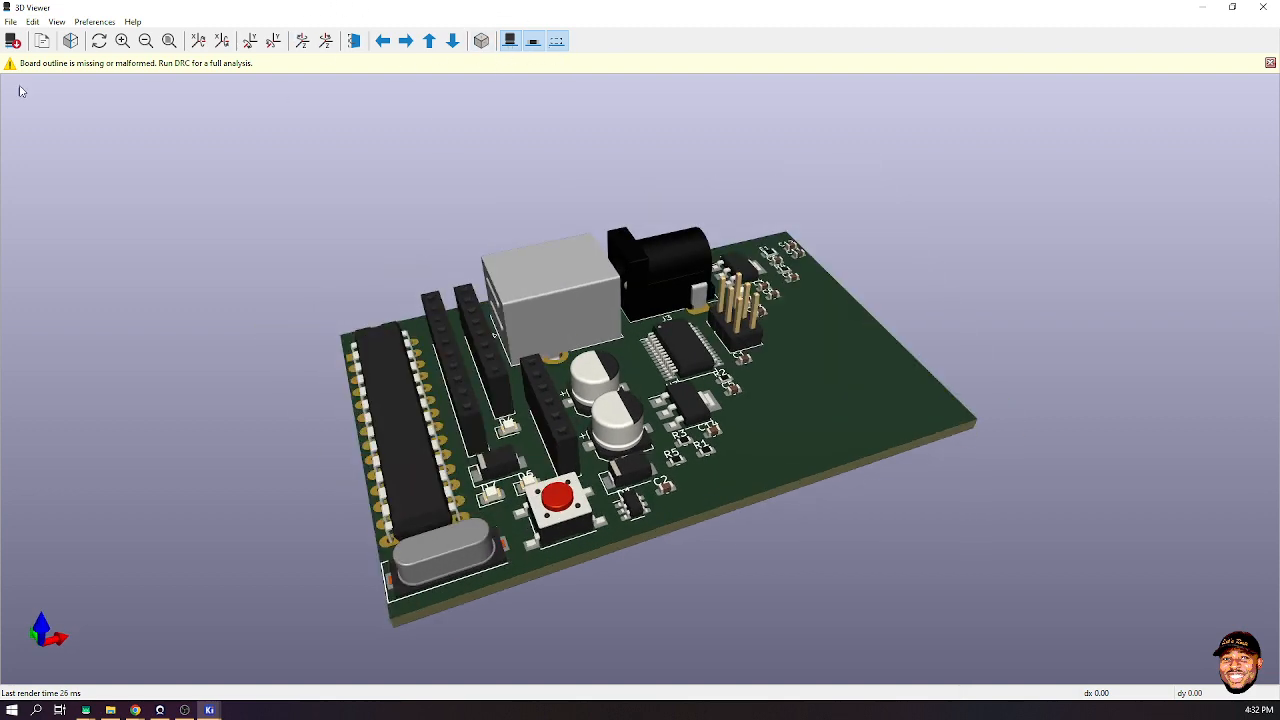
- Render the board with raytracing, dismiss the board outline warning, and close the 3D Viewer
left_click(70, 40)
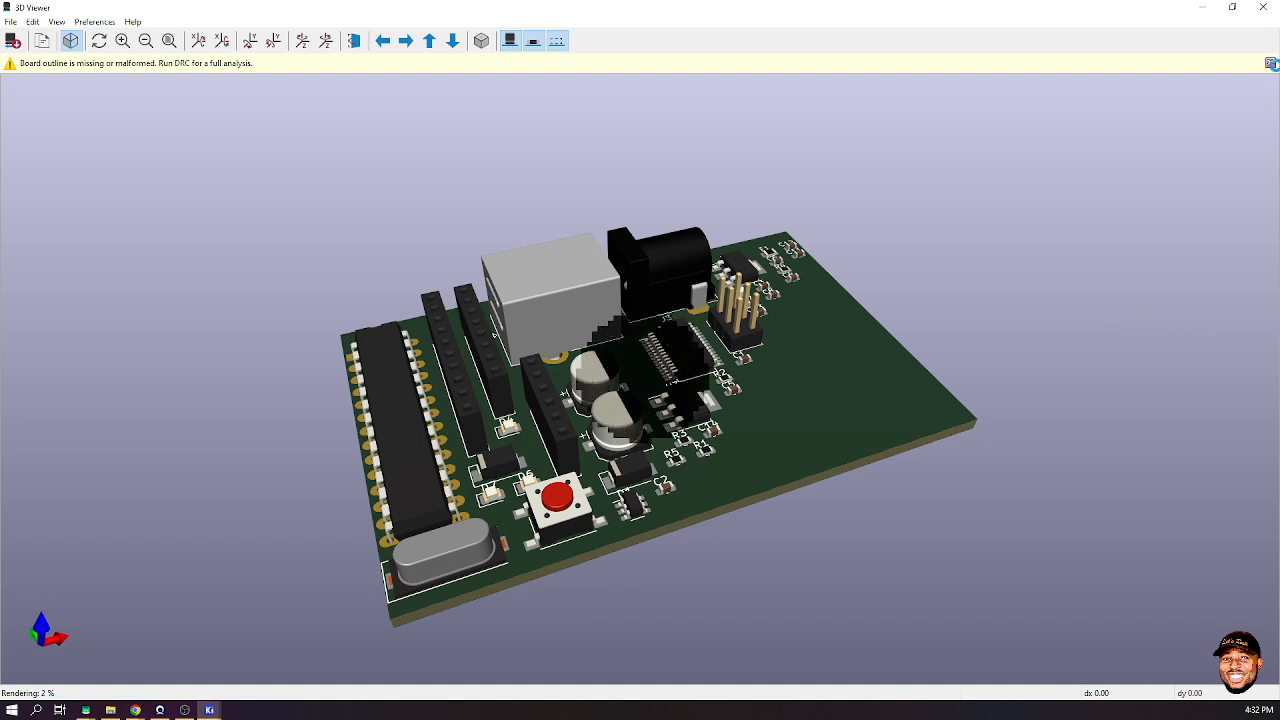
left_click(1270, 63)
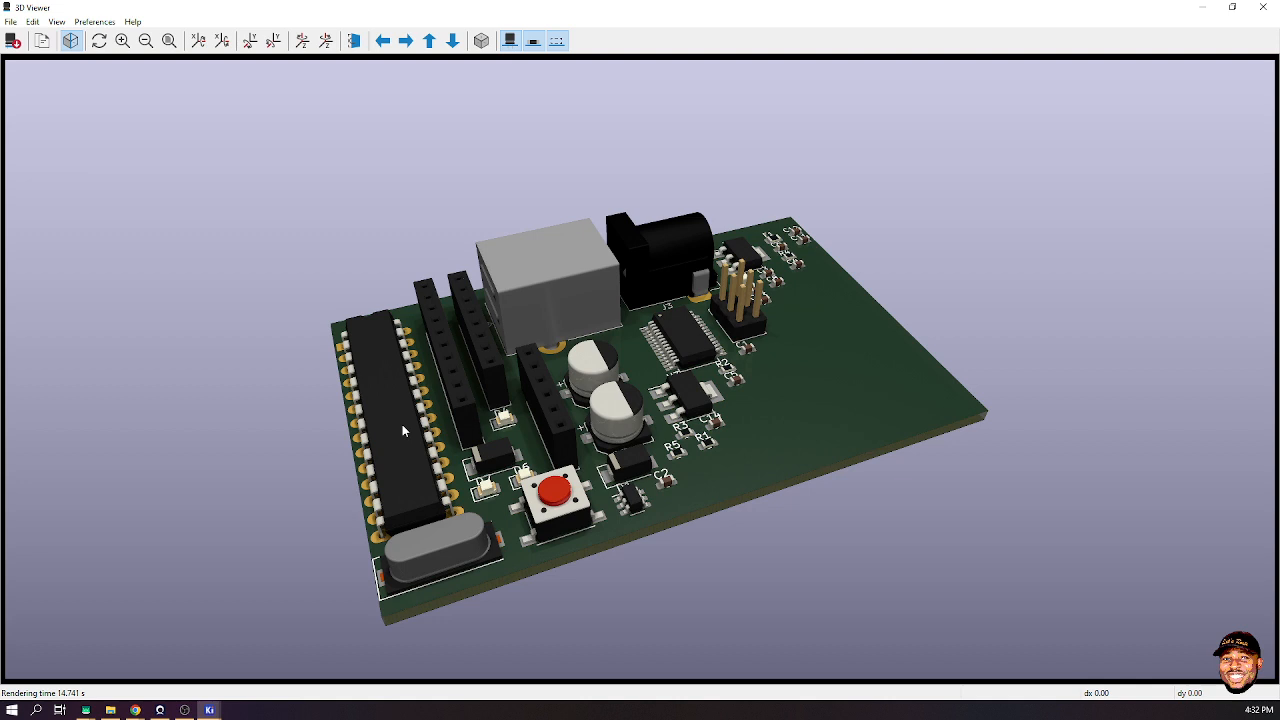
left_click(1266, 8)
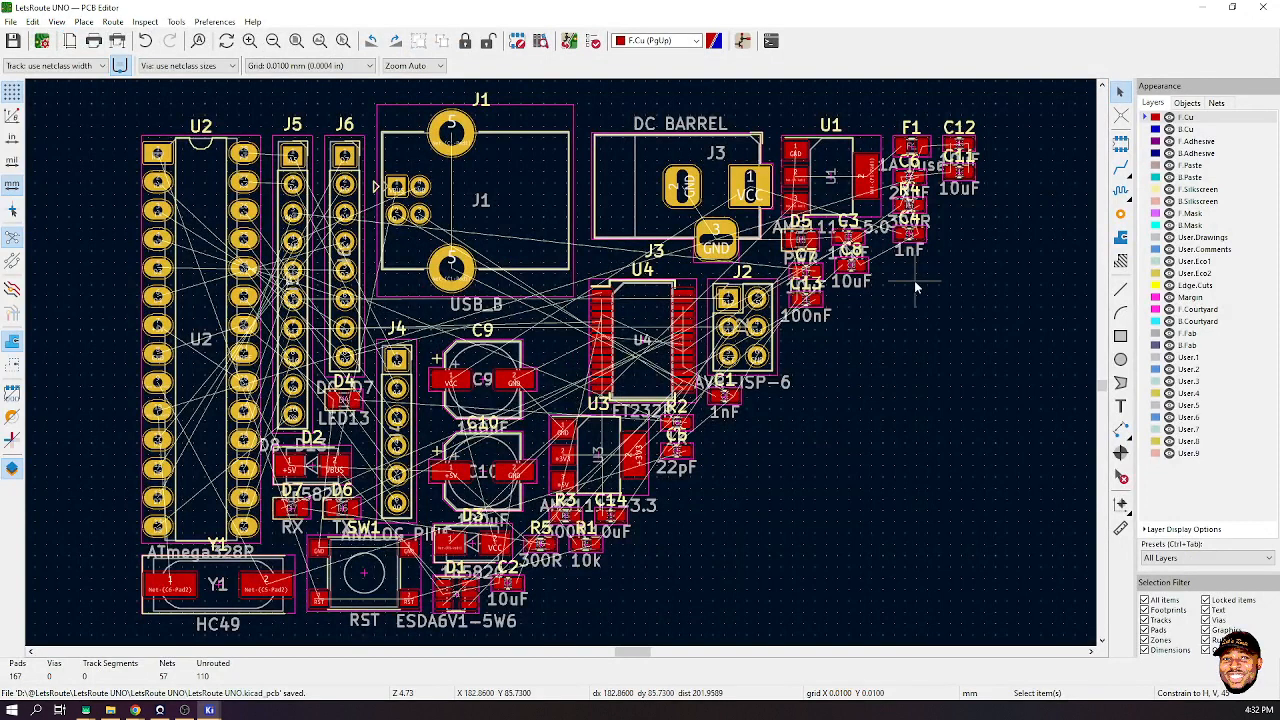